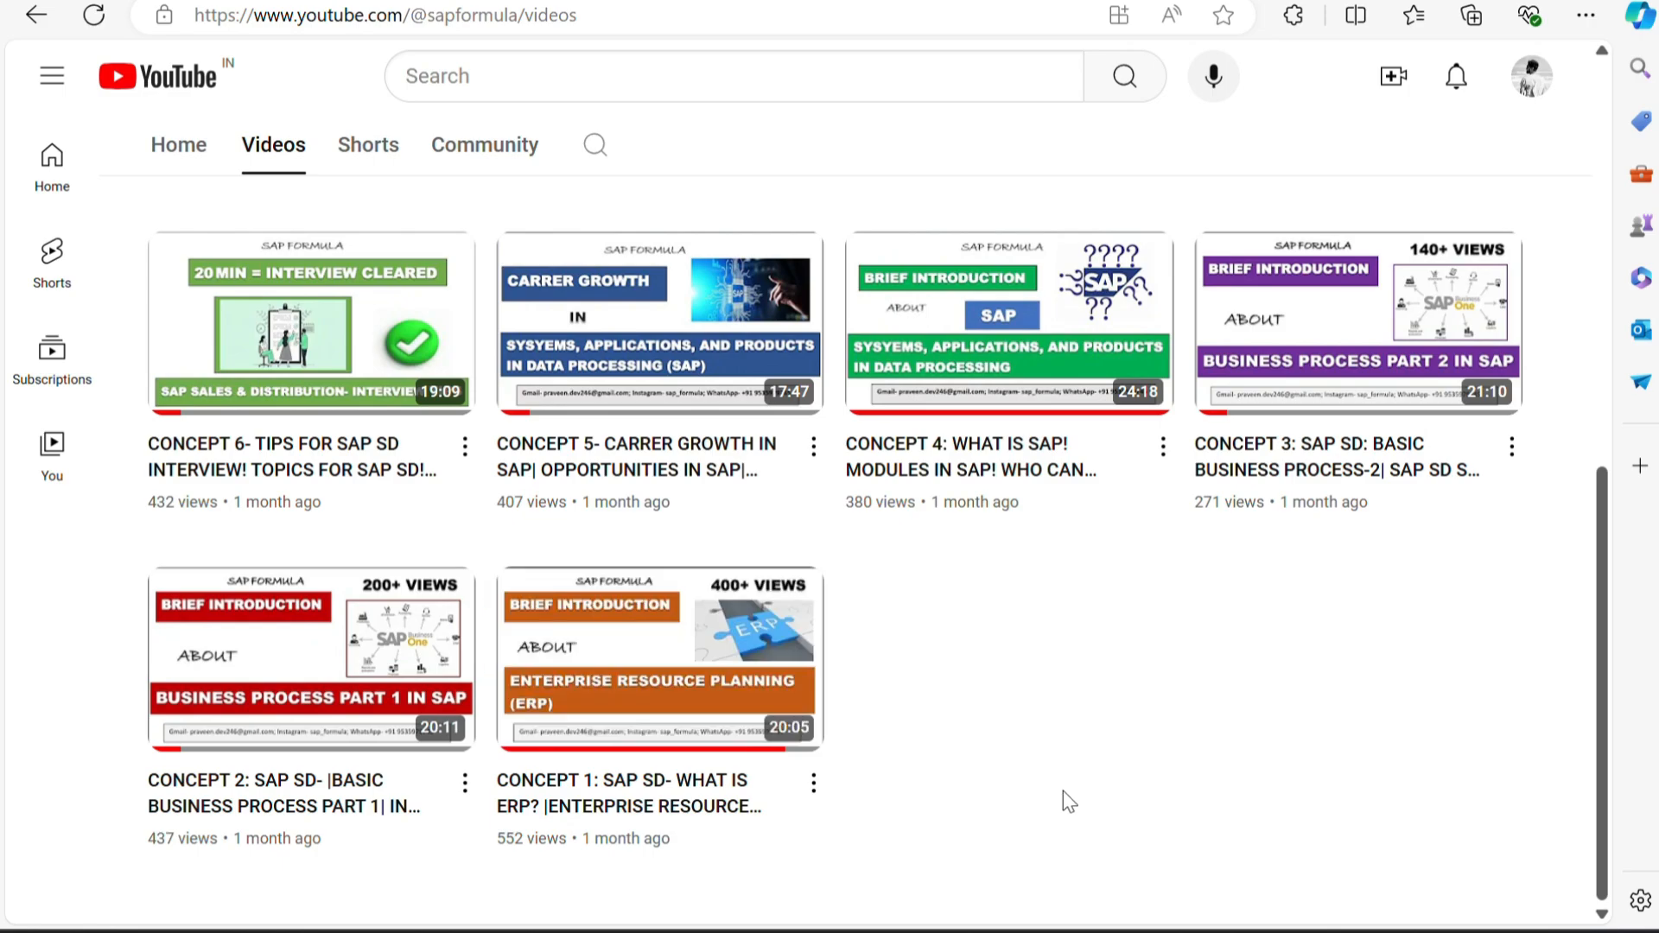
Look over the SAP FORMULA channel's video list up to its header, and minimize the browser.
{"action": "scroll", "coordinate": [954, 622], "scroll_direction": "up", "scroll_amount": 5}
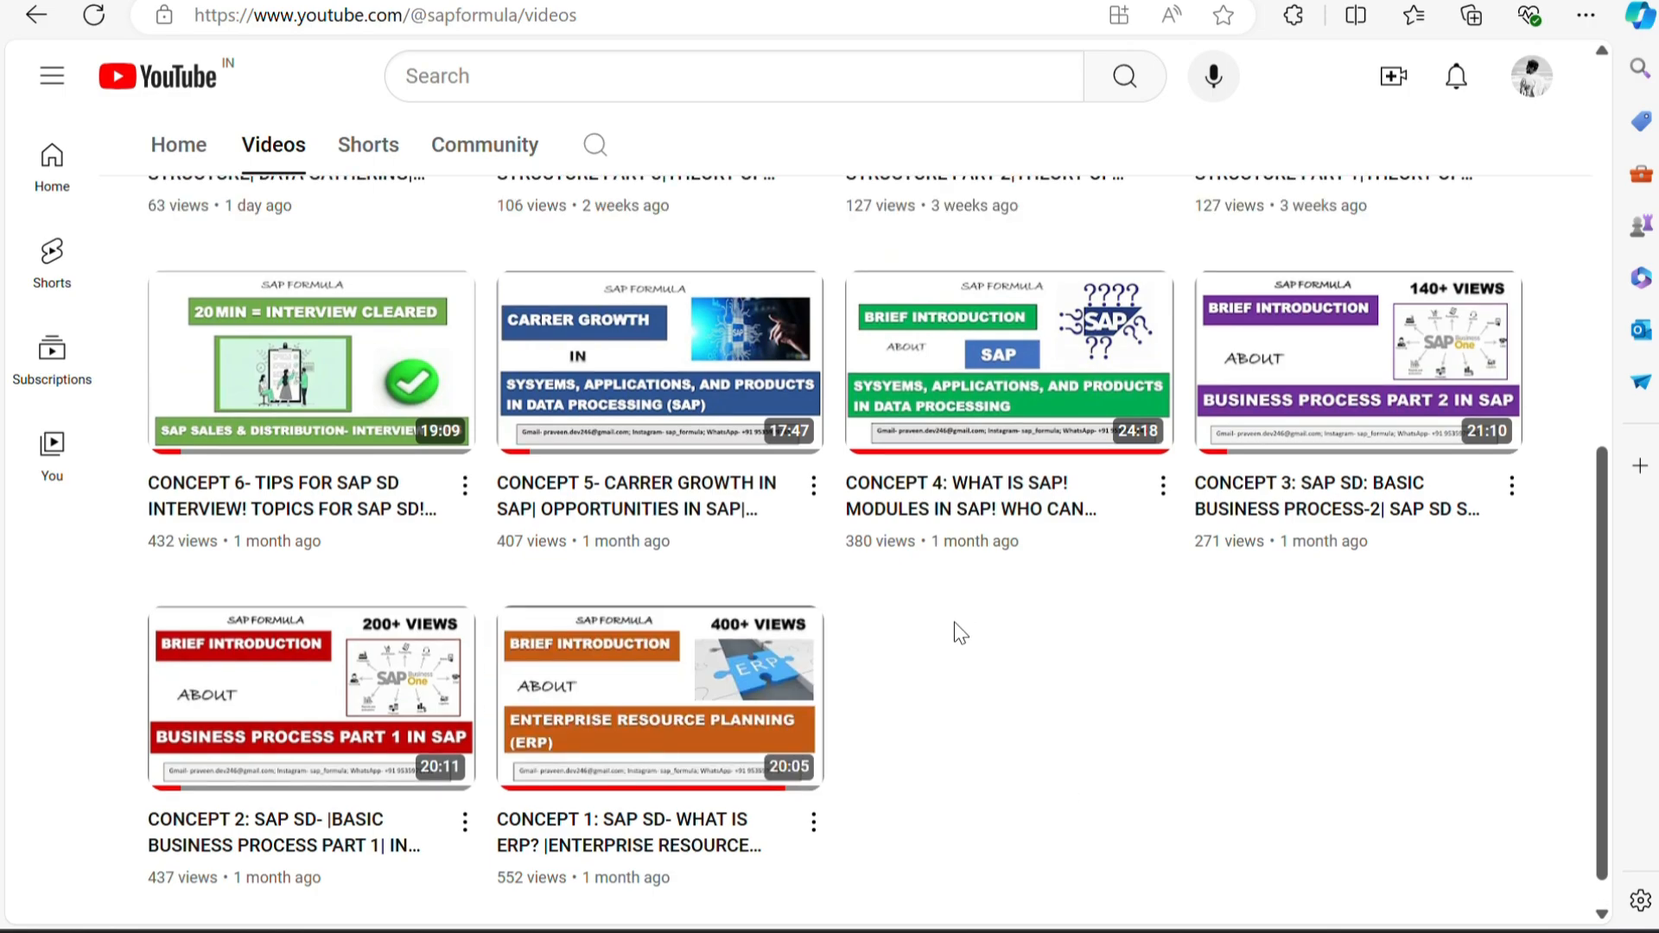
{"action": "scroll", "coordinate": [955, 622], "scroll_direction": "up", "scroll_amount": 3}
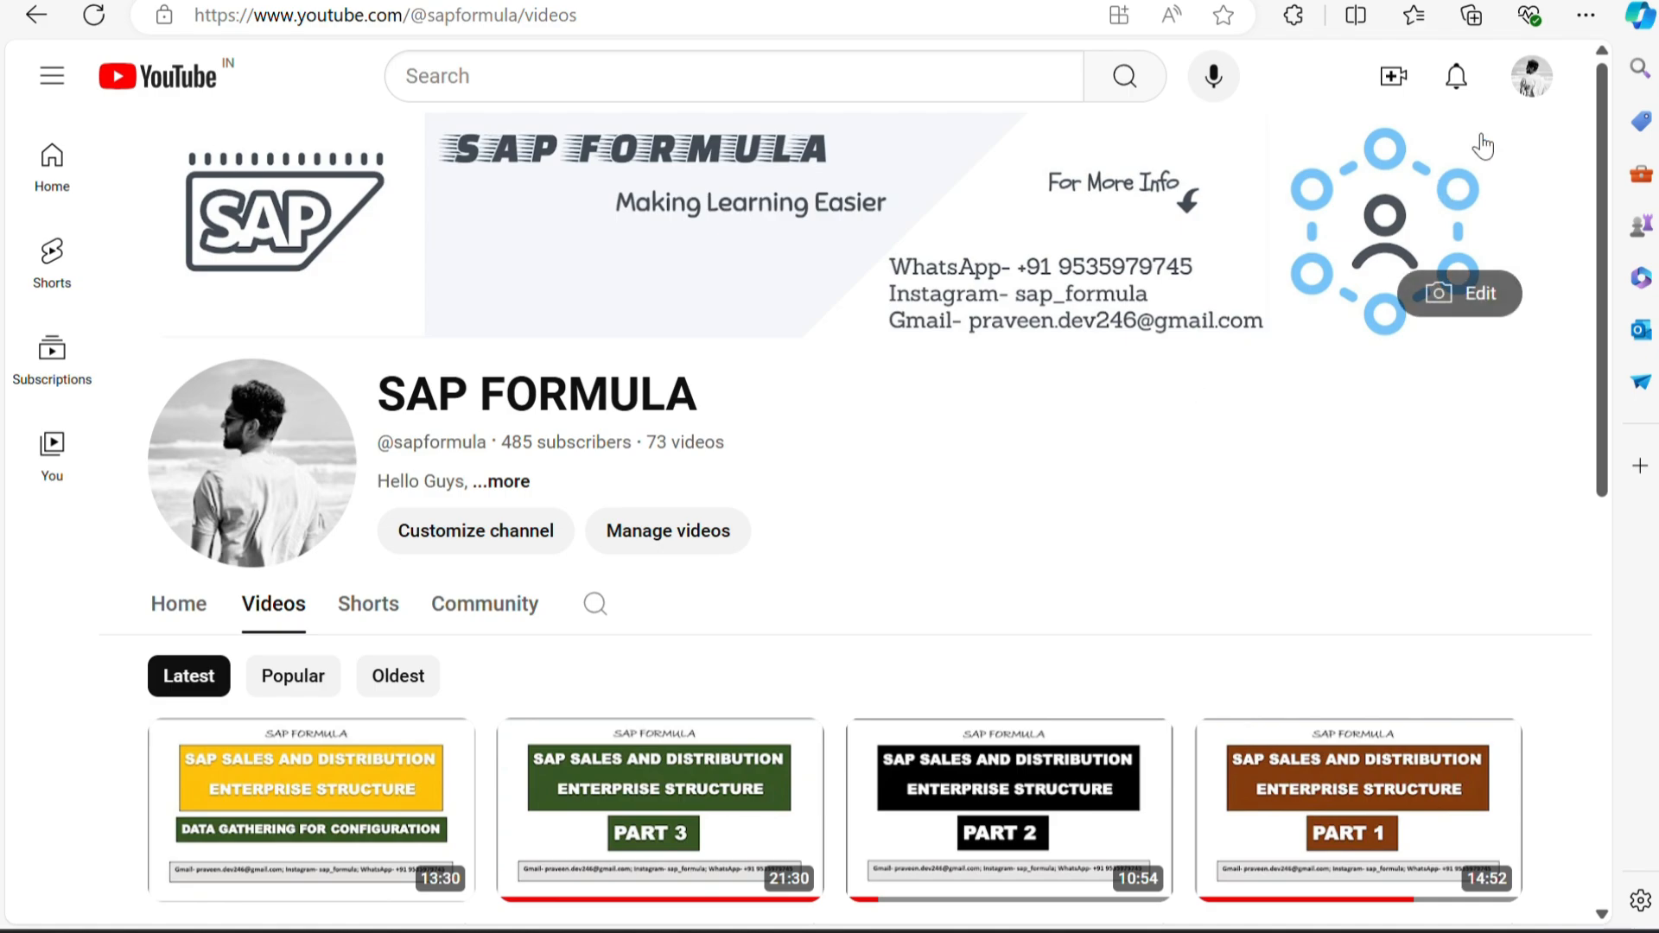
{"action": "left_click", "coordinate": [1523, 1]}
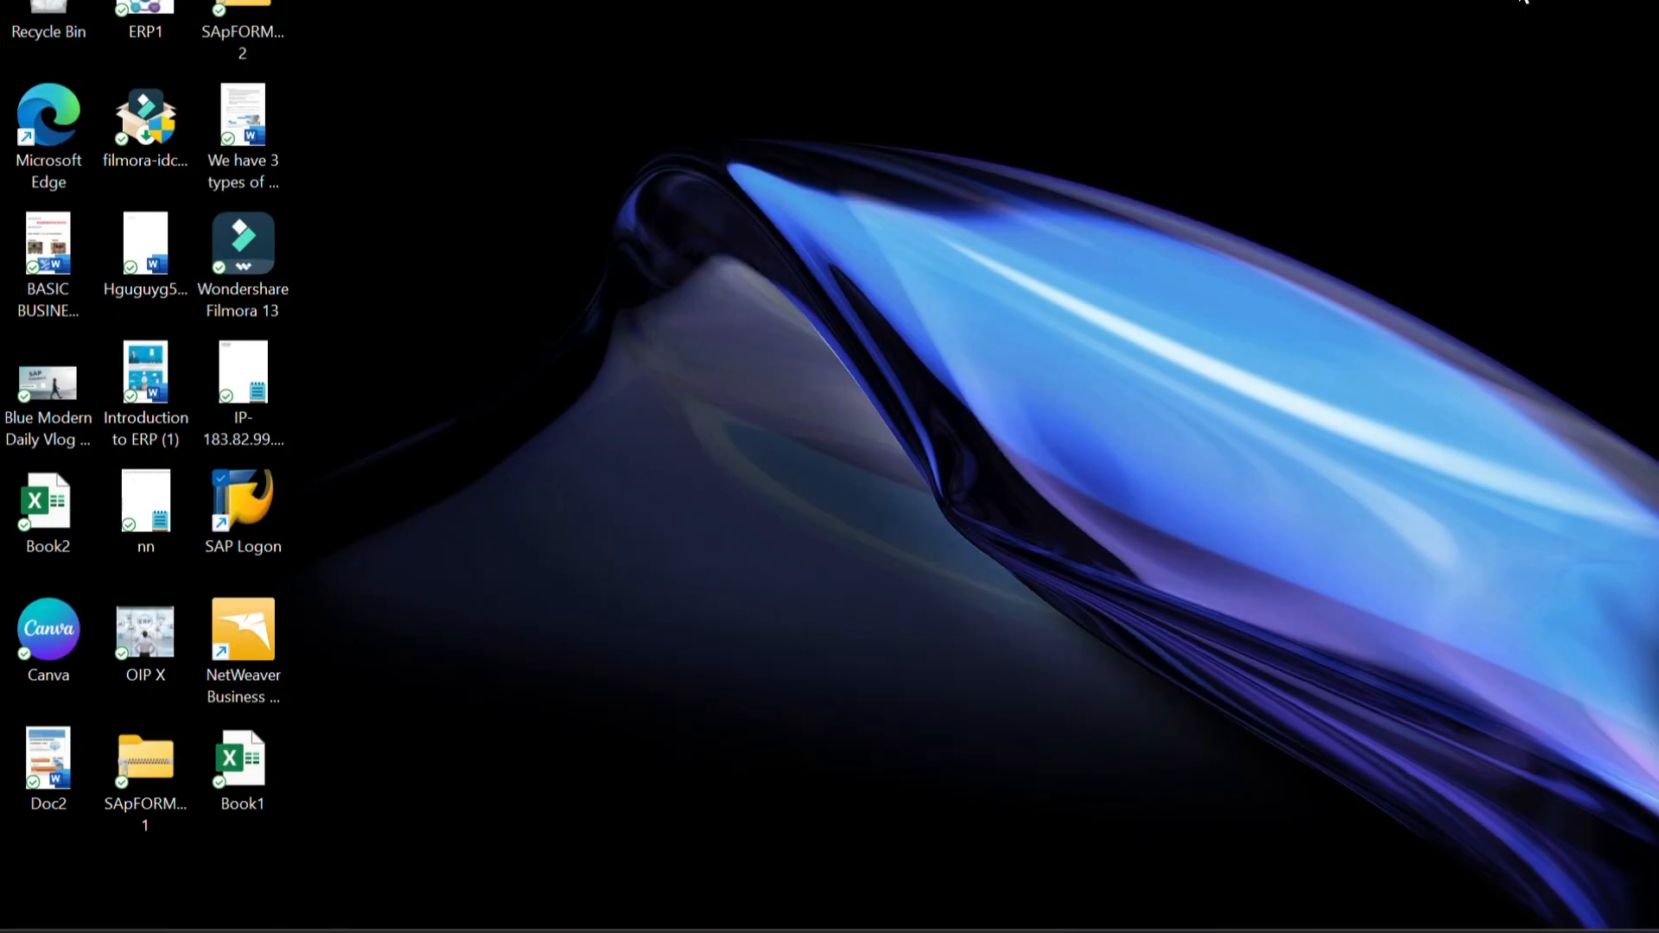
Switch to the SAP SD ENTERPRISE STRUCTURE document in Word, review the whole hierarchy diagram, and minimize it.
{"action": "mouse_move", "coordinate": [1011, 920]}
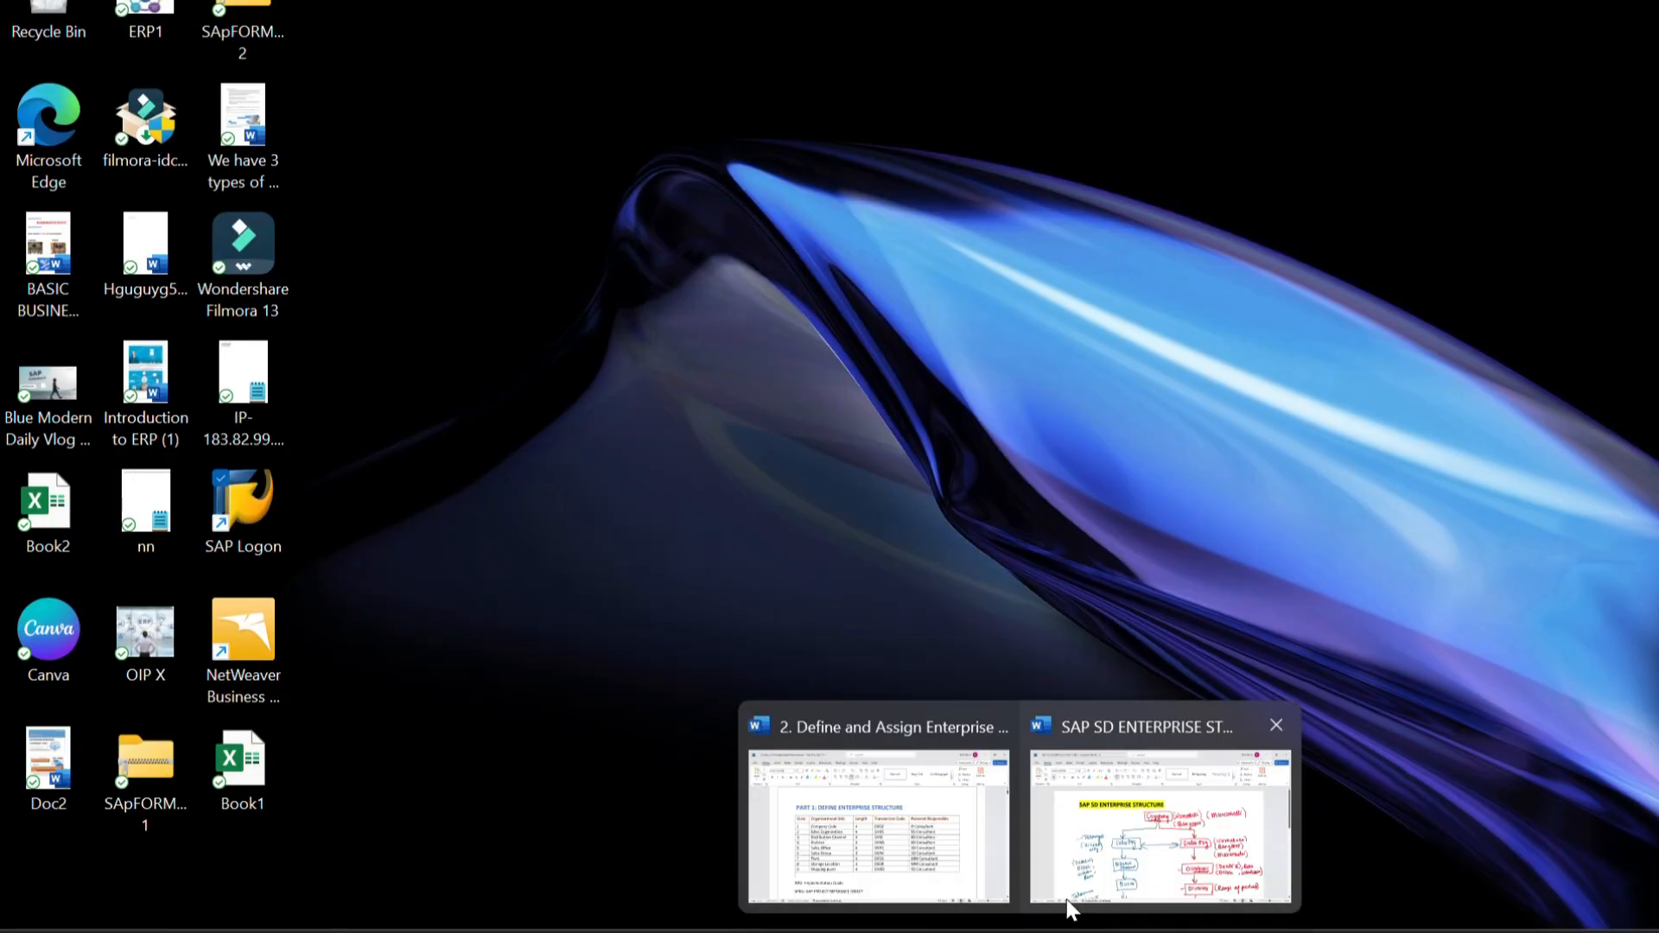
{"action": "left_click", "coordinate": [1137, 838]}
{"action": "scroll", "coordinate": [802, 350], "scroll_direction": "down", "scroll_amount": 4}
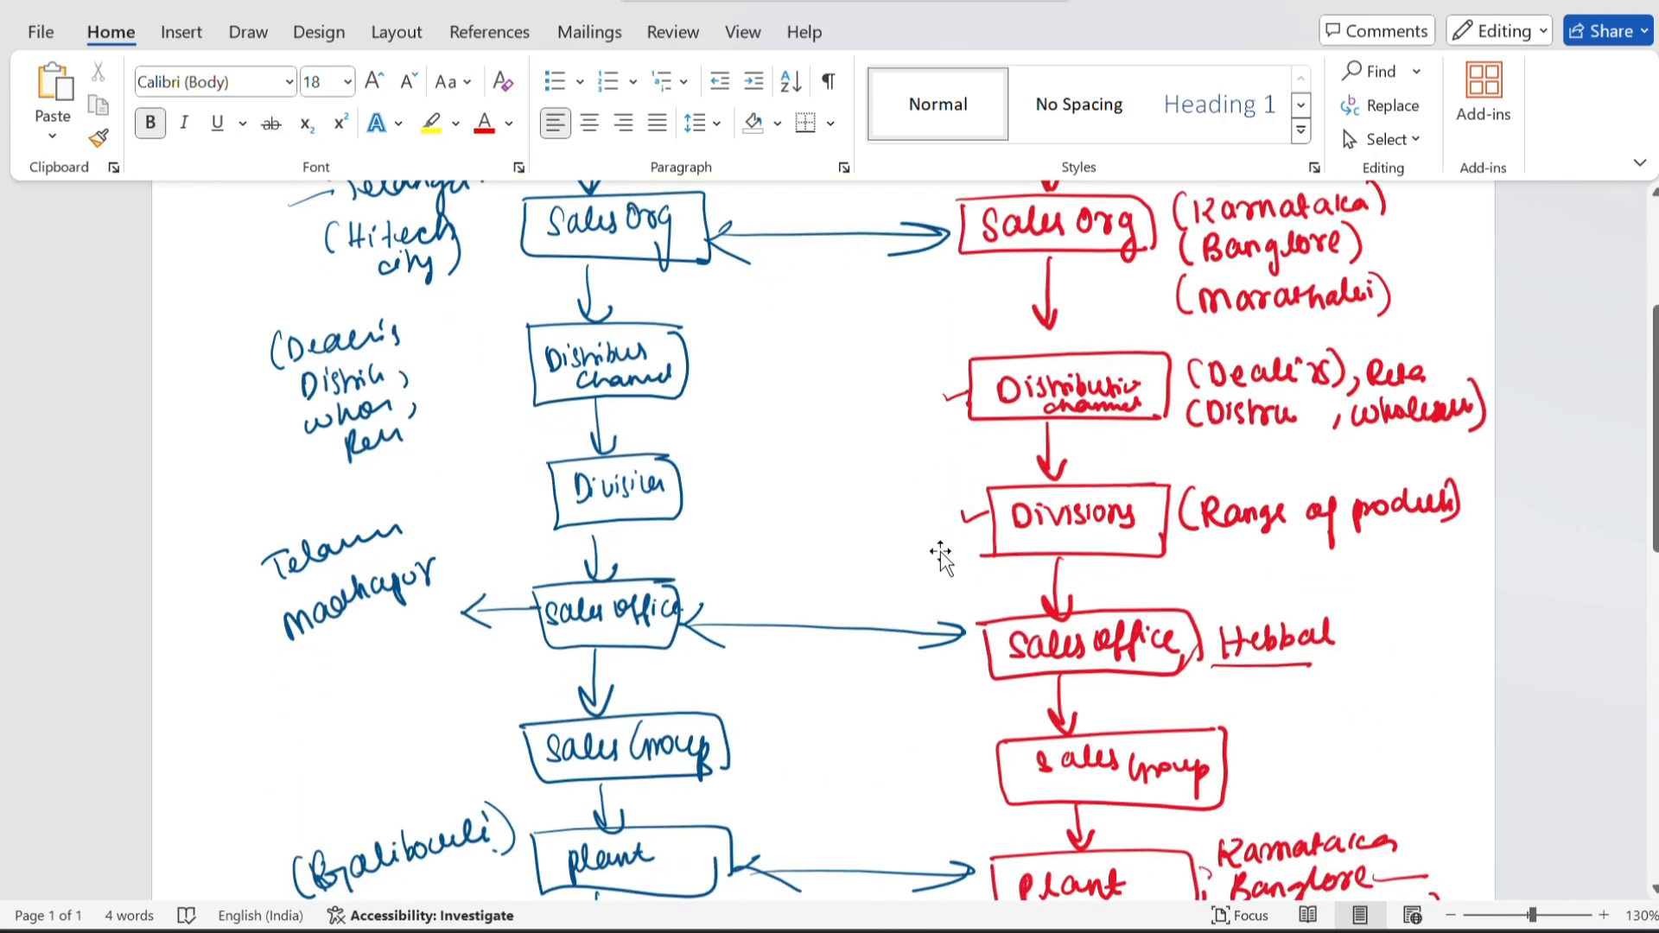
{"action": "scroll", "coordinate": [773, 545], "scroll_direction": "down", "scroll_amount": 3}
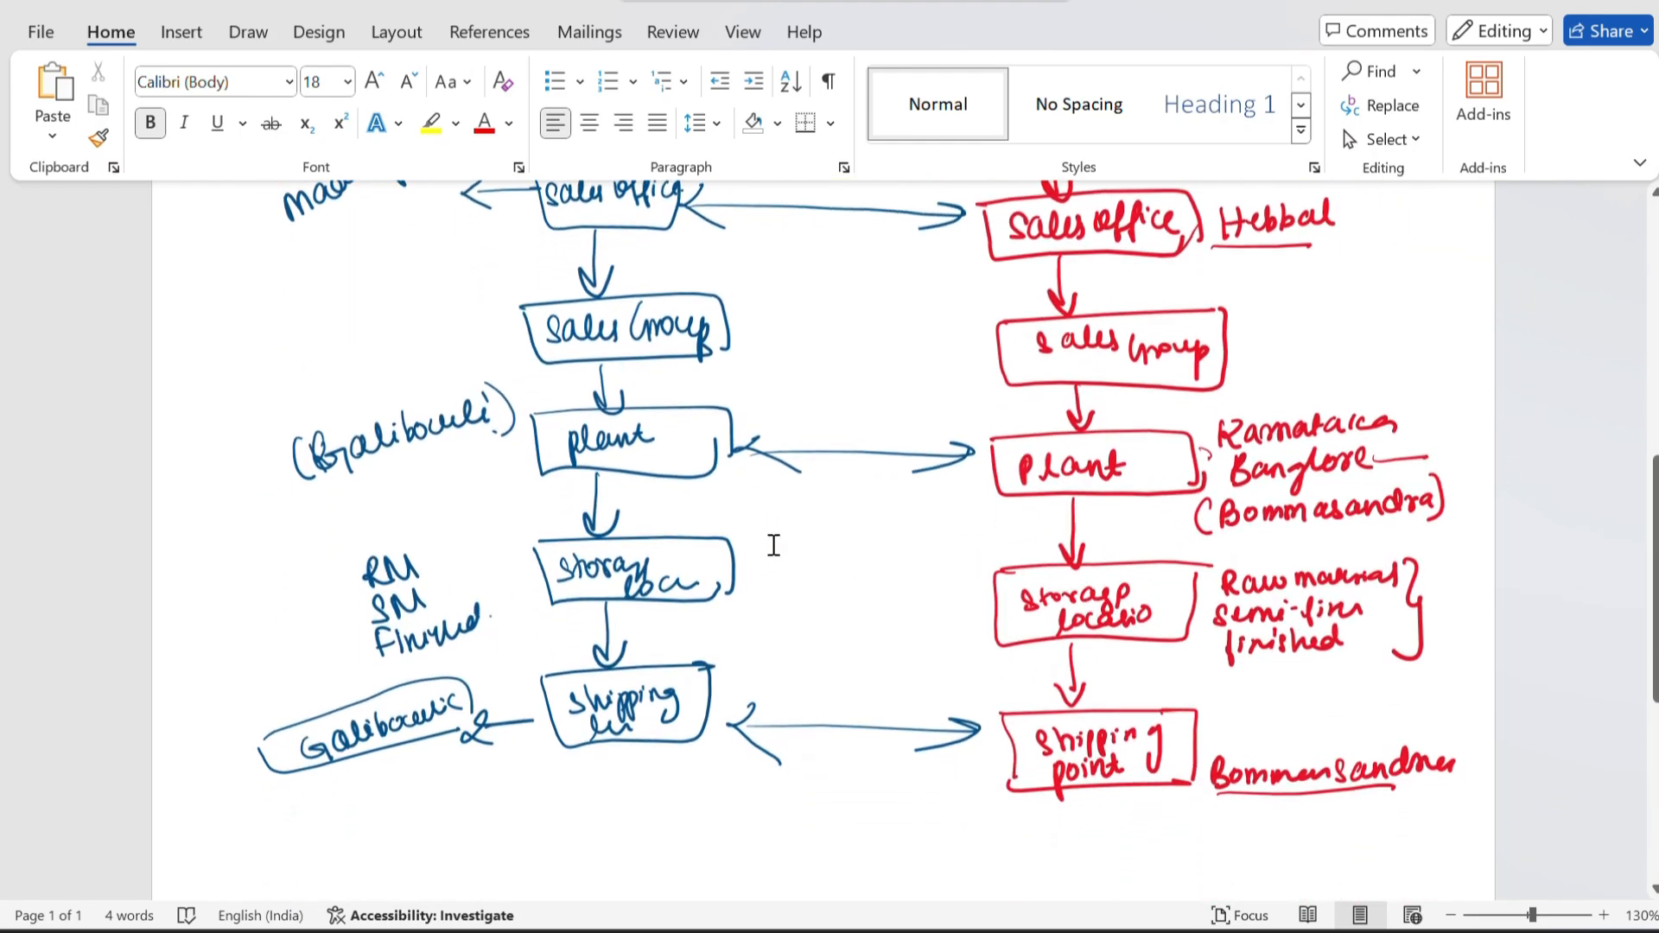
{"action": "scroll", "coordinate": [773, 545], "scroll_direction": "up", "scroll_amount": 7}
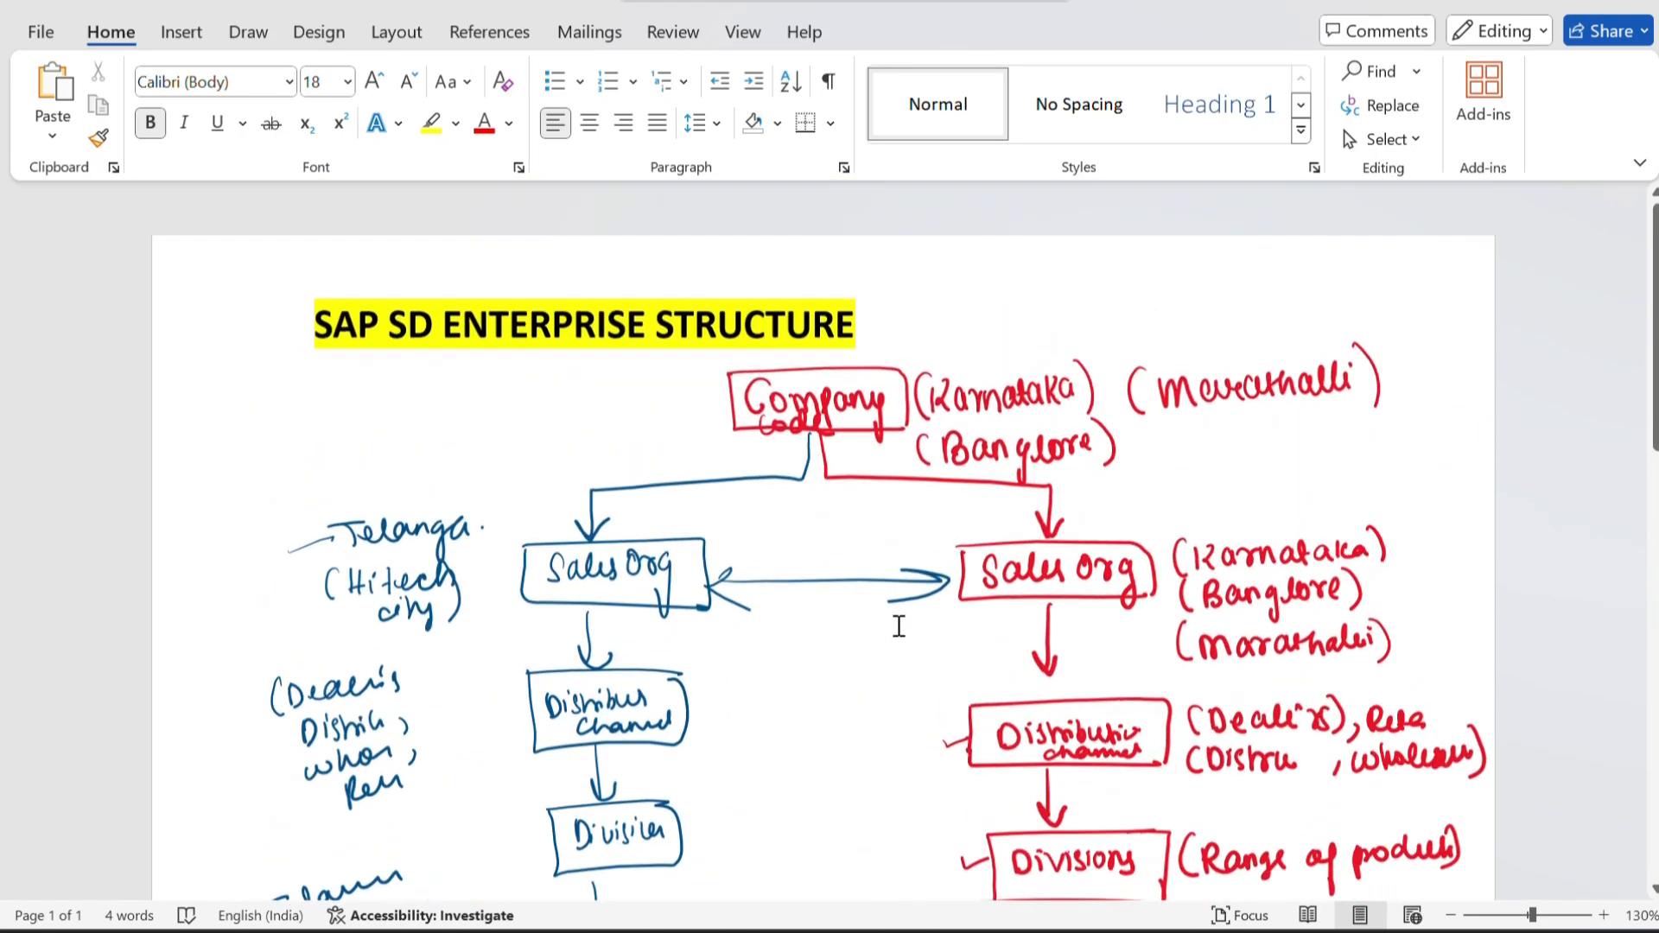
{"action": "left_click", "coordinate": [1514, 1]}
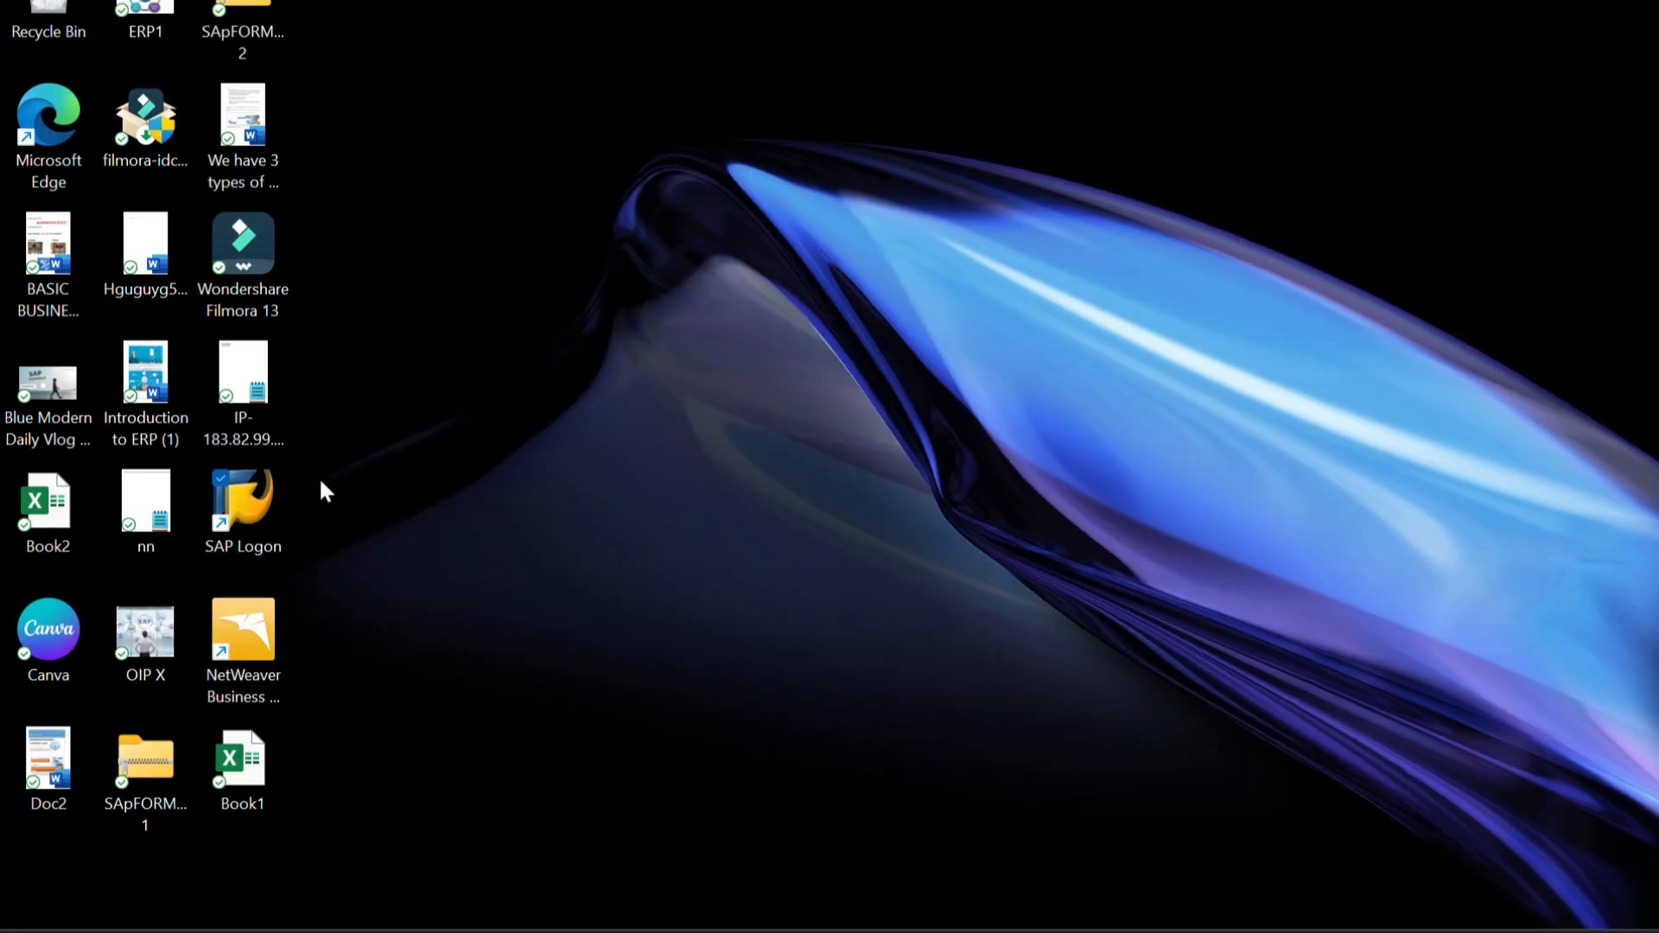
Launch SAP Logon, maximize its window and open the TRANING SERVER connection.
{"action": "double_click", "coordinate": [249, 506]}
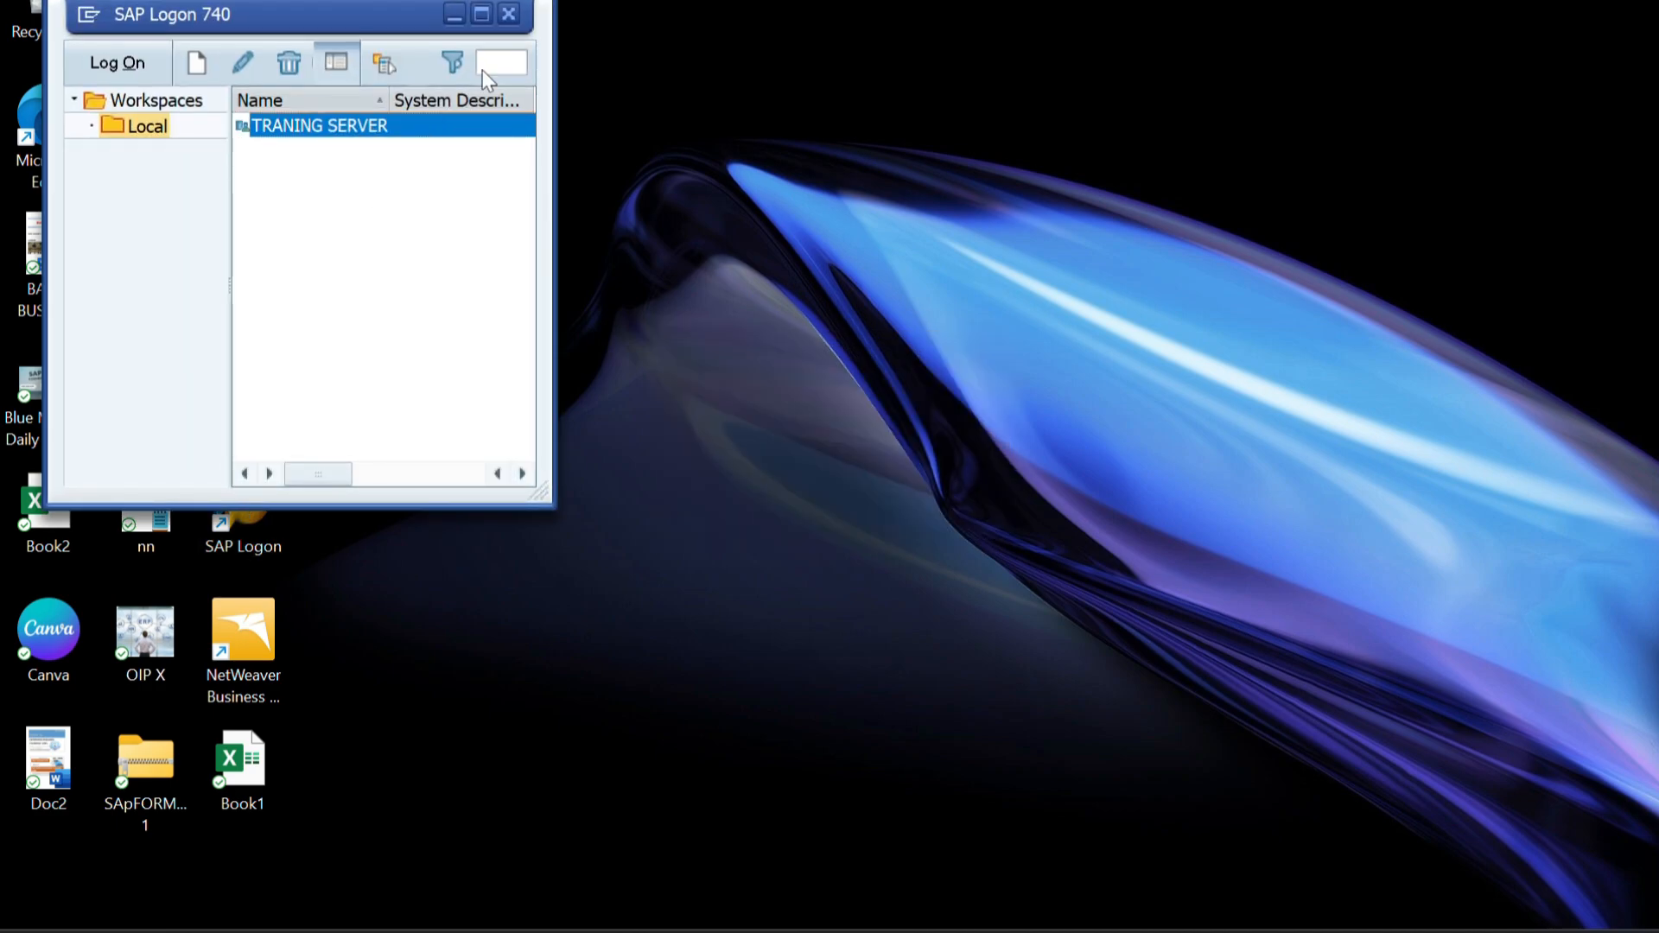
{"action": "left_click", "coordinate": [486, 8]}
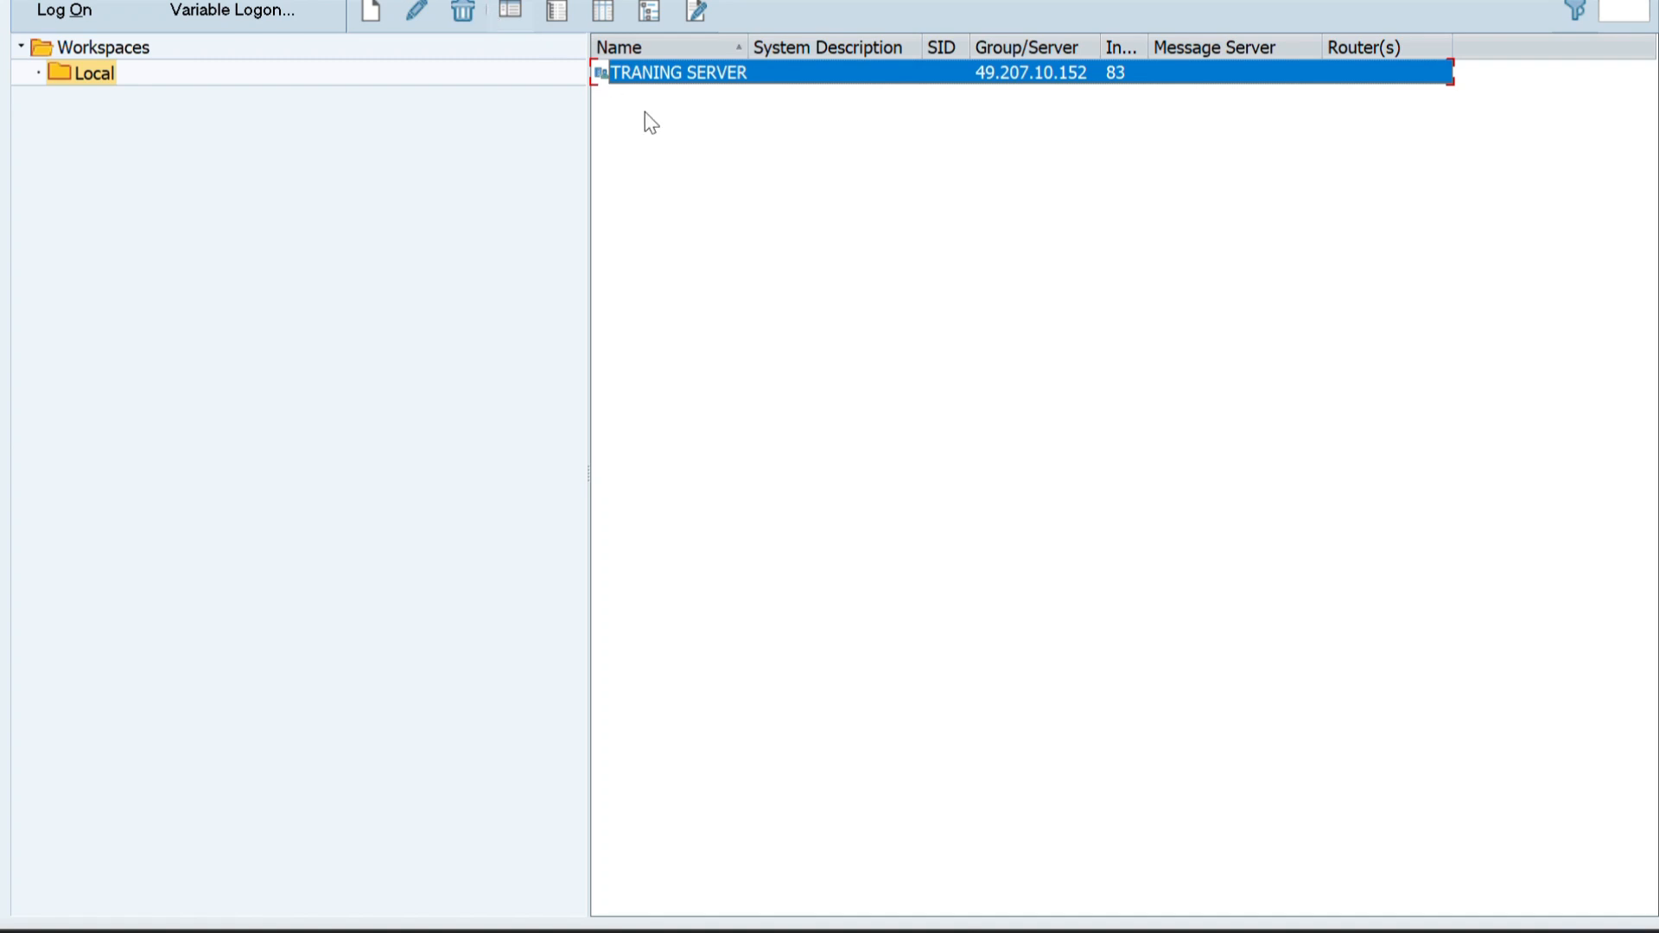
{"action": "double_click", "coordinate": [673, 76]}
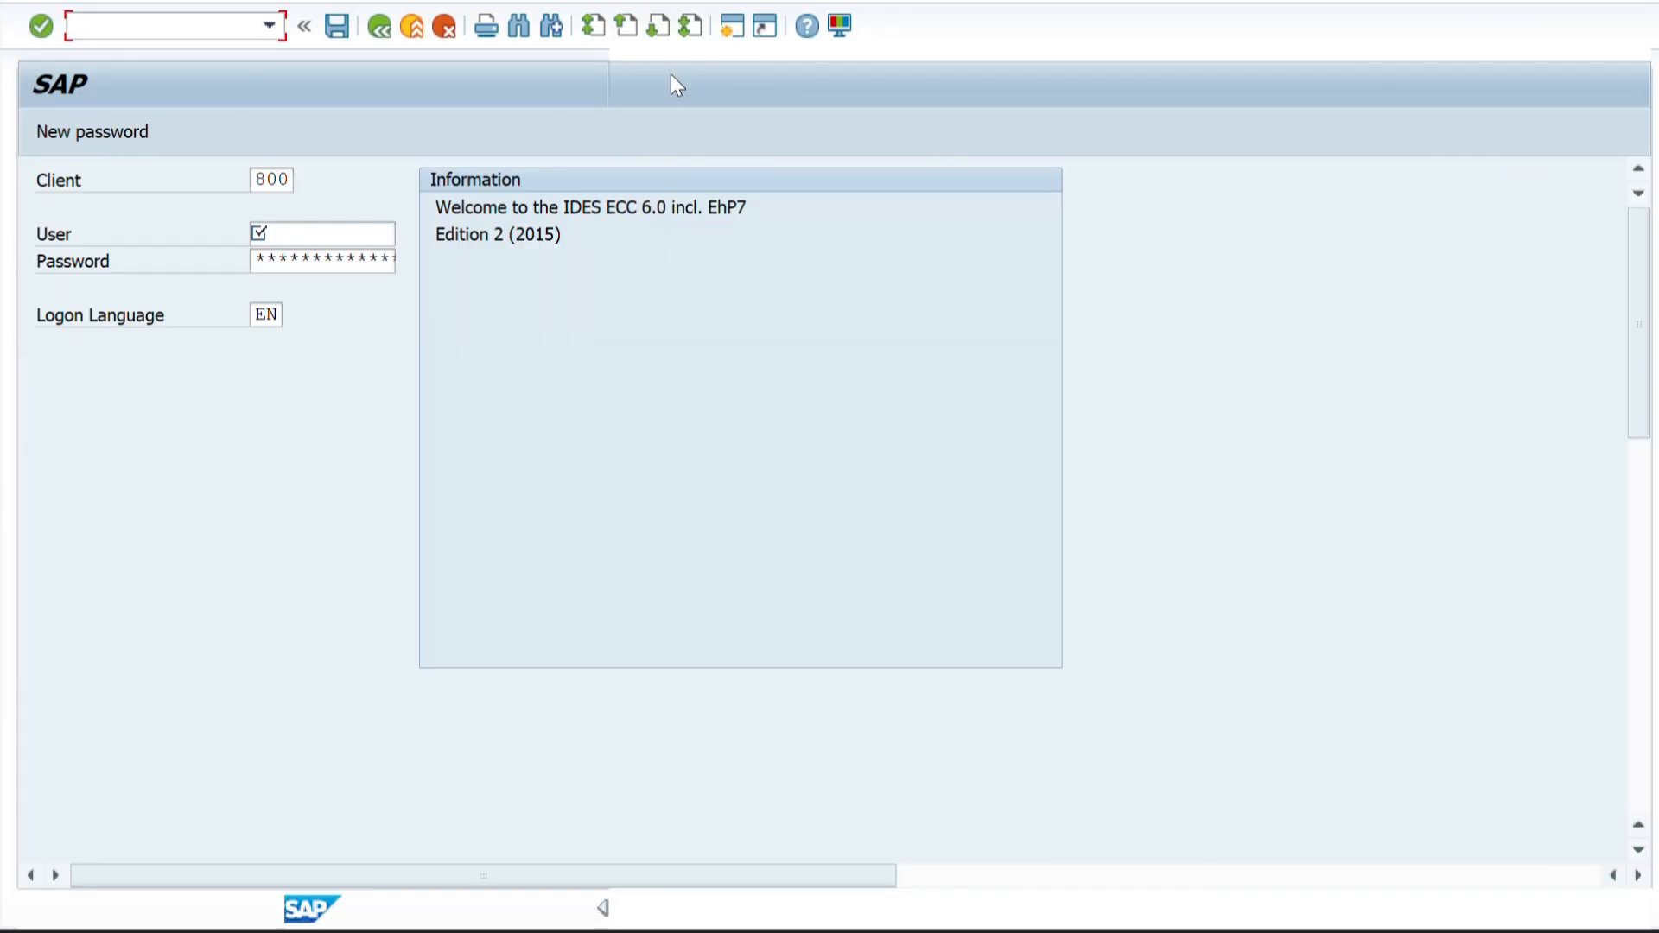
Fill in the saved training user name and the account password for client 800, and try to log on.
{"action": "left_click", "coordinate": [299, 259]}
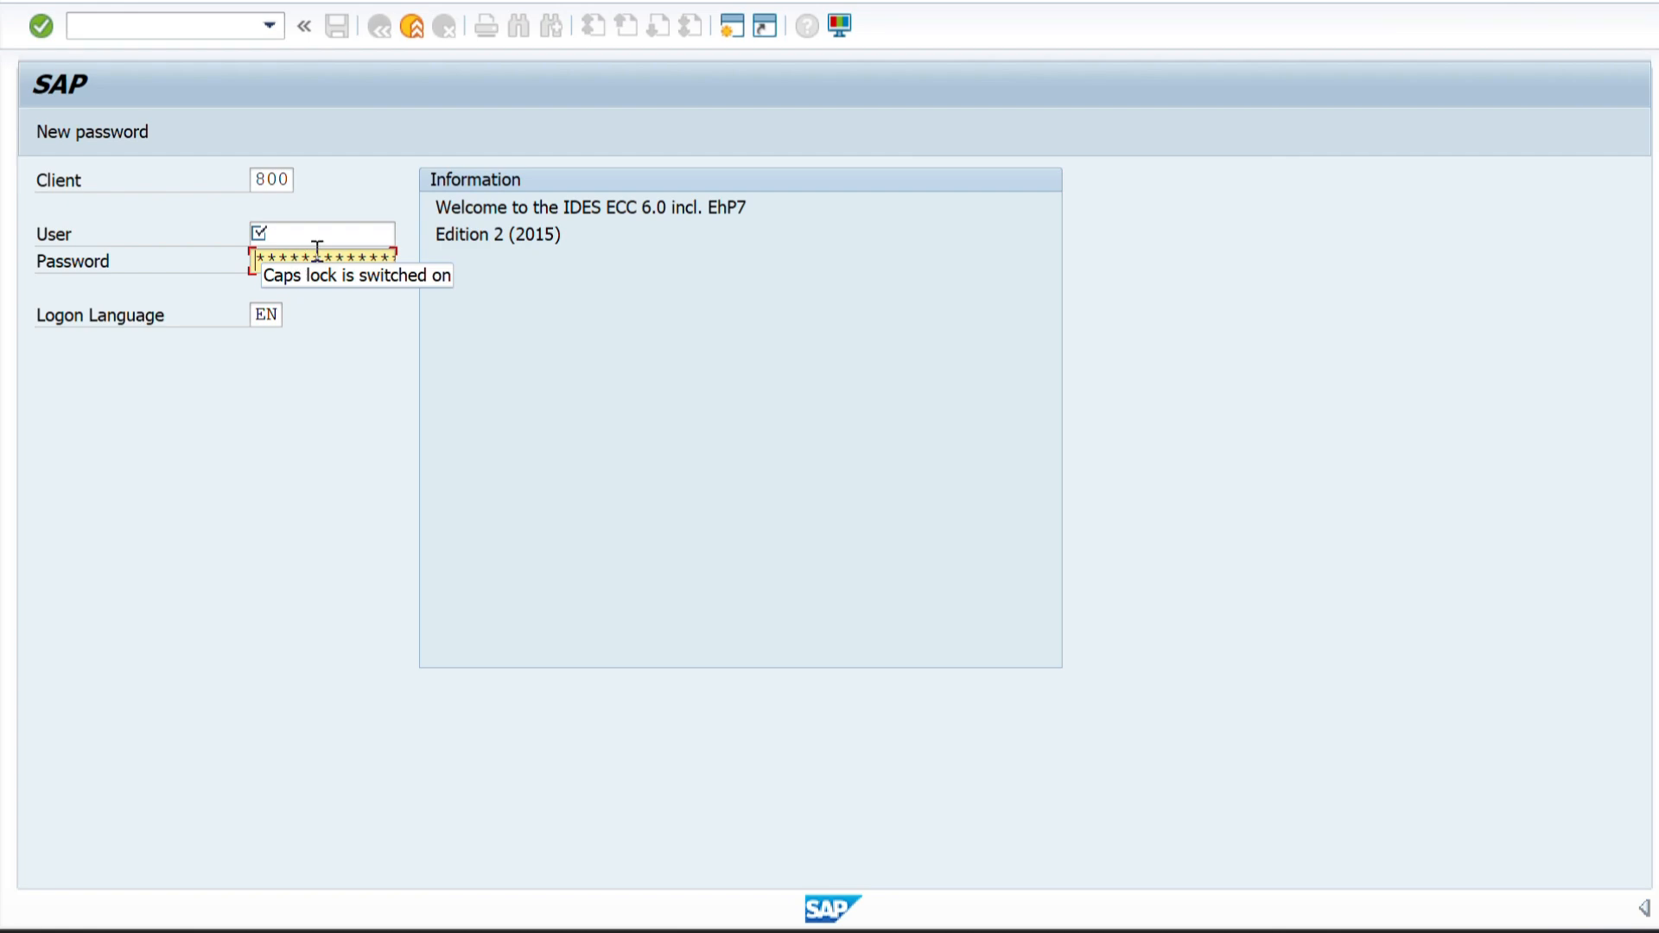
{"action": "left_click", "coordinate": [285, 233]}
{"action": "left_click", "coordinate": [278, 259]}
{"action": "left_click", "coordinate": [285, 231]}
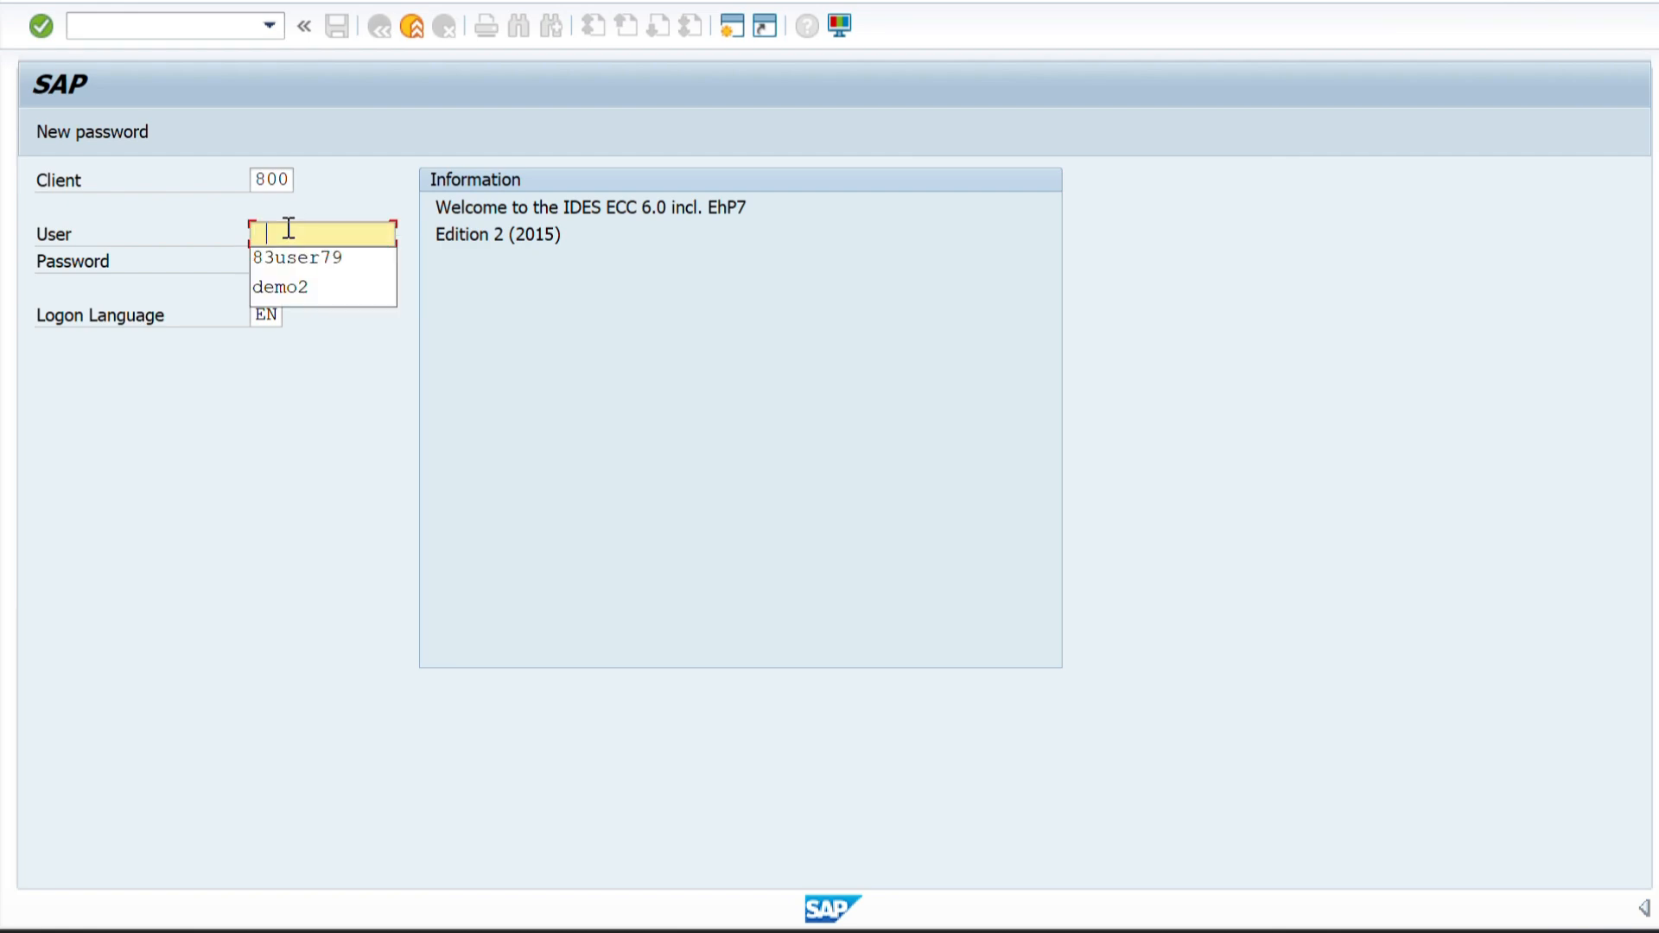
{"action": "left_click", "coordinate": [285, 259]}
{"action": "left_click", "coordinate": [288, 261]}
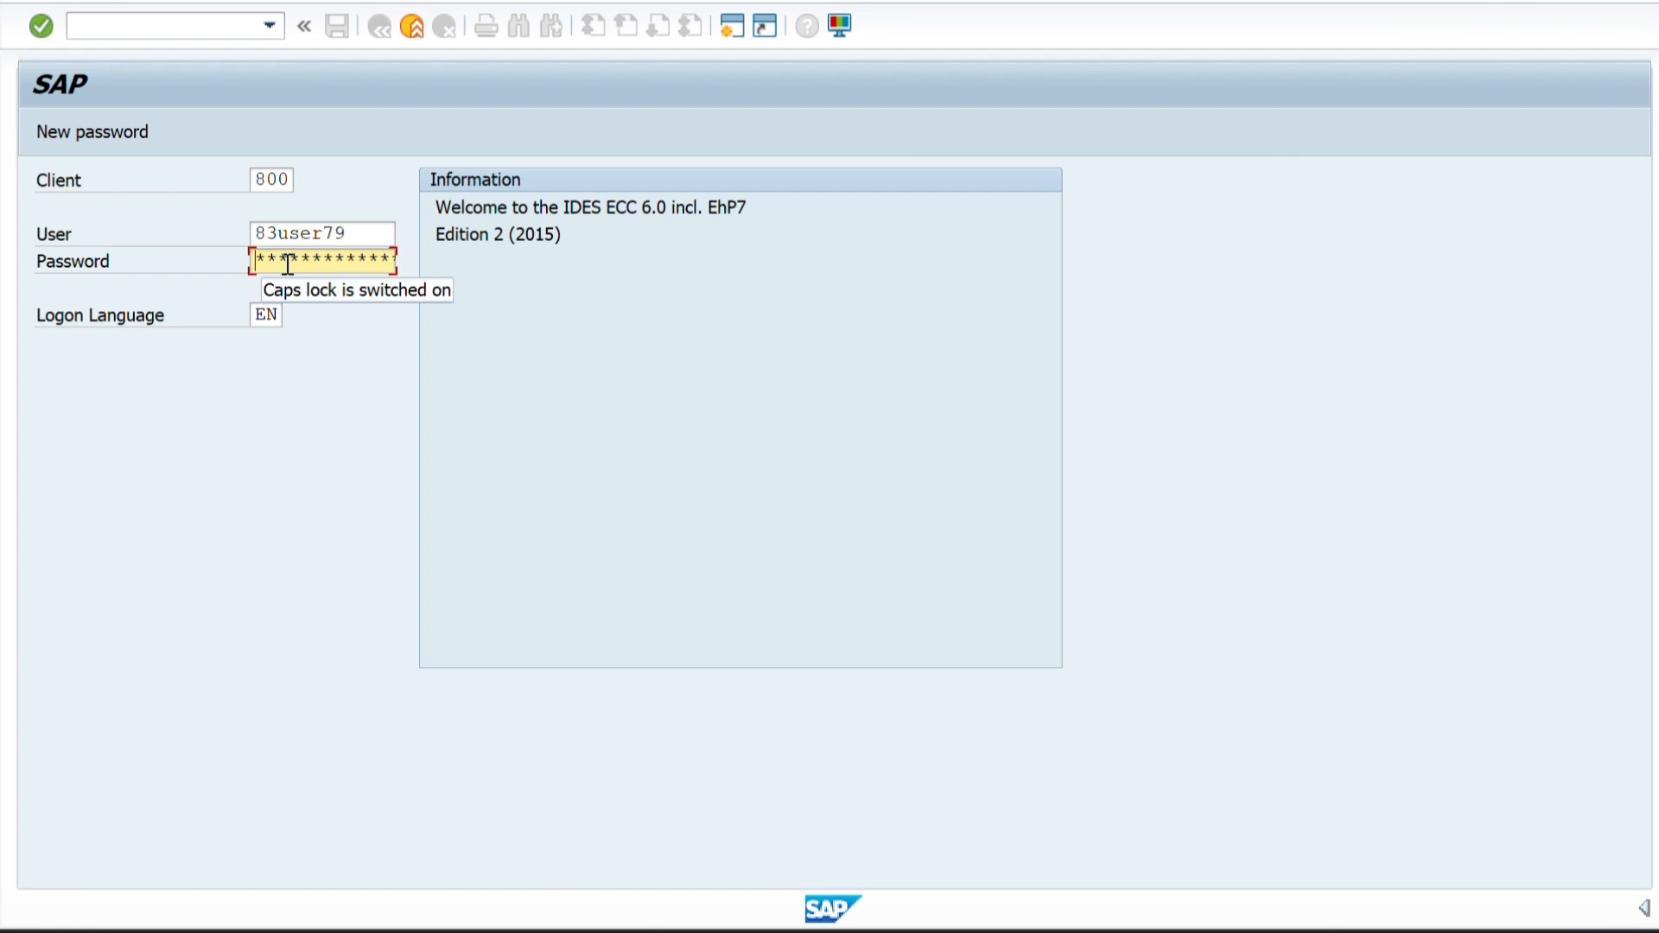
{"action": "type", "text": "*"}
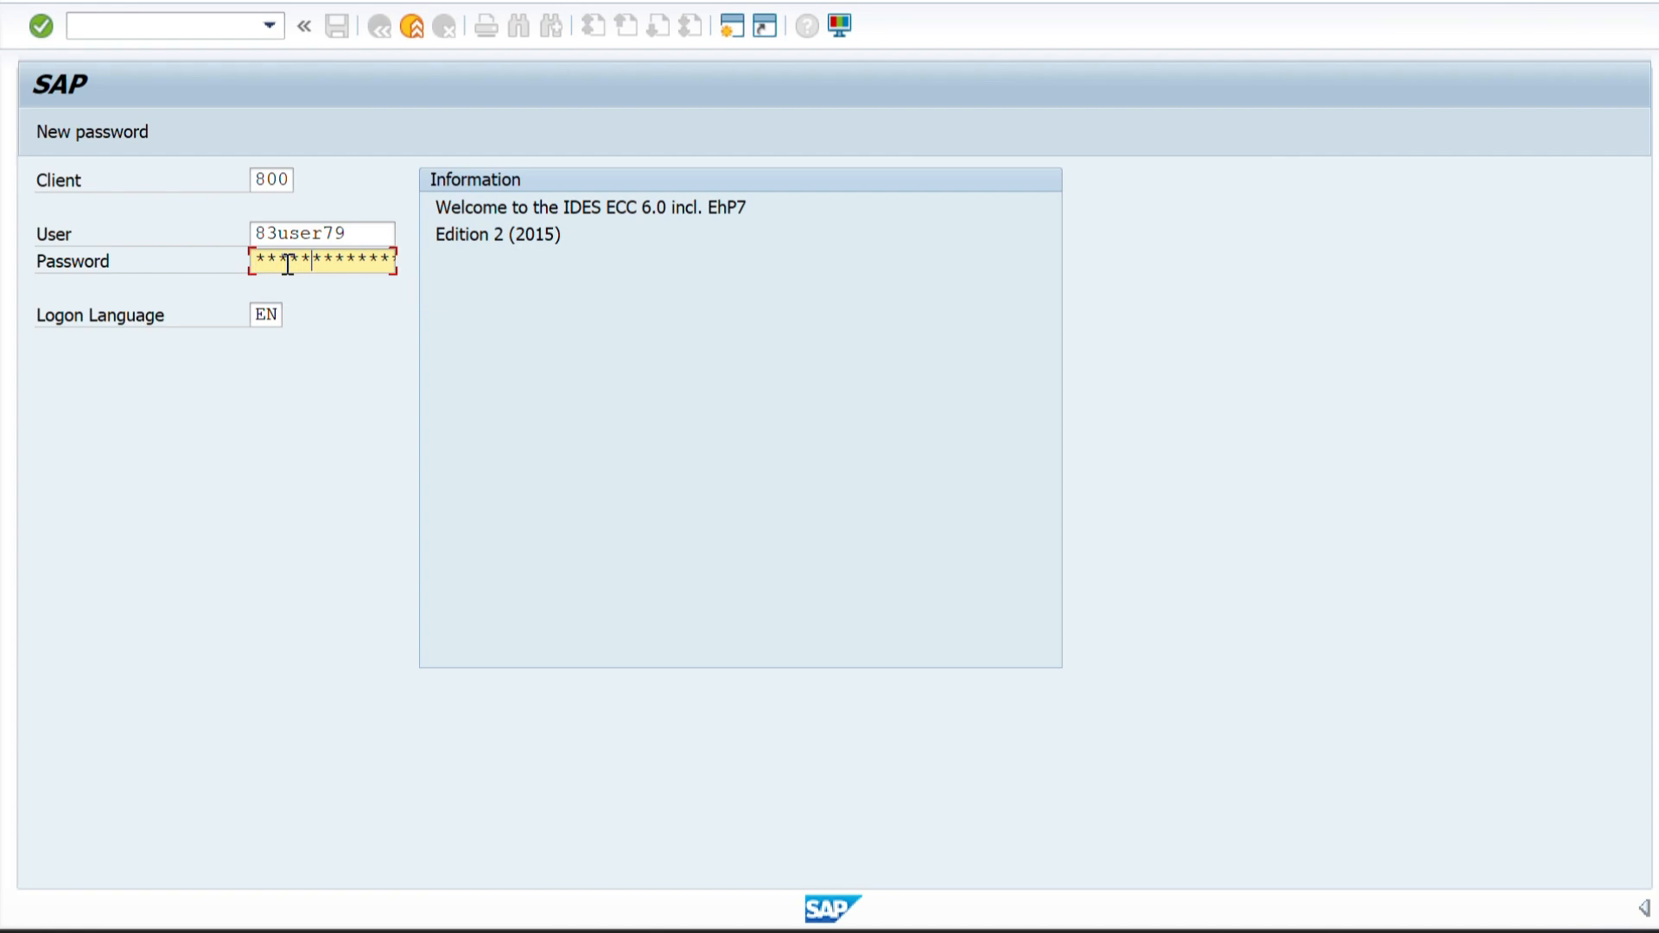
{"action": "key", "text": "Return"}
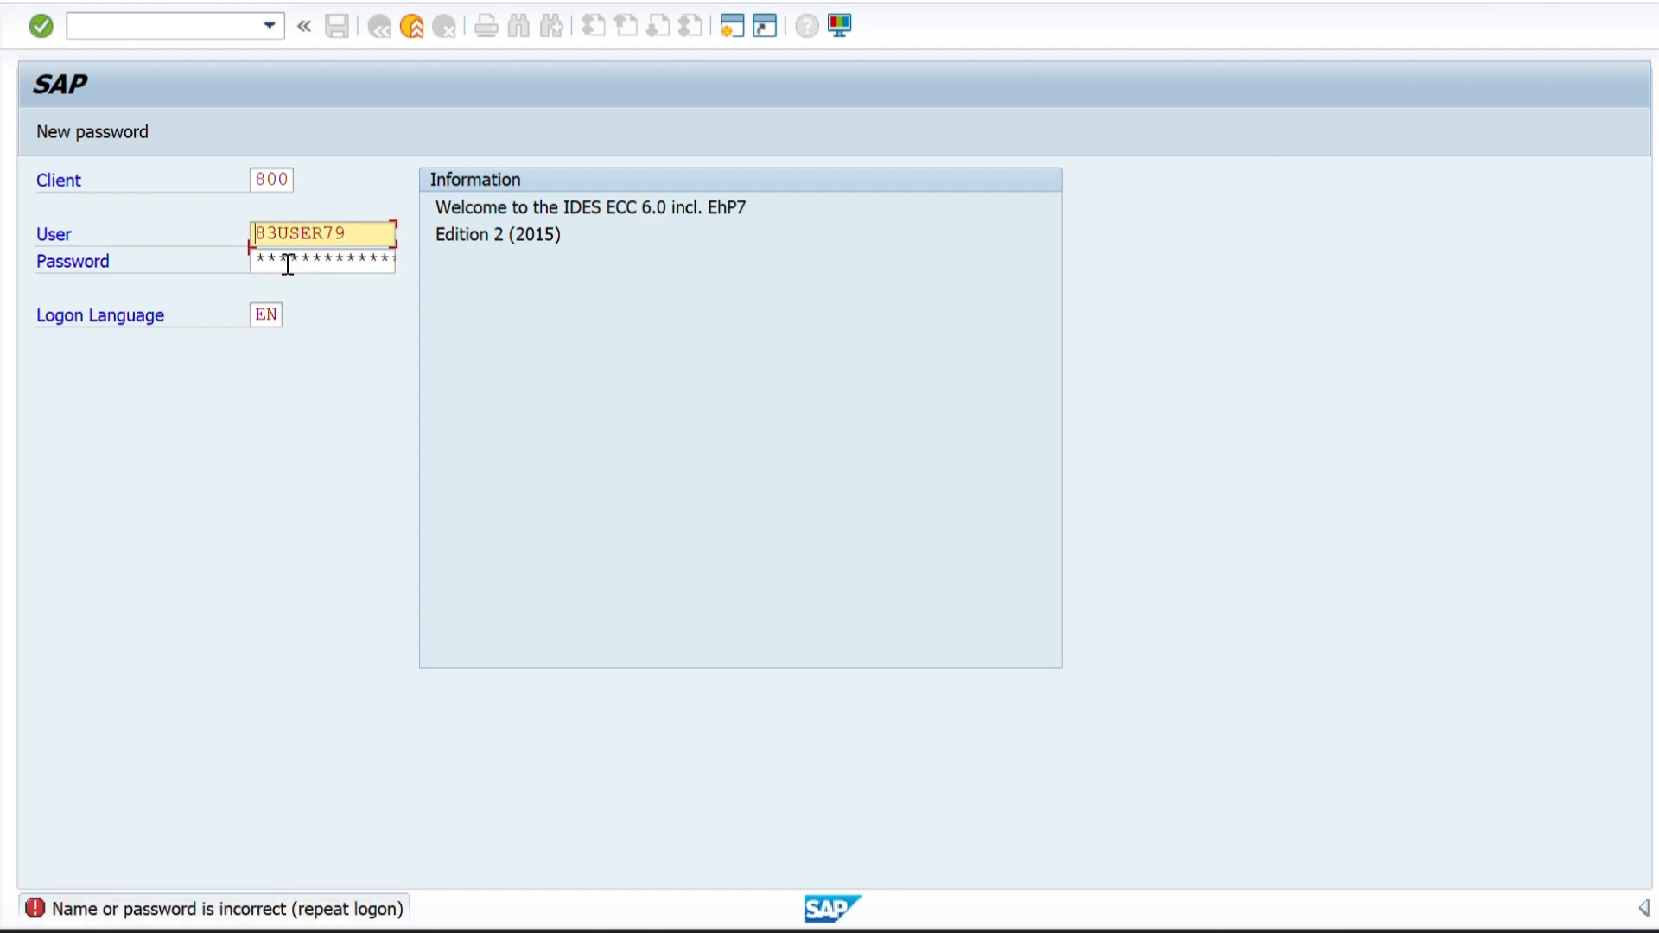
Re-enter the account password and log on, ending any other logons in the system and acknowledging the information message.
{"action": "left_click", "coordinate": [288, 265]}
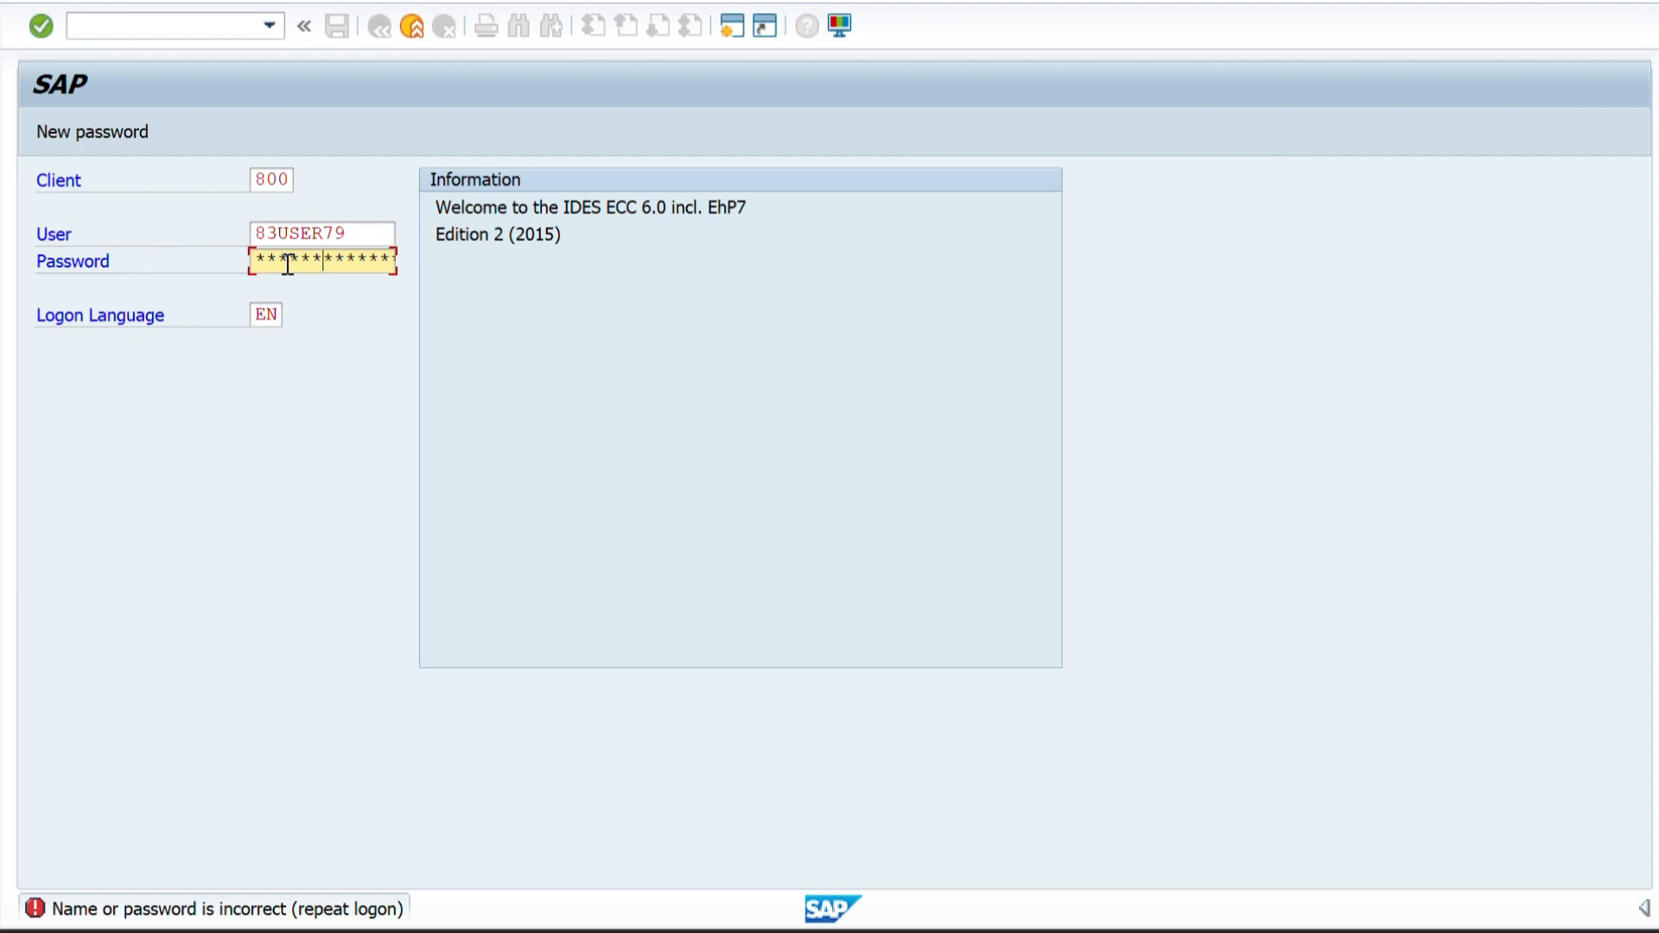
{"action": "key", "text": "Return"}
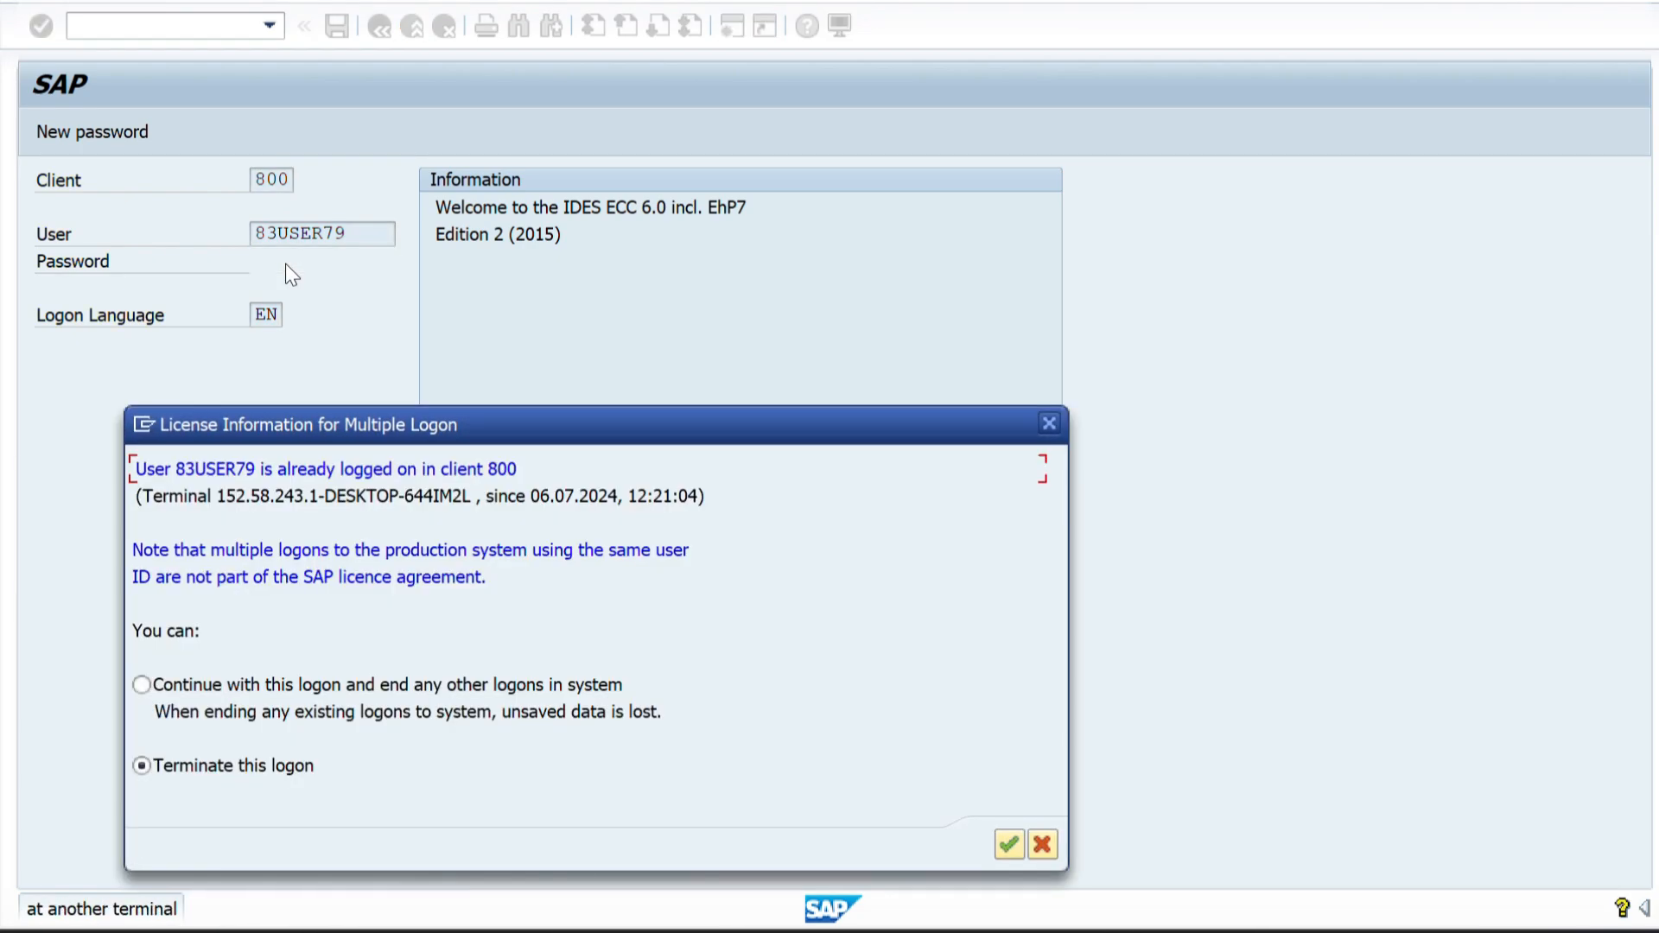
{"action": "left_click", "coordinate": [141, 685]}
{"action": "key", "text": "Return"}
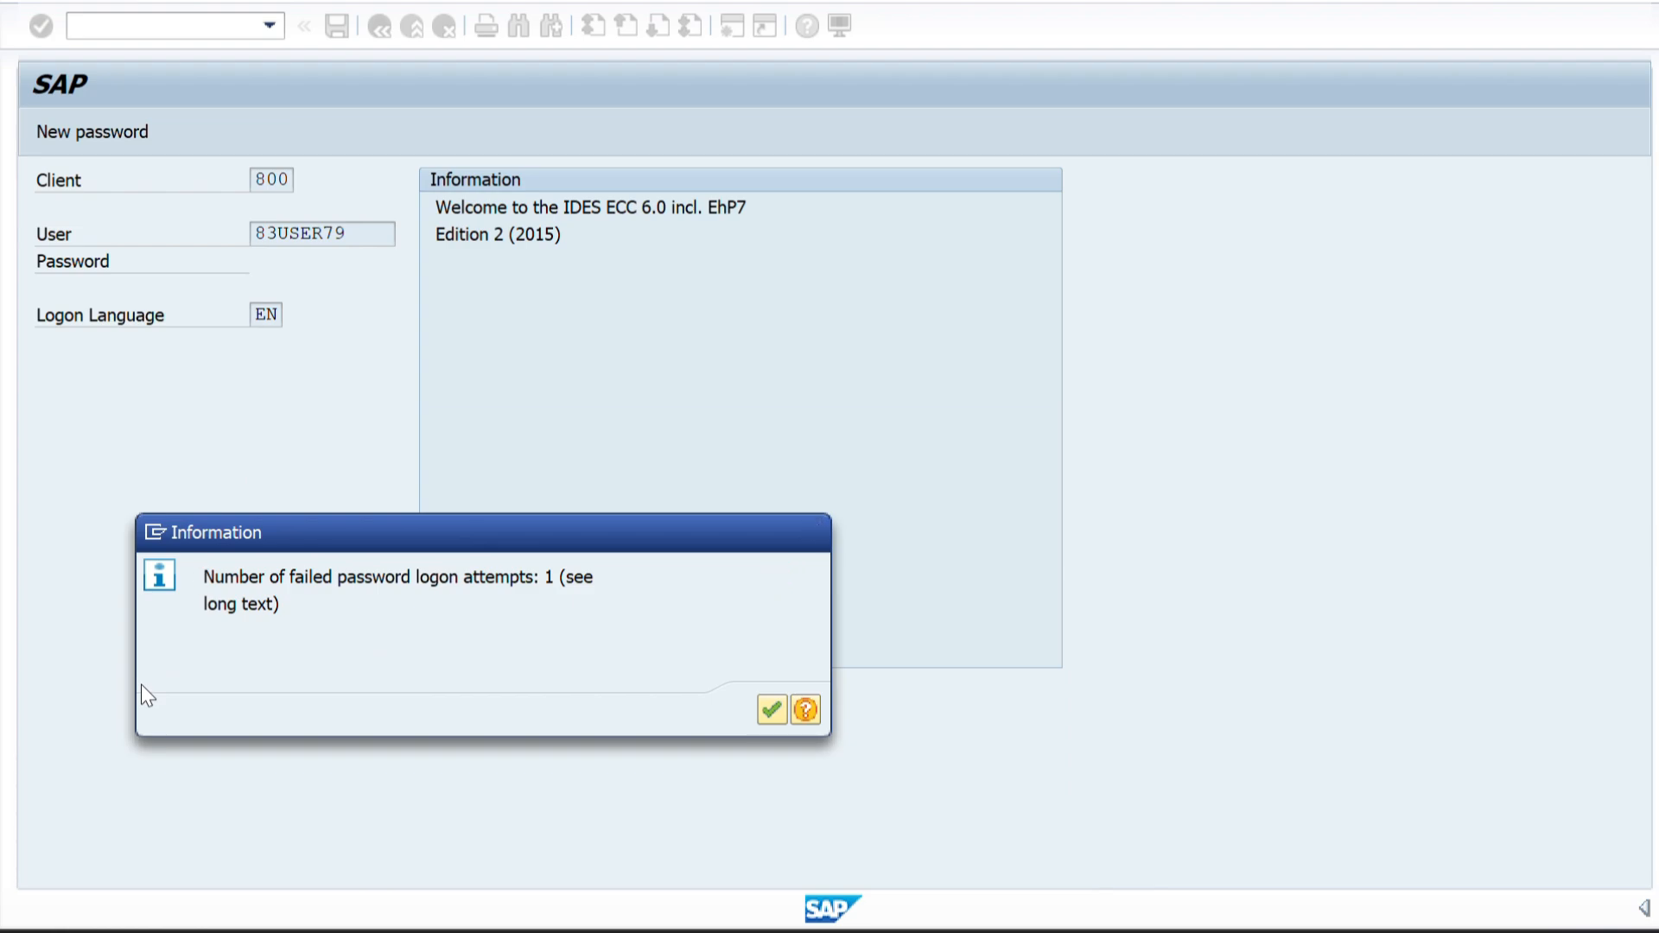
{"action": "key", "text": "Return"}
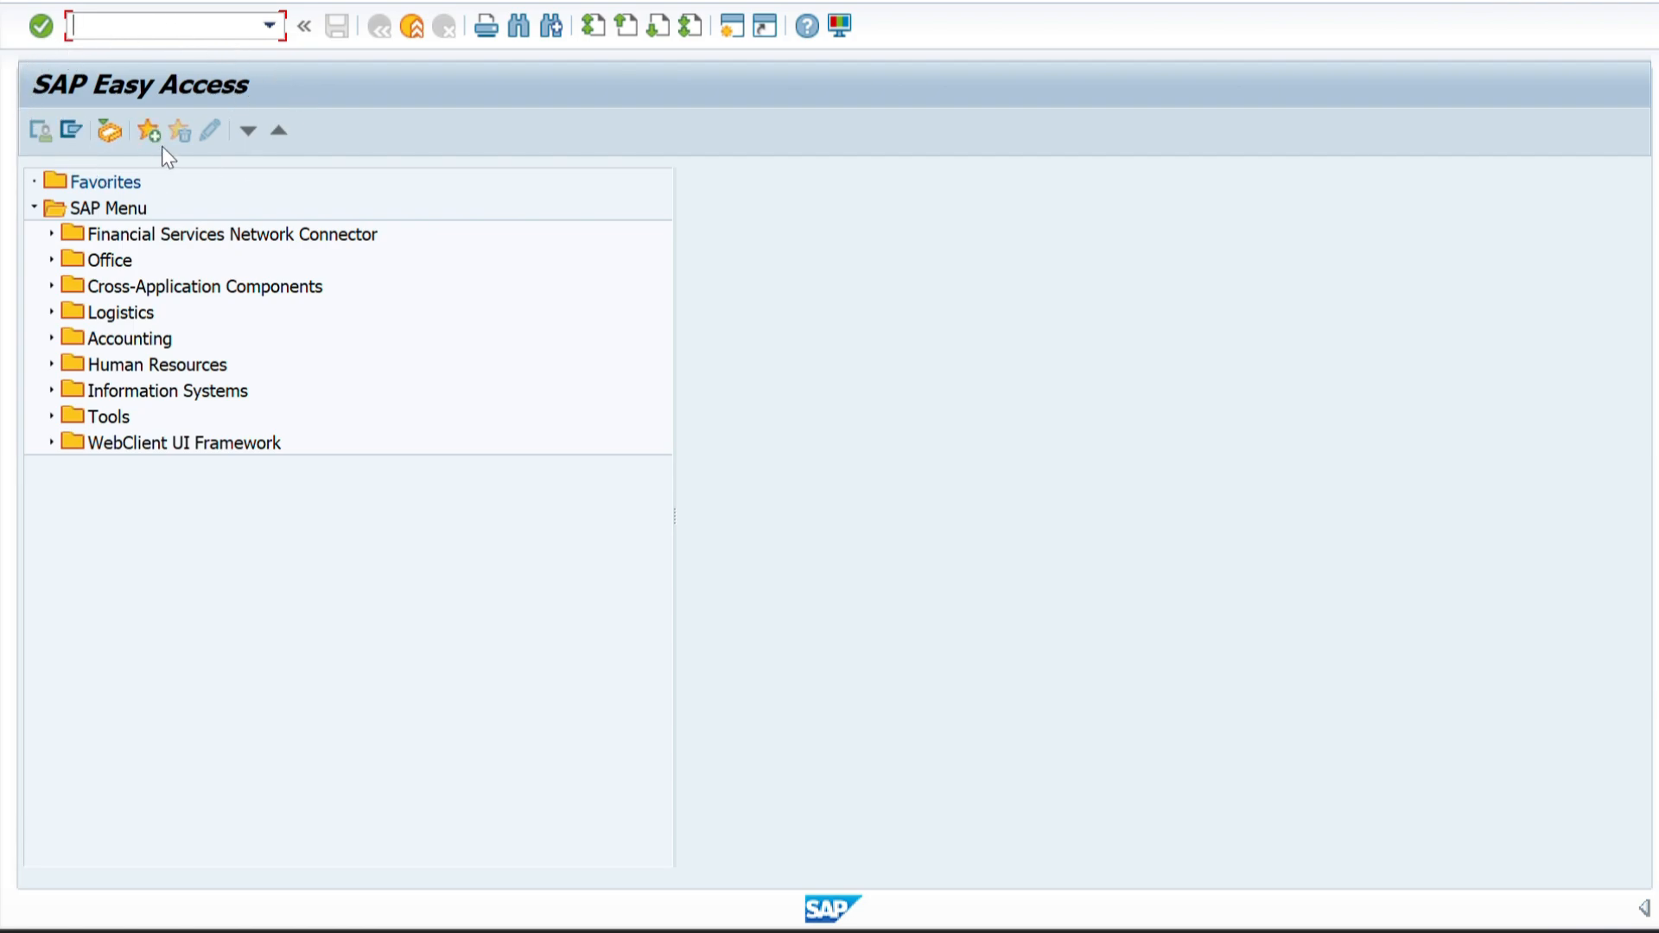
{"action": "type", "text": "/nspro"}
{"action": "key", "text": "Return"}
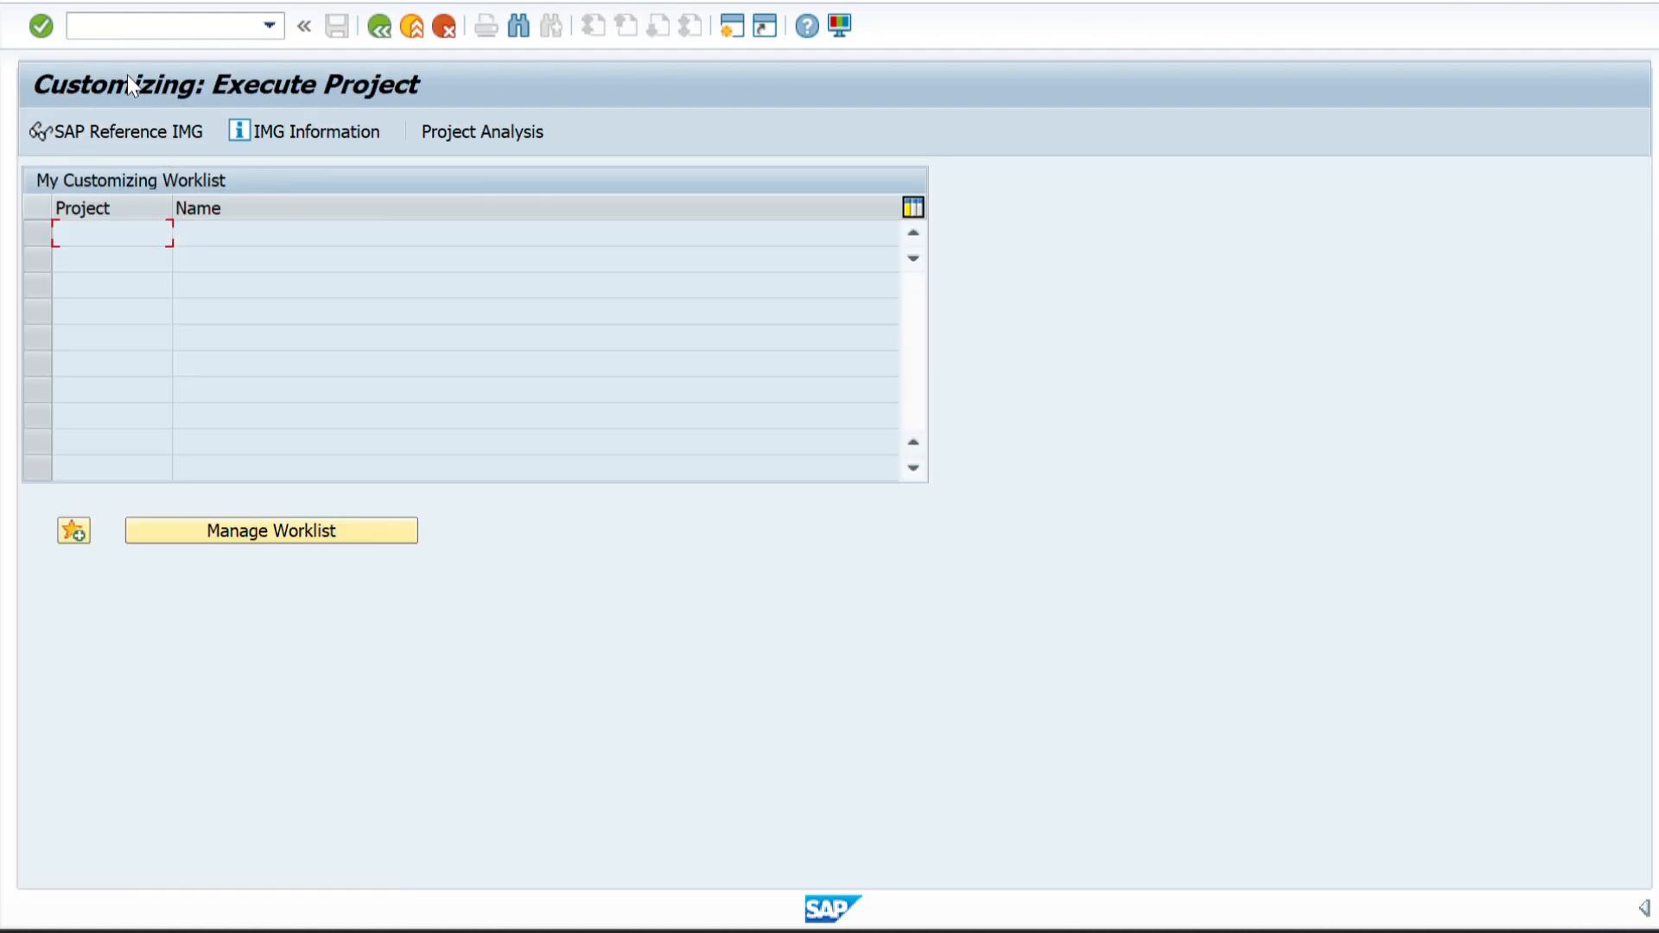
{"action": "left_click", "coordinate": [374, 34]}
Run transaction spro from SAP Easy Access and display the SAP Reference IMG.
{"action": "left_click", "coordinate": [161, 34]}
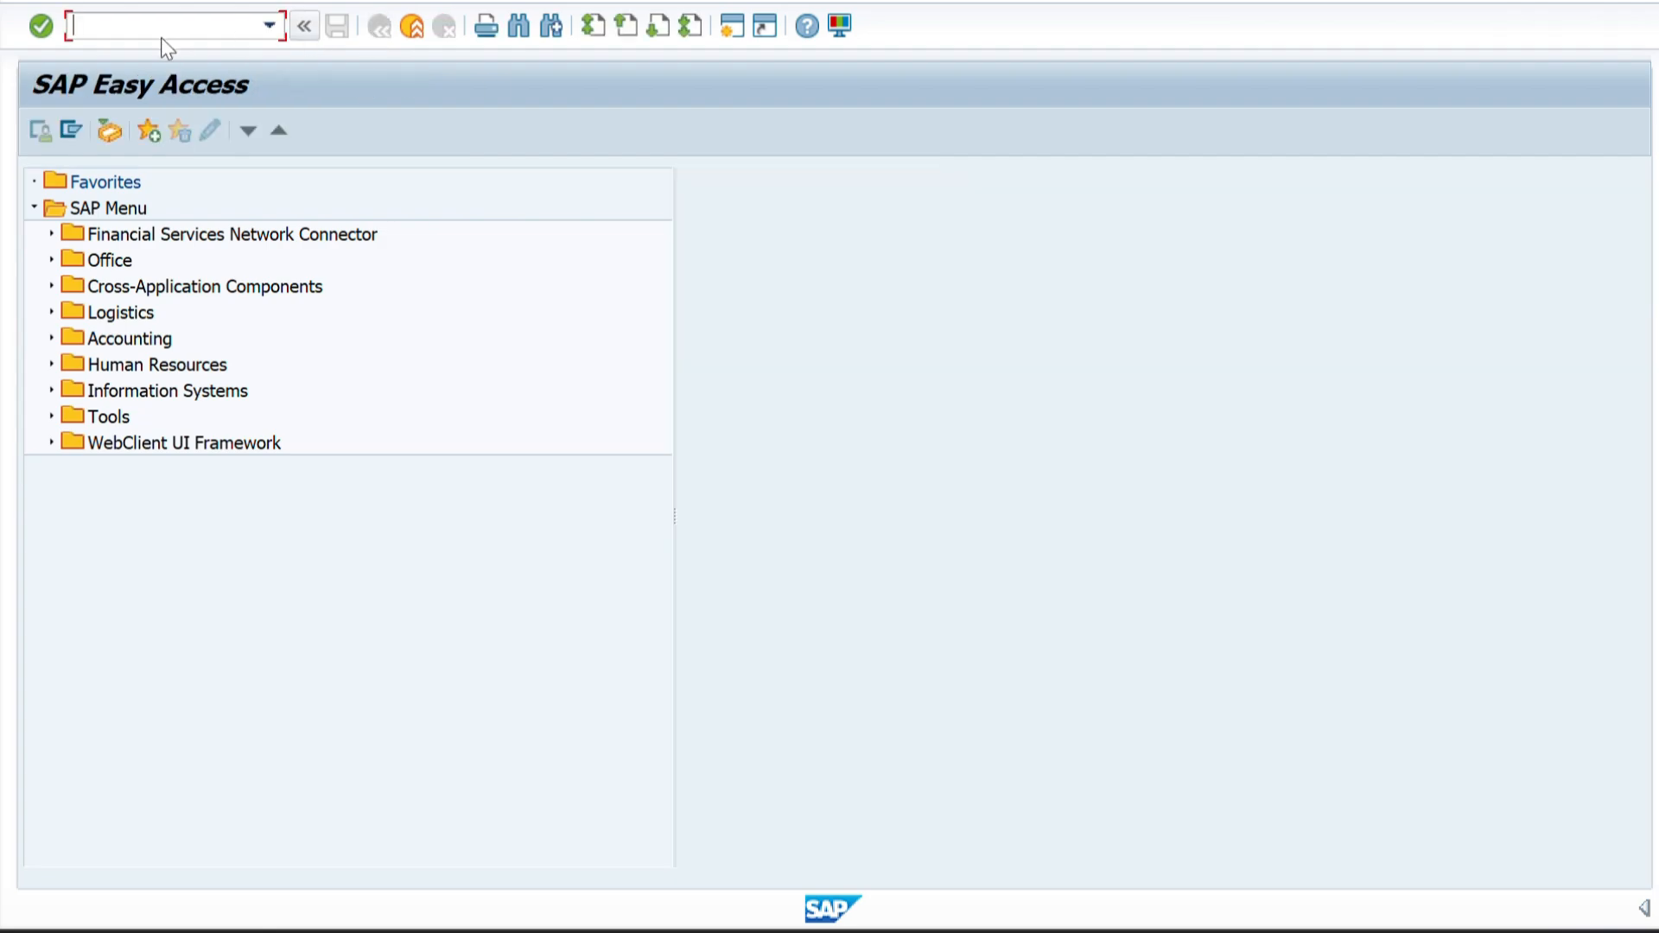
{"action": "type", "text": "spro"}
{"action": "key", "text": "Return"}
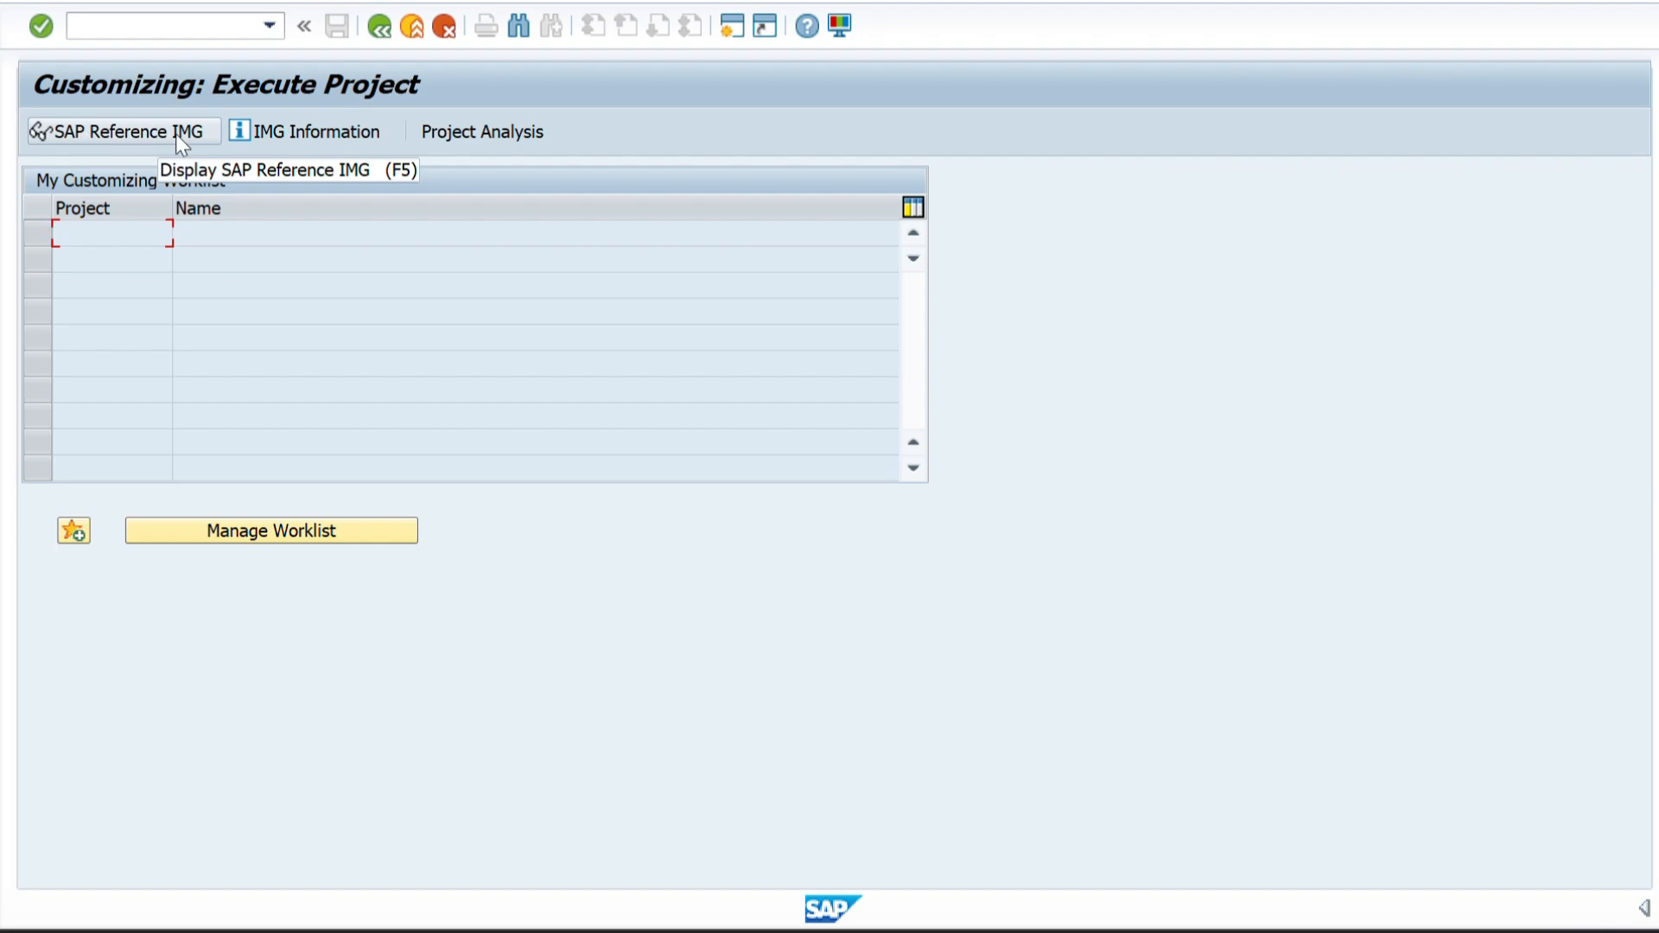
{"action": "left_click", "coordinate": [135, 135]}
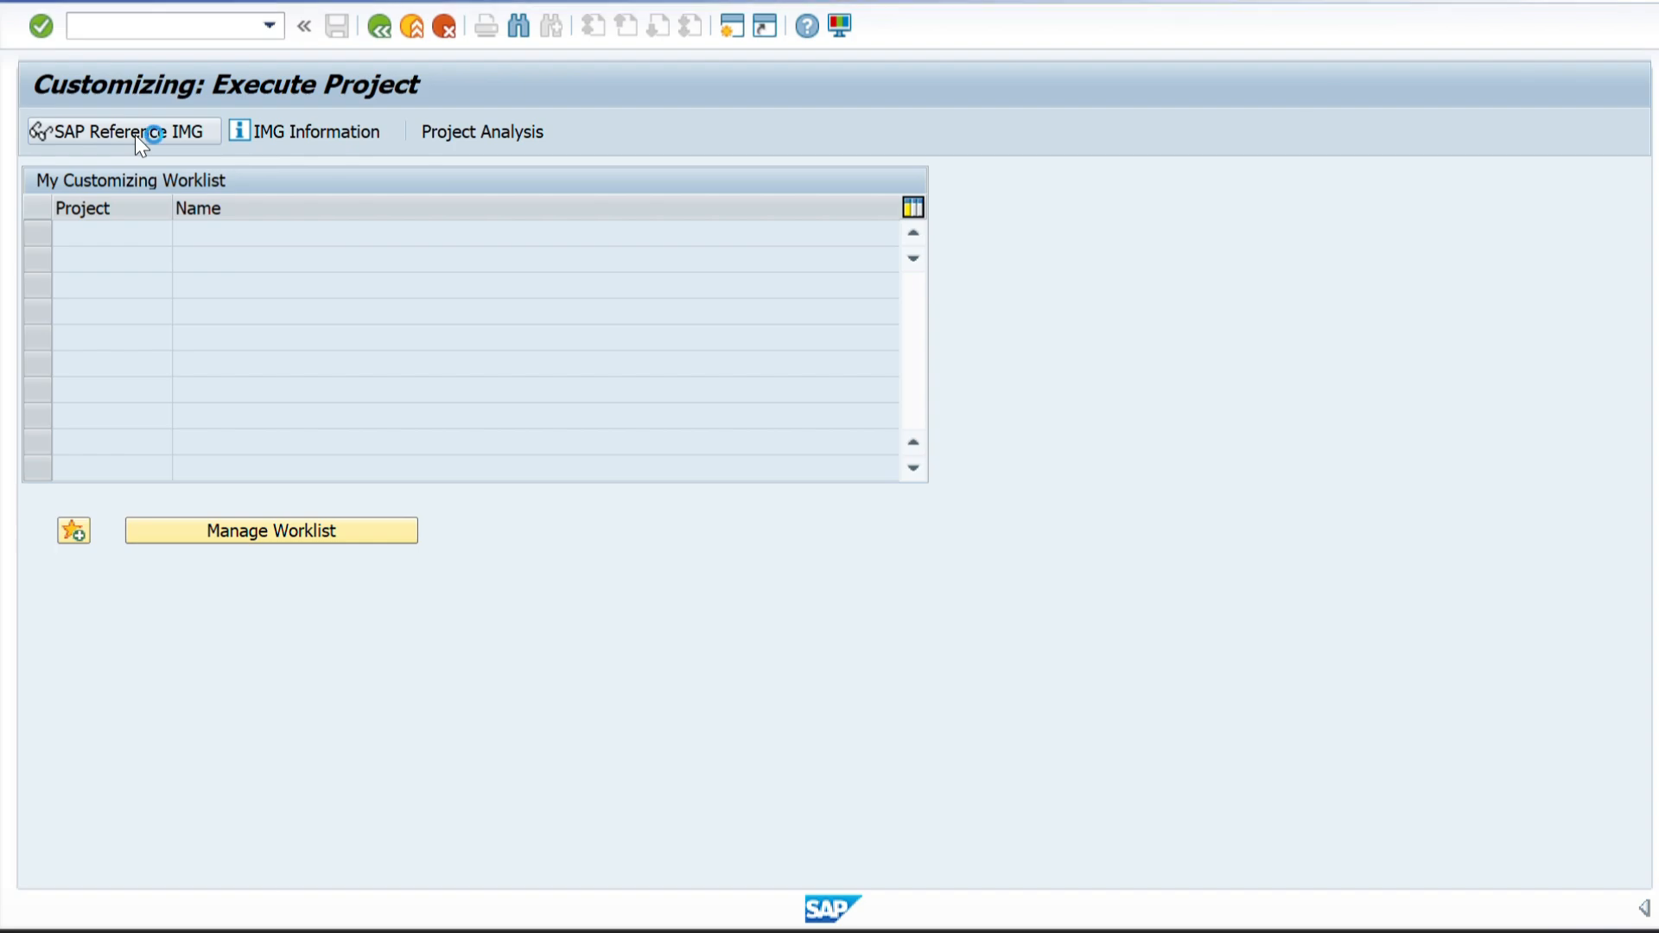
Look through the top-level areas of the SAP Customizing Implementation Guide.
{"action": "scroll", "coordinate": [166, 414], "scroll_direction": "down", "scroll_amount": 6}
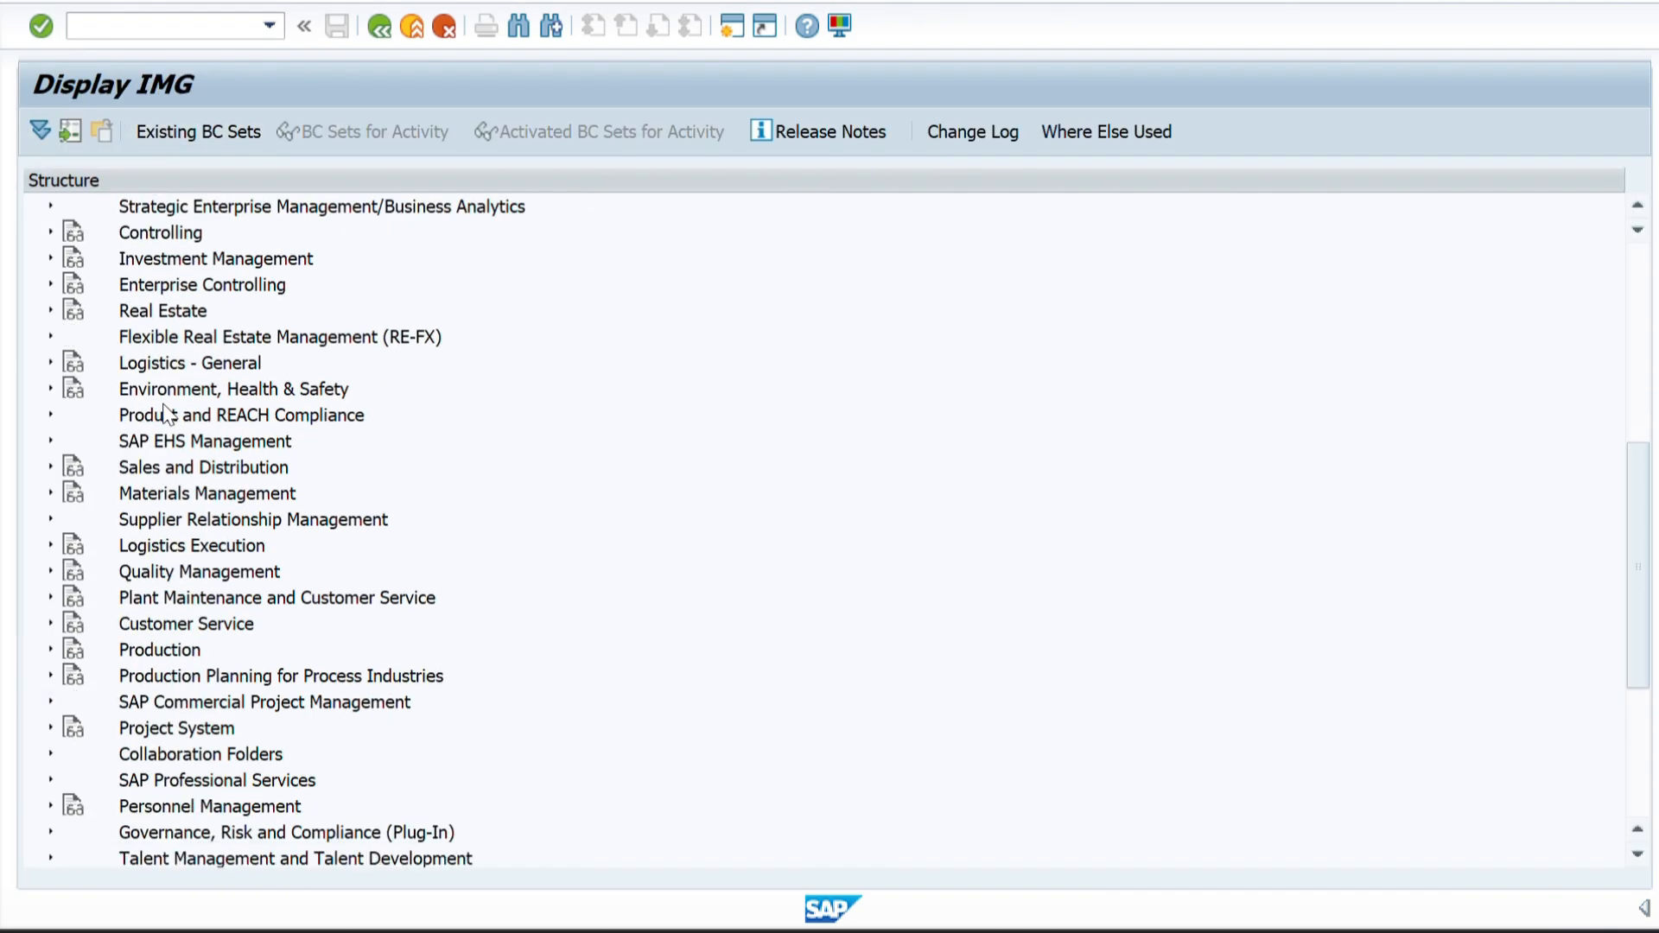
{"action": "scroll", "coordinate": [165, 415], "scroll_direction": "down", "scroll_amount": 4}
{"action": "scroll", "coordinate": [166, 415], "scroll_direction": "up", "scroll_amount": 5}
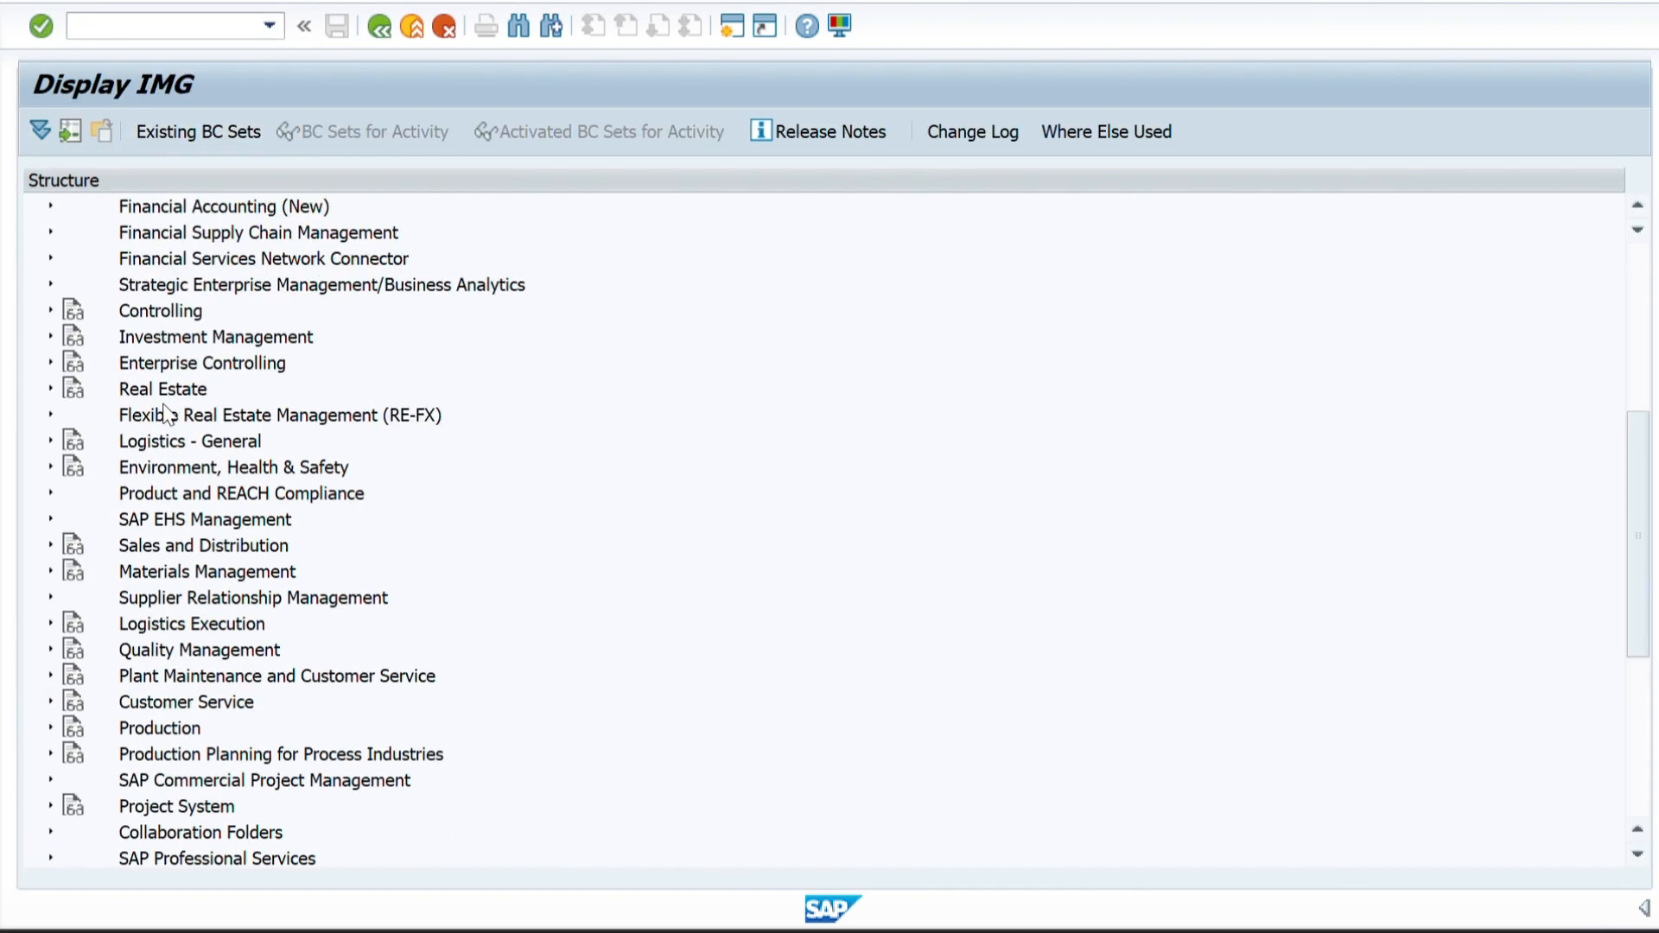
{"action": "scroll", "coordinate": [166, 415], "scroll_direction": "up", "scroll_amount": 5}
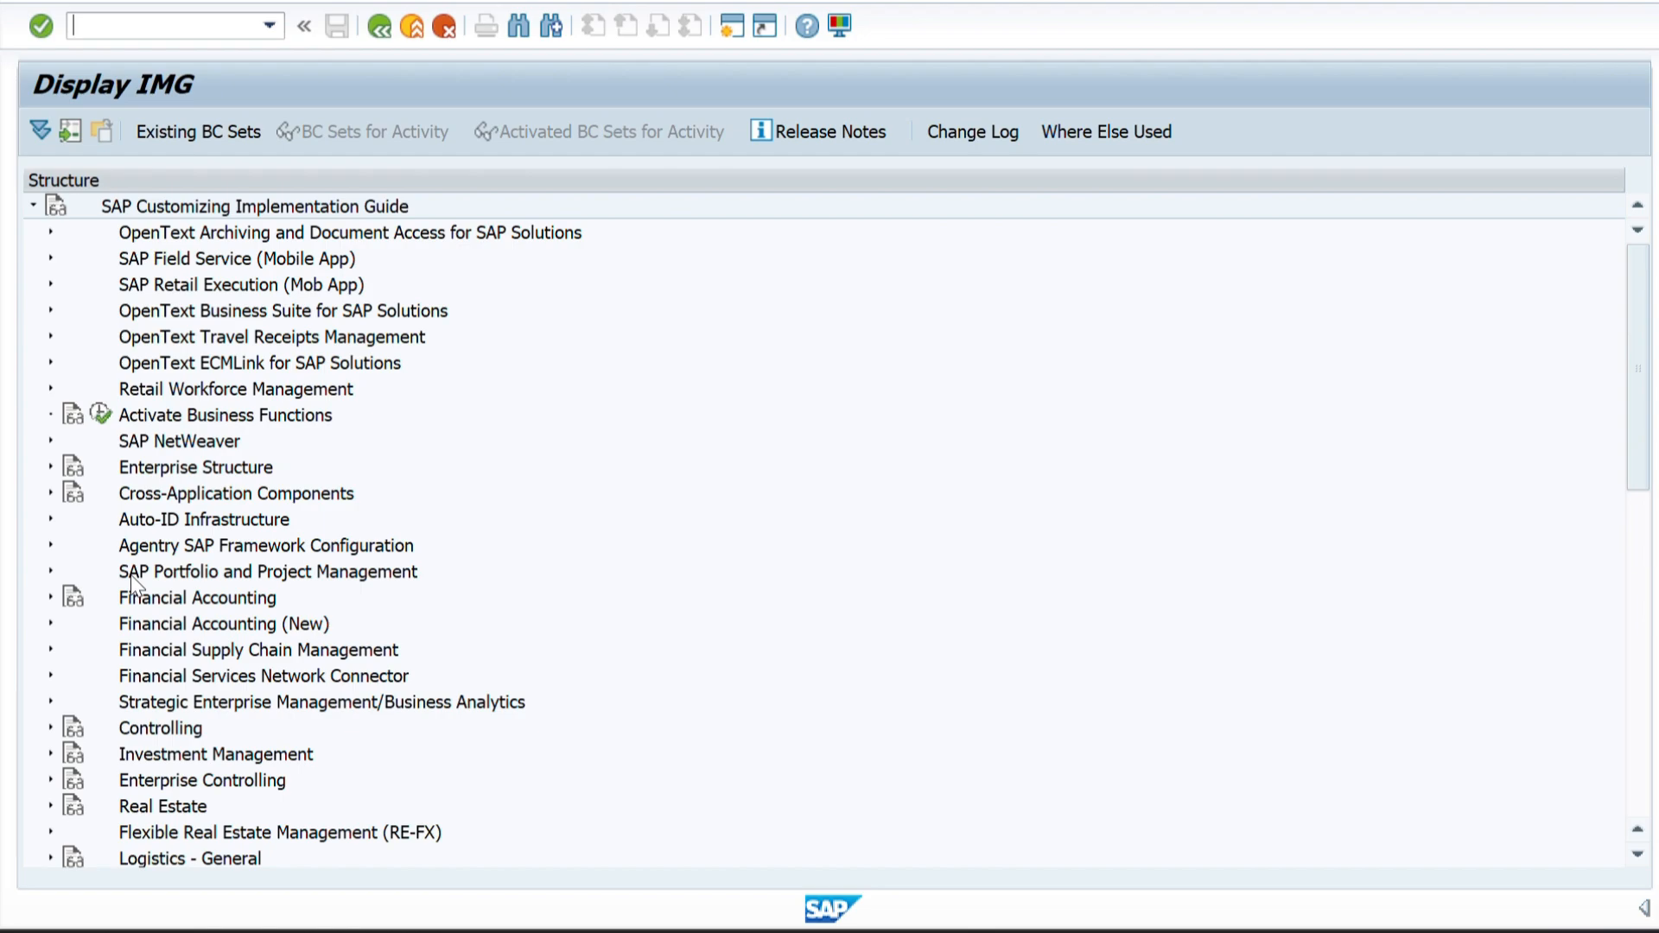
{"action": "scroll", "coordinate": [131, 577], "scroll_direction": "down", "scroll_amount": 1}
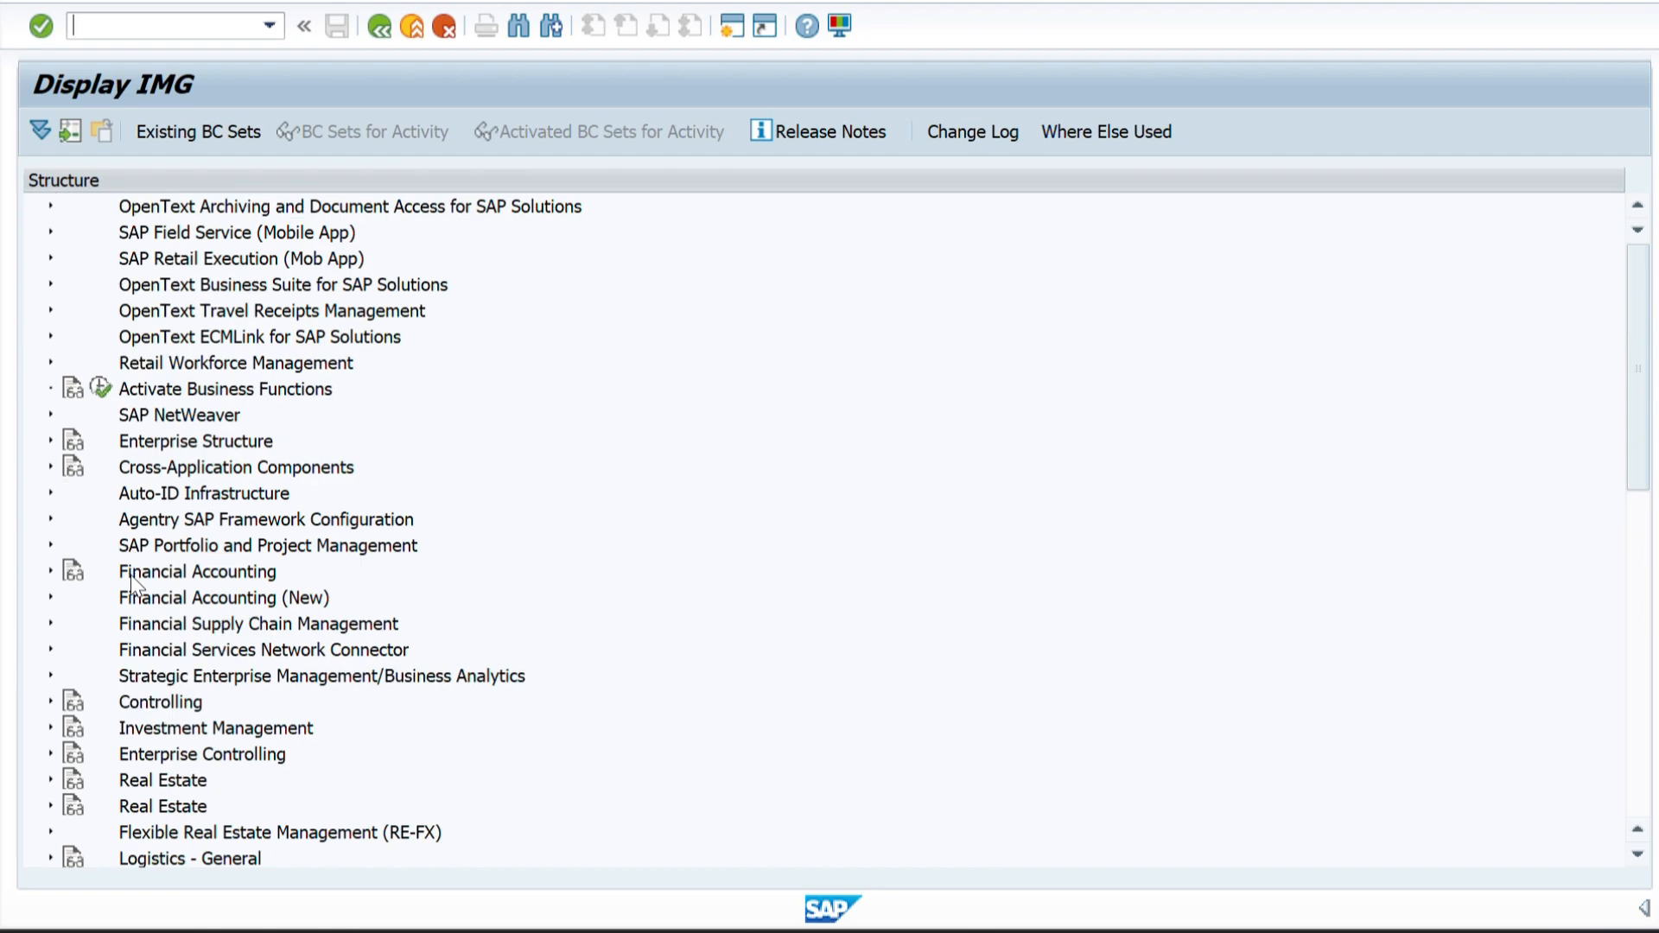
{"action": "scroll", "coordinate": [131, 573], "scroll_direction": "down", "scroll_amount": 5}
{"action": "scroll", "coordinate": [132, 574], "scroll_direction": "up", "scroll_amount": 3}
{"action": "scroll", "coordinate": [131, 574], "scroll_direction": "down", "scroll_amount": 3}
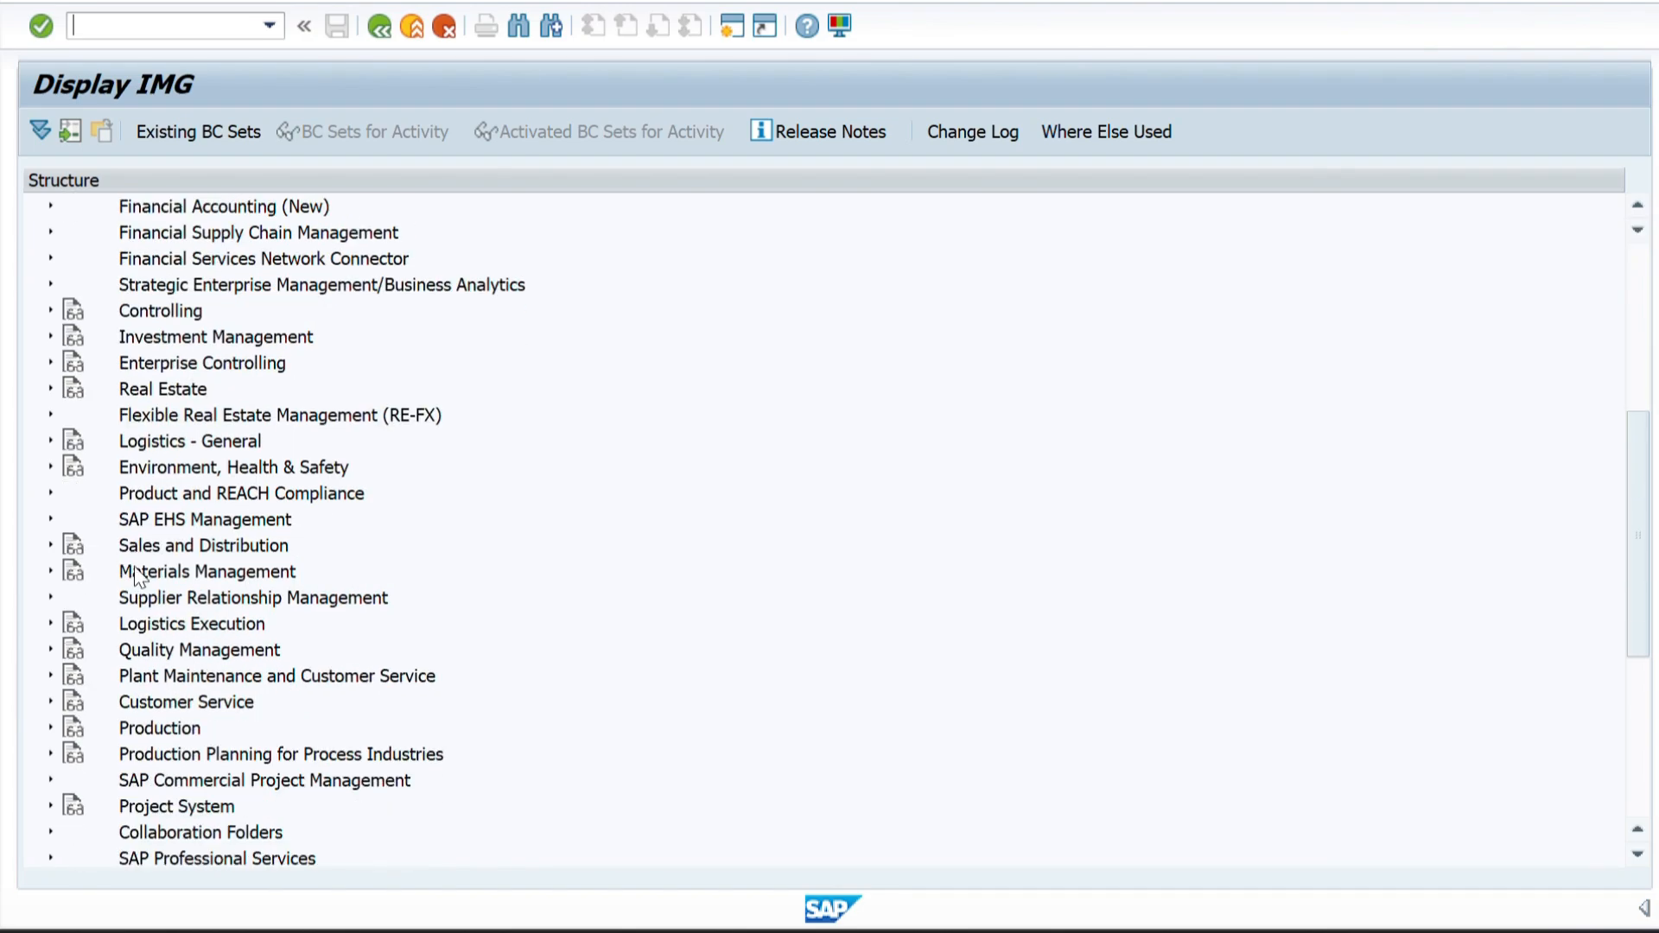
Expand Financial Accounting to view its subnodes, collapse it, and look through the other module areas of the guide.
{"action": "scroll", "coordinate": [134, 418], "scroll_direction": "up", "scroll_amount": 1}
{"action": "scroll", "coordinate": [135, 418], "scroll_direction": "up", "scroll_amount": 3}
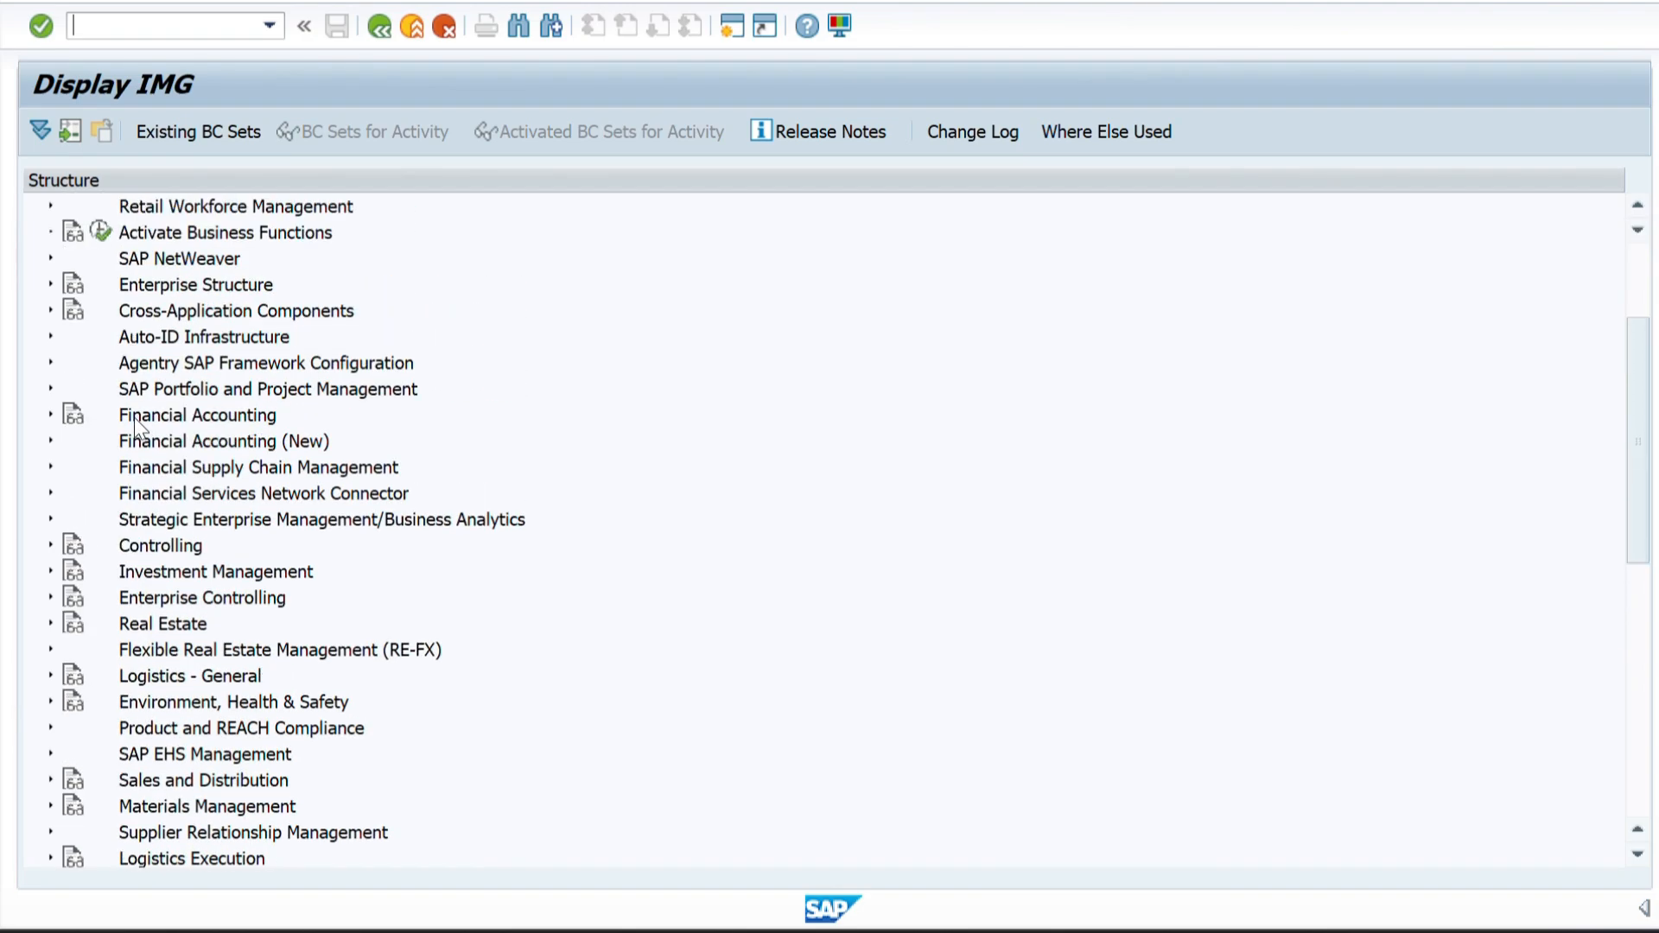
{"action": "left_click", "coordinate": [51, 415]}
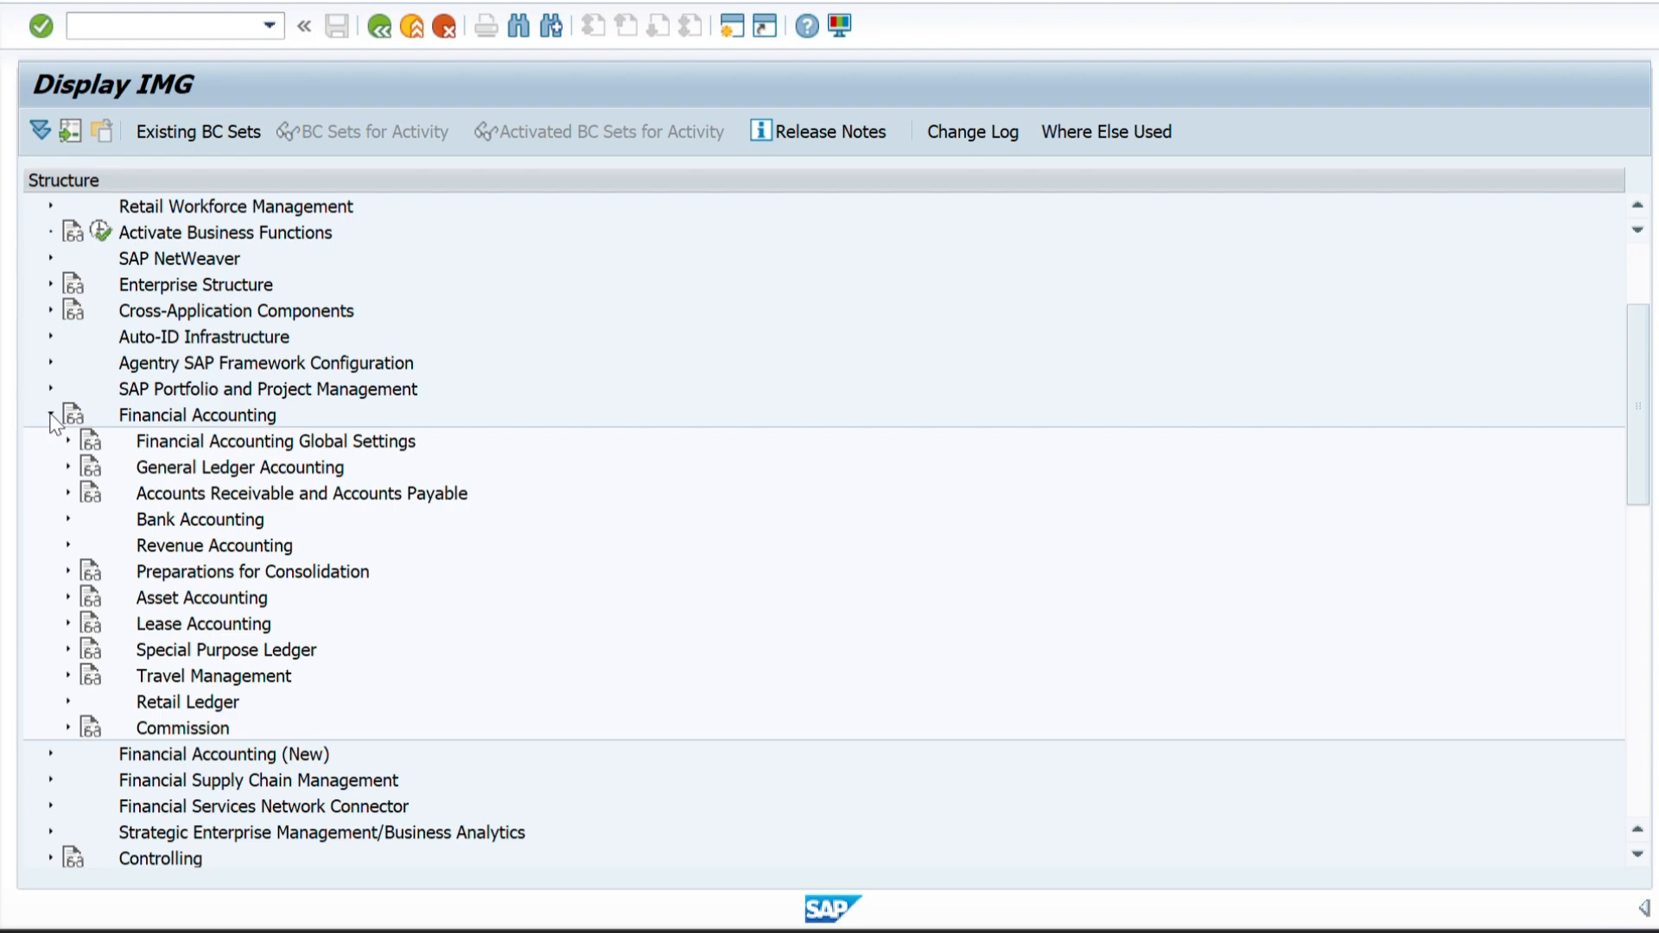
{"action": "left_click", "coordinate": [51, 415]}
{"action": "scroll", "coordinate": [90, 580], "scroll_direction": "down", "scroll_amount": 7}
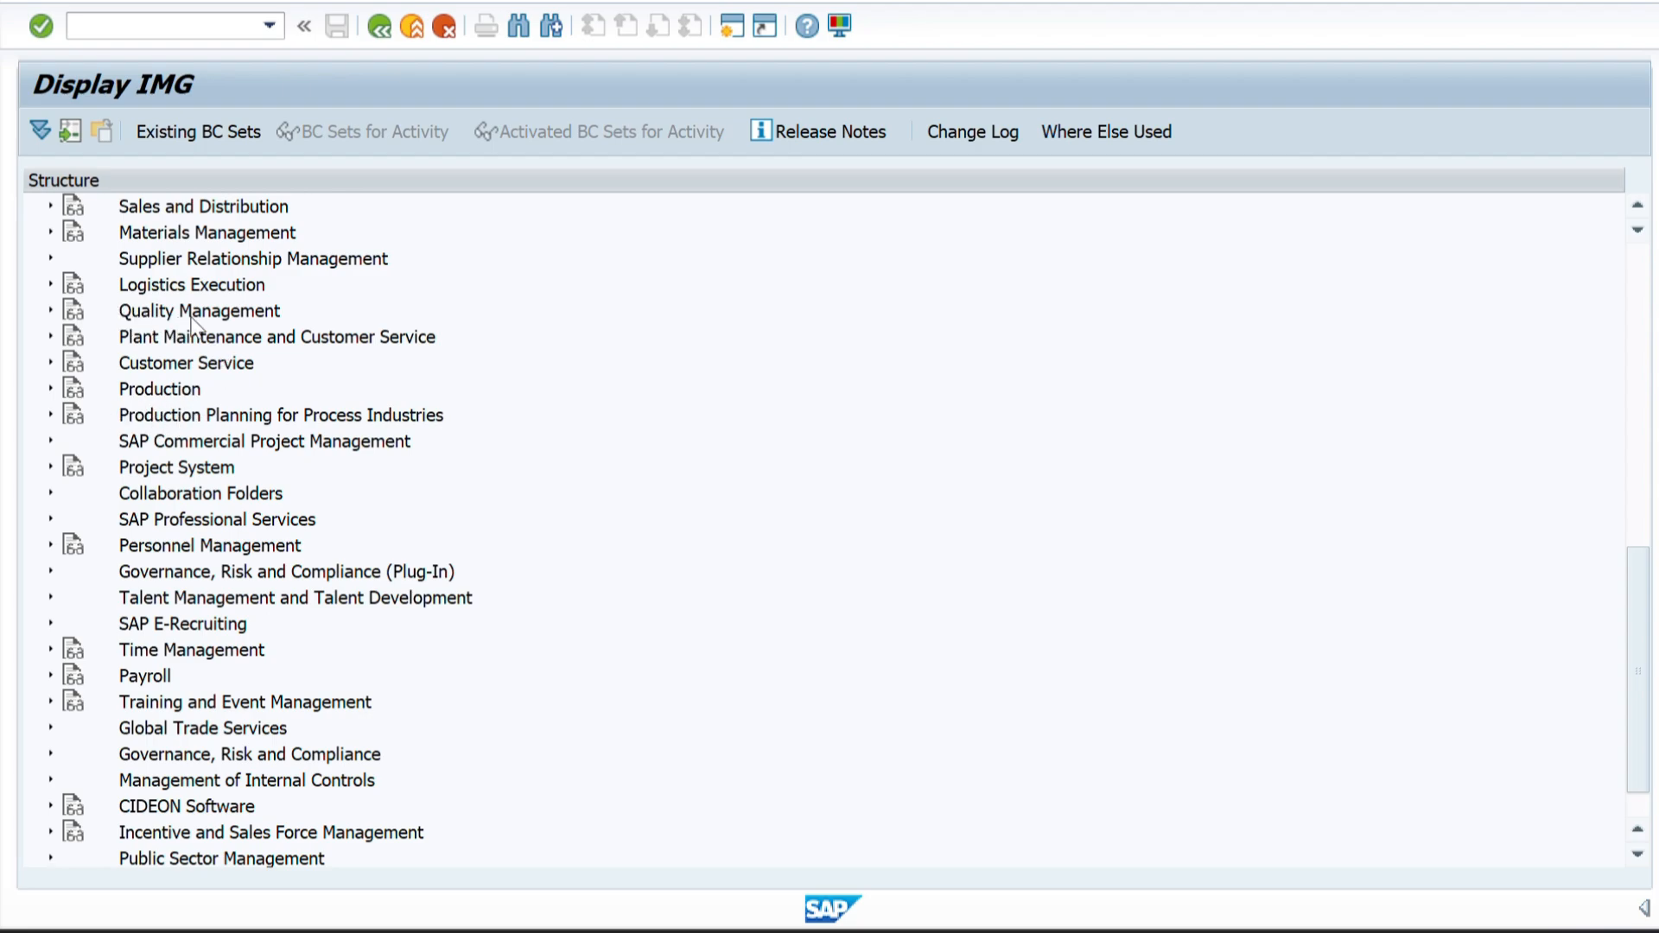
{"action": "scroll", "coordinate": [271, 523], "scroll_direction": "down", "scroll_amount": 1}
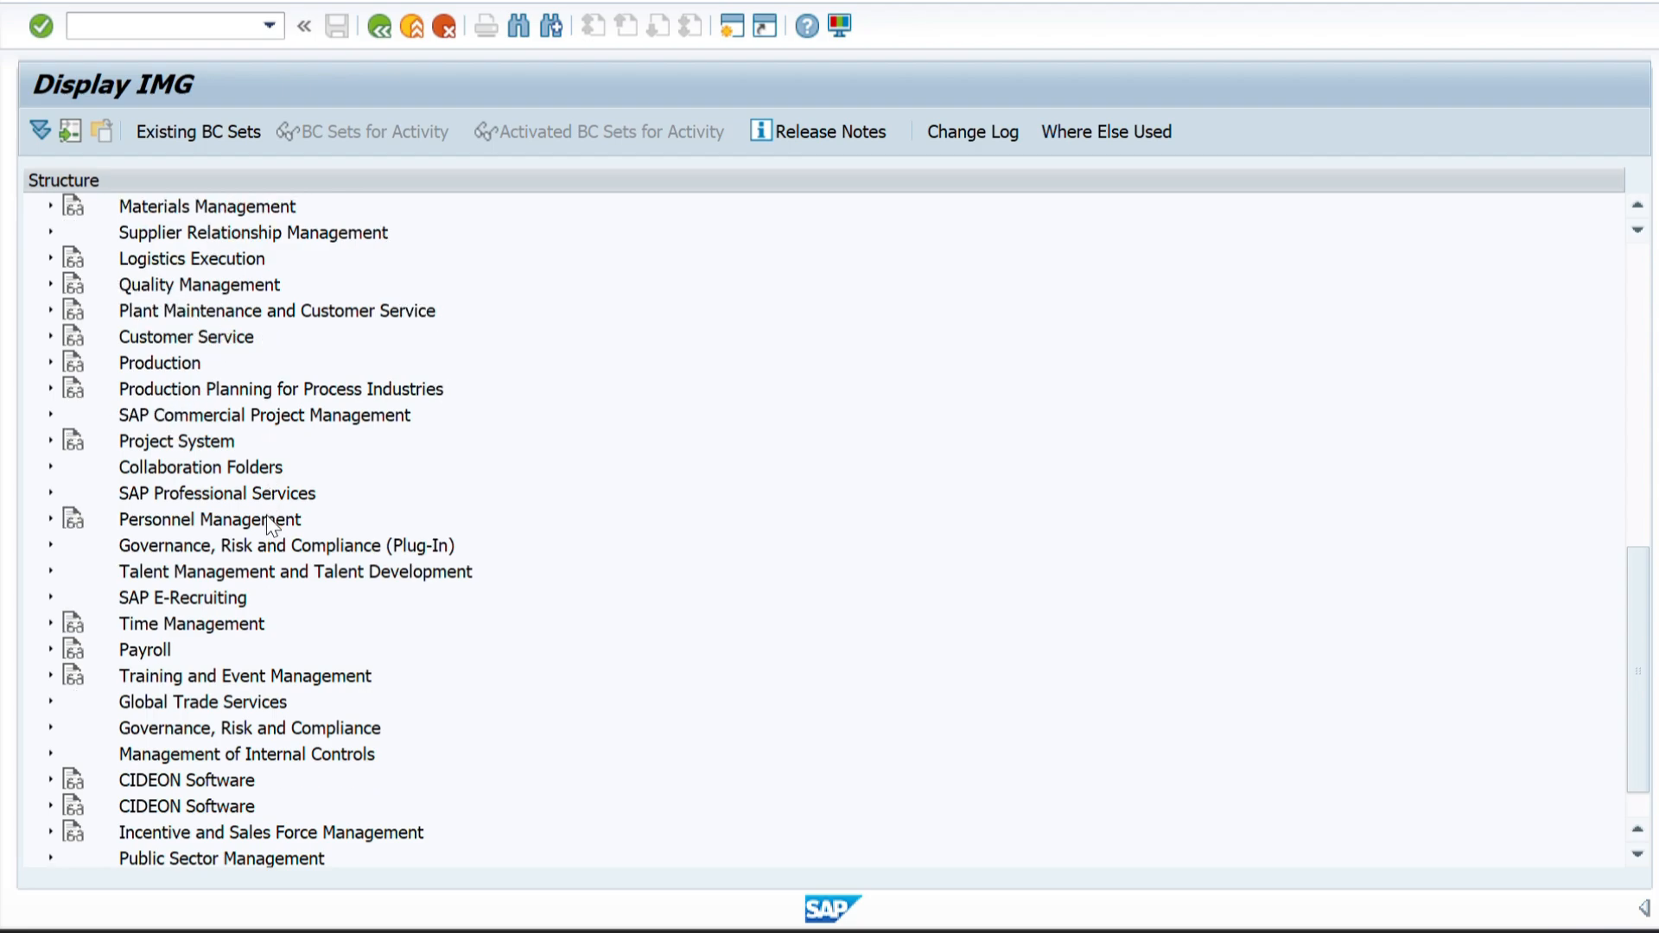
{"action": "scroll", "coordinate": [271, 524], "scroll_direction": "down", "scroll_amount": 2}
{"action": "scroll", "coordinate": [270, 523], "scroll_direction": "up", "scroll_amount": 18}
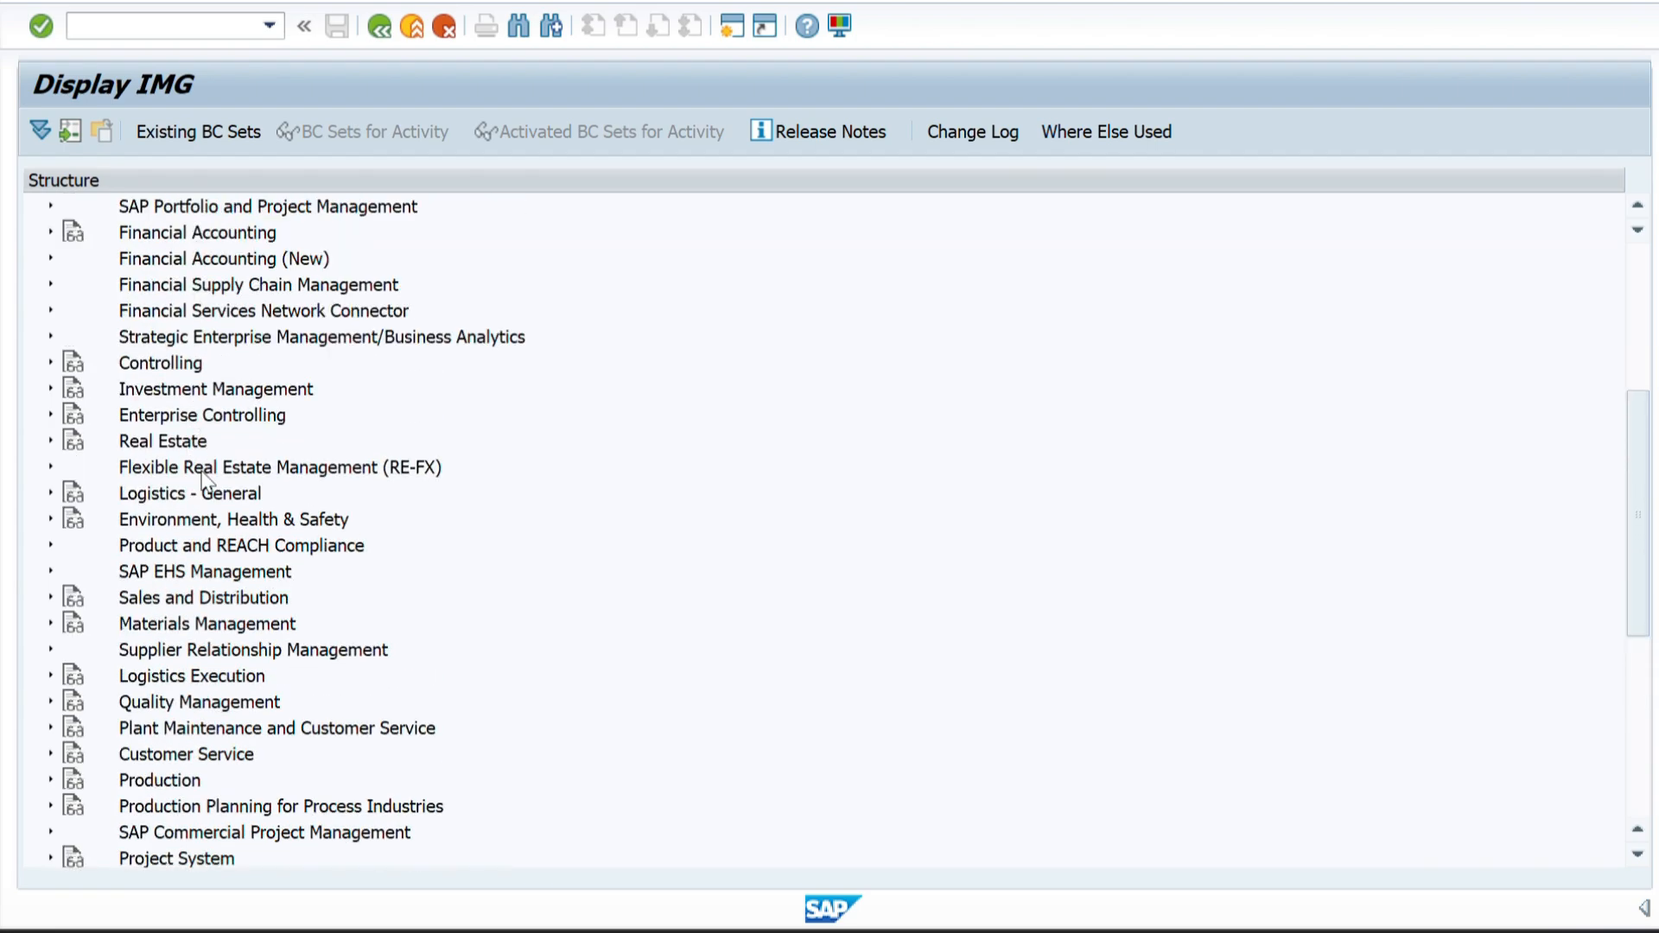
{"action": "scroll", "coordinate": [203, 478], "scroll_direction": "up", "scroll_amount": 10}
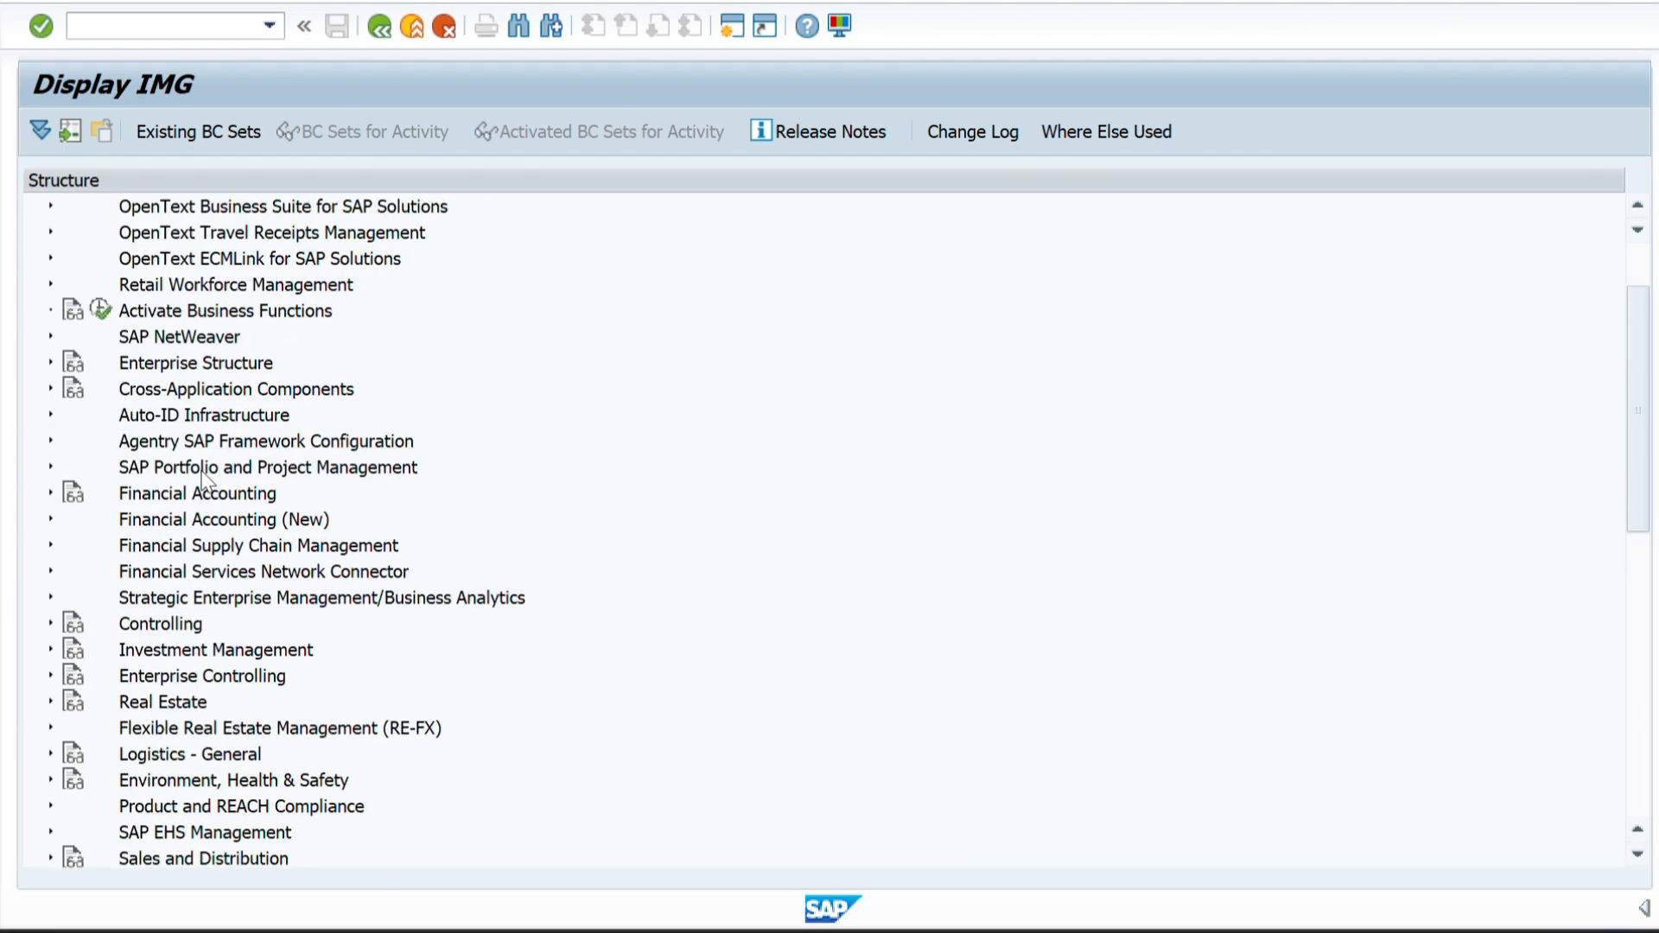
Expand Sales and Distribution in the guide to view its subnodes, and collapse it again.
{"action": "scroll", "coordinate": [203, 478], "scroll_direction": "down", "scroll_amount": 9}
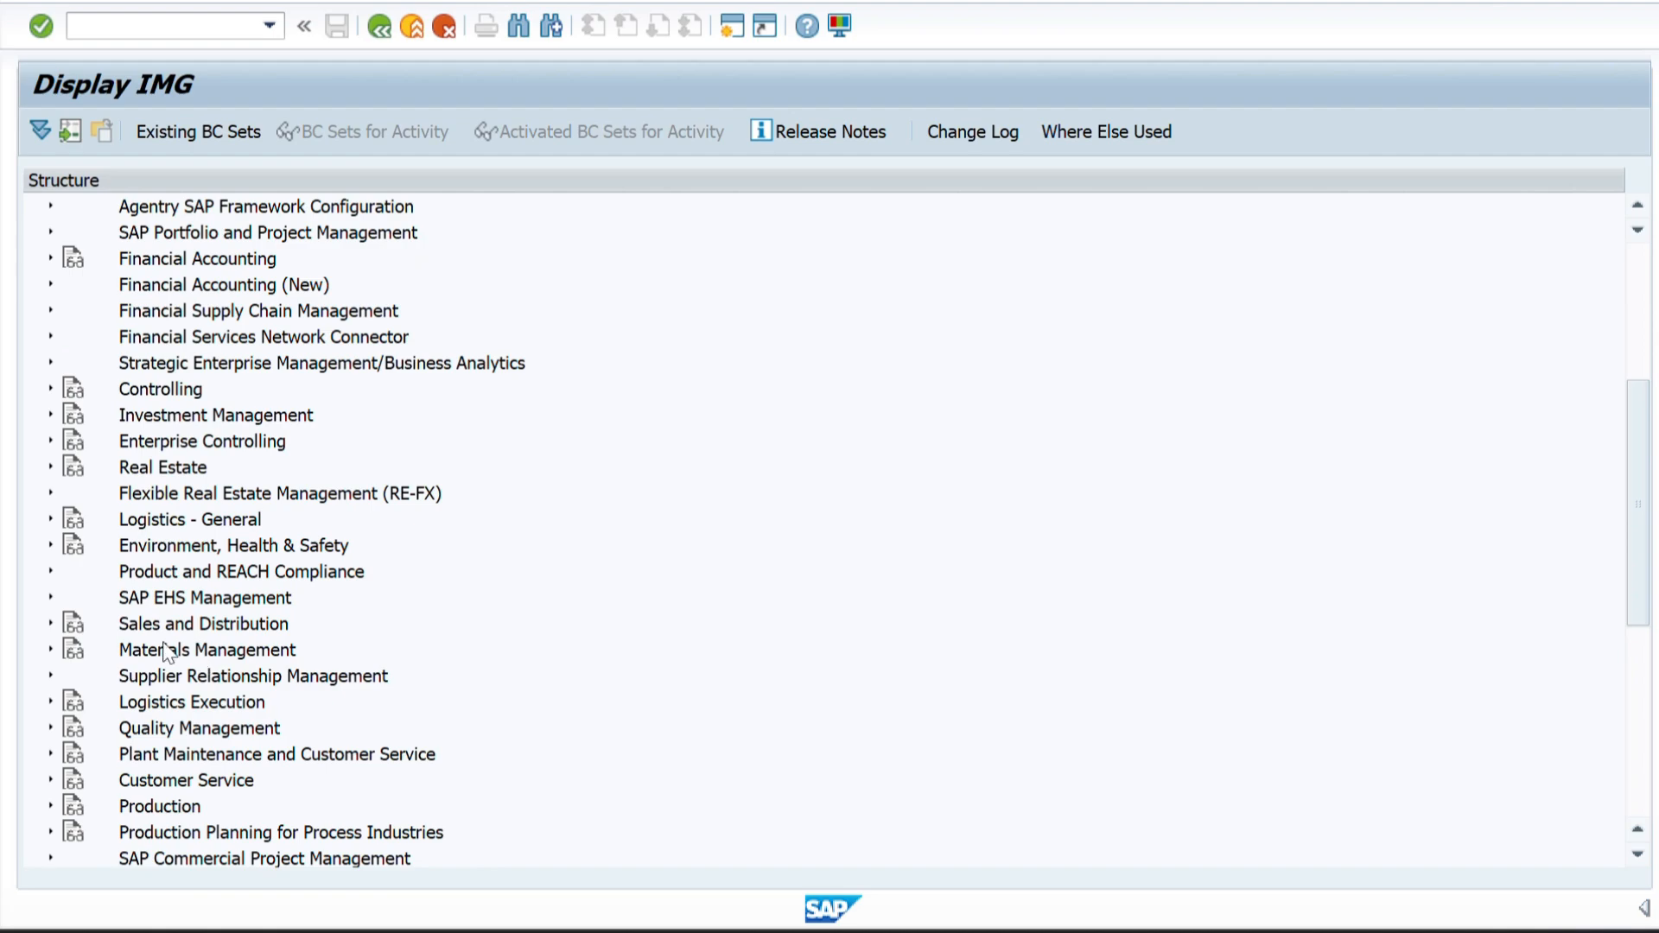
{"action": "left_click", "coordinate": [51, 625]}
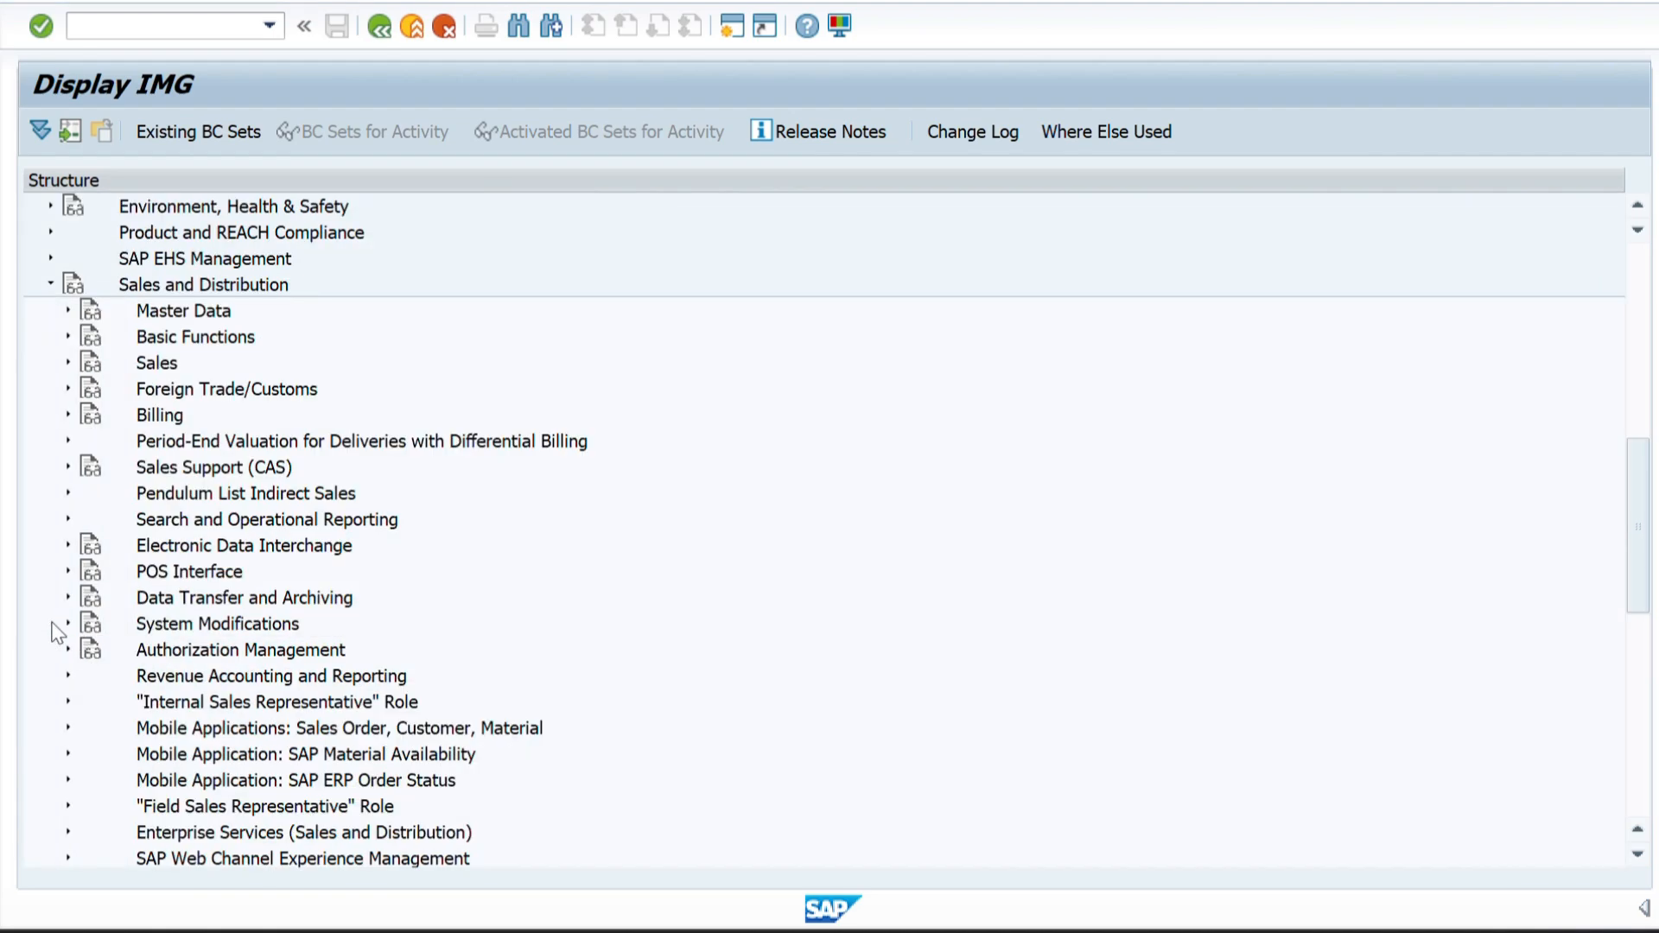
{"action": "scroll", "coordinate": [123, 518], "scroll_direction": "up", "scroll_amount": 3}
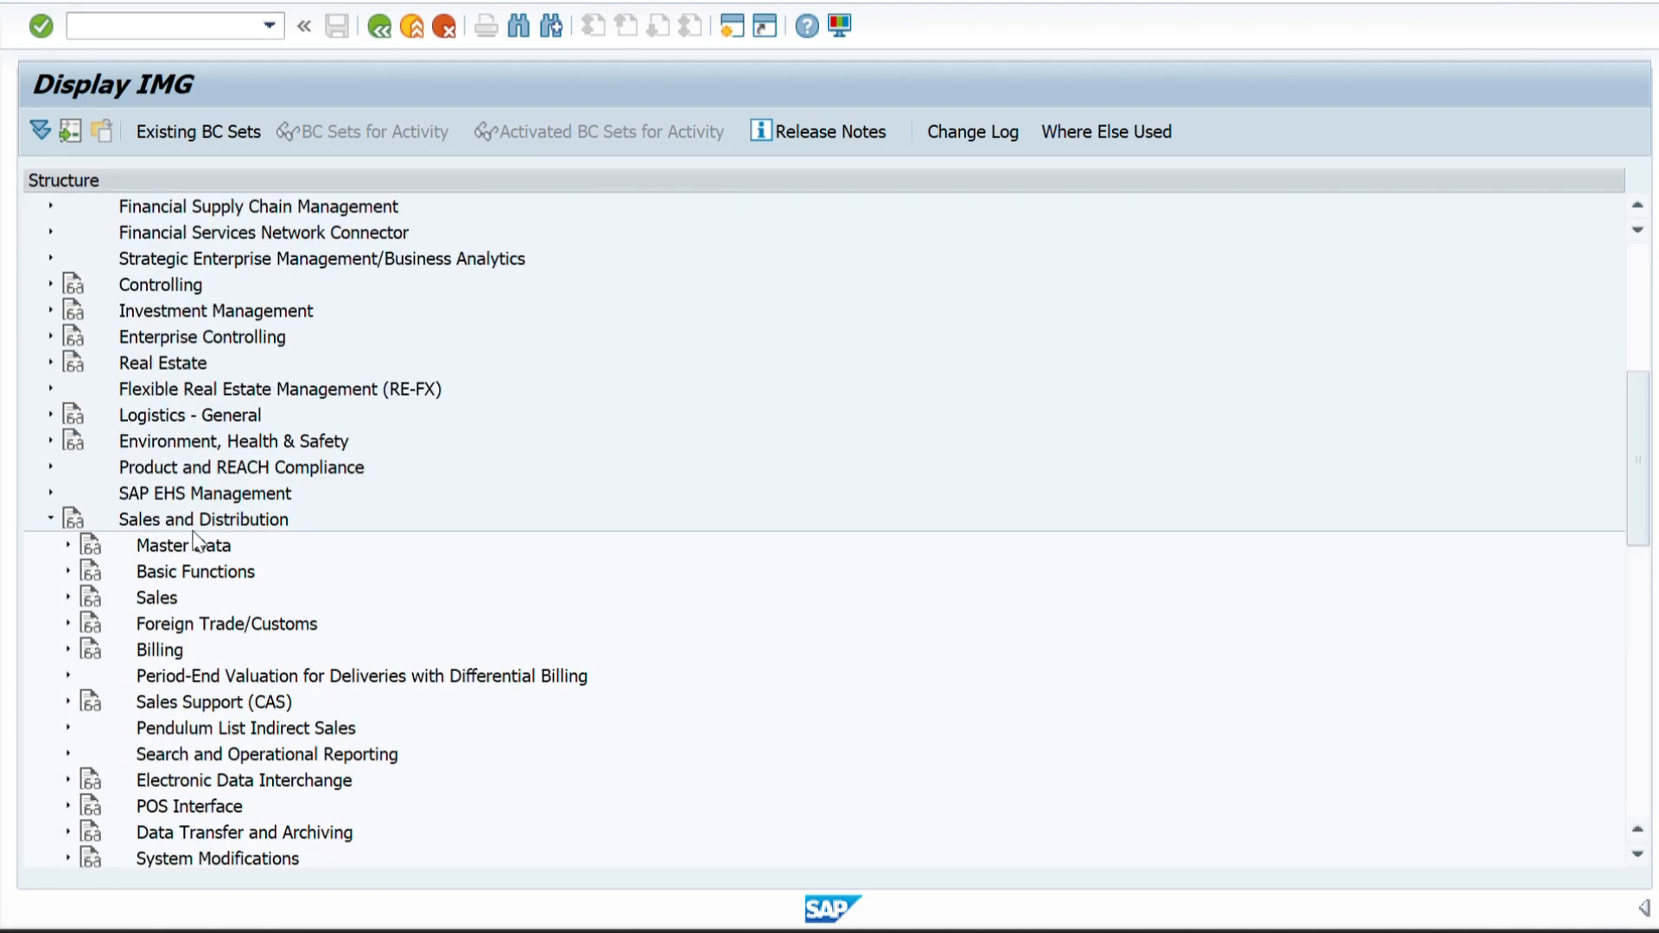
{"action": "left_click", "coordinate": [51, 519]}
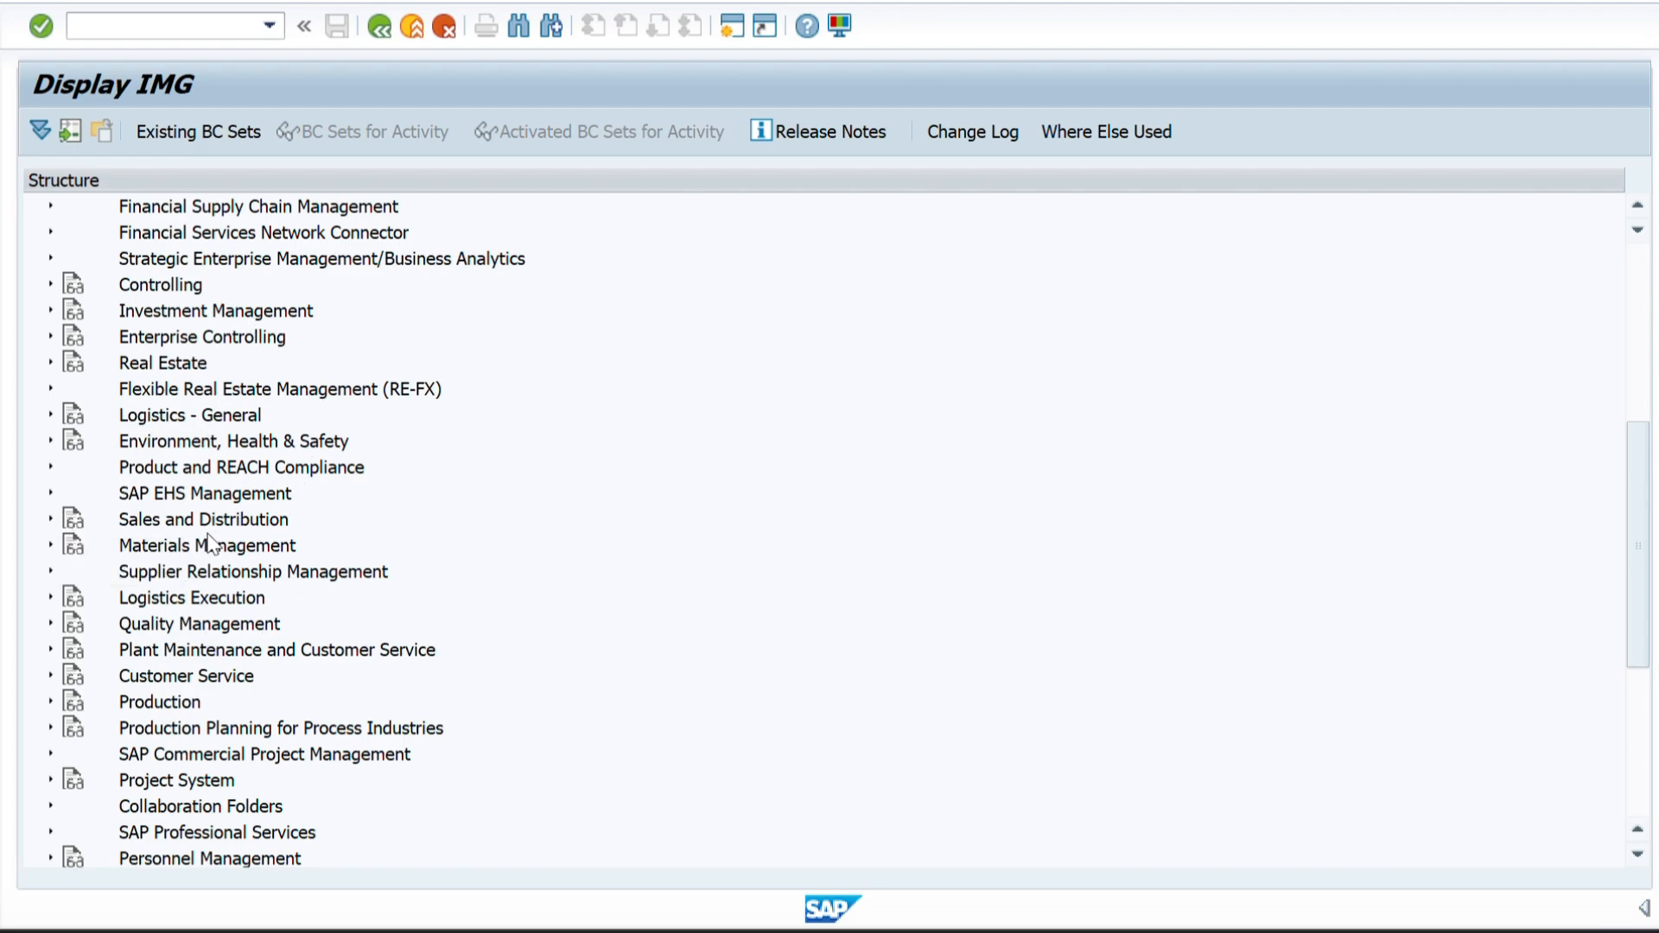
{"action": "scroll", "coordinate": [210, 542], "scroll_direction": "up", "scroll_amount": 6}
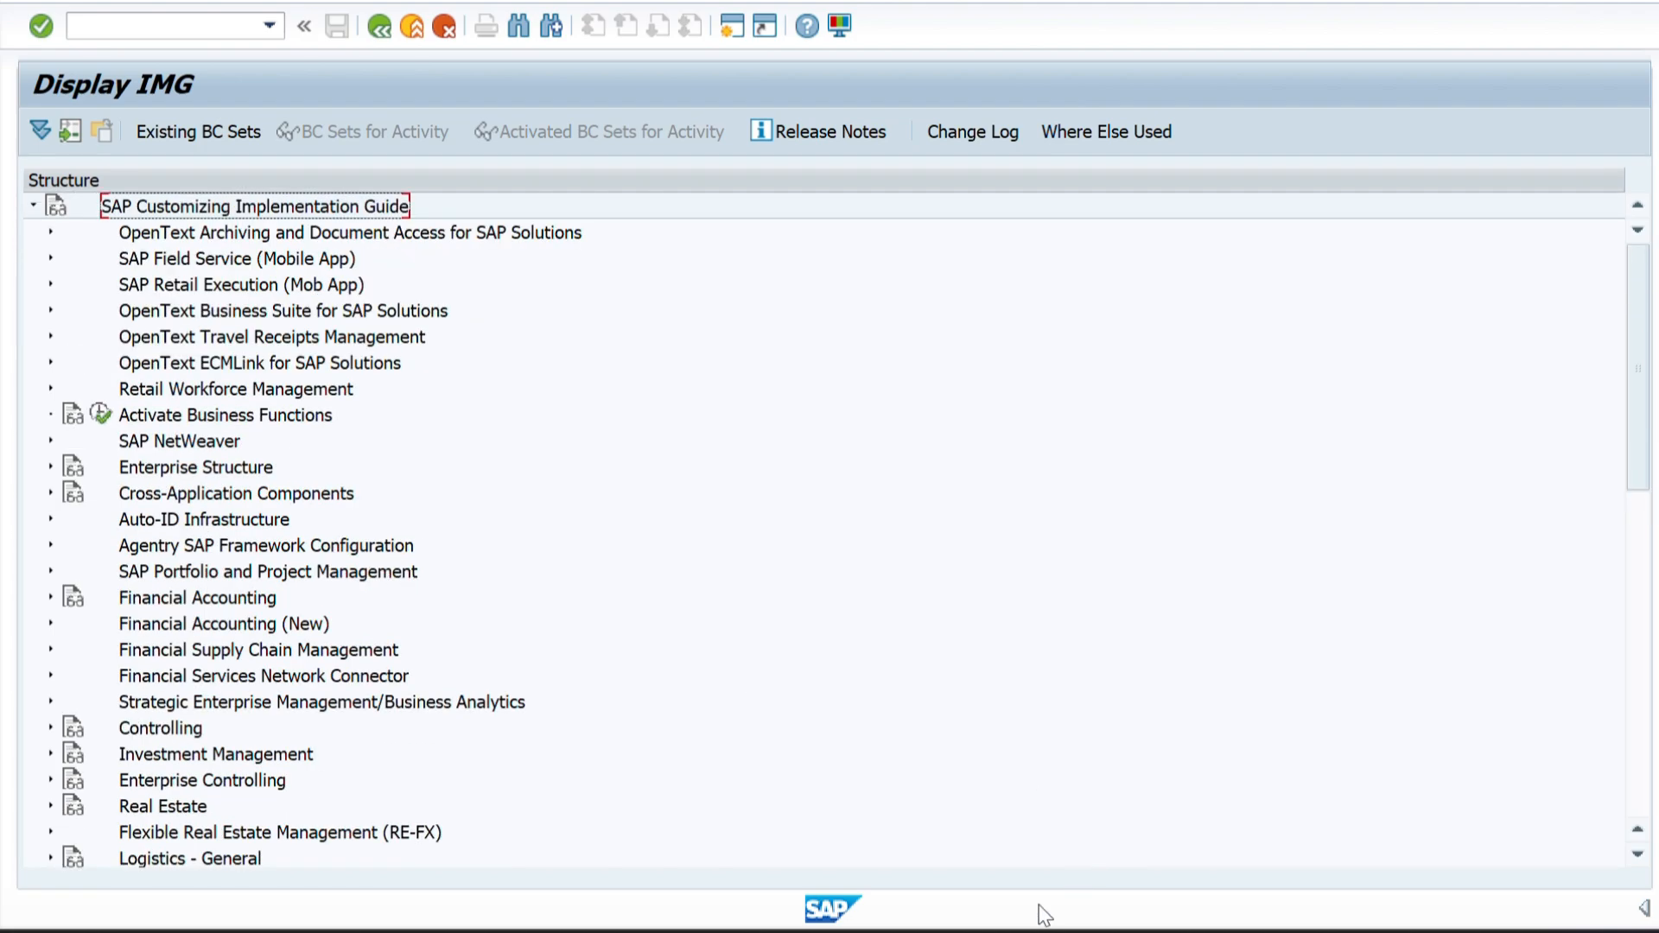
Switch to the Word document and read the Define Company Code section, including its definition and the configuration path starting at IMG.
{"action": "mouse_move", "coordinate": [961, 928]}
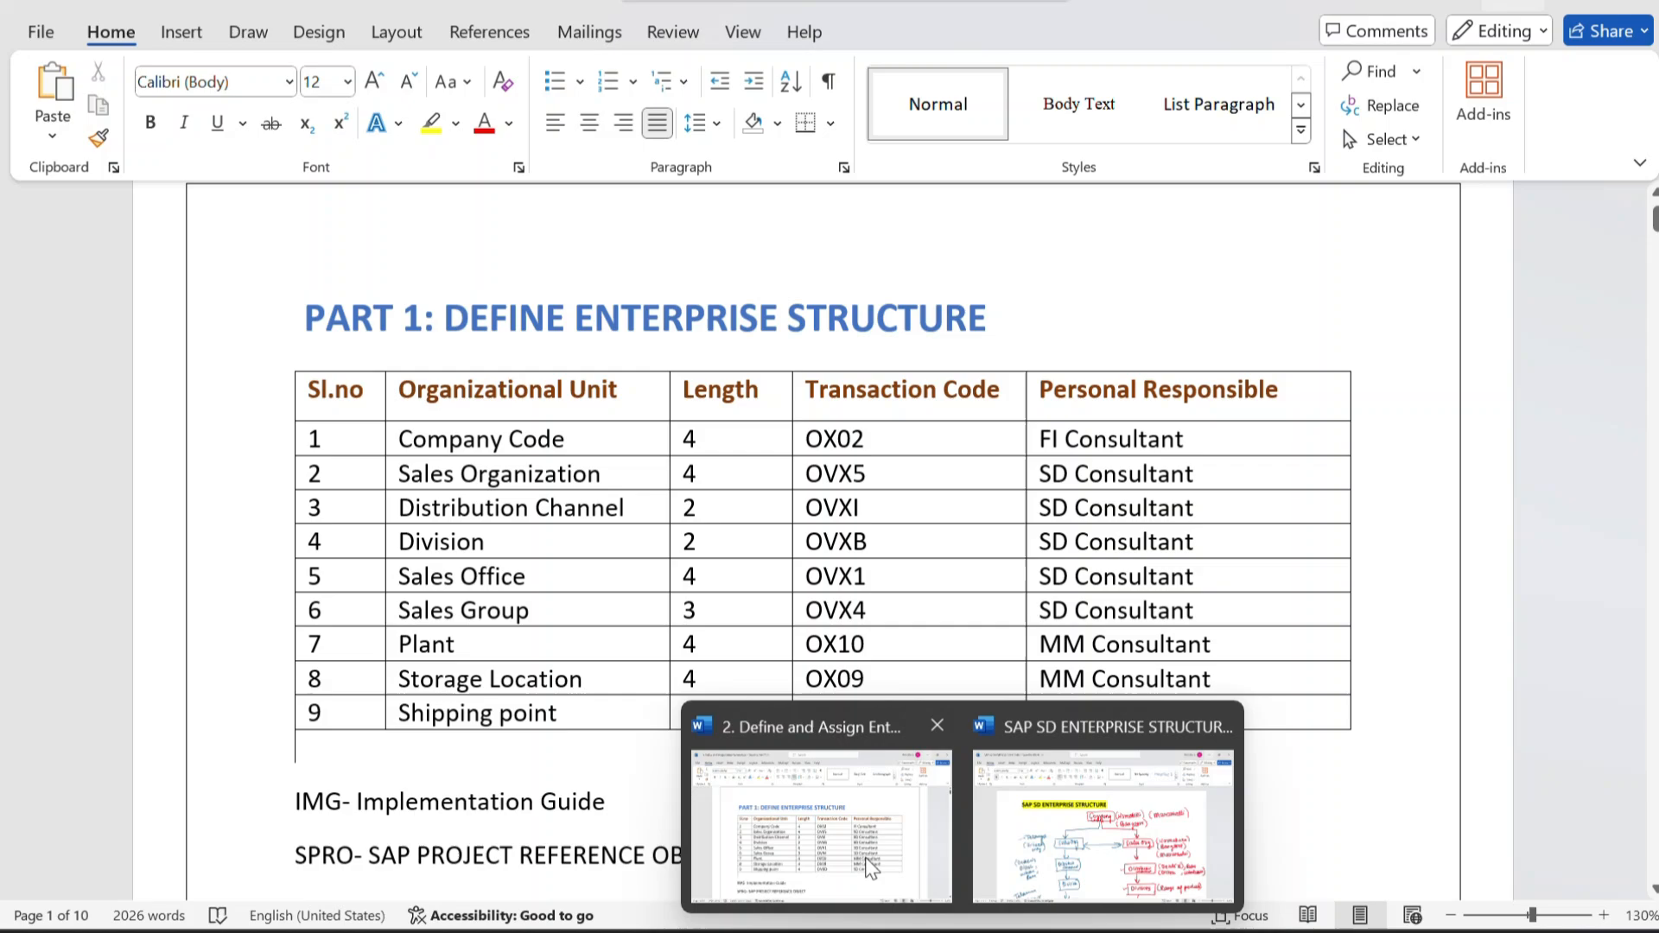
{"action": "left_click", "coordinate": [869, 869]}
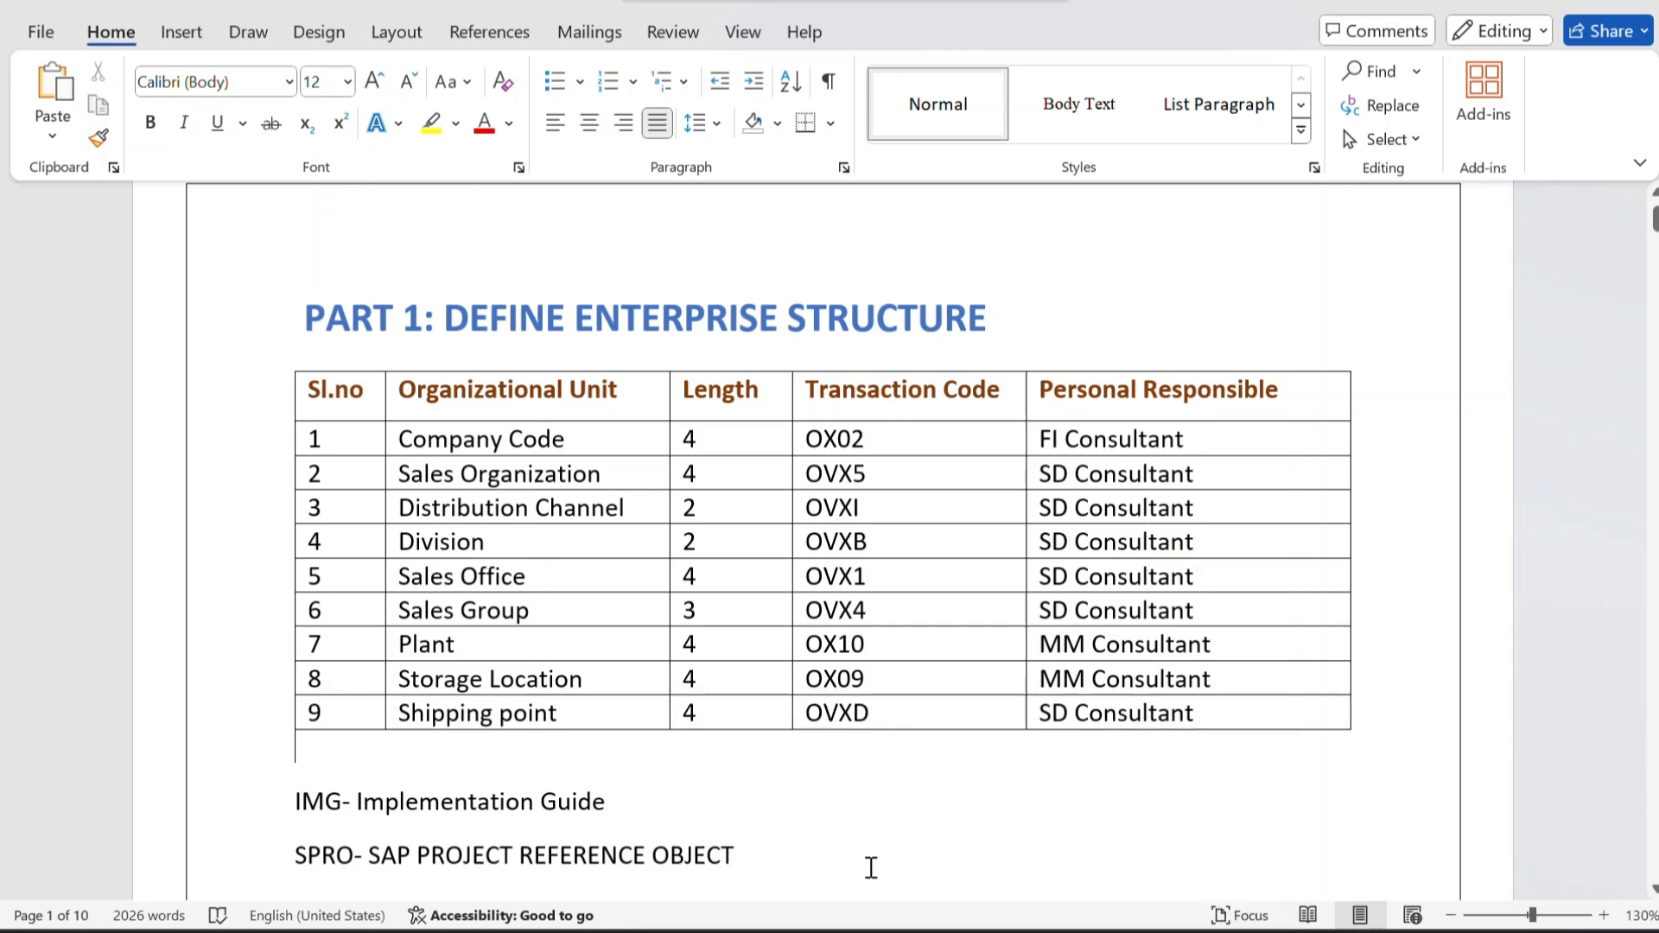
{"action": "scroll", "coordinate": [793, 703], "scroll_direction": "down", "scroll_amount": 5}
{"action": "scroll", "coordinate": [795, 707], "scroll_direction": "down", "scroll_amount": 10}
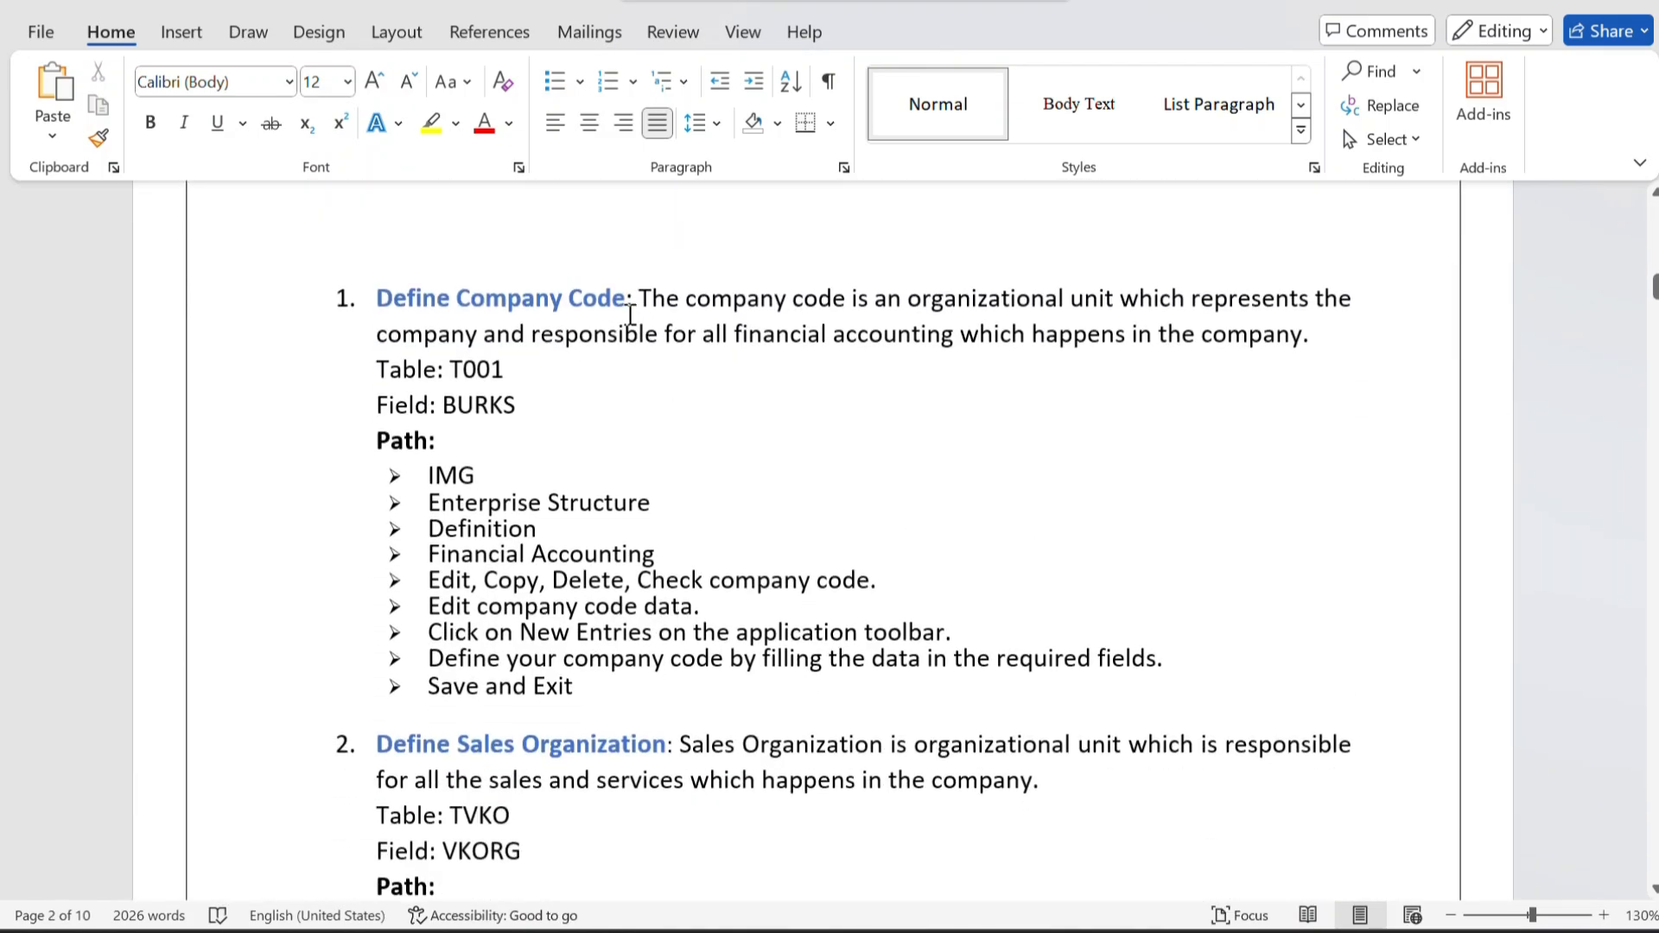
{"action": "left_click_drag", "start_coordinate": [644, 296], "coordinate": [748, 359]}
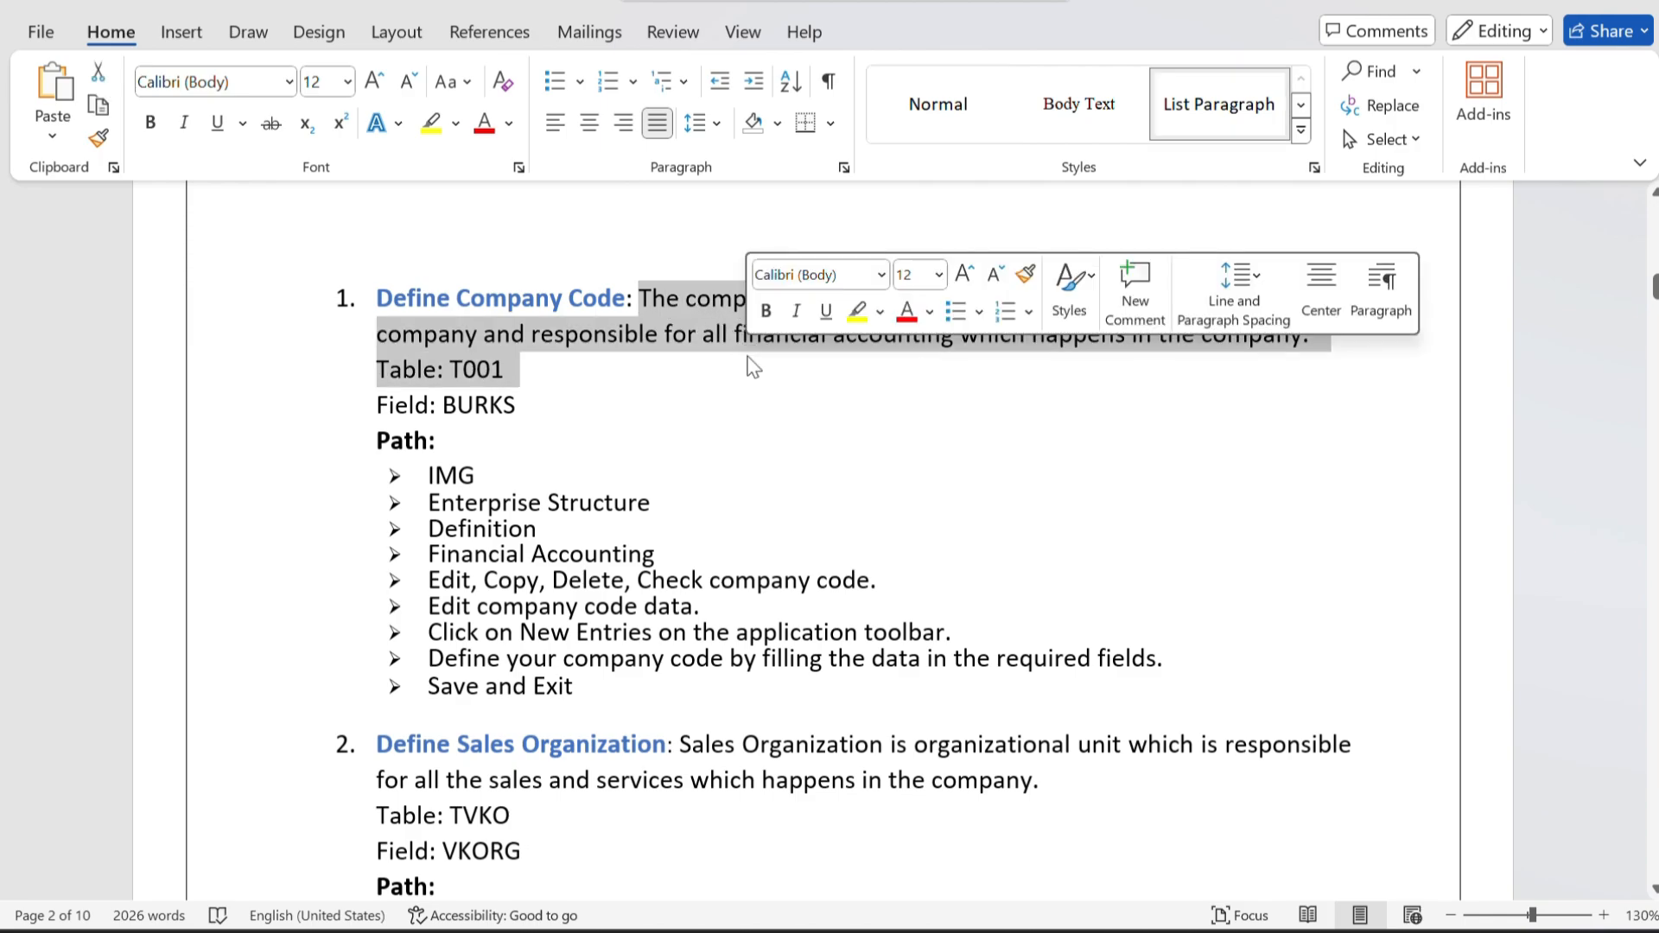
{"action": "left_click", "coordinate": [633, 370]}
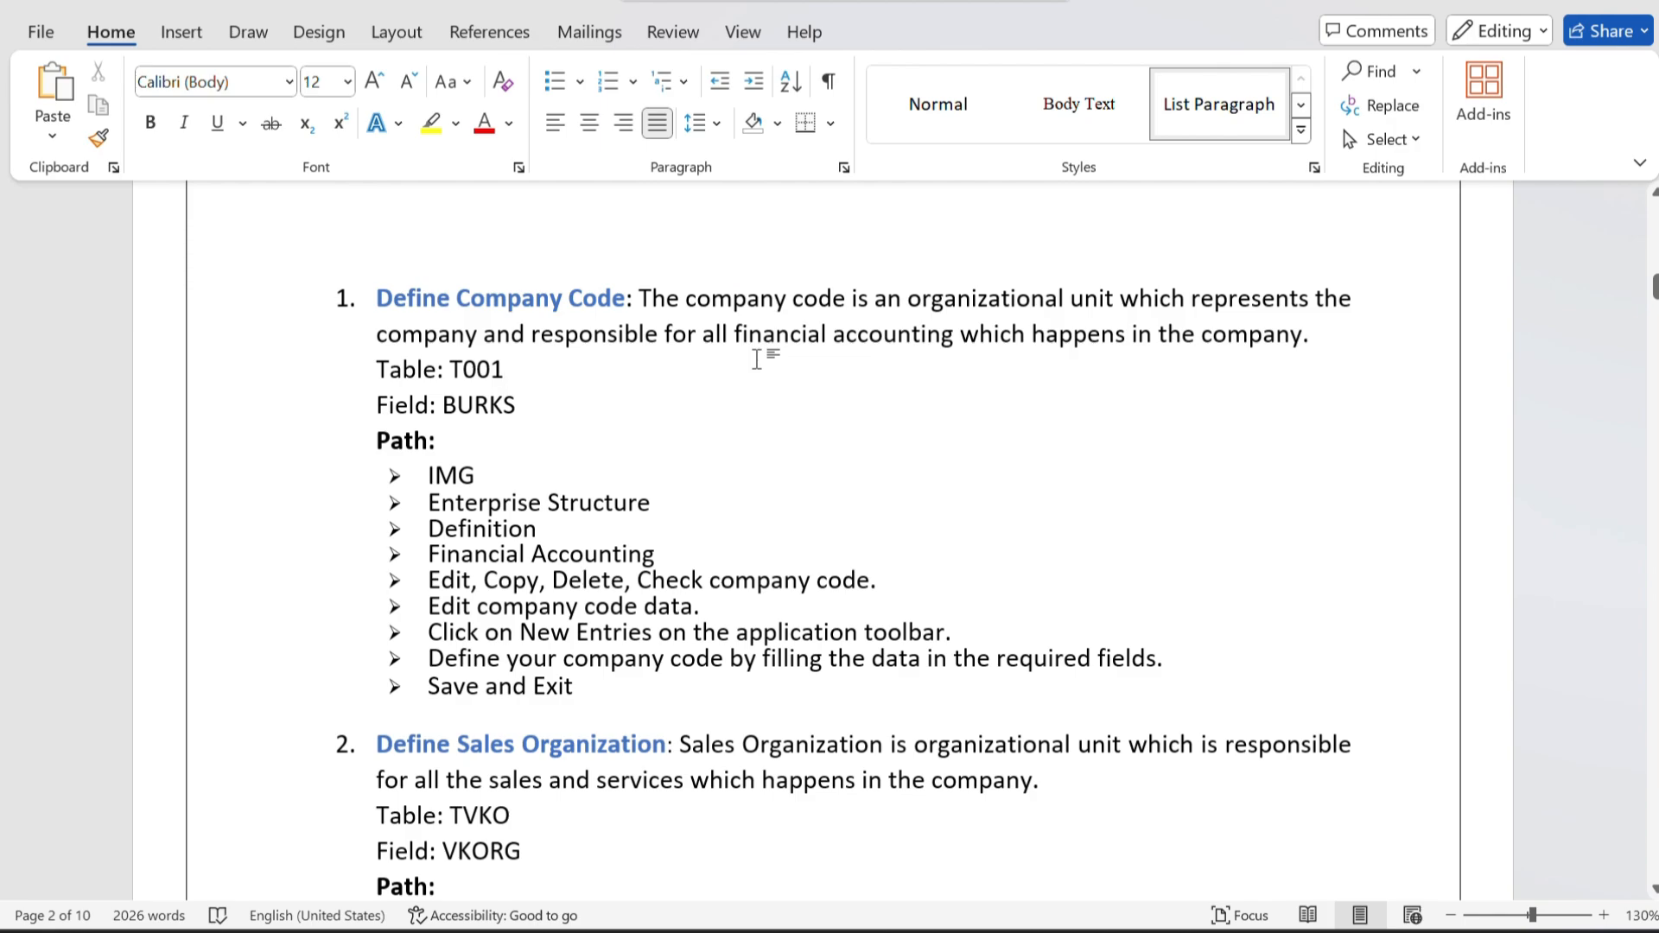
{"action": "scroll", "coordinate": [756, 359], "scroll_direction": "down", "scroll_amount": 2}
{"action": "scroll", "coordinate": [756, 358], "scroll_direction": "down", "scroll_amount": 3}
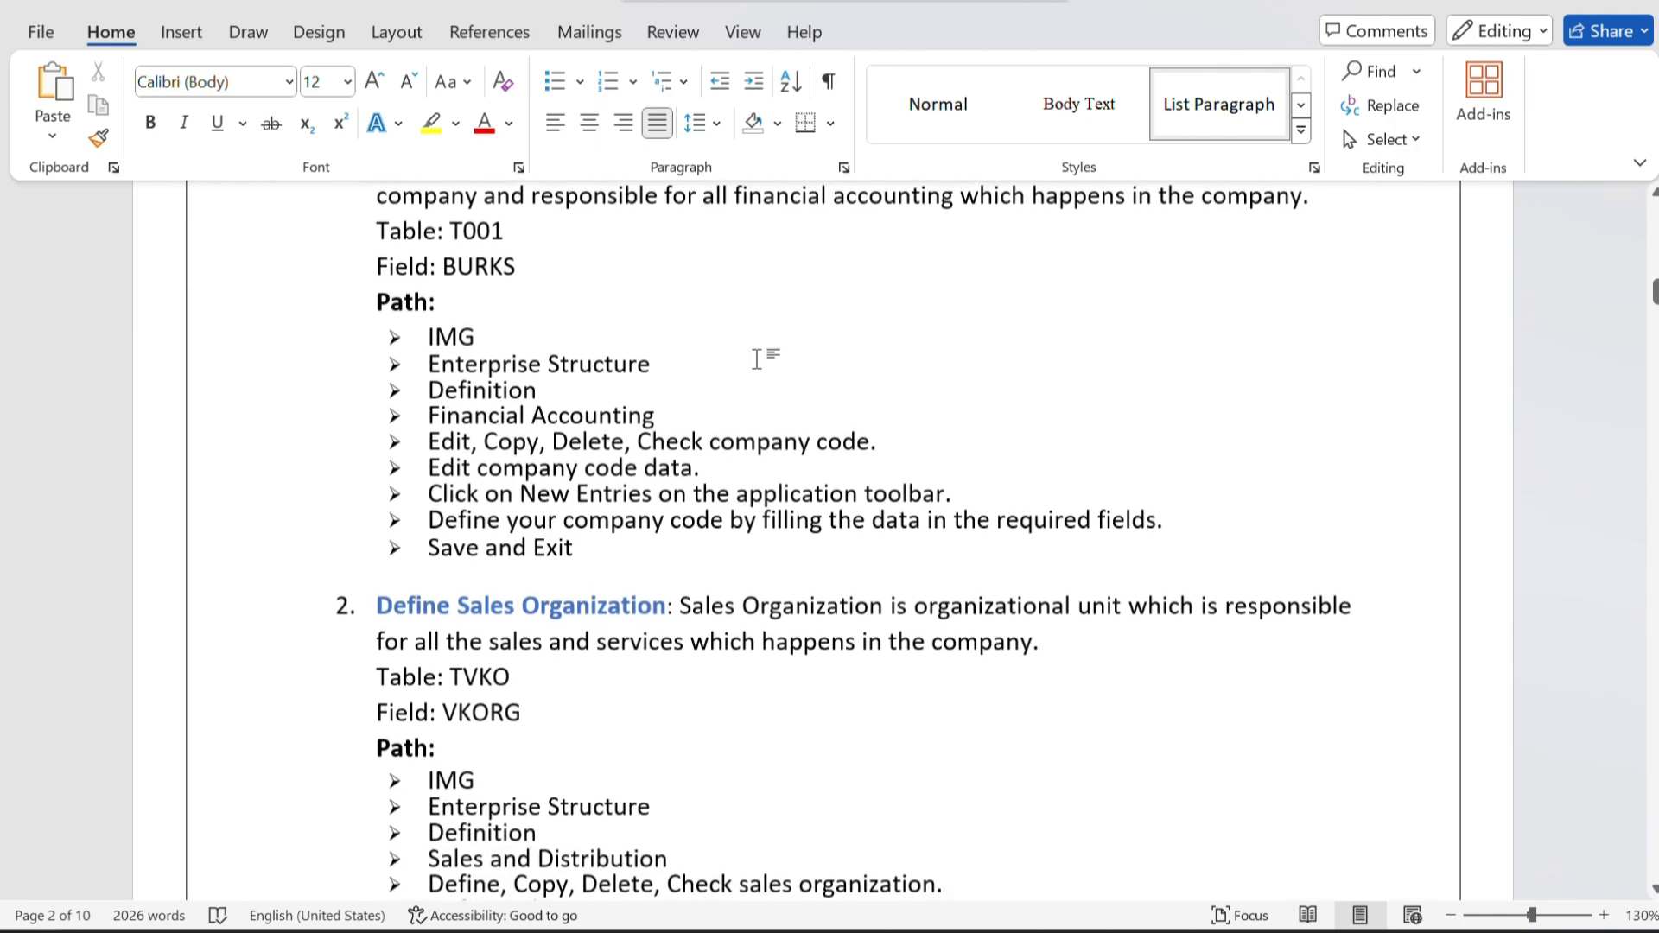
{"action": "left_click_drag", "start_coordinate": [430, 317], "coordinate": [478, 320]}
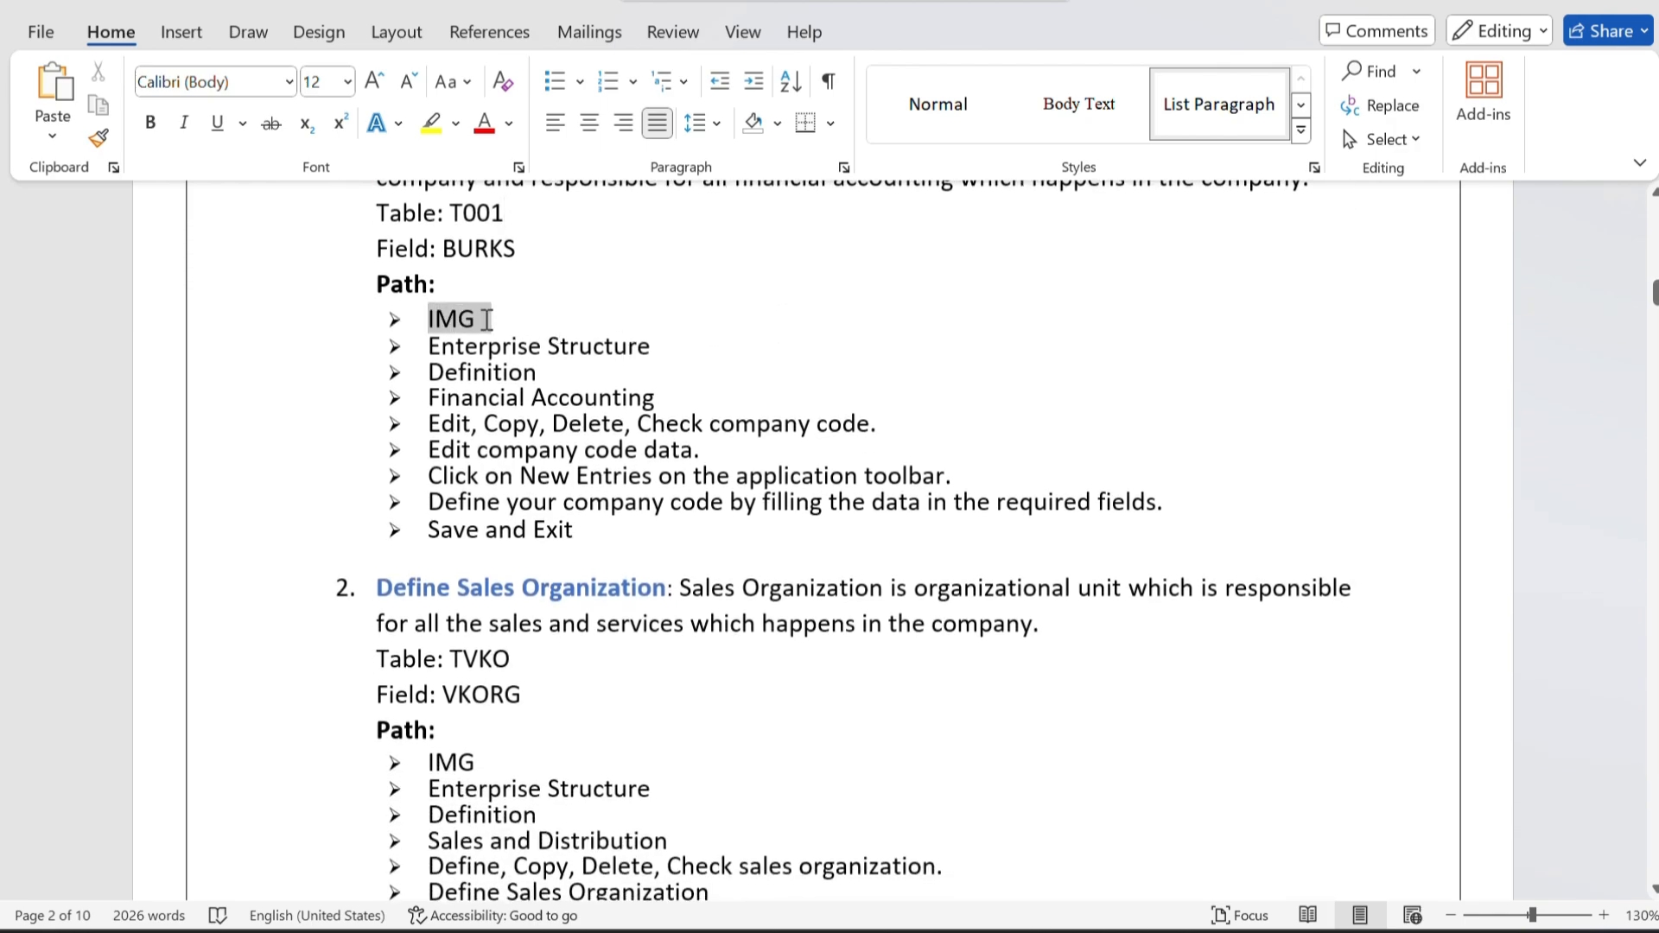
{"action": "left_click", "coordinate": [494, 329]}
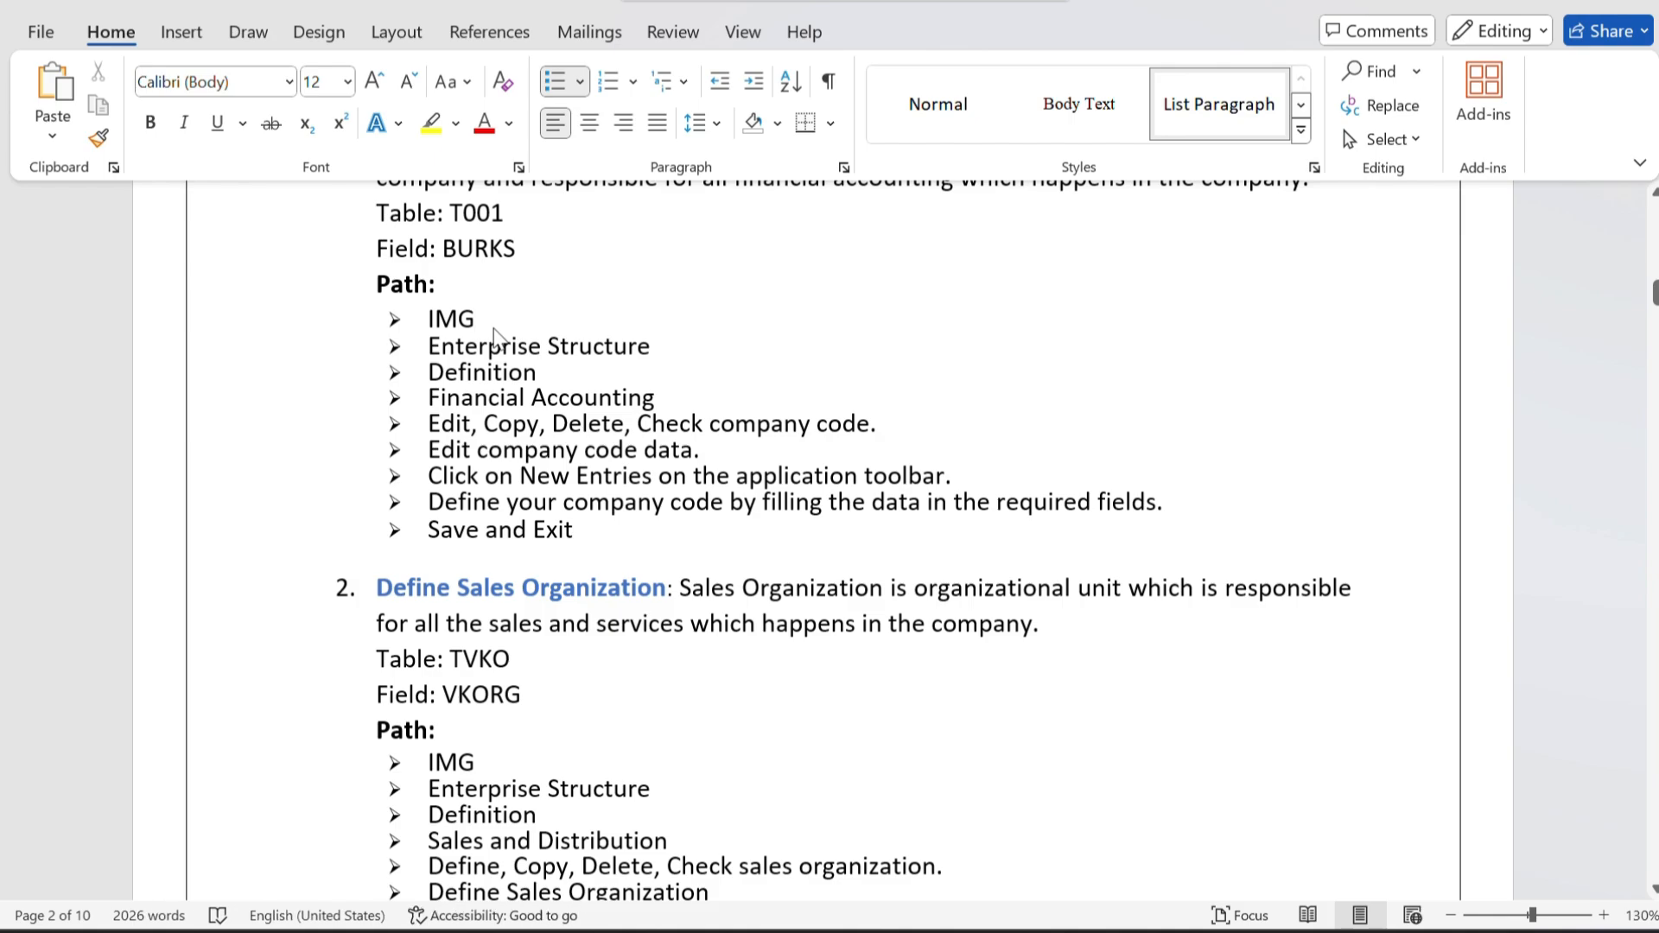
Switch back to SAP, return to SAP Easy Access, run transaction spro and display the SAP Reference IMG.
{"action": "key", "text": "alt+Tab"}
{"action": "left_click", "coordinate": [499, 339]}
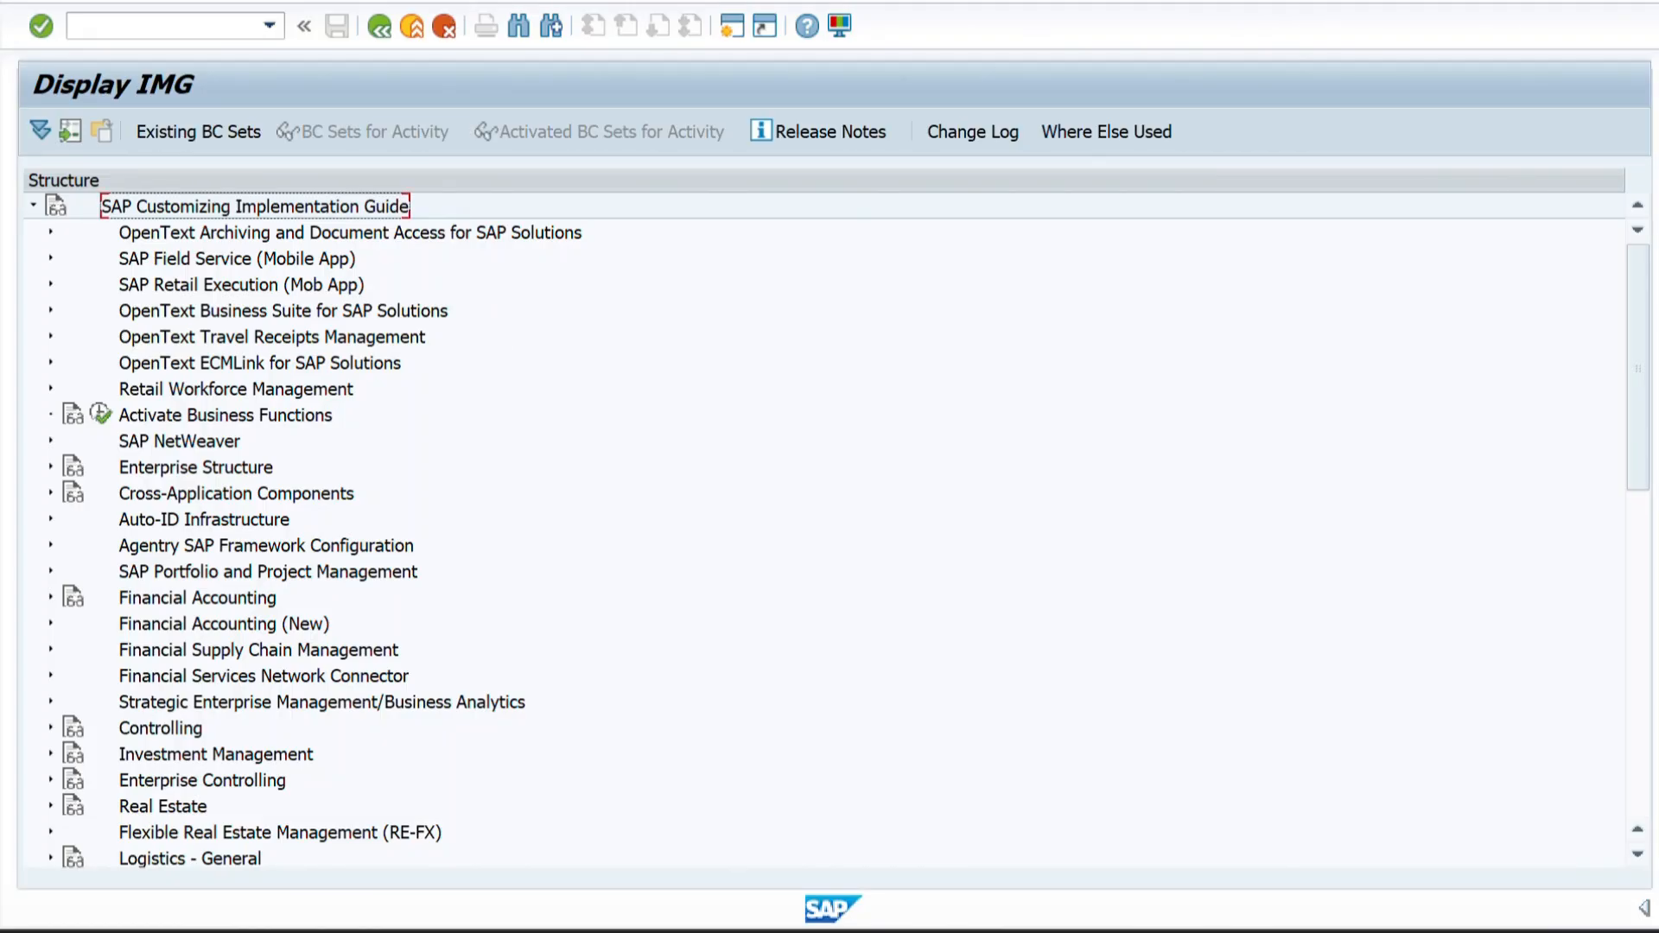
{"action": "left_click", "coordinate": [381, 28]}
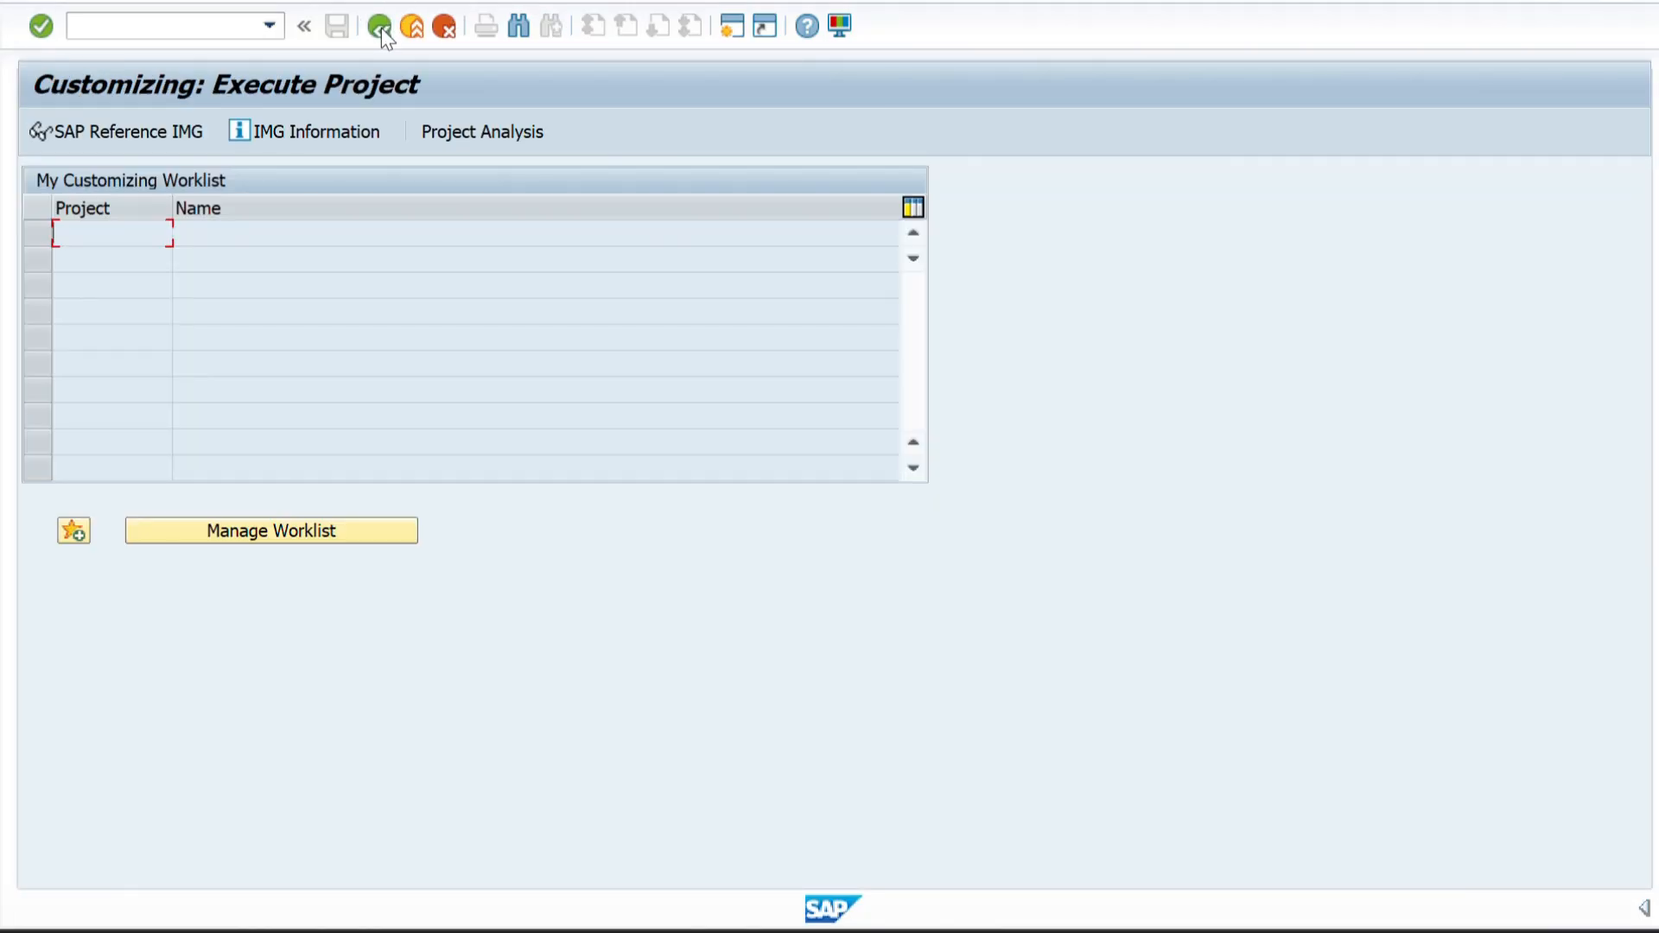
{"action": "left_click", "coordinate": [381, 28]}
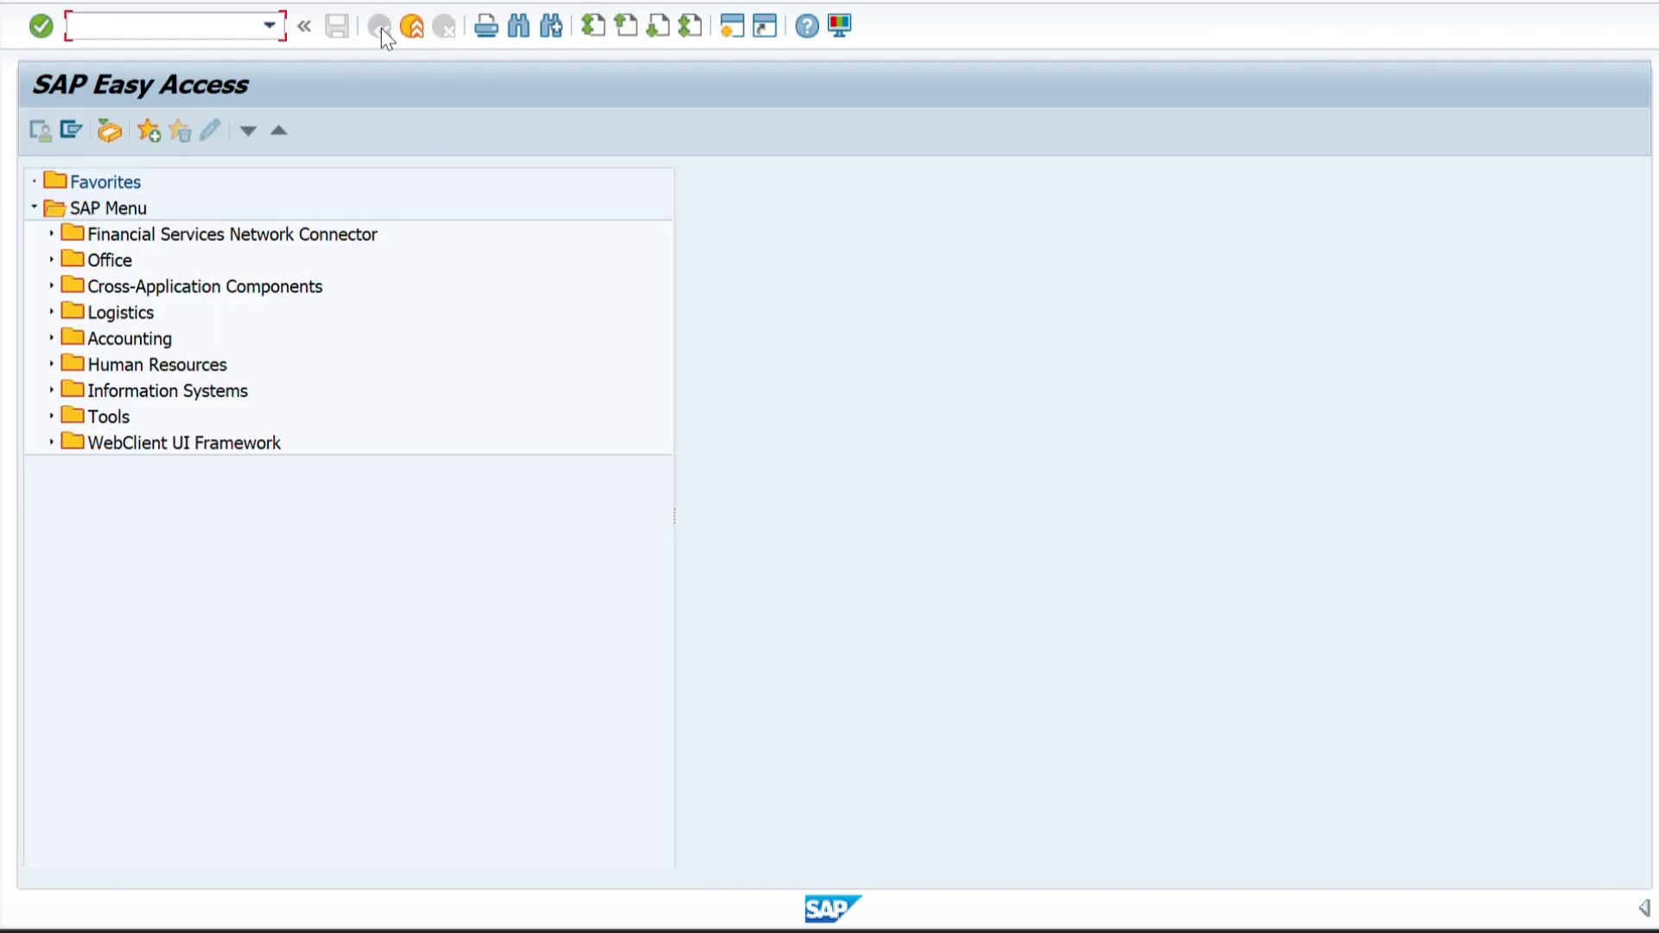
{"action": "type", "text": "spro"}
{"action": "key", "text": "Return"}
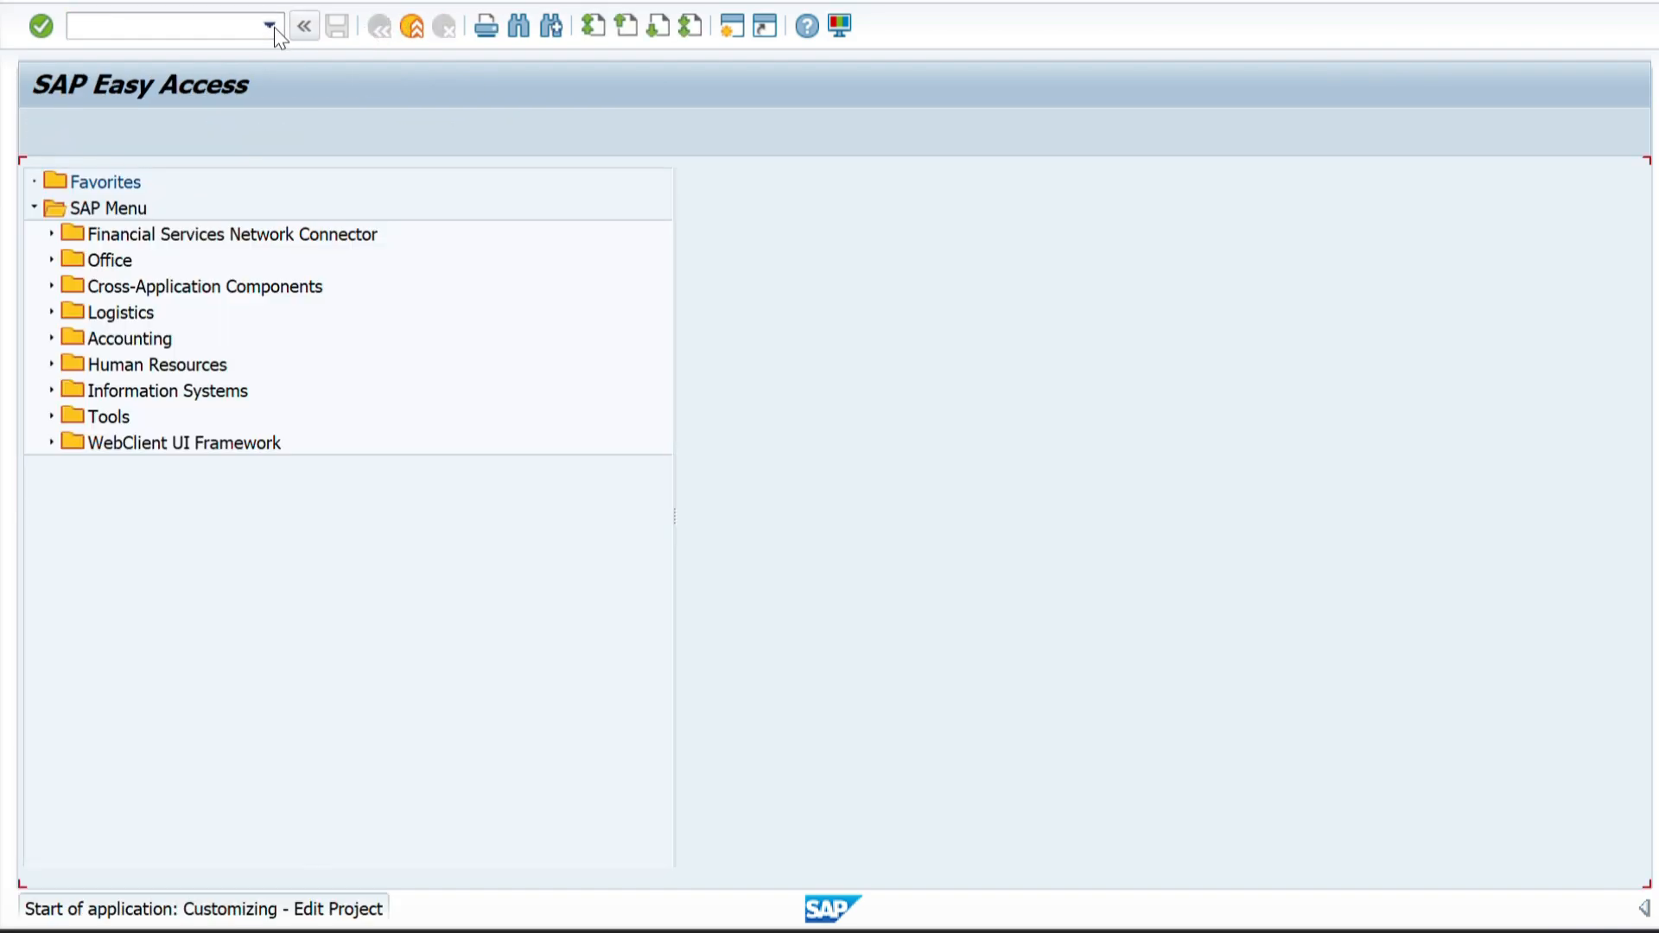
{"action": "left_click", "coordinate": [83, 140]}
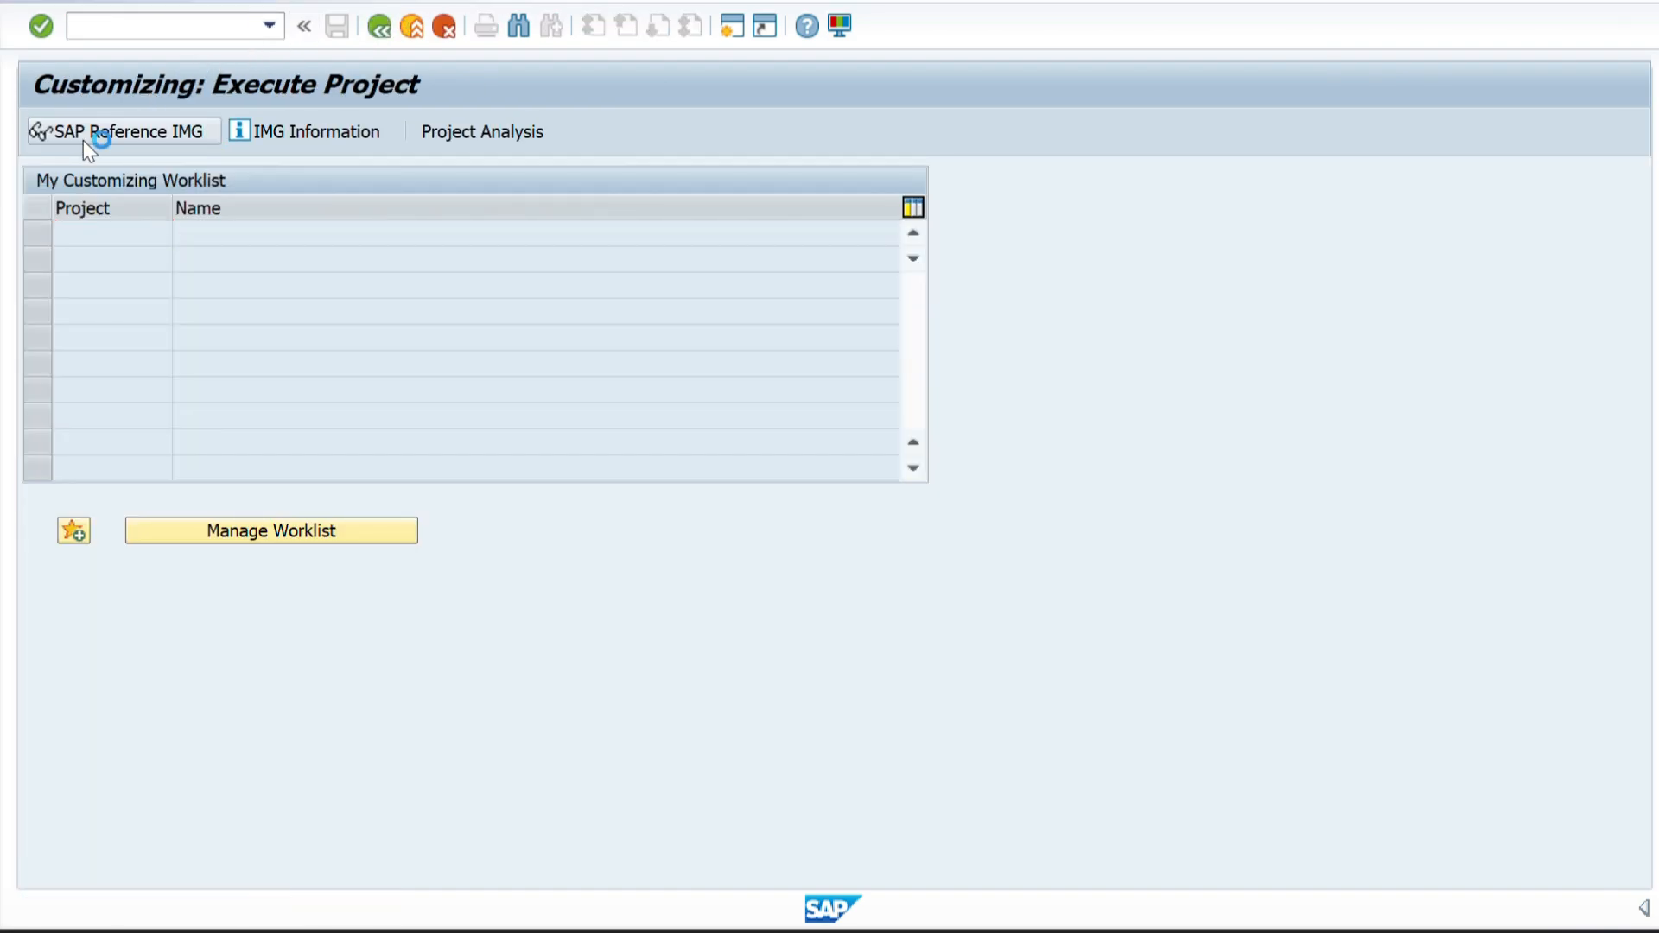
Check the path in the Word document and, back in the SAP IMG, expand Enterprise Structure, Definition and Financial Accounting.
{"action": "key", "text": "alt+Tab"}
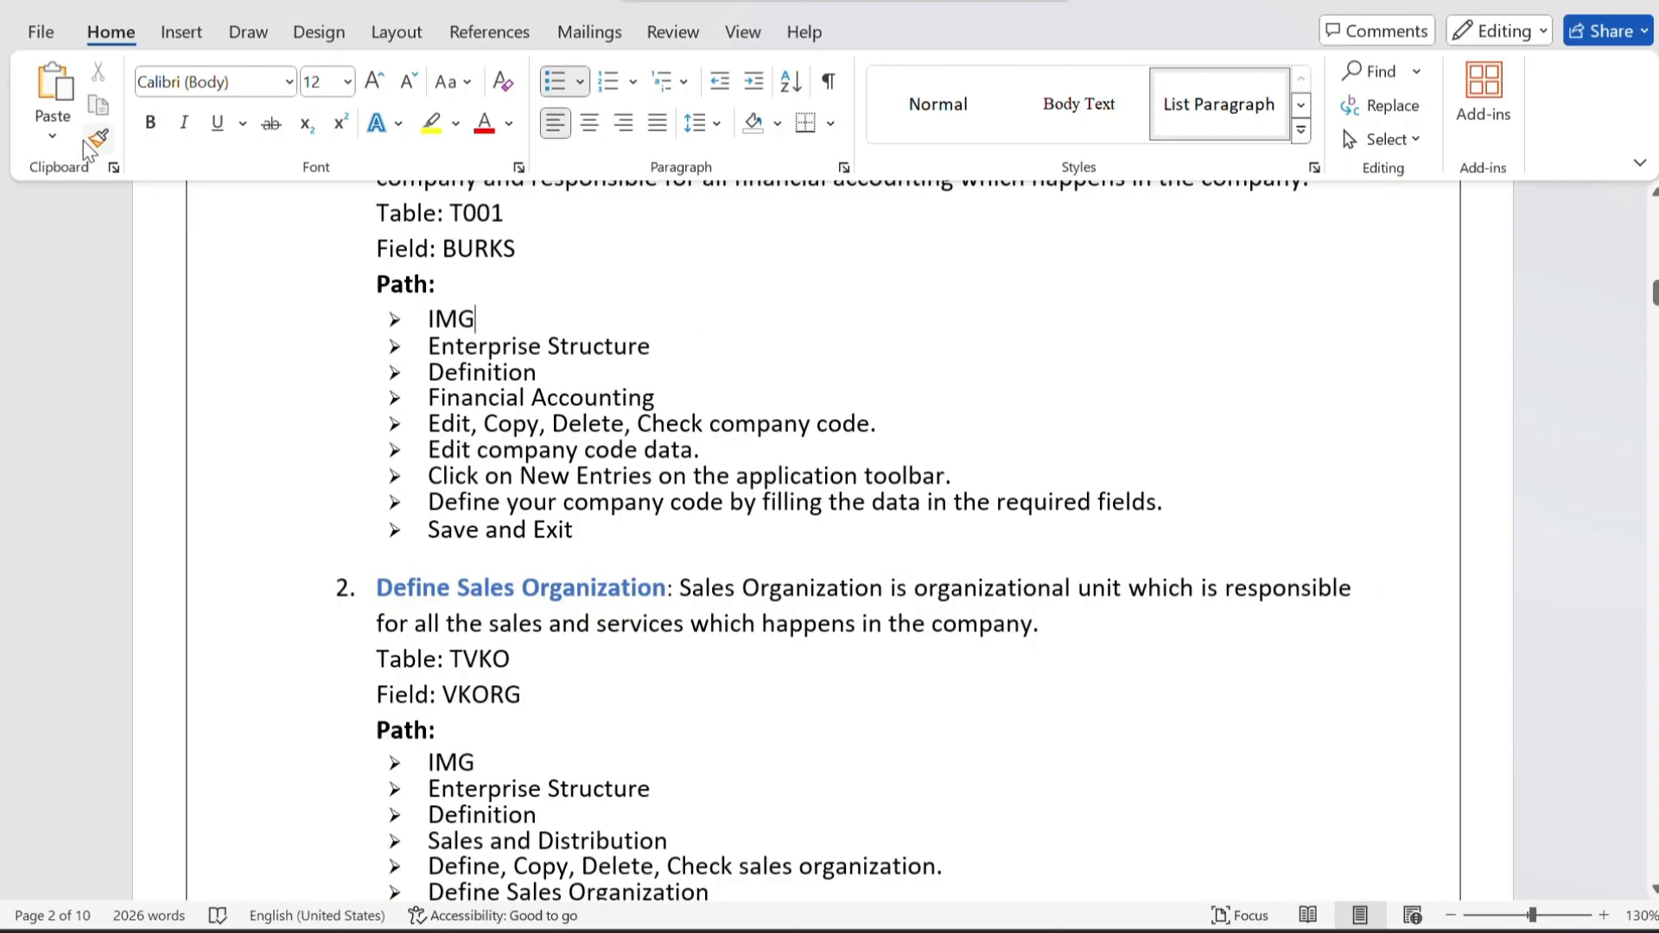
{"action": "left_click_drag", "start_coordinate": [429, 347], "coordinate": [652, 347]}
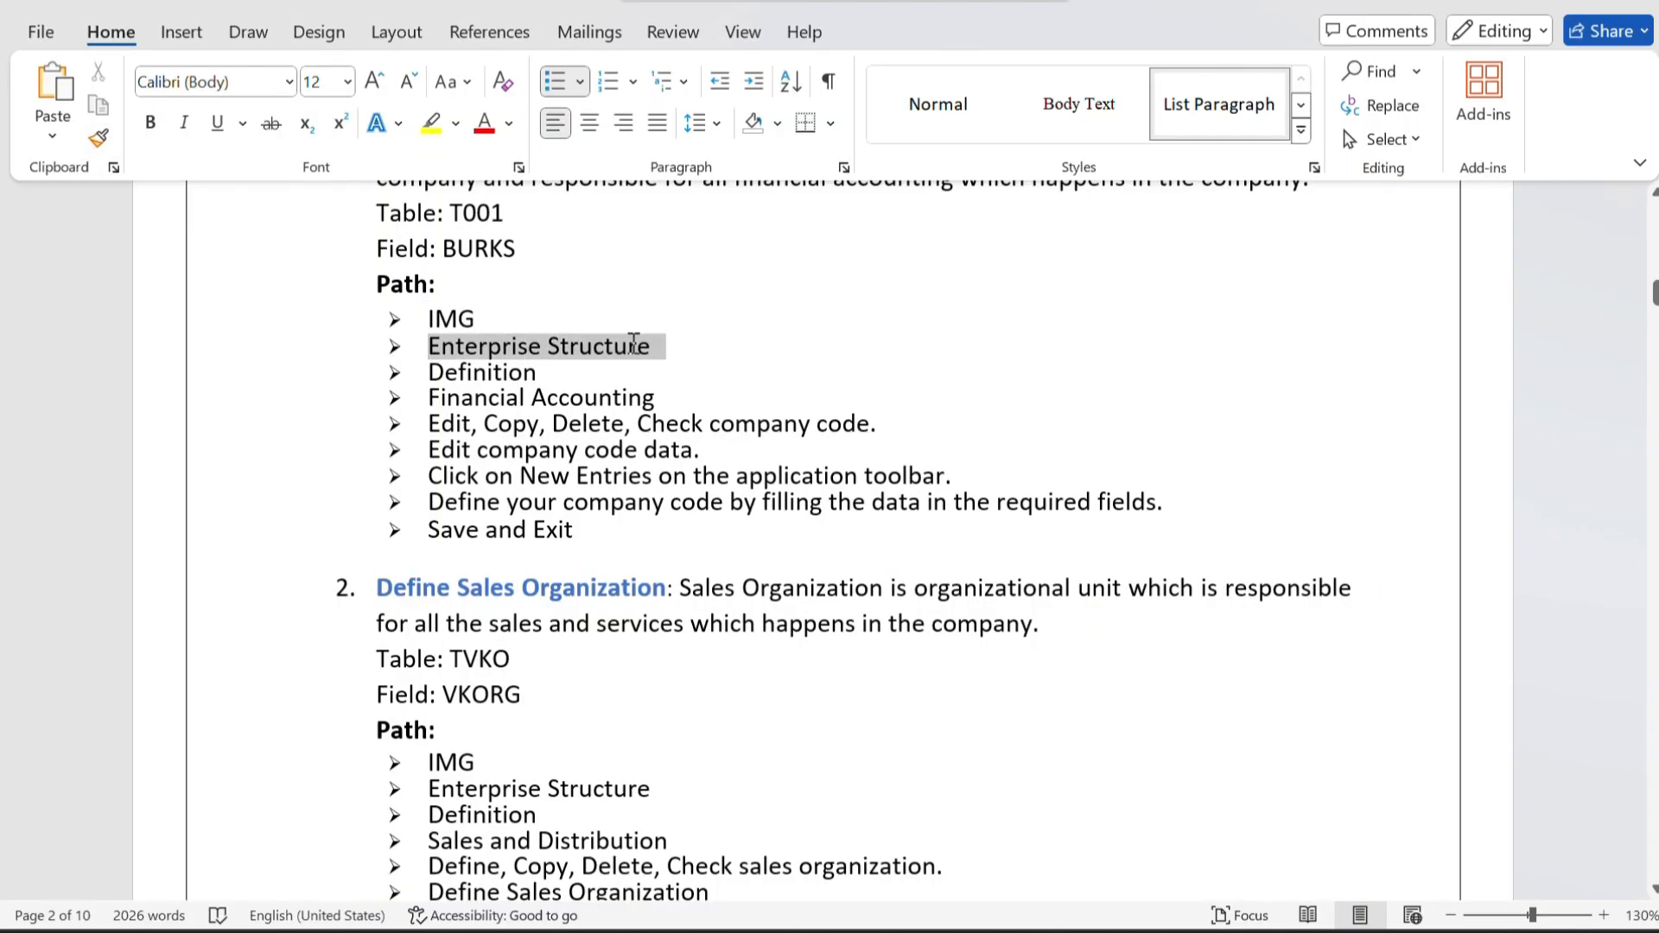
{"action": "key", "text": "alt+Tab"}
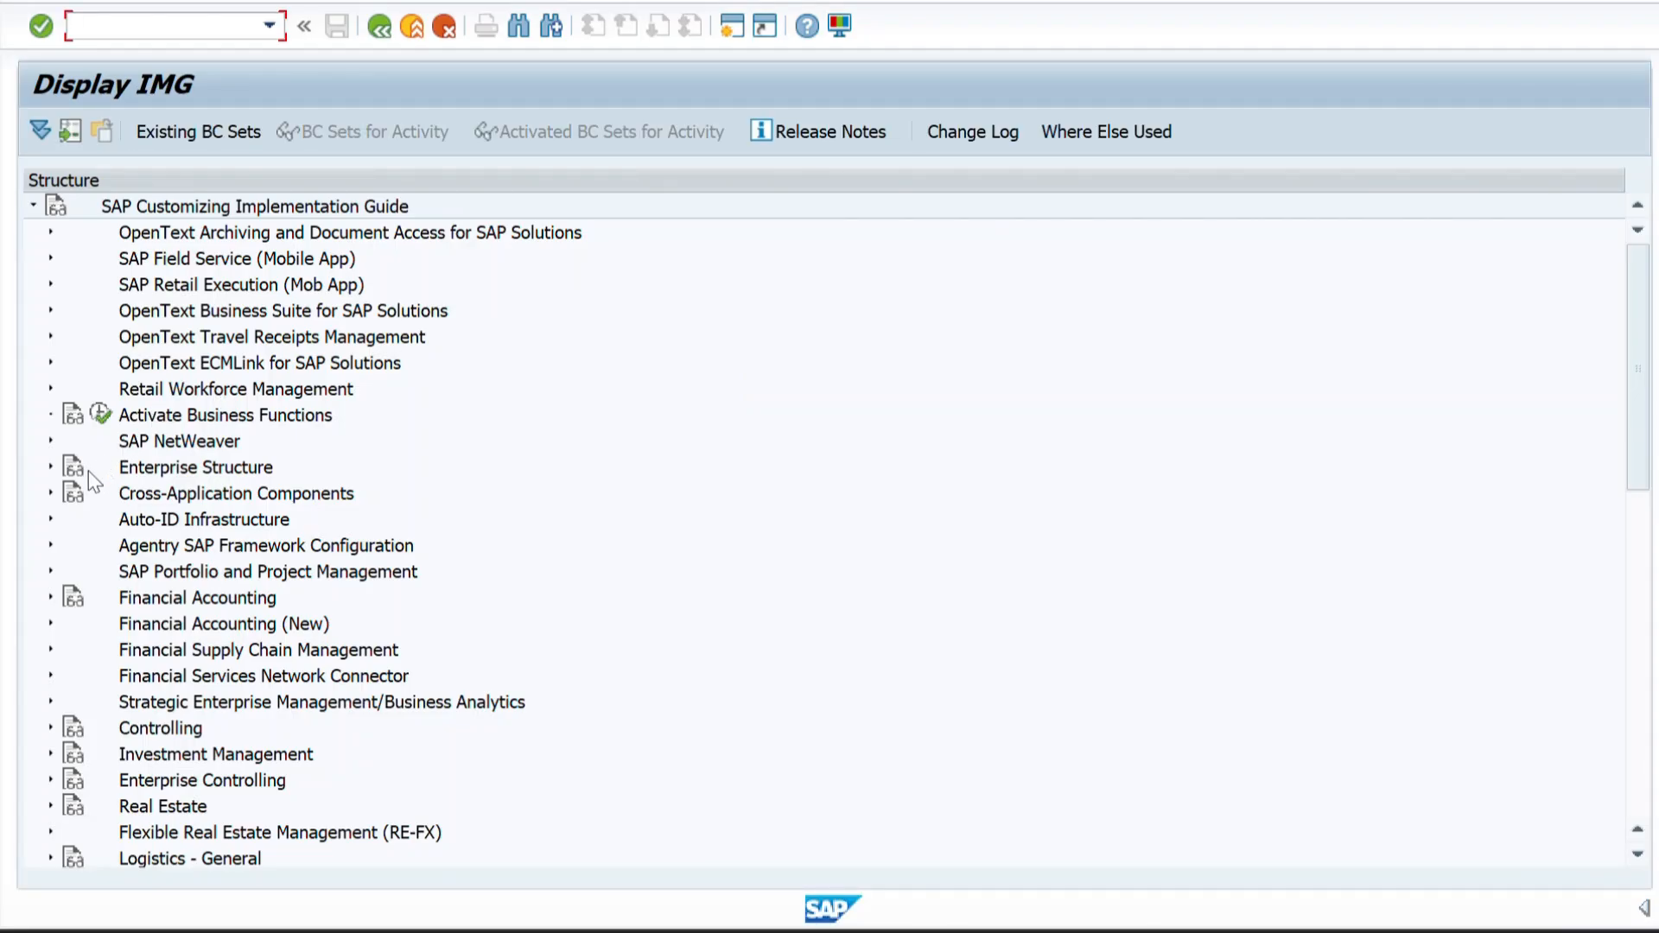
{"action": "left_click", "coordinate": [50, 467]}
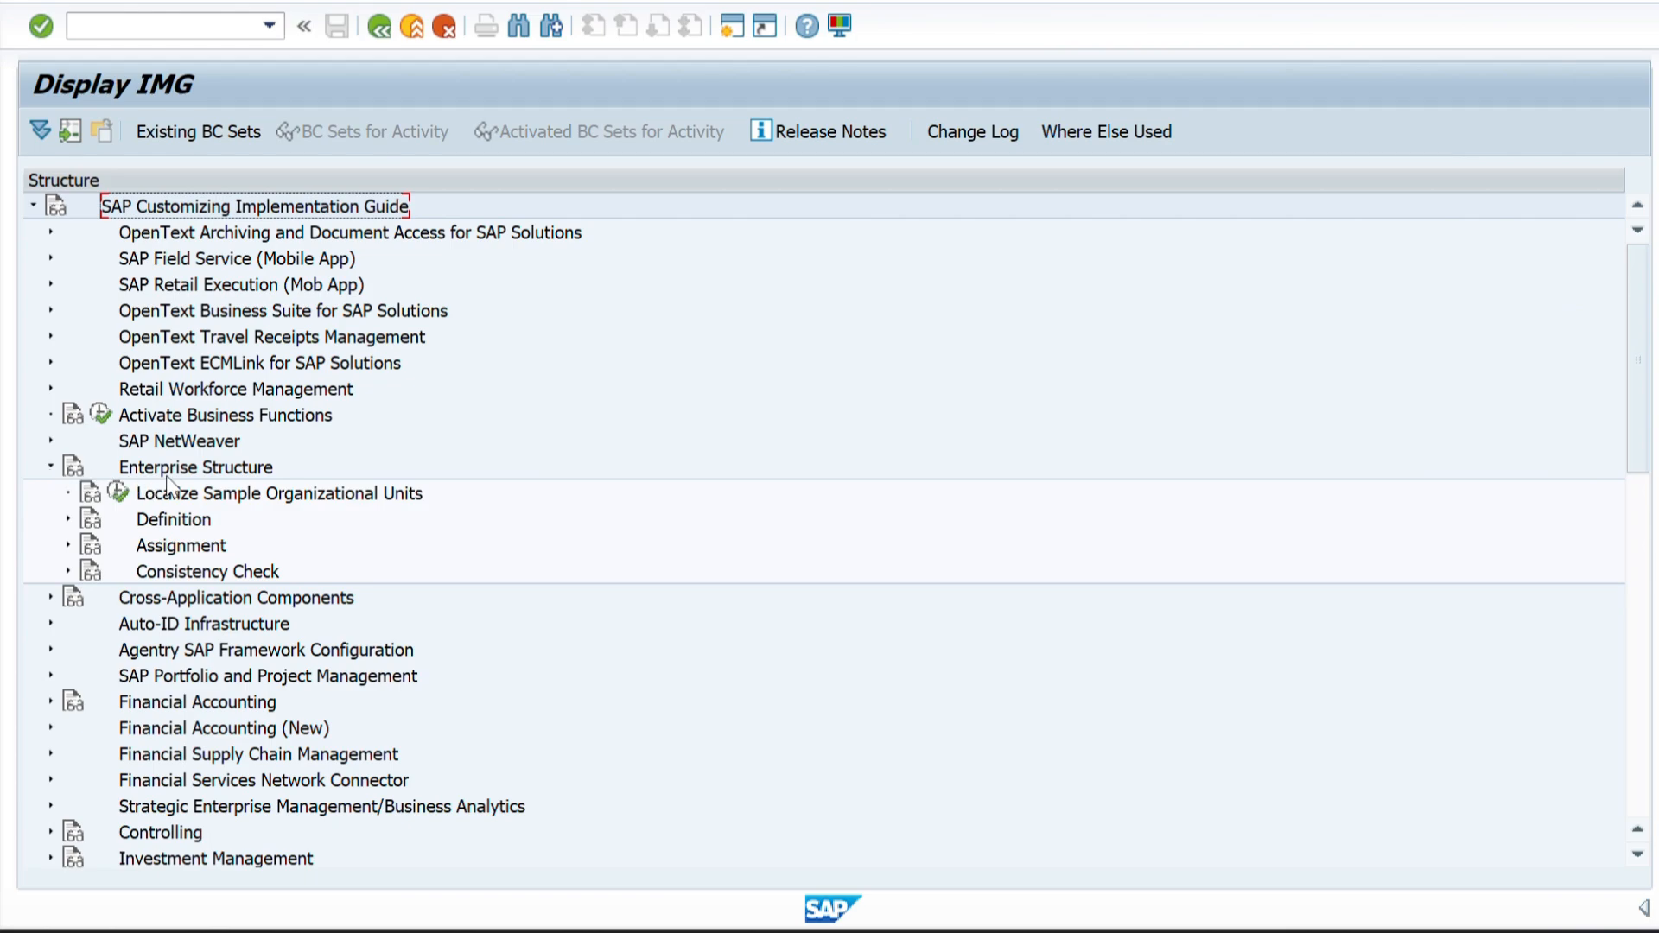
{"action": "left_click", "coordinate": [69, 519]}
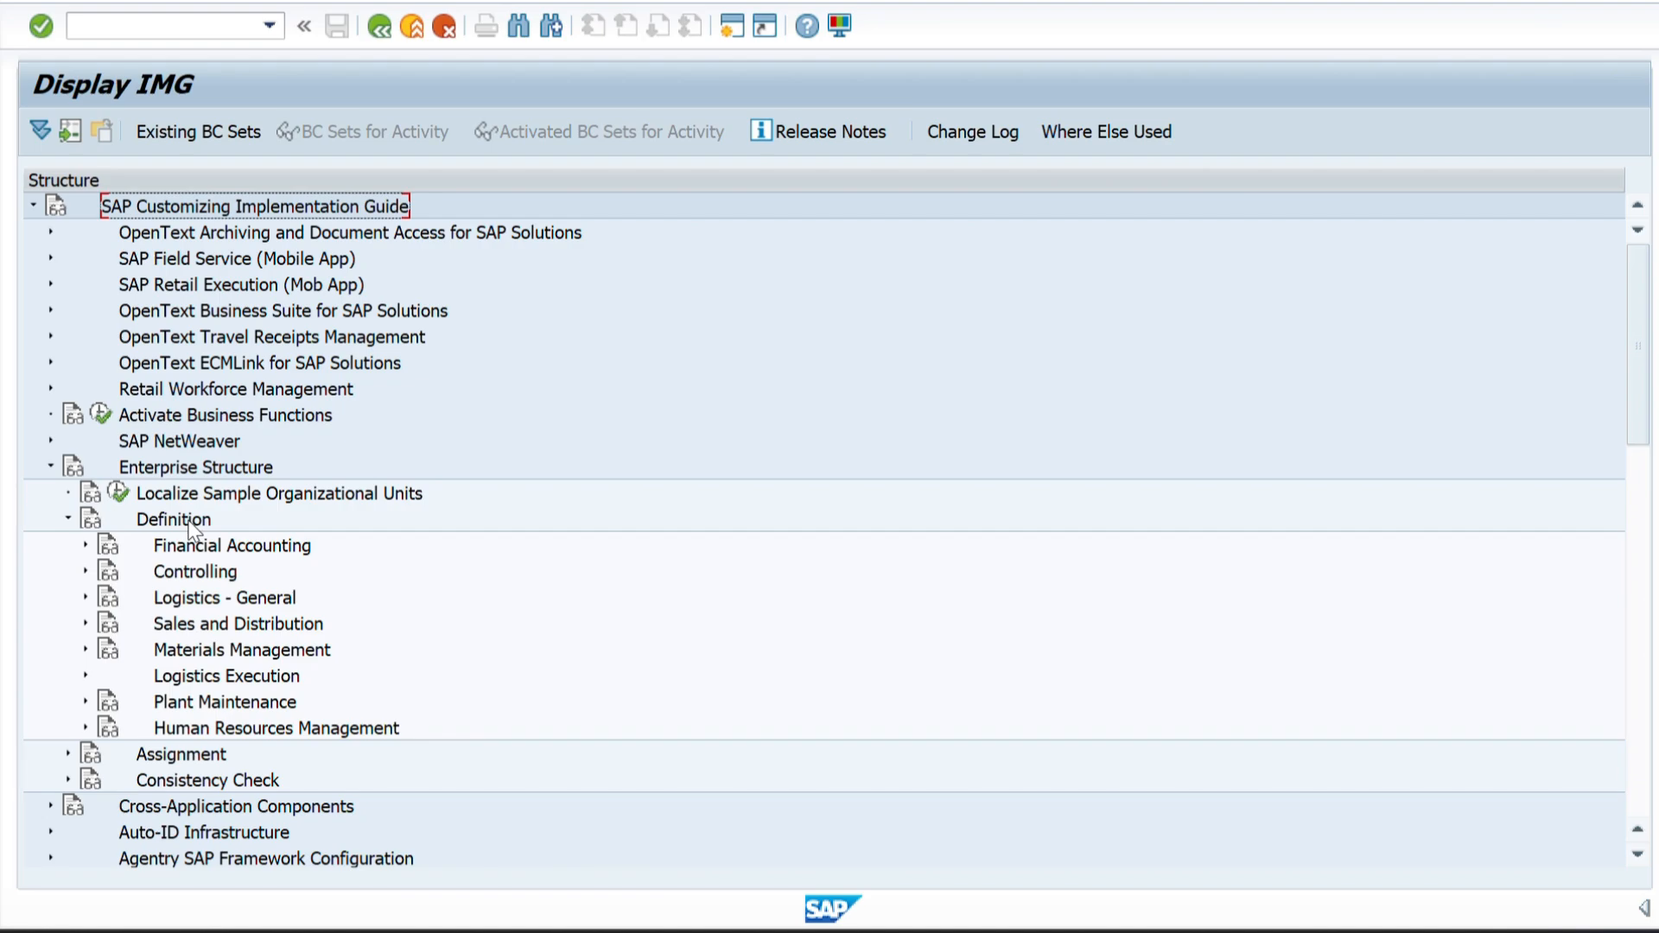
{"action": "left_click", "coordinate": [84, 546]}
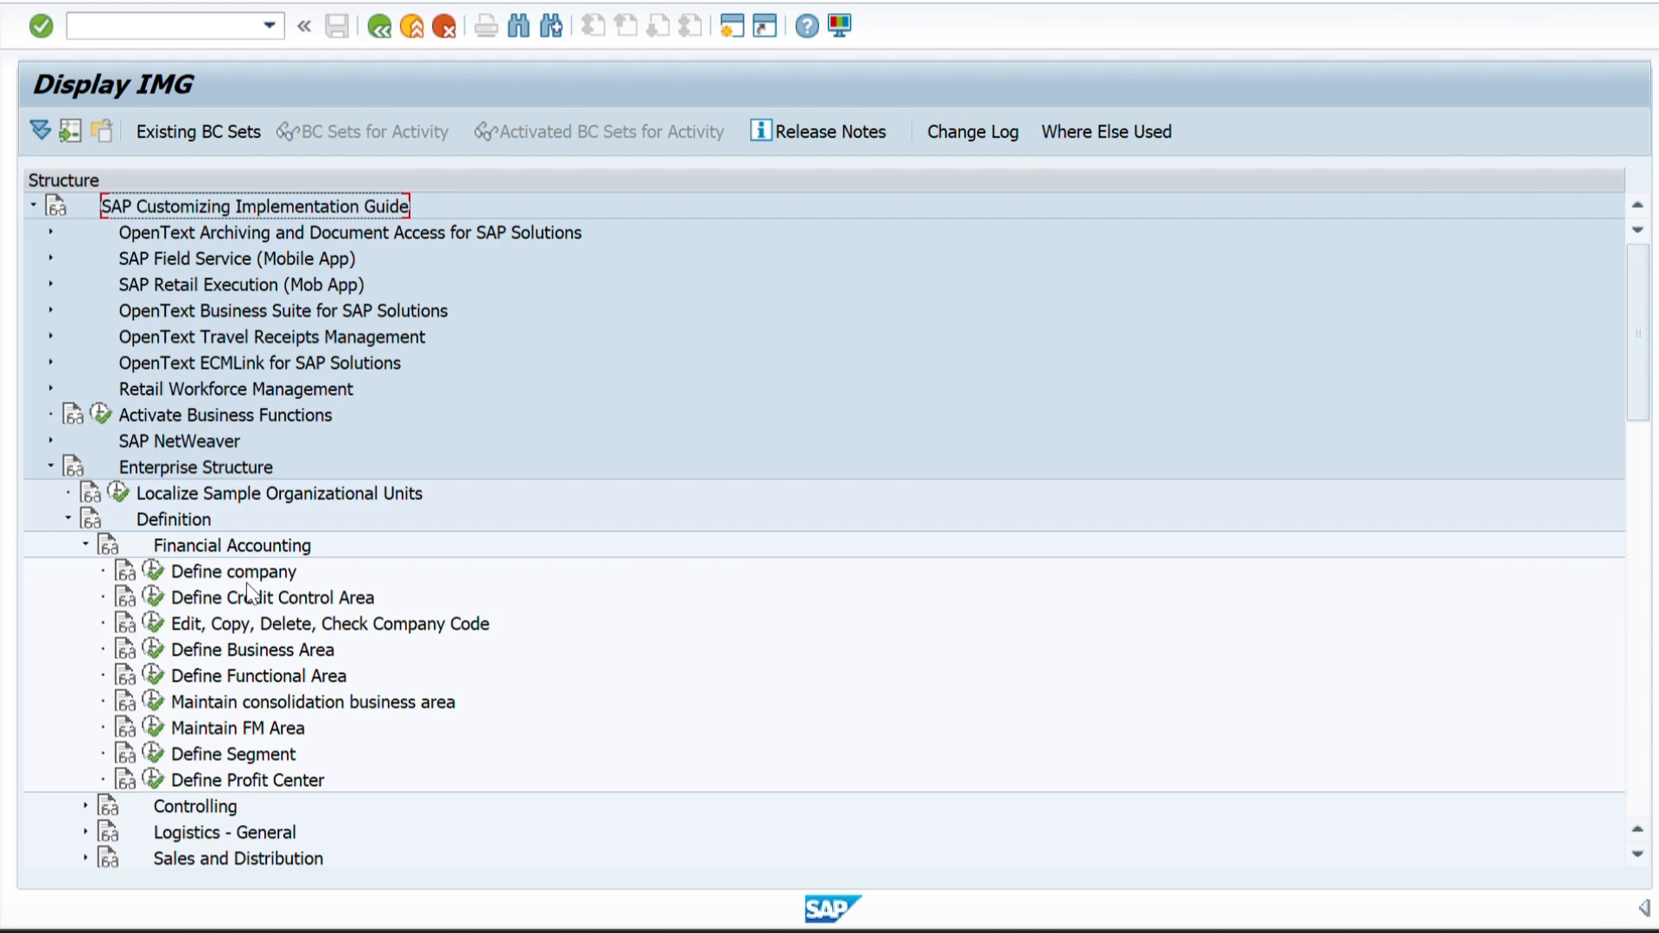
Execute Edit, Copy, Delete, Check Company Code and choose the Edit Company Code Data activity.
{"action": "scroll", "coordinate": [251, 594], "scroll_direction": "down", "scroll_amount": 2}
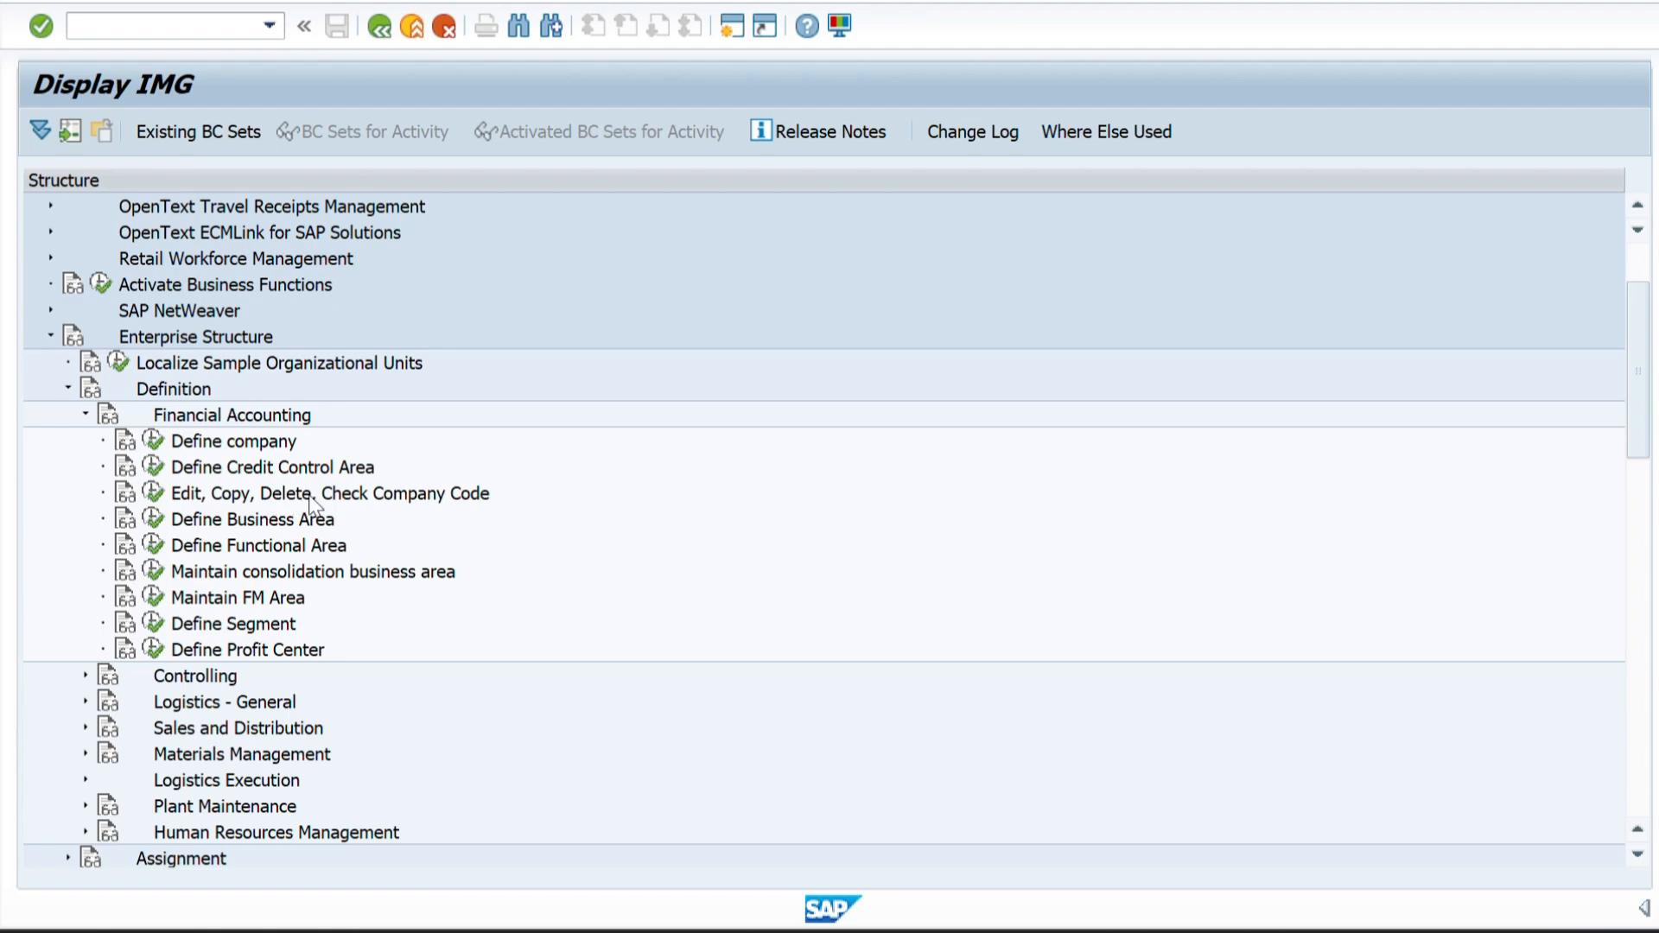
{"action": "left_click", "coordinate": [153, 494]}
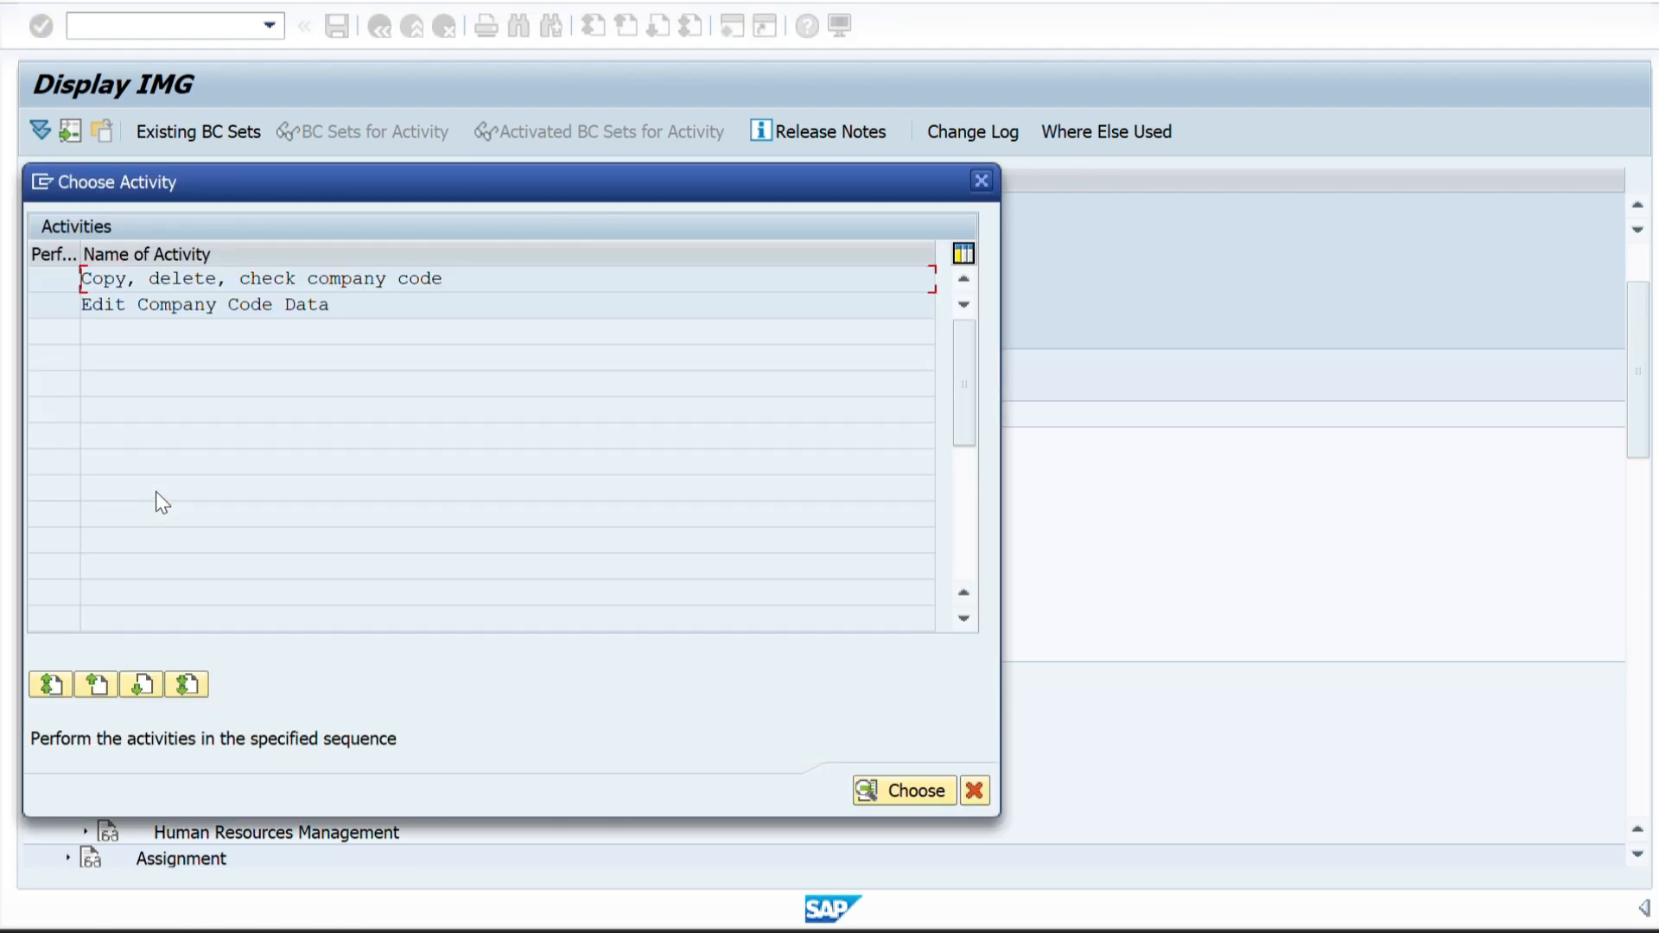
{"action": "double_click", "coordinate": [162, 304]}
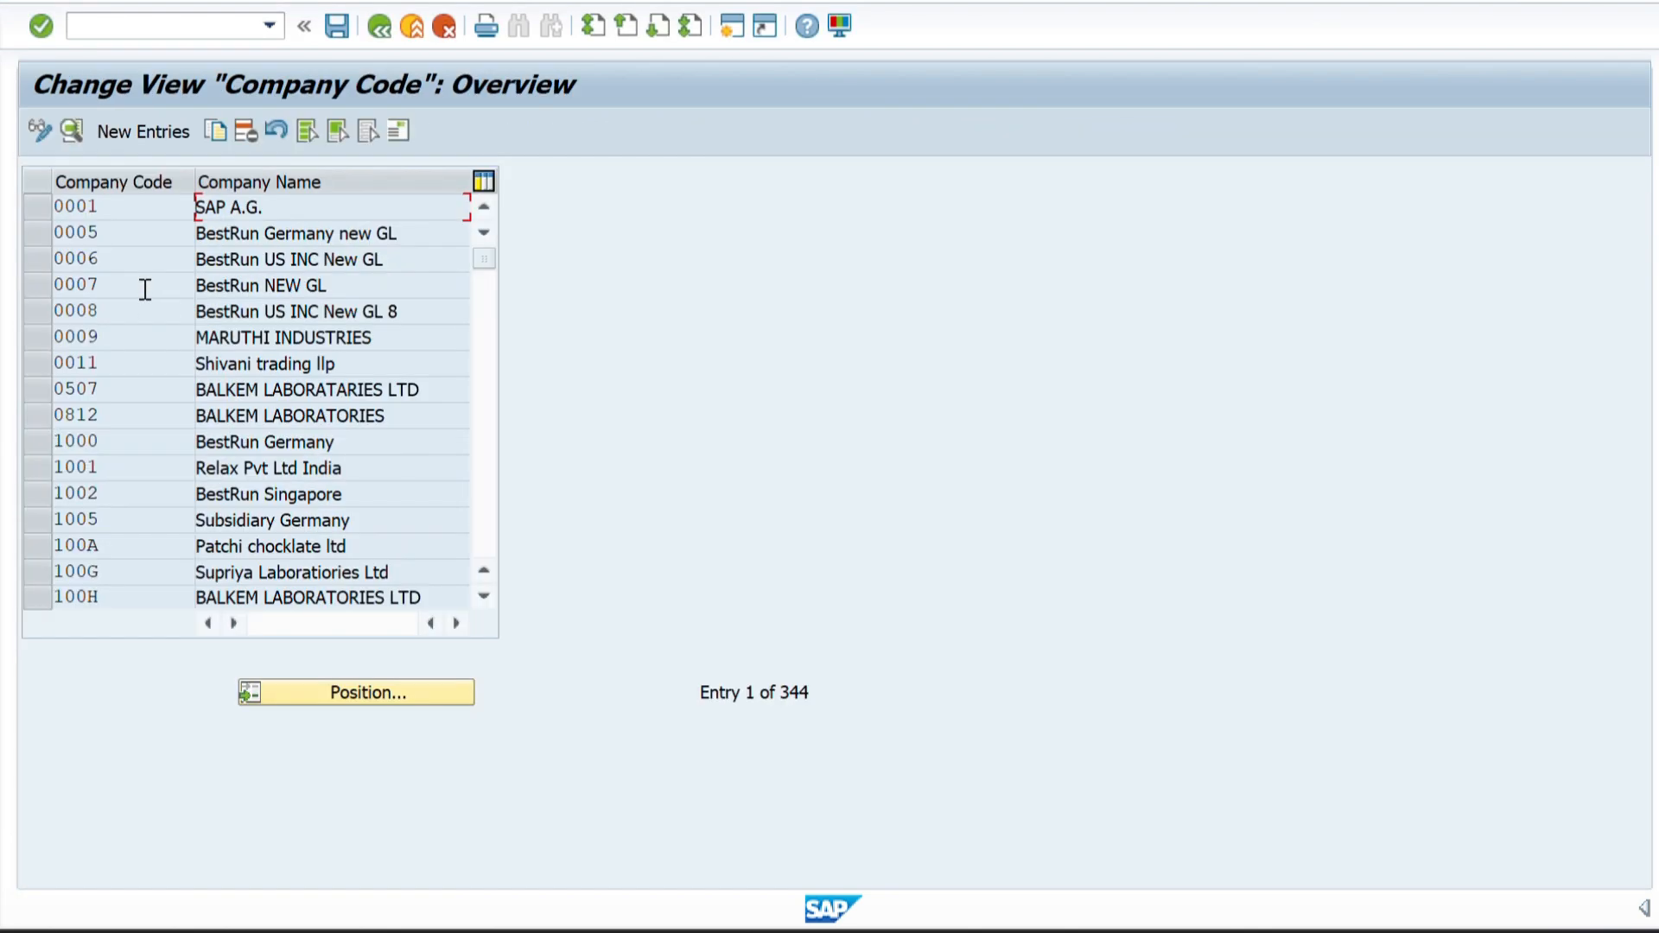
Look through the list of existing company codes and company names.
{"action": "left_click", "coordinate": [482, 355]}
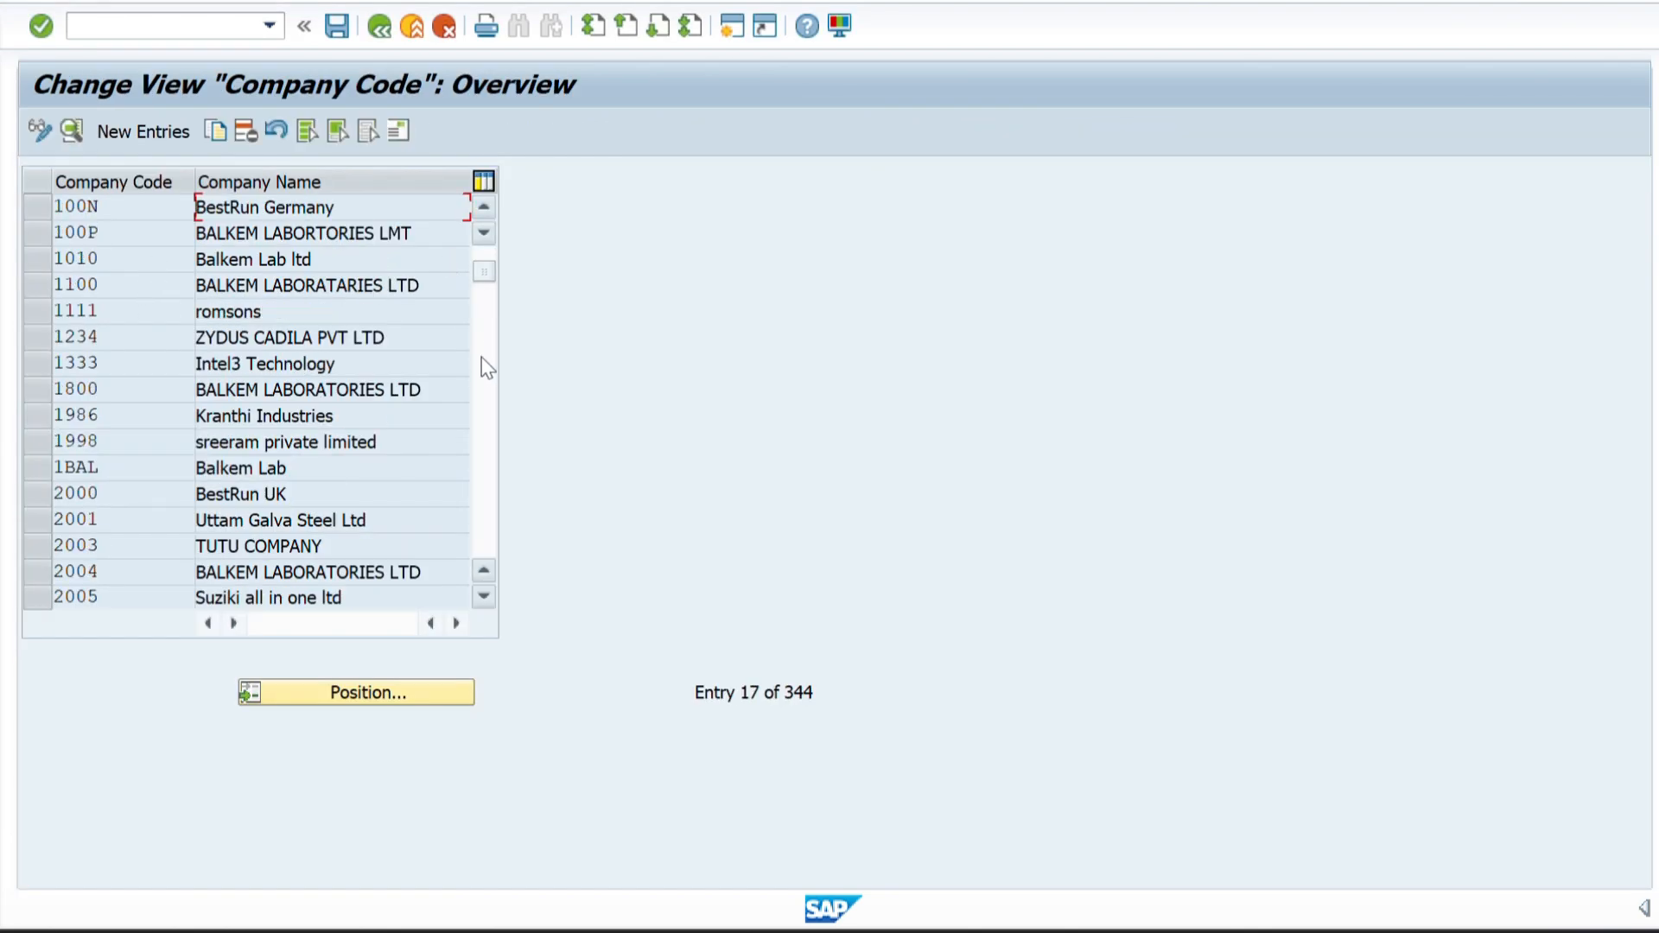
{"action": "left_click", "coordinate": [482, 373]}
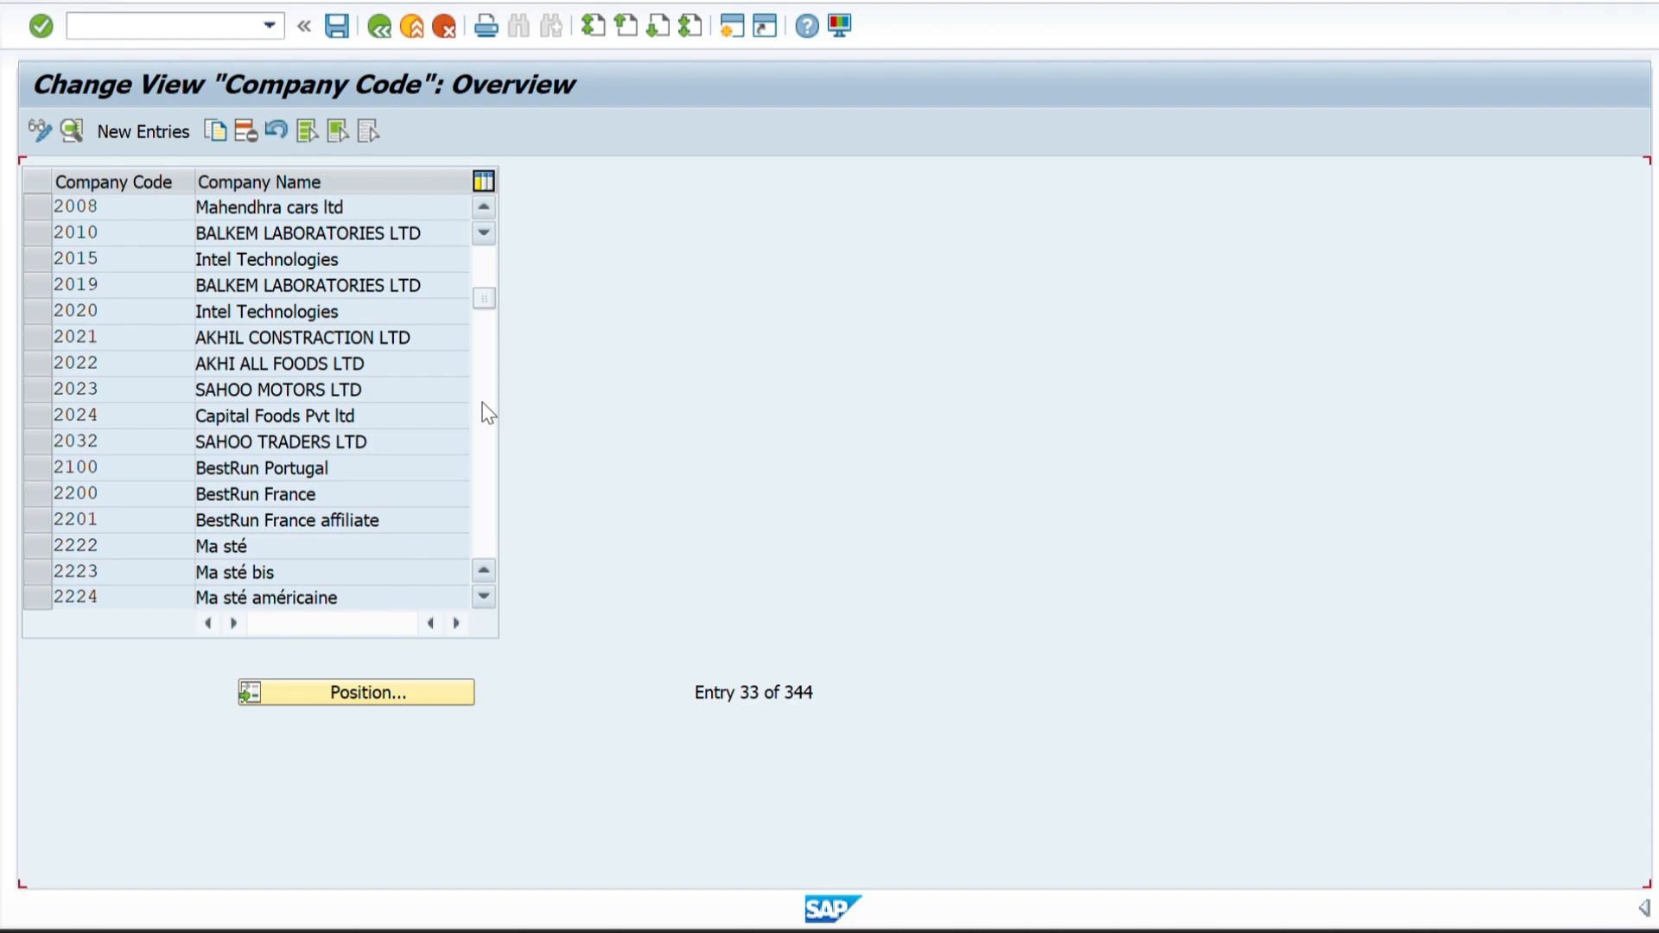
{"action": "left_click", "coordinate": [482, 404]}
{"action": "left_click", "coordinate": [482, 404]}
{"action": "left_click", "coordinate": [482, 404]}
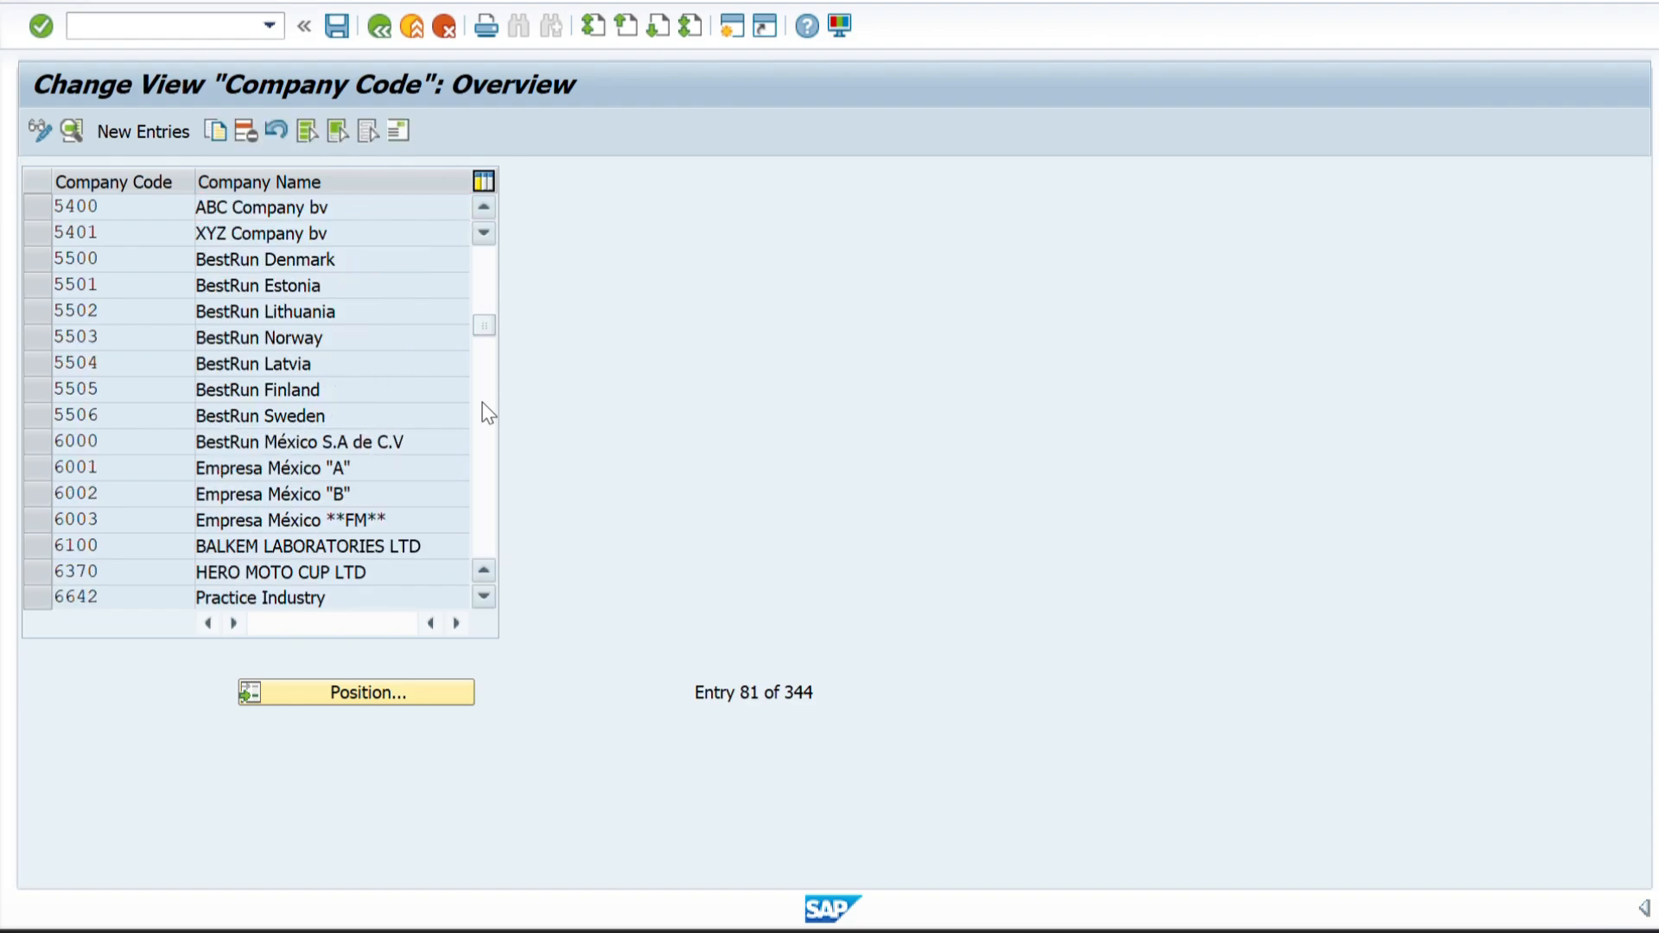
{"action": "left_click", "coordinate": [482, 403]}
{"action": "left_click", "coordinate": [482, 404]}
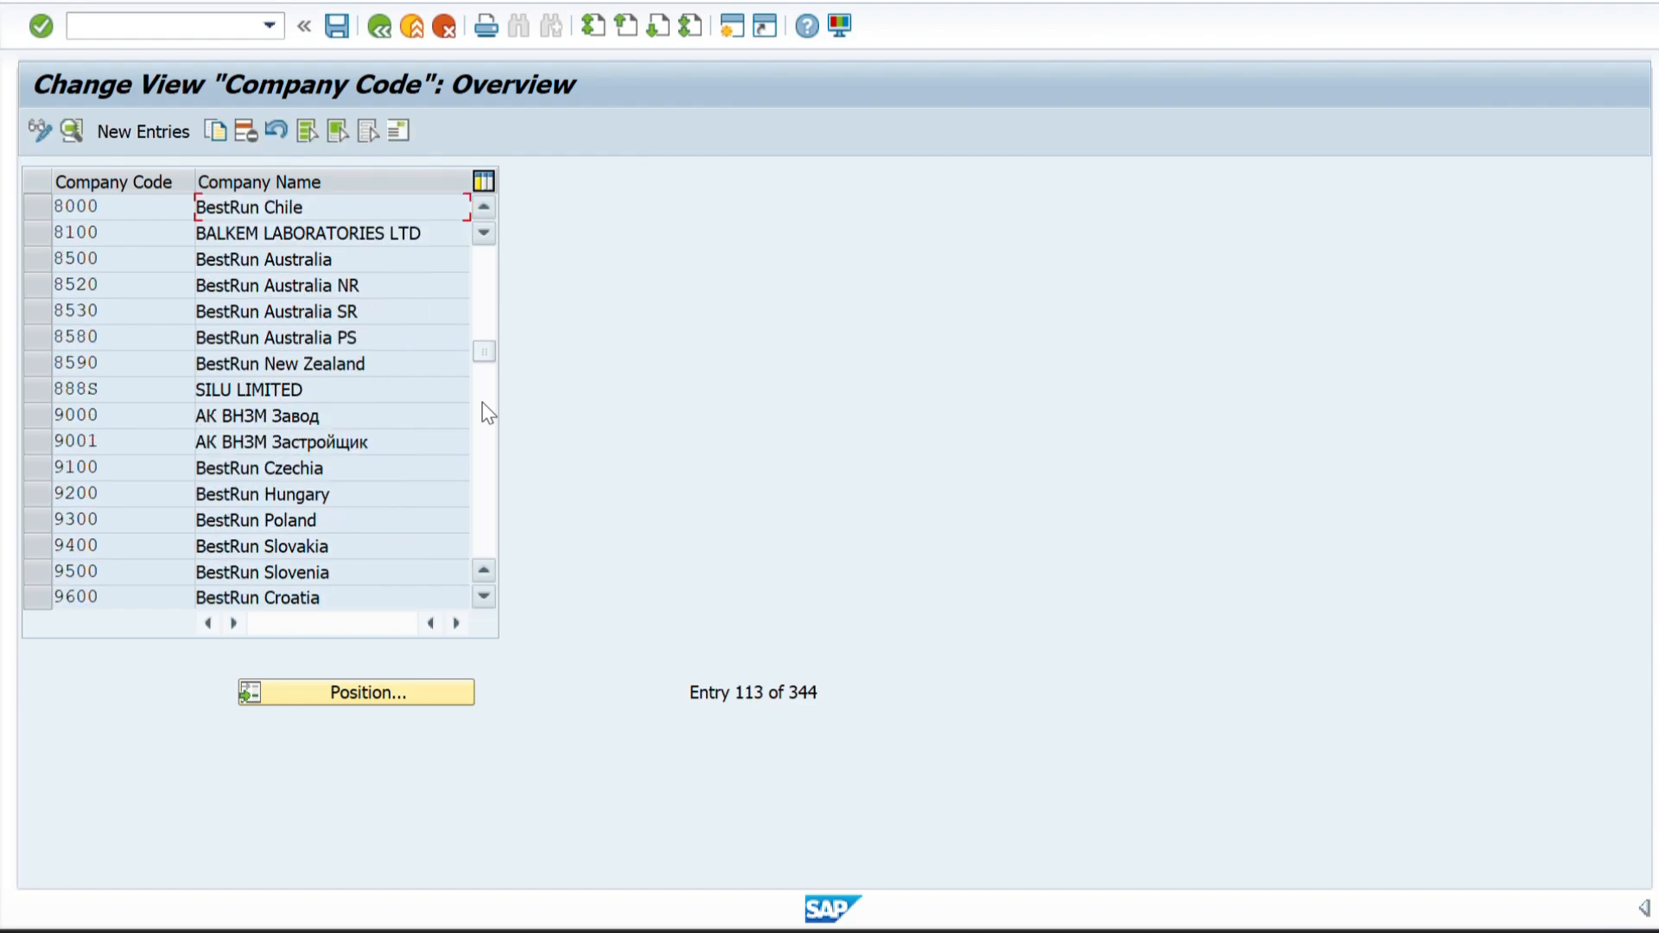
{"action": "left_click", "coordinate": [485, 410]}
{"action": "left_click", "coordinate": [485, 432]}
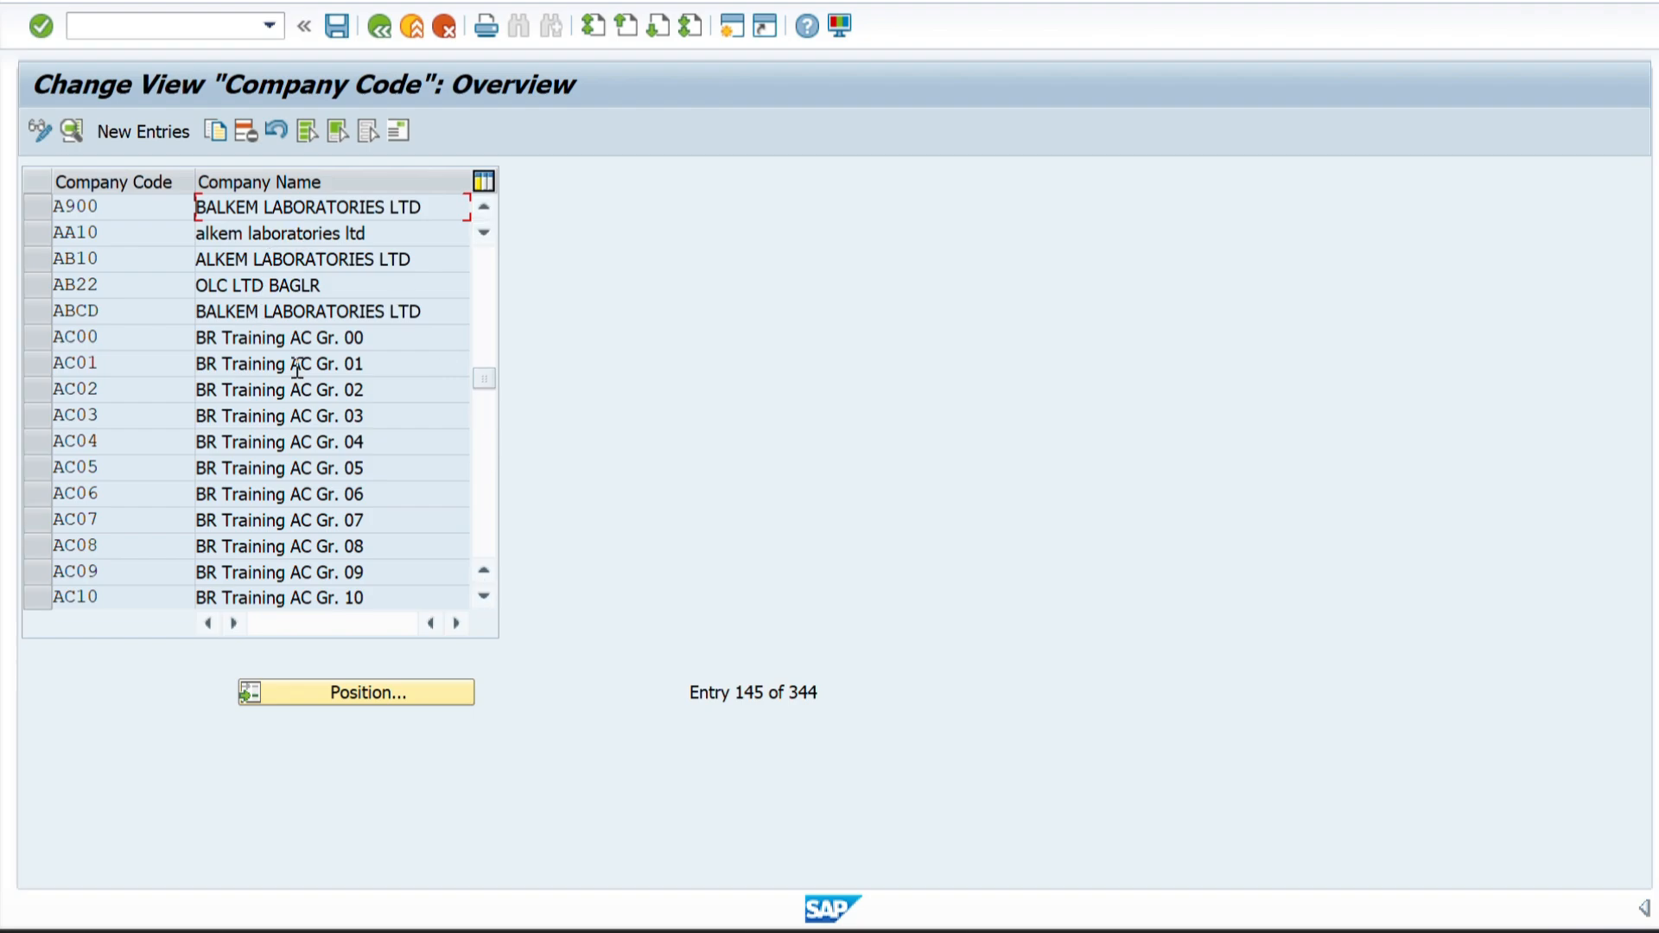
{"action": "left_click", "coordinate": [491, 458]}
{"action": "left_click", "coordinate": [491, 481]}
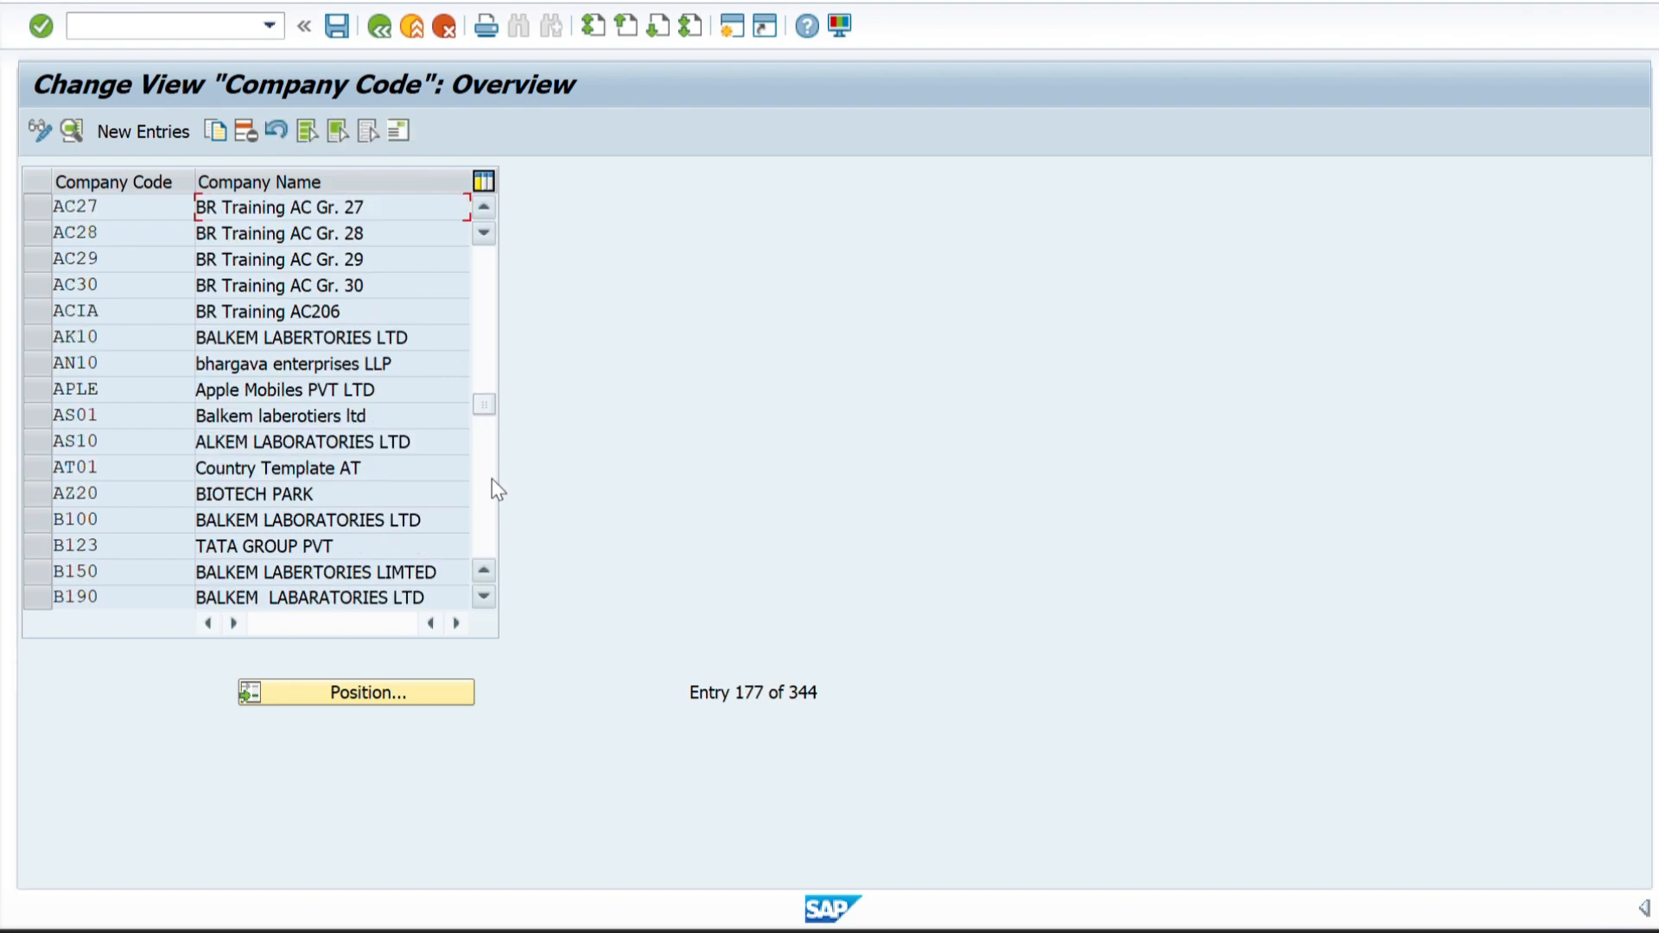
{"action": "left_click", "coordinate": [488, 485]}
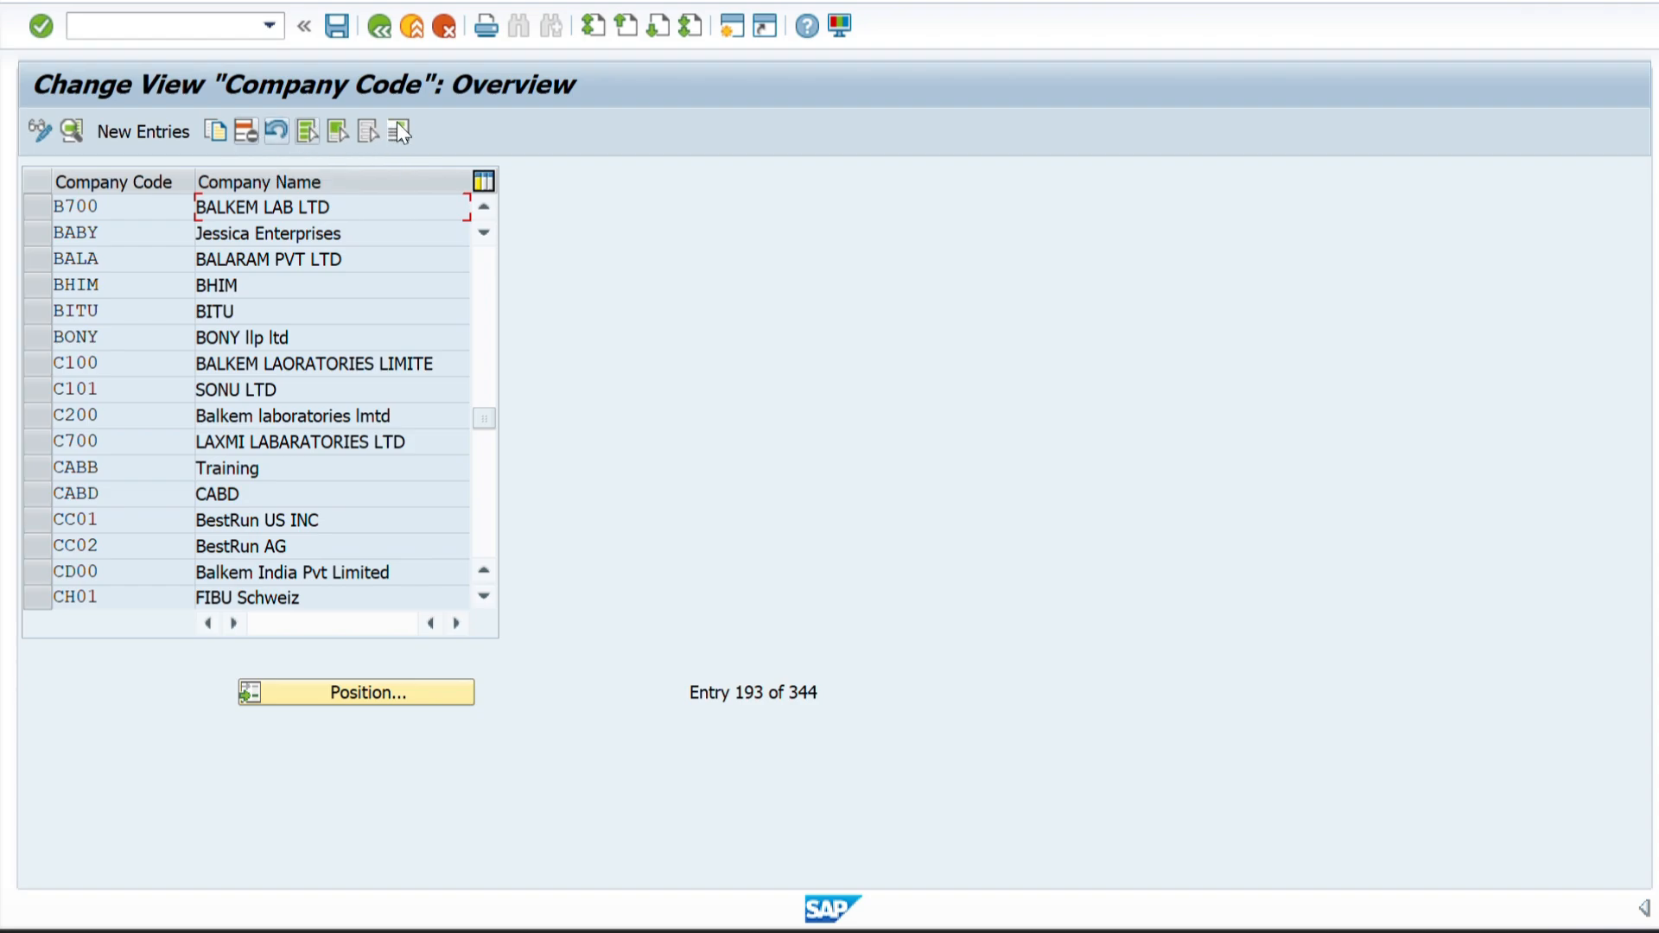
Start a new company code entry, try 1234 as the company code and clear it again.
{"action": "left_click", "coordinate": [141, 138]}
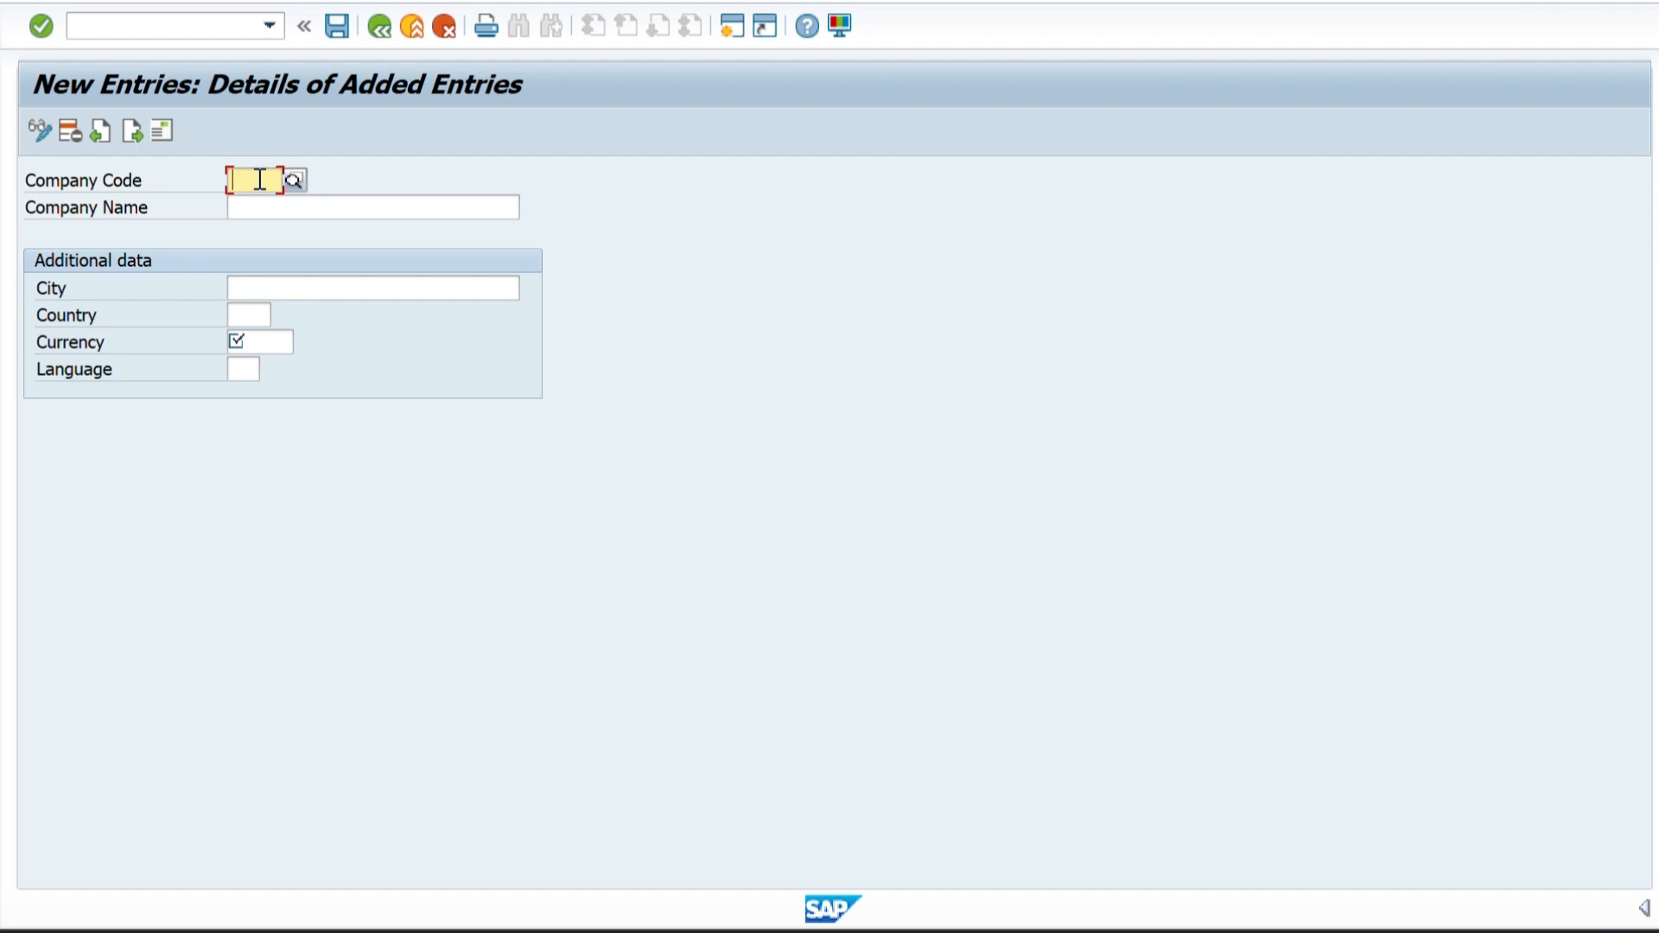
{"action": "type", "text": "1234"}
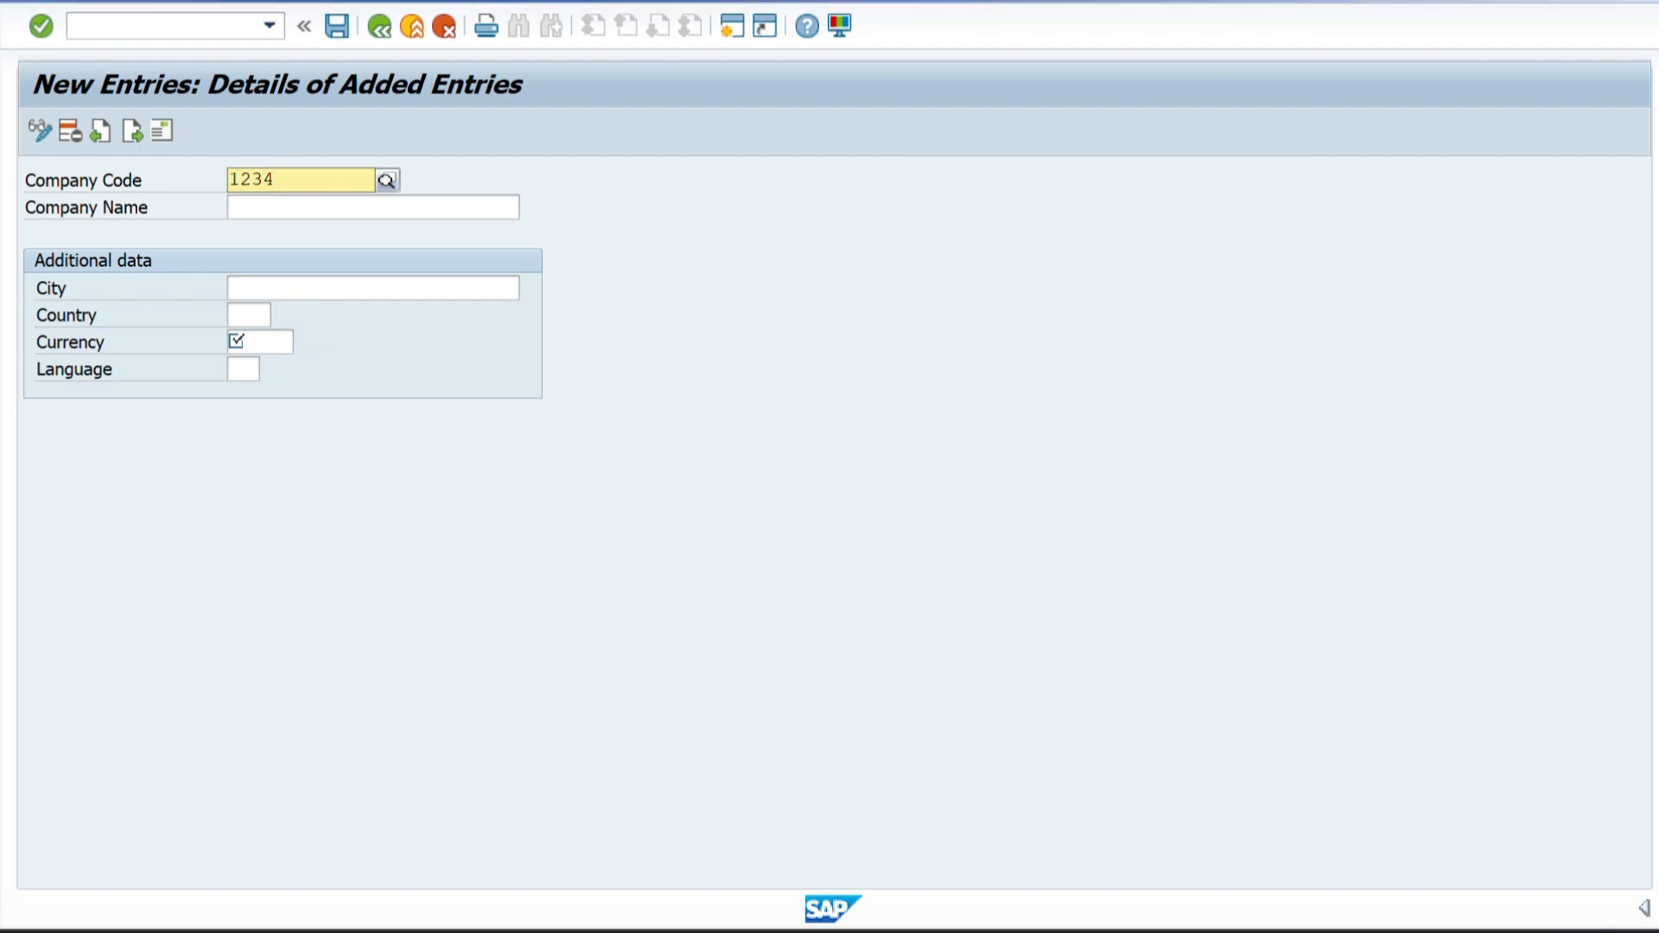
{"action": "key", "text": "BackSpace"}
{"action": "key", "text": "BackSpace"}
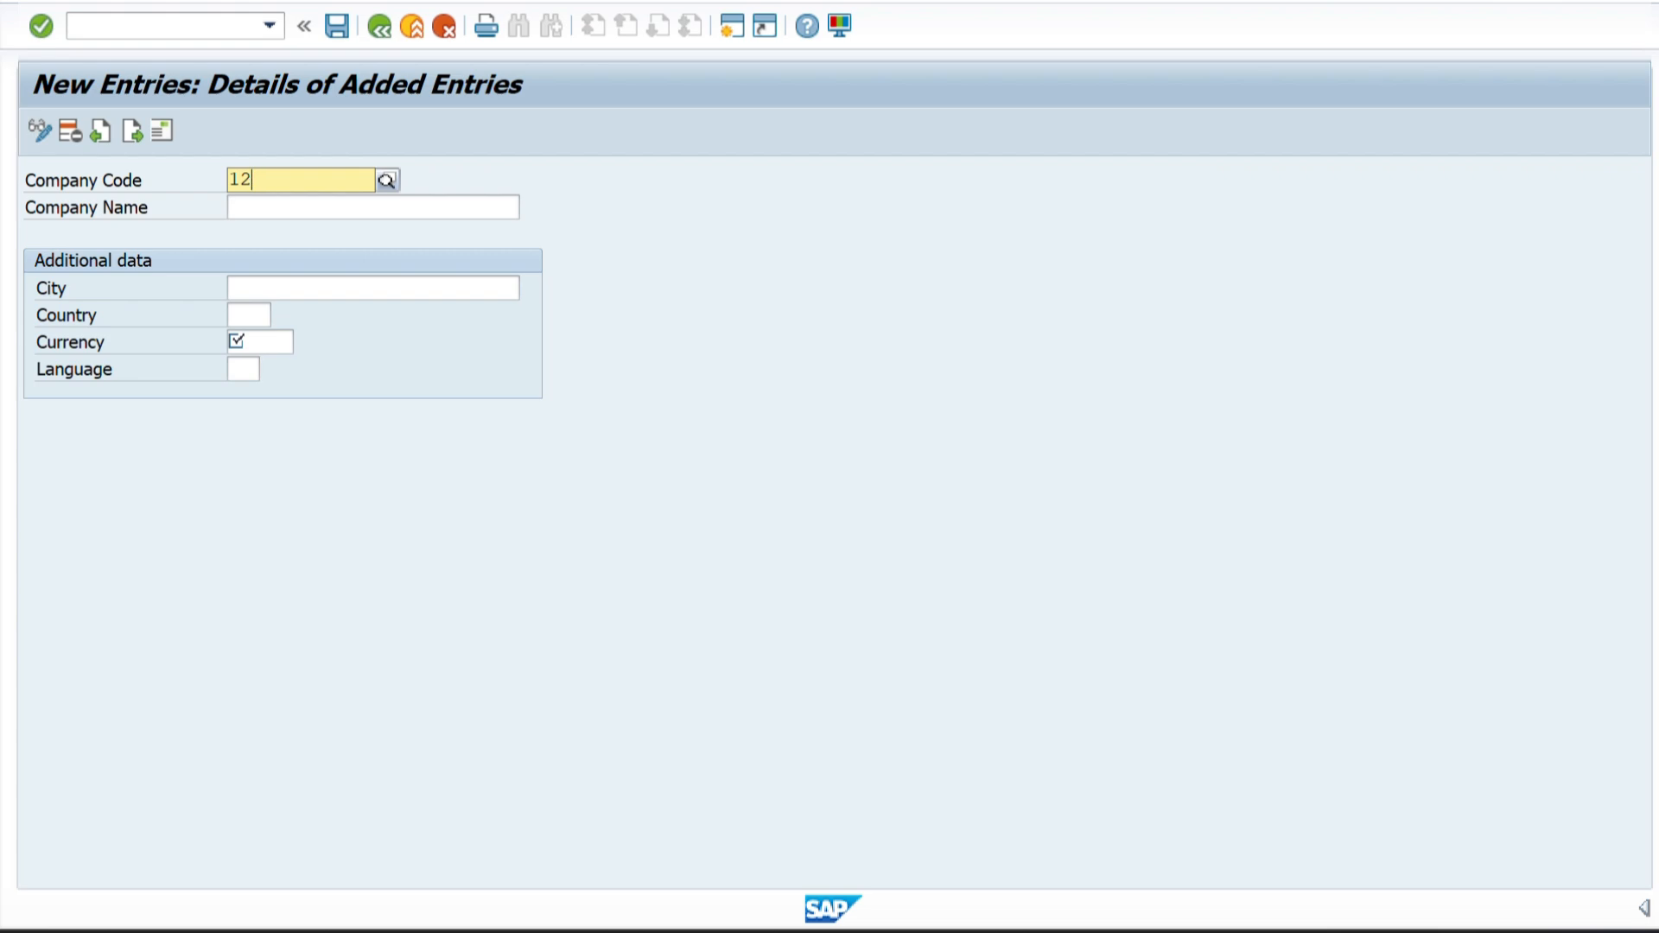
{"action": "key", "text": "BackSpace"}
{"action": "key", "text": "BackSpace"}
Try AD12 and ABCD as the company code, clearing the field after each one.
{"action": "type", "text": "AD12"}
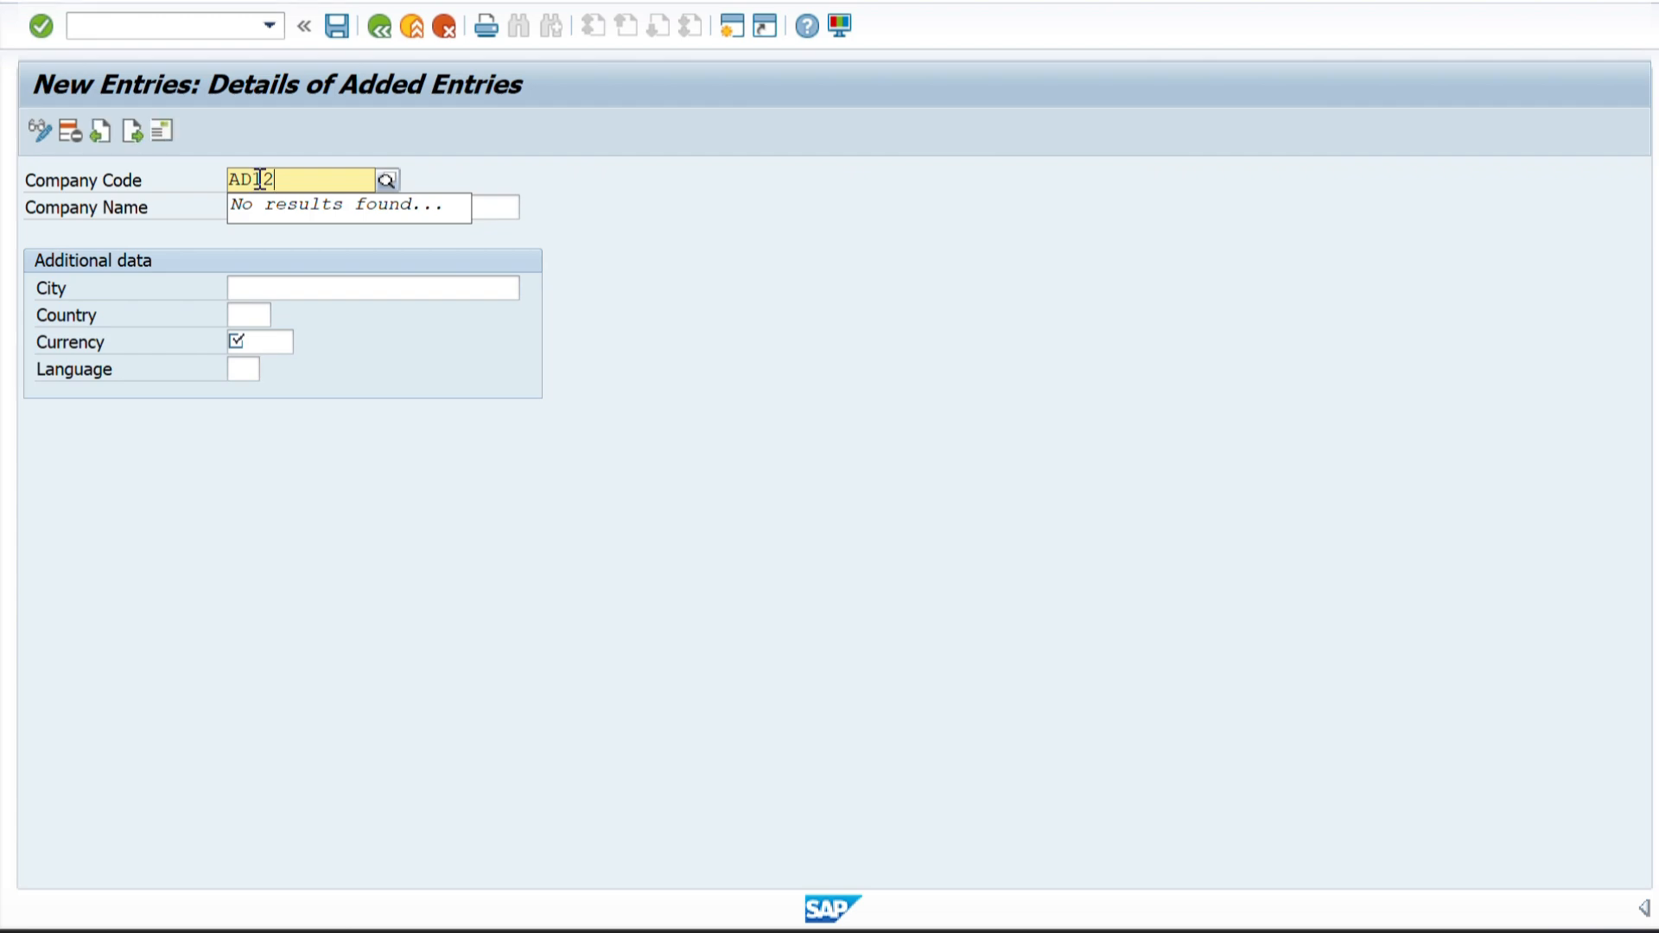
{"action": "key", "text": "BackSpace"}
{"action": "key", "text": "BackSpace"}
{"action": "key", "text": "BackSpace"}
{"action": "key", "text": "BackSpace"}
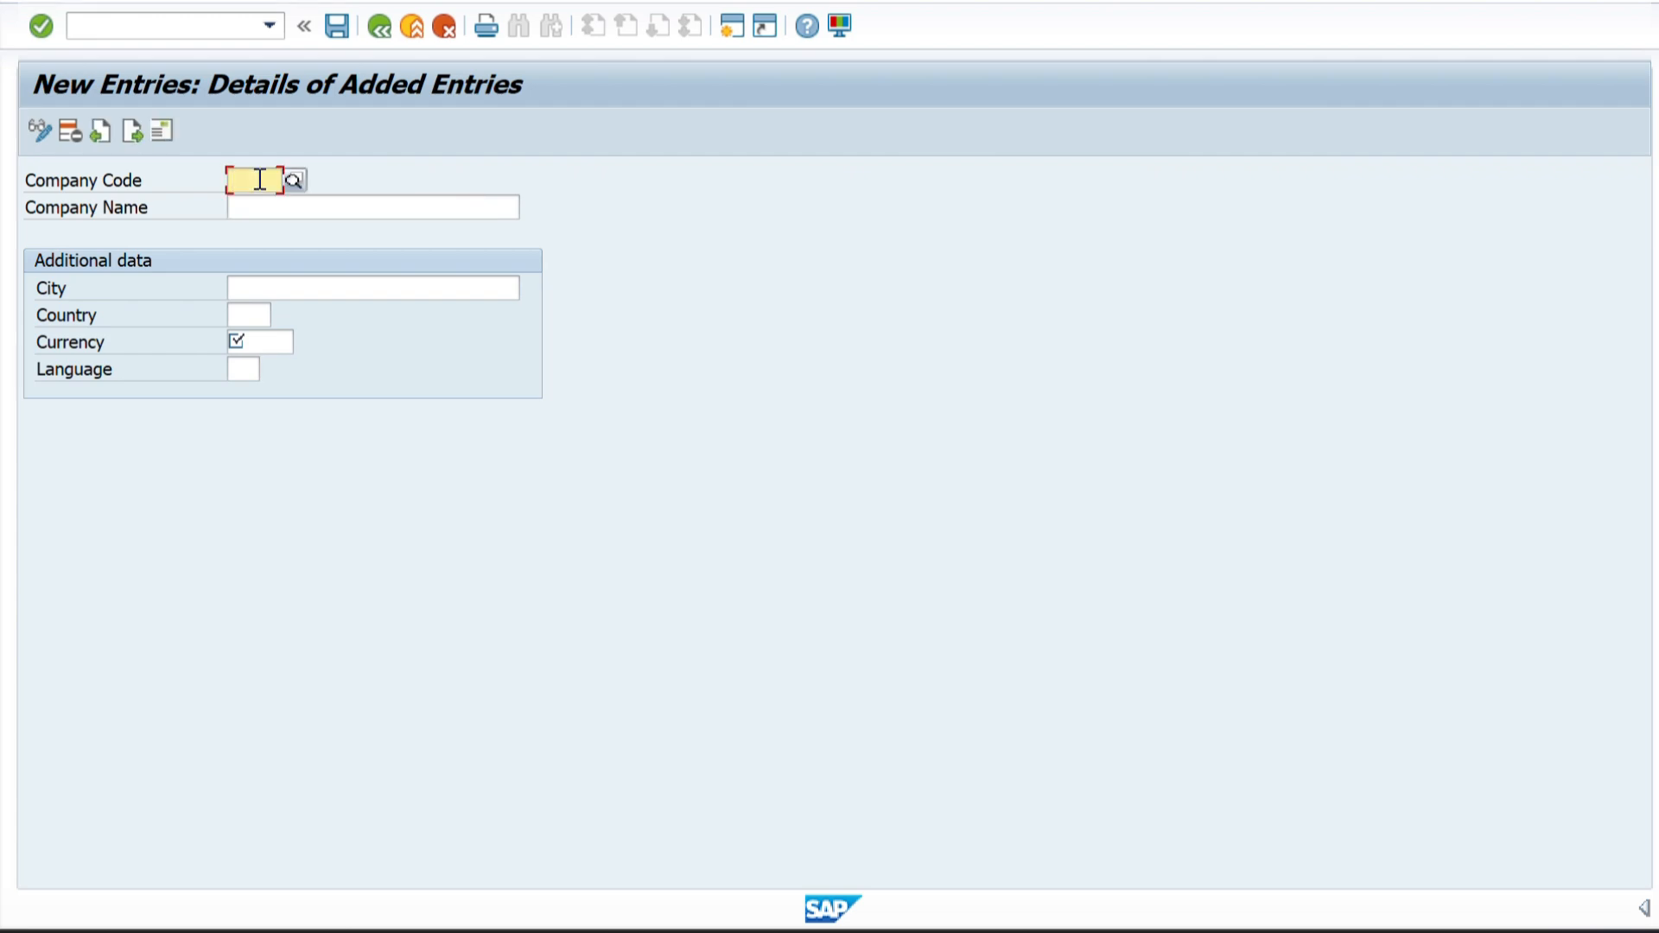
{"action": "type", "text": "ABCD"}
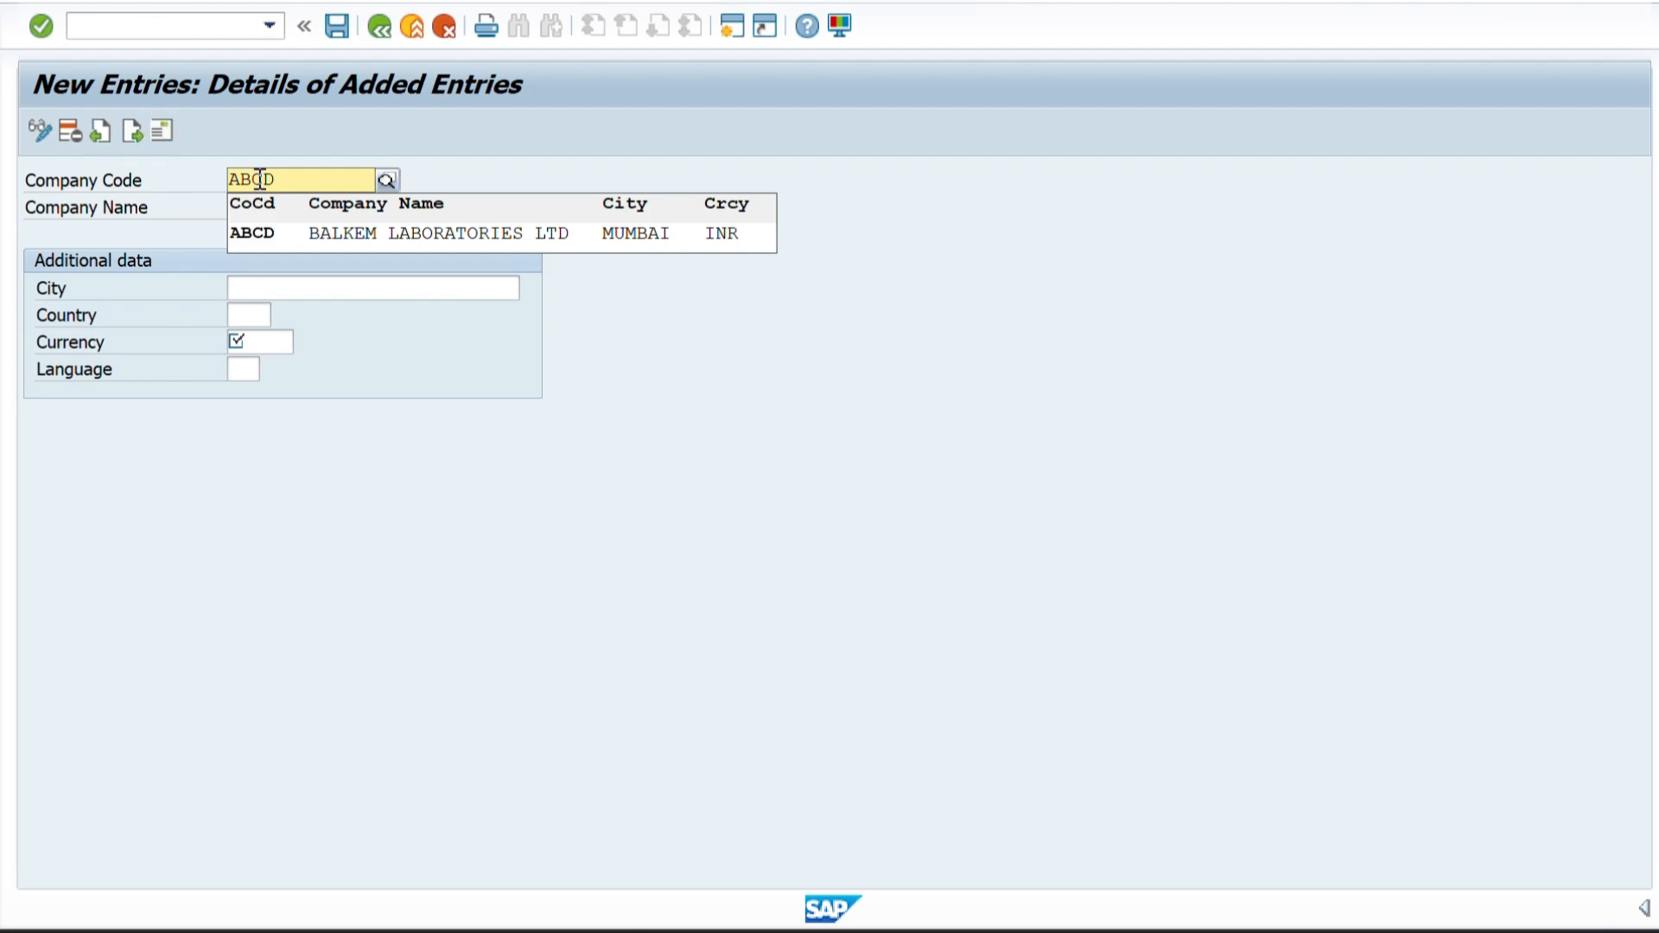
{"action": "key", "text": "BackSpace"}
{"action": "key", "text": "BackSpace"}
{"action": "key", "text": "BackSpace"}
{"action": "key", "text": "BackSpace"}
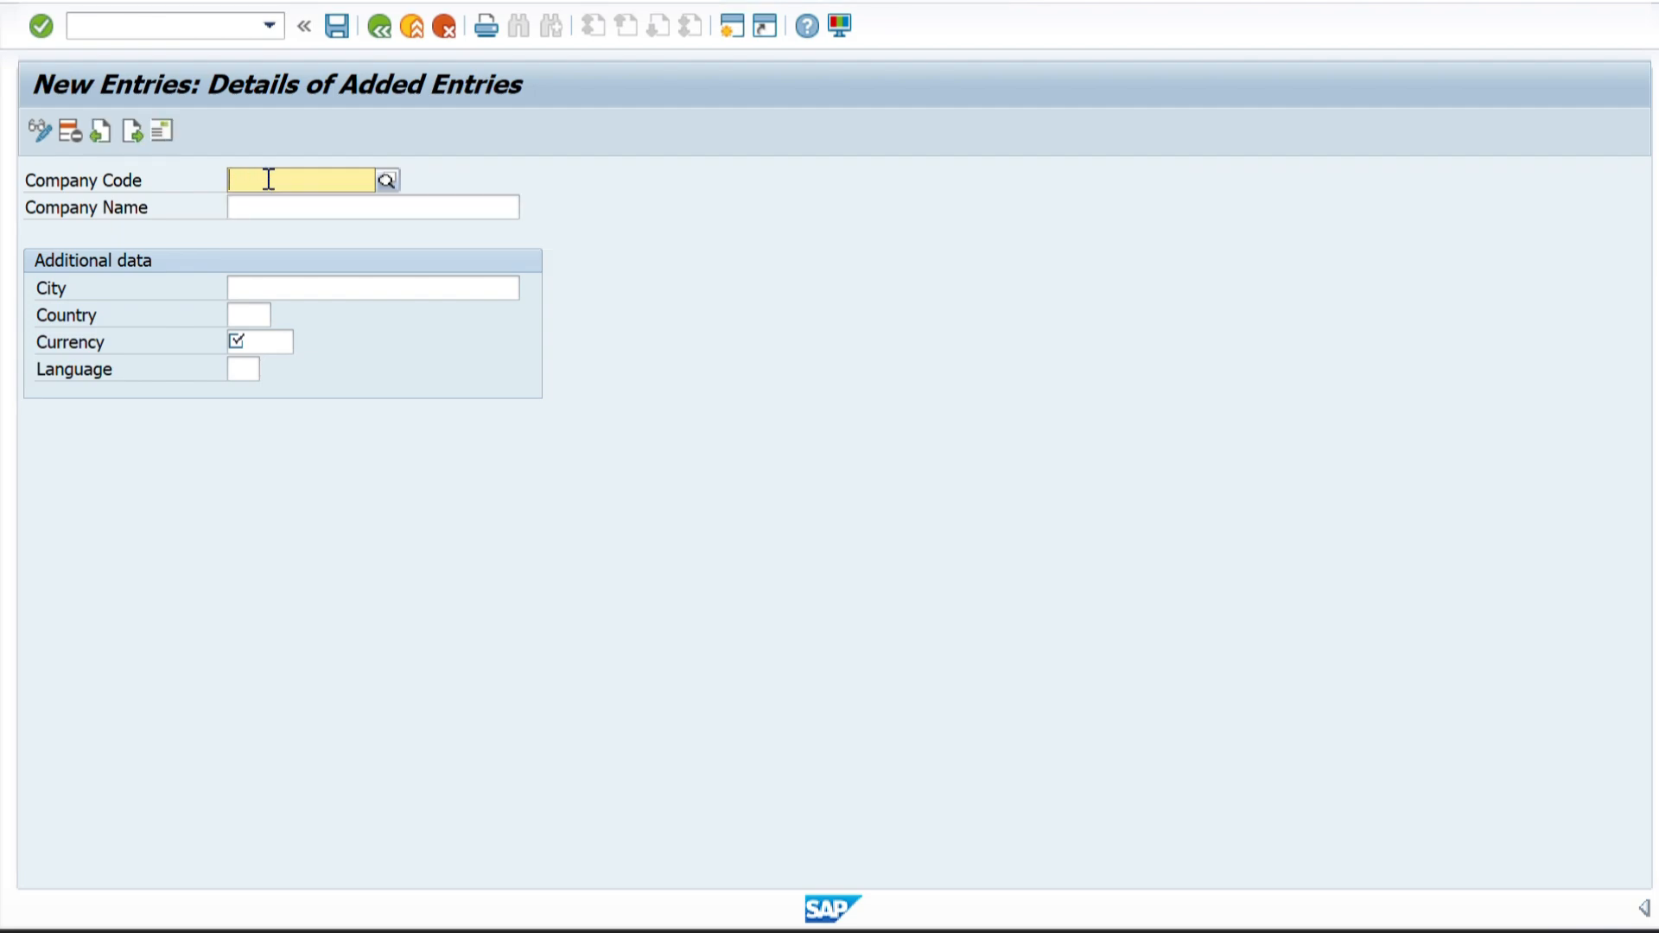
Set the company code of the new entry to ZZZZ.
{"action": "type", "text": "ZZZZ"}
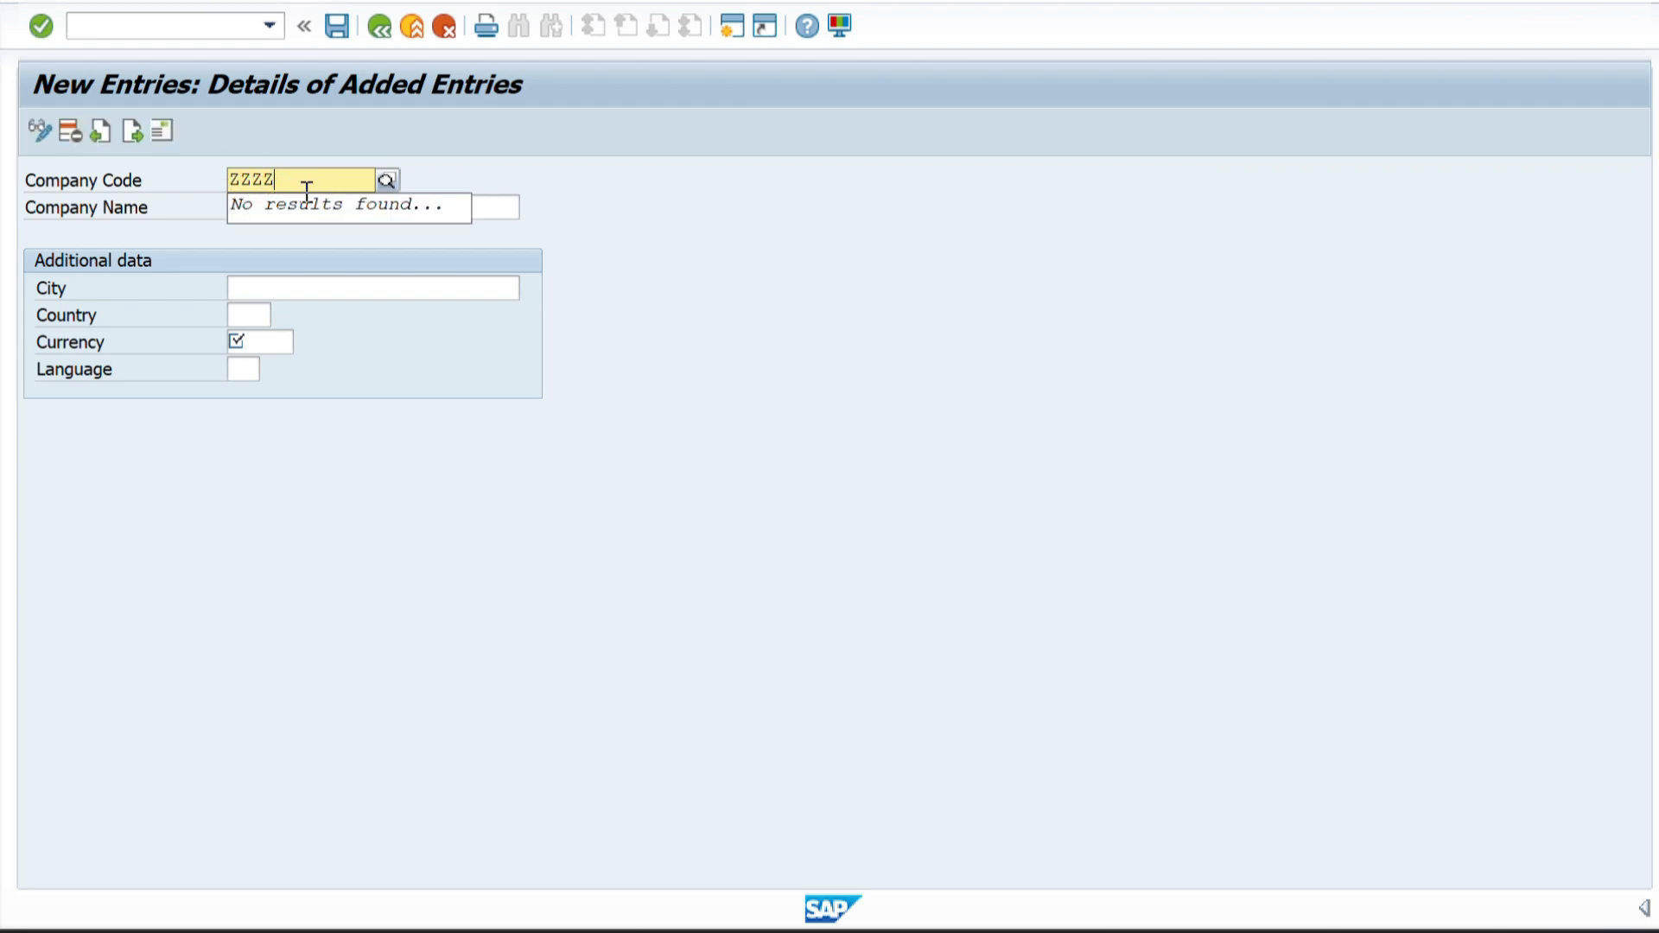
{"action": "key", "text": "Return"}
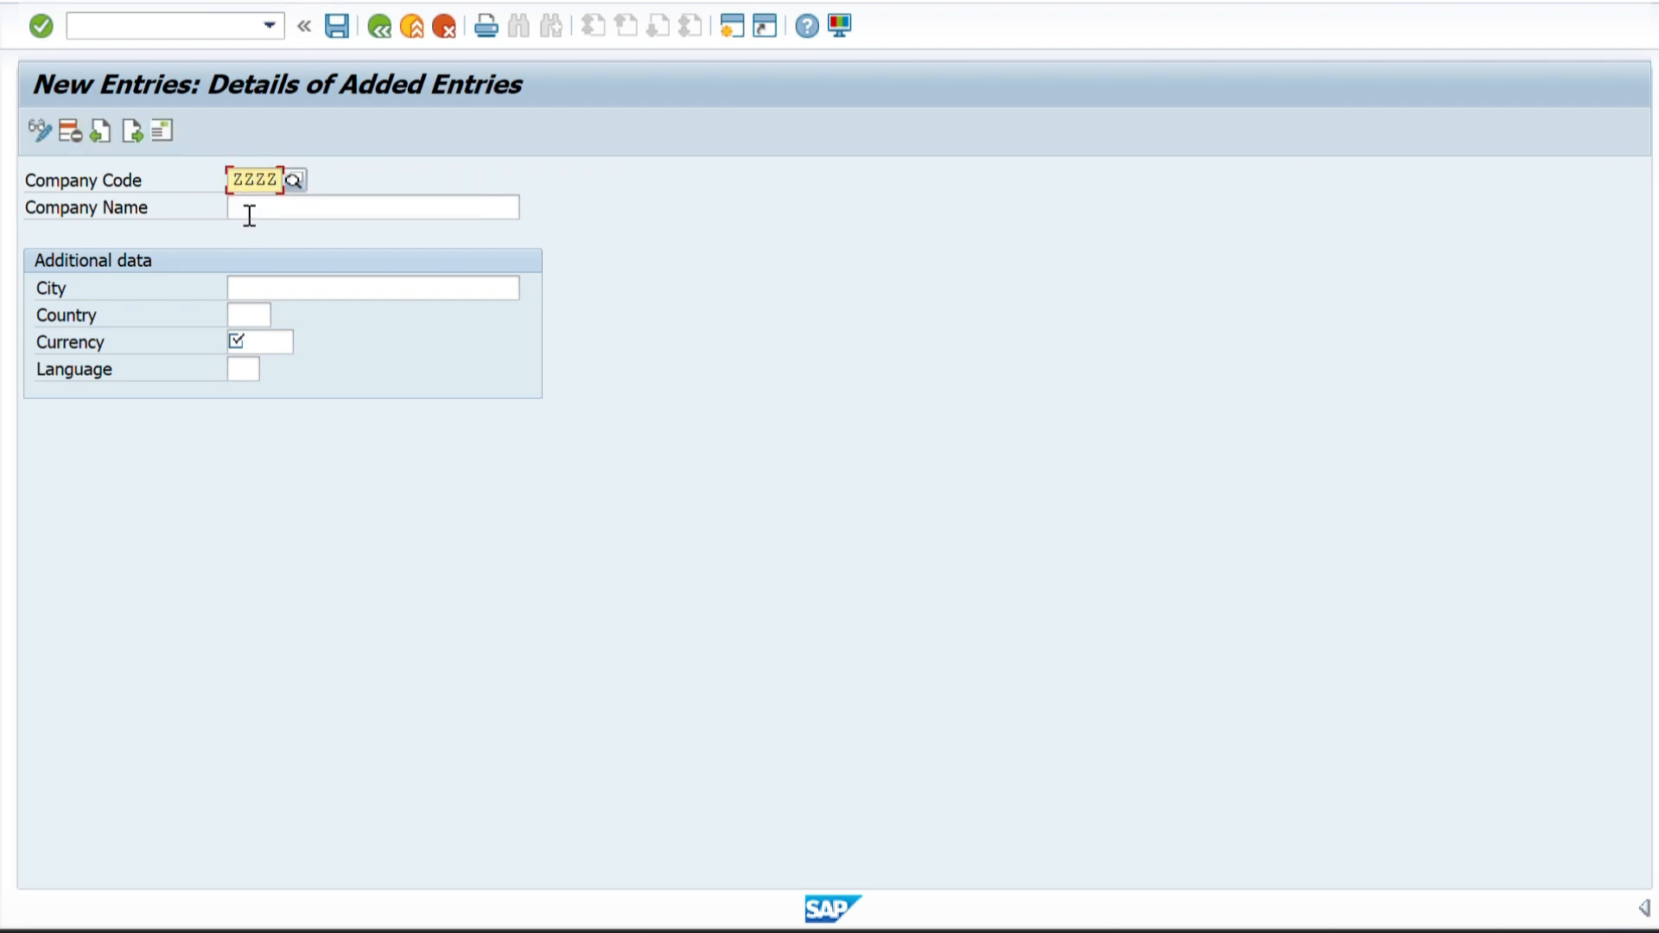
Copy PHARVA PRIVATED LIMITED from the COMPANY CODE row in the Excel sheet and paste it as the company name in SAP.
{"action": "left_click", "coordinate": [250, 215]}
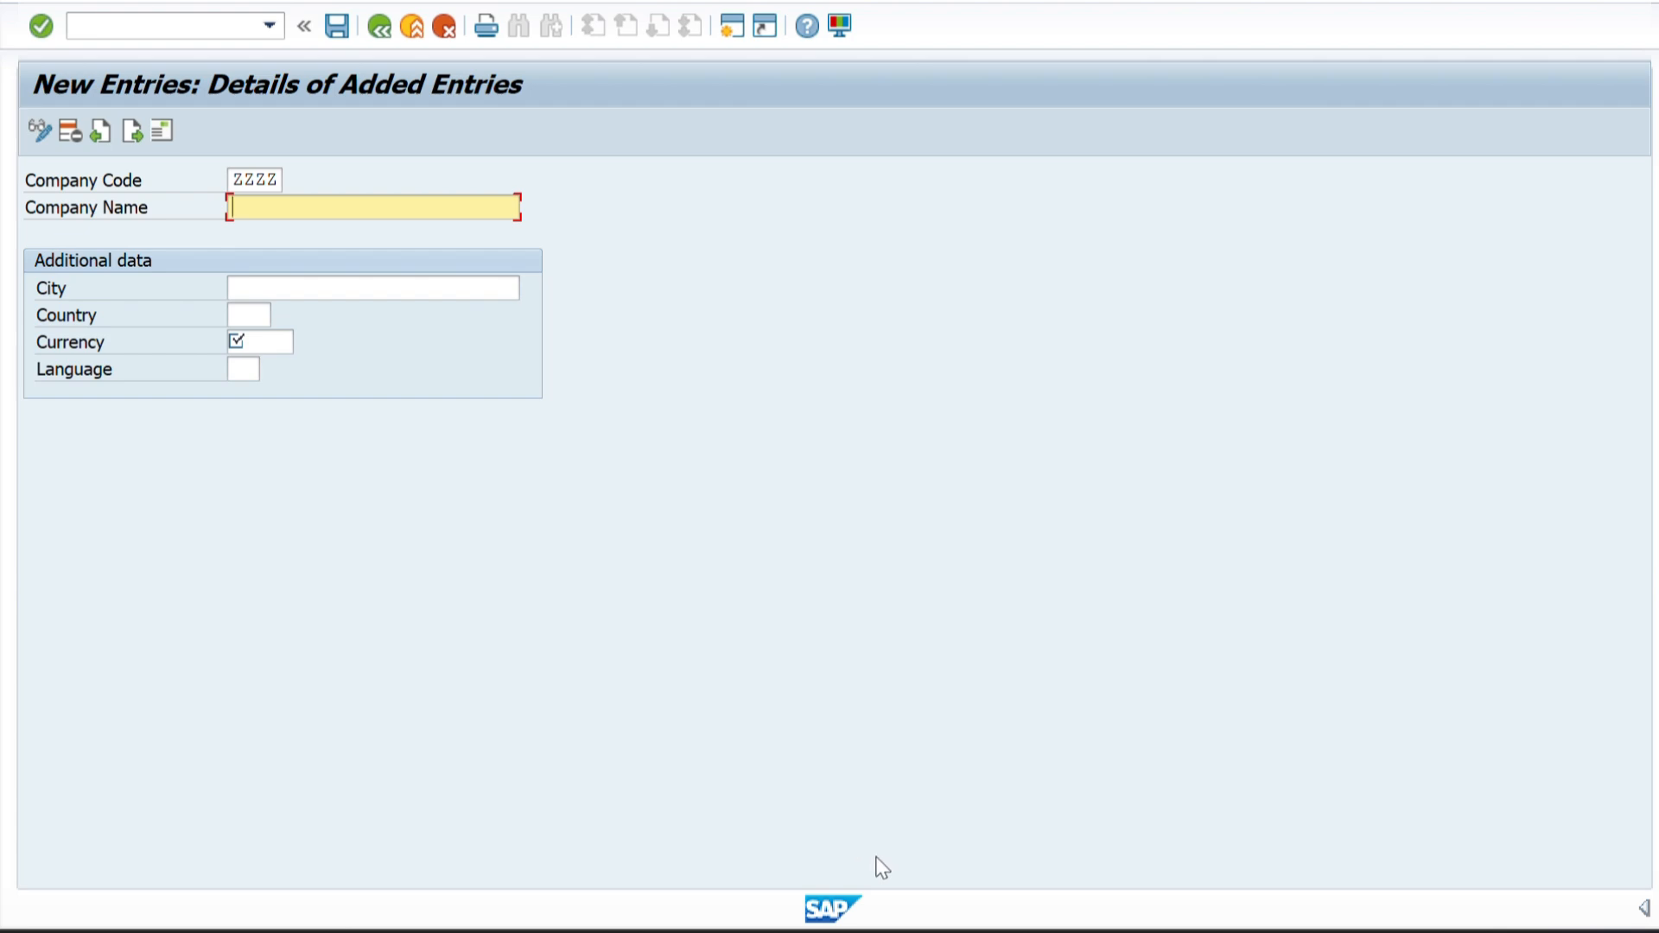
{"action": "mouse_move", "coordinate": [899, 926]}
{"action": "left_click", "coordinate": [911, 897]}
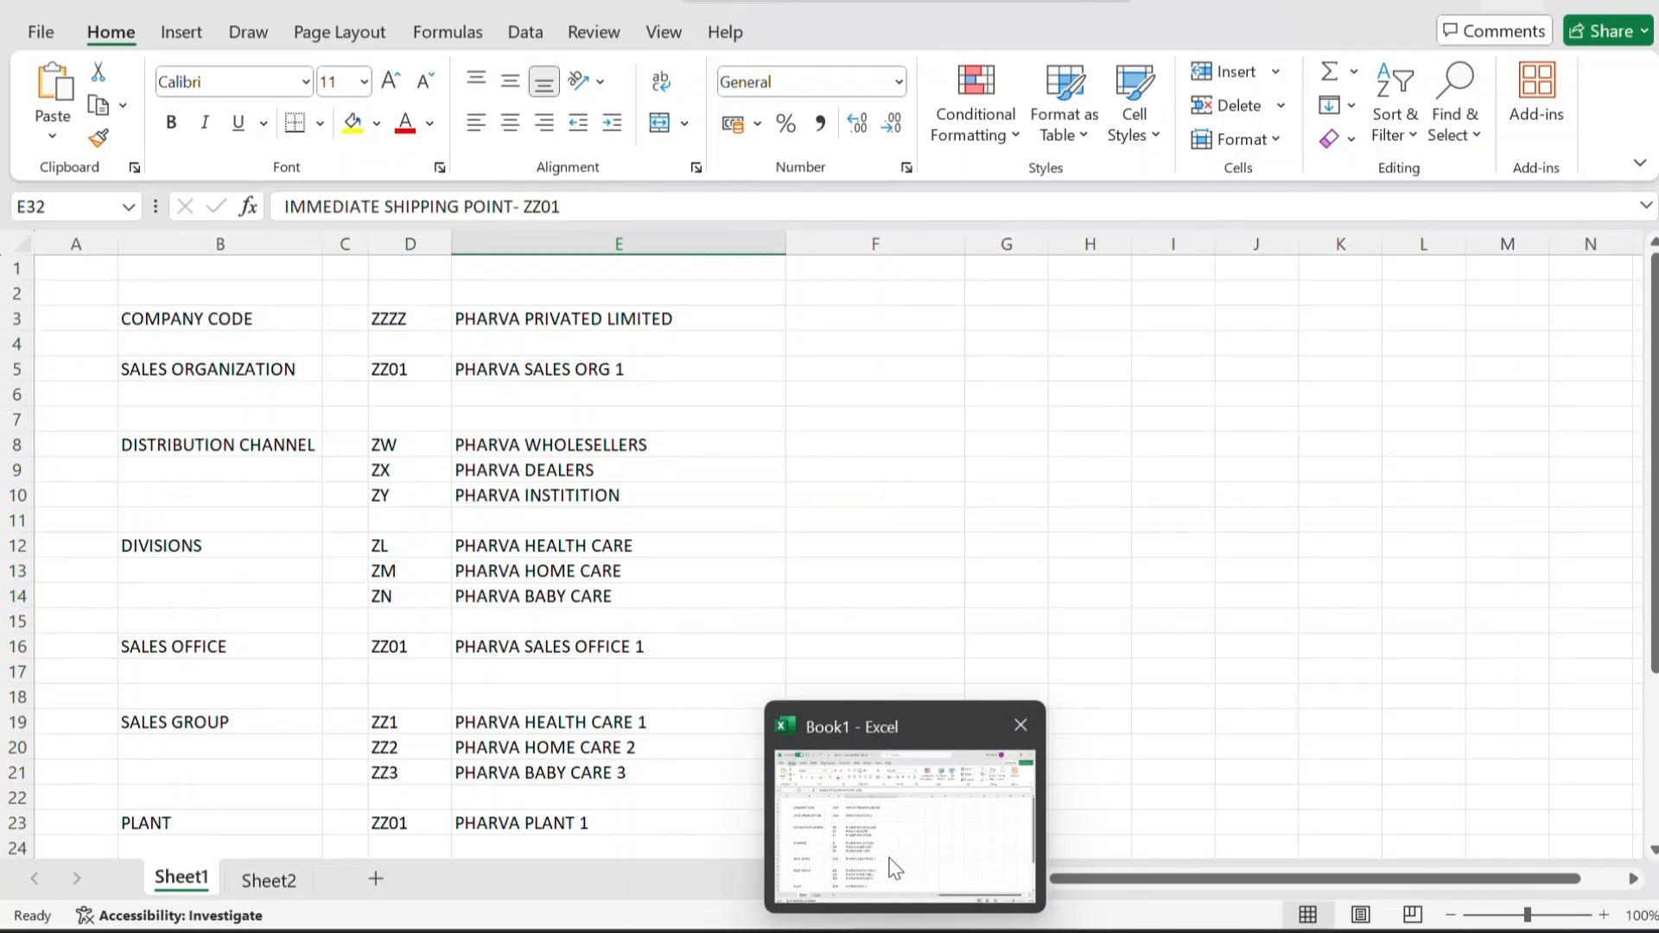
{"action": "left_click_drag", "start_coordinate": [241, 319], "coordinate": [247, 535]}
{"action": "left_click", "coordinate": [222, 315]}
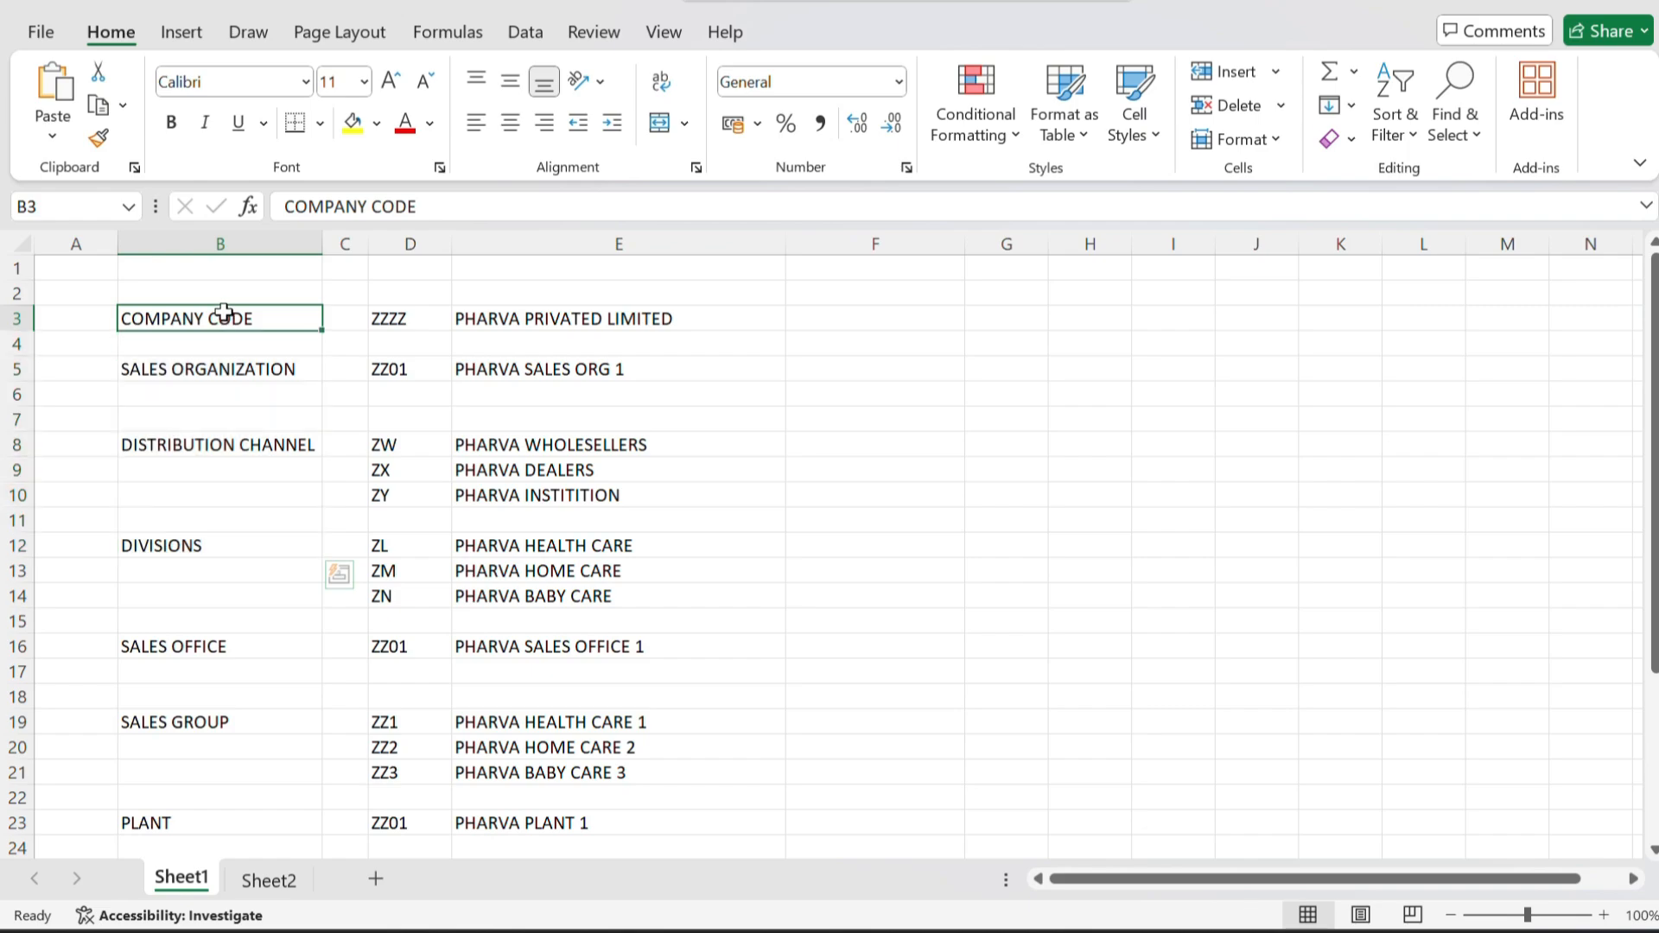
{"action": "left_click", "coordinate": [410, 320]}
{"action": "left_click", "coordinate": [512, 319]}
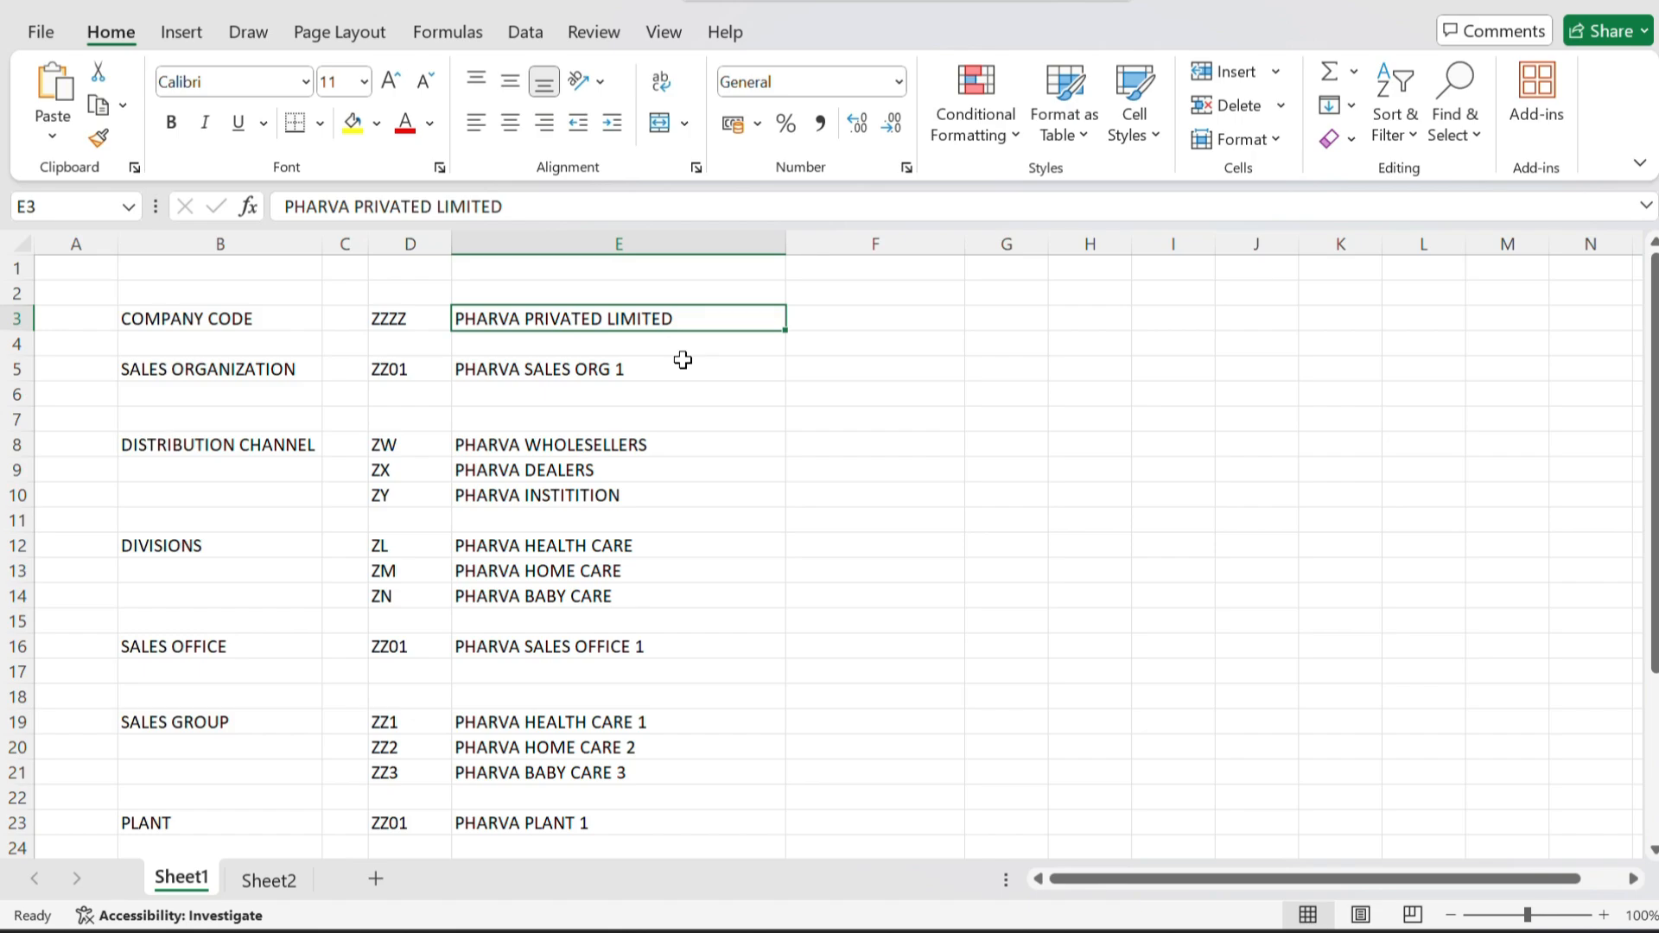
{"action": "key", "text": "ctrl+c"}
{"action": "key", "text": "alt+Tab"}
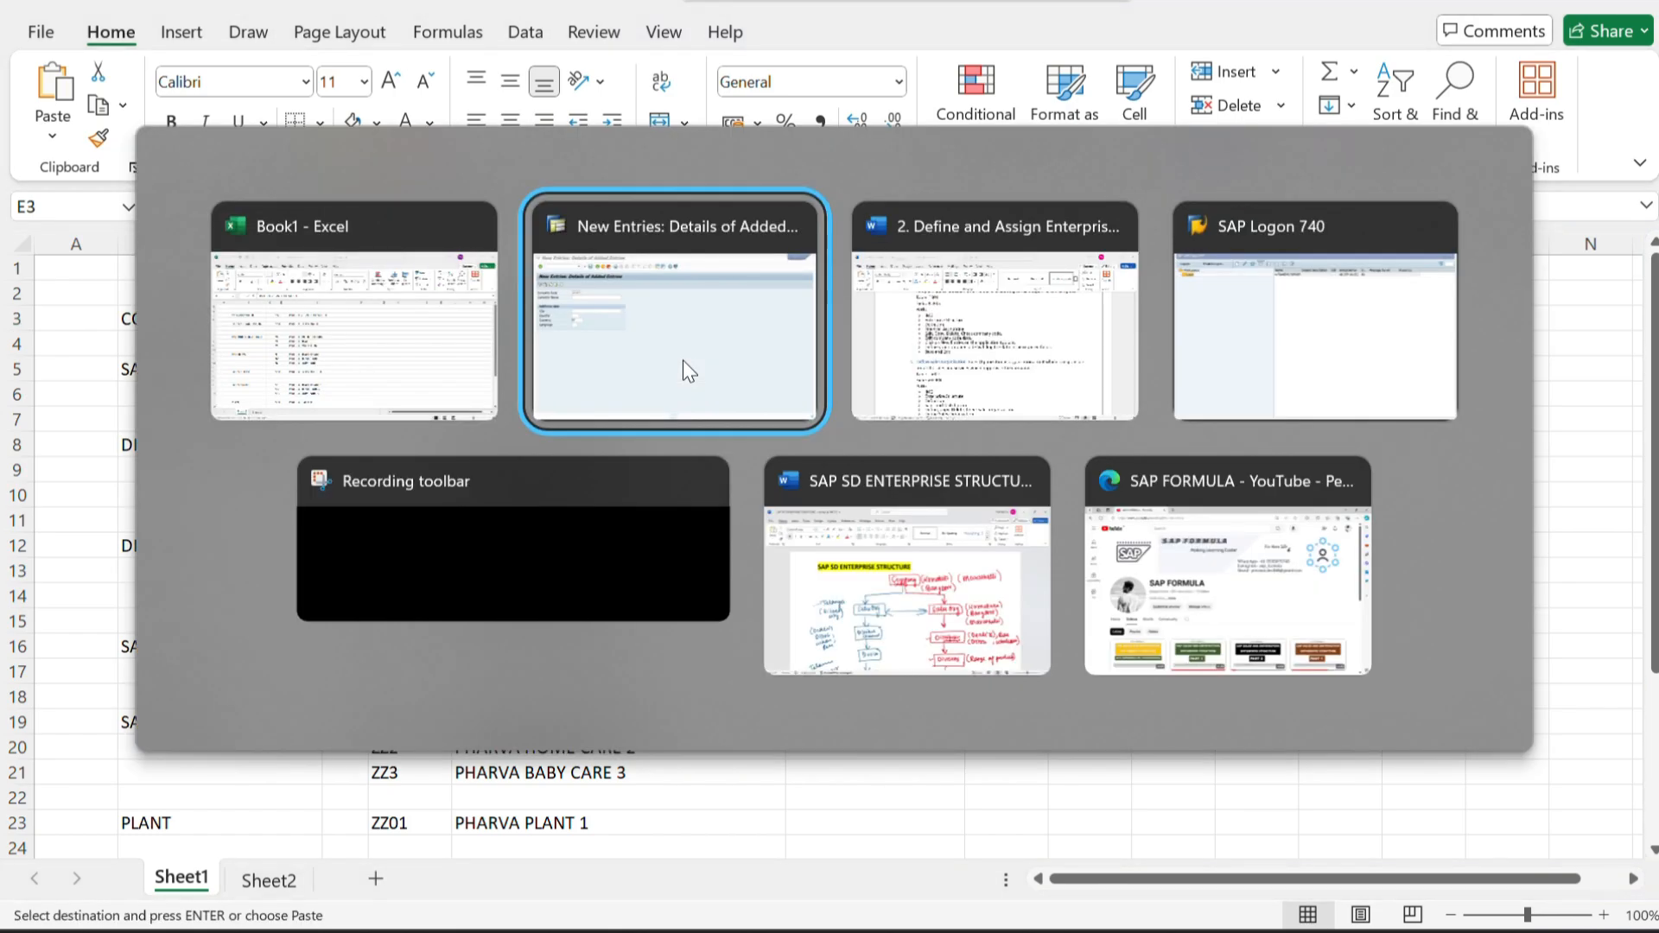
{"action": "left_click", "coordinate": [682, 361]}
{"action": "key", "text": "ctrl+v"}
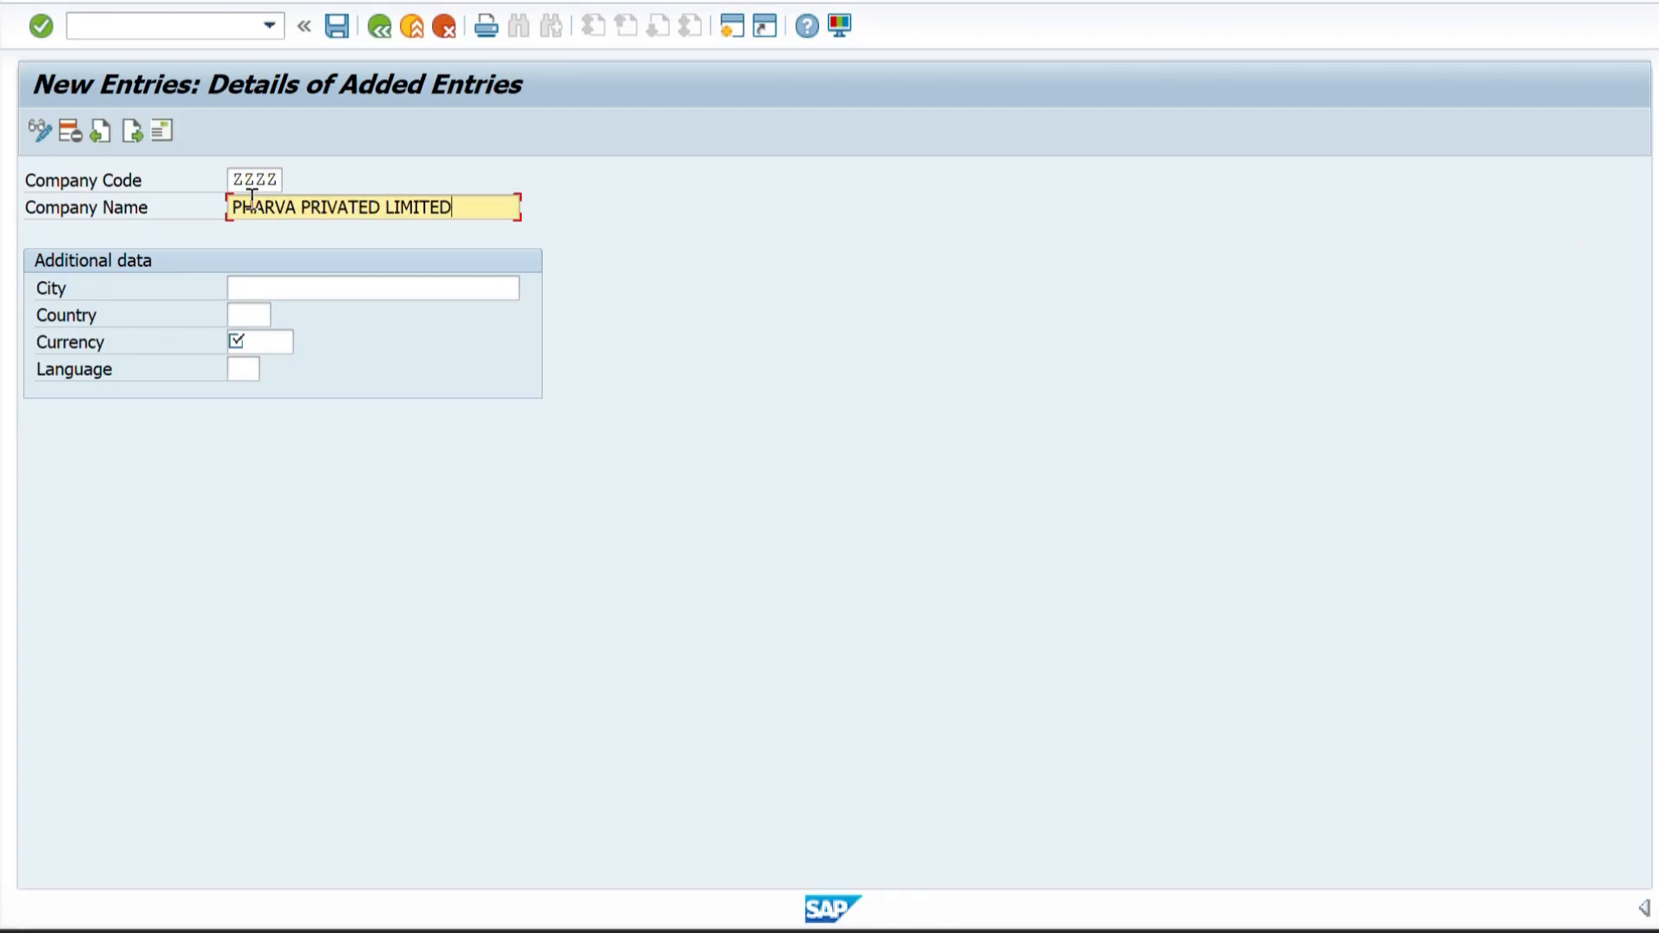
Set the company's city to BENGALURU and its country to IN.
{"action": "left_click", "coordinate": [237, 285]}
{"action": "type", "text": "B"}
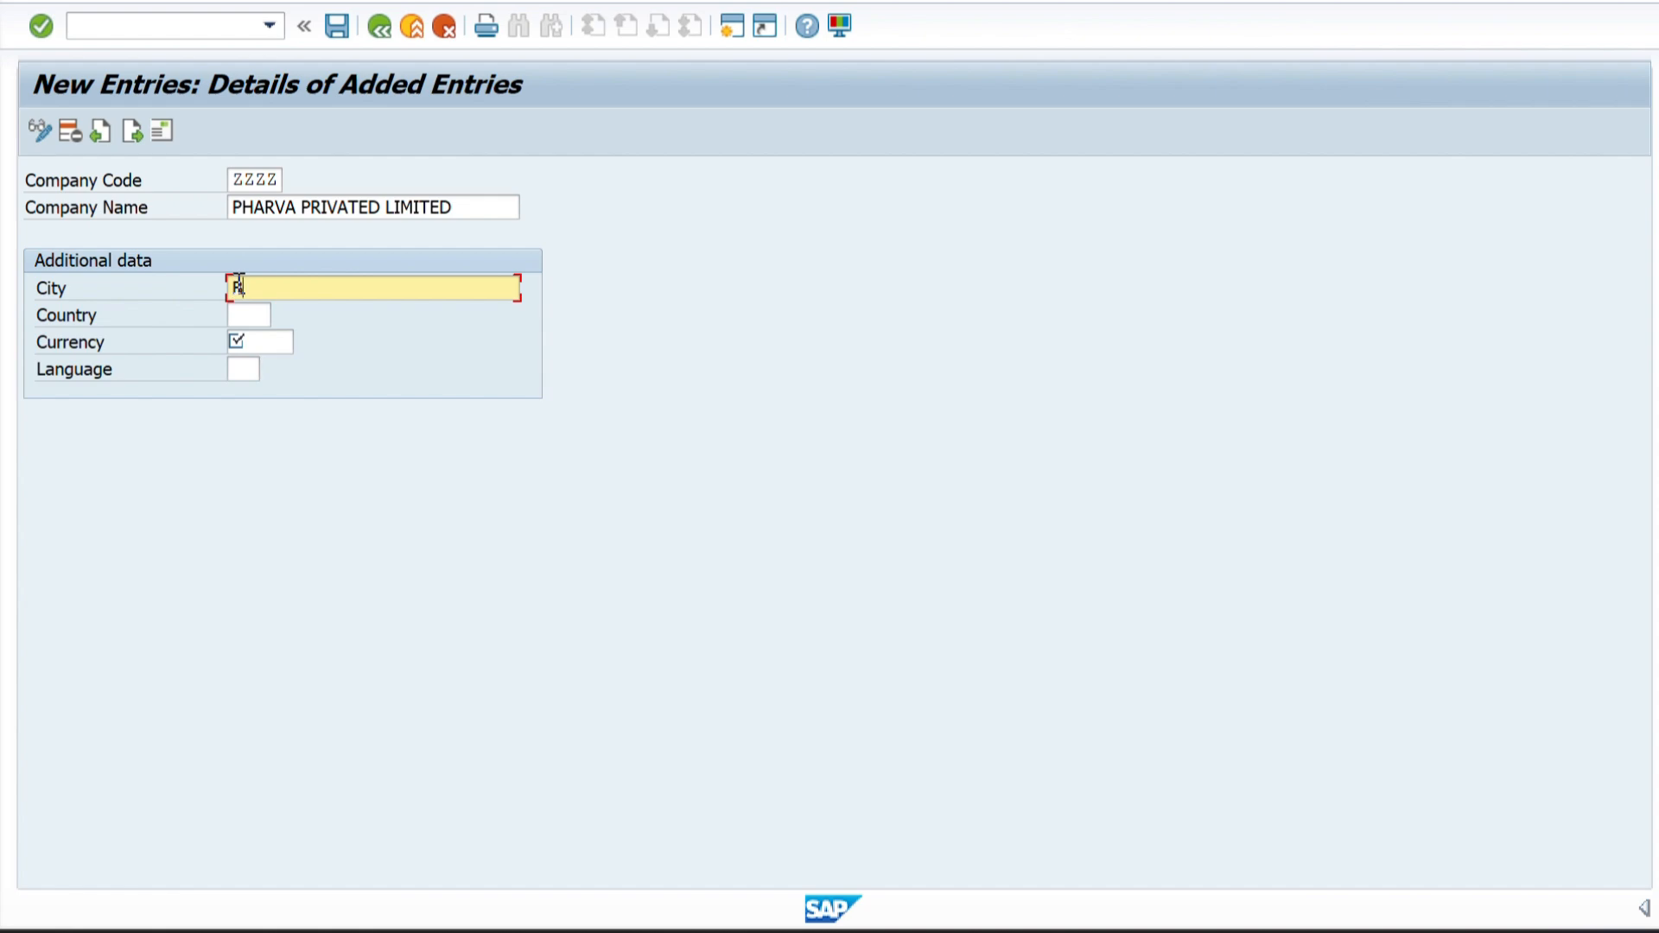
{"action": "type", "text": "ENGALURU"}
{"action": "left_click", "coordinate": [250, 315]}
{"action": "type", "text": "IN"}
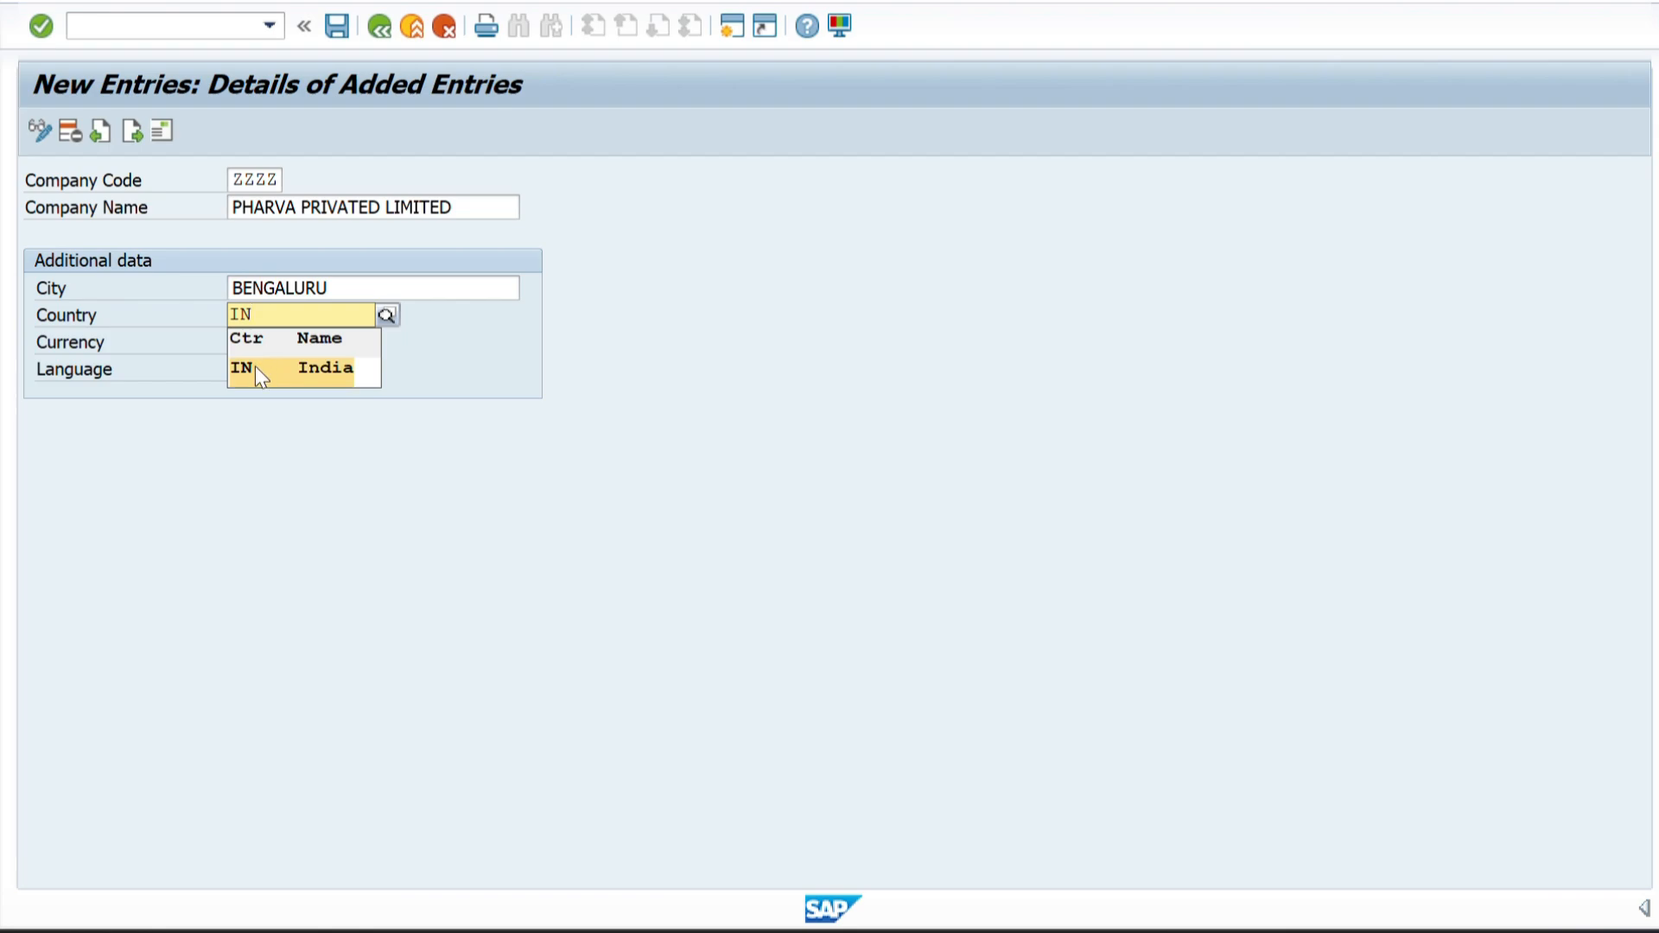
{"action": "left_click", "coordinate": [256, 366]}
Set the company's currency to INR and its language to EN, and confirm the entries.
{"action": "left_click", "coordinate": [260, 344]}
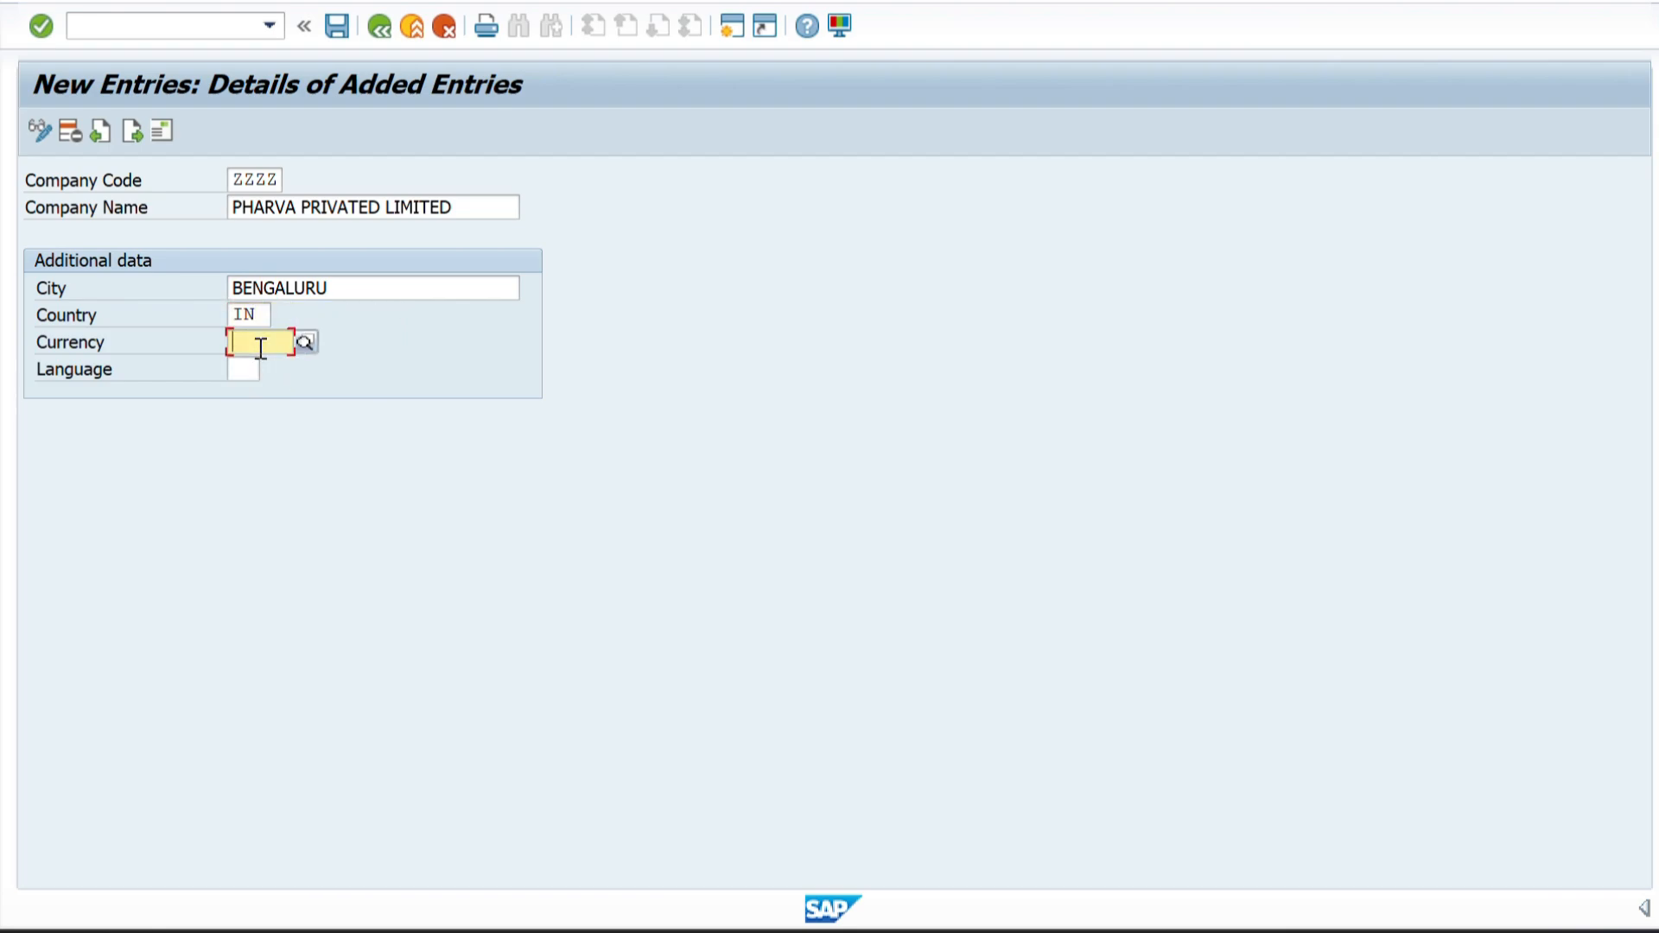
{"action": "type", "text": "INR"}
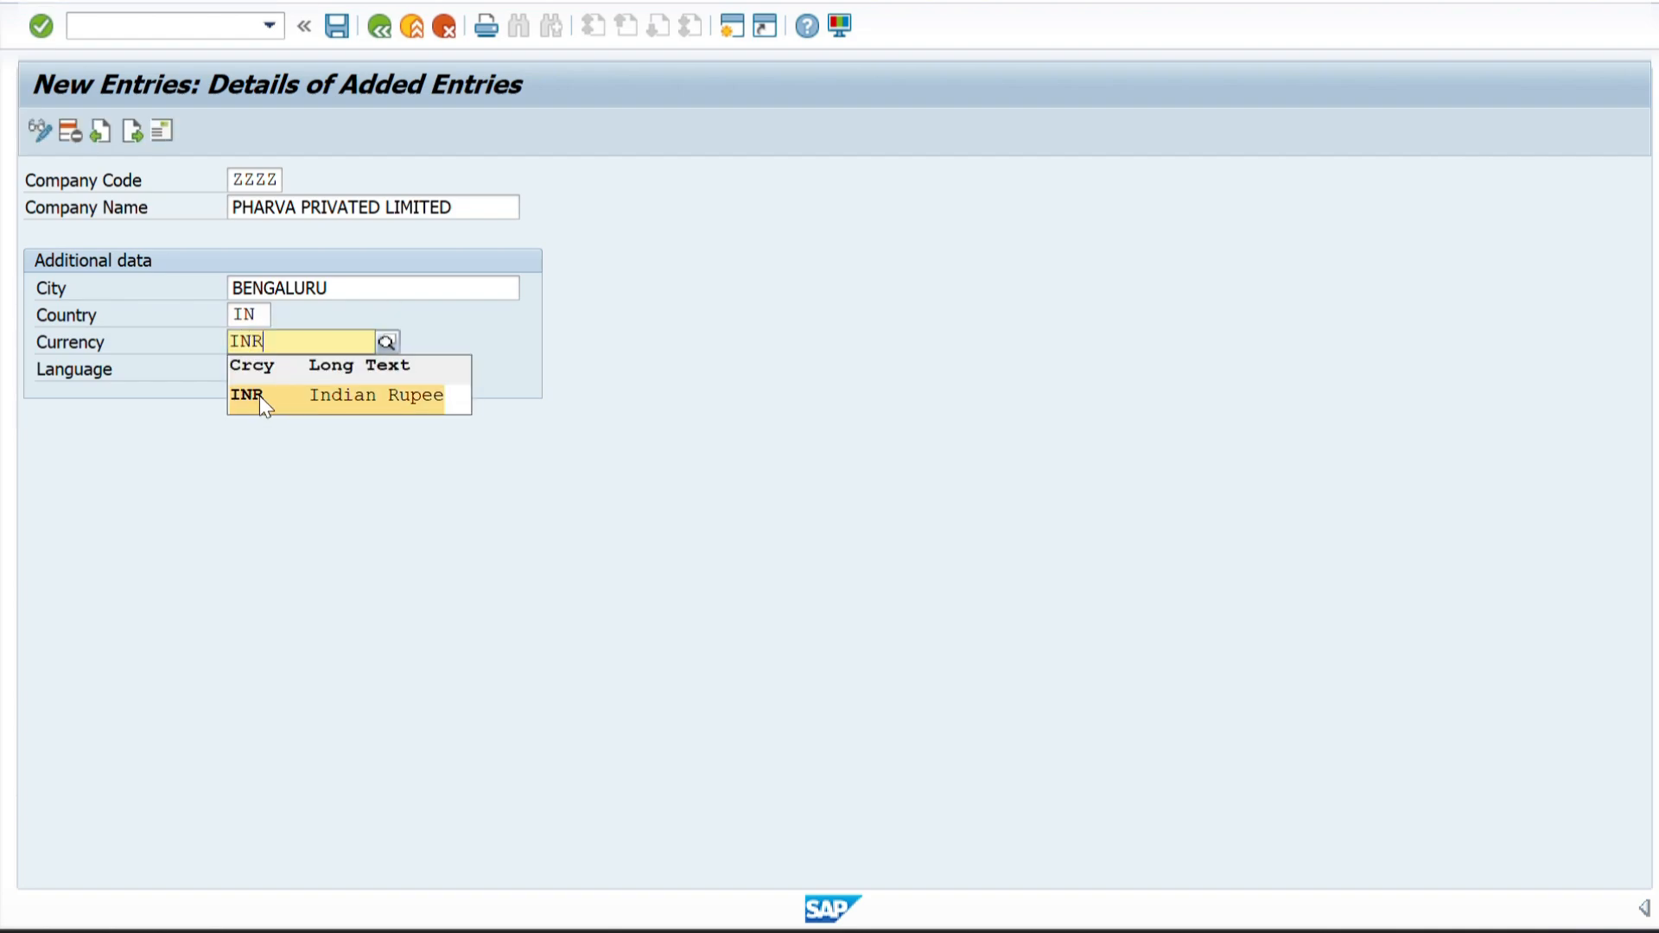
{"action": "left_click", "coordinate": [259, 395]}
{"action": "left_click", "coordinate": [245, 371]}
{"action": "type", "text": "EN"}
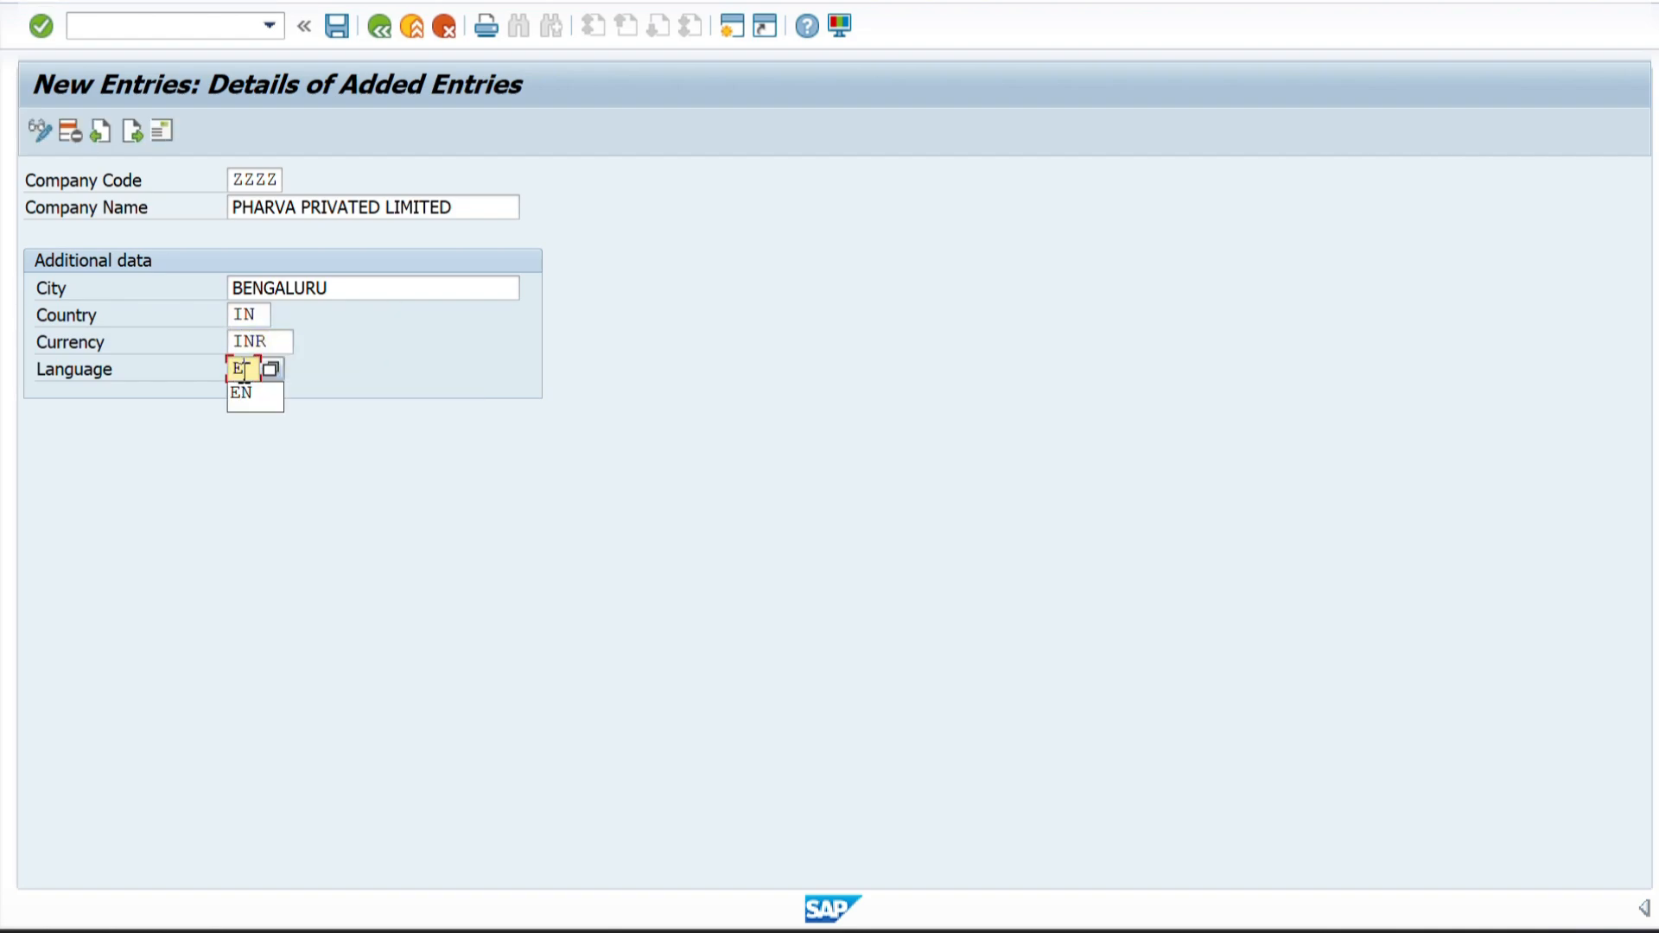
{"action": "key", "text": "Return"}
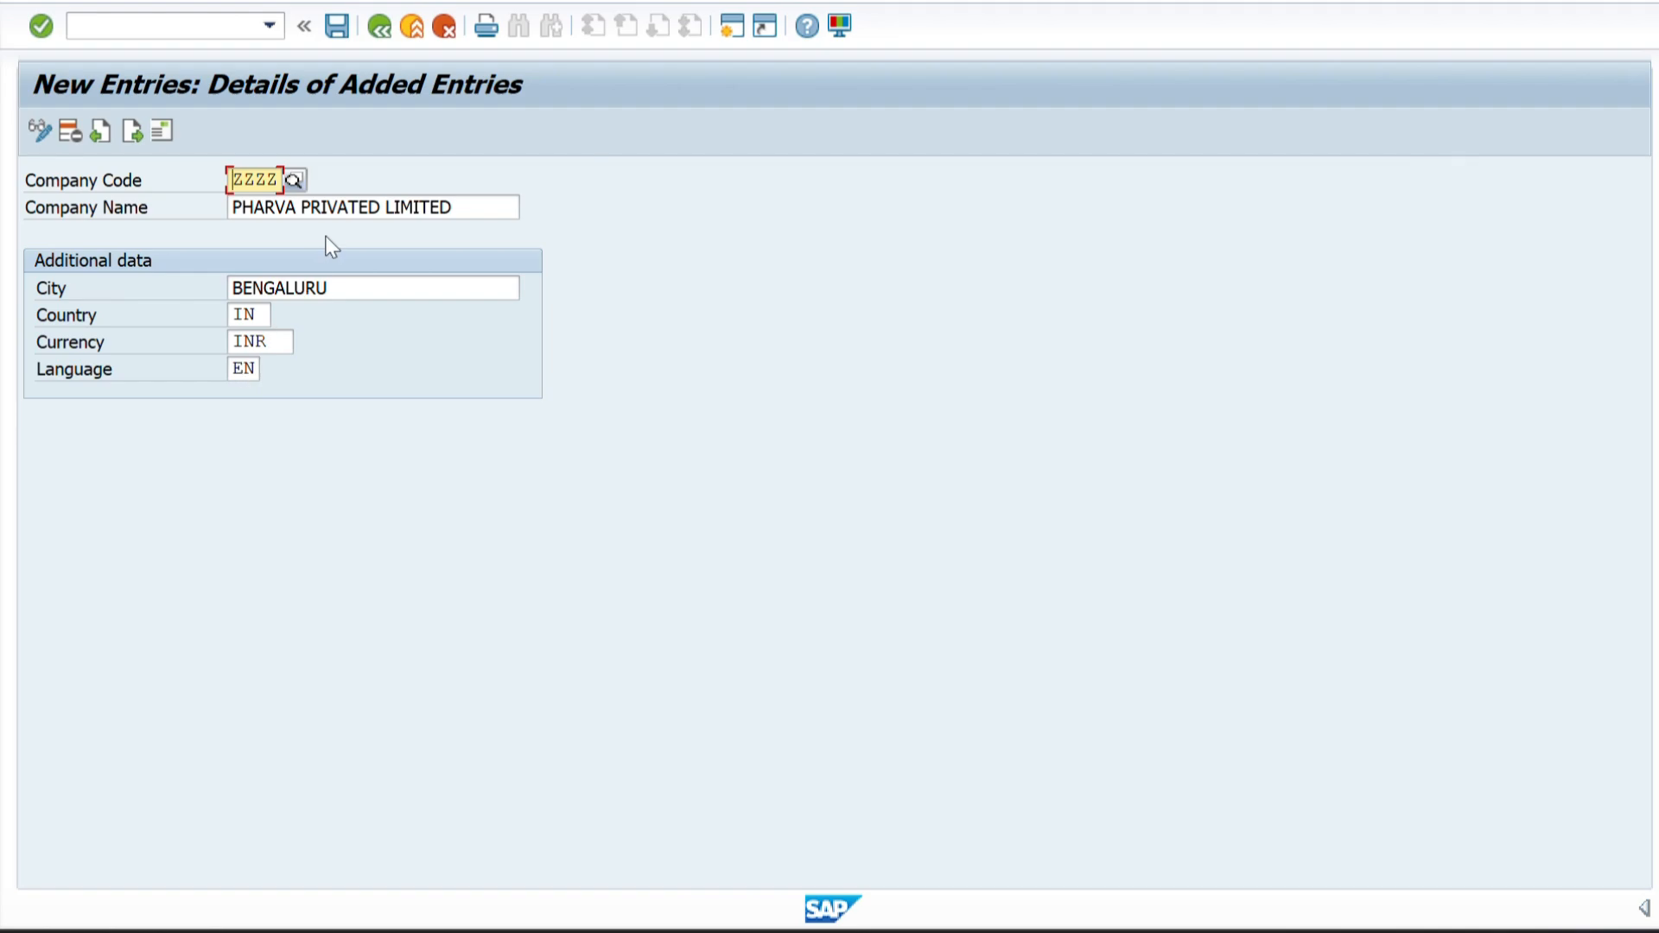
Save the company code and enter PHARVA PRIVATED LIMITED as the name in the address dialog.
{"action": "left_click", "coordinate": [340, 30]}
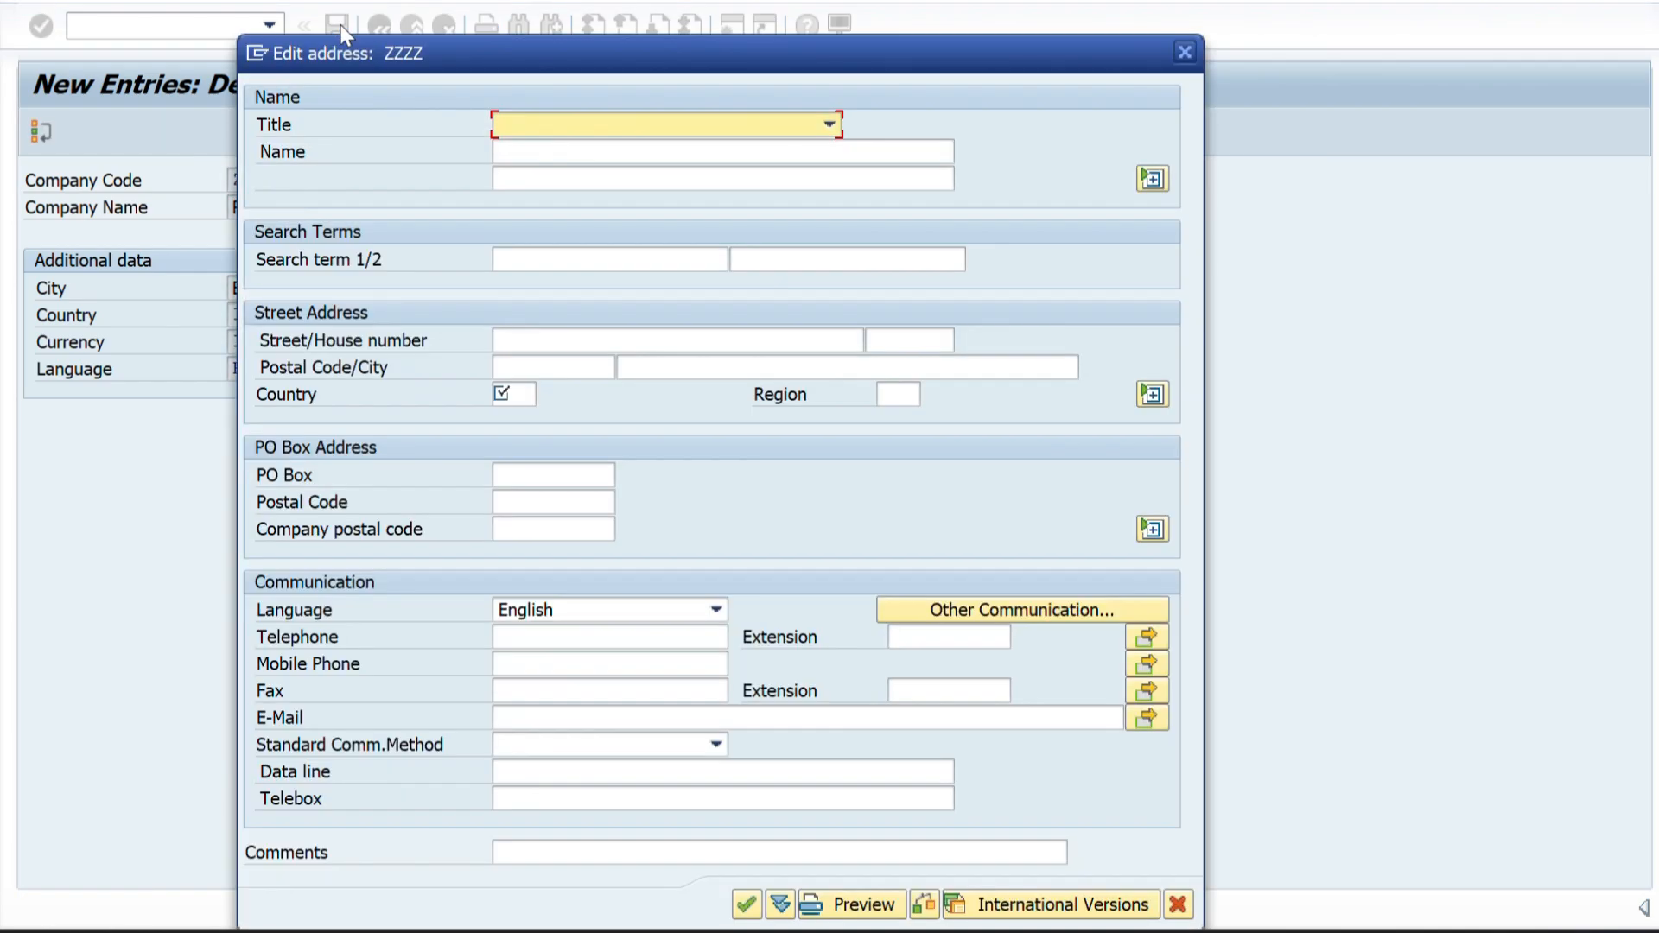
{"action": "left_click_drag", "start_coordinate": [475, 50], "coordinate": [719, 45]}
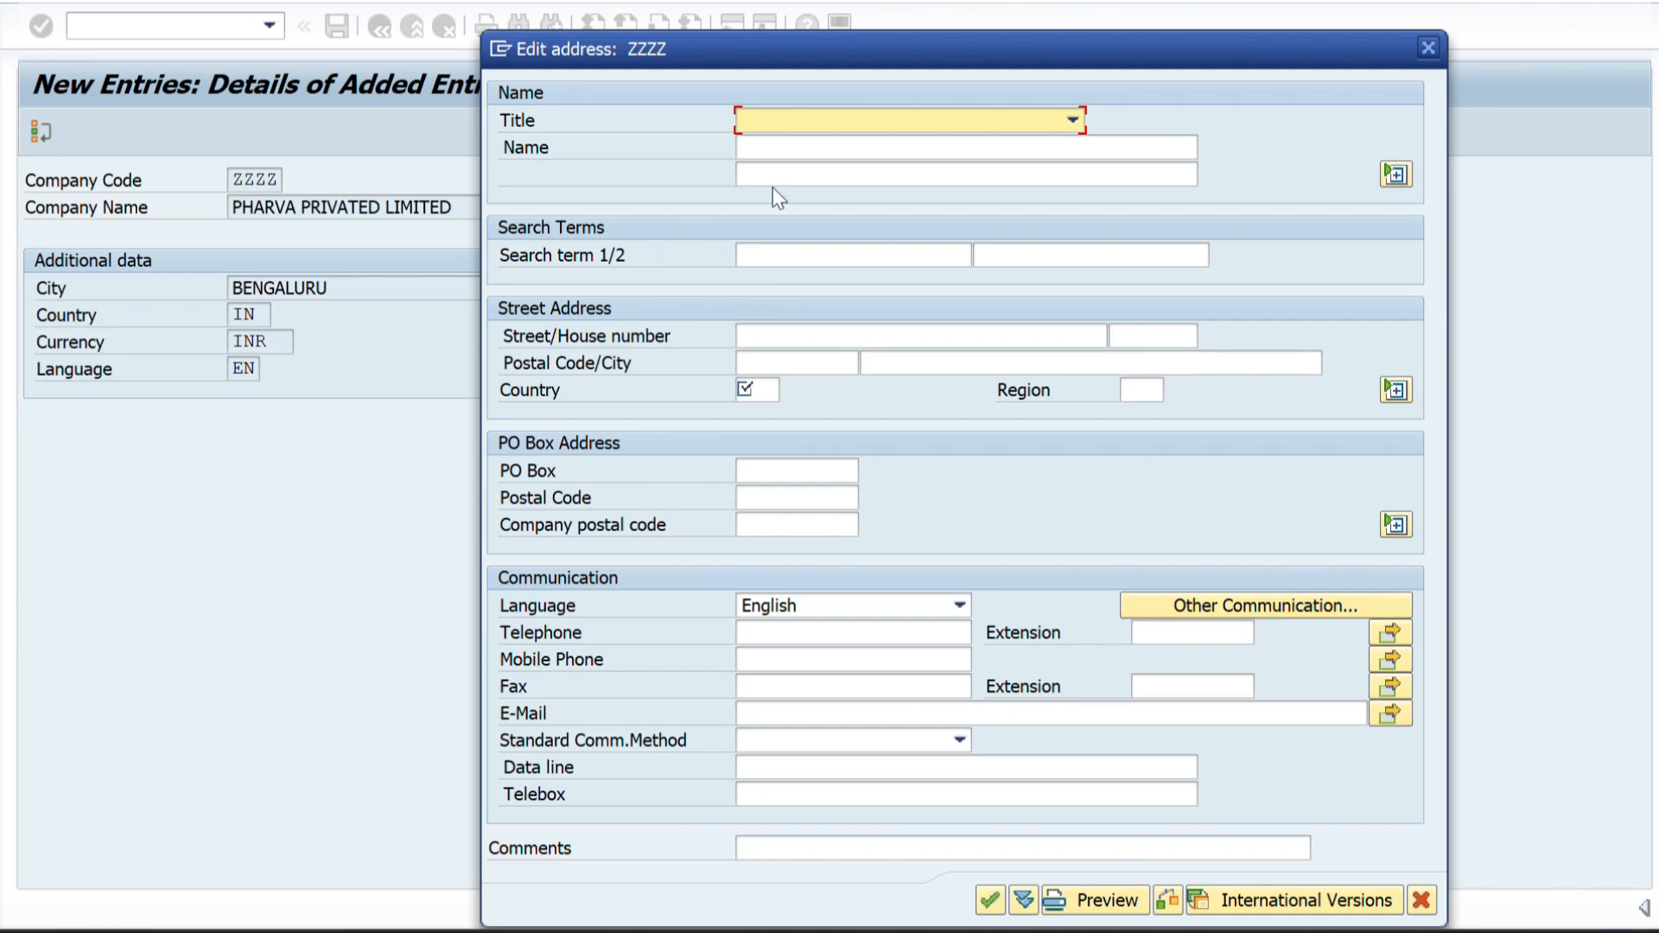
{"action": "left_click", "coordinate": [796, 149]}
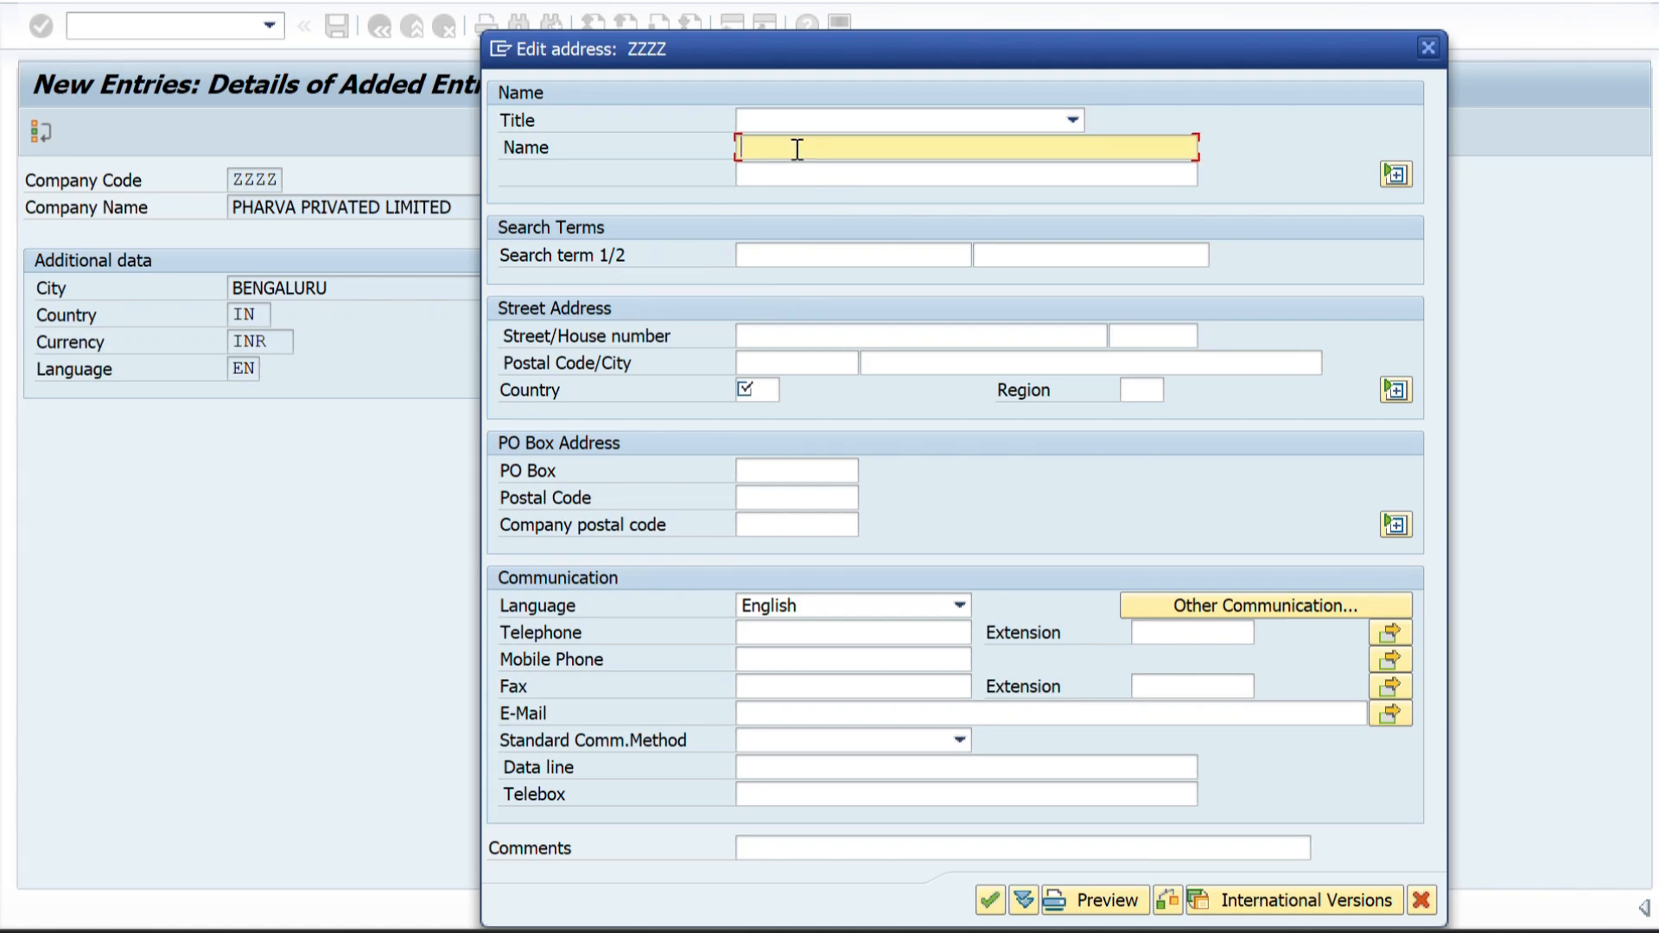
{"action": "type", "text": "PHARVA PRIVATED LIMITED"}
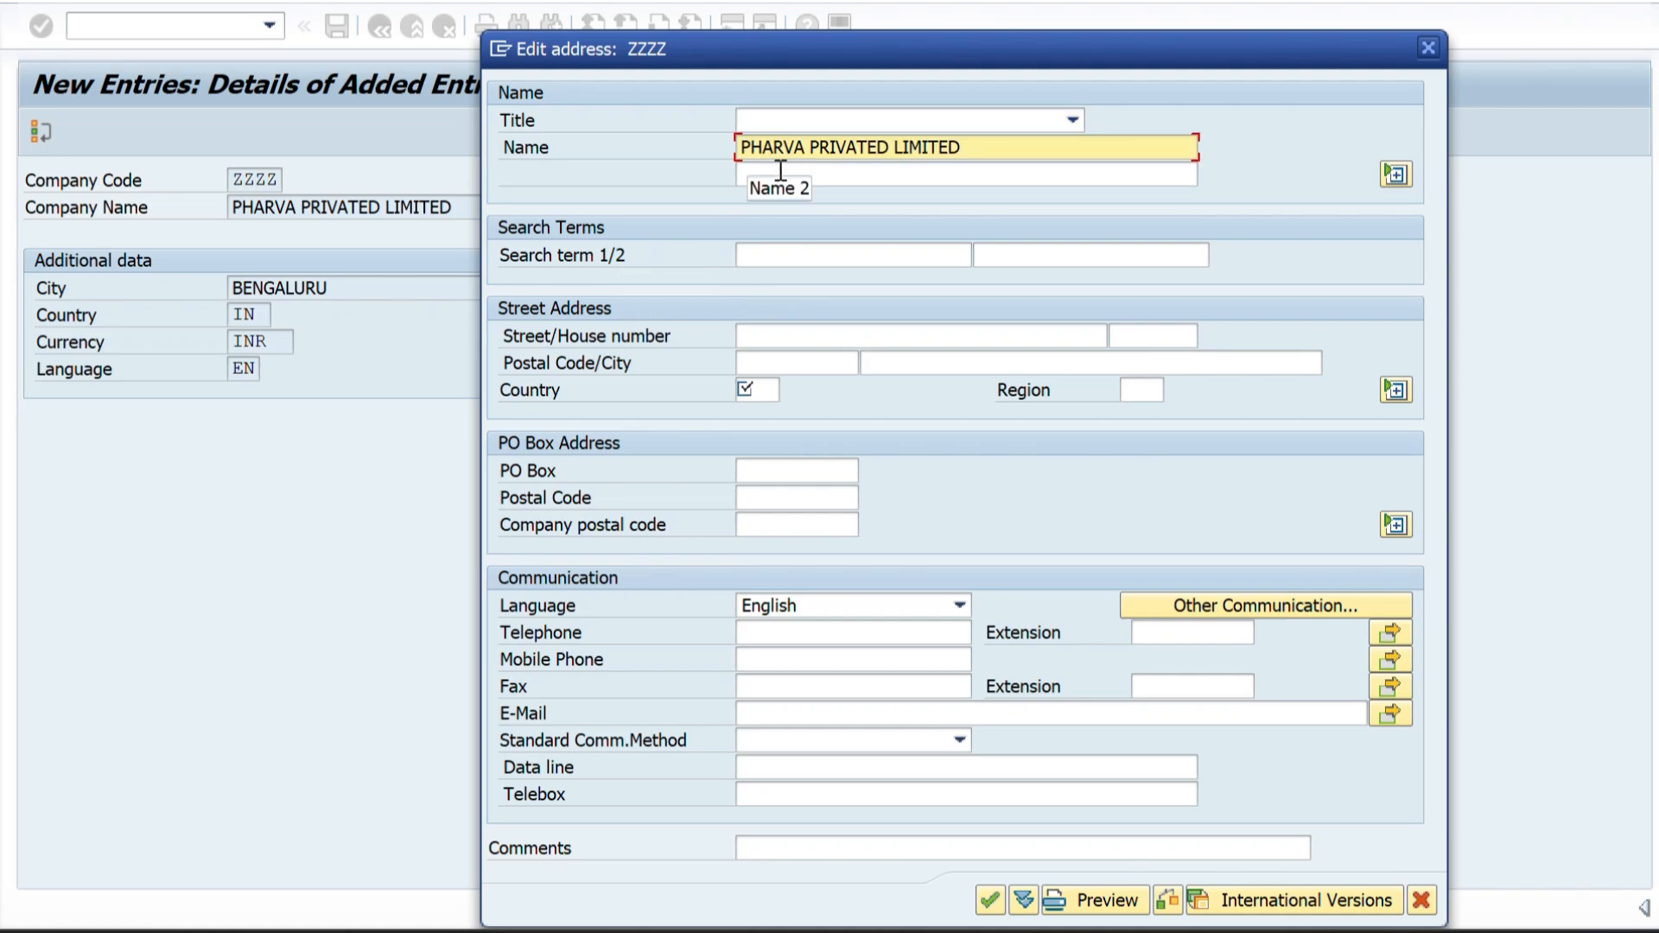
Enter the company name as the first search term and shorten it to PHARVA PRIVATED.
{"action": "left_click", "coordinate": [756, 256]}
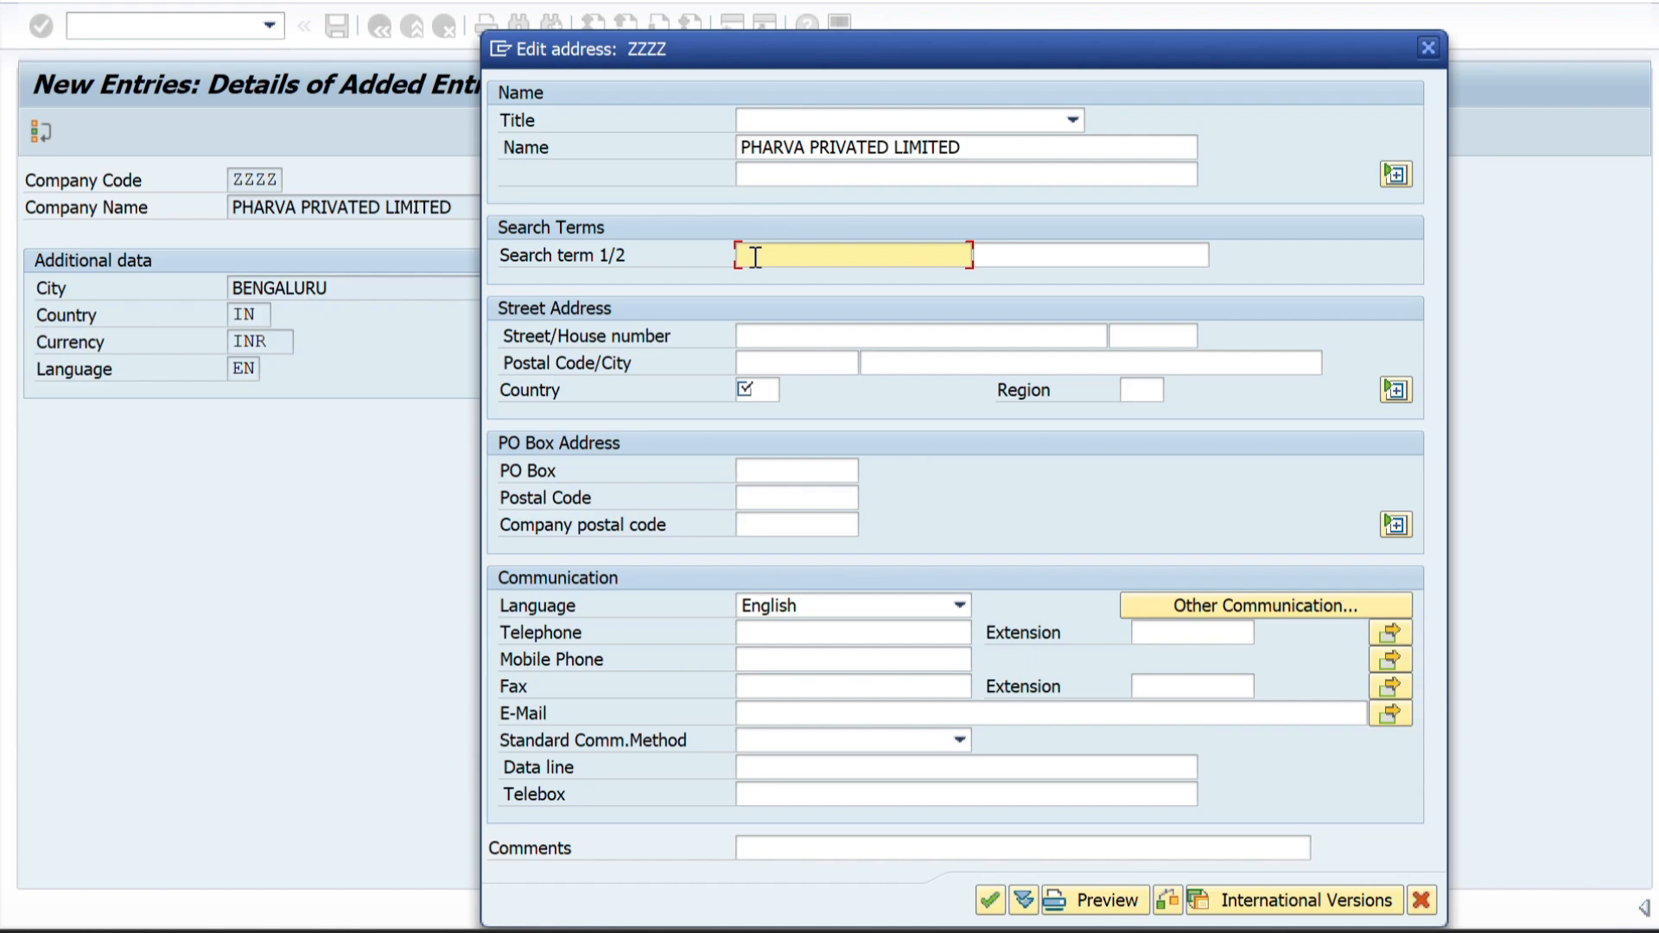
{"action": "type", "text": "PHARVA PRIVATED LIMITED"}
{"action": "key", "text": "BackSpace"}
{"action": "key", "text": "BackSpace"}
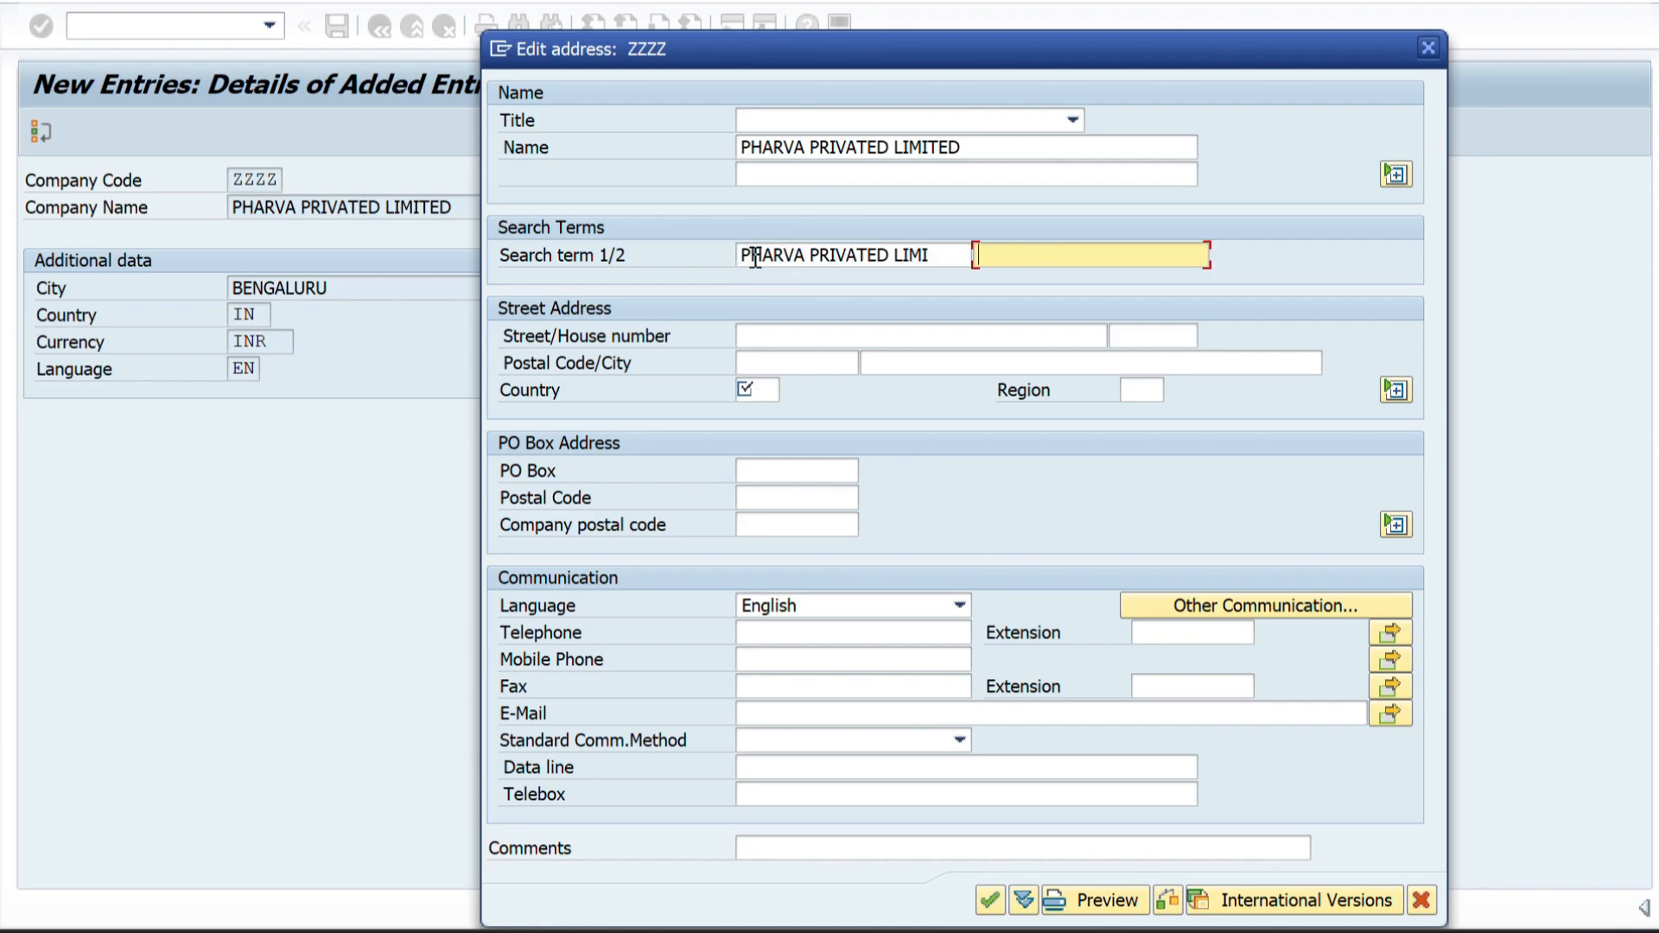
{"action": "left_click", "coordinate": [957, 260]}
{"action": "key", "text": "BackSpace"}
{"action": "key", "text": "BackSpace"}
{"action": "key", "text": "BackSpace"}
{"action": "key", "text": "BackSpace"}
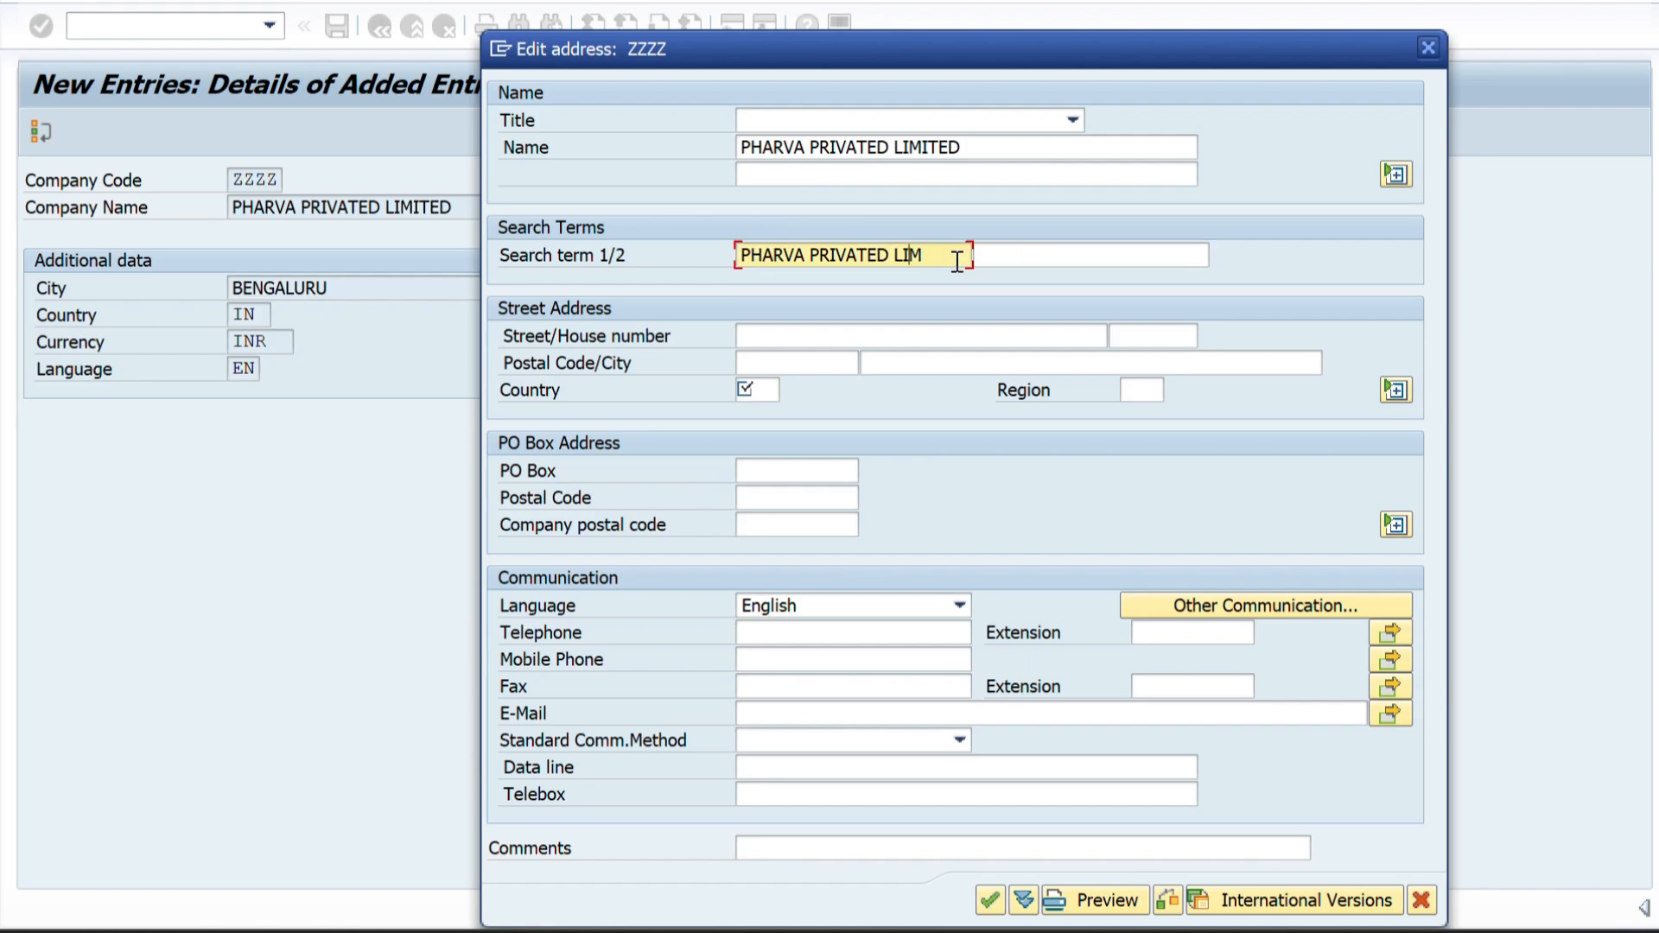
Check the company code's location in the SAP SD ENTERPRISE STRUCTURE diagram in Word and return to the SAP address dialog.
{"action": "left_click", "coordinate": [758, 340]}
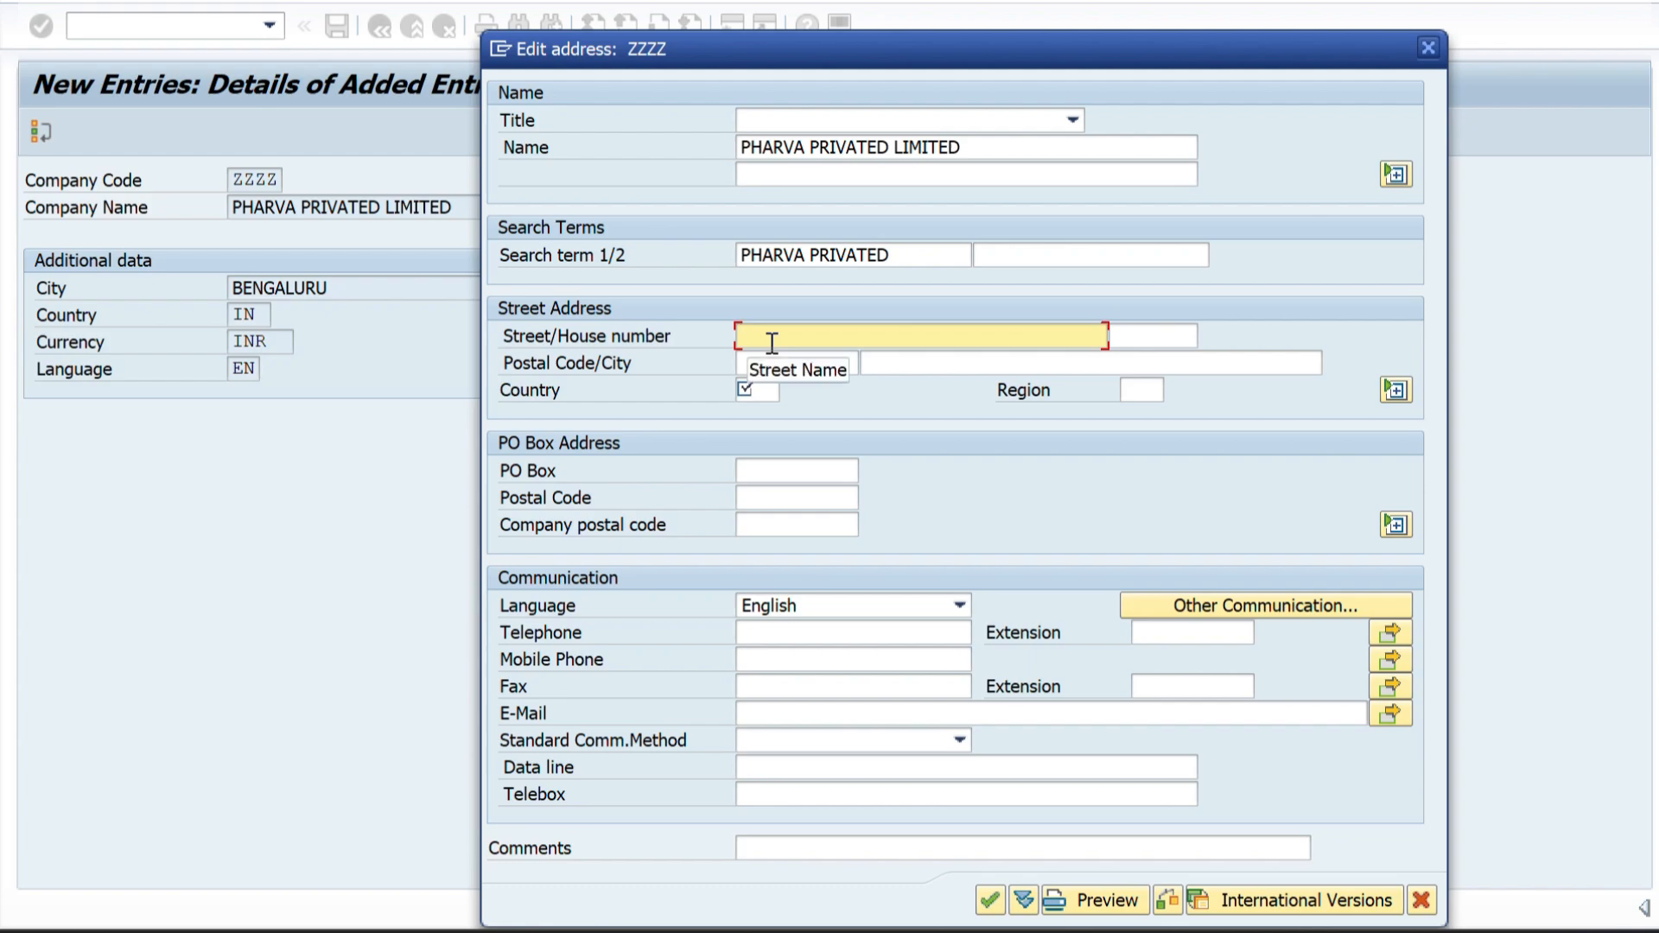
{"action": "key", "text": "alt+Tab"}
{"action": "key", "text": "alt+Tab"}
{"action": "key", "text": "alt+Tab"}
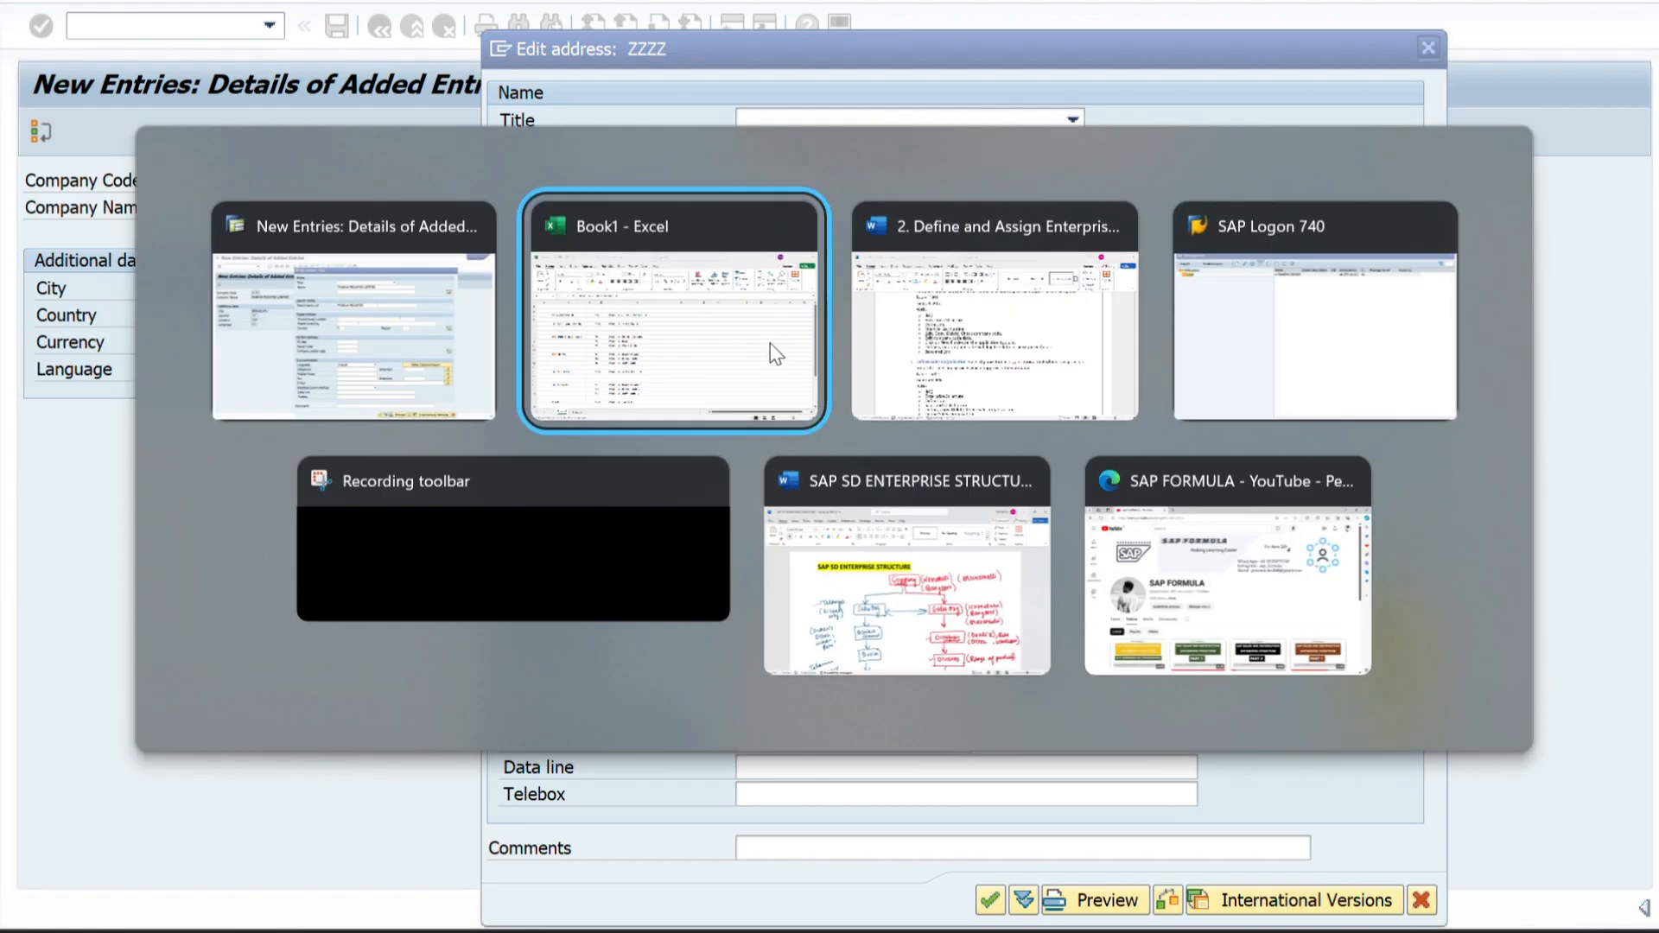
{"action": "key", "text": "alt+Tab"}
{"action": "key", "text": "alt+Tab"}
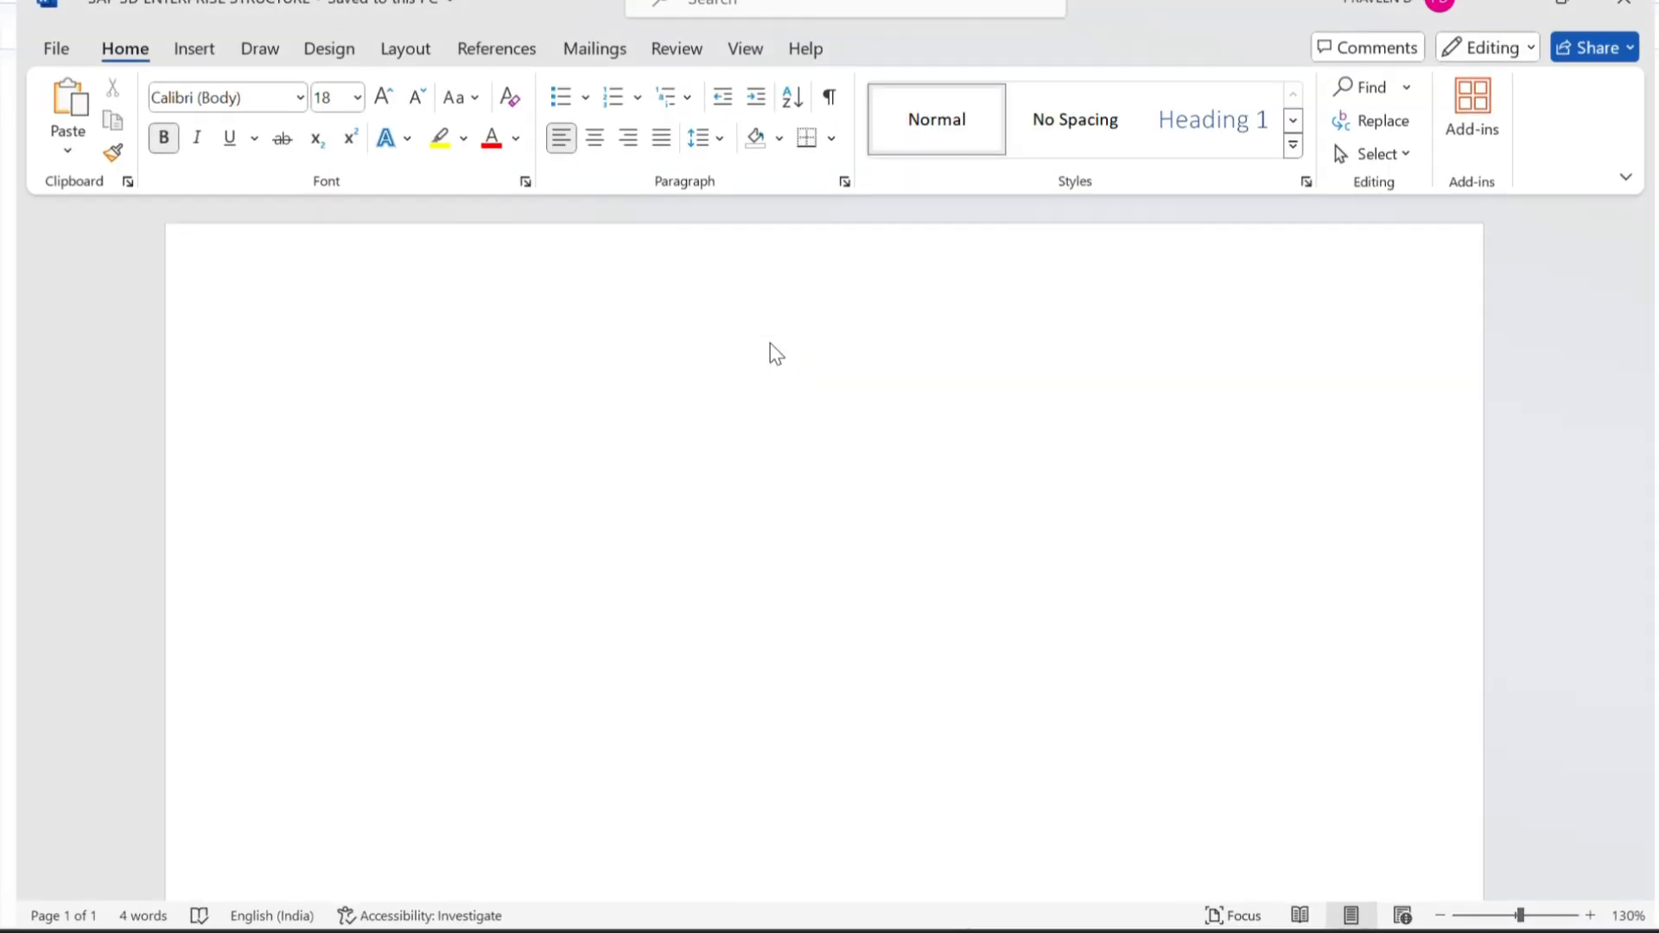
{"action": "scroll", "coordinate": [1181, 381], "scroll_direction": "down", "scroll_amount": 1}
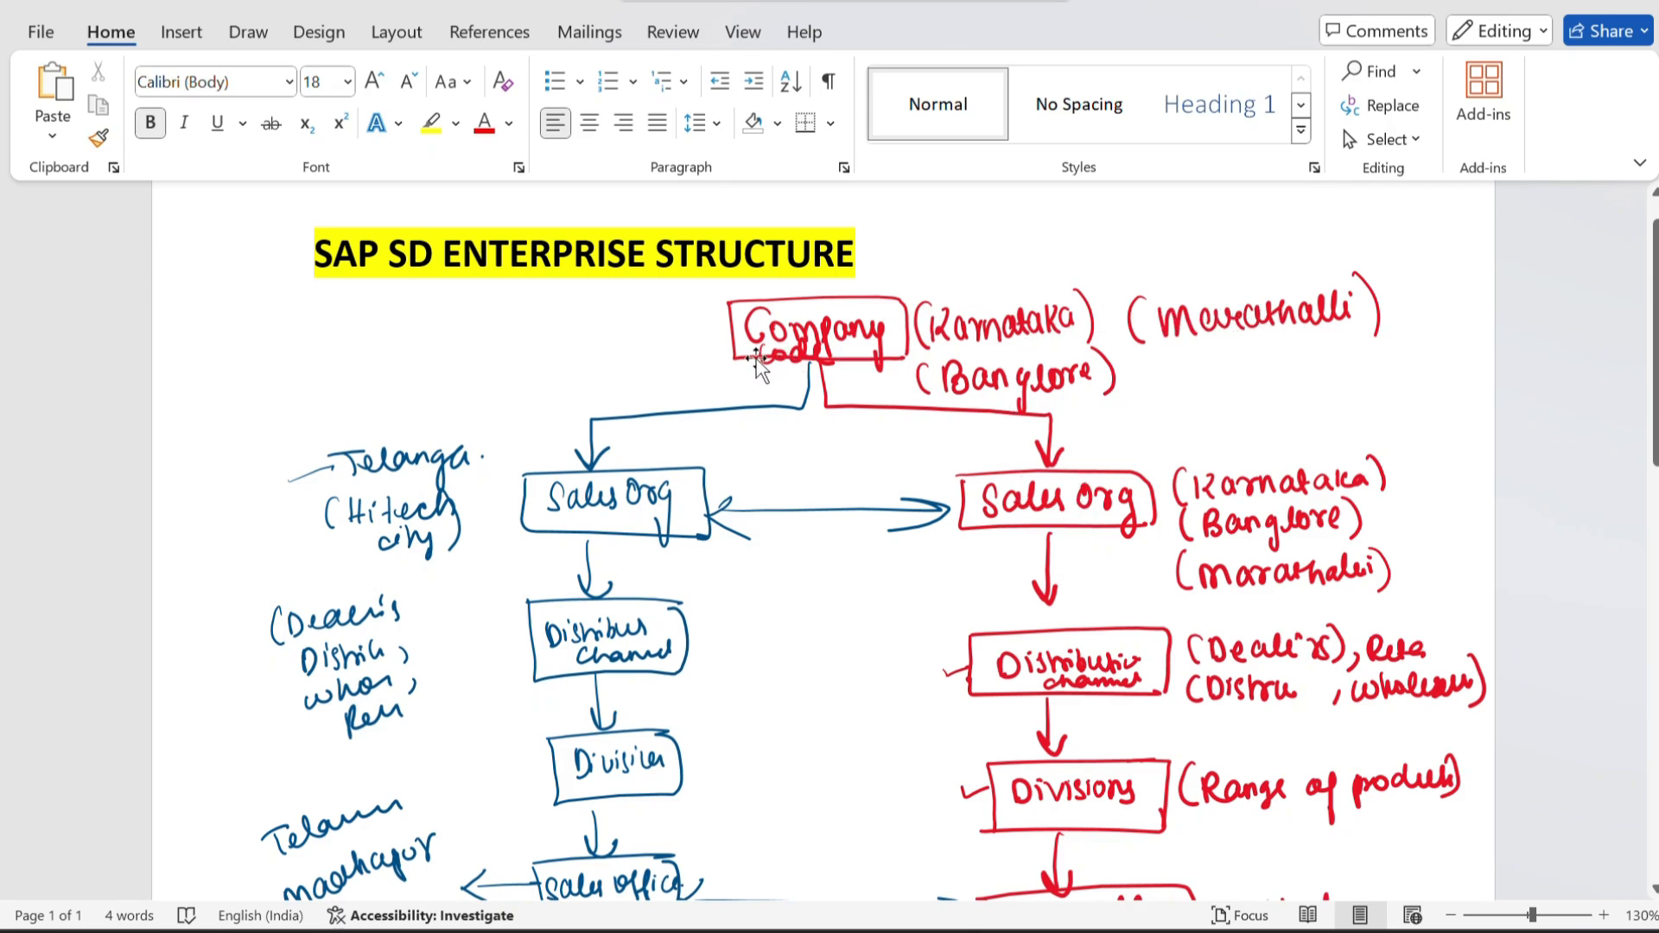
{"action": "key", "text": "alt+Tab"}
{"action": "left_click", "coordinate": [1032, 336]}
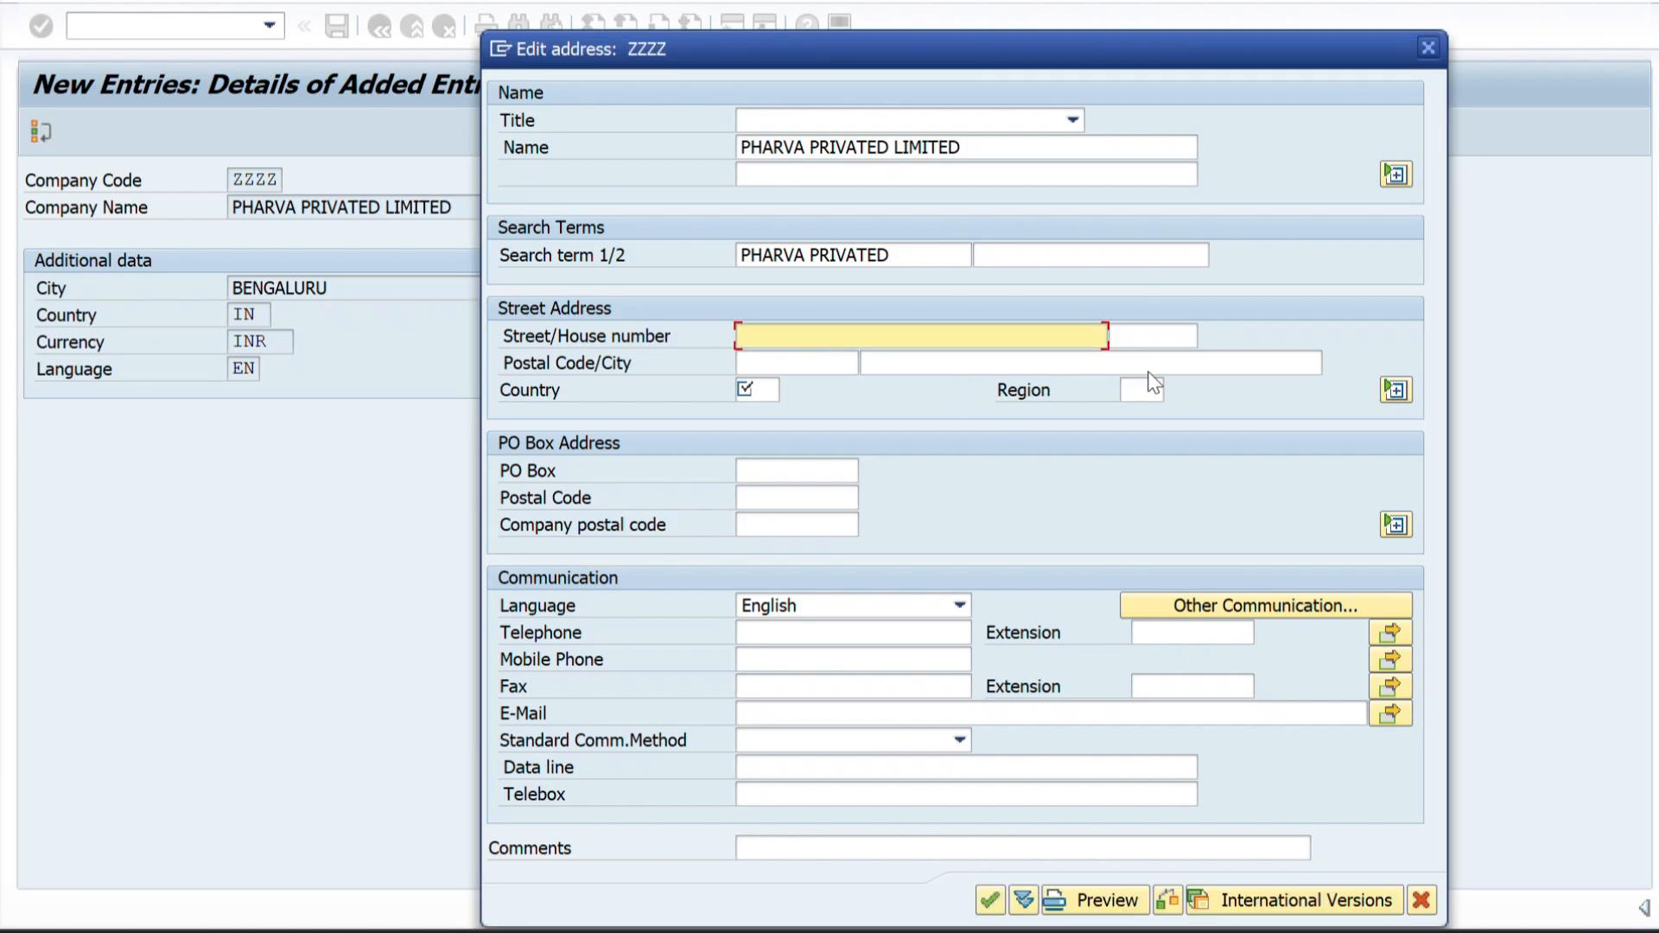
{"action": "left_click", "coordinate": [1150, 391]}
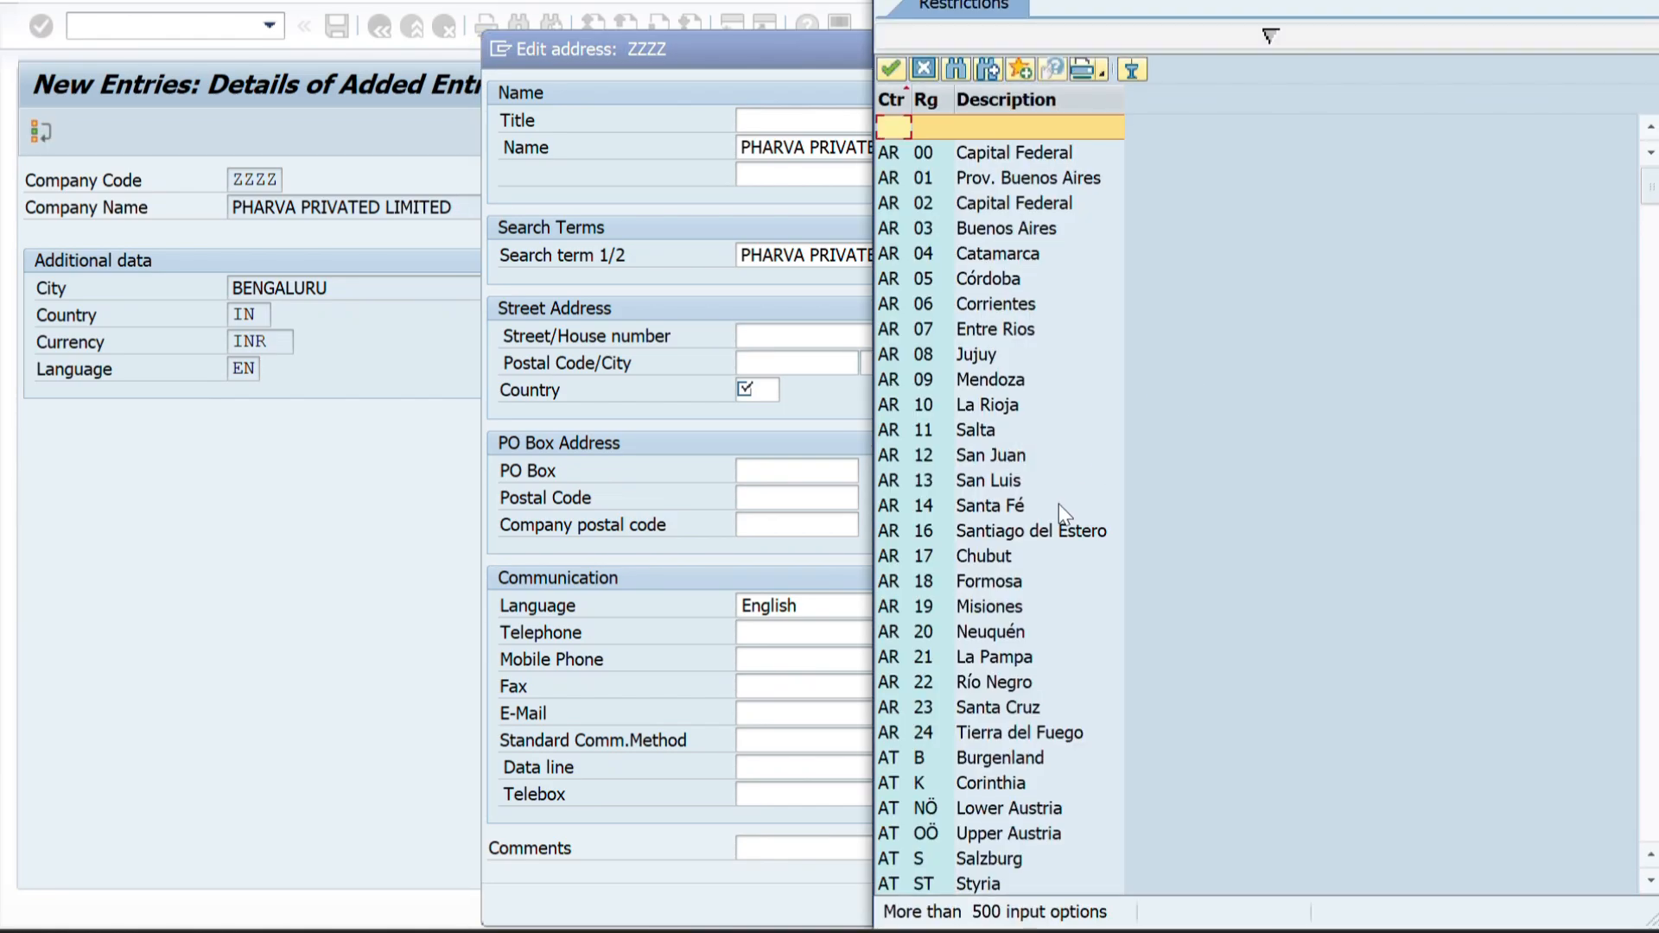
{"action": "scroll", "coordinate": [956, 416], "scroll_direction": "down", "scroll_amount": 5}
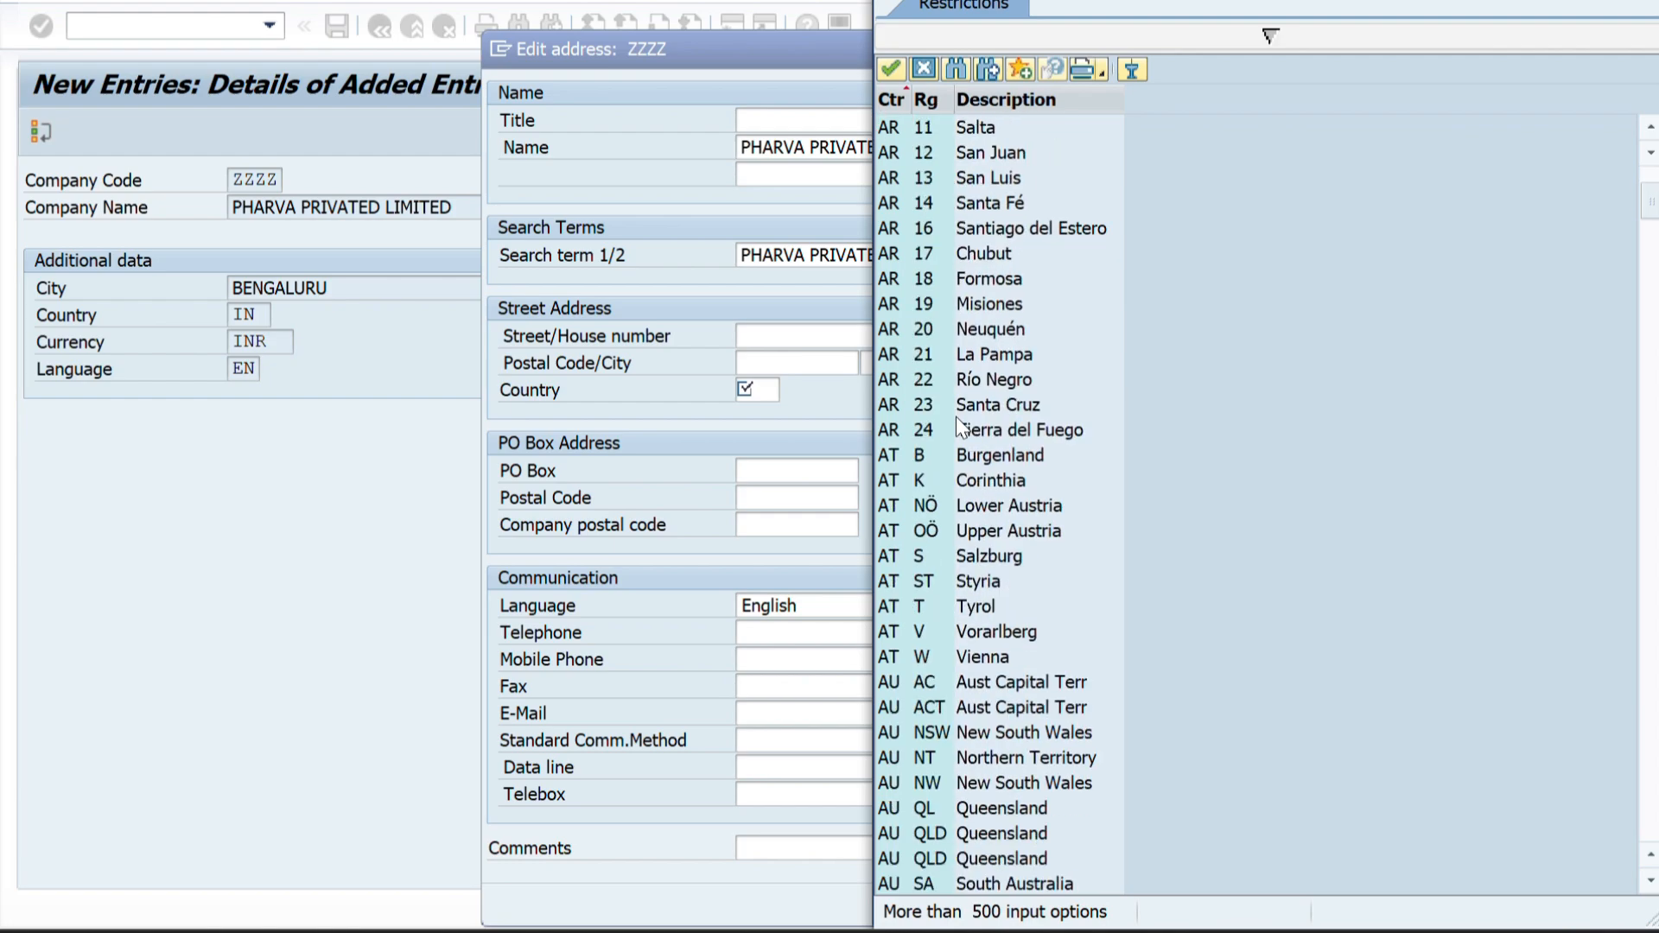
{"action": "scroll", "coordinate": [957, 426], "scroll_direction": "down", "scroll_amount": 10}
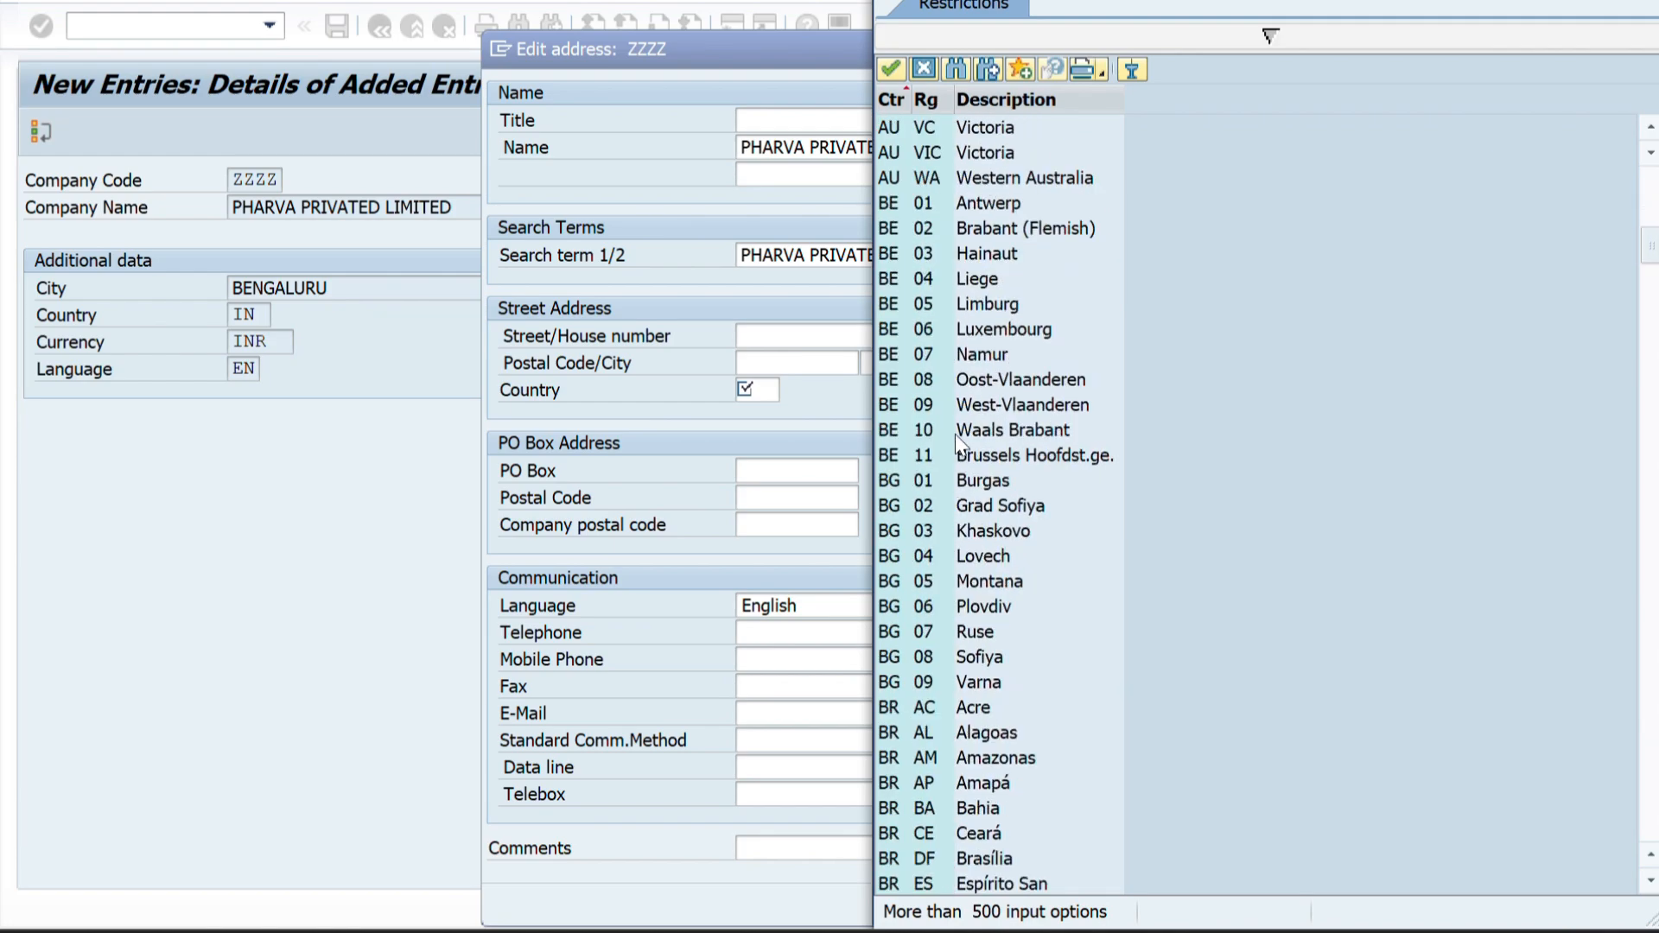
{"action": "scroll", "coordinate": [951, 733], "scroll_direction": "down", "scroll_amount": 6}
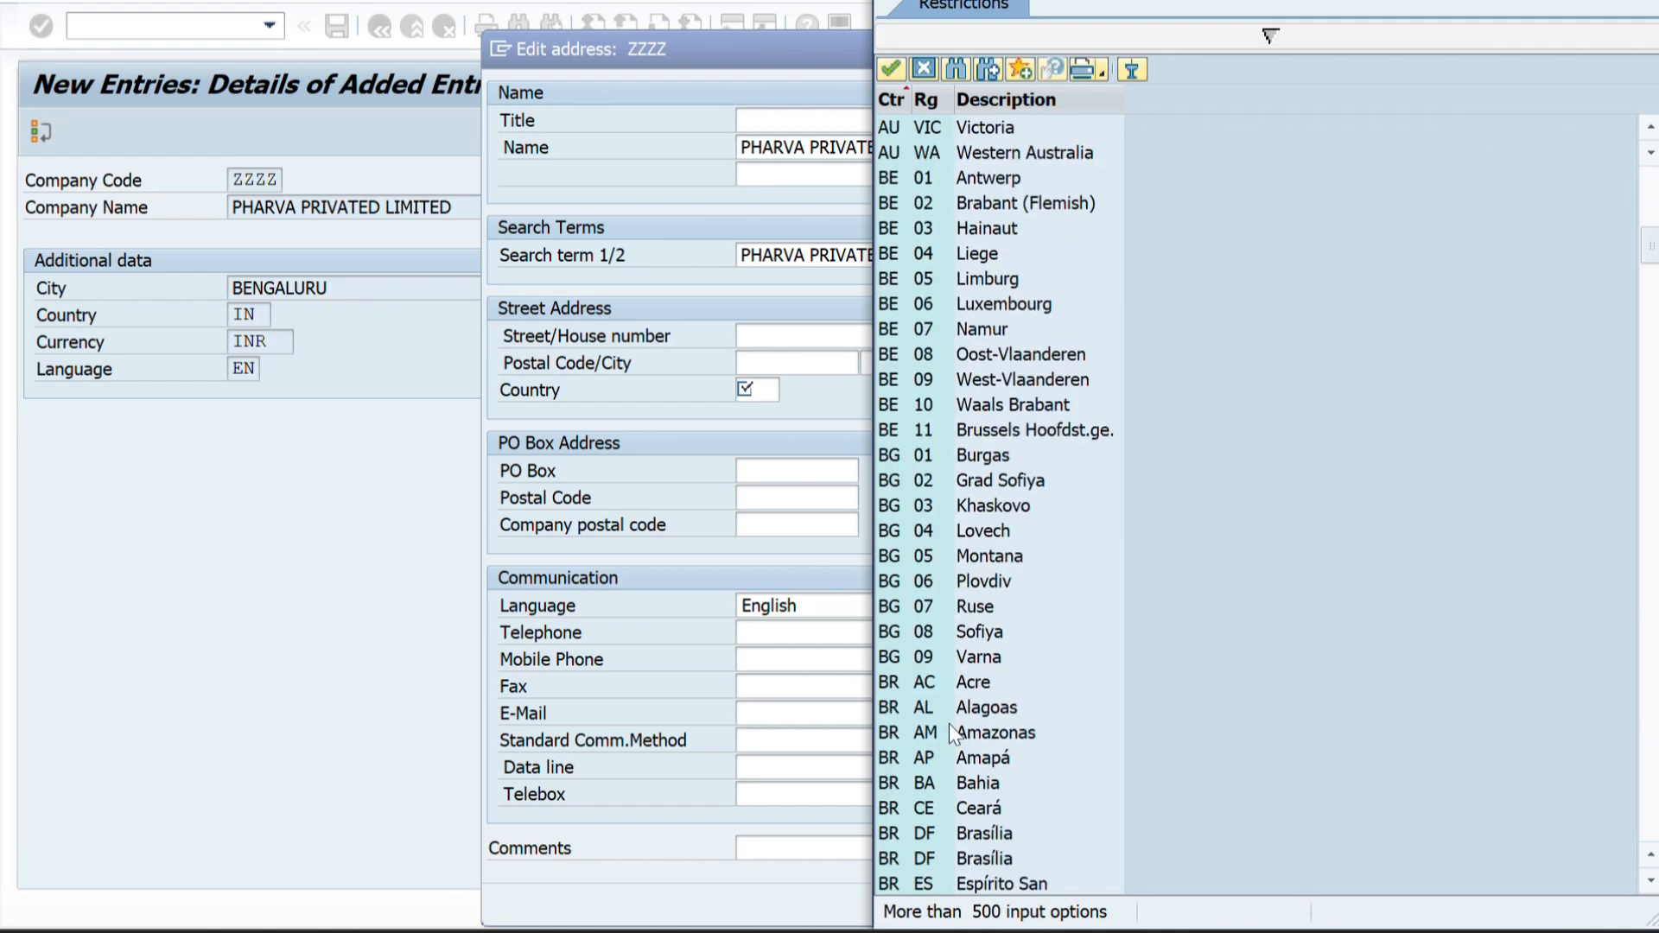
{"action": "scroll", "coordinate": [950, 733], "scroll_direction": "down", "scroll_amount": 14}
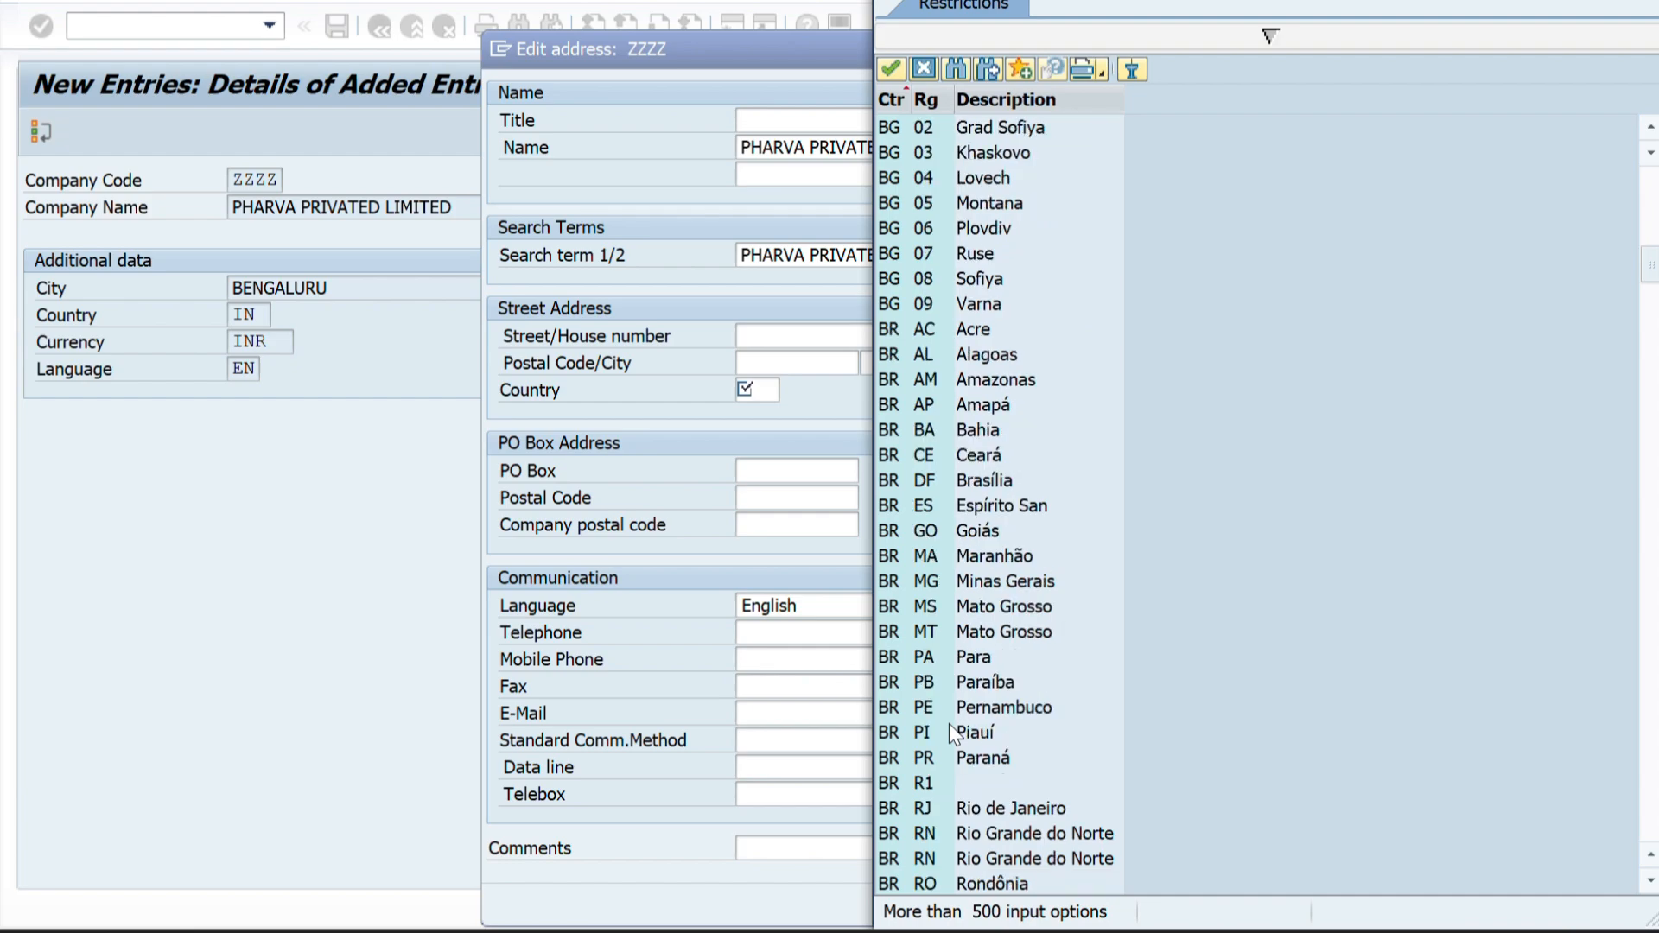
{"action": "scroll", "coordinate": [950, 733], "scroll_direction": "down", "scroll_amount": 18}
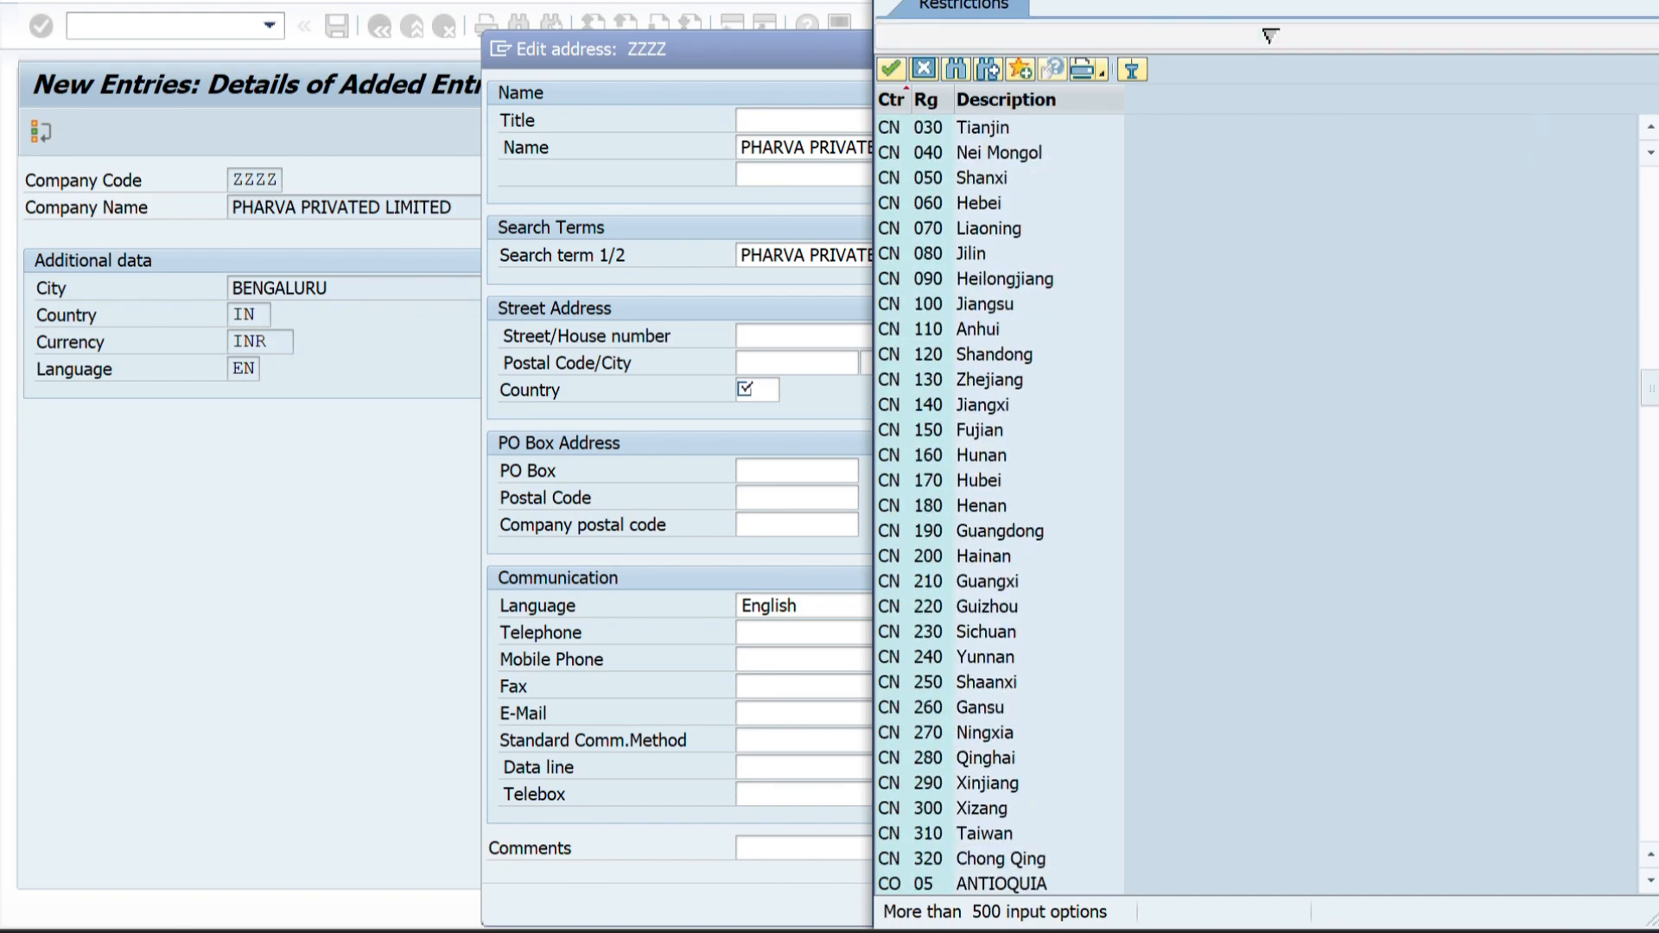
{"action": "left_click_drag", "start_coordinate": [1275, 0], "coordinate": [1202, 158]}
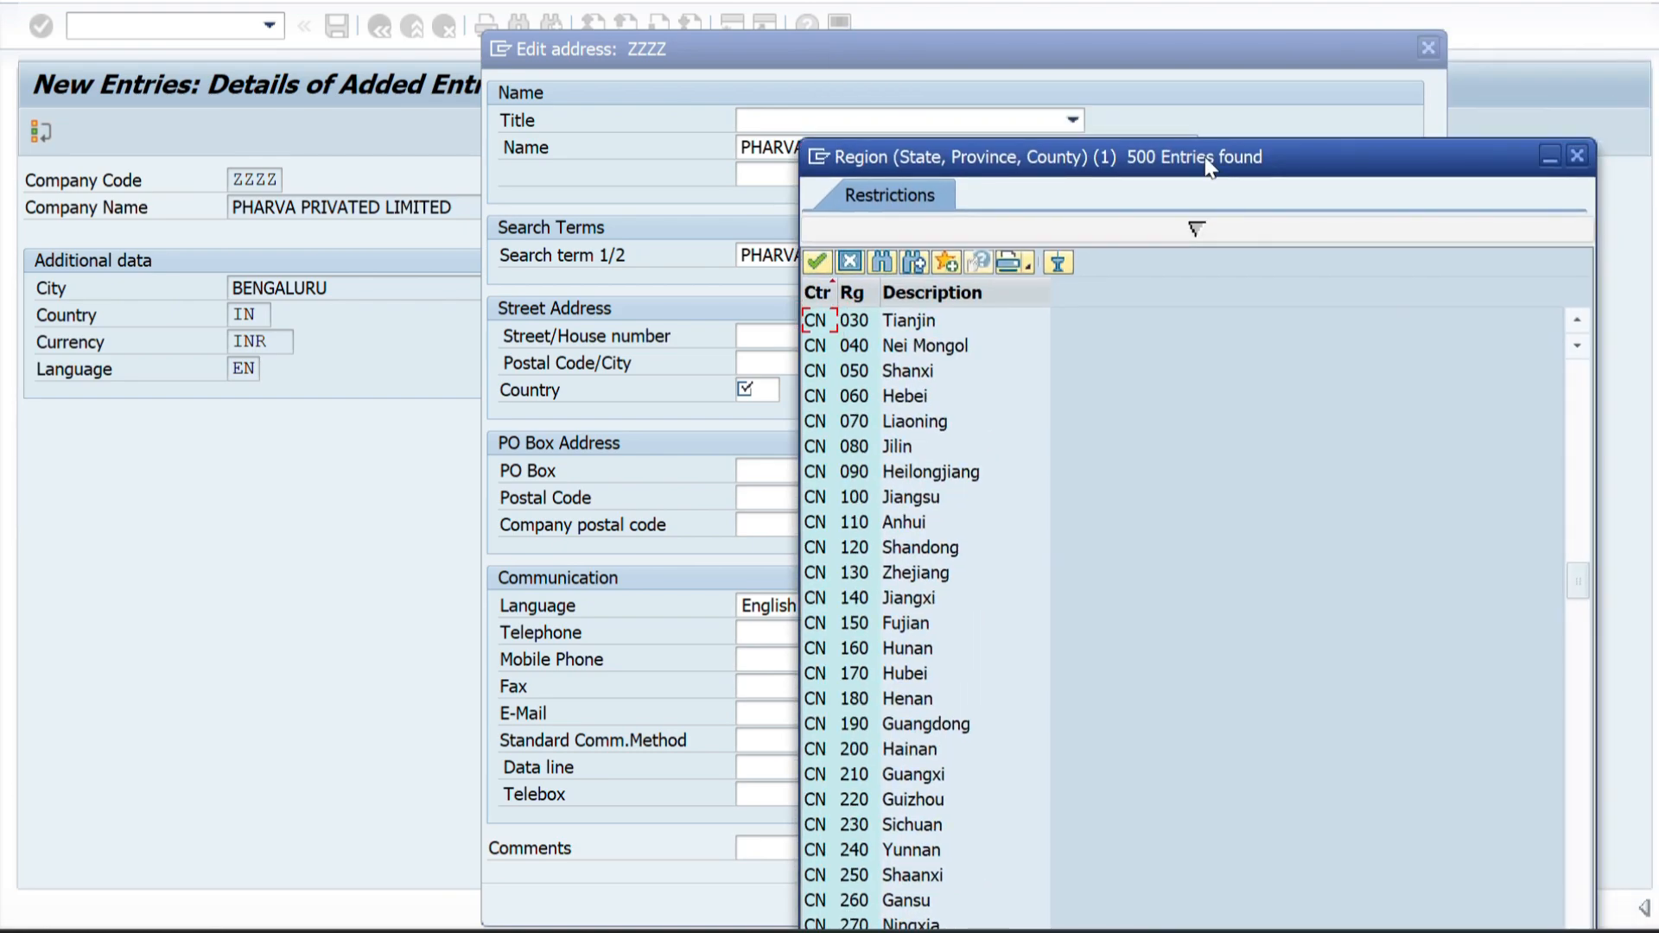
{"action": "left_click", "coordinate": [1577, 155]}
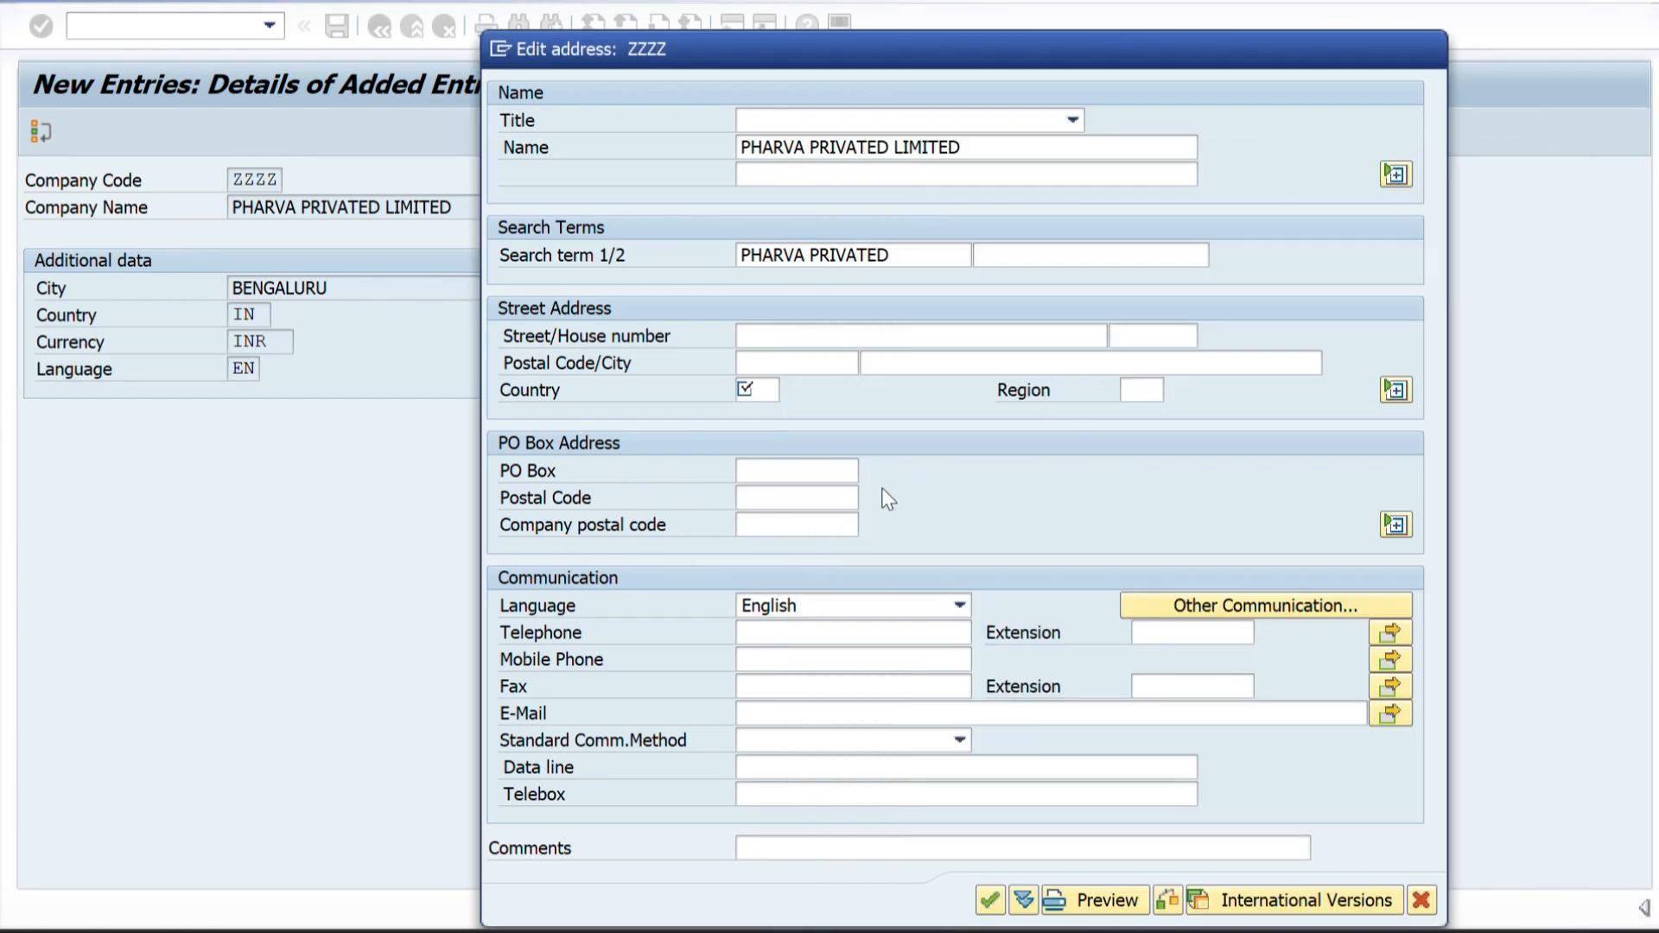
Set the address country to IN and pick region 10 (Karnataka) from the country's region list.
{"action": "left_click", "coordinate": [761, 388]}
{"action": "type", "text": "IN"}
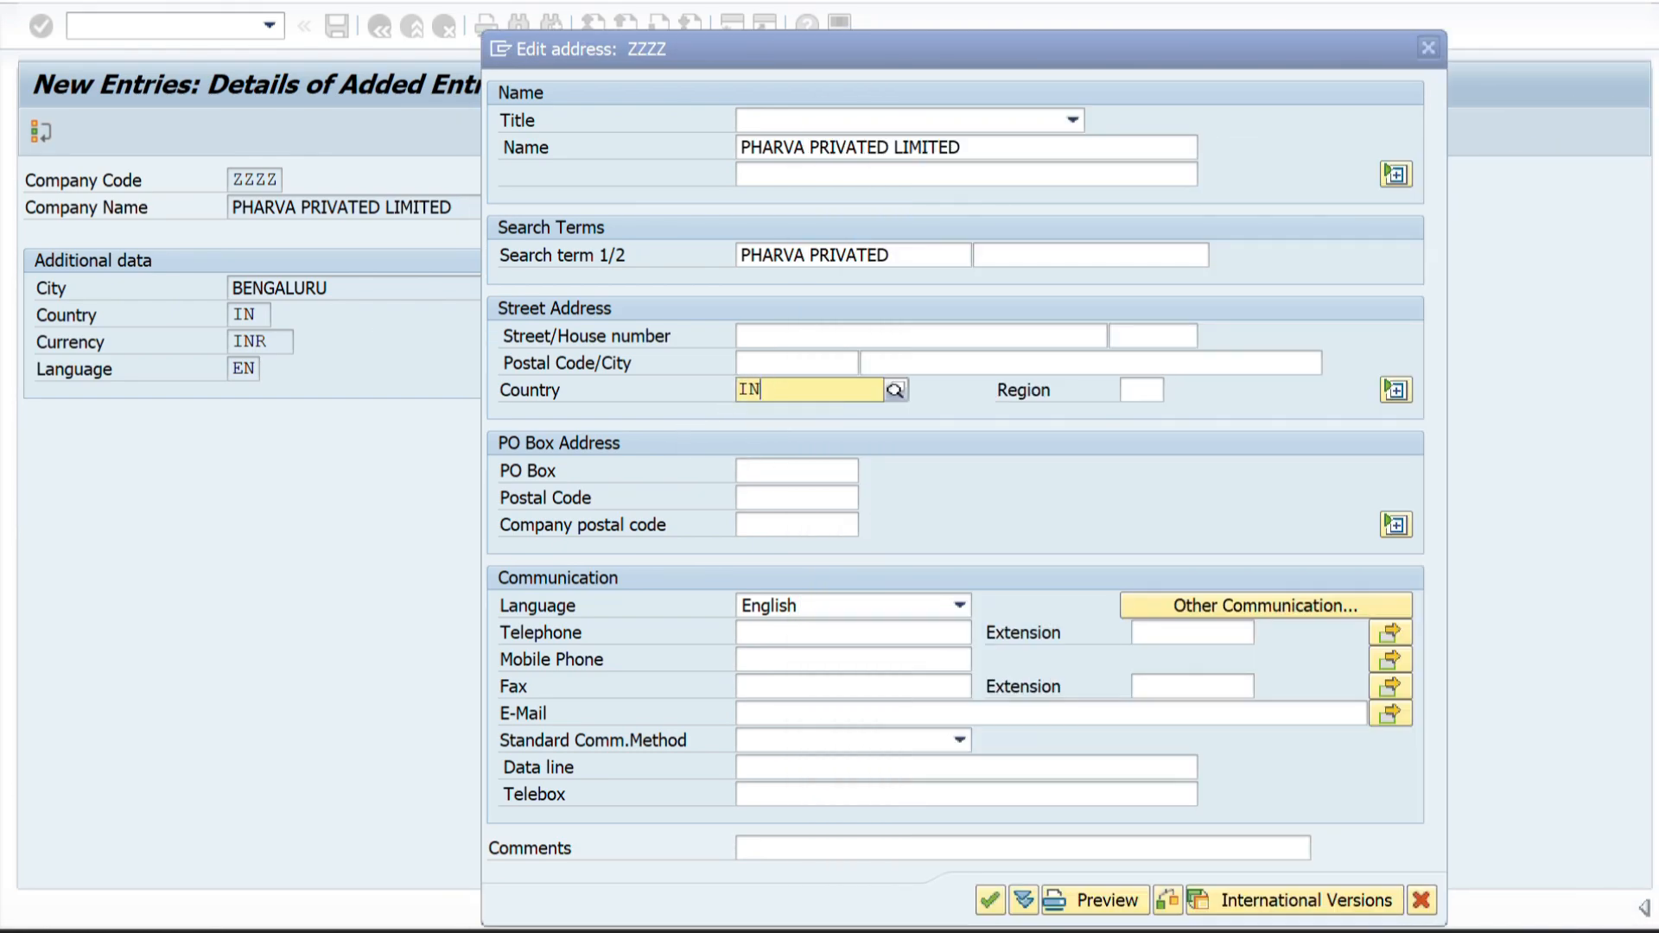
{"action": "left_click", "coordinate": [761, 444]}
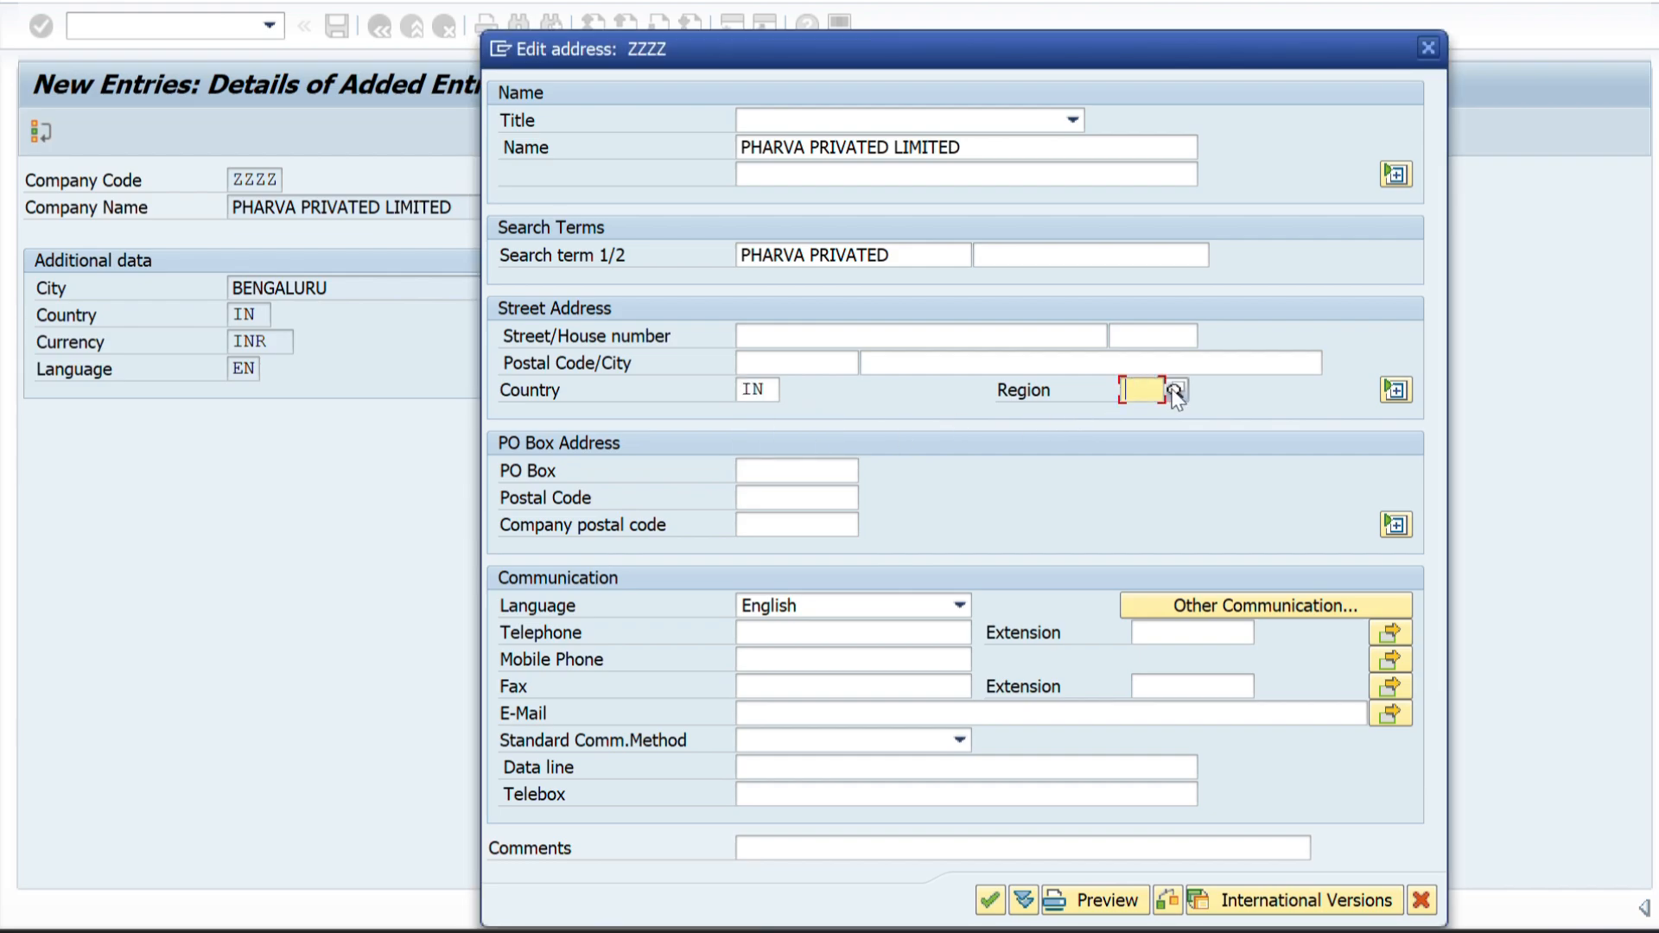
{"action": "left_click", "coordinate": [1177, 388]}
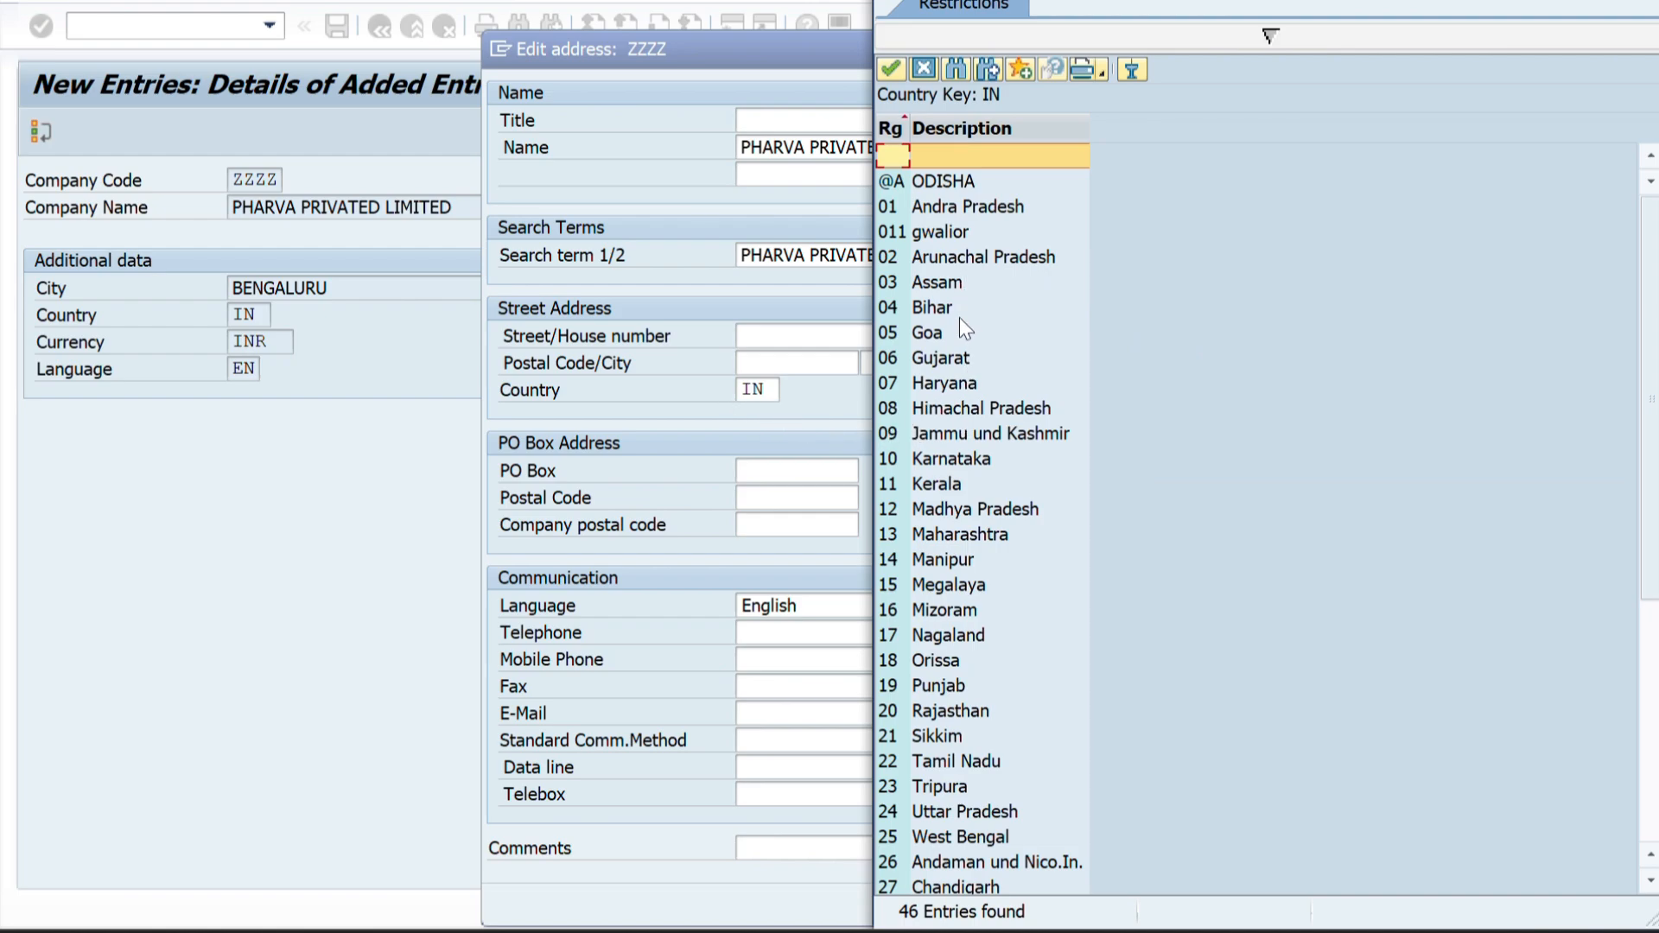
{"action": "scroll", "coordinate": [936, 666], "scroll_direction": "down", "scroll_amount": 3}
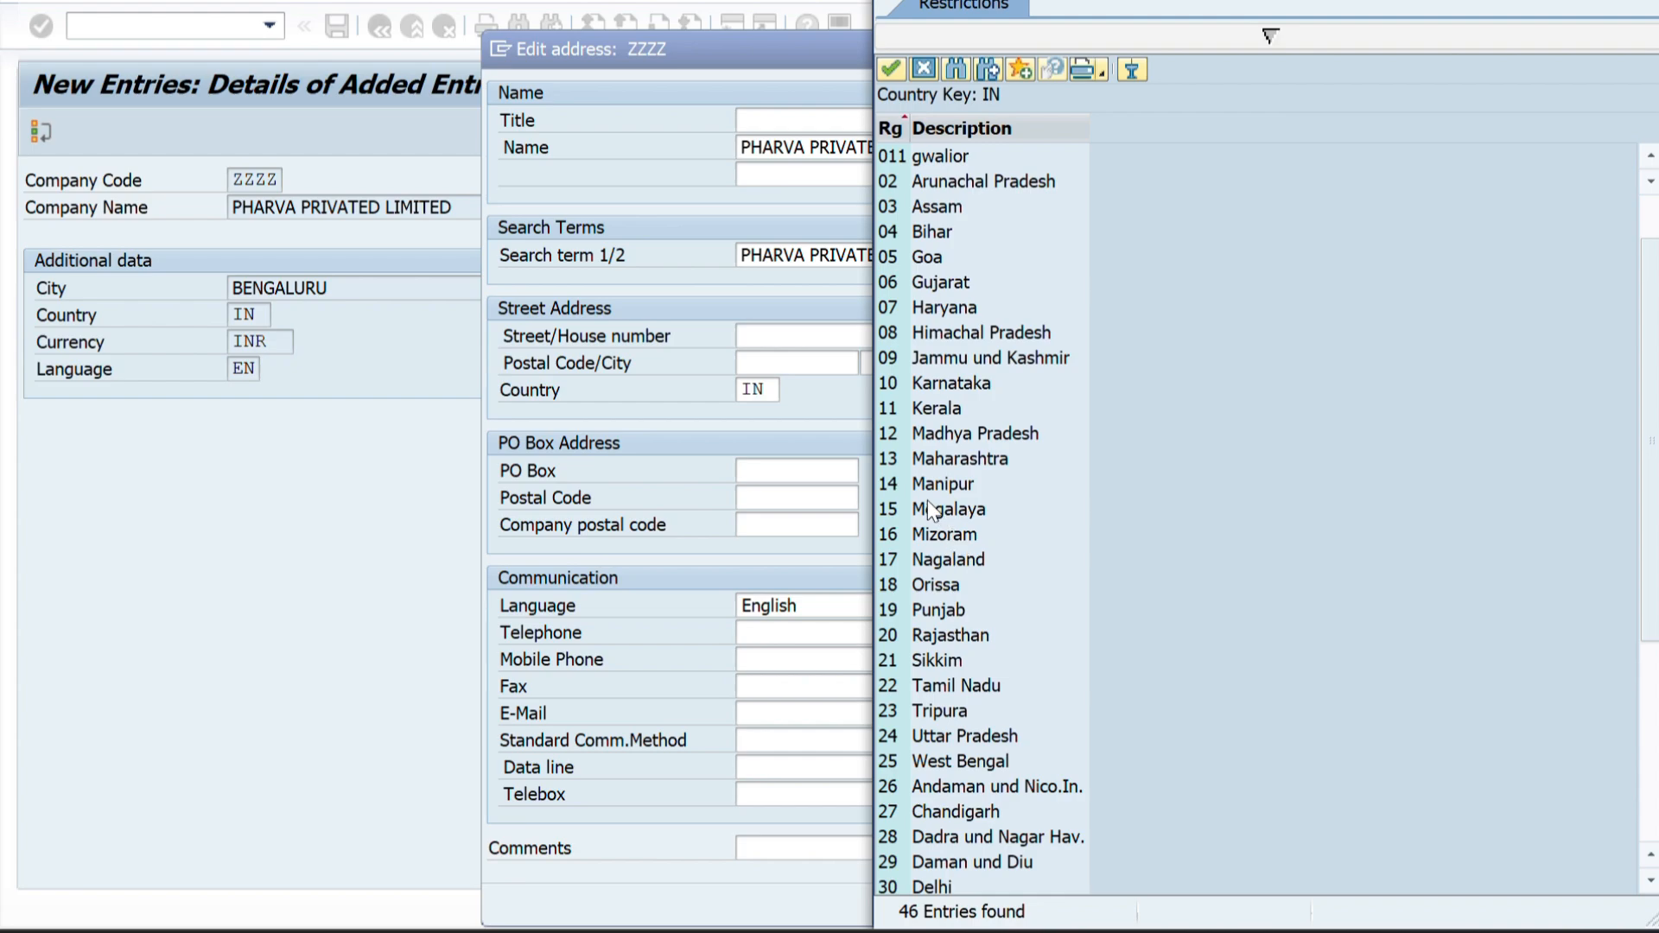
{"action": "double_click", "coordinate": [893, 384]}
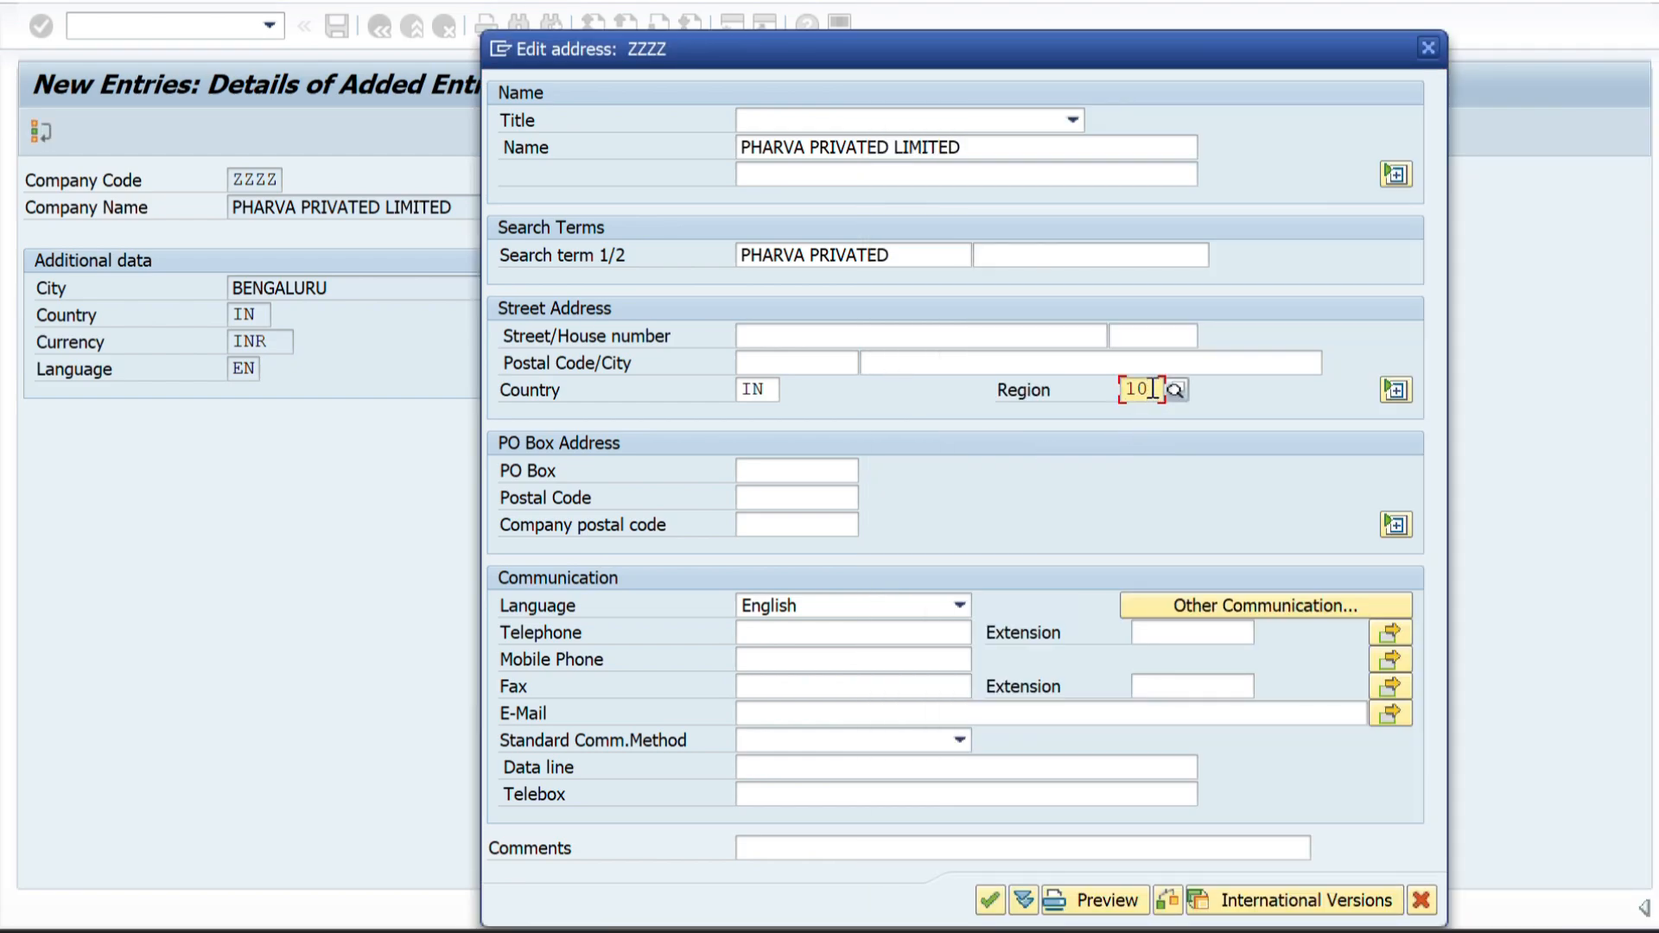
{"action": "double_click", "coordinate": [1130, 390]}
{"action": "left_click", "coordinate": [1159, 391]}
Enter the company's city, postal code, street name and house number in the street address.
{"action": "left_click", "coordinate": [899, 365]}
{"action": "type", "text": "BENAGLURU"}
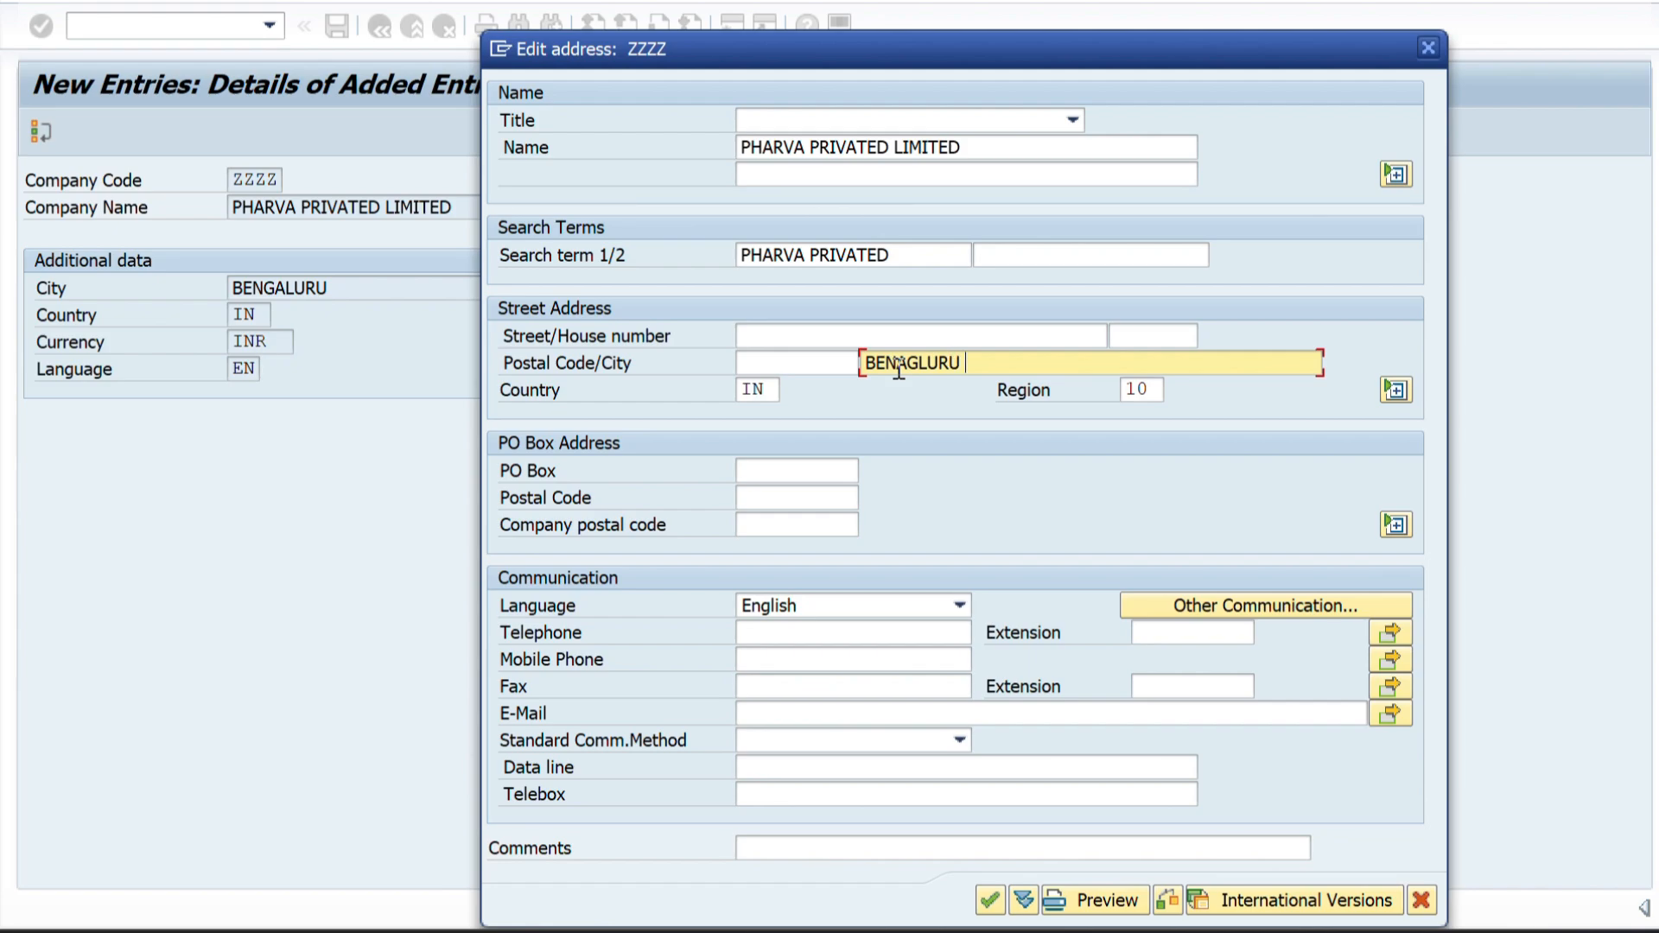
{"action": "left_click", "coordinate": [750, 366]}
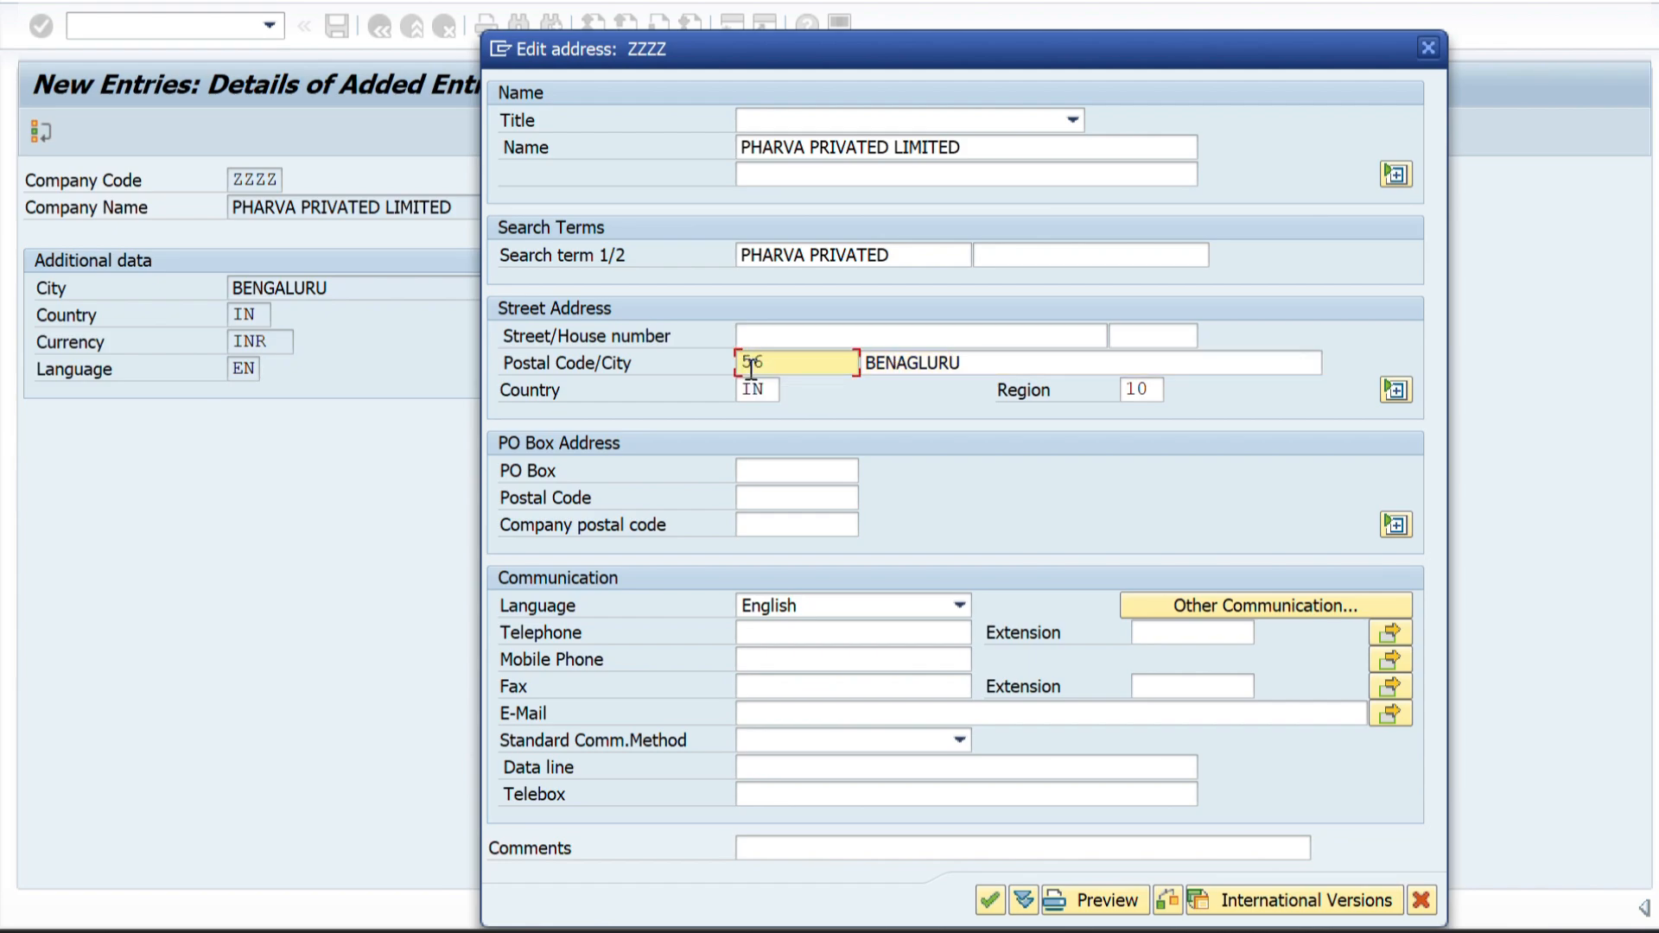
{"action": "type", "text": "560067"}
{"action": "left_click", "coordinate": [773, 333]}
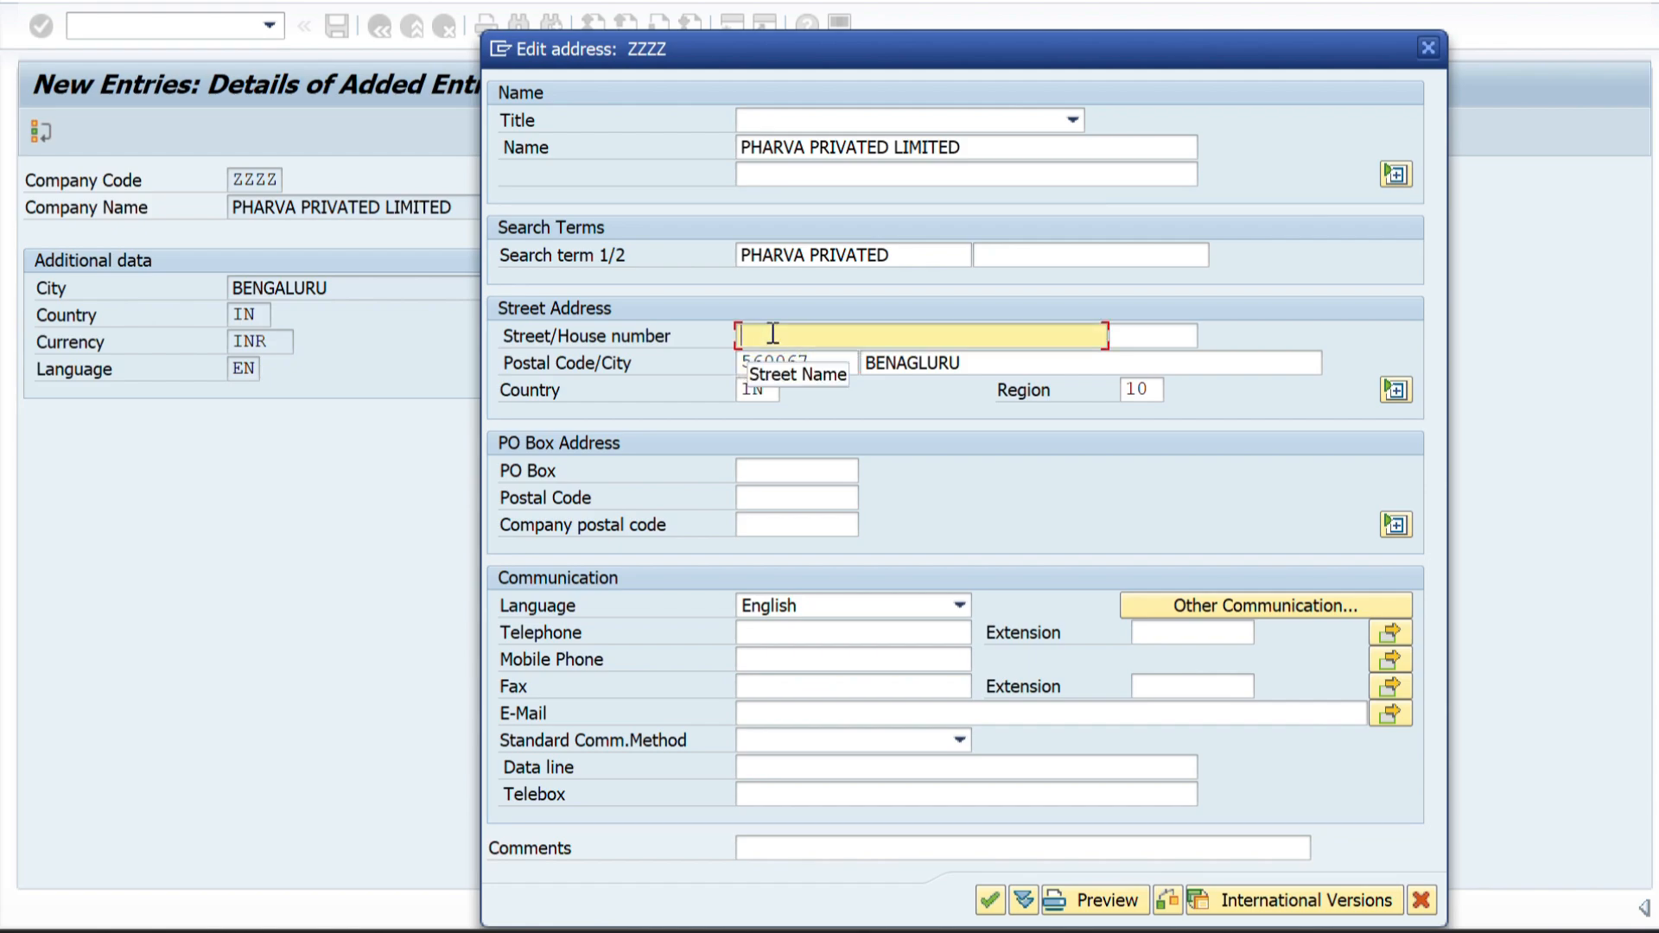
{"action": "type", "text": "MARATHALLI"}
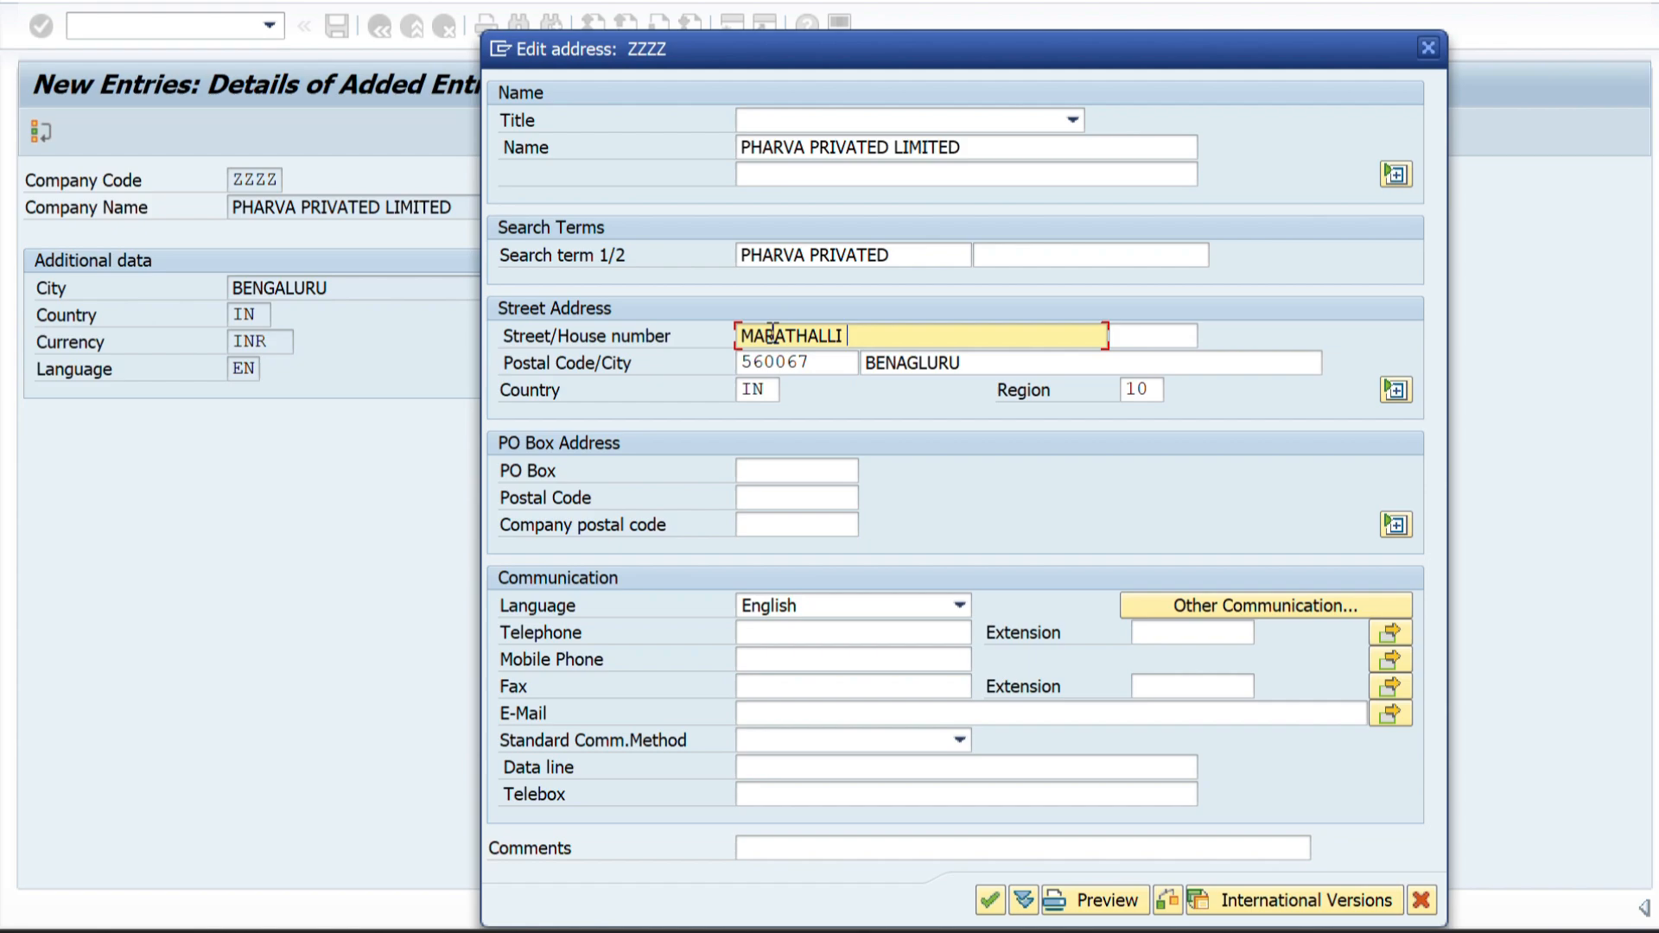
{"action": "left_click", "coordinate": [1173, 337]}
{"action": "type", "text": "1234"}
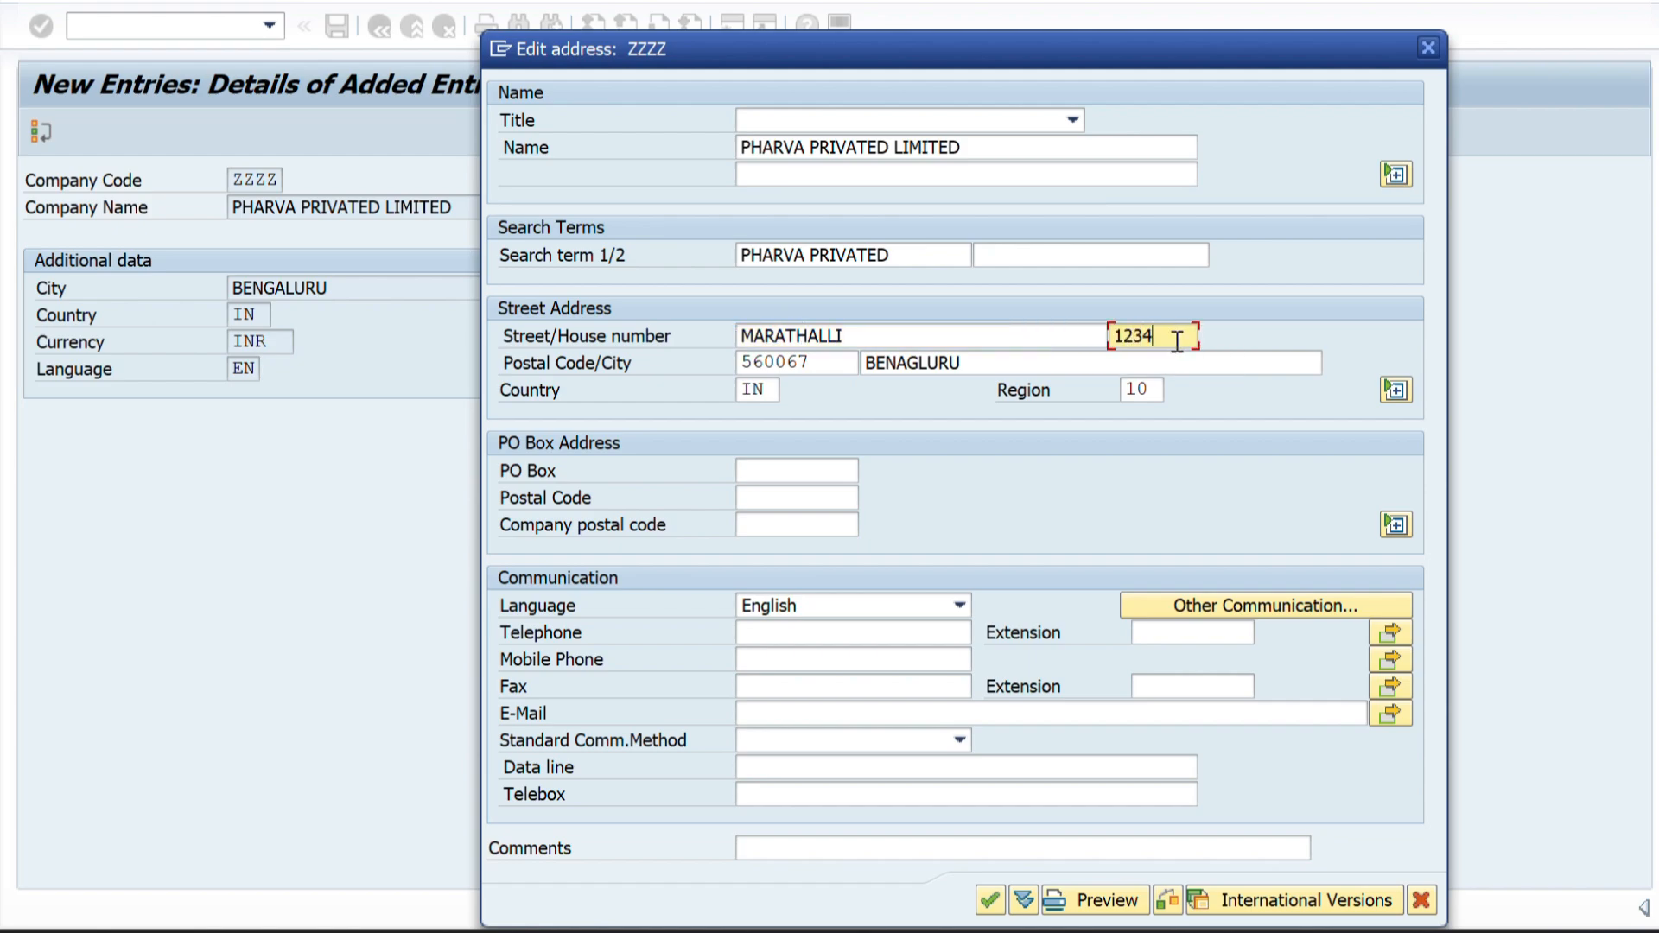
Enter the company's e-mail address under the communication data and confirm the address.
{"action": "left_click", "coordinate": [759, 711]}
{"action": "type", "text": "XXX"}
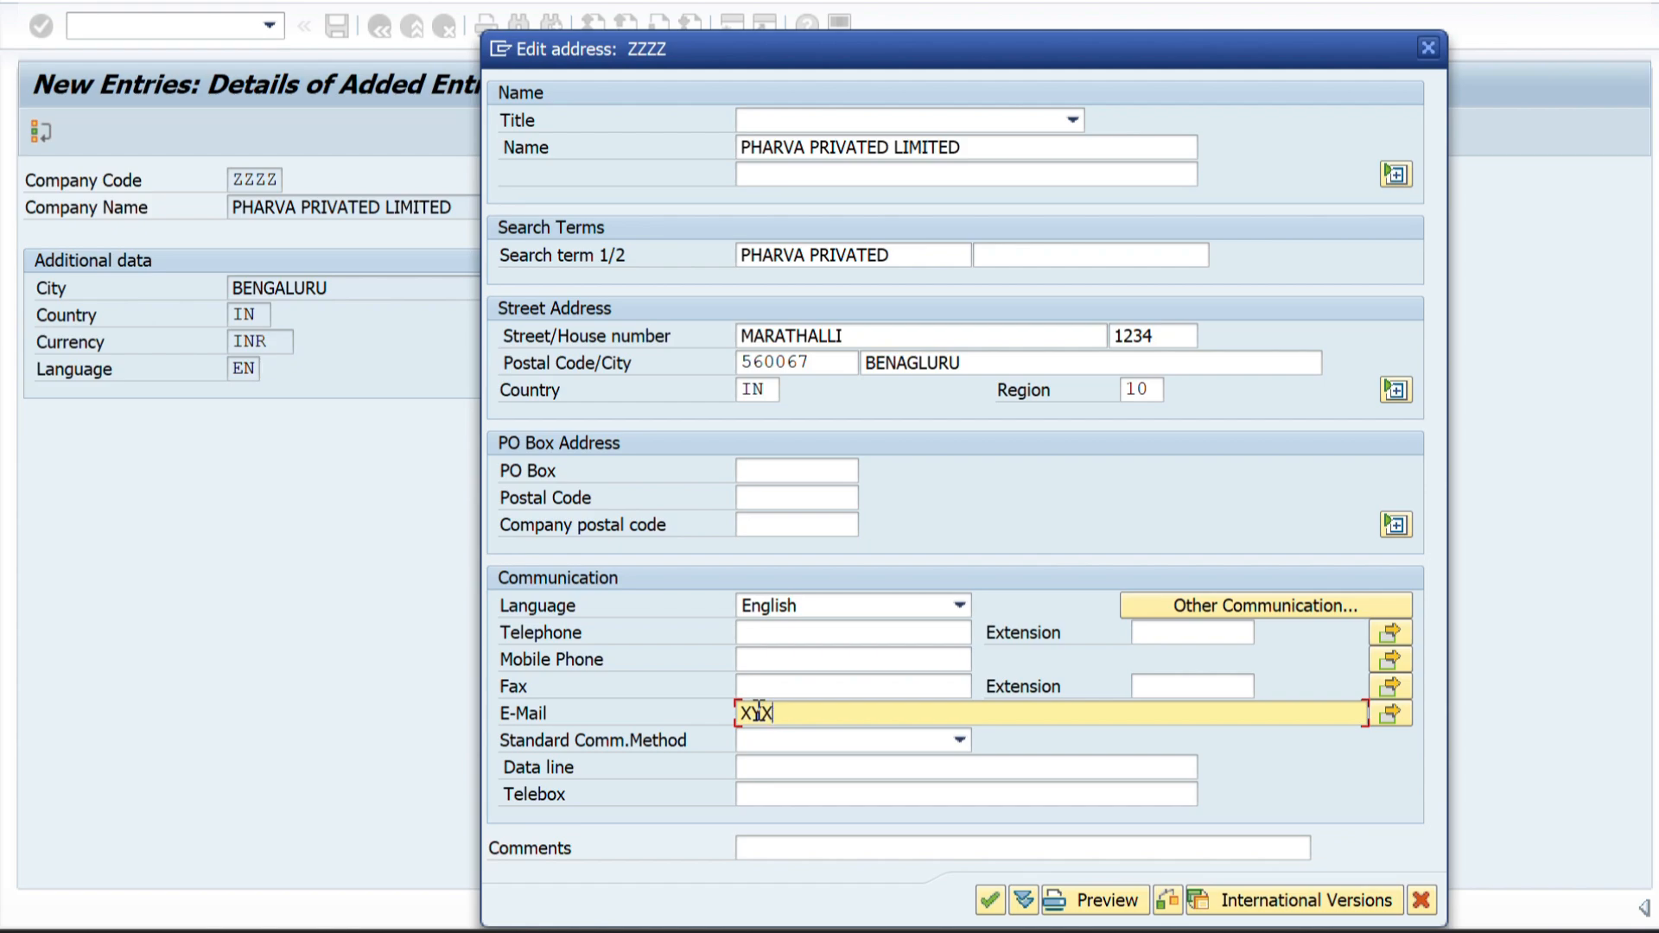
{"action": "type", "text": "@"}
{"action": "key", "text": "BackSpace"}
{"action": "key", "text": "BackSpace"}
{"action": "key", "text": "BackSpace"}
{"action": "key", "text": "BackSpace"}
{"action": "type", "text": "xyz@gmail.com"}
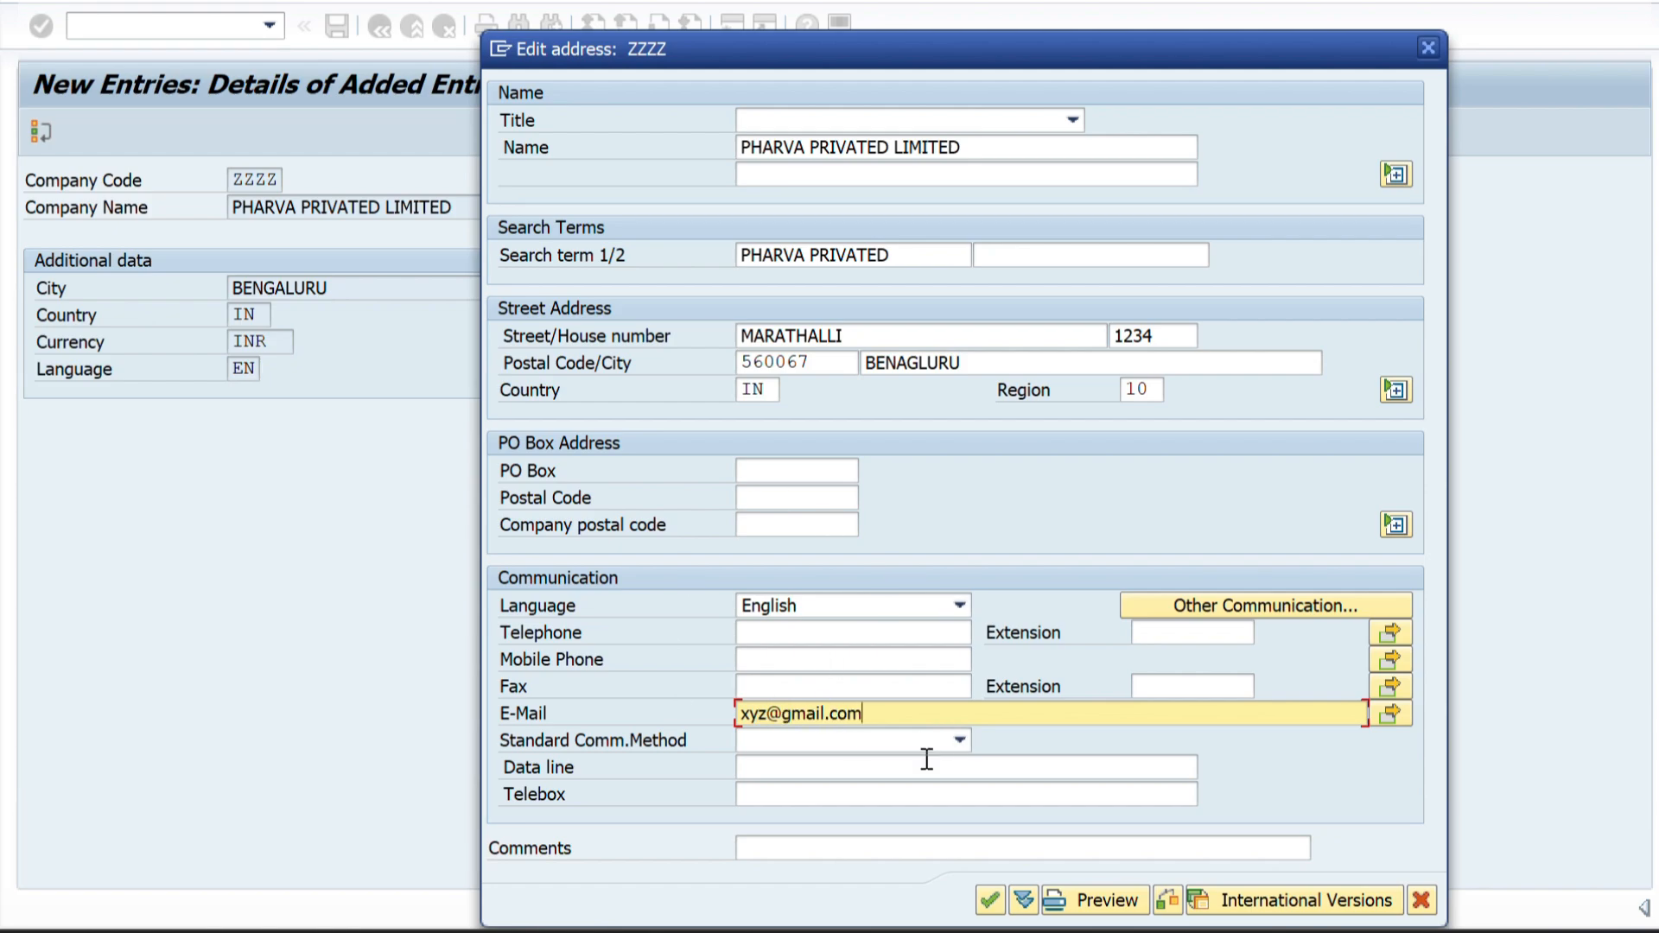
{"action": "left_click", "coordinate": [992, 901]}
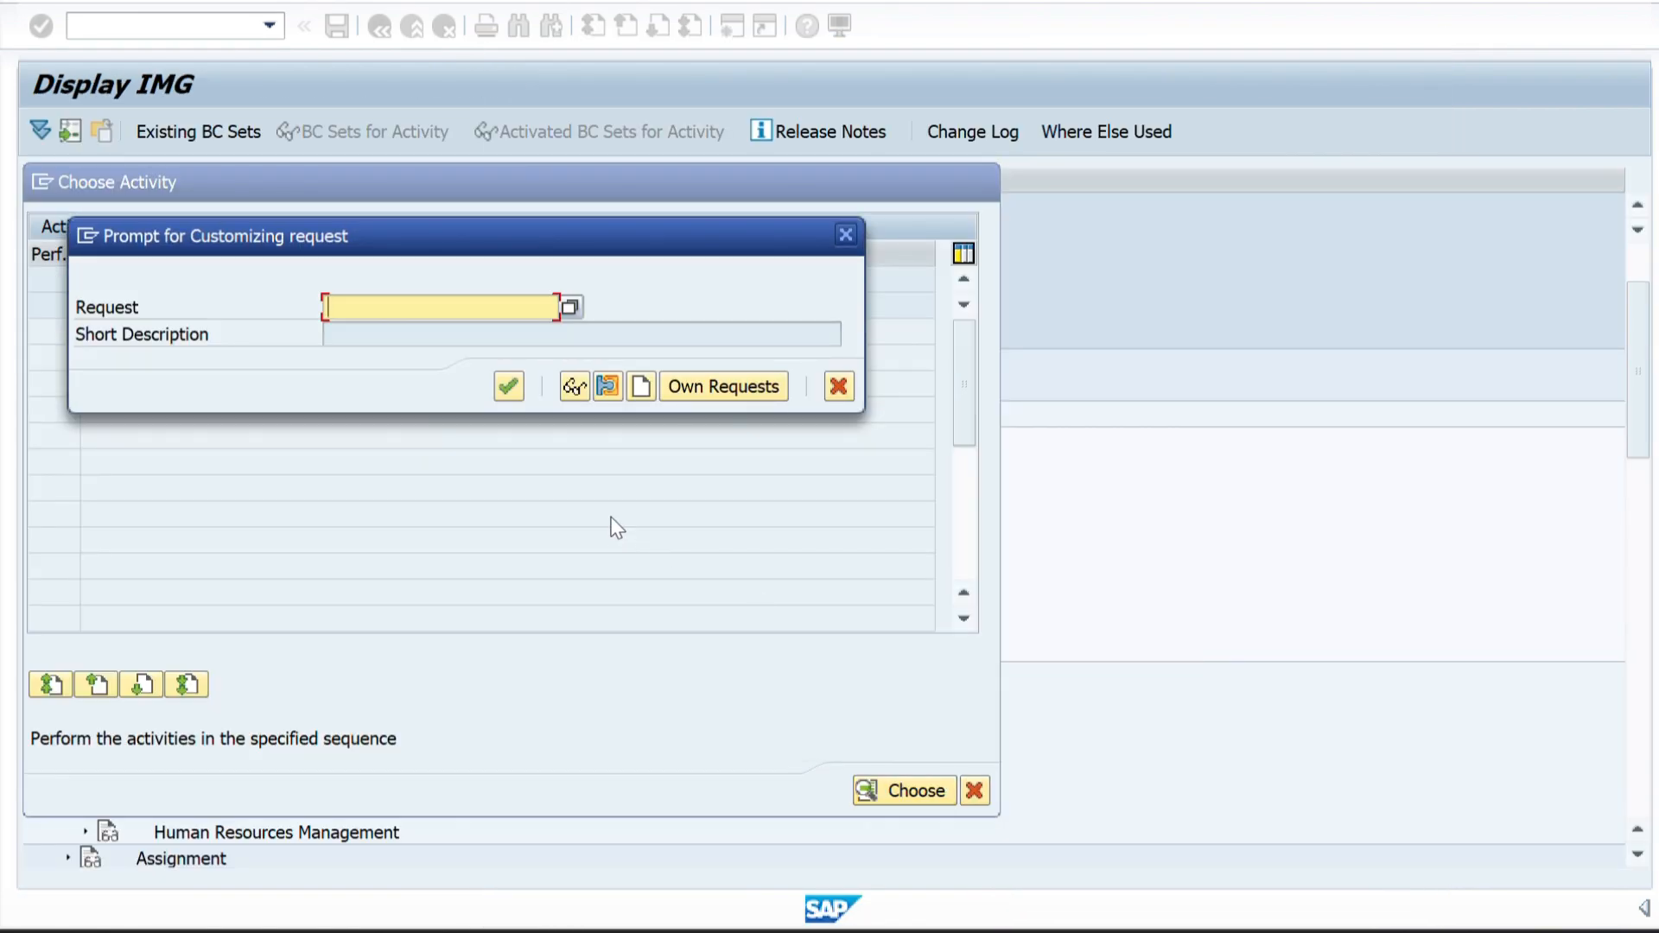
Create a new customizing request with the short description PHARVA COMPANY CONFIGURATION.
{"action": "left_click_drag", "start_coordinate": [231, 243], "coordinate": [370, 306]}
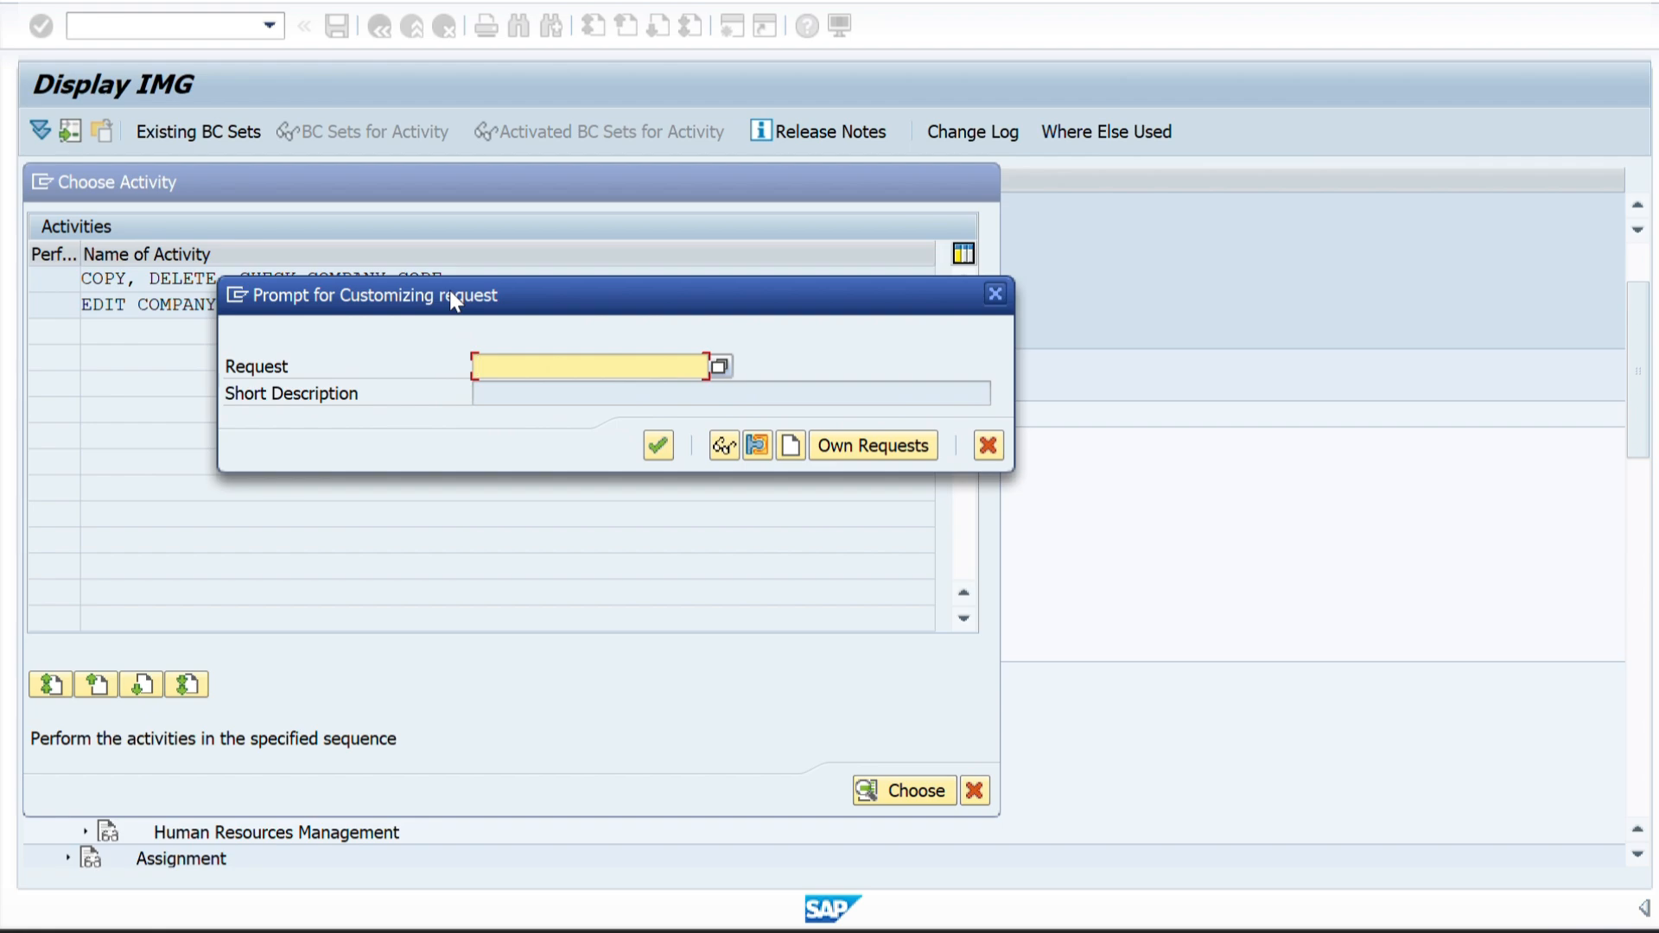
{"action": "left_click", "coordinate": [790, 447]}
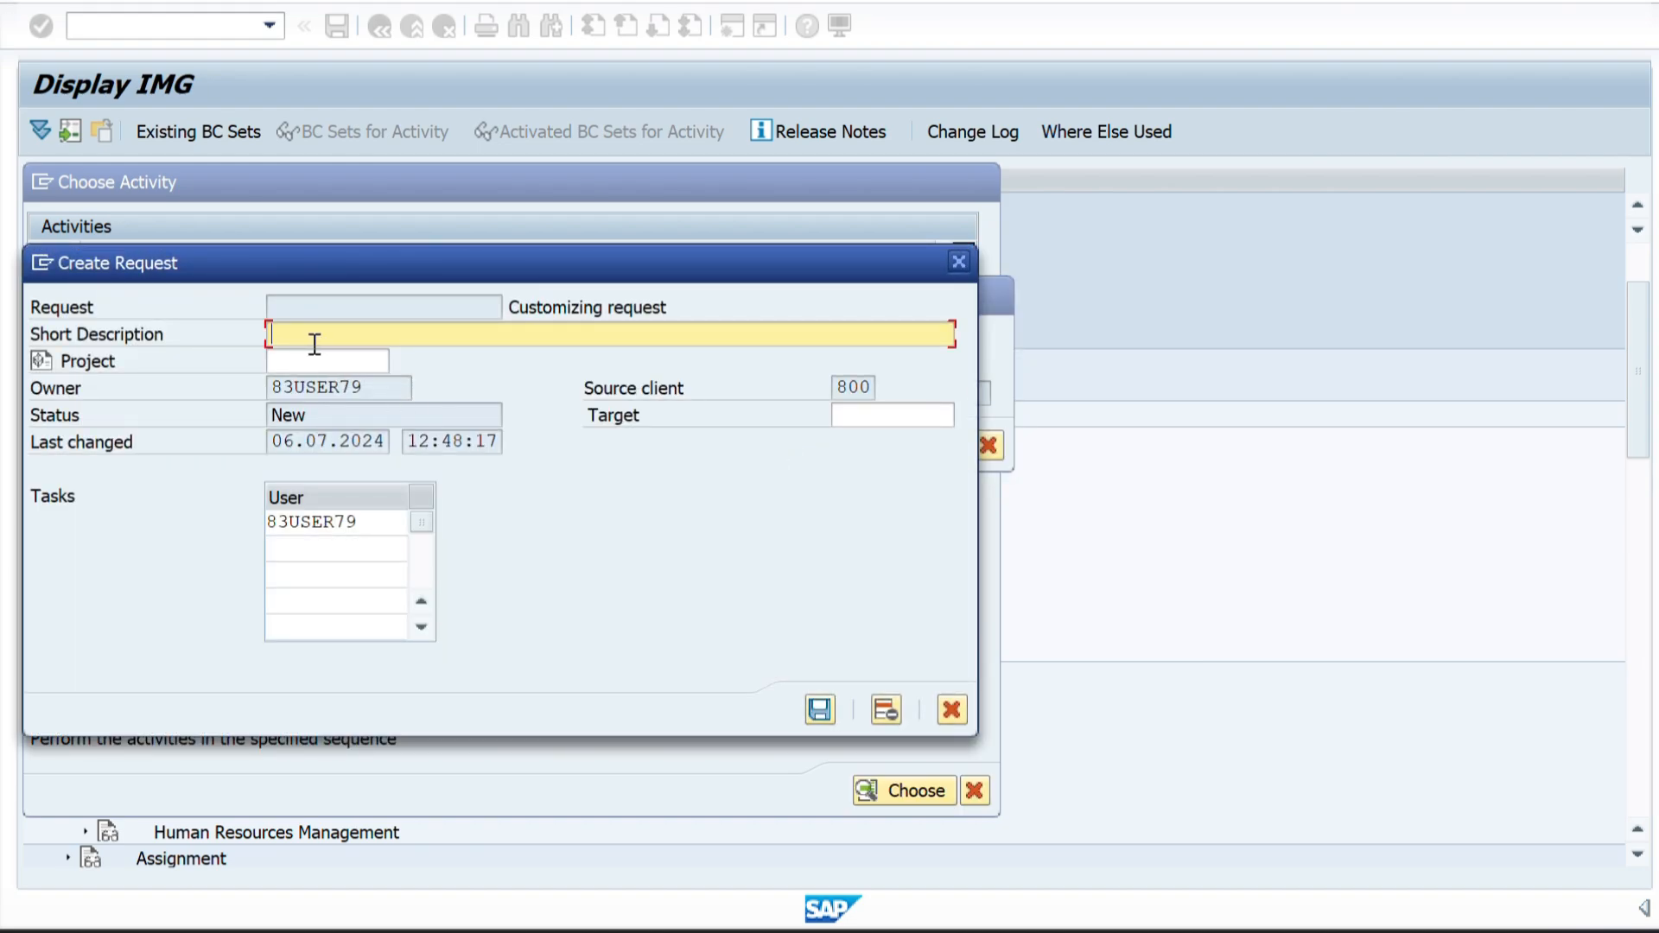
{"action": "type", "text": "PHARVA COMPANY CONFIG"}
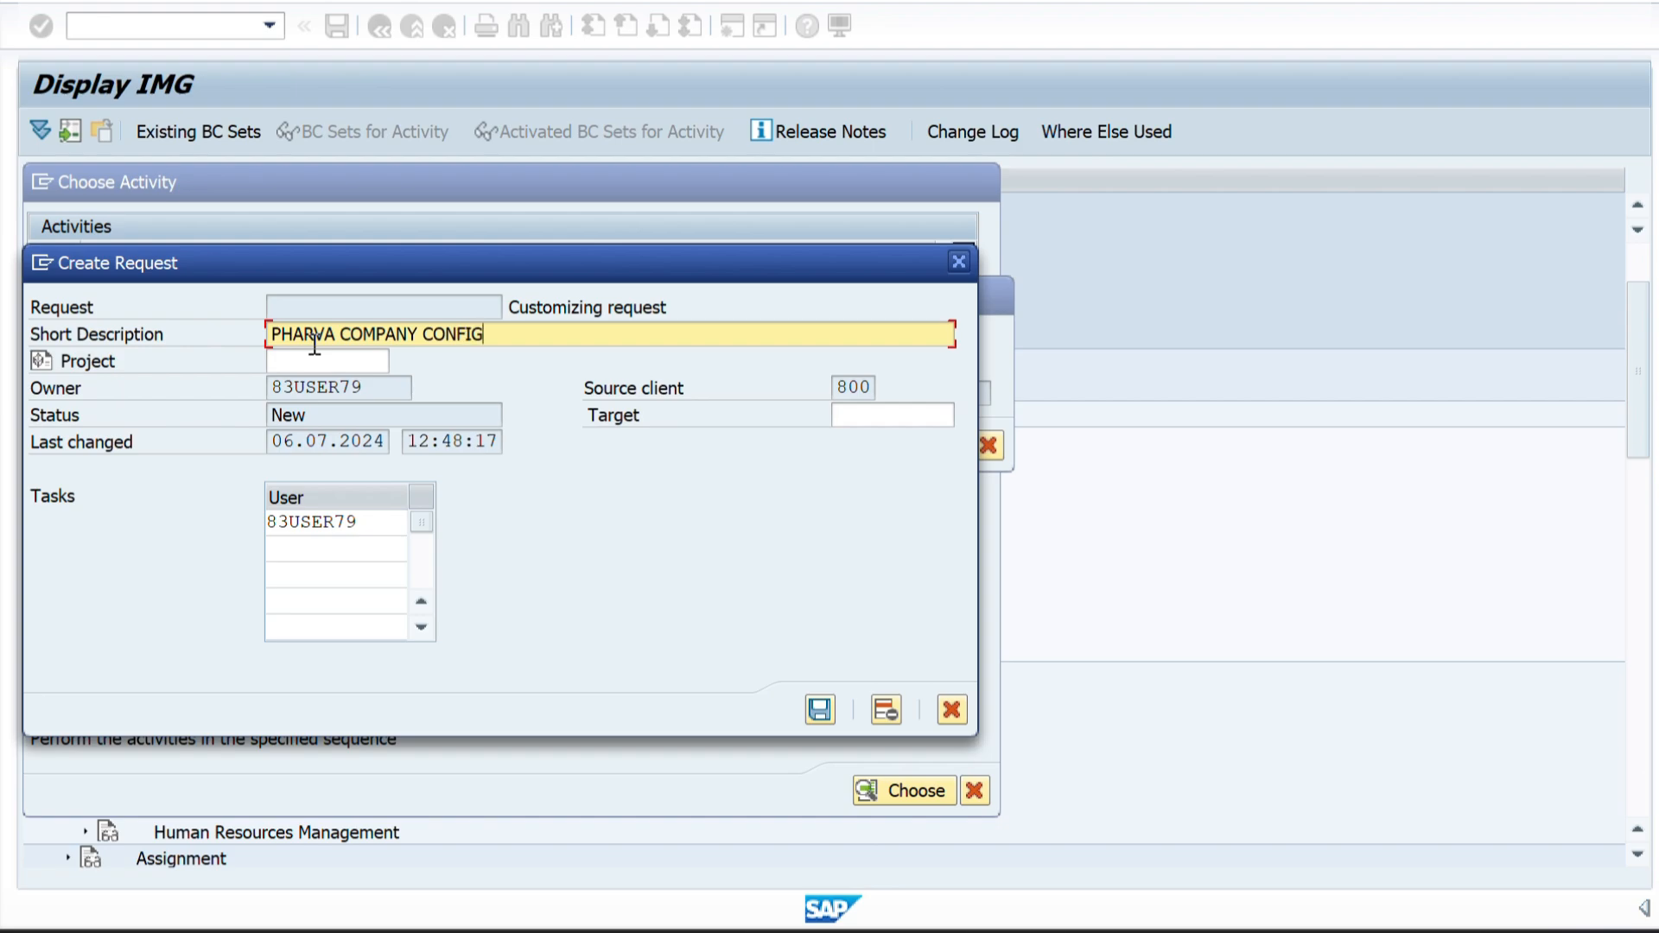
{"action": "type", "text": "URAY"}
{"action": "type", "text": "ION"}
{"action": "key", "text": "Return"}
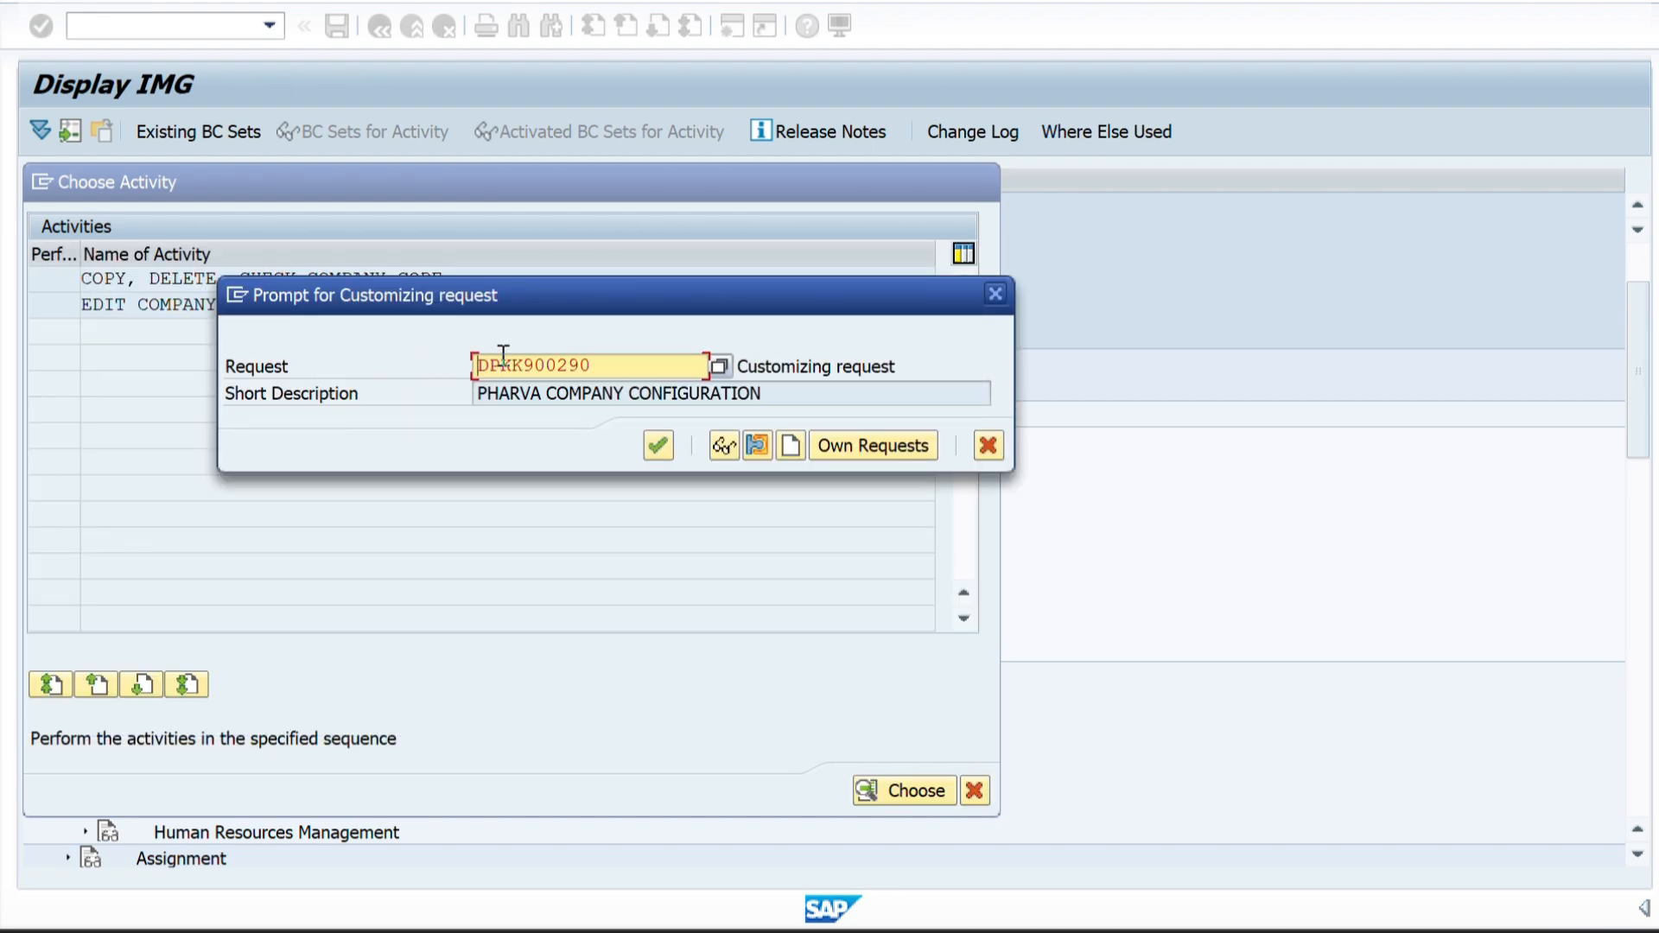
Accept the new customizing request to save company code ZZZZ under it.
{"action": "left_click_drag", "start_coordinate": [593, 370], "coordinate": [473, 370]}
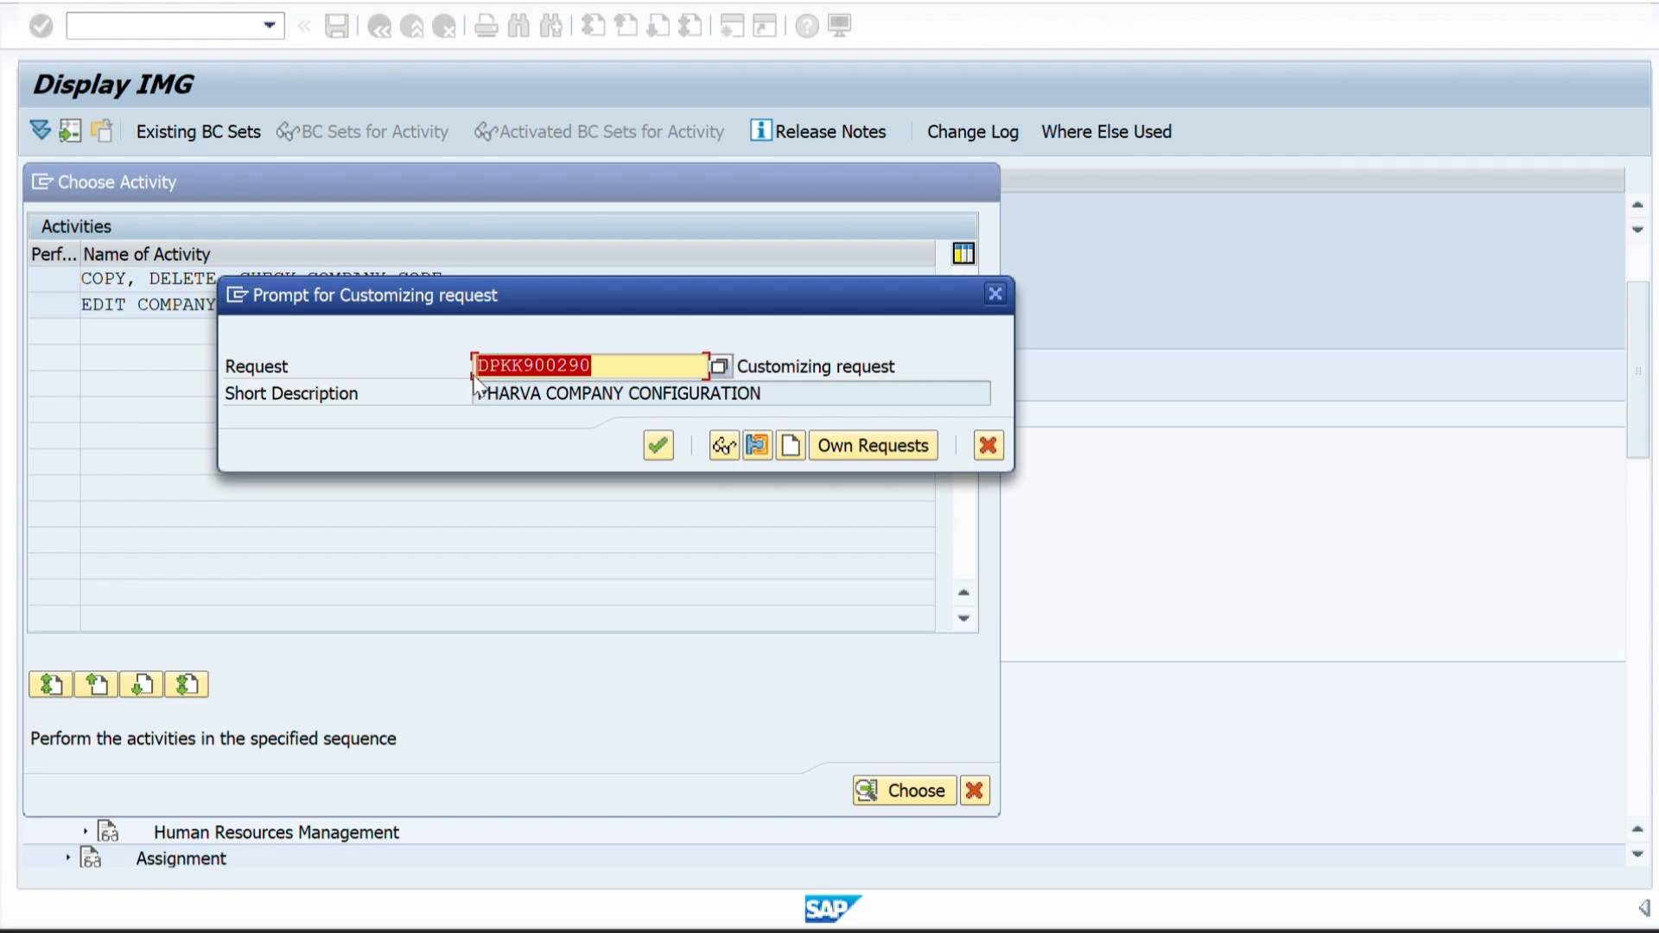
{"action": "left_click", "coordinate": [793, 366]}
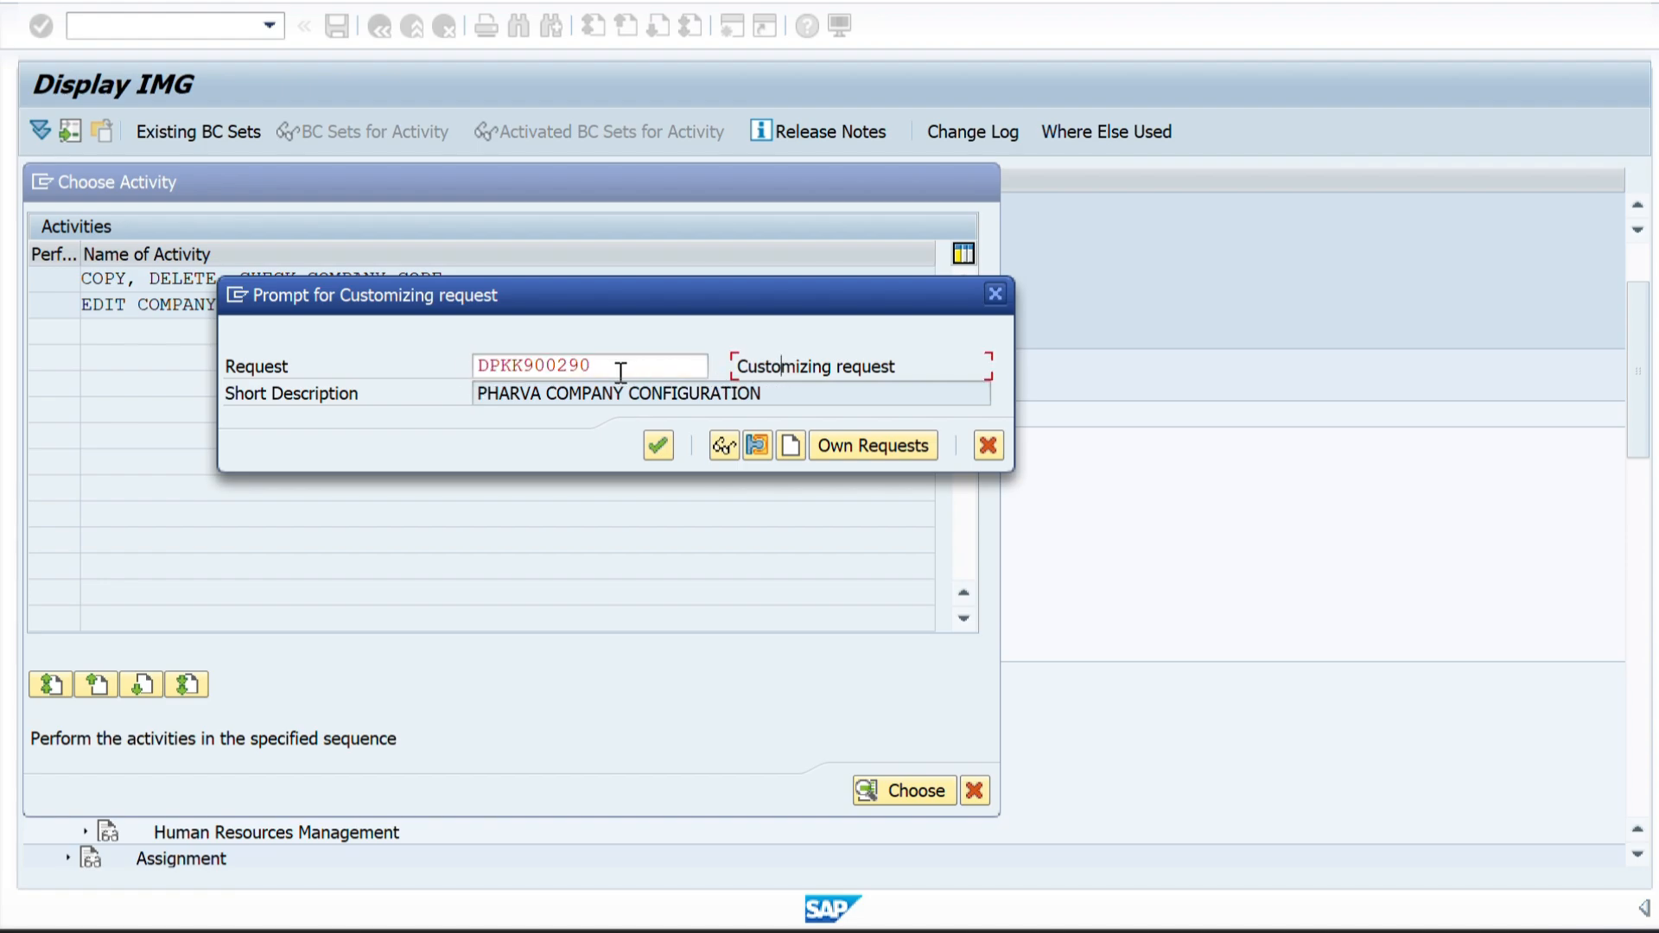
{"action": "left_click_drag", "start_coordinate": [622, 366], "coordinate": [474, 370]}
{"action": "left_click", "coordinate": [662, 446]}
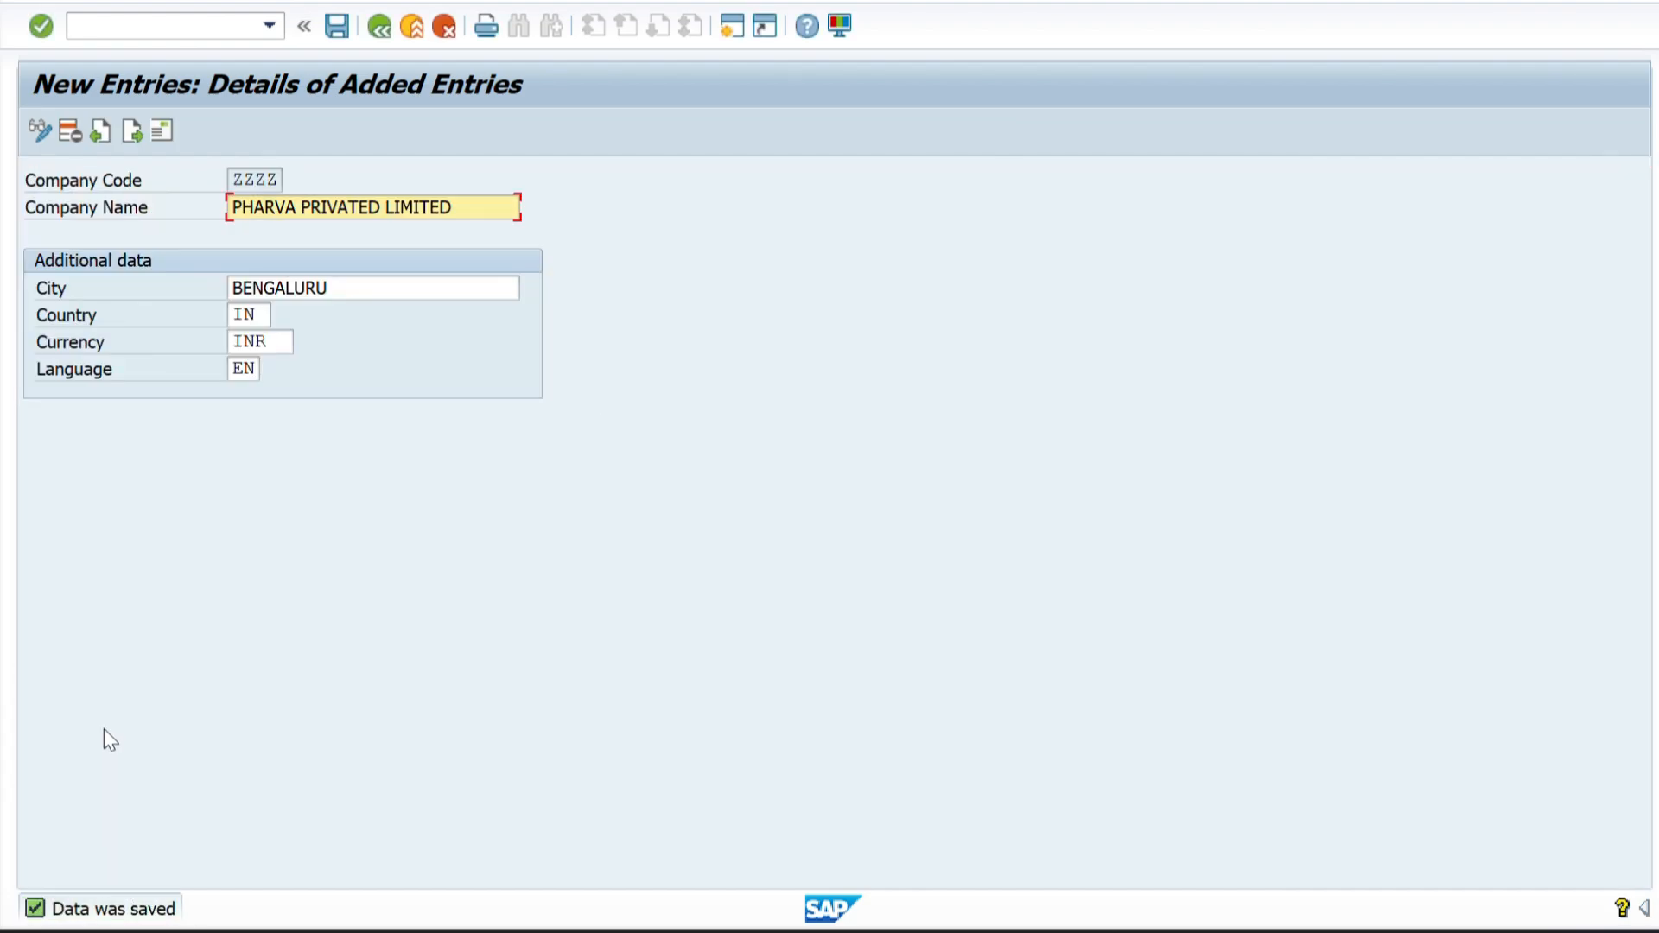
Leave the new company code entry and reopen the Edit Company Code Data activity.
{"action": "left_click", "coordinate": [389, 21]}
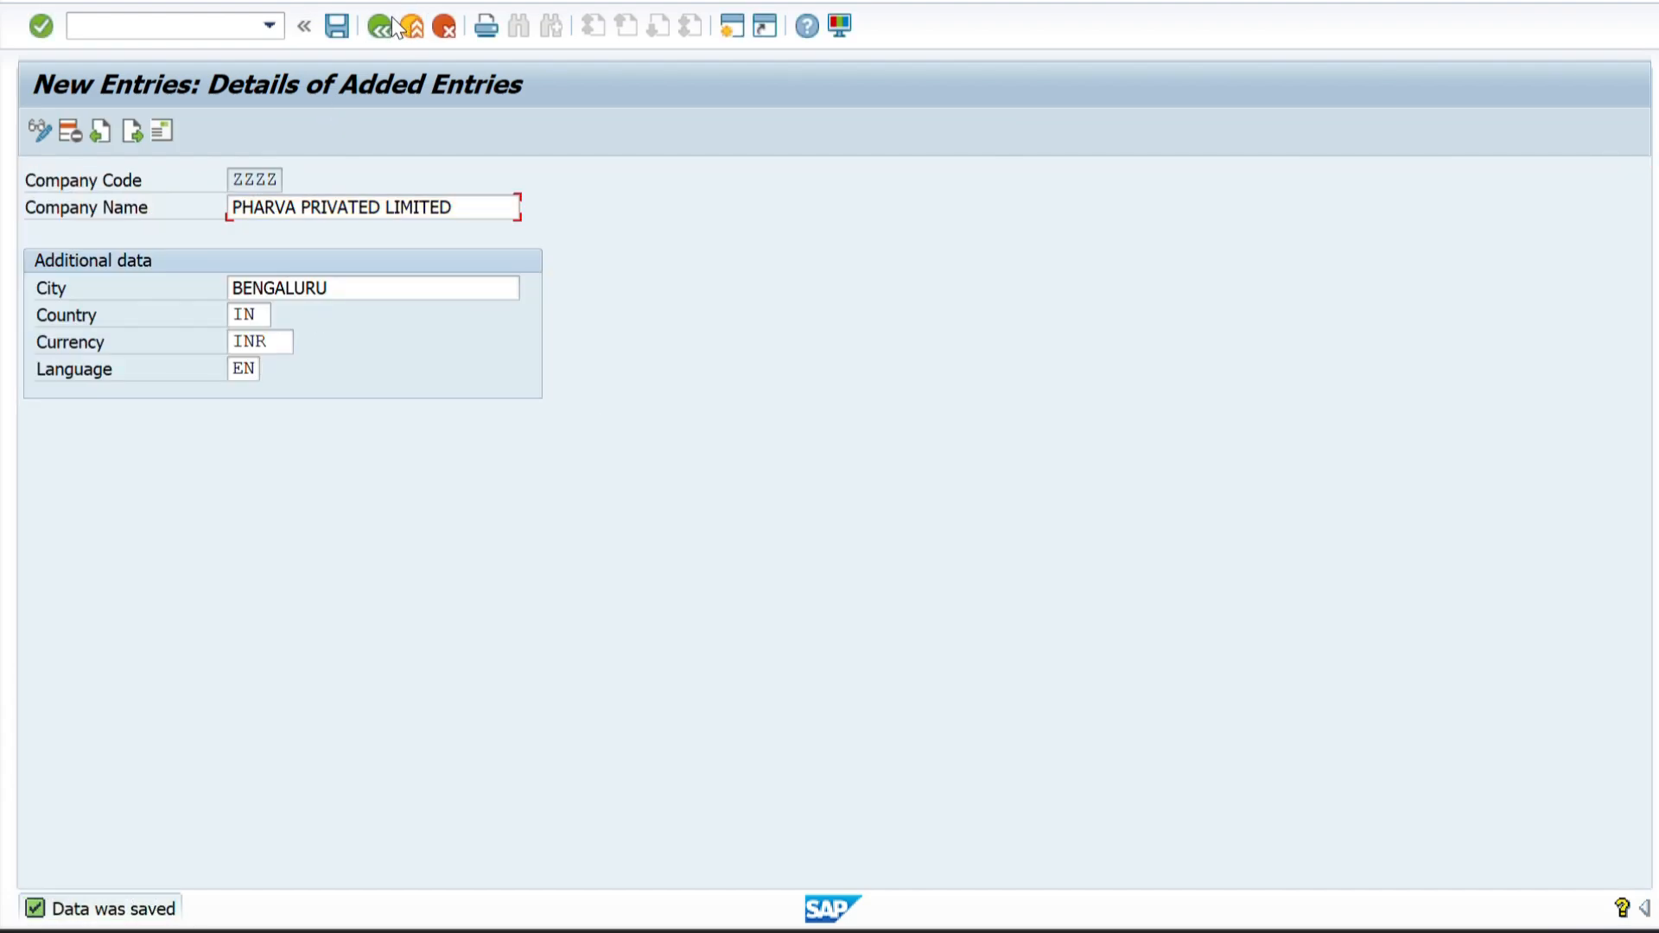
{"action": "left_click", "coordinate": [377, 27]}
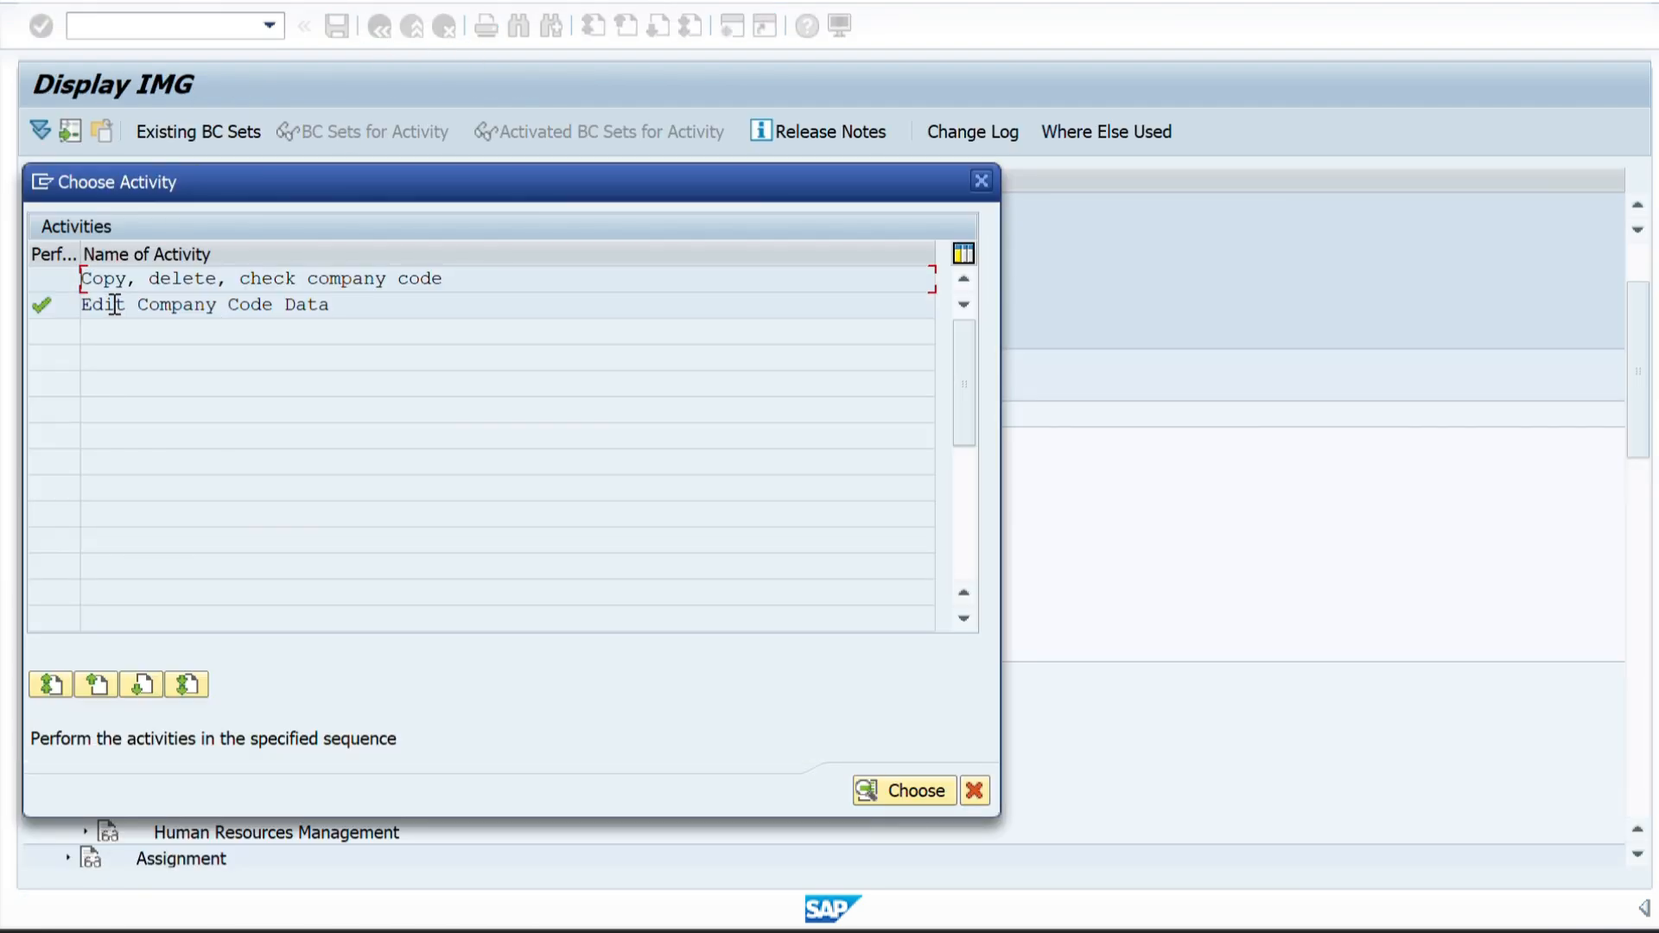
{"action": "double_click", "coordinate": [113, 305]}
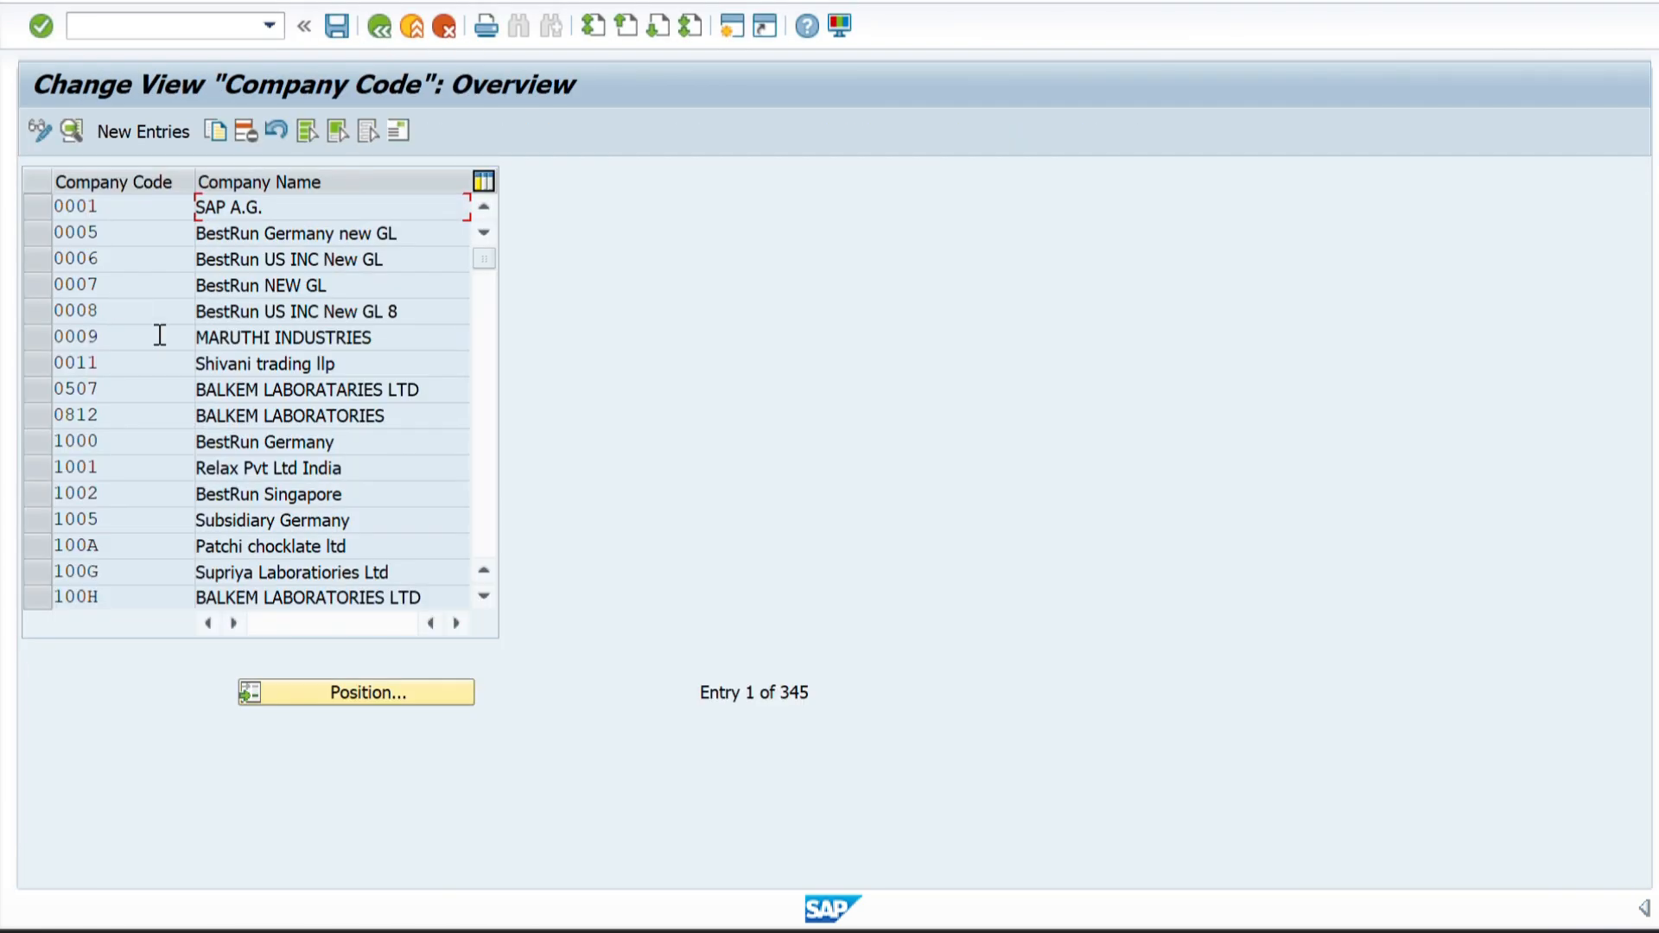
Position the company code overview on ZZZZ and select its entry.
{"action": "left_click", "coordinate": [330, 694]}
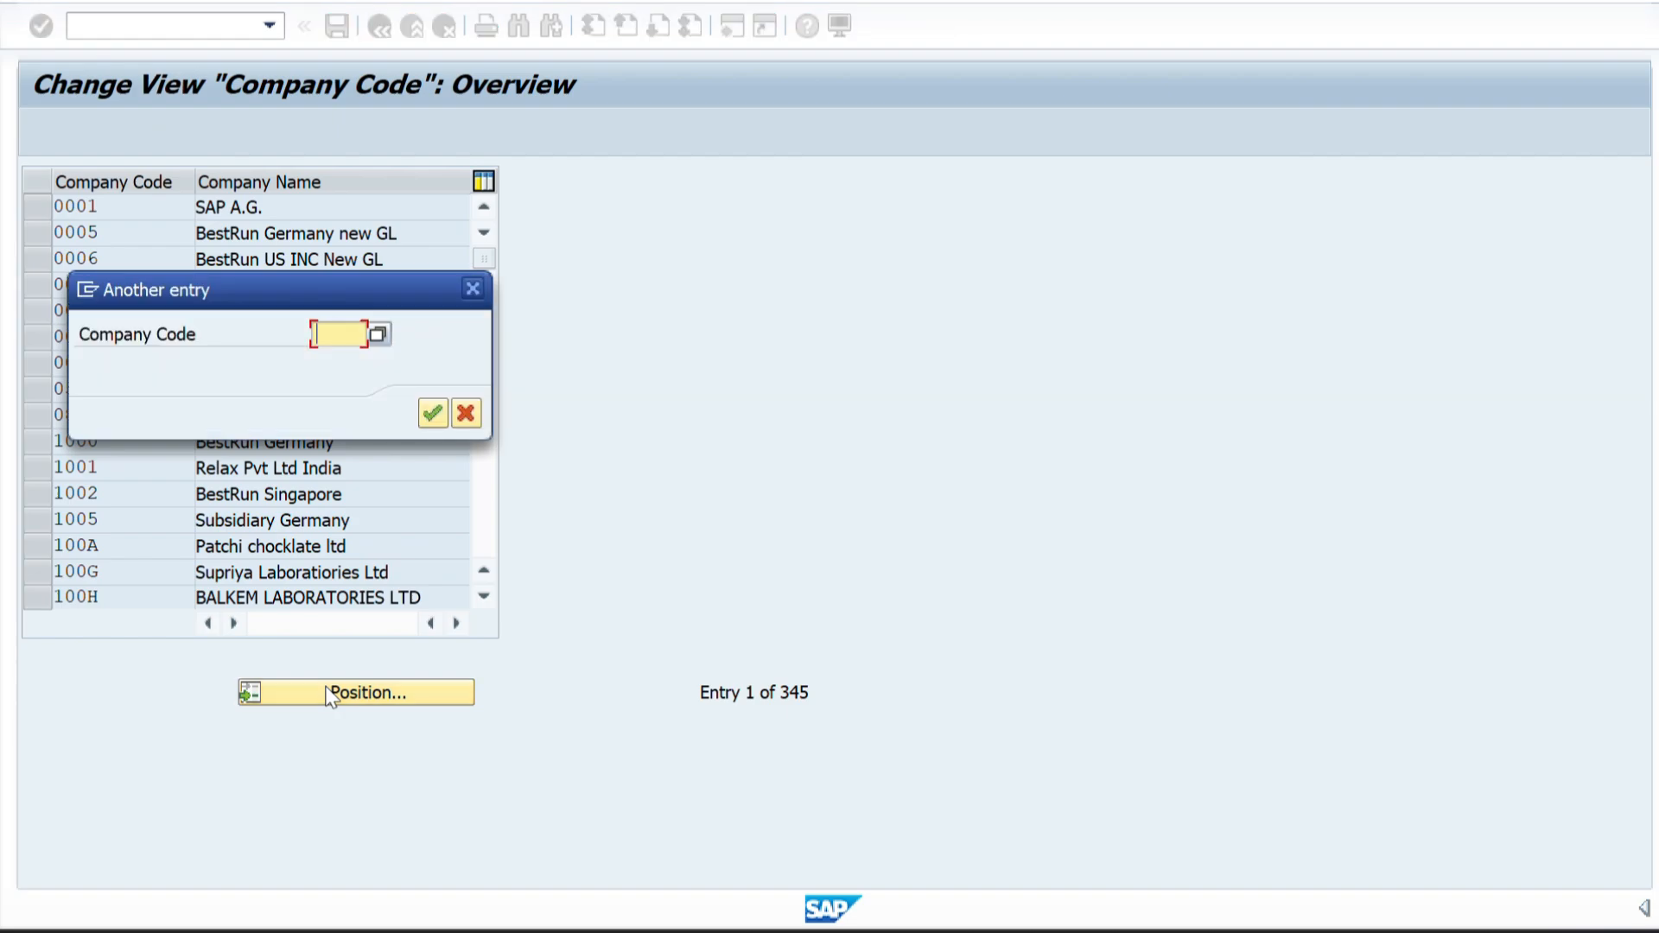
{"action": "type", "text": "ZZZ"}
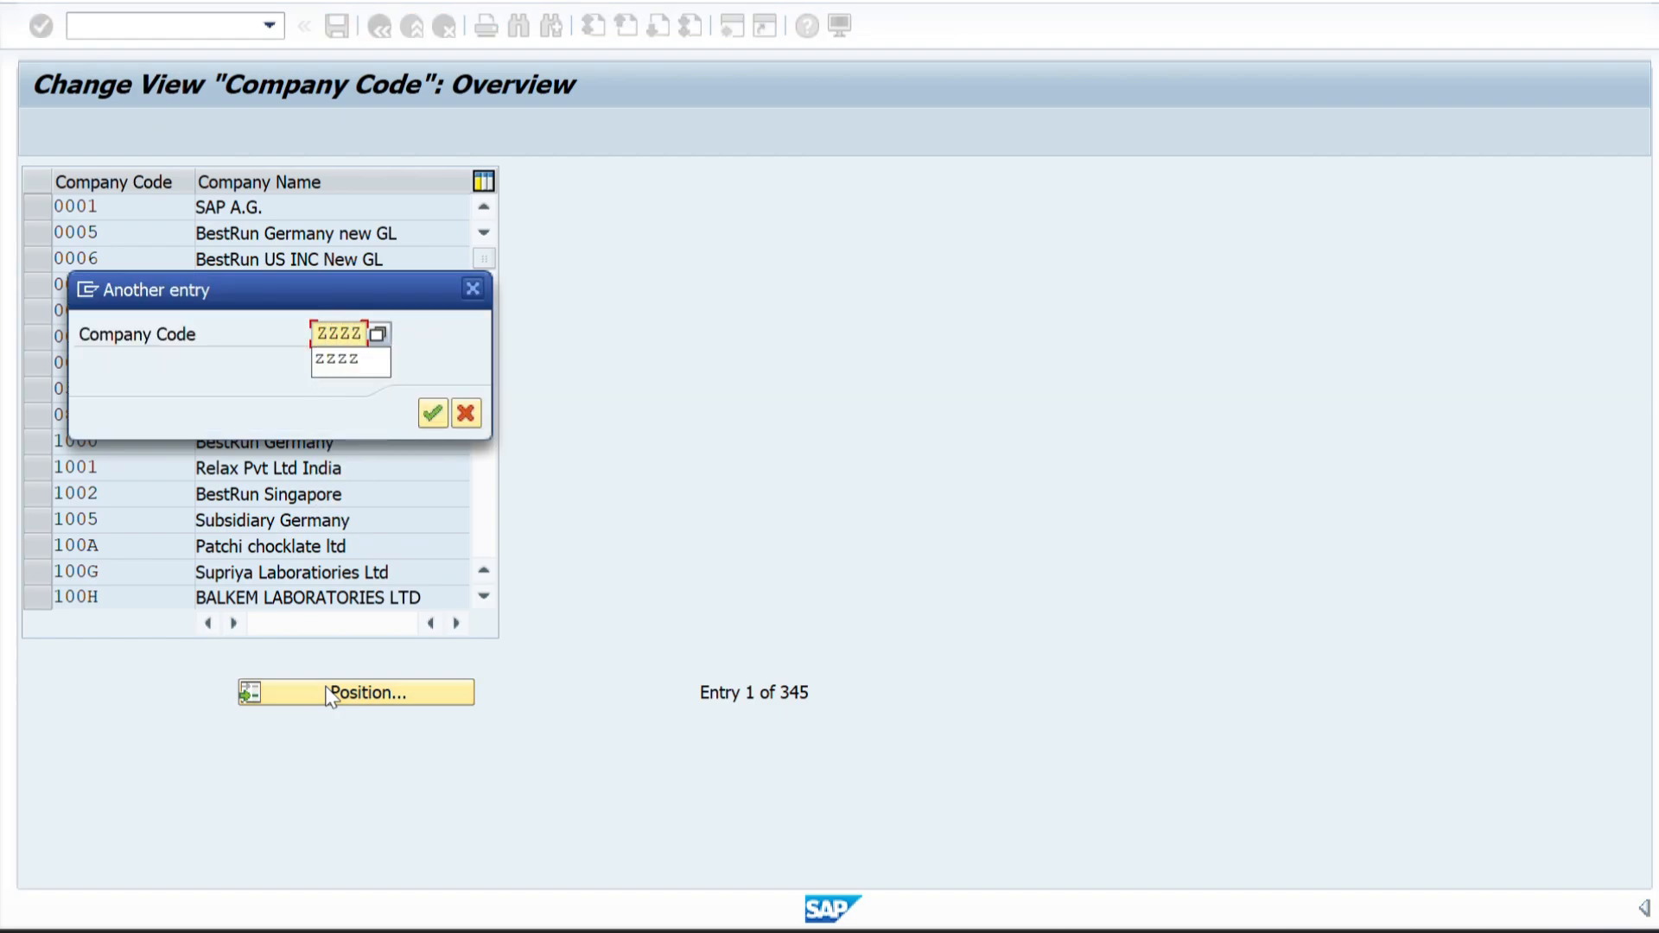
{"action": "type", "text": "Z"}
{"action": "key", "text": "Return"}
{"action": "key", "text": "Return"}
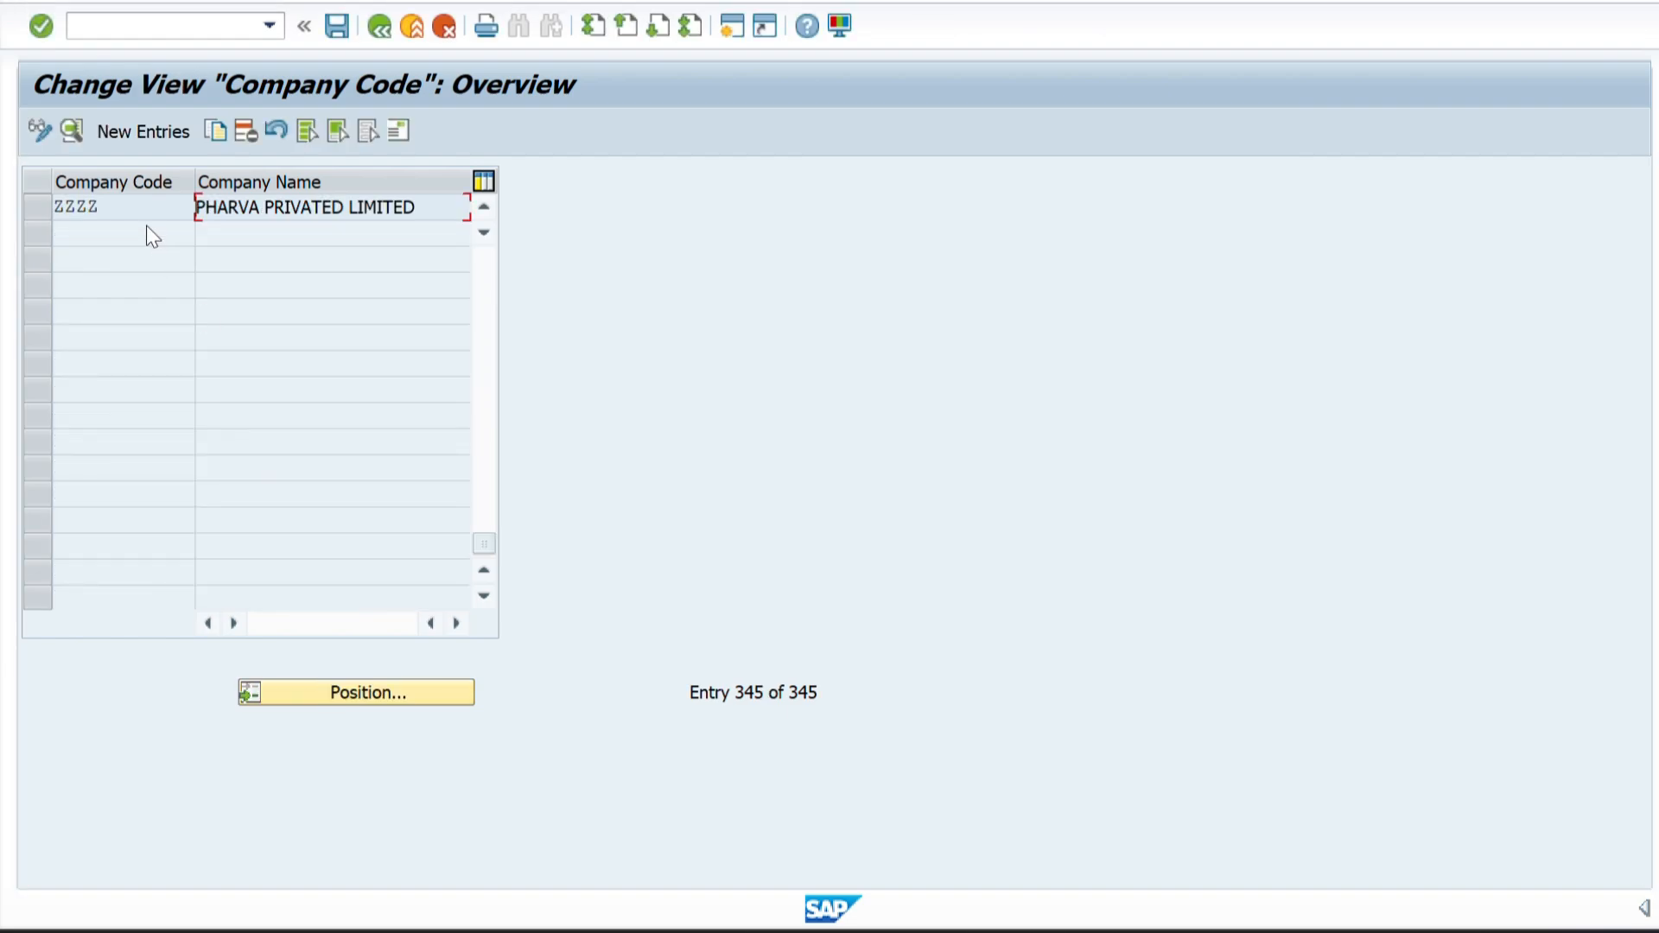
{"action": "left_click", "coordinate": [42, 213]}
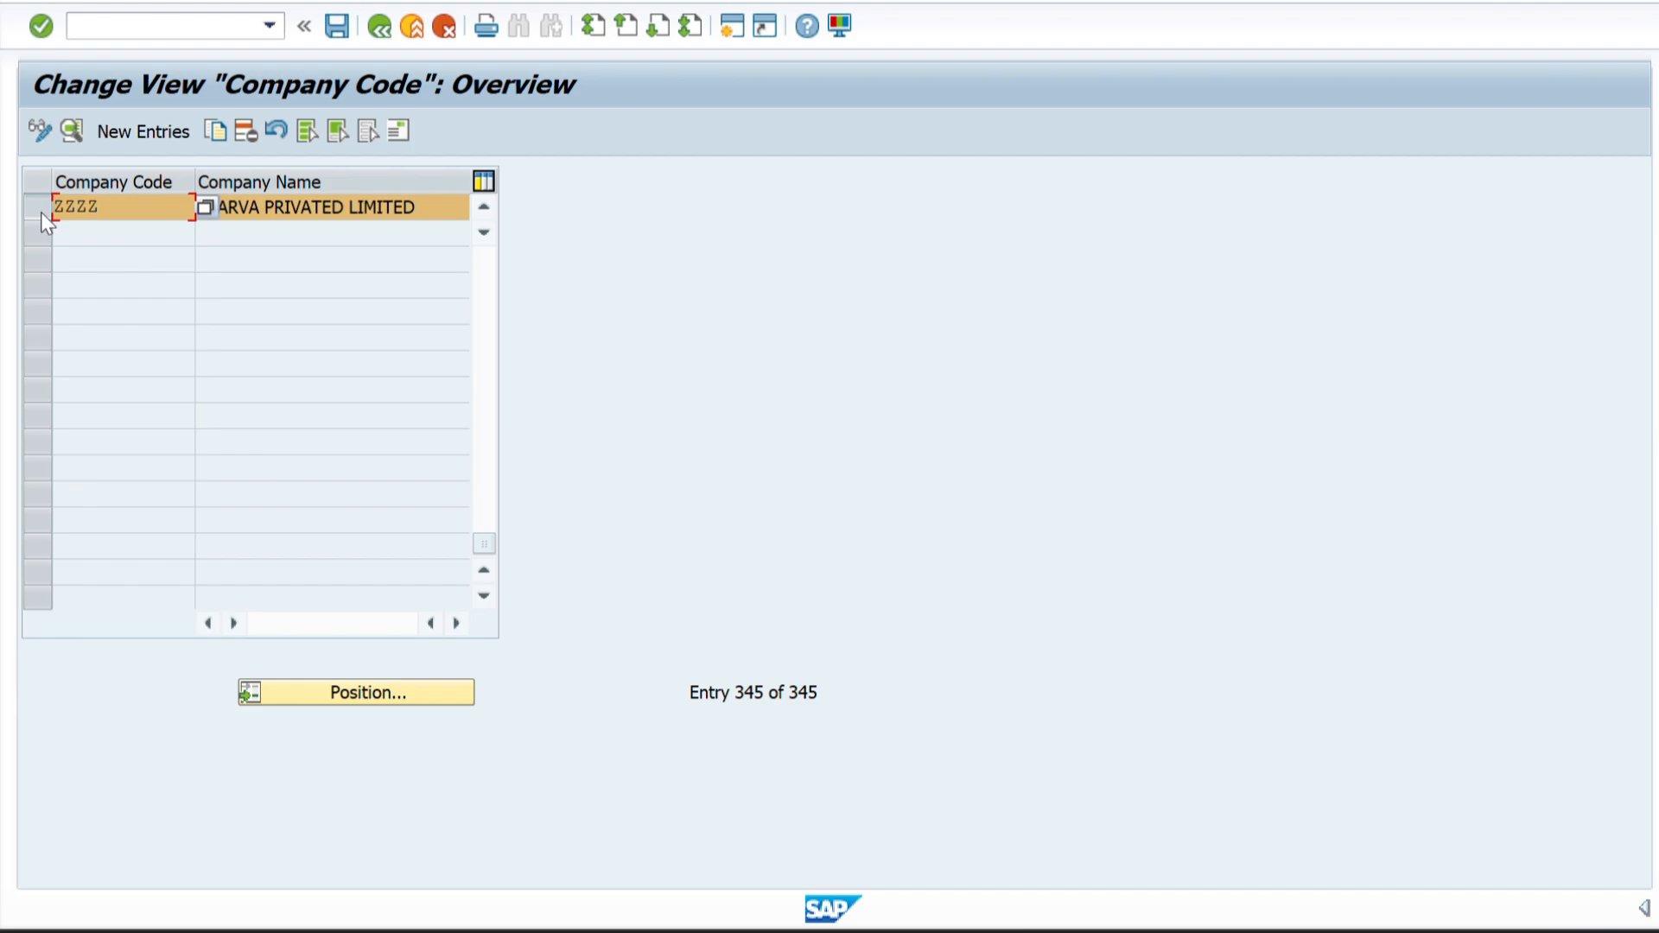
Open the details of company code ZZZZ and review its address data.
{"action": "left_click", "coordinate": [71, 130]}
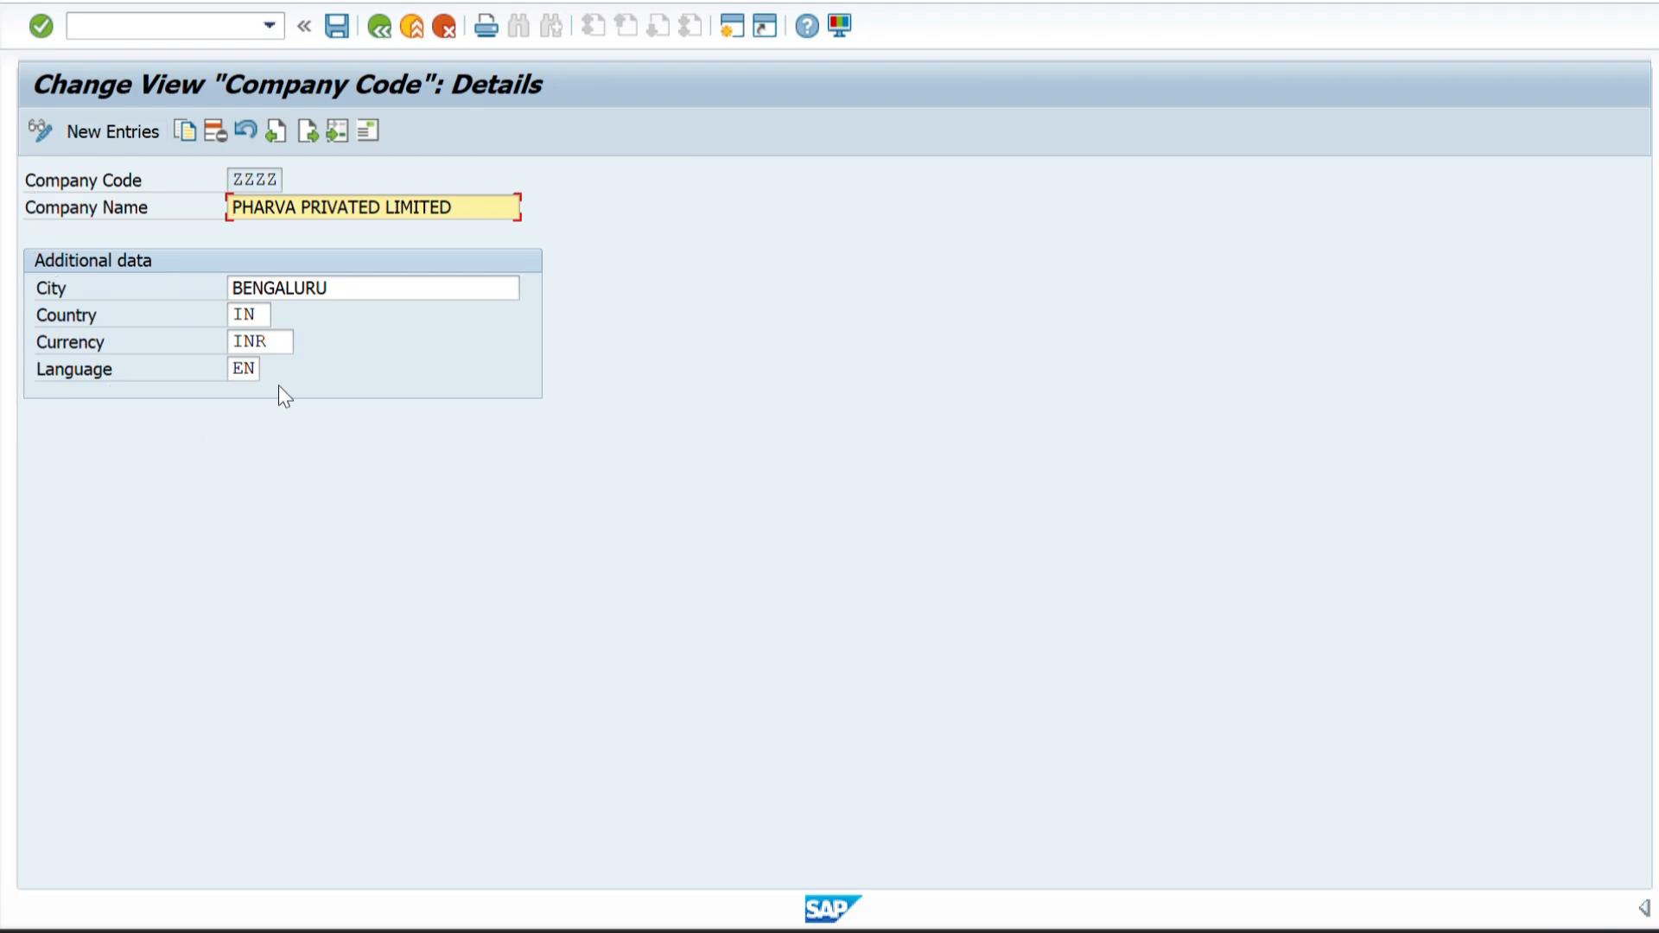
{"action": "left_click", "coordinate": [369, 131]}
{"action": "left_click", "coordinate": [369, 132]}
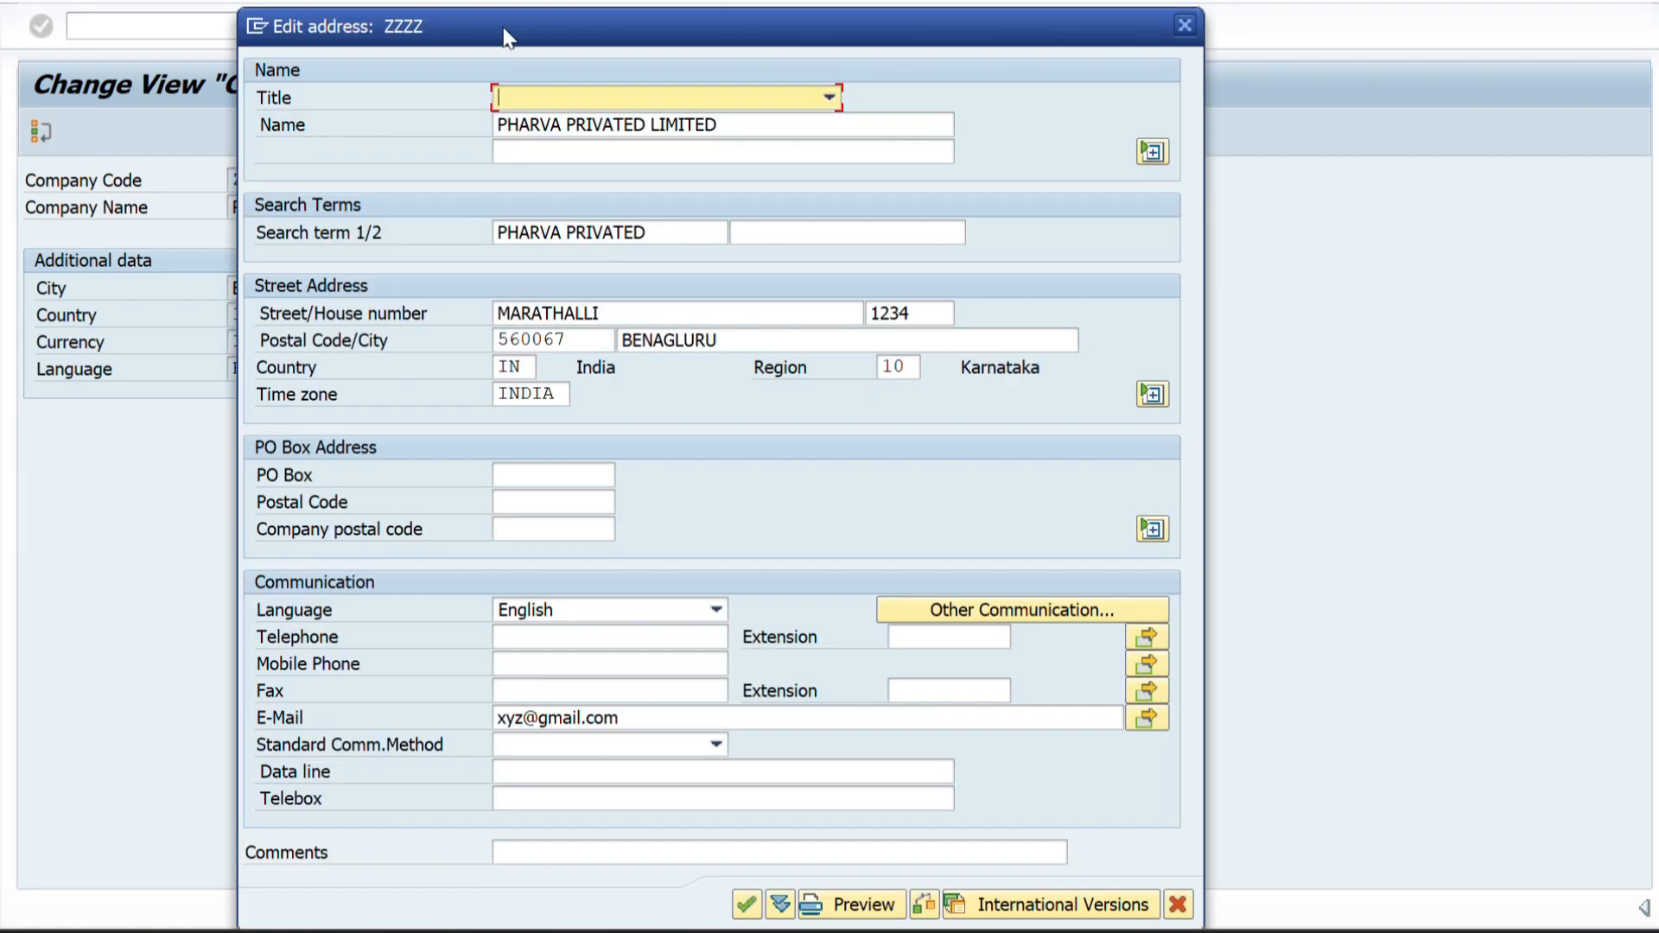
{"action": "left_click_drag", "start_coordinate": [507, 35], "coordinate": [804, 0]}
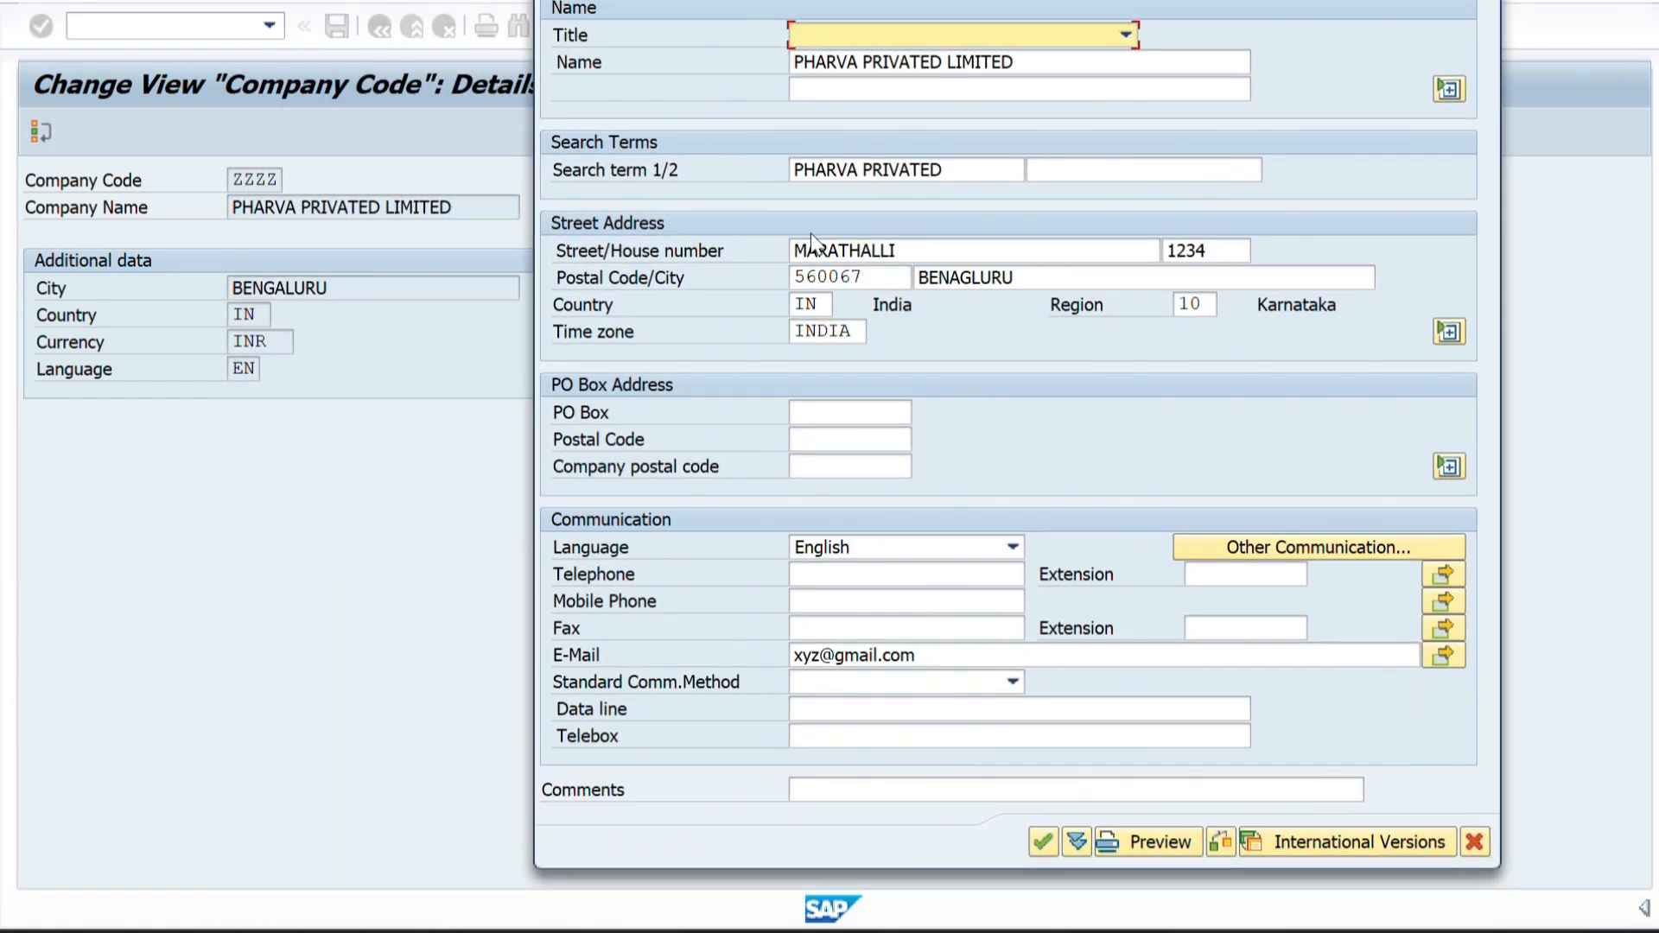
{"action": "left_click", "coordinate": [1052, 844]}
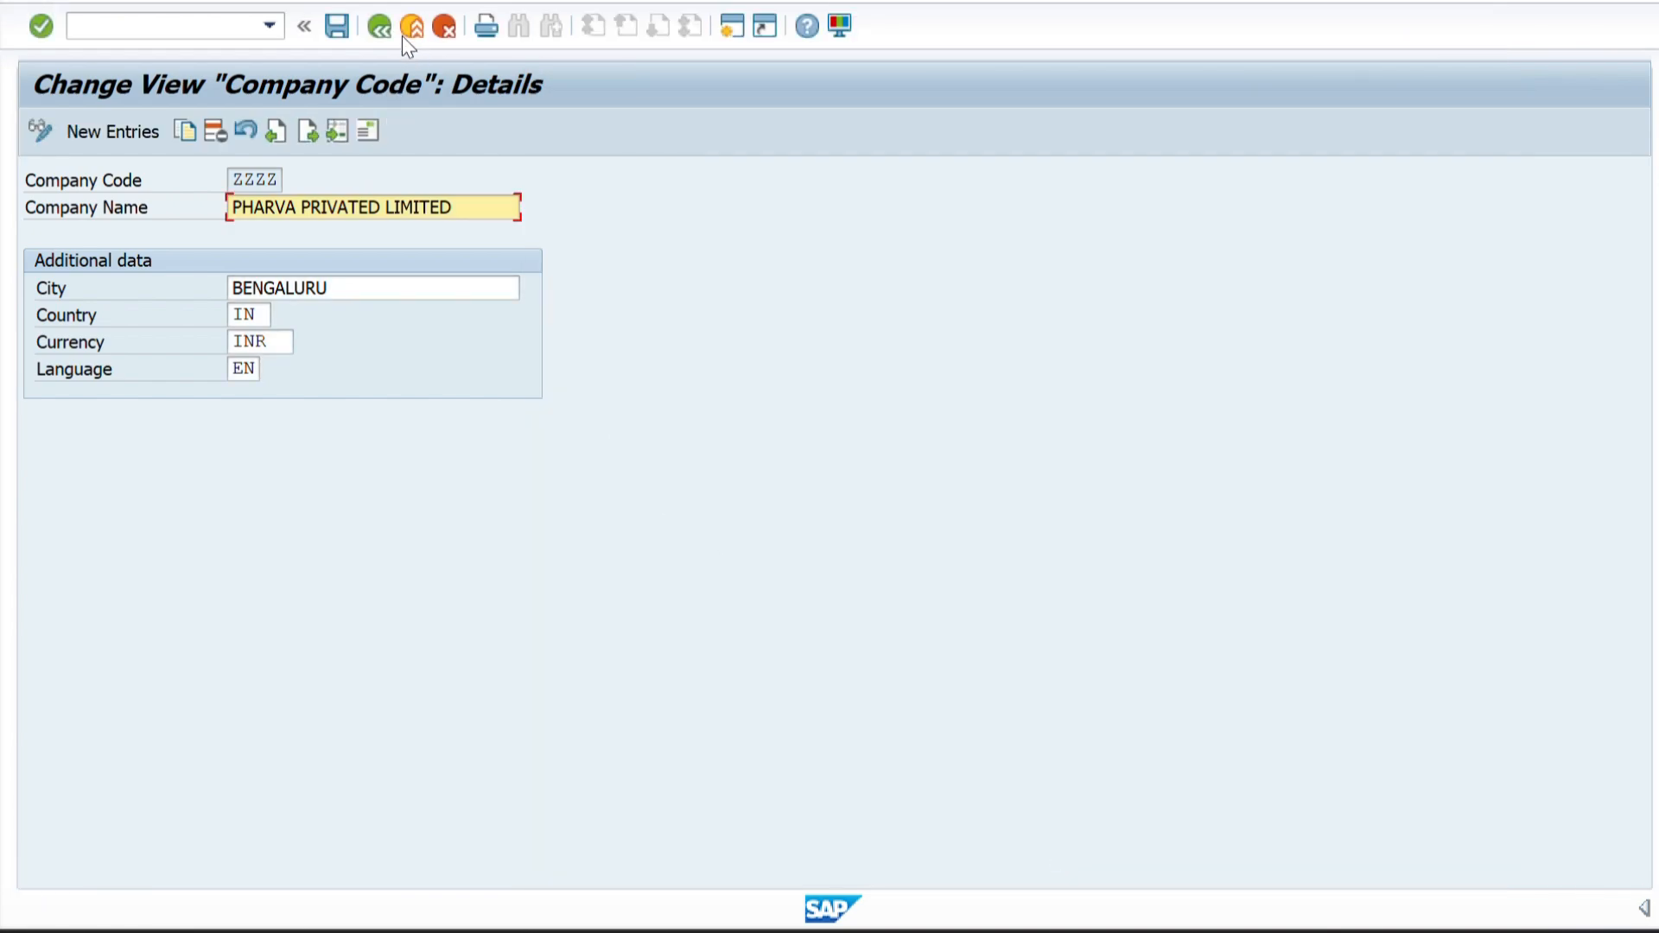
Leave the company code data and return to the IMG structure, closing the activity selection.
{"action": "left_click", "coordinate": [339, 26]}
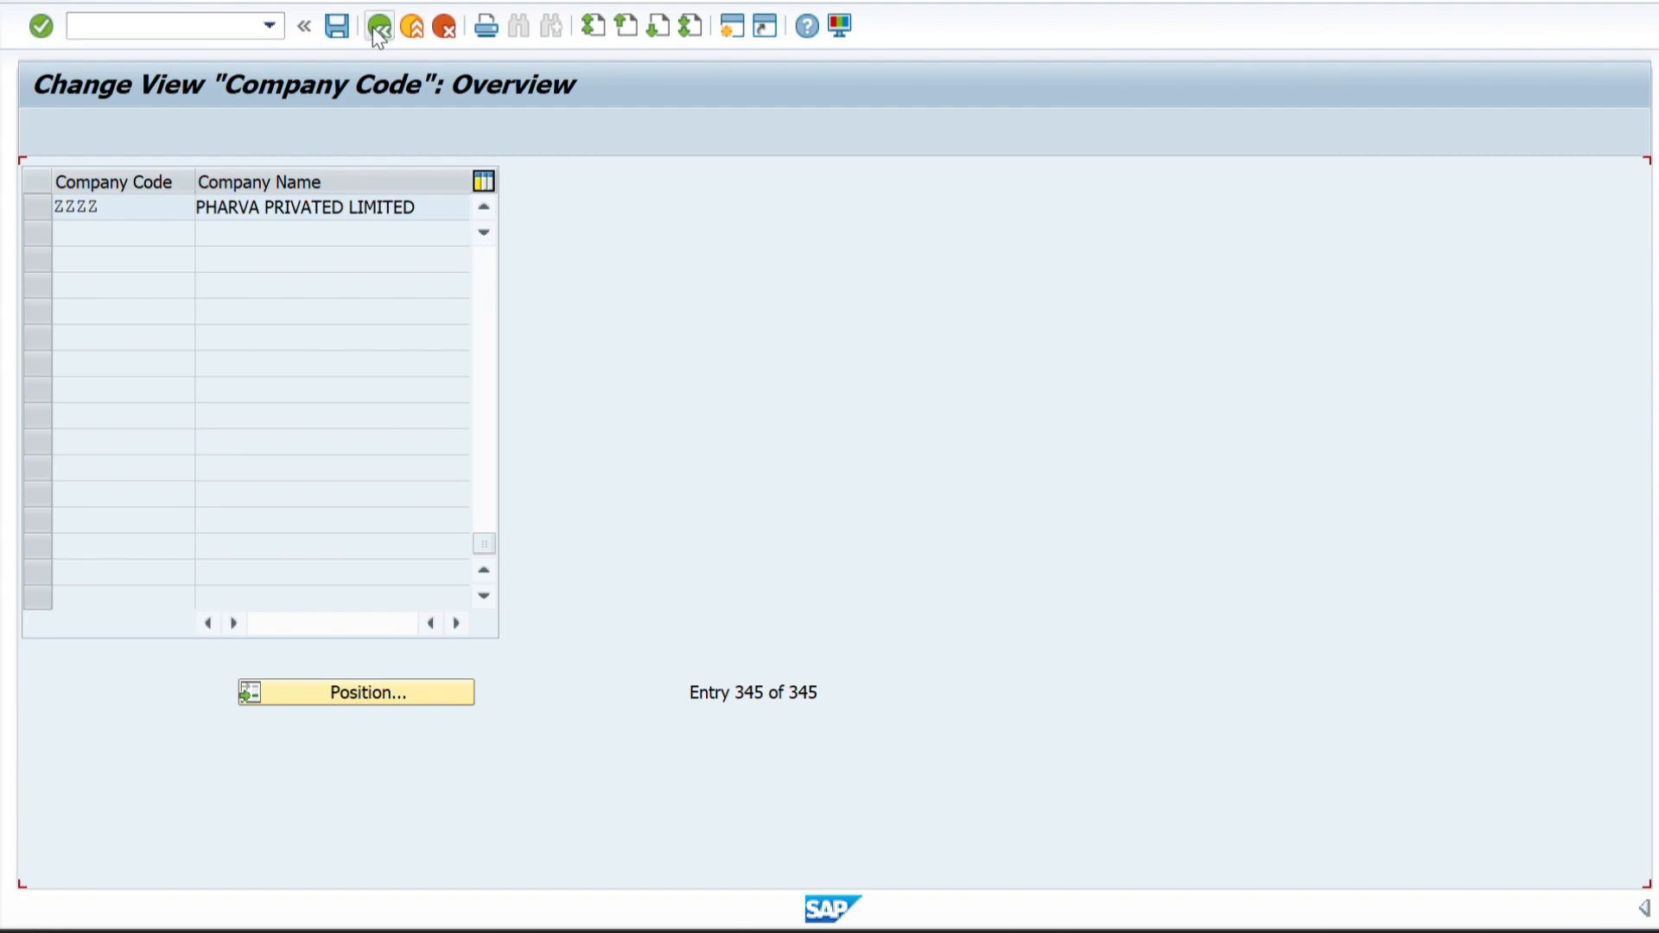
{"action": "left_click", "coordinate": [372, 28]}
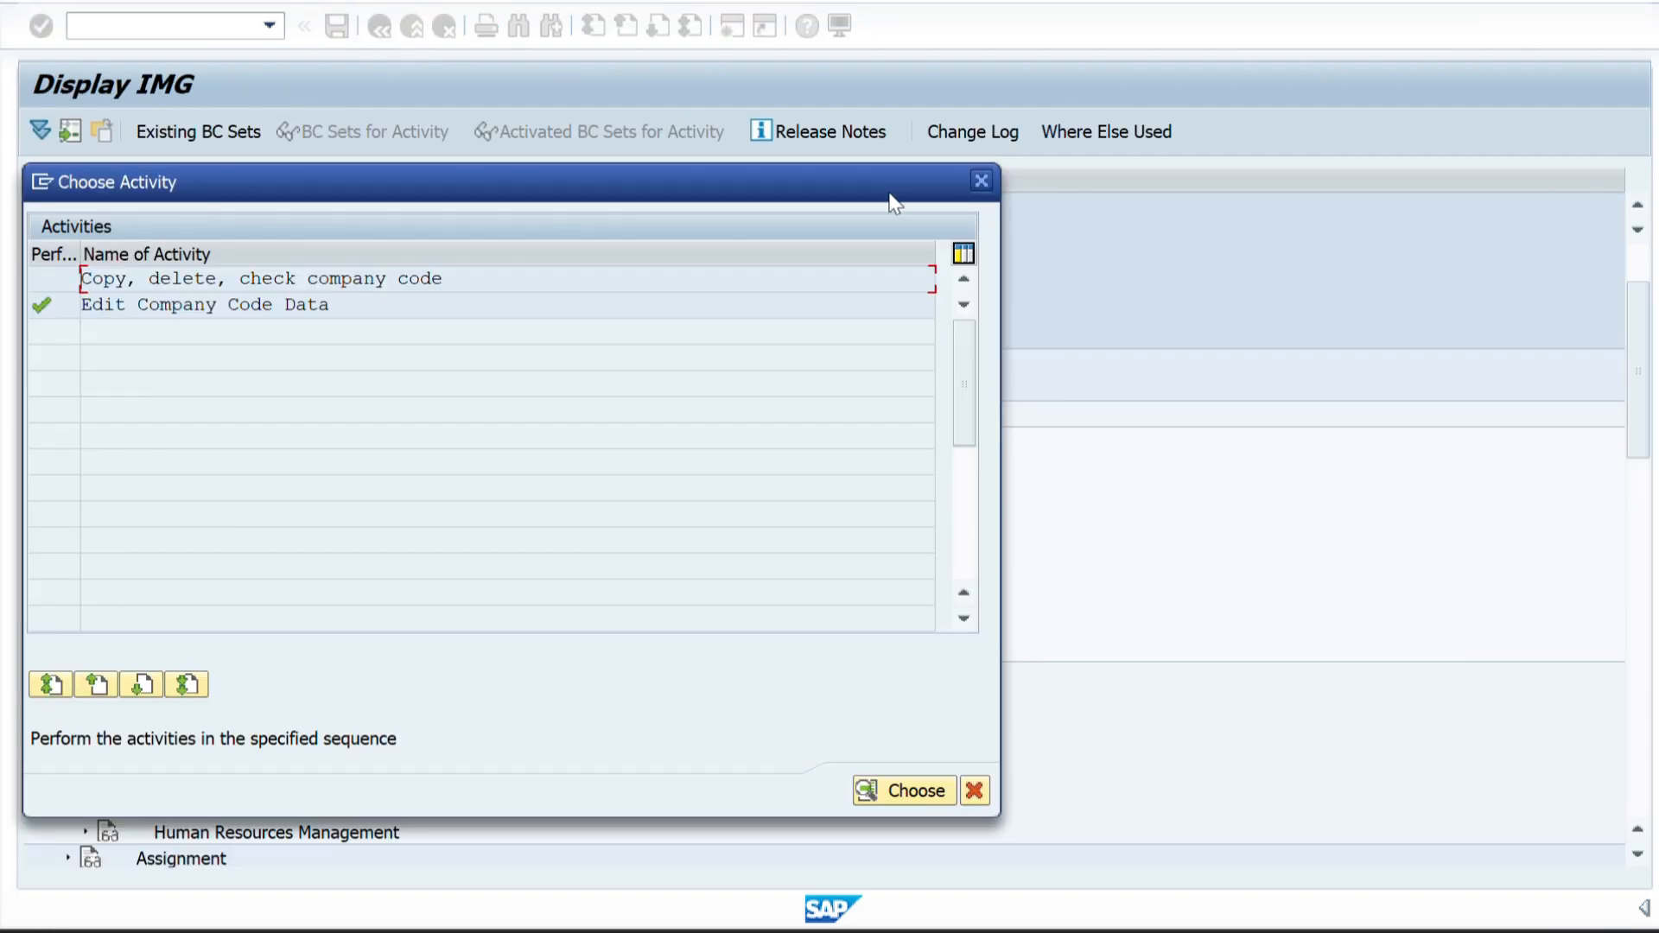
{"action": "left_click", "coordinate": [979, 181]}
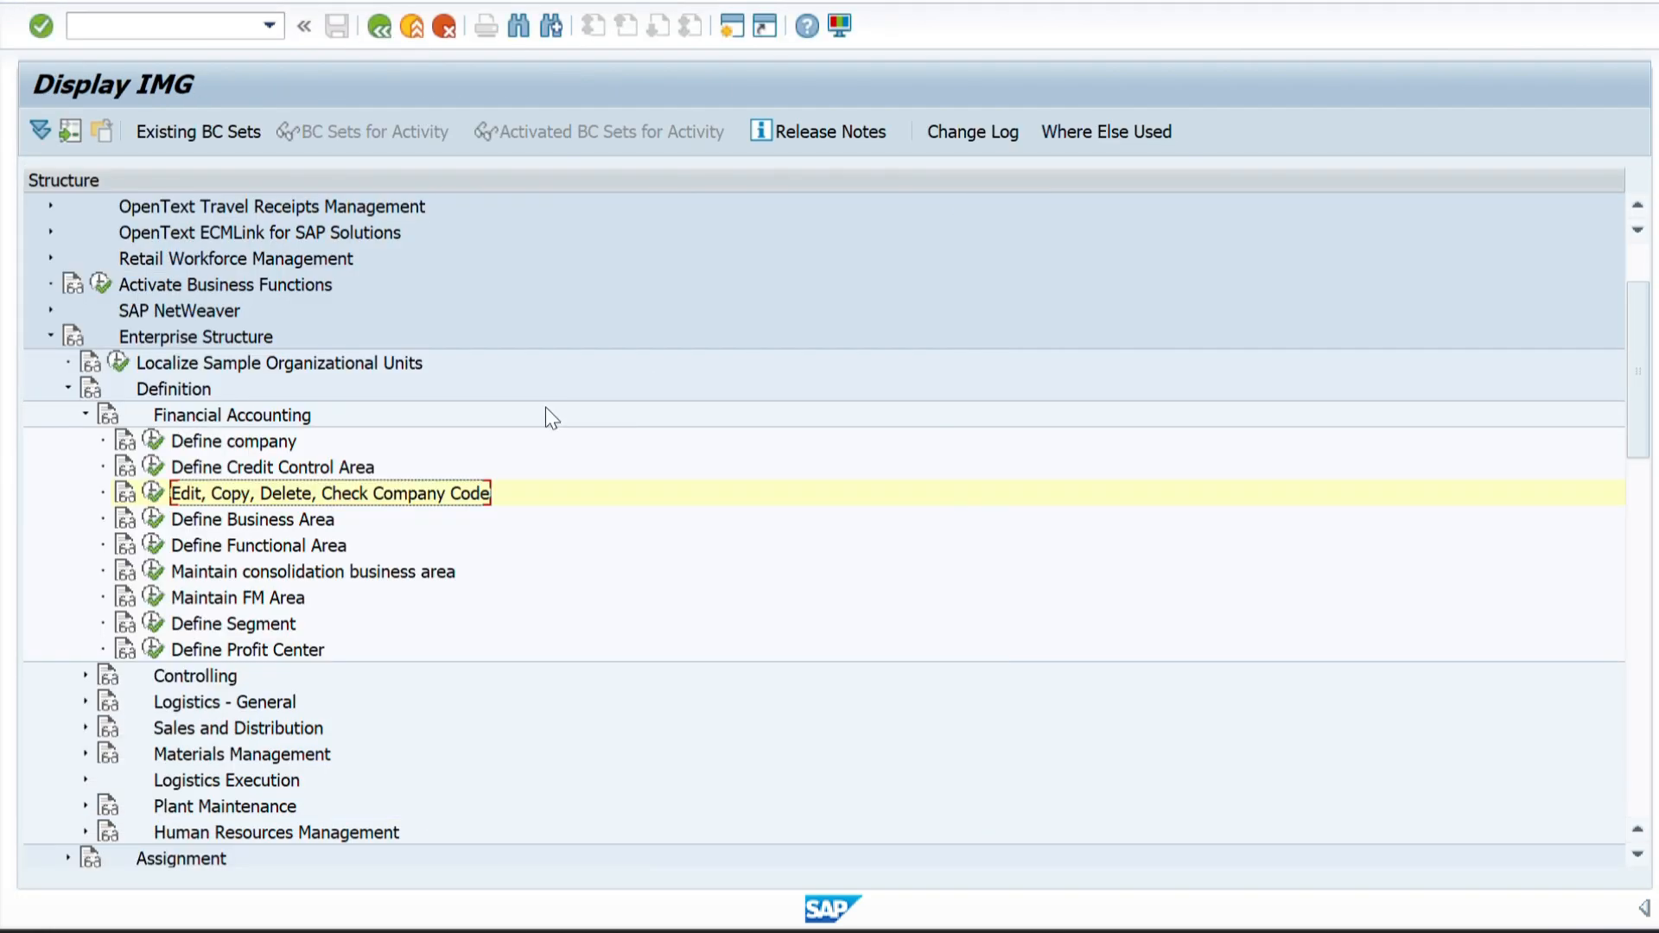
Start a new entry in the Define Sales Organization activity under Enterprise Structure > Definition > Sales and Distribution.
{"action": "left_click", "coordinate": [86, 415]}
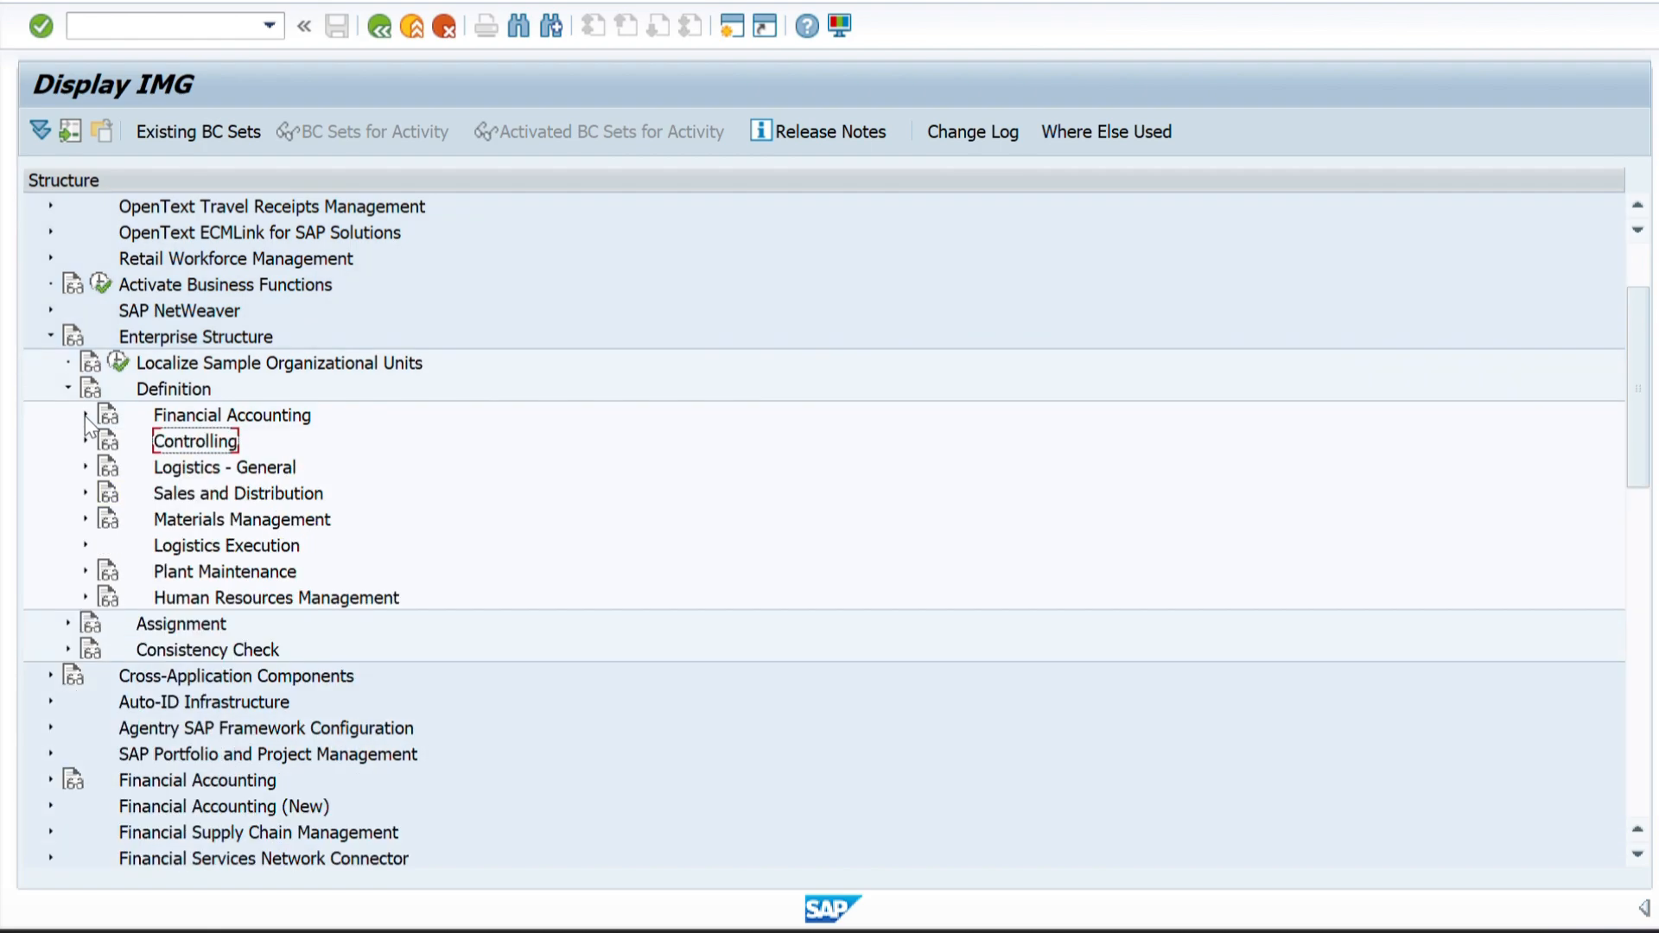
{"action": "left_click", "coordinate": [85, 493]}
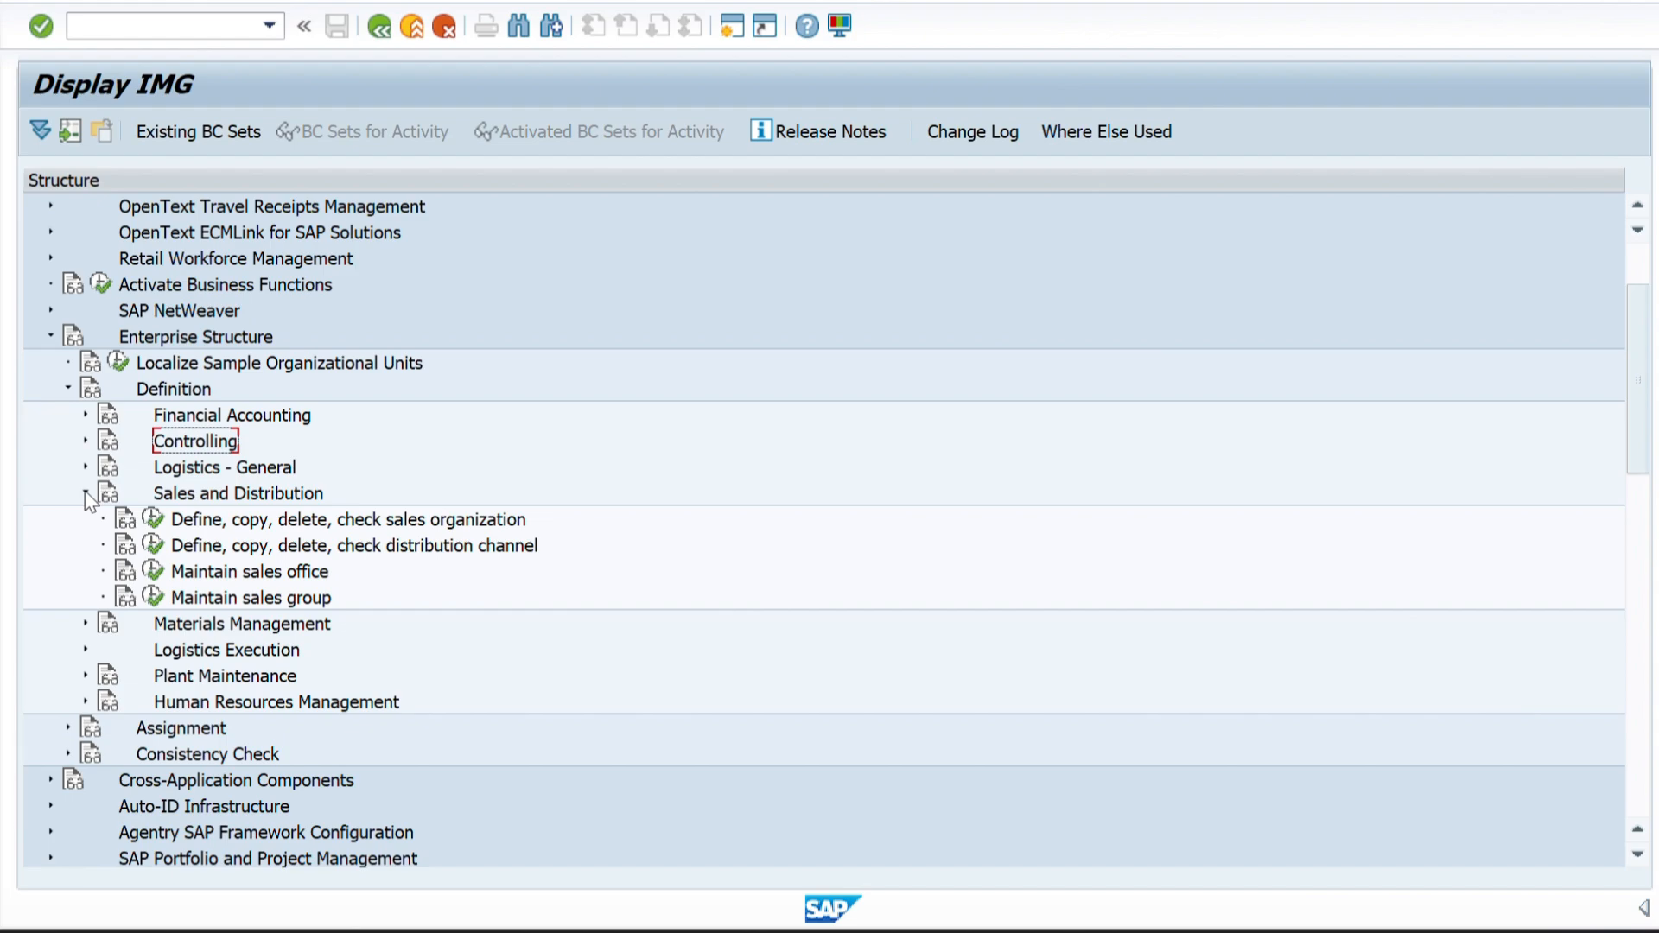
{"action": "left_click", "coordinate": [154, 521]}
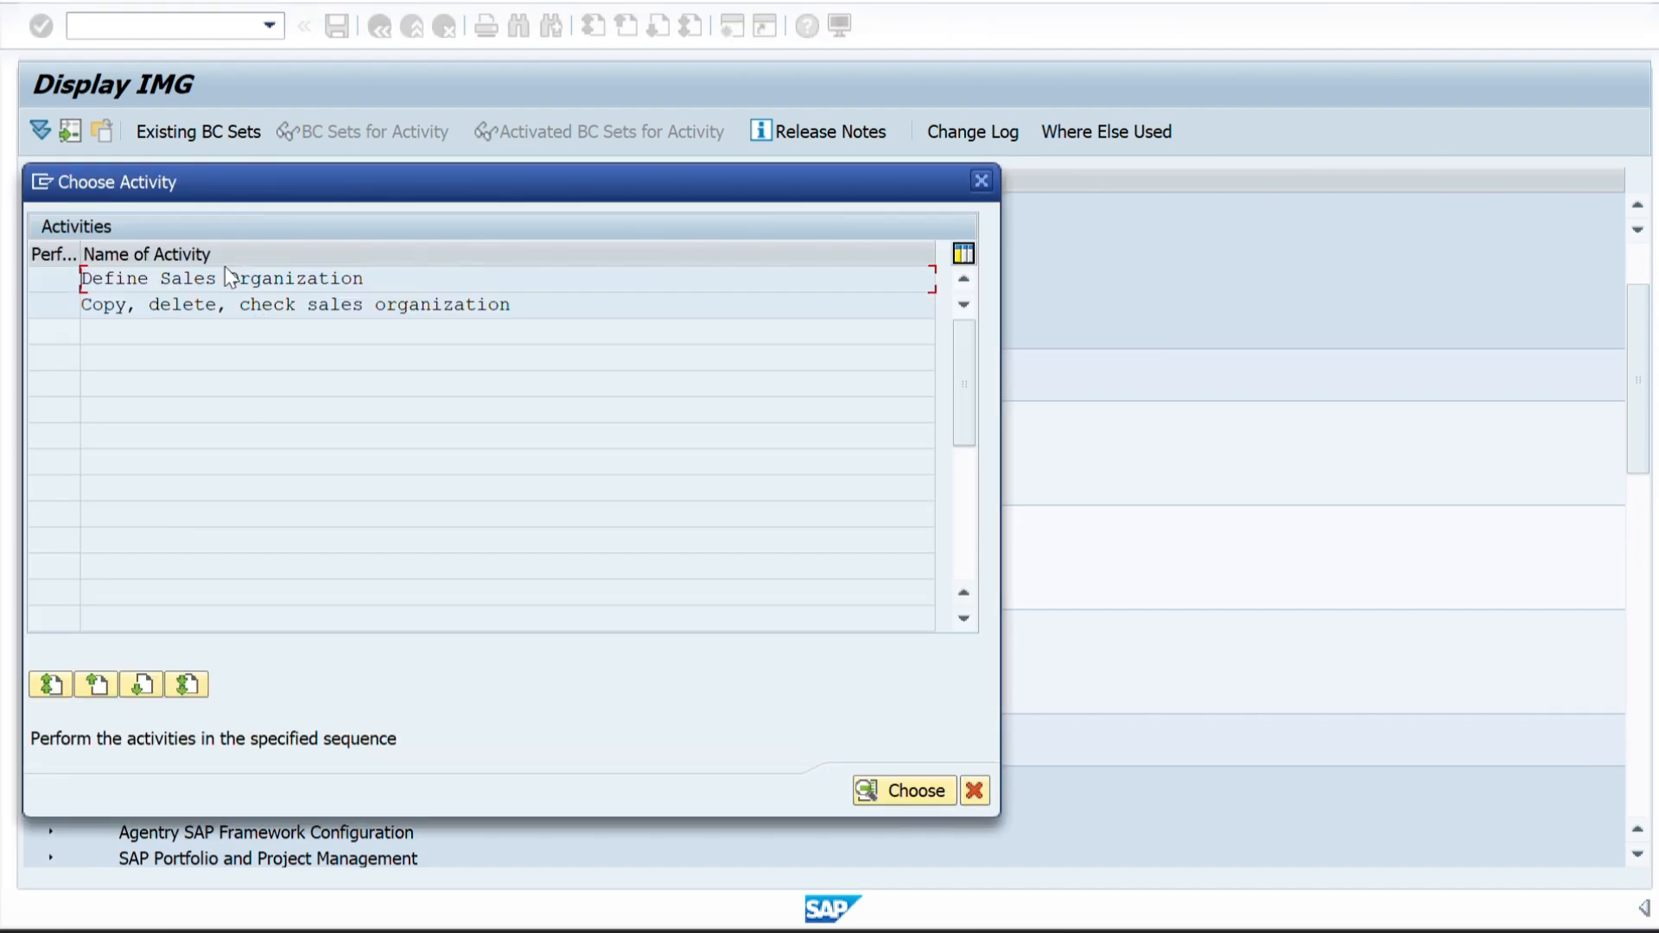
{"action": "double_click", "coordinate": [207, 277]}
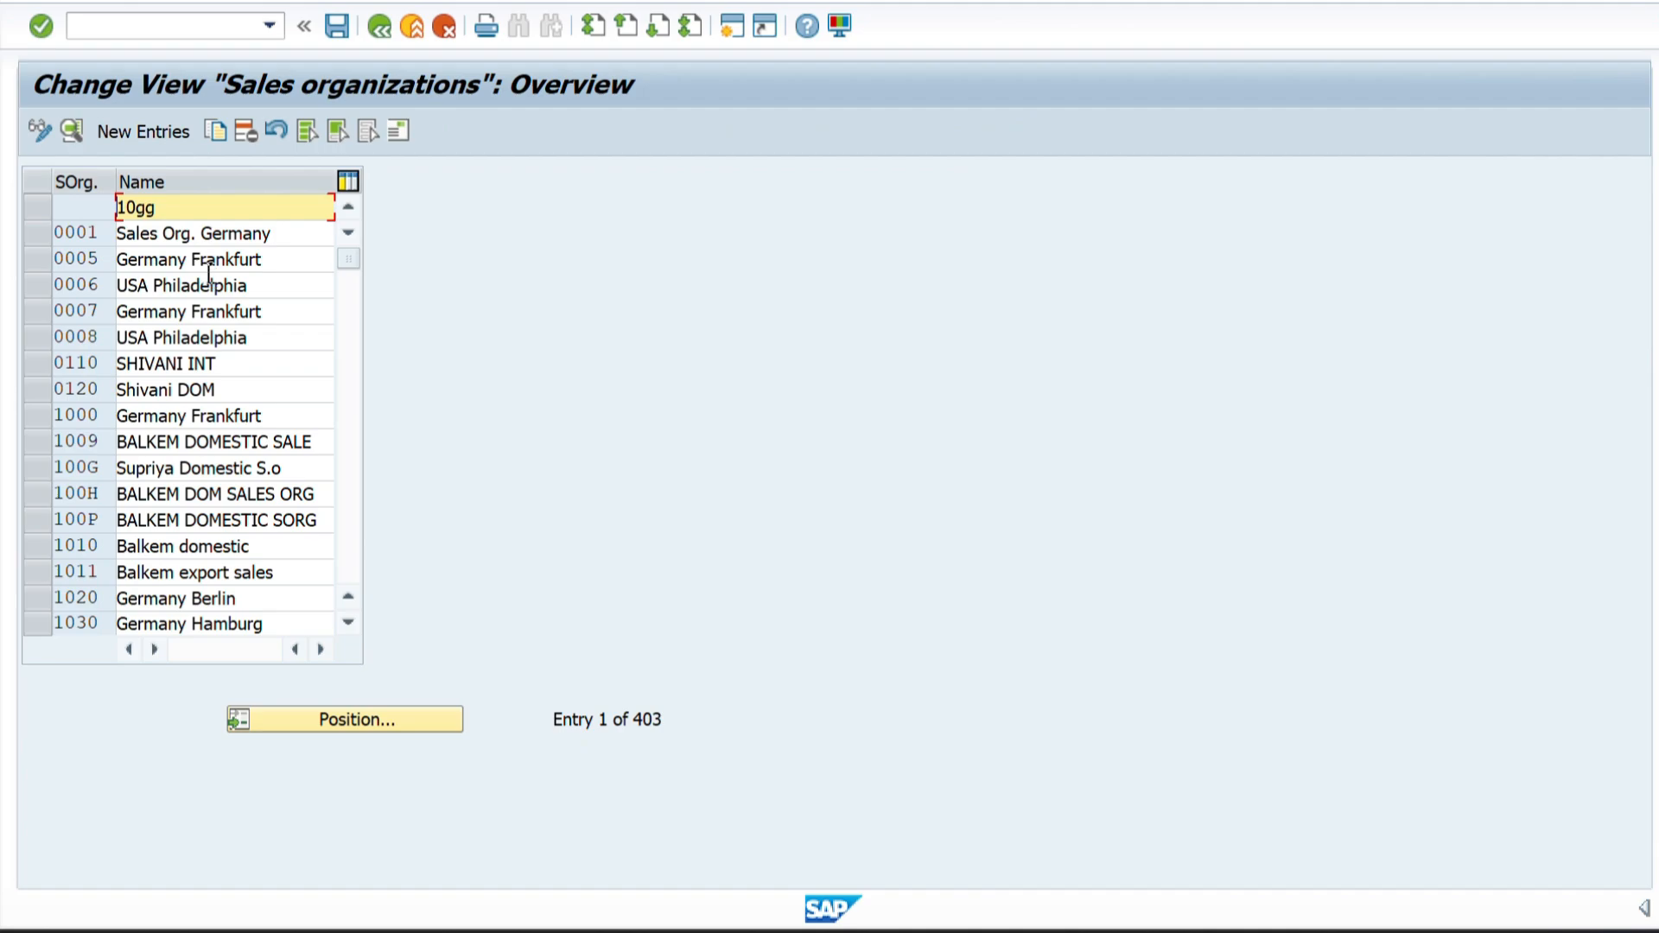
{"action": "left_click", "coordinate": [136, 135]}
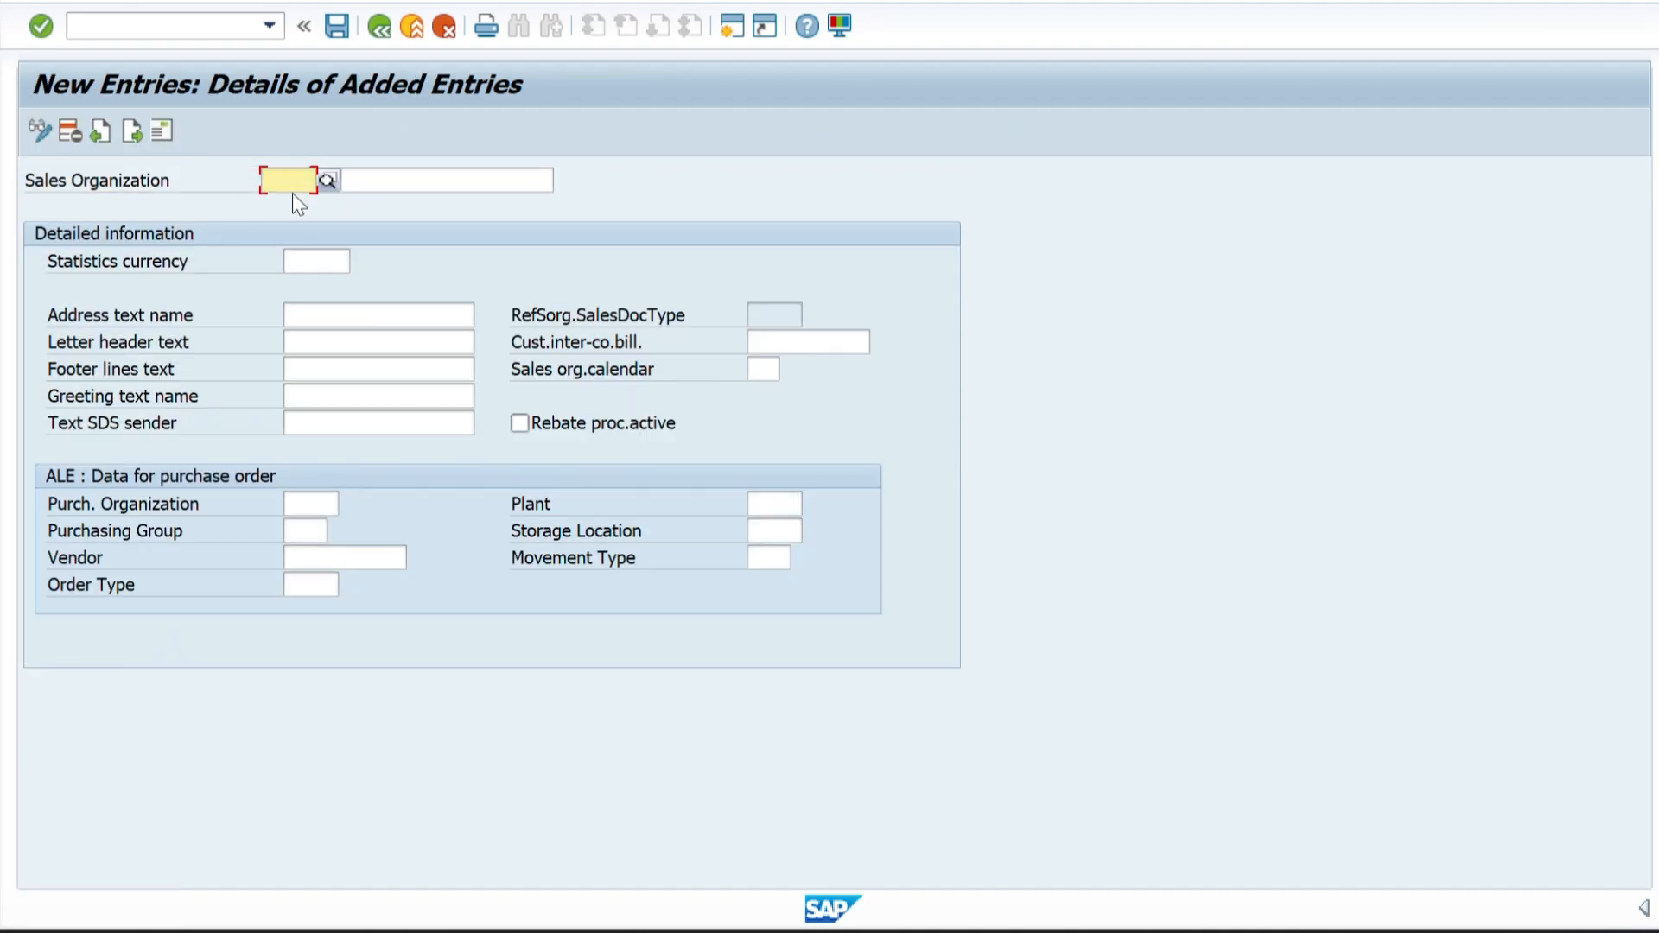
Copy the sales organization code ZZ01 from the Excel sheet into the Sales Organization code of the new SAP entry.
{"action": "key", "text": "alt+Tab"}
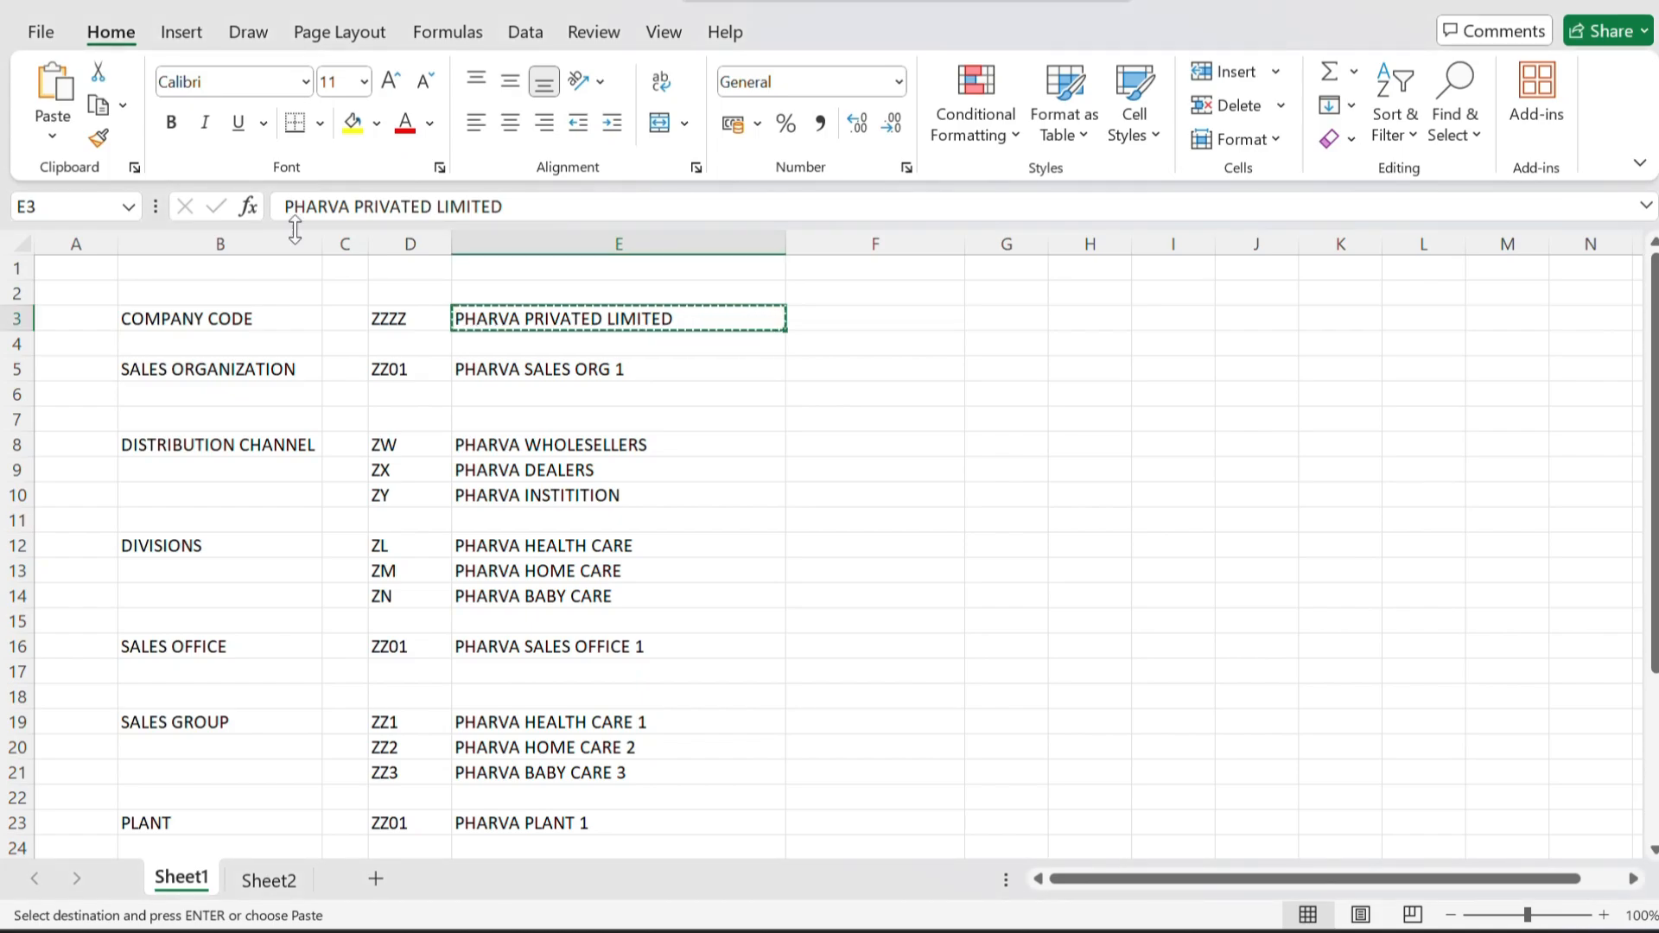
{"action": "left_click", "coordinate": [405, 370]}
{"action": "key", "text": "ctrl+c"}
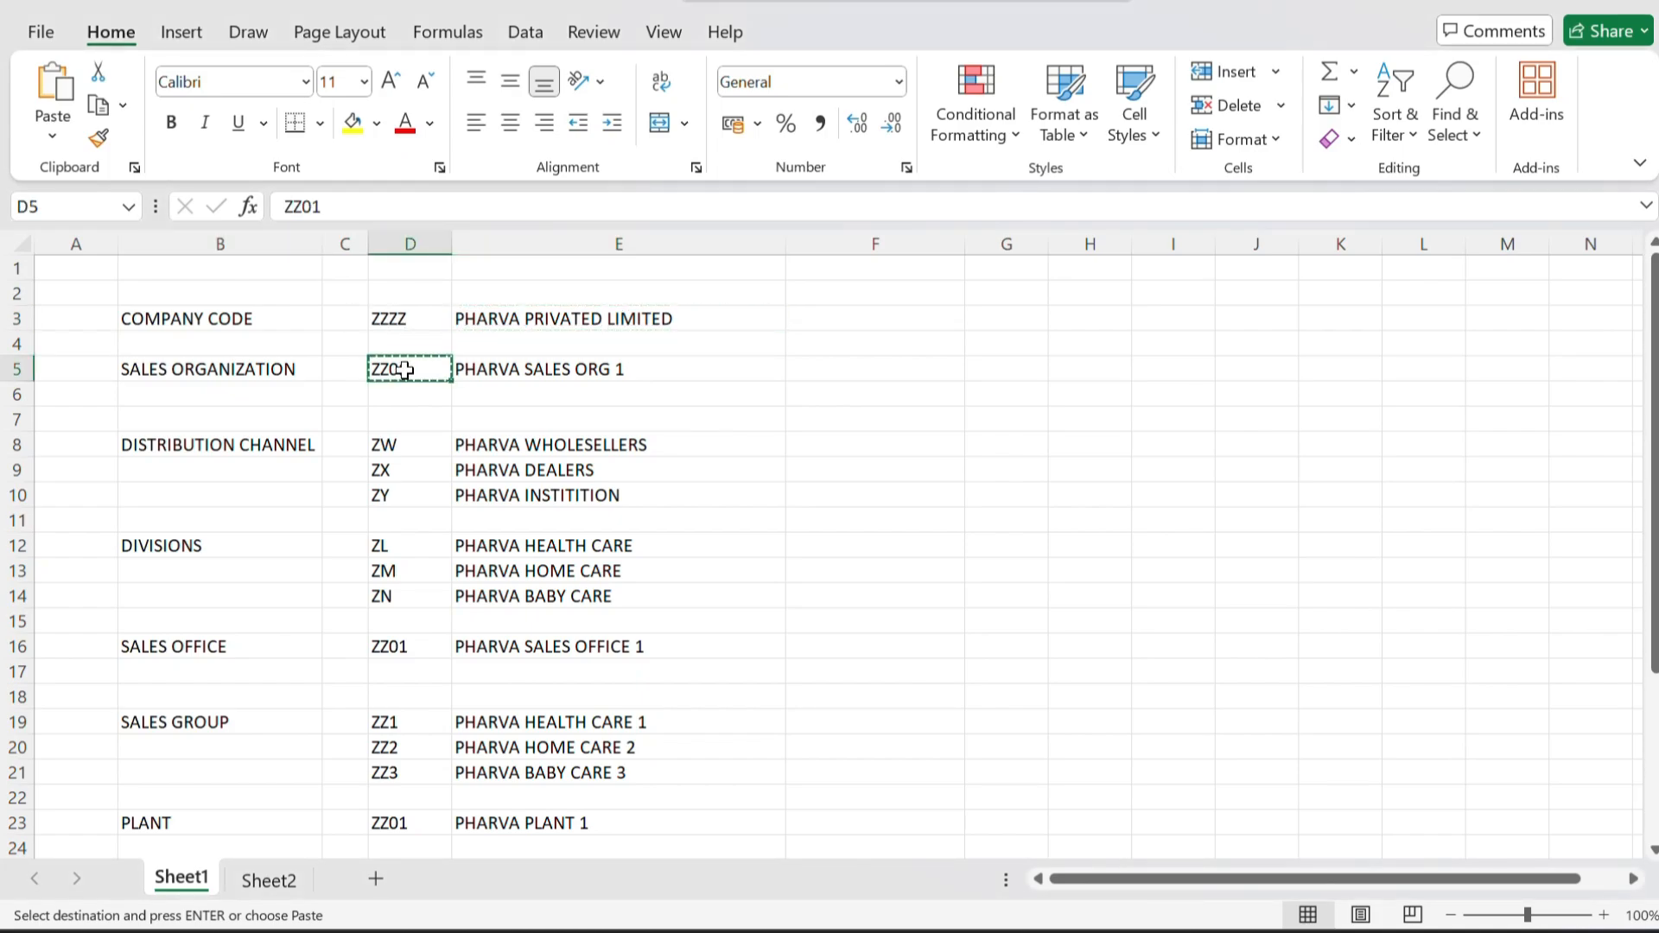
{"action": "key", "text": "alt+Tab"}
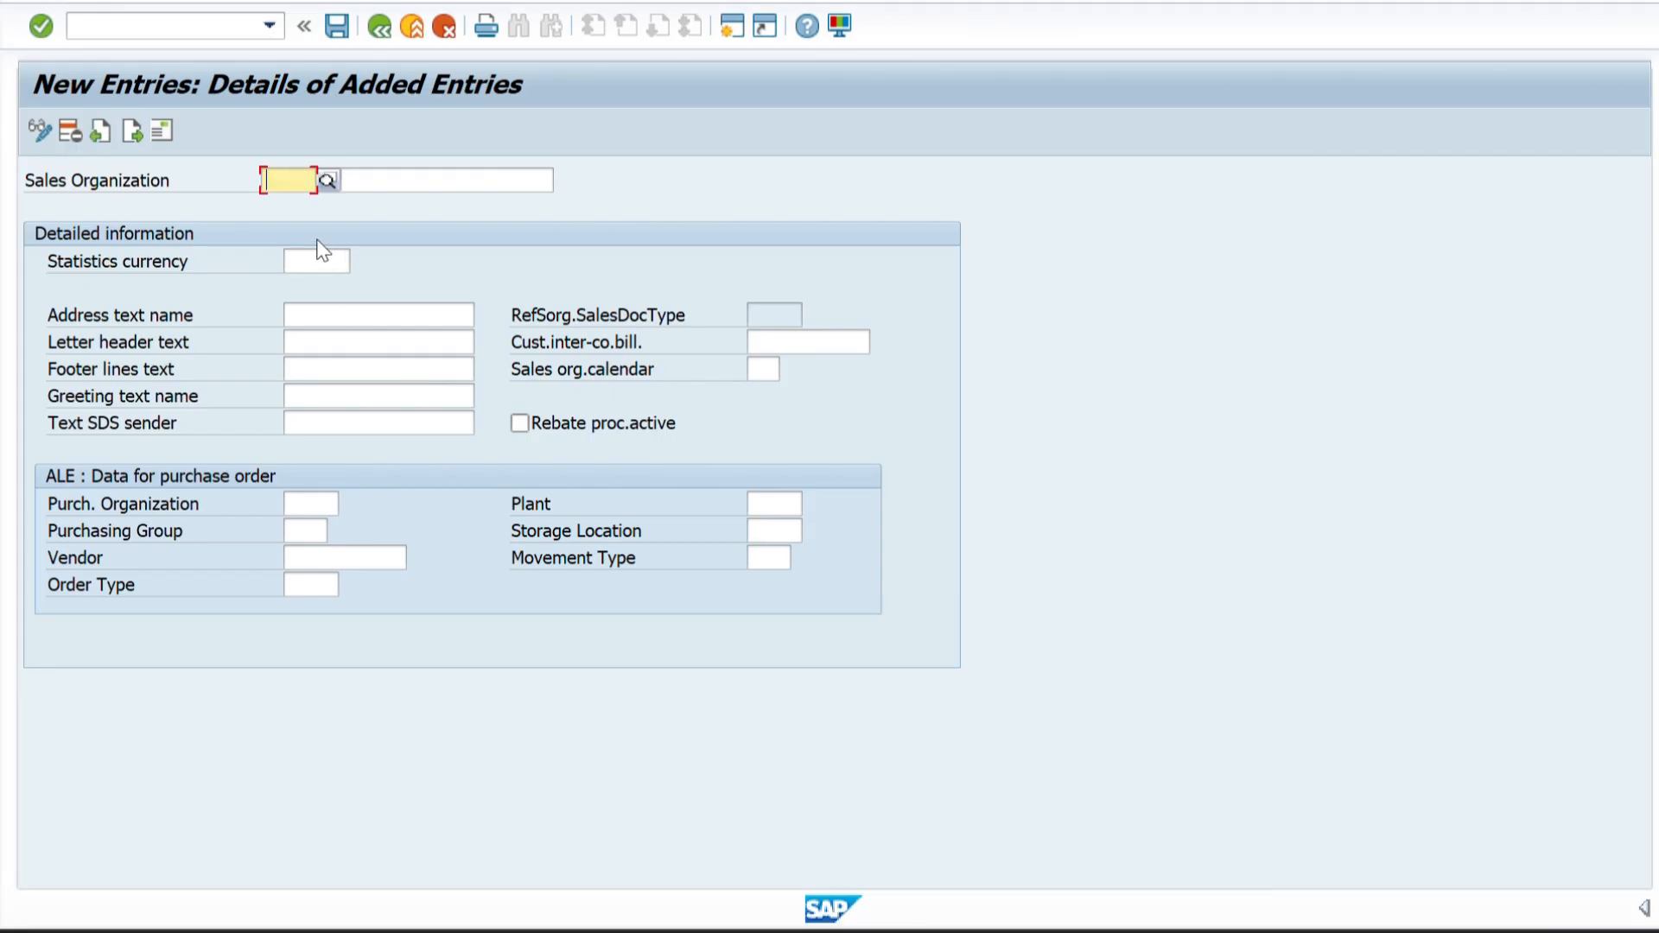
{"action": "key", "text": "ctrl+v"}
Copy the name PHARVA SALES ORG 1 from the Excel sheet into the description of sales organization ZZ01 in SAP.
{"action": "key", "text": "alt+Tab"}
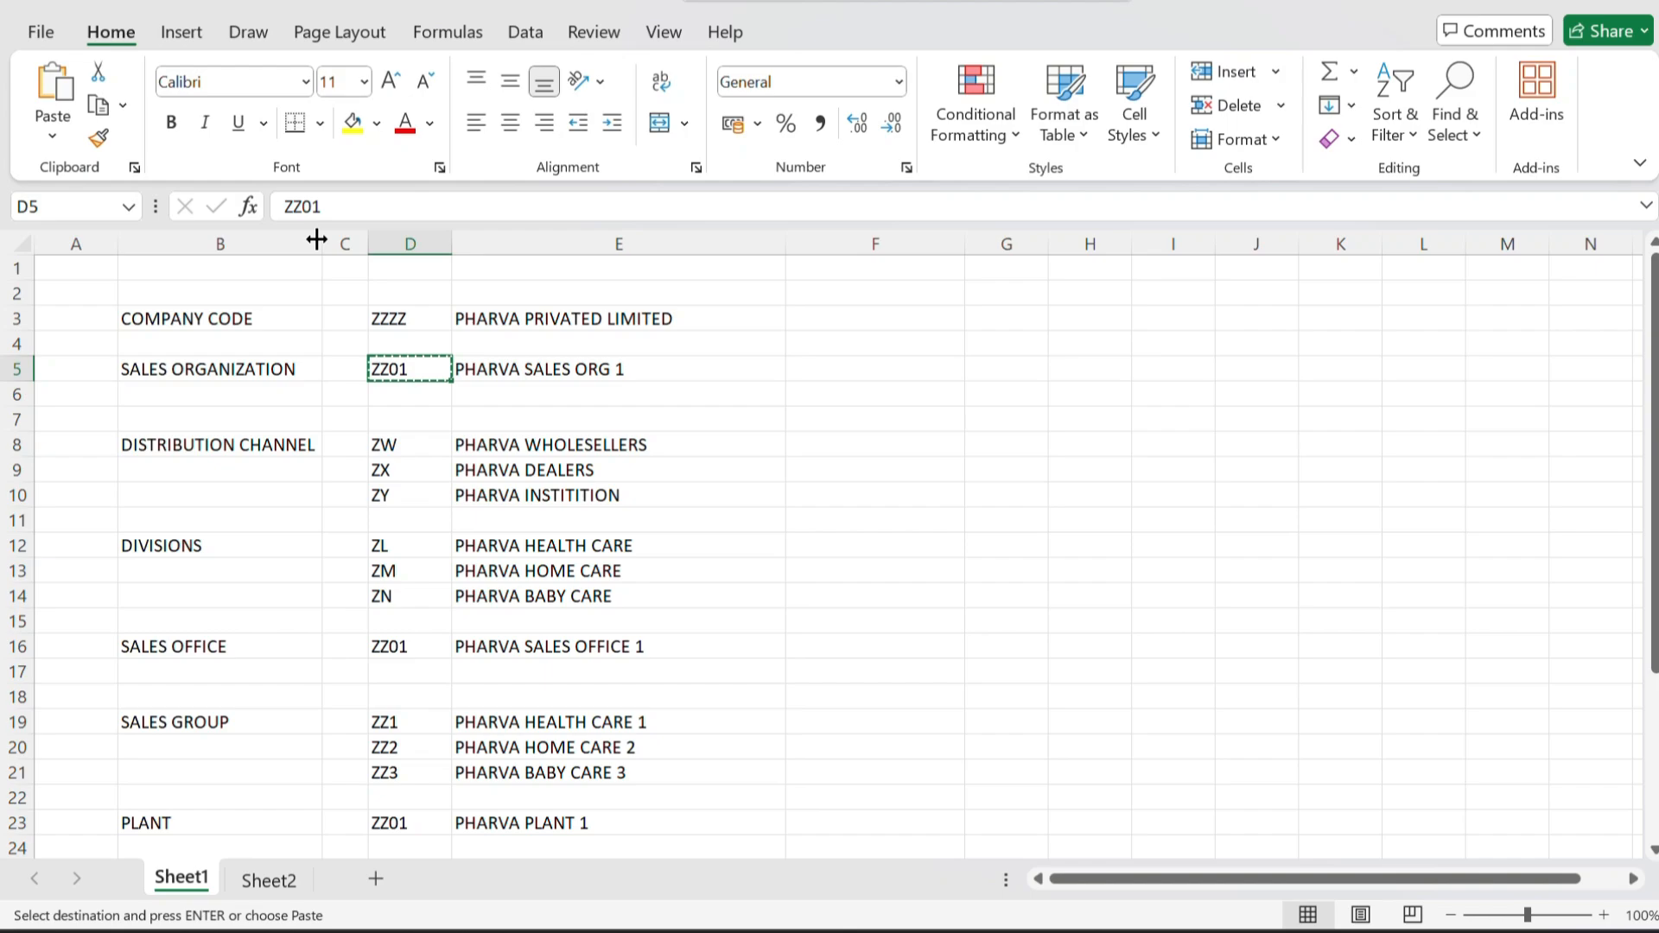
{"action": "left_click", "coordinate": [522, 380]}
{"action": "key", "text": "ctrl+c"}
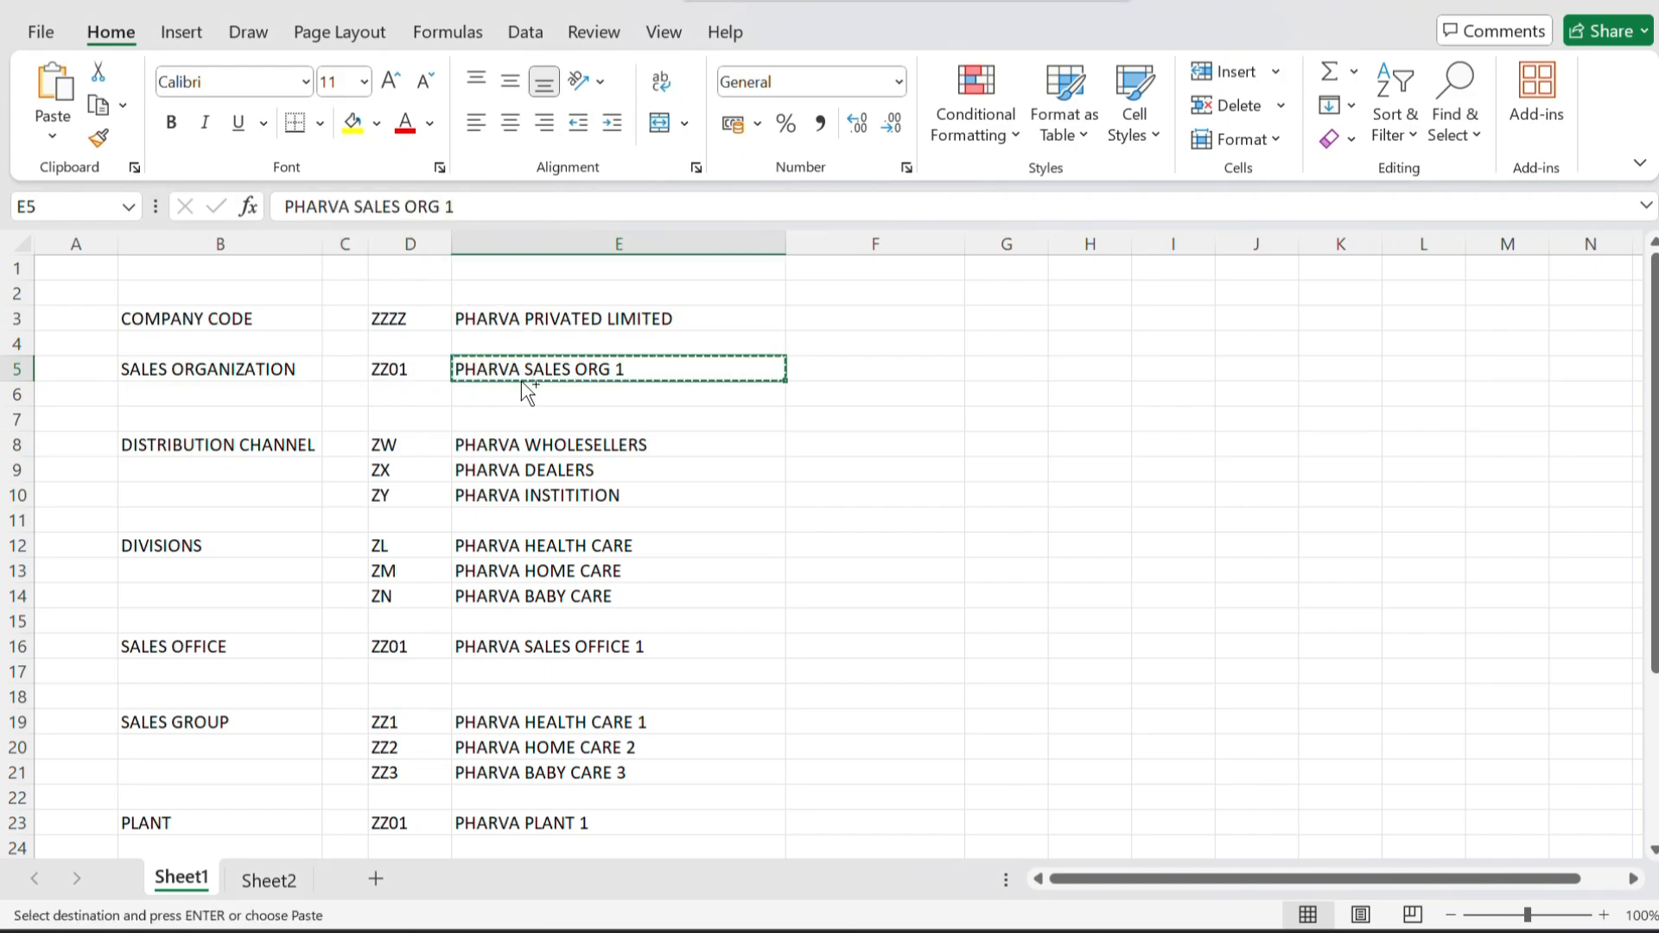
{"action": "key", "text": "alt+Tab"}
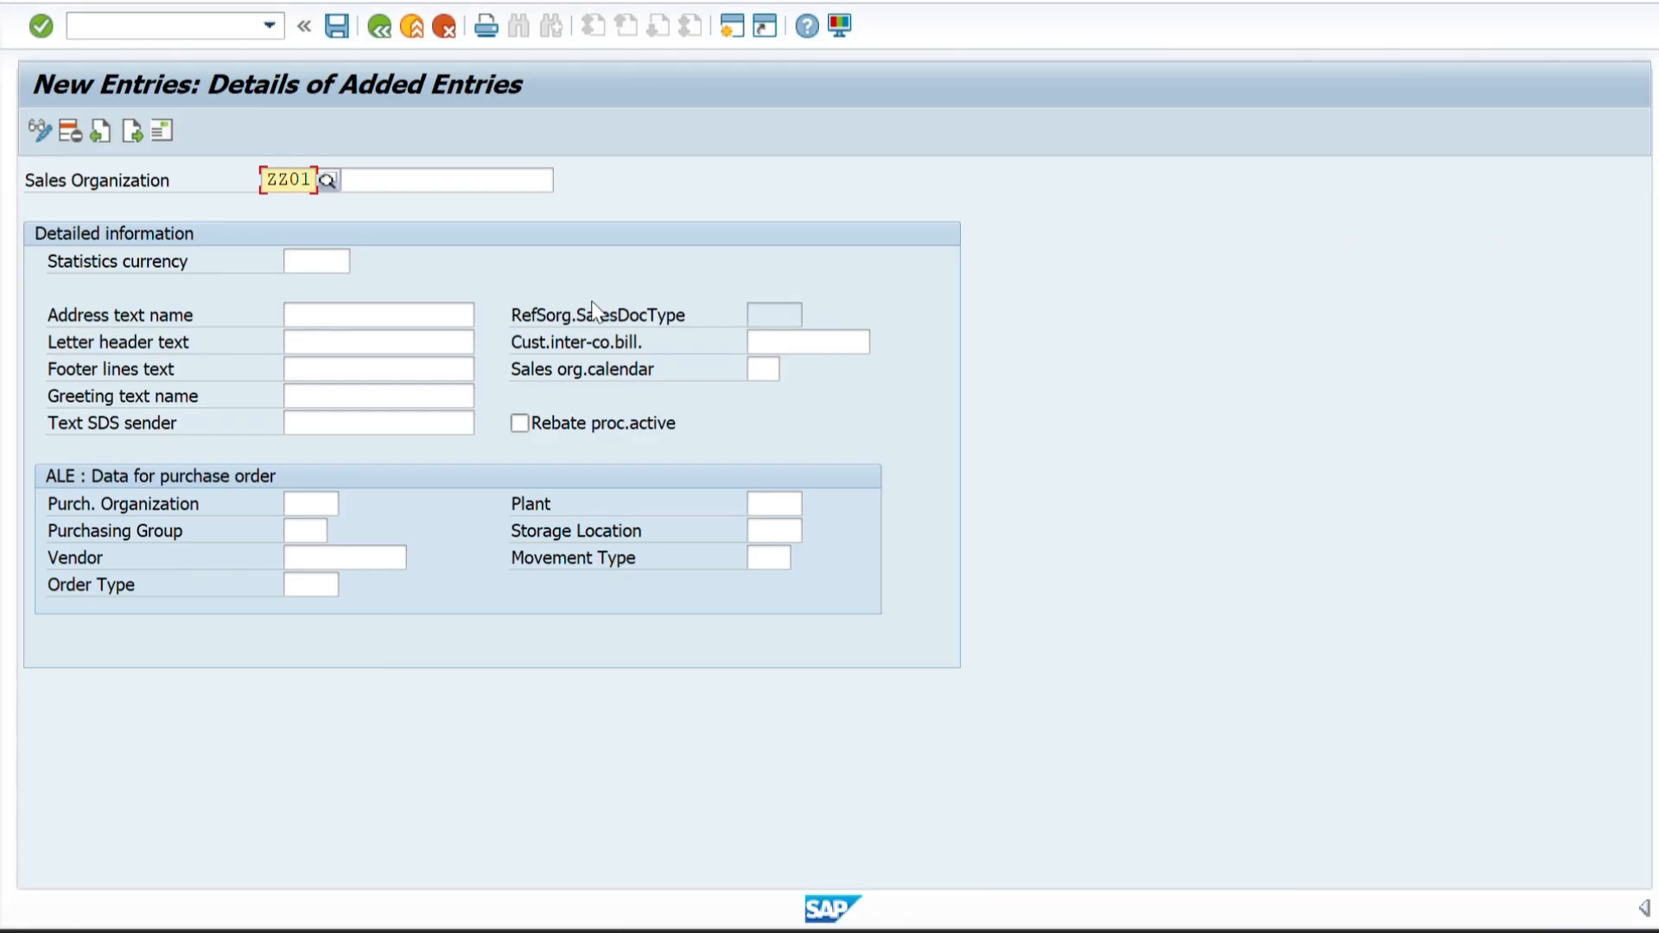
{"action": "left_click", "coordinate": [415, 182]}
{"action": "key", "text": "ctrl+v"}
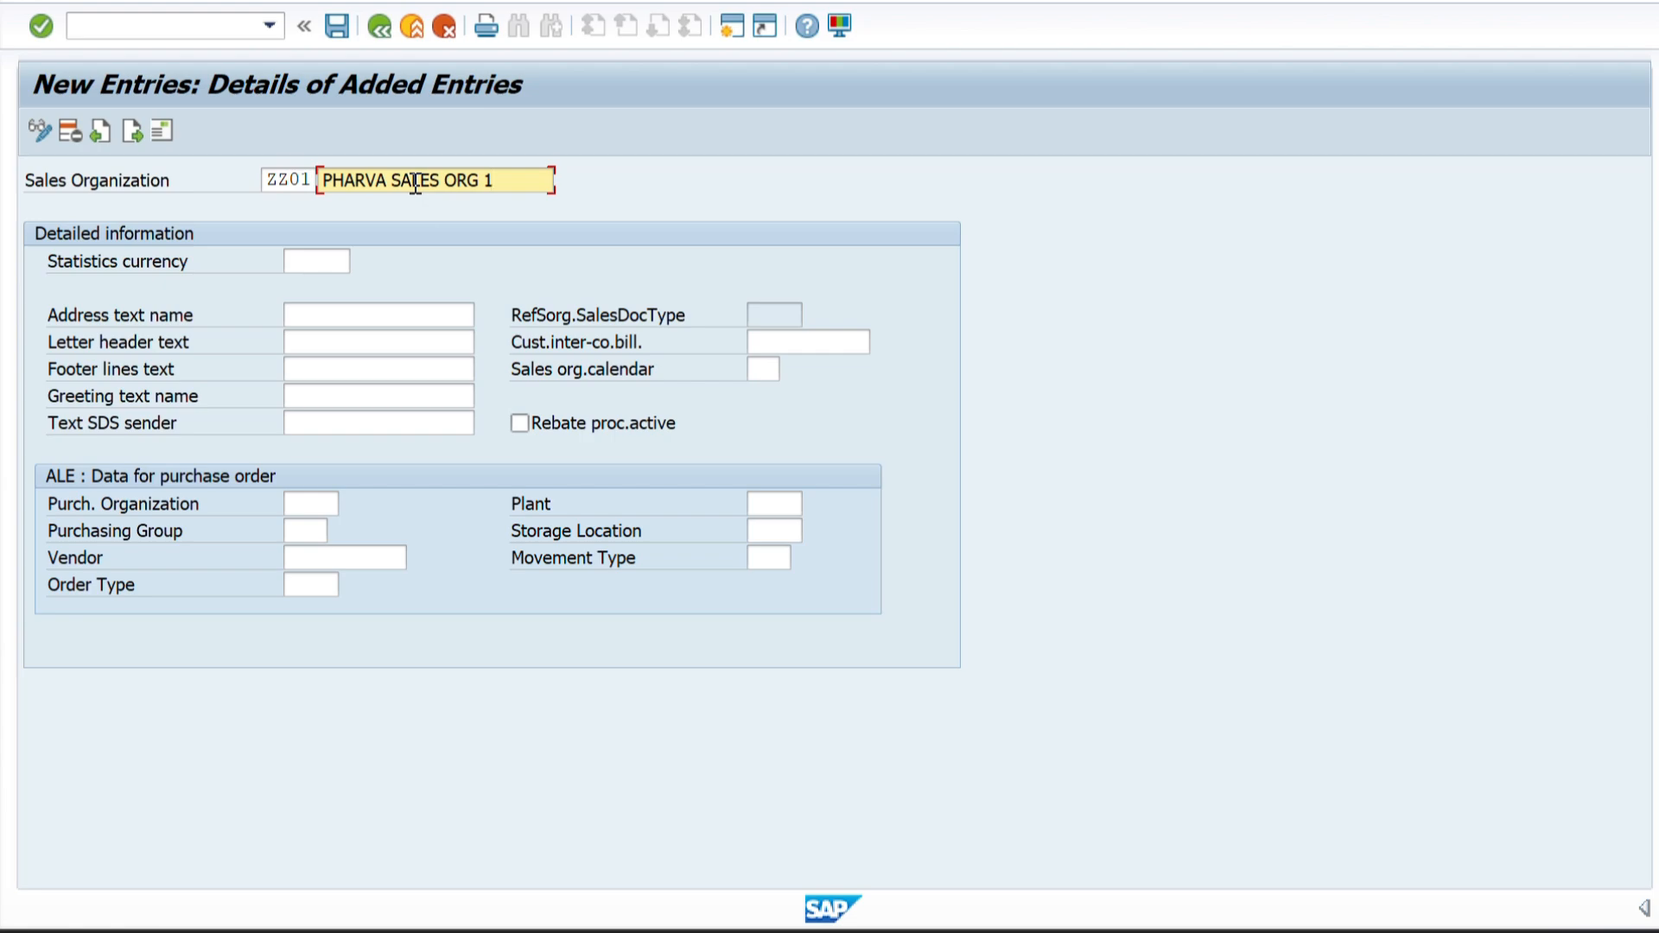
Set the statistics currency to INR and the sales organization calendar to 01, and accept the entries.
{"action": "left_click", "coordinate": [294, 260]}
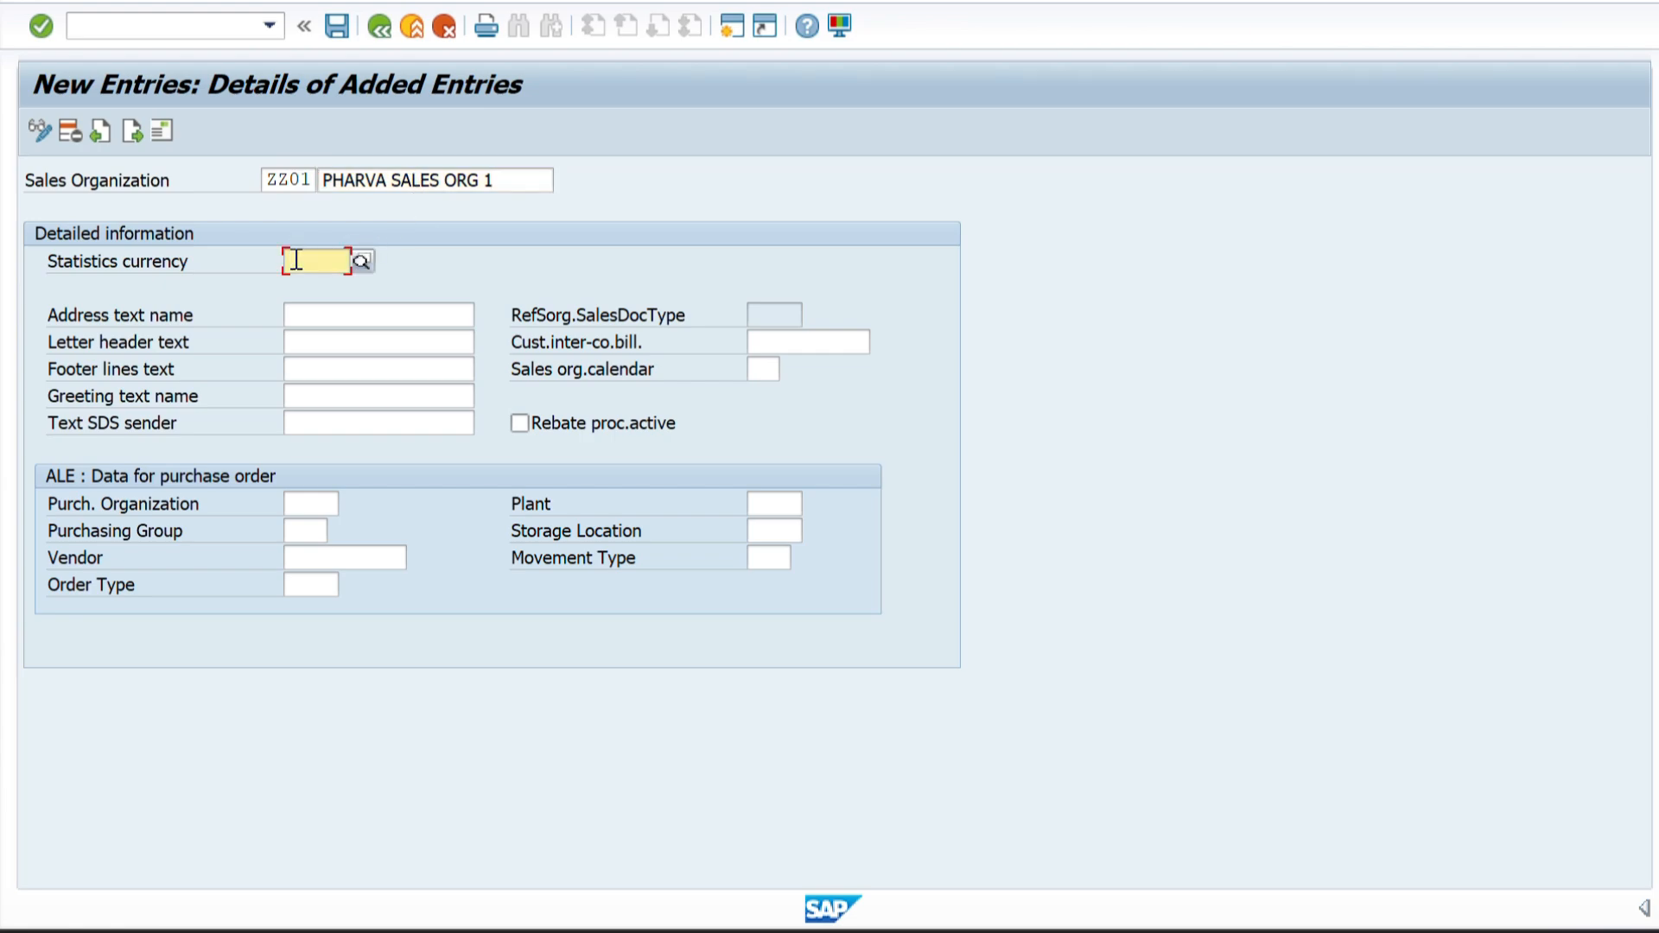
{"action": "type", "text": "INR"}
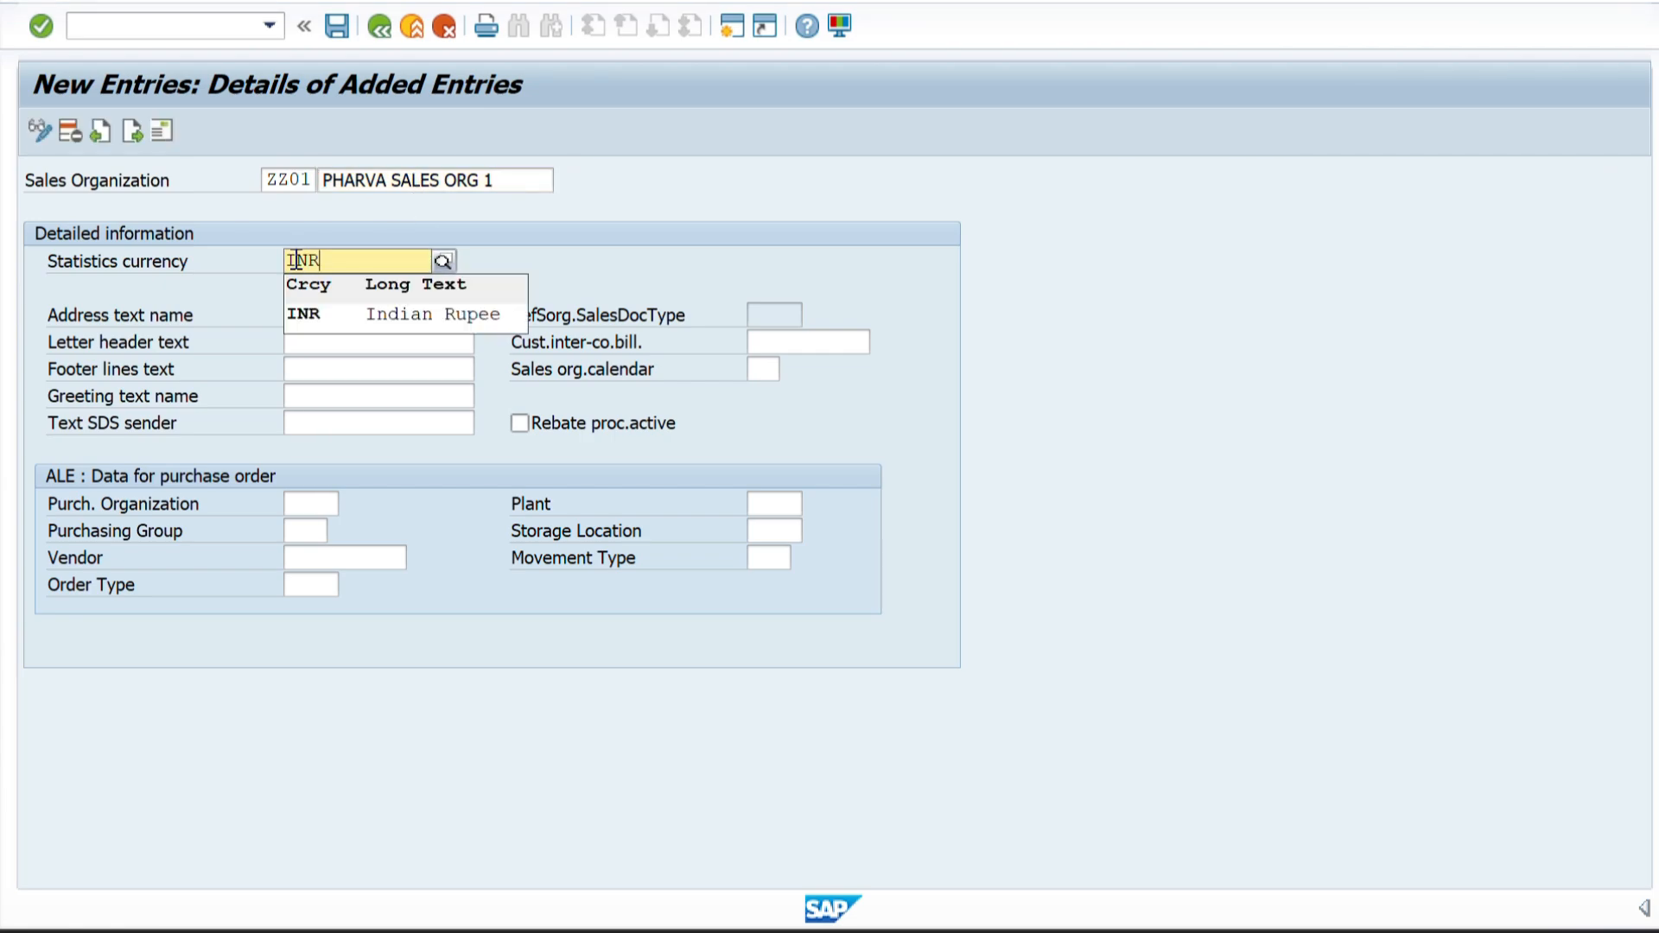
{"action": "left_click", "coordinate": [770, 370]}
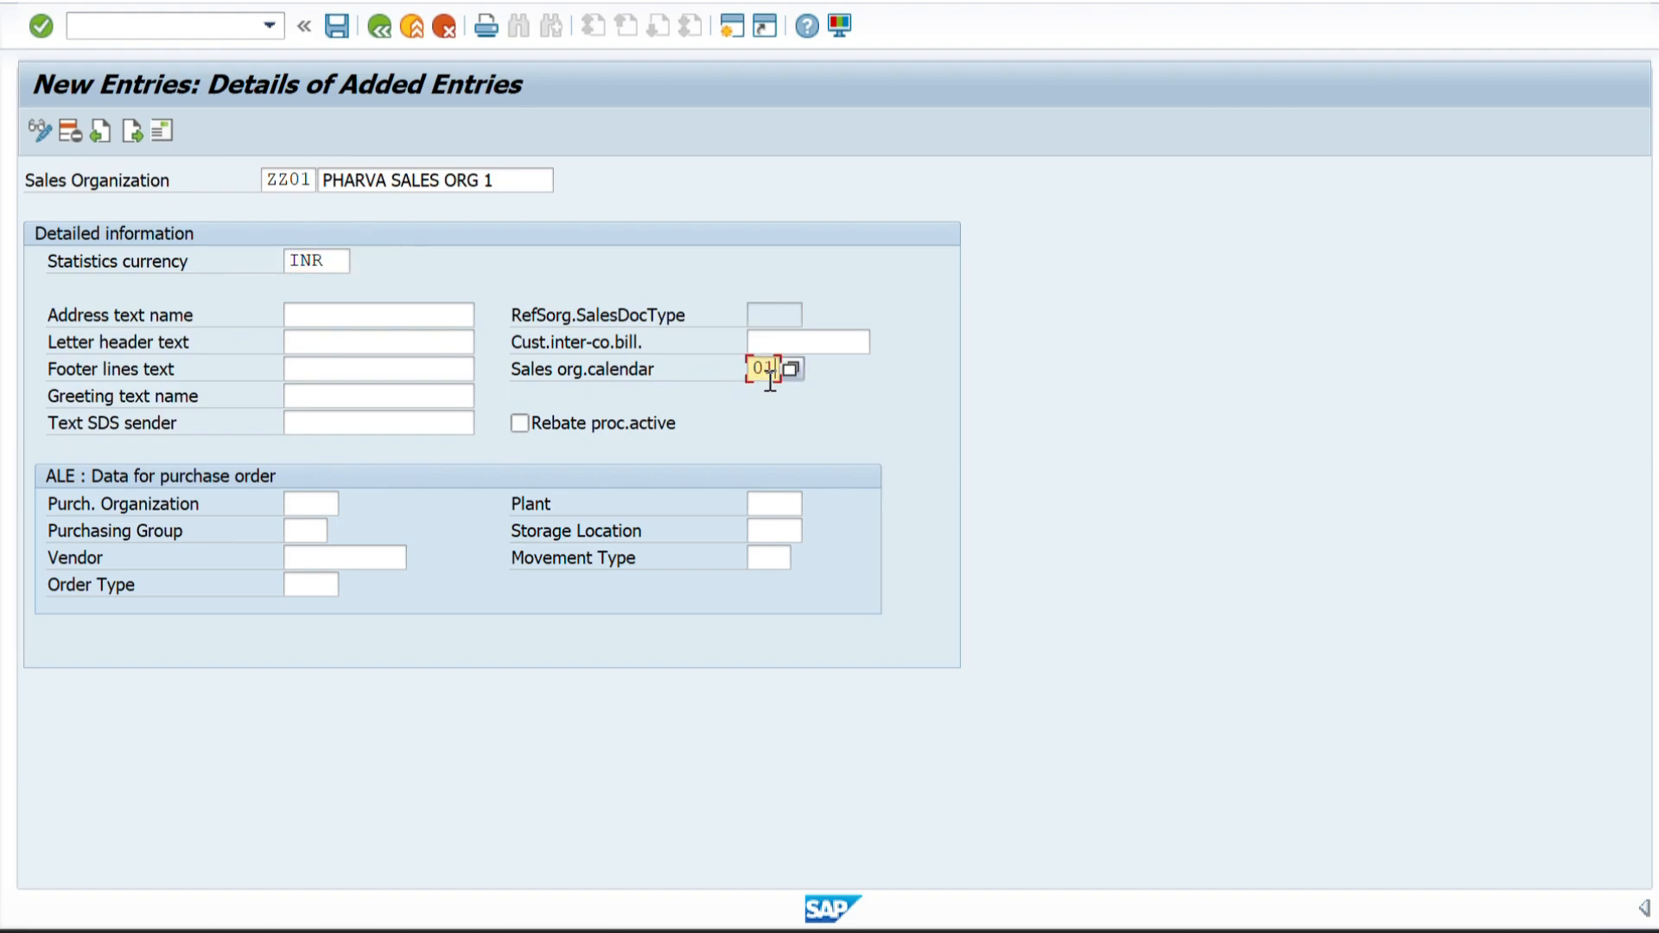
{"action": "key", "text": "Return"}
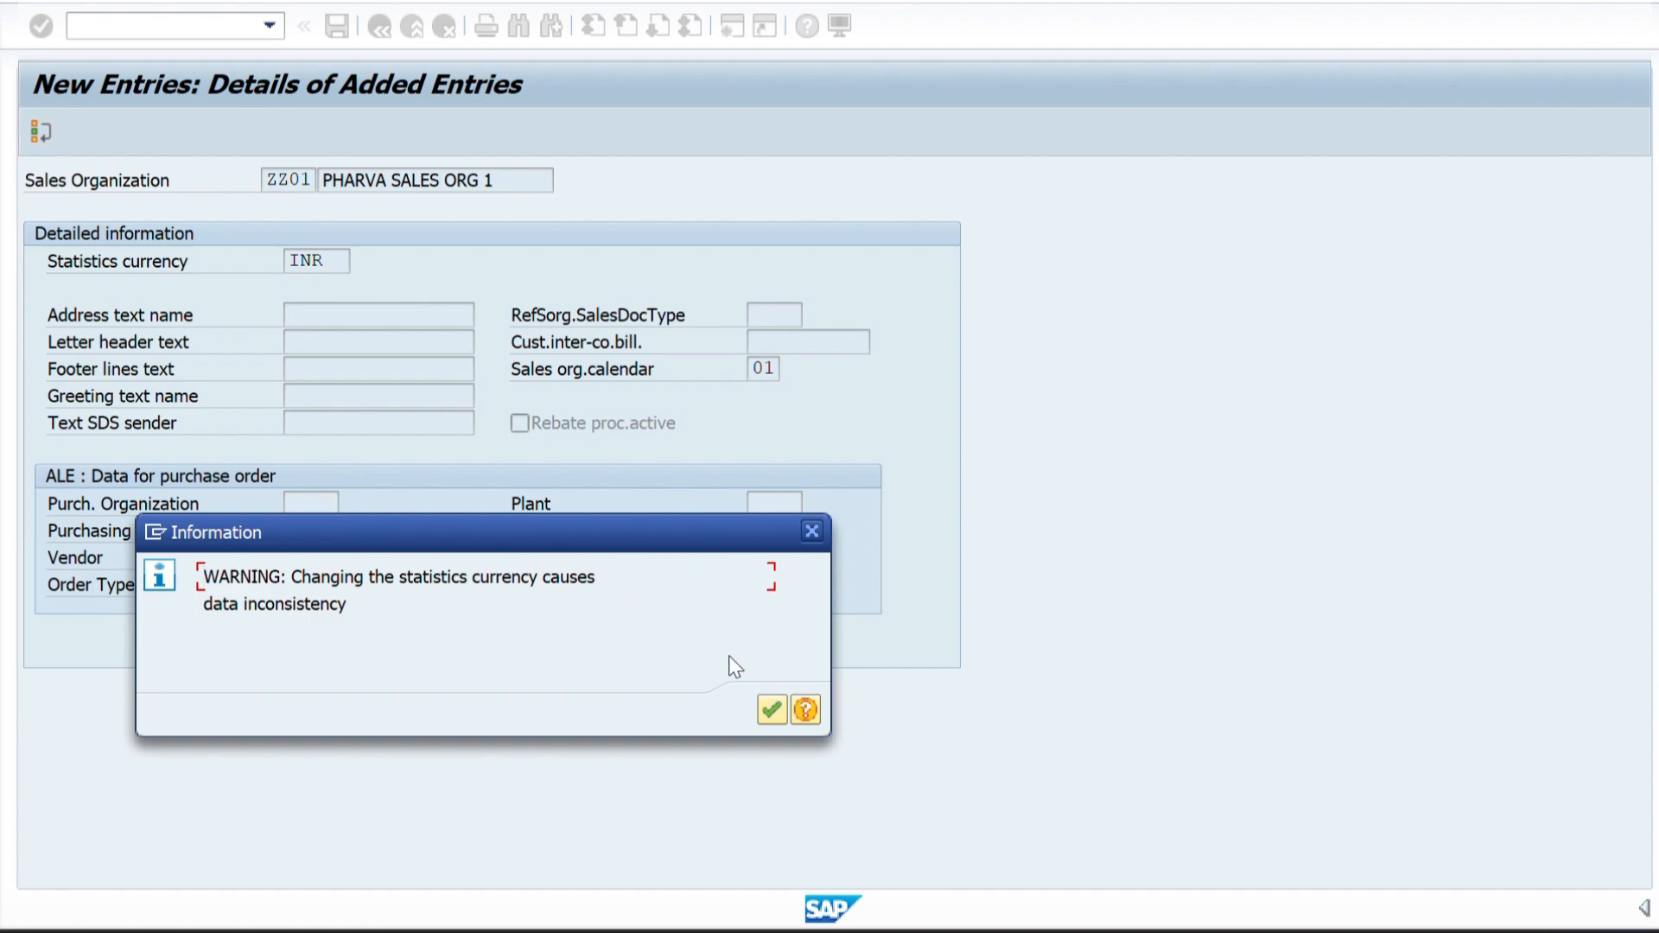
{"action": "left_click", "coordinate": [773, 707]}
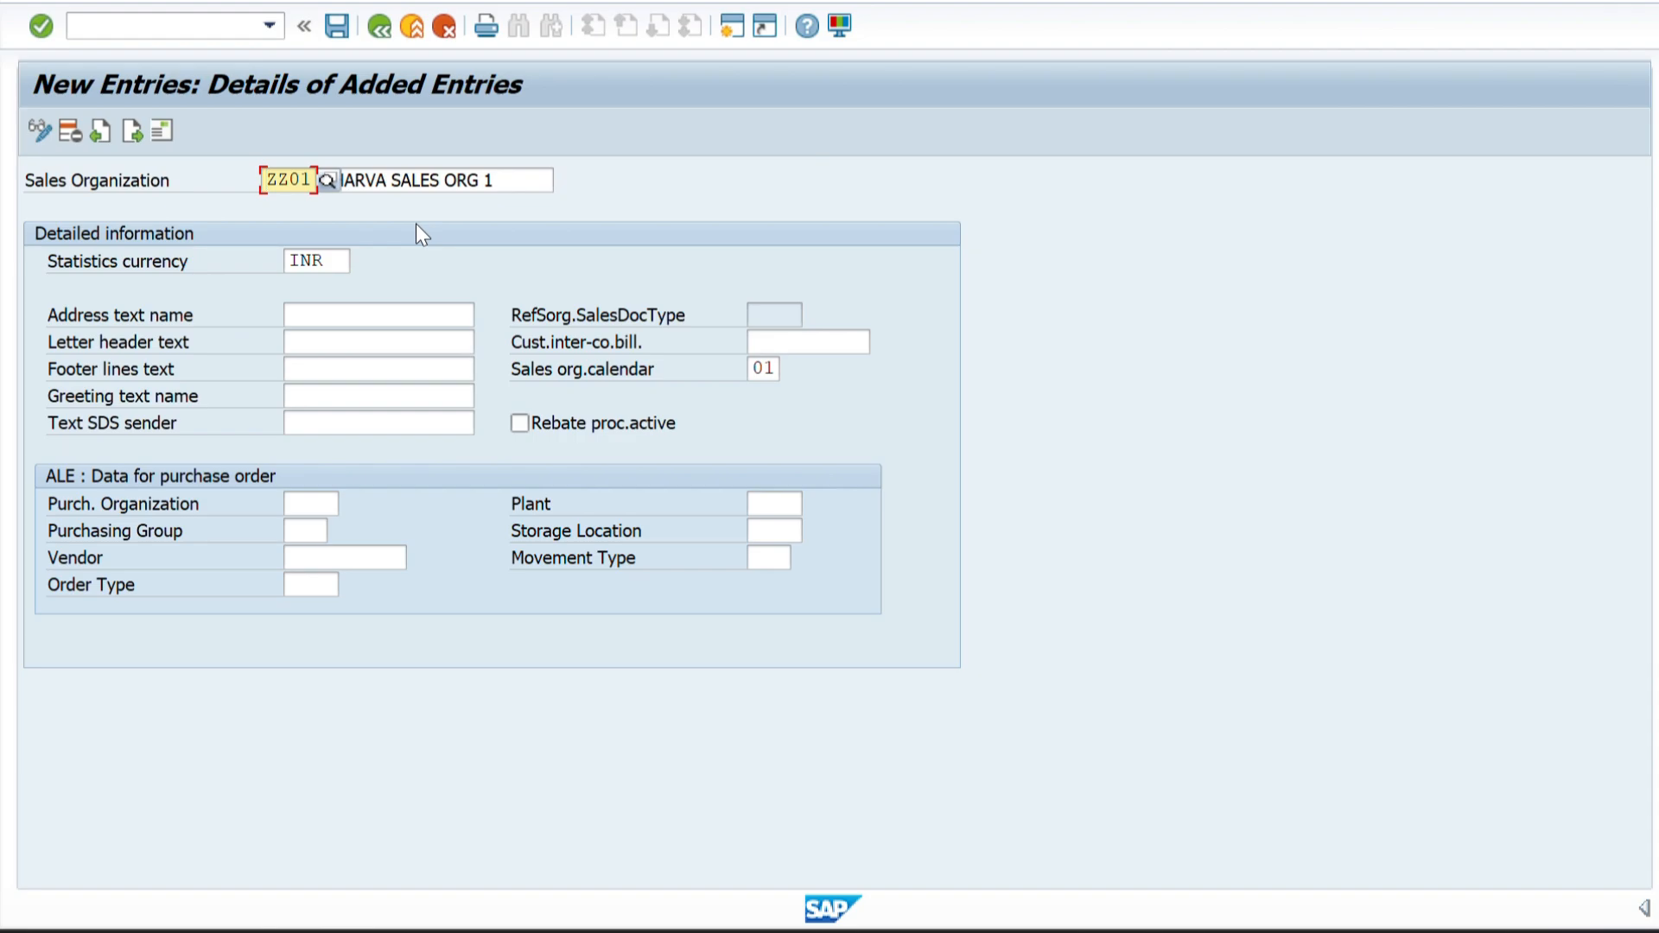
Open the address data of sales organization ZZ01 and set the country to IN and the region to 10 (Karnataka).
{"action": "left_click", "coordinate": [161, 132]}
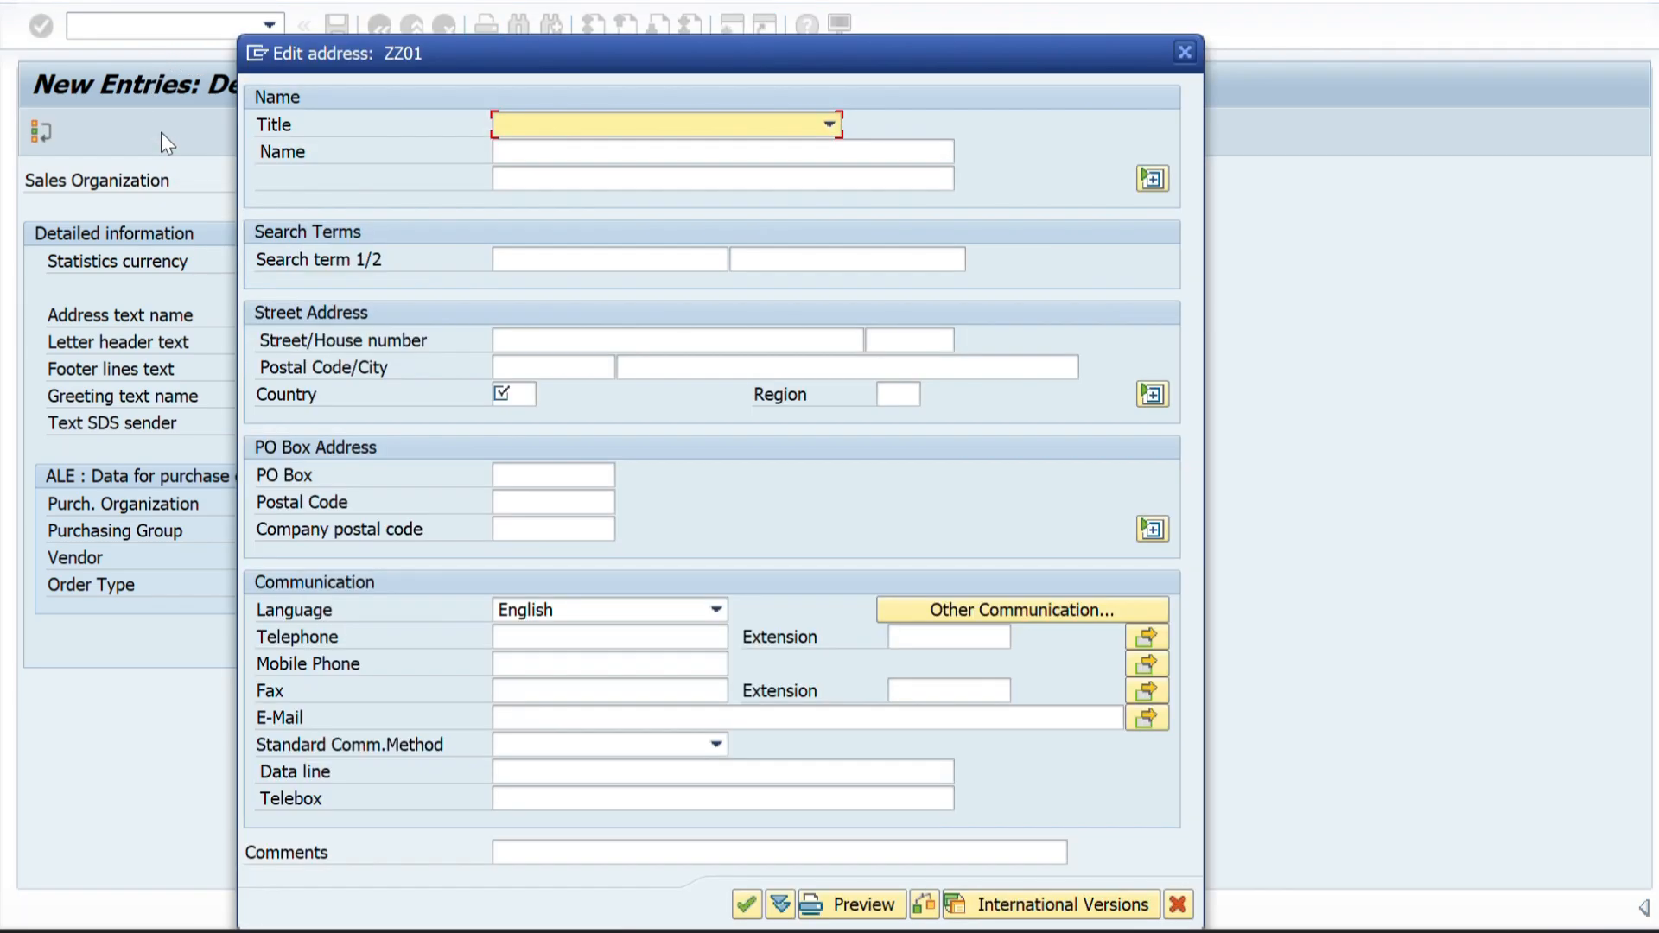
{"action": "left_click_drag", "start_coordinate": [474, 69], "coordinate": [824, 91]}
{"action": "left_click", "coordinate": [855, 420]}
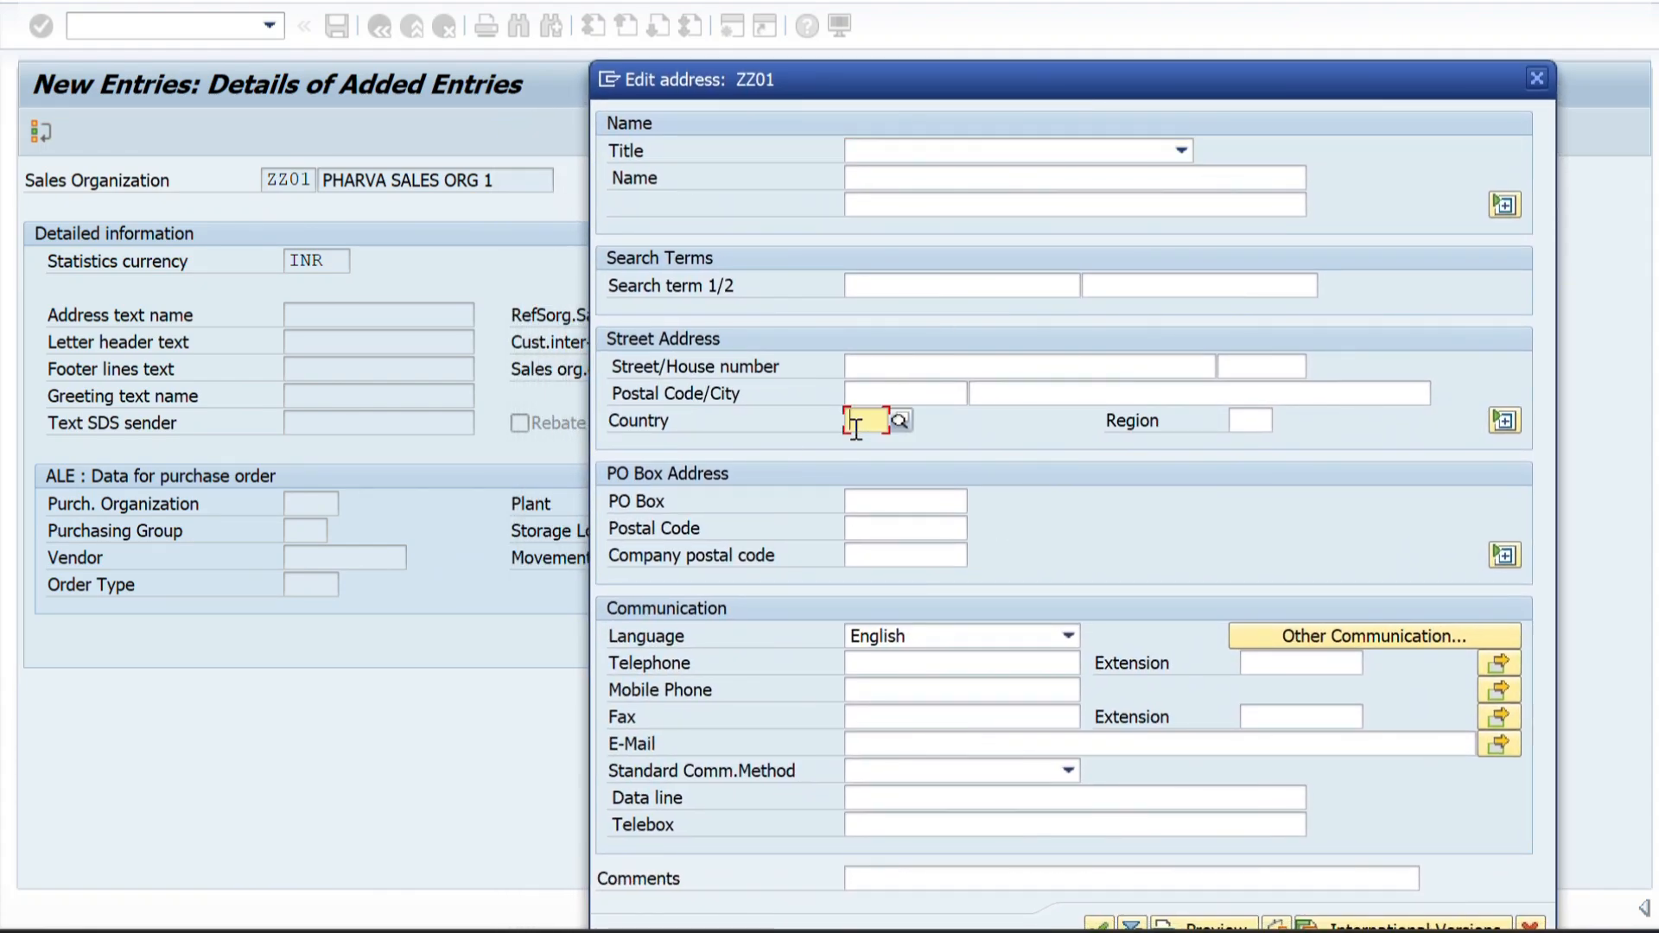
{"action": "type", "text": "IN"}
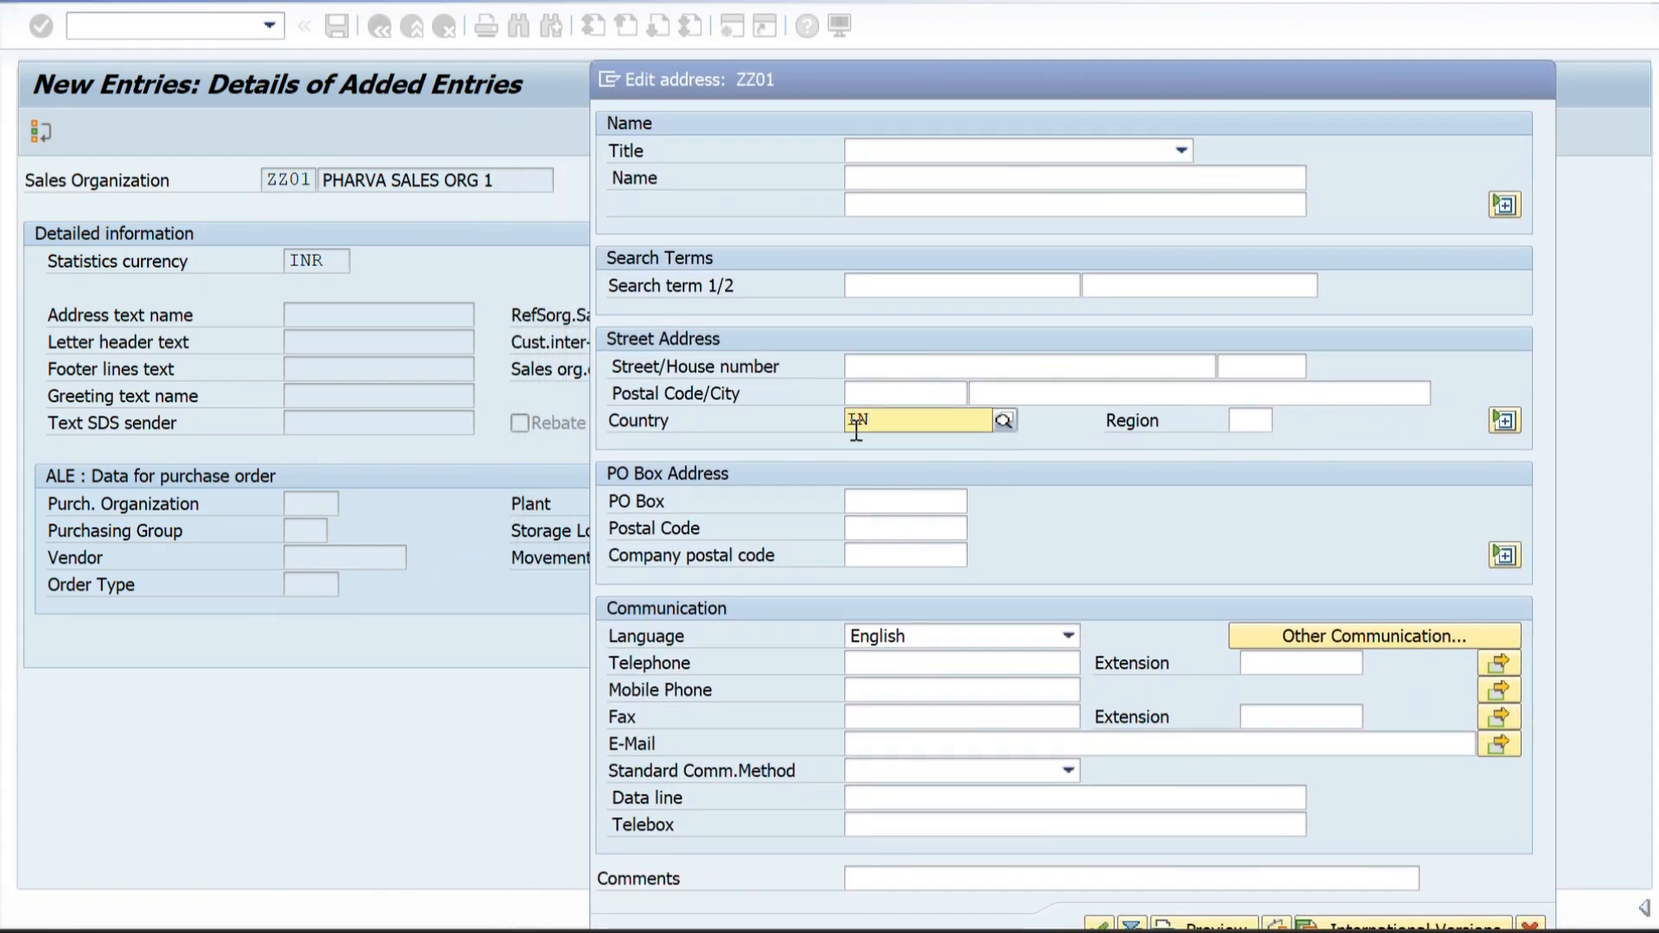
{"action": "left_click", "coordinate": [871, 477]}
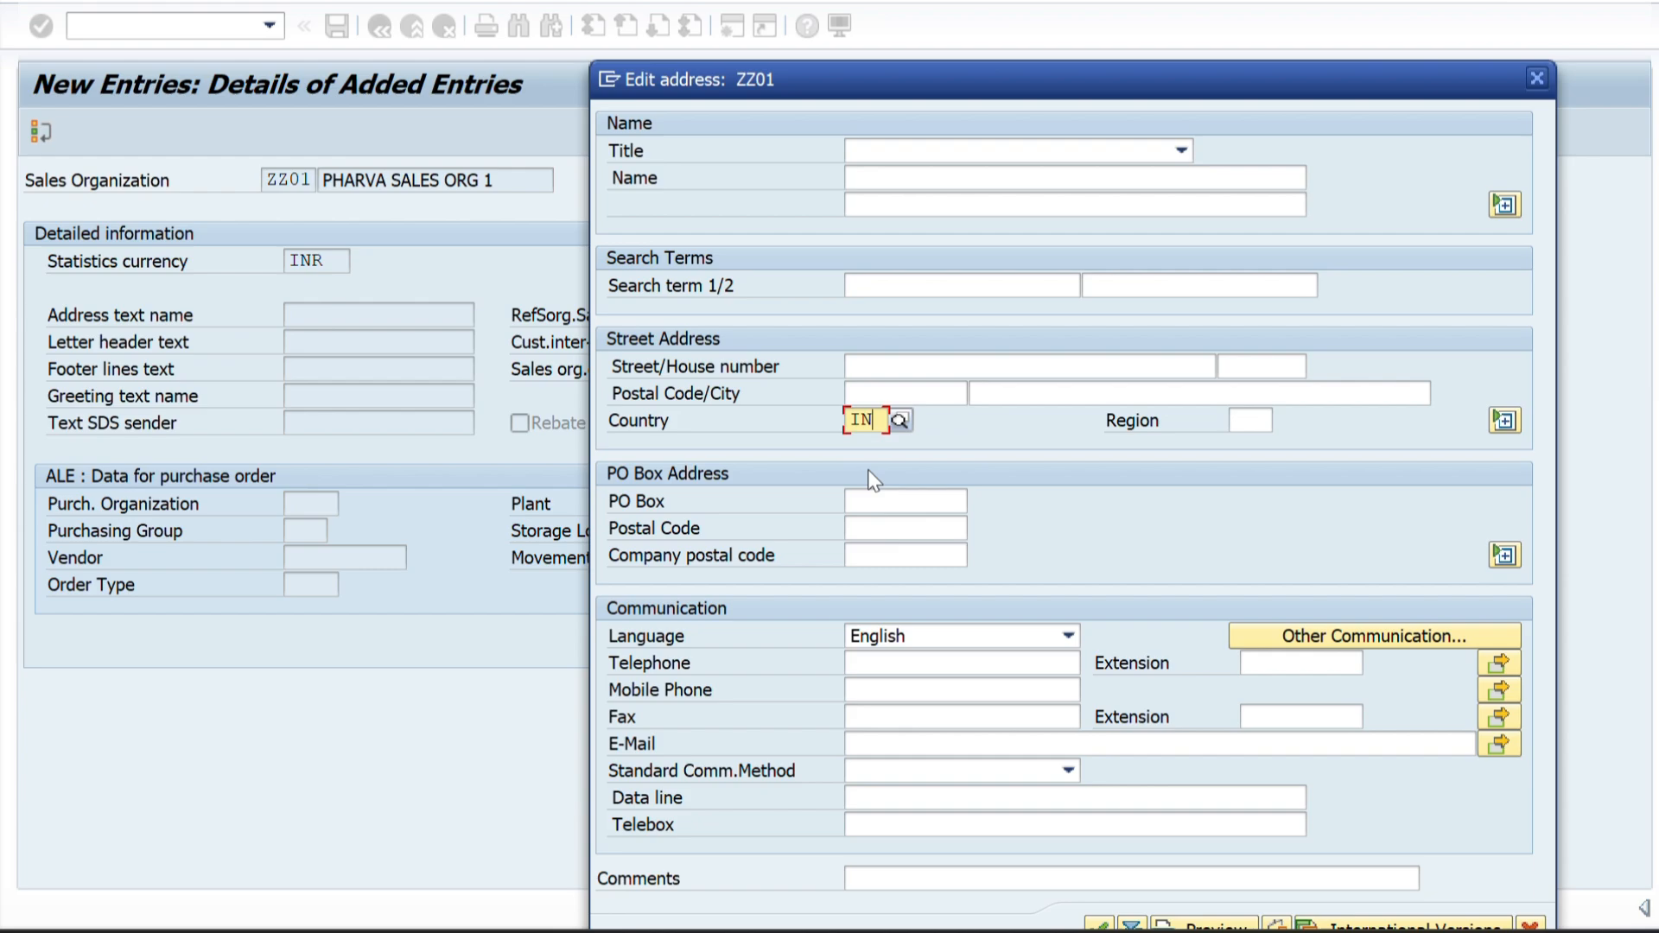
{"action": "left_click", "coordinate": [1227, 418]}
{"action": "type", "text": "10"}
{"action": "key", "text": "Return"}
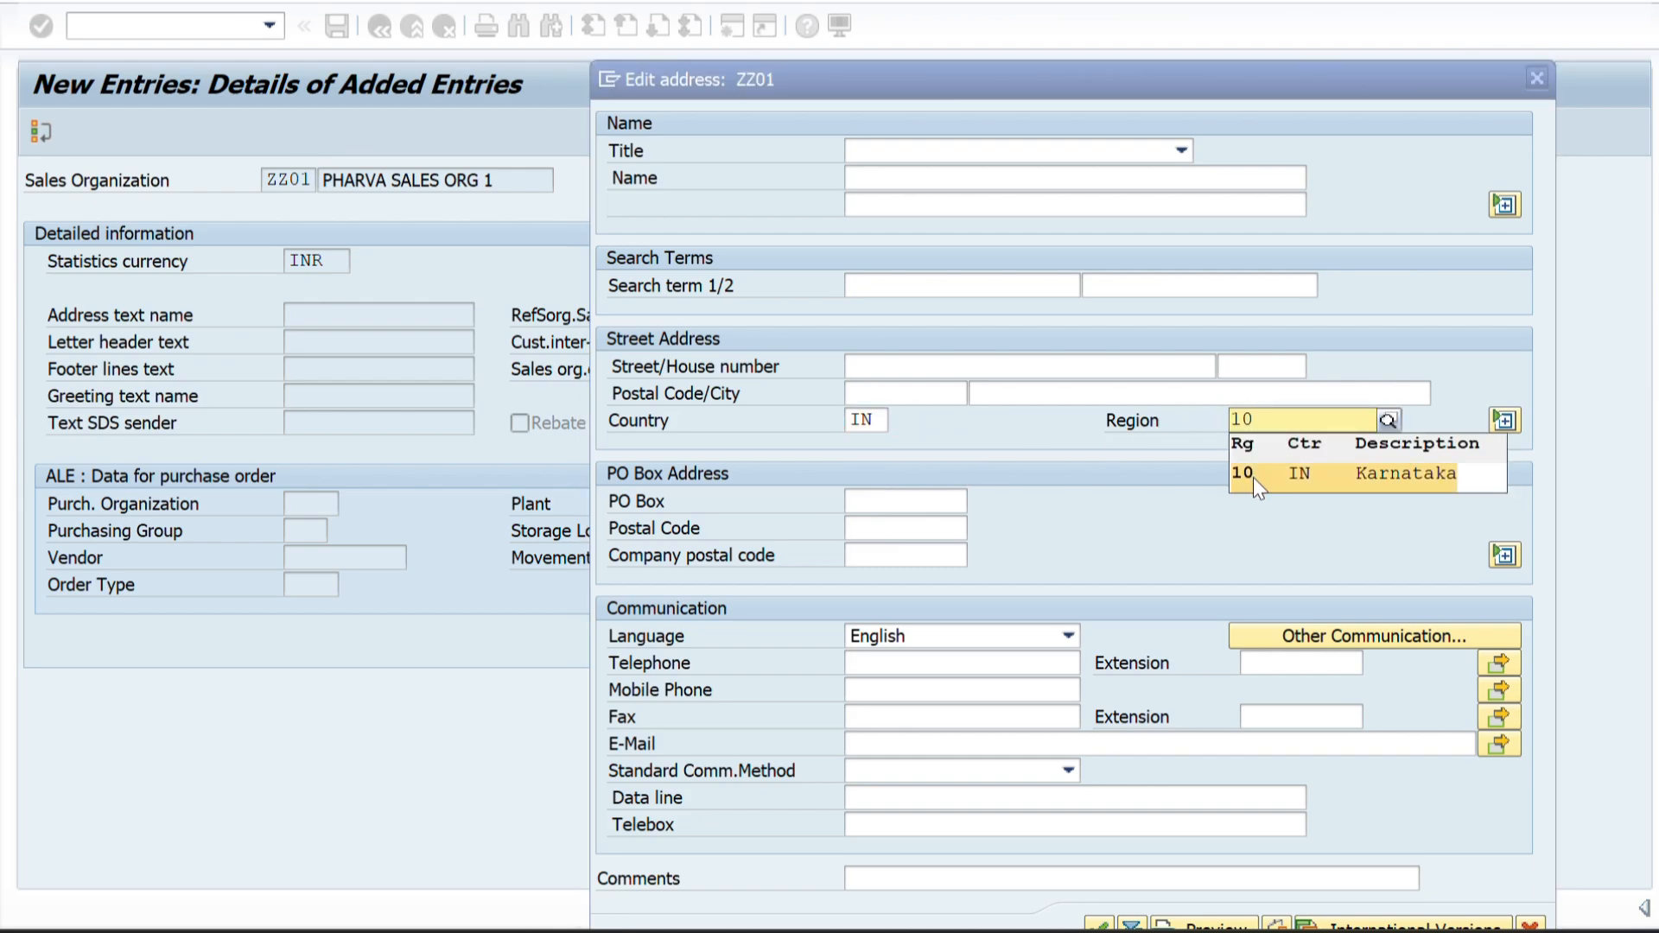
{"action": "left_click", "coordinate": [1253, 477]}
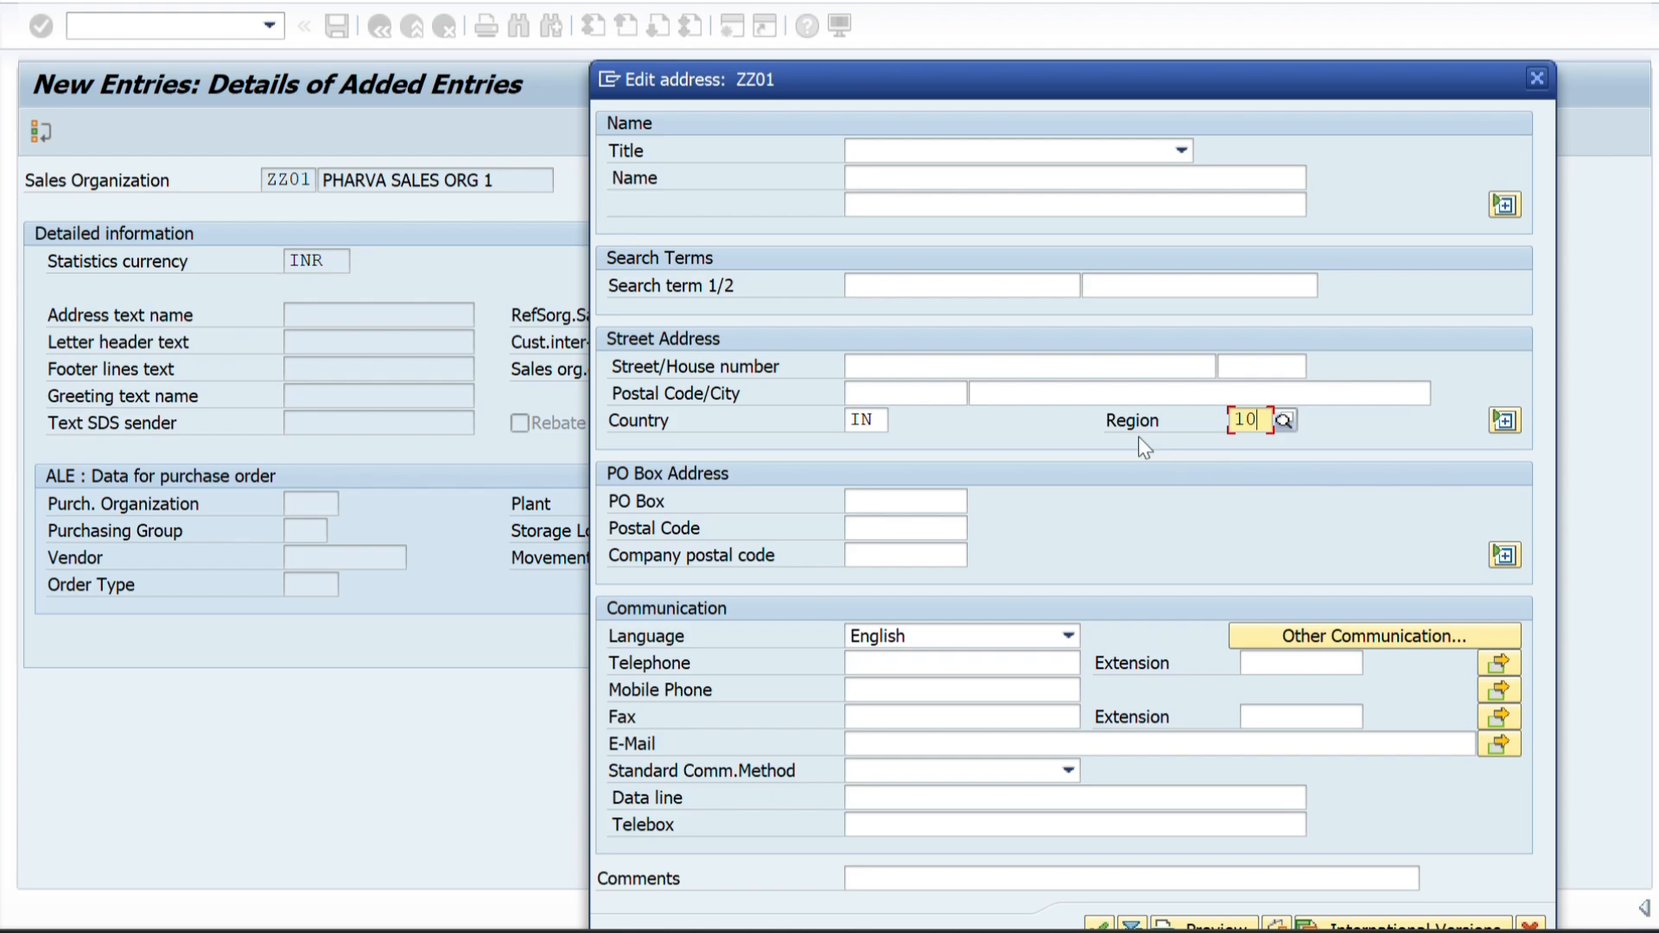
Check the sales organization's location in the Word structure diagram and enter the matching street and house number in the ZZ01 address in SAP.
{"action": "left_click", "coordinate": [860, 367]}
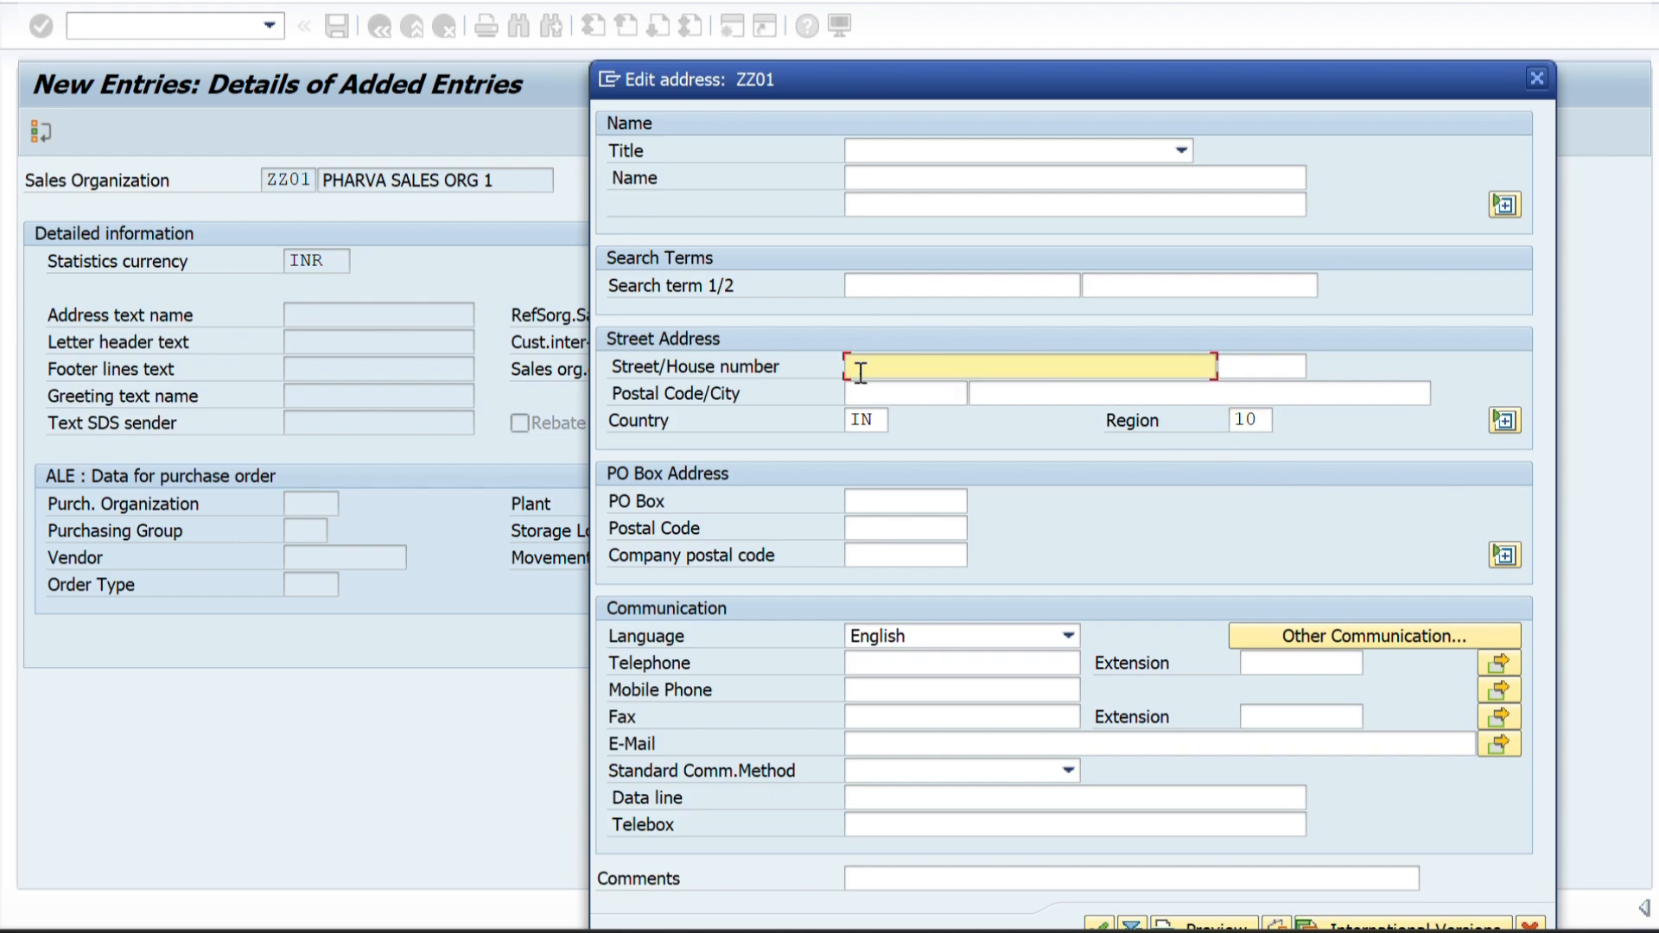
{"action": "key", "text": "alt+Tab"}
{"action": "key", "text": "alt+Tab"}
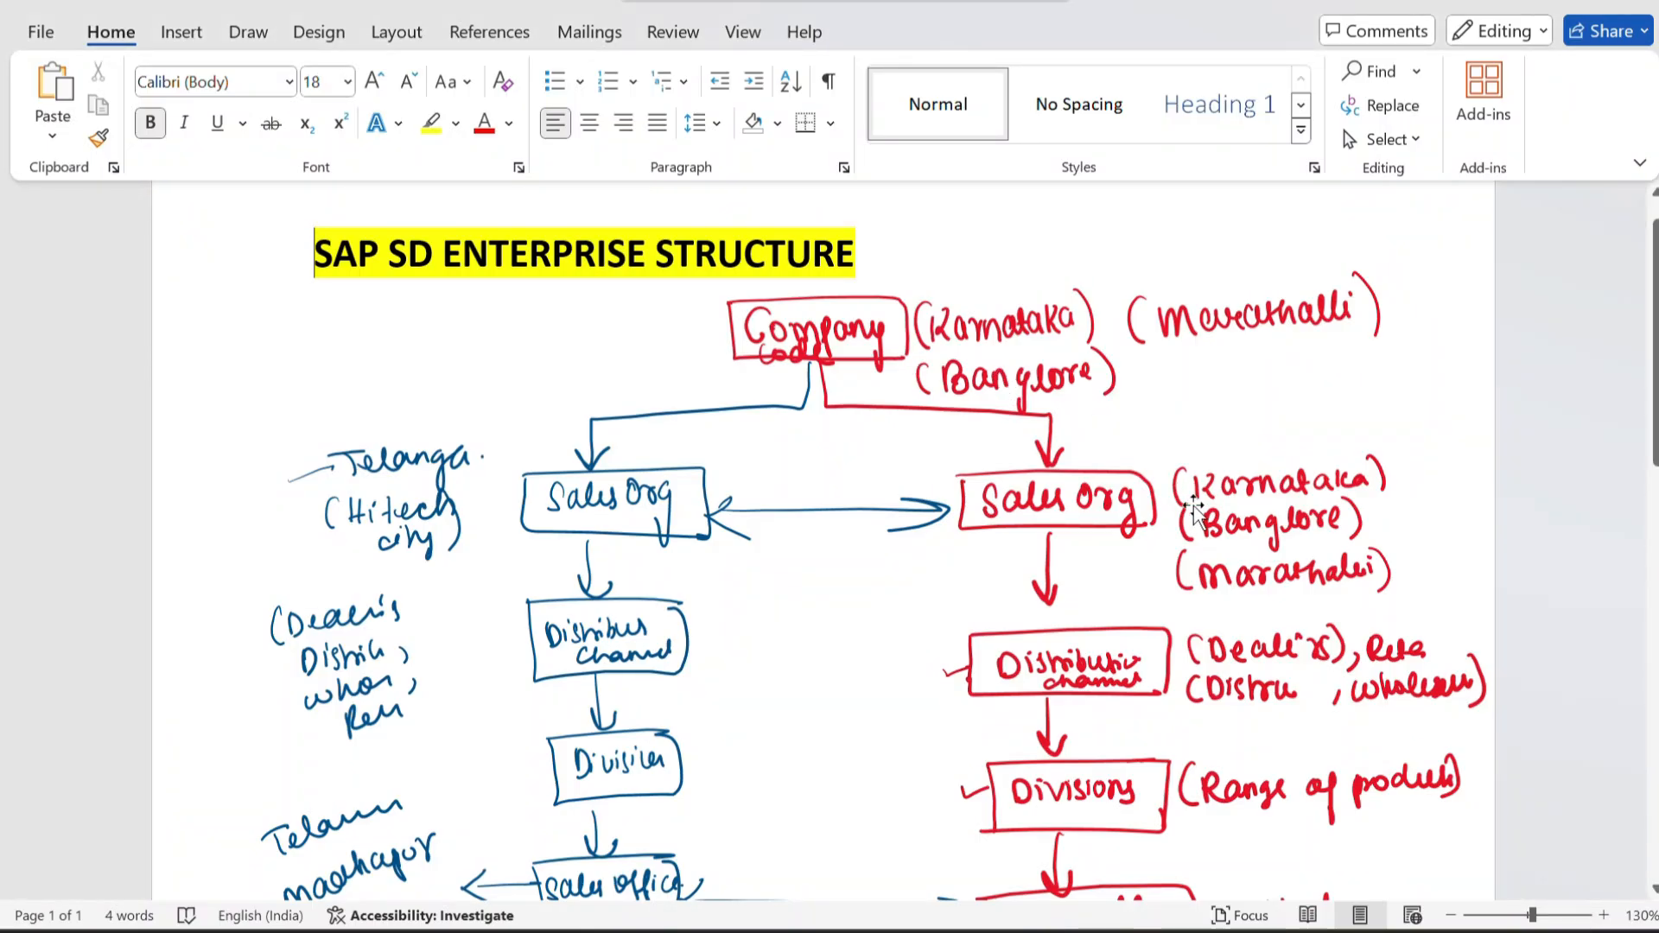
{"action": "scroll", "coordinate": [1195, 514], "scroll_direction": "down", "scroll_amount": 1}
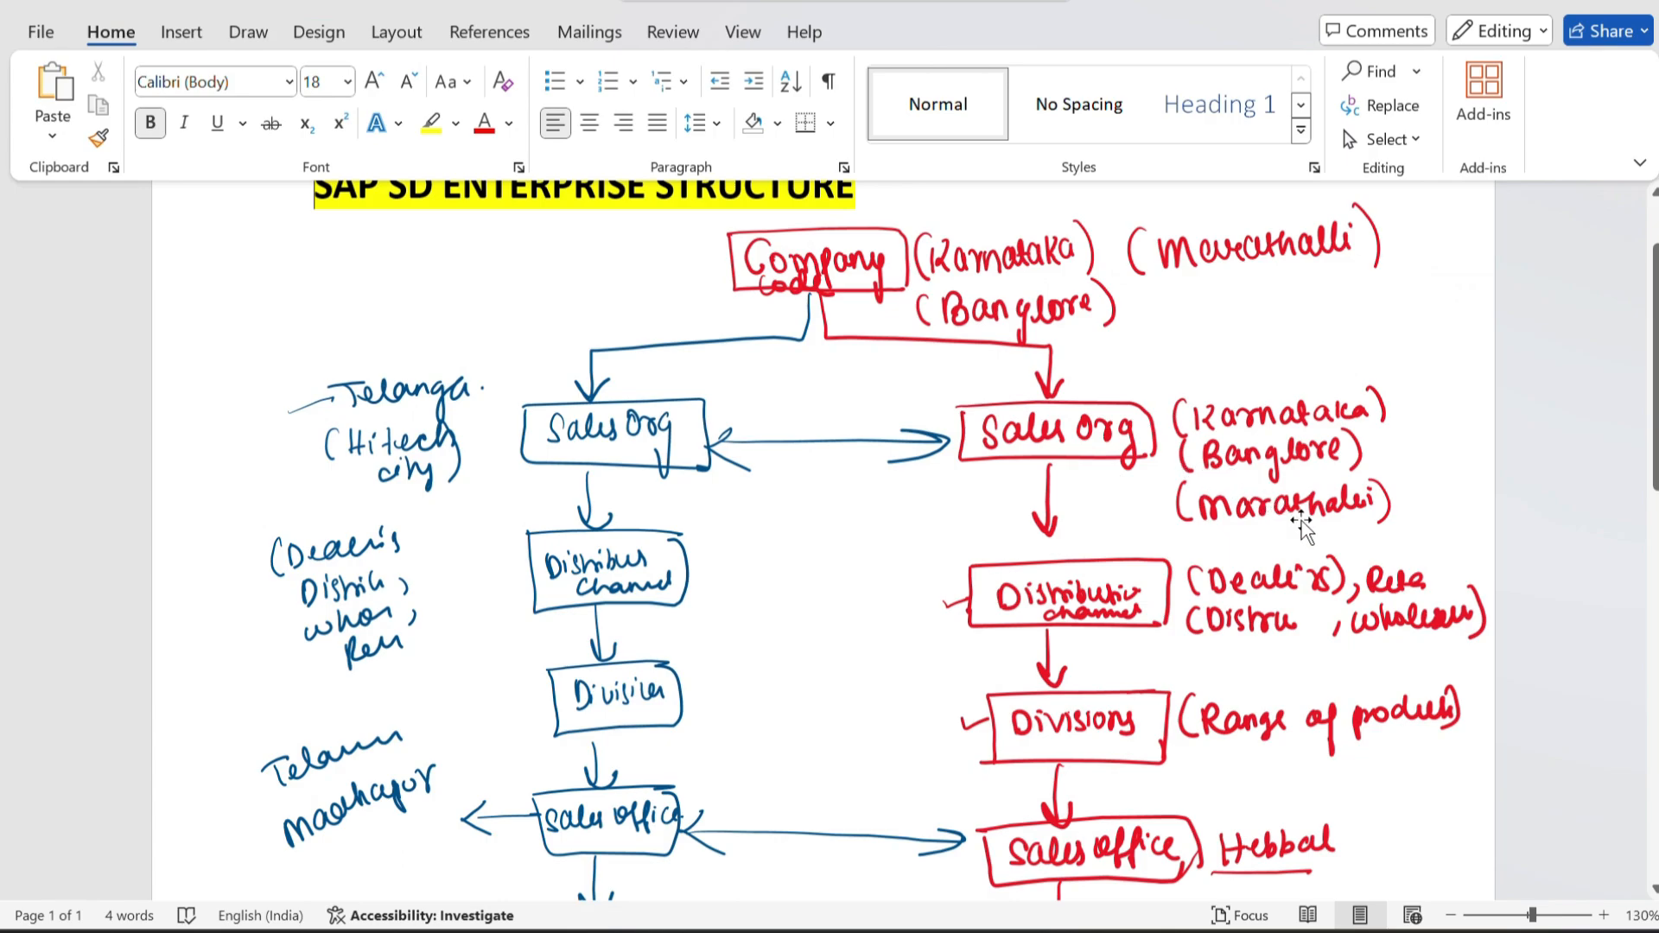
{"action": "key", "text": "alt+Tab"}
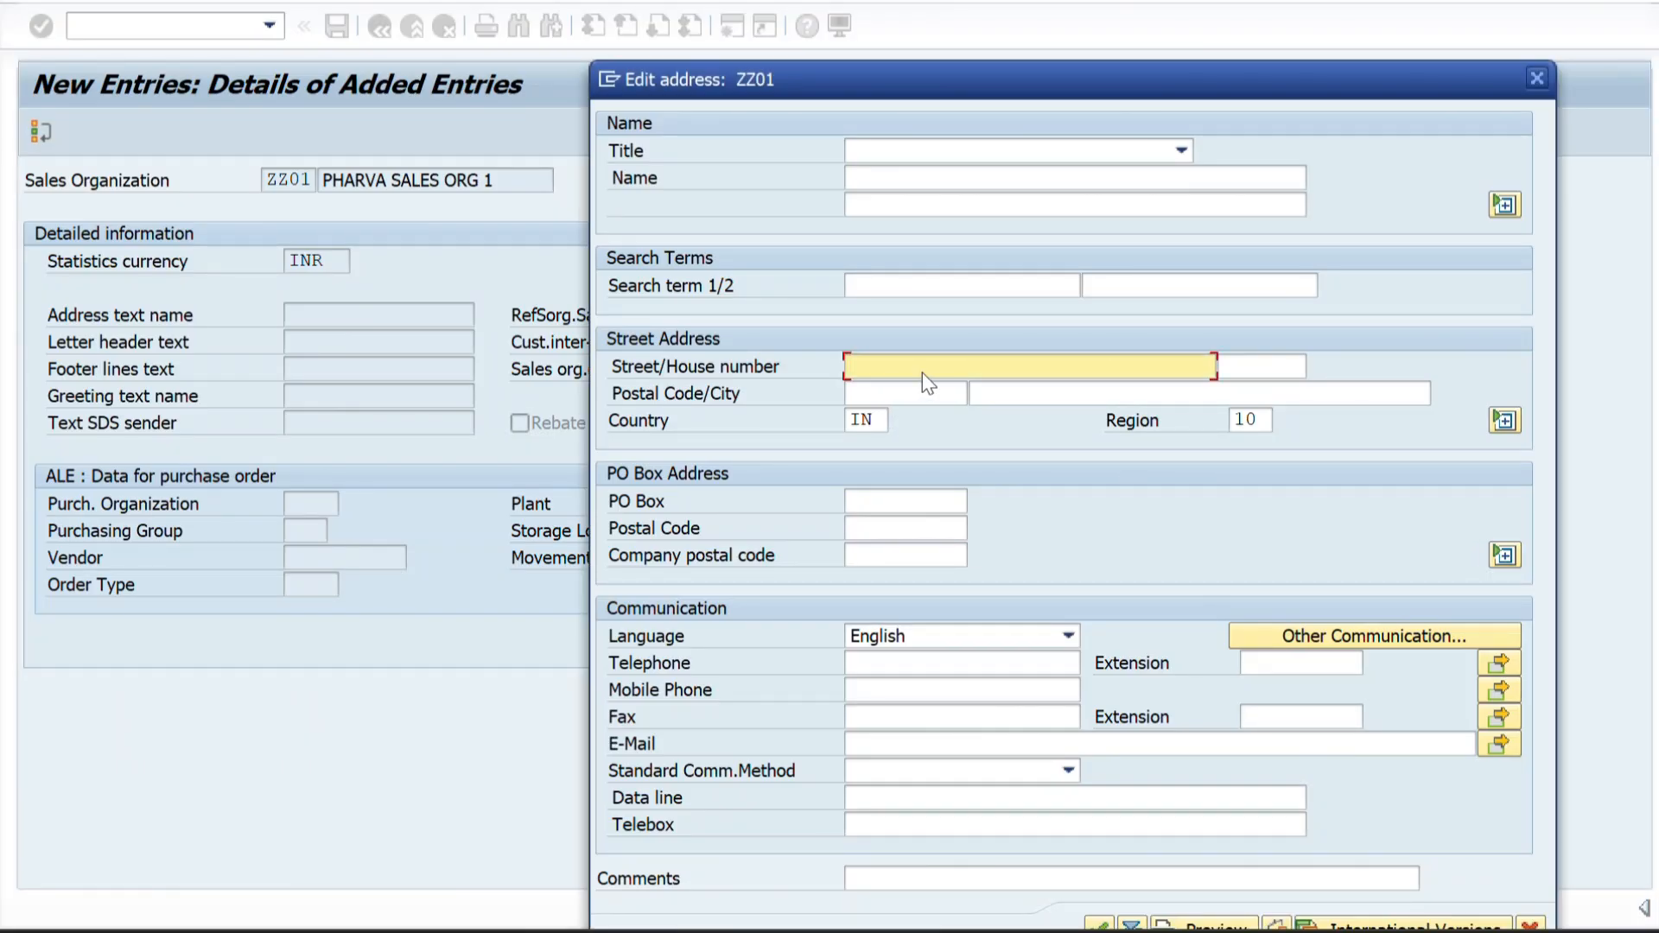
{"action": "type", "text": "MARATHALLI"}
{"action": "left_click", "coordinate": [1247, 367]}
{"action": "type", "text": "1"}
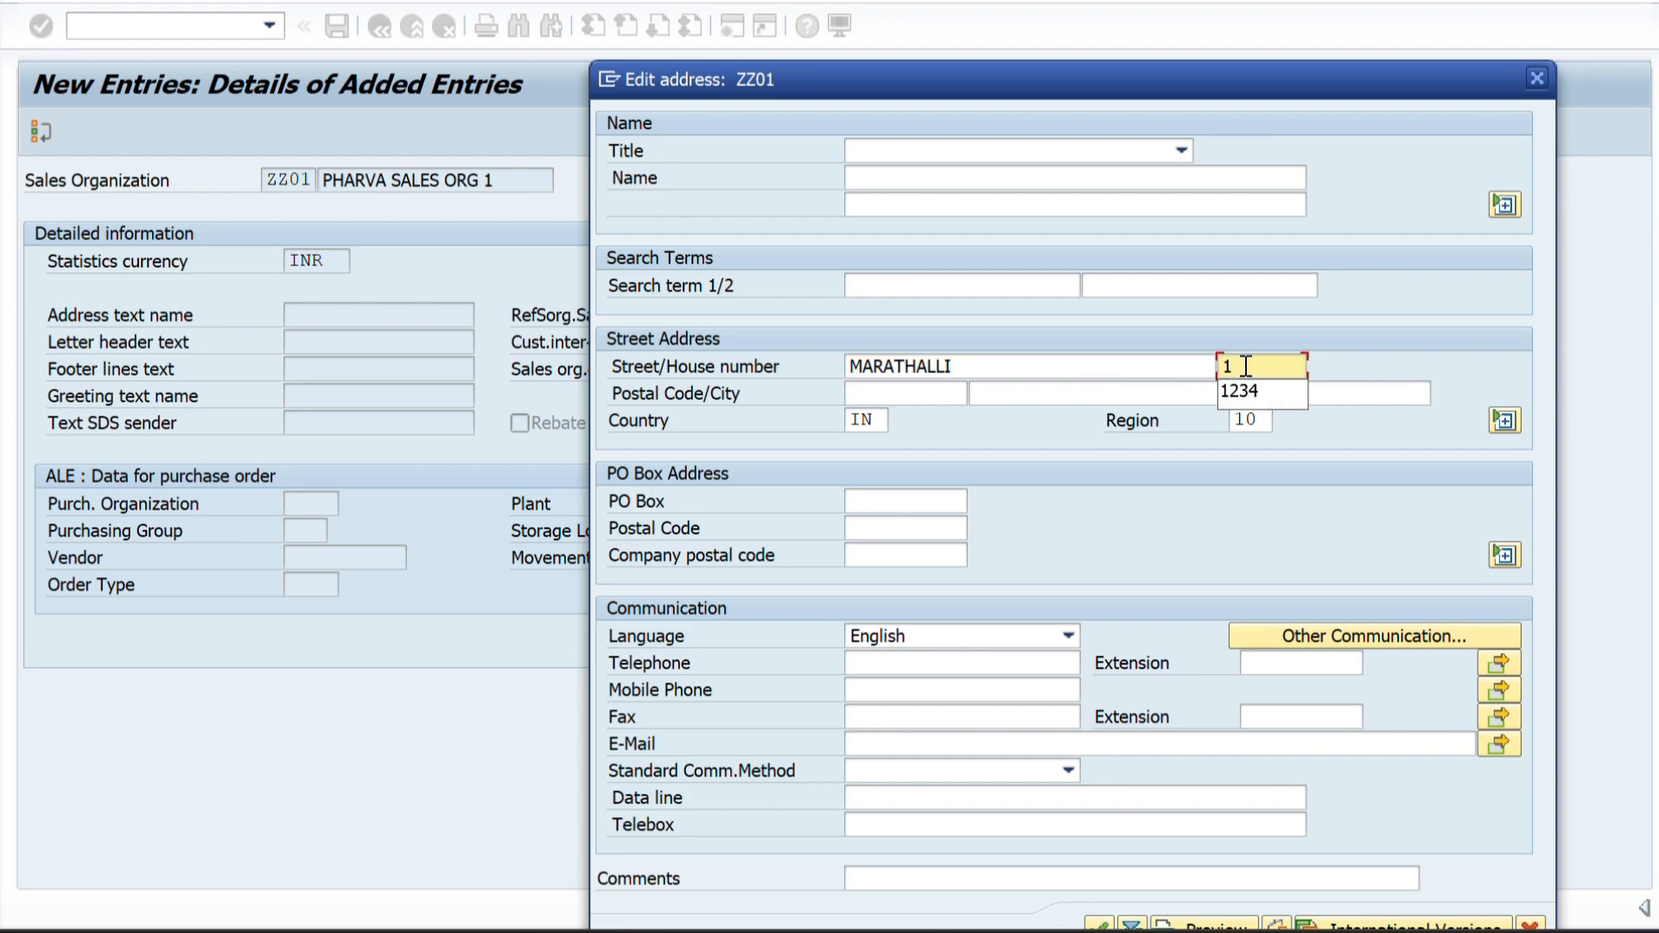
{"action": "type", "text": "234"}
Fill in the postal code and city in the street address of sales organization ZZ01.
{"action": "left_click", "coordinate": [886, 393]}
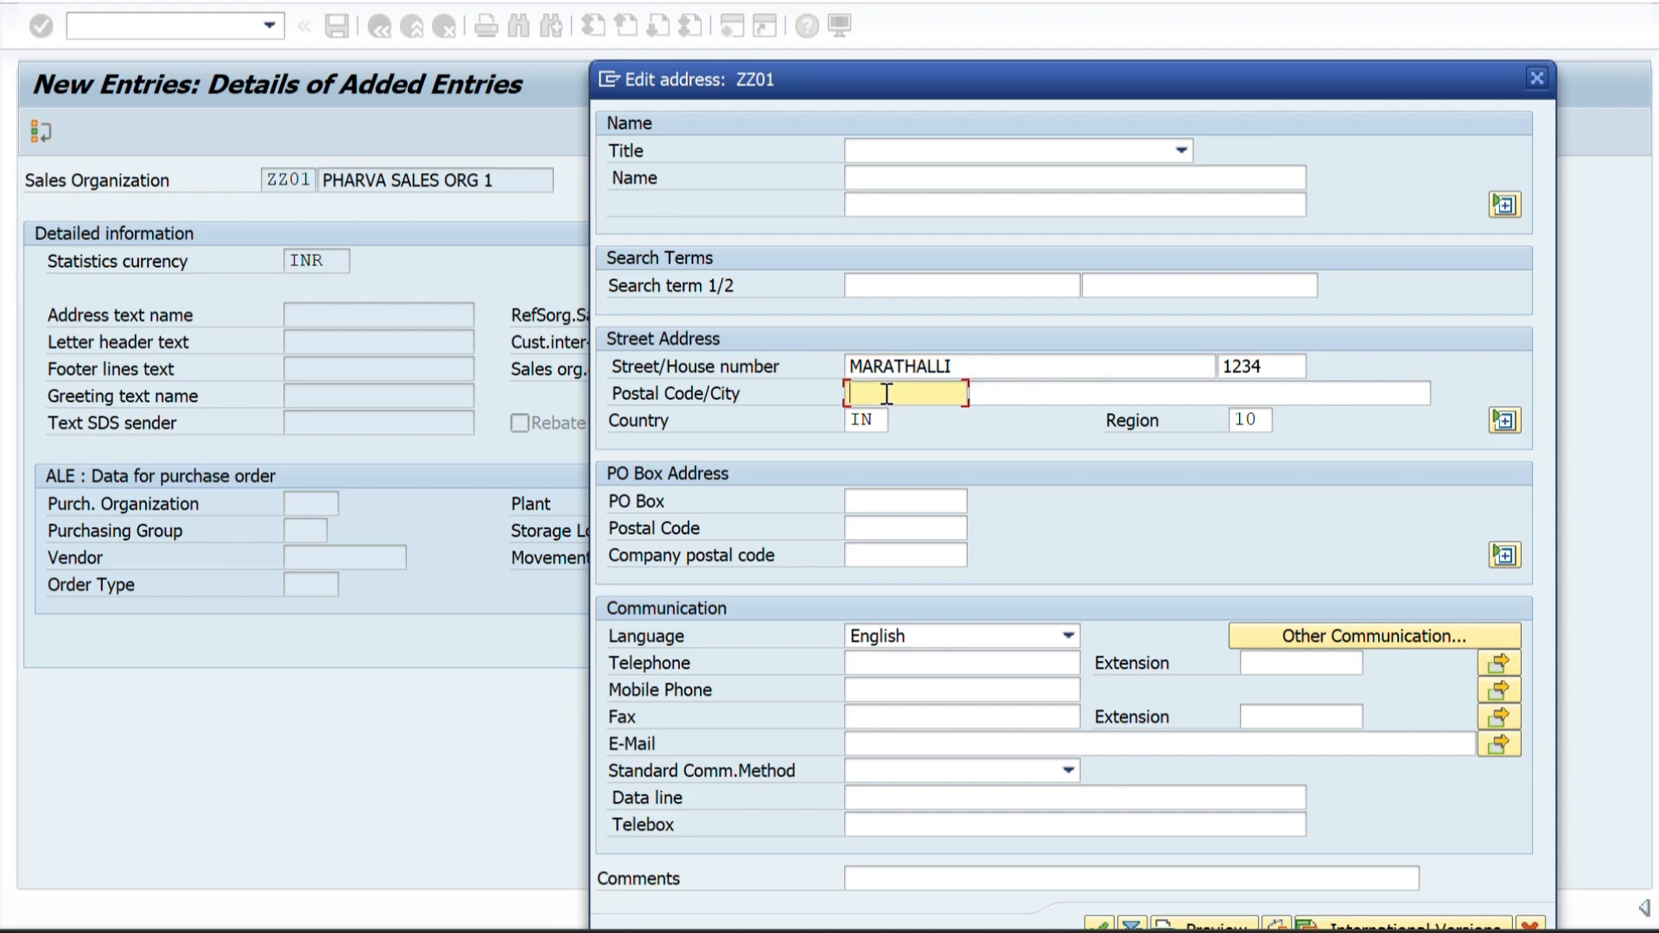
{"action": "type", "text": "56006"}
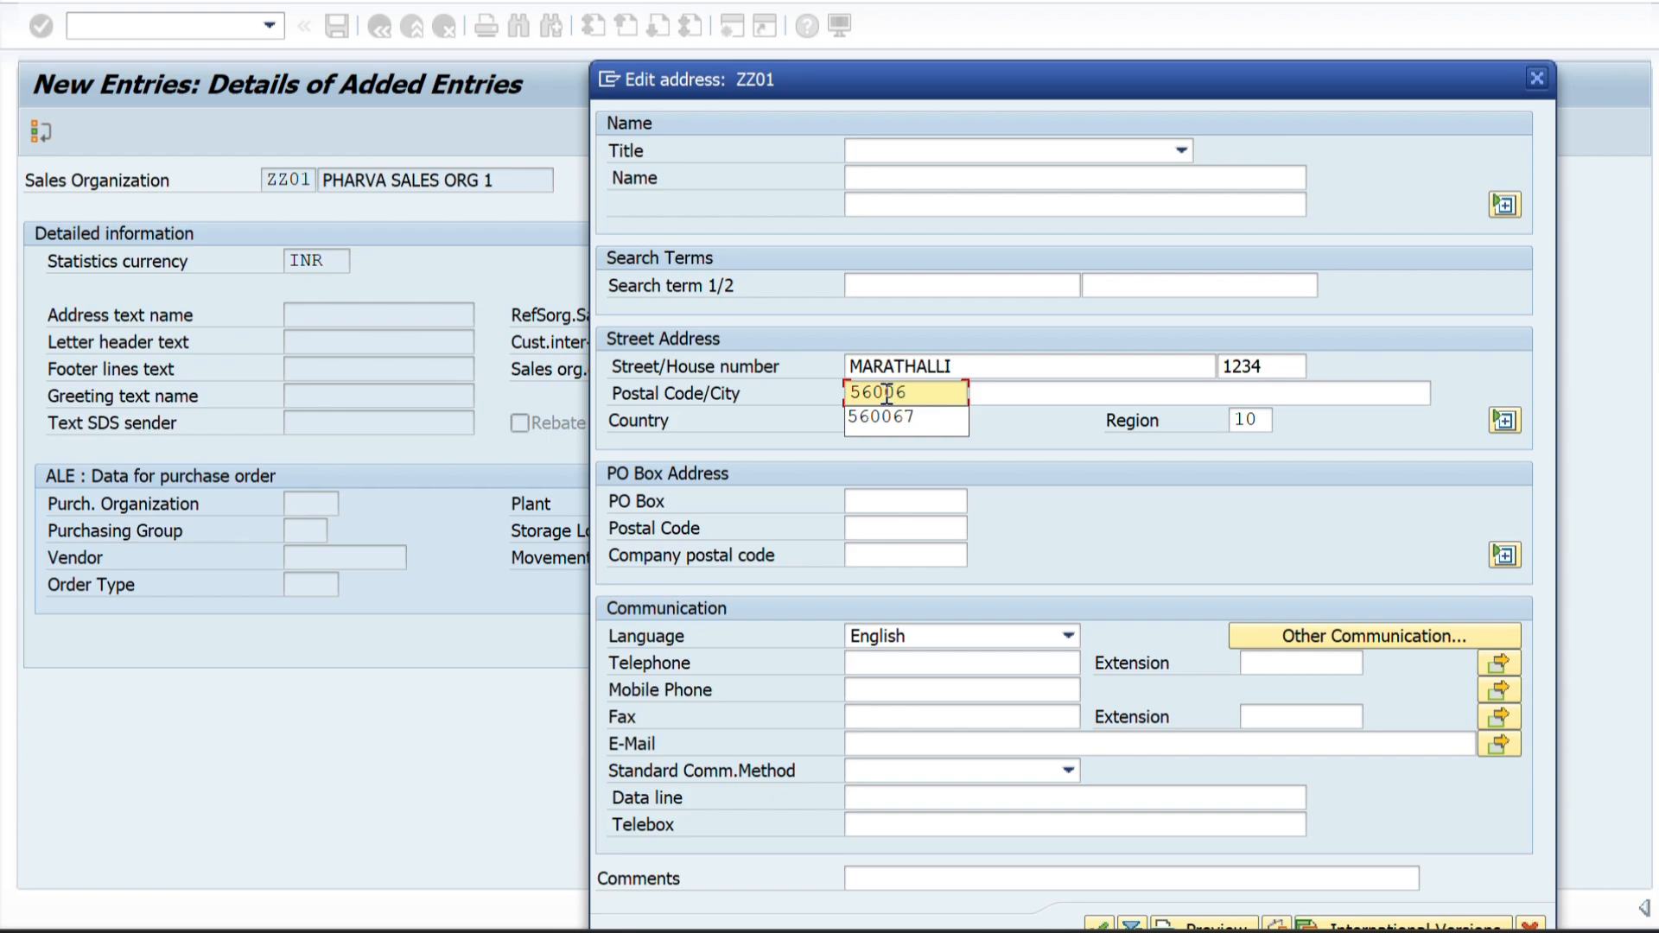
{"action": "type", "text": "7"}
{"action": "left_click", "coordinate": [1035, 399]}
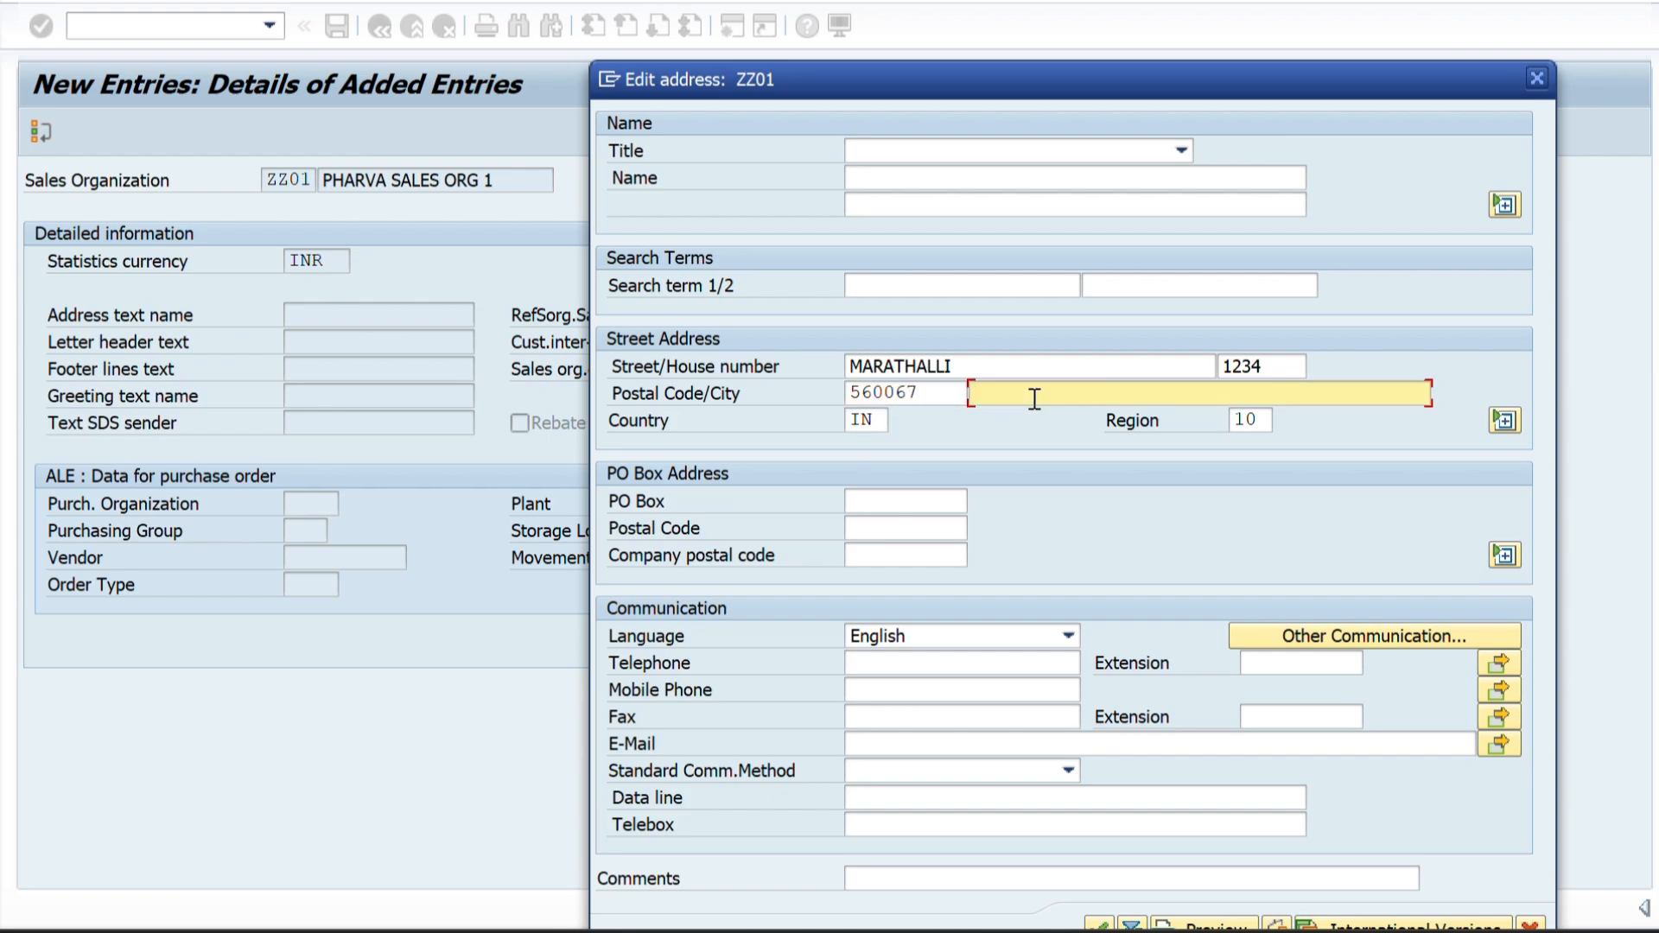
{"action": "type", "text": "BENAGLURU"}
Set the address name and first search term to PHARVA SALES ORG 1 and accept the address.
{"action": "left_click", "coordinate": [886, 179]}
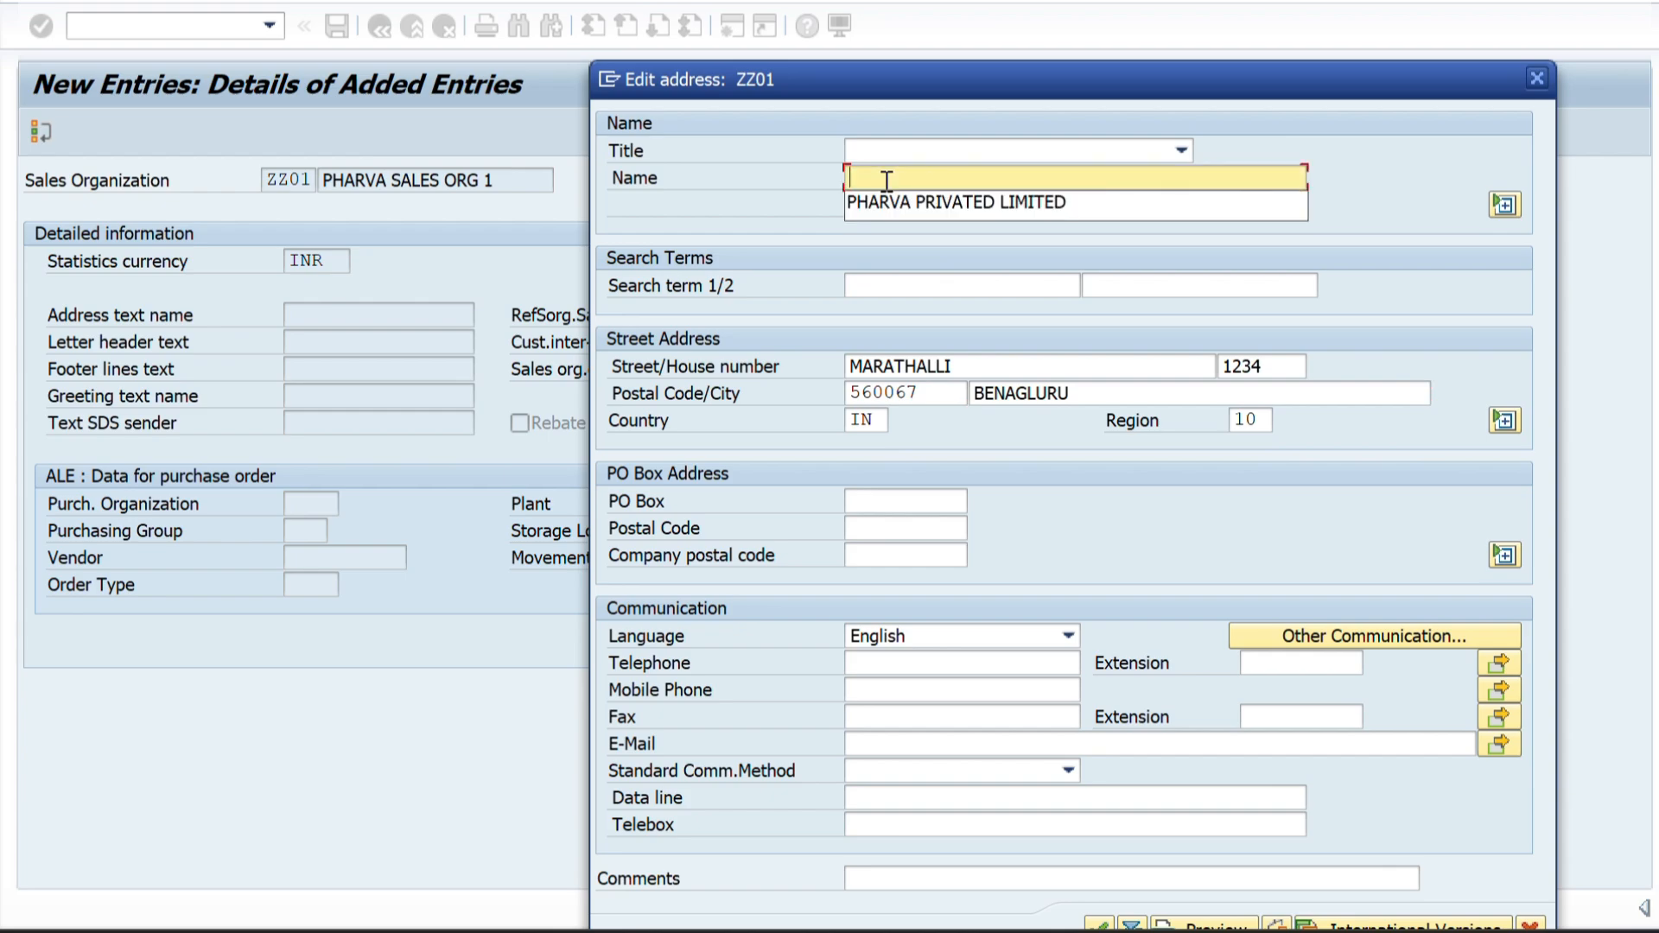
{"action": "type", "text": "PHARVA SALES ORG 1"}
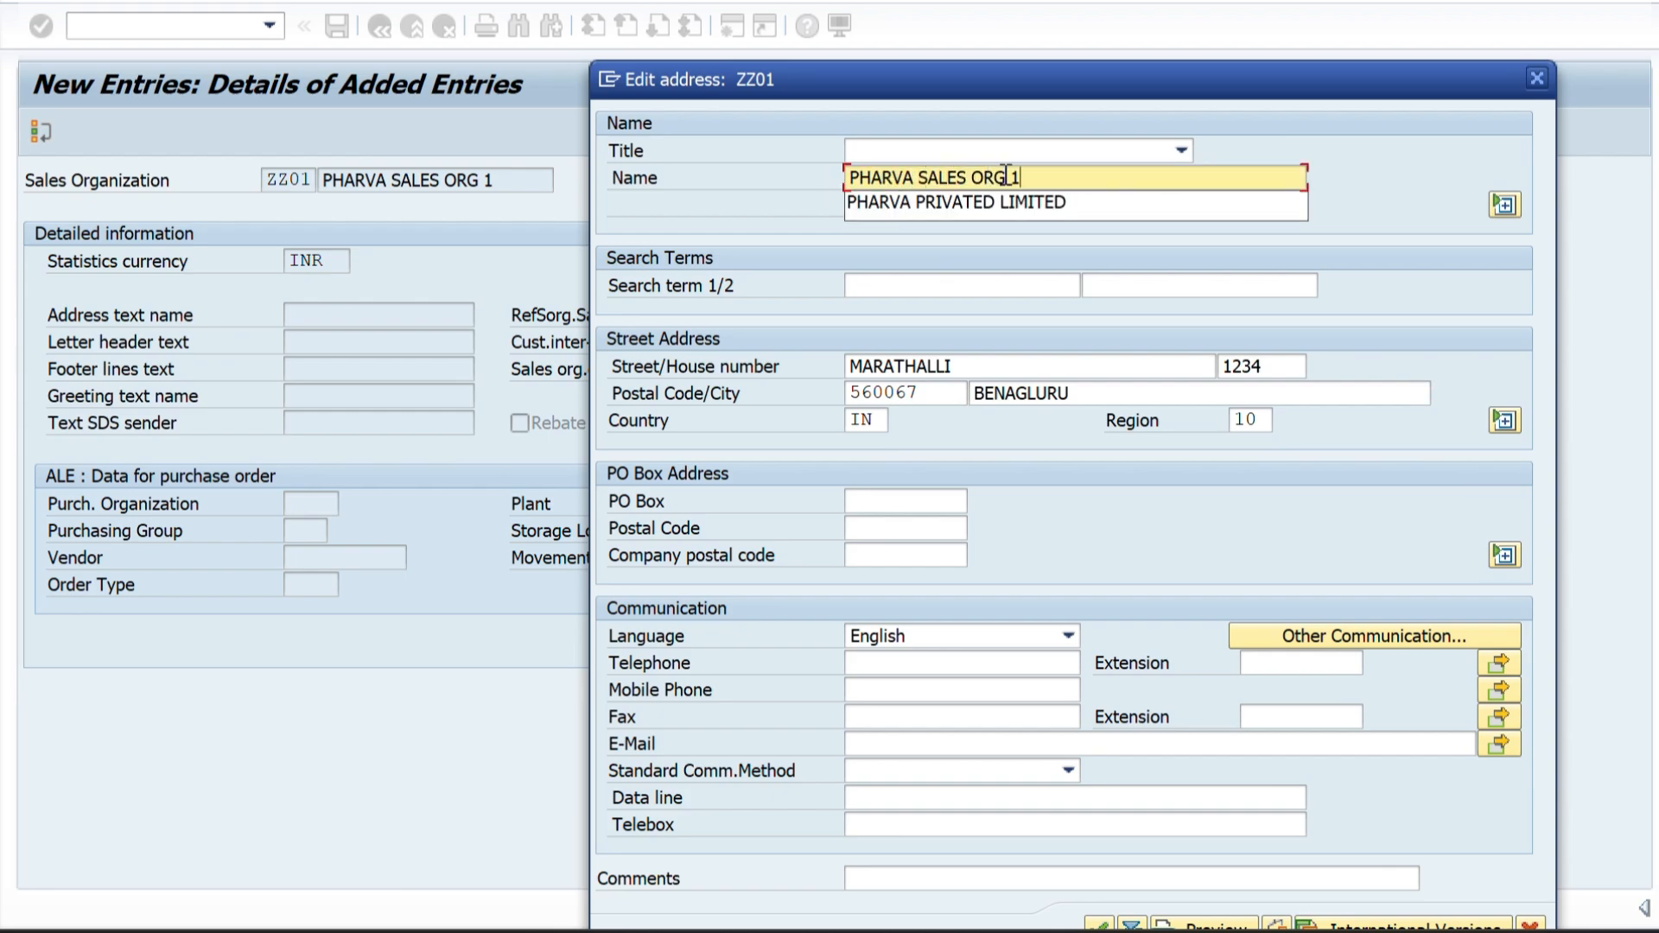
{"action": "left_click", "coordinate": [904, 293]}
{"action": "type", "text": "PHARVA SALES ORG 1"}
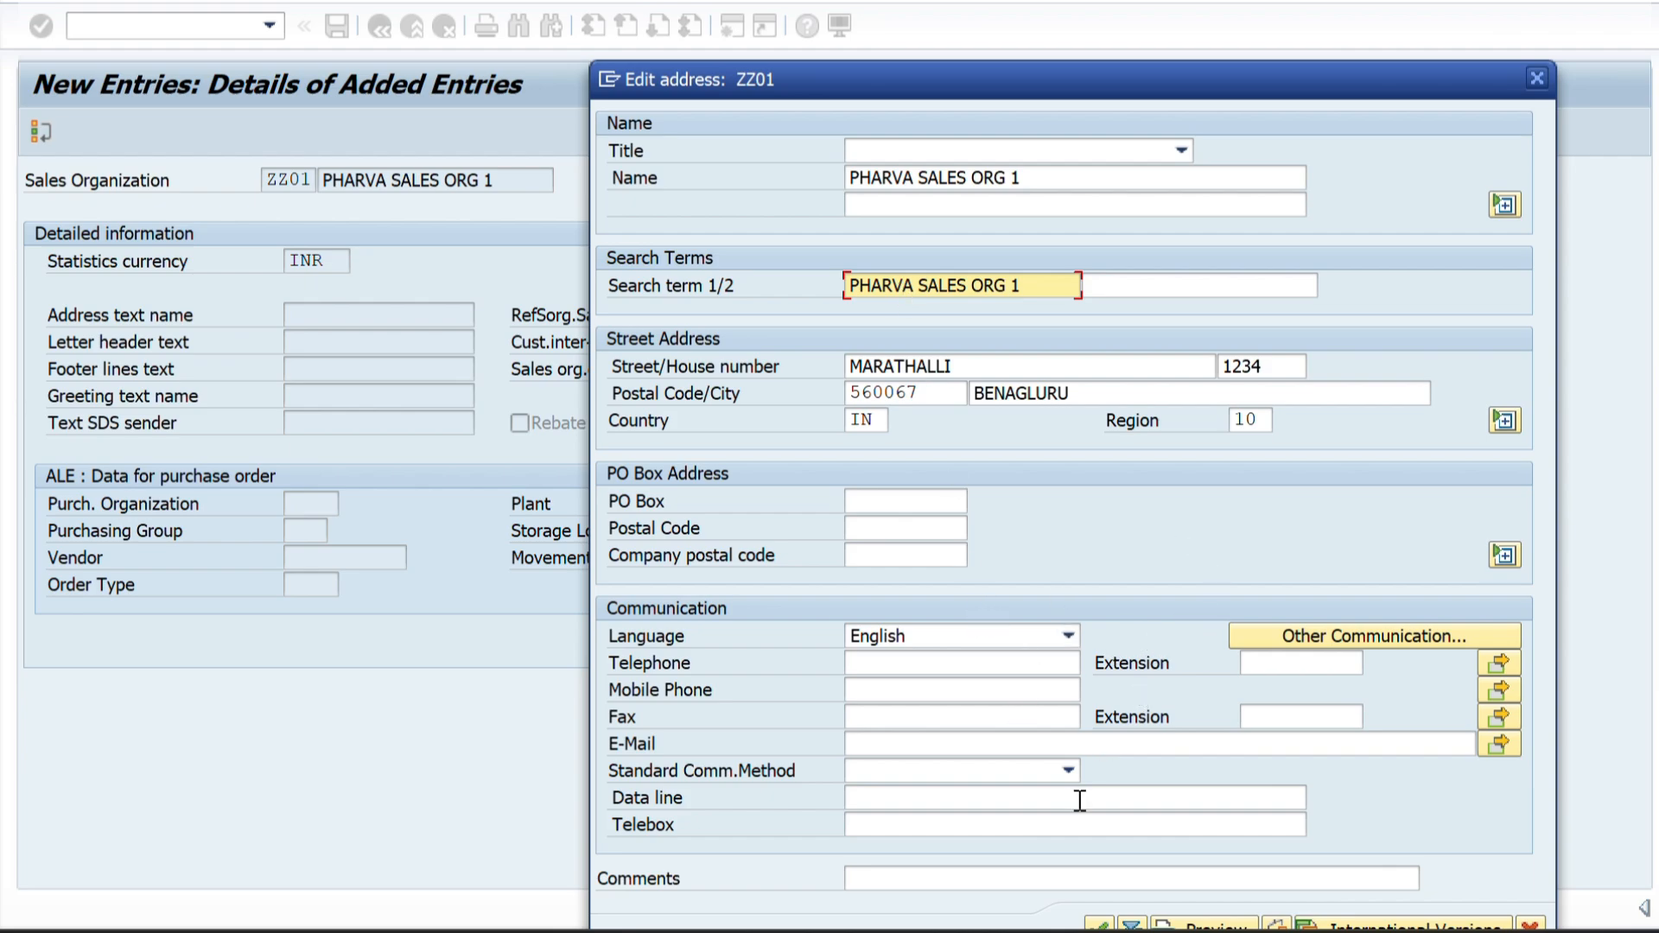
{"action": "left_click_drag", "start_coordinate": [1143, 78], "coordinate": [1191, 0]}
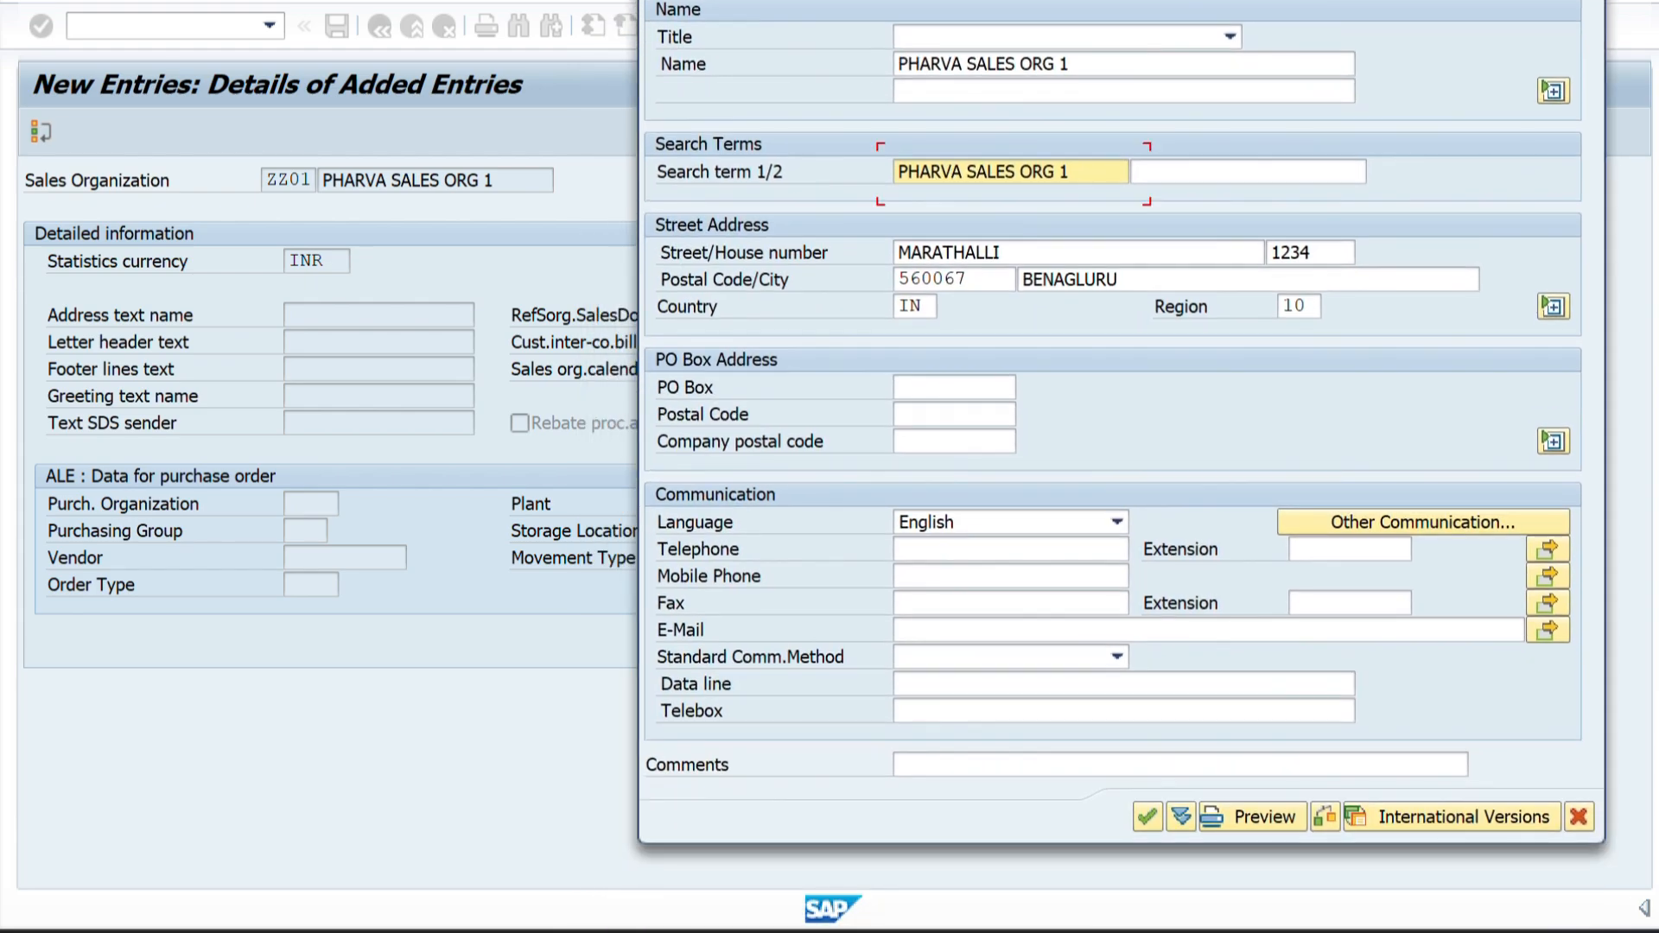
{"action": "left_click", "coordinate": [1149, 823]}
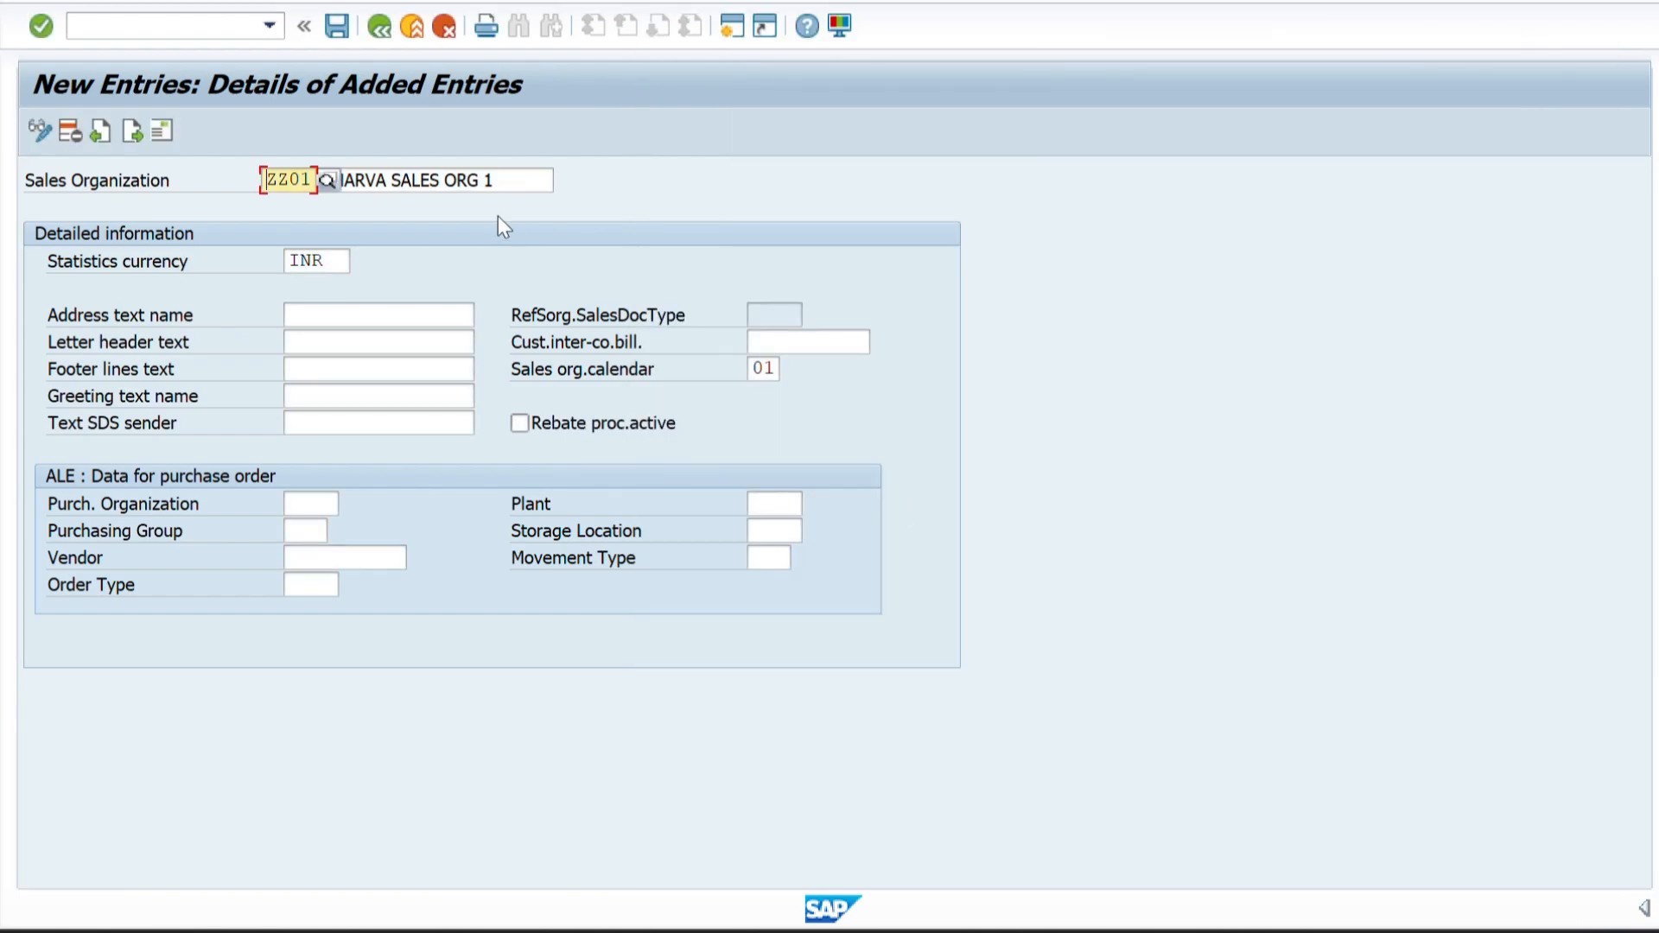
Save sales organization ZZ01 with its address under customizing request DPKK900290 and return to the activity selection.
{"action": "left_click", "coordinate": [337, 26]}
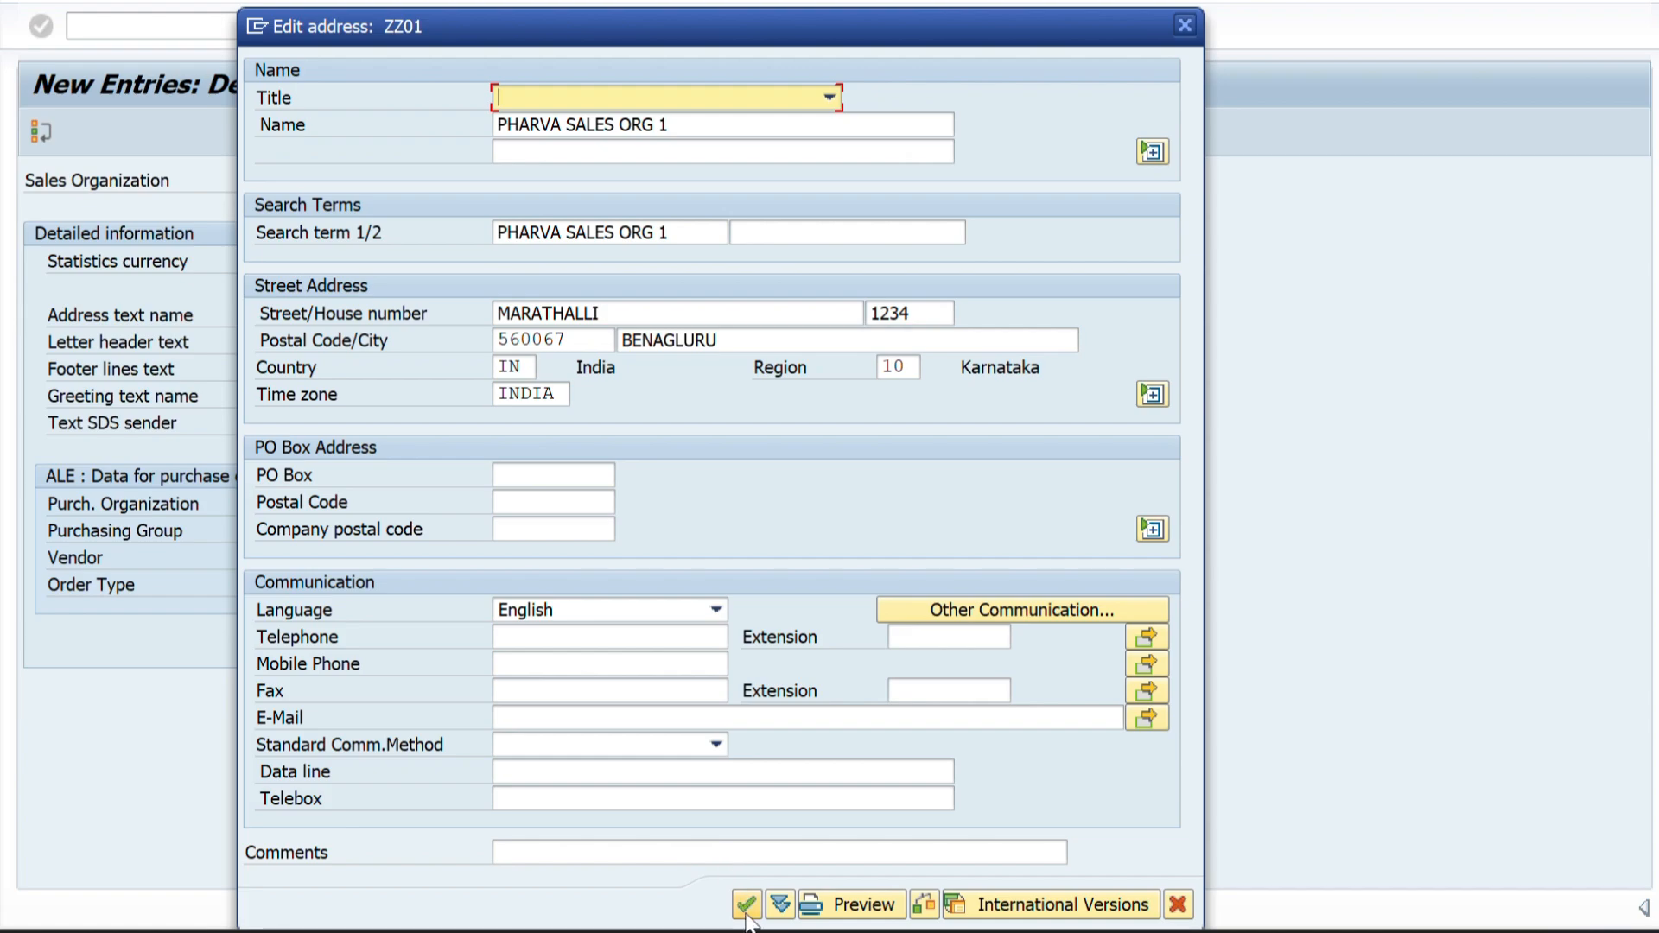
{"action": "left_click", "coordinate": [747, 905]}
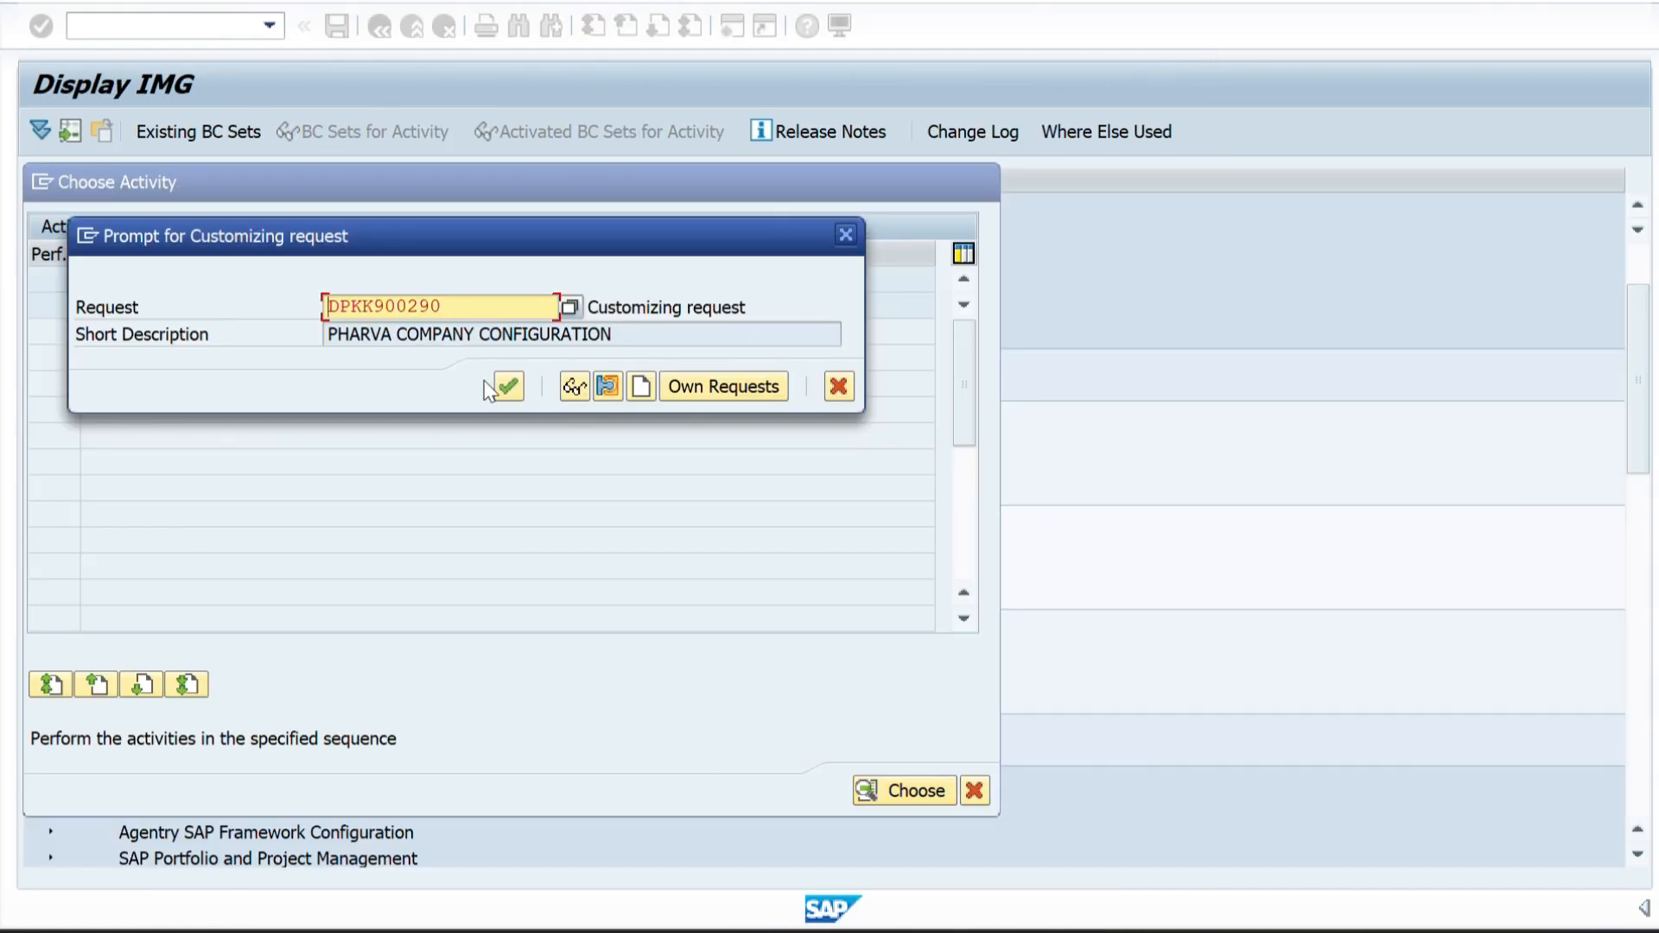
{"action": "left_click_drag", "start_coordinate": [504, 308], "coordinate": [308, 297]}
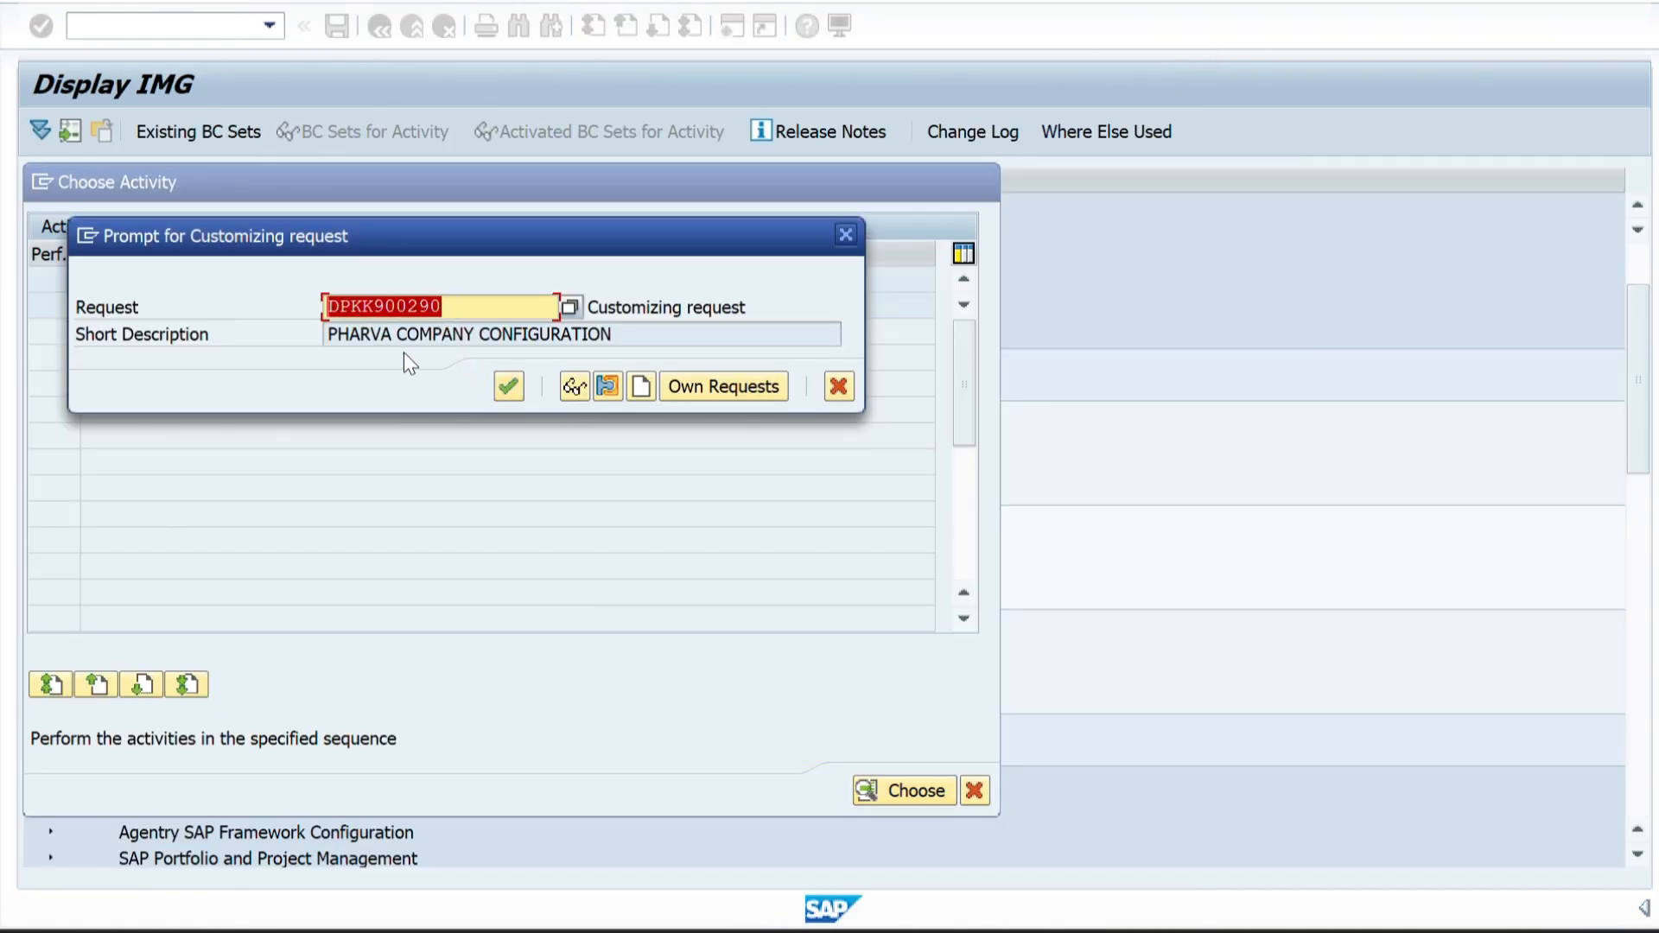
{"action": "left_click", "coordinate": [625, 334]}
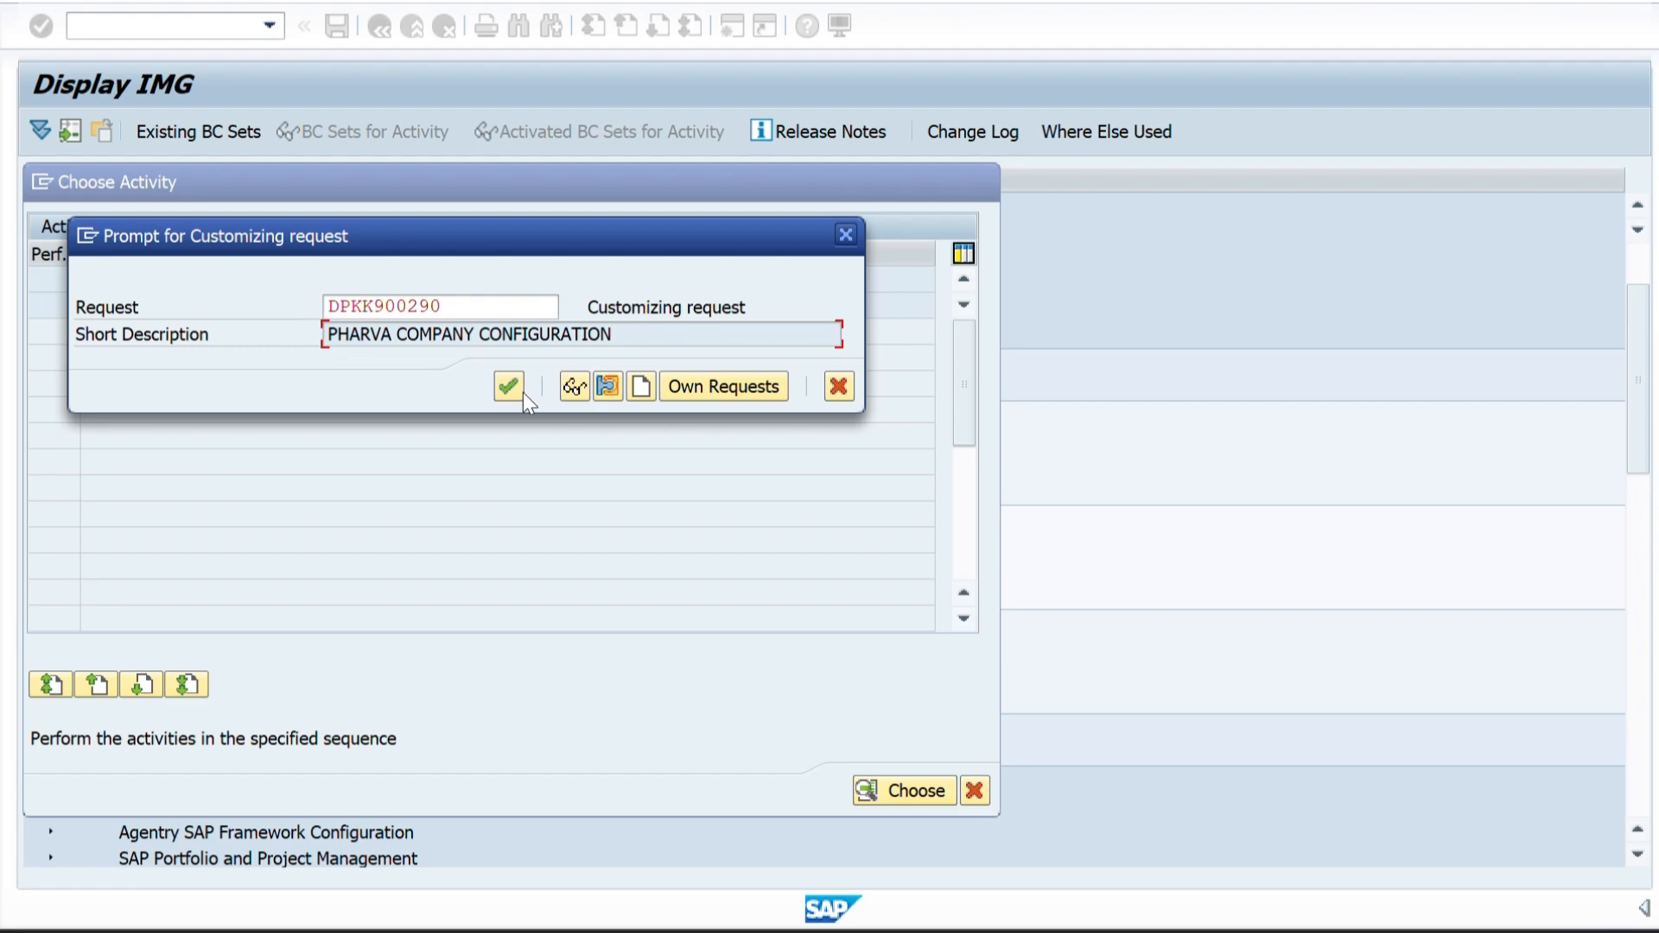
{"action": "left_click", "coordinate": [500, 389]}
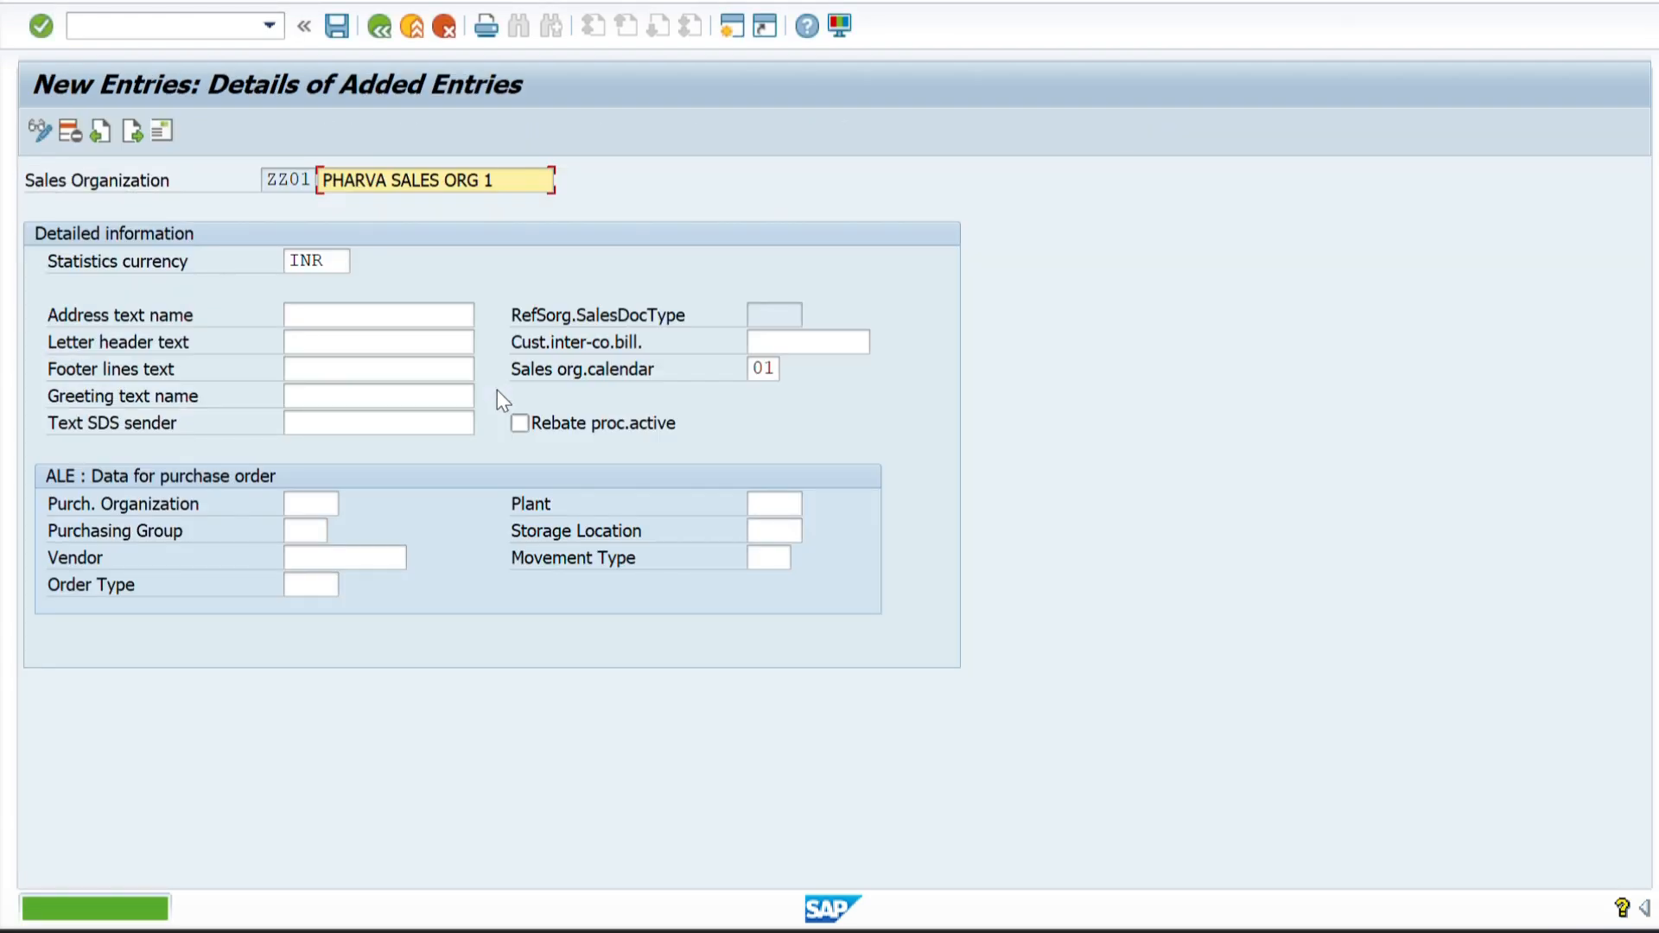
{"action": "left_click", "coordinate": [385, 24]}
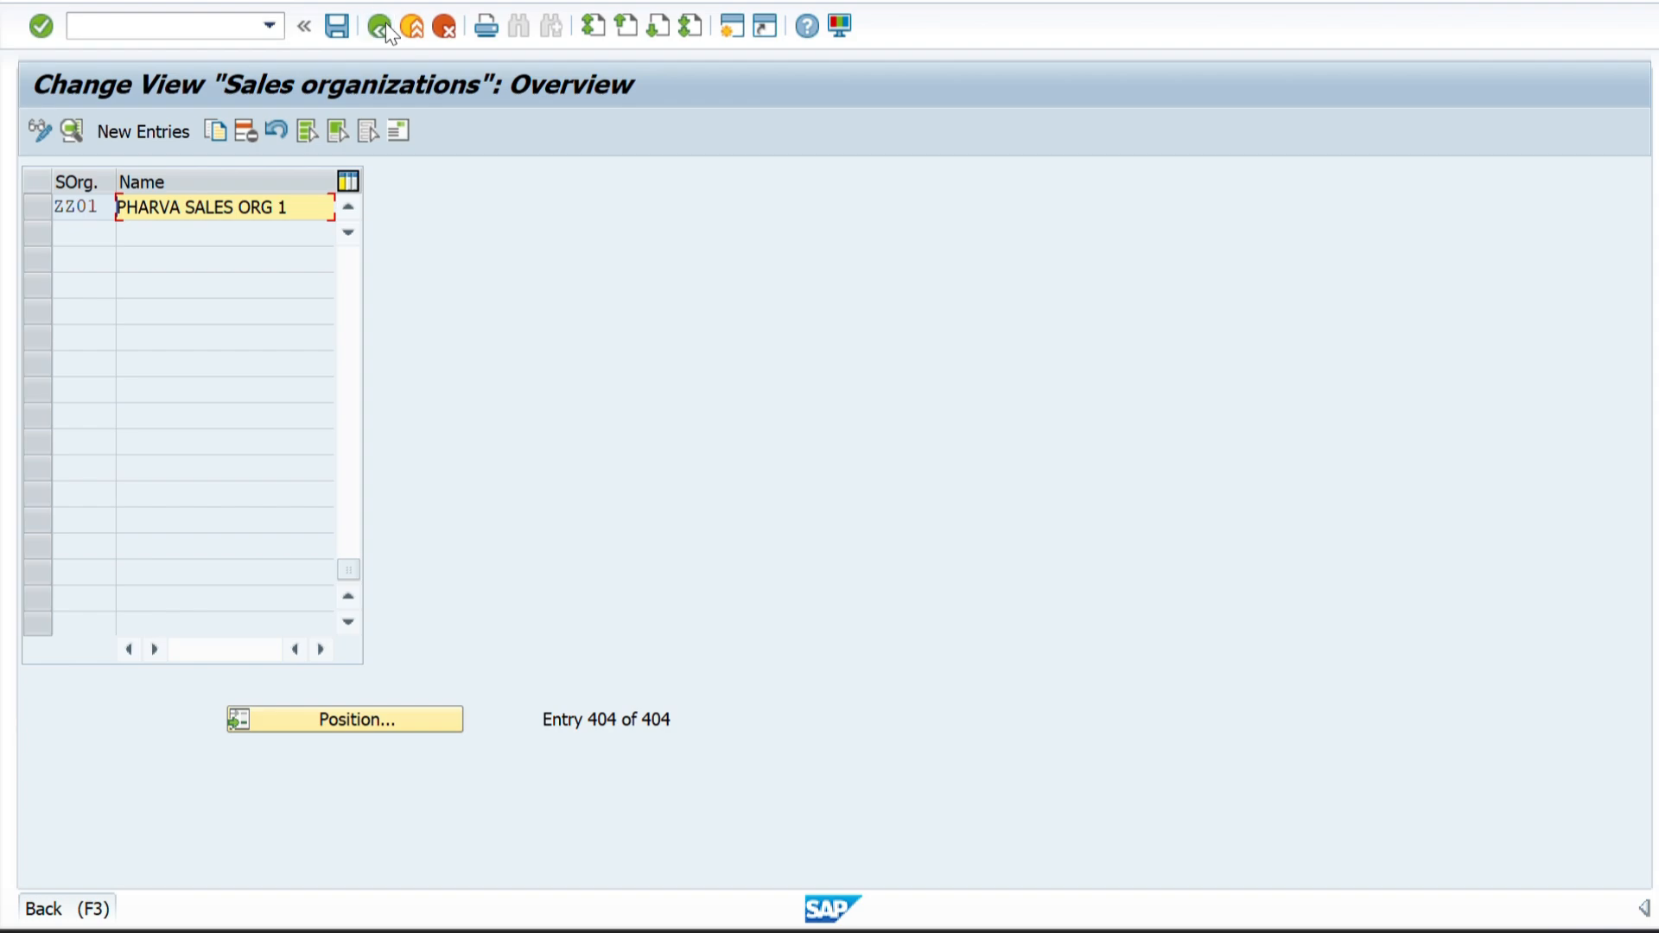
{"action": "left_click", "coordinate": [385, 24]}
Check the second sales organization in the Word structure diagram and start another new entry in Define Sales Organization in SAP.
{"action": "key", "text": "alt+Tab"}
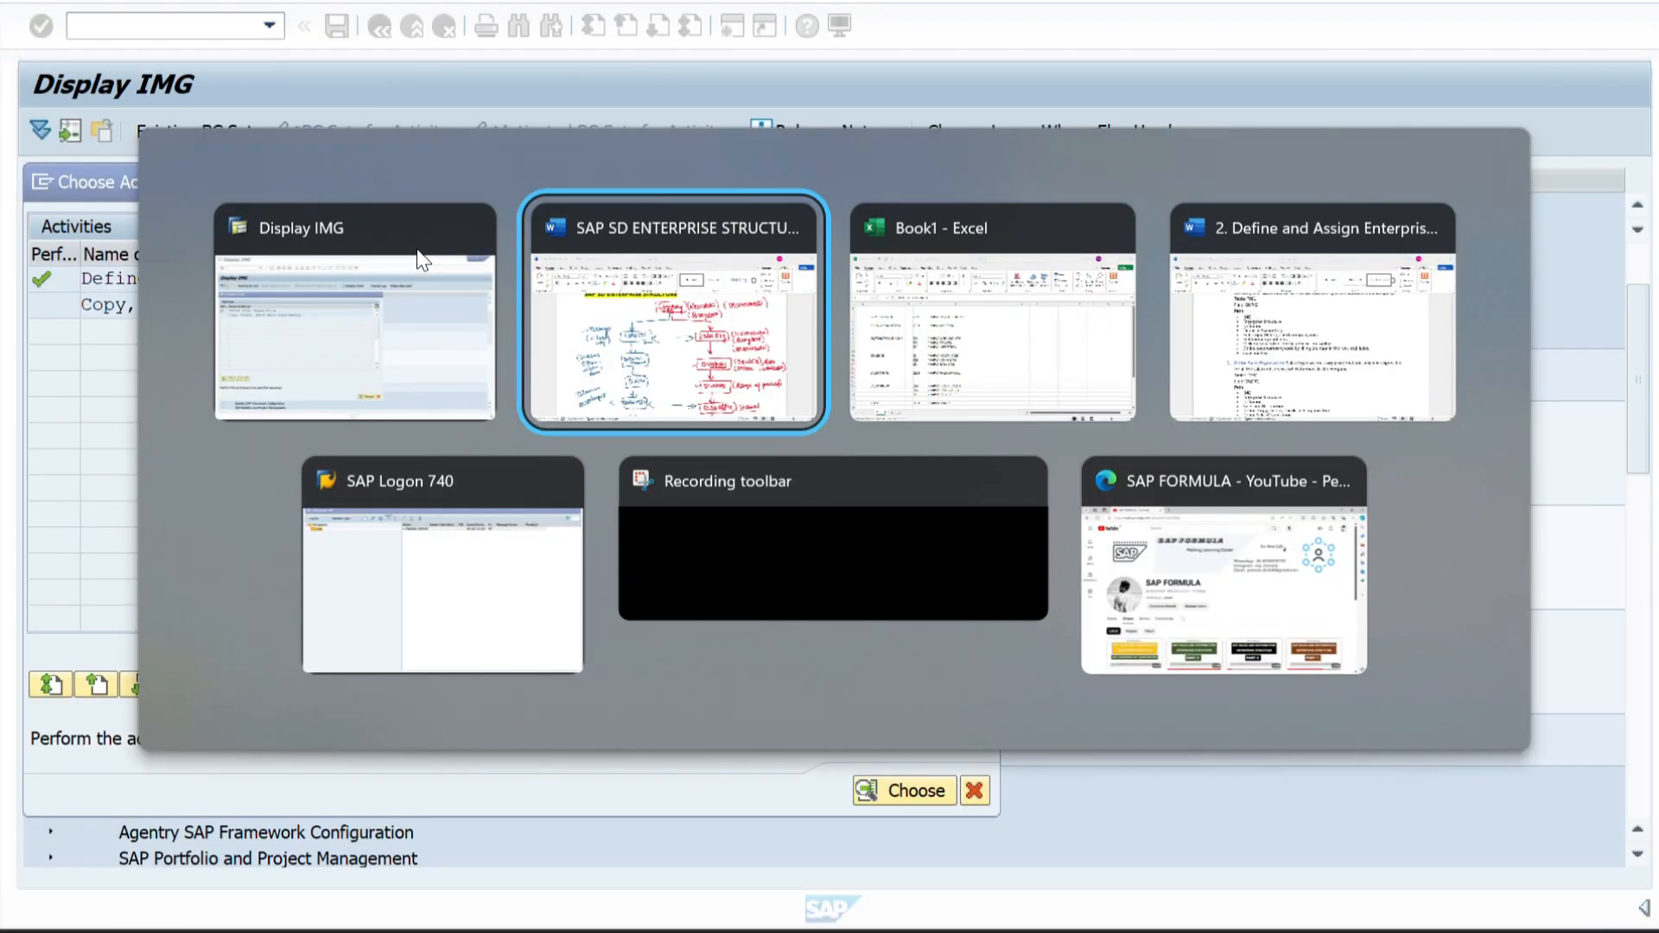
{"action": "key", "text": "alt+Tab"}
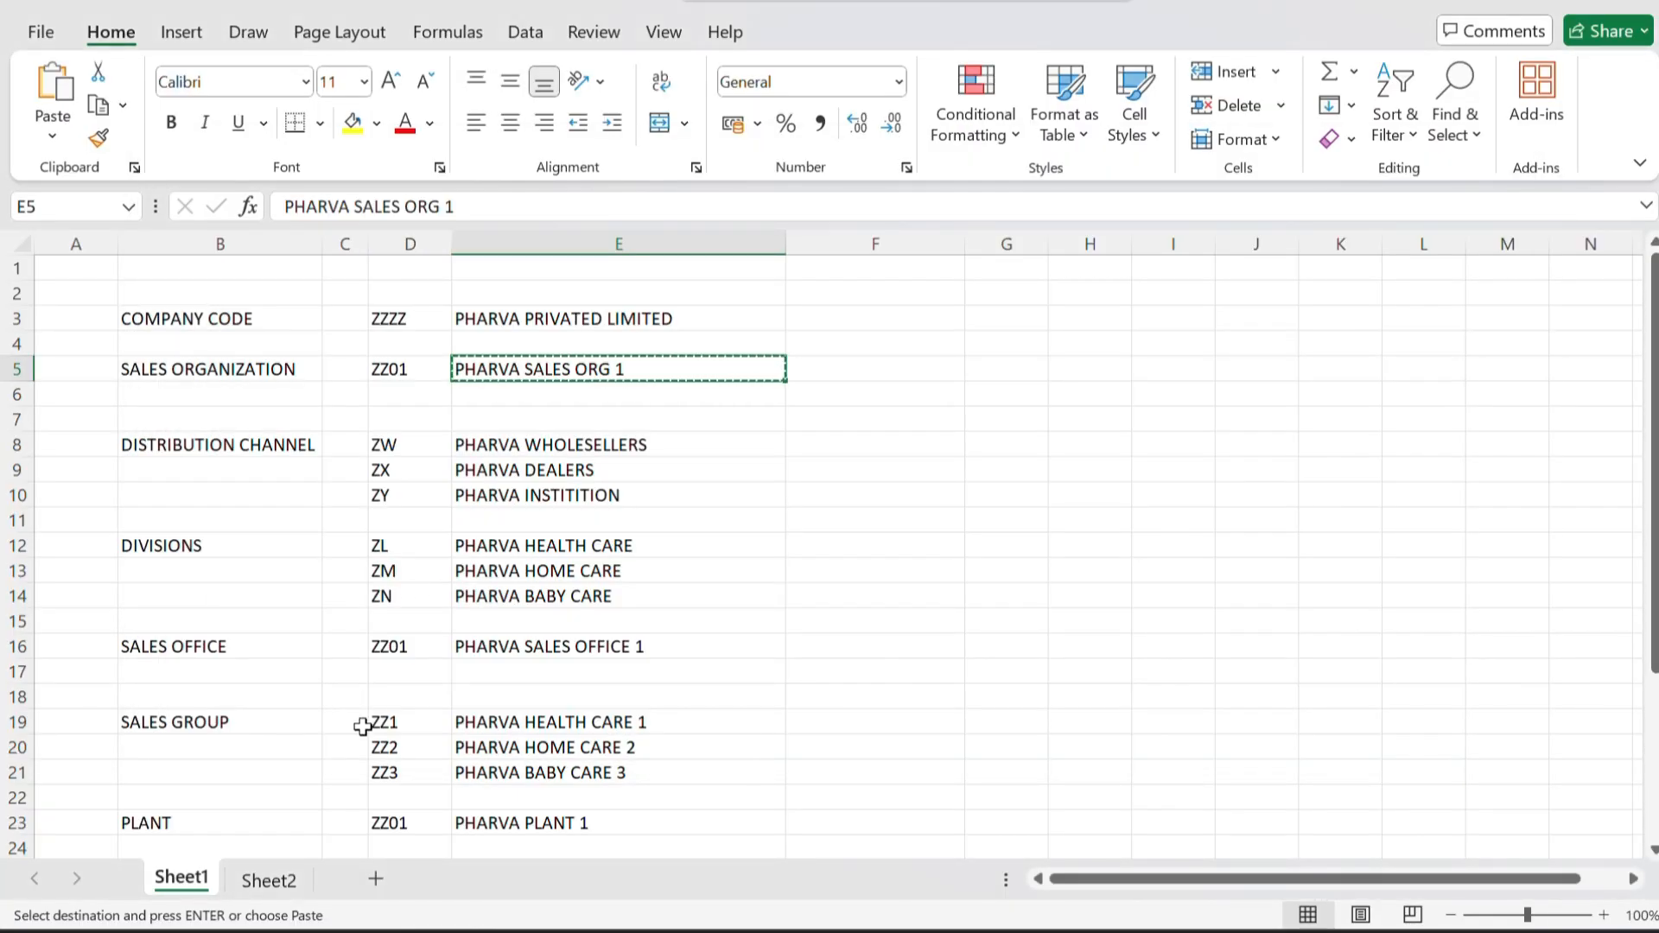
{"action": "key", "text": "alt+Tab"}
{"action": "key", "text": "alt+Tab"}
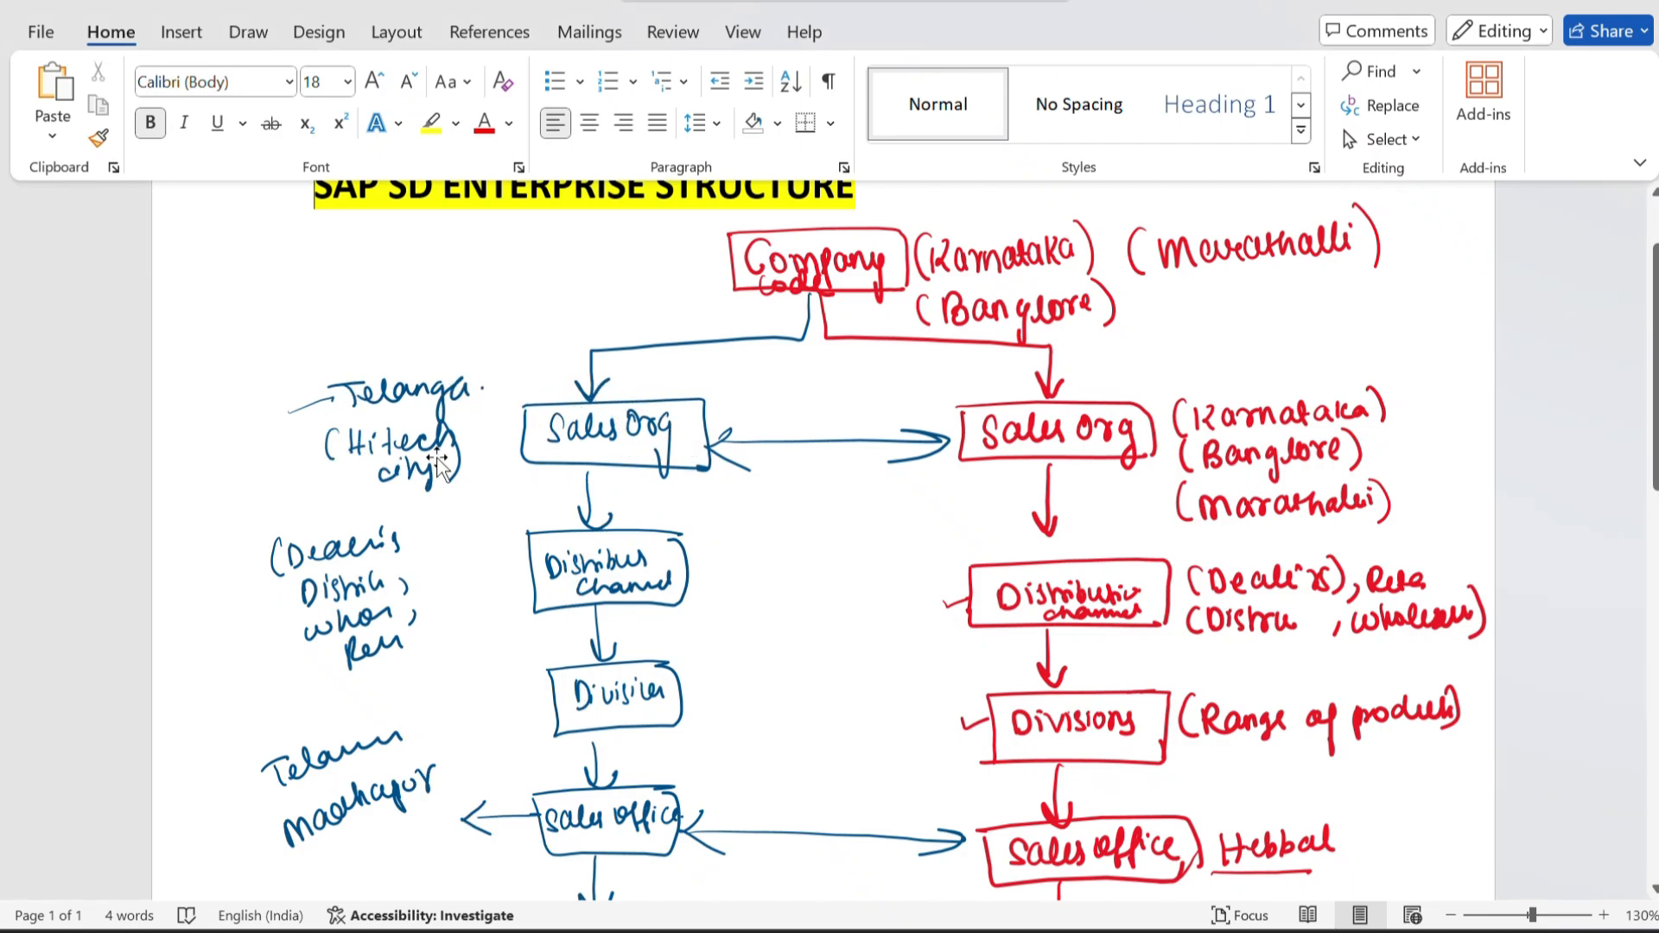
{"action": "key", "text": "alt+Tab"}
{"action": "key", "text": "alt+Tab"}
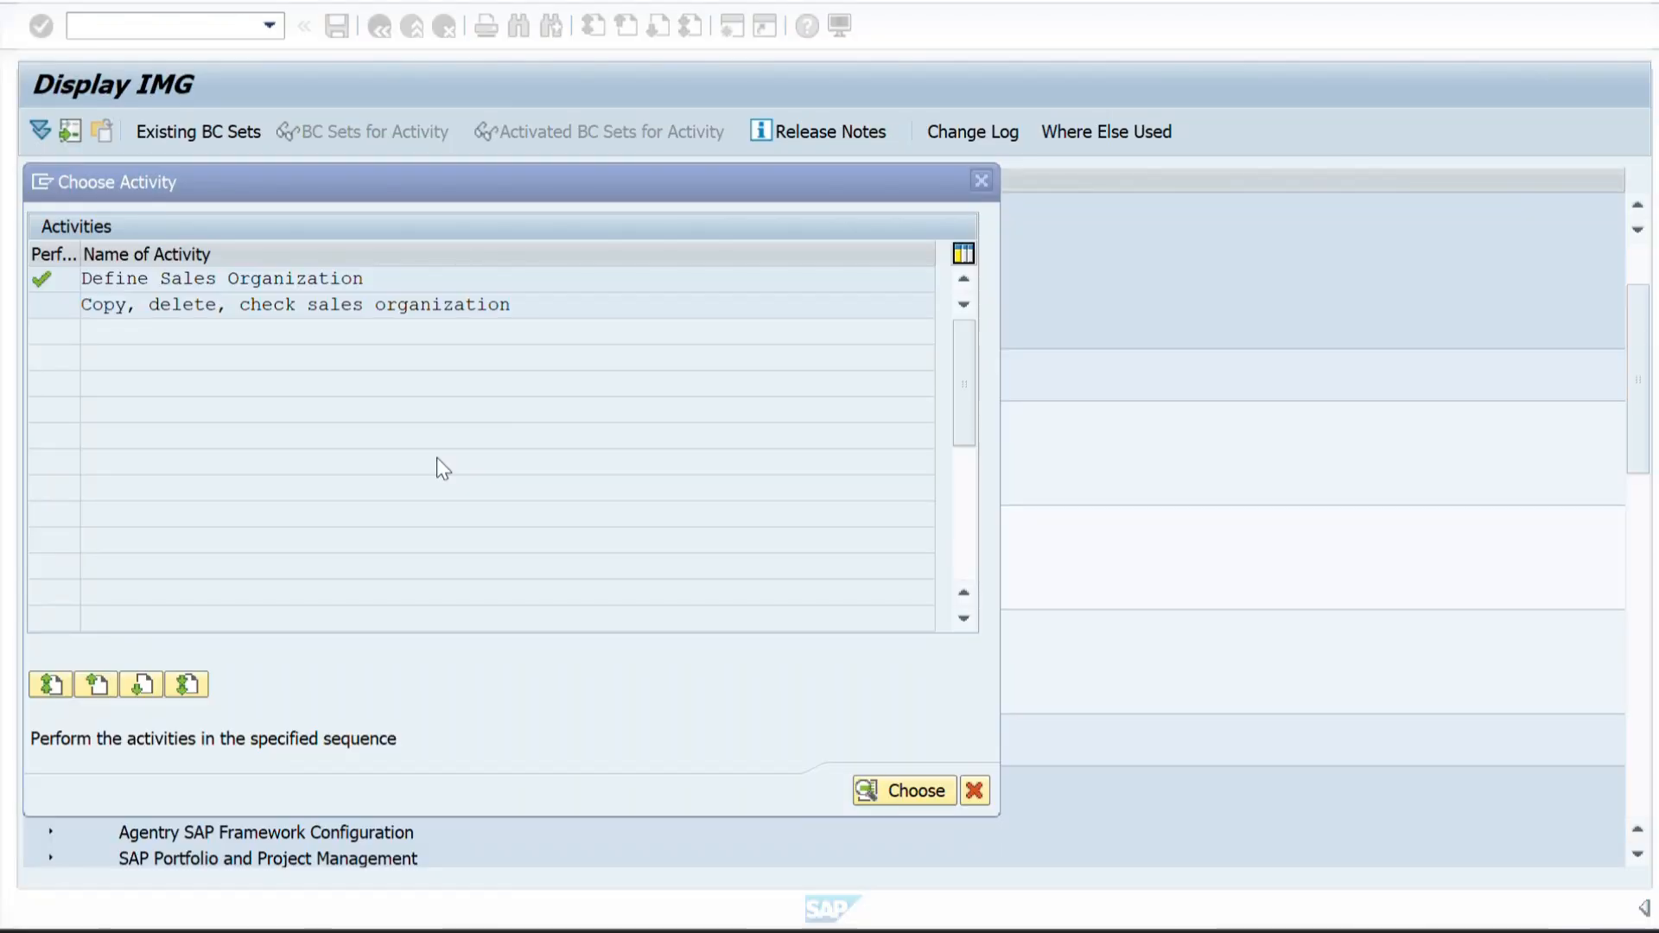
{"action": "double_click", "coordinate": [308, 282]}
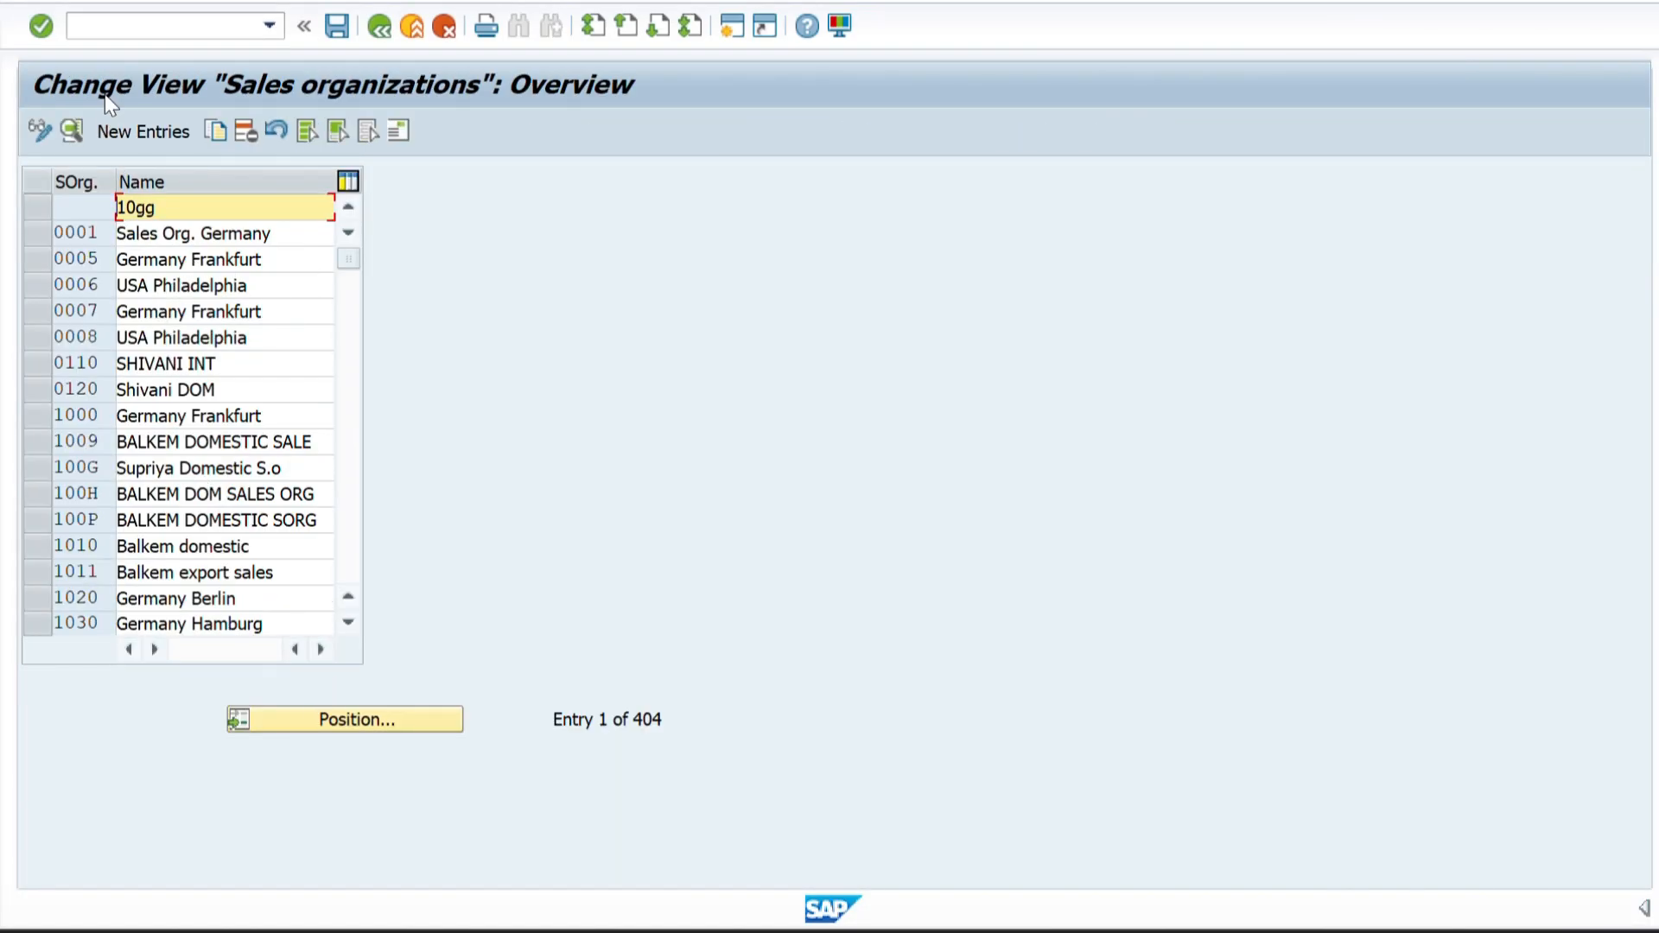
{"action": "left_click", "coordinate": [116, 133]}
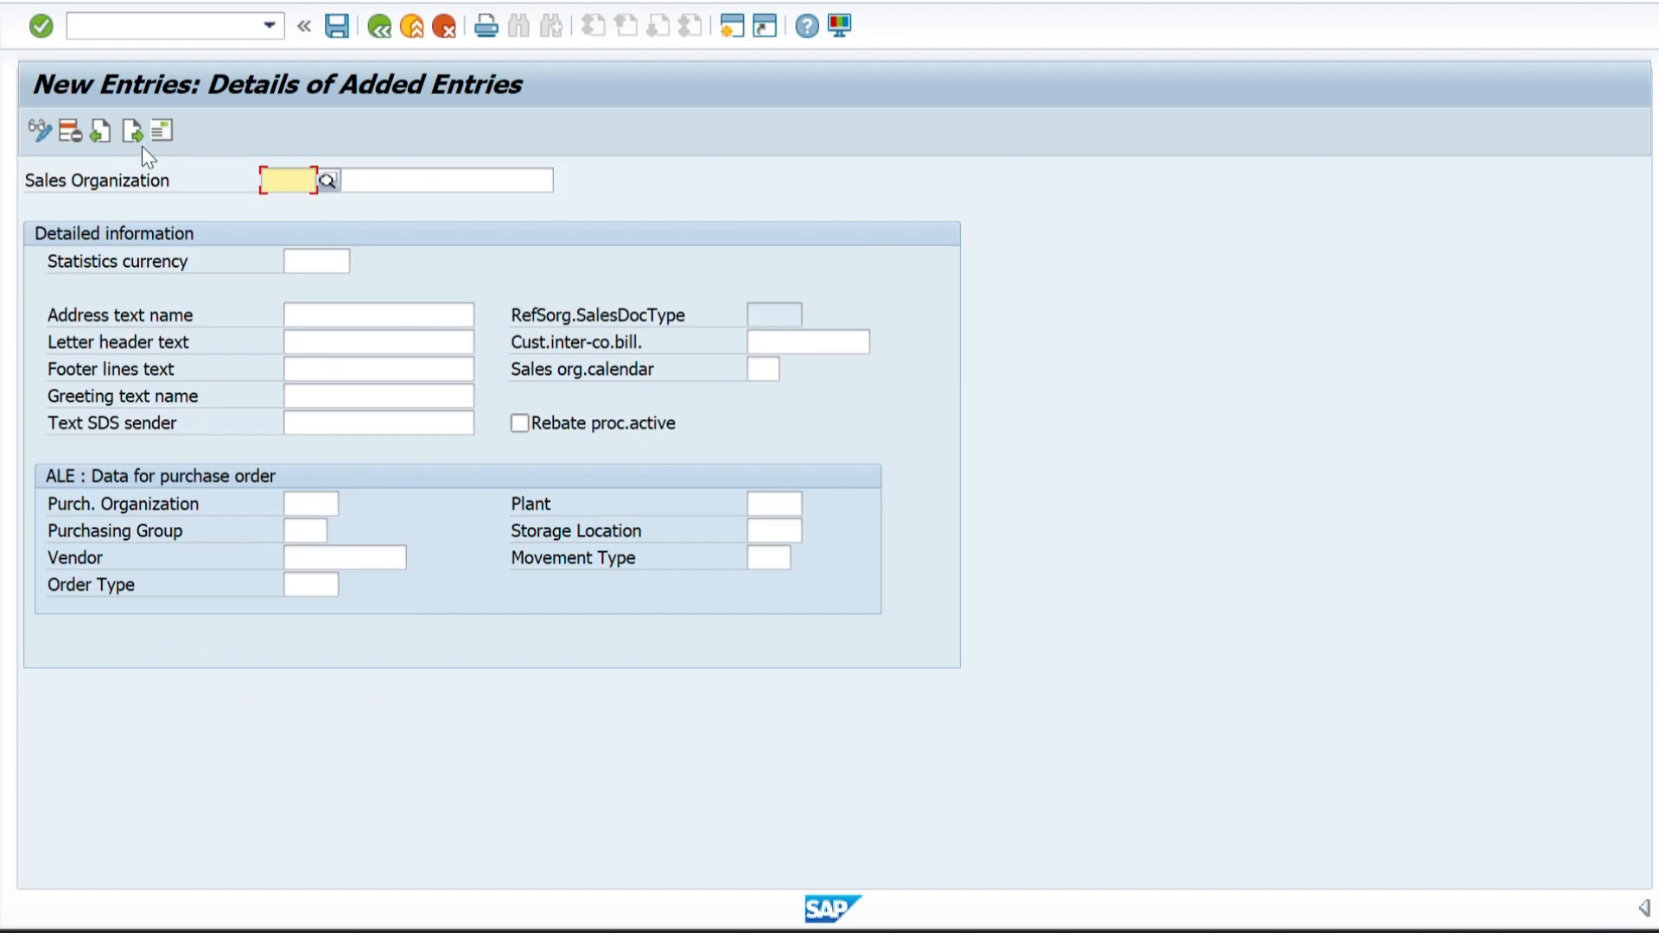
Copy the sales organization code ZZ02 from Sheet2 of the Excel workbook into the Sales Organization code of the new SAP entry.
{"action": "key", "text": "alt+Tab"}
{"action": "key", "text": "alt+Tab"}
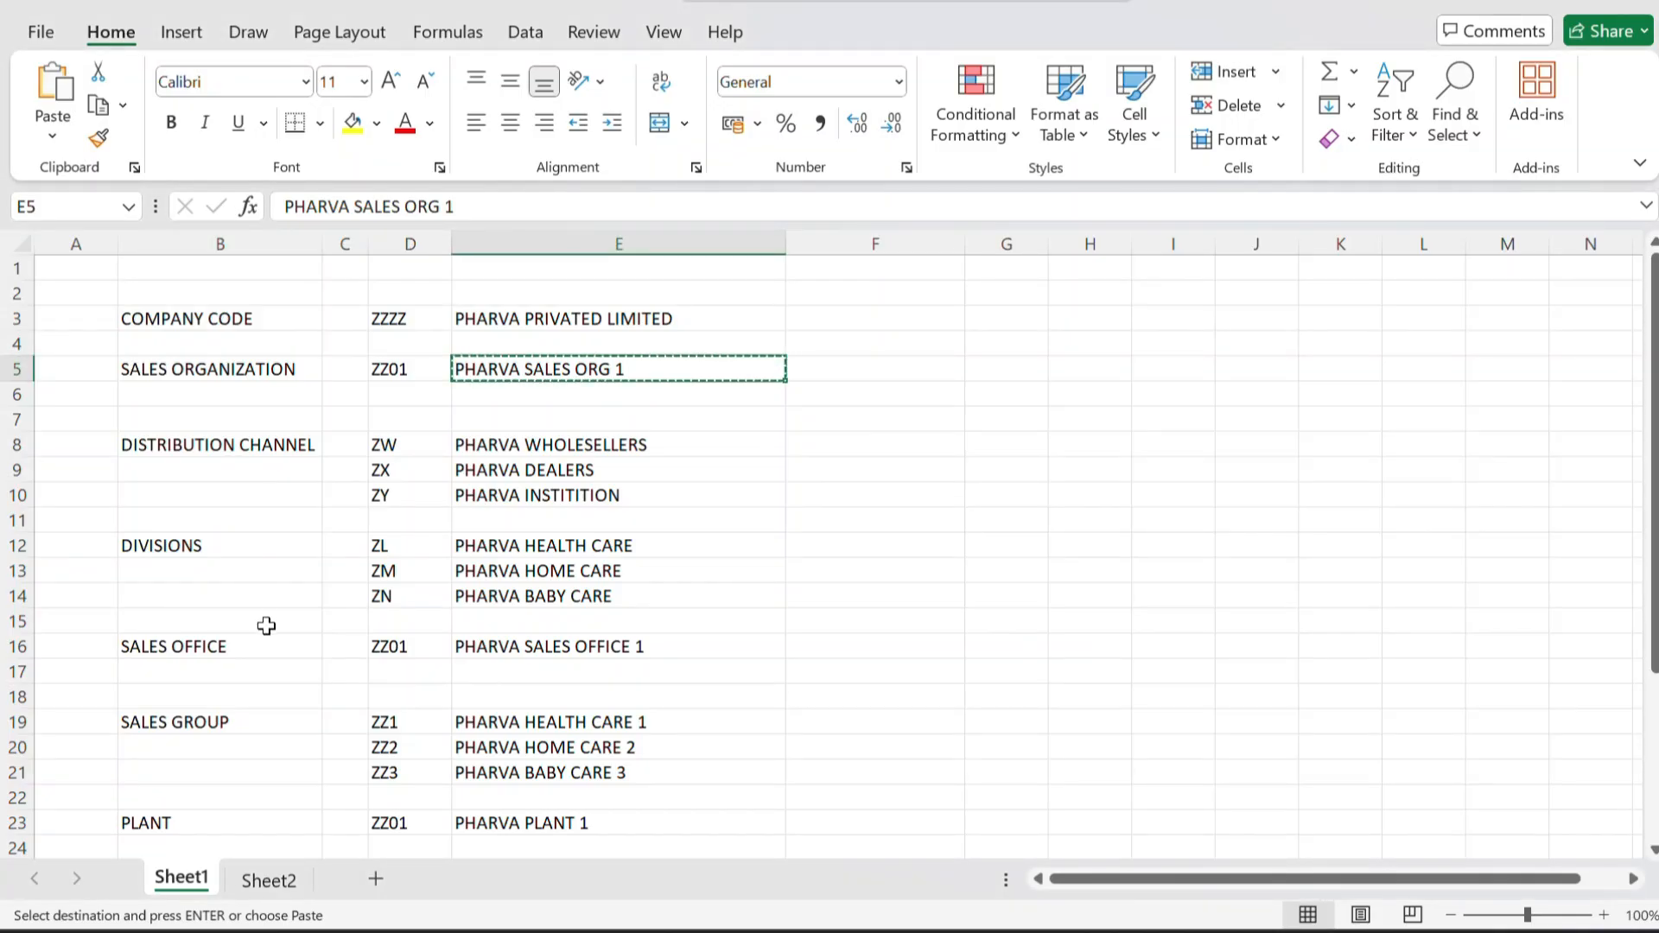
{"action": "left_click", "coordinate": [268, 878]}
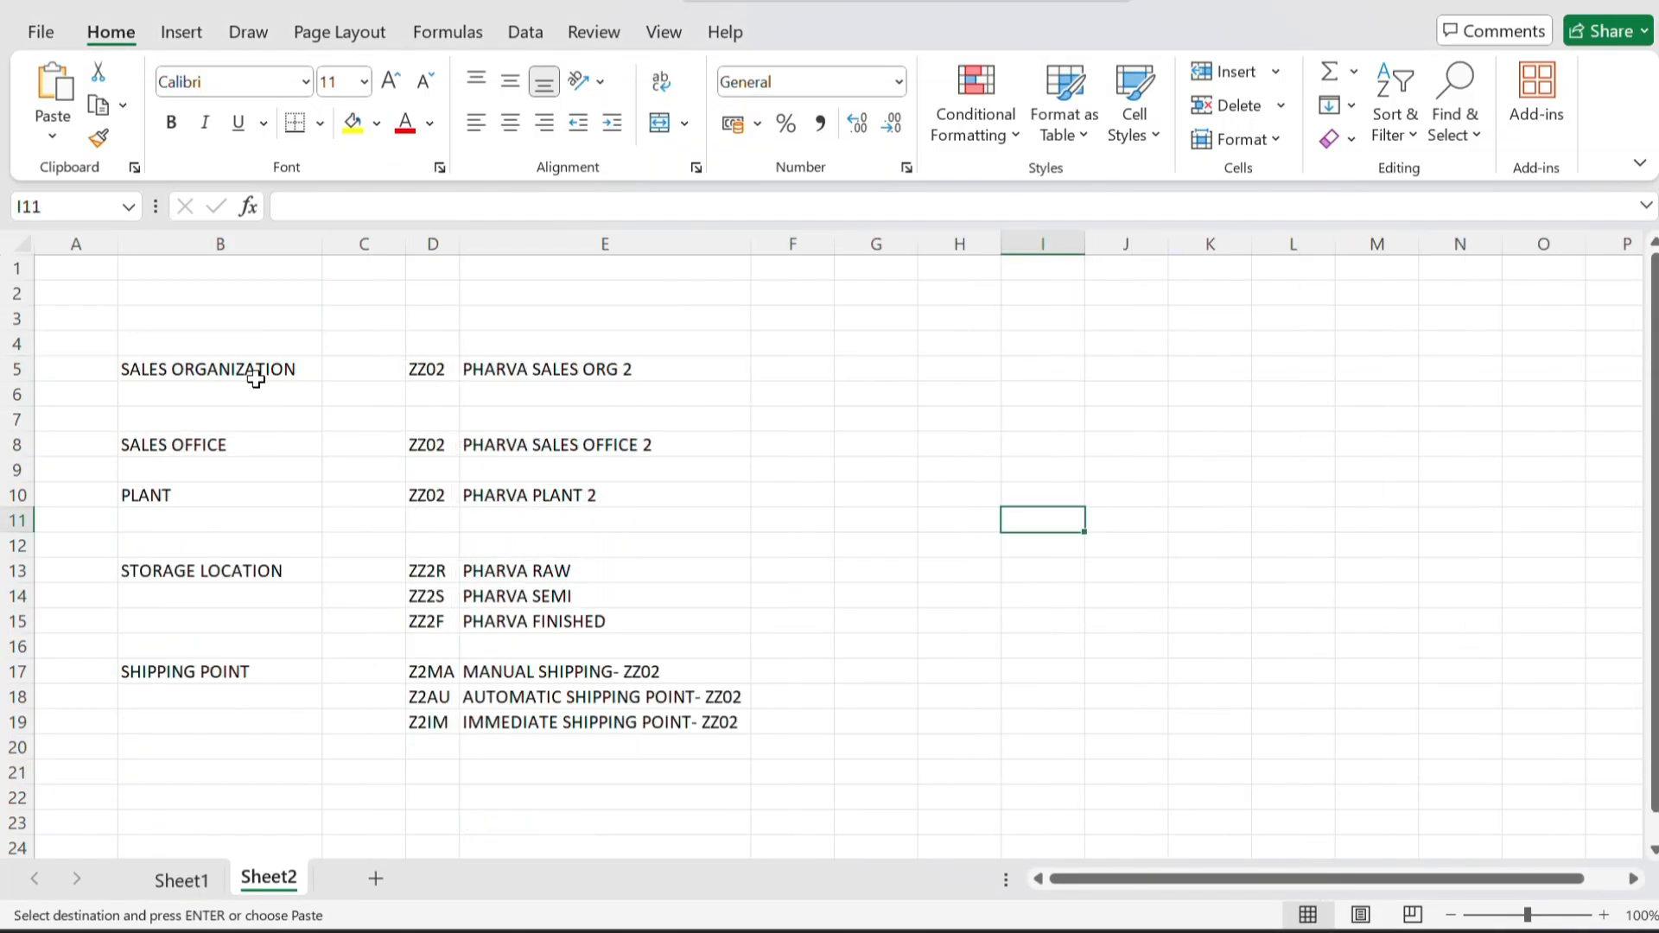
{"action": "left_click", "coordinate": [437, 367]}
{"action": "key", "text": "ctrl+c"}
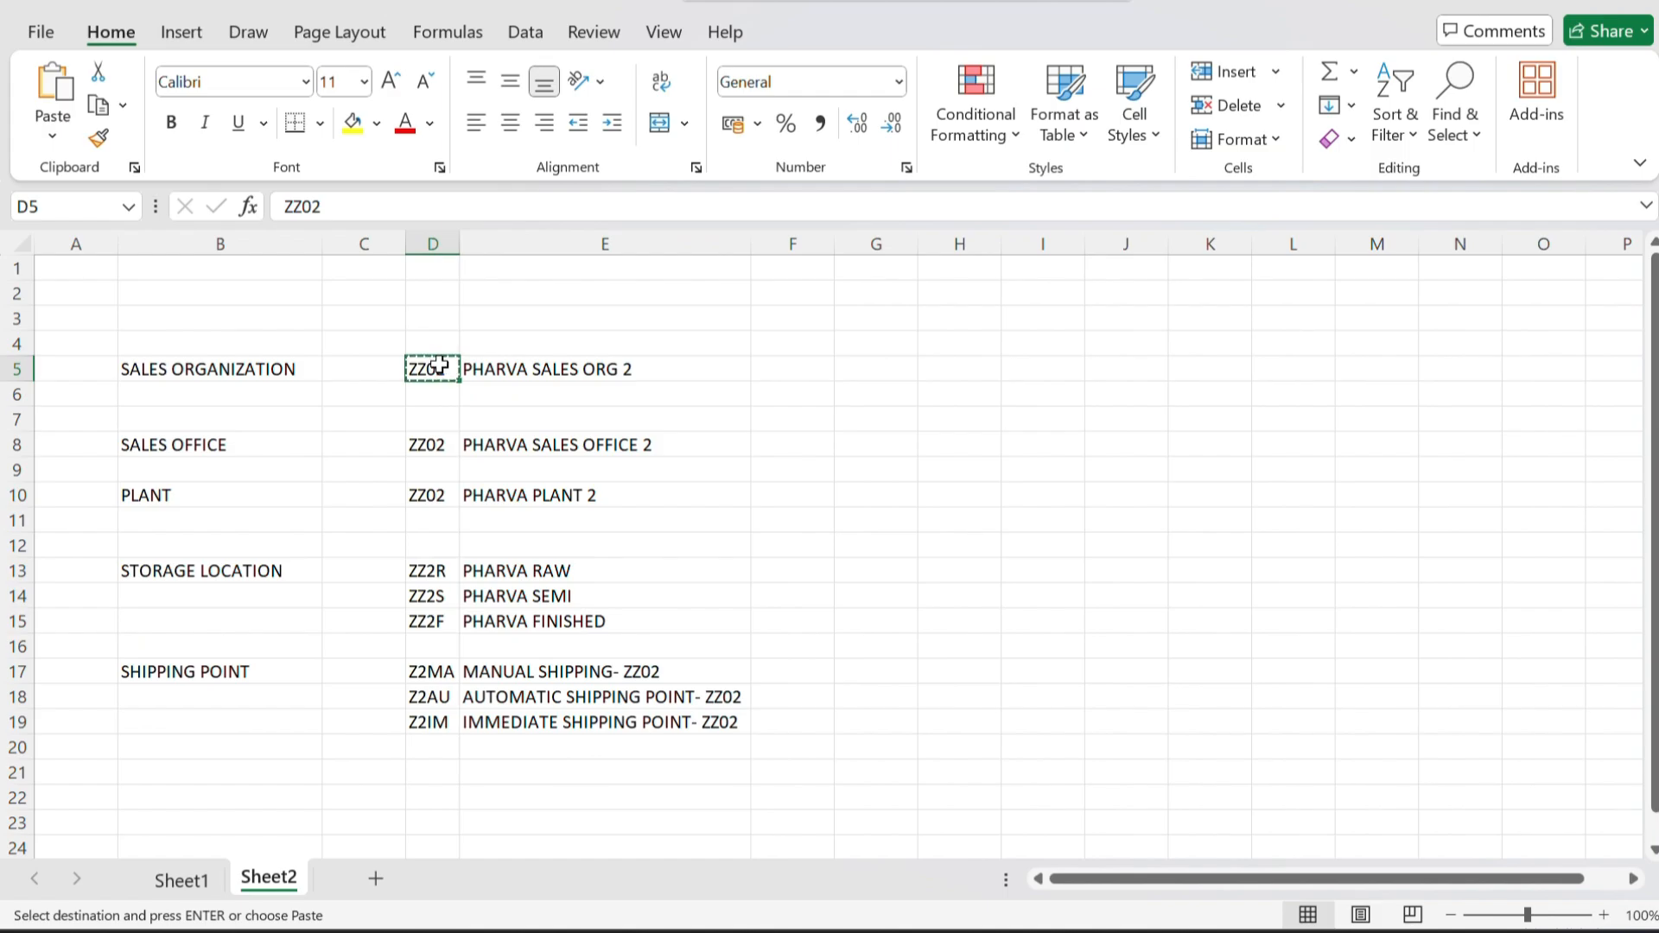
{"action": "key", "text": "alt+Tab"}
{"action": "key", "text": "ctrl+v"}
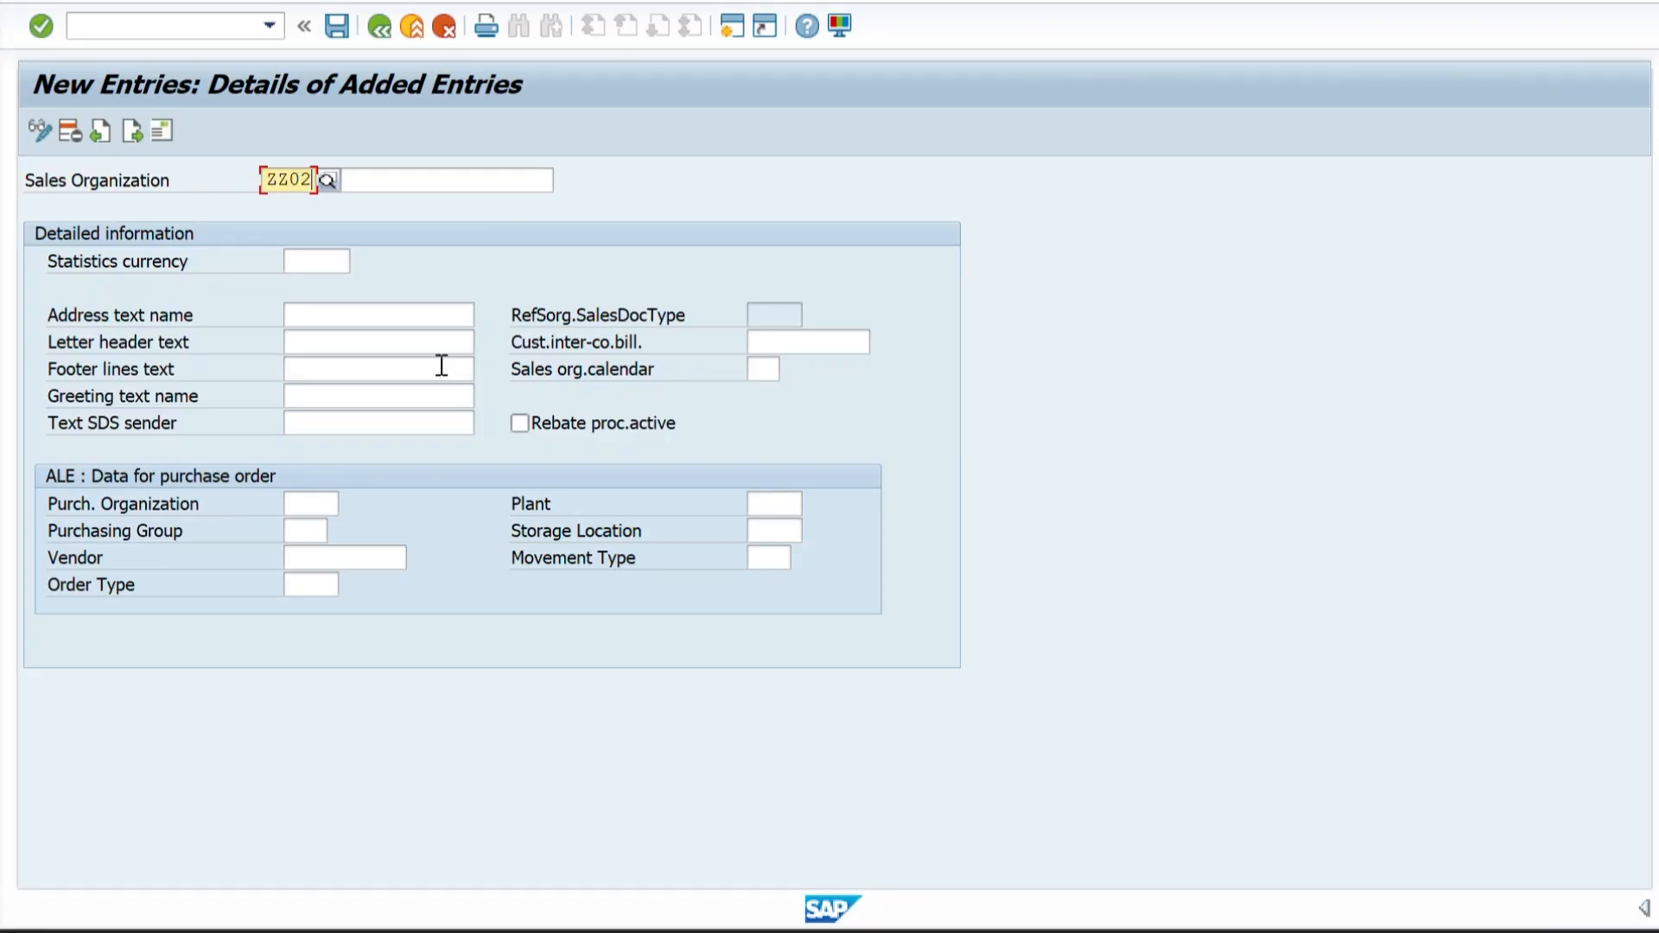
Copy the name PHARVA SALES ORG 2 from the Excel sheet into the description of sales organization ZZ02 in SAP.
{"action": "key", "text": "alt+Tab"}
{"action": "left_click", "coordinate": [568, 363]}
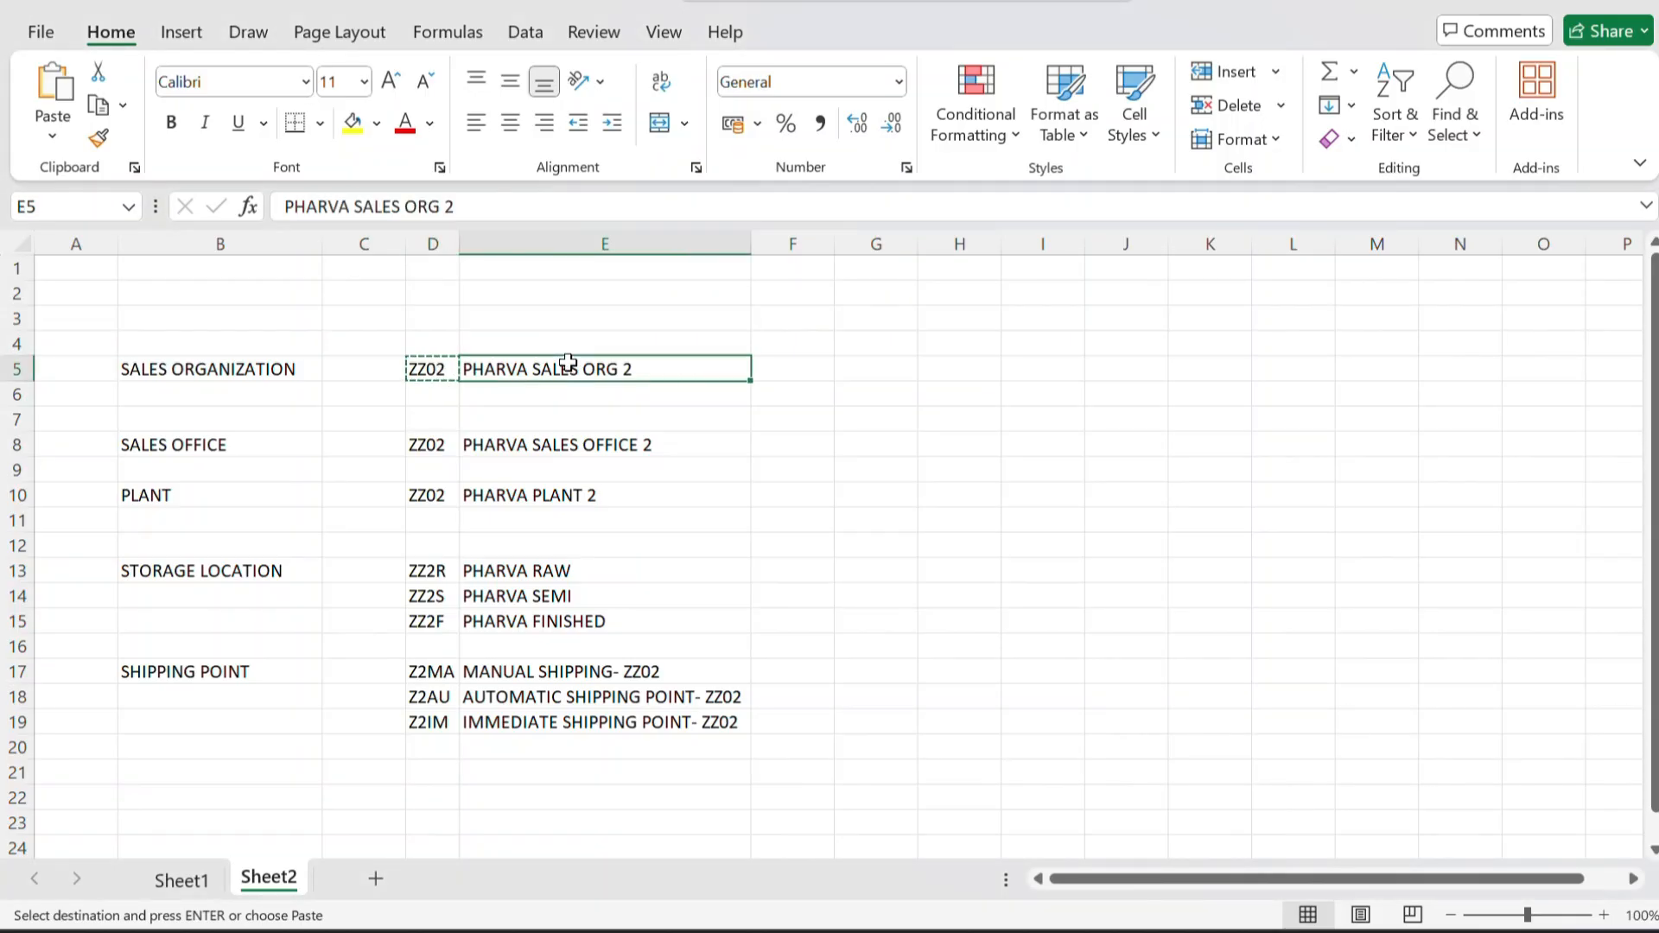
{"action": "key", "text": "ctrl+c"}
{"action": "key", "text": "alt+Tab"}
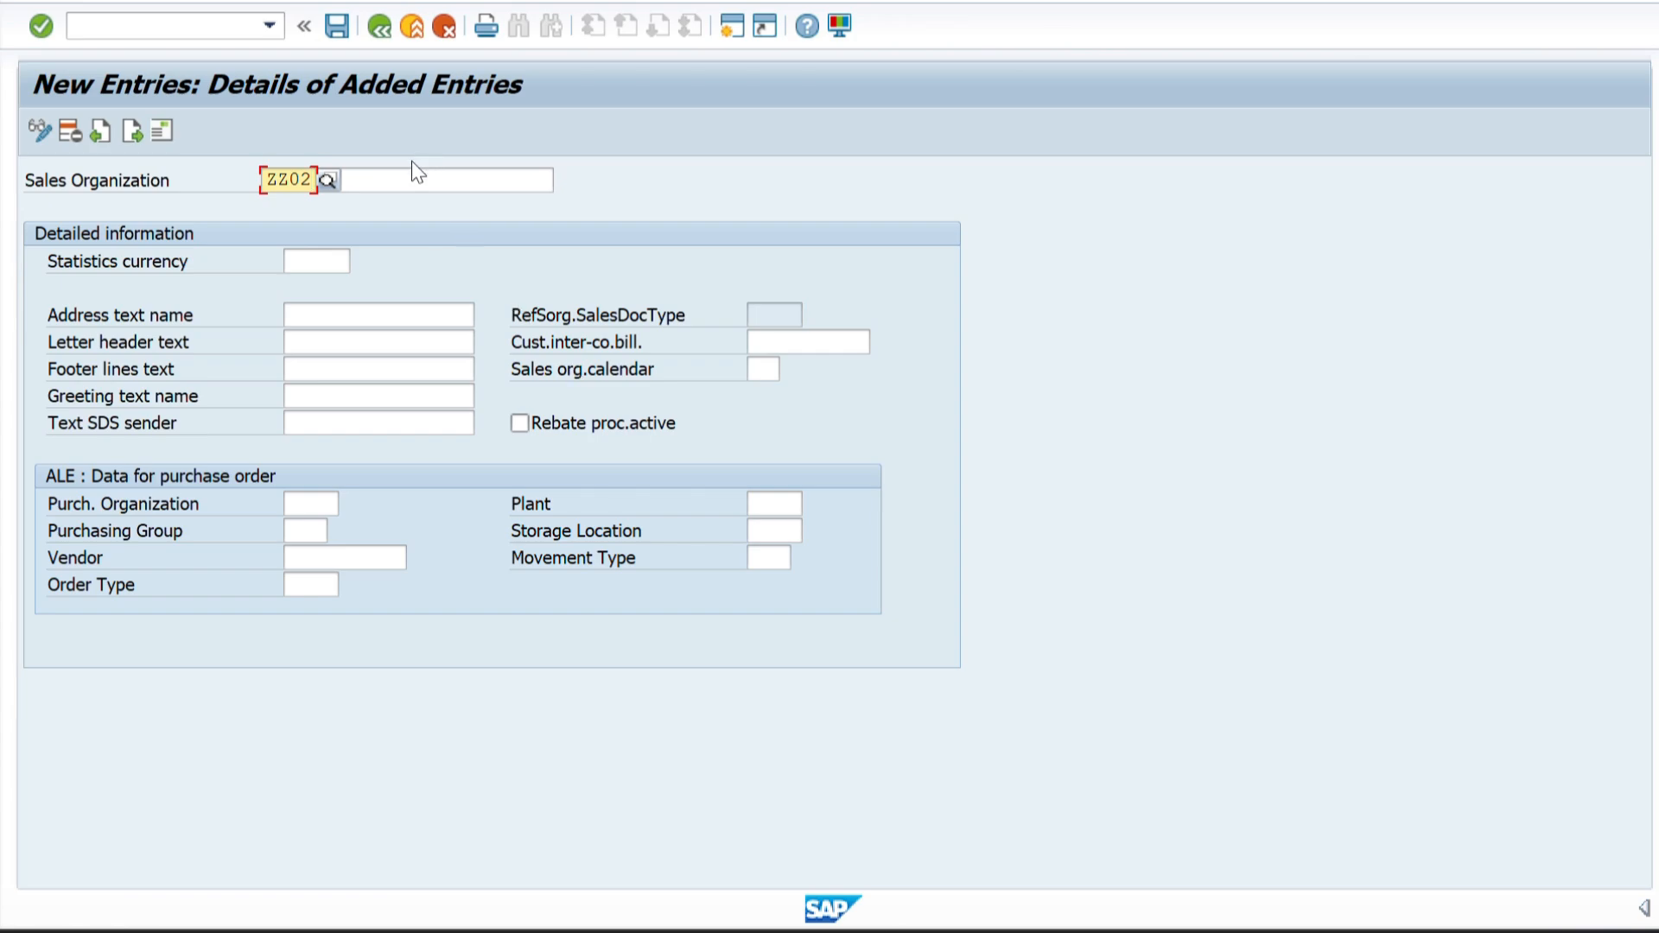
{"action": "left_click", "coordinate": [386, 186]}
{"action": "key", "text": "ctrl+v"}
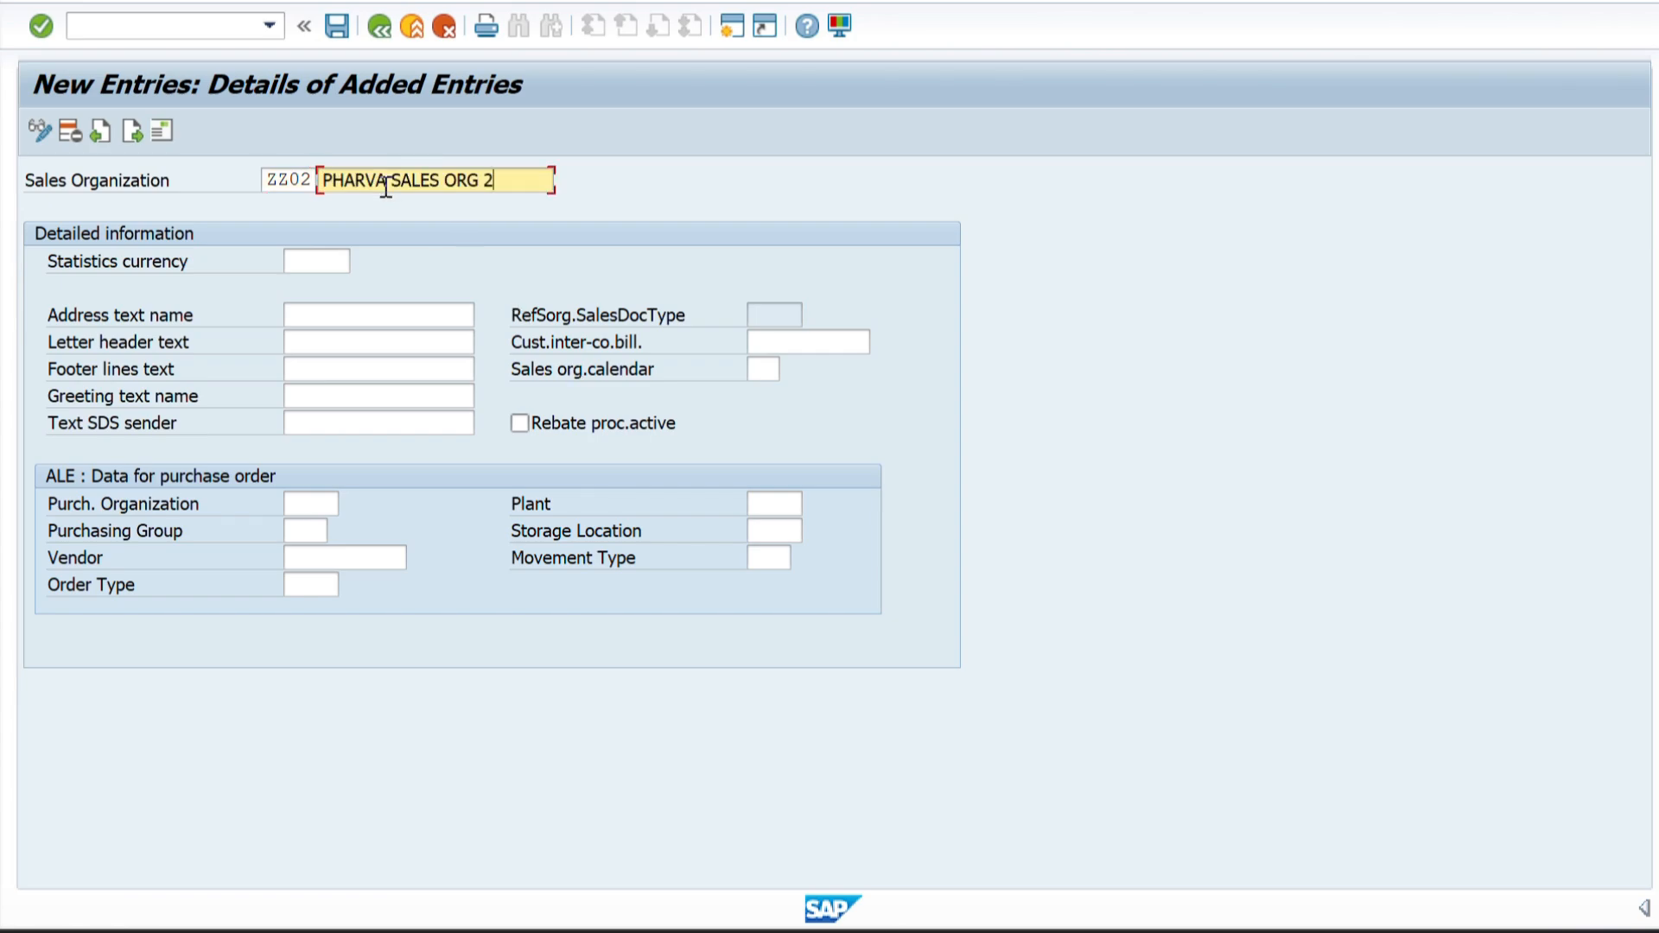
Set the statistics currency of ZZ02 to INR and its sales organization calendar to 01, and submit the entries.
{"action": "left_click", "coordinate": [310, 271]}
{"action": "type", "text": "INR"}
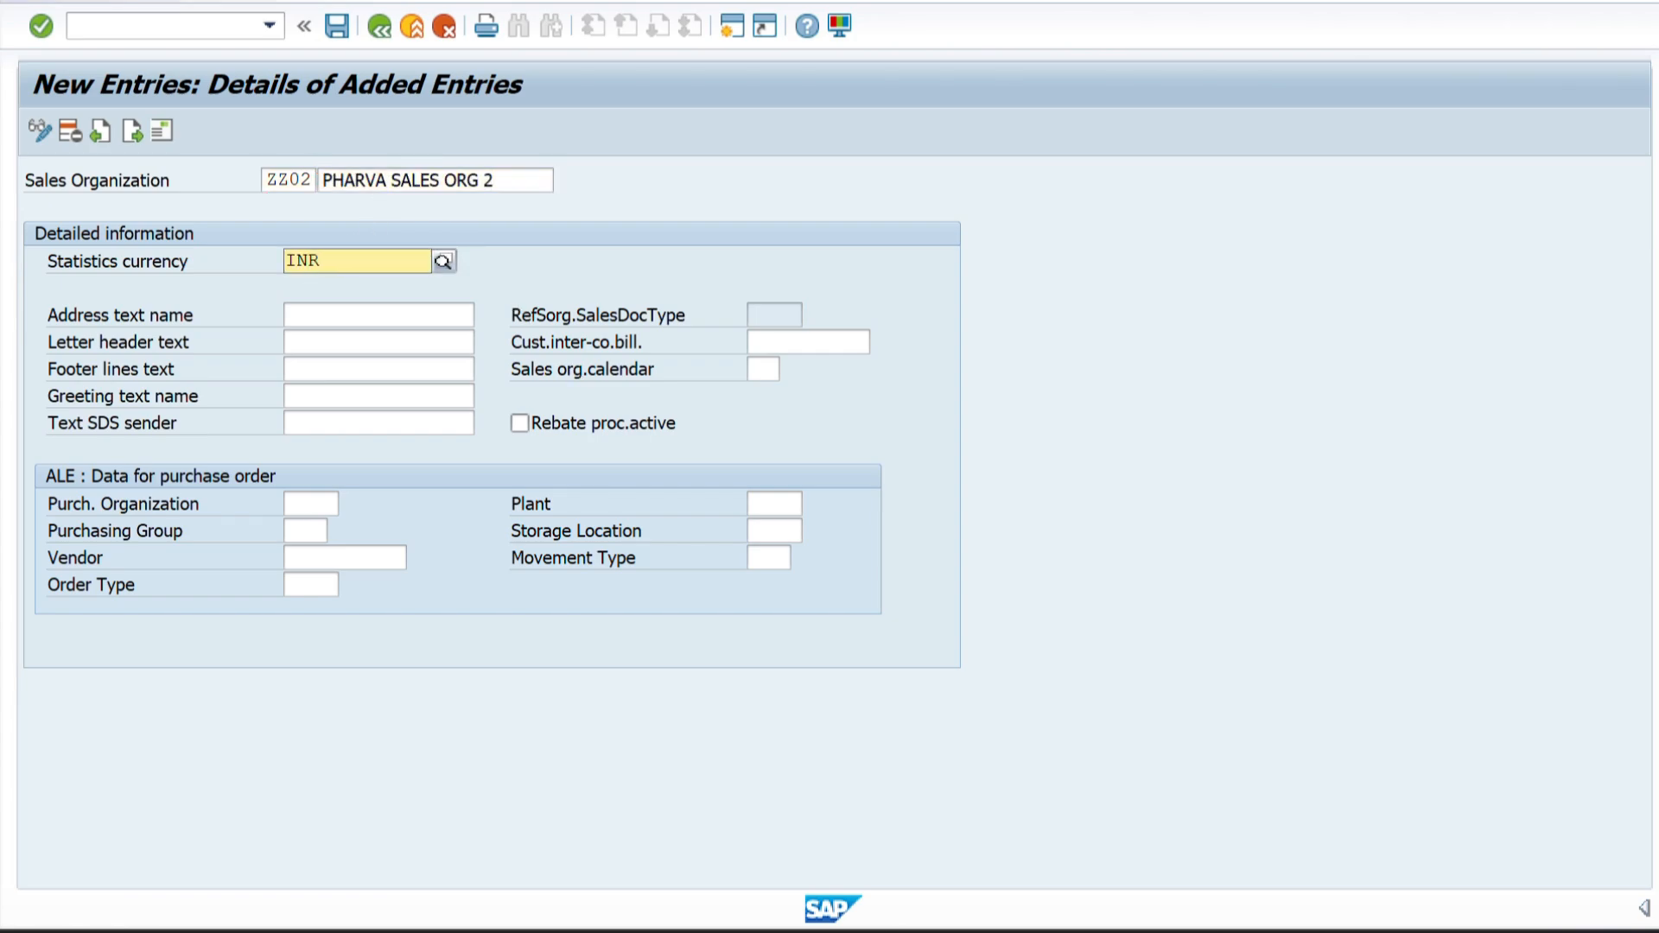
{"action": "left_click", "coordinate": [752, 370]}
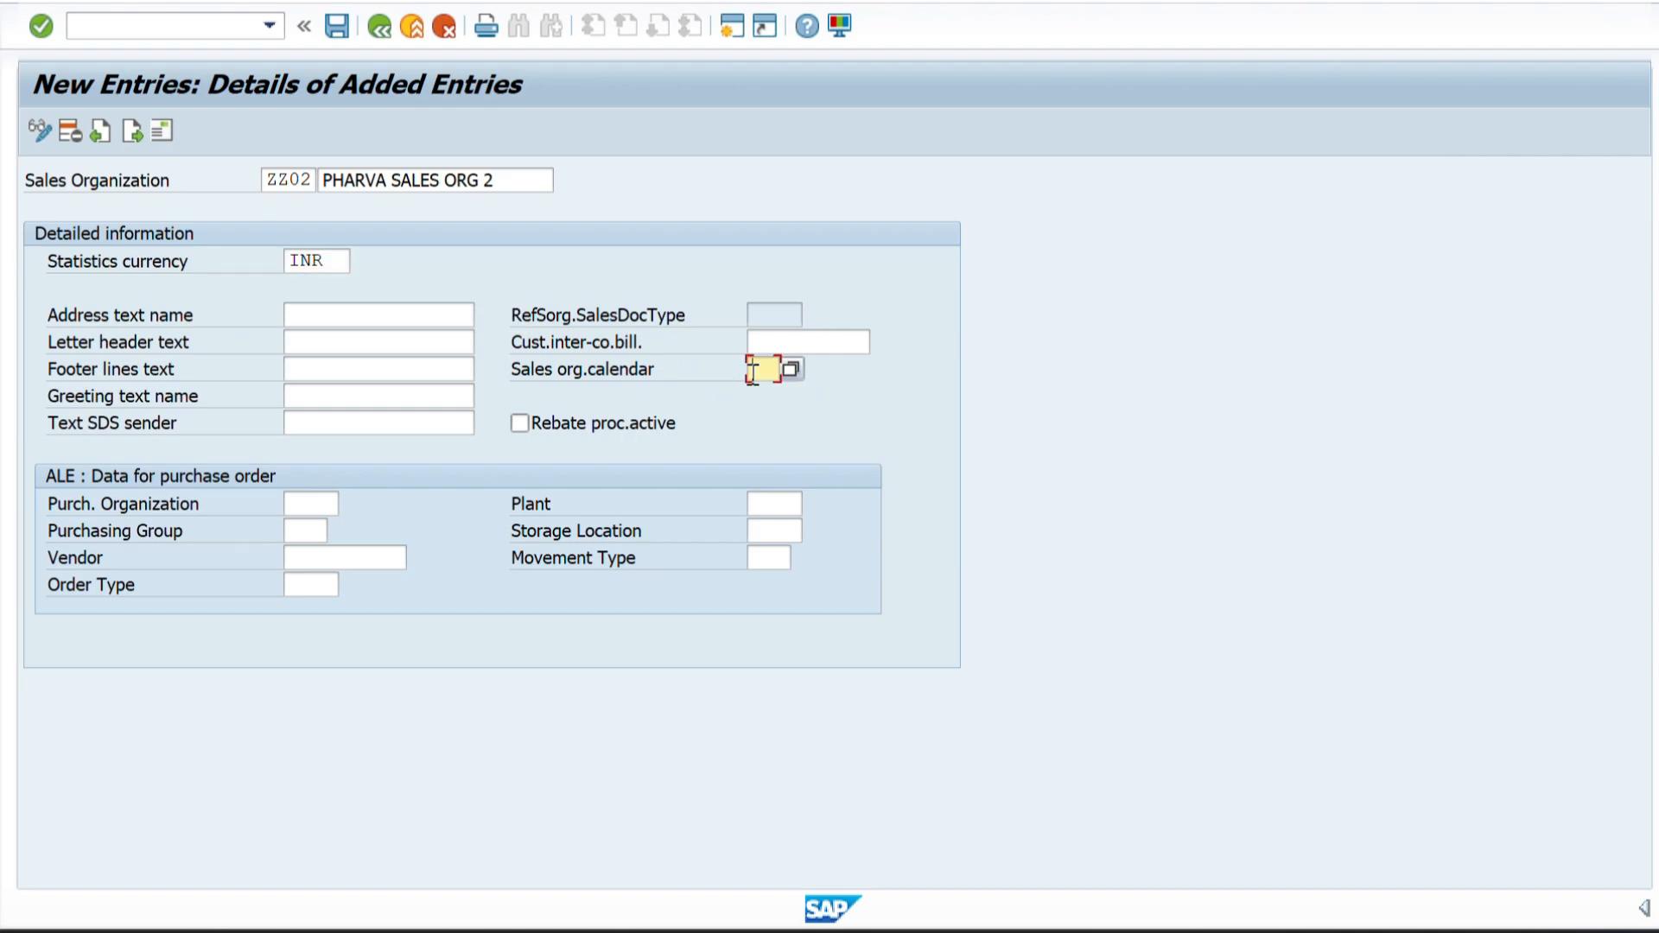
{"action": "type", "text": "01"}
{"action": "key", "text": "Return"}
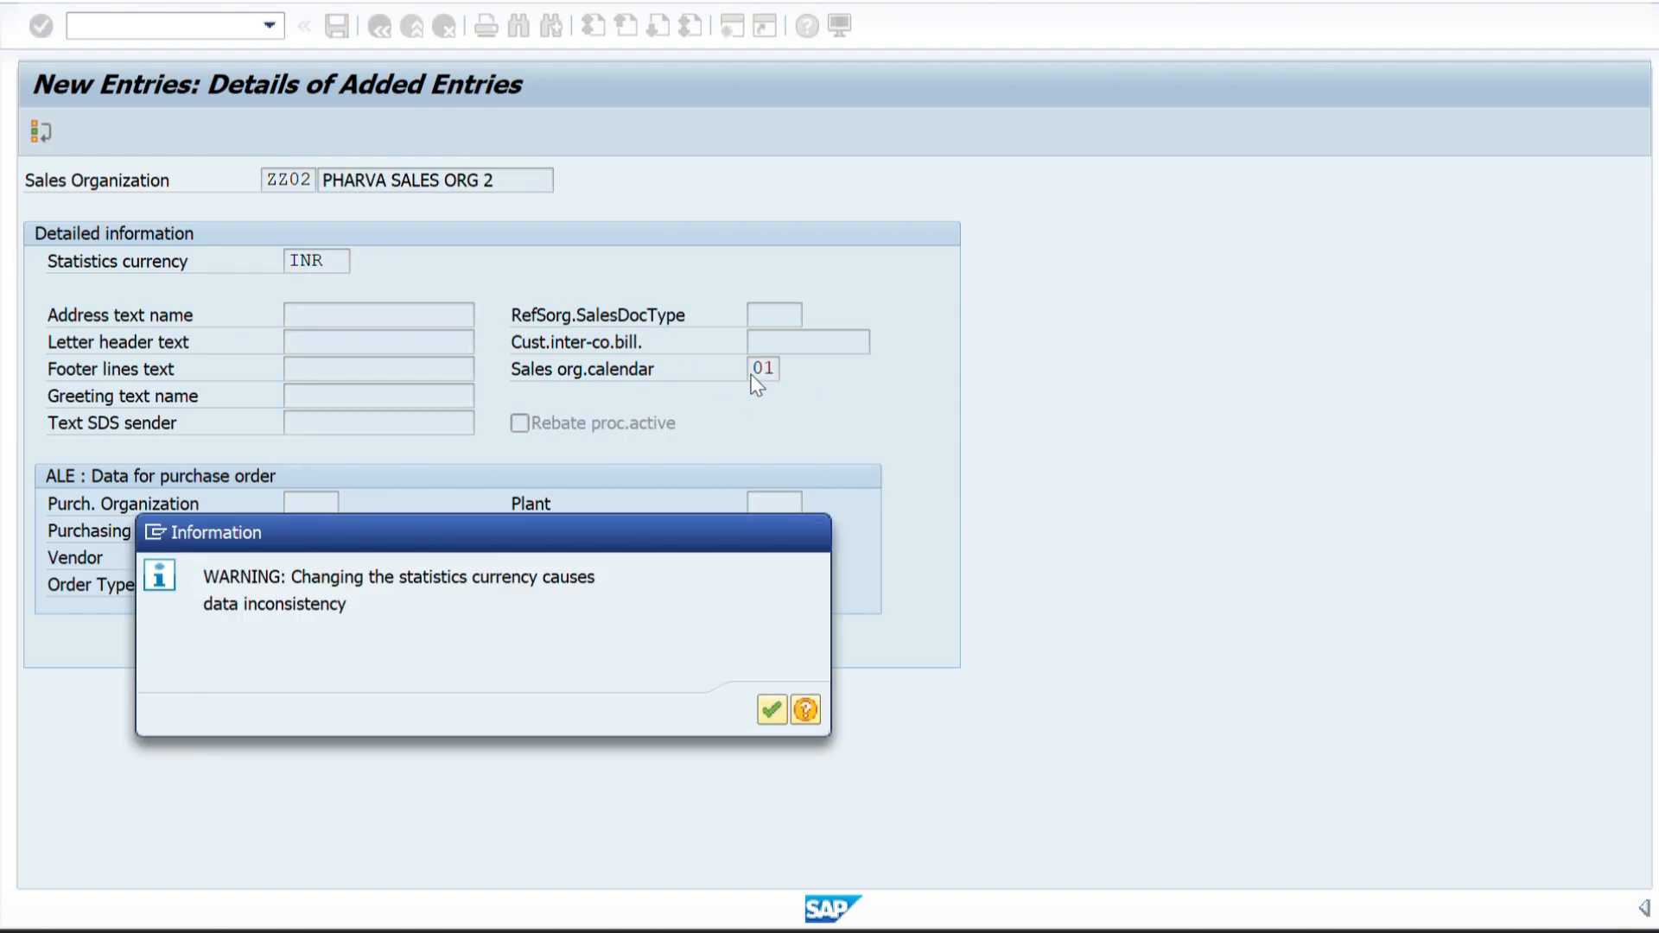
Acknowledge the statistics currency warning, open the address of sales organization ZZ02, and enter its street name.
{"action": "key", "text": "Return"}
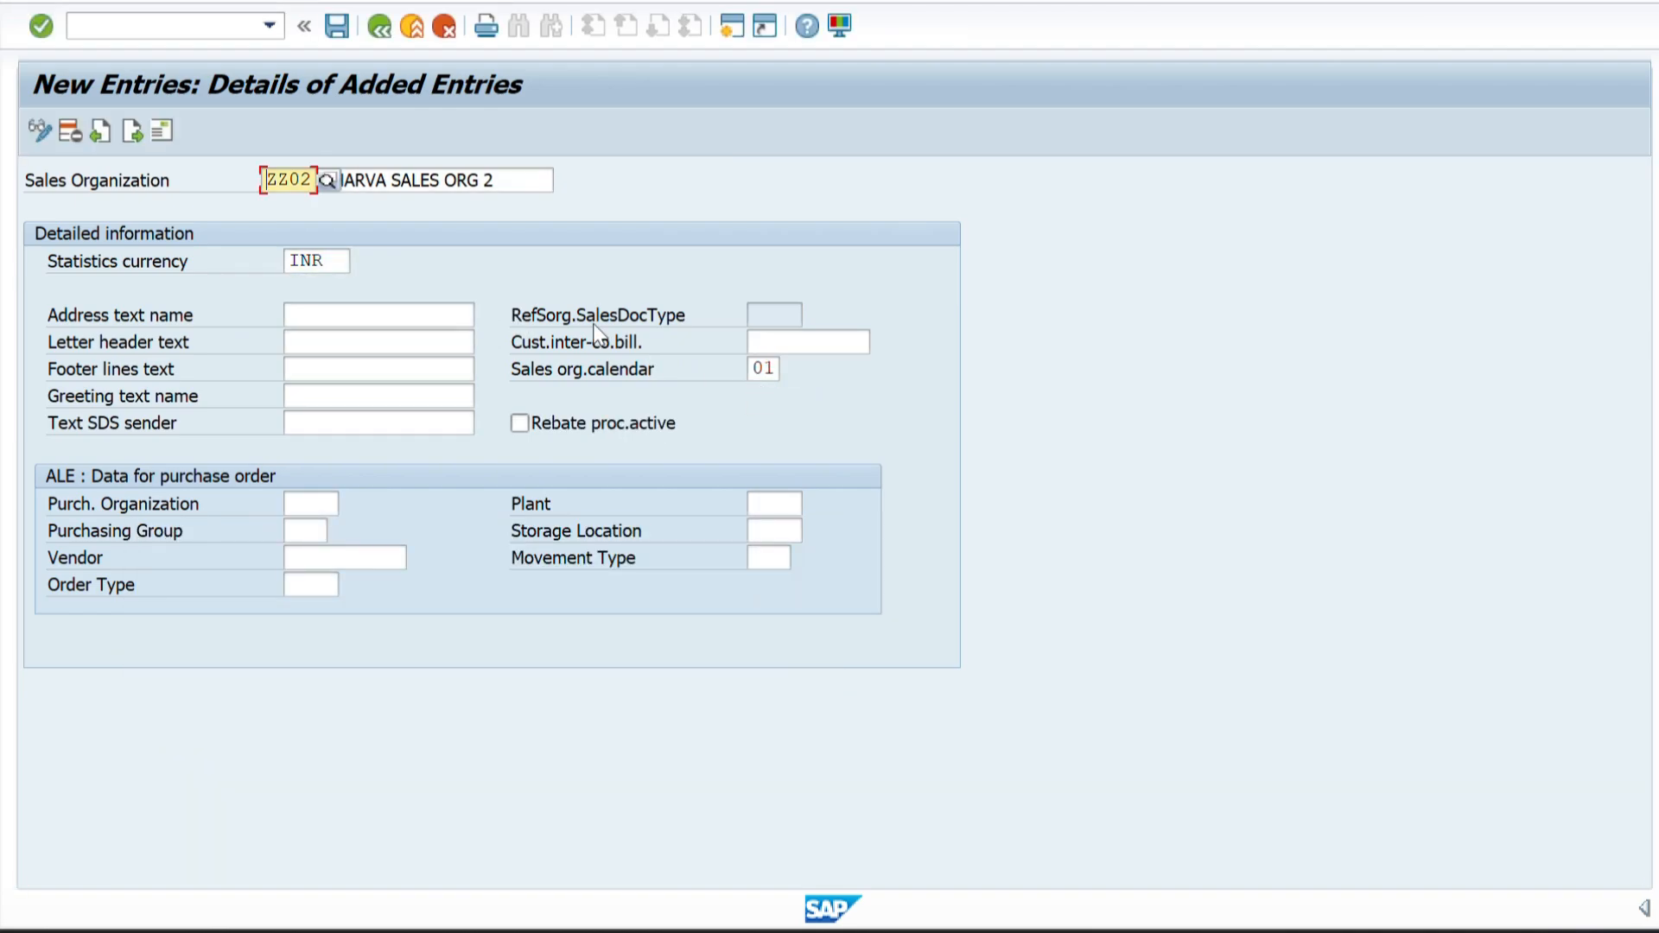
{"action": "left_click", "coordinate": [161, 130]}
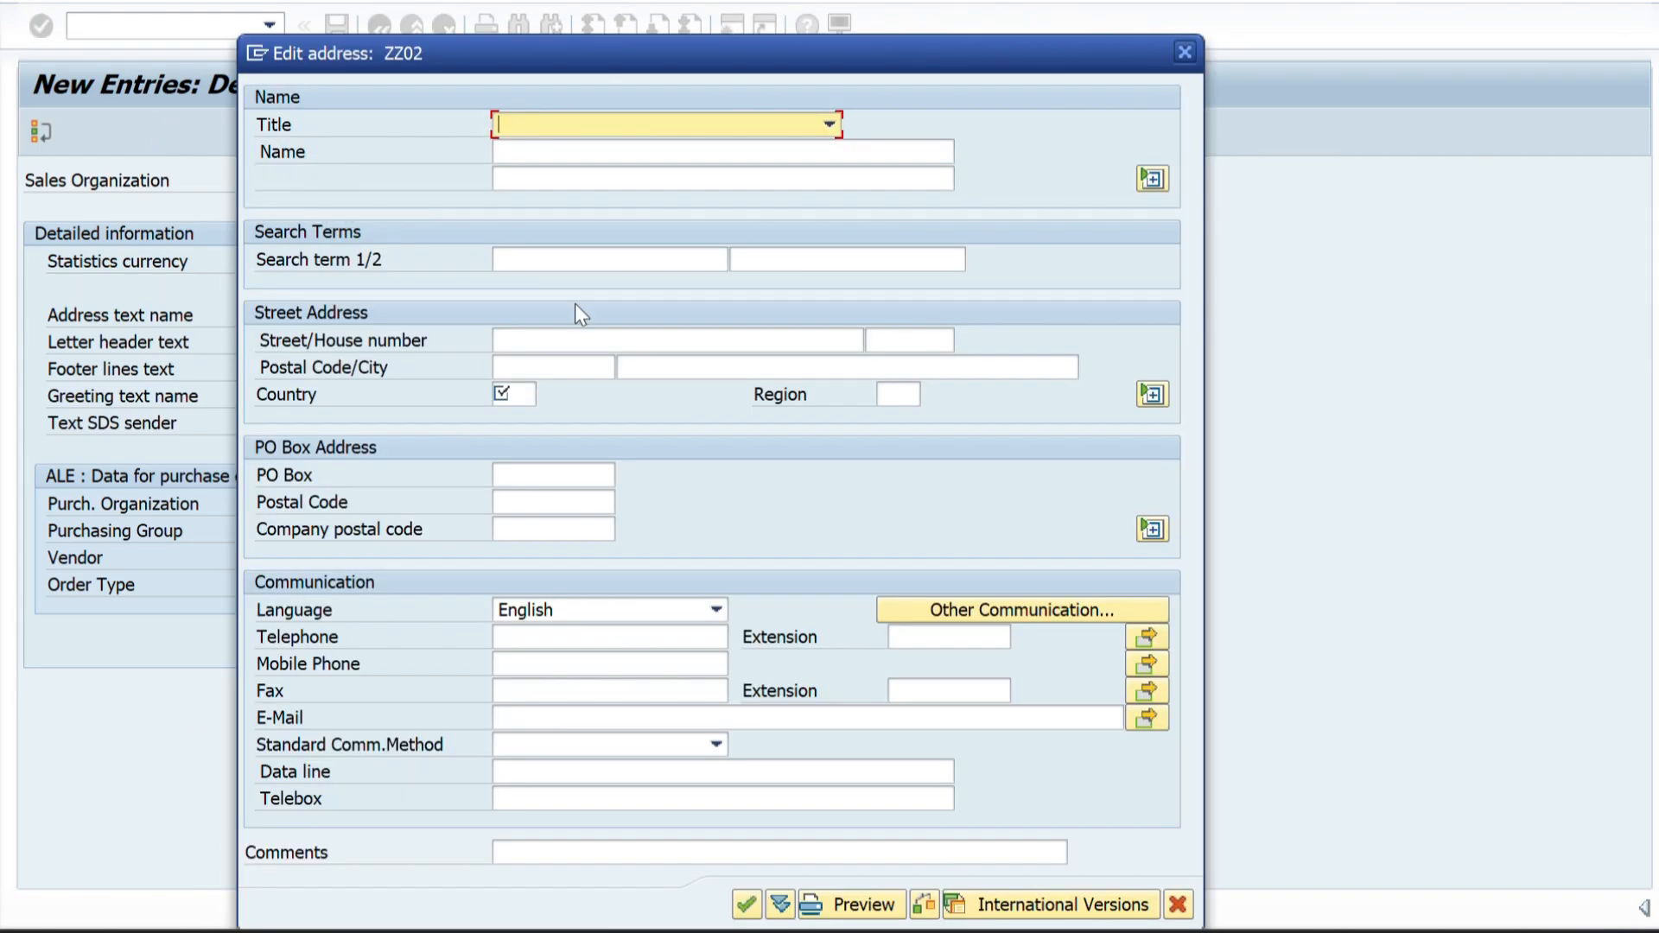
{"action": "left_click", "coordinate": [504, 342]}
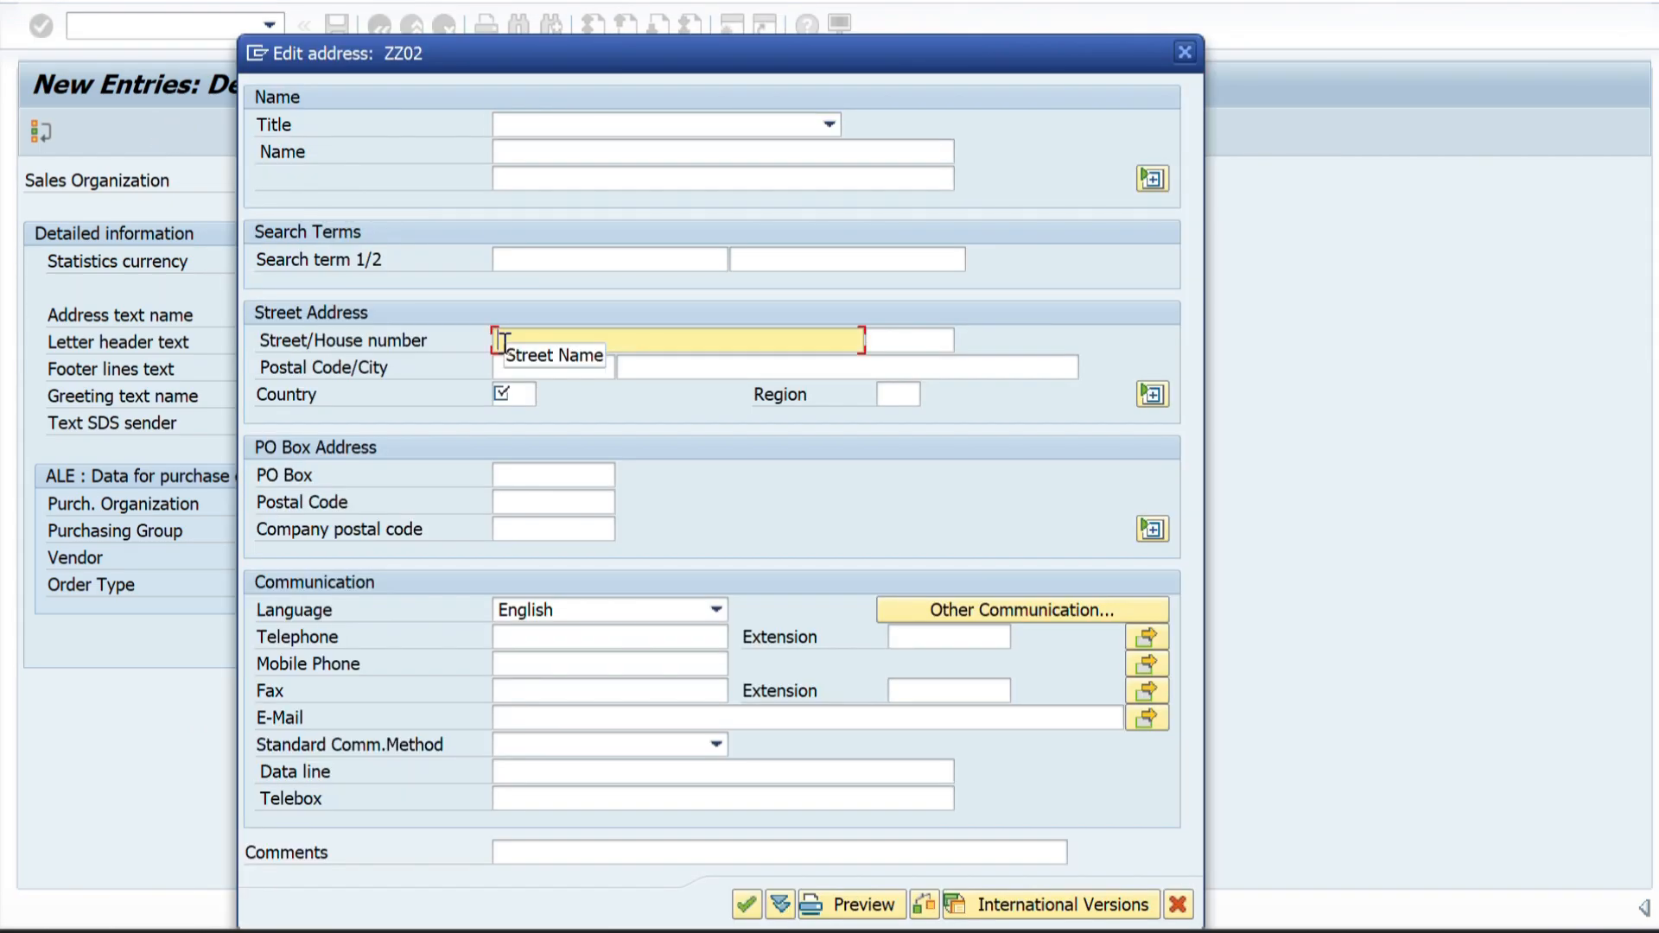
{"action": "type", "text": "RITECH CITY"}
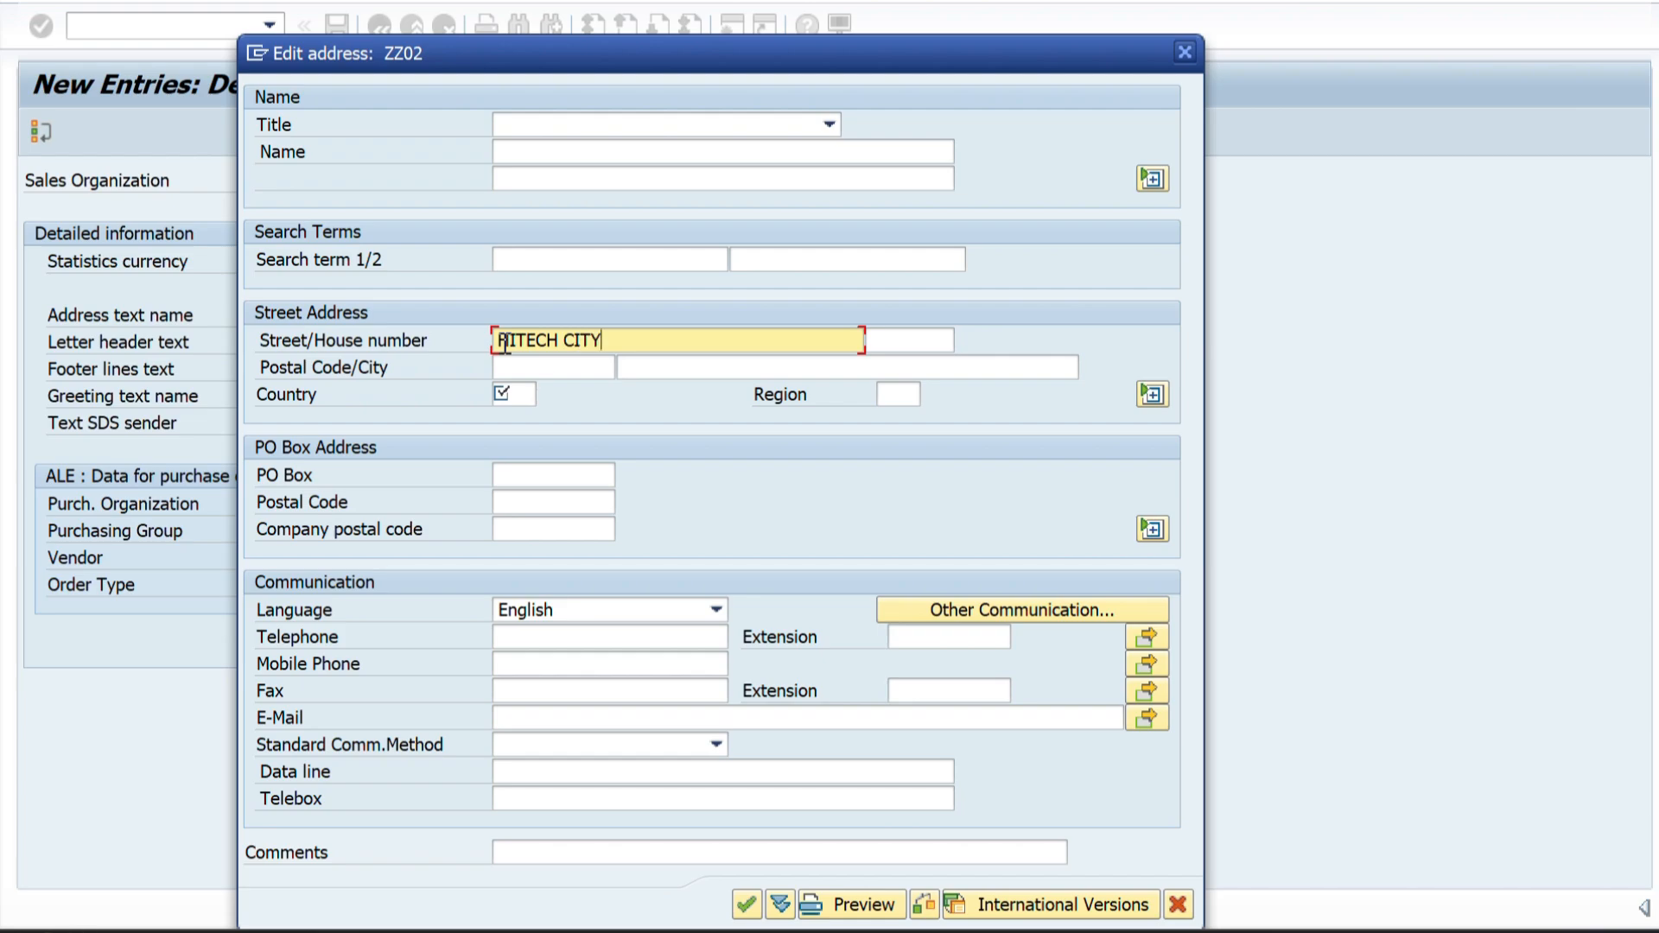
{"action": "left_click", "coordinate": [506, 342]}
{"action": "key", "text": "BackSpace"}
{"action": "type", "text": "H"}
Set the country of the ZZ02 address to IN (India) and choose region 37, TELANGANA, from the value list.
{"action": "left_click", "coordinate": [522, 394]}
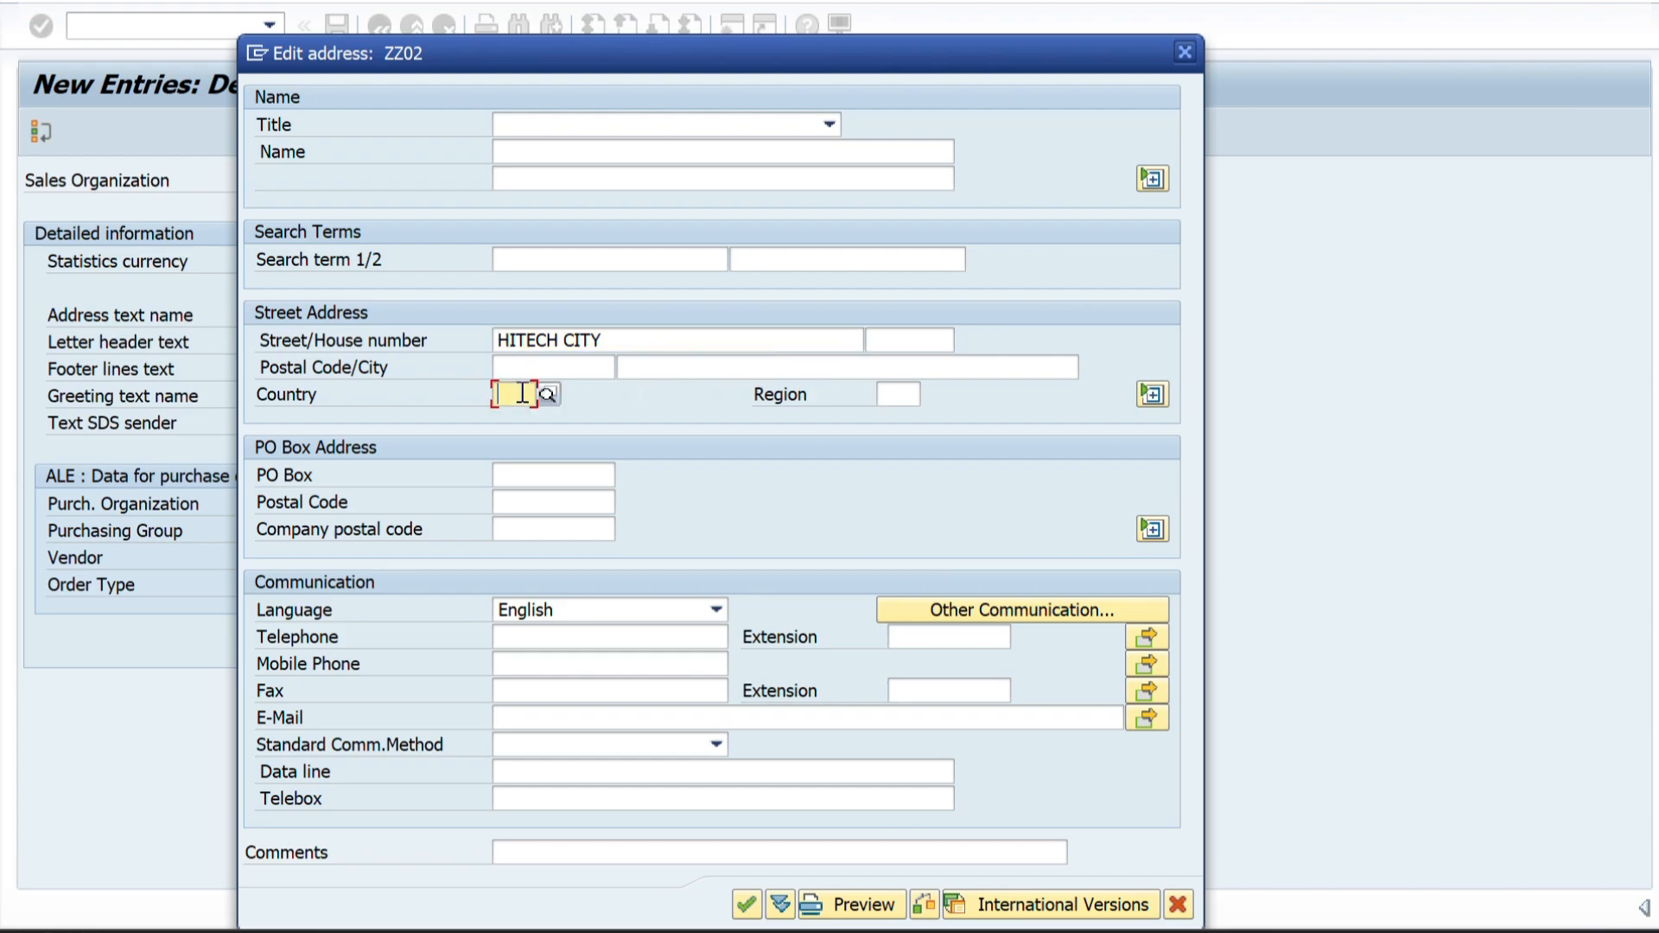
{"action": "type", "text": "IN"}
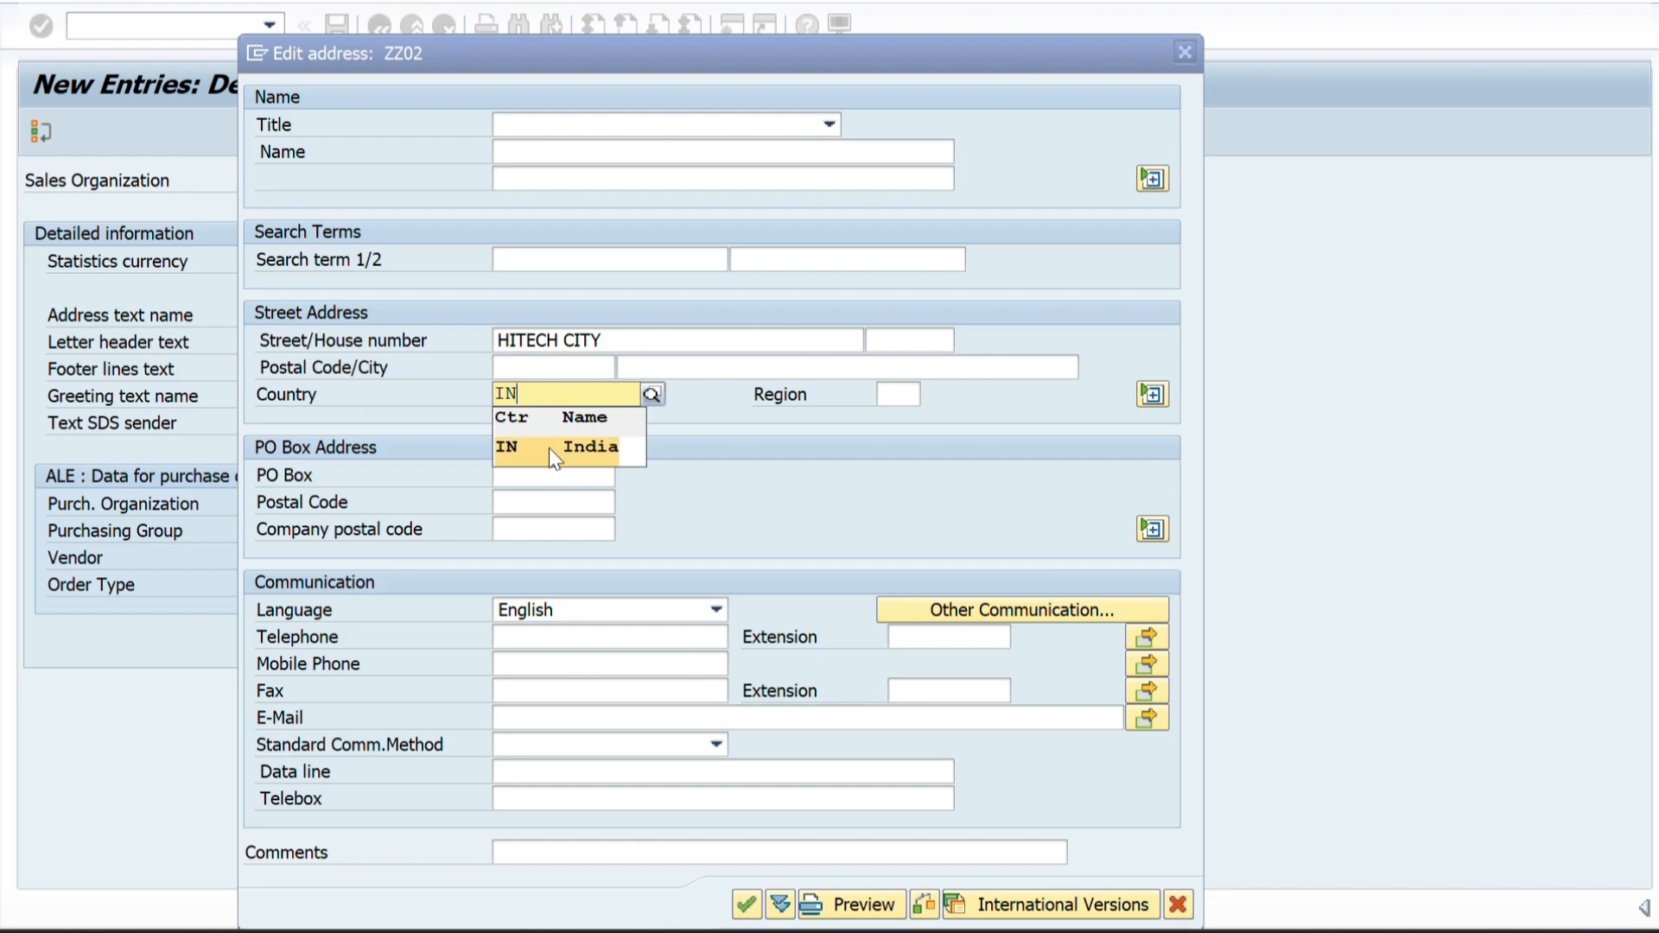
{"action": "left_click", "coordinate": [548, 447]}
{"action": "left_click", "coordinate": [909, 394]}
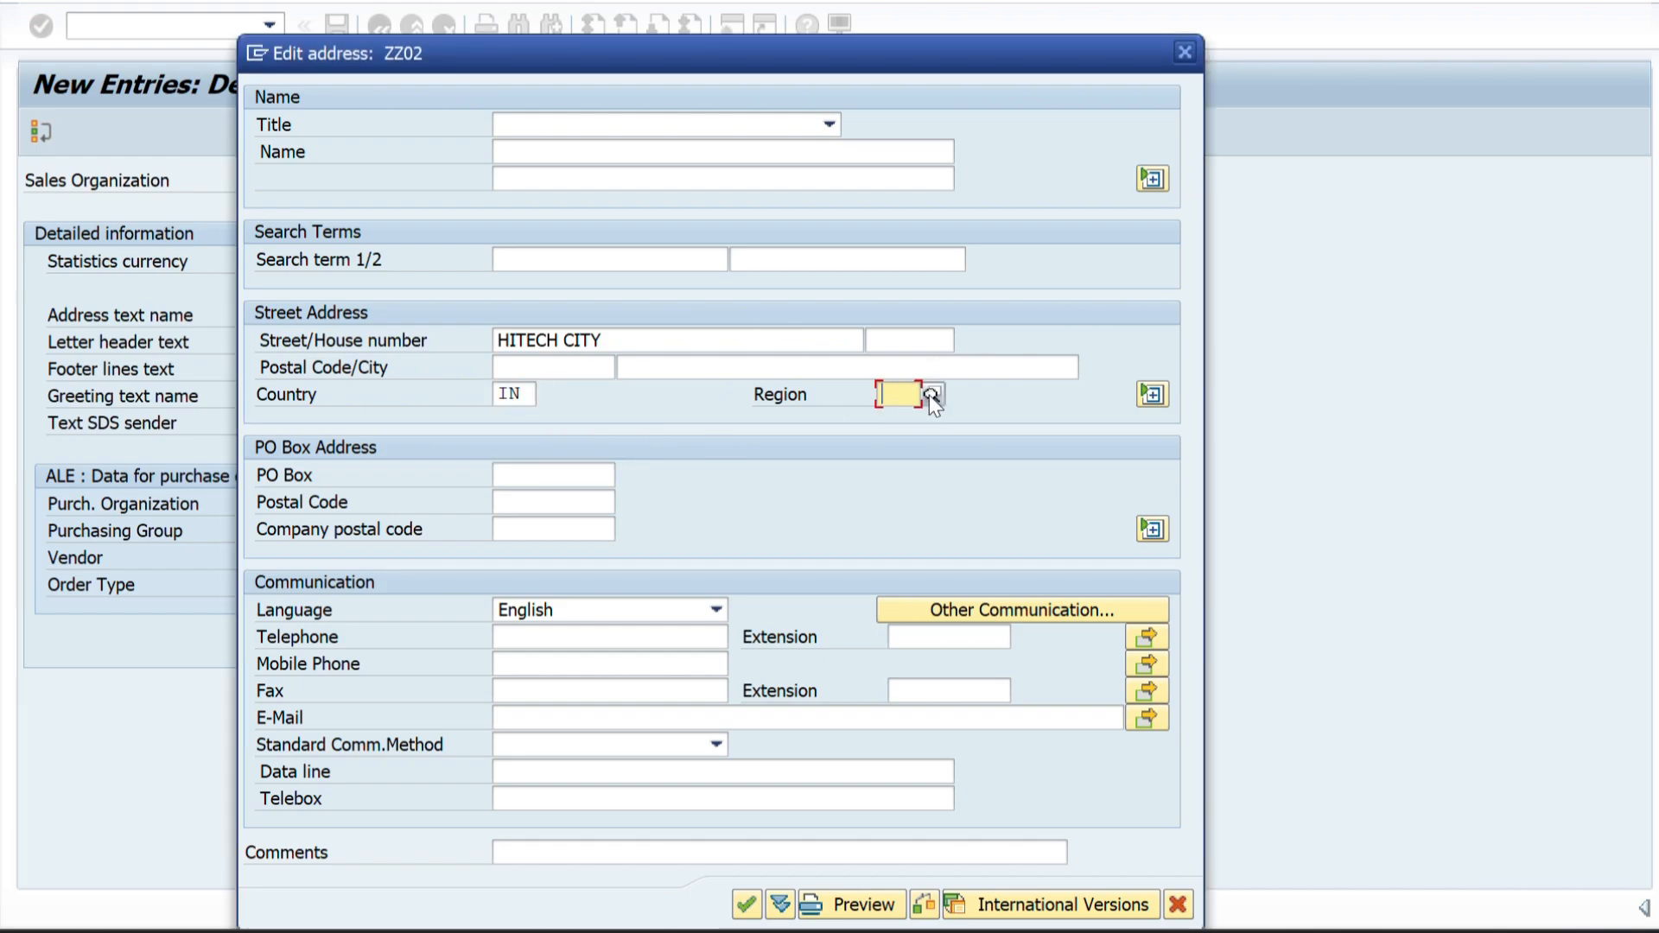
{"action": "left_click", "coordinate": [930, 396]}
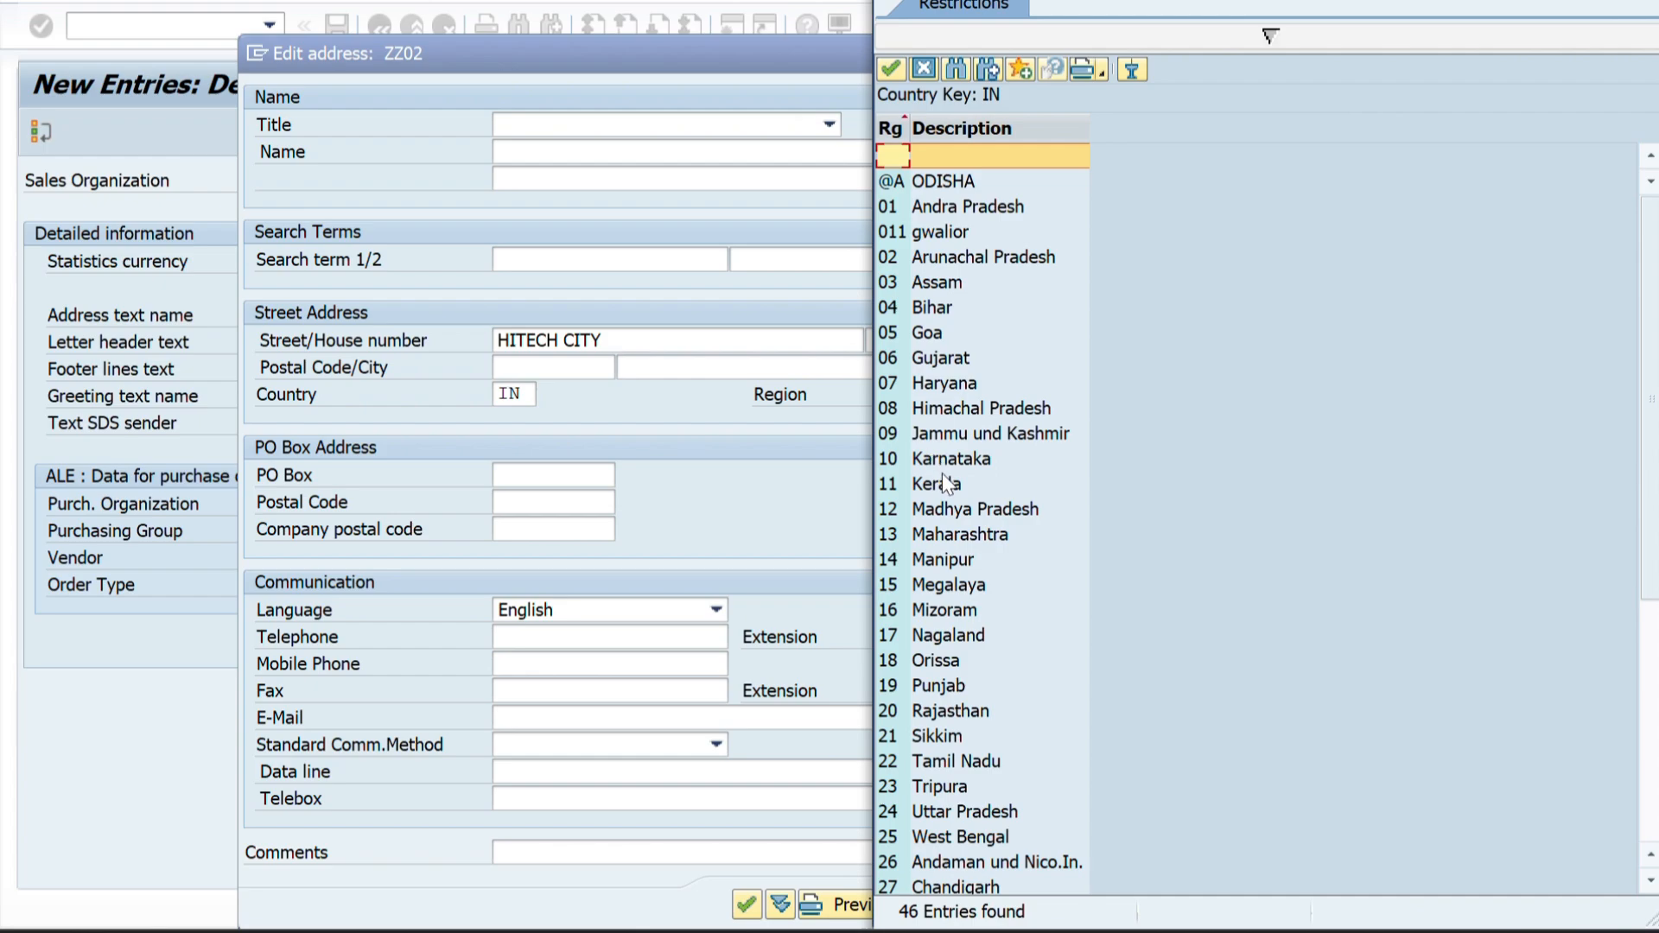
{"action": "scroll", "coordinate": [959, 518], "scroll_direction": "down", "scroll_amount": 2}
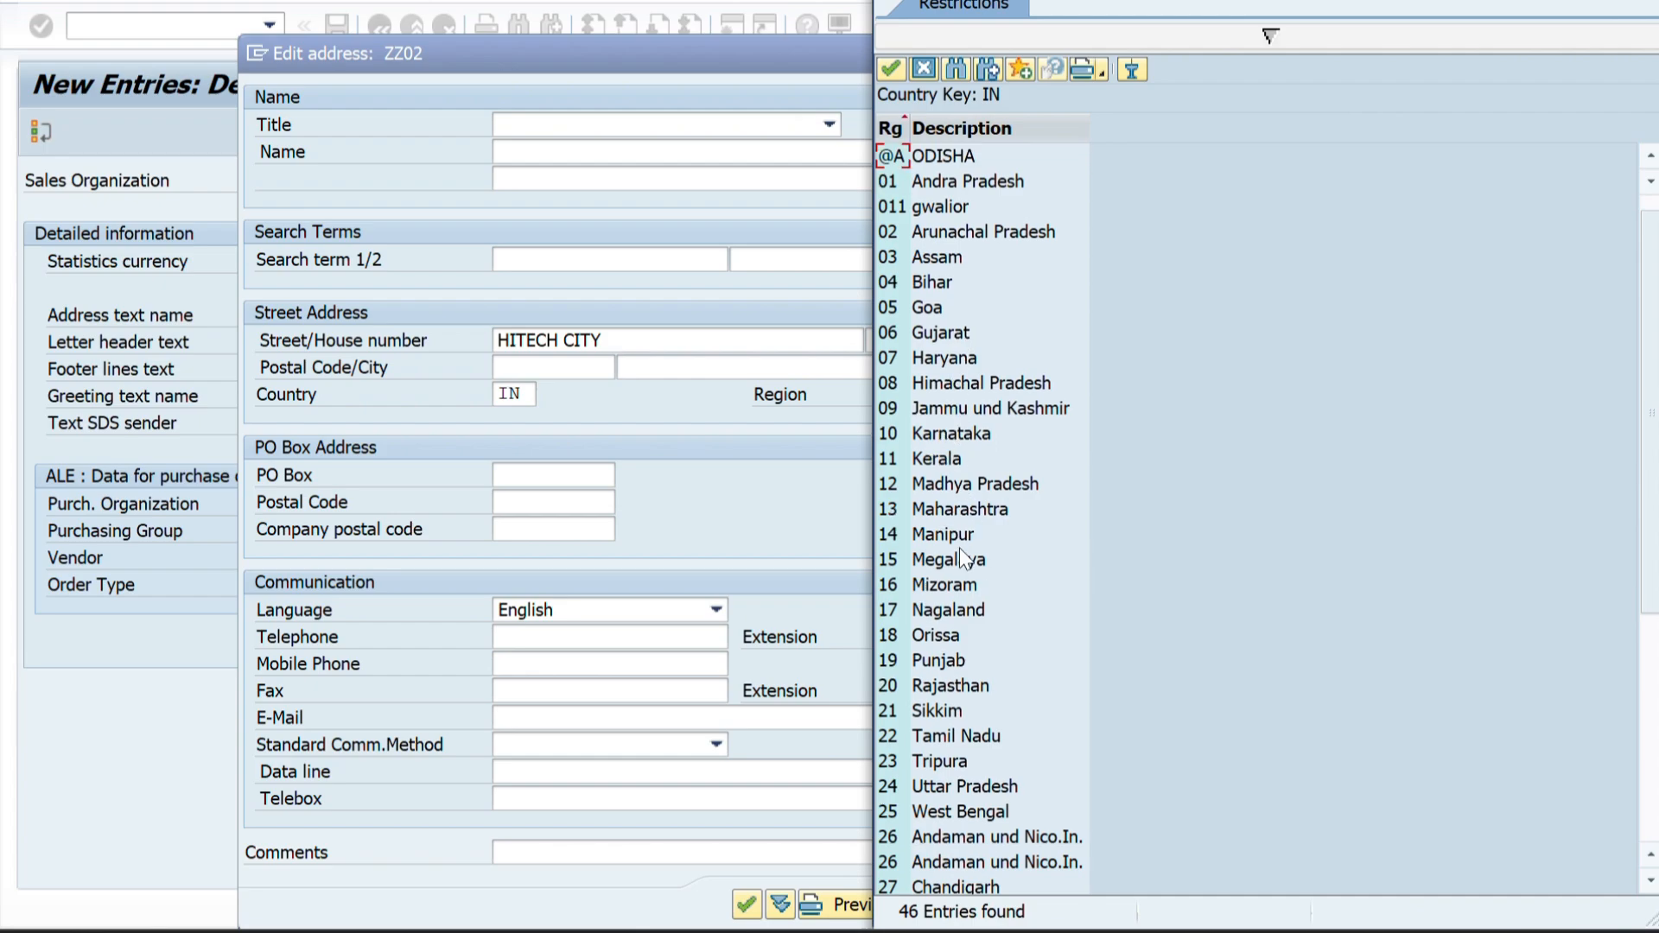
{"action": "scroll", "coordinate": [946, 691], "scroll_direction": "down", "scroll_amount": 2}
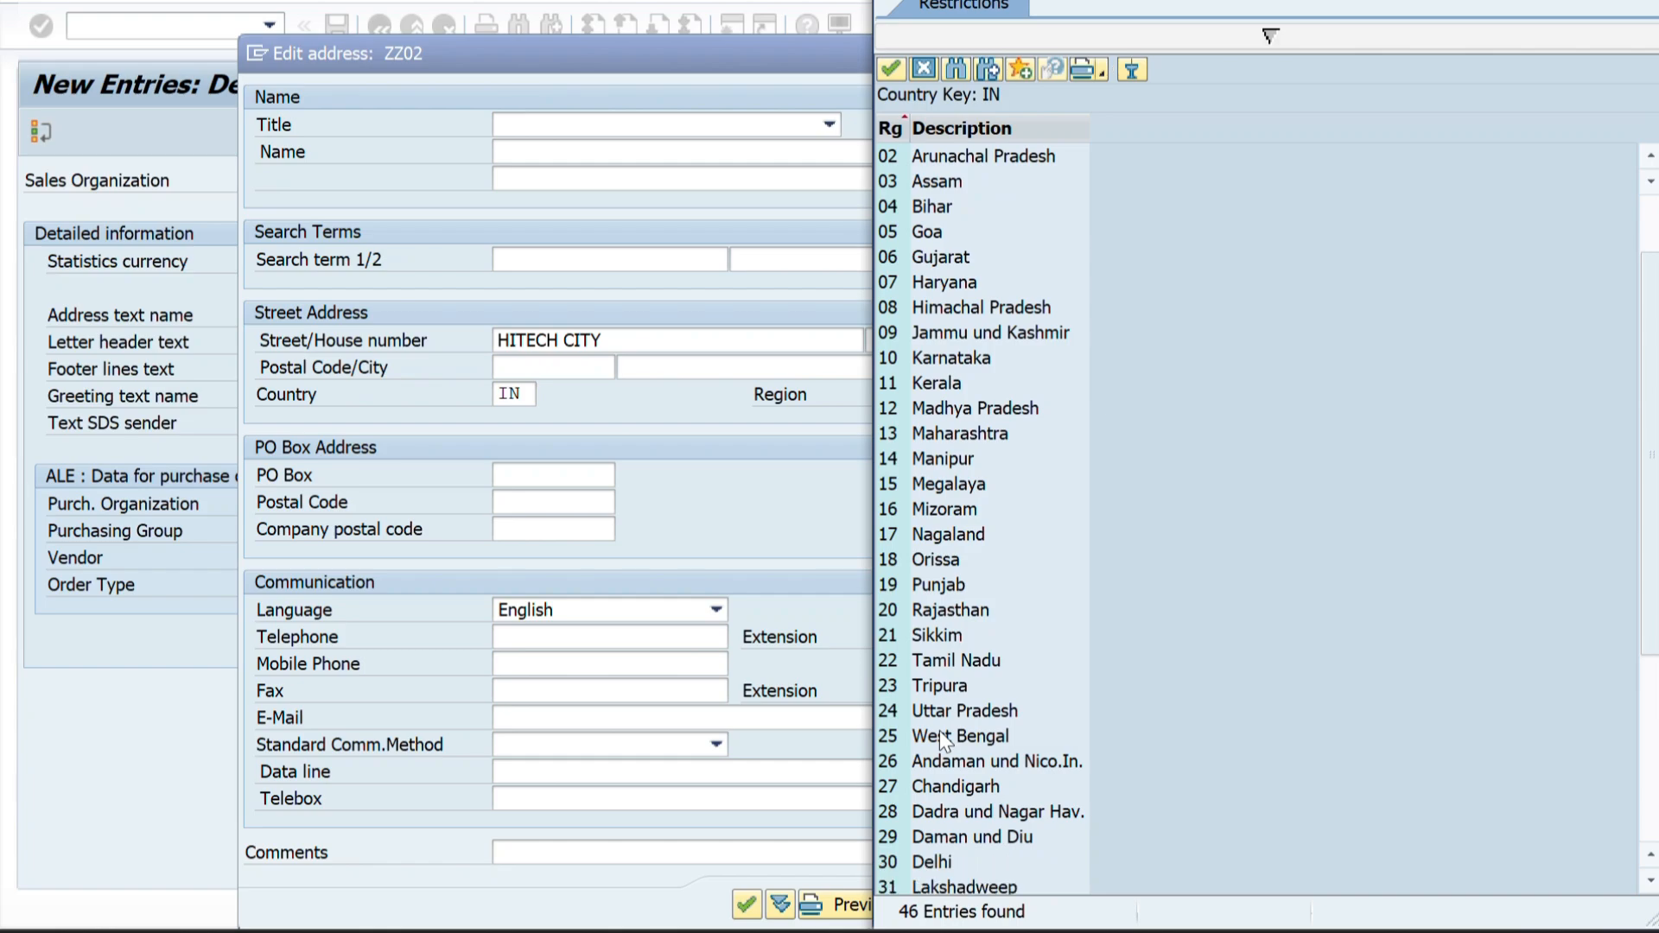
{"action": "scroll", "coordinate": [940, 733], "scroll_direction": "down", "scroll_amount": 5}
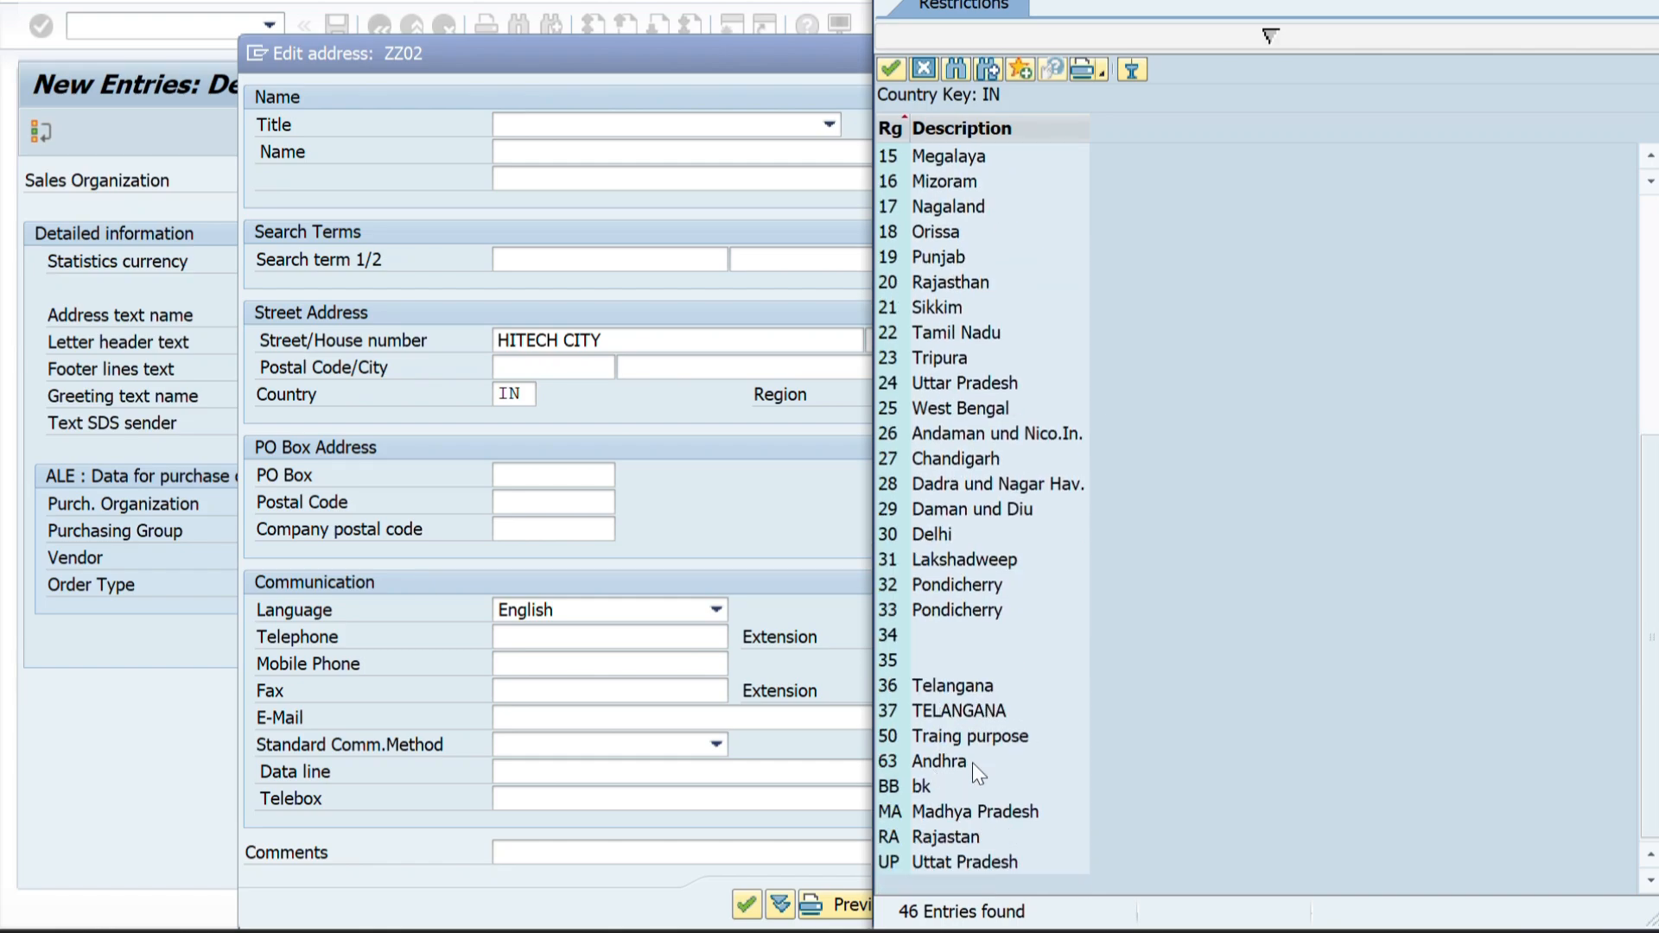
{"action": "left_click", "coordinate": [907, 714]}
{"action": "double_click", "coordinate": [906, 711]}
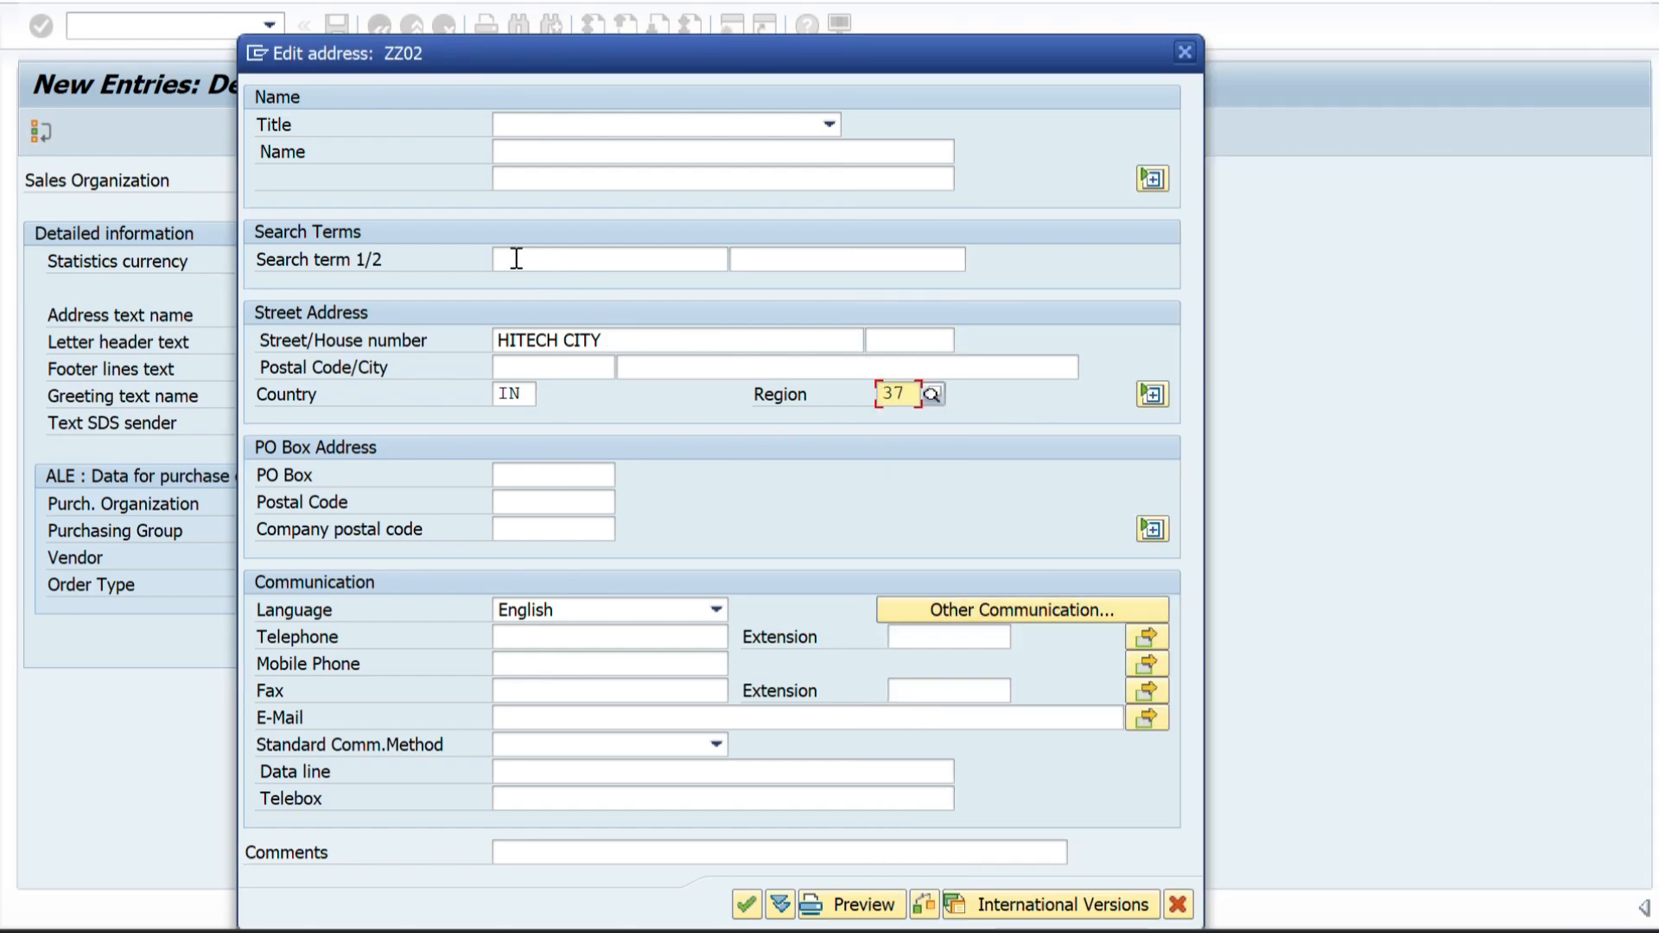
Paste PHARVA SALES ORG 2 as both the name and the first search term of the ZZ02 address.
{"action": "left_click", "coordinate": [540, 162]}
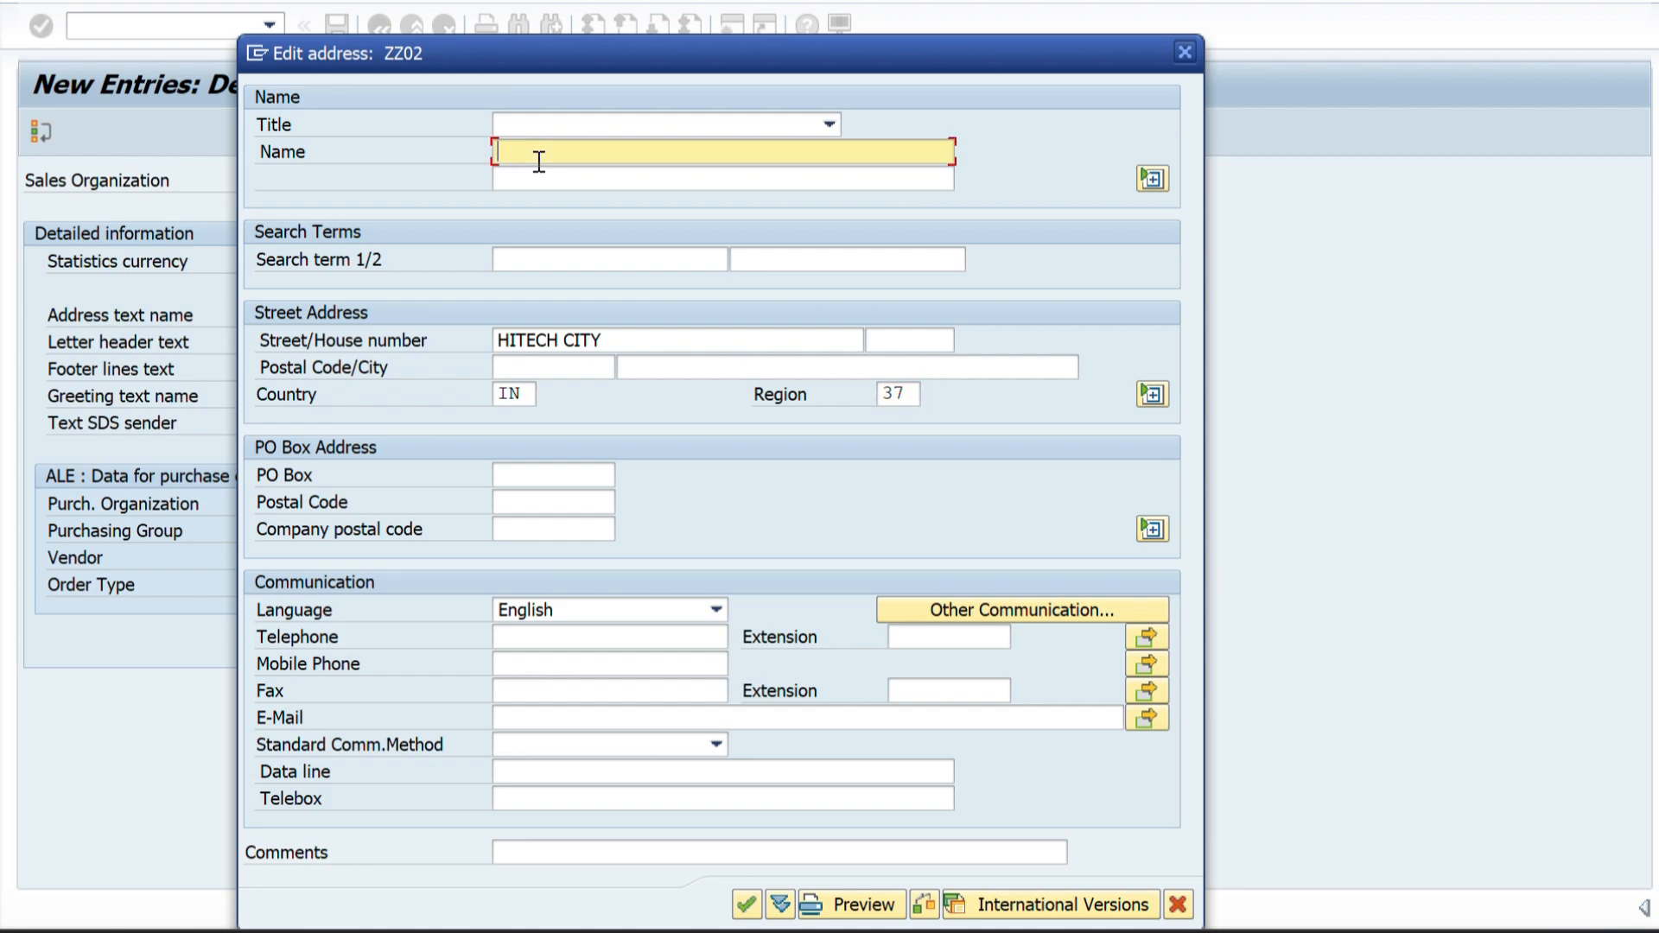
{"action": "key", "text": "ctrl+v"}
{"action": "left_click", "coordinate": [517, 261]}
{"action": "key", "text": "ctrl+v"}
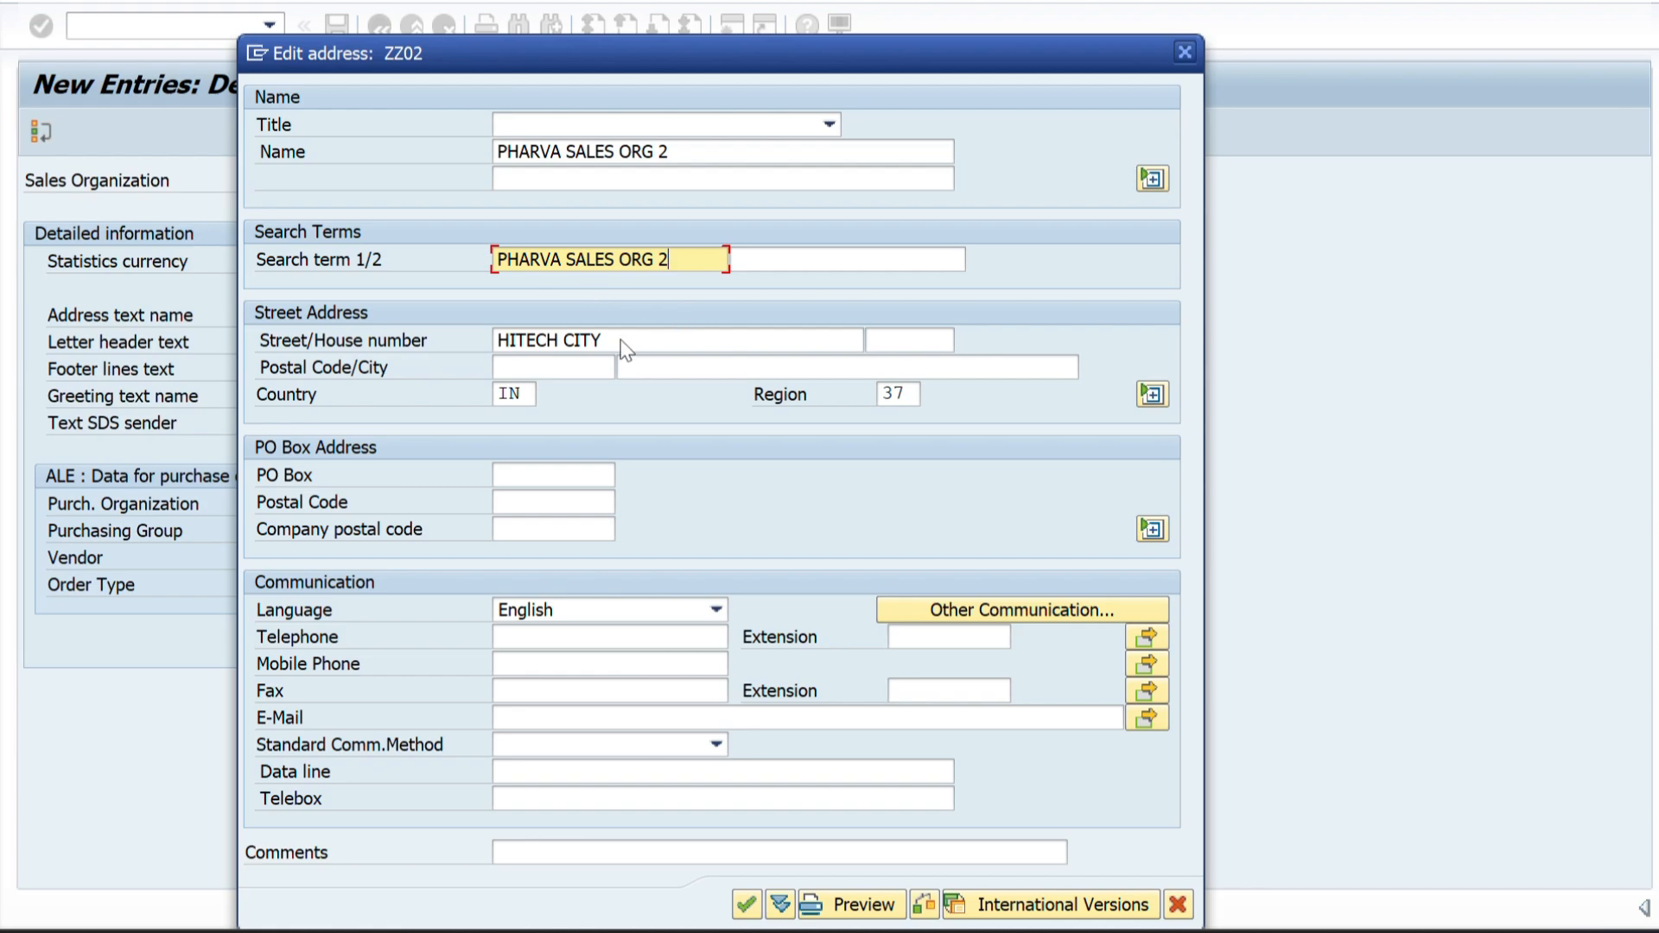
Fill in the house number of the ZZ02 address, replacing the mistyped entry, and confirm the address.
{"action": "left_click", "coordinate": [896, 342]}
{"action": "type", "text": "1234"}
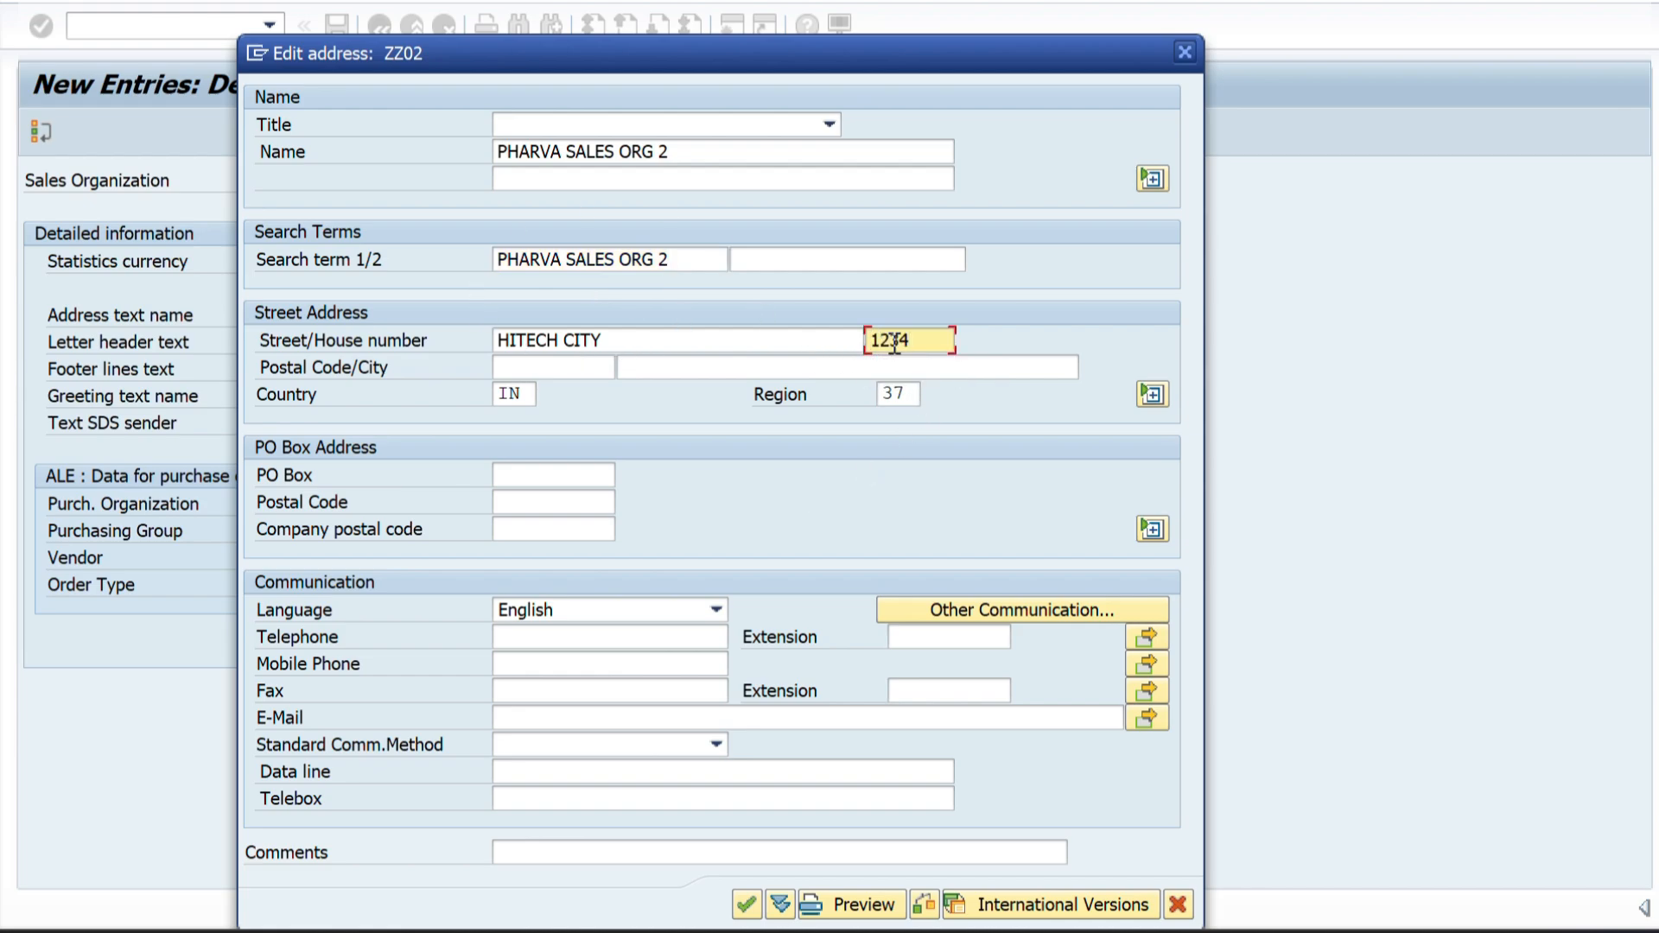
{"action": "key", "text": "BackSpace"}
{"action": "key", "text": "BackSpace"}
{"action": "key", "text": "BackSpace"}
{"action": "key", "text": "BackSpace"}
{"action": "type", "text": "ABCG"}
{"action": "key", "text": "Return"}
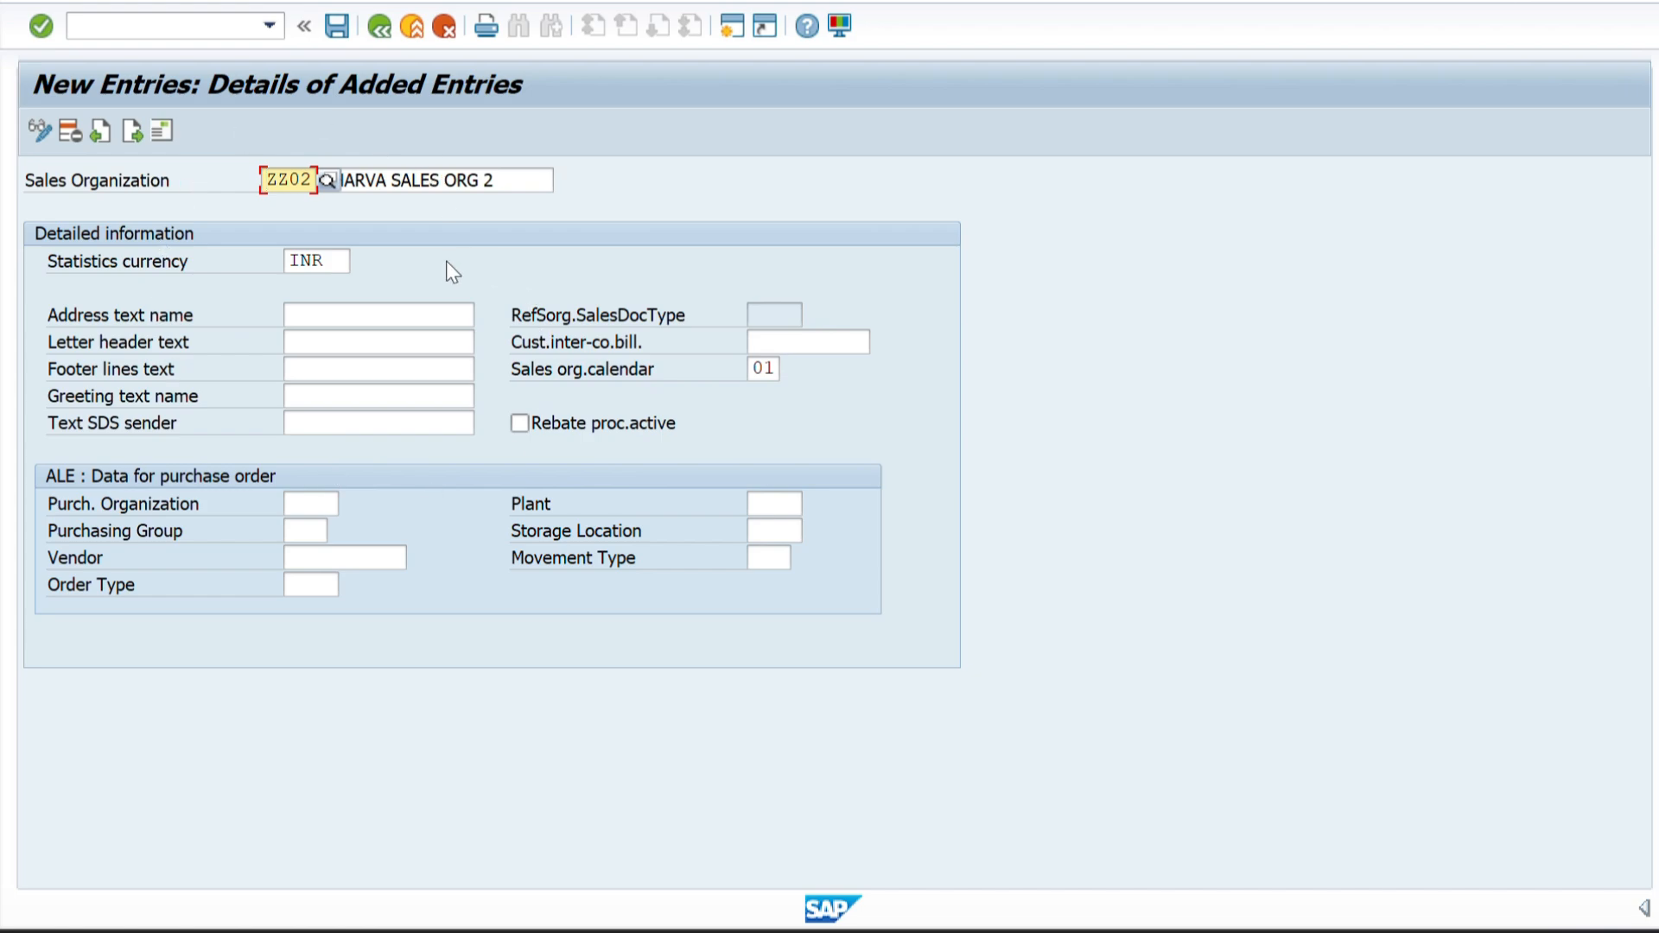
Save sales organization ZZ02, confirming its address and the customizing request PHARVA COMPANY CONFIGURATION.
{"action": "left_click", "coordinate": [335, 26]}
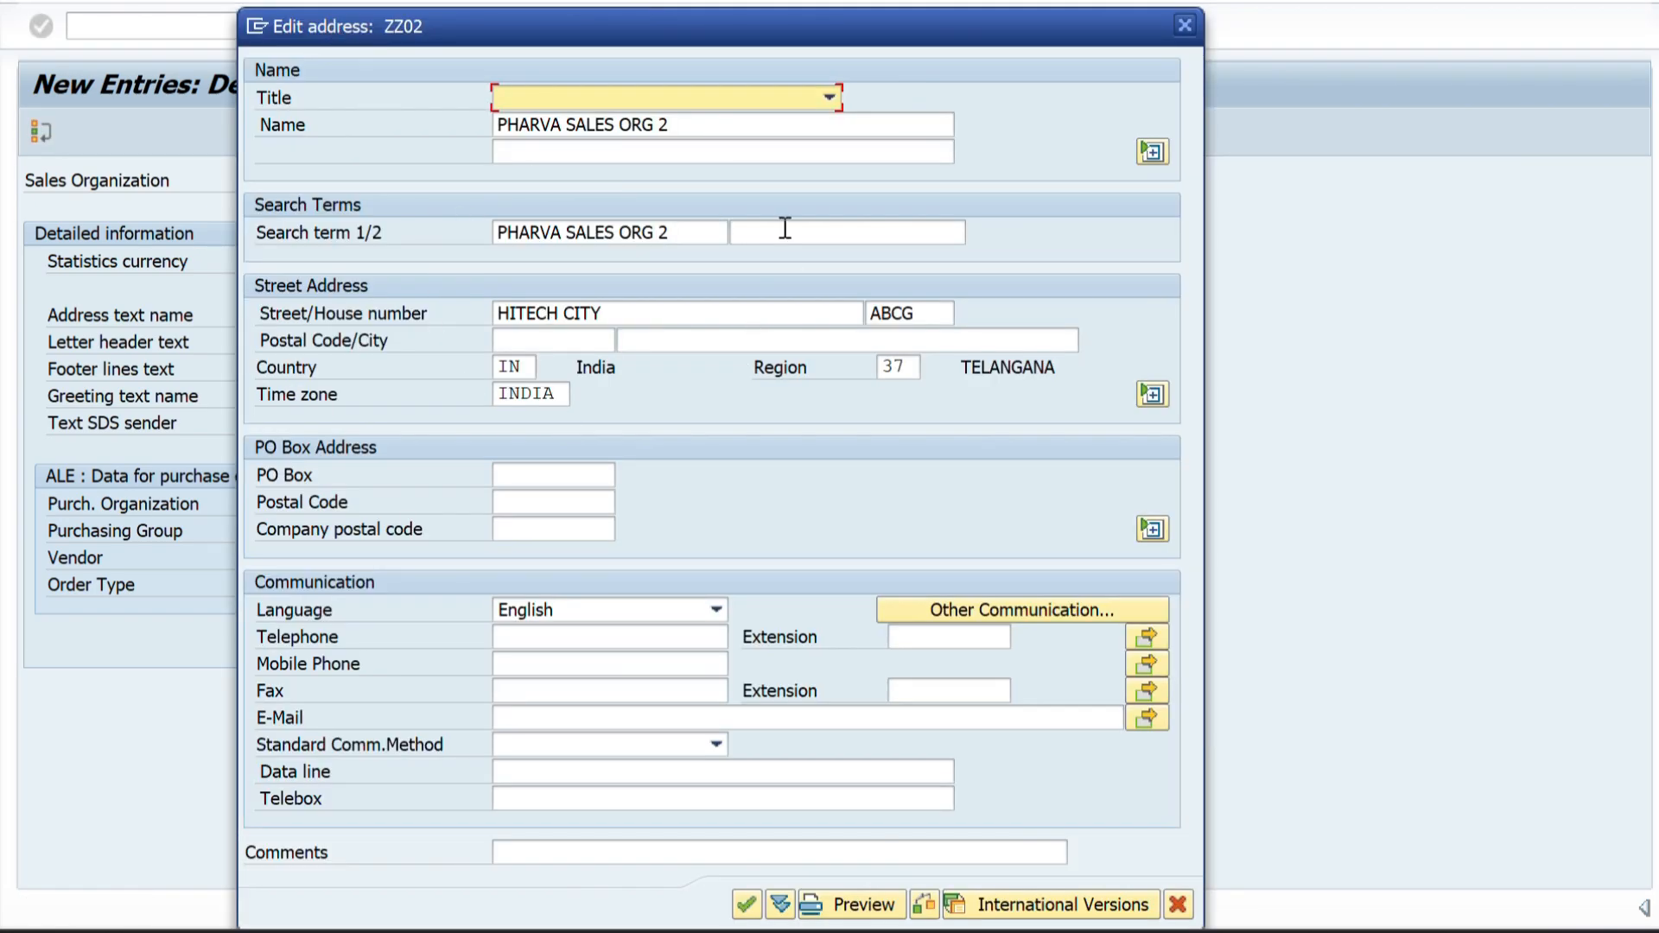
{"action": "left_click", "coordinate": [746, 905]}
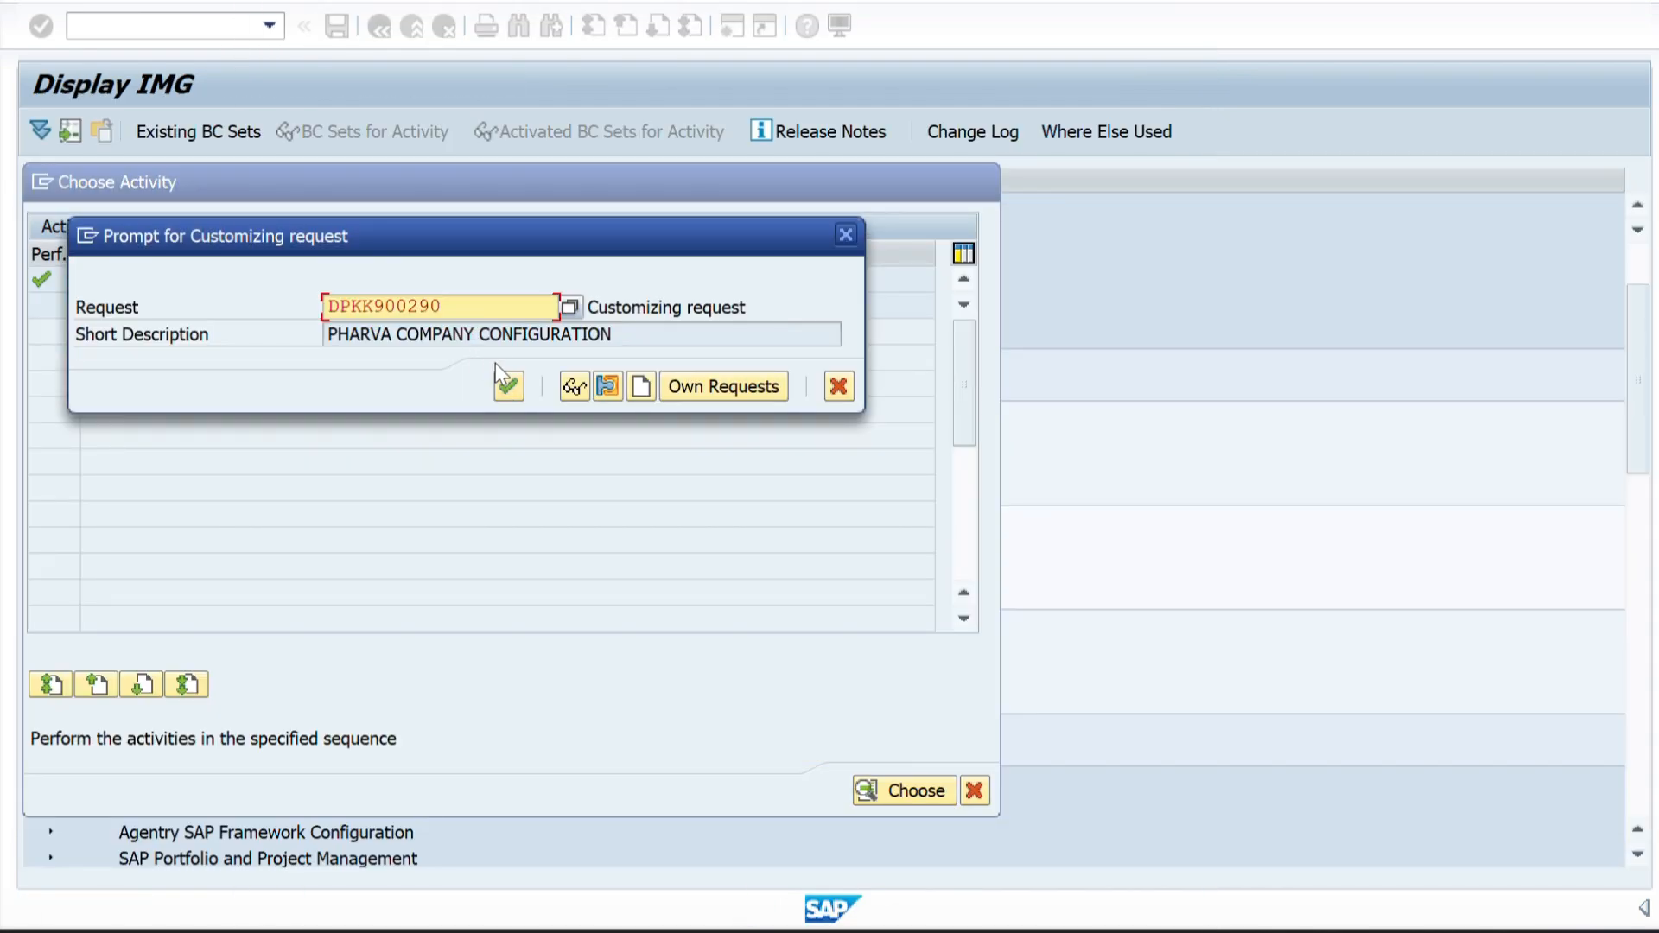
{"action": "left_click", "coordinate": [508, 387]}
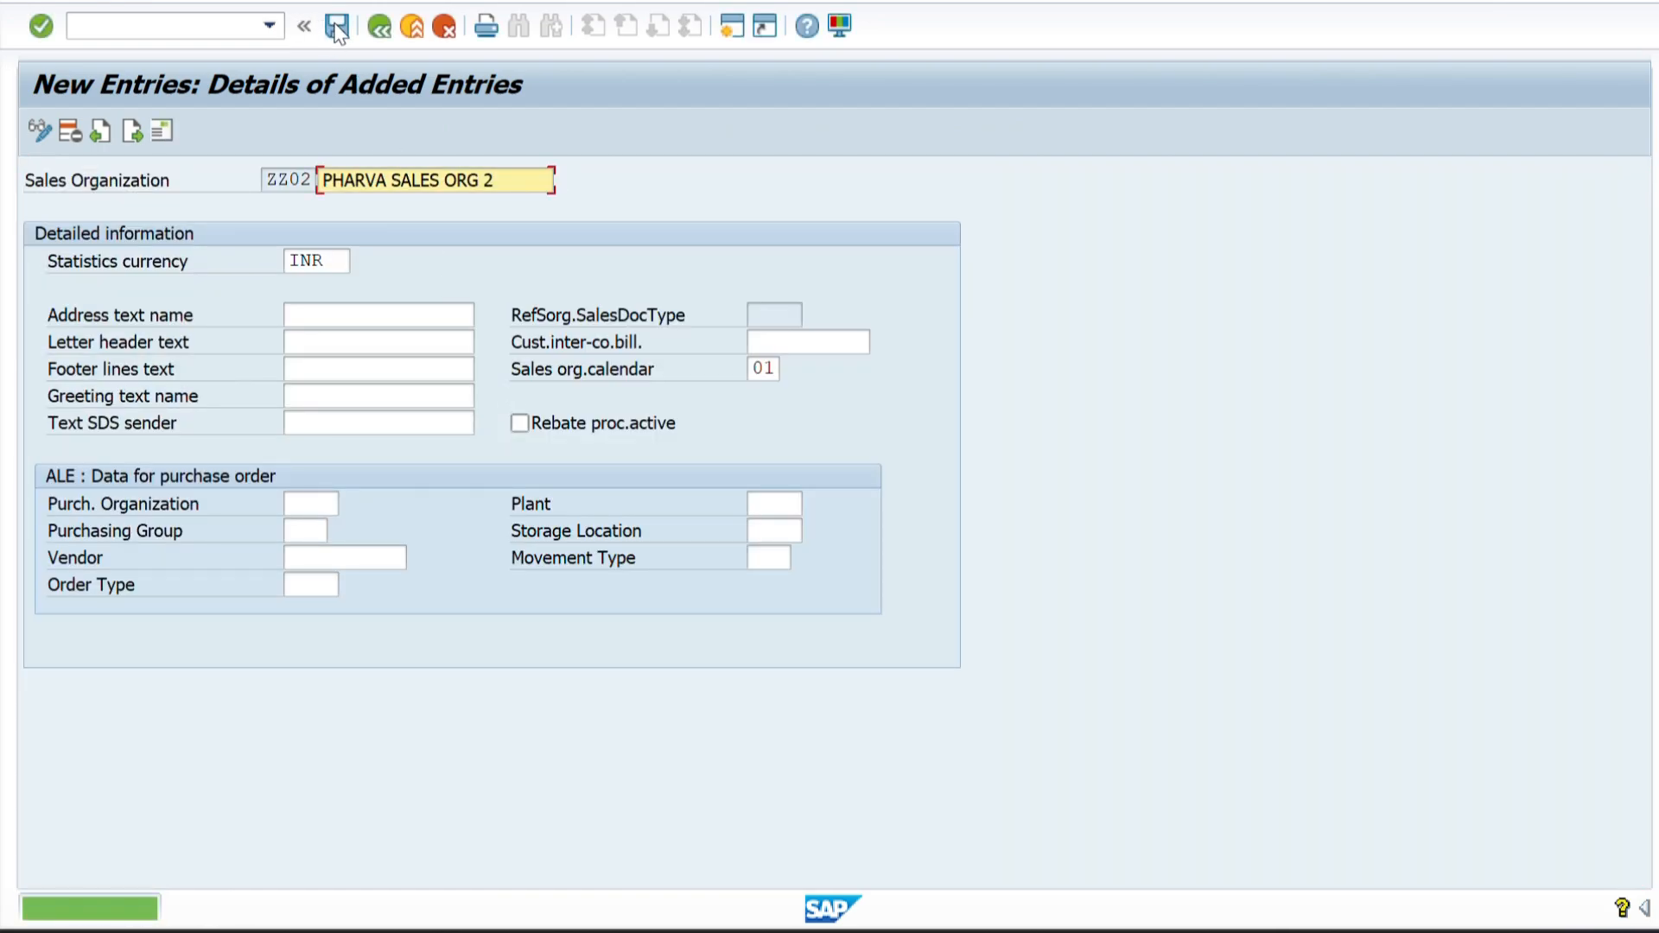
Reopen Define Sales Organization, position the overview on ZZ01 to check the new sales organizations, and return to the activity selection.
{"action": "left_click", "coordinate": [370, 26]}
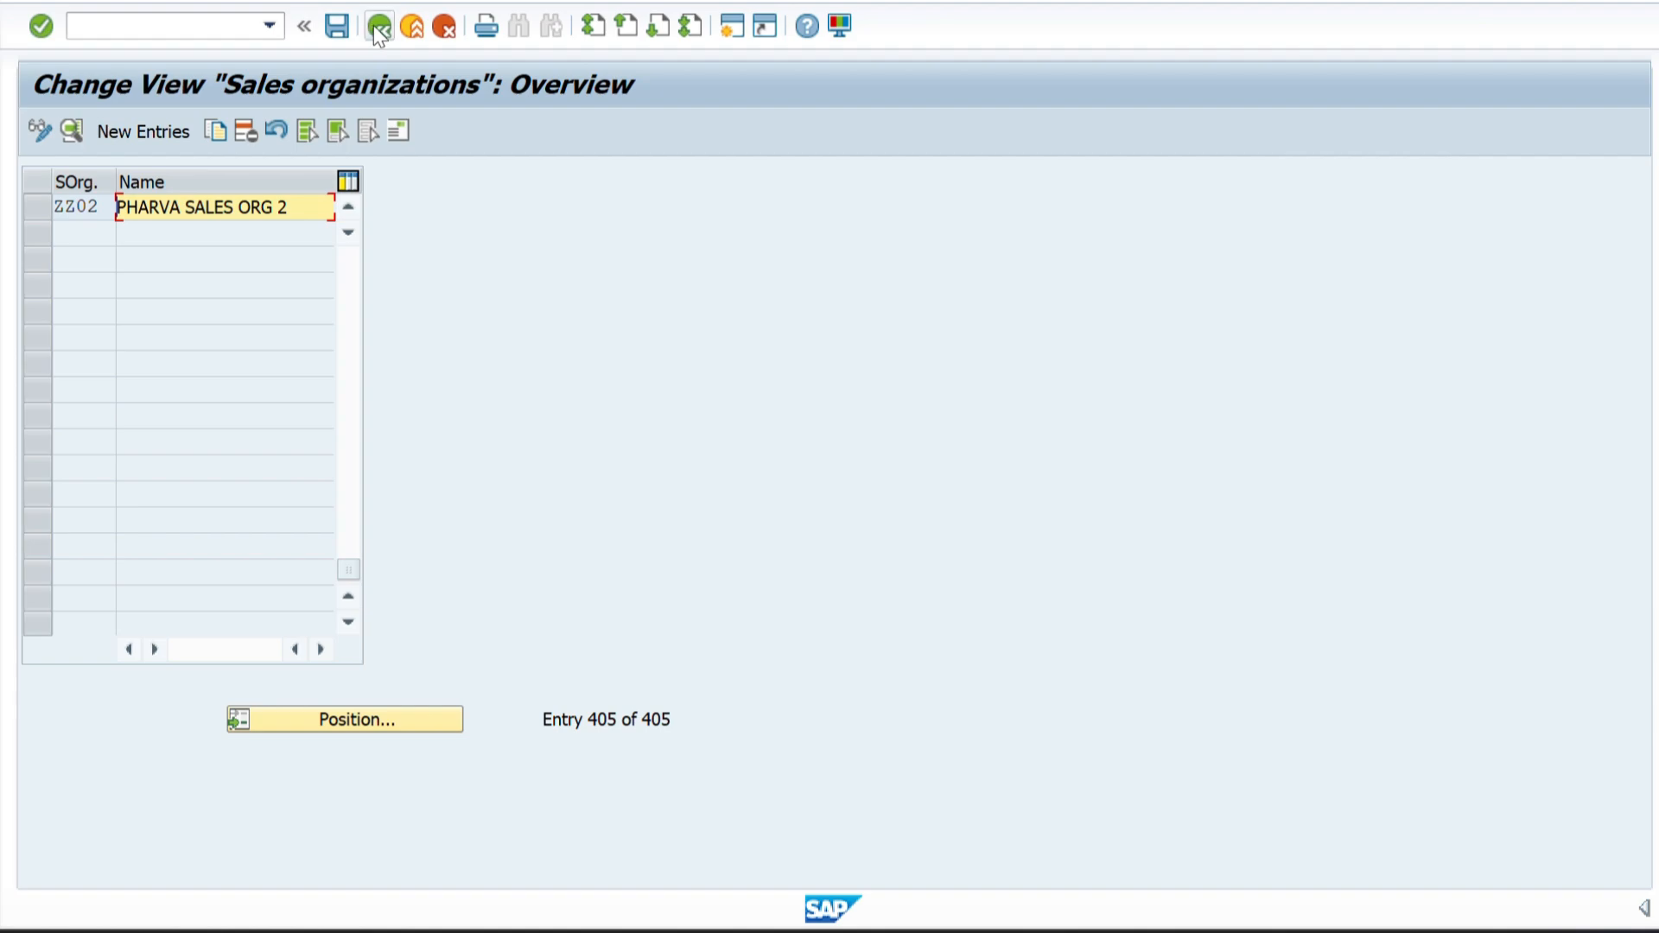
{"action": "left_click", "coordinate": [374, 24]}
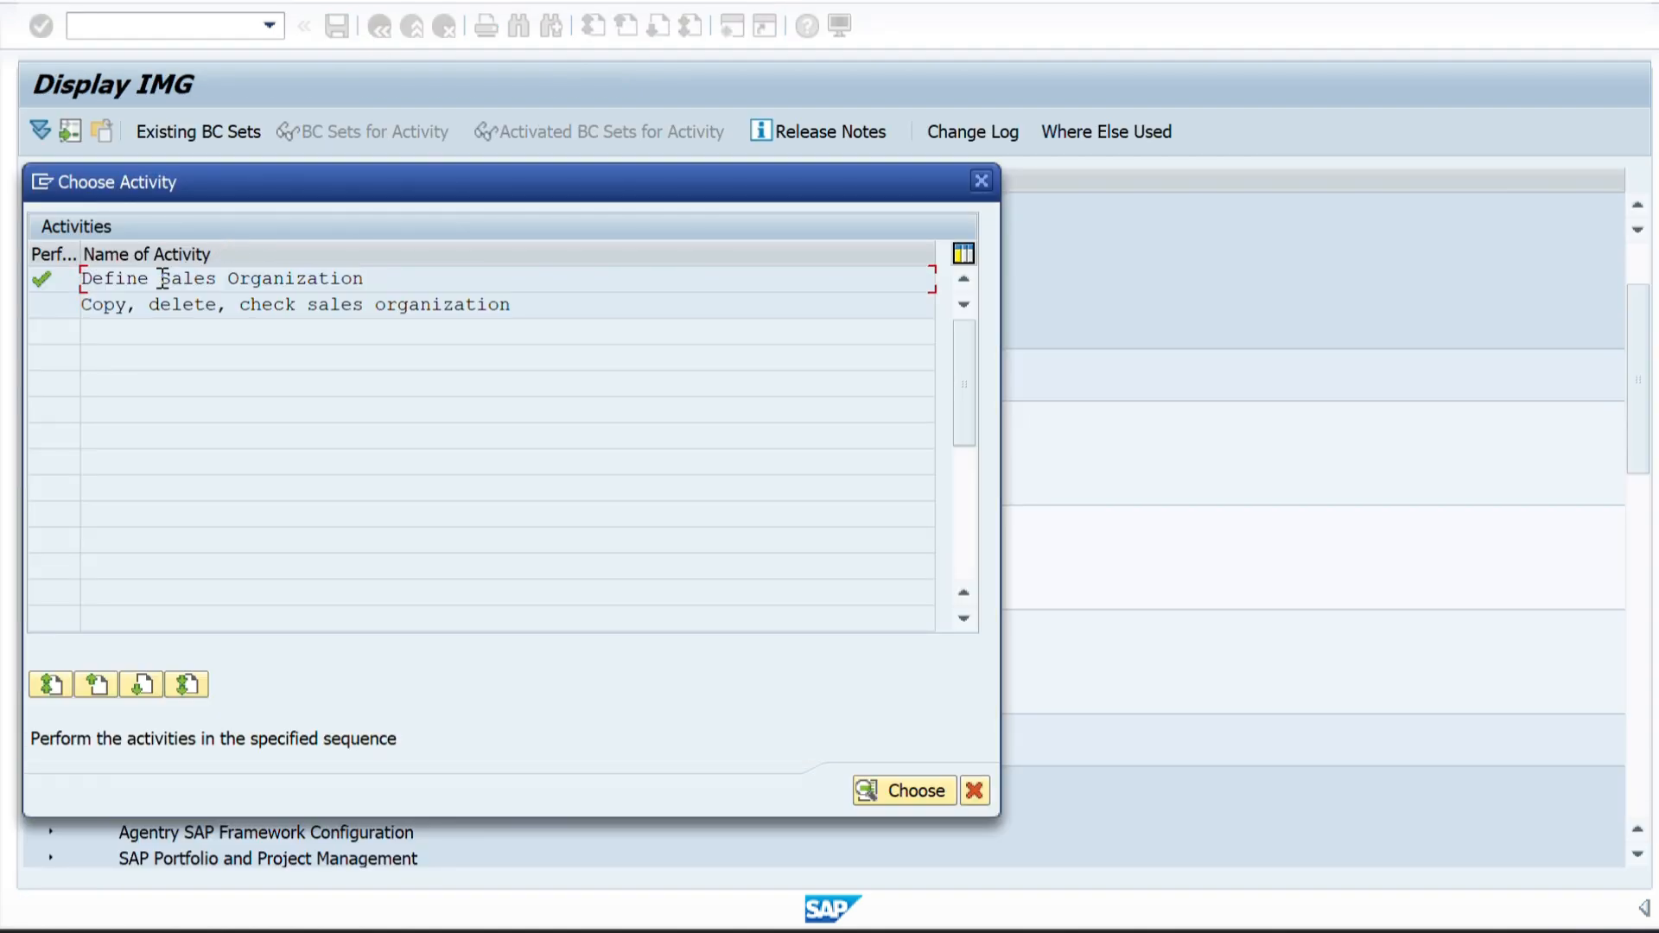
{"action": "double_click", "coordinate": [161, 278]}
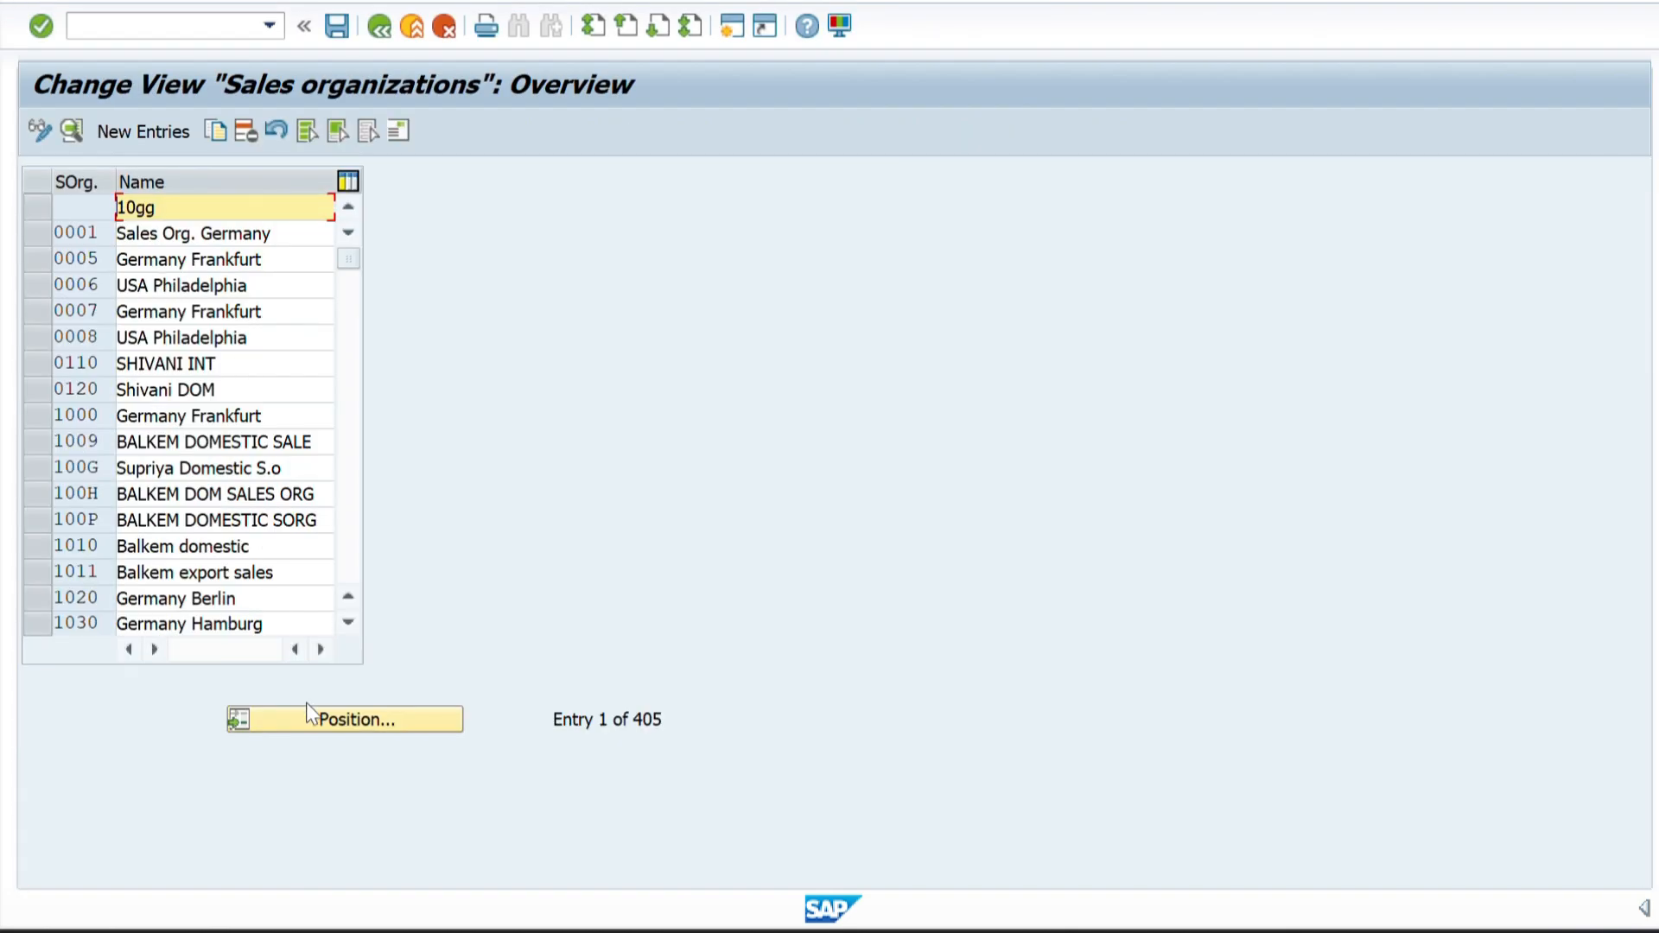
{"action": "left_click", "coordinate": [300, 724]}
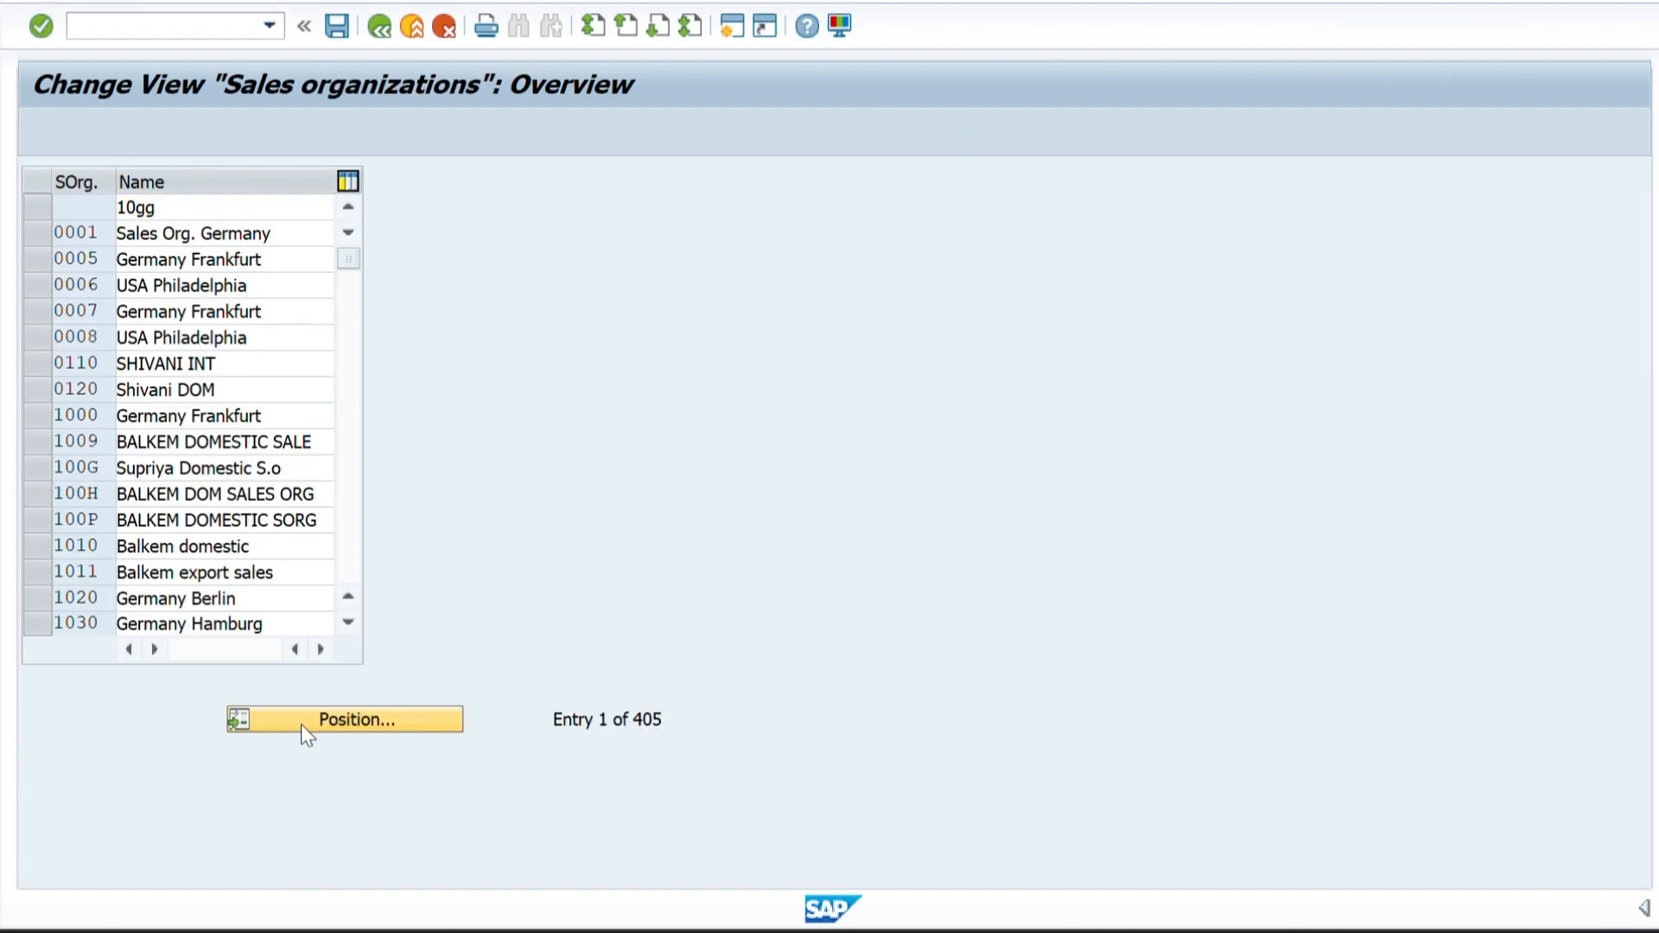
{"action": "type", "text": "ZZ01"}
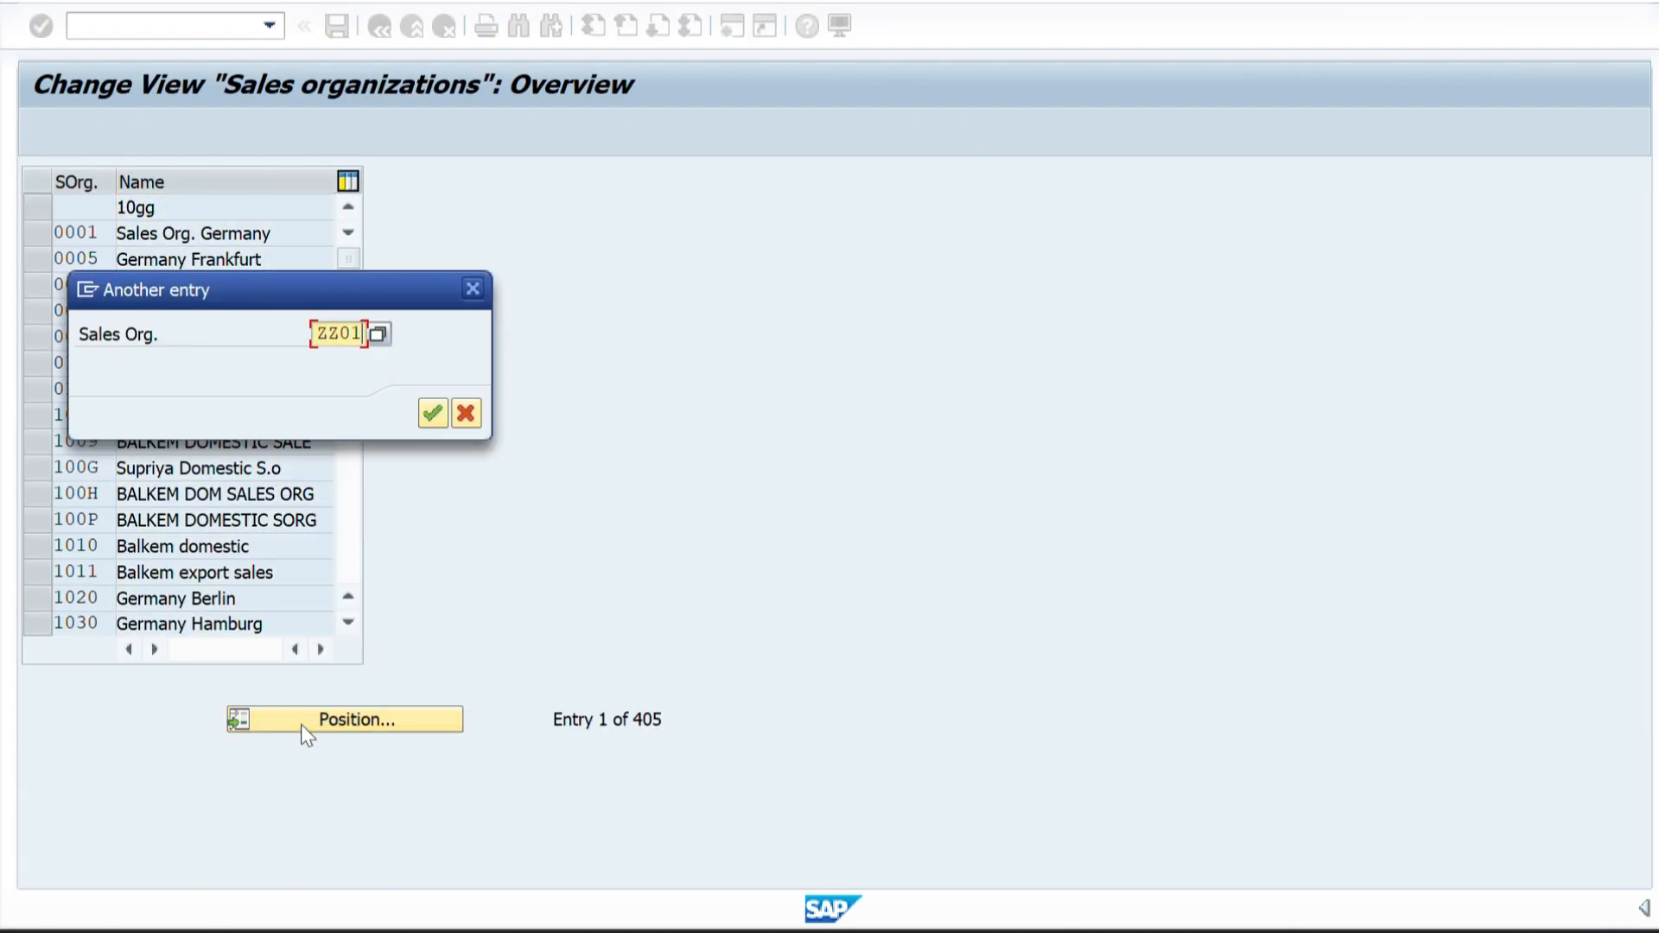
{"action": "key", "text": "Return"}
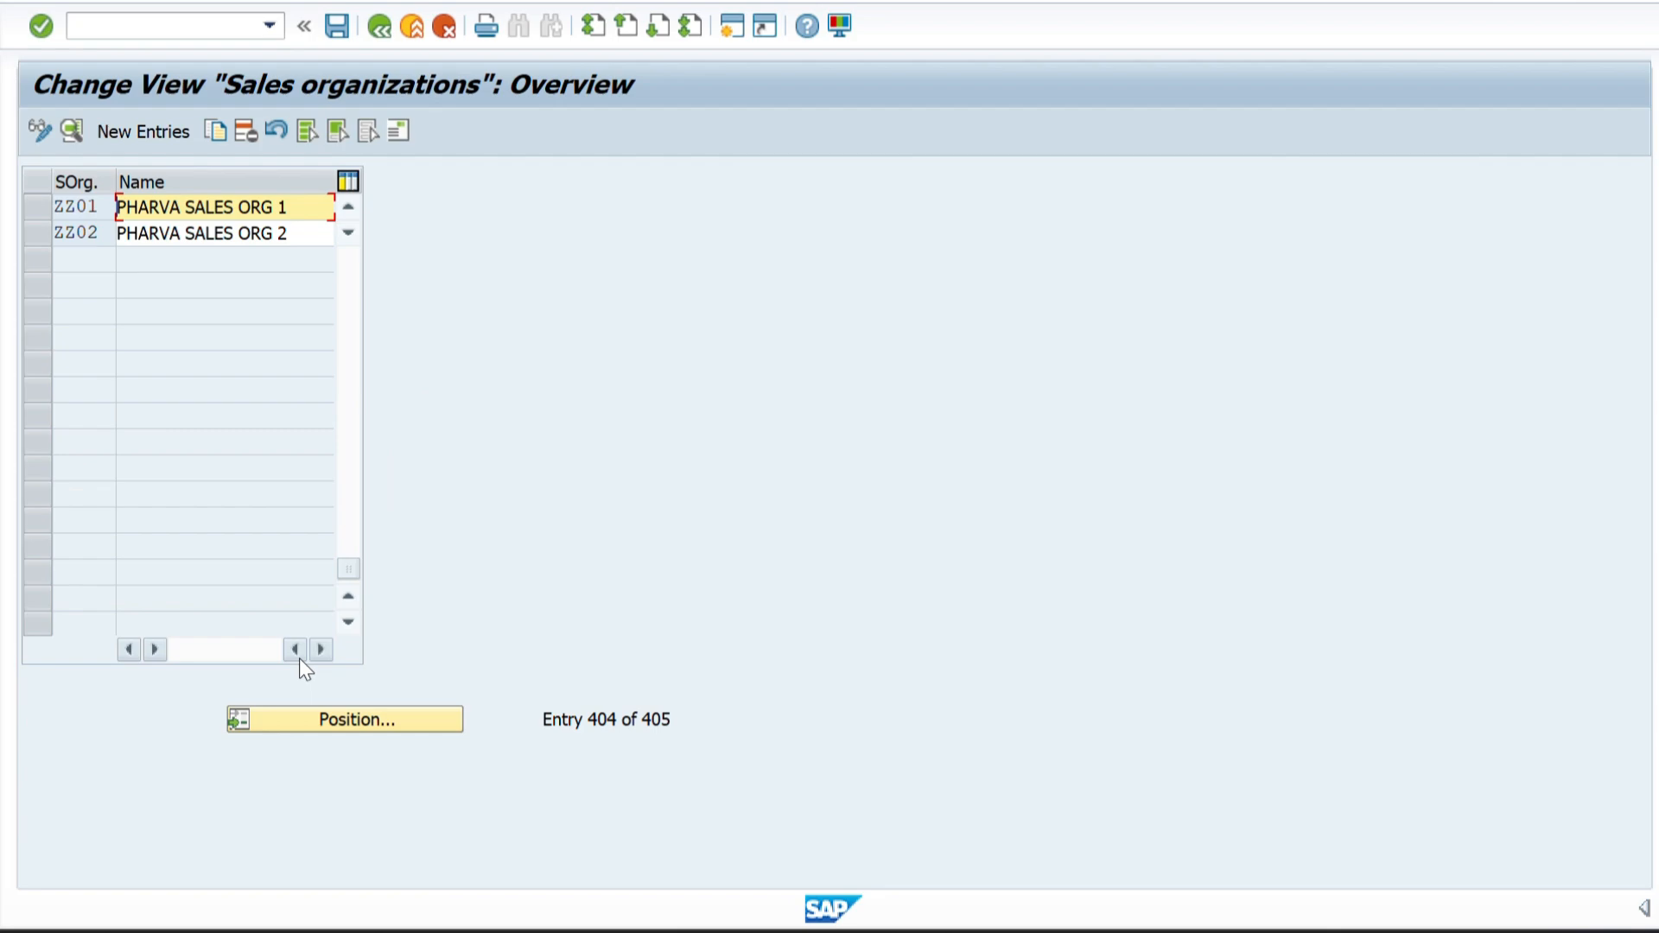
{"action": "left_click", "coordinate": [95, 212]}
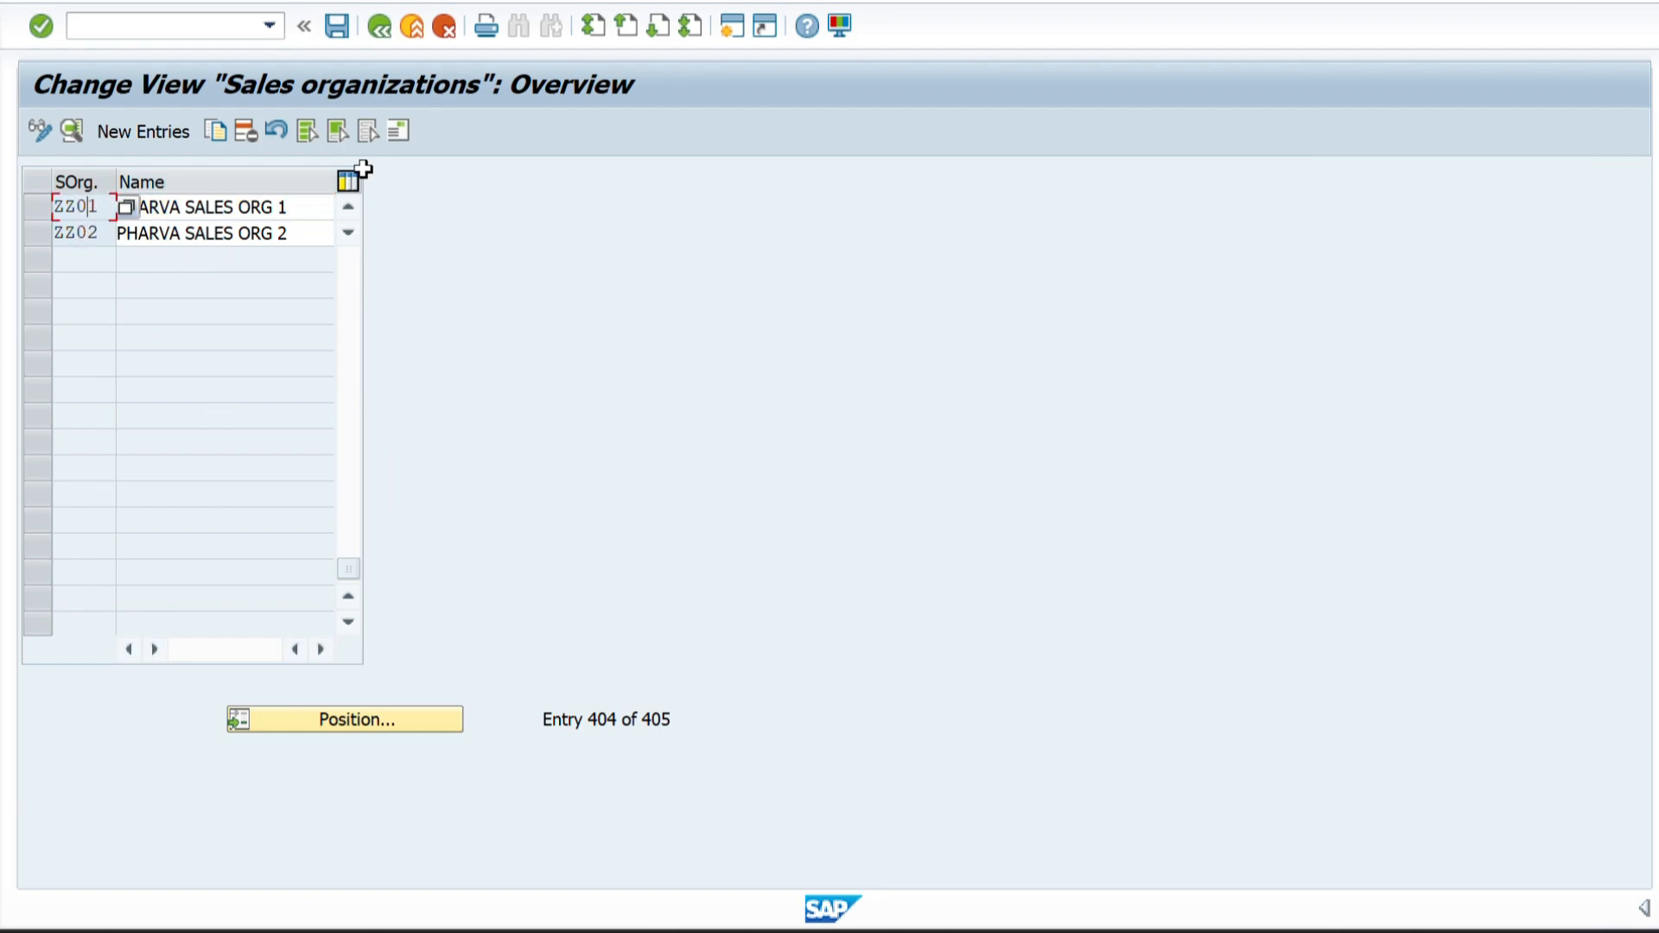
{"action": "left_click", "coordinate": [380, 27]}
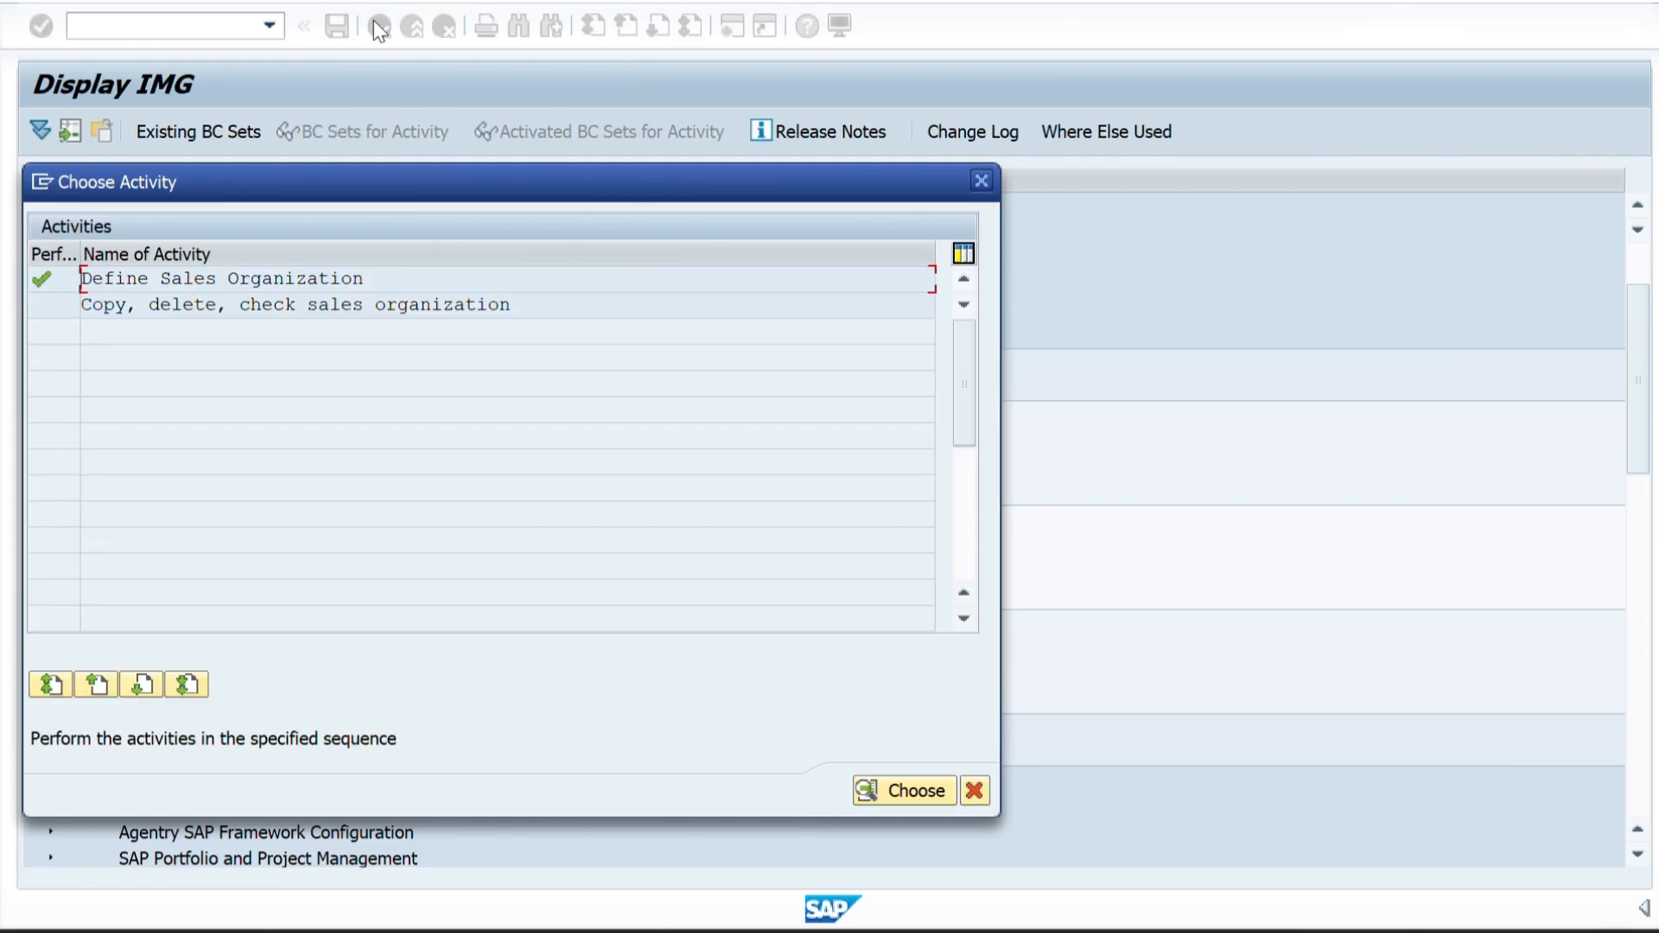
Switch to the Word structure diagram, examine the level below the sales organizations, and return to SAP.
{"action": "key", "text": "alt+Tab"}
{"action": "key", "text": "alt+Tab"}
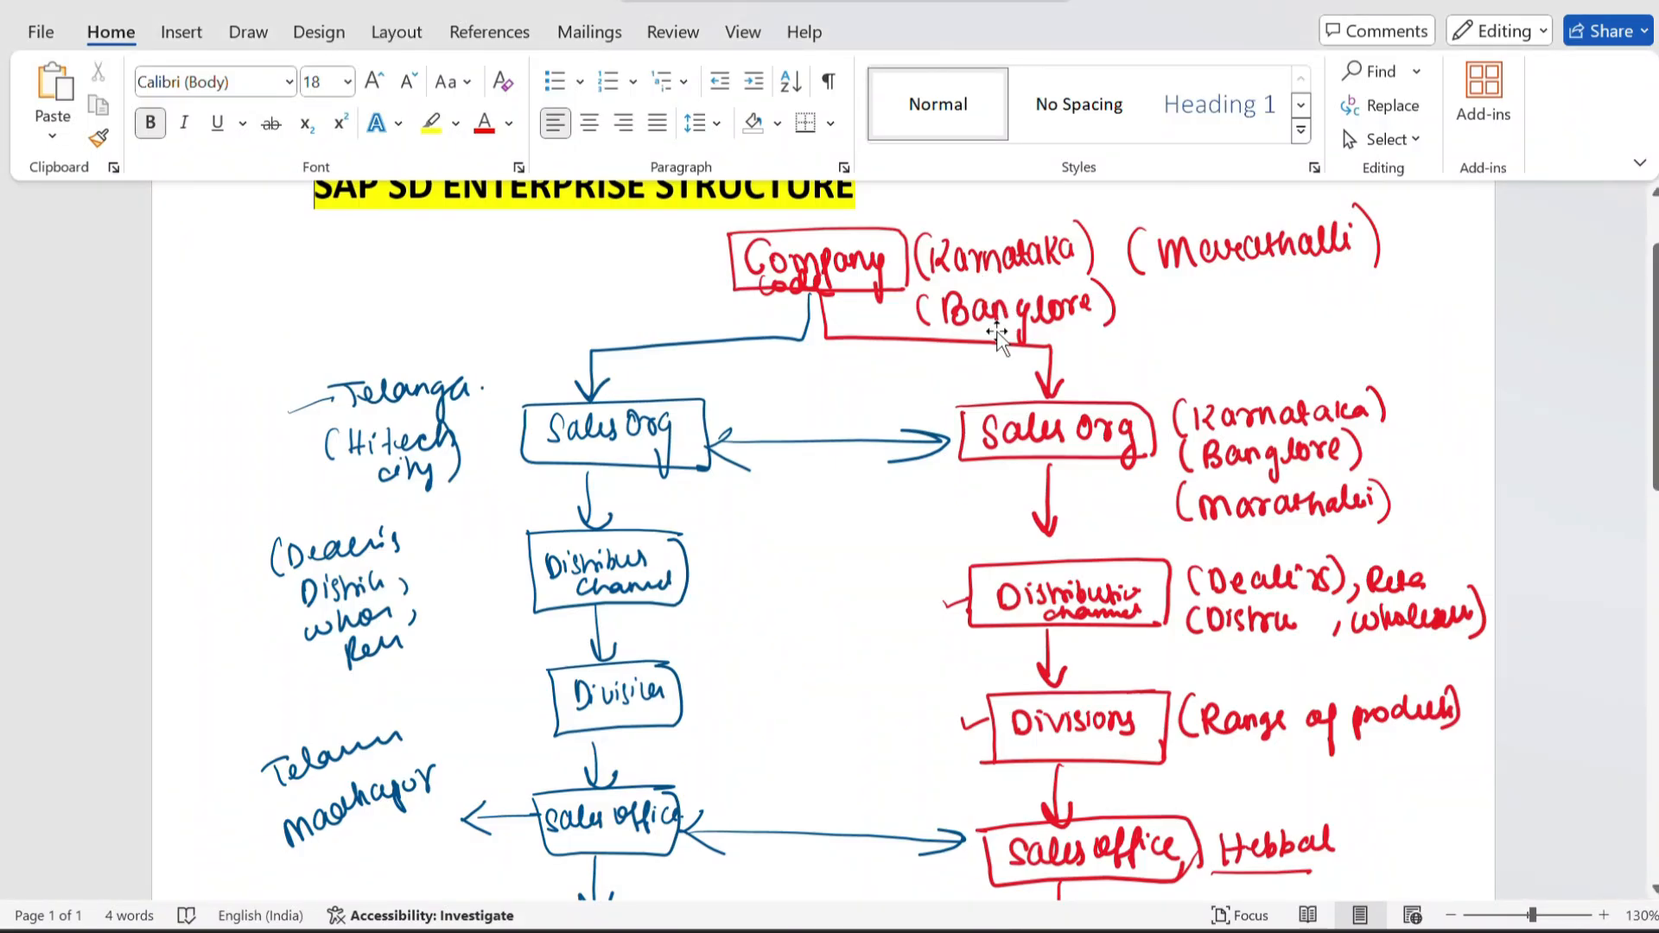
{"action": "scroll", "coordinate": [1080, 424], "scroll_direction": "down", "scroll_amount": 2}
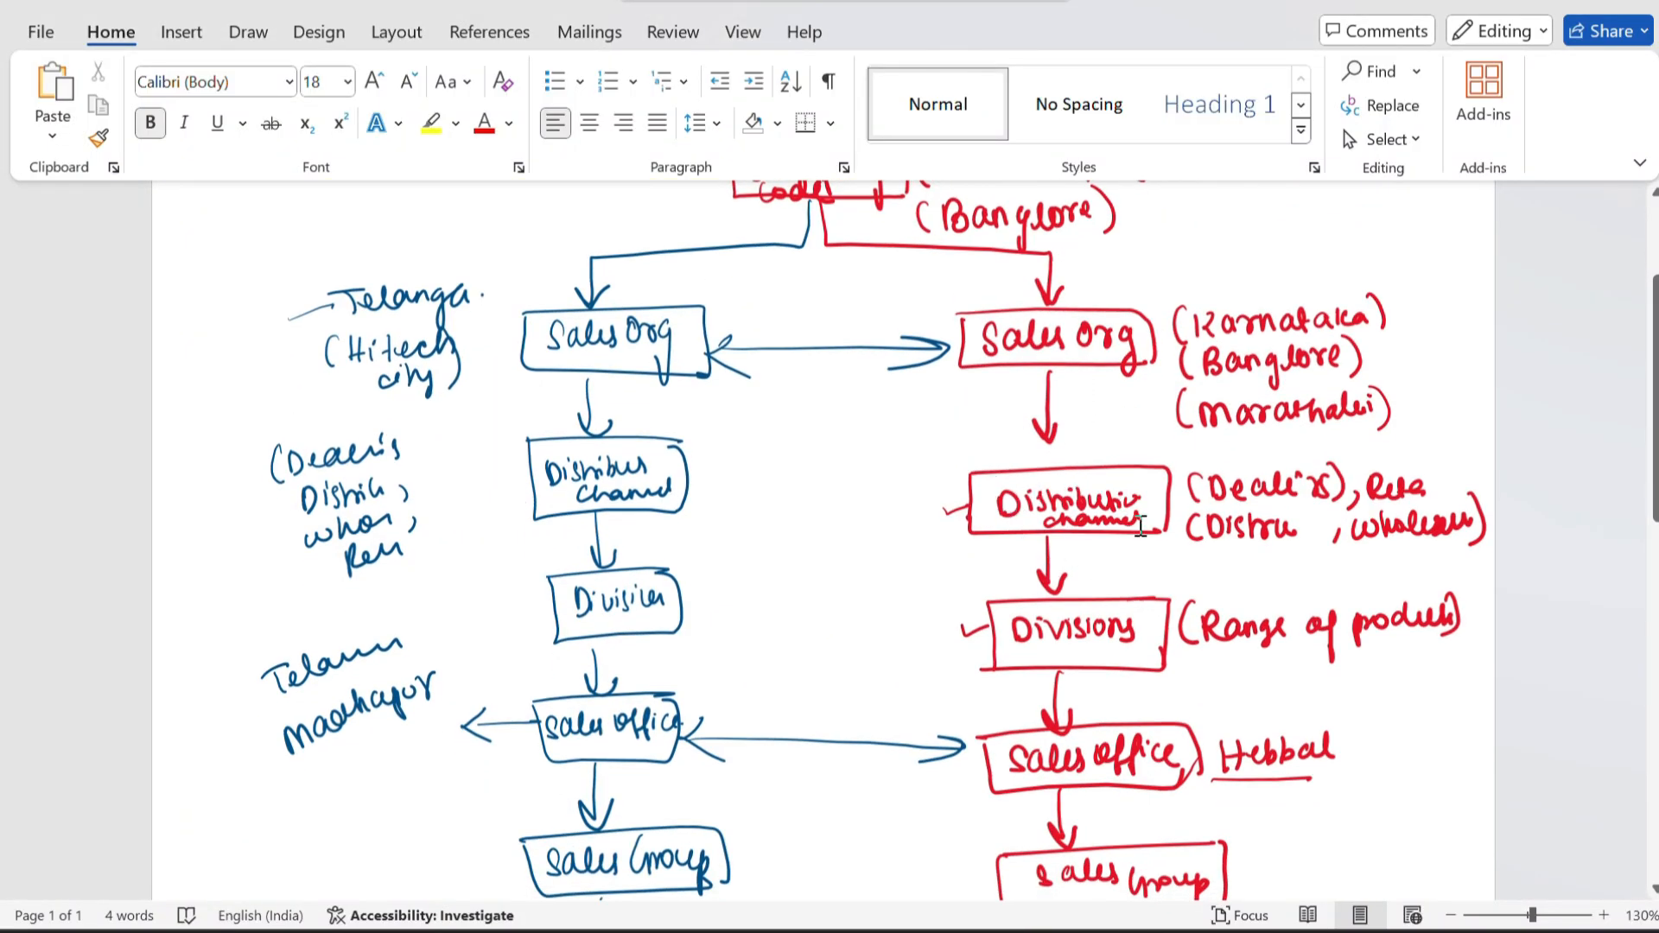
{"action": "key", "text": "alt+Tab"}
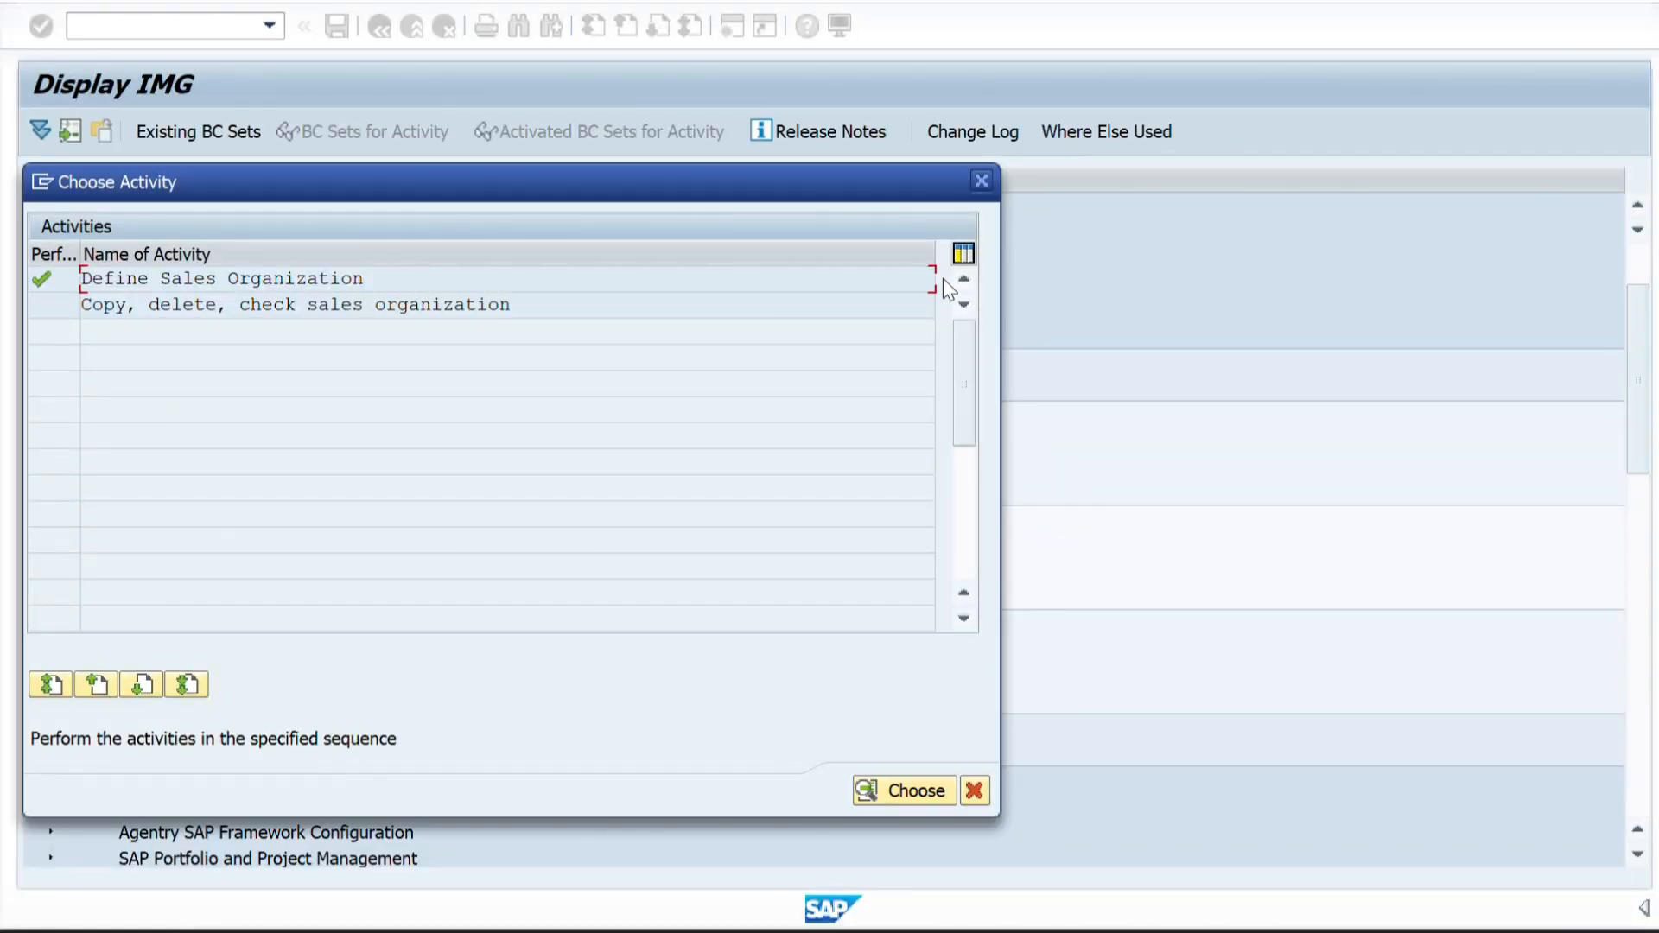
Close the sales organization activities and open Define distribution channel under Sales and Distribution in the Enterprise Structure definition.
{"action": "left_click", "coordinate": [984, 181]}
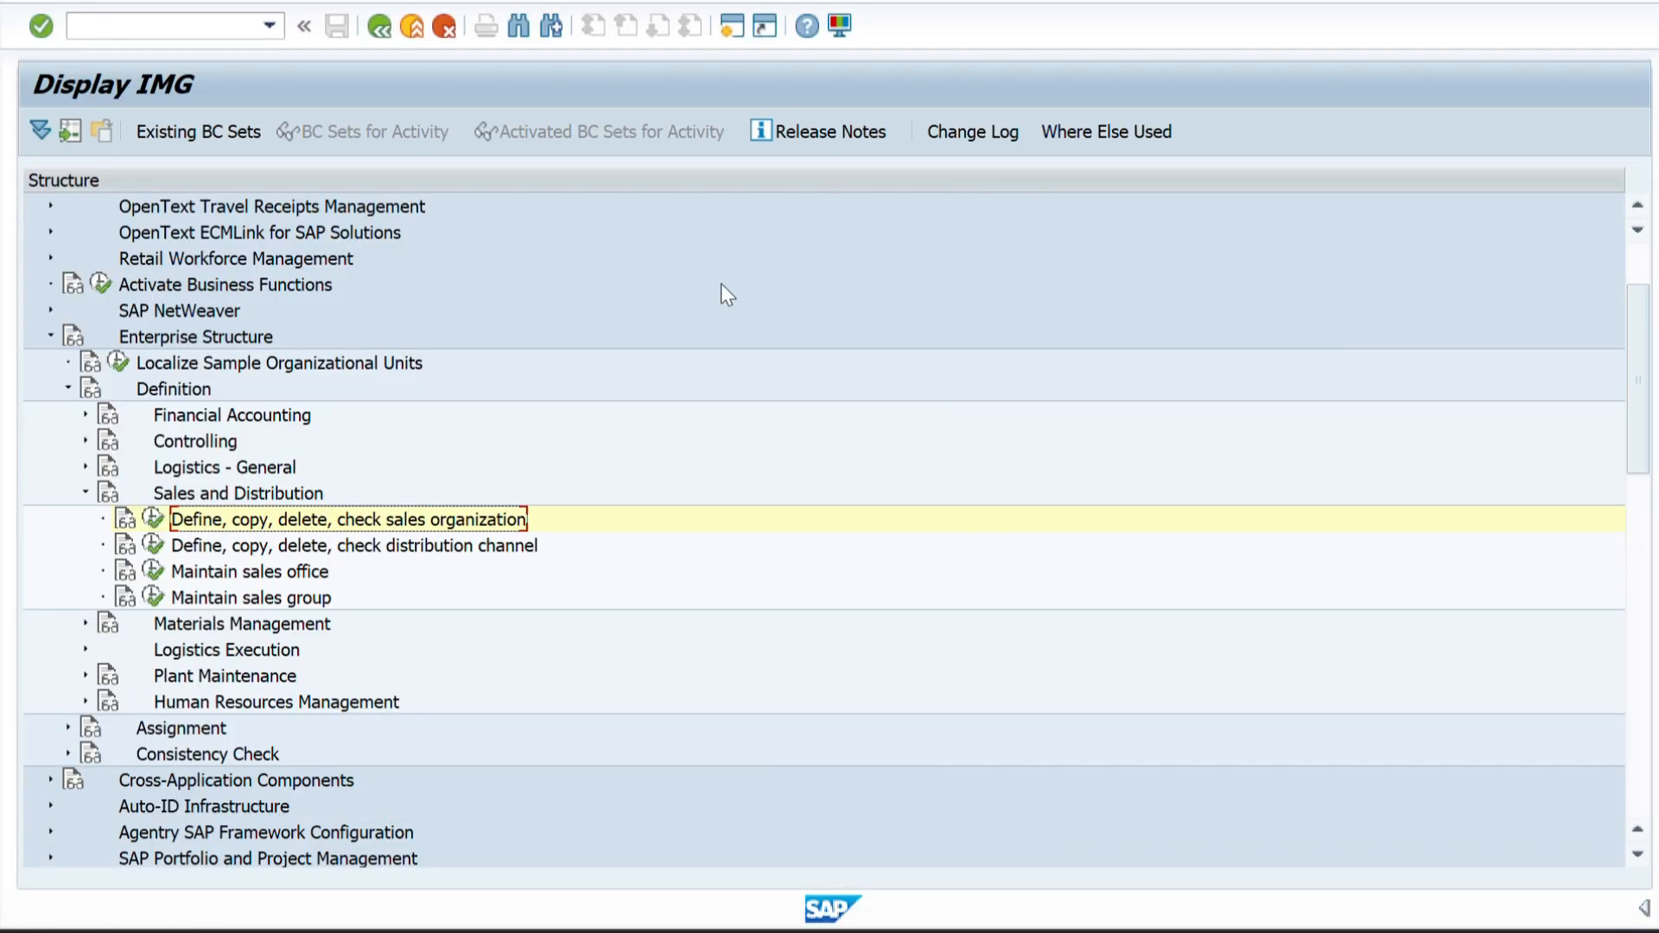
{"action": "scroll", "coordinate": [266, 565], "scroll_direction": "down", "scroll_amount": 3}
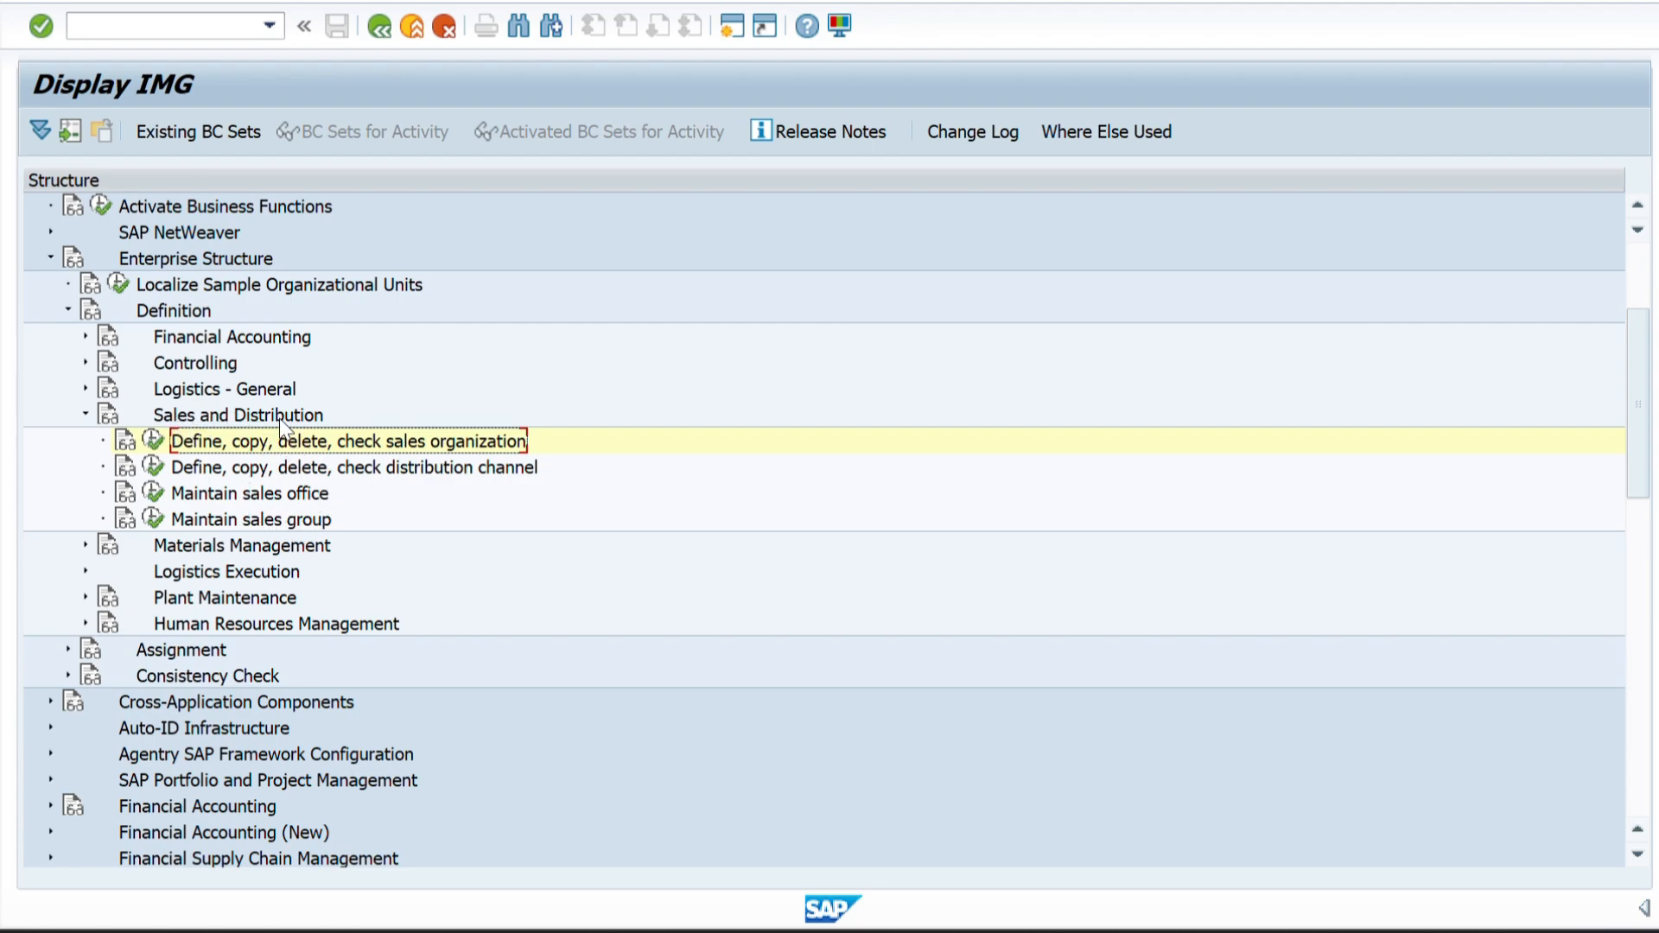
{"action": "left_click", "coordinate": [152, 471]}
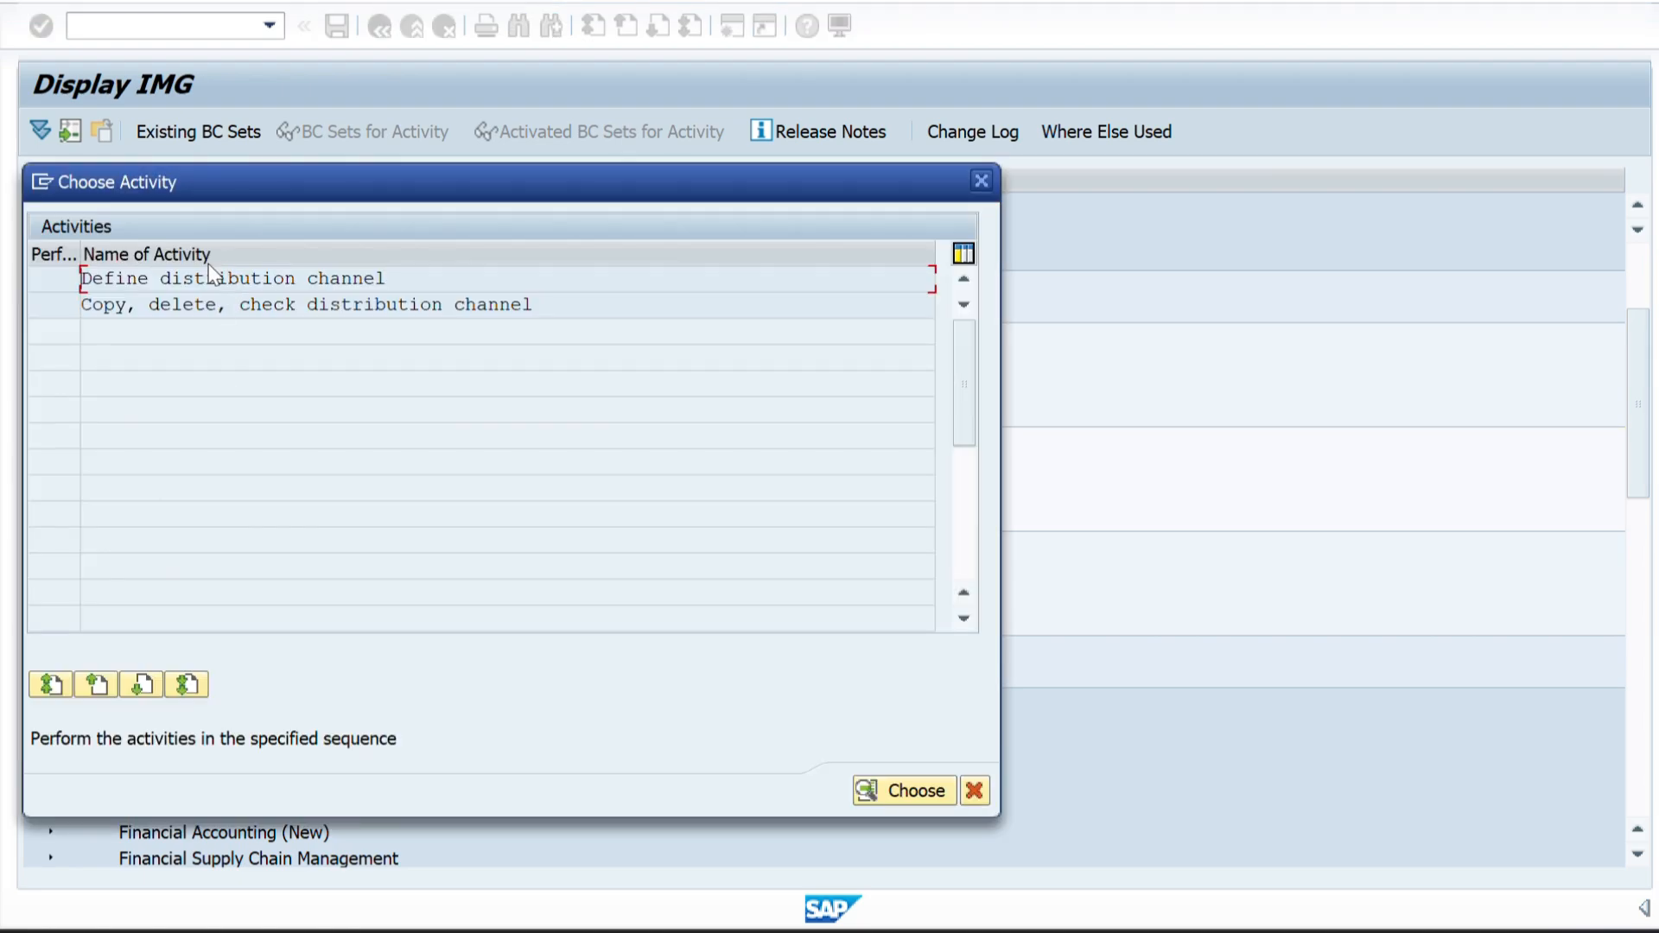
{"action": "double_click", "coordinate": [186, 276]}
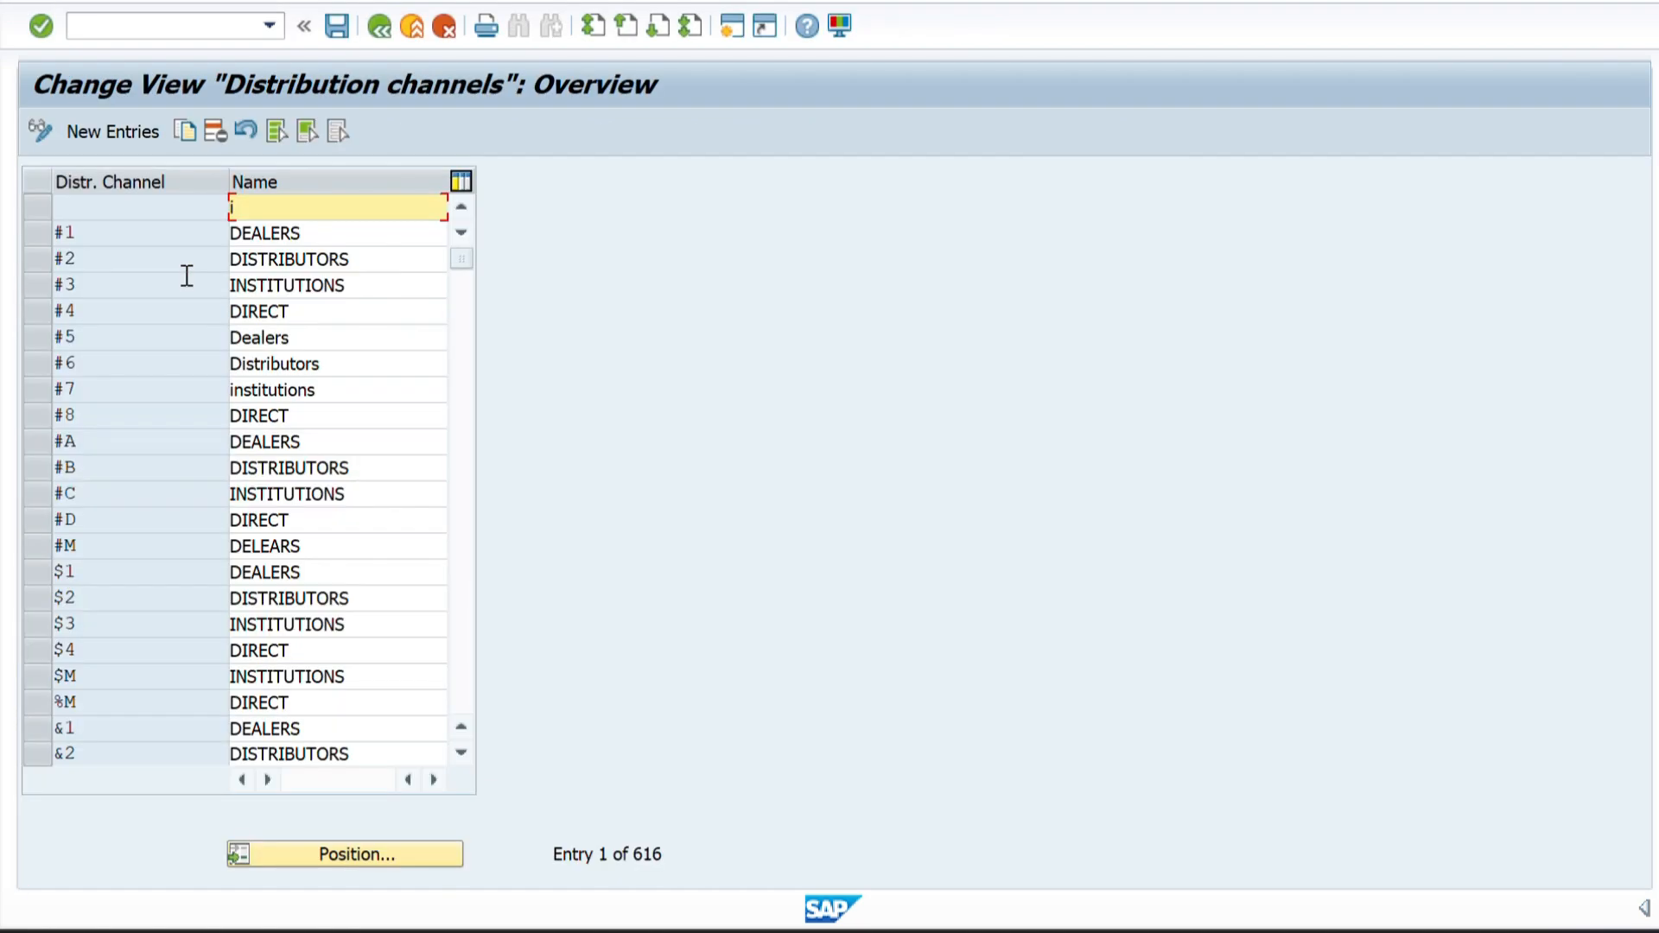
Copy the distribution channel codes ZW, ZX and ZY from Sheet1 of the Excel workbook into new SAP distribution channel entries.
{"action": "key", "text": "alt+Tab"}
{"action": "key", "text": "Tab"}
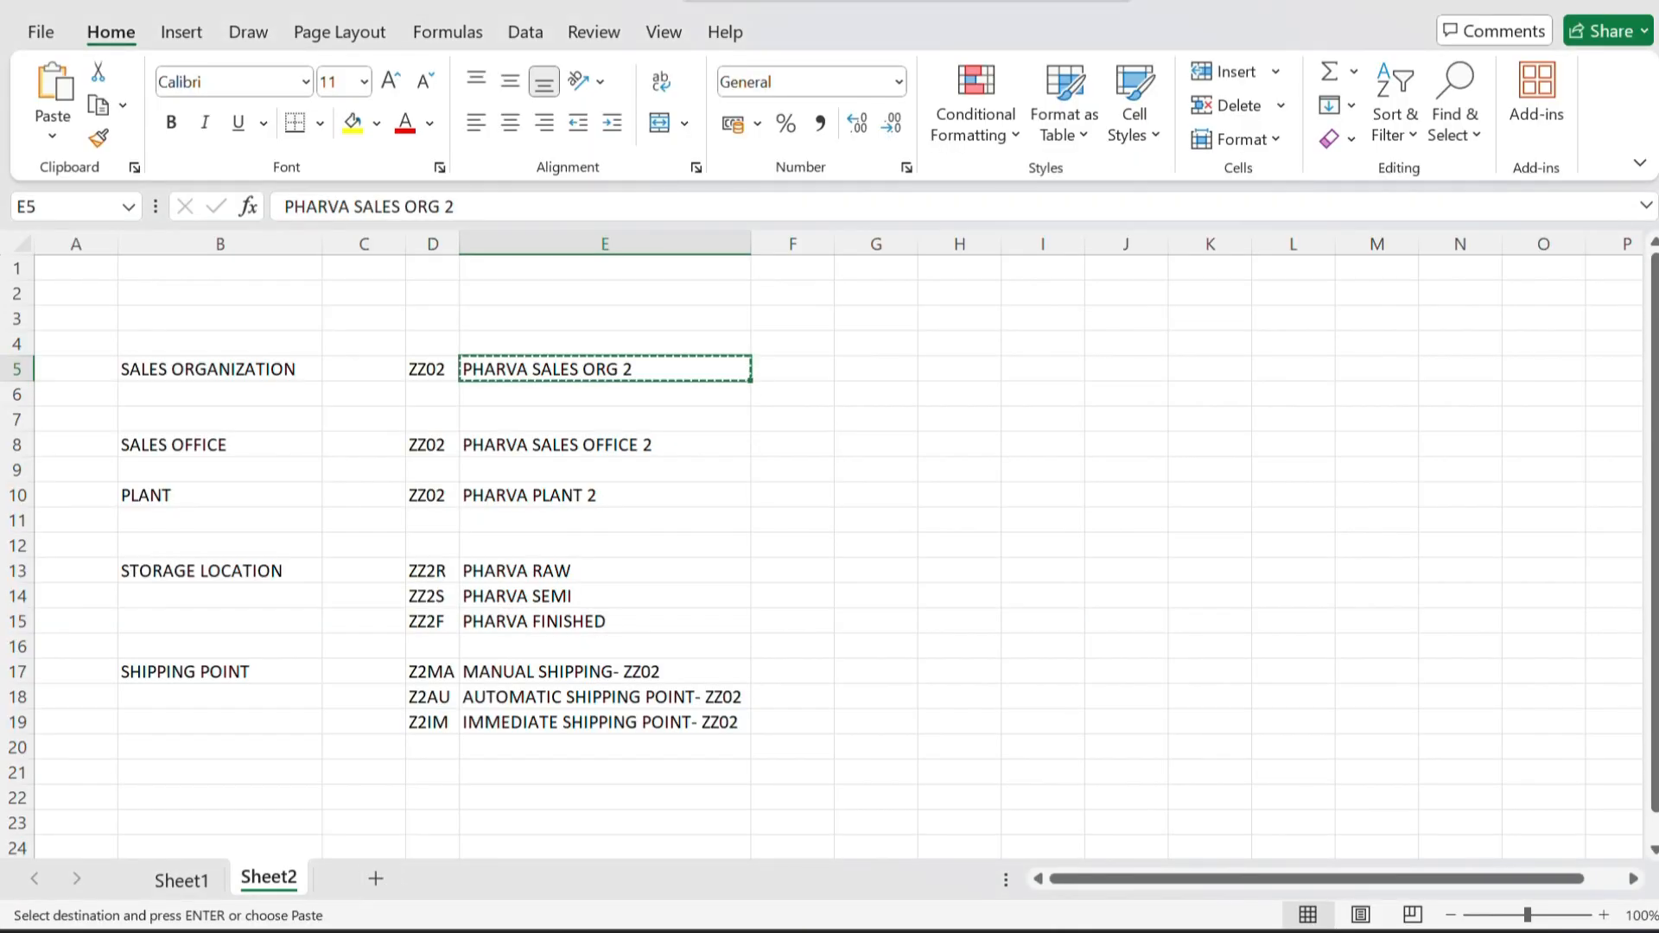
{"action": "left_click", "coordinate": [181, 881]}
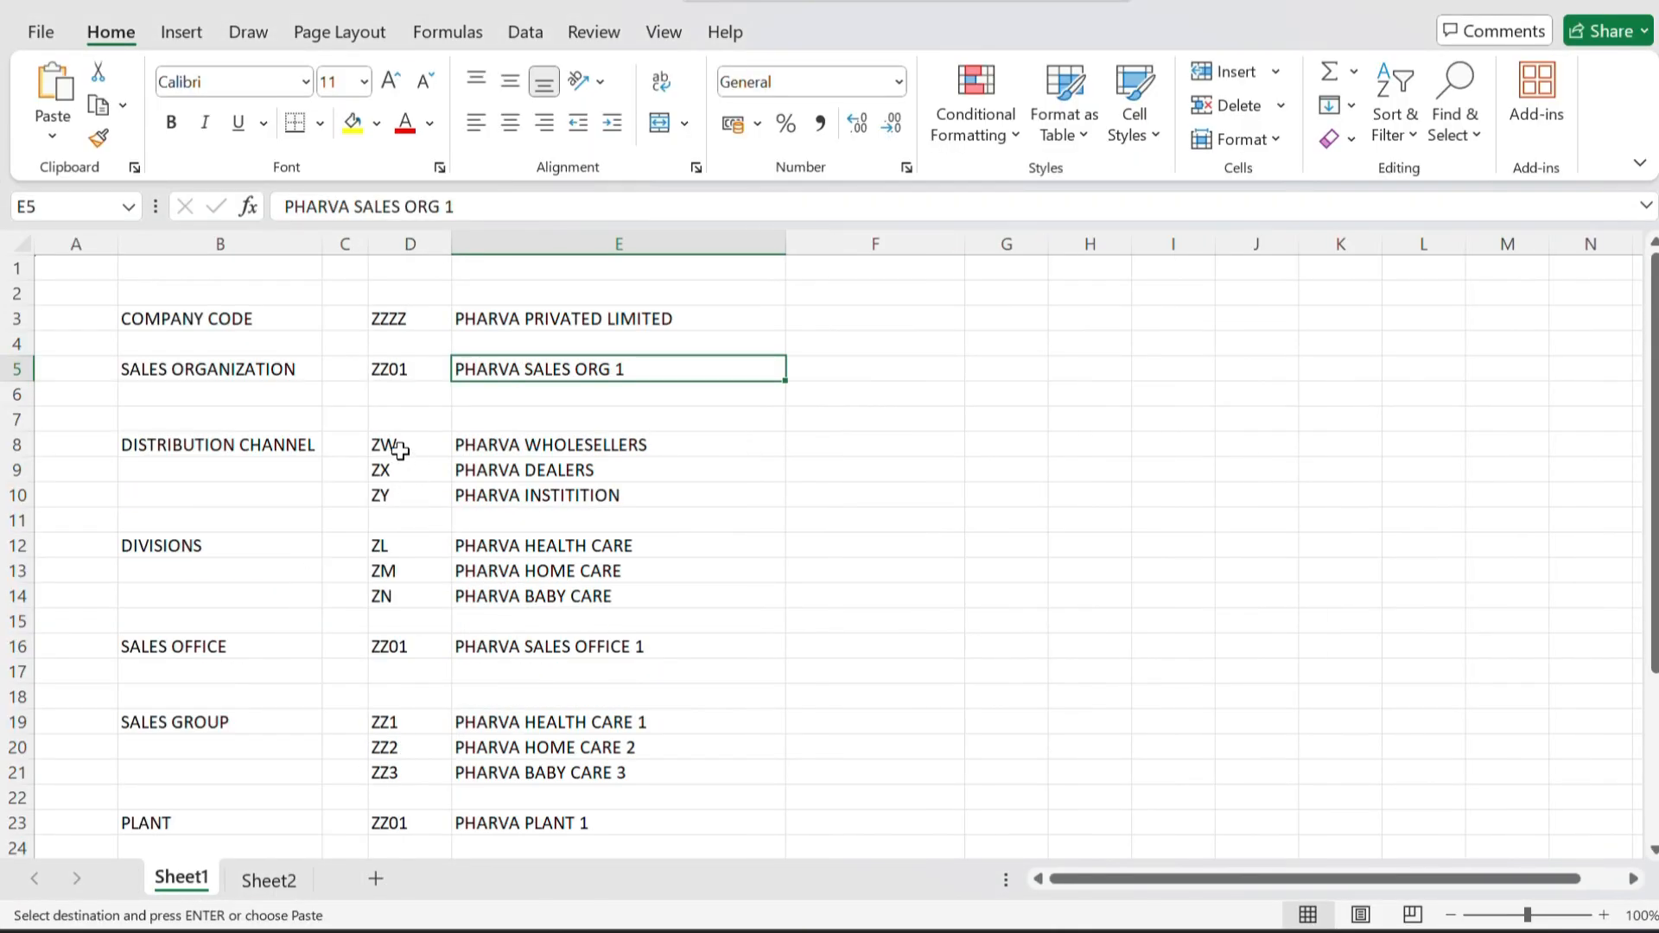
{"action": "left_click_drag", "start_coordinate": [395, 445], "coordinate": [400, 486]}
{"action": "key", "text": "ctrl+c"}
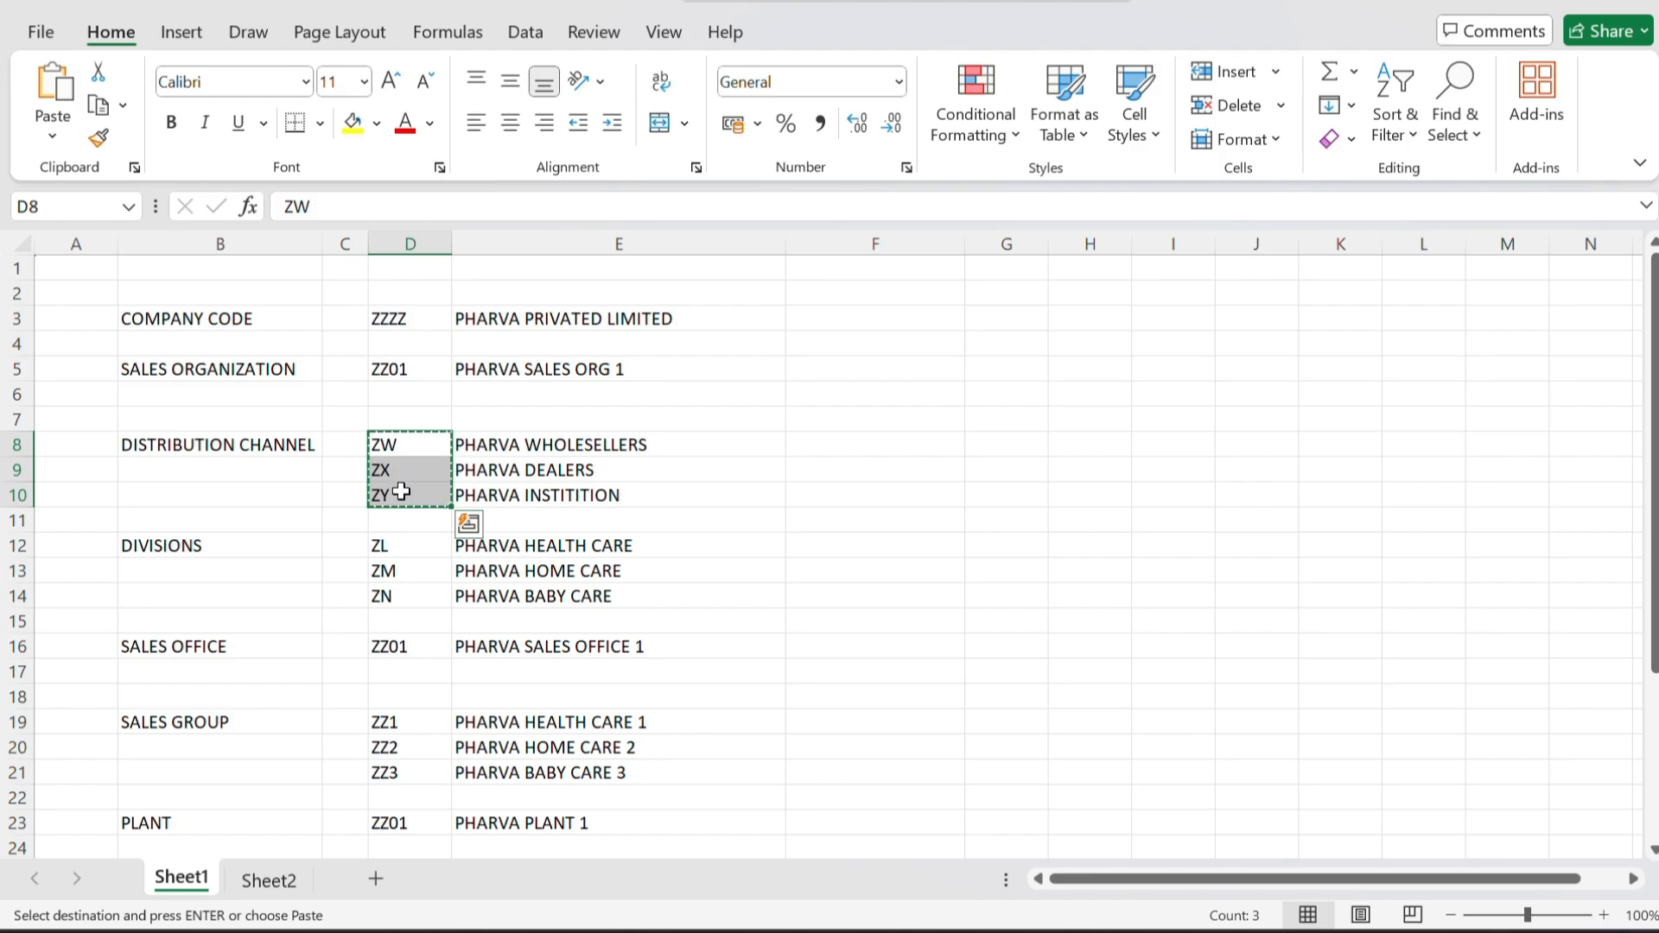
{"action": "key", "text": "alt+Tab"}
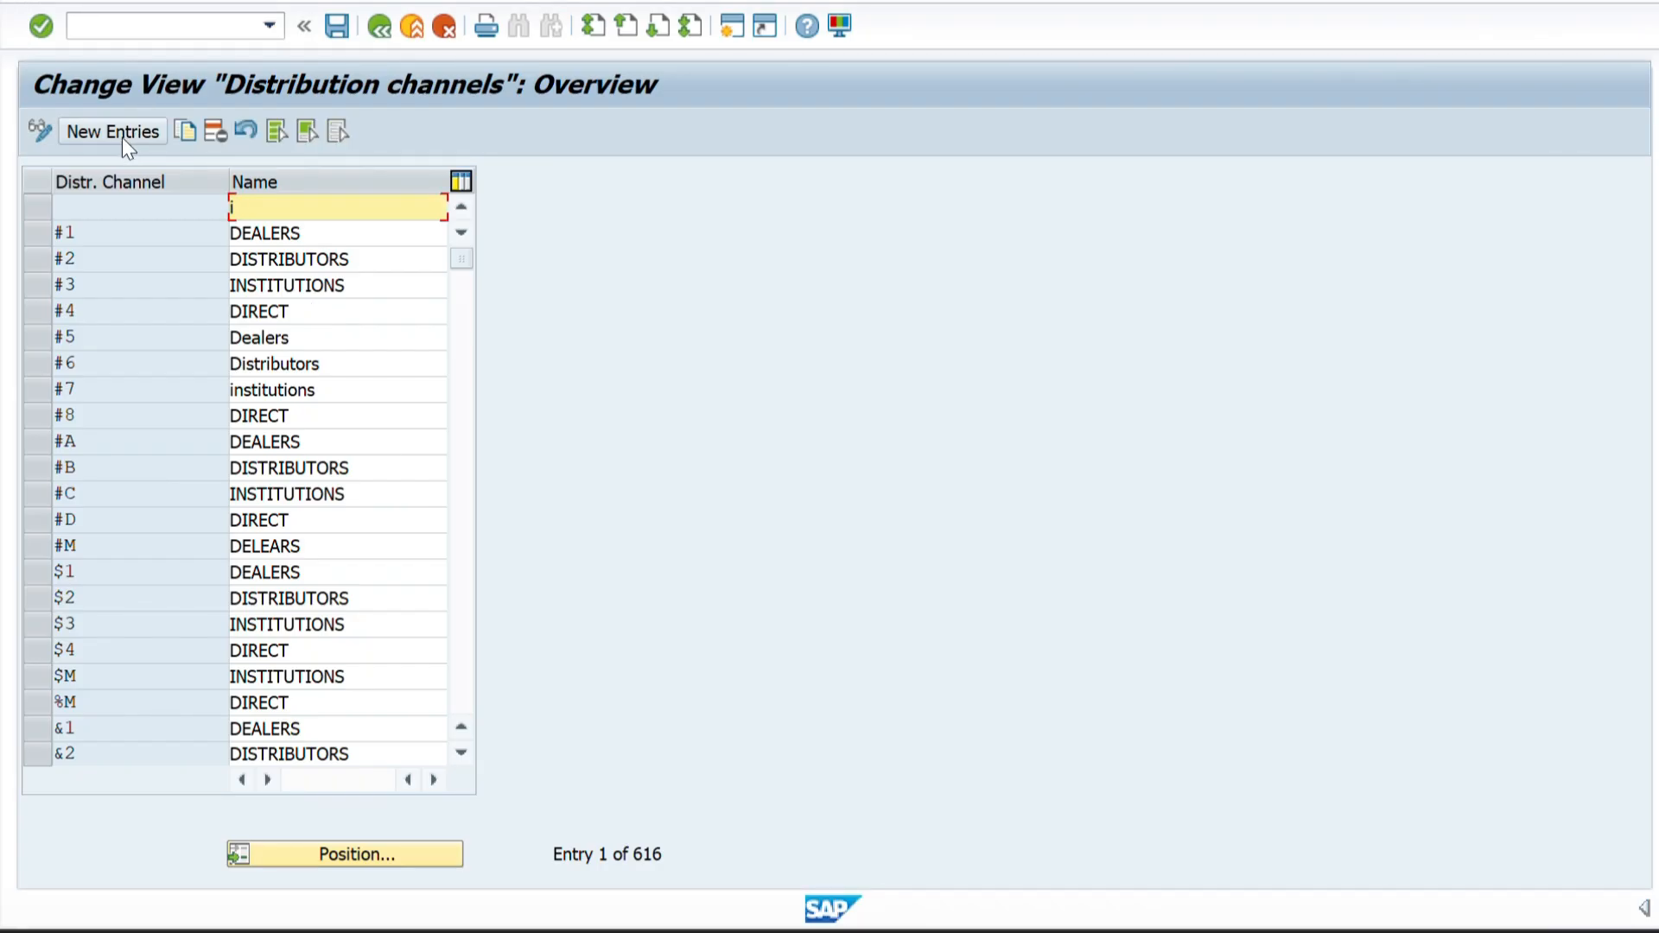
{"action": "left_click", "coordinate": [119, 138]}
{"action": "key", "text": "ctrl+v"}
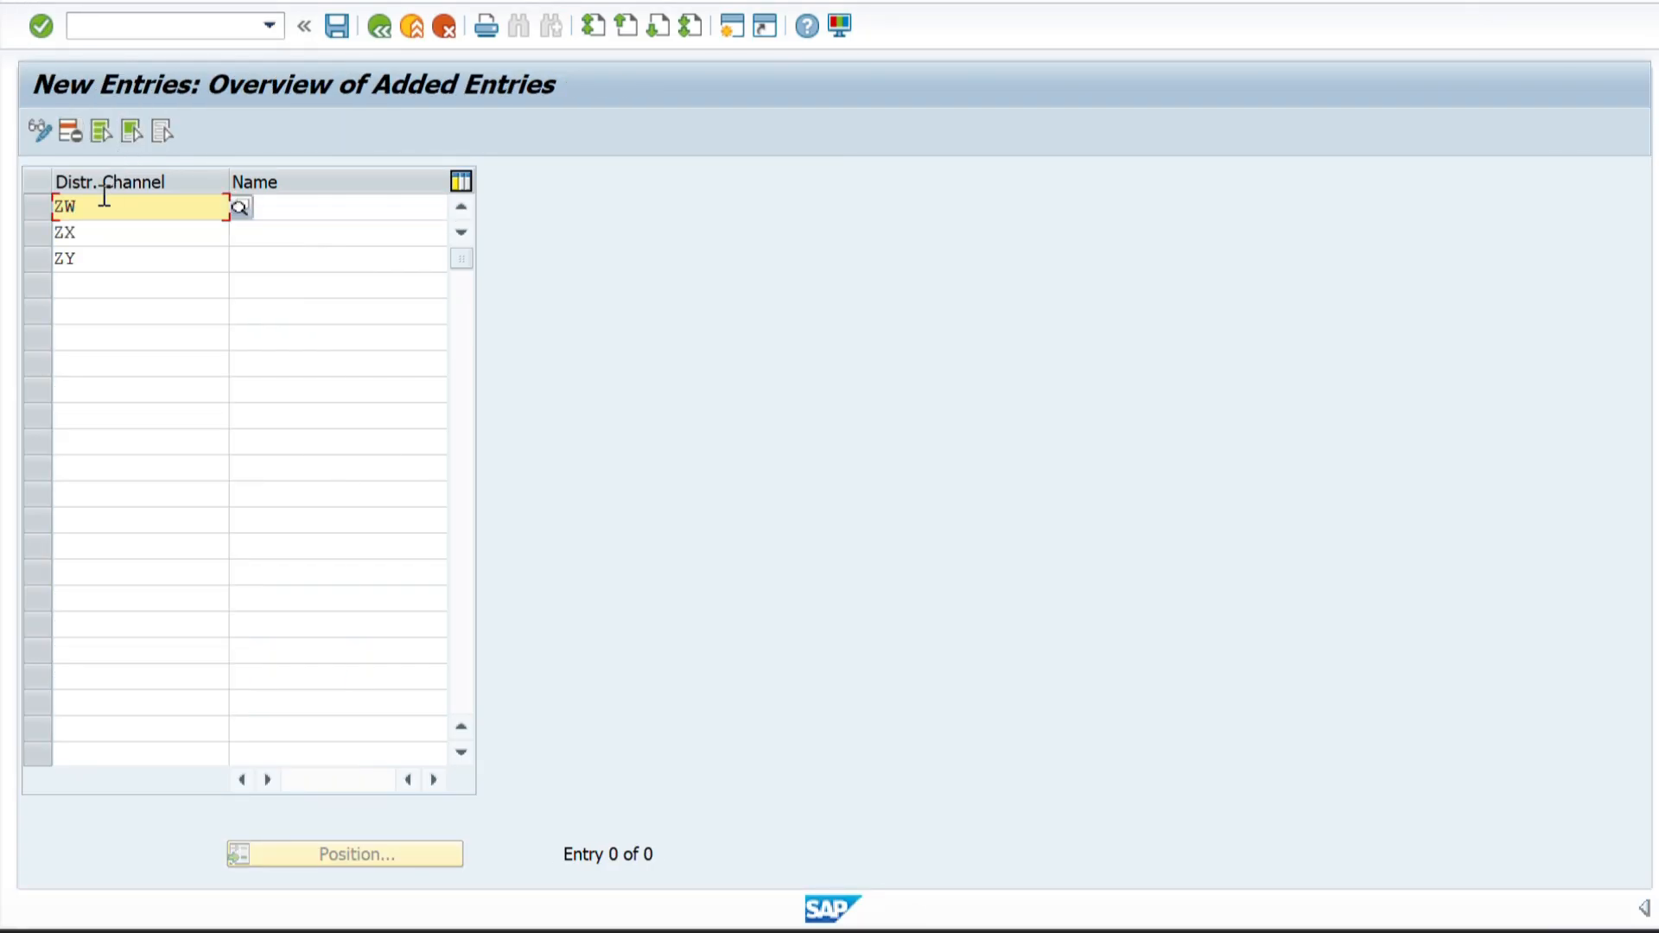
Fill in the channel names PHARVA WHOLESELLERS, PHARVA DEALERS and PHARVA INSTITITION by copying them from the Excel sheet.
{"action": "left_click", "coordinate": [274, 207]}
{"action": "key", "text": "alt+Tab"}
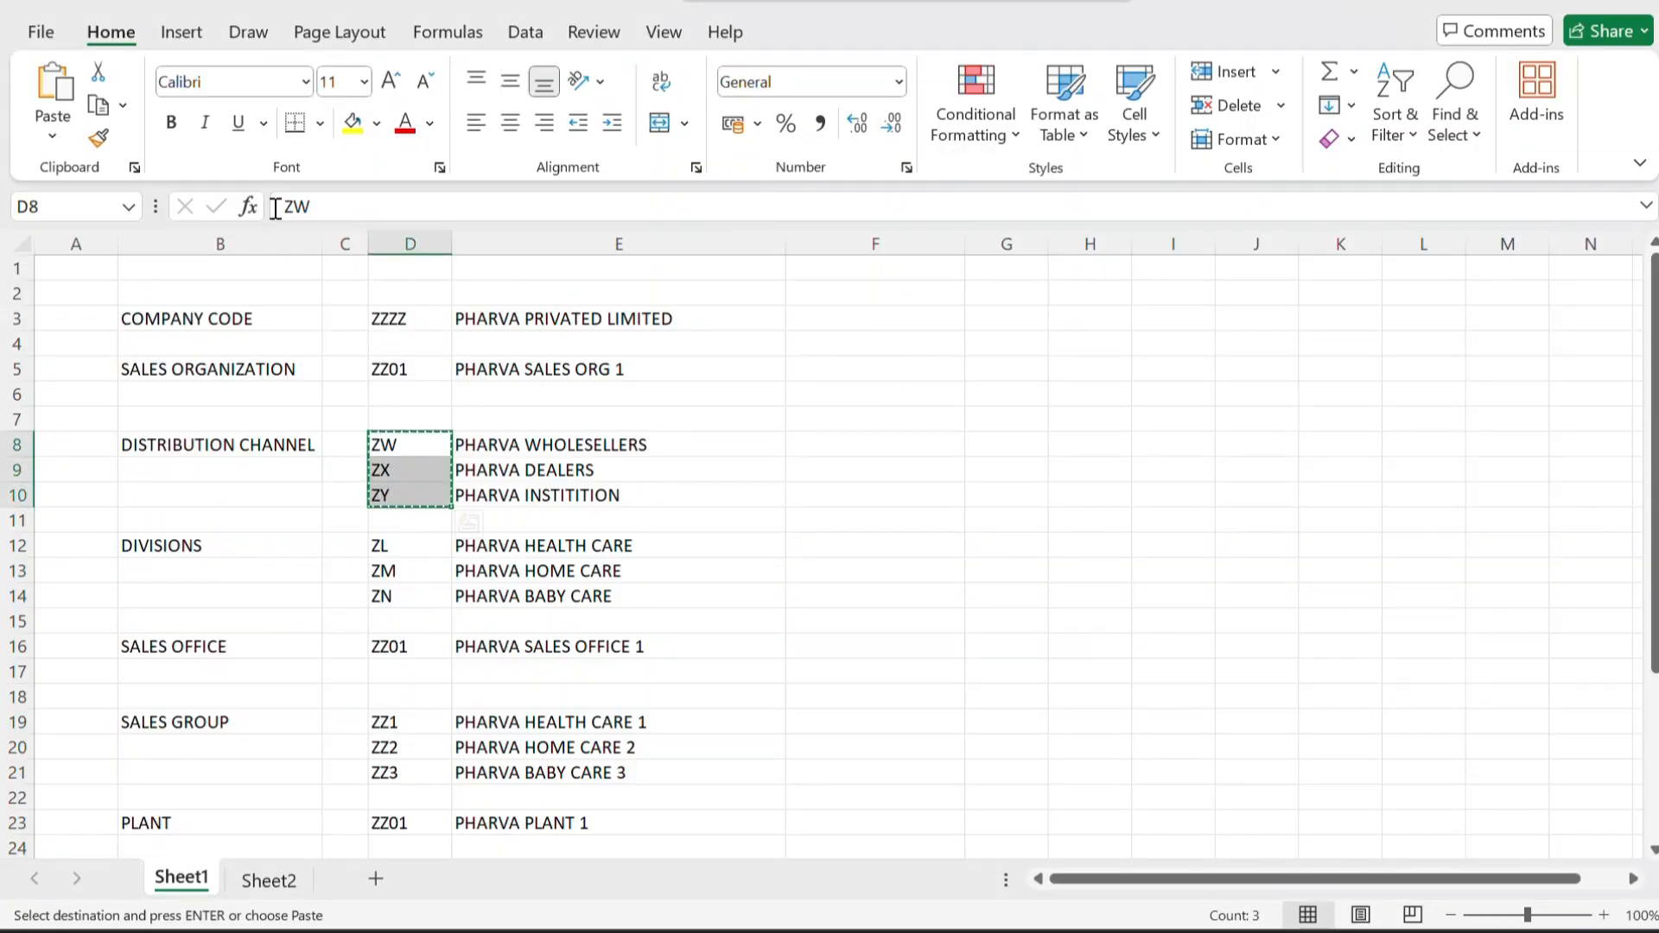
{"action": "left_click_drag", "start_coordinate": [492, 450], "coordinate": [501, 494]}
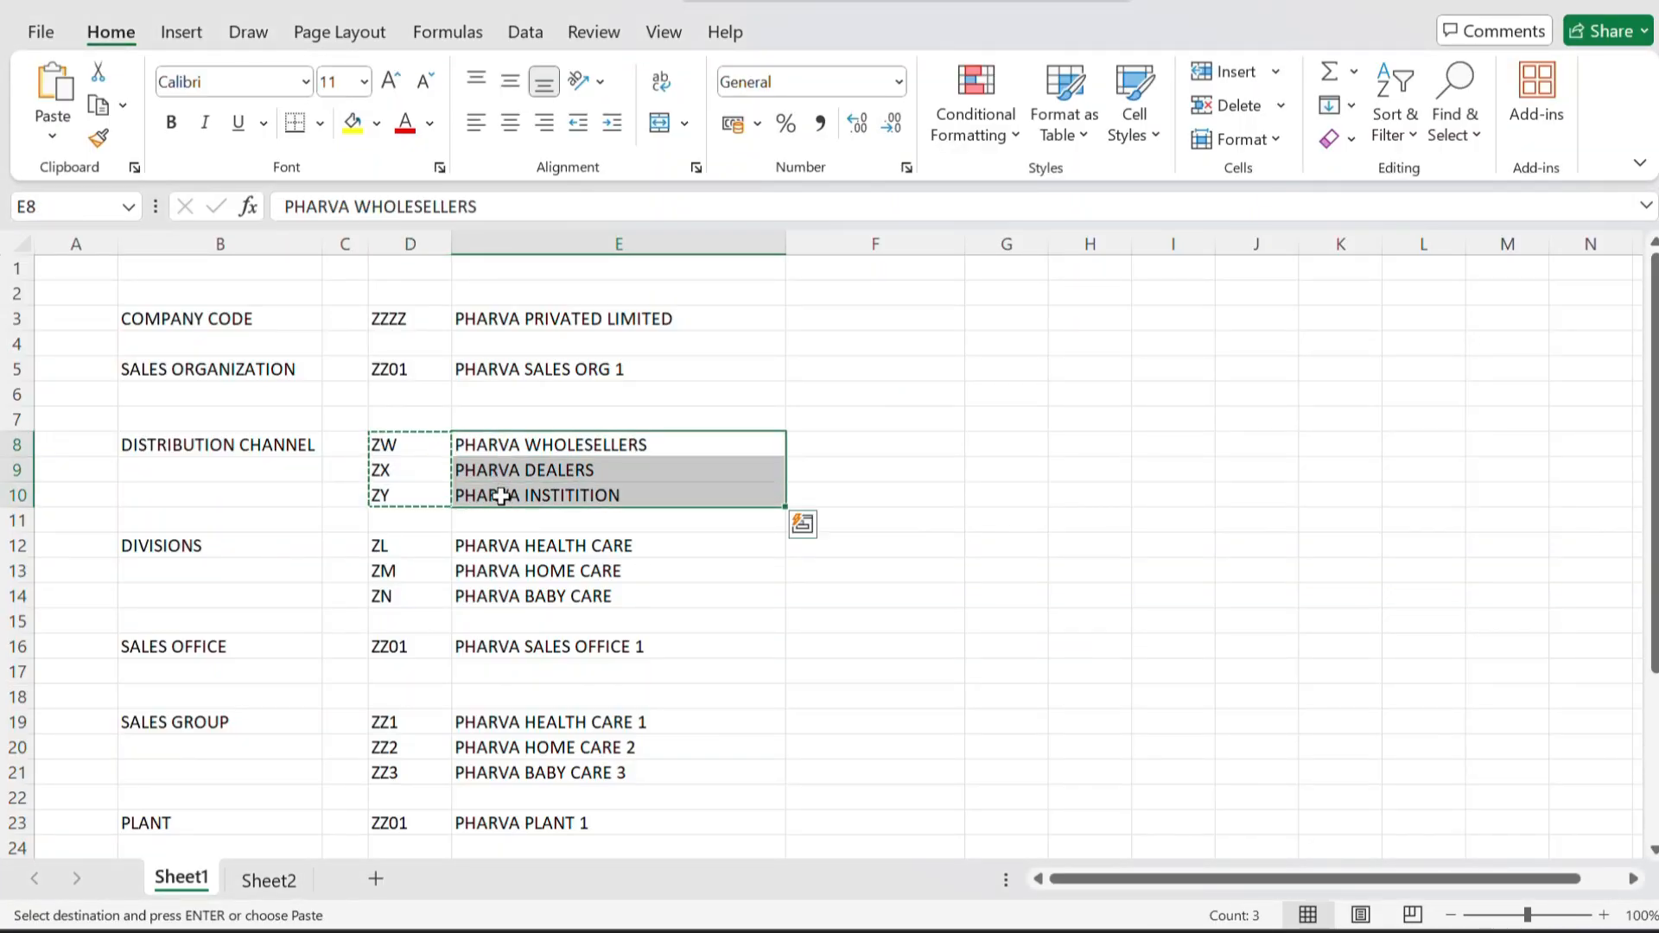
{"action": "key", "text": "ctrl+c"}
{"action": "key", "text": "alt+Tab"}
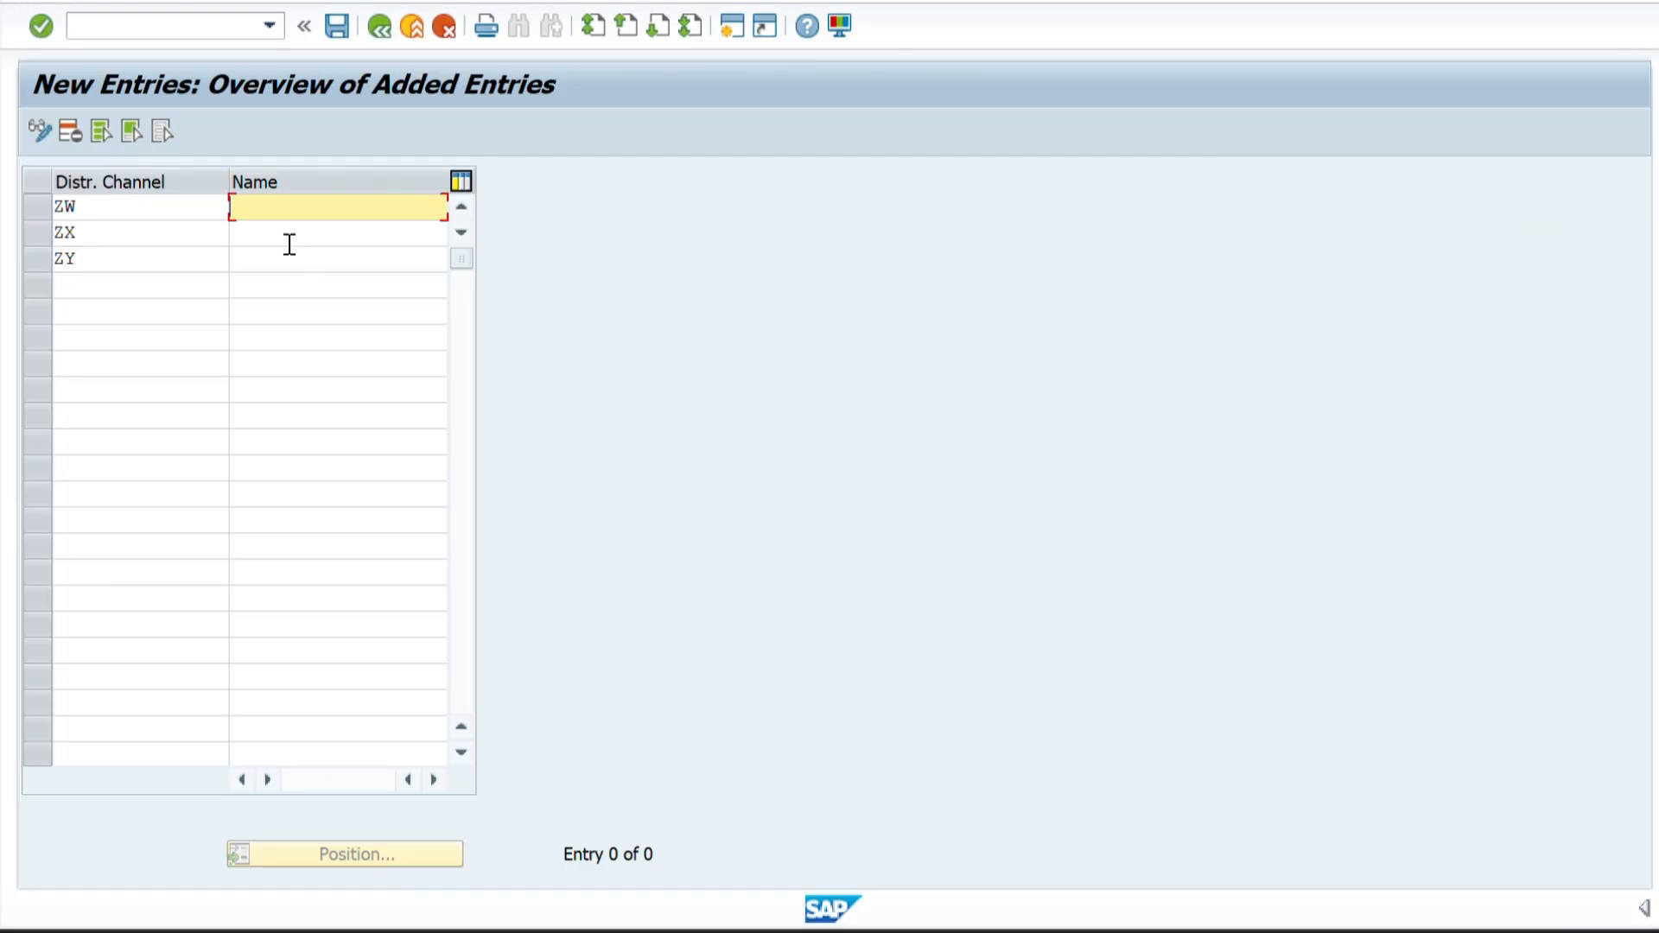
{"action": "key", "text": "ctrl+v"}
{"action": "left_click", "coordinate": [124, 211]}
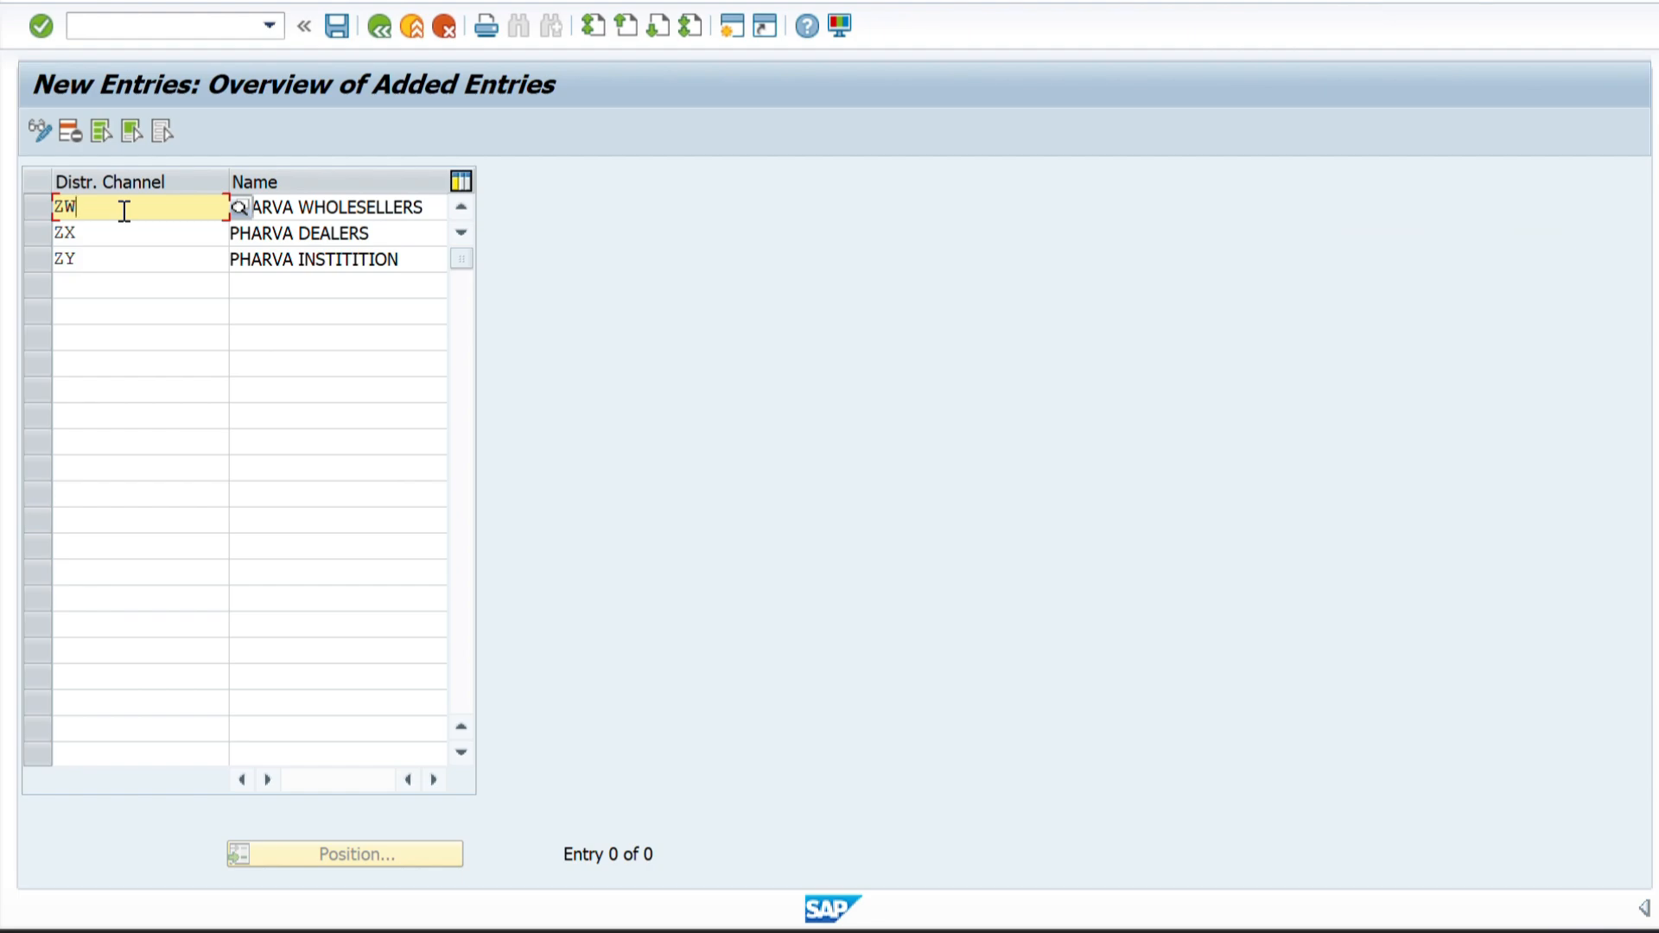
{"action": "type", "text": "1"}
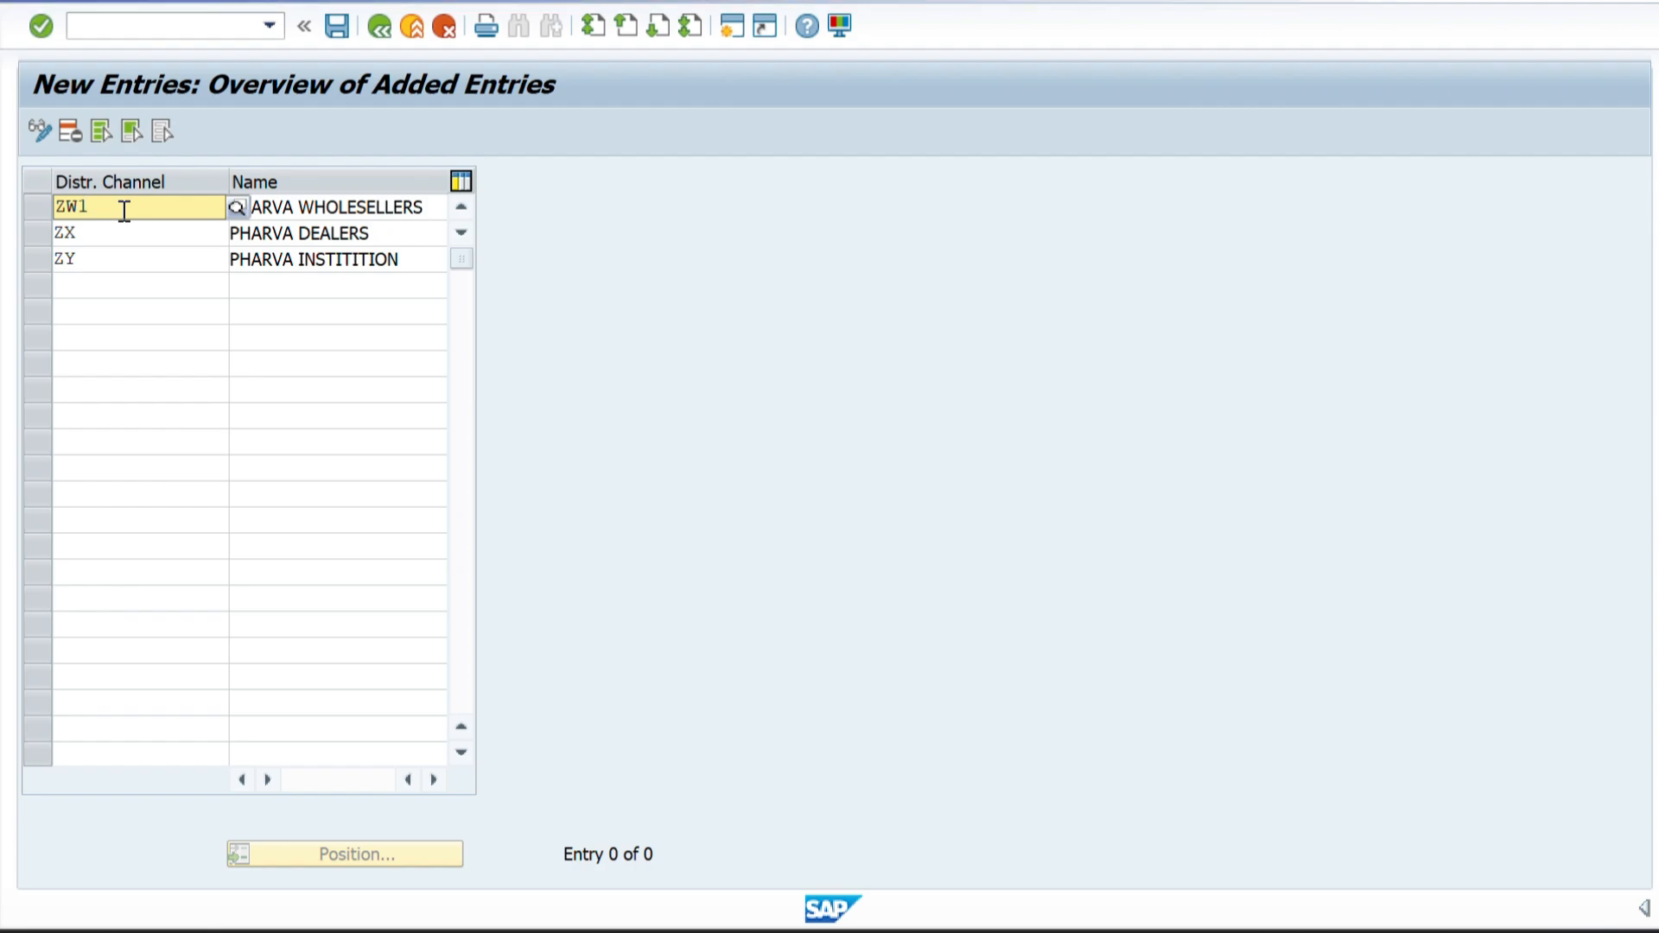
{"action": "key", "text": "BackSpace"}
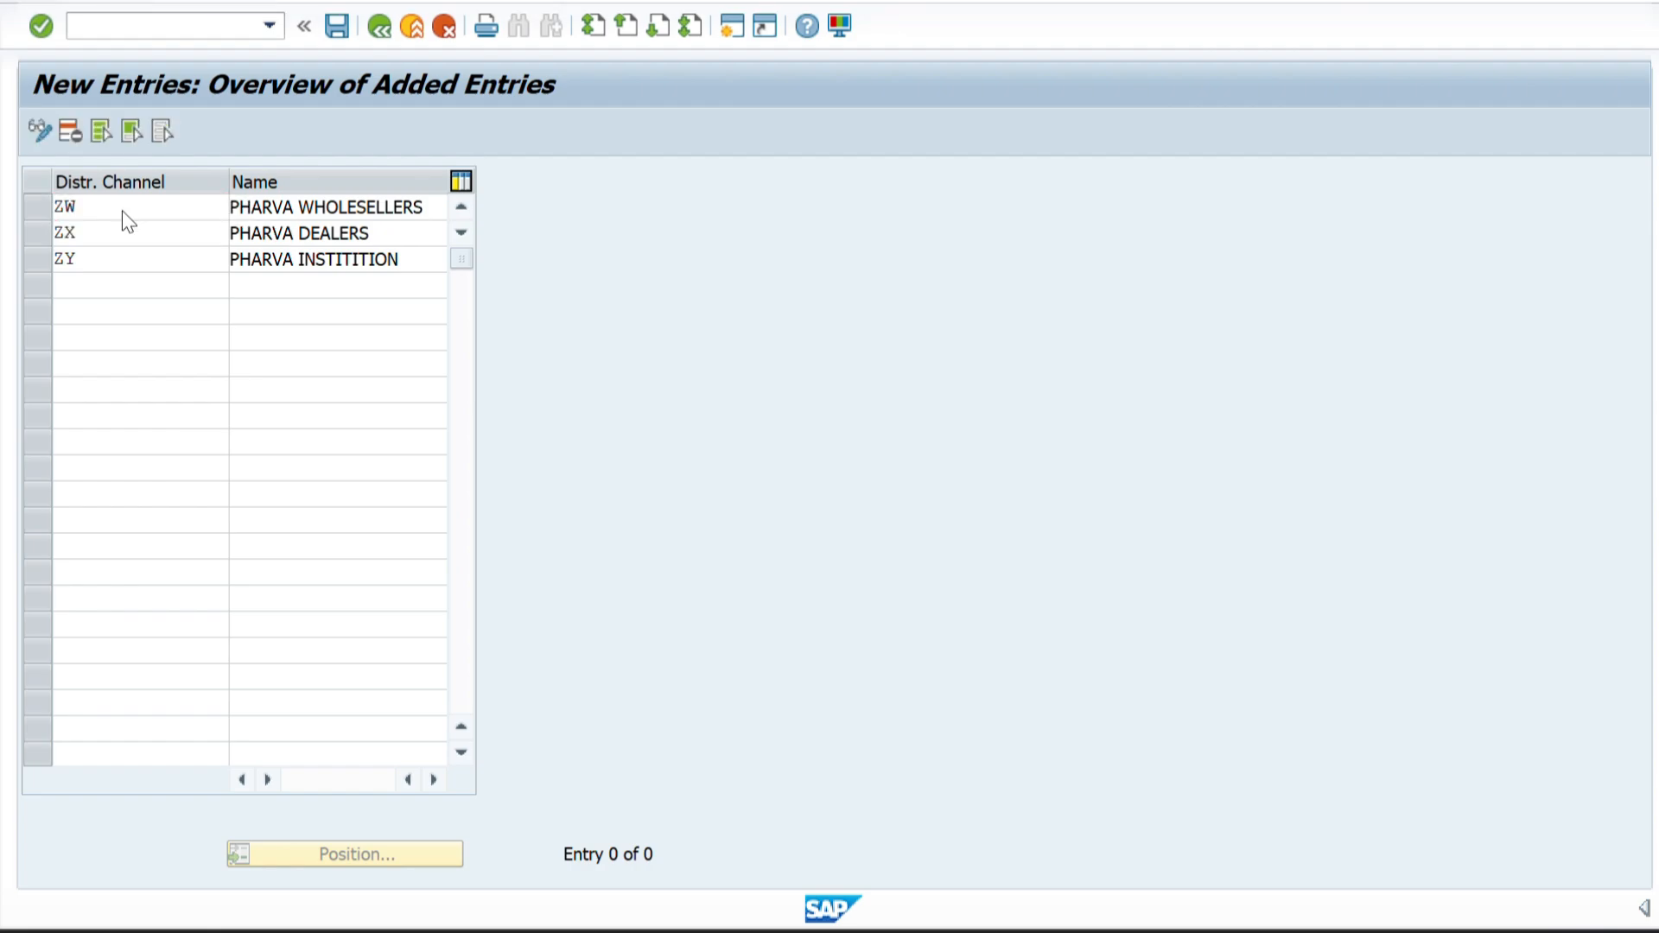
Validate the new distribution channel entries and check the codes ZW, ZX and ZY against their names.
{"action": "key", "text": "Return"}
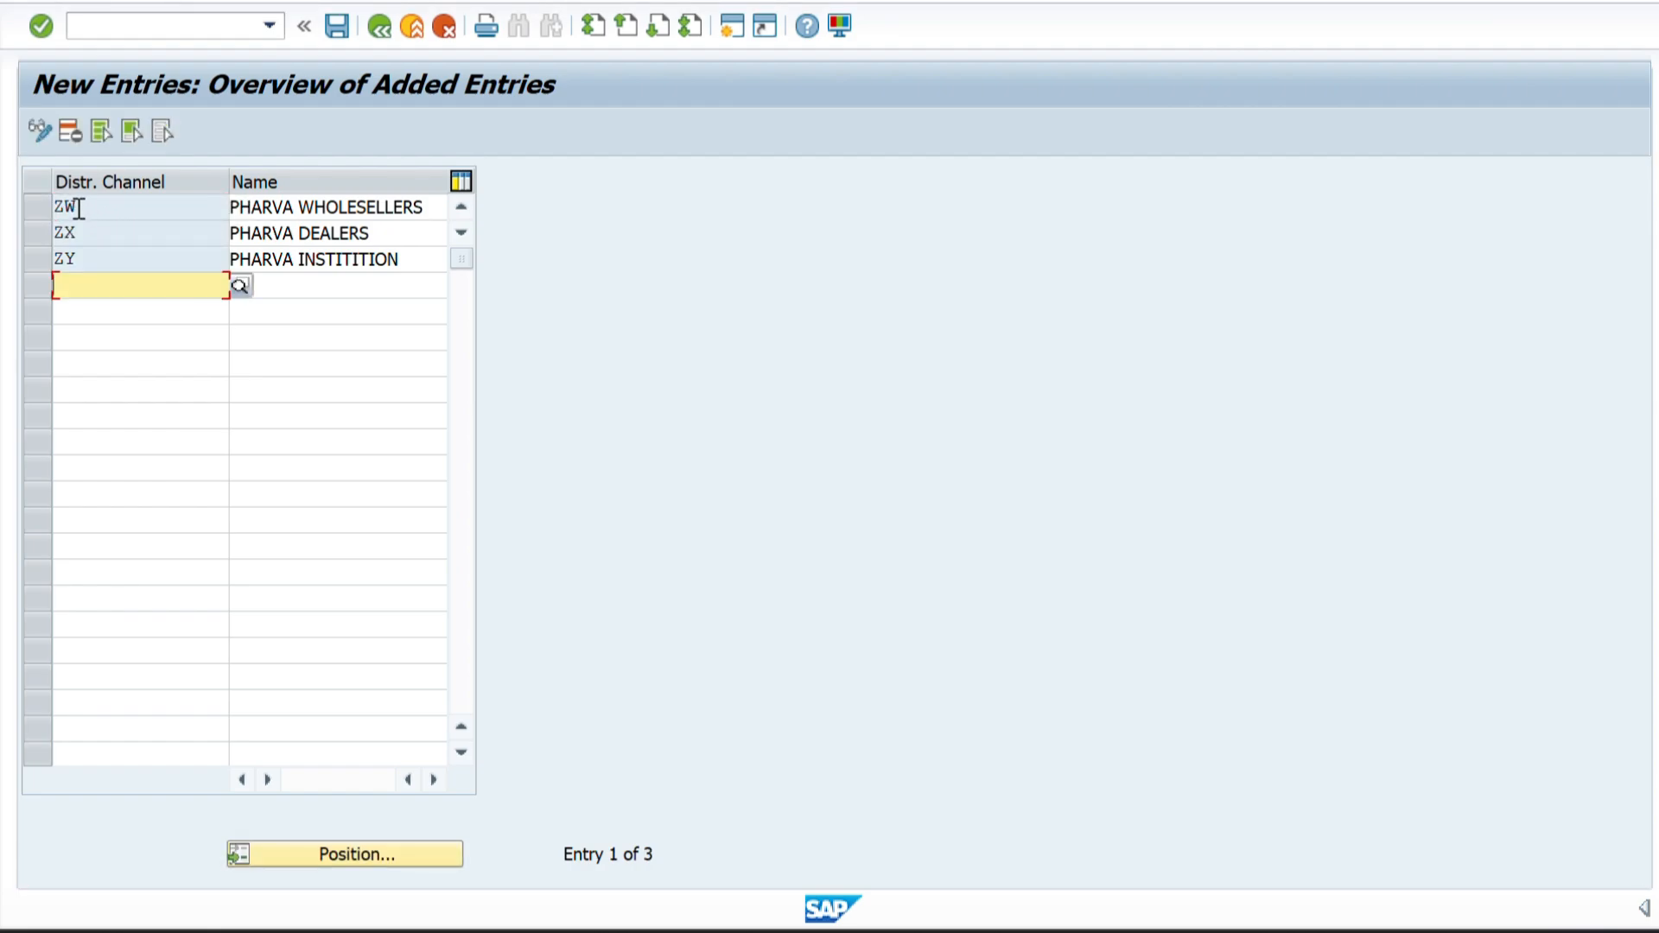
{"action": "left_click", "coordinate": [83, 207]}
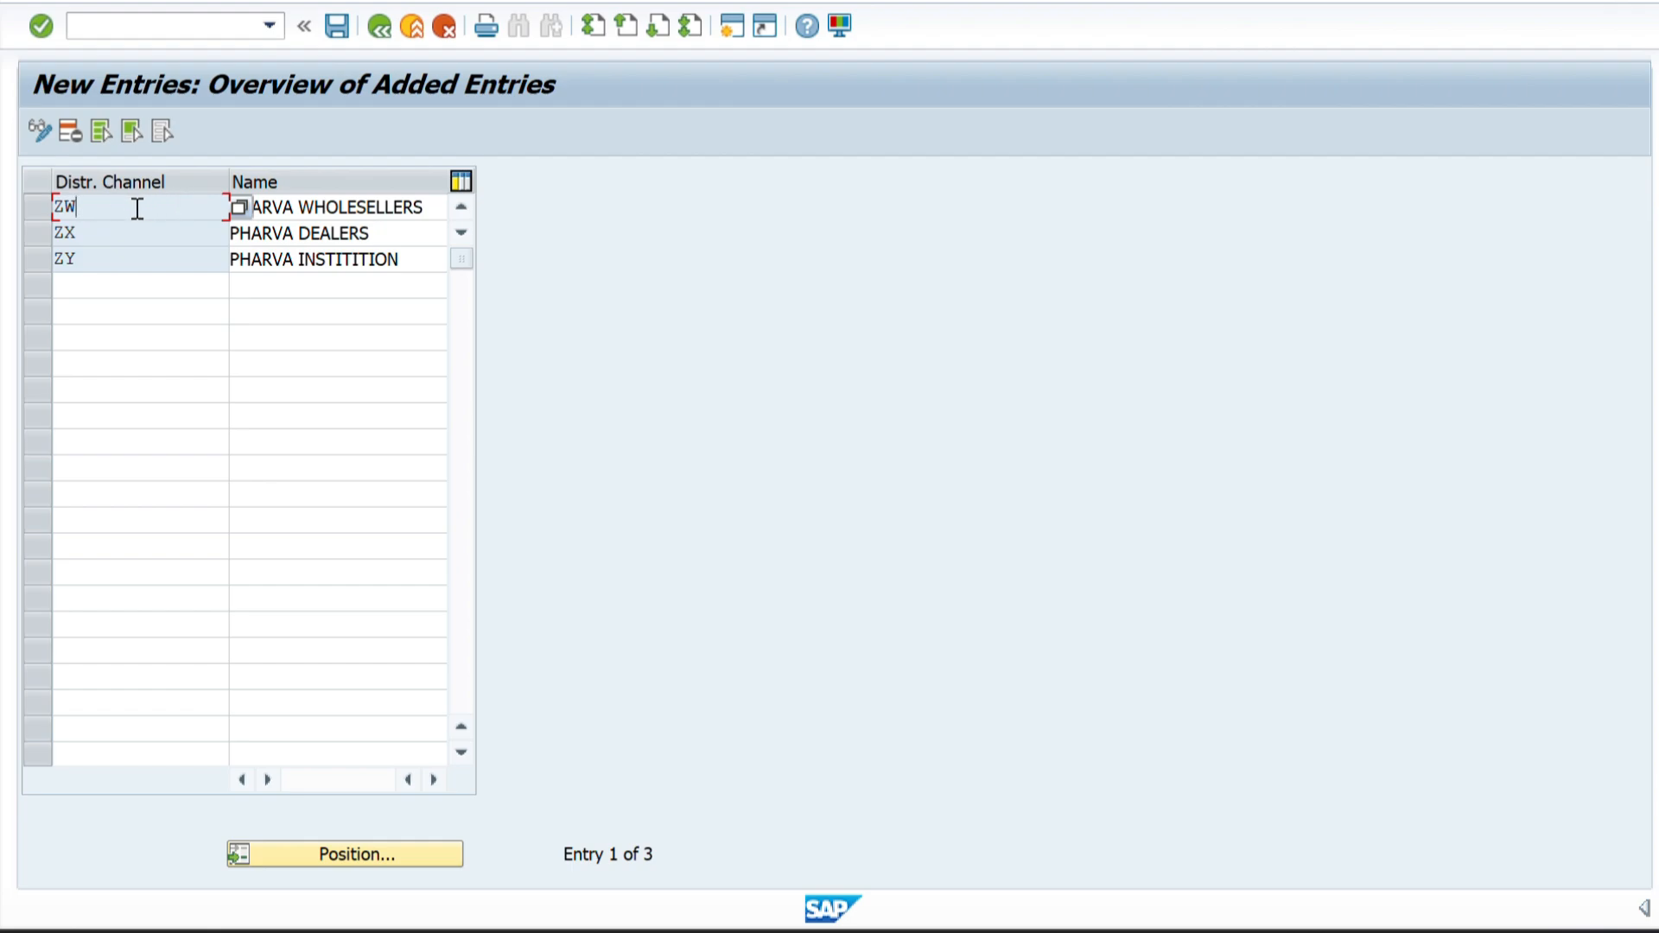
{"action": "left_click", "coordinate": [115, 251]}
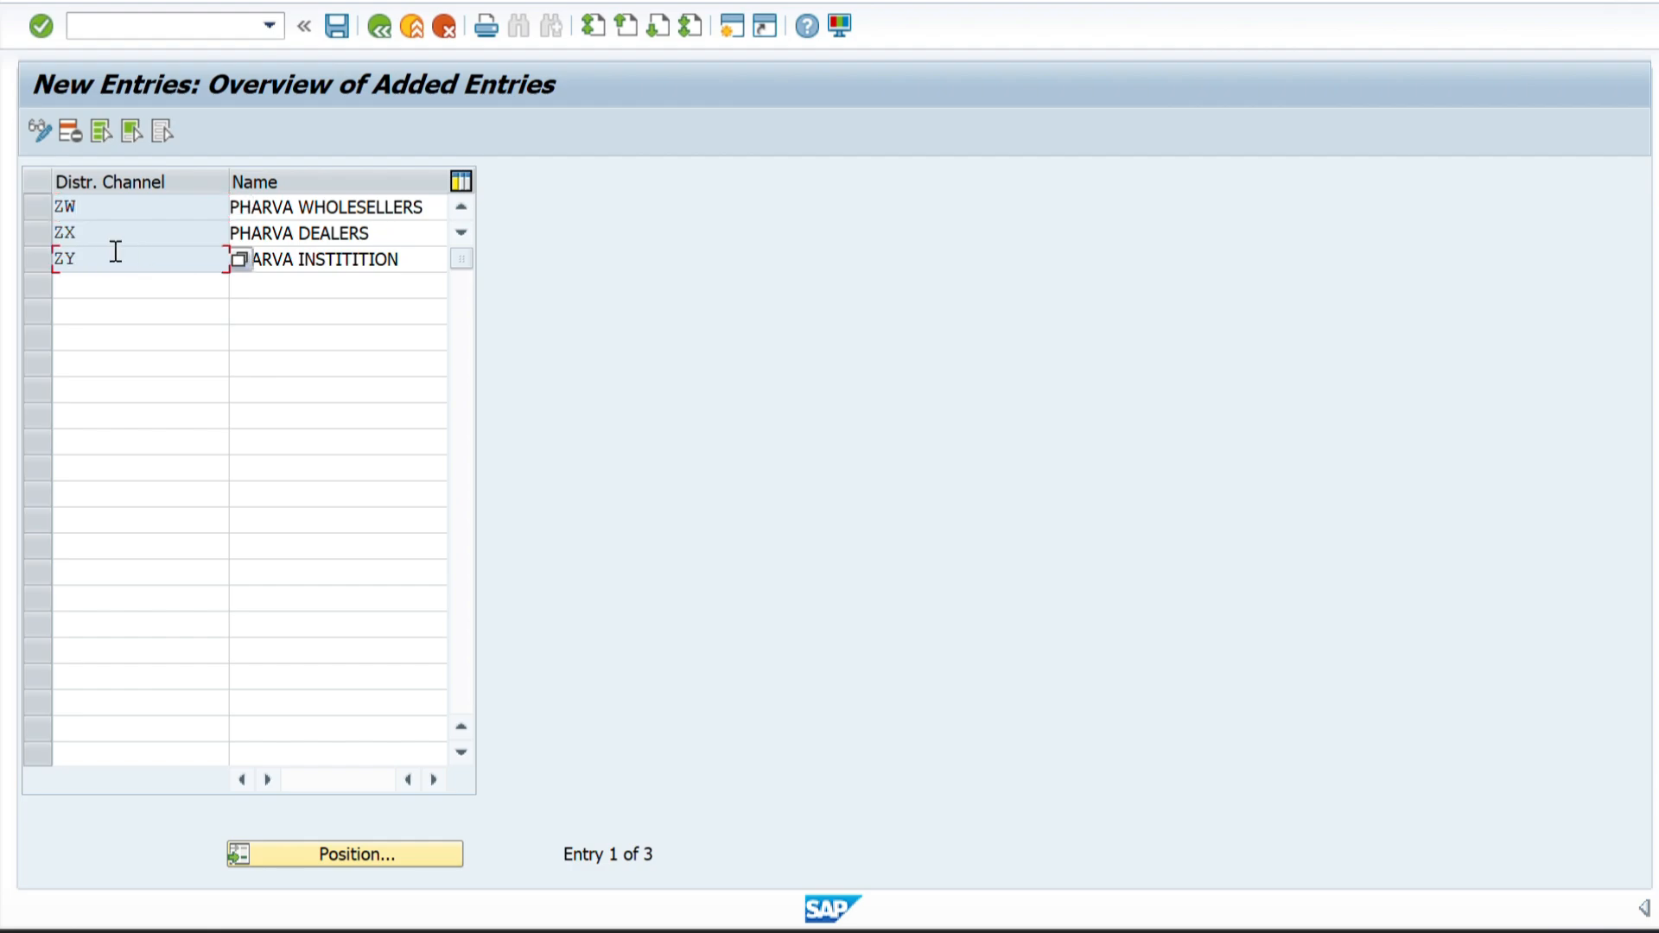
{"action": "left_click_drag", "start_coordinate": [87, 205], "coordinate": [66, 207]}
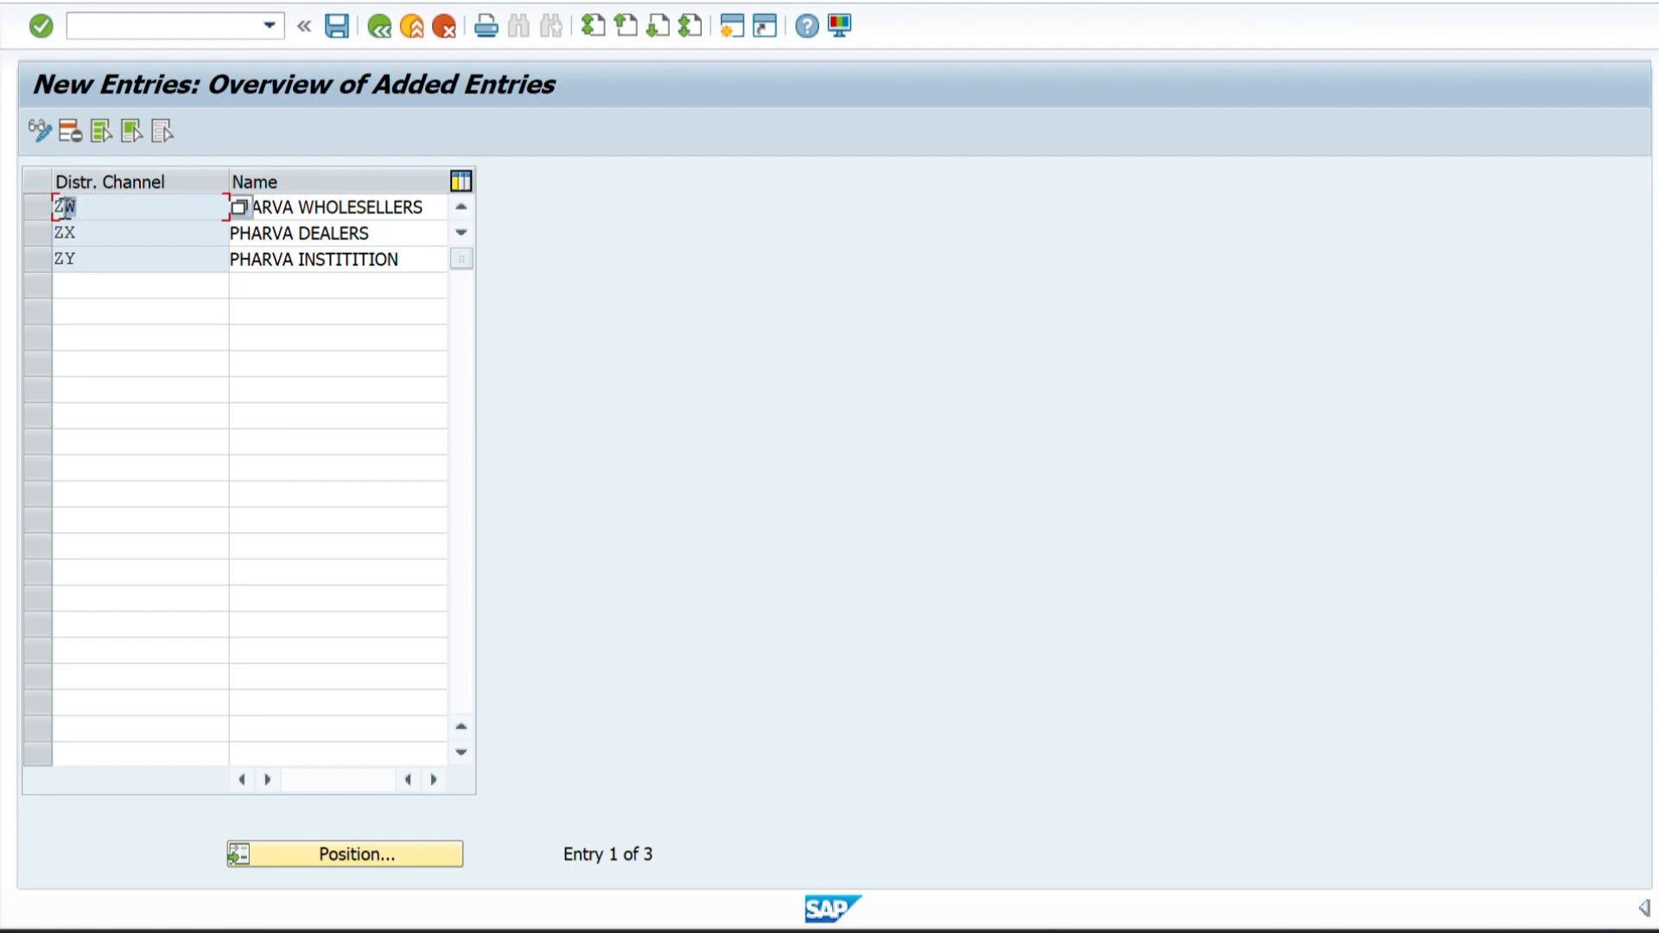
{"action": "left_click", "coordinate": [86, 205]}
{"action": "left_click", "coordinate": [90, 232]}
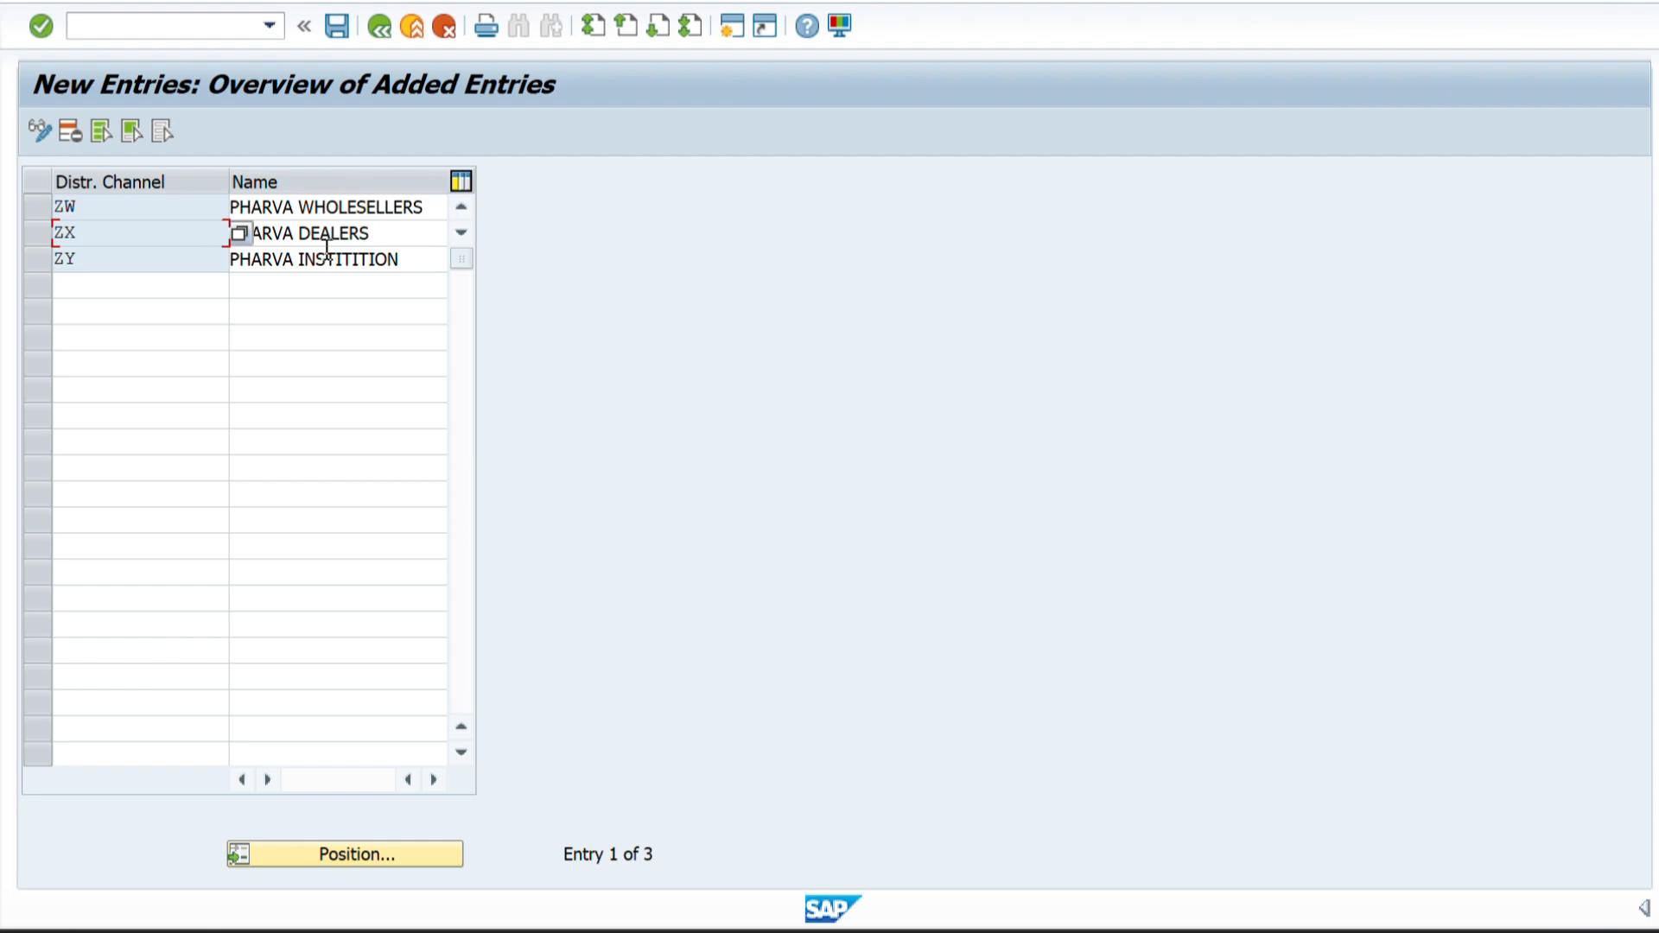
{"action": "left_click", "coordinate": [120, 266]}
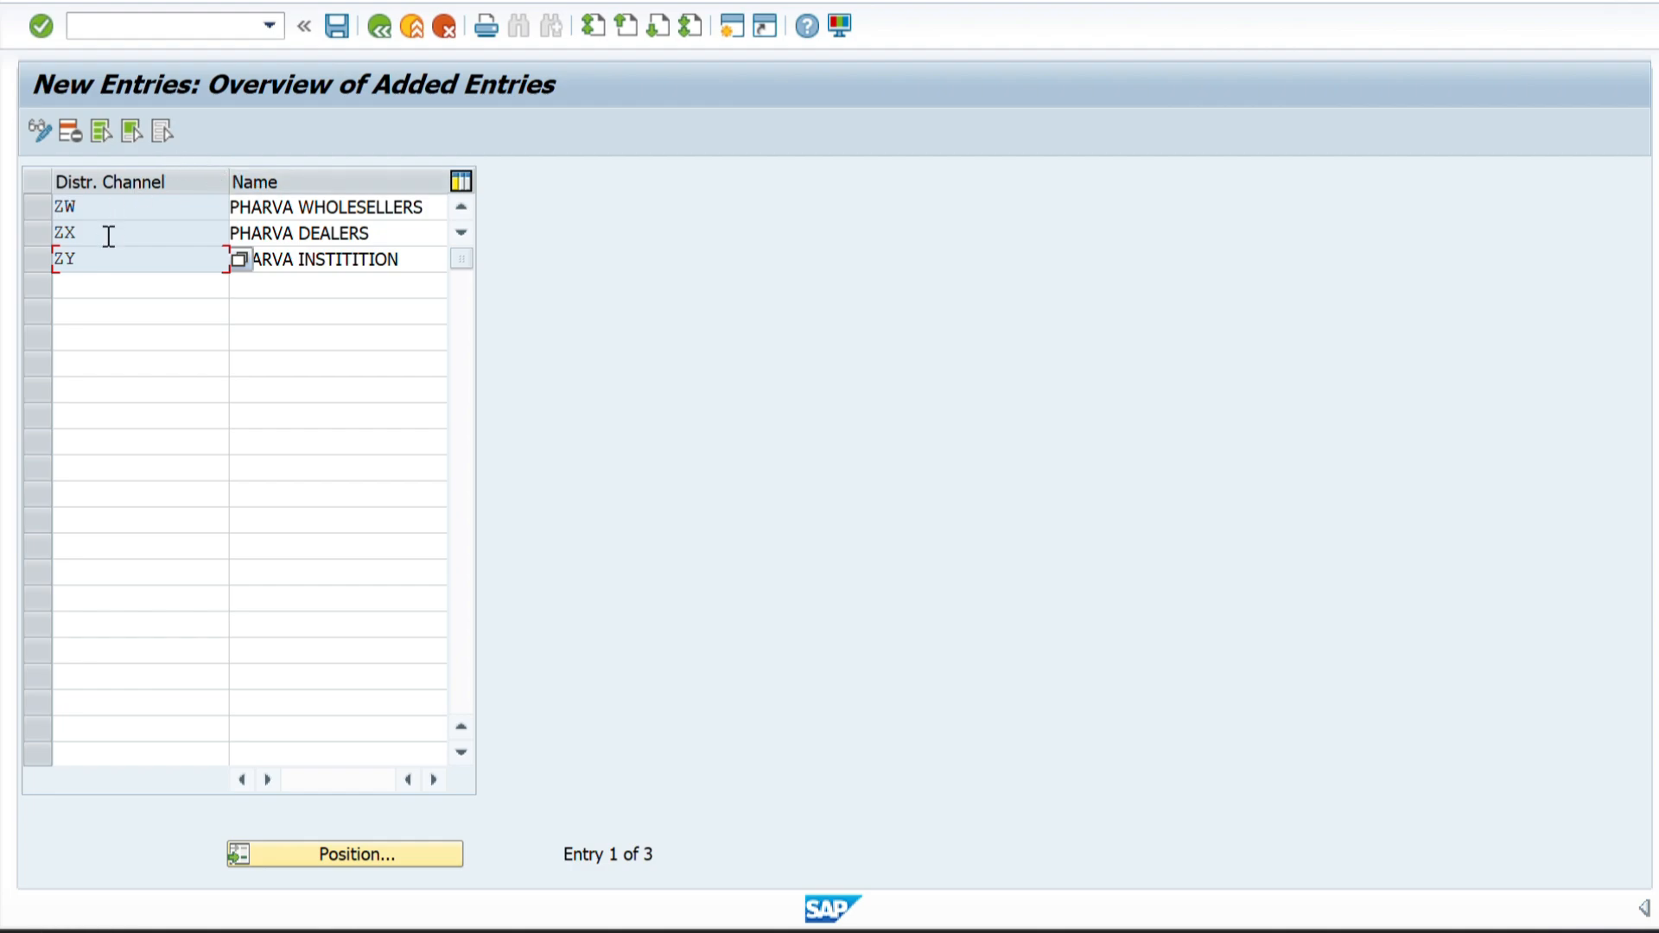
Save the distribution channels under the customizing request PHARVA COMPANY CONFIGURATION and return to the IMG structure.
{"action": "left_click", "coordinate": [333, 27]}
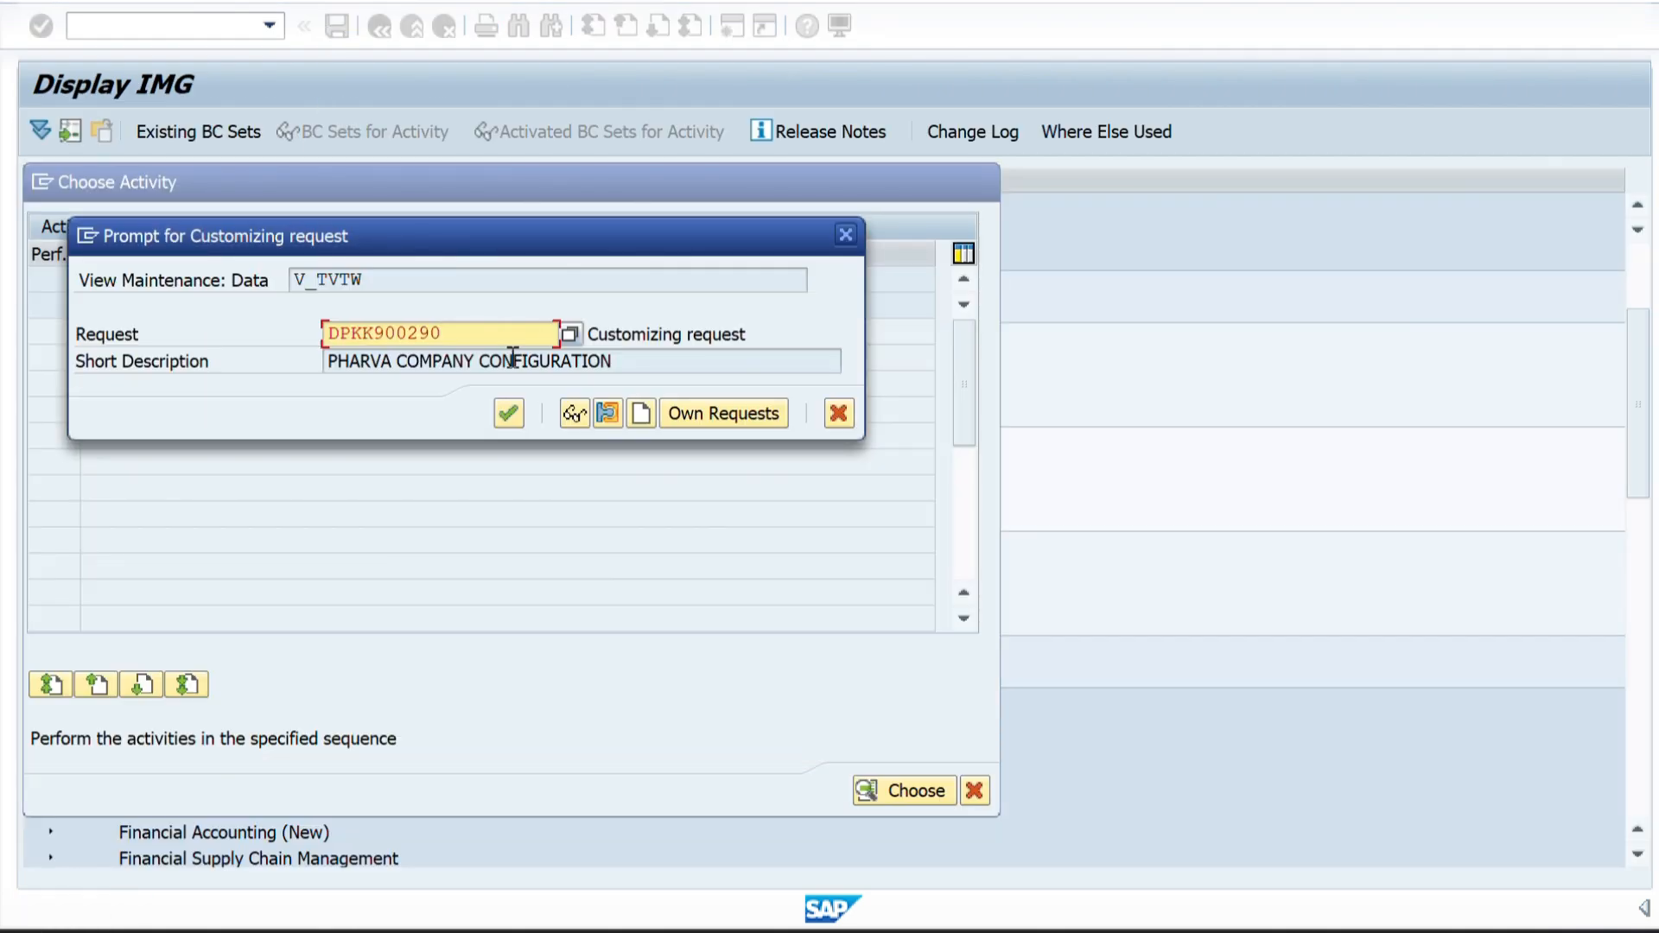
{"action": "left_click", "coordinate": [508, 415]}
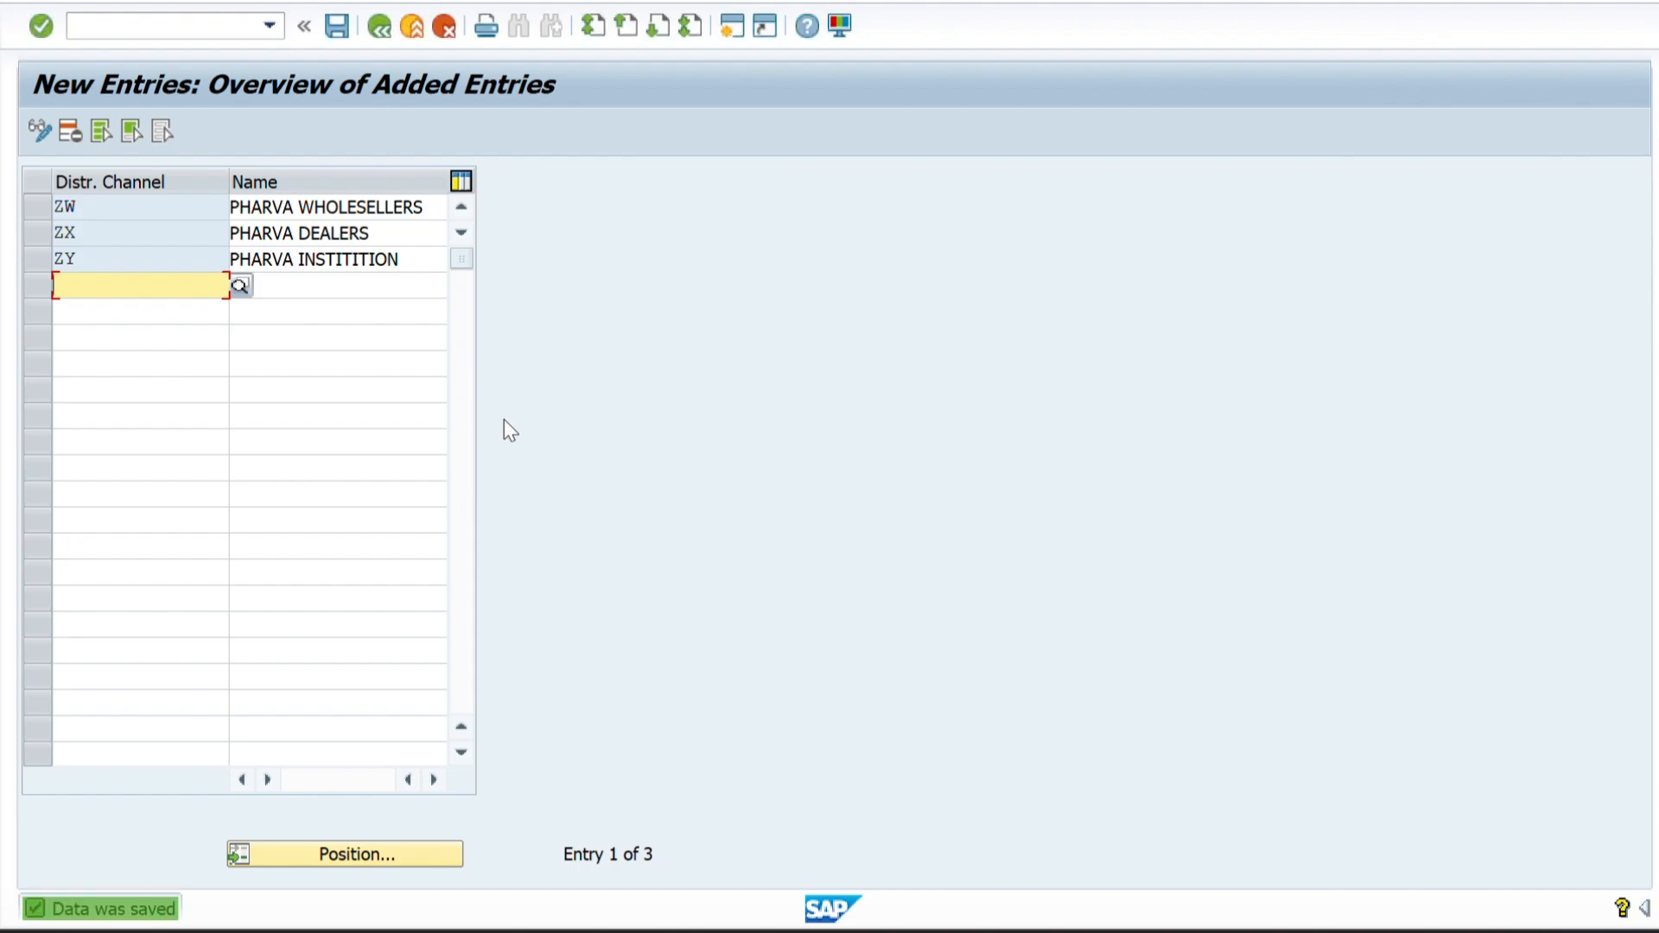
{"action": "left_click", "coordinate": [381, 26]}
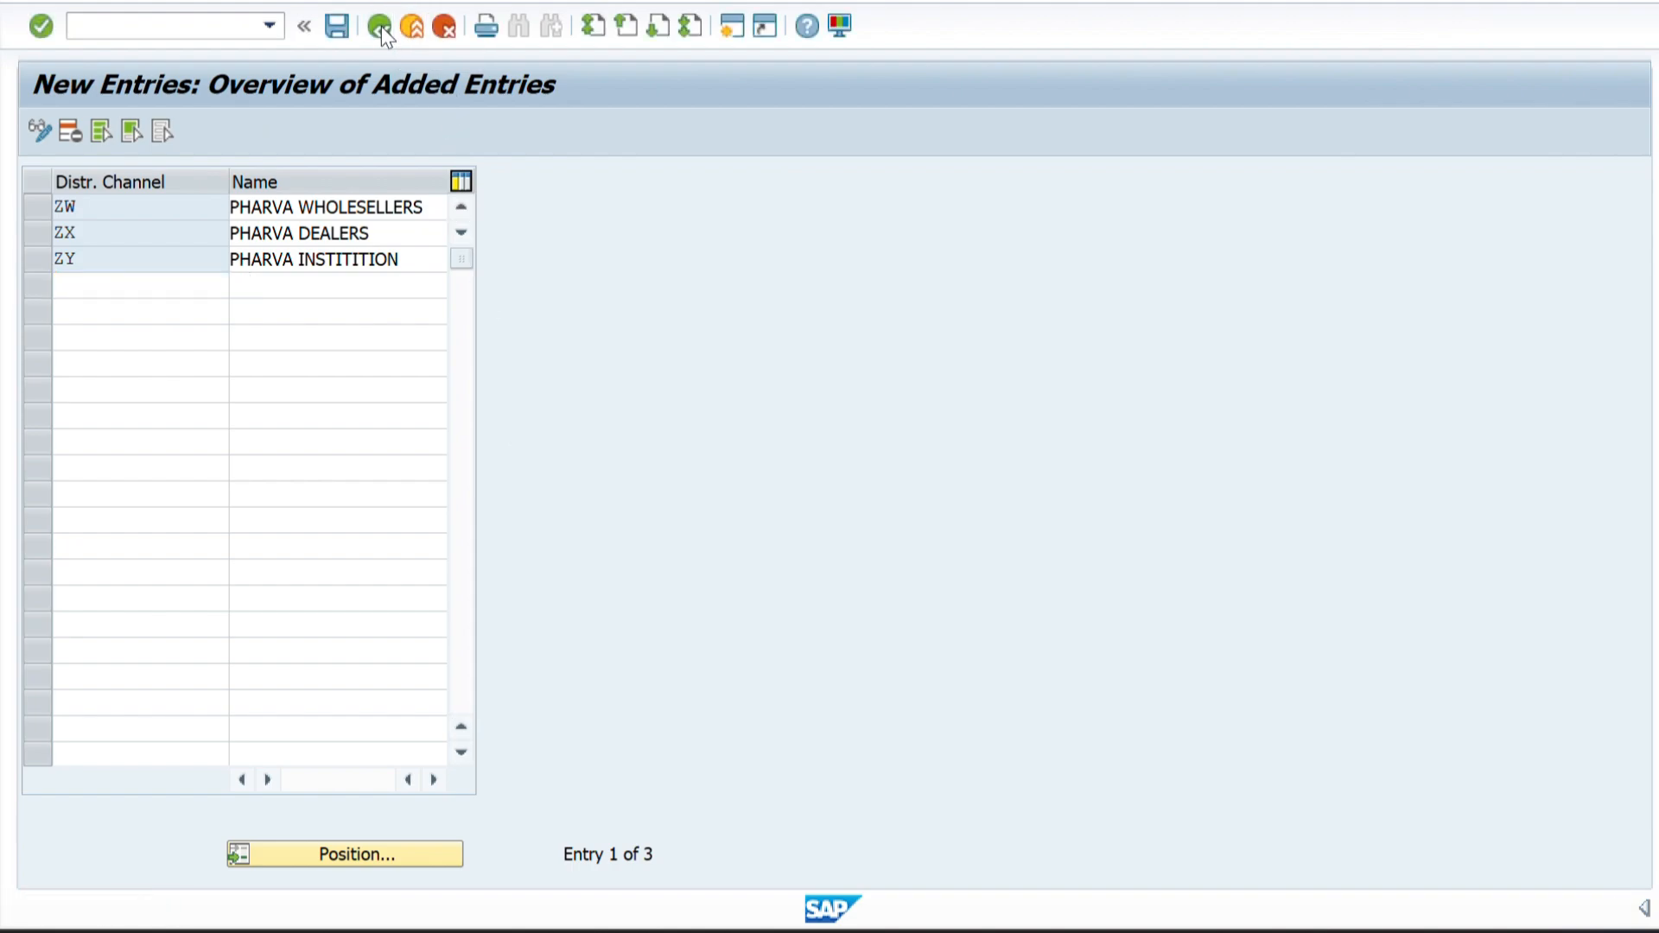
{"action": "left_click", "coordinate": [381, 26]}
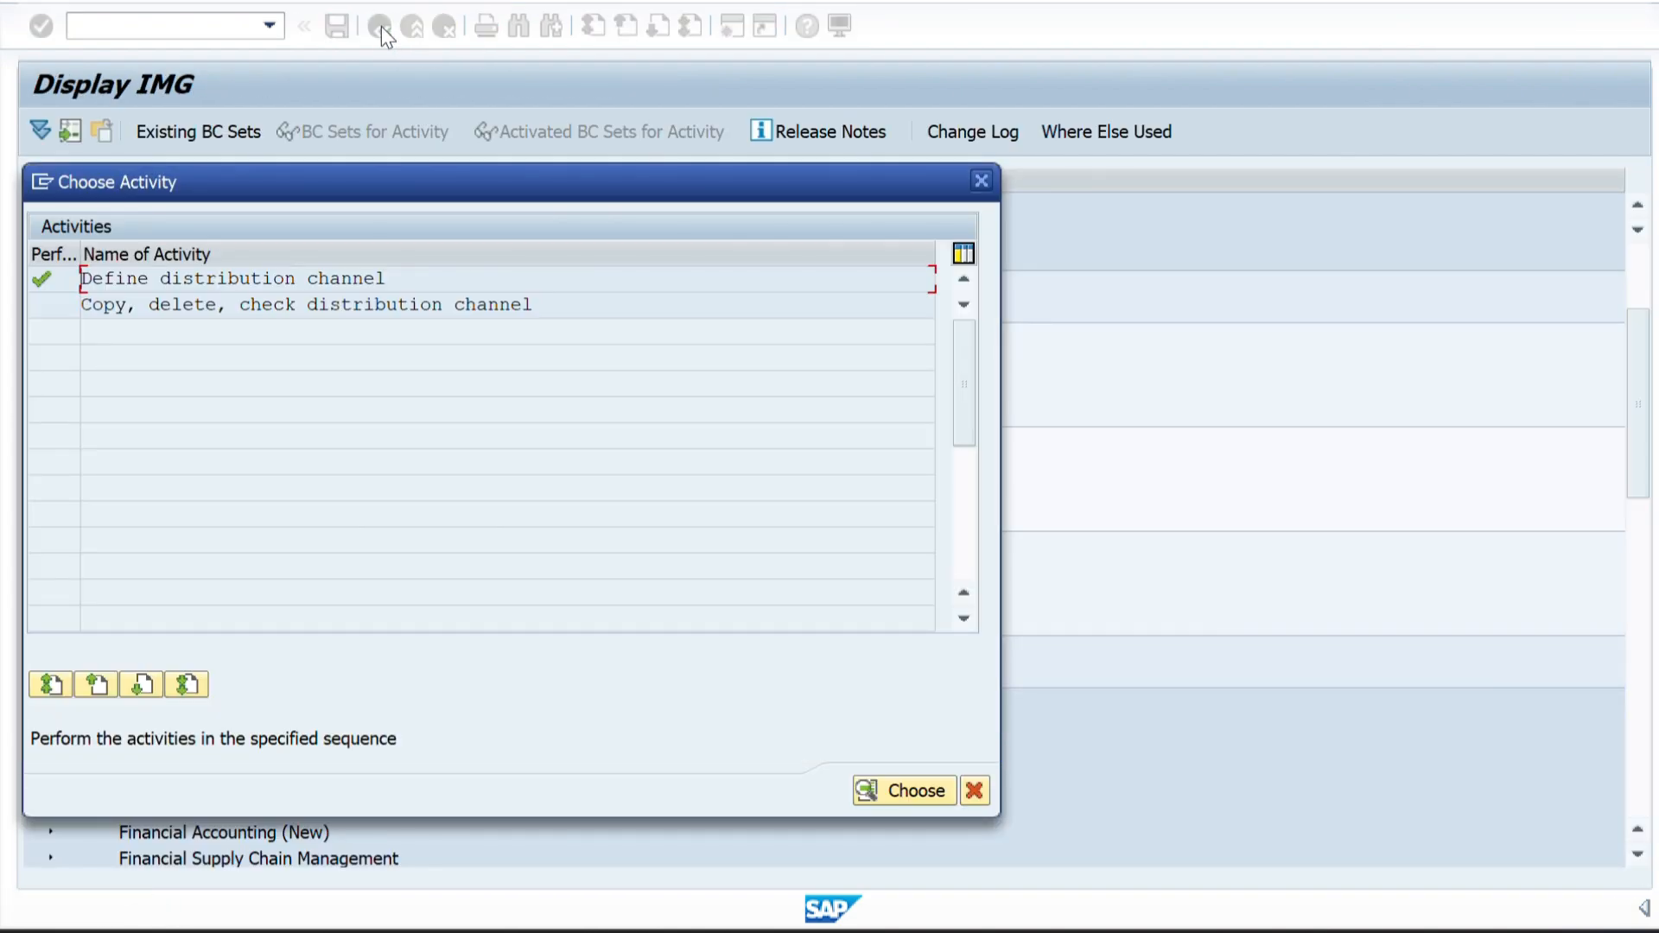
{"action": "left_click", "coordinate": [979, 177]}
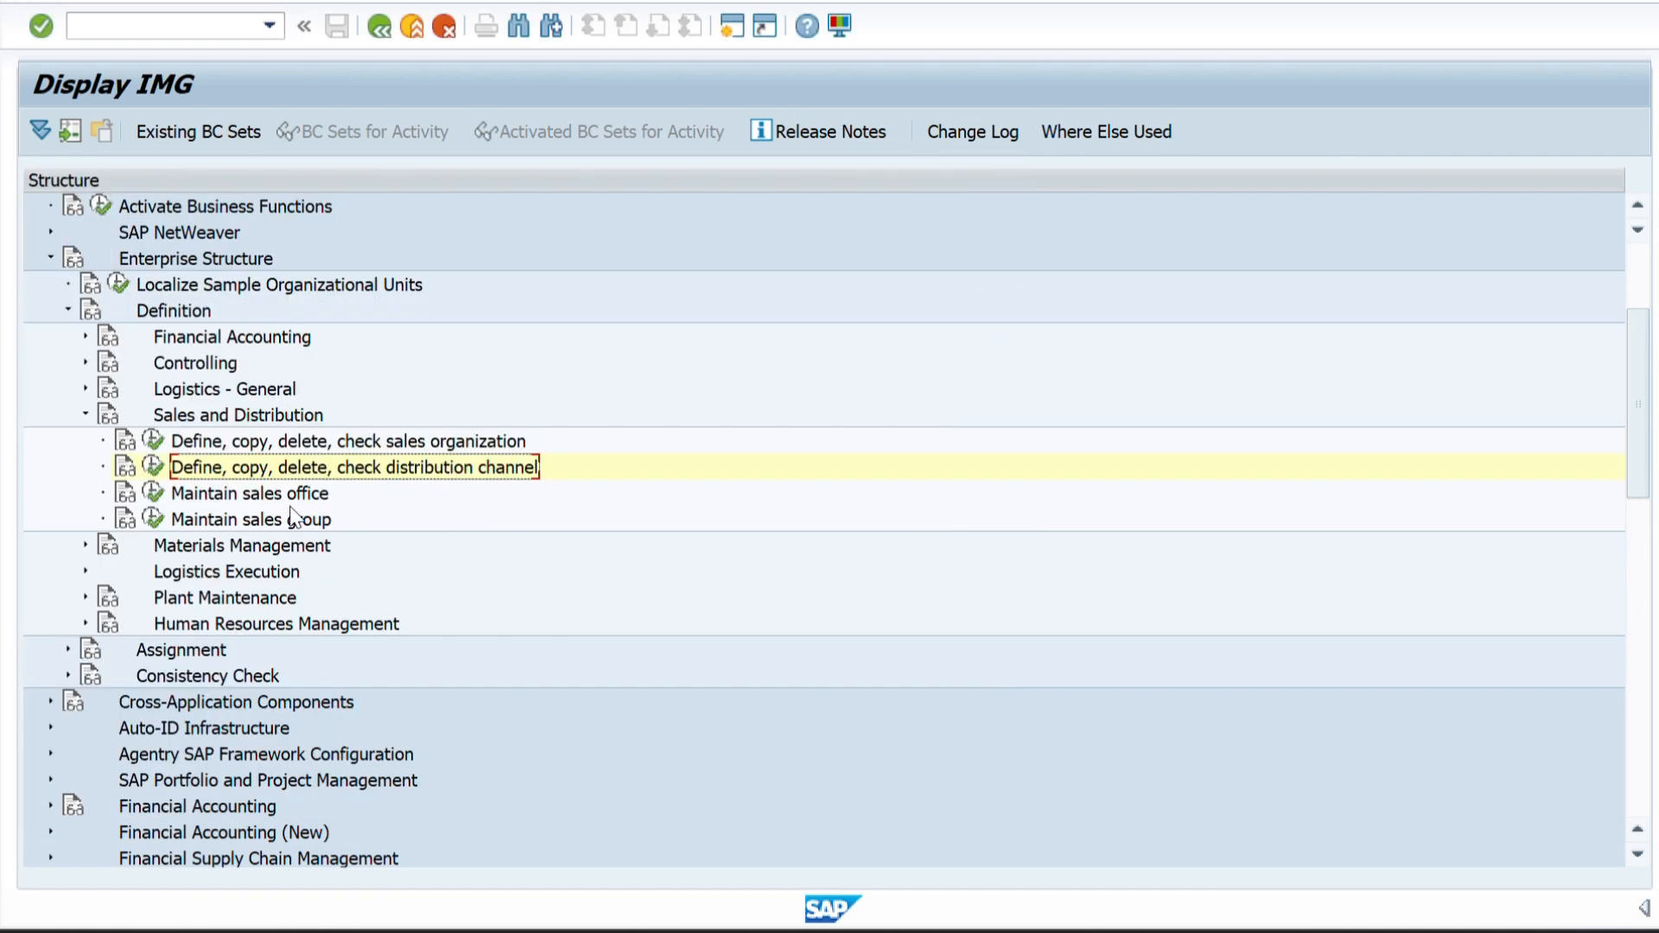
Switch to the Word structure diagram, examine the level below the distribution channels, and return to SAP.
{"action": "key", "text": "alt+Tab"}
{"action": "key", "text": "alt+Tab"}
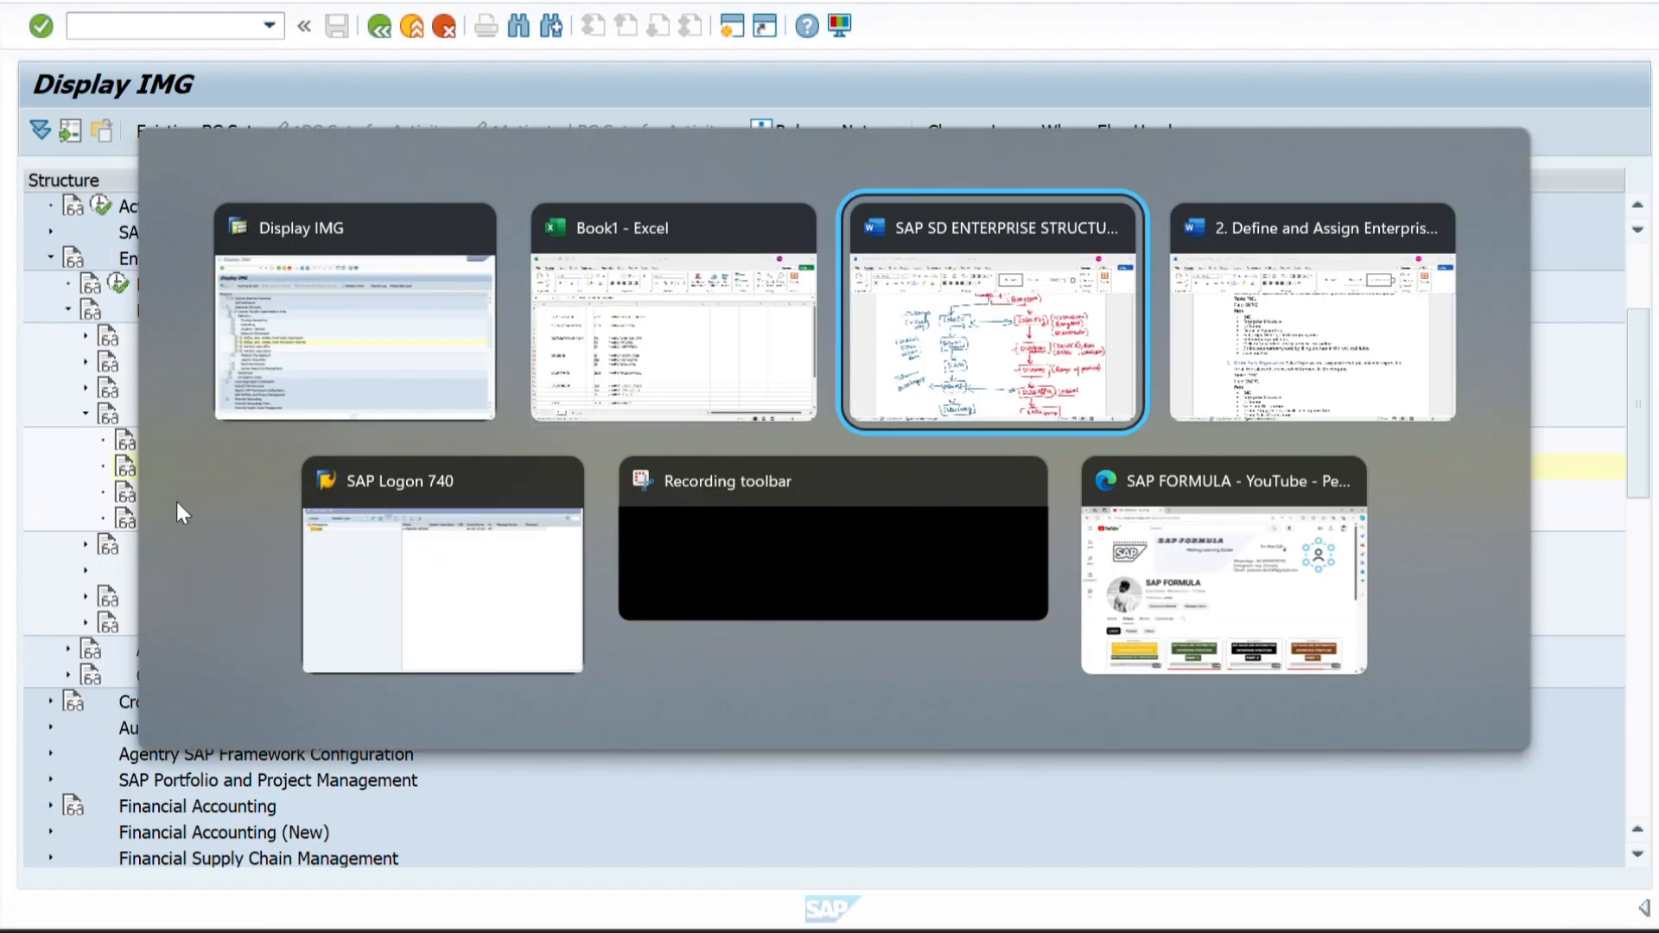
{"action": "scroll", "coordinate": [752, 722], "scroll_direction": "down", "scroll_amount": 1}
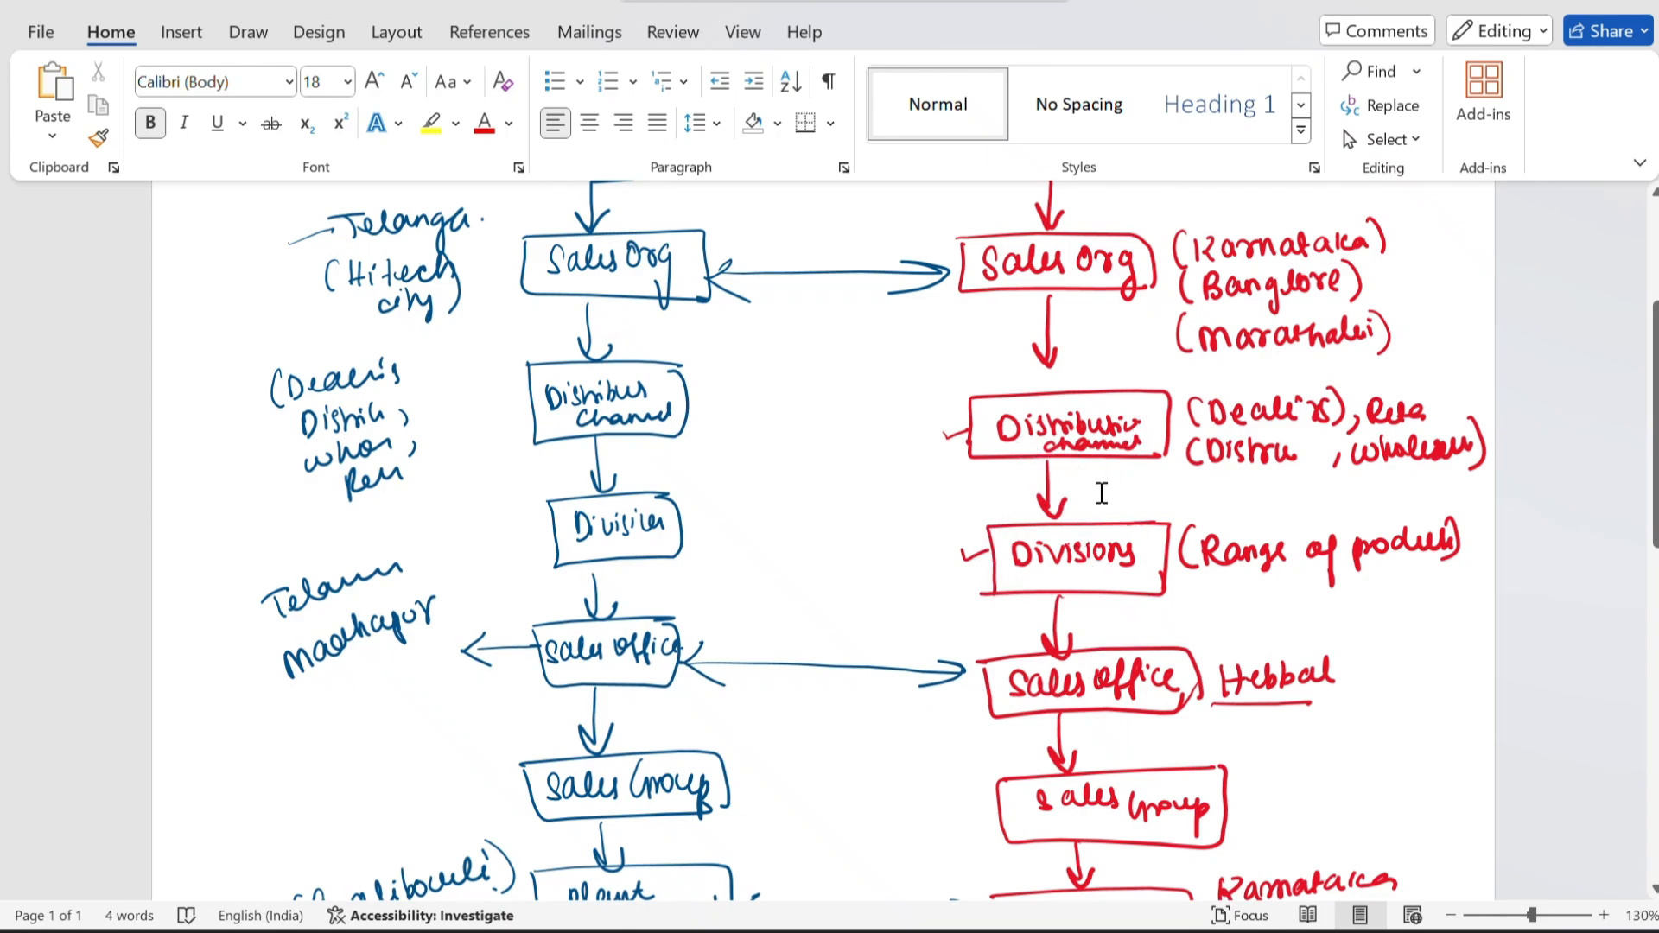
{"action": "key", "text": "alt+Tab"}
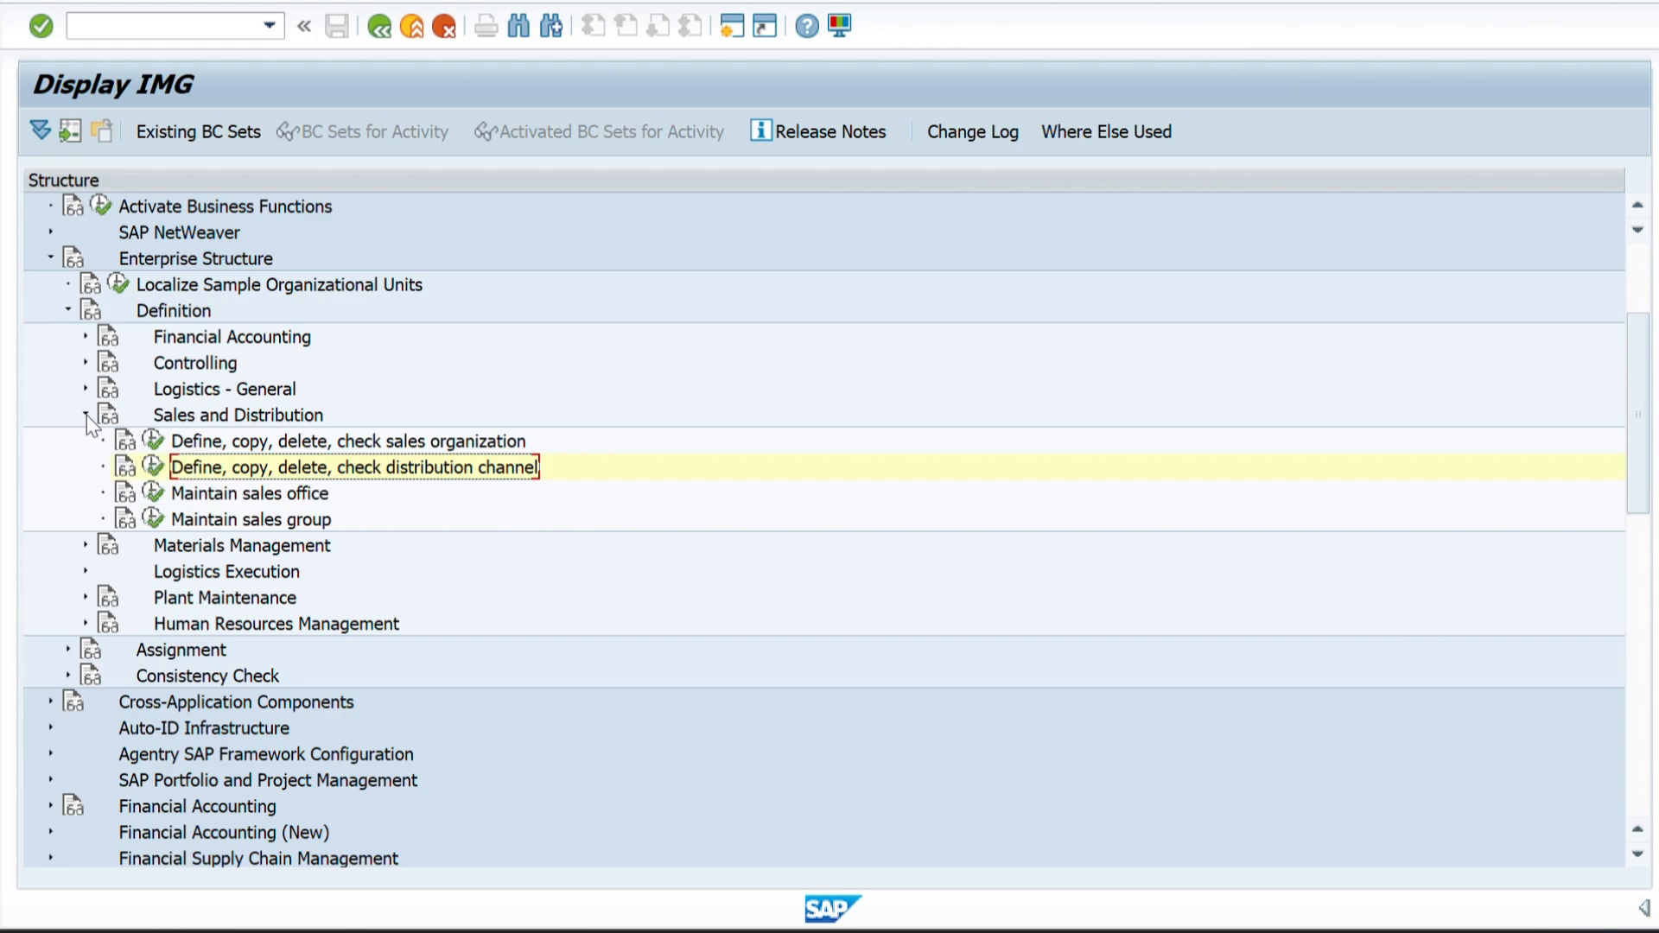
Collapse Sales and Distribution, check the Materials Management activities, and expand Logistics - General in the Enterprise Structure definition.
{"action": "left_click", "coordinate": [87, 415]}
{"action": "left_click", "coordinate": [86, 442]}
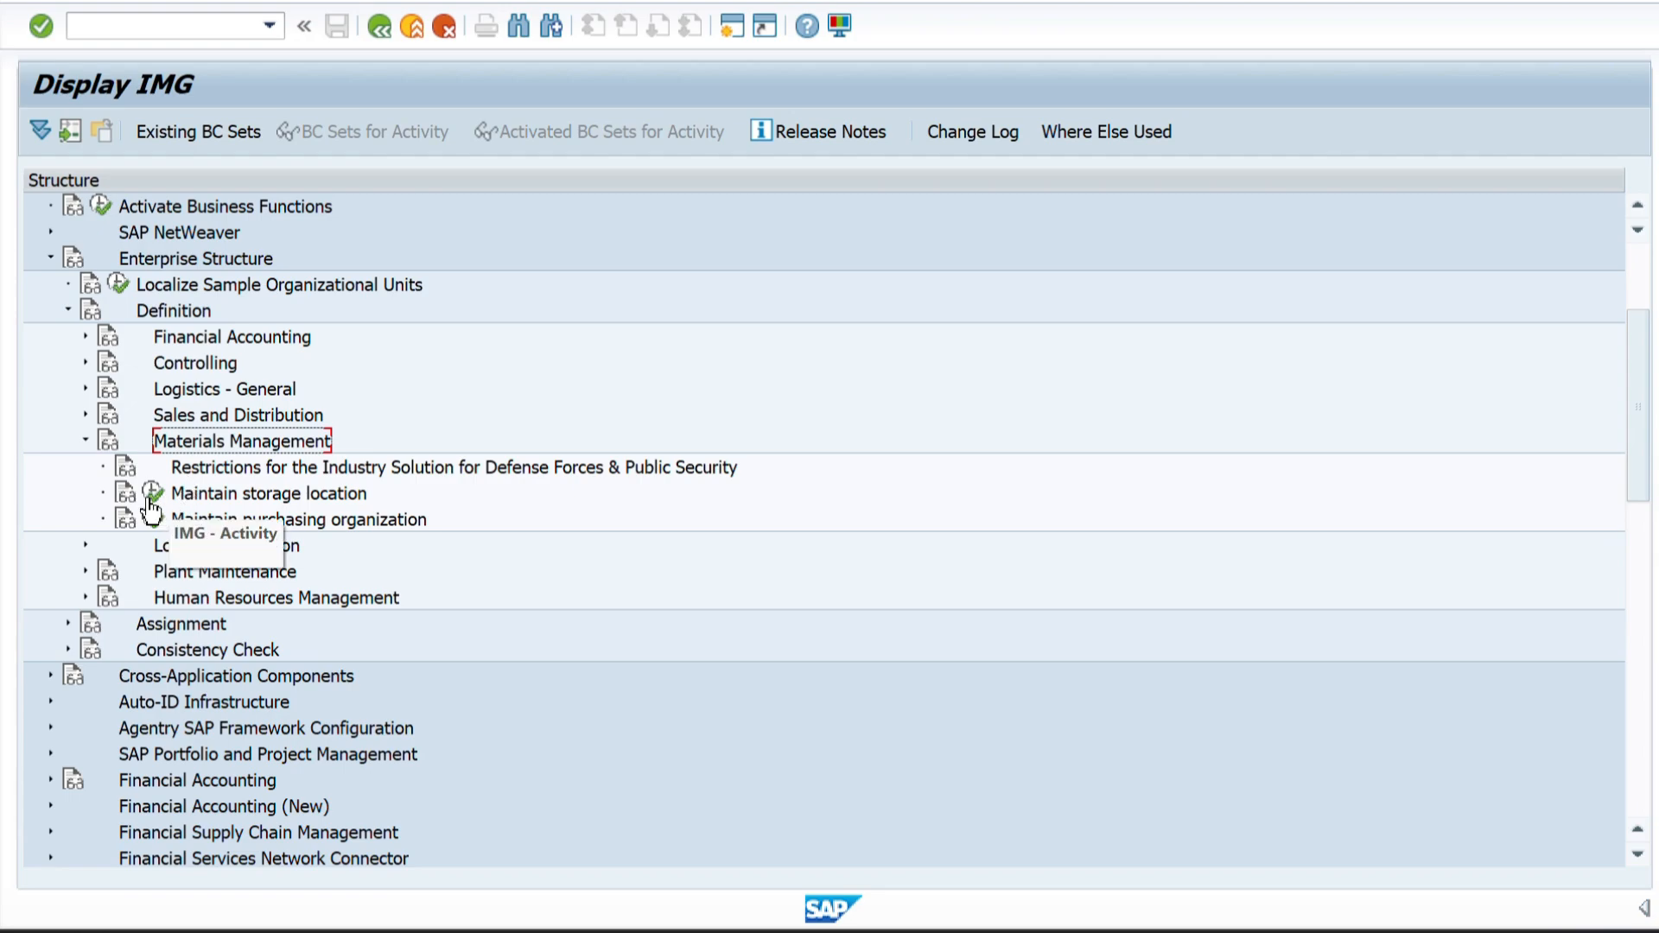
{"action": "left_click", "coordinate": [84, 437]}
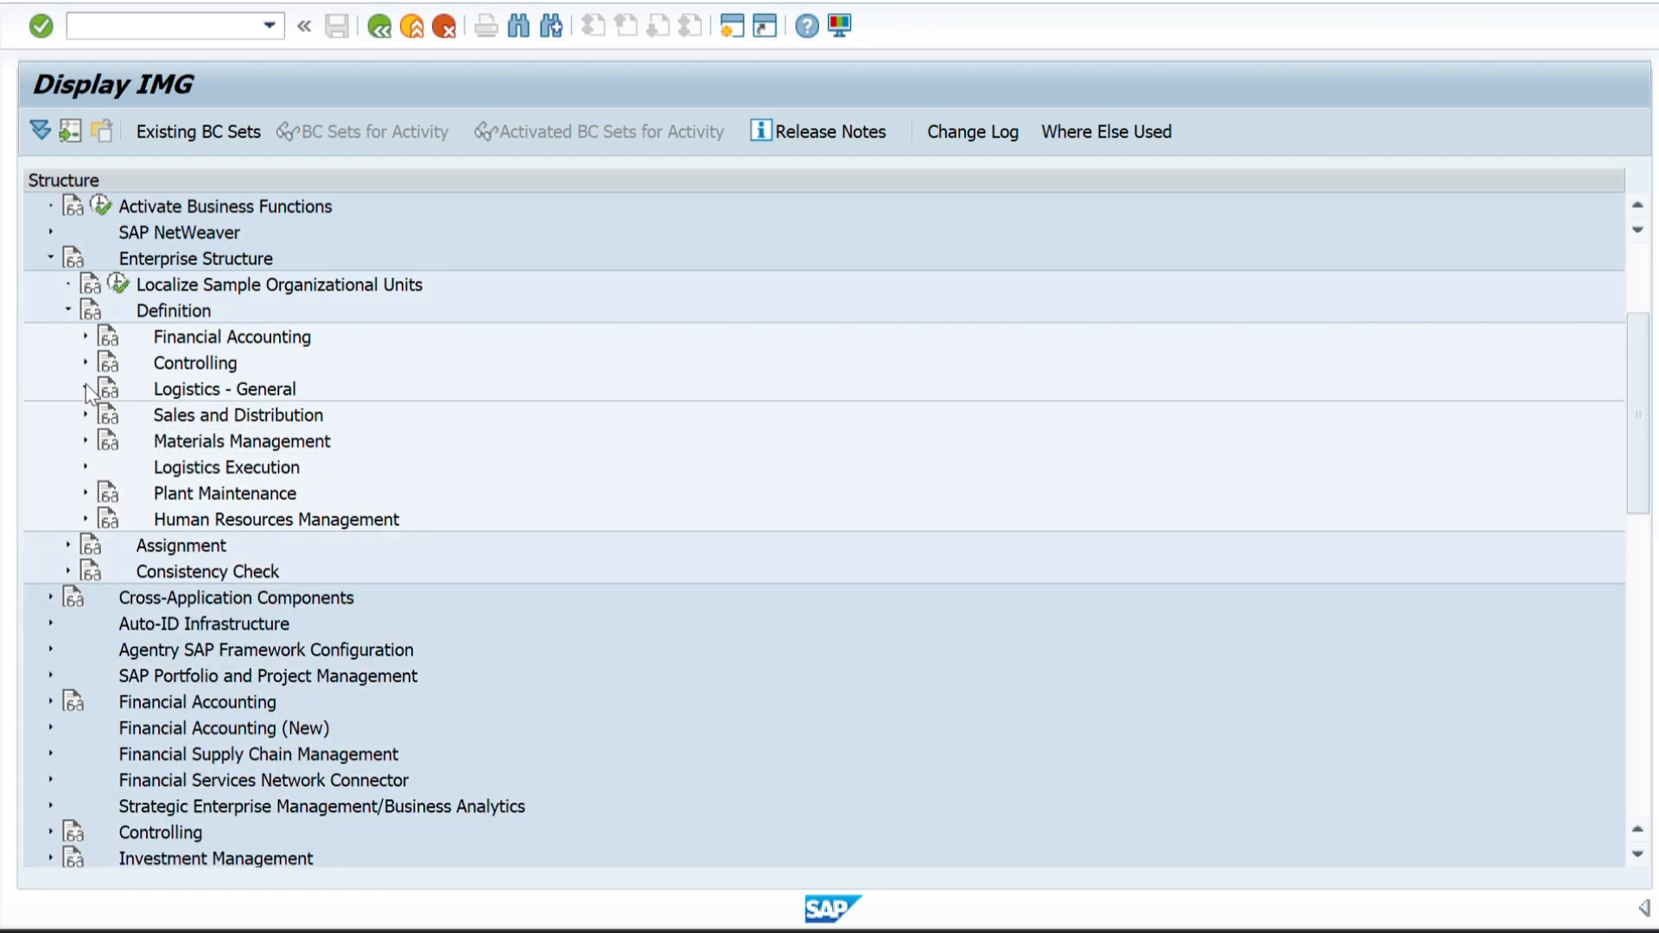
{"action": "left_click", "coordinate": [86, 386]}
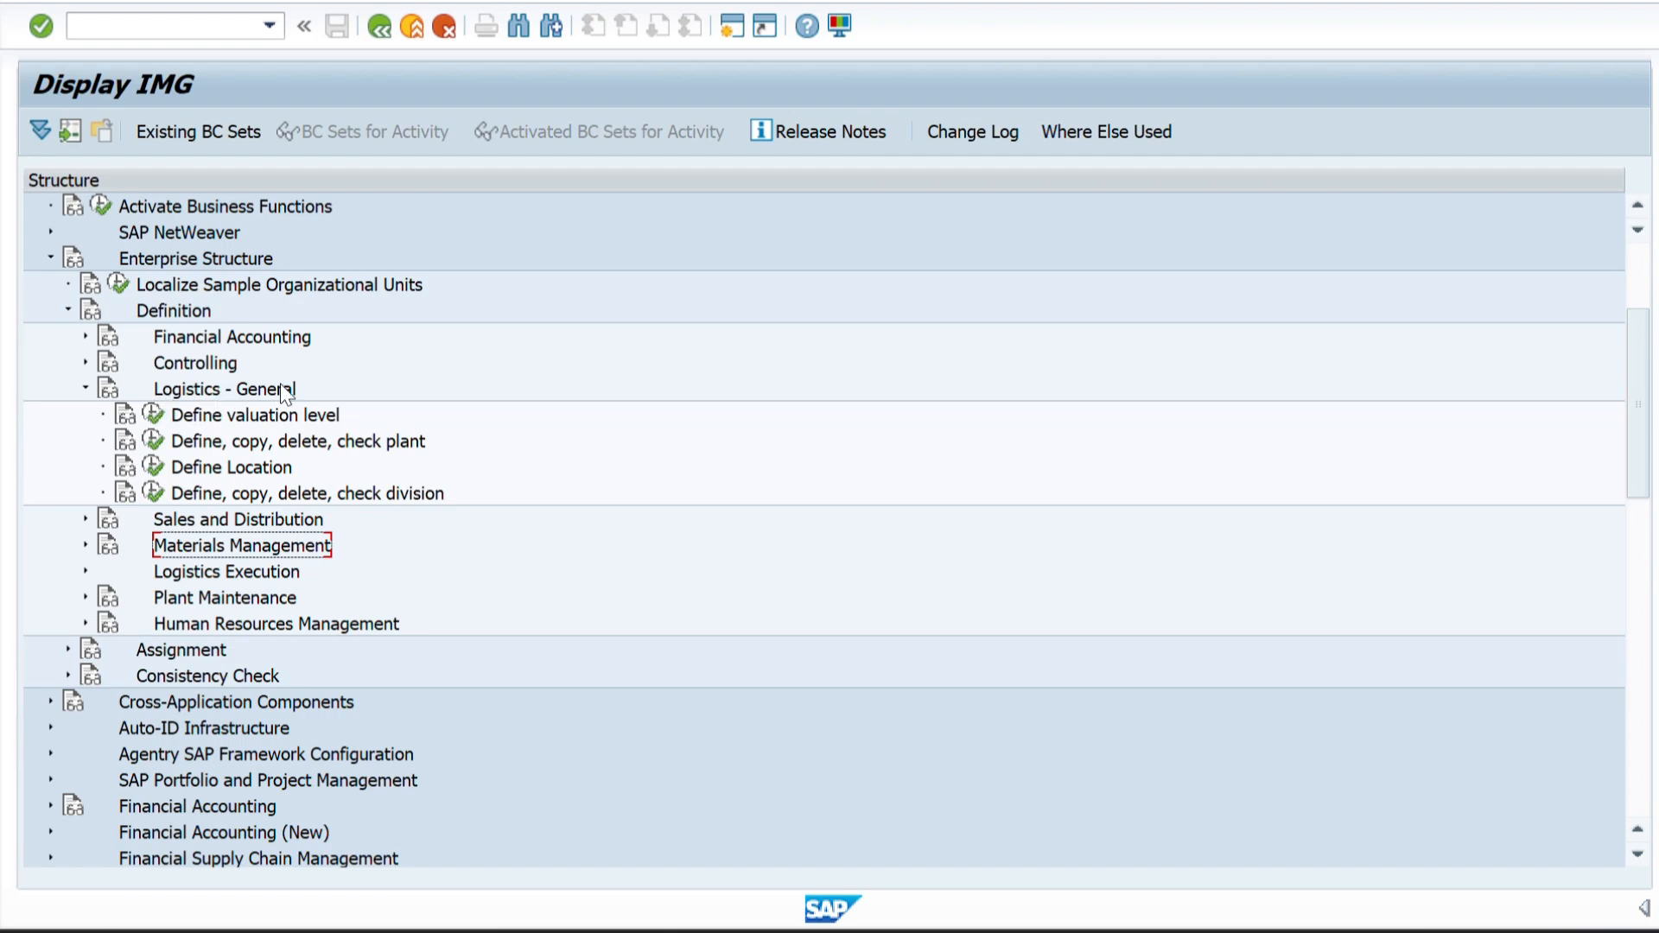
Open the Define Division activity under Logistics - General and start new entries for divisions.
{"action": "left_click", "coordinate": [150, 495]}
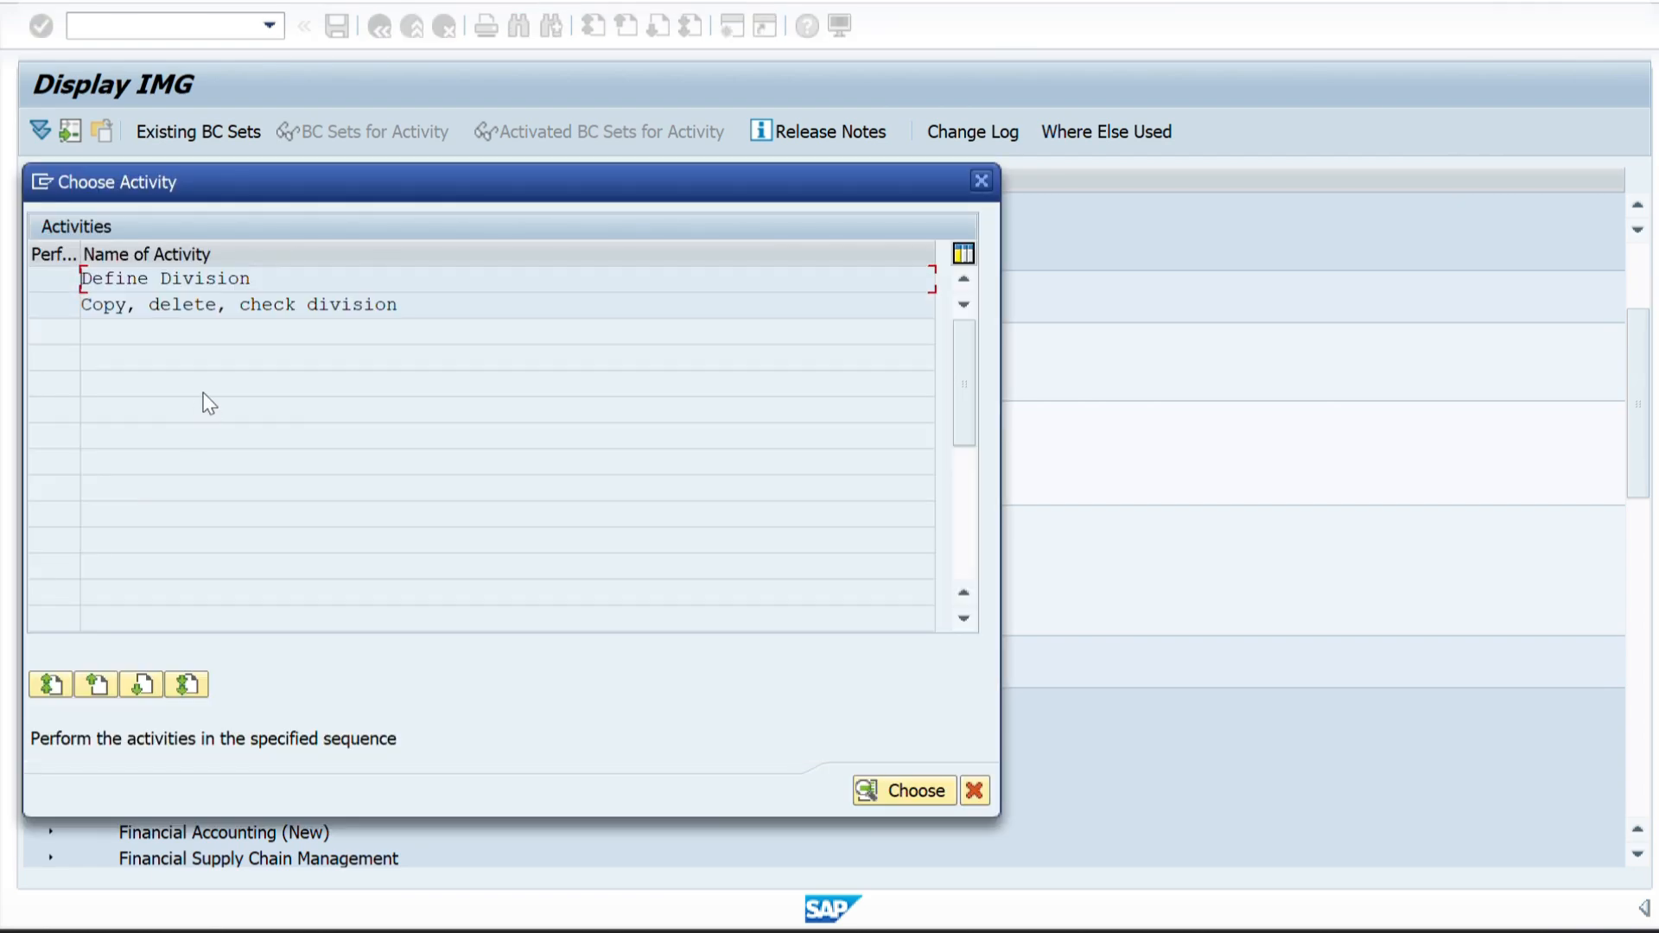
{"action": "double_click", "coordinate": [152, 282]}
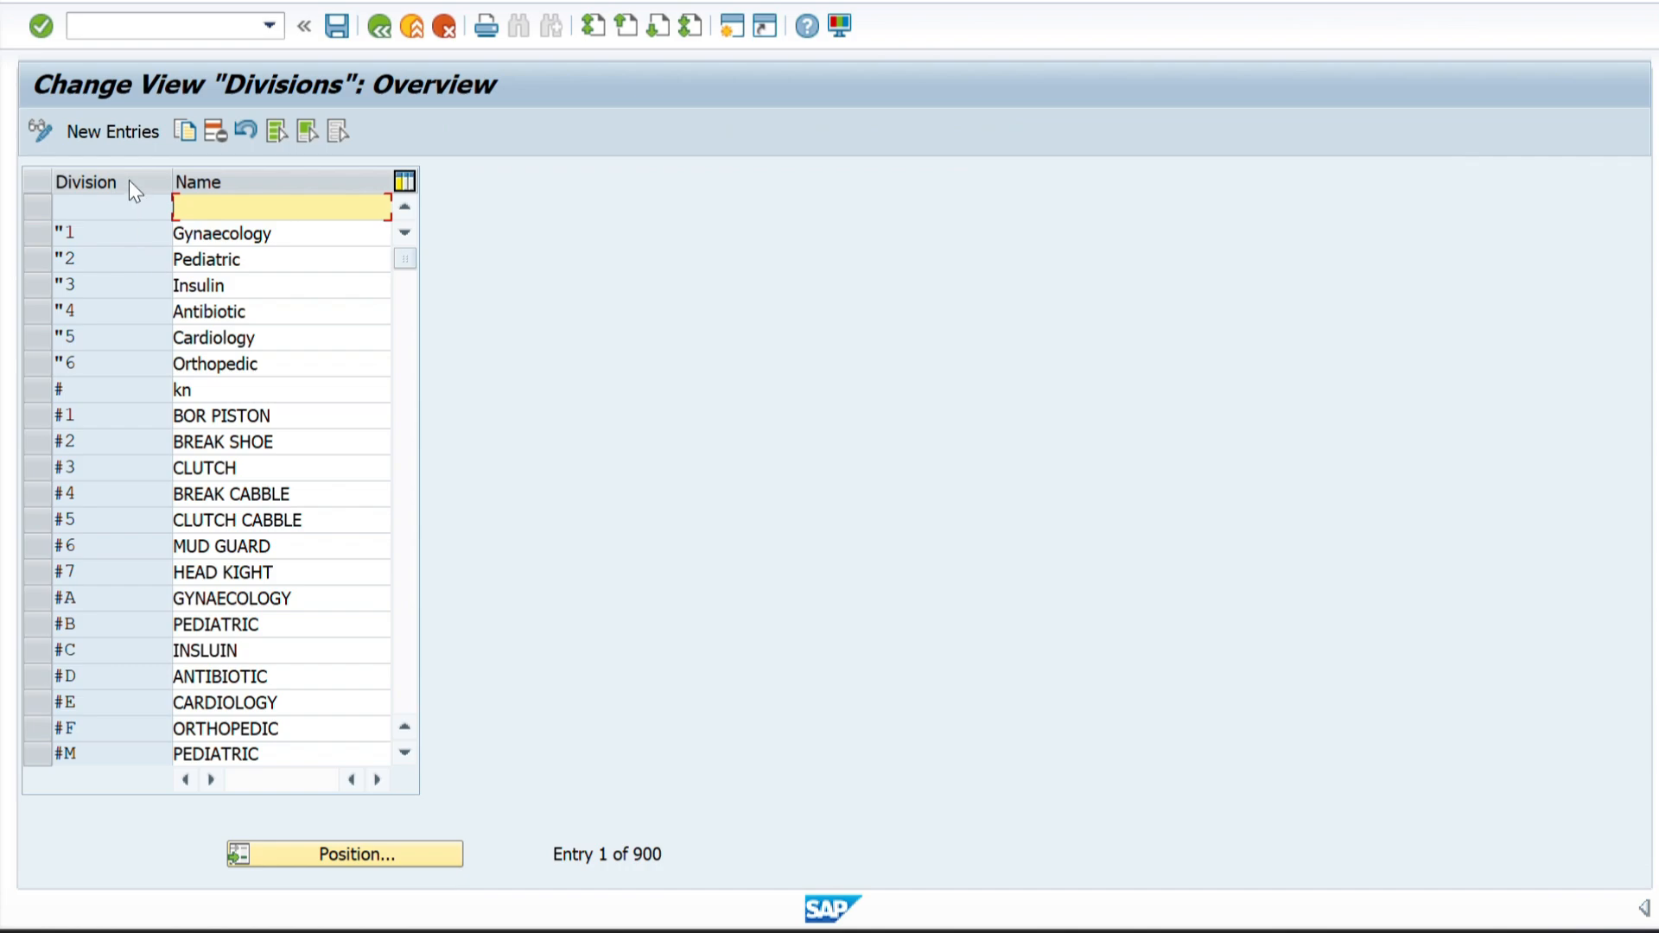
{"action": "left_click", "coordinate": [100, 133]}
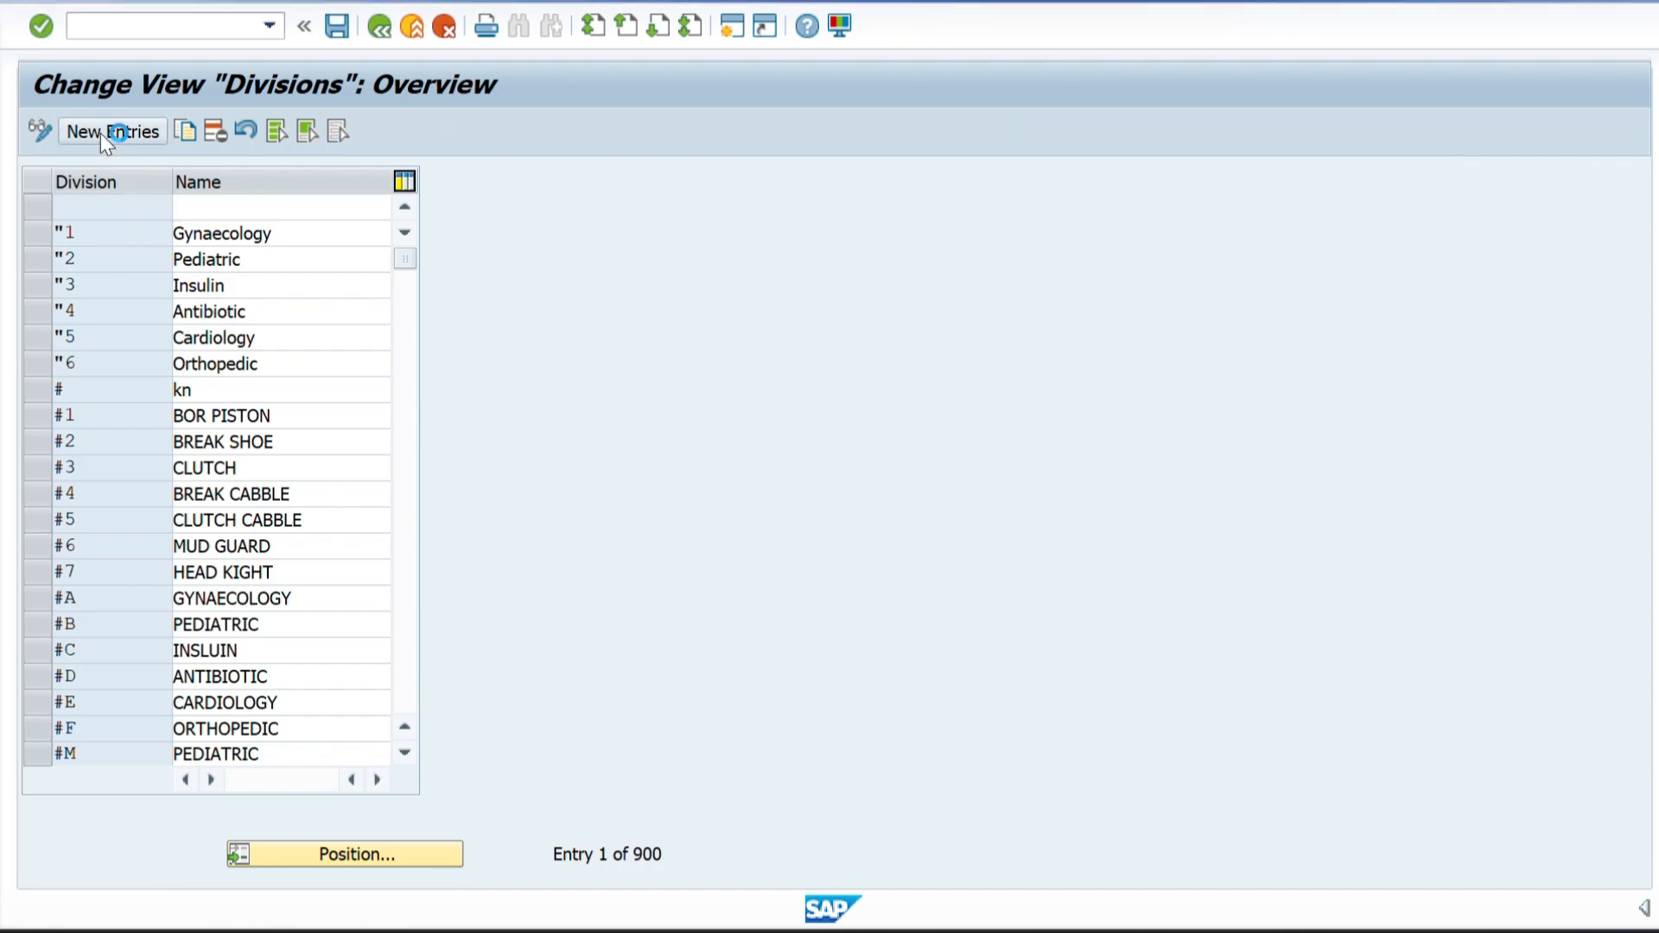
Copy the division codes ZL, ZM and ZN from the Excel sheet into the Division column of the new SAP entries.
{"action": "key", "text": "alt+Tab"}
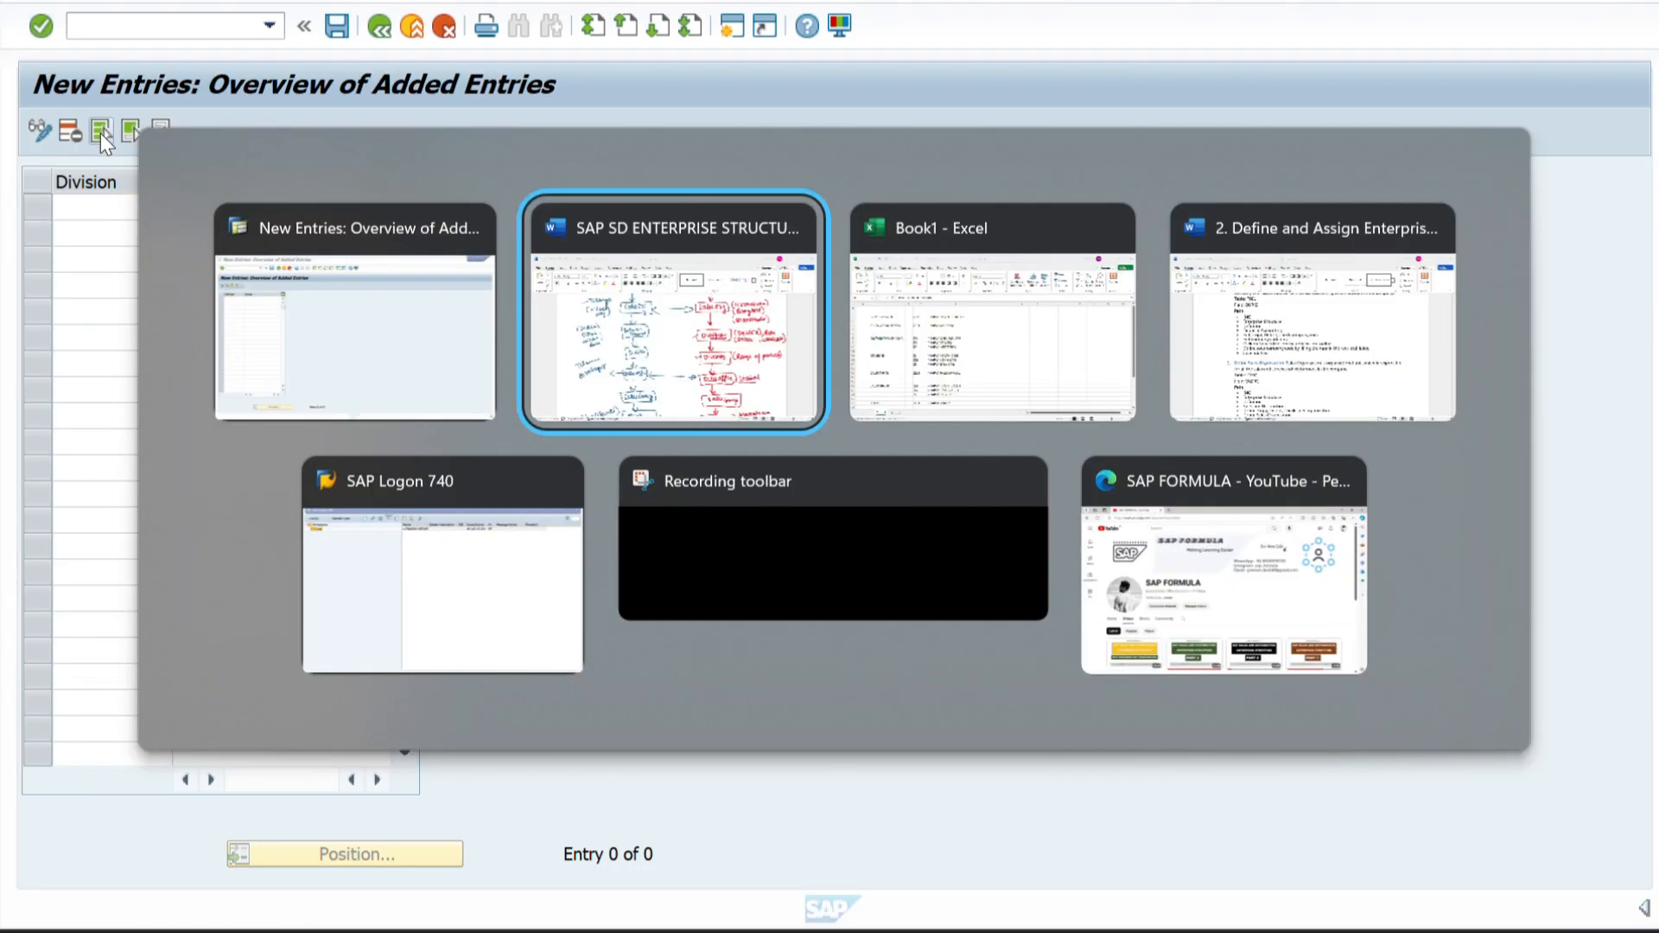
{"action": "key", "text": "alt+Tab"}
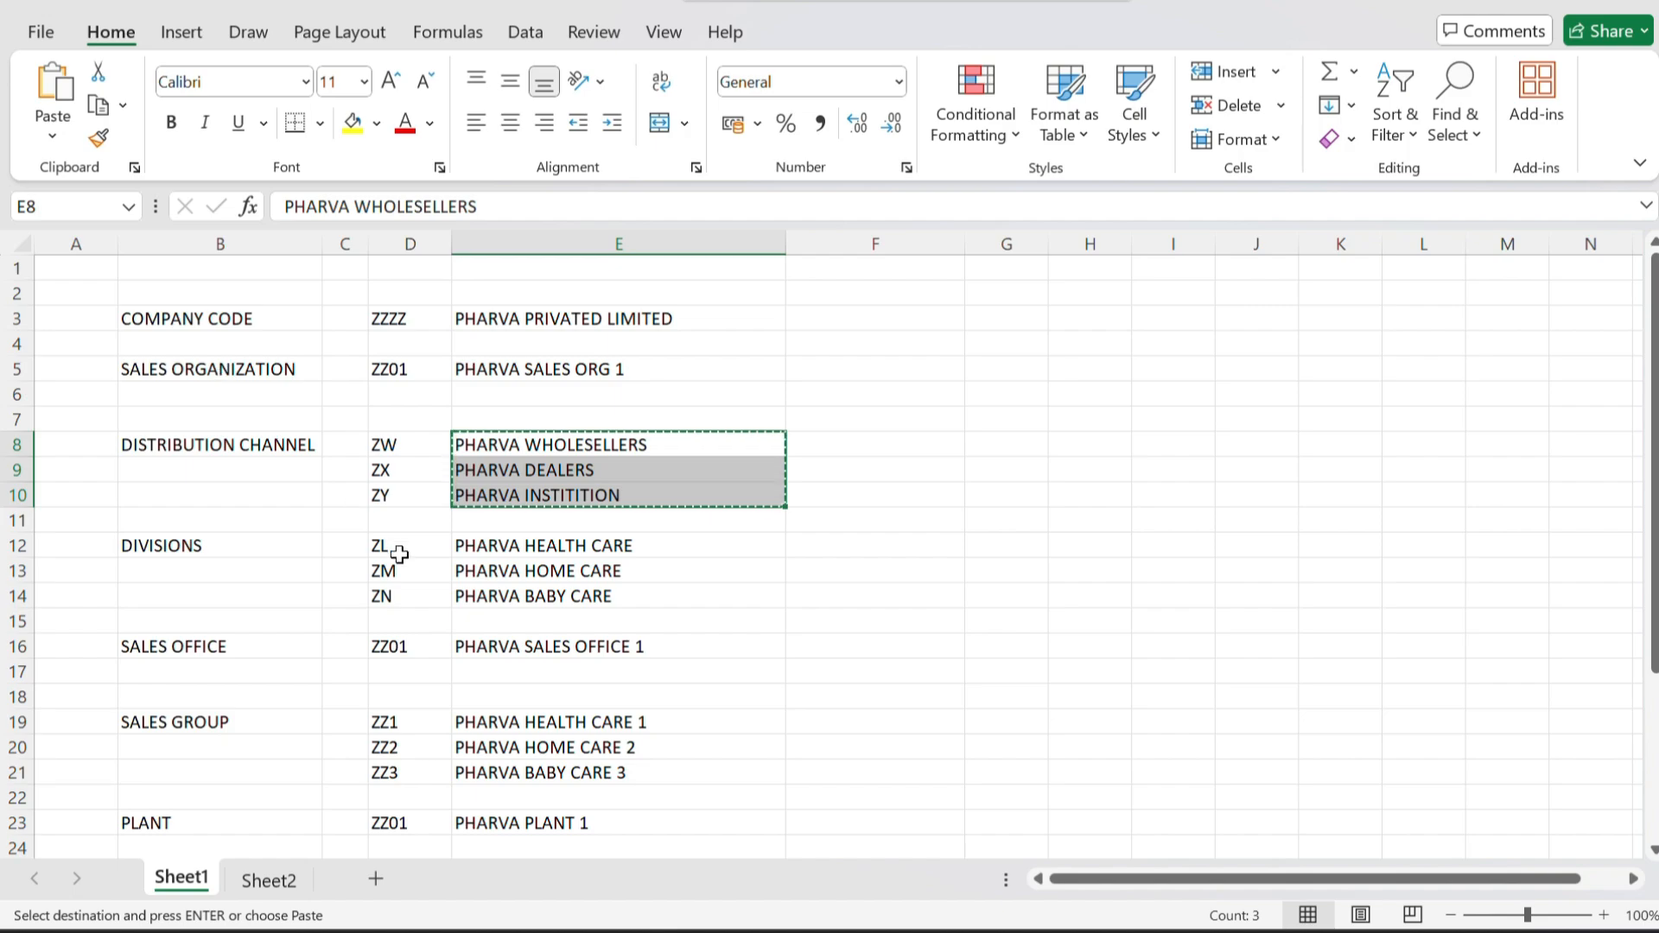
{"action": "left_click_drag", "start_coordinate": [399, 554], "coordinate": [398, 602]}
{"action": "key", "text": "ctrl+c"}
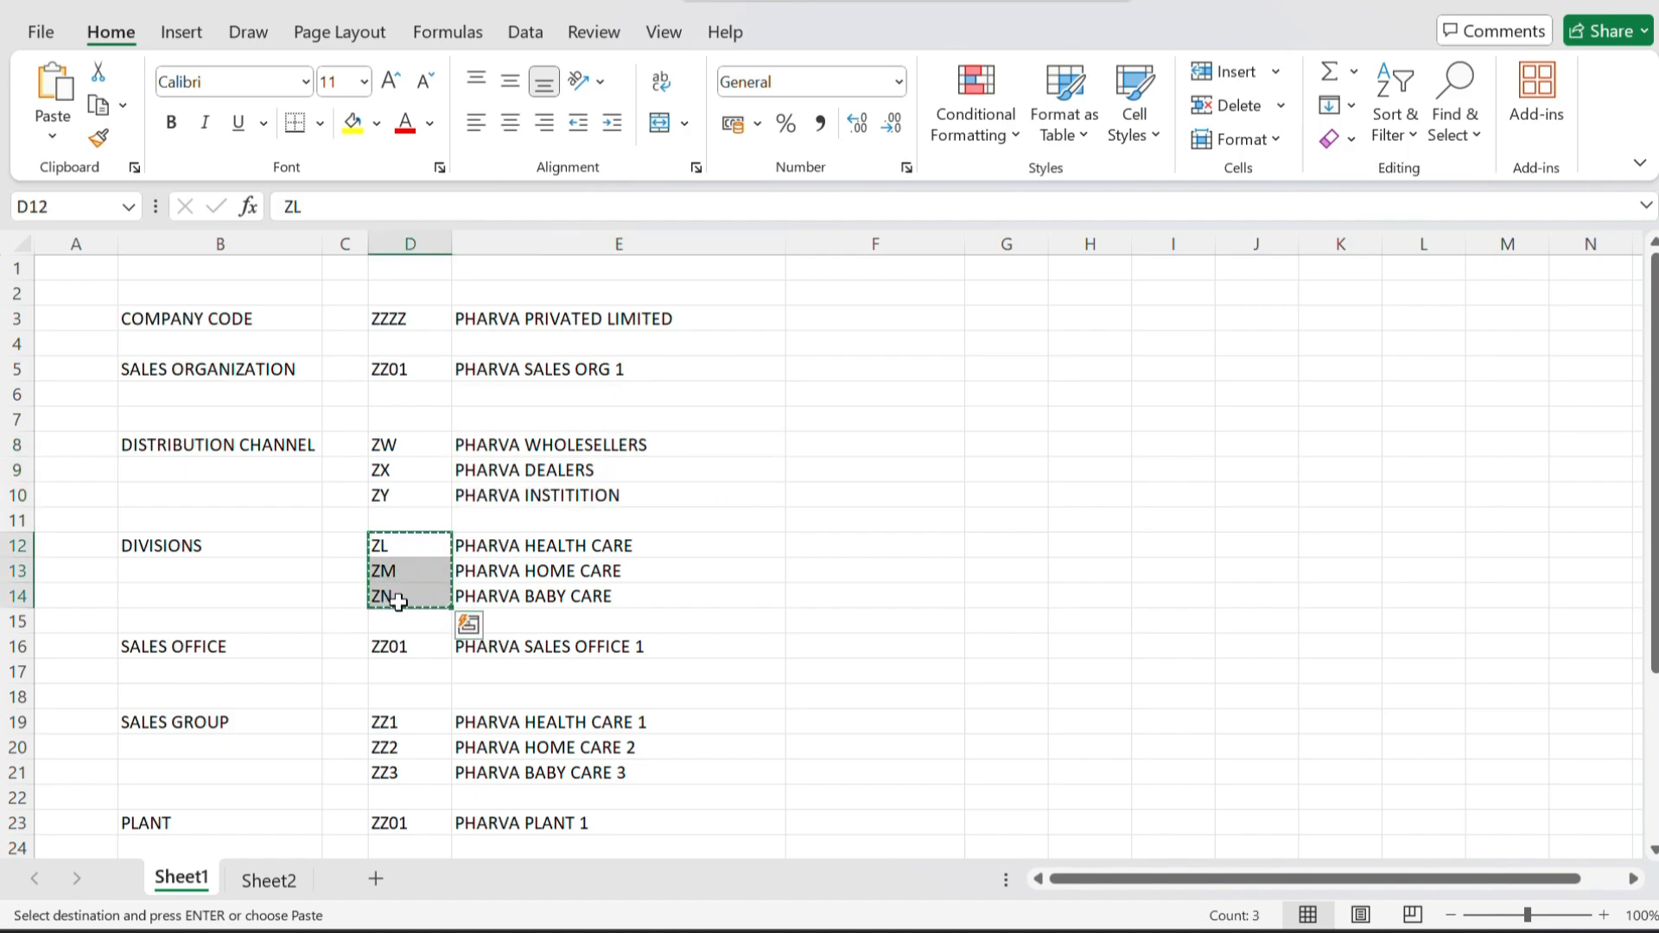
{"action": "key", "text": "alt+Tab"}
{"action": "key", "text": "ctrl+v"}
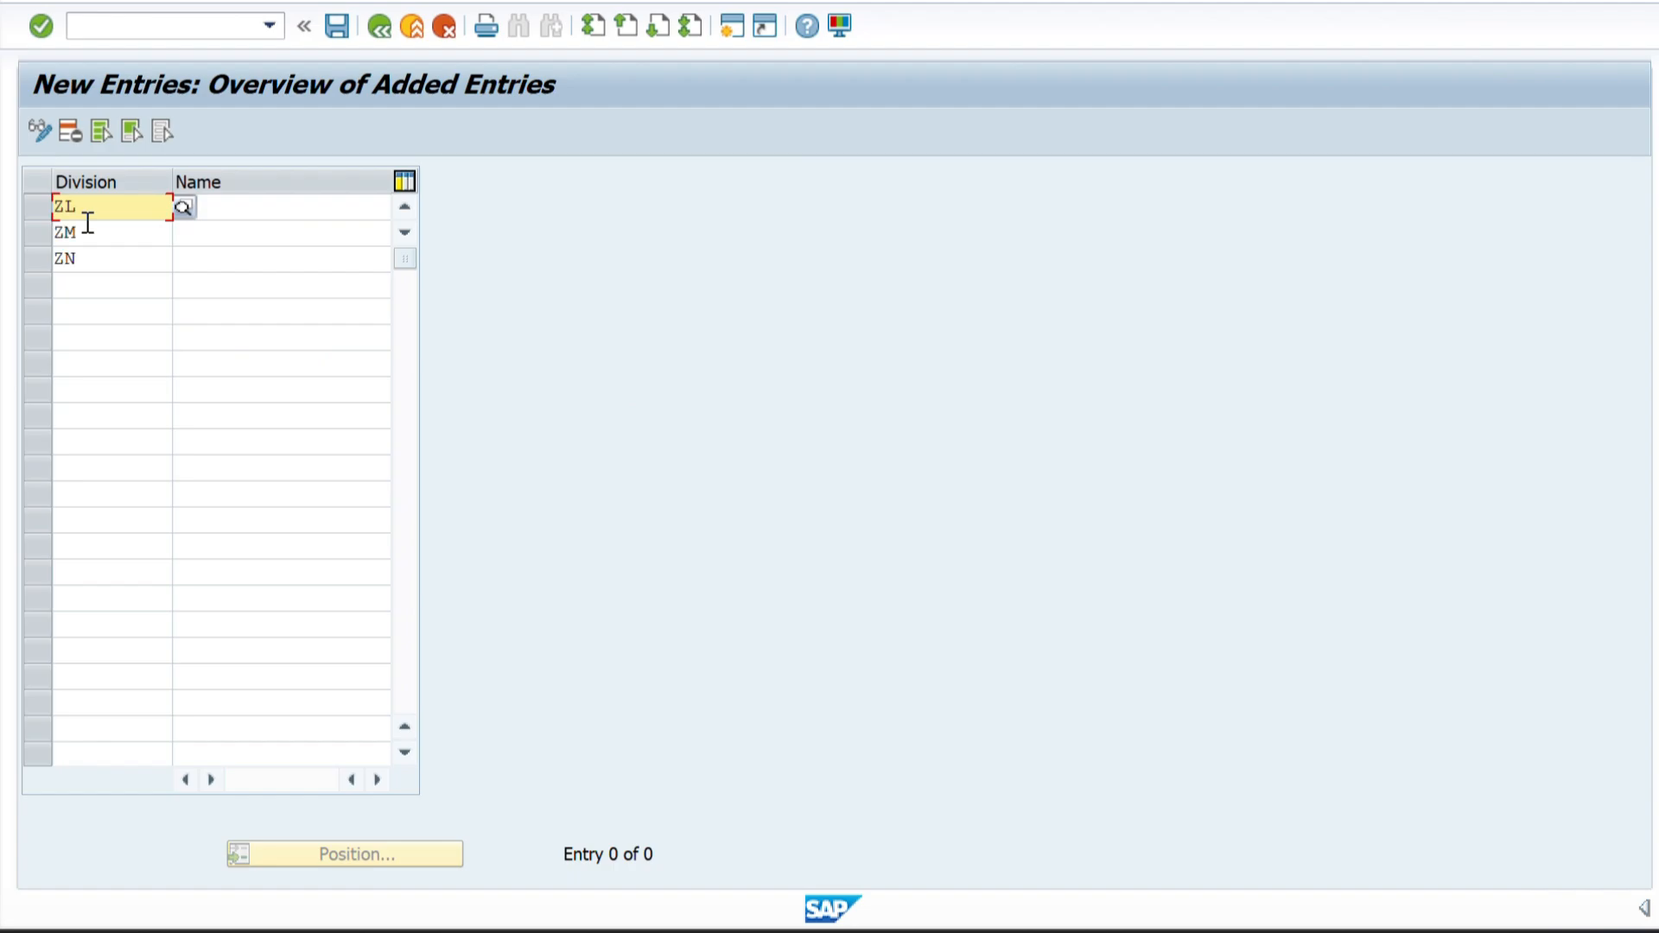
Copy the names PHARVA HEALTH CARE, PHARVA HOME CARE and PHARVA BABY CARE from Excel into the division entries' Name column.
{"action": "key", "text": "alt+Tab"}
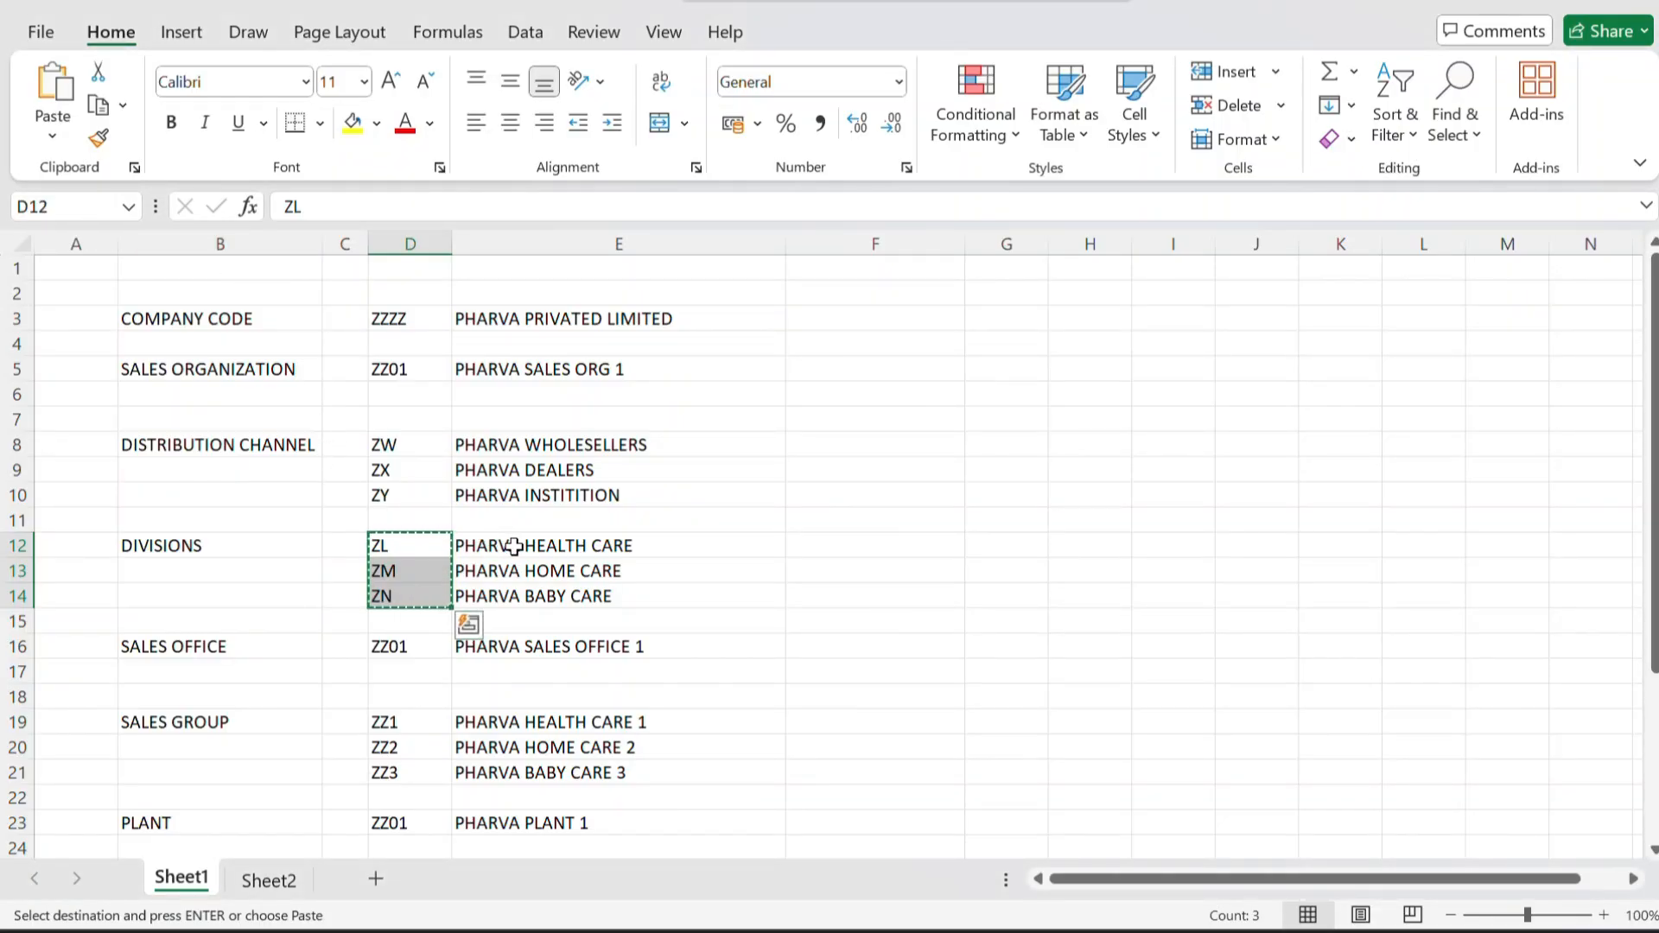
{"action": "left_click_drag", "start_coordinate": [507, 548], "coordinate": [518, 593]}
{"action": "key", "text": "ctrl+c"}
{"action": "key", "text": "alt+Tab"}
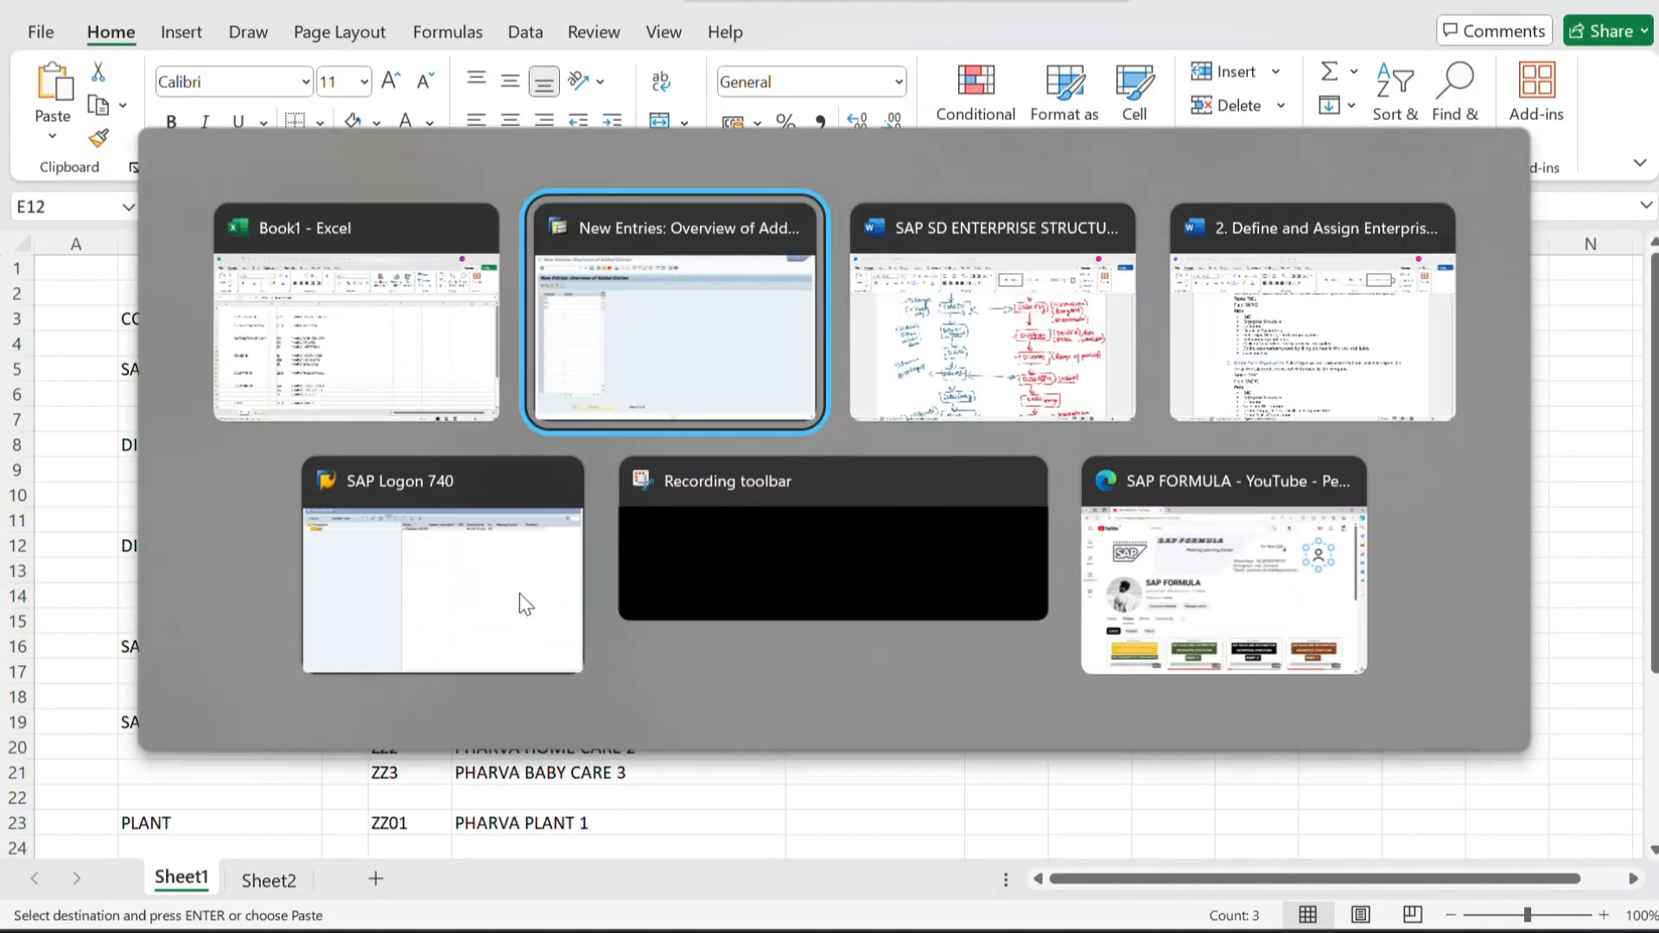
{"action": "left_click", "coordinate": [231, 205]}
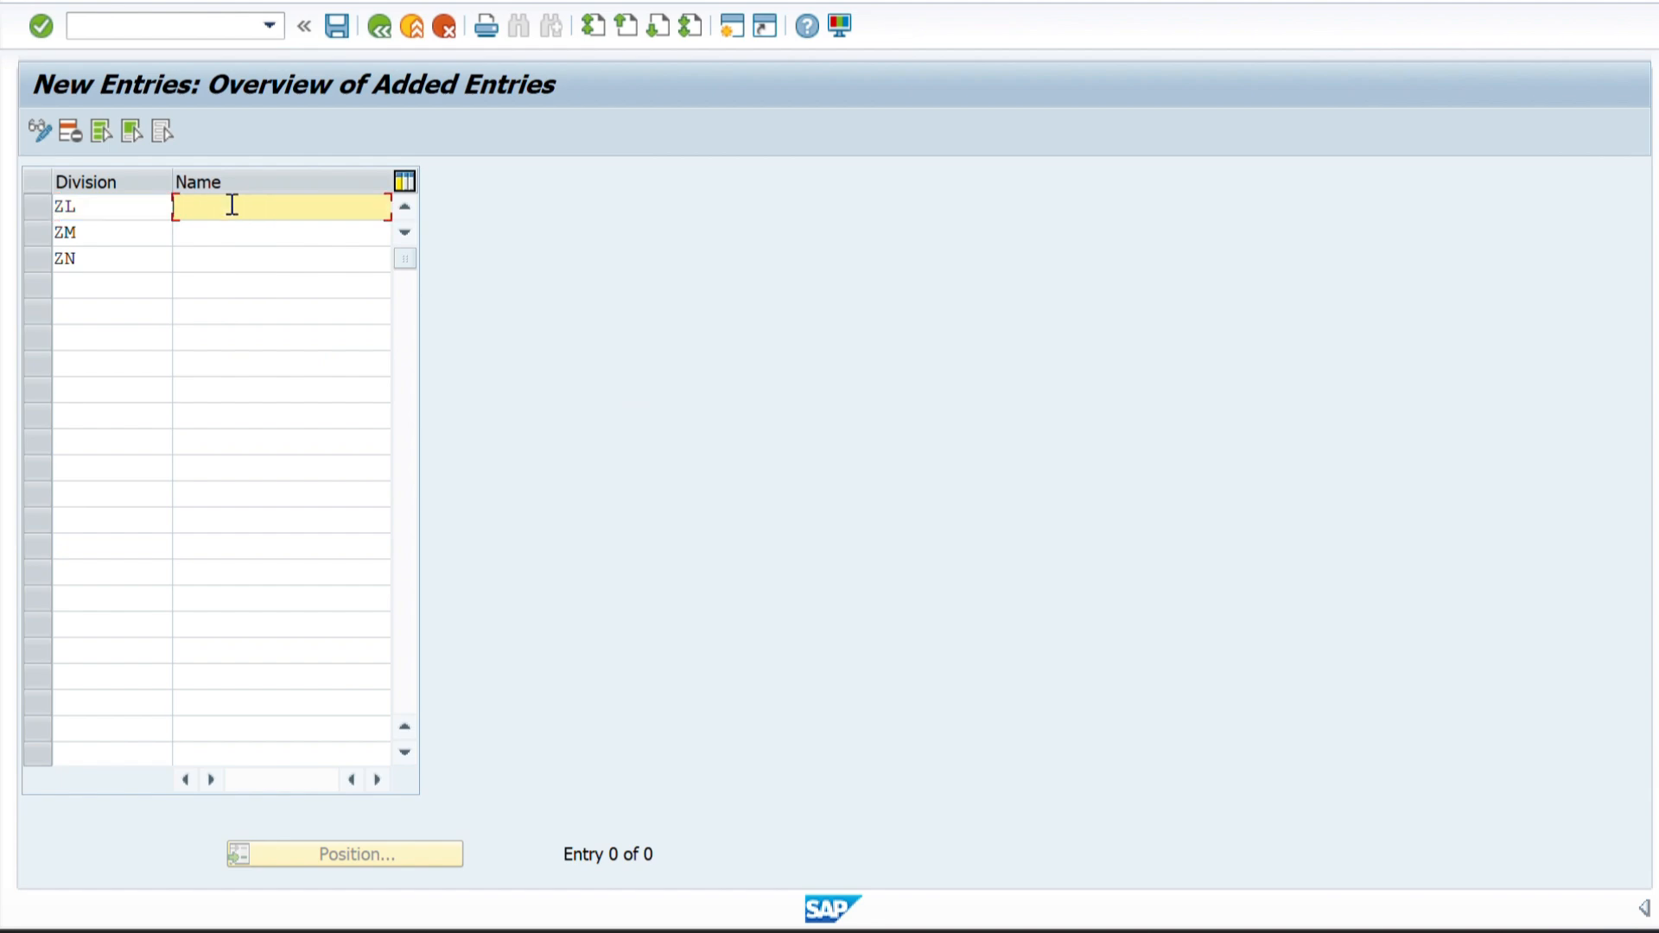
{"action": "key", "text": "ctrl+v"}
Check the division codes ZL, ZM and ZN against their names and validate the new entries.
{"action": "left_click", "coordinate": [347, 258]}
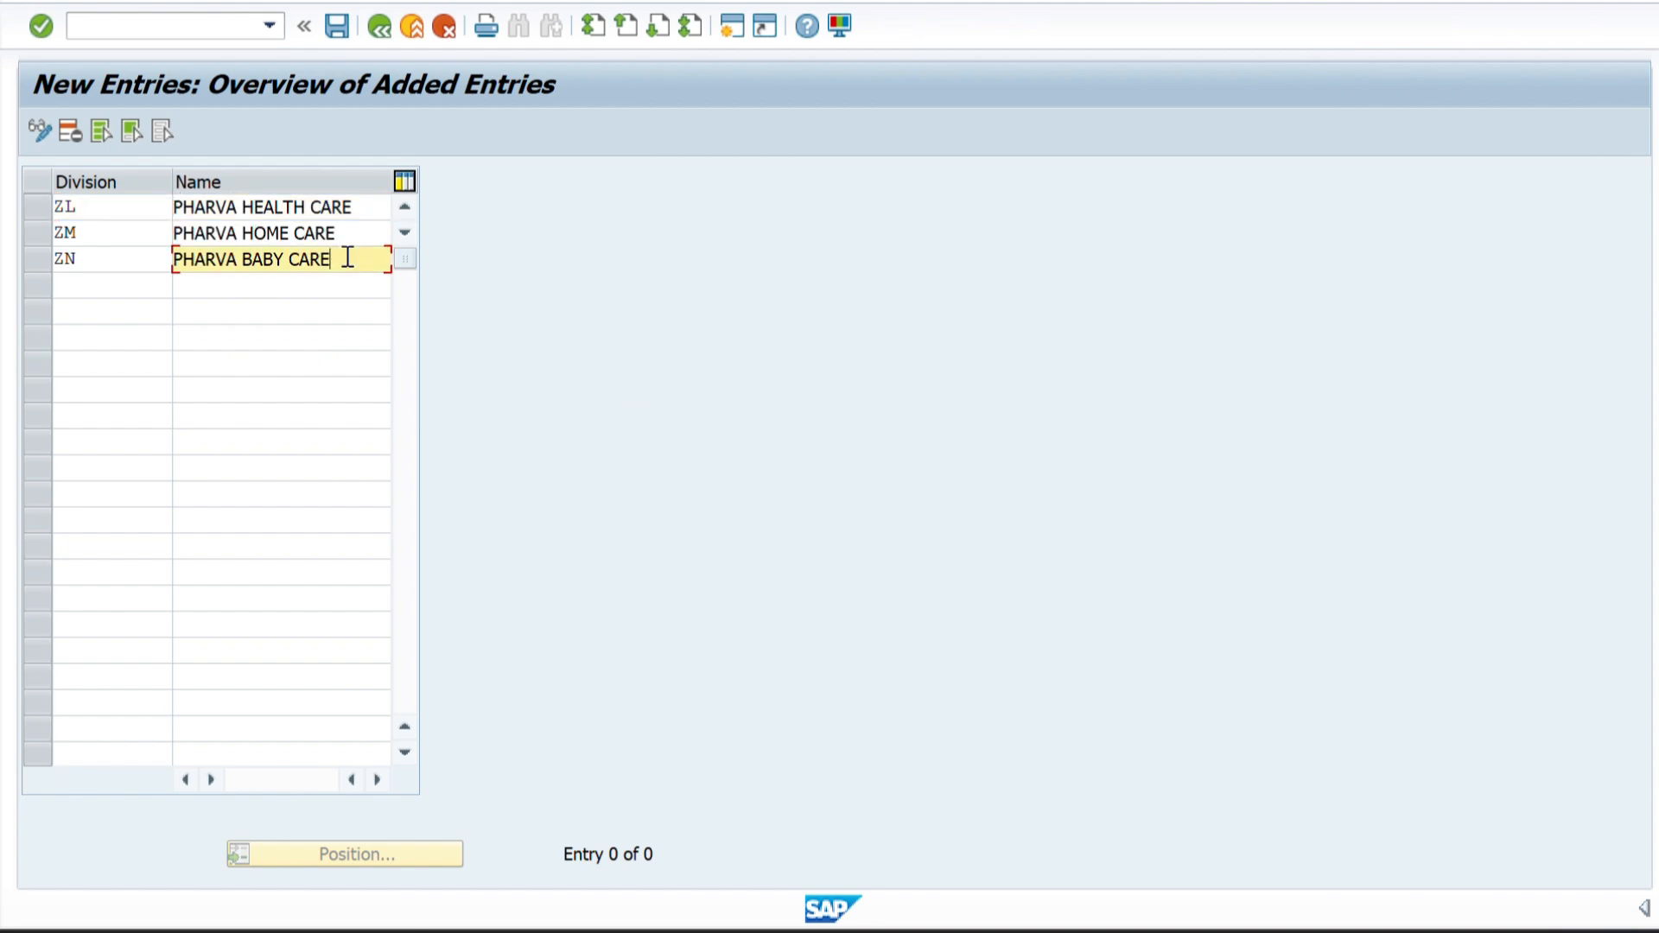
{"action": "left_click", "coordinate": [353, 239]}
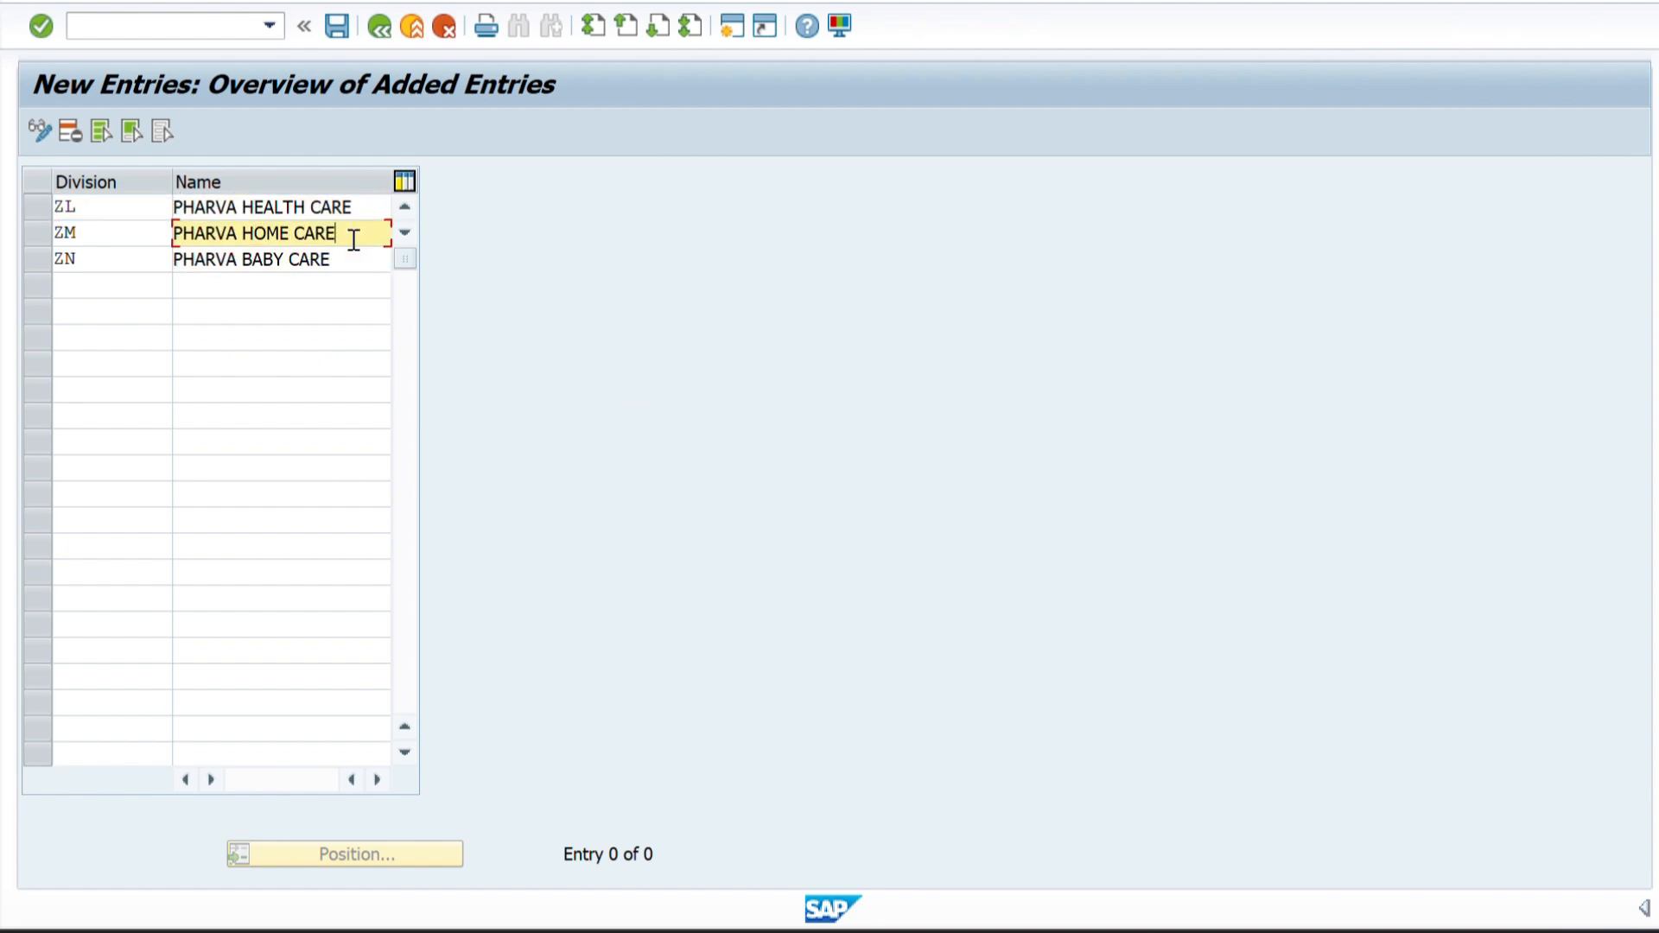
{"action": "left_click", "coordinate": [353, 259]}
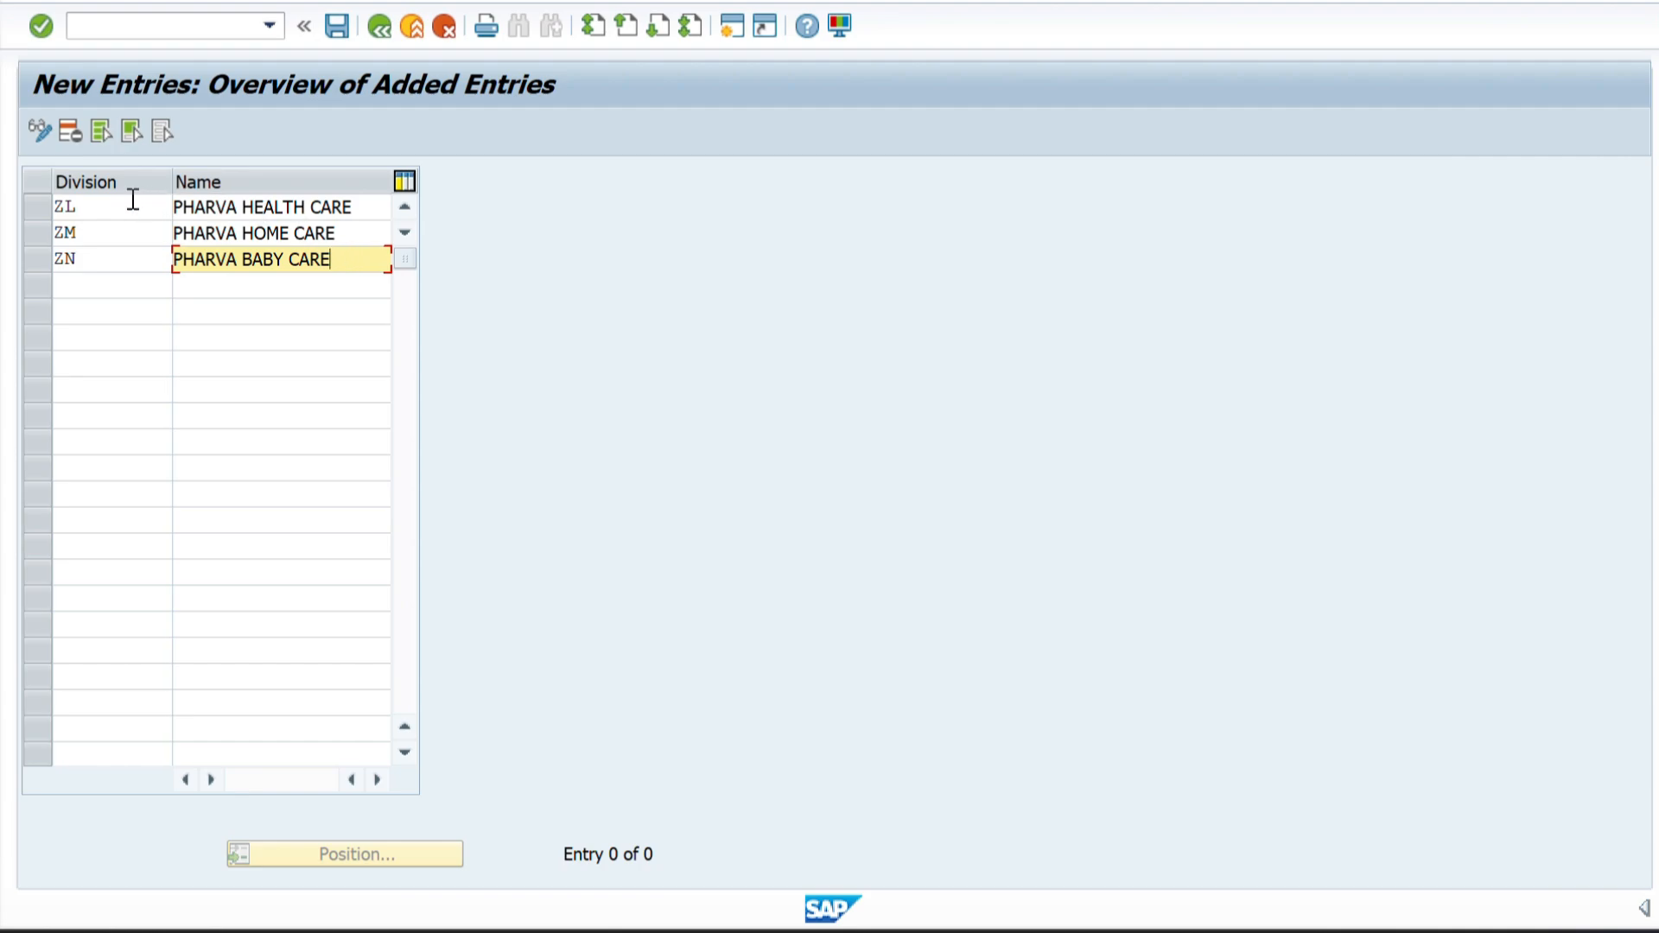
{"action": "left_click_drag", "start_coordinate": [111, 206], "coordinate": [39, 212]}
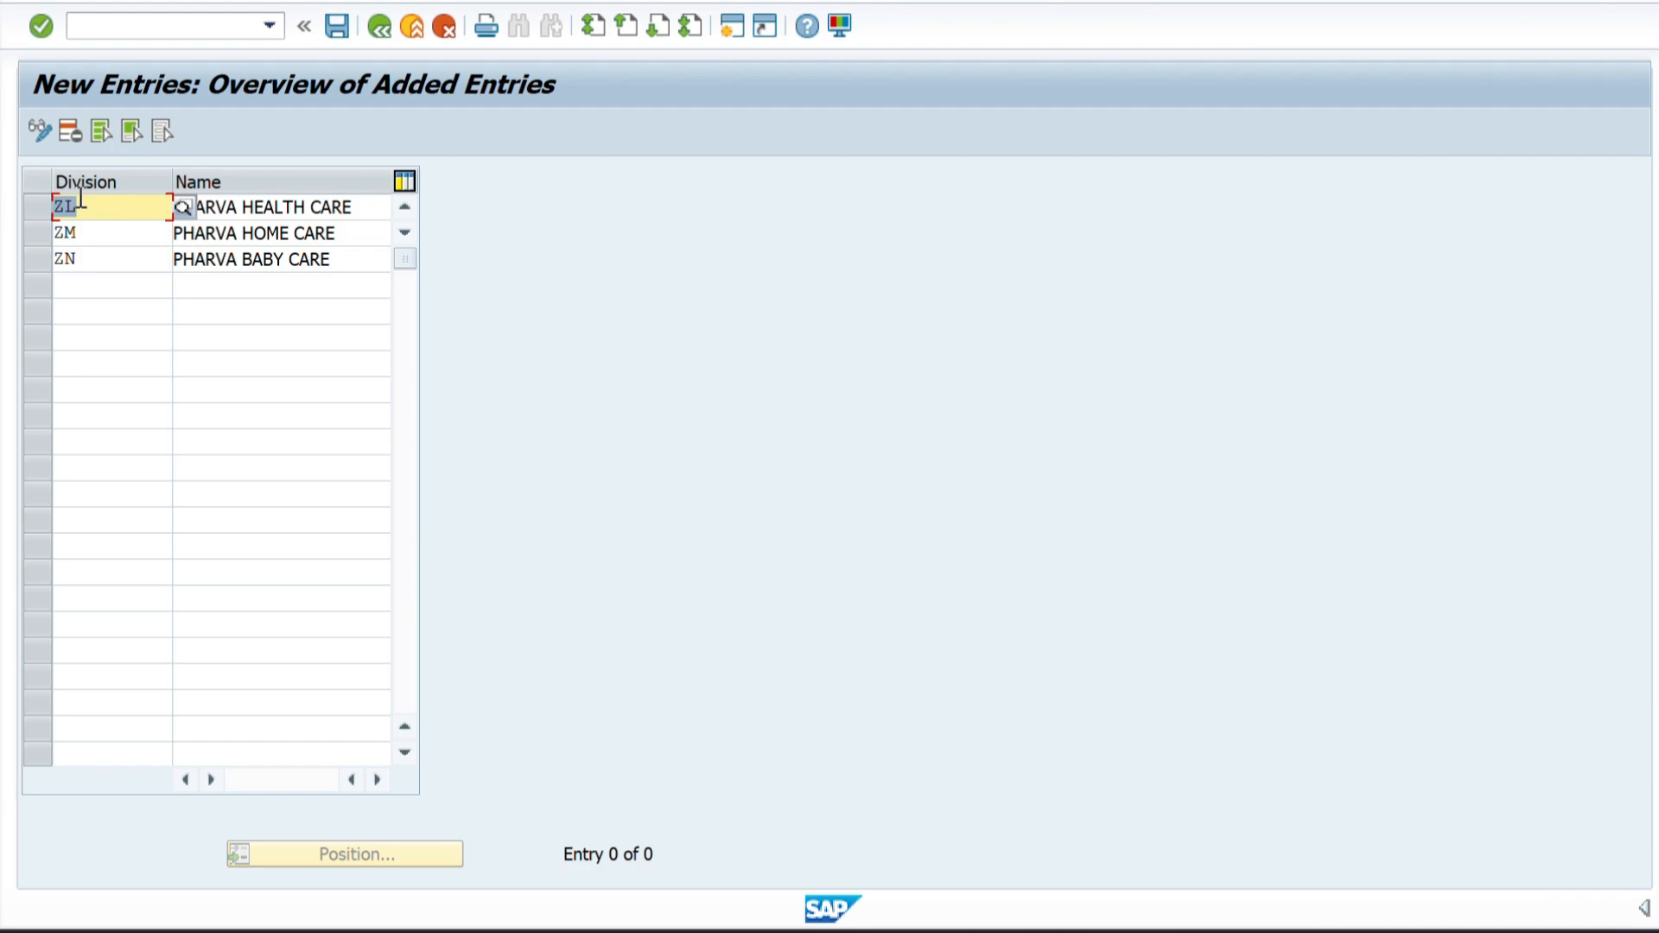
{"action": "left_click", "coordinate": [91, 231]}
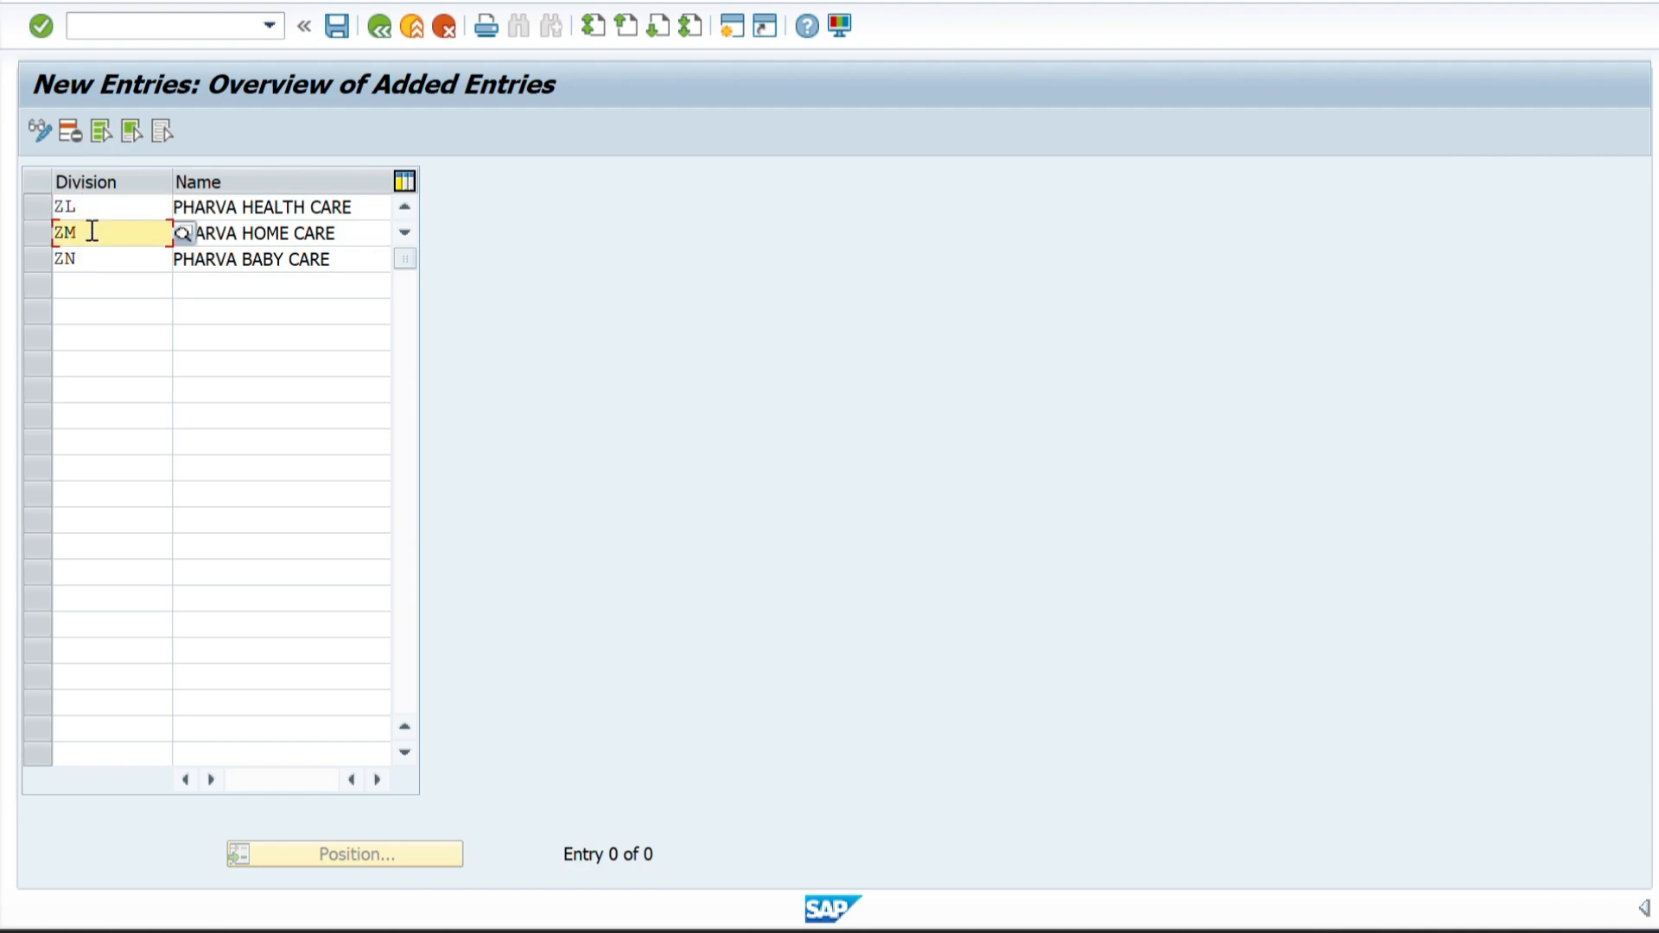
{"action": "left_click", "coordinate": [339, 233]}
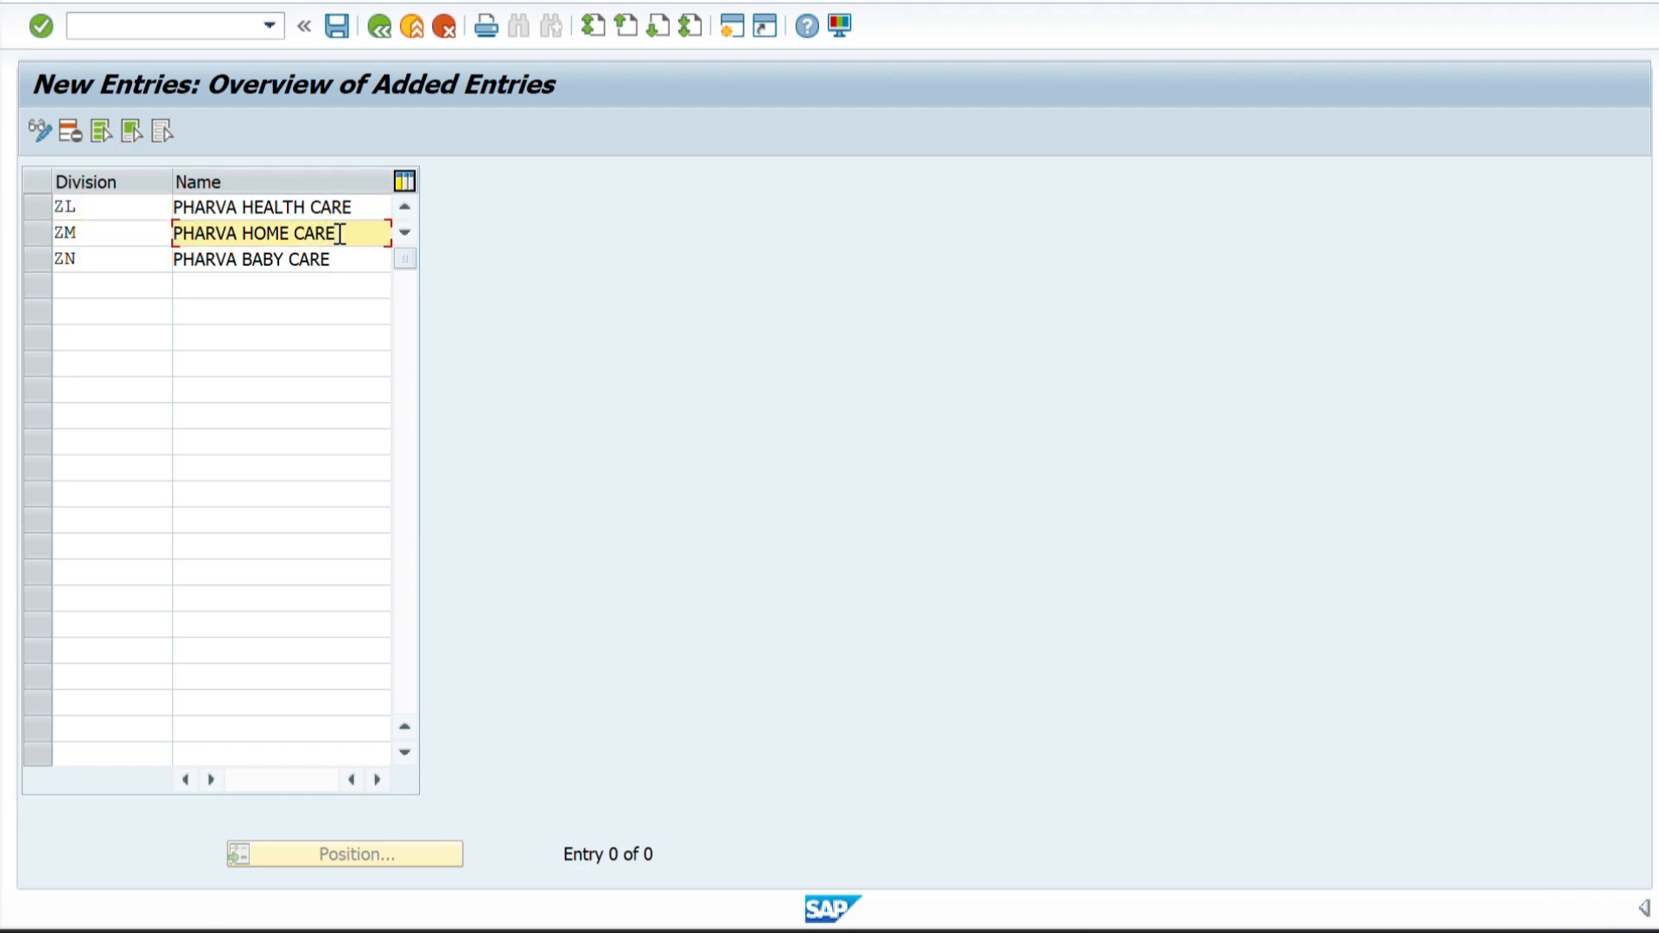
{"action": "left_click", "coordinate": [99, 235]}
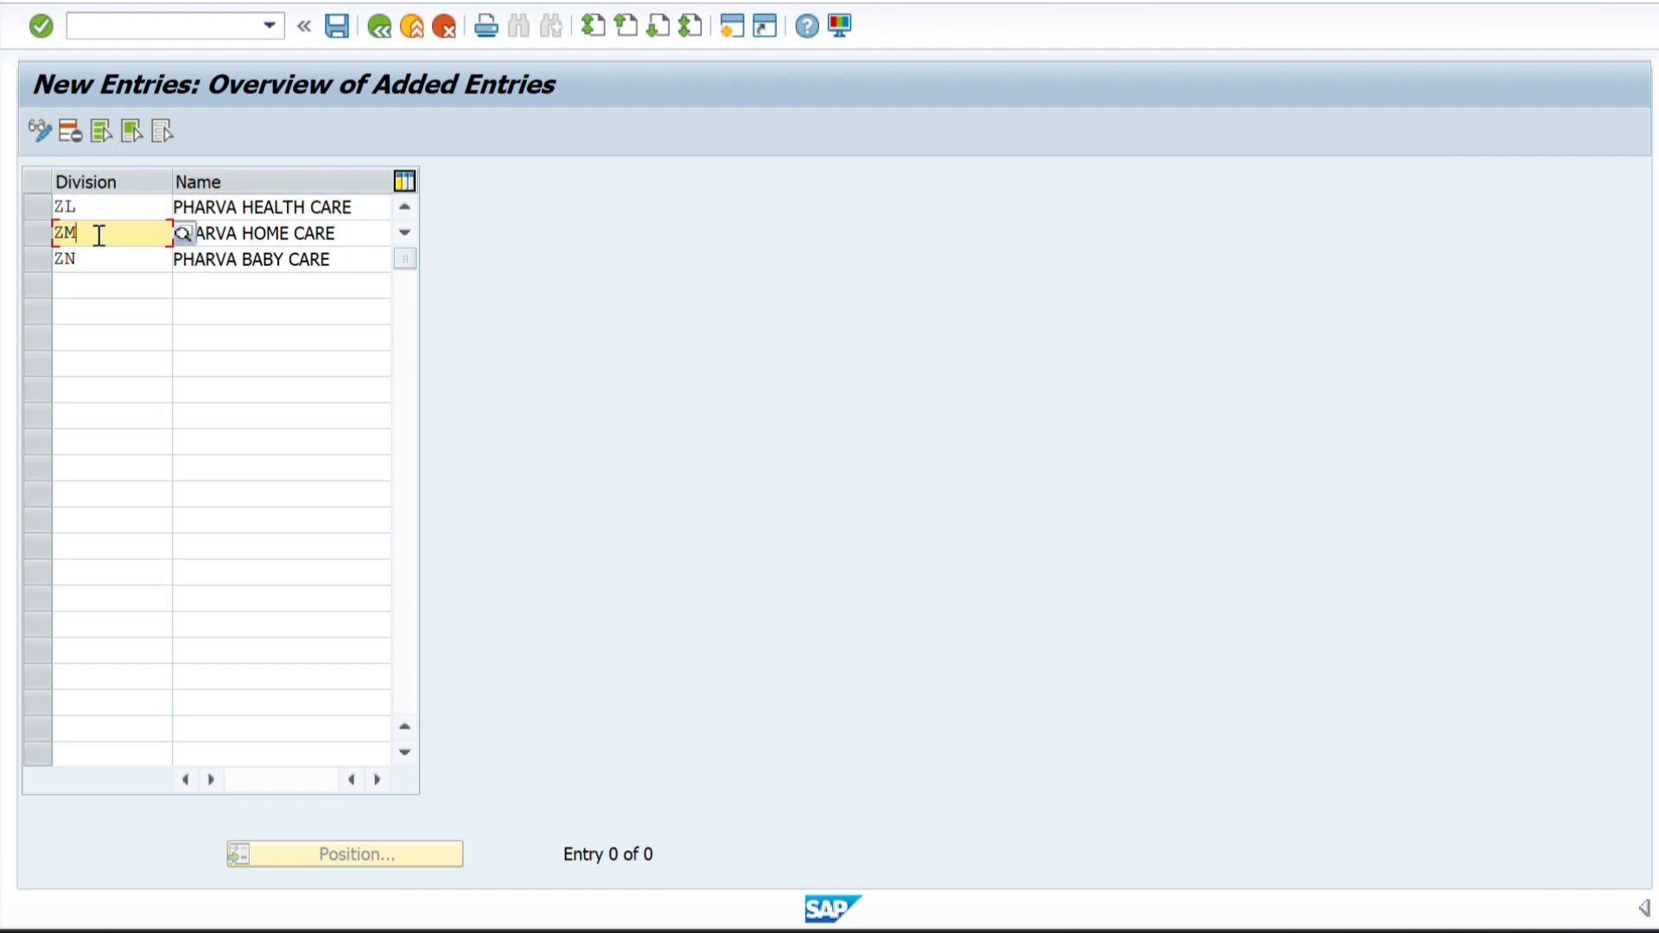
{"action": "left_click", "coordinate": [329, 264]}
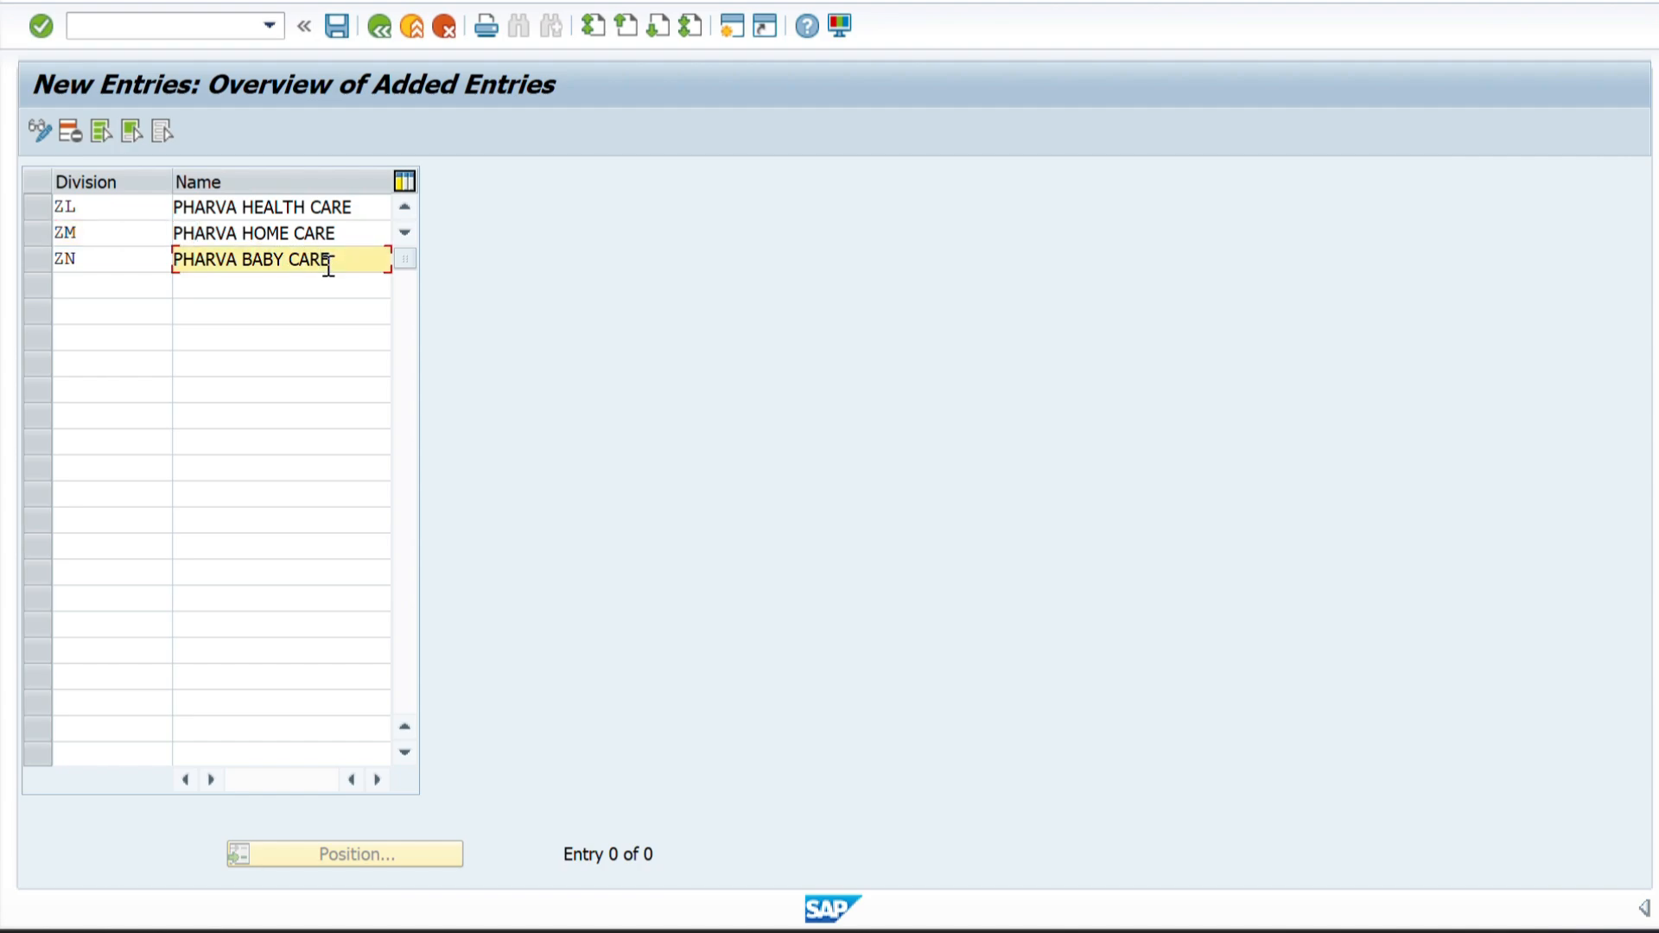
{"action": "left_click", "coordinate": [92, 254]}
{"action": "key", "text": "Return"}
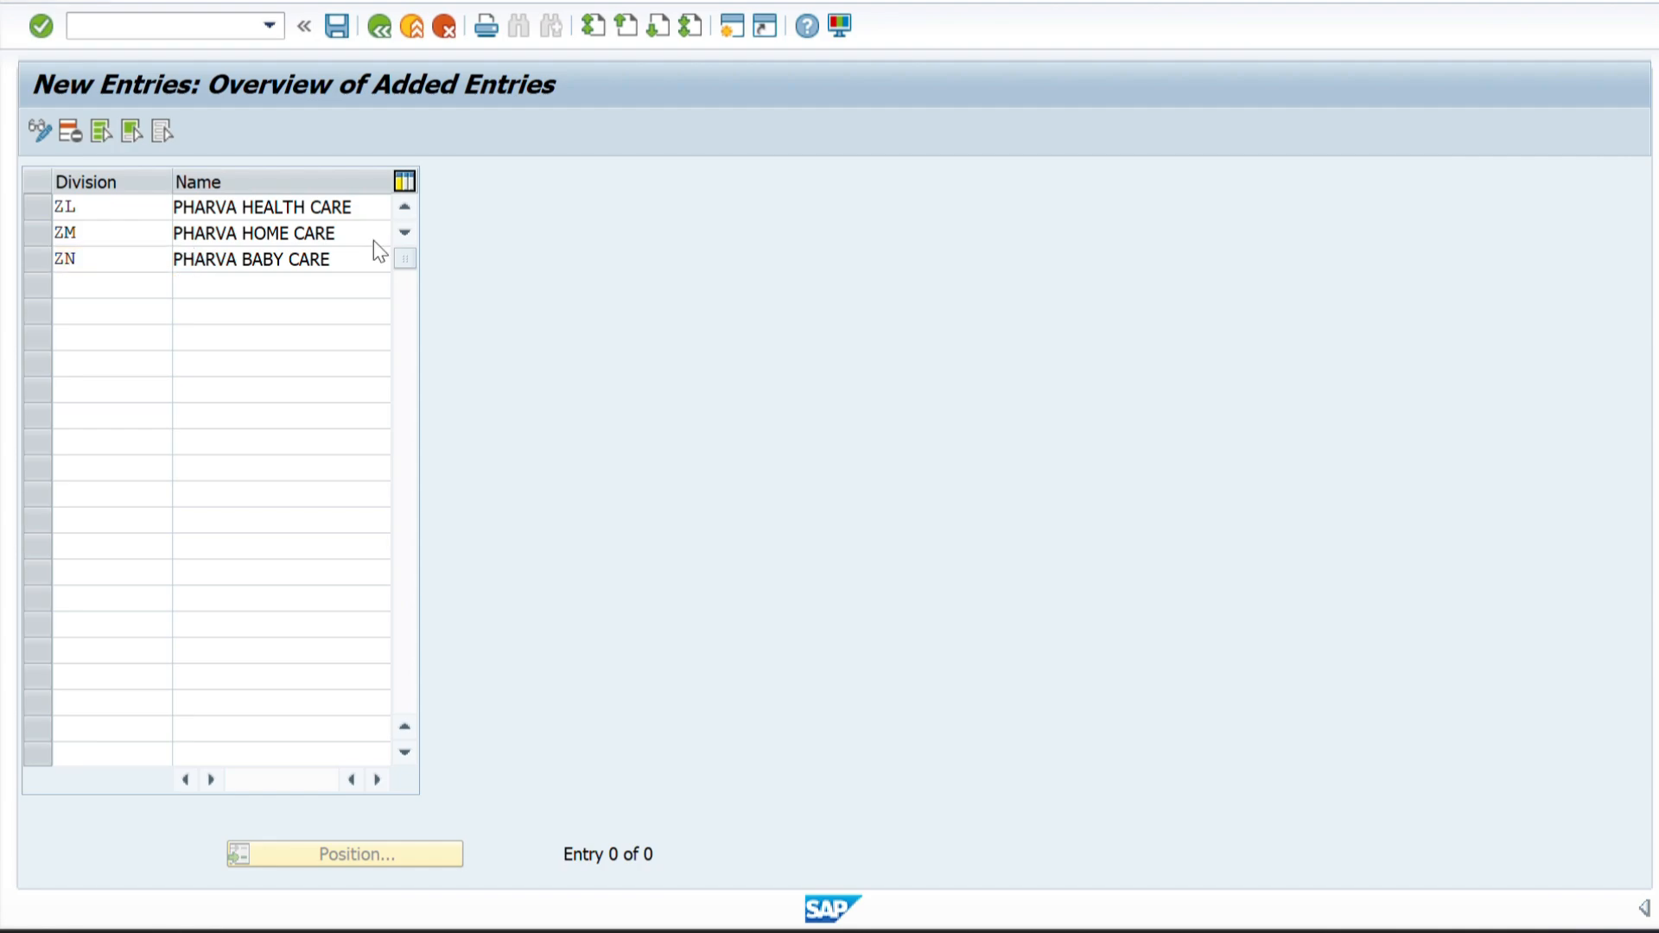
Save the divisions under the customizing request PHARVA COMPANY CONFIGURATION and return to the IMG structure.
{"action": "left_click", "coordinate": [344, 33]}
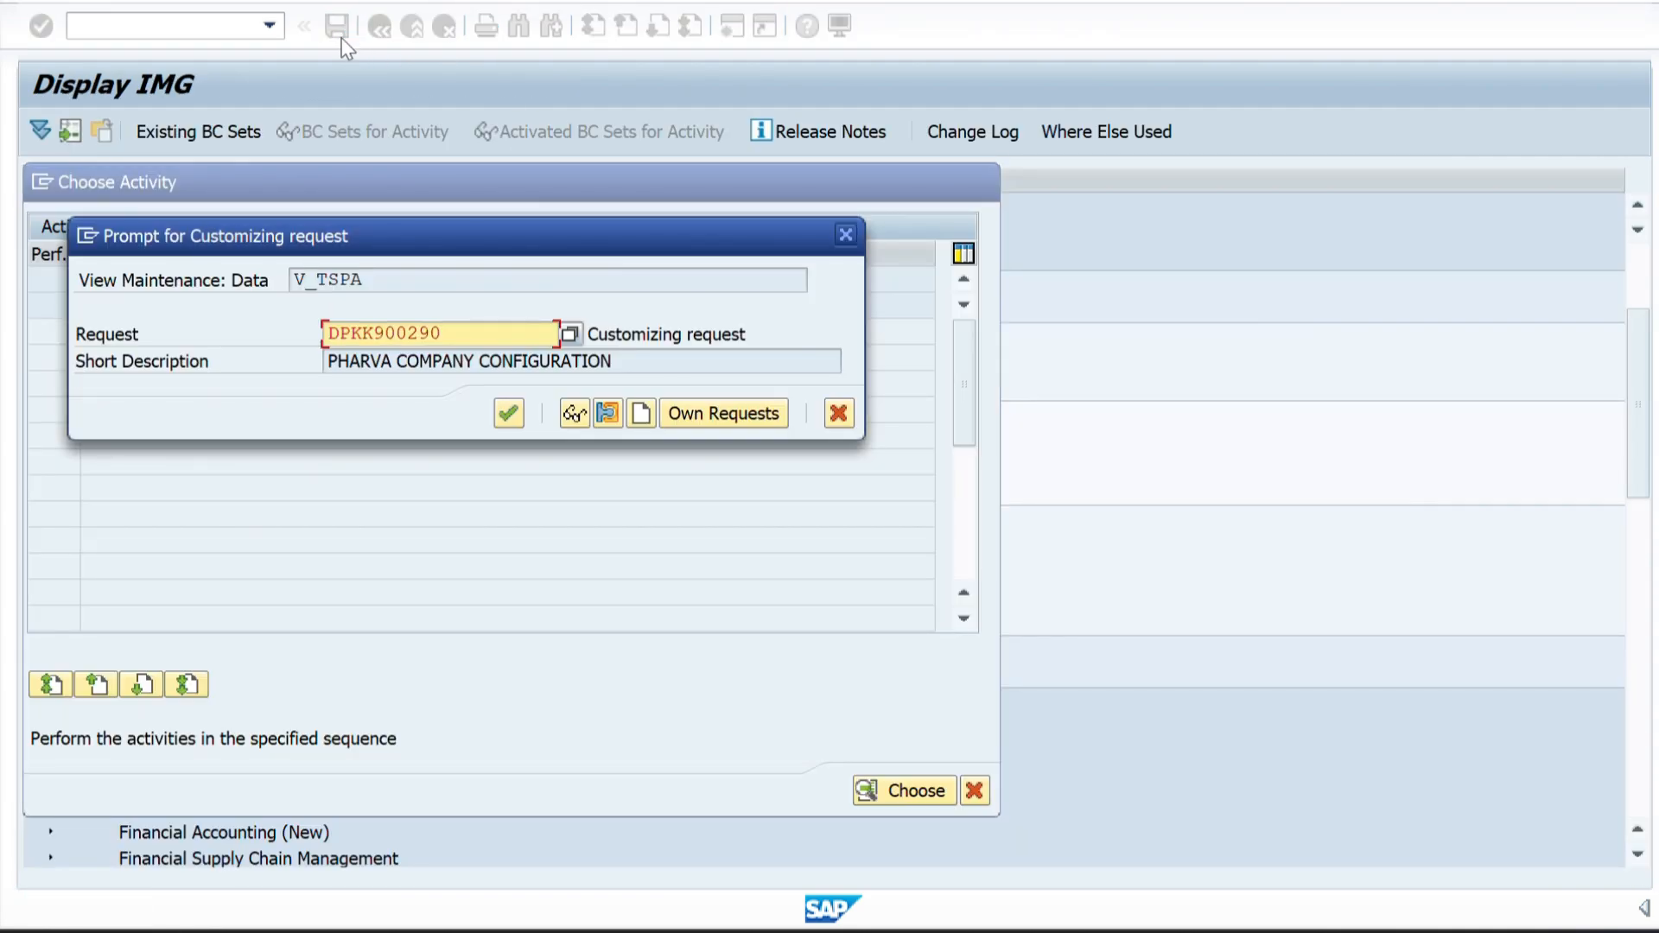
{"action": "left_click", "coordinate": [510, 414]}
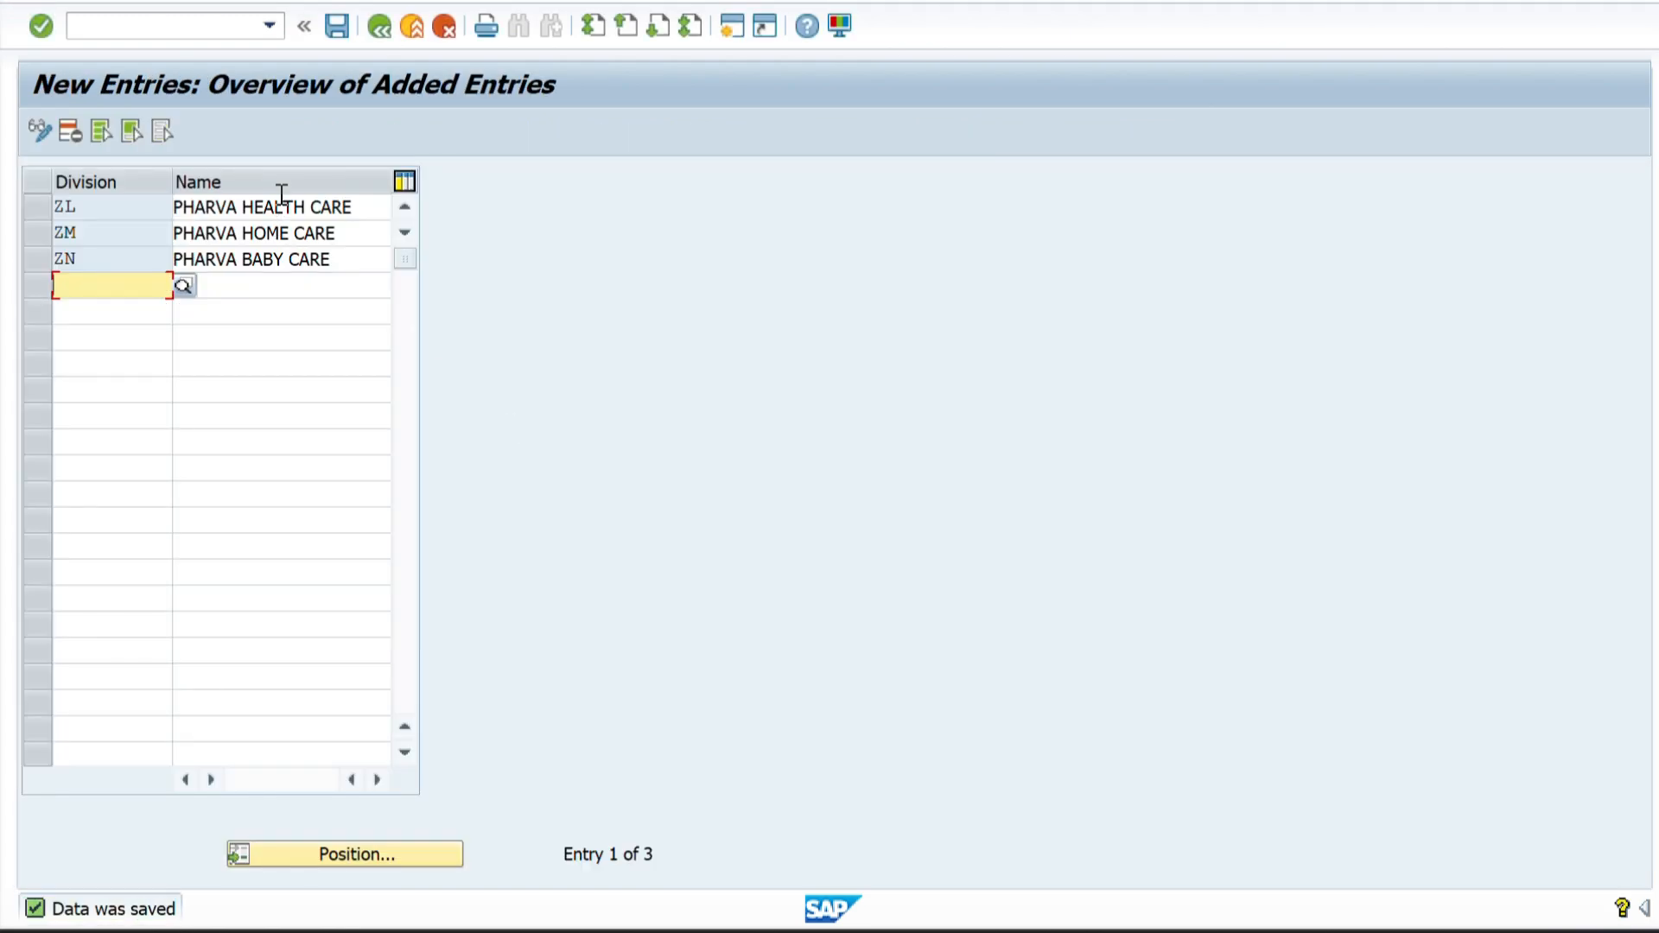
{"action": "left_click", "coordinate": [337, 26]}
{"action": "left_click", "coordinate": [376, 30]}
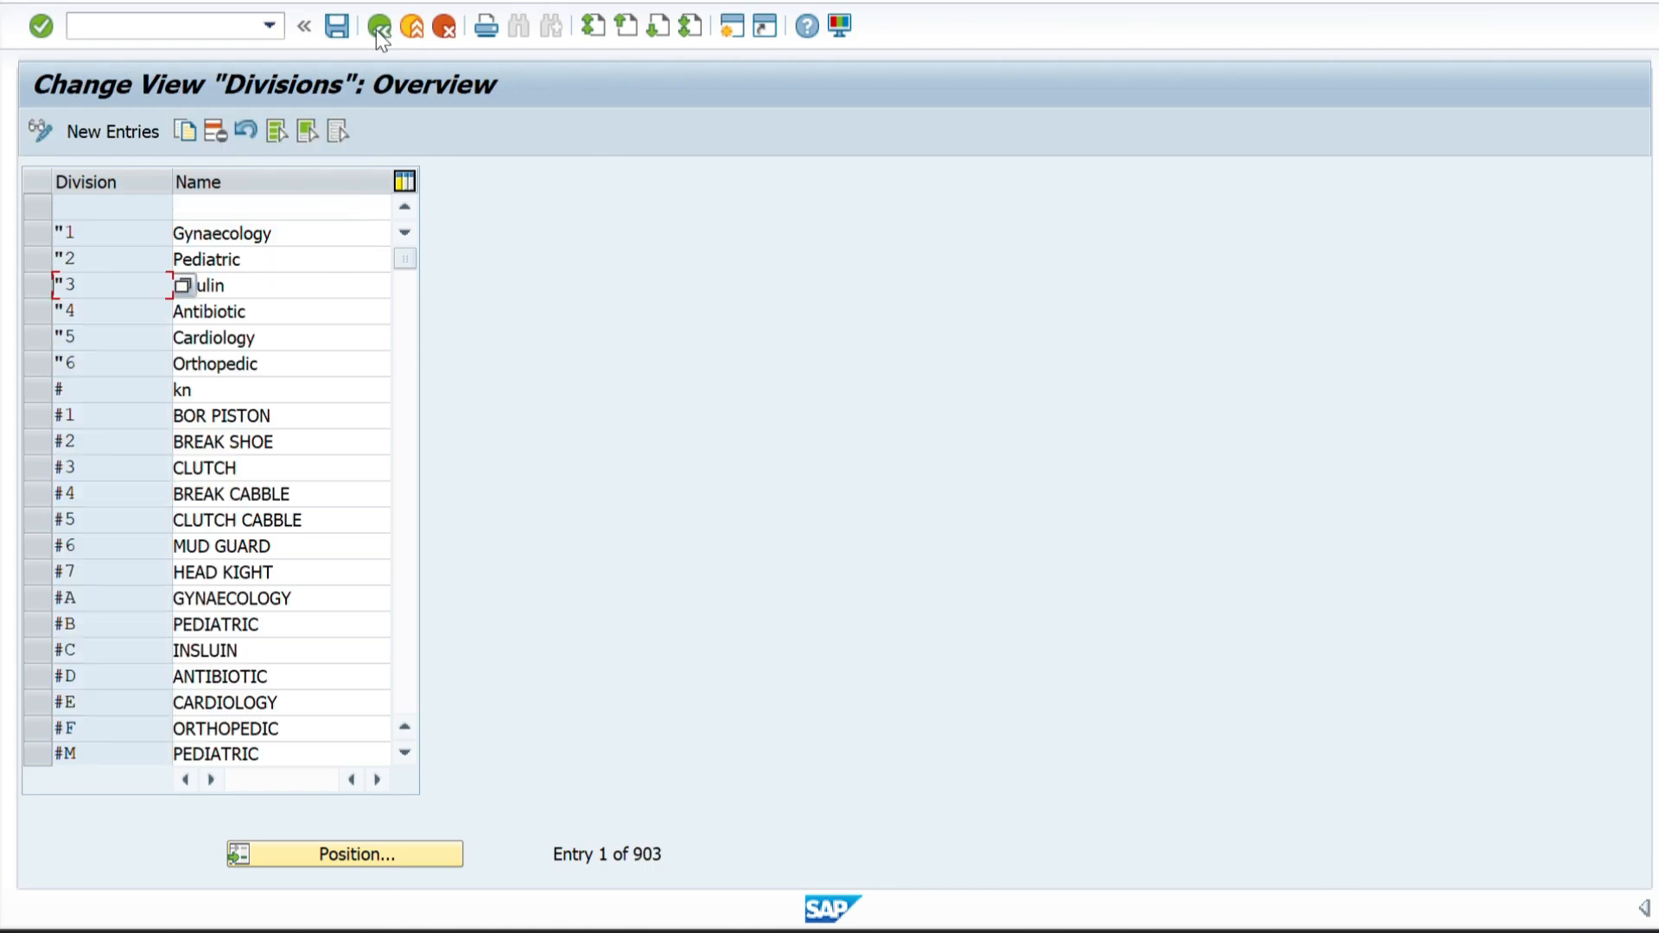
{"action": "left_click", "coordinate": [376, 29]}
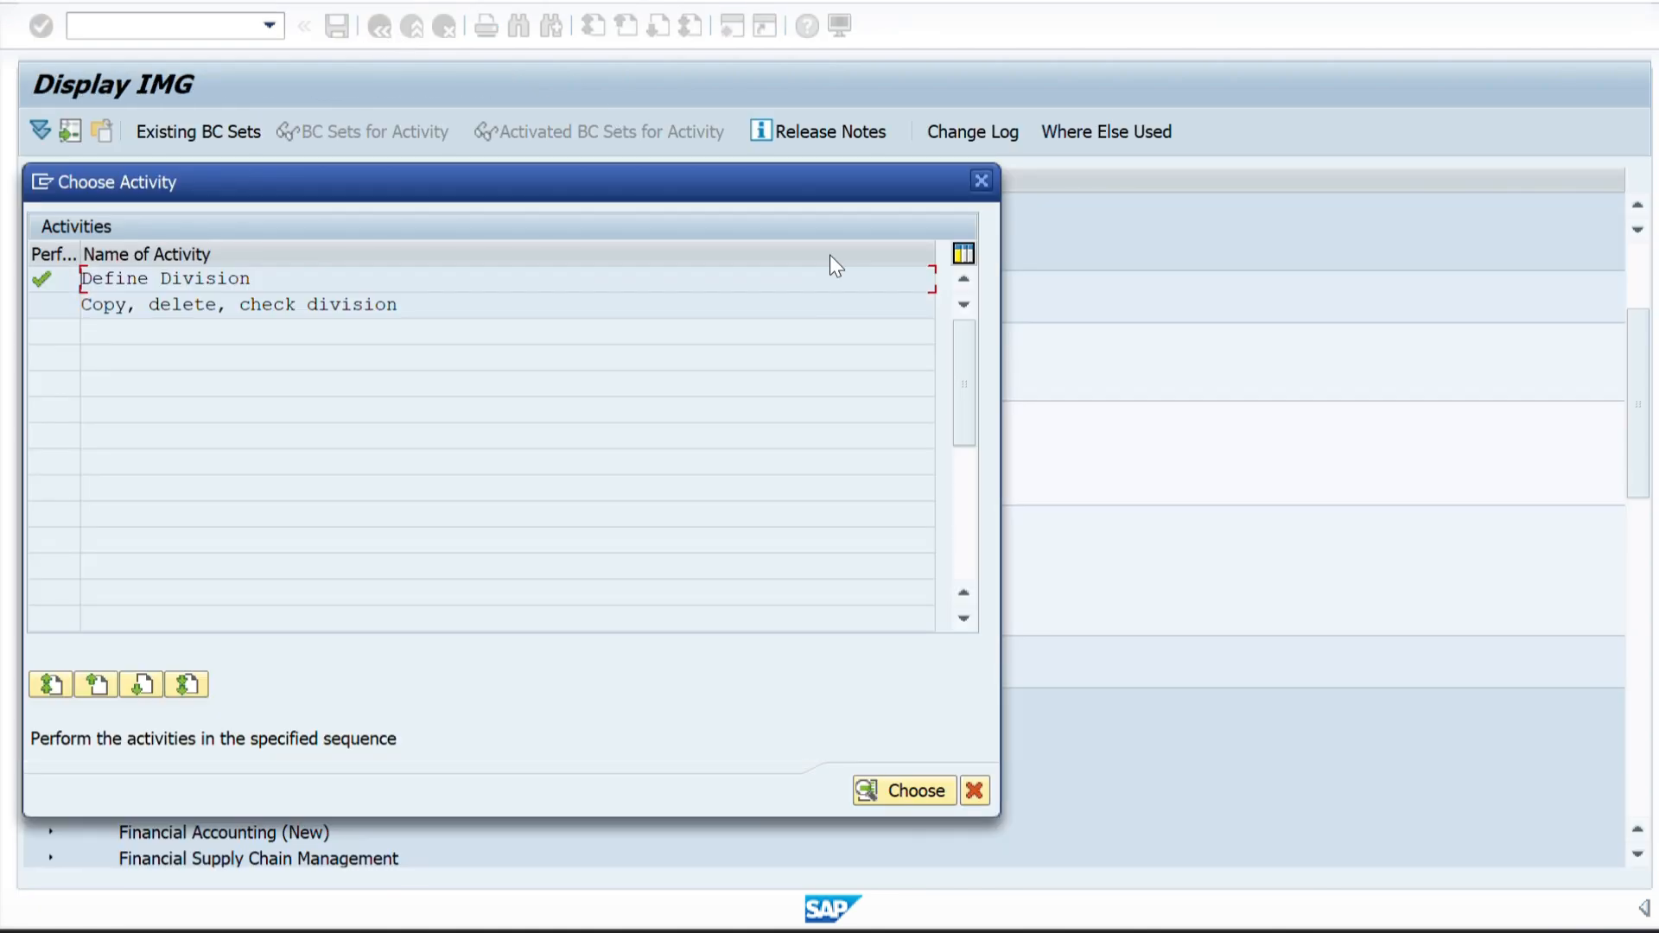
{"action": "left_click", "coordinate": [982, 179]}
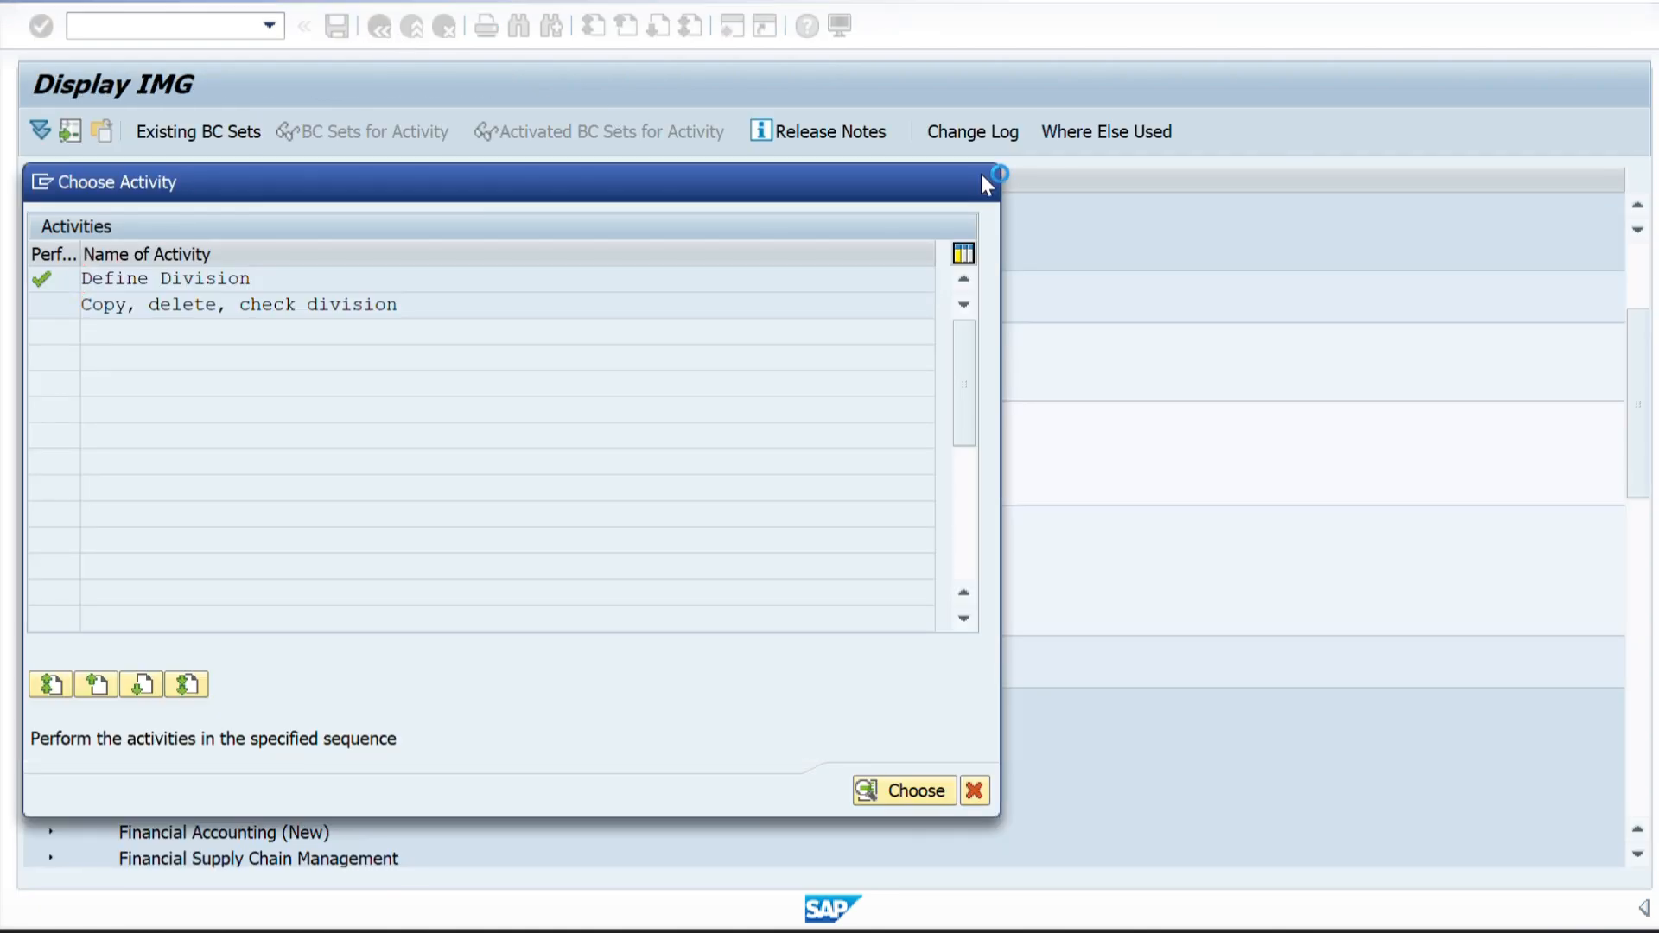
Switch to the Word structure diagram, examine the level below the divisions, and return to SAP.
{"action": "key", "text": "alt+Tab"}
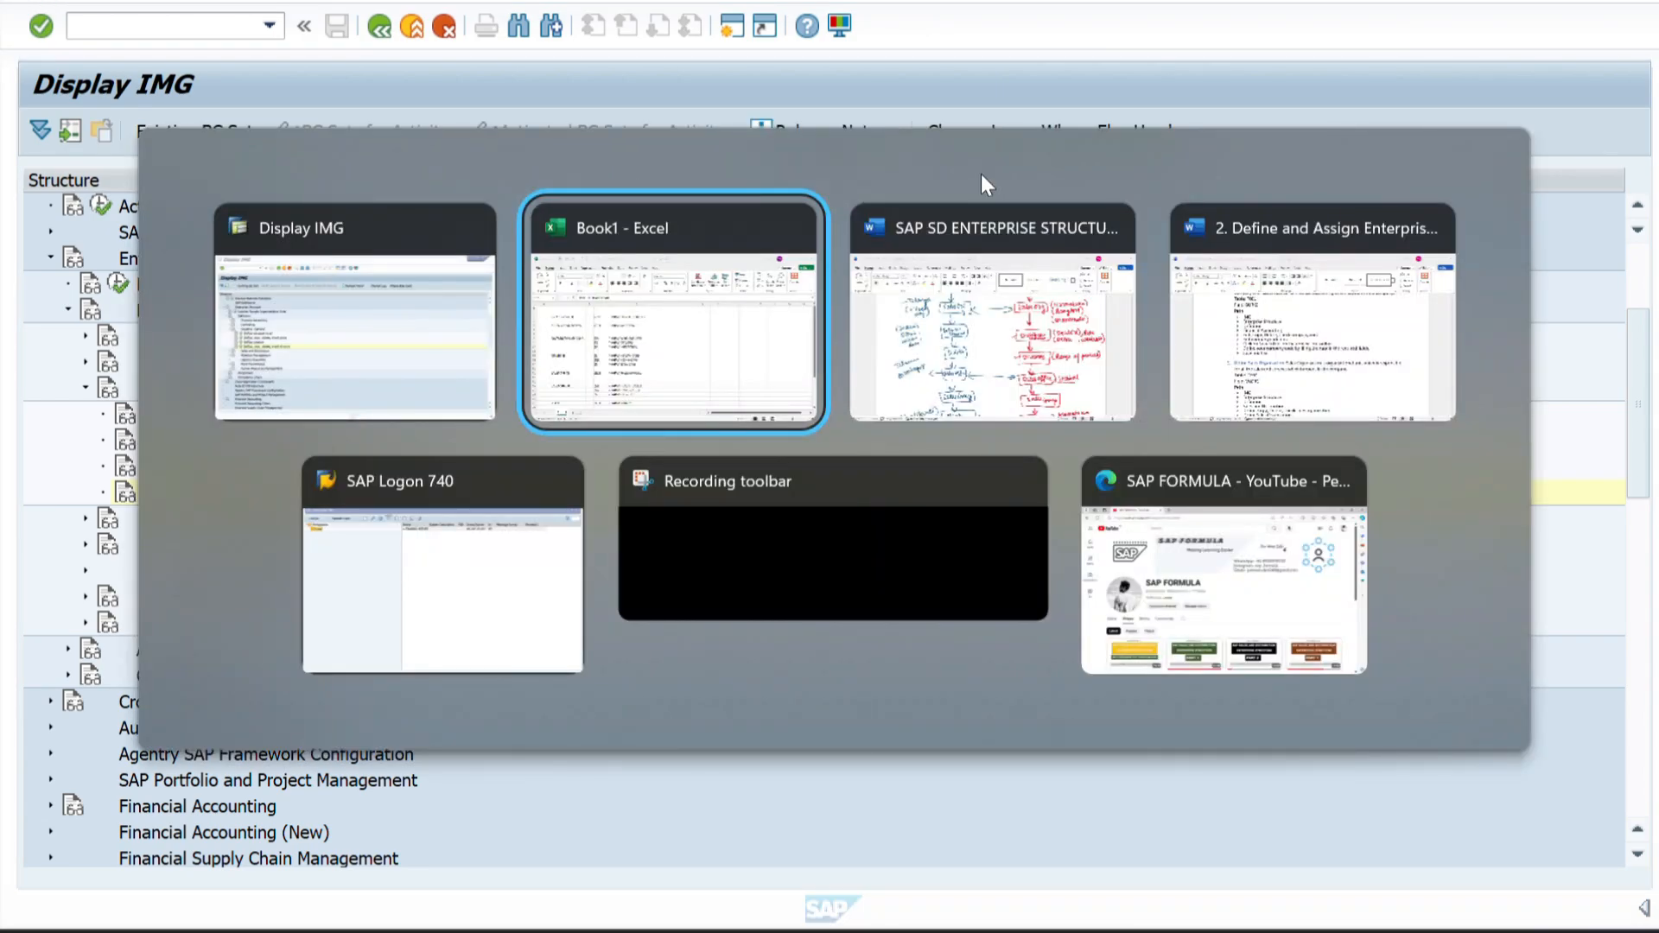
{"action": "key", "text": "alt+Tab"}
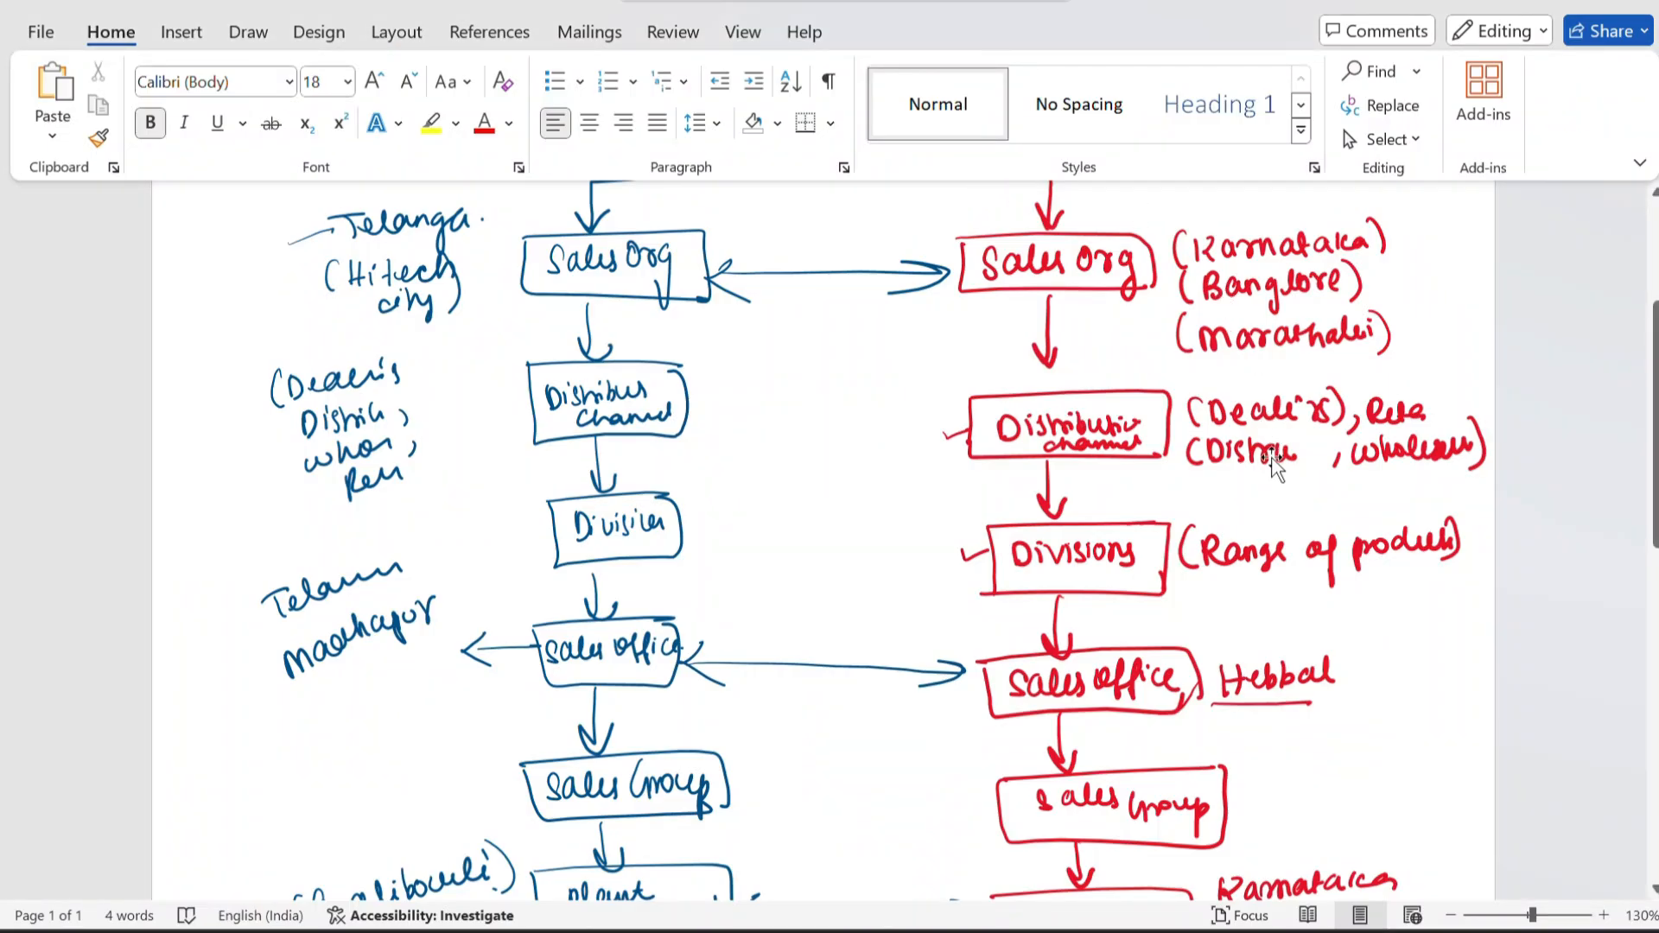
{"action": "scroll", "coordinate": [1276, 467], "scroll_direction": "down", "scroll_amount": 3}
{"action": "scroll", "coordinate": [1124, 428], "scroll_direction": "up", "scroll_amount": 2}
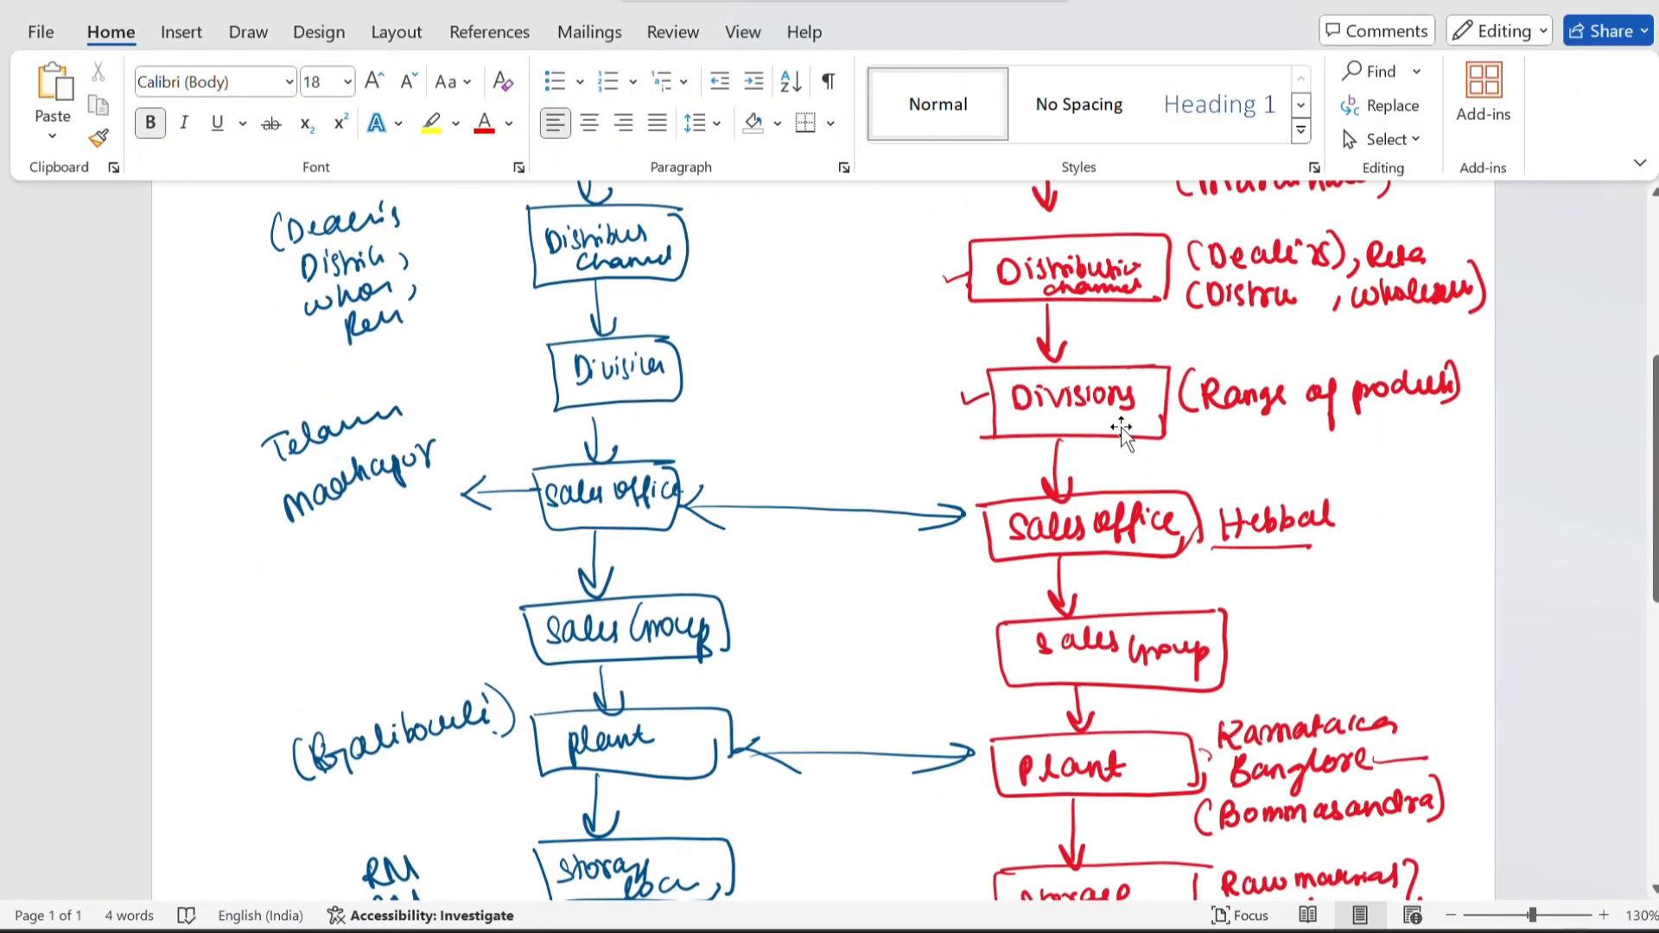
{"action": "scroll", "coordinate": [1020, 493], "scroll_direction": "up", "scroll_amount": 1}
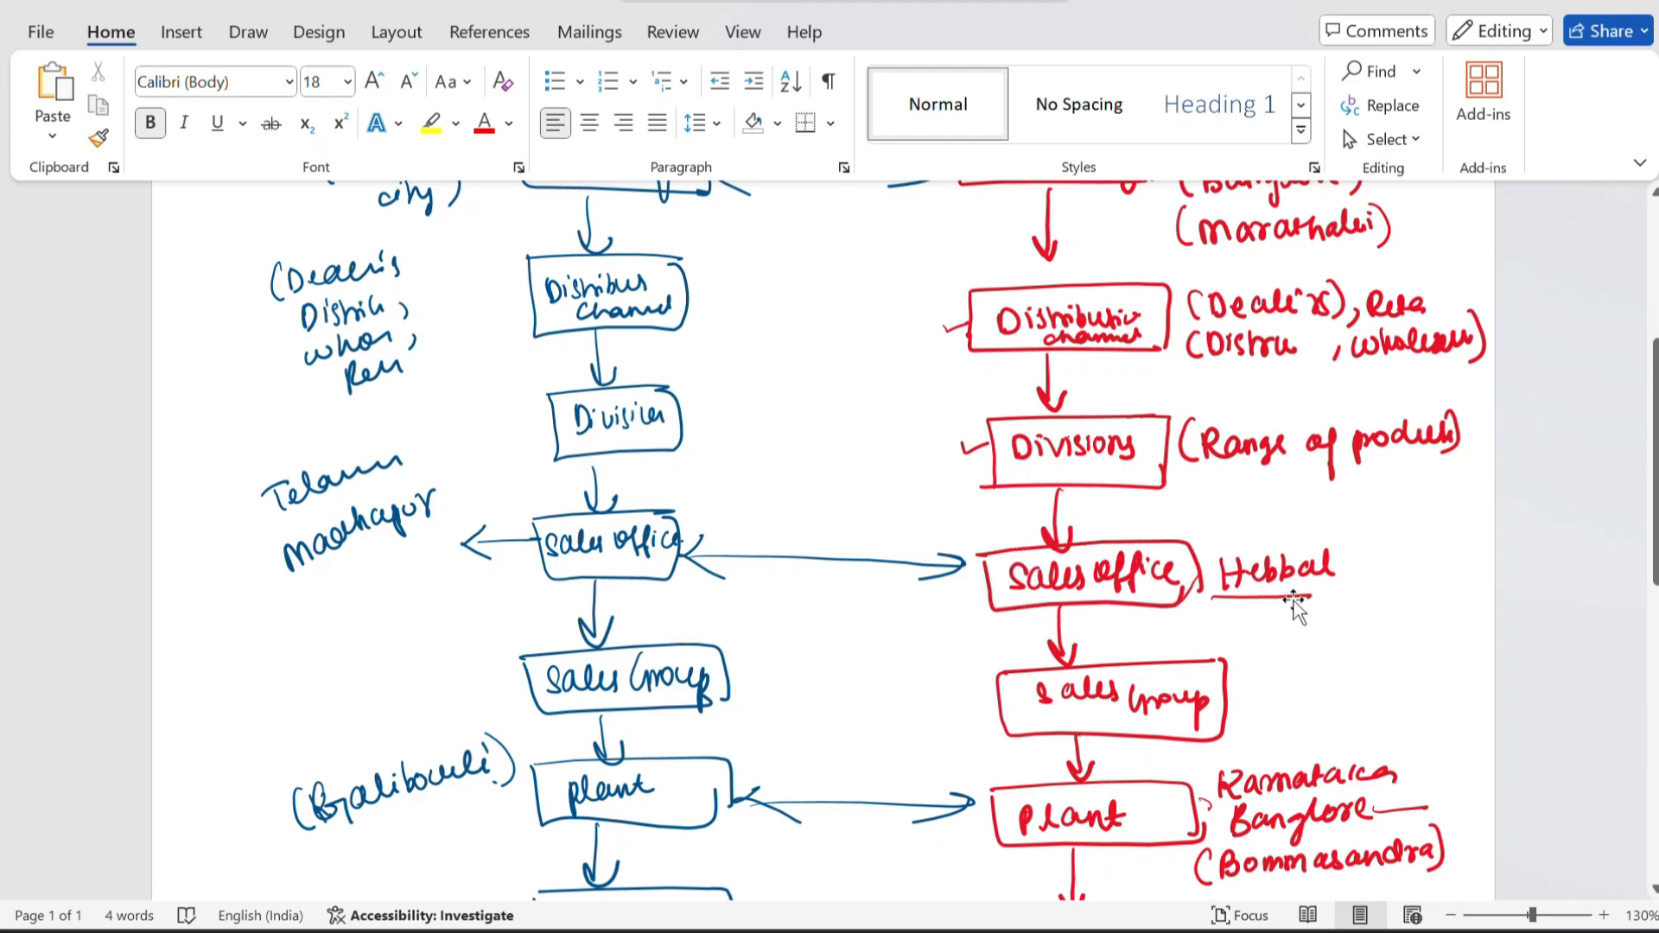
{"action": "key", "text": "alt+Tab"}
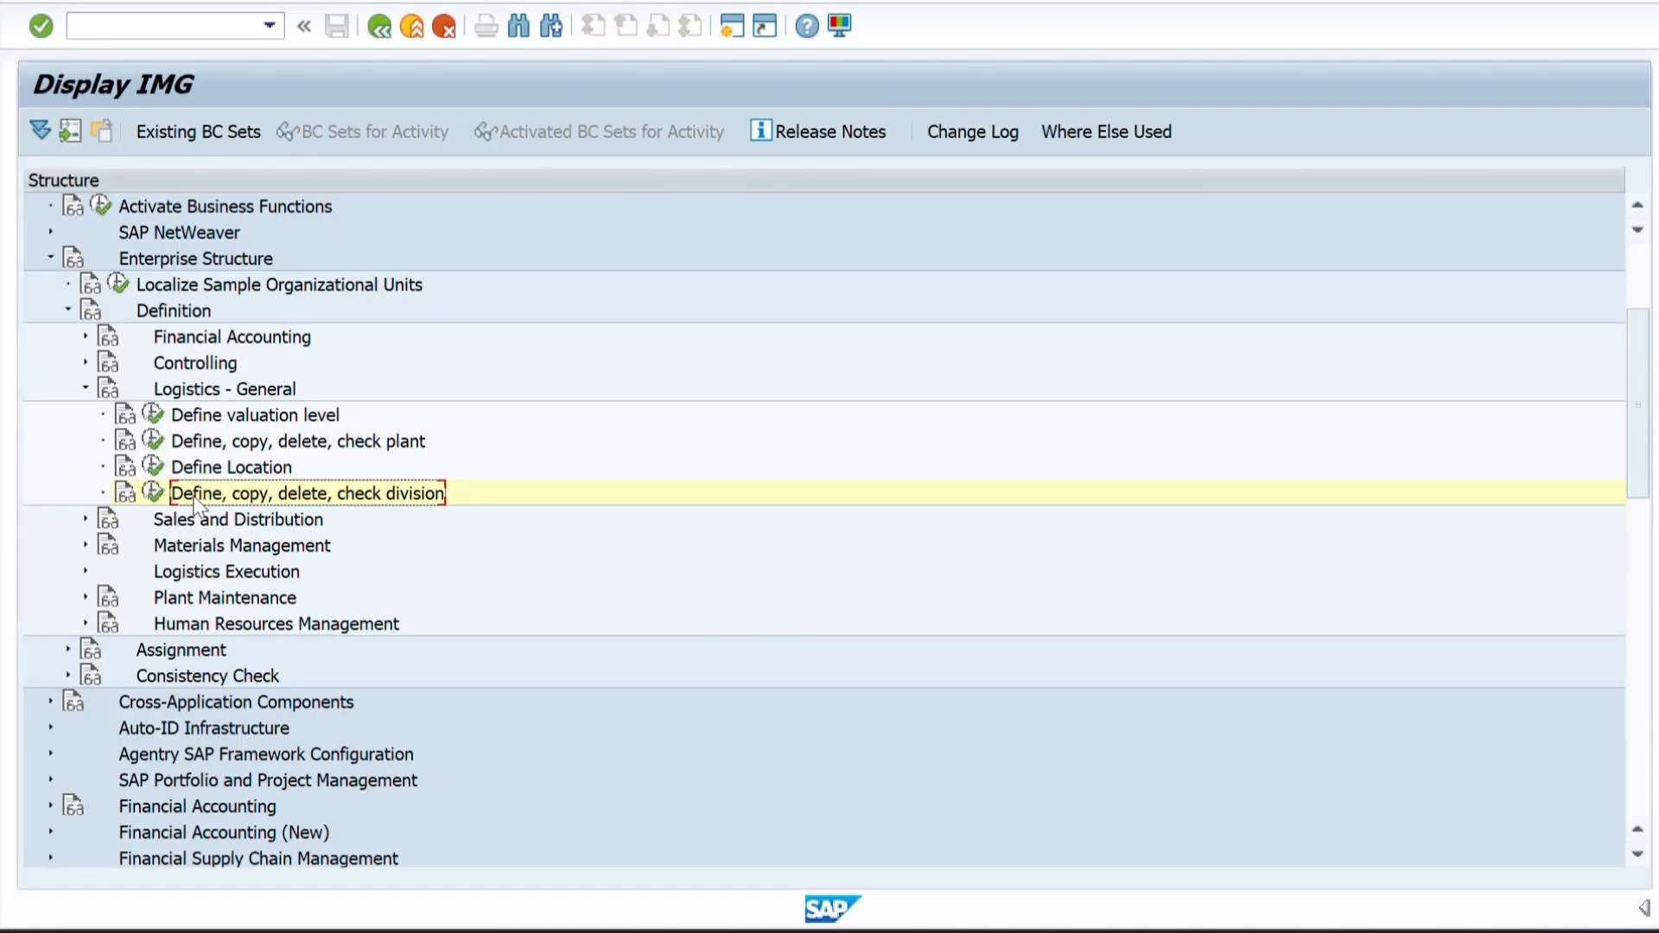
Open the sales office maintenance under Sales and Distribution in the enterprise structure definition and start new entries.
{"action": "left_click", "coordinate": [84, 520]}
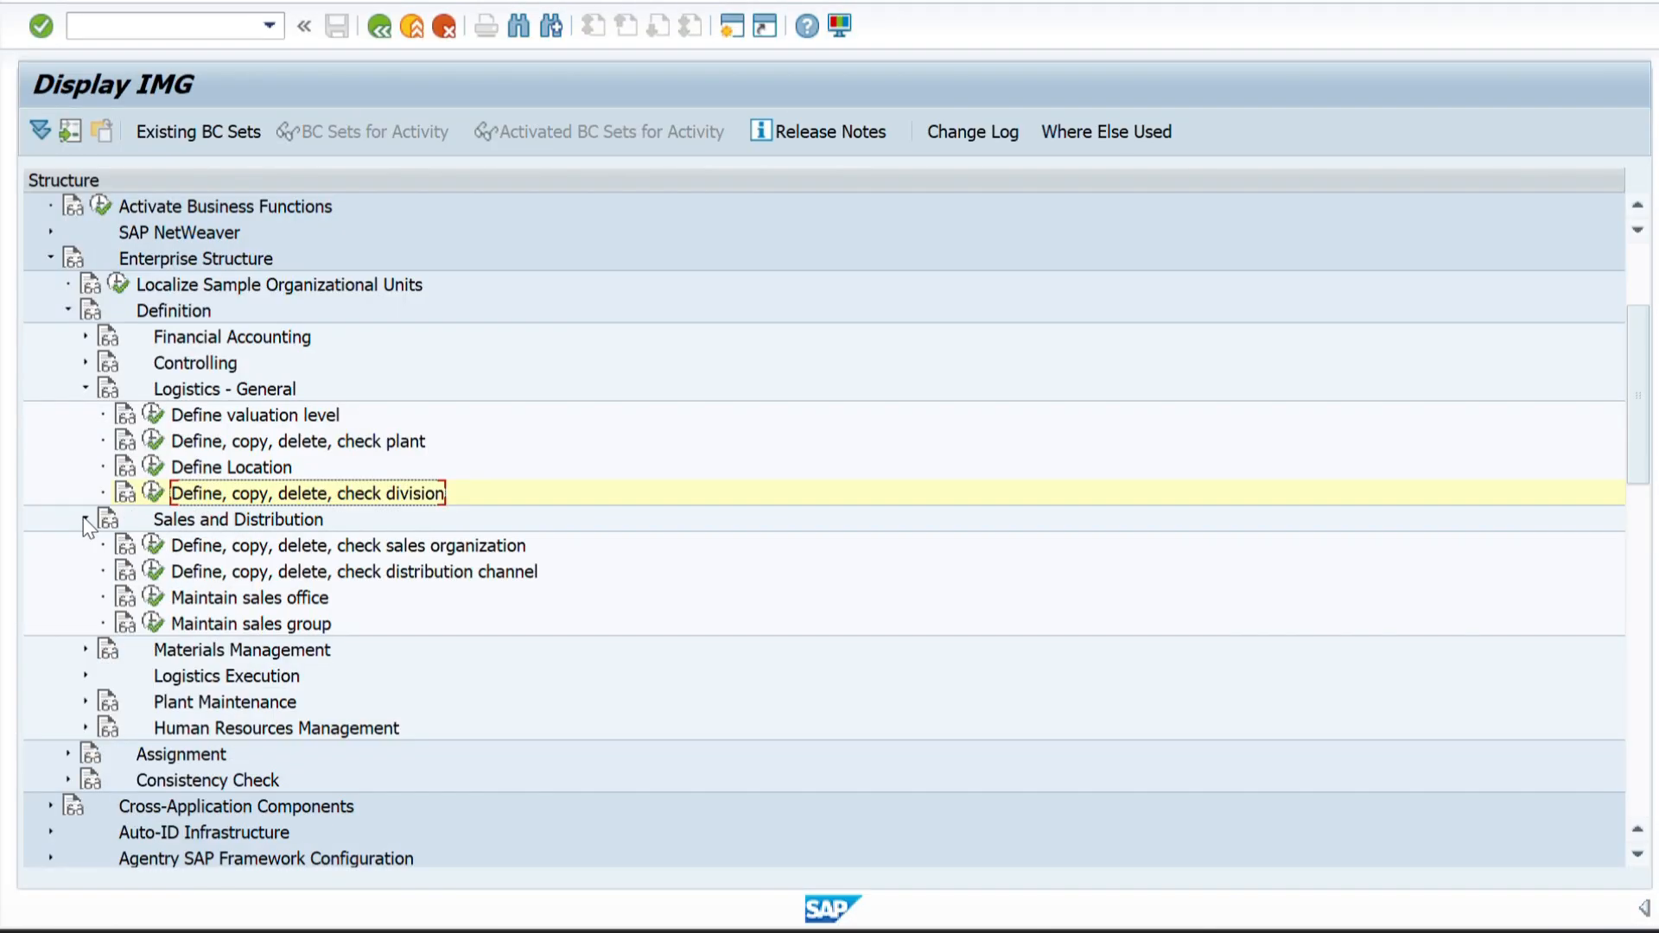
{"action": "scroll", "coordinate": [245, 598], "scroll_direction": "up", "scroll_amount": 3}
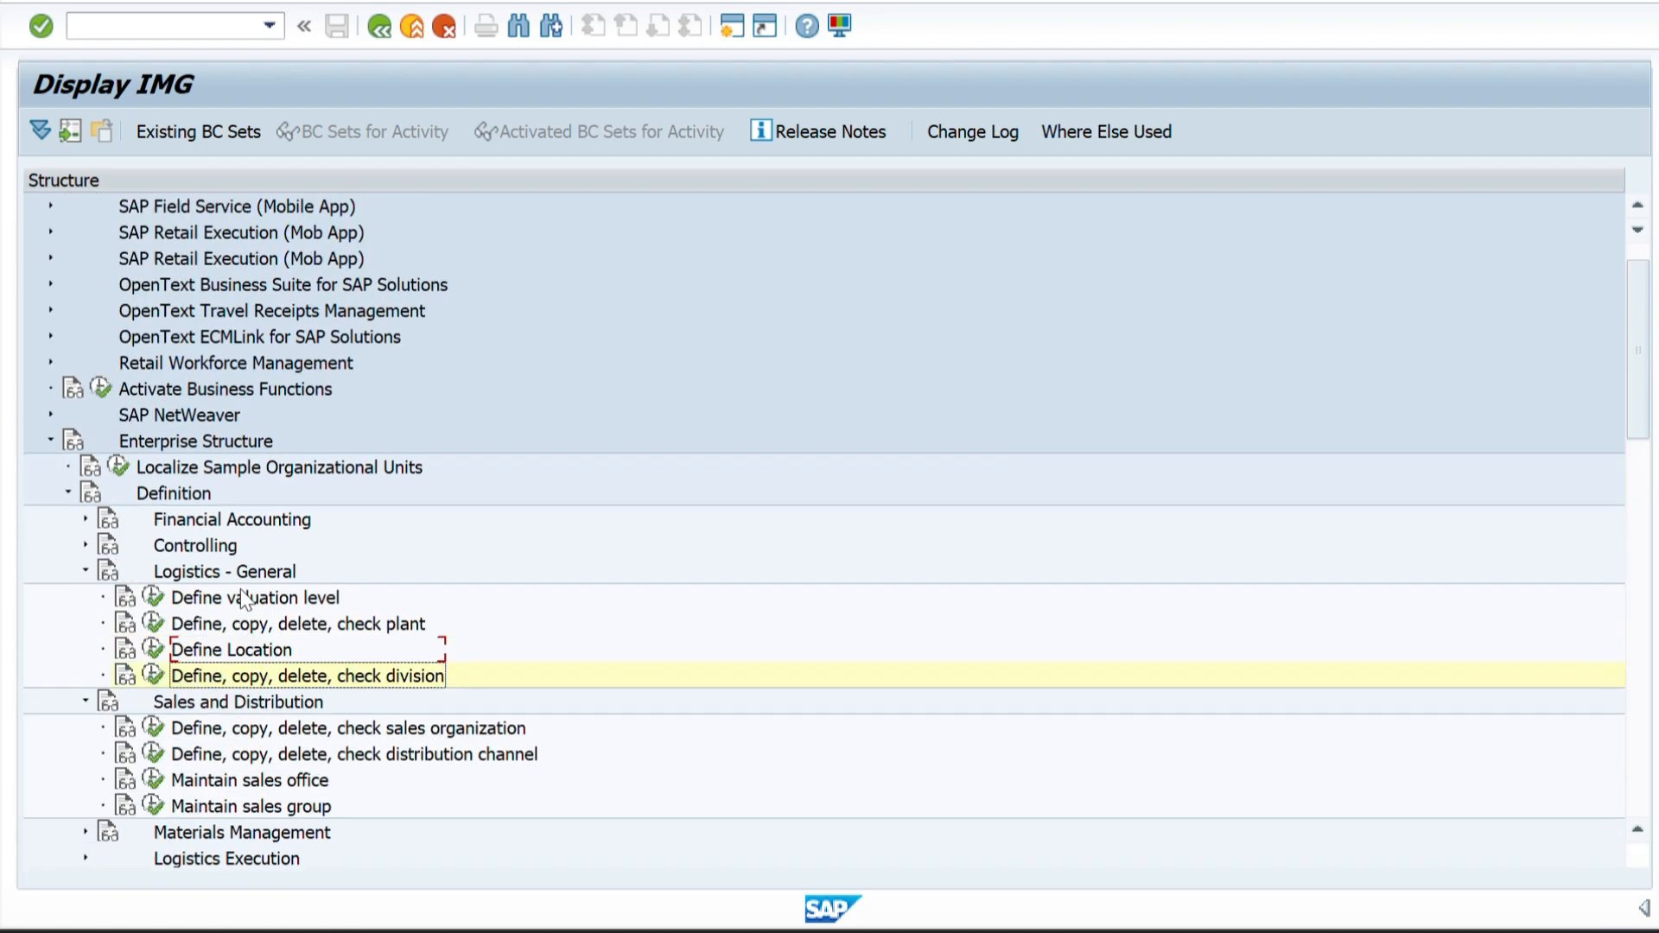
{"action": "scroll", "coordinate": [245, 598], "scroll_direction": "down", "scroll_amount": 2}
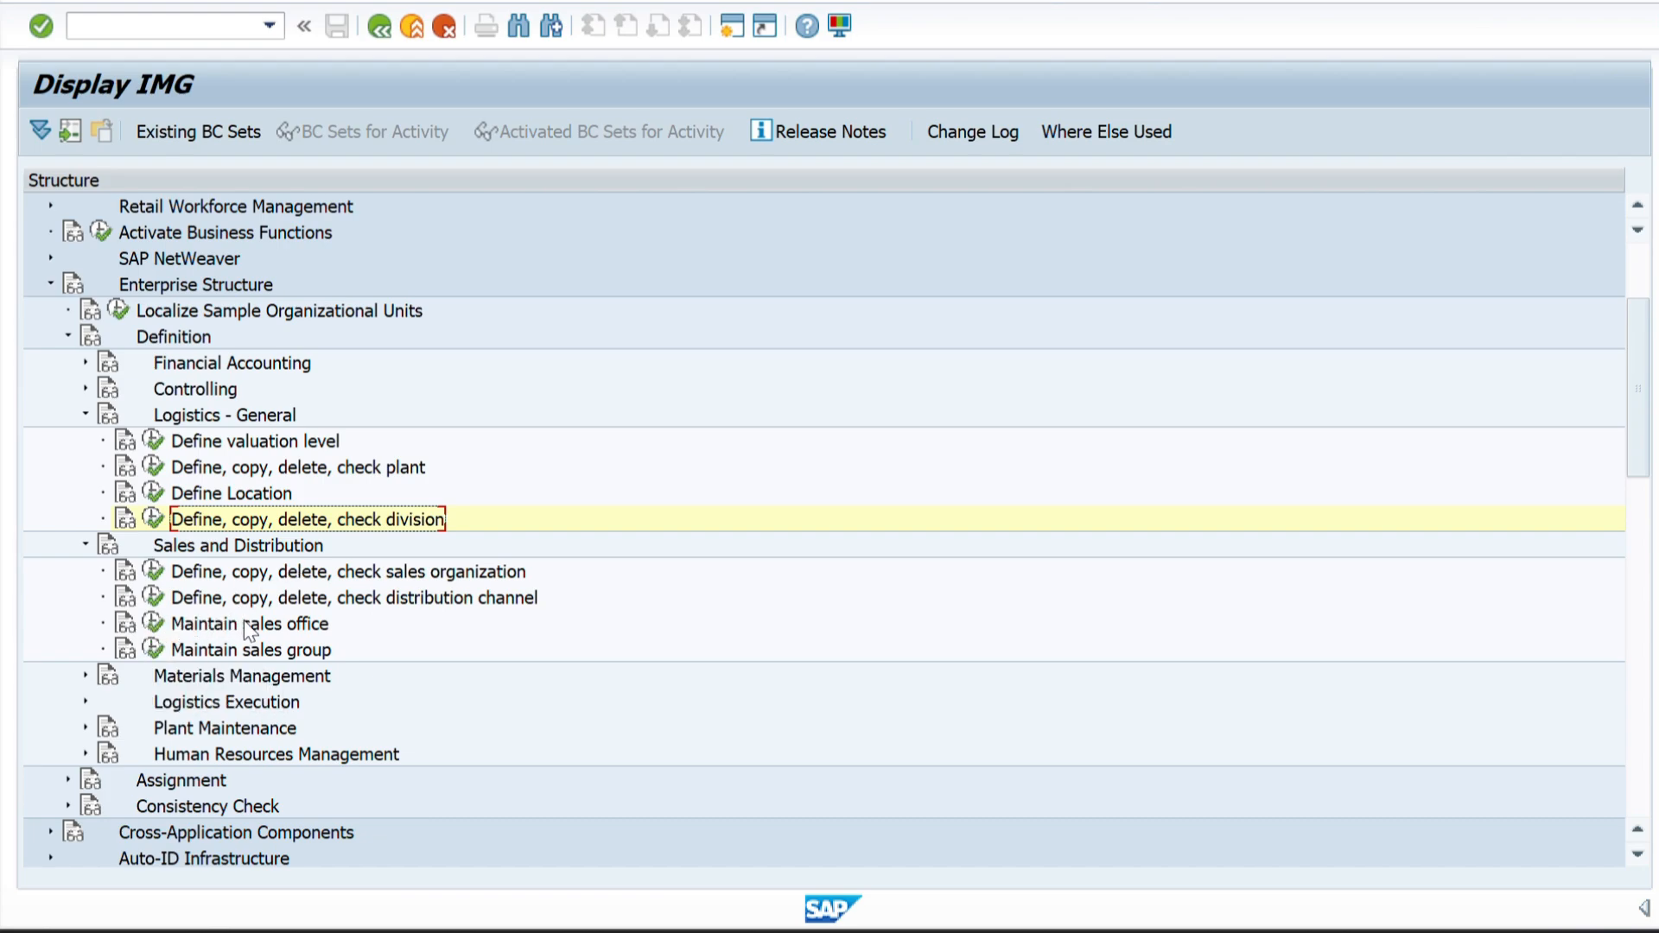
{"action": "left_click", "coordinate": [155, 624]}
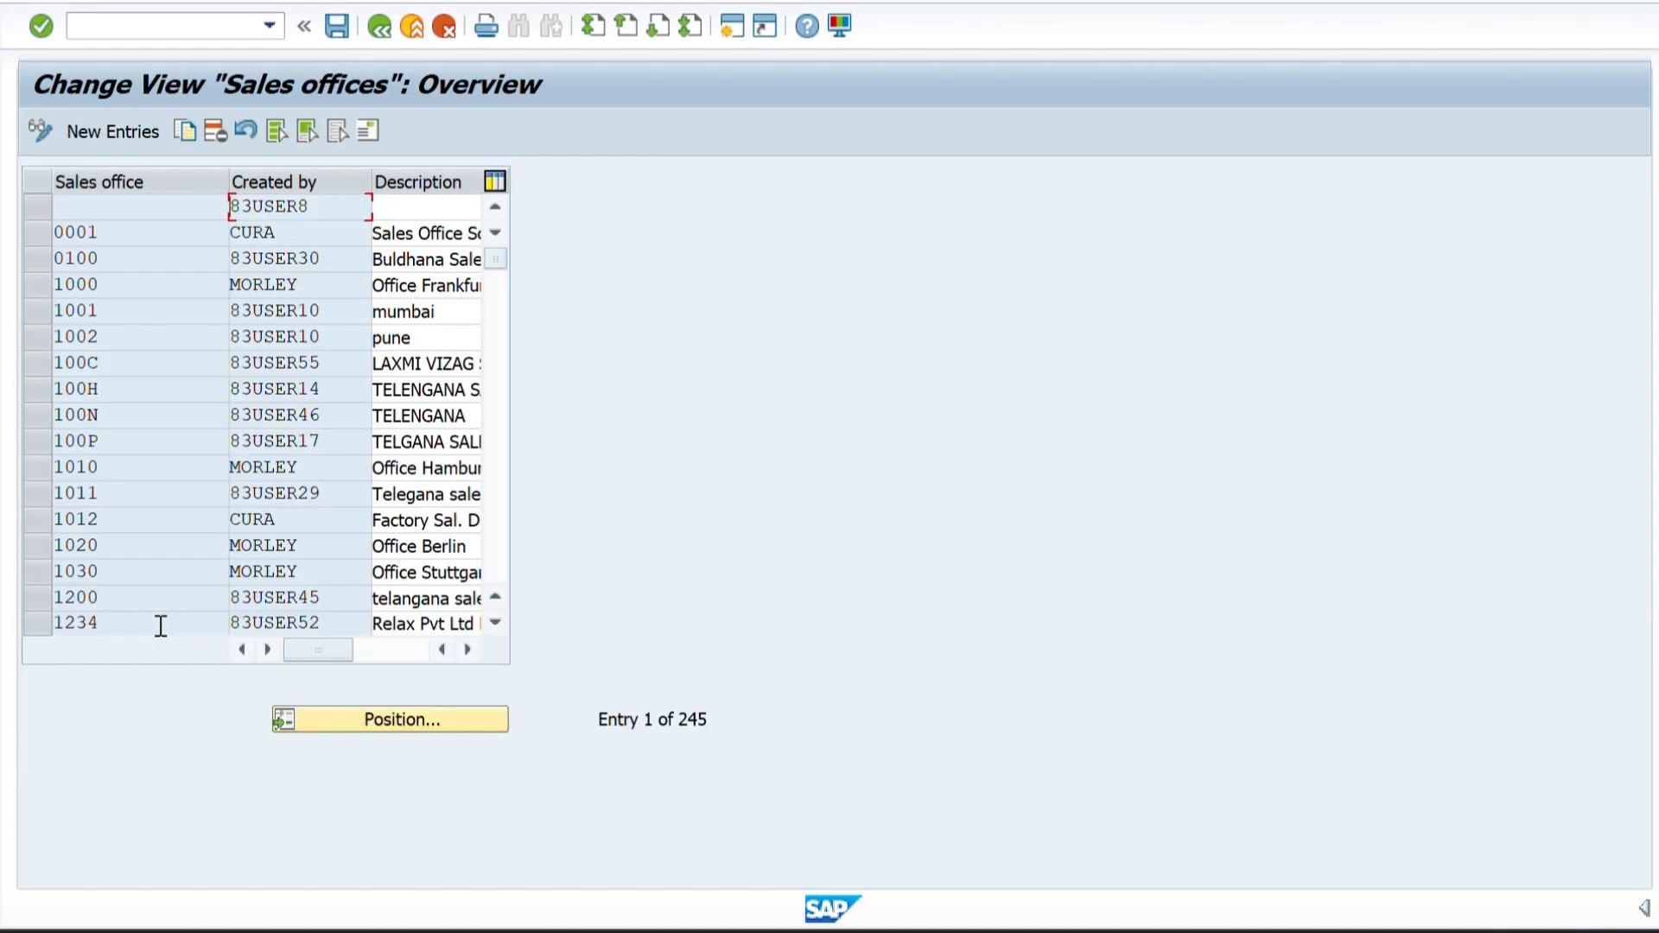
{"action": "left_click", "coordinate": [96, 131]}
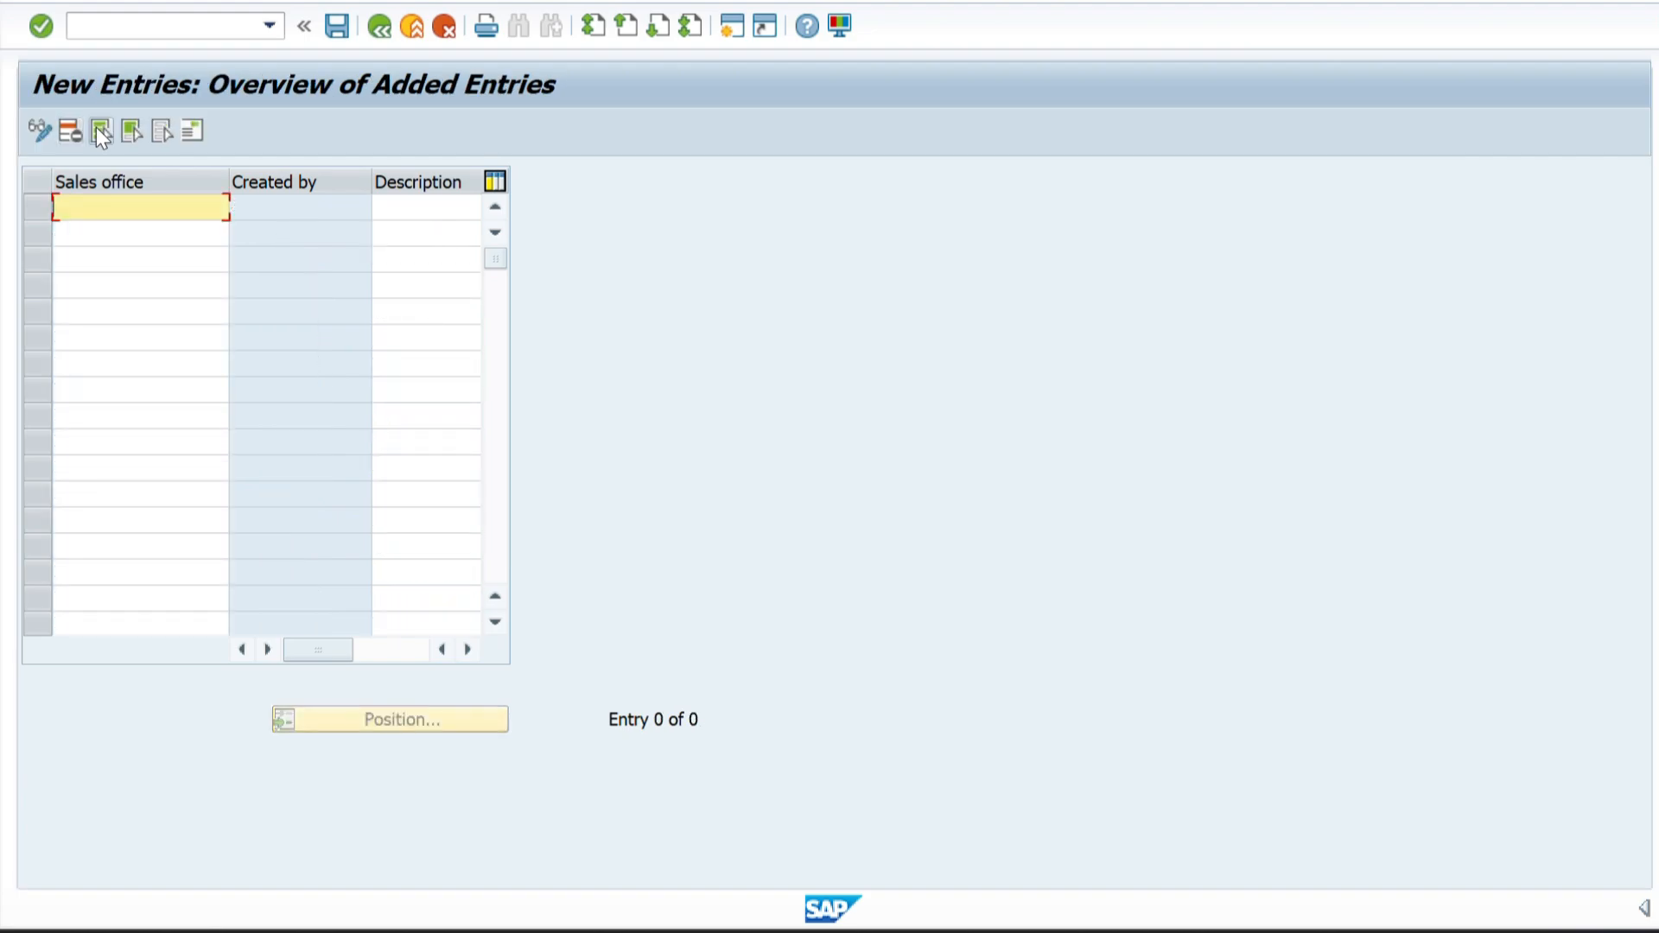
Switch to the Excel sheet, compare the sales office code with the sales organization code, and return to SAP.
{"action": "key", "text": "alt+Tab"}
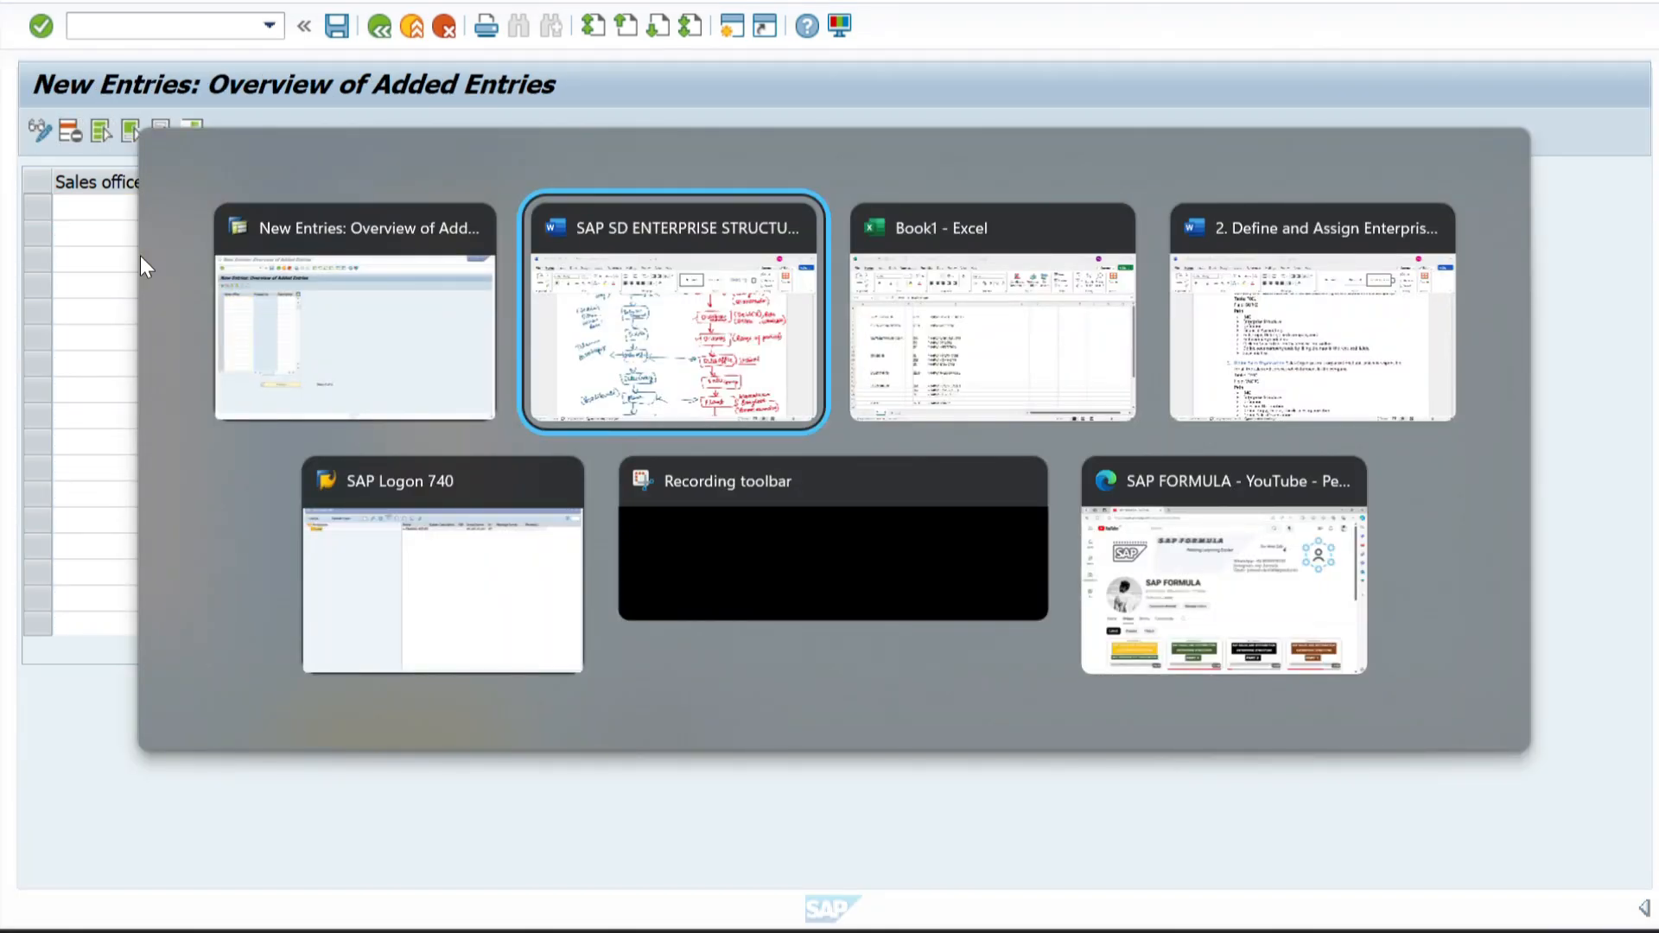
{"action": "key", "text": "alt+Tab"}
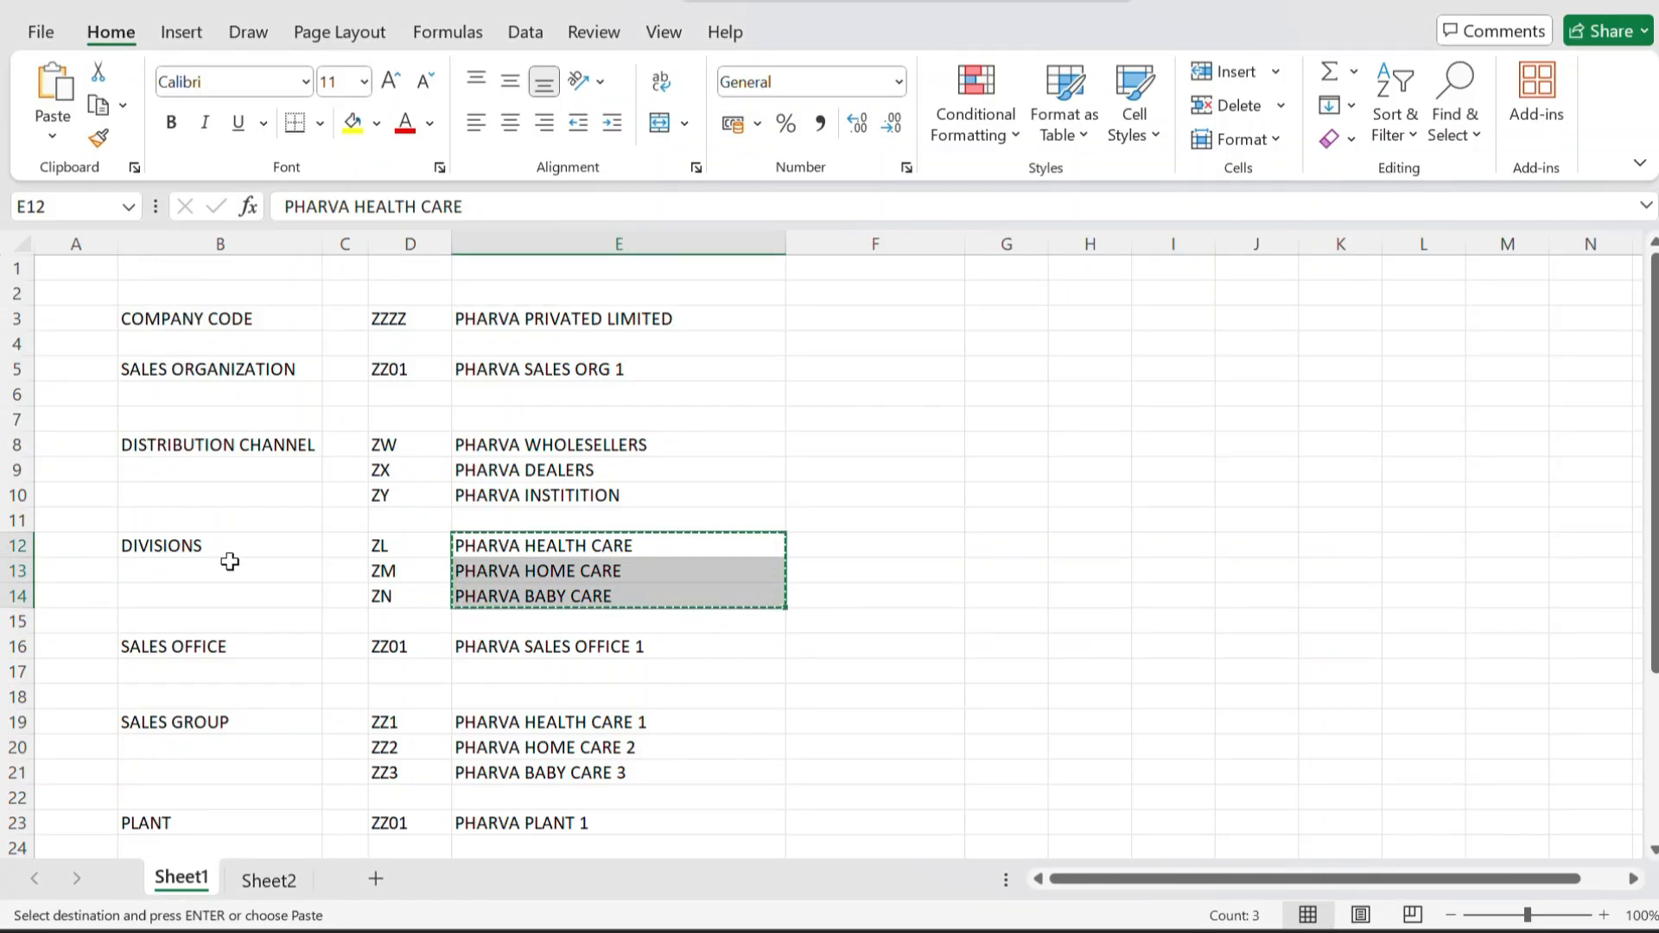
{"action": "left_click", "coordinate": [420, 651]}
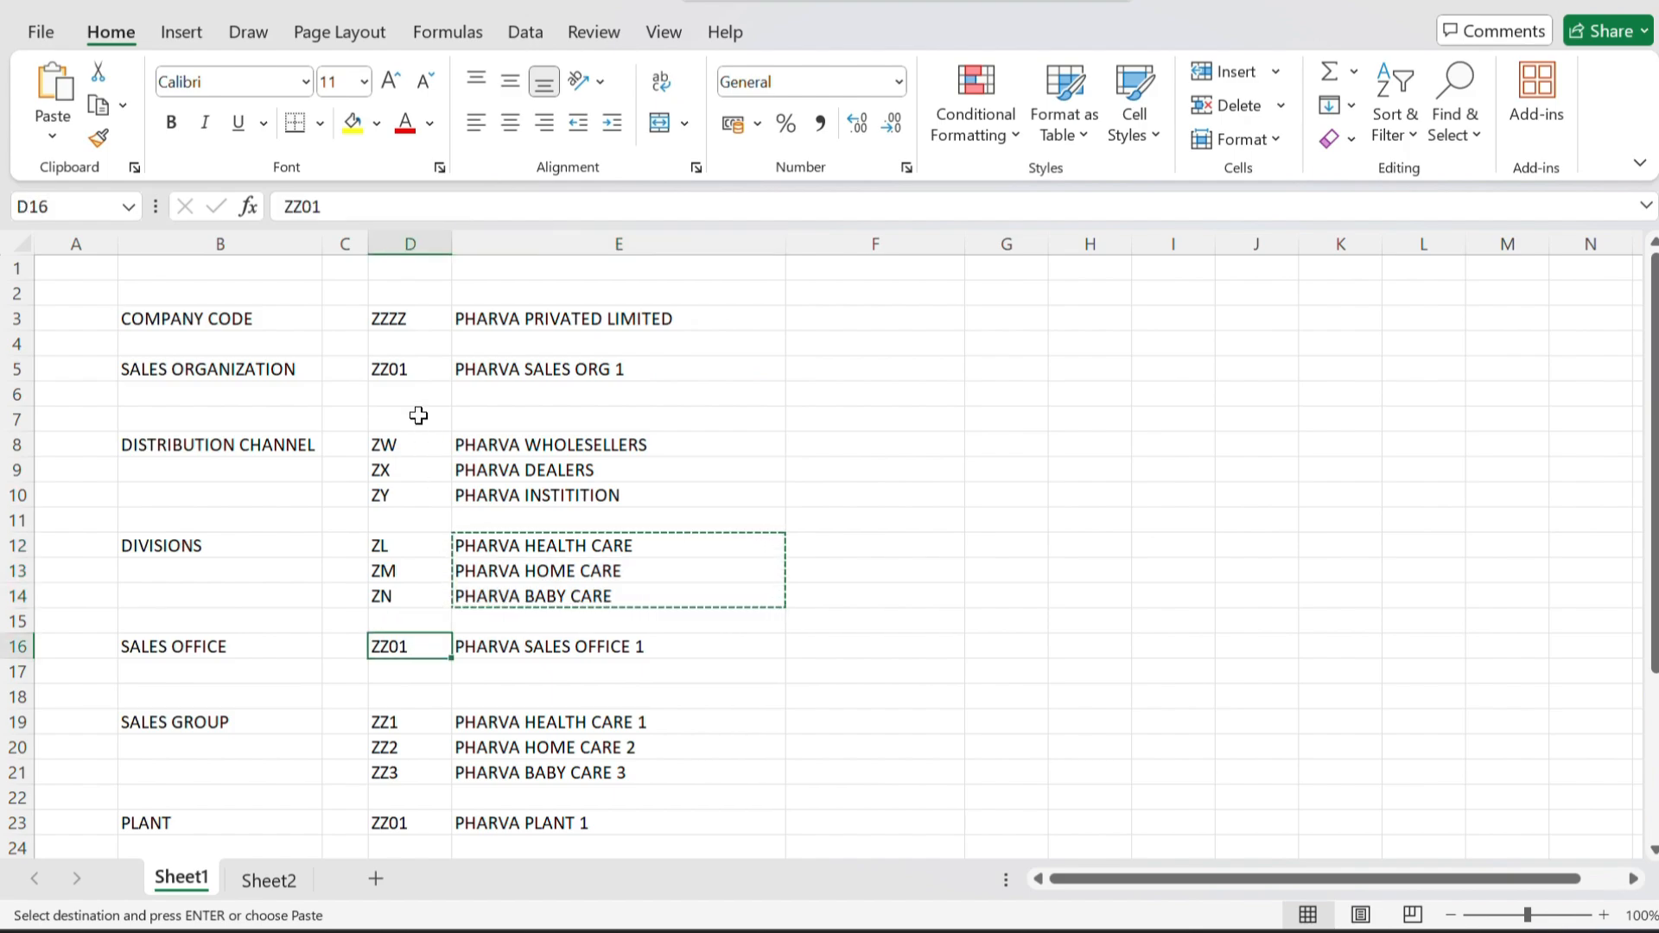
{"action": "left_click", "coordinate": [388, 363]}
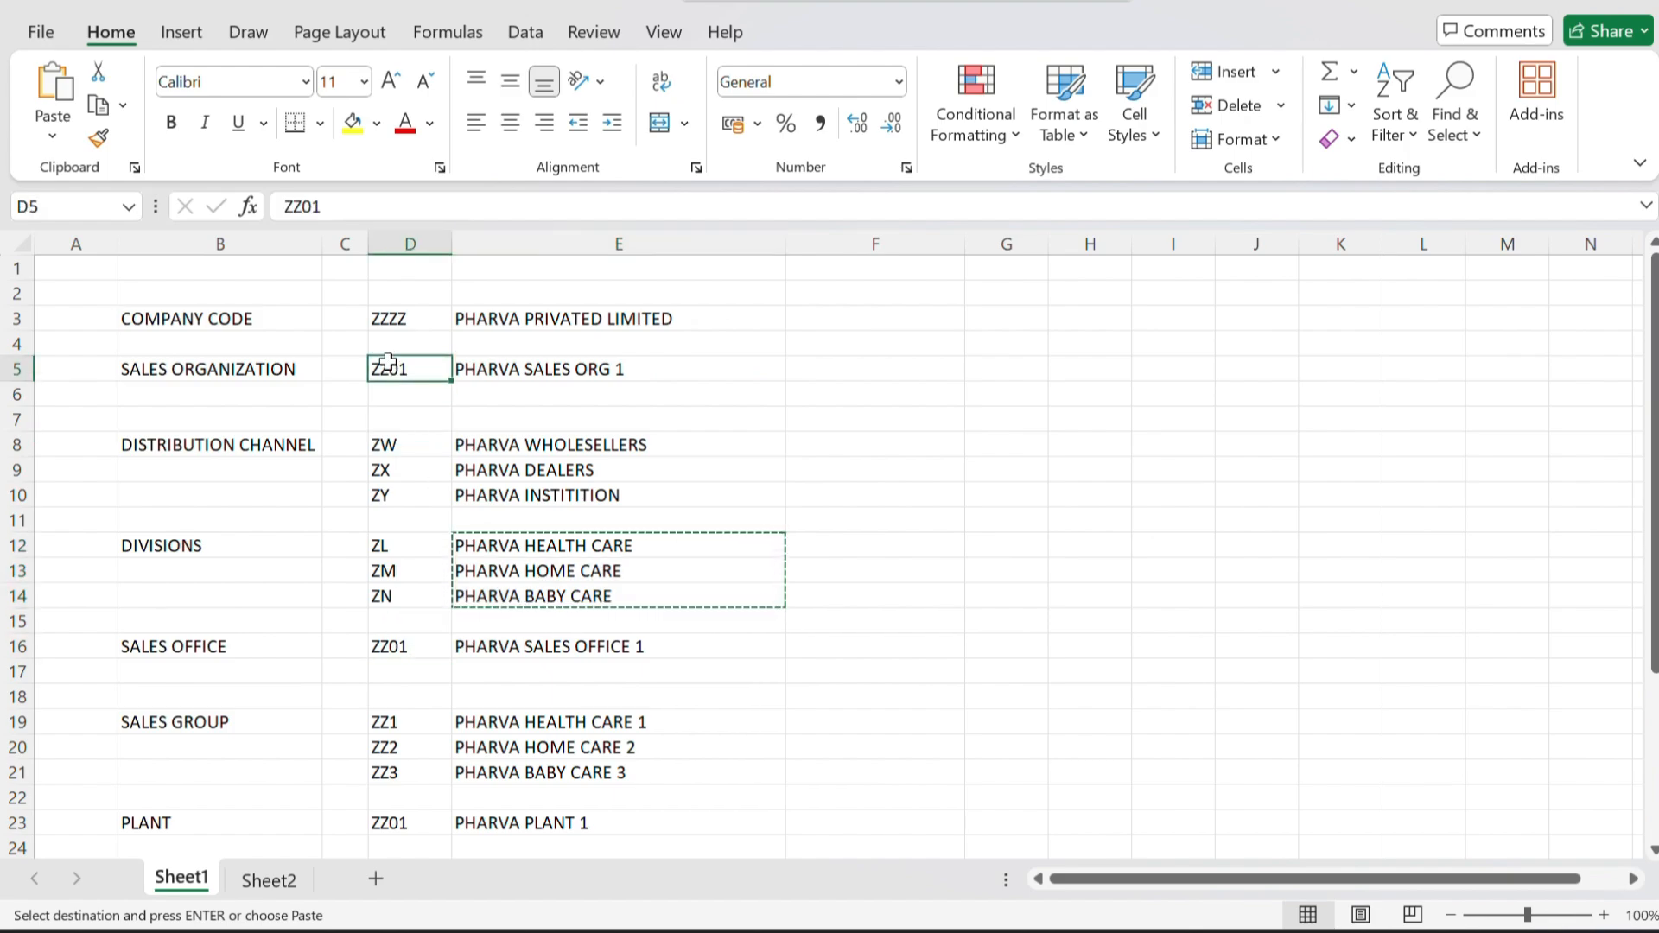
{"action": "left_click", "coordinate": [387, 641]}
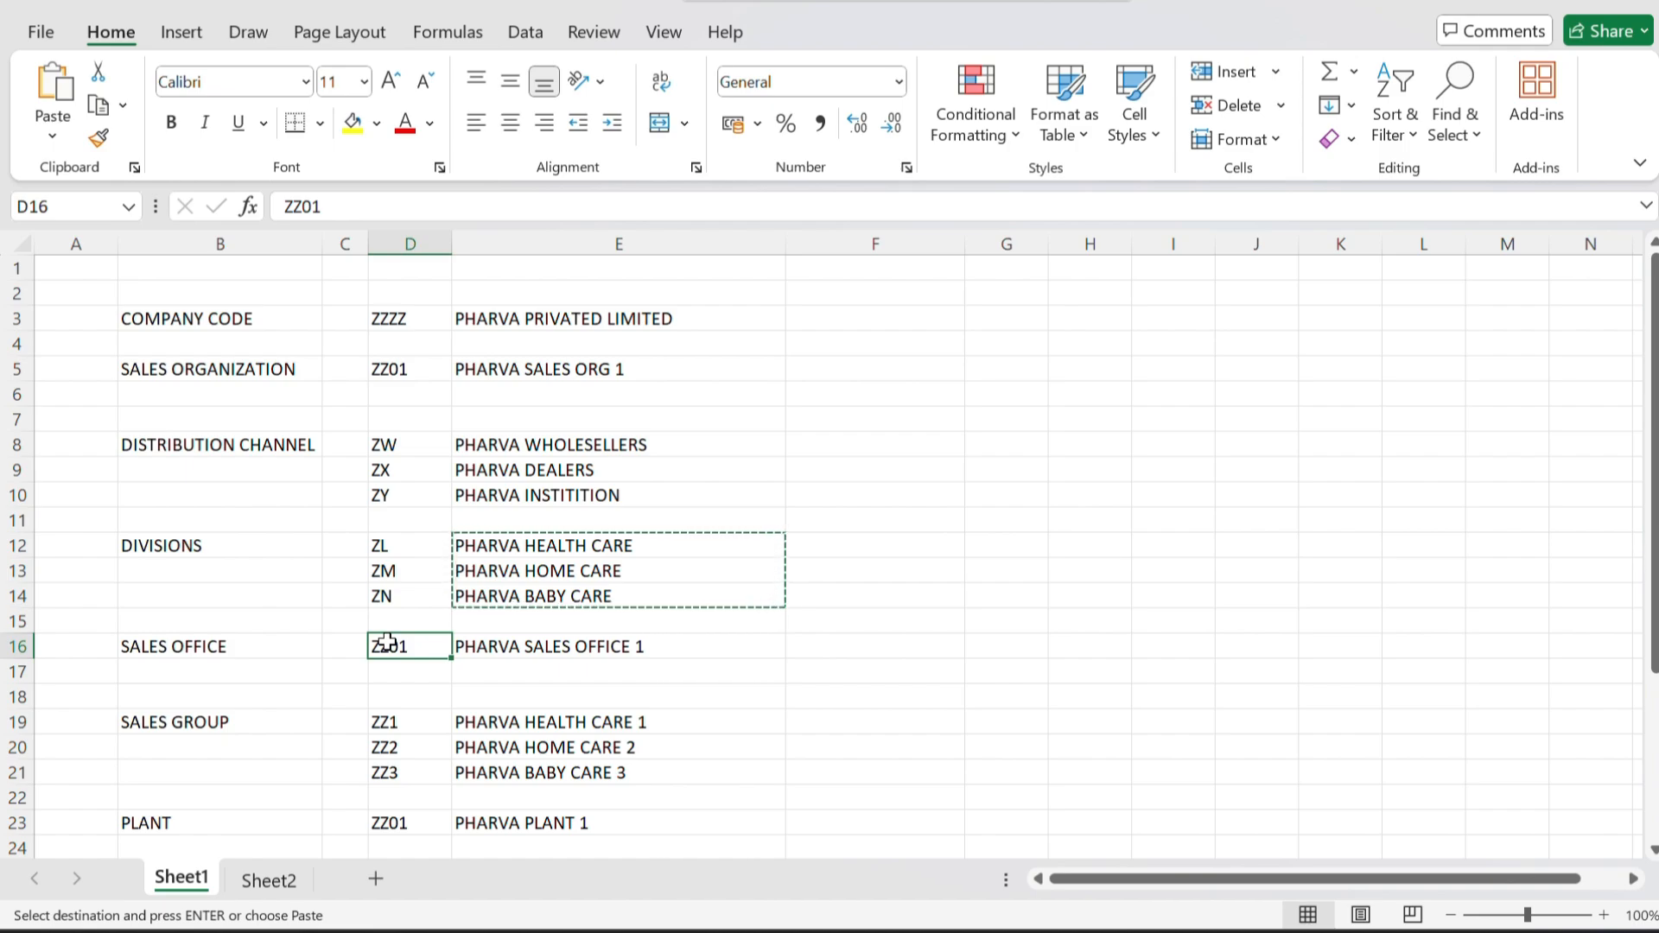
{"action": "key", "text": "alt+Tab"}
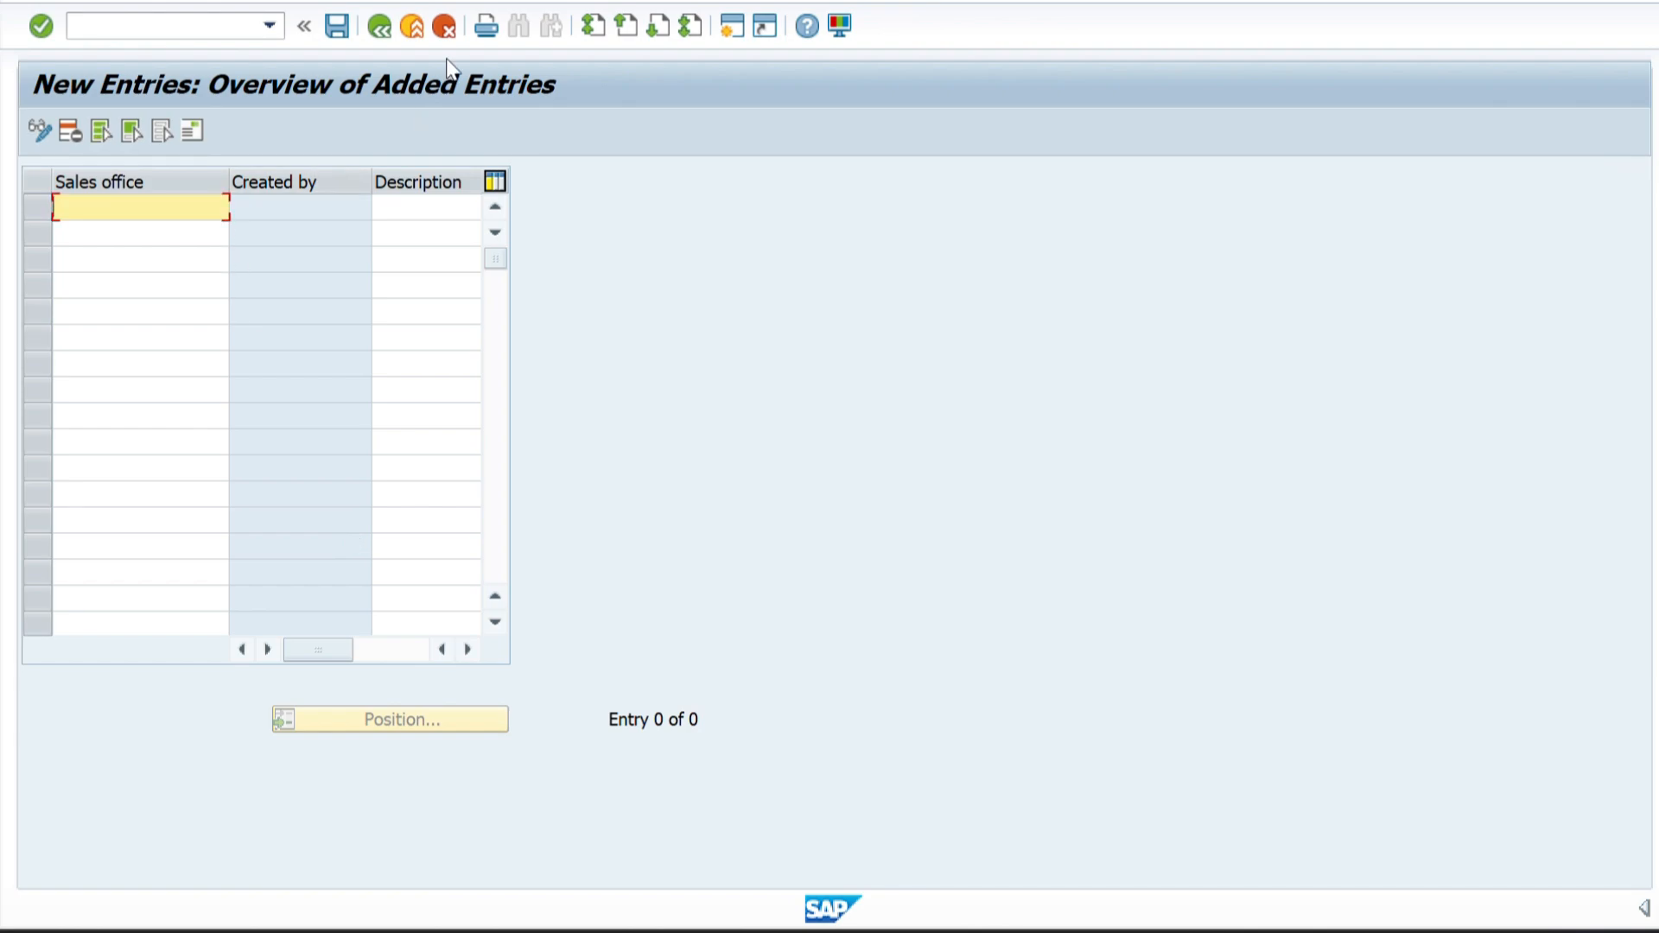
Leave the sales office entries without adding any and return to the IMG structure.
{"action": "left_click", "coordinate": [381, 26]}
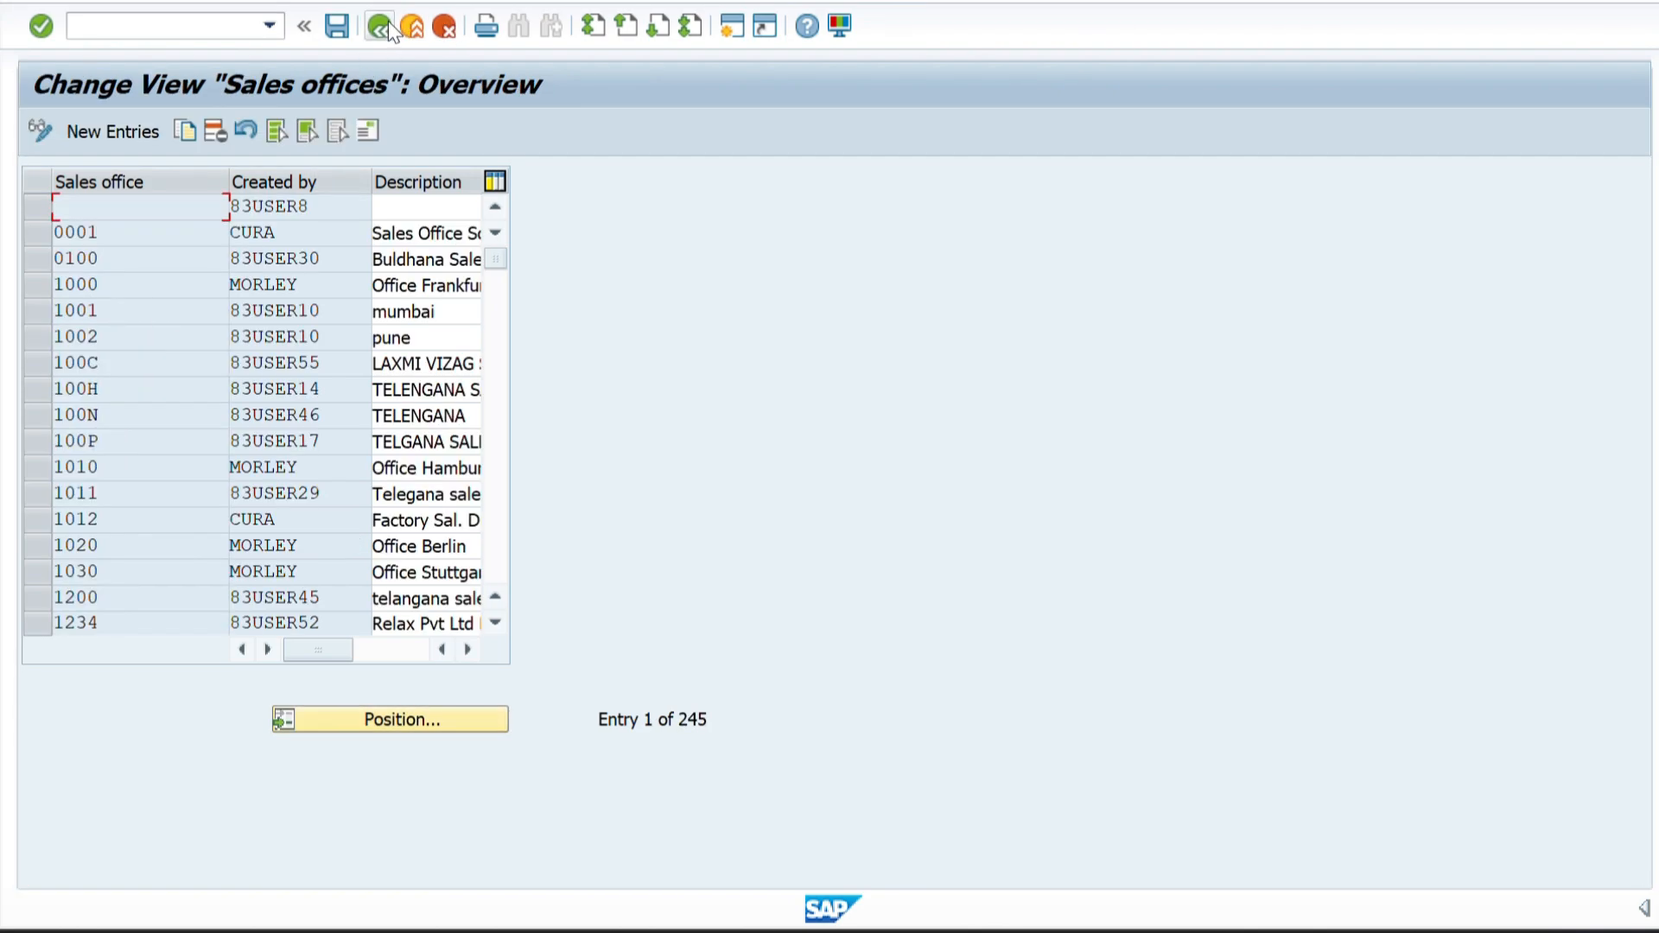
{"action": "left_click", "coordinate": [385, 22]}
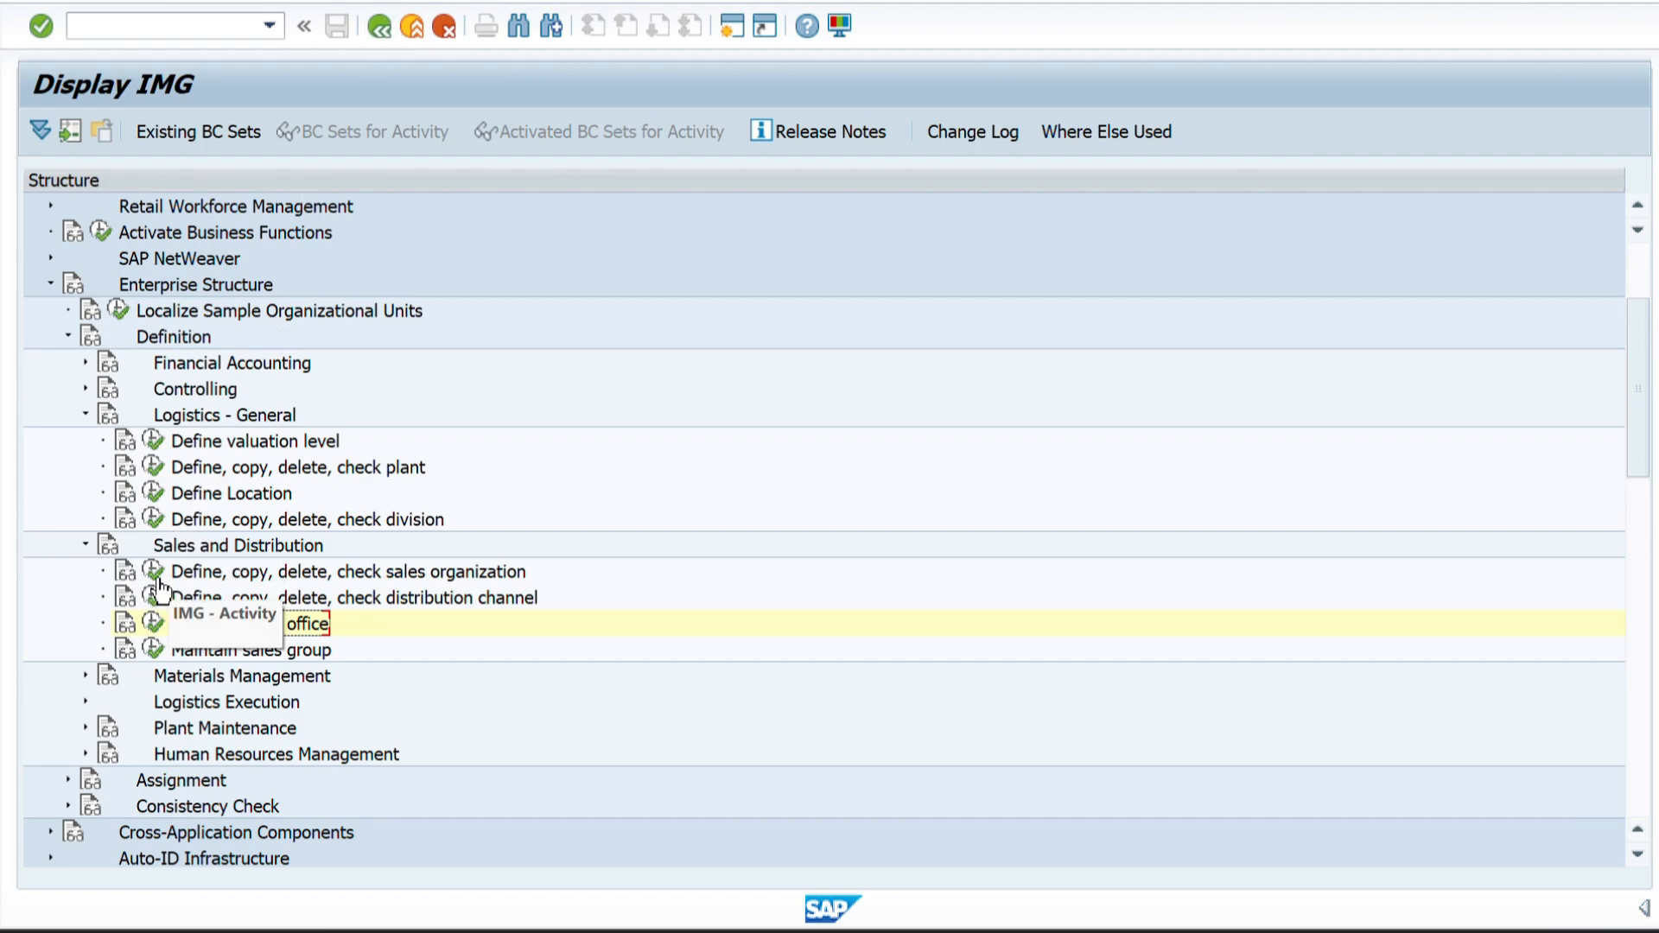
{"action": "left_click", "coordinate": [193, 577]}
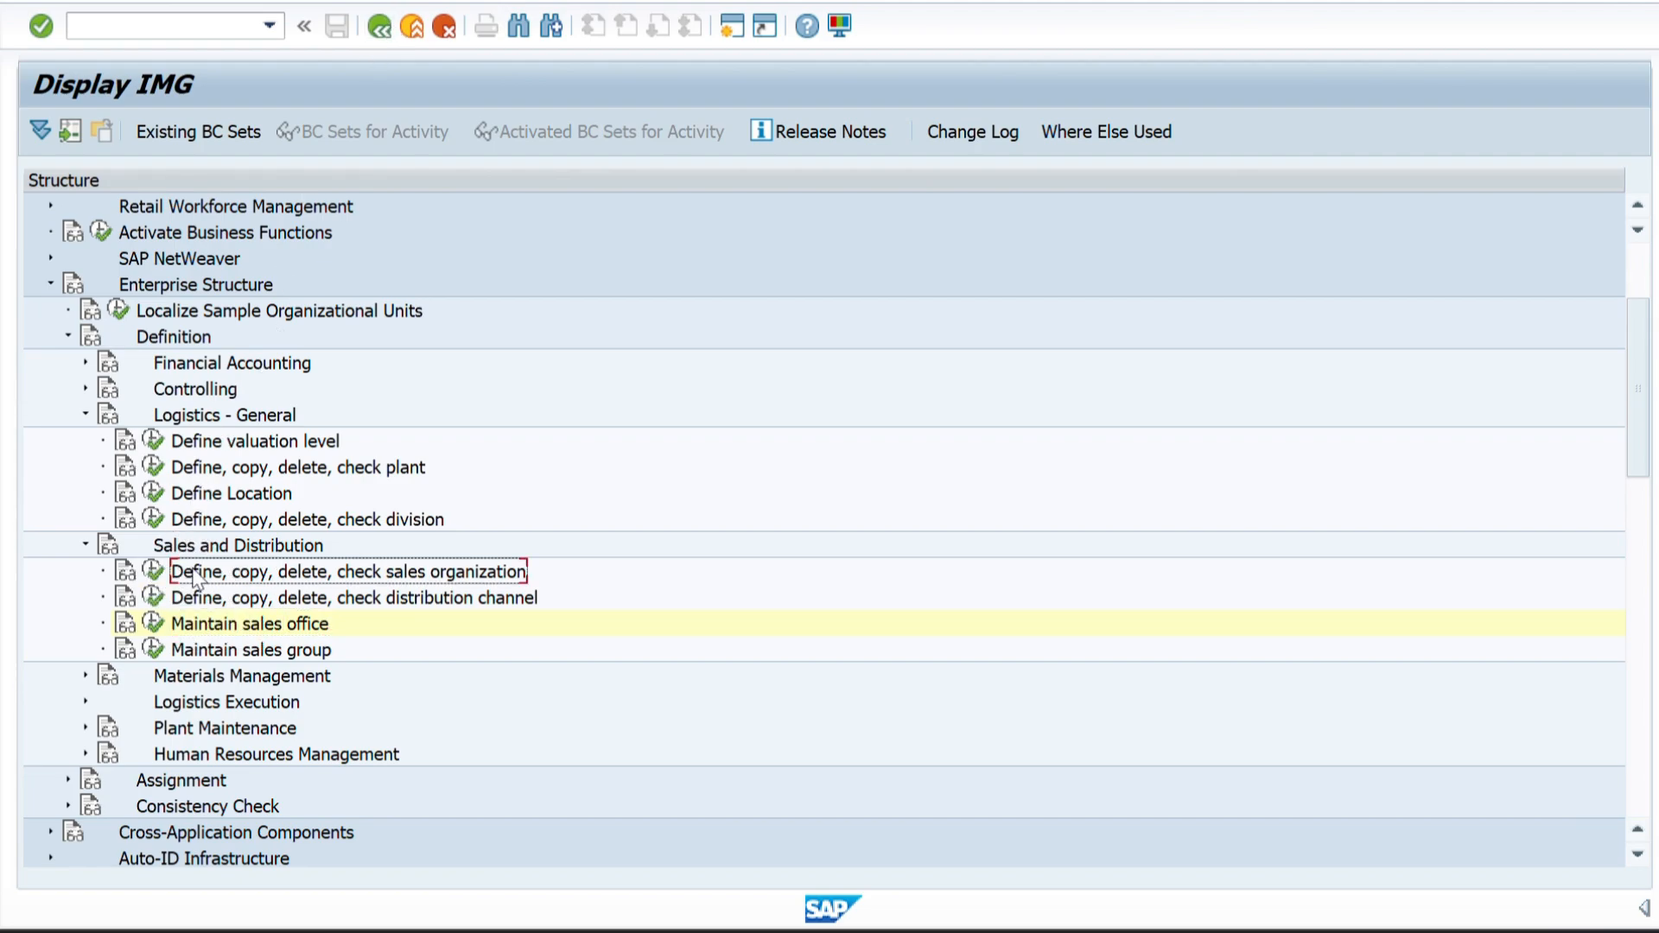
{"action": "left_click", "coordinate": [208, 627]}
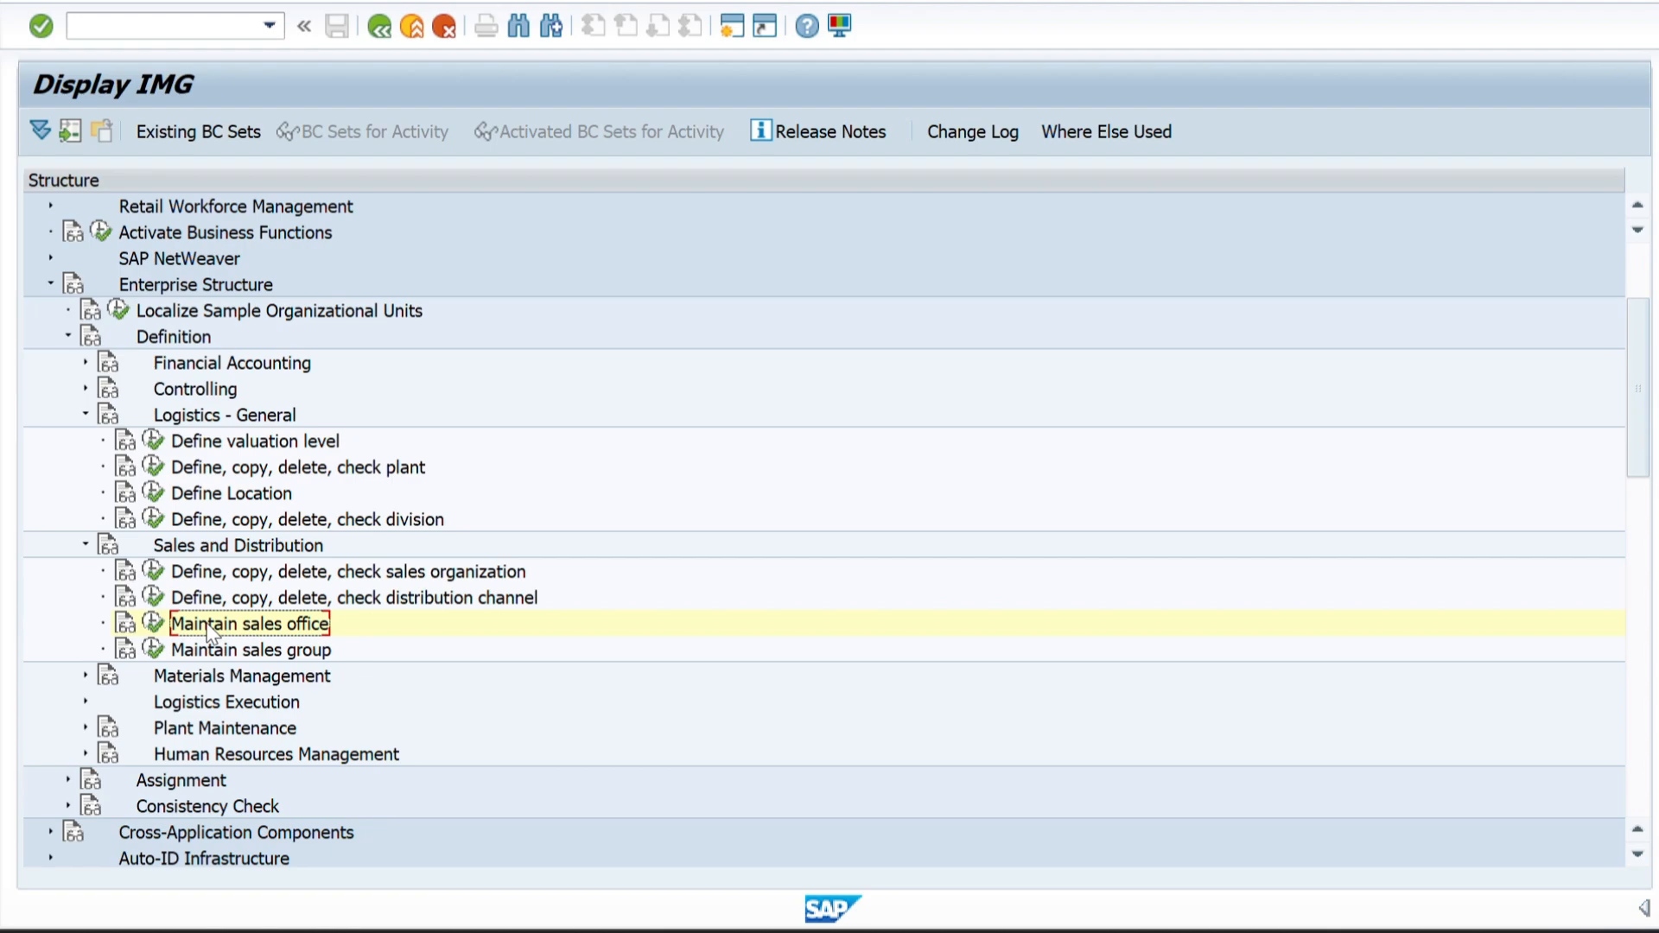
Open the Define Sales Organization activity and find the entry for sales organization ZZ01.
{"action": "left_click", "coordinate": [154, 571]}
{"action": "double_click", "coordinate": [222, 281]}
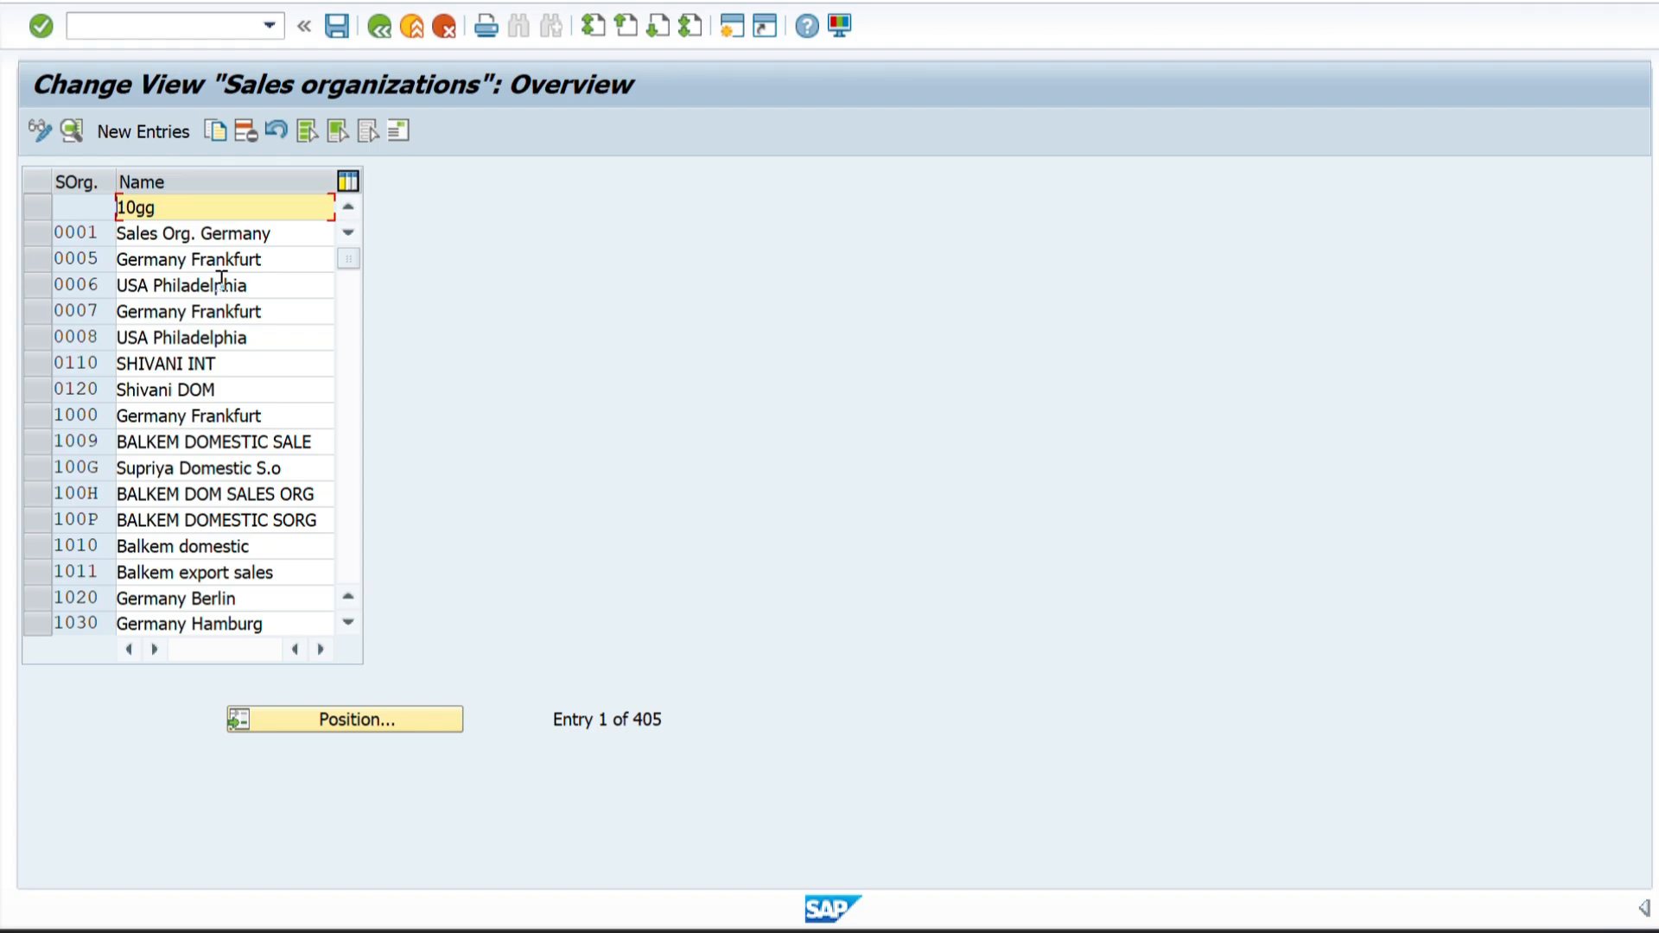
{"action": "left_click", "coordinate": [326, 718]}
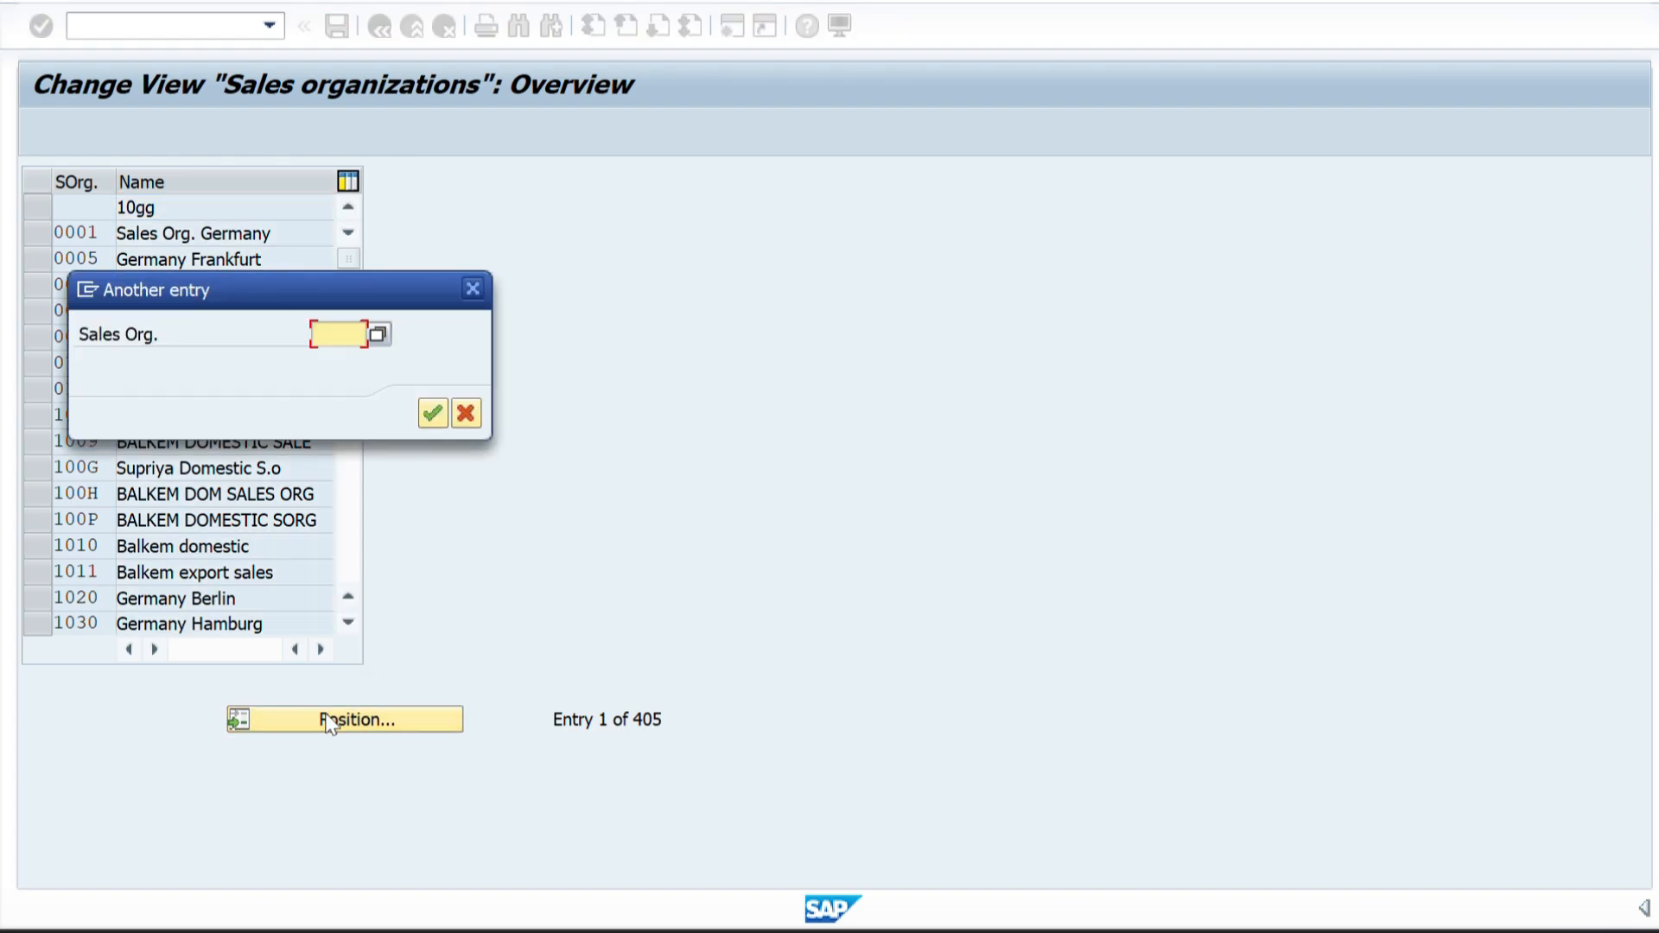
{"action": "type", "text": "ZZ01"}
{"action": "key", "text": "Return"}
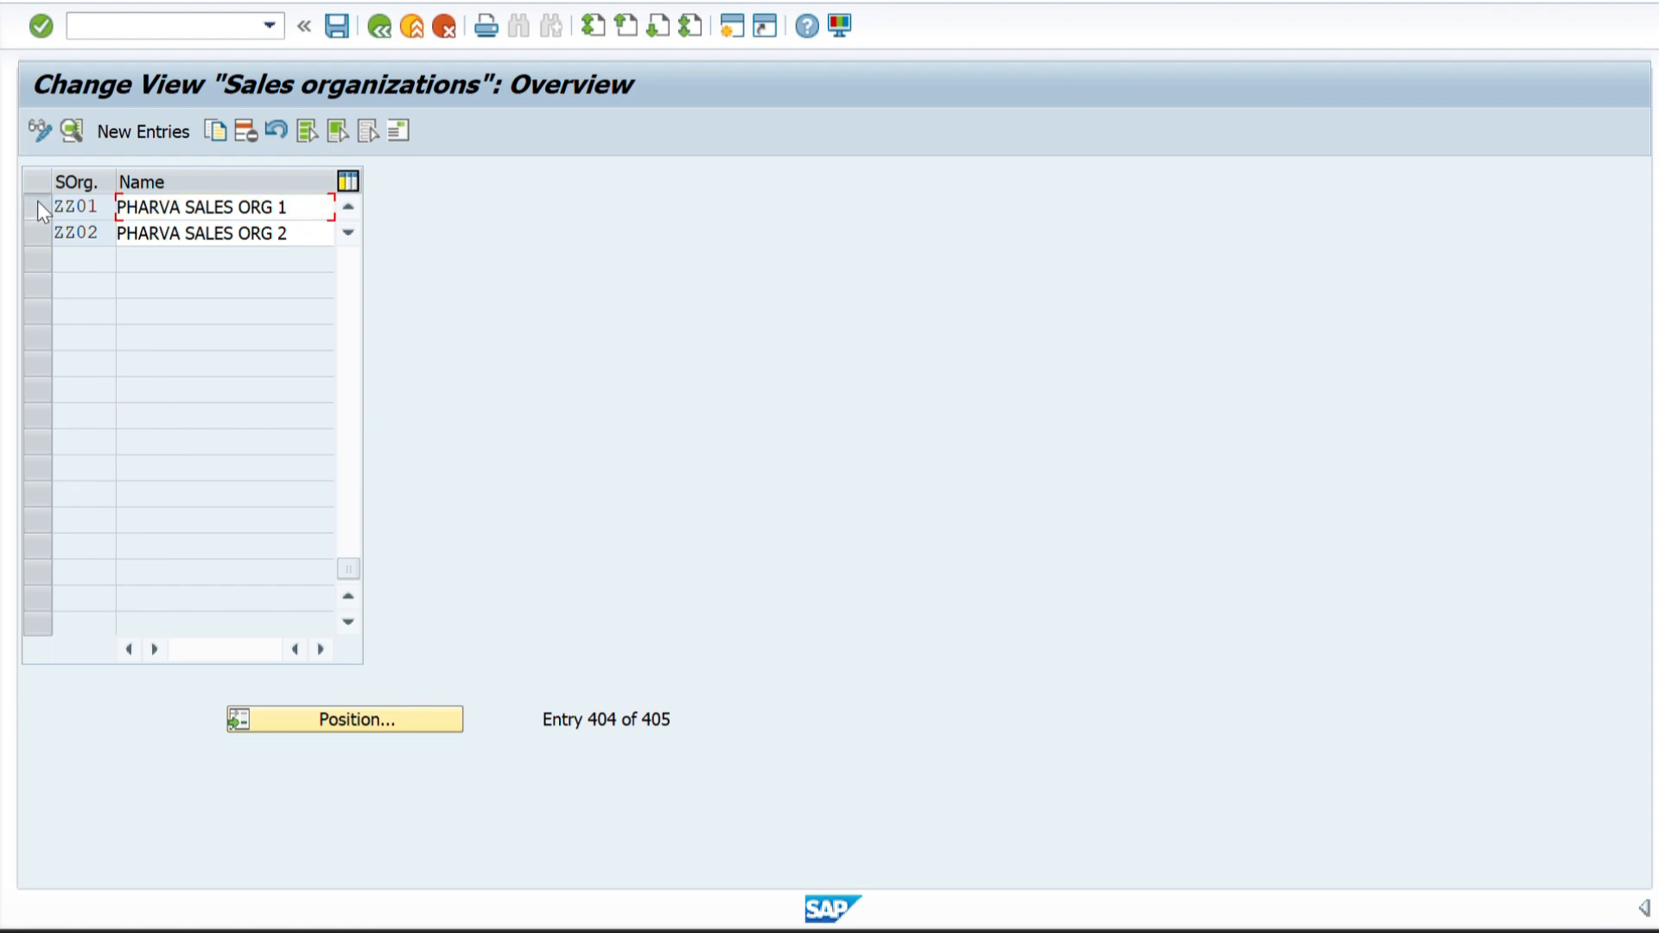
Try to add another sales organization with the code ZZ01, discard it and return to the IMG structure.
{"action": "left_click", "coordinate": [38, 206]}
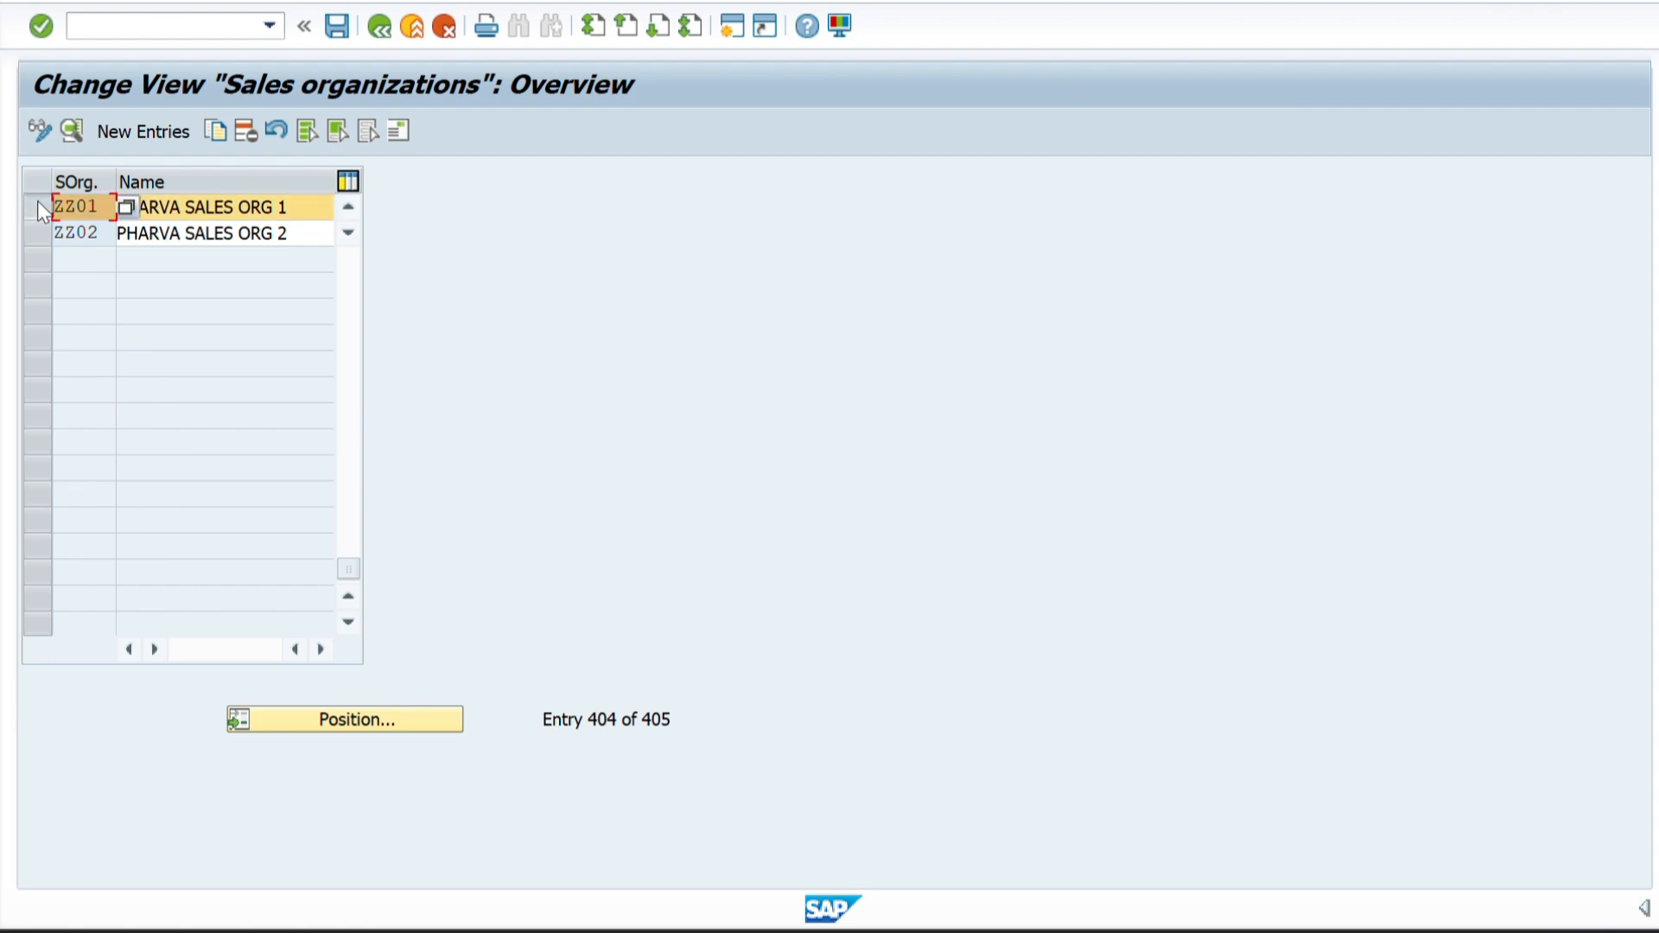
{"action": "left_click", "coordinate": [148, 130]}
{"action": "type", "text": "ZZ"}
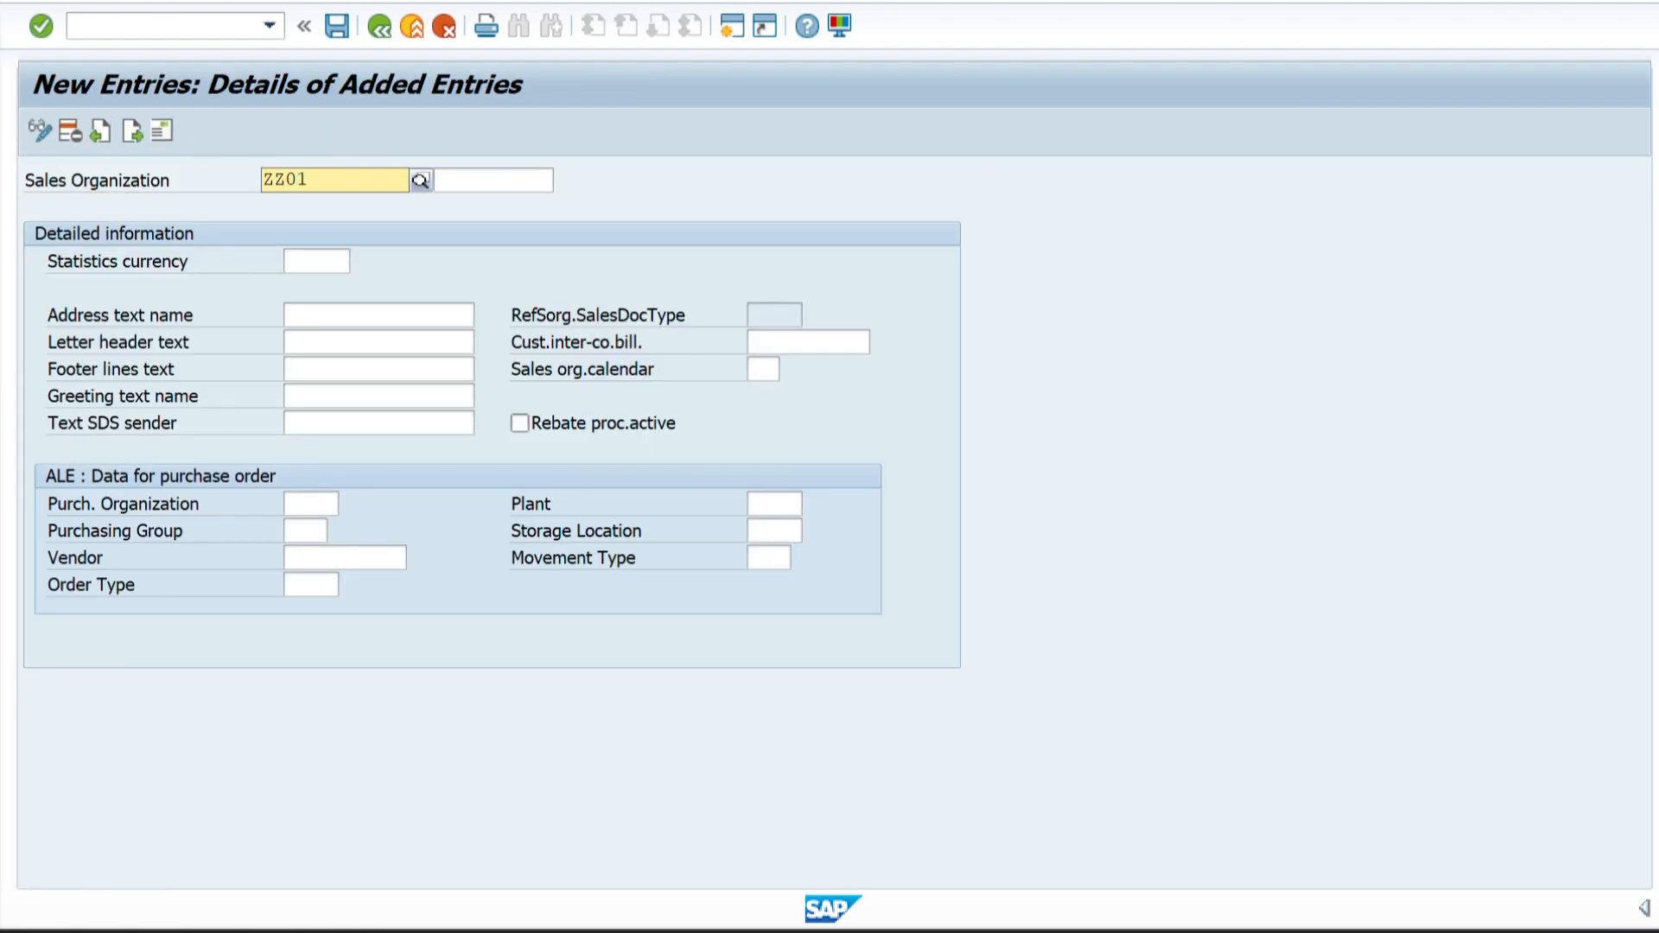
{"action": "type", "text": "01"}
{"action": "key", "text": "Return"}
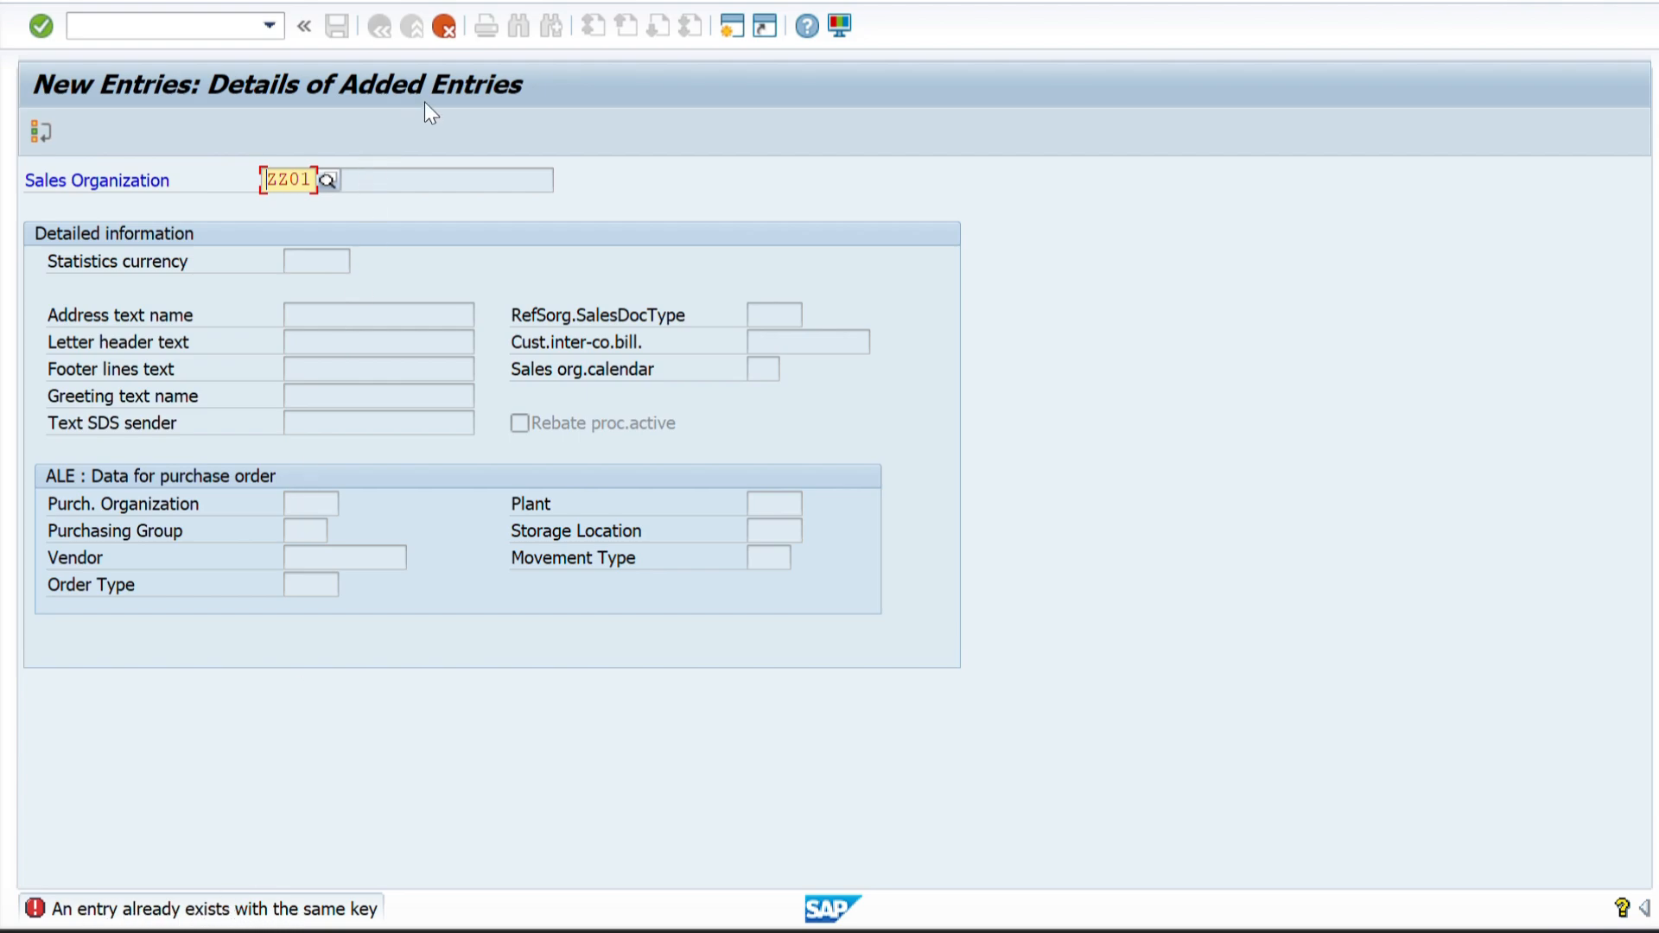
{"action": "left_click", "coordinate": [443, 29]}
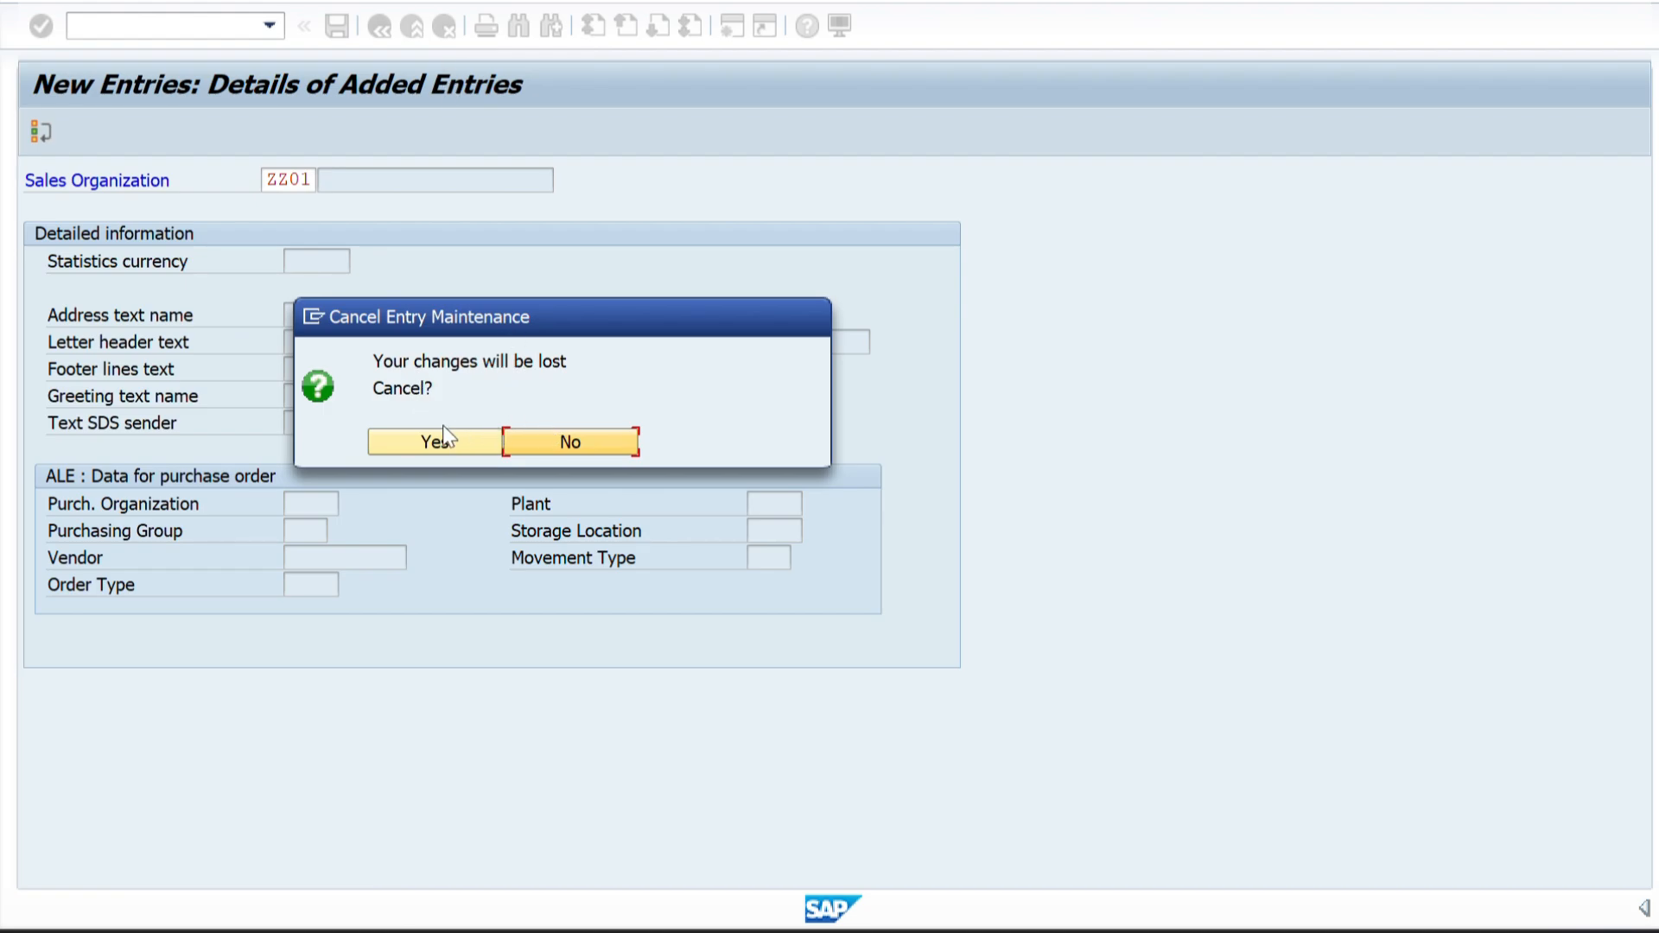
{"action": "left_click", "coordinate": [420, 438]}
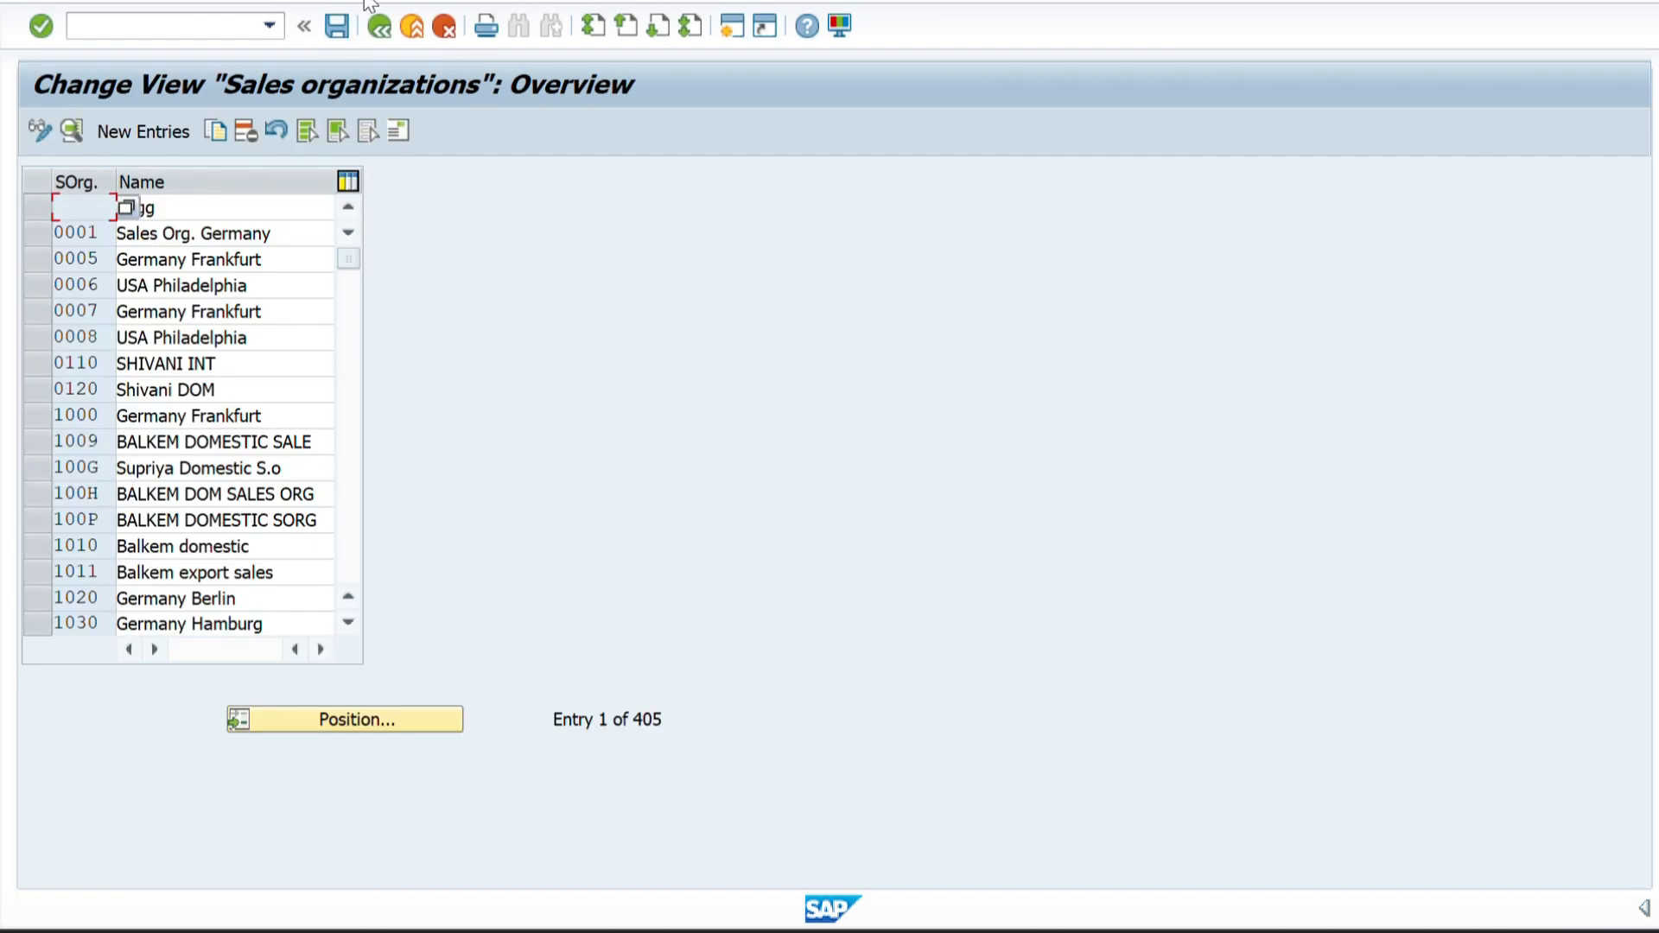
{"action": "left_click", "coordinate": [377, 26]}
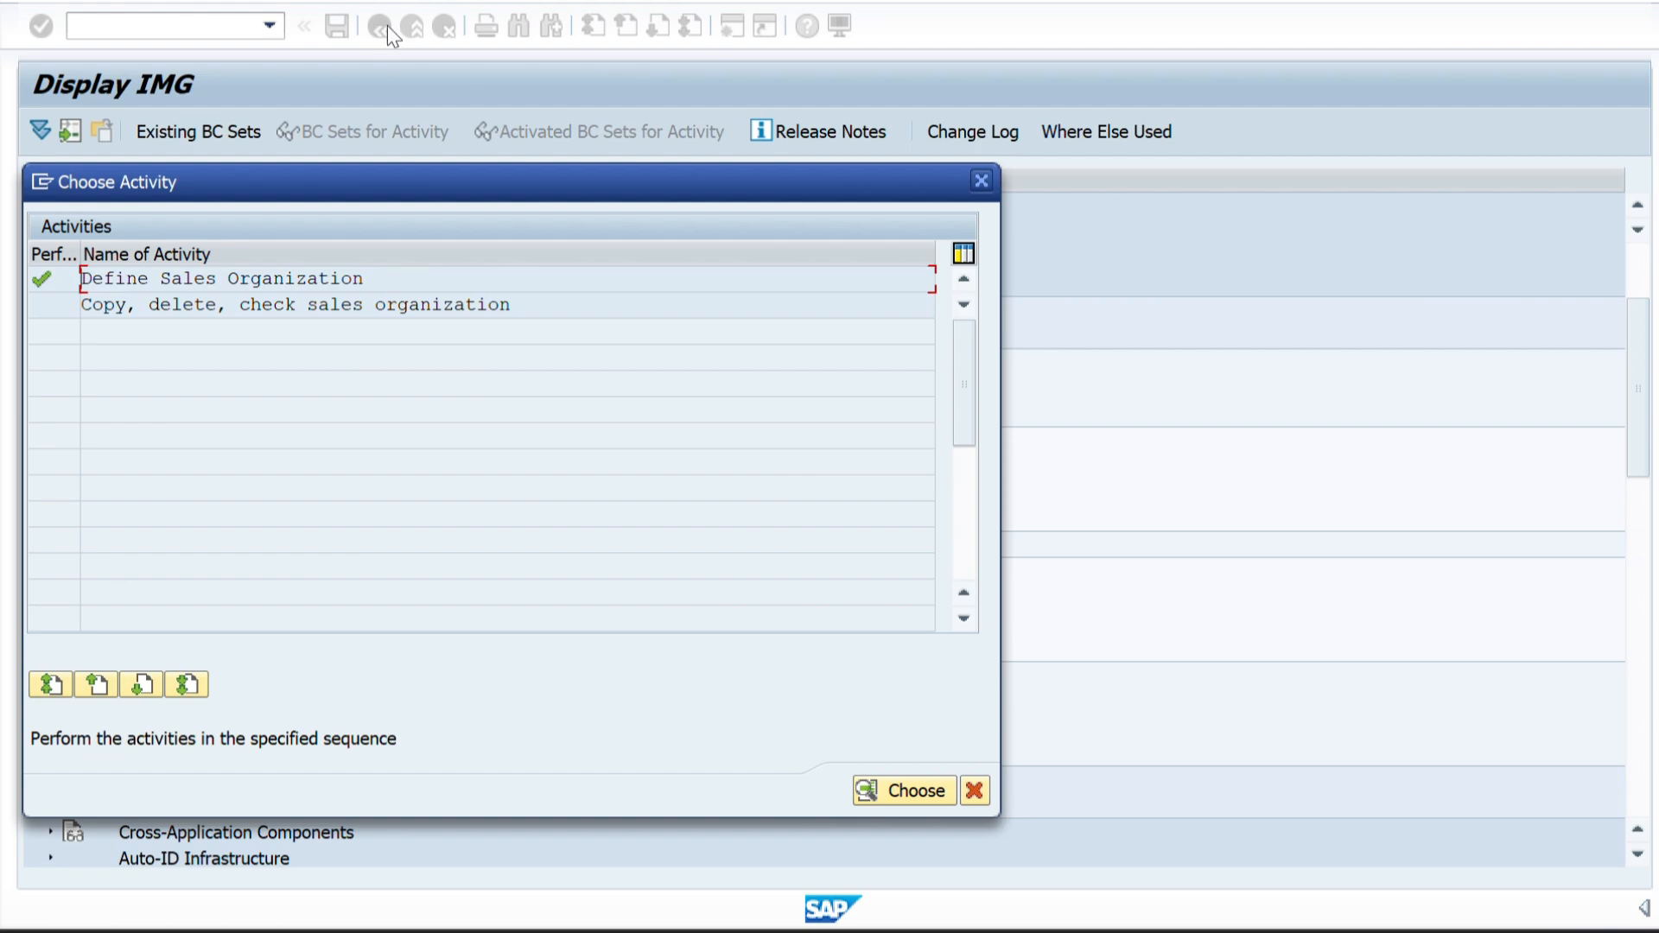
{"action": "left_click", "coordinate": [979, 181]}
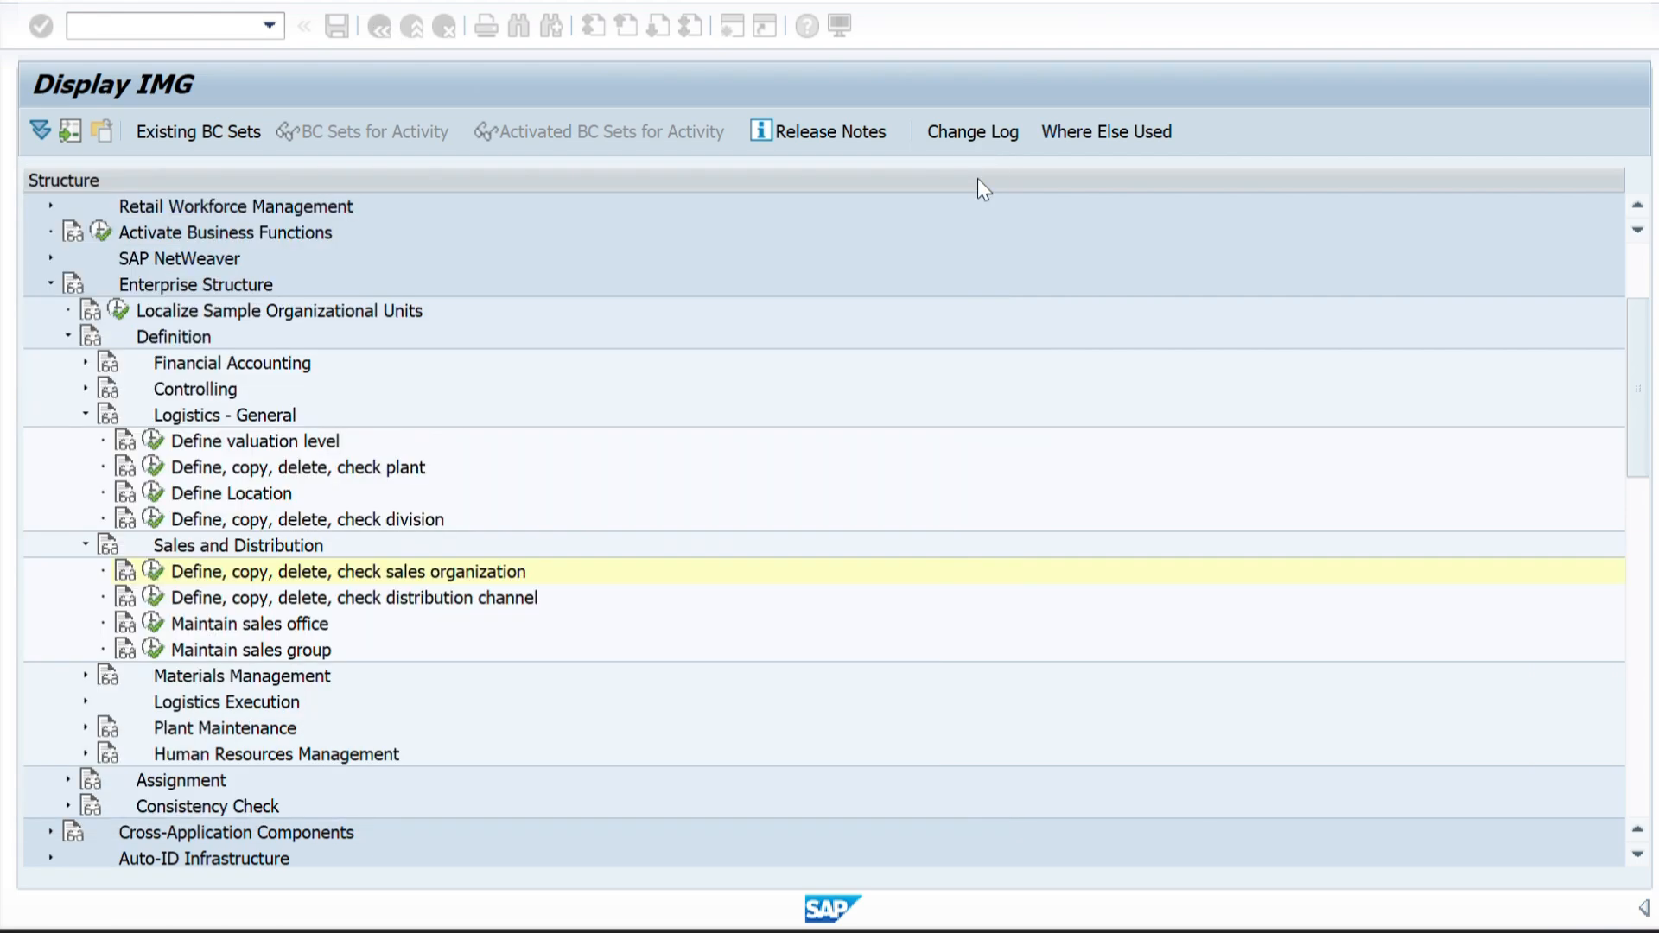
Reopen the sales office maintenance and create a new entry with the code ZZ01.
{"action": "left_click", "coordinate": [156, 626]}
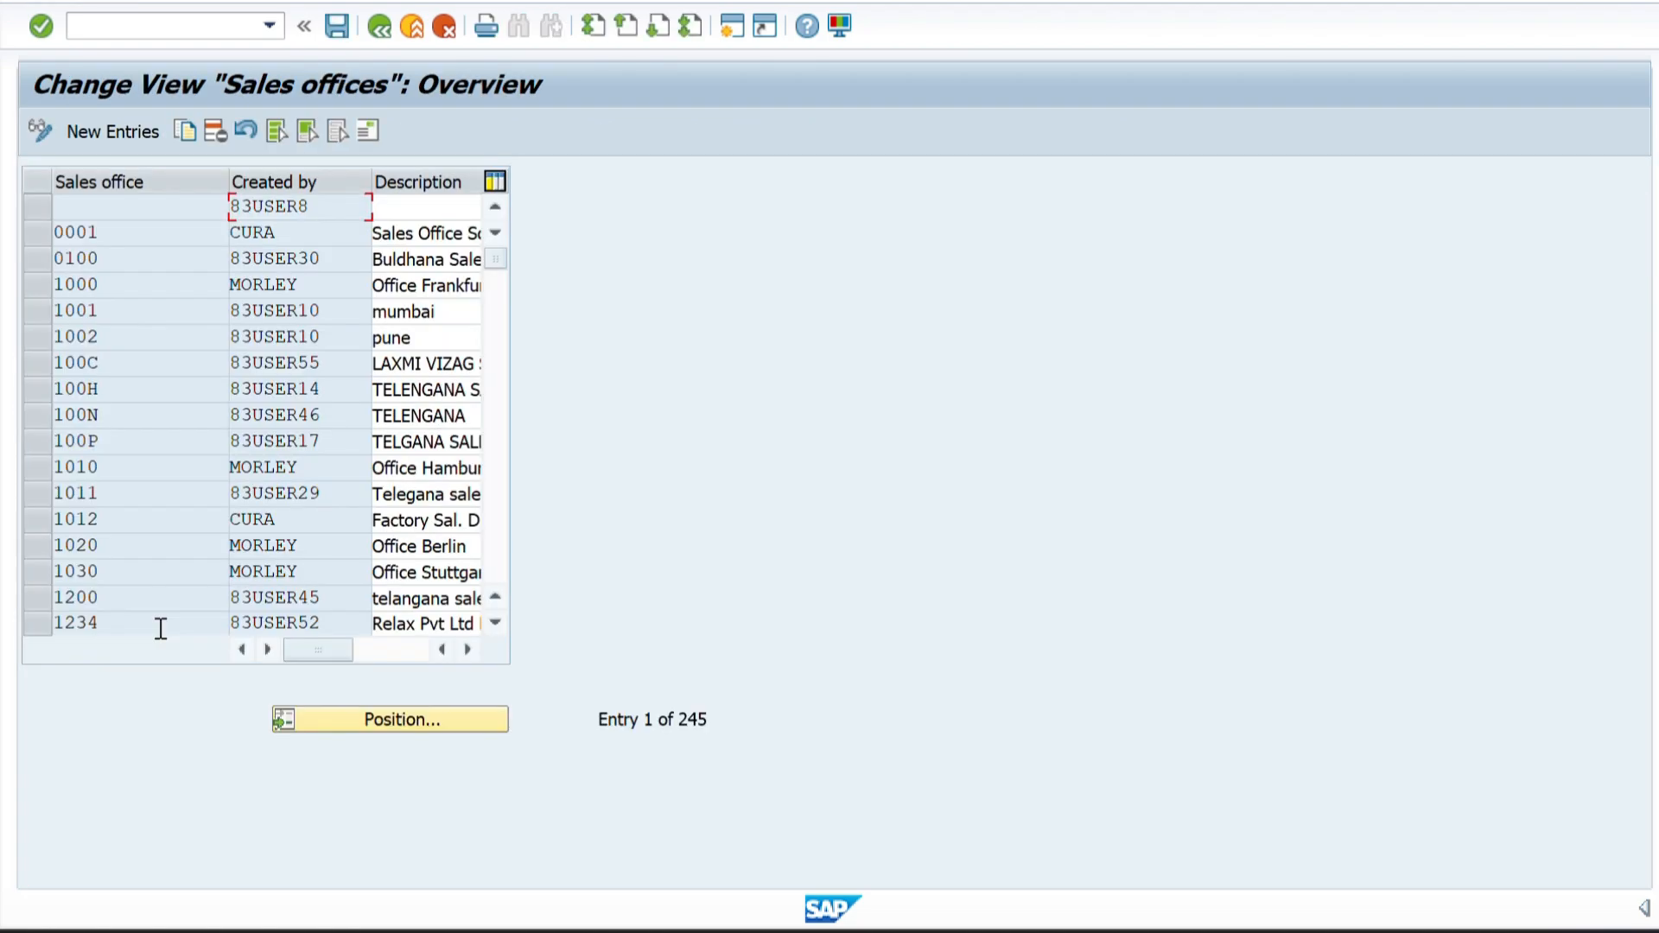
{"action": "left_click", "coordinate": [116, 138]}
{"action": "type", "text": "ZZ0"}
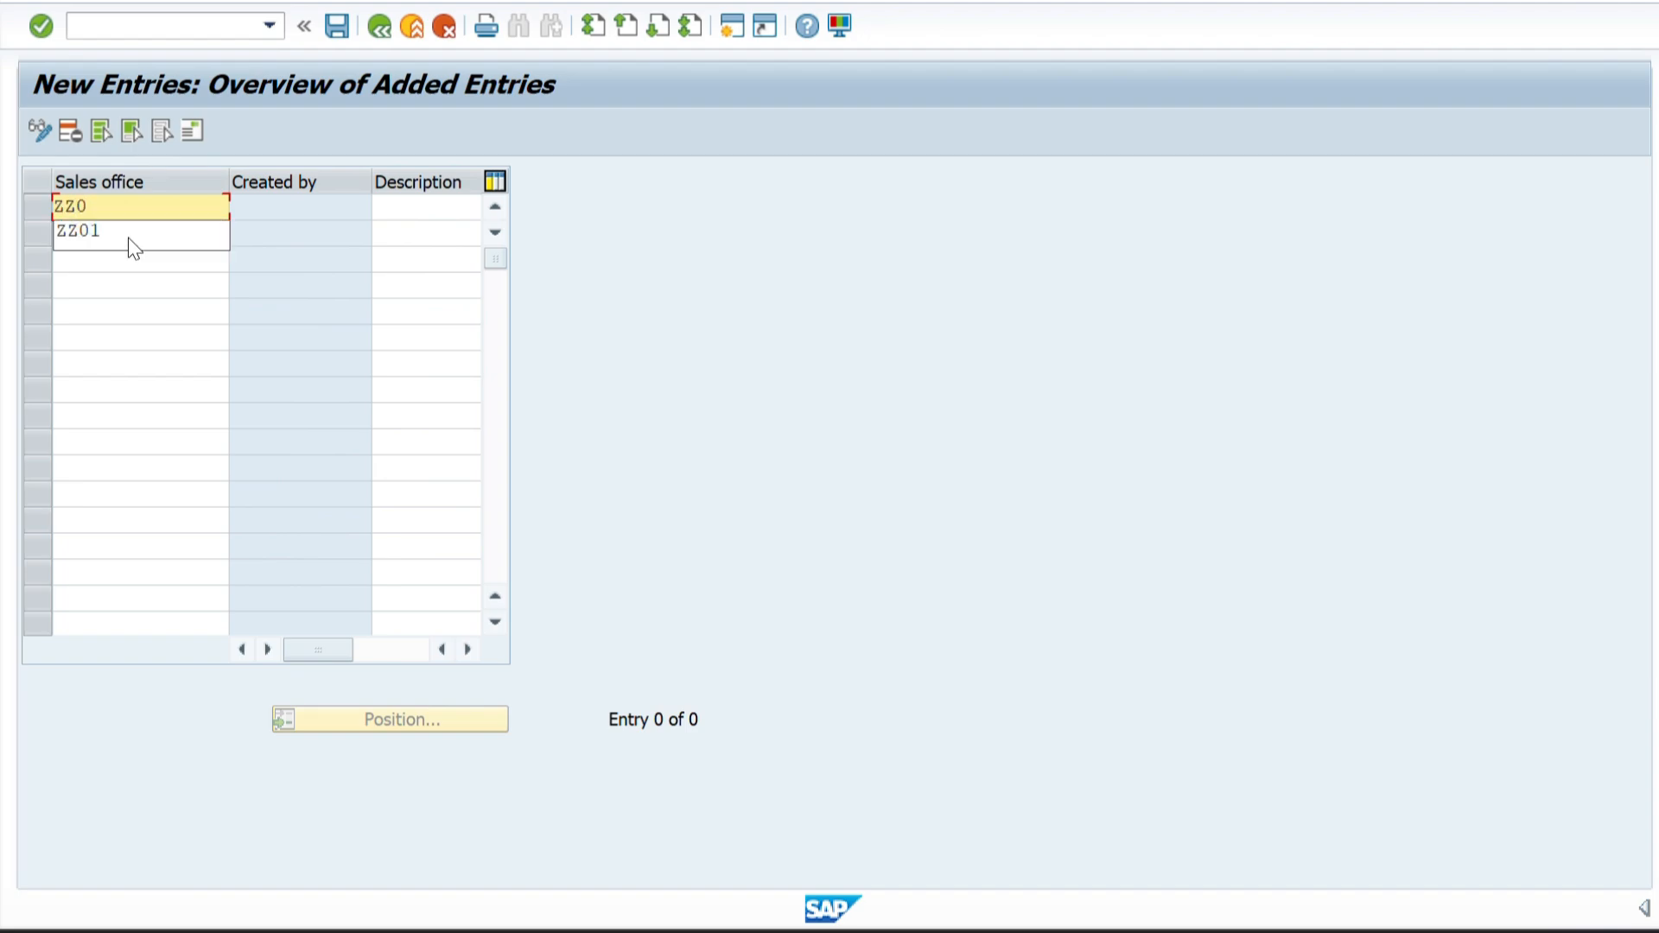
{"action": "left_click", "coordinate": [128, 236]}
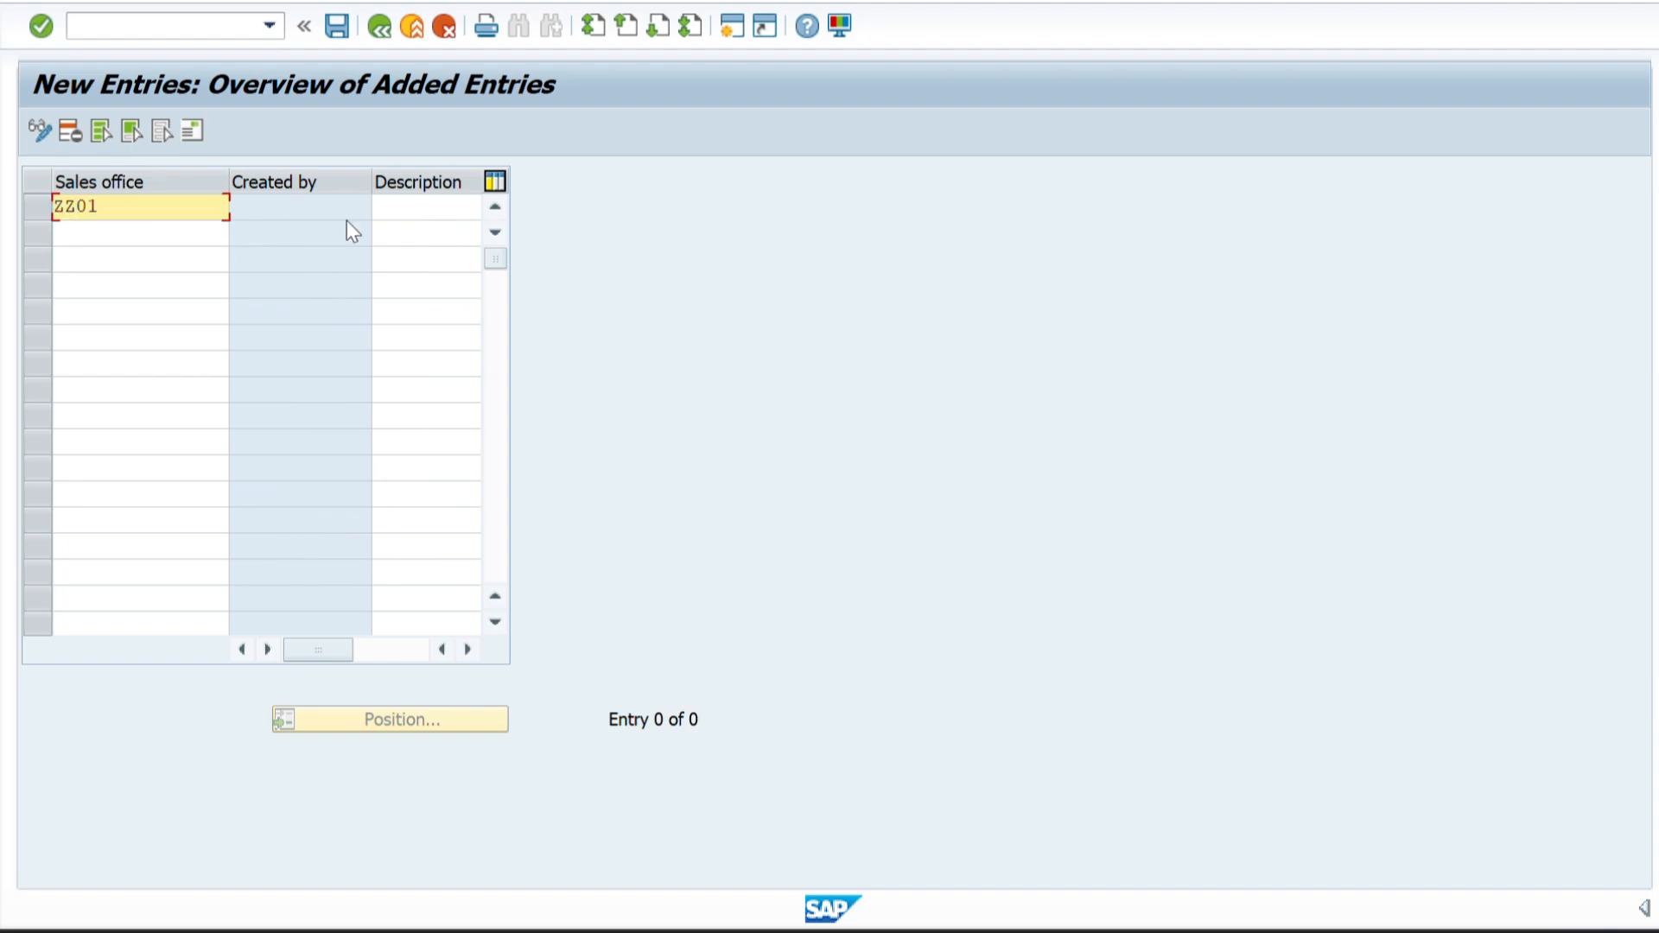
Copy PHARVA SALES OFFICE 1 from Excel into the description of sales office ZZ01 and confirm the entry.
{"action": "left_click", "coordinate": [402, 207]}
{"action": "key", "text": "alt+Tab"}
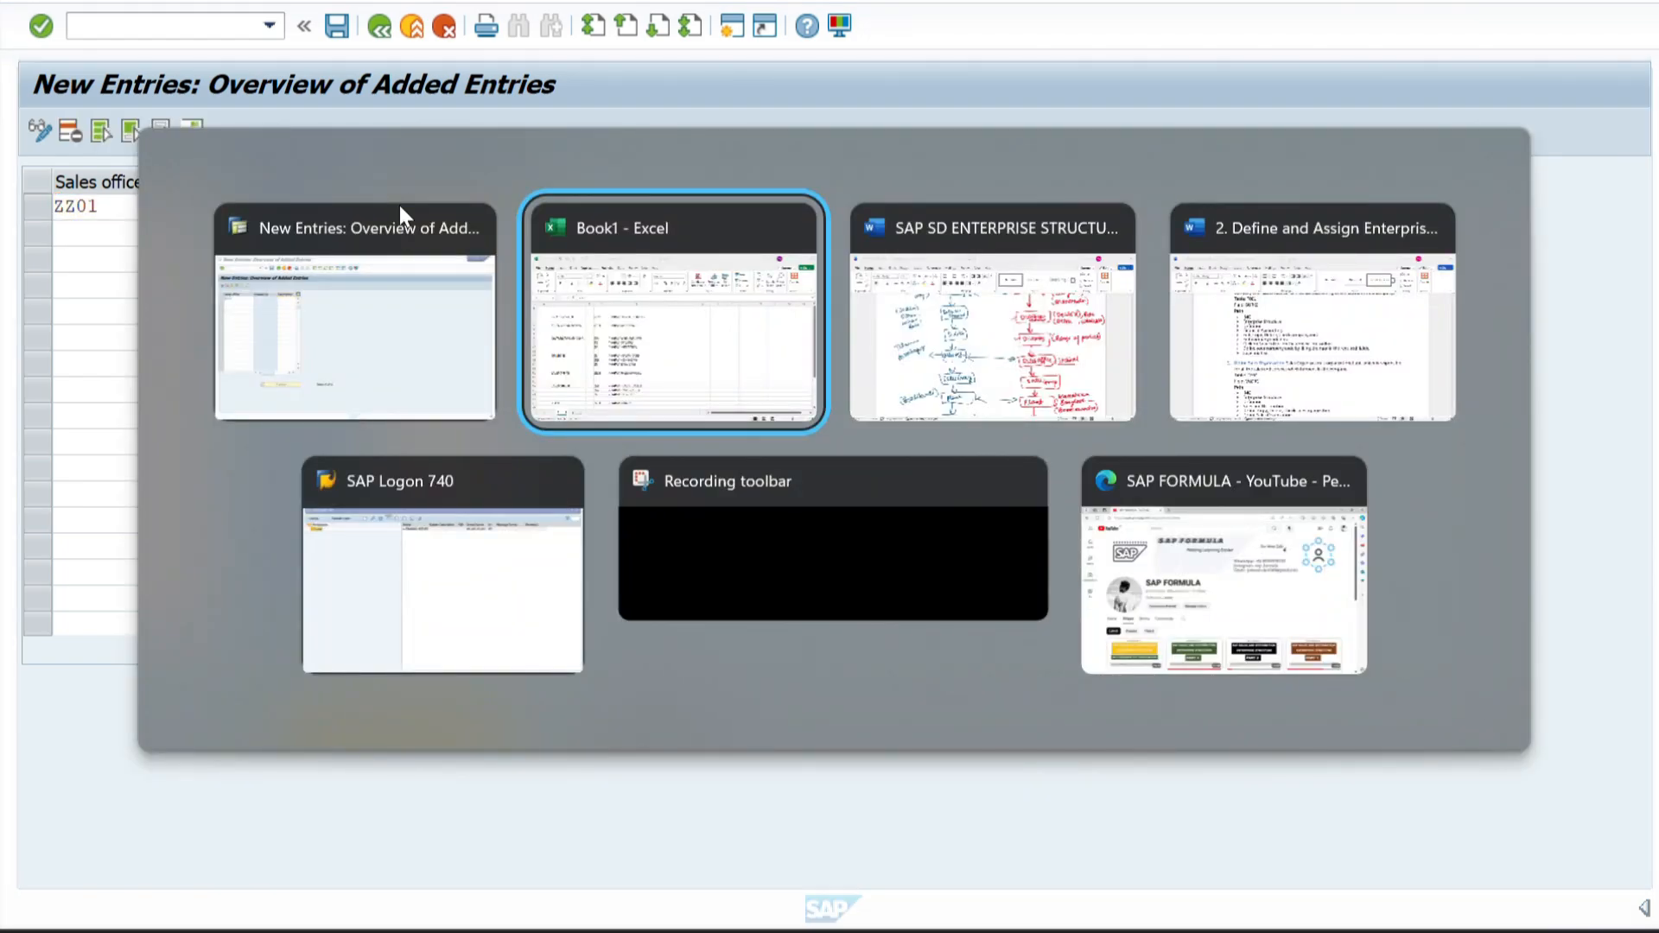
{"action": "left_click", "coordinate": [492, 649]}
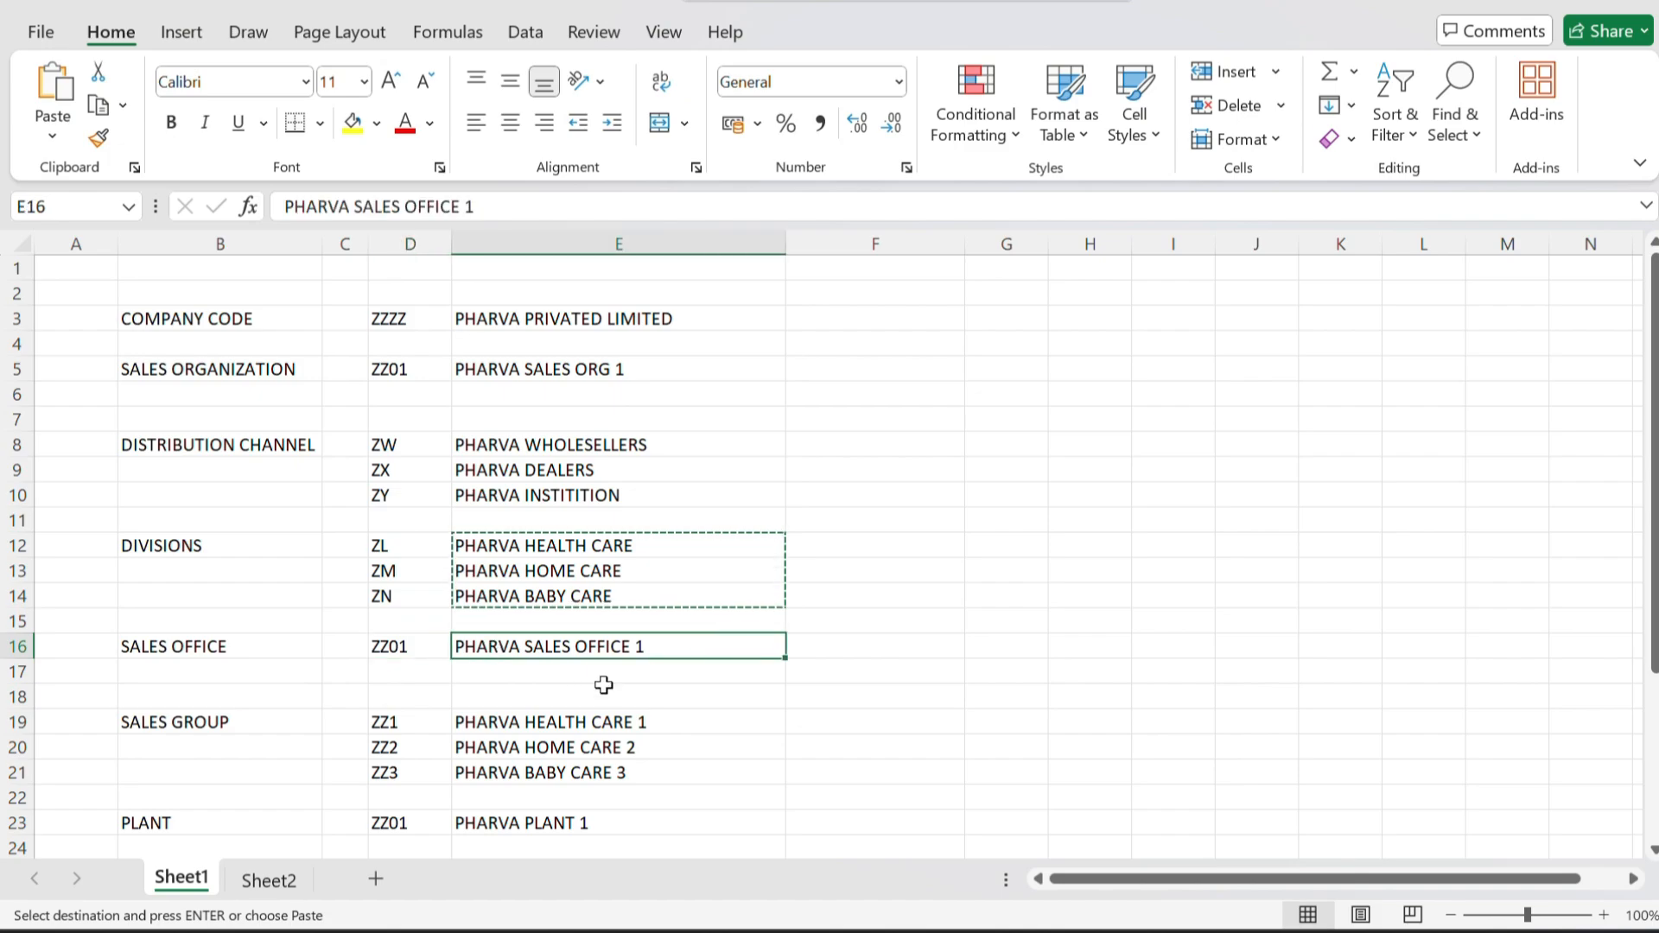
{"action": "key", "text": "ctrl+c"}
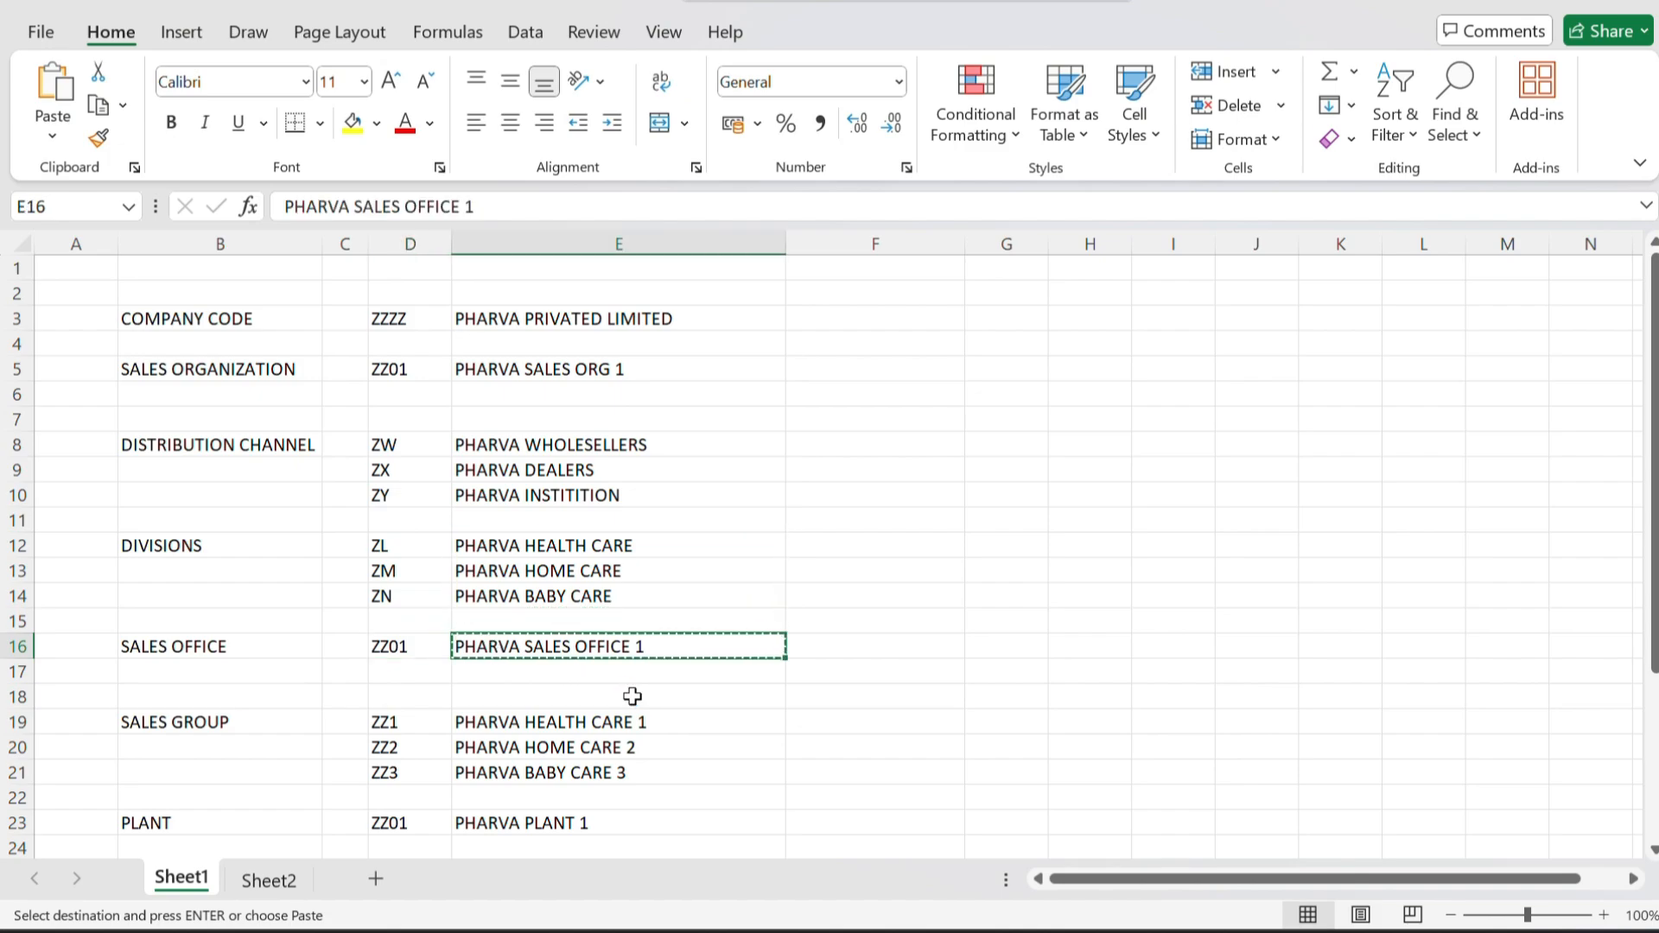
{"action": "key", "text": "alt+Tab"}
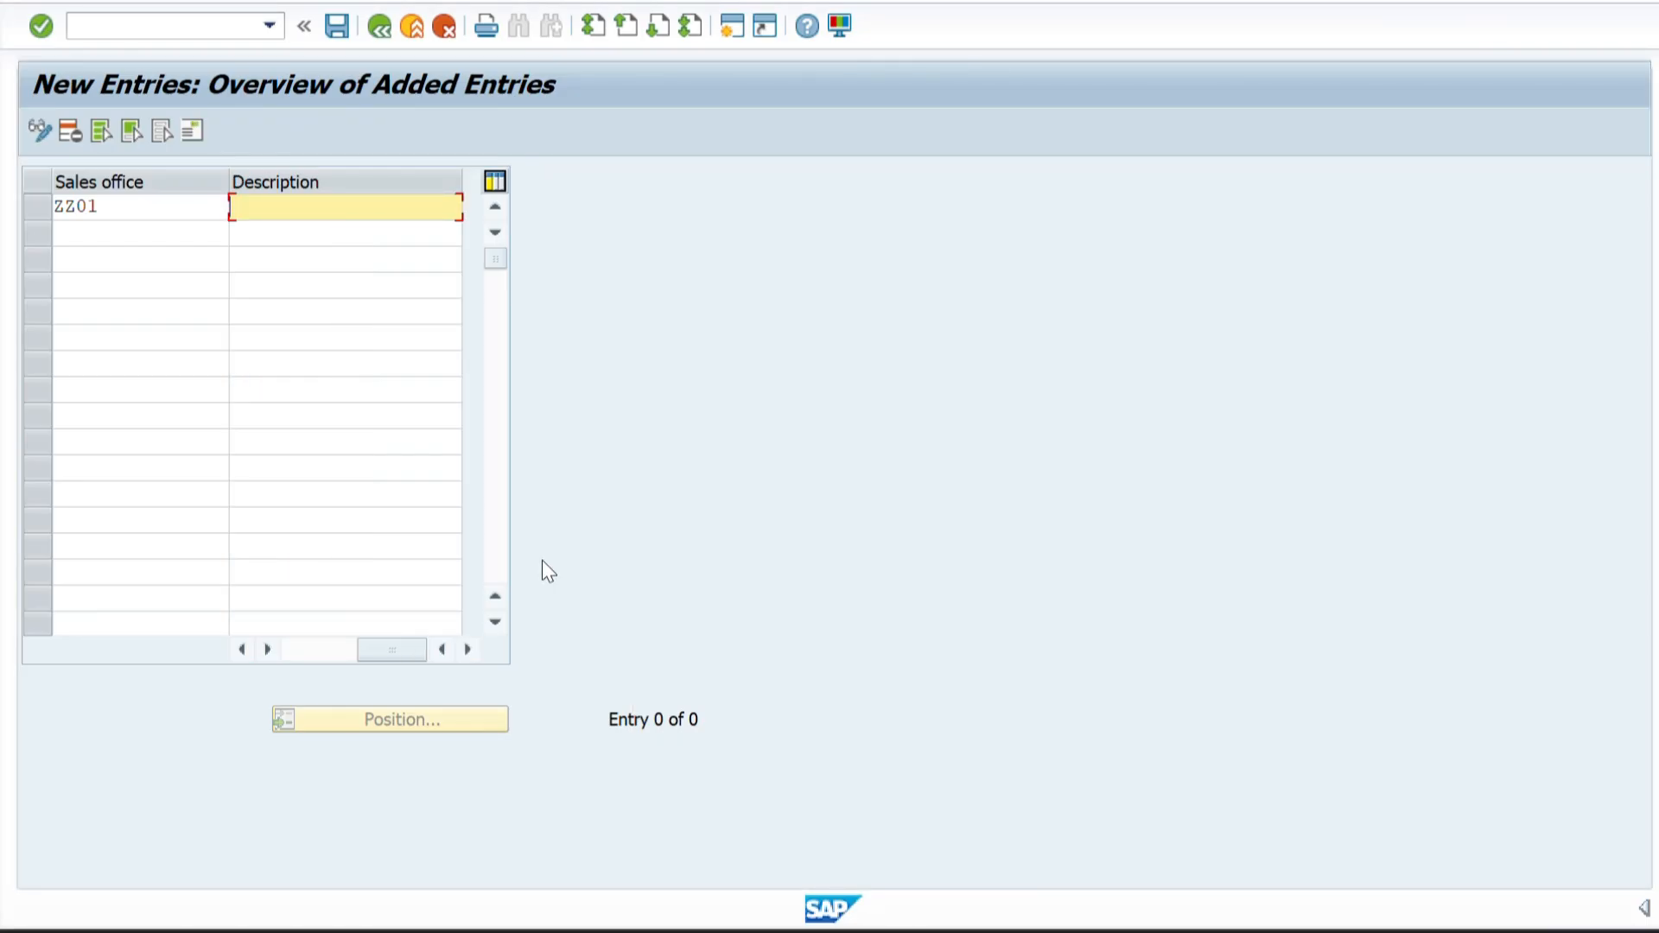
{"action": "key", "text": "ctrl+v"}
{"action": "key", "text": "Return"}
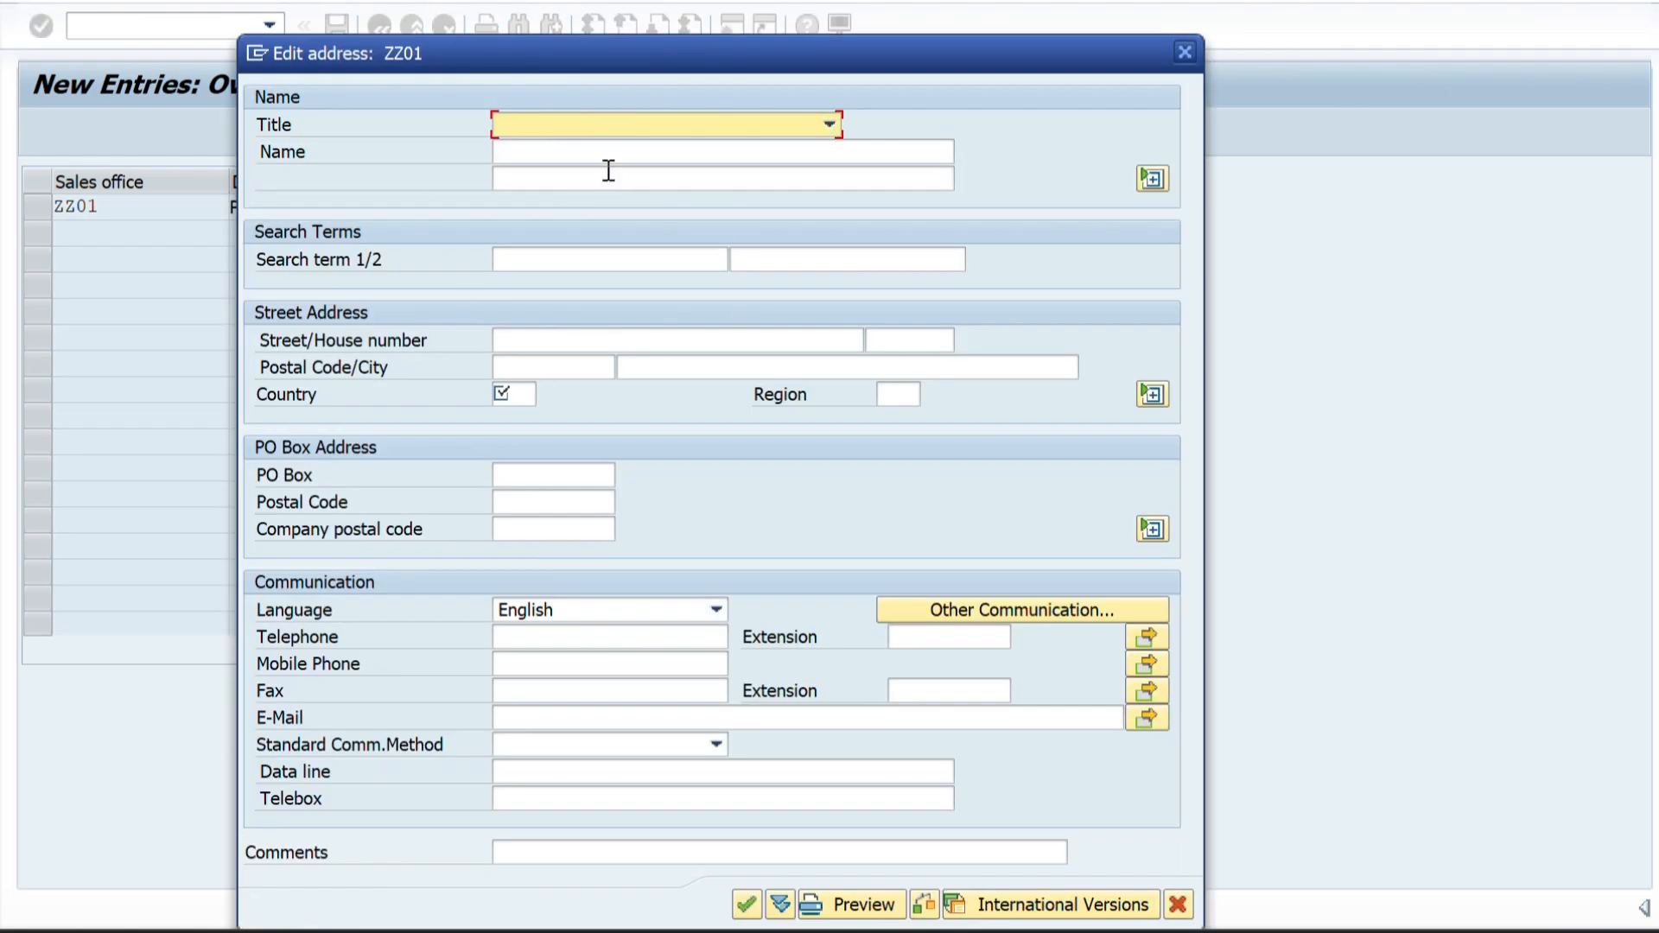
Fill in PHARVA SALES OFFICE 1 as the name and PHARVA SALES OFFICE as the search term in the ZZ01 address.
{"action": "left_click_drag", "start_coordinate": [565, 55], "coordinate": [795, 57]}
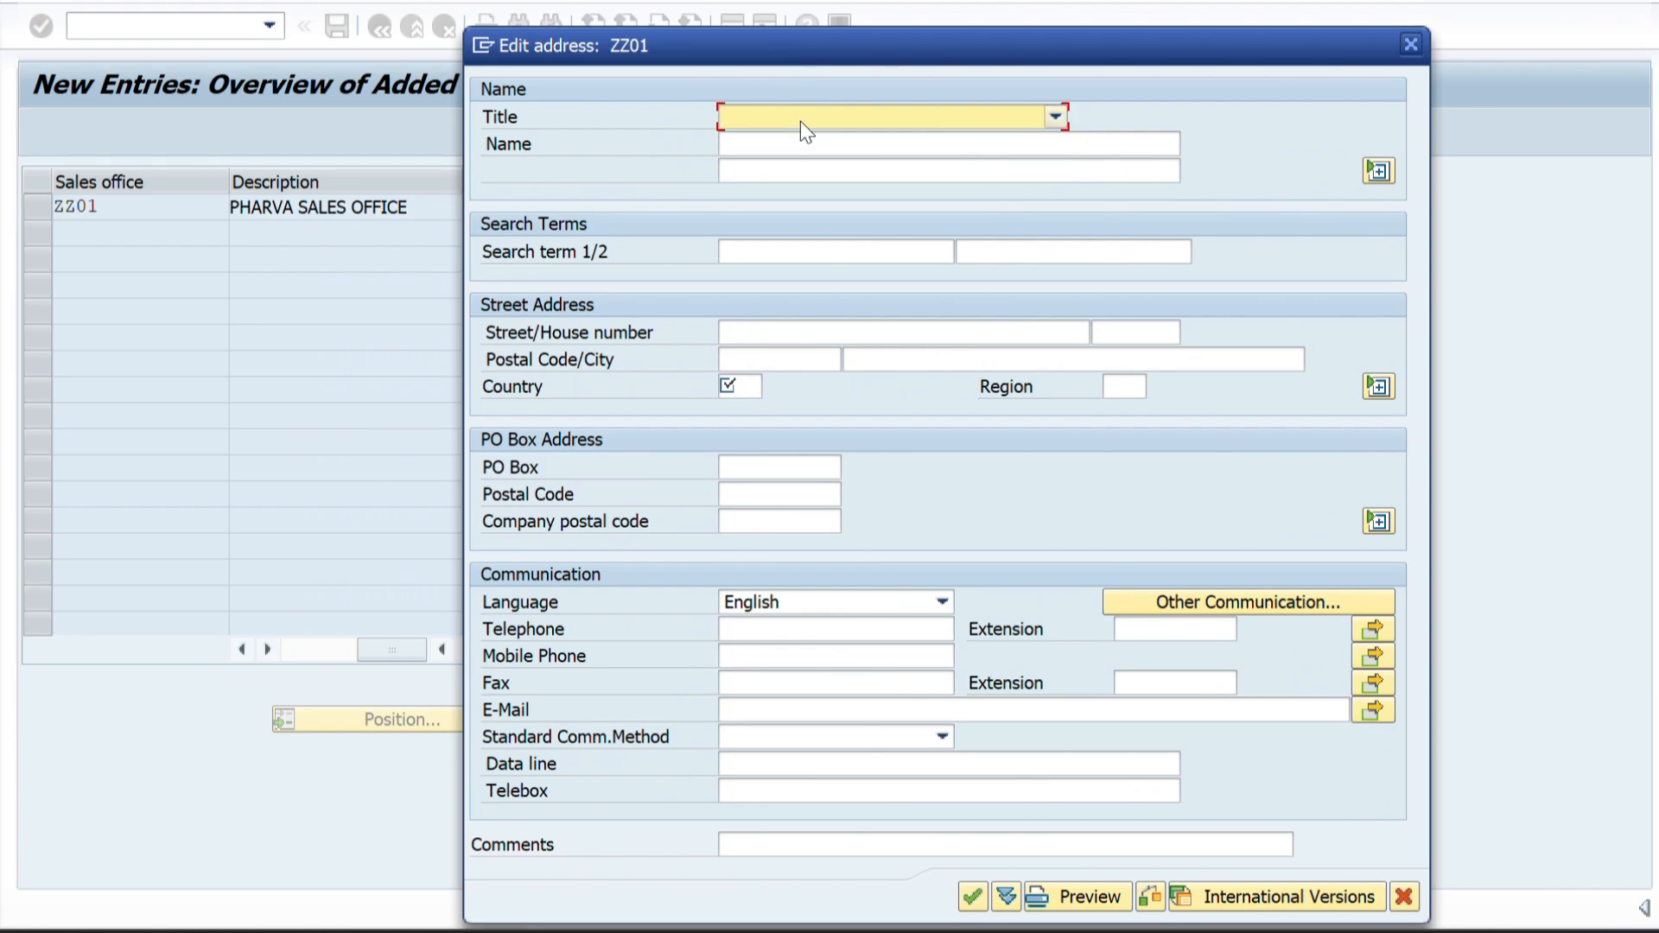
{"action": "left_click", "coordinate": [757, 146]}
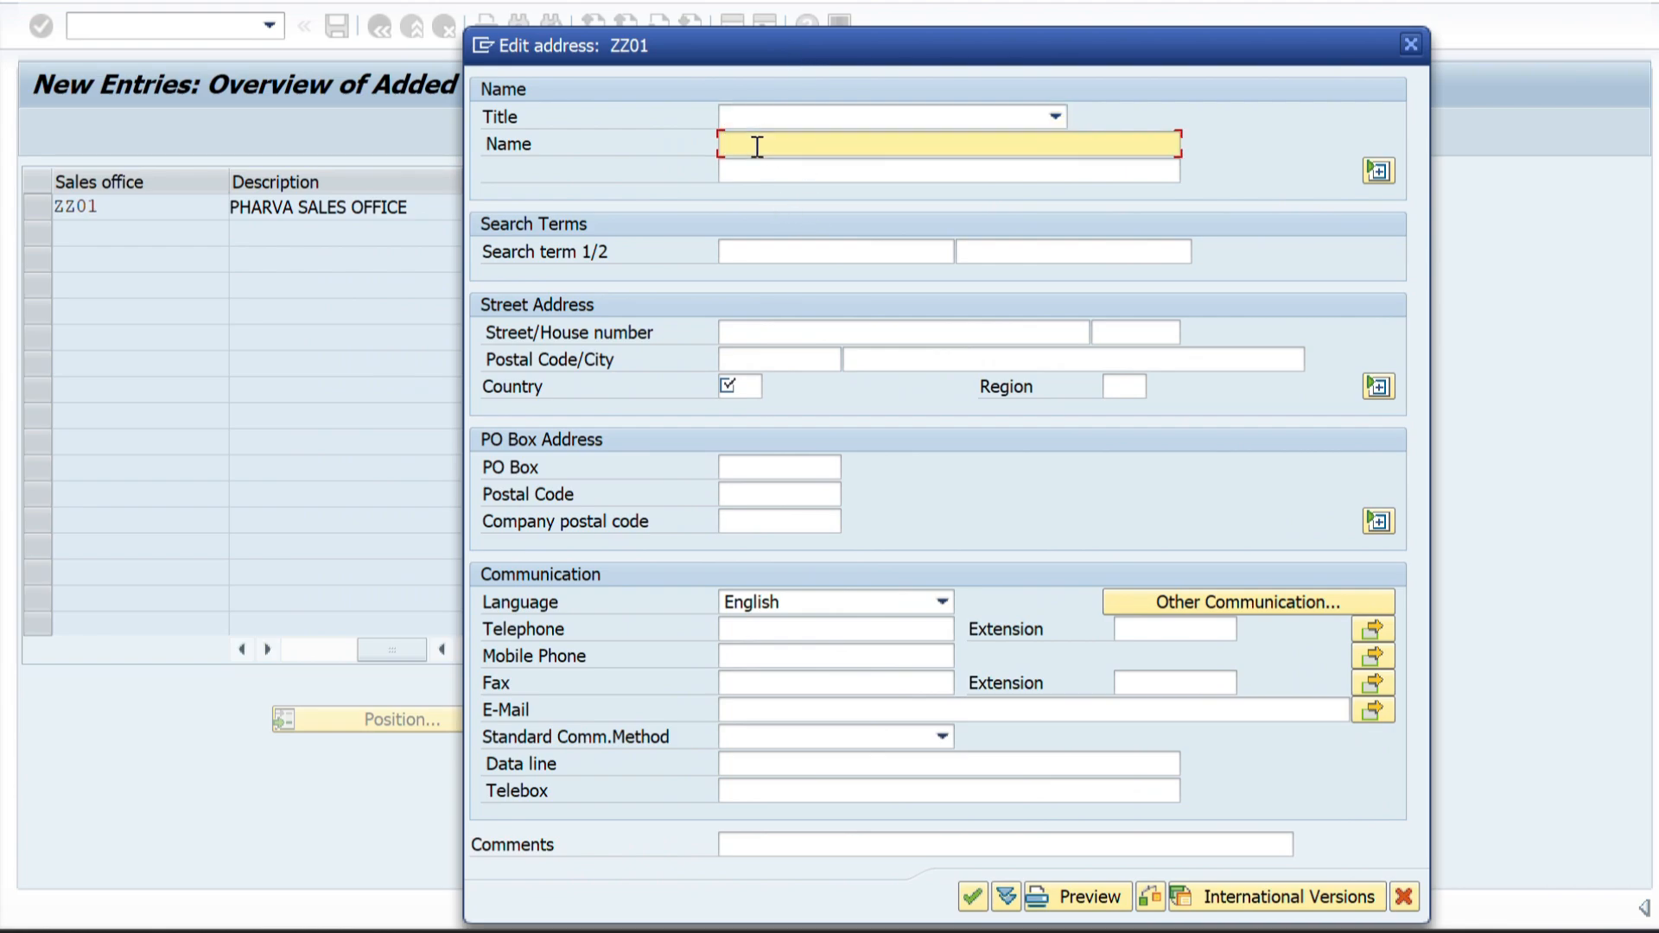
{"action": "key", "text": "ctrl+v"}
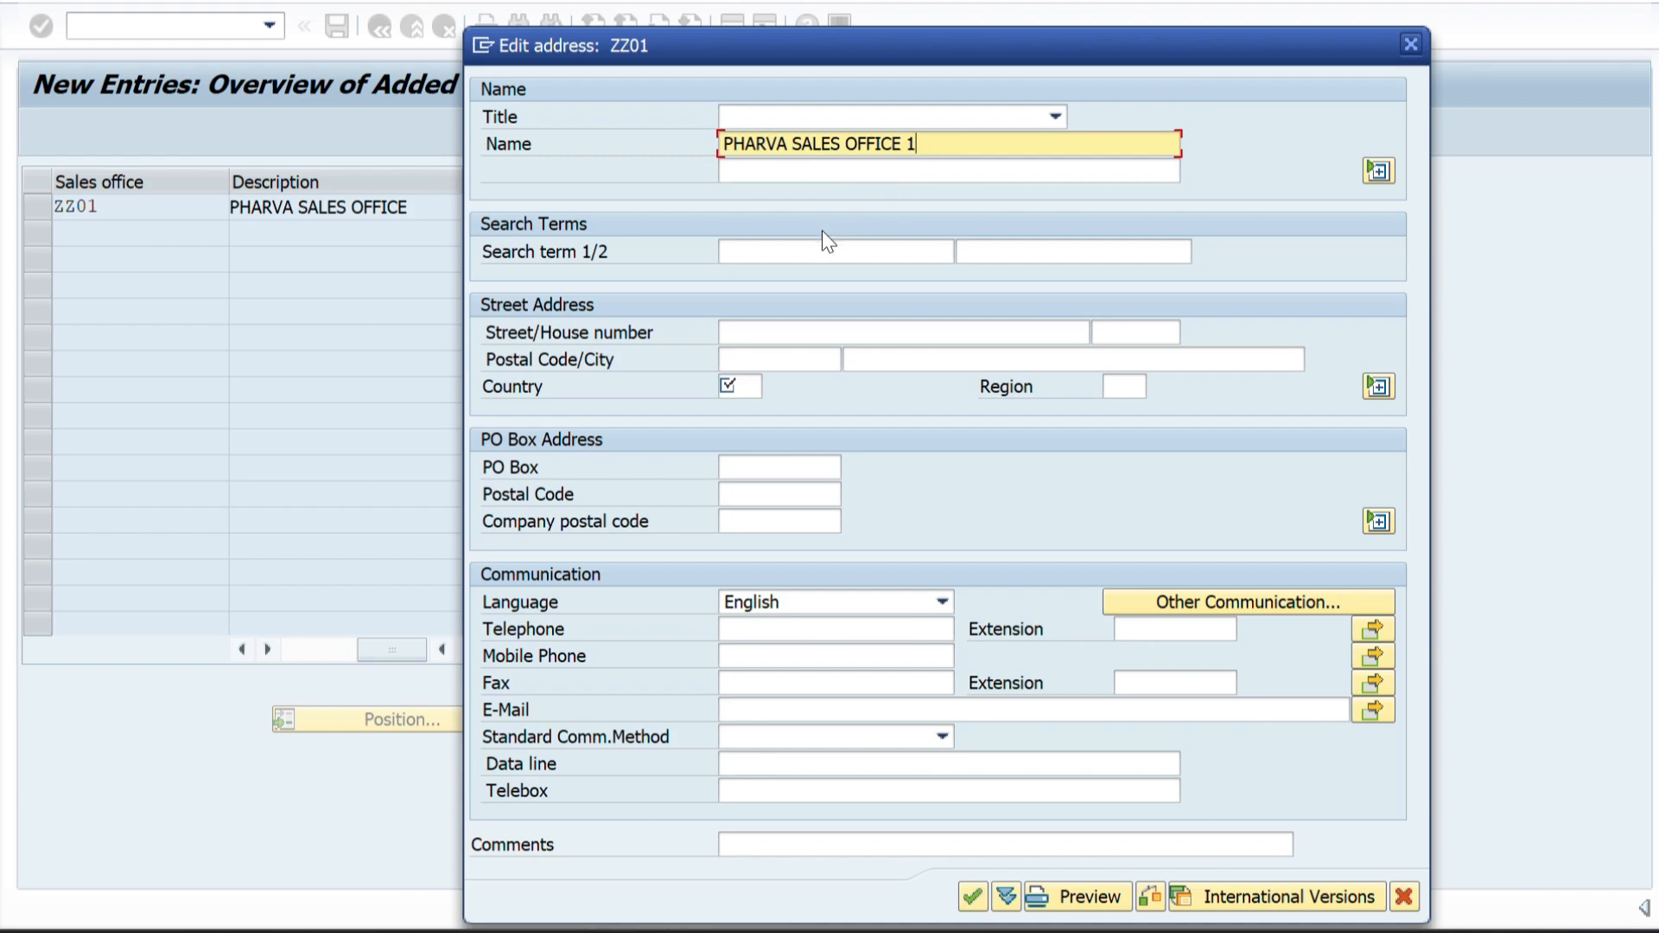
{"action": "left_click", "coordinate": [758, 252]}
{"action": "key", "text": "ctrl+v"}
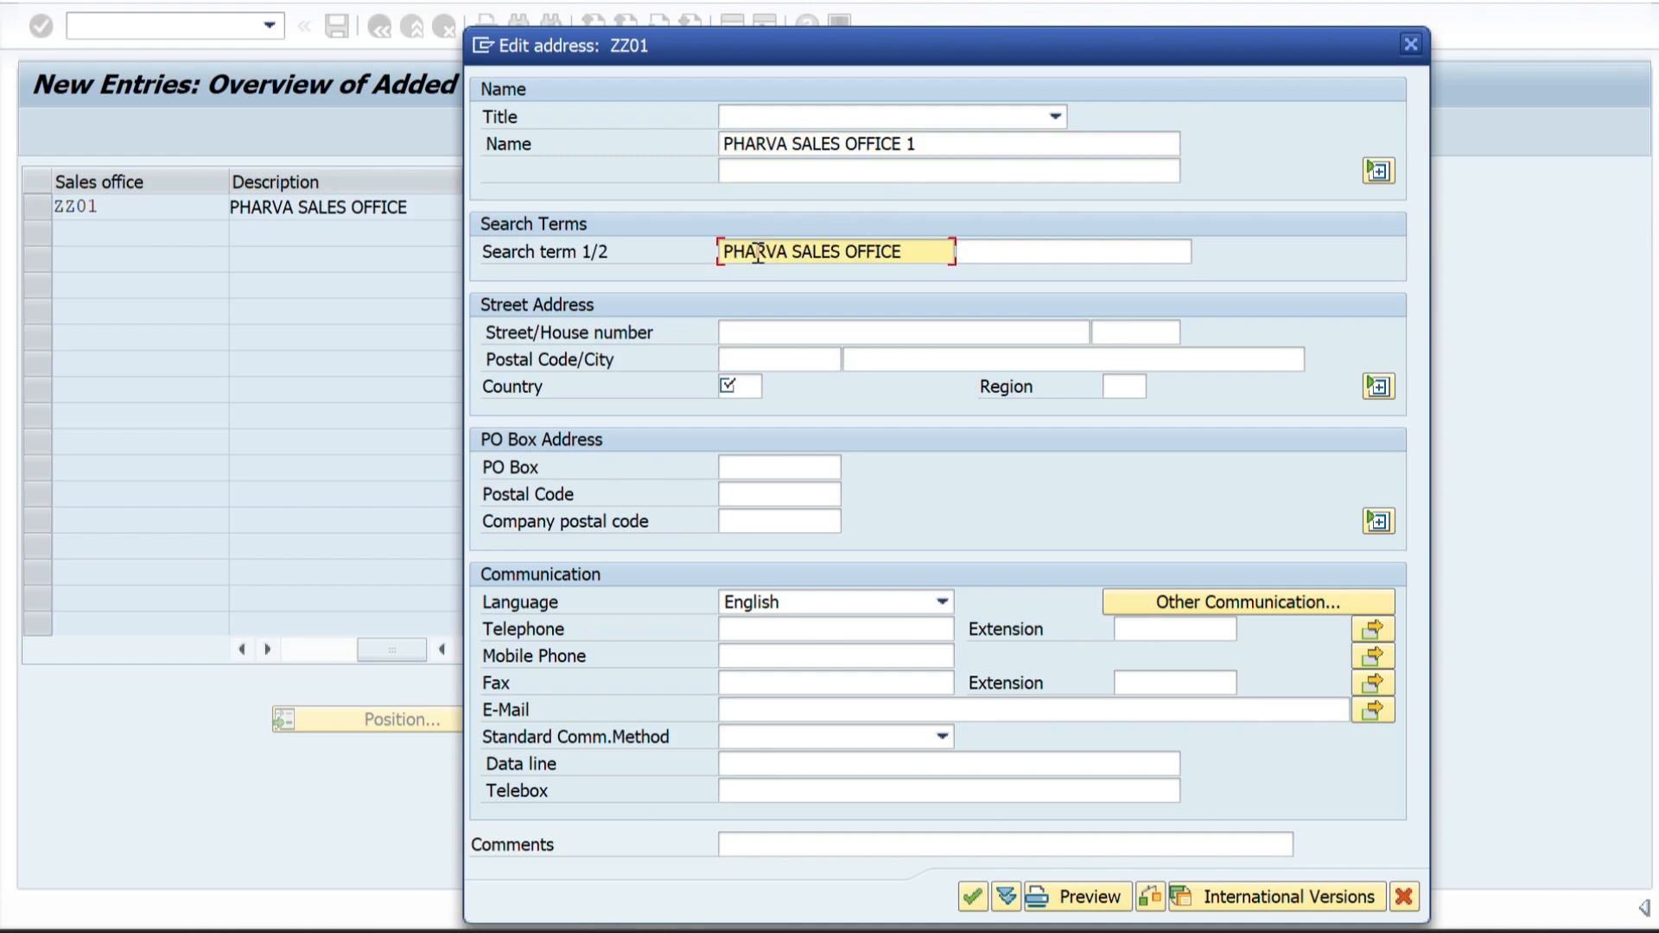
Look up the first sales office's location in the Word structure diagram and enter it as the street in the ZZ01 address.
{"action": "left_click", "coordinate": [781, 335]}
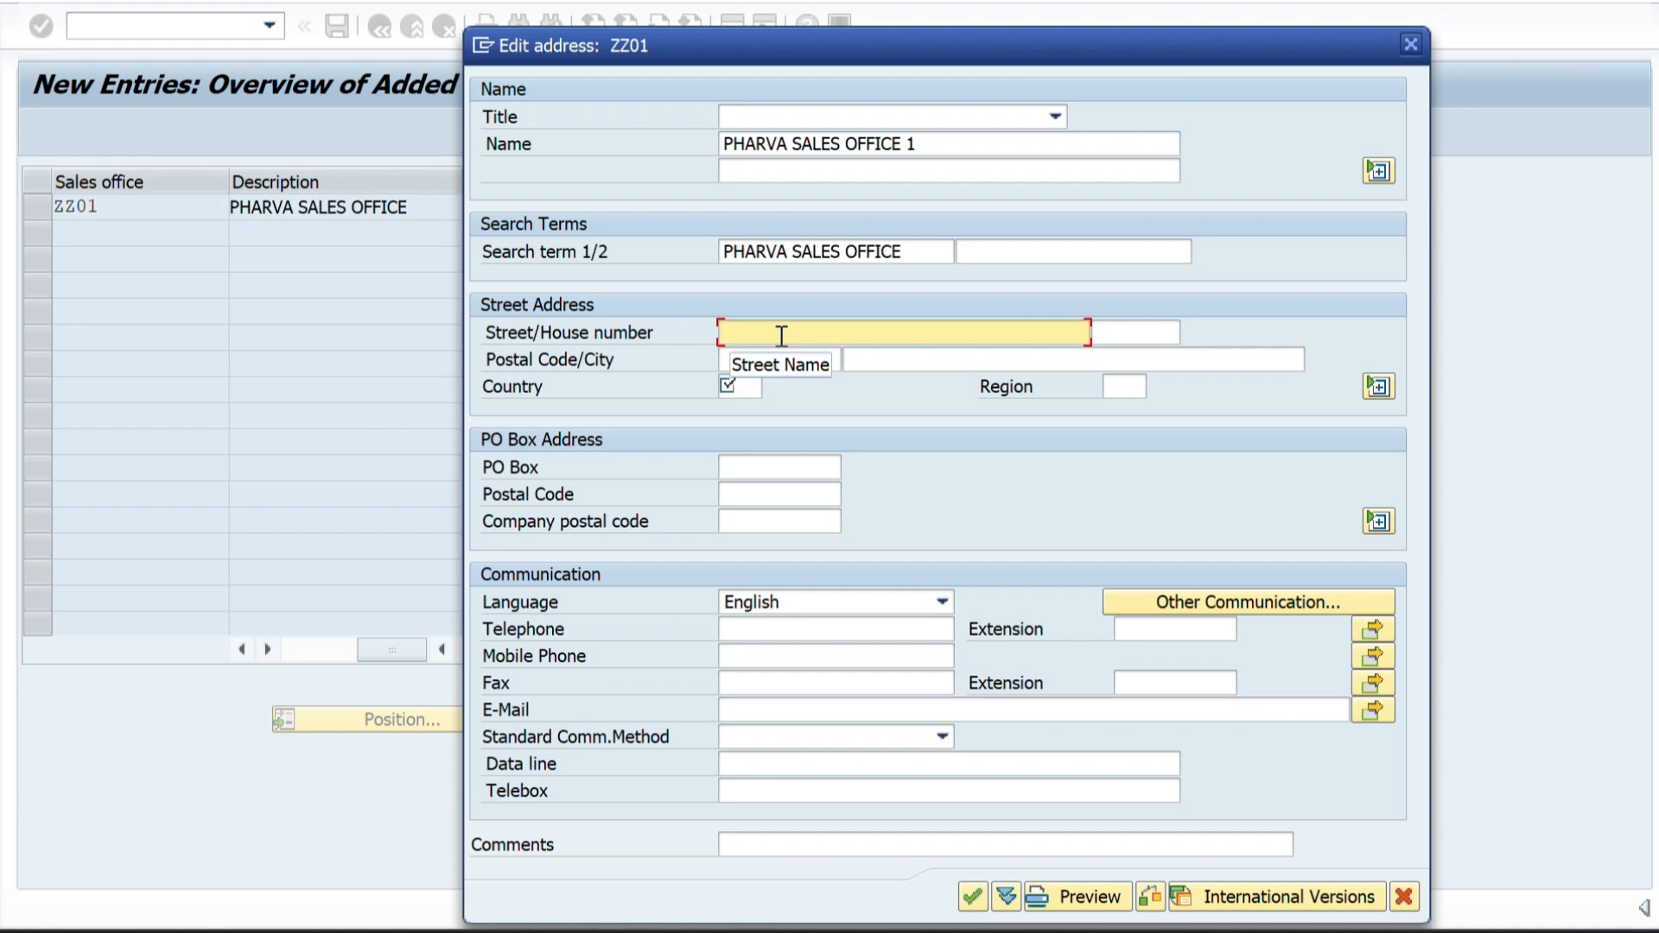
{"action": "key", "text": "alt+Tab"}
{"action": "key", "text": "alt+Tab"}
{"action": "key", "text": "alt+Tab"}
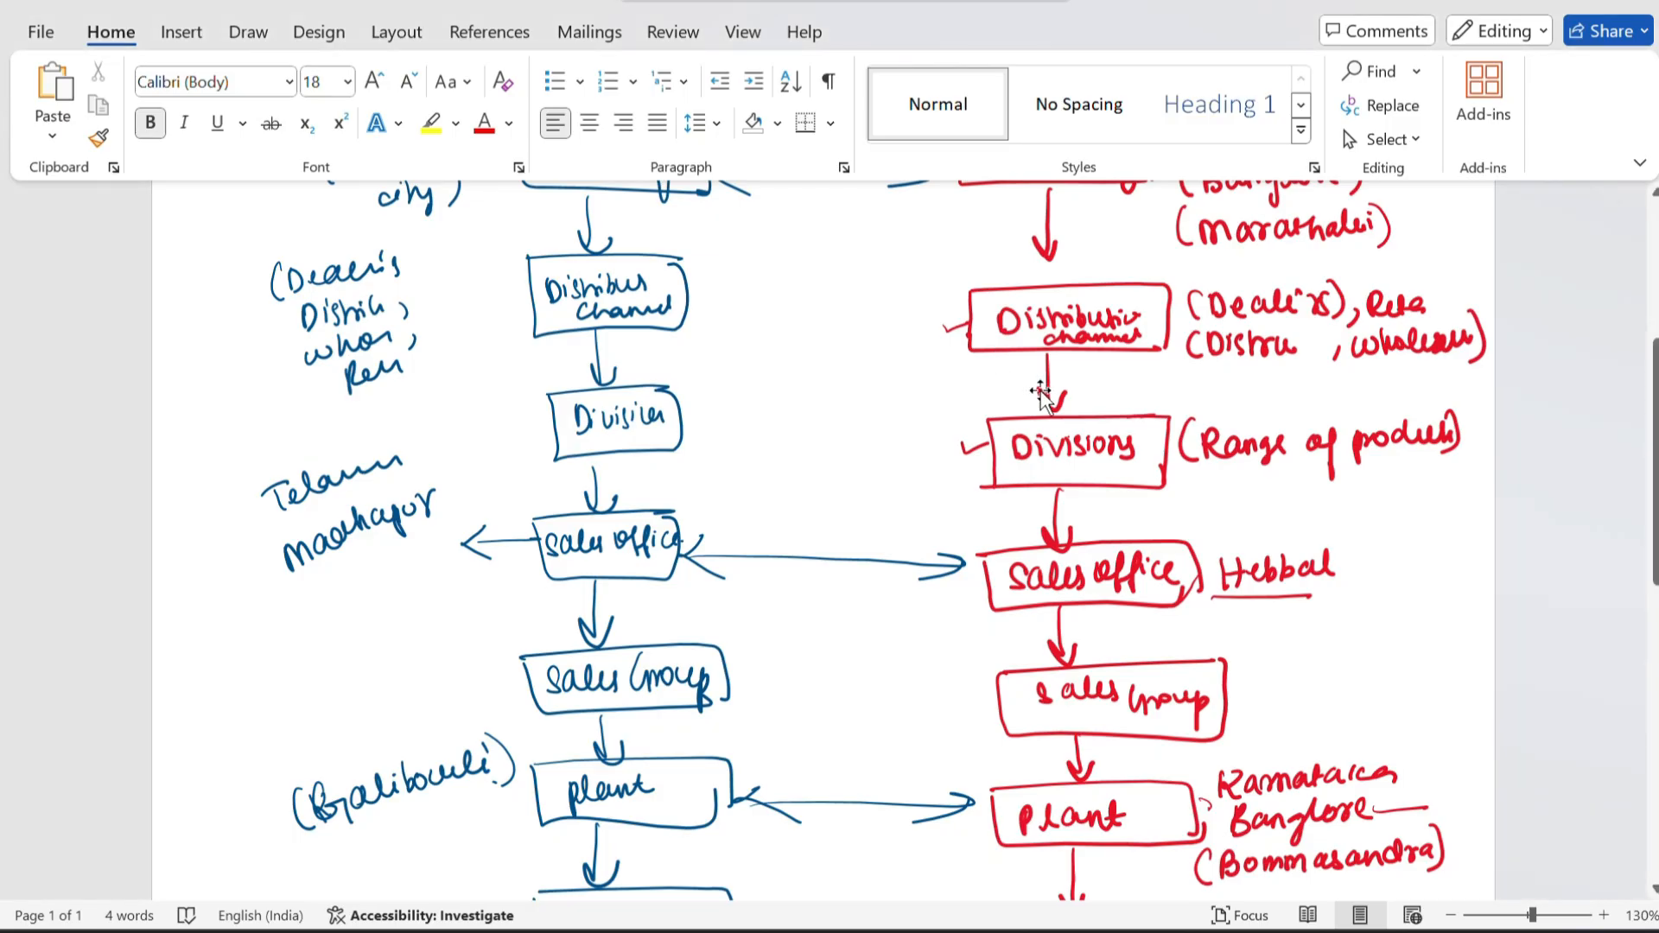
{"action": "scroll", "coordinate": [1041, 393], "scroll_direction": "down", "scroll_amount": 2}
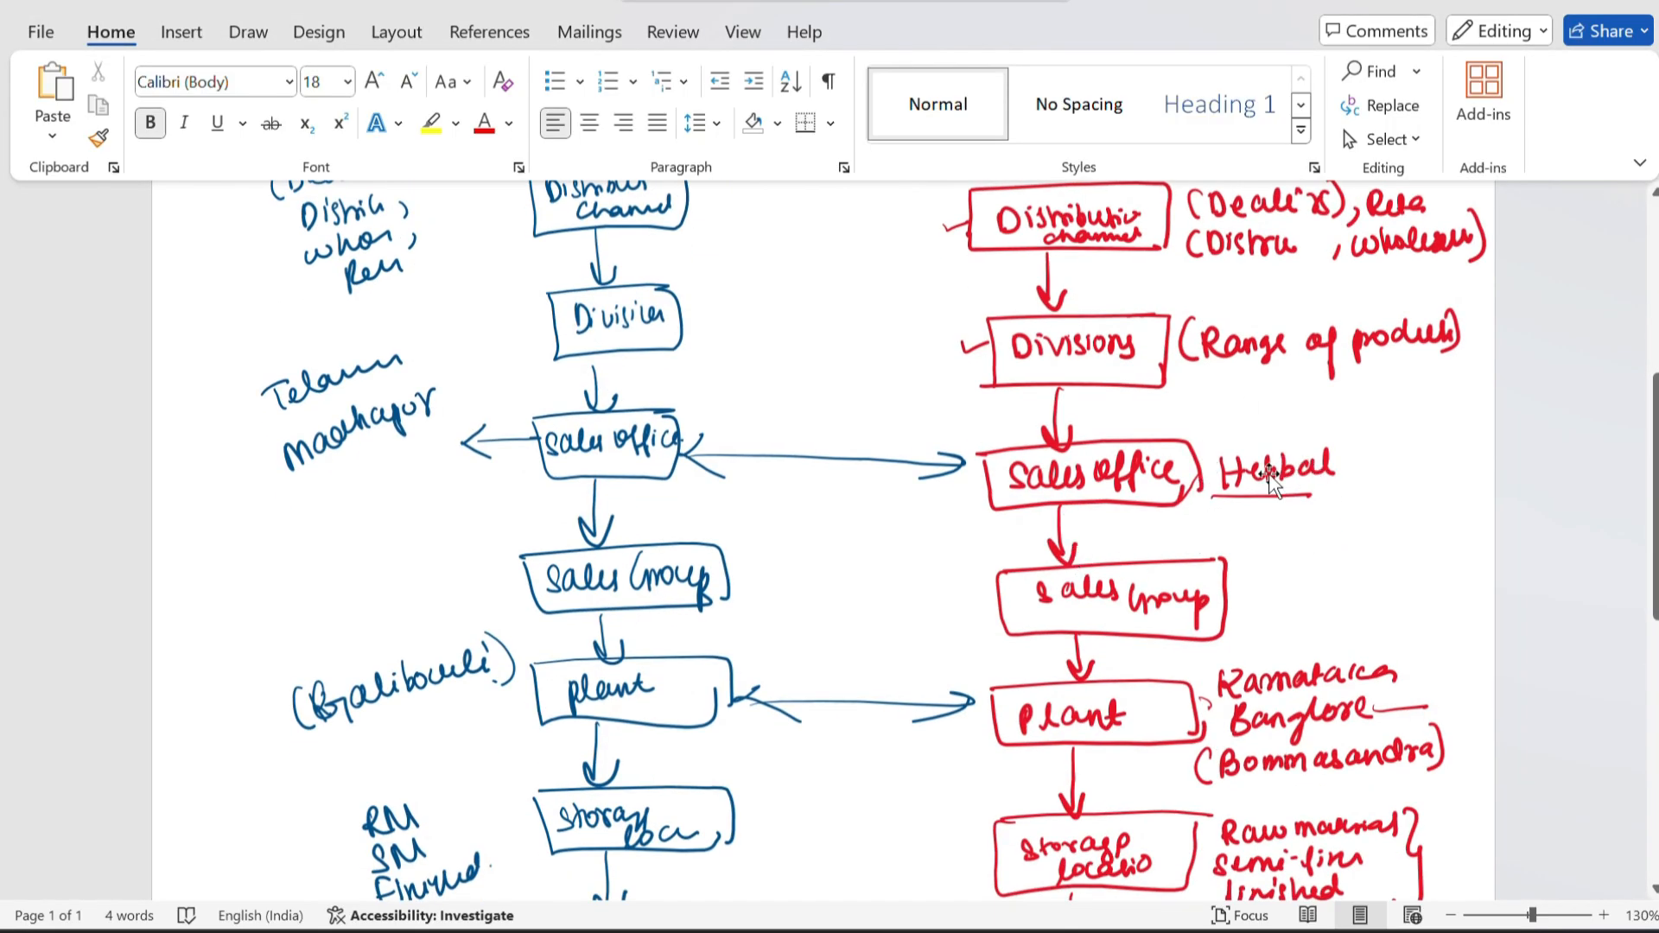
{"action": "key", "text": "alt+Tab"}
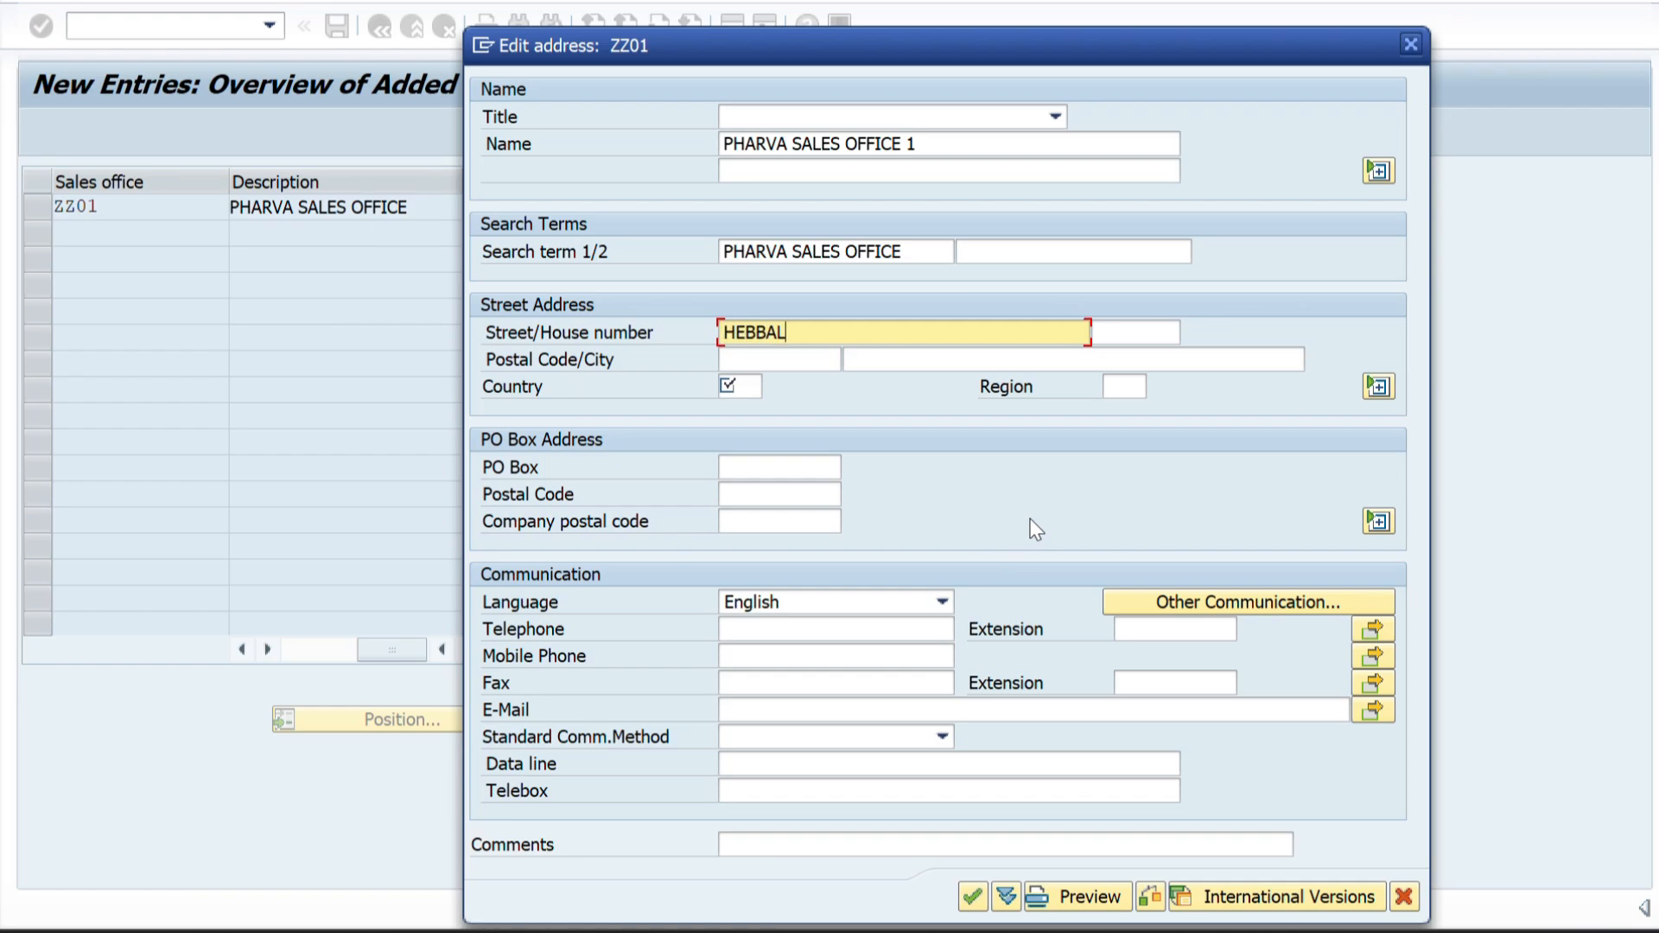
Enter the house number, postal code and city in the street address of sales office ZZ01.
{"action": "left_click", "coordinate": [1129, 333]}
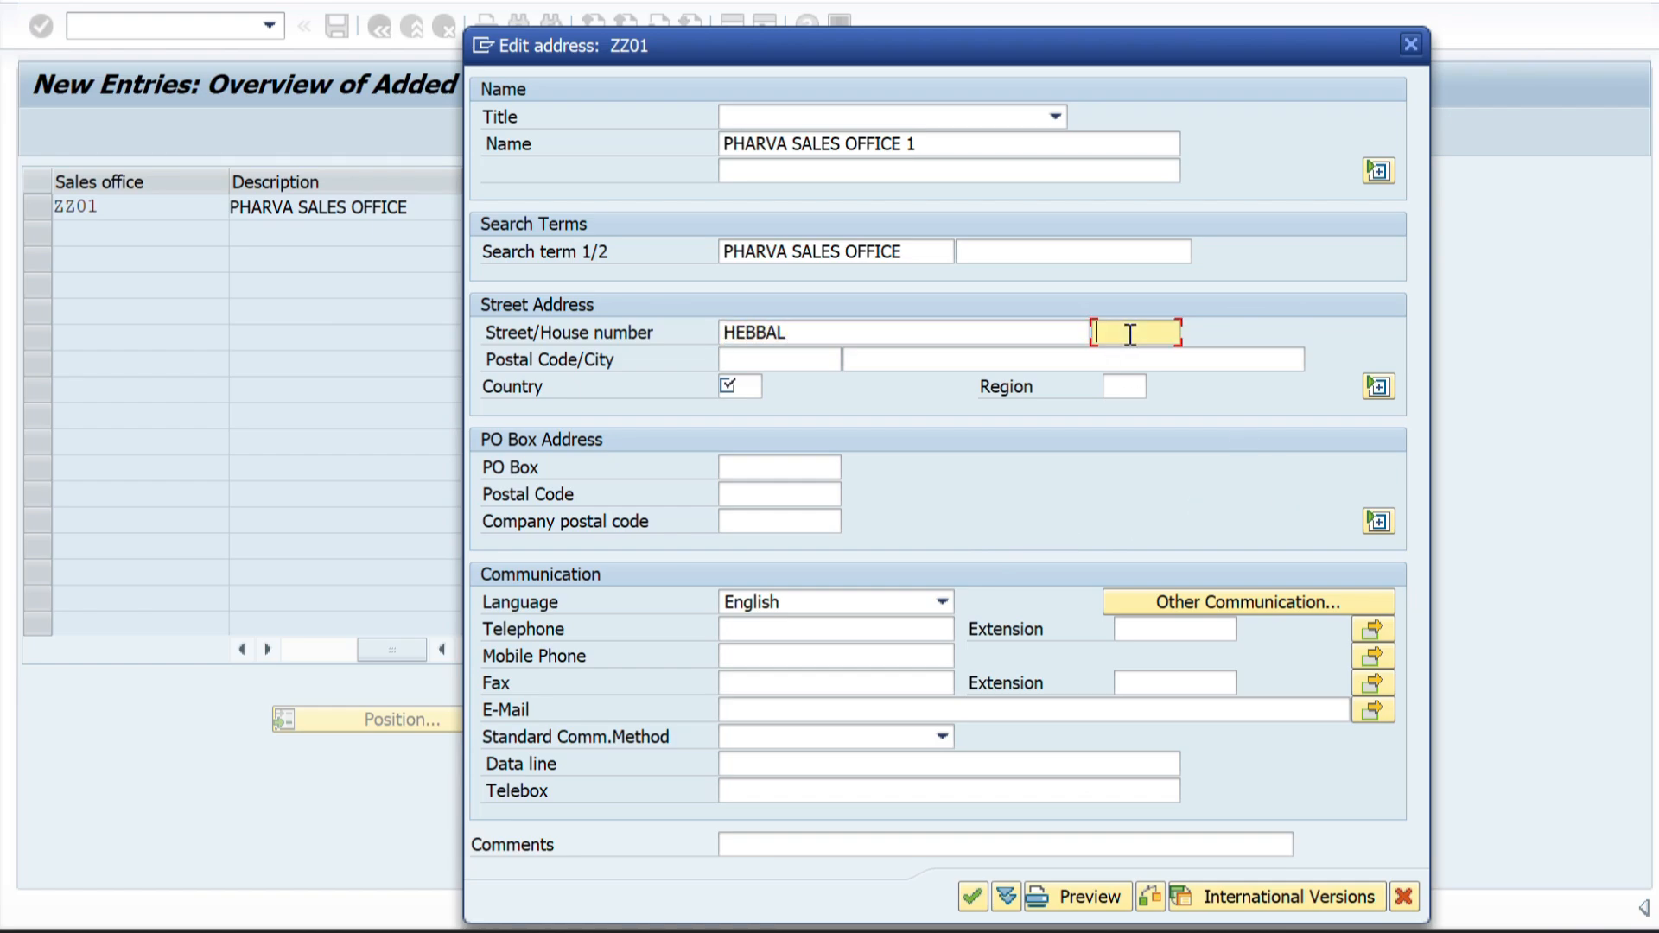
{"action": "type", "text": "ANB123"}
{"action": "left_click", "coordinate": [760, 357]}
{"action": "type", "text": "5600"}
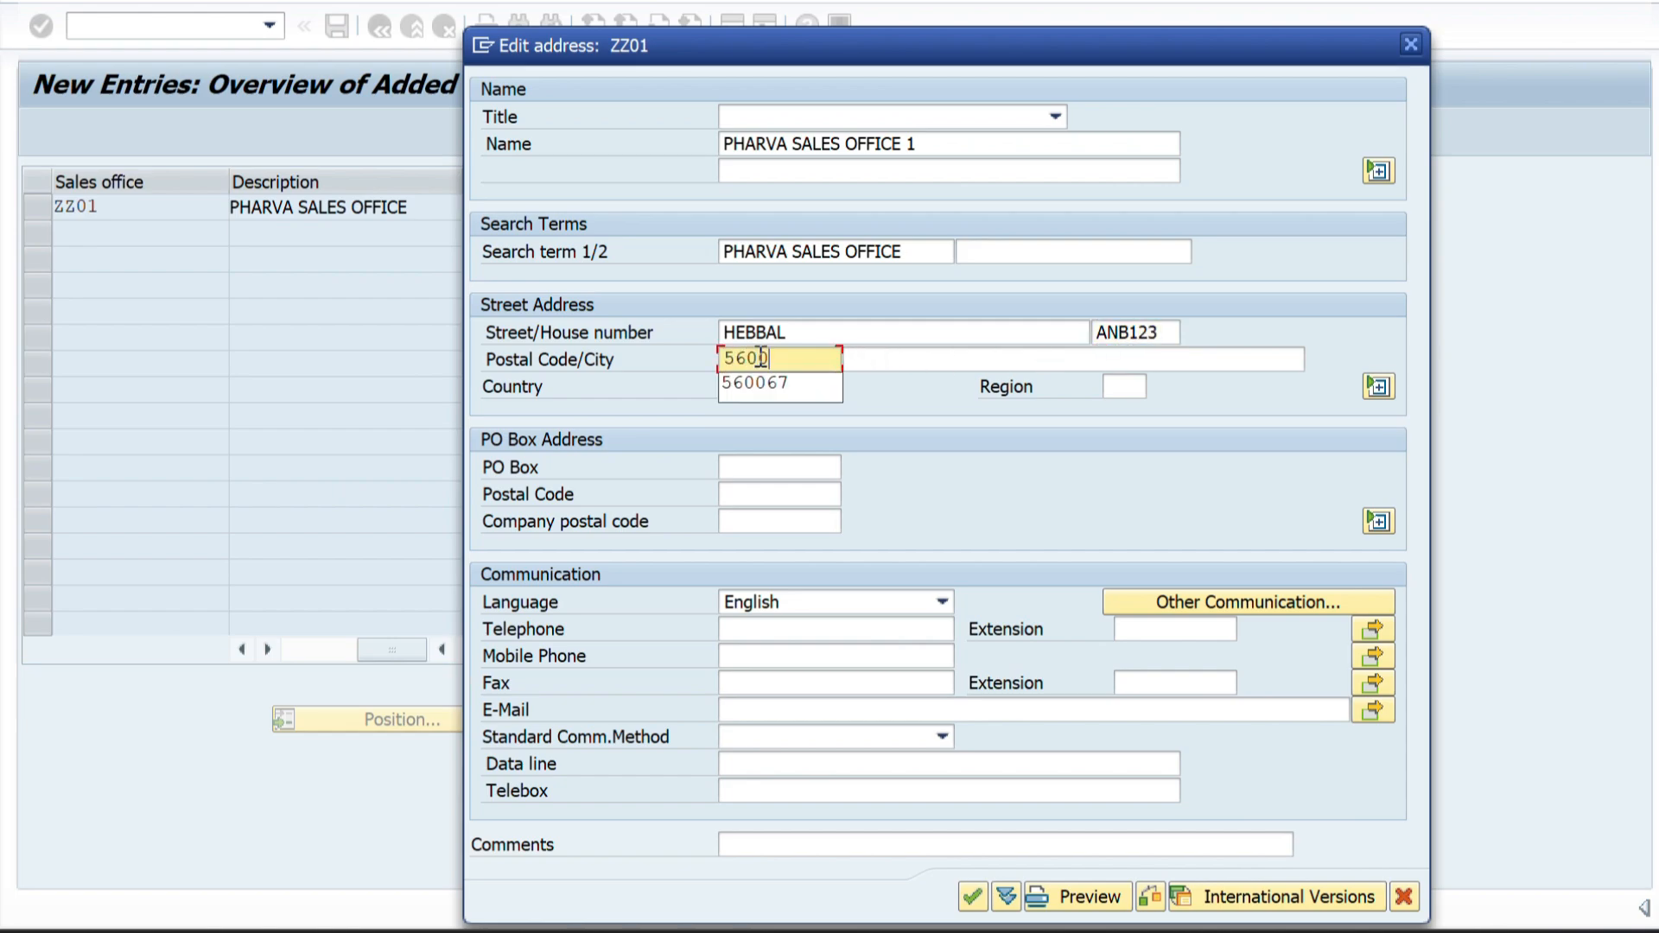
{"action": "type", "text": "89"}
{"action": "left_click", "coordinate": [895, 358]}
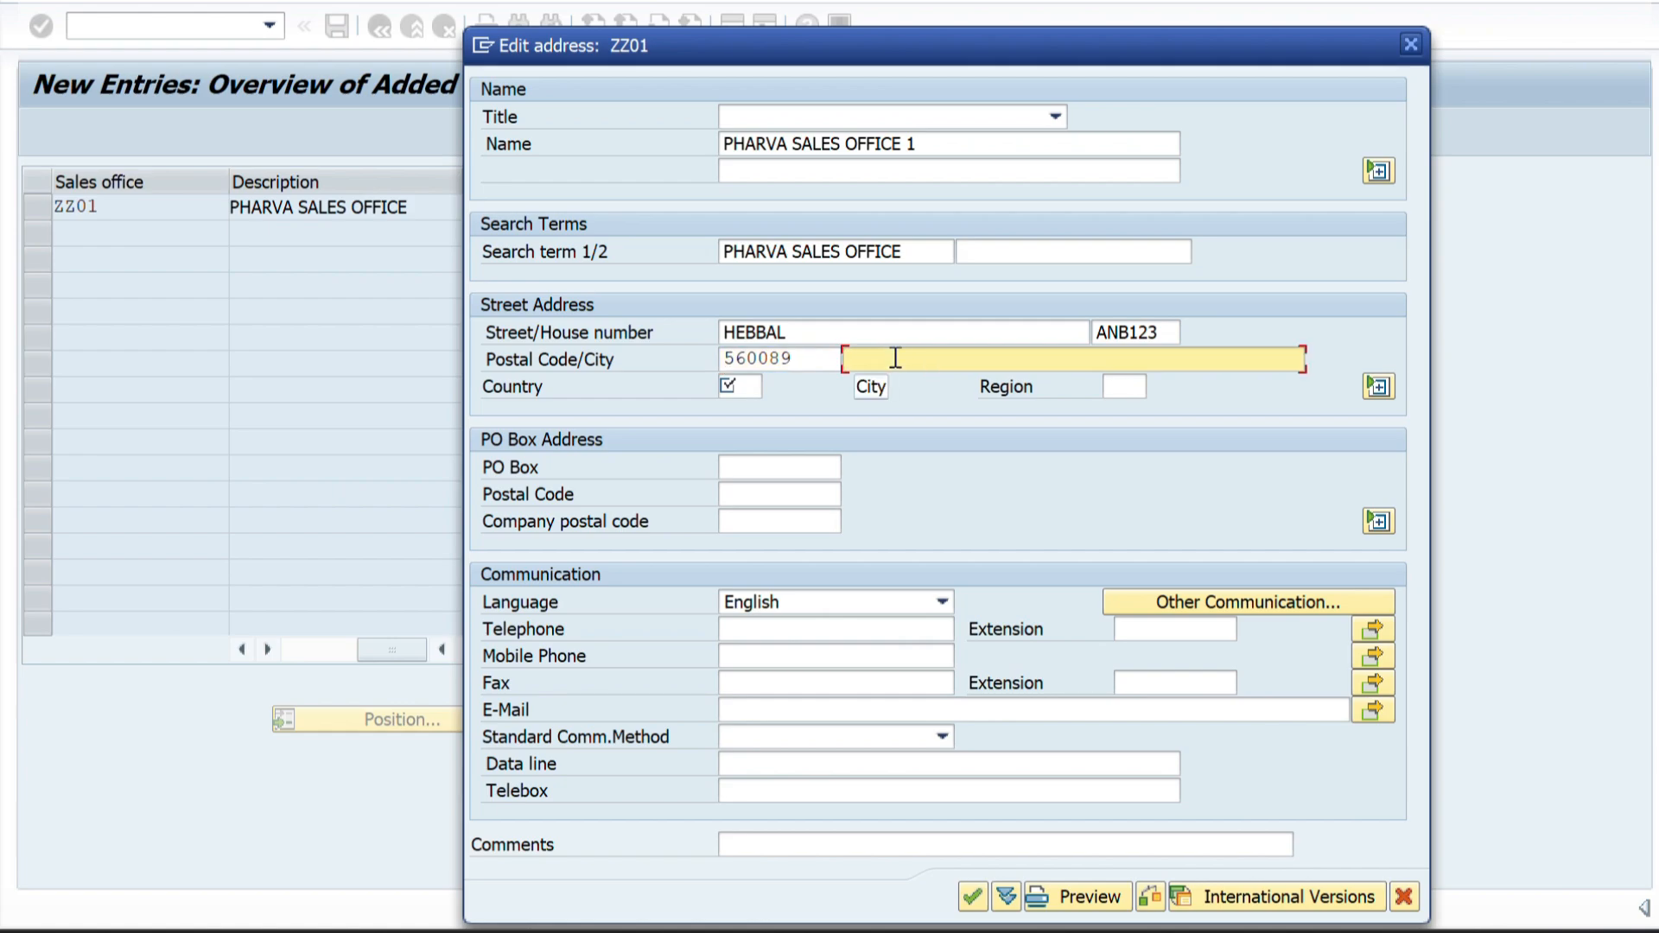
{"action": "type", "text": "BENGALURU"}
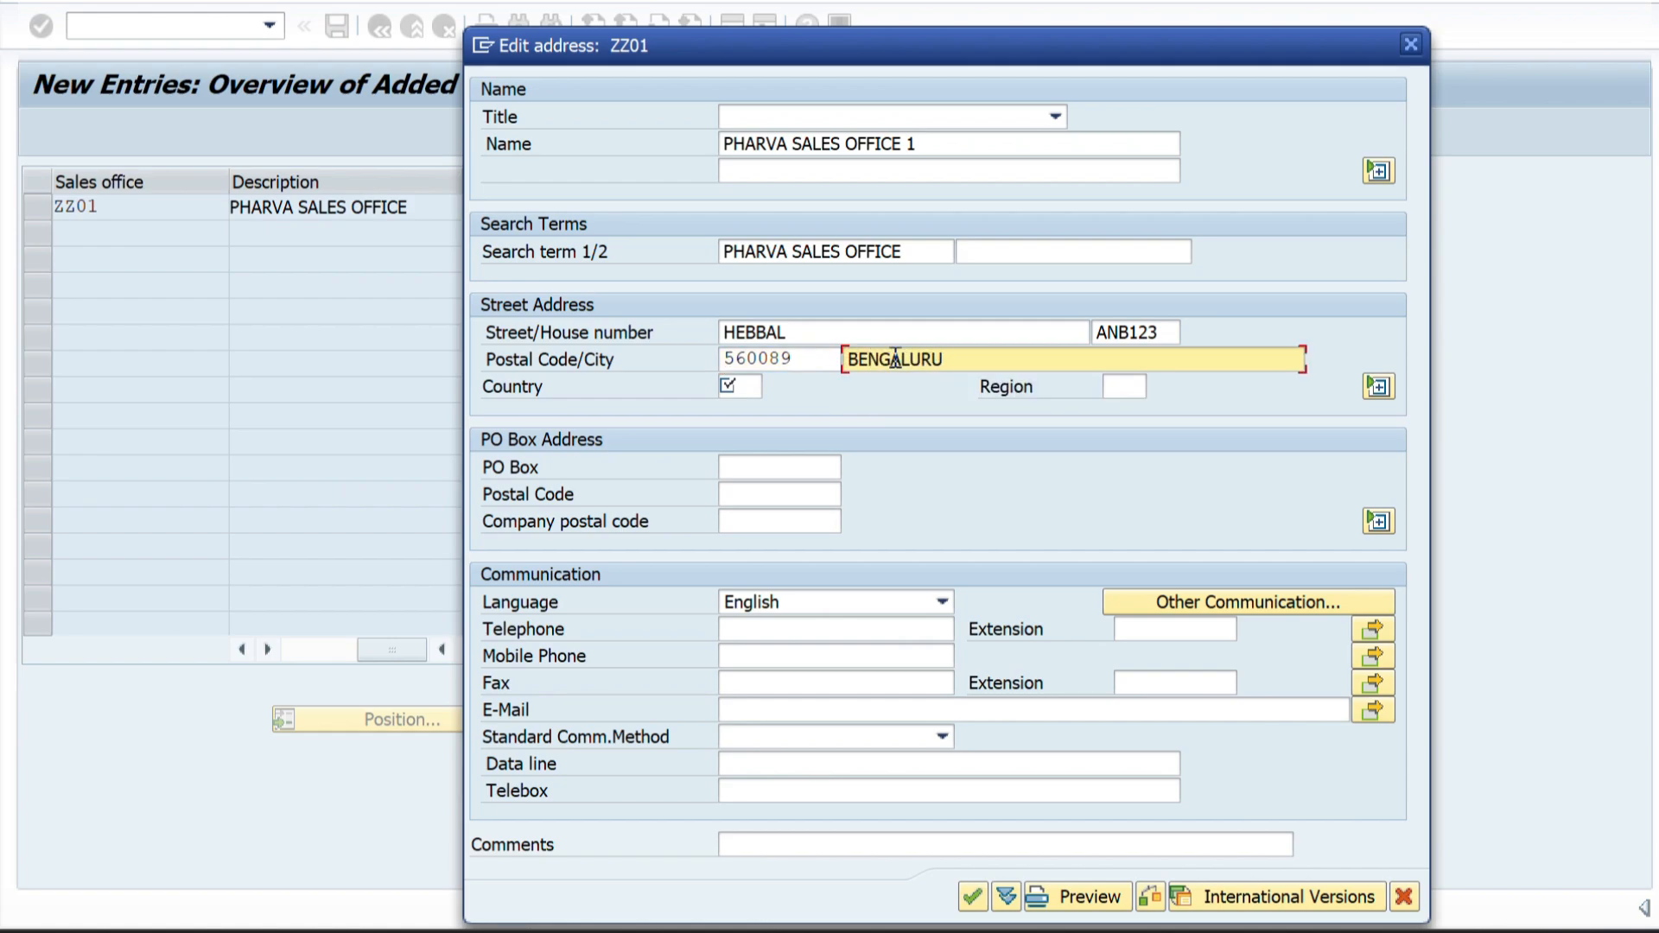
Set the country to IN and the region to 10 (Karnataka) in the ZZ01 address.
{"action": "left_click", "coordinate": [726, 386]}
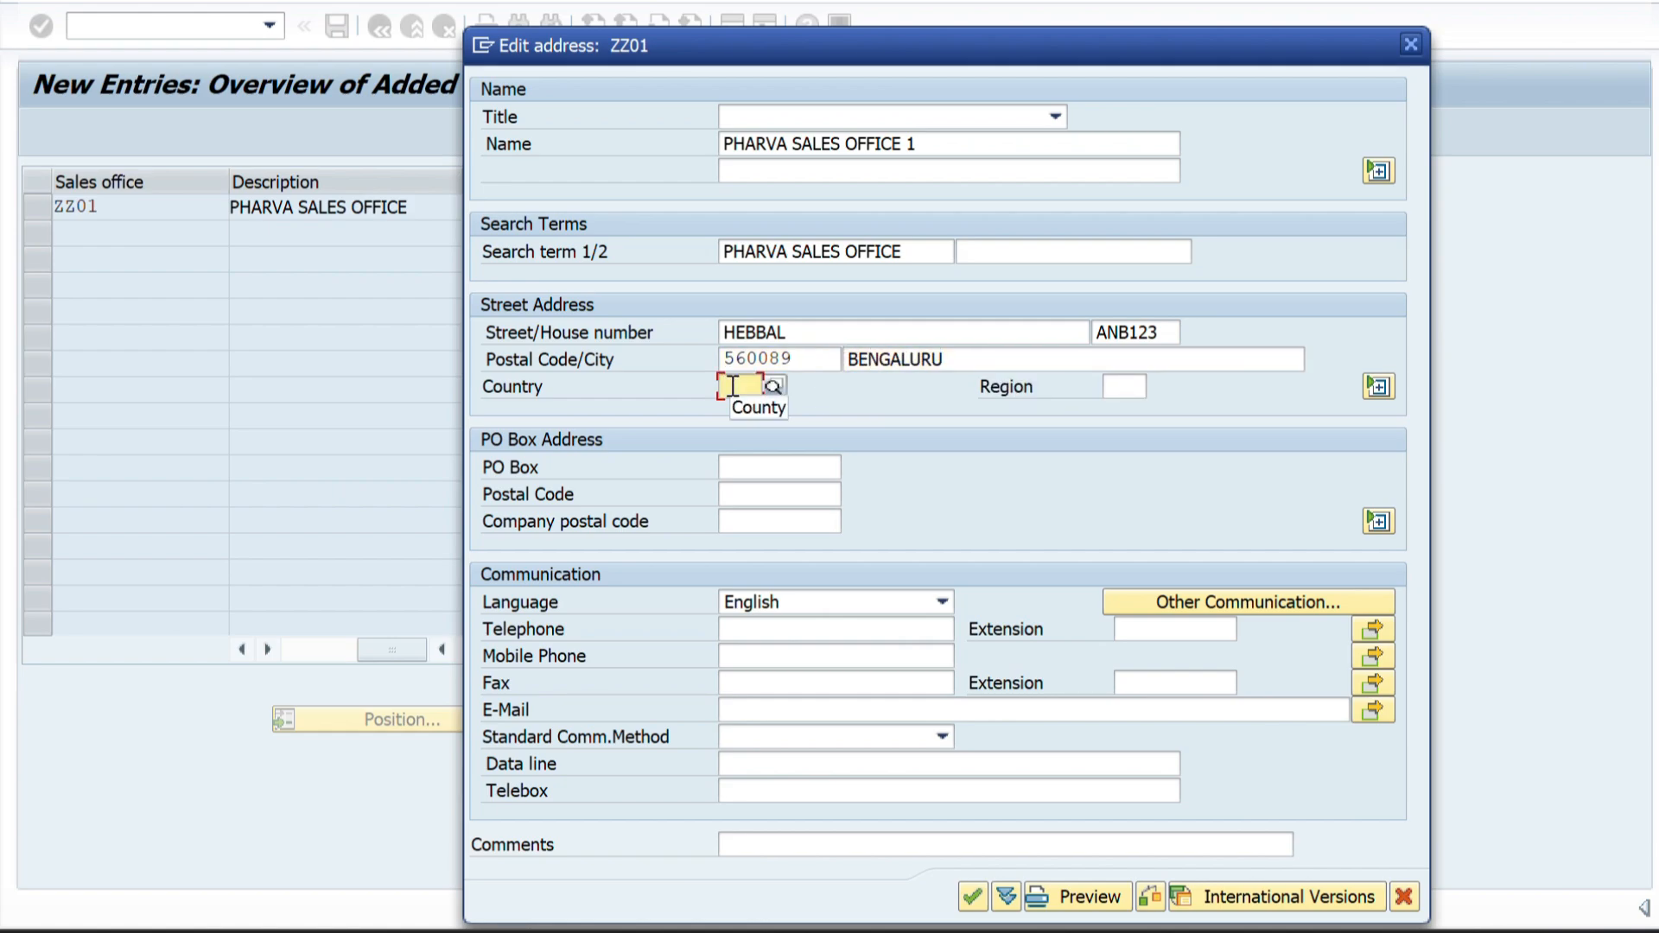
{"action": "type", "text": "IN"}
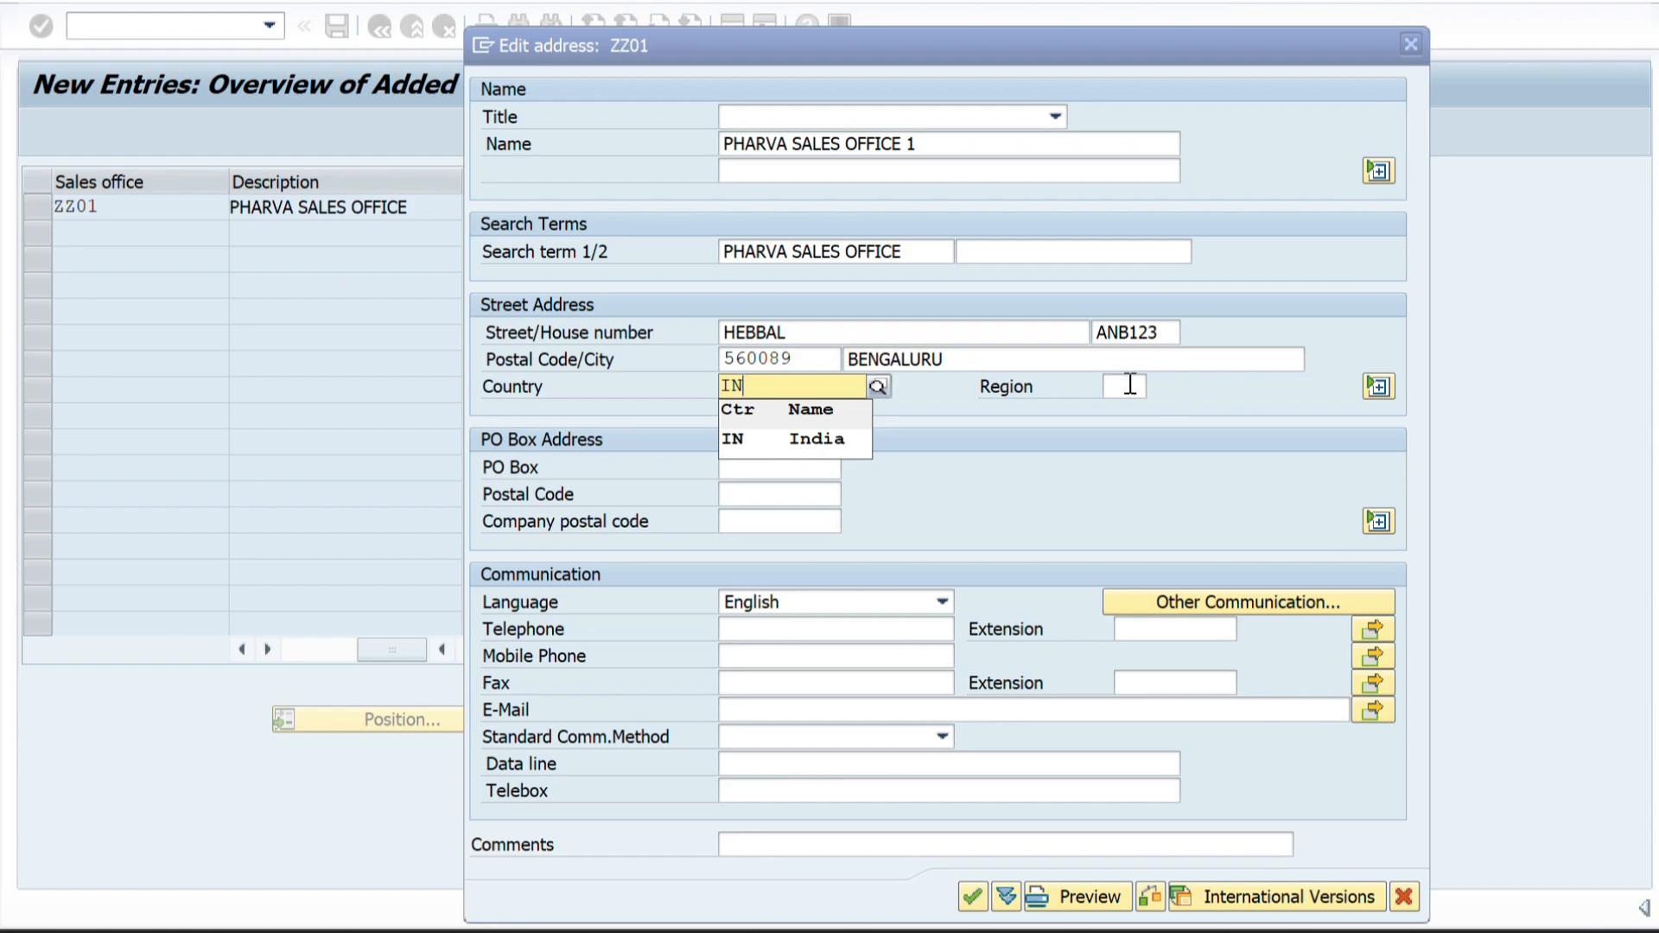
{"action": "left_click", "coordinate": [1123, 384]}
{"action": "type", "text": "10"}
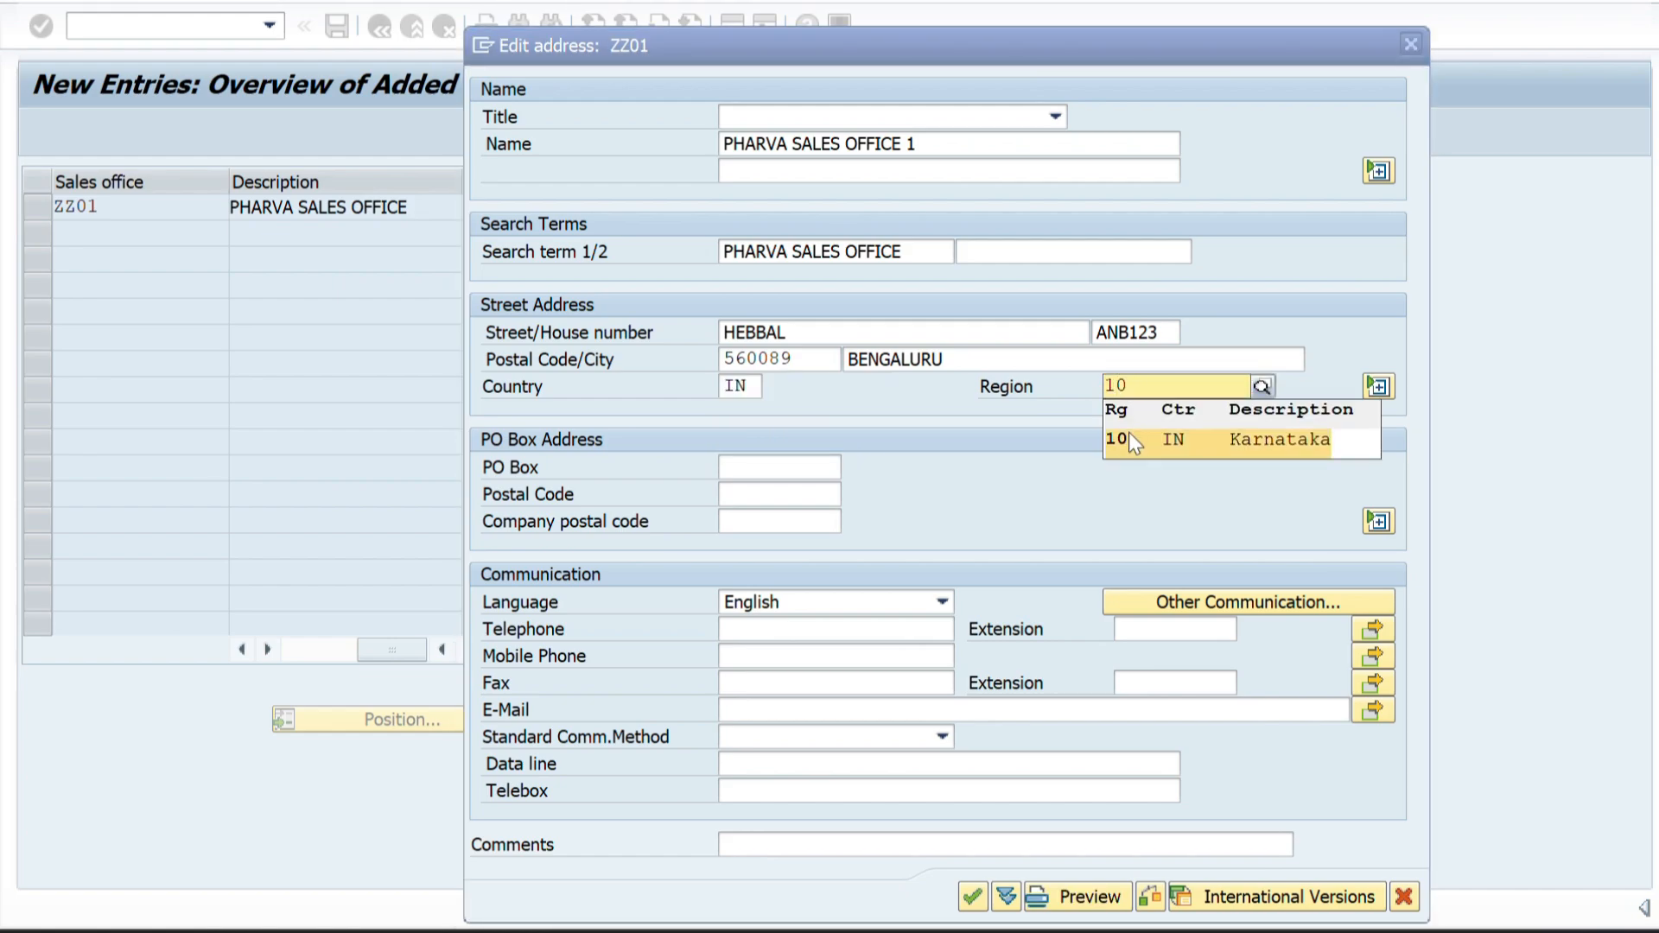
{"action": "left_click", "coordinate": [1127, 439]}
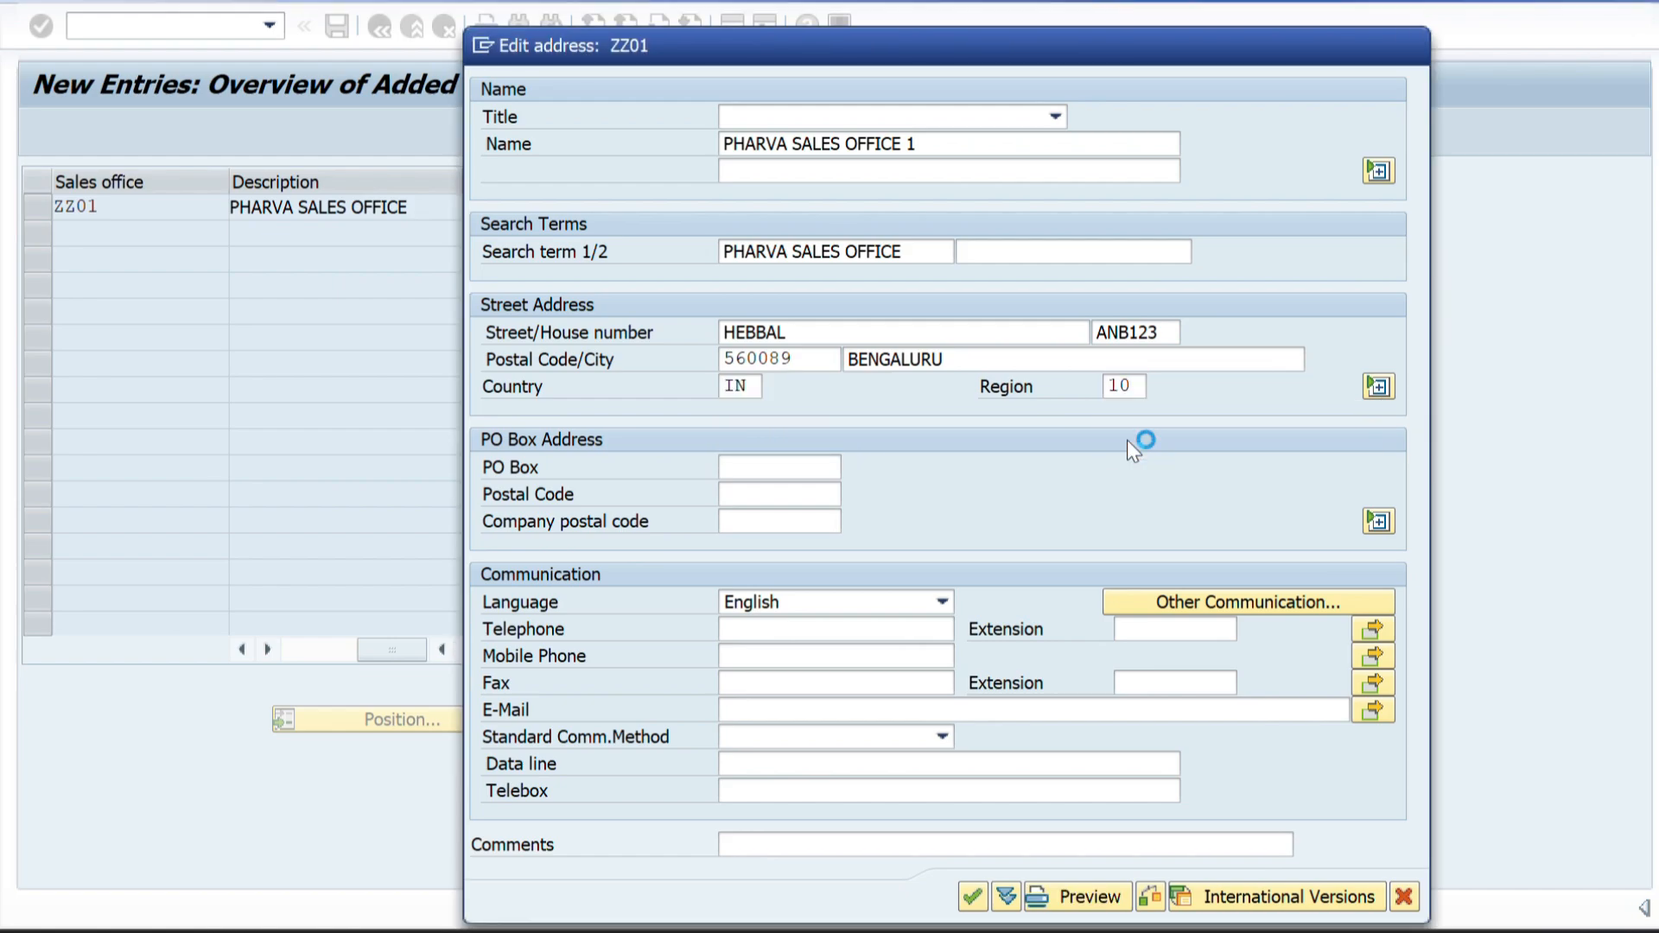
Confirm the ZZ01 address and save the sales office to the PHARVA COMPANY CONFIGURATION customizing request.
{"action": "key", "text": "Return"}
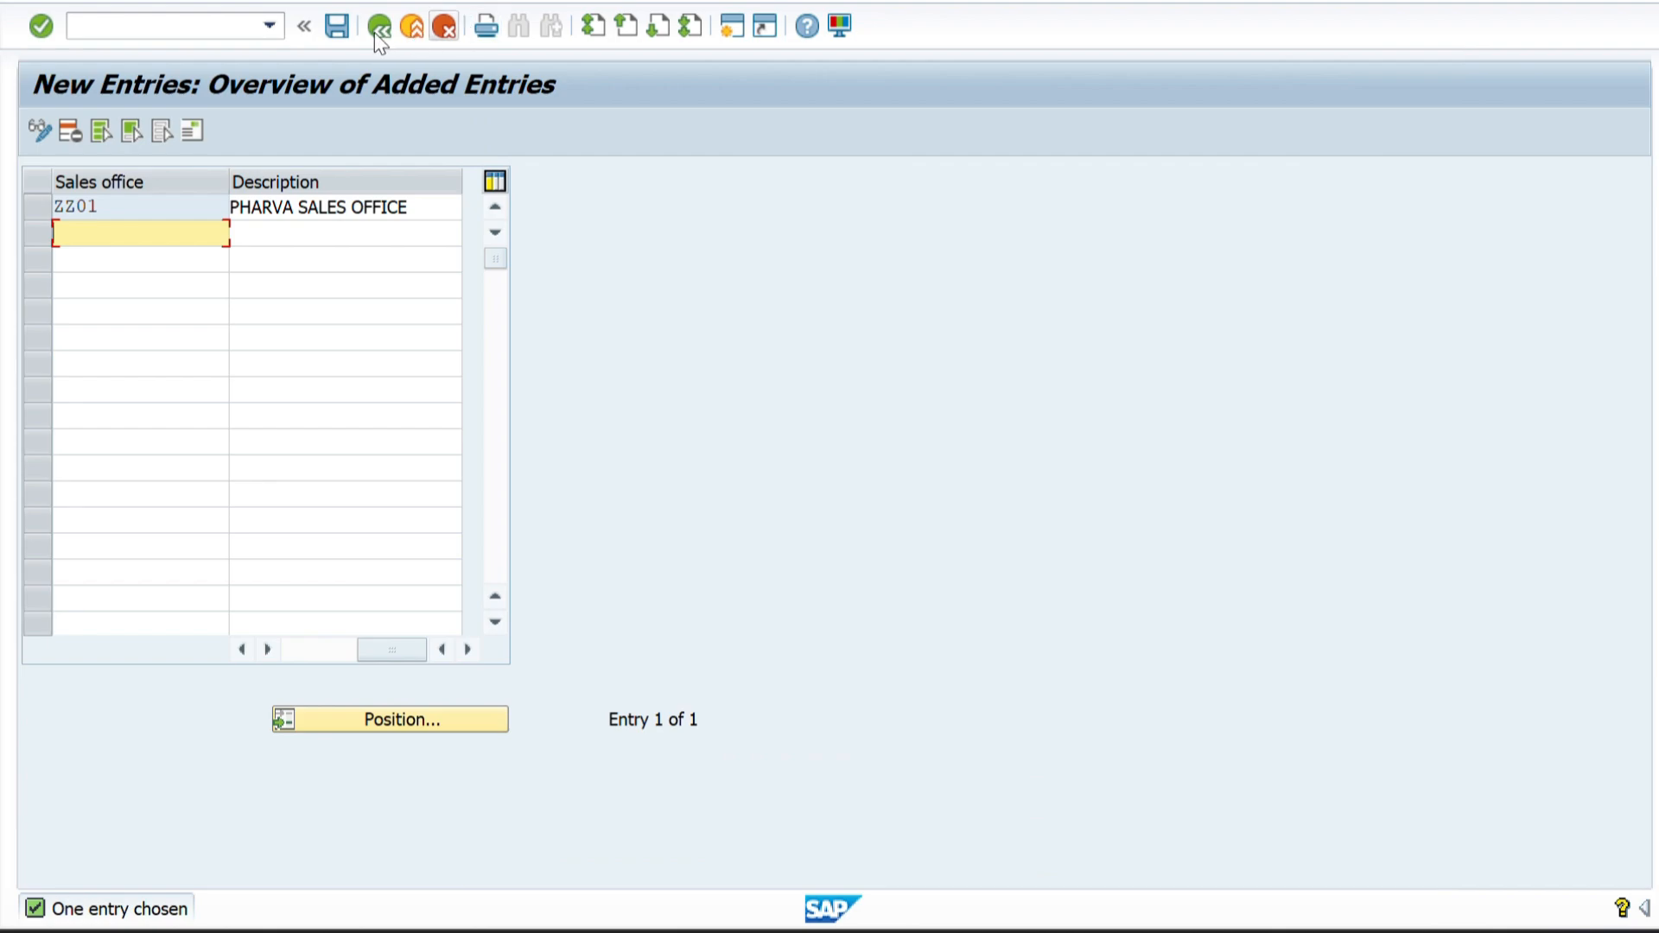
{"action": "left_click", "coordinate": [337, 26]}
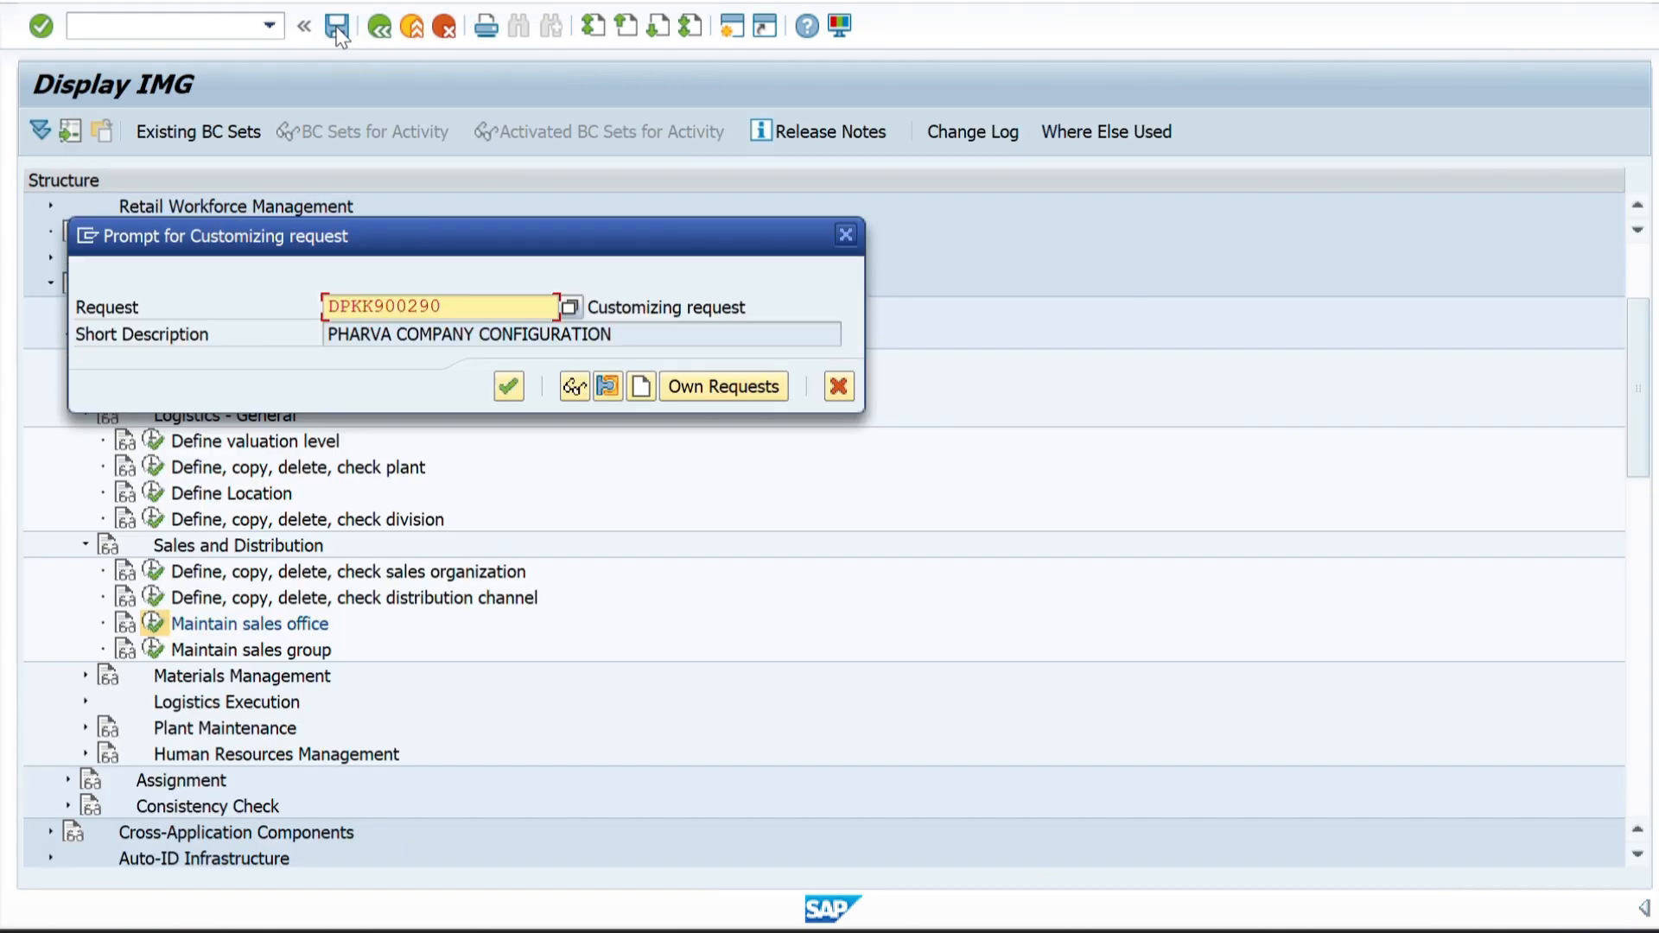
{"action": "left_click", "coordinate": [508, 387]}
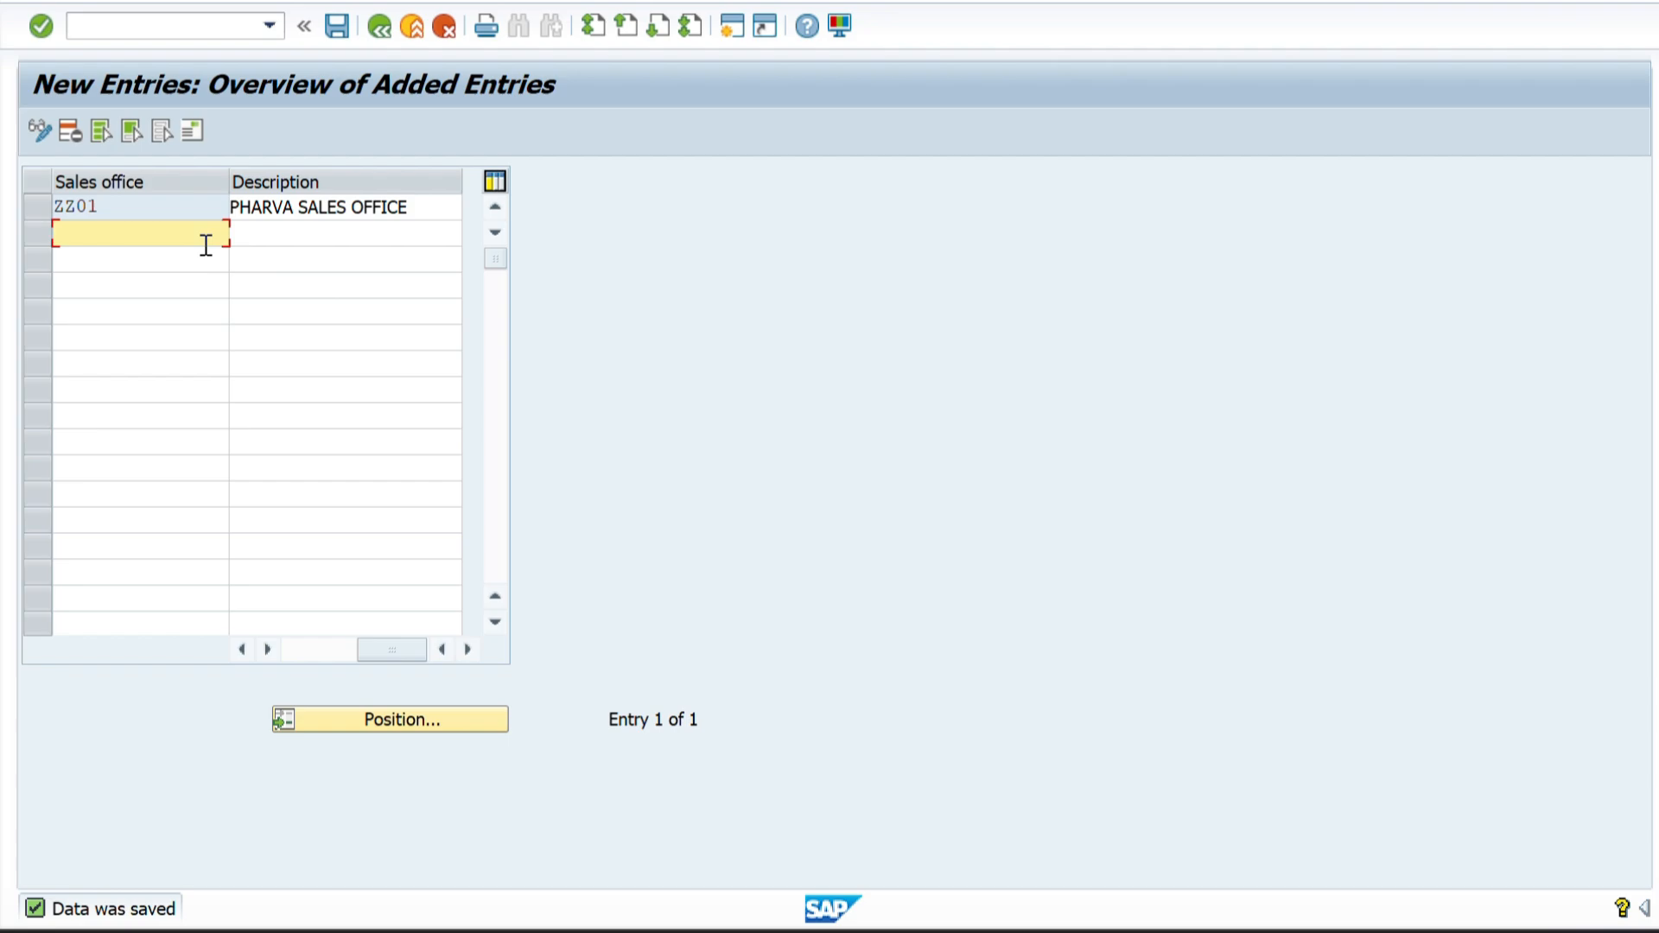
Find the second sales office's code on Sheet2 of the Excel workbook and add ZZ02 as a new sales office entry in SAP.
{"action": "key", "text": "alt+Tab"}
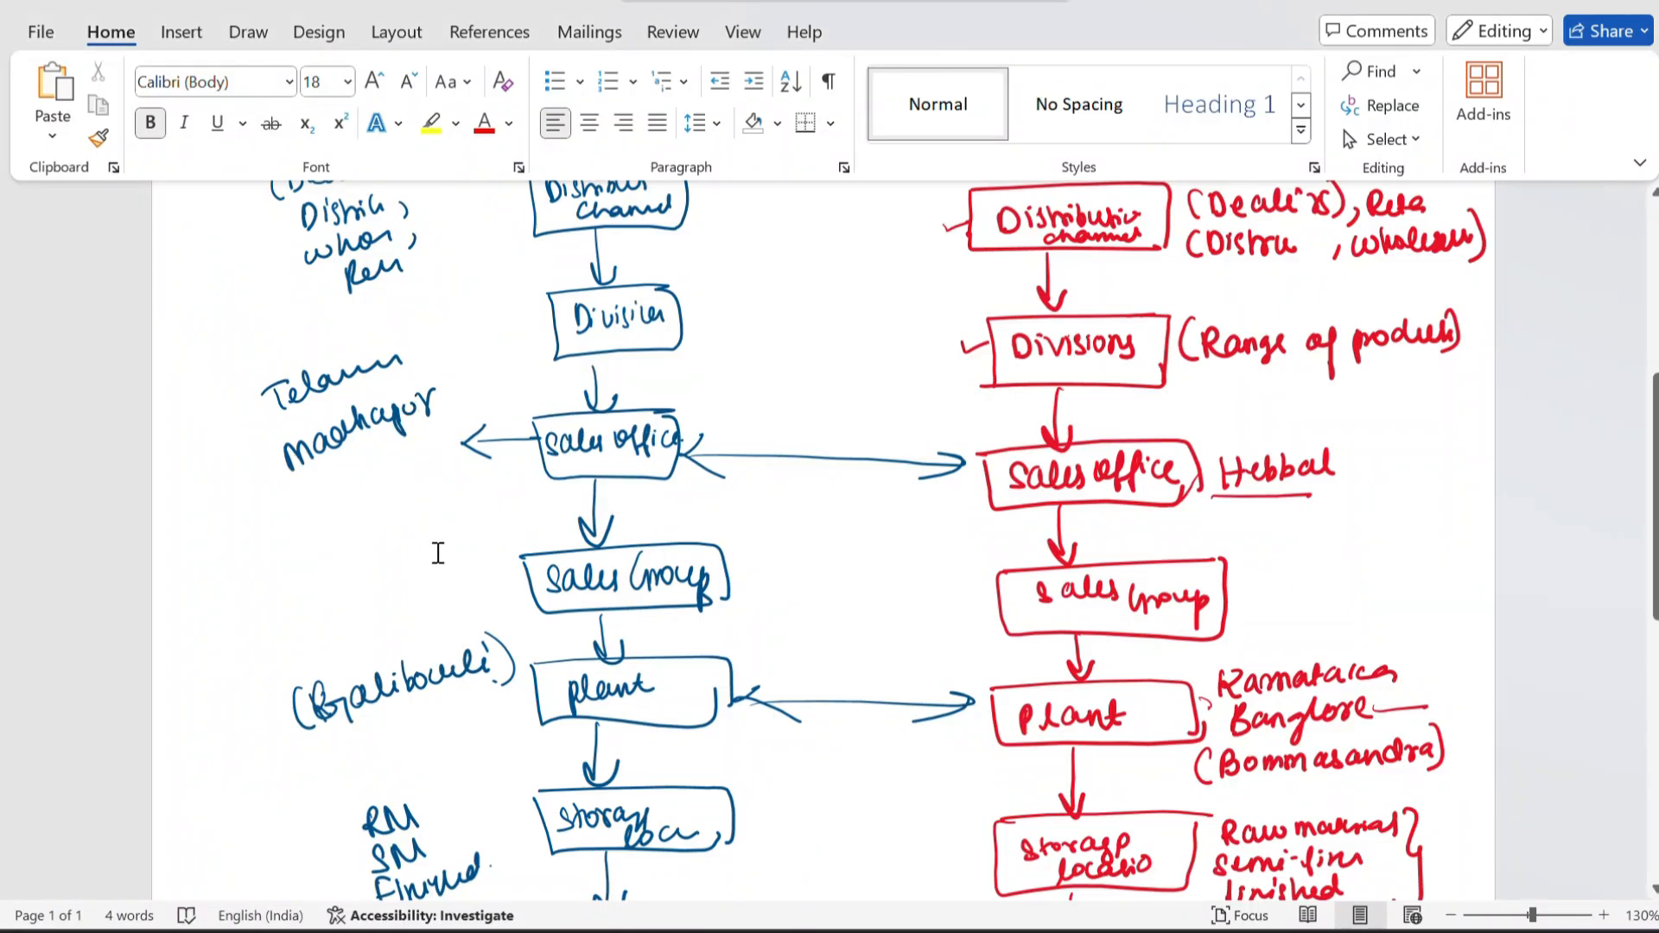
{"action": "key", "text": "alt+Tab"}
{"action": "key", "text": "alt+Tab"}
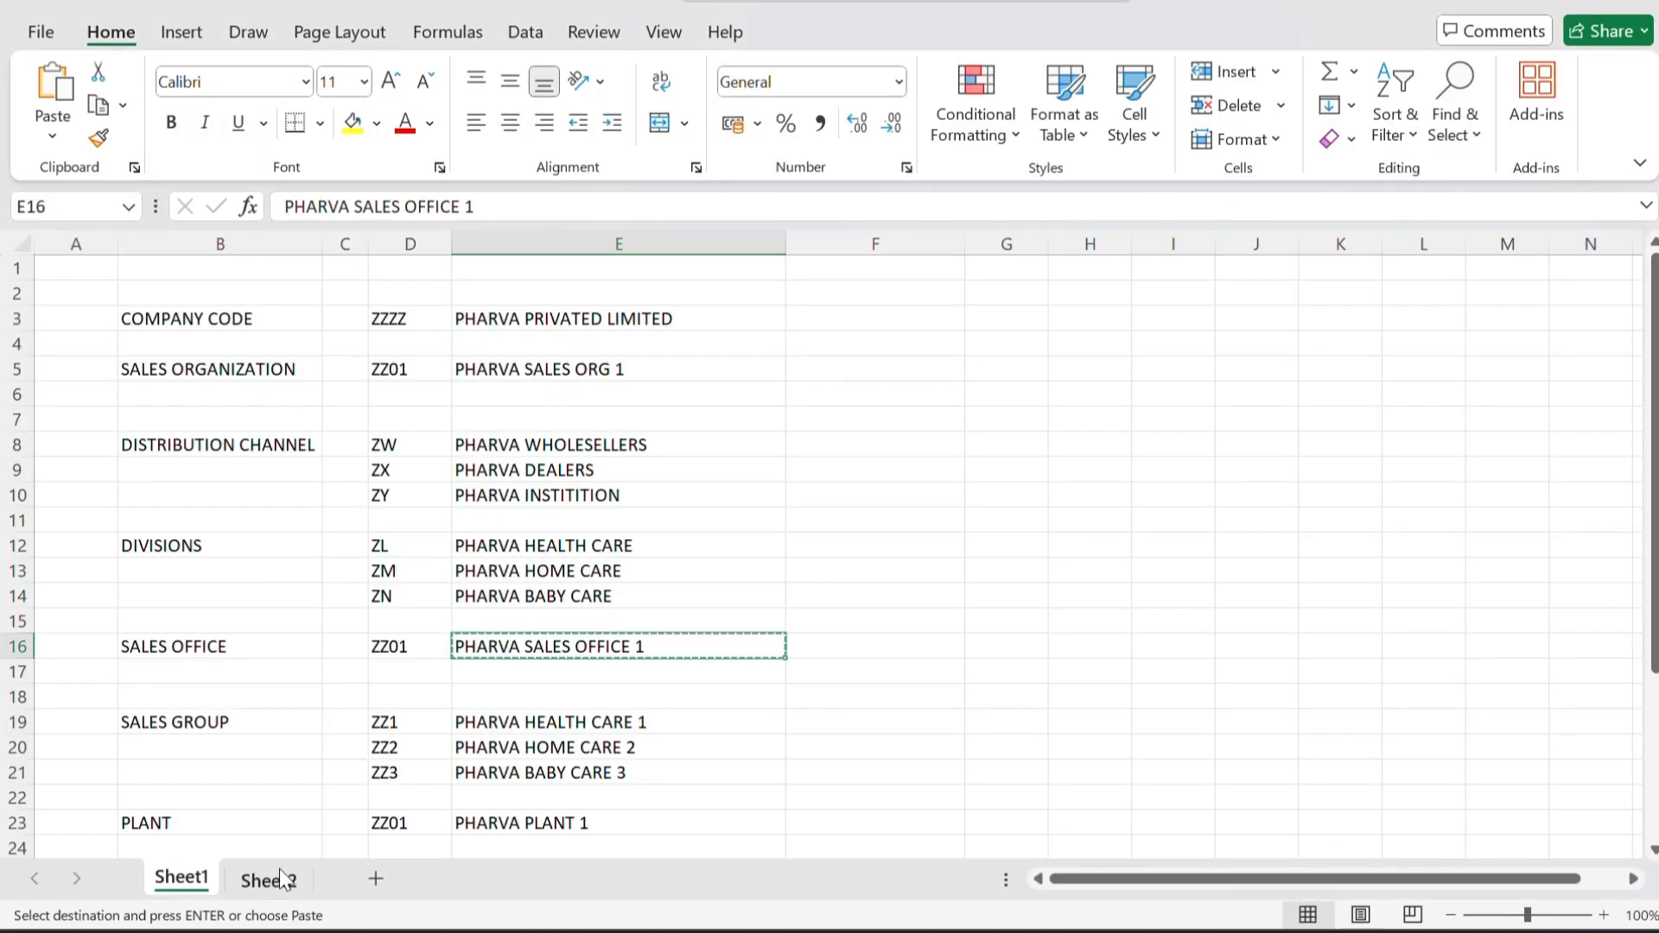
{"action": "left_click", "coordinate": [278, 875]}
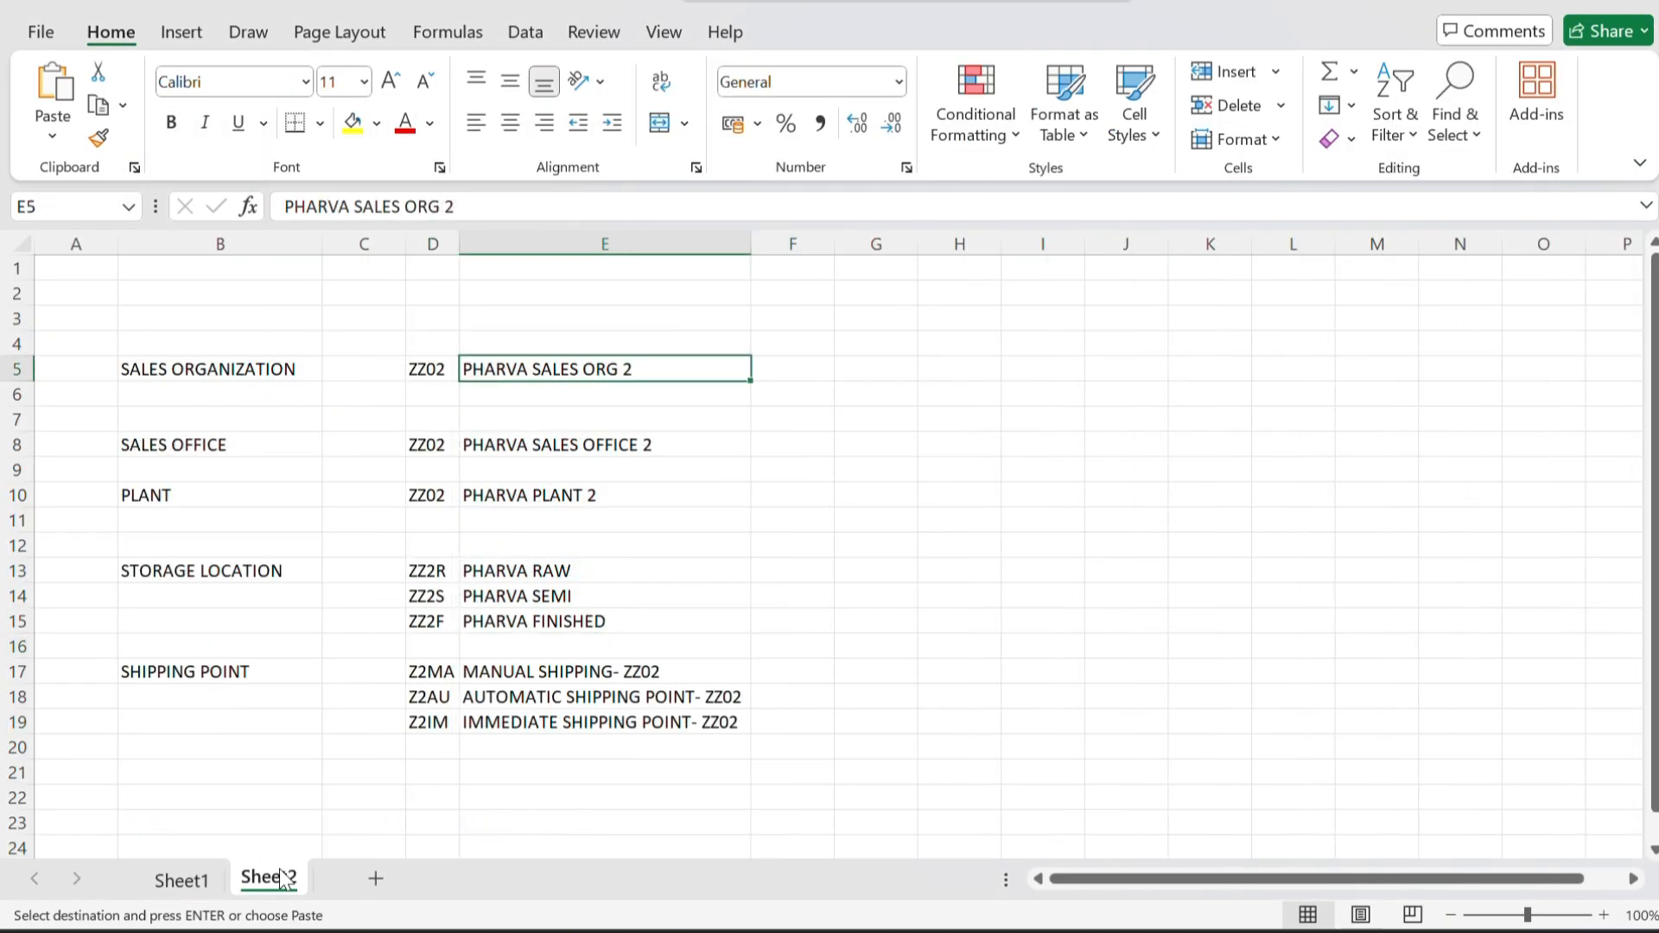
{"action": "left_click", "coordinate": [424, 451]}
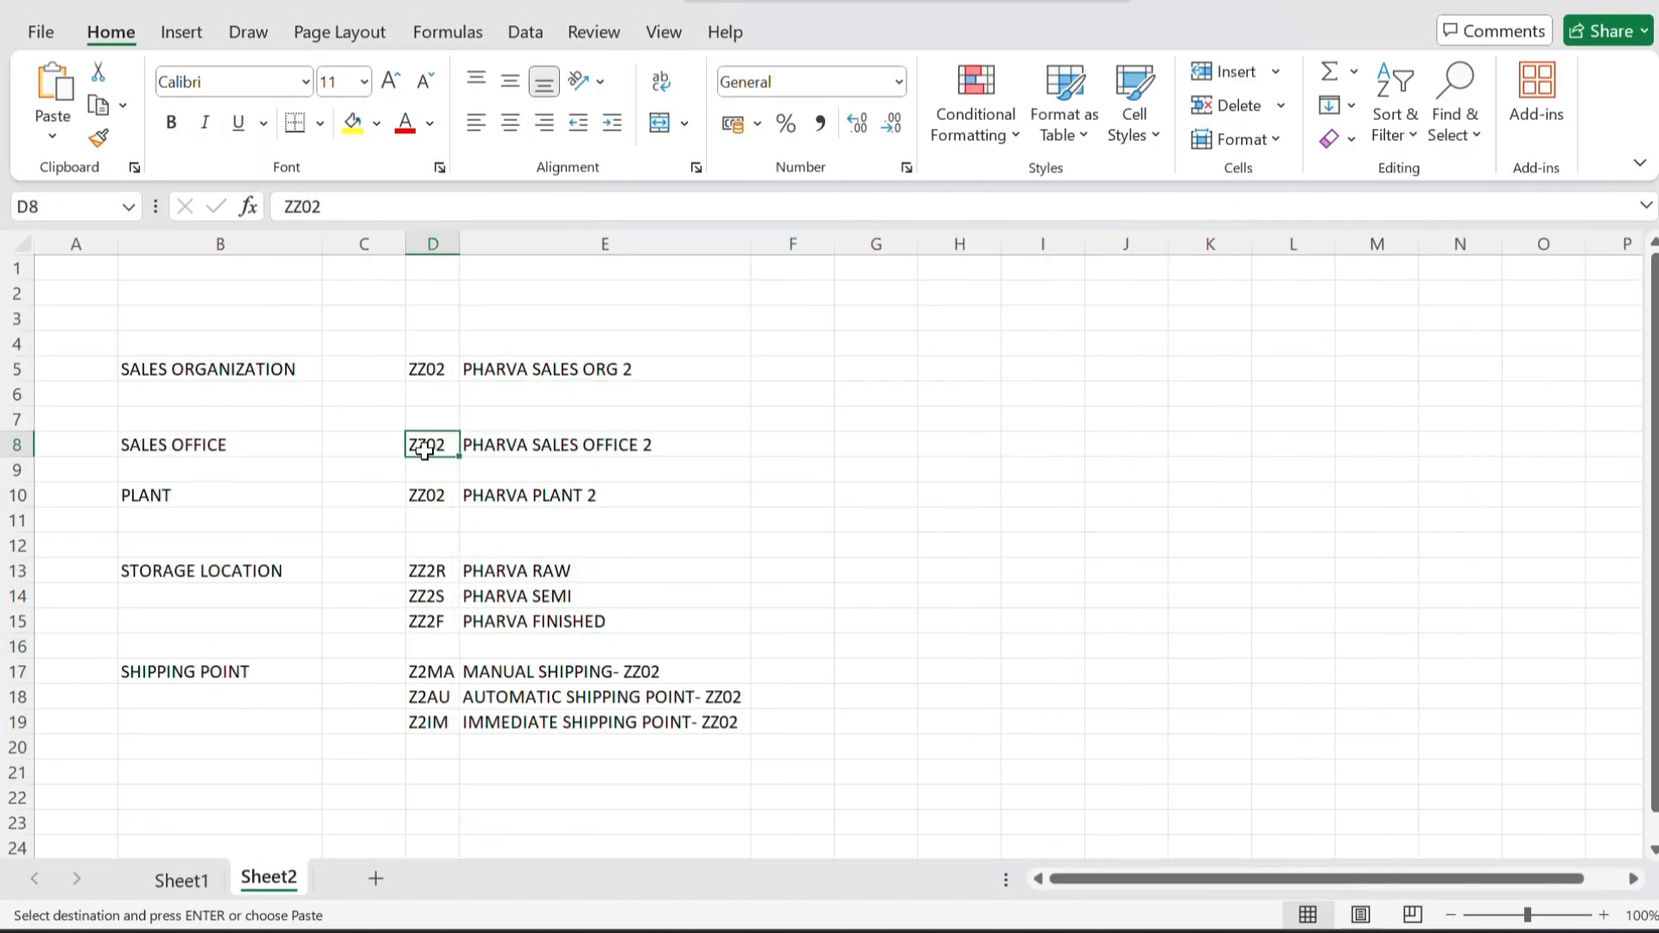
{"action": "left_click", "coordinate": [436, 368]}
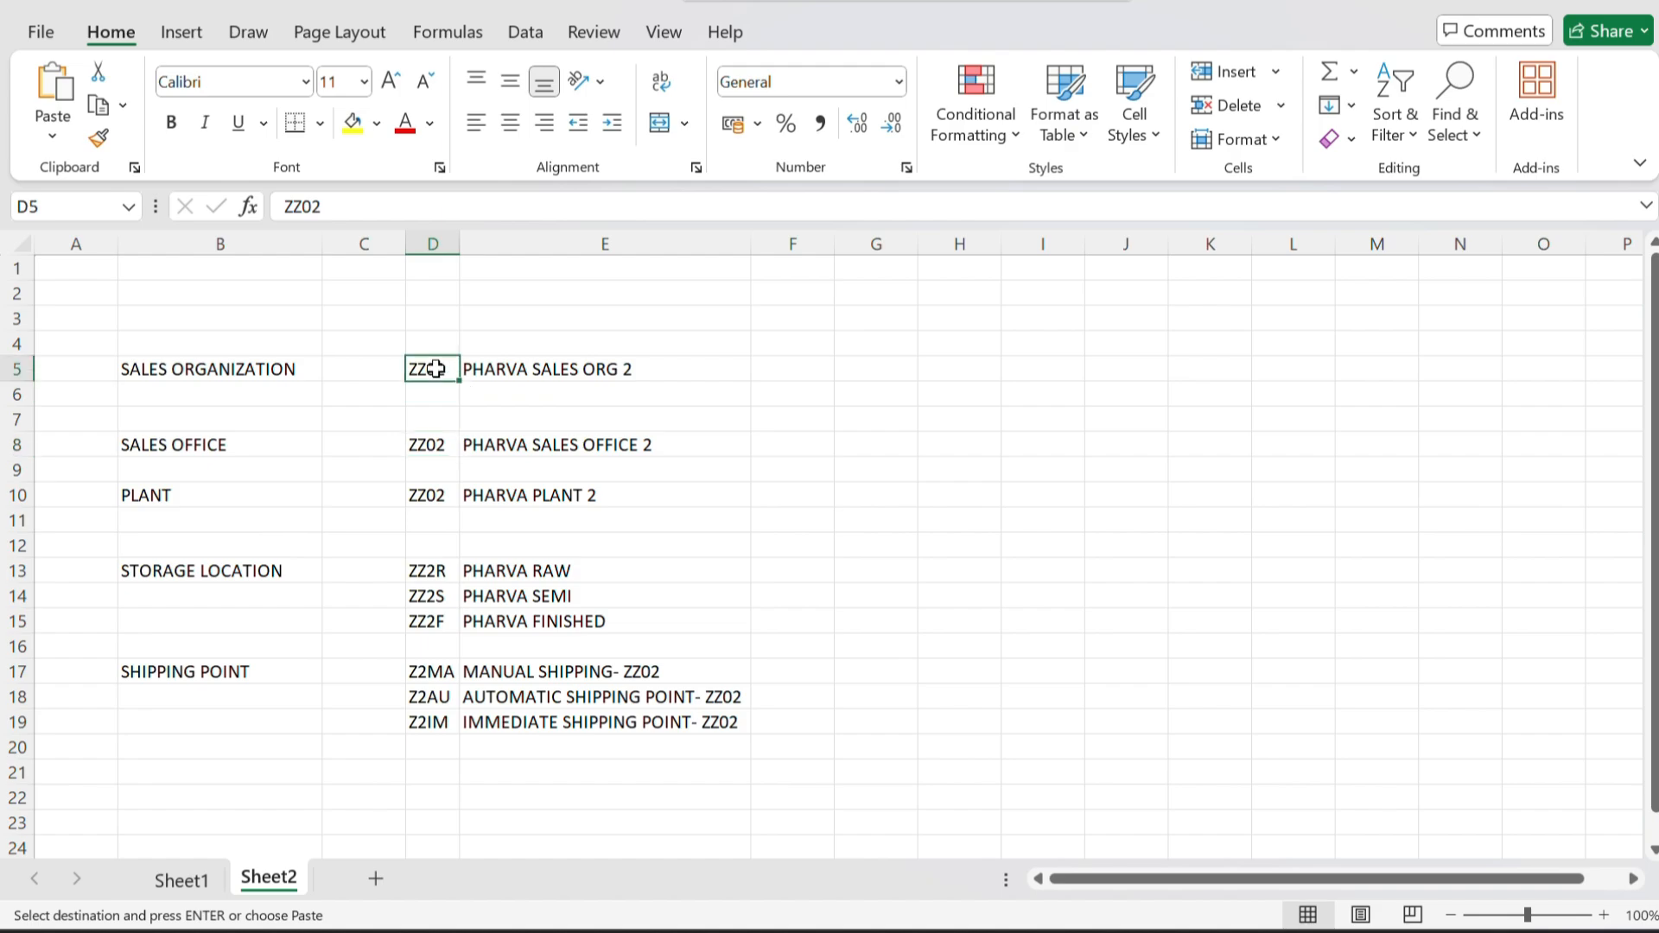
{"action": "left_click", "coordinate": [434, 444]}
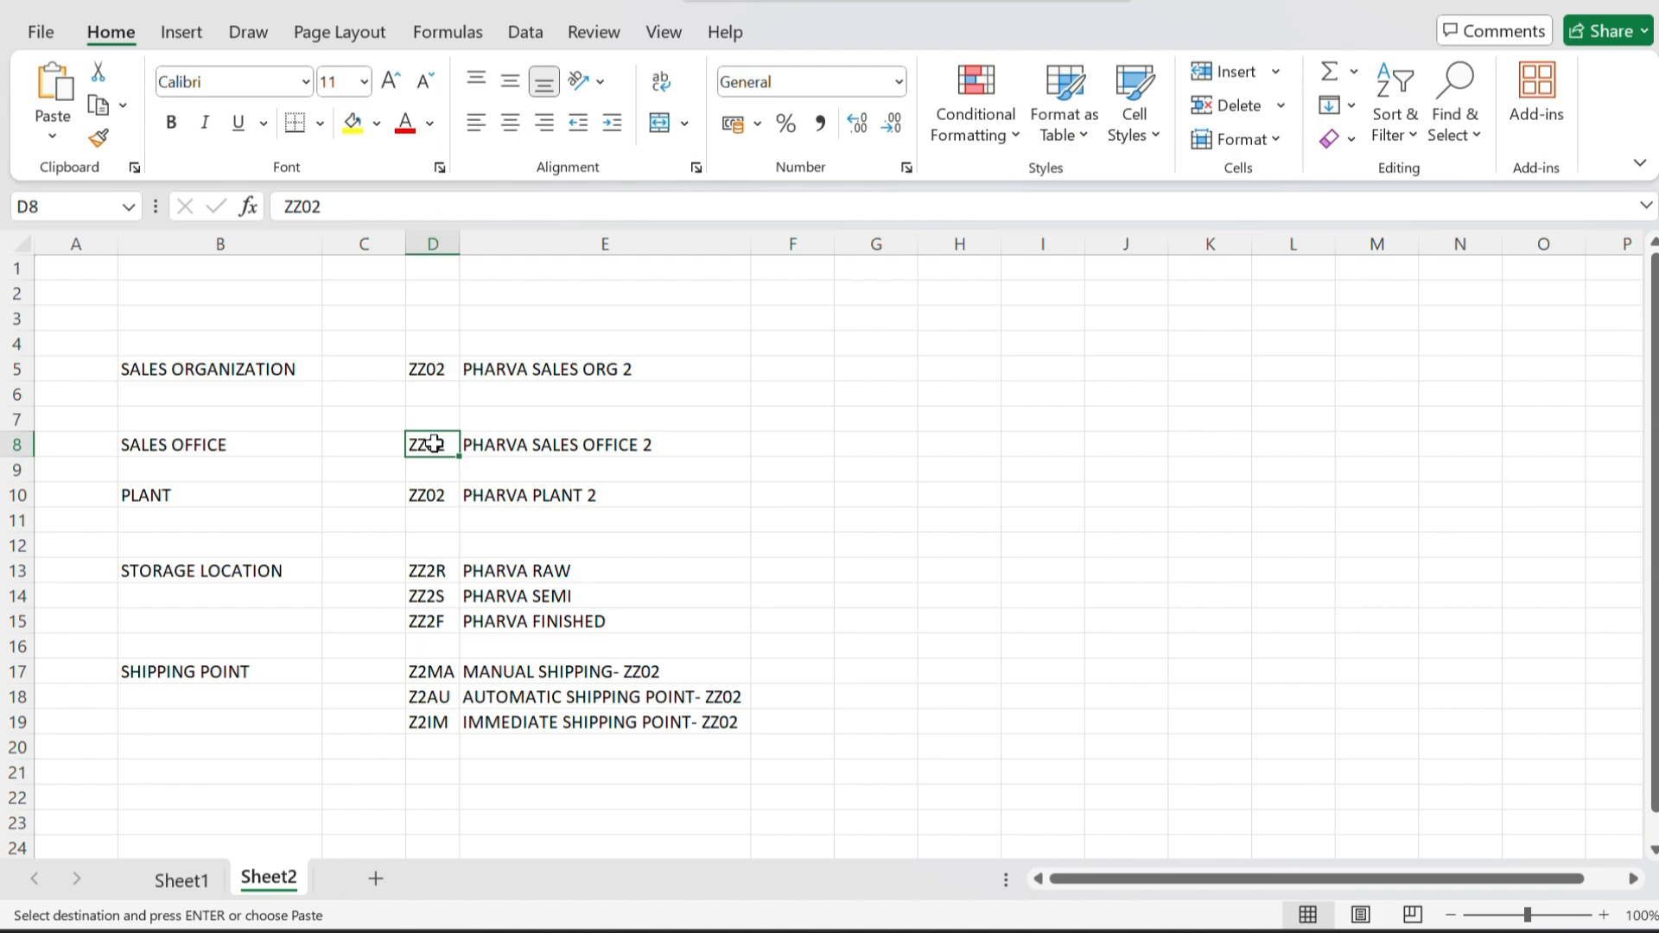
{"action": "key", "text": "alt+Tab"}
{"action": "key", "text": "alt+Tab"}
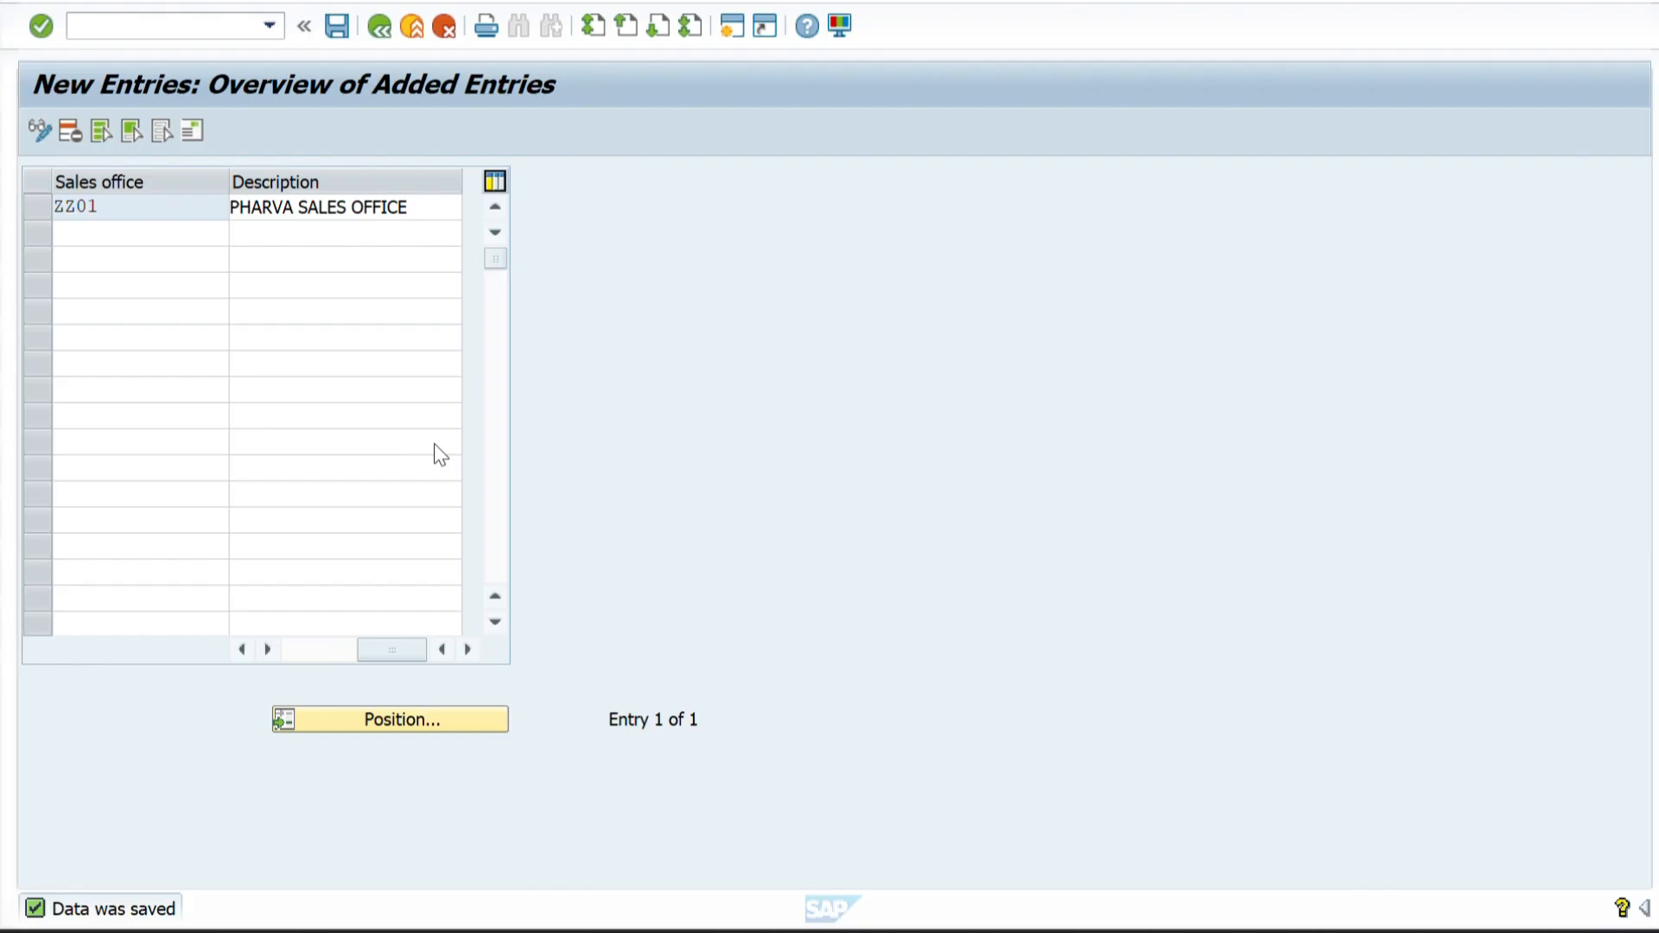
{"action": "left_click", "coordinate": [151, 235]}
{"action": "type", "text": "ZZ02"}
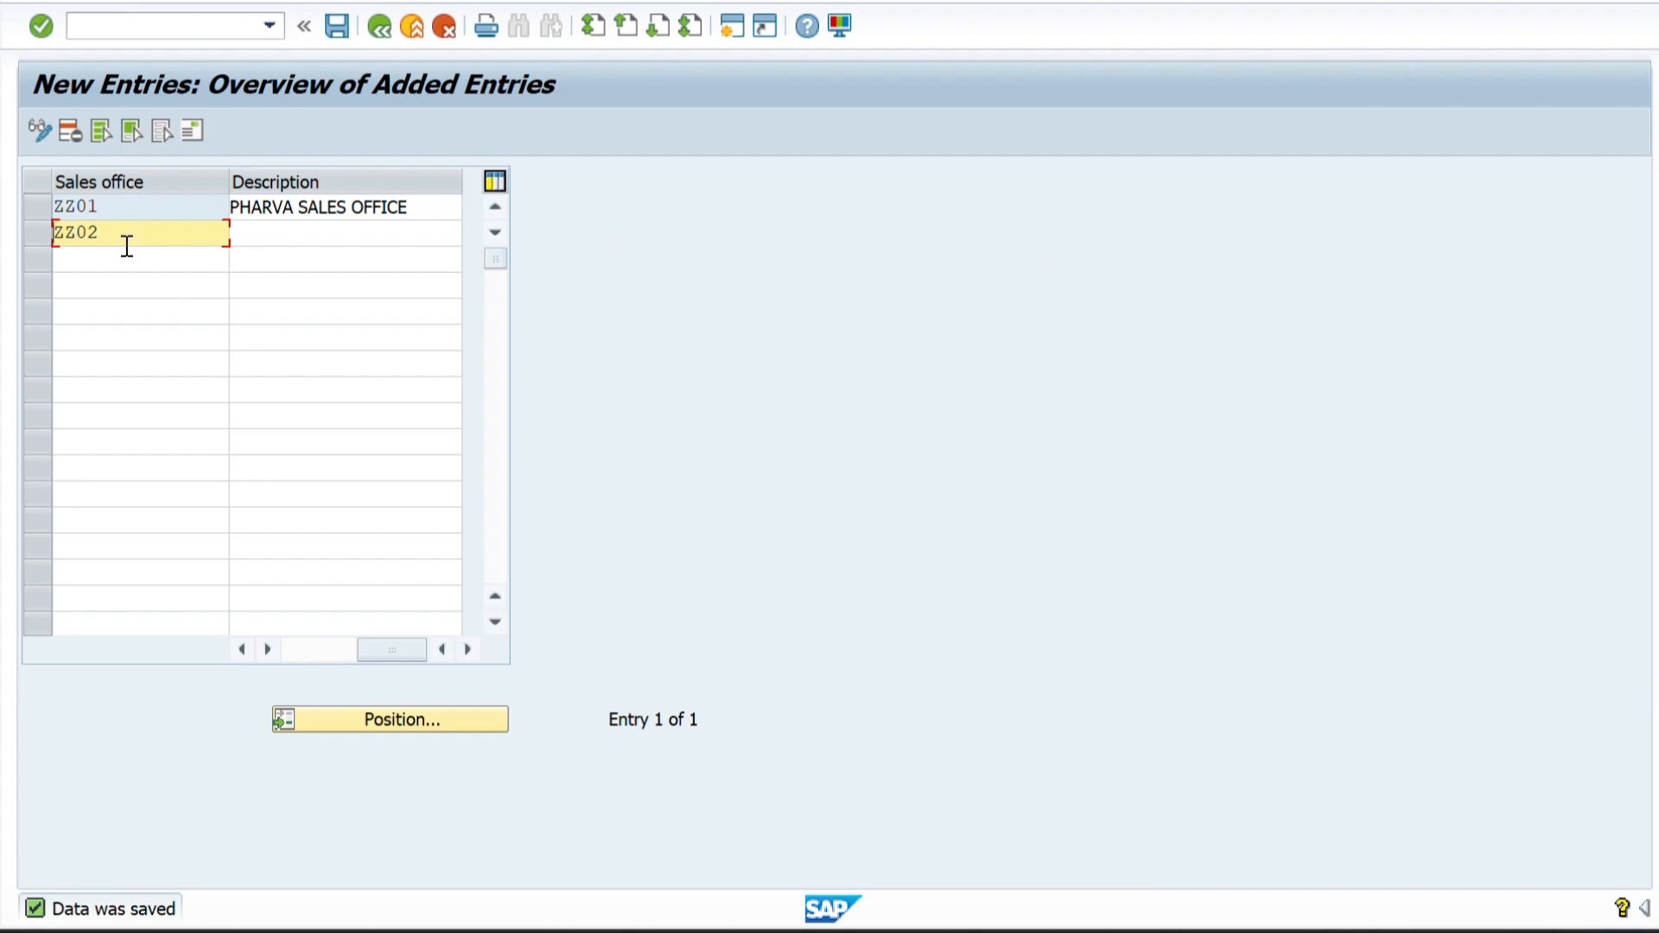
Copy PHARVA SALES OFFICE 2 from Excel into the description of sales office ZZ02 and confirm the entry.
{"action": "key", "text": "alt+Tab"}
{"action": "left_click", "coordinate": [500, 448]}
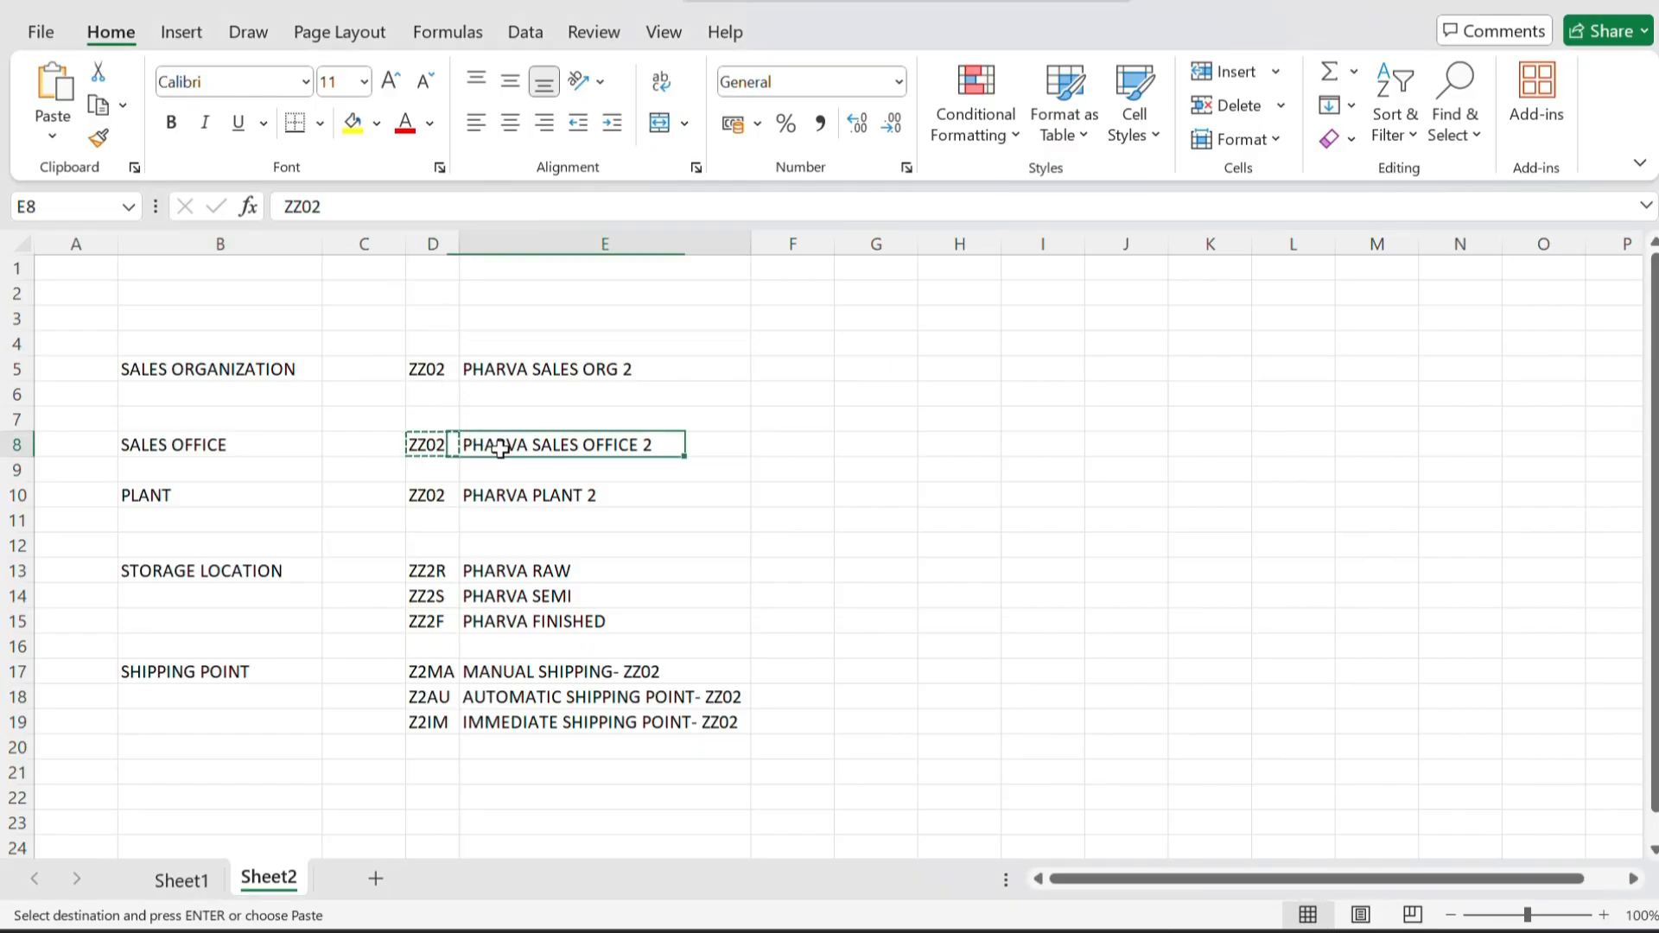
{"action": "key", "text": "ctrl+c"}
{"action": "key", "text": "alt+Tab"}
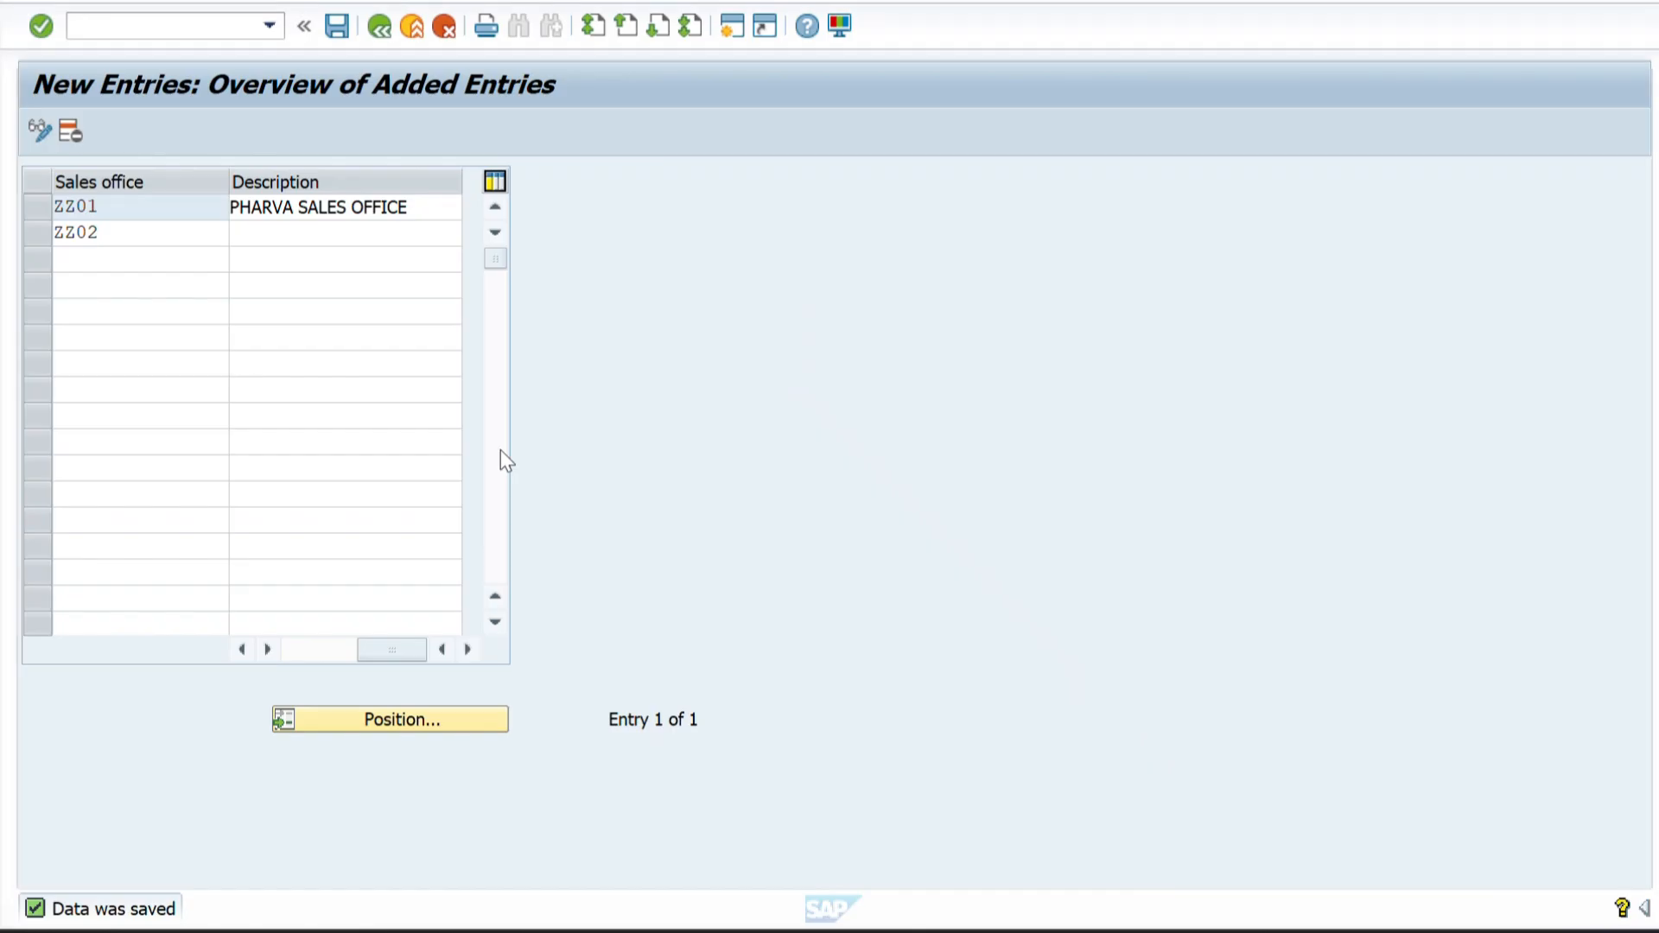
{"action": "left_click", "coordinate": [269, 241]}
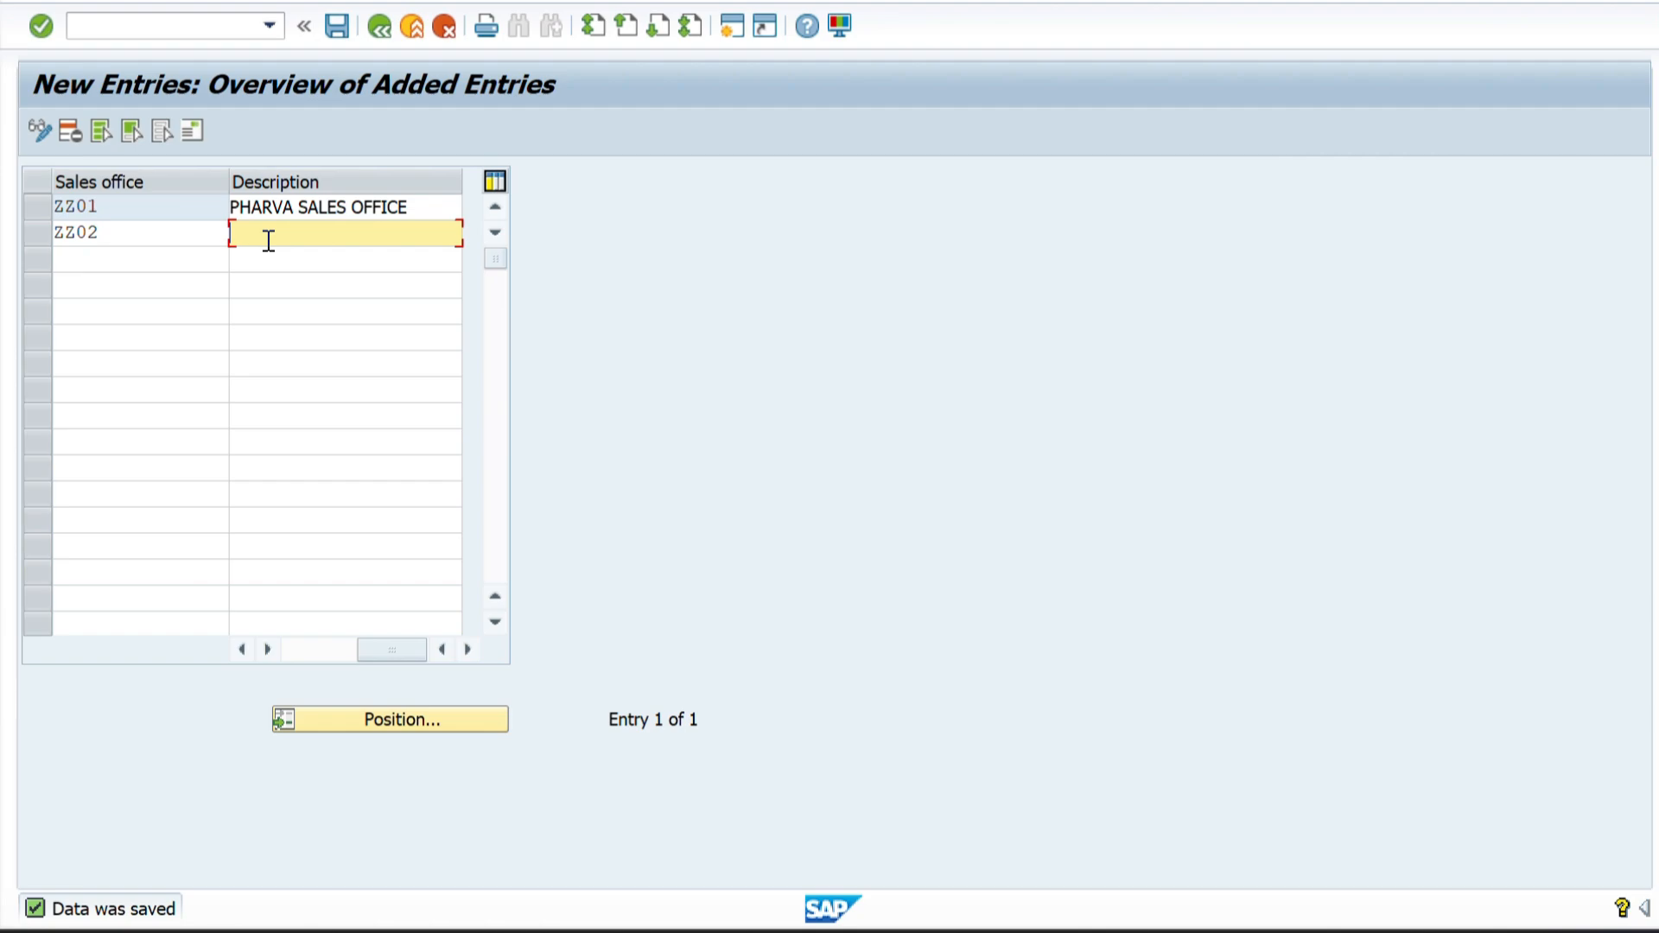
{"action": "key", "text": "ctrl+v"}
{"action": "key", "text": "Return"}
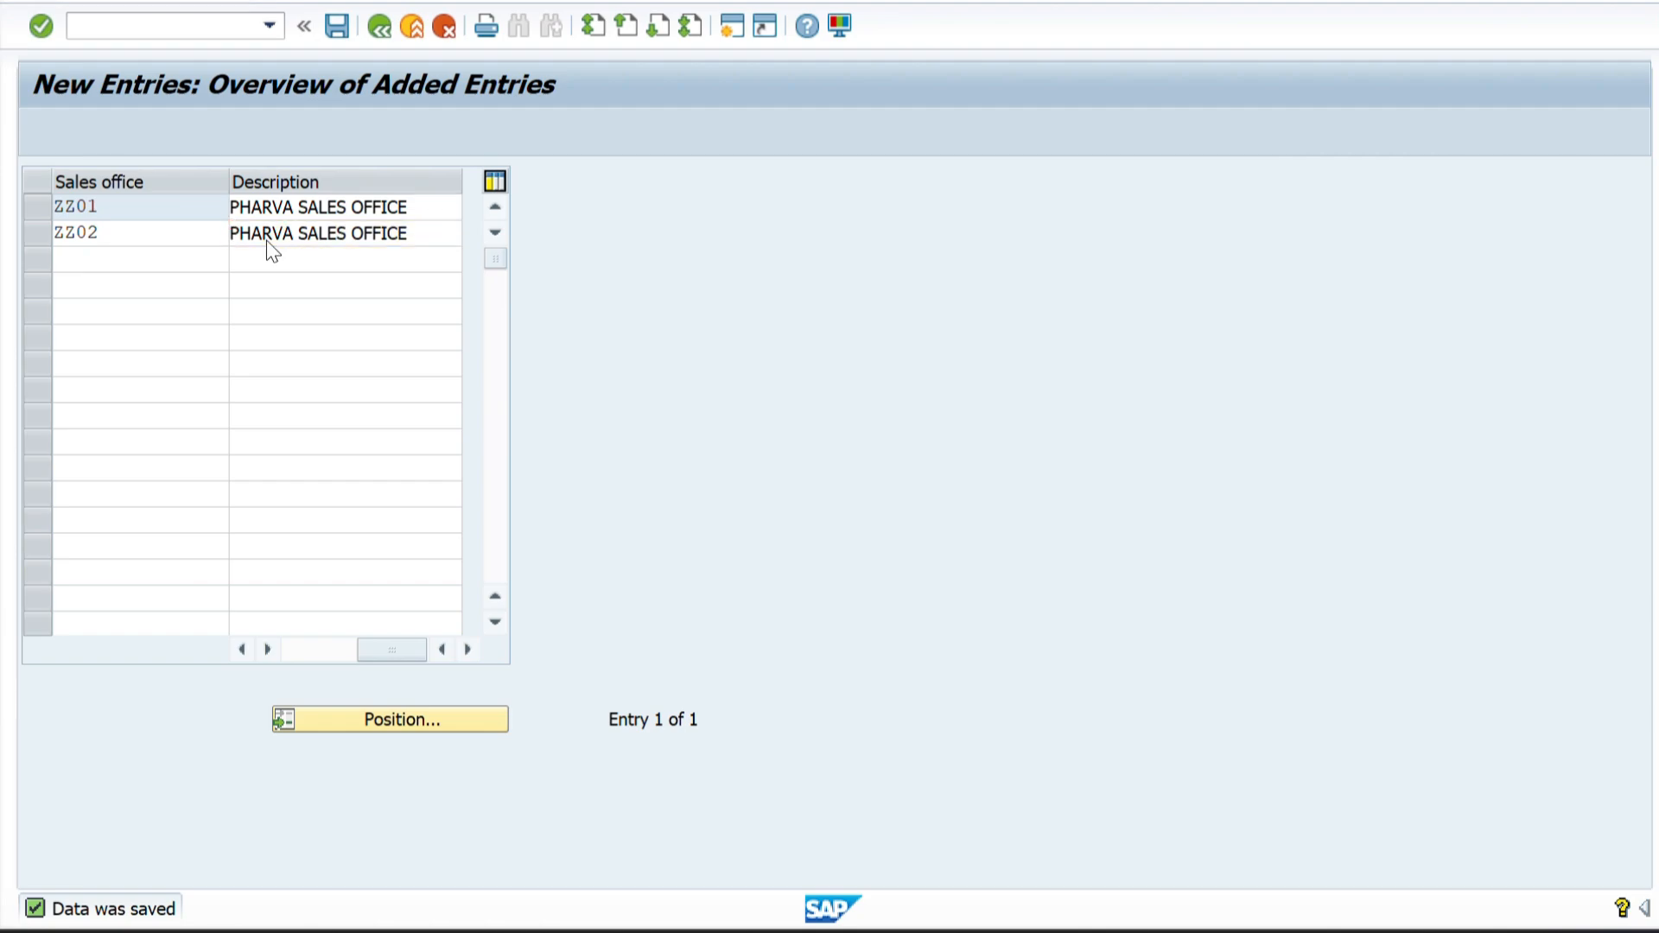
Fill in PHARVA SALES OFFICE 2 as the name and PHARVA SALES OFFICE as the search term in the ZZ02 address.
{"action": "left_click", "coordinate": [535, 152]}
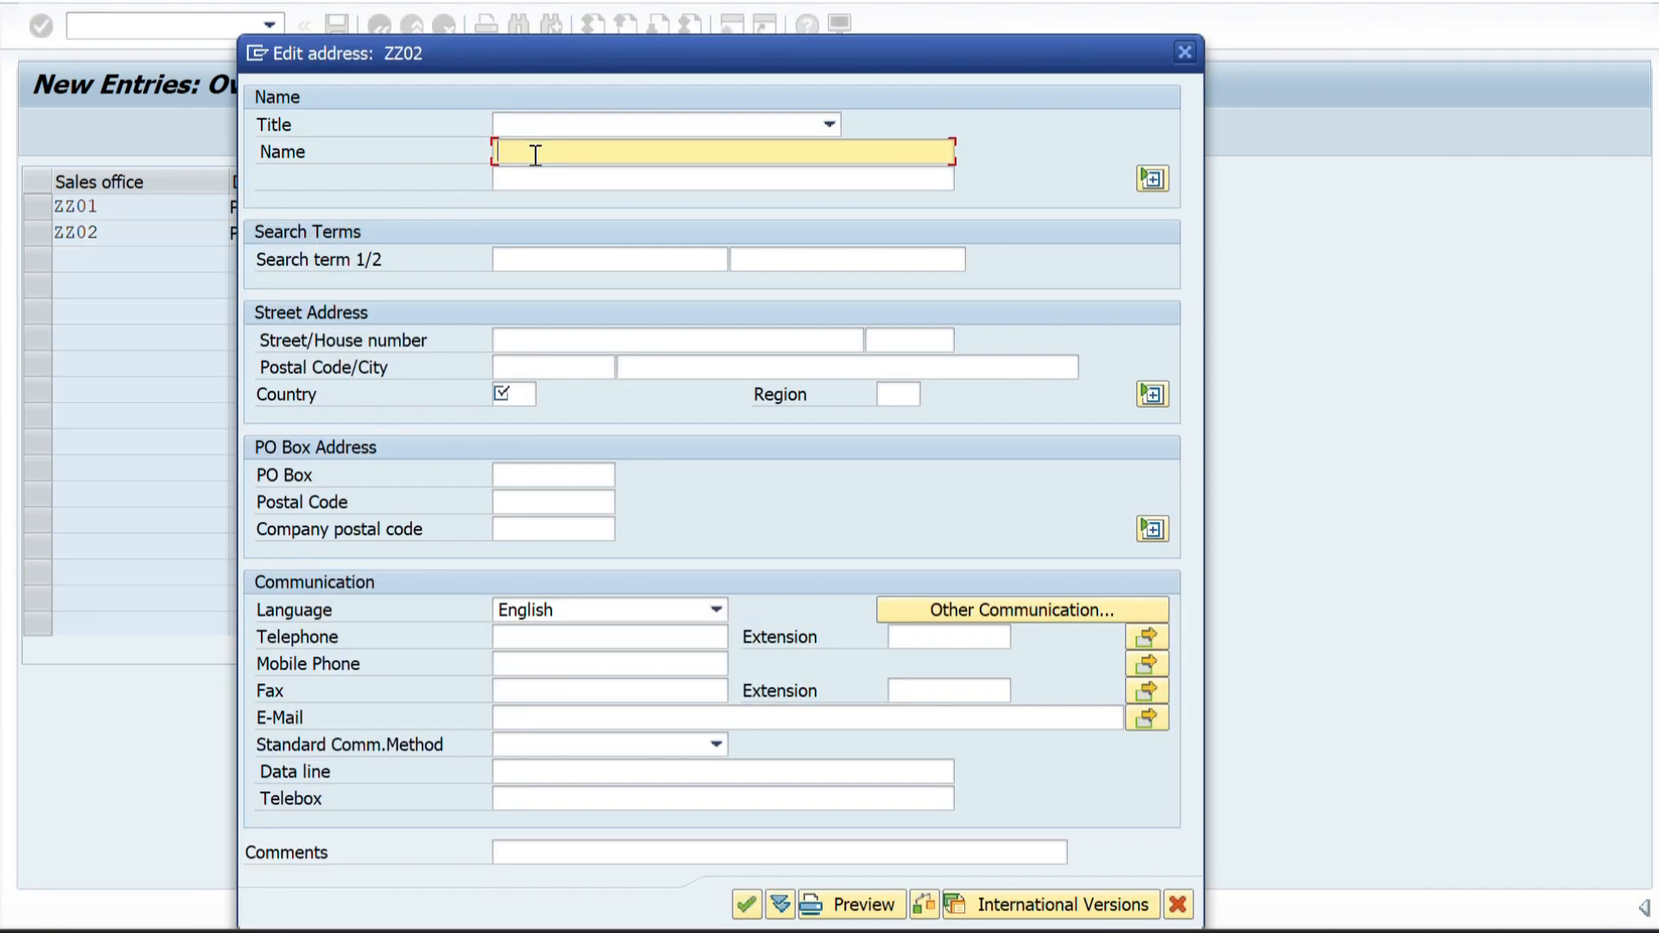
{"action": "key", "text": "ctrl+v"}
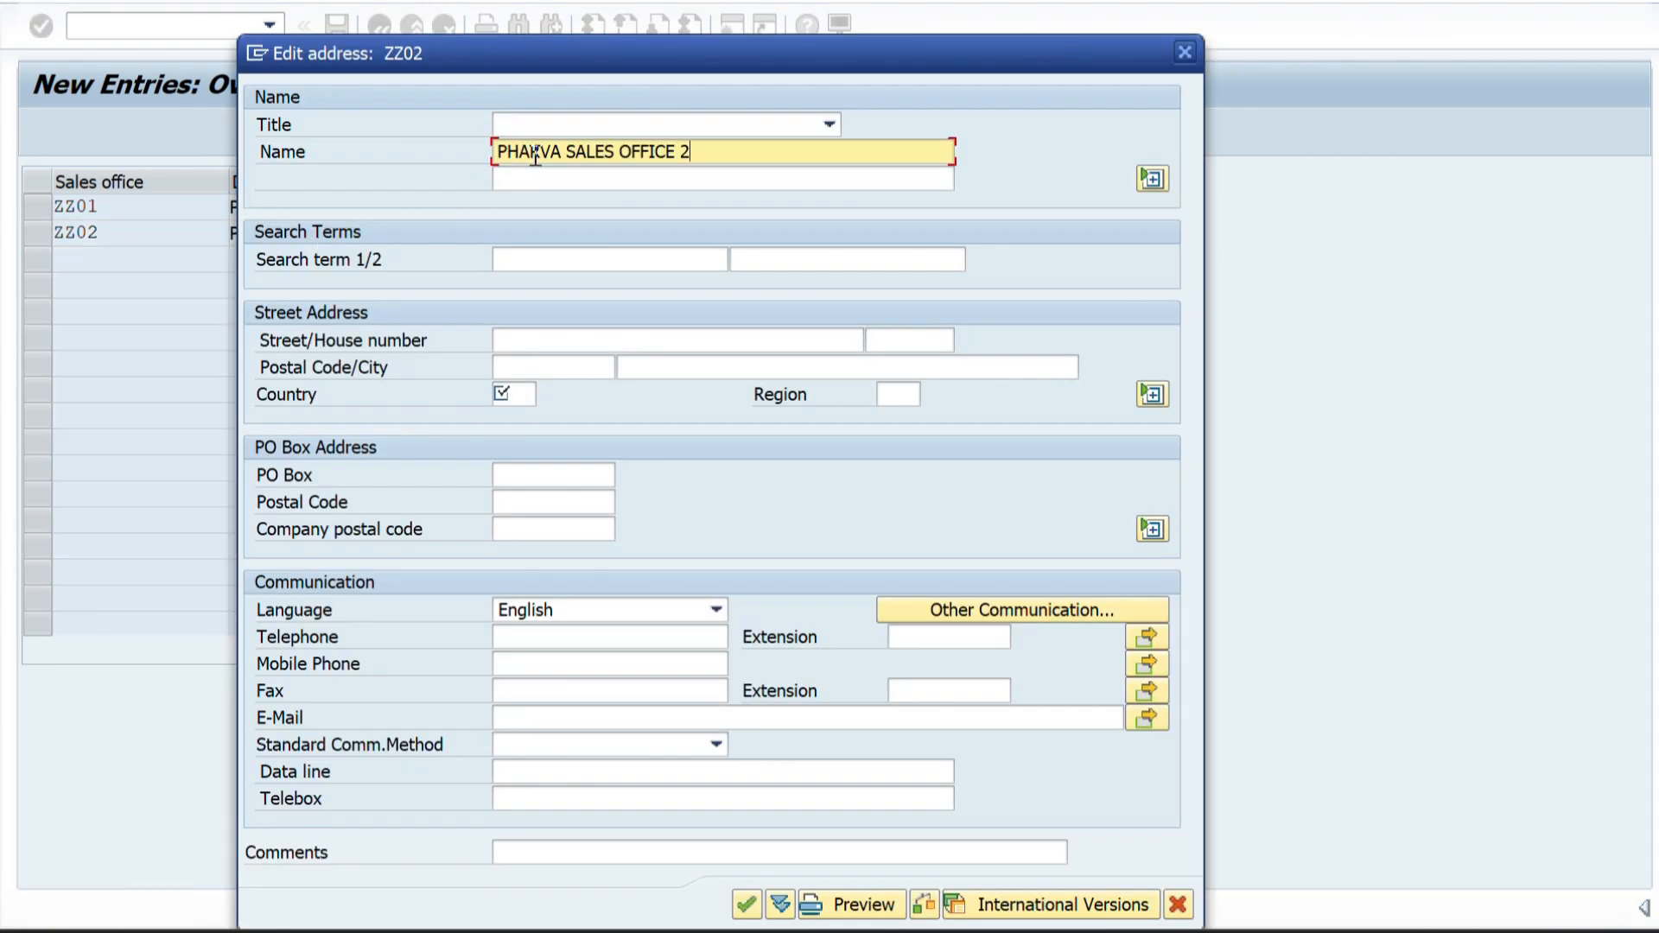
{"action": "left_click", "coordinate": [524, 251]}
{"action": "key", "text": "ctrl+v"}
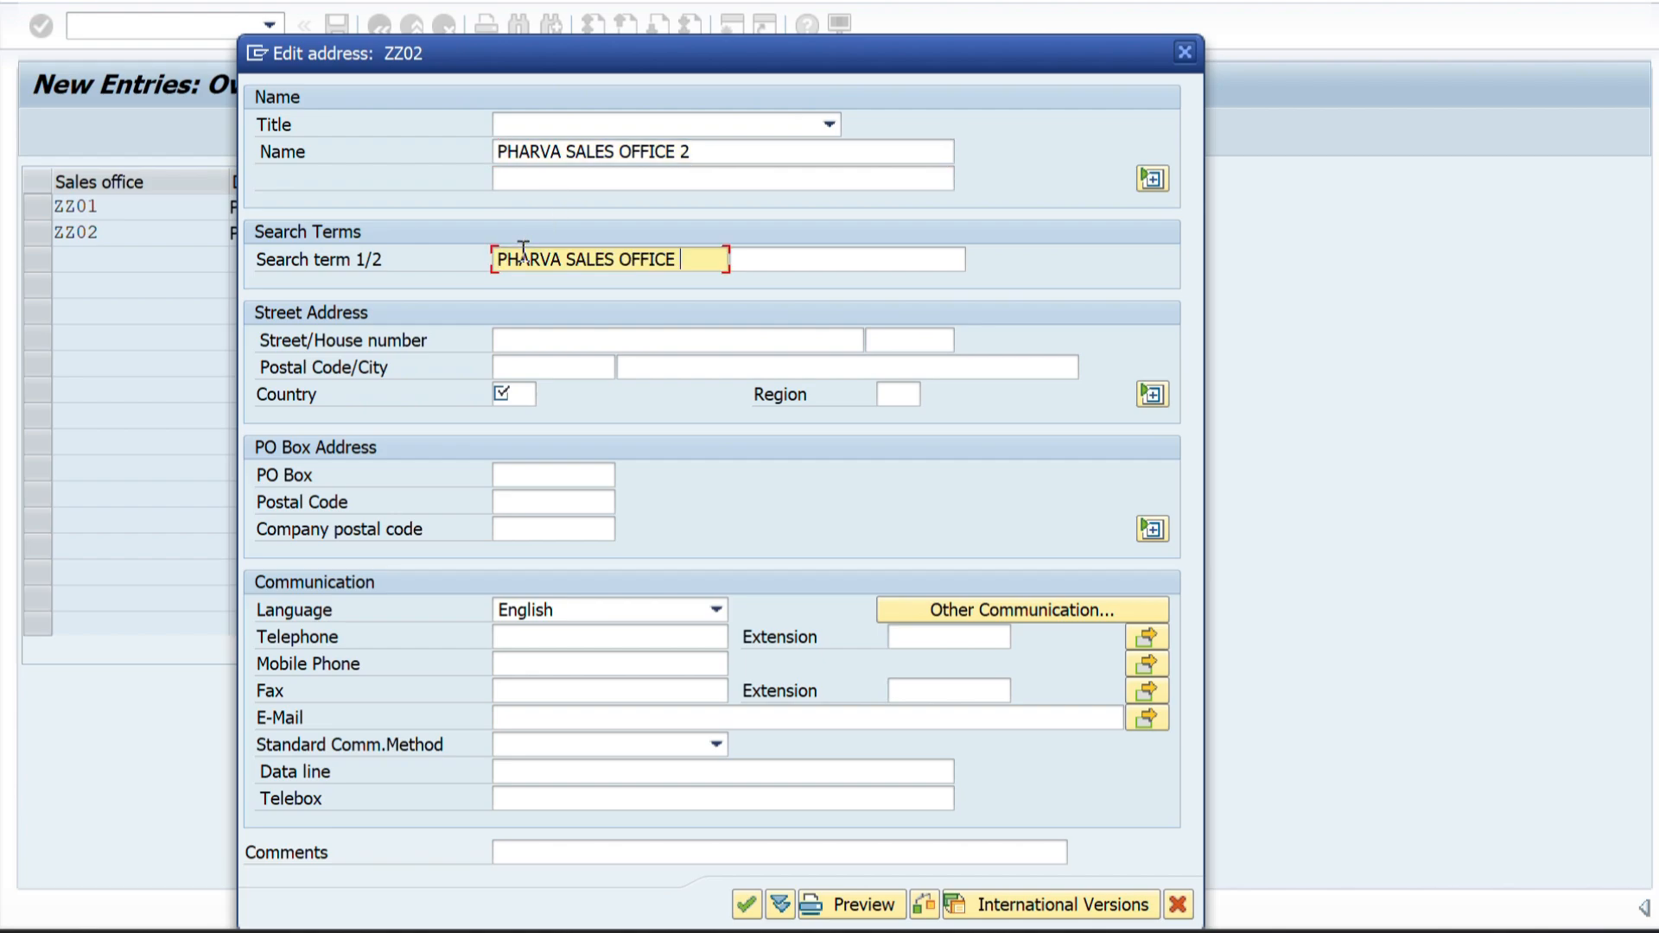
Look up the second sales office's location in the Word structure diagram and enter its street and house number in the ZZ02 address.
{"action": "left_click", "coordinate": [551, 338]}
{"action": "key", "text": "alt+Tab"}
{"action": "key", "text": "alt+Tab"}
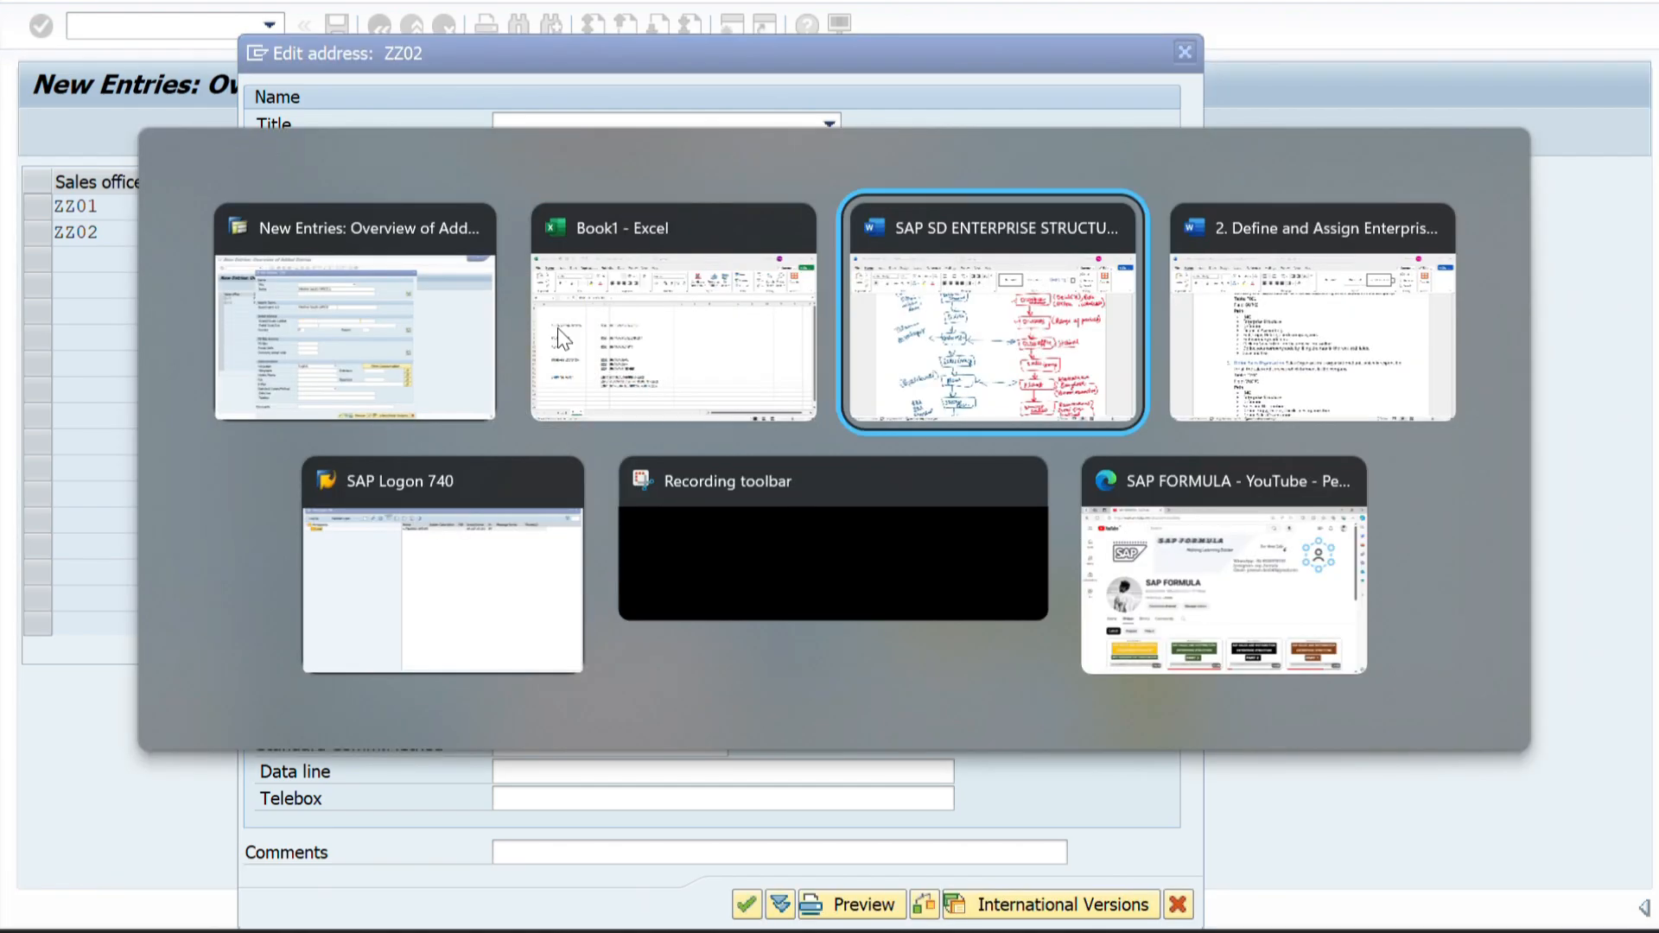
{"action": "scroll", "coordinate": [536, 614], "scroll_direction": "down", "scroll_amount": 1}
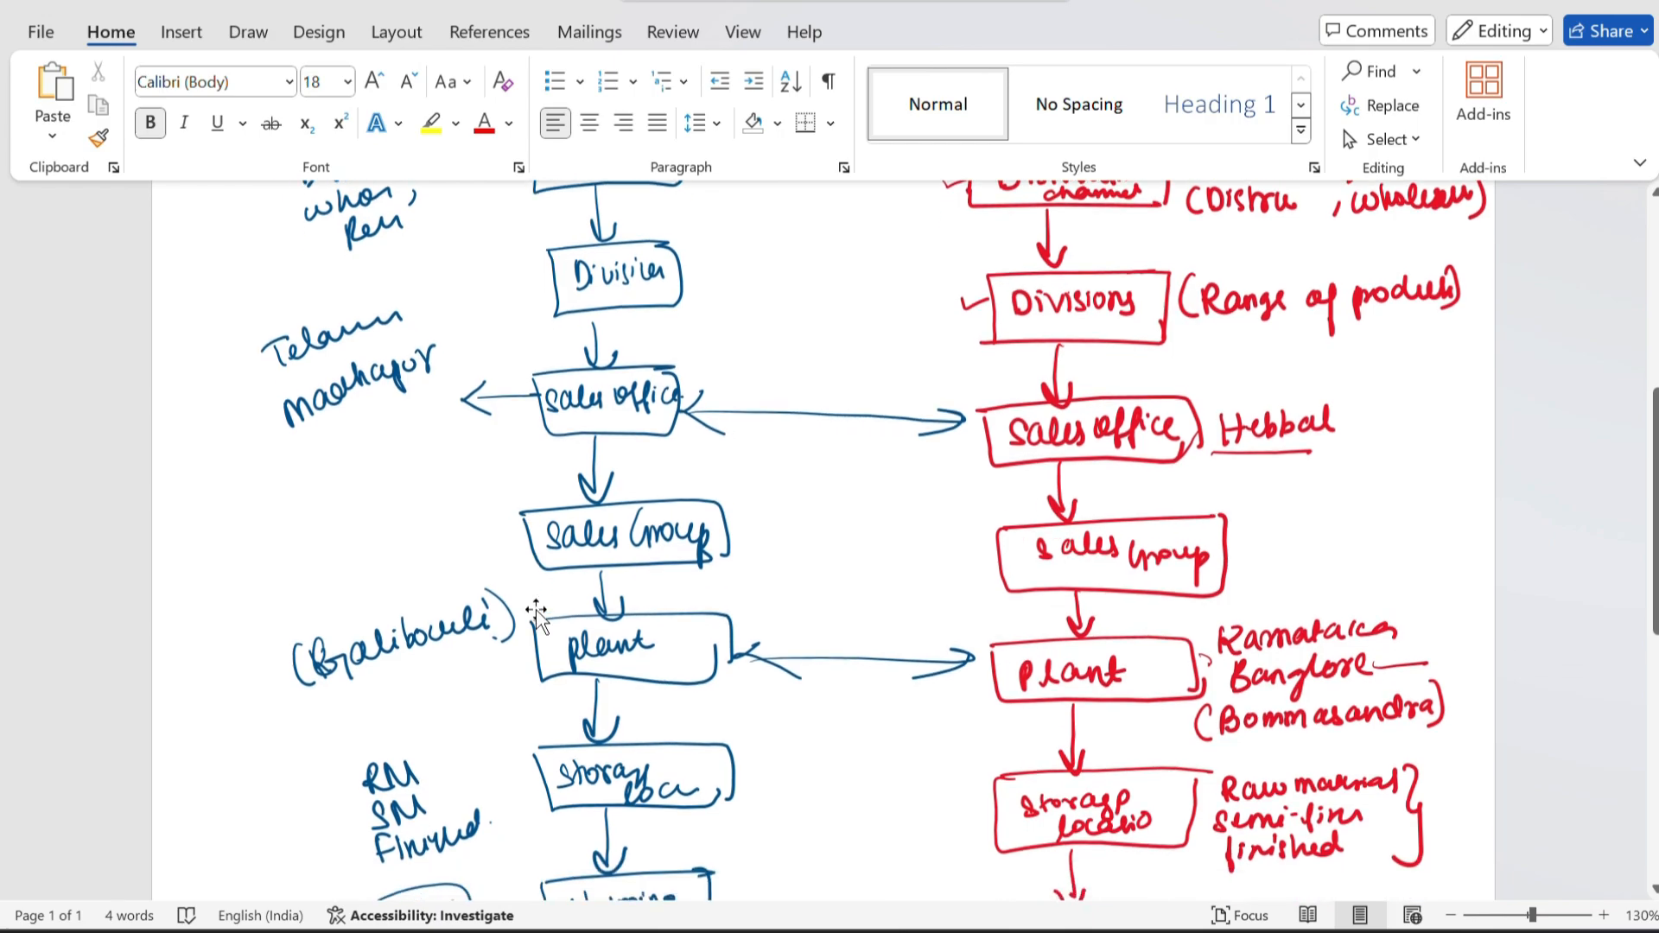
{"action": "key", "text": "alt+Tab"}
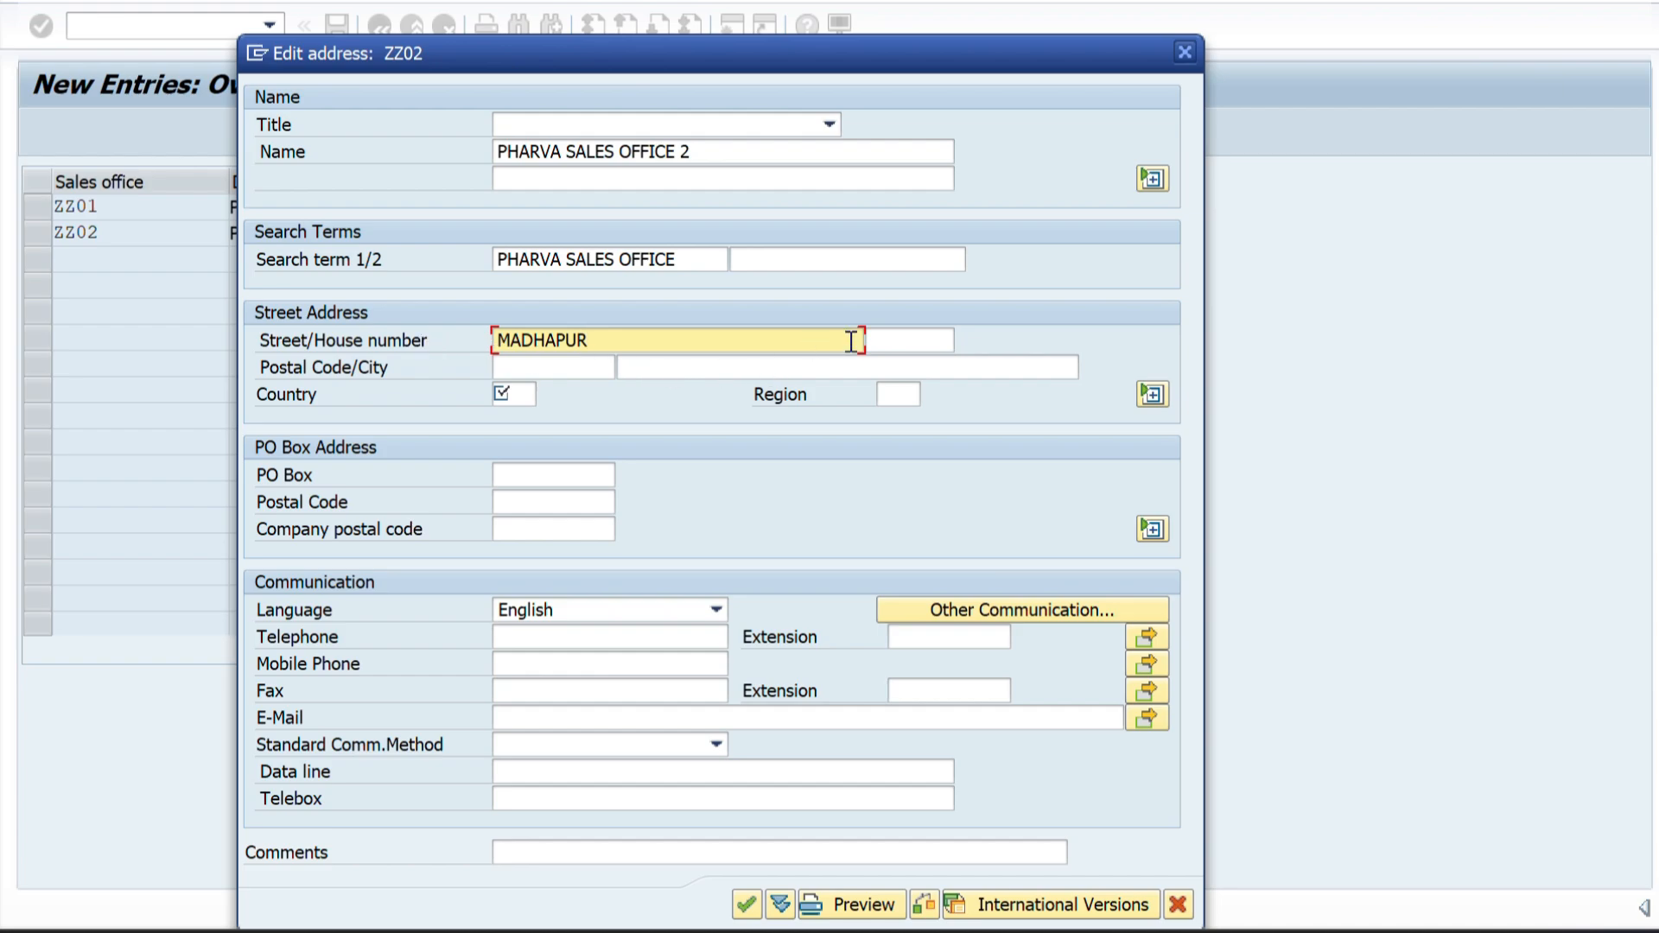
{"action": "left_click", "coordinate": [906, 342]}
{"action": "type", "text": "BNAHA12"}
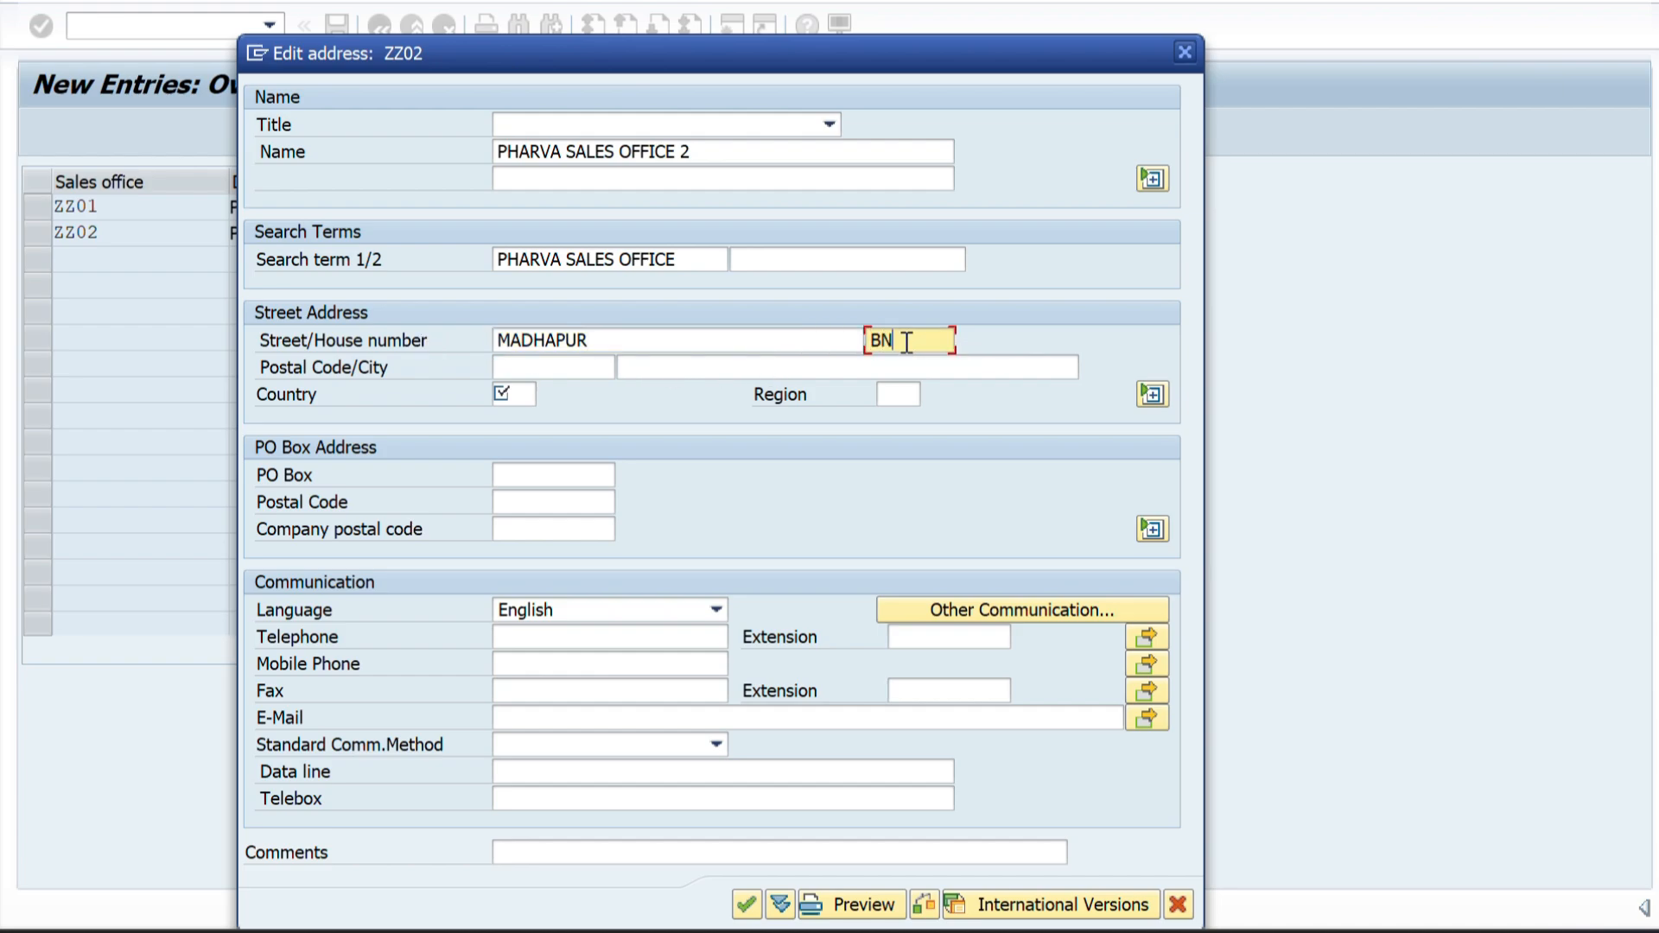
Enter the postal code and the city HYDERABAD in the street address of sales office ZZ02.
{"action": "left_click", "coordinate": [521, 367]}
{"action": "type", "text": "5"}
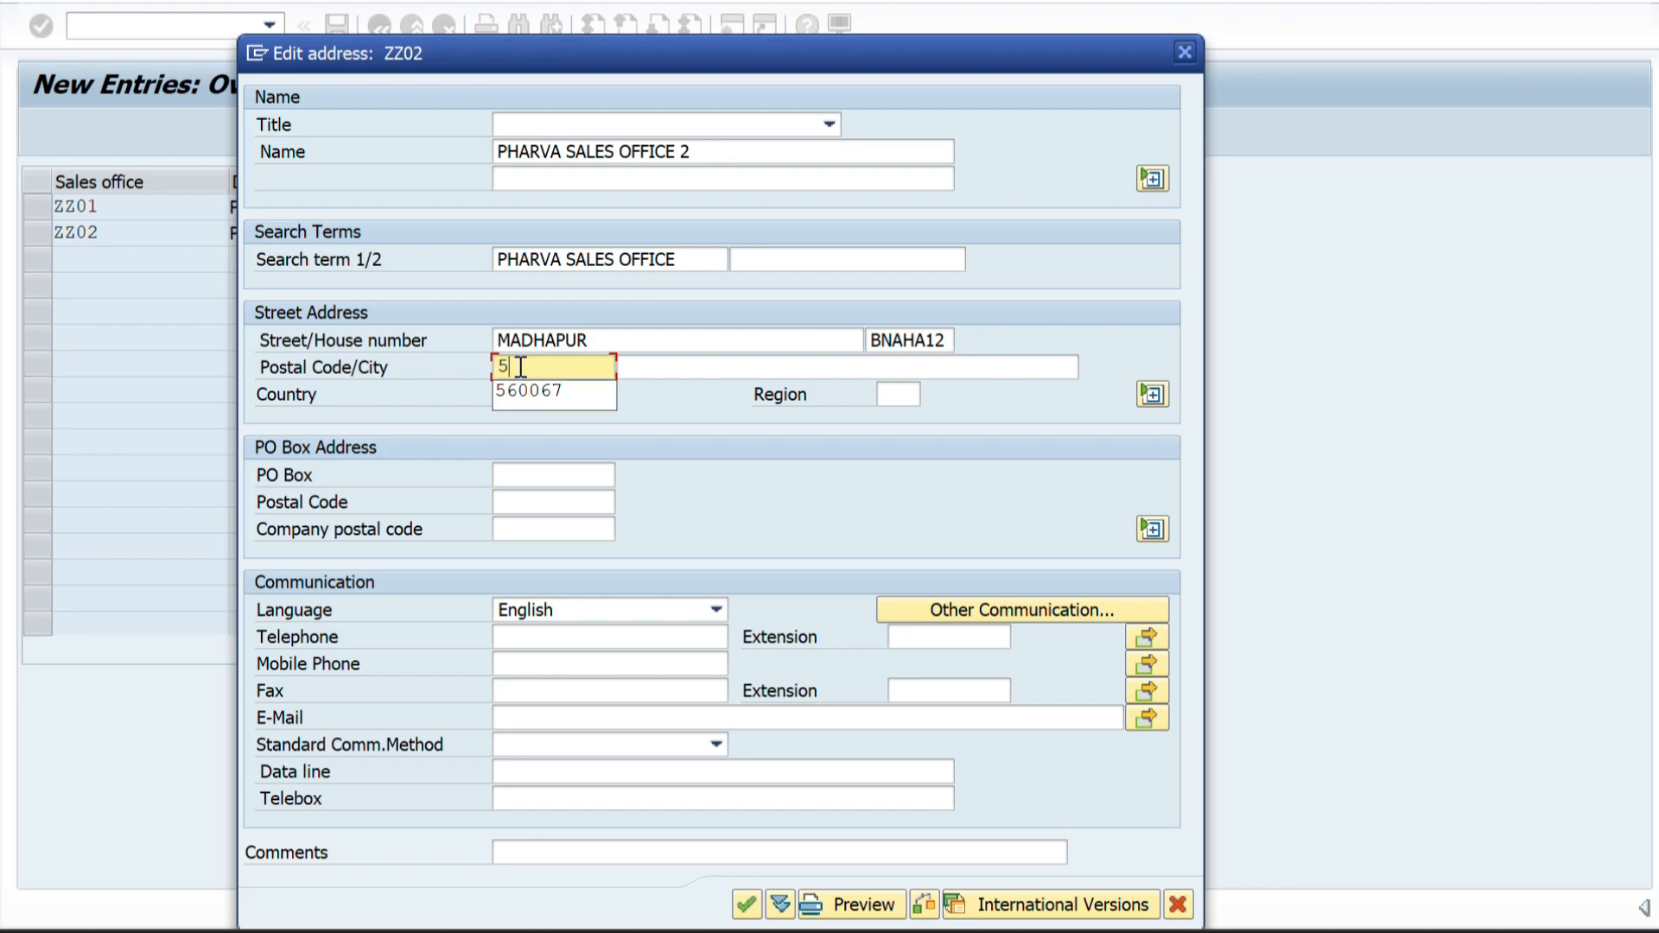
{"action": "type", "text": "60282"}
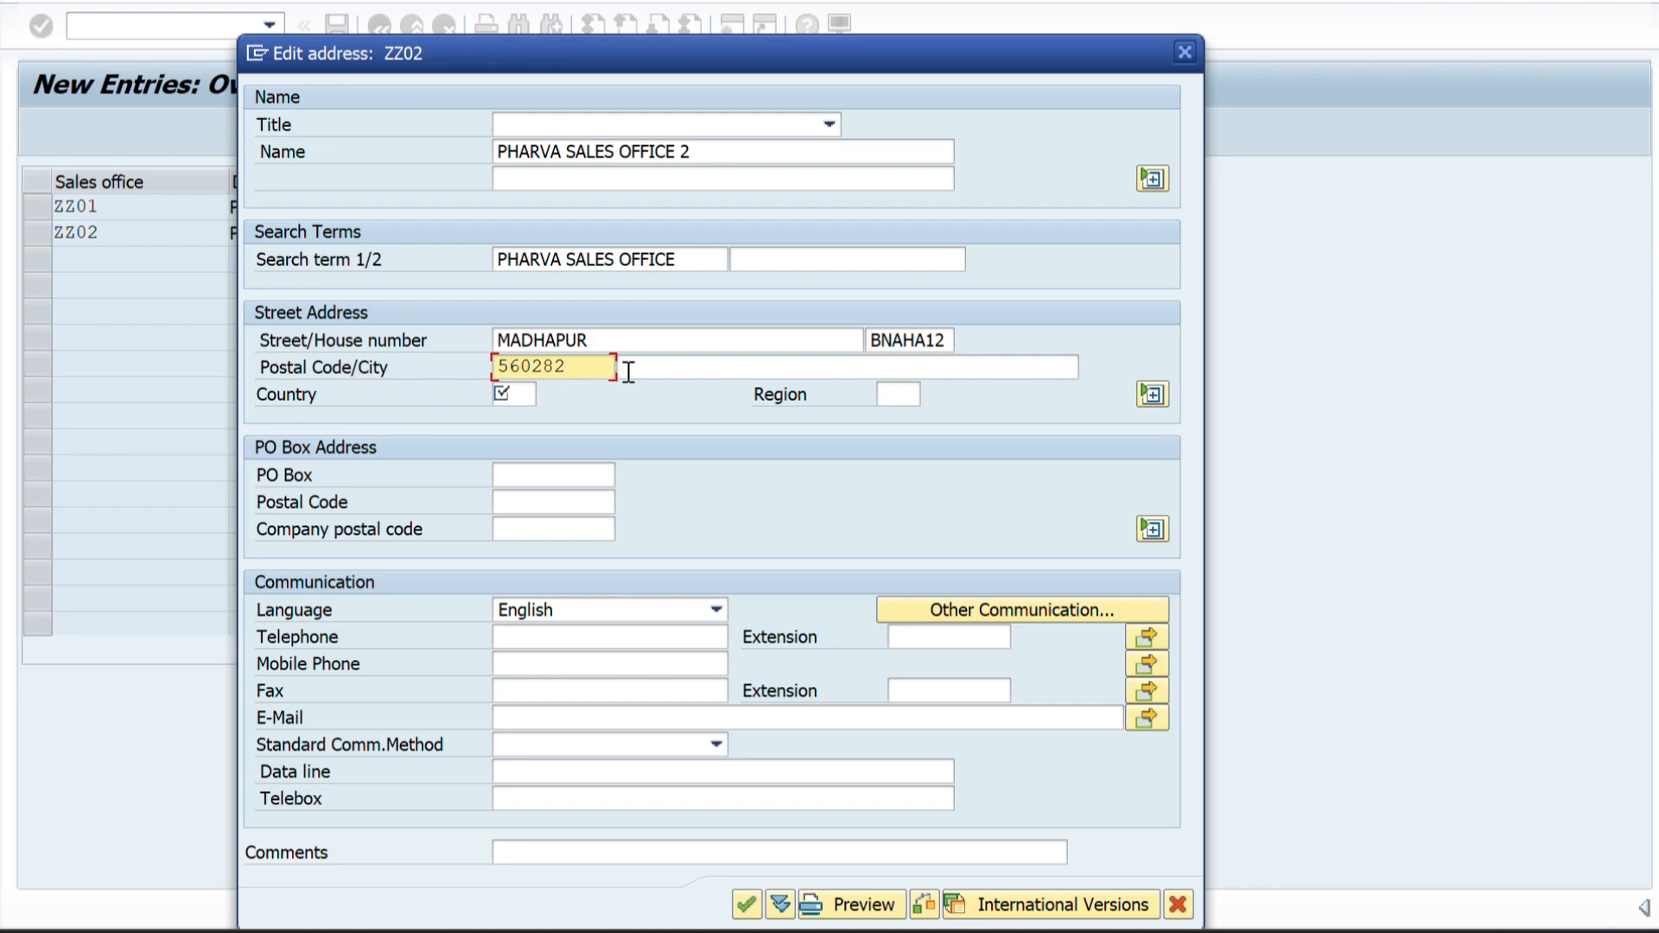
{"action": "left_click", "coordinate": [703, 371]}
{"action": "type", "text": "T"}
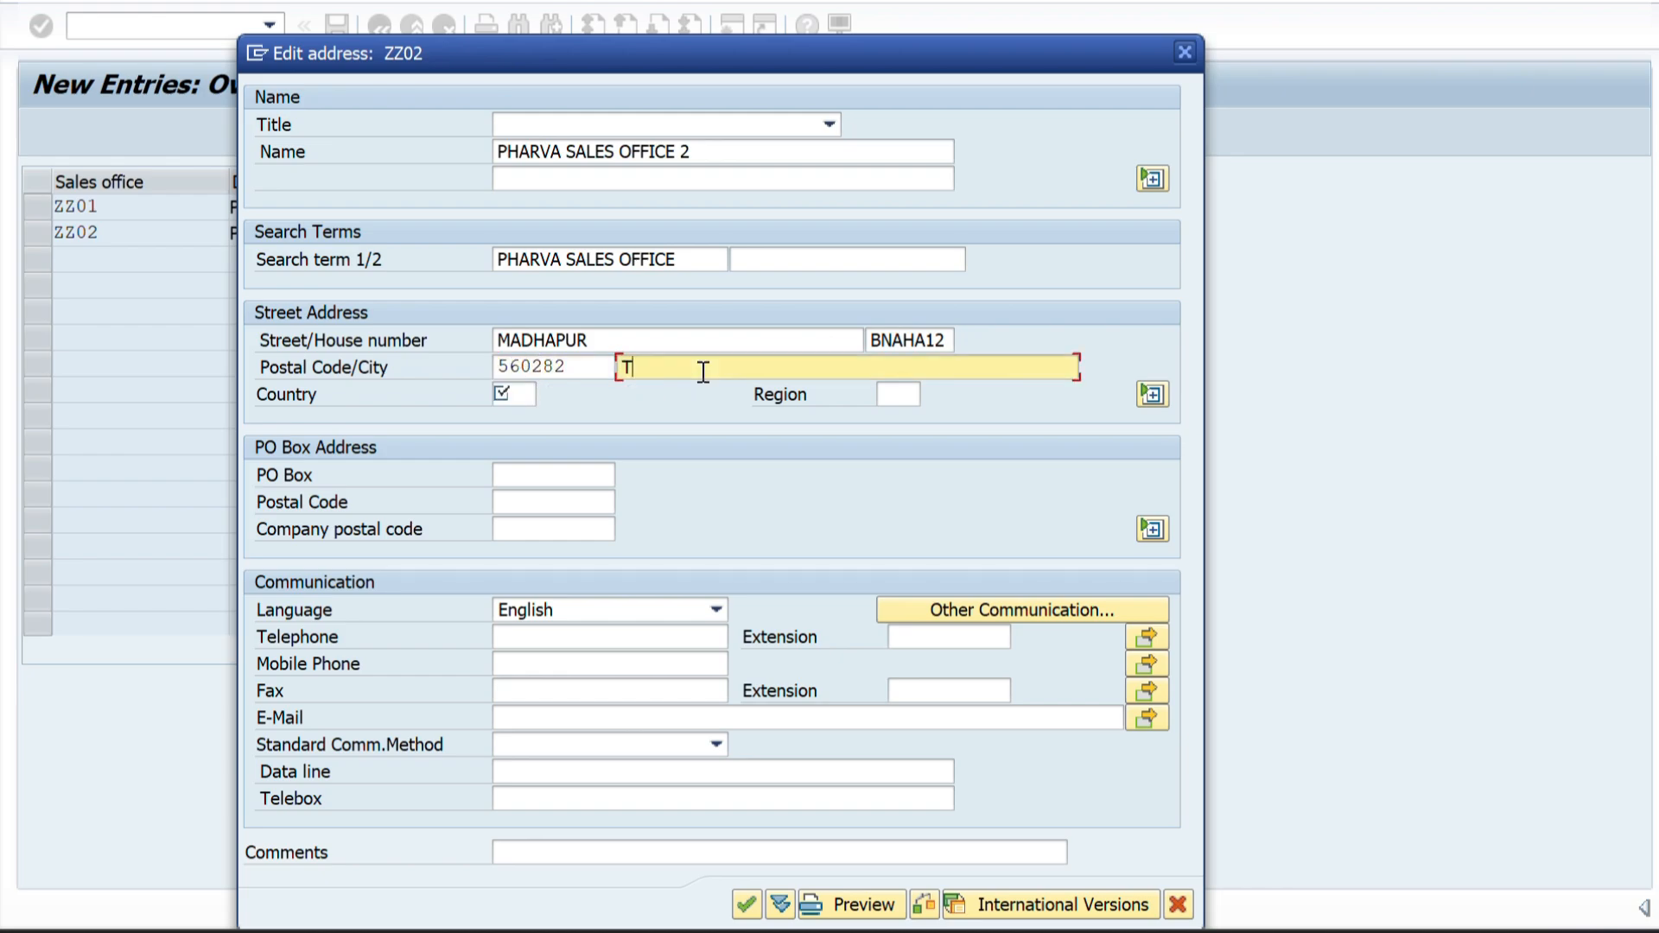
{"action": "type", "text": "EL"}
{"action": "key", "text": "BackSpace"}
{"action": "key", "text": "BackSpace"}
{"action": "key", "text": "BackSpace"}
{"action": "type", "text": "HYDERABAD"}
Set the country to IN and the region to 36 (Telangana) in the ZZ02 address, and save the sales office.
{"action": "left_click", "coordinate": [506, 386]}
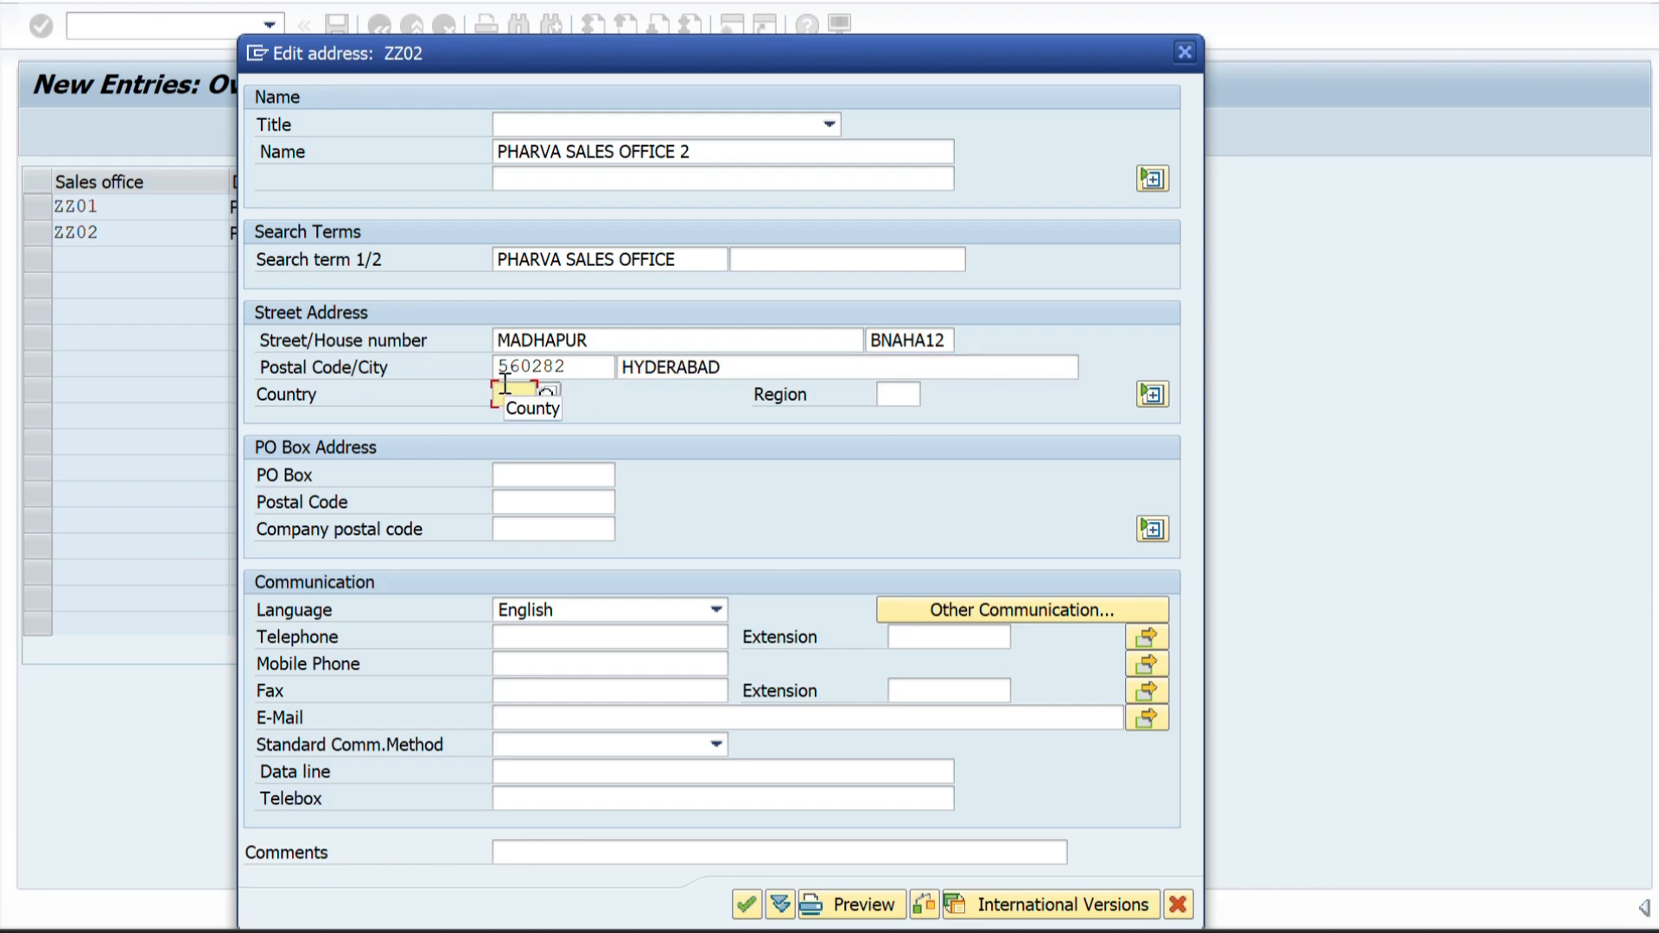
{"action": "type", "text": "IN"}
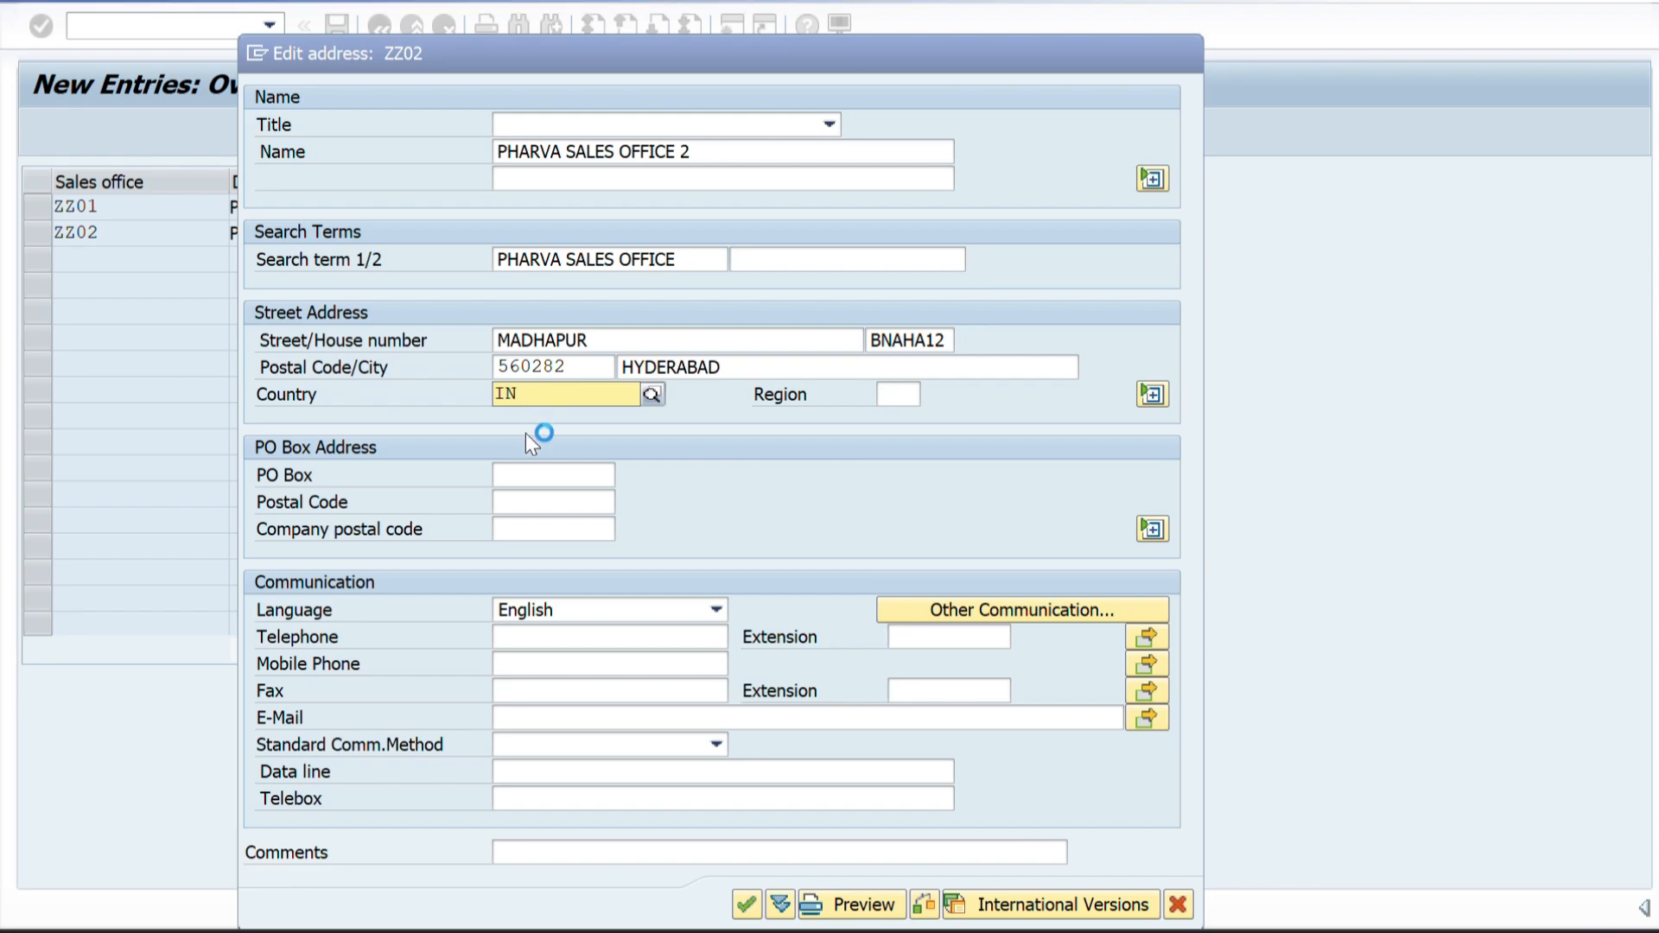
{"action": "left_click", "coordinate": [511, 457]}
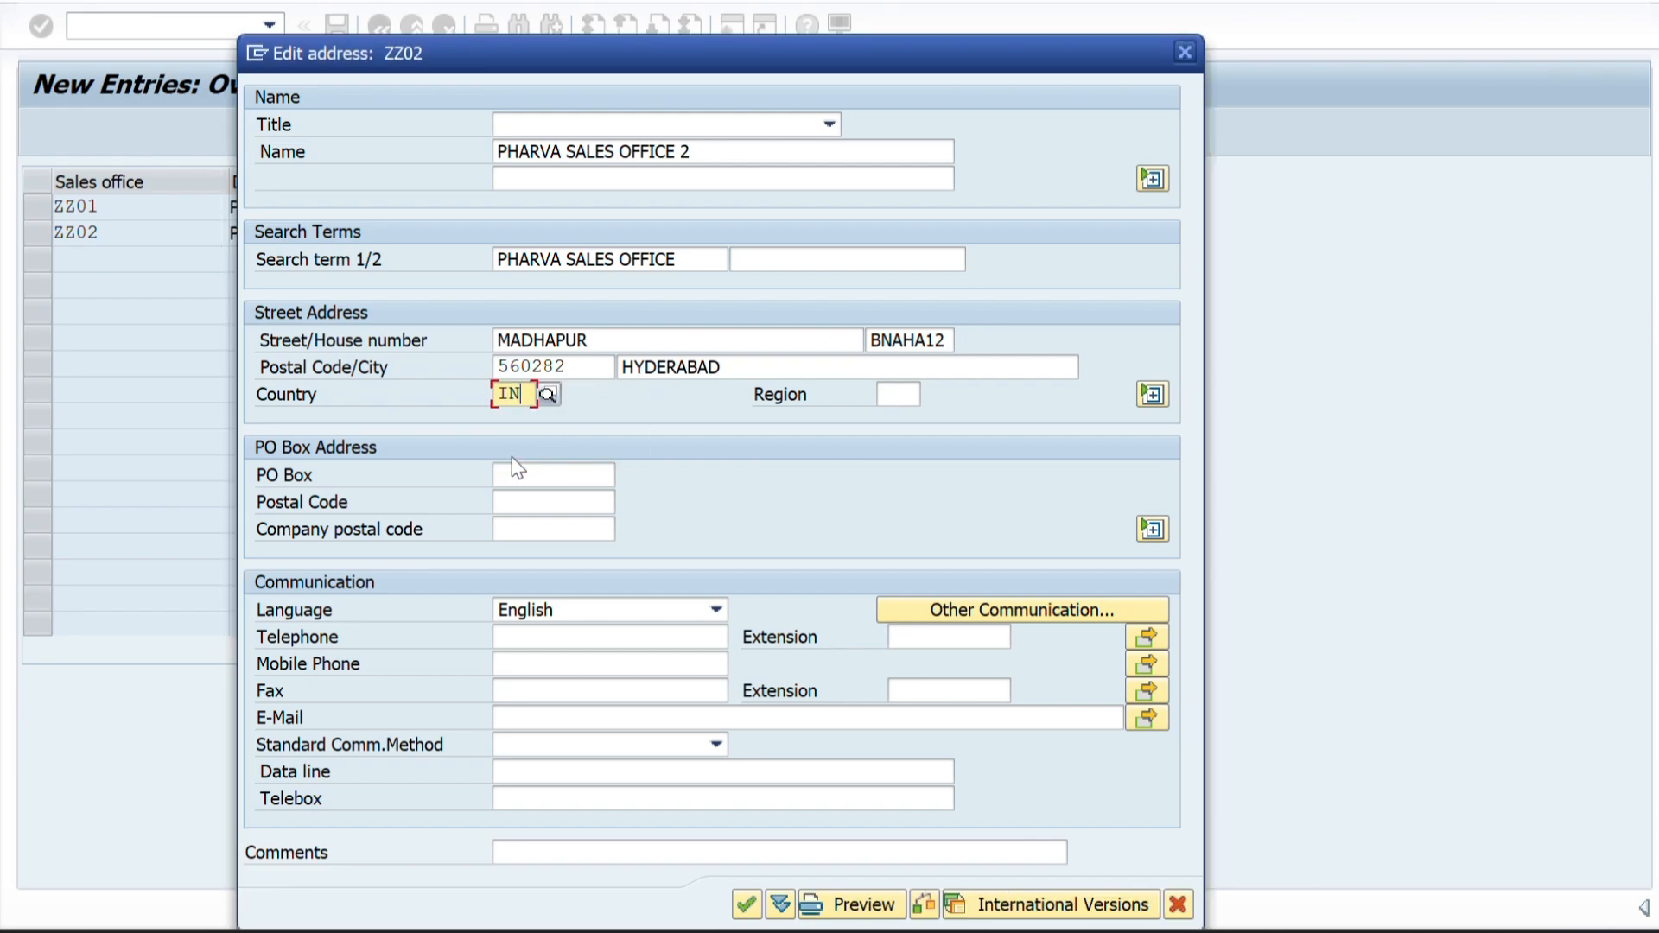
{"action": "left_click", "coordinate": [890, 395]}
{"action": "type", "text": "36"}
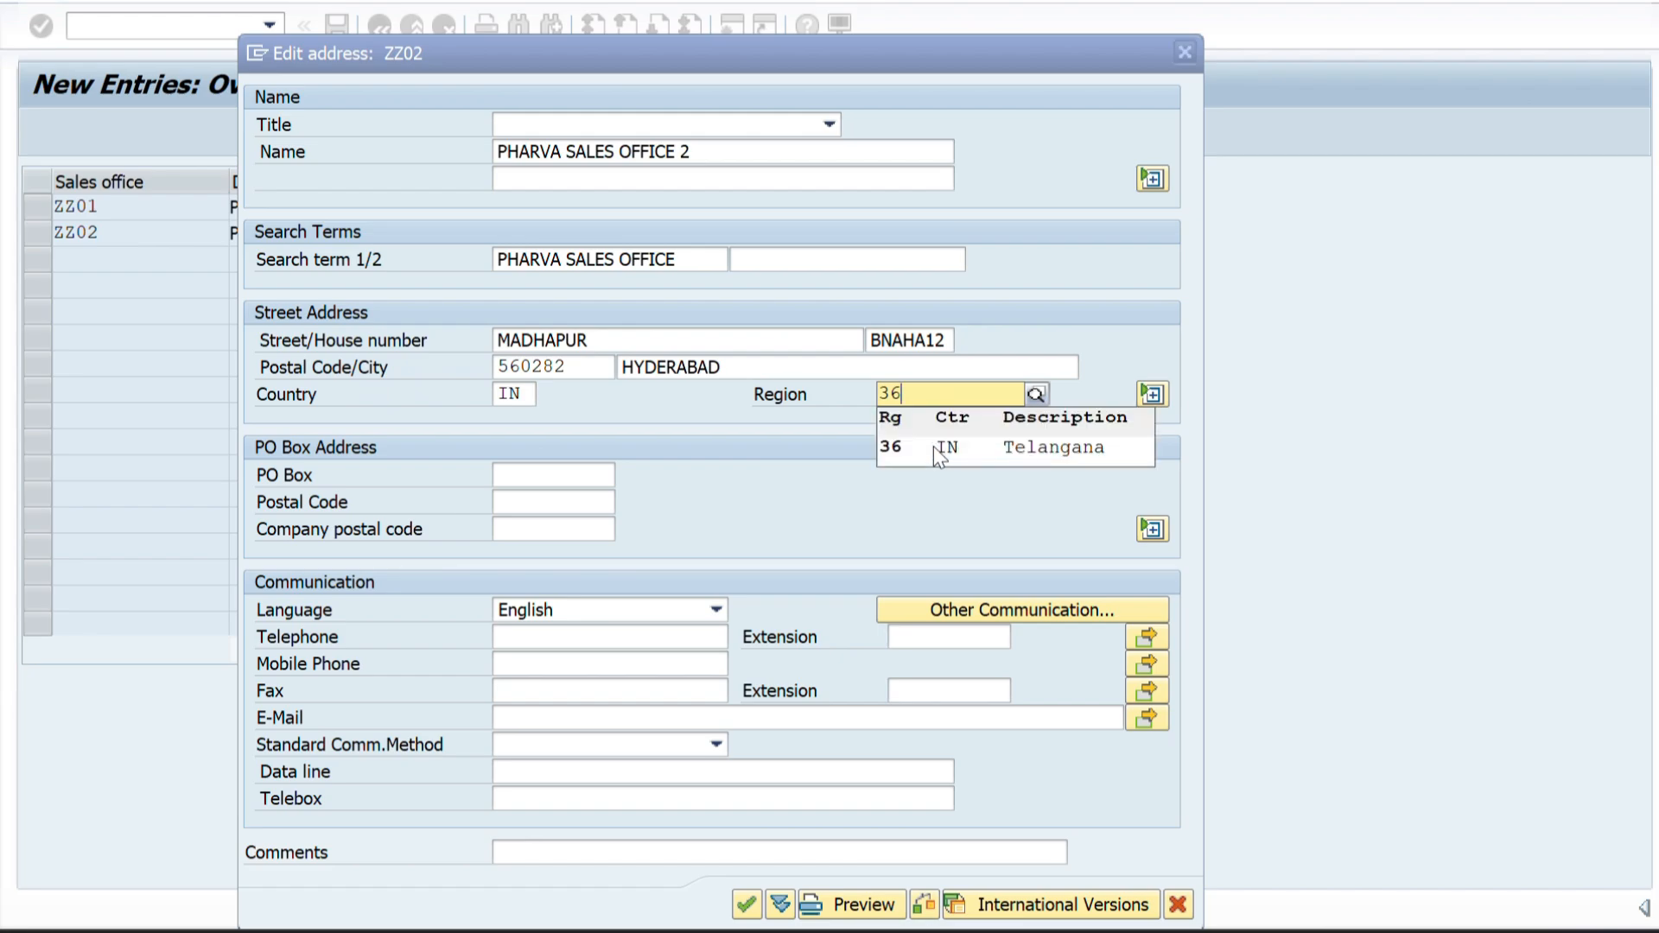
{"action": "left_click", "coordinate": [901, 451]}
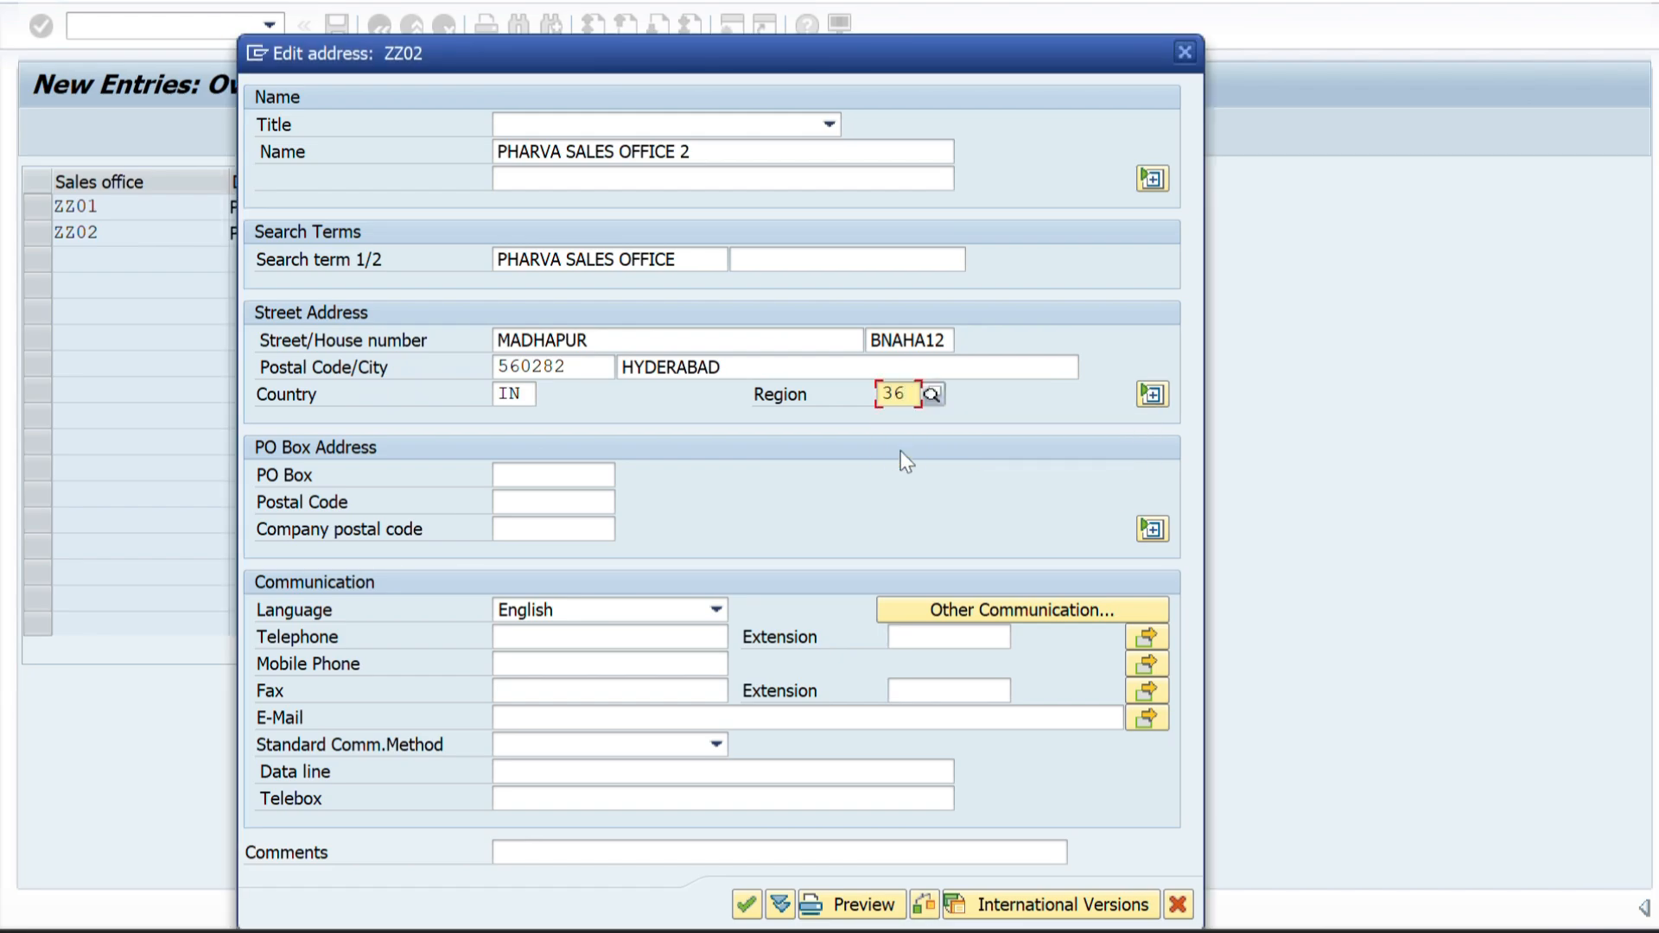
{"action": "key", "text": "Return"}
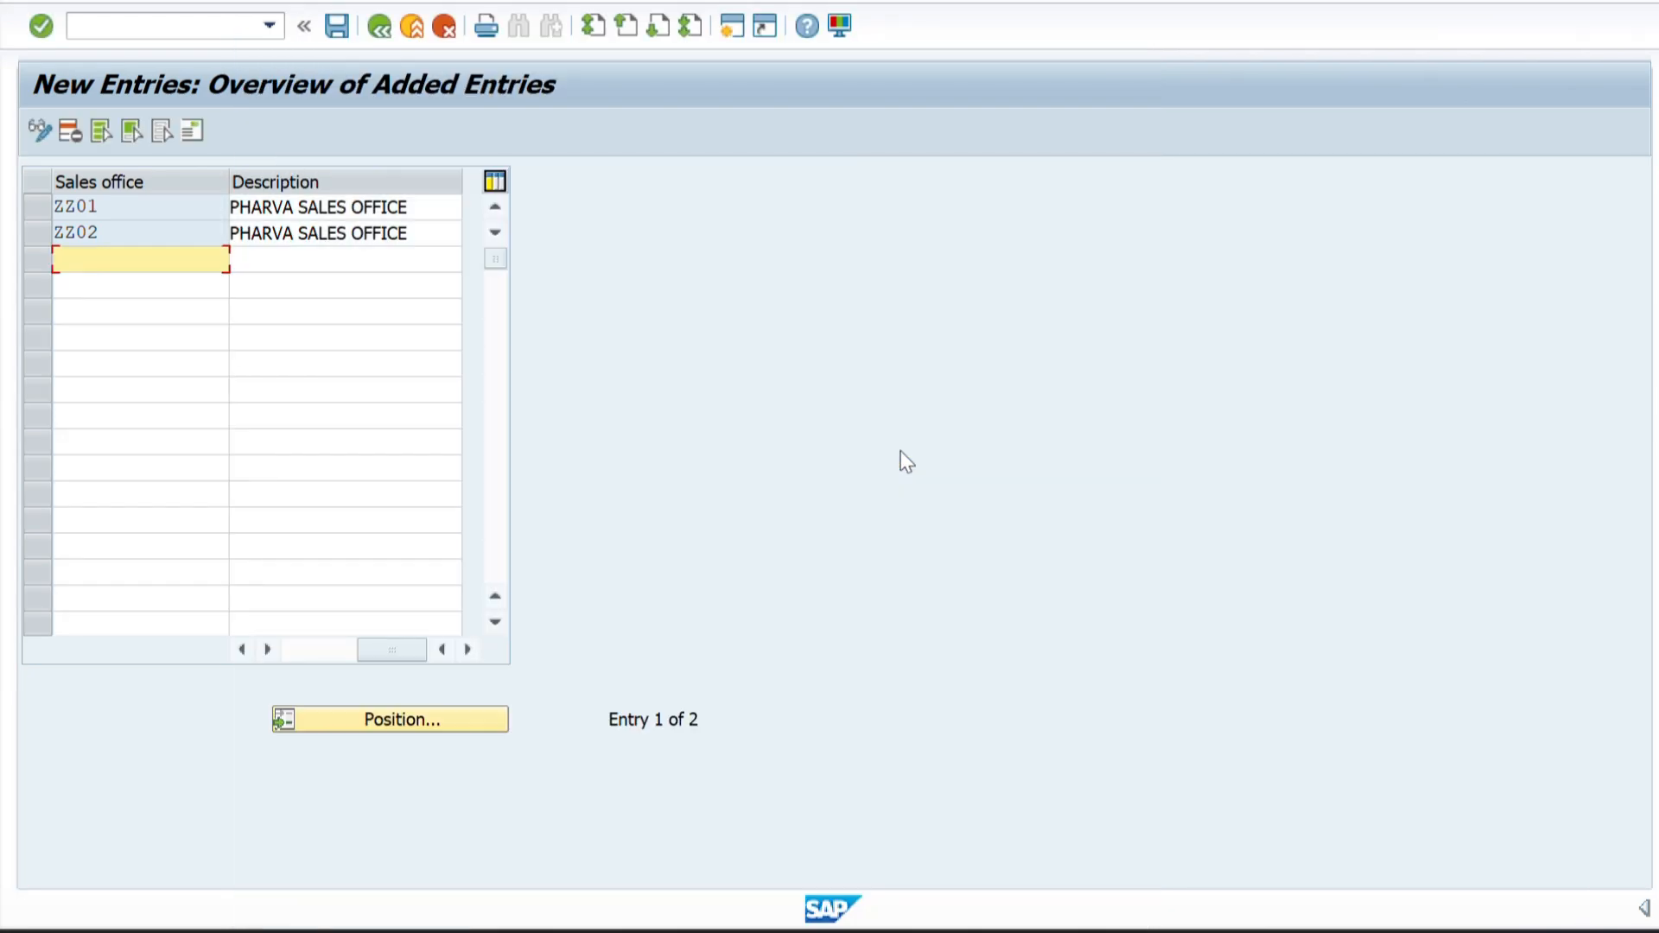
{"action": "left_click", "coordinate": [341, 30]}
Review the sales office and sales group levels of the enterprise structure diagram in Word and switch back to SAP.
{"action": "key", "text": "alt+Tab"}
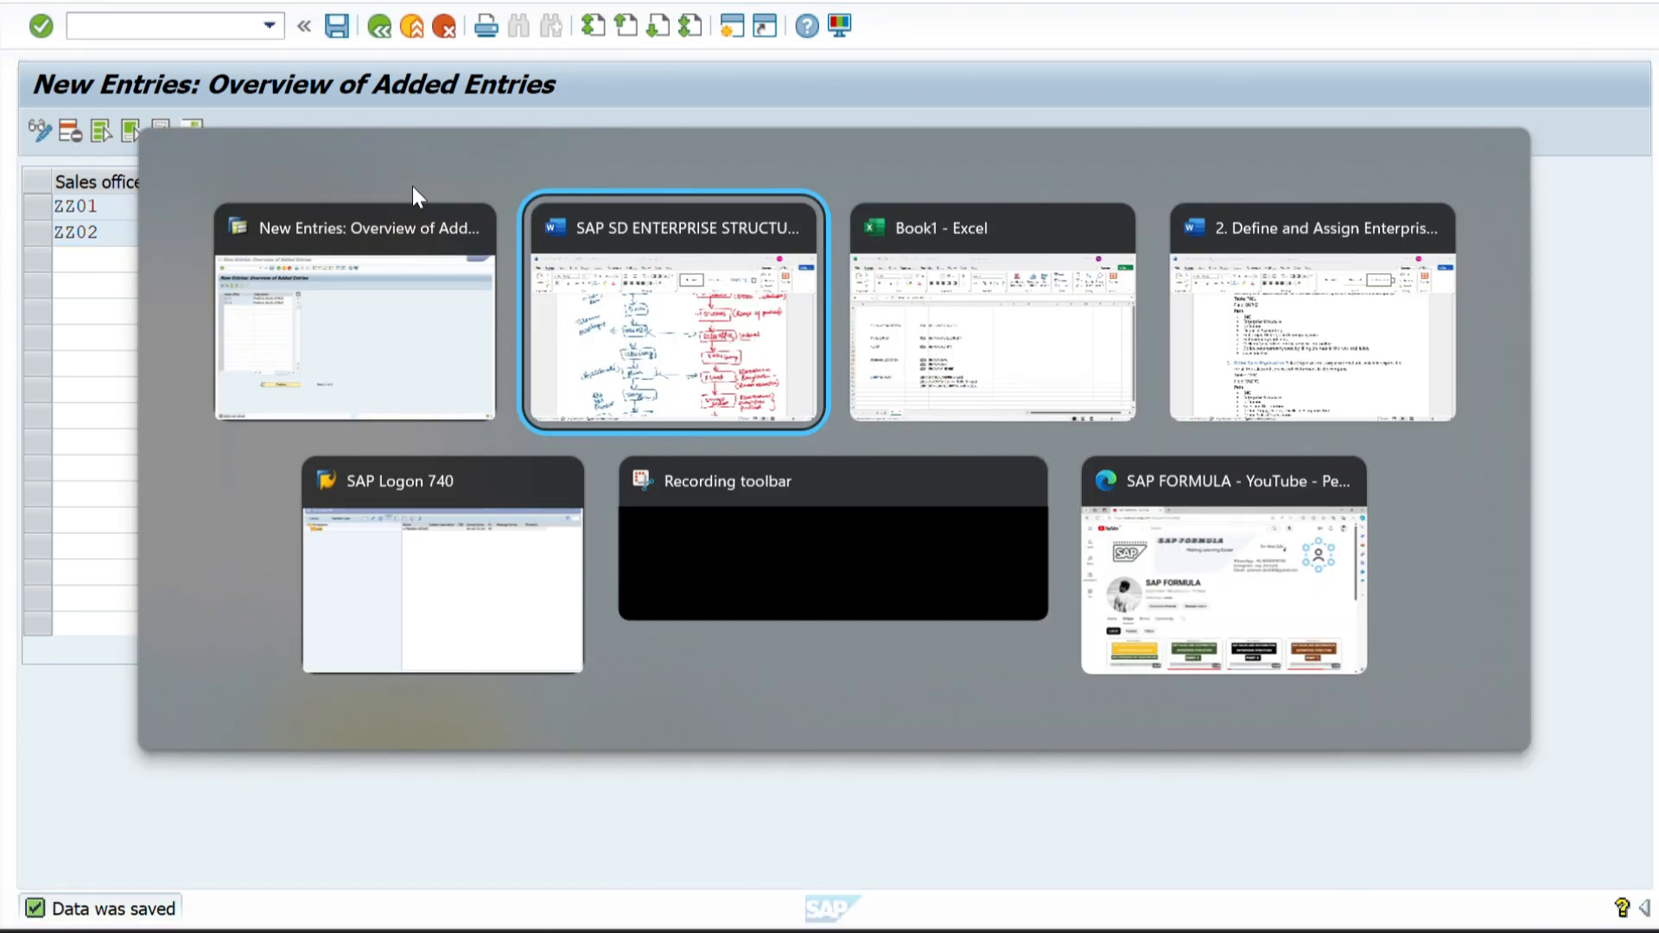
{"action": "scroll", "coordinate": [881, 593], "scroll_direction": "up", "scroll_amount": 1}
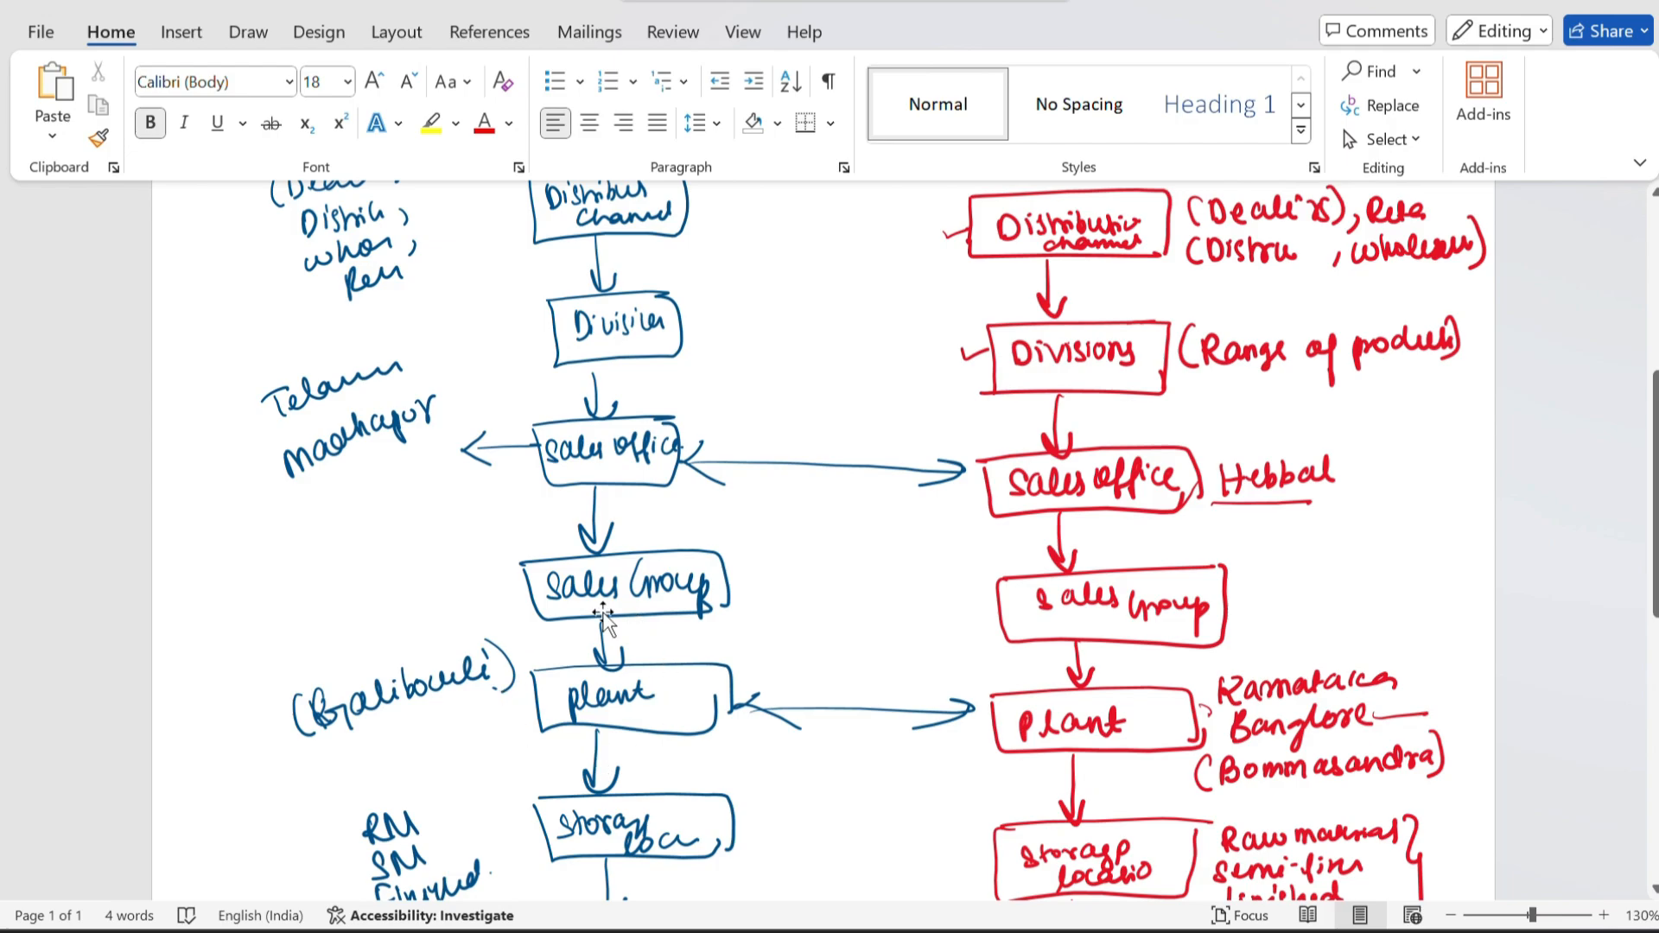
{"action": "scroll", "coordinate": [596, 639], "scroll_direction": "up", "scroll_amount": 1}
{"action": "key", "text": "alt+Tab"}
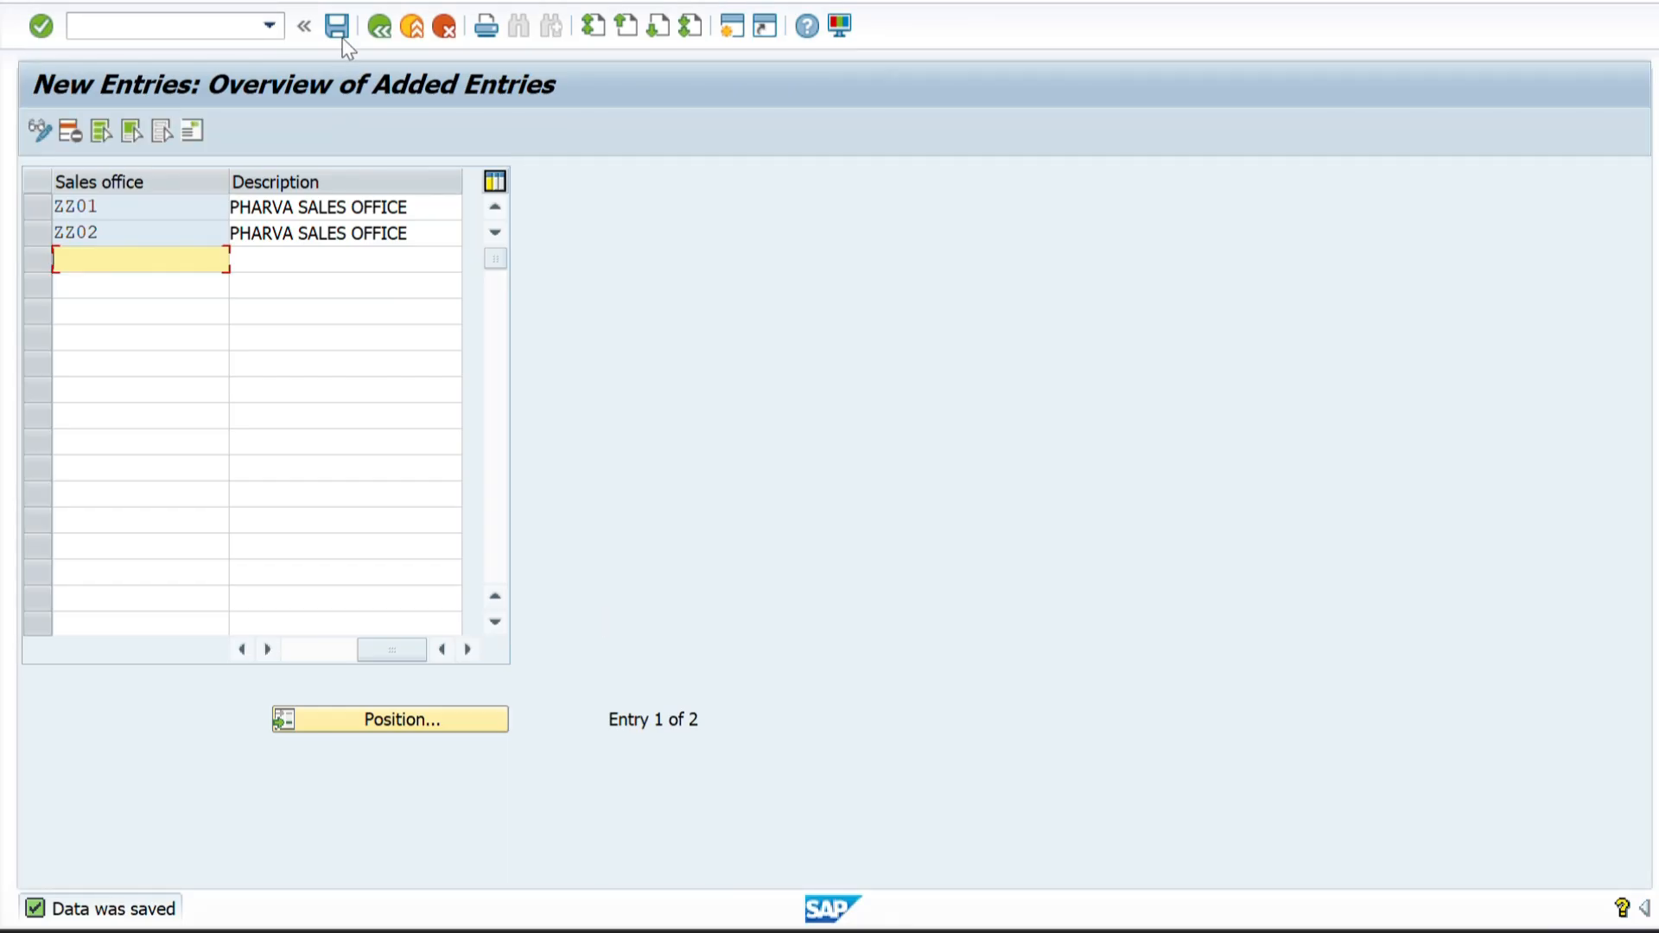
Leave the sales office maintenance and open the Define Sales Organization activity under Sales and Distribution in the IMG.
{"action": "left_click", "coordinate": [377, 27]}
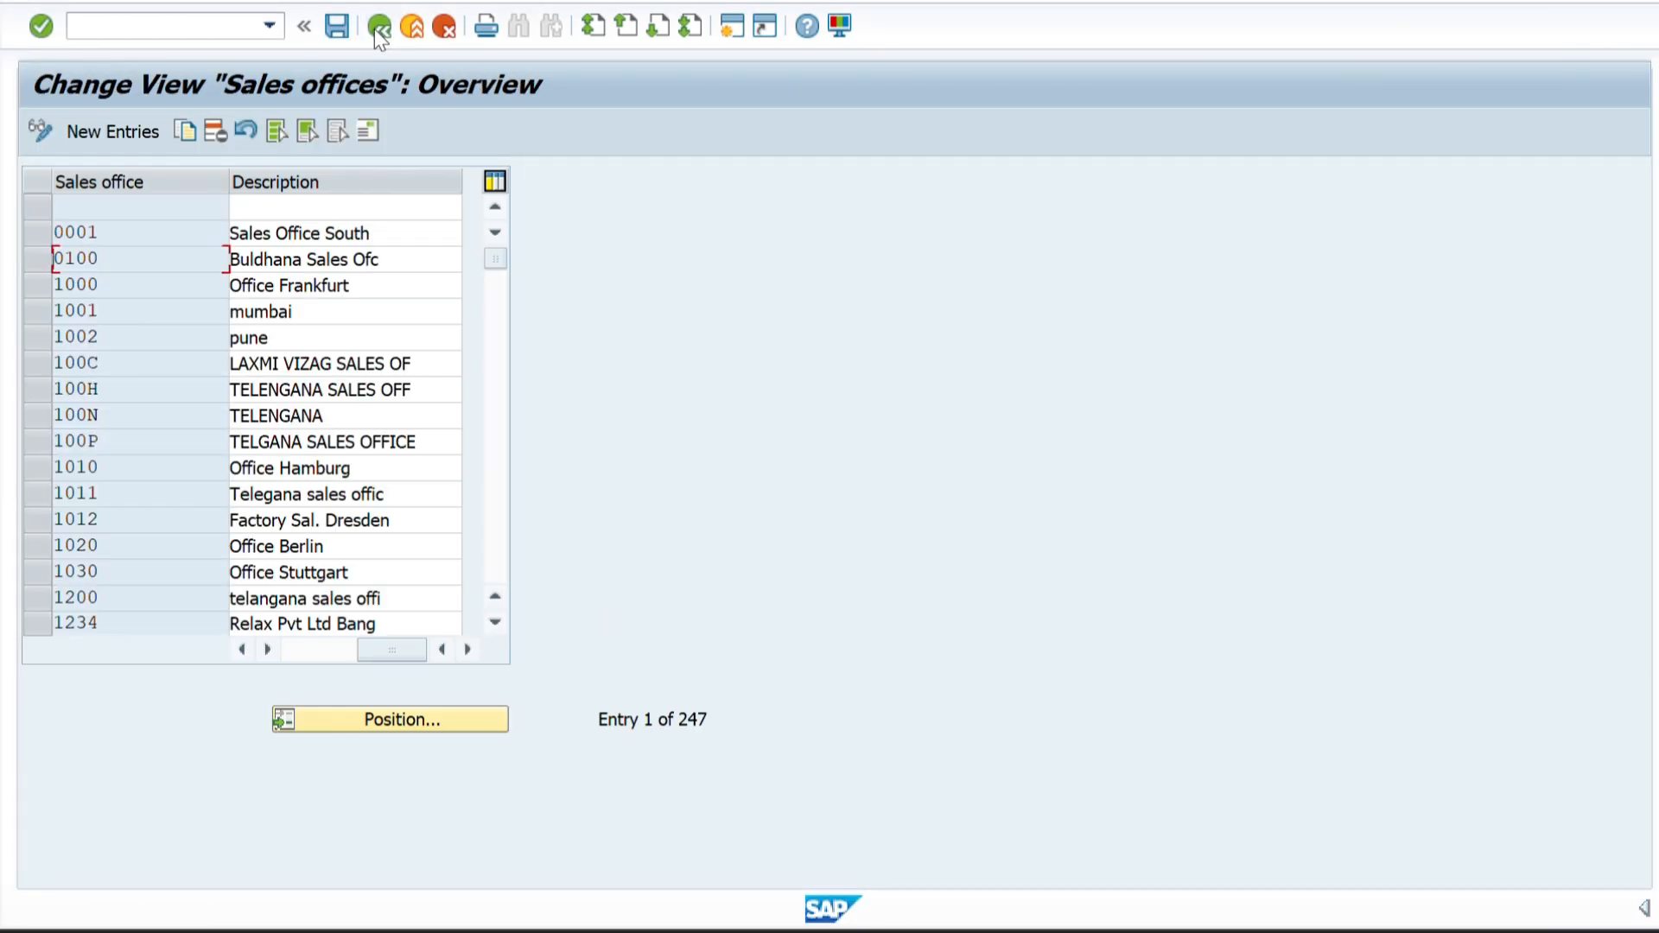
{"action": "left_click", "coordinate": [377, 27]}
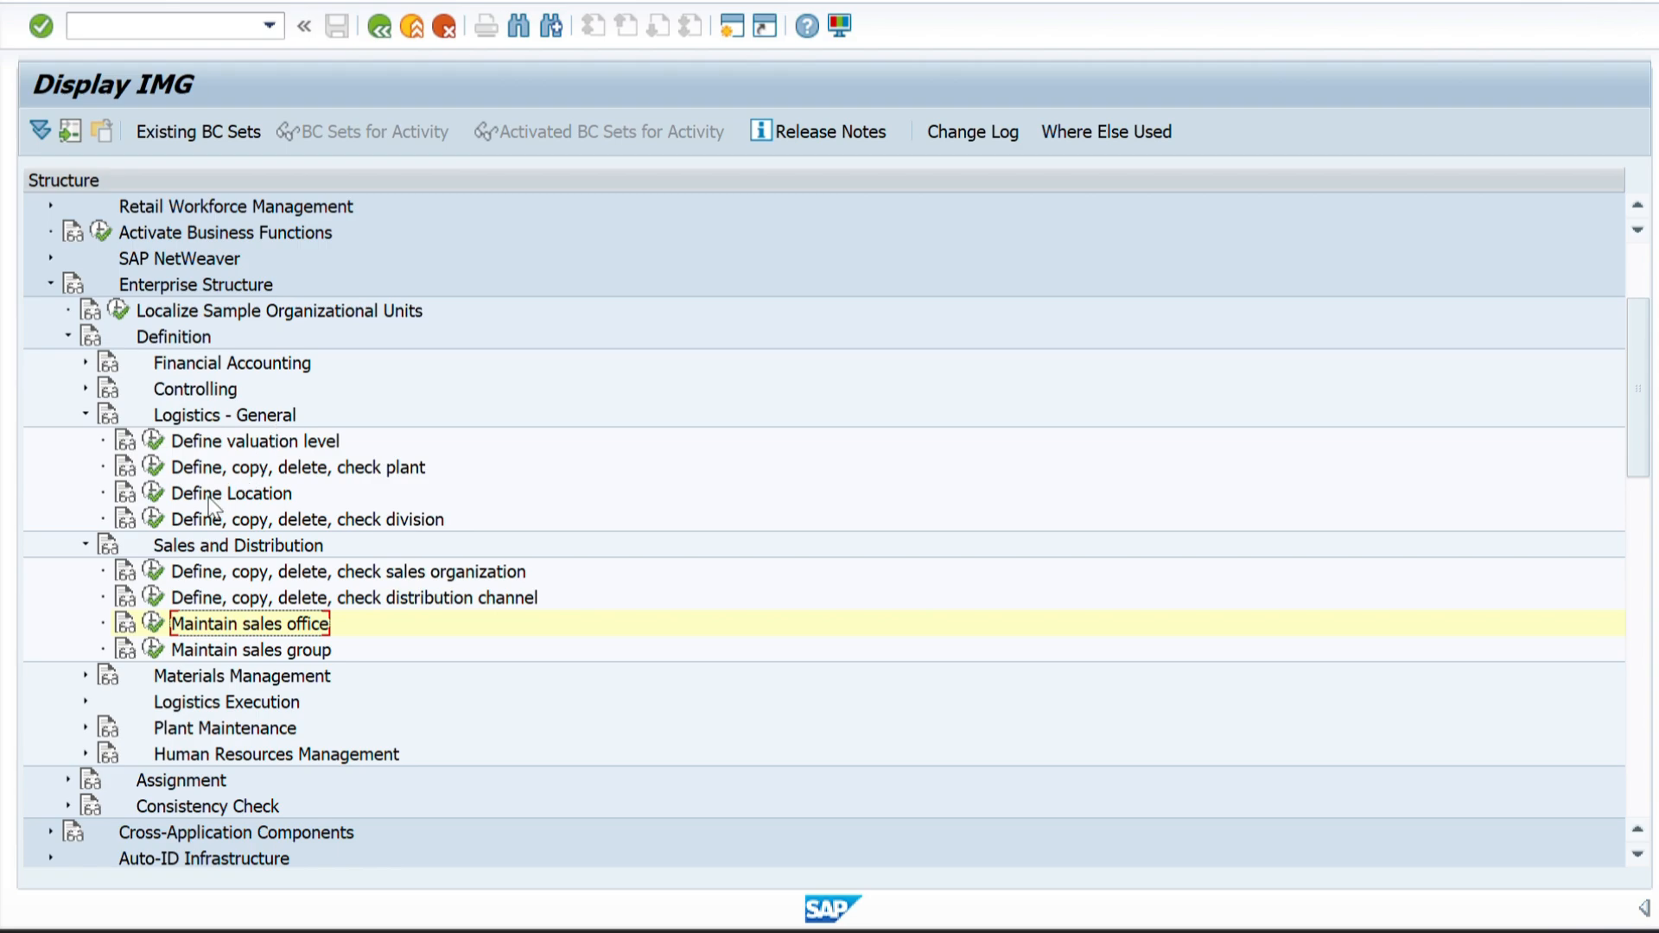
{"action": "scroll", "coordinate": [177, 605], "scroll_direction": "up", "scroll_amount": 2}
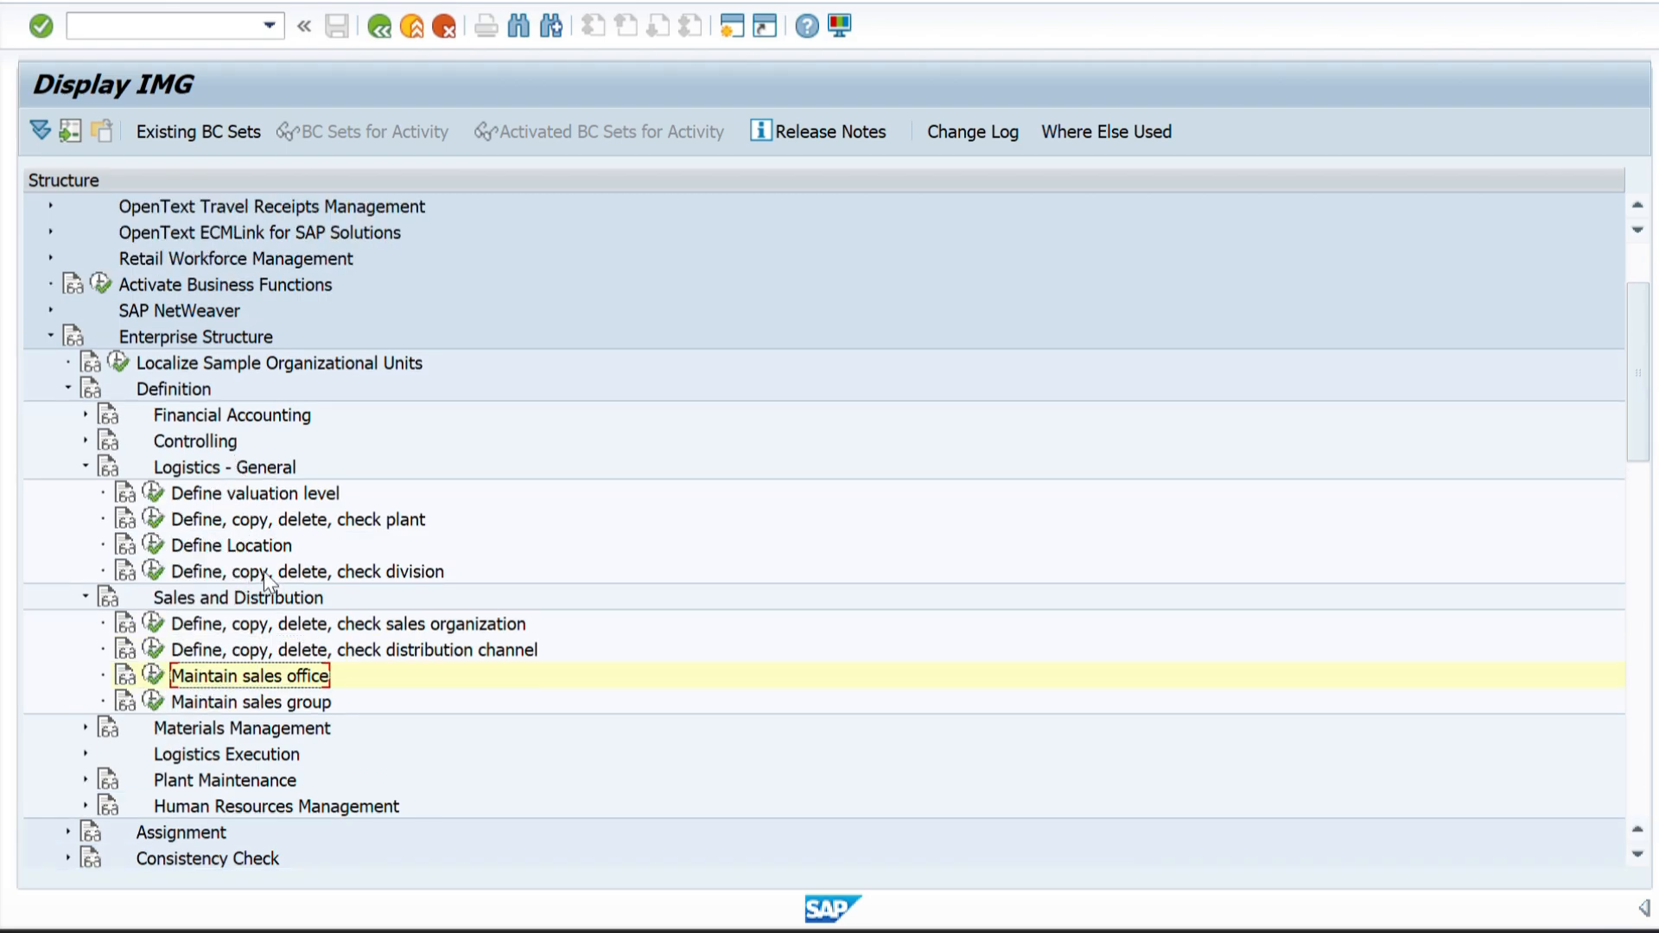
{"action": "left_click", "coordinate": [152, 623]}
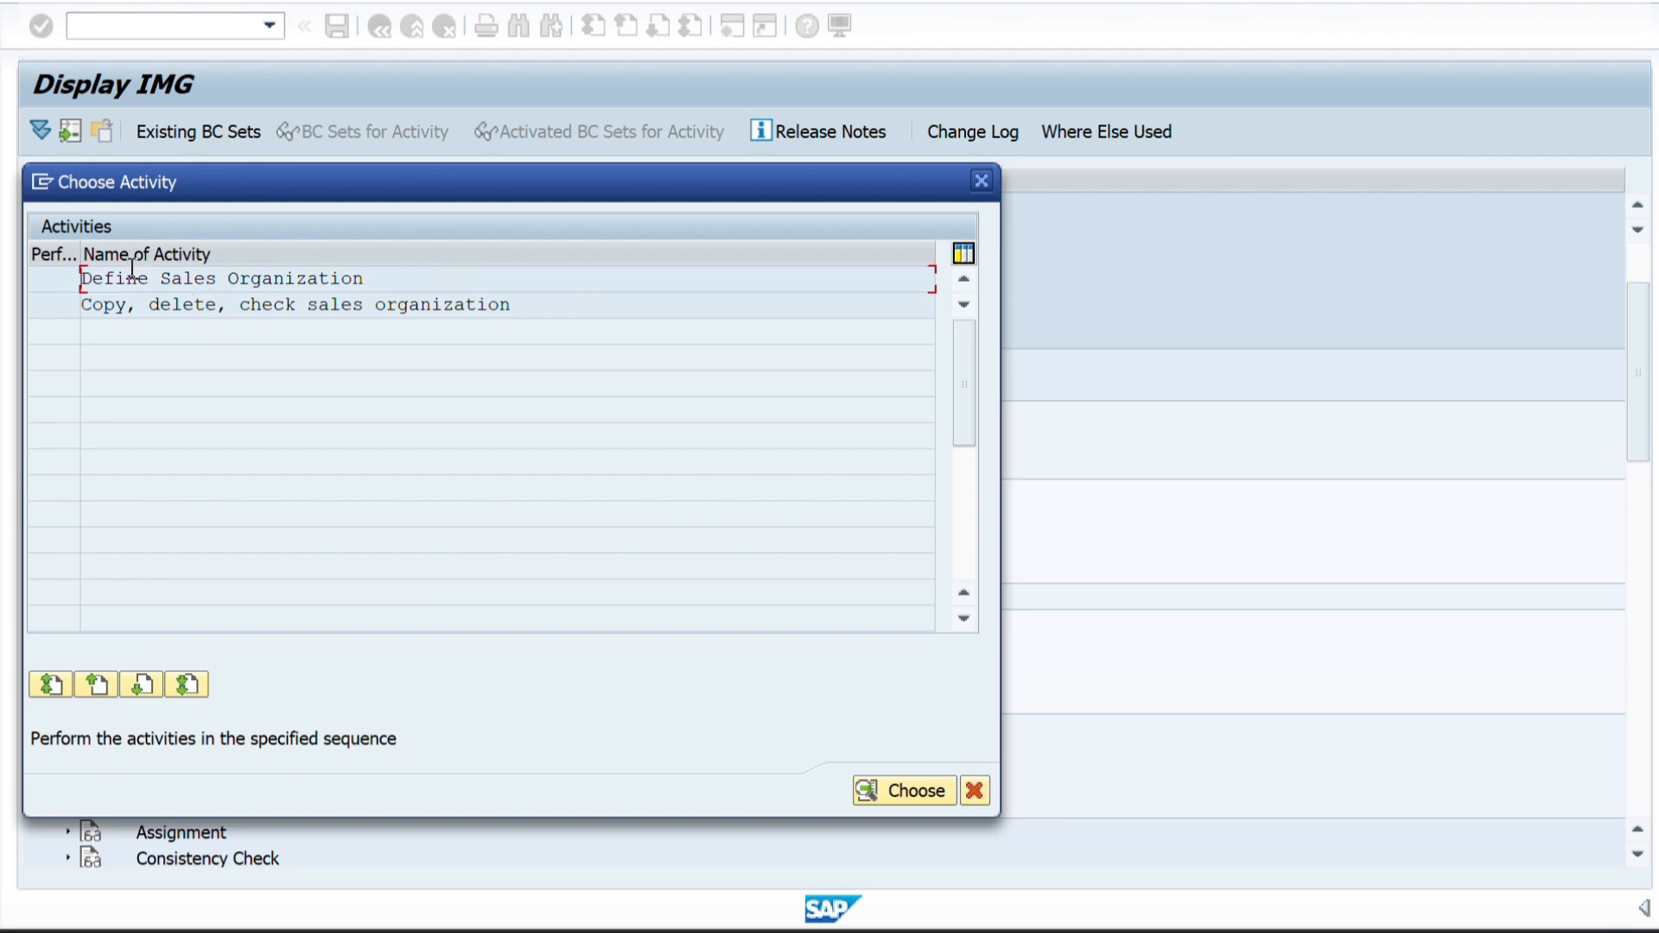
{"action": "double_click", "coordinate": [131, 275]}
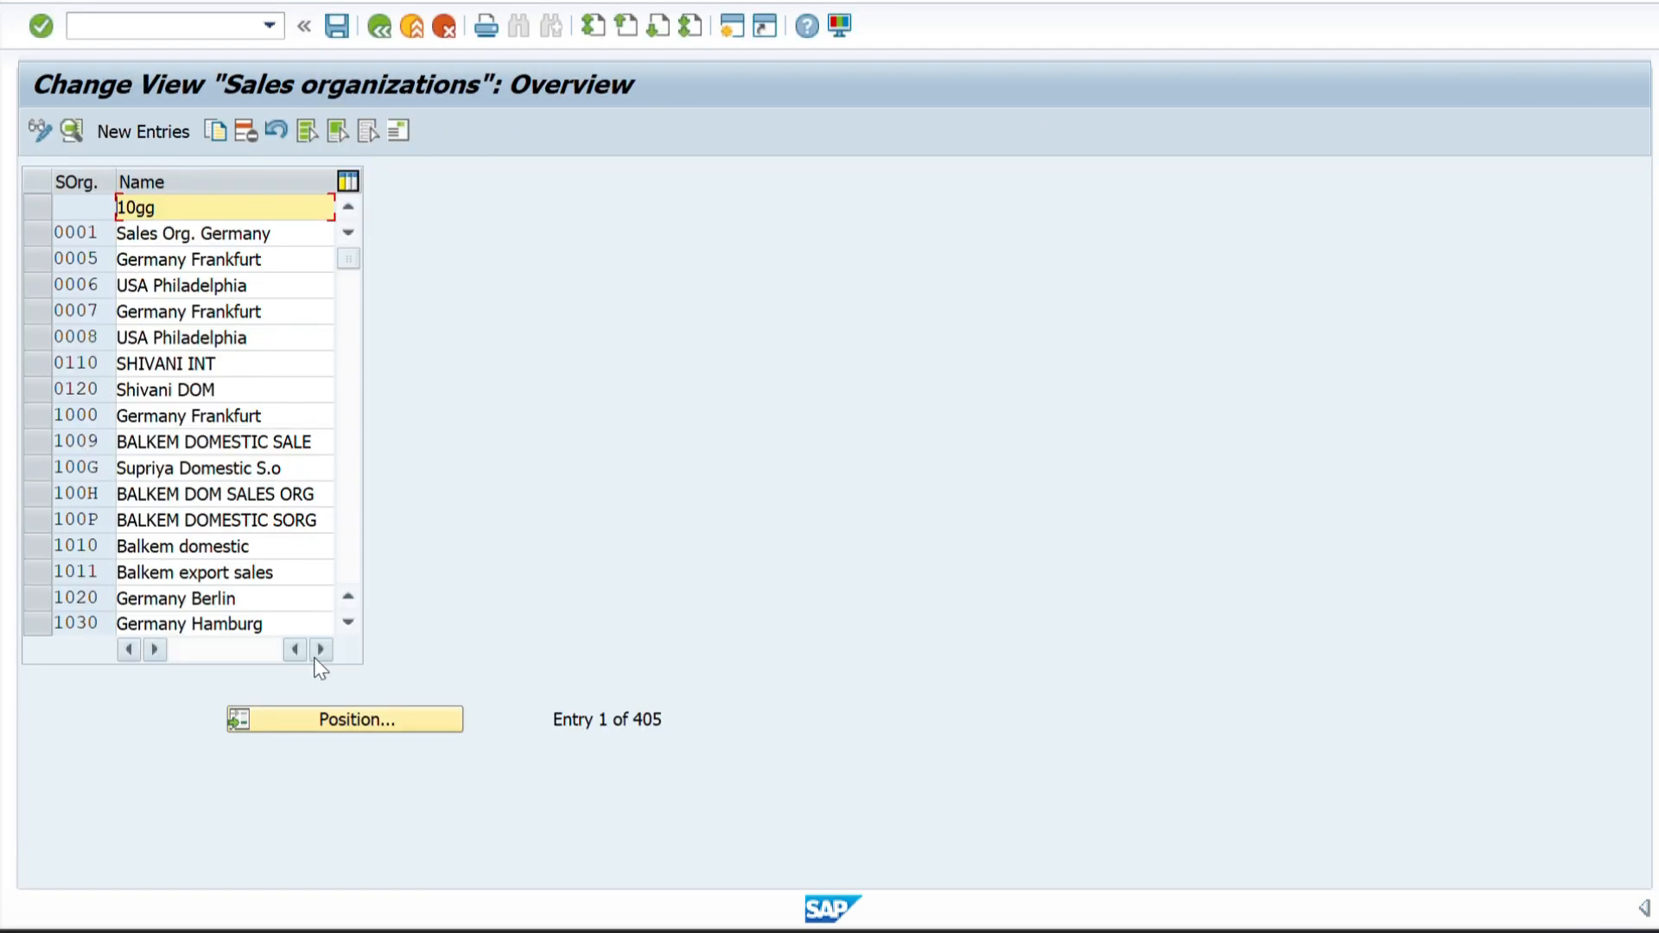
Locate sales organization ZZ02 in the overview and open its address from the detail view.
{"action": "left_click", "coordinate": [289, 719]}
{"action": "type", "text": "ZZ"}
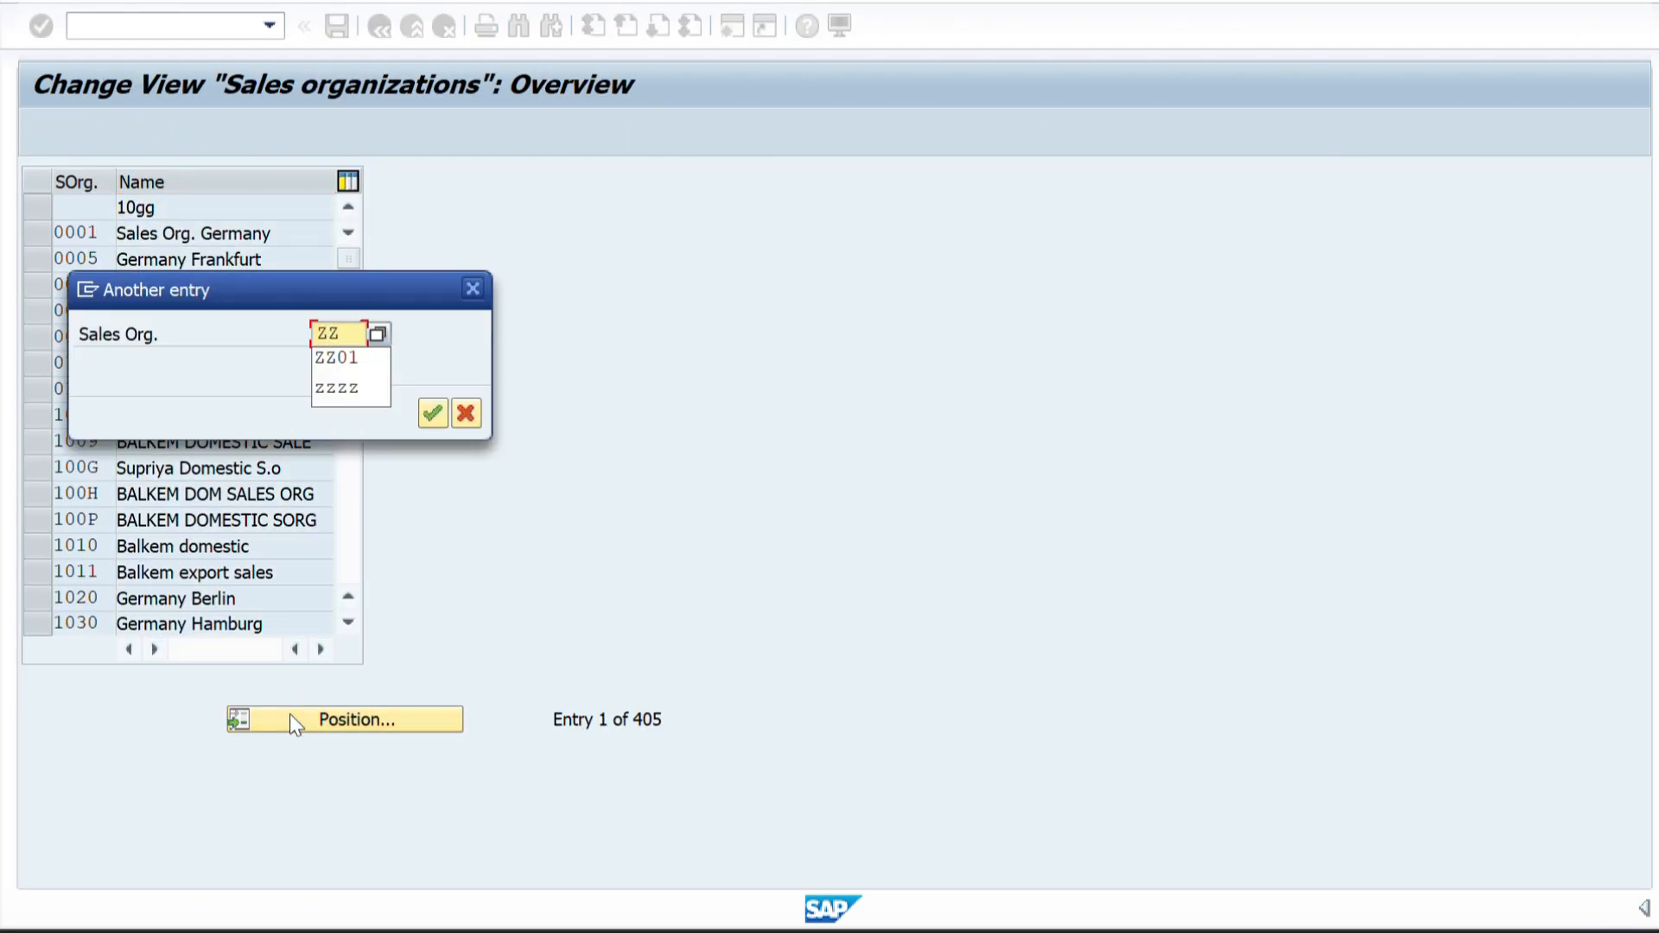
{"action": "type", "text": "02"}
{"action": "key", "text": "Return"}
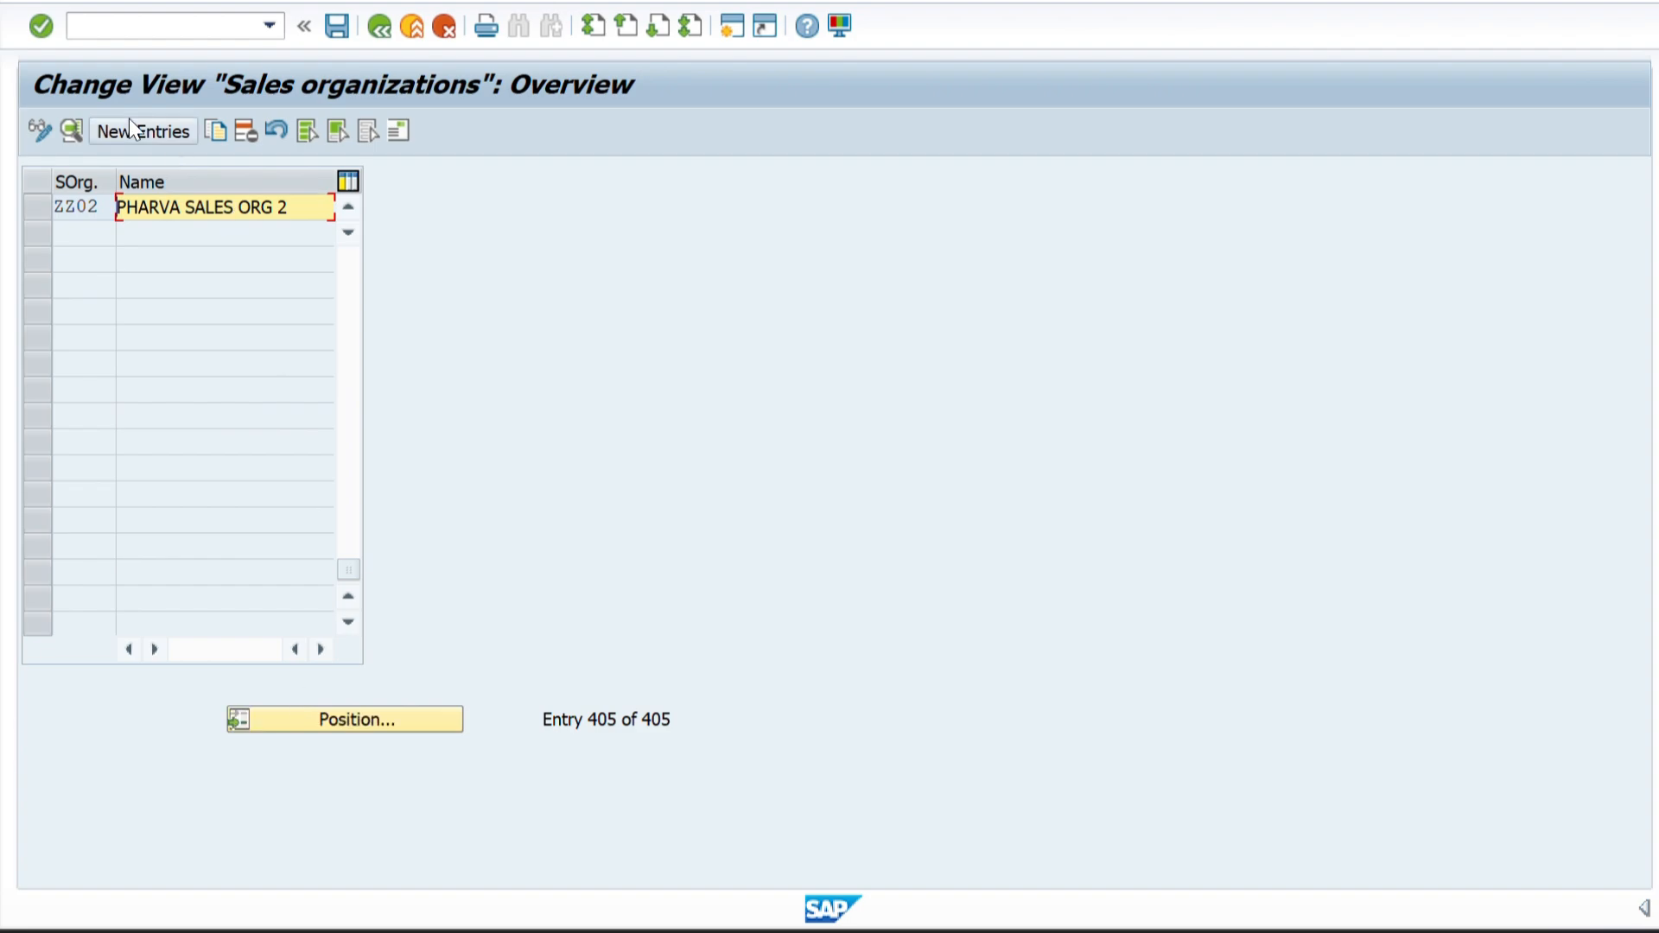
{"action": "double_click", "coordinate": [80, 209]}
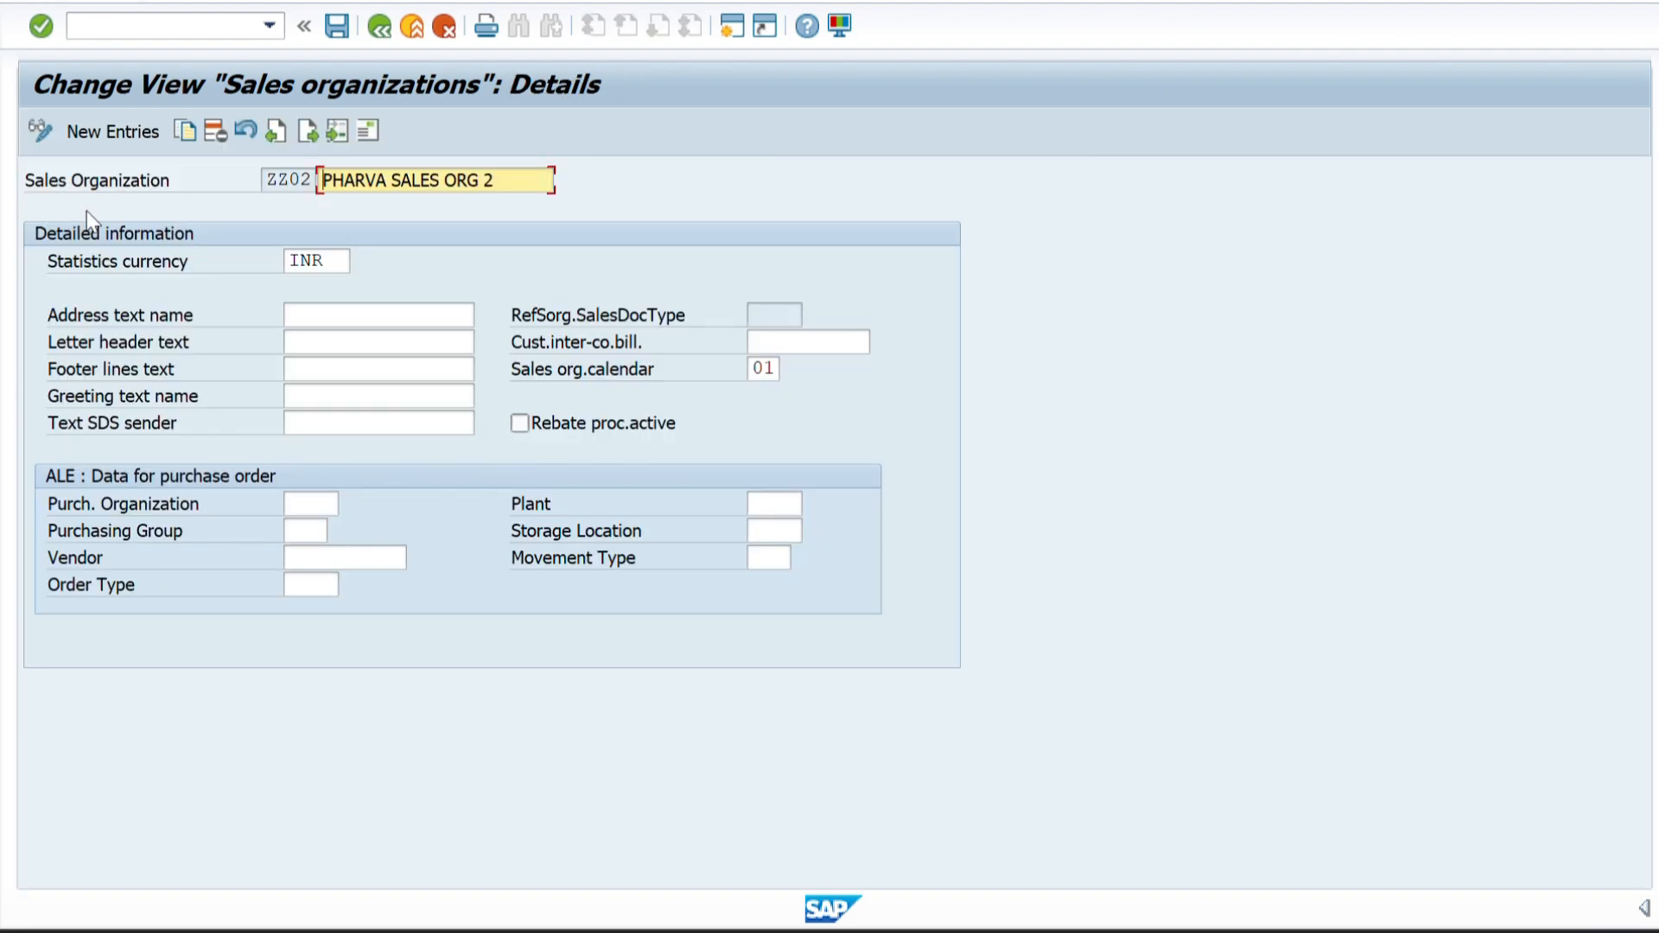
{"action": "left_click", "coordinate": [369, 131]}
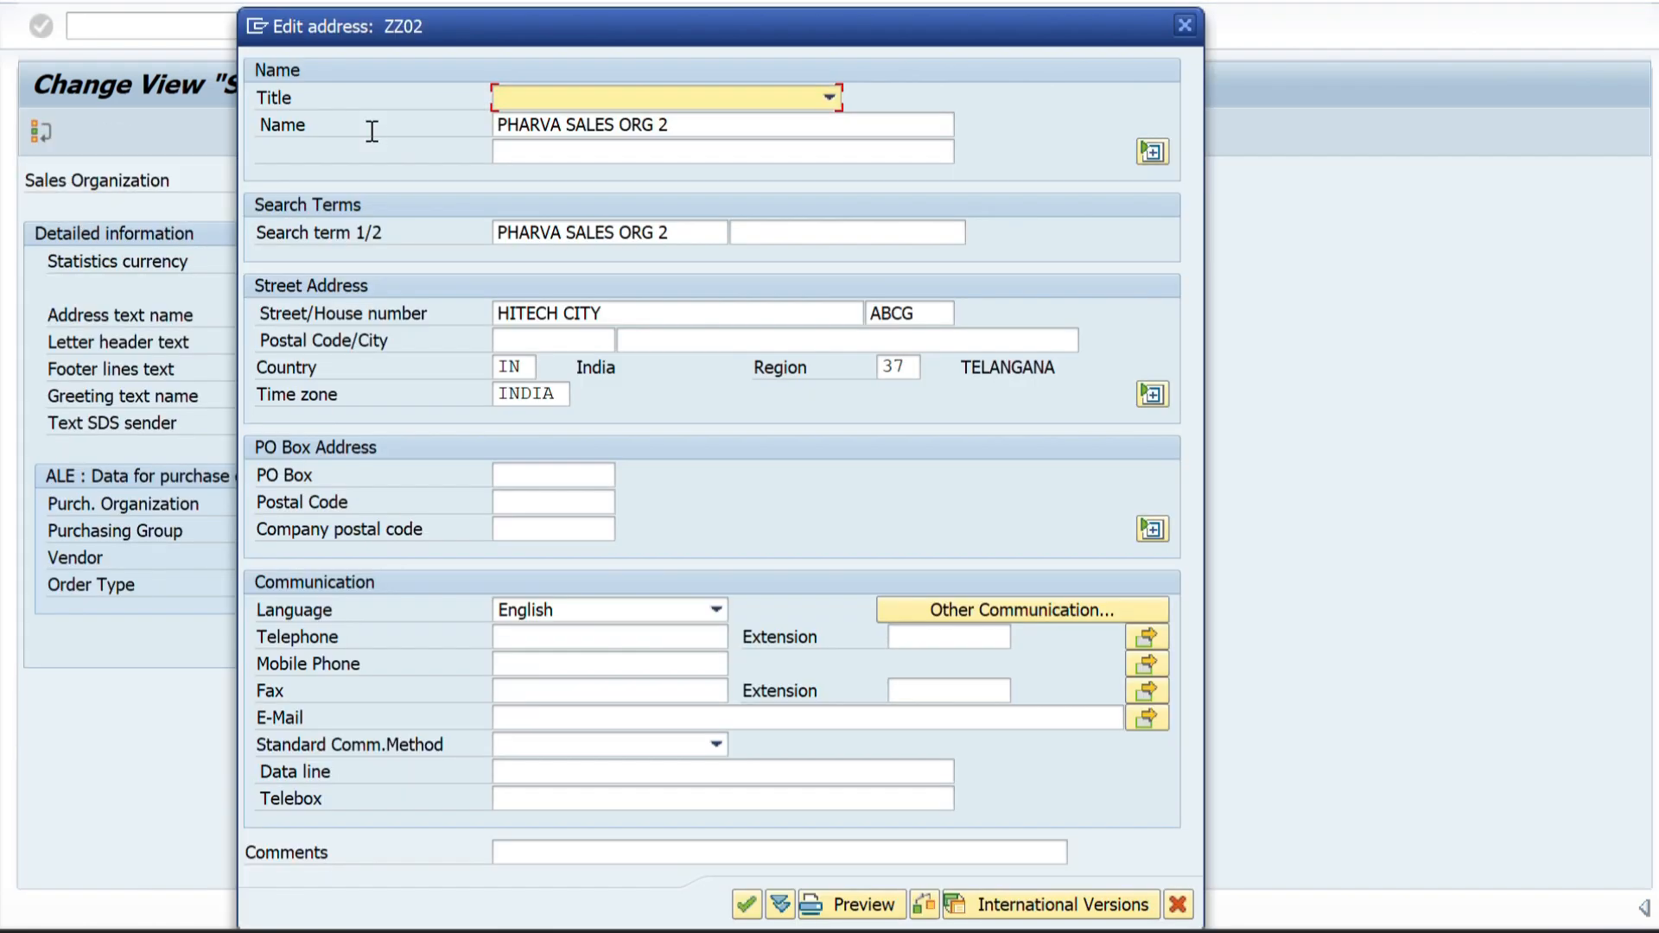
Set the city in sales organization ZZ02's address to HYDERABAD and save the change to the customizing request, returning to the IMG.
{"action": "left_click", "coordinate": [662, 348]}
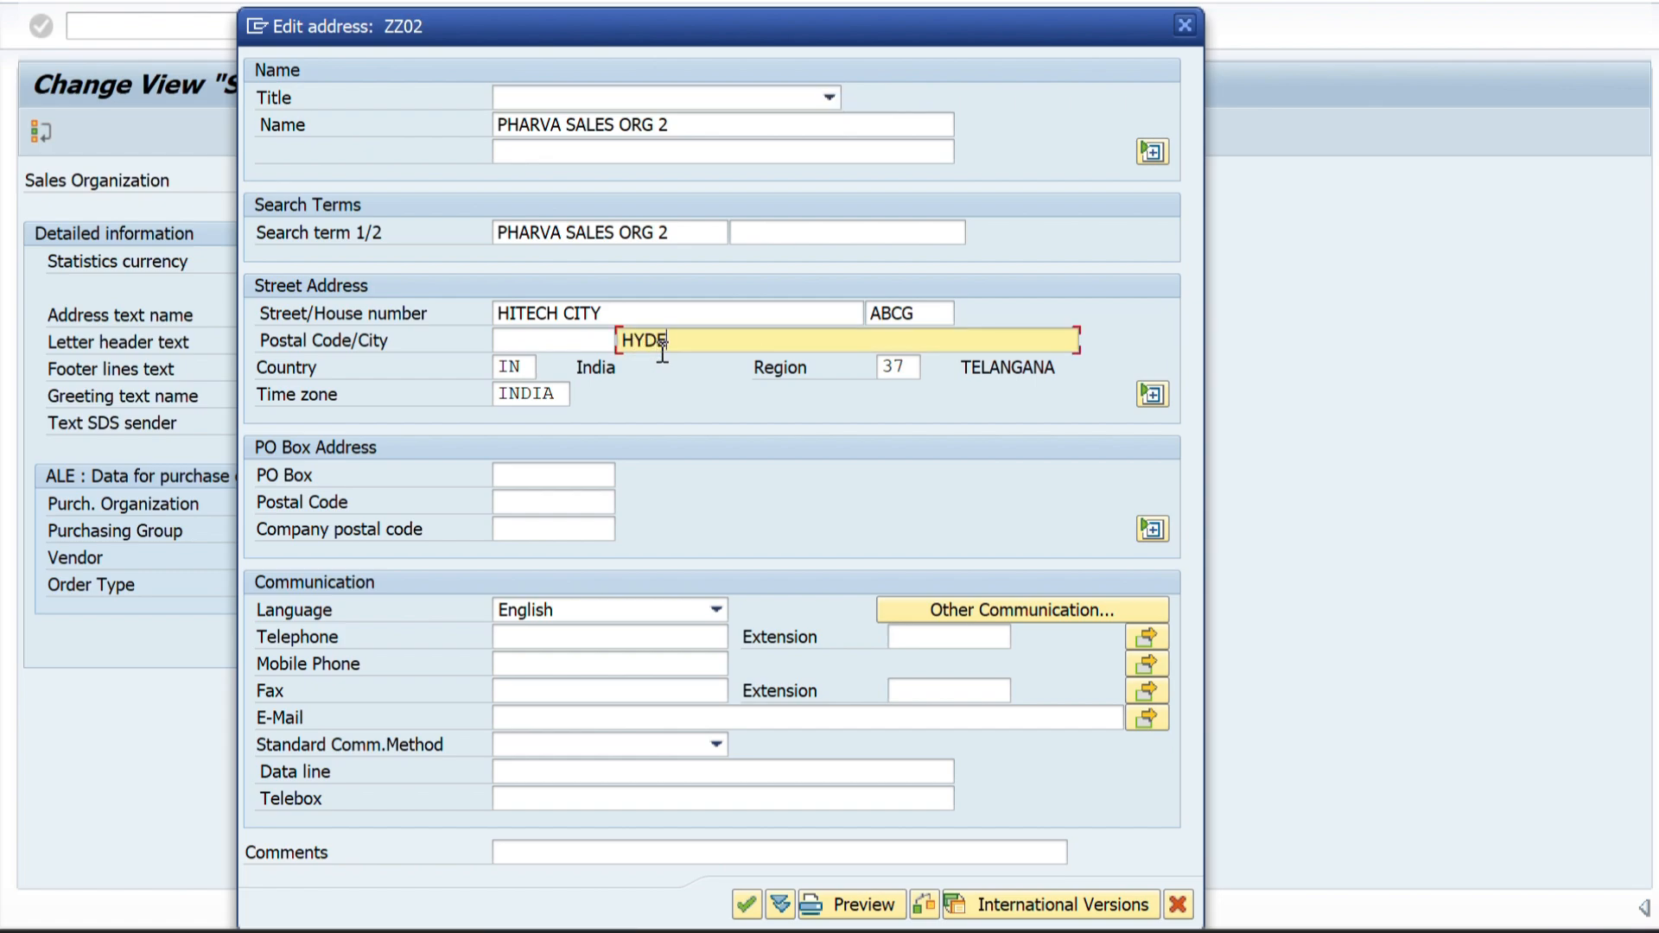
{"action": "type", "text": "HYDERABAD"}
{"action": "key", "text": "Return"}
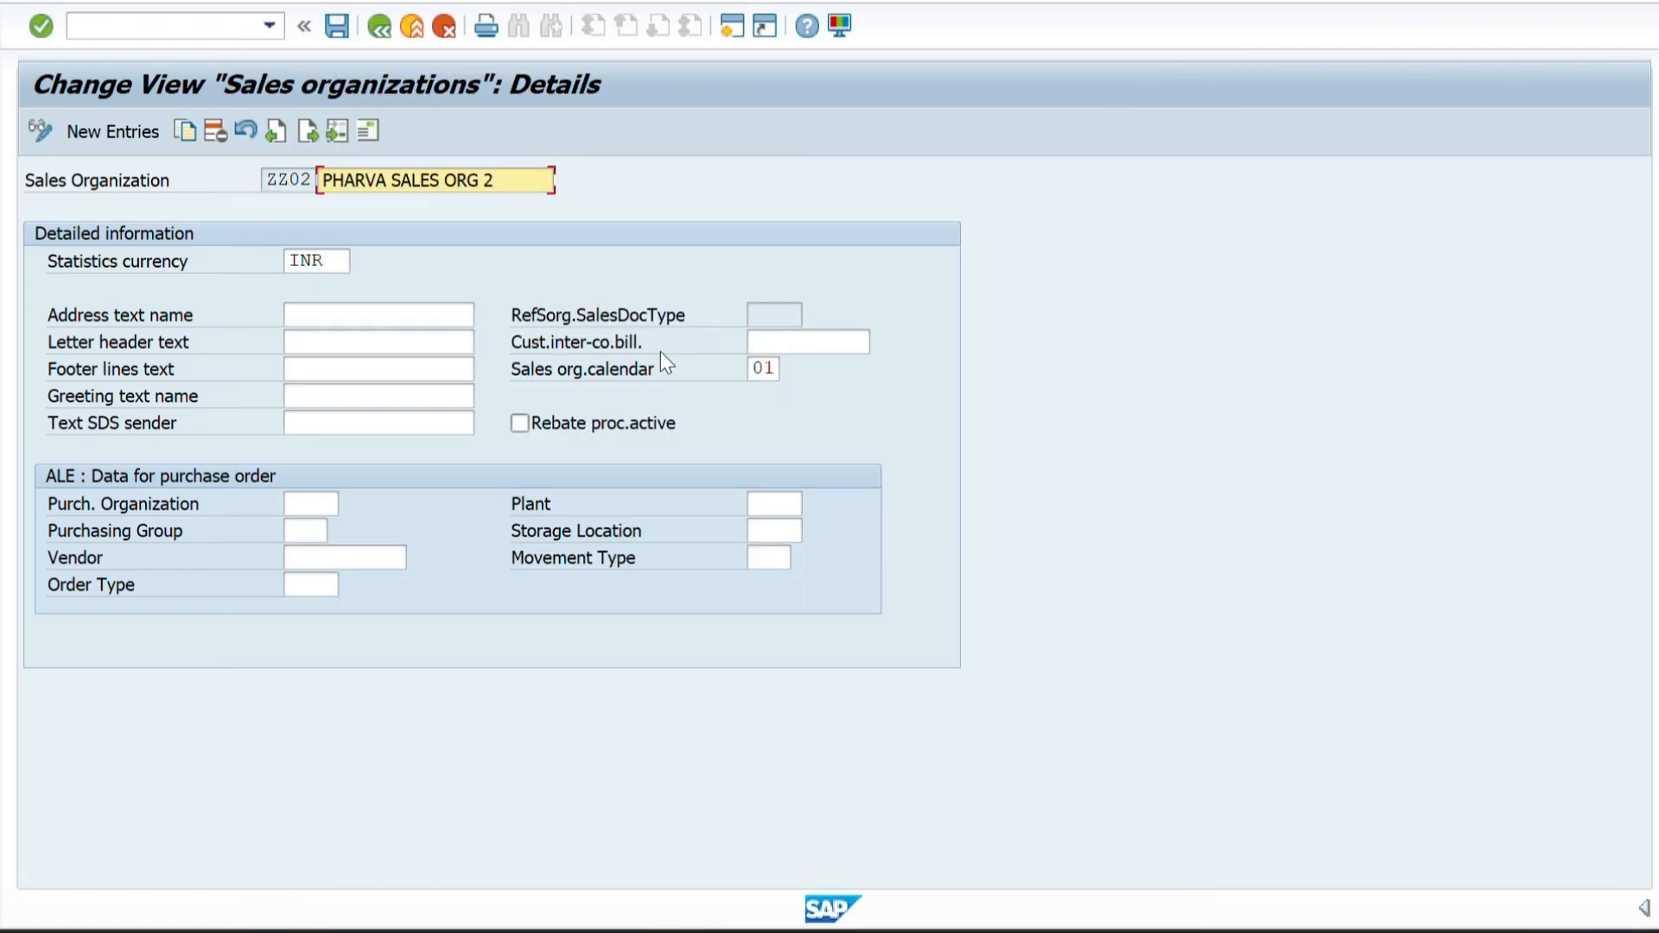
{"action": "left_click", "coordinate": [337, 26]}
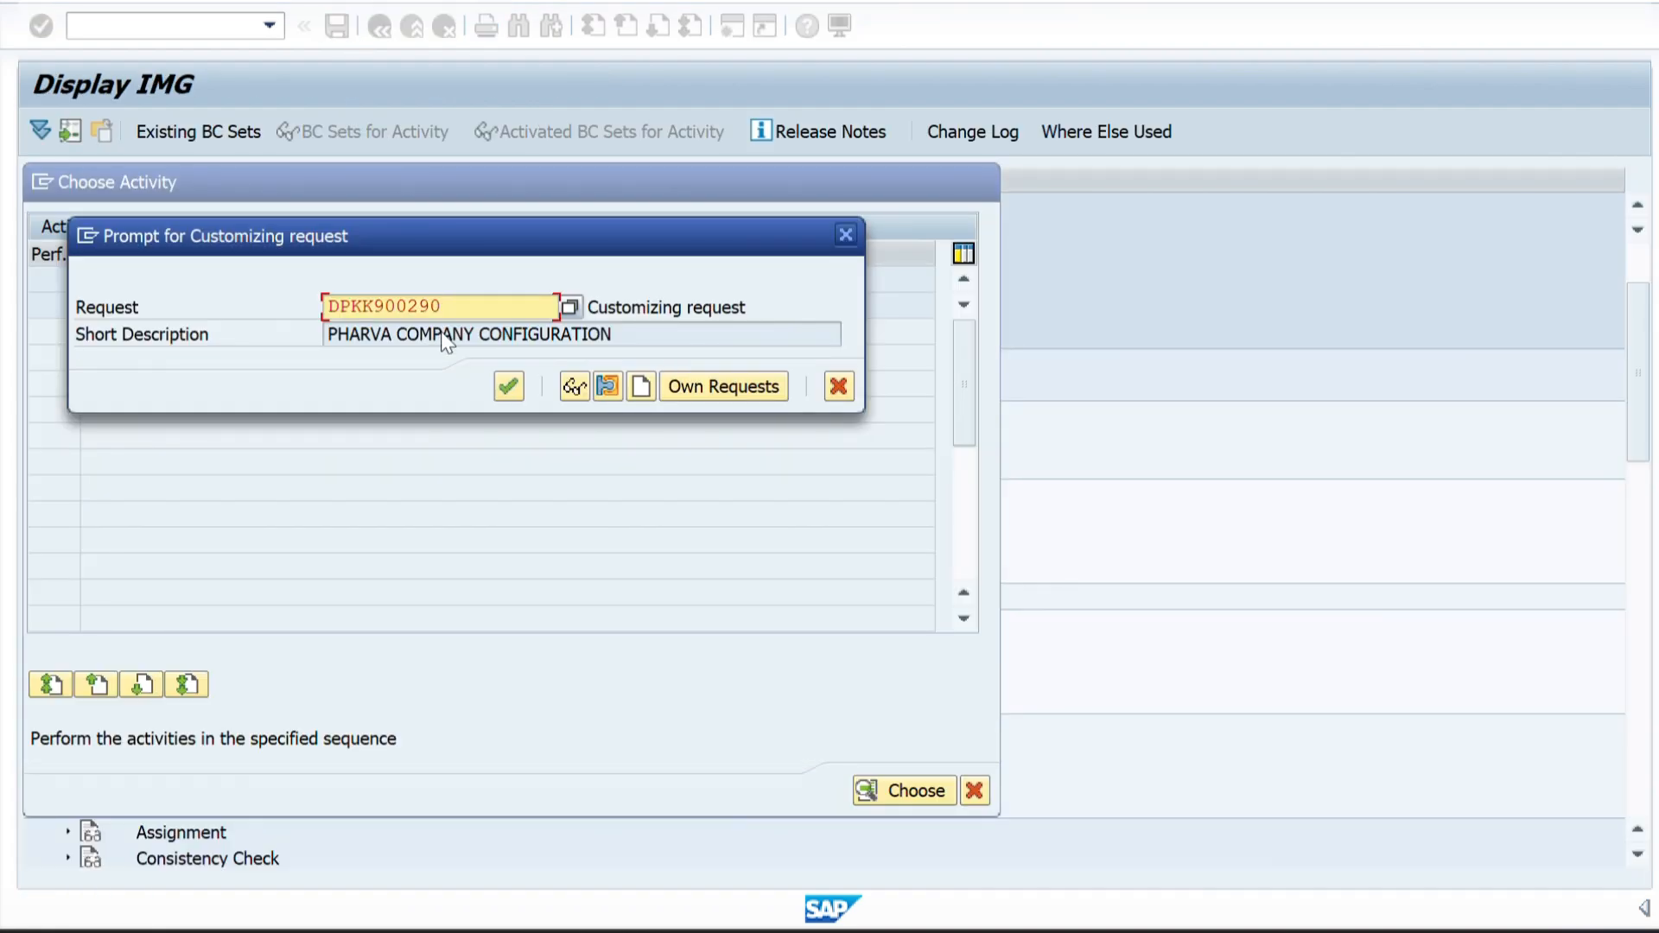
{"action": "left_click", "coordinate": [509, 386]}
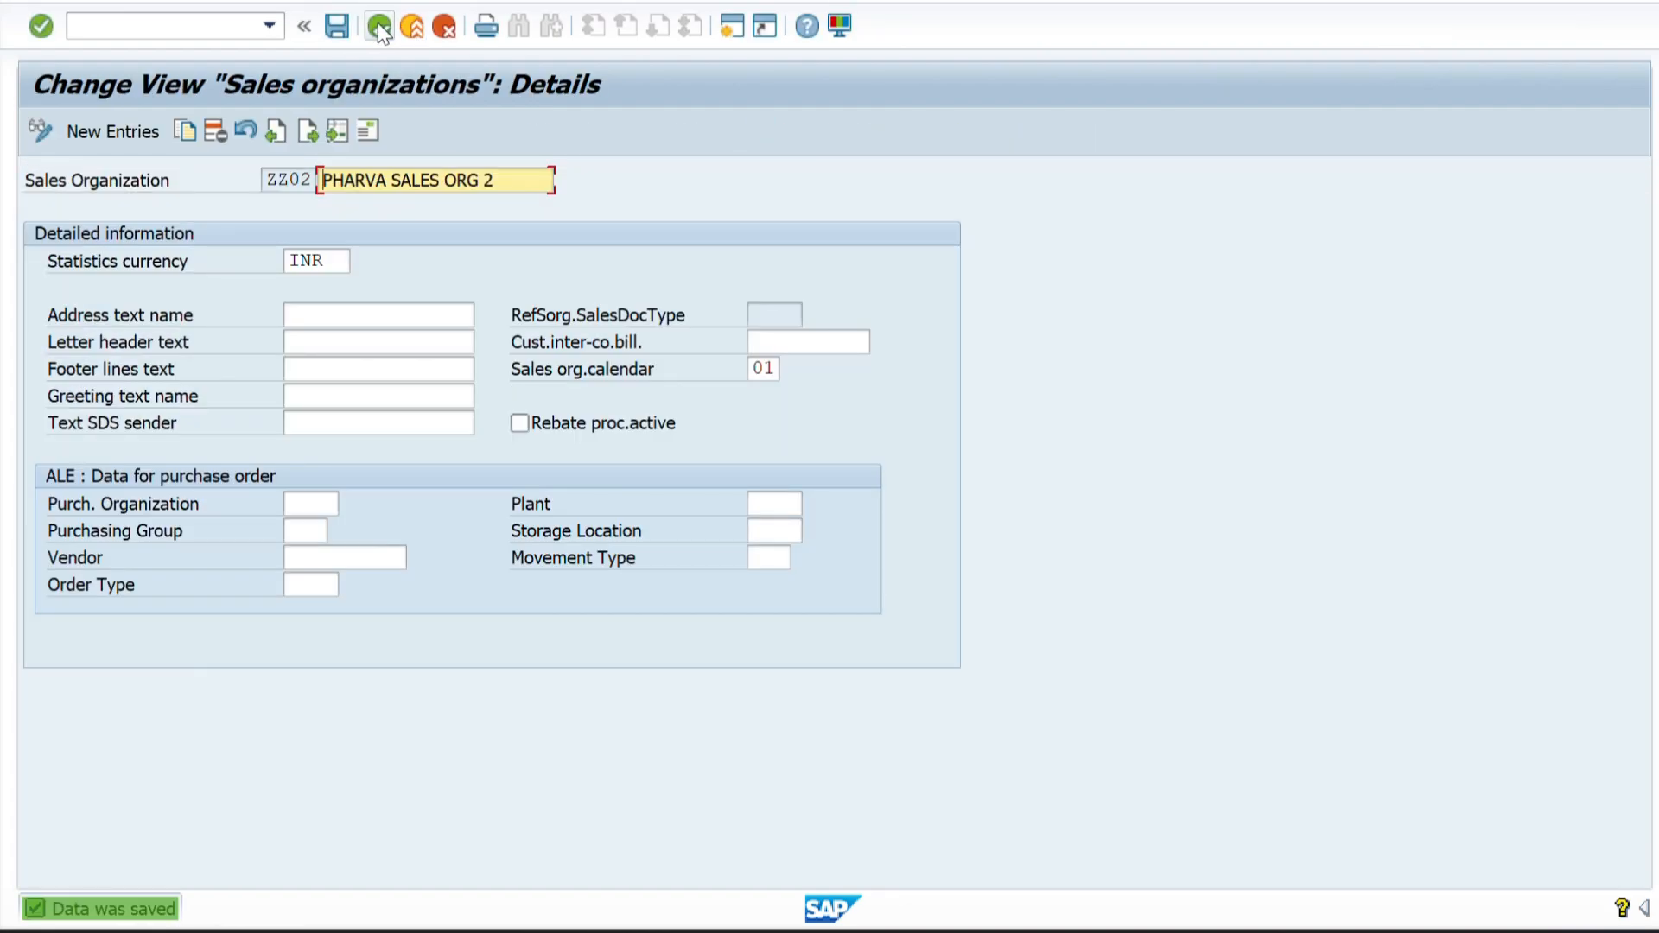
{"action": "left_click", "coordinate": [378, 26]}
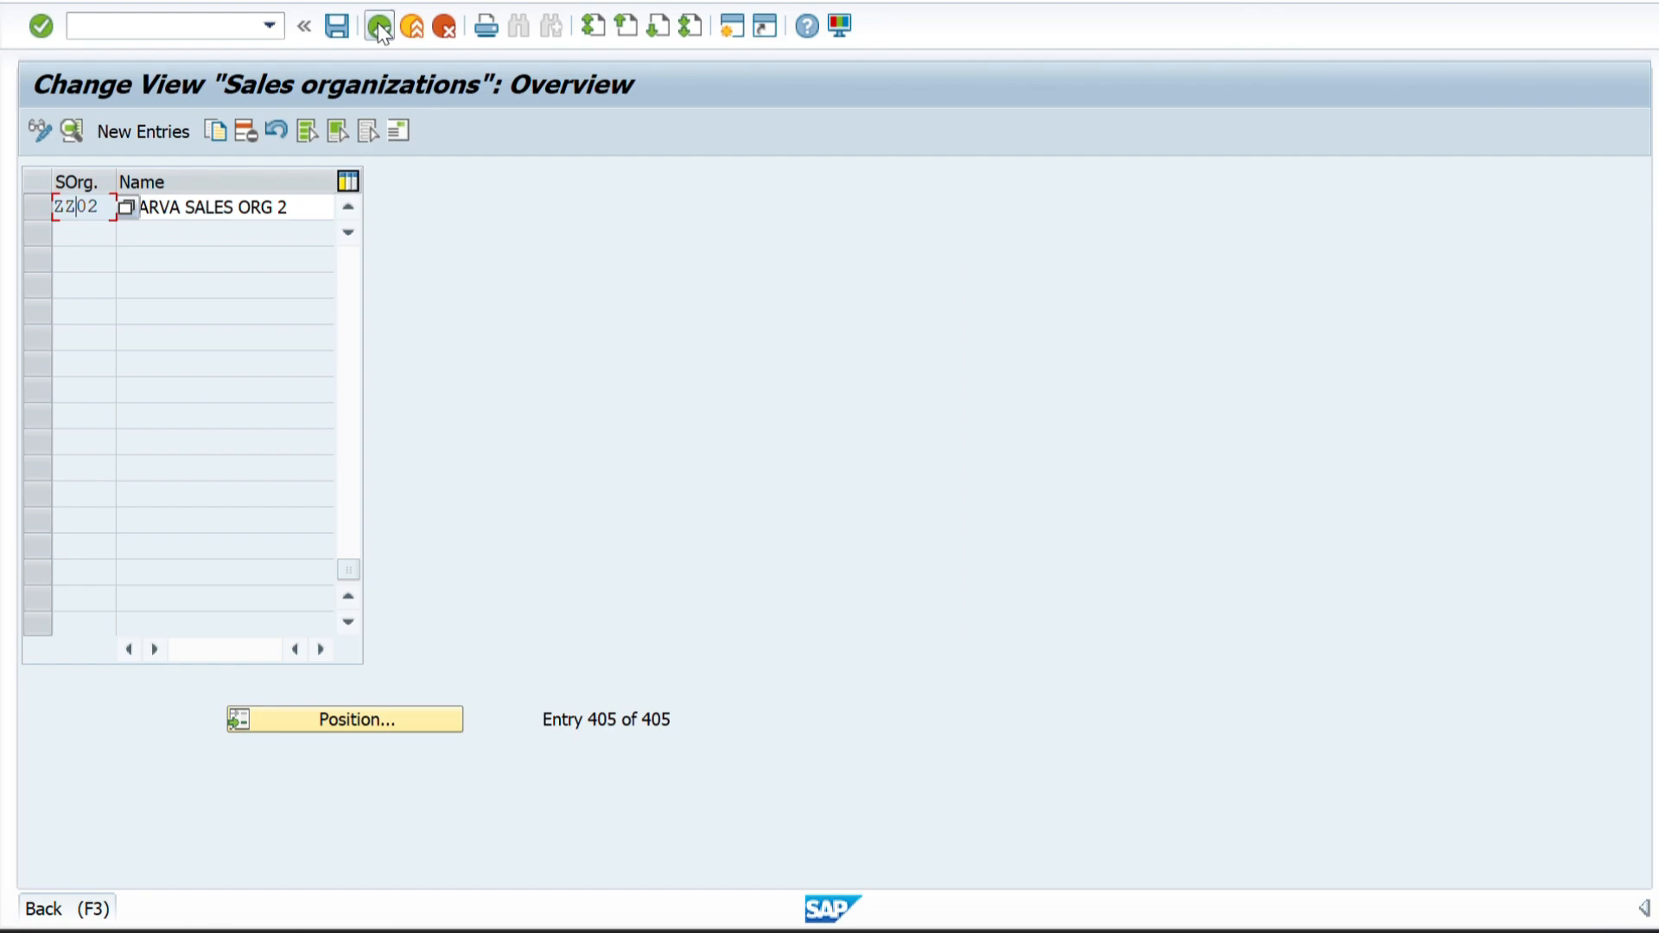
{"action": "left_click", "coordinate": [379, 26]}
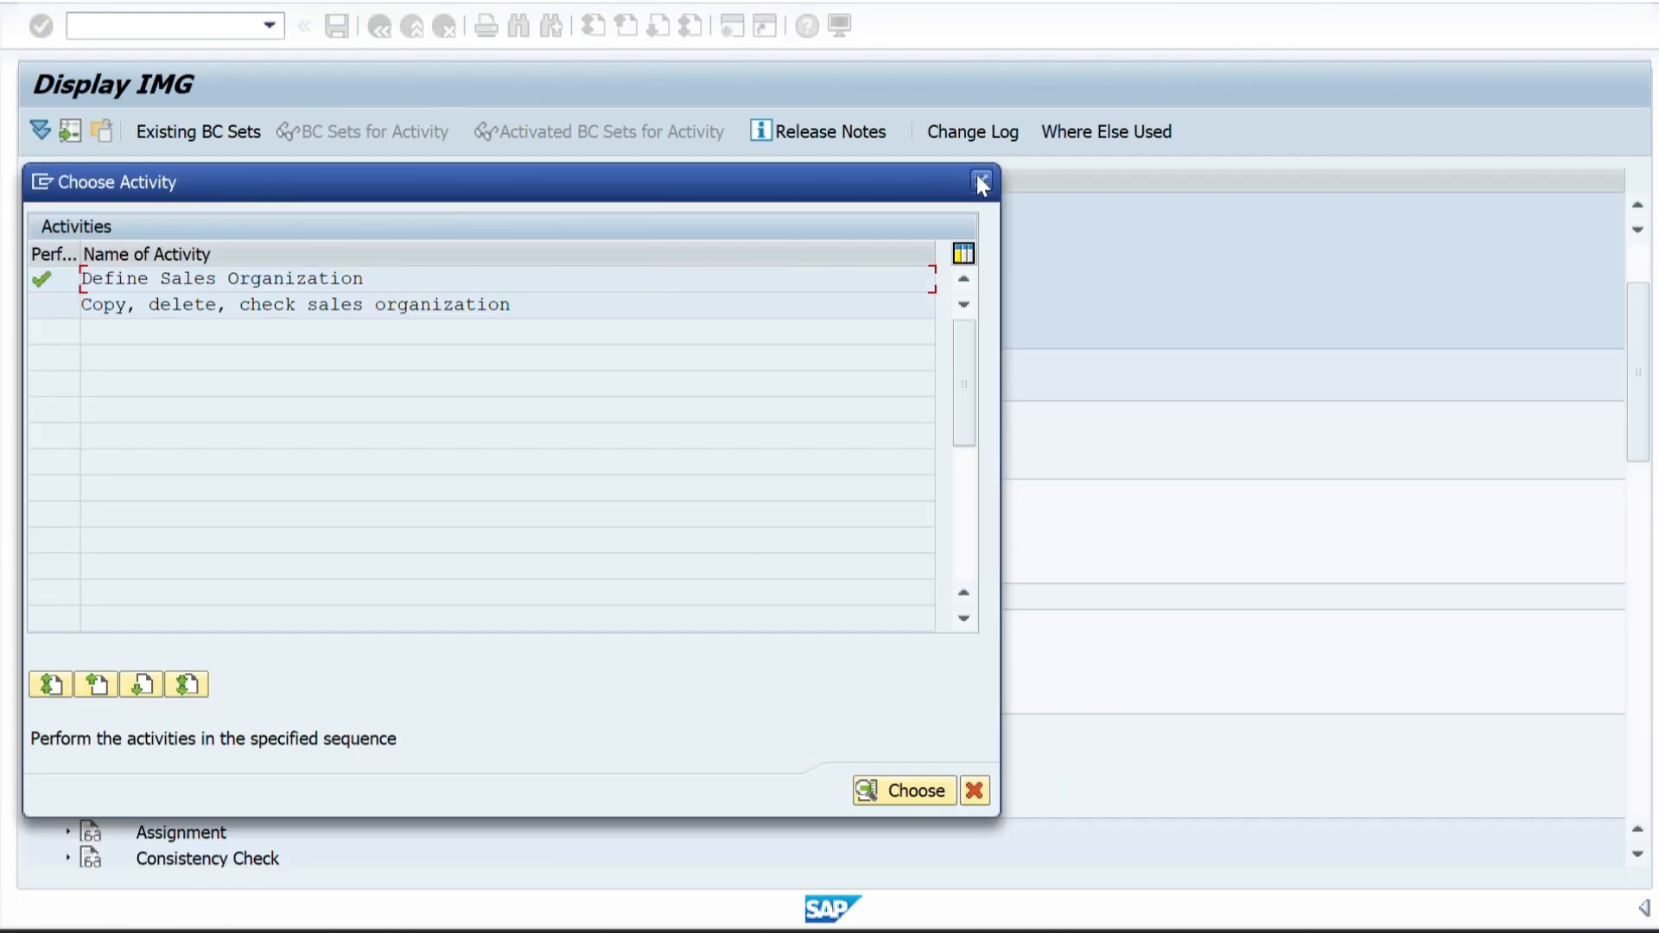
{"action": "left_click", "coordinate": [980, 181]}
Compare the remaining levels of the Word structure diagram with the Enterprise Structure definition activities in the IMG.
{"action": "scroll", "coordinate": [651, 230], "scroll_direction": "down", "scroll_amount": 3}
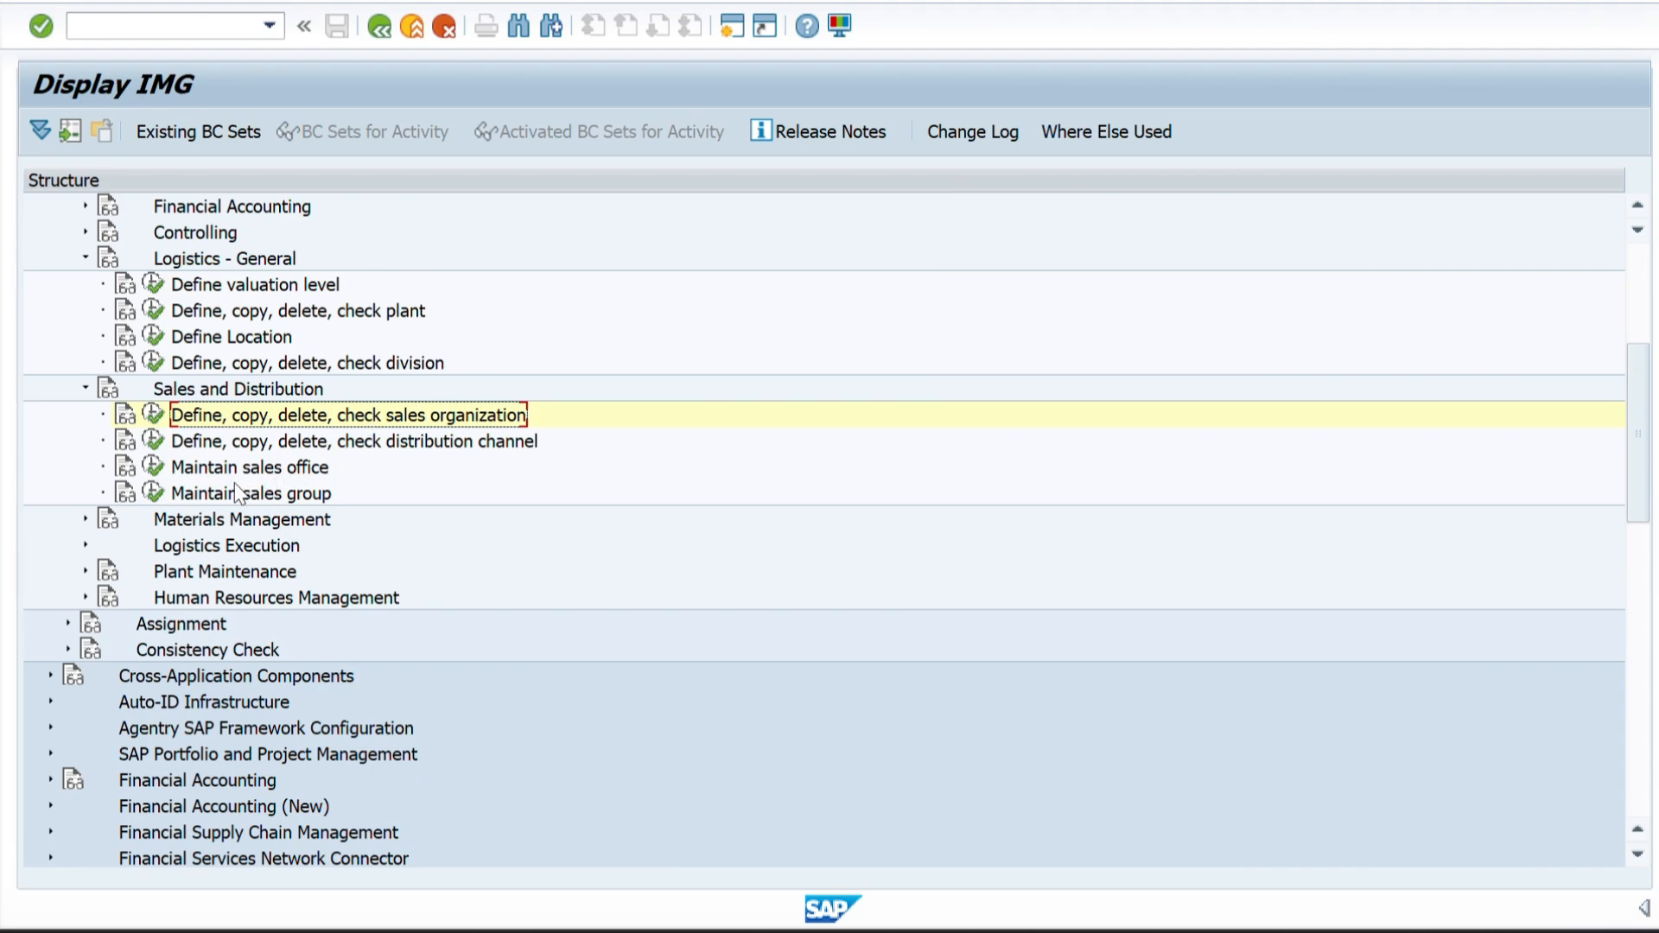
{"action": "key", "text": "alt+Tab"}
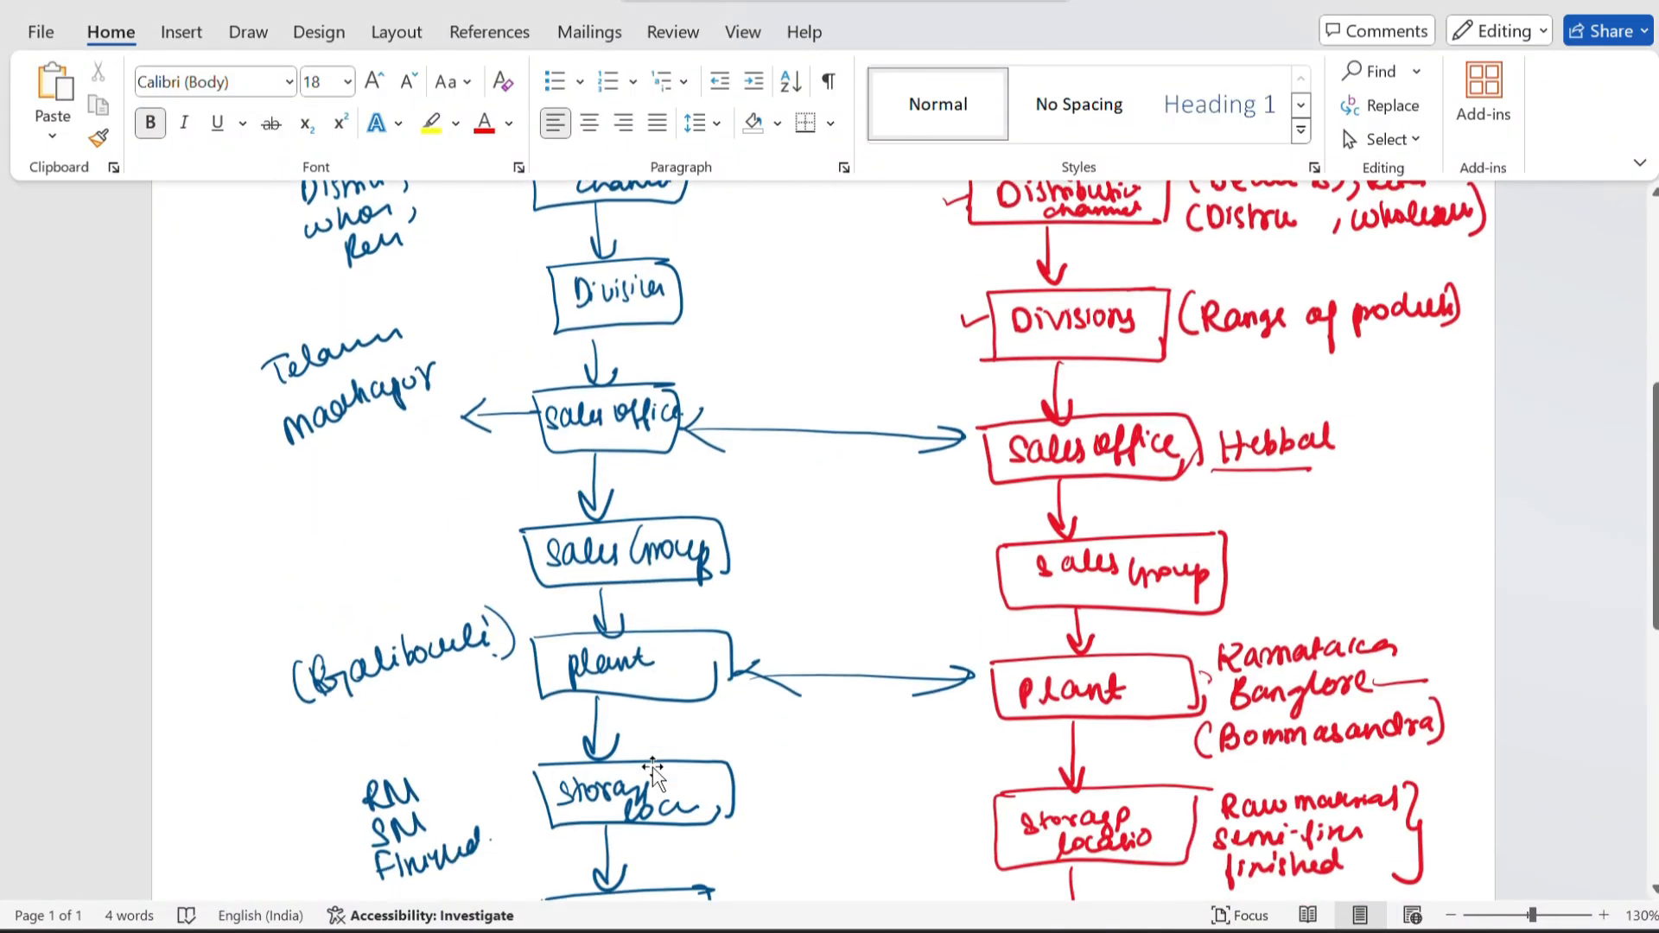
{"action": "scroll", "coordinate": [653, 769], "scroll_direction": "down", "scroll_amount": 1}
{"action": "key", "text": "alt+Tab"}
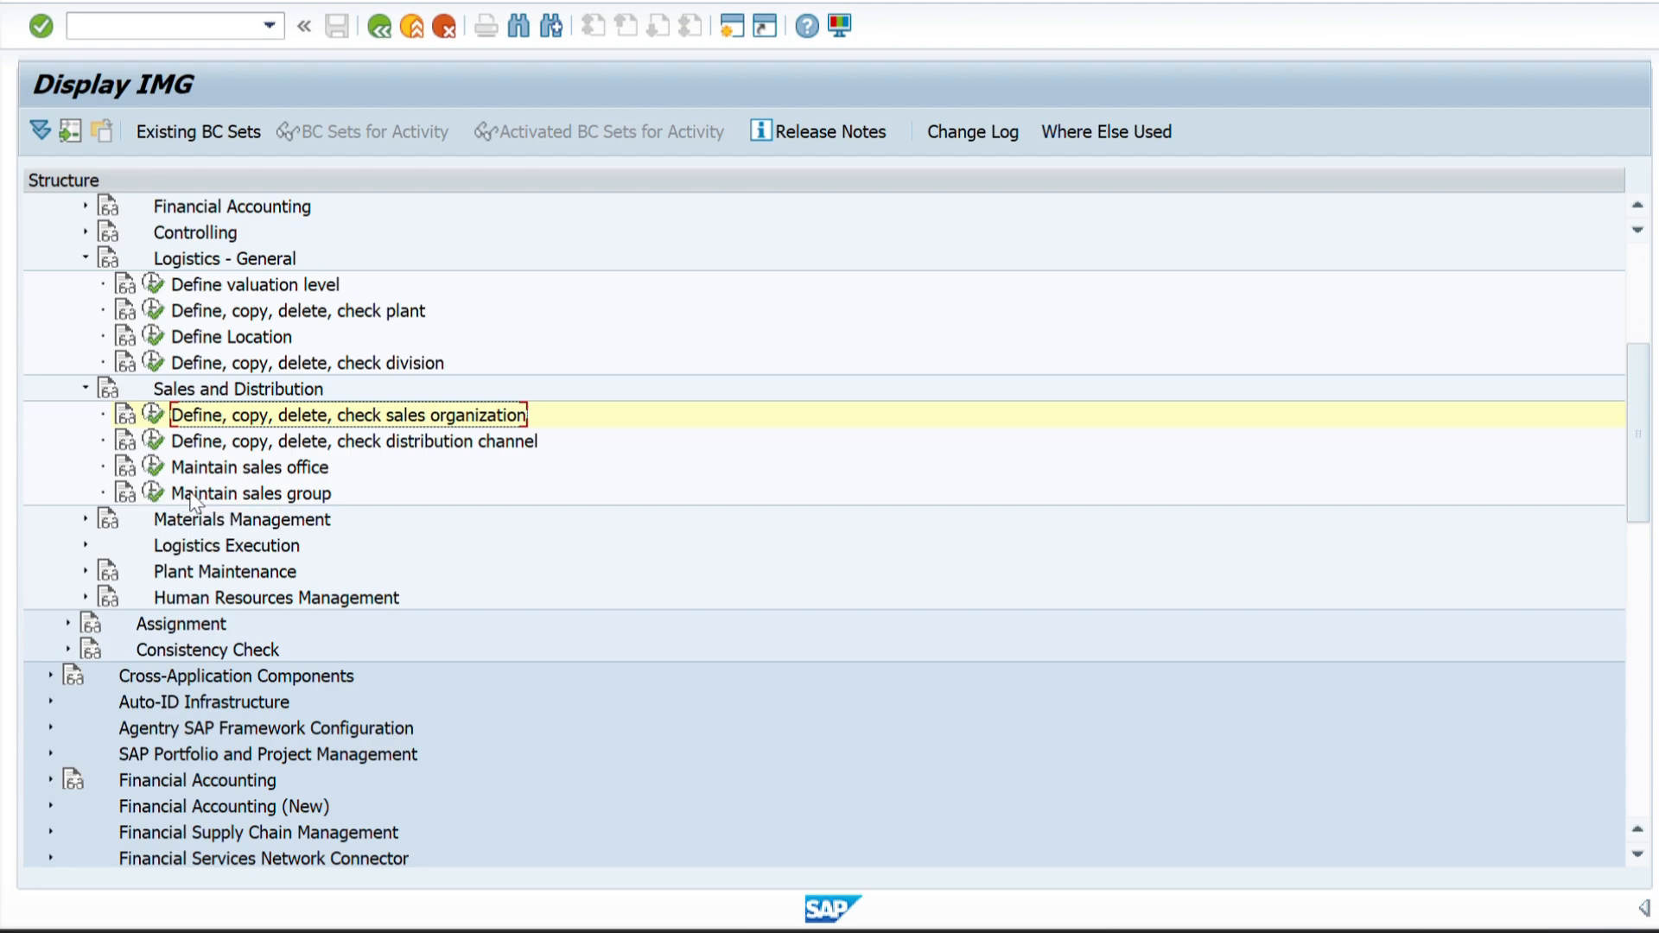
{"action": "scroll", "coordinate": [281, 510], "scroll_direction": "up", "scroll_amount": 4}
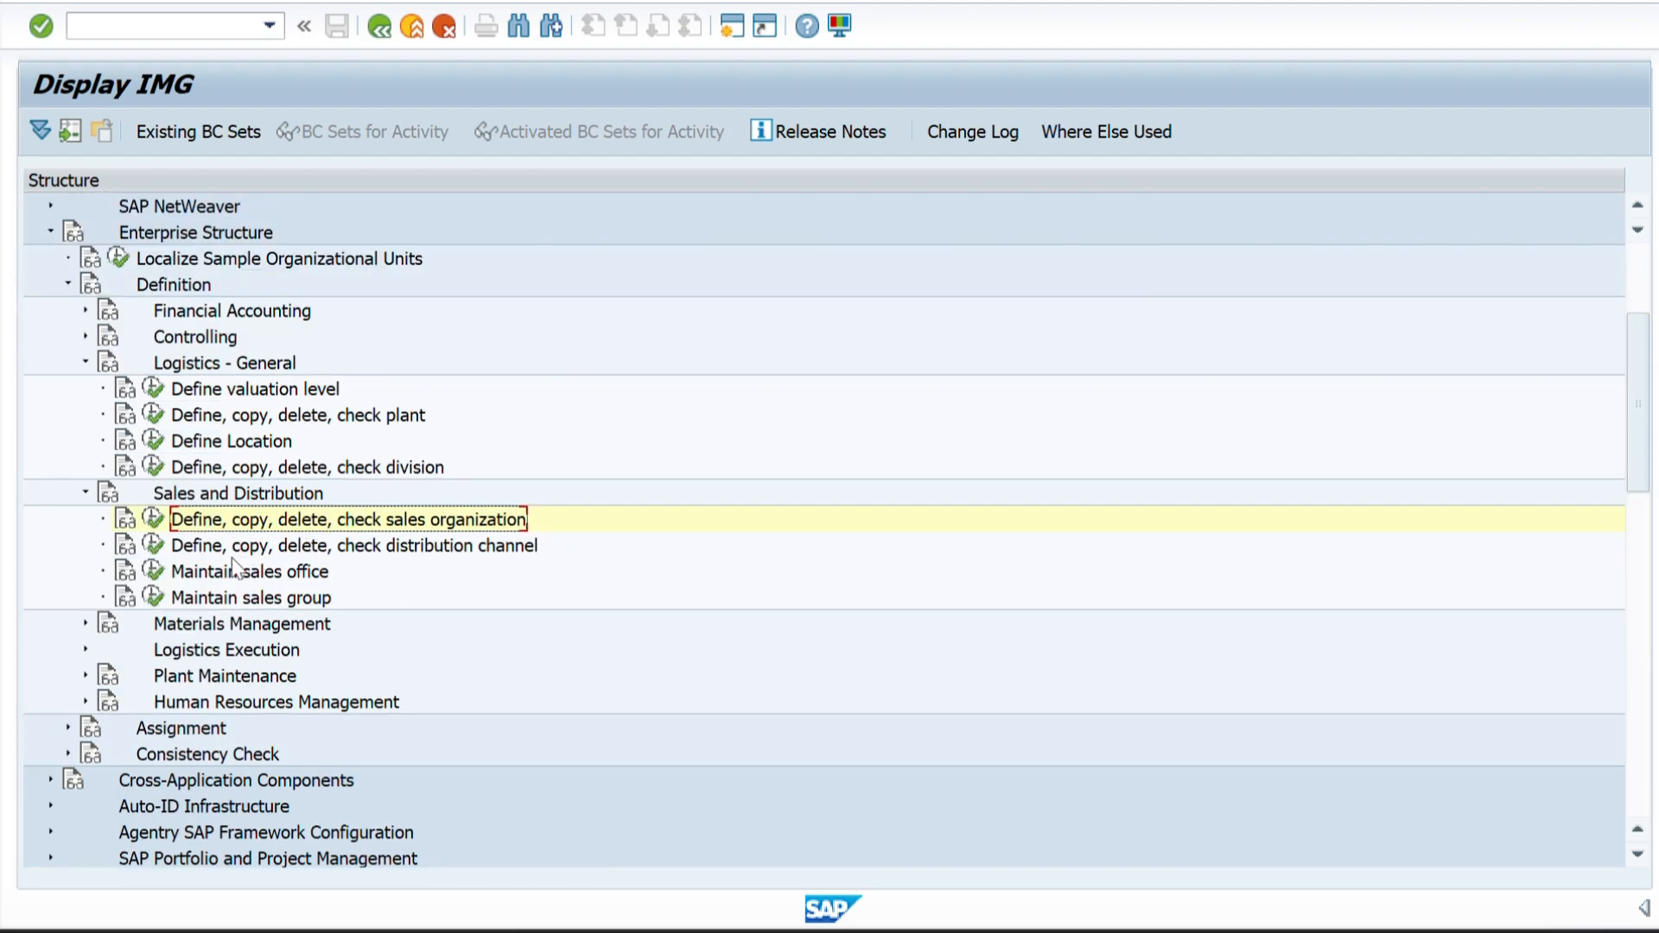
Start new entries in Maintain sales group and copy sales group codes ZZ1, ZZ2 and ZZ3 into them from Sheet1 of the Excel workbook.
{"action": "left_click", "coordinate": [152, 598]}
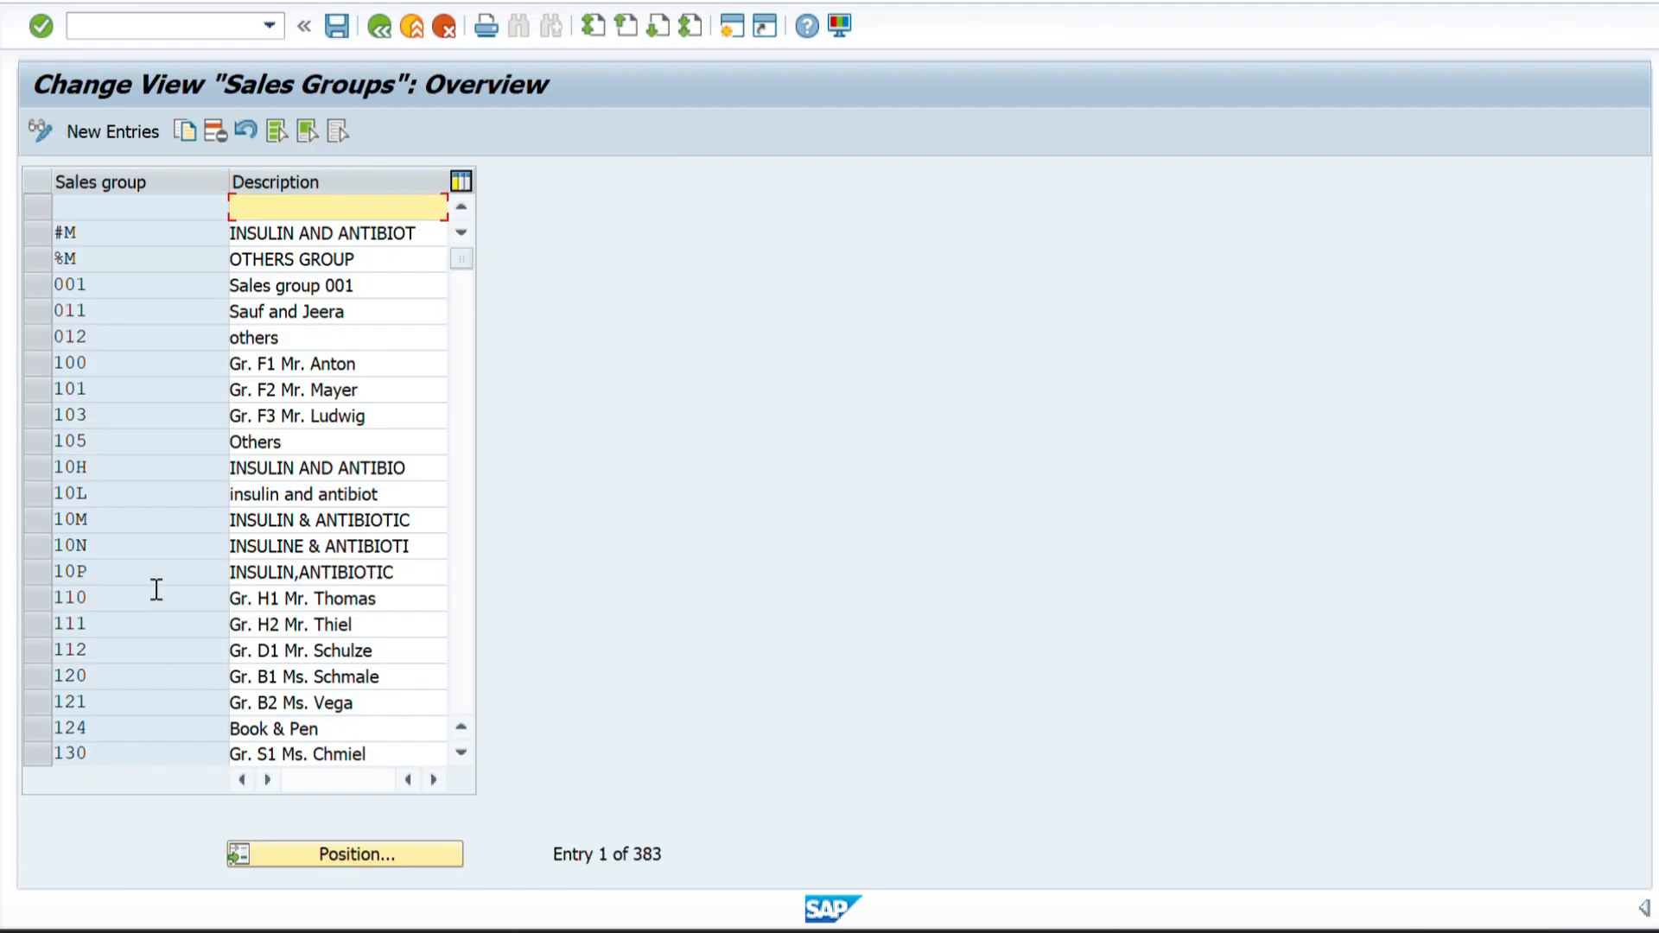
{"action": "left_click", "coordinate": [112, 128]}
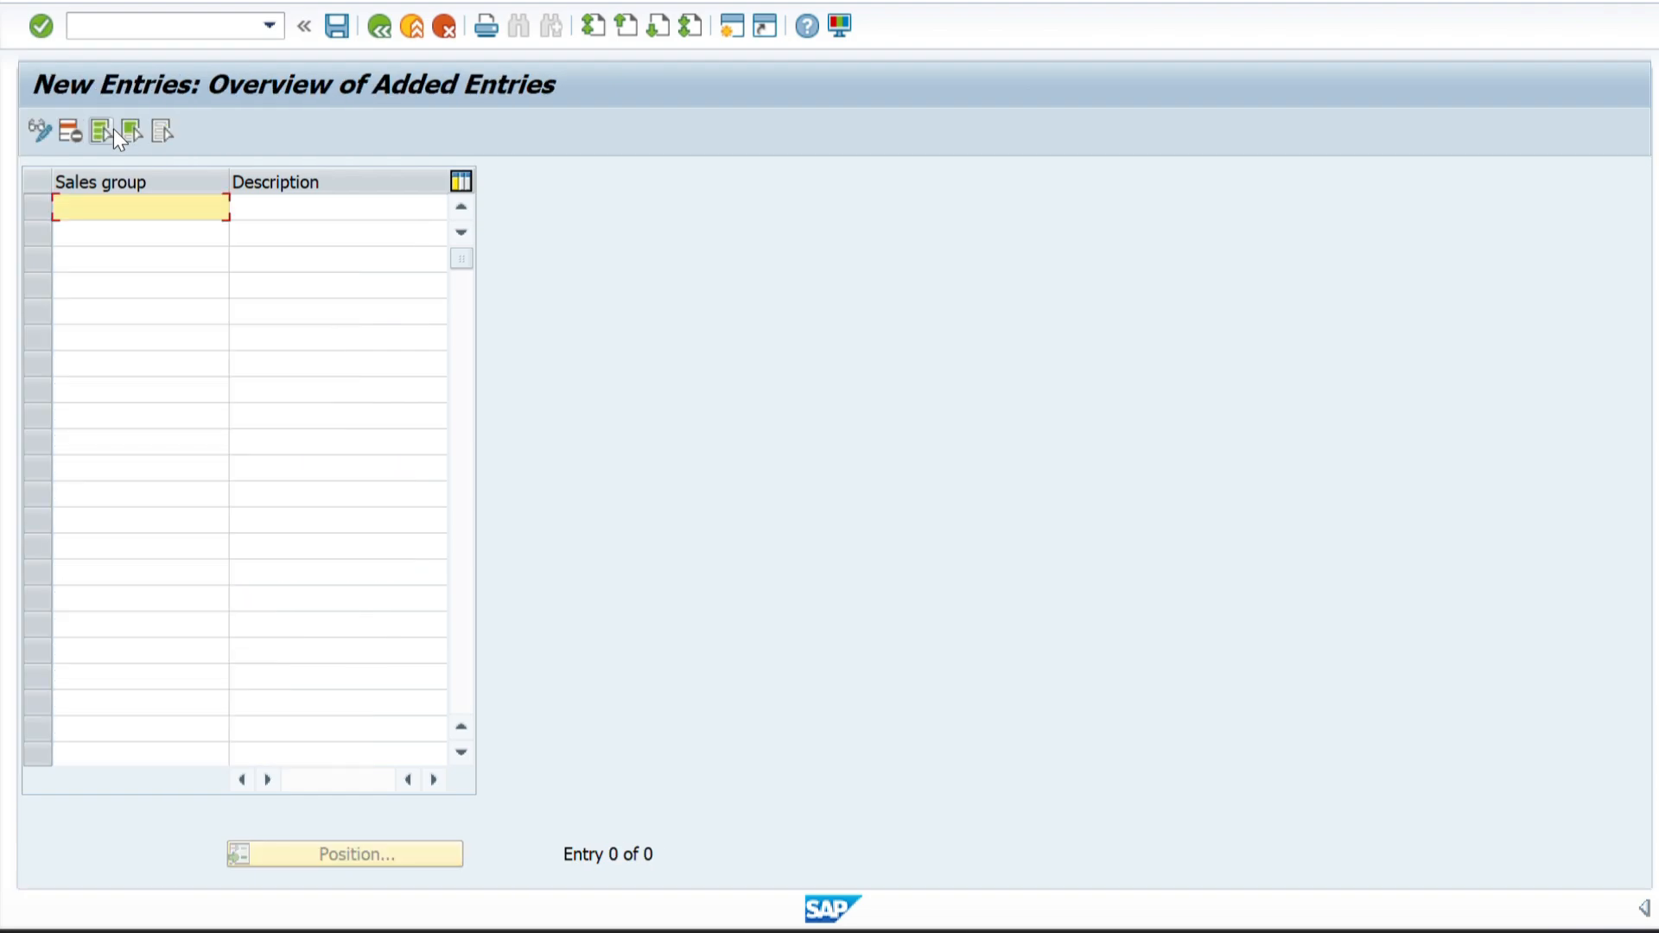
{"action": "key", "text": "alt+Tab"}
{"action": "key", "text": "alt+Tab"}
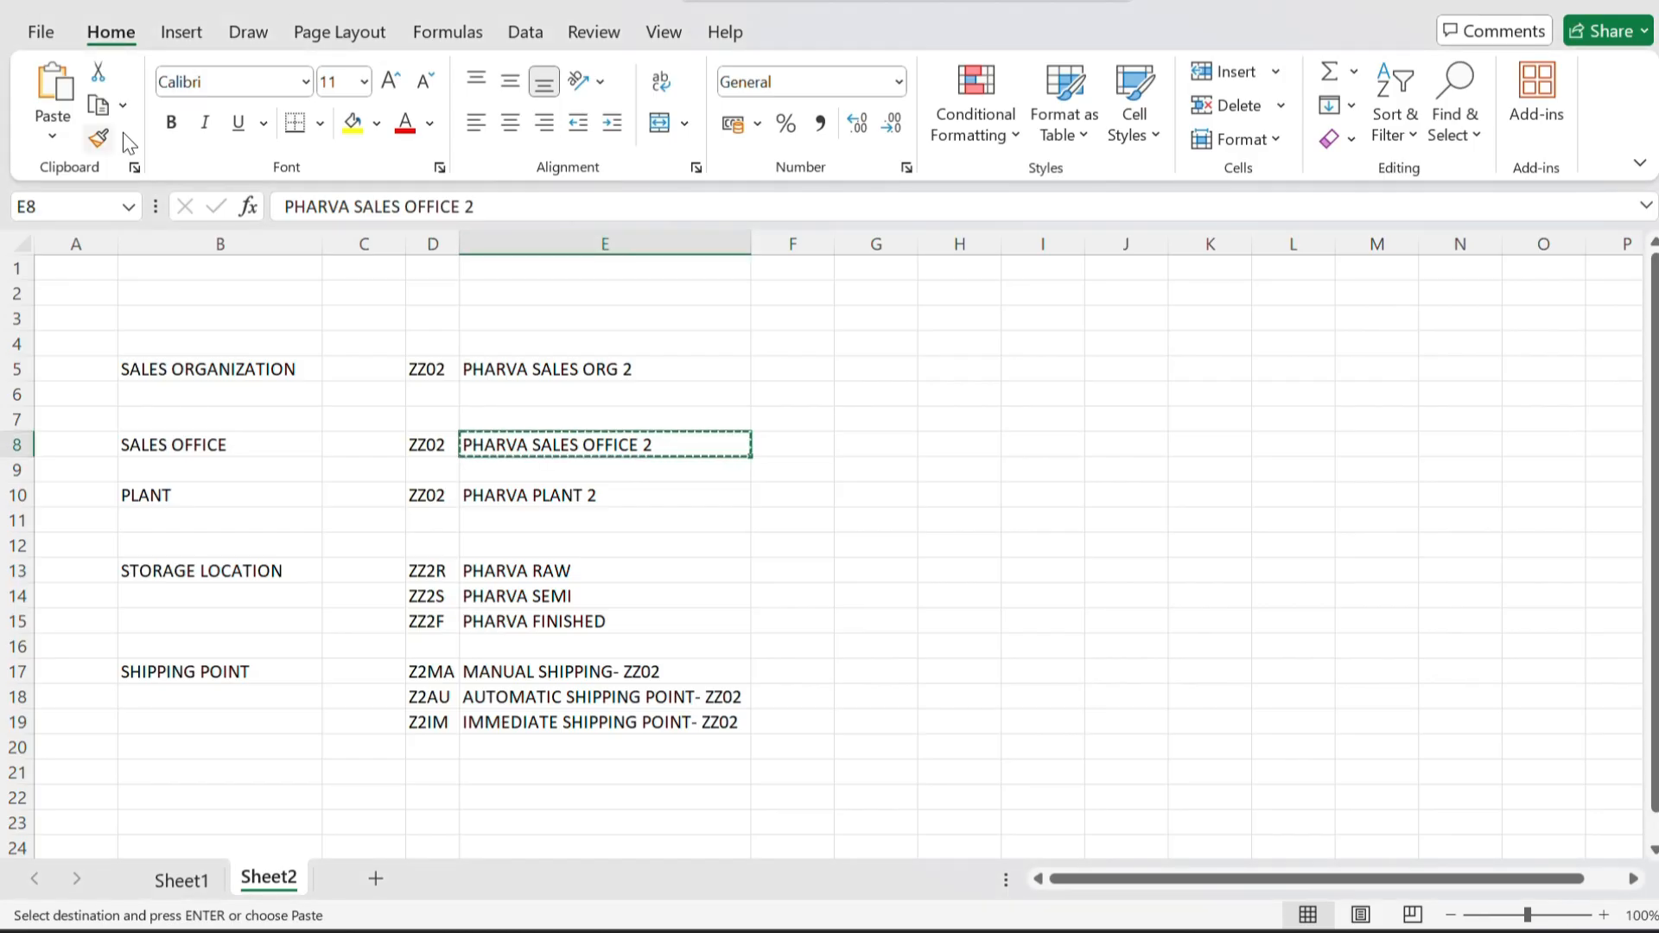
{"action": "left_click", "coordinate": [181, 880]}
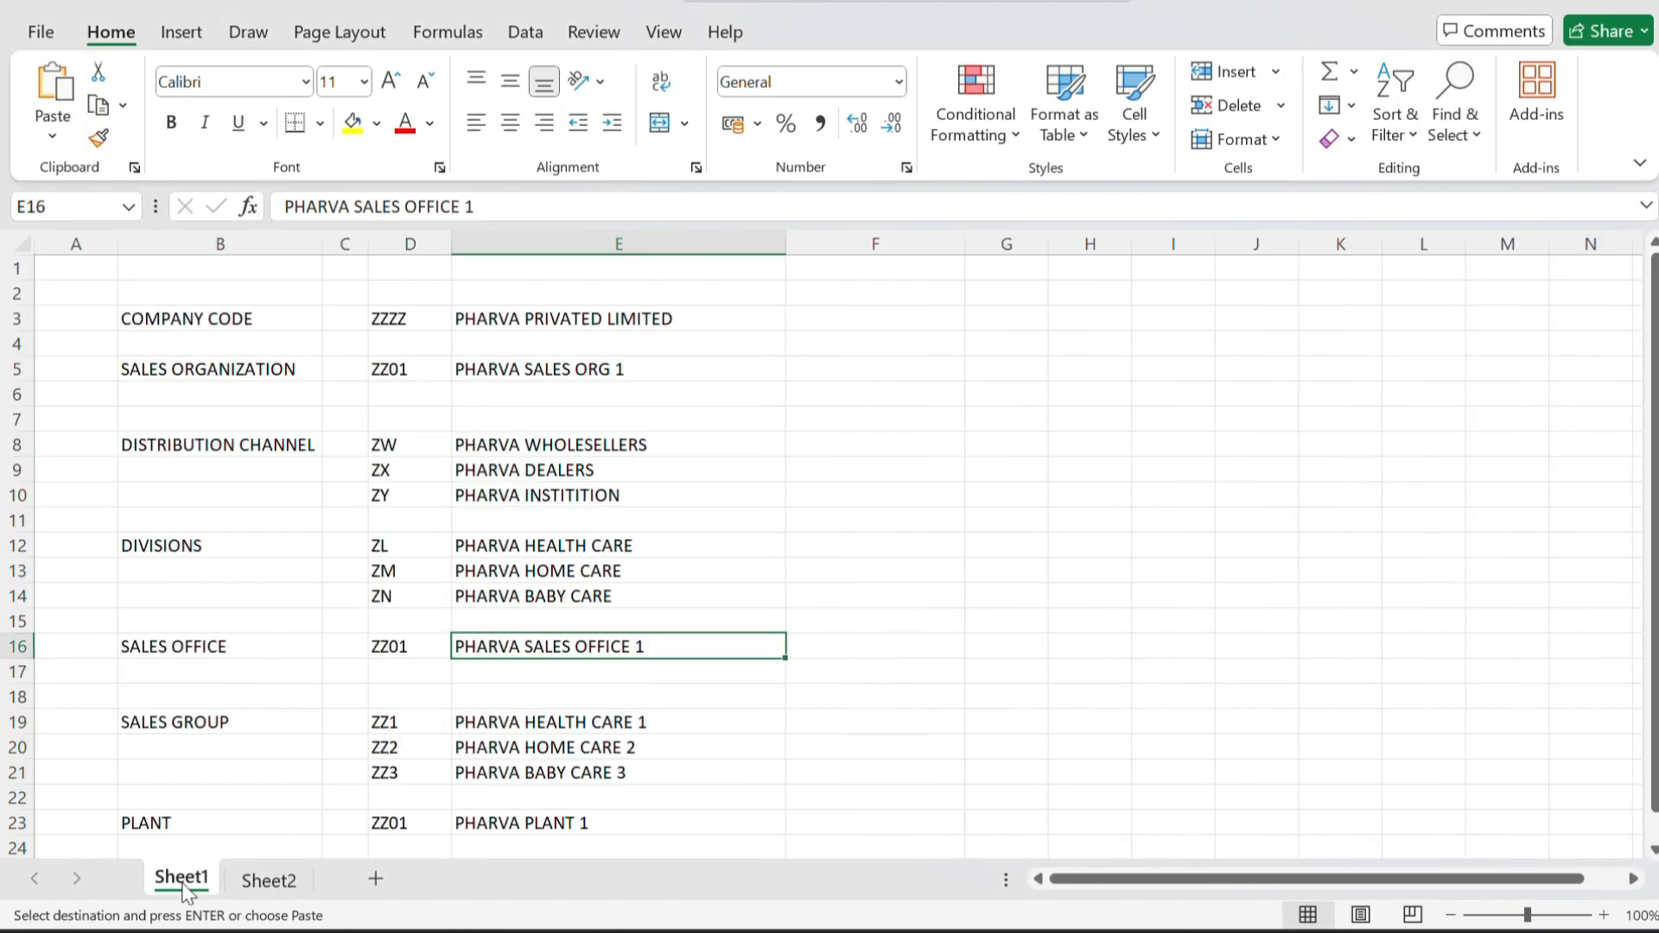
{"action": "scroll", "coordinate": [375, 686], "scroll_direction": "down", "scroll_amount": 2}
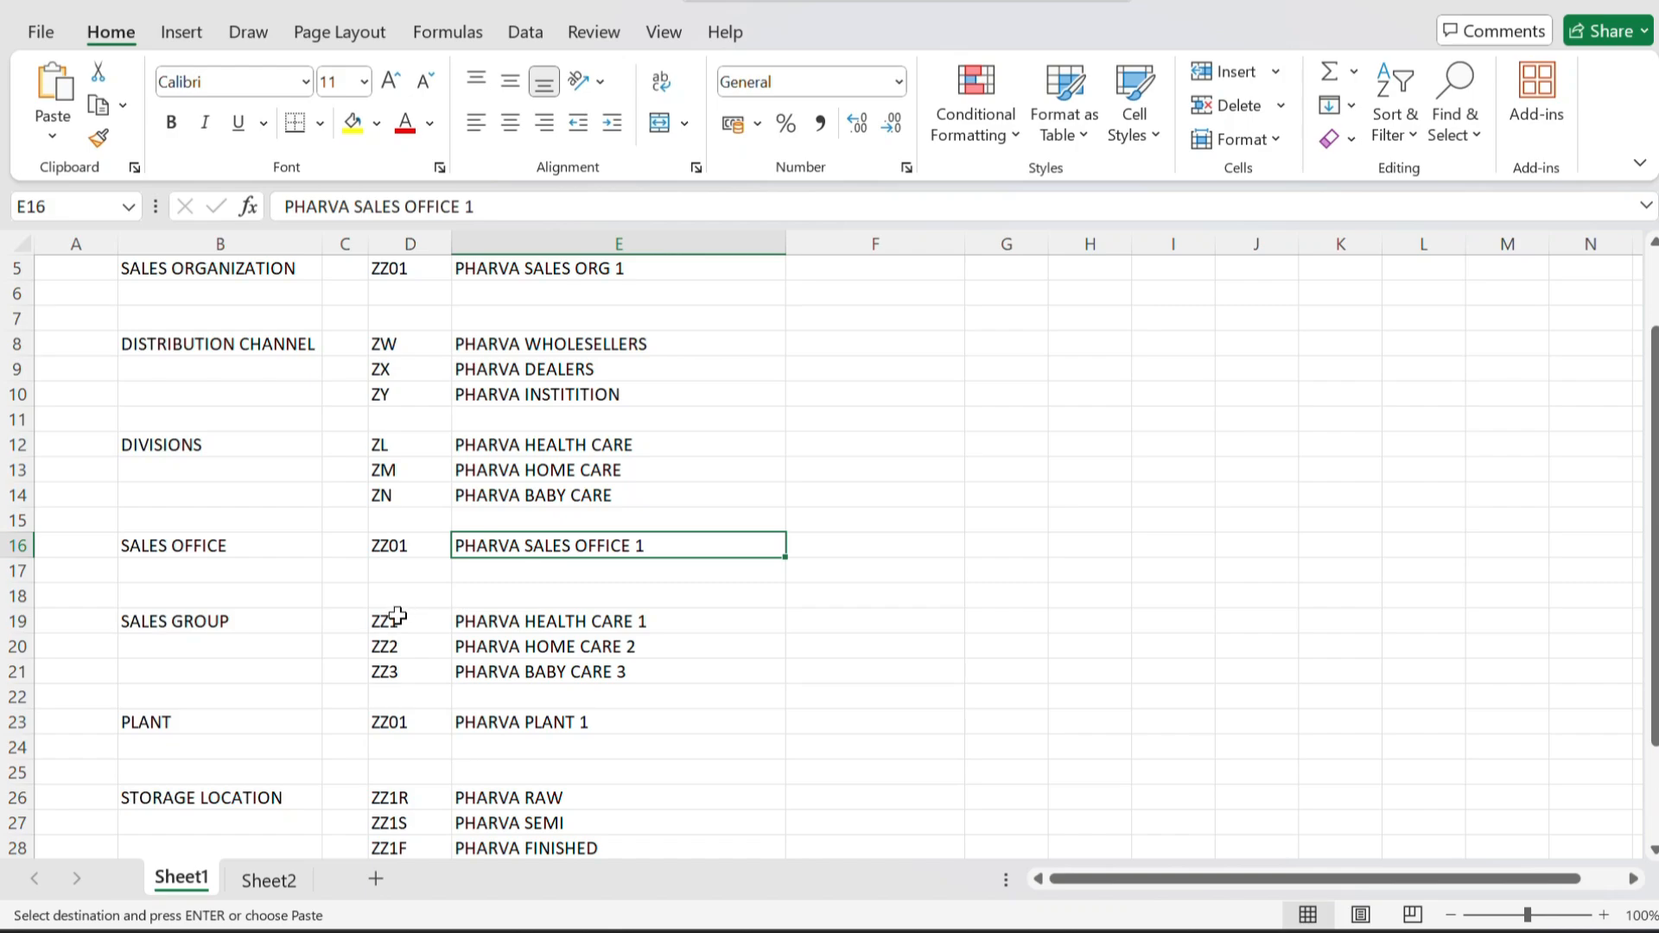
{"action": "left_click_drag", "start_coordinate": [388, 623], "coordinate": [406, 672]}
{"action": "key", "text": "ctrl+c"}
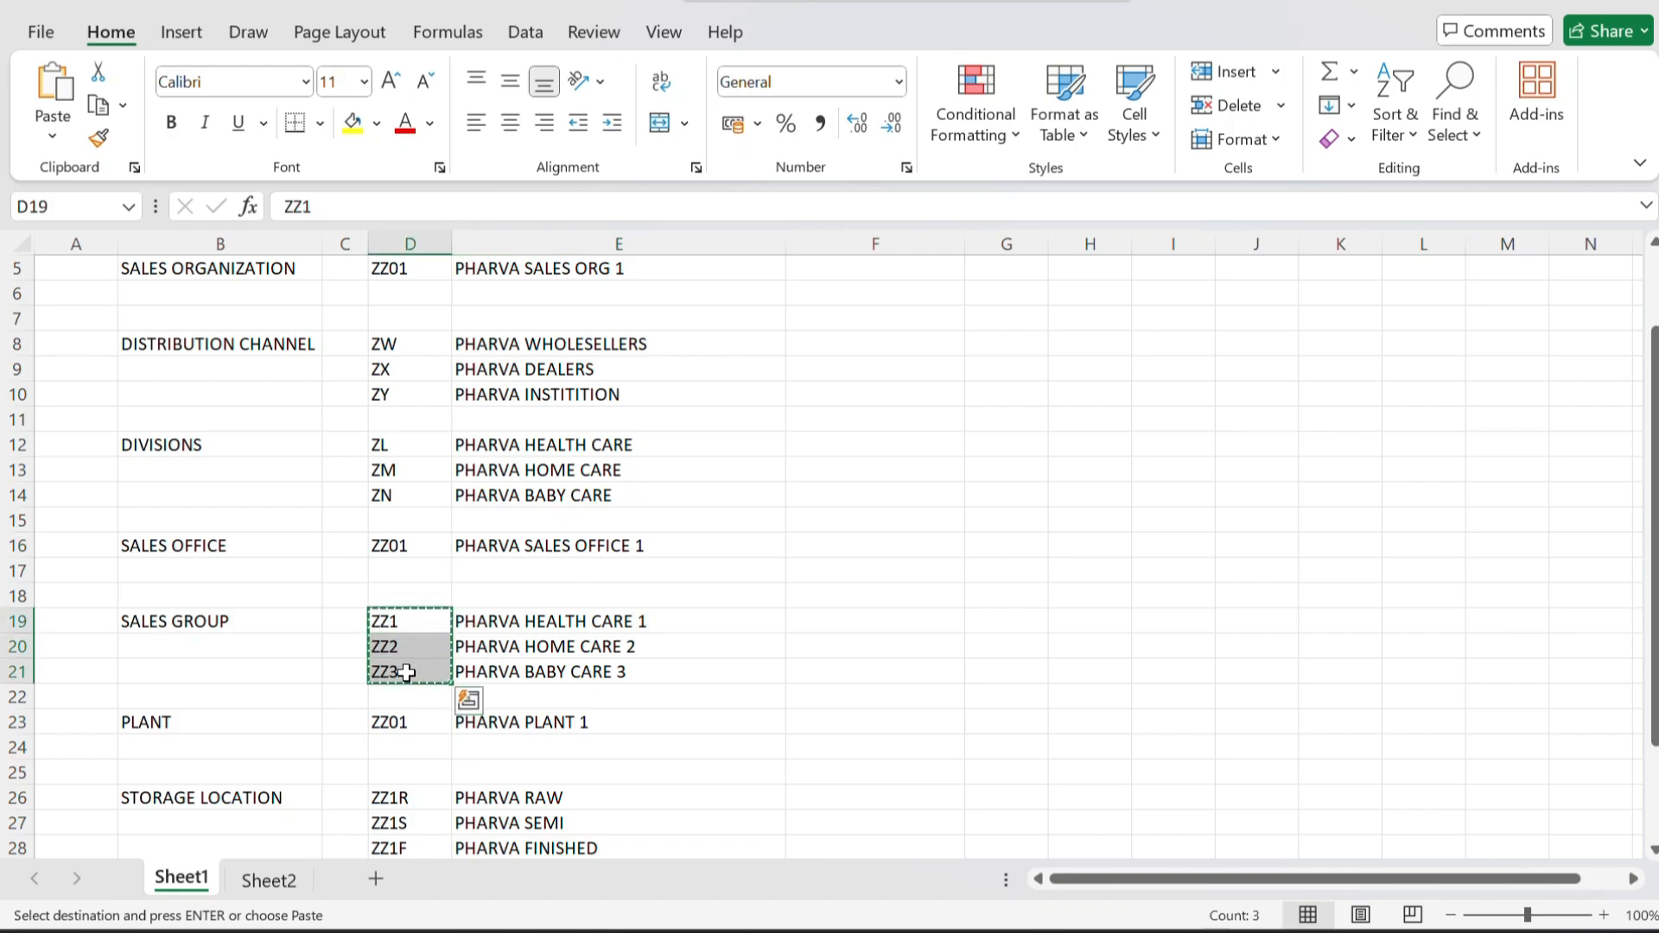
{"action": "key", "text": "alt+Tab"}
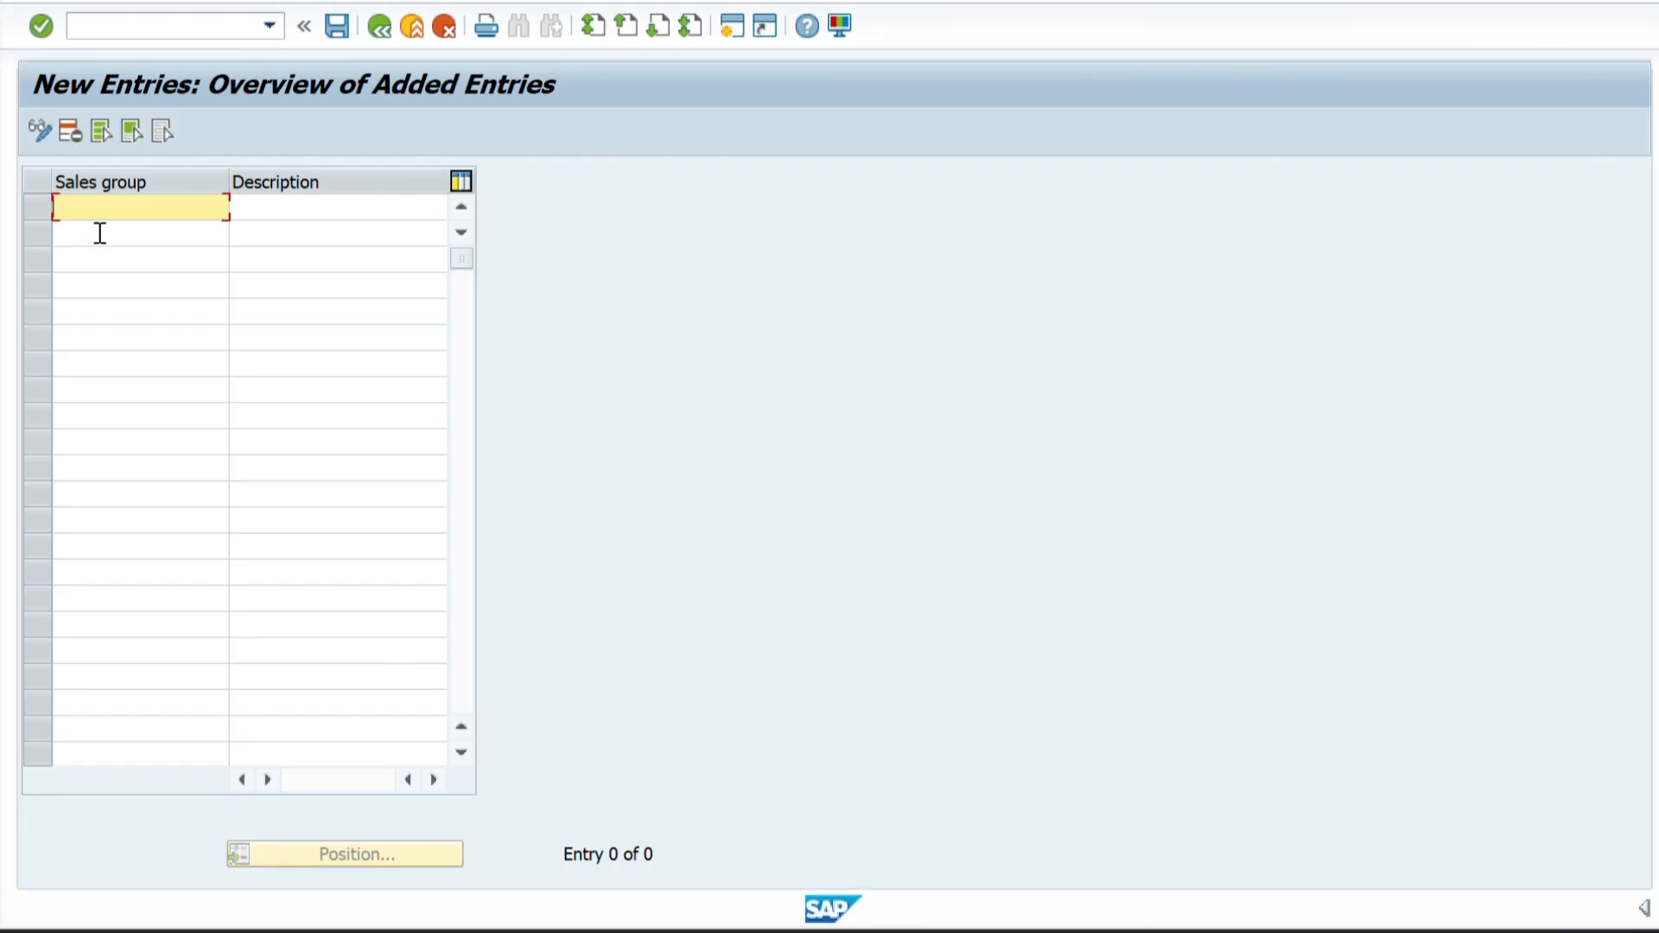
{"action": "key", "text": "ctrl+v"}
Copy descriptions PHARVA HEALTH CARE 1, PHARVA HOME CARE 2 and PHARVA BABY CARE 3 from Excel into the matching SAP sales group rows.
{"action": "key", "text": "alt+Tab"}
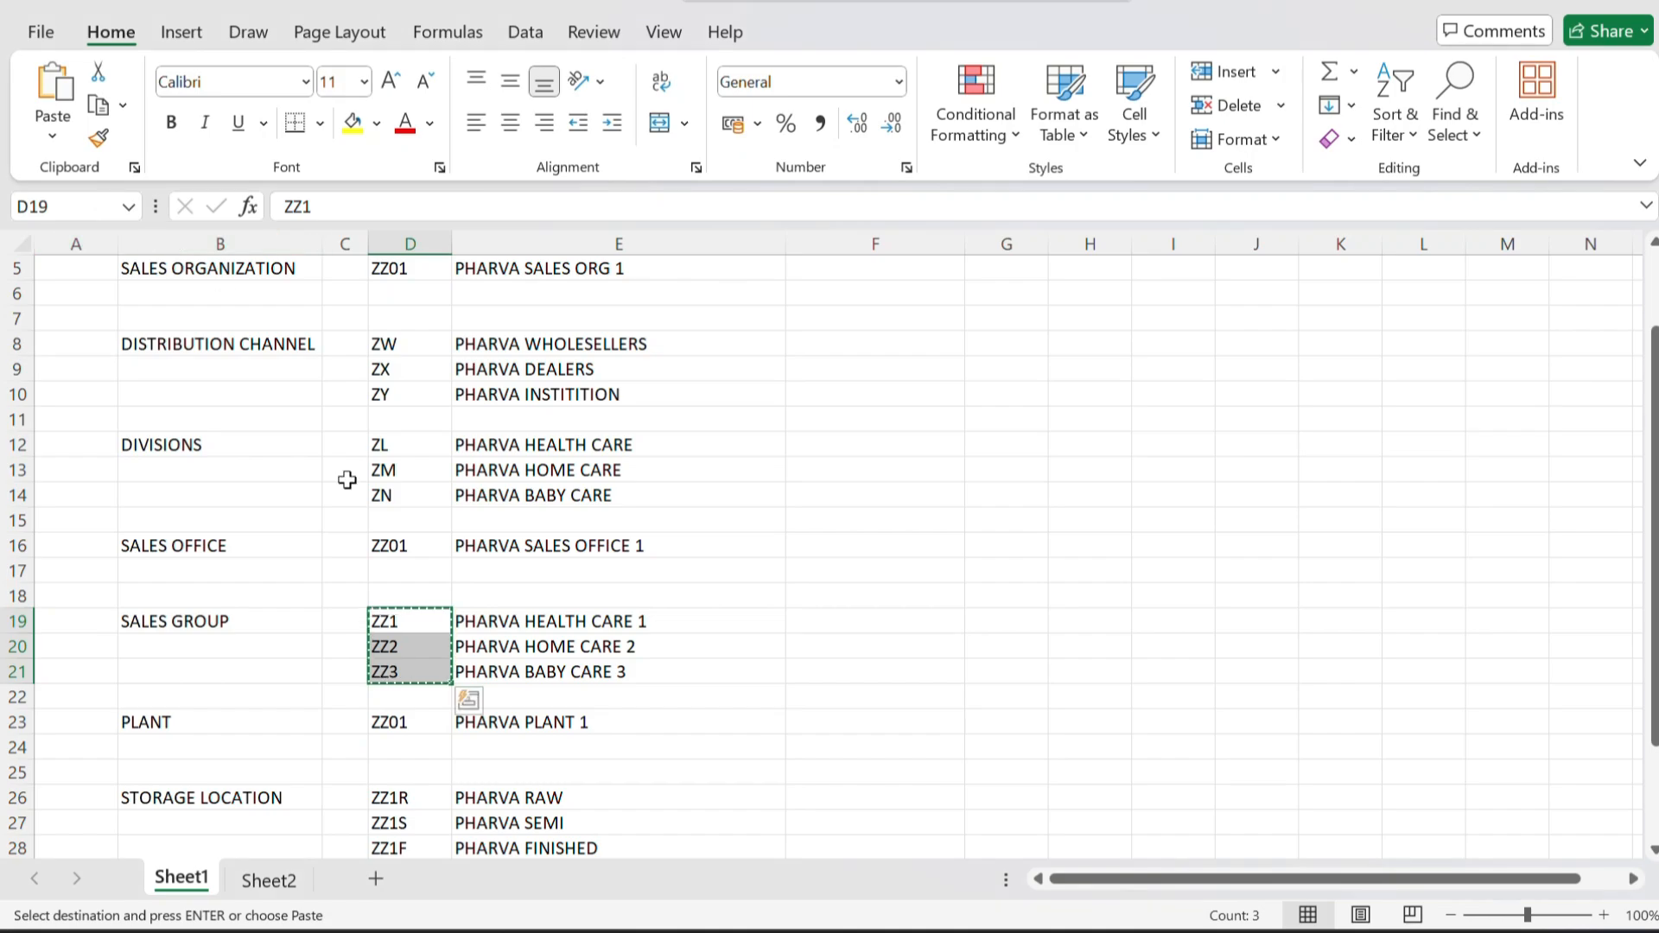
{"action": "left_click_drag", "start_coordinate": [541, 622], "coordinate": [544, 666]}
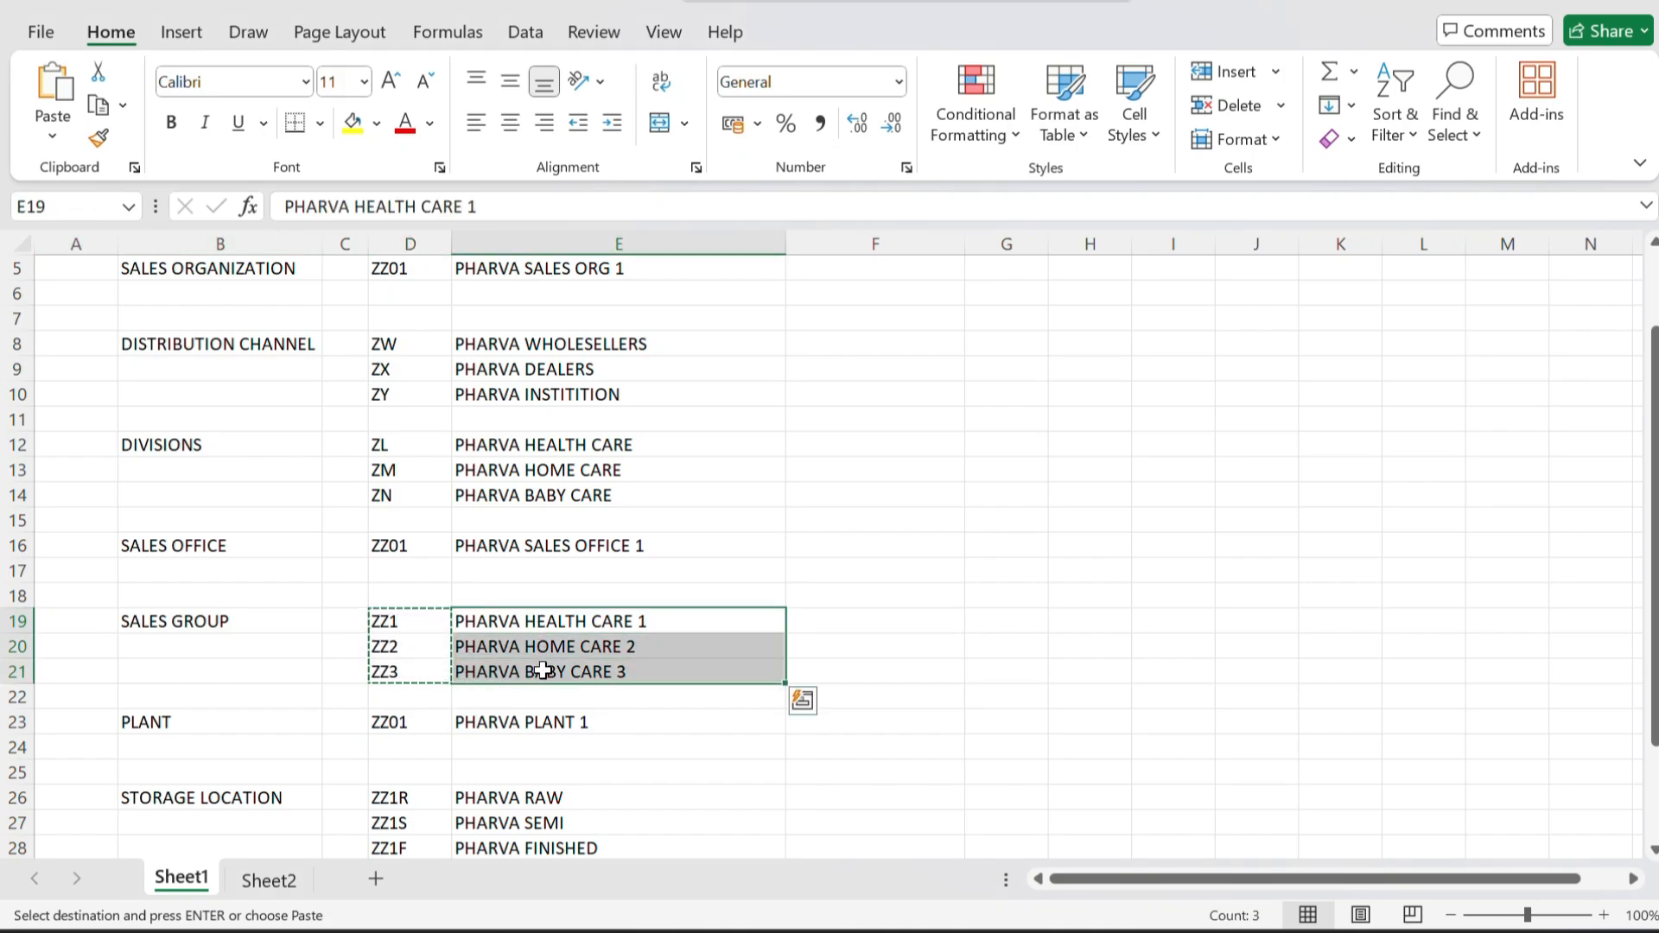
{"action": "key", "text": "ctrl+c"}
{"action": "key", "text": "alt+Tab"}
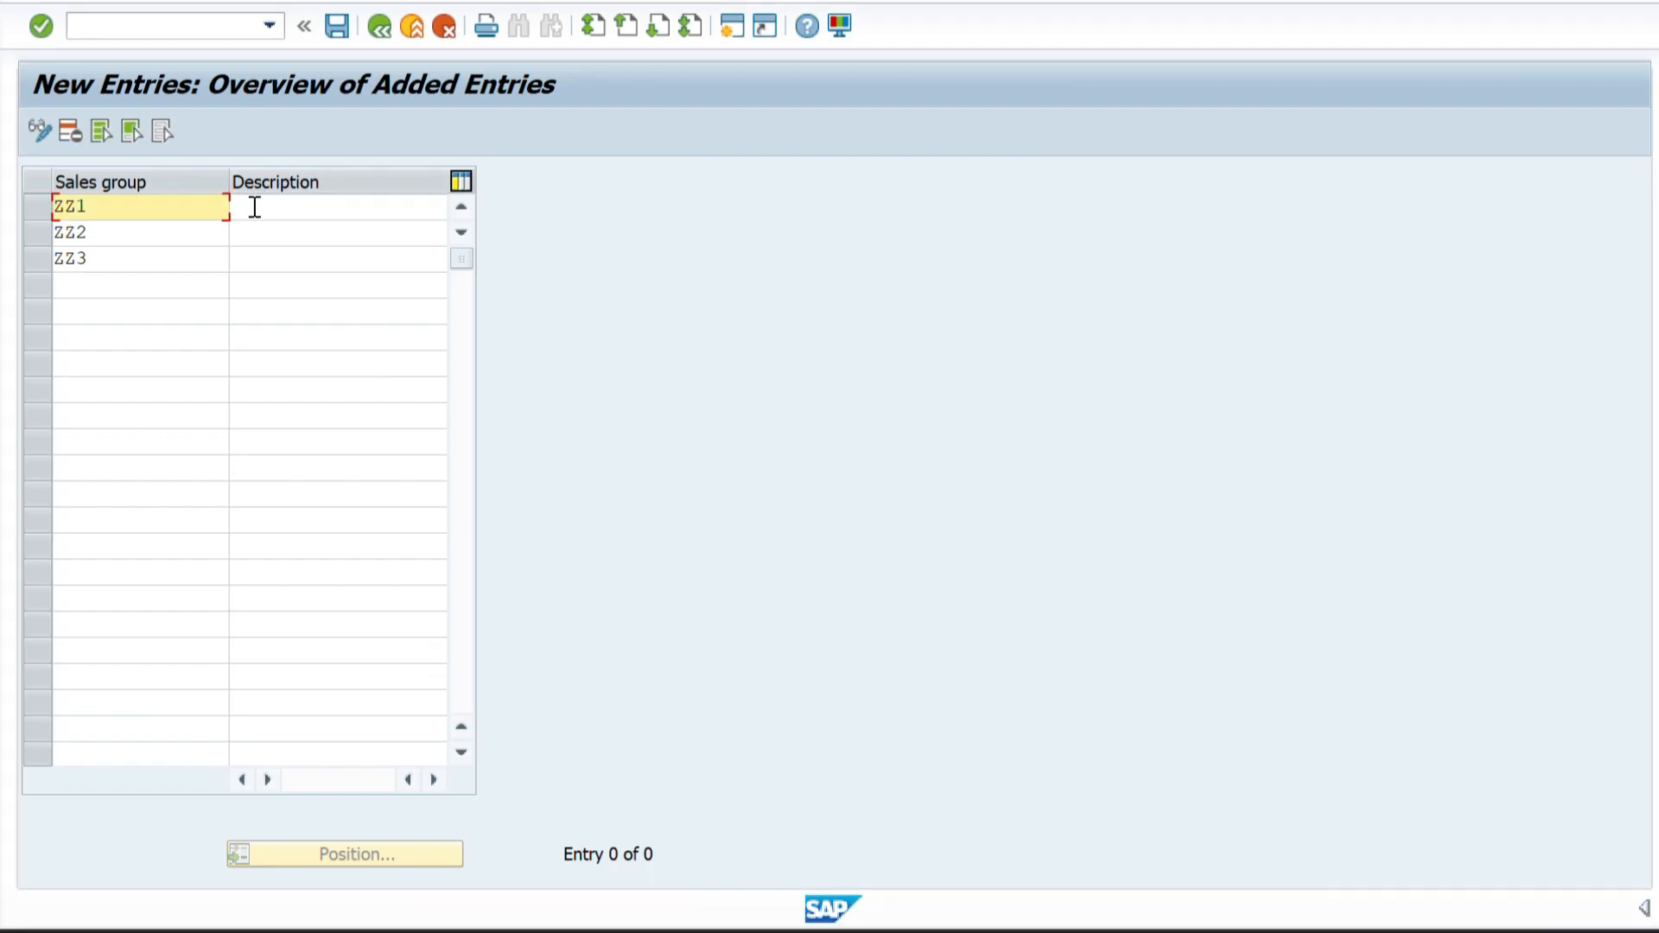
{"action": "left_click", "coordinate": [253, 208]}
{"action": "key", "text": "ctrl+v"}
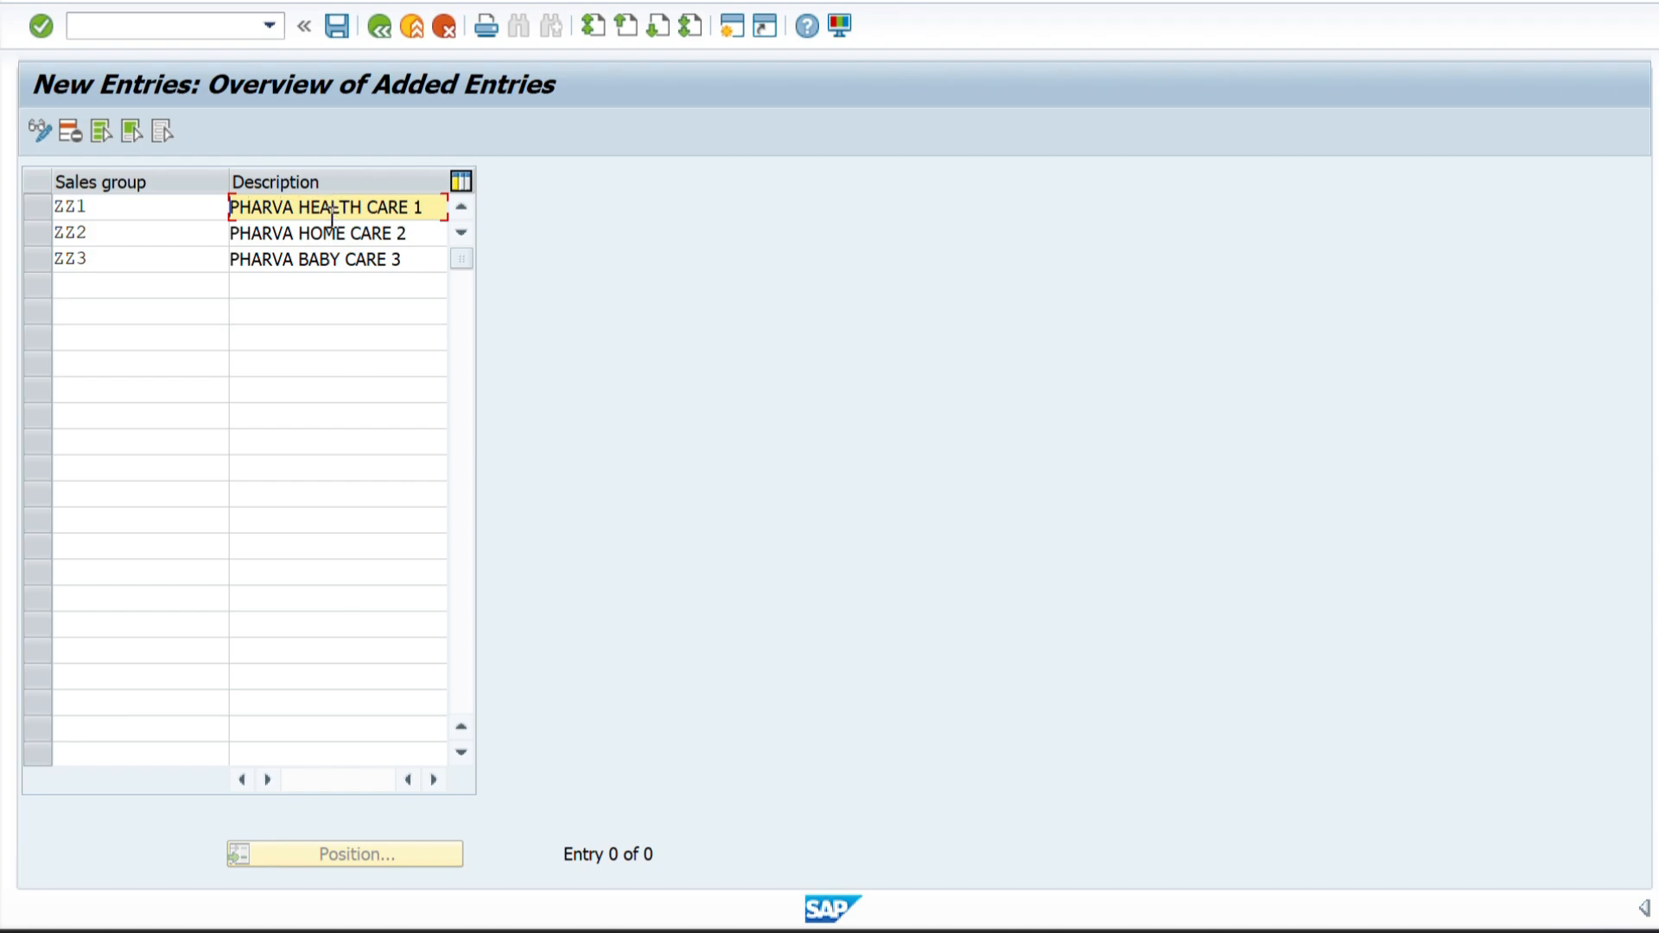
Check the three new sales group rows and save them to the PHARVA COMPANY CONFIGURATION customizing request.
{"action": "left_click", "coordinate": [141, 205]}
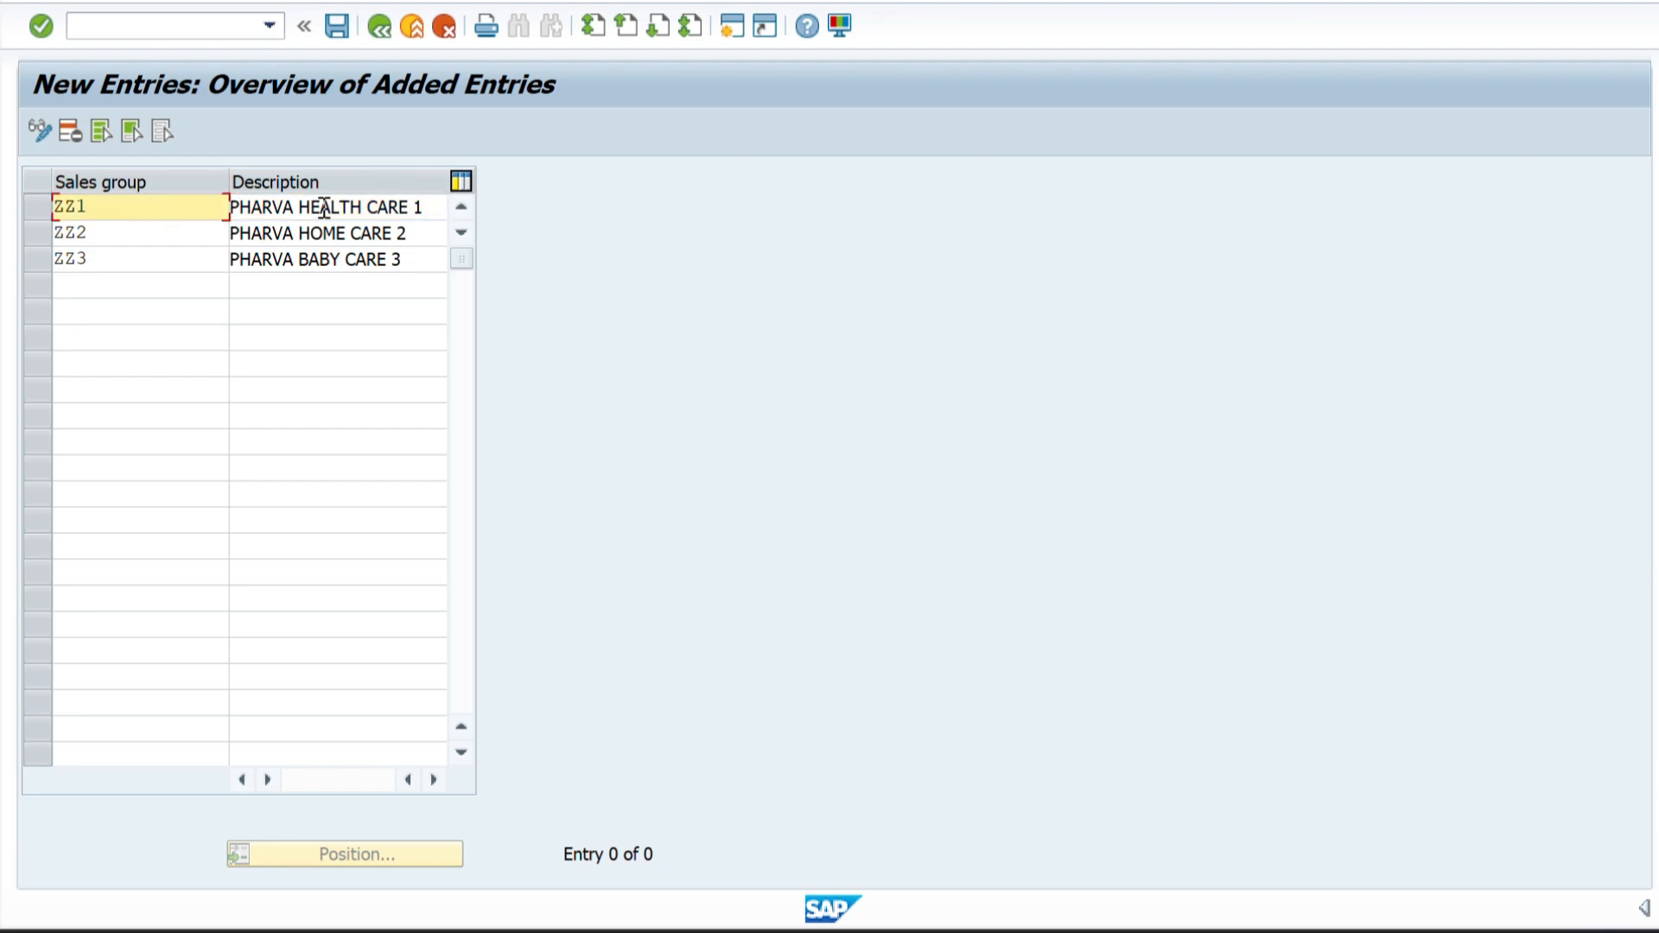
{"action": "left_click", "coordinate": [153, 238]}
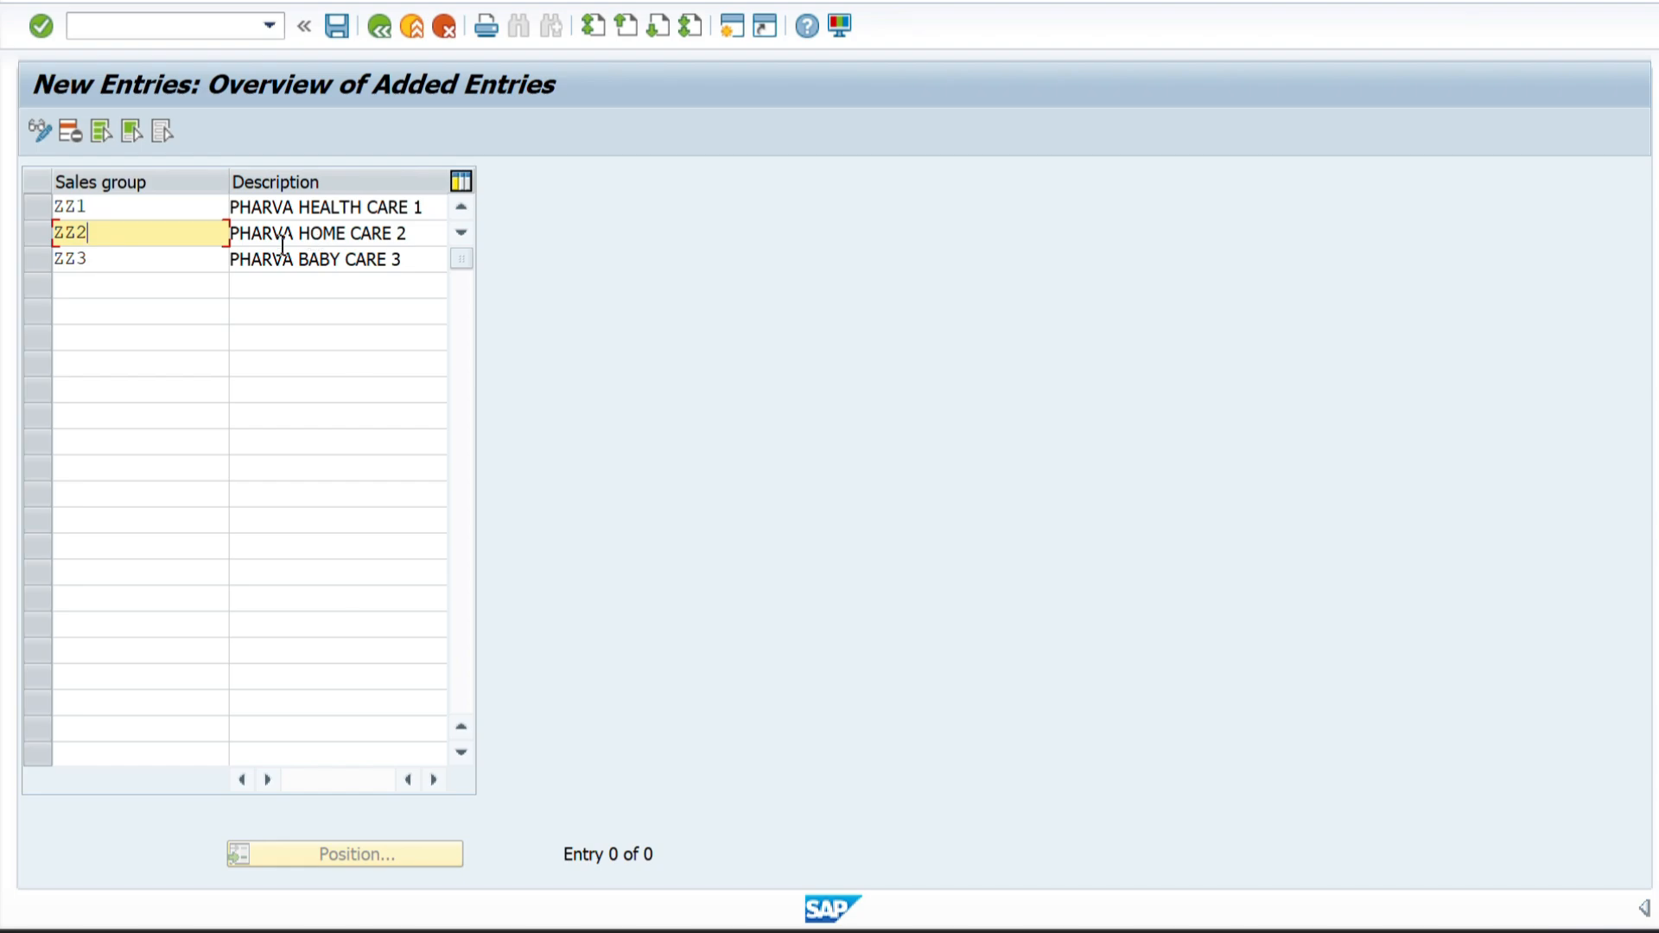
{"action": "left_click", "coordinate": [117, 268]}
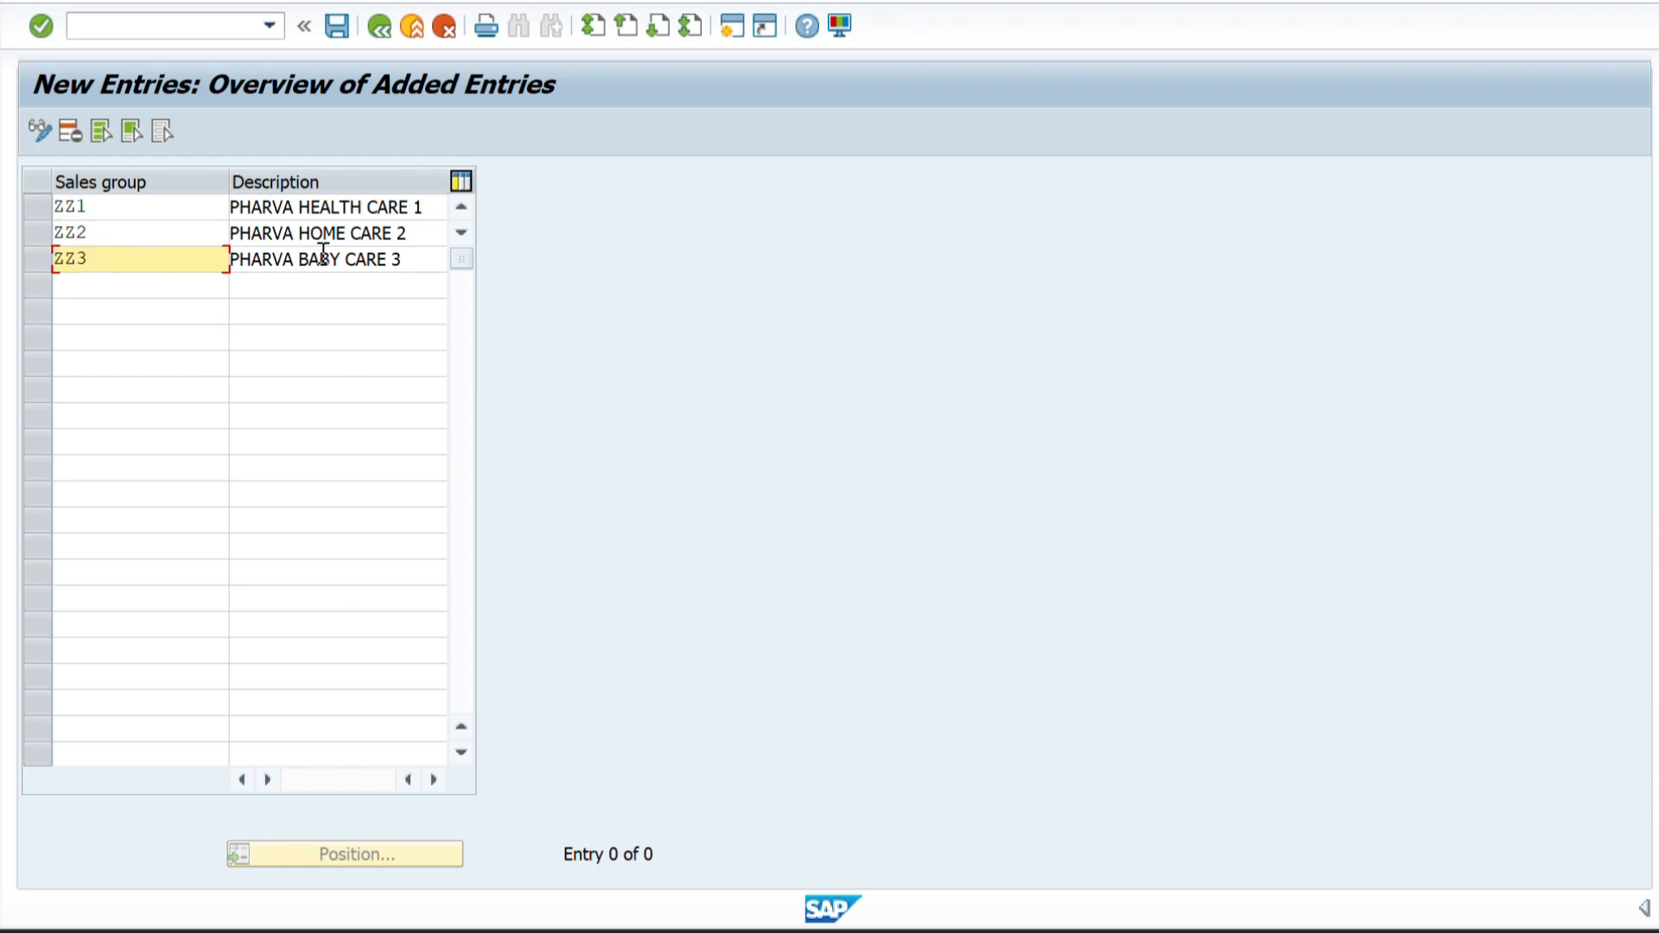
{"action": "left_click_drag", "start_coordinate": [116, 212], "coordinate": [50, 212]}
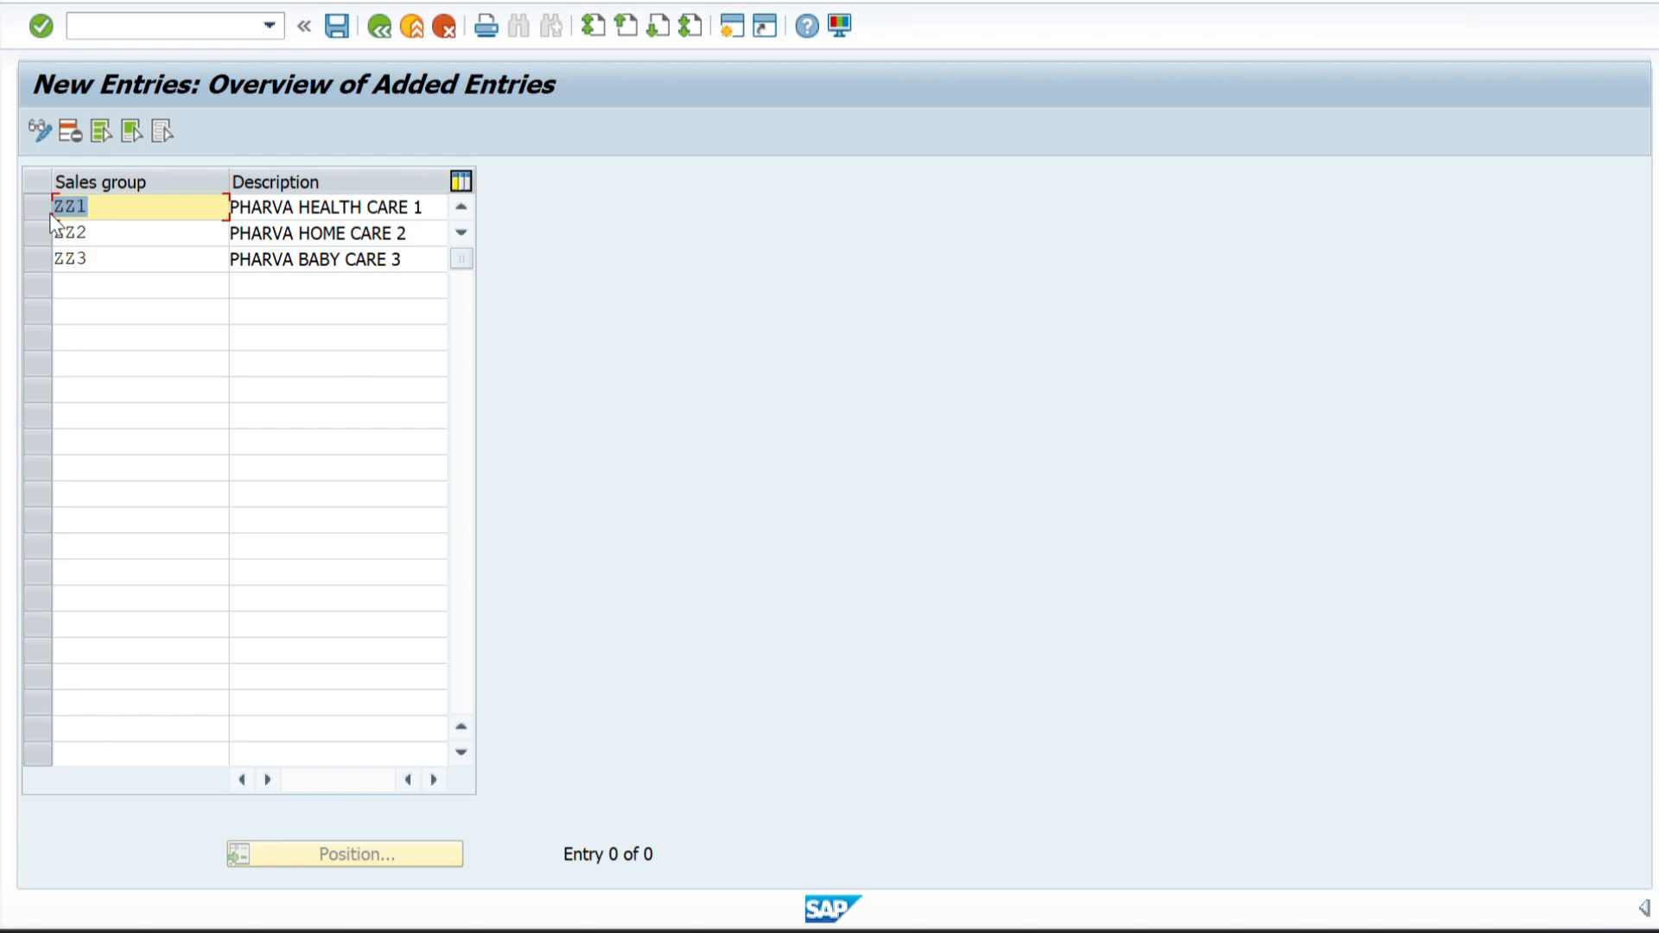
{"action": "left_click_drag", "start_coordinate": [96, 233], "coordinate": [49, 263]}
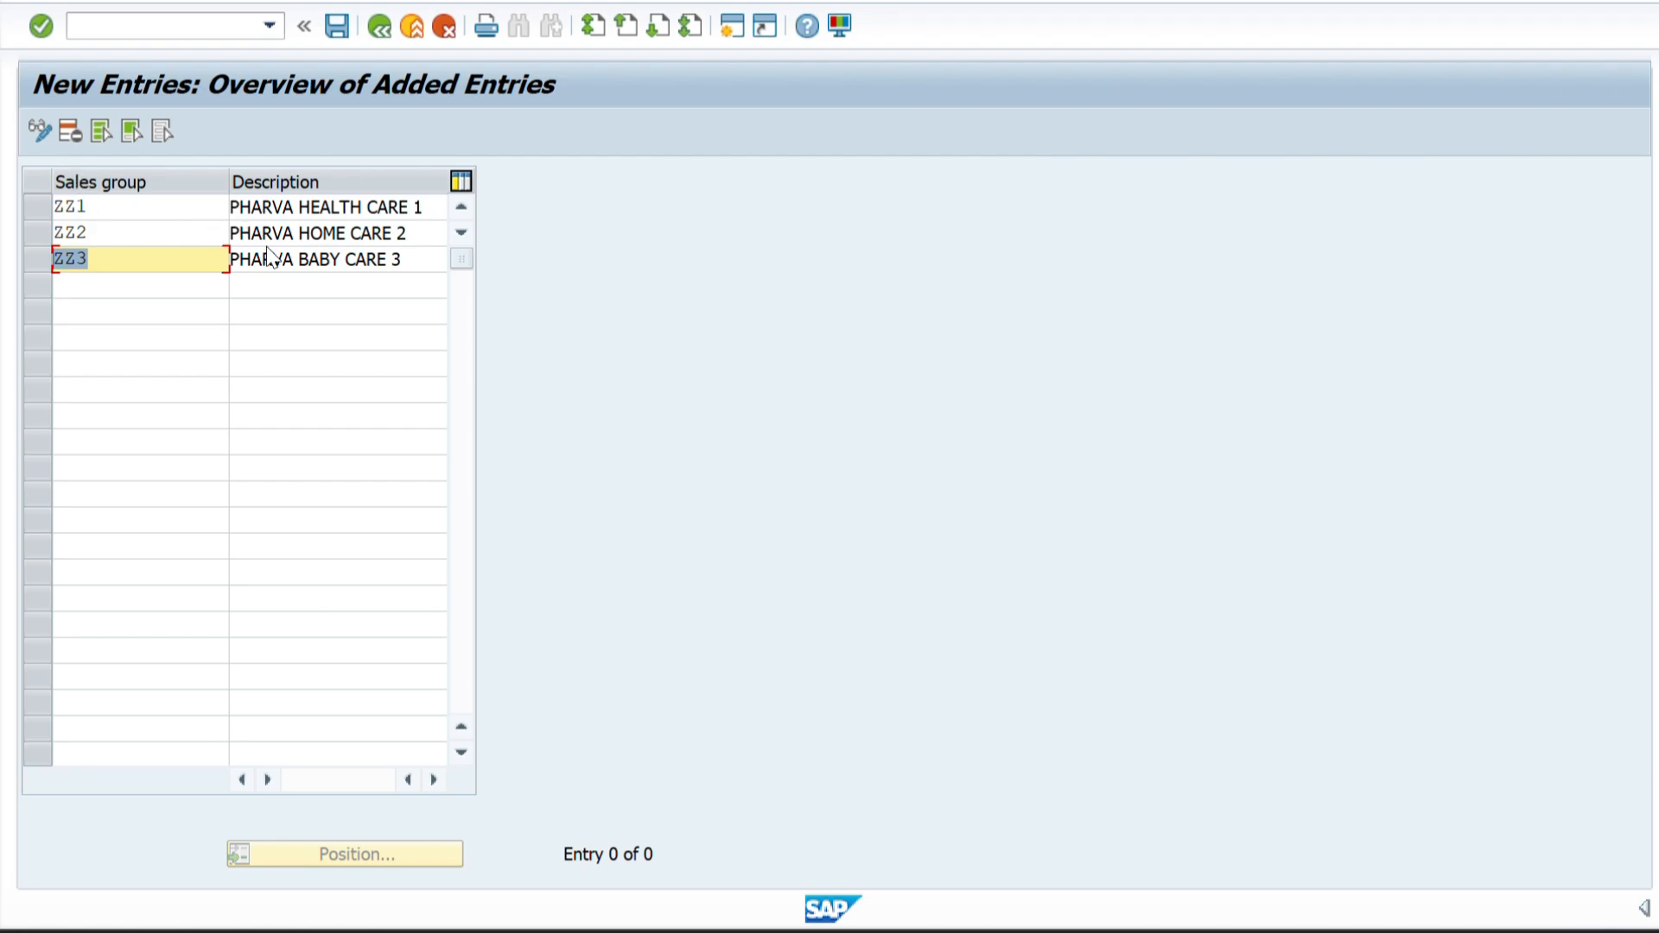
{"action": "left_click", "coordinate": [355, 209]}
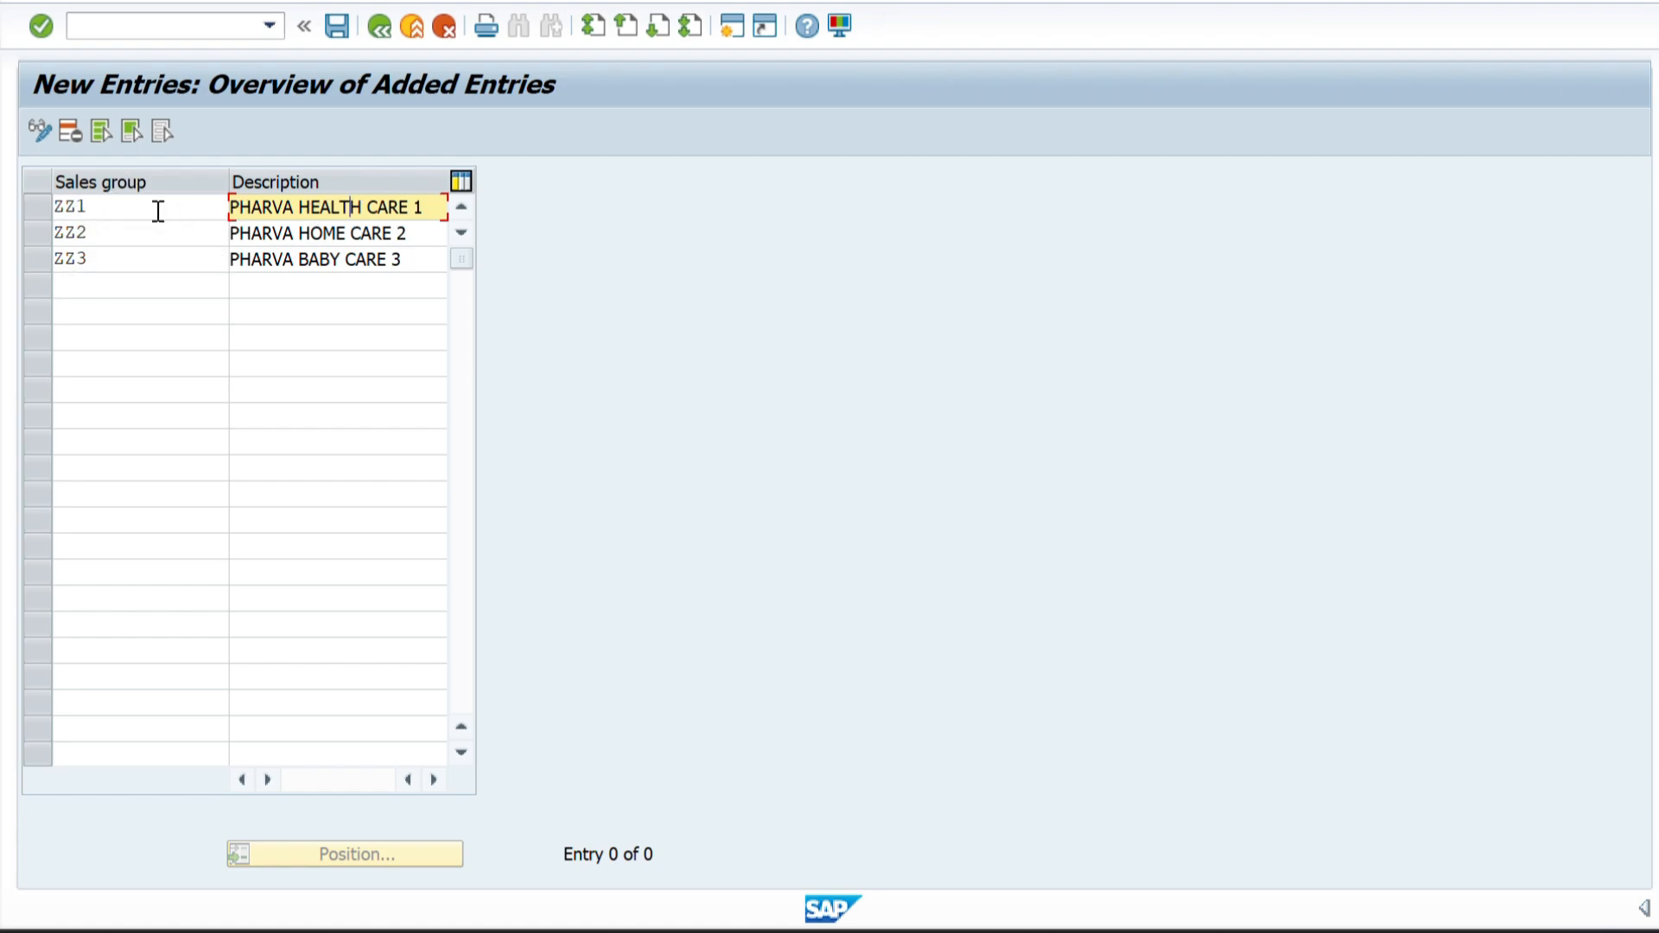
{"action": "left_click", "coordinate": [337, 27]}
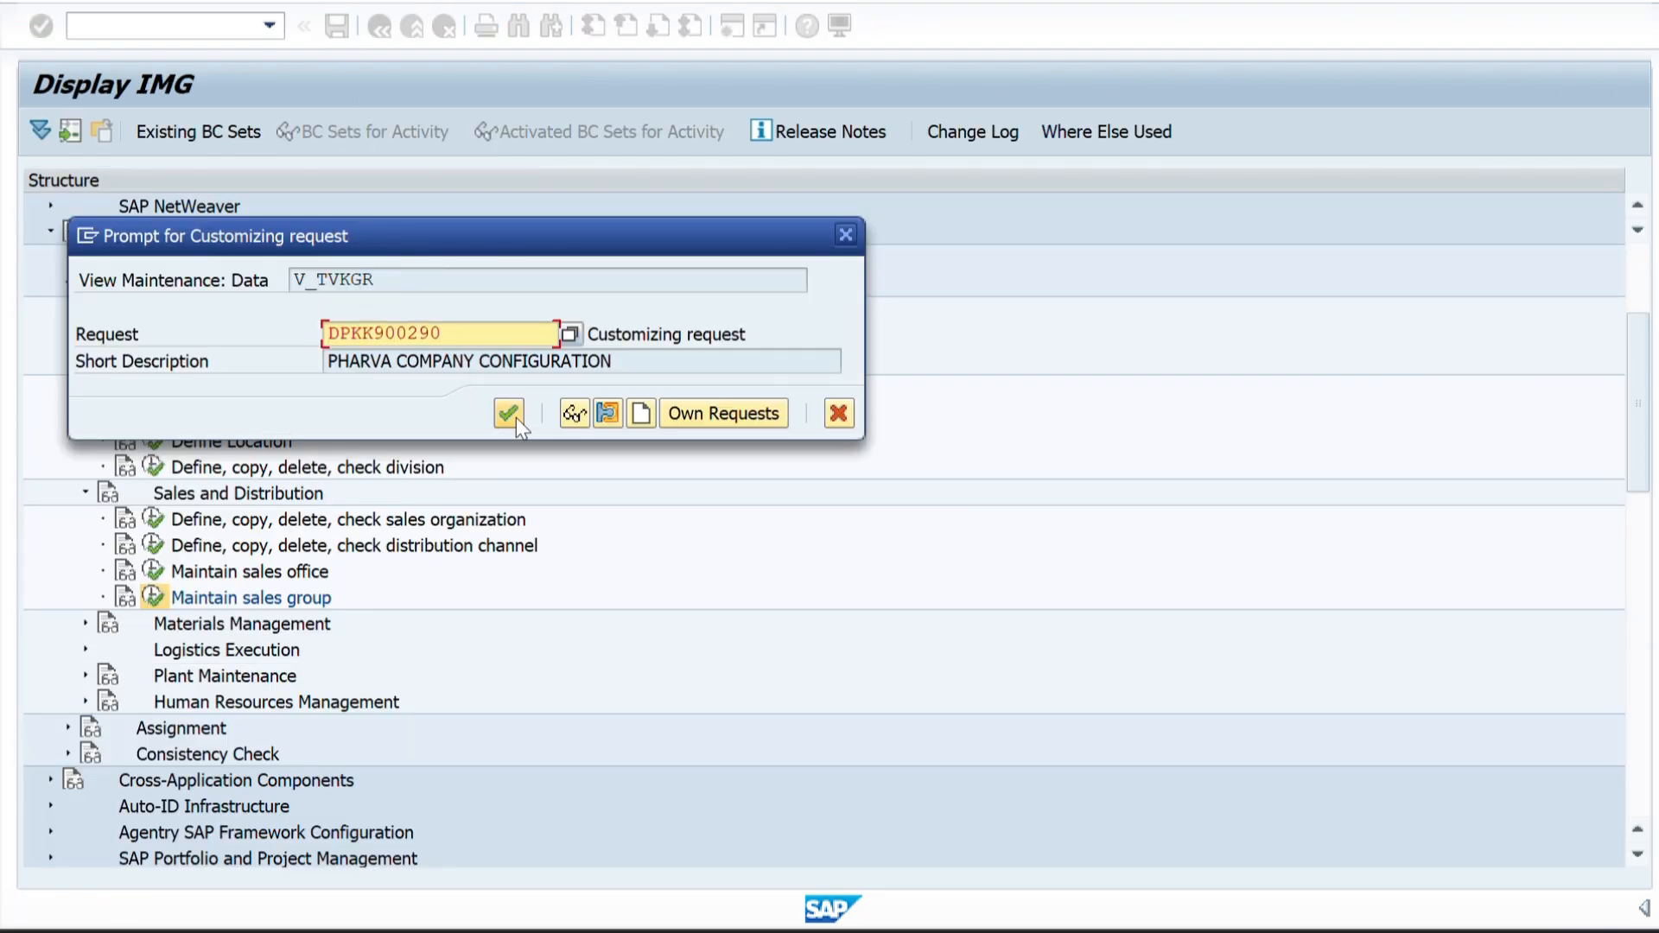
{"action": "left_click", "coordinate": [510, 414]}
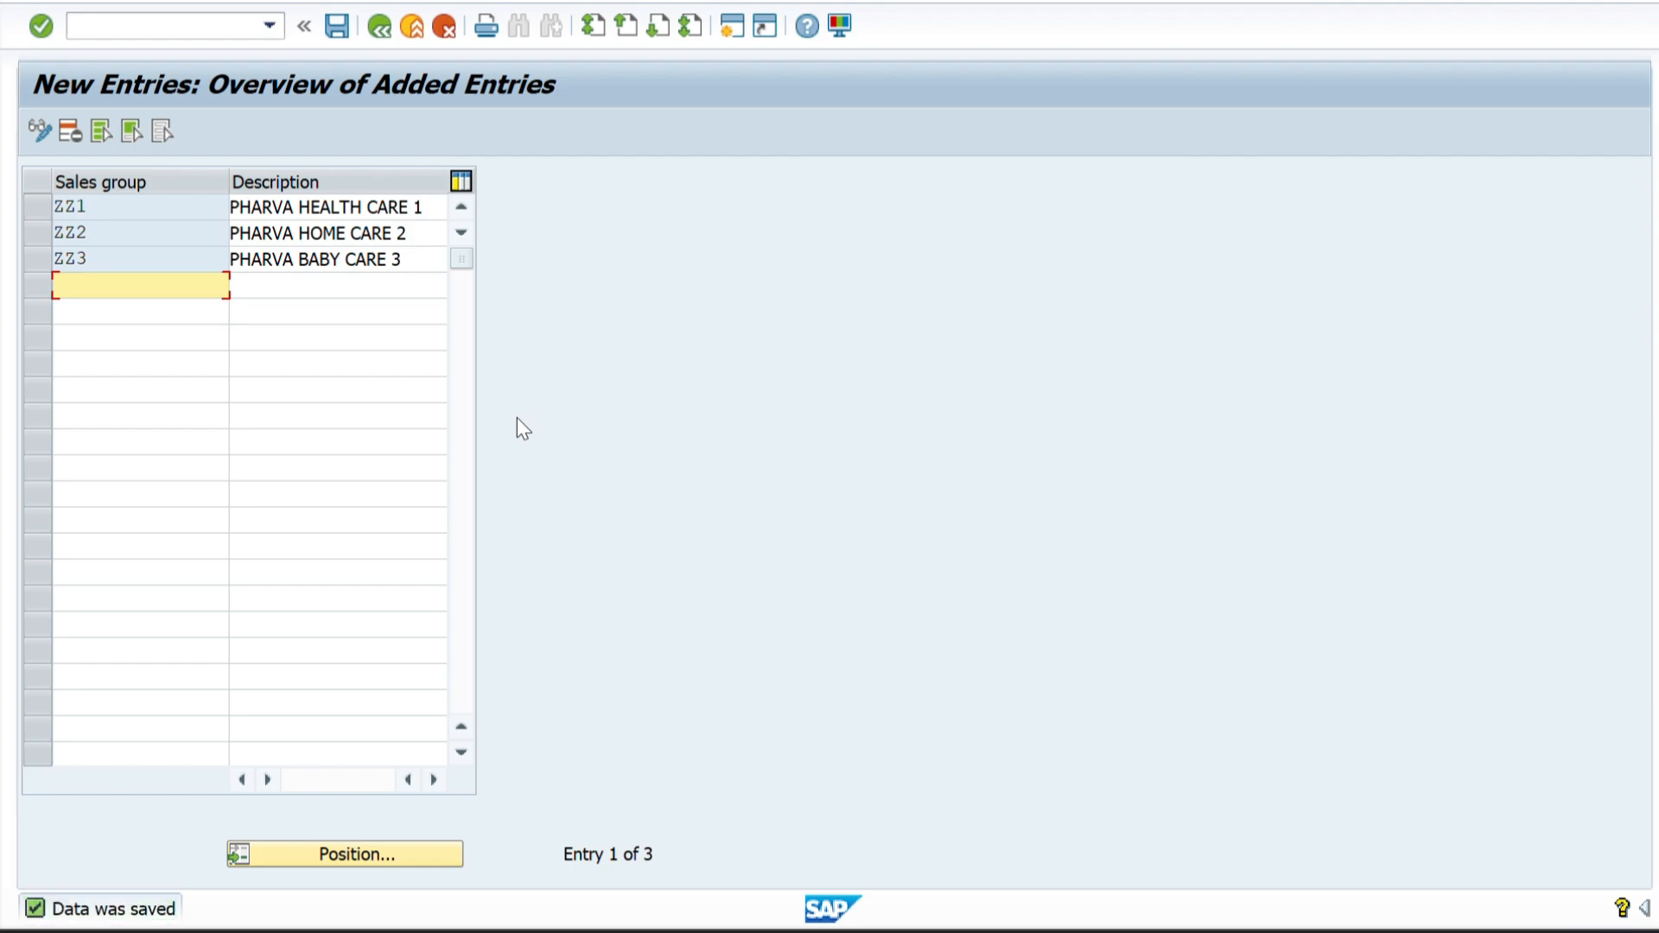
Review the Word structure diagram for the levels that follow the sales group, and return to SAP.
{"action": "key", "text": "alt+Tab"}
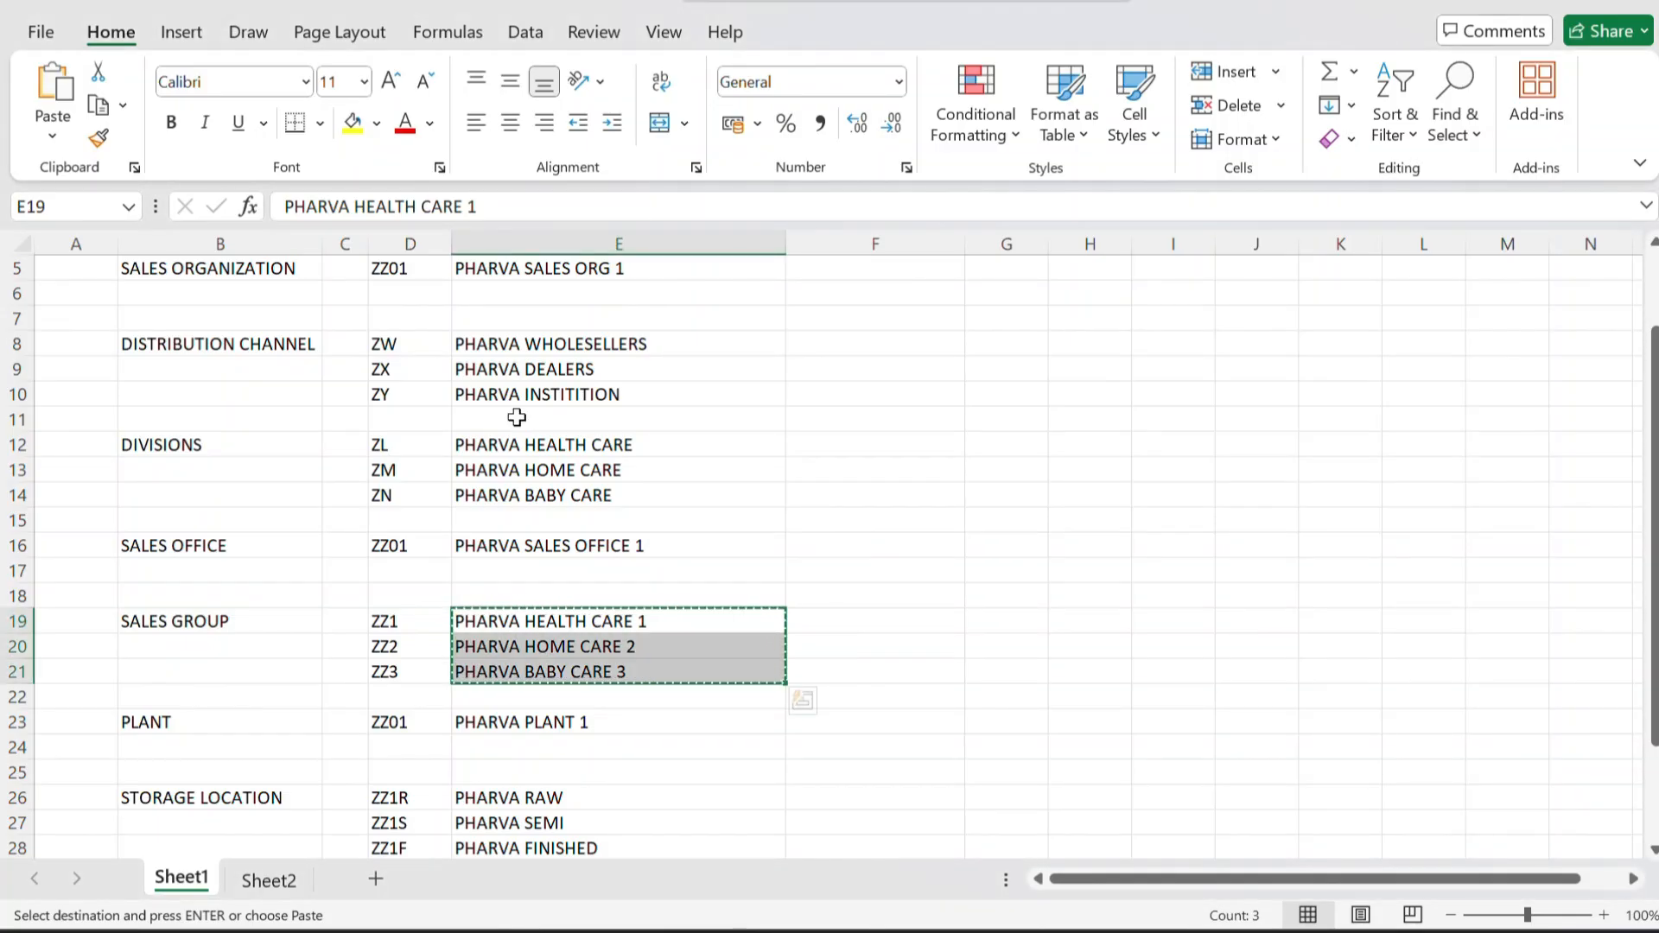
{"action": "key", "text": "alt+Tab"}
{"action": "key", "text": "alt+Tab"}
{"action": "scroll", "coordinate": [916, 681], "scroll_direction": "down", "scroll_amount": 1}
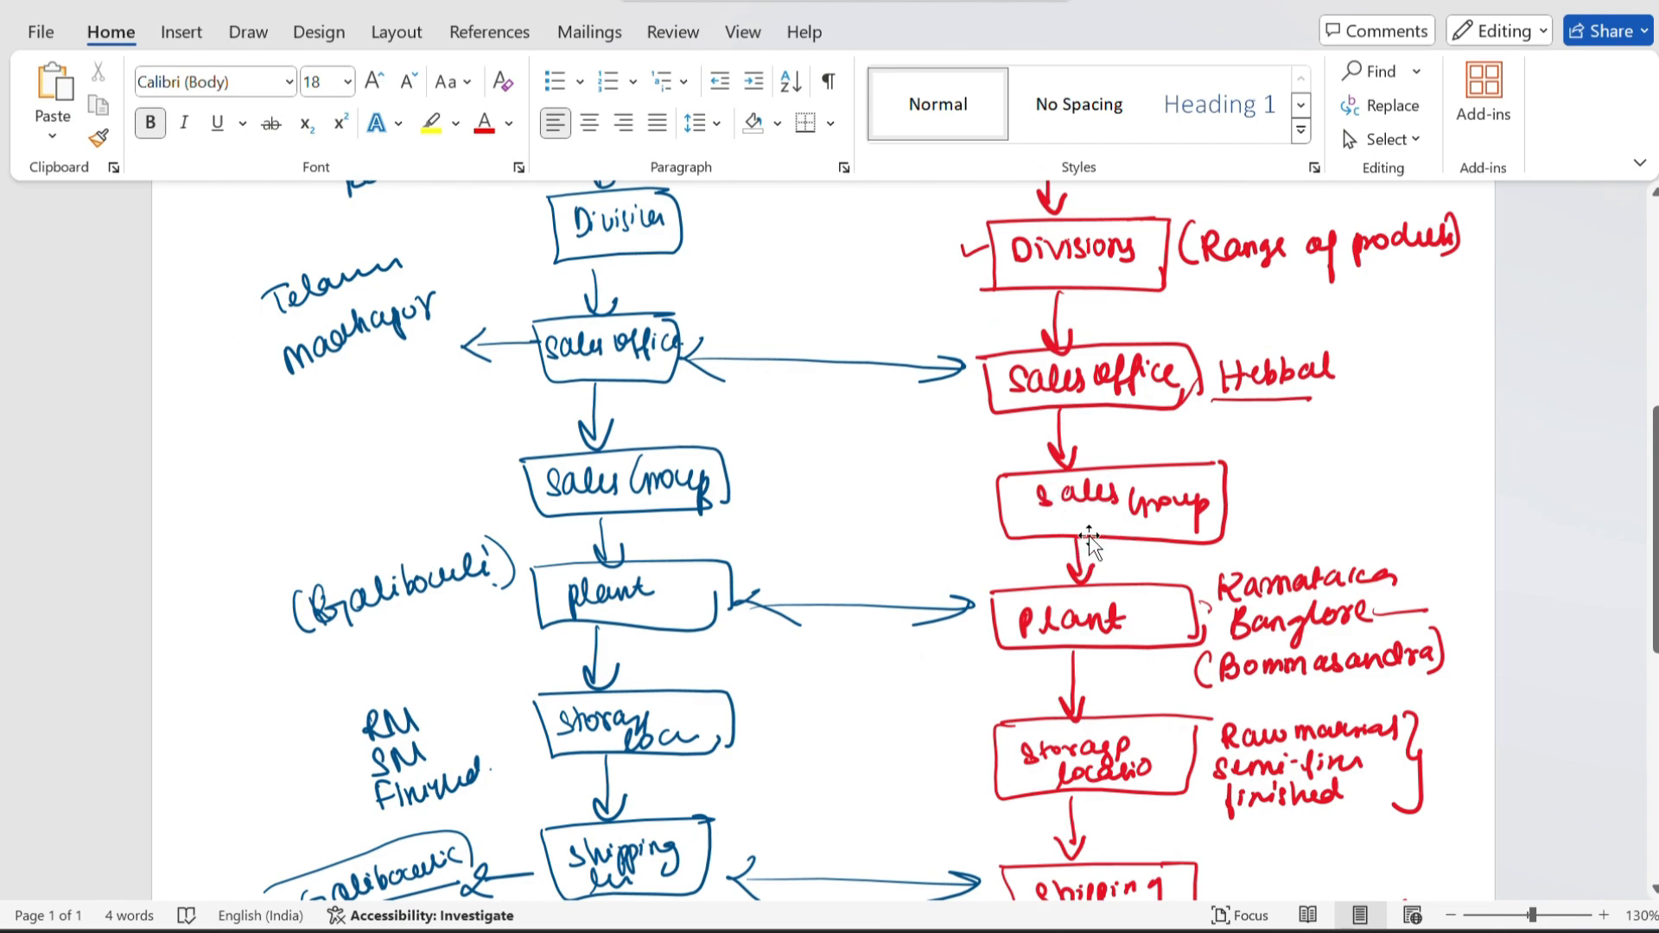
{"action": "scroll", "coordinate": [1084, 429], "scroll_direction": "up", "scroll_amount": 1}
{"action": "scroll", "coordinate": [1085, 430], "scroll_direction": "up", "scroll_amount": 1}
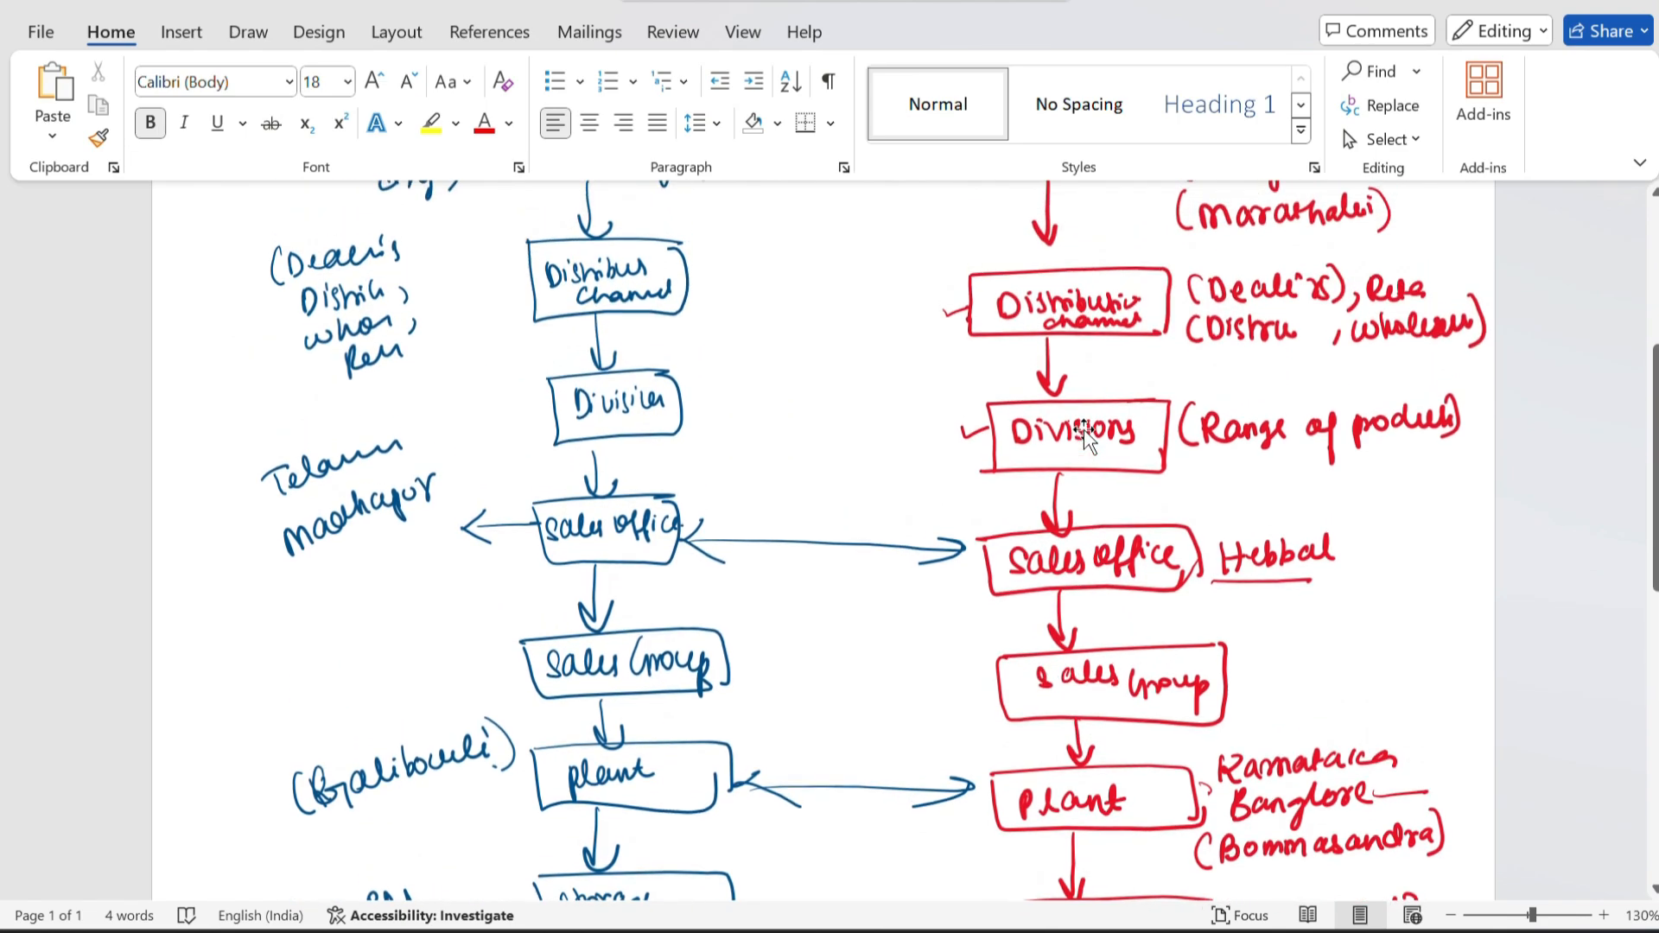
{"action": "scroll", "coordinate": [1027, 347], "scroll_direction": "up", "scroll_amount": 2}
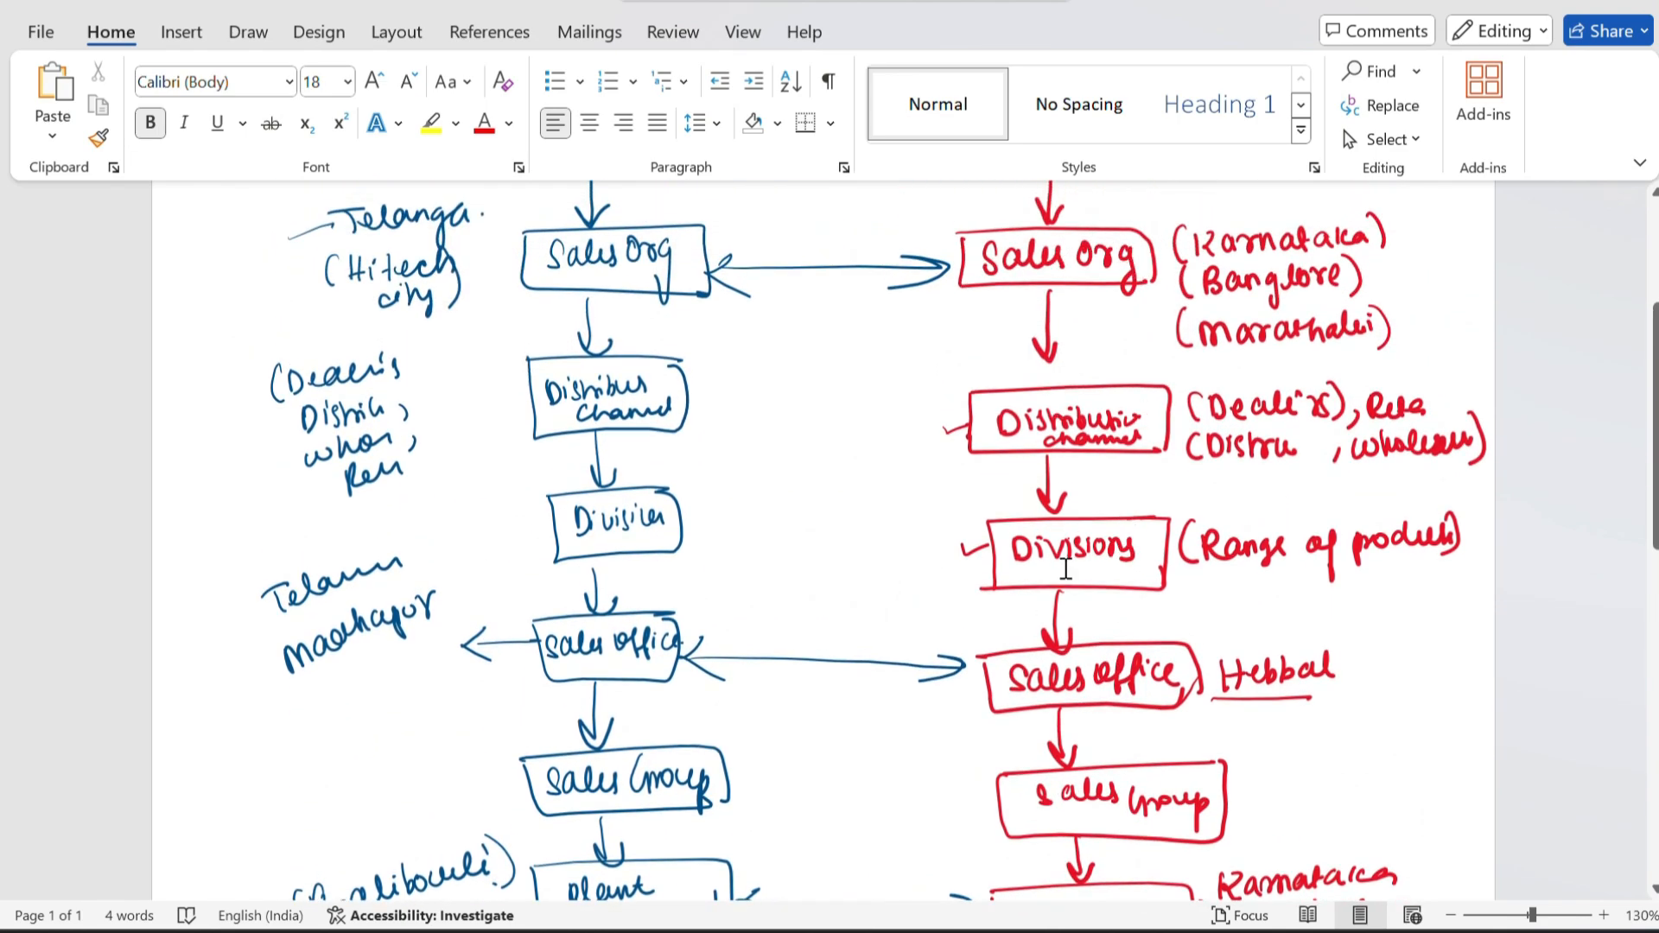
{"action": "scroll", "coordinate": [1067, 566], "scroll_direction": "down", "scroll_amount": 5}
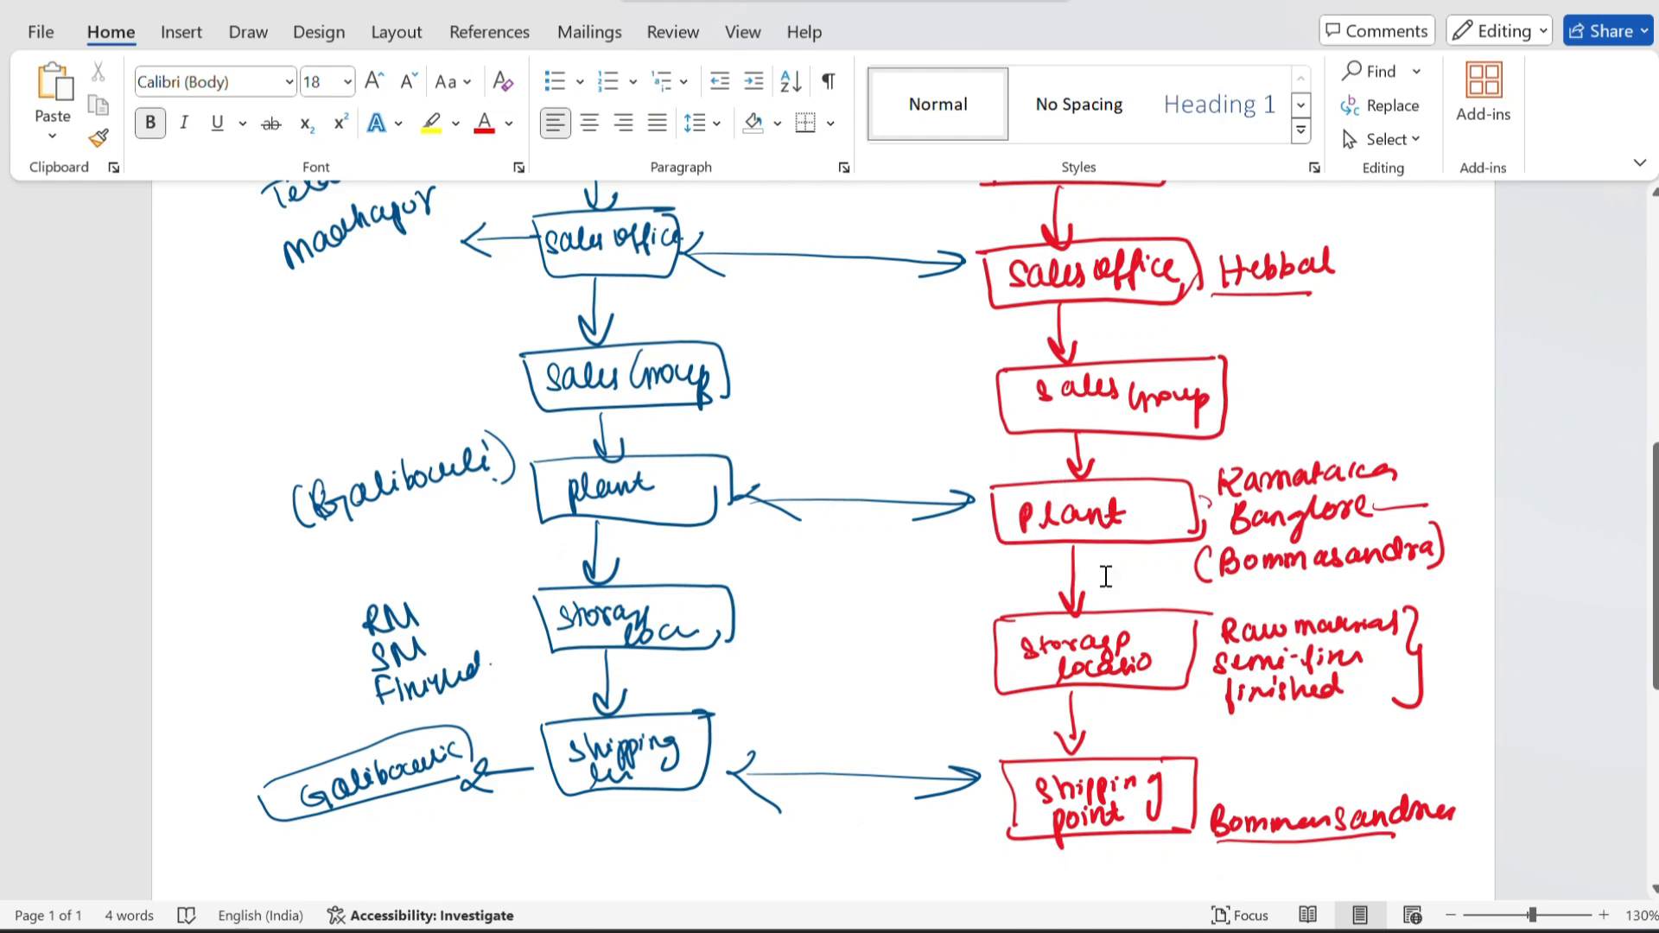
{"action": "scroll", "coordinate": [1105, 553], "scroll_direction": "down", "scroll_amount": 1}
{"action": "key", "text": "alt+Tab"}
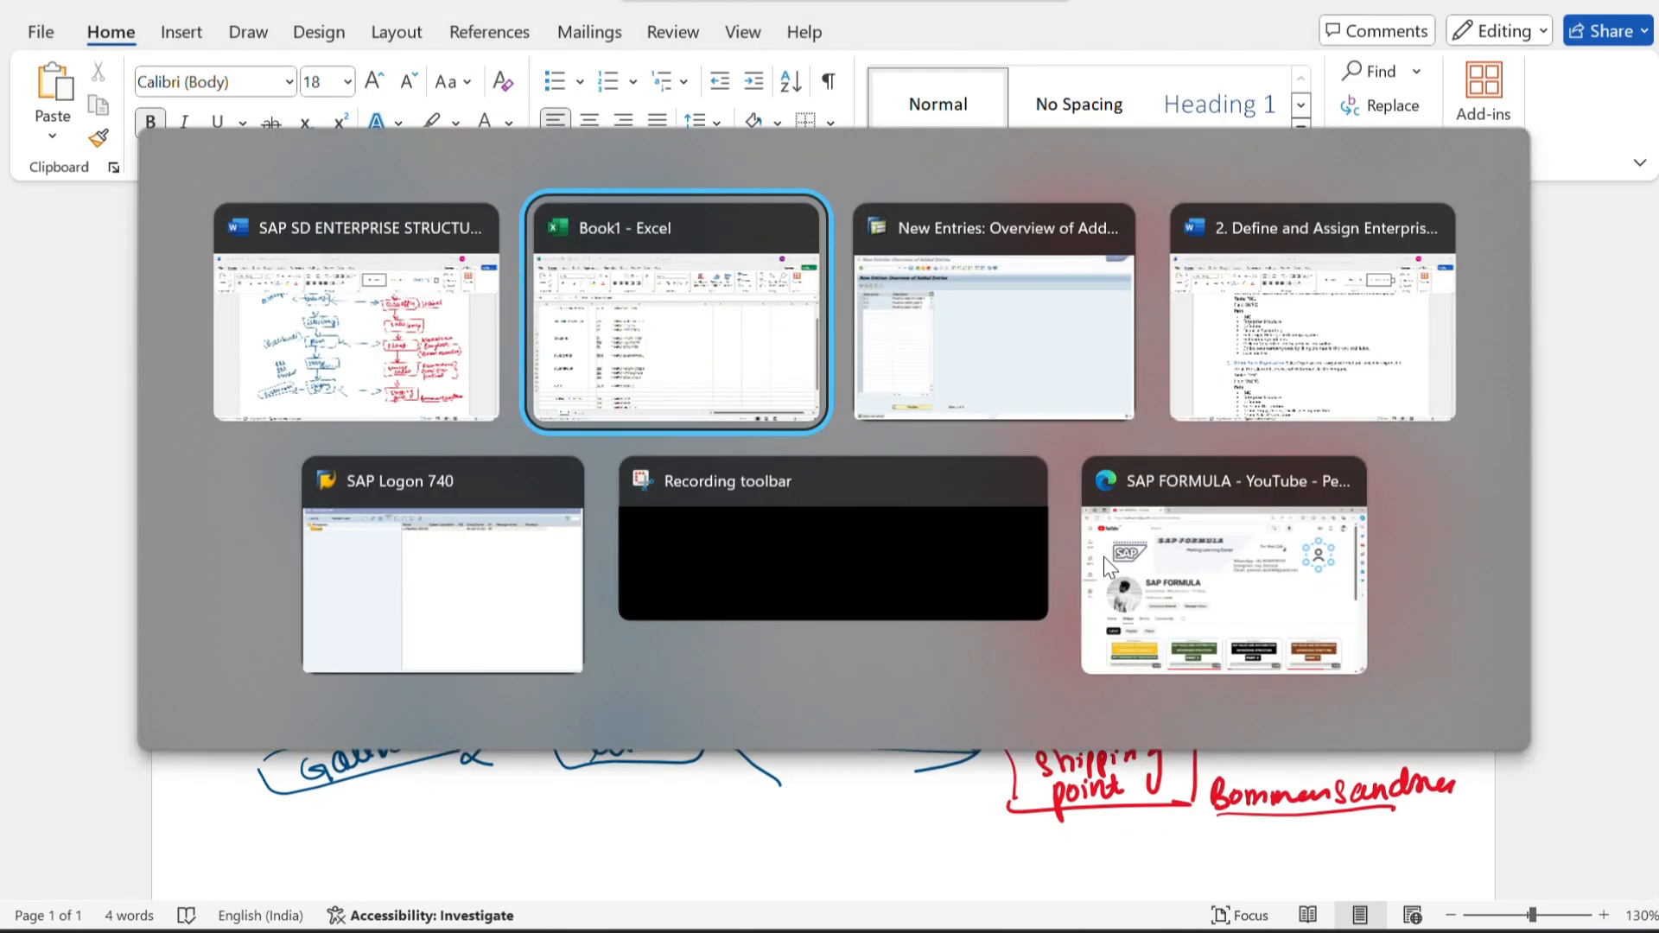
{"action": "key", "text": "alt+Tab"}
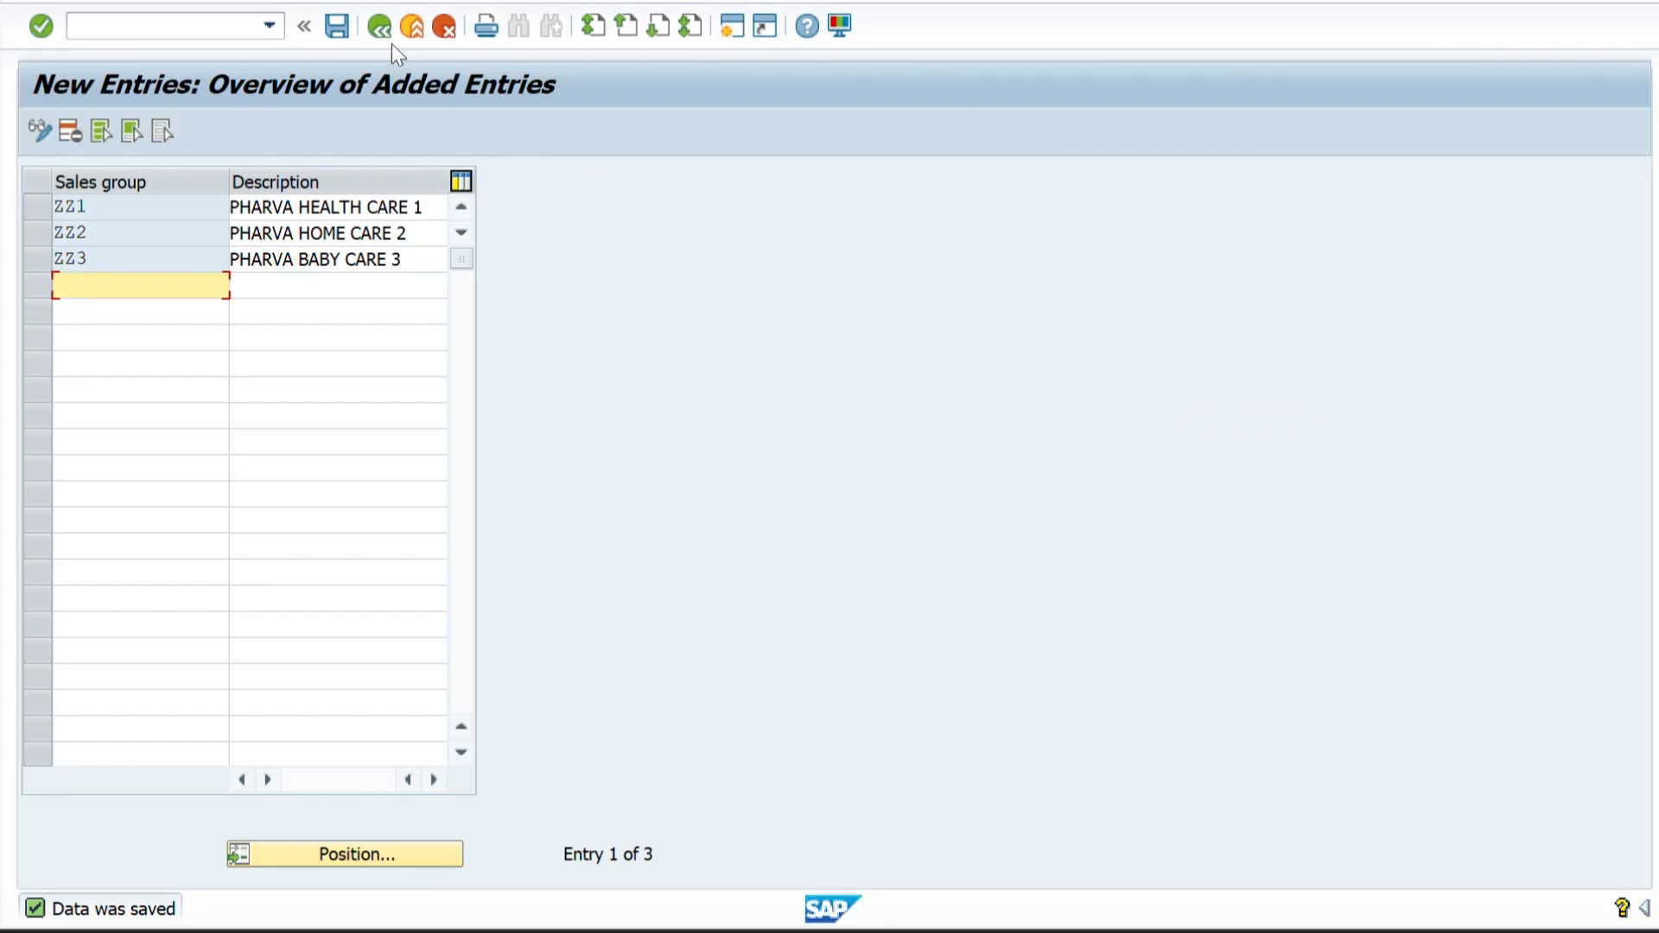
Leave the sales group maintenance and open a blank new plant entry through the Define Plant activity under Logistics - General in the IMG.
{"action": "left_click", "coordinate": [382, 38]}
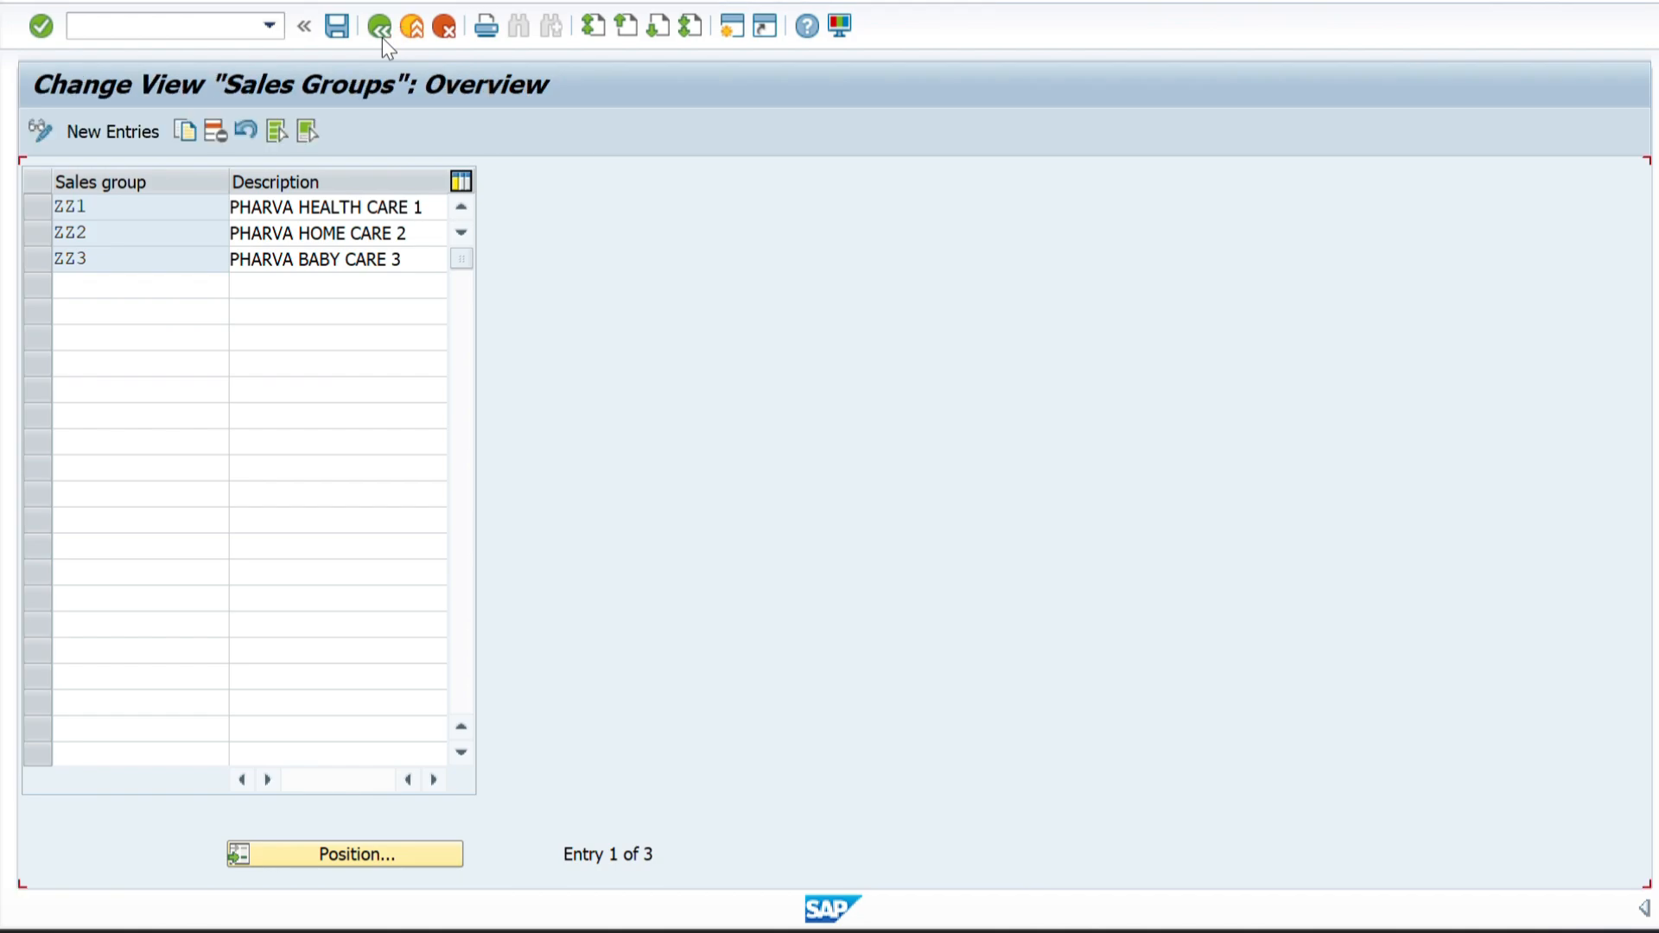
{"action": "left_click", "coordinate": [382, 38]}
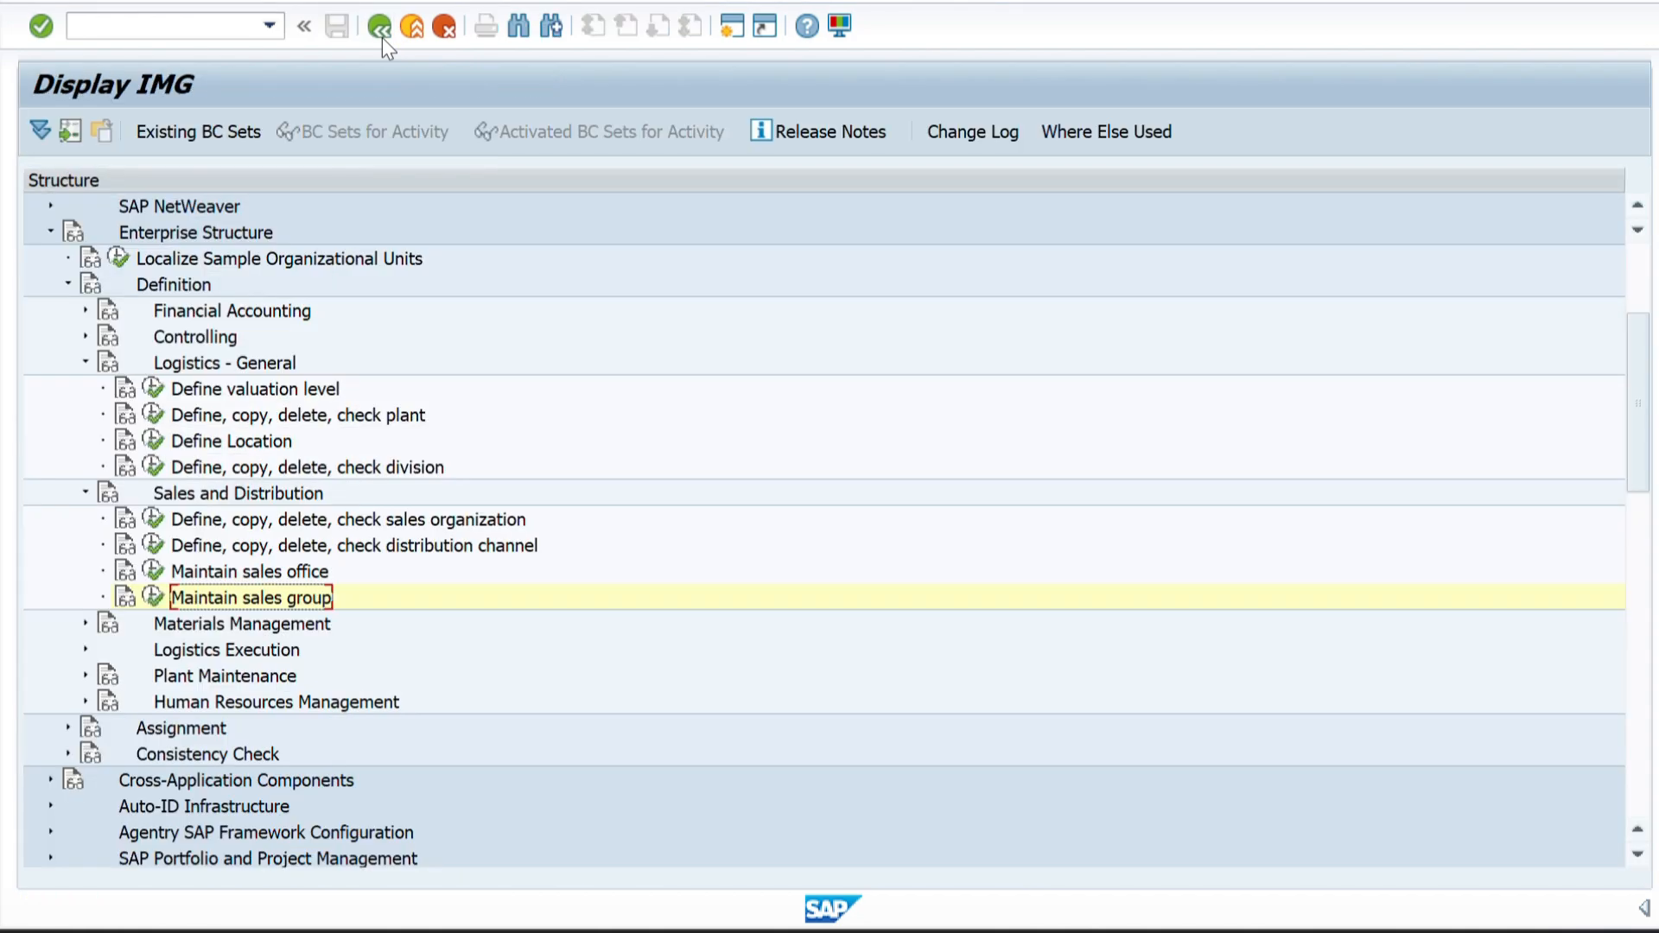
{"action": "scroll", "coordinate": [371, 474], "scroll_direction": "down", "scroll_amount": 3}
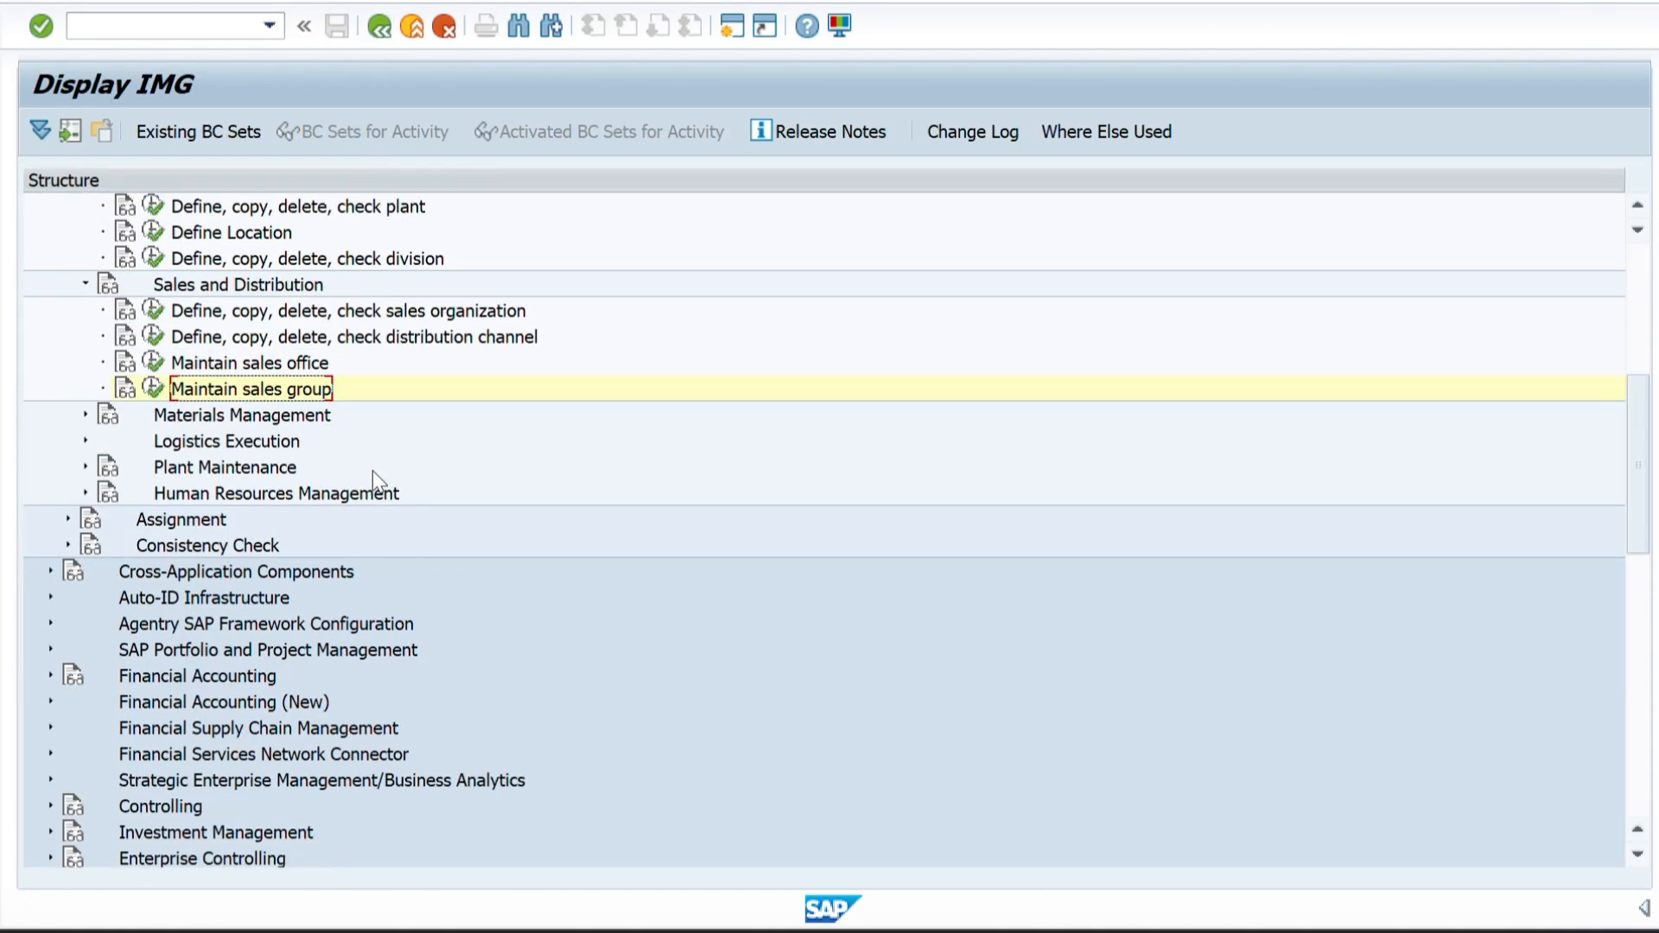
{"action": "scroll", "coordinate": [374, 480], "scroll_direction": "up", "scroll_amount": 2}
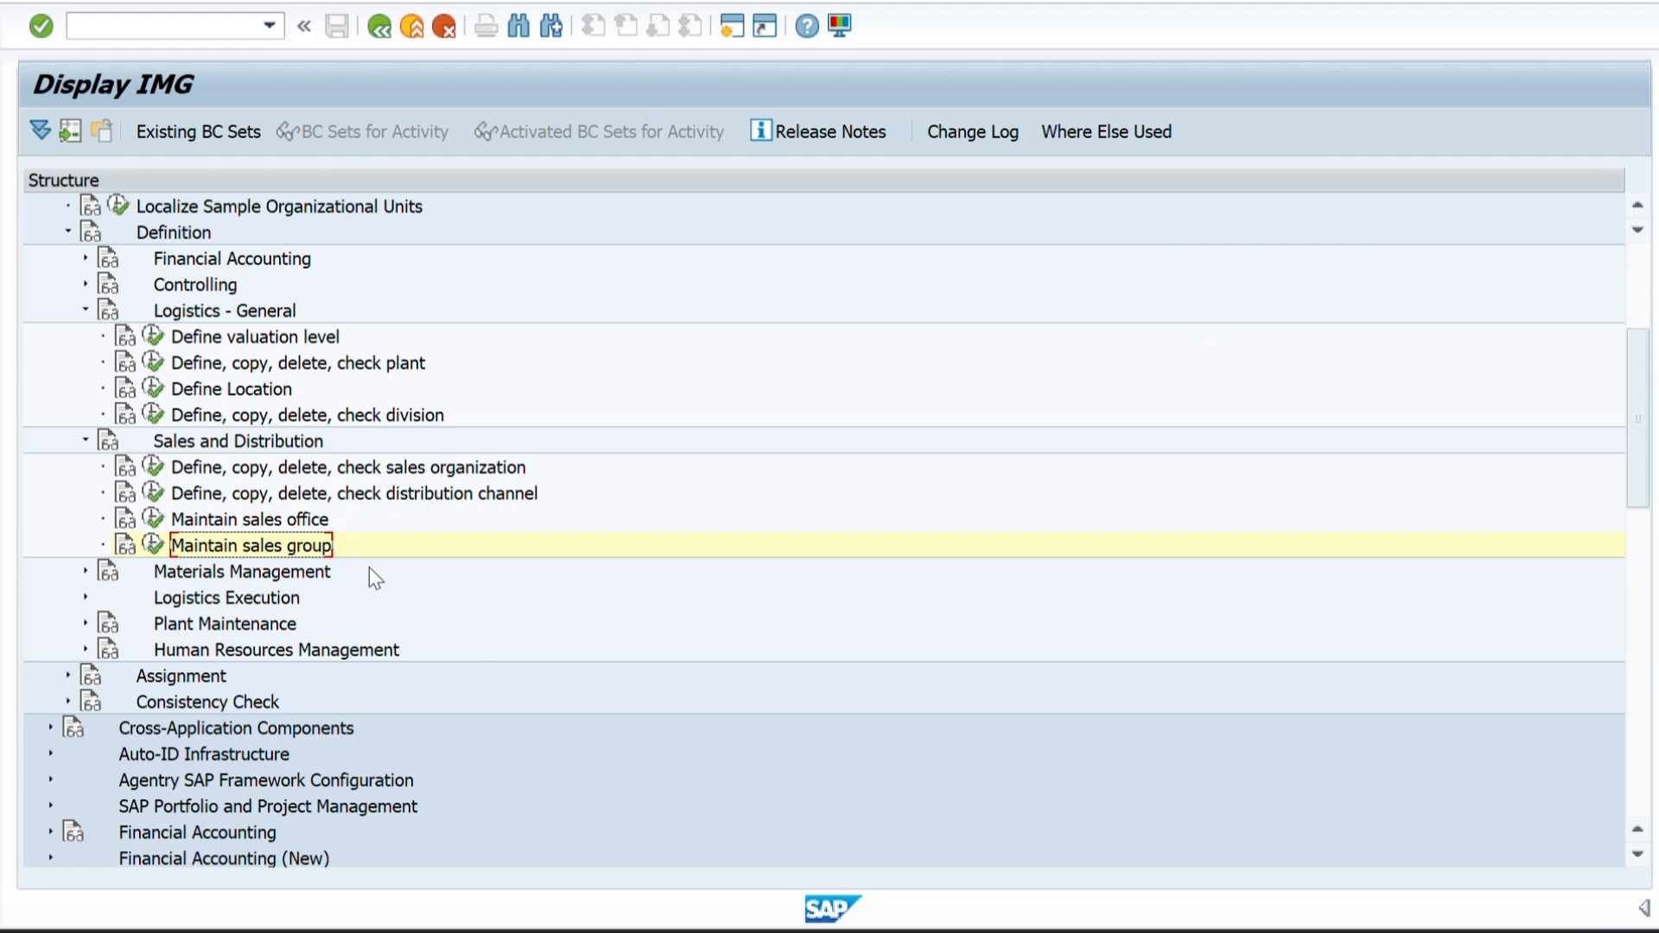
{"action": "scroll", "coordinate": [370, 567], "scroll_direction": "up", "scroll_amount": 2}
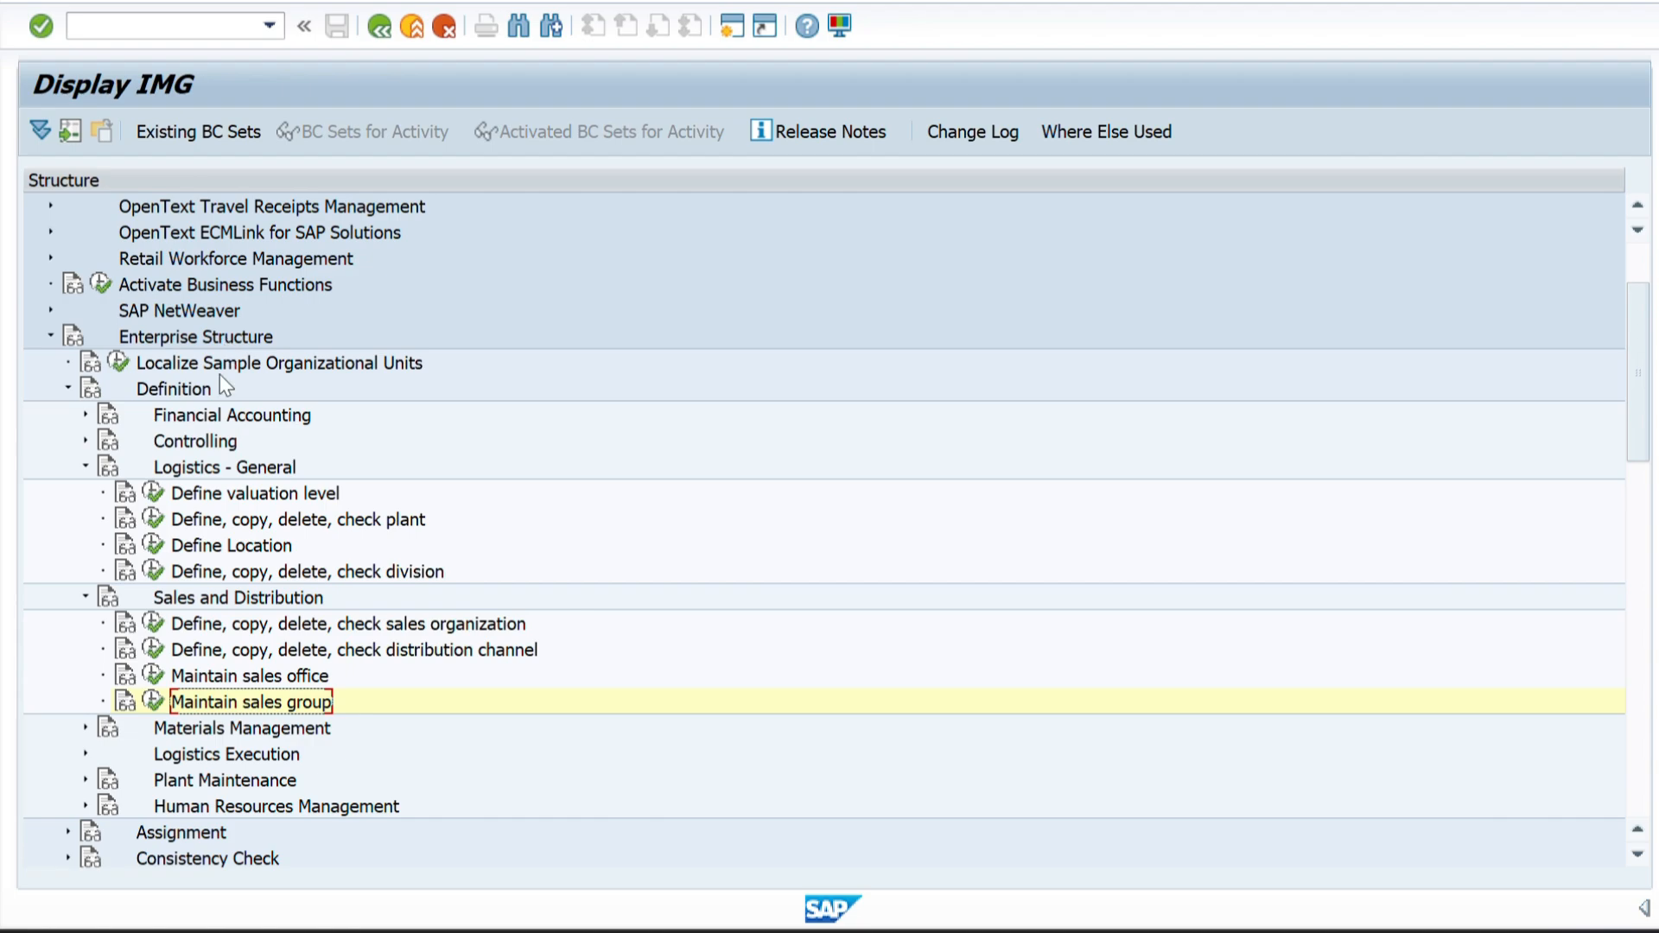
{"action": "scroll", "coordinate": [212, 525], "scroll_direction": "down", "scroll_amount": 2}
{"action": "scroll", "coordinate": [212, 525], "scroll_direction": "up", "scroll_amount": 1}
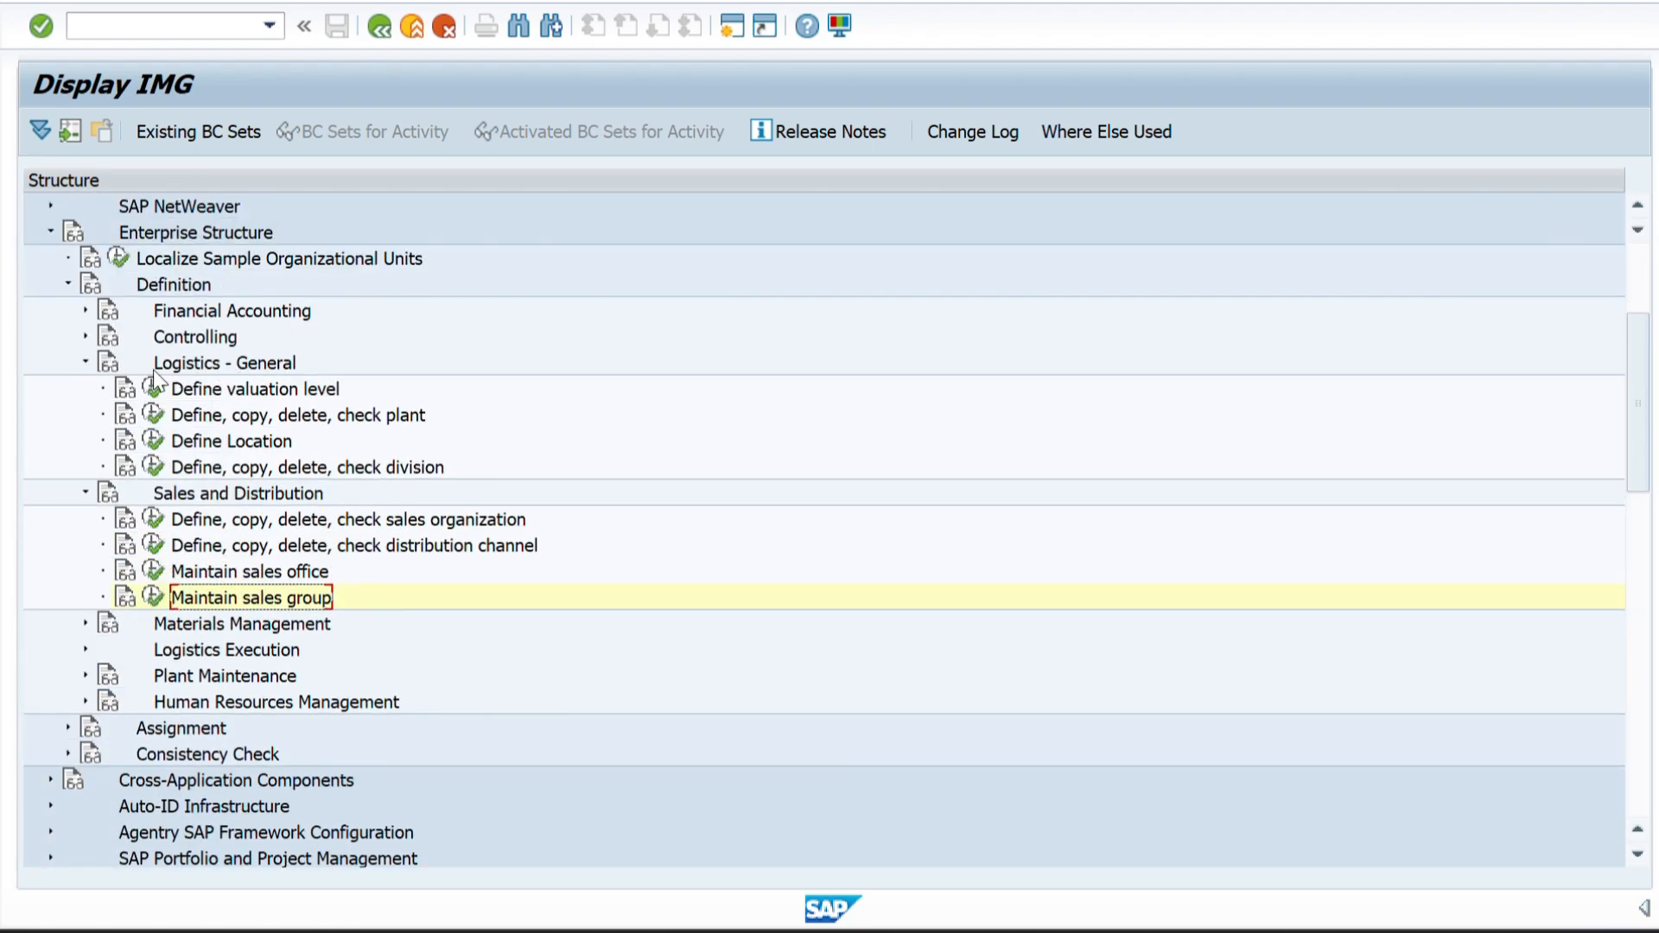
{"action": "left_click", "coordinate": [153, 418]}
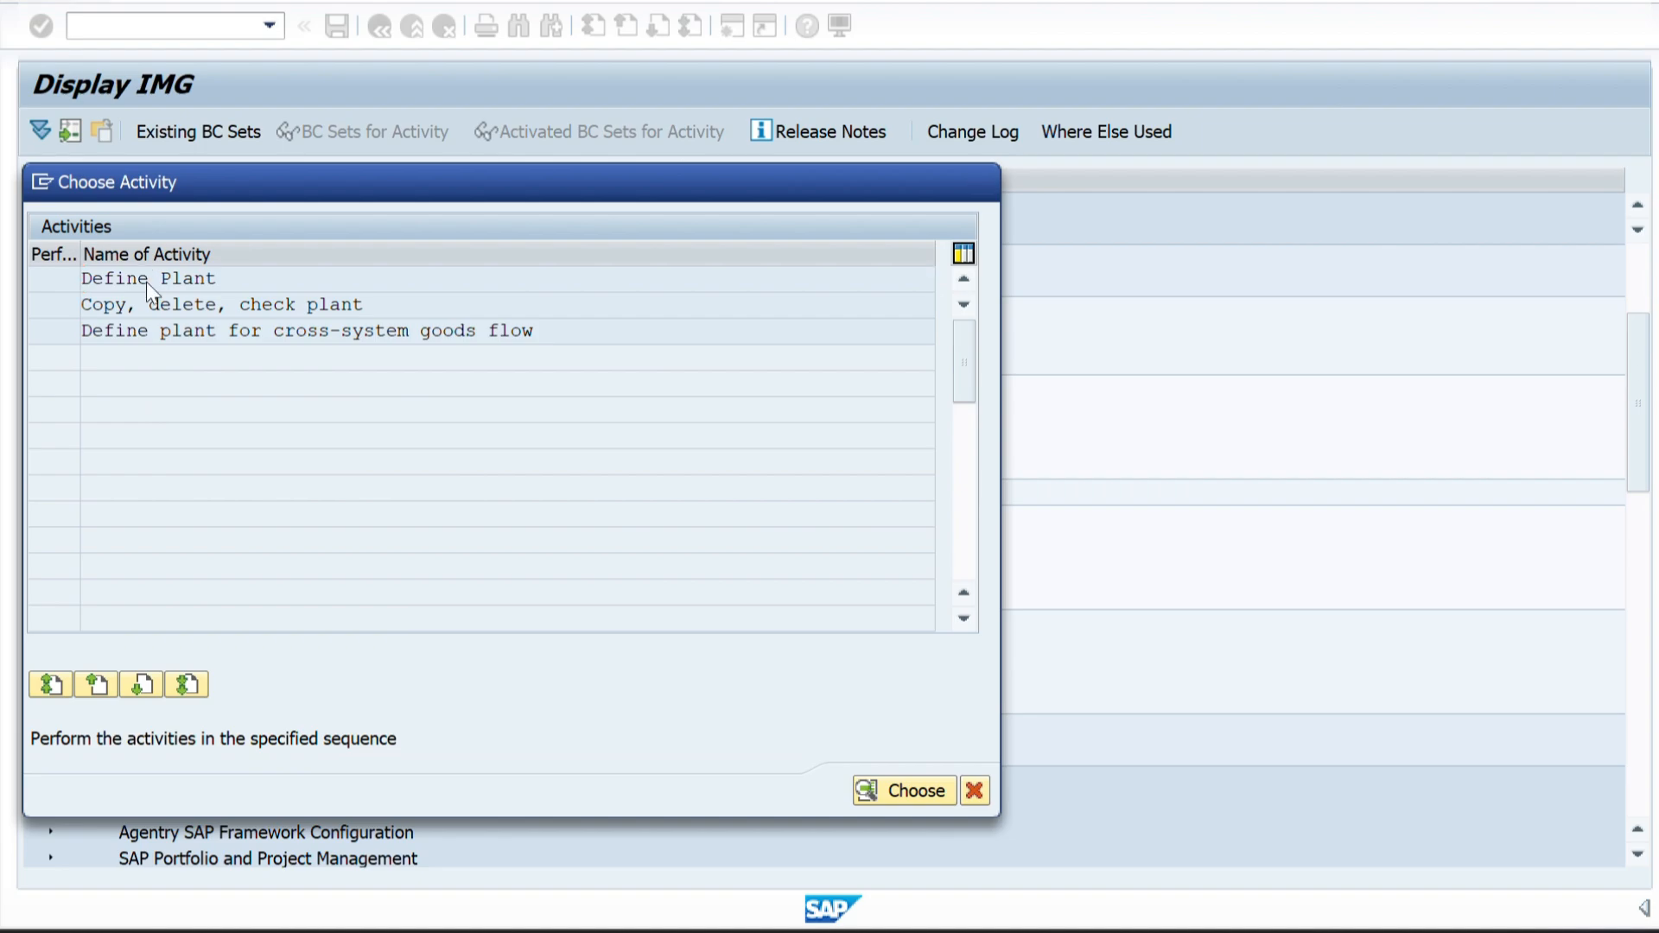
{"action": "double_click", "coordinate": [147, 281]}
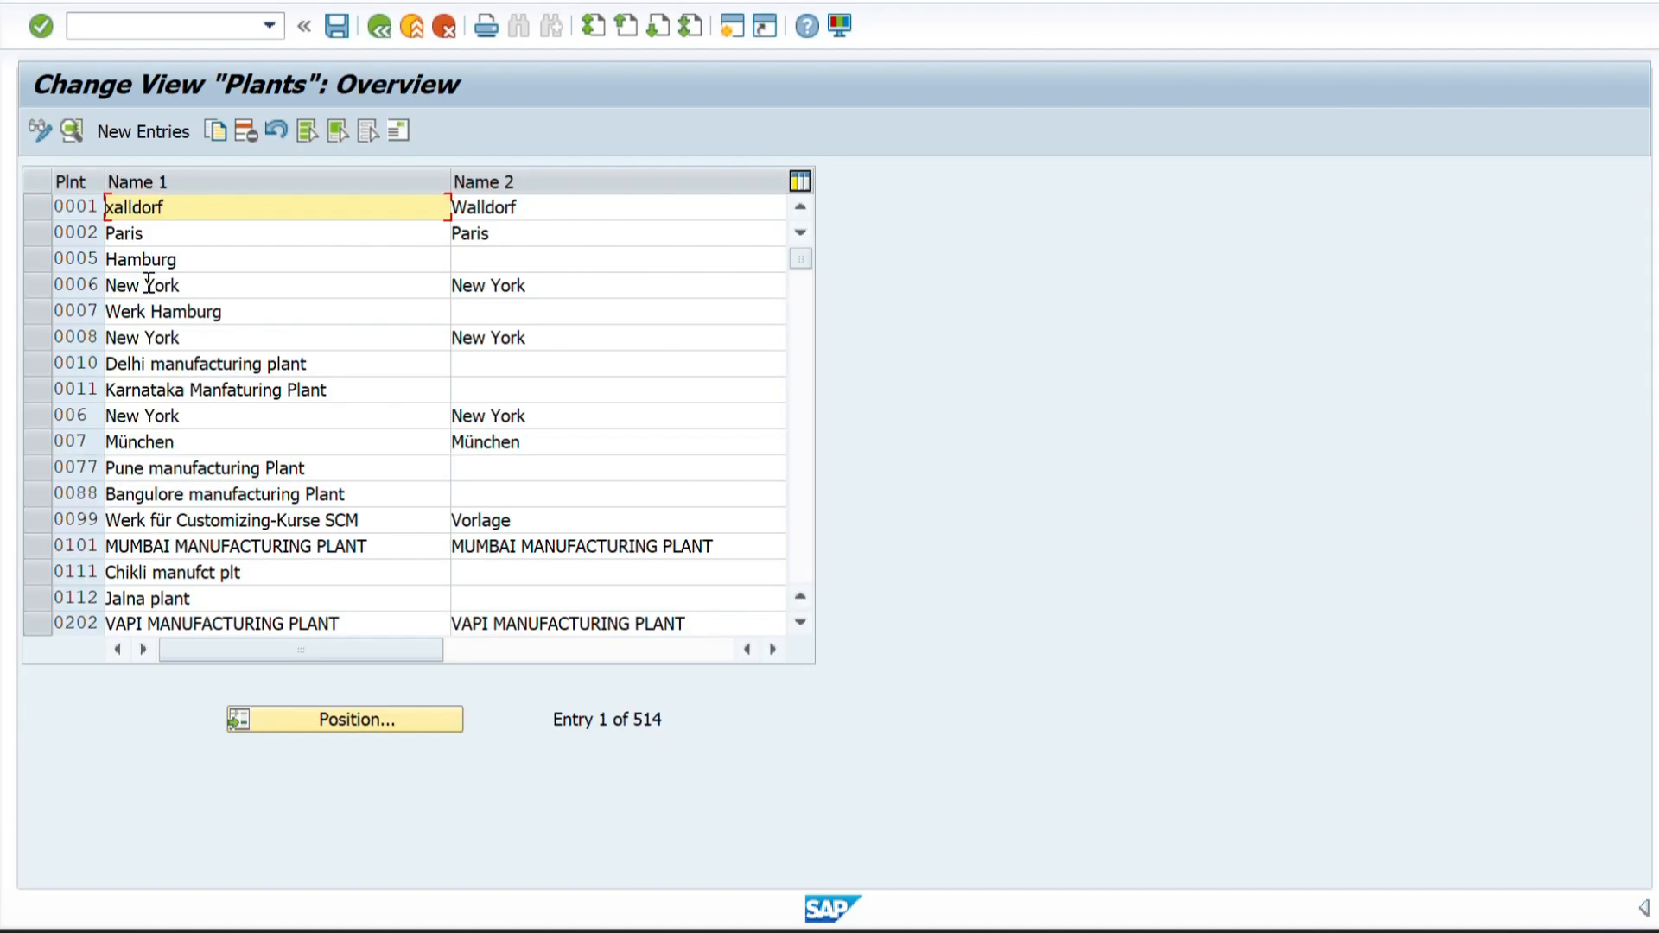
{"action": "left_click", "coordinate": [123, 127]}
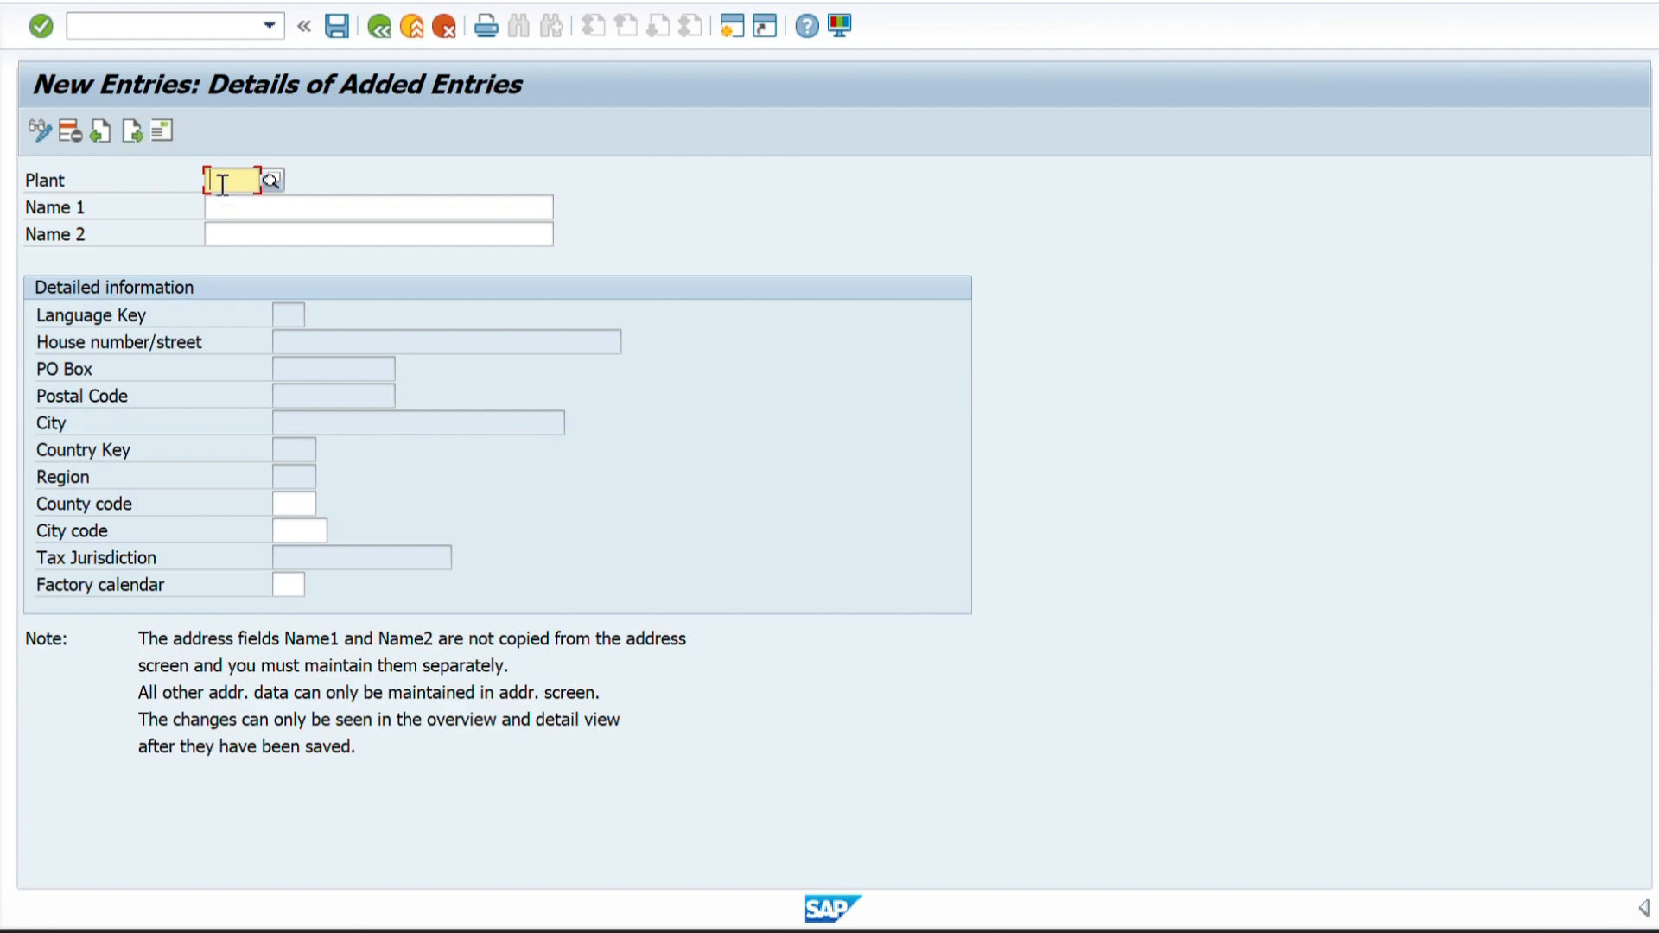
Copy the plant code ZZ01 from the Excel sheet into the Plant field of the new SAP plant entry.
{"action": "key", "text": "alt+Tab"}
{"action": "key", "text": "alt+Tab"}
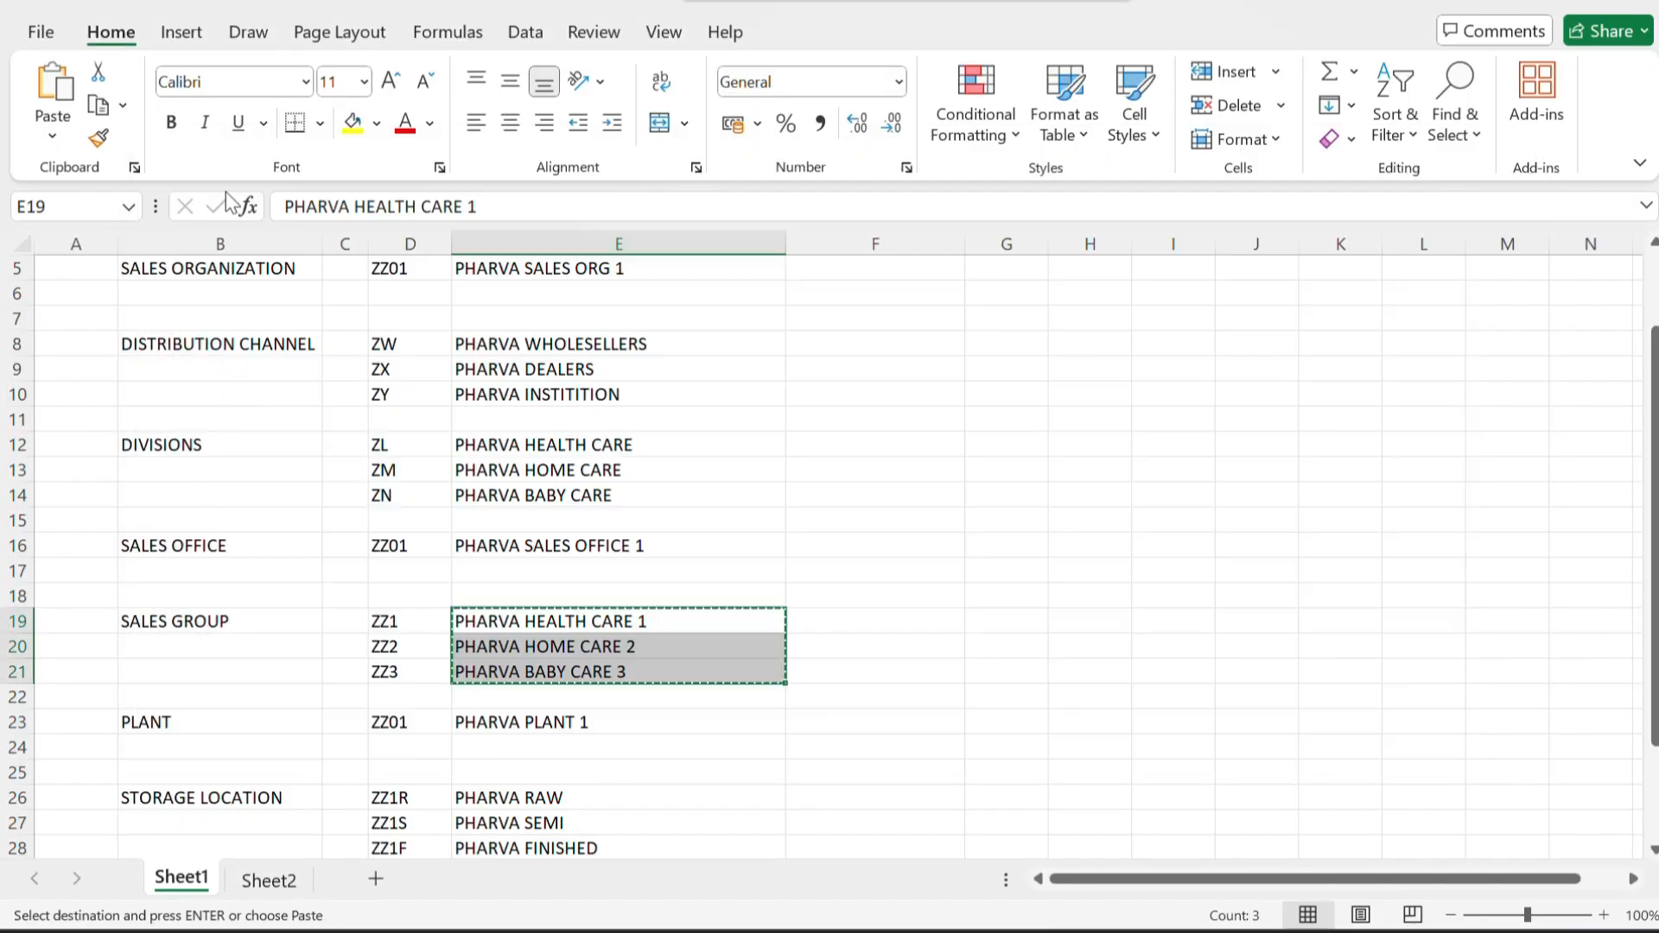
{"action": "scroll", "coordinate": [329, 459], "scroll_direction": "down", "scroll_amount": 2}
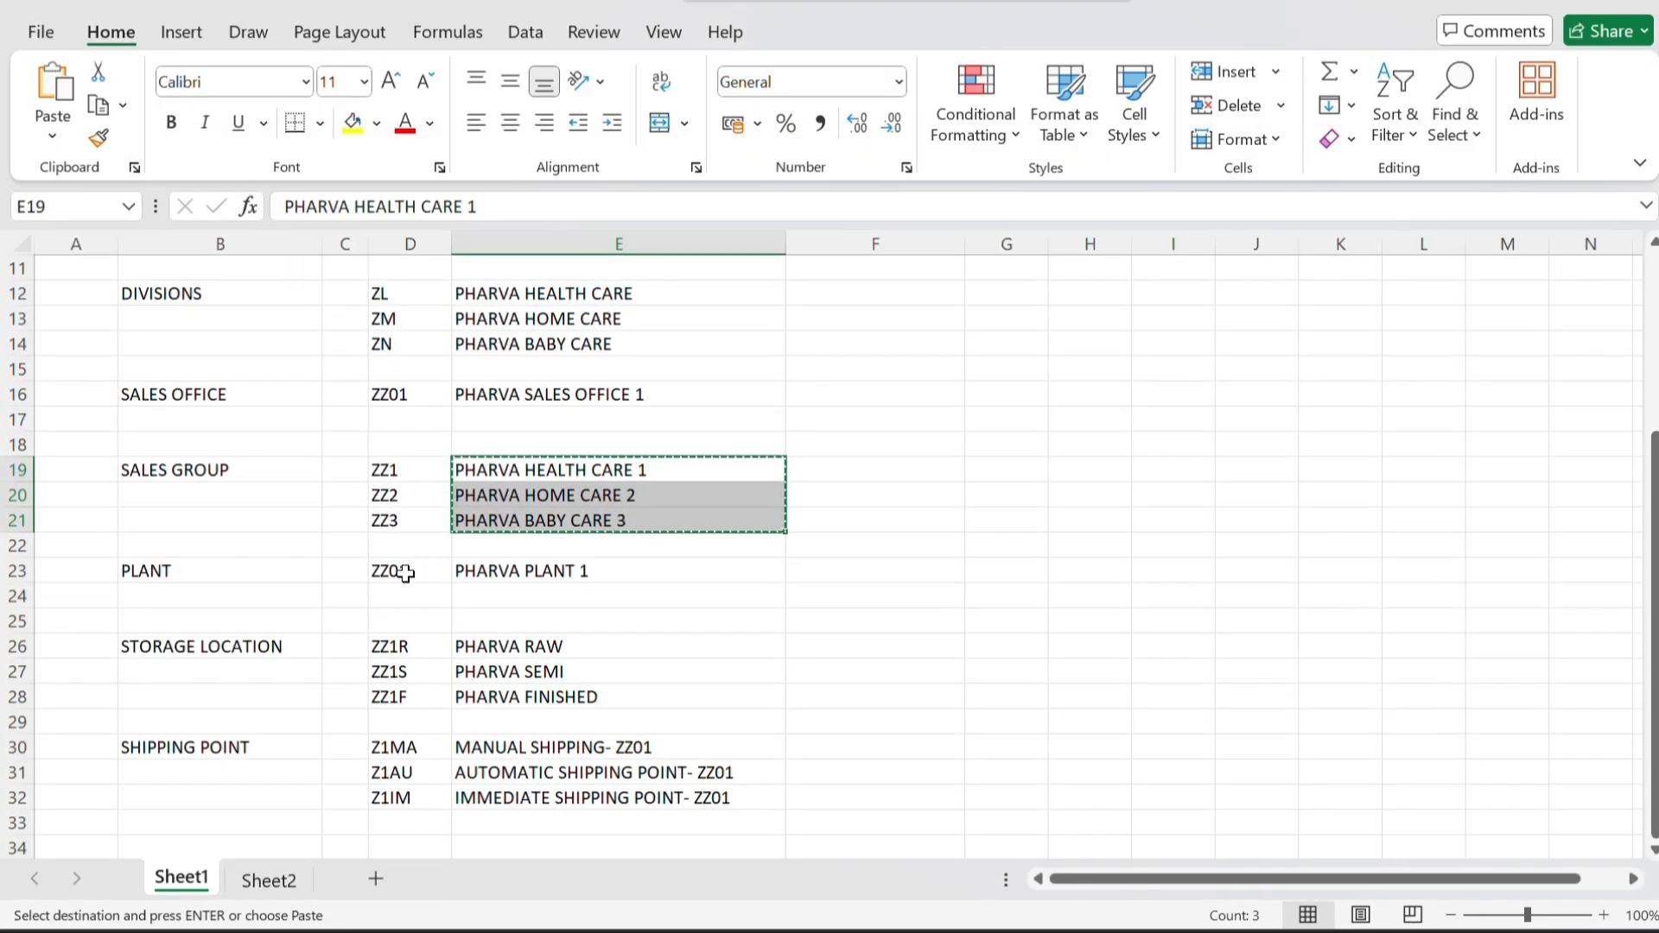
{"action": "left_click", "coordinate": [423, 574]}
{"action": "key", "text": "ctrl+c"}
{"action": "key", "text": "alt+Tab"}
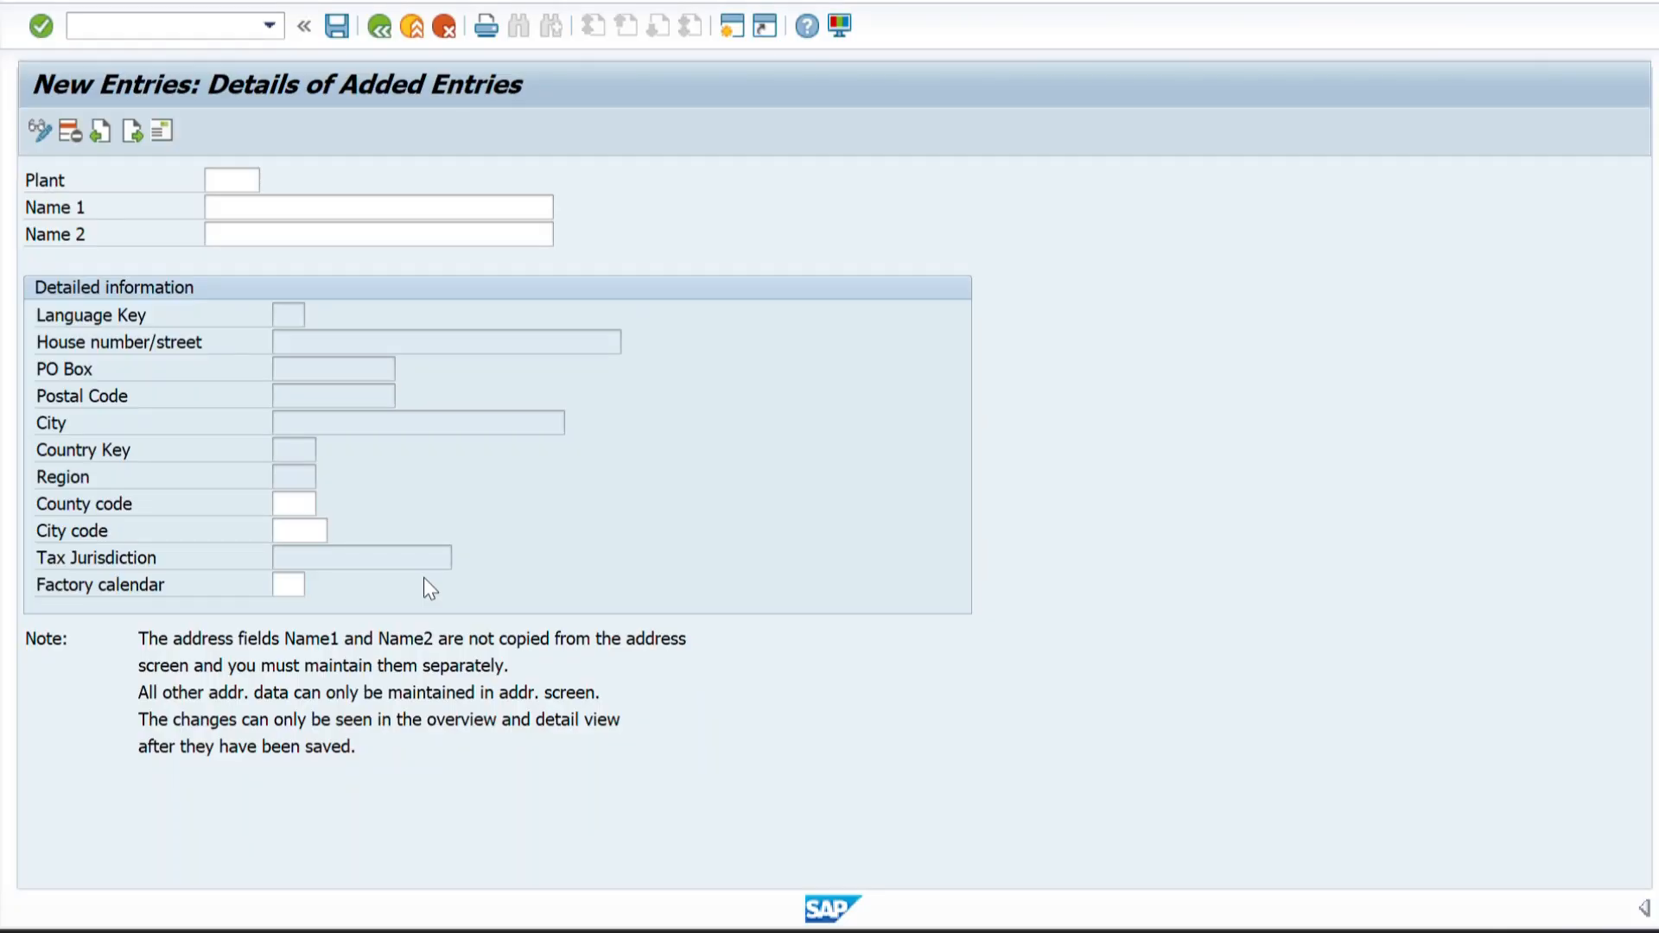
{"action": "key", "text": "ctrl+v"}
Copy the plant description PHARVA PLANT 1 from Excel into both Name 1 and Name 2 of the SAP plant entry.
{"action": "key", "text": "alt+Tab"}
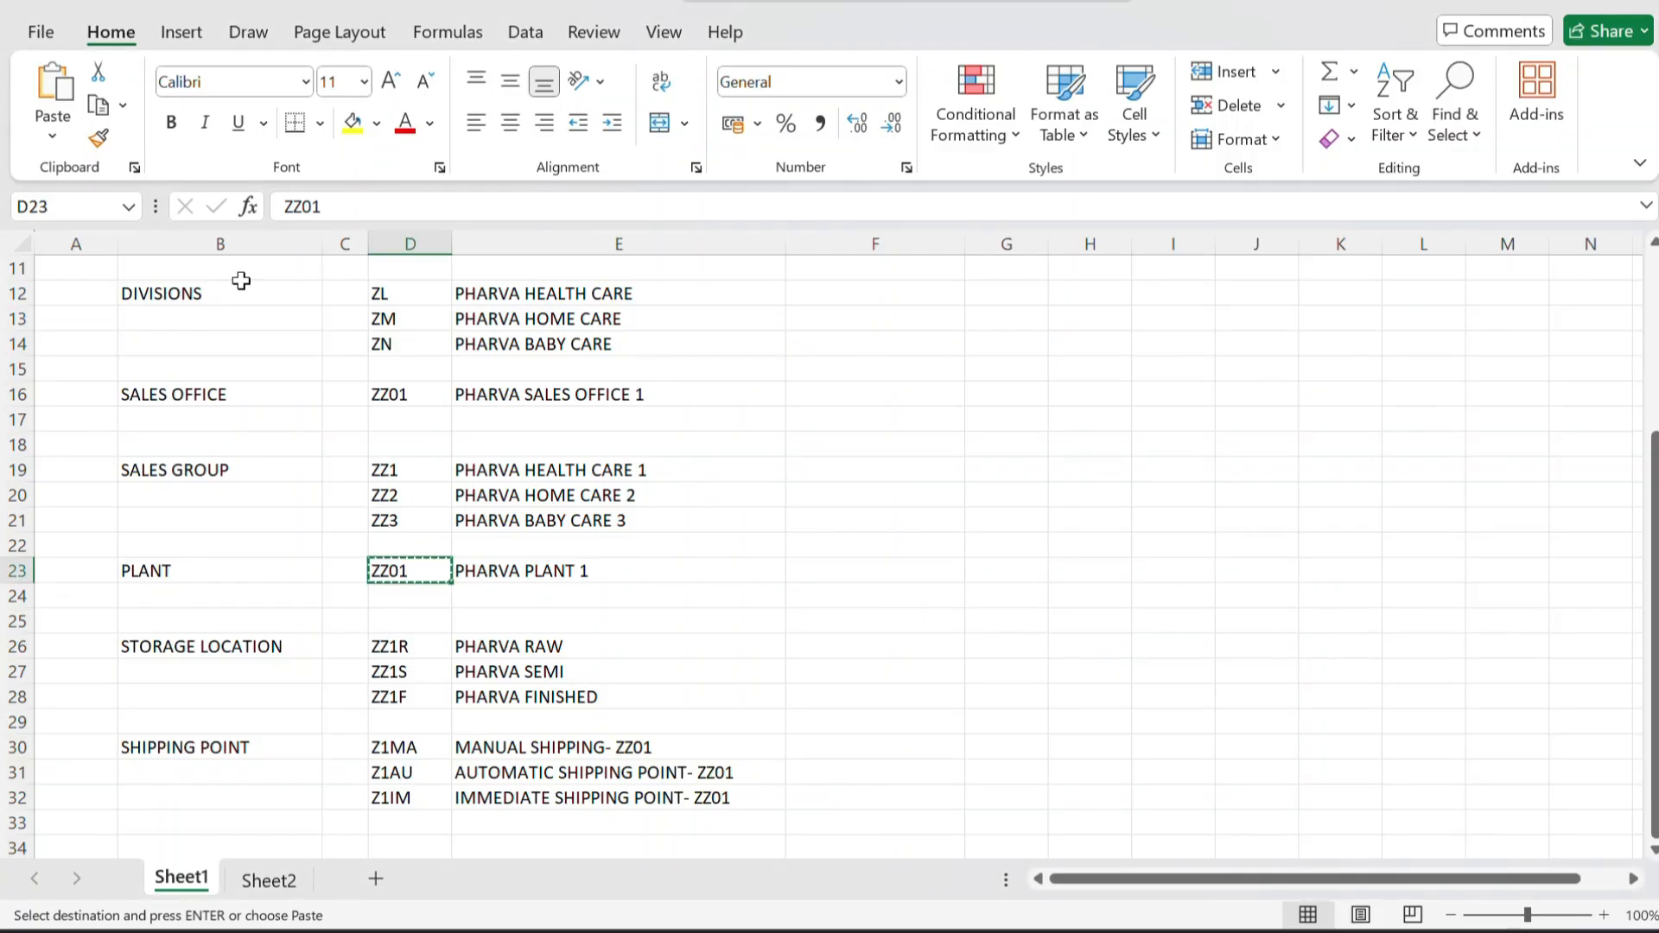
{"action": "left_click", "coordinate": [469, 568]}
{"action": "key", "text": "ctrl+c"}
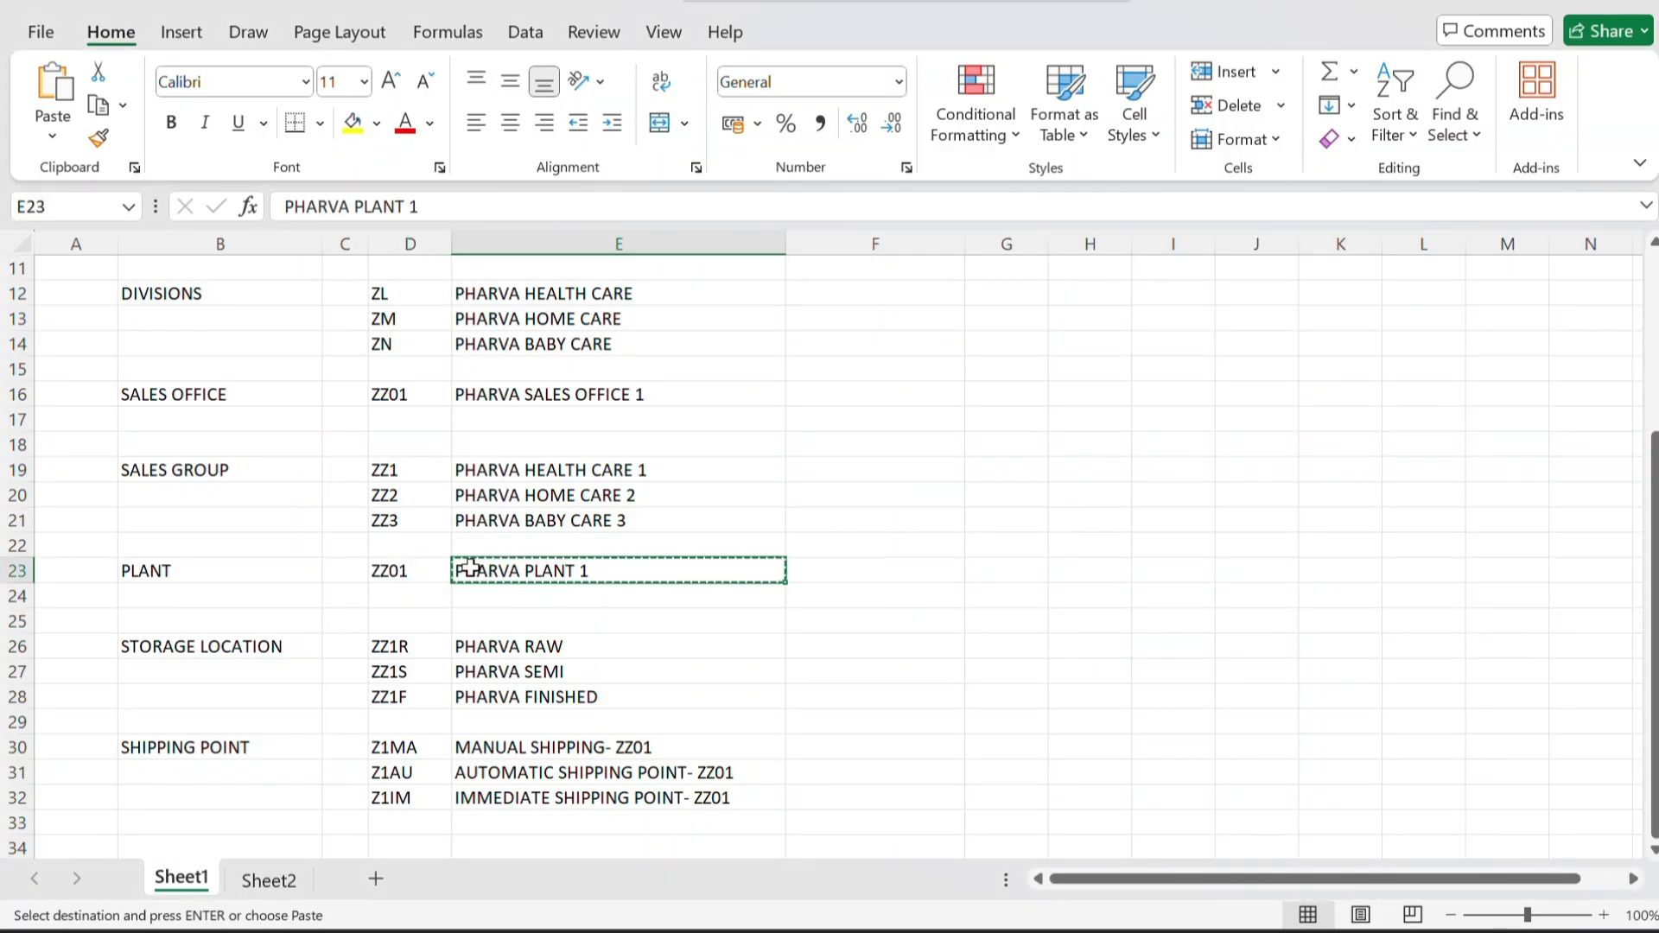
{"action": "key", "text": "alt+Tab"}
{"action": "left_click", "coordinate": [255, 216]}
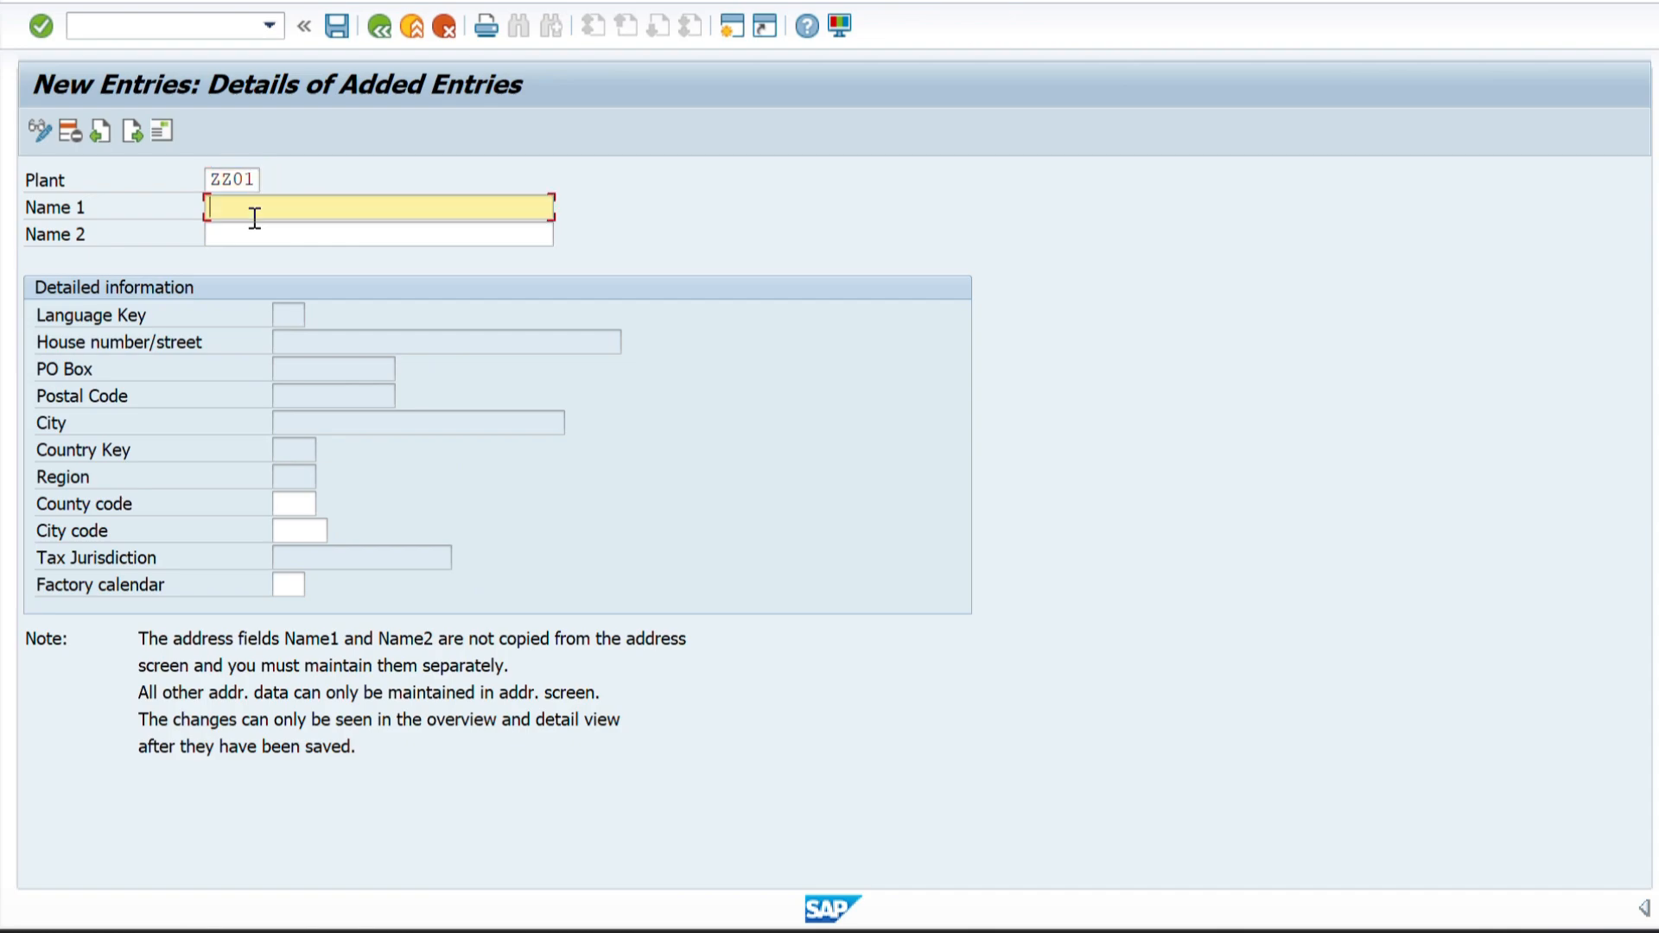
{"action": "key", "text": "ctrl+v"}
{"action": "left_click", "coordinate": [240, 240]}
{"action": "key", "text": "ctrl+v"}
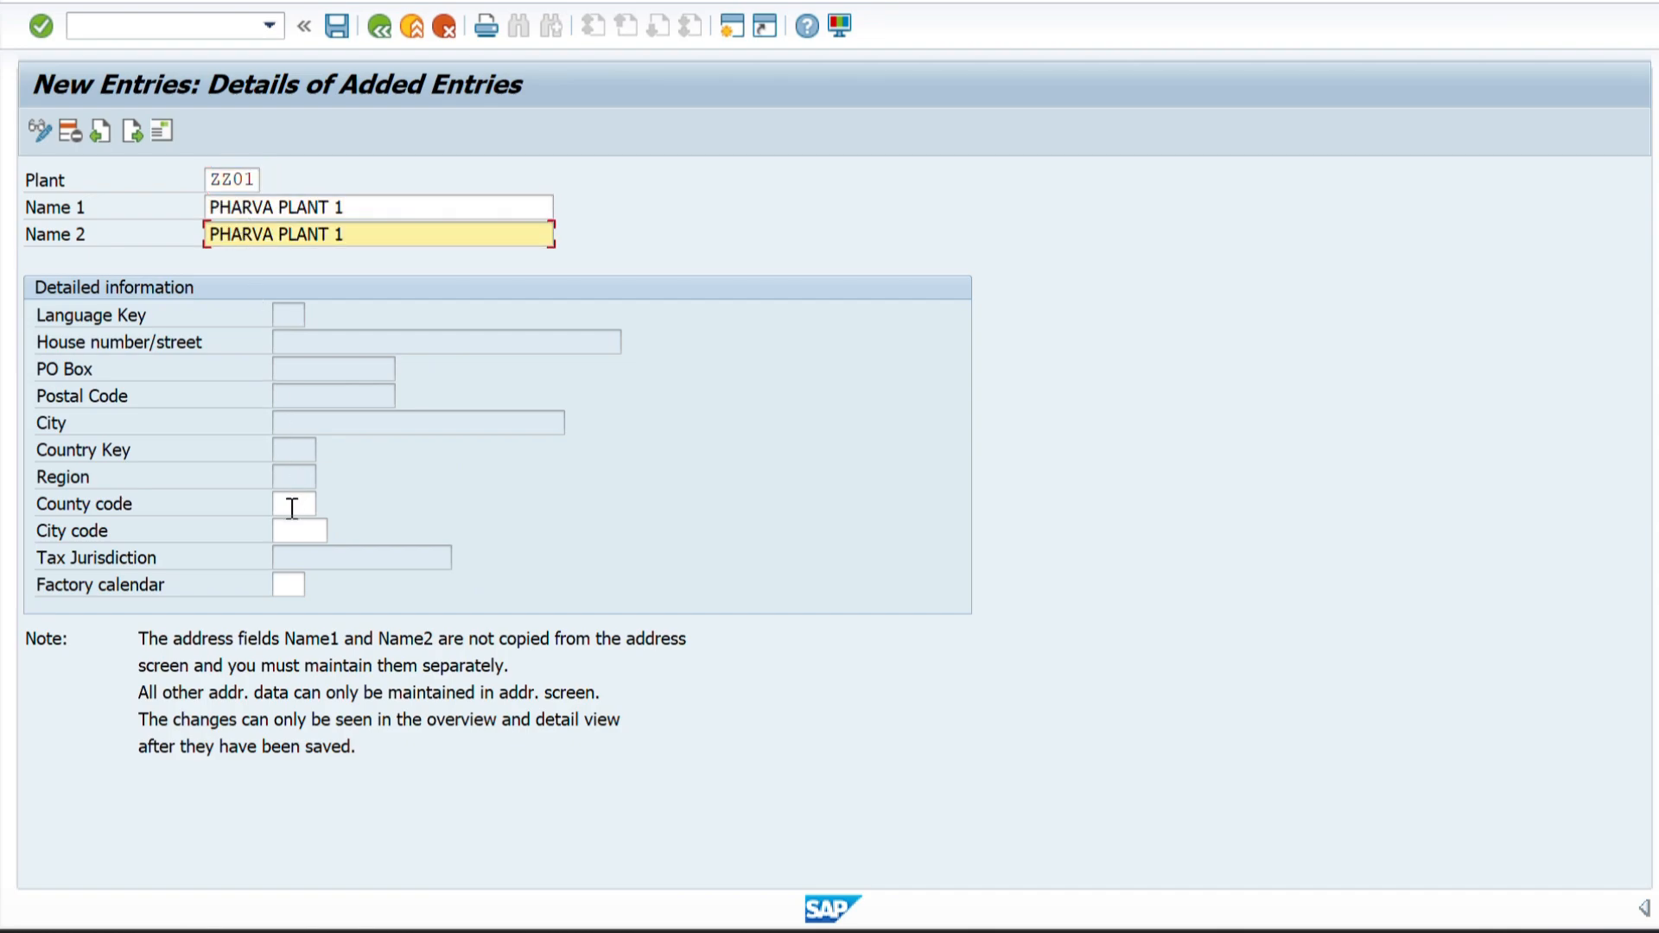
Set the plant's factory calendar to 01 and validate the entry.
{"action": "left_click", "coordinate": [290, 588]}
{"action": "type", "text": "01"}
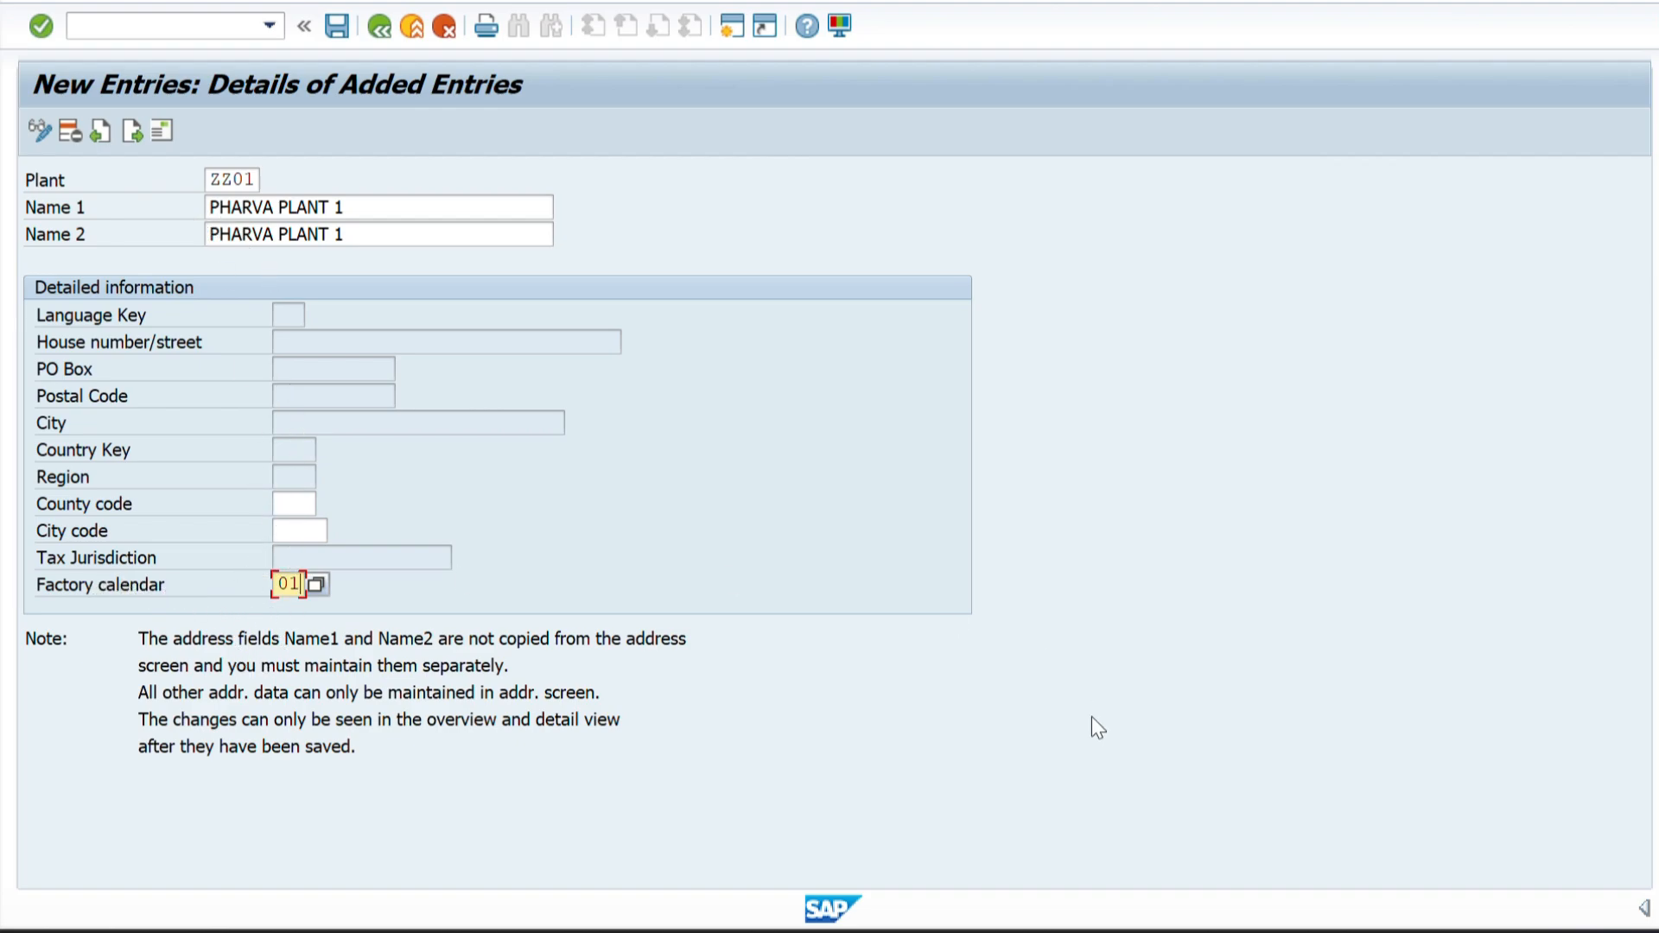
{"action": "left_click", "coordinate": [1572, 932]}
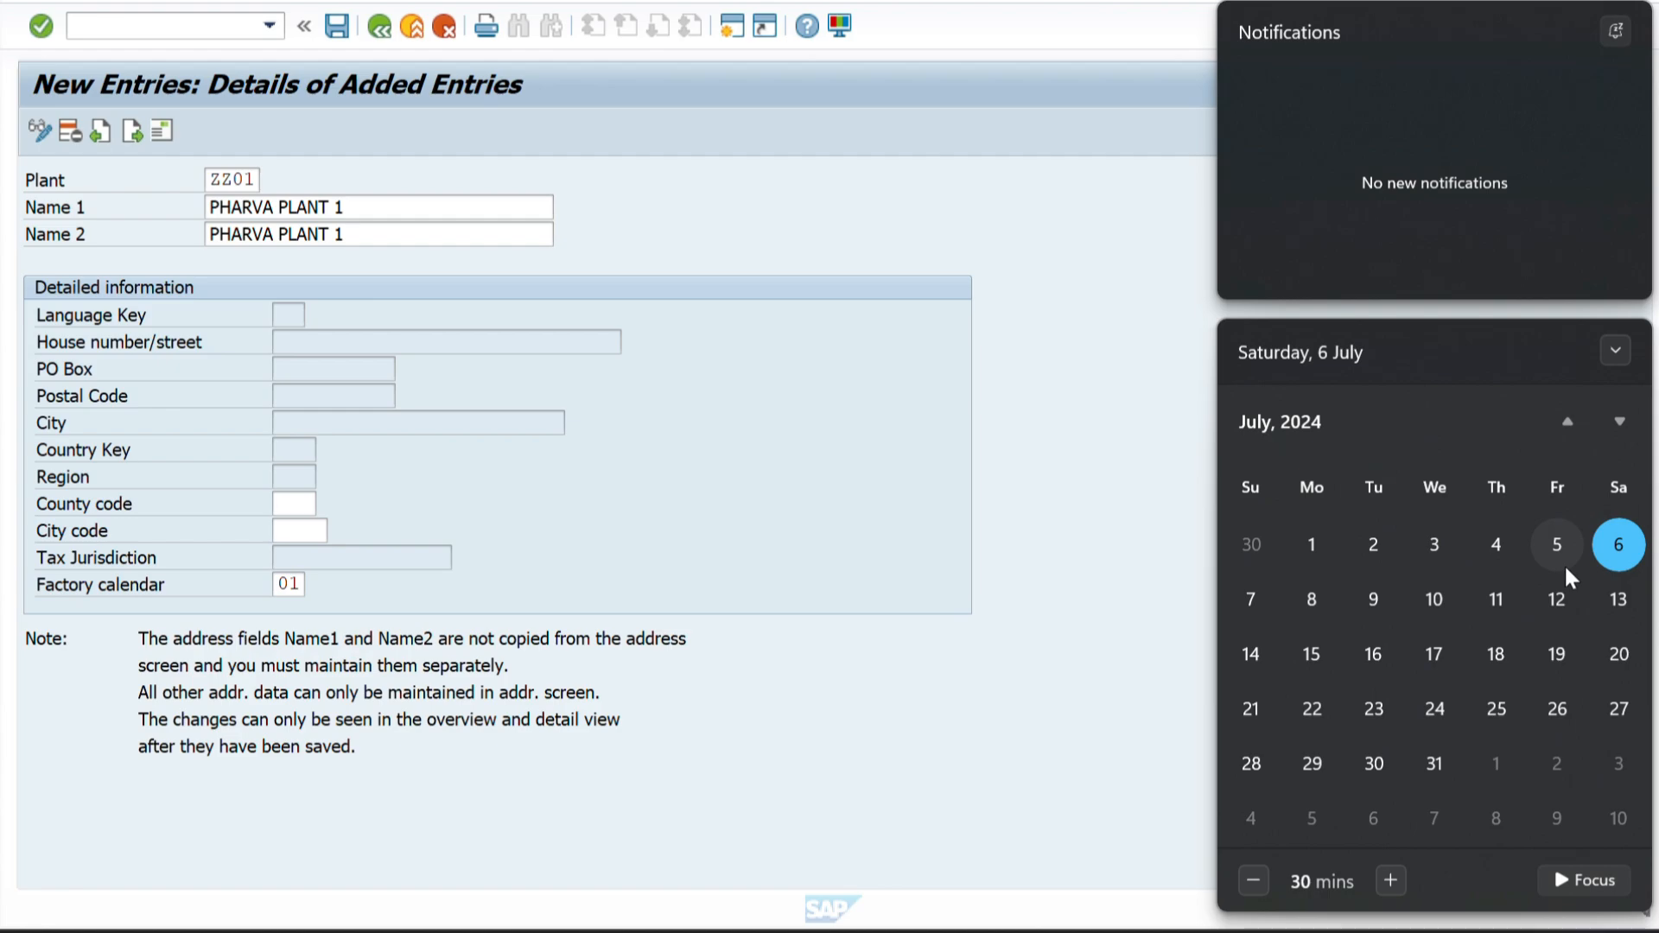
{"action": "left_click", "coordinate": [993, 421]}
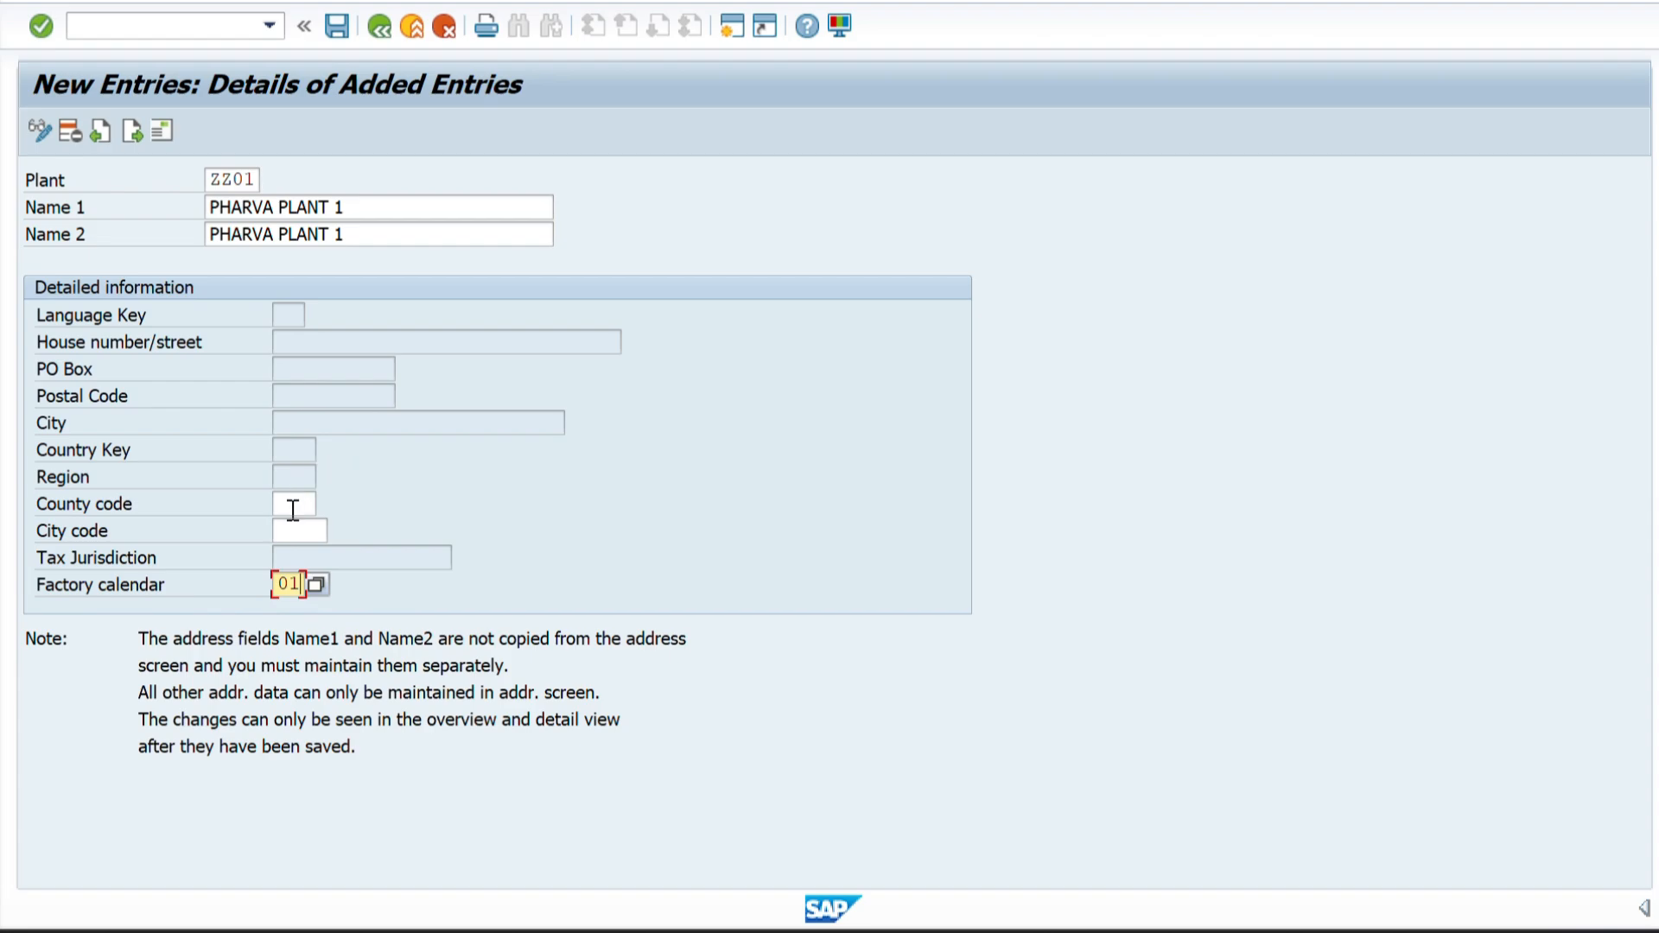
{"action": "key", "text": "Return"}
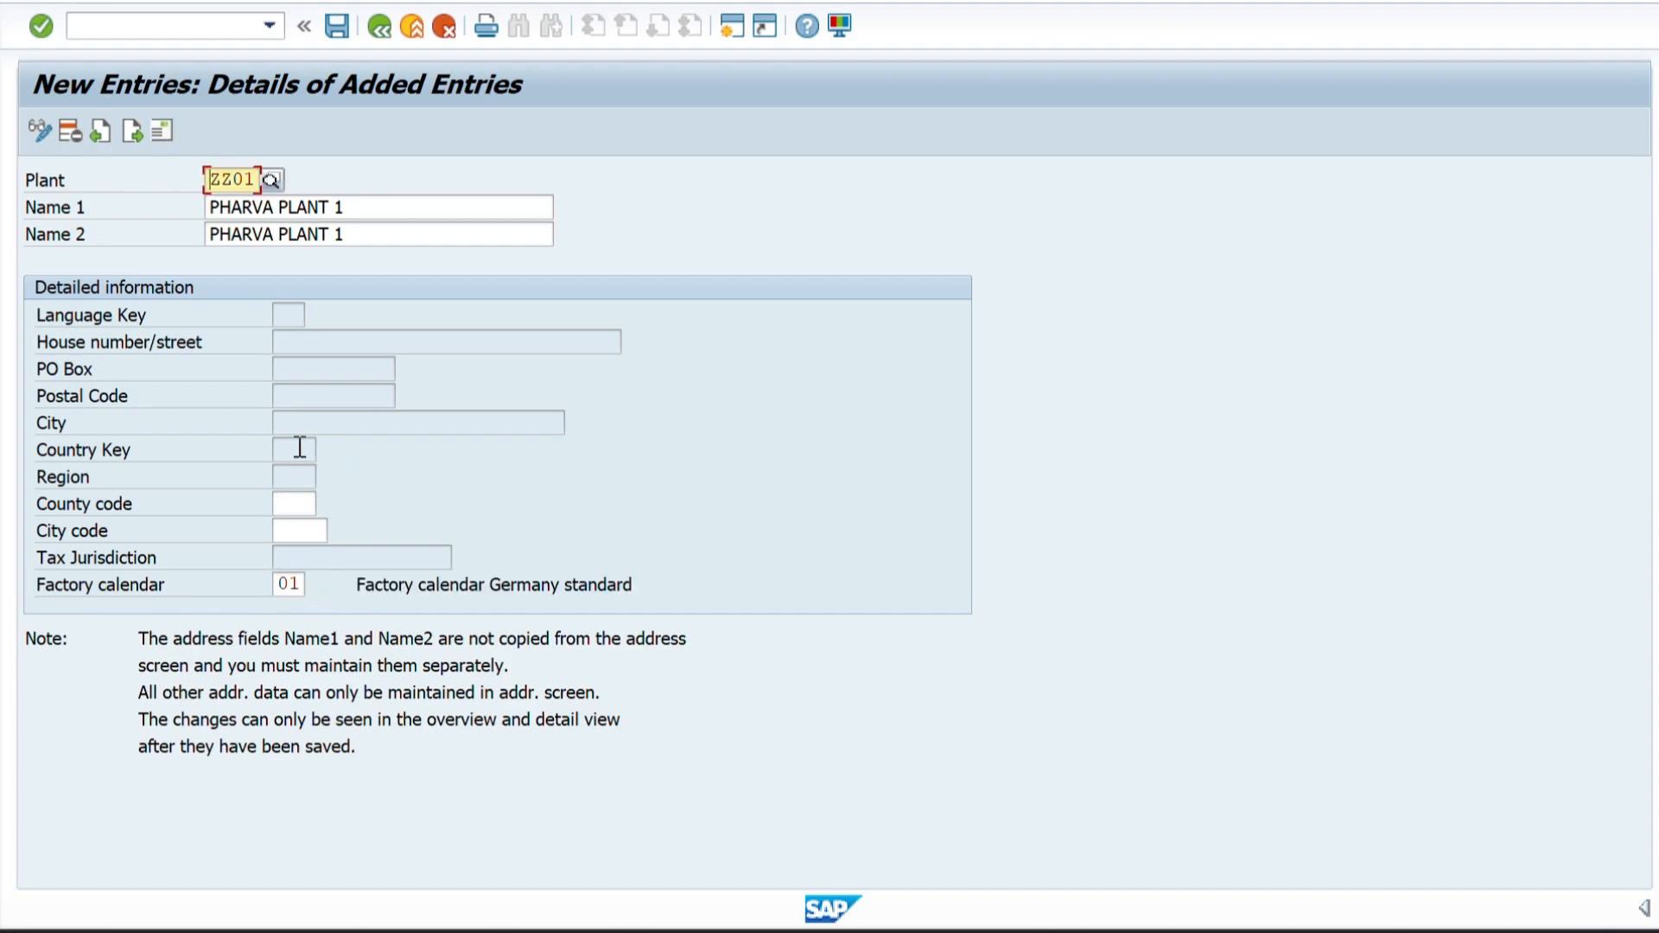
Open the address of plant ZZ01 and enter PHARVA PLANT 1 as the name and first search term.
{"action": "left_click", "coordinate": [160, 132]}
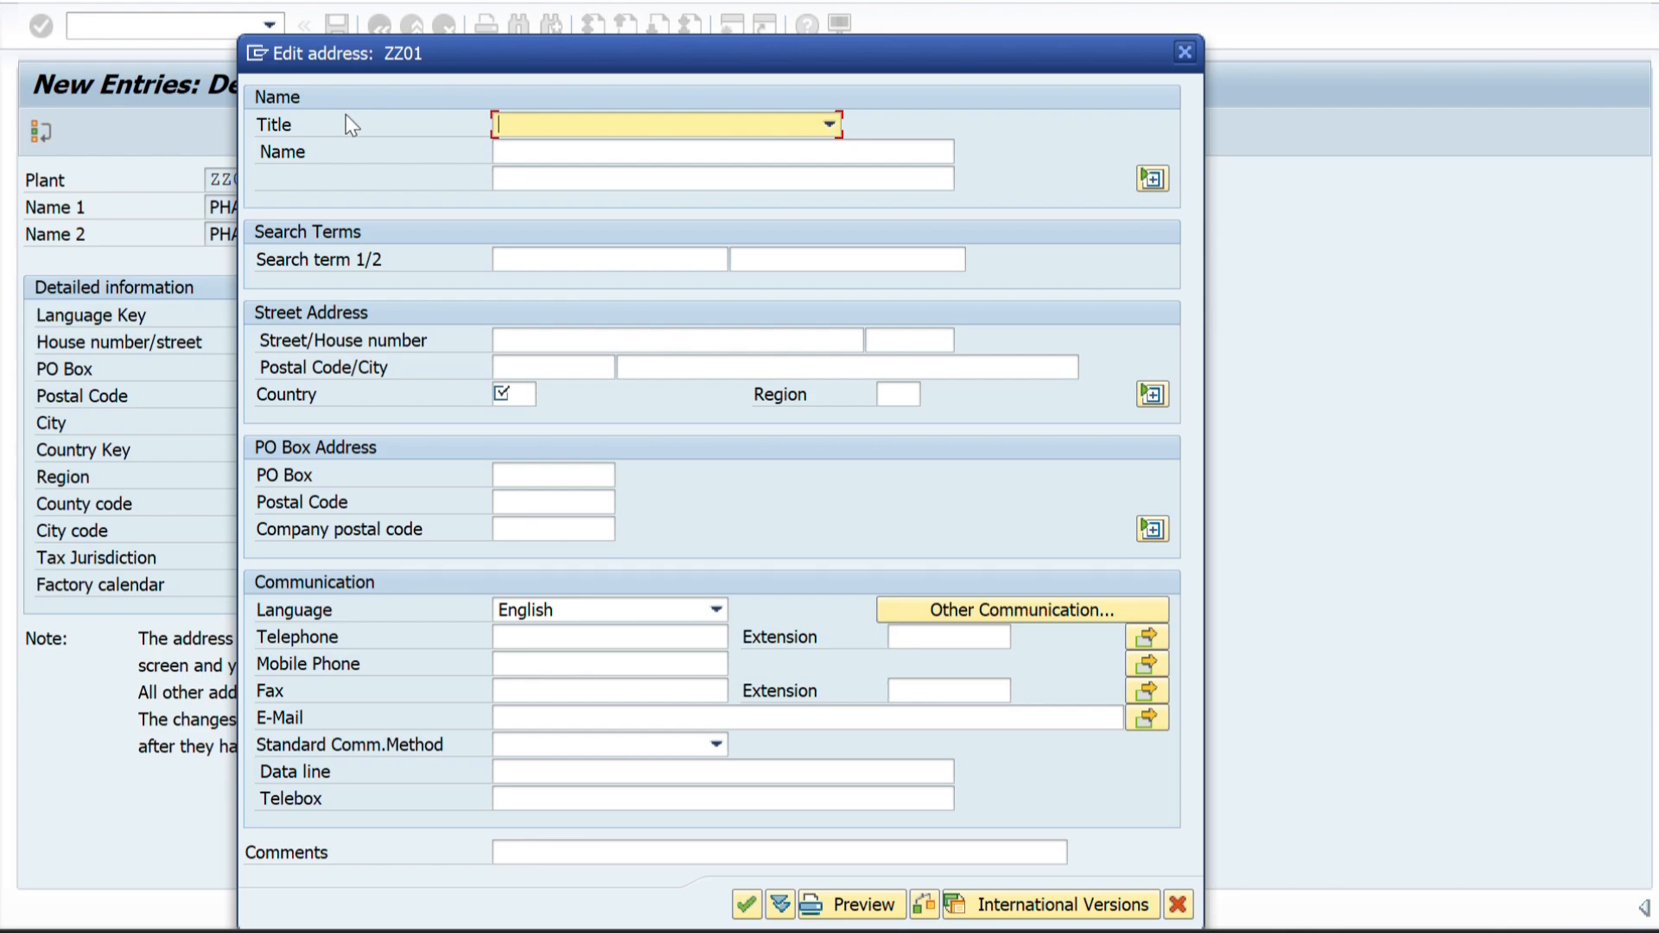
{"action": "left_click_drag", "start_coordinate": [493, 48], "coordinate": [822, 62]}
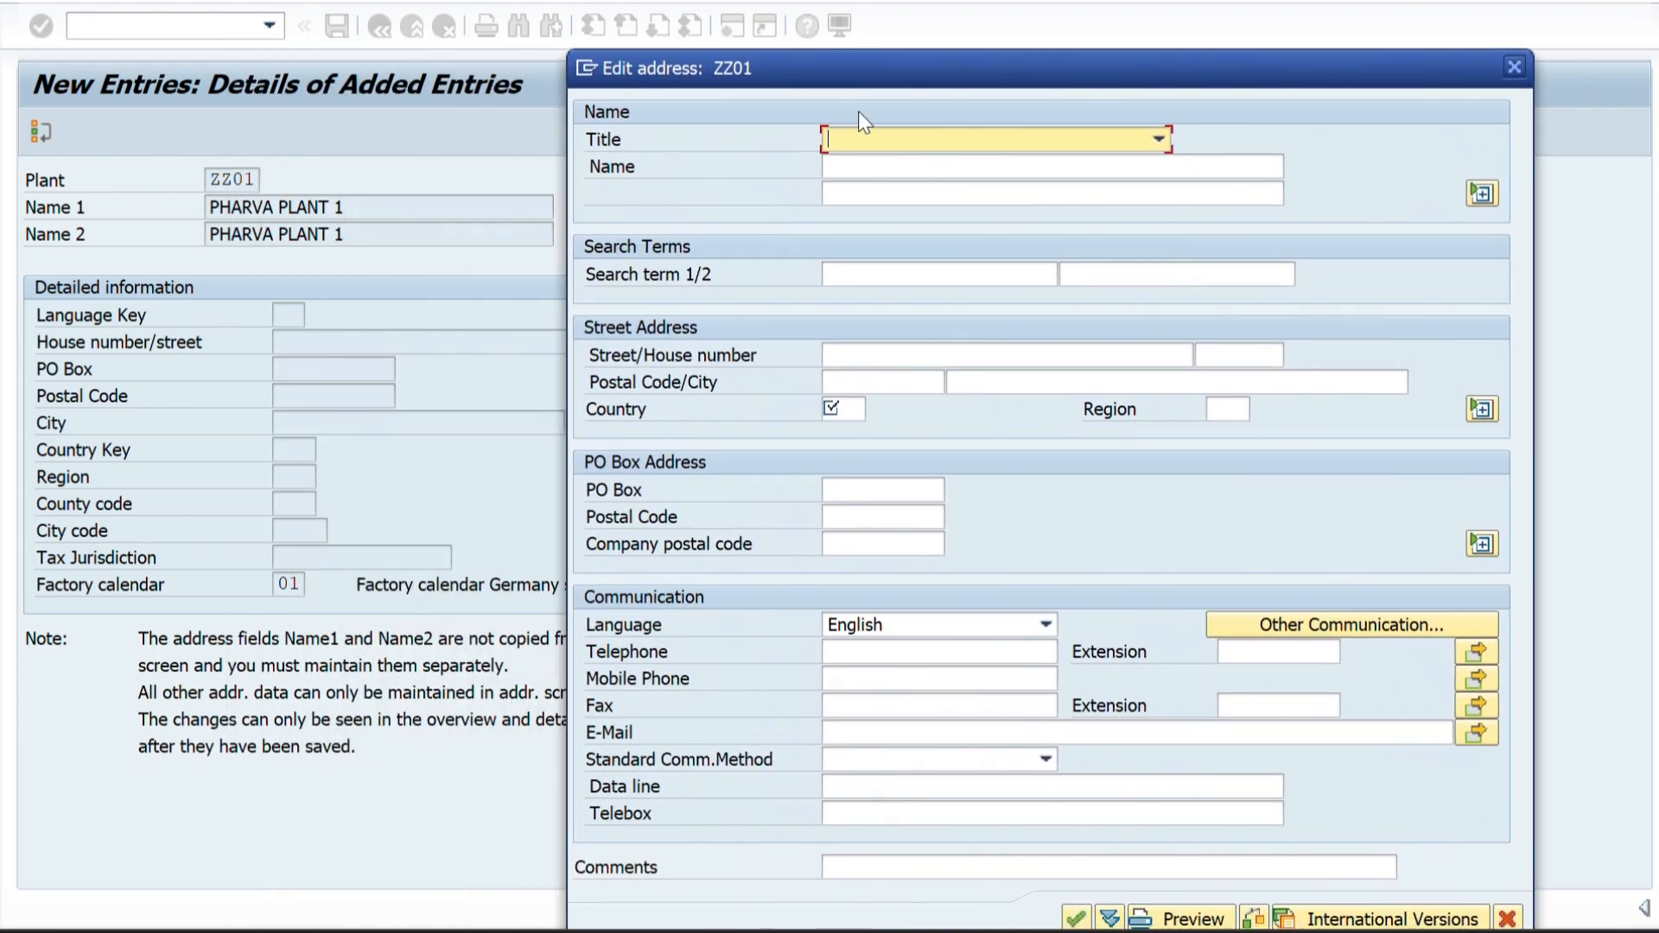
{"action": "left_click", "coordinate": [859, 168]}
{"action": "key", "text": "ctrl+v"}
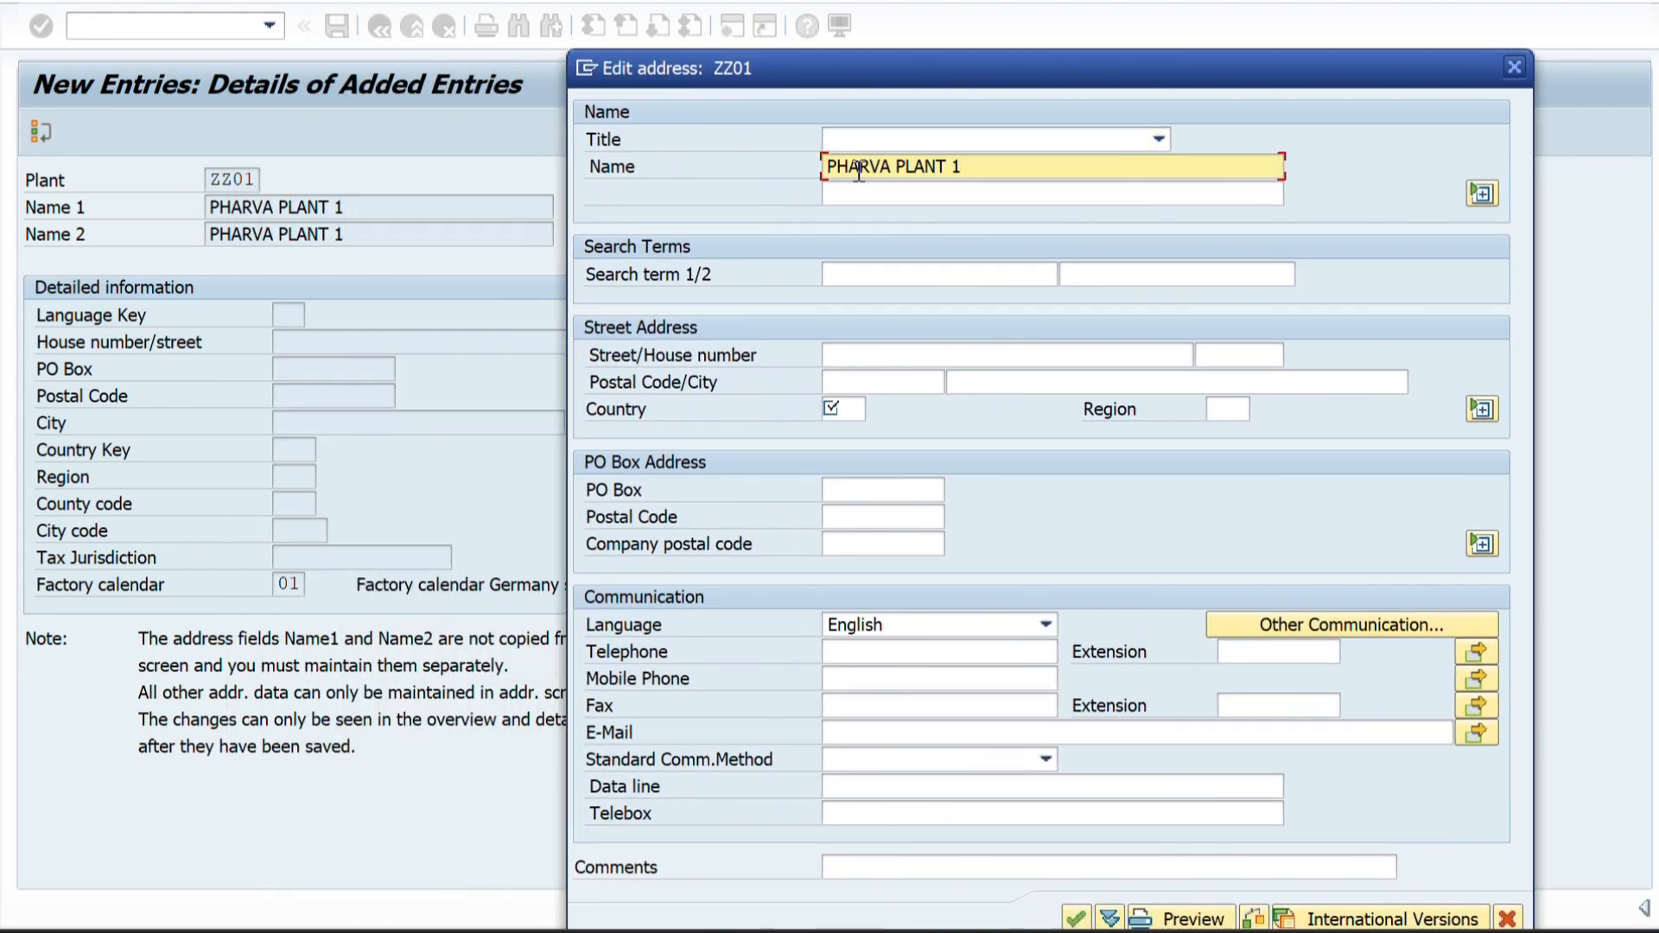
{"action": "left_click", "coordinate": [843, 274]}
{"action": "key", "text": "ctrl+v"}
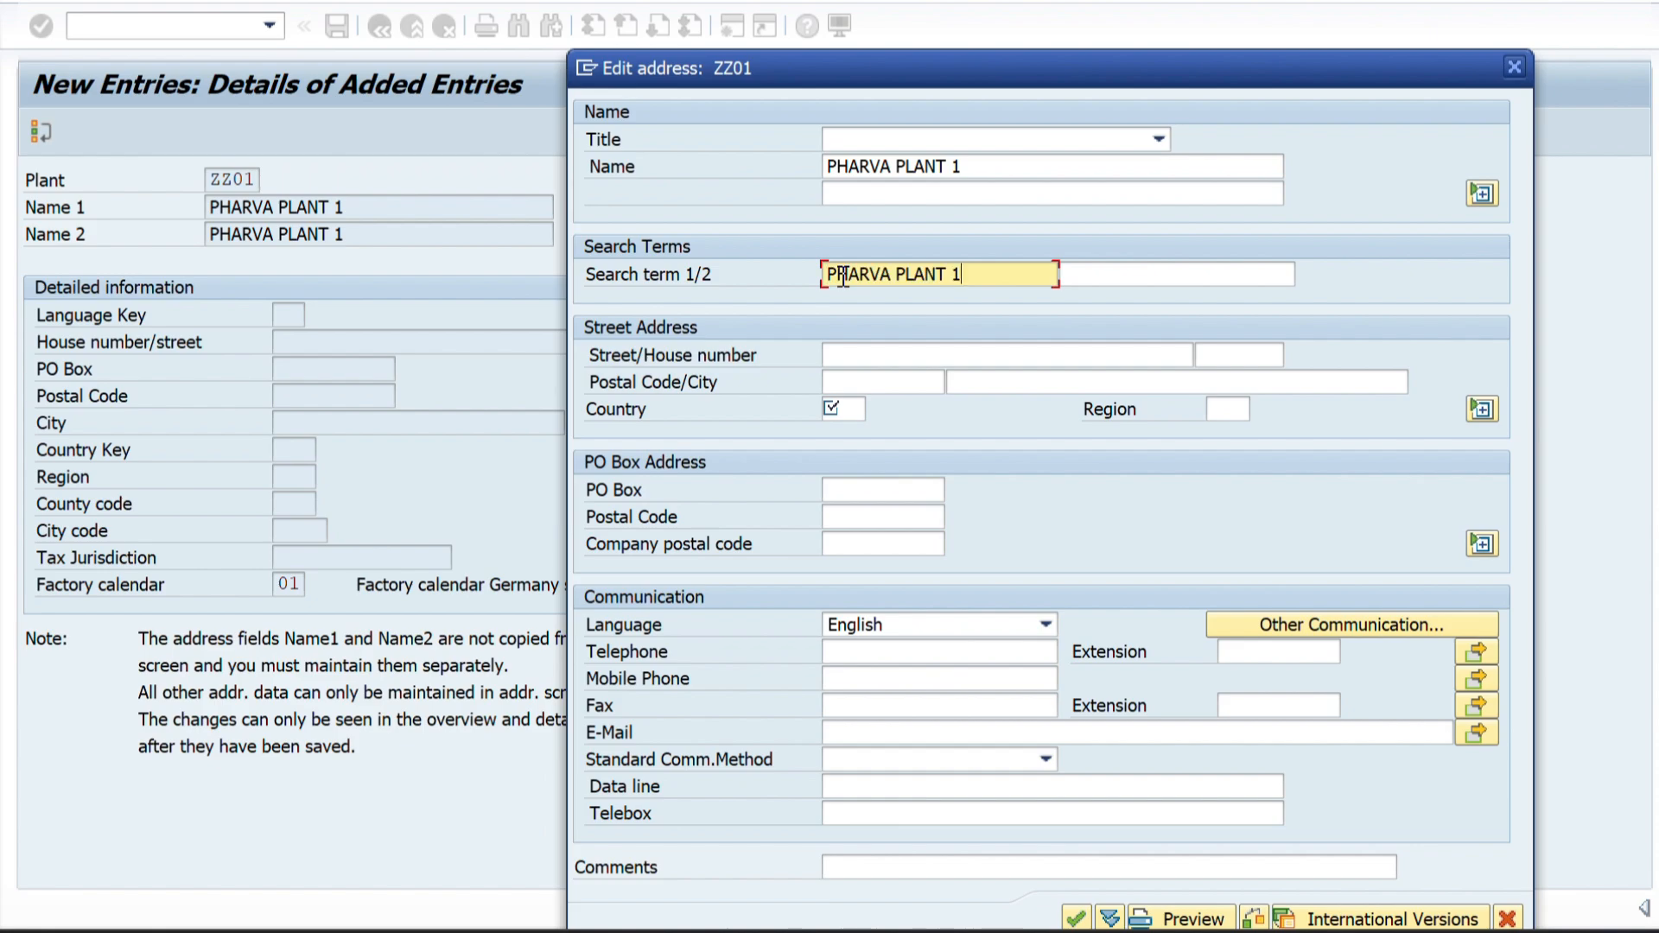
Set the plant address's country to IN and its region to 10, Karnataka.
{"action": "left_click", "coordinate": [844, 409]}
{"action": "type", "text": "IN"}
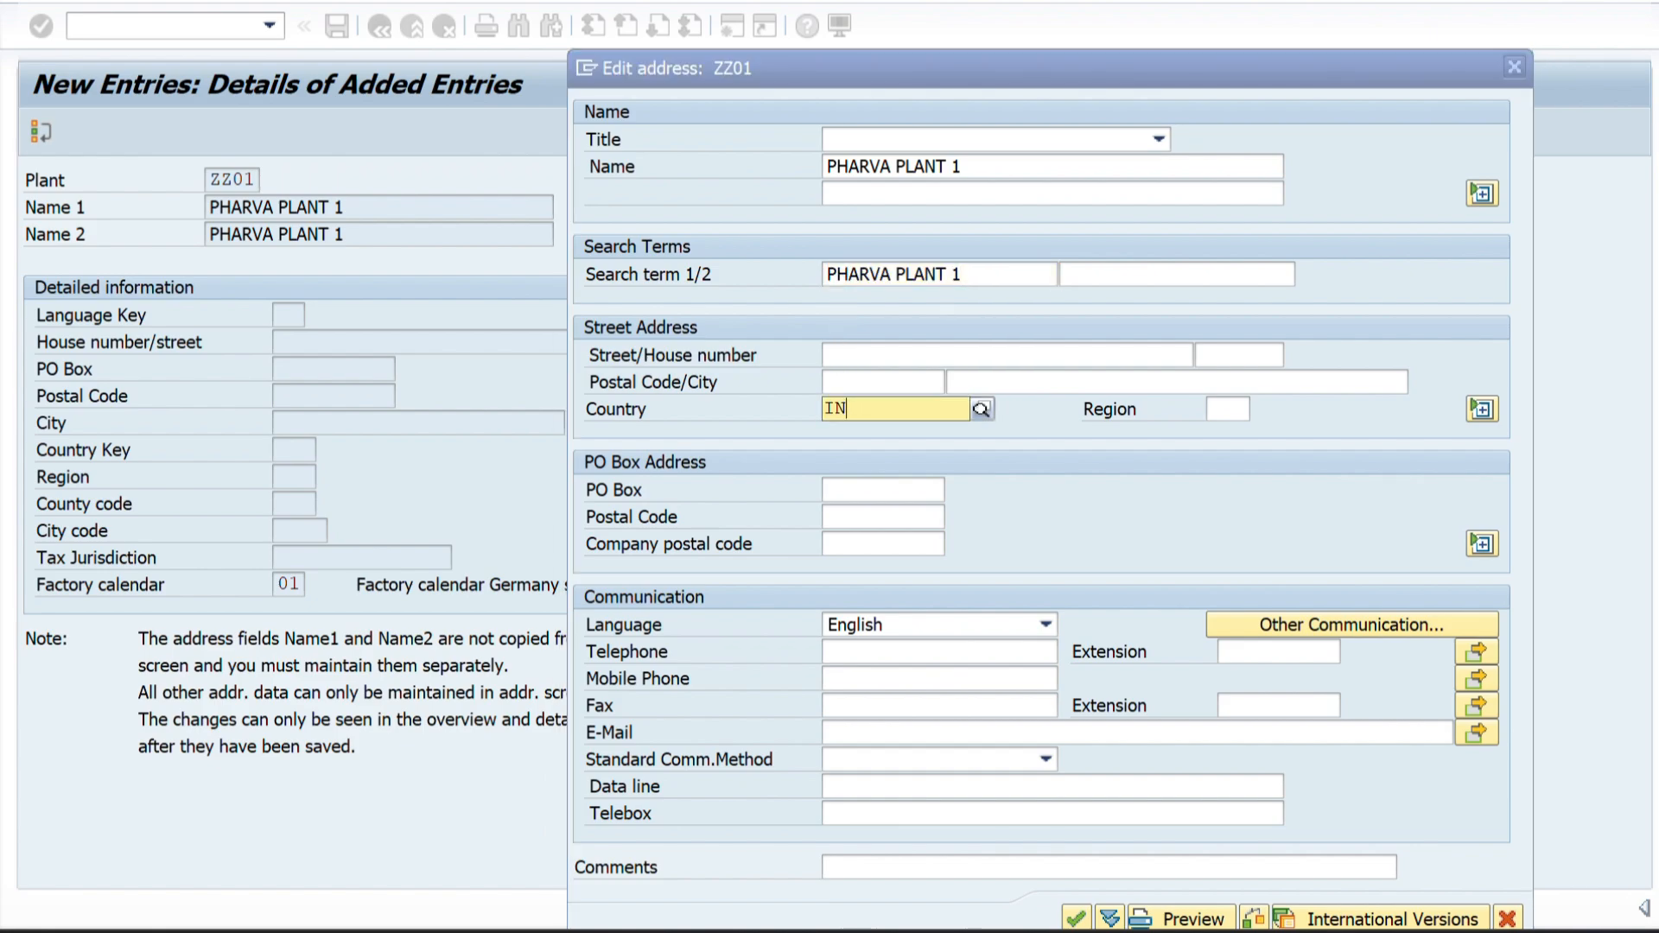
{"action": "left_click", "coordinate": [836, 462]}
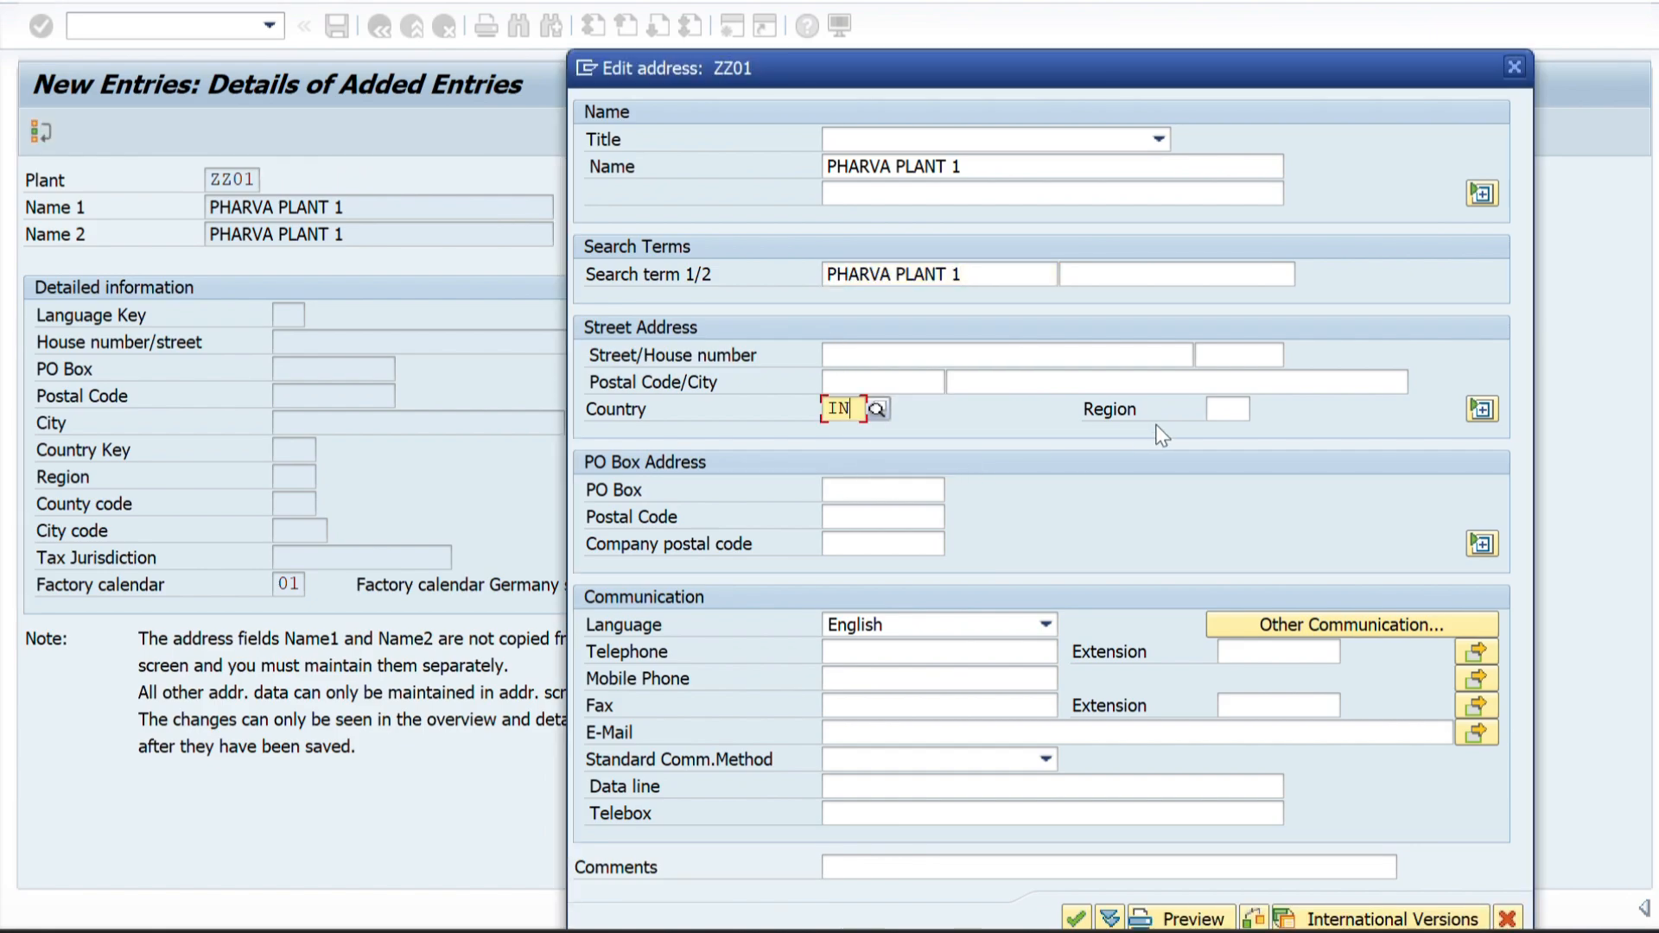
{"action": "left_click", "coordinate": [1219, 413]}
{"action": "type", "text": "10"}
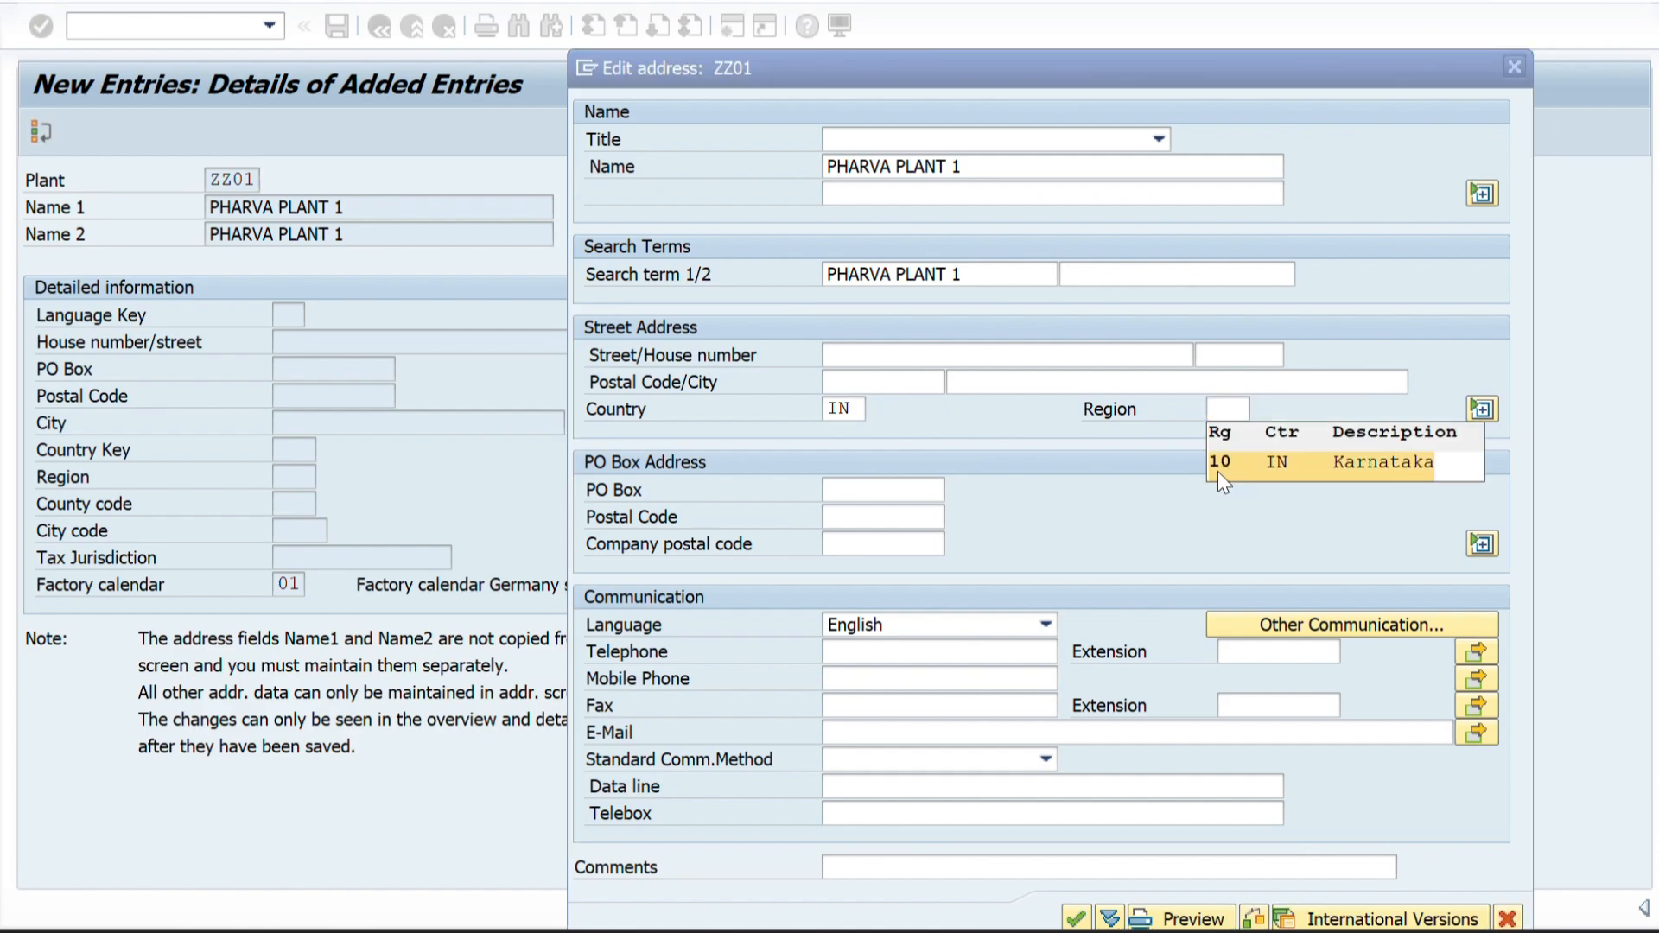
{"action": "left_click", "coordinate": [1217, 468]}
Enter the plant's street, city and postal code and accept the address.
{"action": "left_click", "coordinate": [899, 355]}
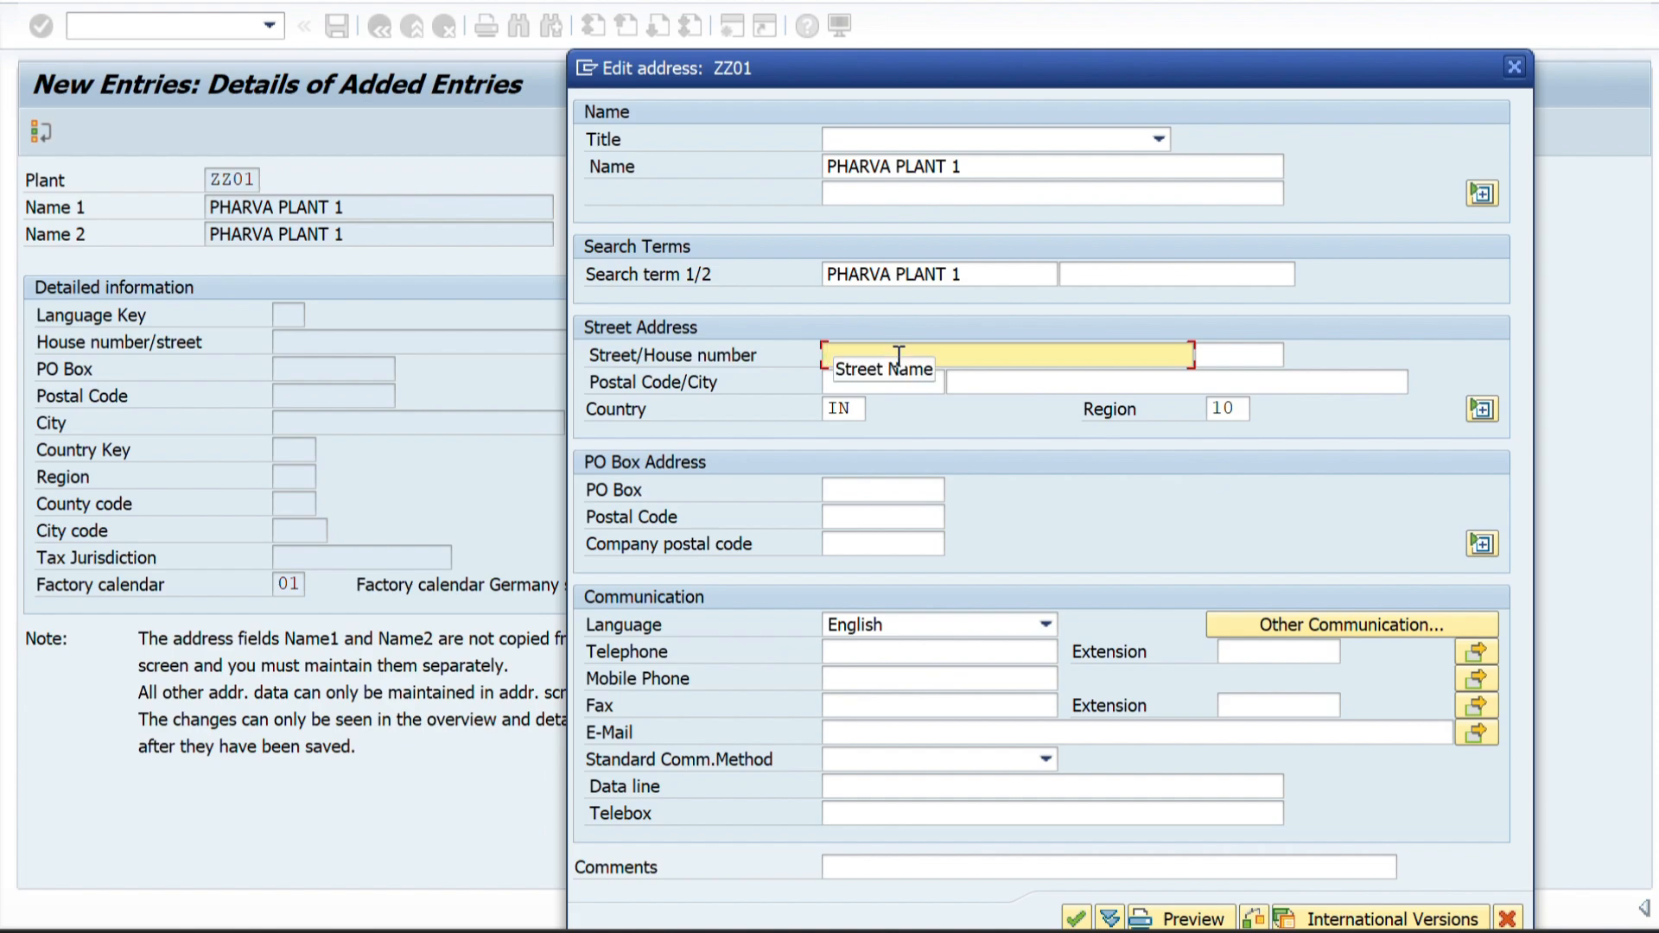
{"action": "type", "text": "BOMMASANDRA"}
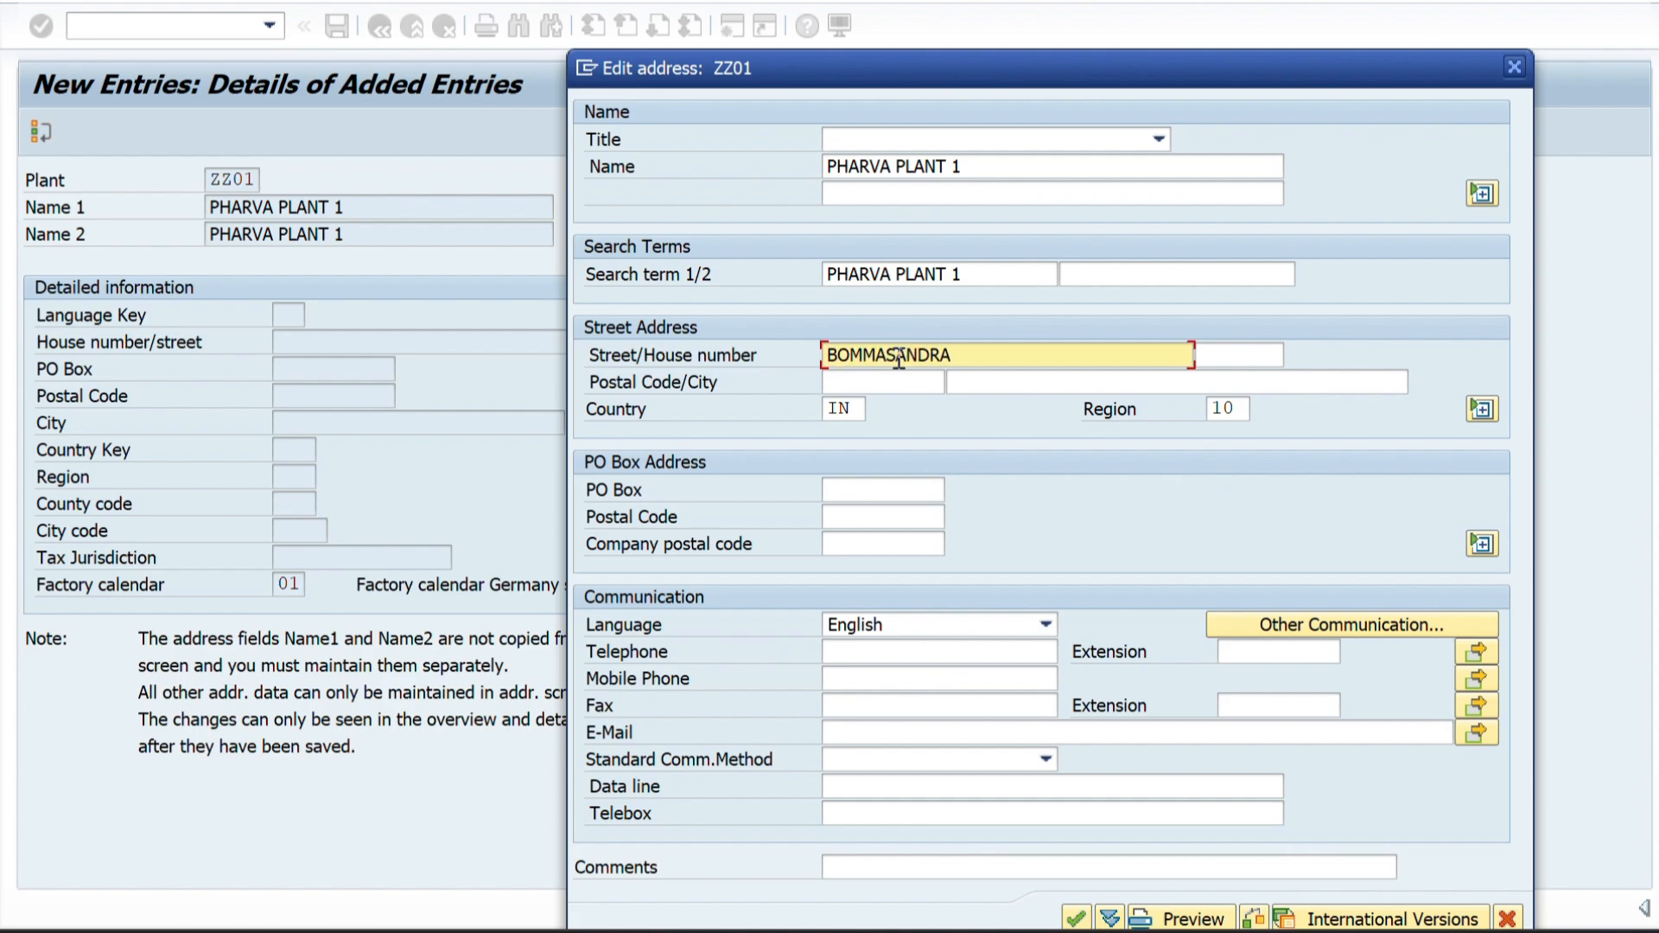
{"action": "left_click", "coordinate": [977, 388]}
{"action": "type", "text": "BENG"}
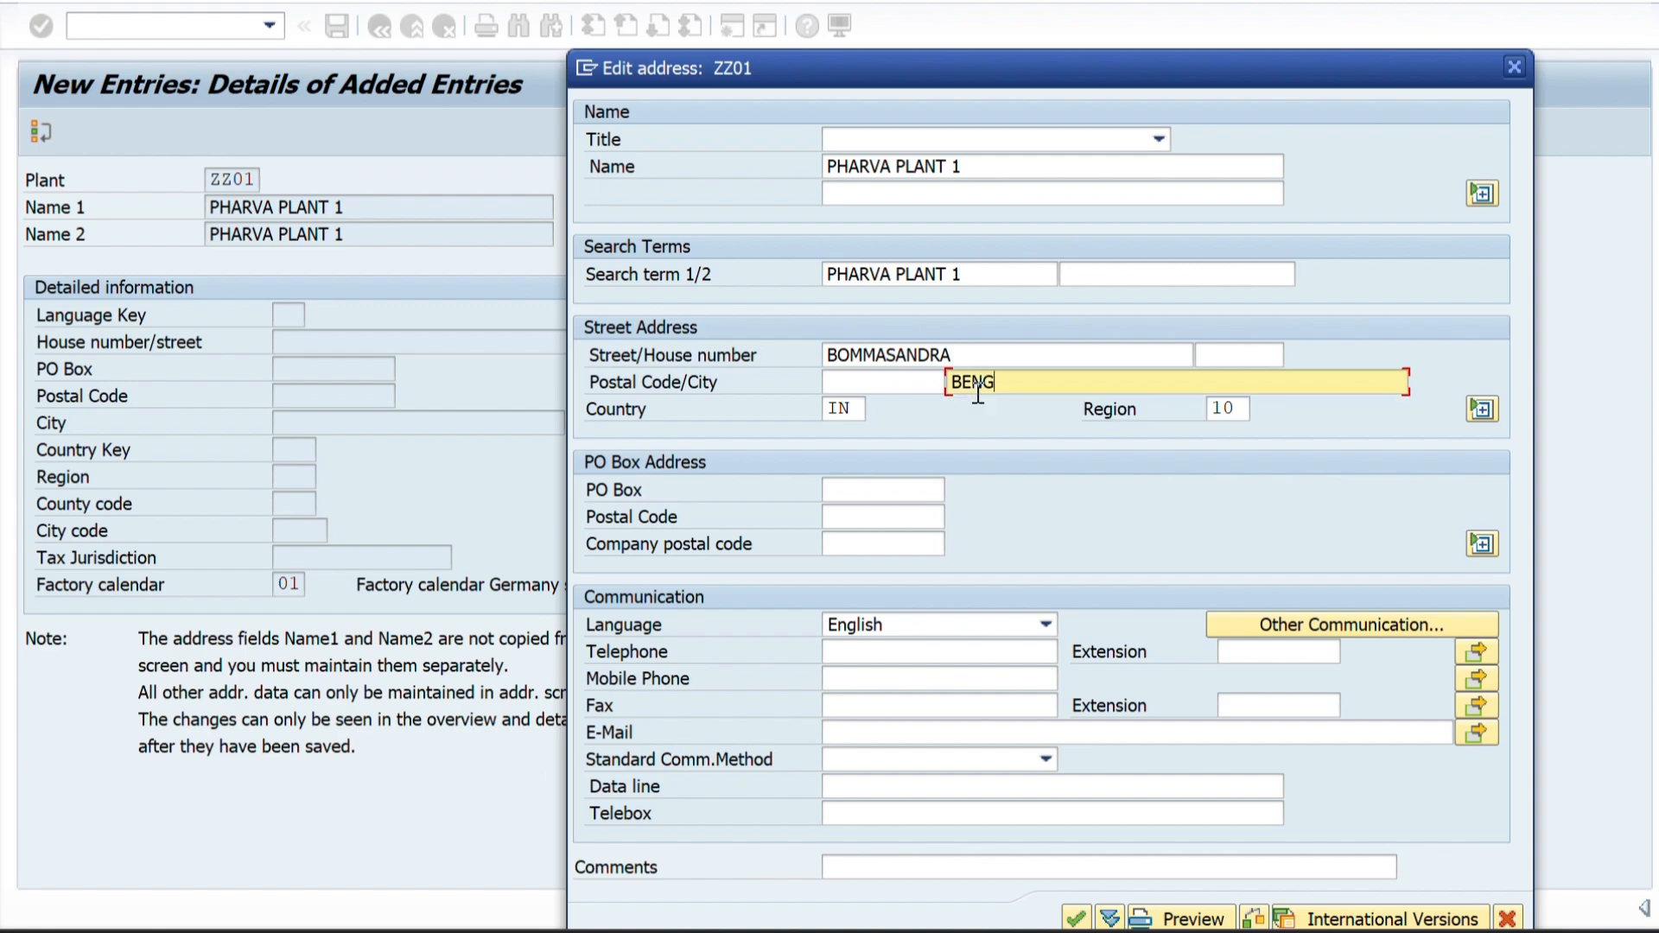
{"action": "key", "text": "BackSpace"}
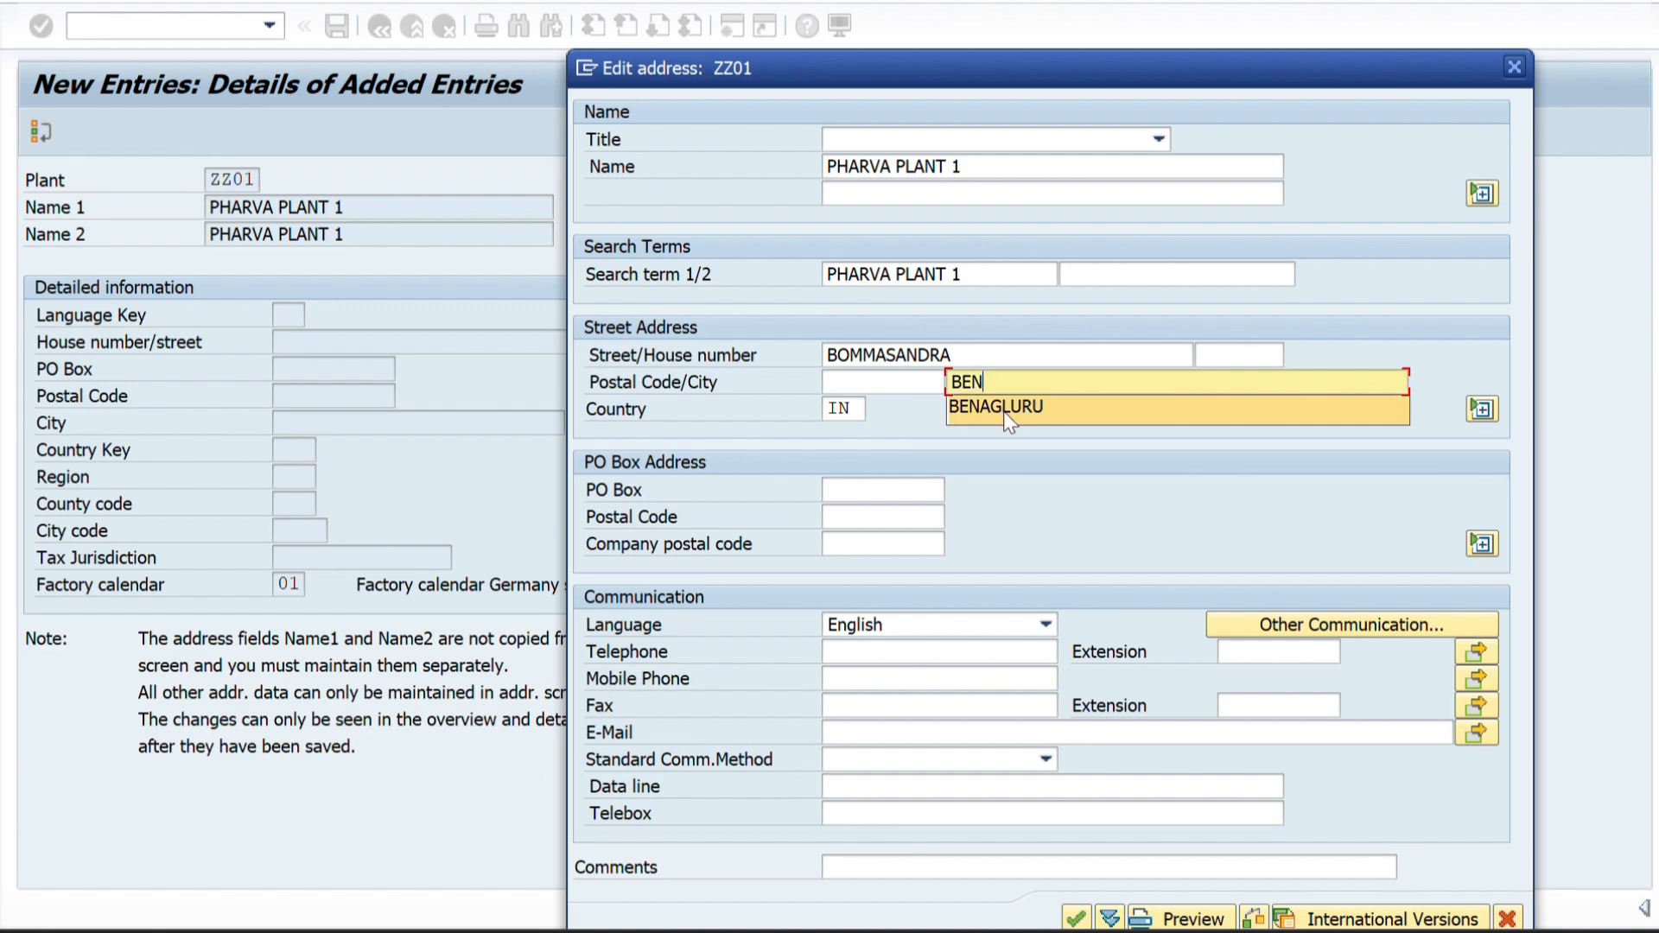
{"action": "key", "text": "BackSpace"}
{"action": "type", "text": "NGALU"}
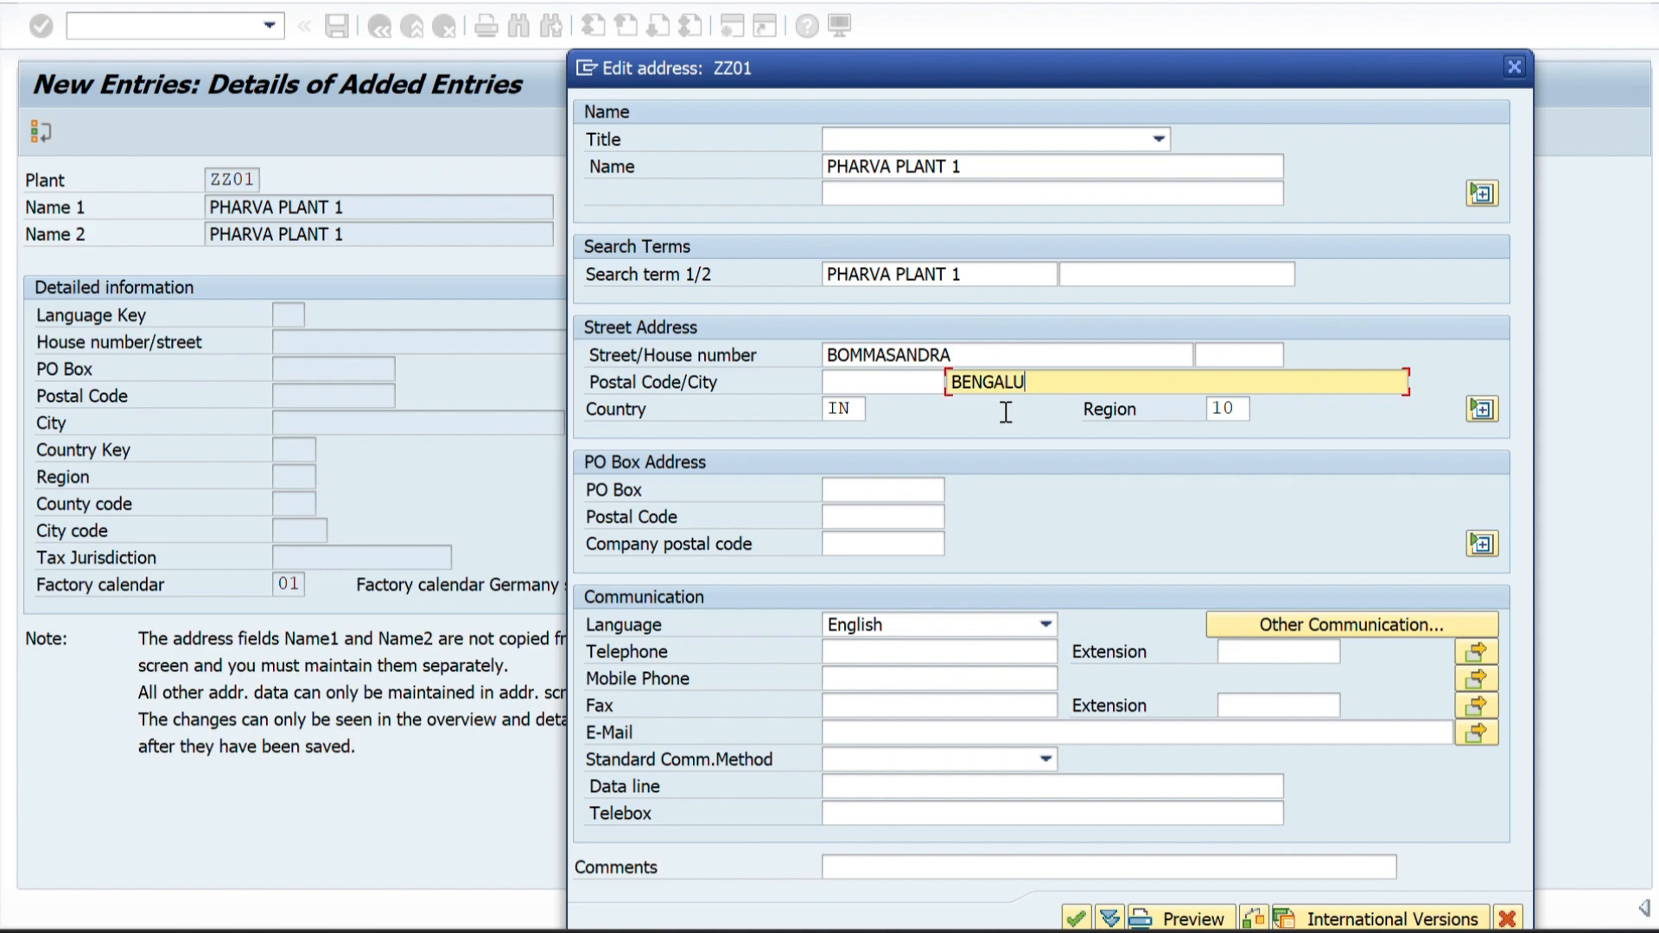
{"action": "type", "text": "RU"}
{"action": "left_click", "coordinate": [852, 383]}
{"action": "type", "text": "560034"}
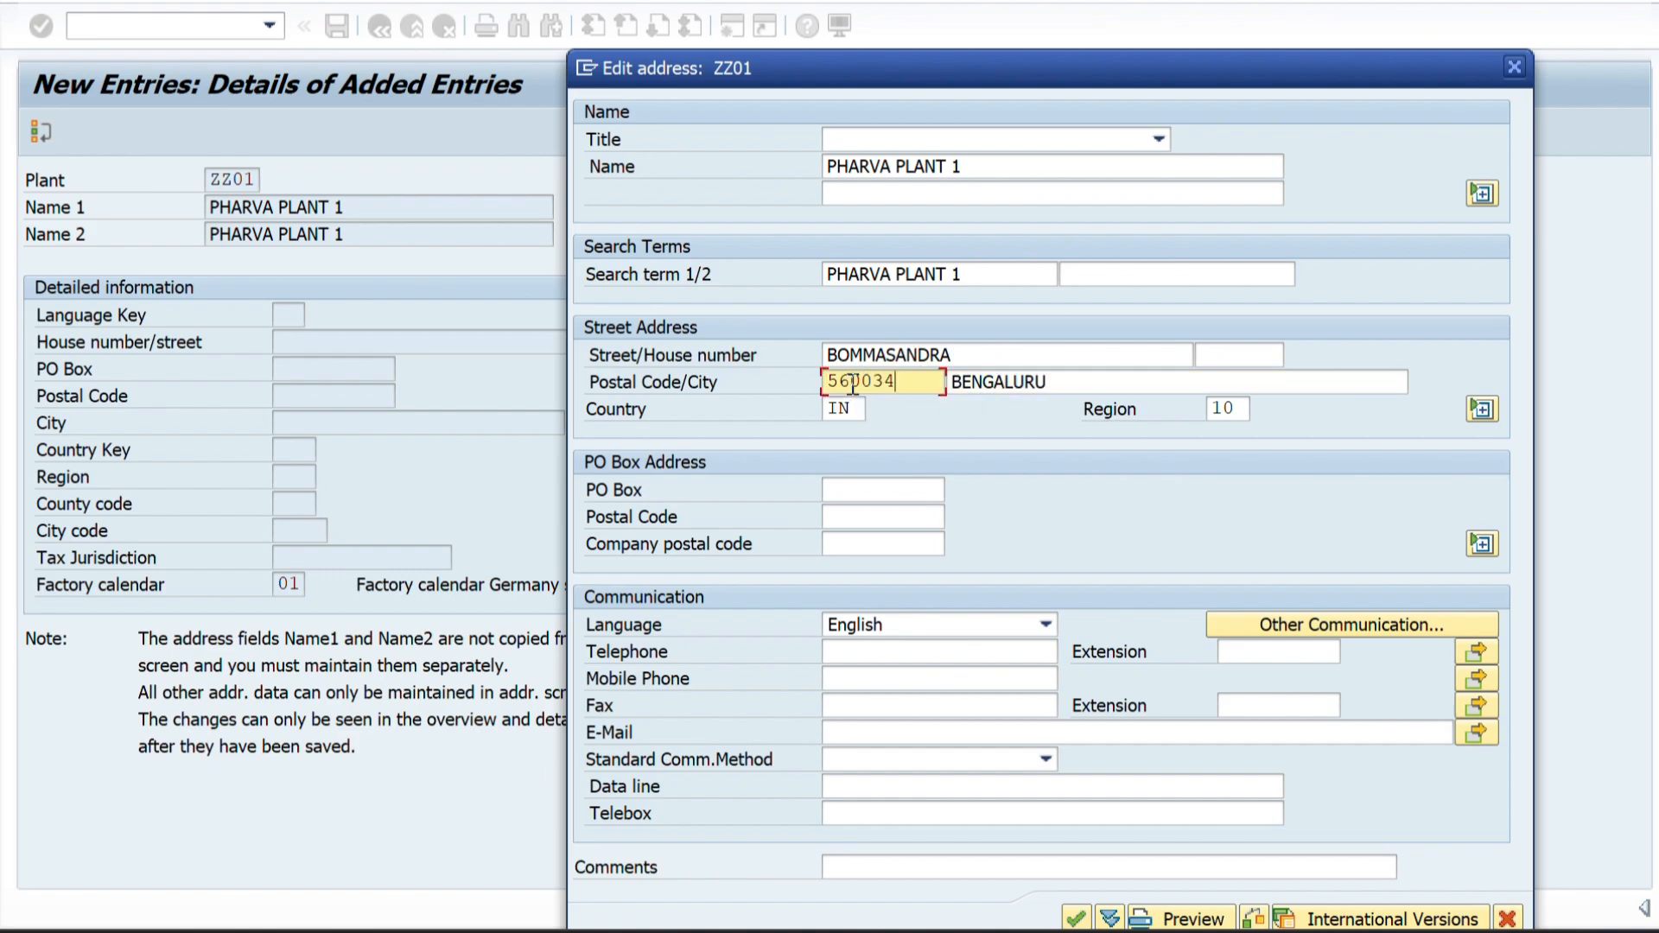
{"action": "key", "text": "Return"}
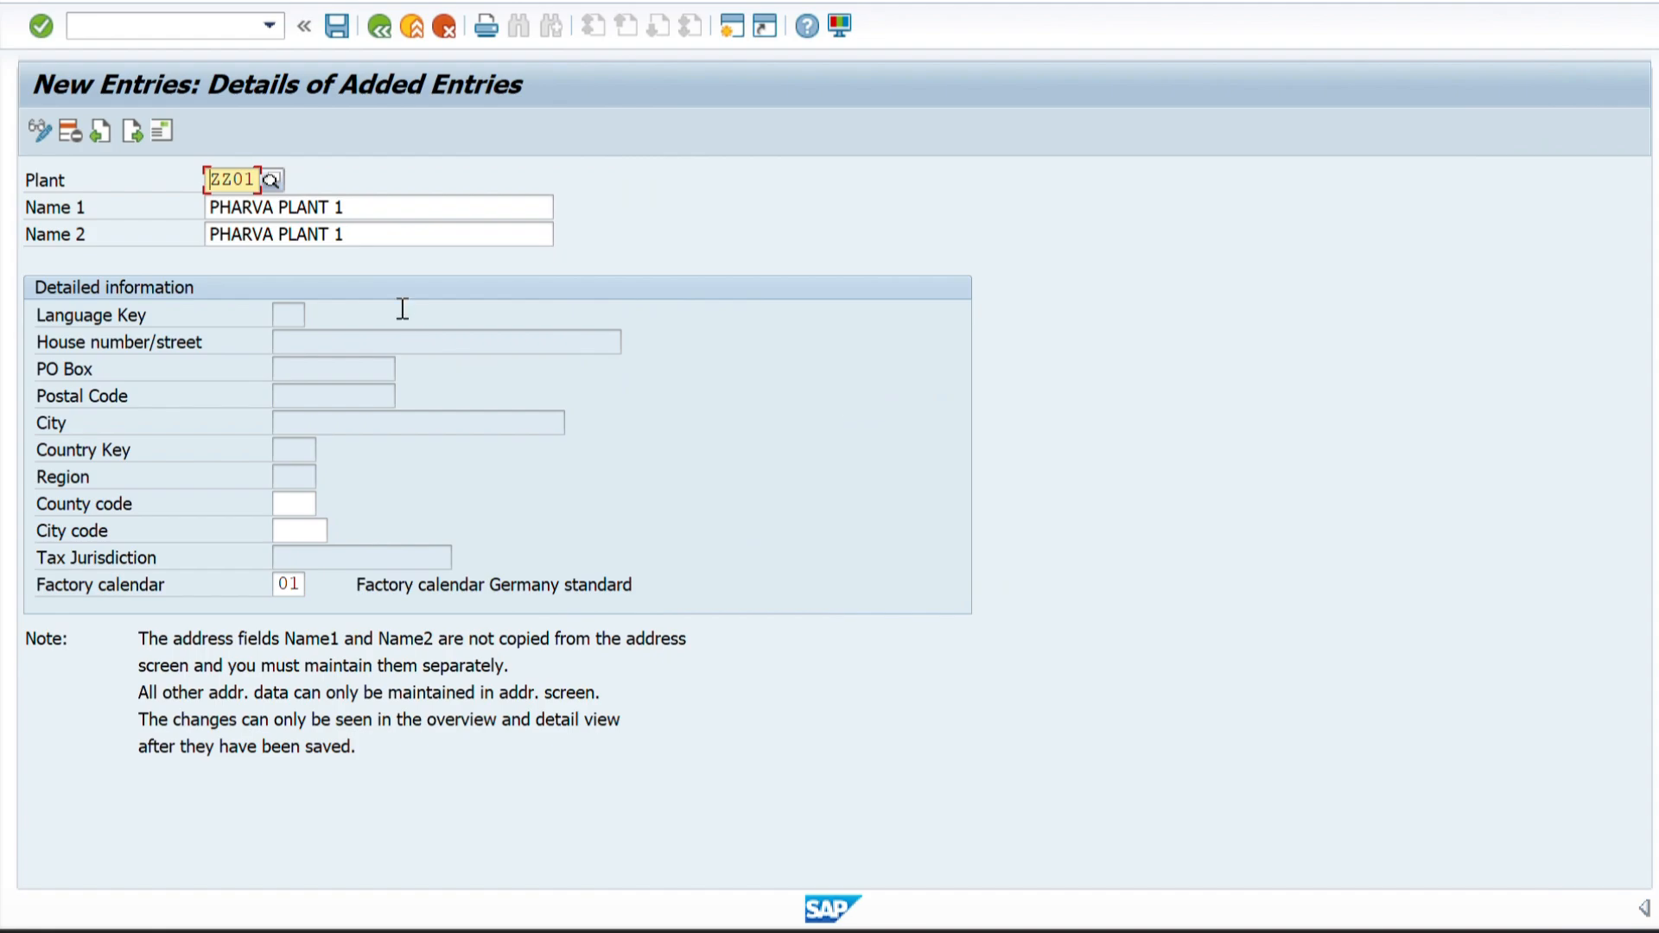
Save the plant with its address to the PHARVA COMPANY CONFIGURATION customizing request and leave the plant entry.
{"action": "left_click", "coordinate": [337, 26]}
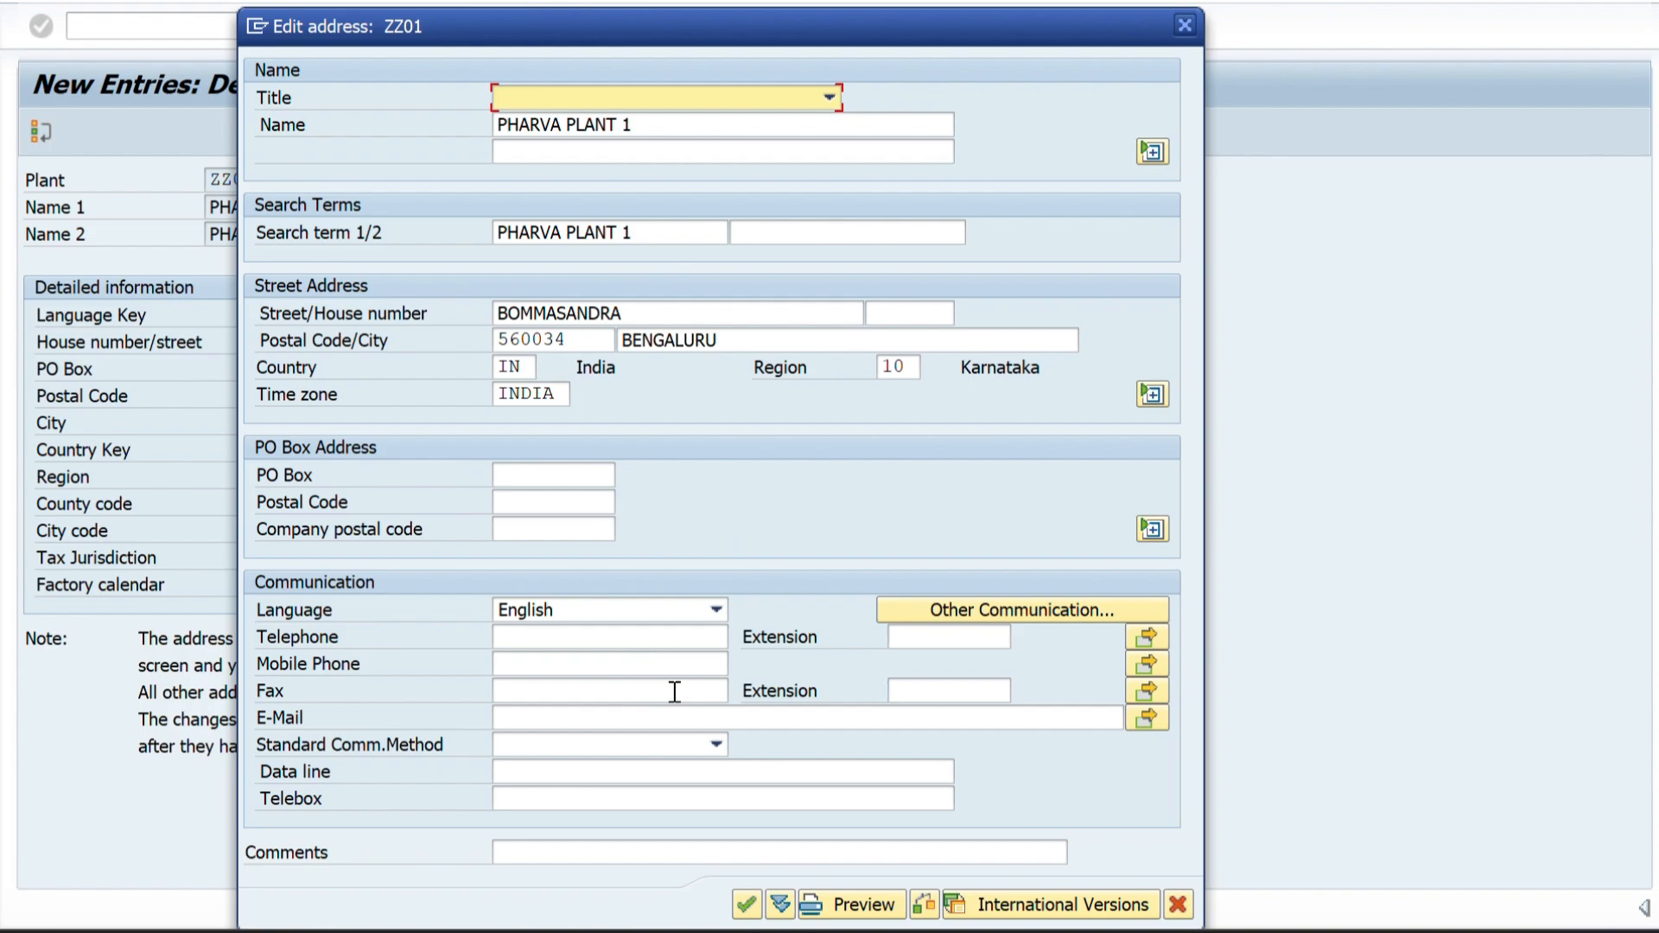
{"action": "left_click", "coordinate": [747, 905]}
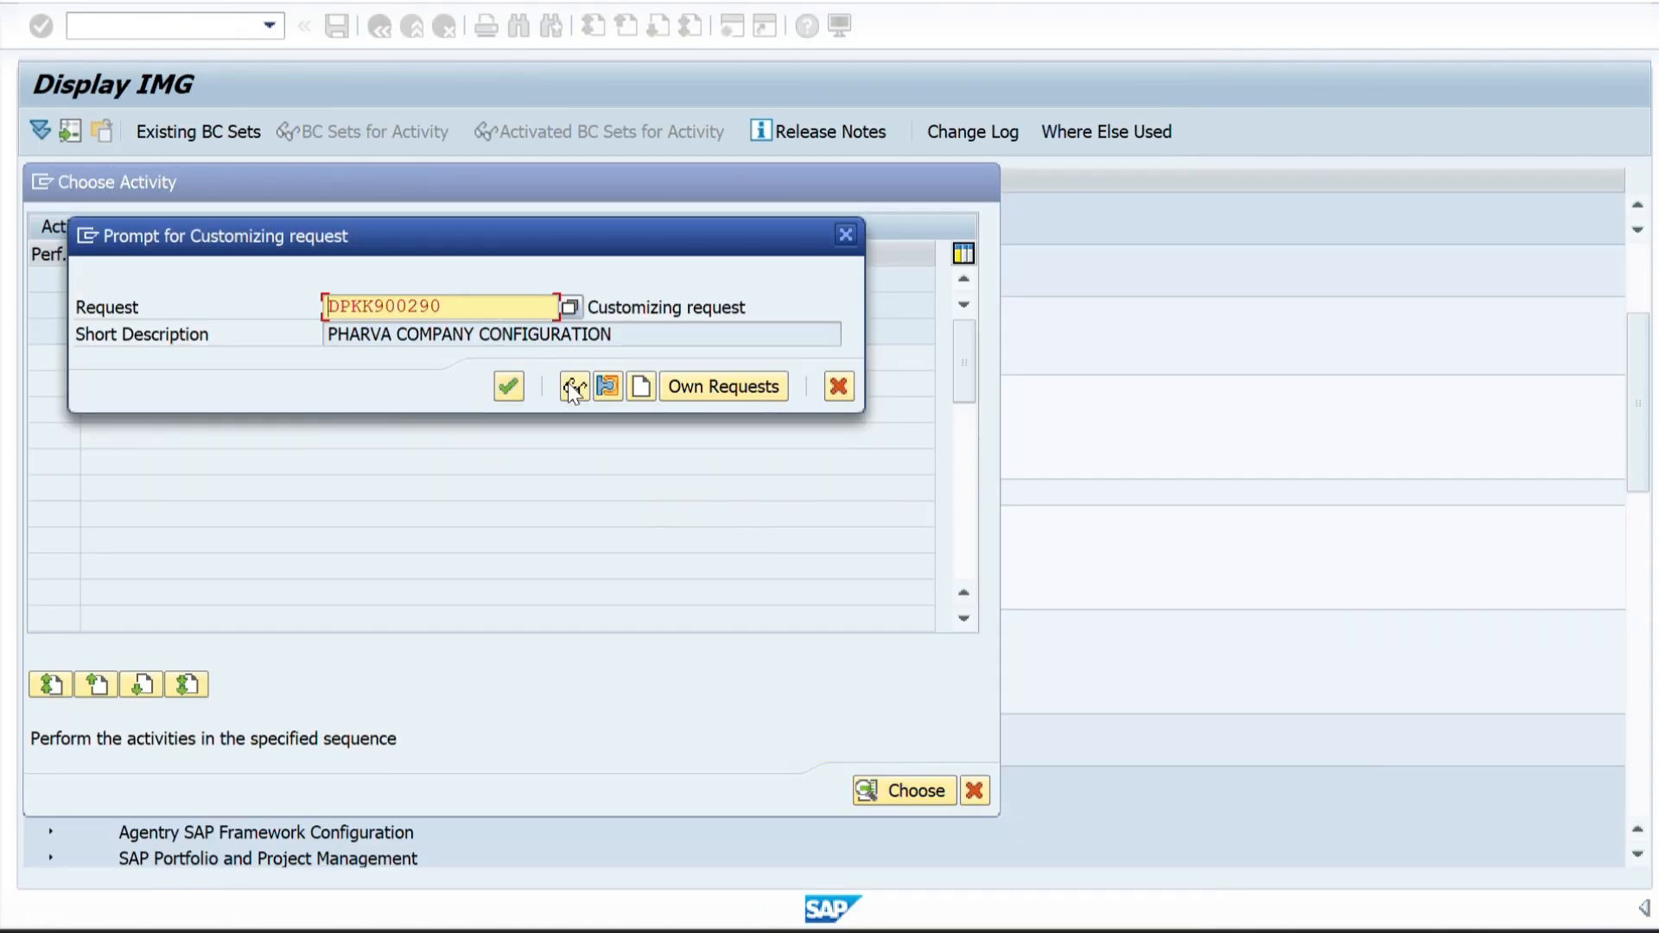
{"action": "left_click", "coordinate": [508, 386]}
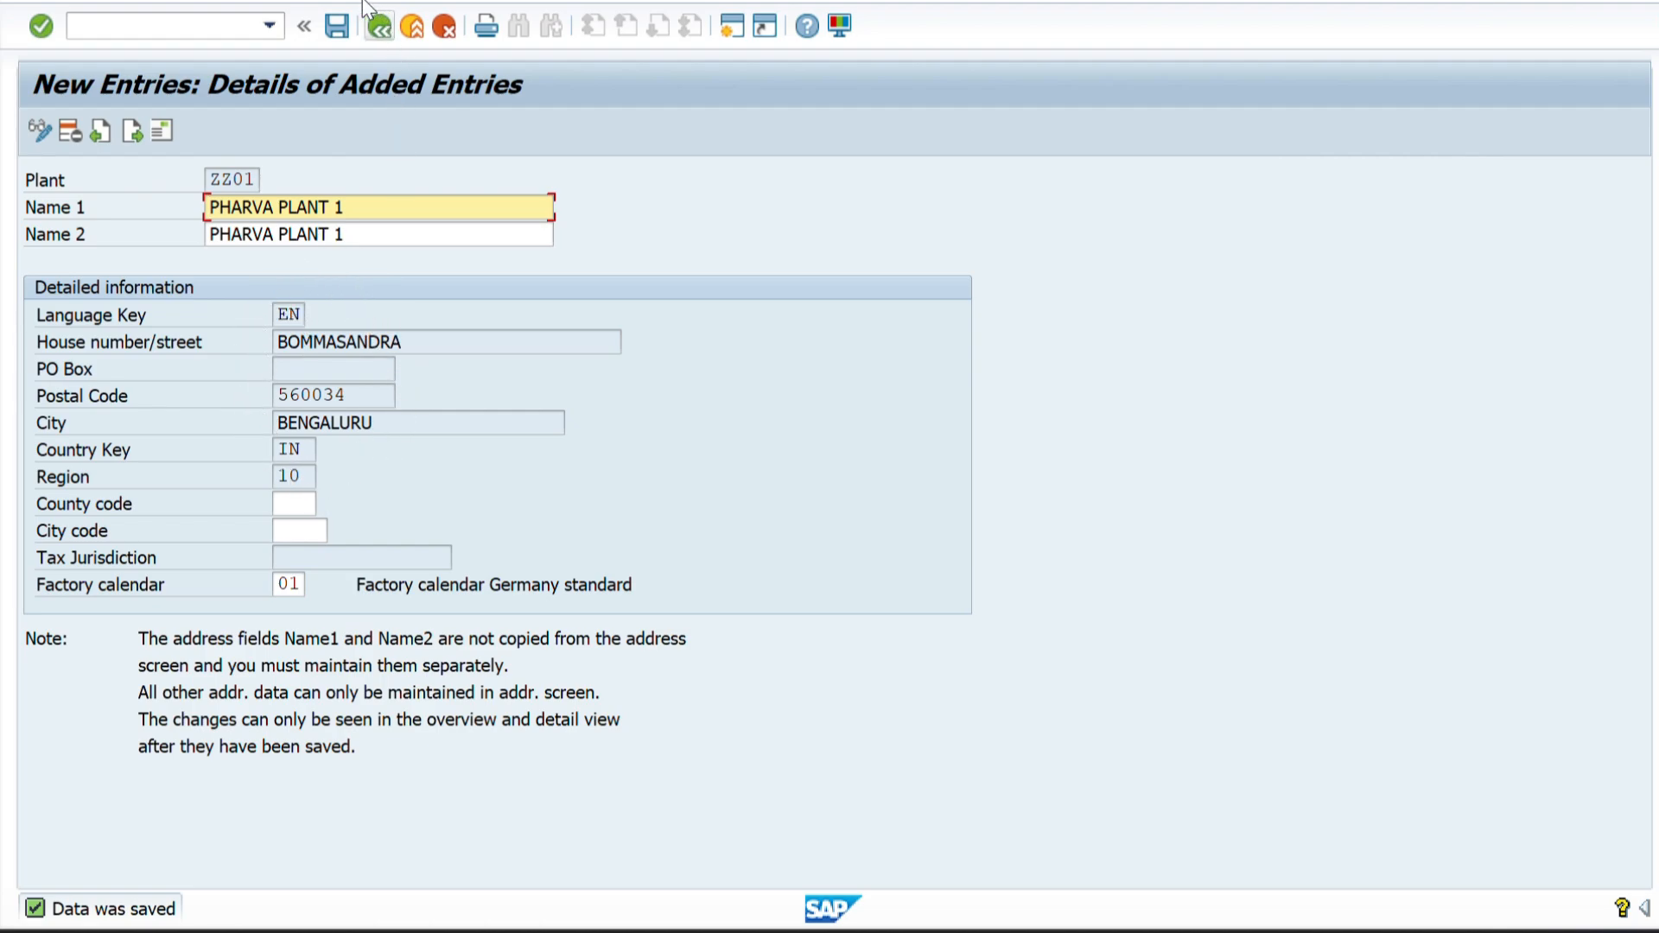
{"action": "left_click", "coordinate": [337, 26]}
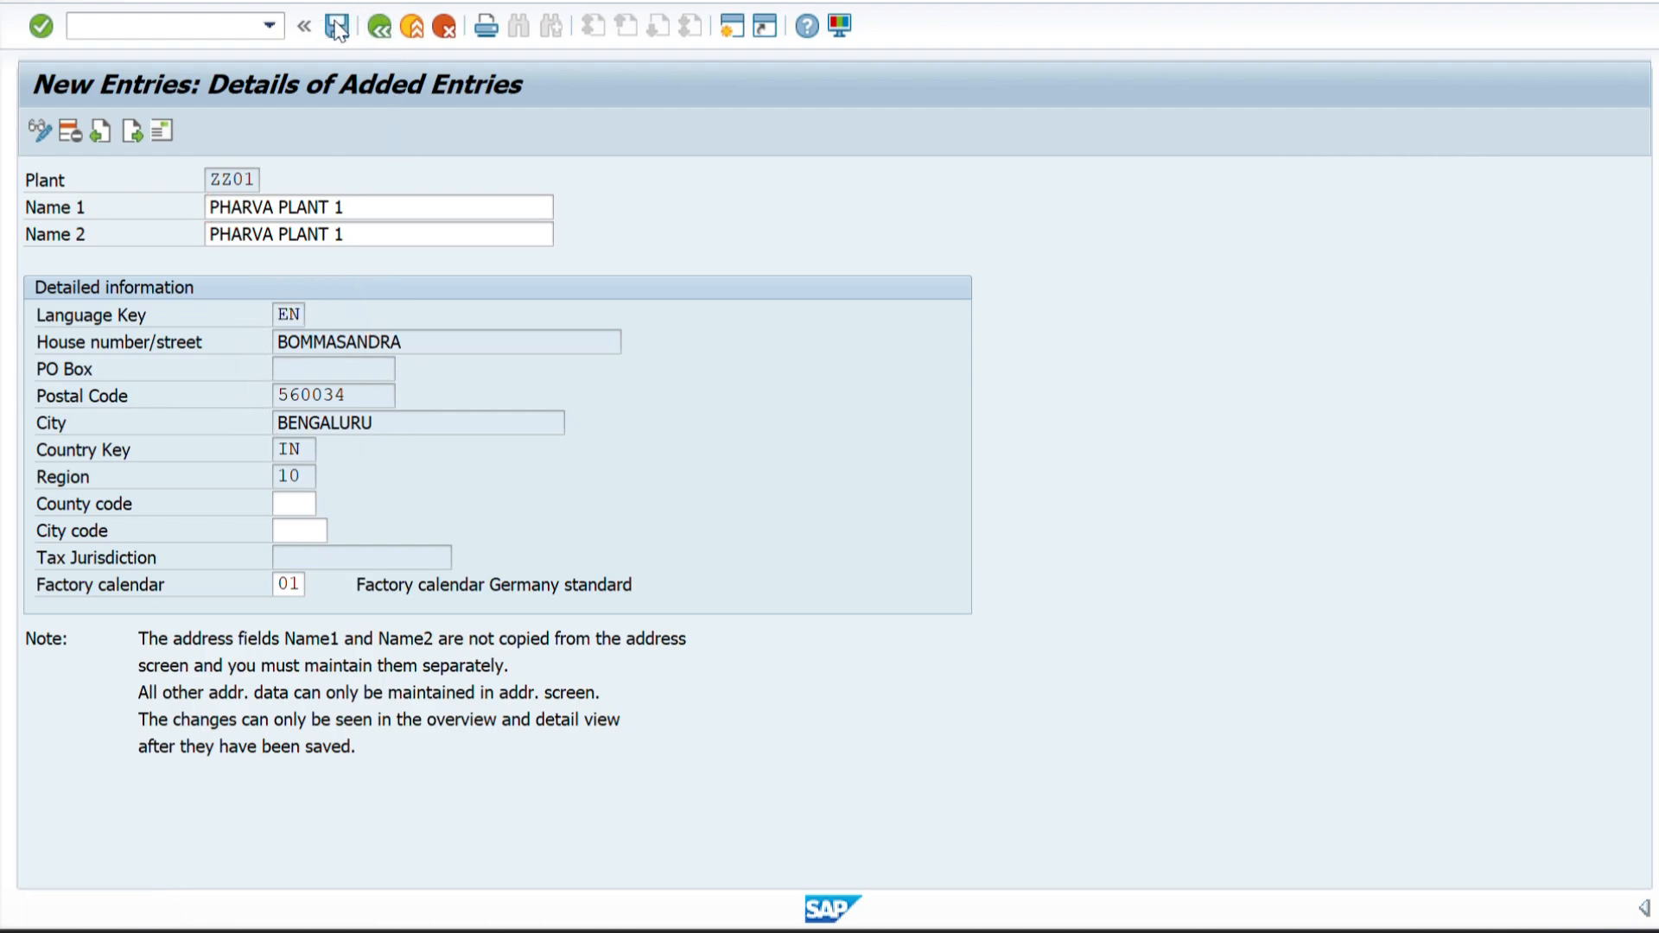
{"action": "left_click", "coordinate": [379, 26]}
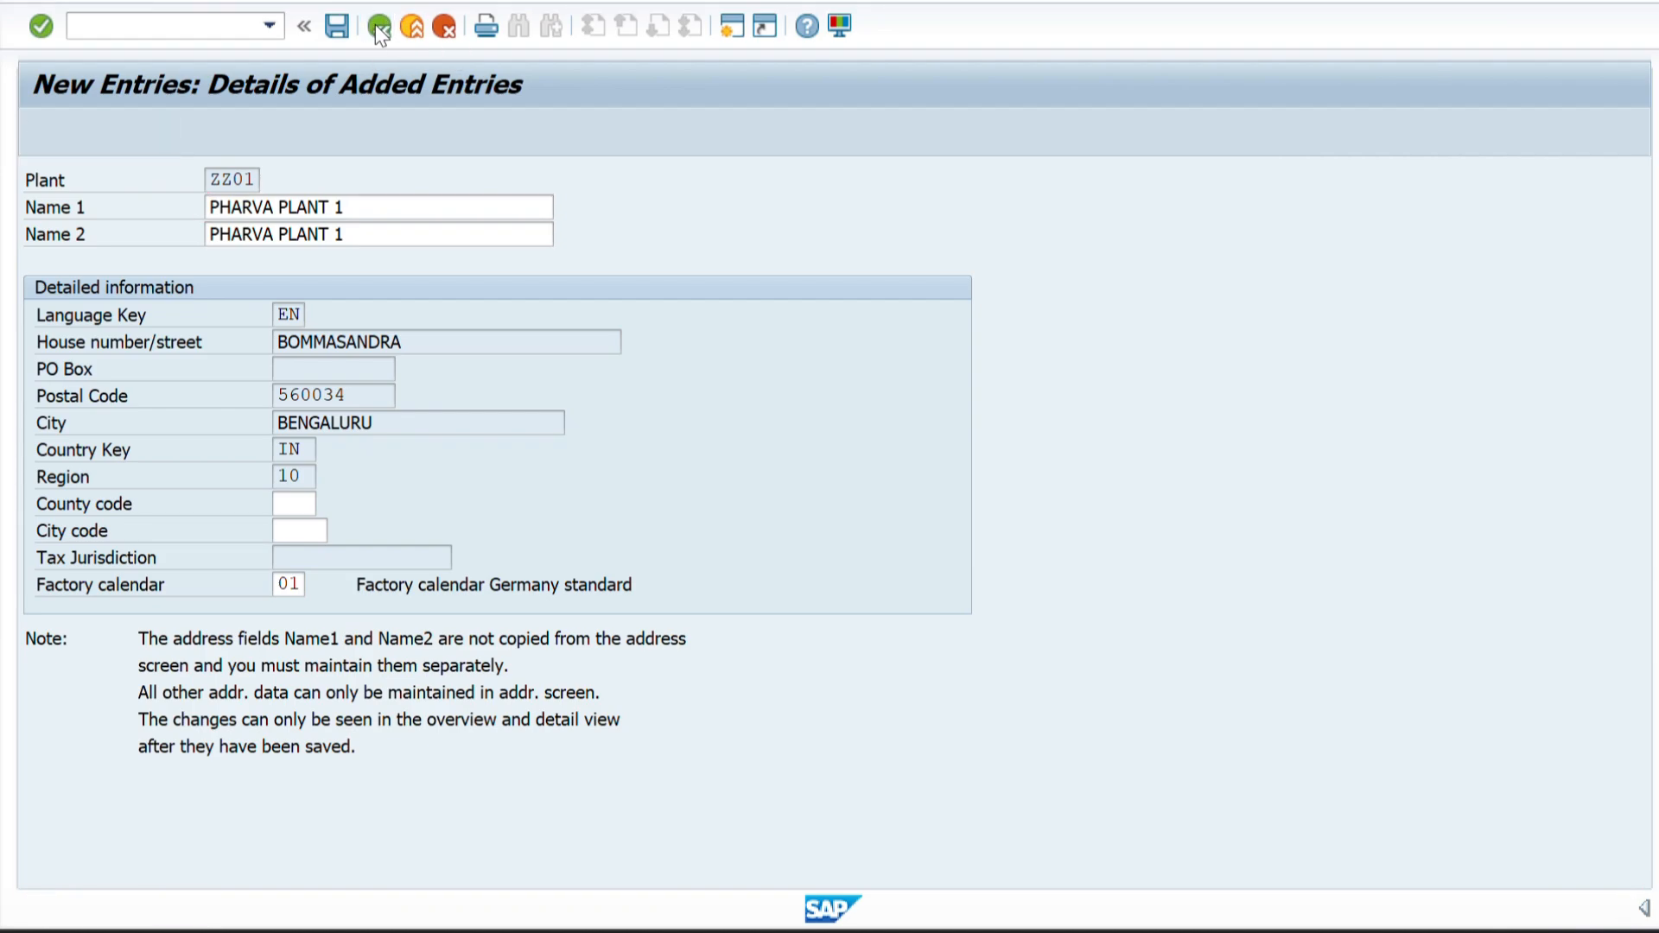
Switch to Excel and compare the plant code with the sales organization code in the structure list.
{"action": "key", "text": "alt+Tab"}
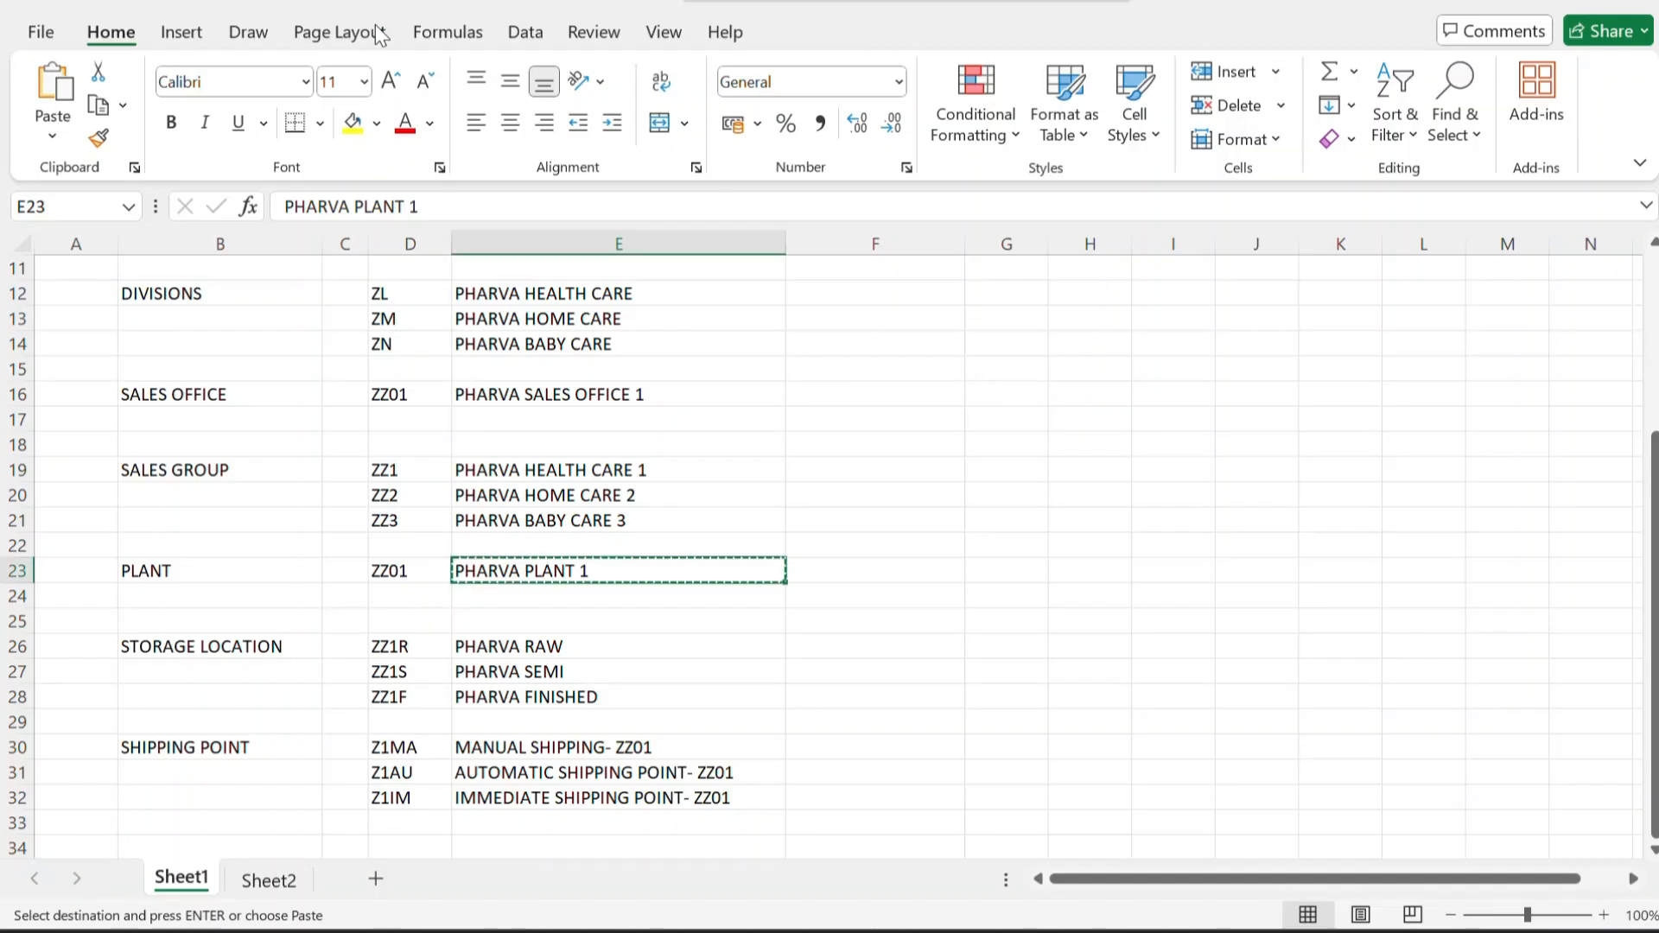
{"action": "left_click", "coordinate": [394, 571]}
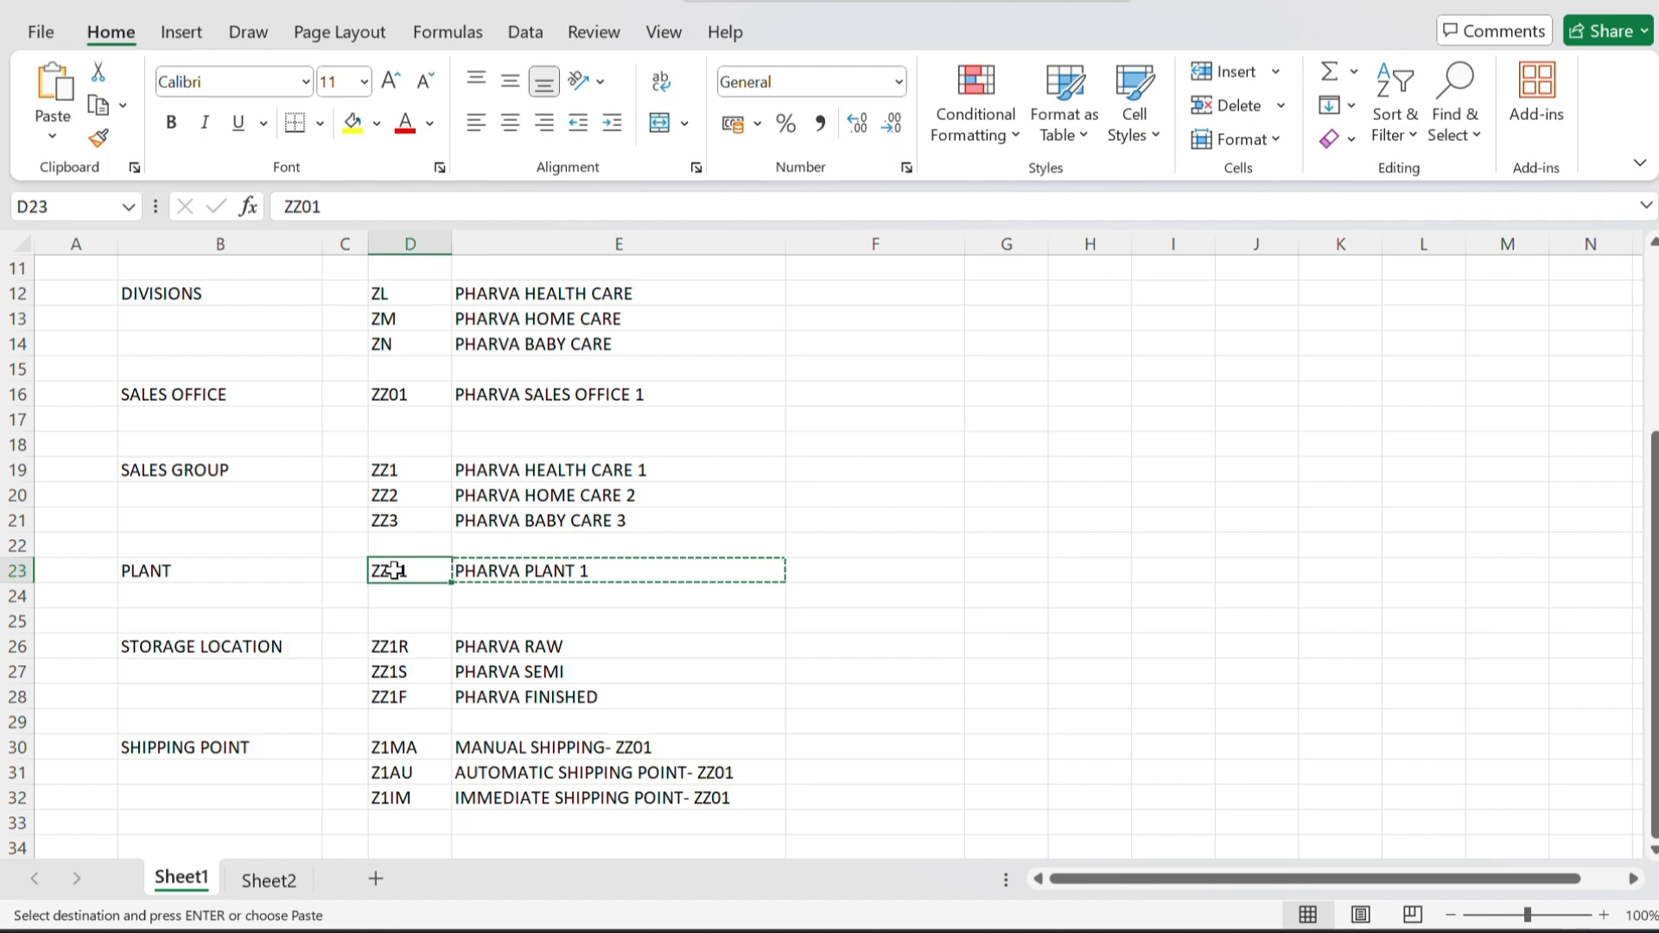
{"action": "scroll", "coordinate": [394, 571], "scroll_direction": "up", "scroll_amount": 2}
{"action": "scroll", "coordinate": [394, 571], "scroll_direction": "up", "scroll_amount": 2}
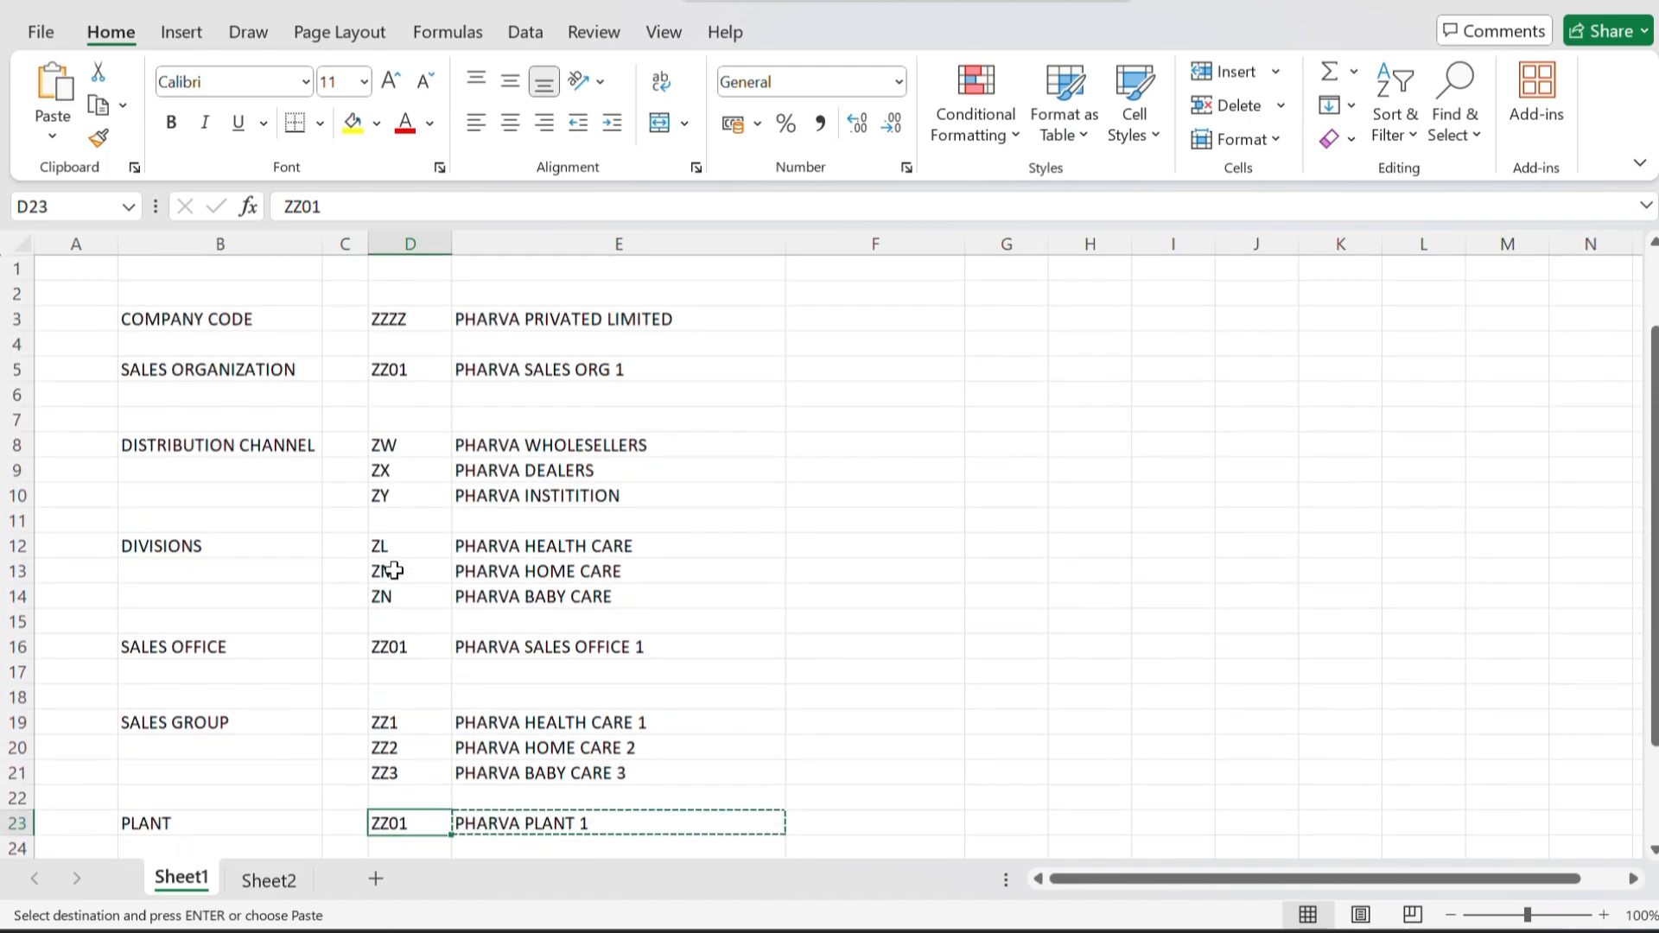
{"action": "left_click", "coordinate": [382, 369]}
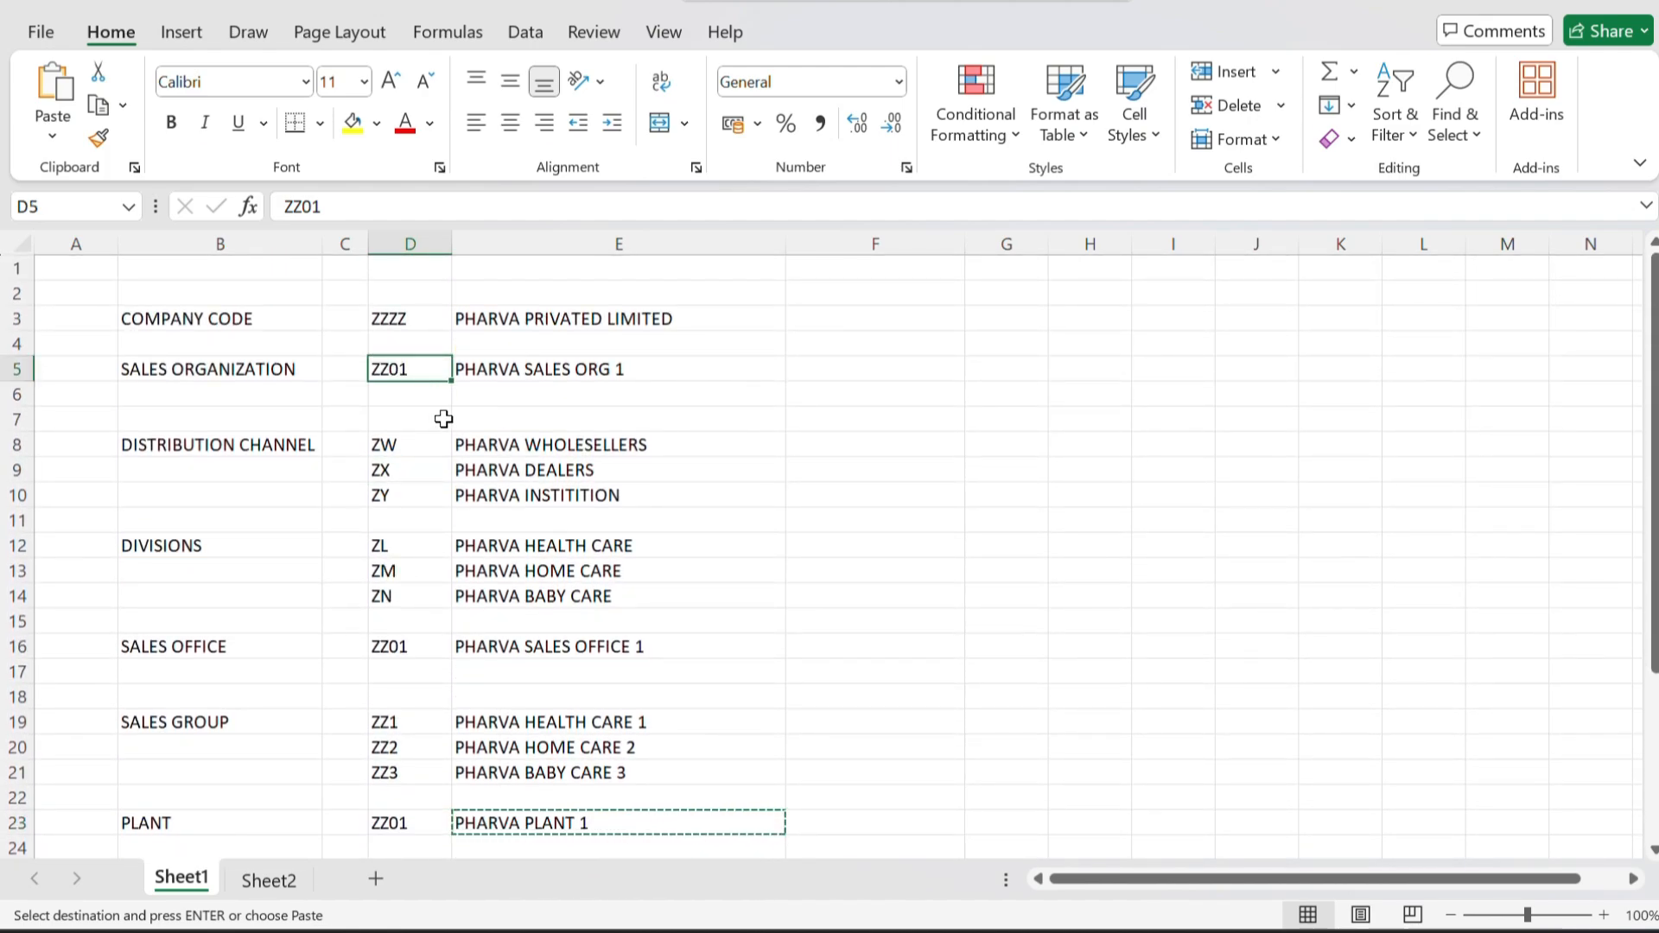
{"action": "scroll", "coordinate": [427, 854], "scroll_direction": "down", "scroll_amount": 1}
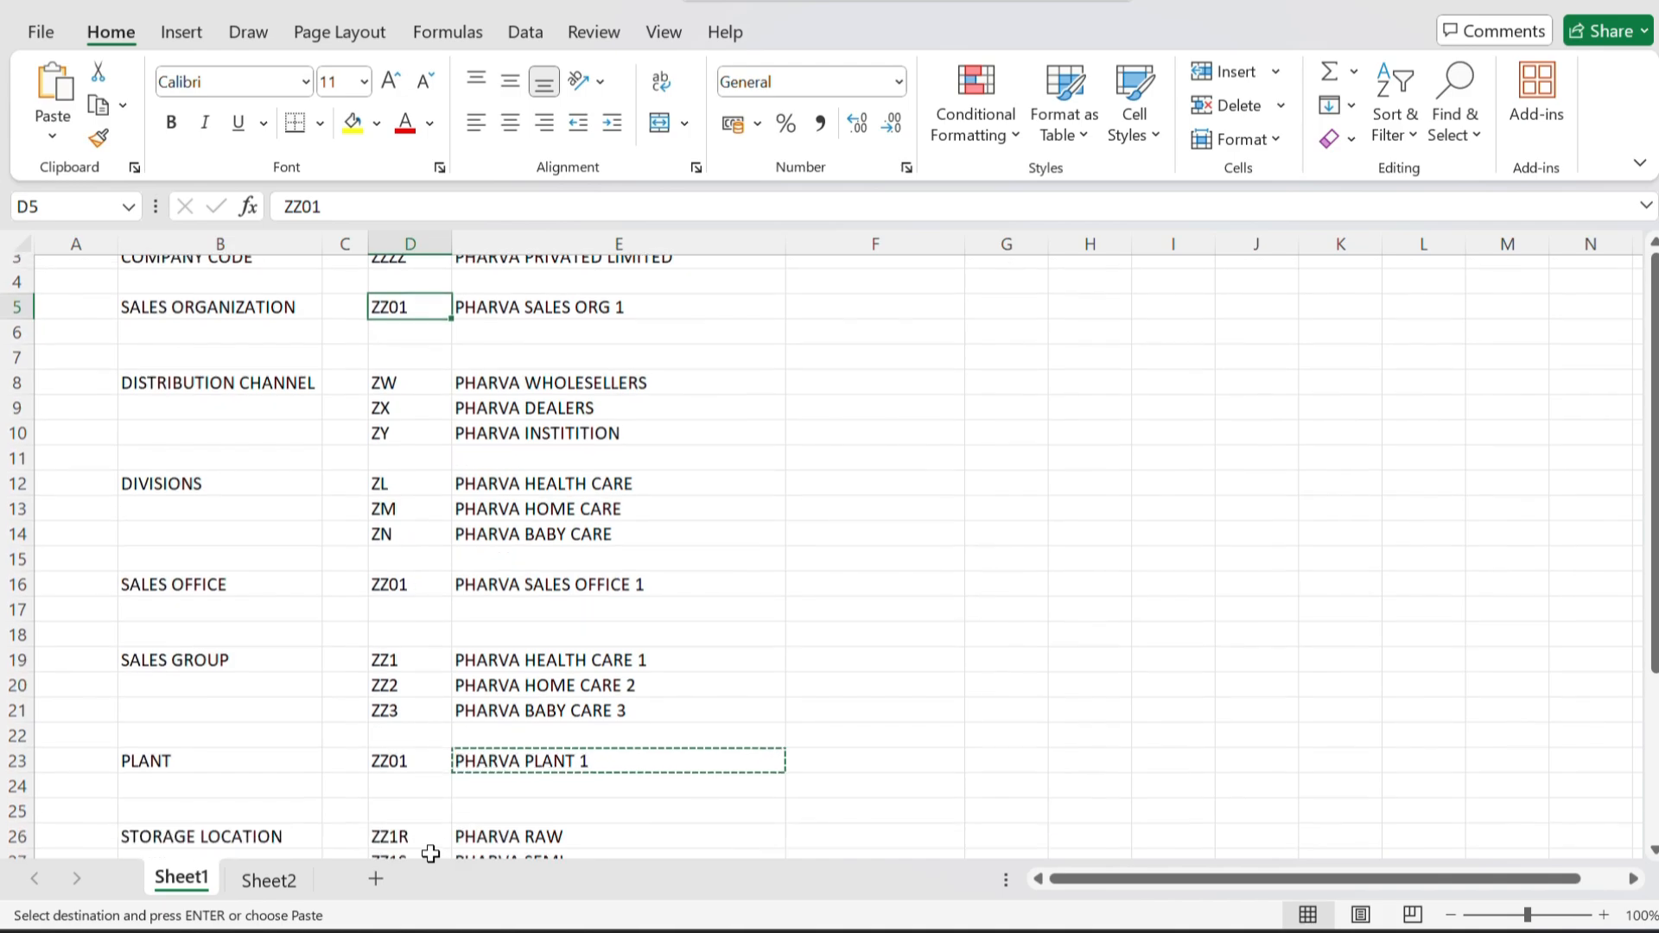
Look up the second plant's code on Sheet2 in Excel and create a new plant entry with code ZZ02 in SAP.
{"action": "left_click", "coordinate": [409, 745]}
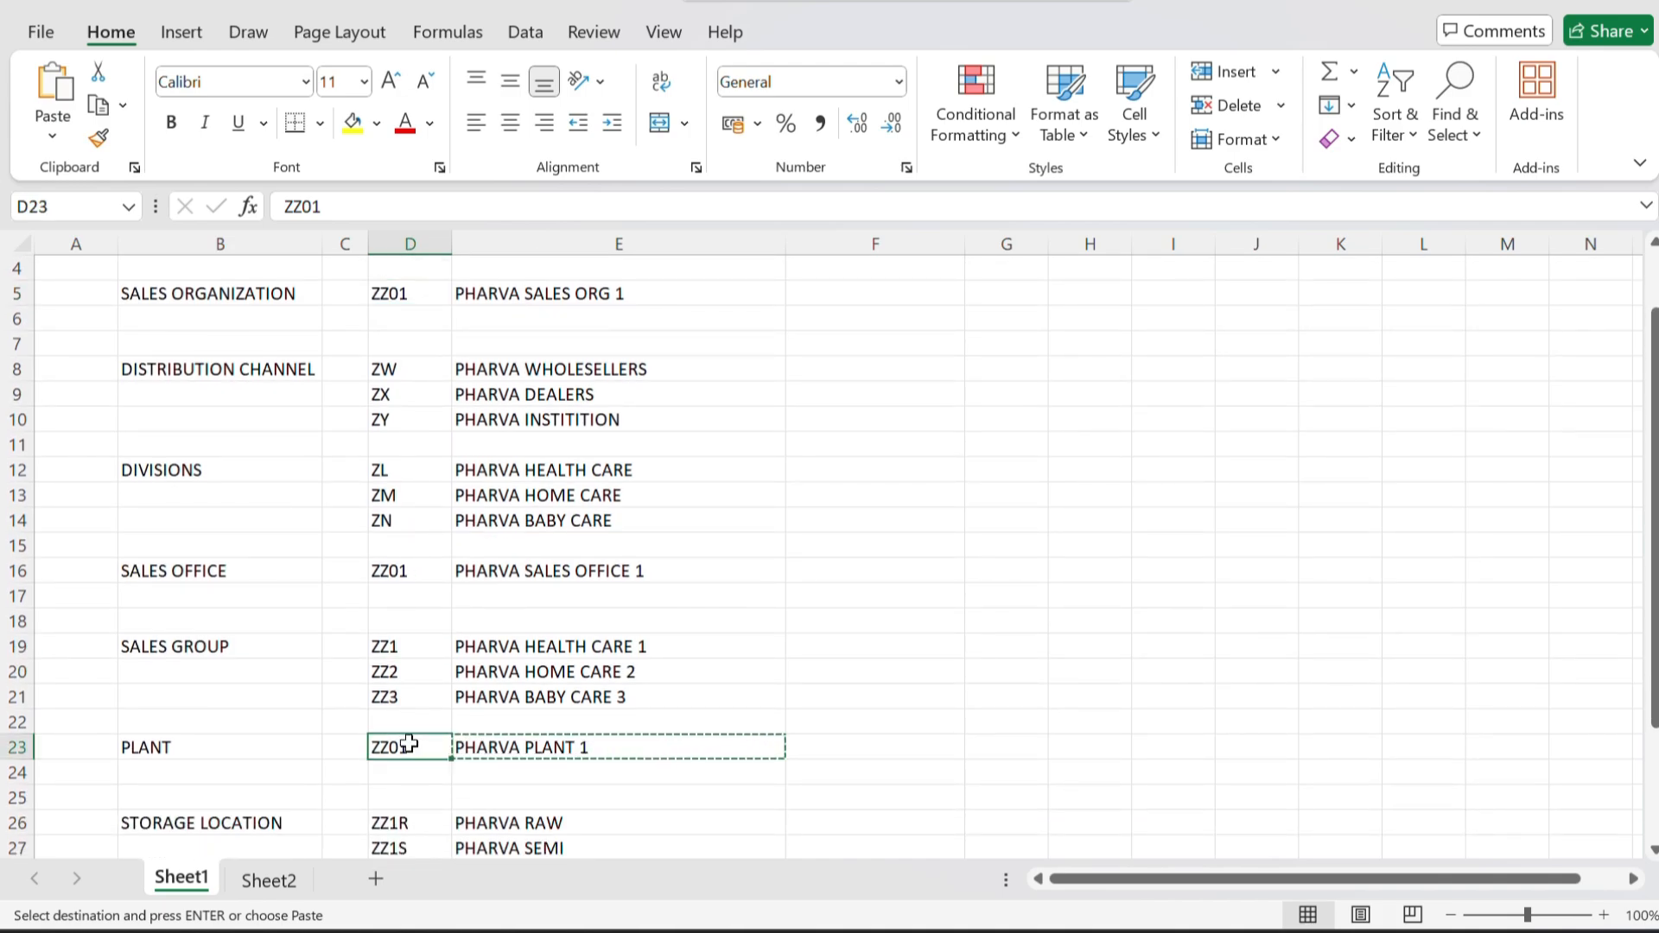
{"action": "left_click", "coordinate": [265, 882]}
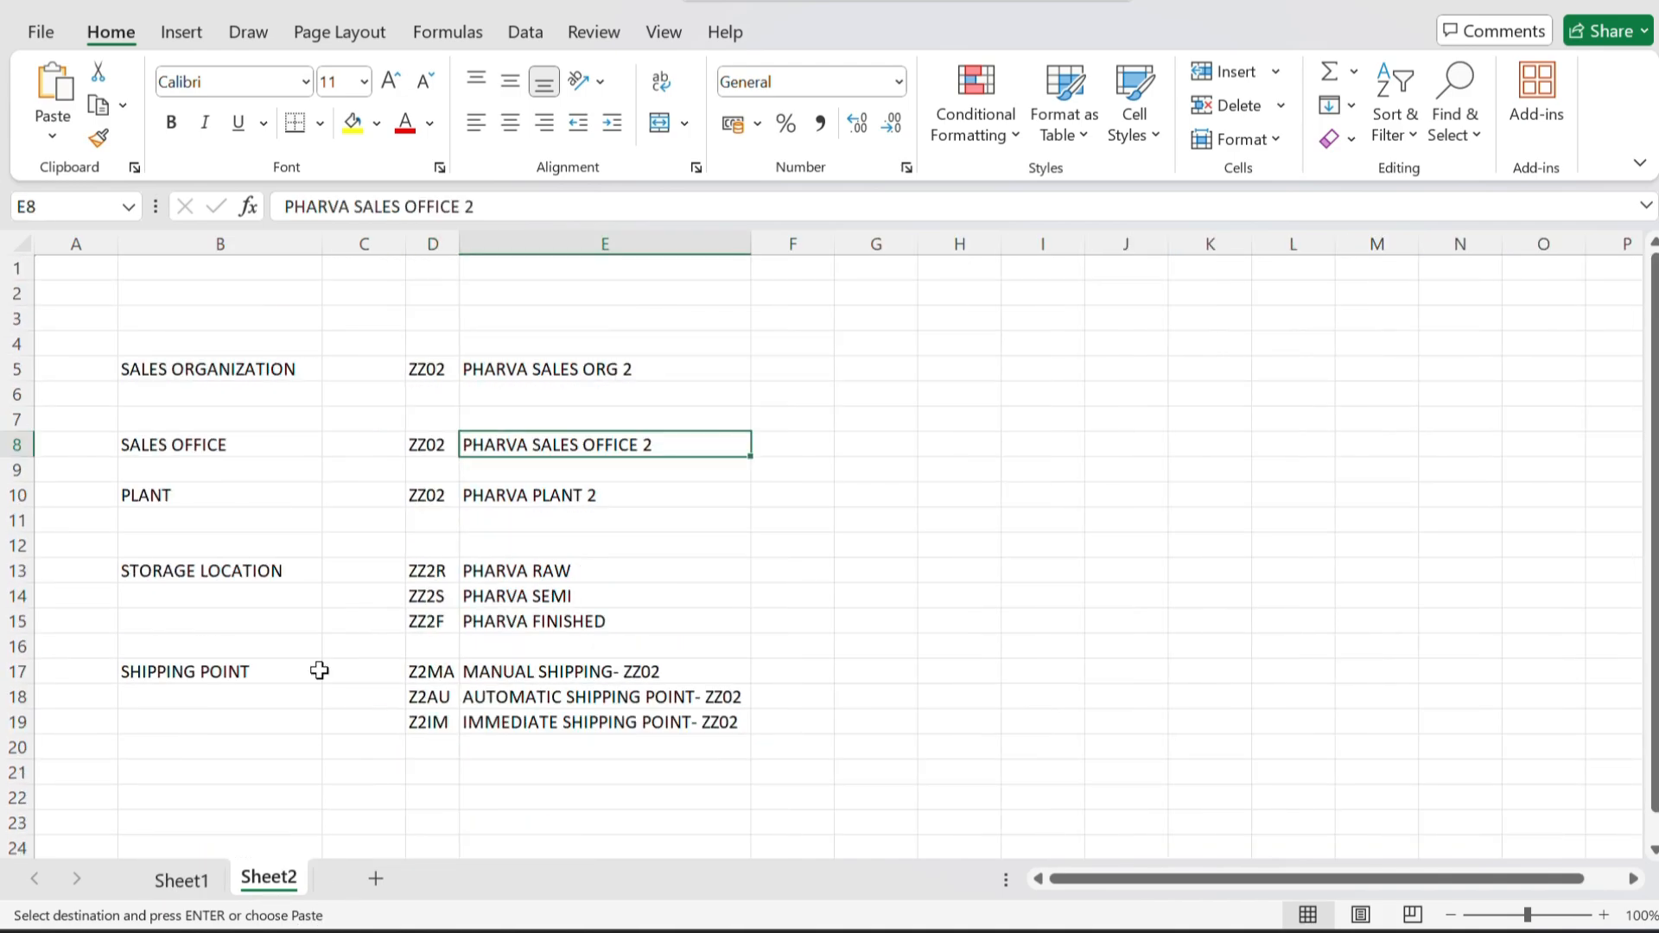
{"action": "left_click", "coordinate": [432, 499]}
{"action": "key", "text": "alt+Tab"}
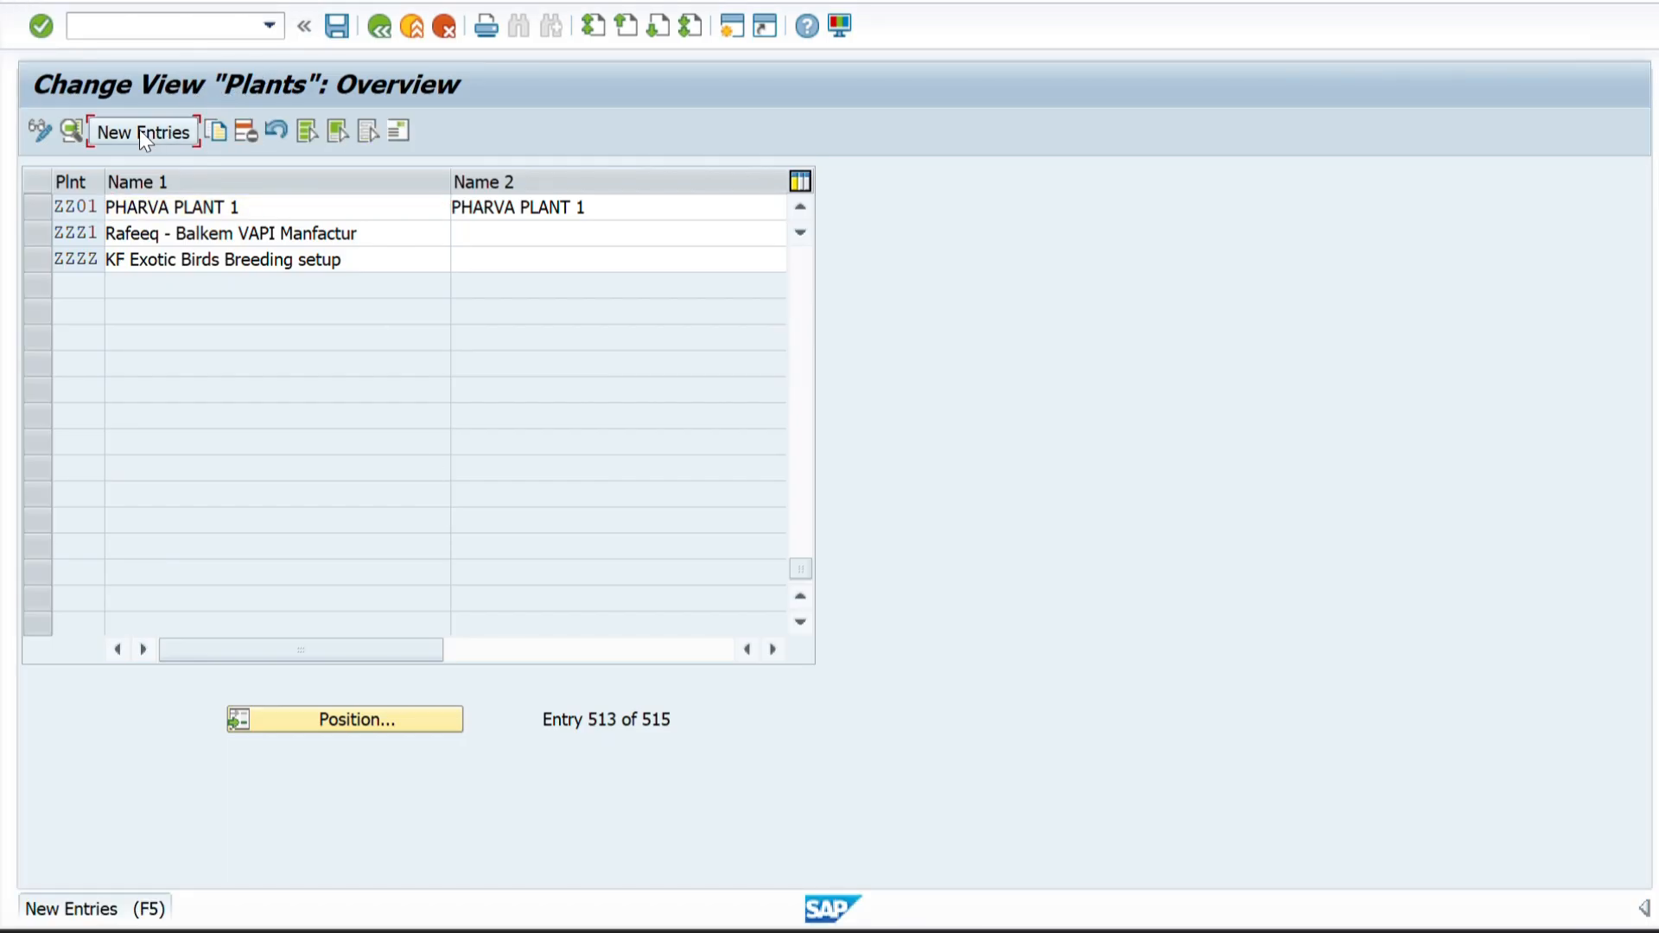
{"action": "left_click", "coordinate": [140, 131]}
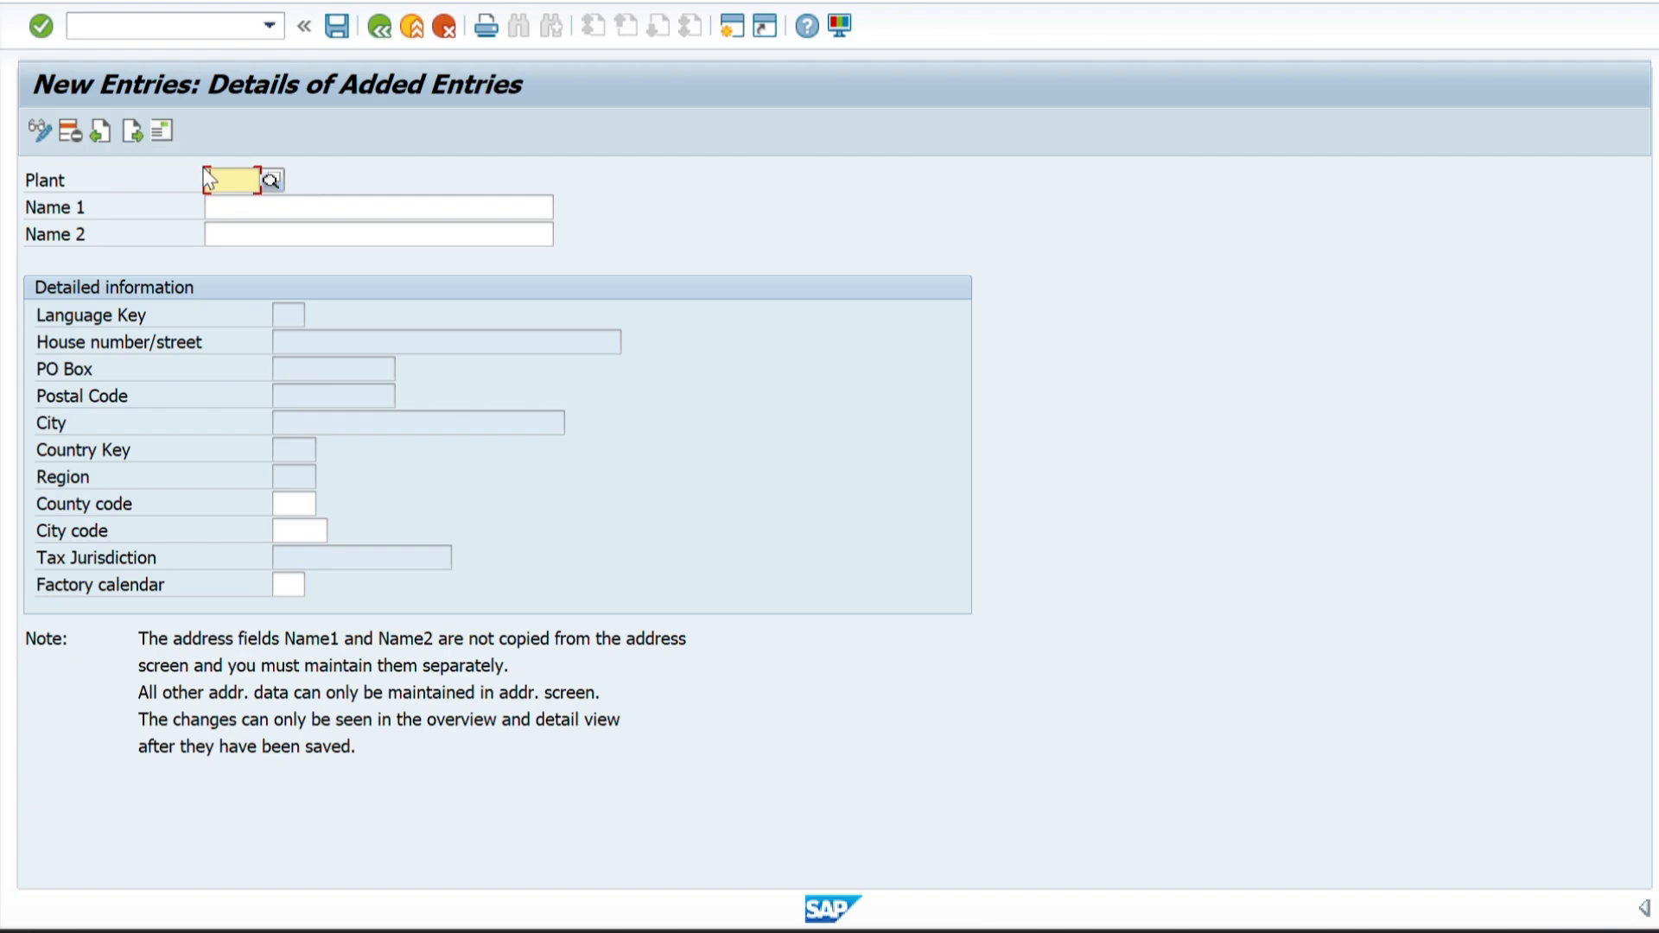
{"action": "type", "text": "3Z02"}
Copy the plant name PHARVA PLANT 2 from the Excel list into both name fields of the new SAP plant entry.
{"action": "key", "text": "alt+Tab"}
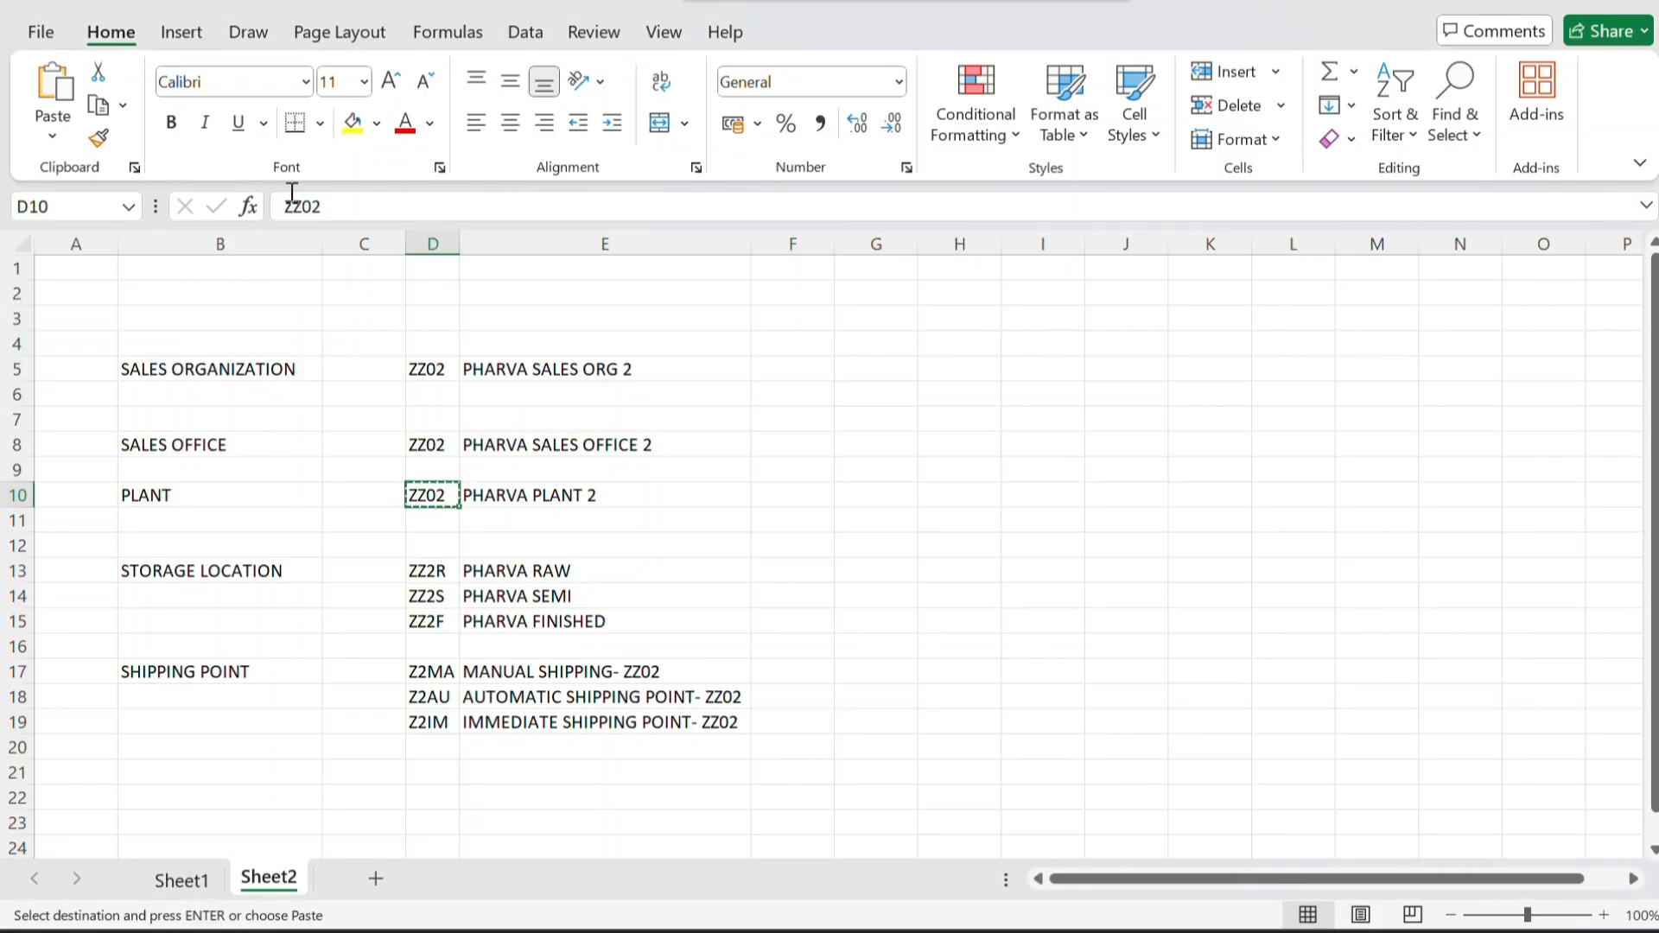
{"action": "left_click", "coordinate": [499, 499]}
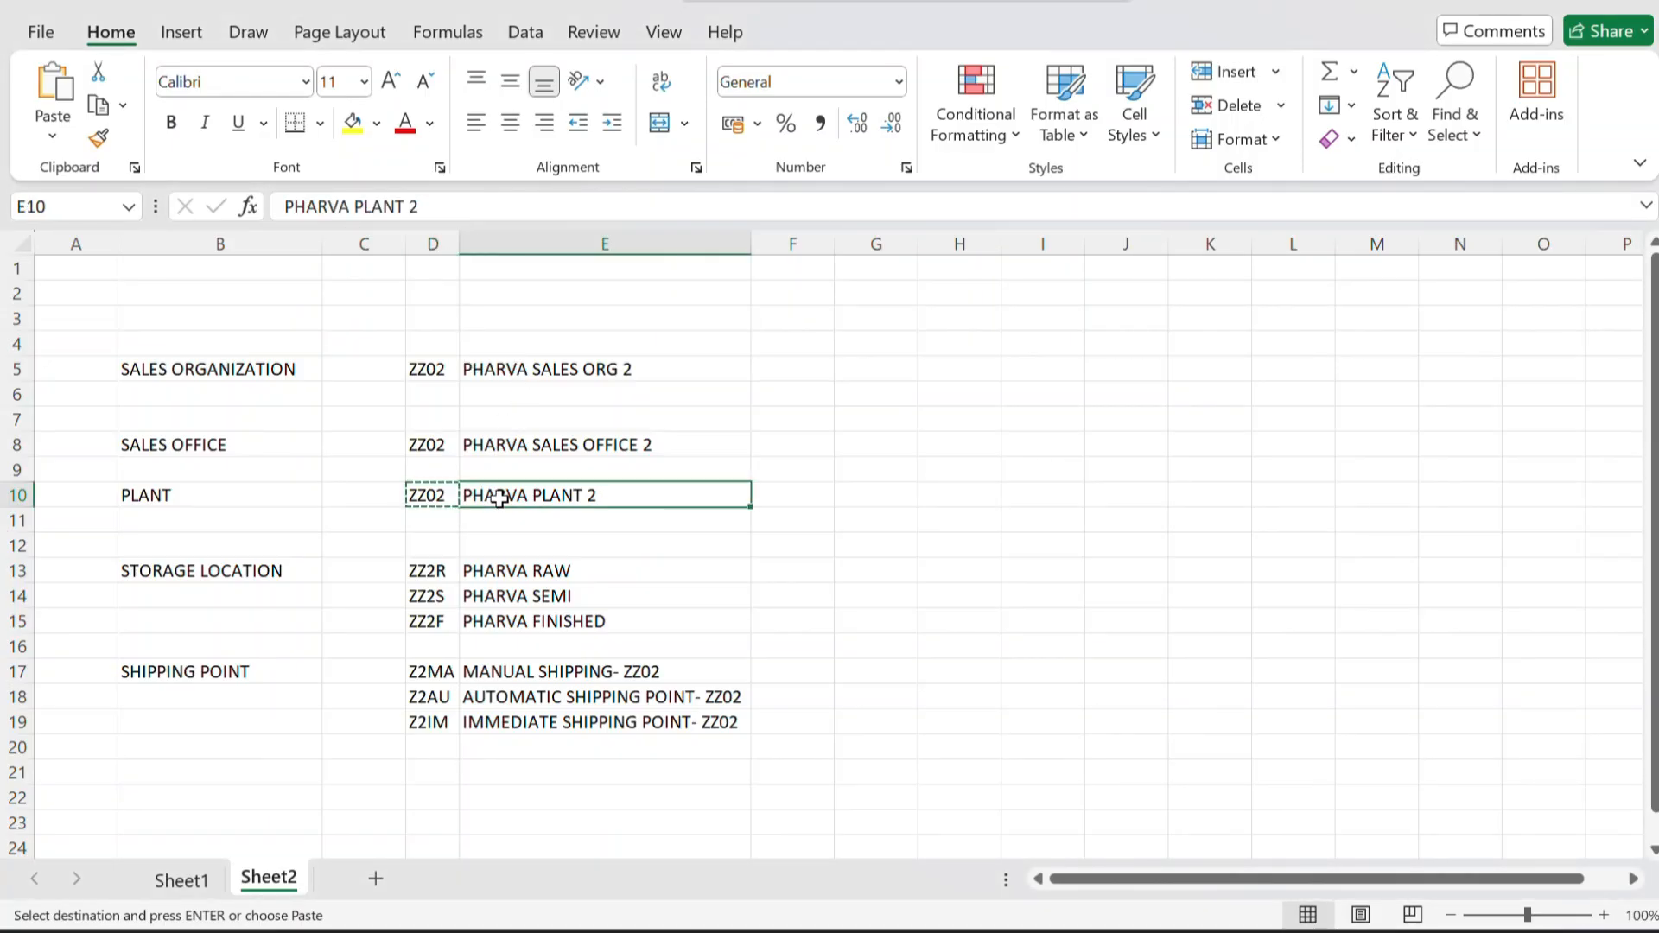
{"action": "key", "text": "alt+Tab"}
{"action": "left_click", "coordinate": [270, 213]}
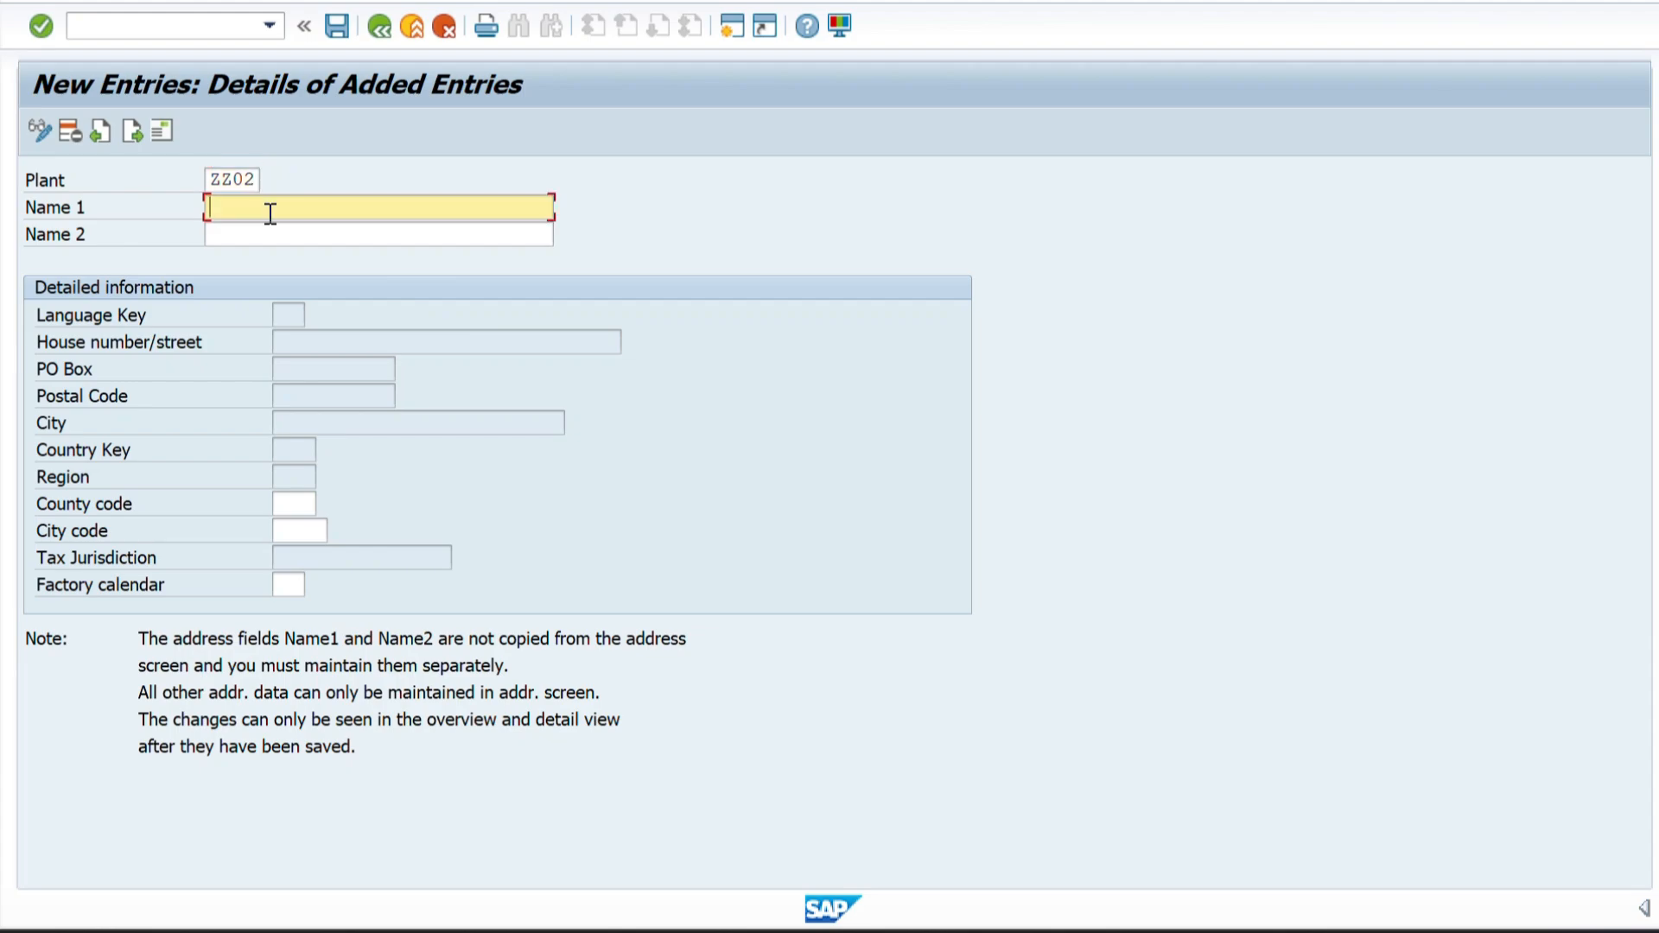
{"action": "key", "text": "alt+Tab"}
{"action": "key", "text": "ctrl+c"}
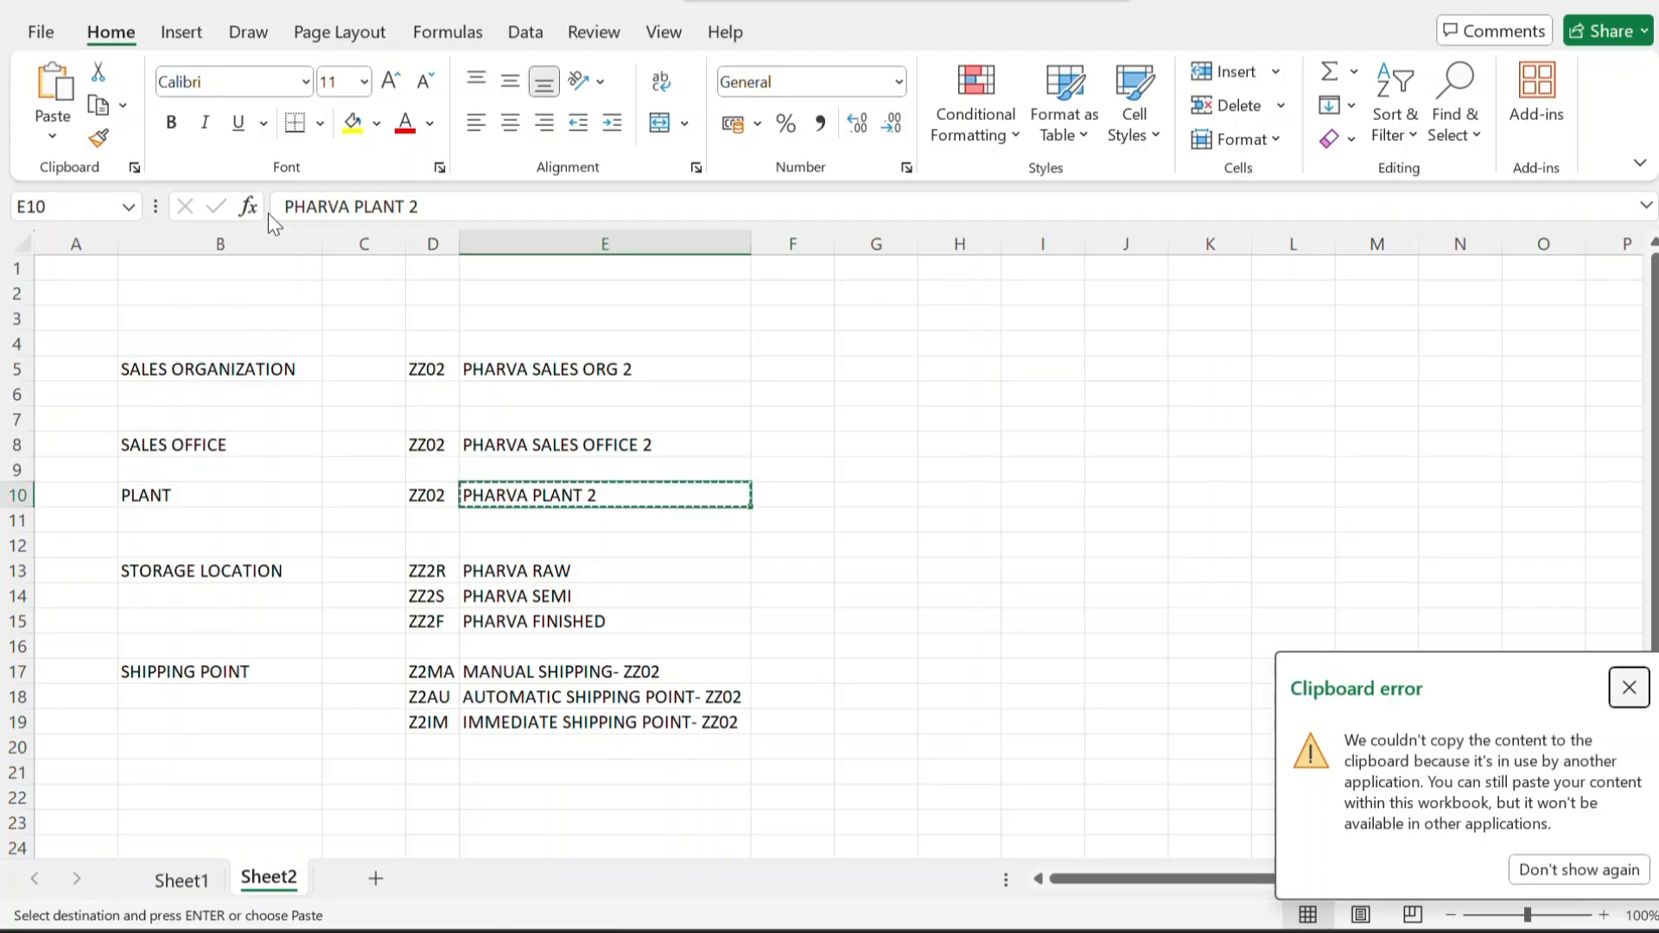
{"action": "left_click", "coordinate": [1630, 690]}
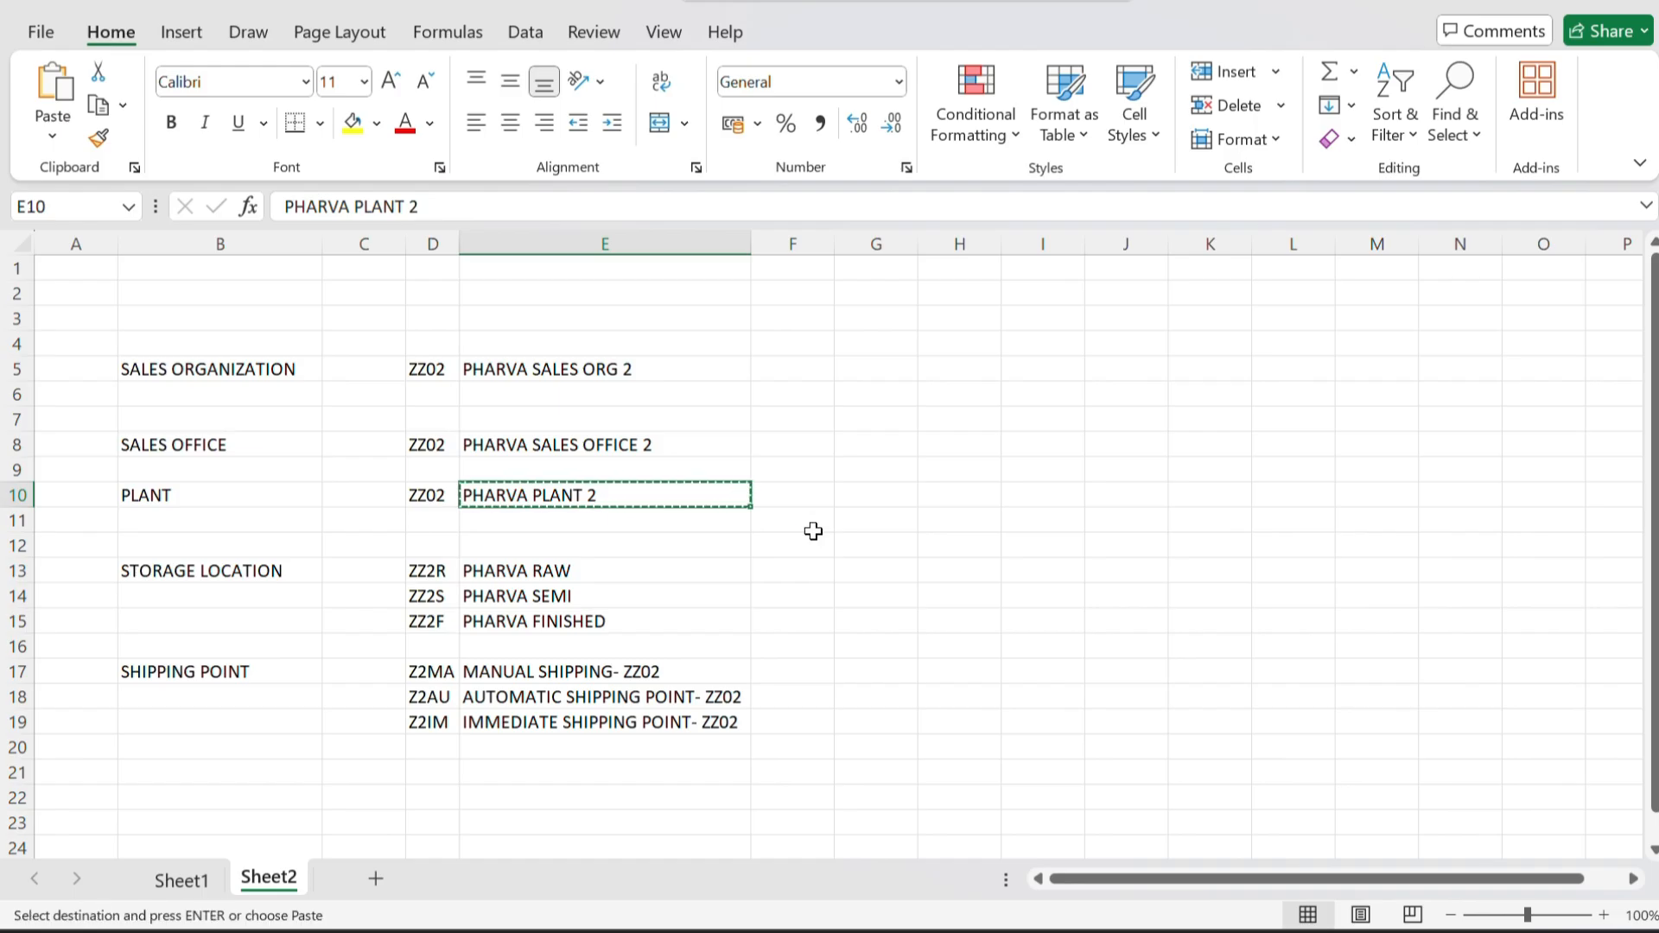
{"action": "key", "text": "alt+Tab"}
{"action": "key", "text": "ctrl+v"}
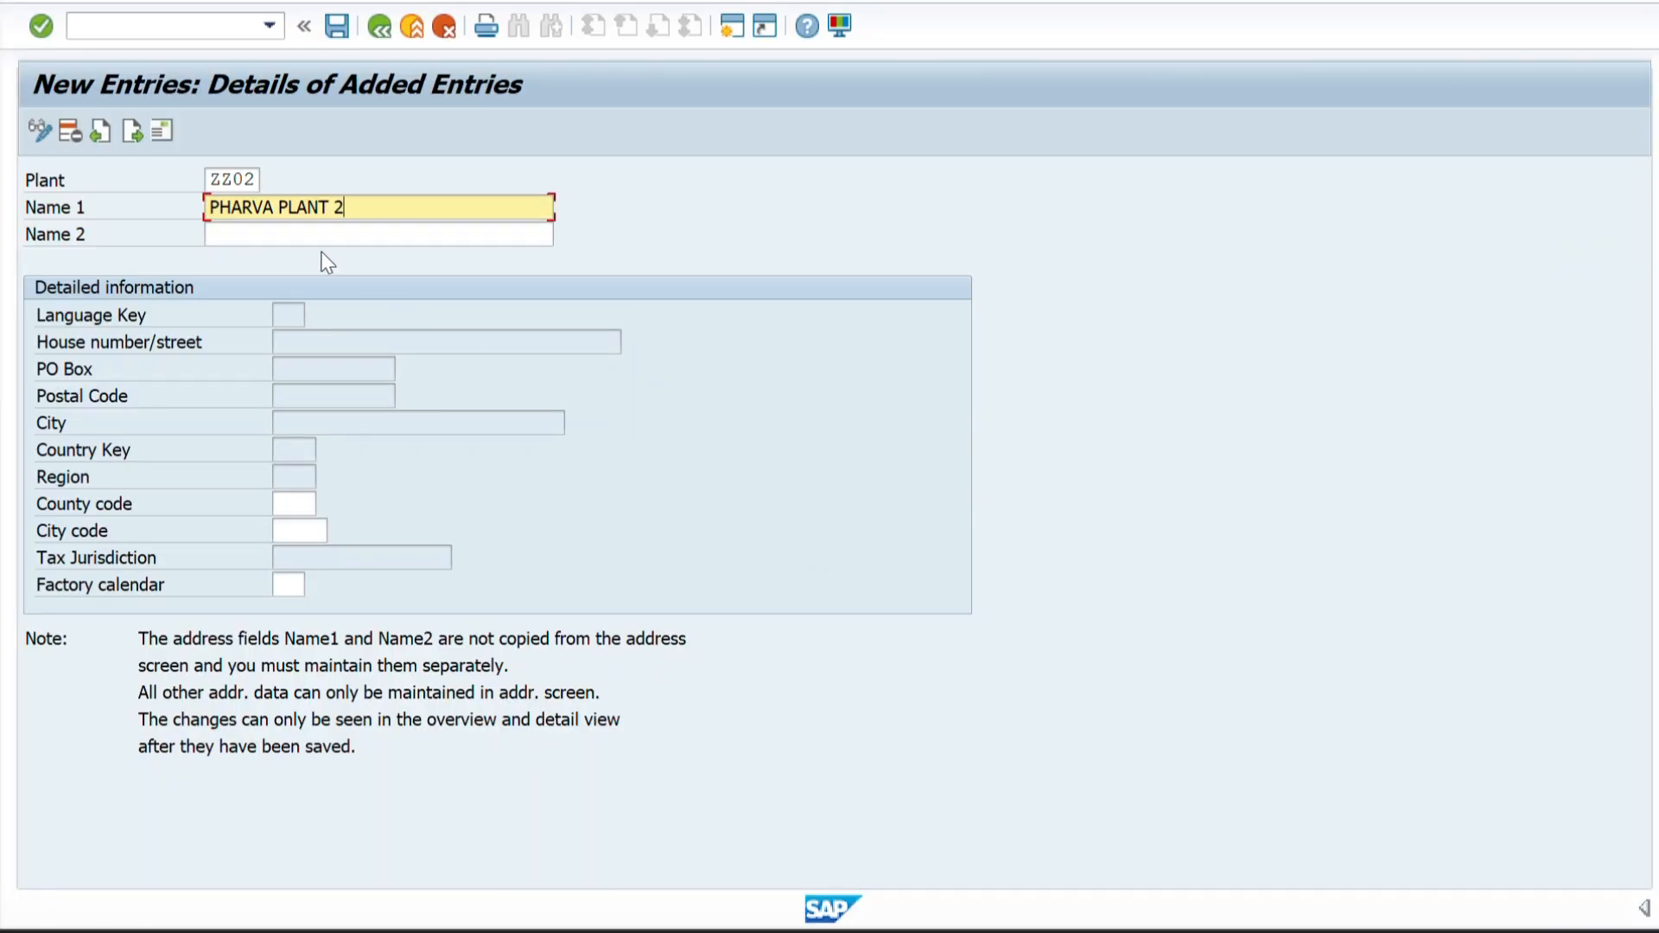
{"action": "left_click", "coordinate": [259, 234]}
{"action": "key", "text": "ctrl+v"}
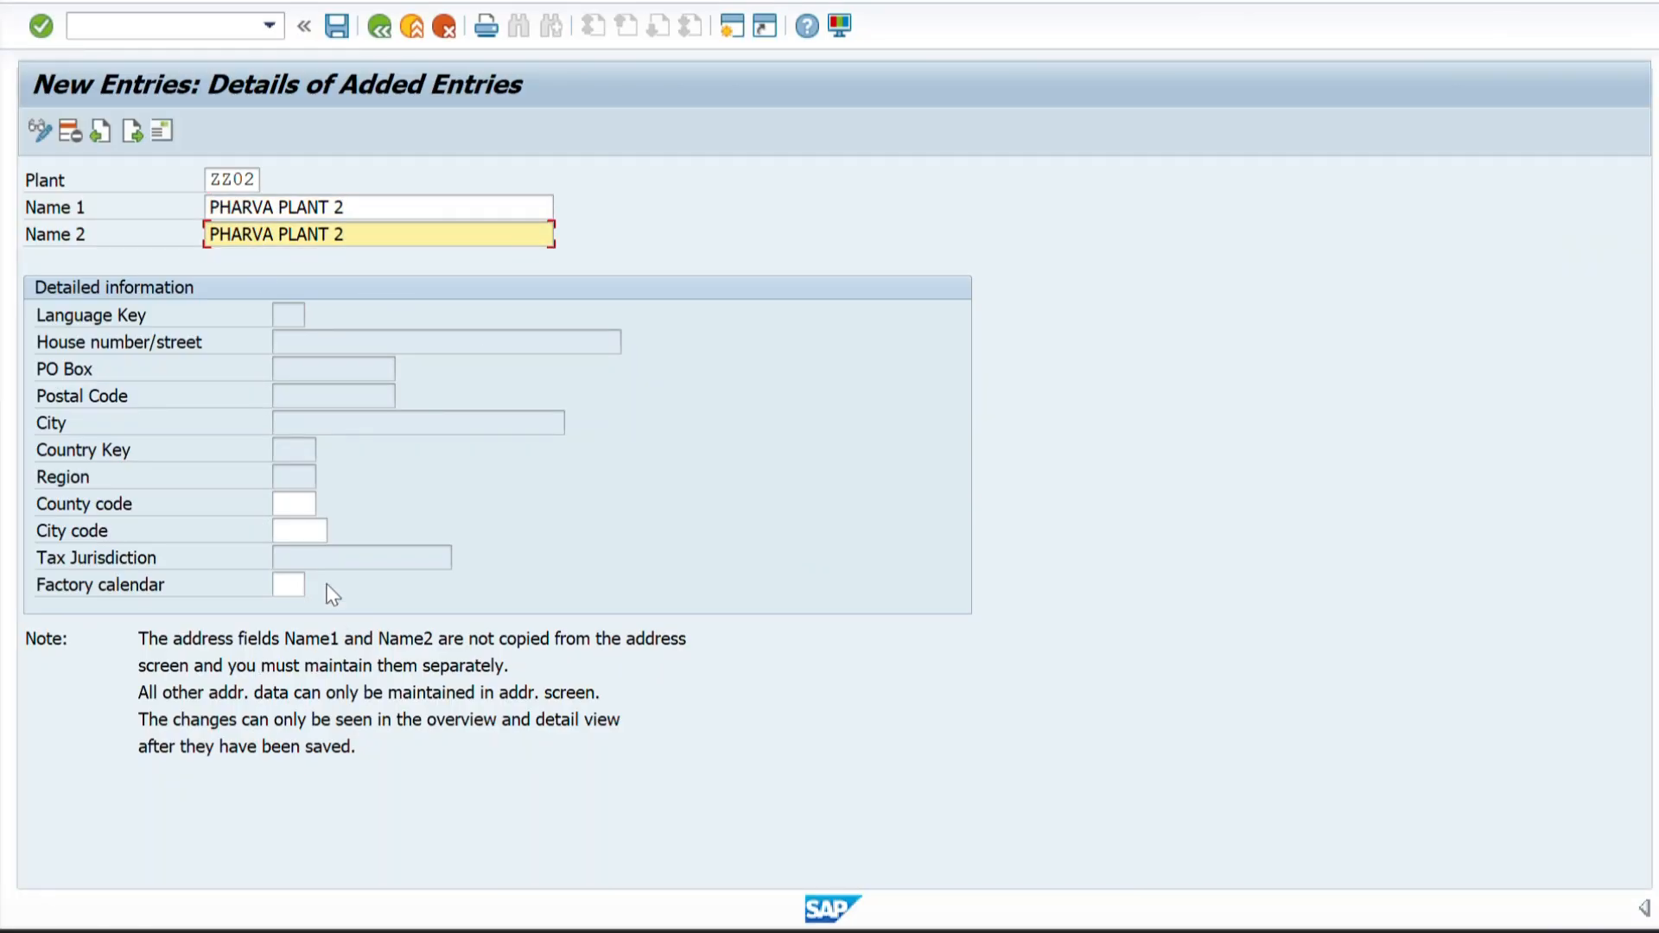
Set the plant's factory calendar to 01.
{"action": "left_click", "coordinate": [285, 585]}
{"action": "type", "text": "01"}
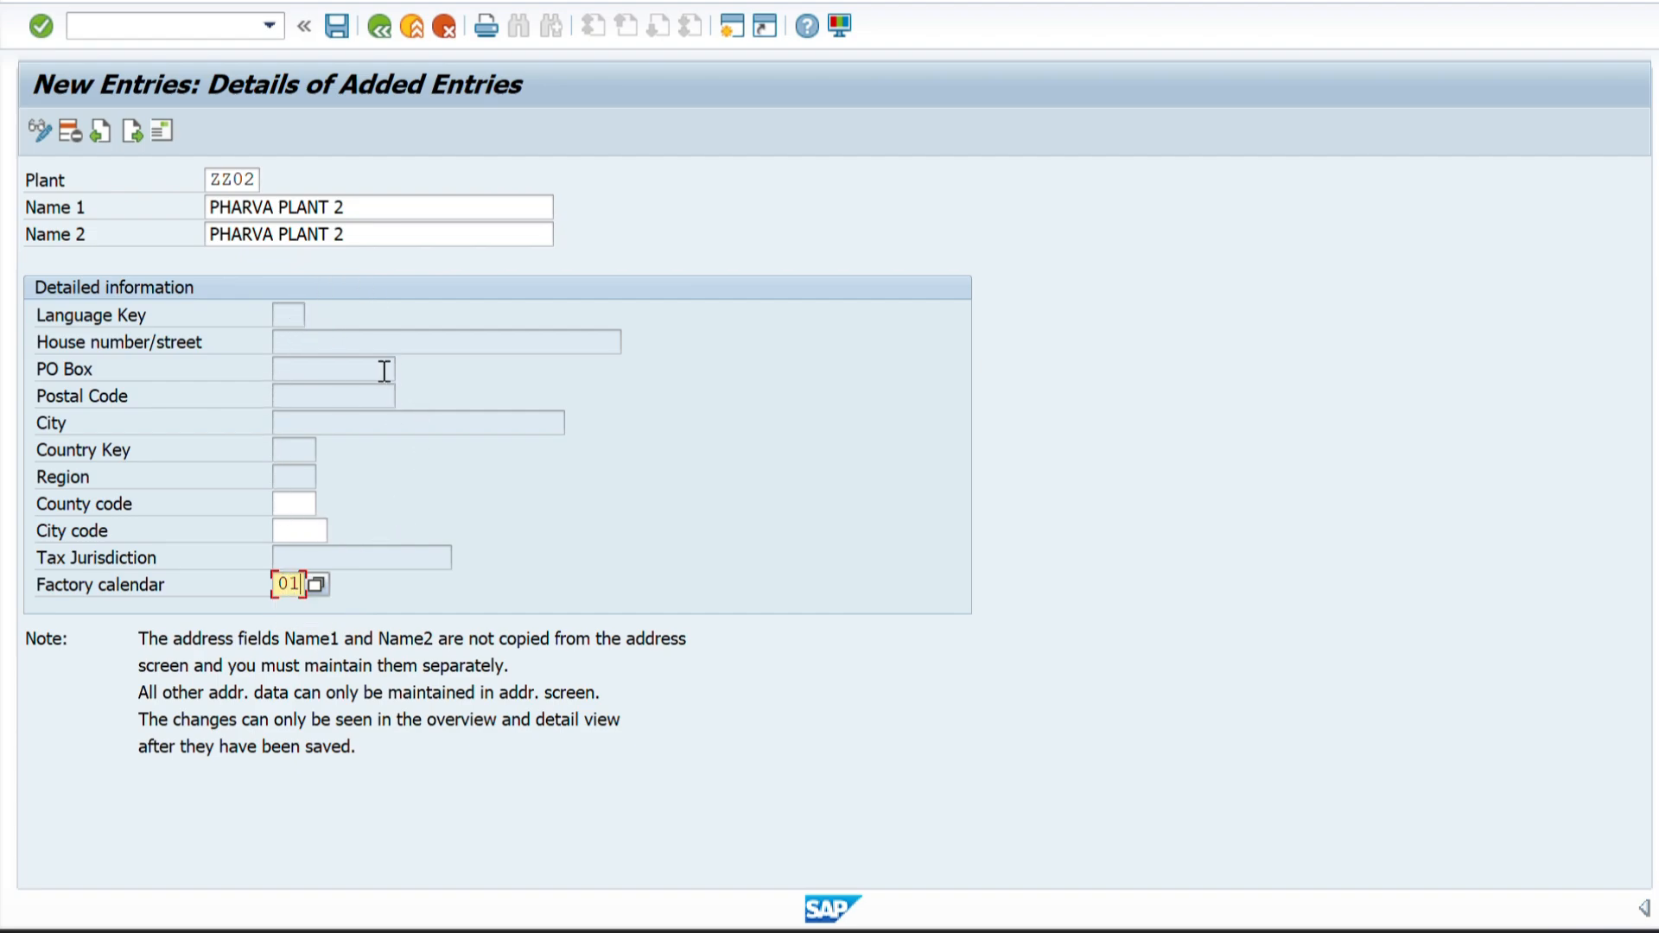
{"action": "key", "text": "Return"}
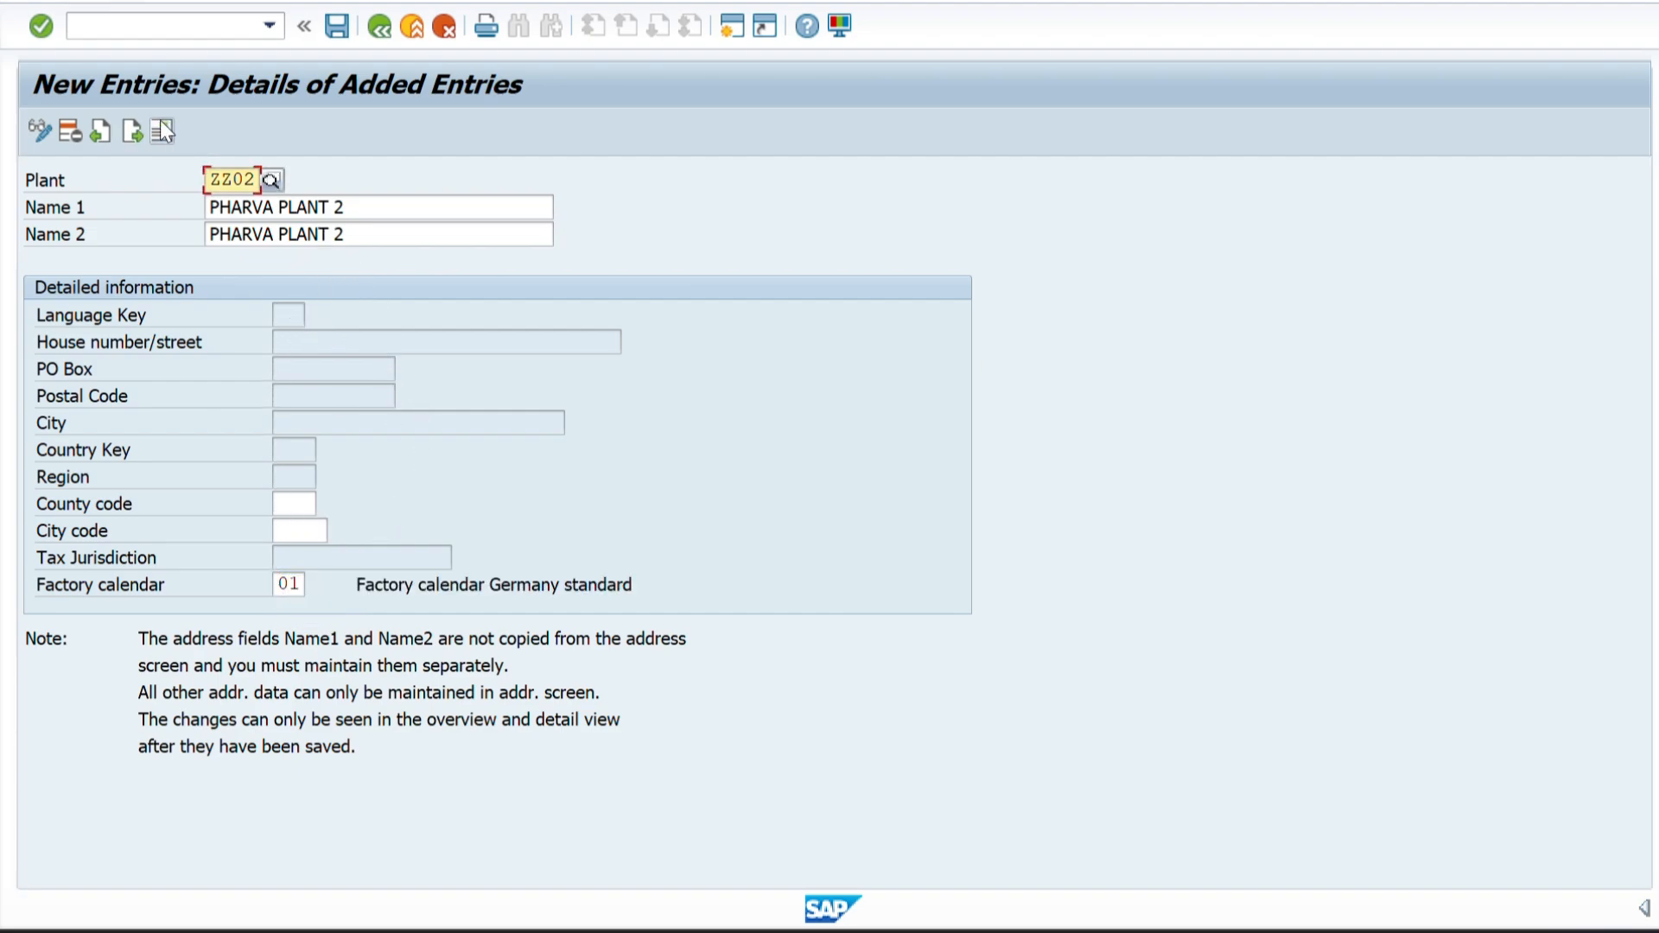
Open the plant's address, check its location in the Word structure diagram, and enter PHARVA PLANT 2 as both names and the search term.
{"action": "left_click", "coordinate": [162, 129]}
{"action": "key", "text": "alt+Tab"}
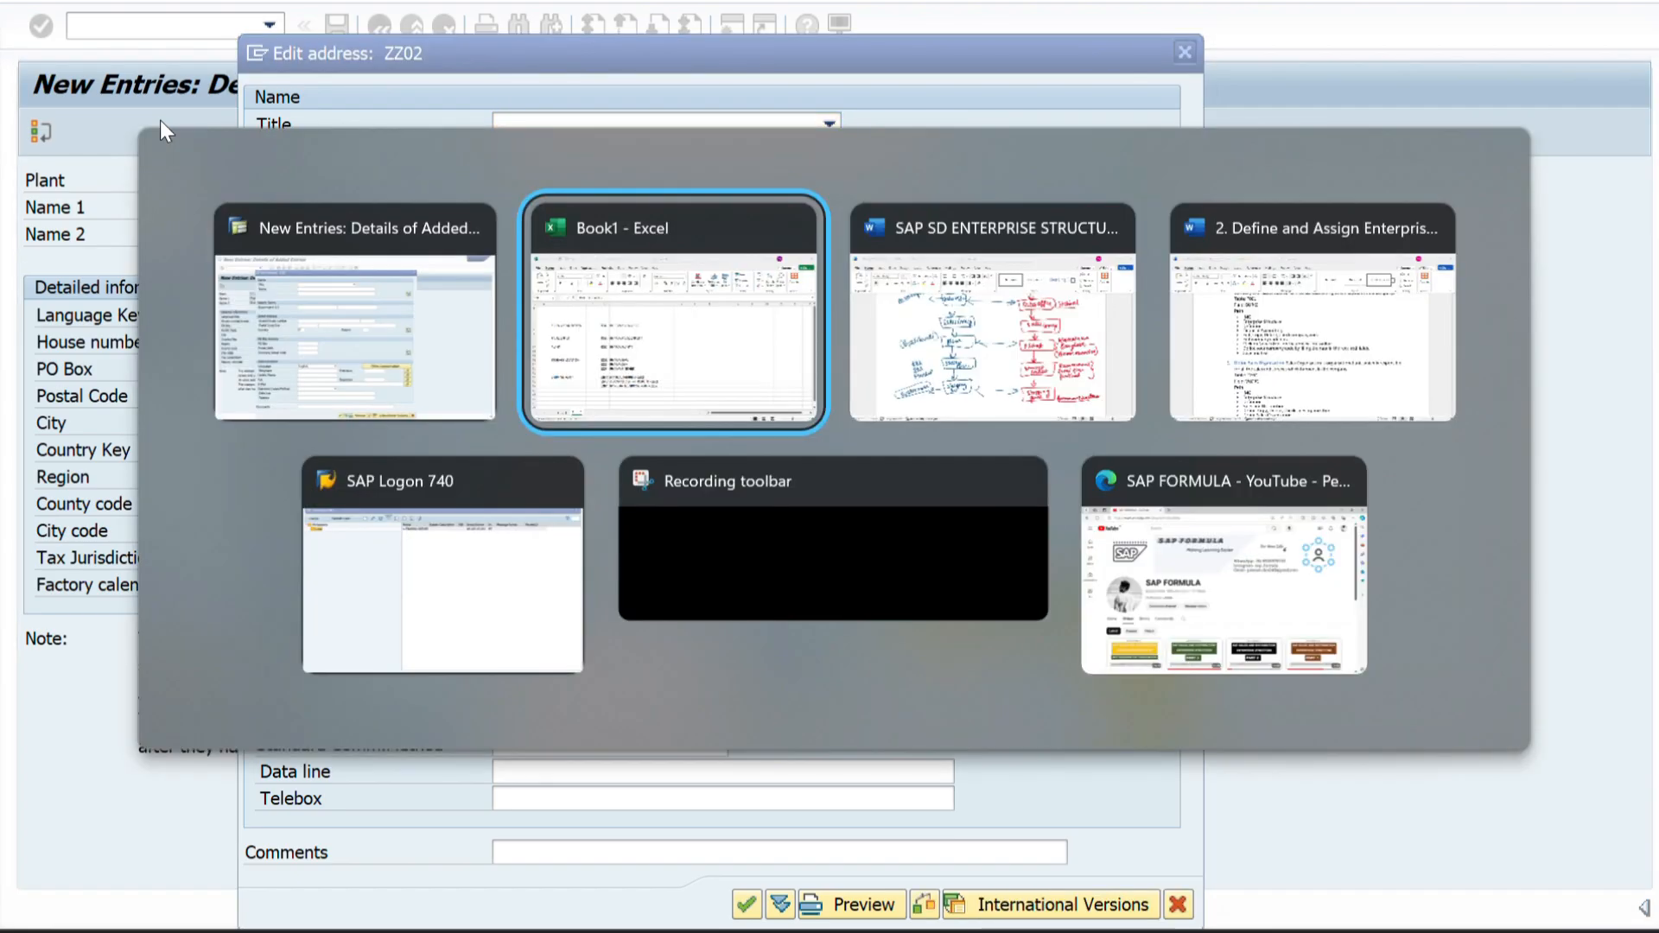
{"action": "key", "text": "alt+Tab"}
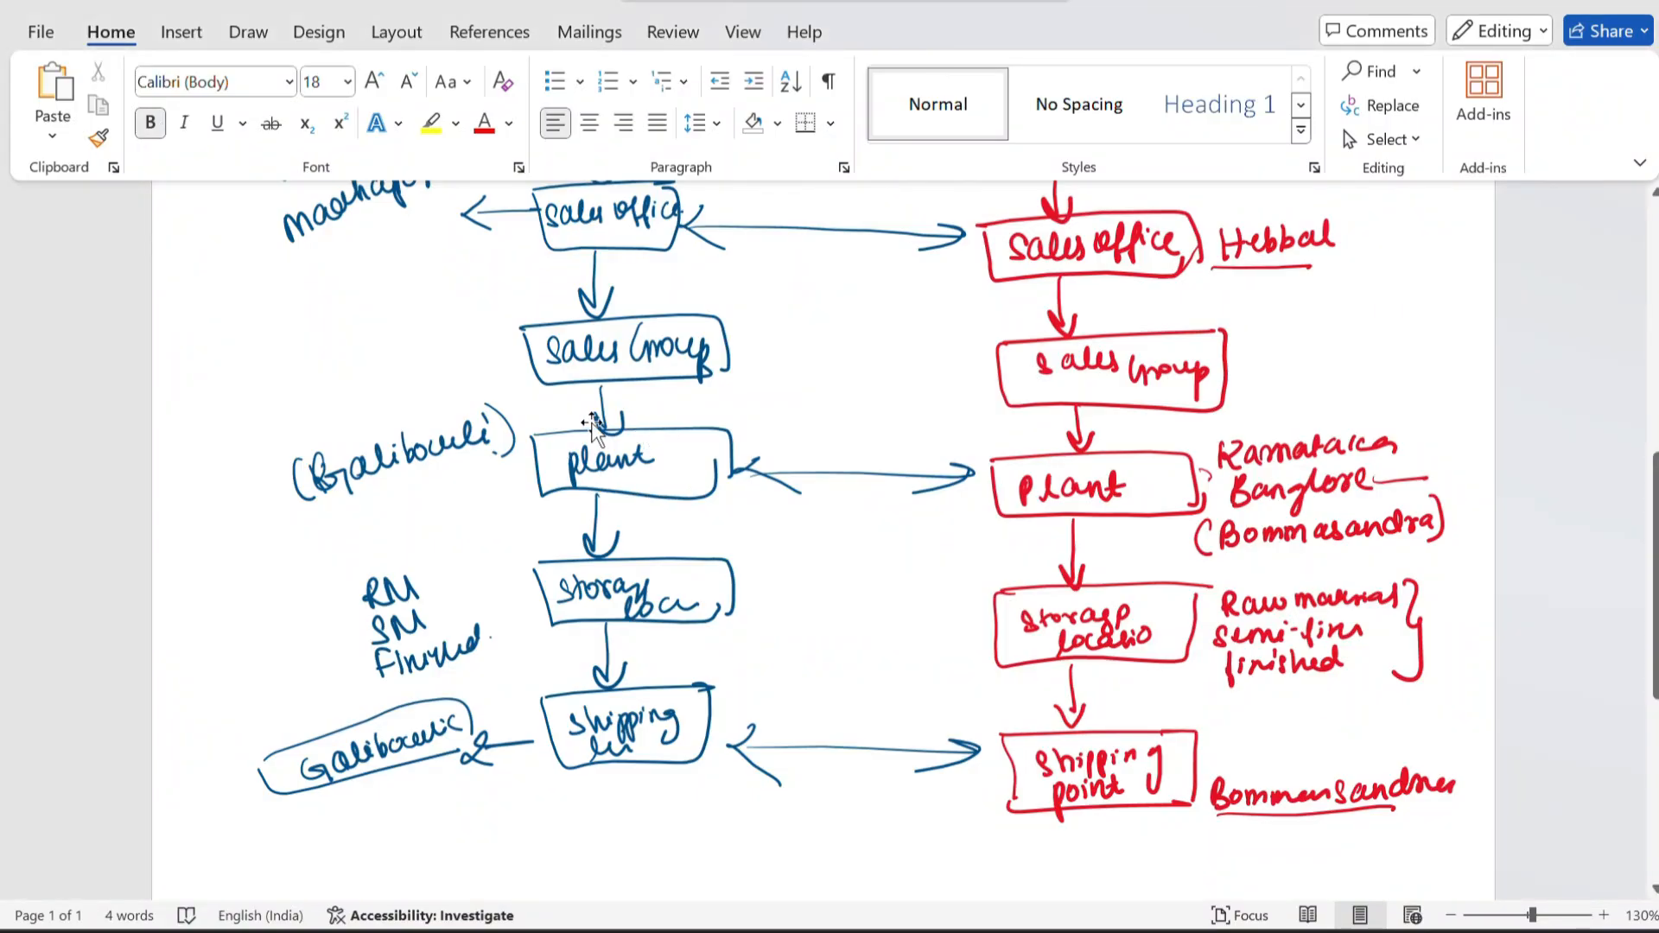
{"action": "key", "text": "alt+Tab"}
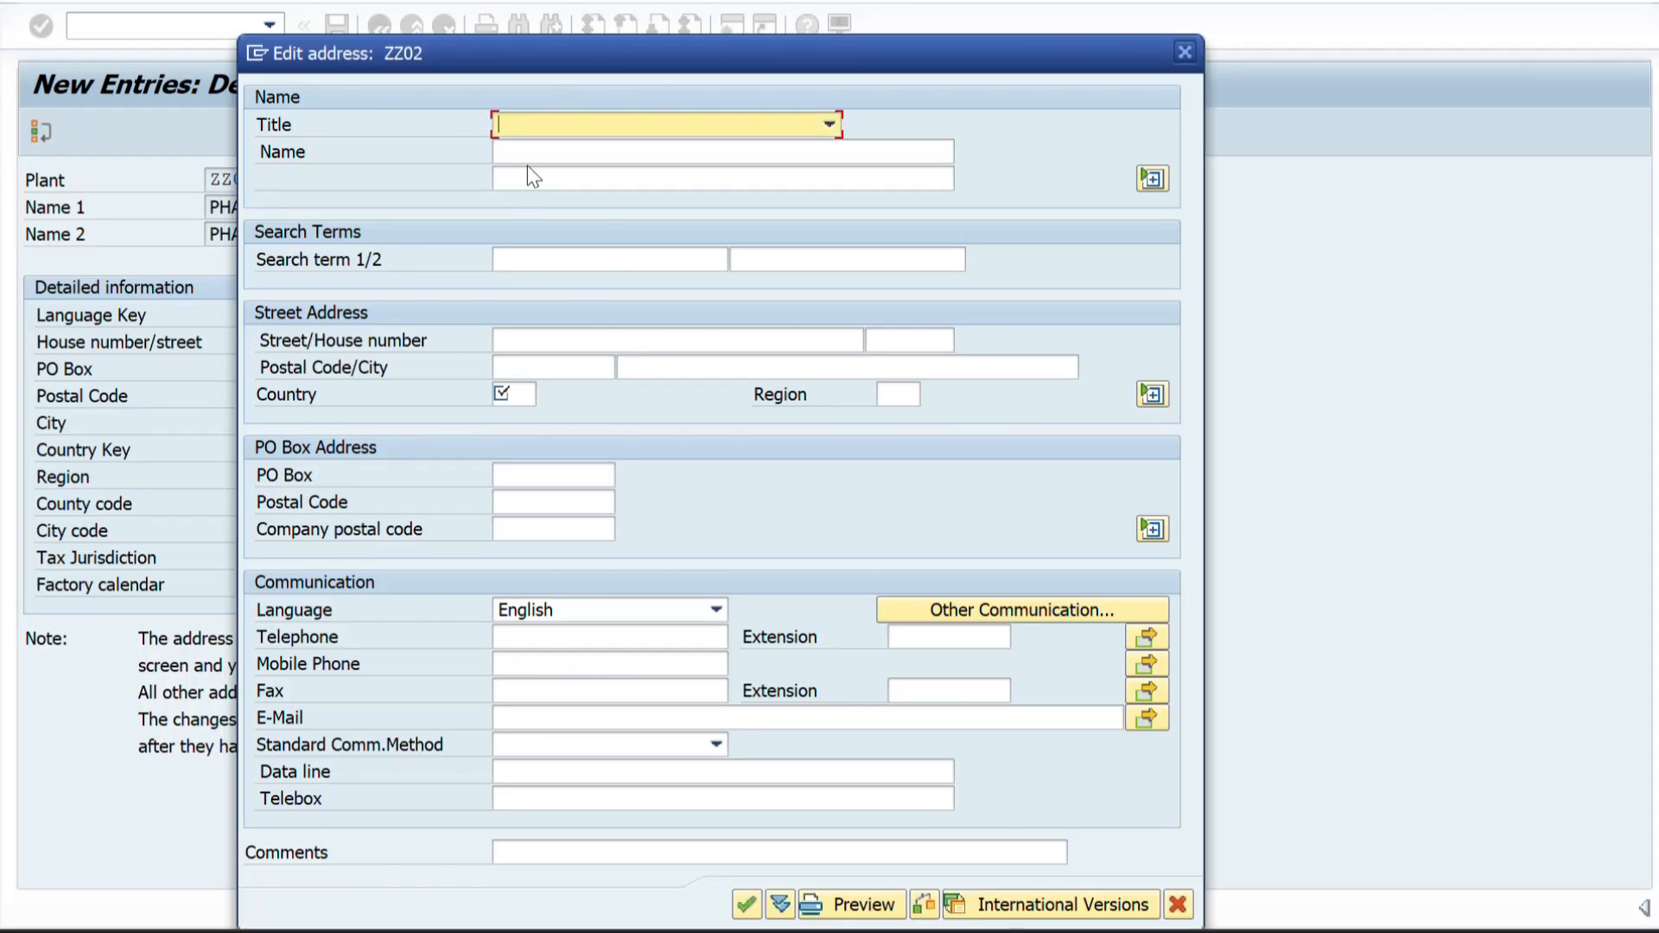
{"action": "left_click", "coordinate": [525, 155]}
{"action": "key", "text": "ctrl+v"}
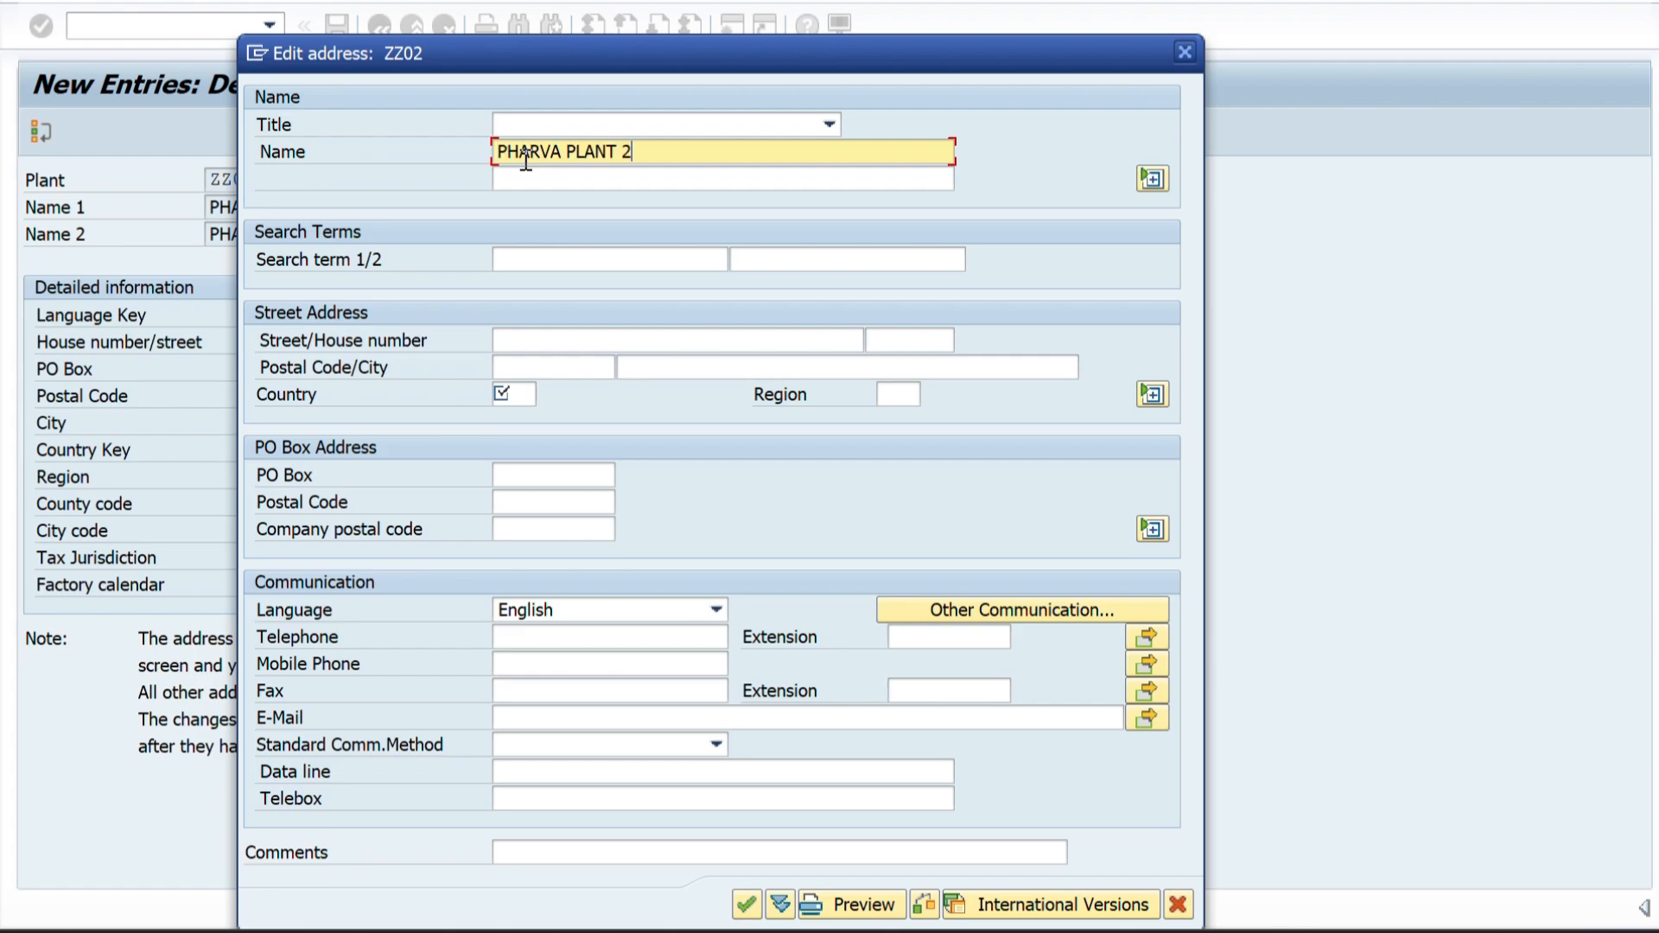
{"action": "left_click", "coordinate": [524, 179]}
{"action": "key", "text": "ctrl+v"}
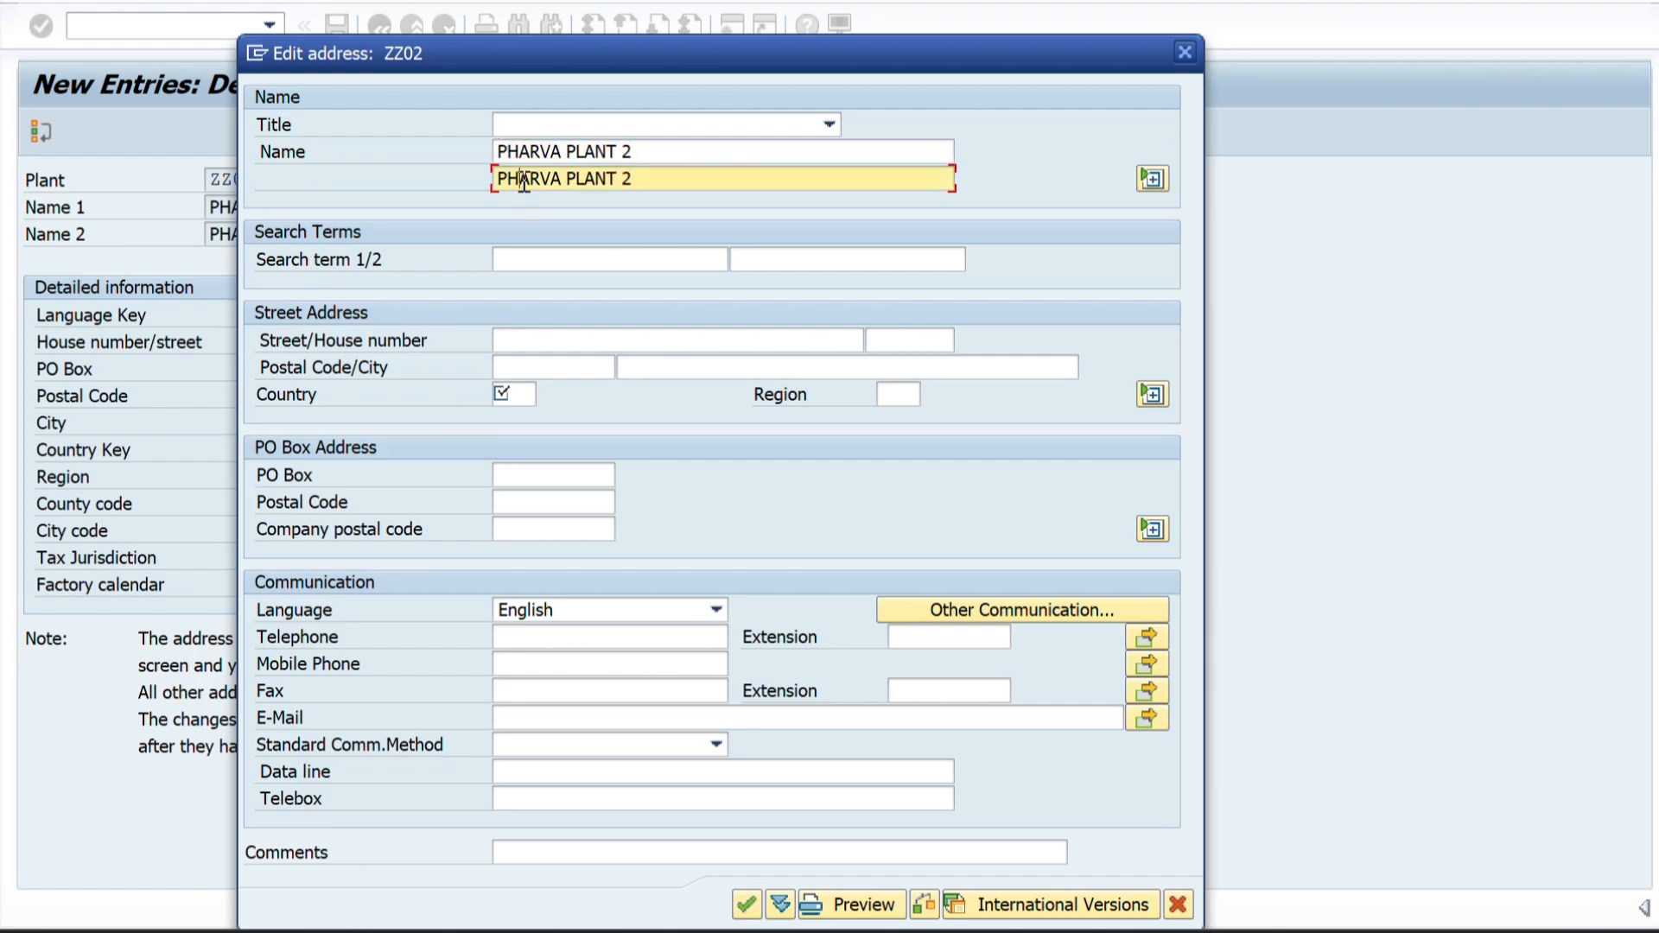
{"action": "left_click", "coordinate": [526, 263]}
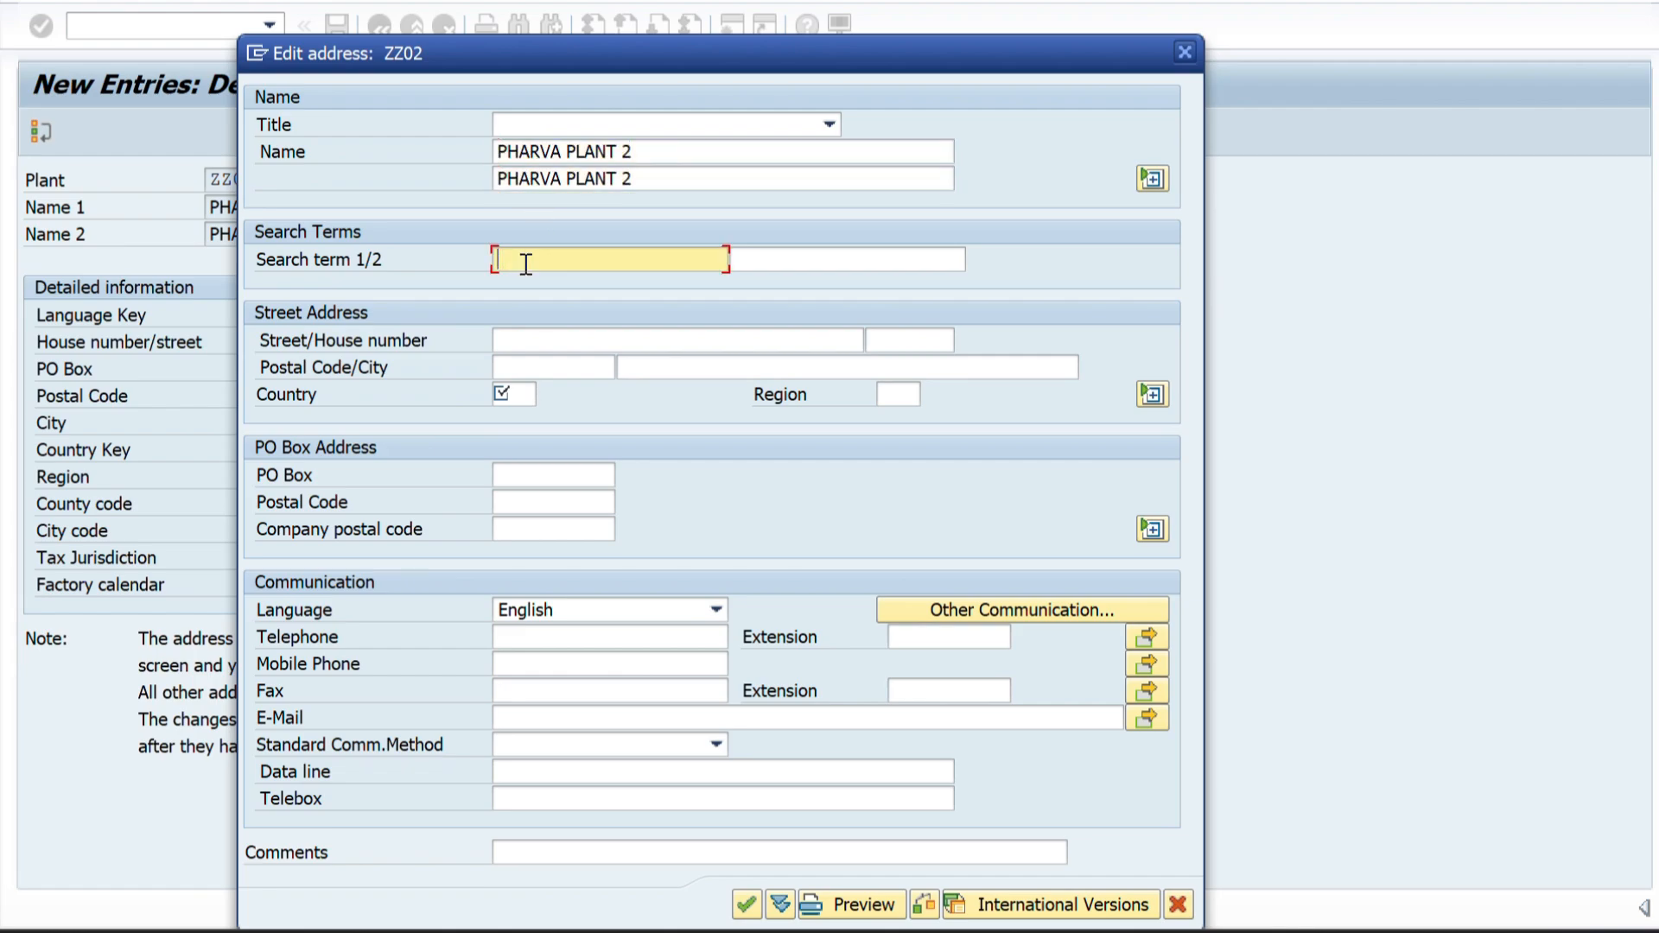
{"action": "key", "text": "ctrl+v"}
Set the ZZ02 plant address's country to IN and its region to 36, Telangana.
{"action": "left_click", "coordinate": [517, 394]}
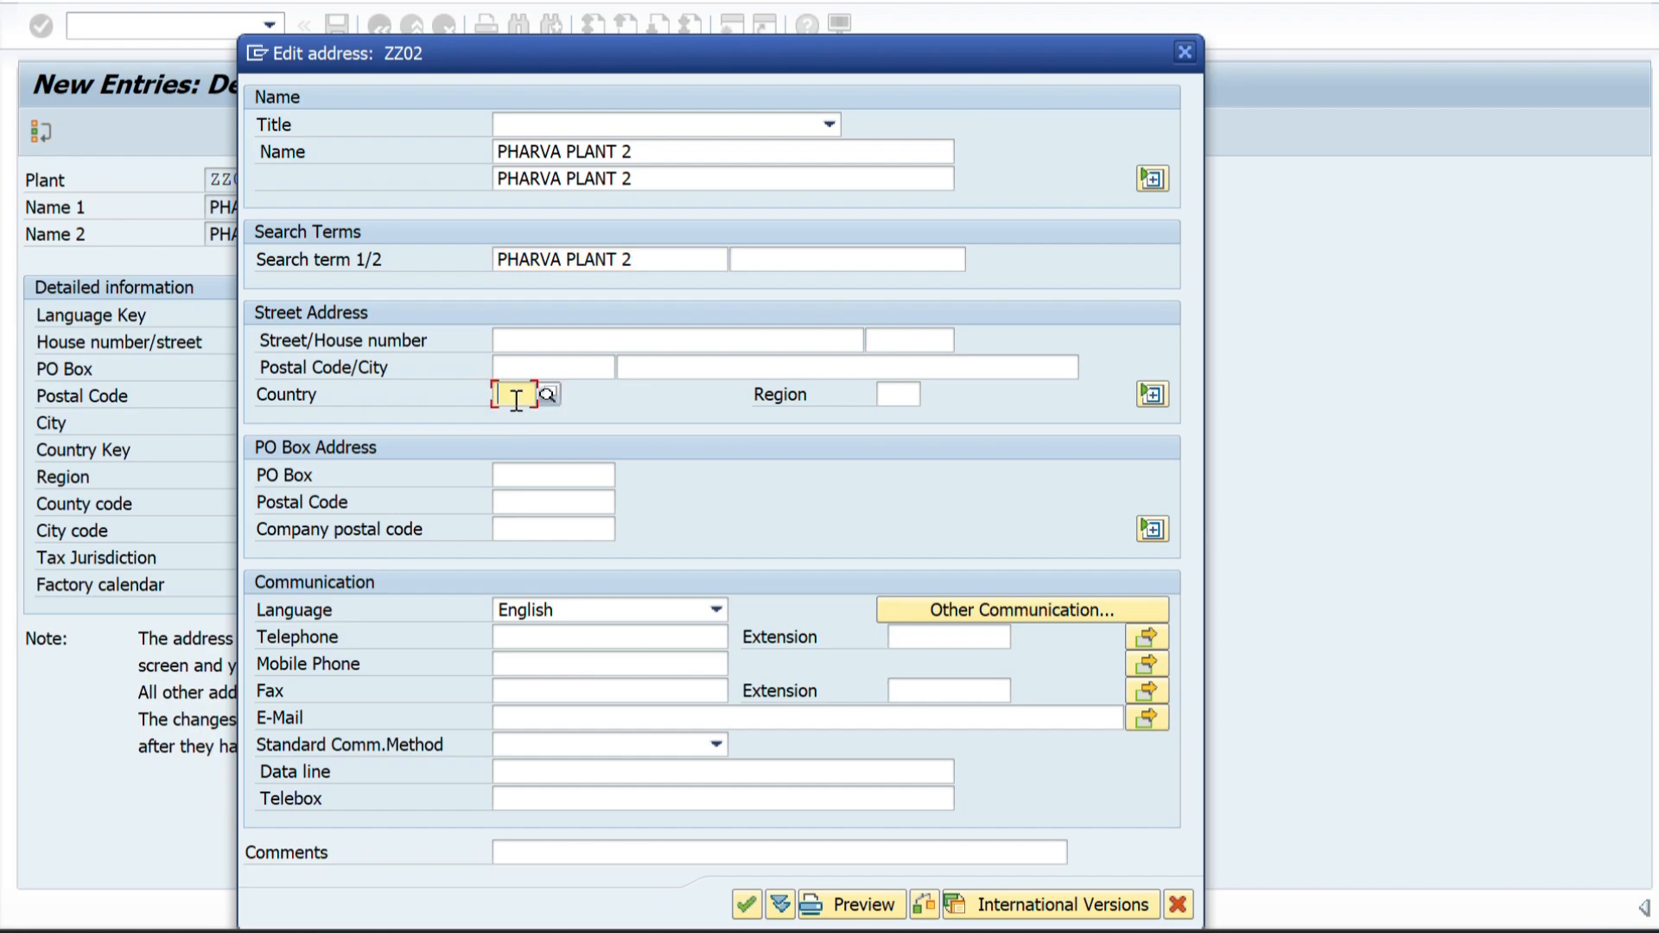
{"action": "type", "text": "IN"}
{"action": "key", "text": "Tab"}
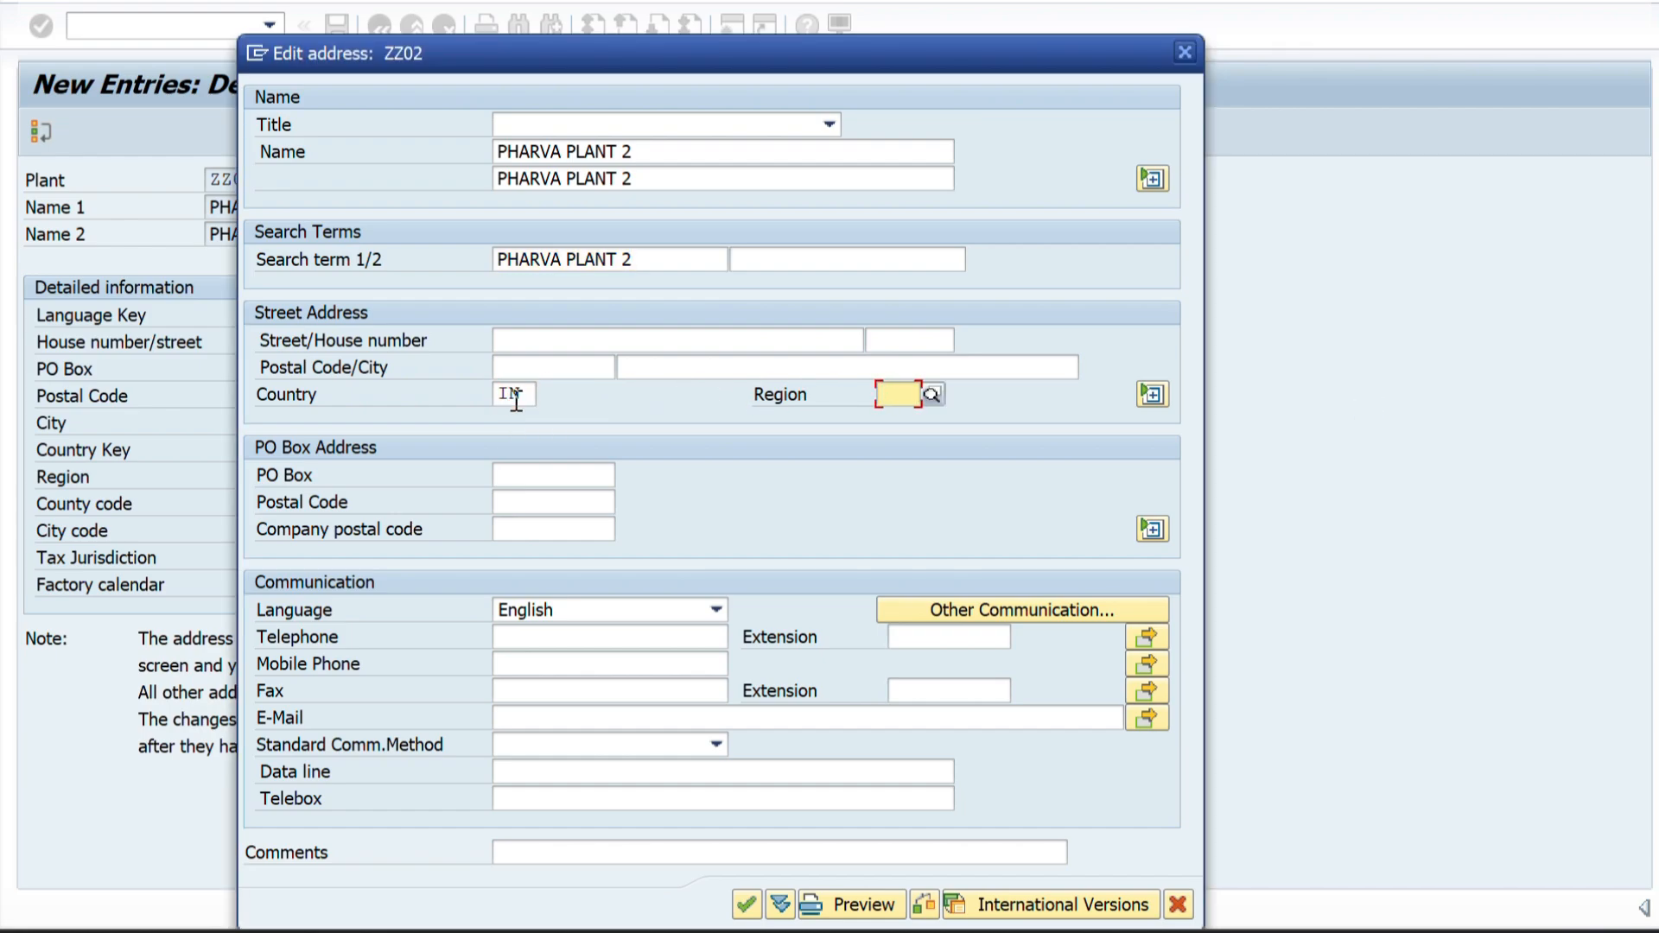
{"action": "type", "text": "36"}
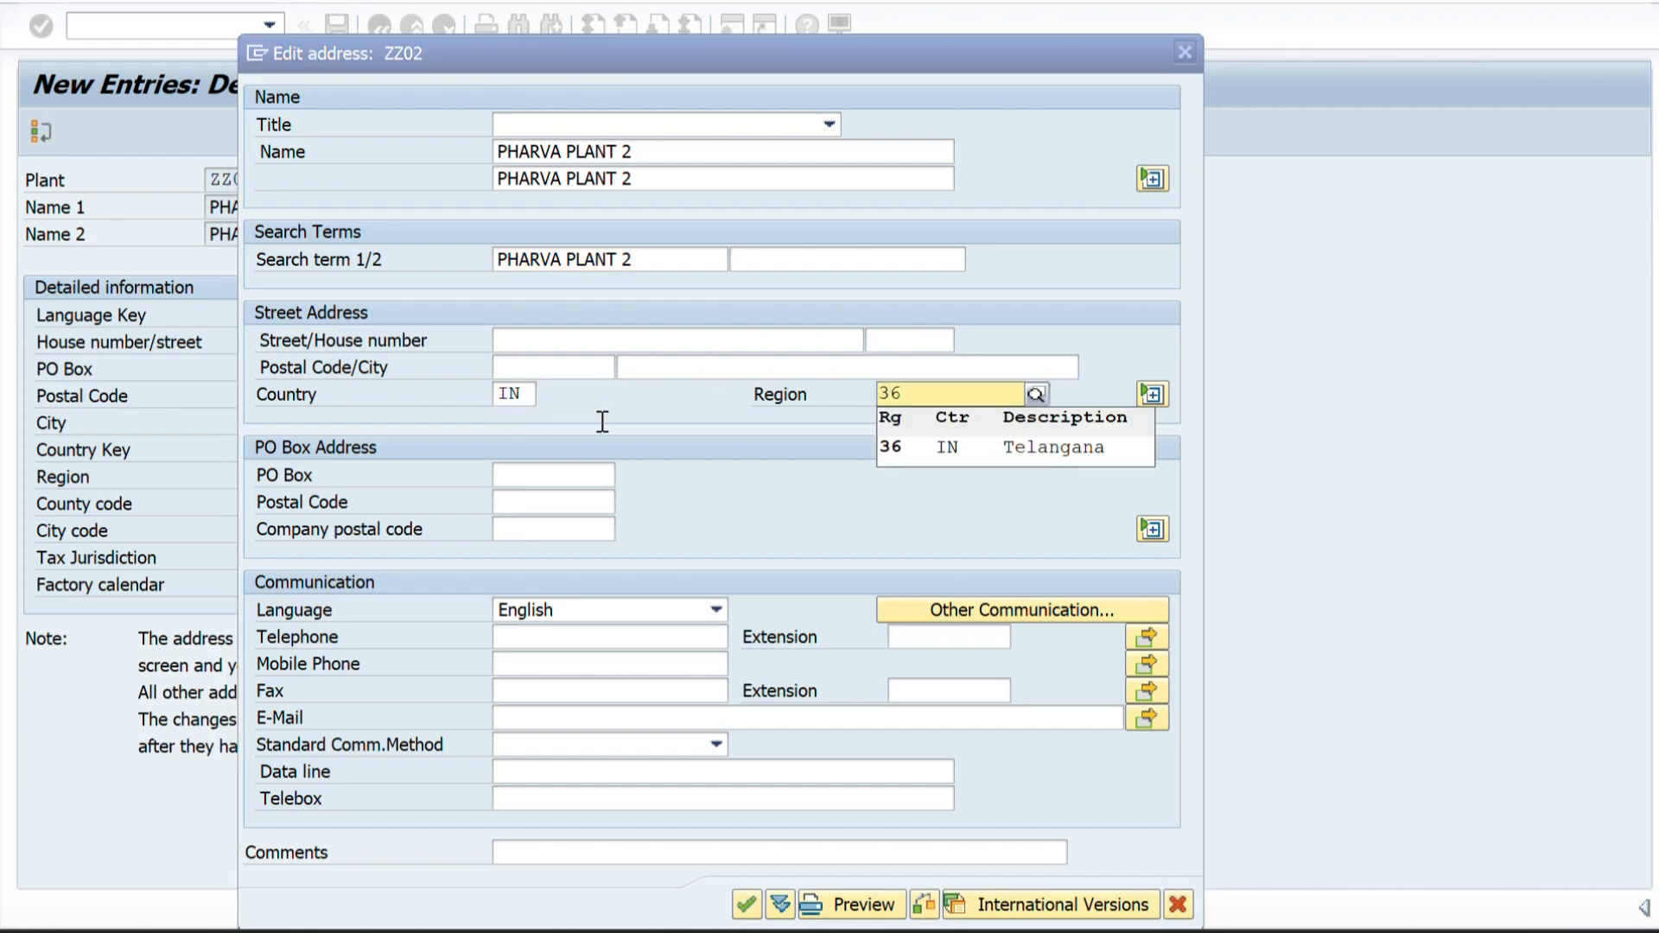
{"action": "left_click", "coordinate": [911, 442]}
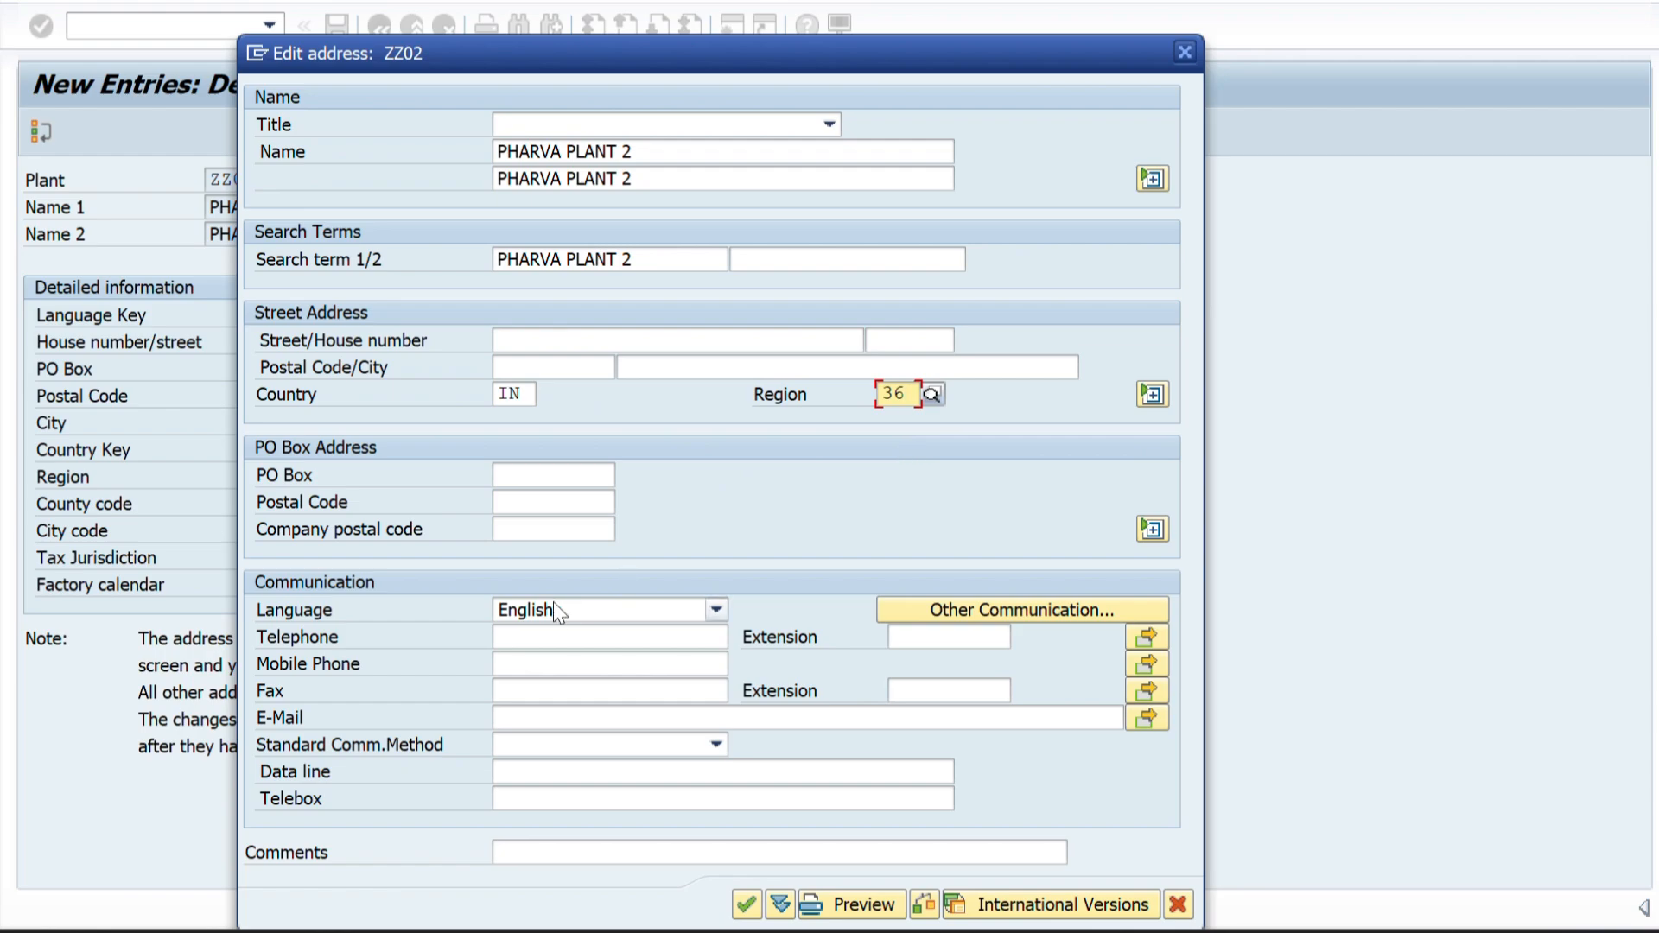
Fill in the street, city and postal code for plant ZZ02 and accept the address.
{"action": "left_click", "coordinate": [588, 338]}
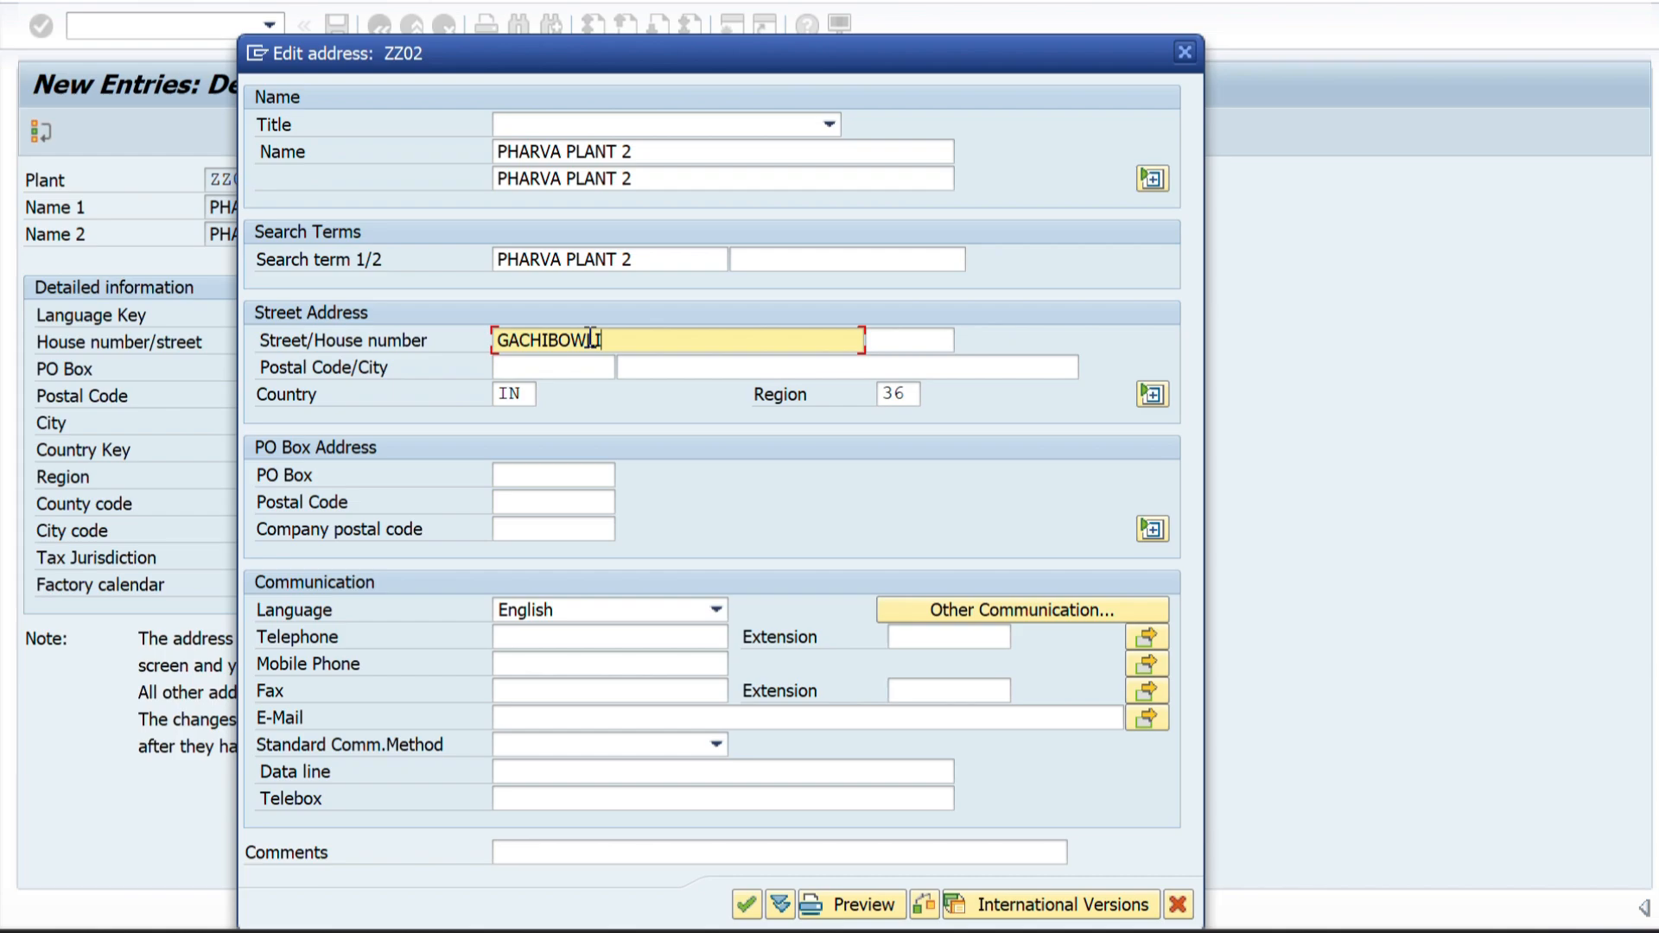
{"action": "left_click", "coordinate": [635, 366]}
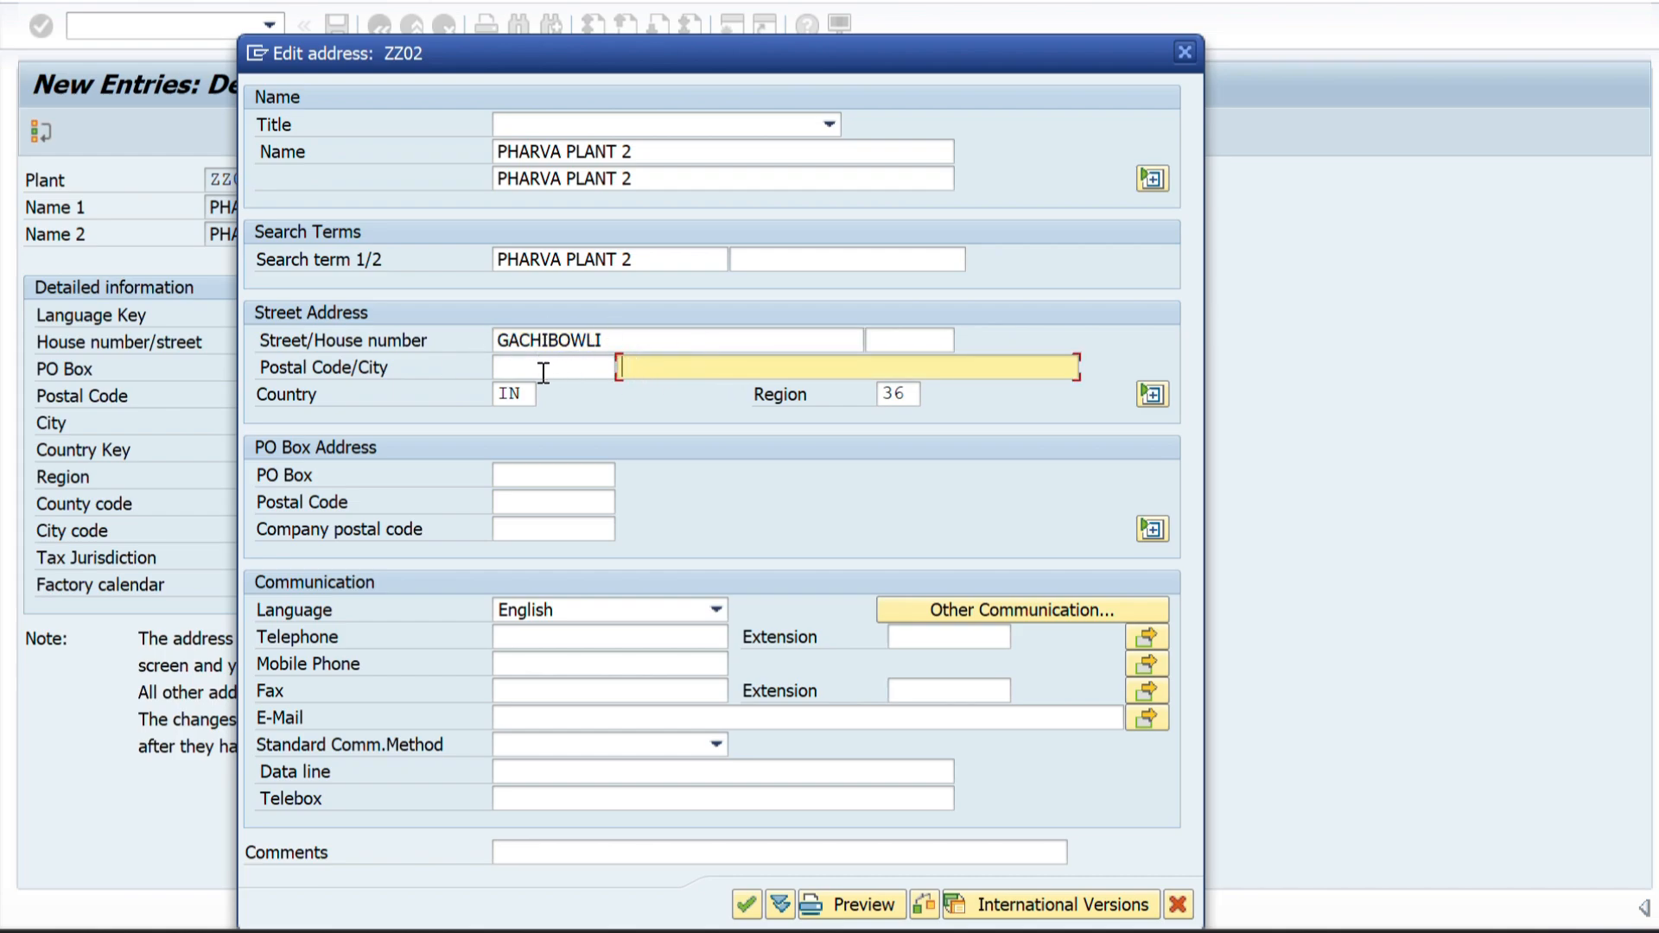
{"action": "type", "text": "H"}
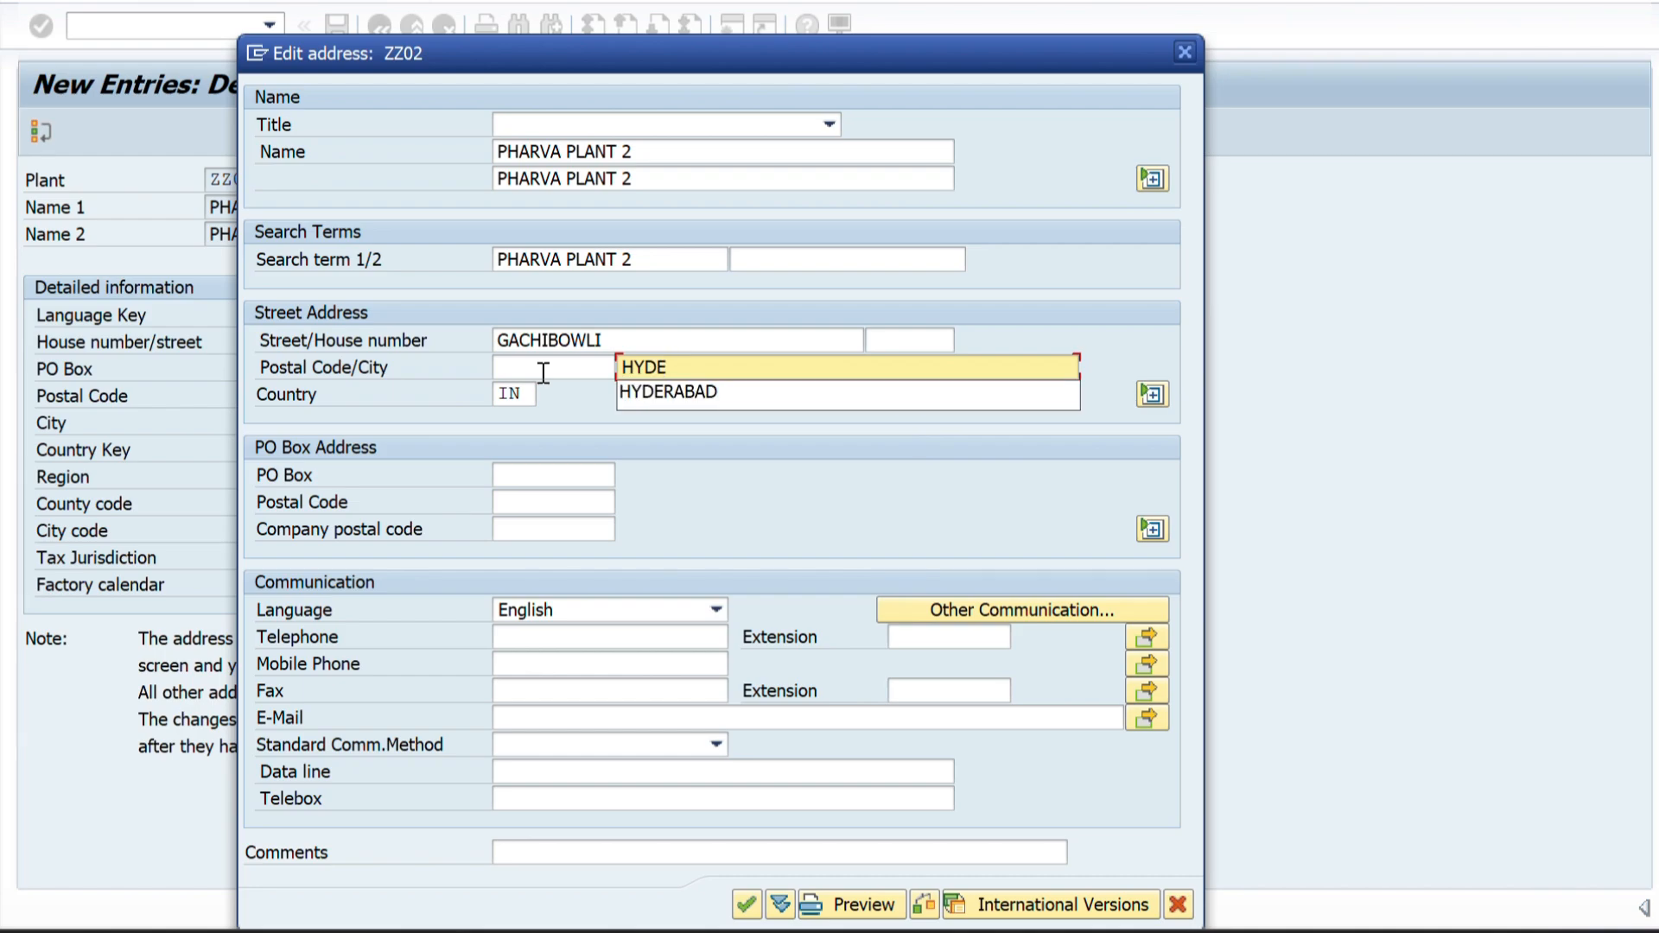
{"action": "type", "text": "YDE"}
{"action": "left_click", "coordinate": [668, 391]}
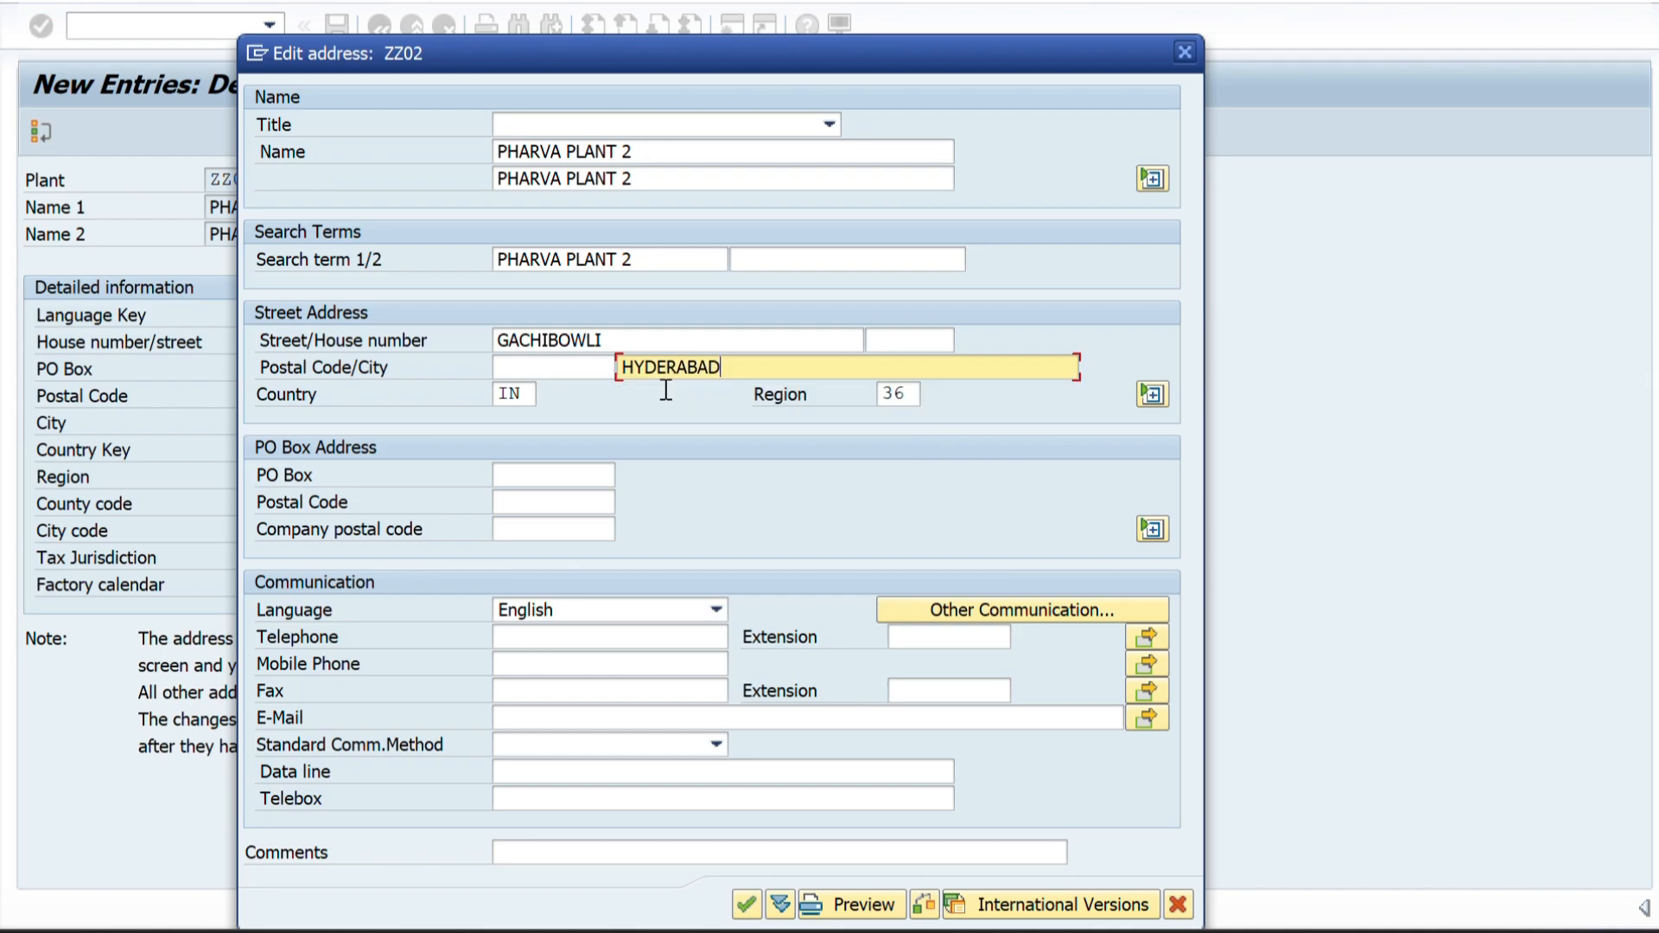
{"action": "left_click", "coordinate": [553, 373]}
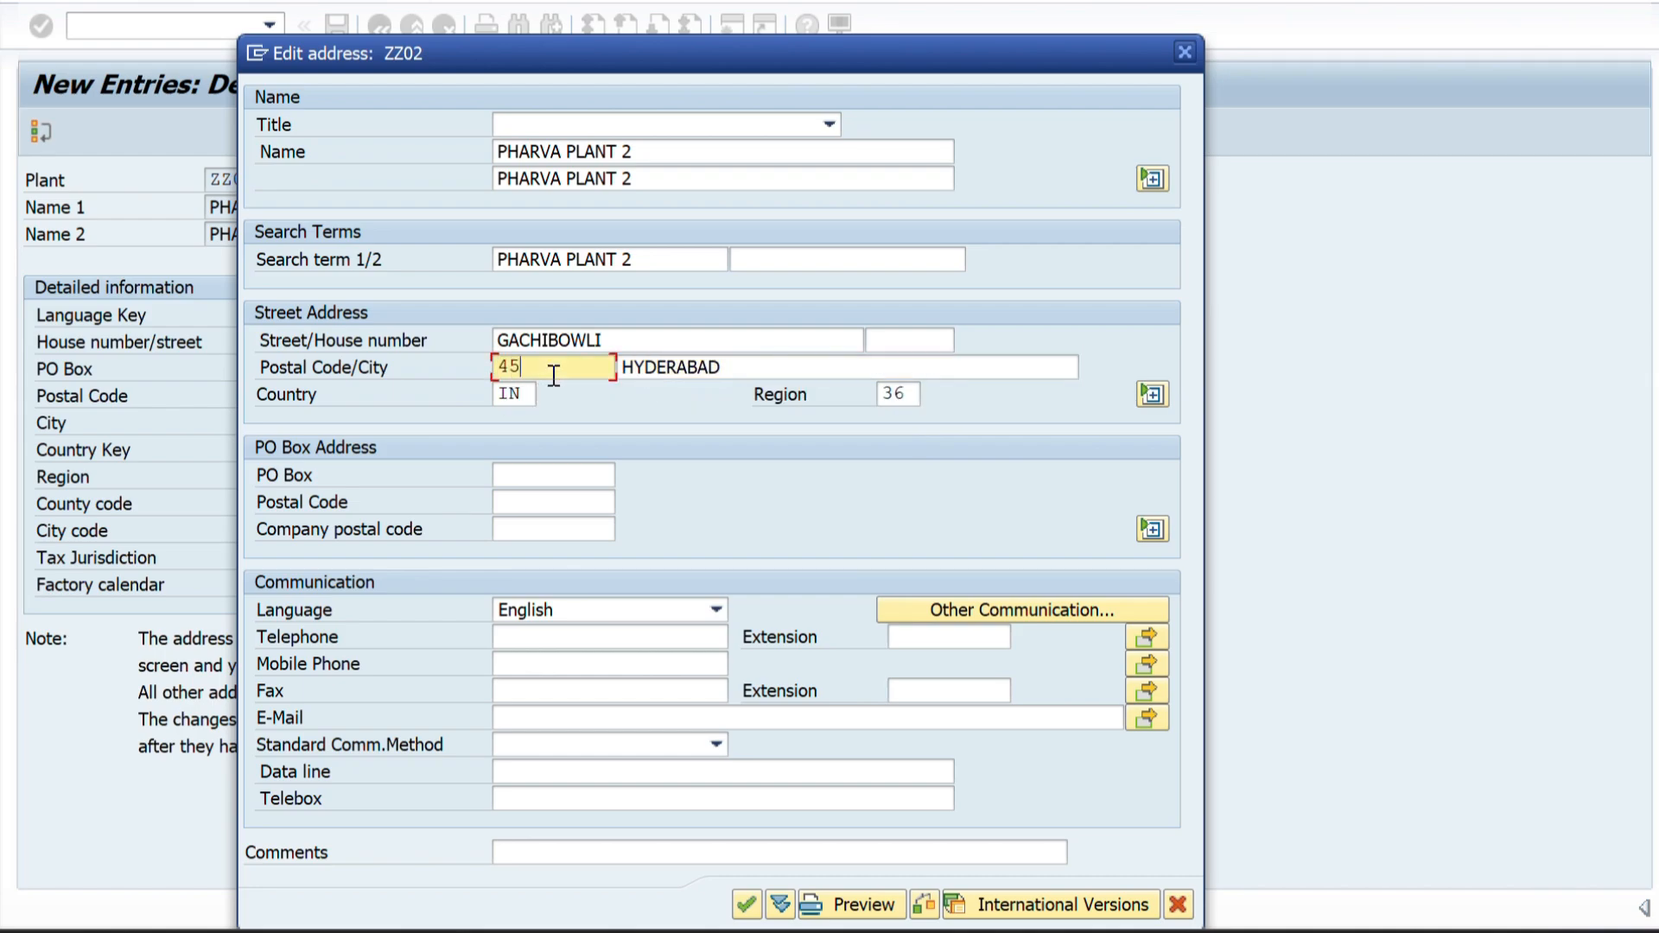
{"action": "type", "text": "45673"}
{"action": "key", "text": "Return"}
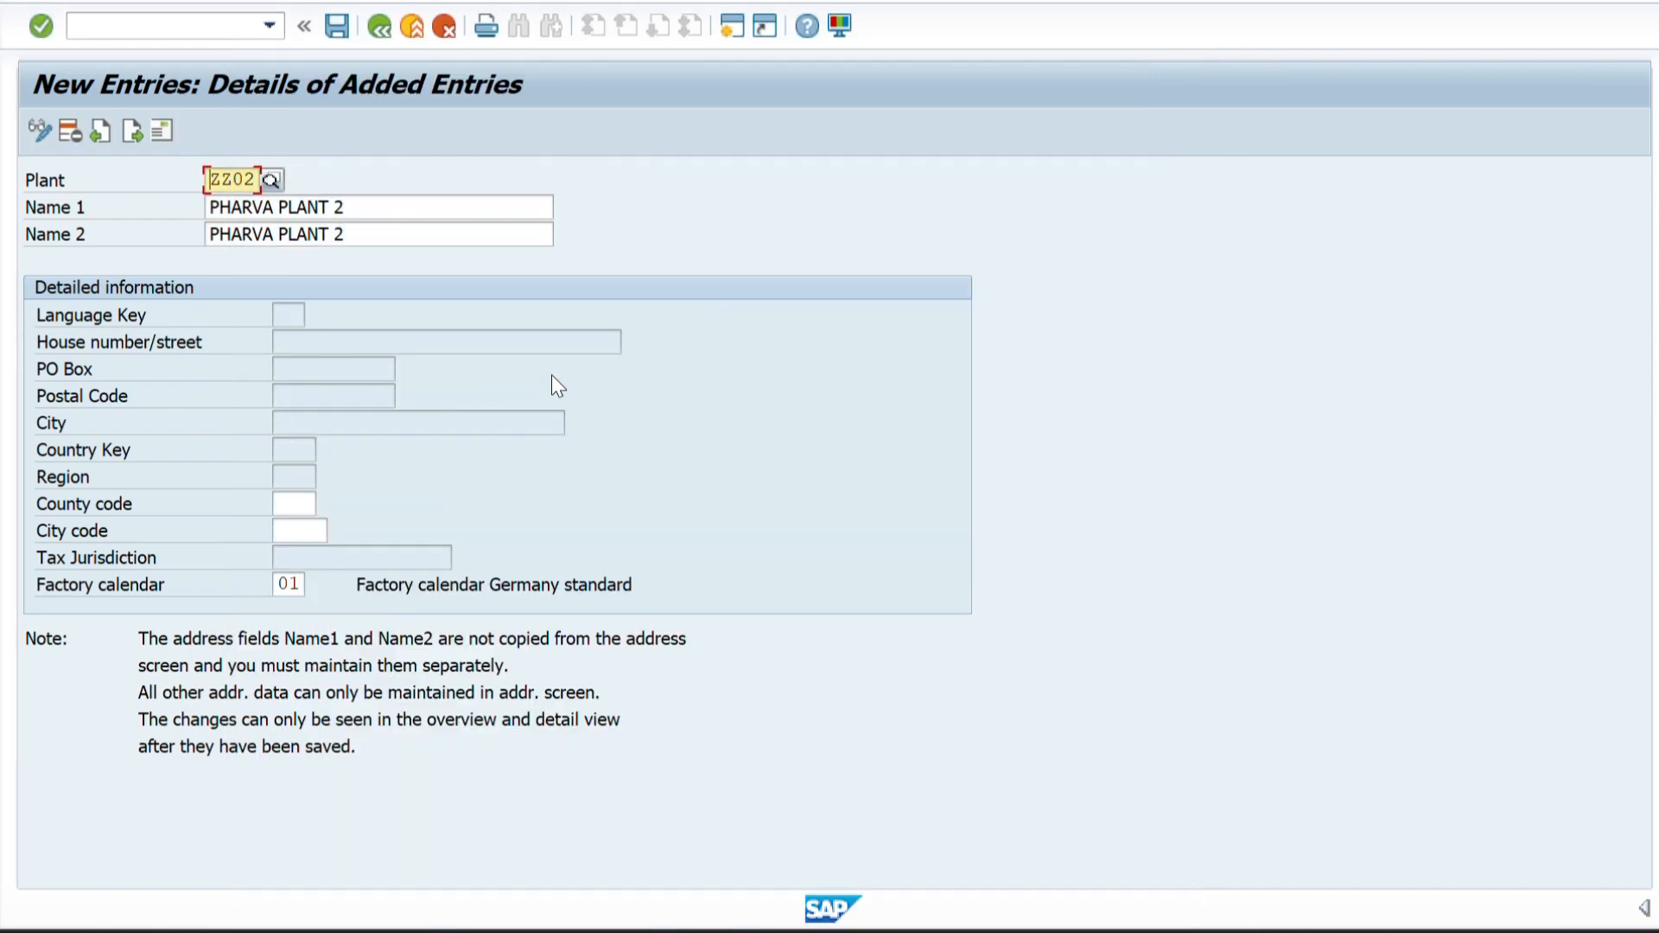
Save plant ZZ02, accepting its address again without phone or e-mail details, and return to the plants overview.
{"action": "left_click", "coordinate": [339, 28]}
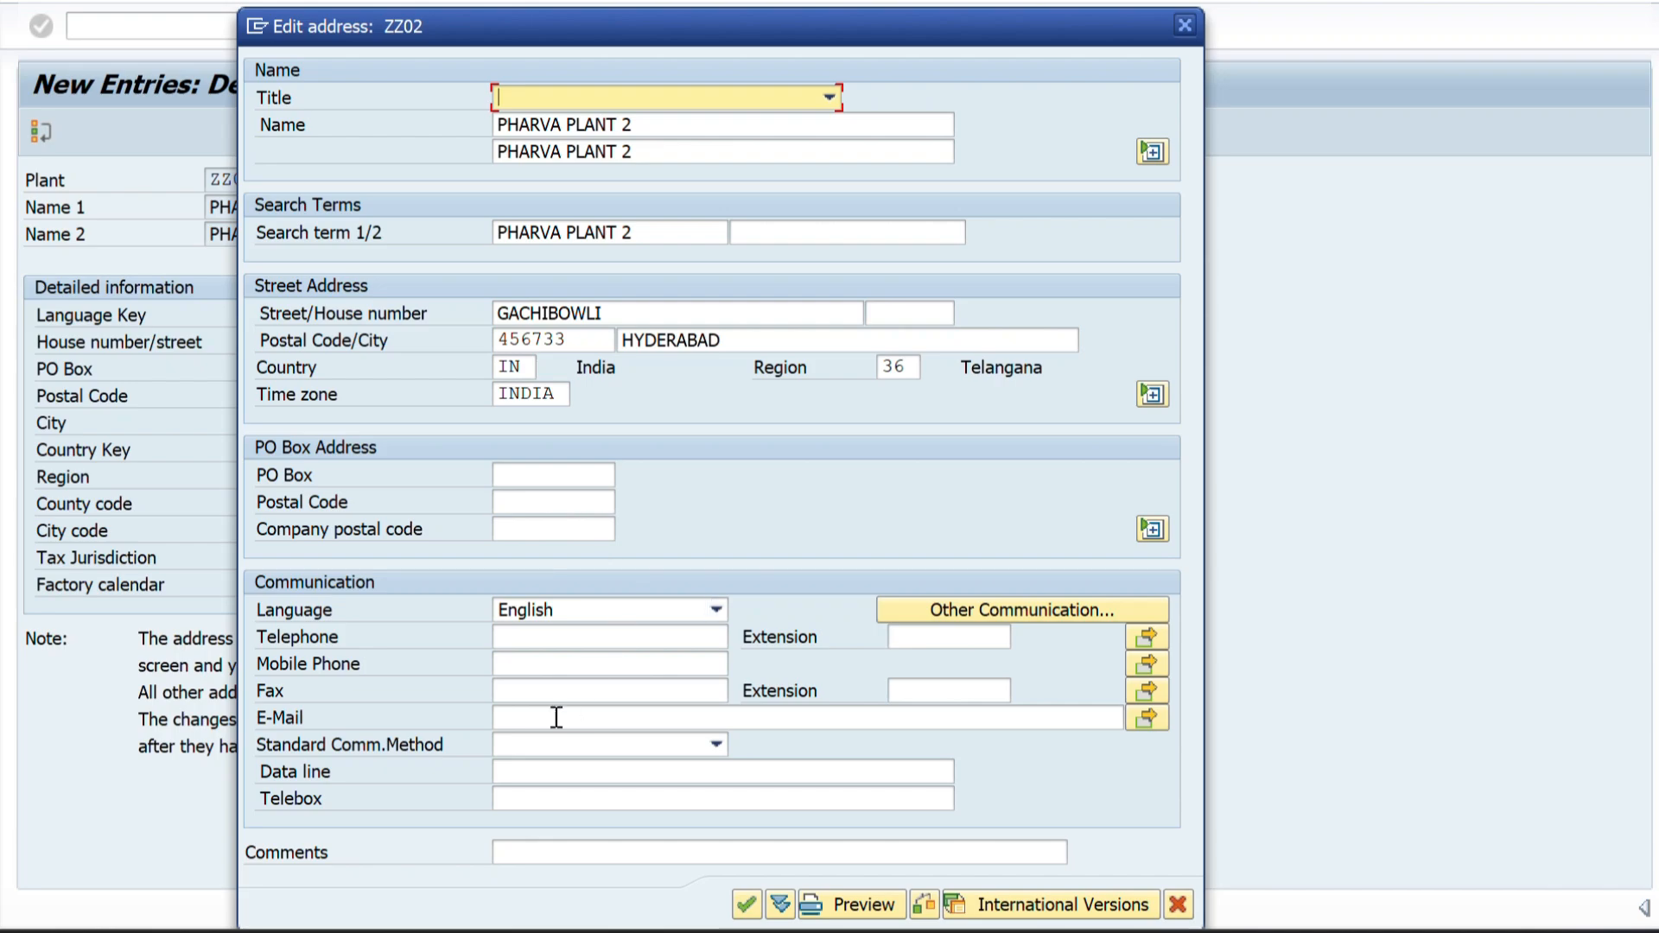
{"action": "left_click", "coordinate": [515, 664]}
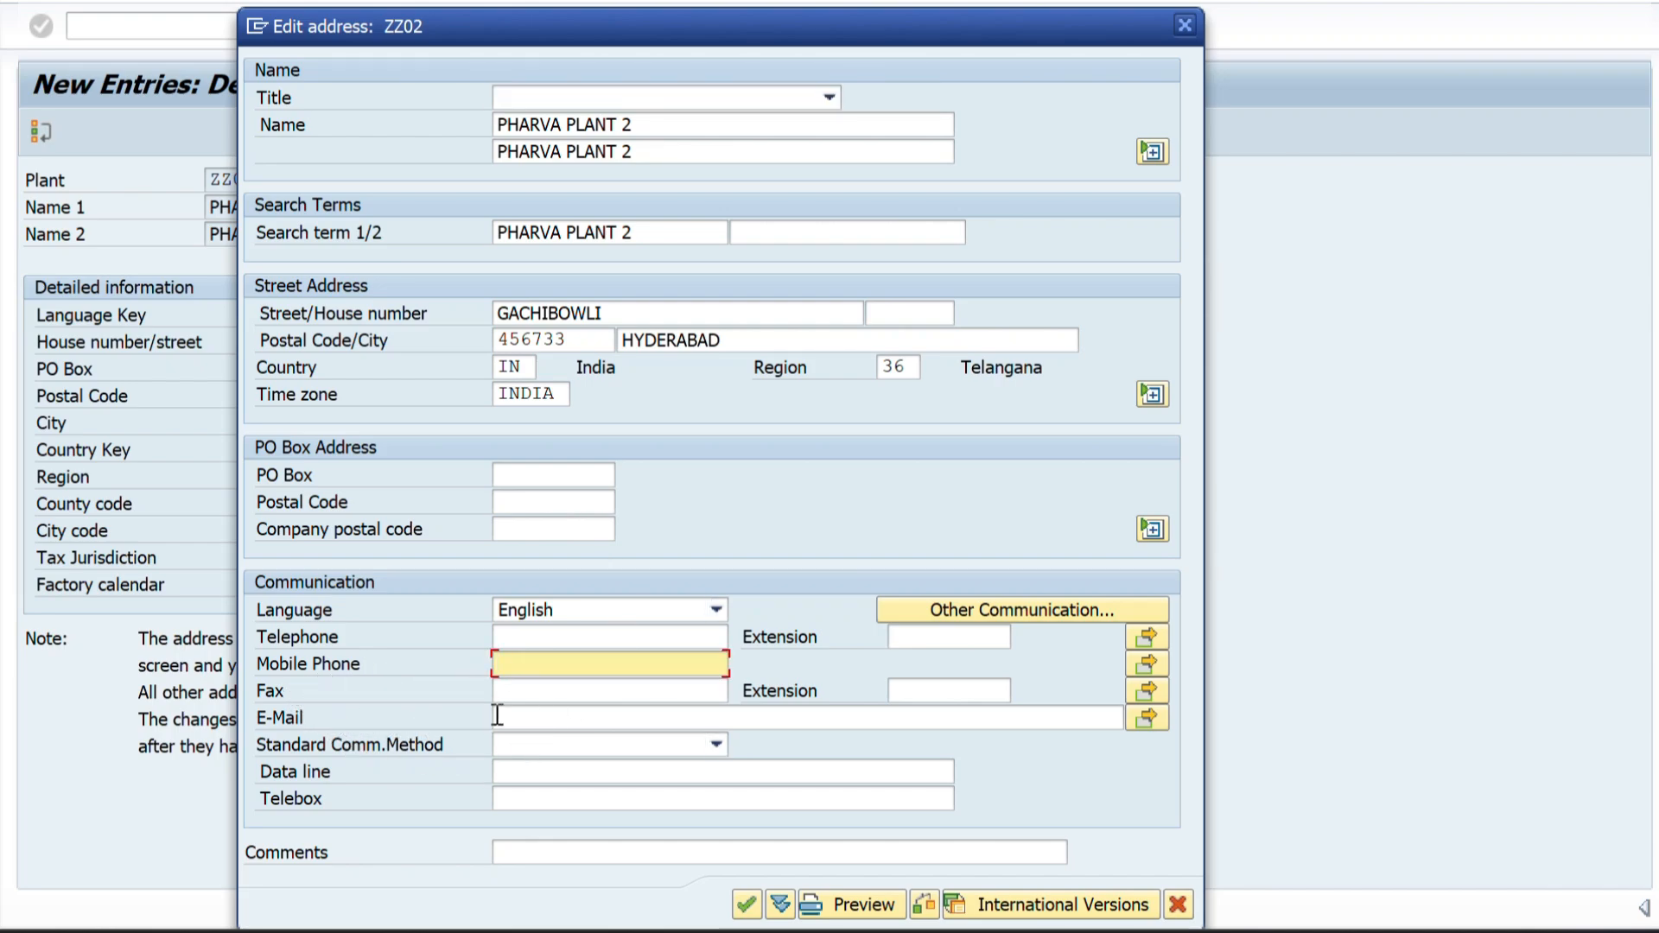
{"action": "left_click", "coordinate": [526, 717]}
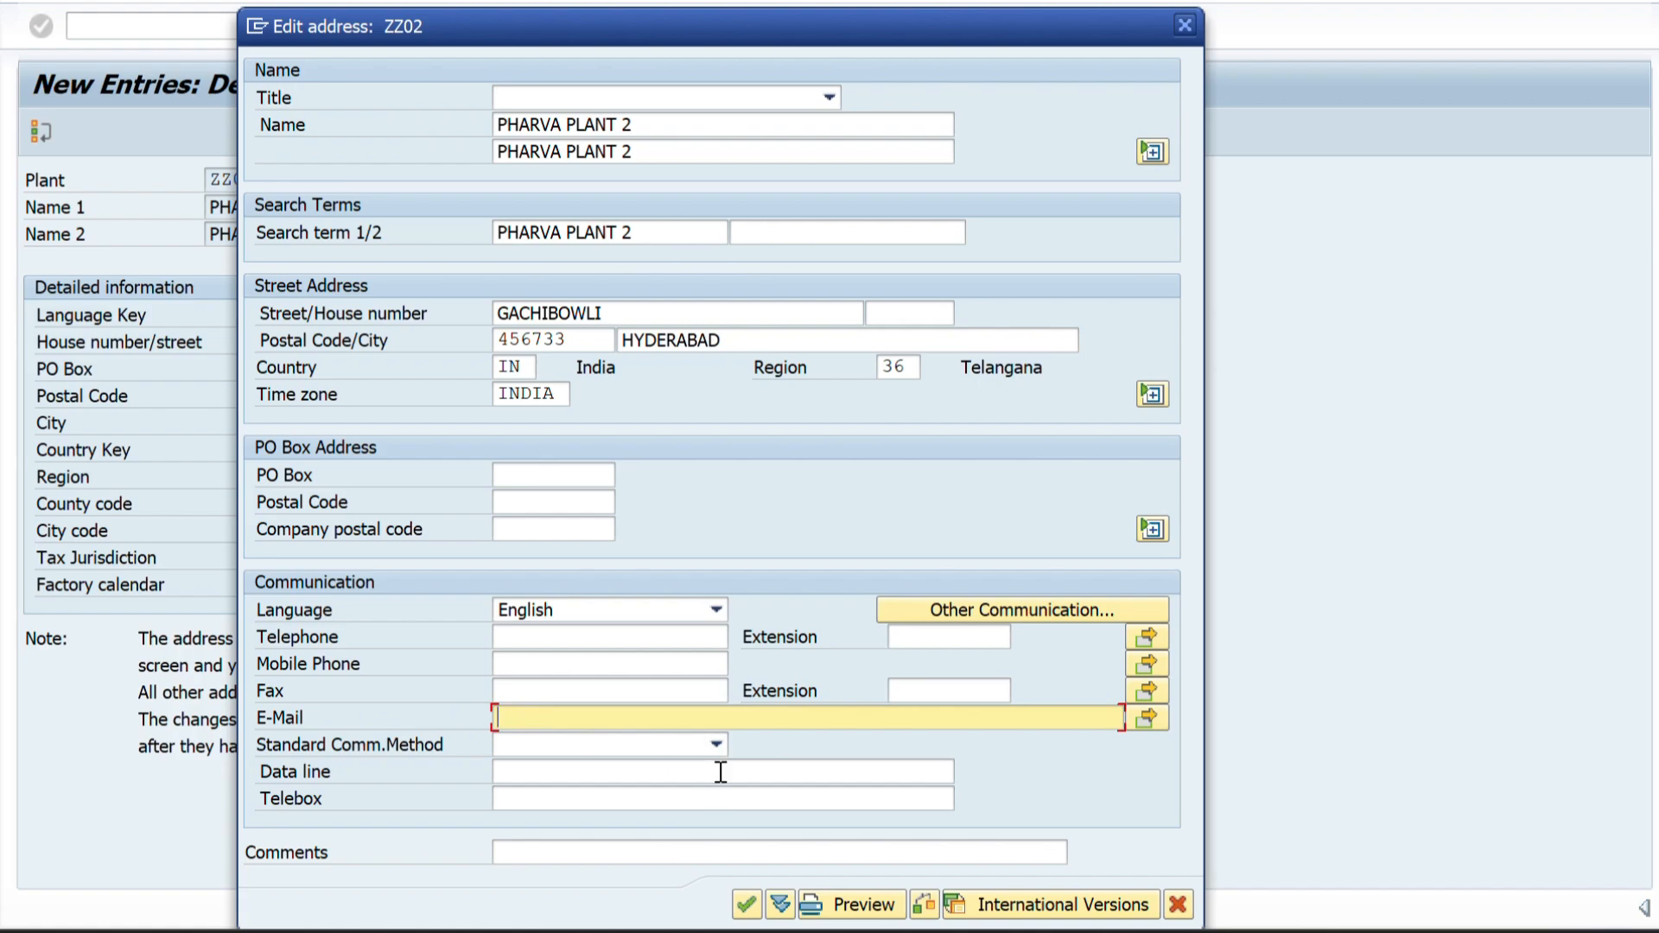
{"action": "left_click", "coordinate": [748, 905]}
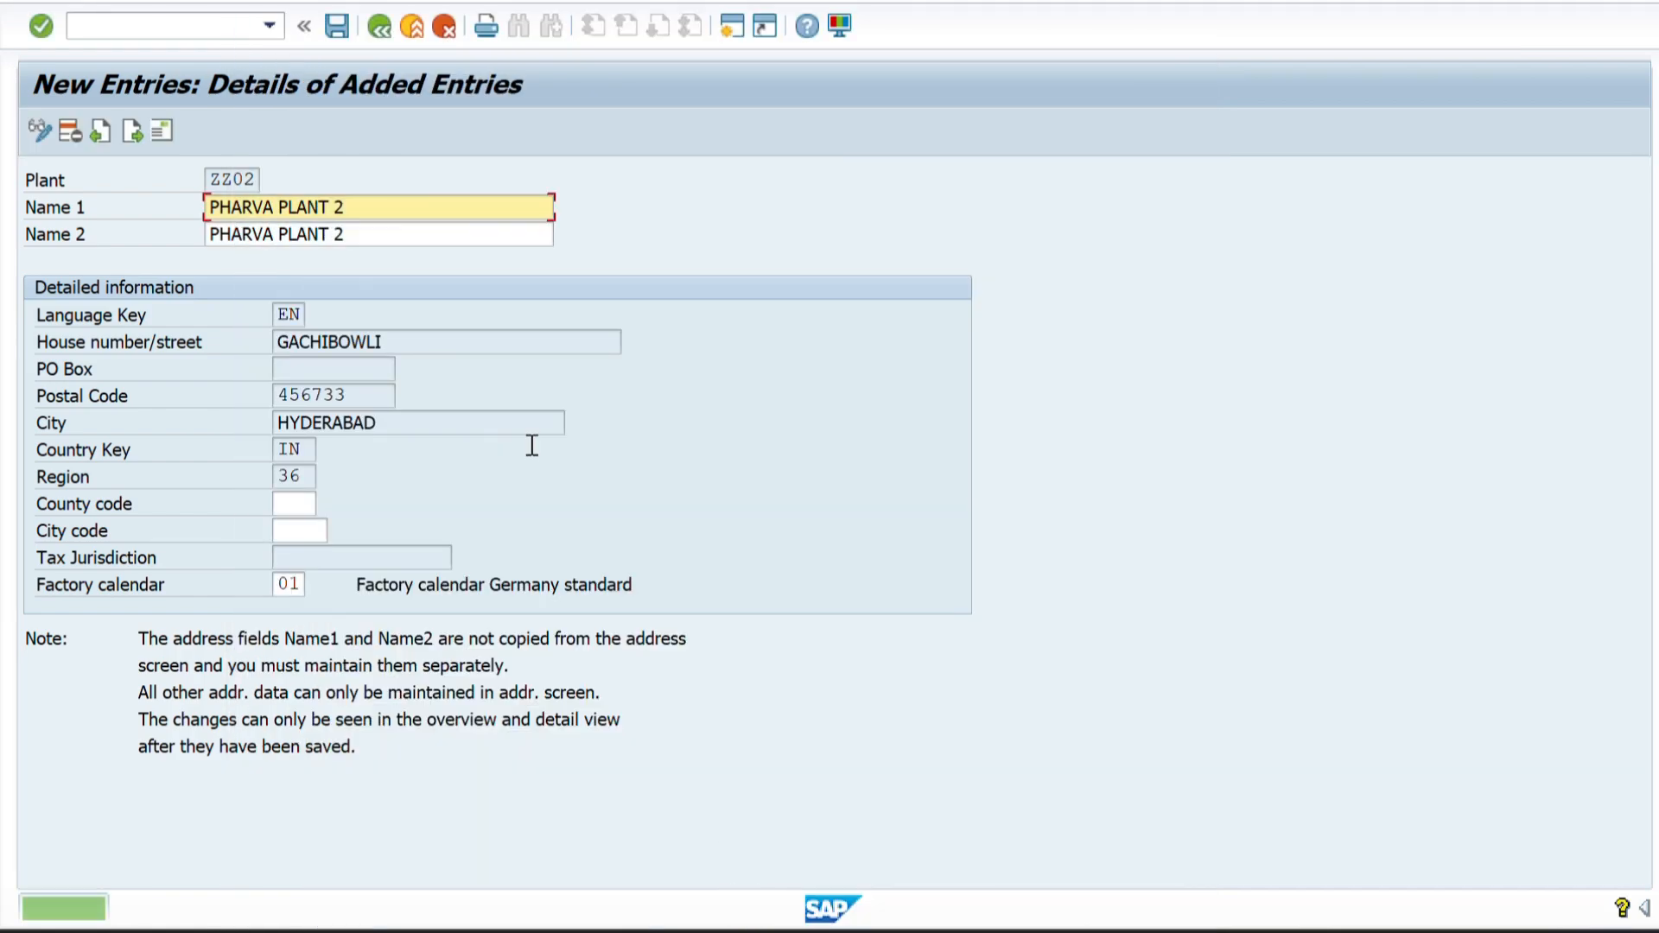
{"action": "left_click", "coordinate": [337, 26]}
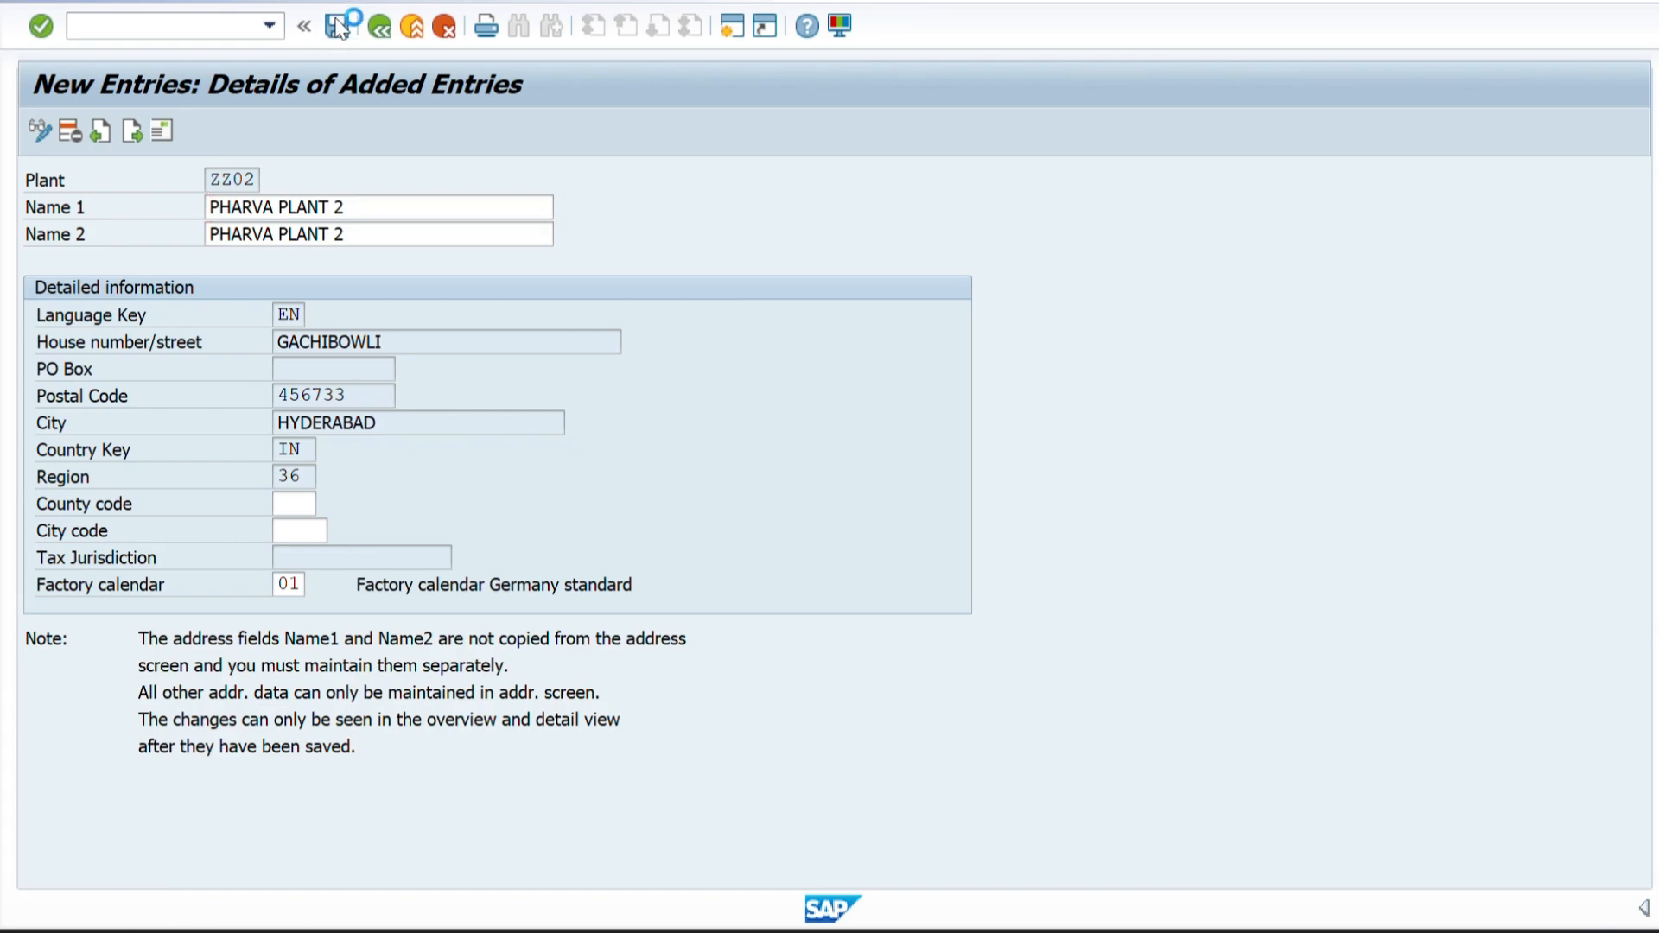
{"action": "left_click", "coordinate": [381, 34]}
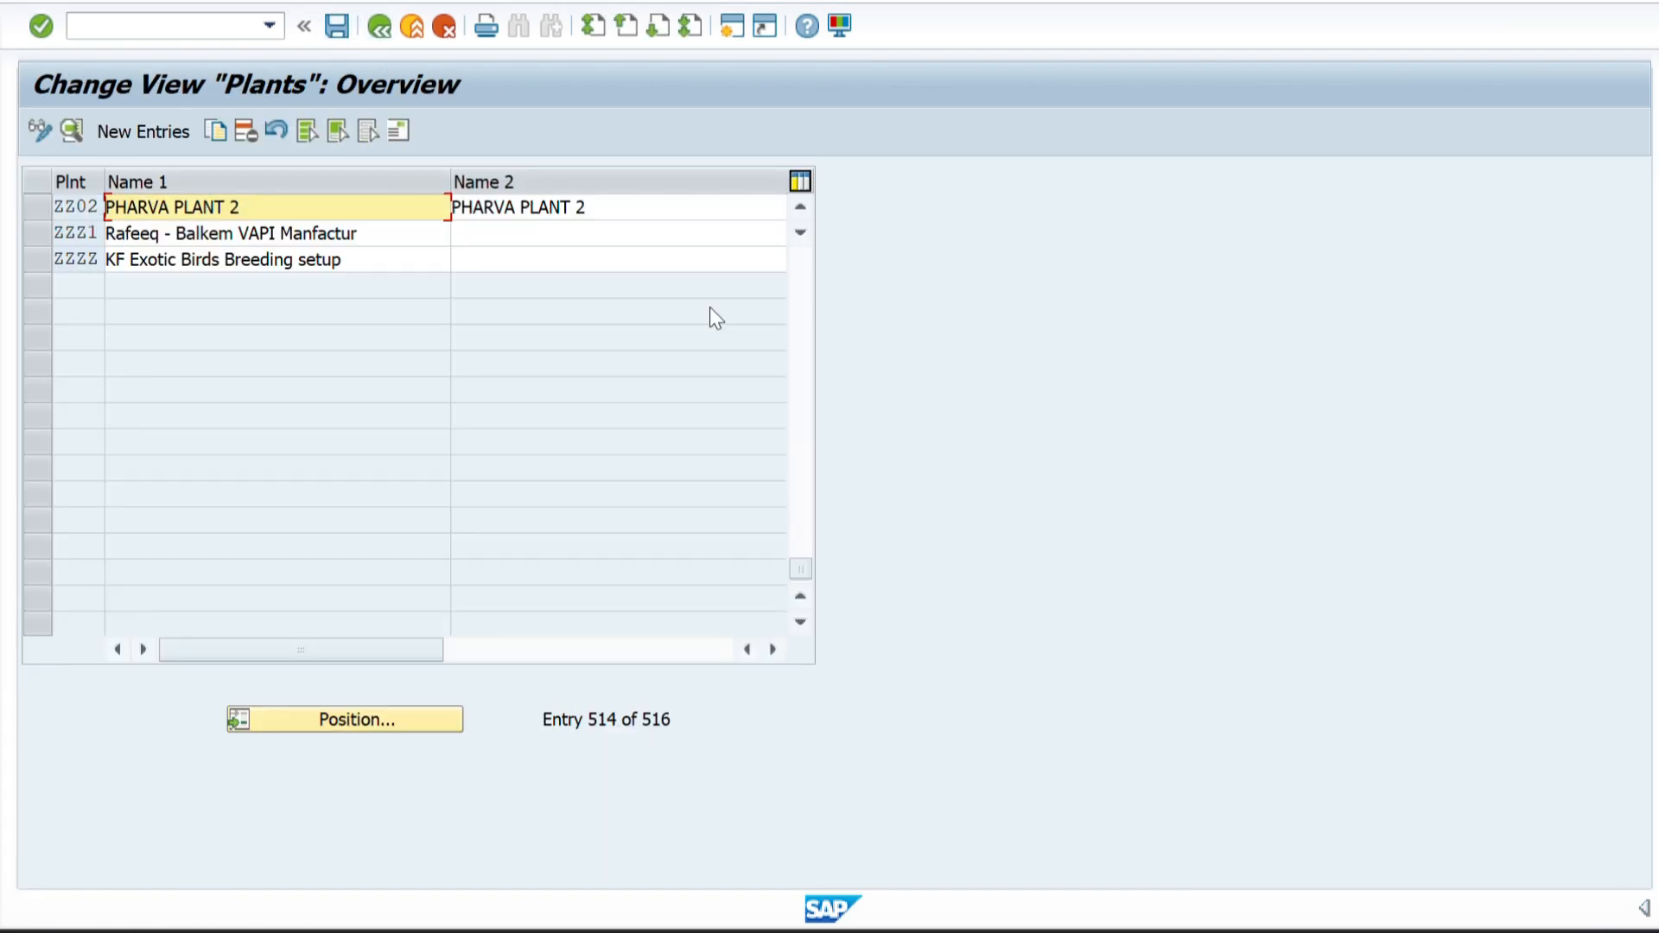
Select plants ZZ01 and ZZ02 in the plants overview to review both entries, and return to the IMG structure.
{"action": "left_click", "coordinate": [797, 208]}
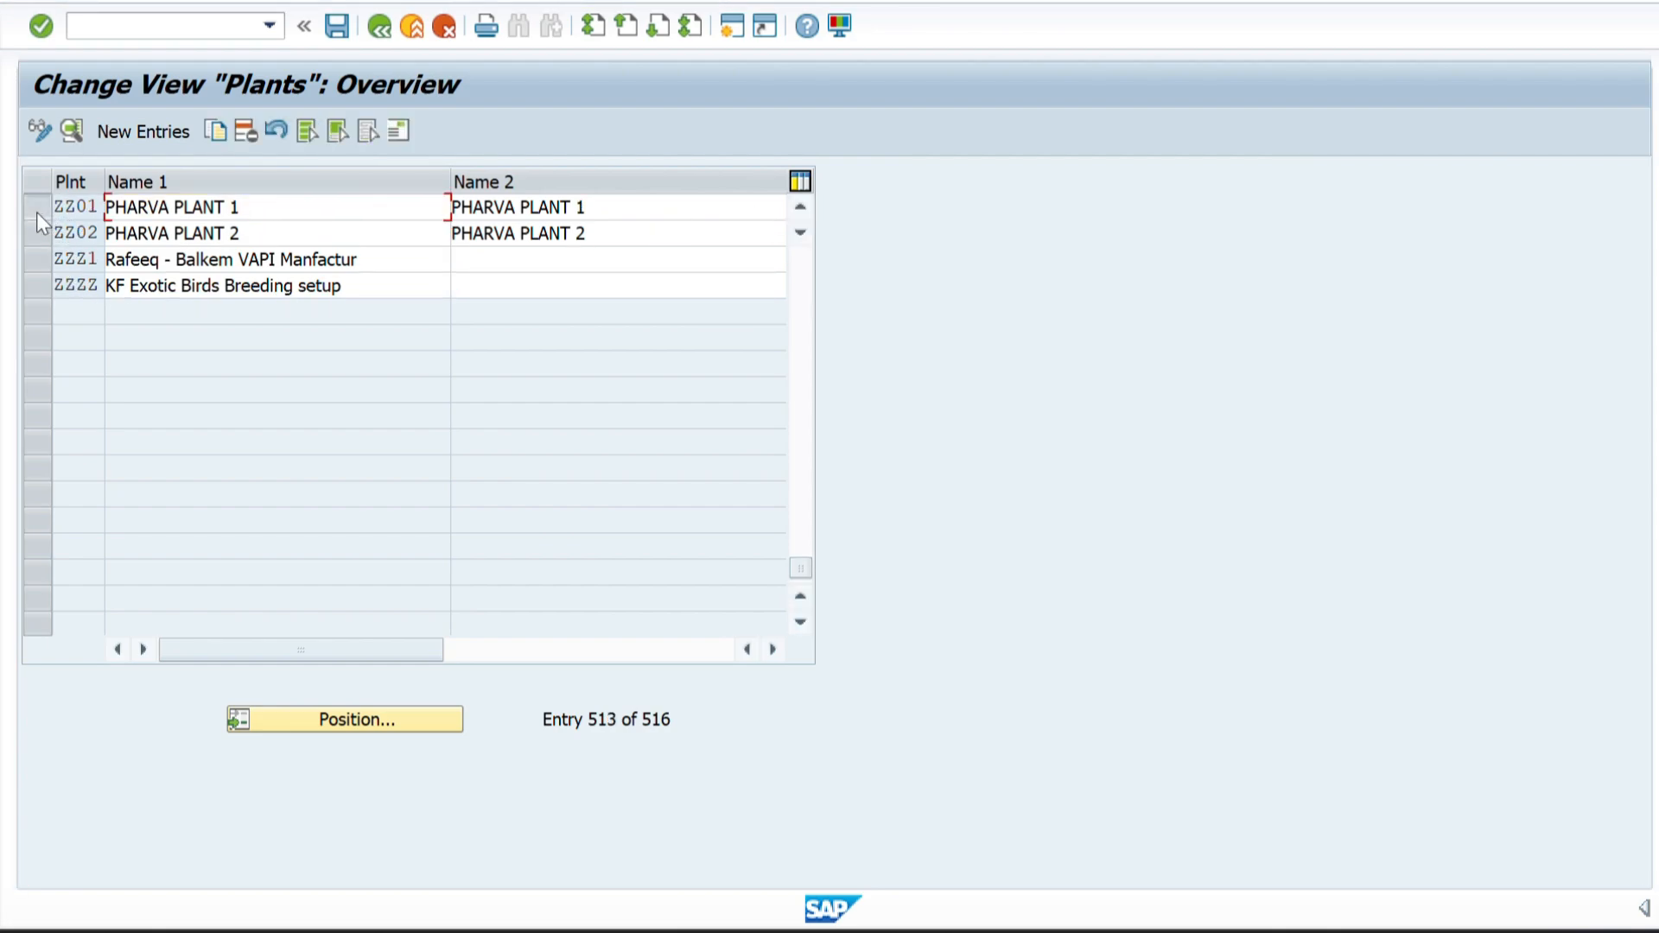
{"action": "left_click", "coordinate": [37, 211]}
{"action": "left_click", "coordinate": [39, 236]}
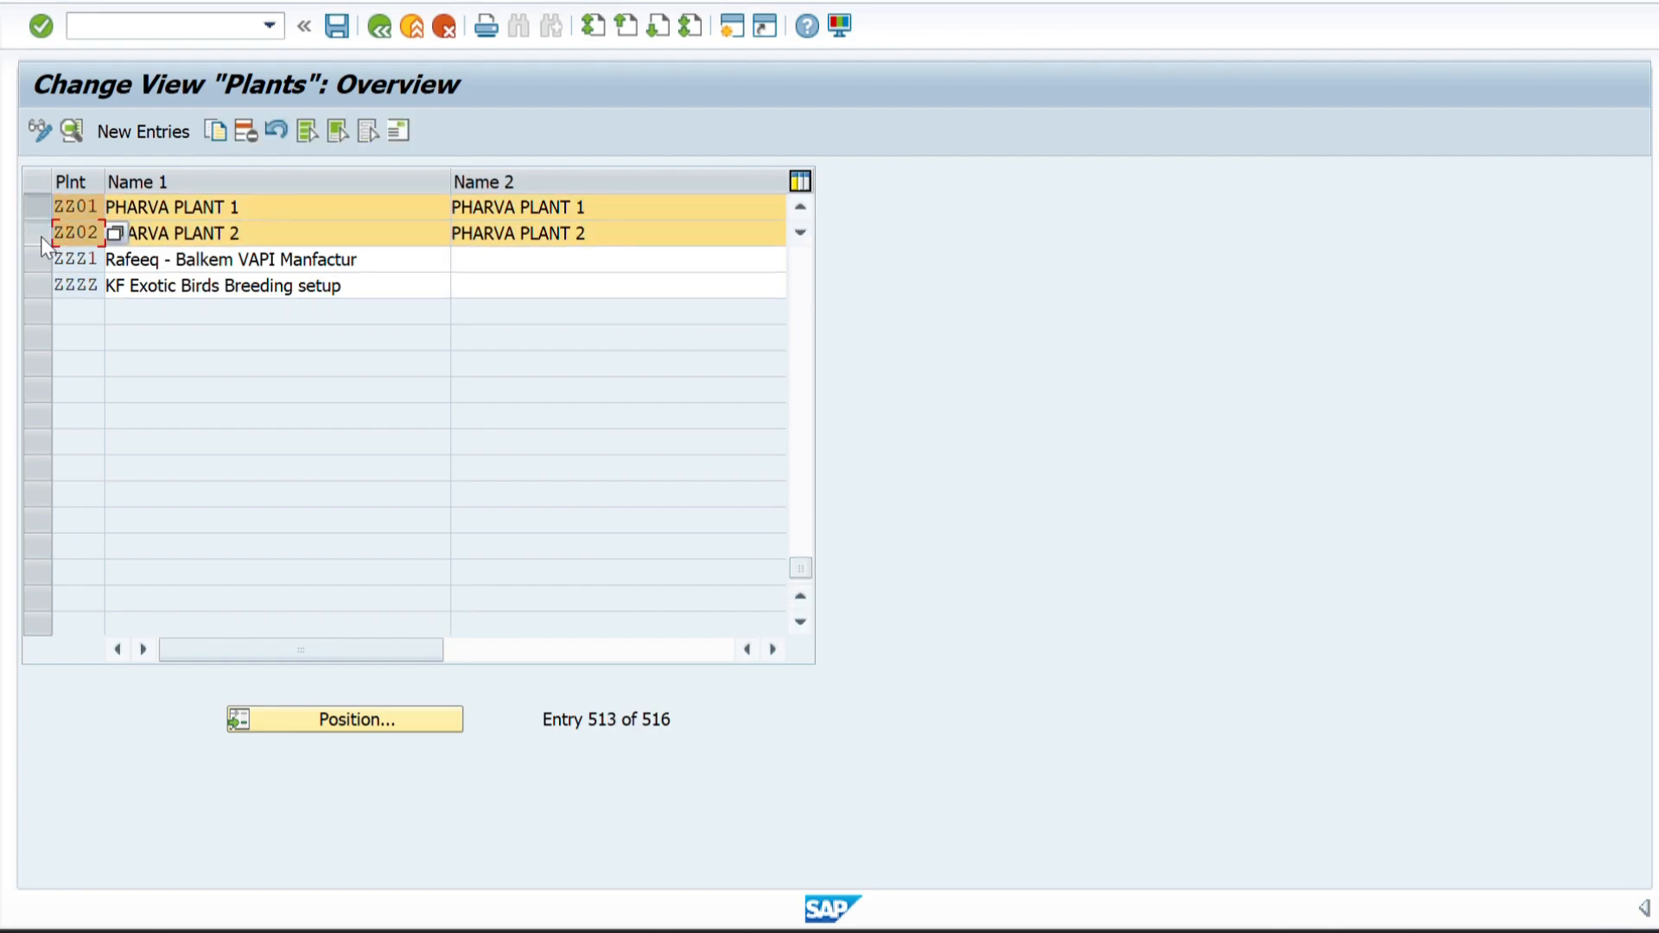
{"action": "left_click", "coordinate": [372, 26]}
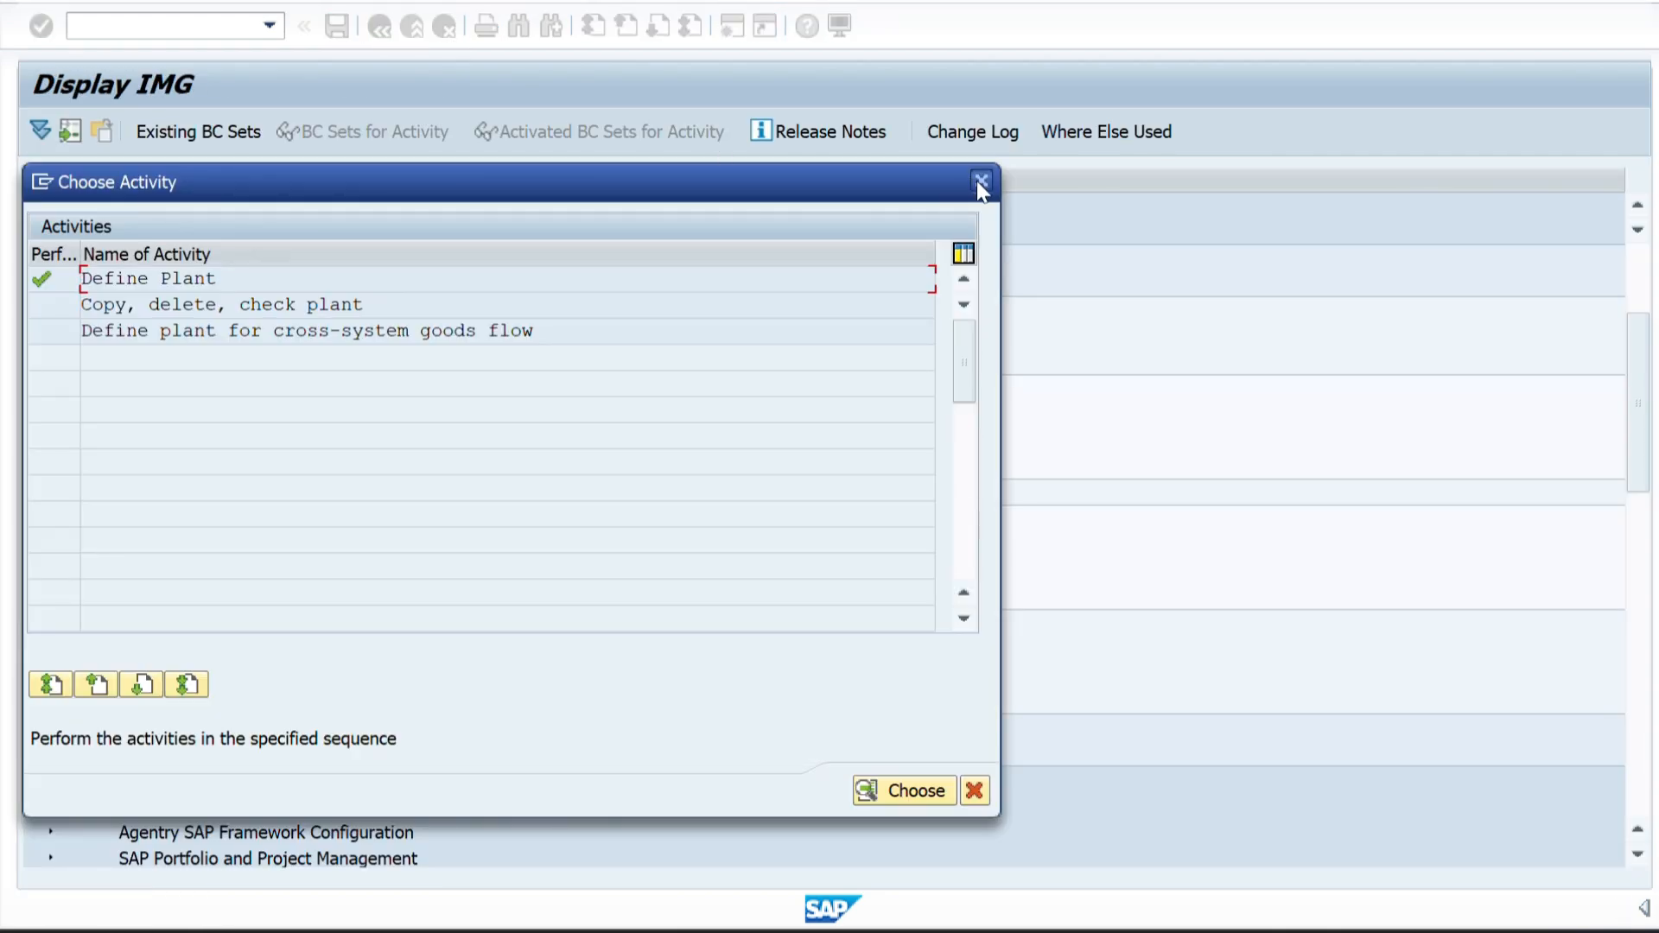
{"action": "left_click", "coordinate": [981, 183]}
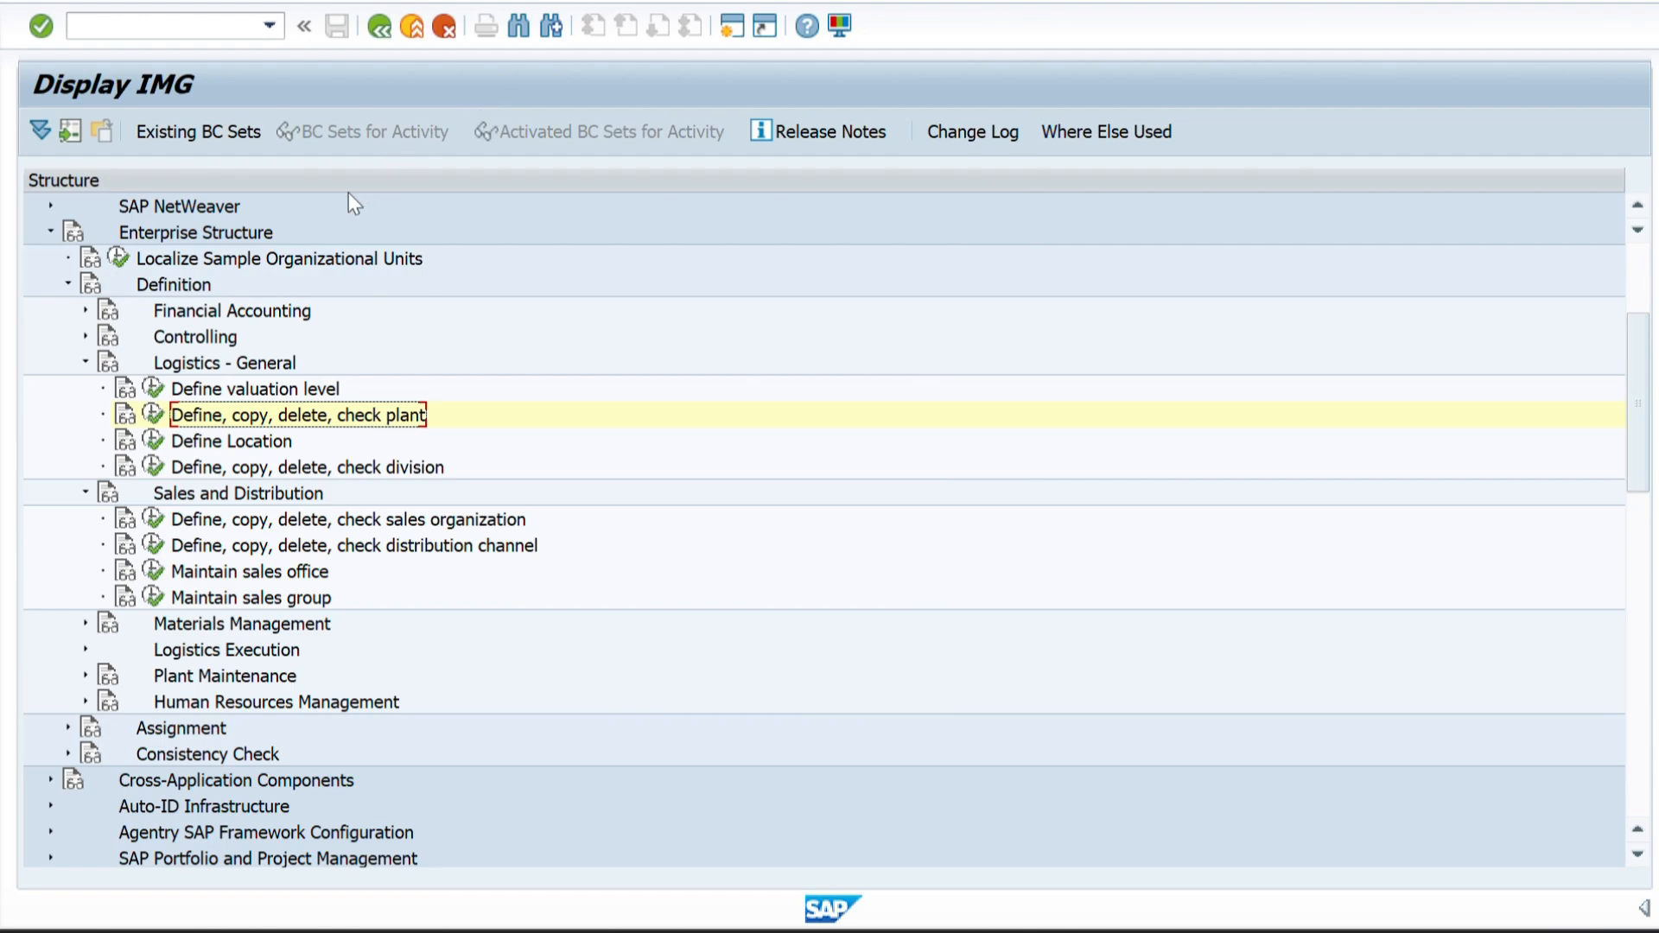
Check the storage location details in the Excel sheet and the Word structure diagram, and switch back to the SAP IMG.
{"action": "key", "text": "alt+Tab"}
{"action": "key", "text": "alt+Tab"}
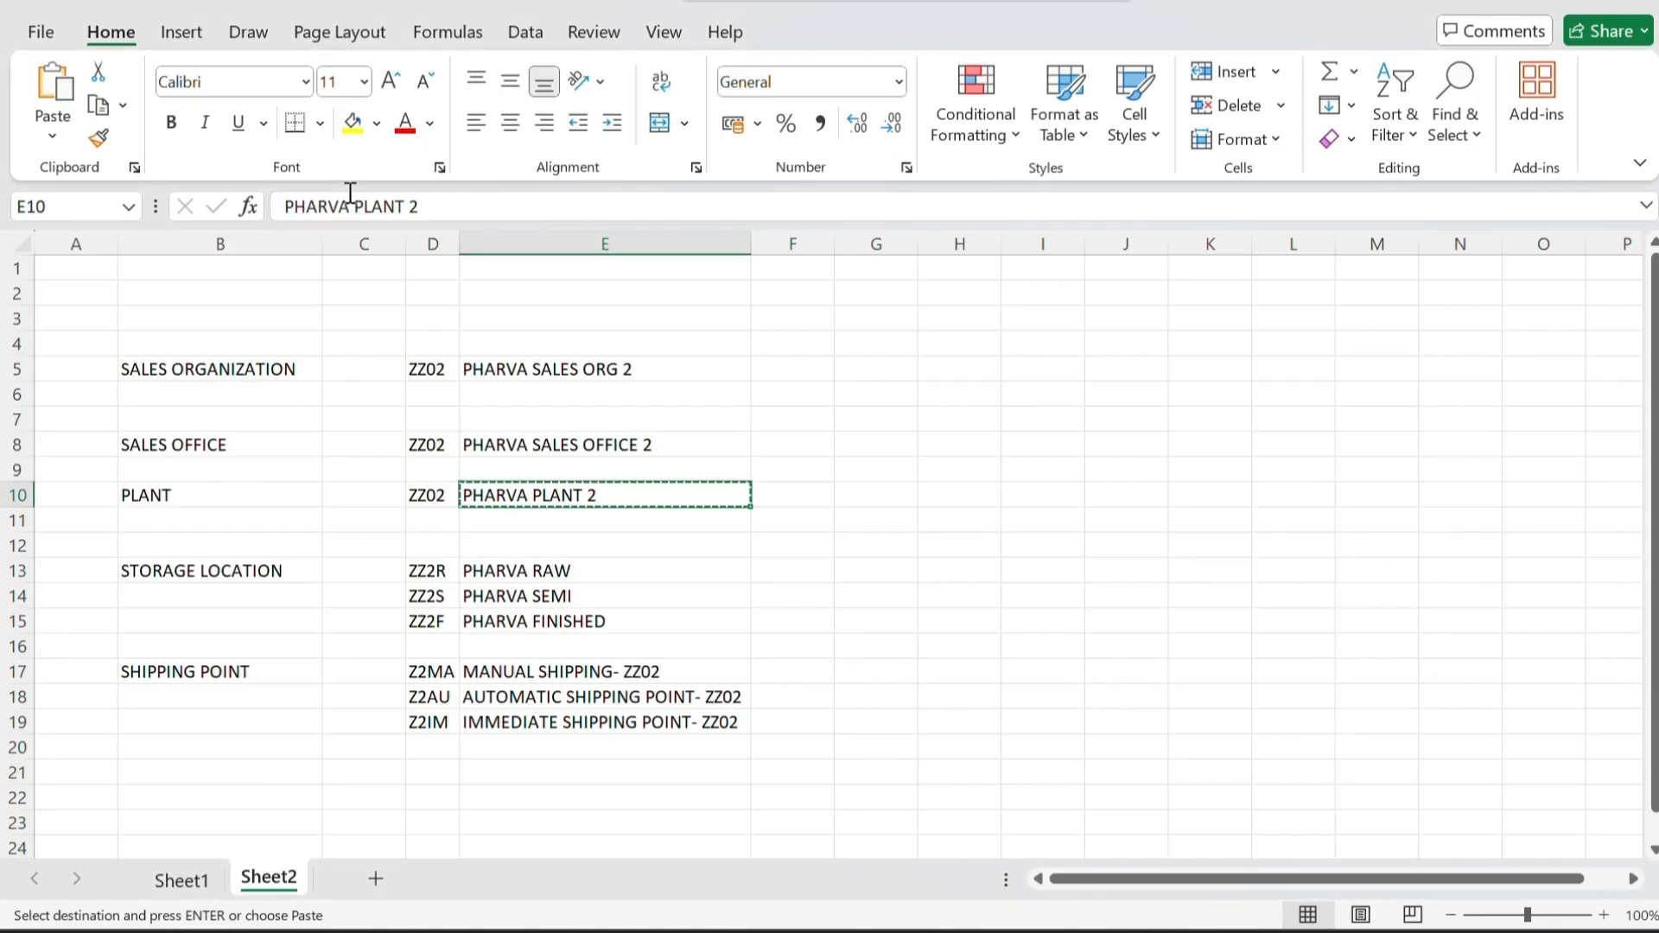
{"action": "key", "text": "alt+Tab"}
{"action": "key", "text": "alt+Tab"}
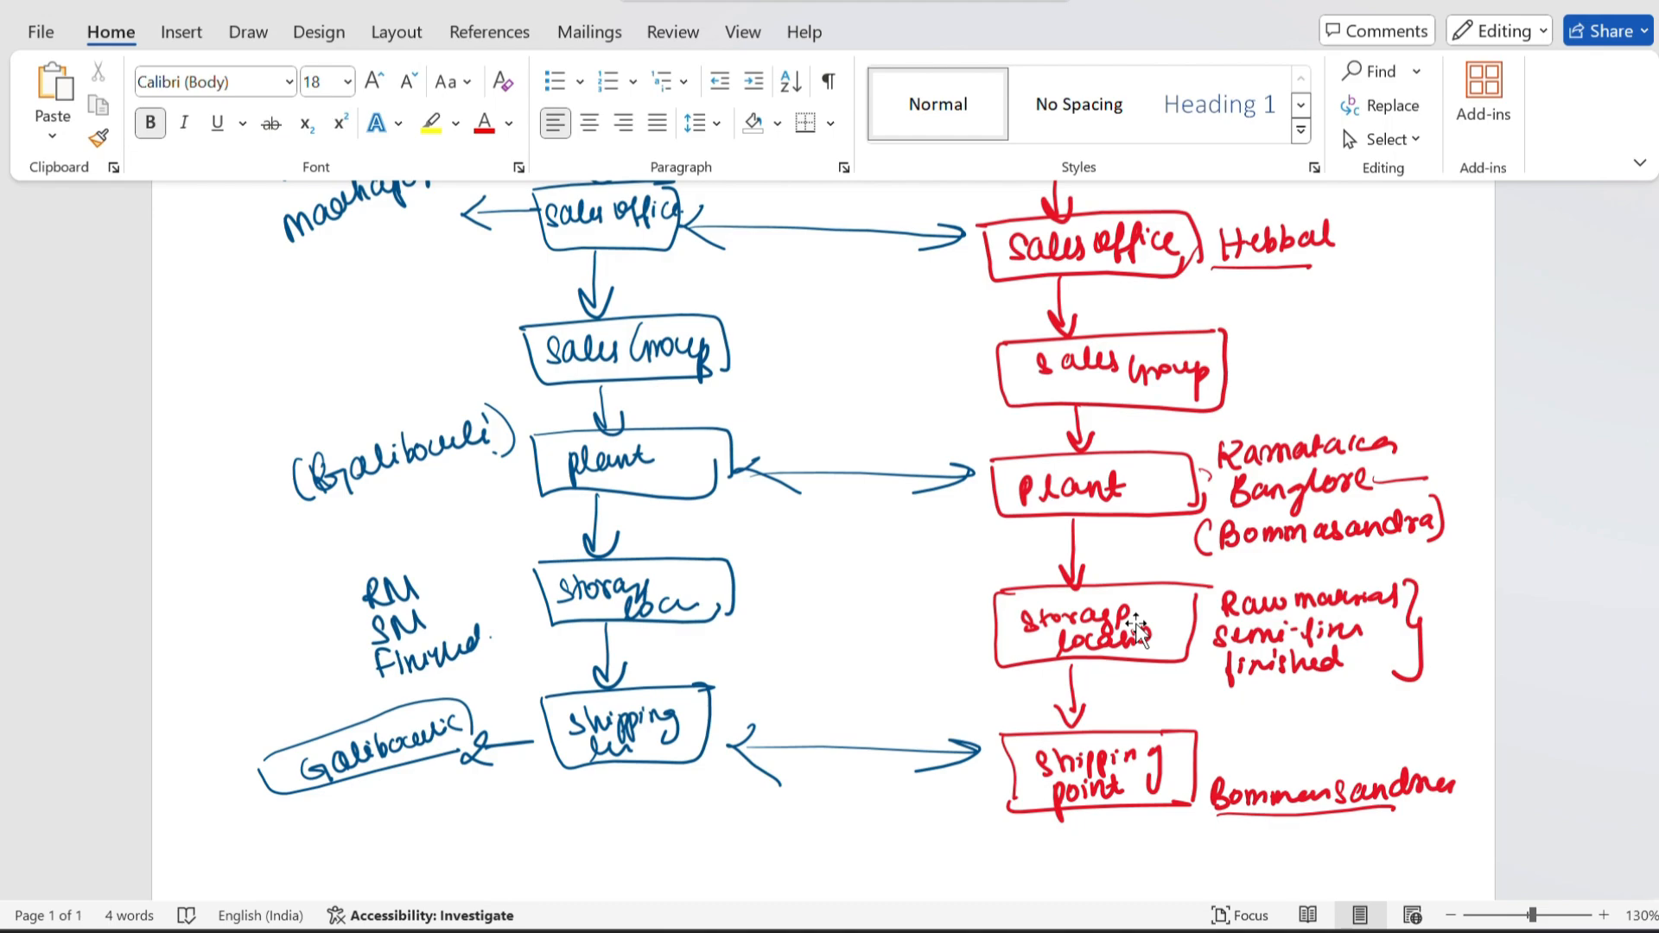
{"action": "key", "text": "alt+Tab"}
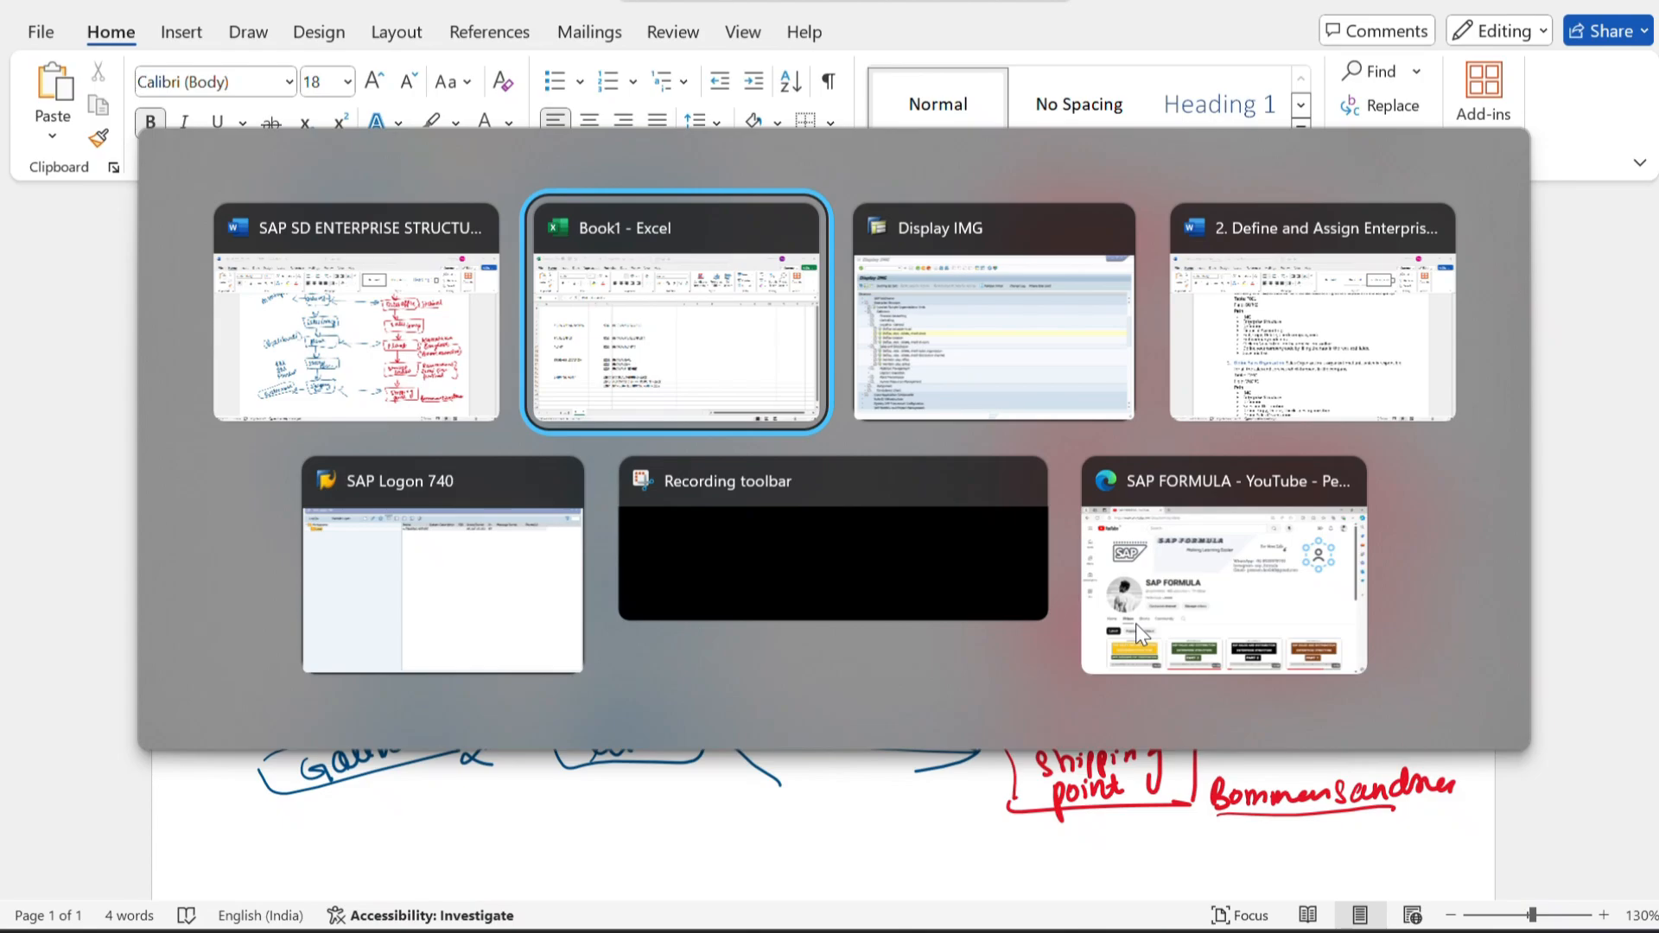
{"action": "key", "text": "alt+Tab"}
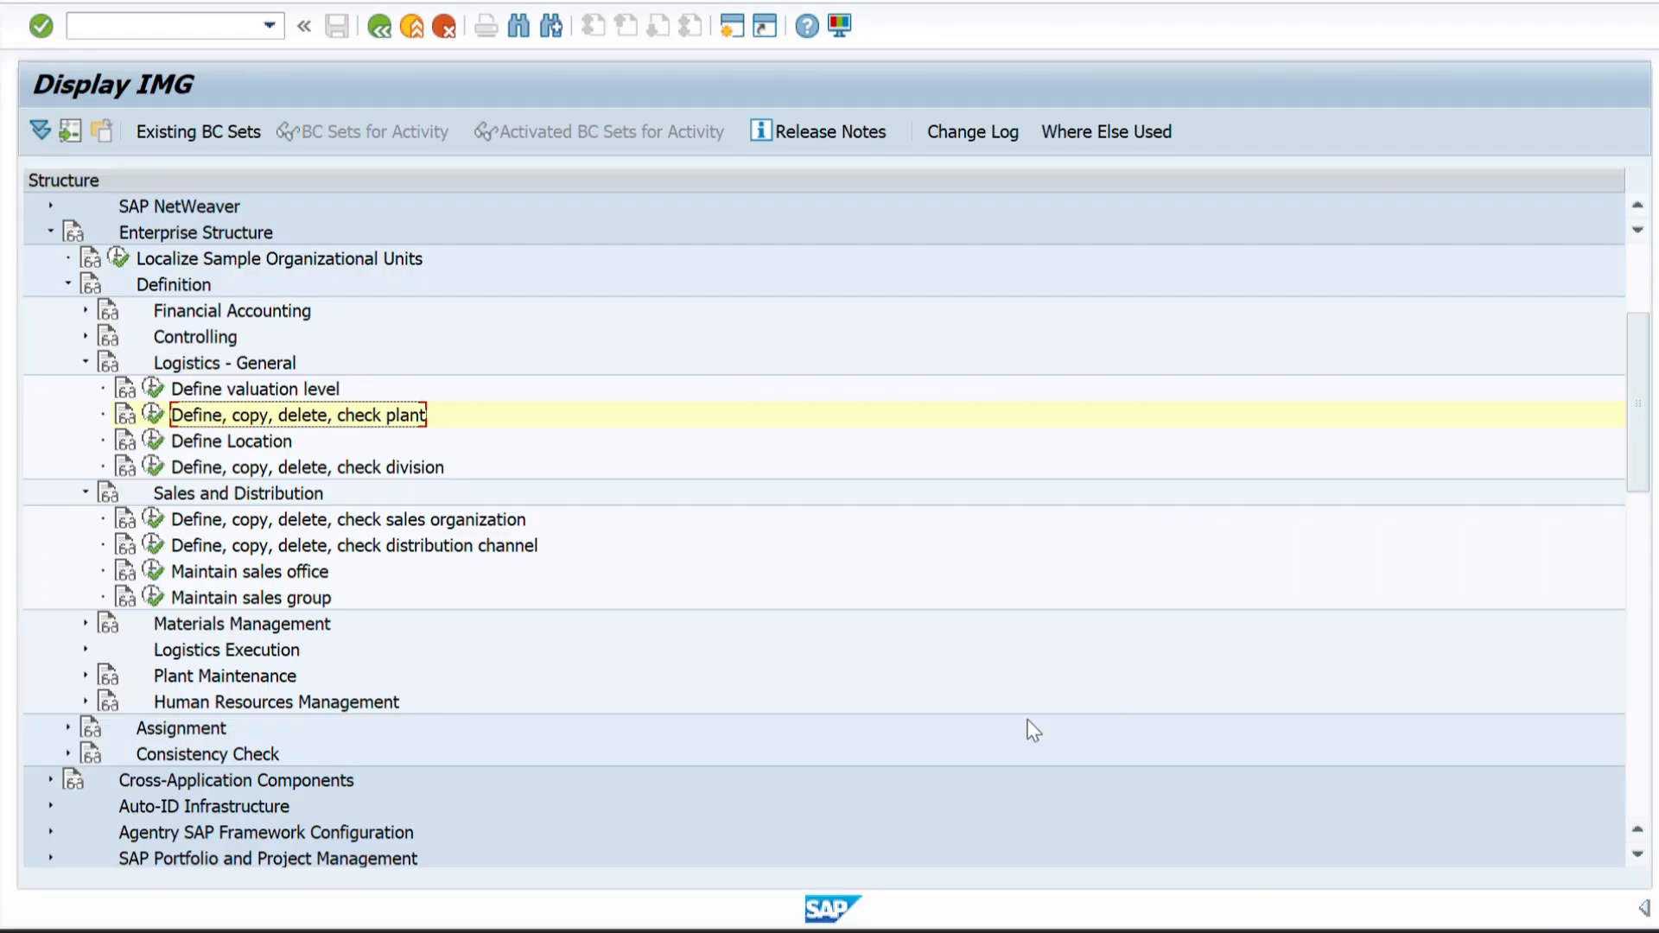
Expand Materials Management under the enterprise structure definition and open the Maintain storage location activity, moving its work area dialog aside.
{"action": "scroll", "coordinate": [154, 650], "scroll_direction": "down", "scroll_amount": 2}
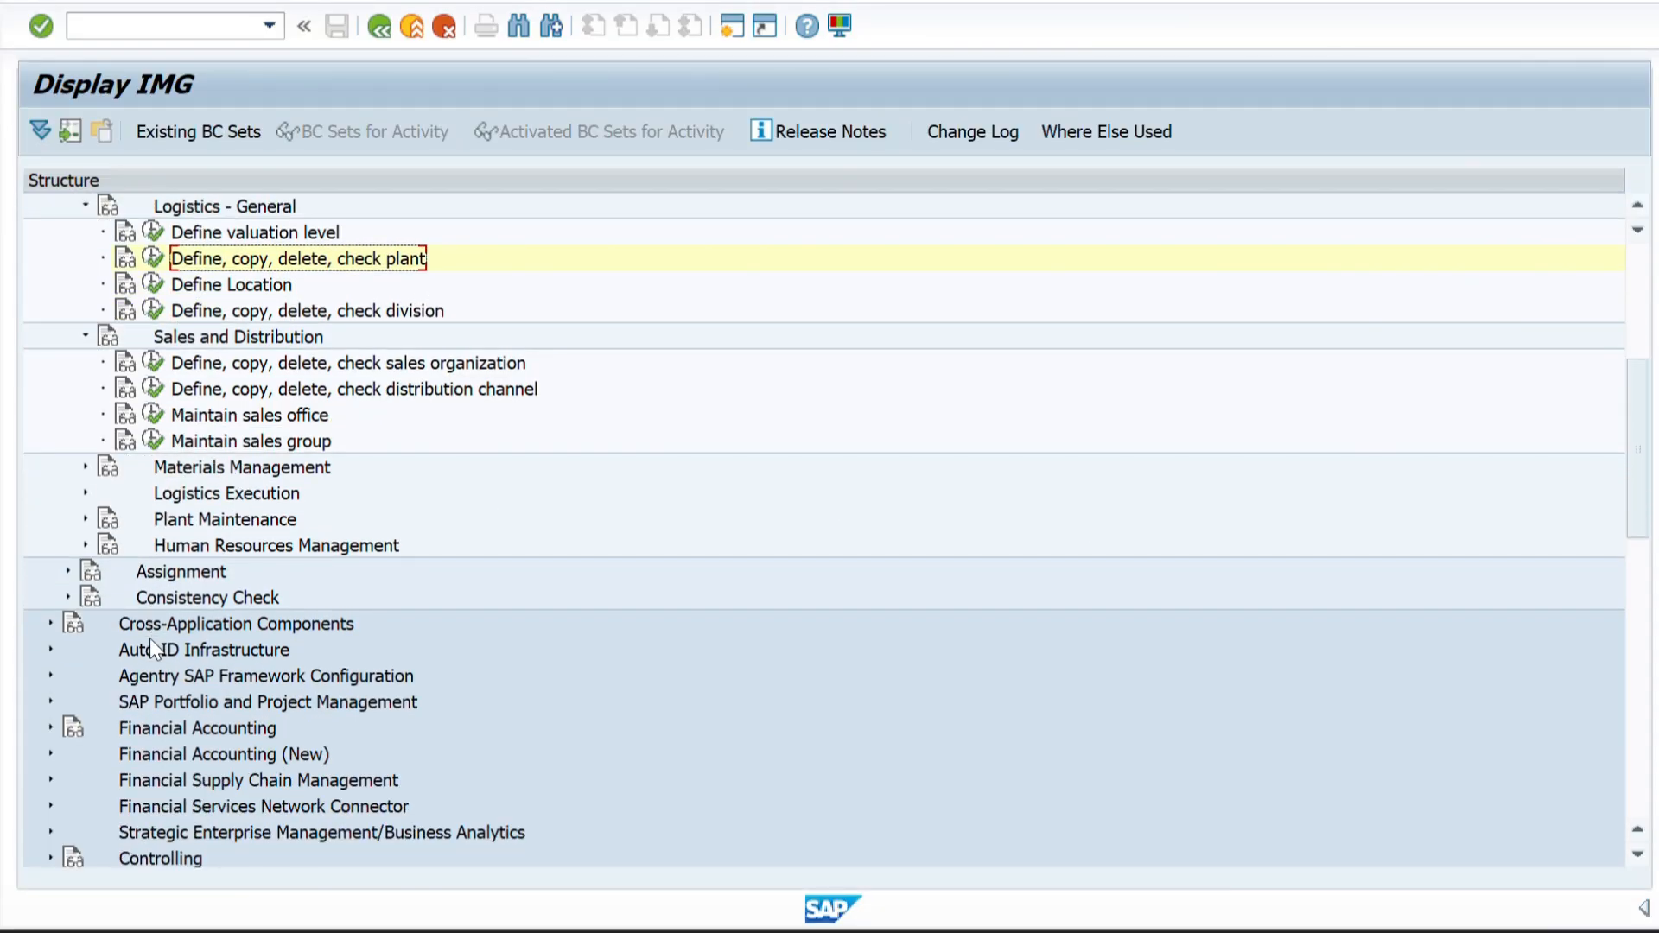
{"action": "left_click", "coordinate": [86, 468]}
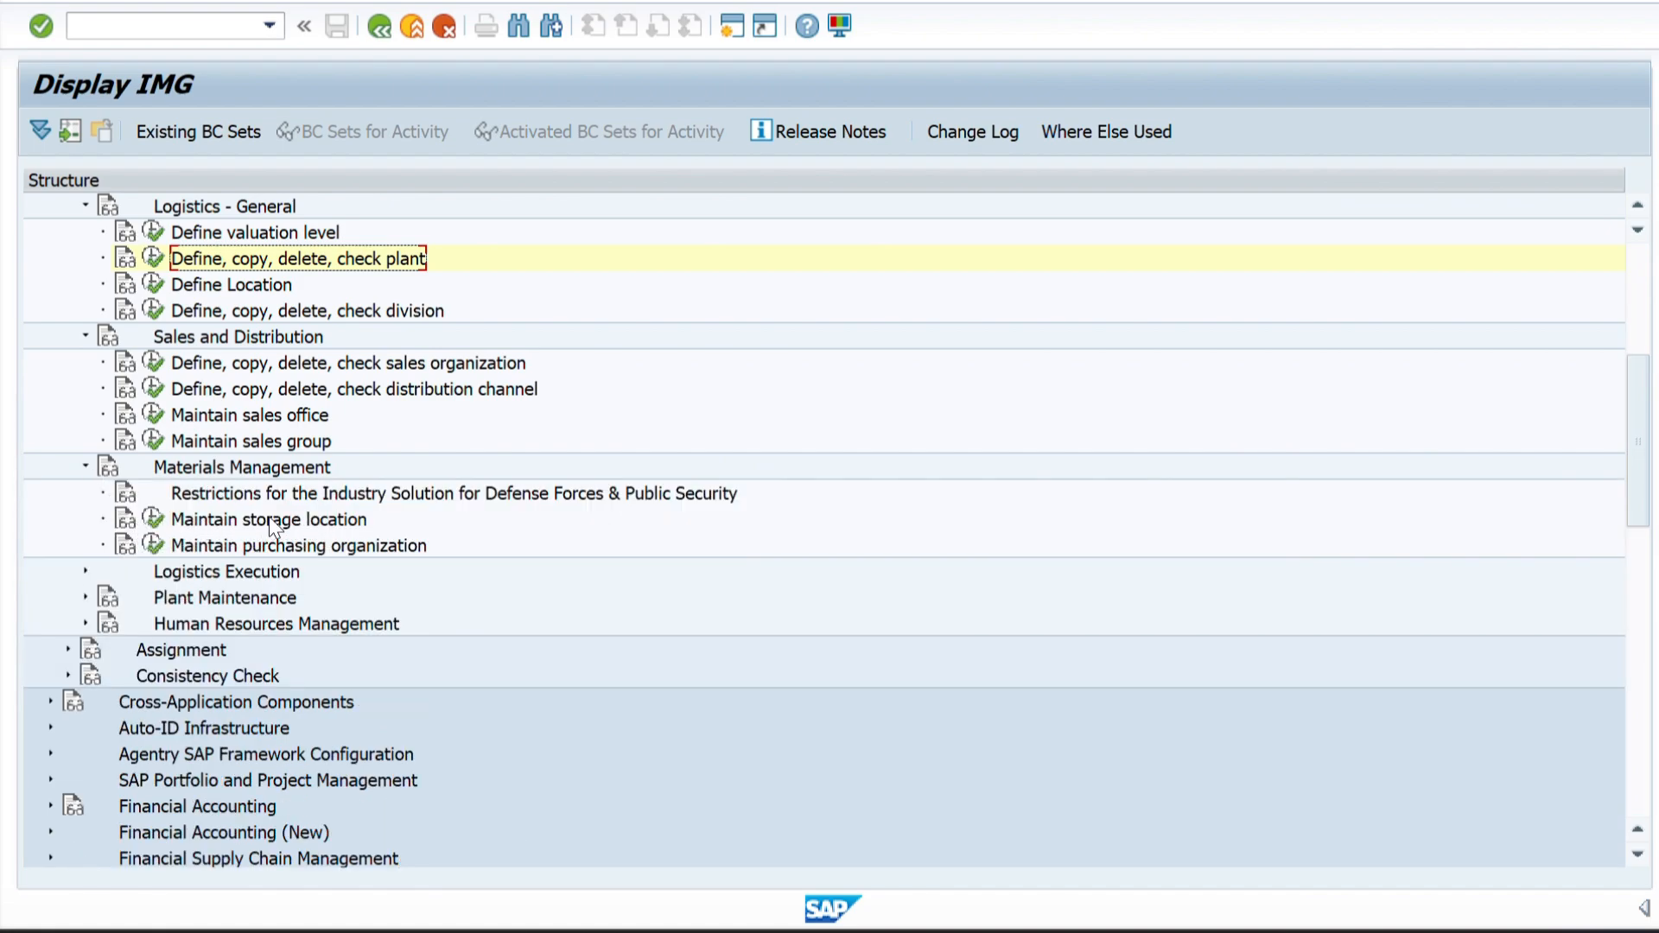
{"action": "left_click", "coordinate": [152, 521]}
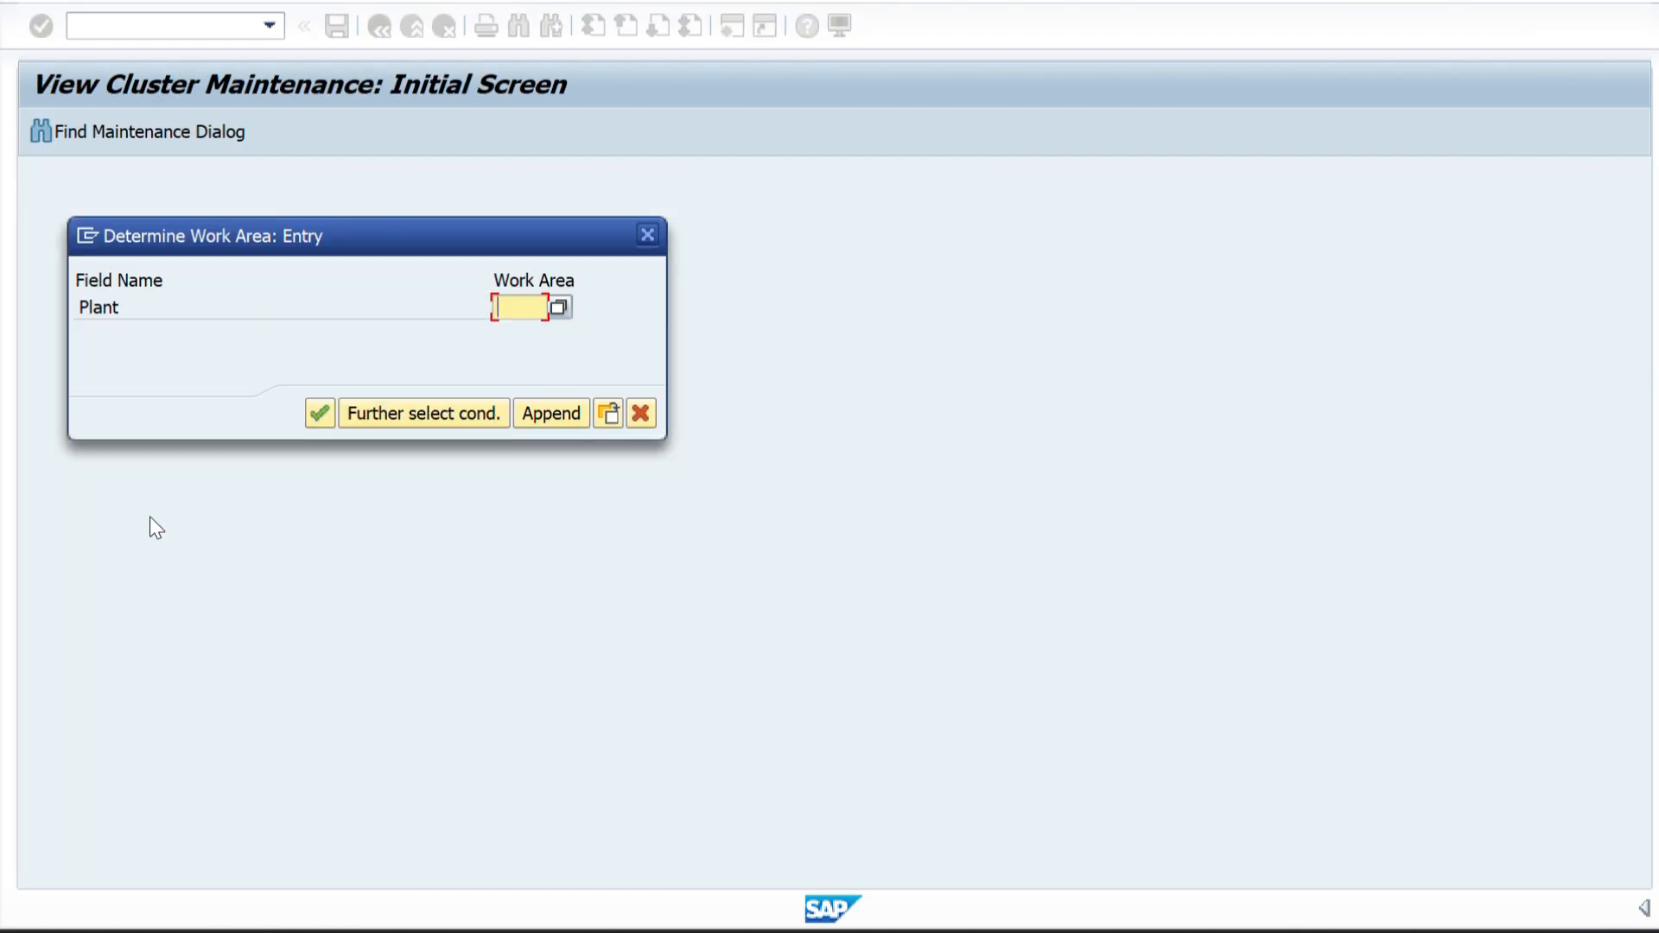
{"action": "left_click_drag", "start_coordinate": [343, 258], "coordinate": [487, 284]}
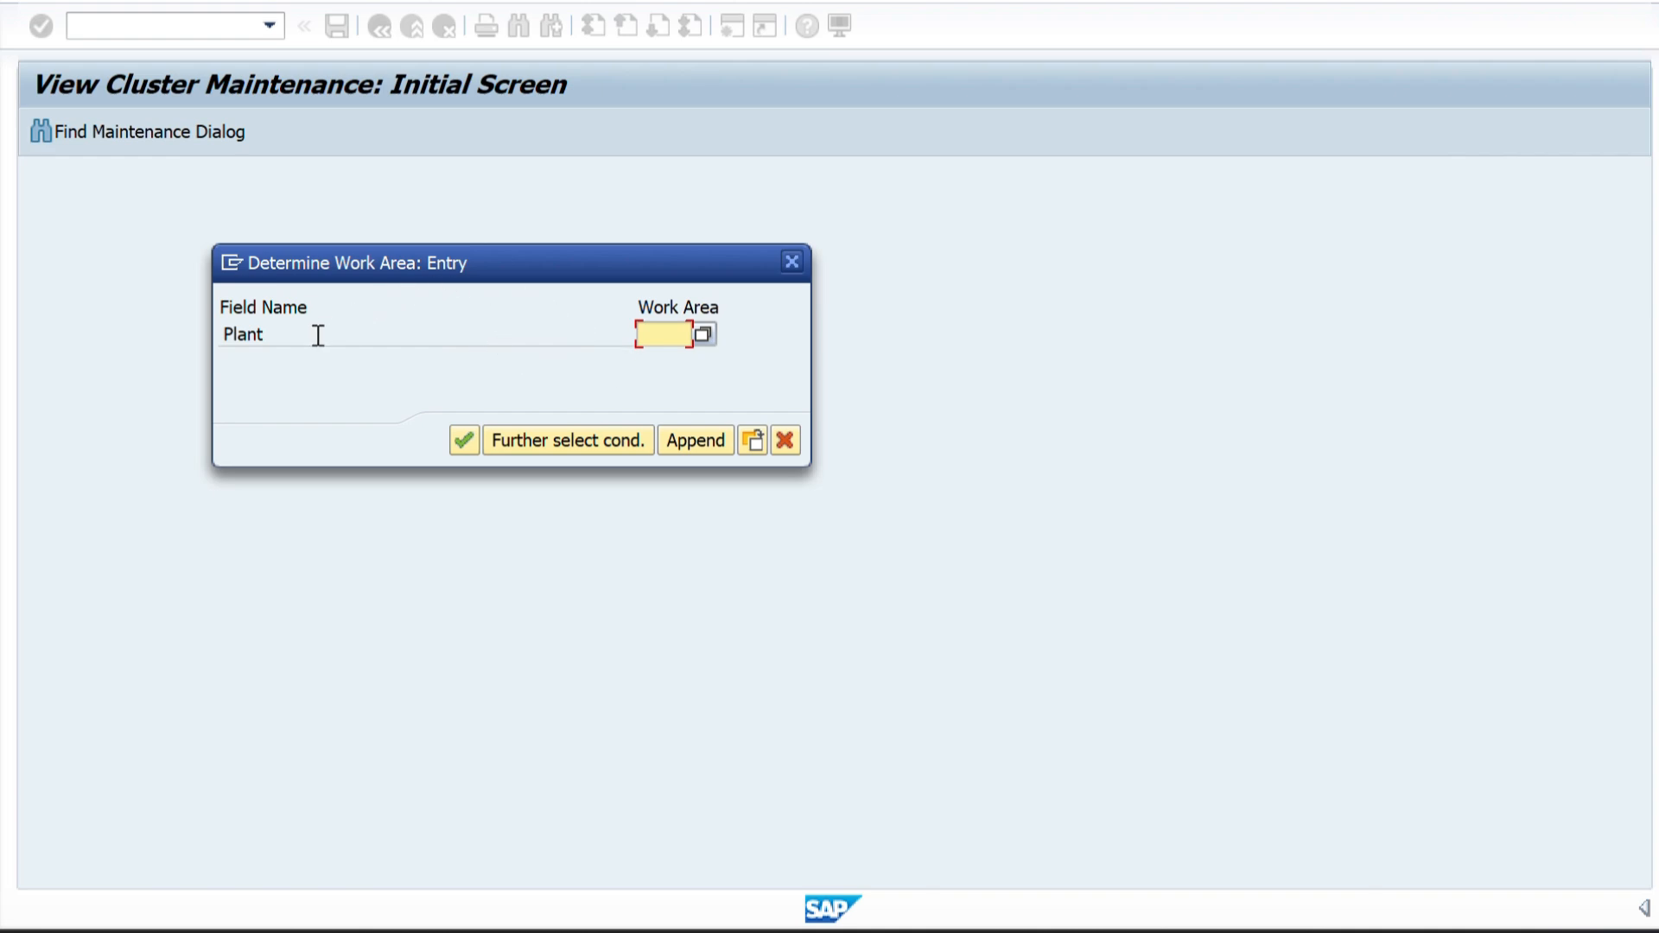
Set the work area to plant ZZ01 and start new storage location entries for it.
{"action": "type", "text": "ZZ01"}
{"action": "left_click", "coordinate": [464, 441]}
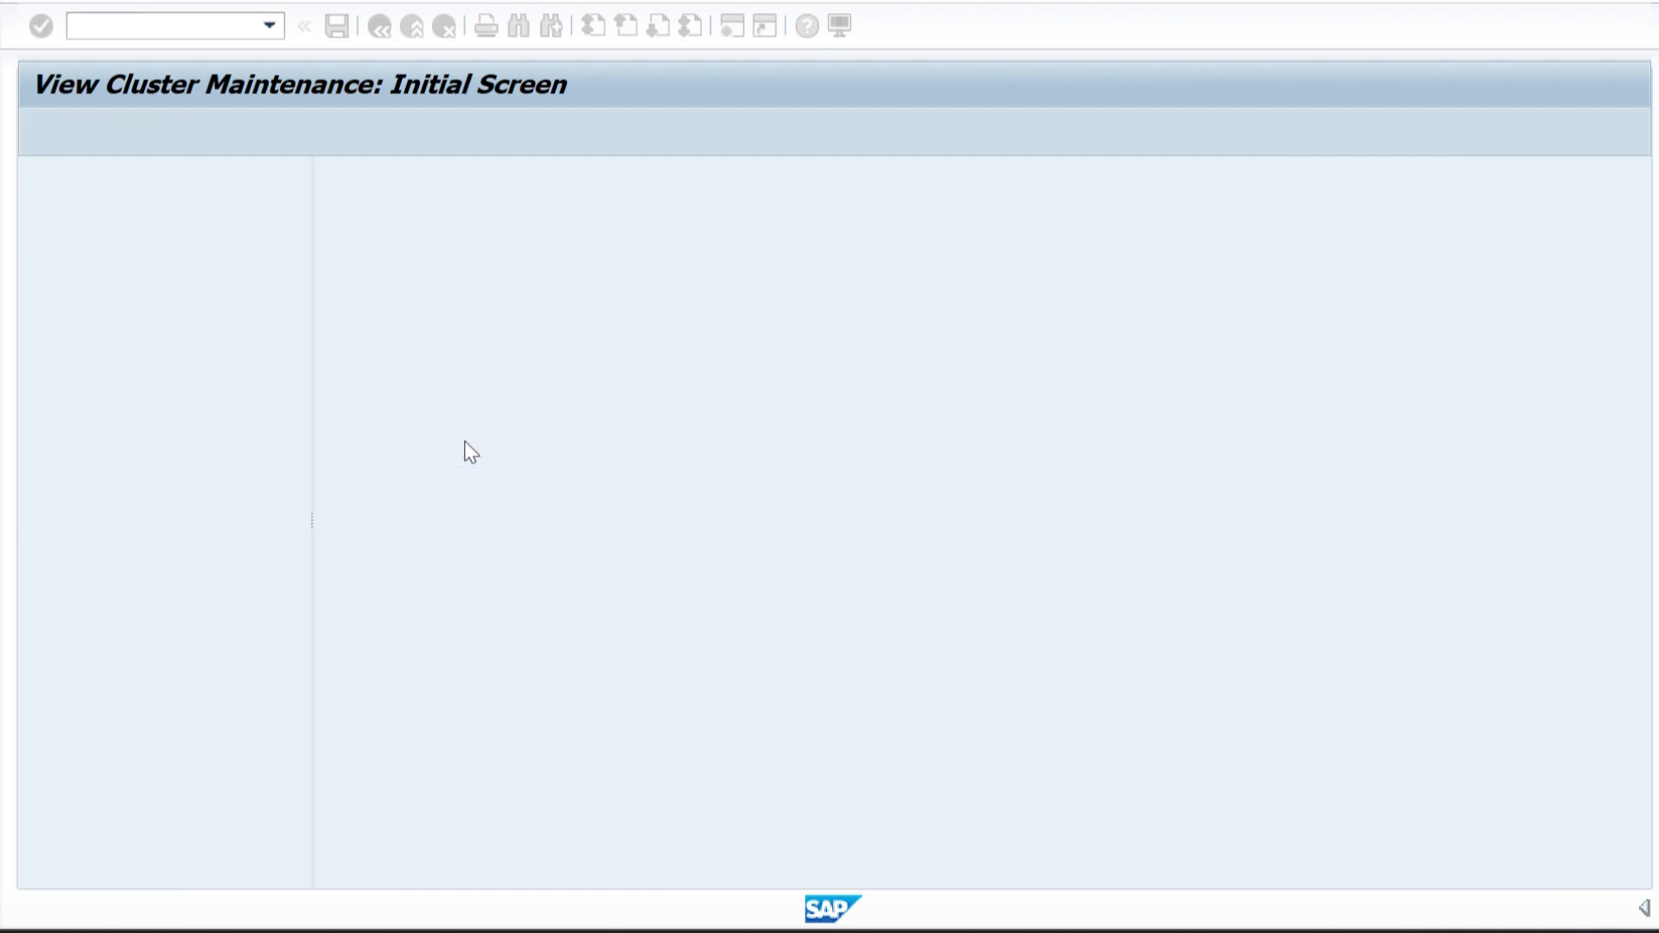
{"action": "left_click", "coordinate": [106, 123]}
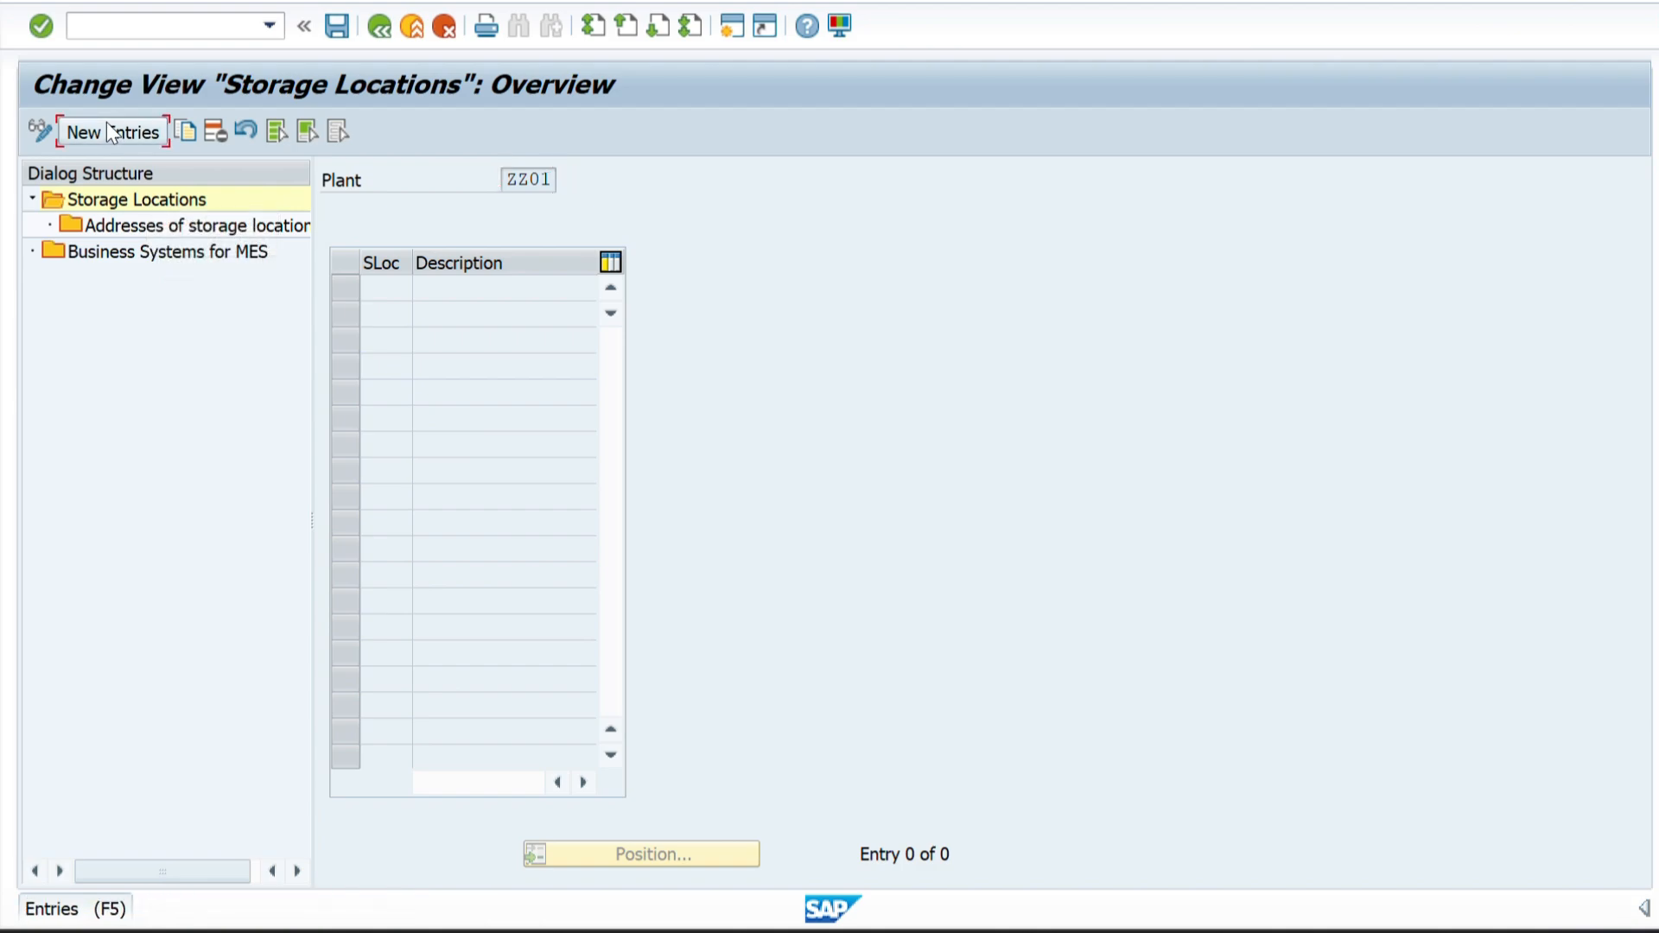
Copy the storage location codes ZZ1R, ZZ1S and ZZ1F from Sheet1 of the Excel workbook into plant ZZ01's new entries in SAP.
{"action": "key", "text": "alt+Tab"}
{"action": "key", "text": "alt+Tab"}
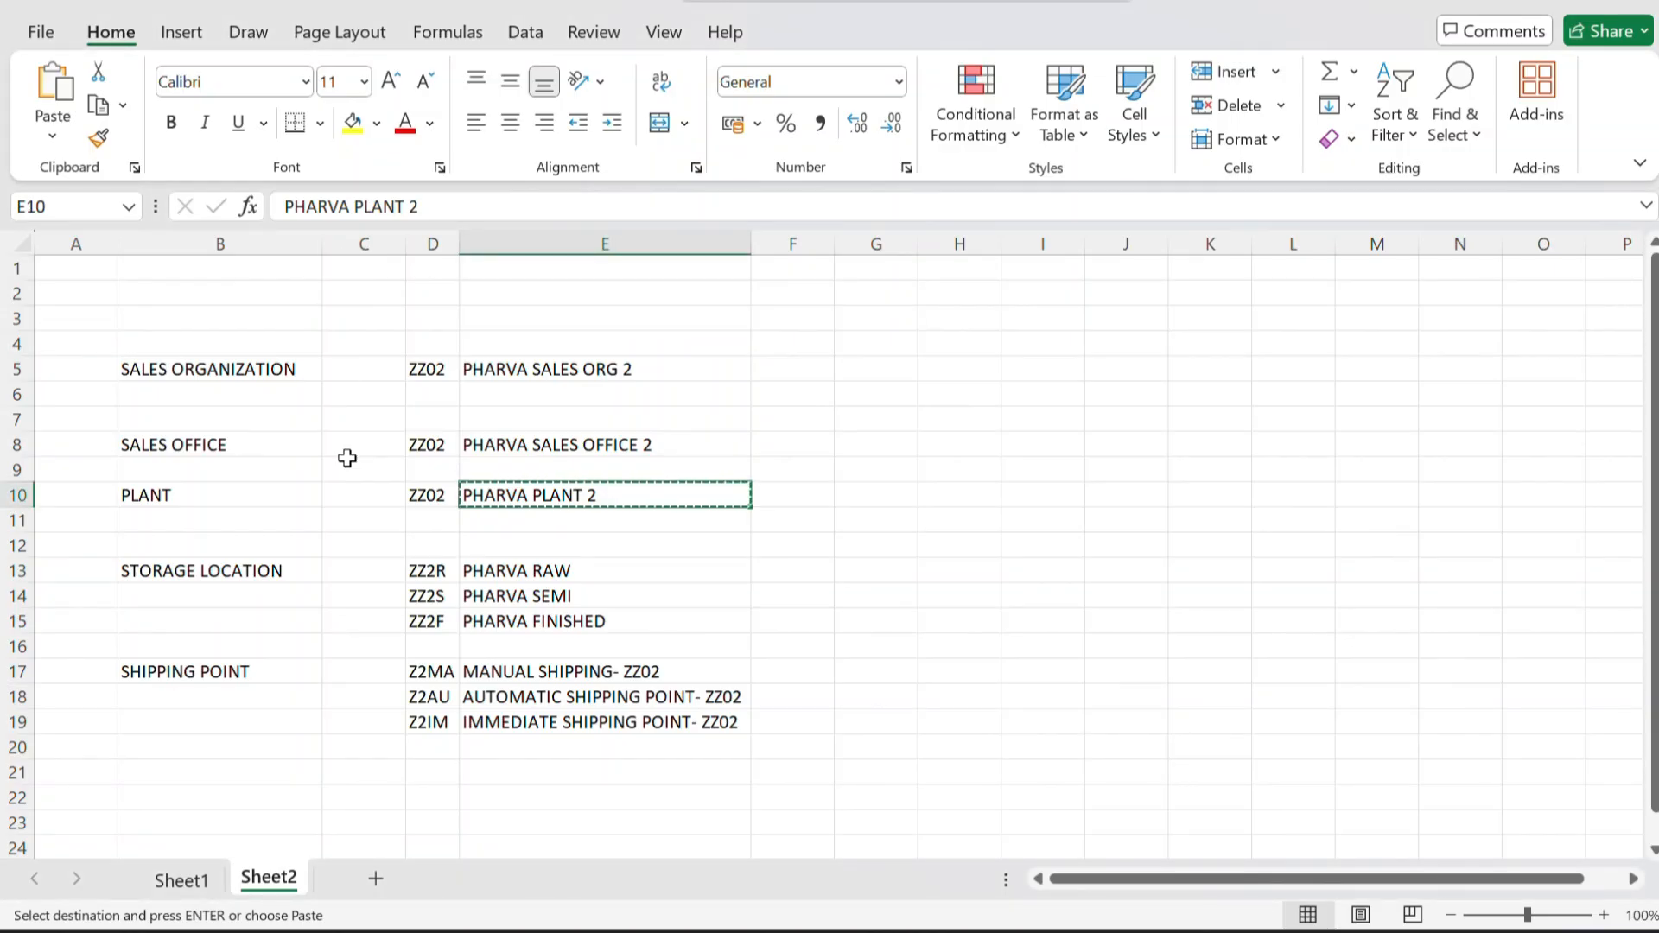
{"action": "left_click", "coordinate": [182, 879]}
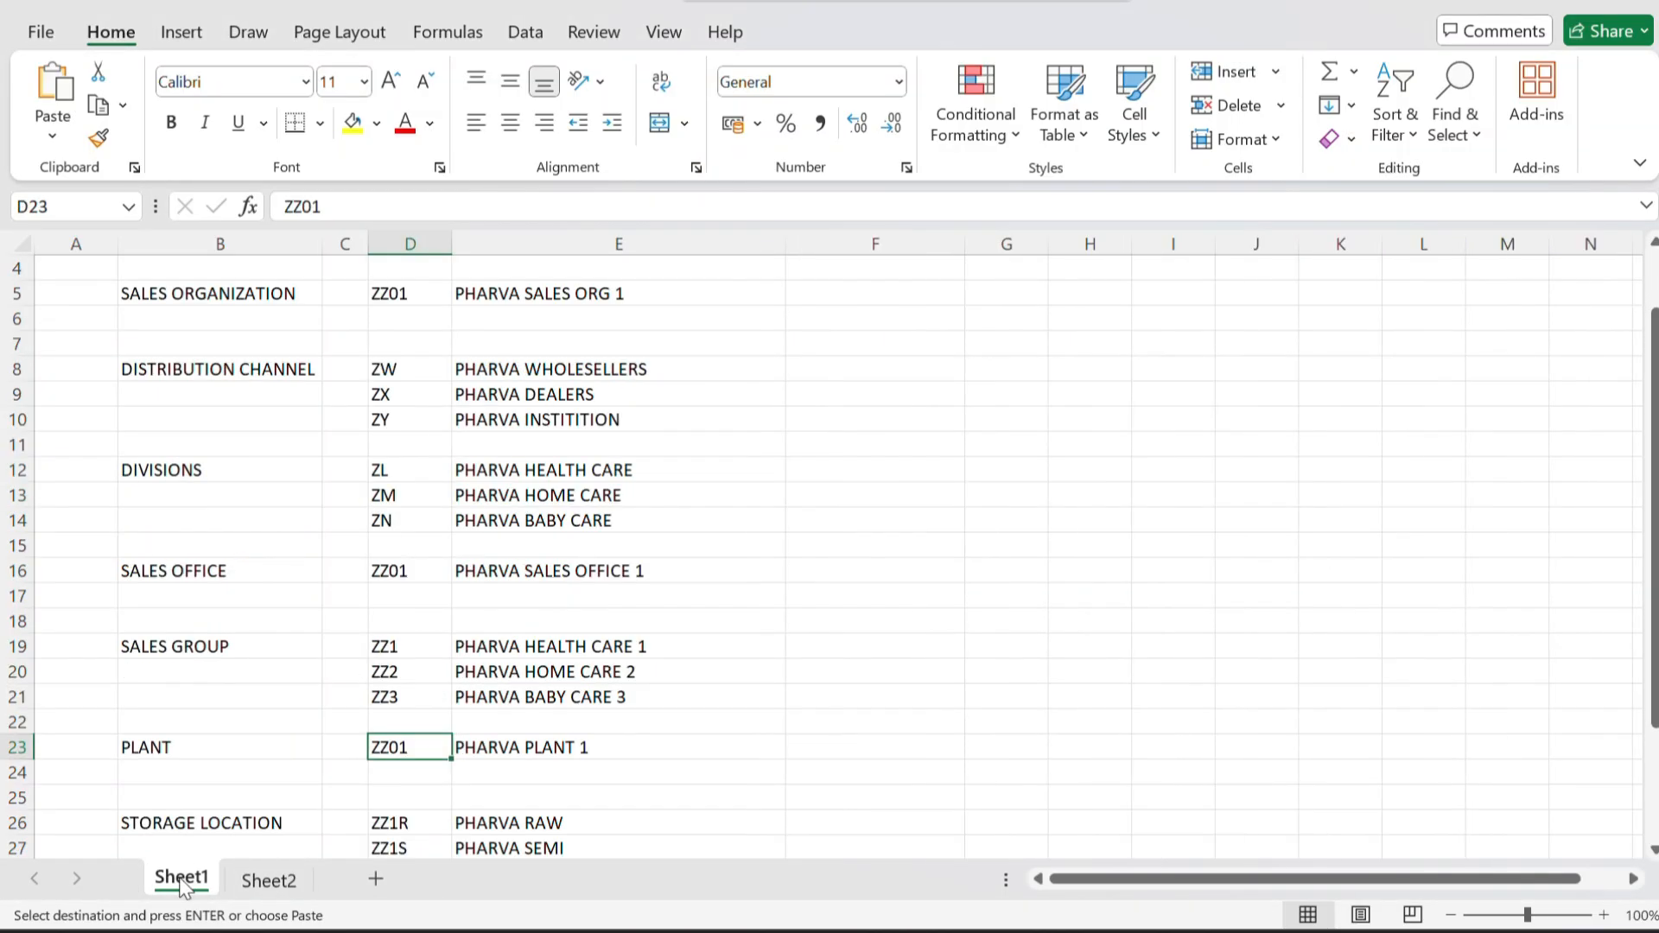
{"action": "scroll", "coordinate": [402, 720], "scroll_direction": "down", "scroll_amount": 2}
{"action": "scroll", "coordinate": [402, 720], "scroll_direction": "down", "scroll_amount": 1}
{"action": "left_click_drag", "start_coordinate": [385, 646], "coordinate": [389, 695]}
{"action": "key", "text": "ctrl+c"}
{"action": "key", "text": "alt+Tab"}
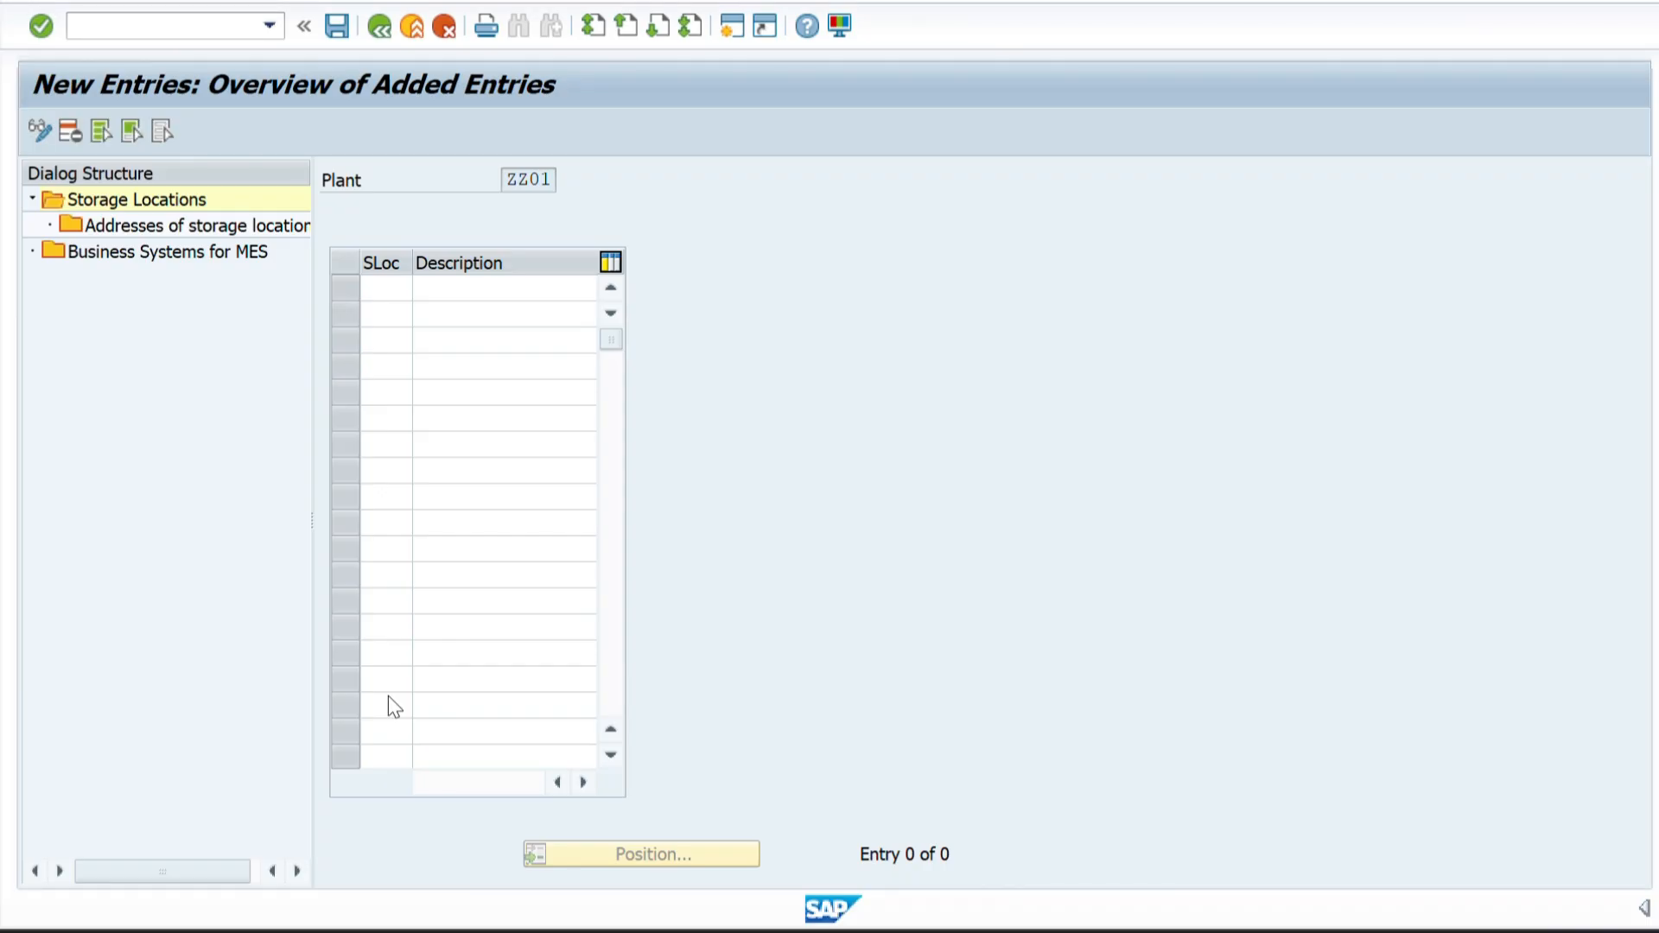
{"action": "key", "text": "ctrl+v"}
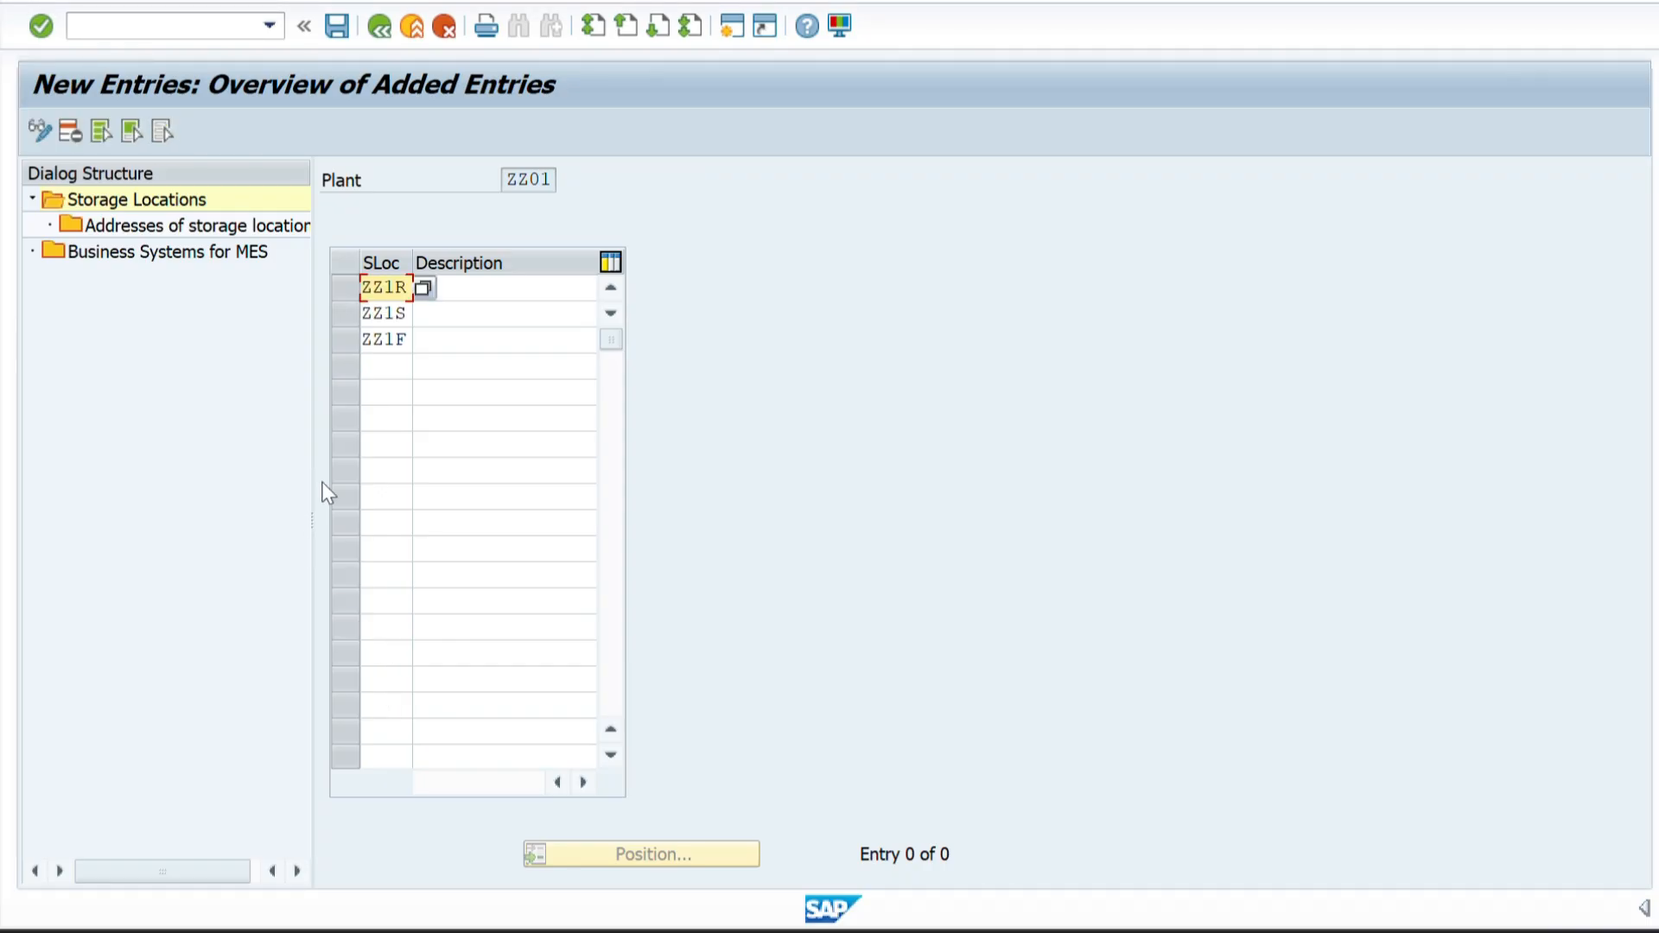
Fill in the descriptions PHARVA RAW, PHARVA SEMI and PHARVA FINISHED for plant ZZ01's storage locations, copying them from the Excel sheet.
{"action": "left_click", "coordinate": [495, 292]}
{"action": "key", "text": "alt+Tab"}
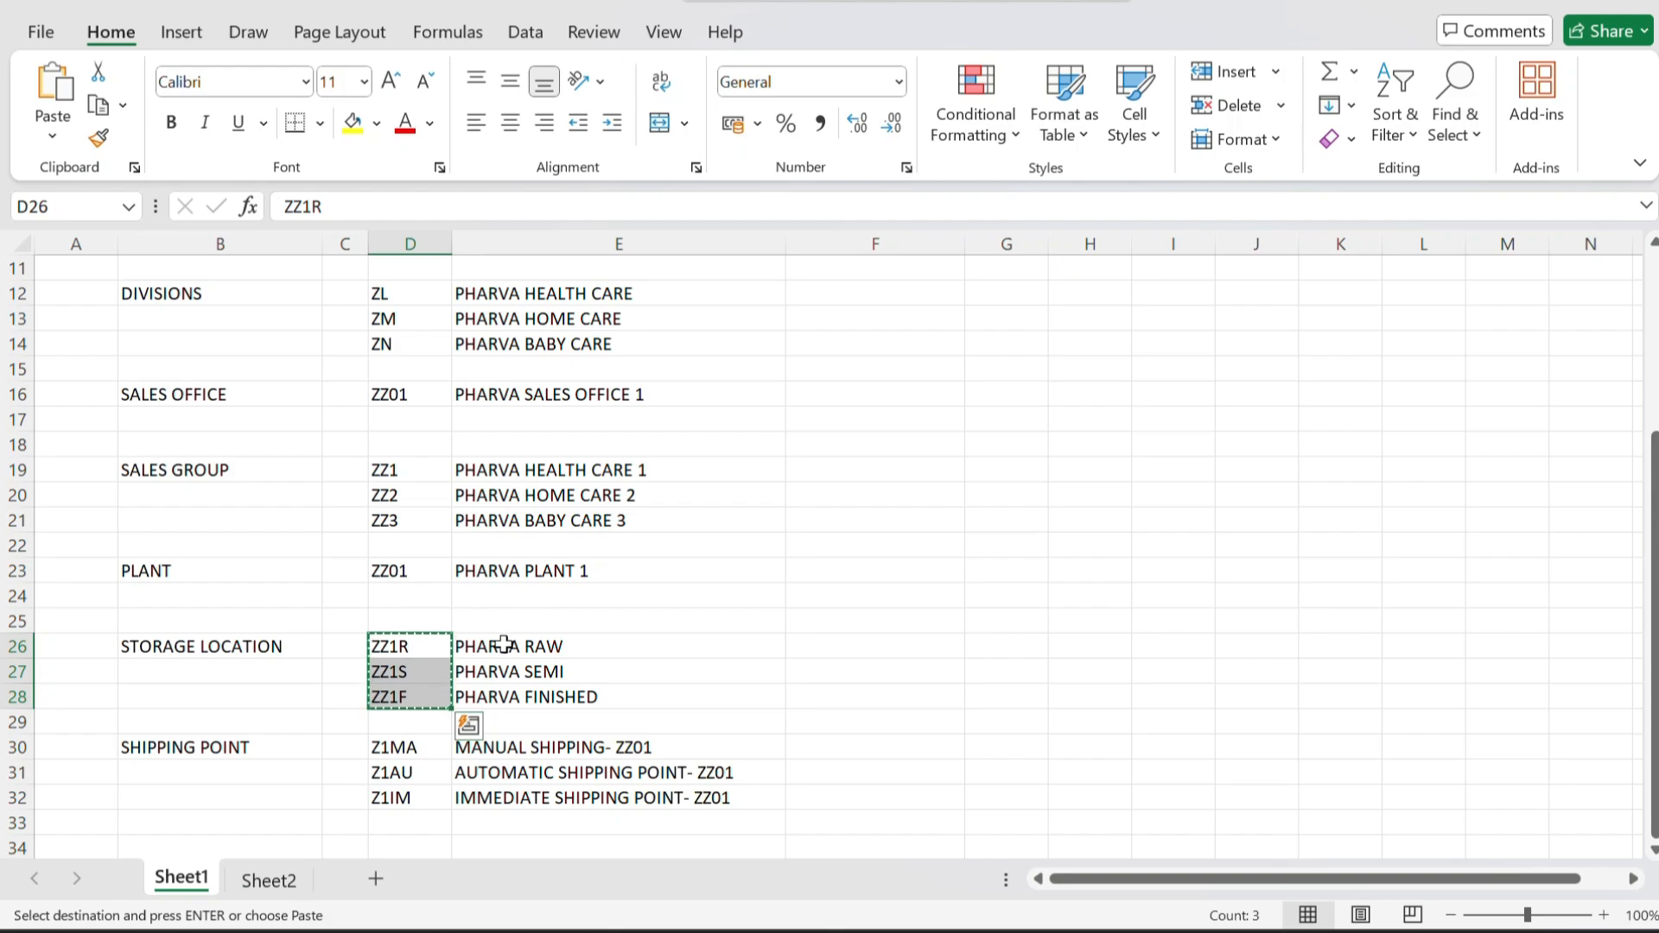
{"action": "left_click_drag", "start_coordinate": [504, 644], "coordinate": [506, 692]}
{"action": "key", "text": "ctrl+c"}
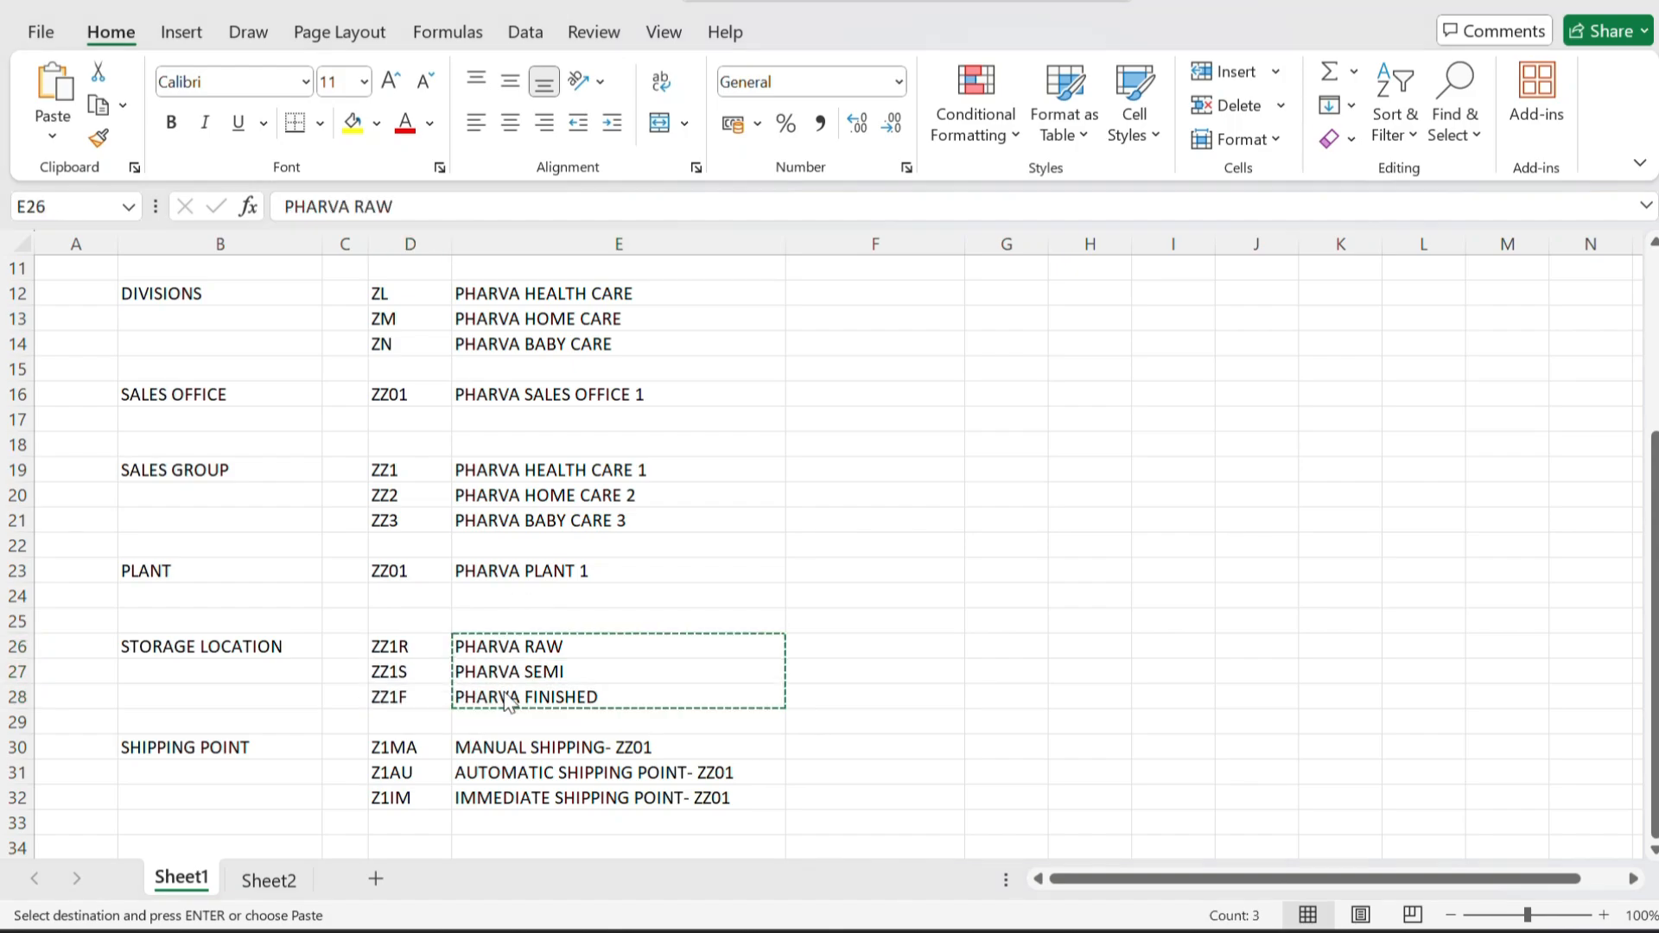
{"action": "key", "text": "alt+Tab"}
{"action": "key", "text": "ctrl+v"}
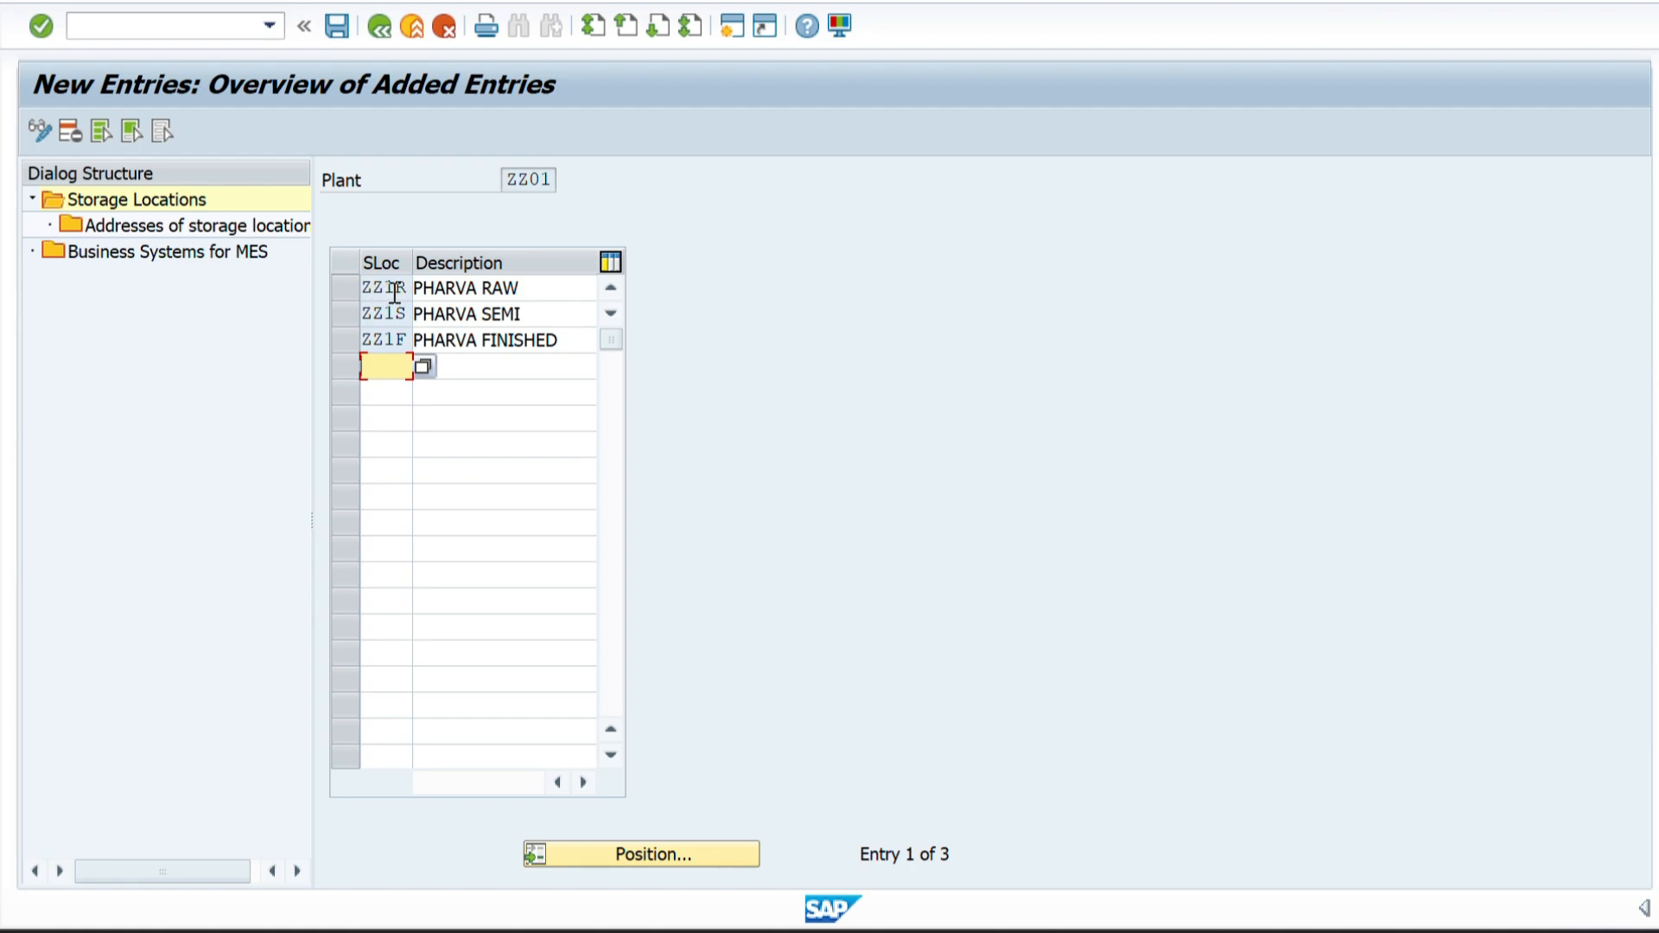
Review plant ZZ01 and its storage location codes ZZ1R, ZZ1S and ZZ1F in the new entries.
{"action": "left_click_drag", "start_coordinate": [551, 179], "coordinate": [504, 177]}
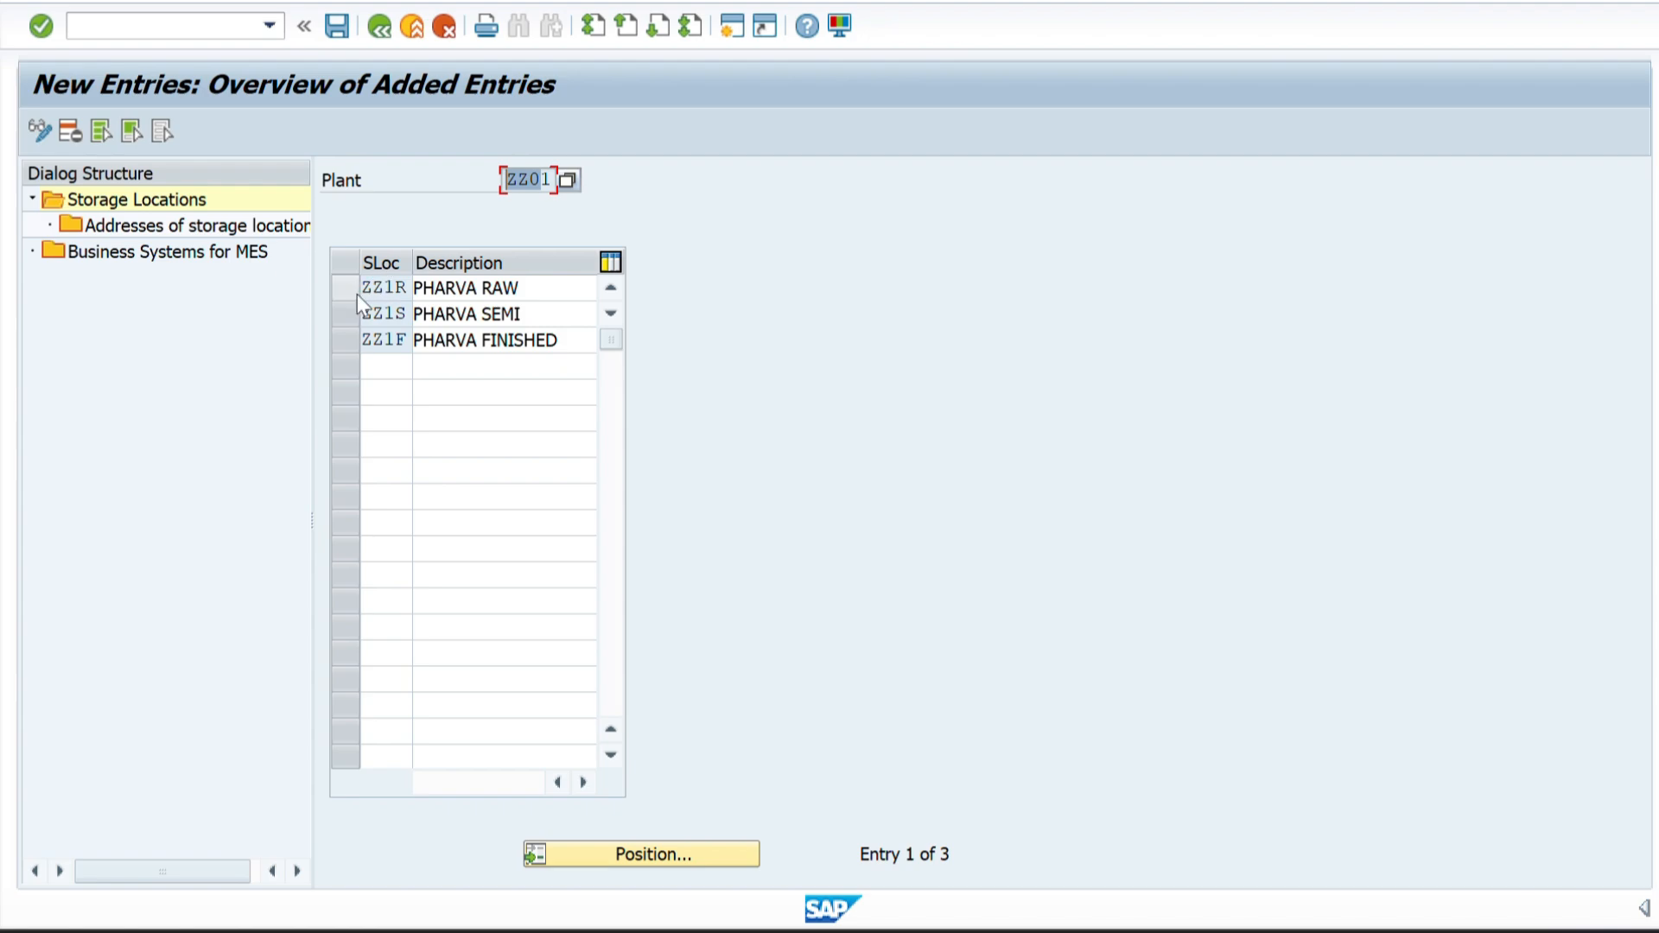
{"action": "left_click", "coordinate": [404, 291]}
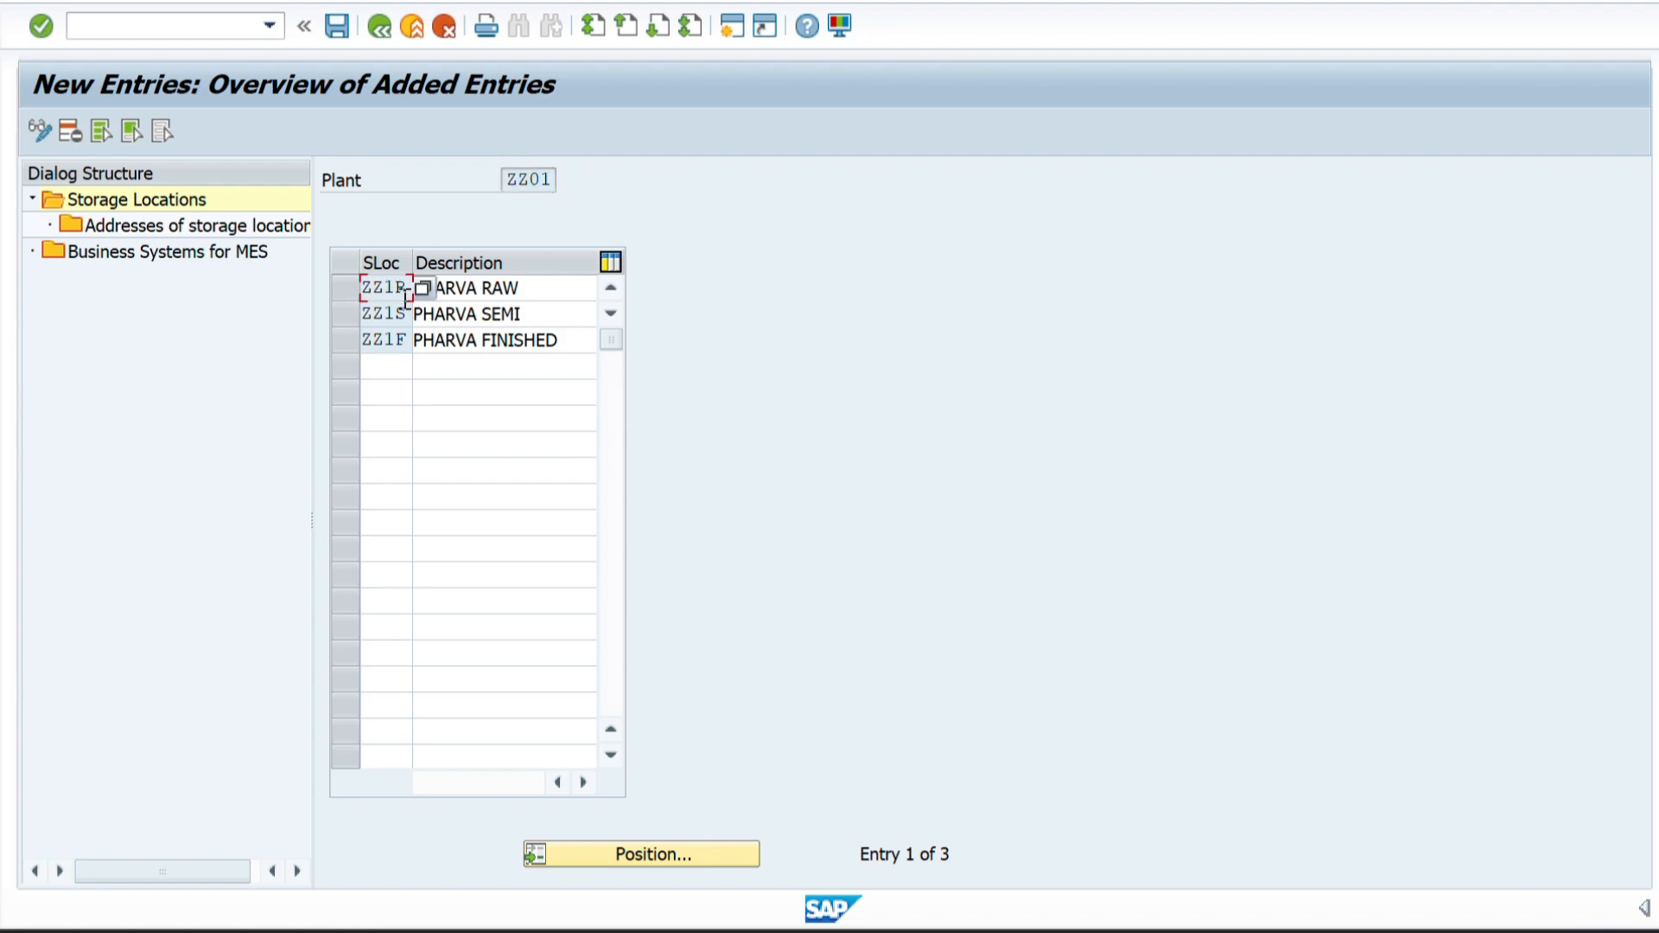
{"action": "left_click", "coordinate": [405, 312]}
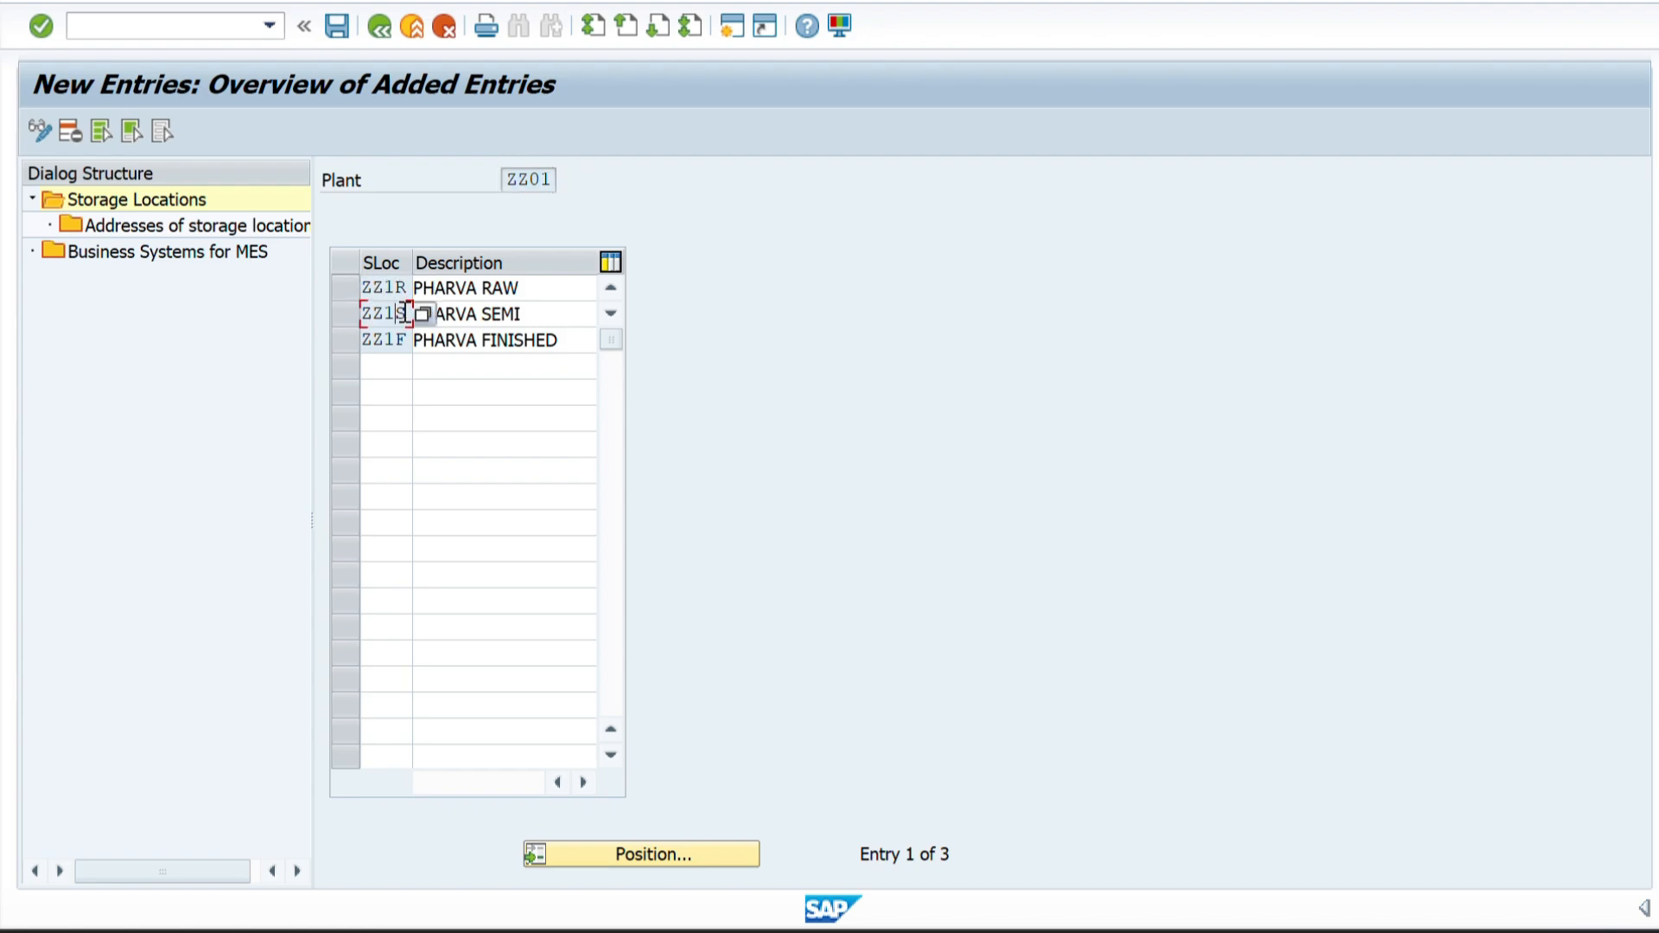
{"action": "left_click", "coordinate": [403, 340]}
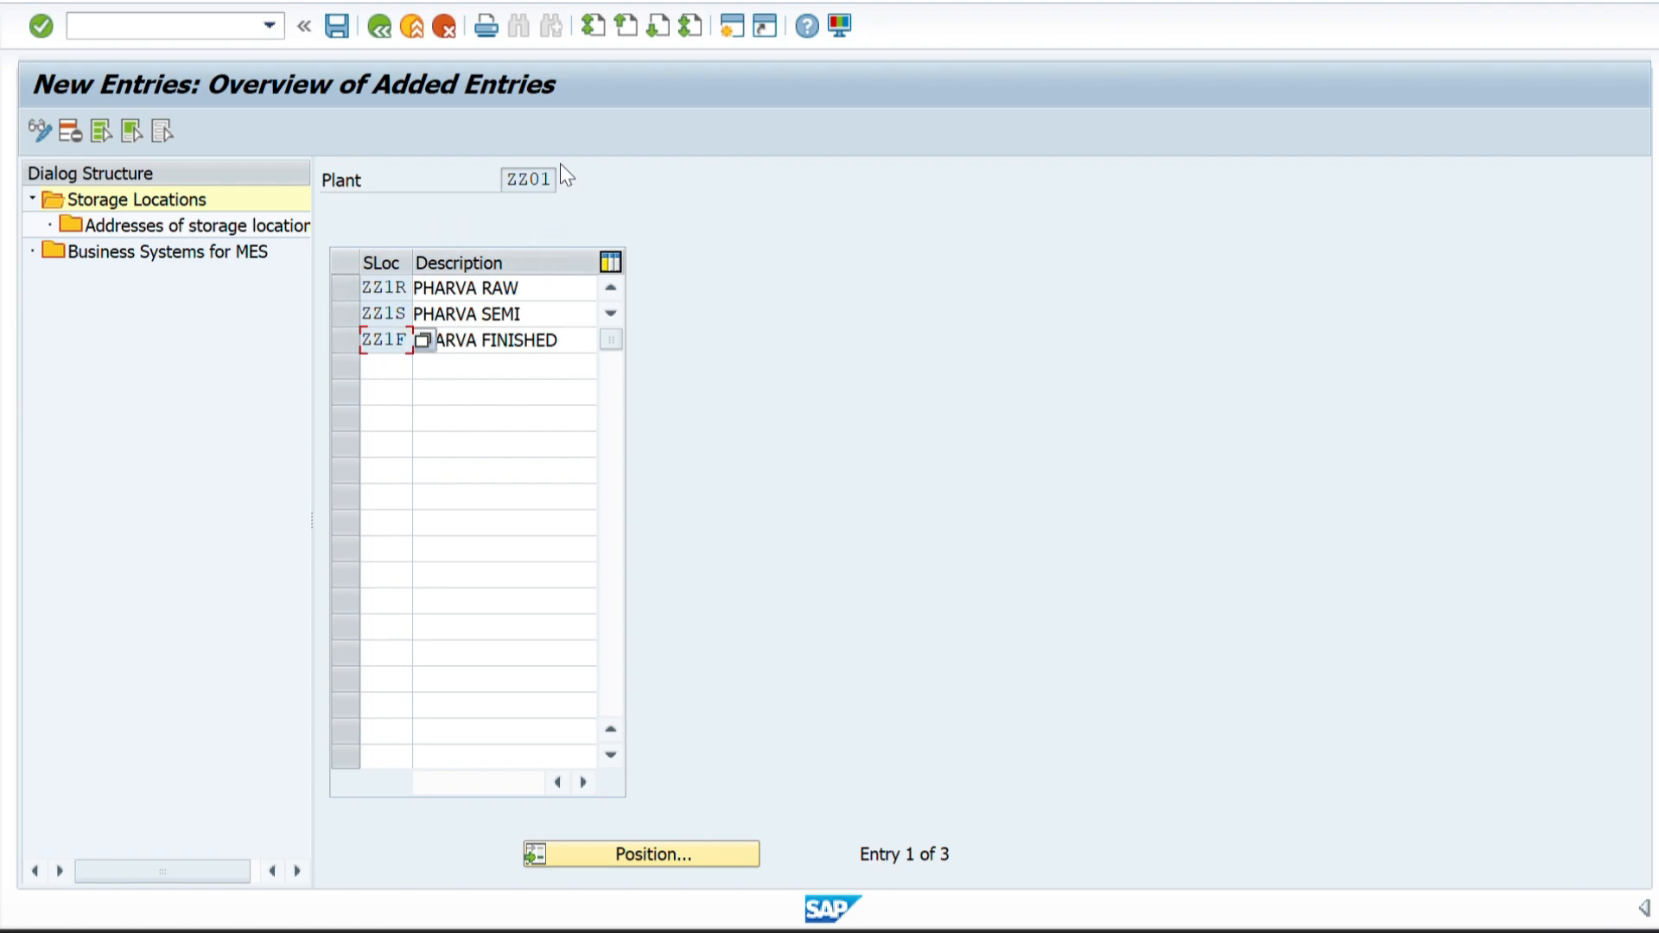
{"action": "left_click_drag", "start_coordinate": [551, 180], "coordinate": [530, 180]}
Save plant ZZ01's storage locations under the PHARVA COMPANY CONFIGURATION customizing request and return to the IMG structure.
{"action": "left_click", "coordinate": [335, 28]}
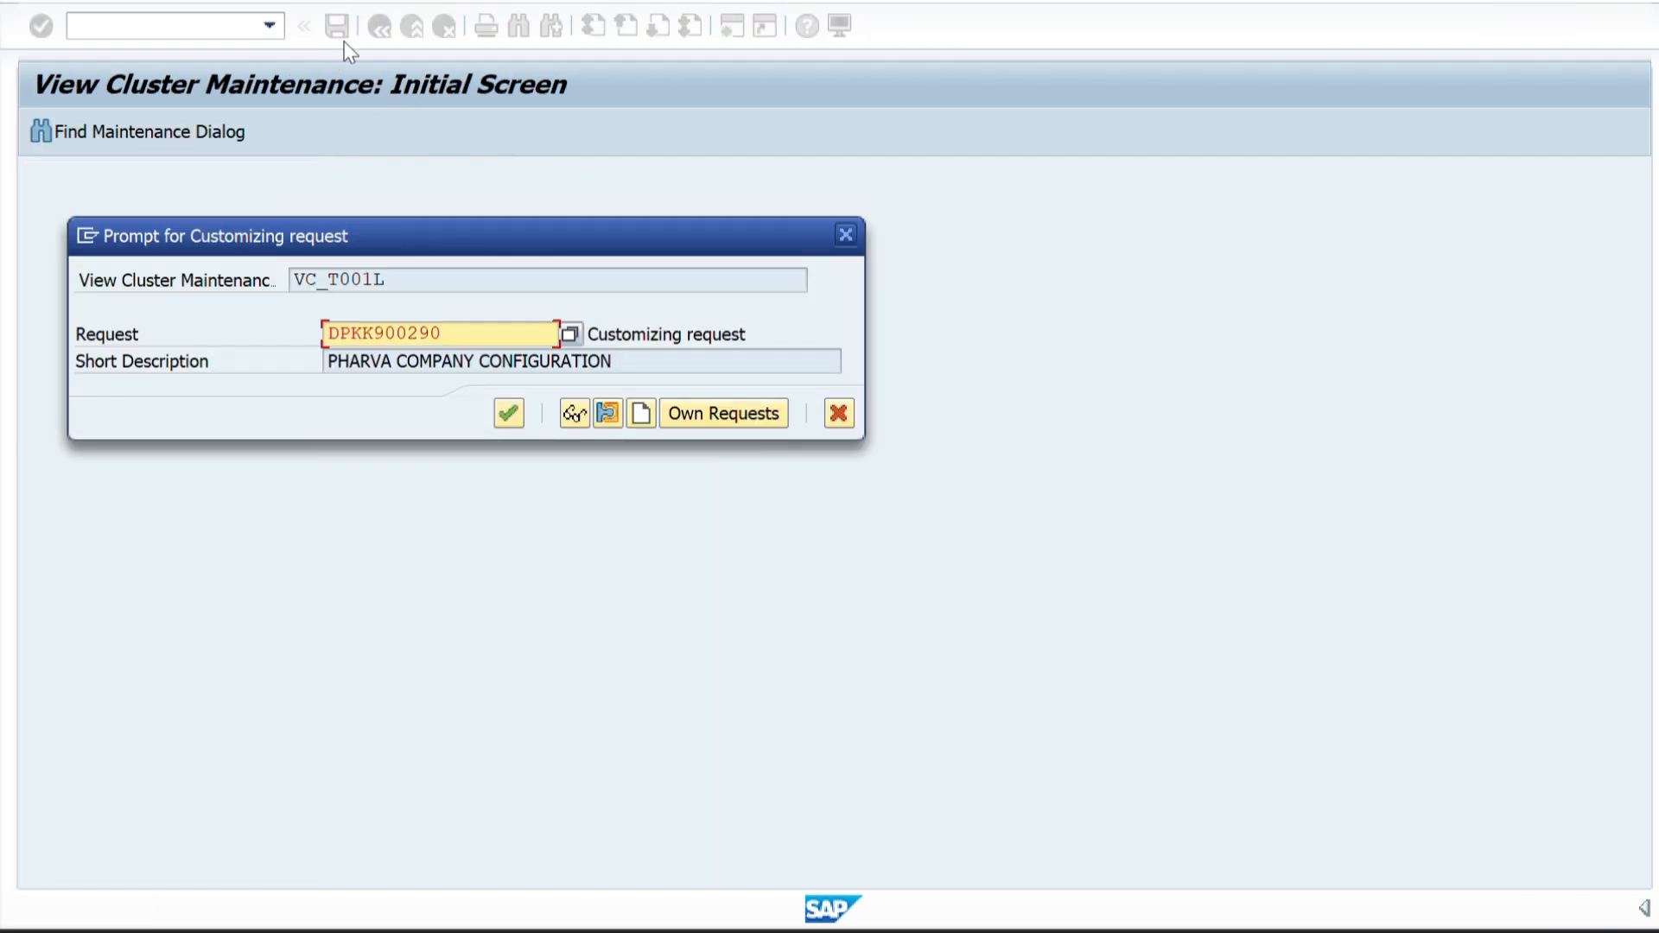
{"action": "left_click", "coordinate": [509, 413]}
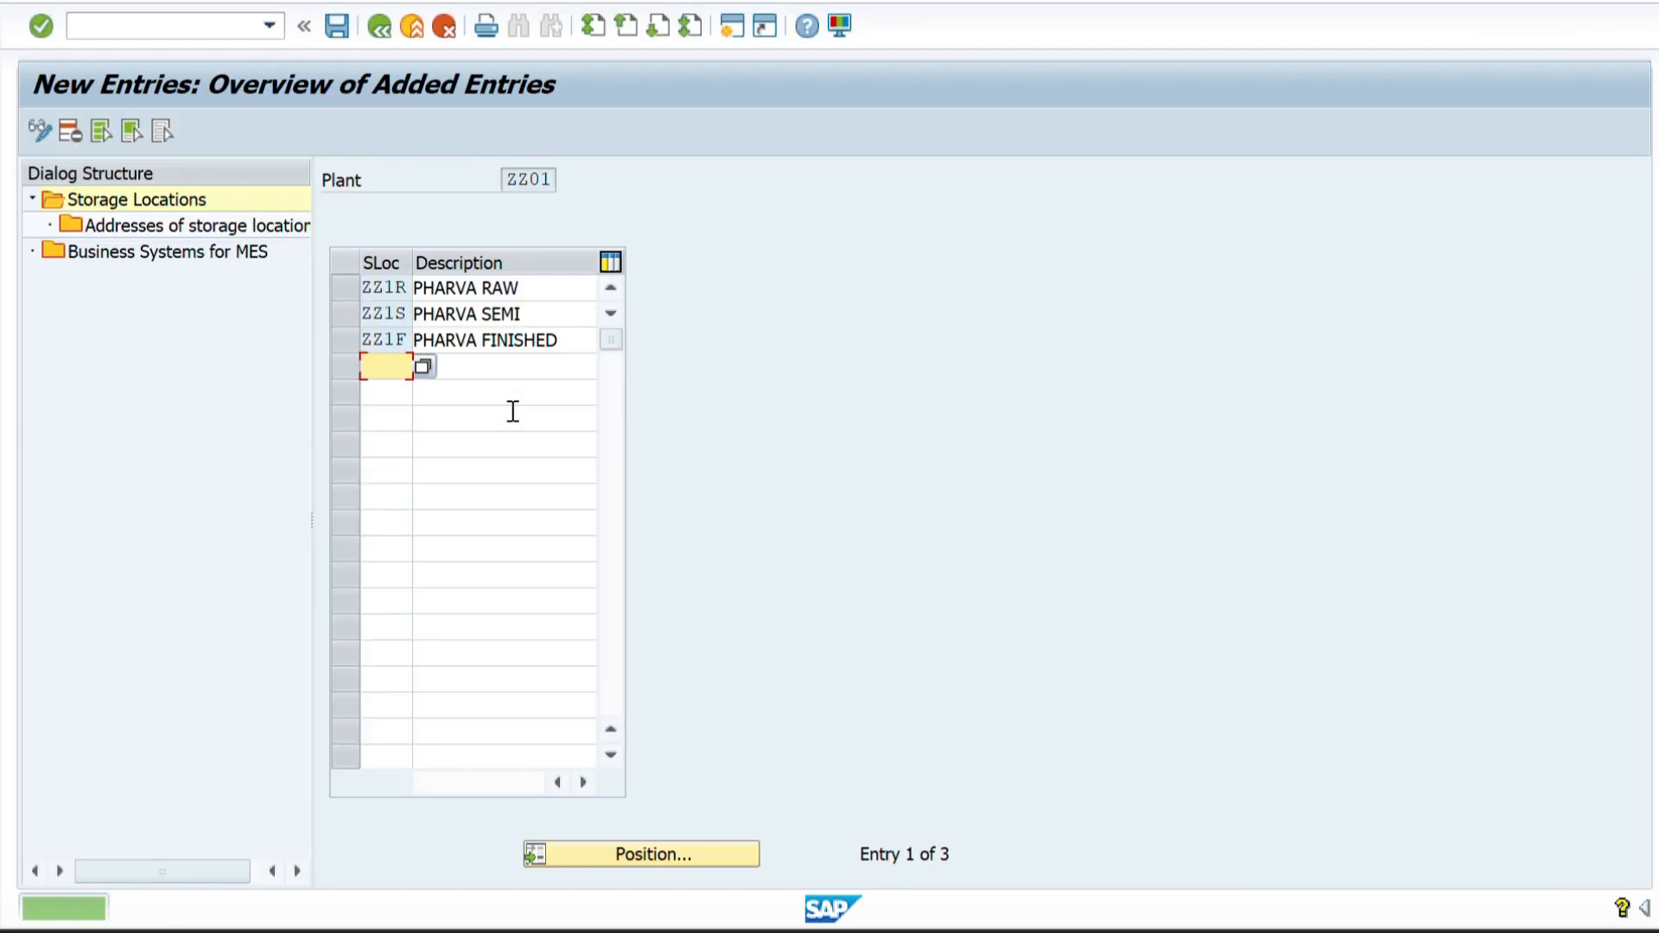
{"action": "left_click", "coordinate": [381, 33]}
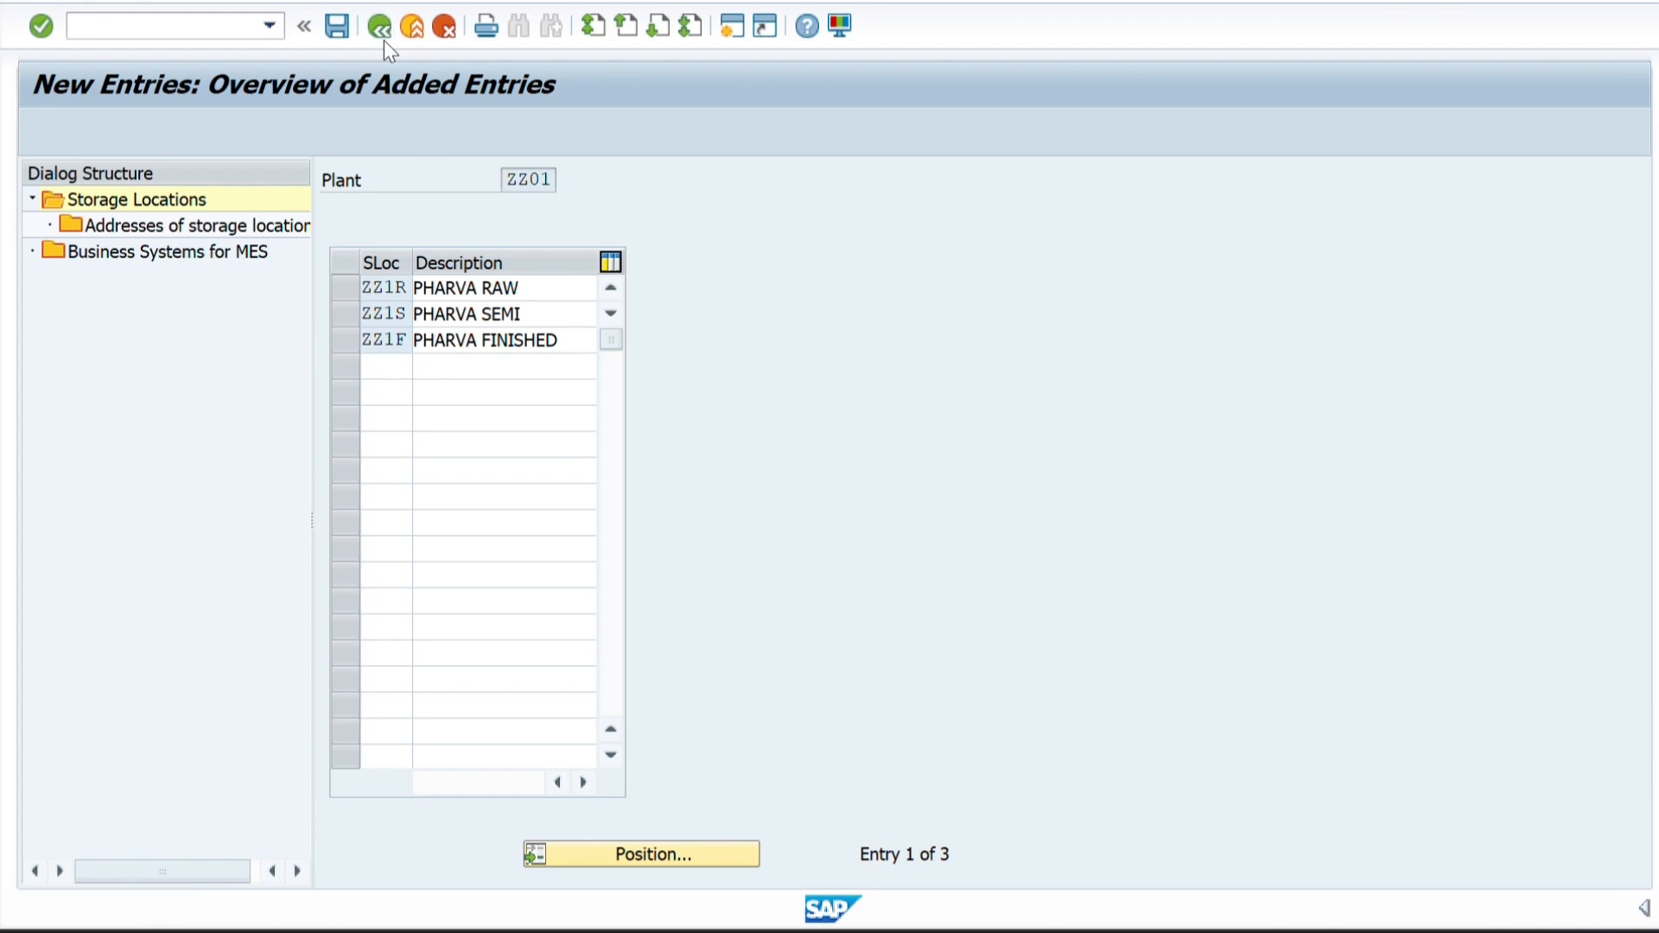
{"action": "left_click", "coordinate": [380, 33]}
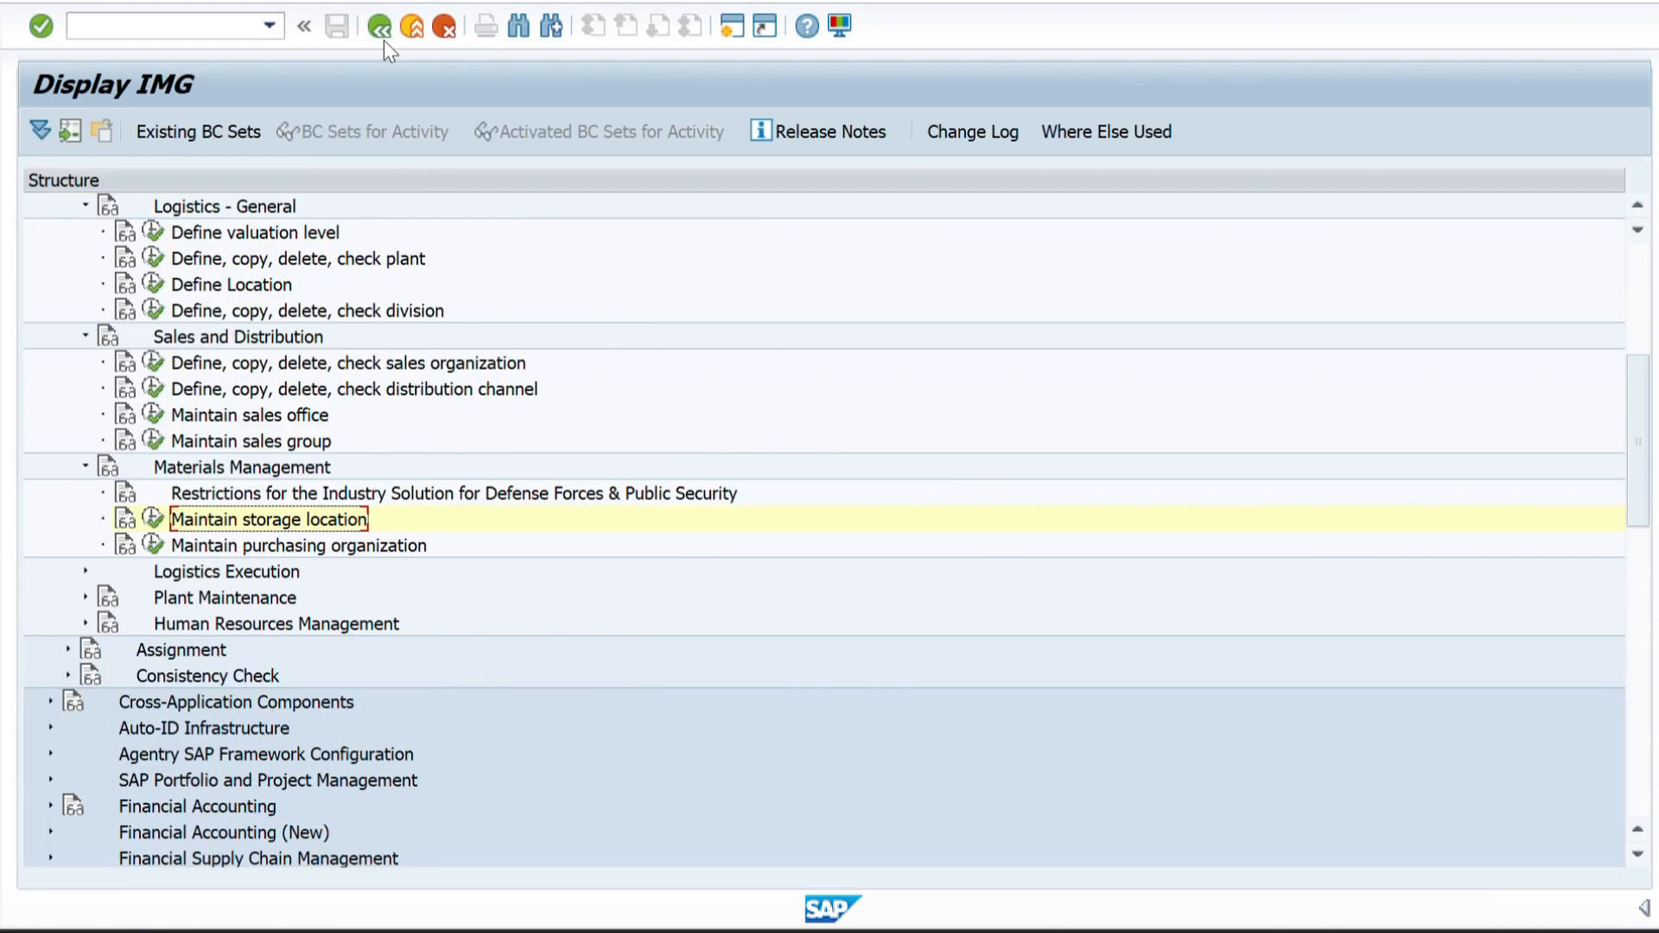
Reopen the Maintain storage location activity with plant ZZ02 as the work area and start new entries.
{"action": "left_click", "coordinate": [151, 515]}
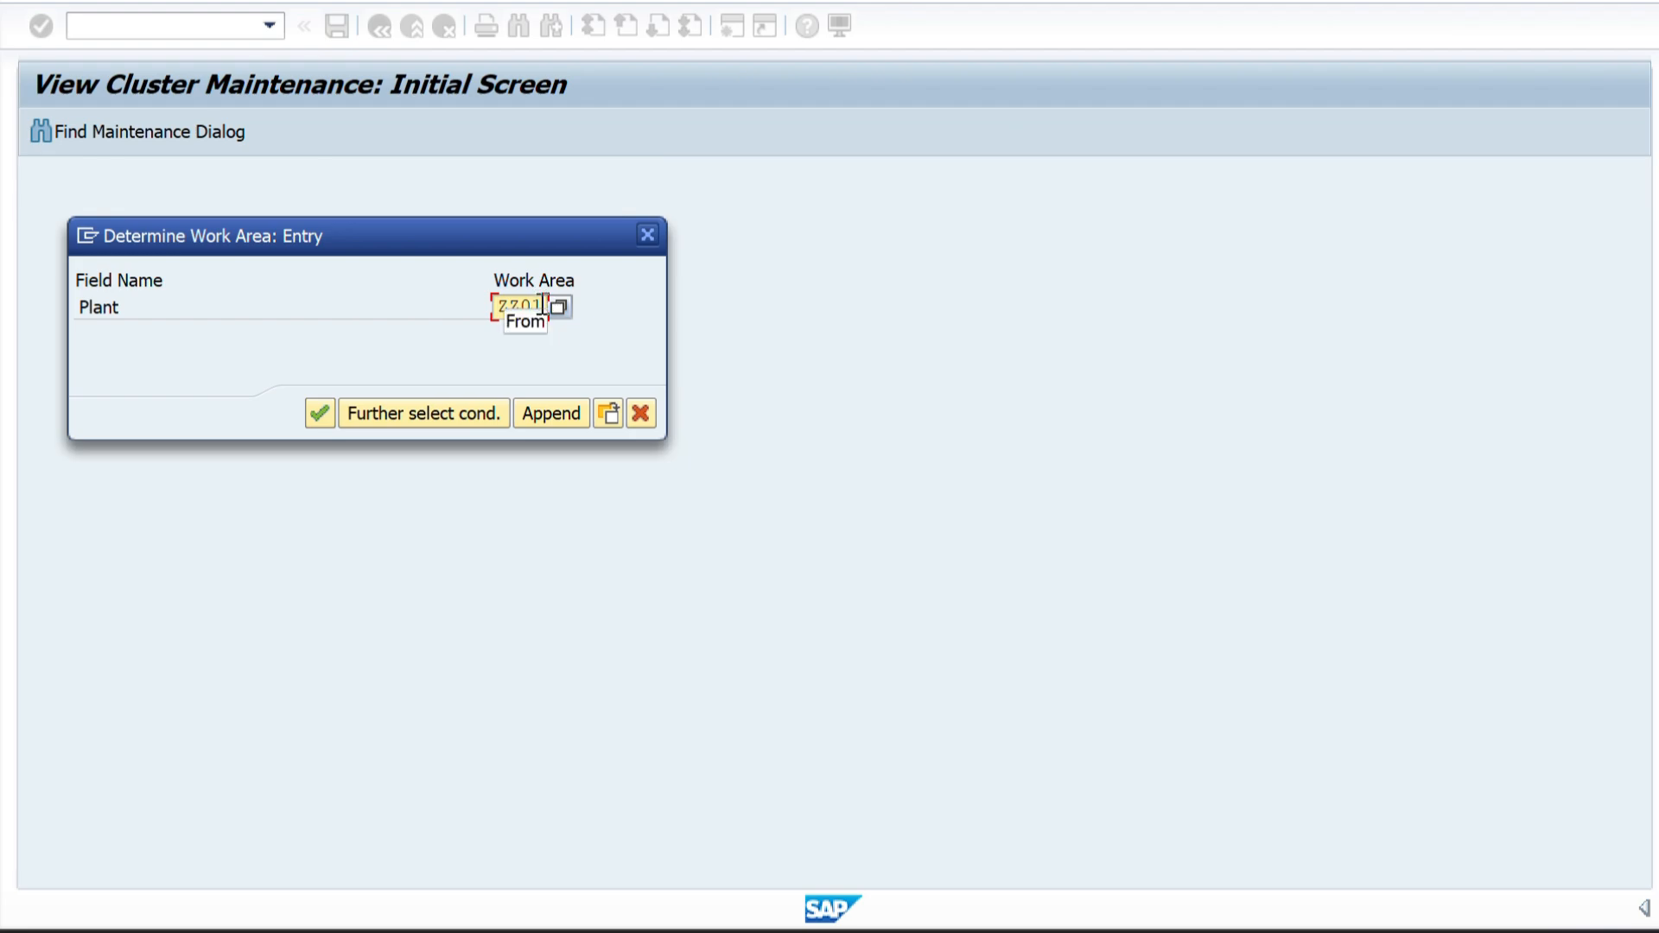
{"action": "key", "text": "BackSpace"}
{"action": "type", "text": "2"}
{"action": "key", "text": "Return"}
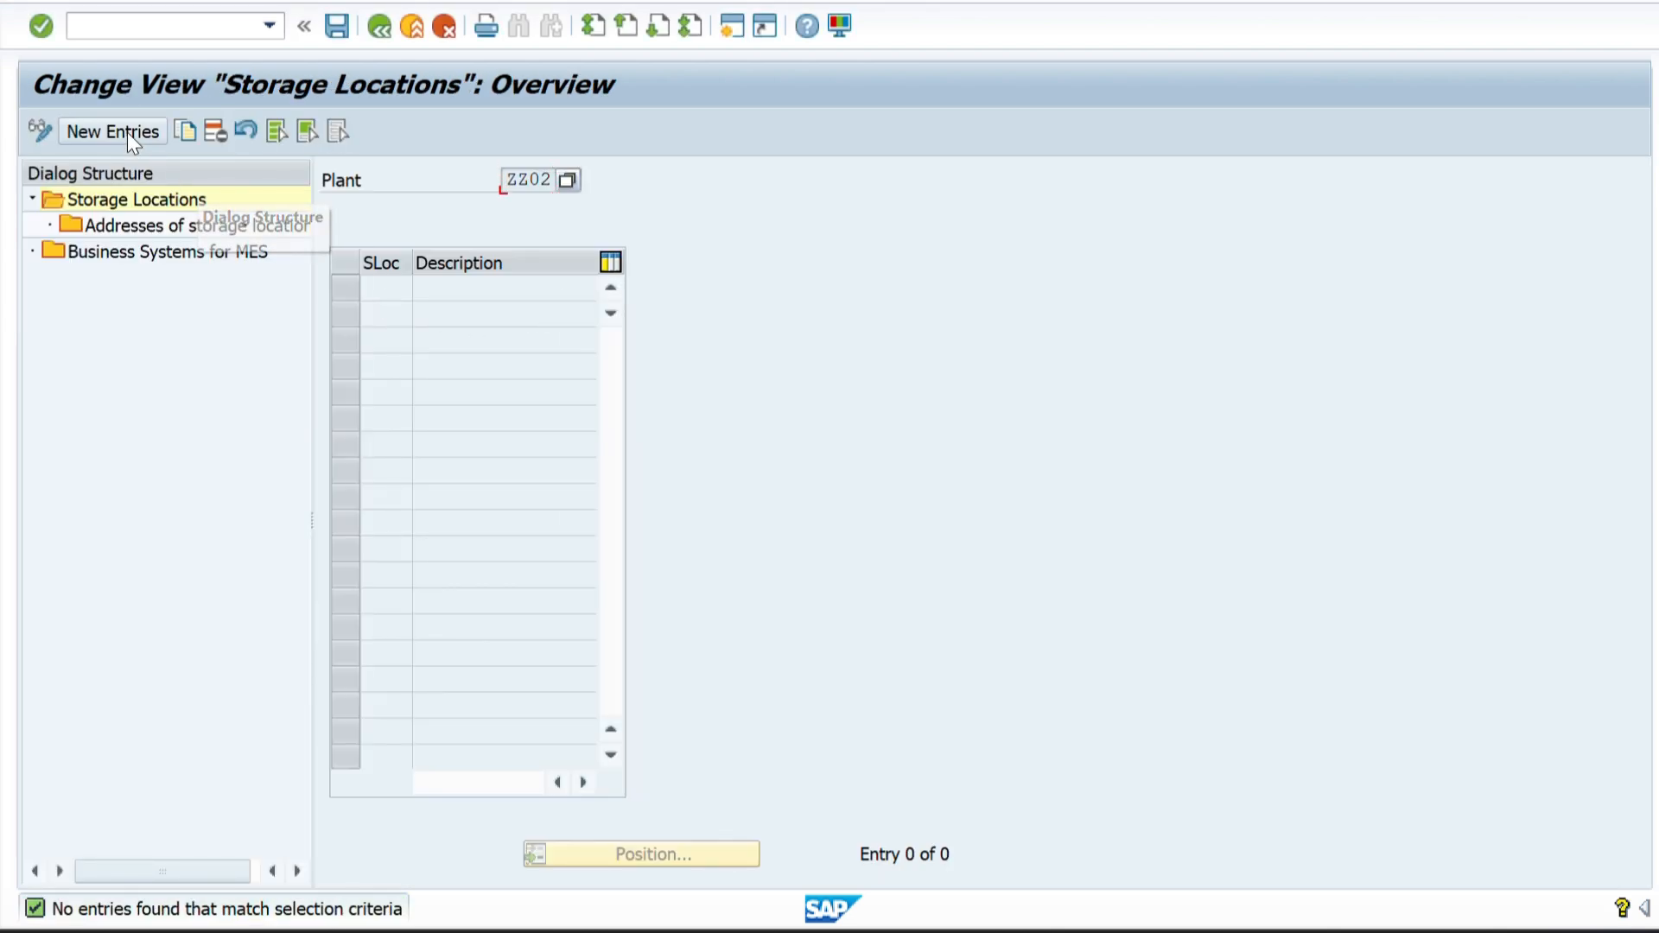
{"action": "left_click", "coordinate": [127, 132]}
Copy the storage location codes ZZ2R, ZZ2S and ZZ2F from Sheet2 of the Excel workbook into plant ZZ02's new entries in SAP.
{"action": "key", "text": "alt+Tab"}
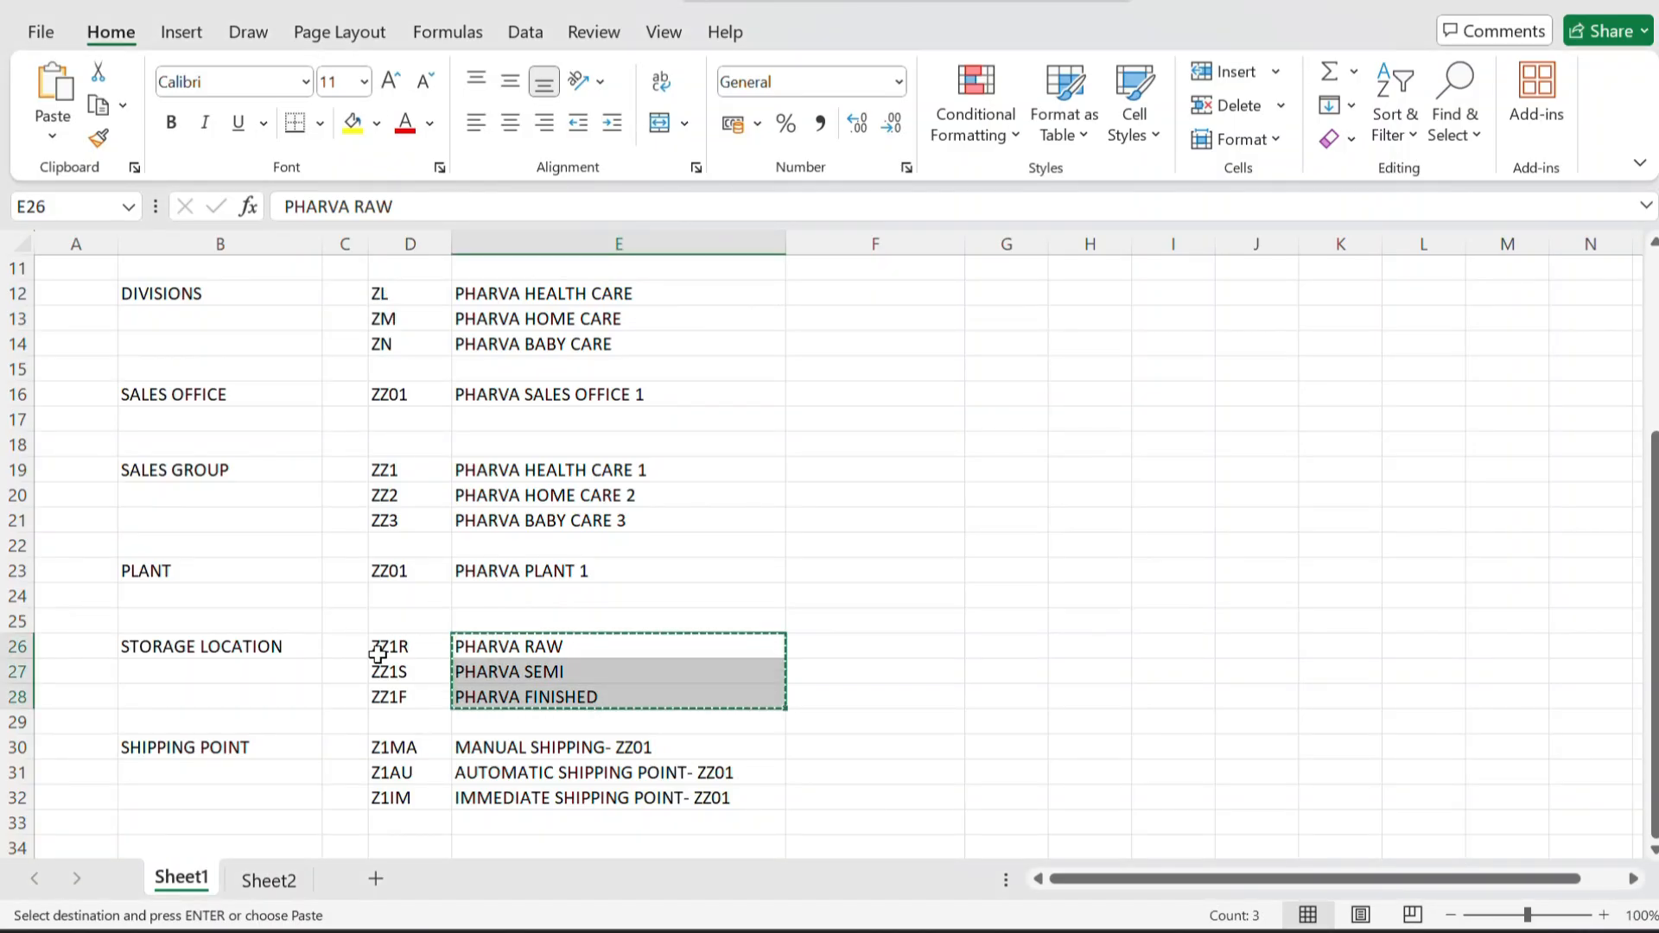
{"action": "left_click", "coordinate": [263, 882]}
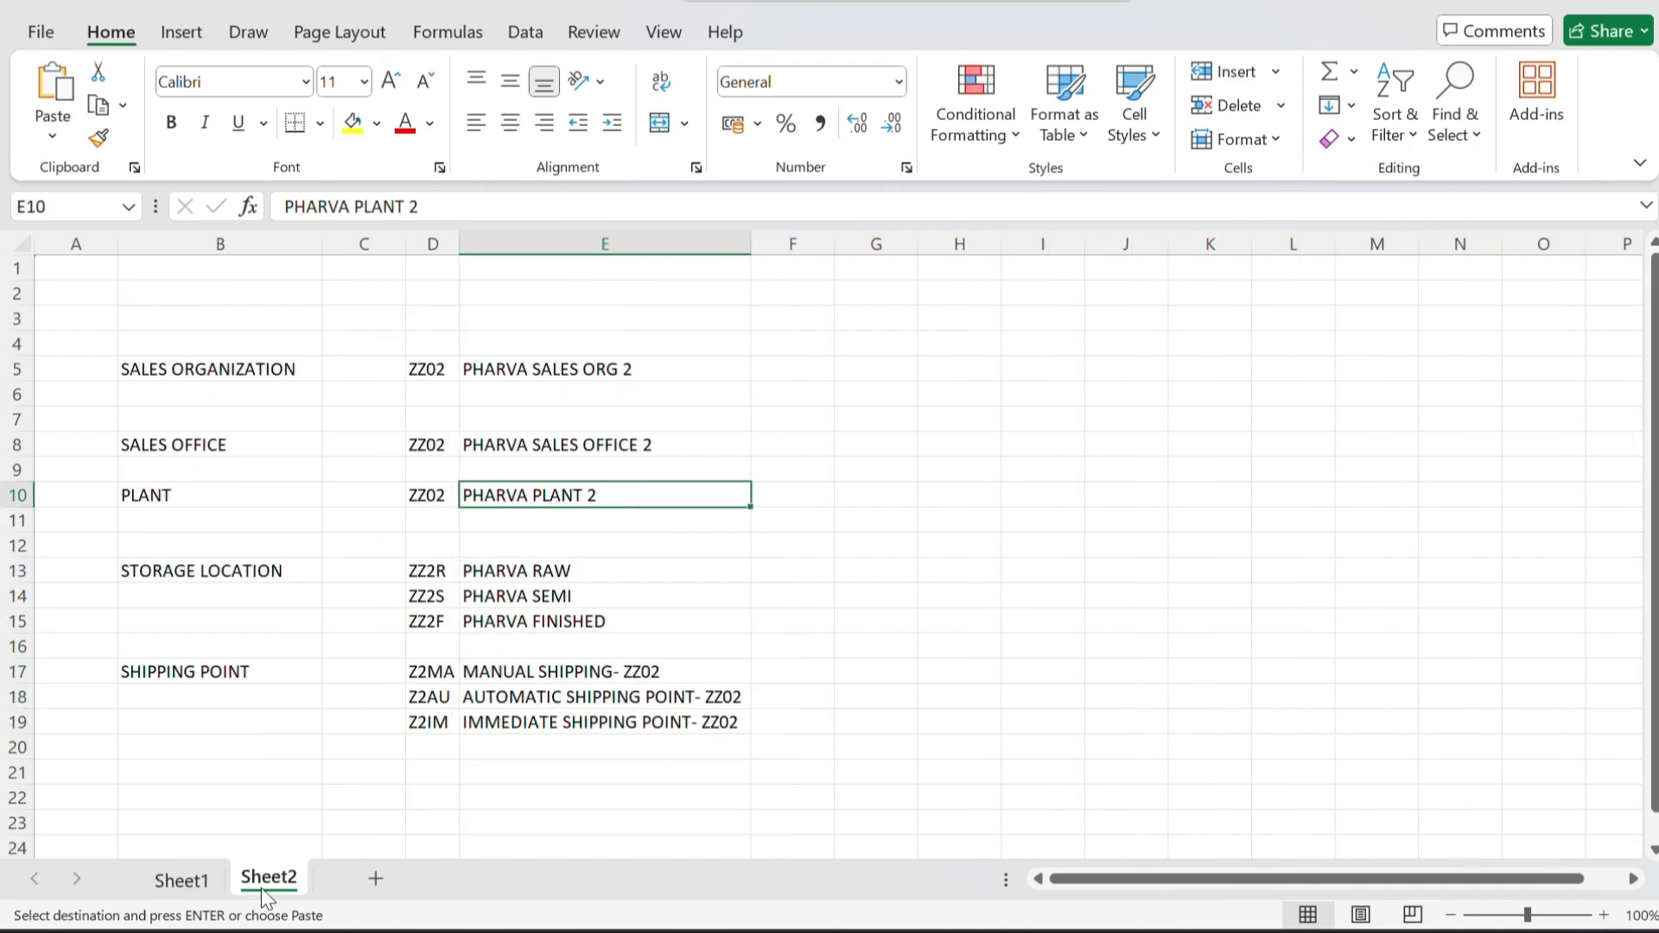
{"action": "left_click_drag", "start_coordinate": [431, 571], "coordinate": [438, 619]}
{"action": "key", "text": "alt+Tab"}
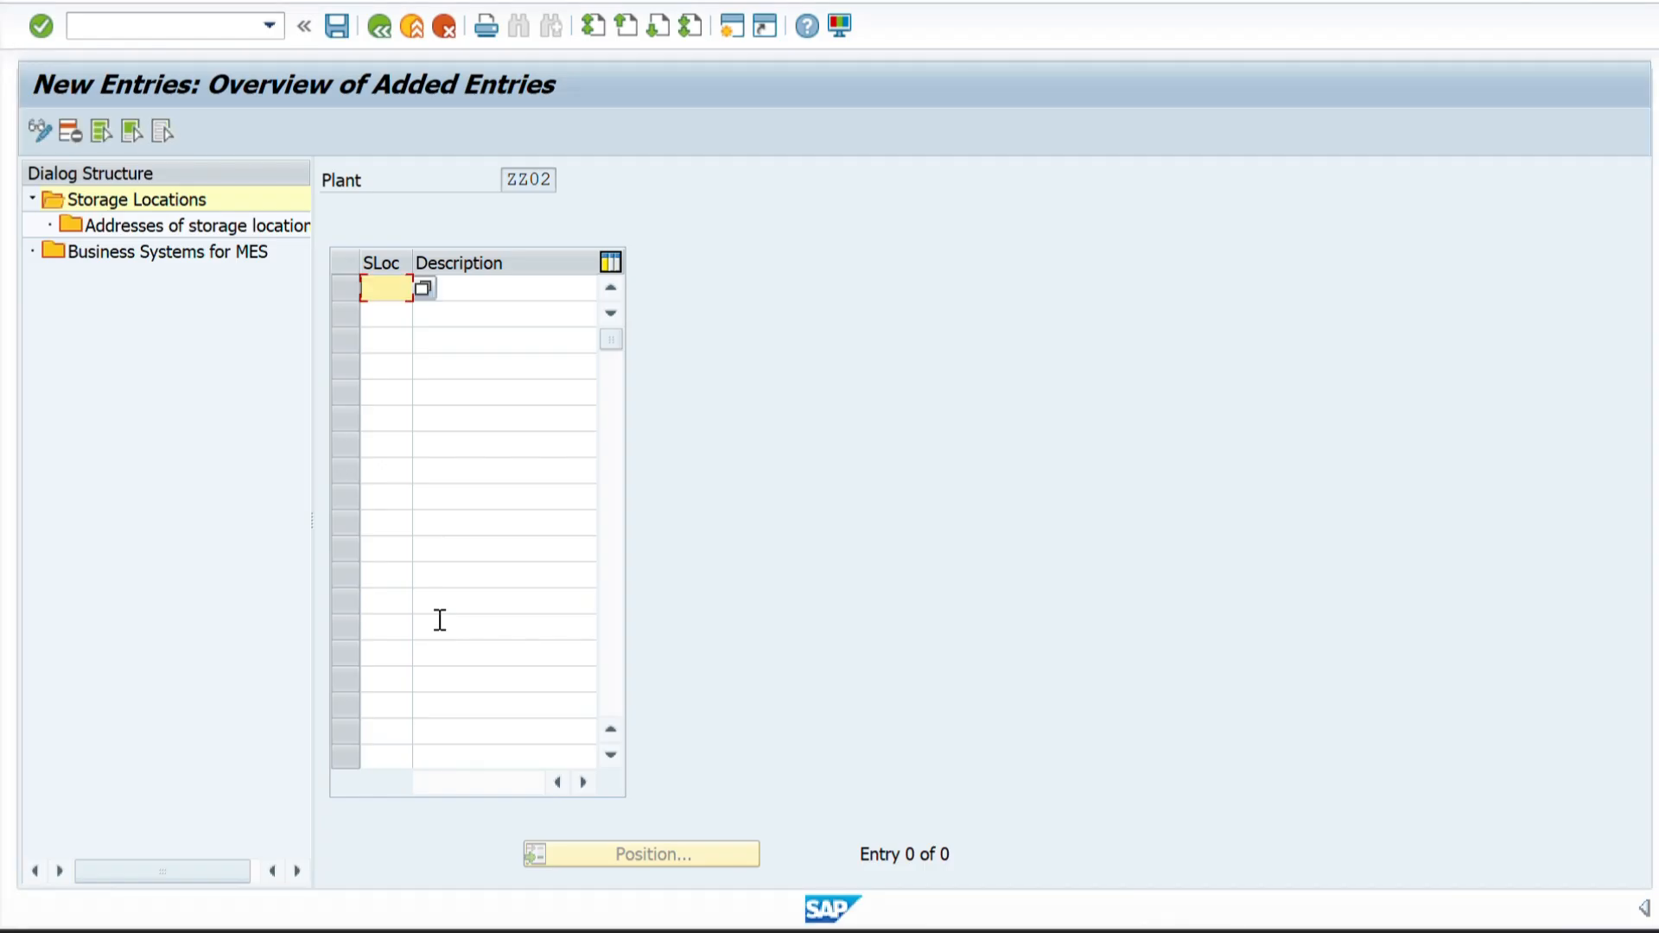
{"action": "key", "text": "ctrl+v"}
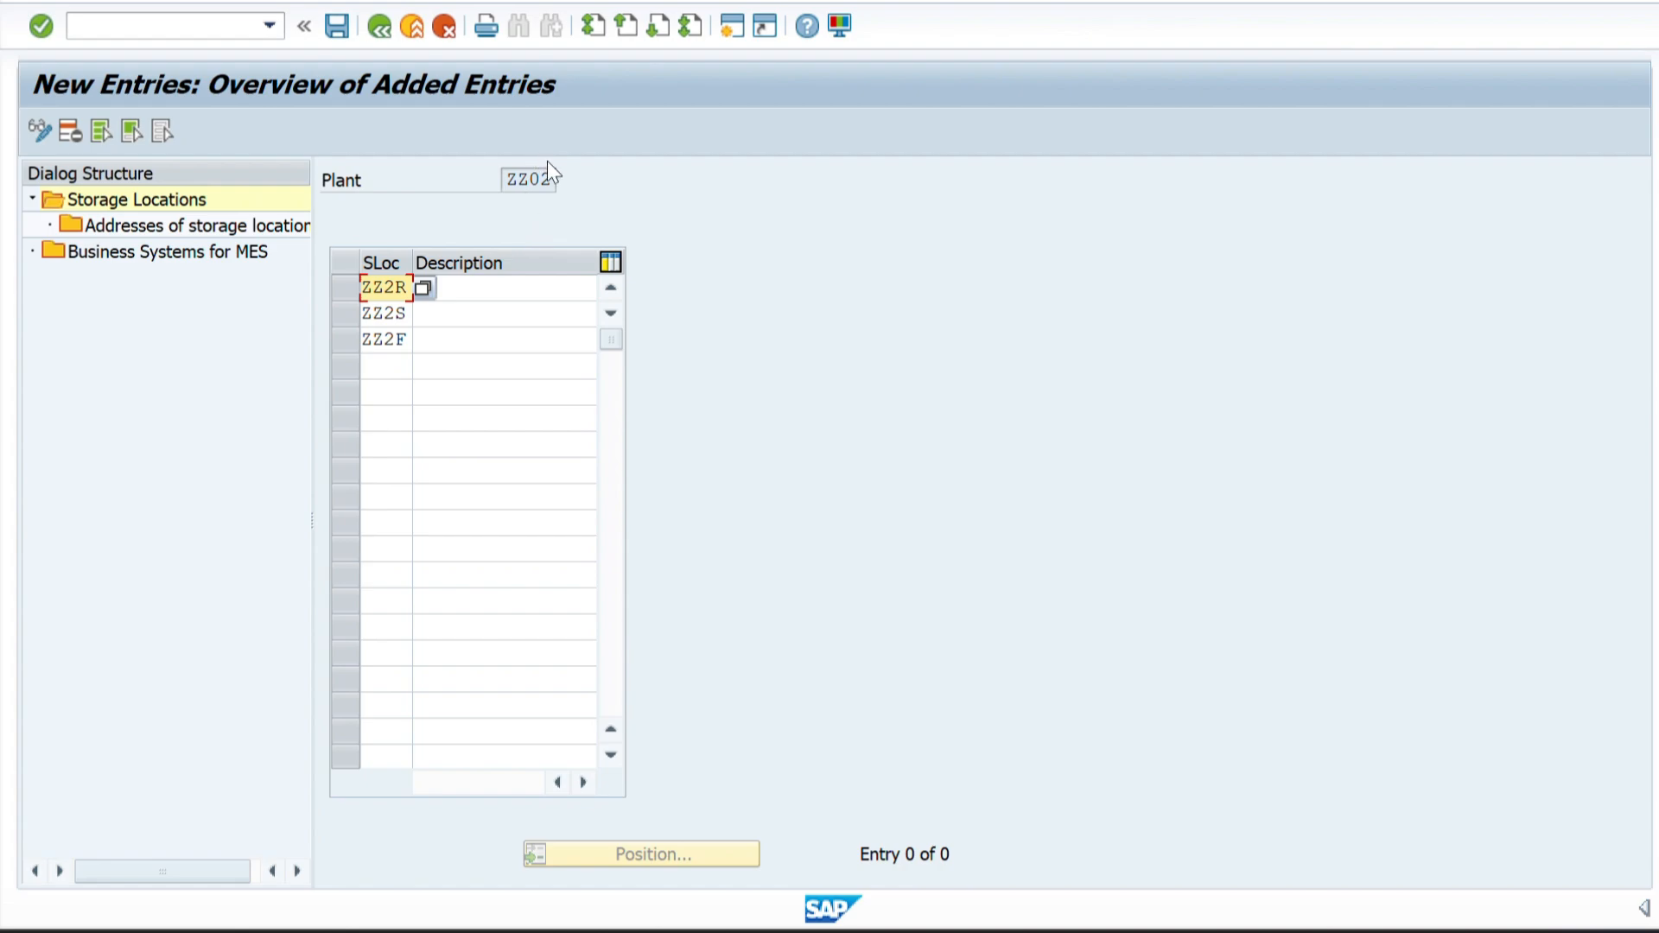
Fill in the descriptions PHARVA RAW, PHARVA SEMI and PHARVA FINISHED for plant ZZ02's storage locations from the Excel sheet.
{"action": "left_click", "coordinate": [439, 288]}
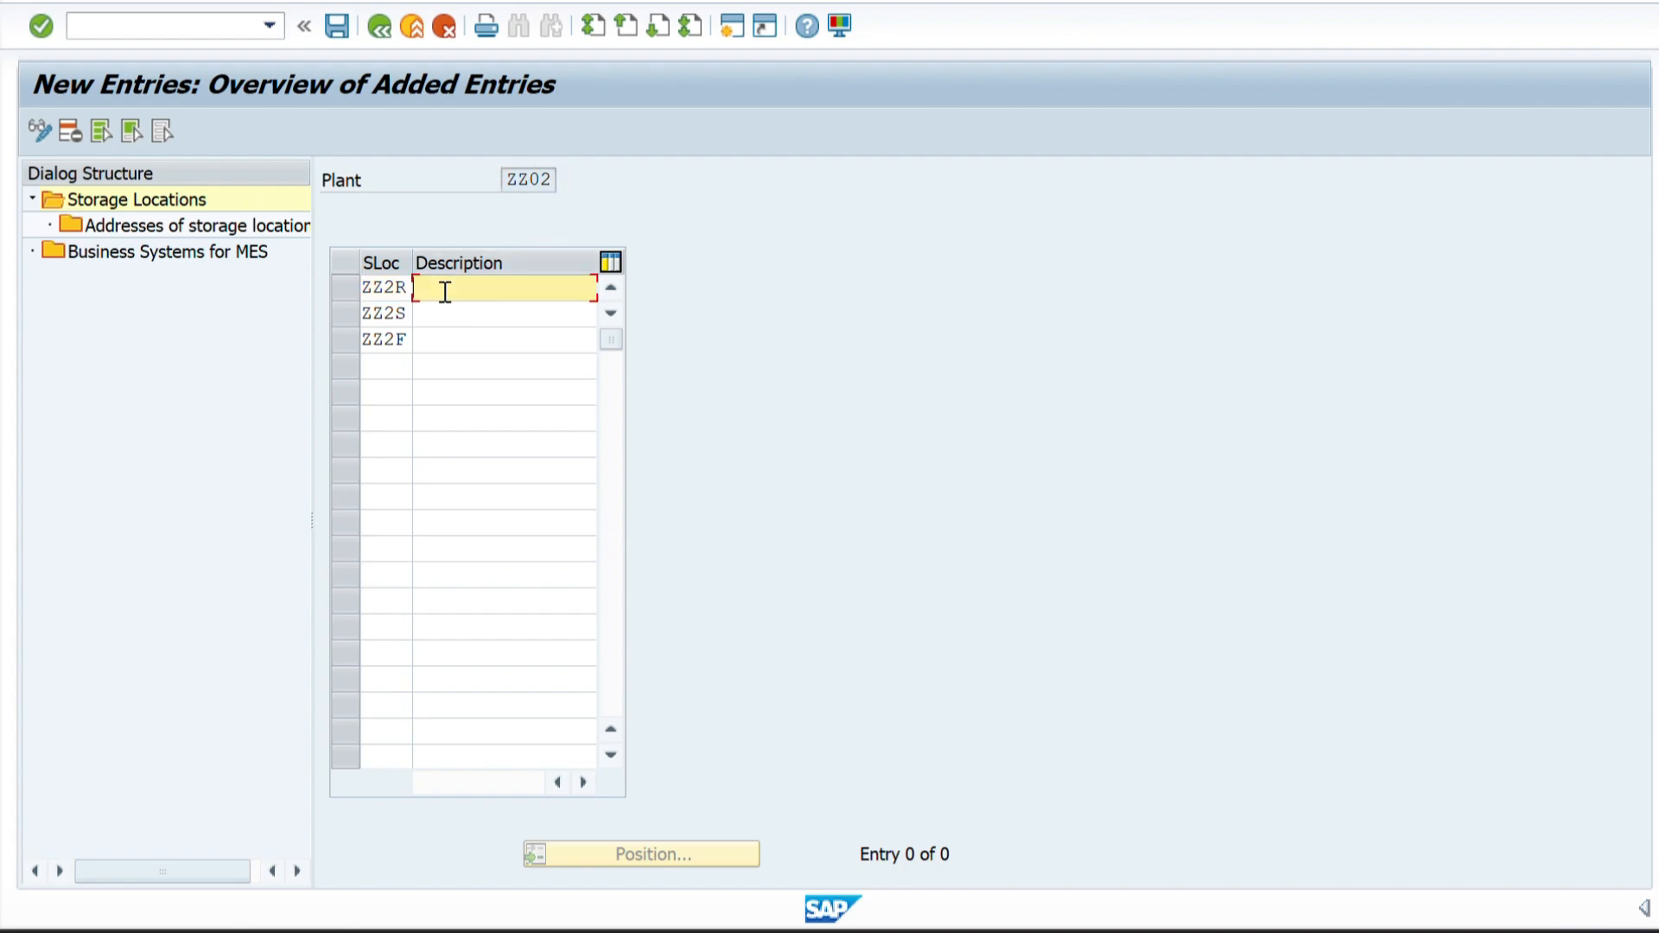
{"action": "key", "text": "alt+Tab"}
{"action": "left_click_drag", "start_coordinate": [530, 574], "coordinate": [528, 611]}
{"action": "key", "text": "ctrl+c"}
{"action": "key", "text": "alt+Tab"}
{"action": "key", "text": "ctrl+v"}
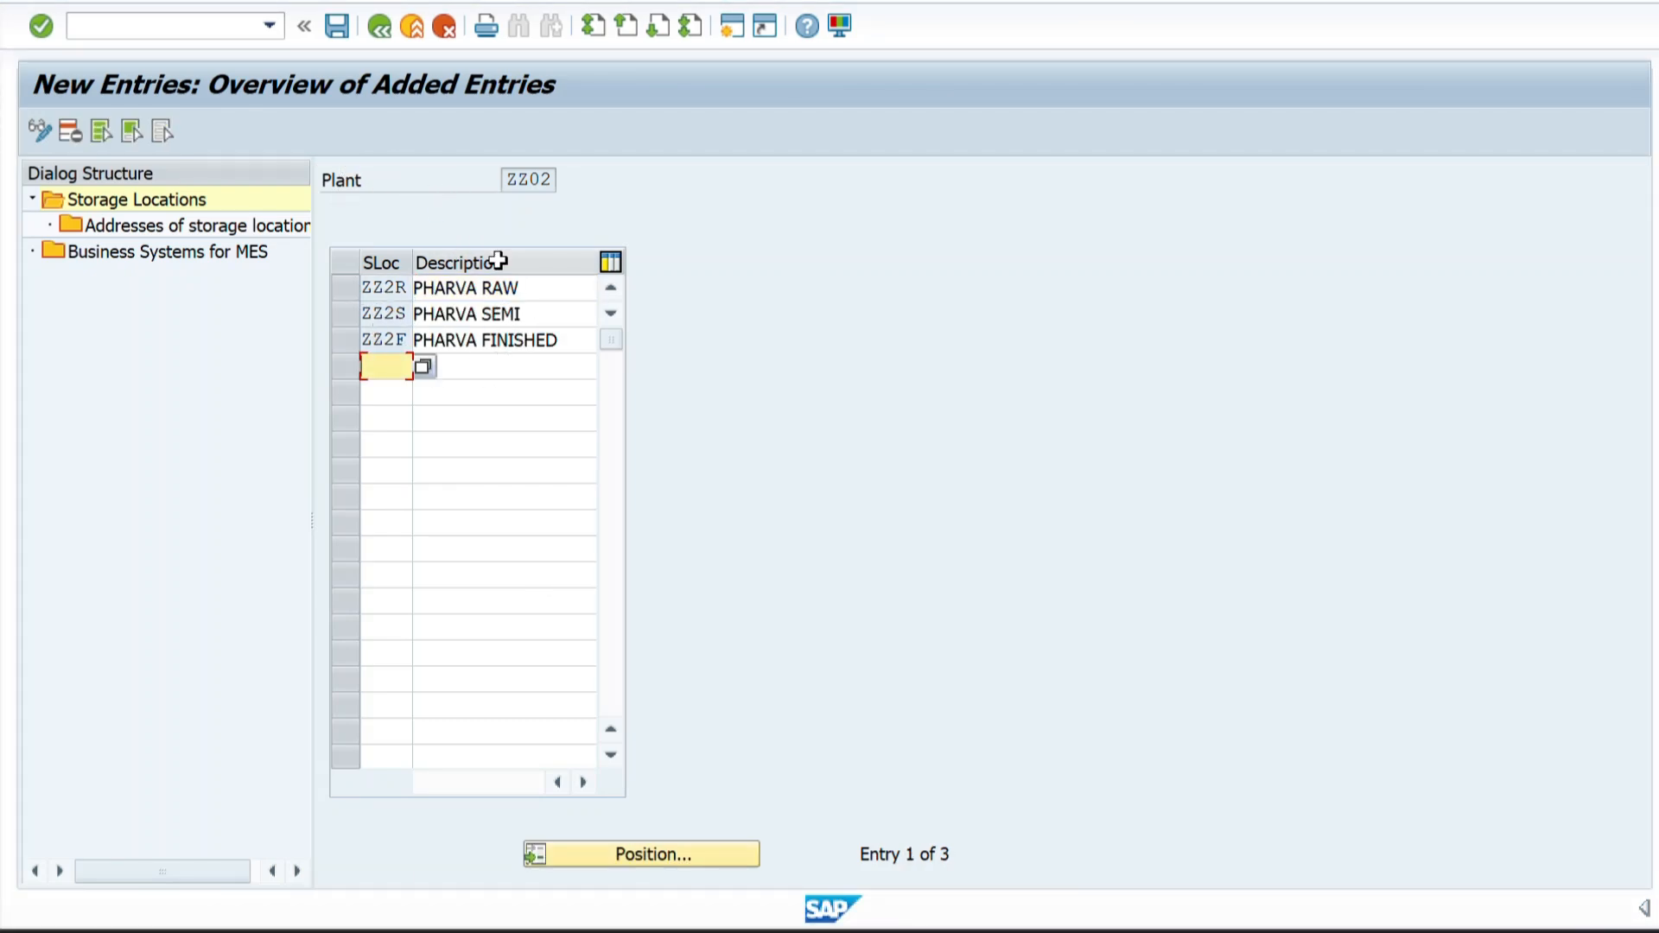
Save plant ZZ02's storage locations under the PHARVA COMPANY CONFIGURATION customizing request and return to the IMG structure.
{"action": "left_click_drag", "start_coordinate": [554, 177], "coordinate": [495, 182]}
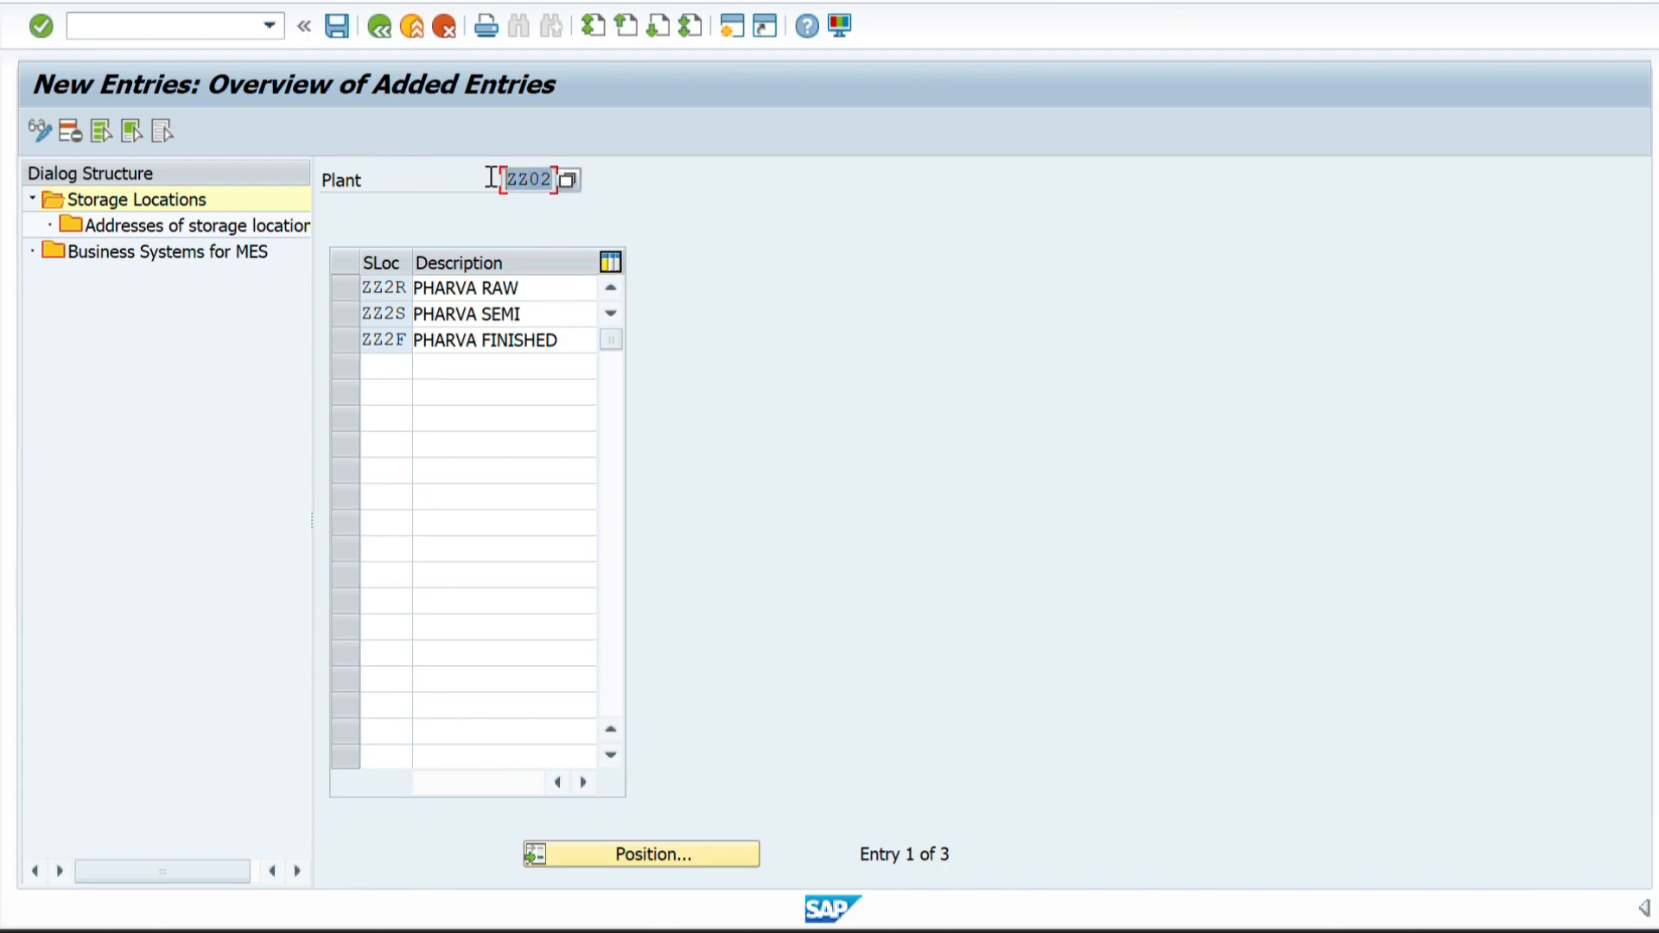
{"action": "left_click", "coordinate": [336, 26]}
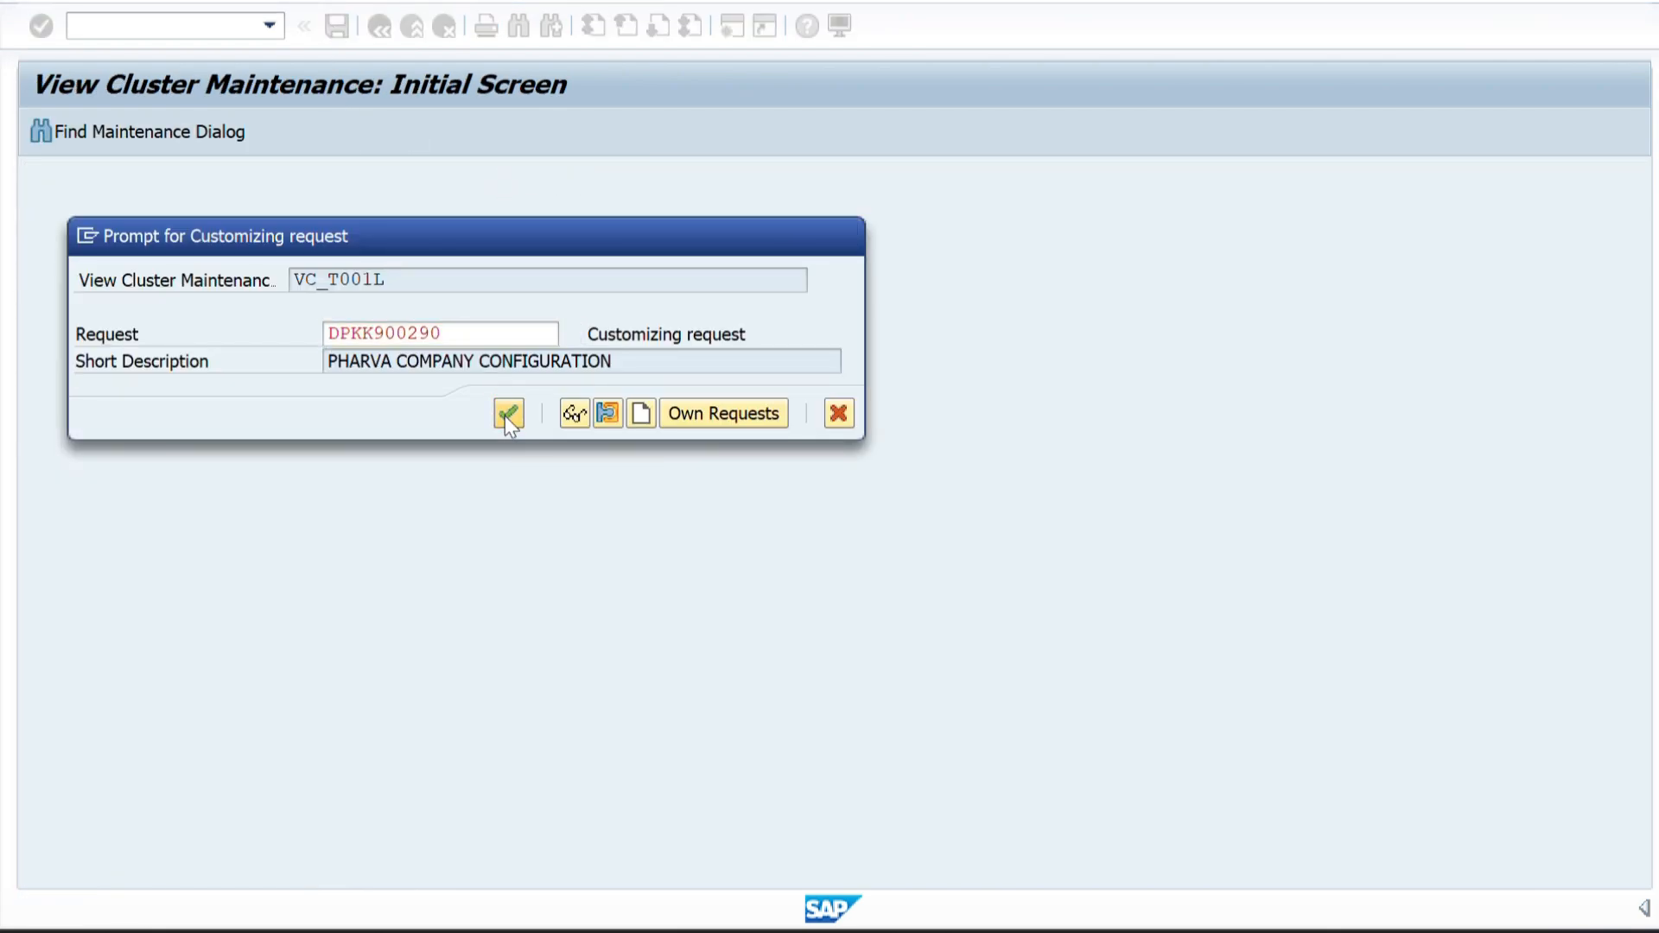
{"action": "left_click", "coordinate": [506, 414]}
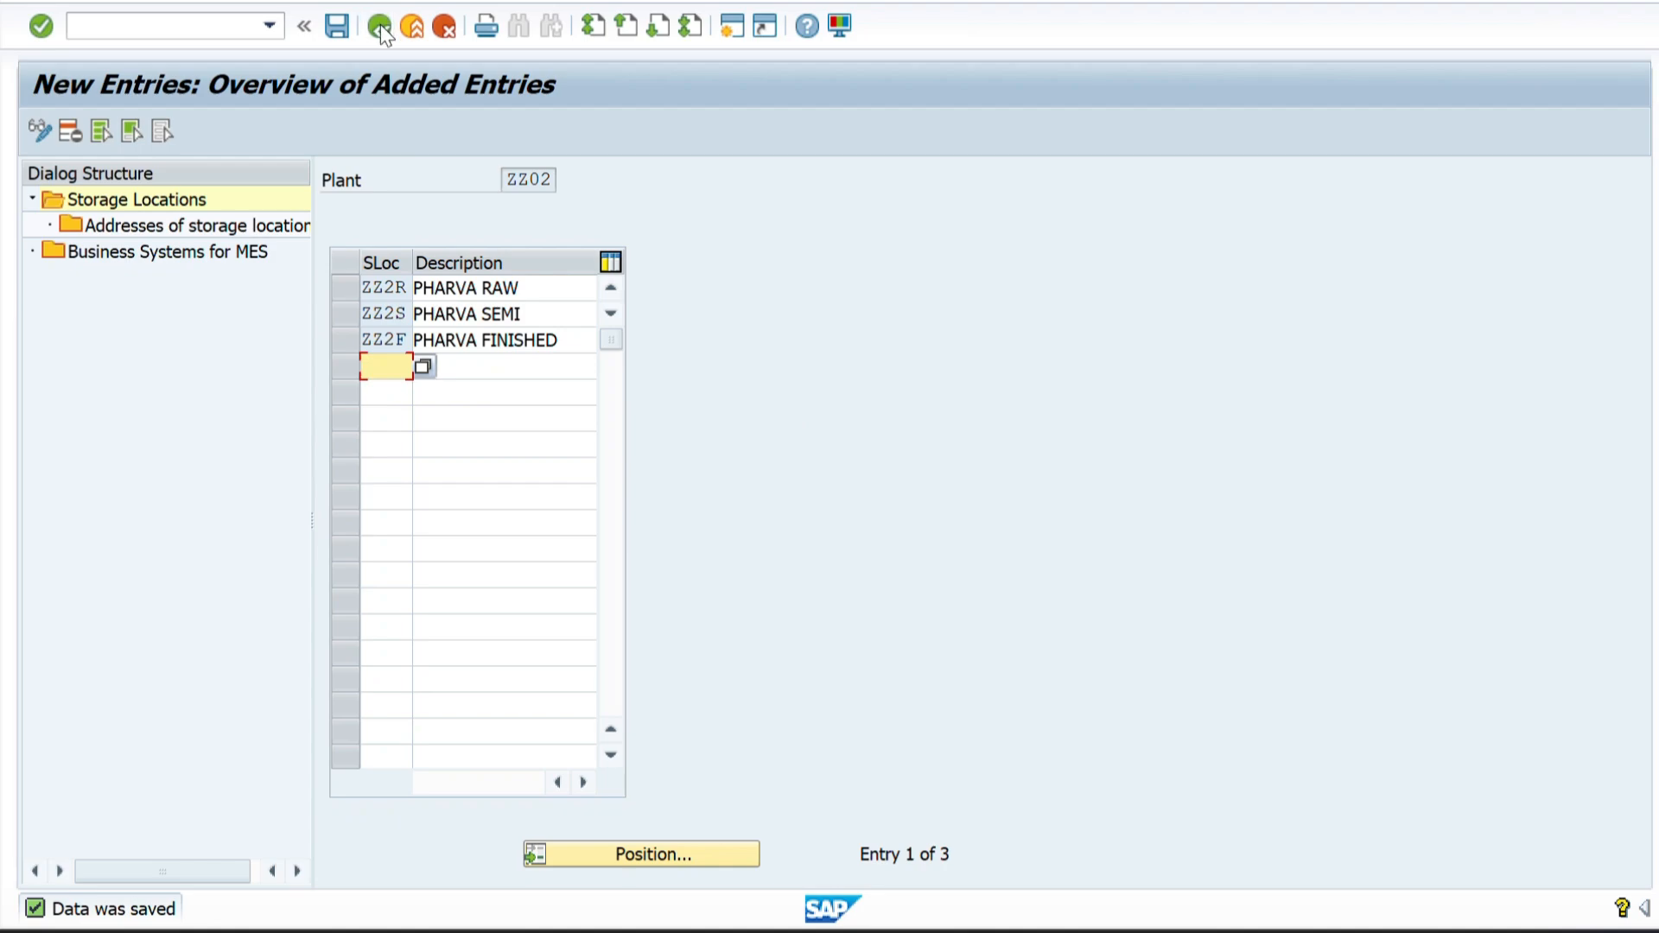
{"action": "left_click", "coordinate": [380, 24]}
{"action": "left_click", "coordinate": [380, 25]}
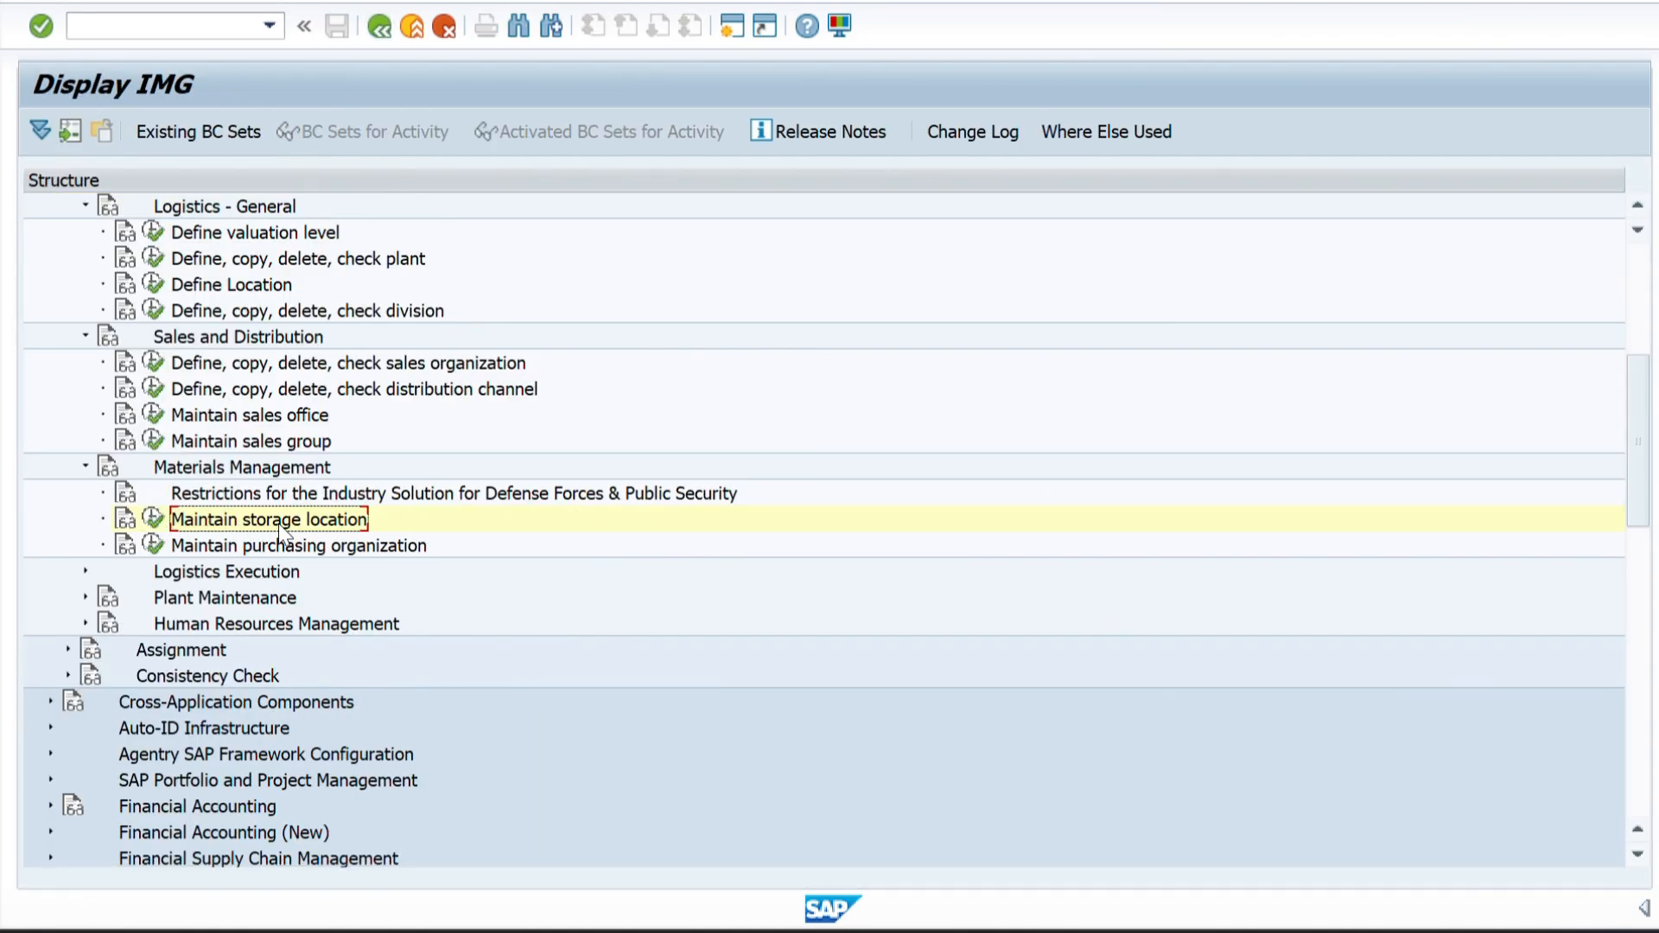
Switch to the Word structure diagram and examine how the shipping points relate to the plants, storage locations and sales offices.
{"action": "key", "text": "alt+Tab"}
{"action": "key", "text": "alt+Tab"}
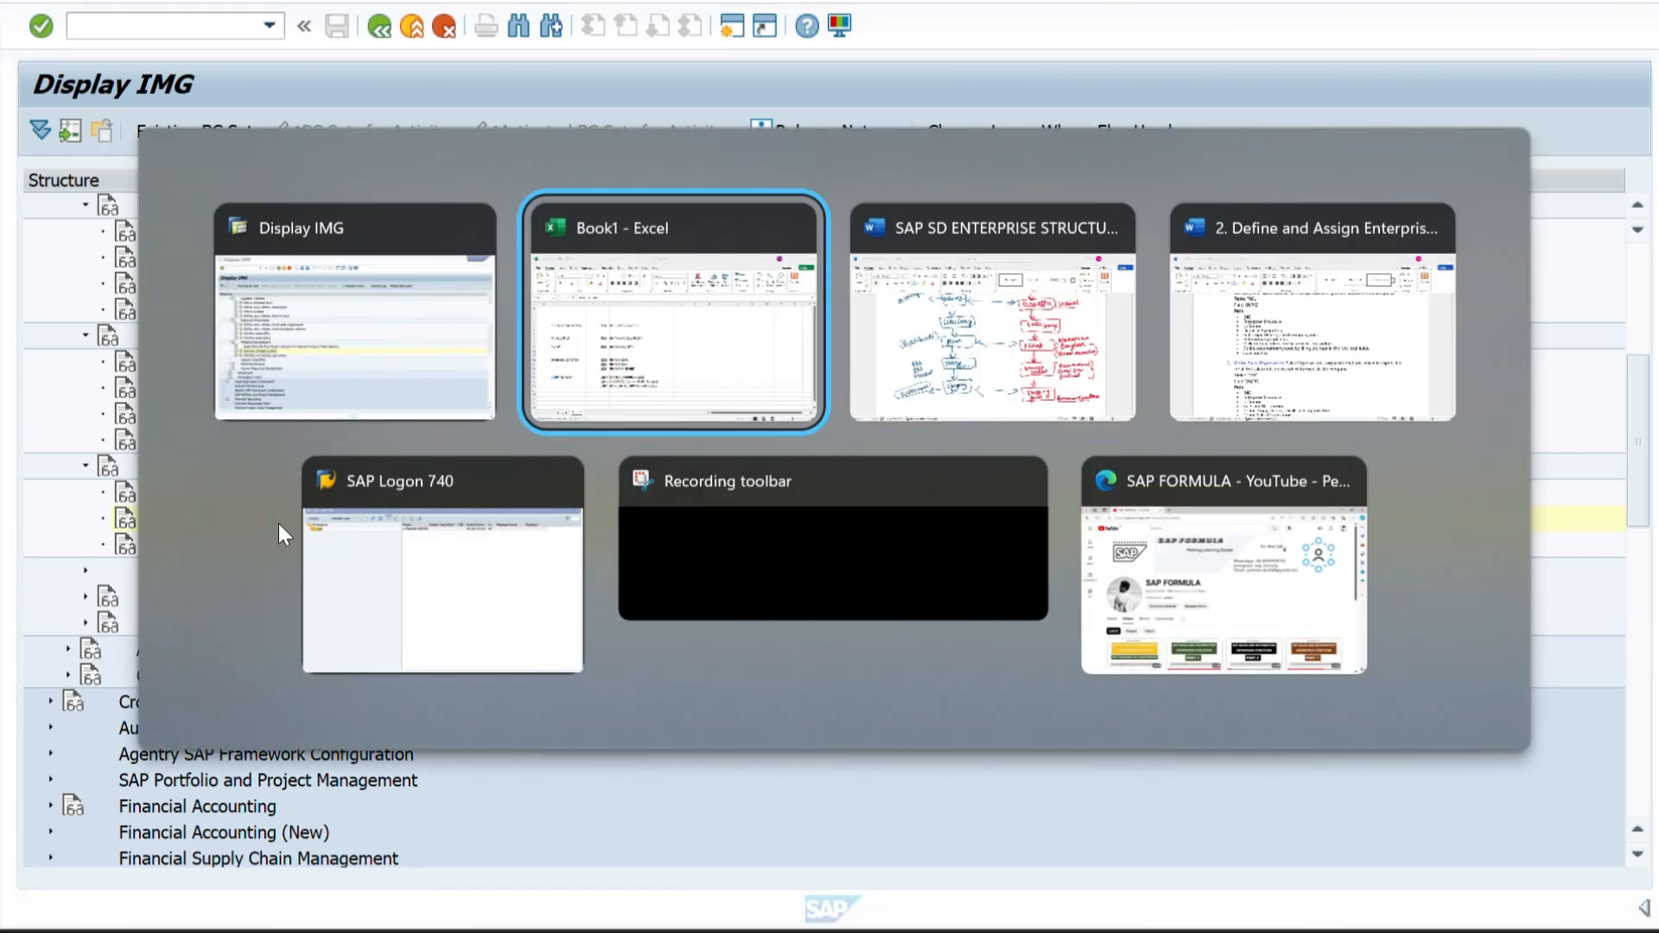
{"action": "scroll", "coordinate": [778, 773], "scroll_direction": "down", "scroll_amount": 1}
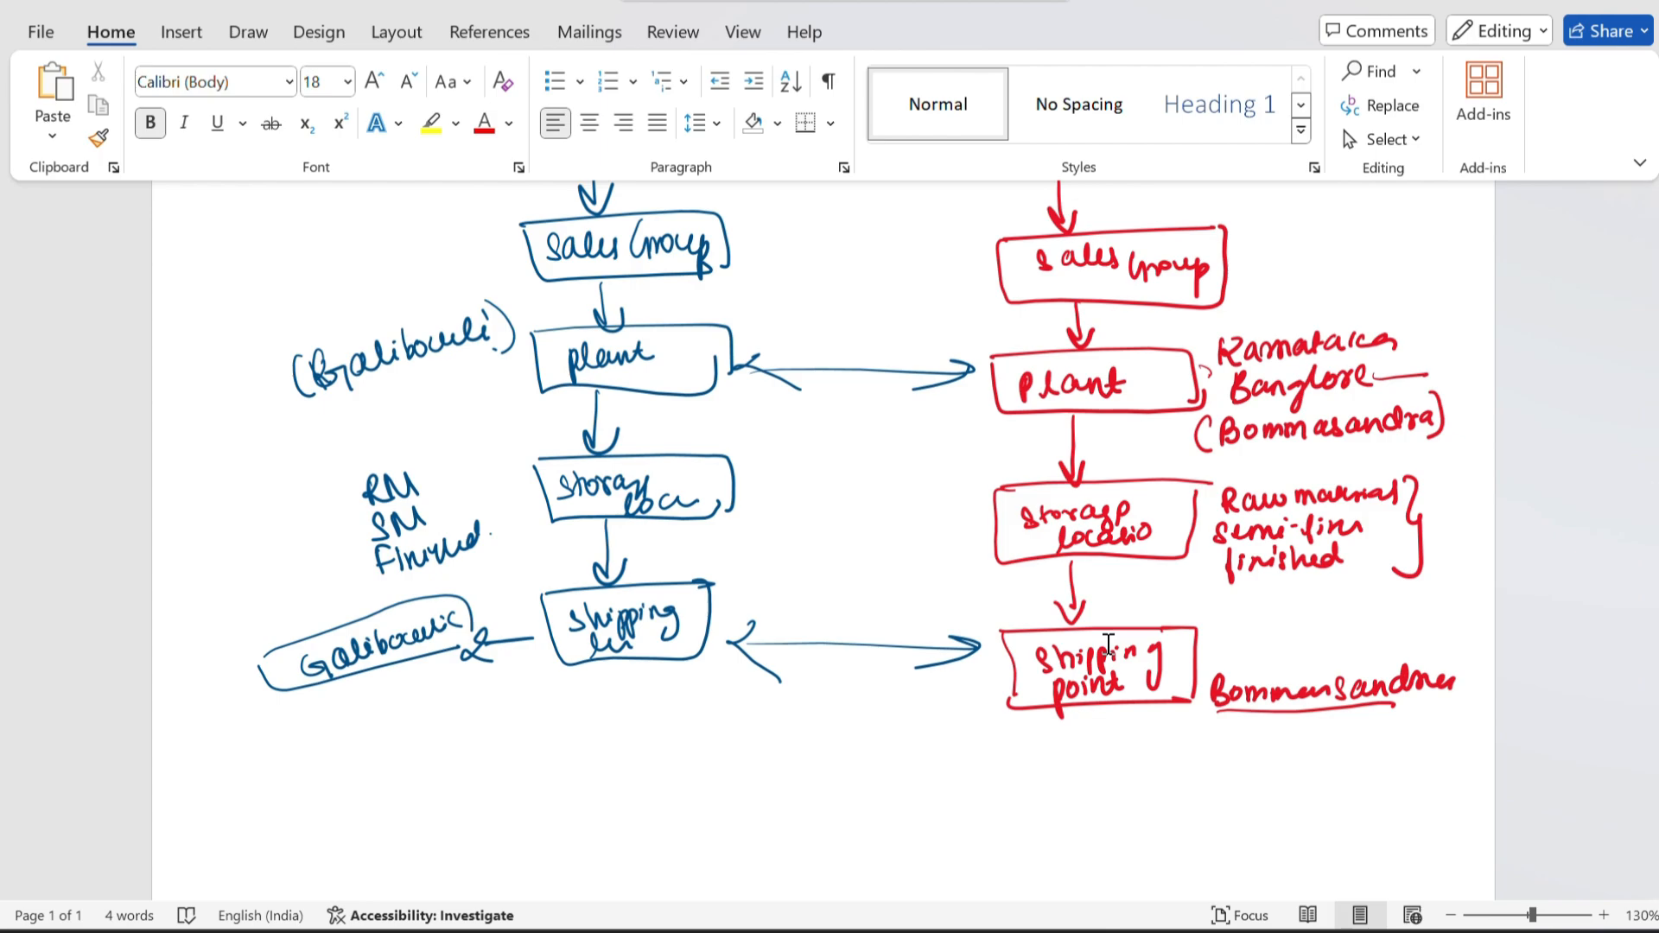
{"action": "scroll", "coordinate": [1115, 719], "scroll_direction": "up", "scroll_amount": 1}
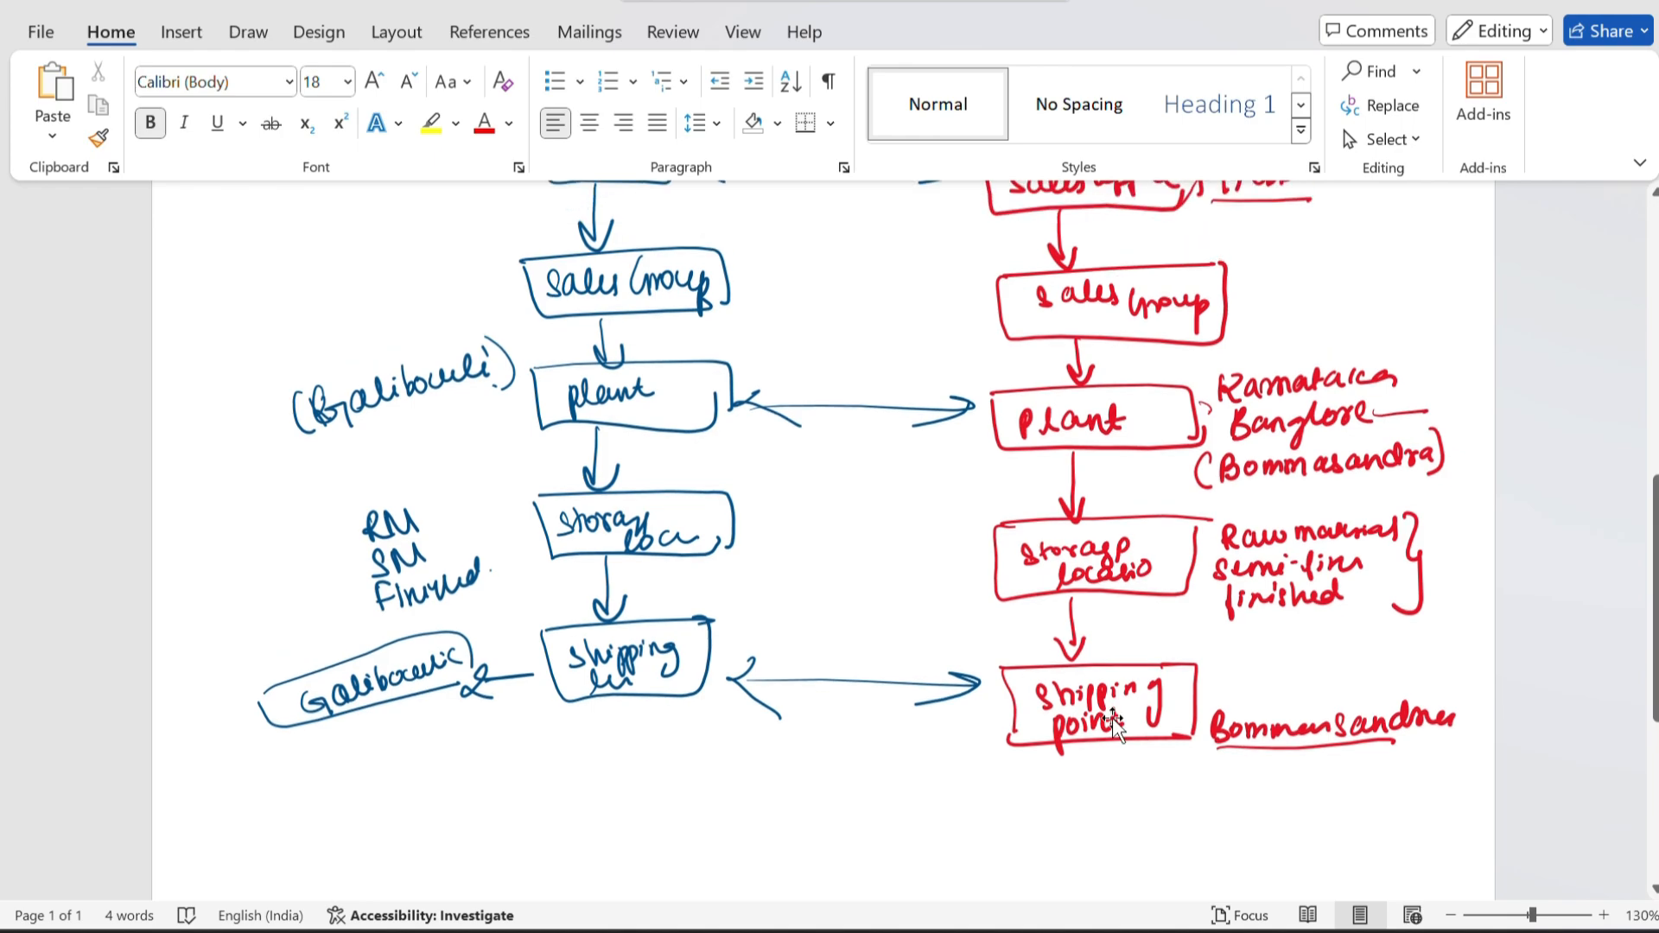
{"action": "scroll", "coordinate": [1098, 721], "scroll_direction": "up", "scroll_amount": 2}
{"action": "scroll", "coordinate": [1091, 722], "scroll_direction": "up", "scroll_amount": 5}
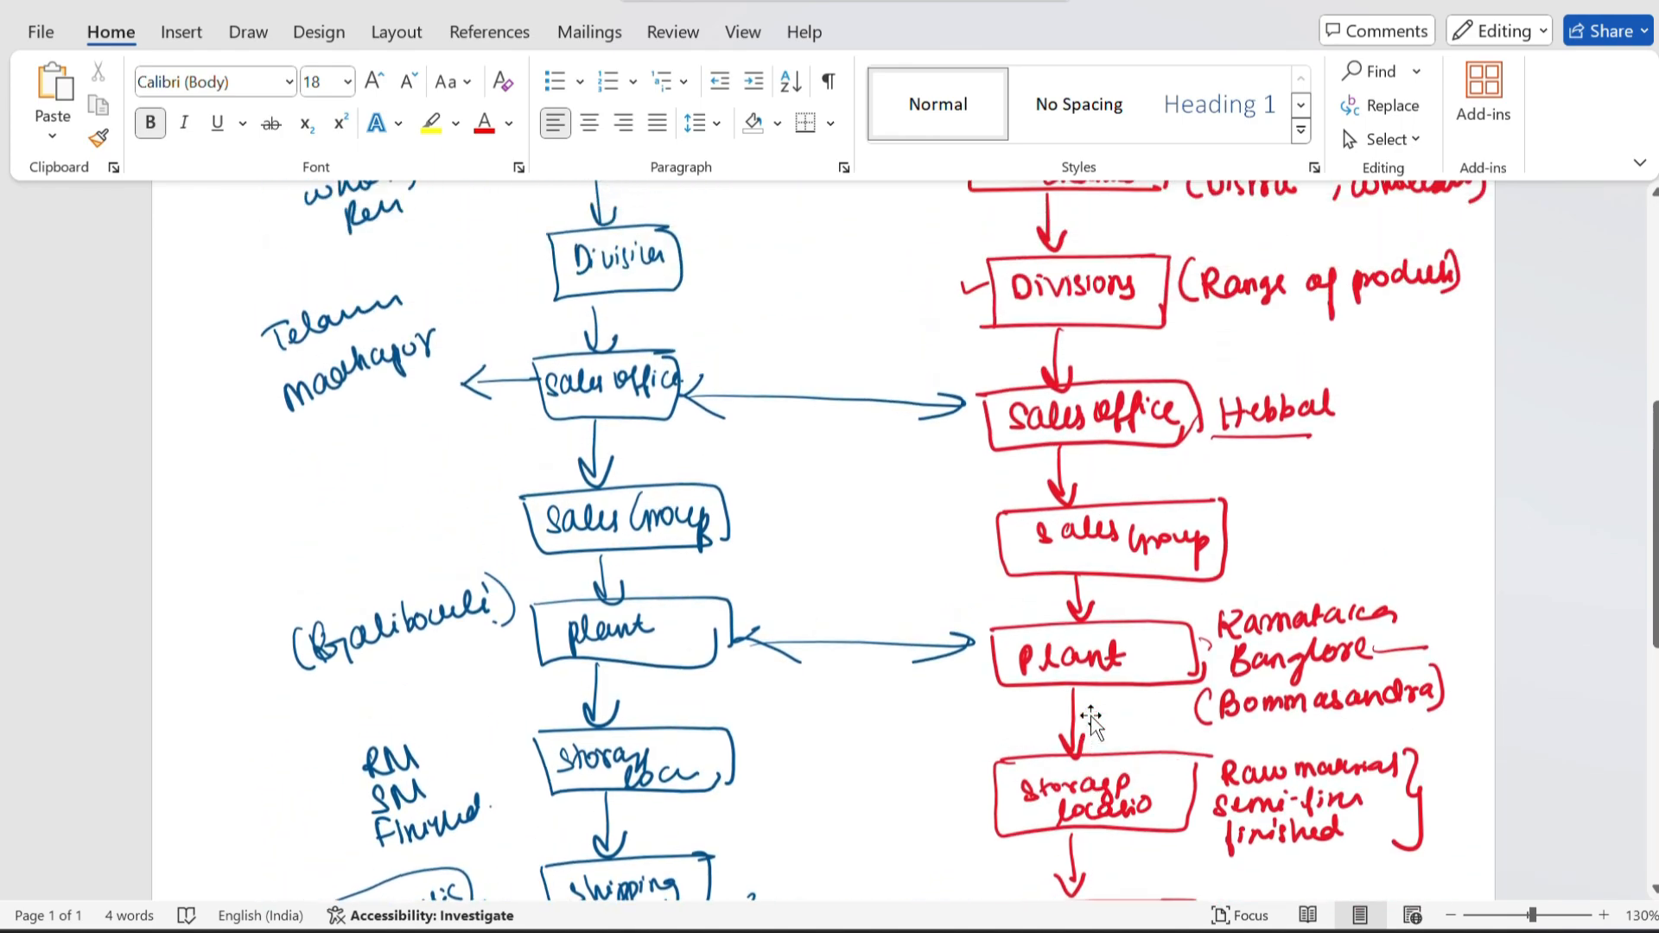
{"action": "scroll", "coordinate": [1154, 622], "scroll_direction": "up", "scroll_amount": 3}
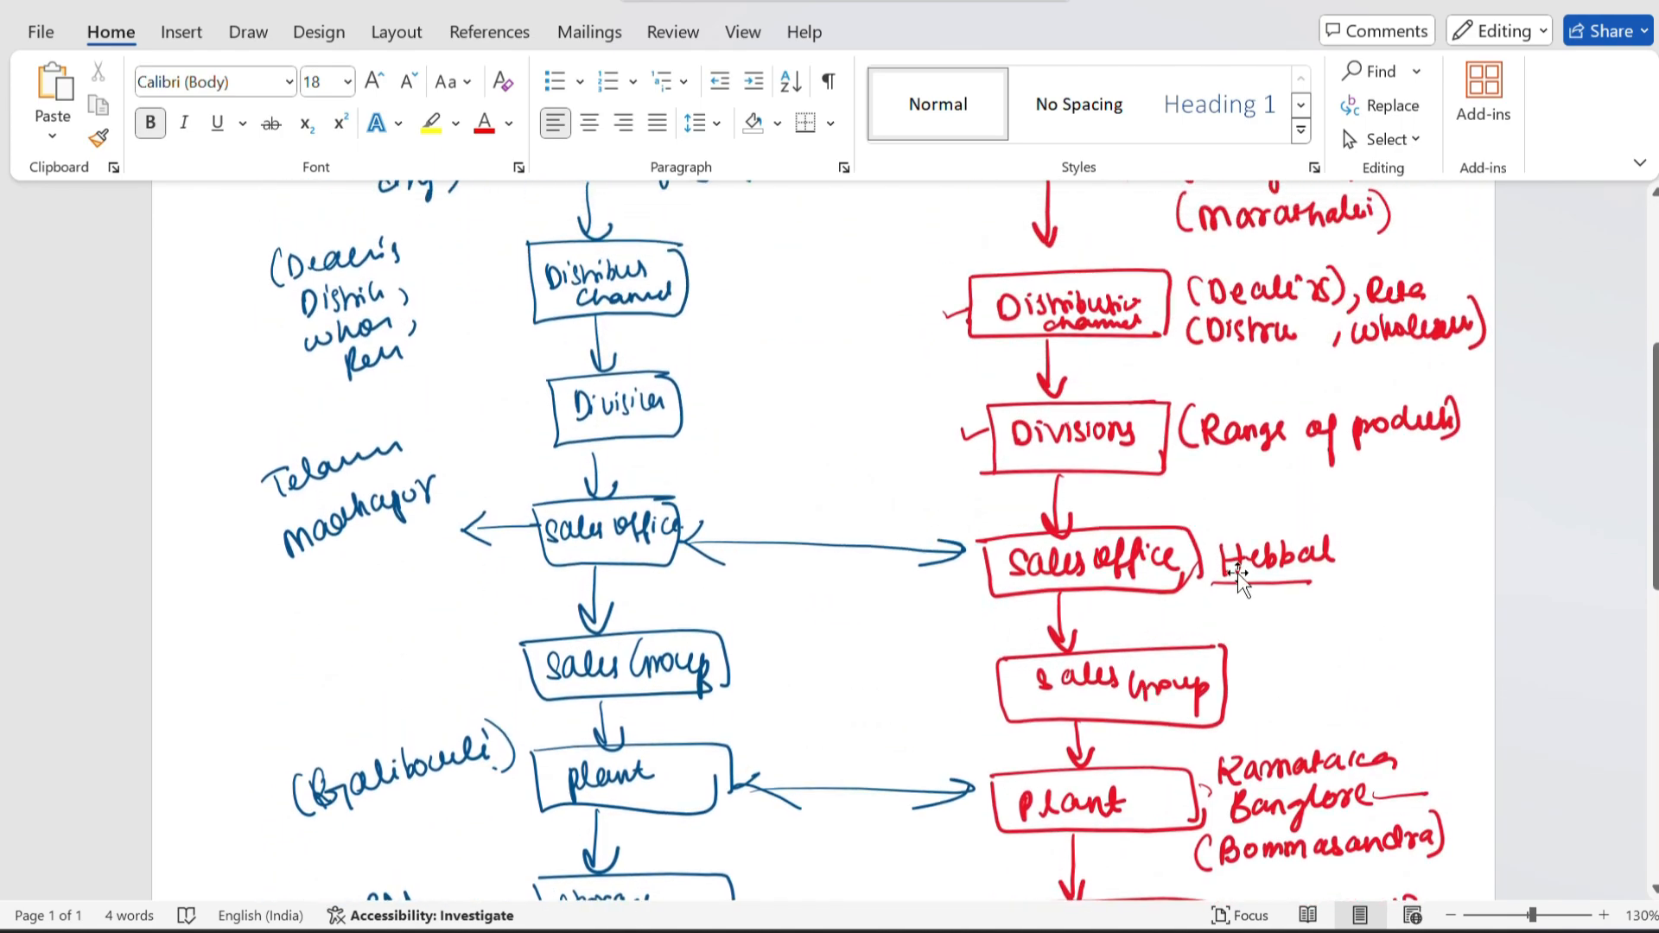
{"action": "scroll", "coordinate": [1158, 553], "scroll_direction": "up", "scroll_amount": 2}
{"action": "scroll", "coordinate": [1164, 550], "scroll_direction": "down", "scroll_amount": 4}
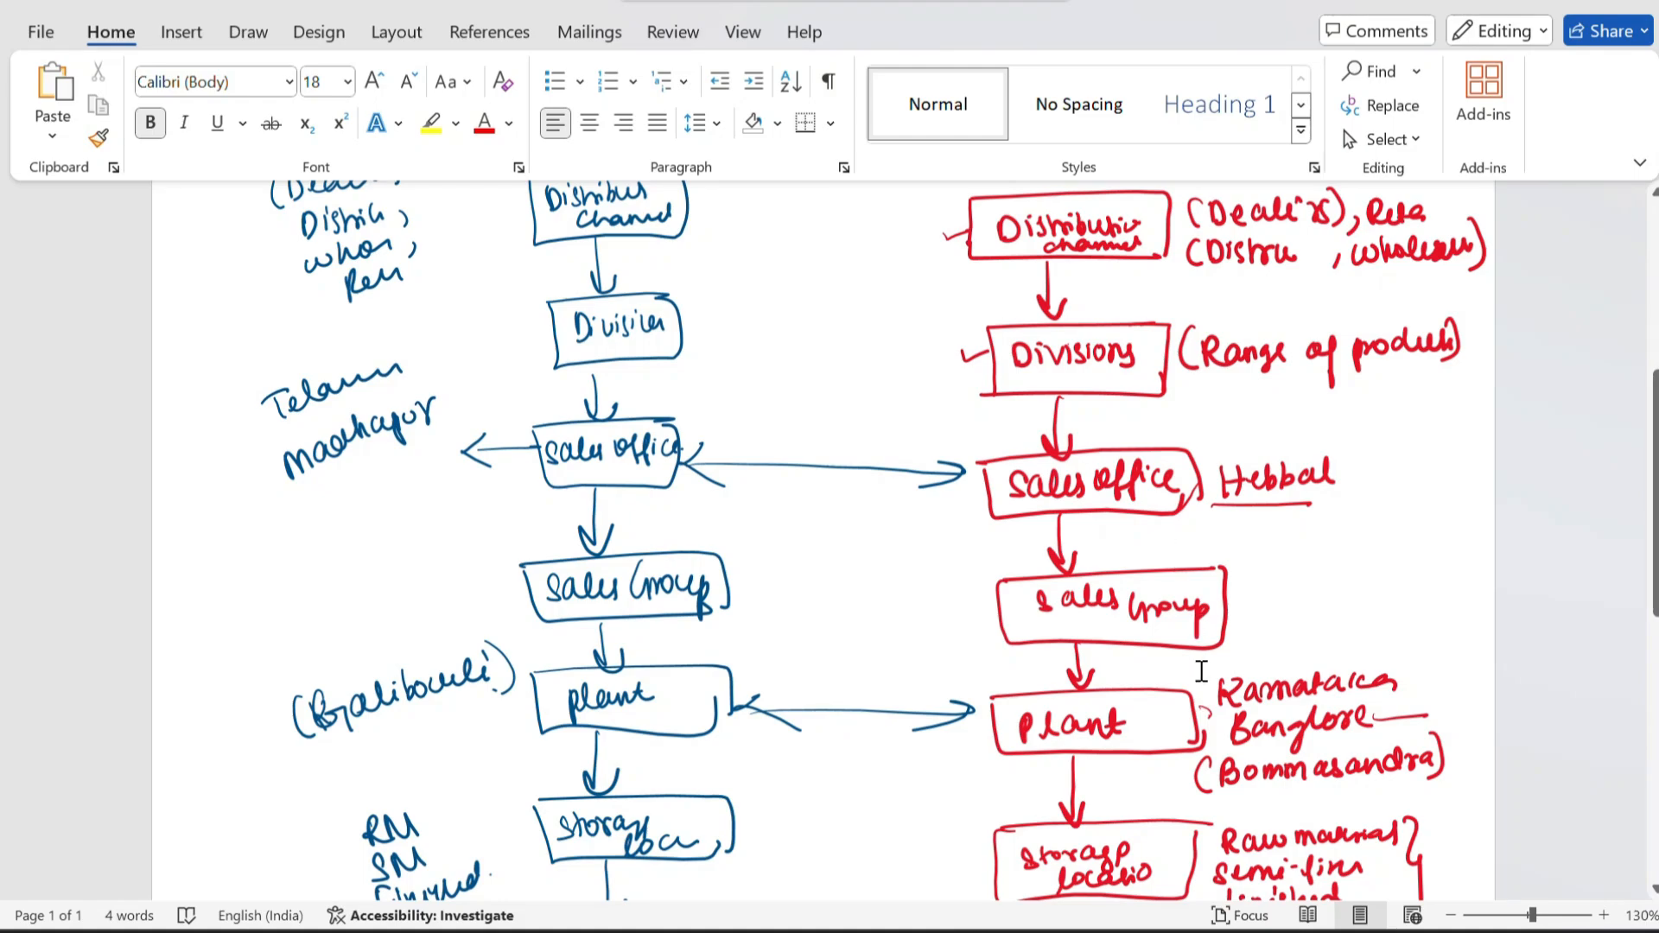
Return from the Word structure diagram to the SAP IMG, collapse Materials Management and expand Logistics Execution under Definition.
{"action": "scroll", "coordinate": [1201, 670], "scroll_direction": "down", "scroll_amount": 3}
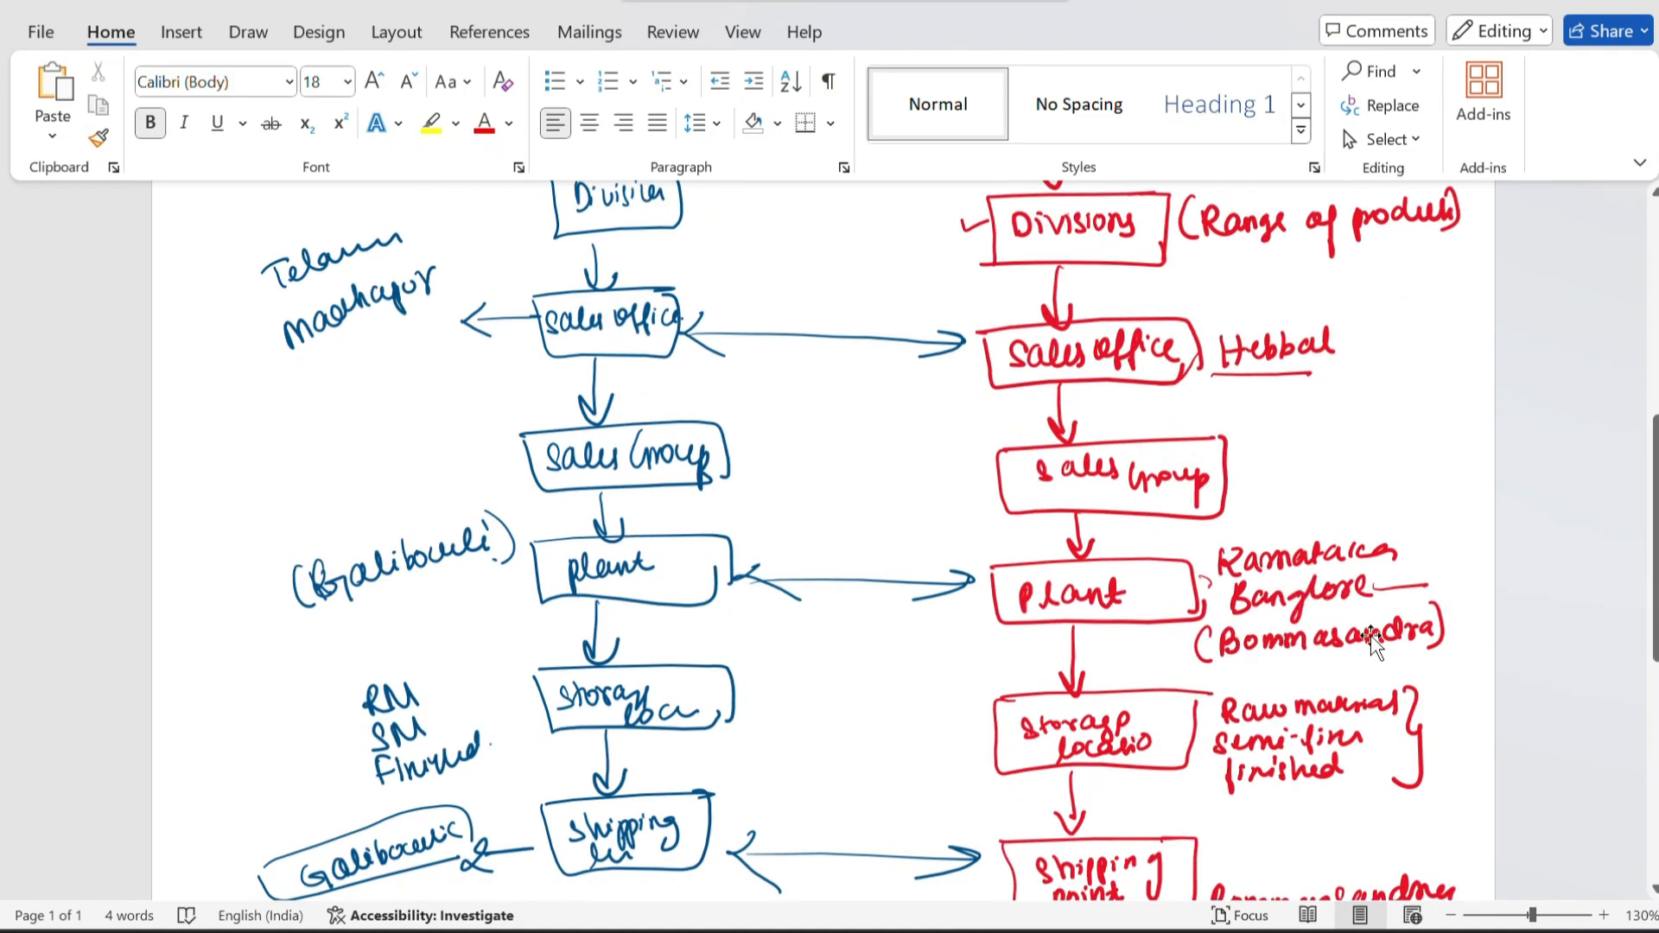
{"action": "scroll", "coordinate": [1209, 622], "scroll_direction": "down", "scroll_amount": 6}
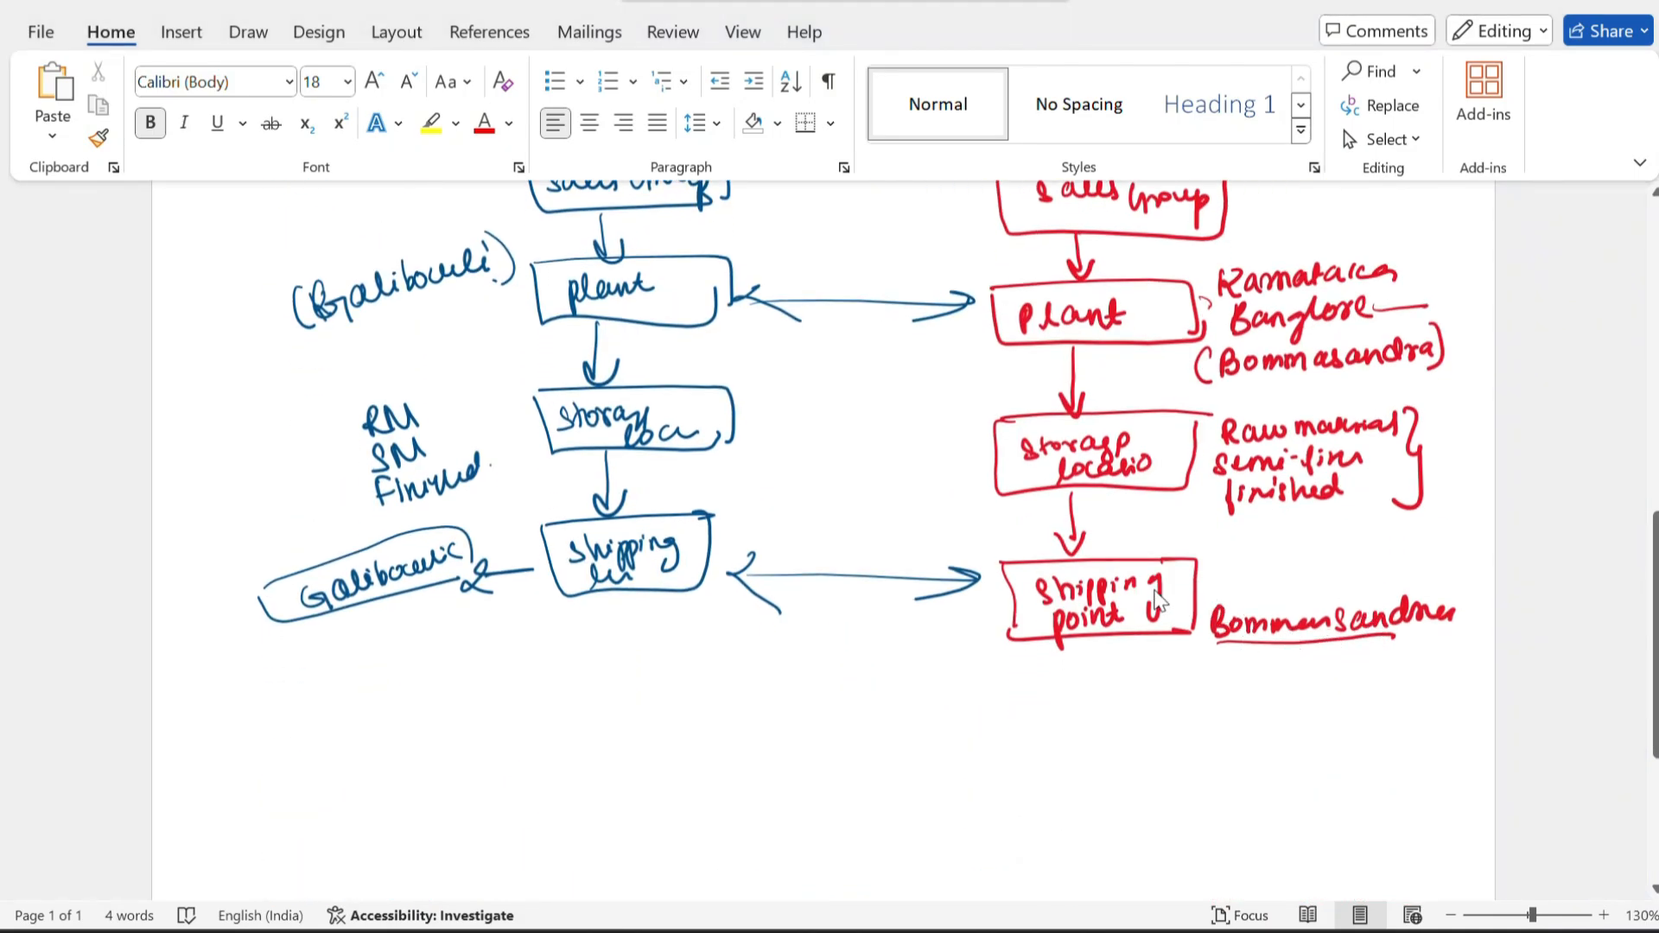
{"action": "key", "text": "alt+Tab"}
{"action": "scroll", "coordinate": [455, 570], "scroll_direction": "up", "scroll_amount": 2}
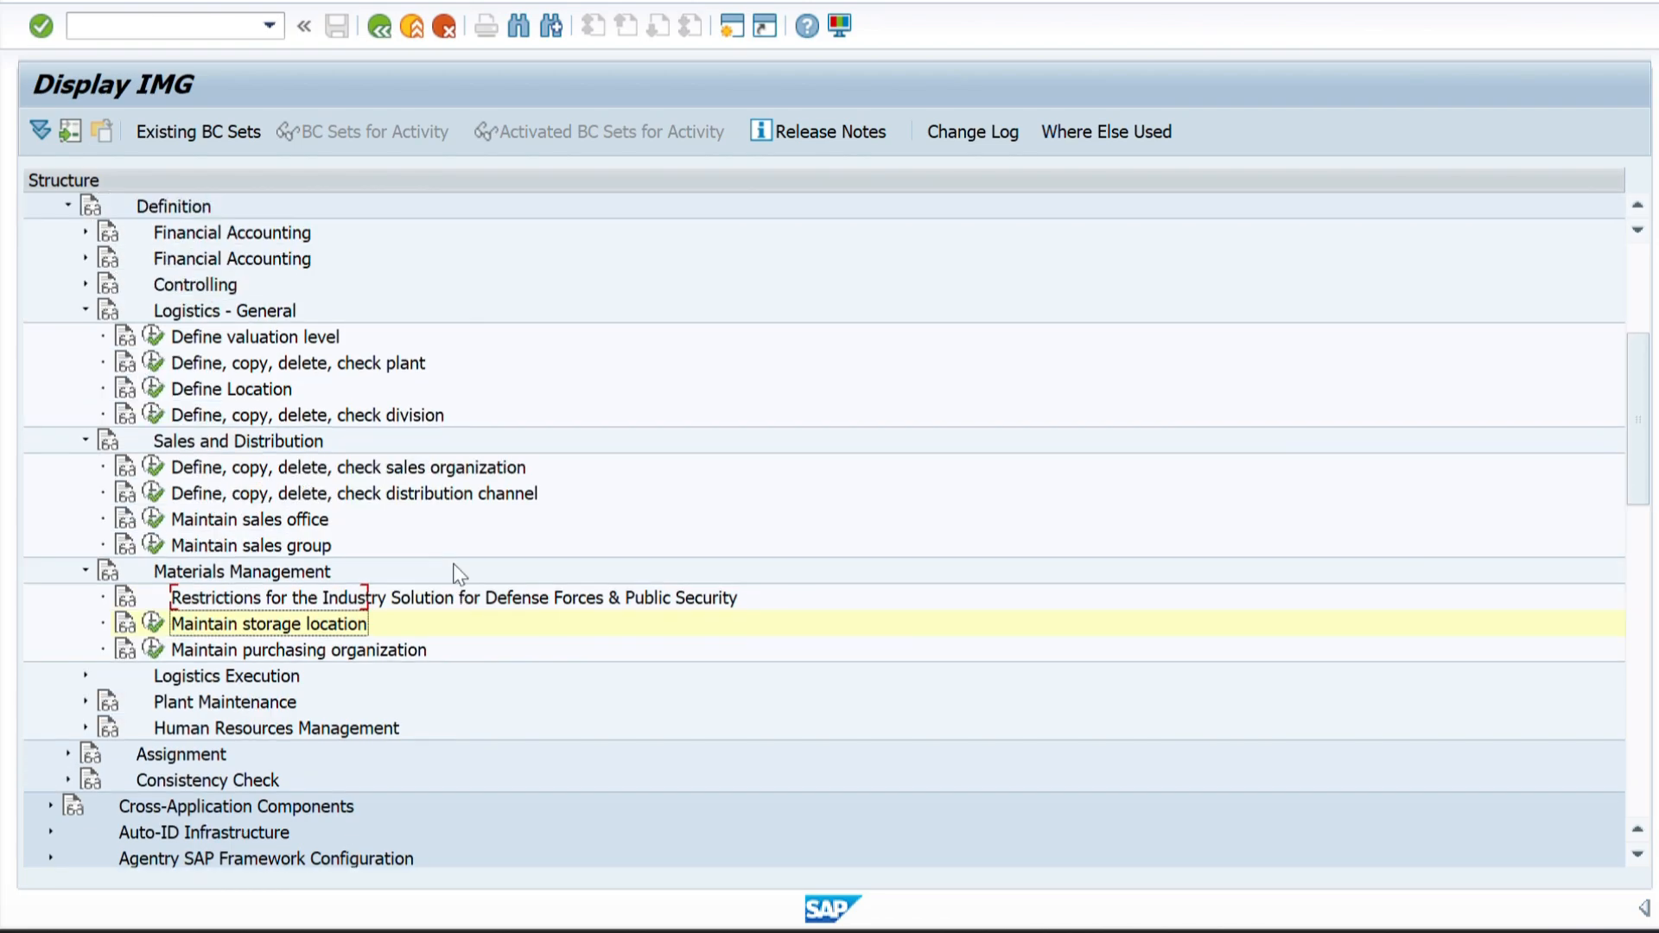
{"action": "scroll", "coordinate": [293, 512], "scroll_direction": "down", "scroll_amount": 2}
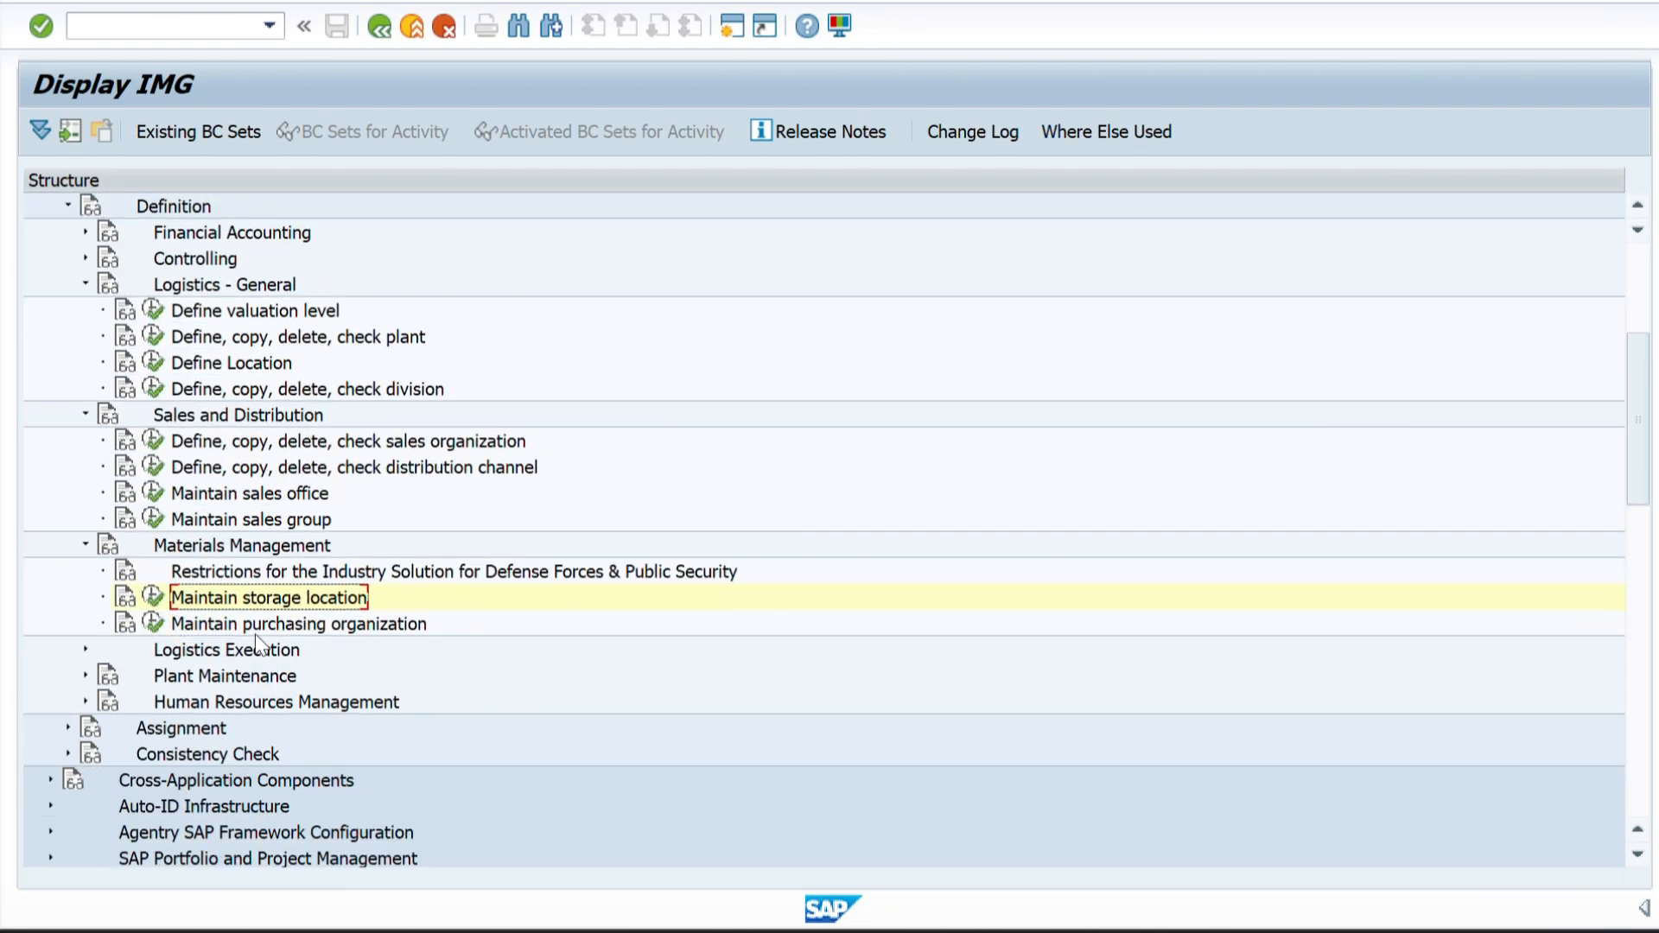
{"action": "left_click", "coordinate": [85, 545]}
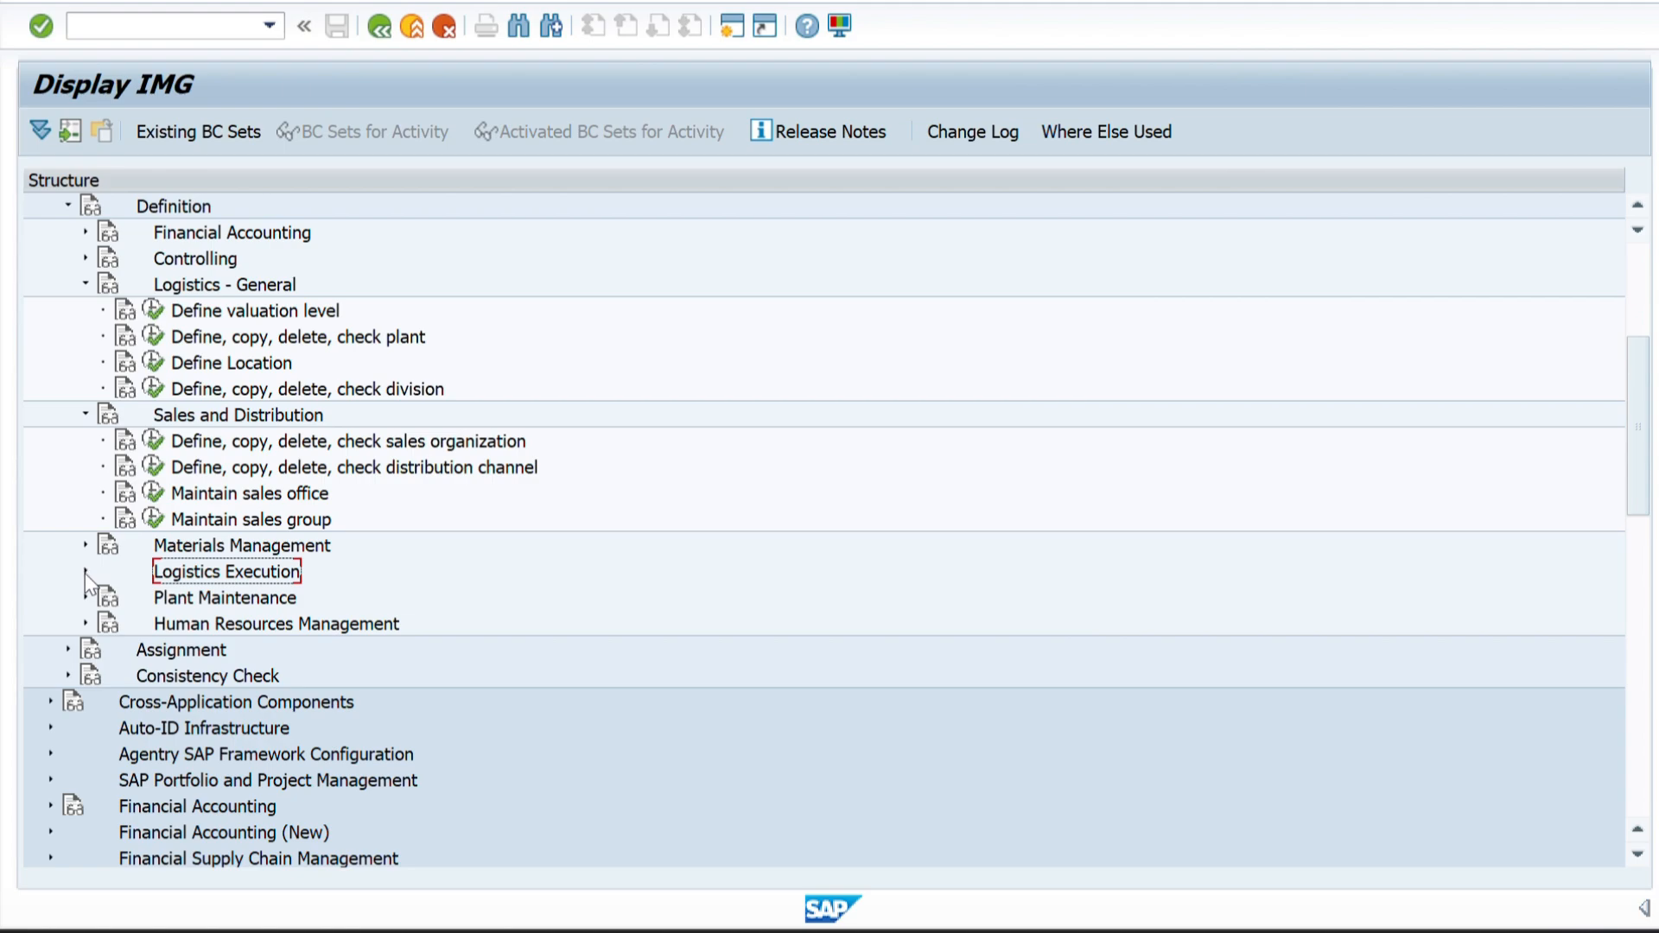
{"action": "left_click", "coordinate": [86, 571]}
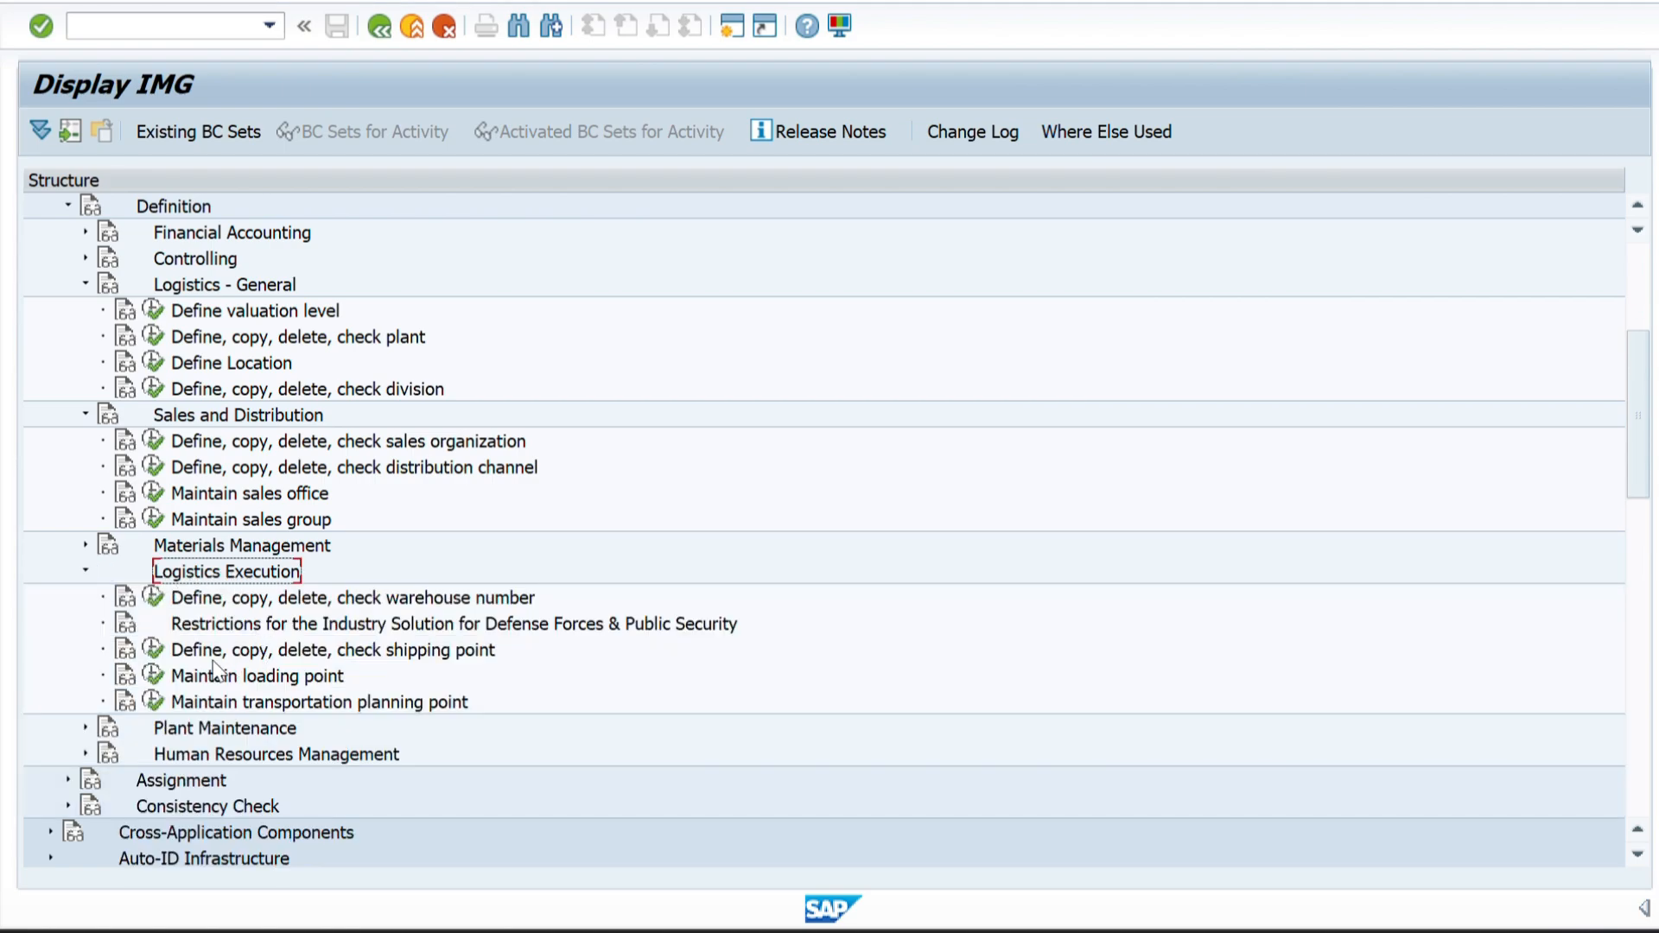
Open the Define shipping point activity and start a new entry.
{"action": "left_click", "coordinate": [143, 650]}
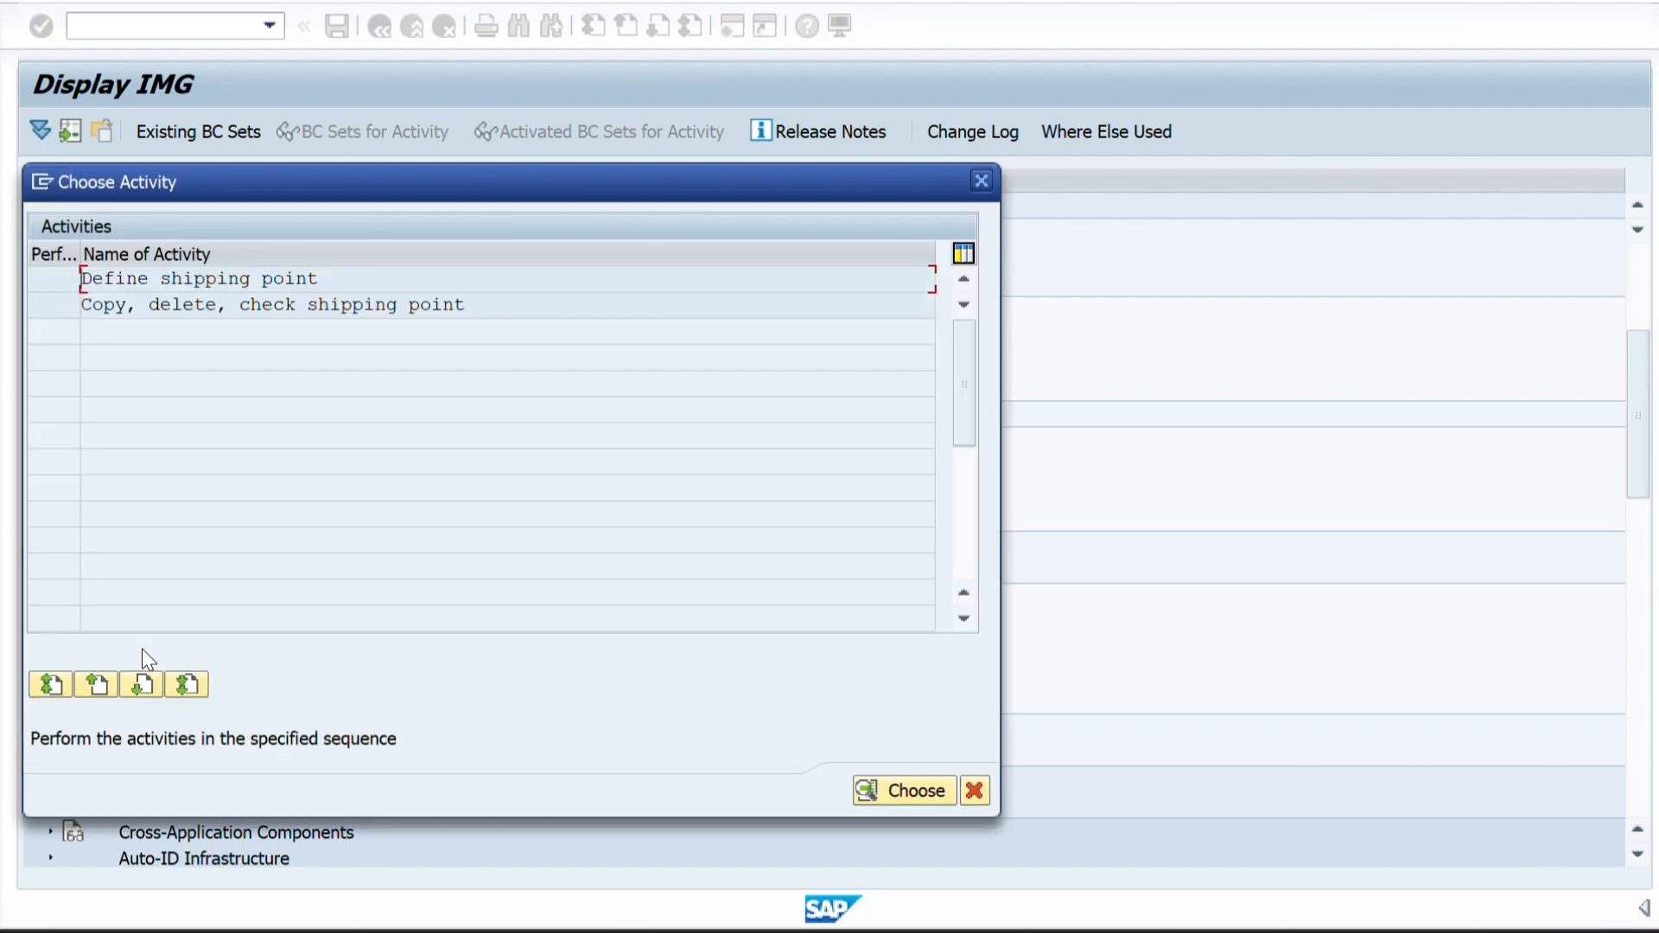
{"action": "double_click", "coordinate": [192, 280]}
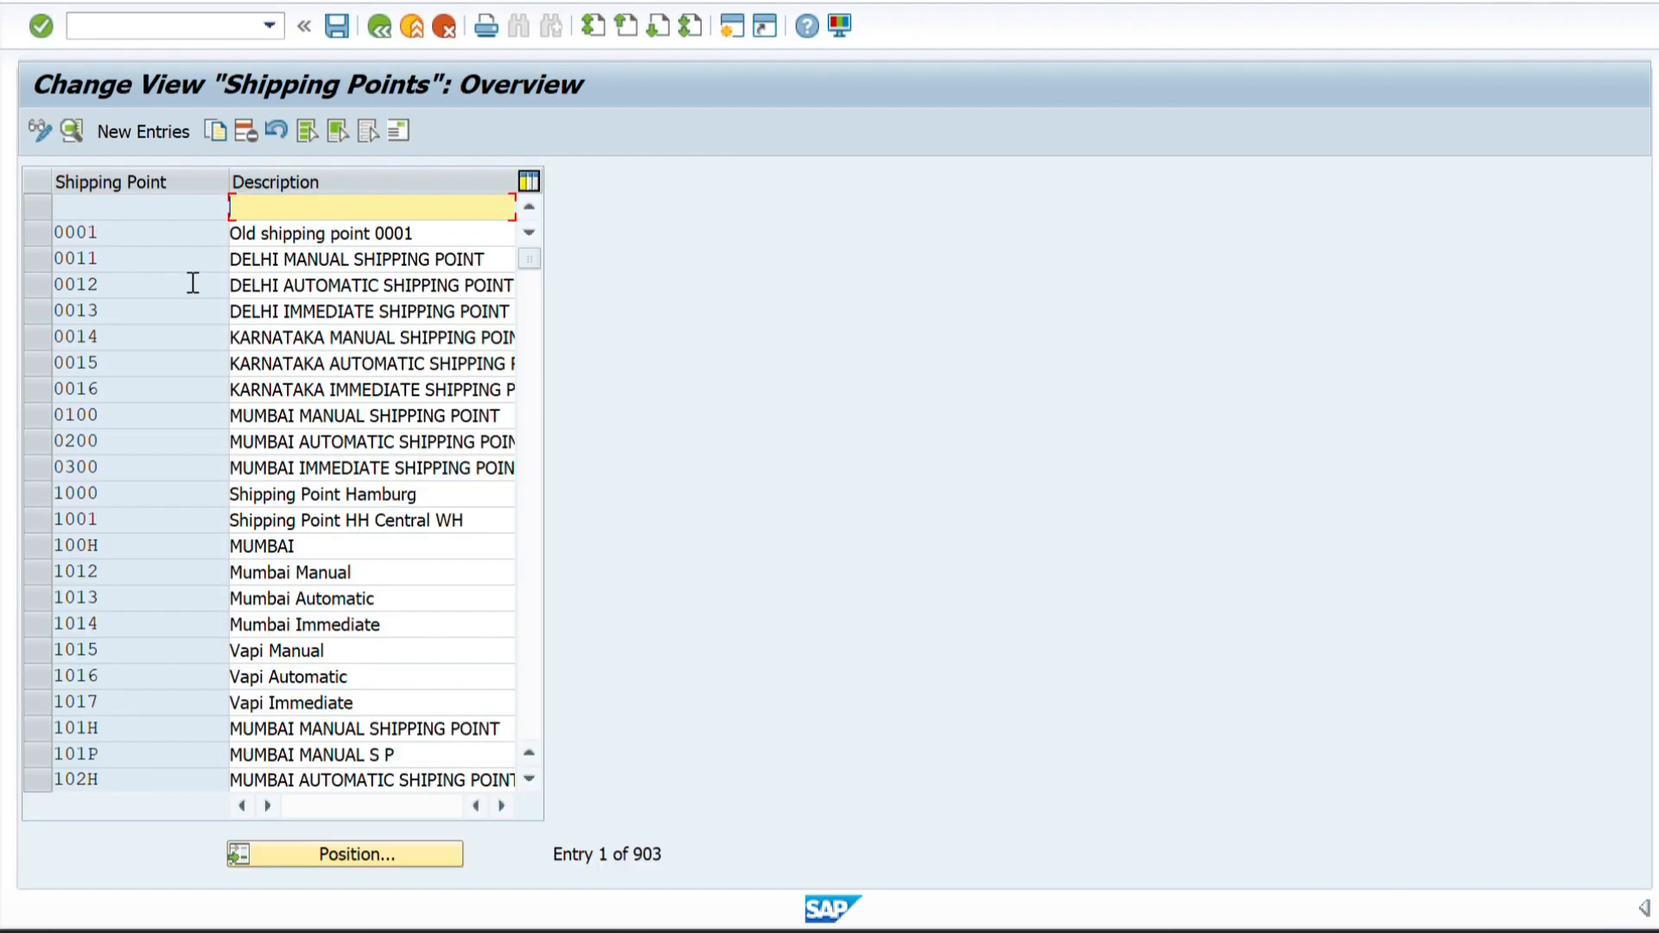
{"action": "left_click", "coordinate": [136, 129]}
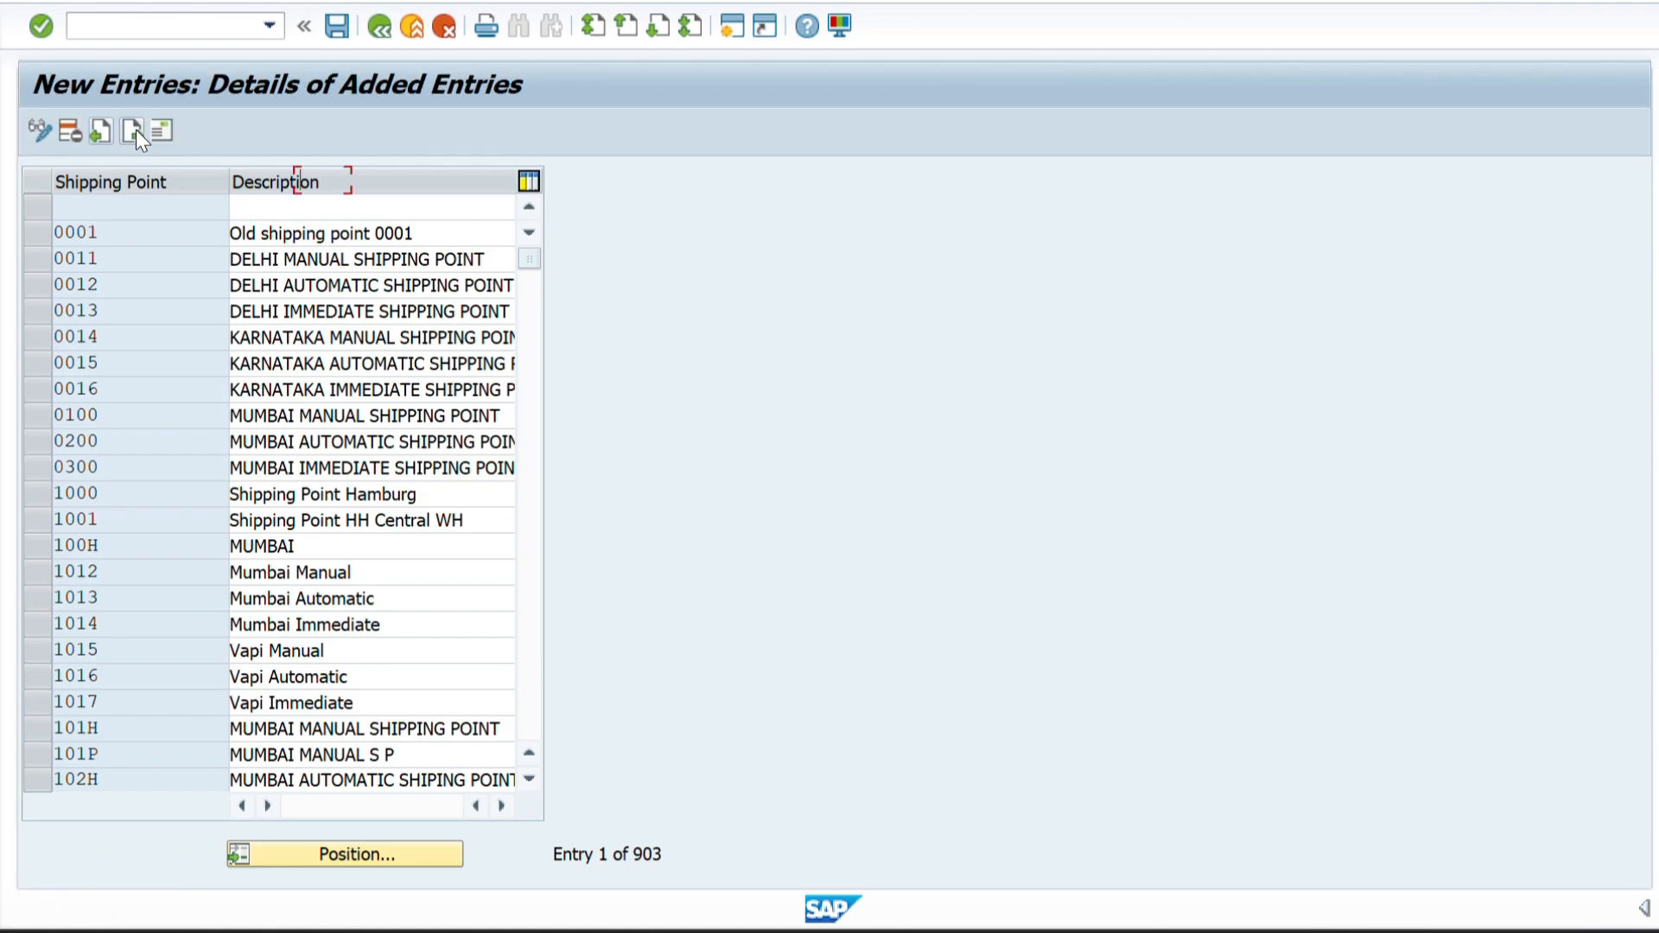
Copy the manual shipping point code Z1MA from Sheet1 of the Excel workbook into the new entry's Shipping Point field in SAP.
{"action": "key", "text": "alt+Tab"}
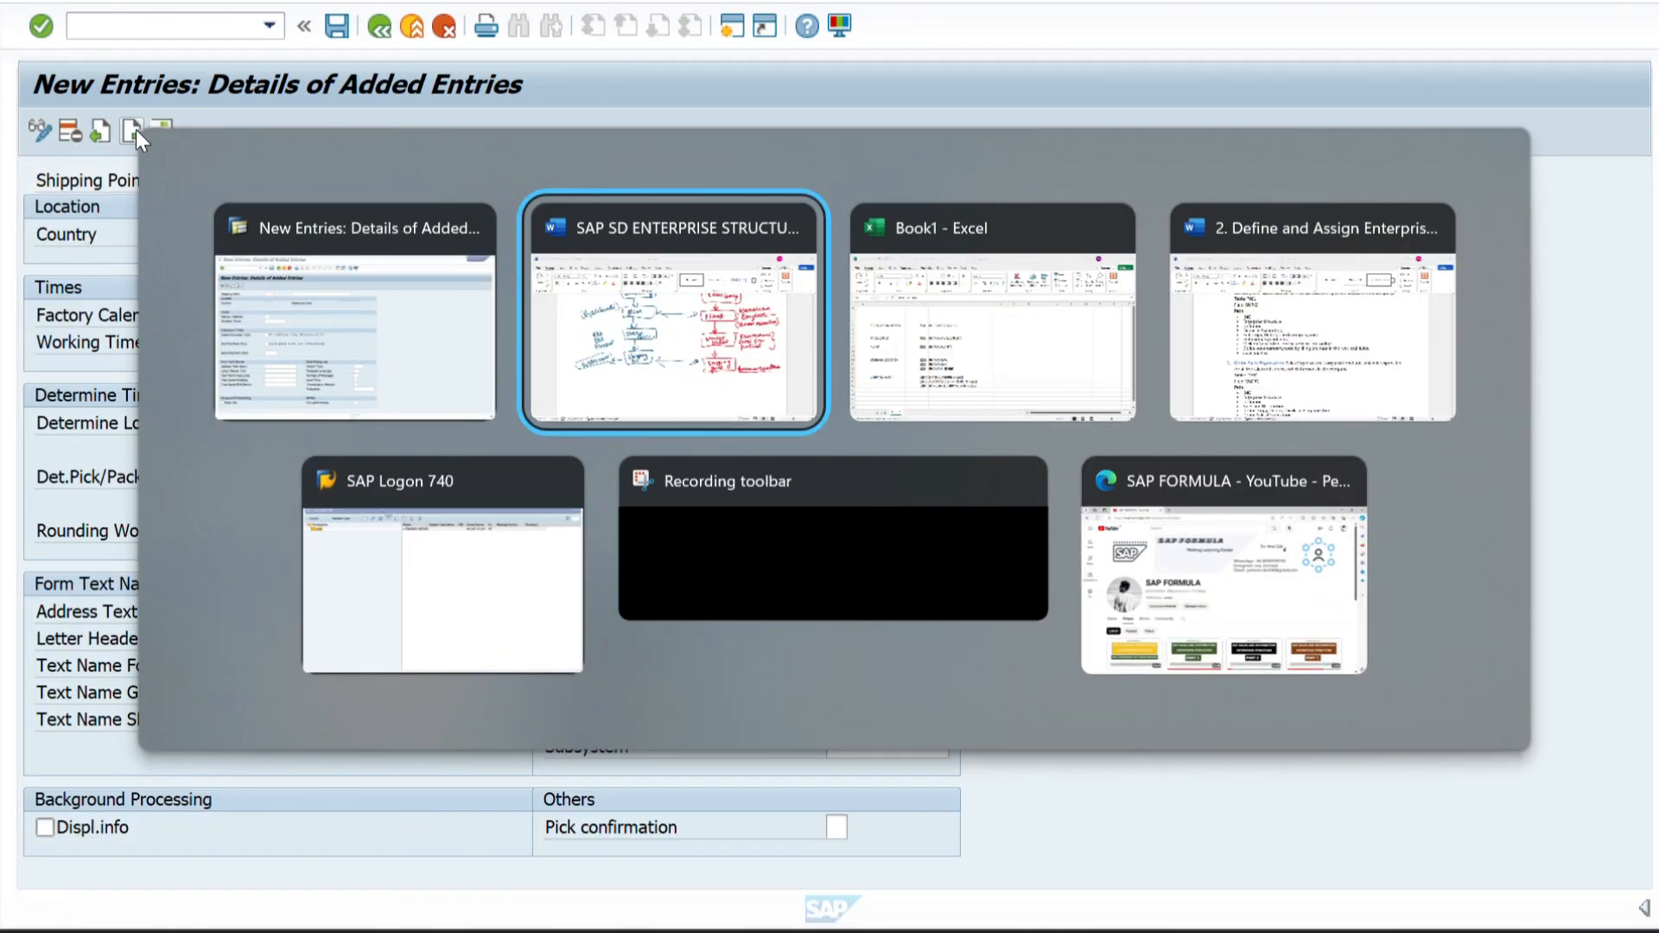
{"action": "key", "text": "alt+Tab"}
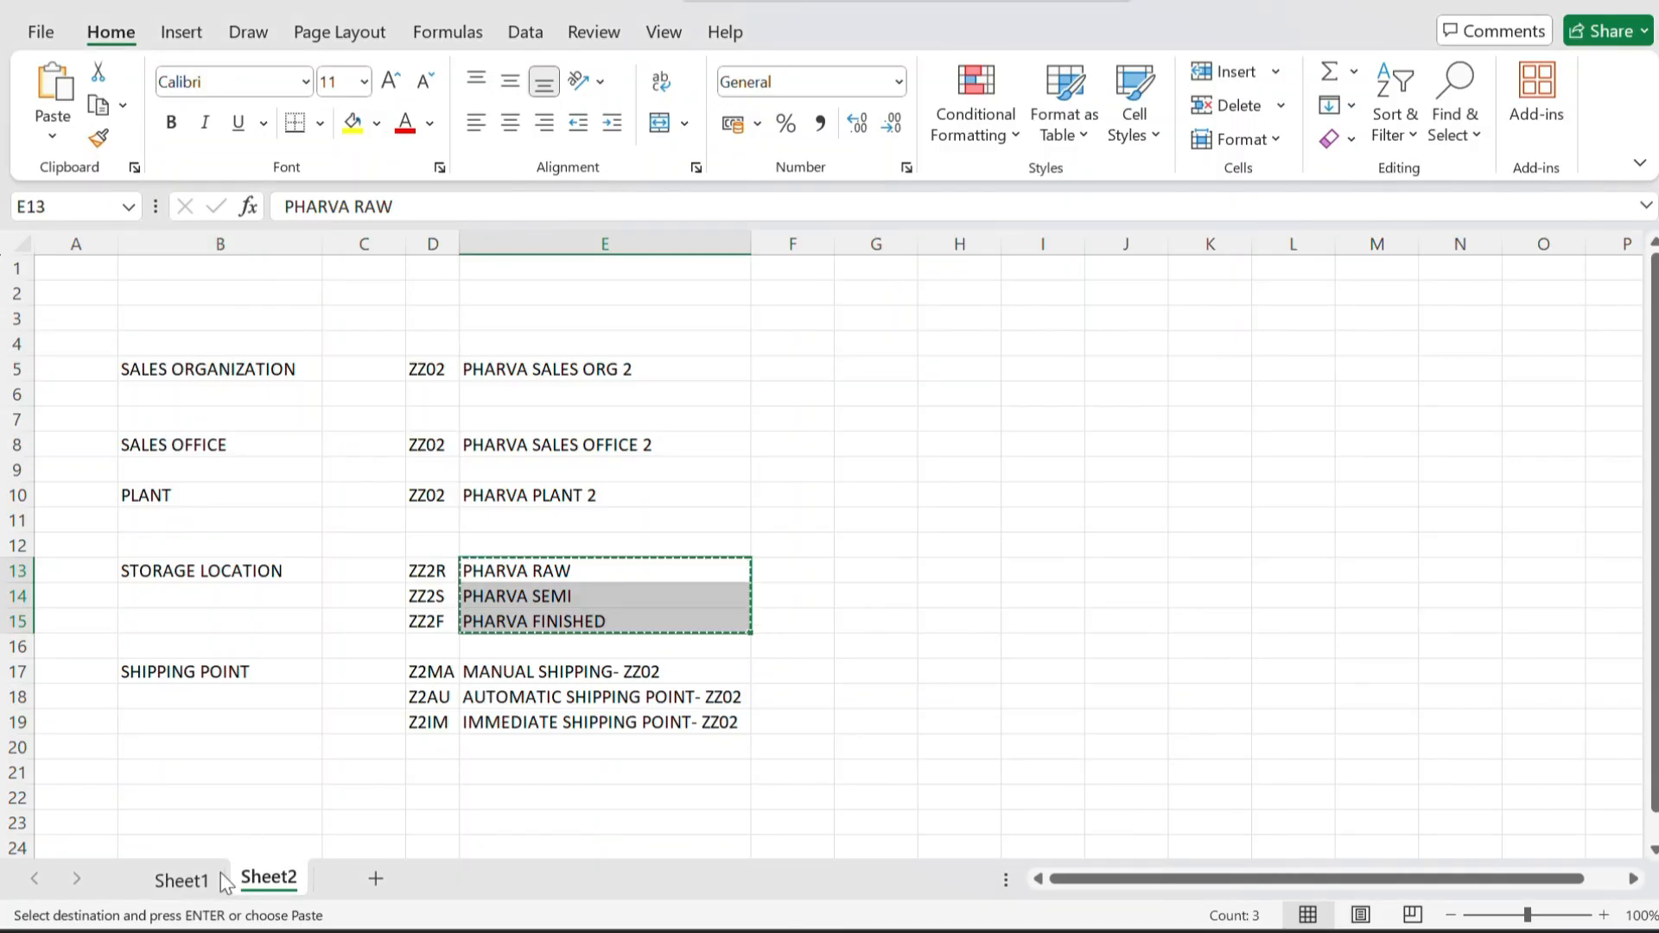
{"action": "left_click", "coordinate": [192, 890]}
{"action": "scroll", "coordinate": [485, 723], "scroll_direction": "down", "scroll_amount": 1}
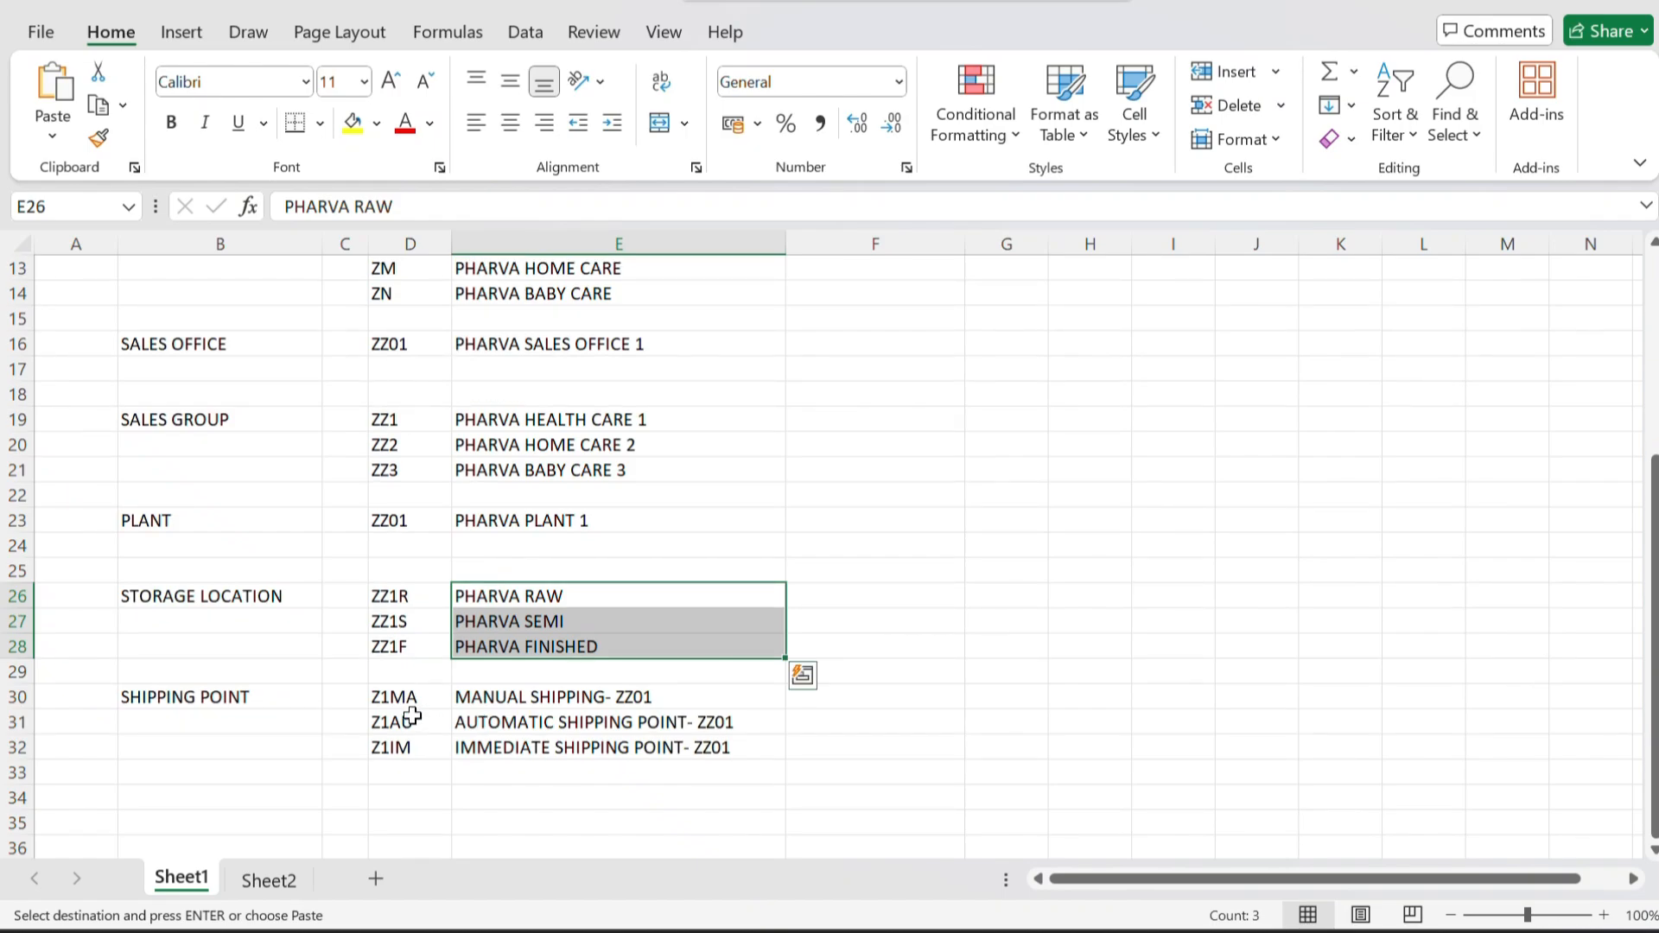
{"action": "left_click", "coordinate": [404, 700]}
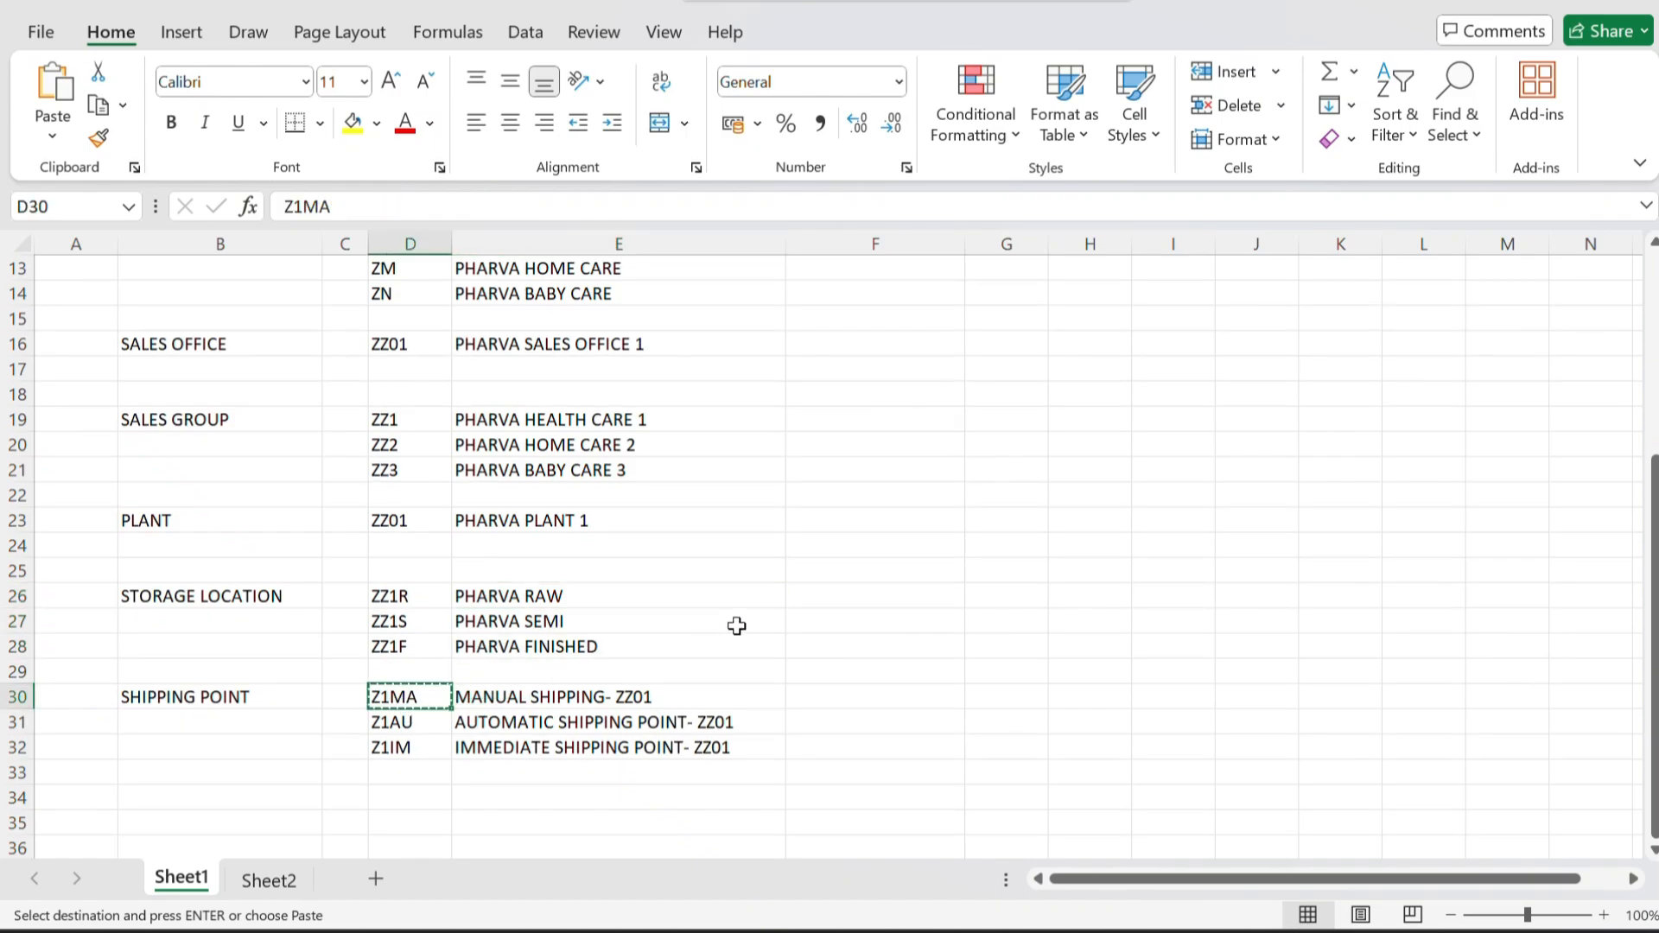
{"action": "key", "text": "alt+Tab"}
{"action": "type", "text": "Z1MA"}
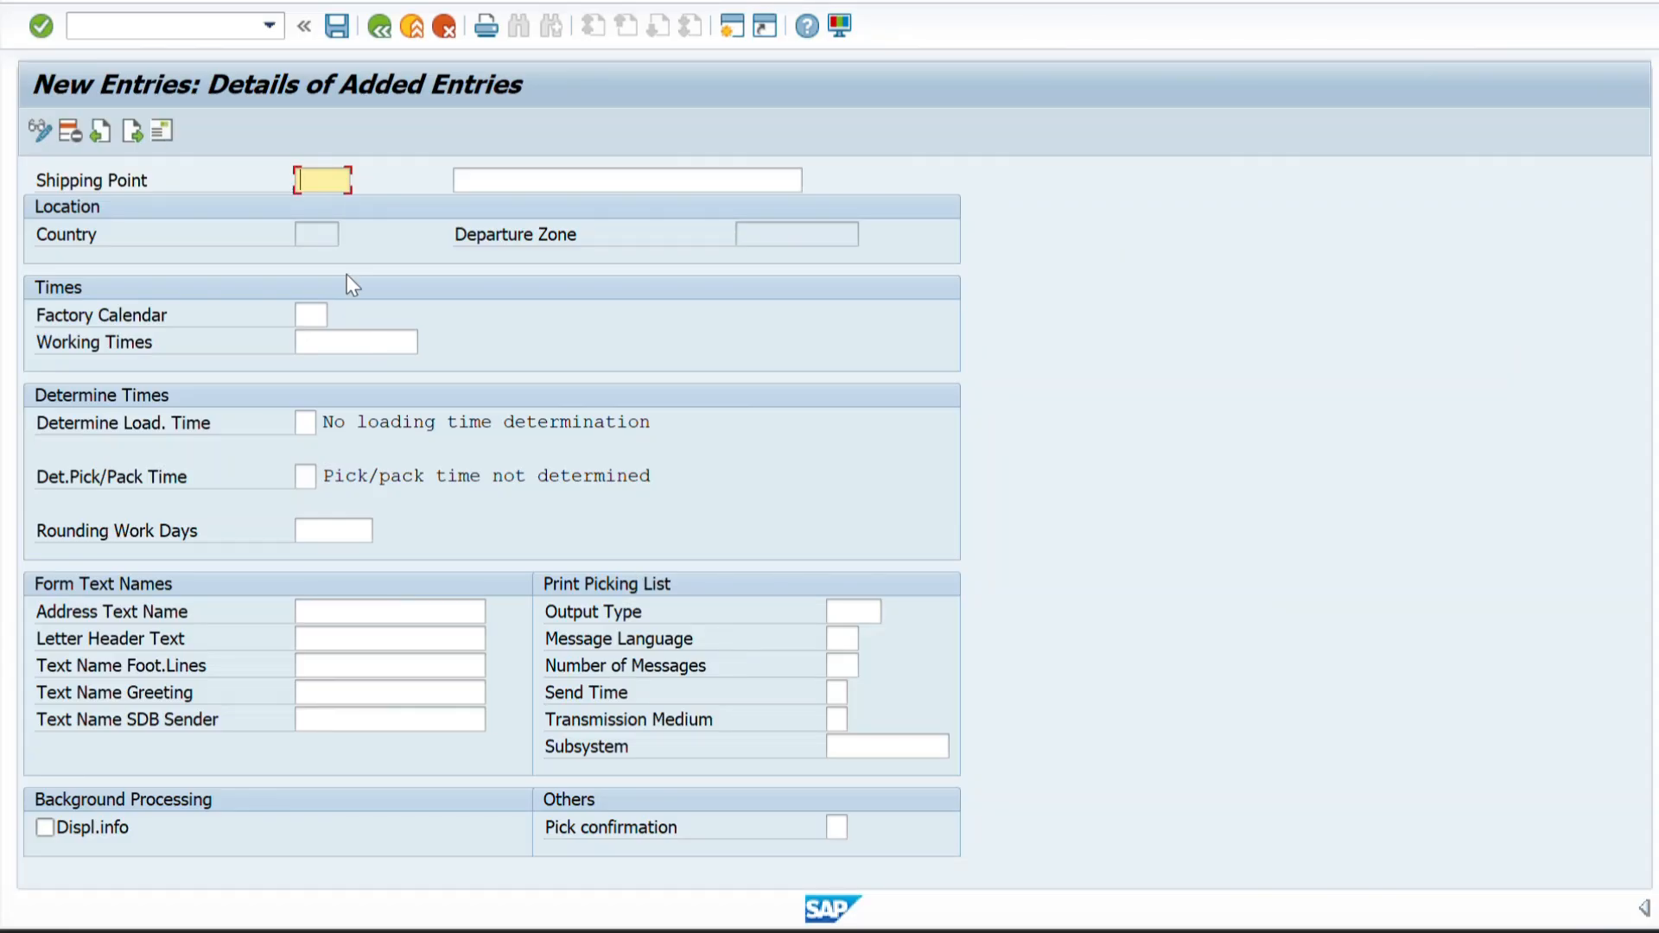
Copy the description MANUAL SHIPPING- ZZ01 from Excel into shipping point Z1MA and set its factory calendar to 01.
{"action": "key", "text": "alt+Tab"}
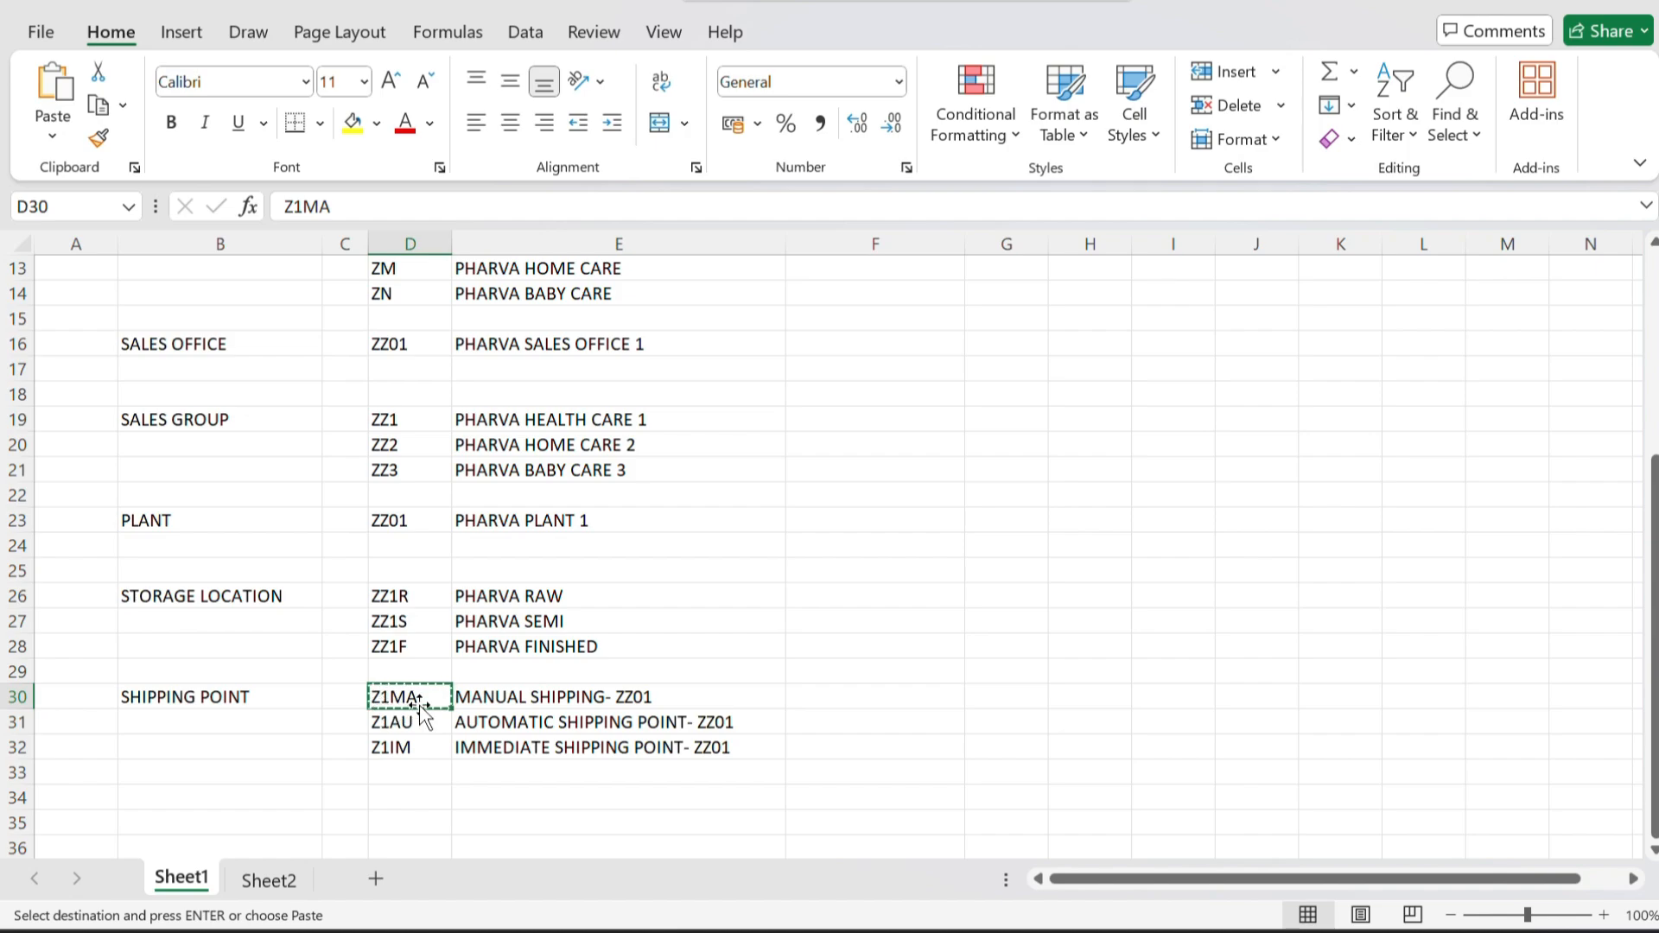
{"action": "left_click", "coordinate": [510, 698]}
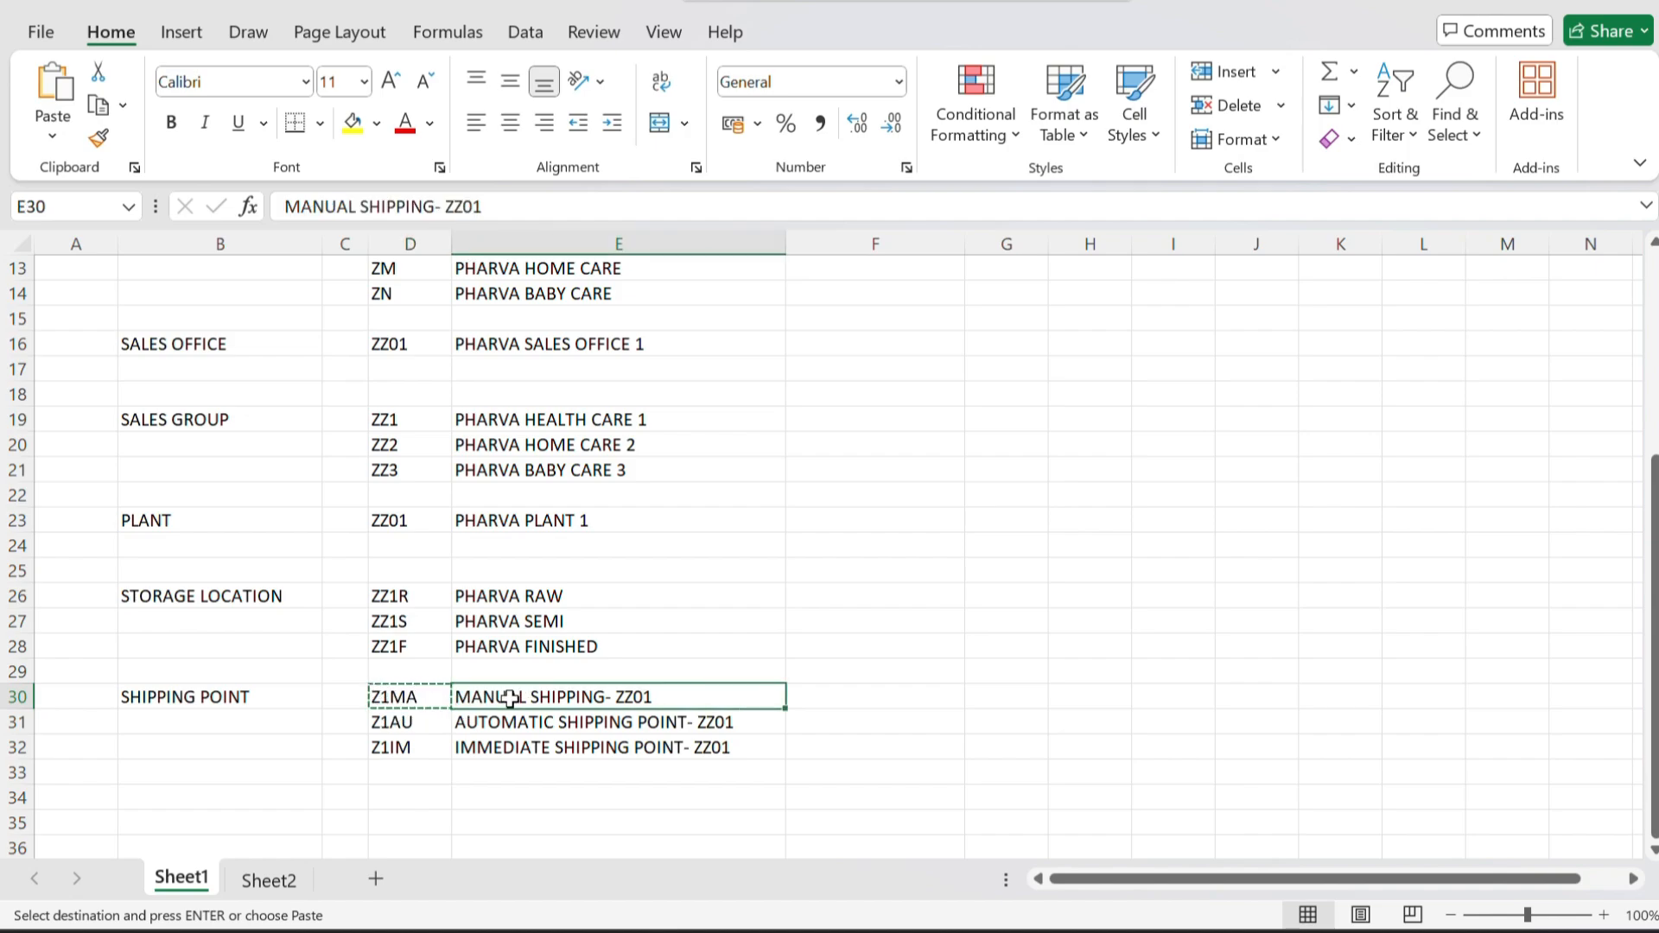
{"action": "key", "text": "alt+Tab"}
{"action": "type", "text": "Z1MA"}
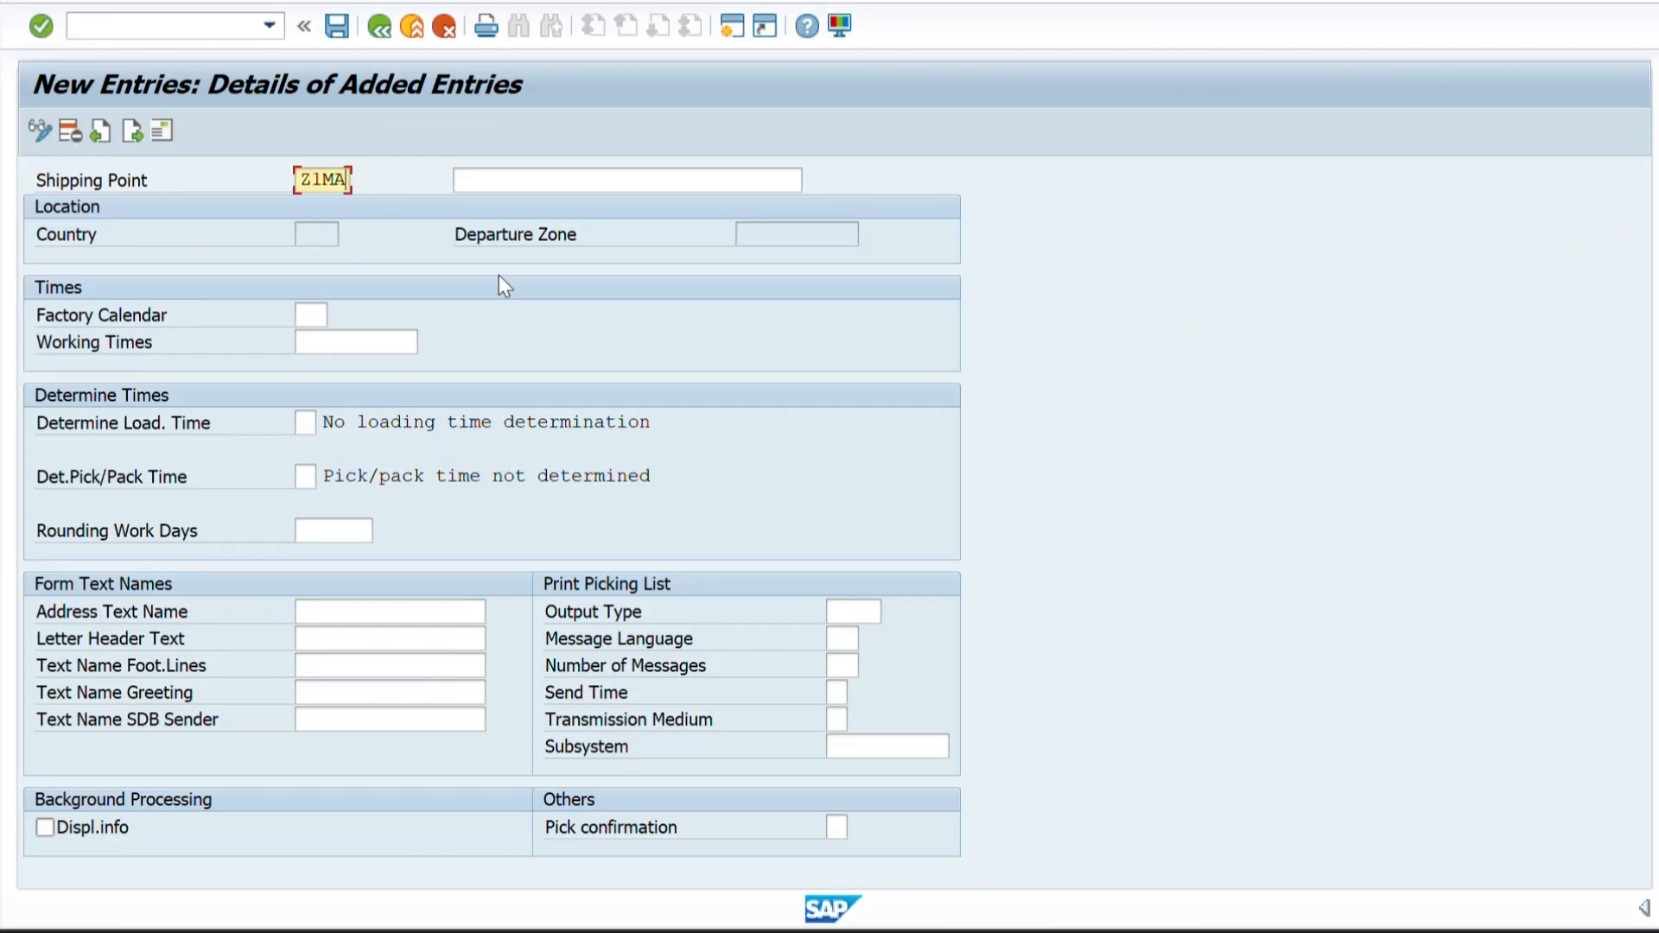
{"action": "left_click", "coordinate": [513, 183]}
{"action": "type", "text": "MANUAL SHIPPING- ZZ01"}
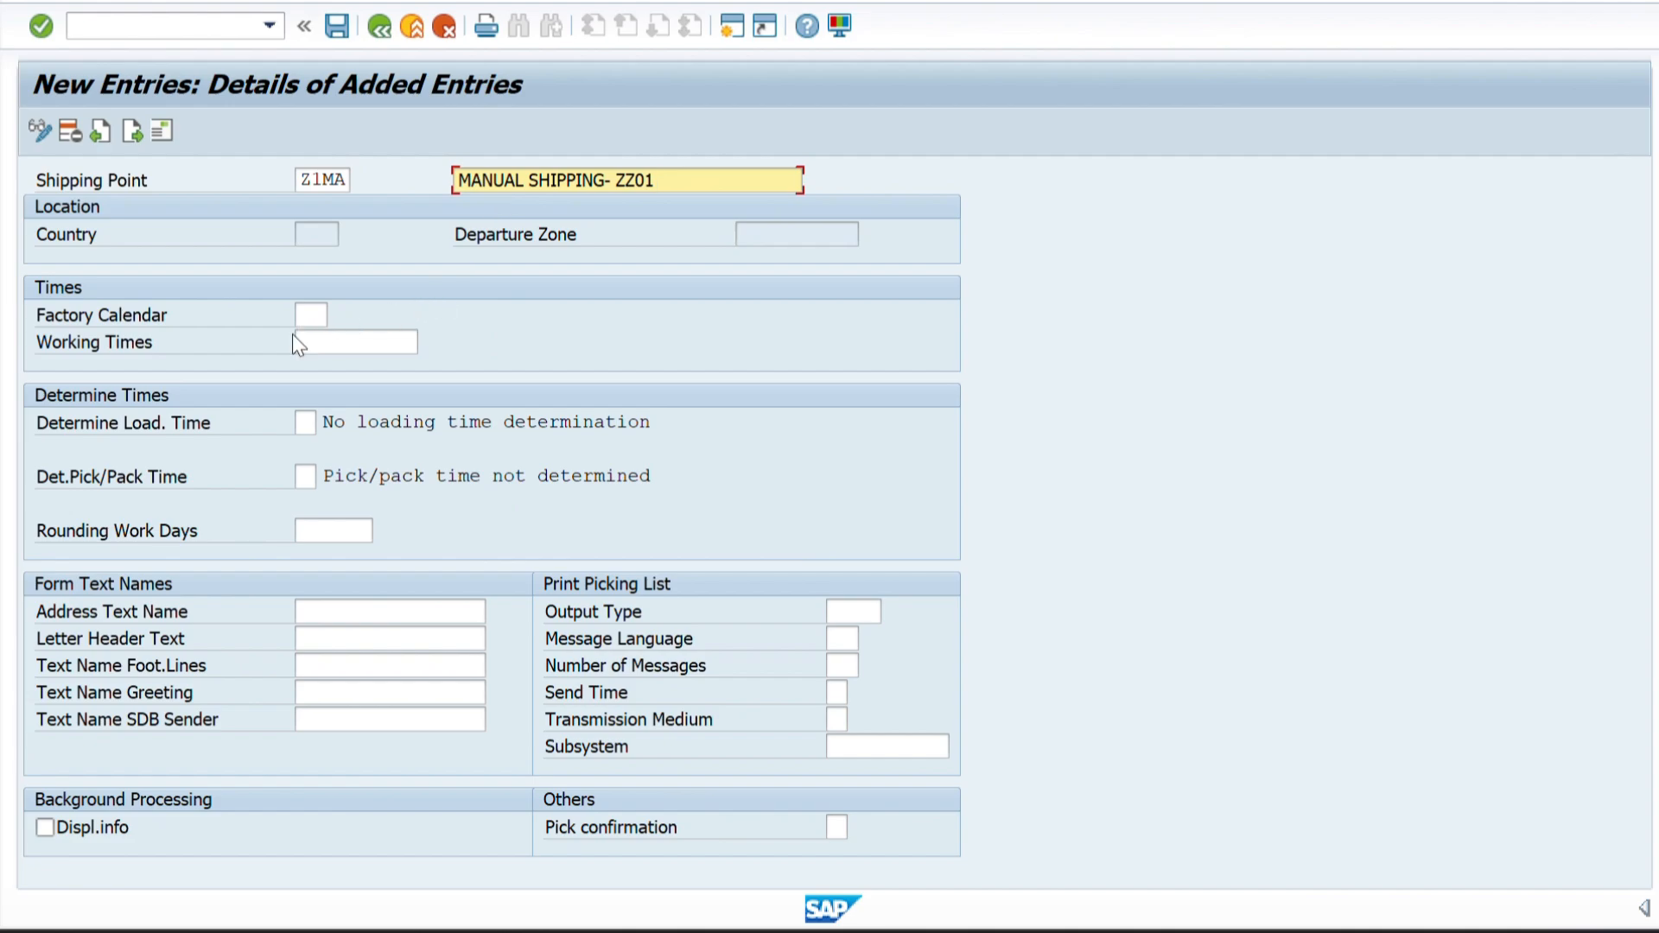
{"action": "left_click", "coordinate": [307, 316]}
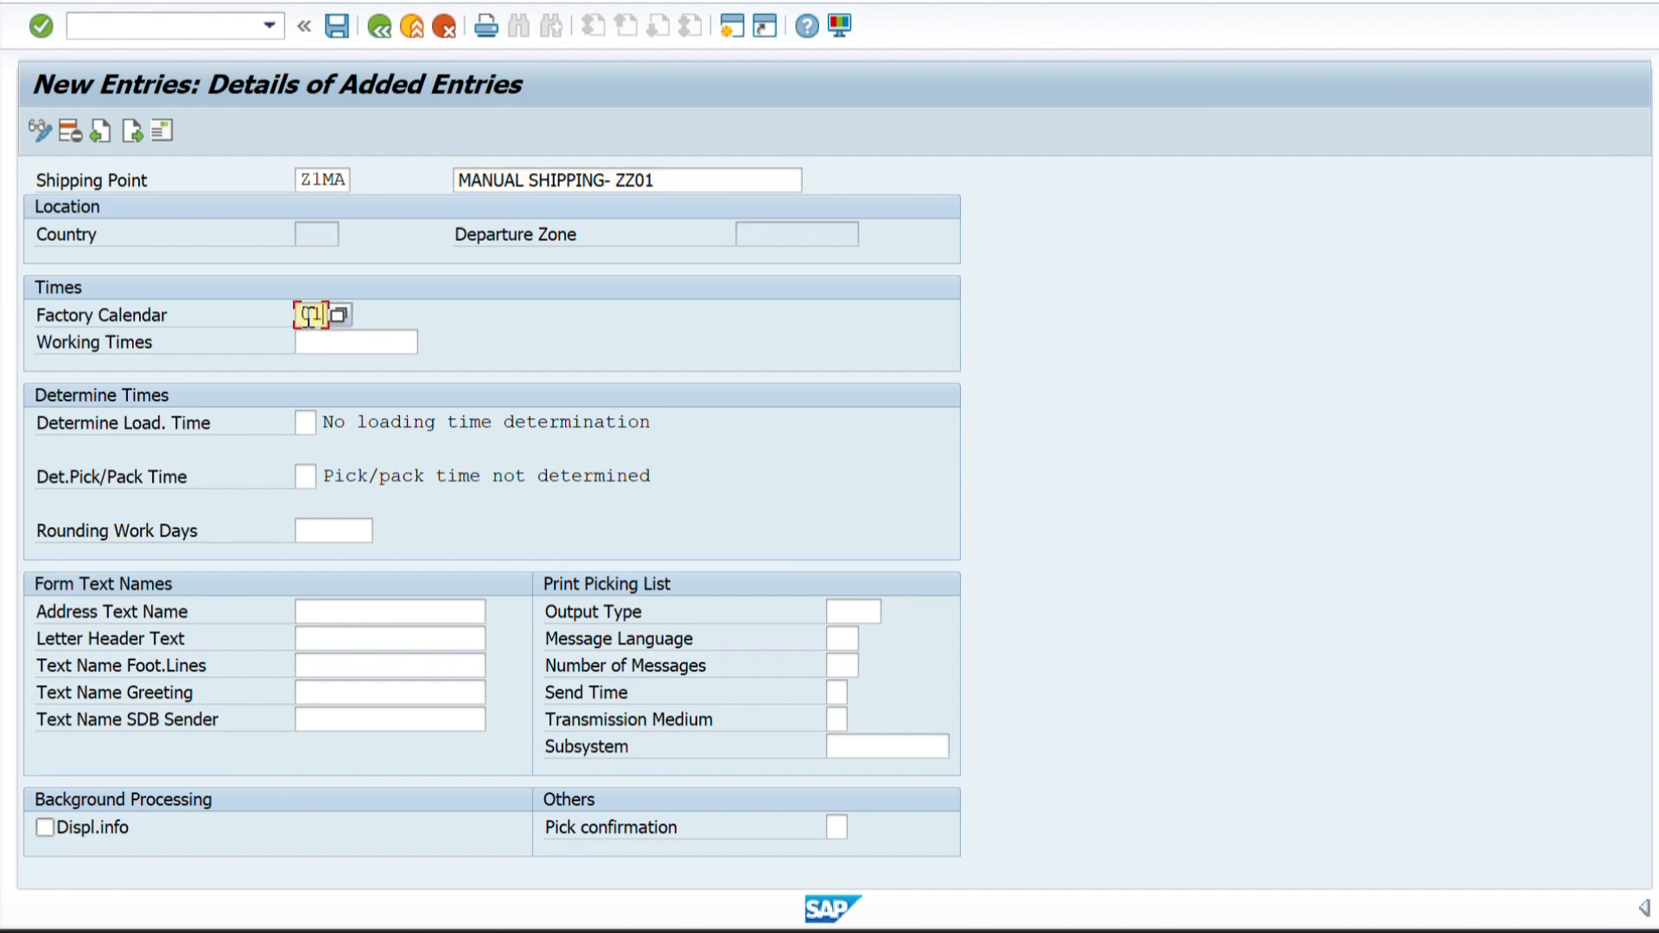
{"action": "key", "text": "Return"}
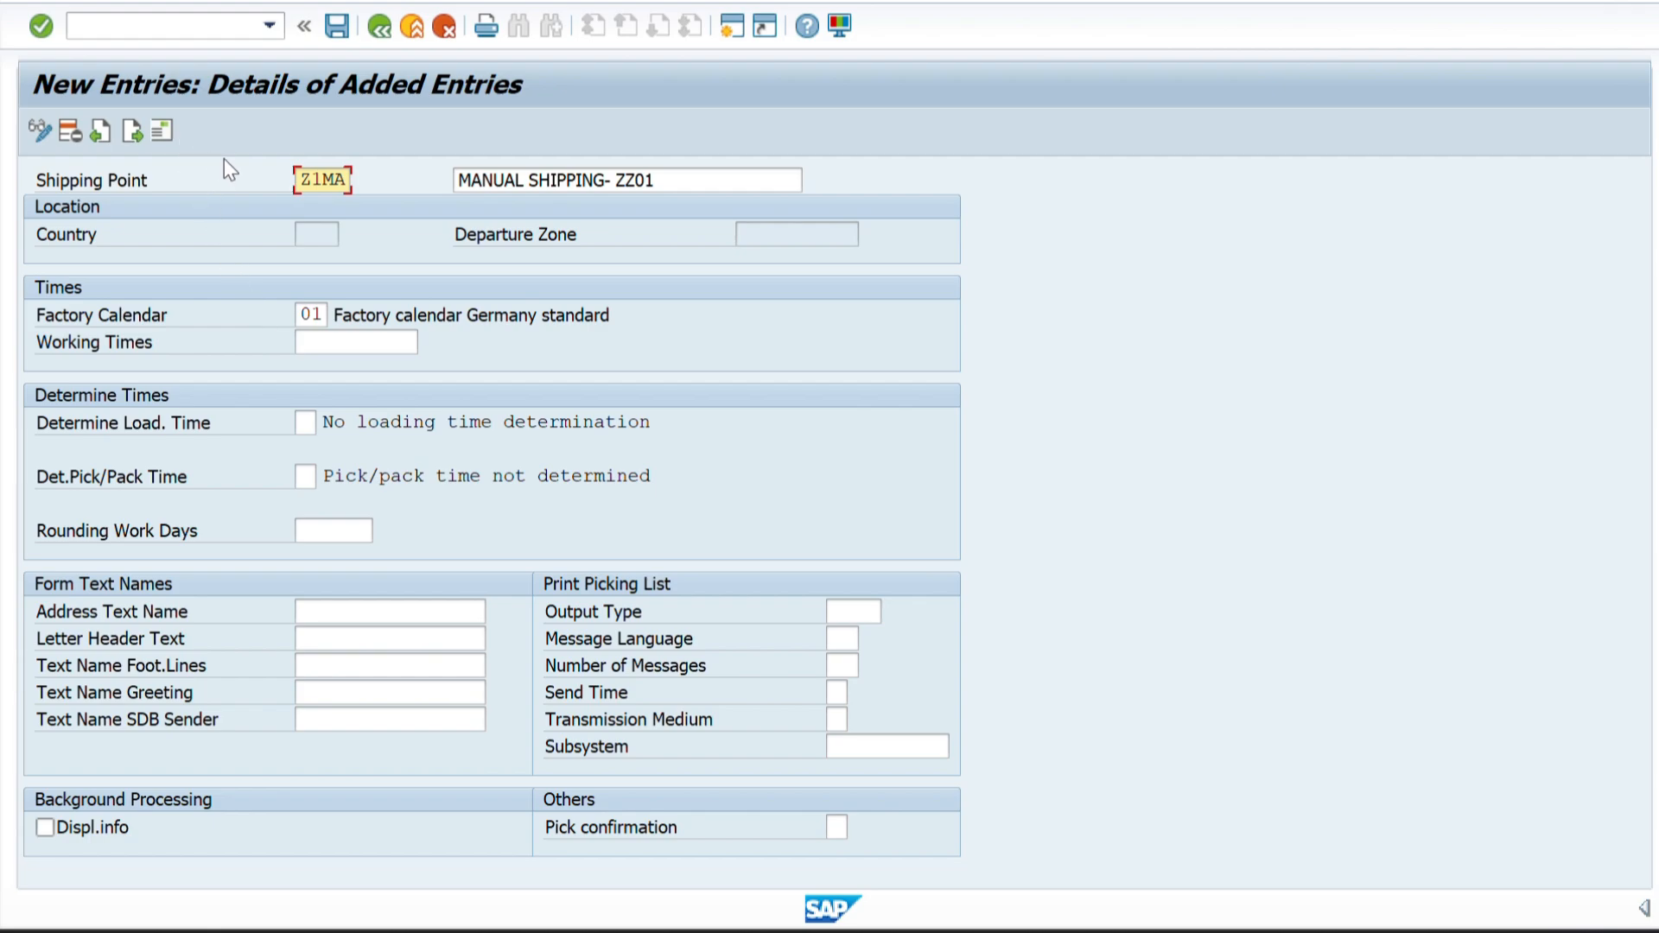
Open the address of shipping point Z1MA and enter MANUAL SHIPPING- ZZ01 in both name lines and the first search term.
{"action": "left_click", "coordinate": [160, 134]}
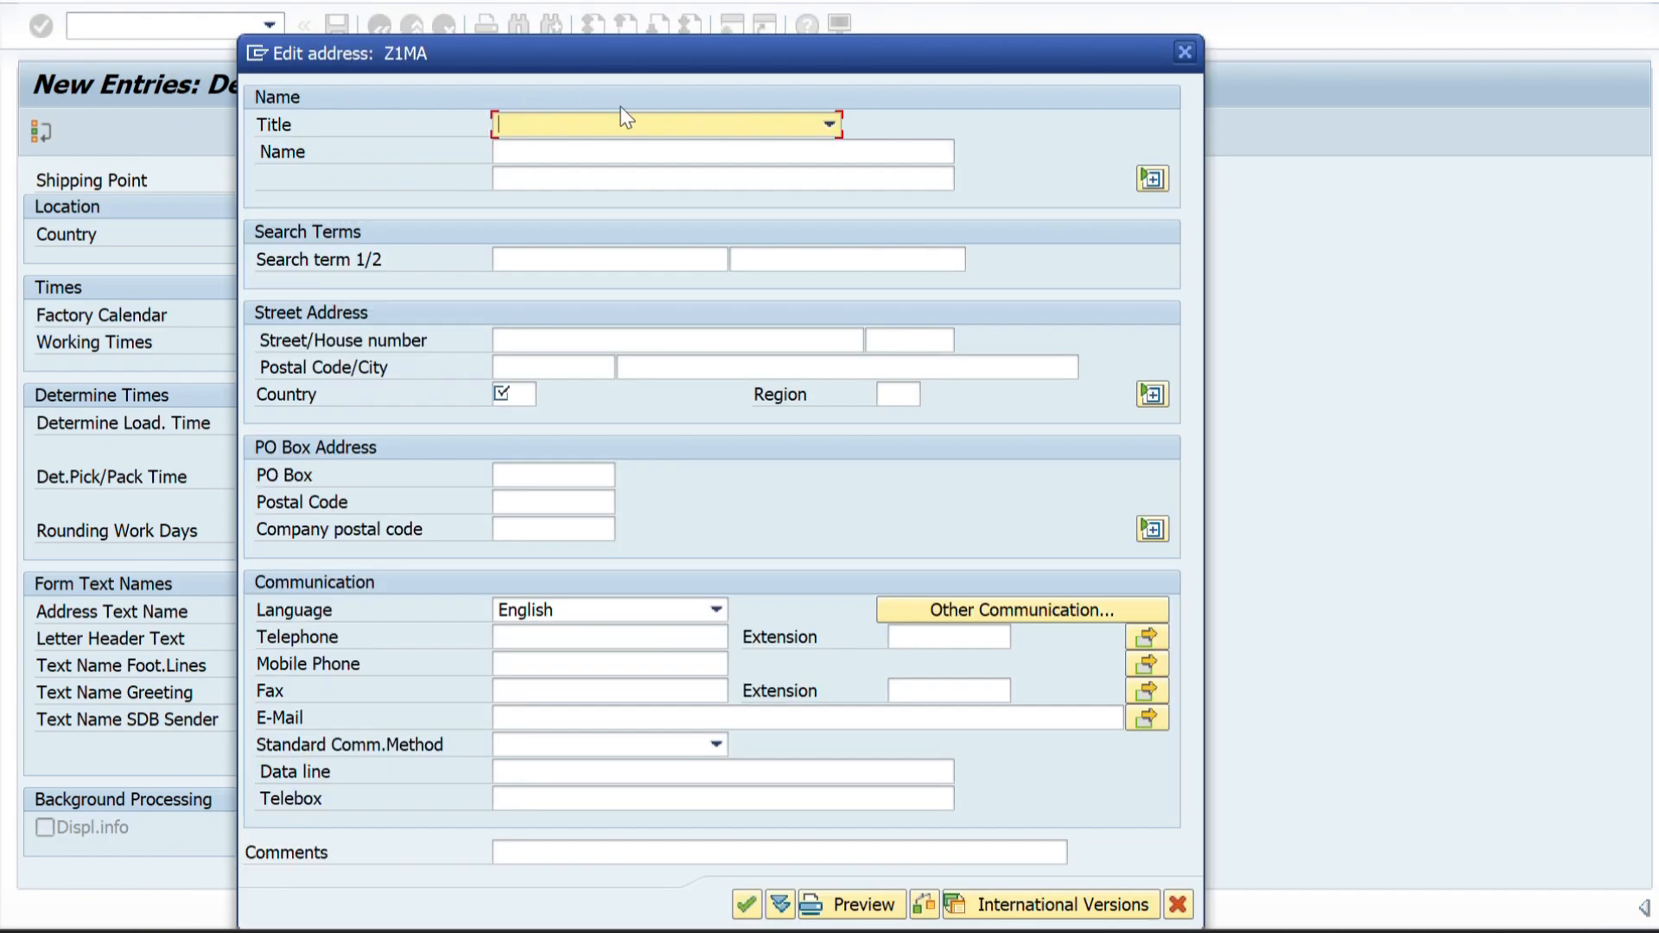
{"action": "left_click", "coordinate": [519, 154]}
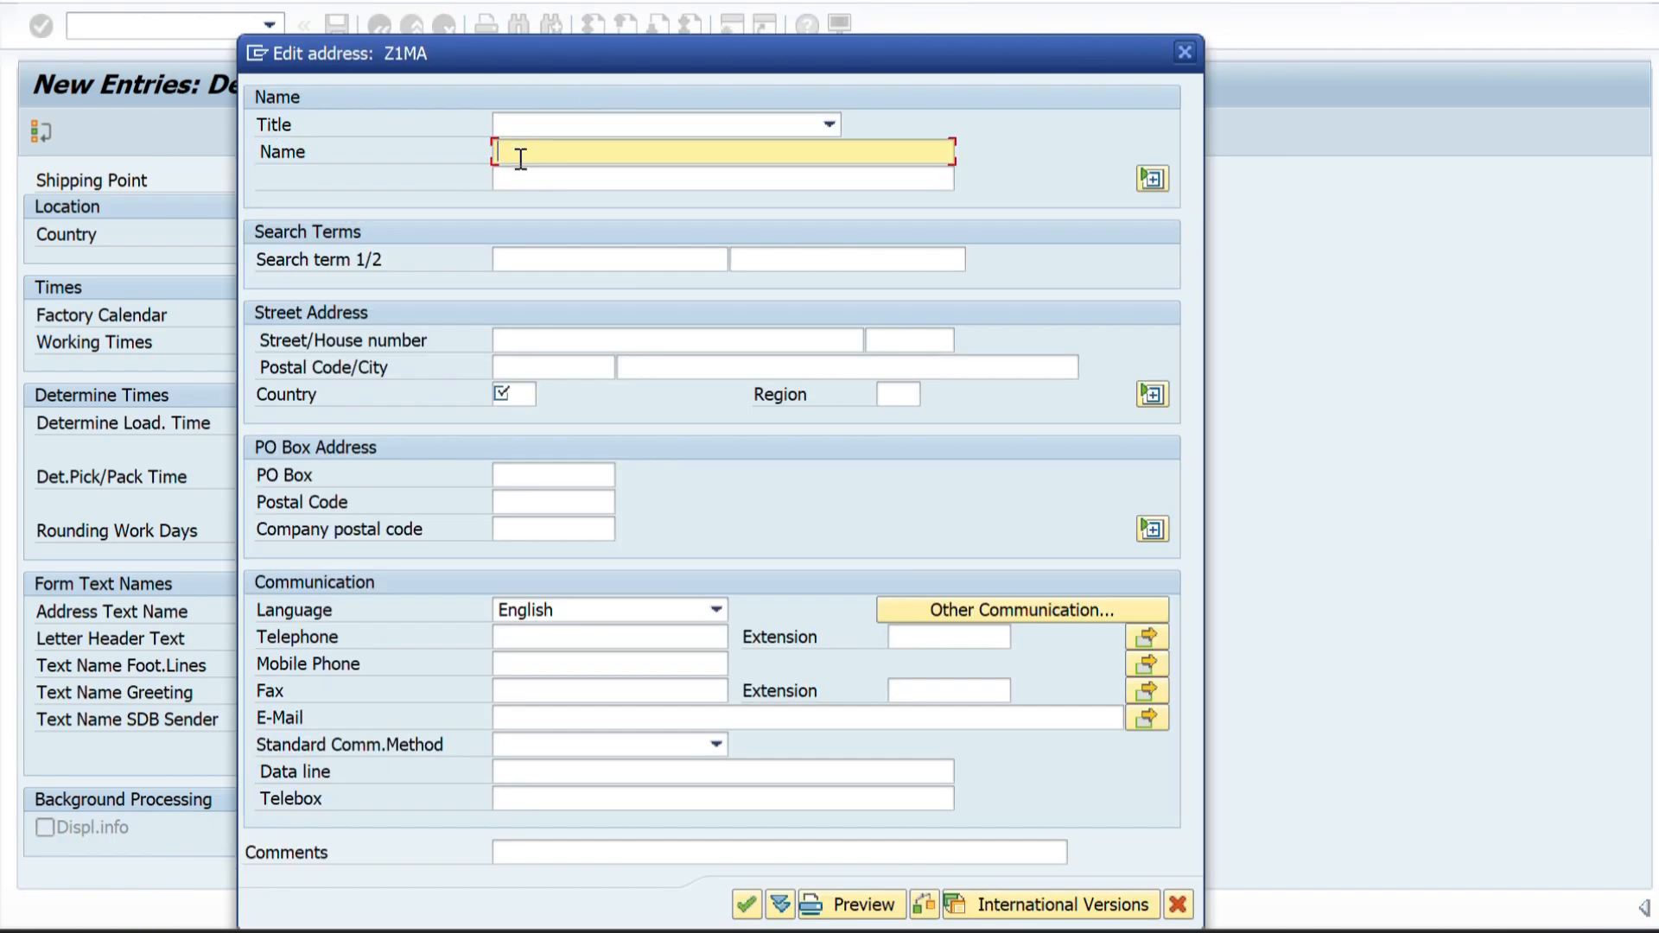
{"action": "type", "text": "MANUAL SHIPPING- ZZ01"}
{"action": "left_click", "coordinate": [528, 180]}
{"action": "type", "text": "MANUAL SHIPPING- ZZ01"}
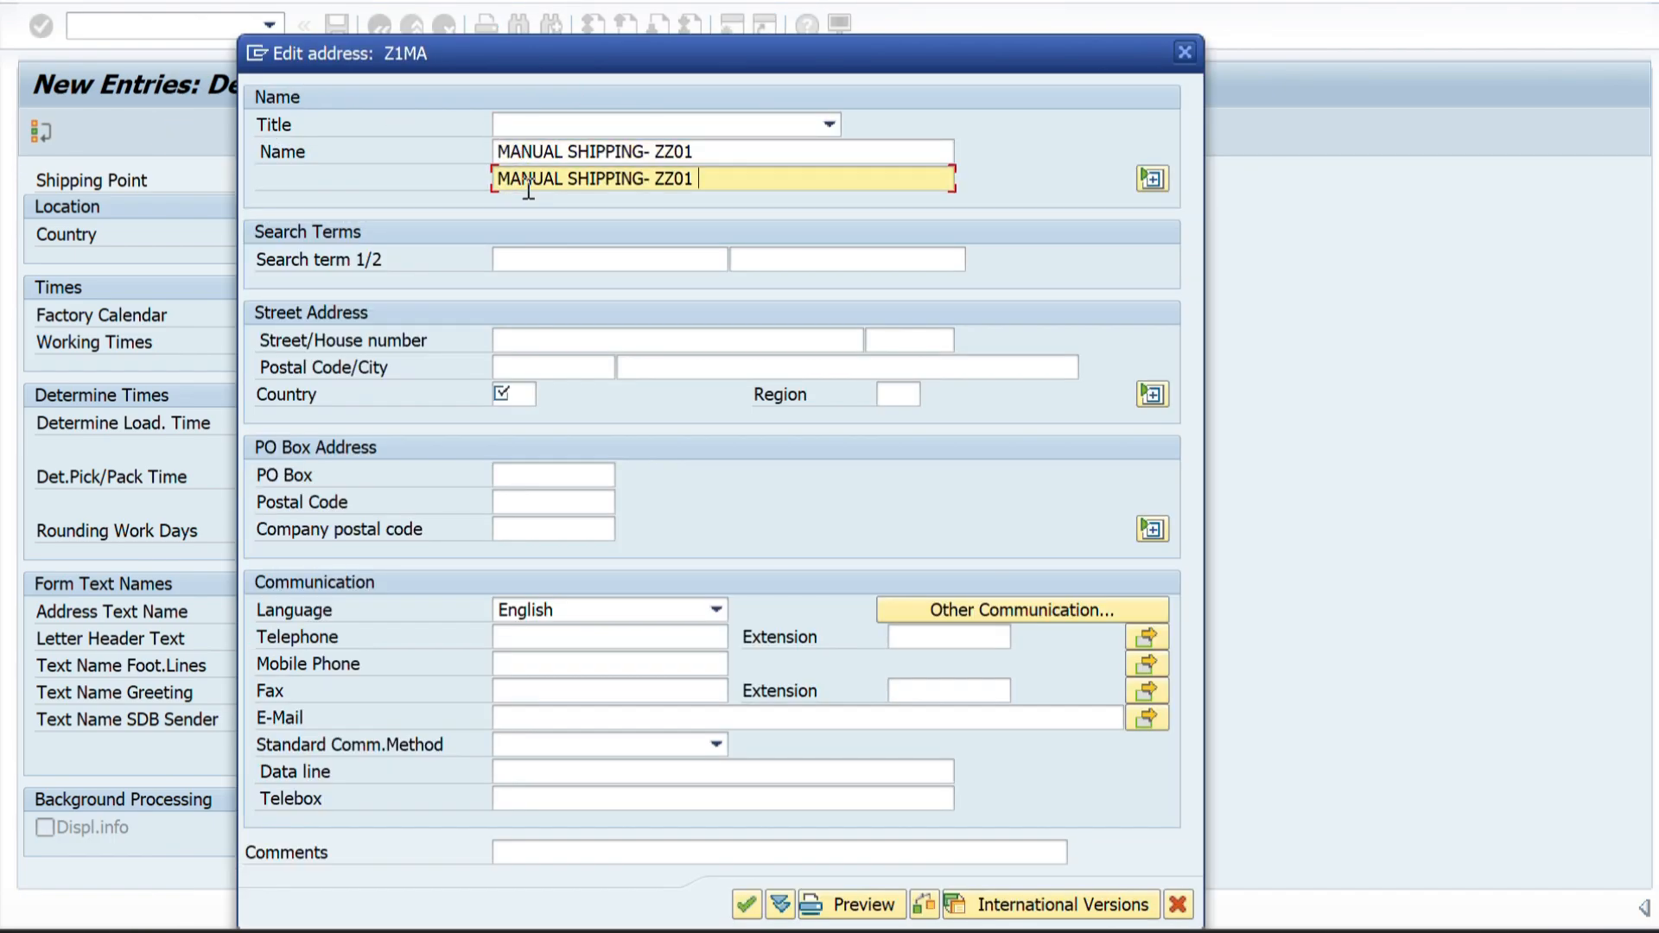
{"action": "left_click", "coordinate": [503, 260]}
{"action": "type", "text": "MANUAL SHIPPING- ZZ0"}
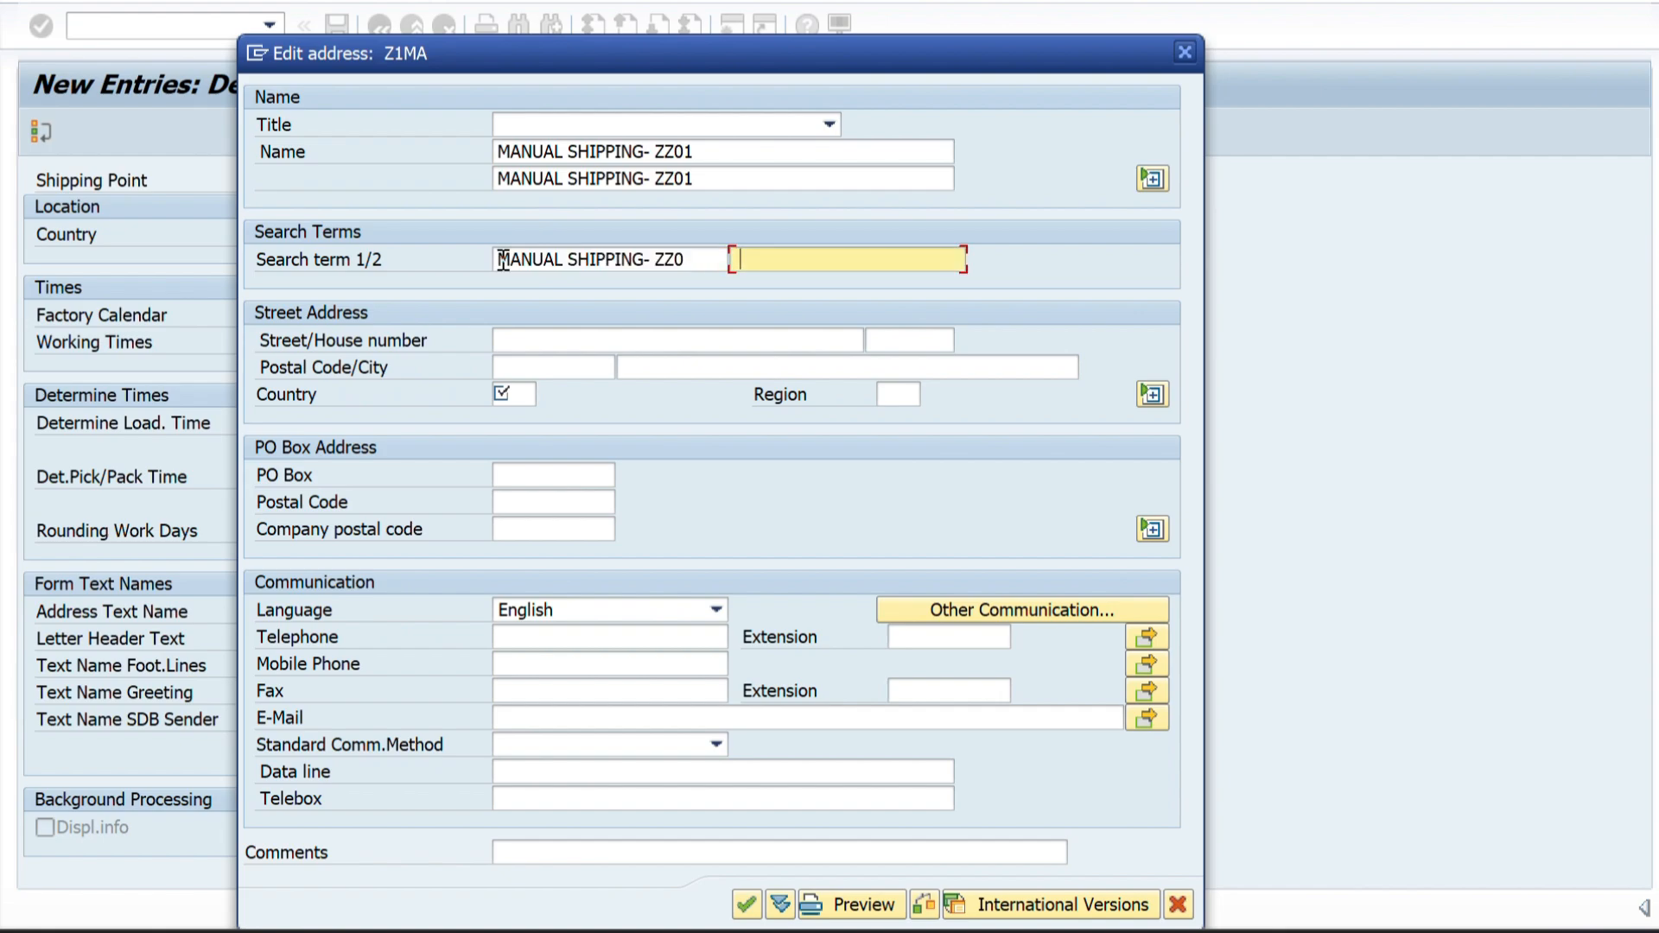
Set the country to IN and the region to 10 (Karnataka) in the Z1MA address.
{"action": "left_click", "coordinate": [524, 395]}
{"action": "type", "text": "U"}
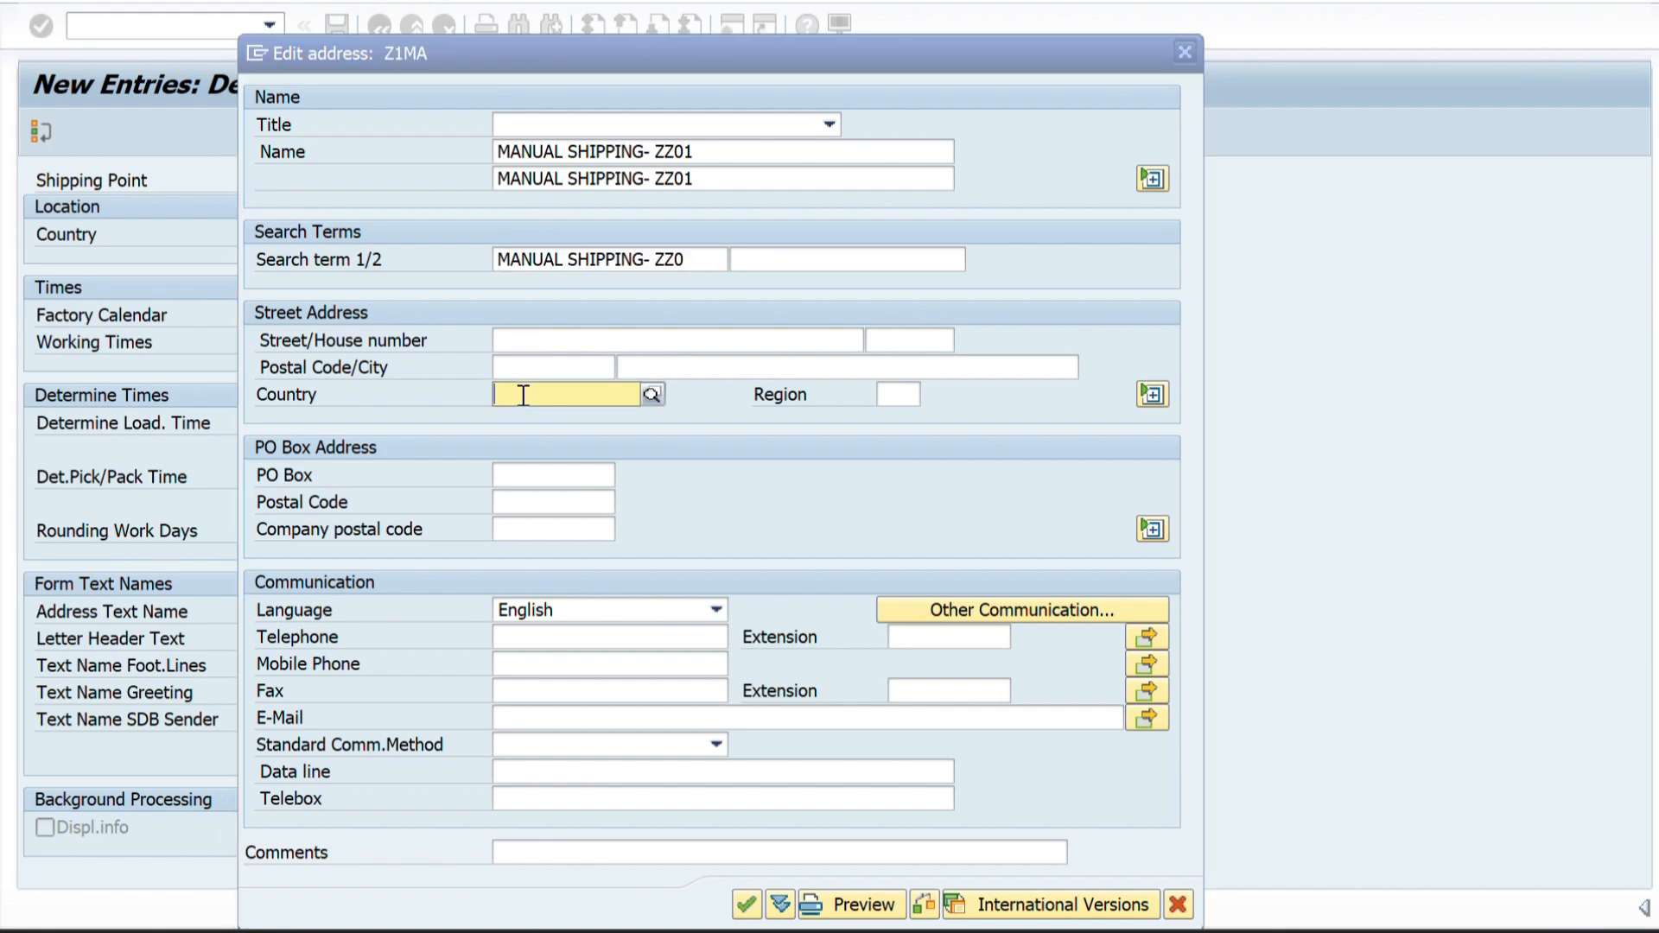
{"action": "type", "text": "IN"}
{"action": "key", "text": "Tab"}
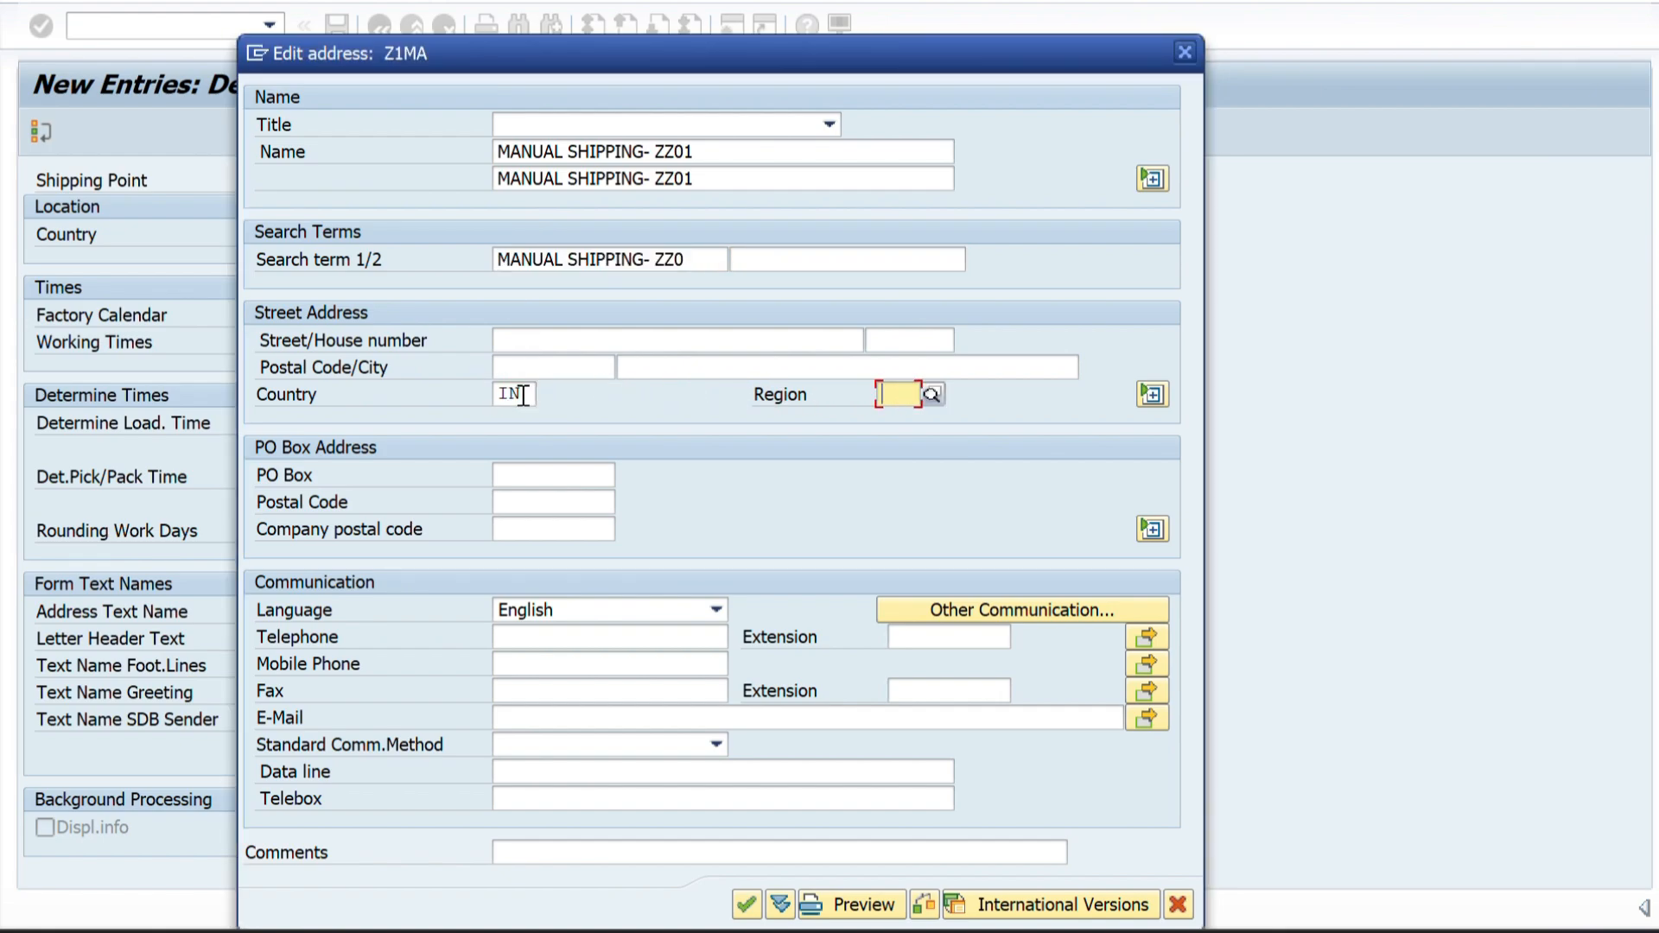
{"action": "type", "text": "10"}
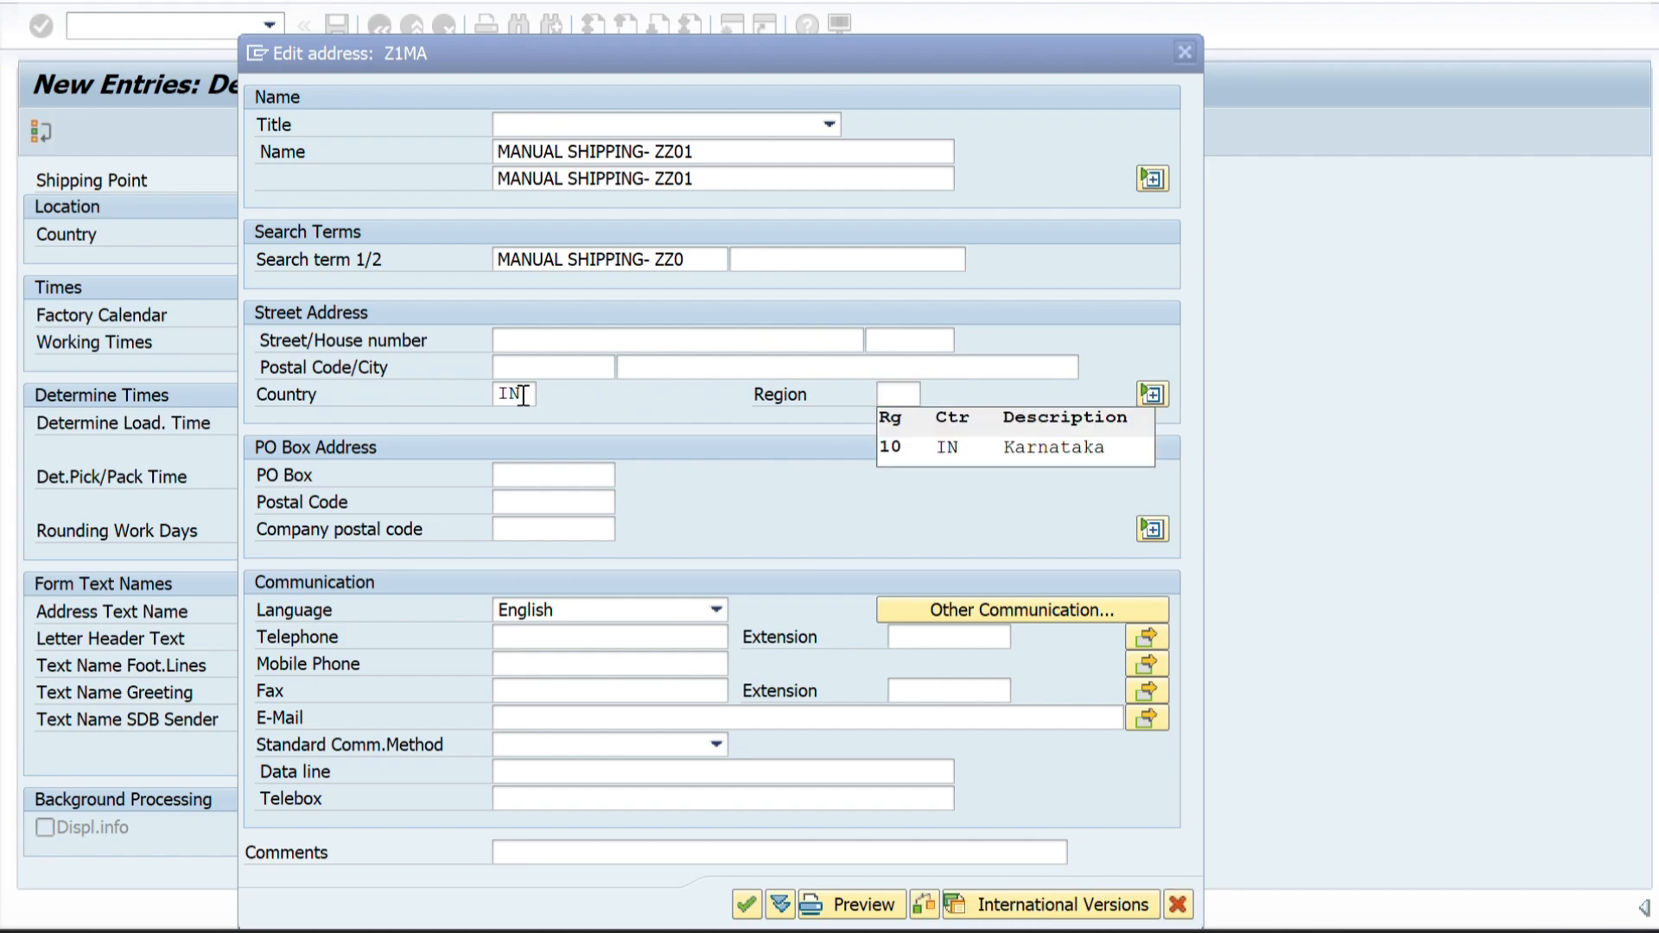
{"action": "key", "text": "Tab"}
Fill in the street, city and postal code of shipping point Z1MA and confirm the address.
{"action": "left_click", "coordinate": [530, 344]}
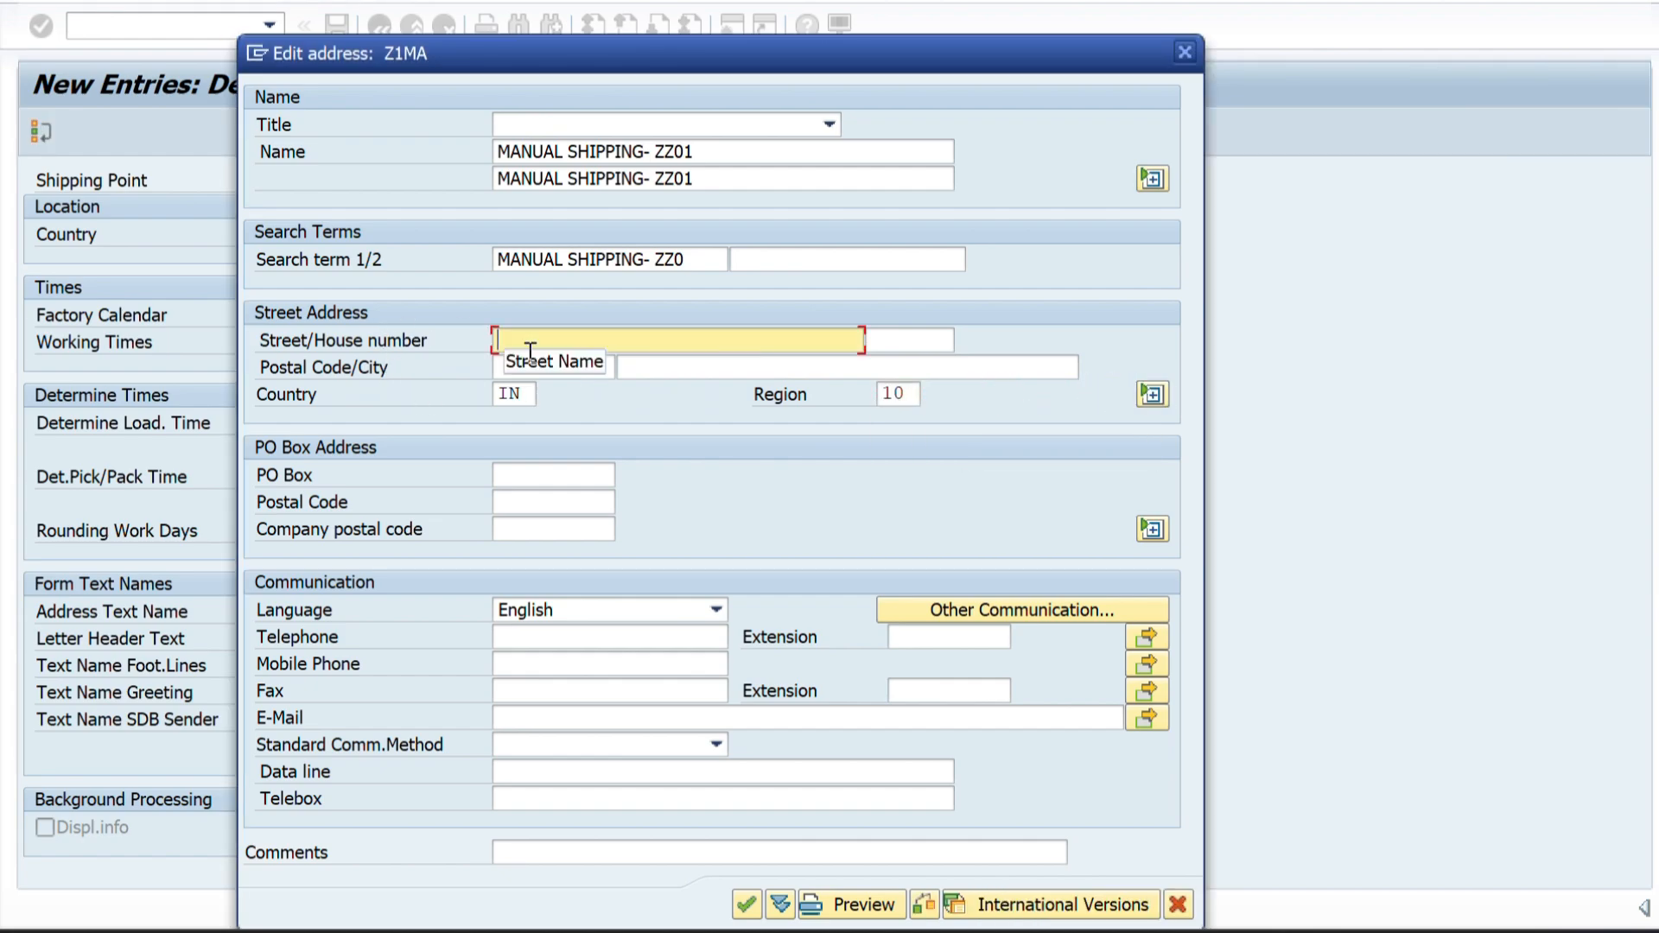
{"action": "type", "text": "BOMMAS"}
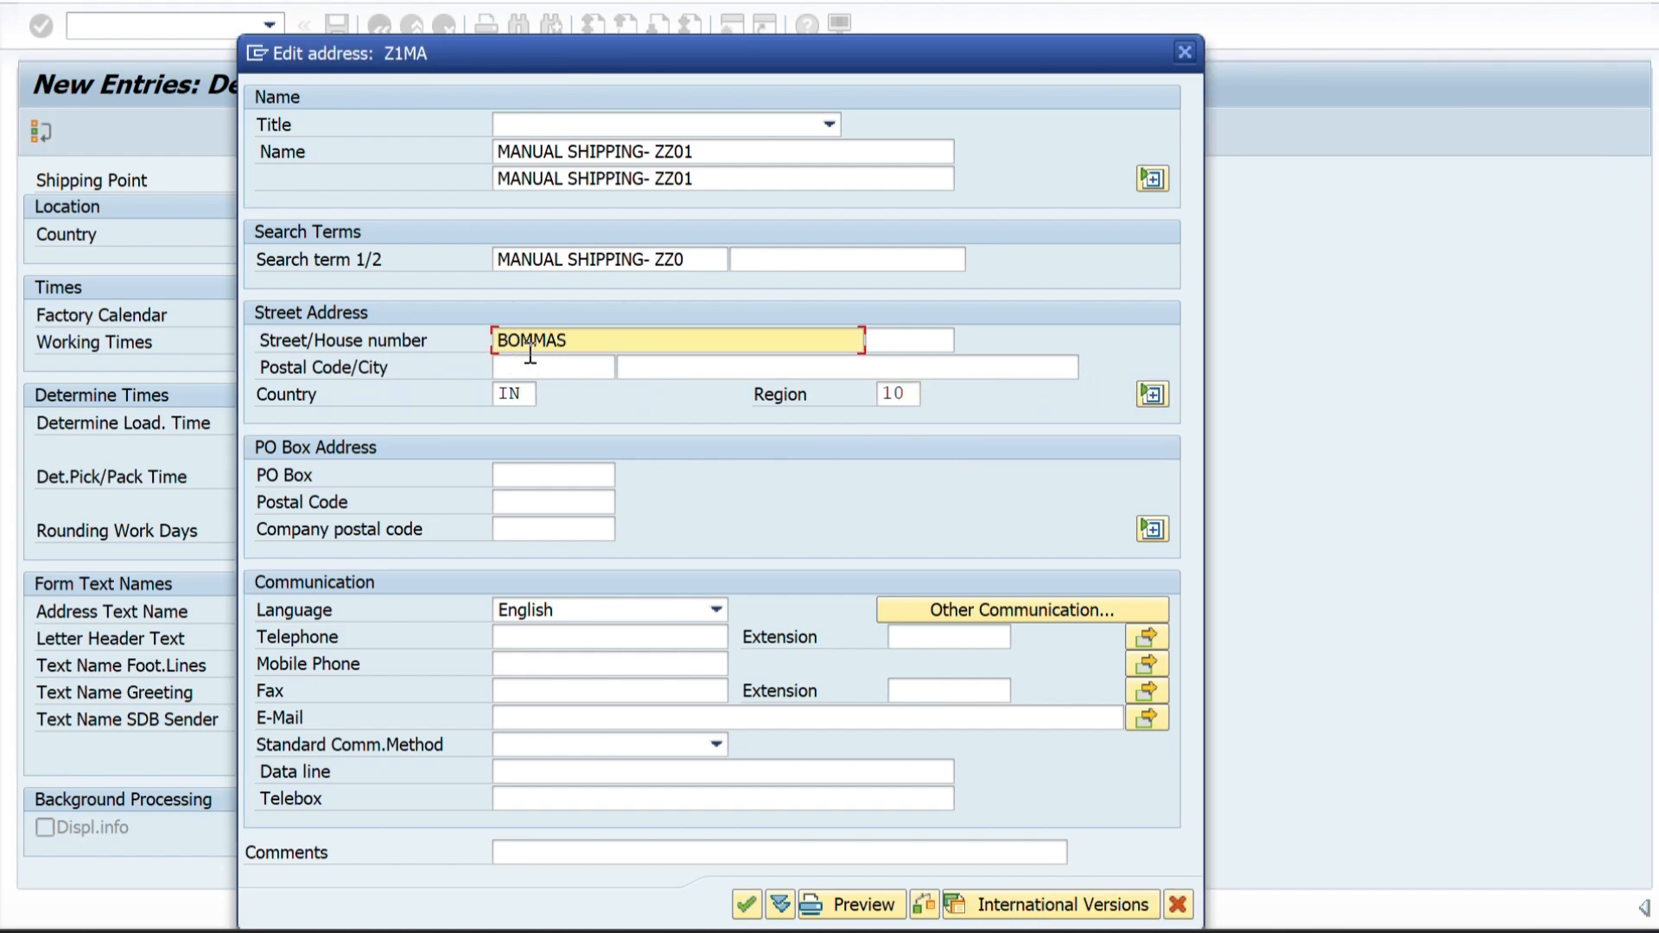
{"action": "type", "text": "ANDRA"}
{"action": "left_click", "coordinate": [682, 368]}
{"action": "type", "text": "BEN"}
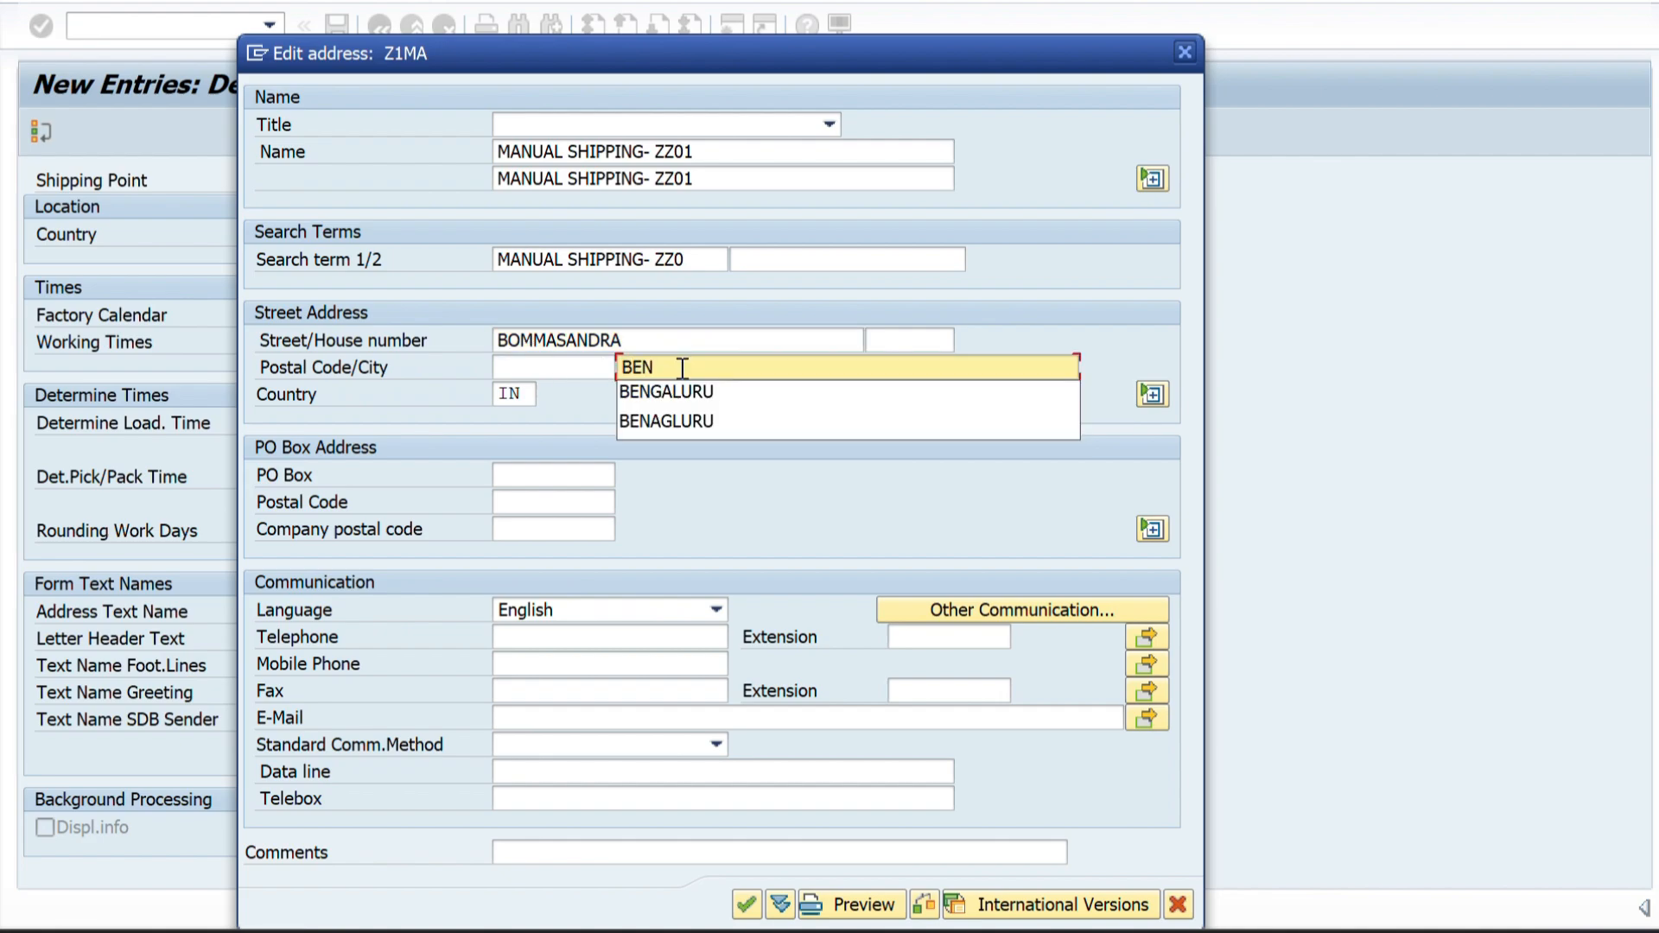
{"action": "left_click", "coordinate": [669, 391]}
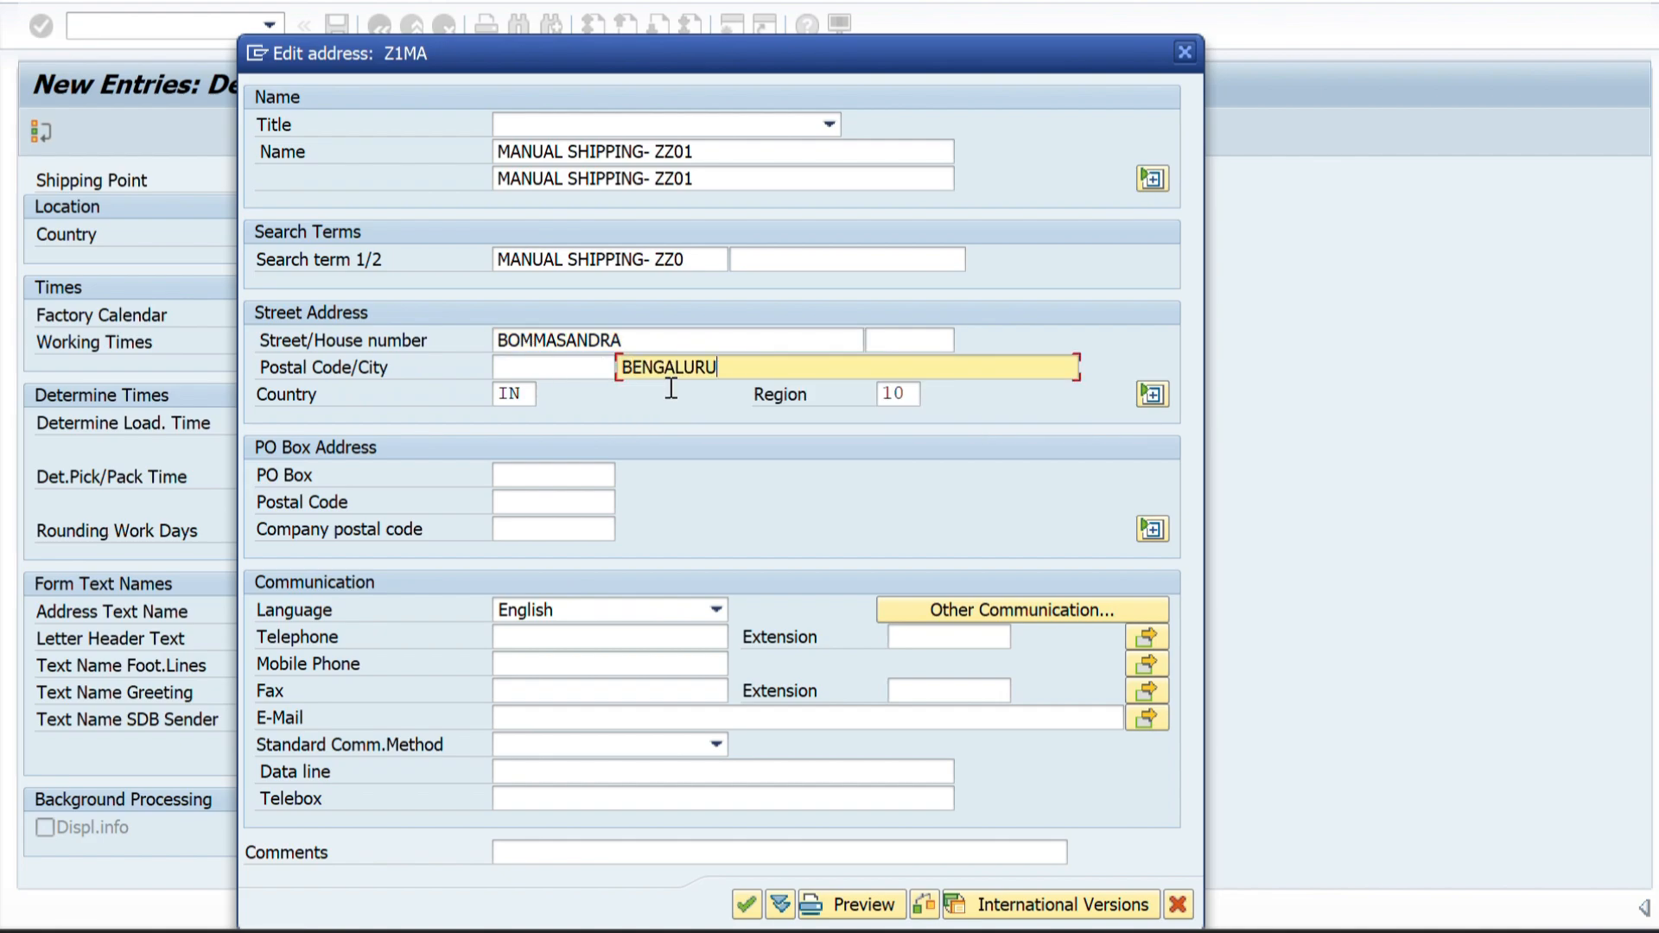
{"action": "left_click", "coordinate": [545, 363]}
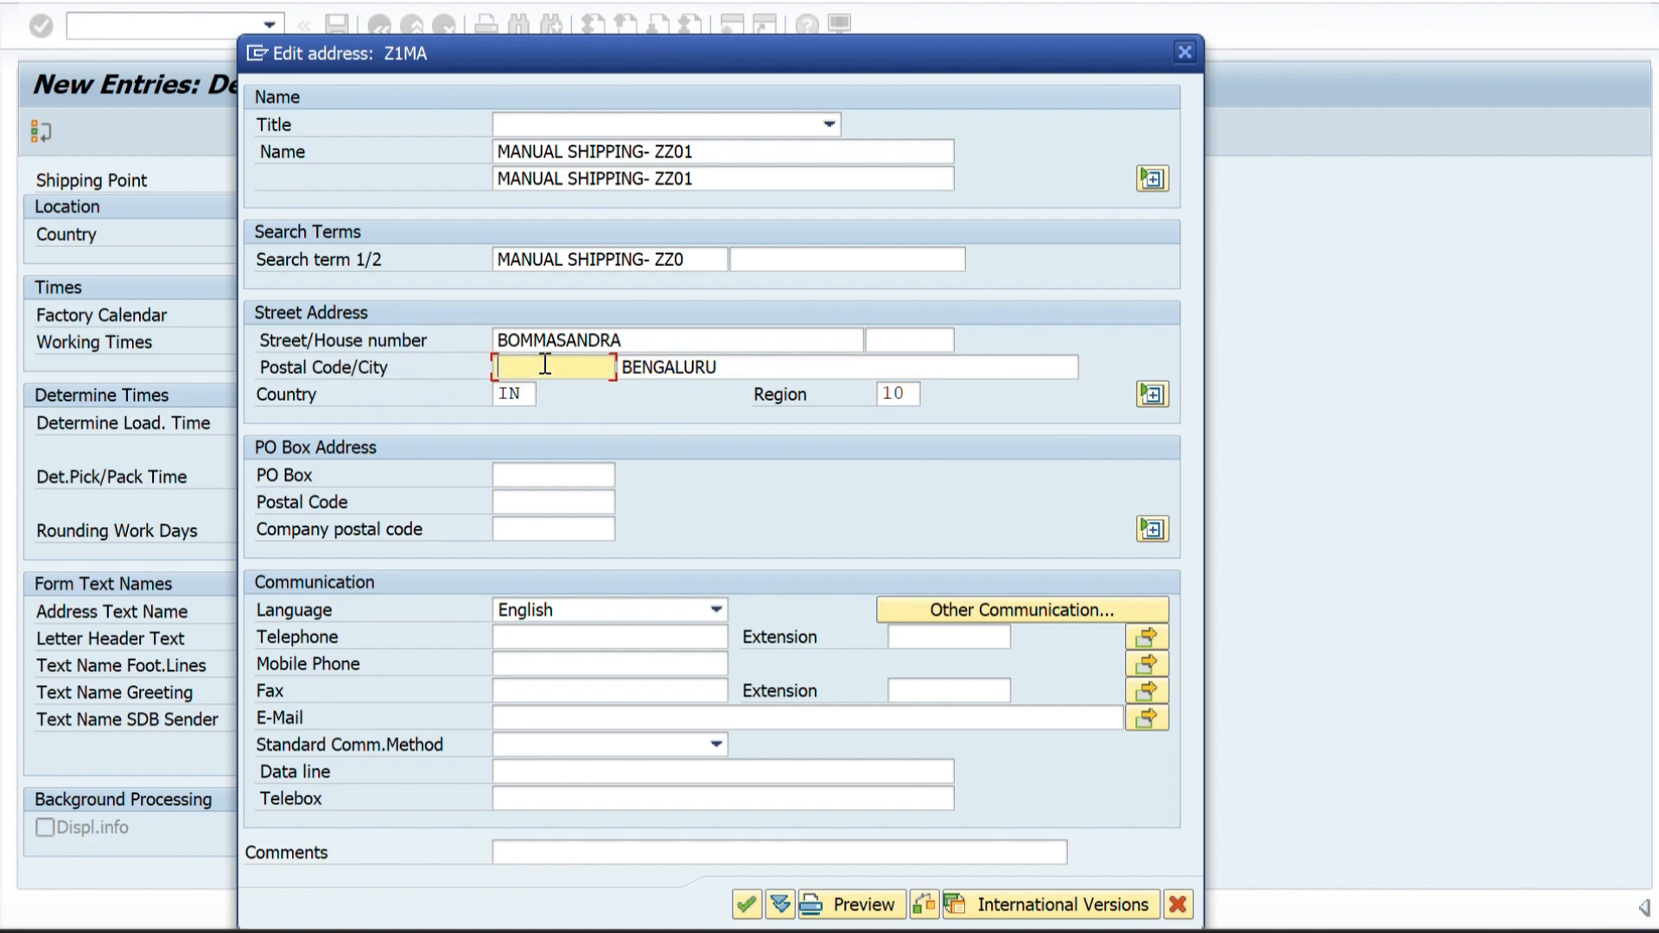
{"action": "type", "text": "560099"}
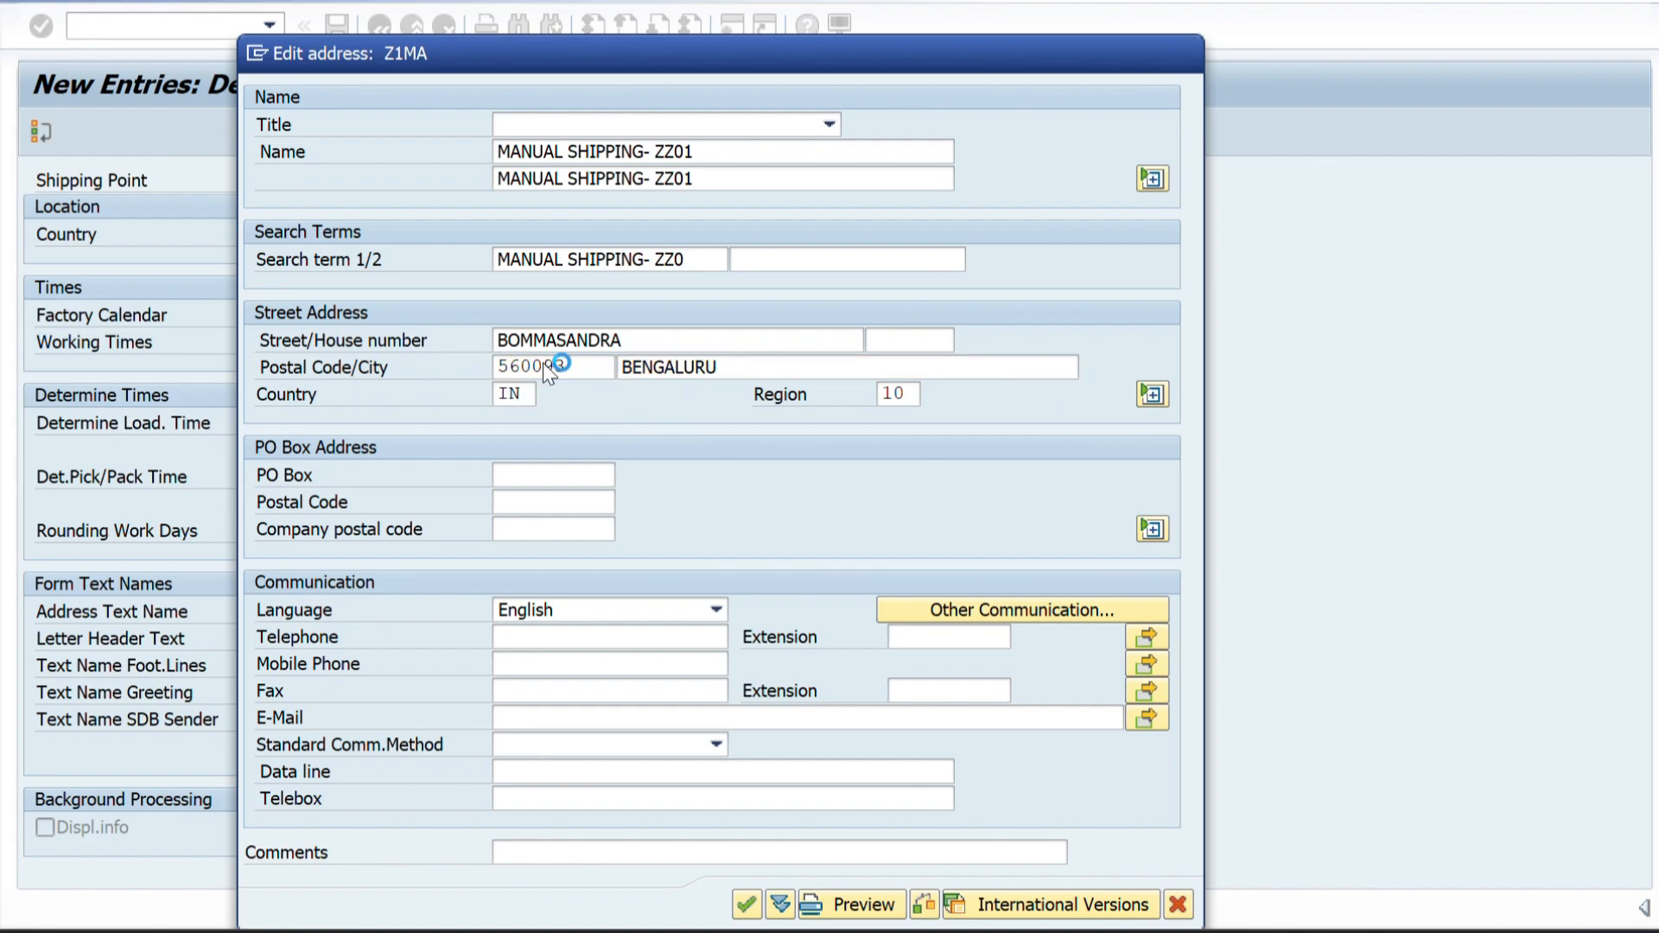
{"action": "key", "text": "Return"}
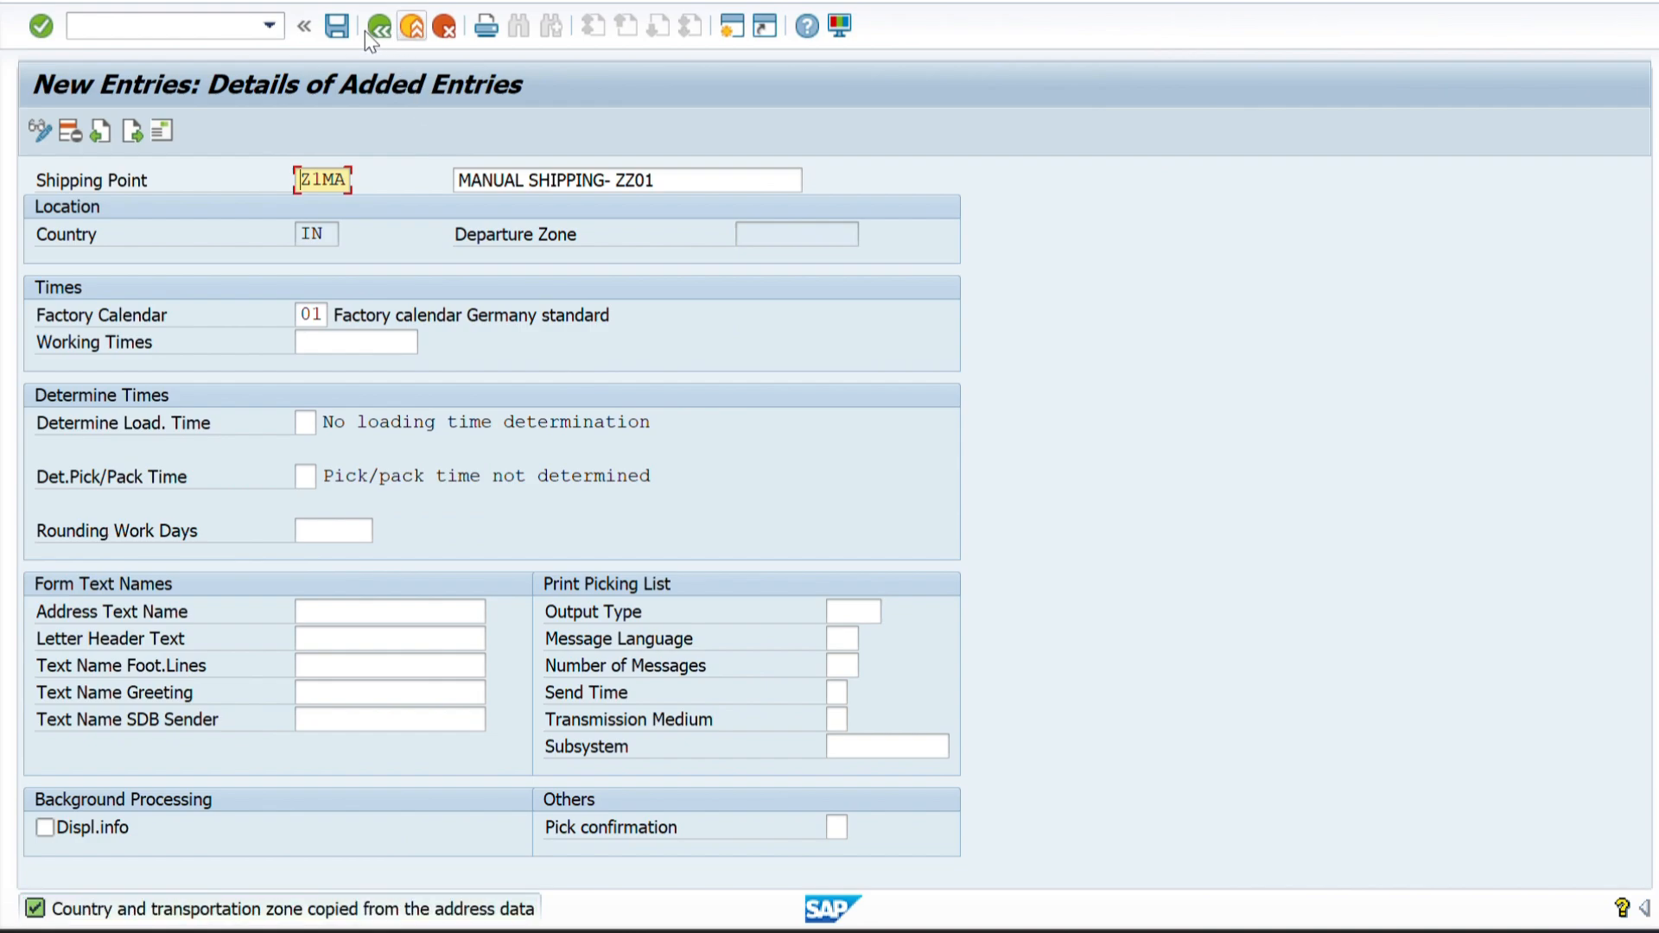
Save shipping point Z1MA under customizing request DPKK900290 and return to the shipping points overview.
{"action": "left_click", "coordinate": [343, 33]}
{"action": "left_click", "coordinate": [344, 34]}
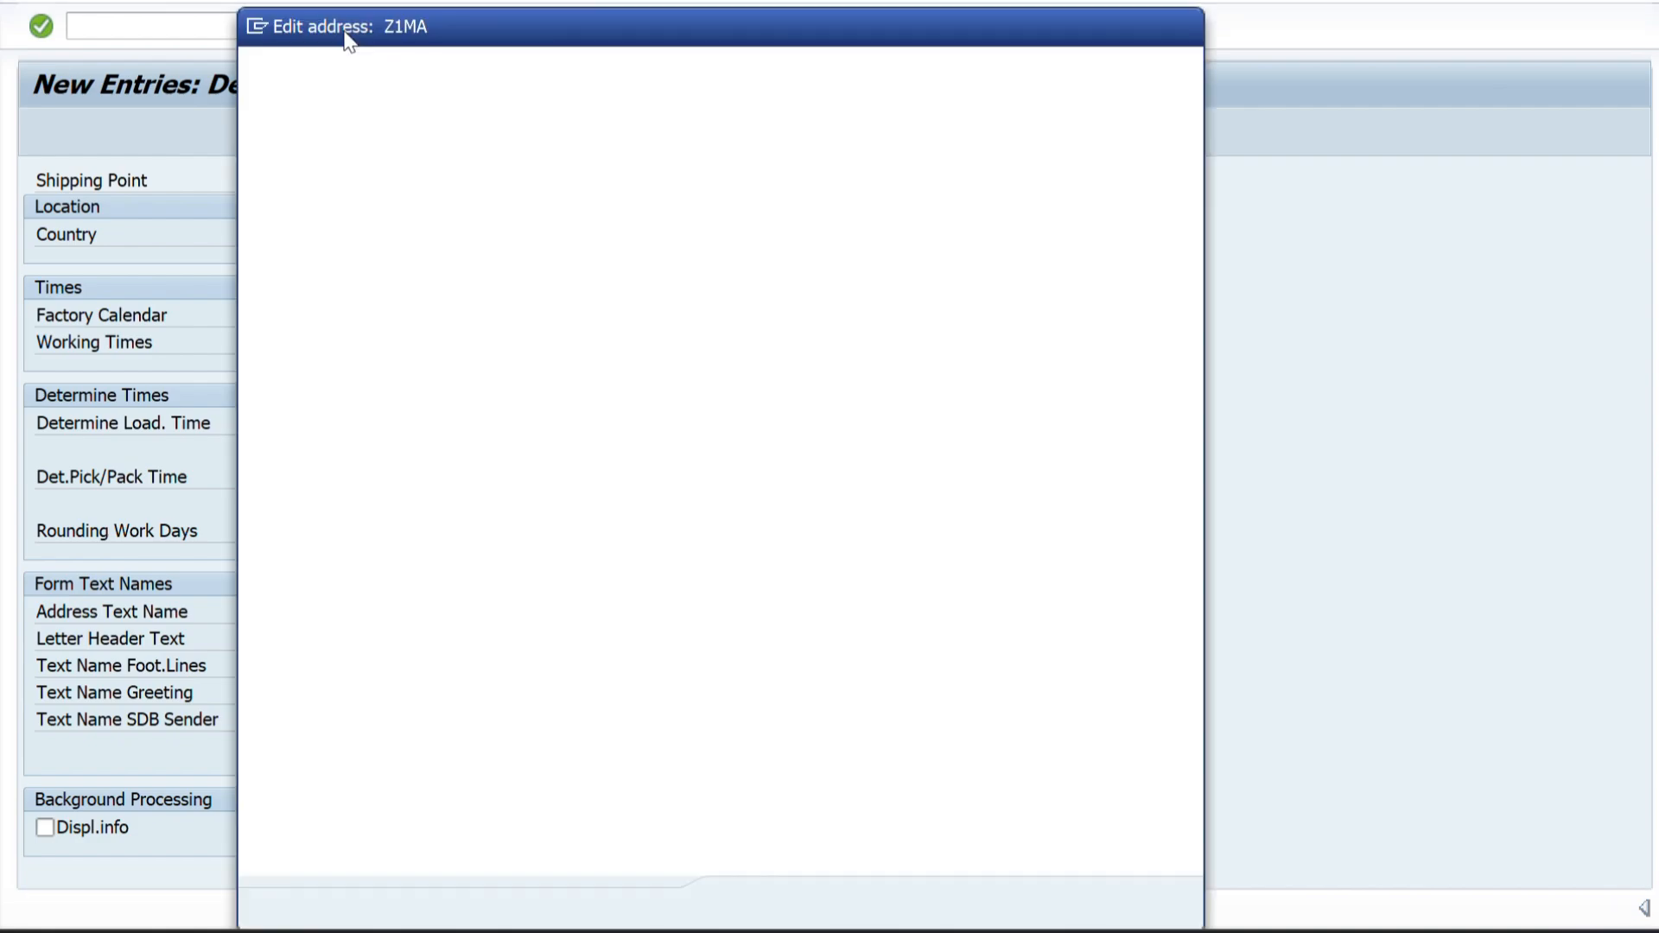
{"action": "left_click", "coordinate": [746, 904]}
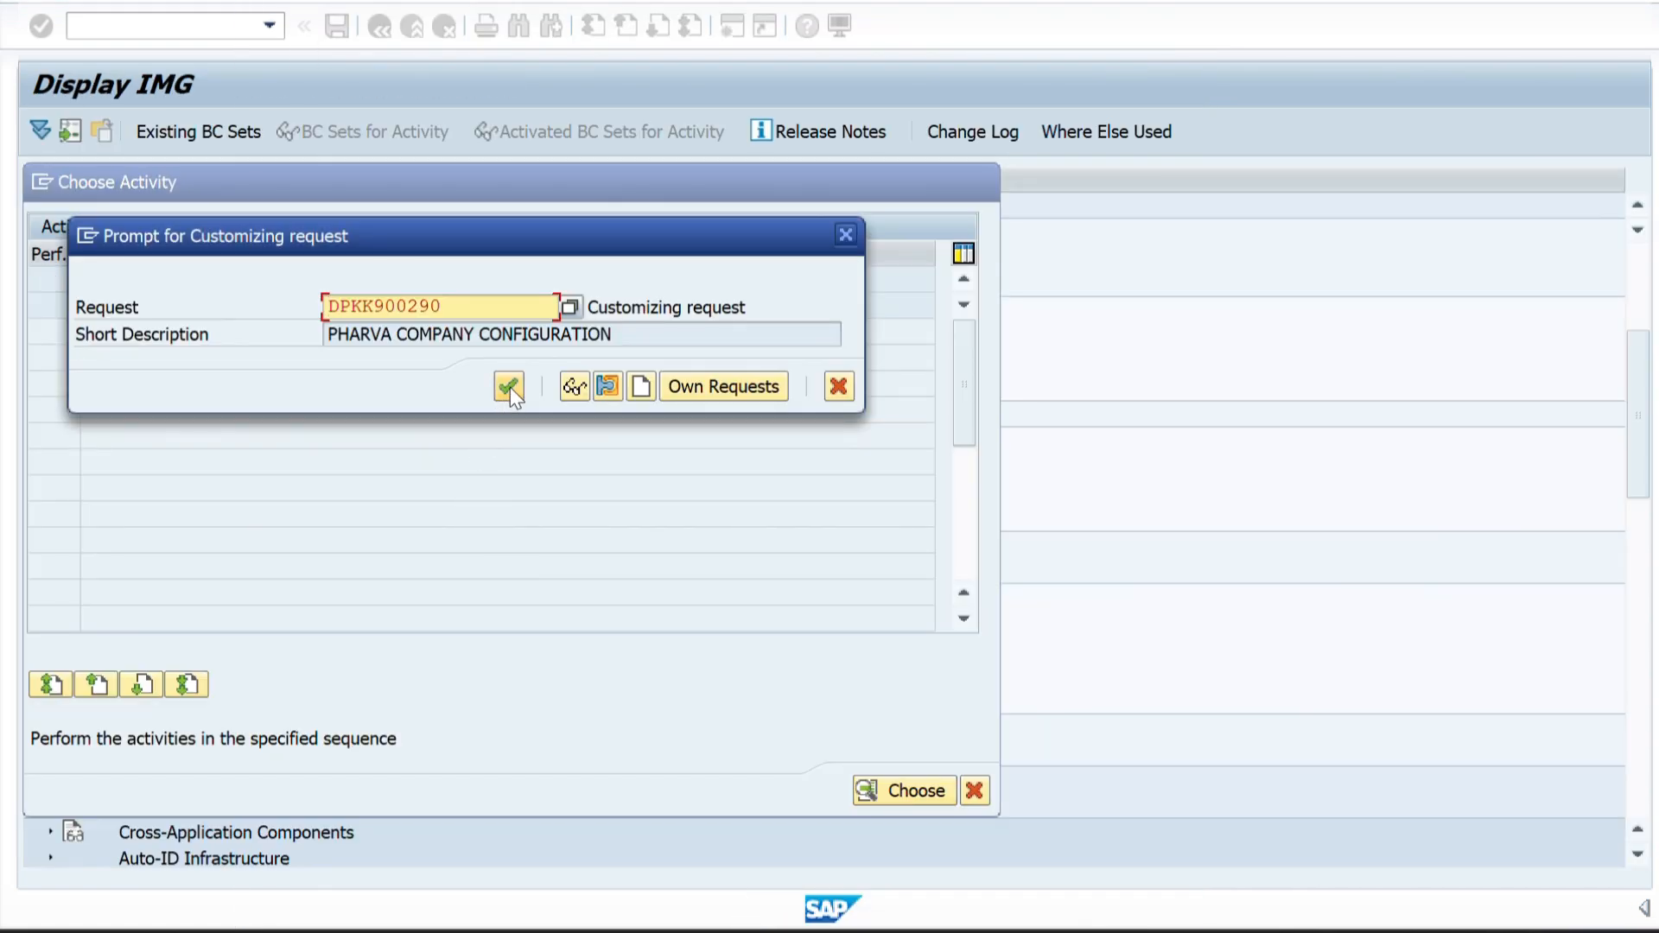
{"action": "left_click", "coordinate": [510, 387]}
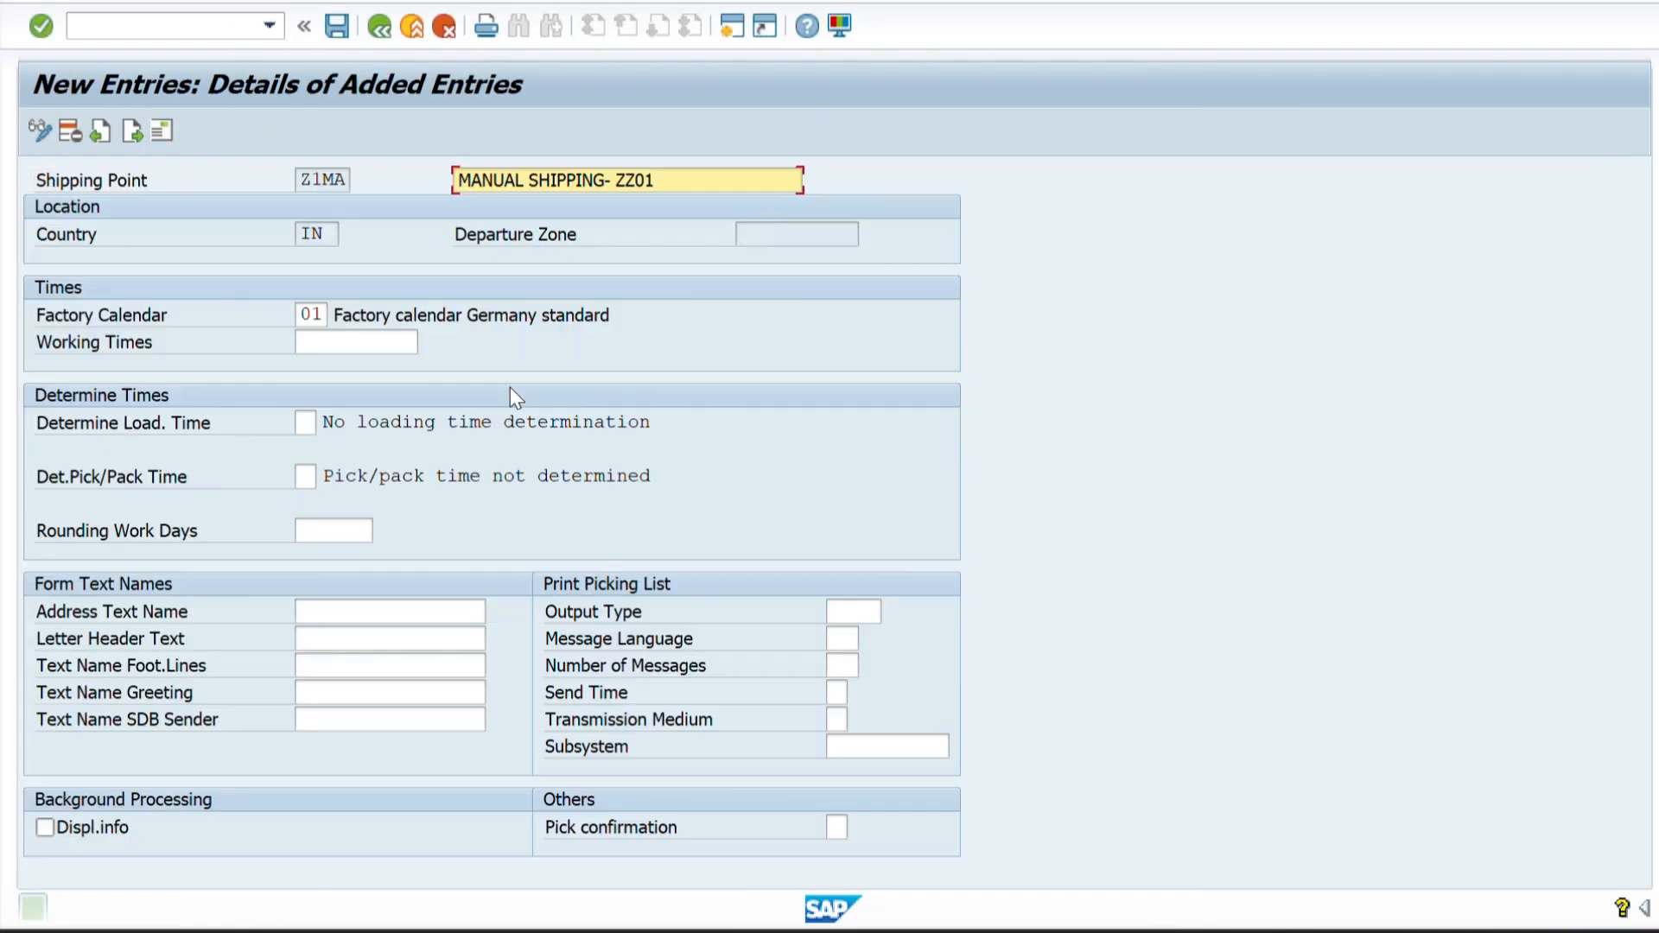
{"action": "left_click", "coordinate": [377, 25]}
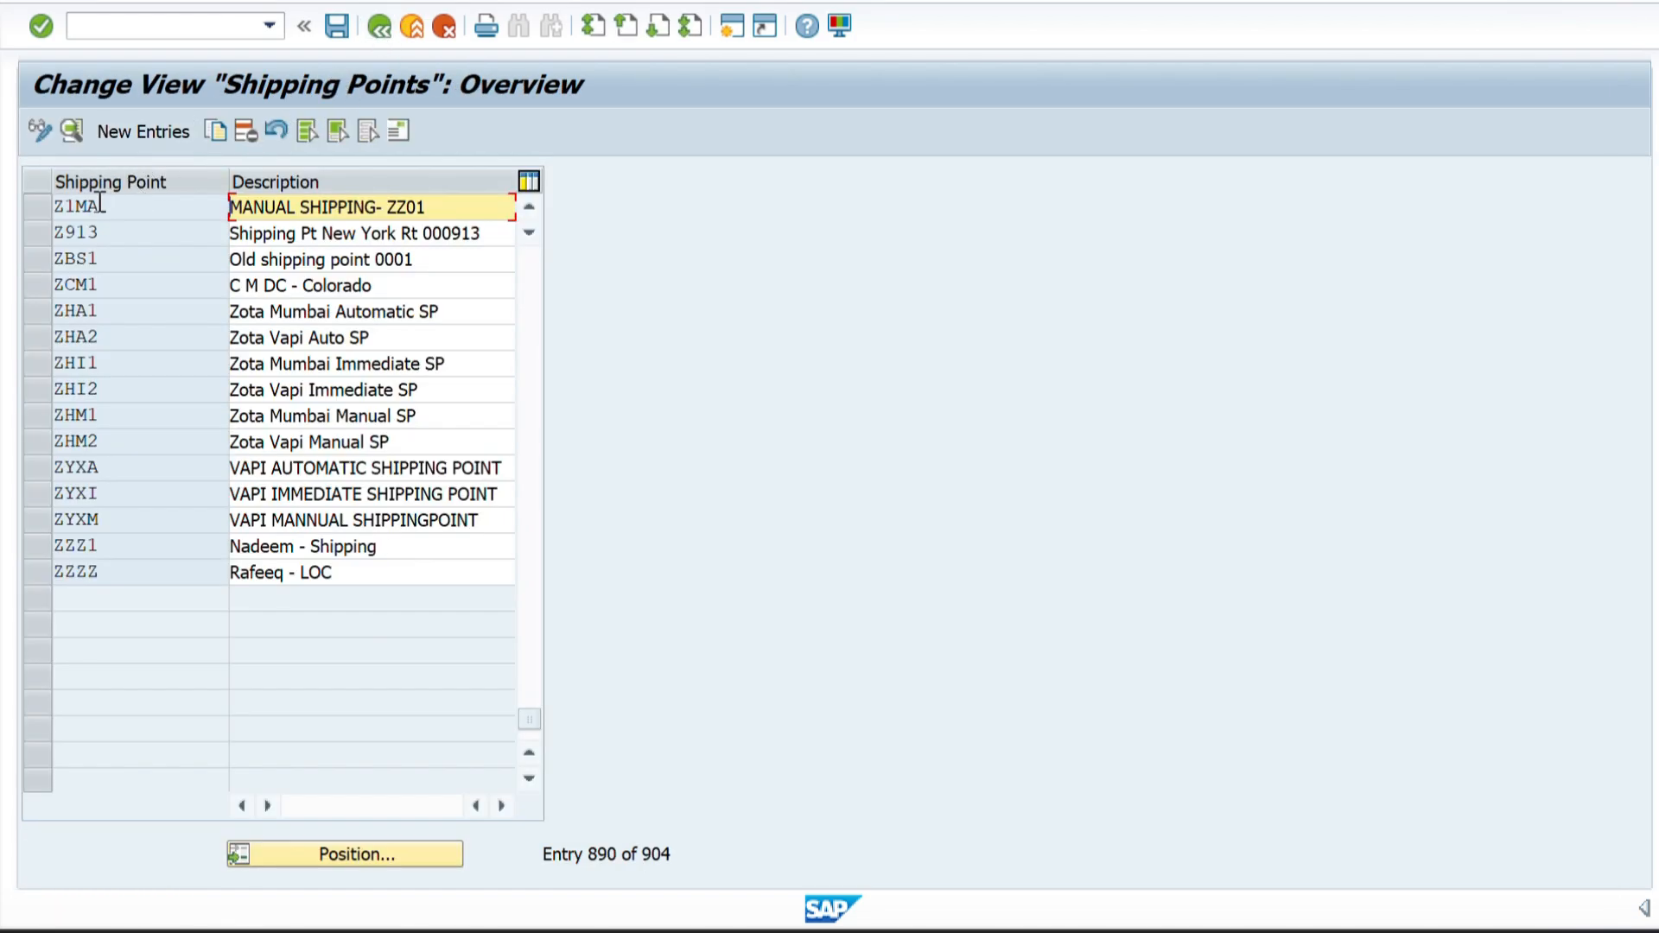
Copy shipping point Z1MA as a new entry with the code Z1AU taken from the Excel sheet.
{"action": "left_click", "coordinate": [34, 210]}
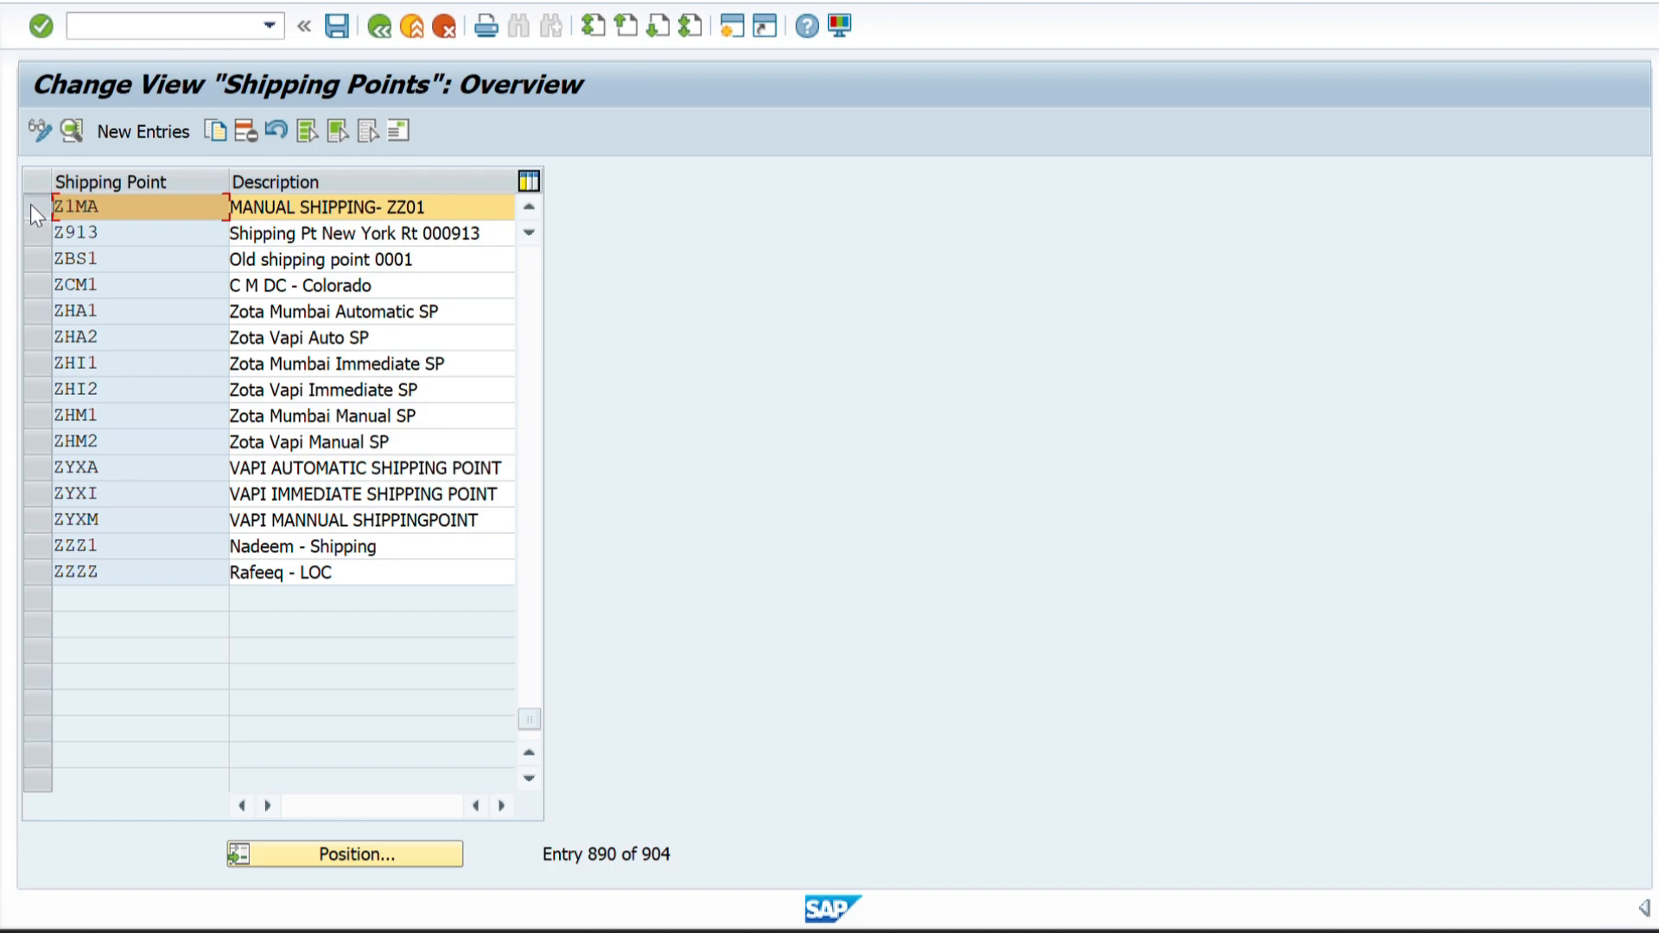
{"action": "left_click", "coordinate": [216, 127]}
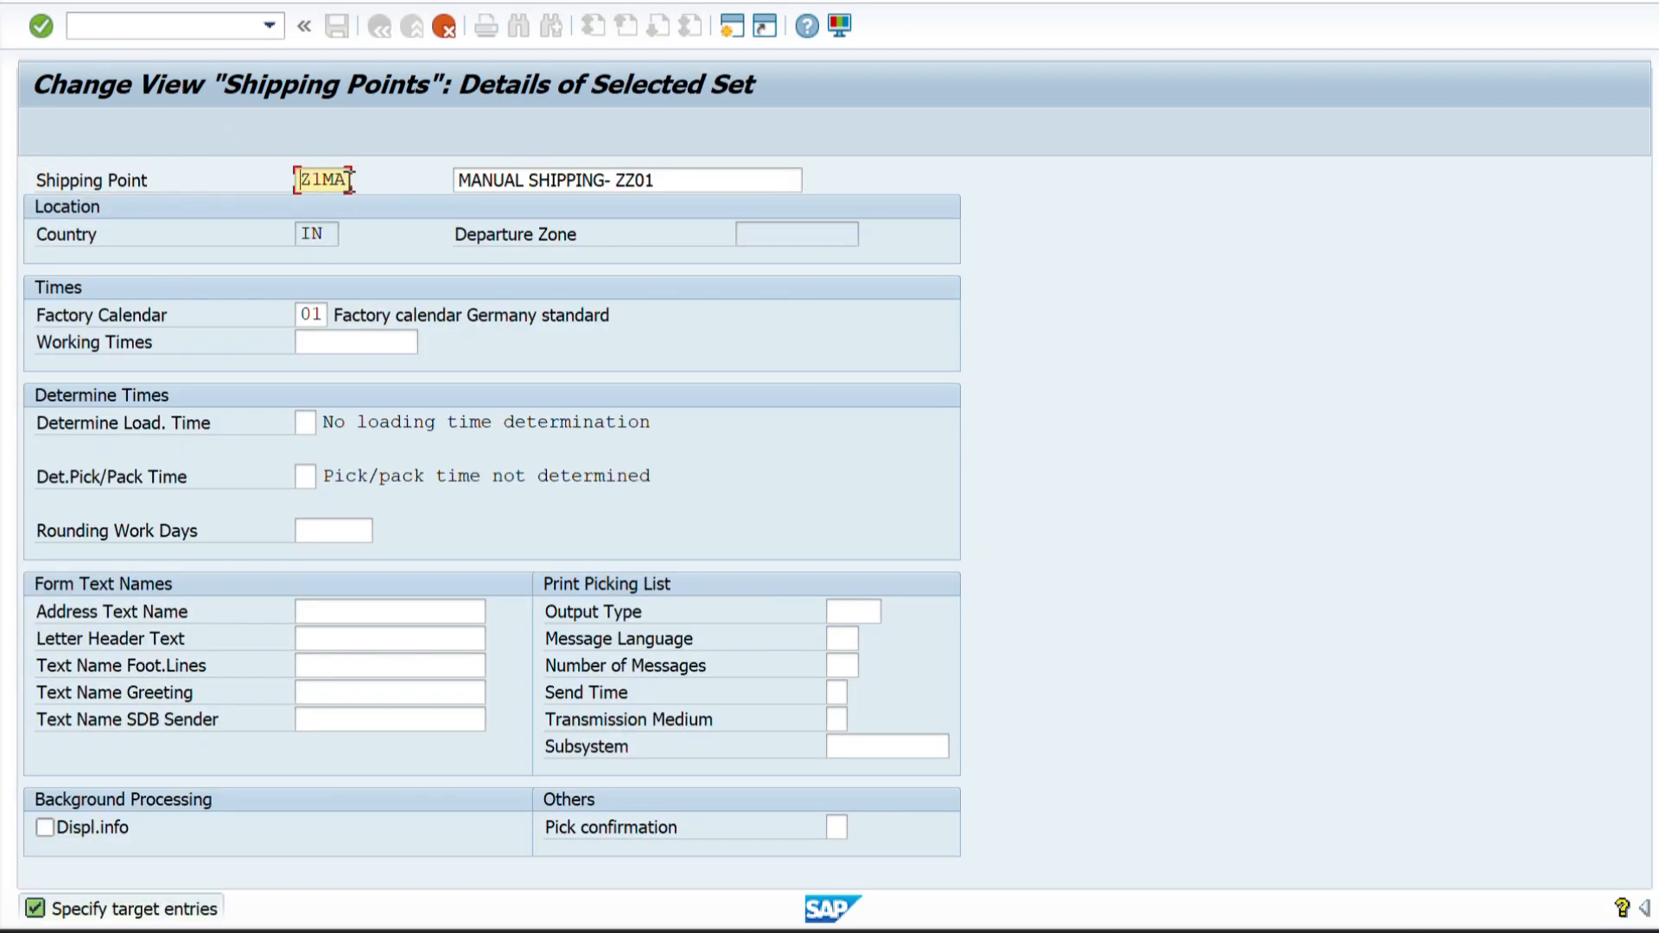
{"action": "key", "text": "alt+Tab"}
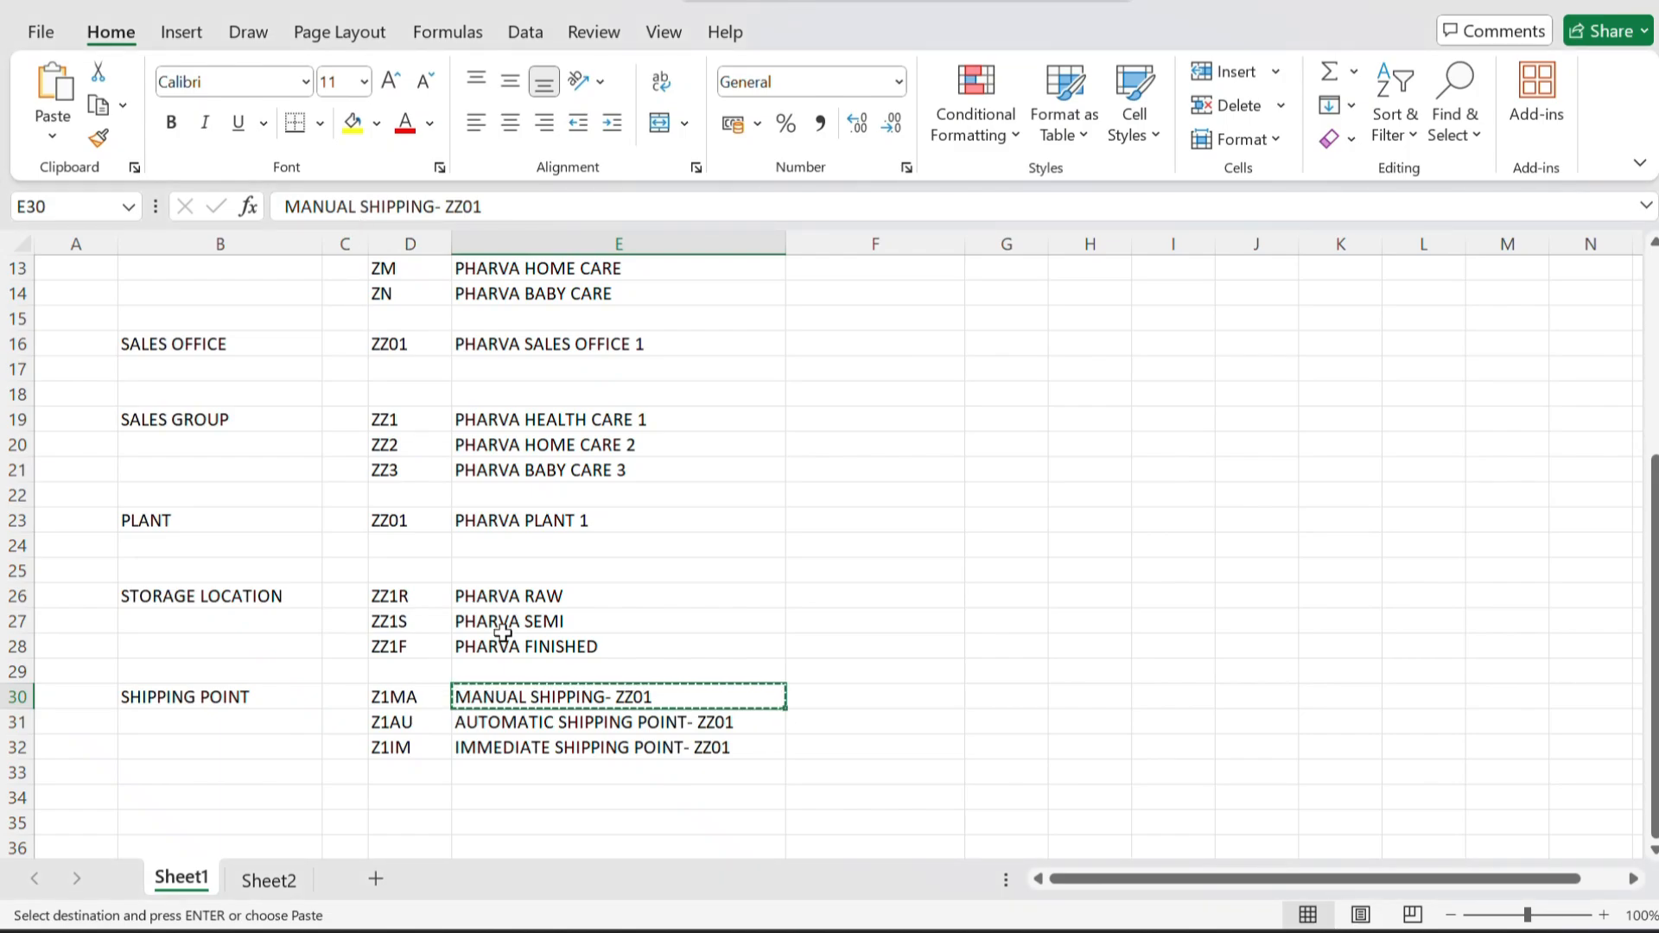
{"action": "left_click", "coordinate": [395, 724]}
{"action": "key", "text": "ctrl+c"}
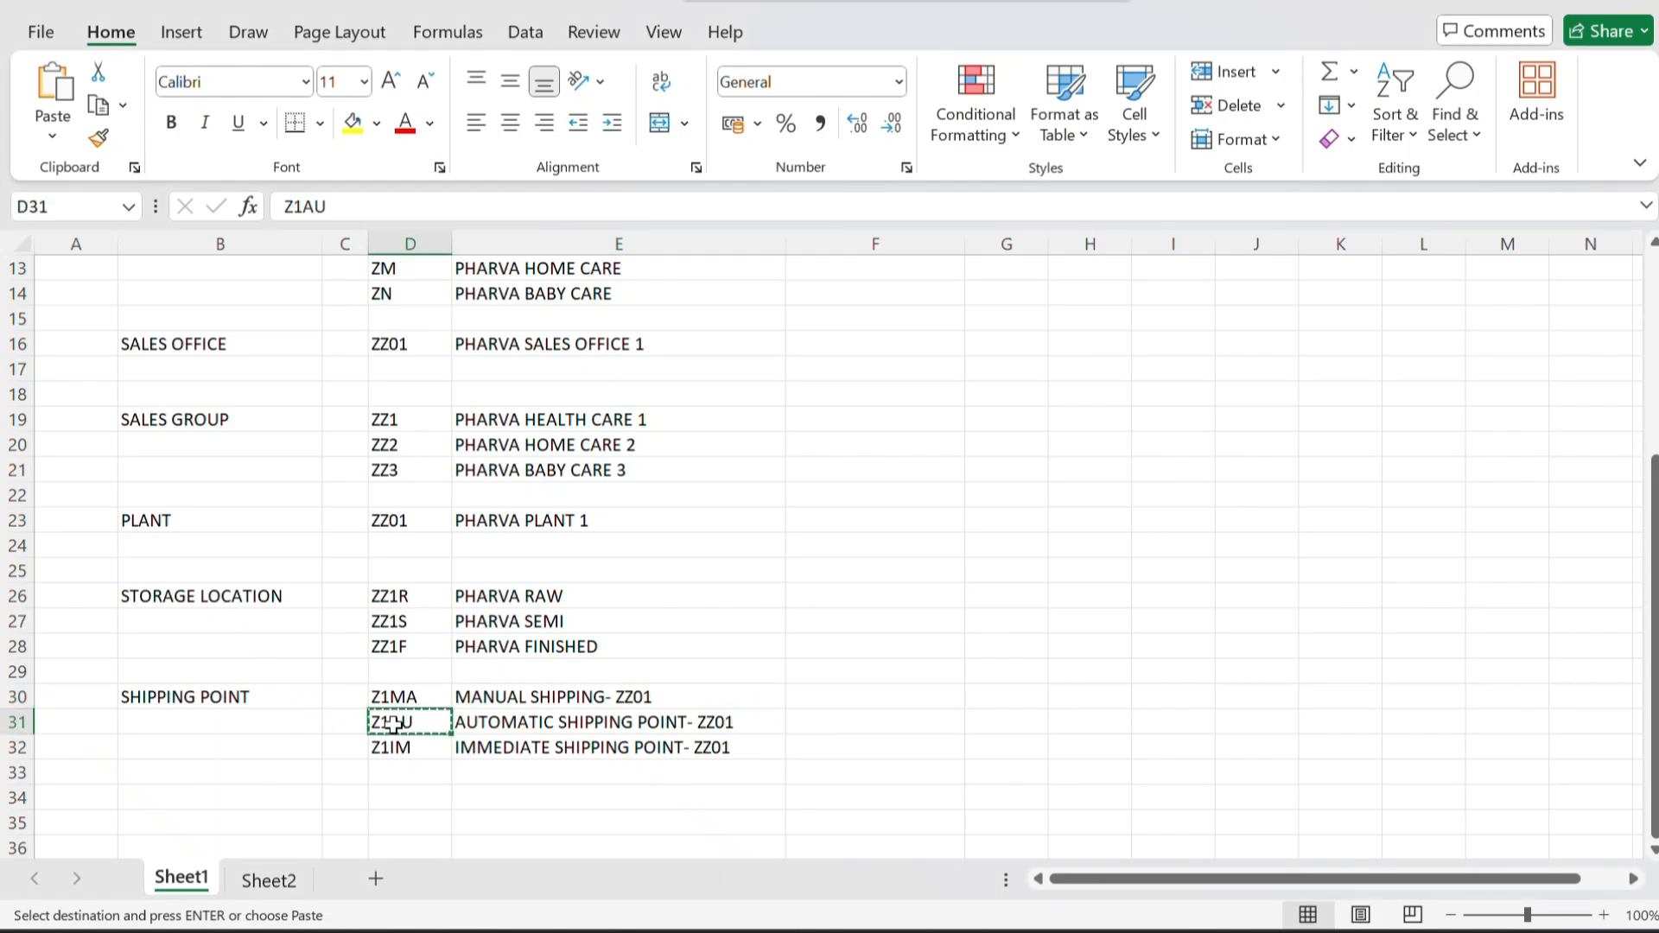
{"action": "key", "text": "alt+Tab"}
{"action": "key", "text": "BackSpace"}
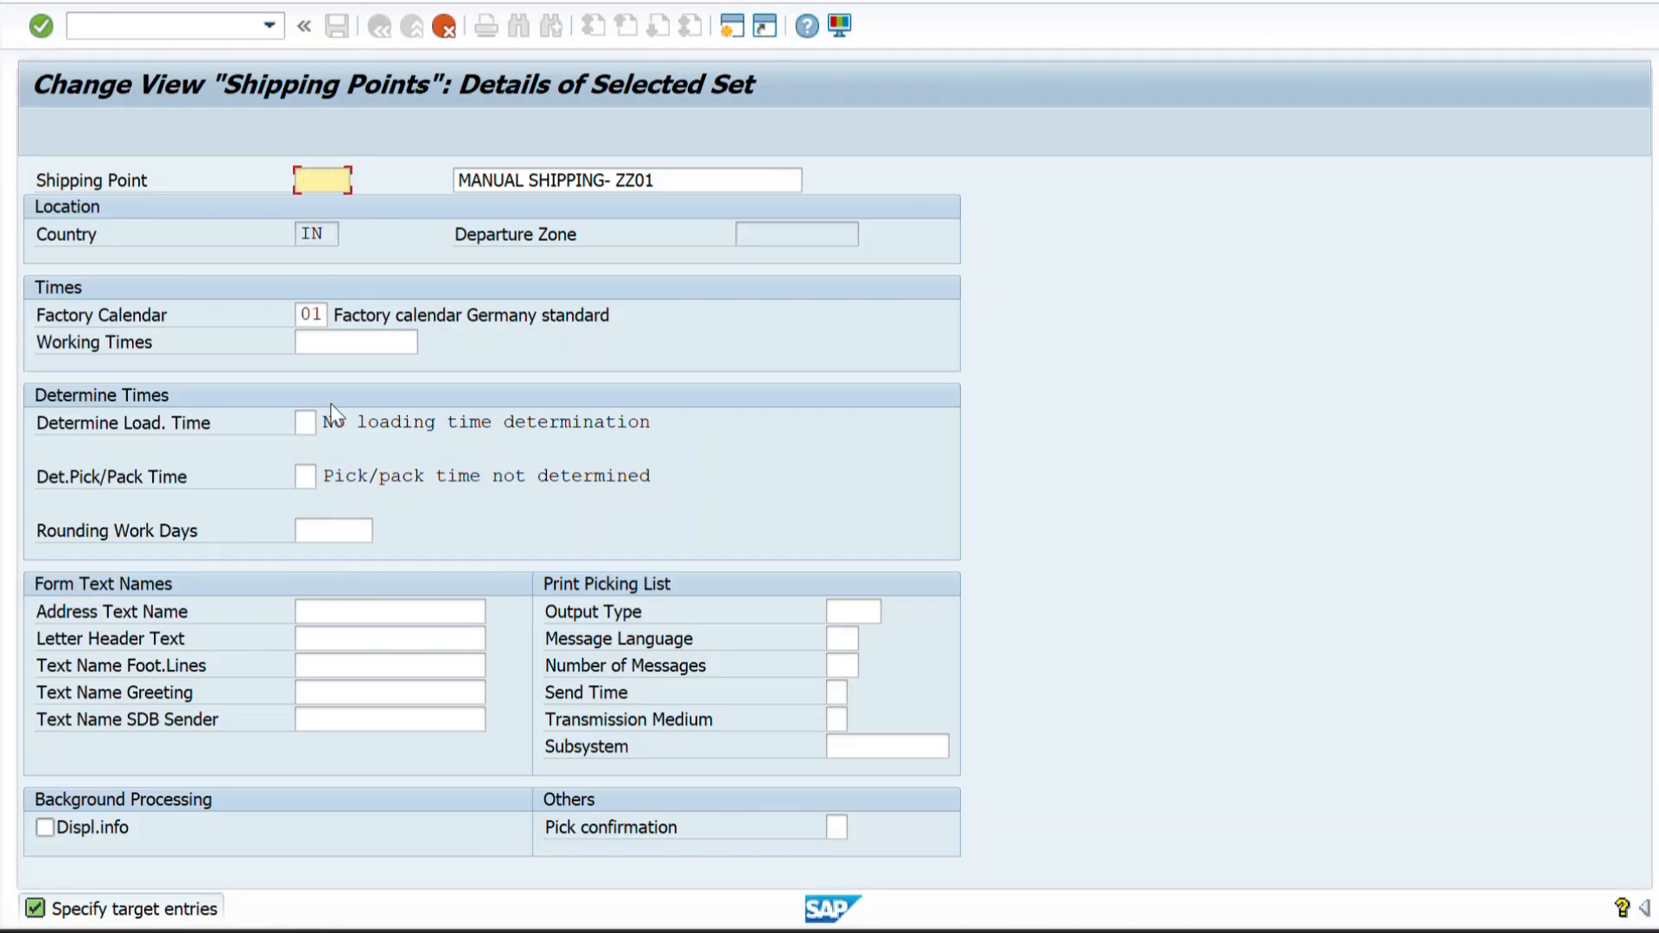
{"action": "key", "text": "ctrl+v"}
Replace the description of shipping point Z1AU with AUTOMATIC SHIPPING POINT- ZZ01 copied from Excel.
{"action": "key", "text": "alt+Tab"}
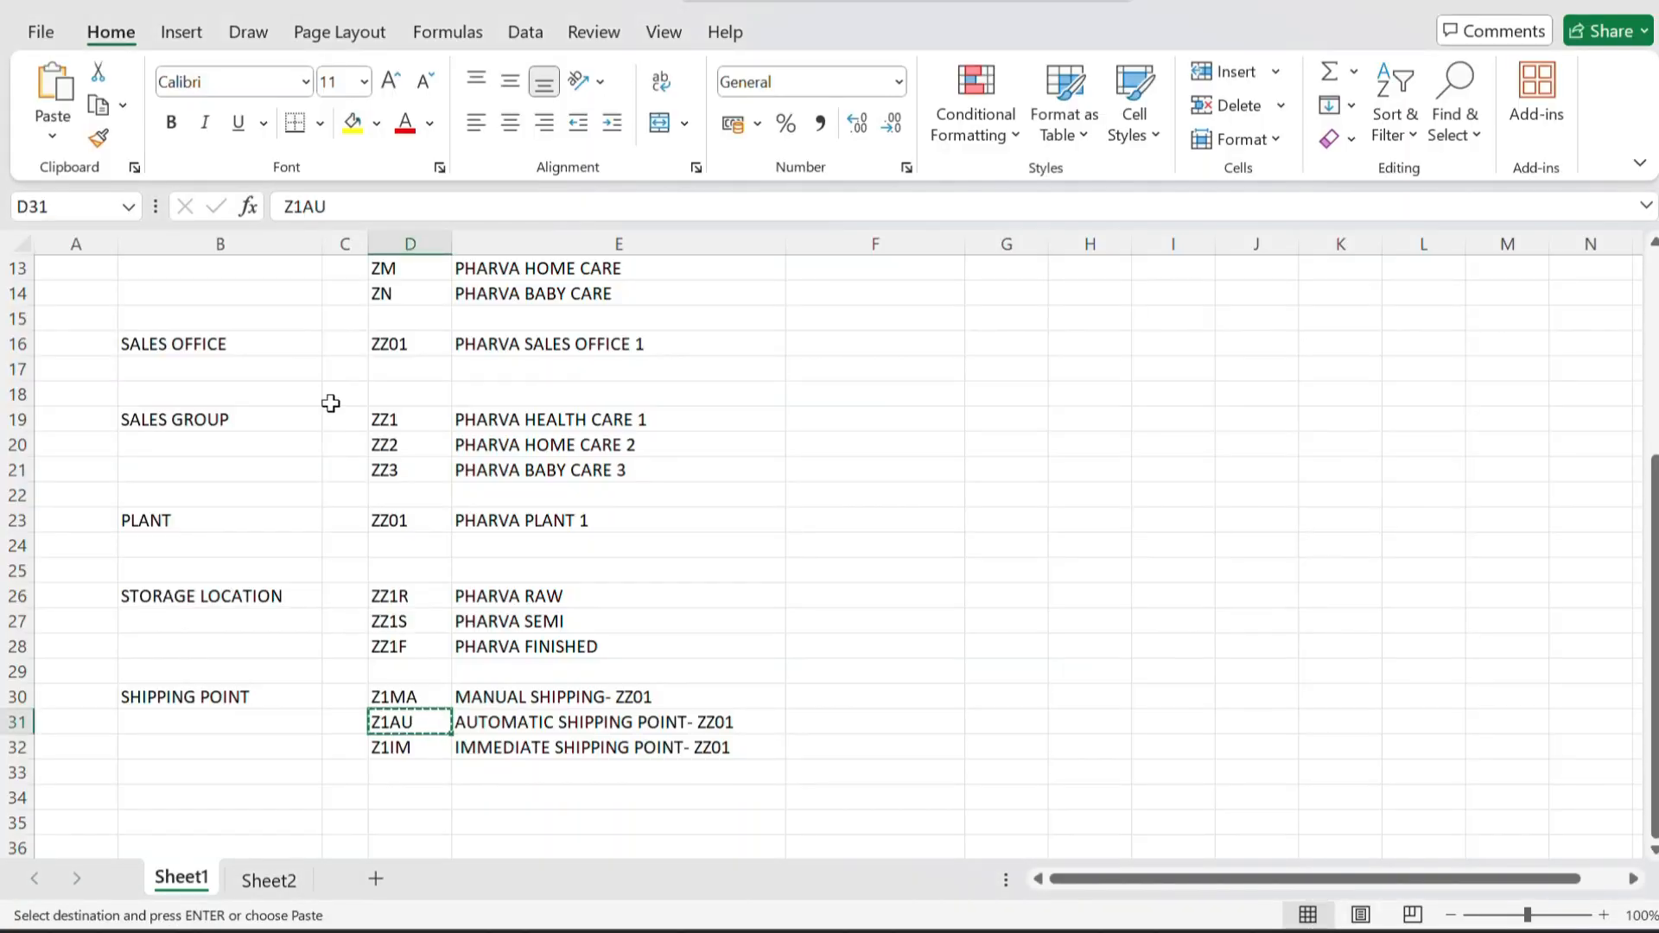
{"action": "left_click", "coordinate": [563, 721]}
{"action": "key", "text": "ctrl+c"}
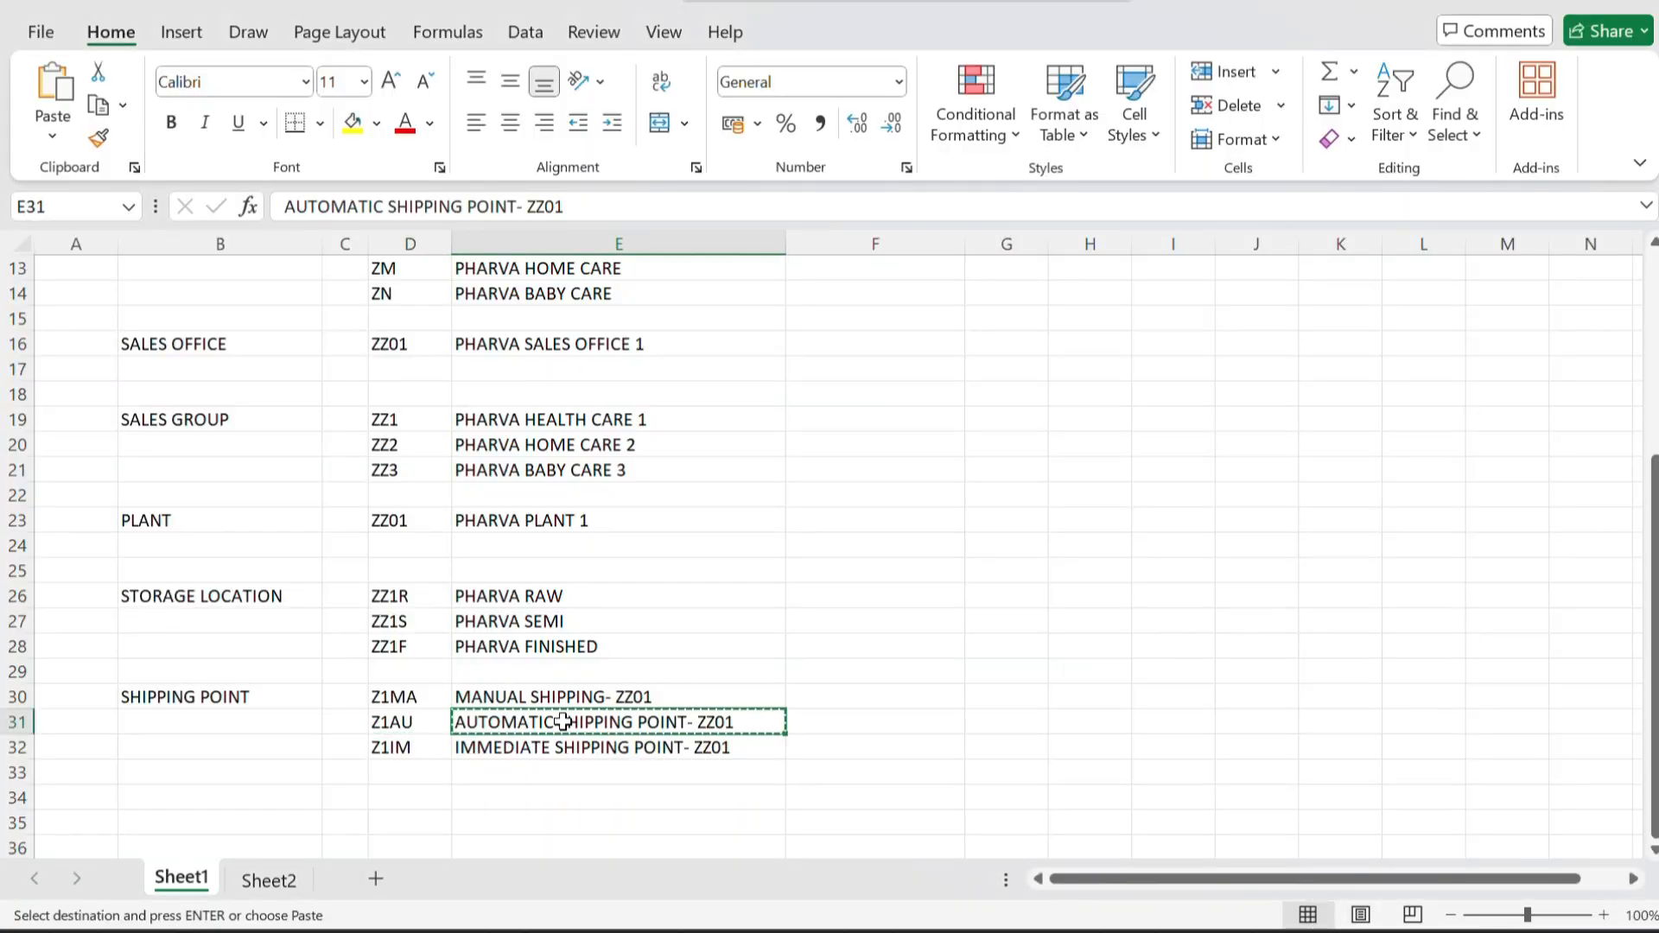
{"action": "key", "text": "alt+Tab"}
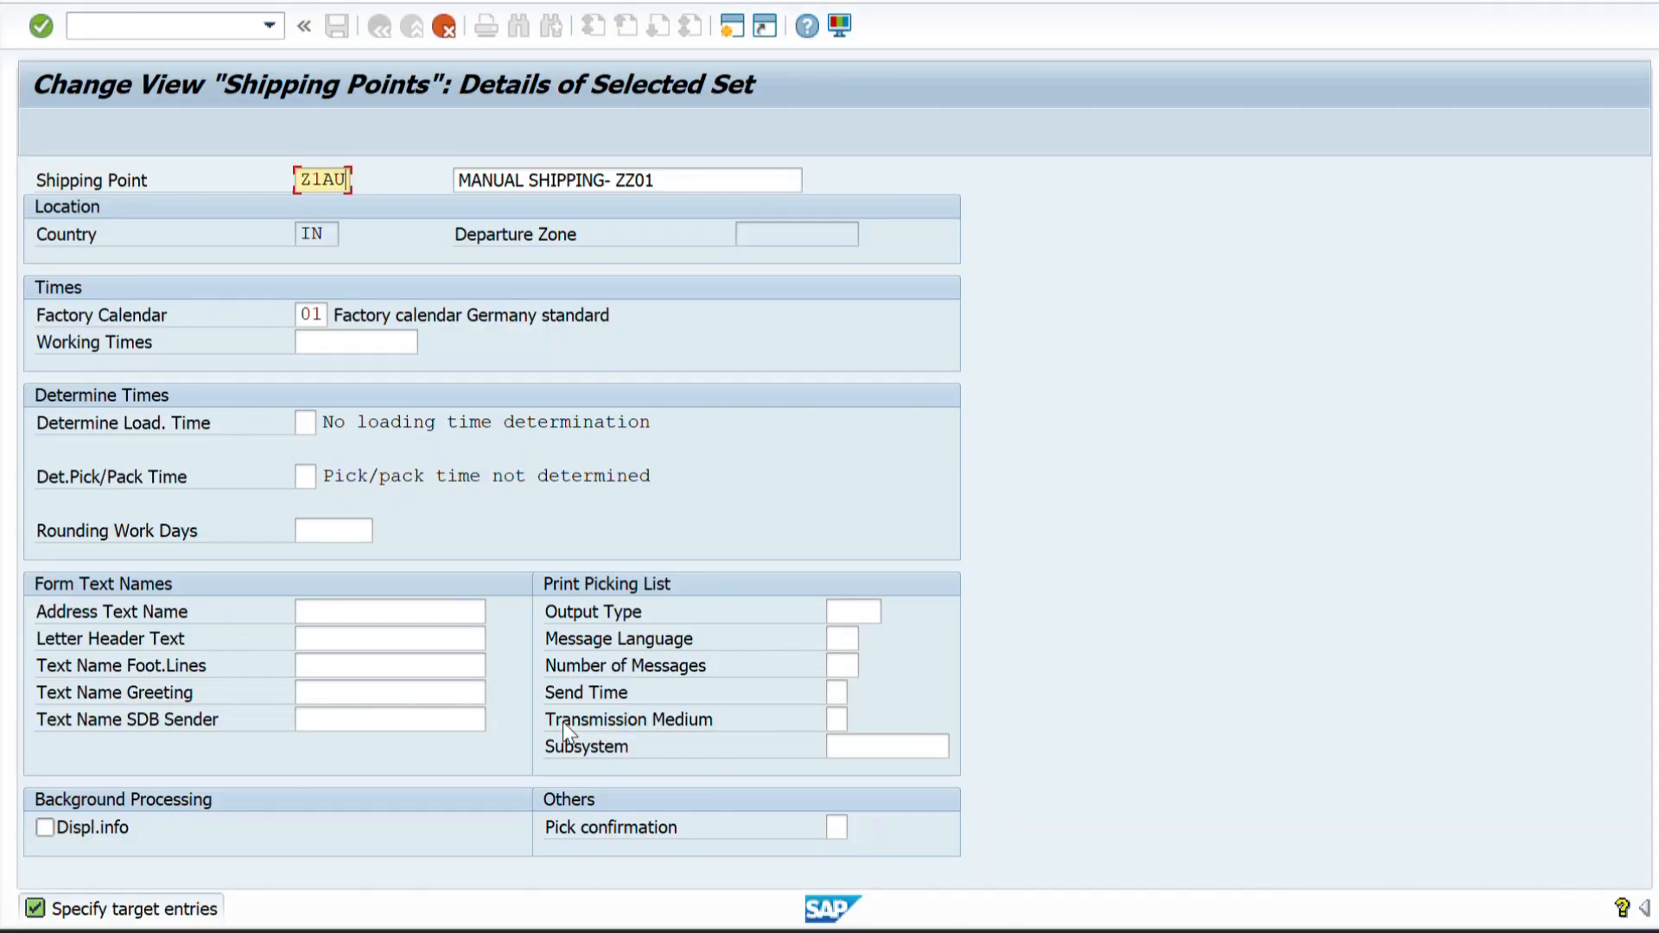
{"action": "left_click", "coordinate": [667, 177]}
{"action": "key", "text": "ctrl+a"}
{"action": "key", "text": "BackSpace"}
{"action": "key", "text": "ctrl+v"}
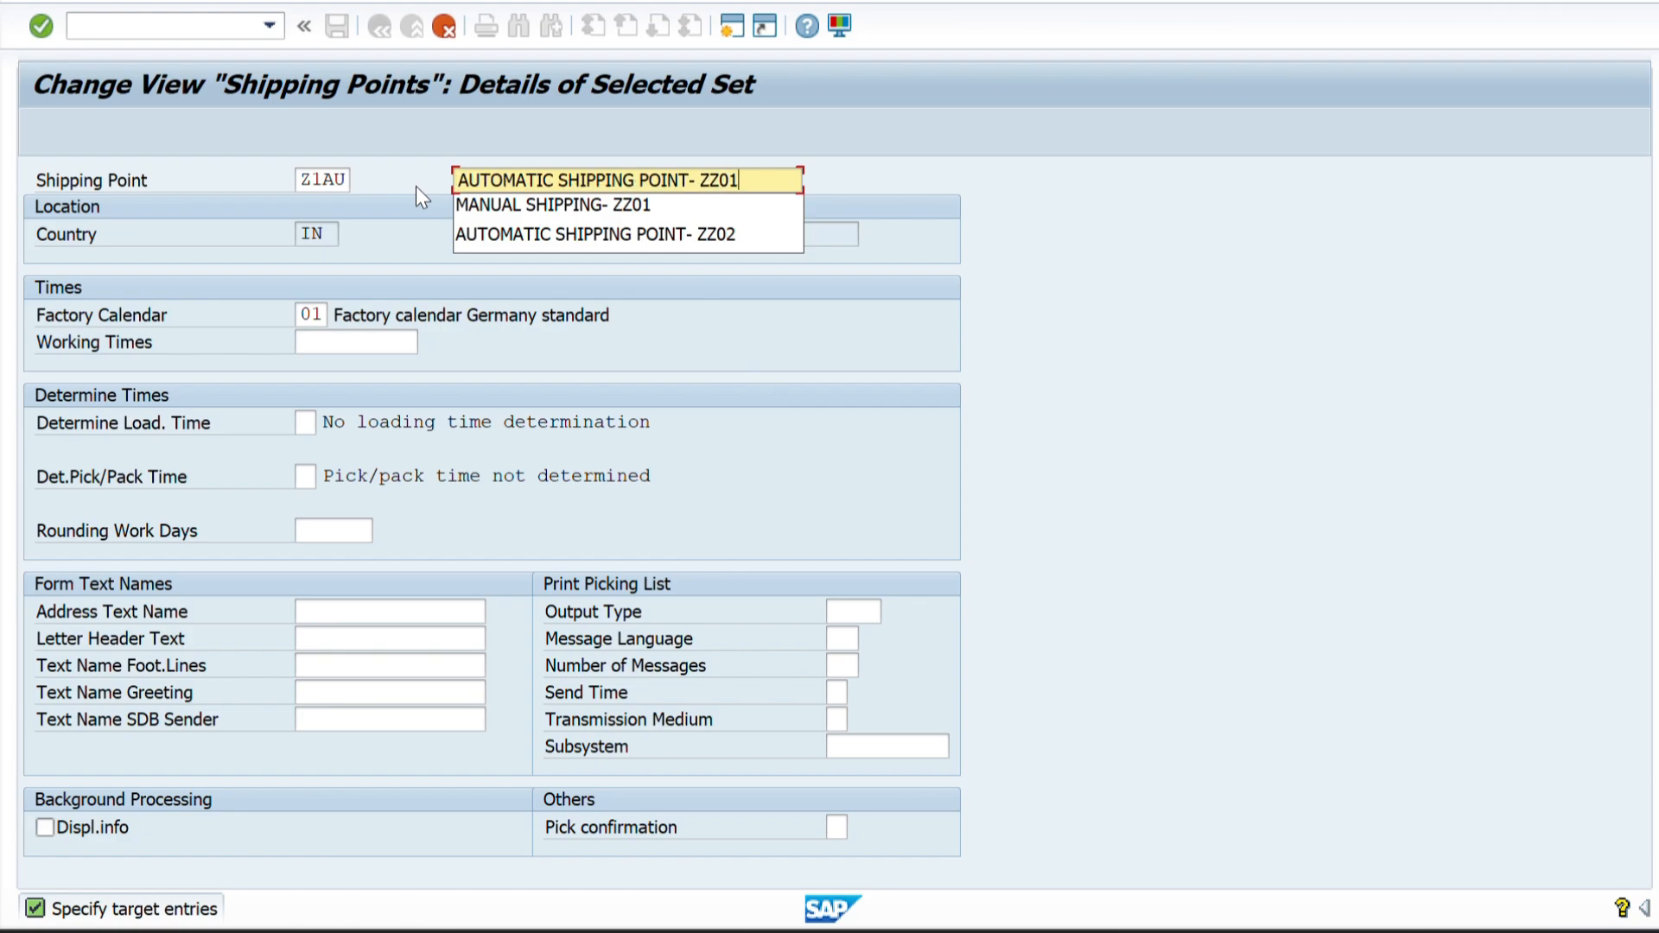
Open the Z1AU address and enter AUTOMATIC SHIPPING POINT- ZZ01 in both name lines and the search terms.
{"action": "key", "text": "Return"}
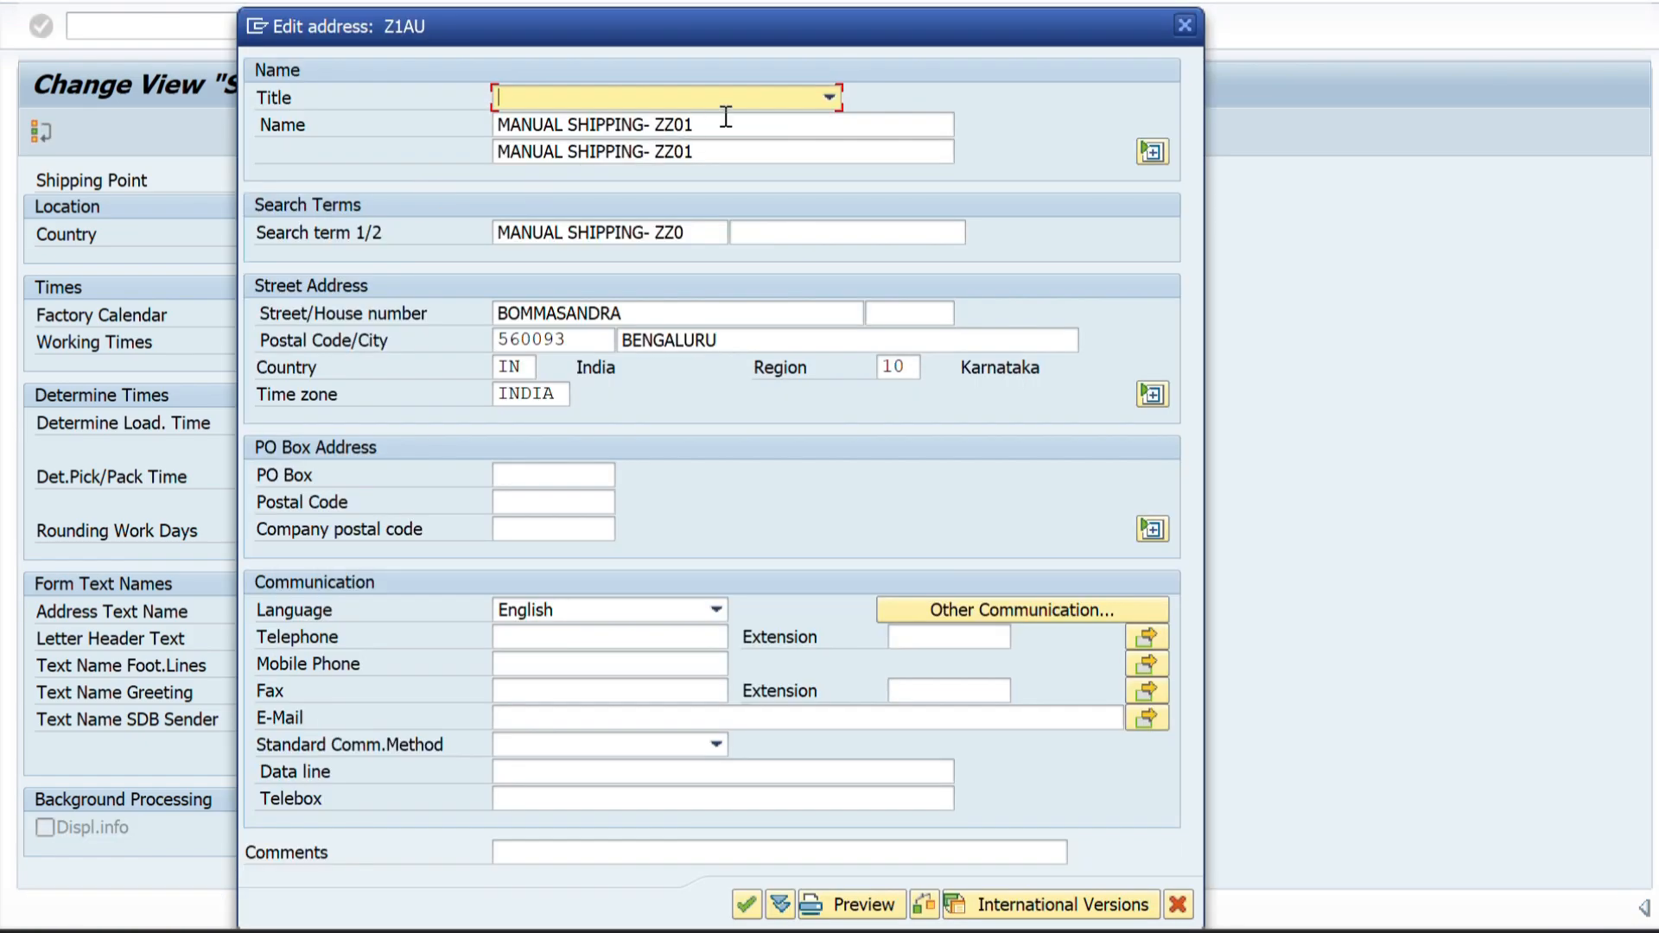
{"action": "left_click_drag", "start_coordinate": [726, 119], "coordinate": [452, 127]}
{"action": "key", "text": "ctrl+v"}
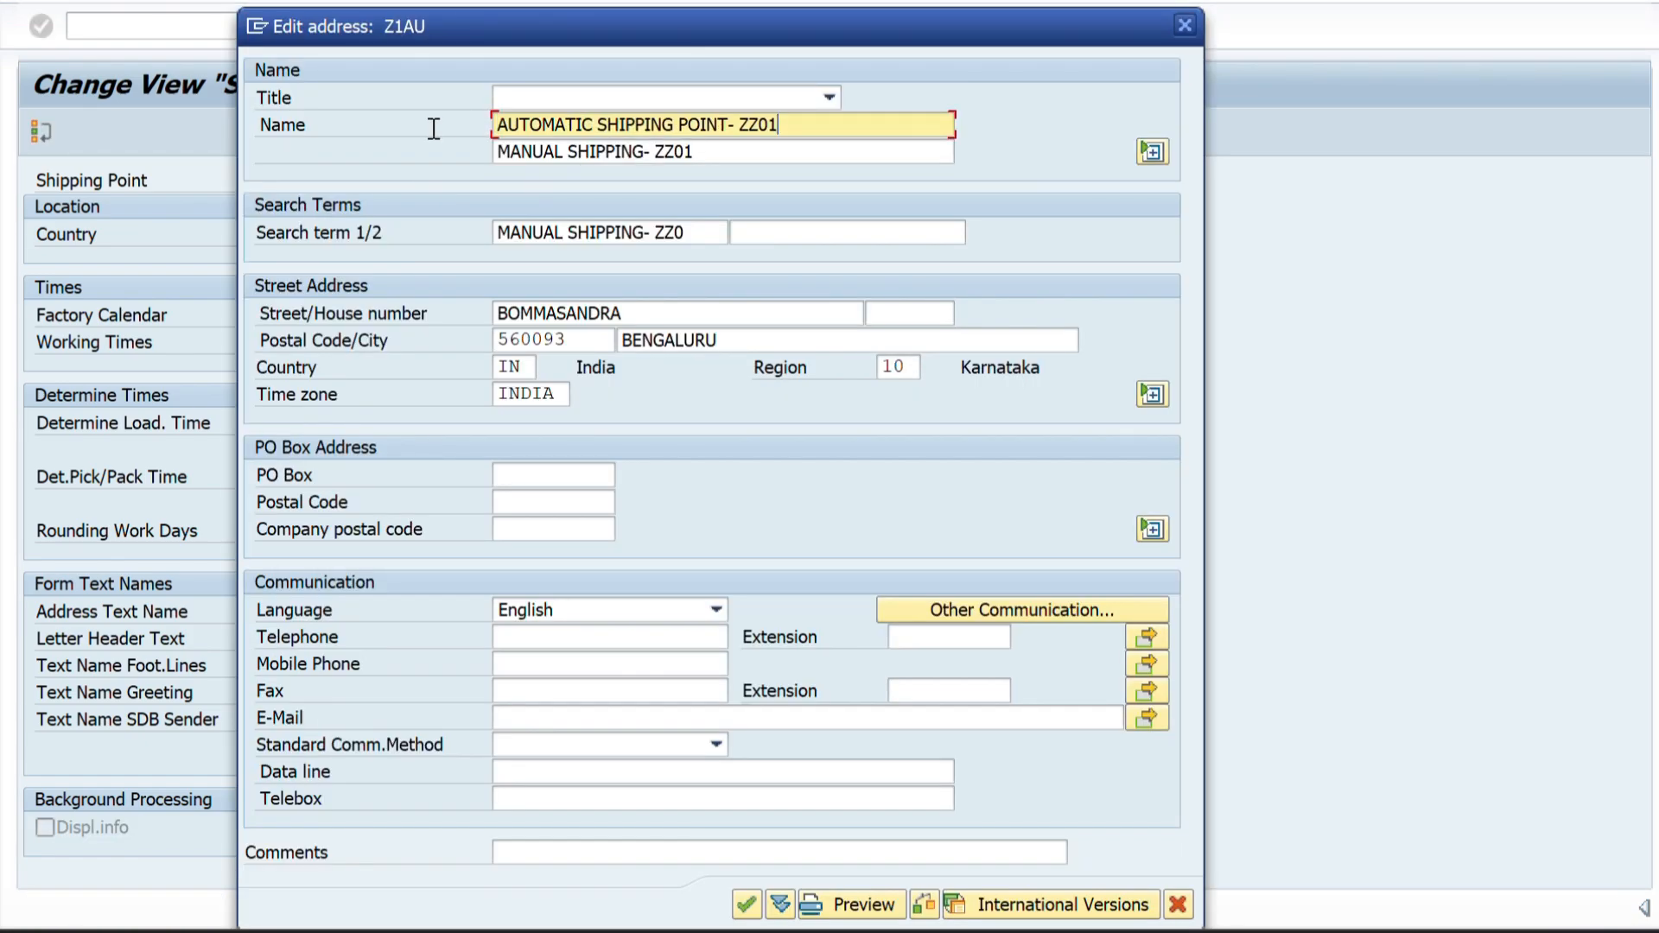
{"action": "left_click_drag", "start_coordinate": [729, 153], "coordinate": [361, 143]}
{"action": "key", "text": "BackSpace"}
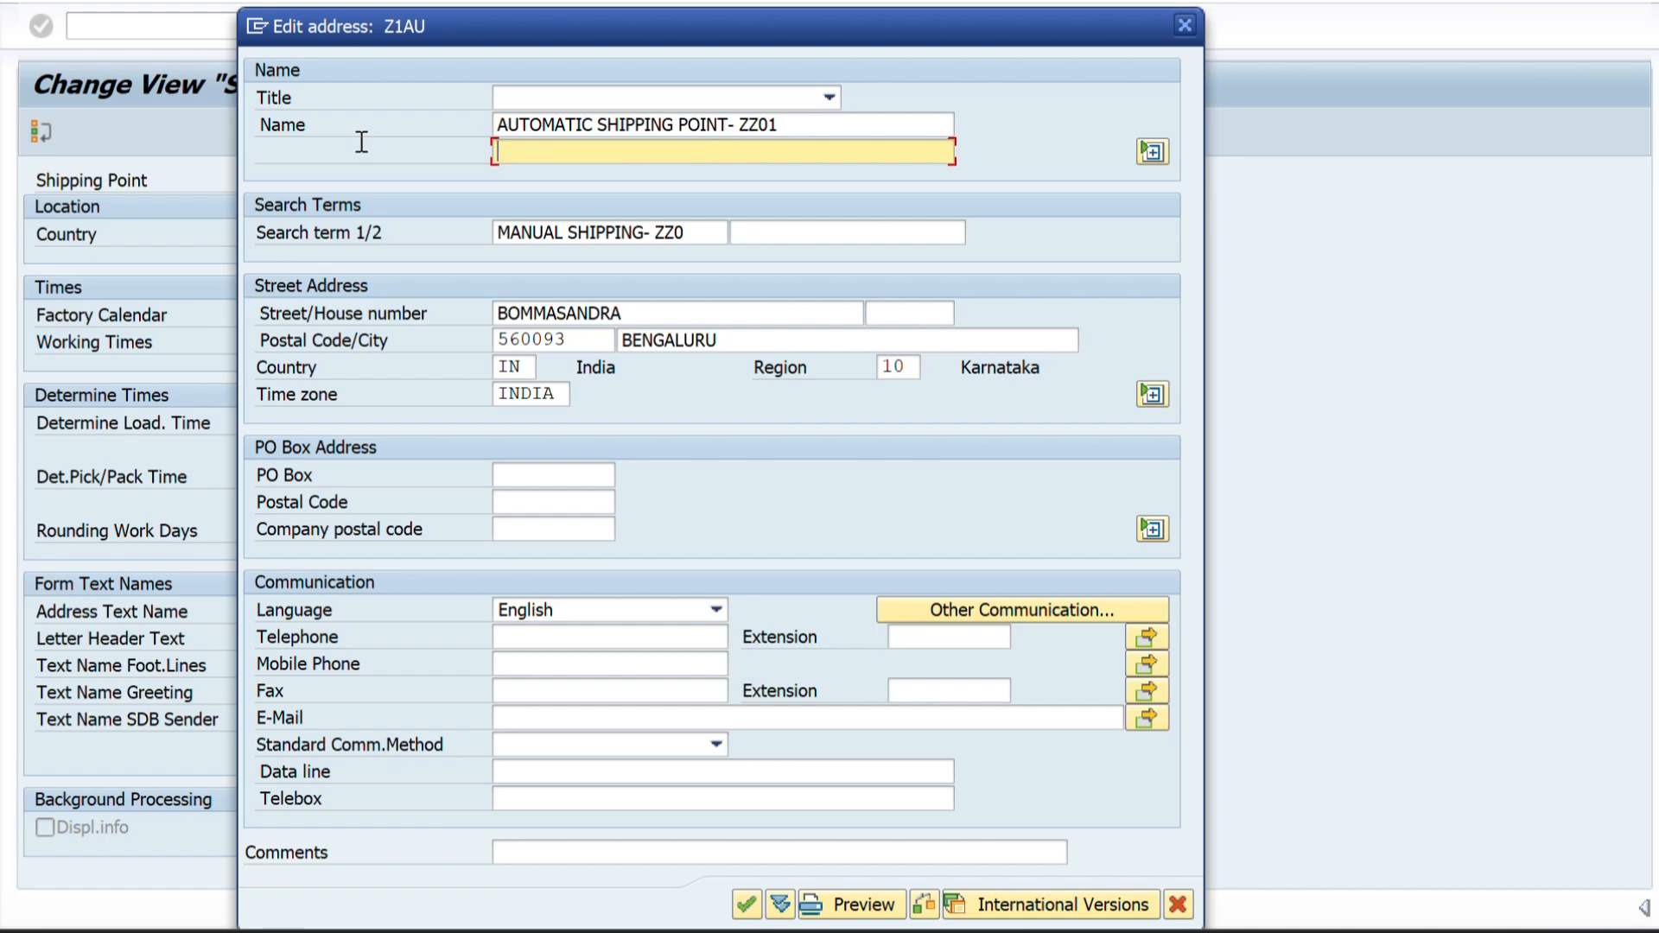
{"action": "key", "text": "ctrl+v"}
{"action": "left_click_drag", "start_coordinate": [692, 233], "coordinate": [369, 250]}
{"action": "key", "text": "BackSpace"}
{"action": "key", "text": "ctrl+v"}
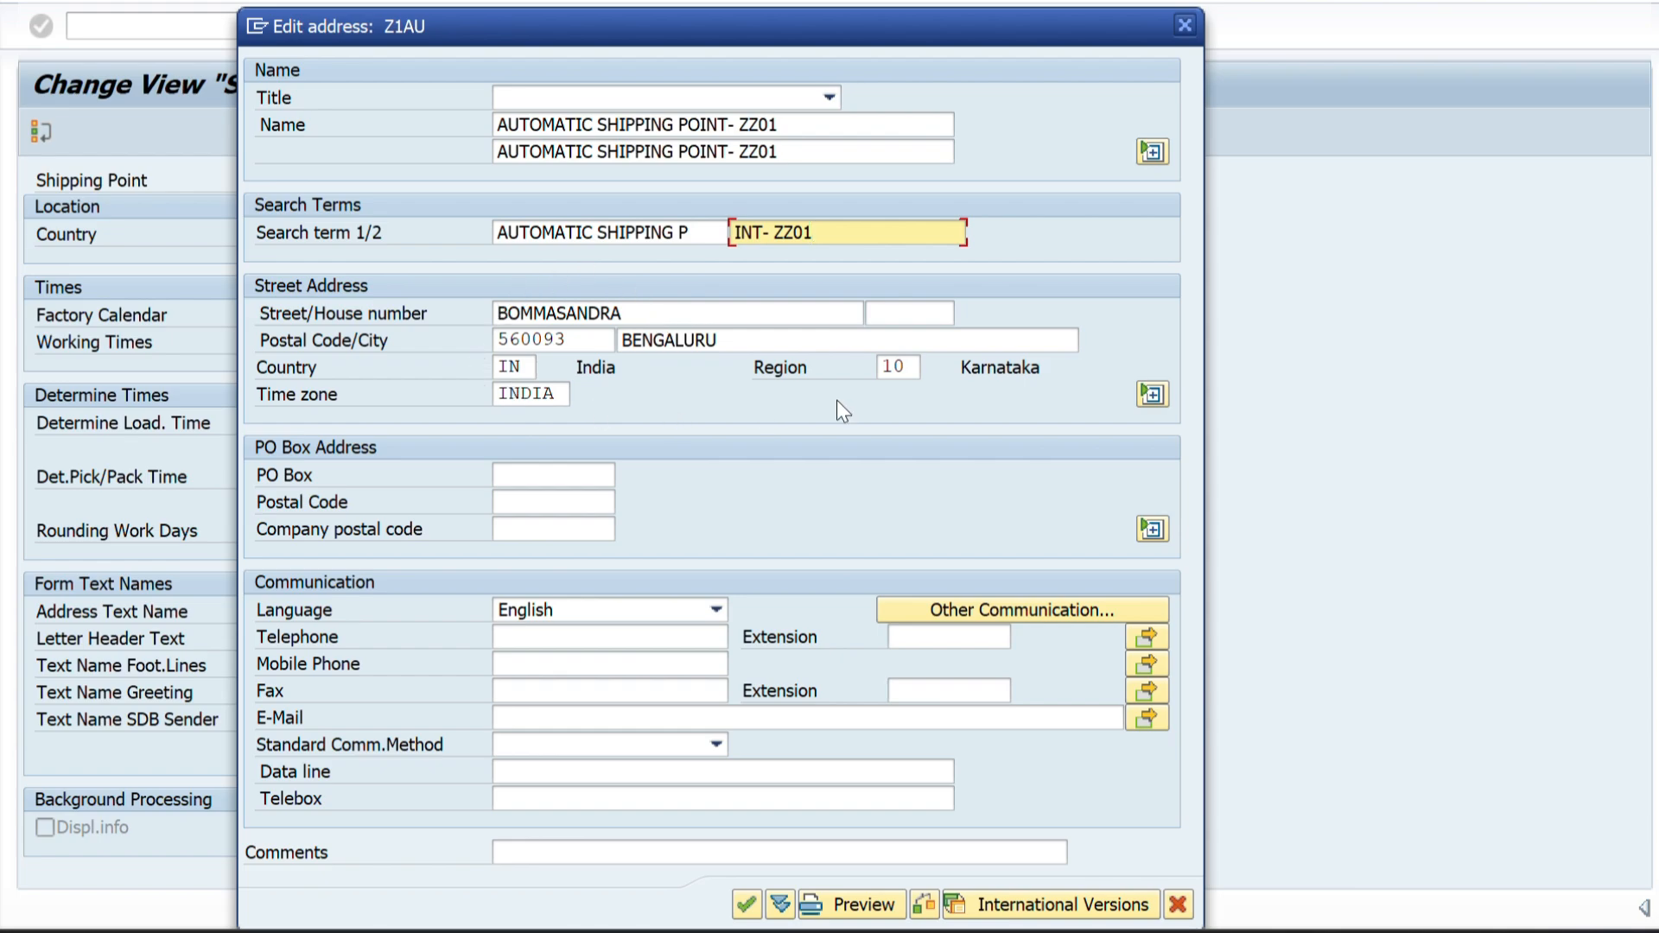
Confirm the Z1AU address and save the copied shipping point.
{"action": "left_click", "coordinate": [746, 905]}
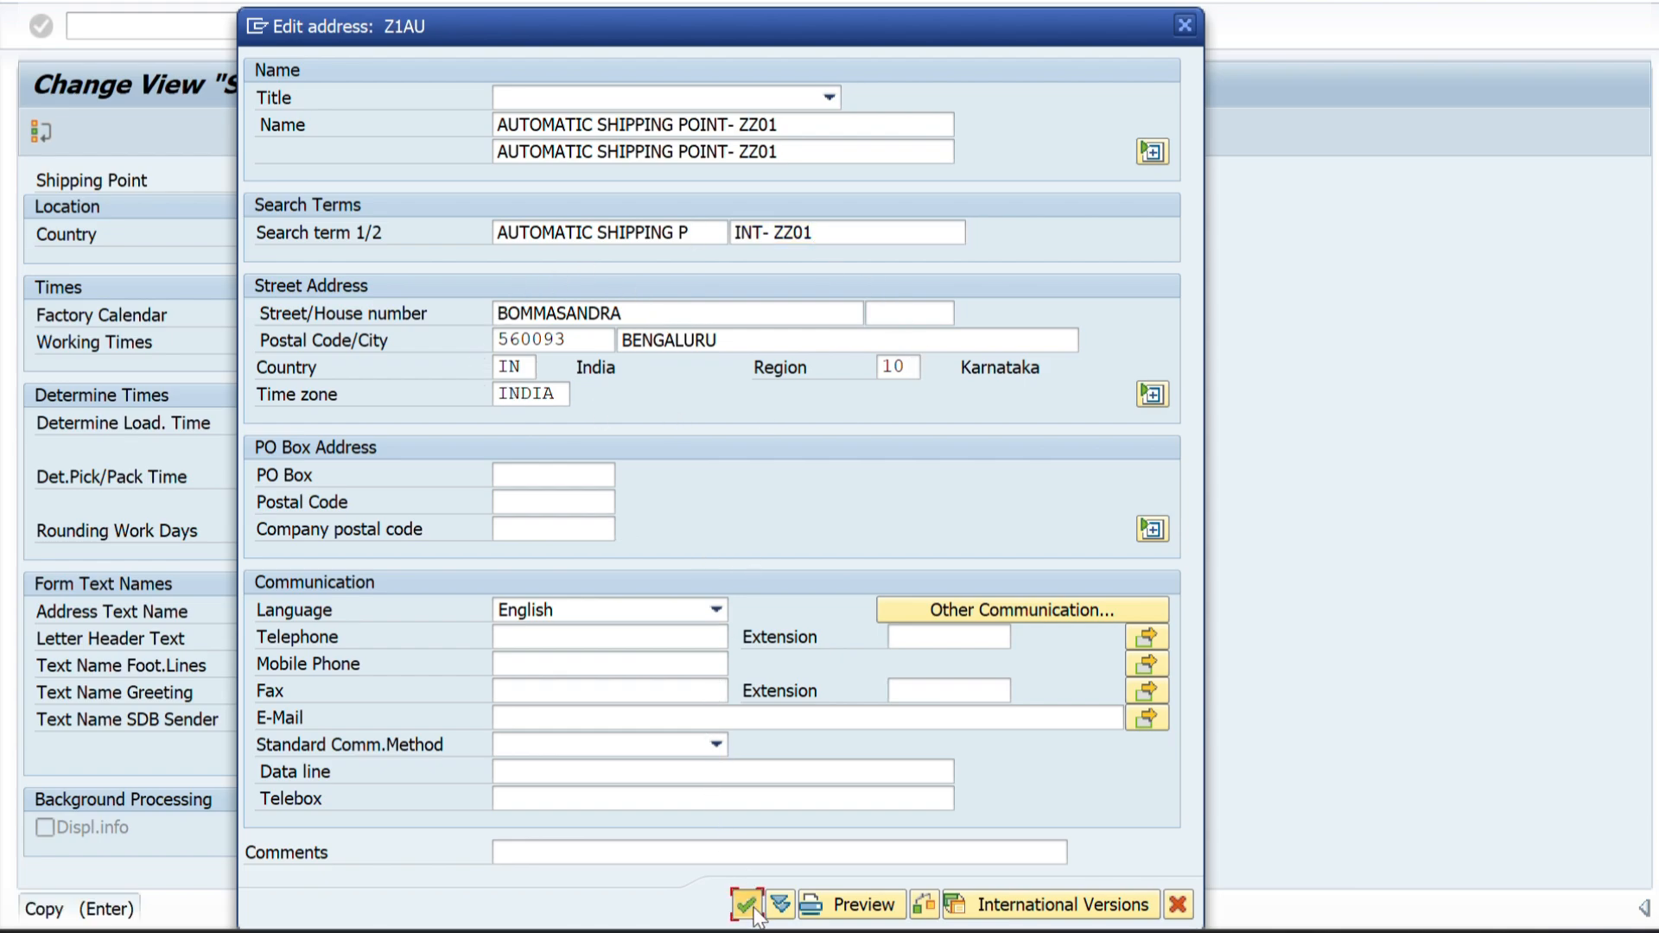
{"action": "key", "text": "F3"}
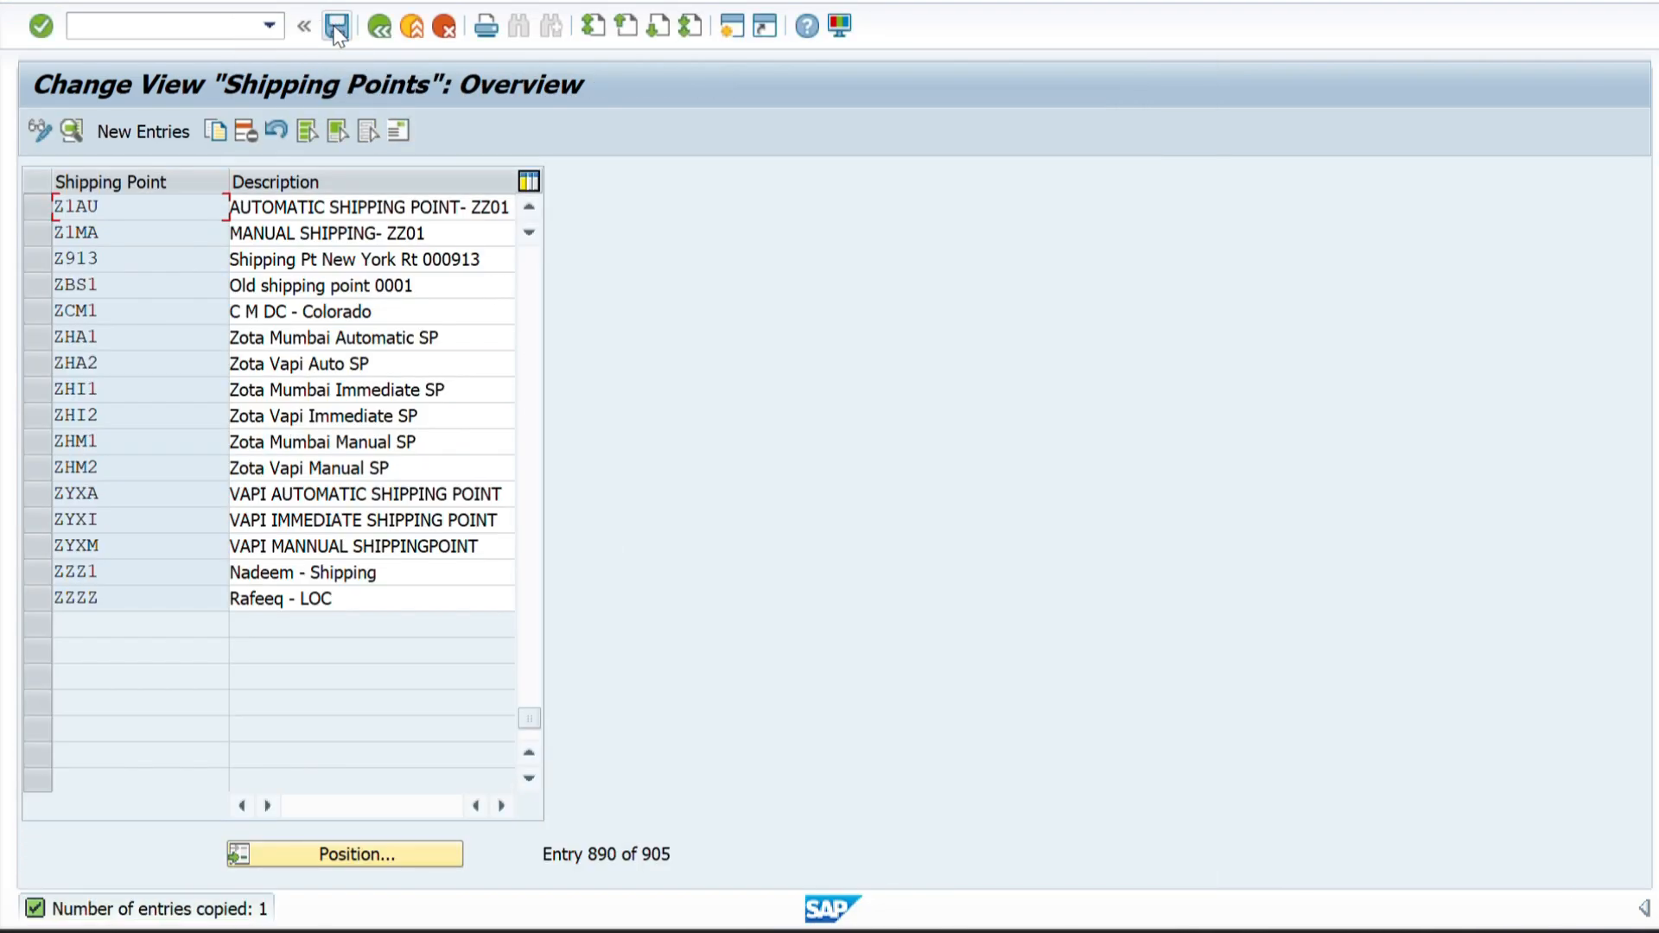
{"action": "left_click", "coordinate": [336, 27]}
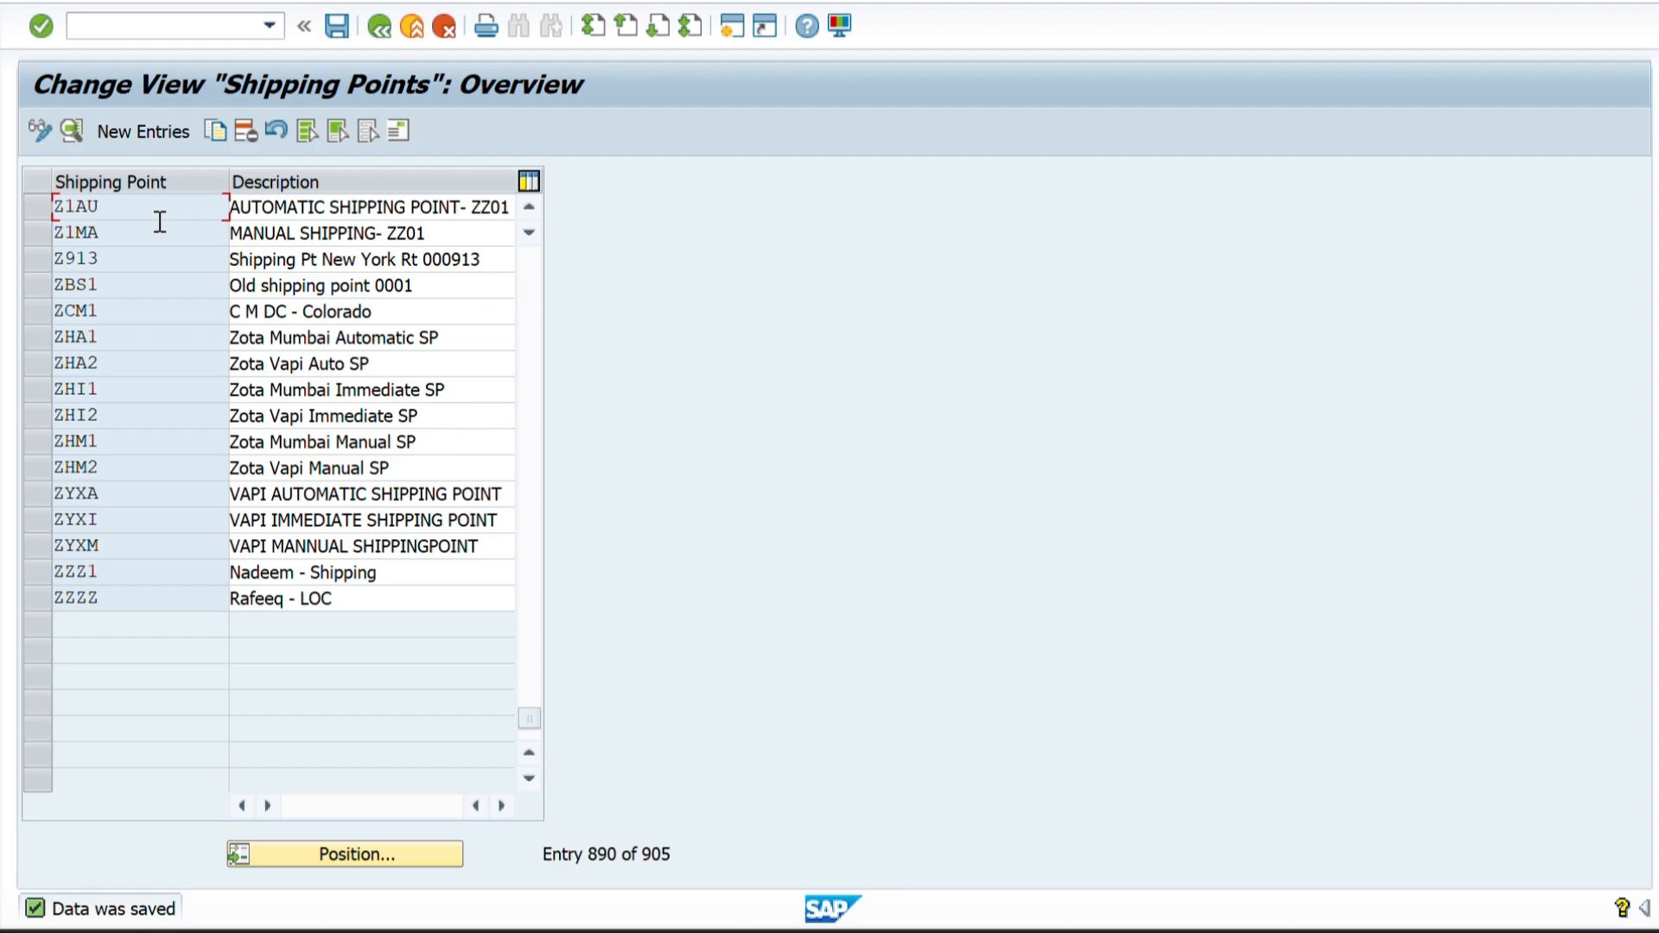
Copy shipping point Z1MA as a new entry with the code Z1IM listed in the Excel sheet.
{"action": "left_click", "coordinate": [35, 235]}
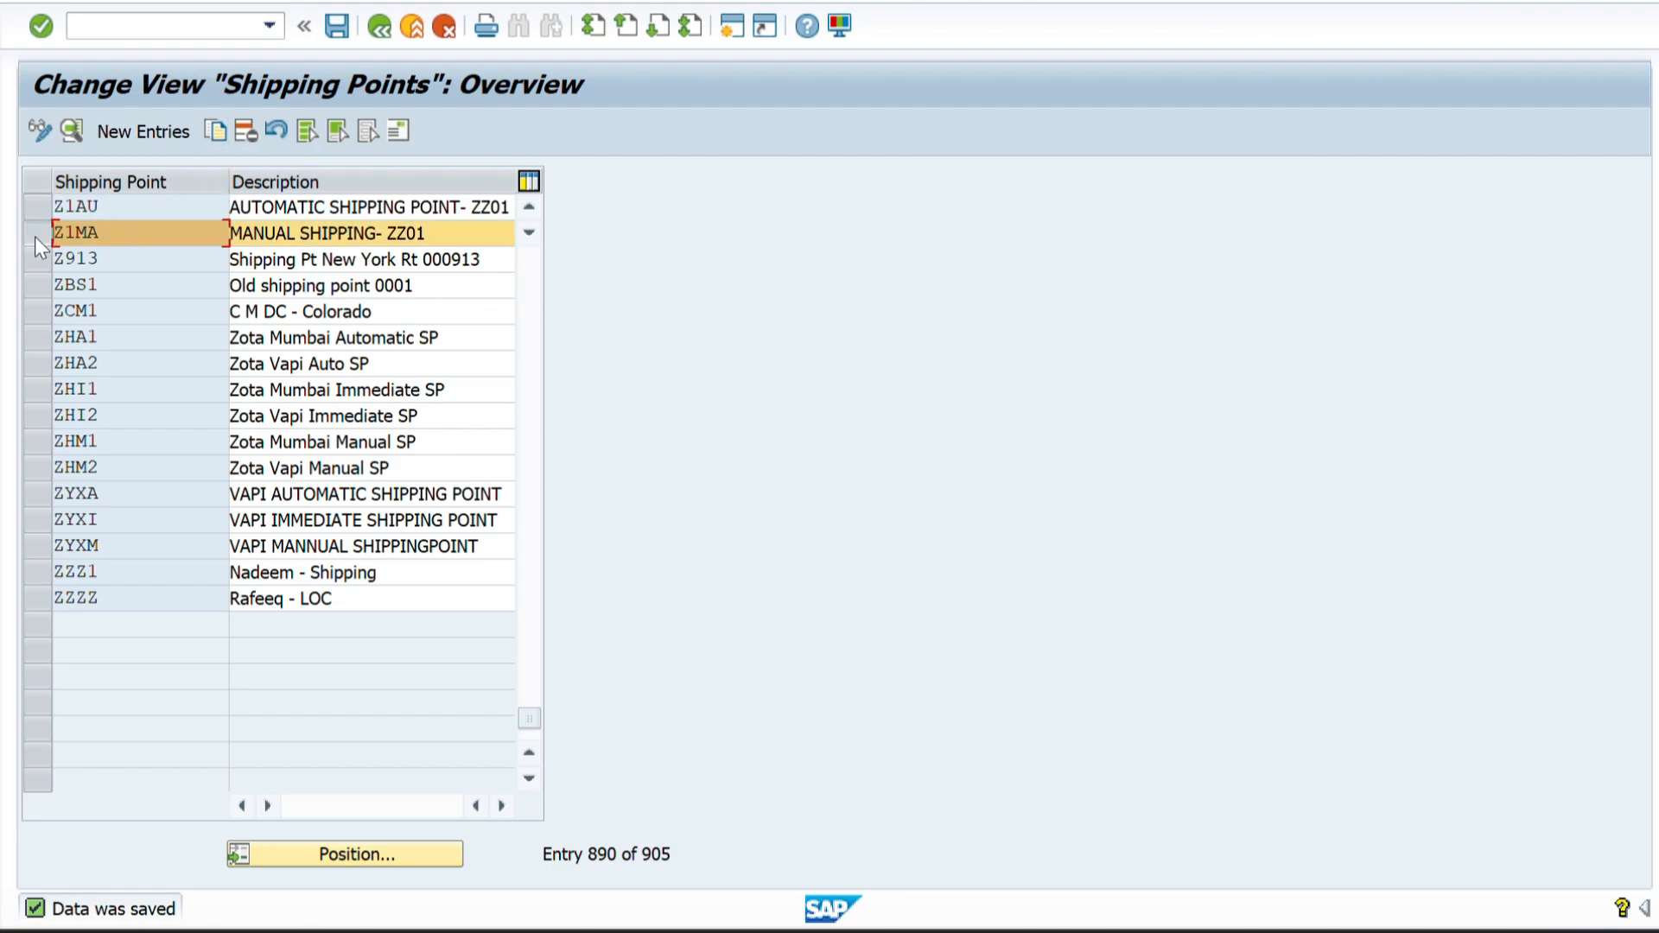
{"action": "left_click", "coordinate": [217, 129]}
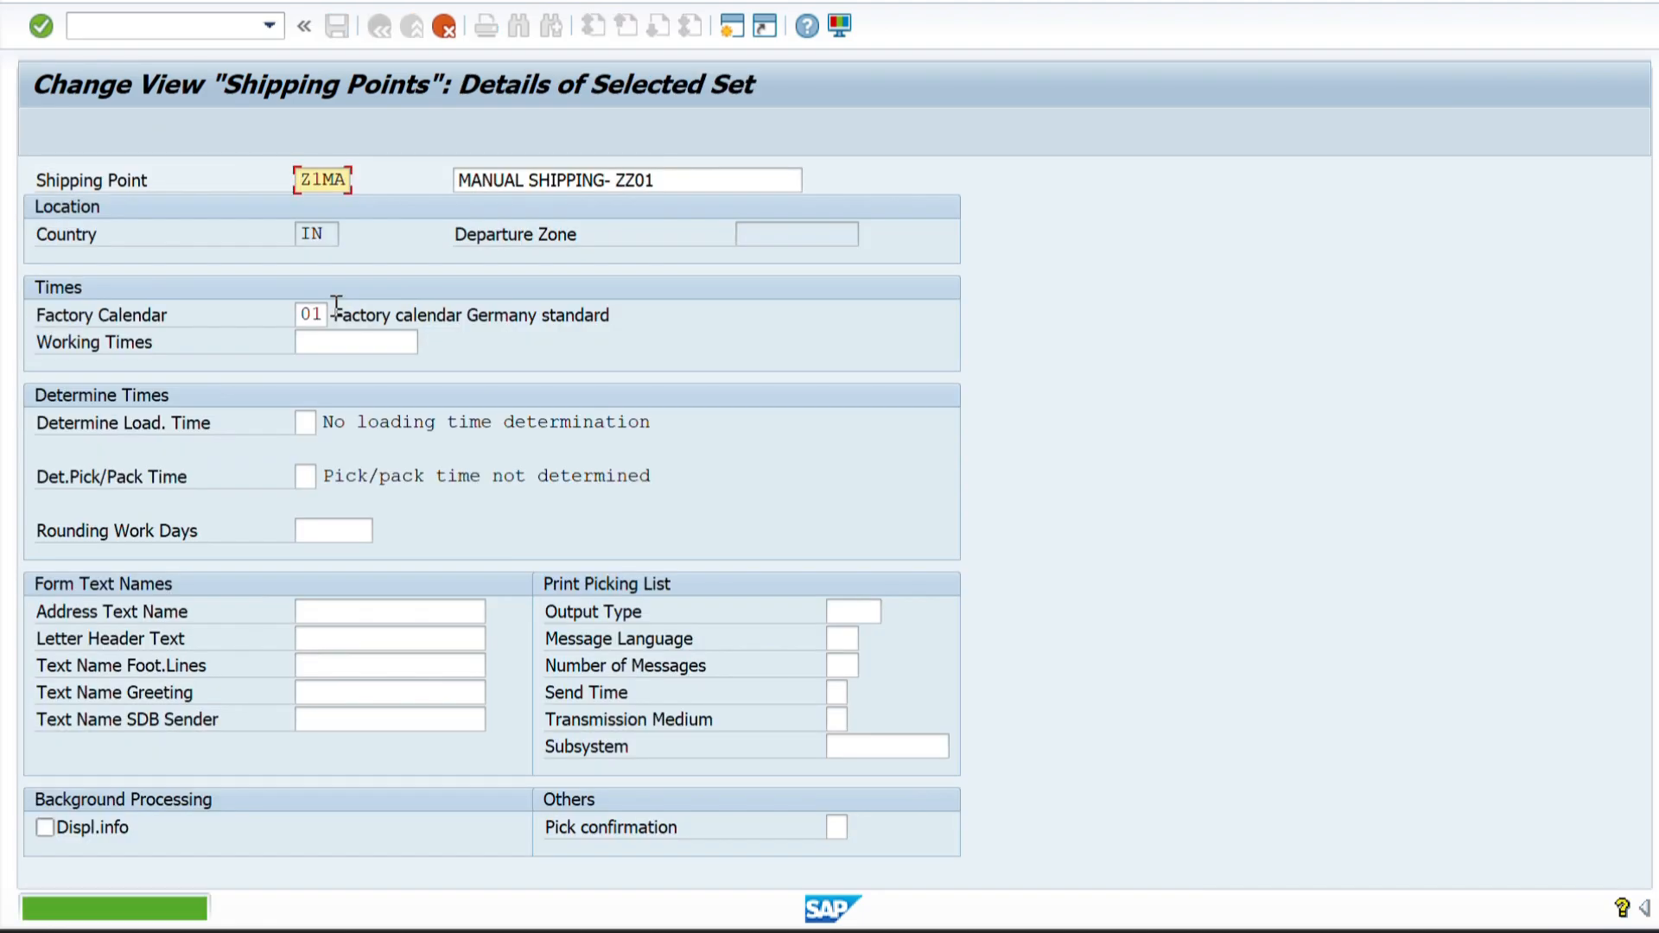
{"action": "key", "text": "alt+Tab"}
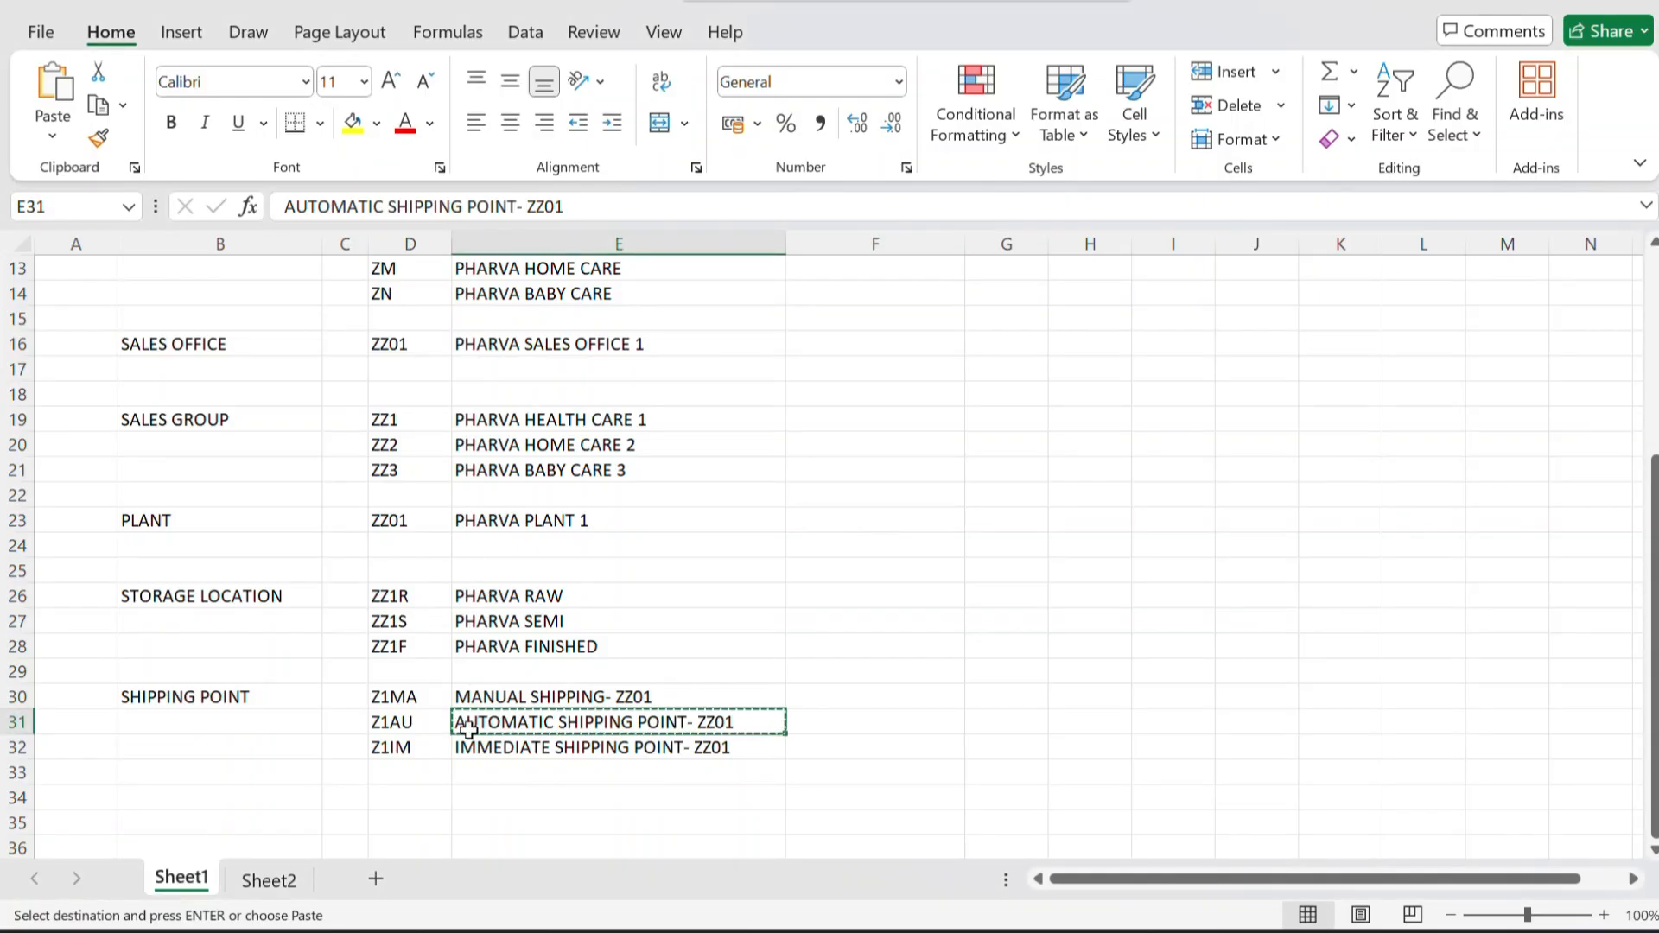
{"action": "left_click", "coordinate": [385, 745]}
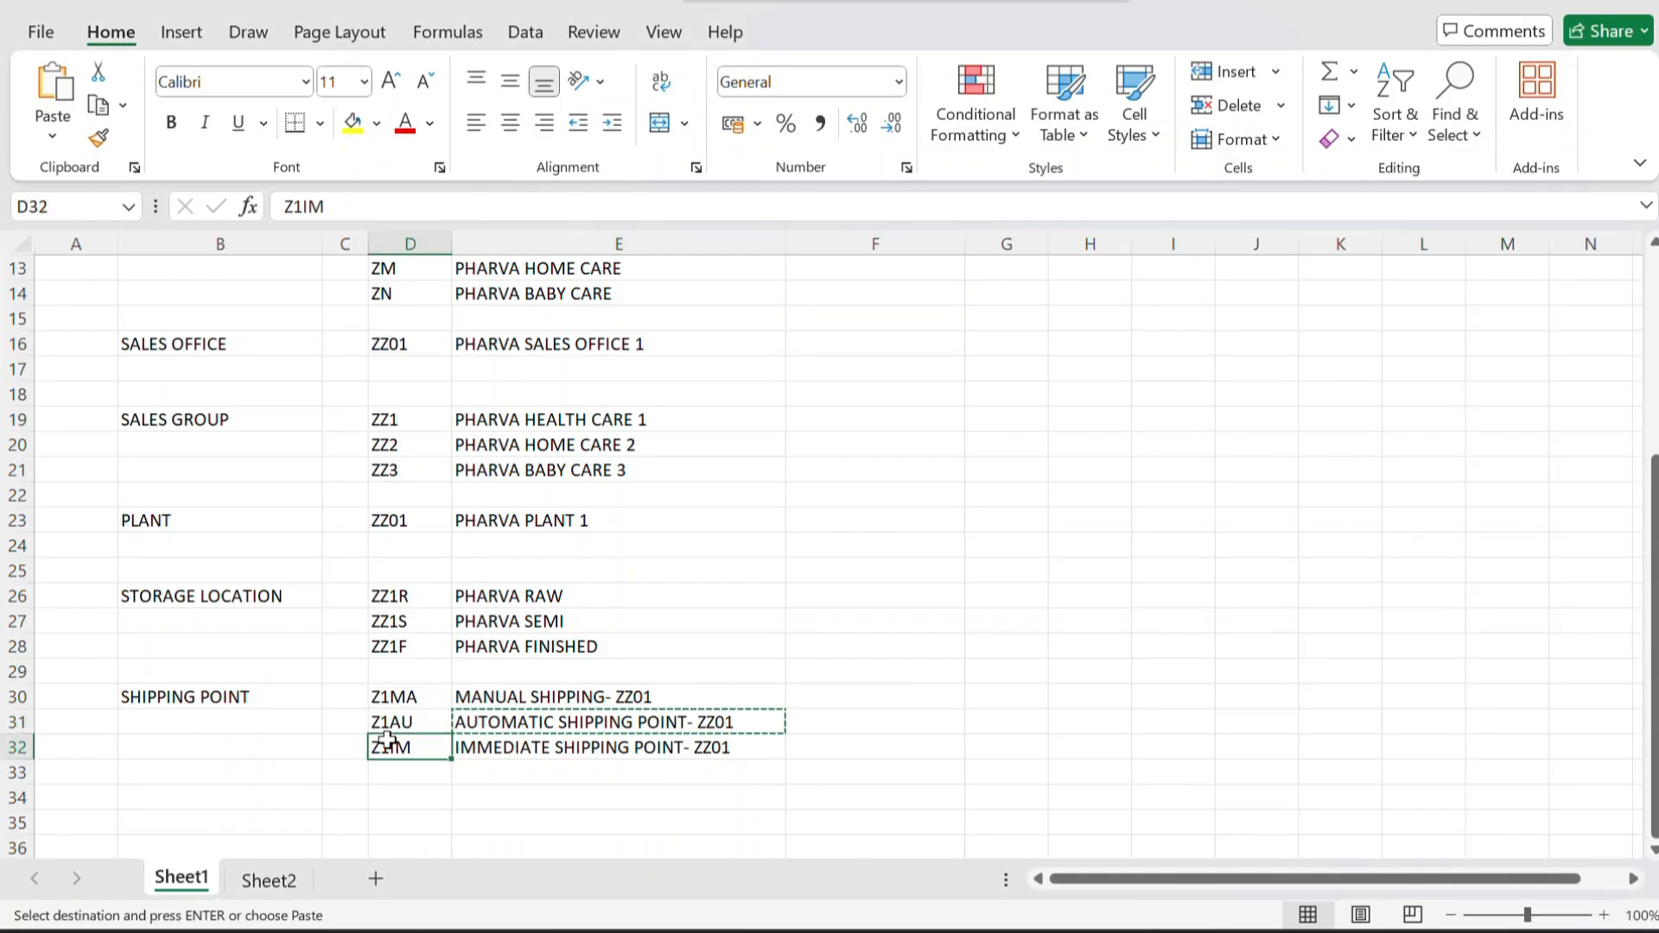
{"action": "left_click", "coordinate": [562, 770]}
{"action": "key", "text": "alt+Tab"}
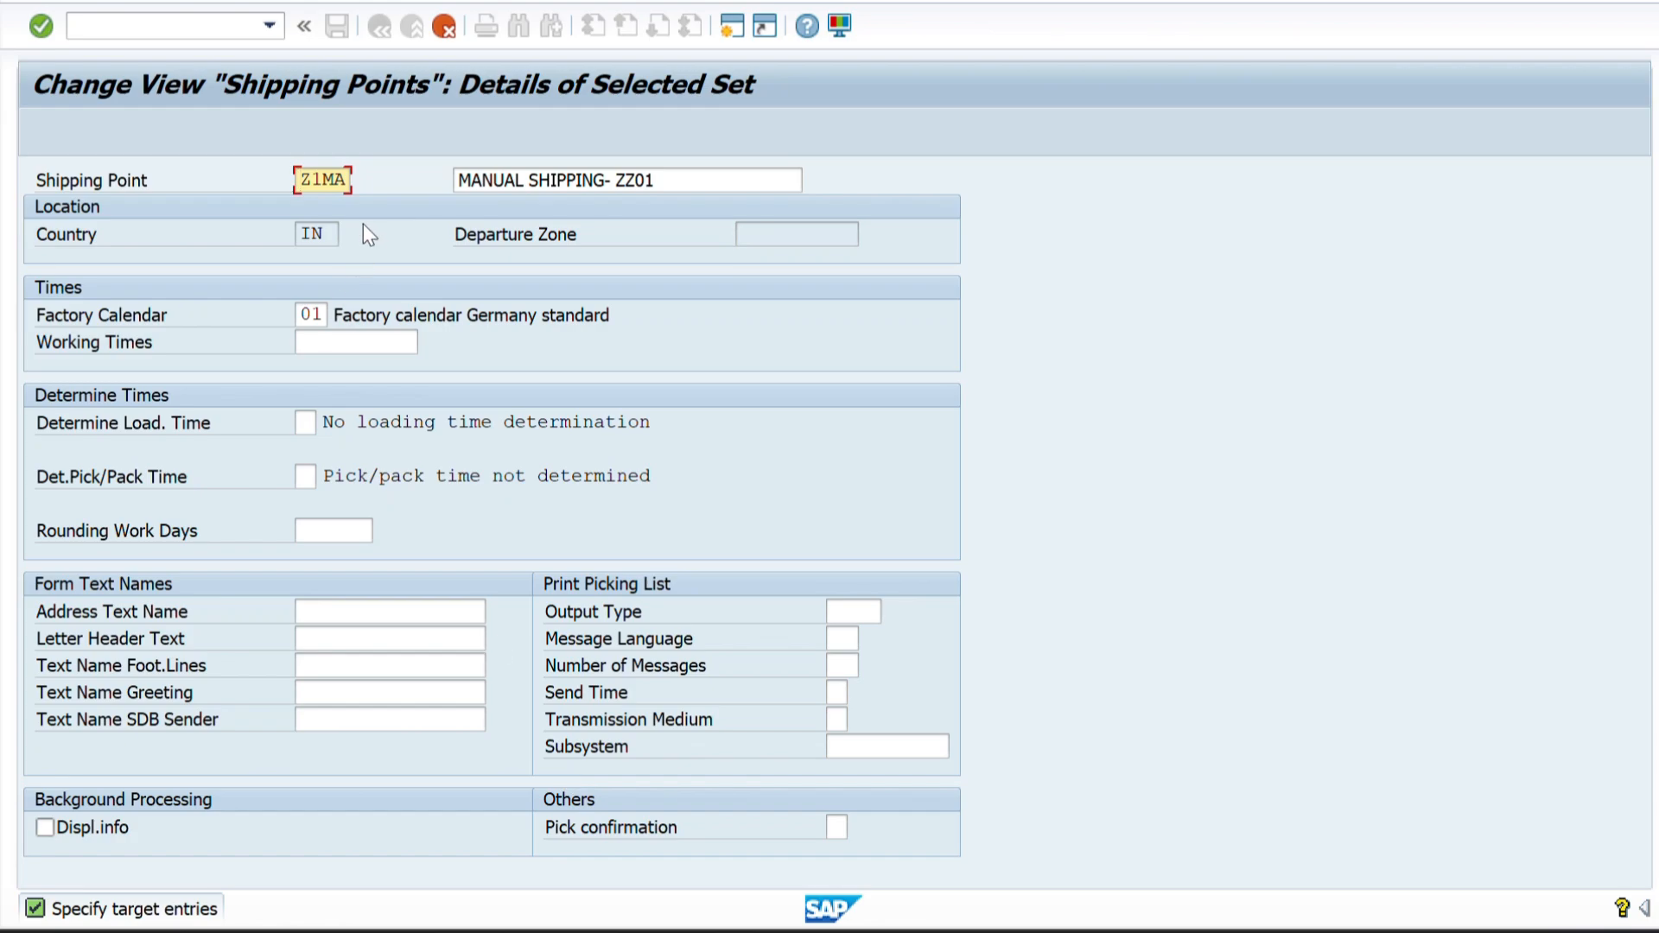
{"action": "type", "text": "Z1IM"}
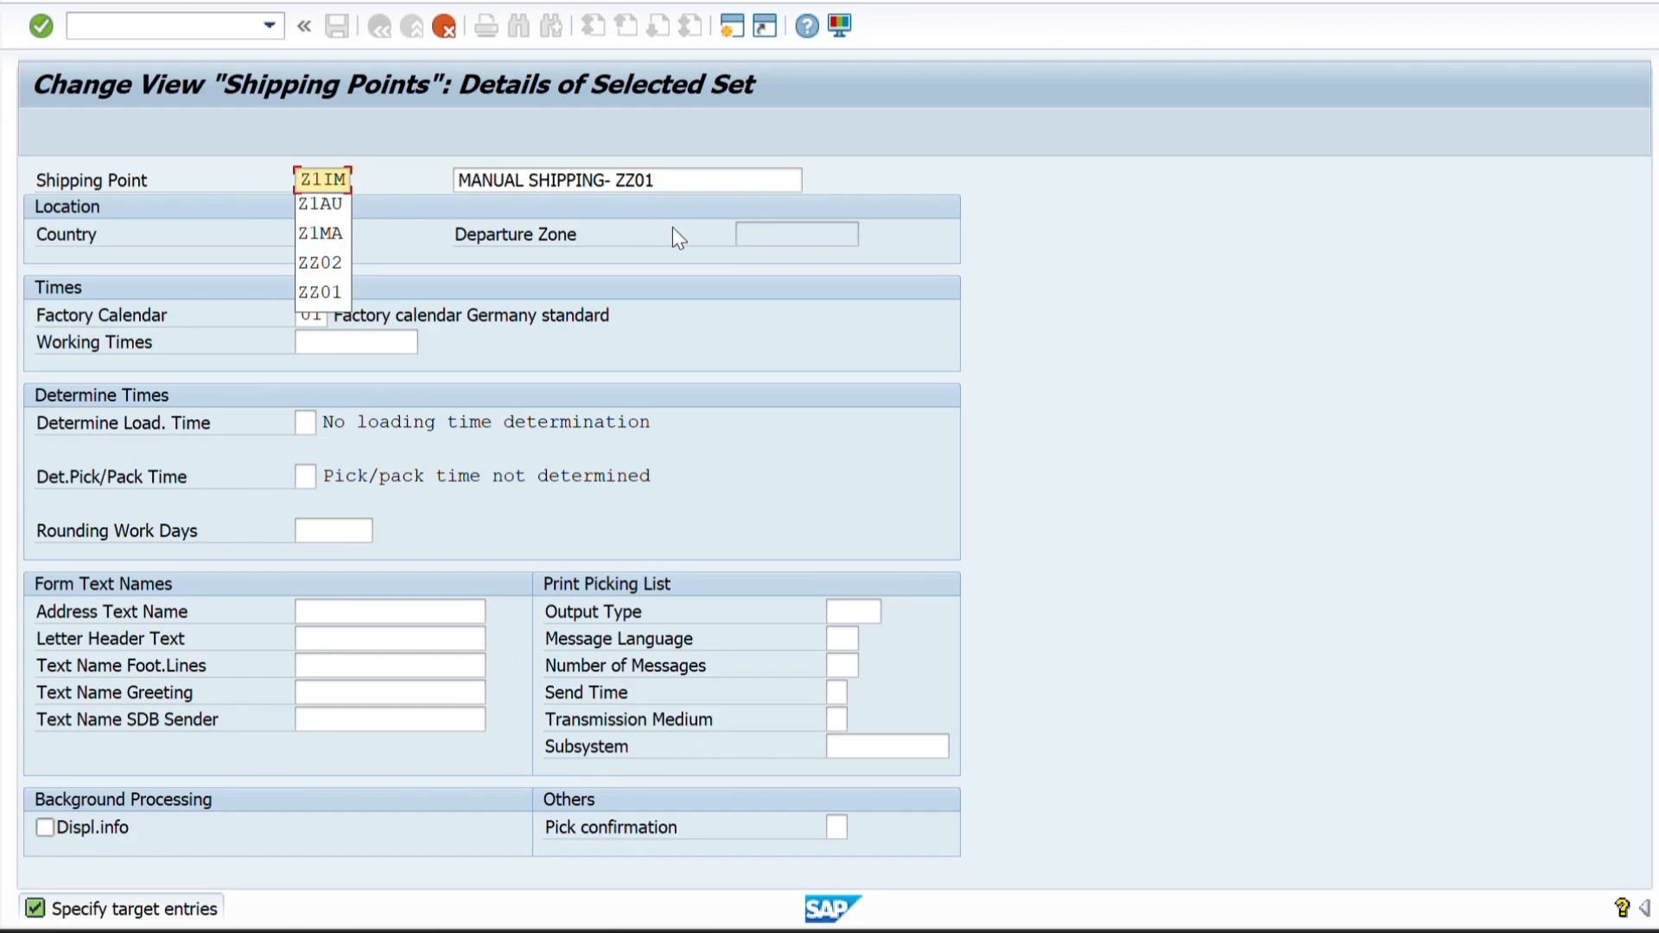
Replace the description of shipping point Z1IM with IMMEDIATE SHIPPING POINT- ZZ01 copied from Excel.
{"action": "left_click", "coordinate": [678, 180]}
{"action": "key", "text": "alt+Tab"}
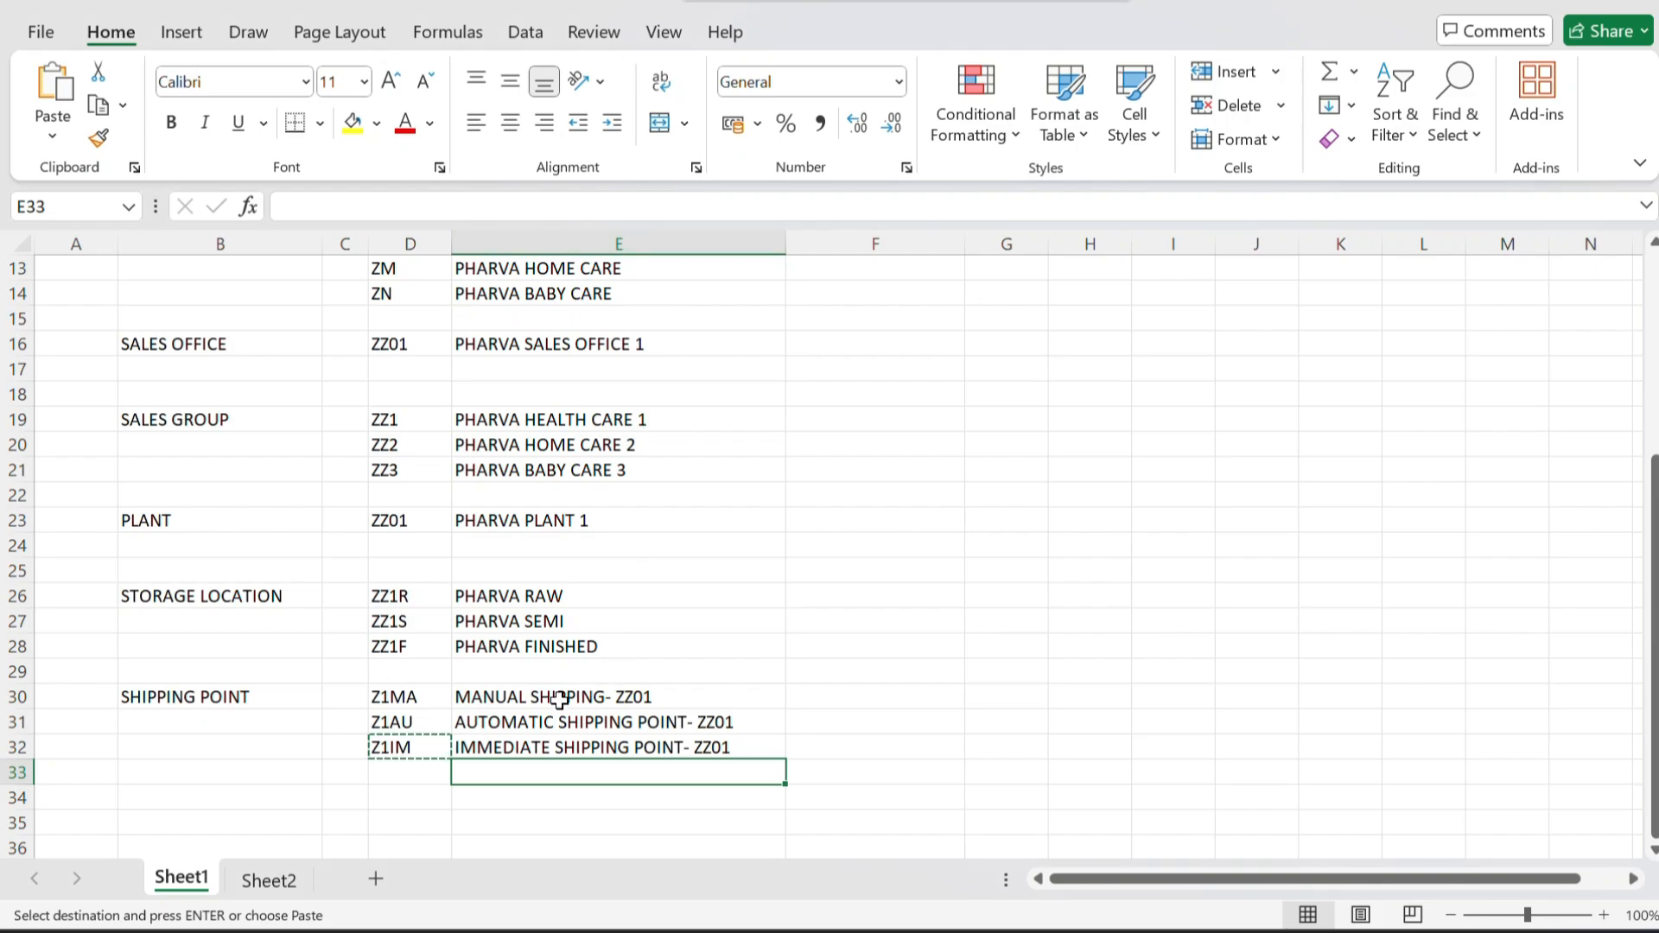
{"action": "left_click", "coordinate": [518, 746]}
{"action": "key", "text": "ctrl+c"}
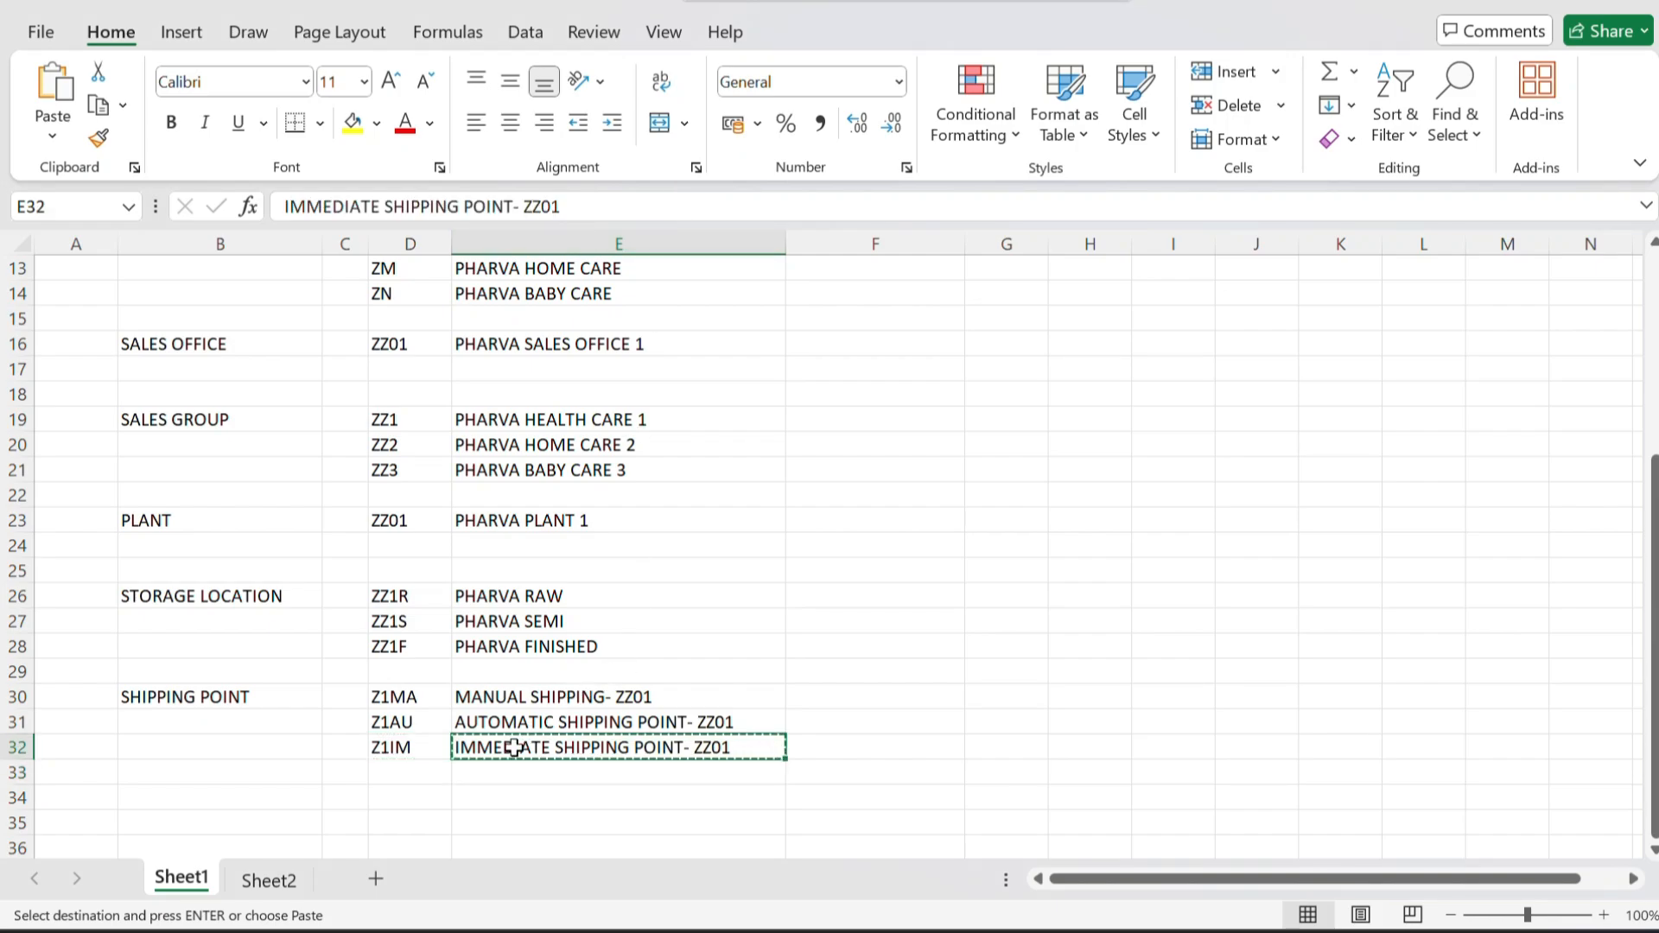
{"action": "key", "text": "alt+Tab"}
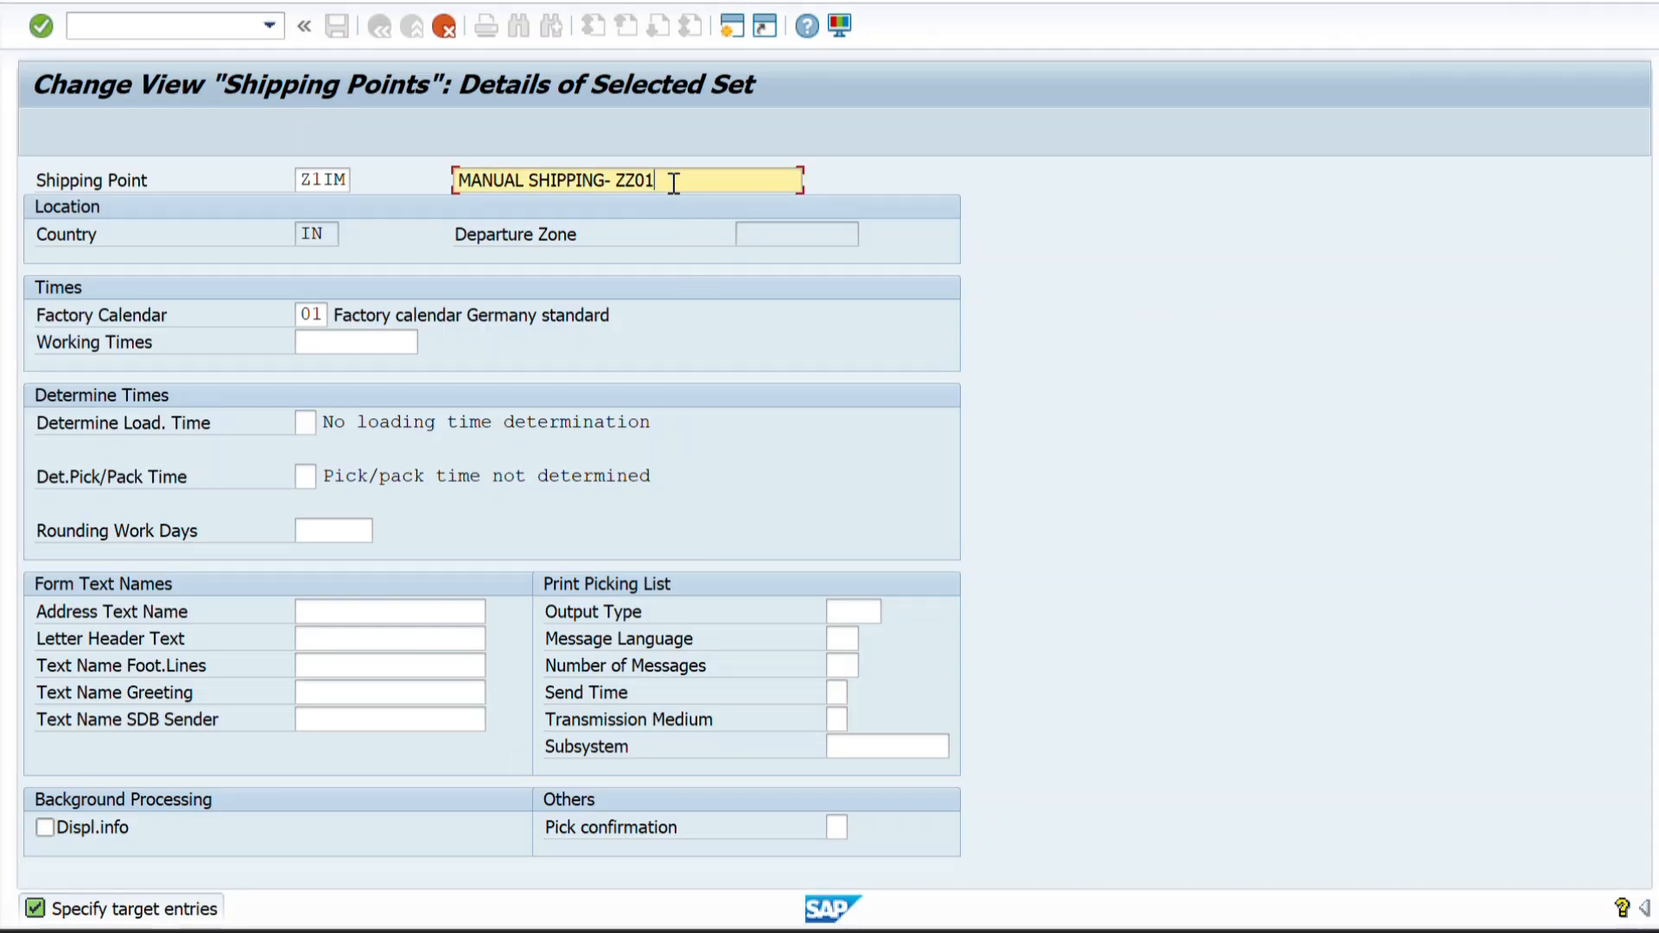
{"action": "left_click_drag", "start_coordinate": [674, 183], "coordinate": [427, 194]}
{"action": "key", "text": "BackSpace"}
{"action": "key", "text": "ctrl+v"}
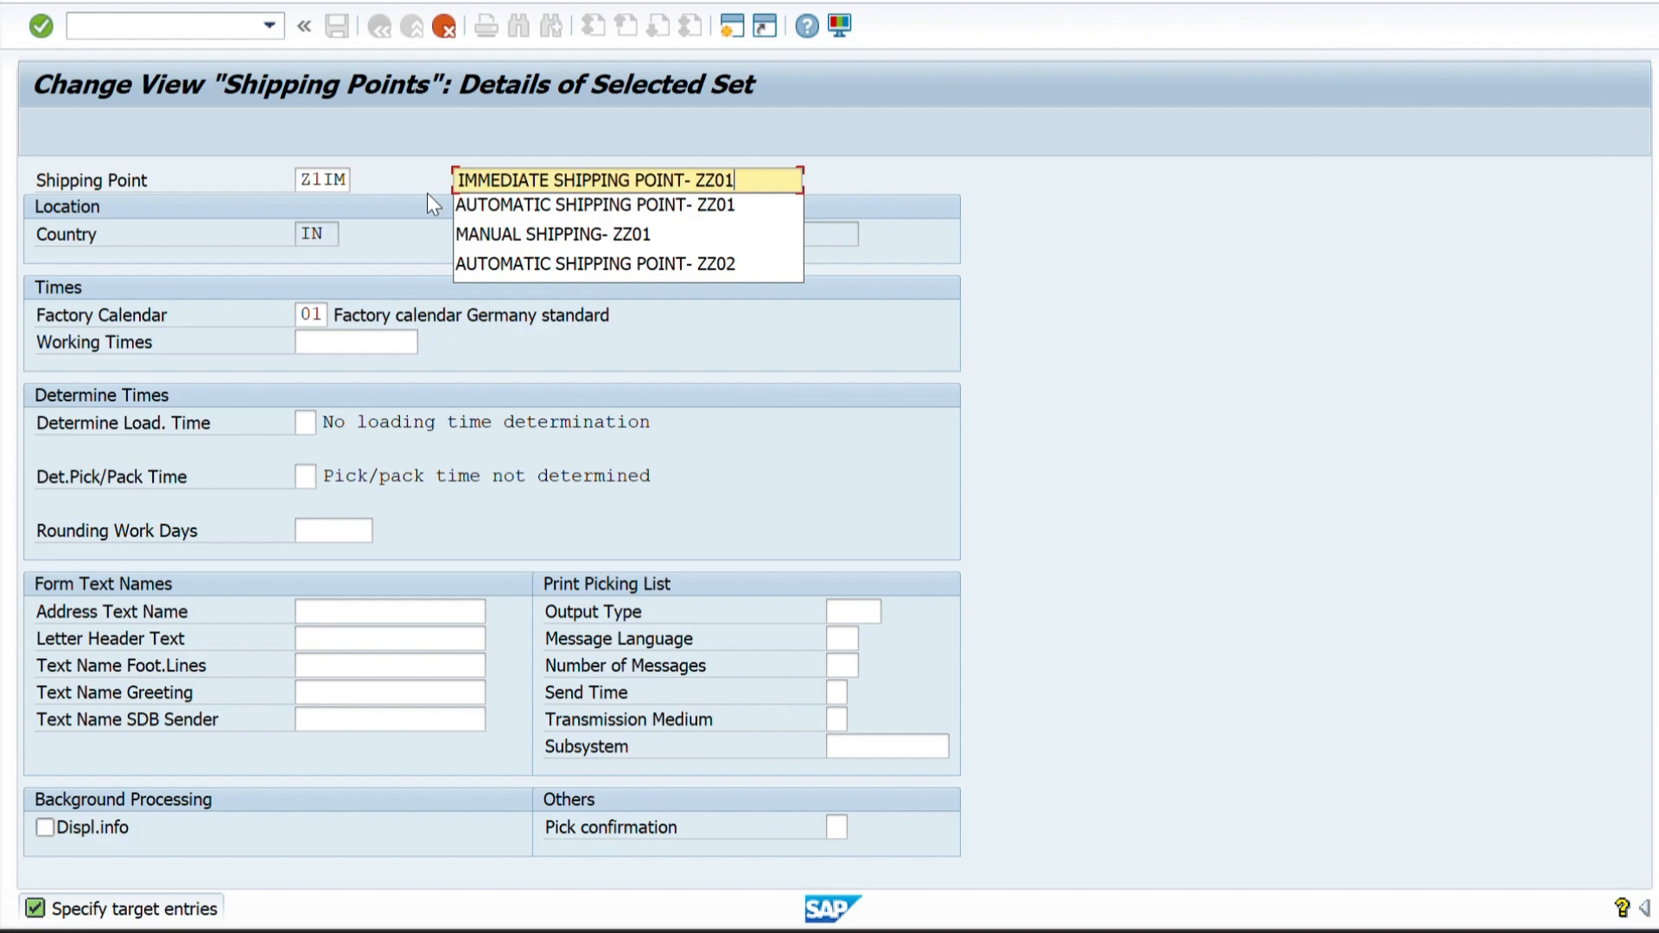
Open the Z1IM address and enter IMMEDIATE SHIPPING POINT- ZZ01 in both name lines and the search terms.
{"action": "key", "text": "Return"}
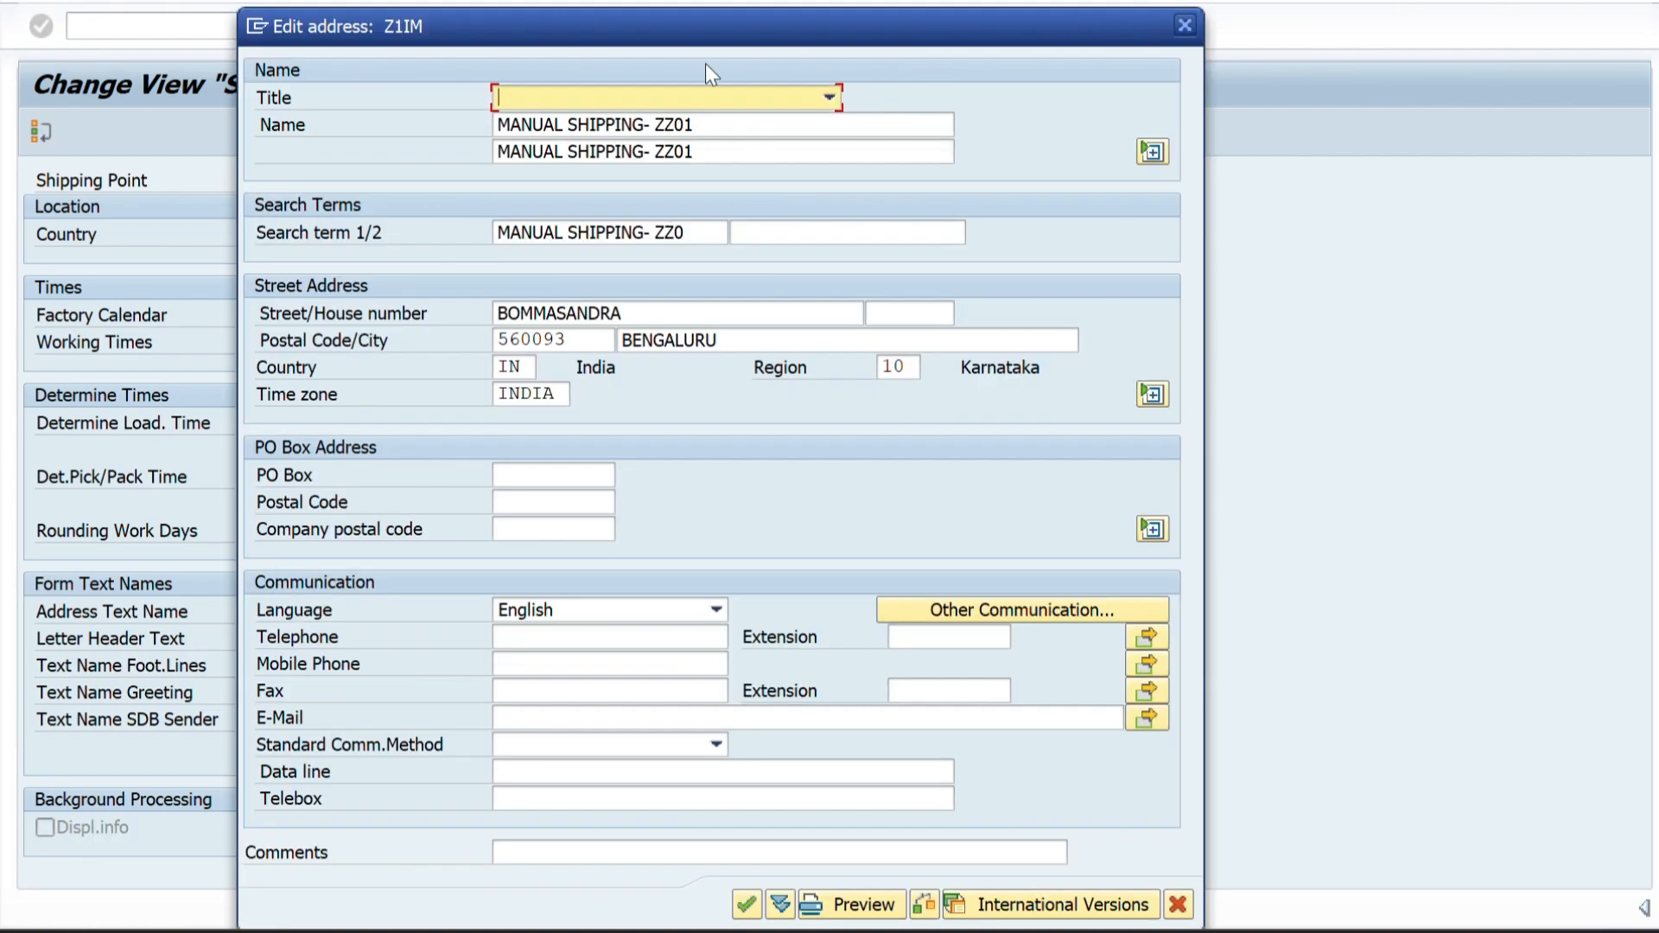
{"action": "left_click_drag", "start_coordinate": [710, 129], "coordinate": [377, 133]}
{"action": "key", "text": "BackSpace"}
{"action": "key", "text": "ctrl+v"}
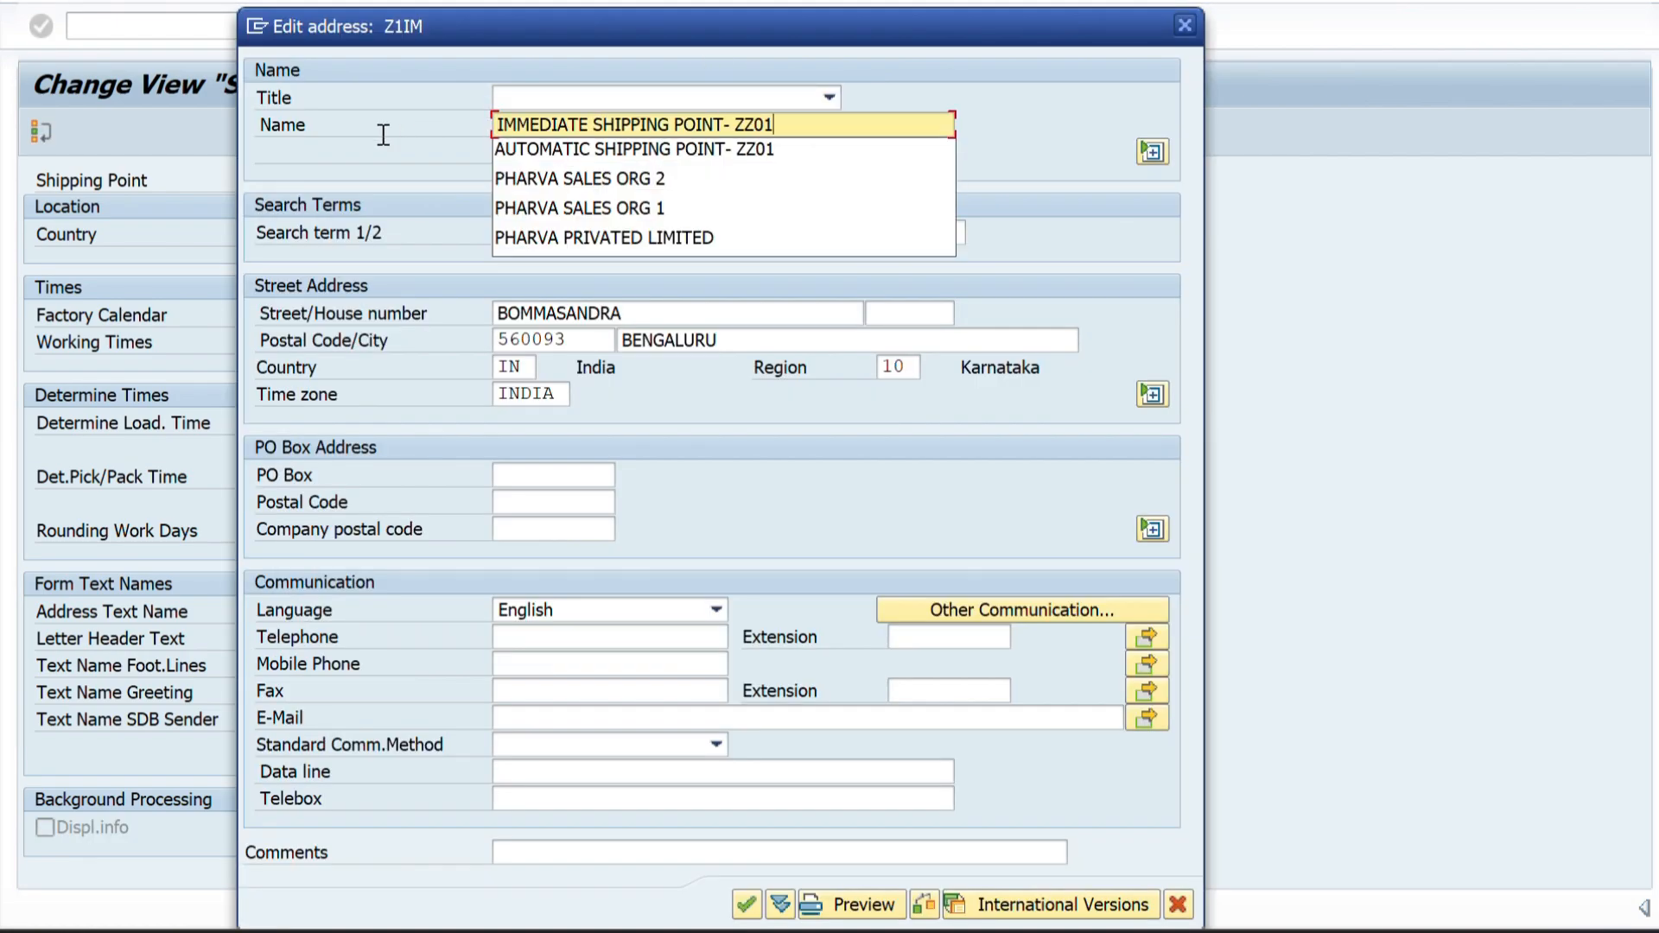
{"action": "left_click", "coordinate": [999, 130]}
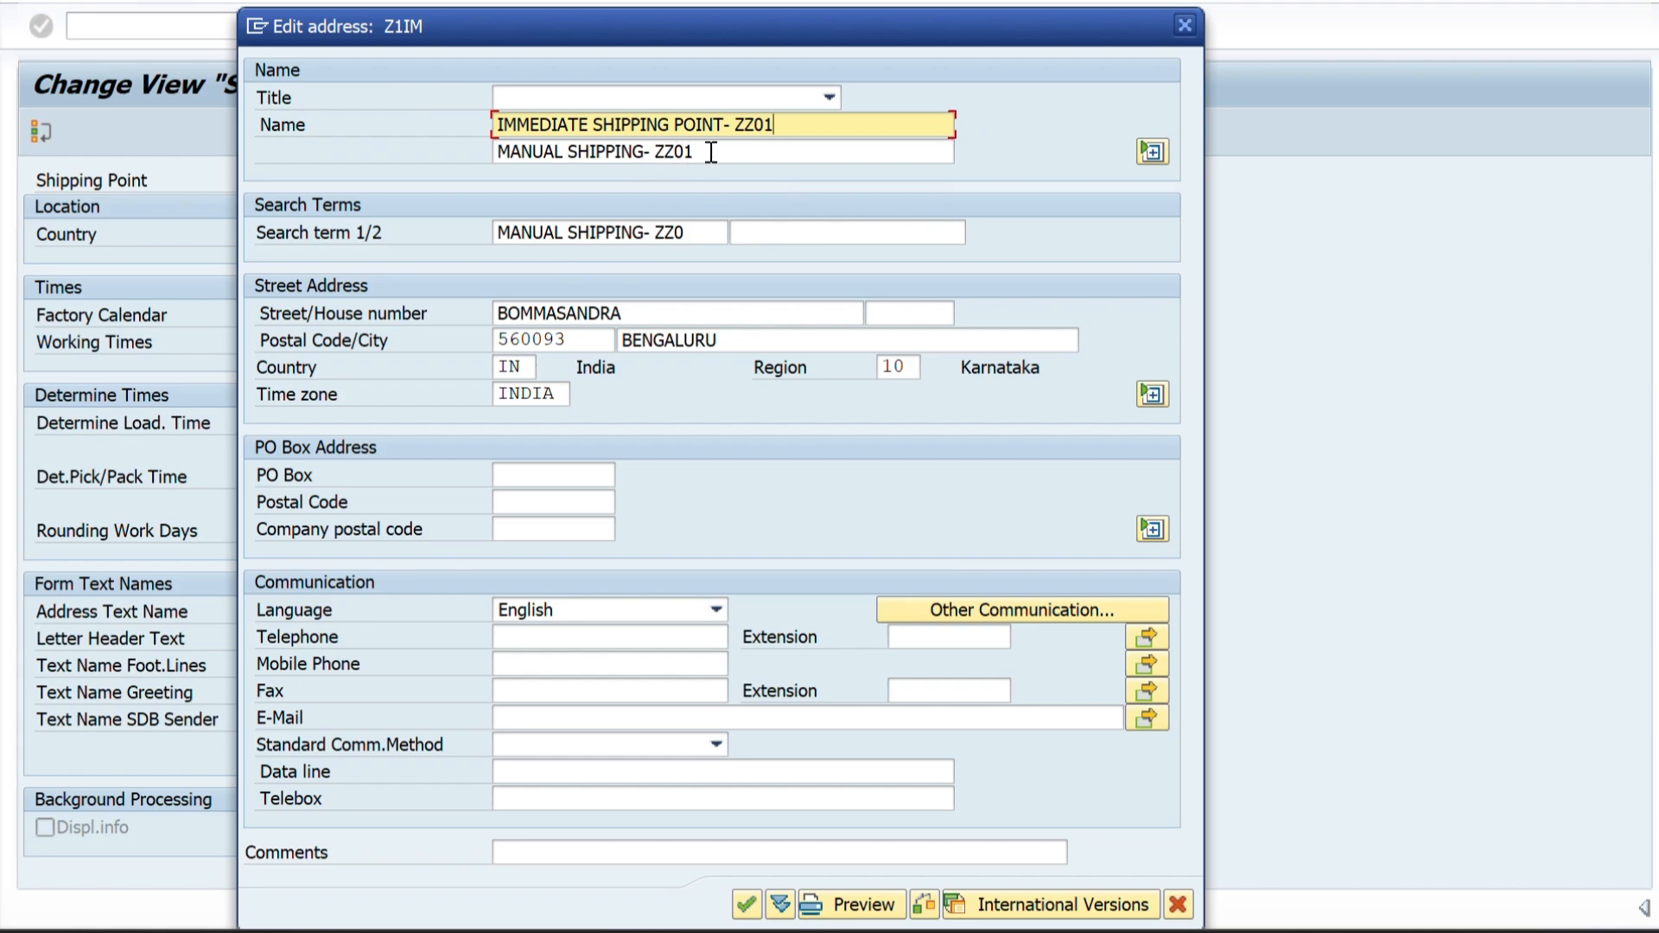
{"action": "left_click_drag", "start_coordinate": [711, 152], "coordinate": [434, 155]}
{"action": "key", "text": "BackSpace"}
{"action": "key", "text": "ctrl+v"}
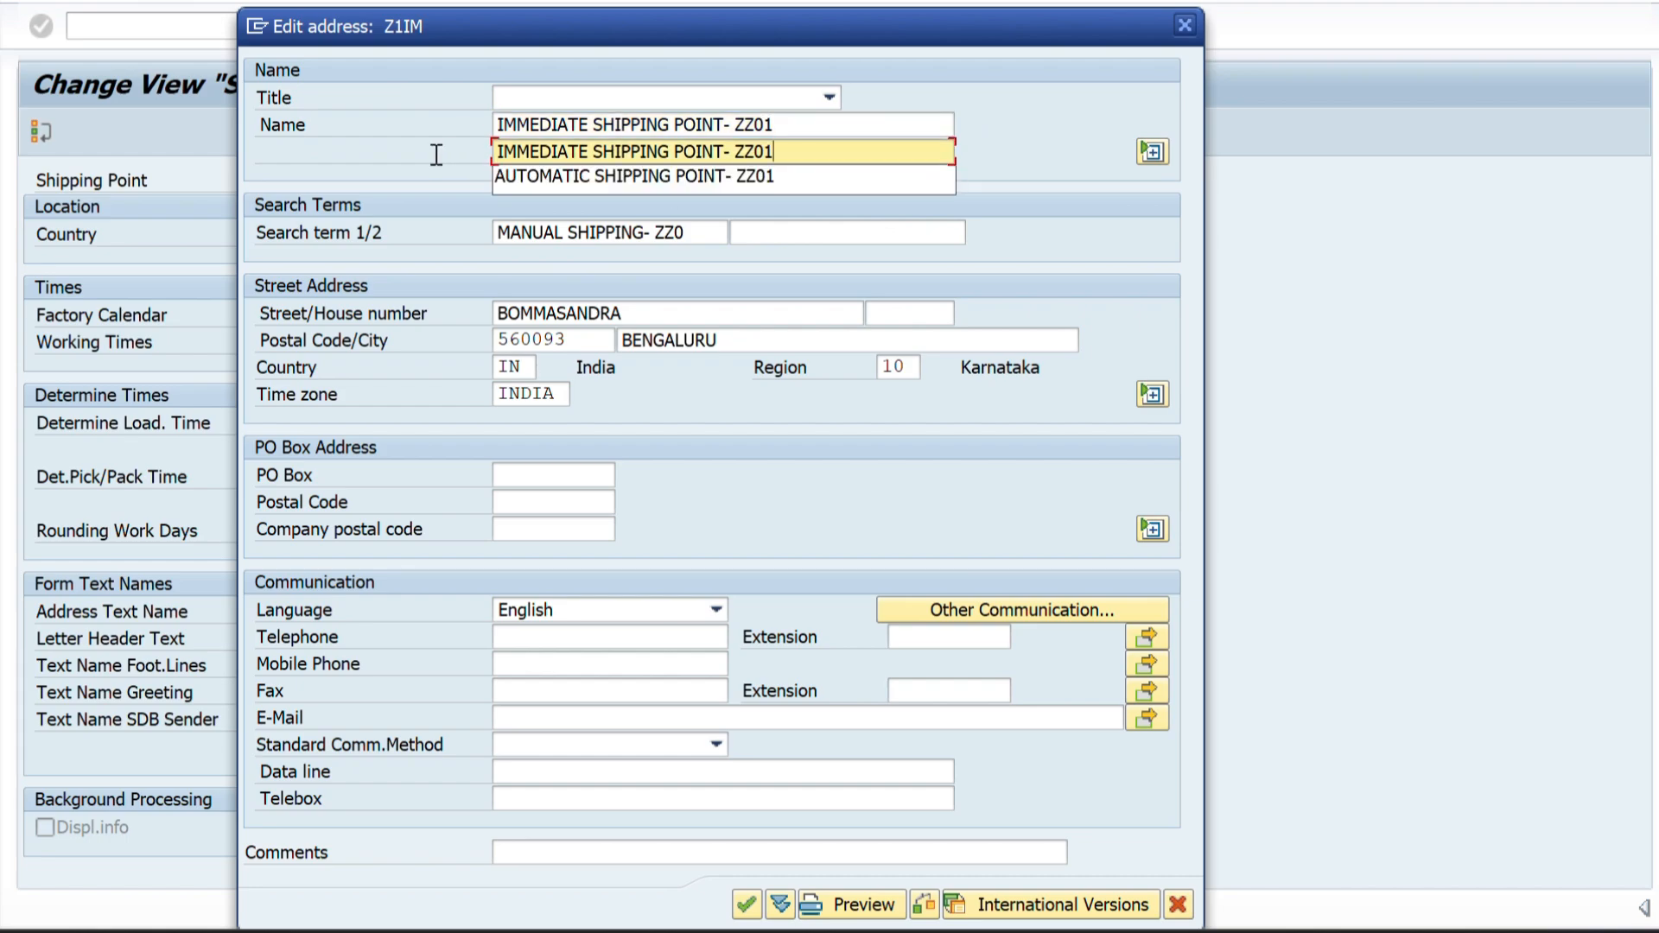
{"action": "left_click", "coordinate": [1085, 182]}
{"action": "left_click_drag", "start_coordinate": [717, 231], "coordinate": [408, 225]}
{"action": "key", "text": "BackSpace"}
{"action": "key", "text": "ctrl+v"}
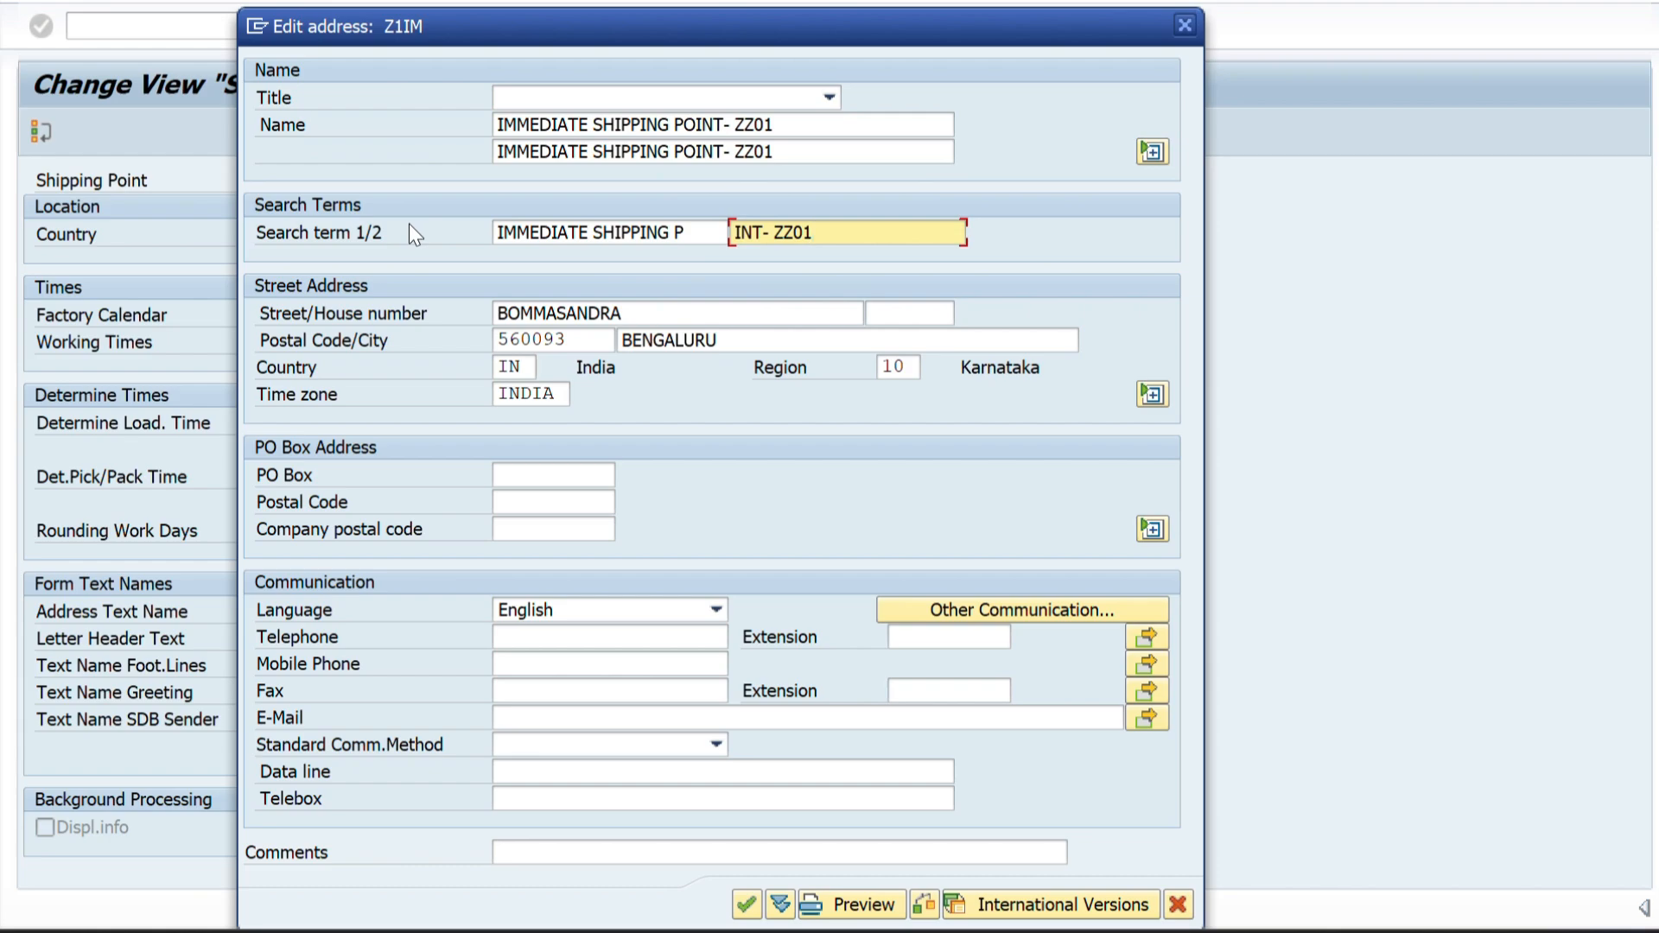
Confirm the Z1IM address and save the copied immediate shipping point.
{"action": "key", "text": "Return"}
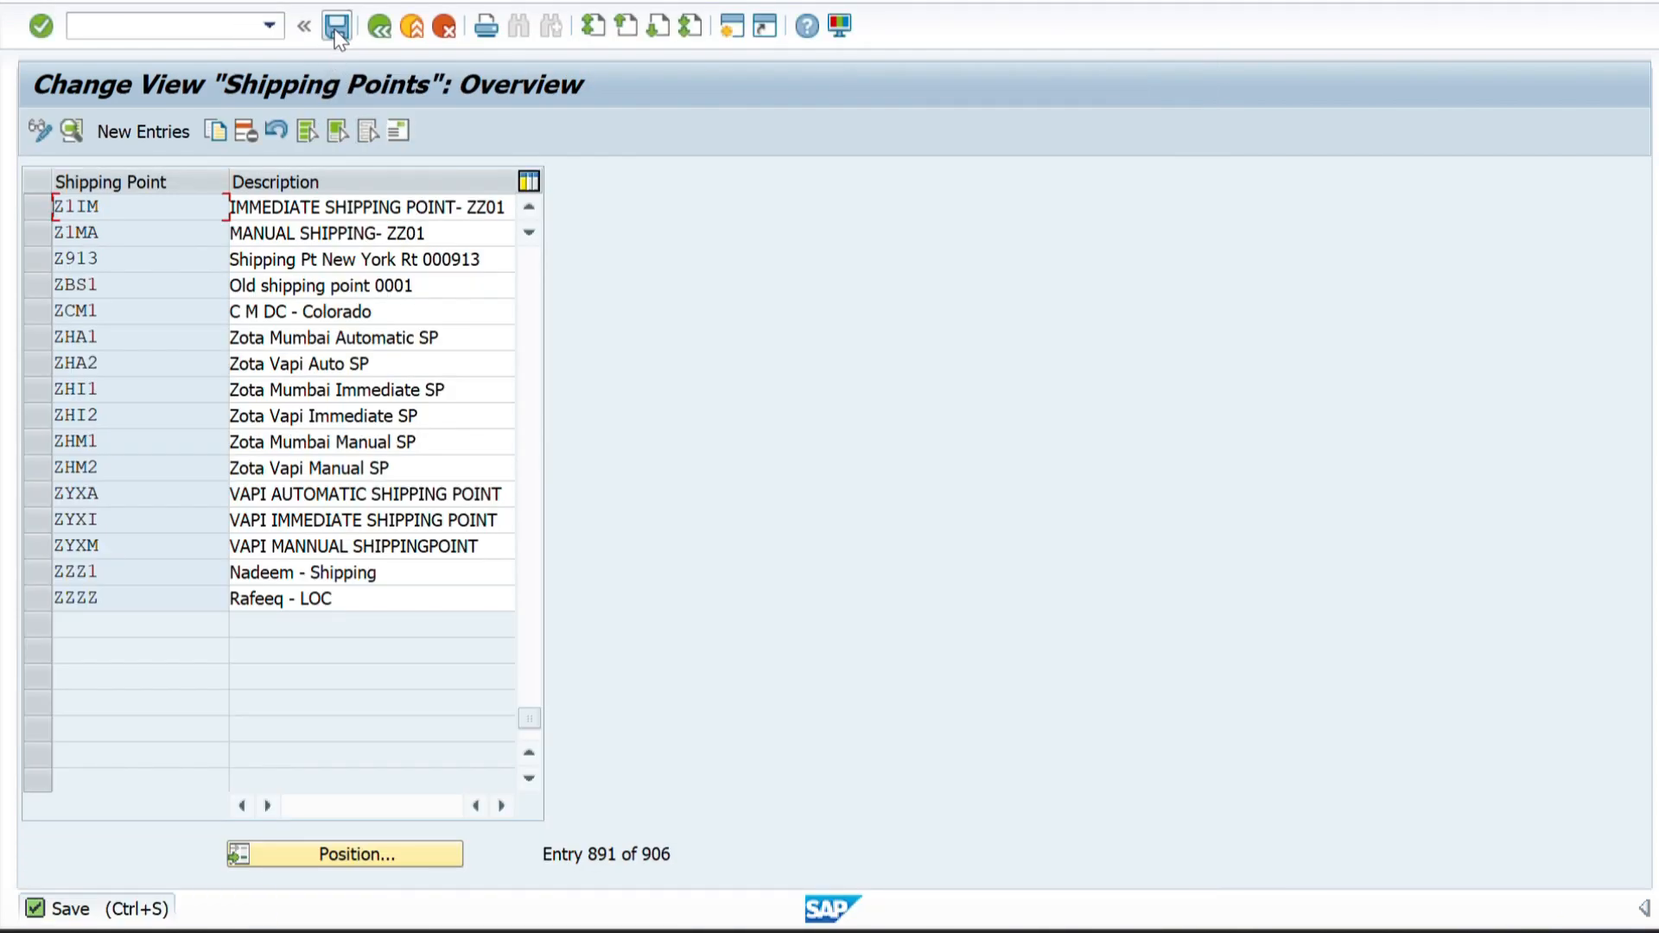
{"action": "left_click", "coordinate": [336, 27]}
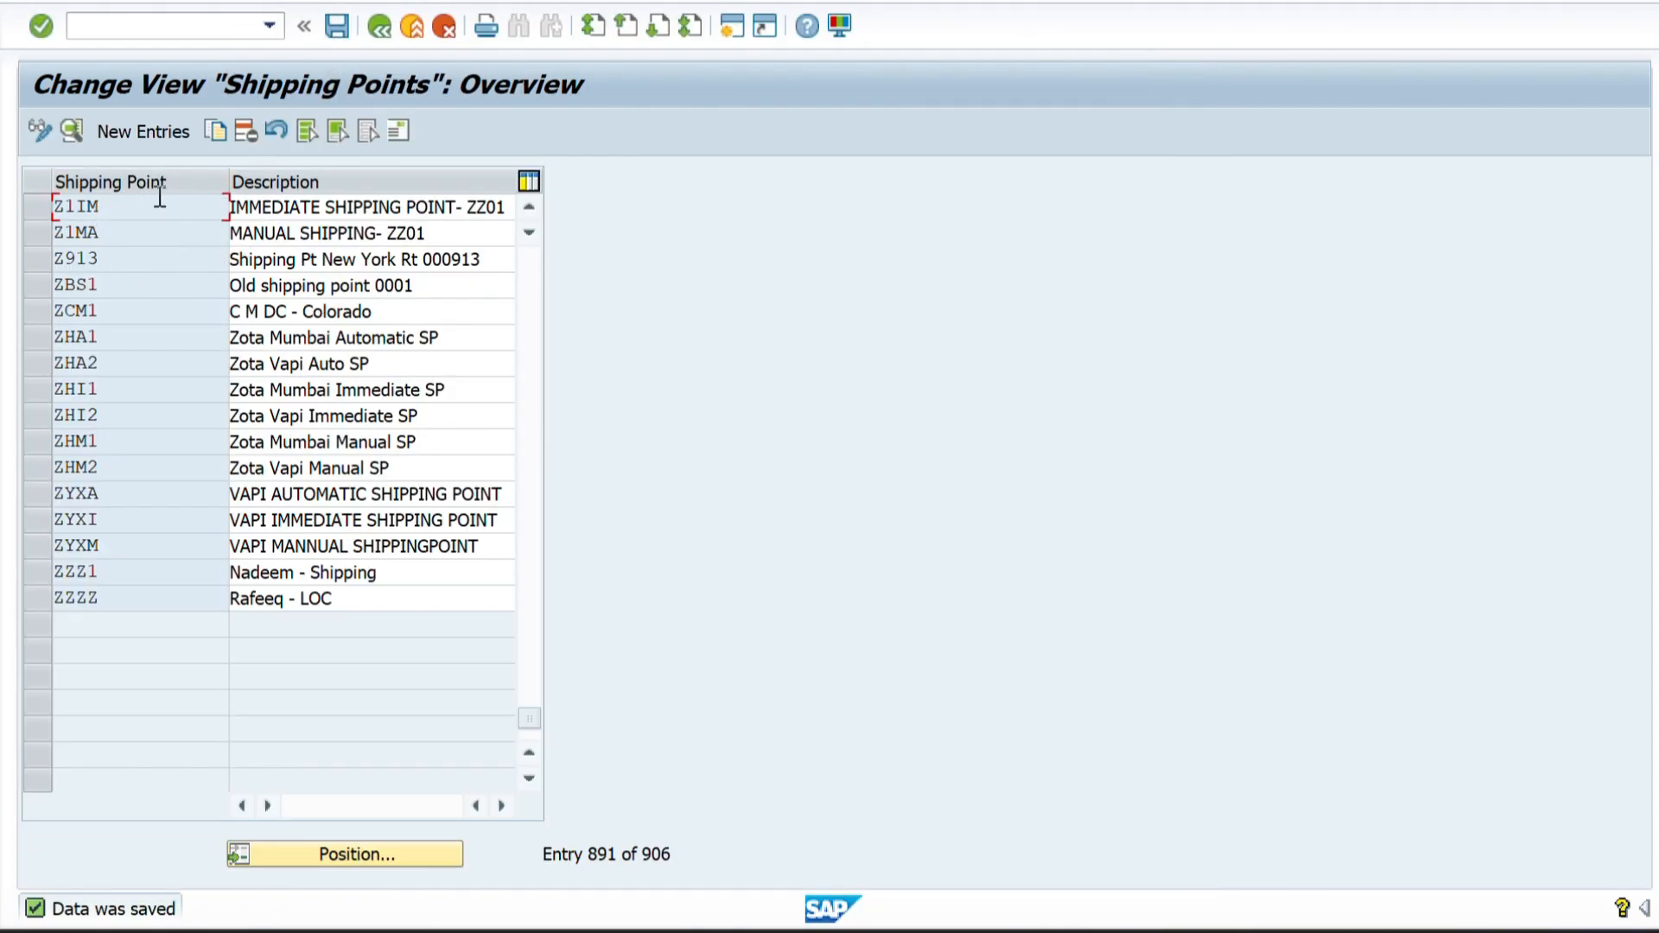
{"action": "left_click", "coordinate": [529, 209]}
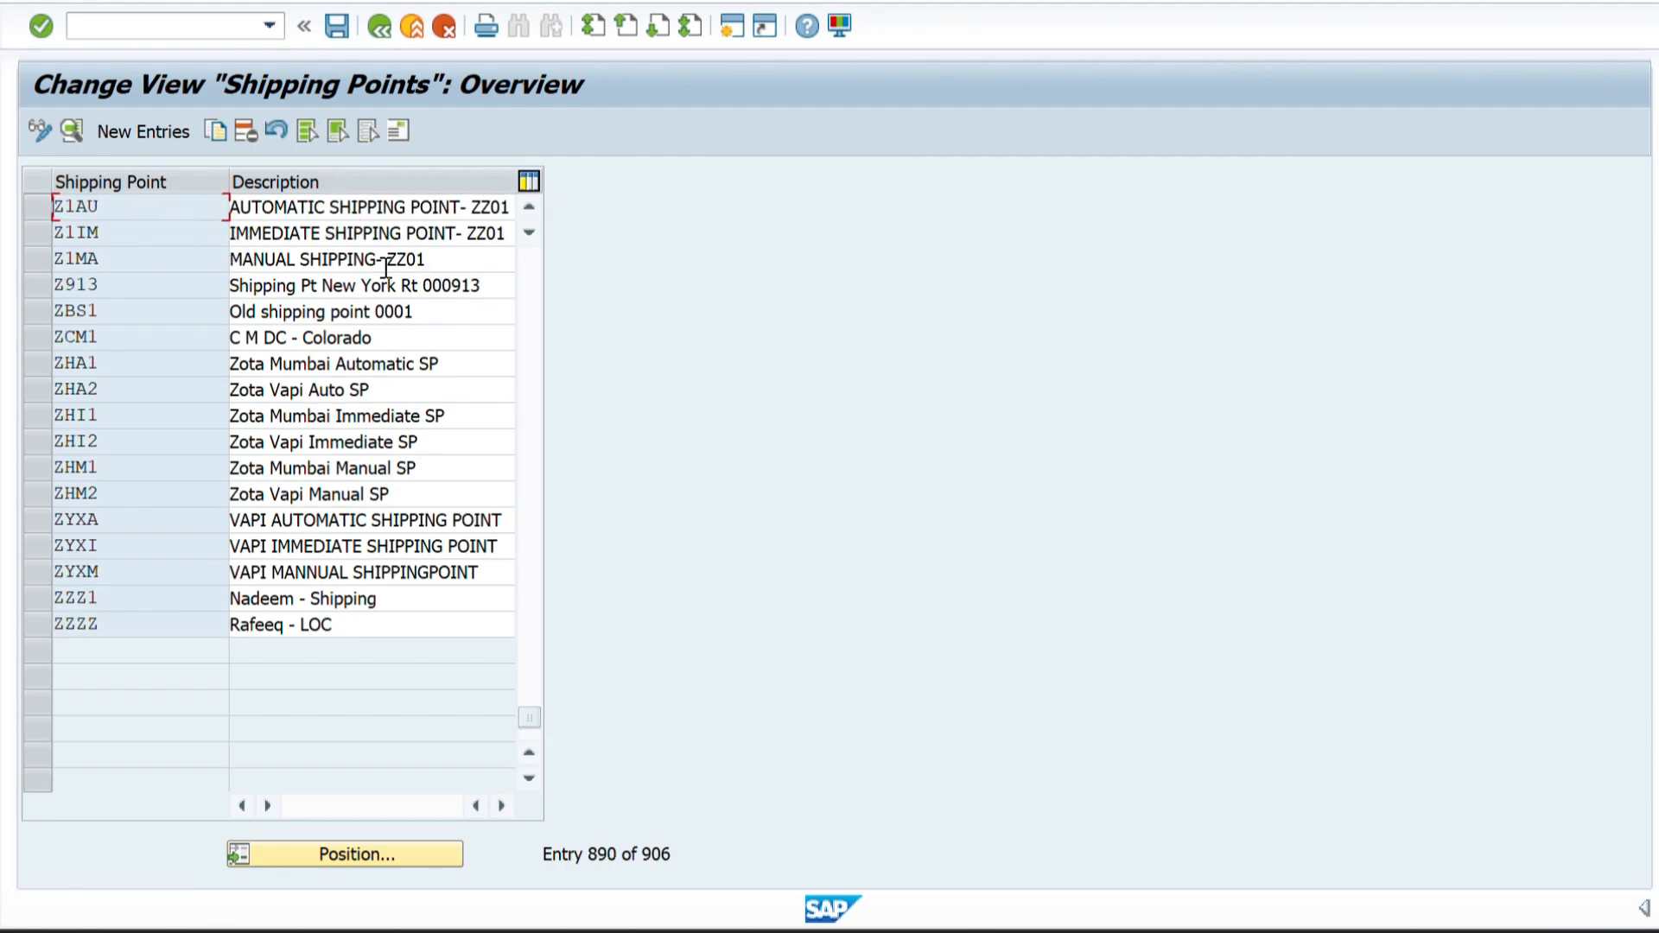
Create a new shipping point entry with the code Z2MA copied from Sheet2 of the Excel workbook.
{"action": "left_click", "coordinate": [146, 131]}
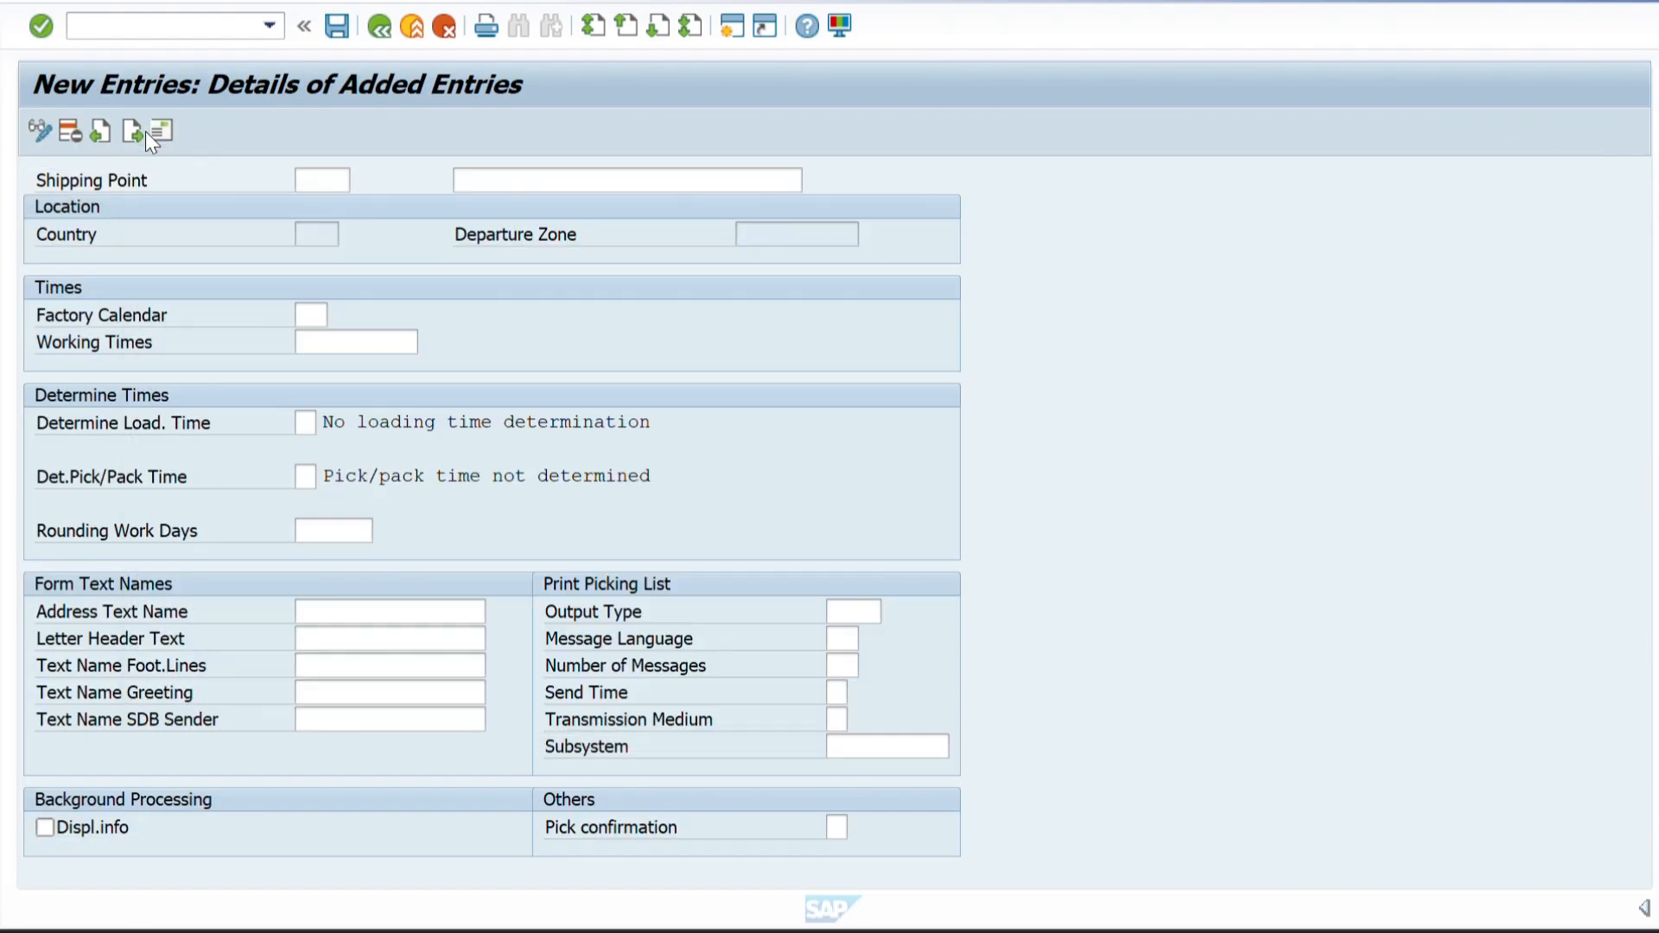
{"action": "key", "text": "alt+Tab"}
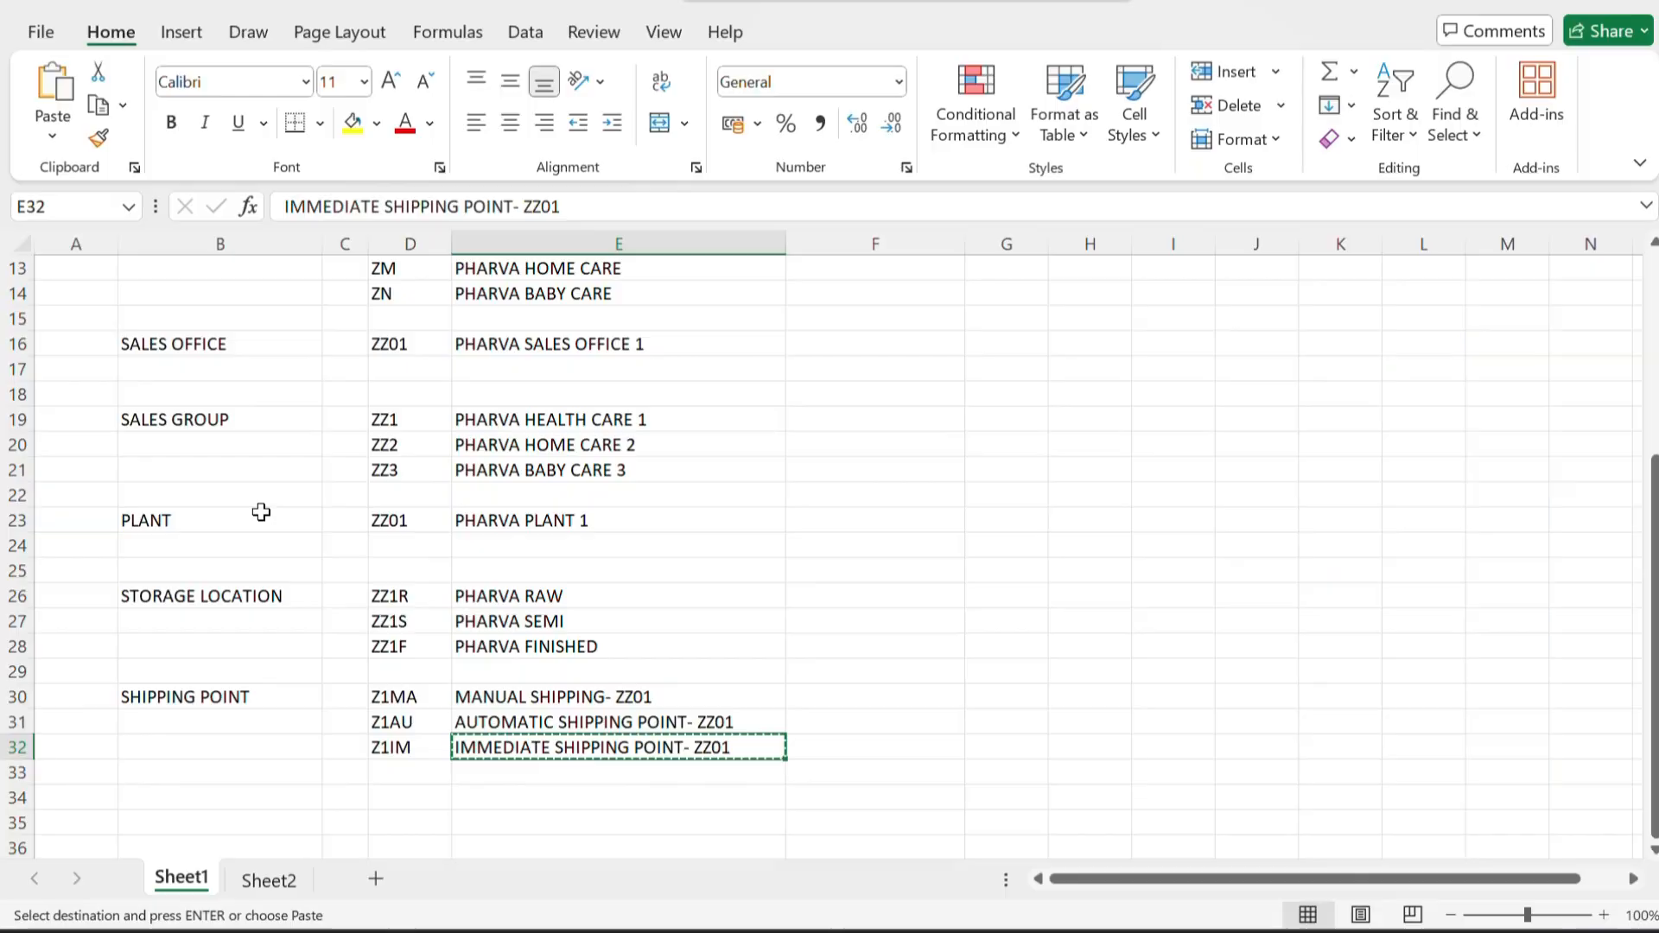
{"action": "left_click", "coordinate": [271, 889]}
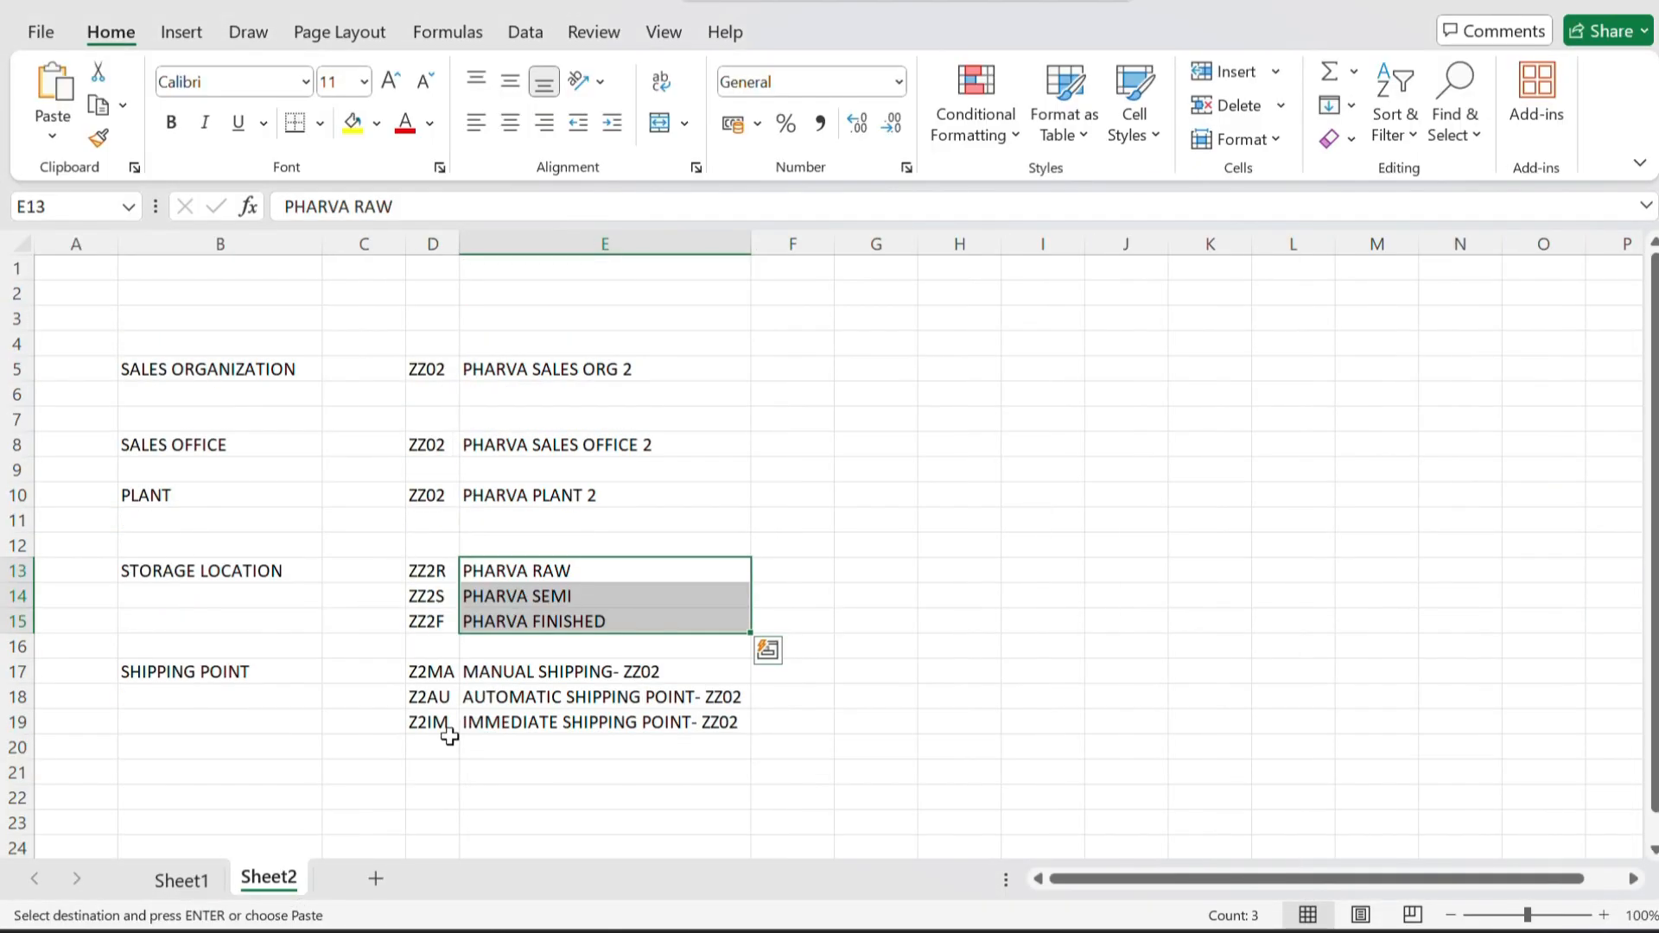
{"action": "left_click", "coordinate": [523, 677]}
{"action": "left_click_drag", "start_coordinate": [523, 677], "coordinate": [522, 718]}
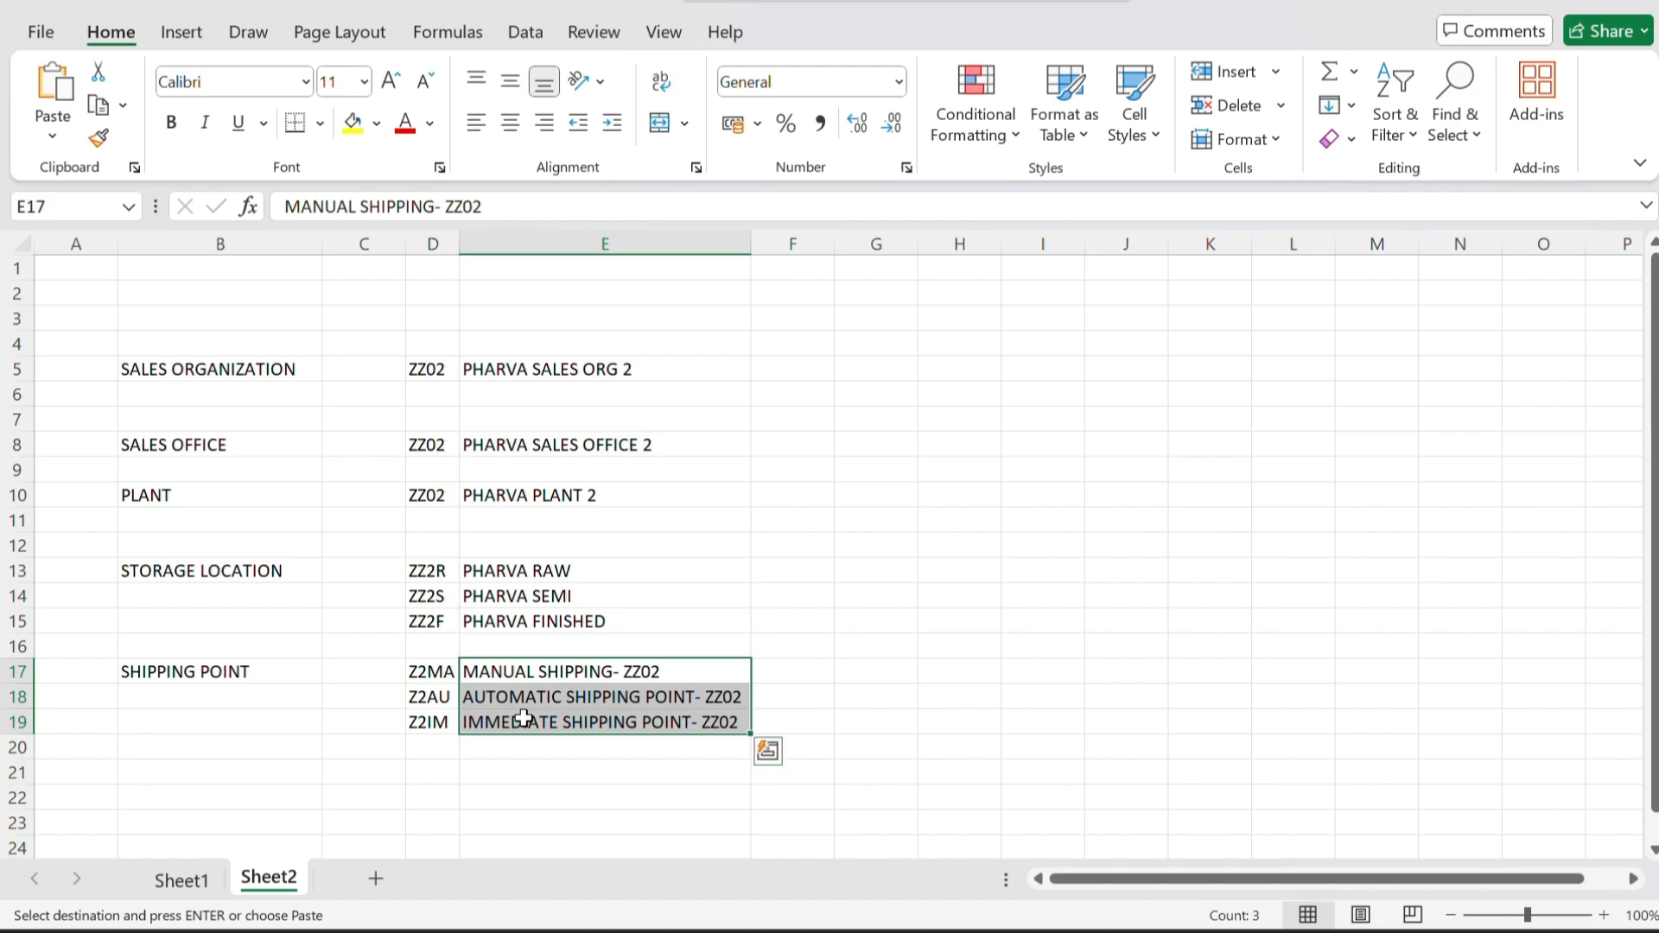
{"action": "left_click", "coordinate": [445, 680]}
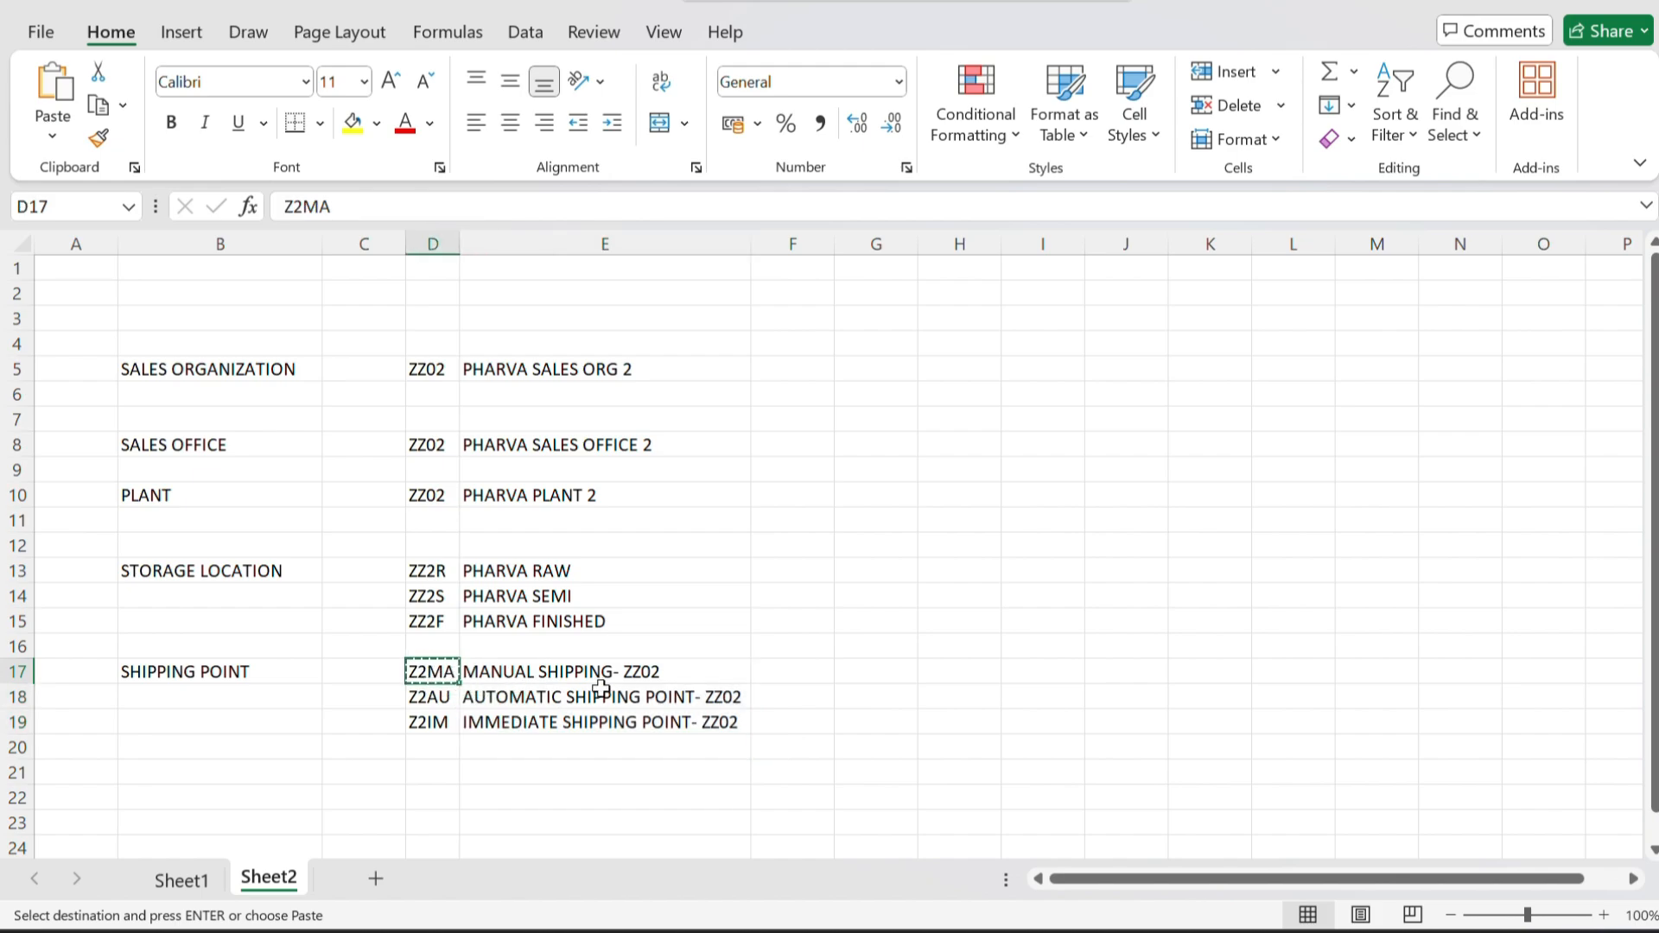
{"action": "key", "text": "alt+Tab"}
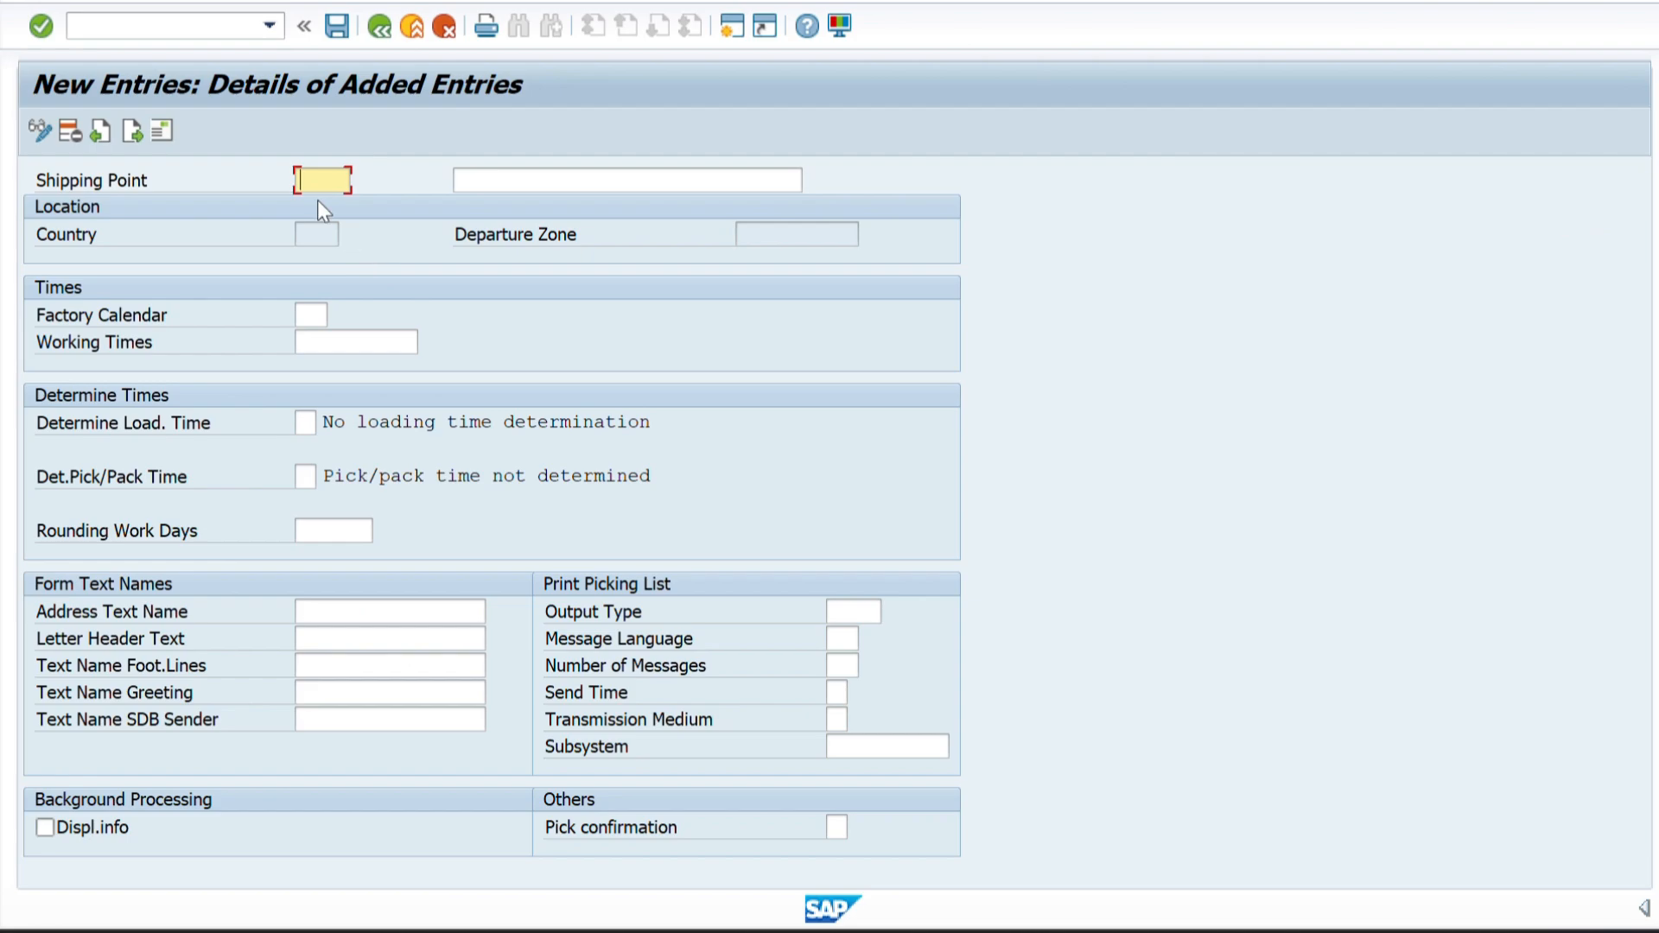
{"action": "key", "text": "ctrl+v"}
Enter the description MANUAL SHIPPING- ZZ02 copied from Excel for Z2MA and set its factory calendar to 01.
{"action": "left_click", "coordinate": [503, 183]}
{"action": "key", "text": "alt+Tab"}
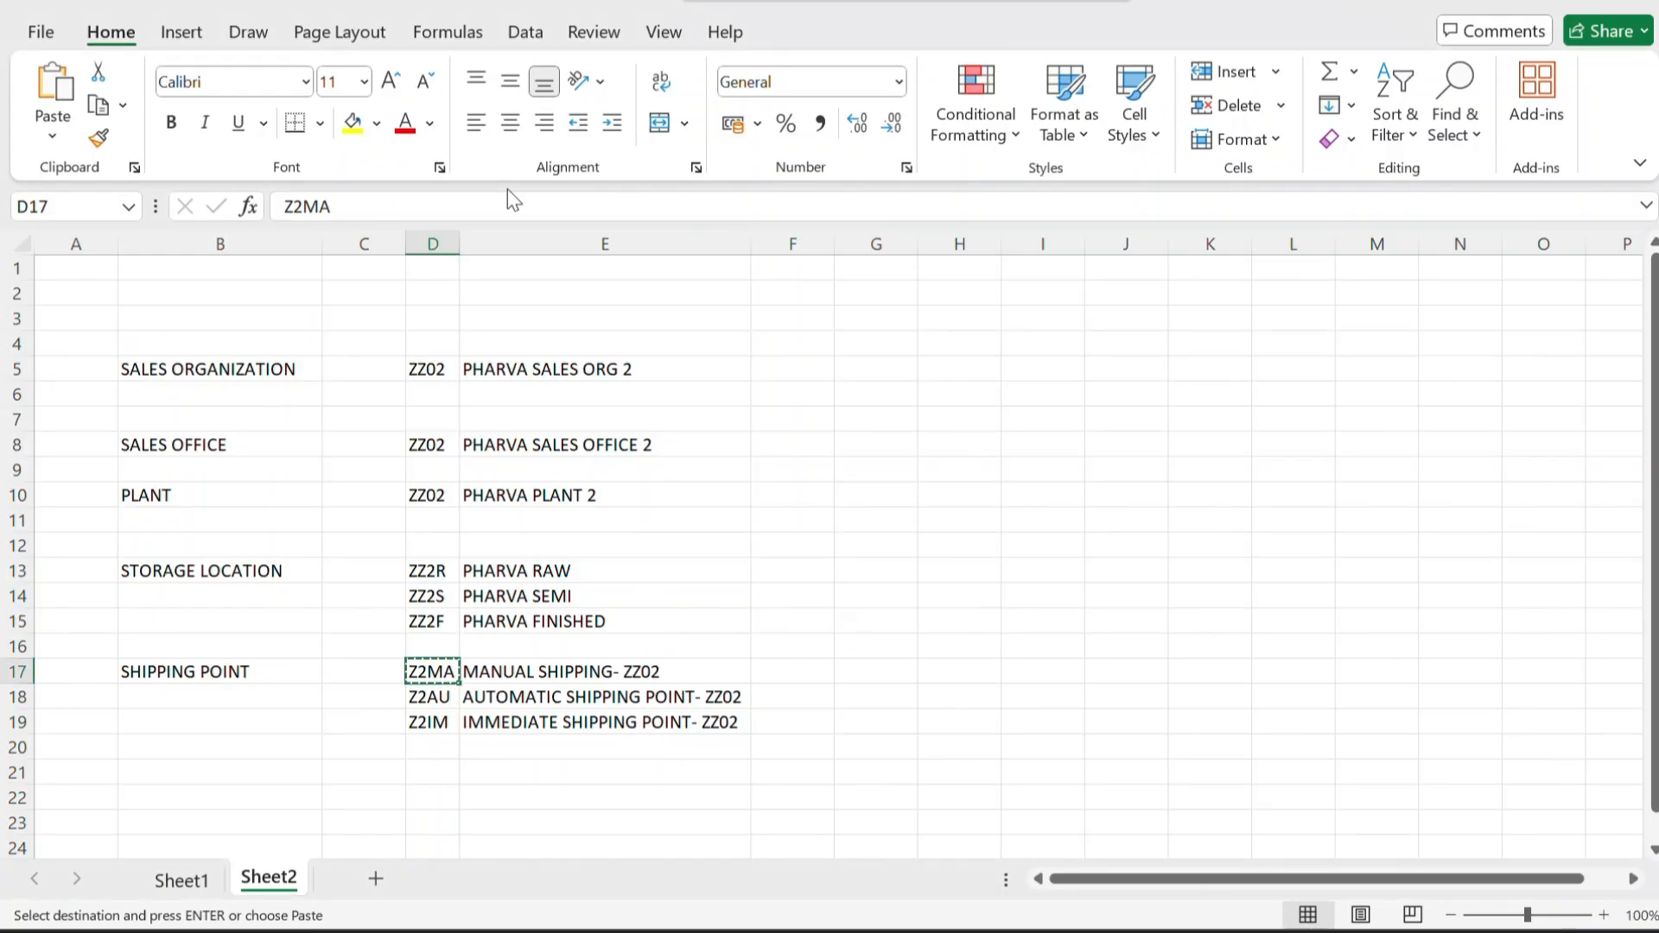
{"action": "left_click", "coordinate": [529, 675]}
{"action": "key", "text": "ctrl+c"}
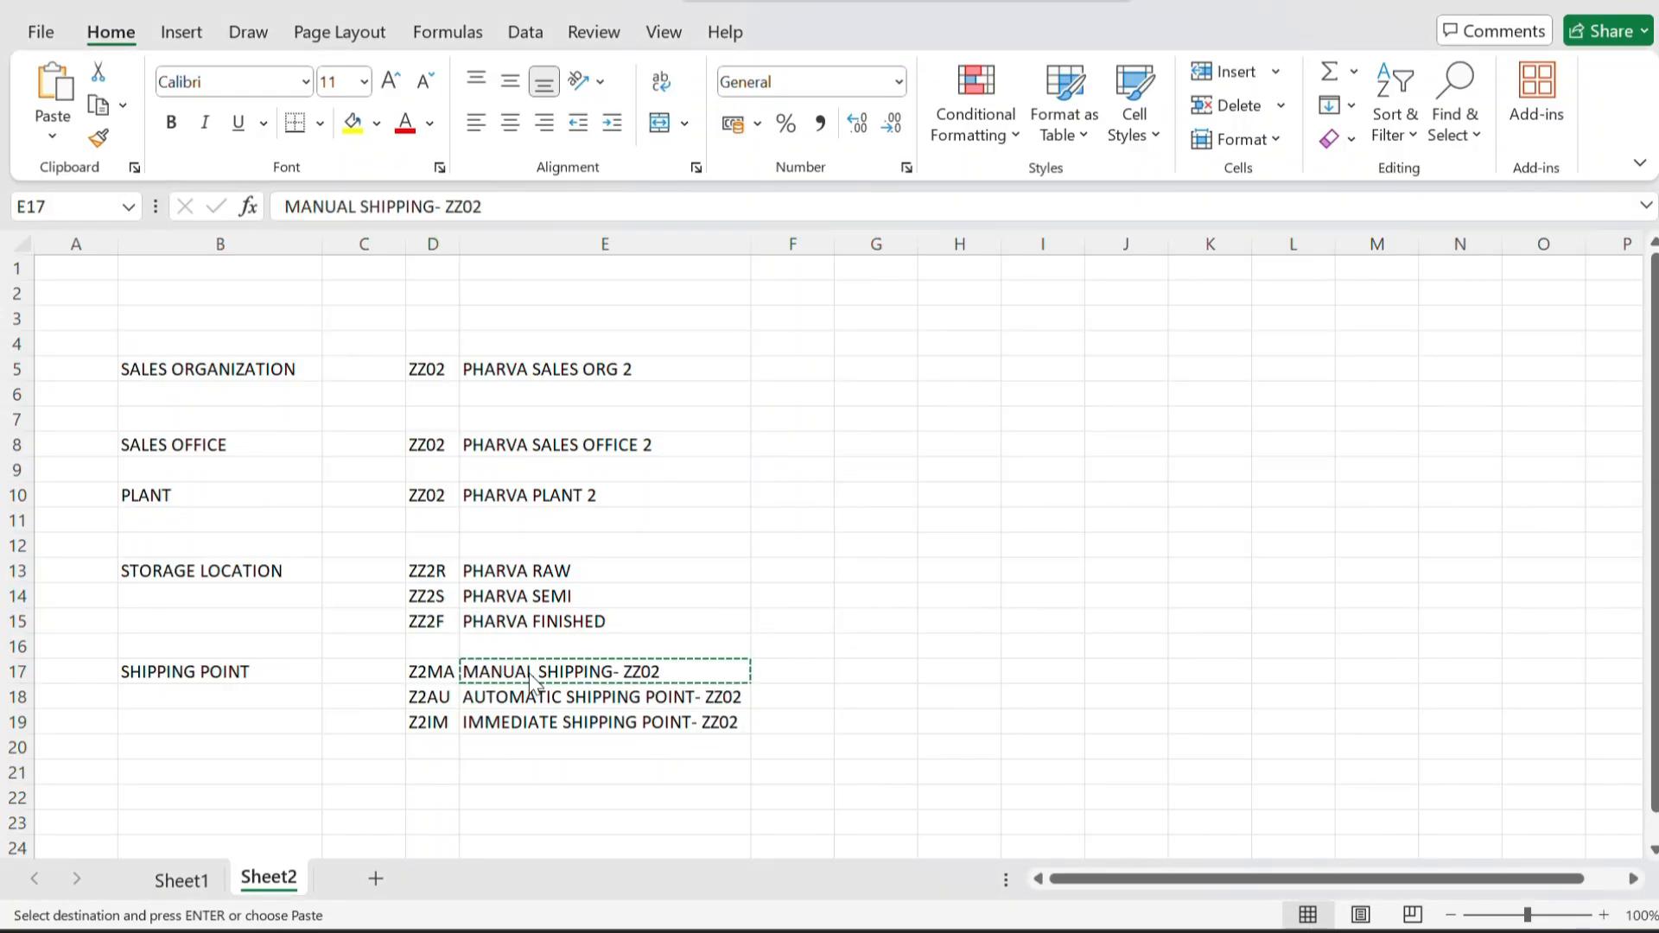
{"action": "key", "text": "alt+Tab"}
{"action": "key", "text": "ctrl+v"}
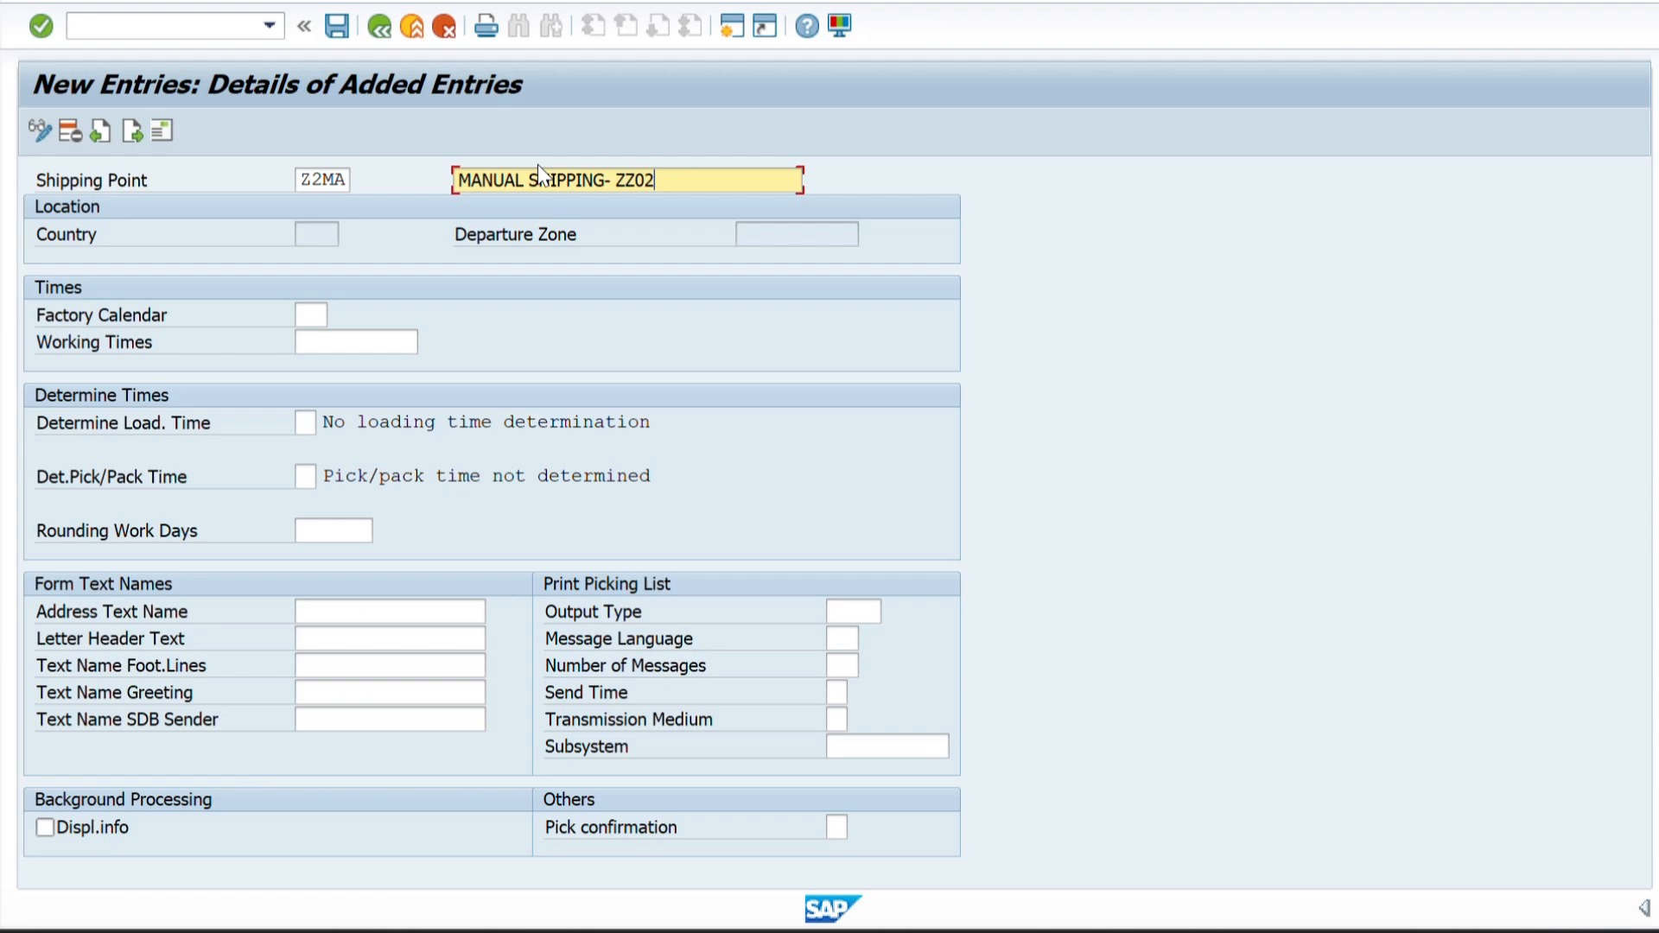
{"action": "left_click", "coordinate": [309, 311]}
{"action": "type", "text": "01"}
{"action": "key", "text": "Return"}
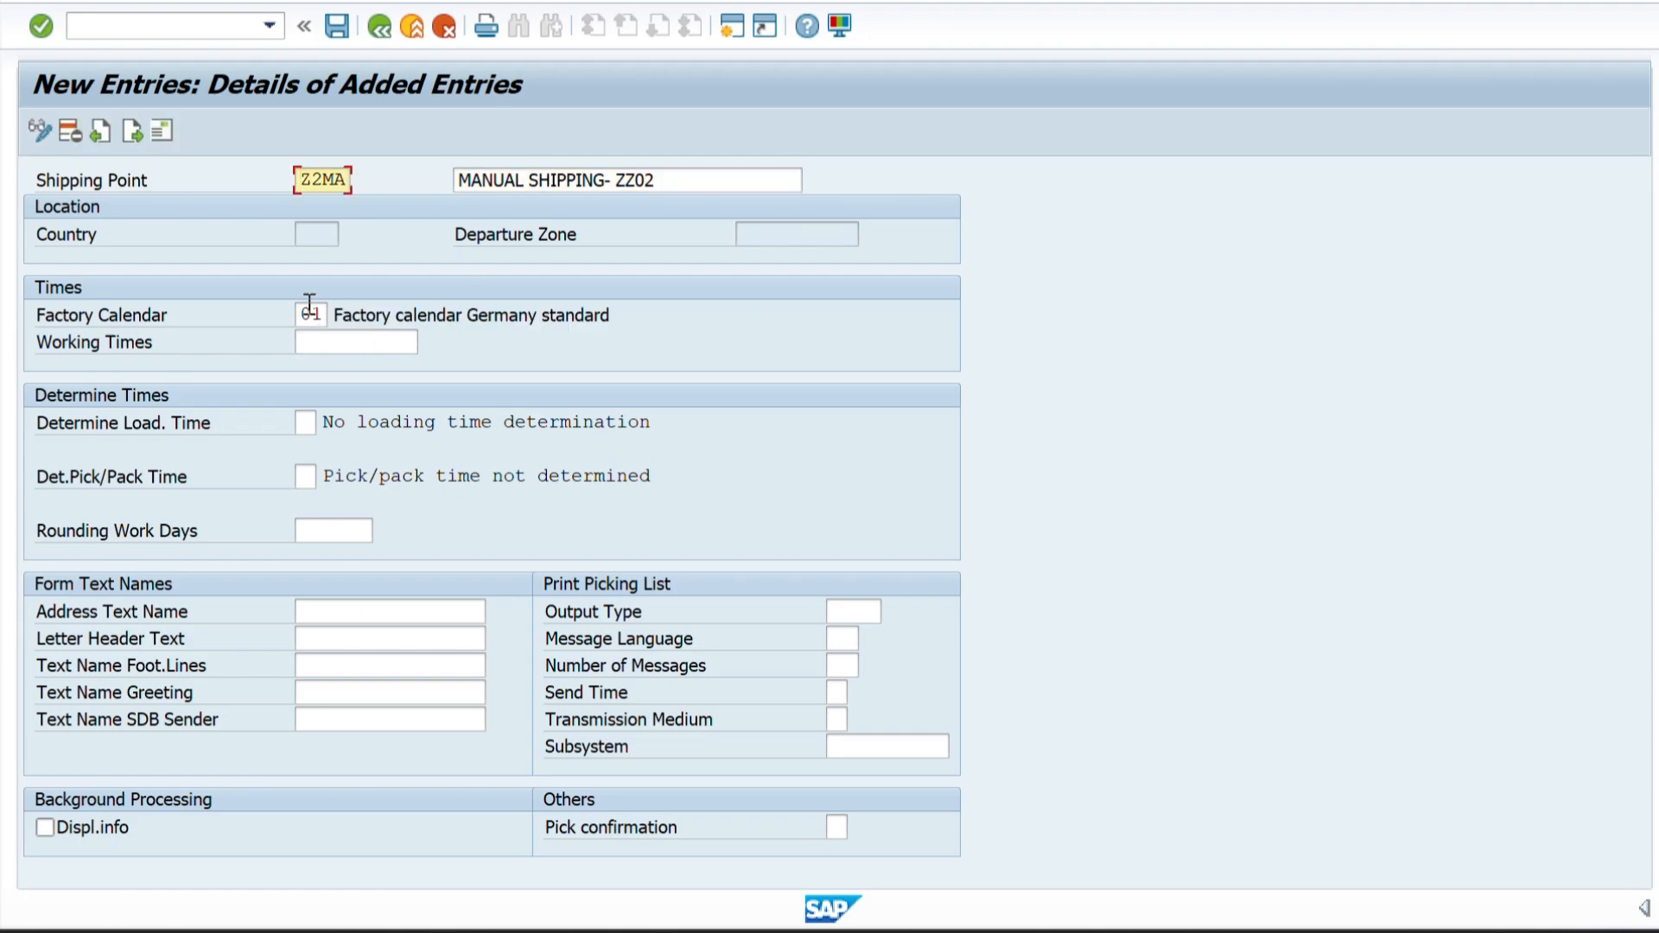
Open the Z2MA address and enter MANUAL SHIPPING- ZZ02 in both name lines and the first search term.
{"action": "left_click", "coordinate": [154, 128]}
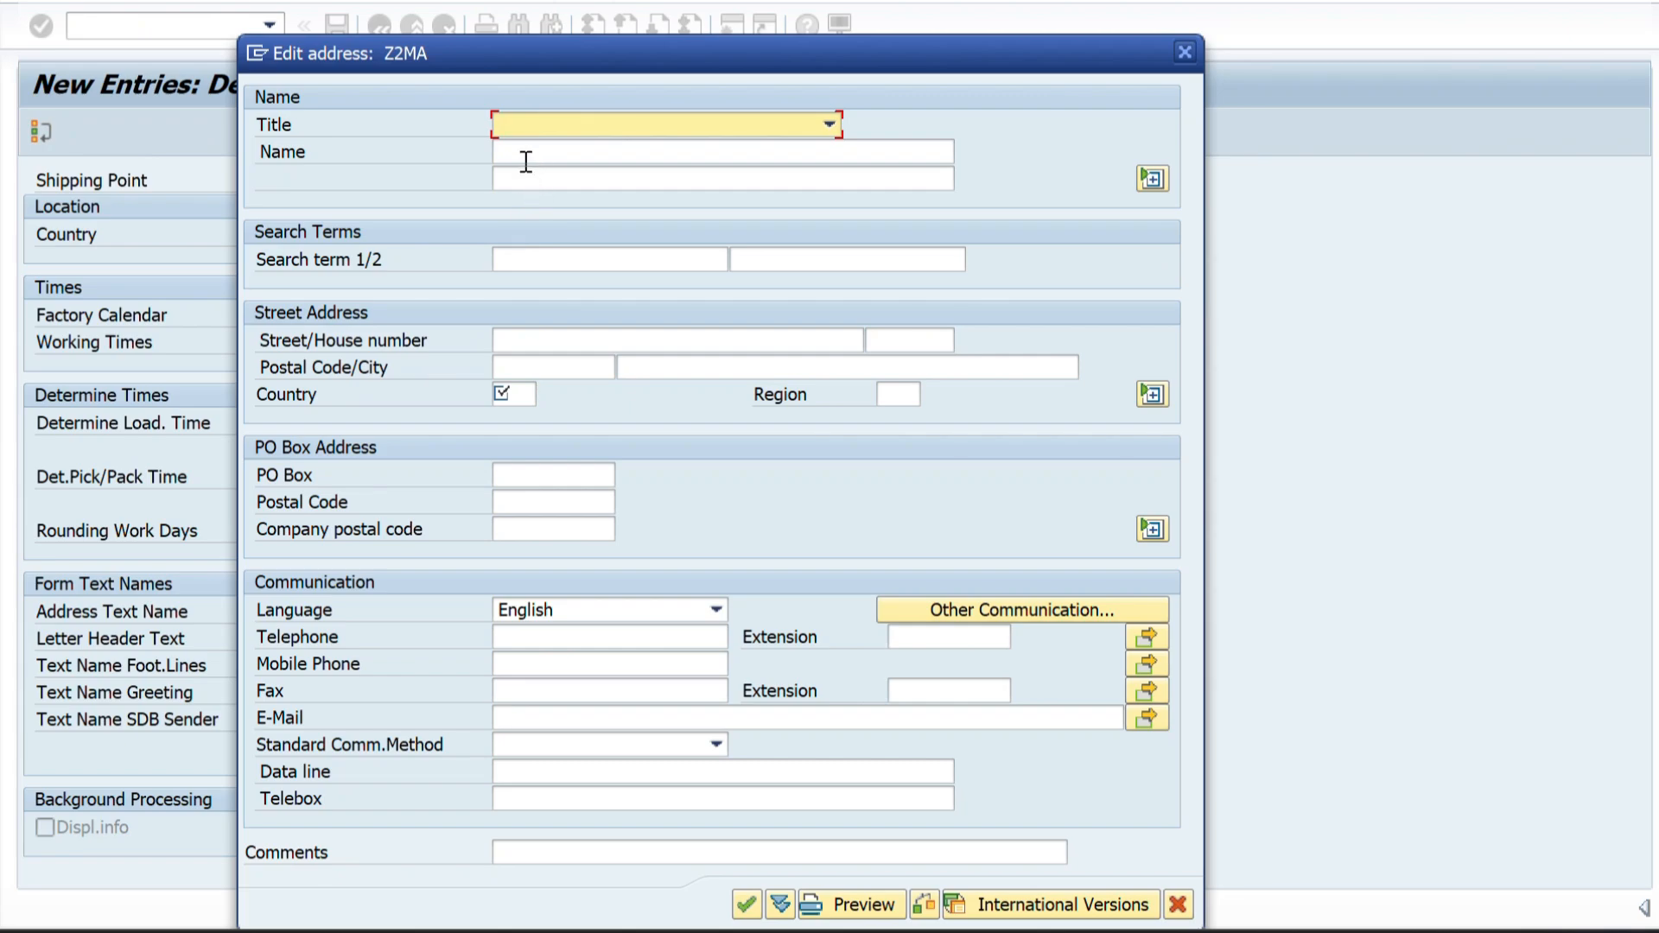
{"action": "left_click", "coordinate": [525, 153]}
{"action": "key", "text": "ctrl+v"}
{"action": "left_click", "coordinate": [529, 179]}
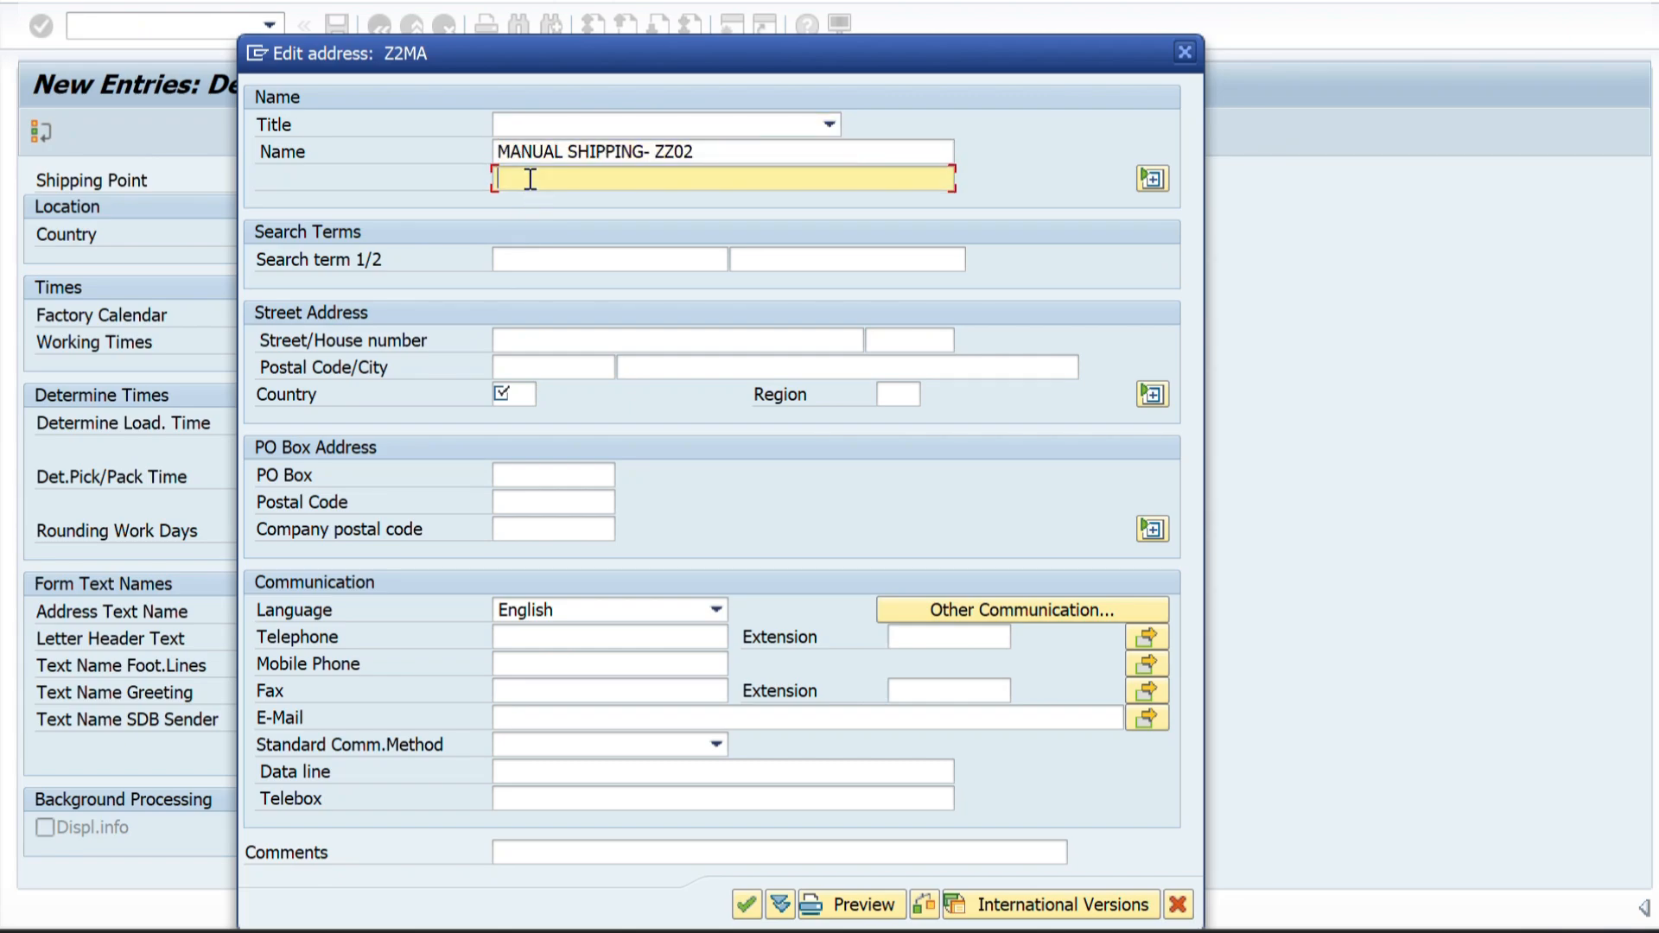
{"action": "key", "text": "ctrl+v"}
{"action": "left_click", "coordinate": [516, 261]}
{"action": "key", "text": "ctrl+v"}
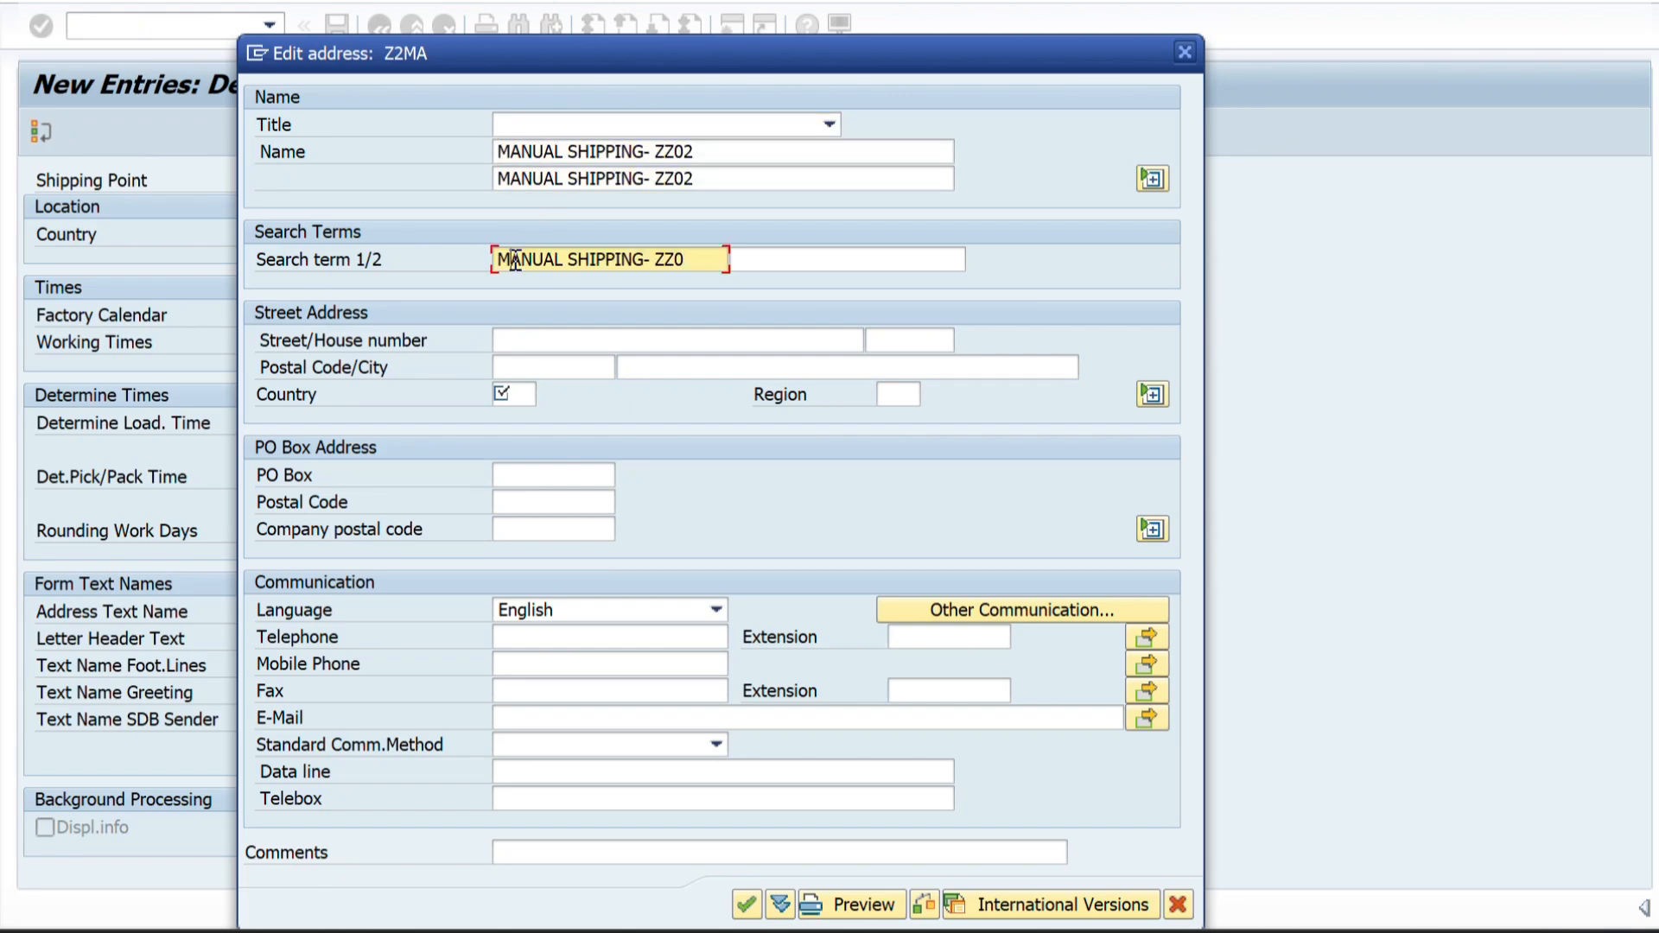
Look up the second shipping point's location in the Word diagram and enter the street and postal code in the Z2MA address.
{"action": "left_click", "coordinate": [518, 342]}
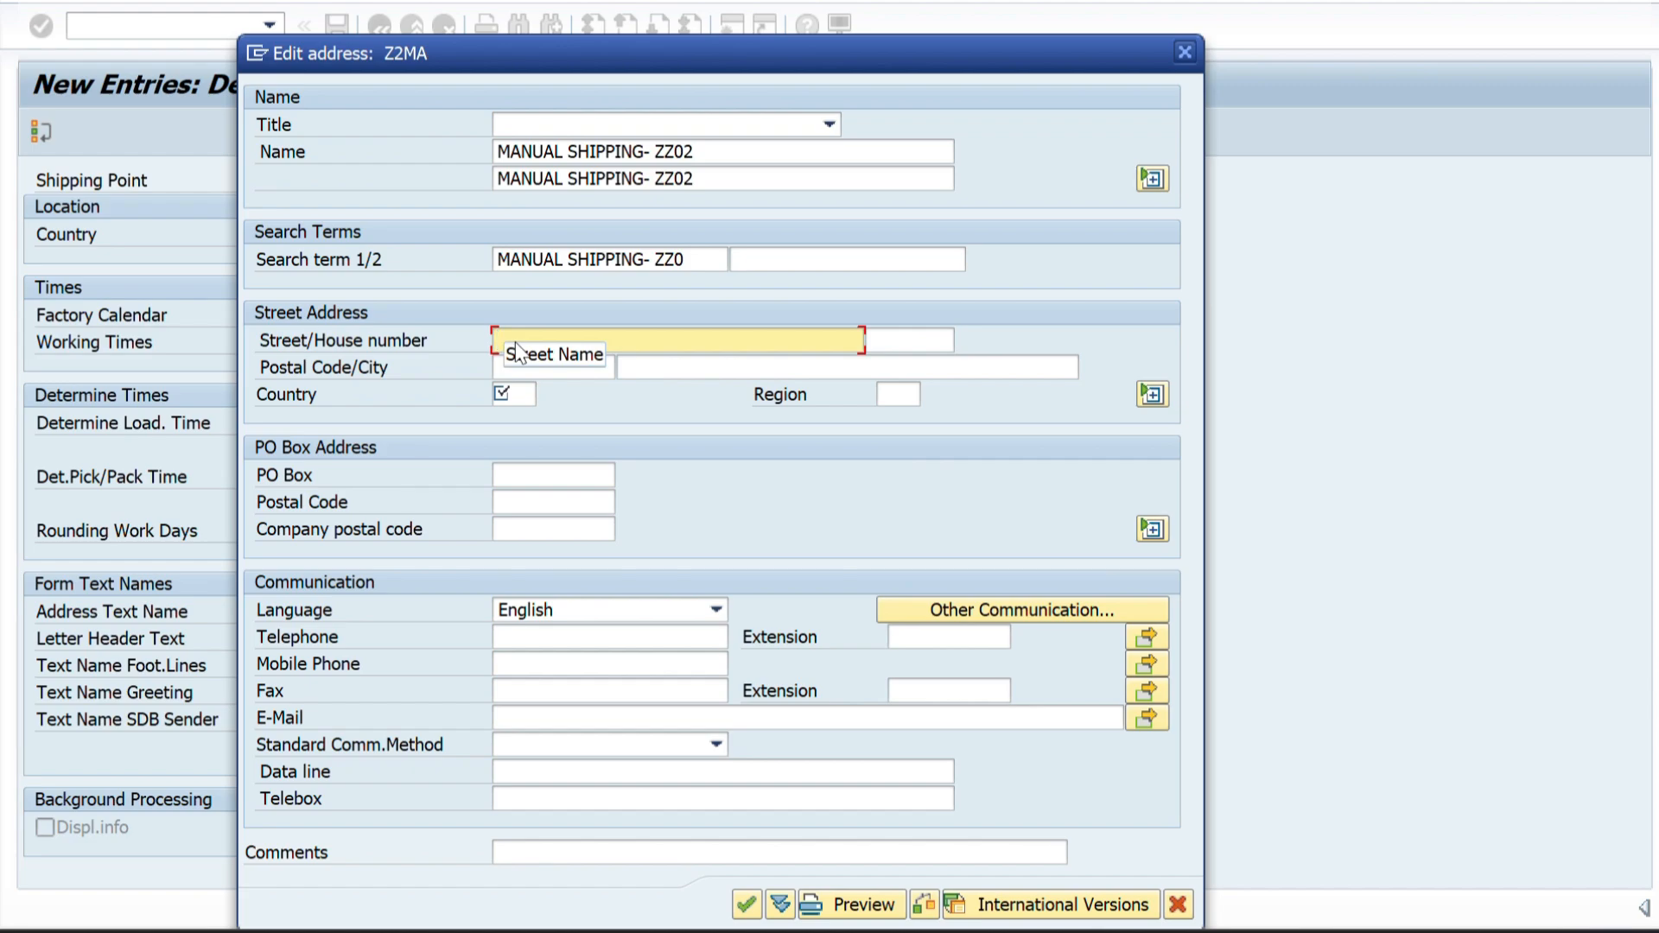
{"action": "key", "text": "alt+Tab"}
{"action": "key", "text": "Tab"}
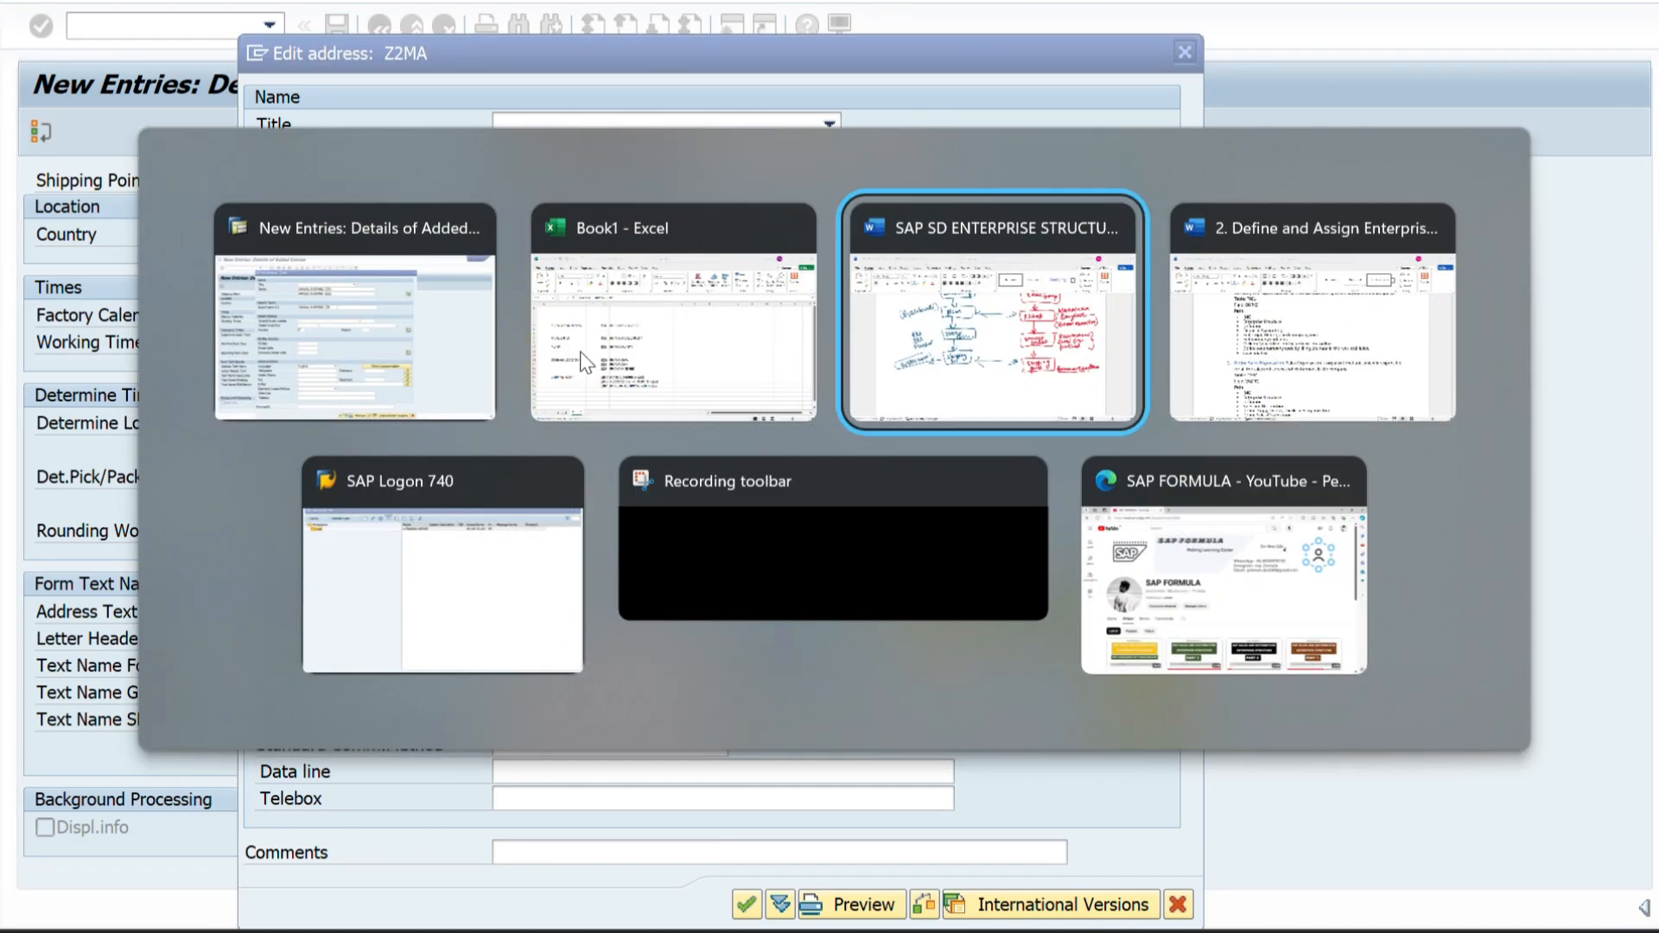
{"action": "scroll", "coordinate": [509, 519], "scroll_direction": "up", "scroll_amount": 1}
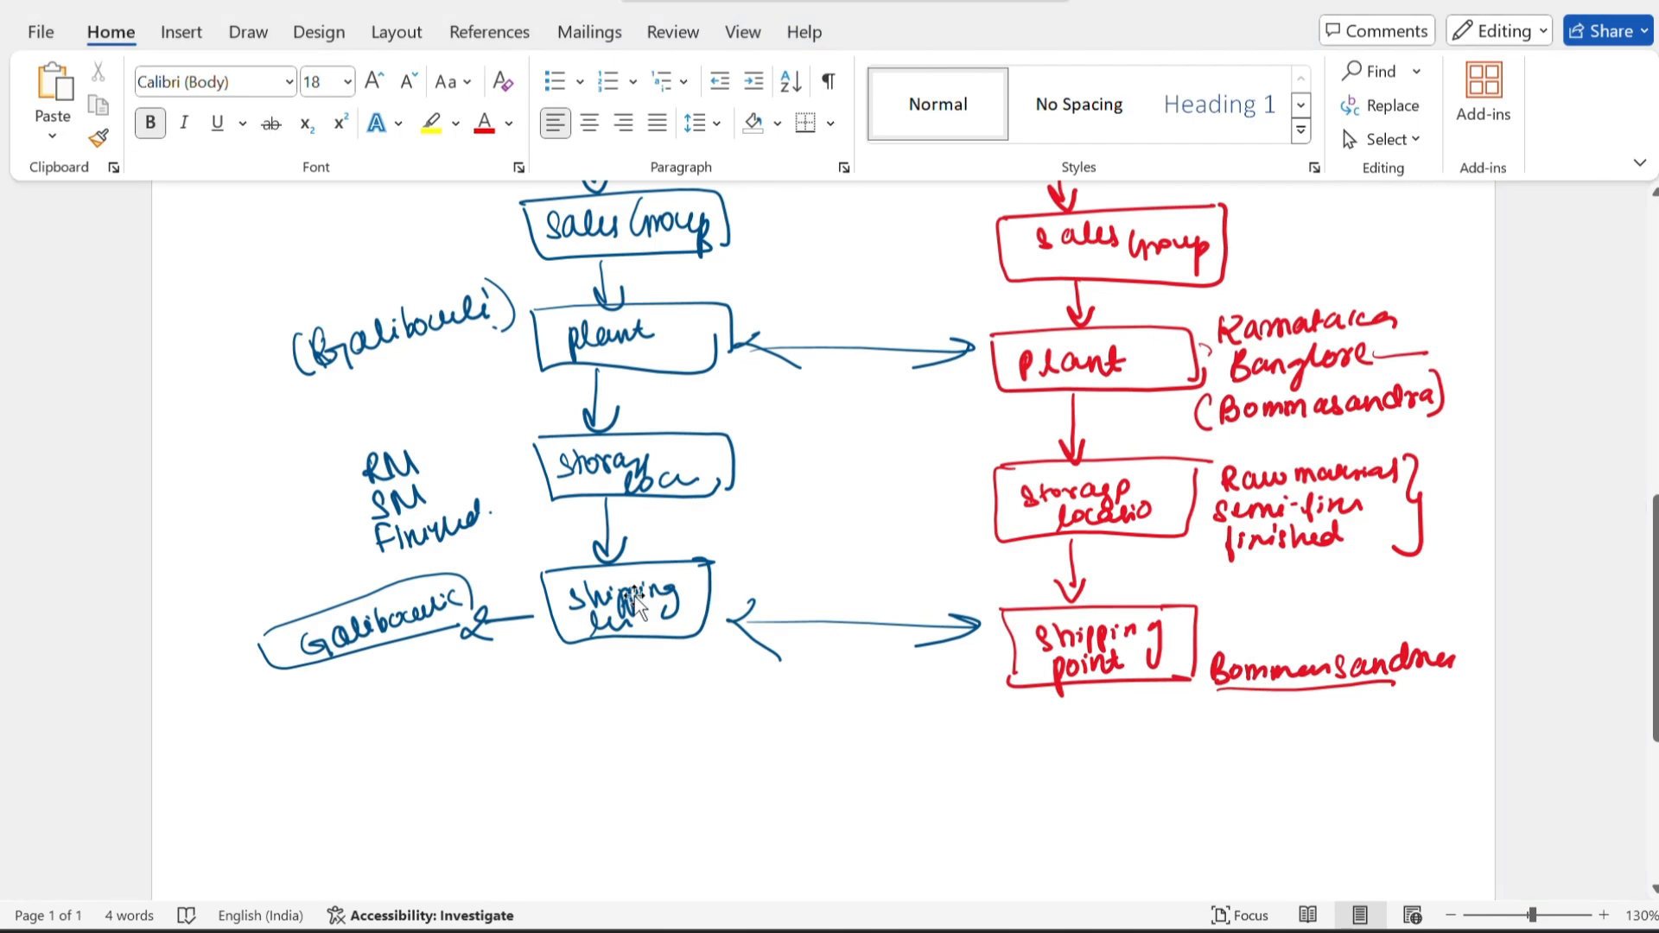
{"action": "key", "text": "alt+Tab"}
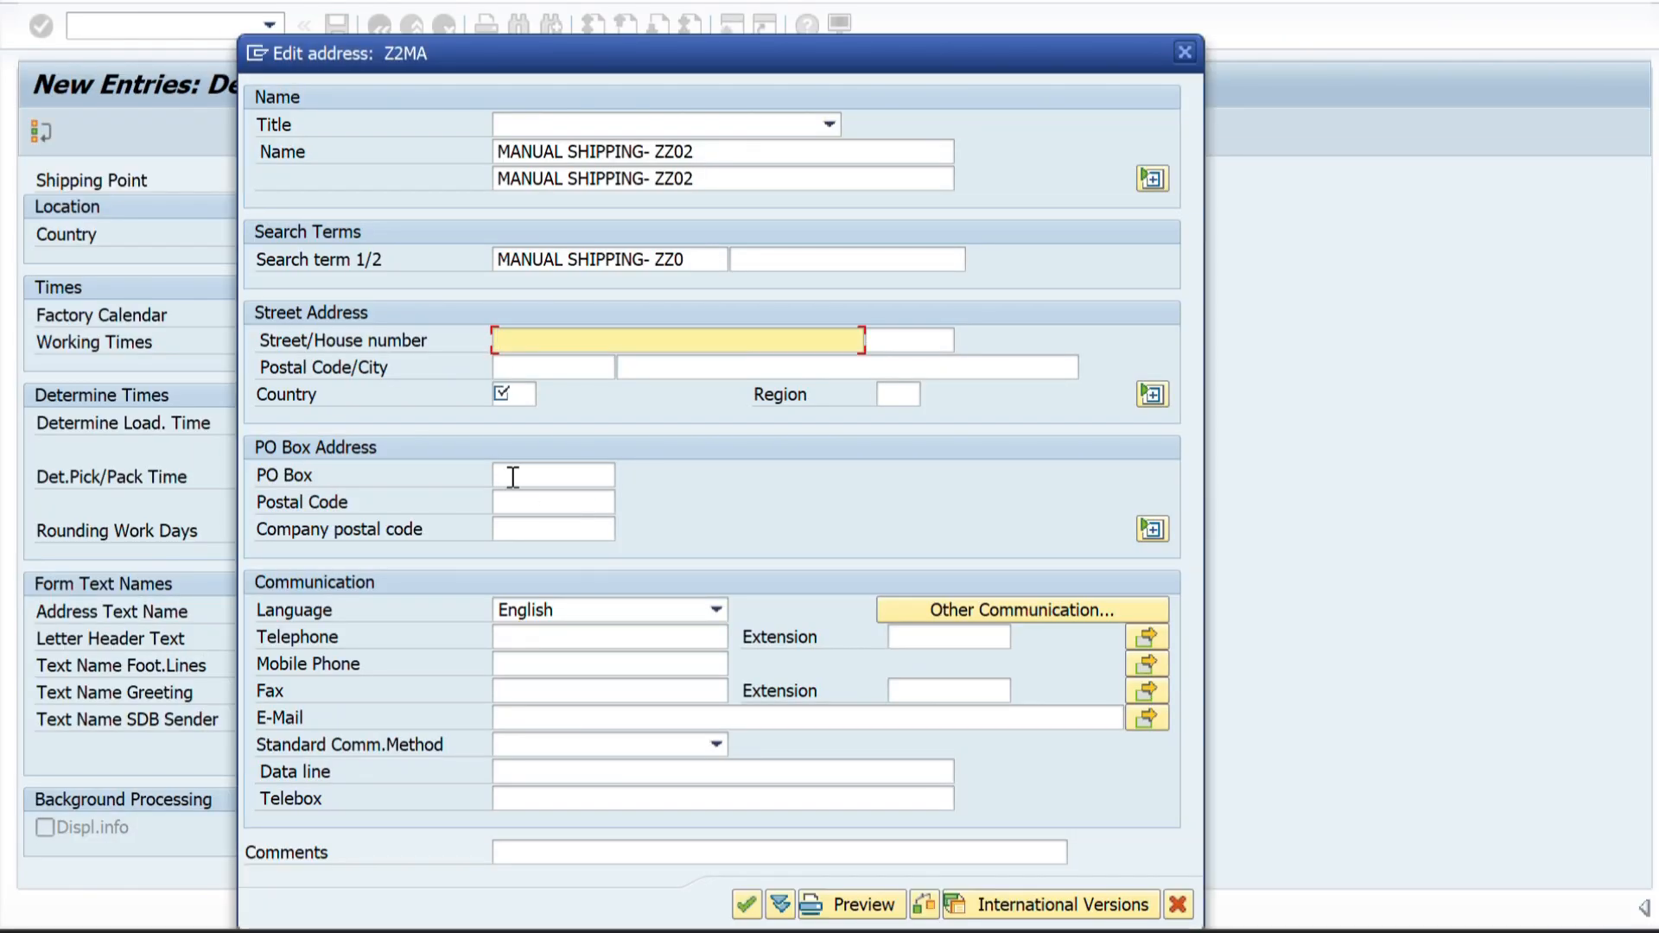
{"action": "type", "text": "GACHIBOWLI"}
{"action": "left_click", "coordinate": [515, 373]}
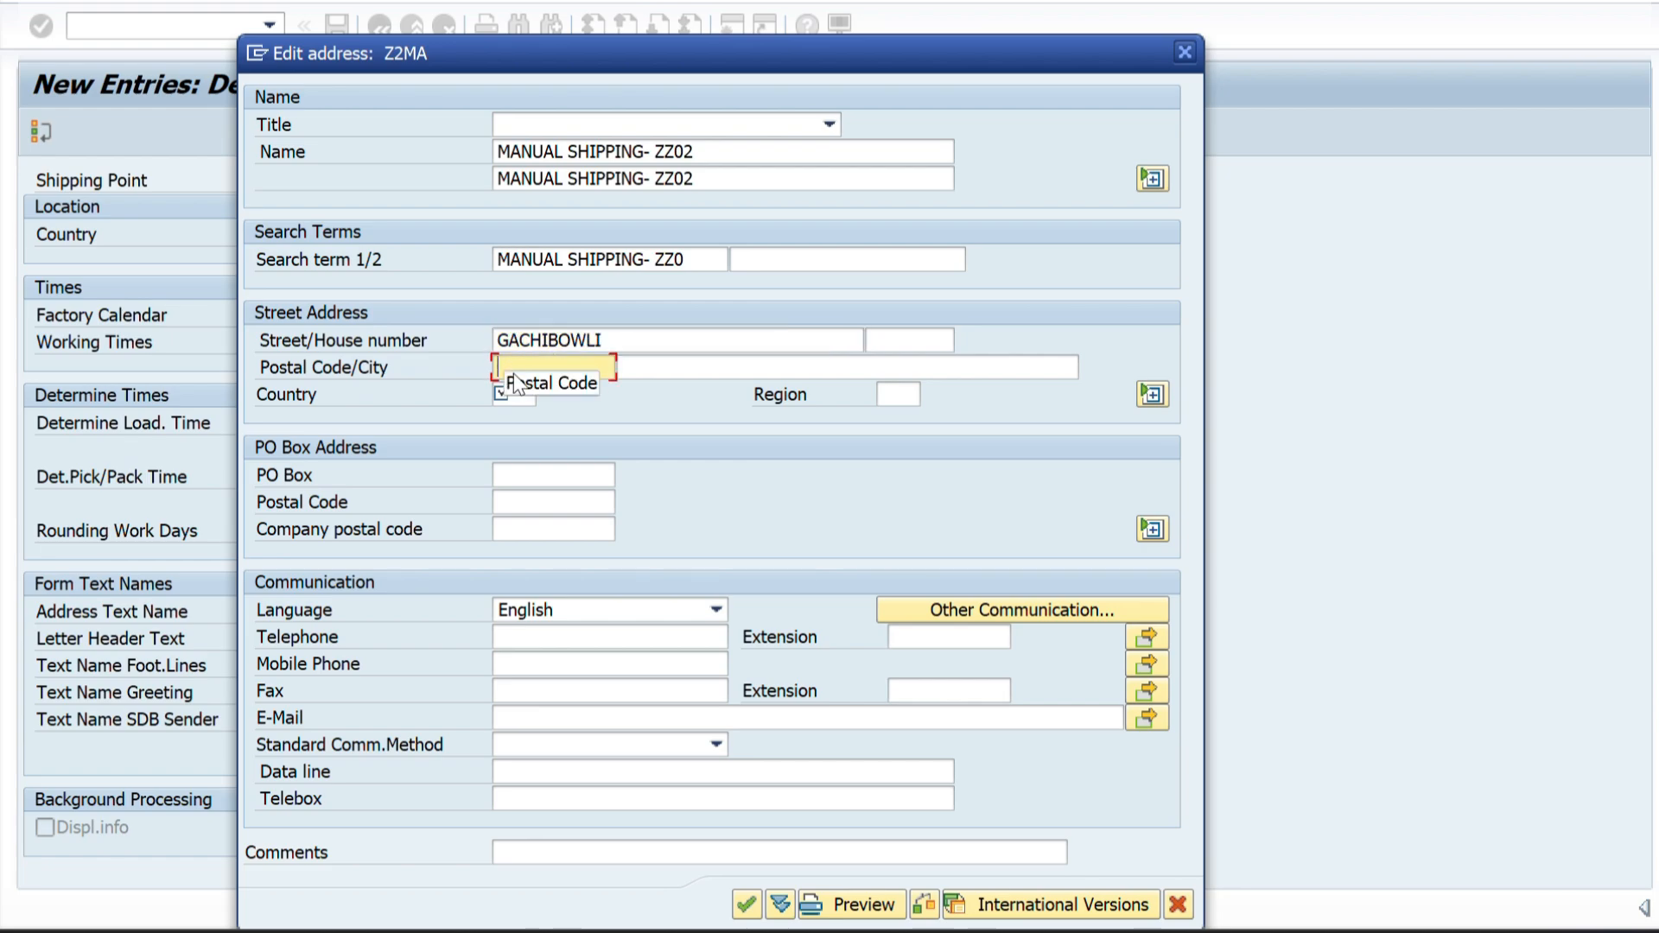
{"action": "type", "text": "872722"}
Set the Z2MA address country to IN, the region to 36 (Telangana) and the city to HYDERABAD.
{"action": "left_click", "coordinate": [516, 395]}
{"action": "type", "text": "IN"}
{"action": "key", "text": "Tab"}
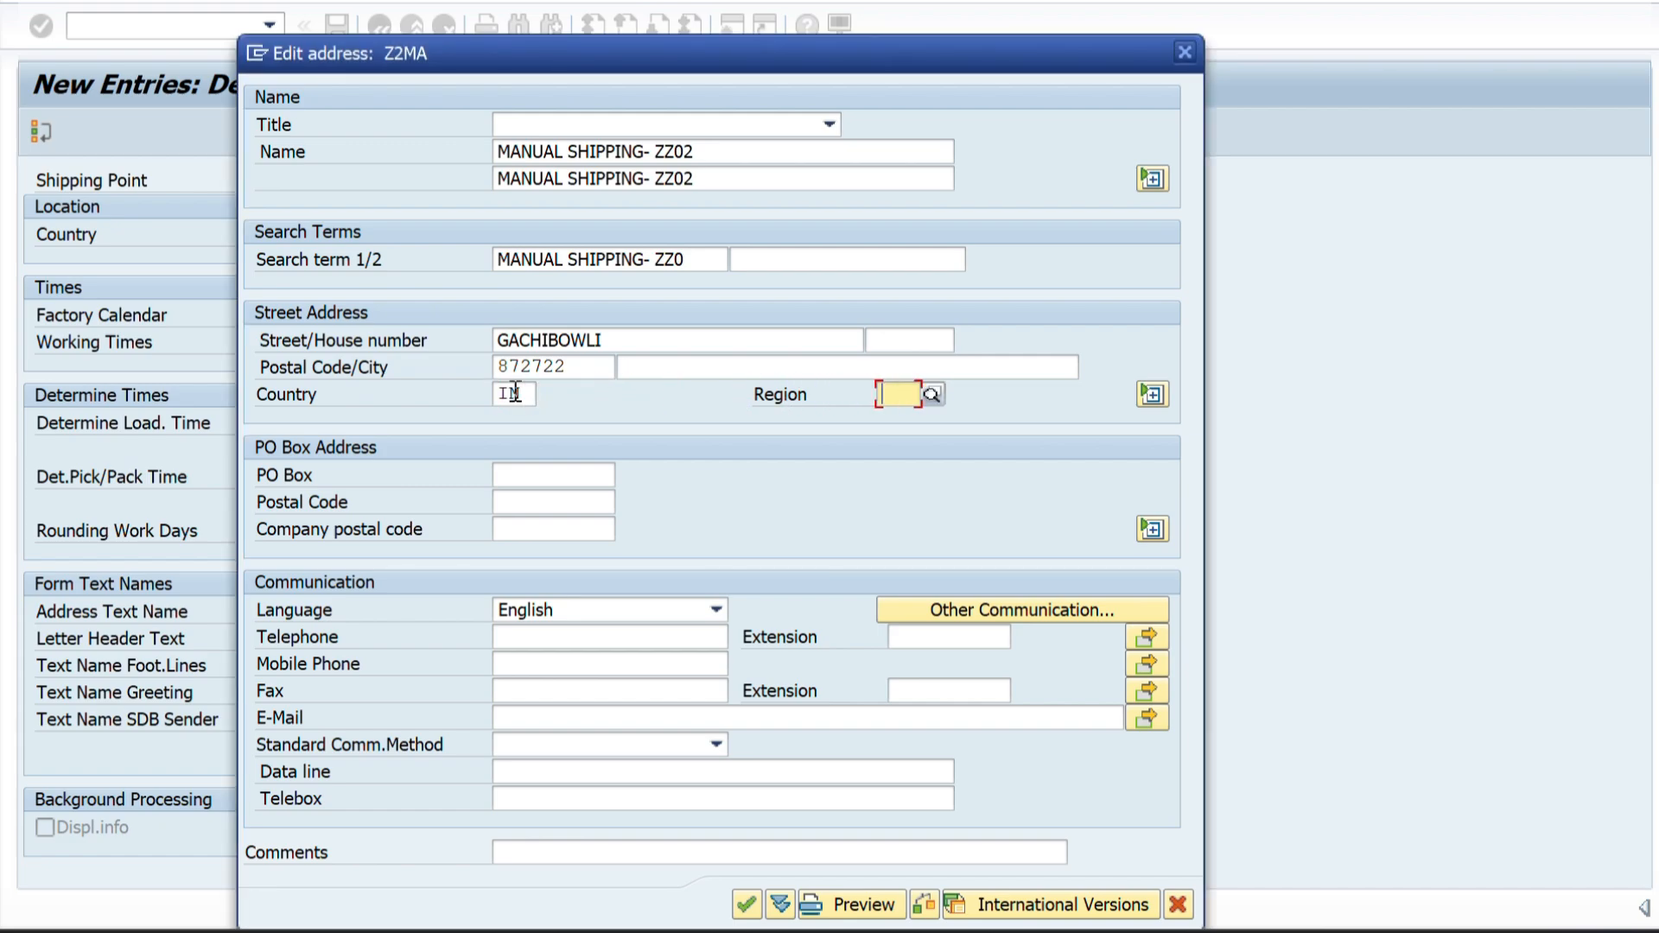
{"action": "type", "text": "36"}
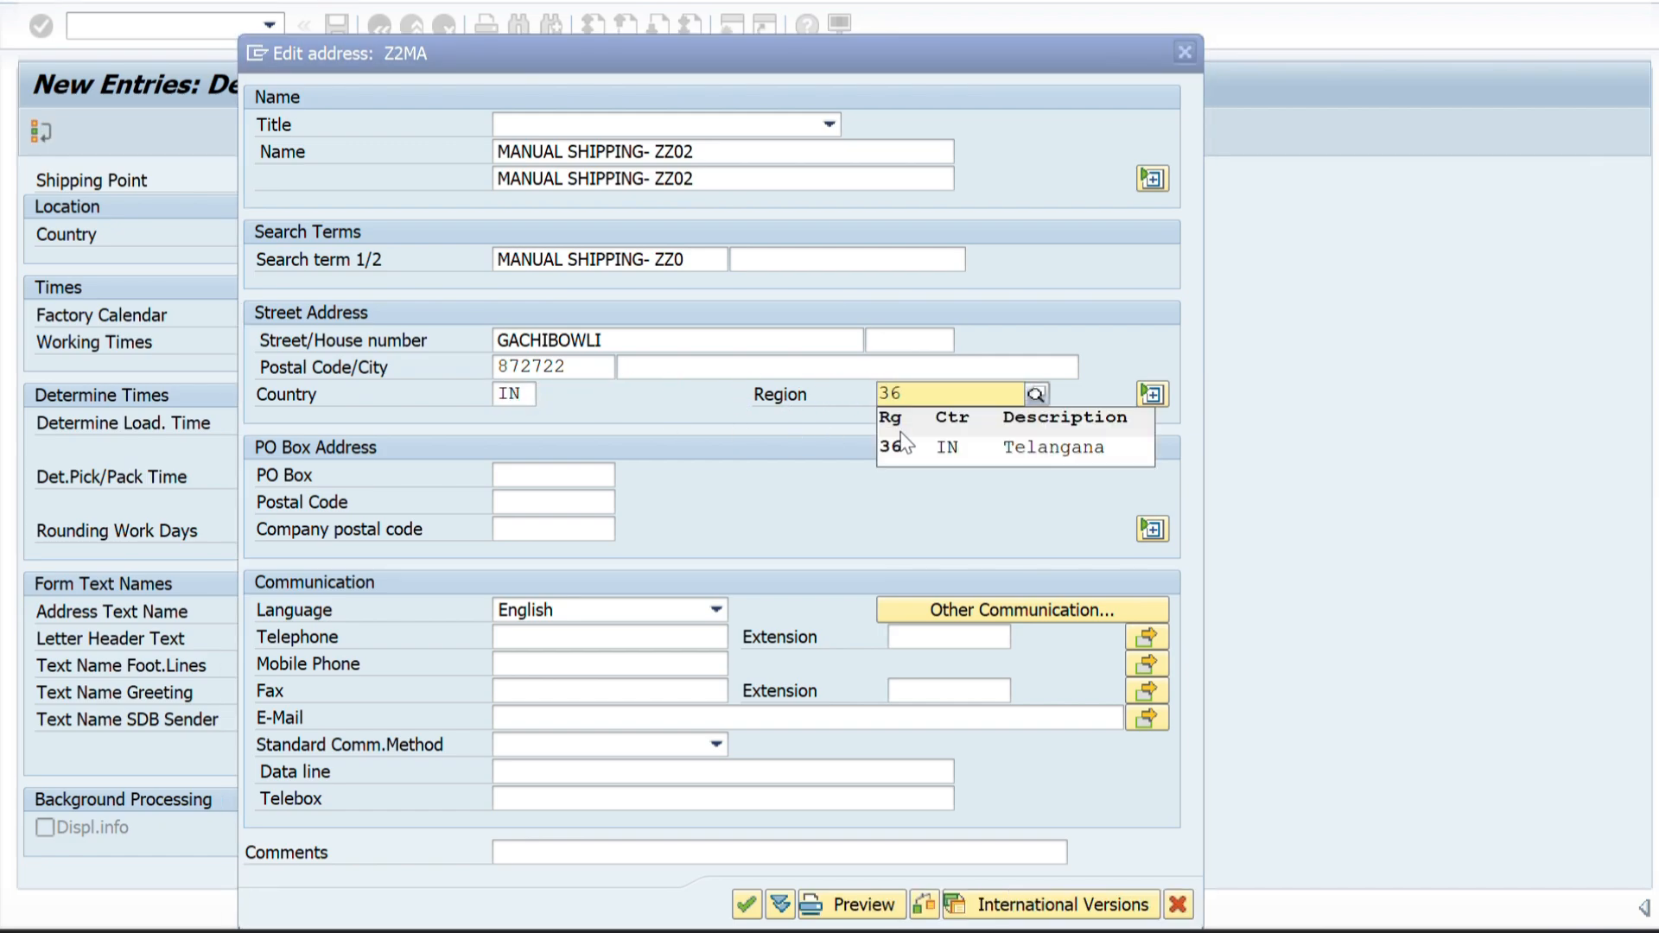
{"action": "left_click", "coordinate": [914, 465]}
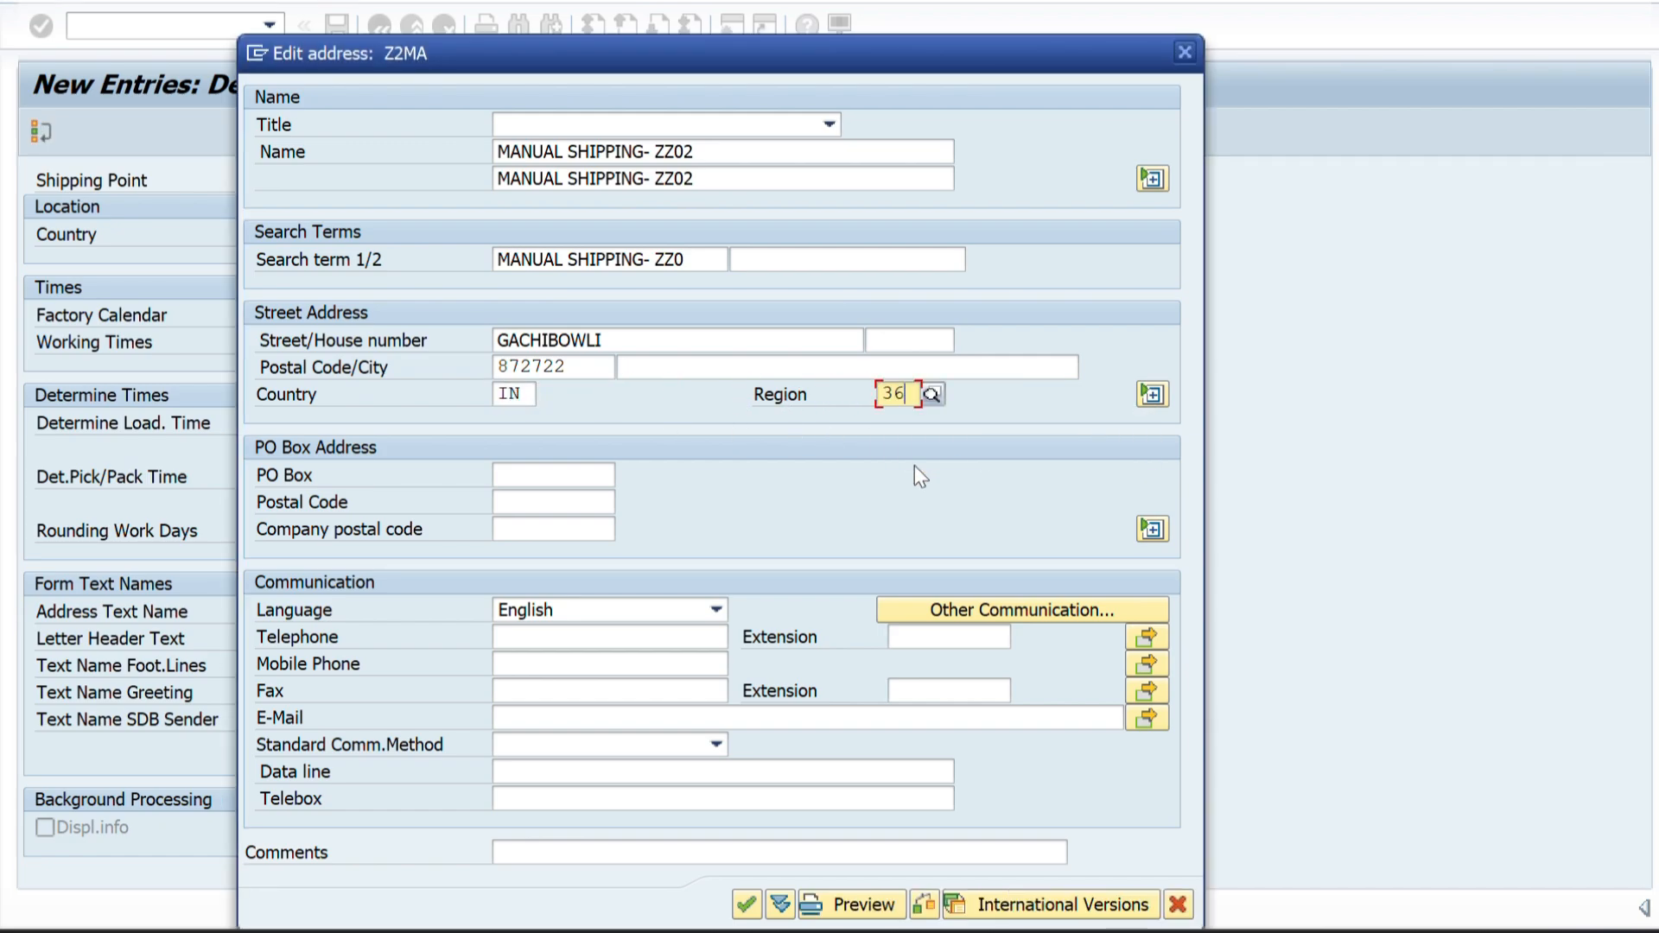
{"action": "left_click", "coordinate": [671, 371]}
{"action": "type", "text": "HYD"}
{"action": "key", "text": "Down"}
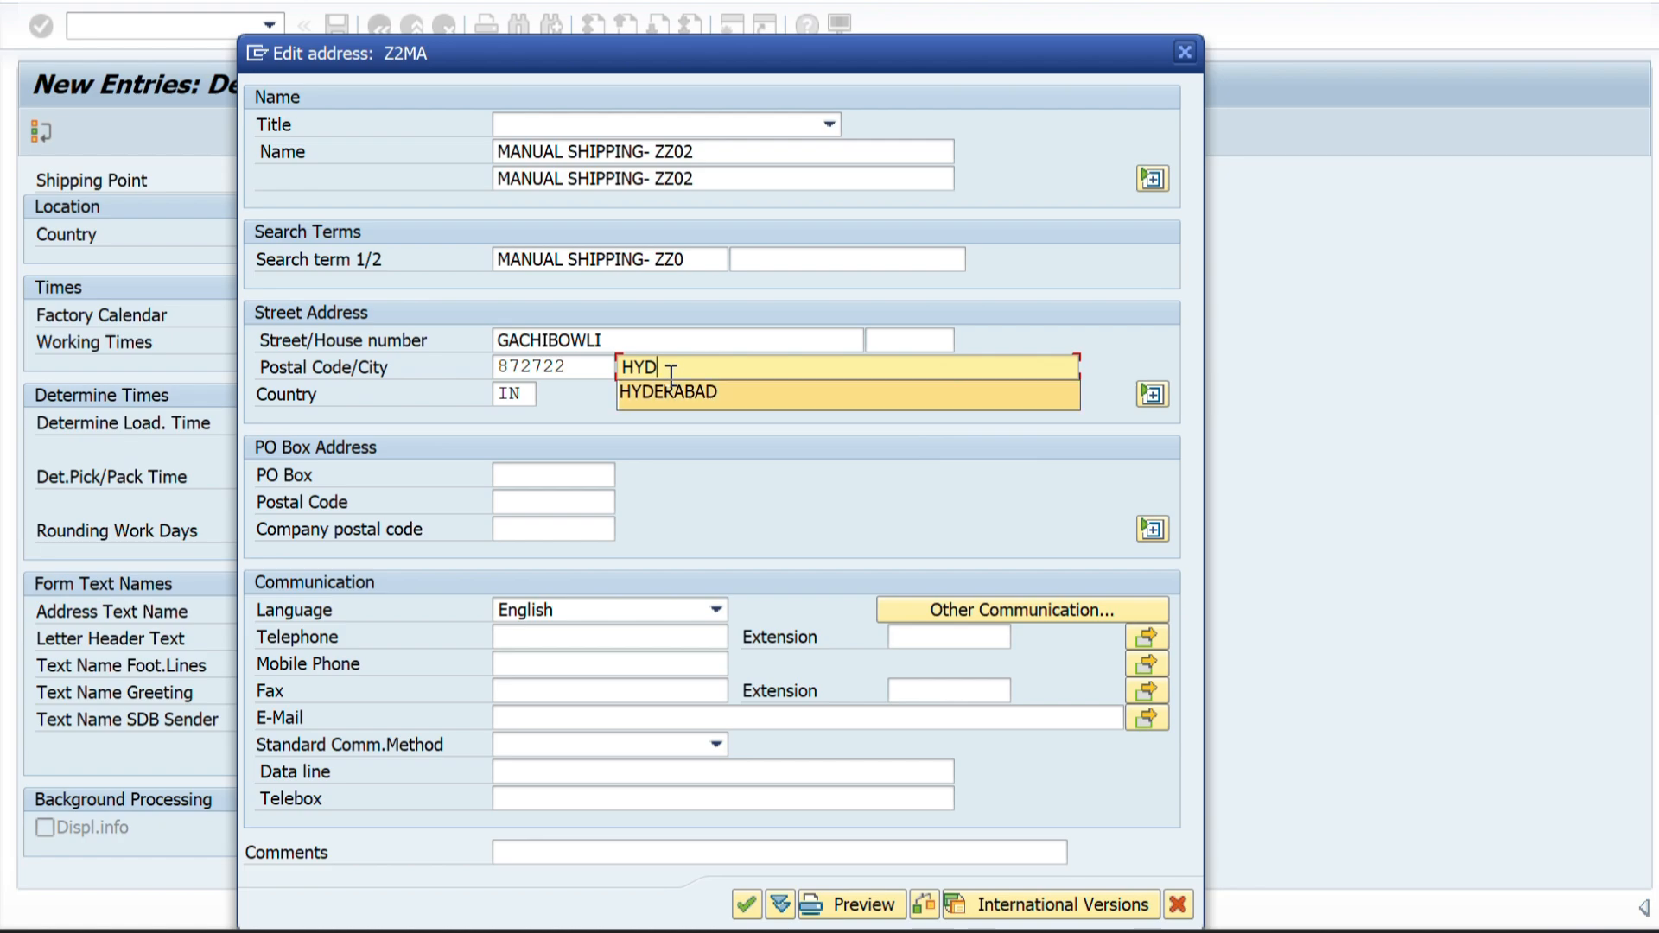
{"action": "key", "text": "Return"}
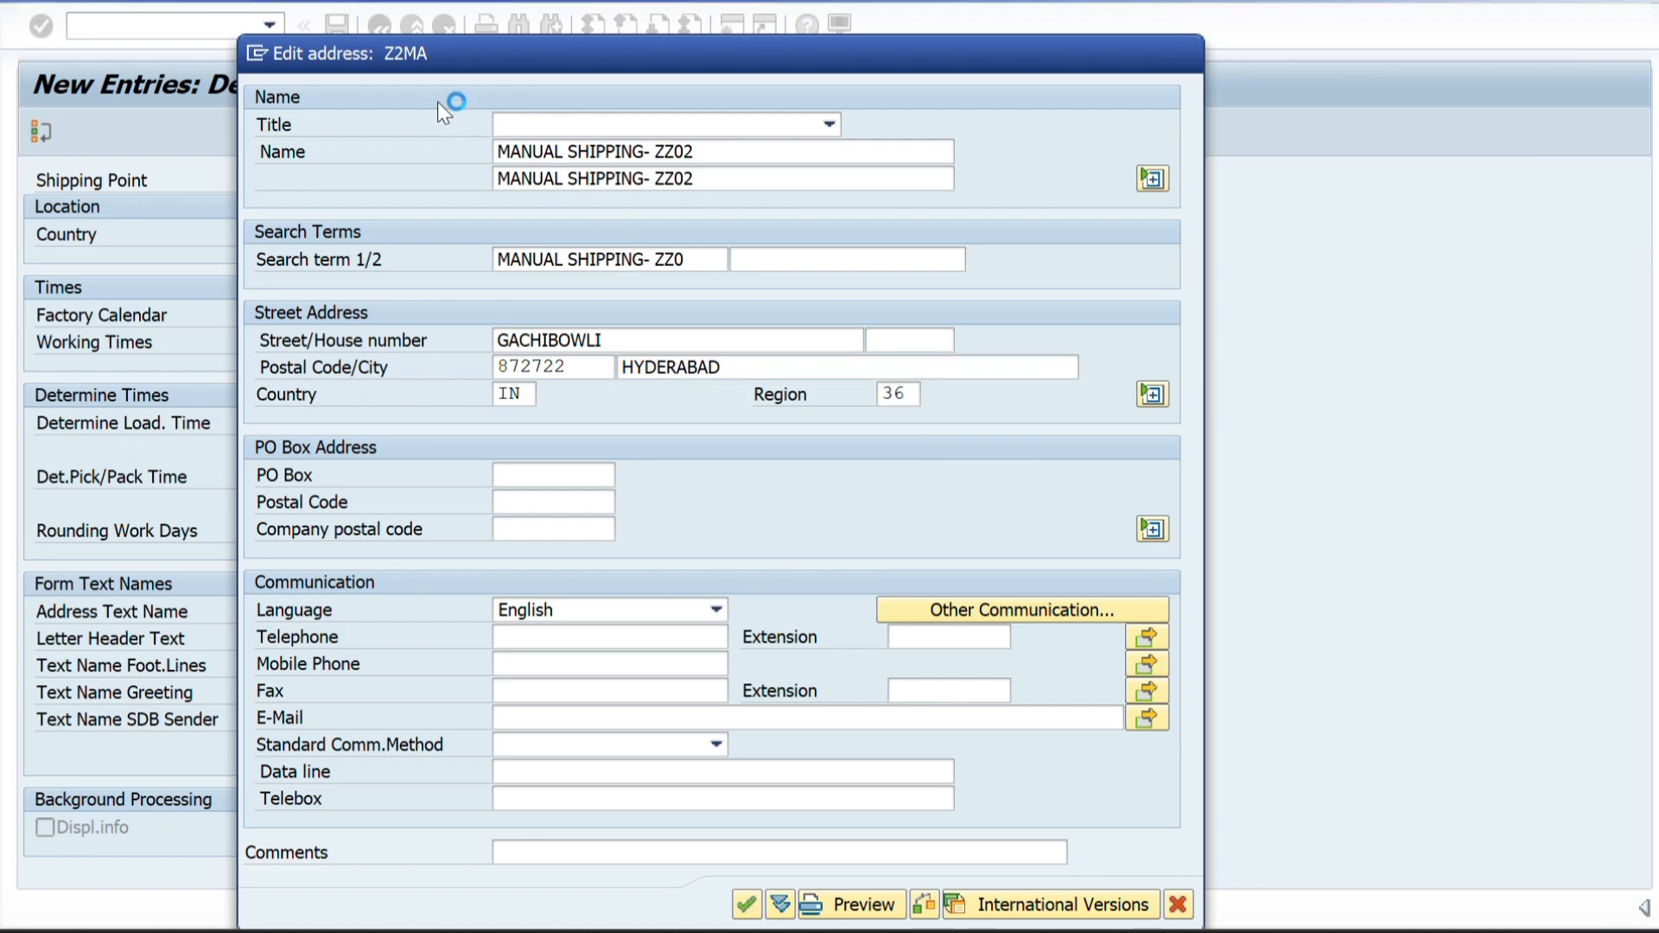
Confirm the Z2MA address, save the new shipping point and return to the shipping points overview.
{"action": "key", "text": "Return"}
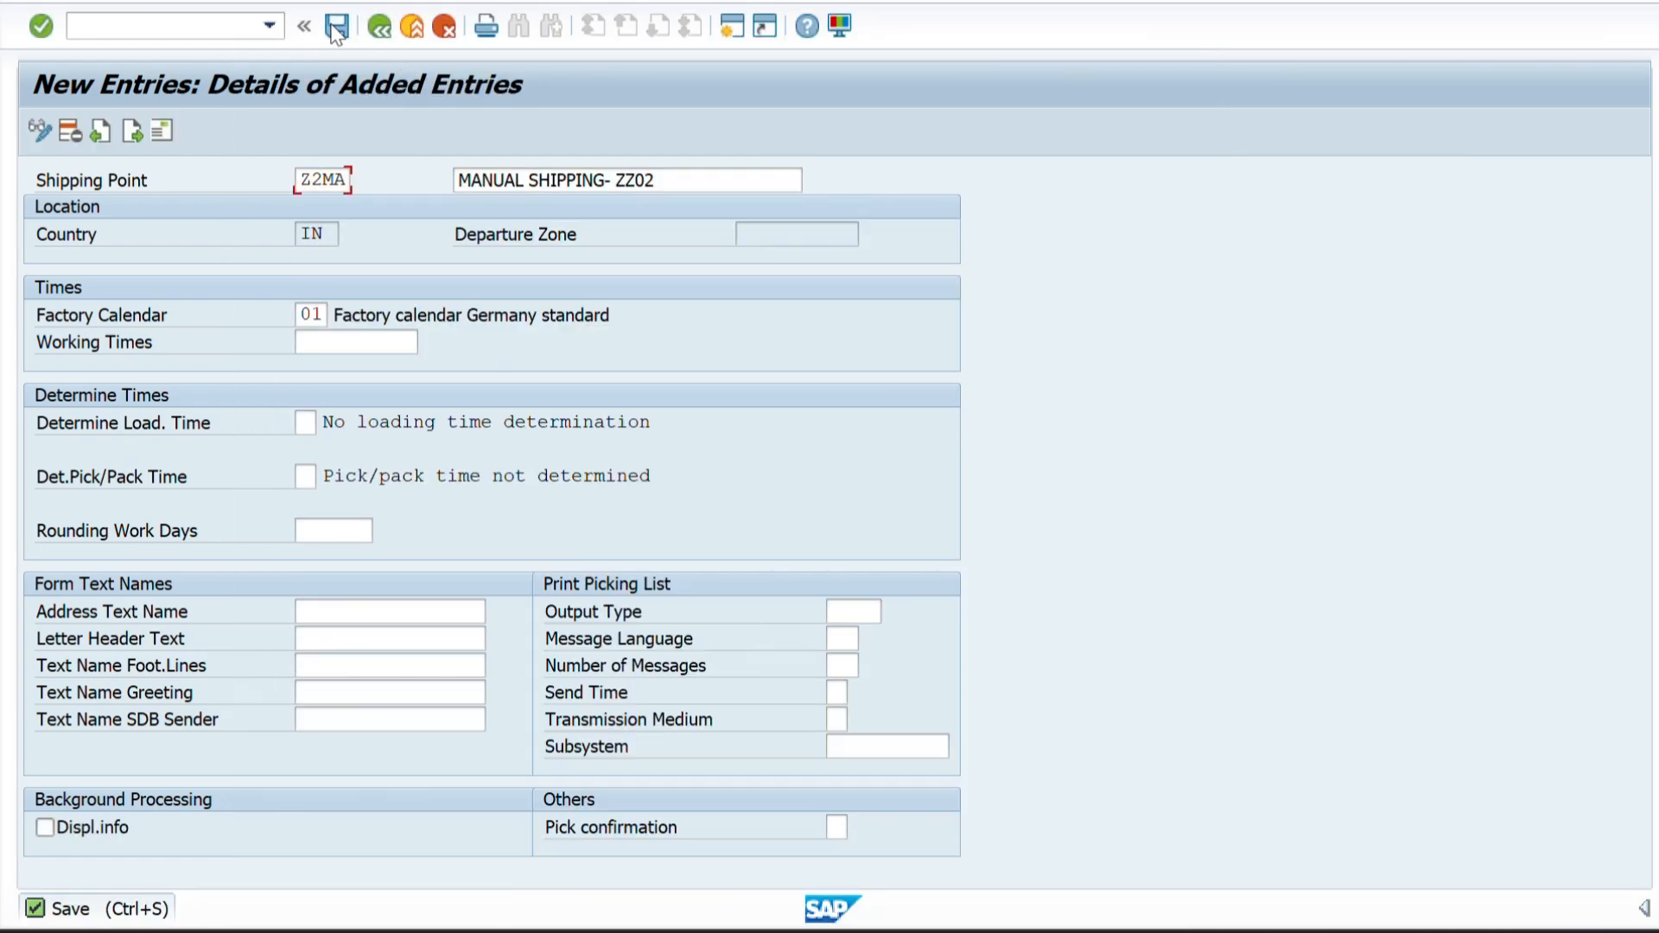
{"action": "left_click", "coordinate": [334, 29]}
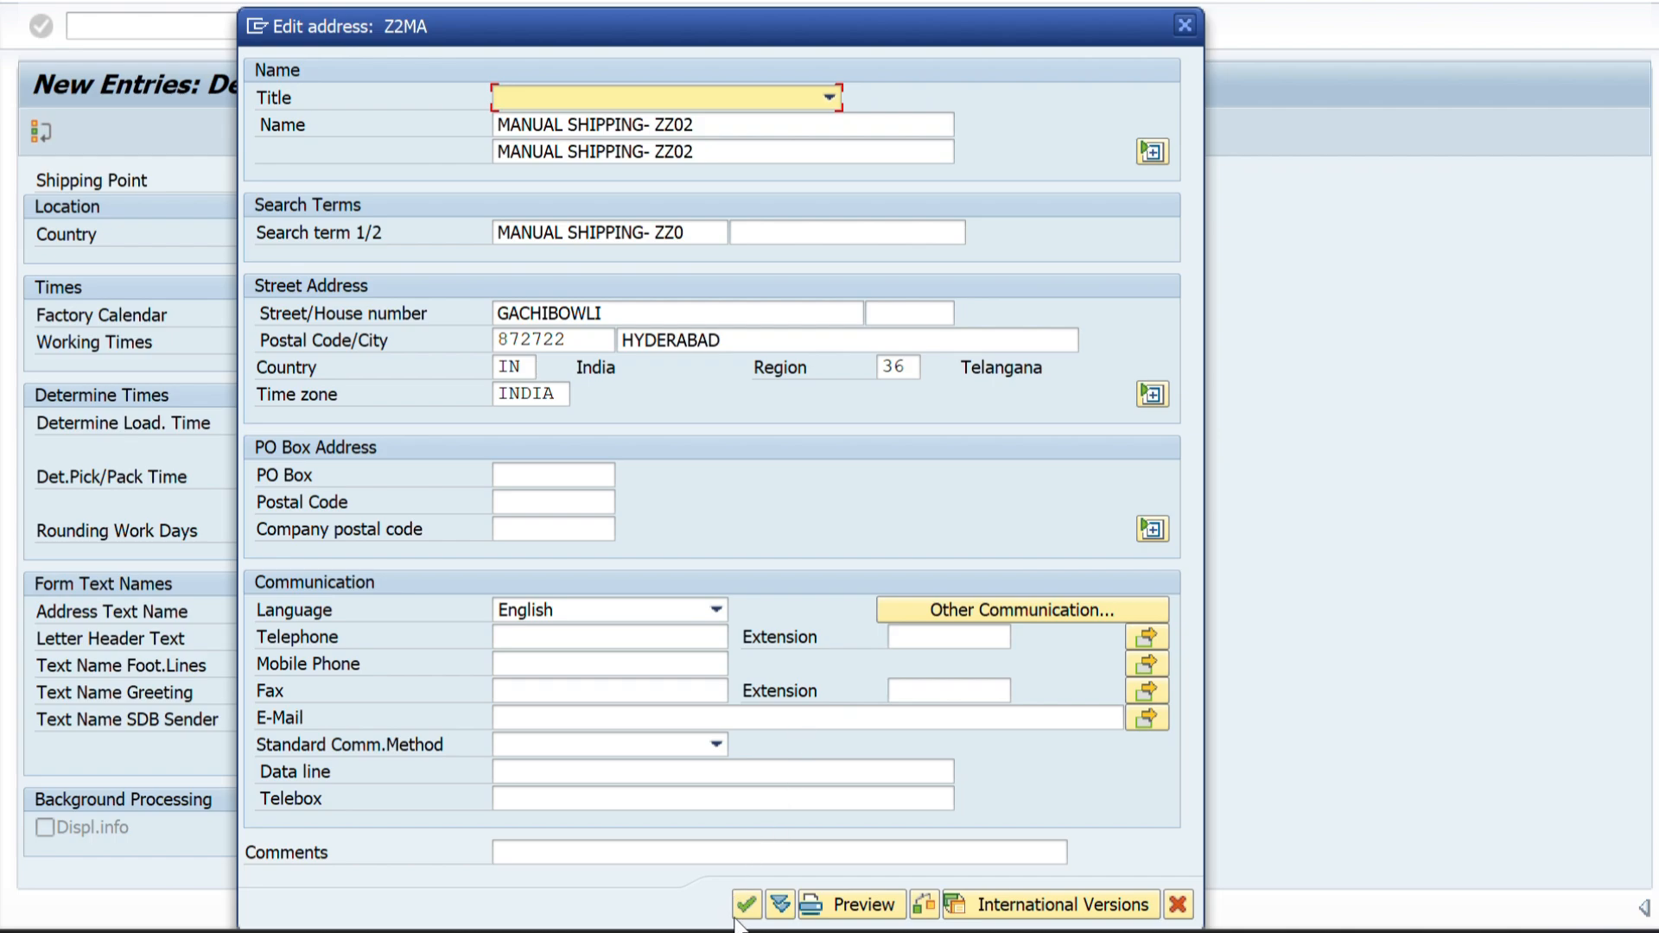
{"action": "left_click", "coordinate": [743, 907]}
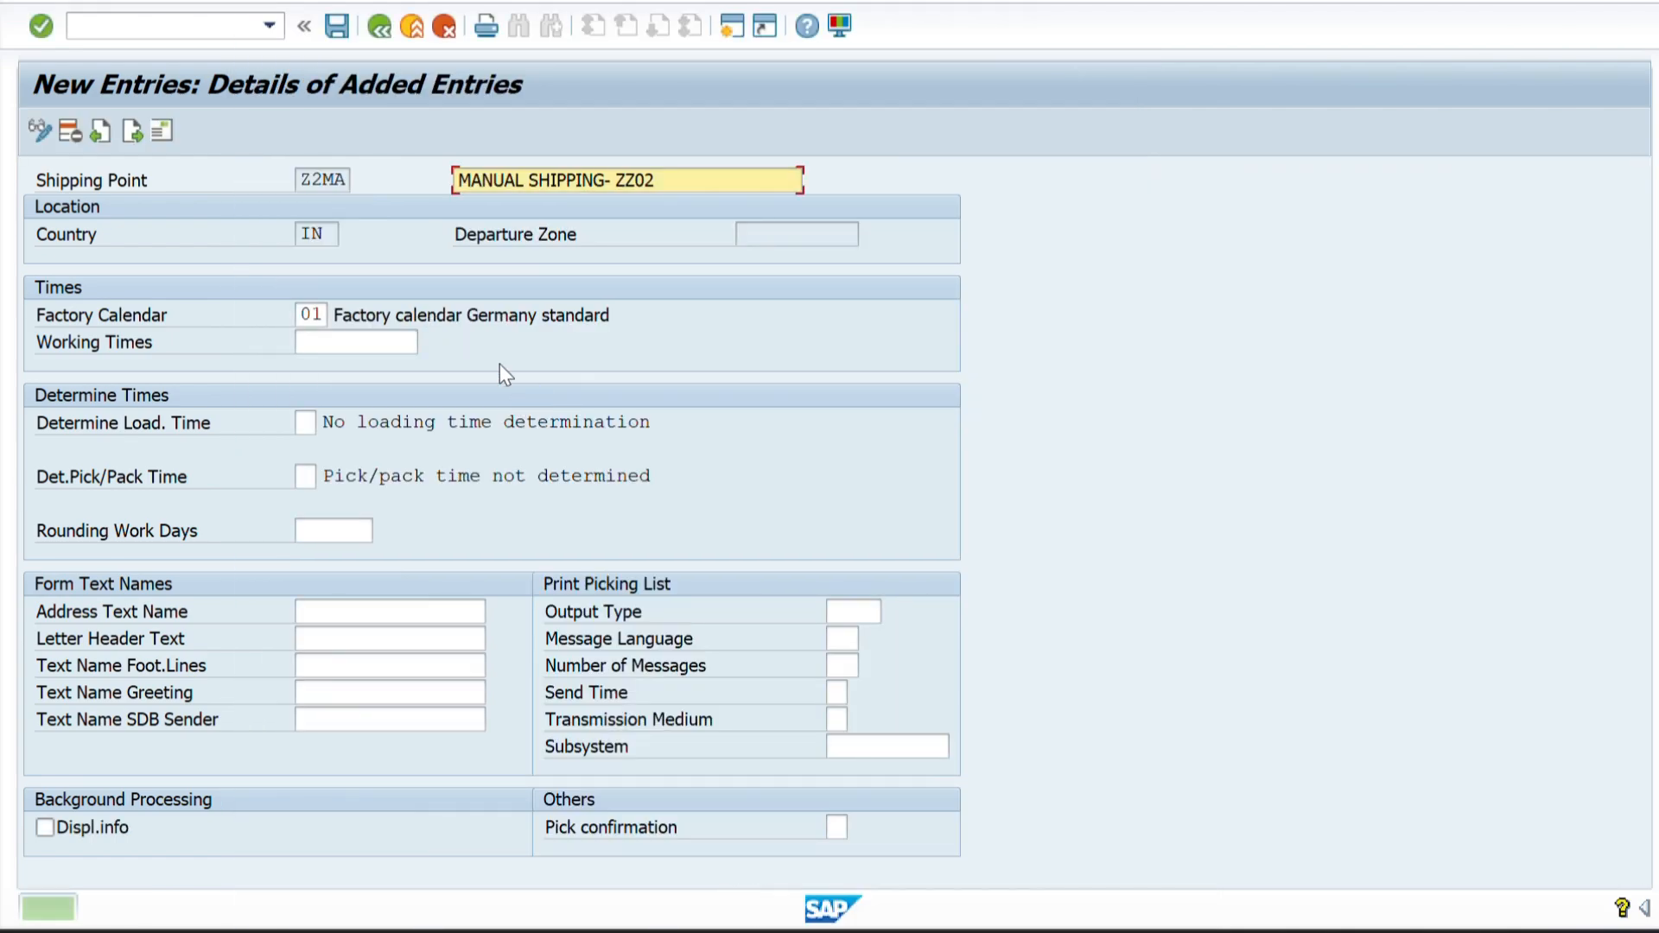
{"action": "left_click", "coordinate": [337, 28]}
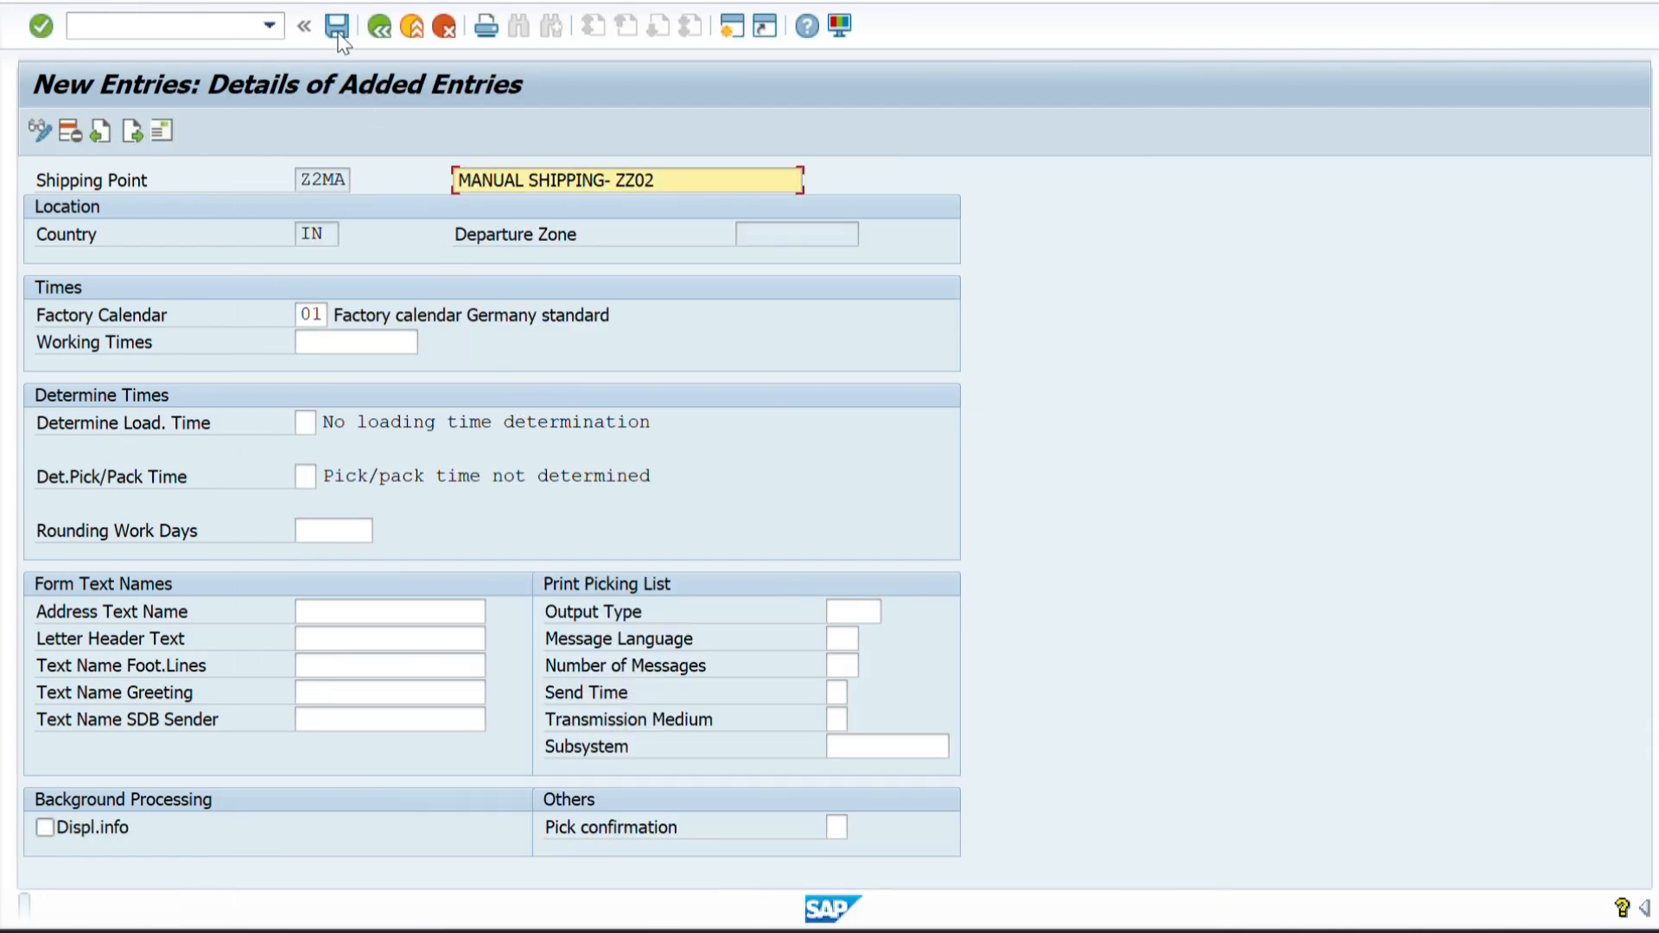
{"action": "left_click", "coordinate": [372, 28]}
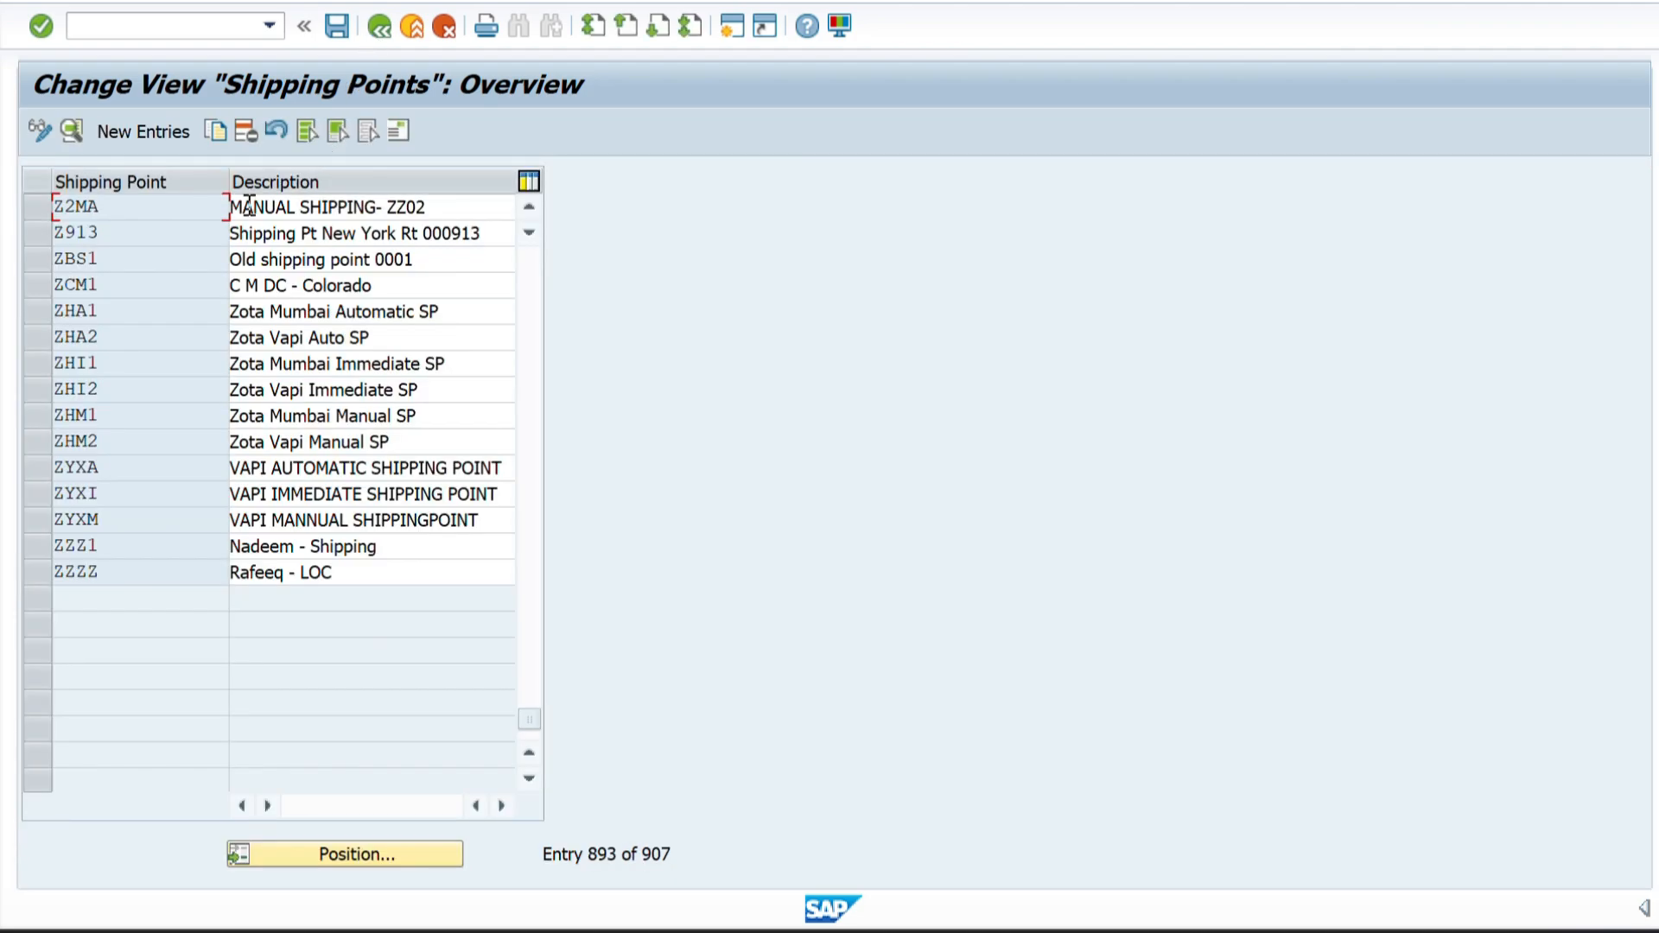
Copy shipping point Z2MA as a new entry and set its code to Z2AU, taken from the Excel sheet.
{"action": "left_click", "coordinate": [39, 207]}
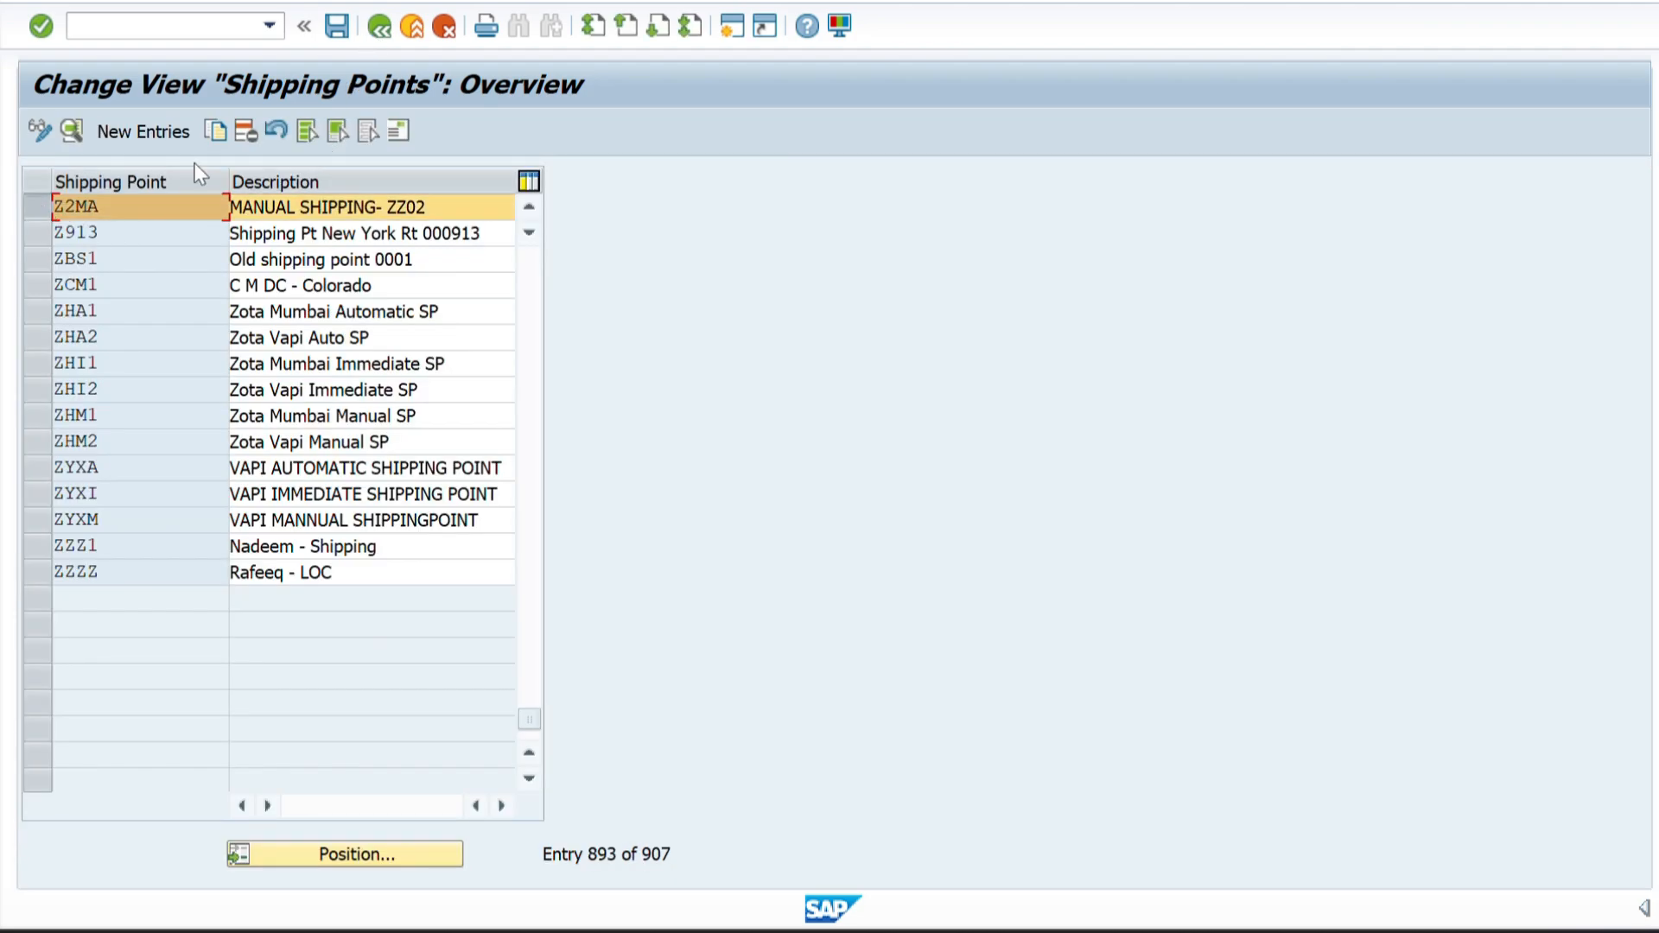
{"action": "left_click", "coordinate": [206, 135]}
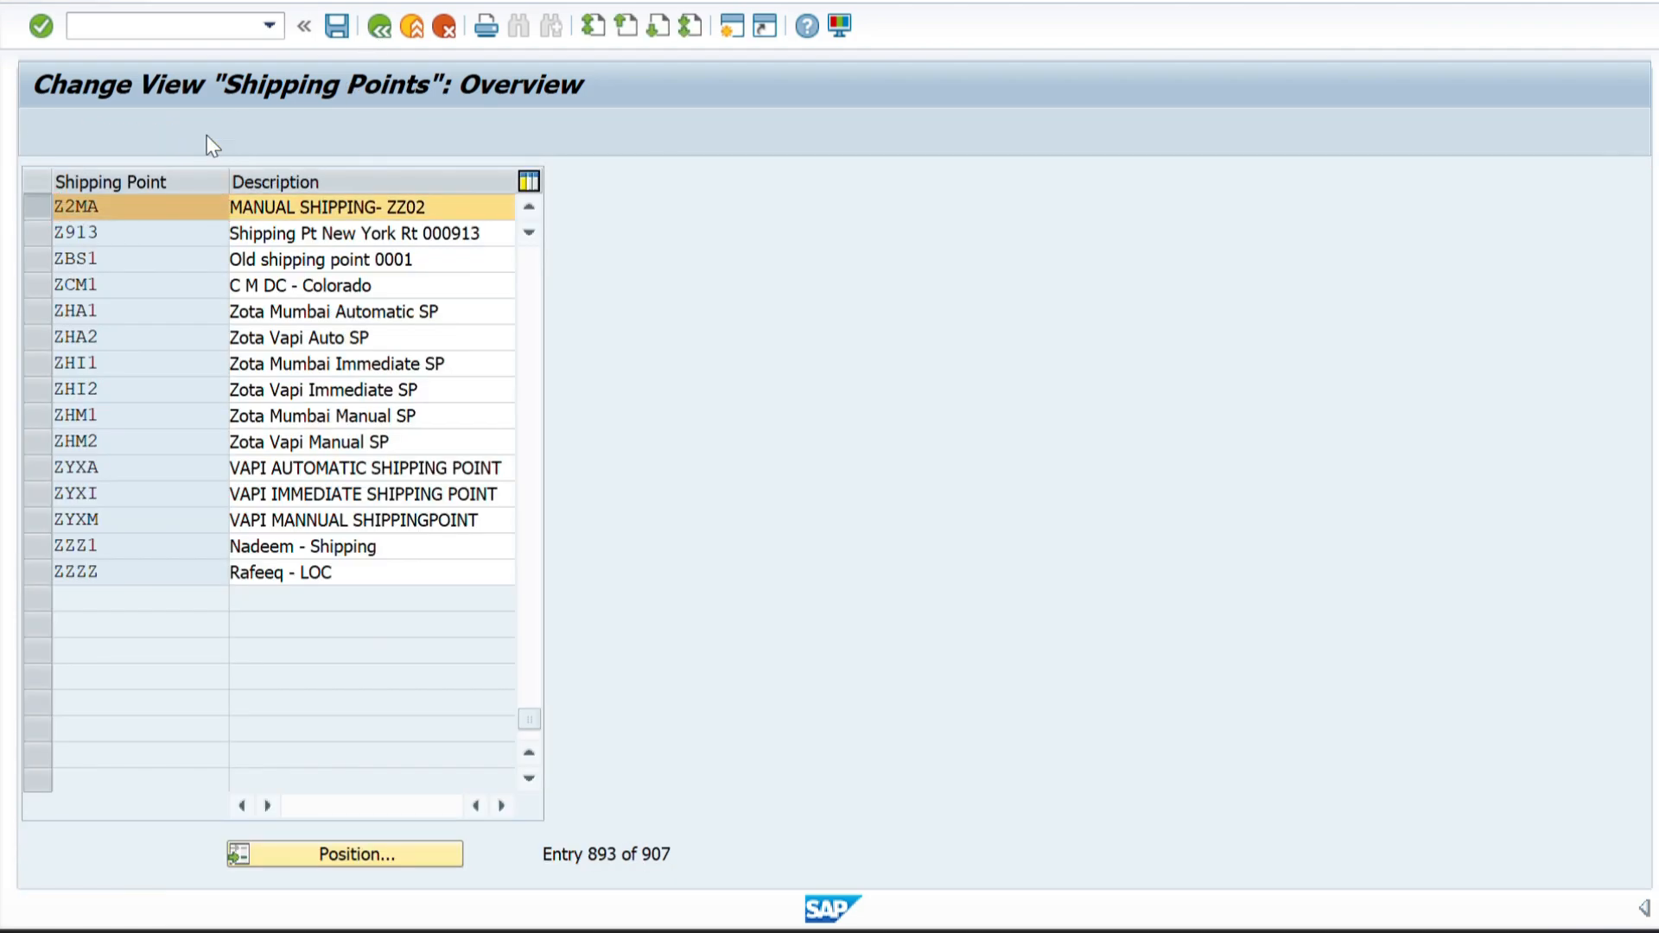
{"action": "key", "text": "alt+Tab"}
{"action": "key", "text": "alt+Tab"}
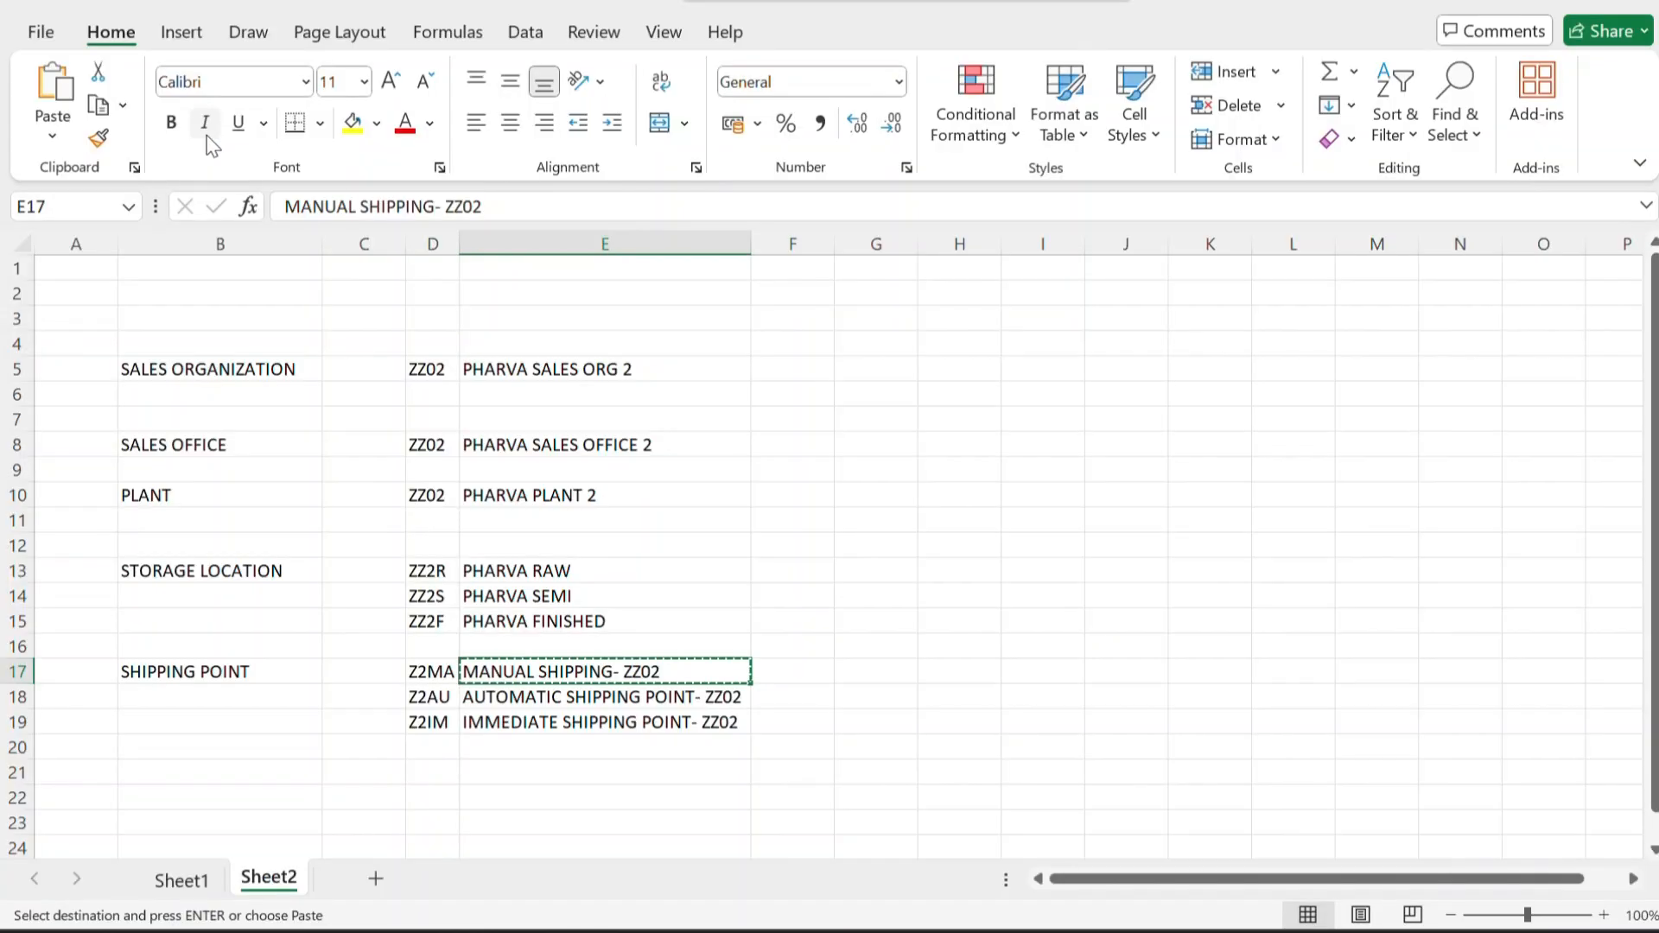
{"action": "left_click", "coordinate": [428, 696]}
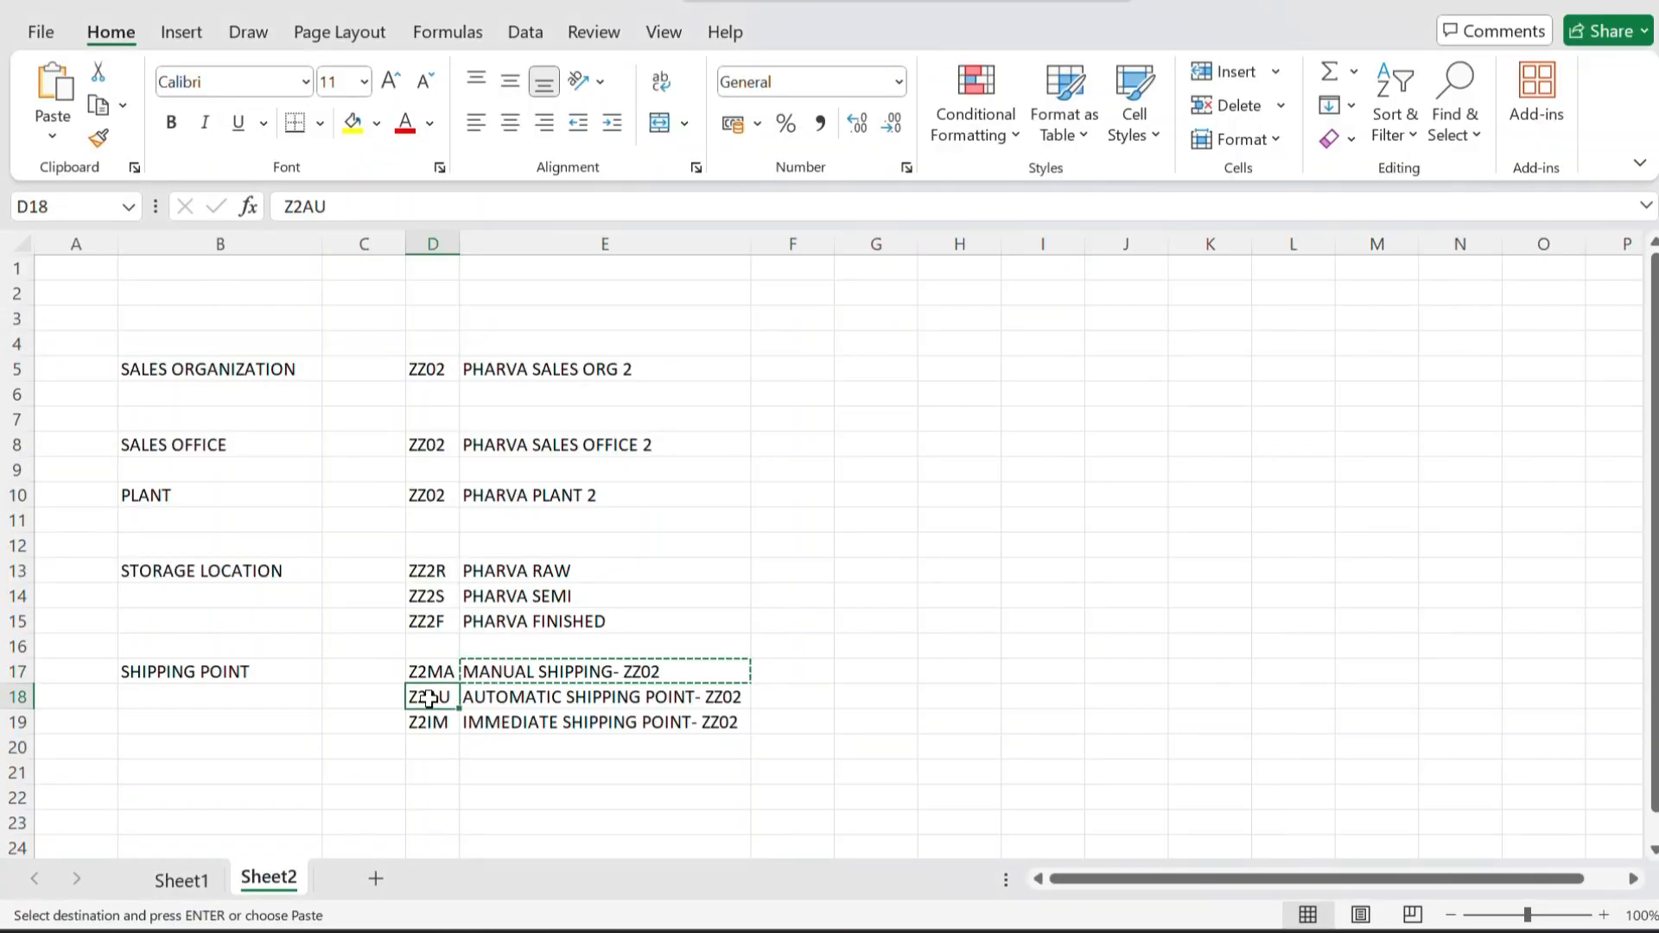
{"action": "key", "text": "alt+Tab"}
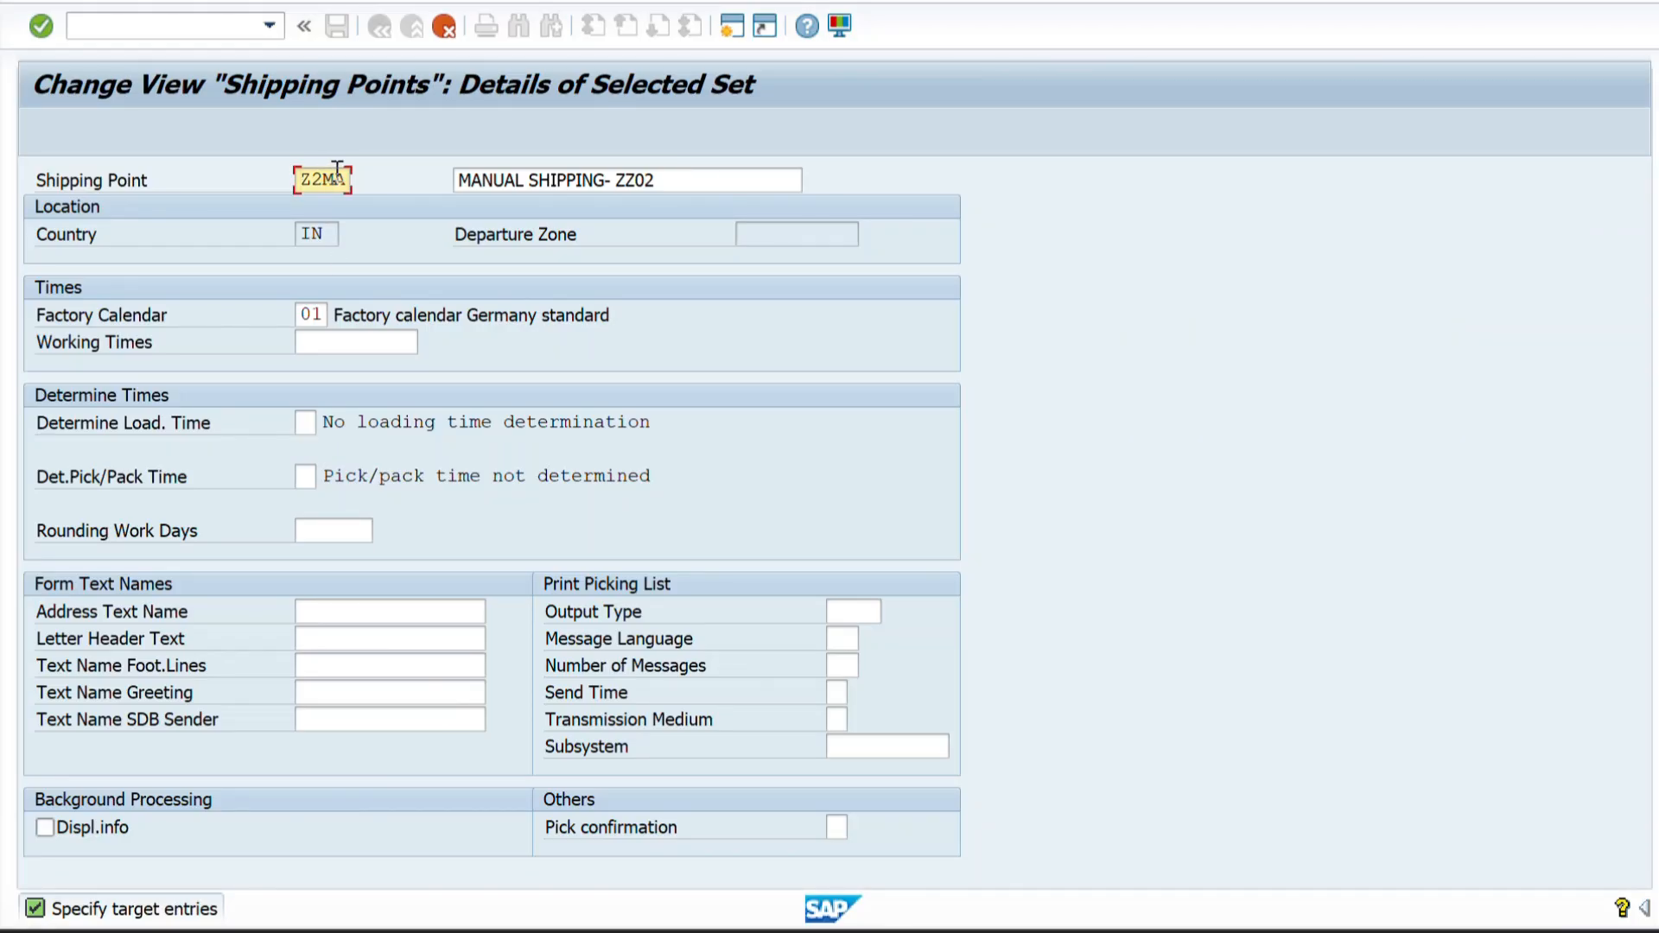
{"action": "left_click_drag", "start_coordinate": [347, 182], "coordinate": [281, 181]}
{"action": "key", "text": "Right"}
{"action": "key", "text": "BackSpace"}
{"action": "key", "text": "ctrl+v"}
Set the Z2AU description to AUTOMATIC SHIPPING POINT- ZZ02, copied from the Excel sheet.
{"action": "key", "text": "alt+Tab"}
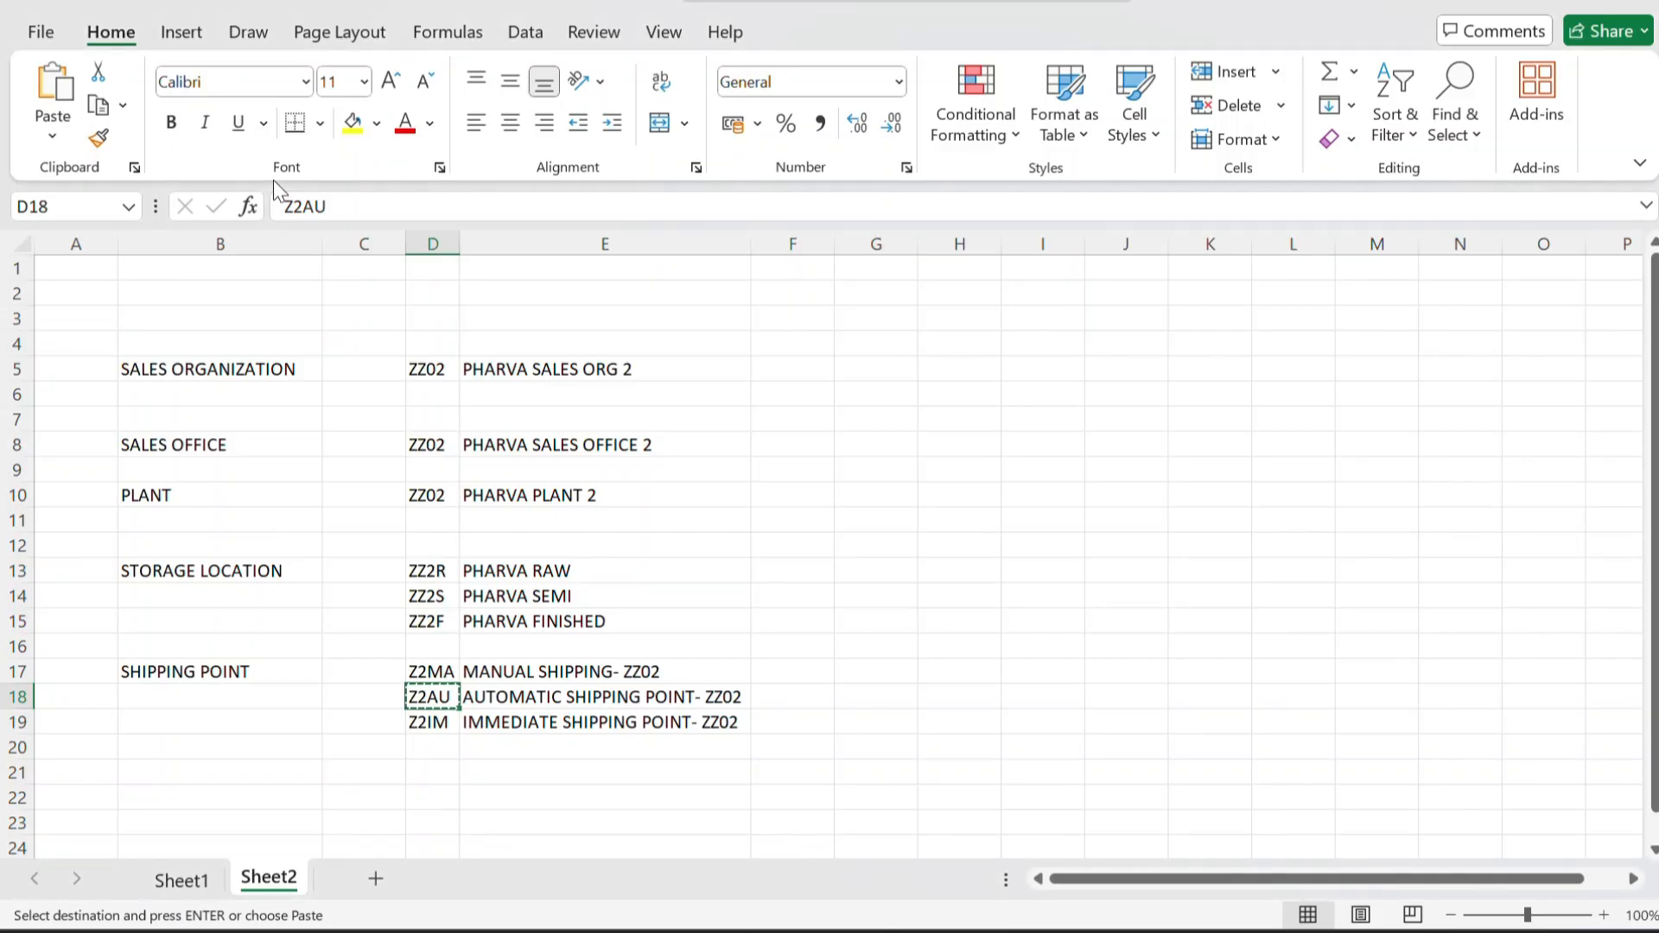
{"action": "left_click", "coordinate": [495, 700]}
{"action": "key", "text": "ctrl+c"}
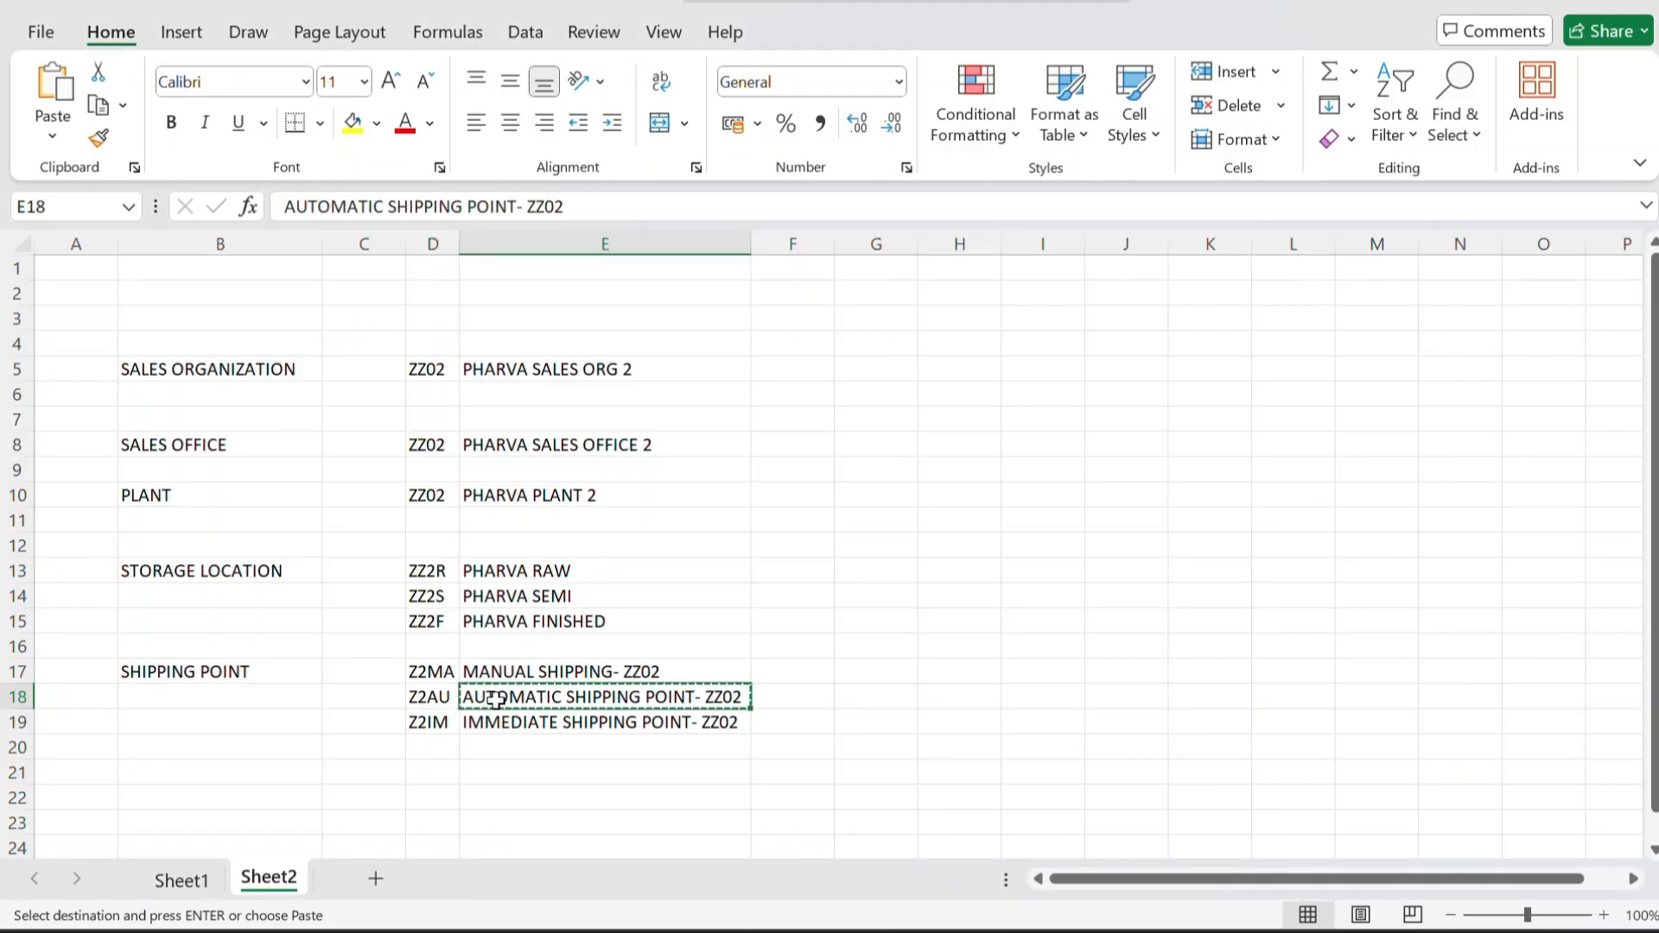
{"action": "key", "text": "alt+Tab"}
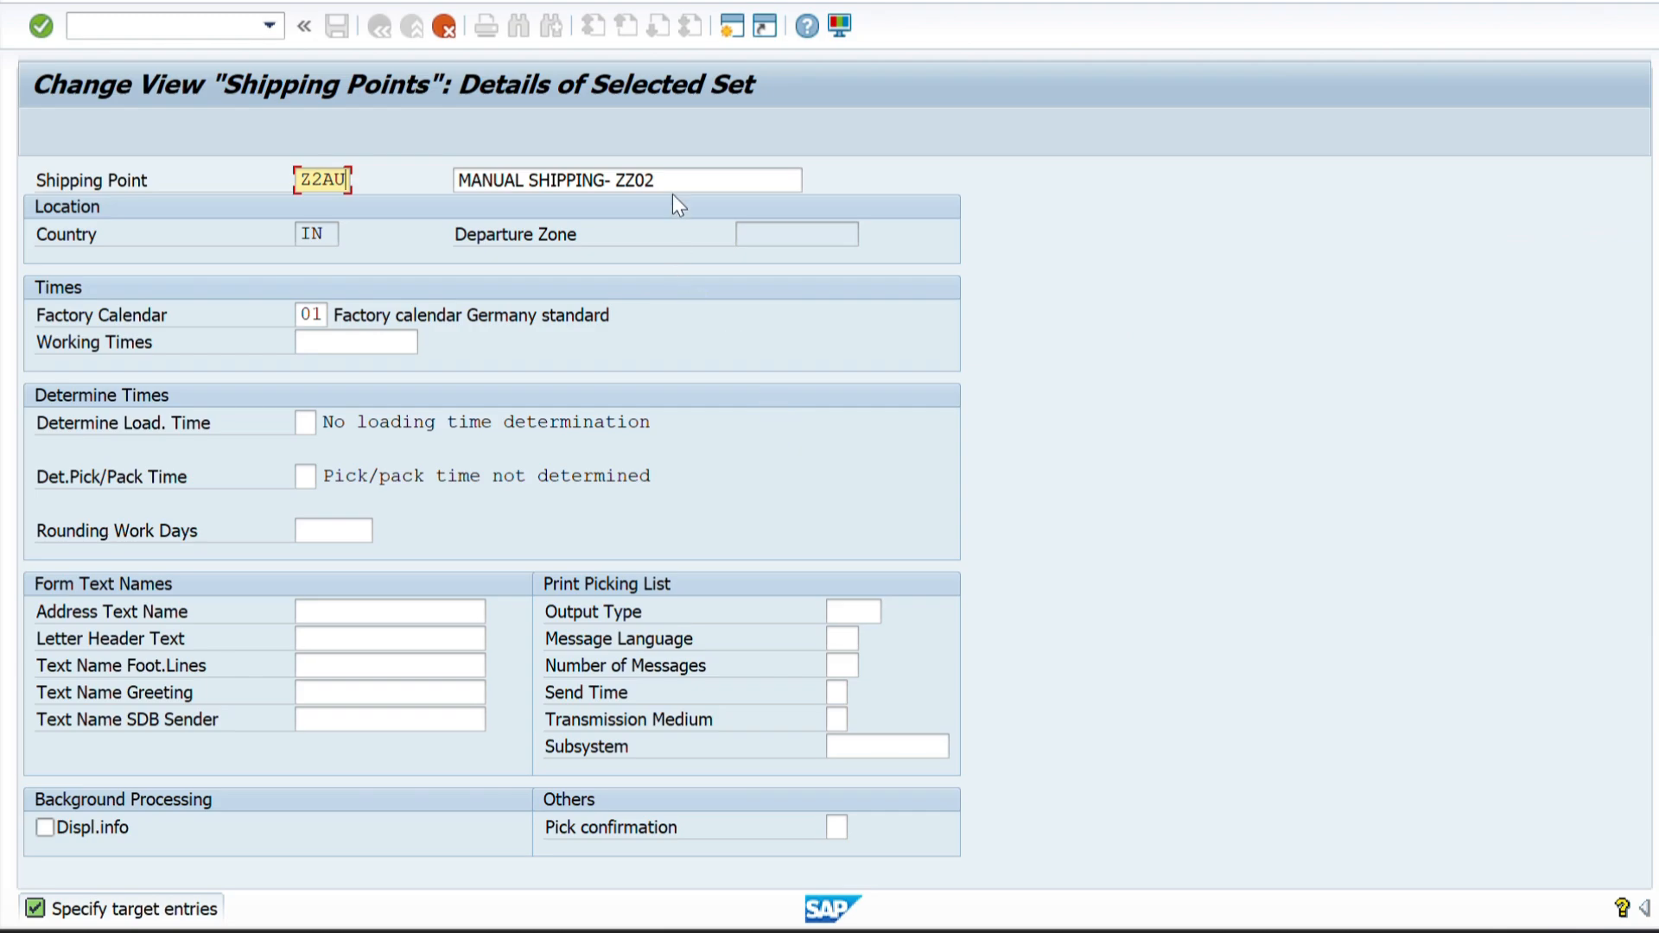
{"action": "left_click_drag", "start_coordinate": [674, 185], "coordinate": [417, 204]}
{"action": "key", "text": "BackSpace"}
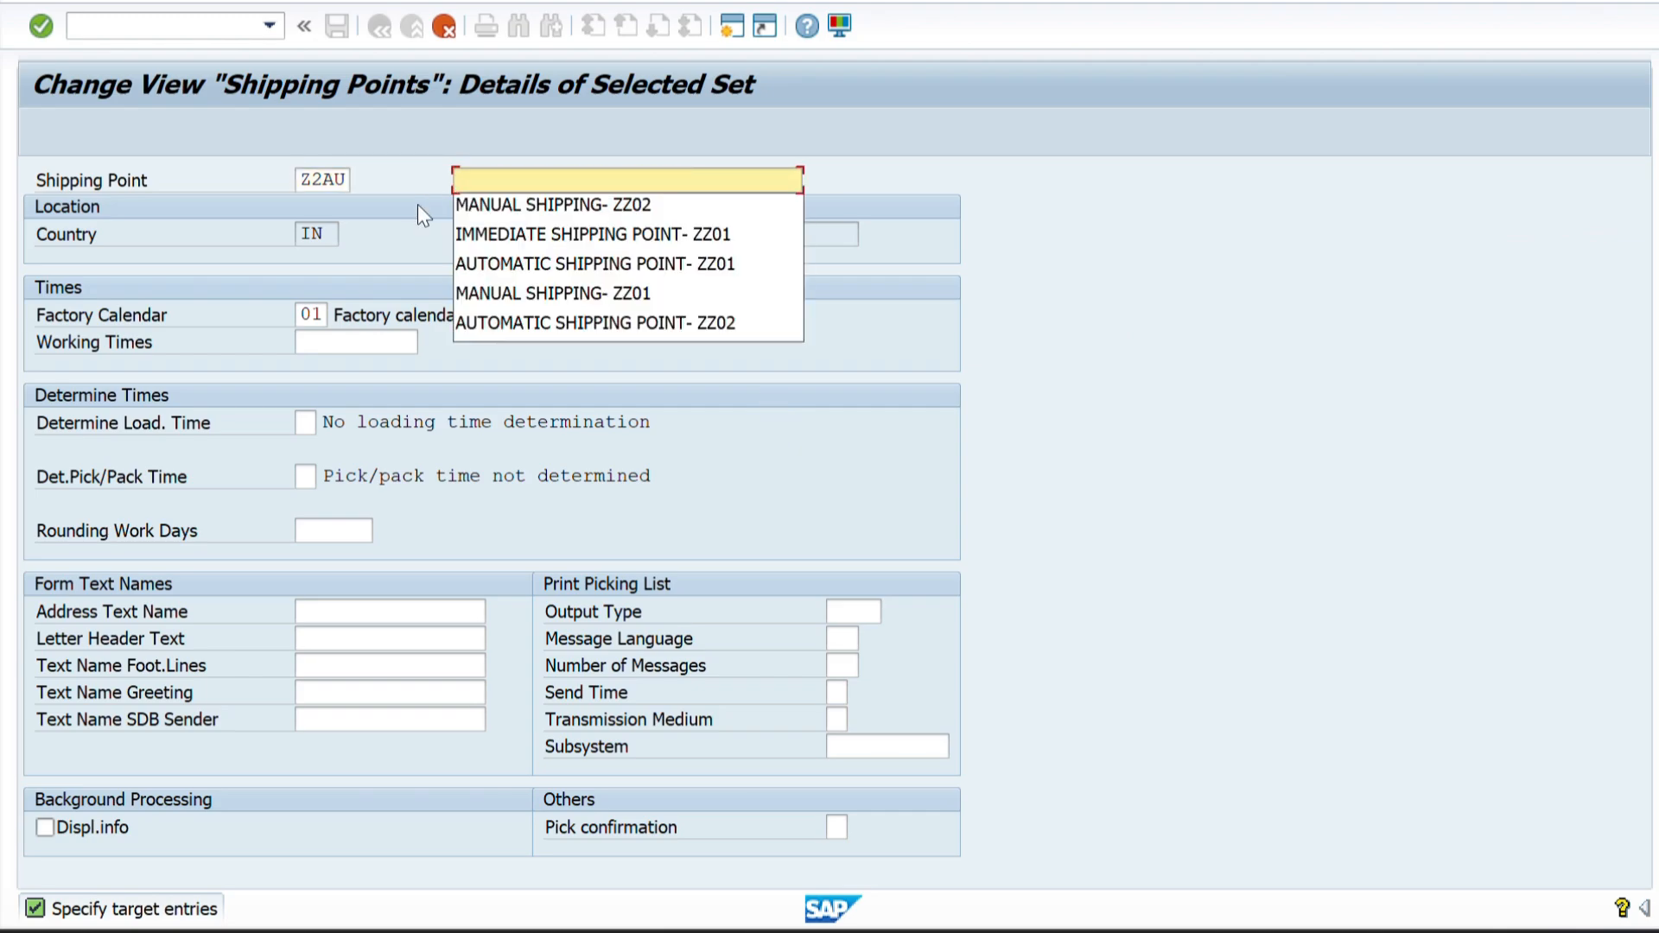
{"action": "key", "text": "ctrl+v"}
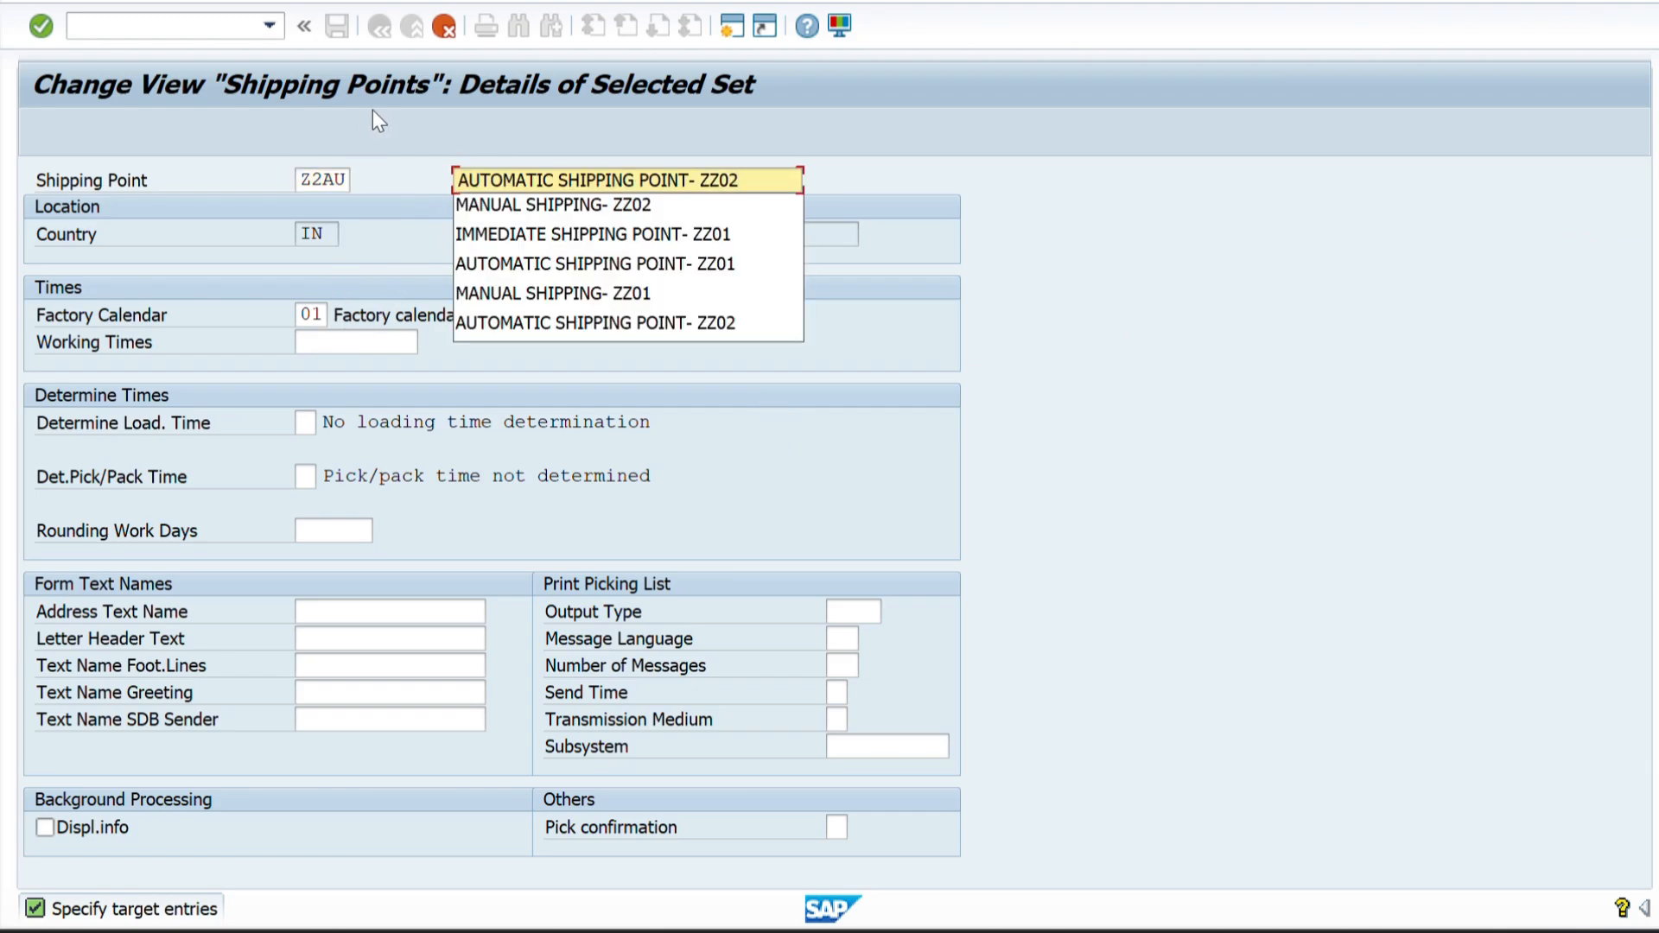
Open the Z2AU address and replace both name lines and the search term with AUTOMATIC SHIPPING POINT- ZZ02.
{"action": "key", "text": "Return"}
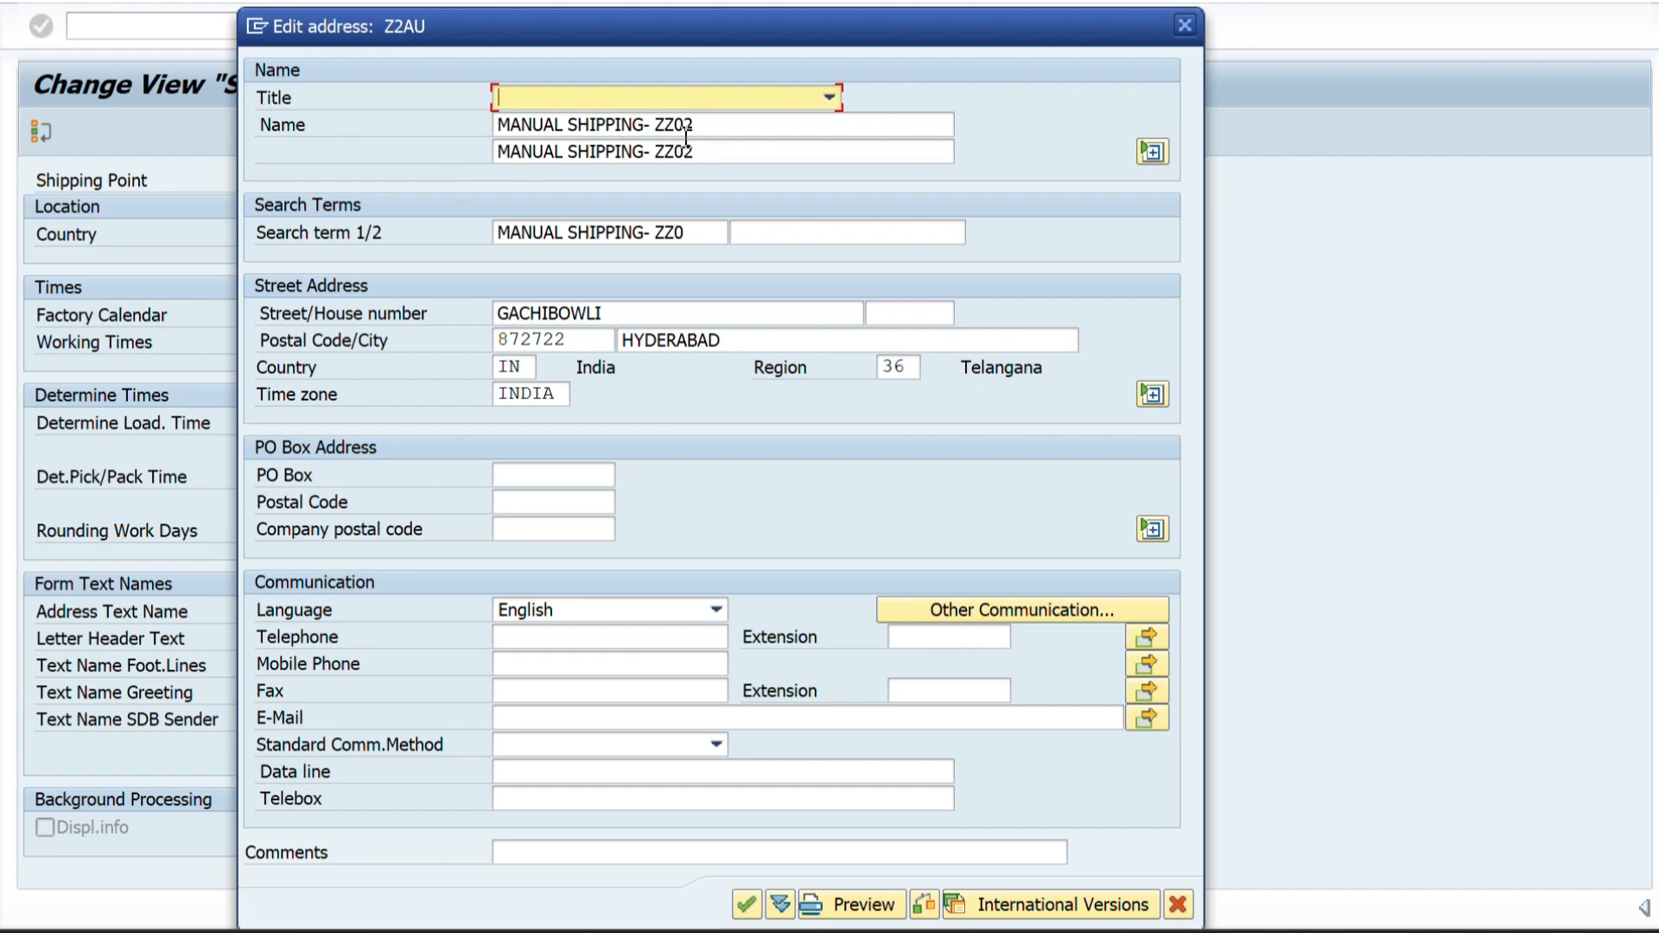
{"action": "left_click_drag", "start_coordinate": [707, 133], "coordinate": [452, 144]}
{"action": "key", "text": "BackSpace"}
{"action": "key", "text": "ctrl+v"}
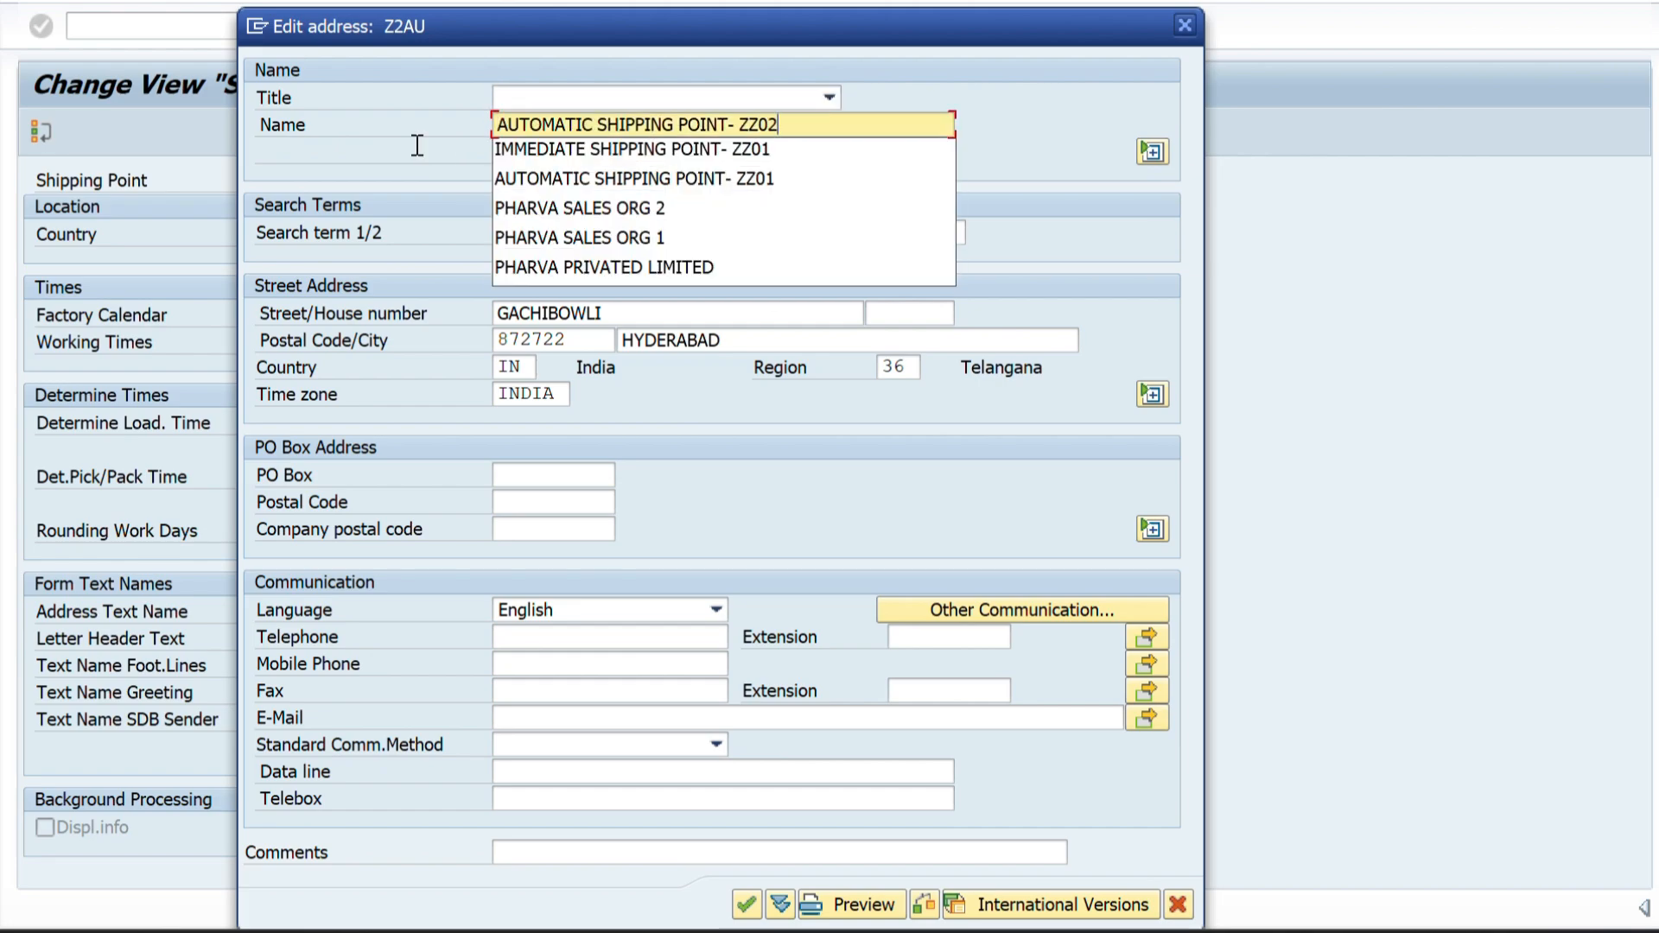
{"action": "left_click", "coordinate": [1034, 106]}
{"action": "left_click_drag", "start_coordinate": [695, 153], "coordinate": [470, 162]}
{"action": "key", "text": "BackSpace"}
{"action": "key", "text": "ctrl+v"}
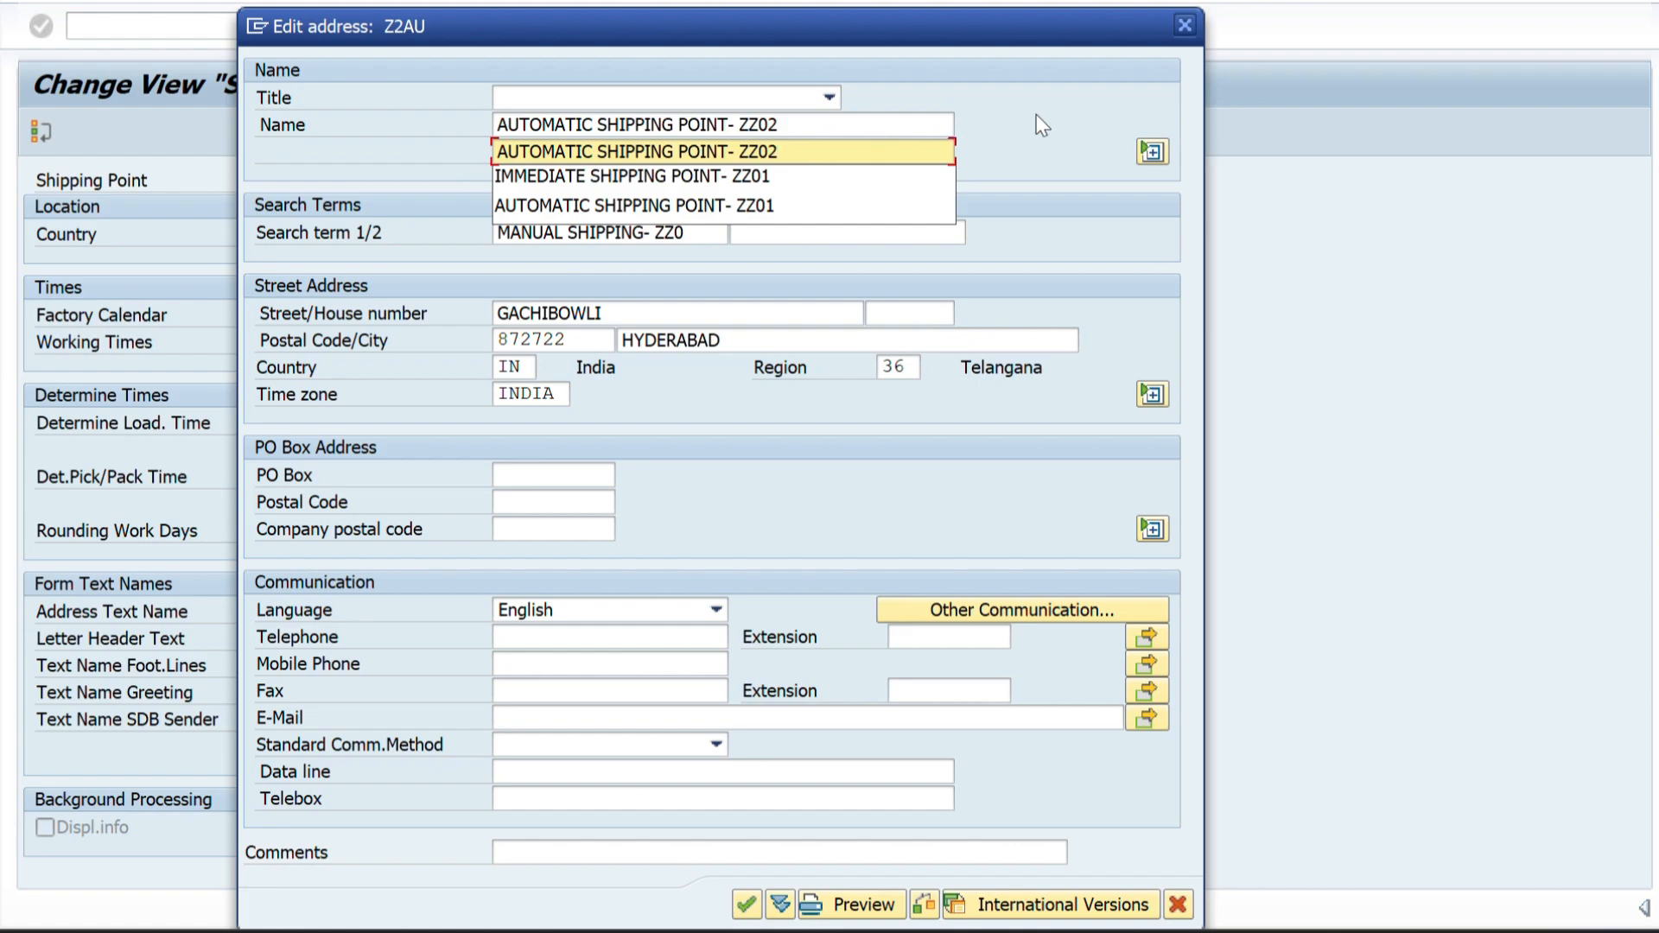
{"action": "left_click", "coordinate": [1076, 108]}
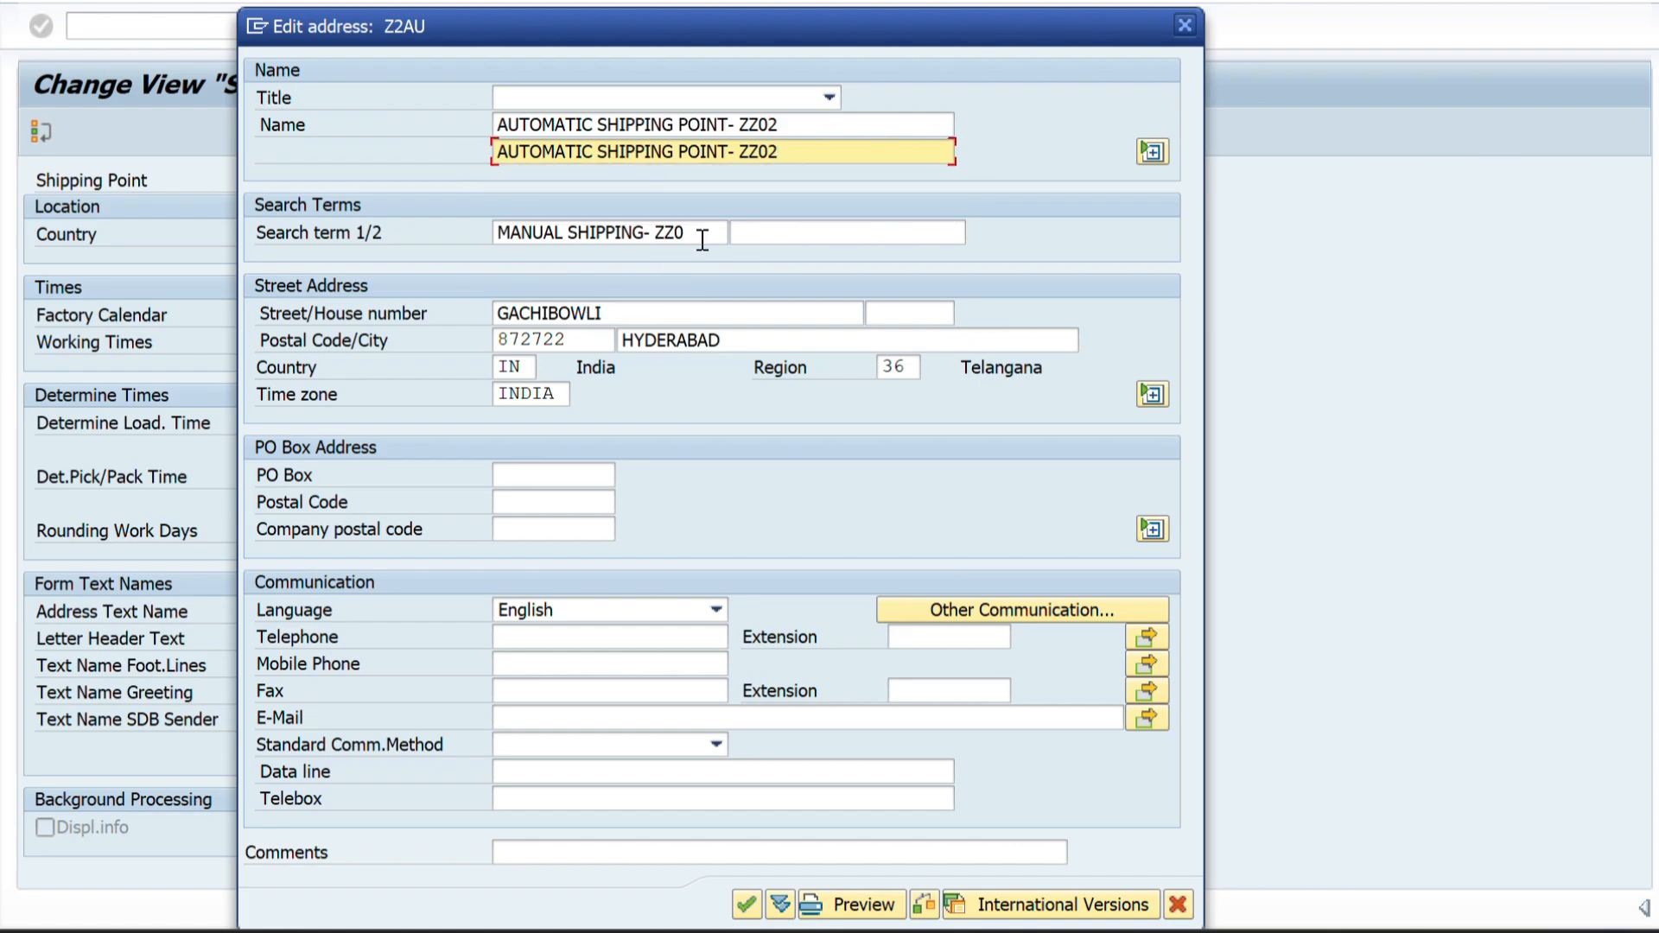
{"action": "left_click_drag", "start_coordinate": [701, 237], "coordinate": [497, 234]}
{"action": "key", "text": "BackSpace"}
{"action": "key", "text": "ctrl+v"}
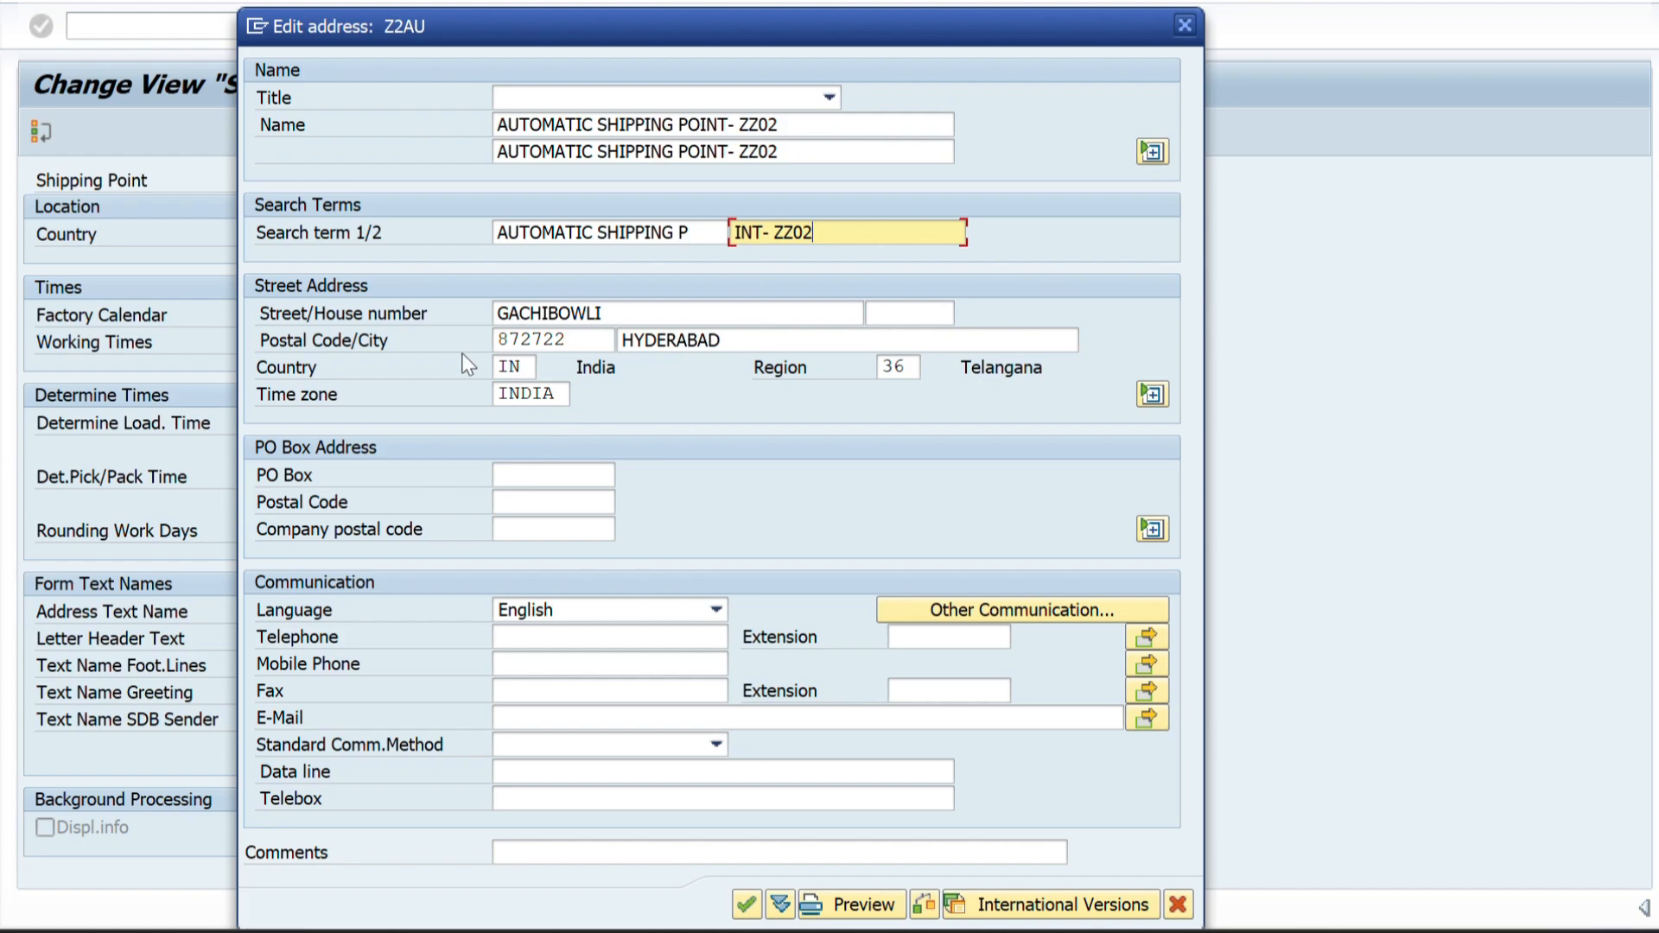
Confirm the Z2AU address, save the new shipping point and leave the shipping points overview.
{"action": "left_click", "coordinate": [746, 908]}
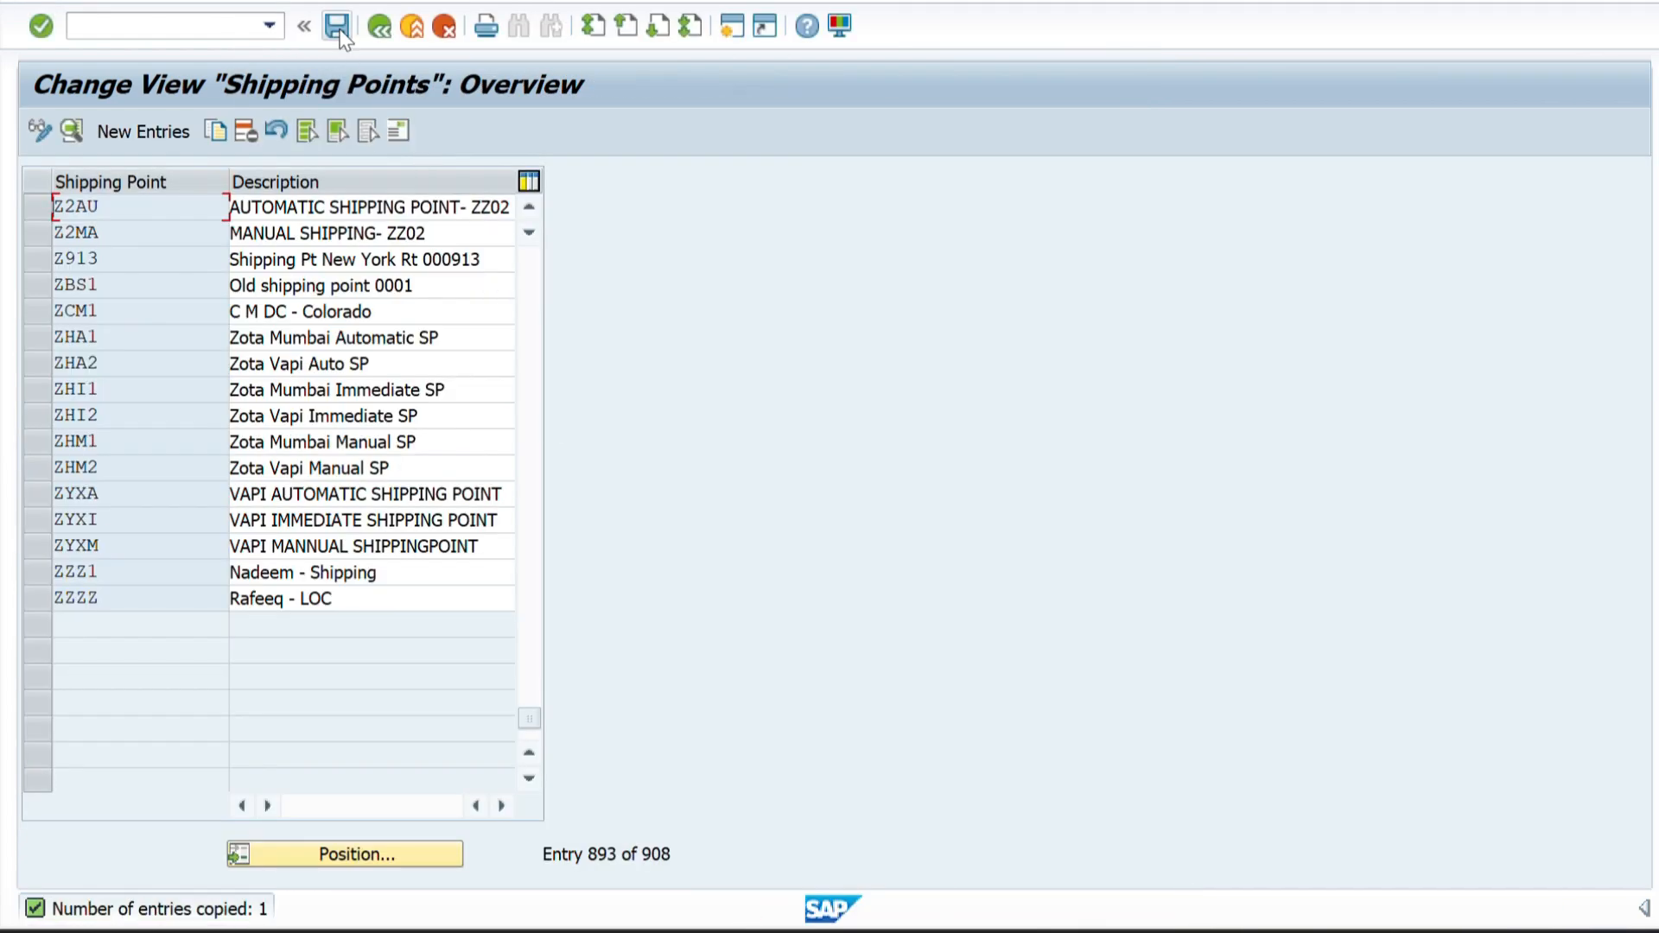
{"action": "left_click", "coordinate": [339, 31]}
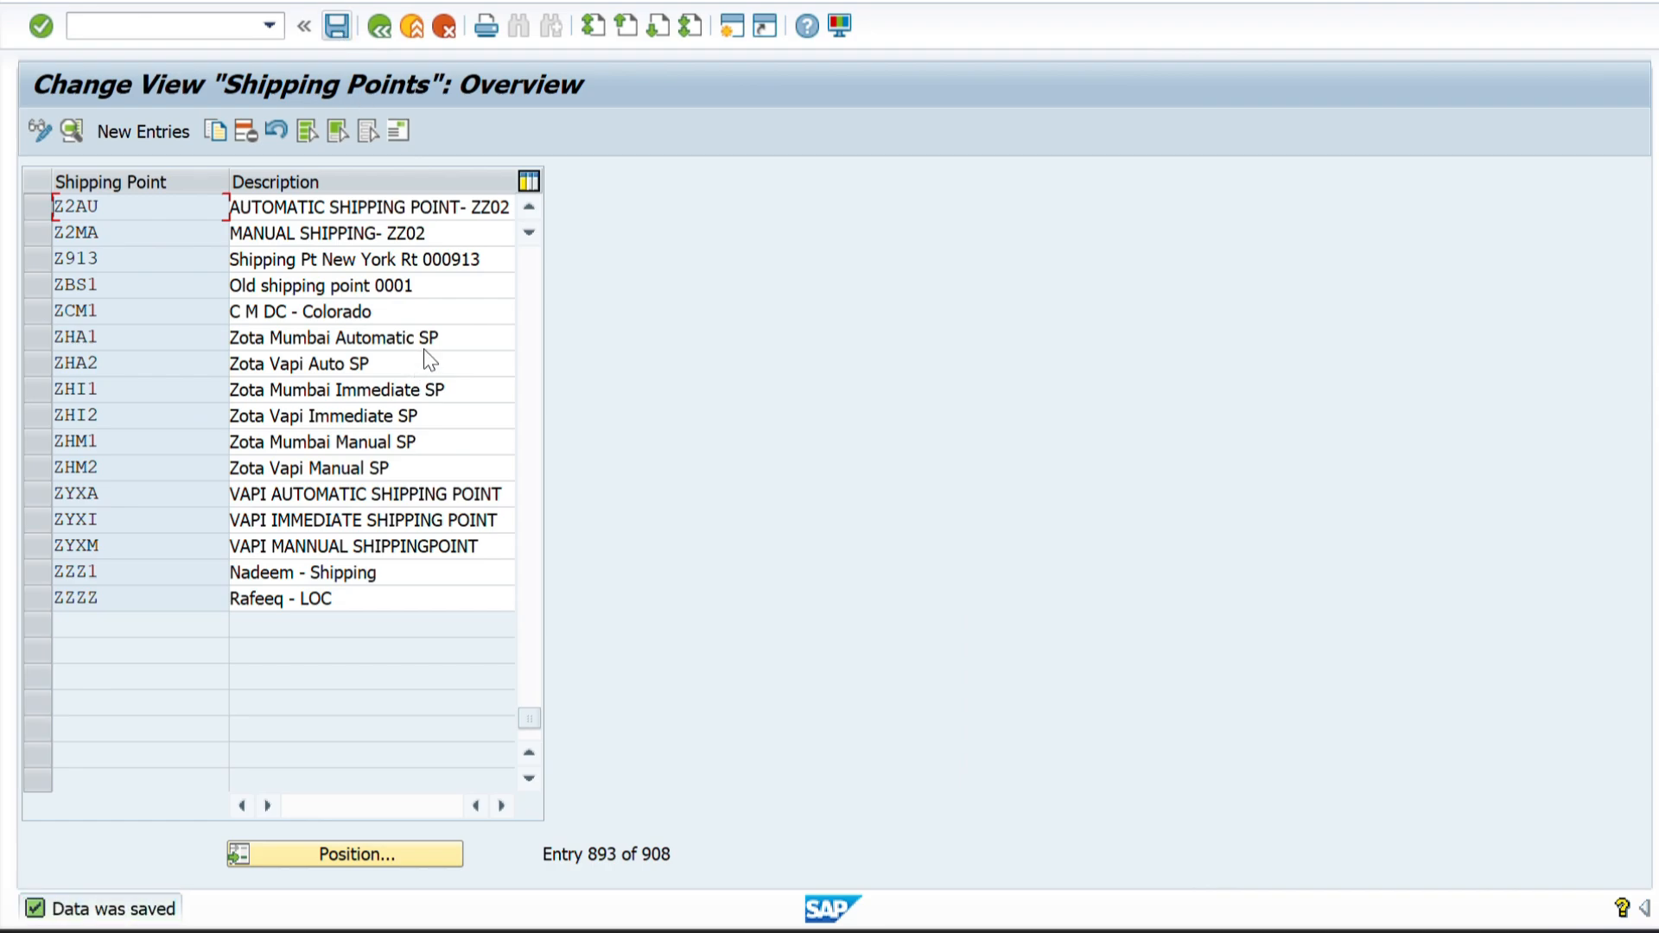
{"action": "left_click", "coordinate": [380, 26]}
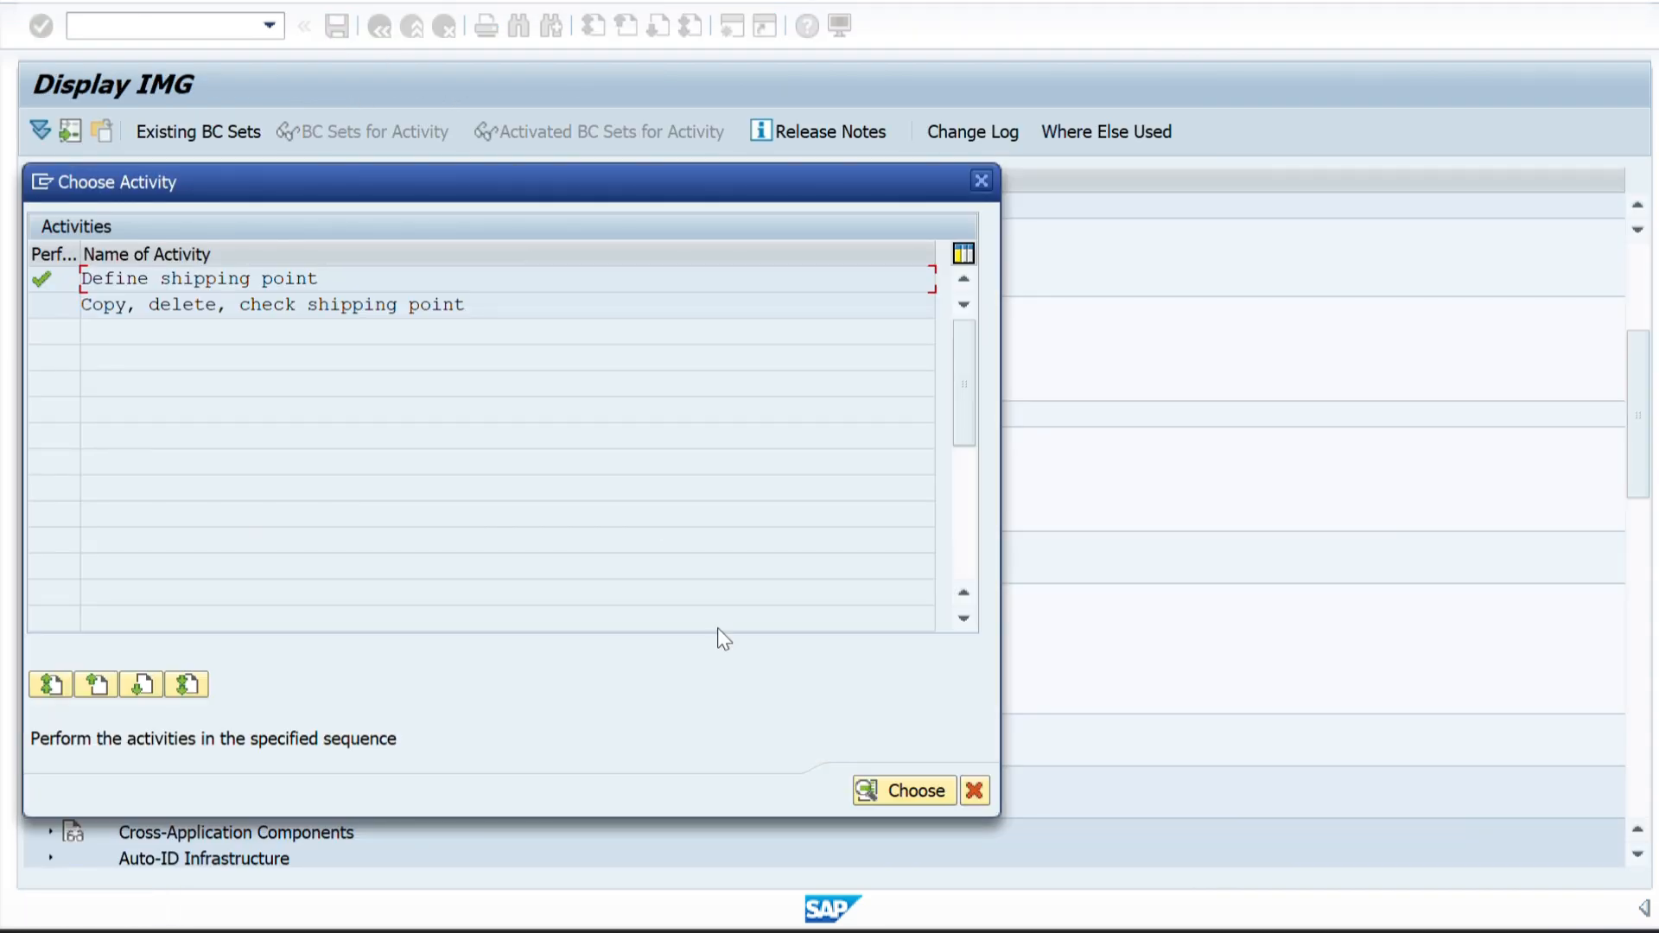
Reopen the Define shipping point activity and position the list at Z2AU, using the code from the Excel sheet.
{"action": "double_click", "coordinate": [197, 280]}
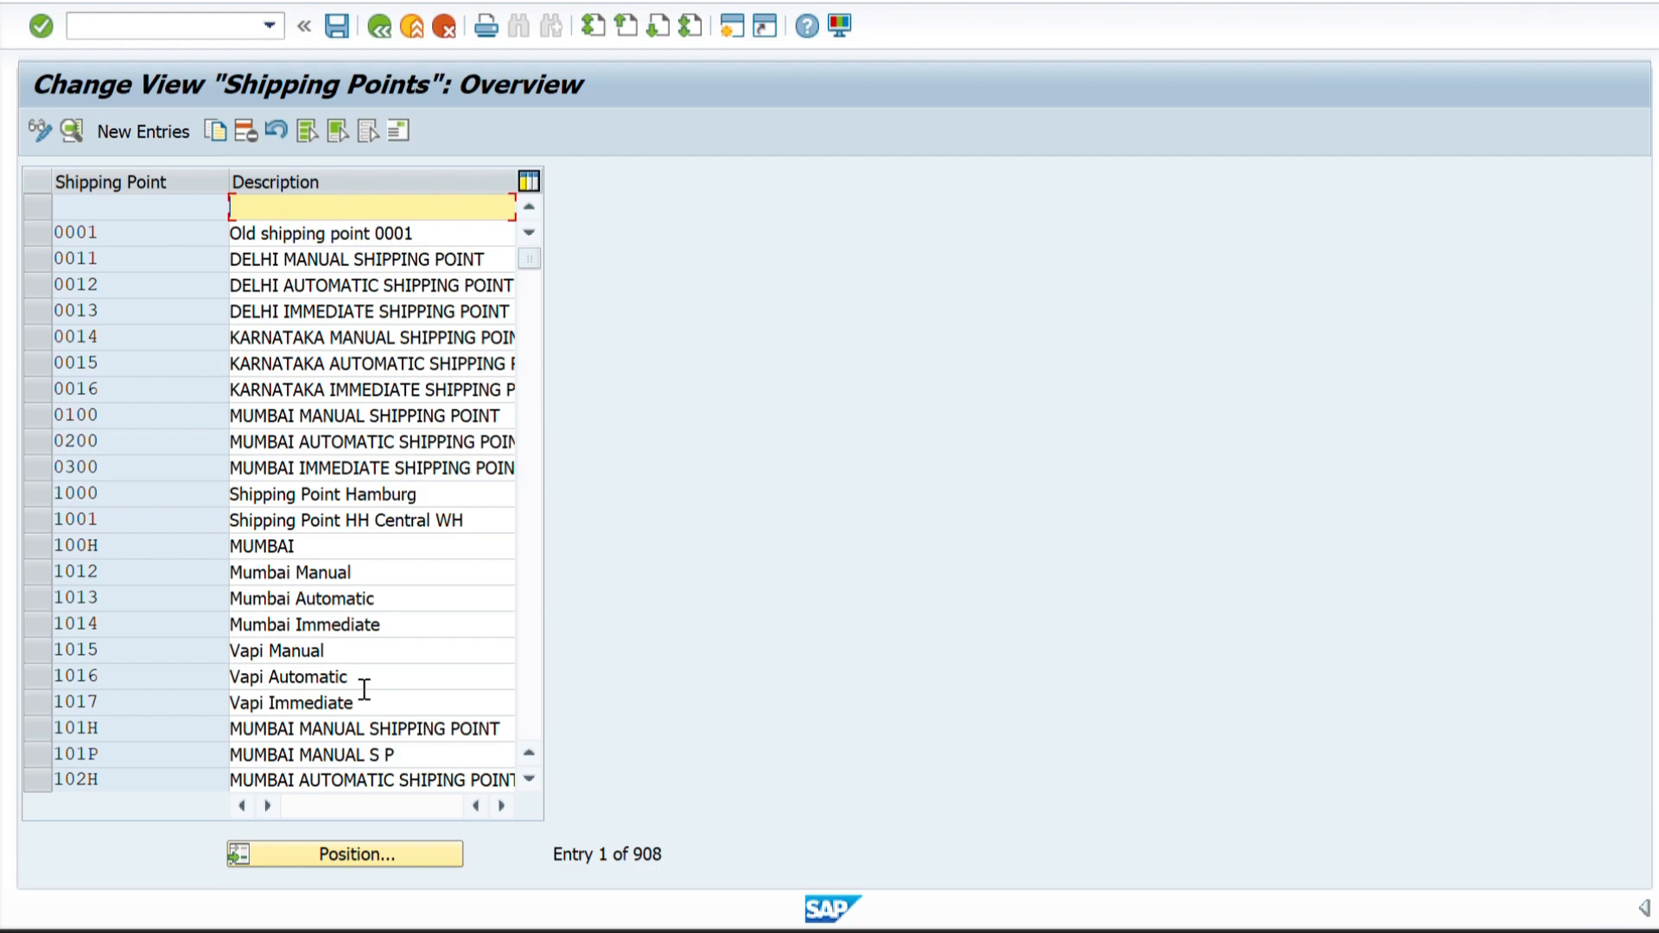
{"action": "left_click", "coordinate": [313, 855]}
{"action": "key", "text": "alt+Tab"}
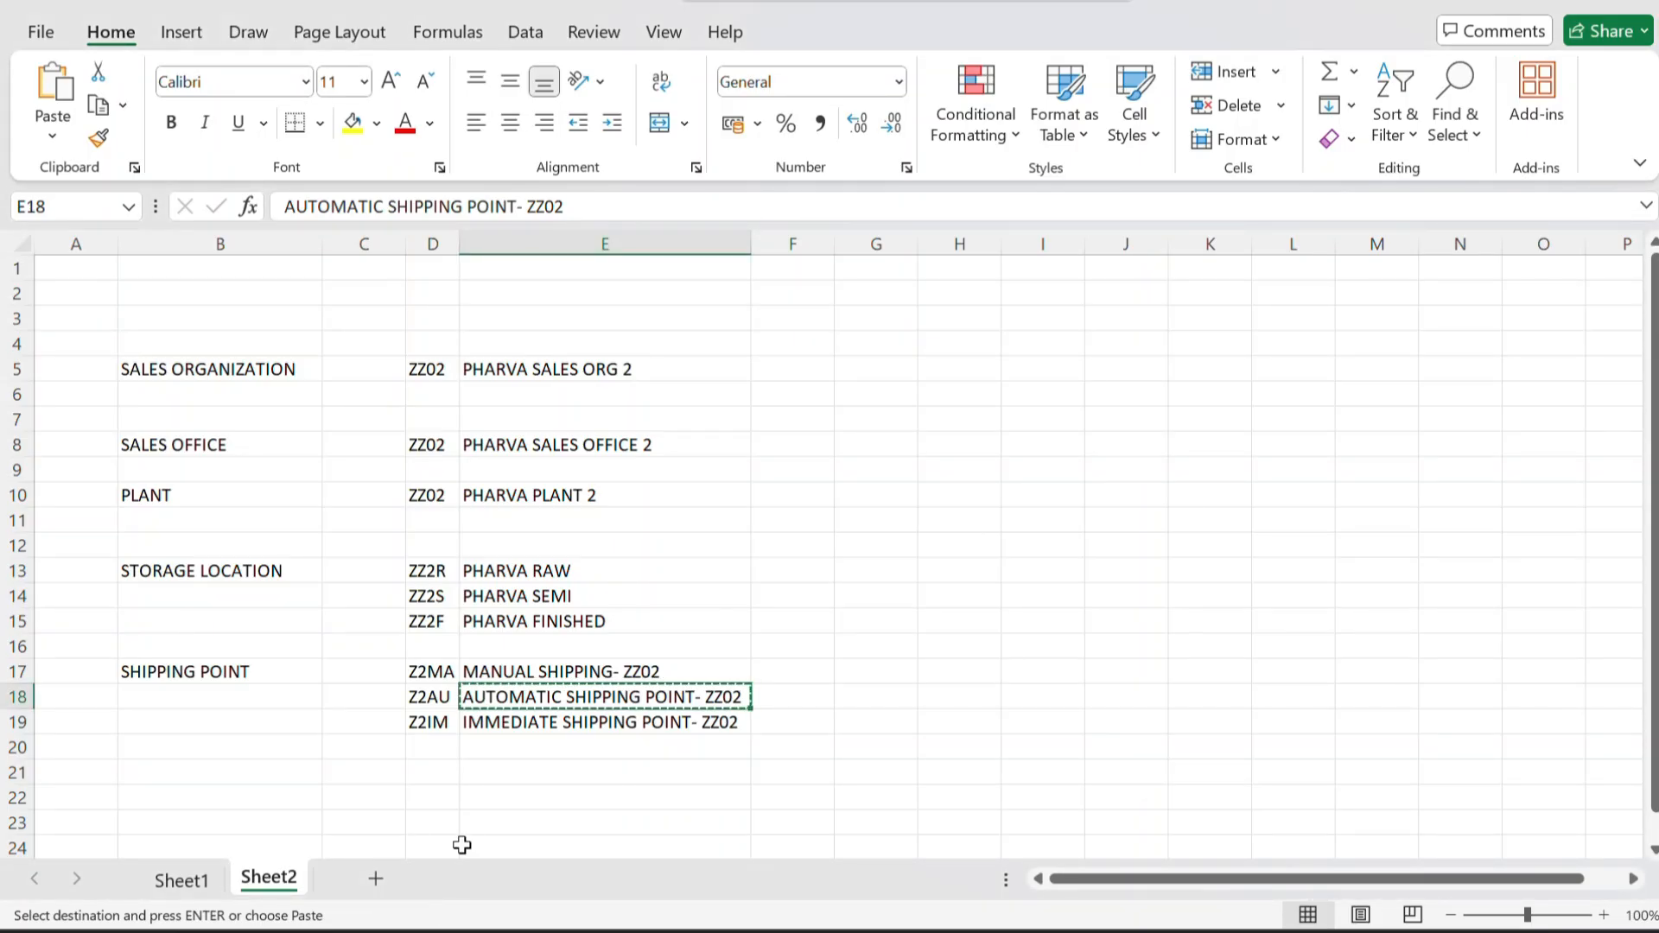
{"action": "left_click", "coordinate": [427, 702]}
{"action": "key", "text": "ctrl+c"}
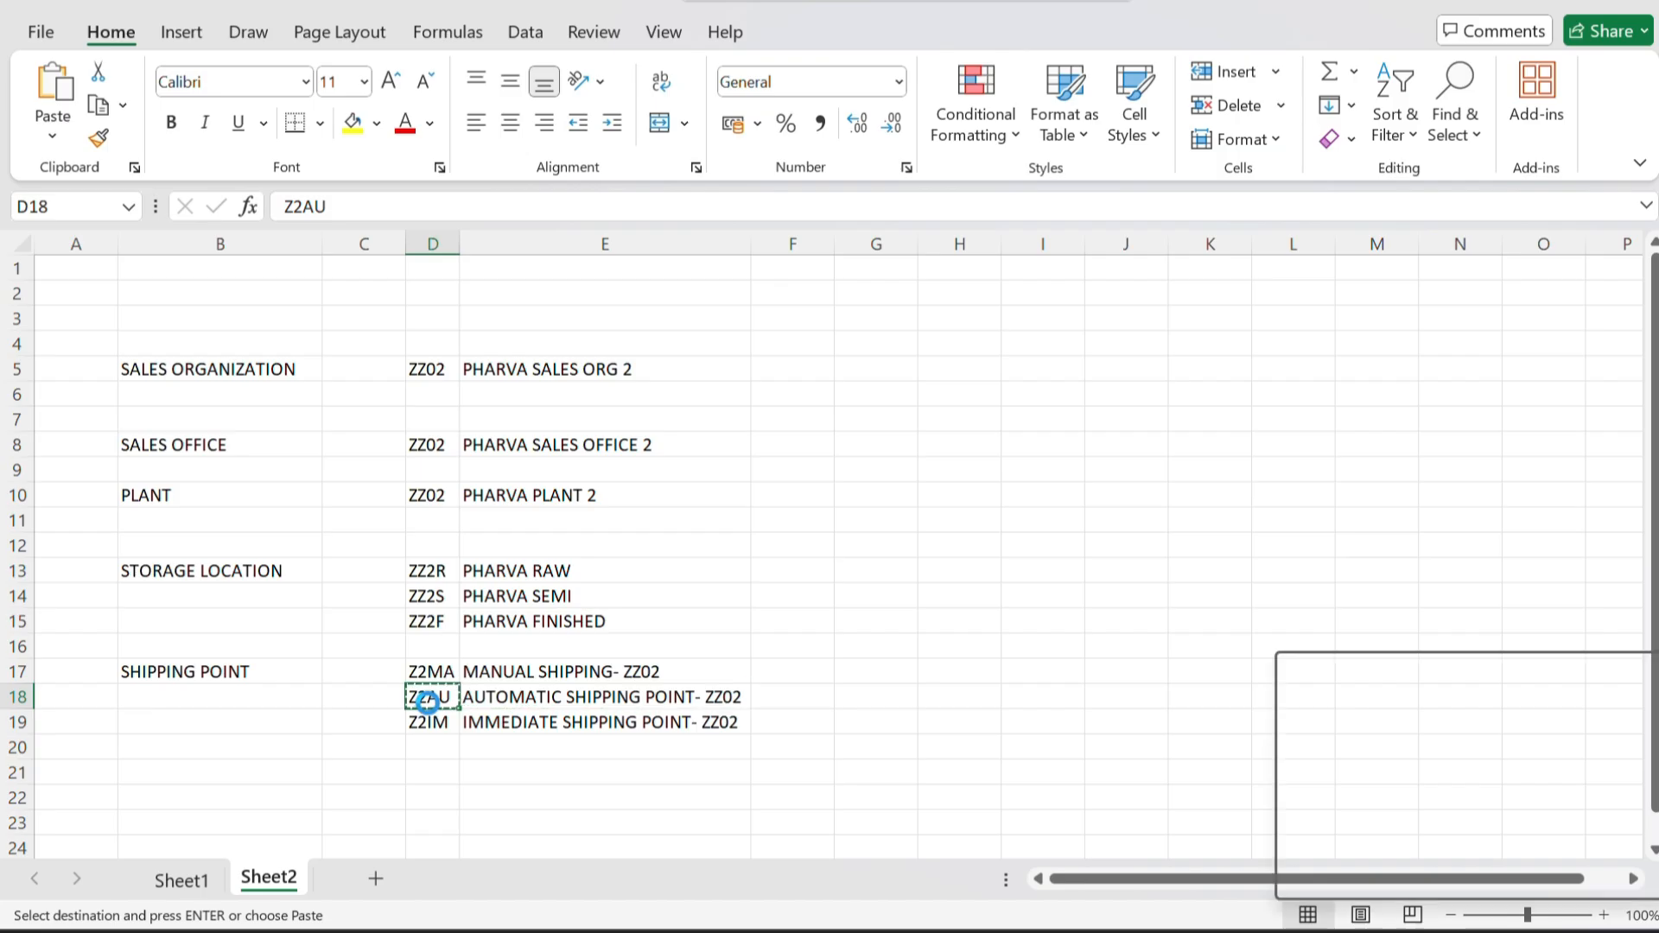
{"action": "key", "text": "alt+Tab"}
{"action": "key", "text": "alt+Tab"}
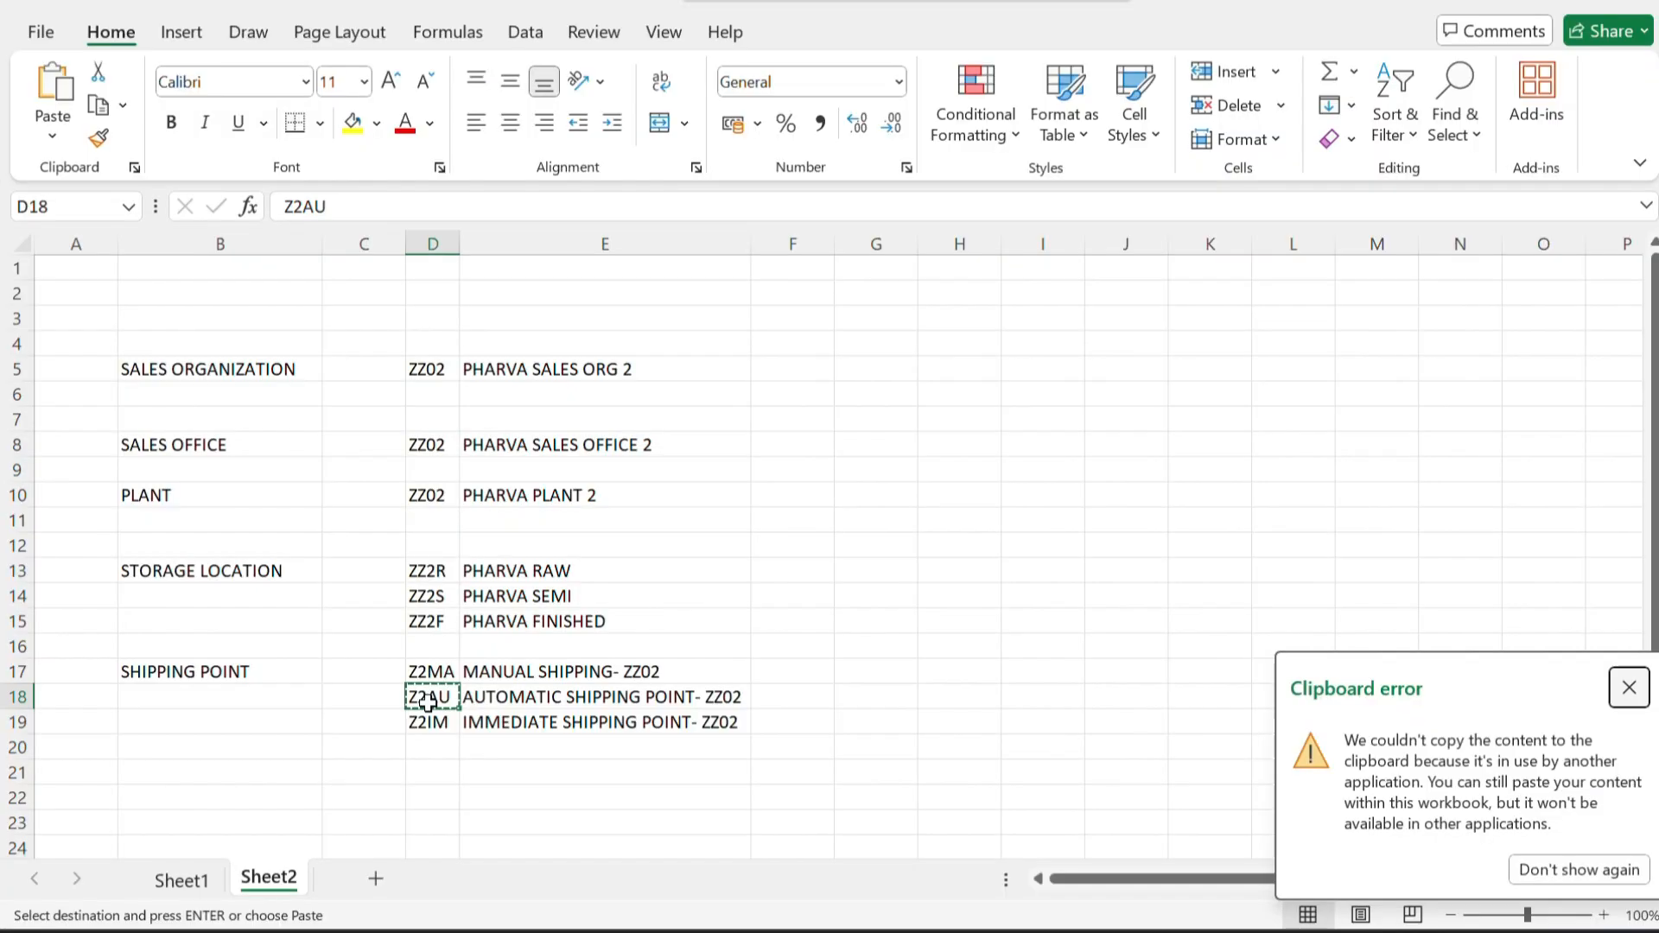
{"action": "left_click", "coordinate": [1628, 689]}
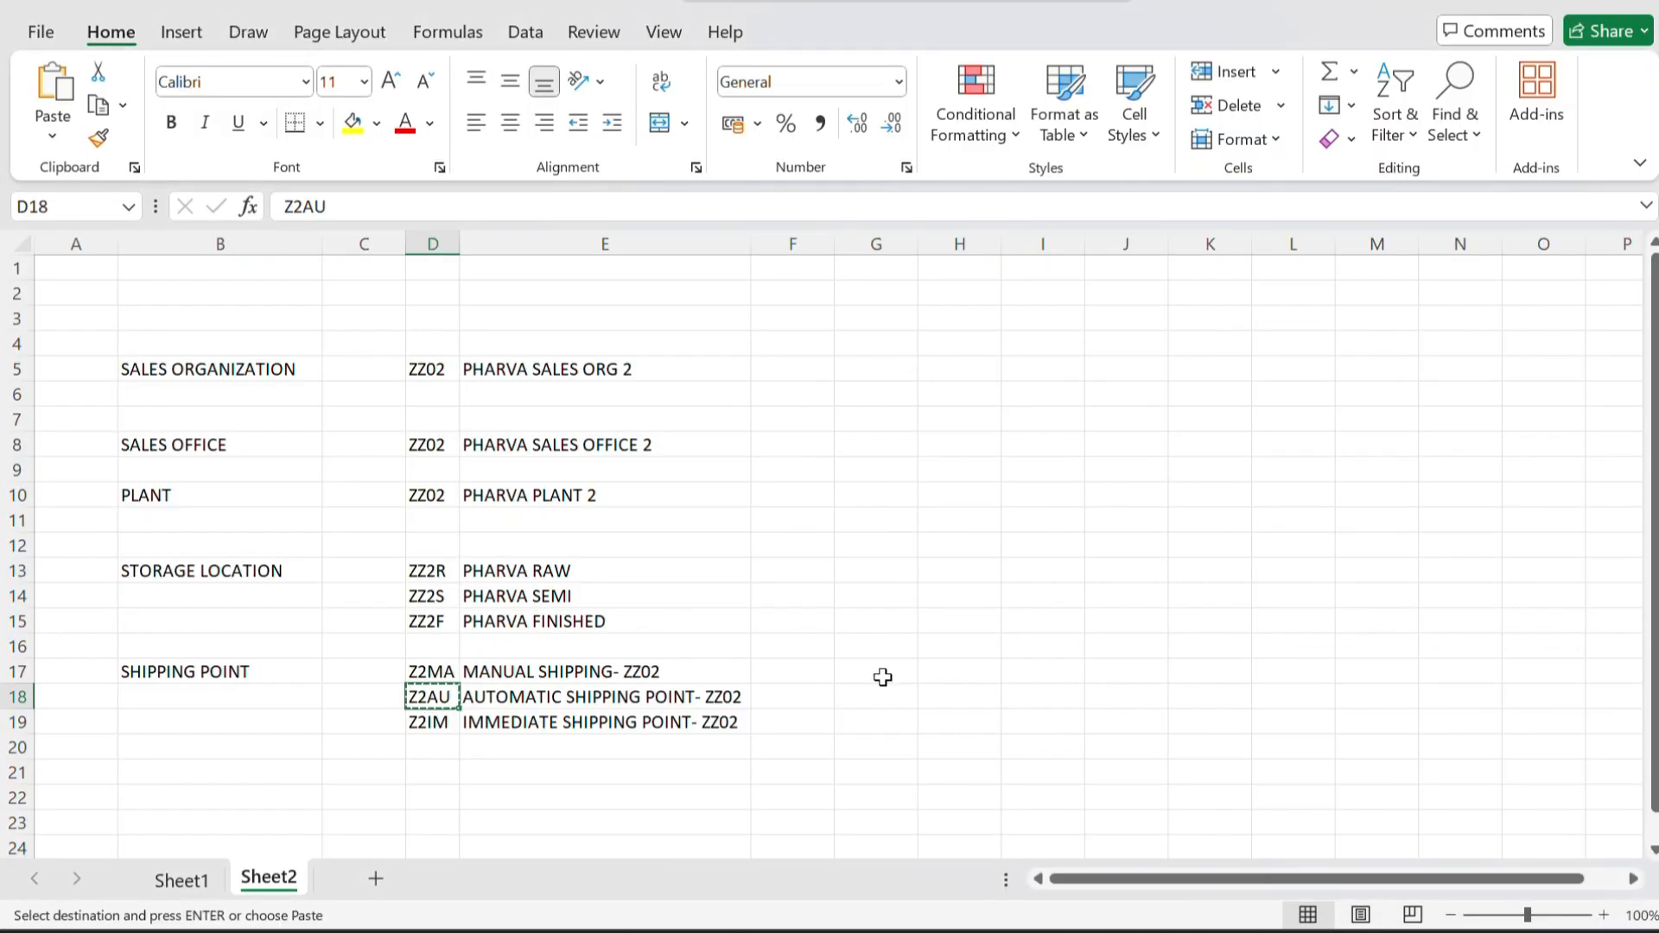
{"action": "key", "text": "alt+Tab"}
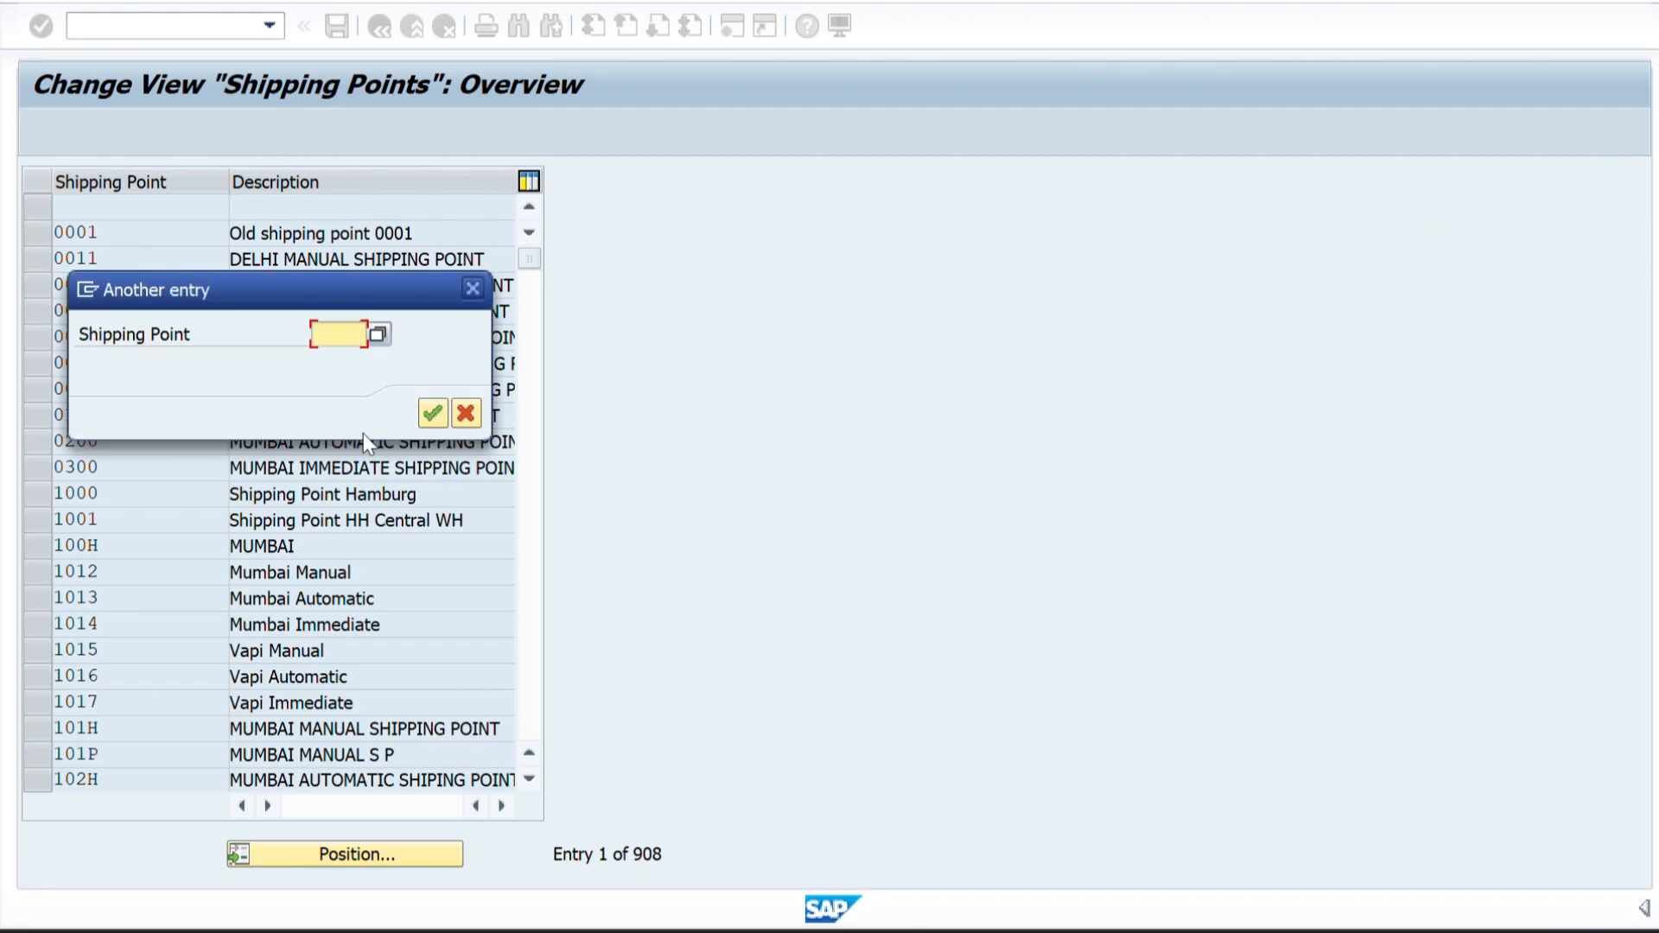
{"action": "key", "text": "ctrl+v"}
{"action": "key", "text": "Return"}
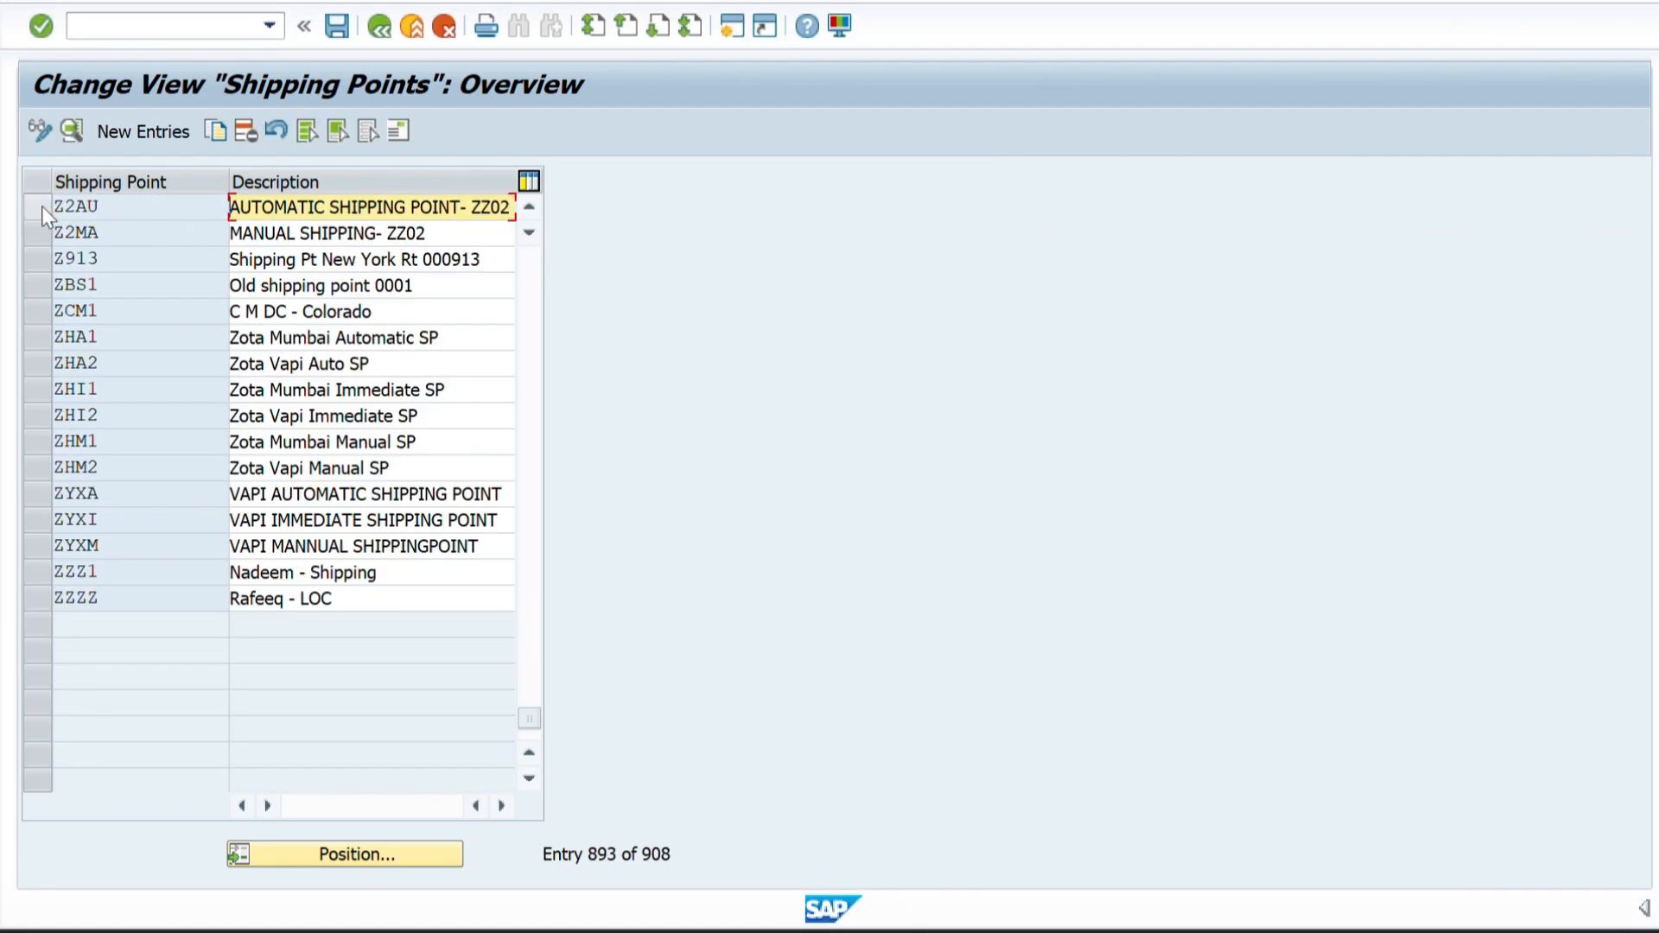
Copy shipping point Z2AU as a new entry and set its code to Z2IM, taken from the Excel sheet.
{"action": "left_click", "coordinate": [39, 205]}
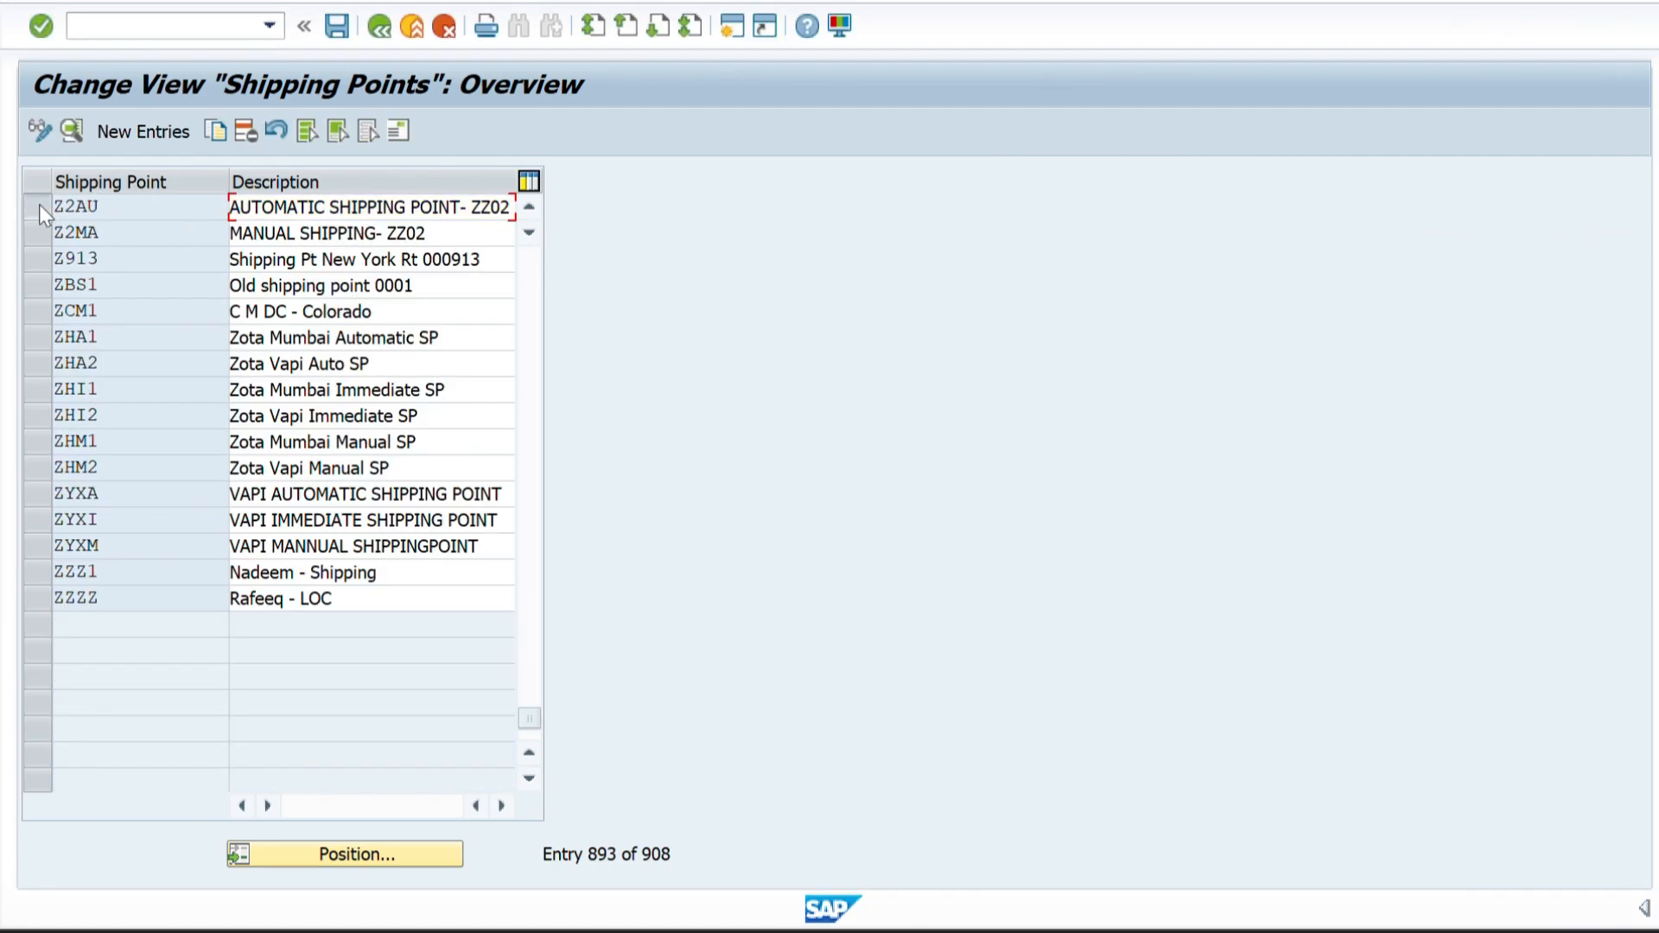
{"action": "left_click", "coordinate": [216, 131]}
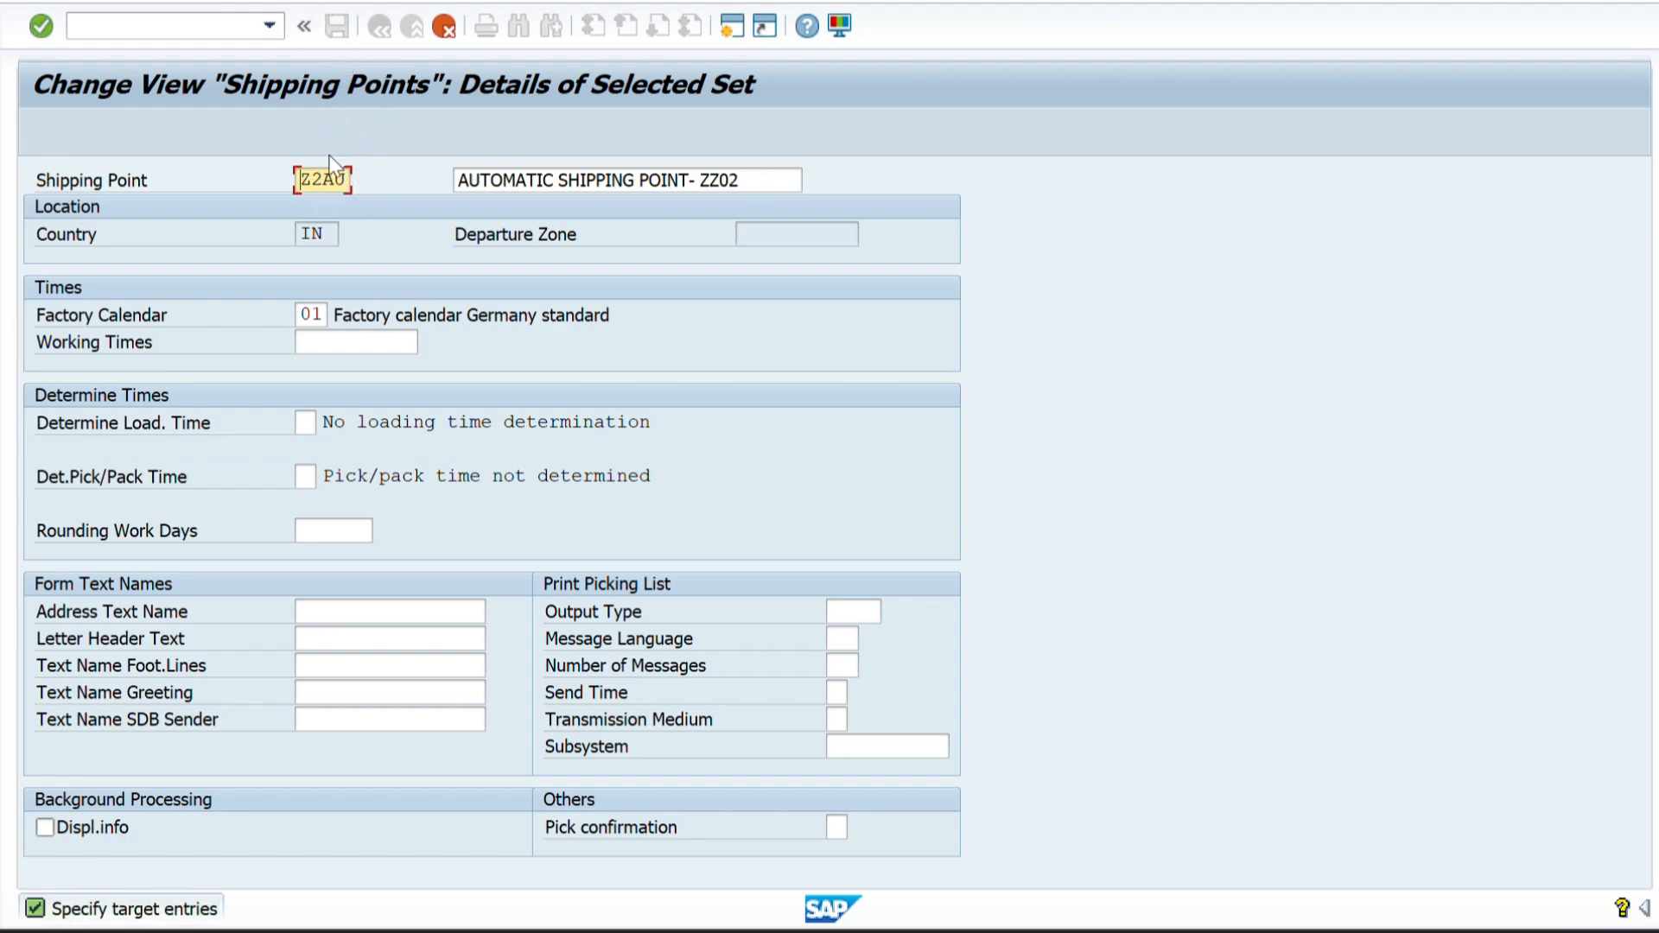
{"action": "key", "text": "alt+Tab"}
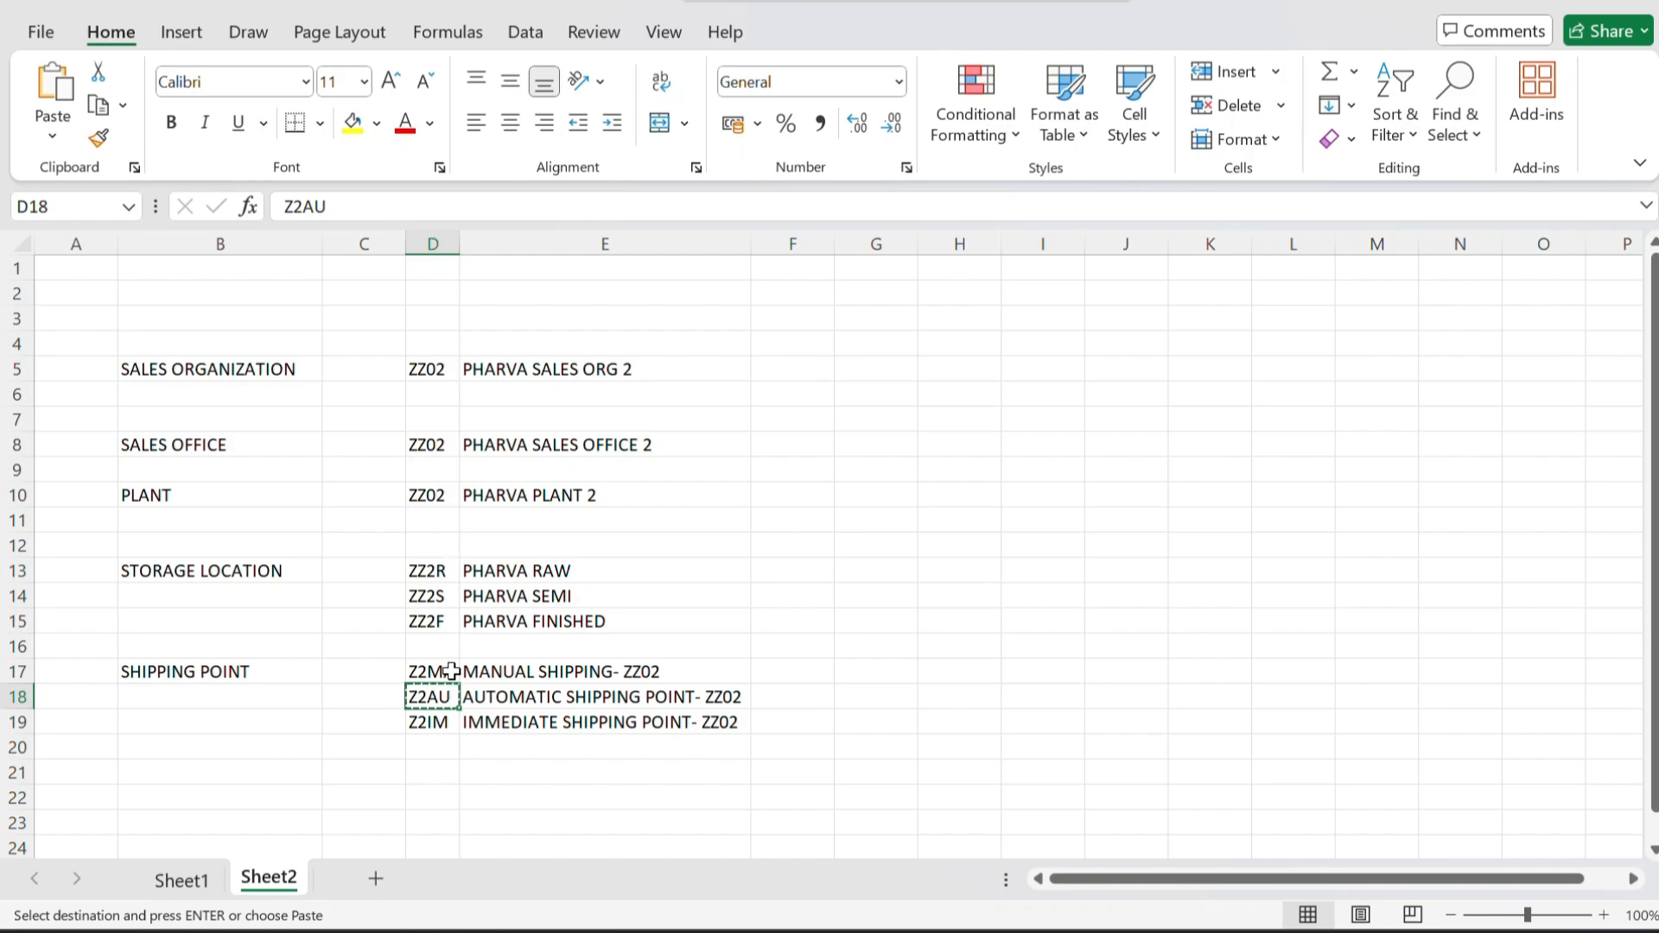
{"action": "left_click", "coordinate": [430, 724]}
{"action": "key", "text": "ctrl+c"}
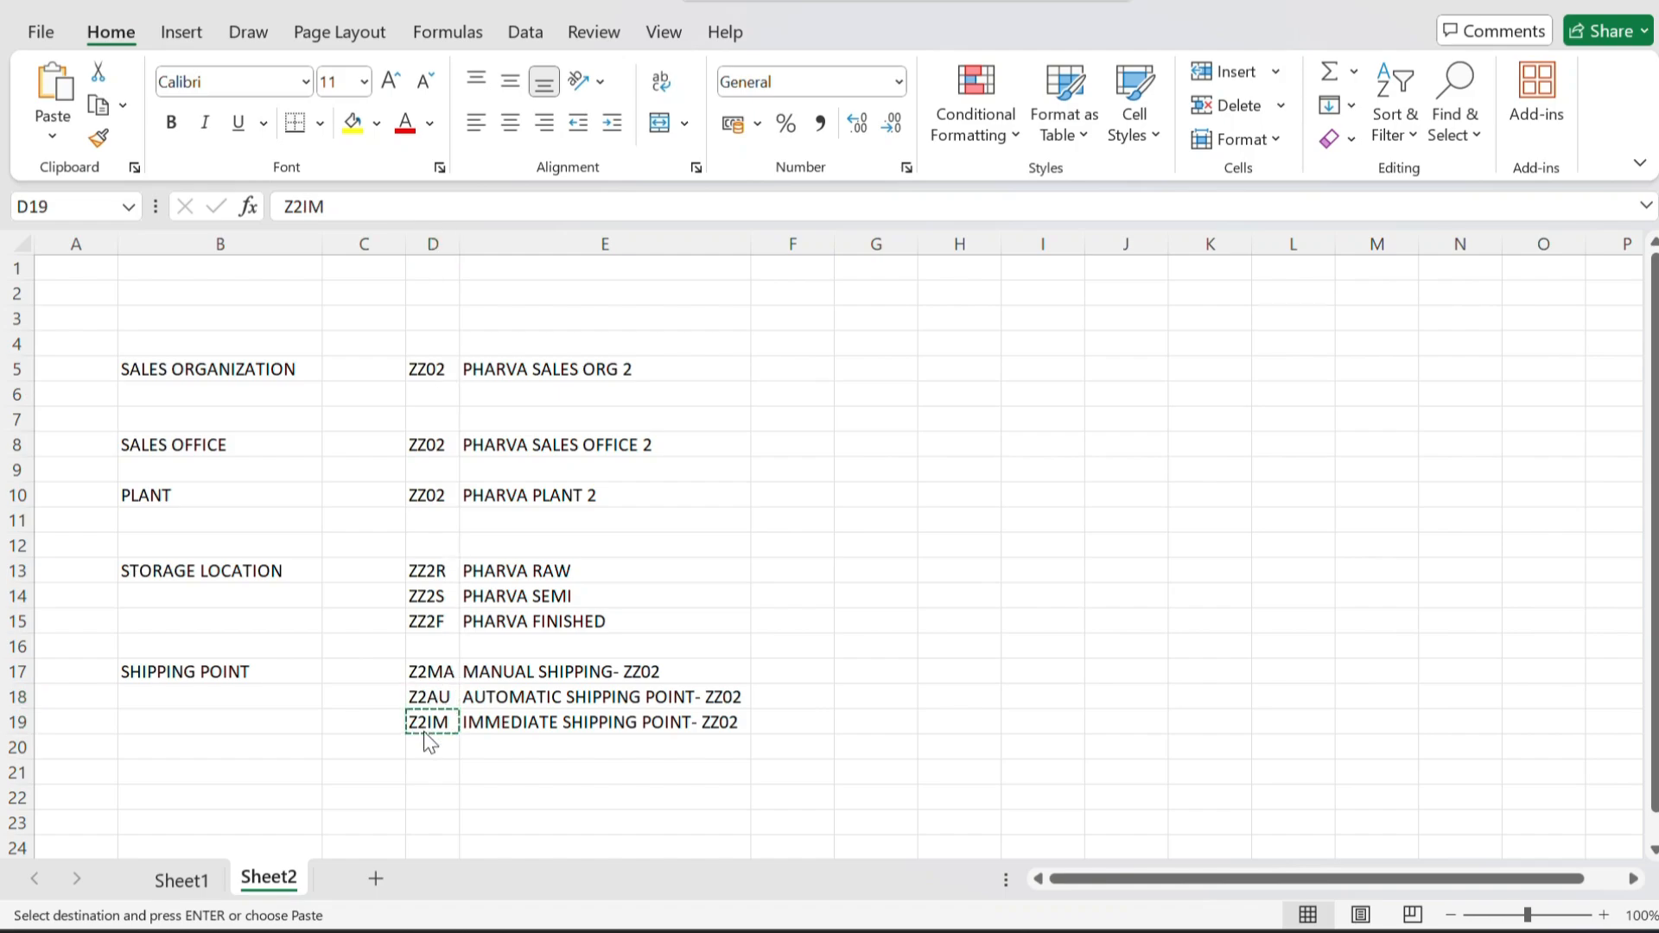
{"action": "key", "text": "alt+Tab"}
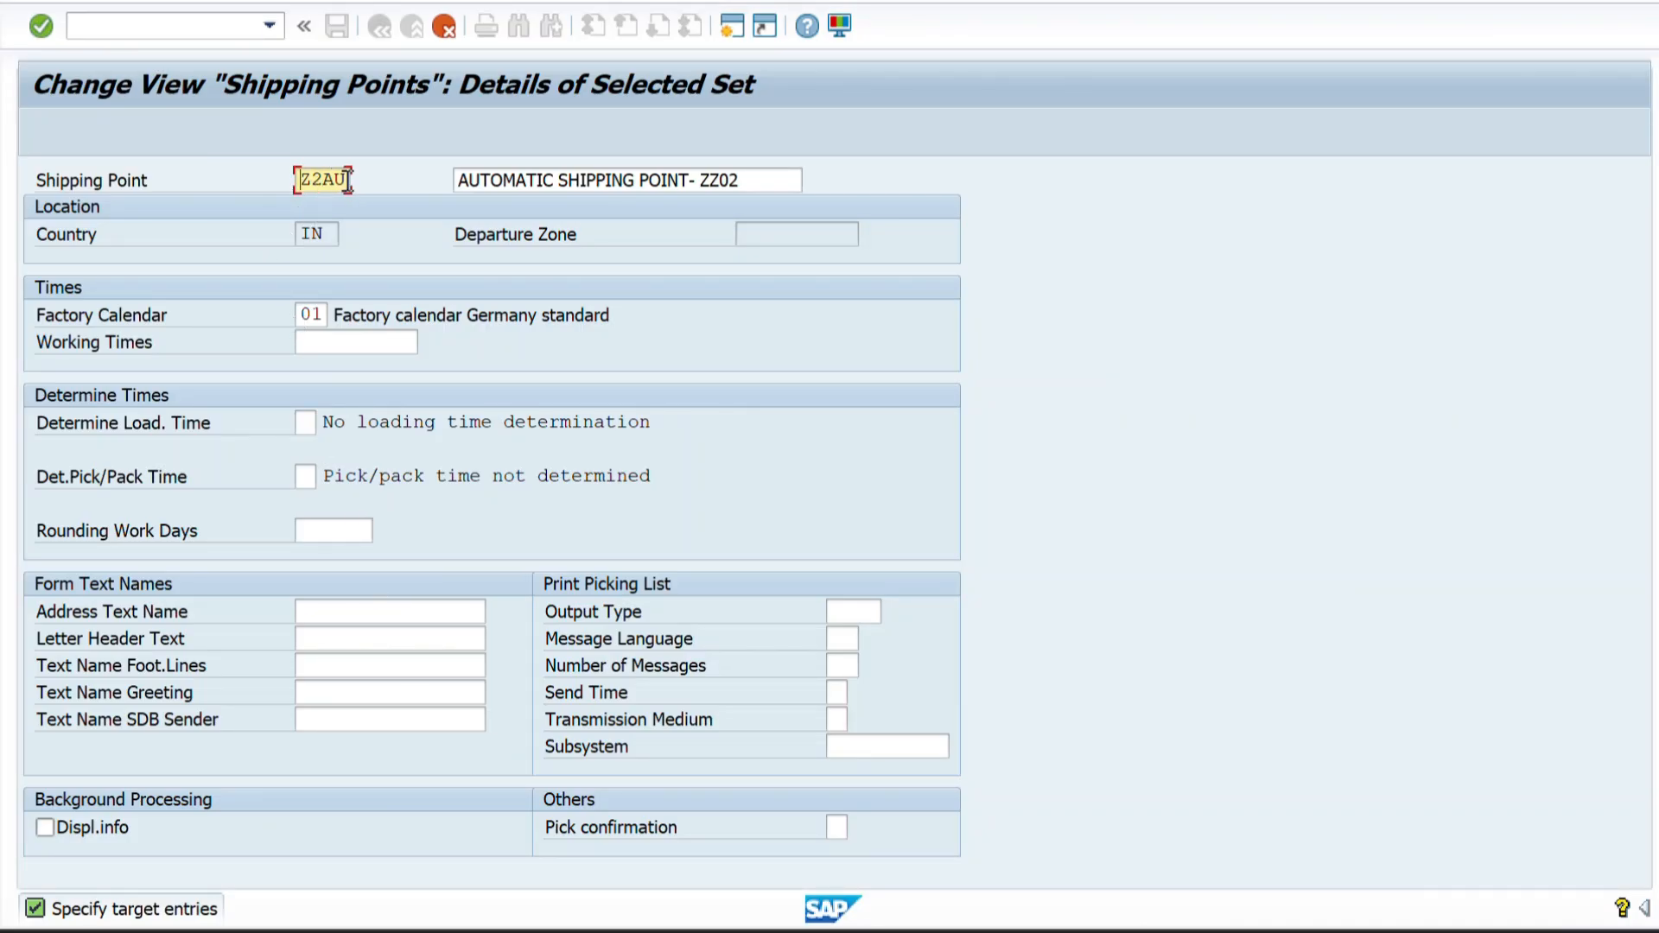
{"action": "key", "text": "BackSpace"}
{"action": "key", "text": "BackSpace"}
{"action": "key", "text": "ctrl+v"}
Clear the Z2IM description and select the IMMEDIATE SHIPPING POINT- ZZ02 cell in the Excel sheet.
{"action": "left_click", "coordinate": [779, 183]}
{"action": "key", "text": "alt+Tab"}
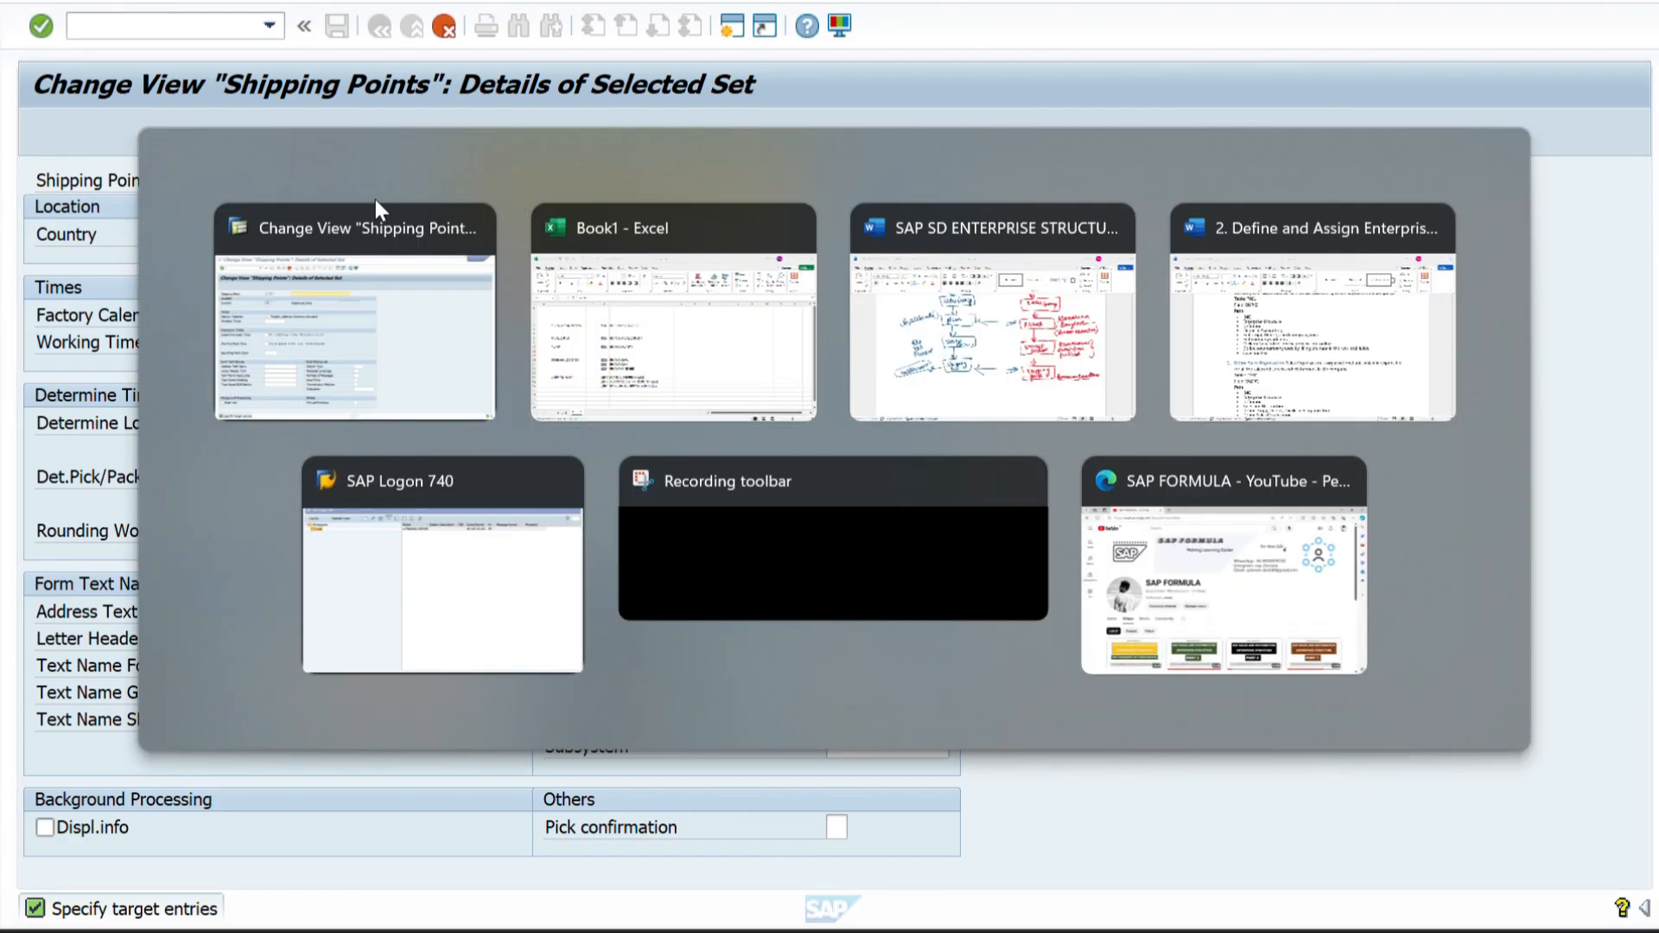
{"action": "left_click", "coordinate": [519, 722]}
{"action": "key", "text": "ctrl+v"}
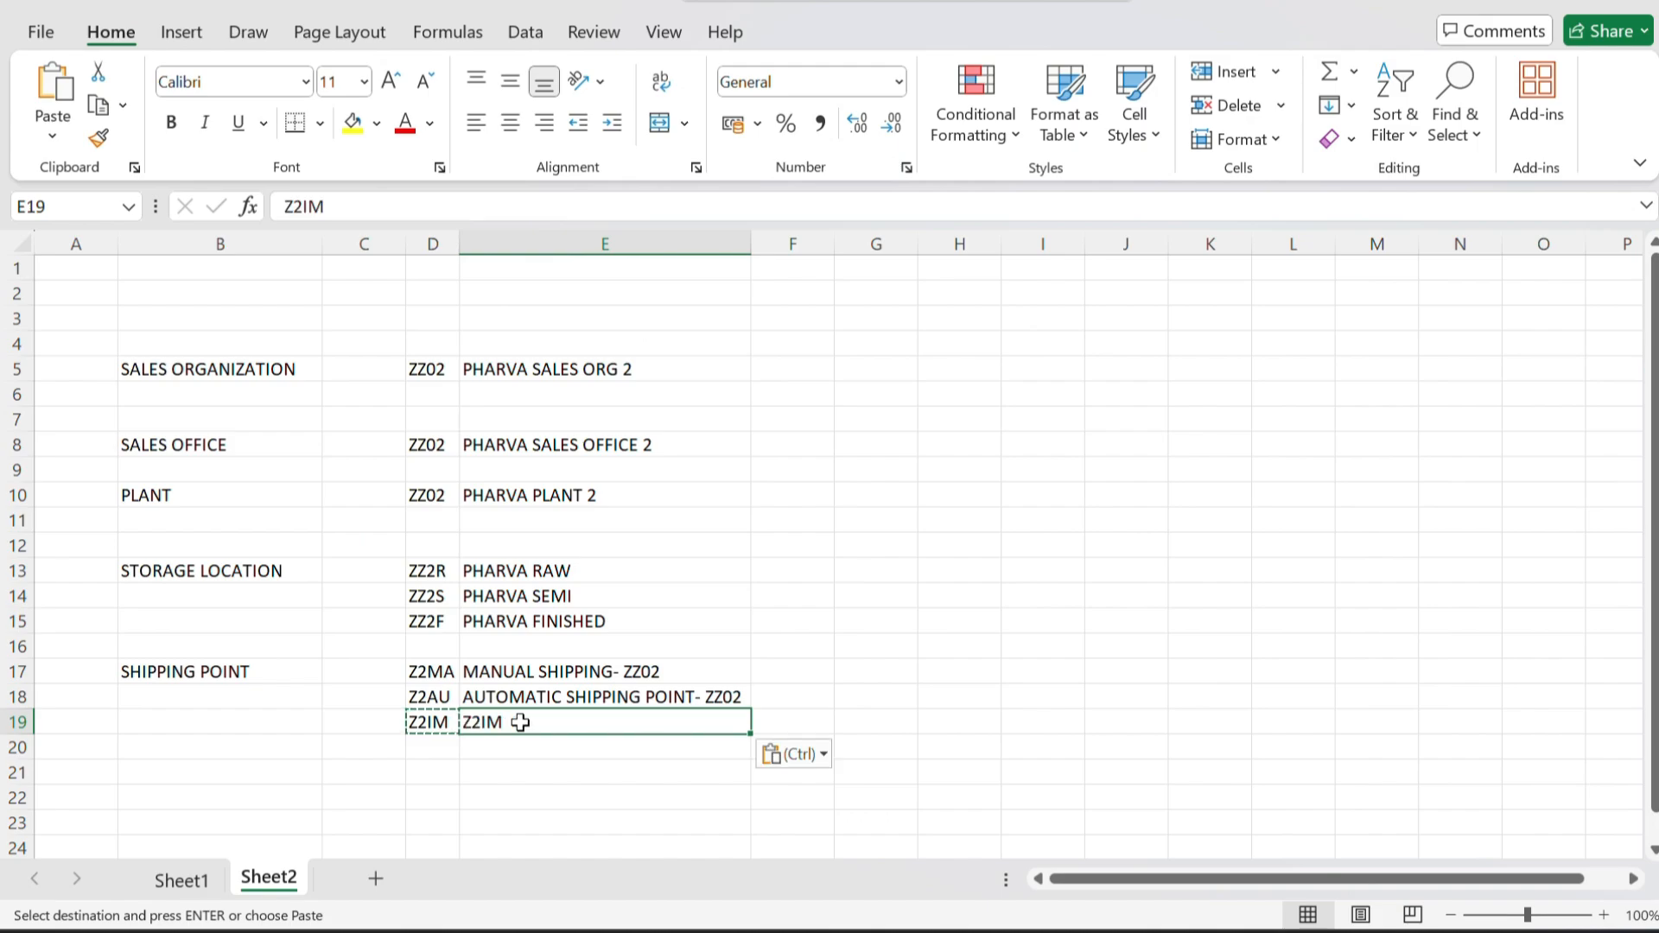
{"action": "key", "text": "alt"}
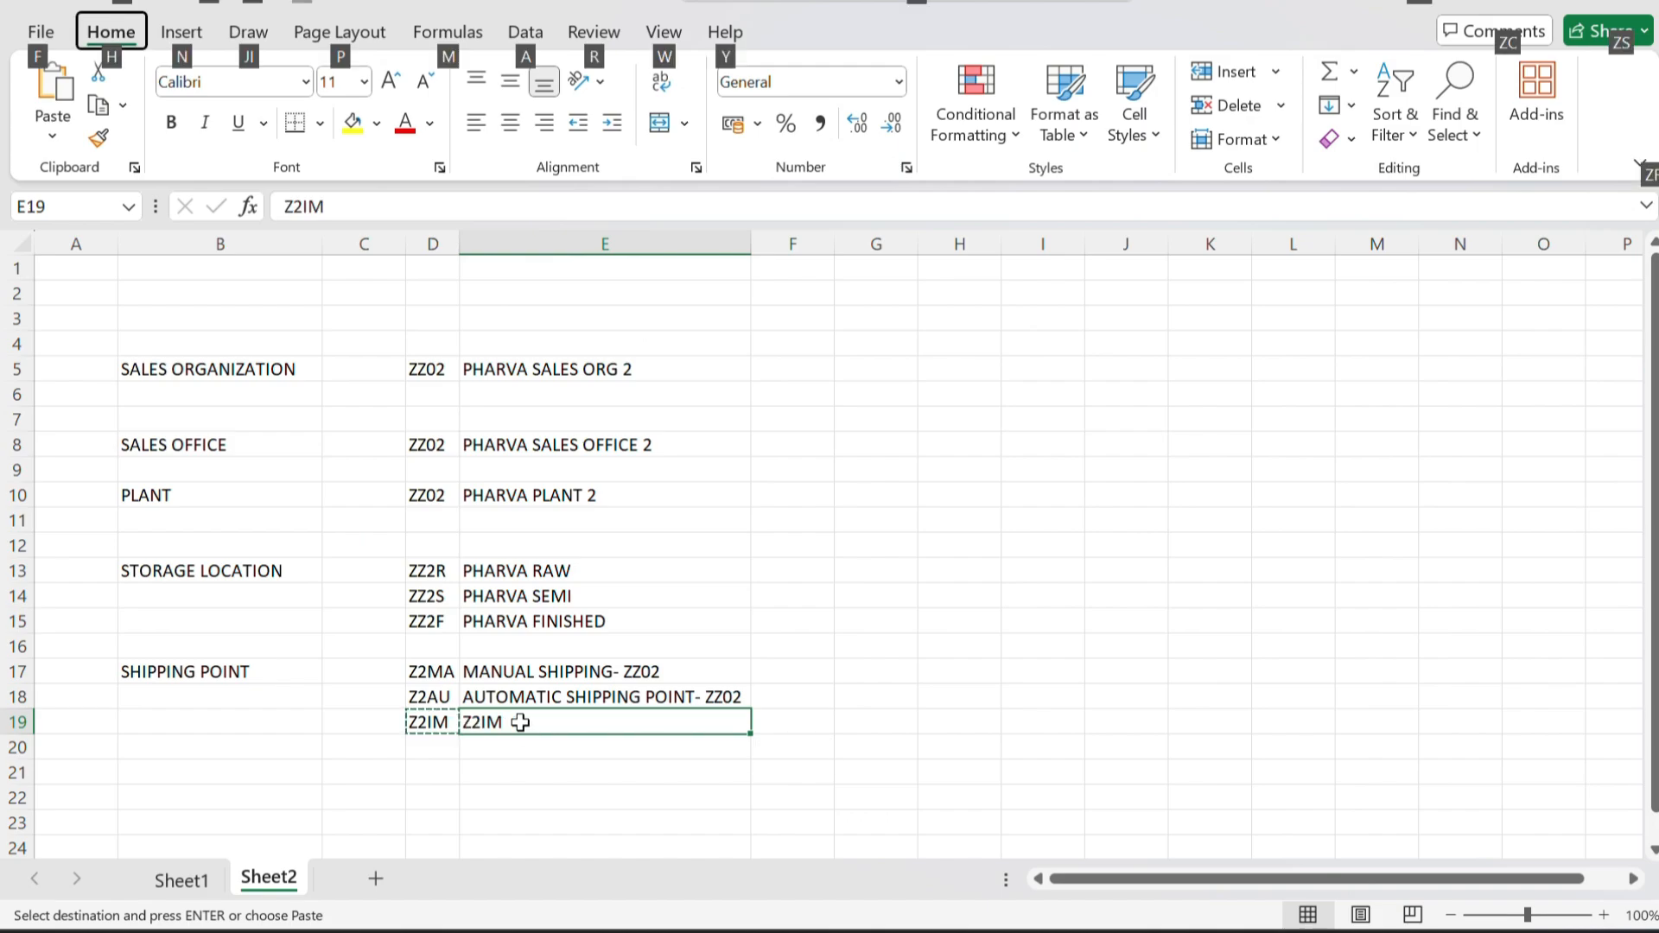
{"action": "key", "text": "alt"}
{"action": "left_click", "coordinate": [808, 654]}
{"action": "key", "text": "ctrl+z"}
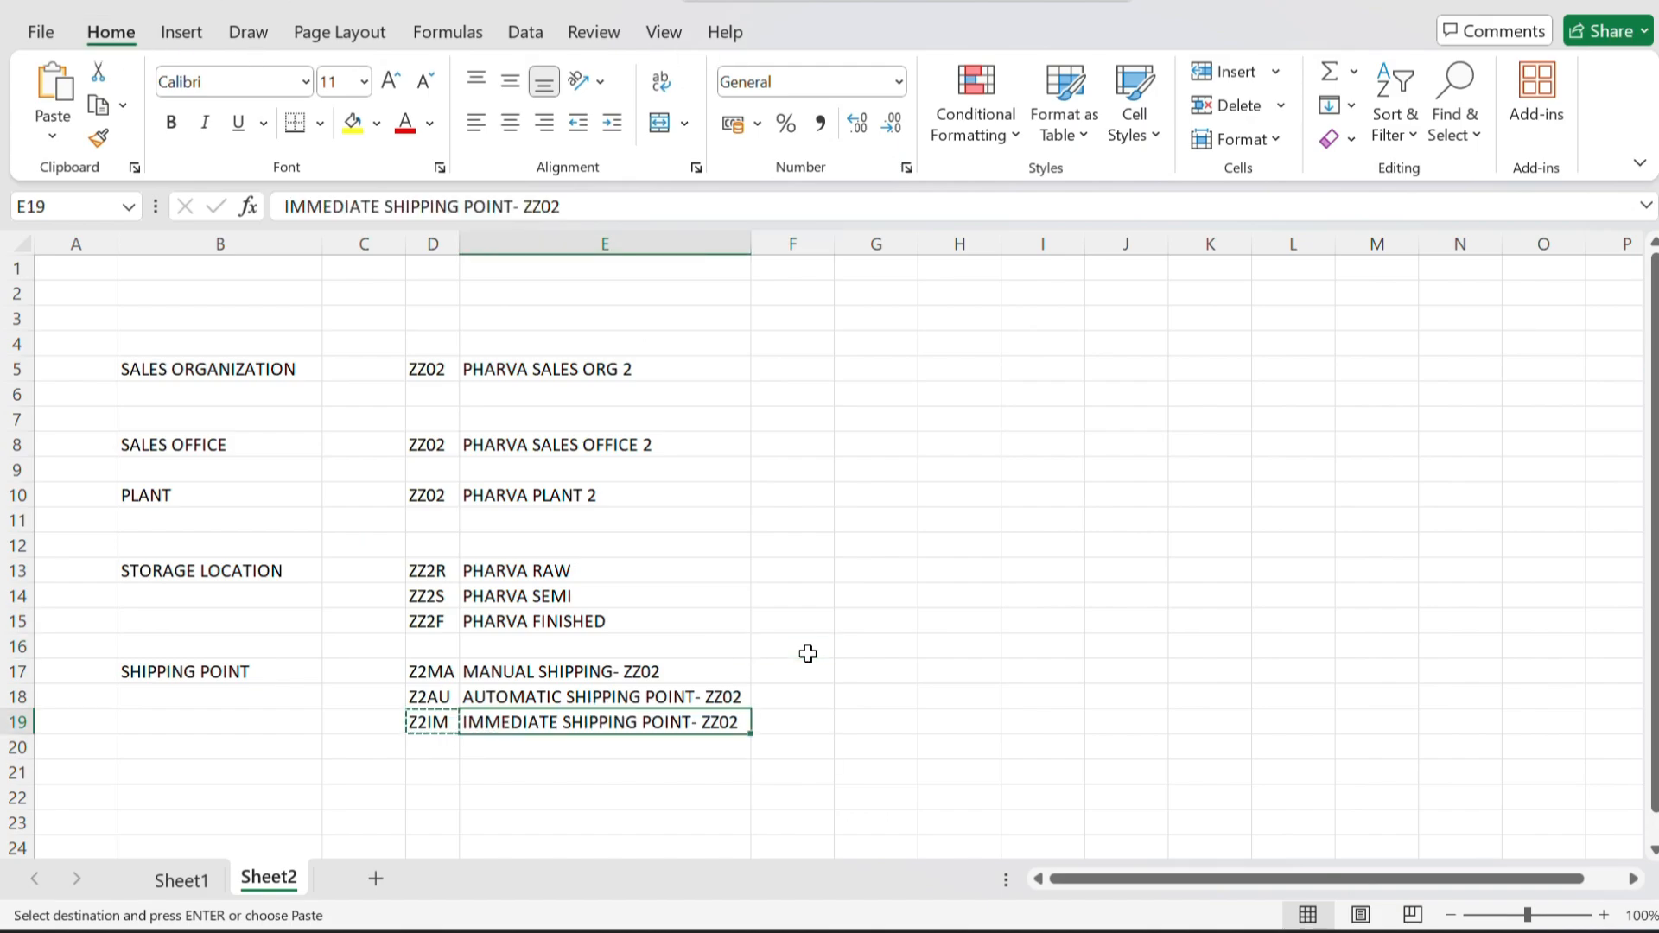
Set the Z2IM description to IMMEDIATE SHIPPING POINT- ZZ02, copied from the Excel sheet, and open its address data.
{"action": "key", "text": "ctrl+c"}
{"action": "key", "text": "alt+Tab"}
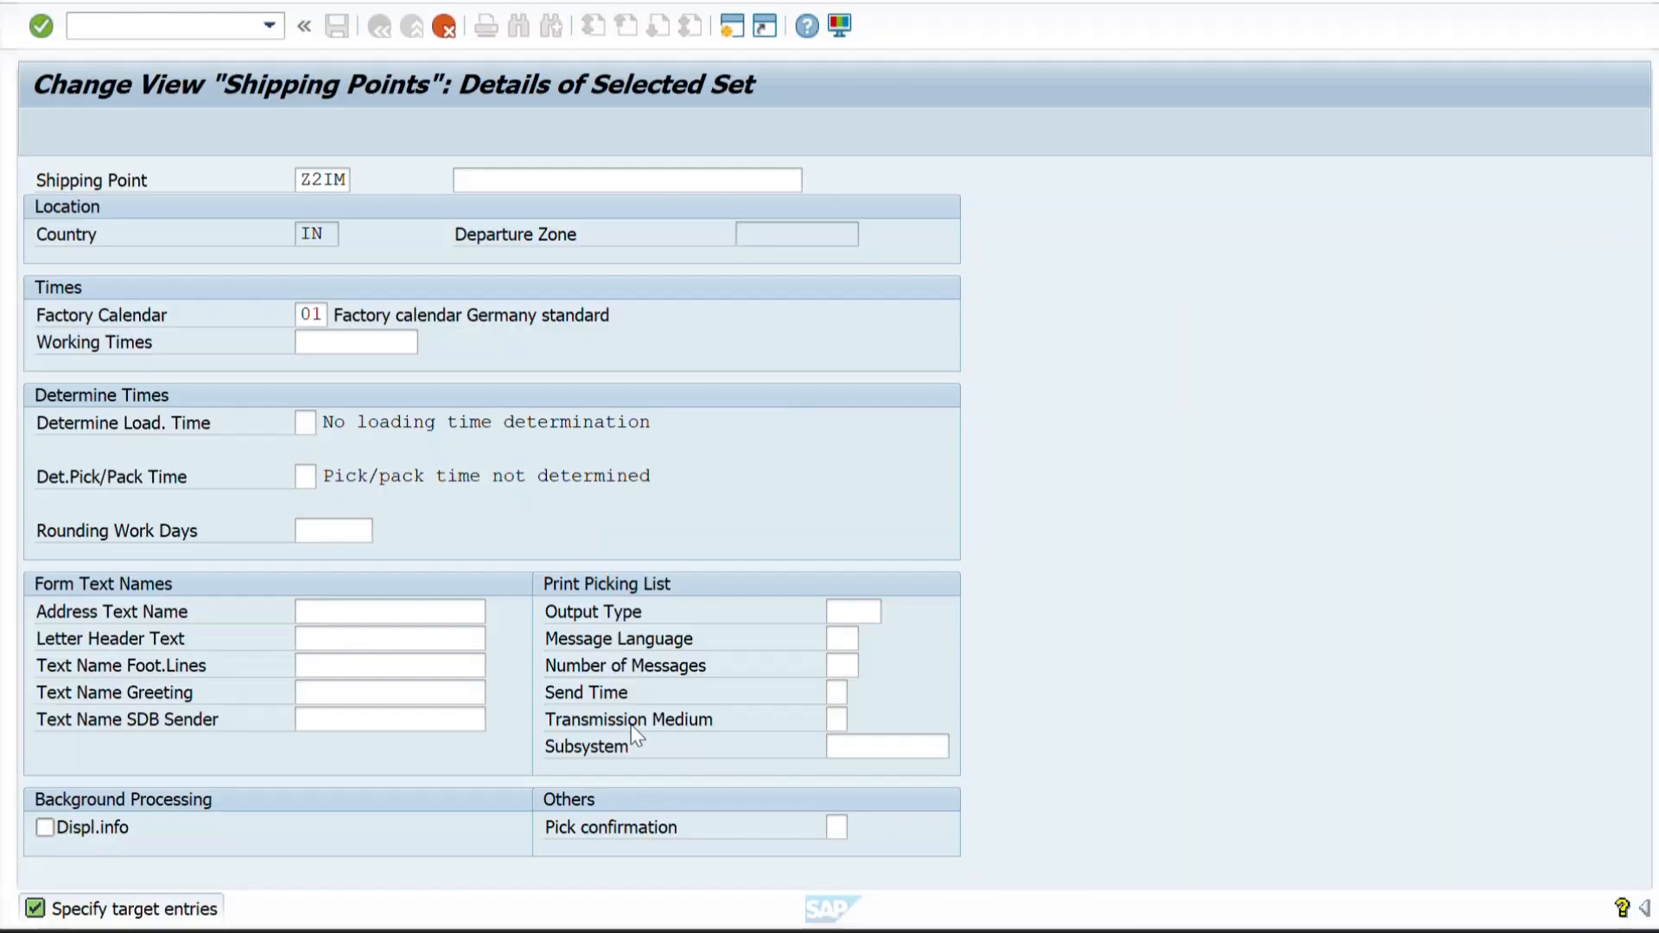
{"action": "key", "text": "ctrl+v"}
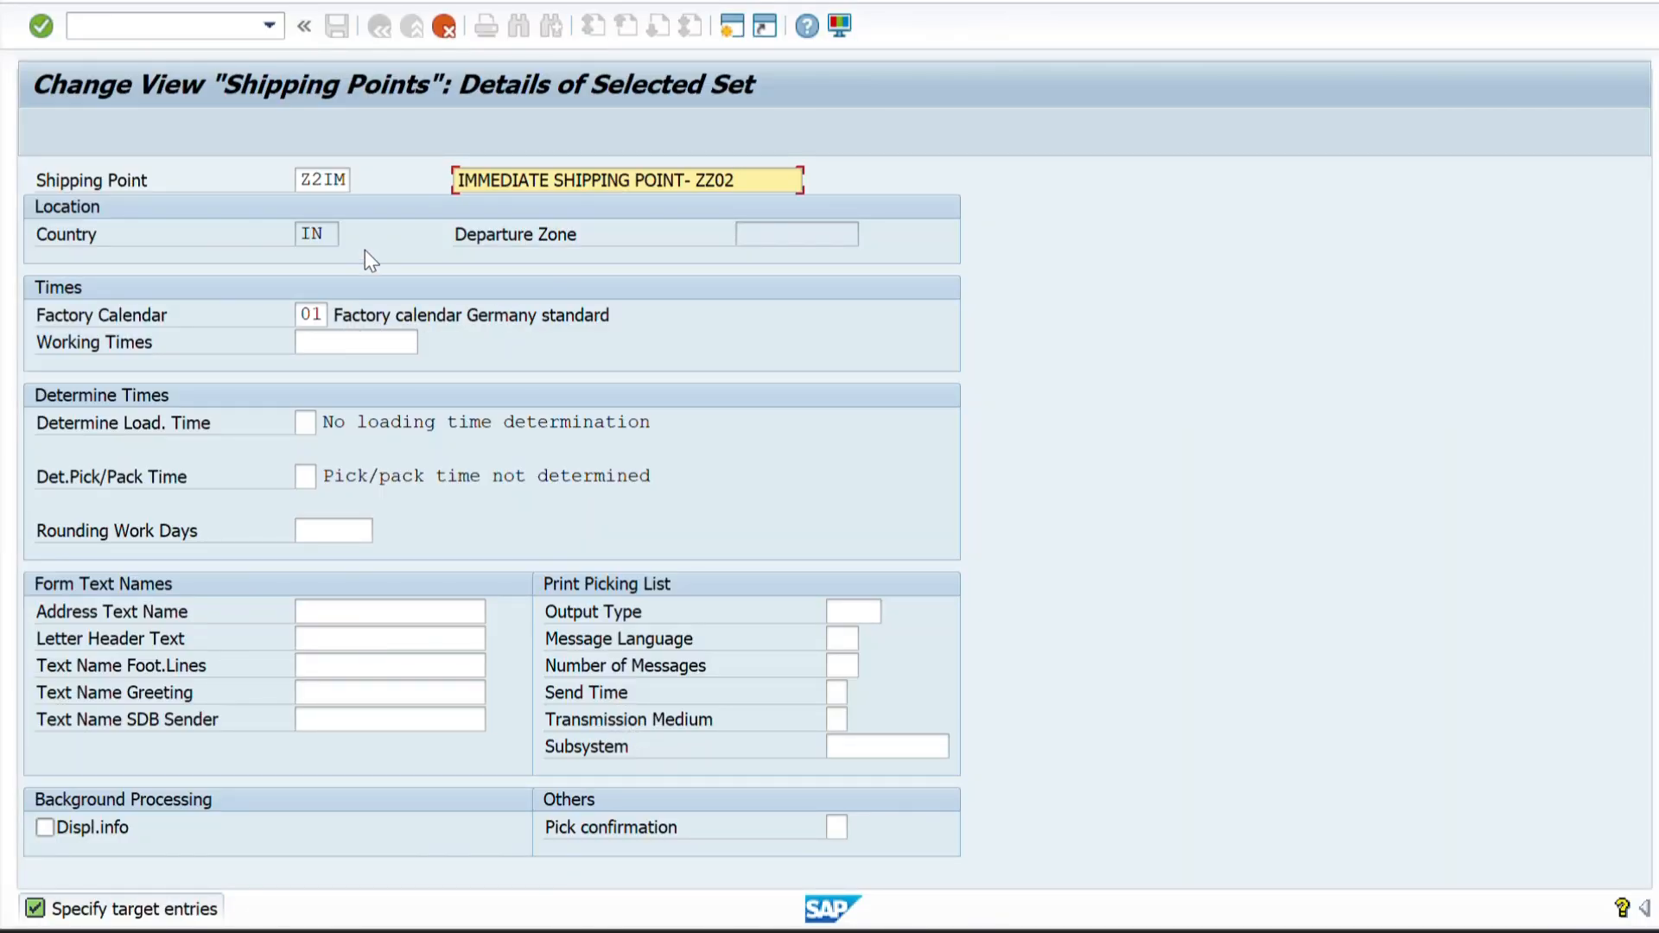
{"action": "key", "text": "Return"}
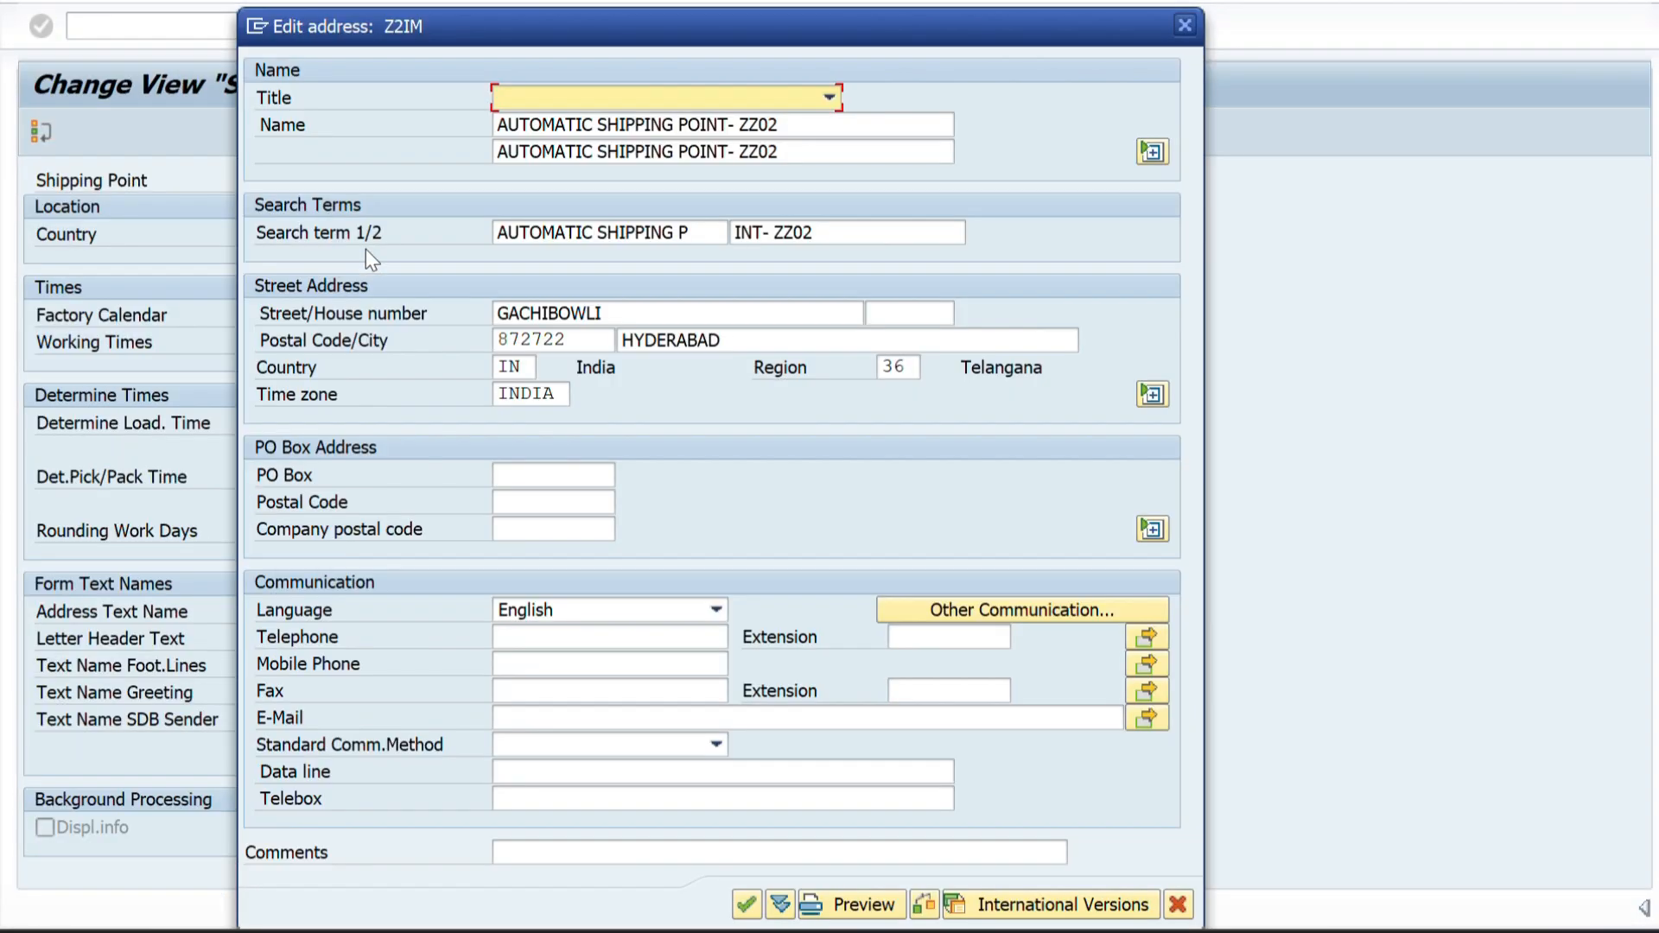
Replace both name lines of the Z2IM address with IMMEDIATE SHIPPING POINT- ZZ02.
{"action": "left_click_drag", "start_coordinate": [784, 120], "coordinate": [411, 156]}
{"action": "key", "text": "BackSpace"}
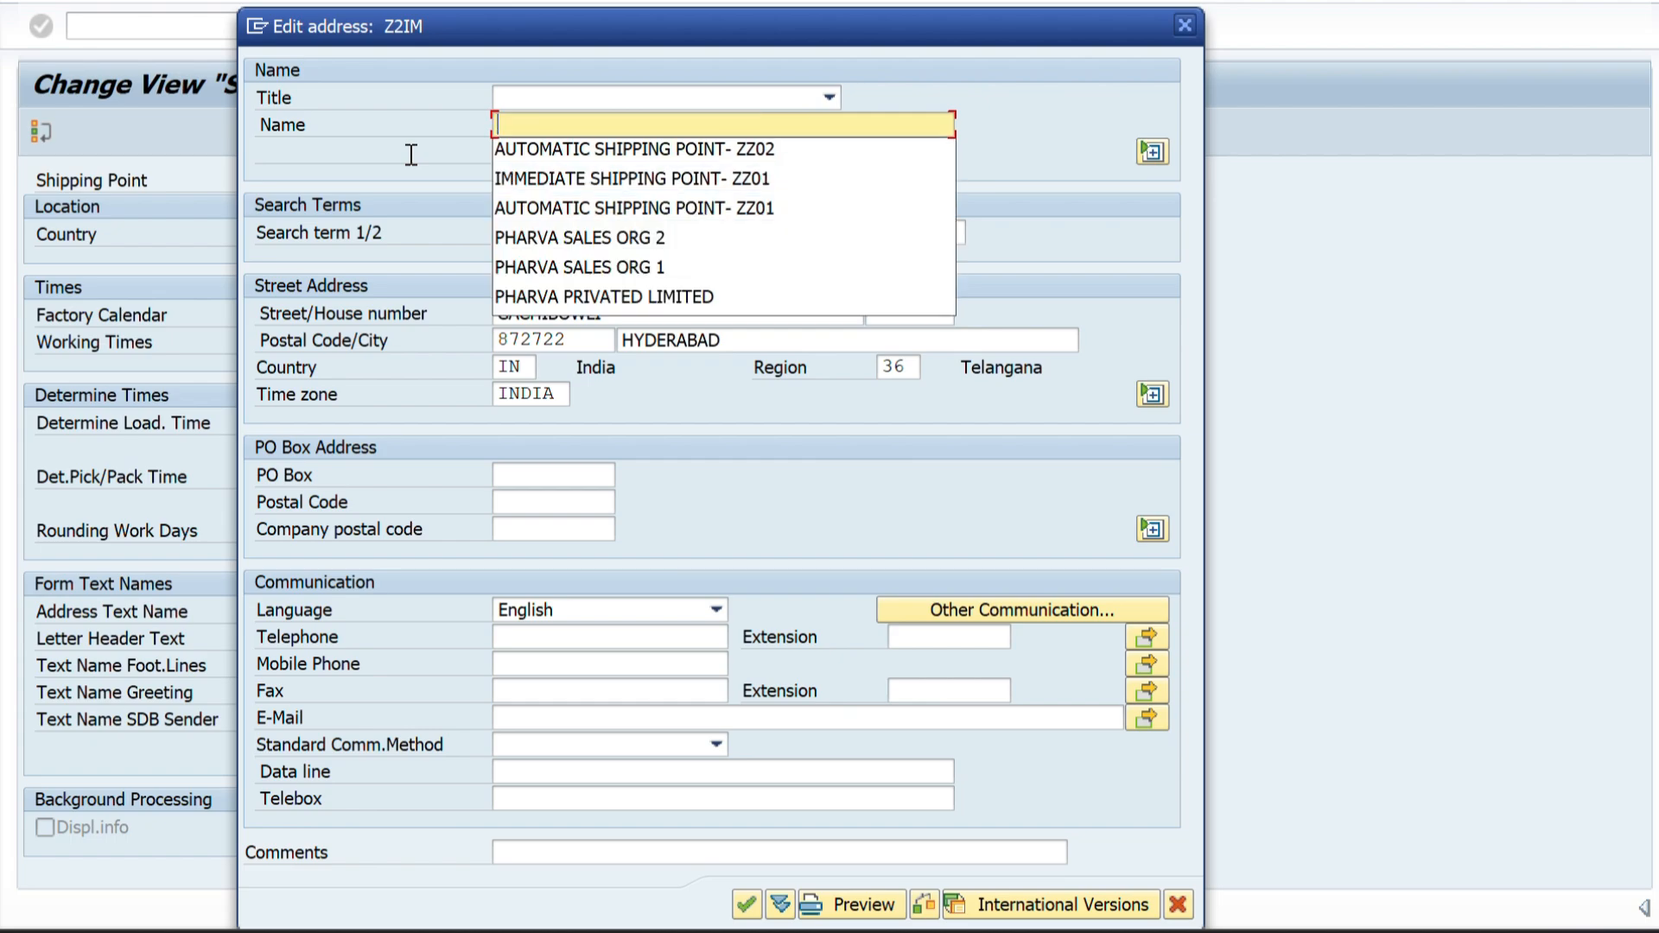
{"action": "key", "text": "ctrl+v"}
{"action": "left_click", "coordinate": [1054, 79]}
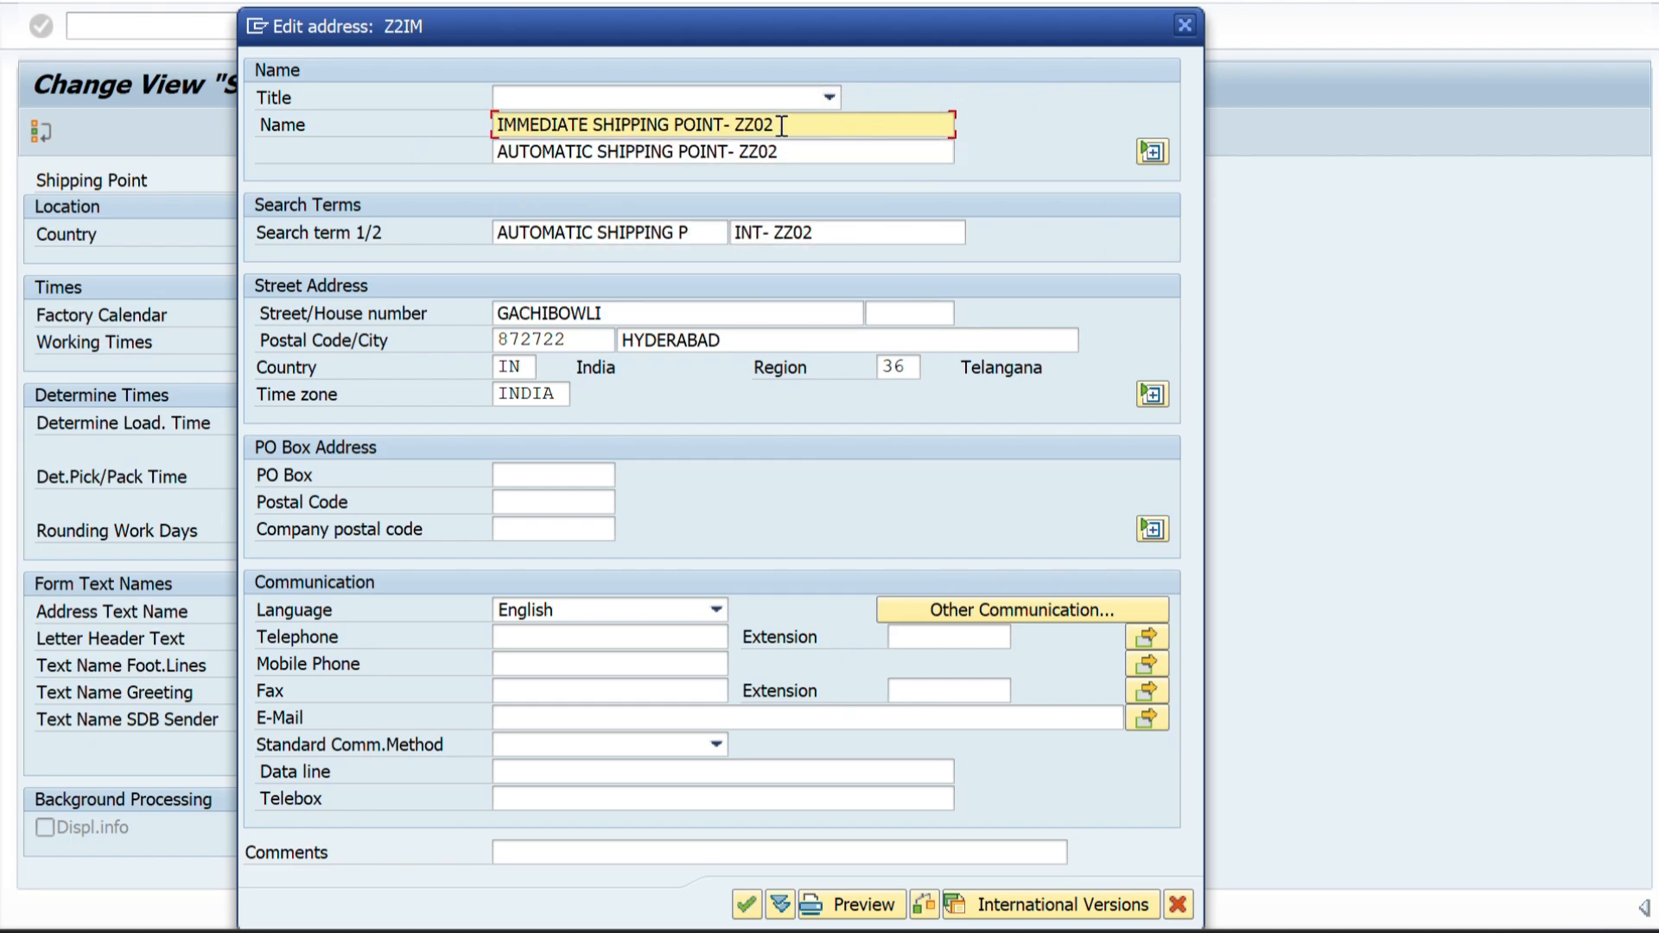
{"action": "left_click_drag", "start_coordinate": [784, 149], "coordinate": [481, 152]}
{"action": "key", "text": "BackSpace"}
{"action": "key", "text": "ctrl+v"}
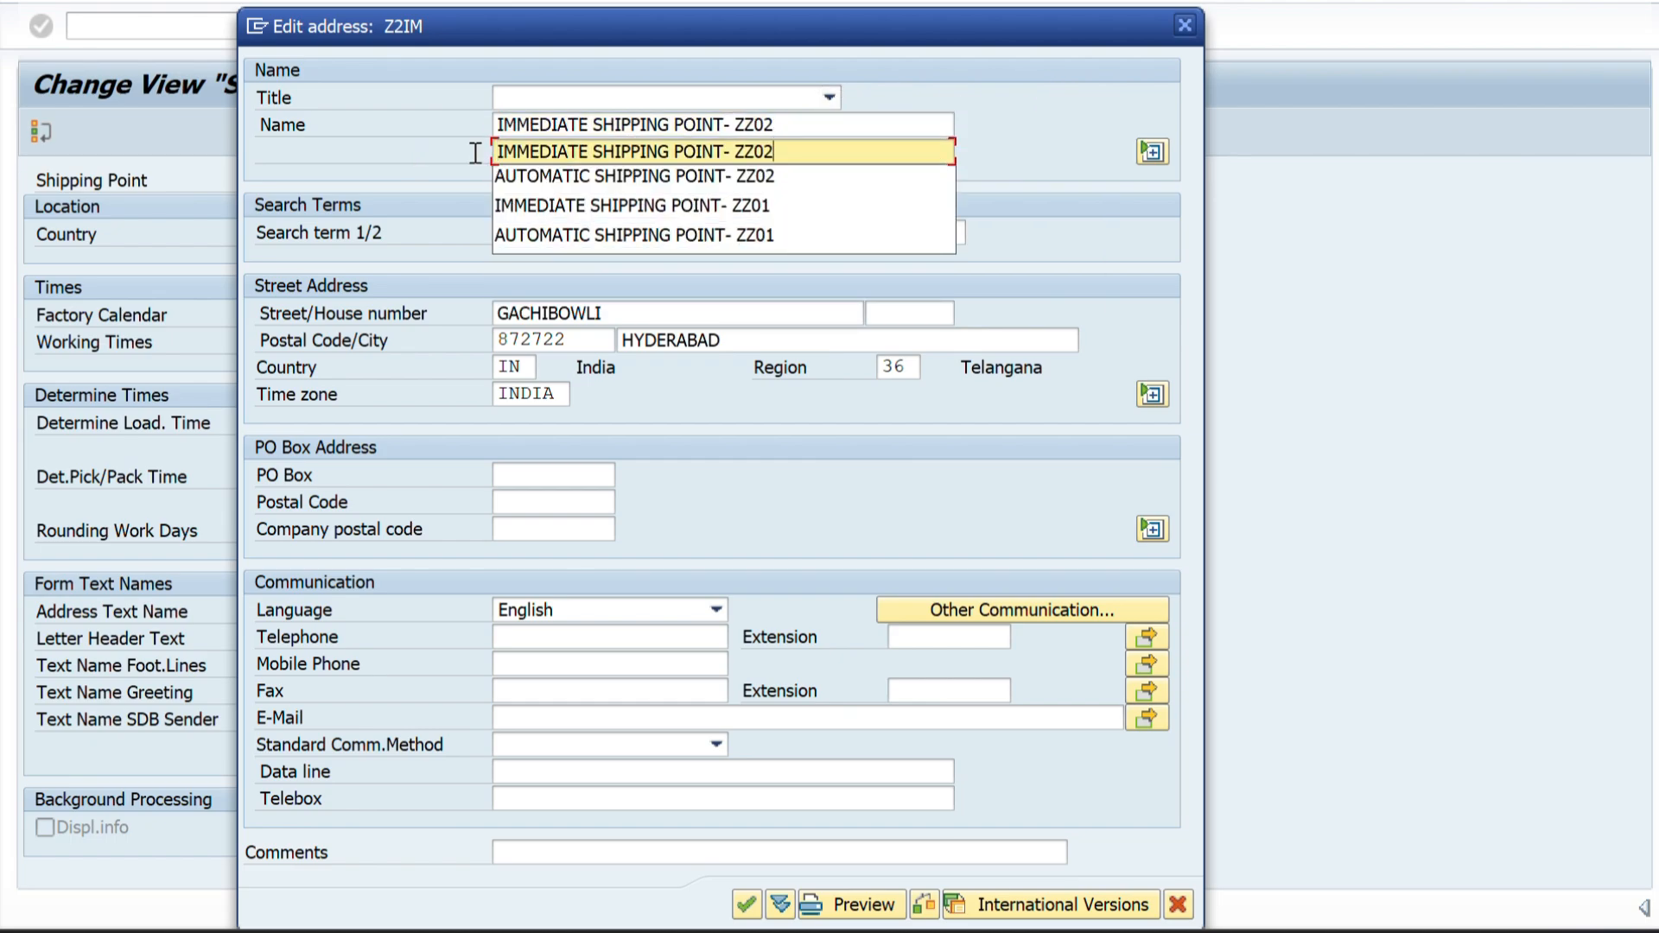
{"action": "left_click", "coordinate": [1069, 142]}
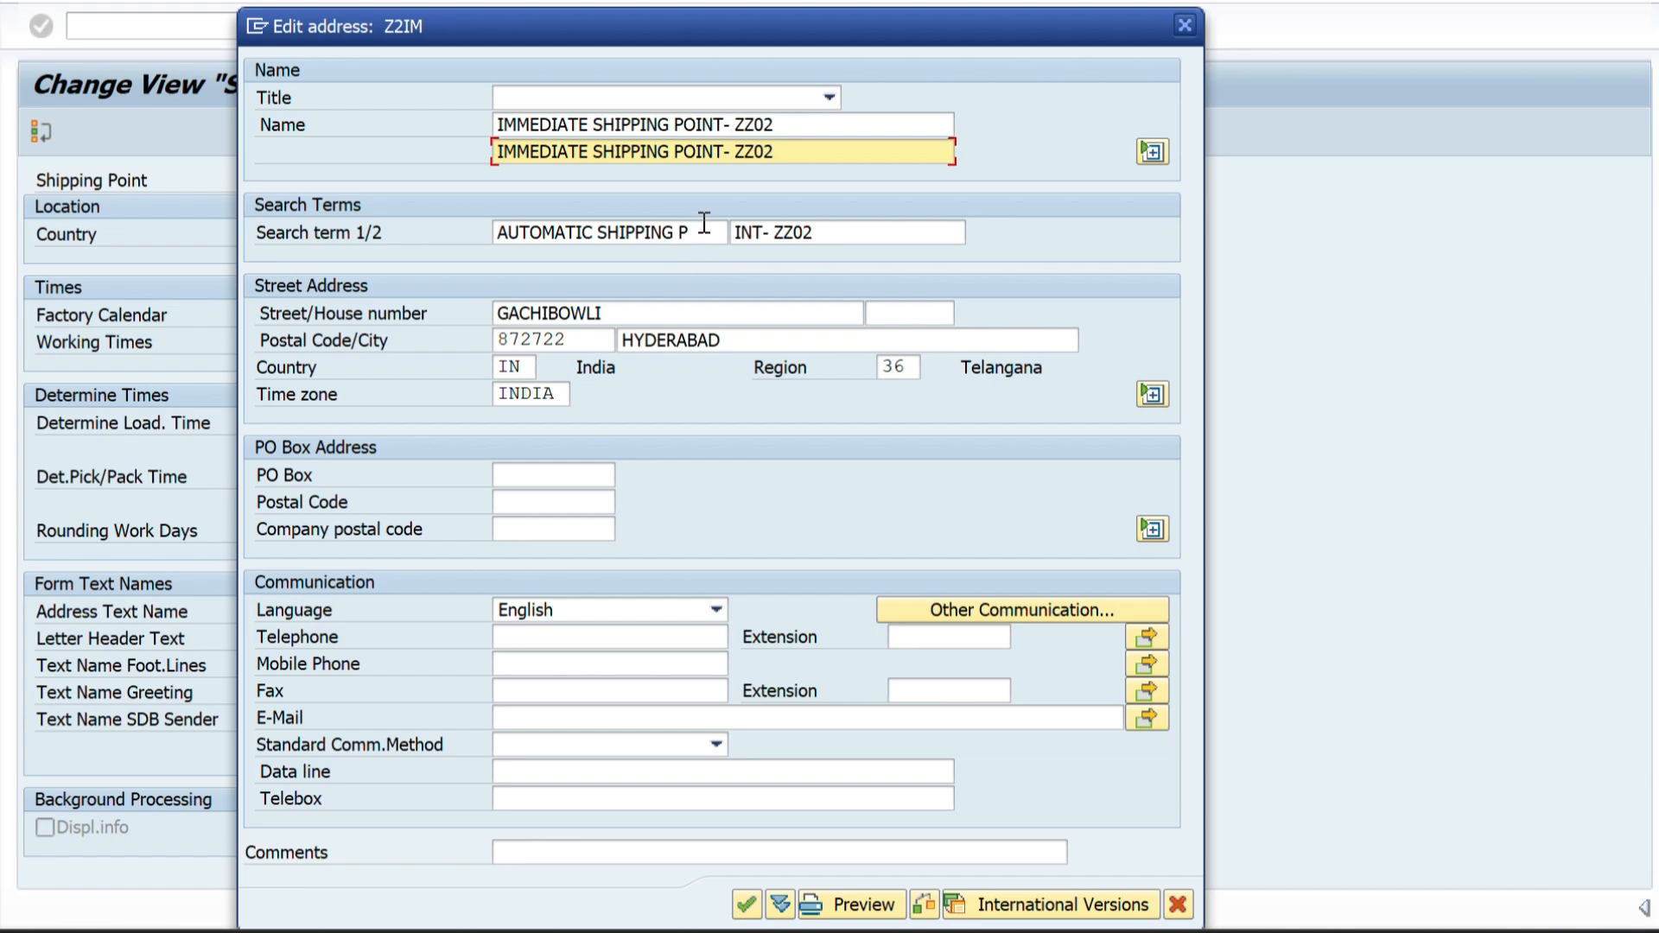
Replace the first search term of the Z2IM address with the copied immediate shipping point description.
{"action": "left_click", "coordinate": [704, 223]}
{"action": "key", "text": "shift+Home"}
{"action": "key", "text": "BackSpace"}
{"action": "key", "text": "ctrl+v"}
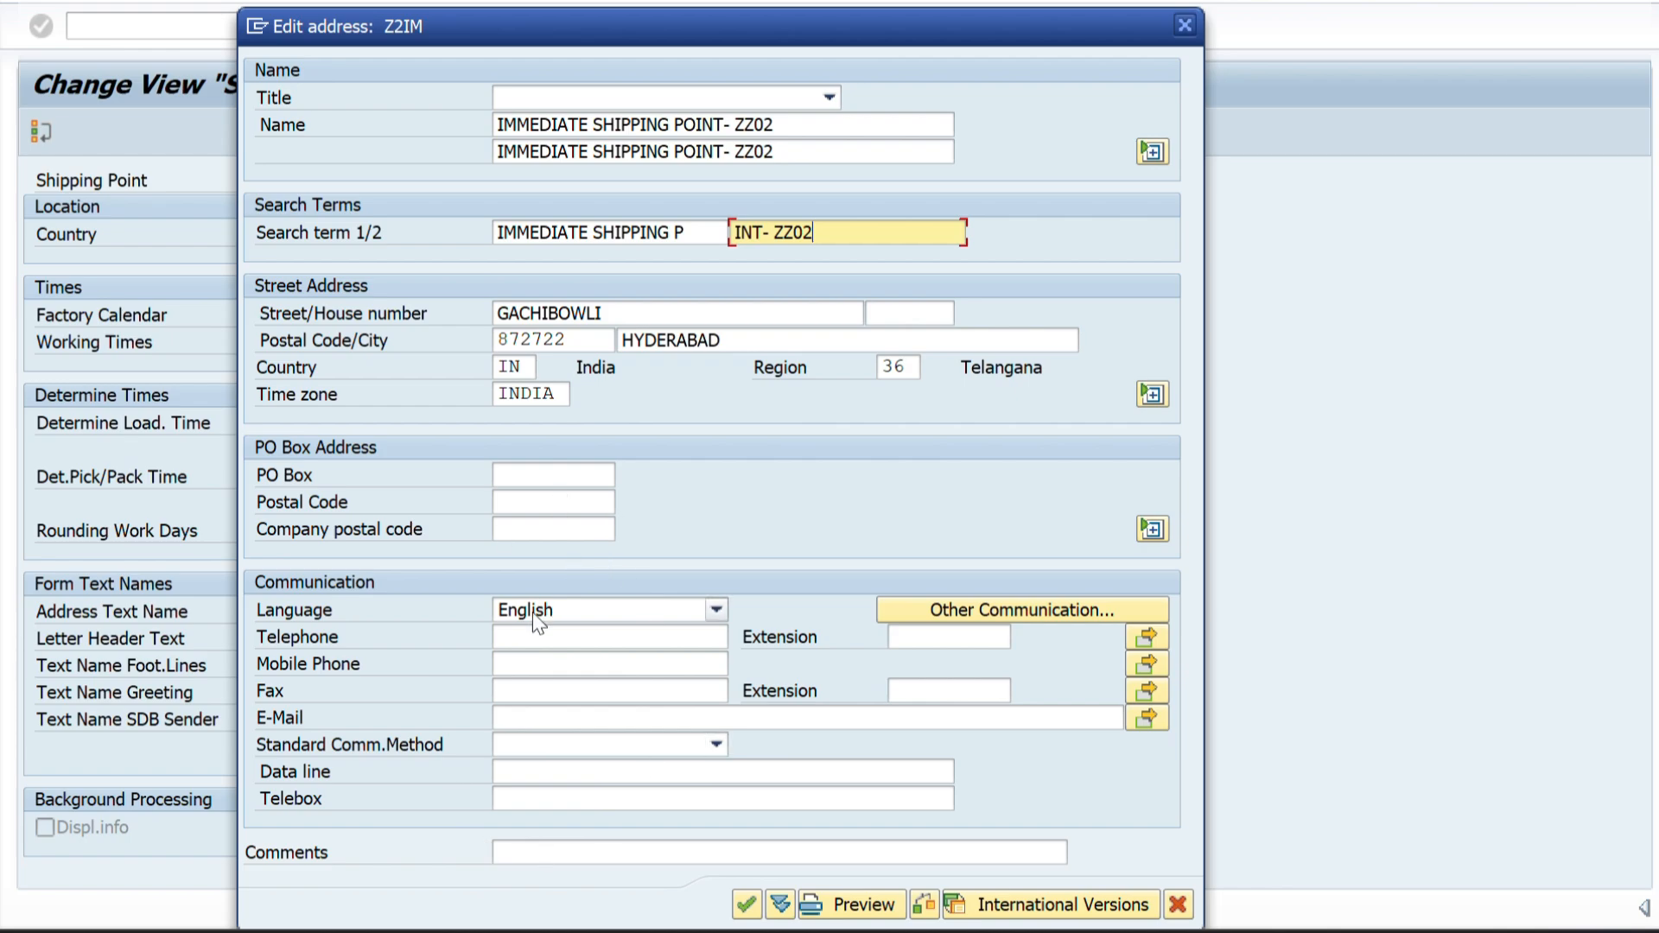
Confirm the Z2IM address and save the new shipping point.
{"action": "left_click", "coordinate": [745, 904]}
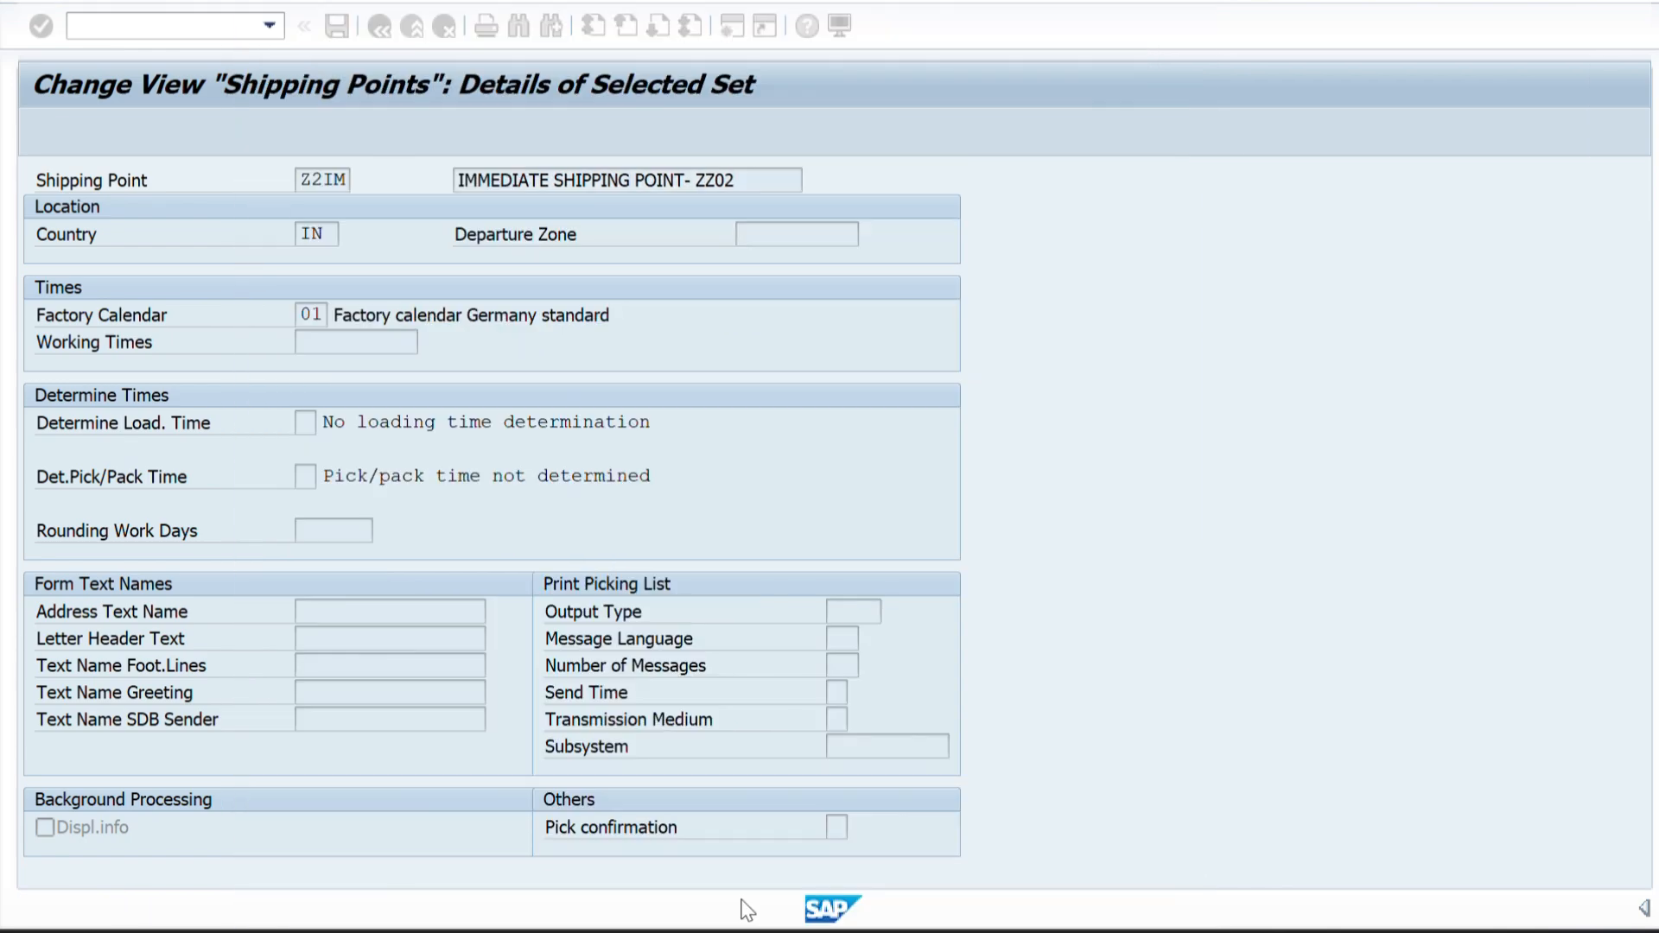
{"action": "key", "text": "Return"}
{"action": "left_click", "coordinate": [337, 26]}
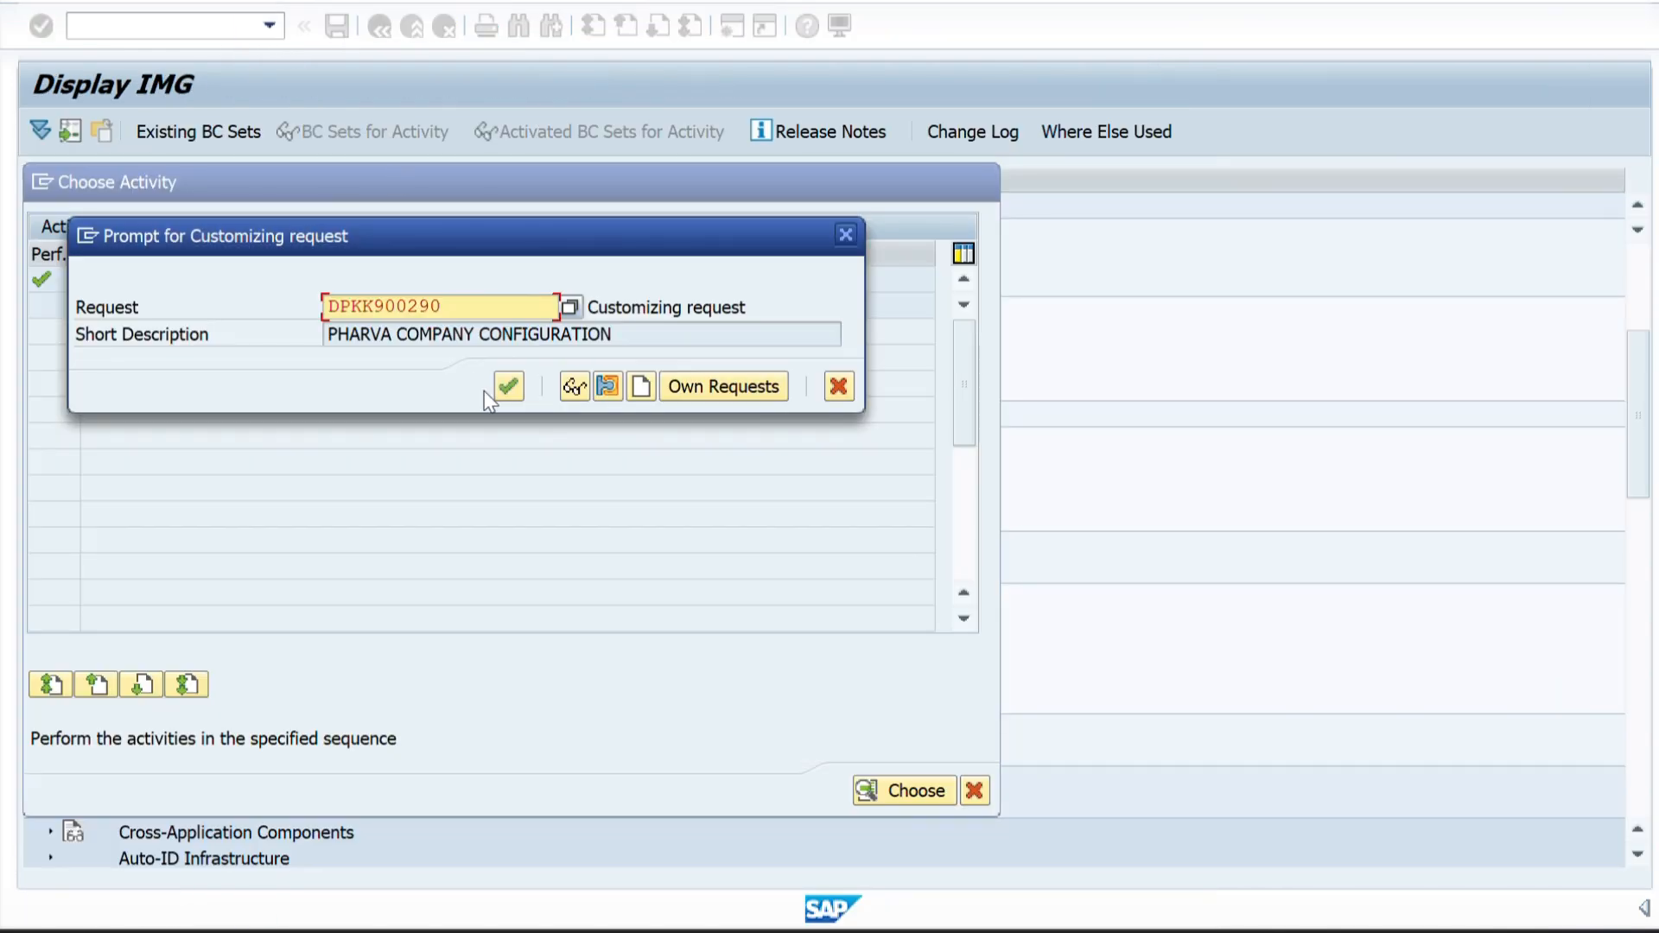
{"action": "left_click", "coordinate": [507, 386]}
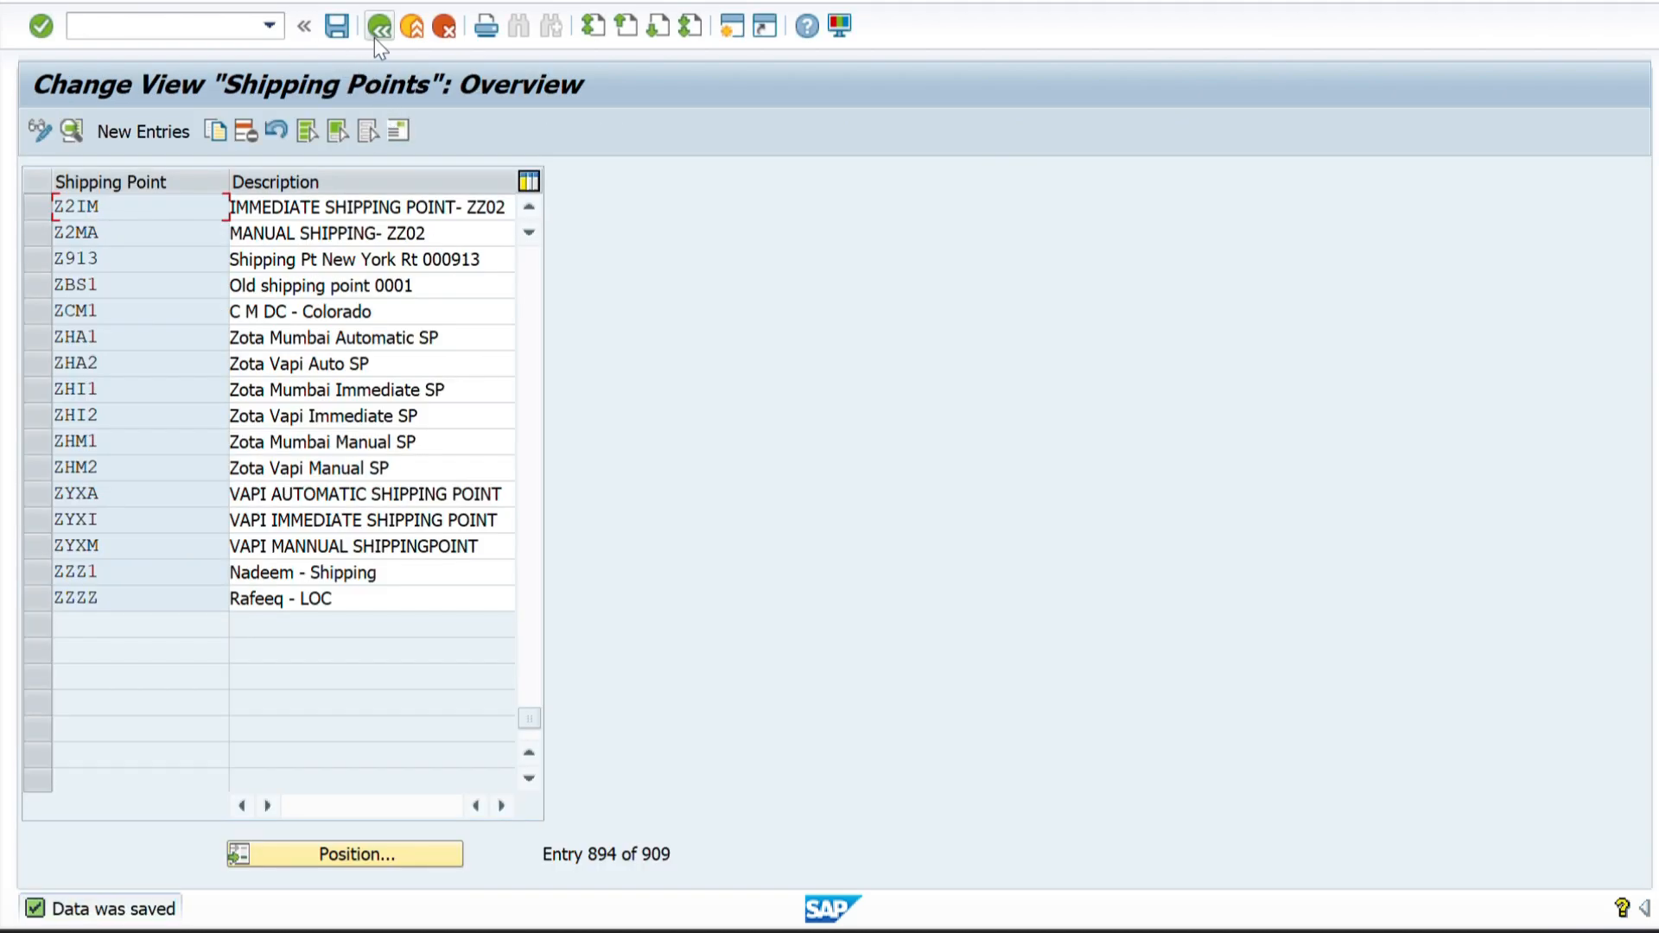
Leave the shipping points overview, close the activity selection and return to the SAP Easy Access screen.
{"action": "left_click", "coordinate": [375, 38]}
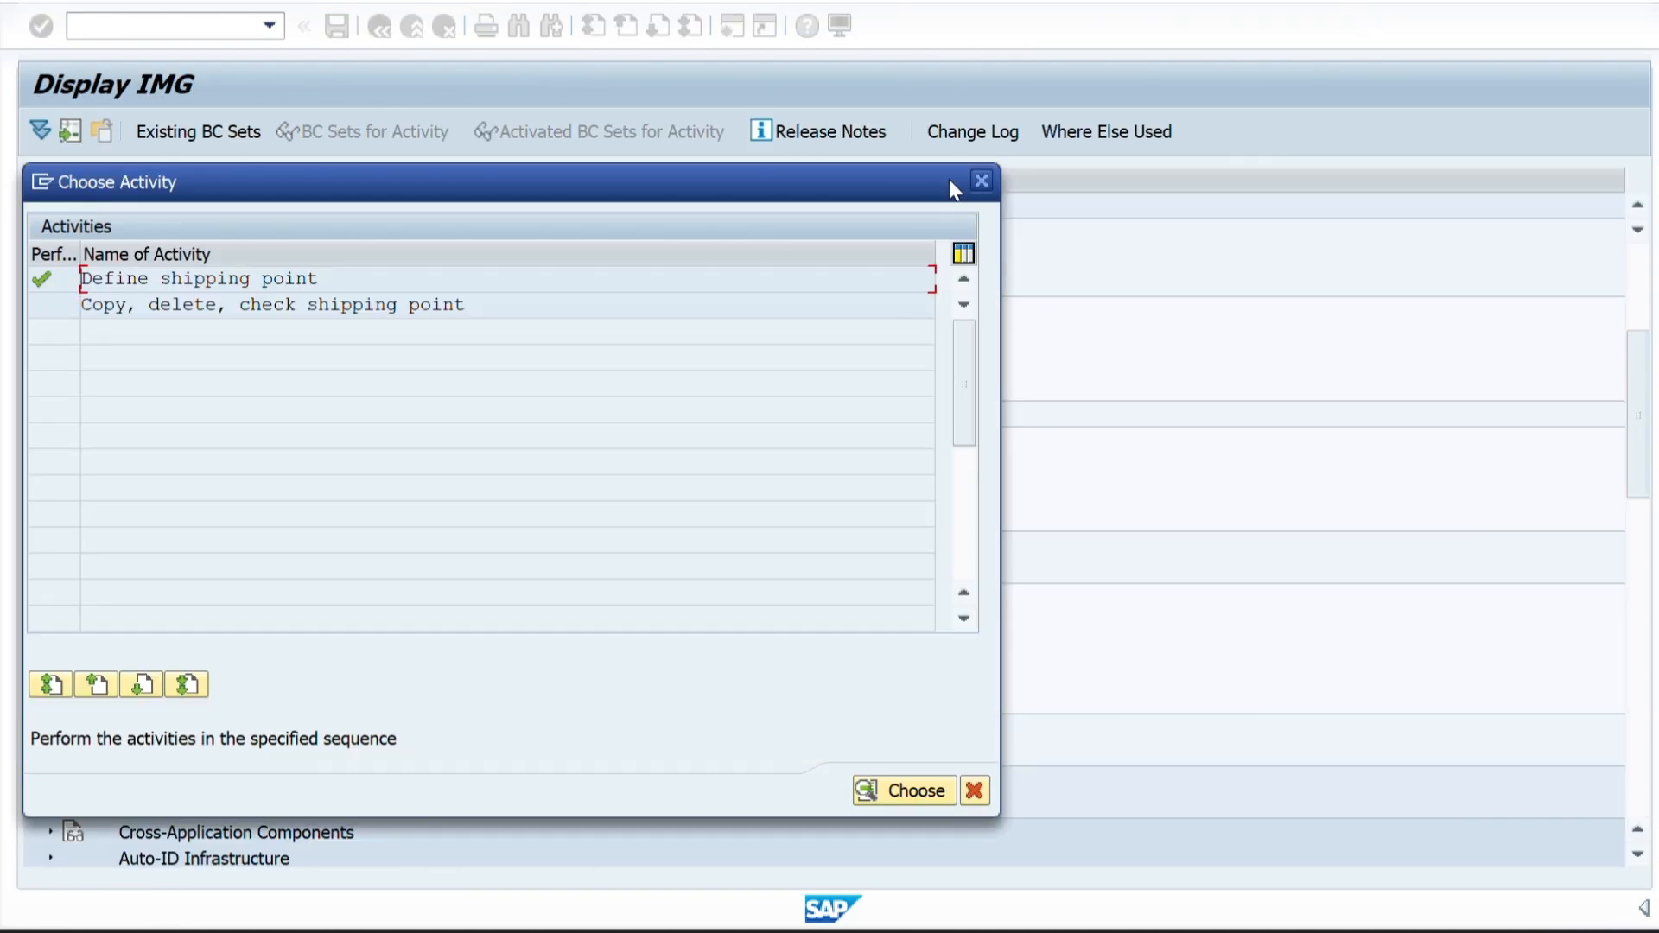
{"action": "left_click", "coordinate": [980, 182]}
{"action": "scroll", "coordinate": [538, 270], "scroll_direction": "up", "scroll_amount": 5}
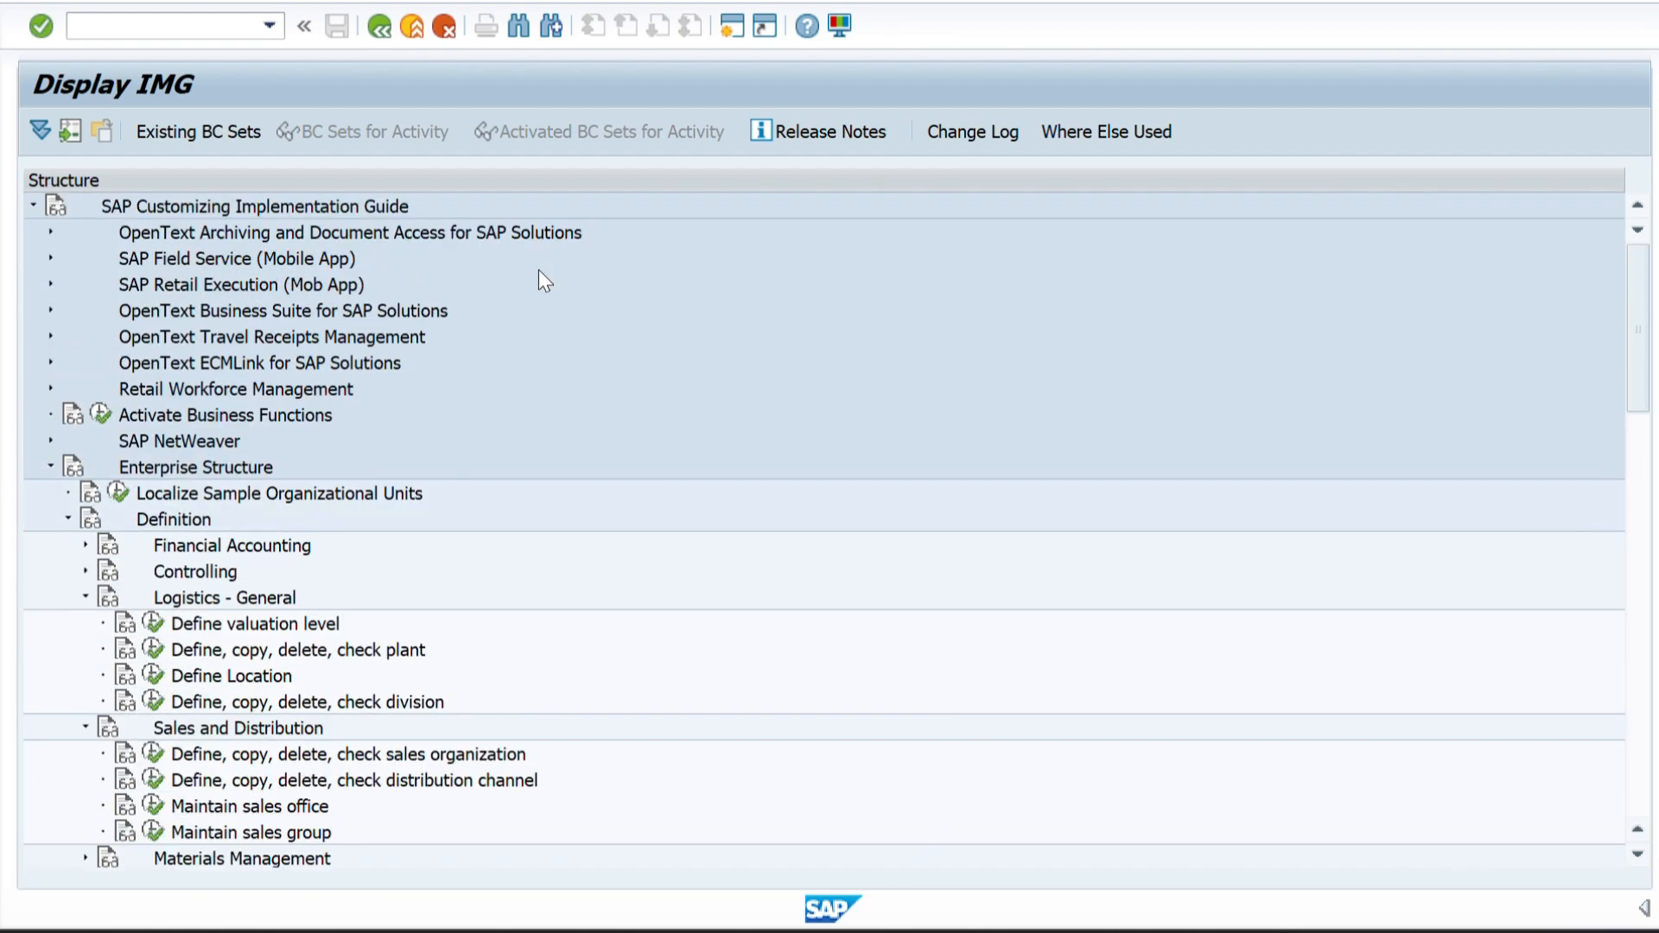
{"action": "left_click", "coordinate": [380, 27]}
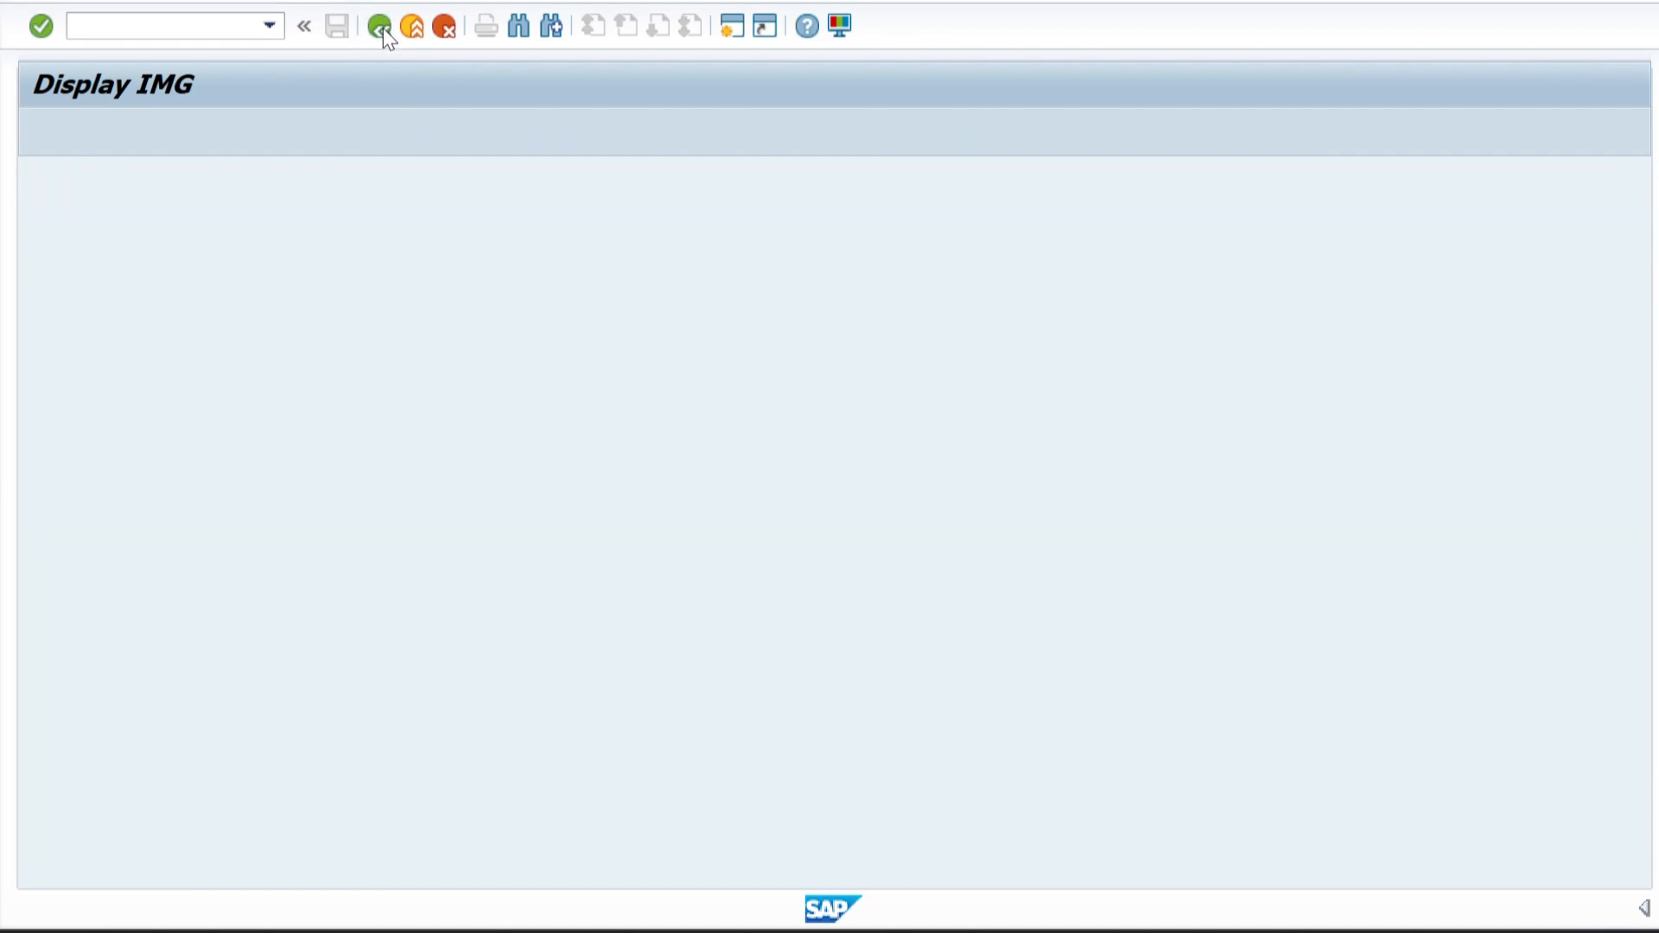
{"action": "left_click", "coordinate": [382, 28]}
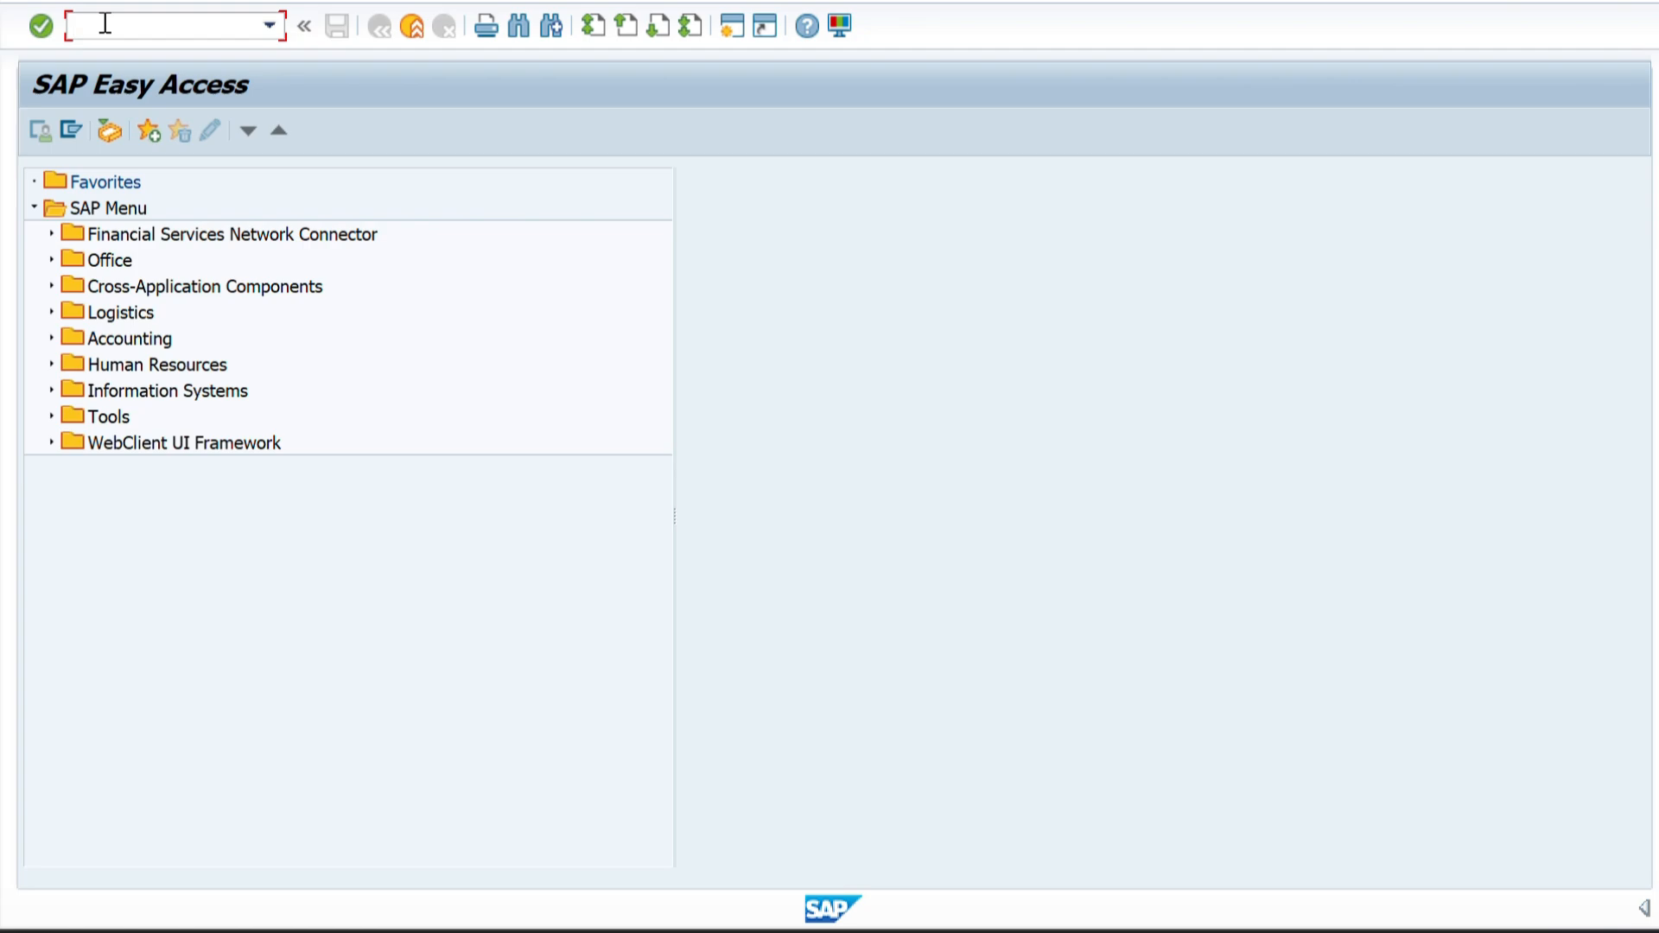
Switch to the Word notes on defining the enterprise structure and view the transaction code table on page 1.
{"action": "key", "text": "alt+Tab"}
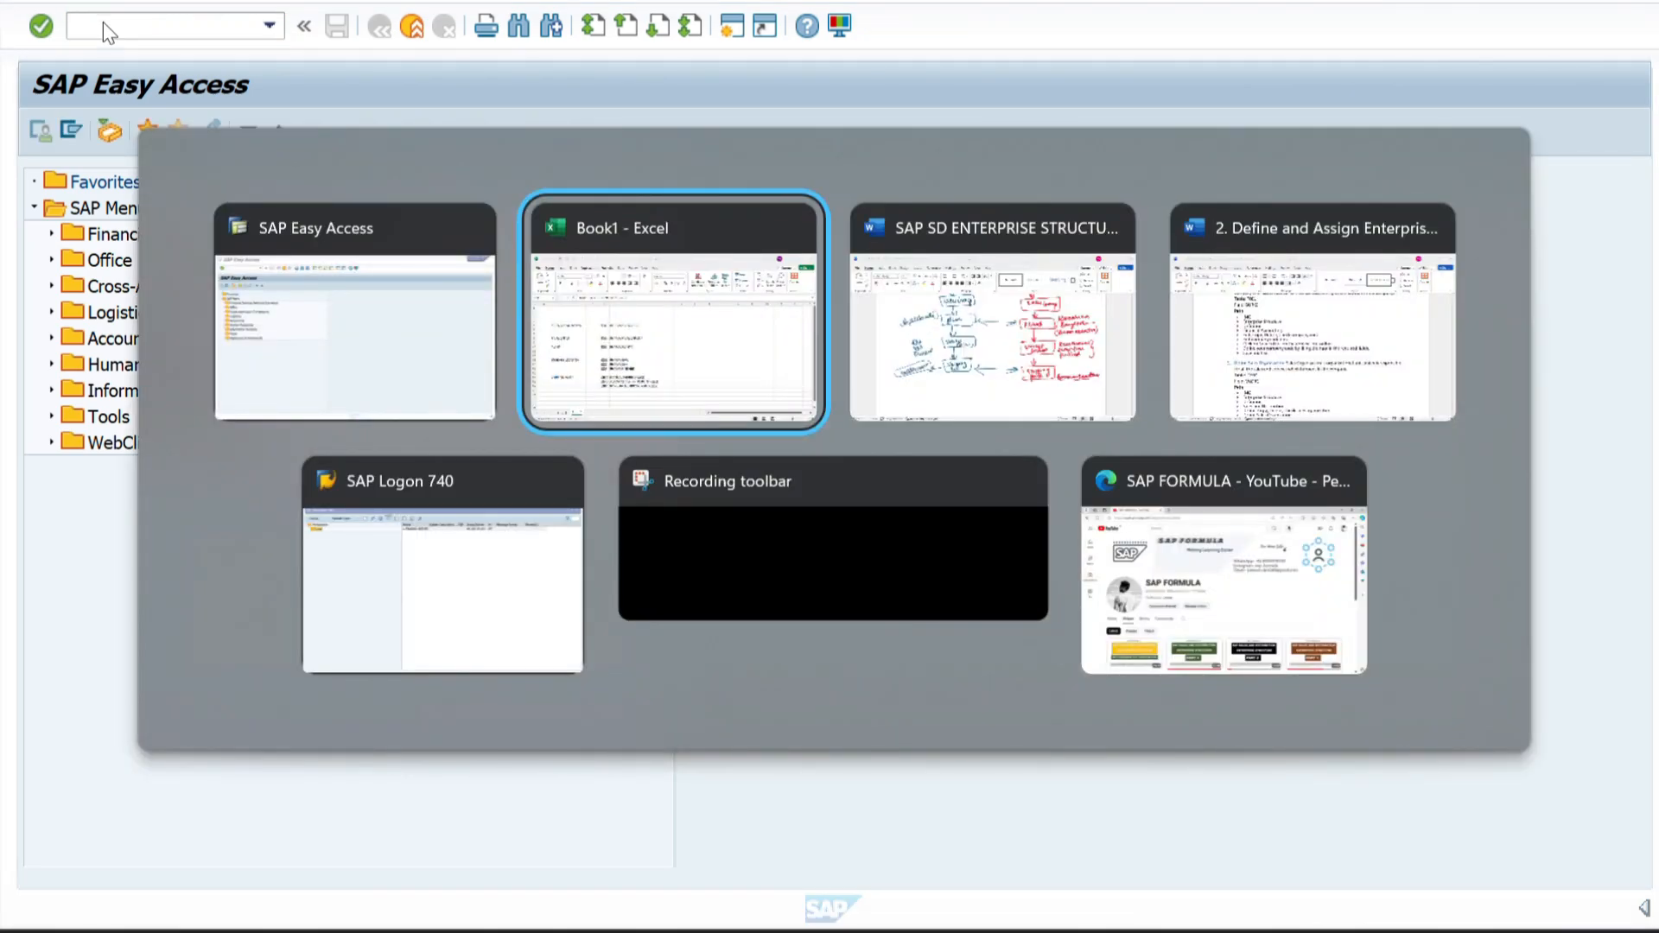
{"action": "key", "text": "alt+Tab"}
{"action": "key", "text": "alt+Tab"}
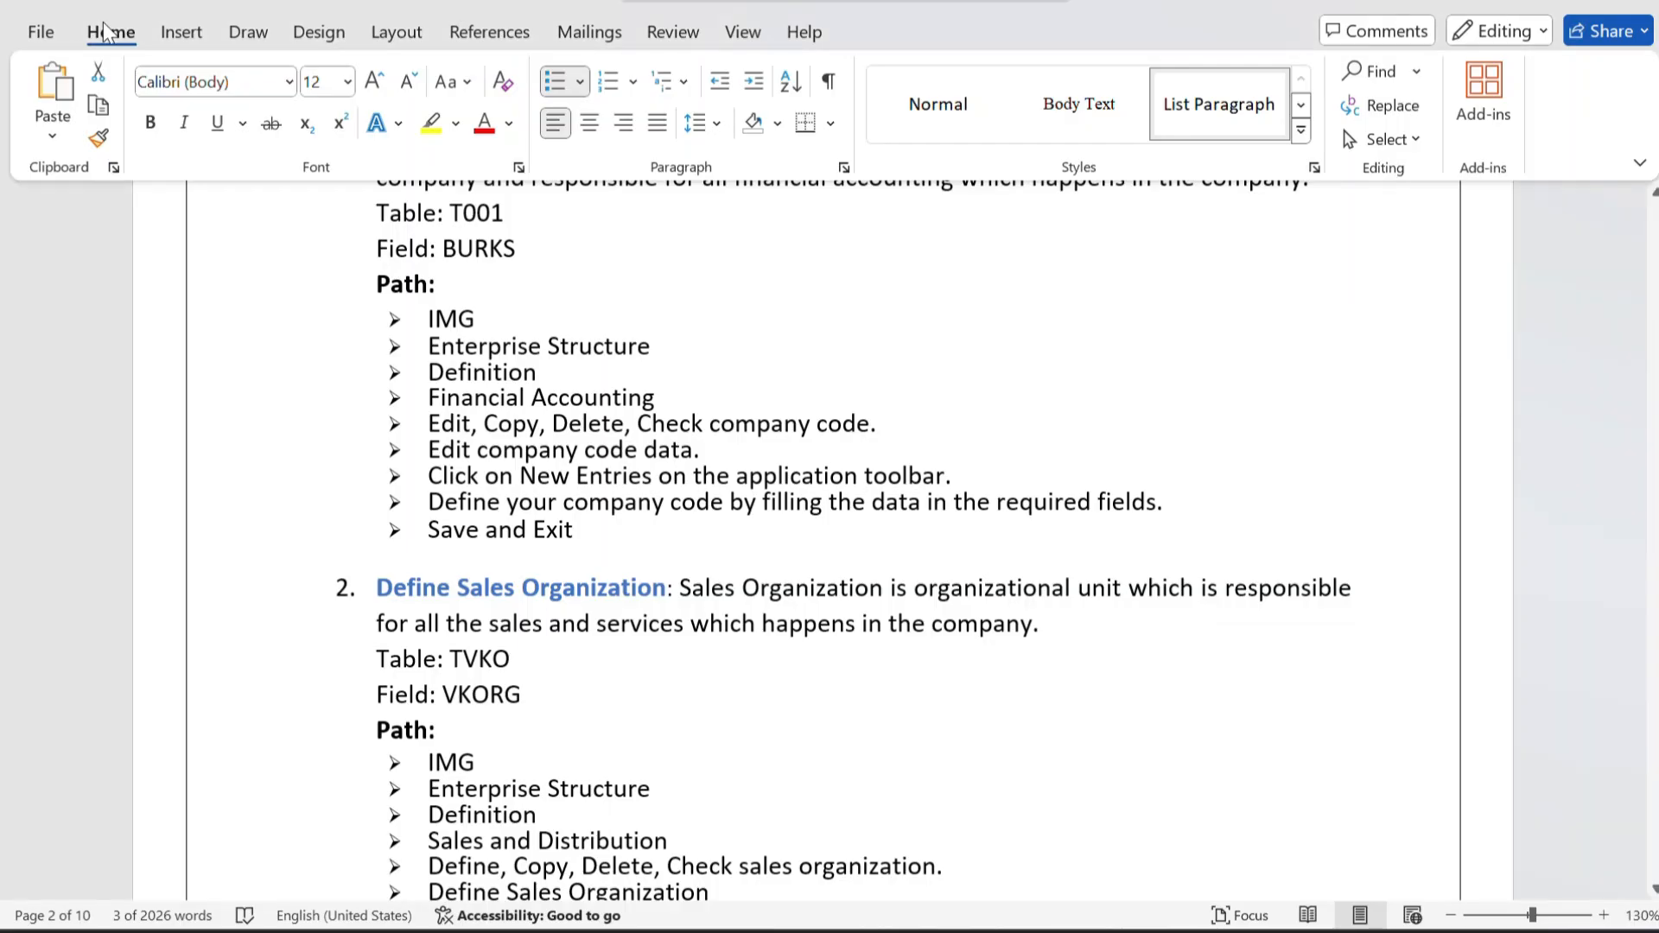
{"action": "scroll", "coordinate": [323, 453], "scroll_direction": "up", "scroll_amount": 10}
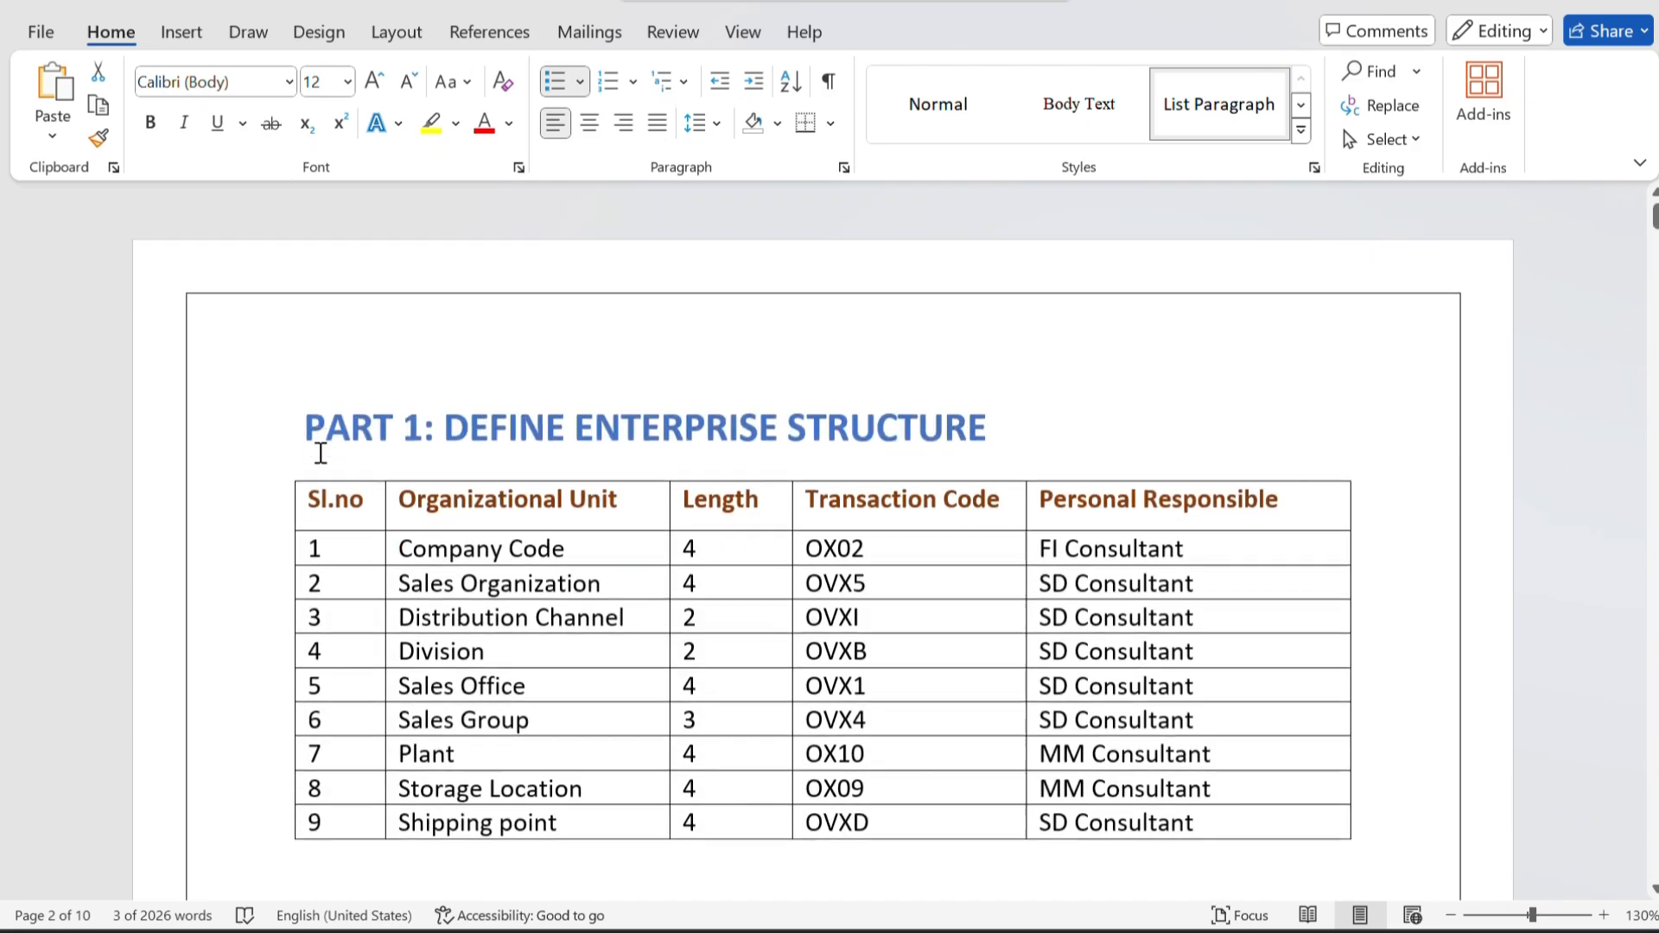
{"action": "left_click", "coordinate": [903, 542]}
Switch back to SAP and open the SAP Reference IMG through transaction SPRO.
{"action": "key", "text": "alt+Tab"}
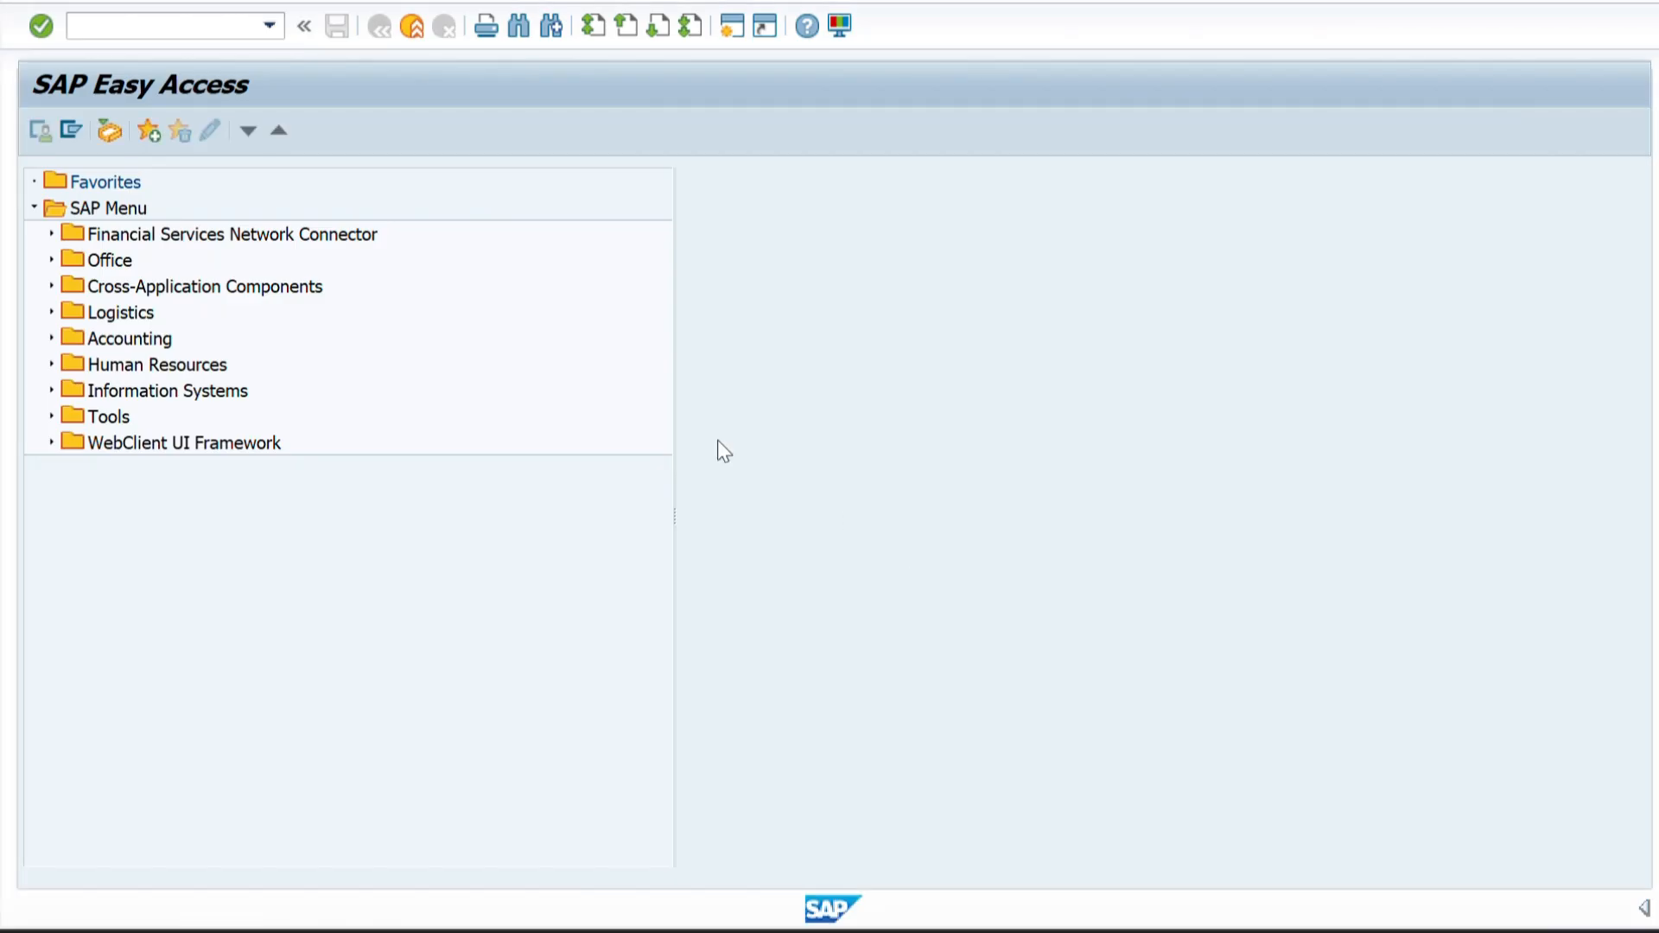
{"action": "type", "text": "SPRO"}
{"action": "key", "text": "Return"}
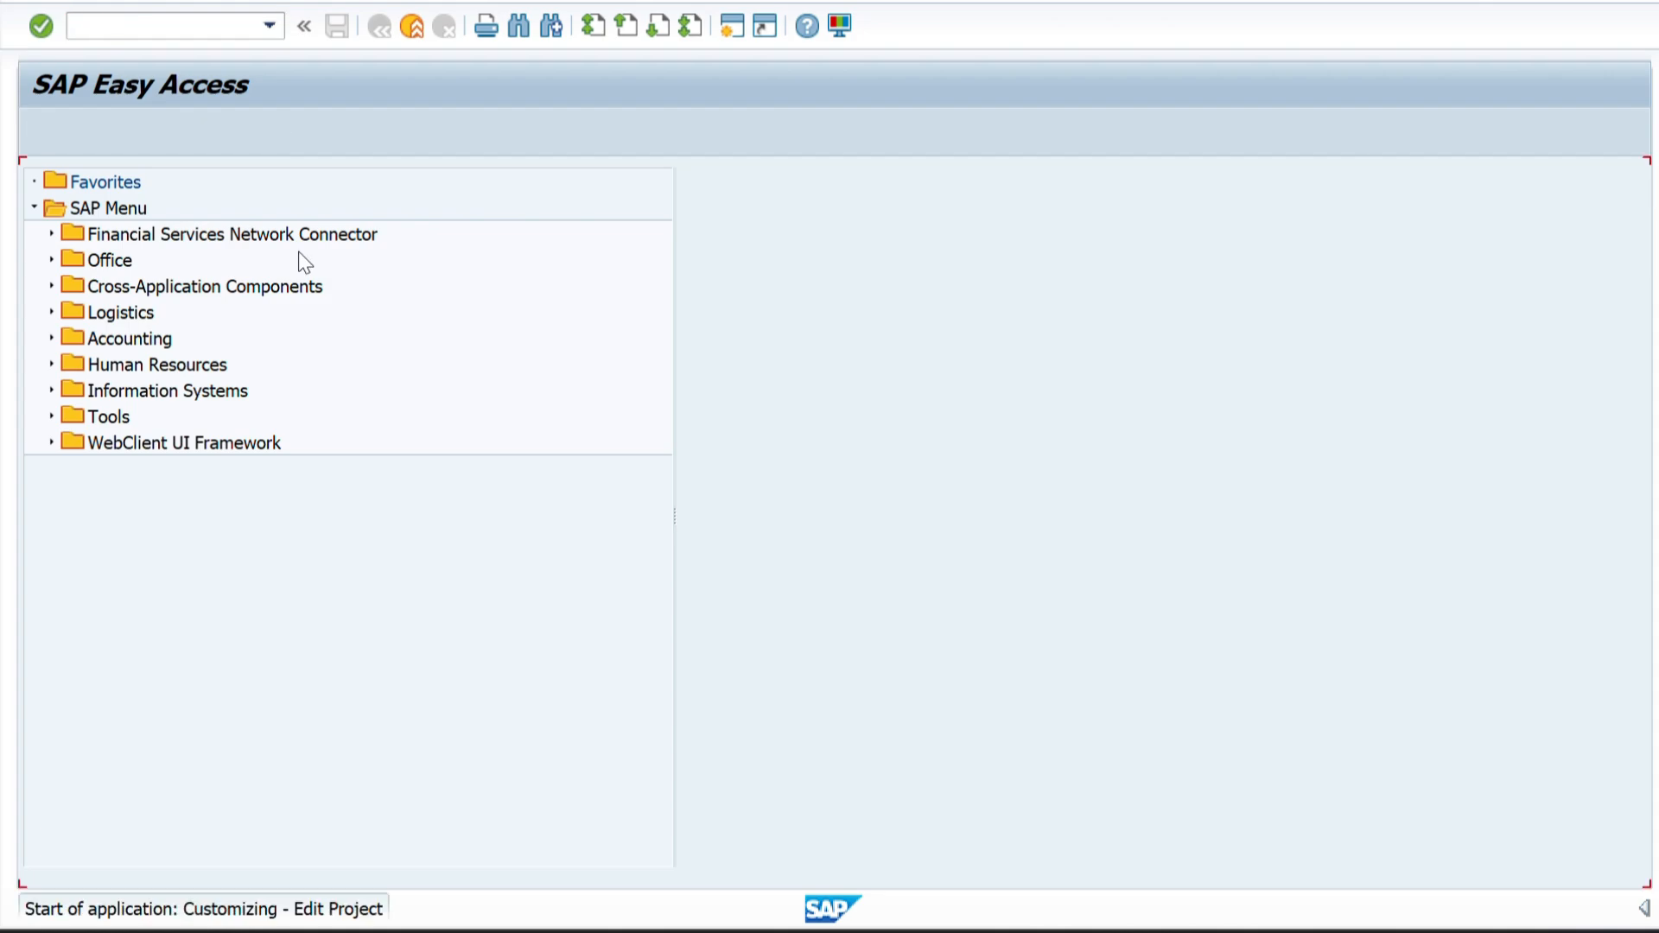
{"action": "left_click", "coordinate": [84, 129]}
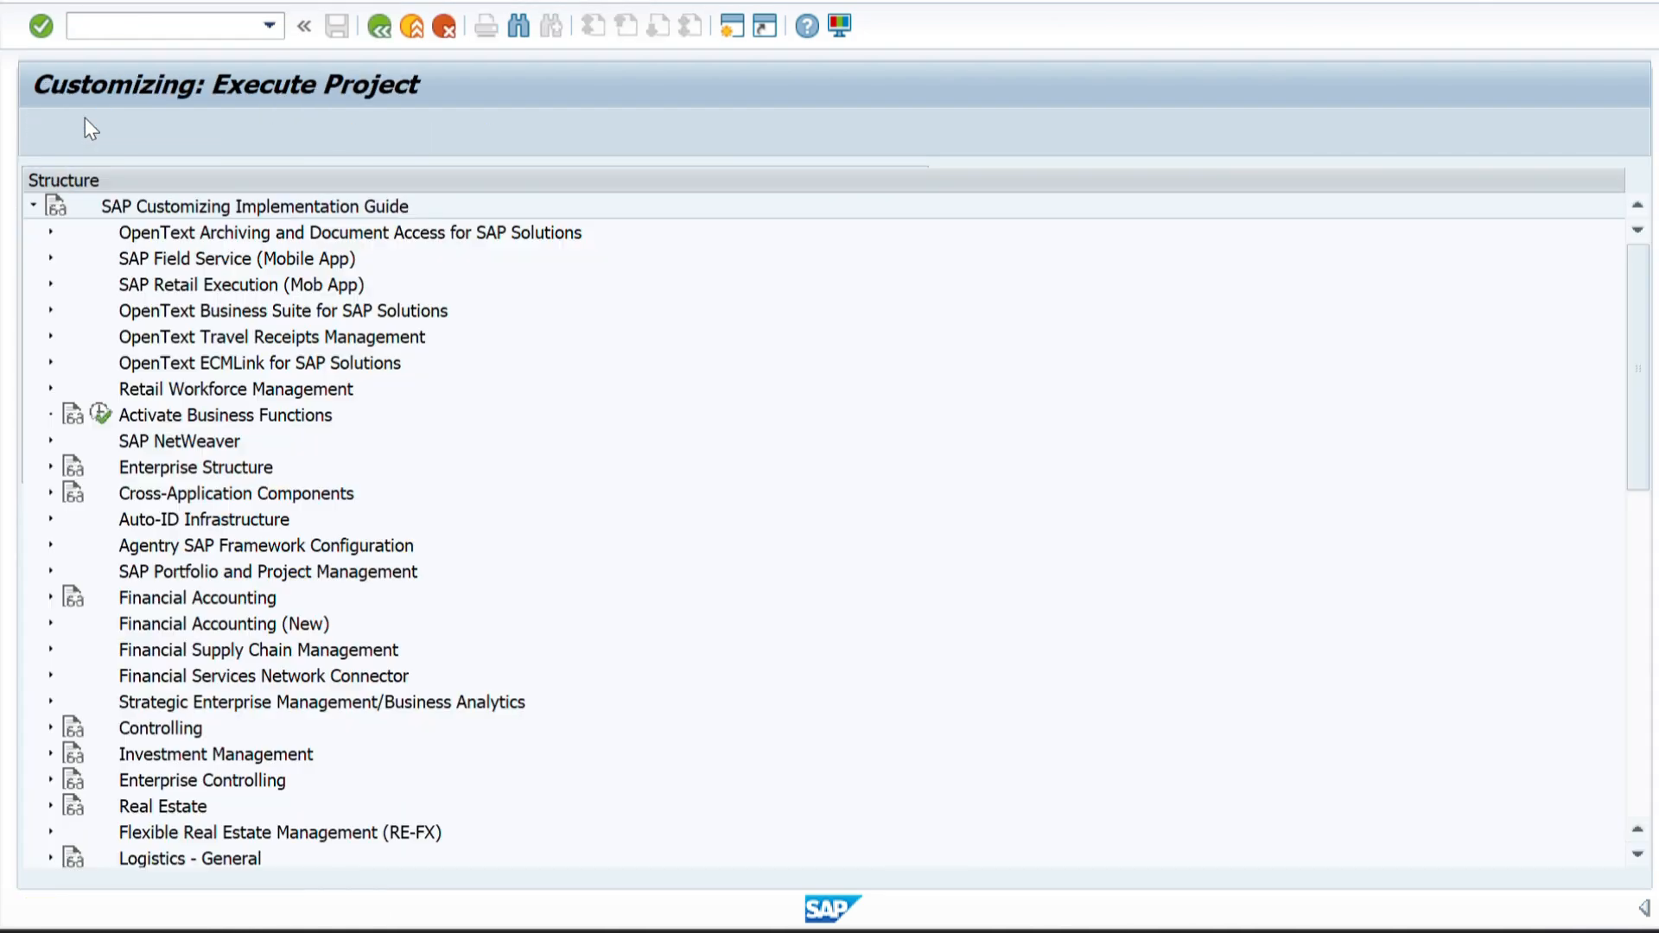
Open the Edit, Copy, Delete, Check Company Code activity under Enterprise Structure, Definition, Financial Accounting.
{"action": "left_click", "coordinate": [50, 468]}
{"action": "scroll", "coordinate": [53, 474], "scroll_direction": "down", "scroll_amount": 4}
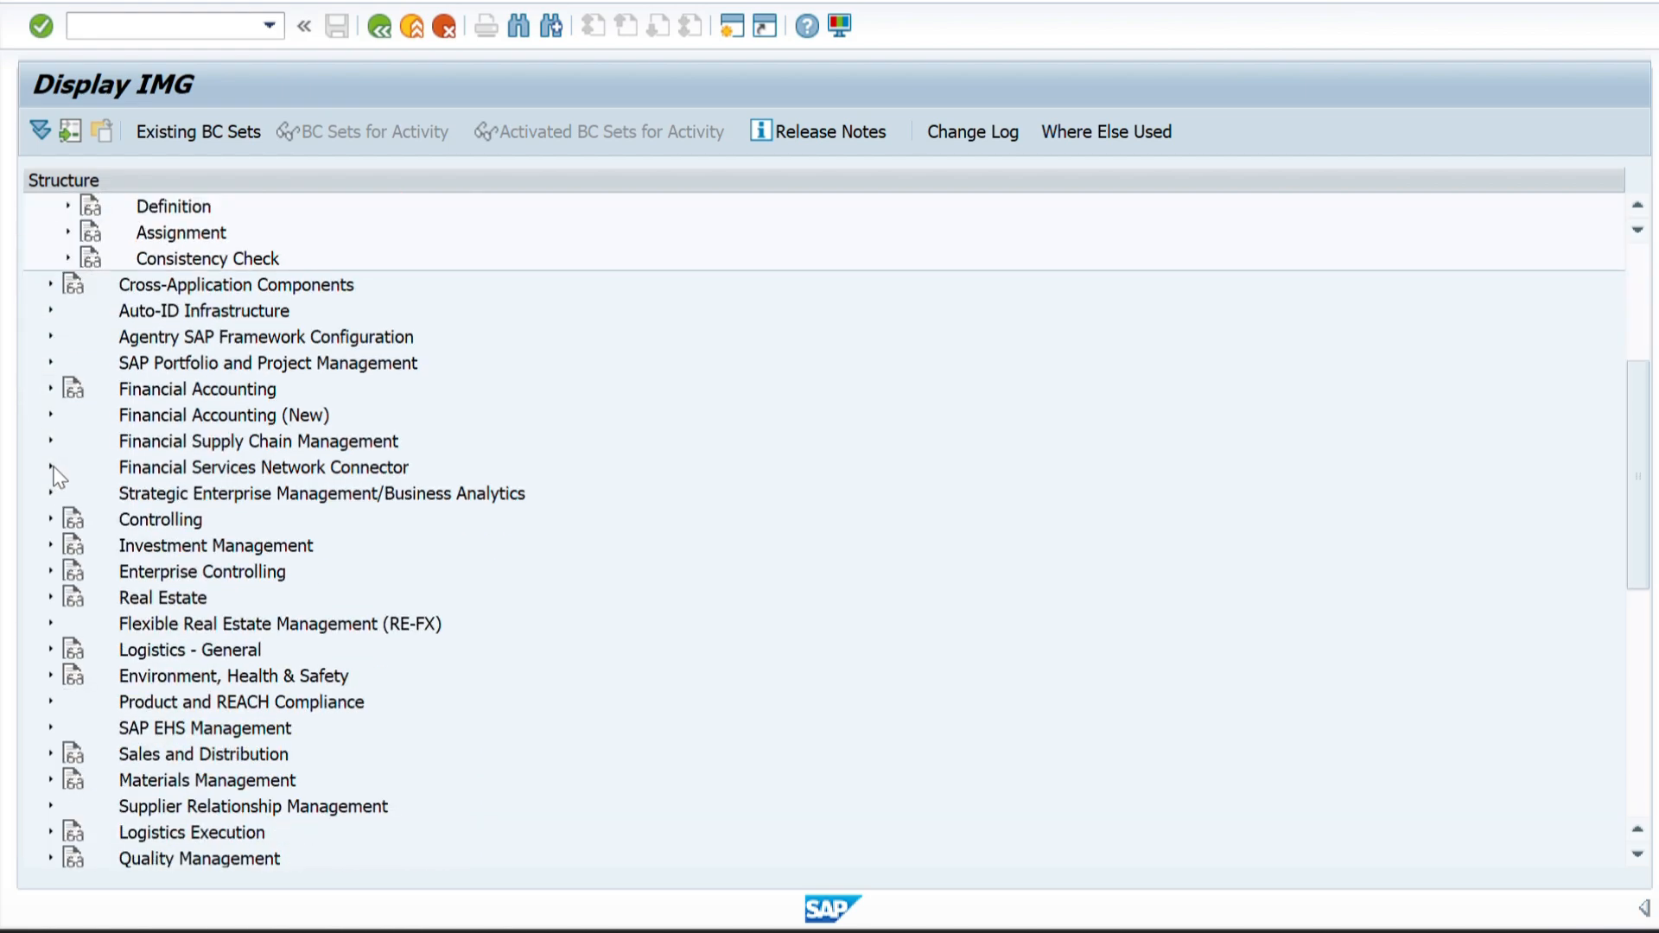
{"action": "scroll", "coordinate": [54, 473], "scroll_direction": "up", "scroll_amount": 3}
{"action": "left_click", "coordinate": [68, 441]}
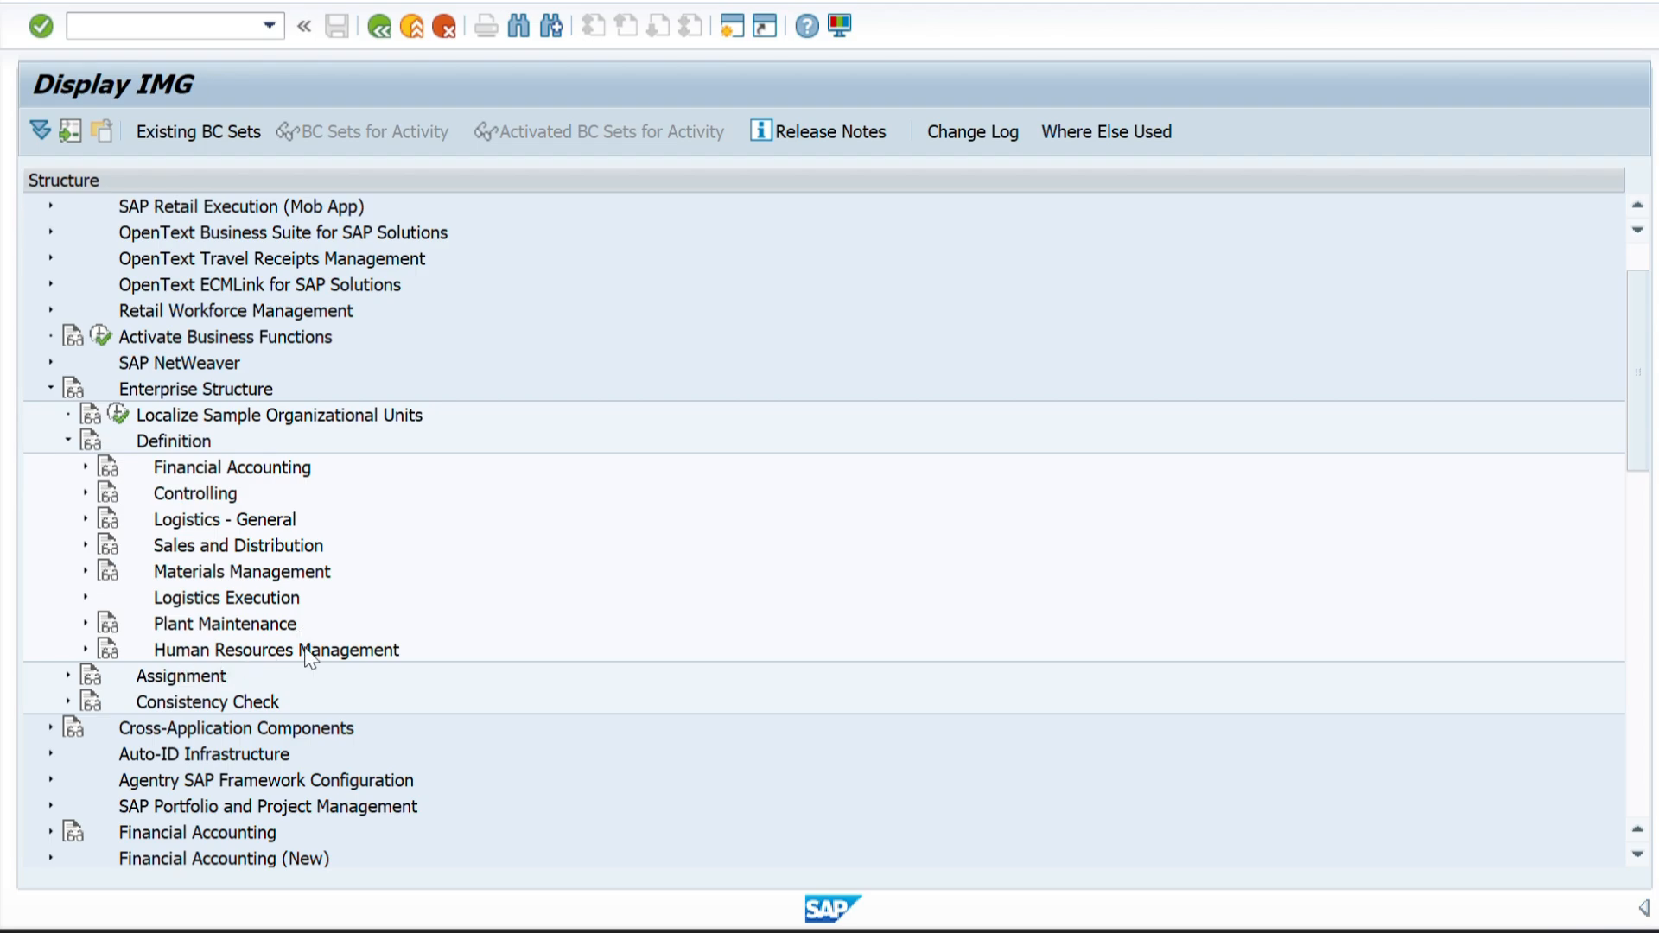
{"action": "left_click", "coordinate": [86, 468]}
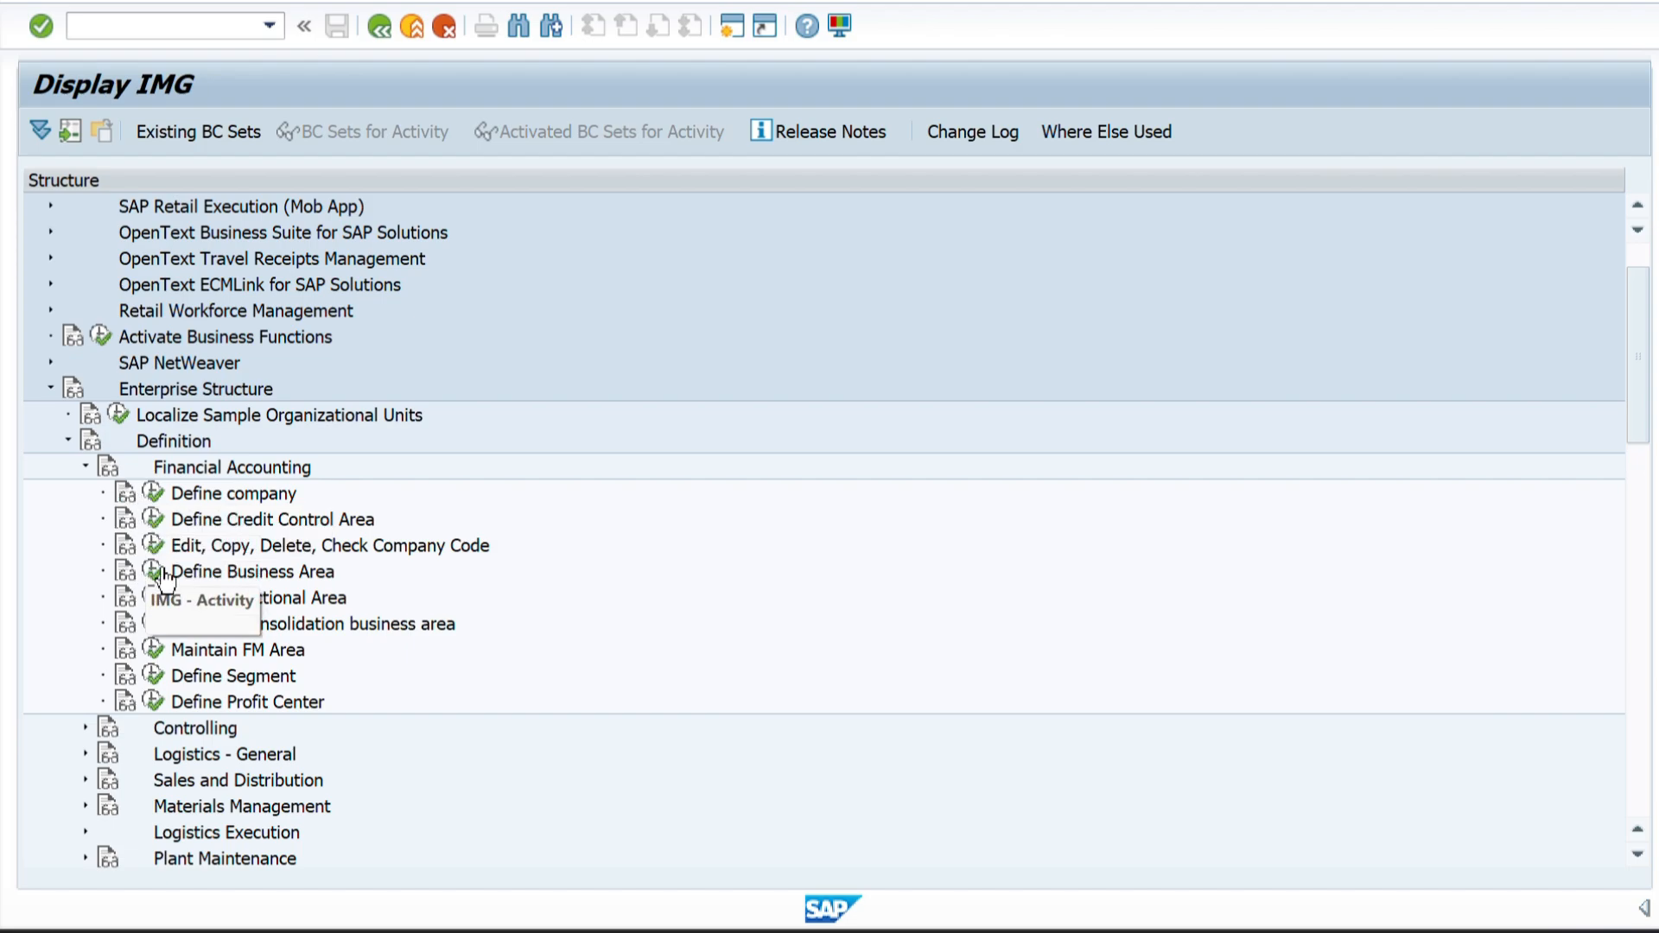
{"action": "left_click", "coordinate": [150, 544]}
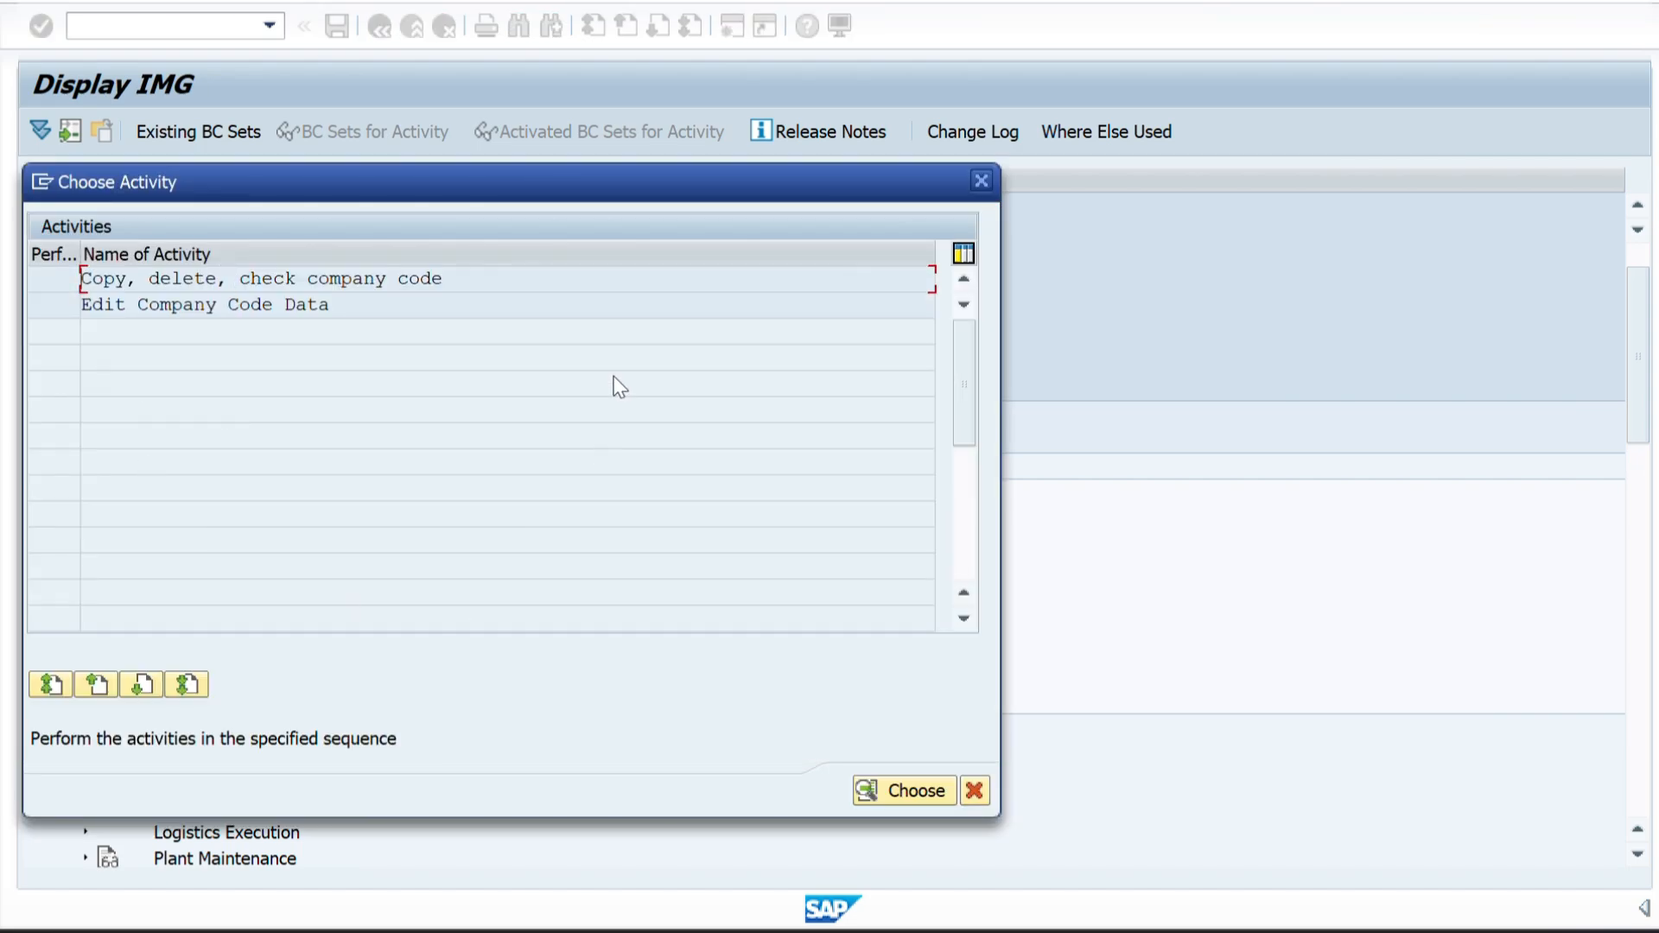
Close the company code activity selection and leave the IMG for the SAP Easy Access screen.
{"action": "left_click", "coordinate": [979, 190]}
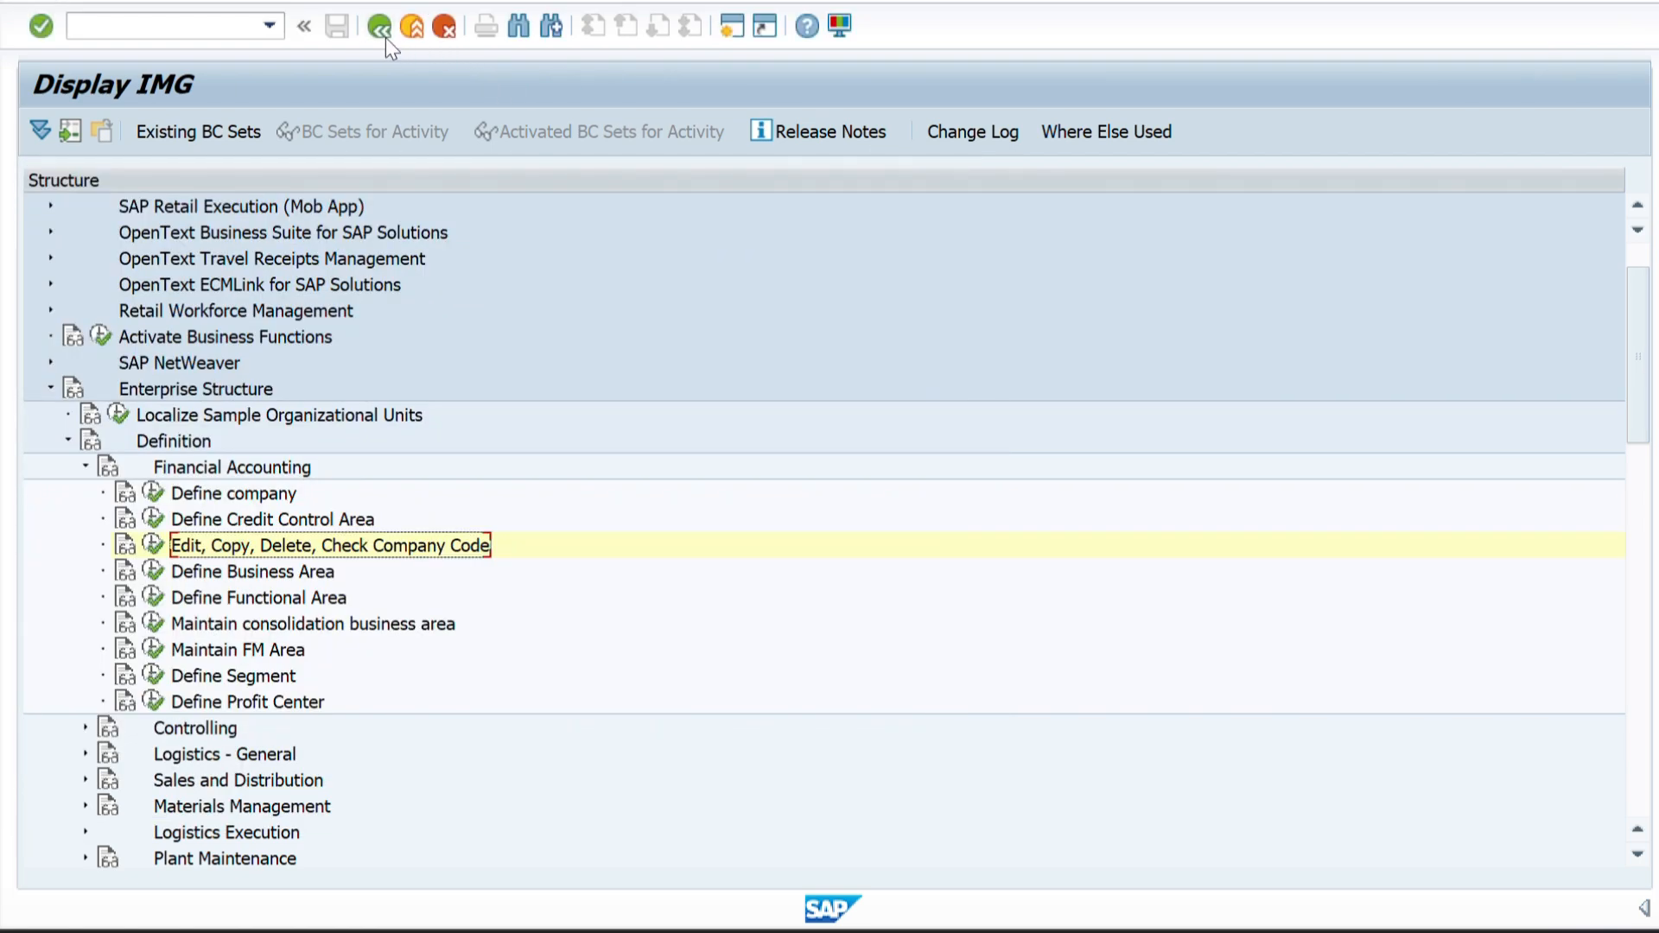
{"action": "left_click", "coordinate": [385, 38]}
{"action": "left_click", "coordinate": [386, 38]}
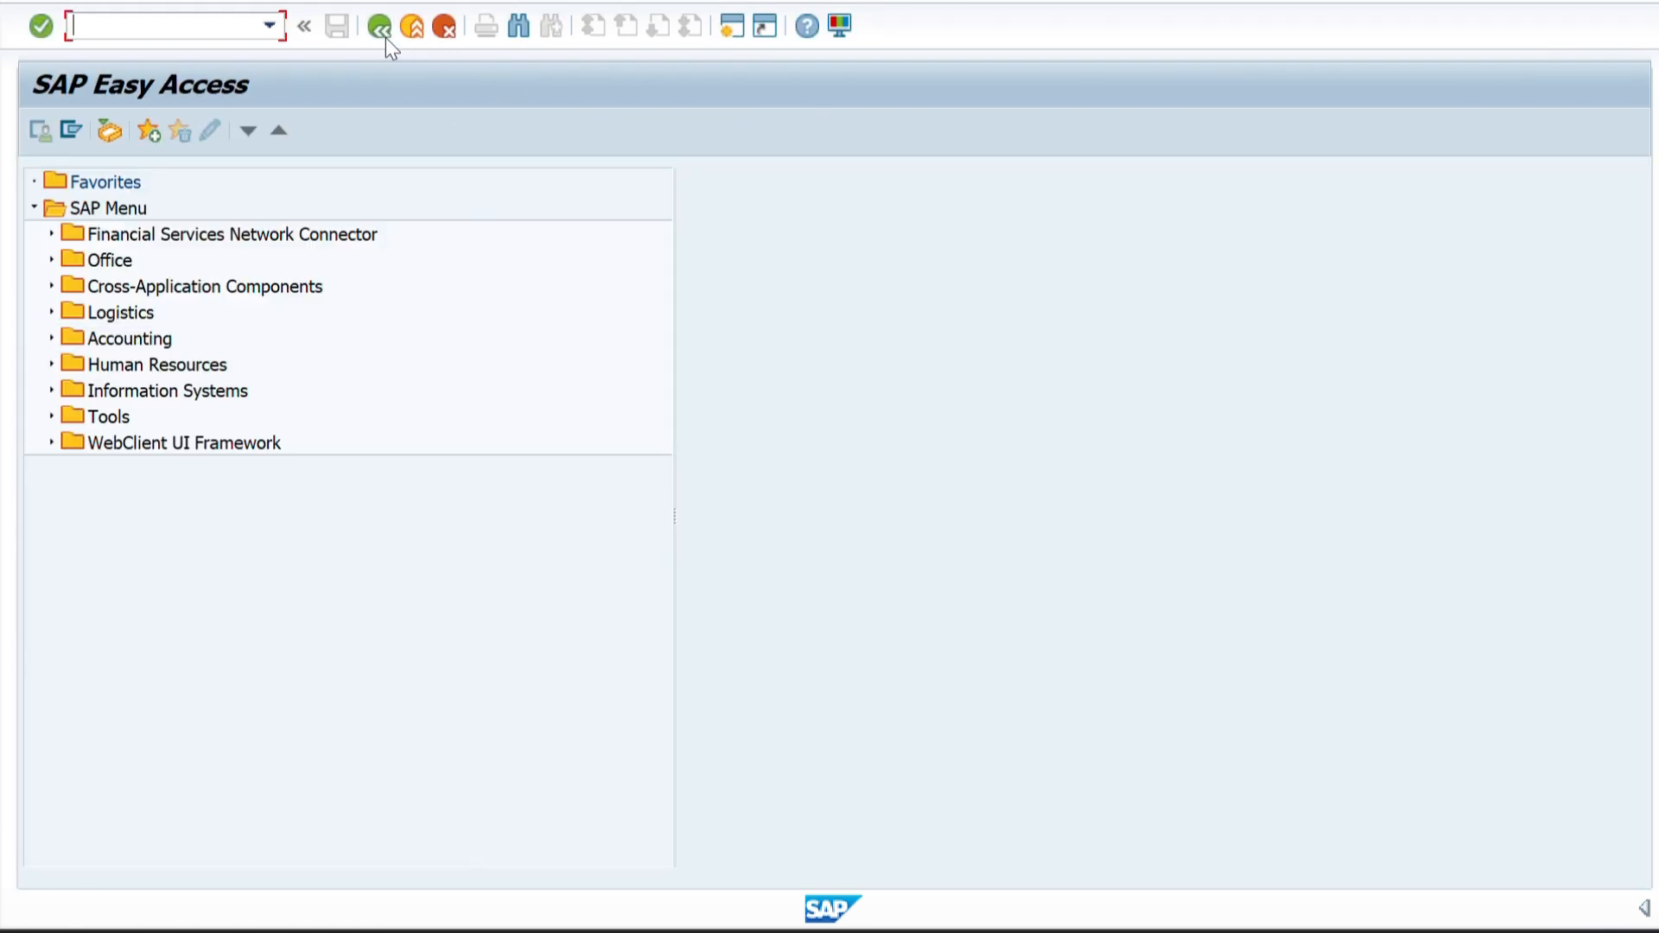
Copy the Company Code transaction code OX02 from the Word table and run it in SAP.
{"action": "key", "text": "alt+Tab"}
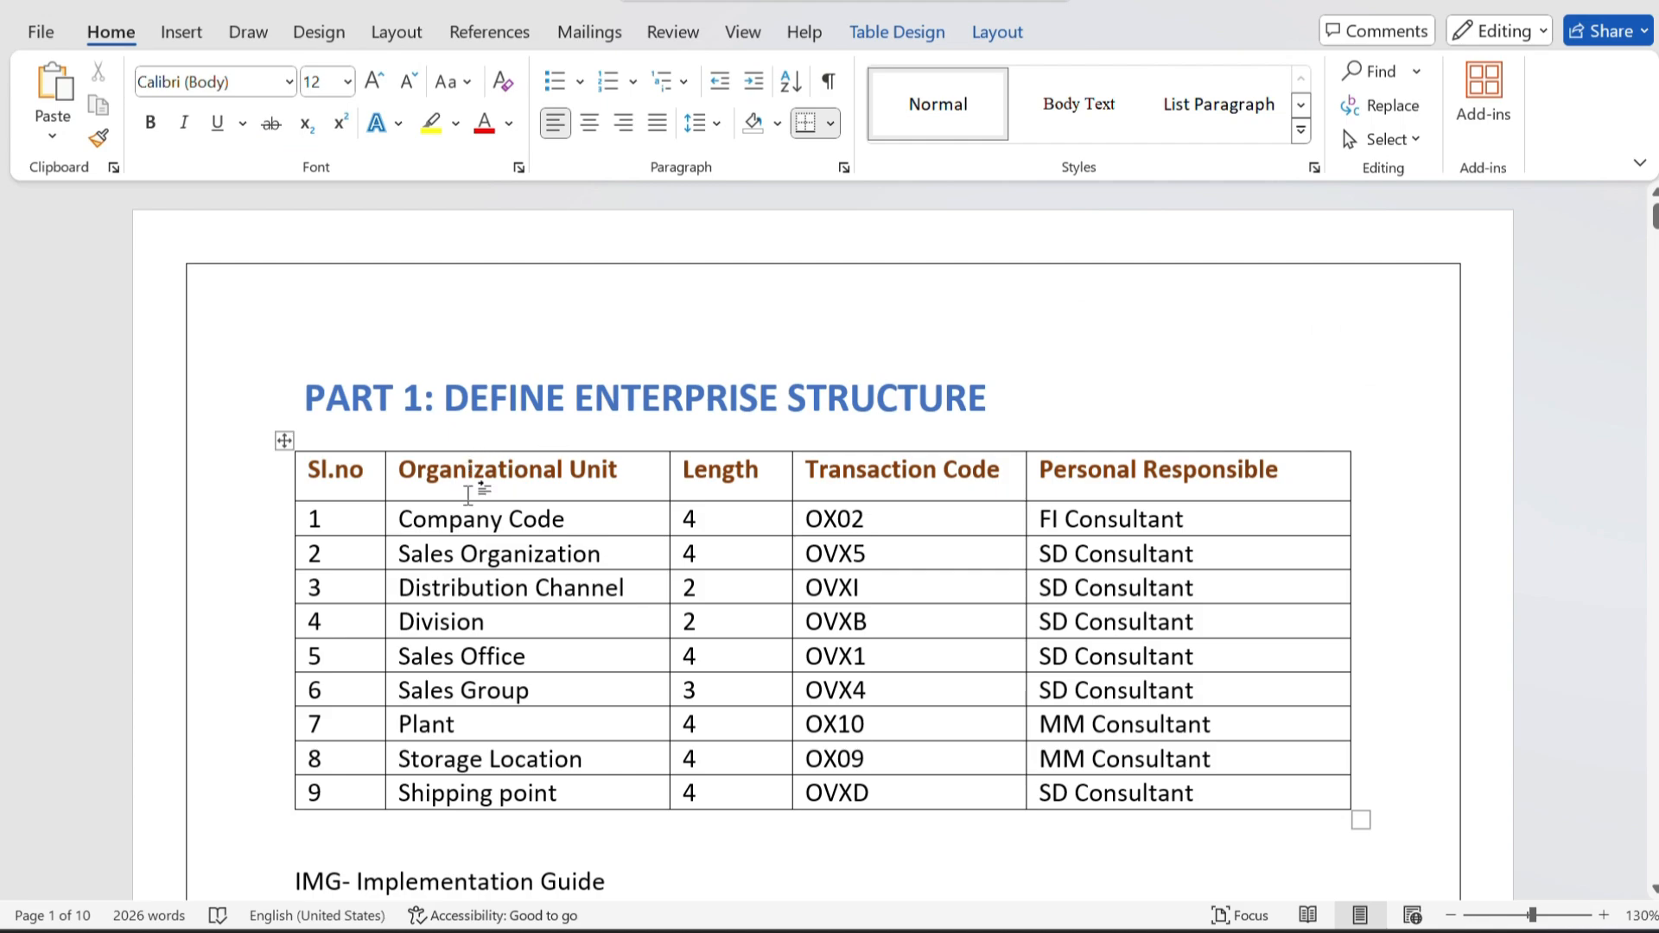
{"action": "left_click_drag", "start_coordinate": [865, 519], "coordinate": [800, 519]}
{"action": "key", "text": "ctrl+c"}
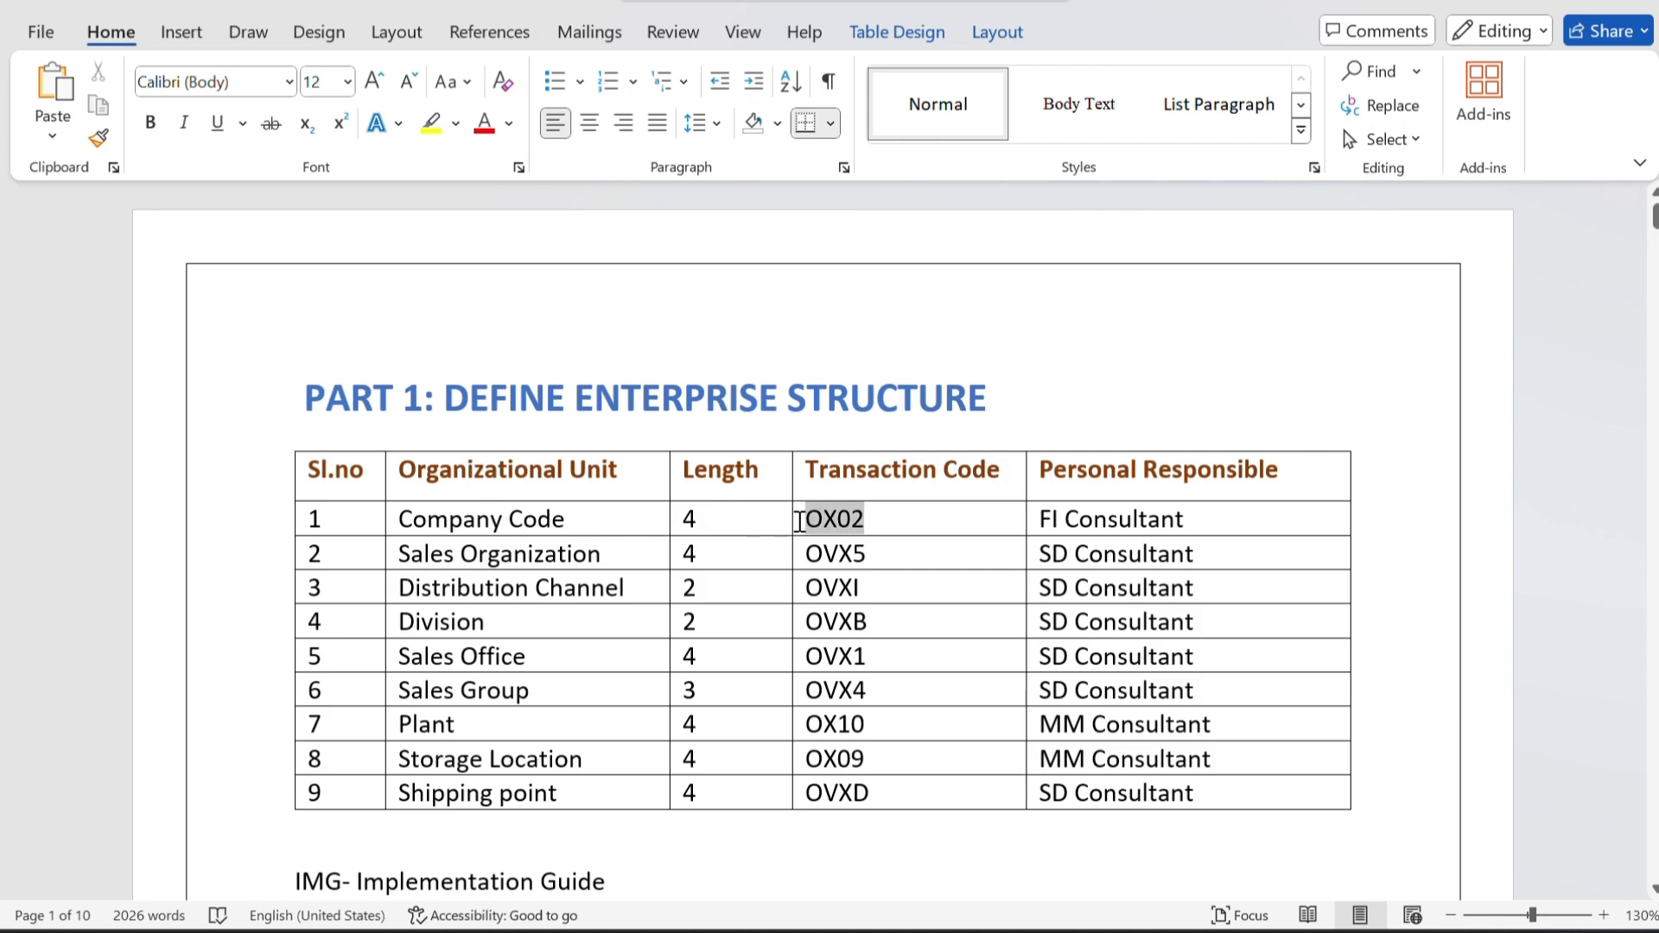
{"action": "key", "text": "alt+Tab"}
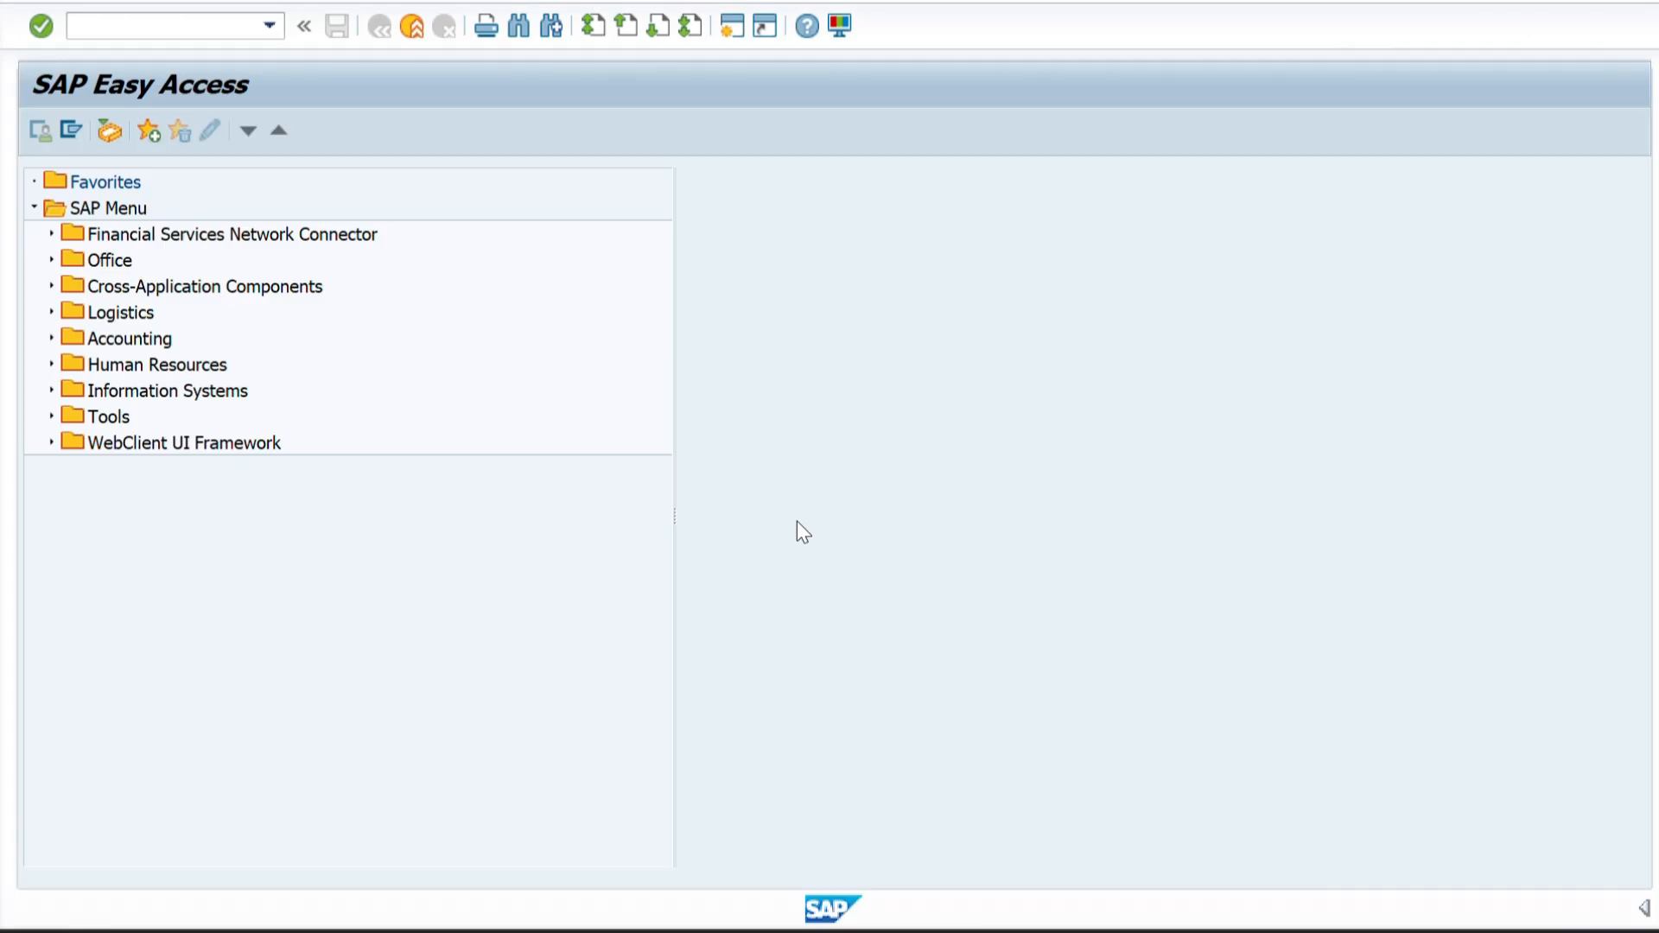
{"action": "key", "text": "ctrl+v"}
{"action": "key", "text": "Return"}
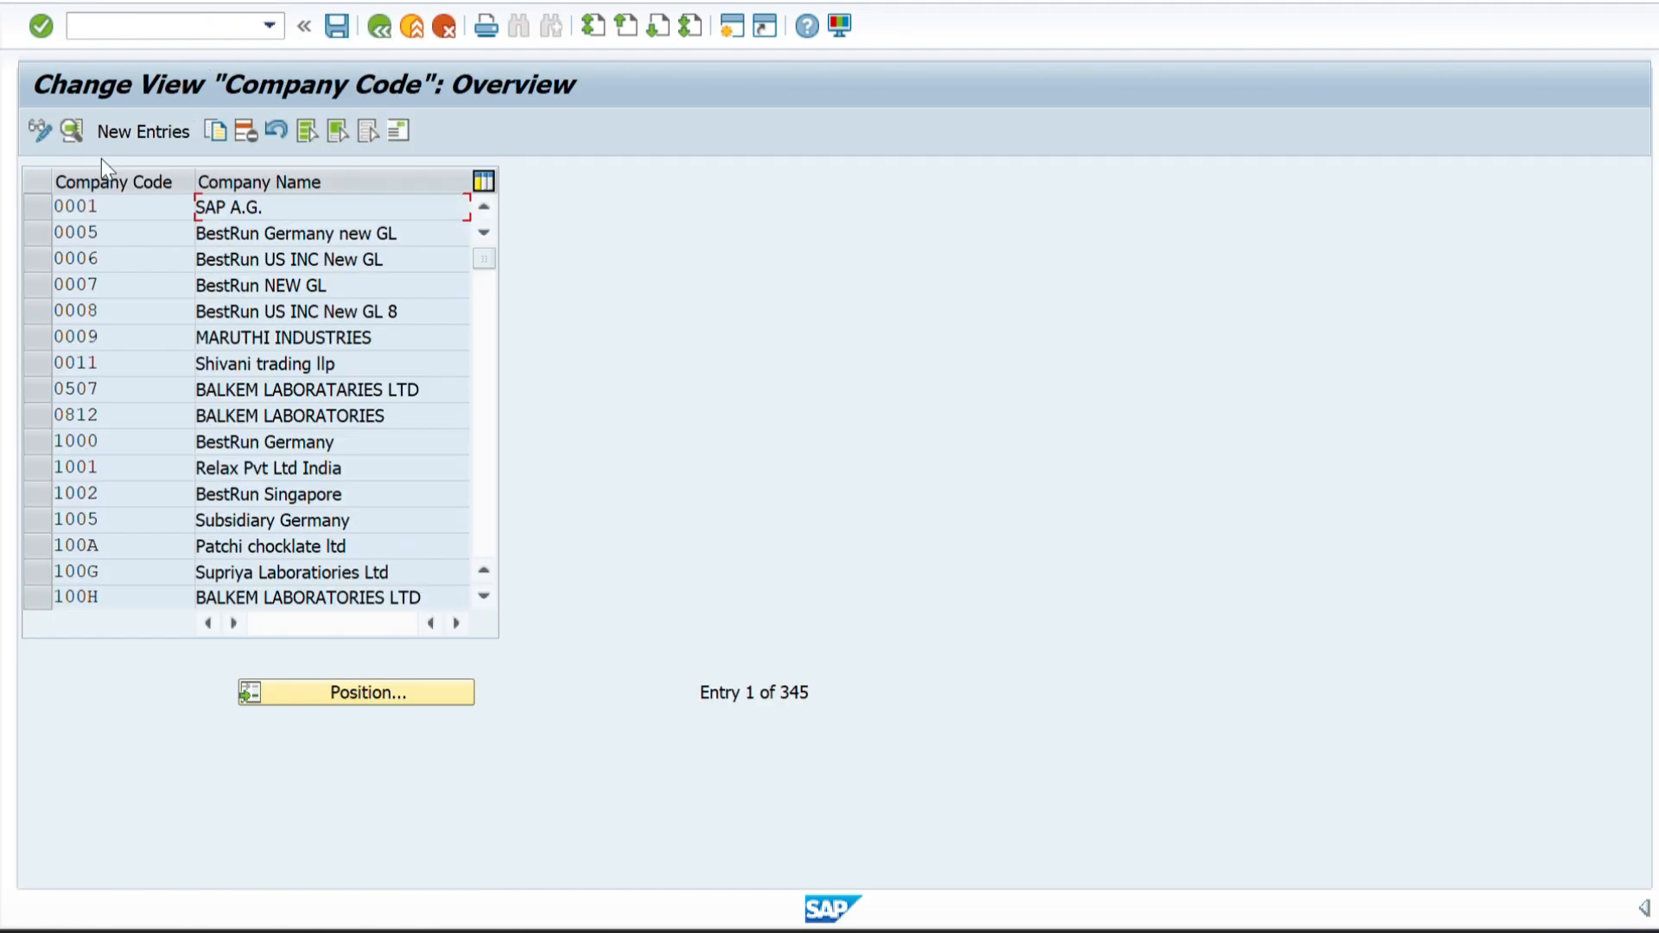
Position the company code list at entry ZZZZ.
{"action": "left_click", "coordinate": [332, 694]}
{"action": "type", "text": "ZZZZ"}
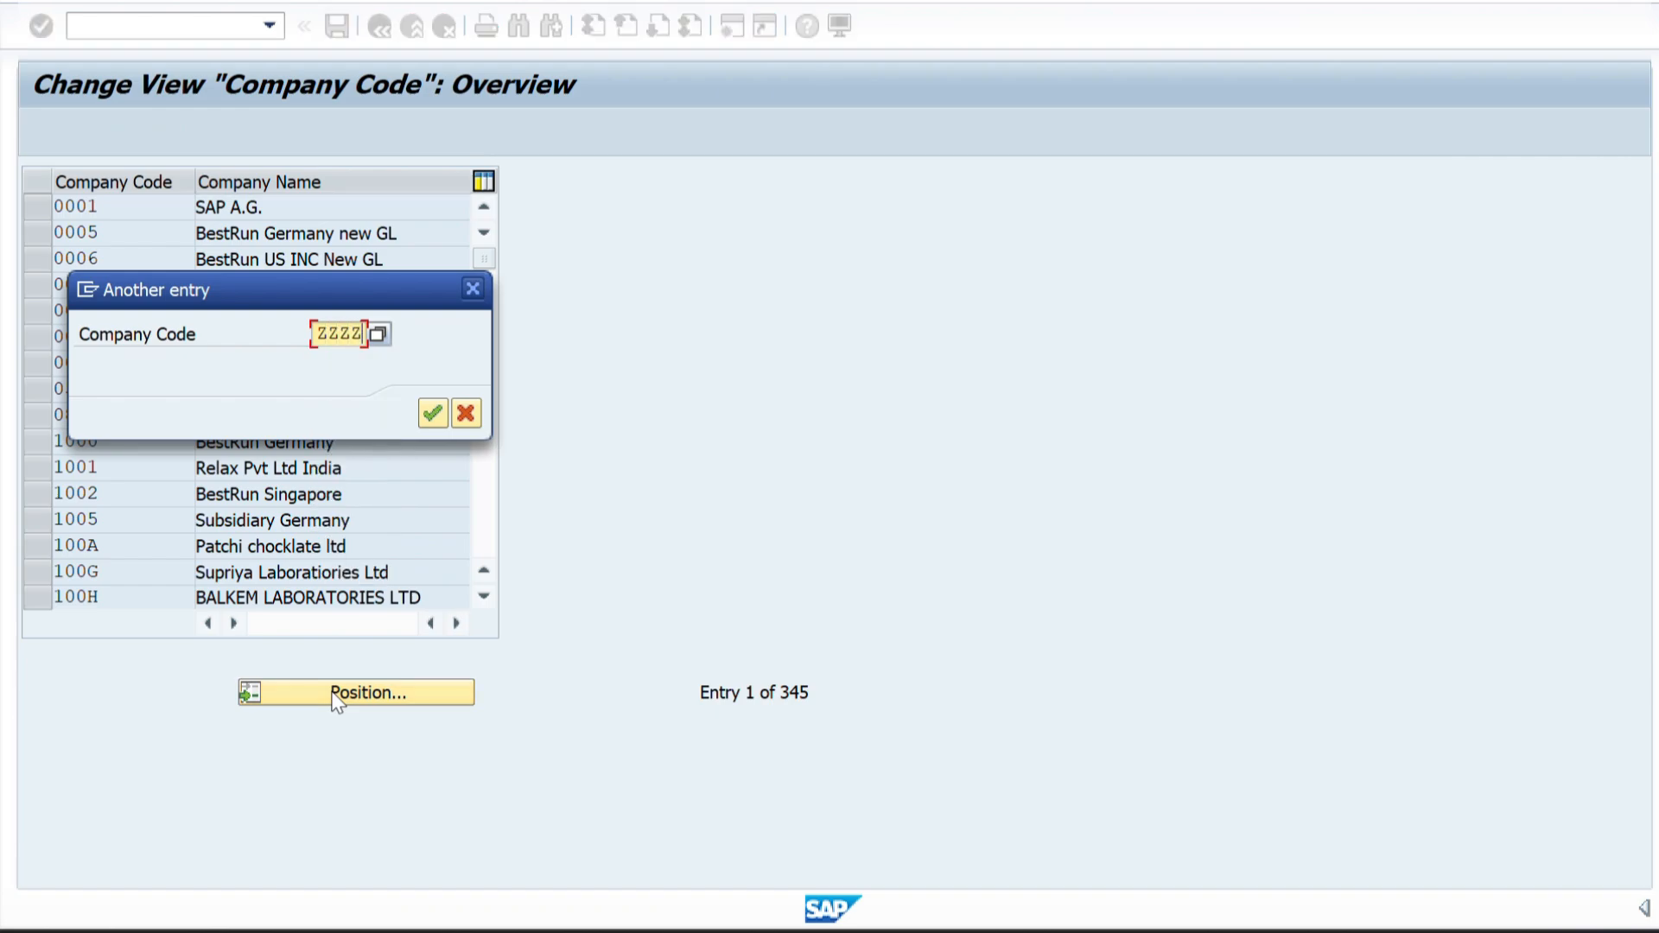
{"action": "key", "text": "Return"}
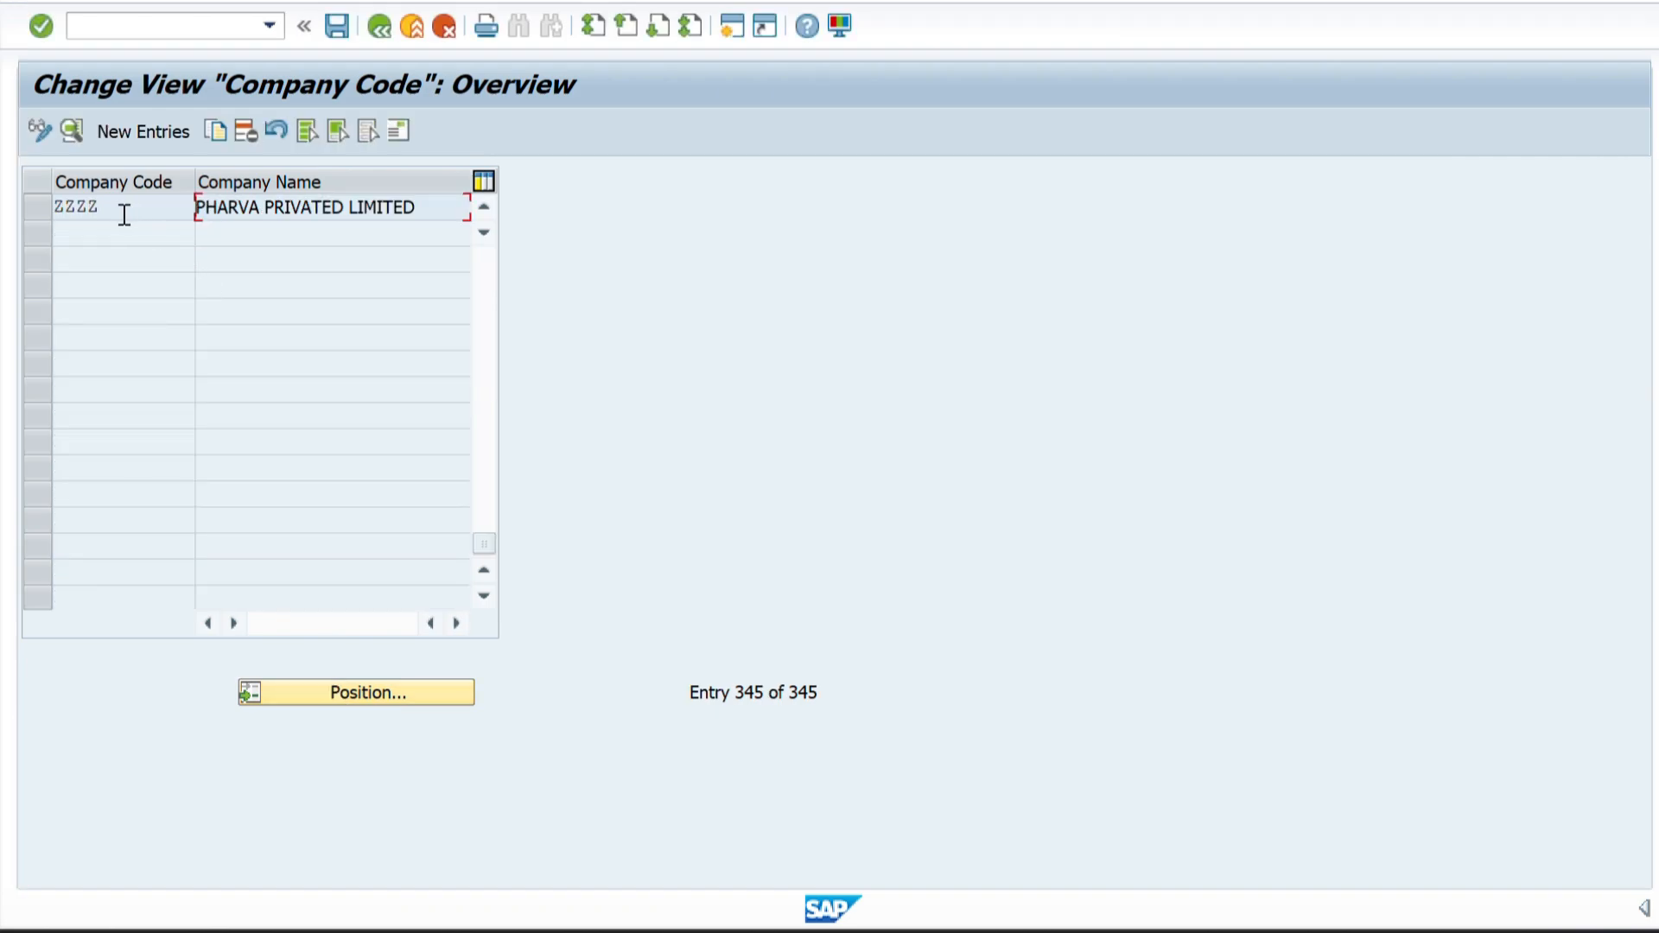
Open a blank new company code entry and exit to SAP Easy Access with command /N.
{"action": "left_click", "coordinate": [132, 129]}
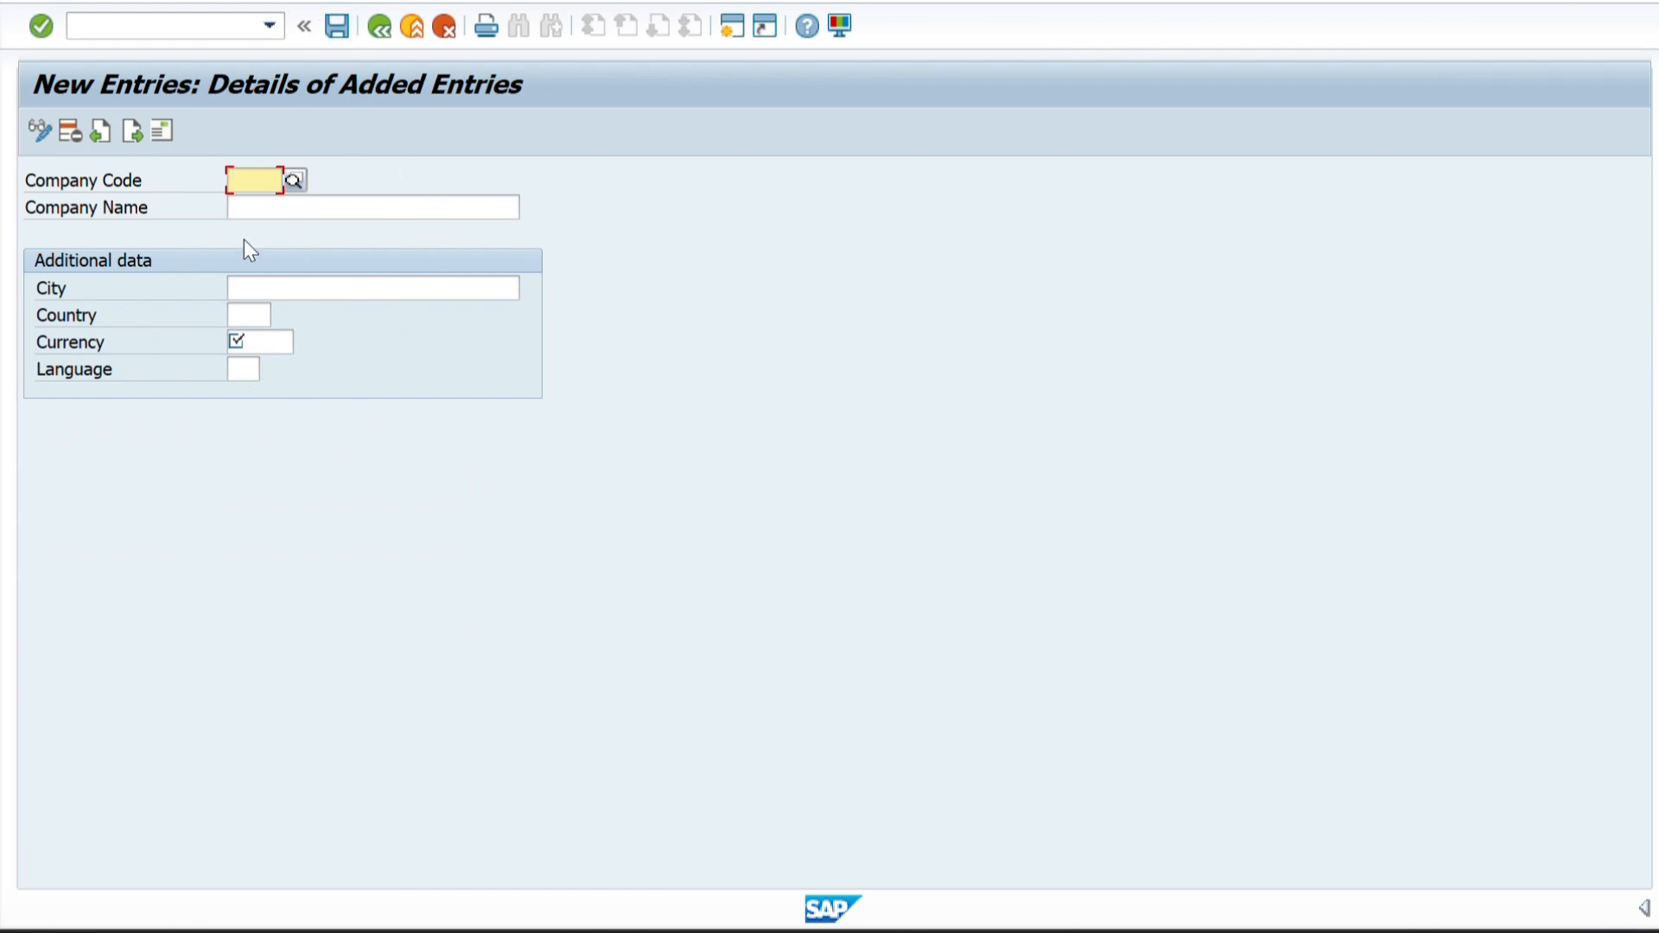
{"action": "left_click", "coordinate": [168, 30]}
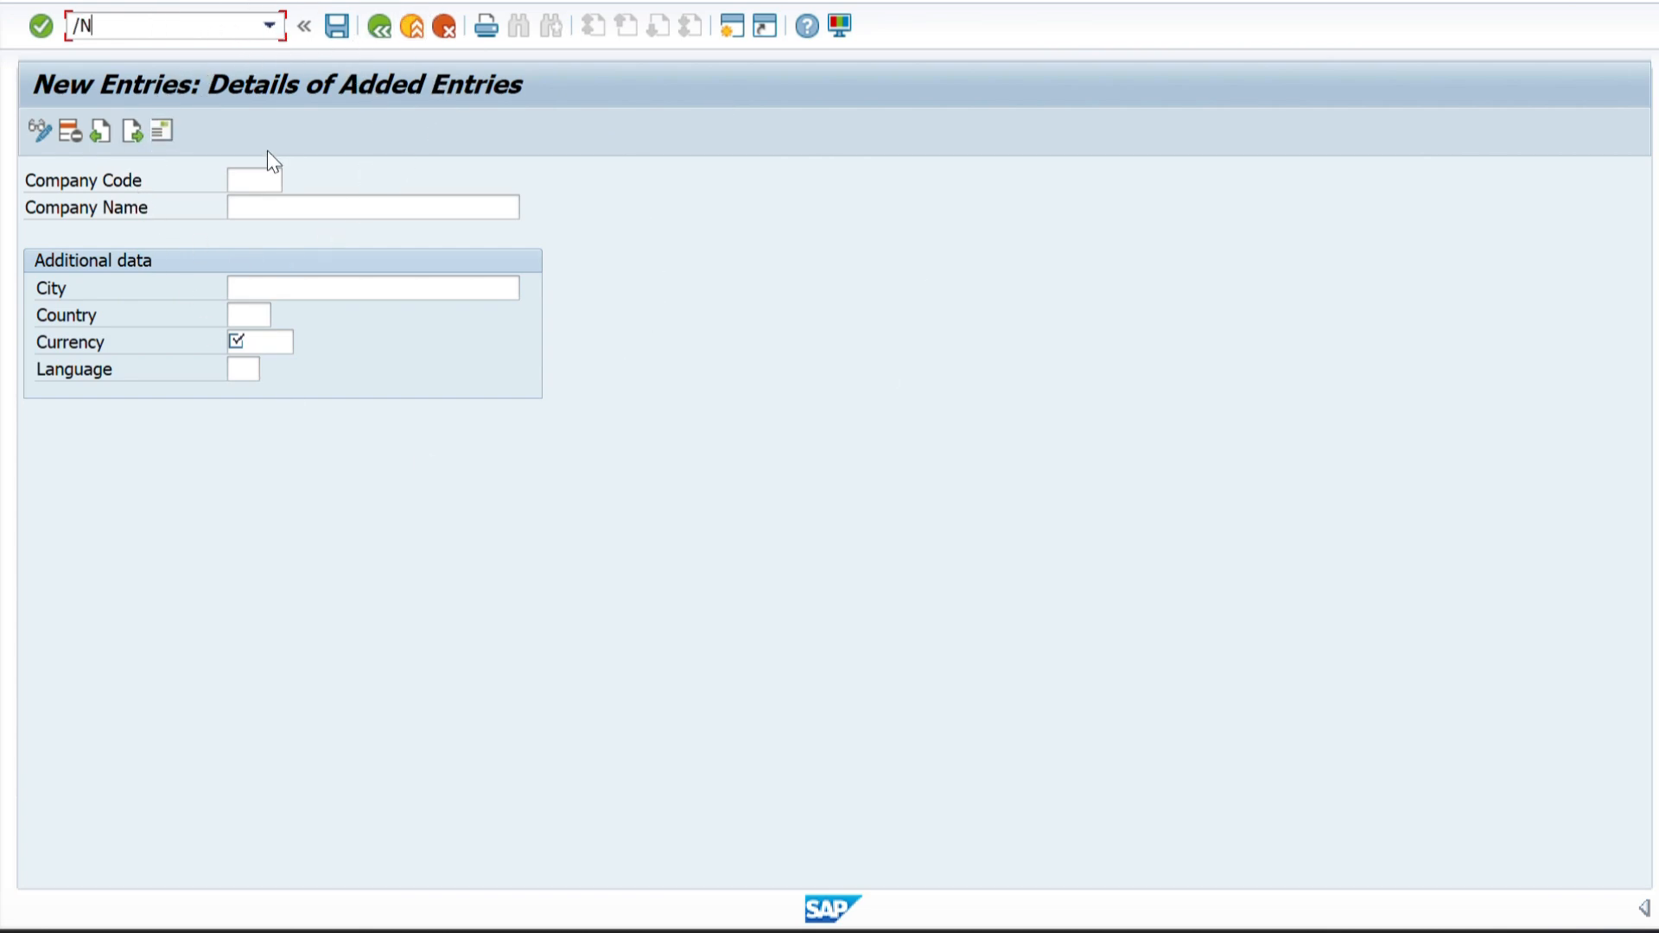
{"action": "key", "text": "Return"}
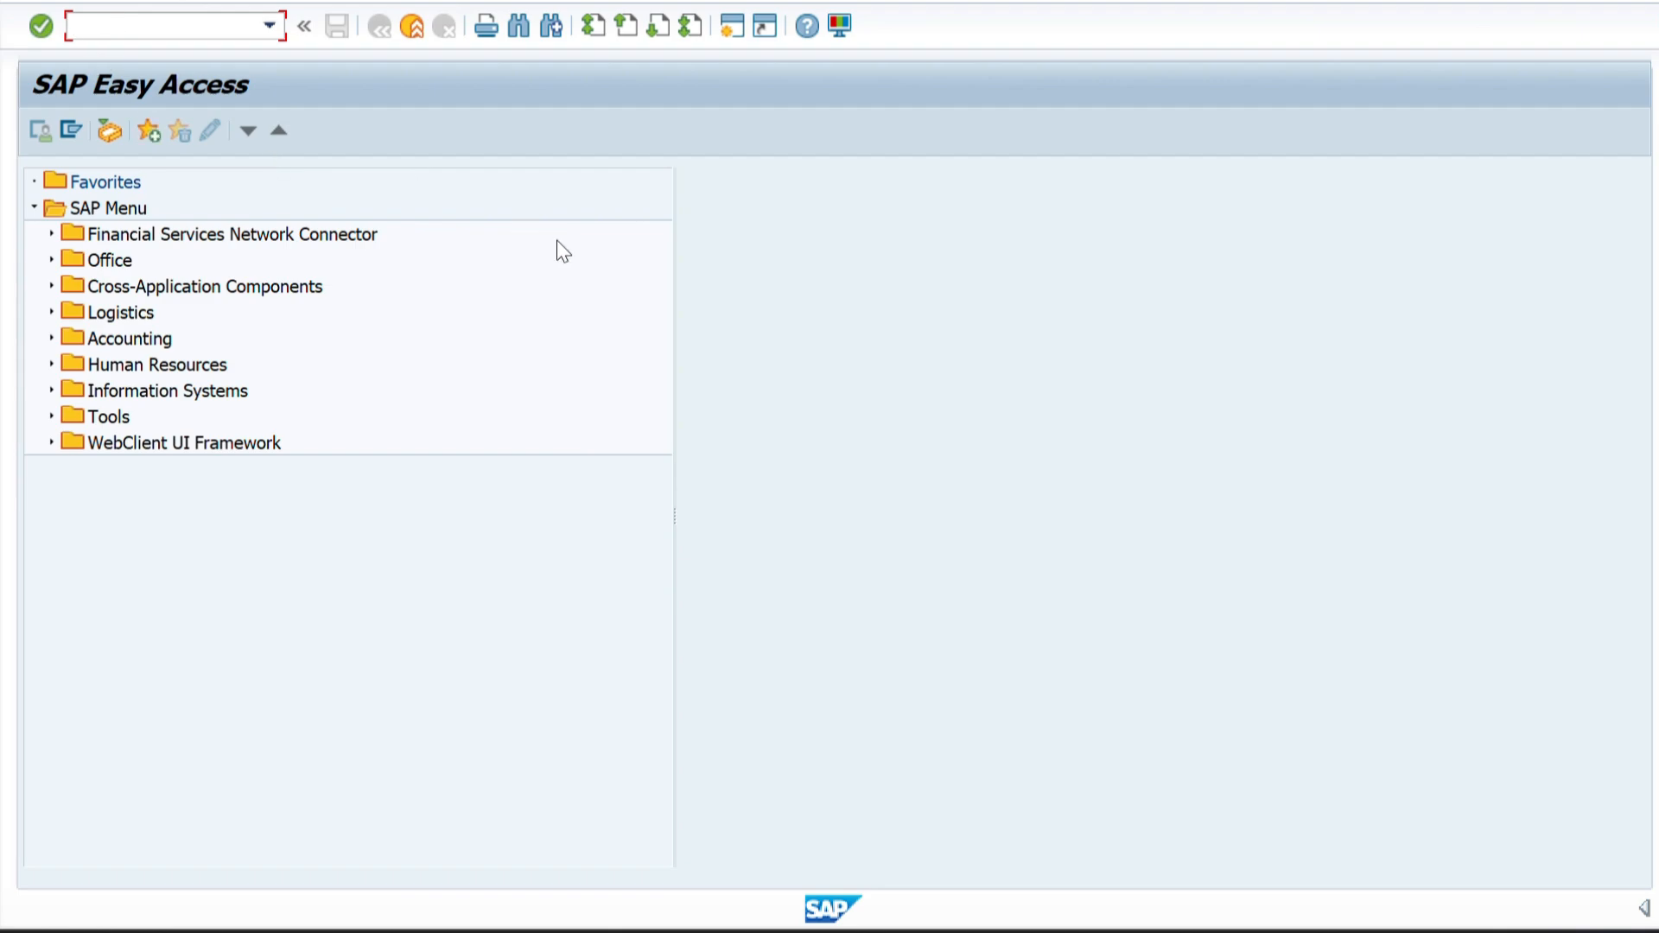
Run the Sales Organization transaction code OVX5, copied from the Word table, in SAP and open a blank new sales organization entry.
{"action": "key", "text": "alt+Tab"}
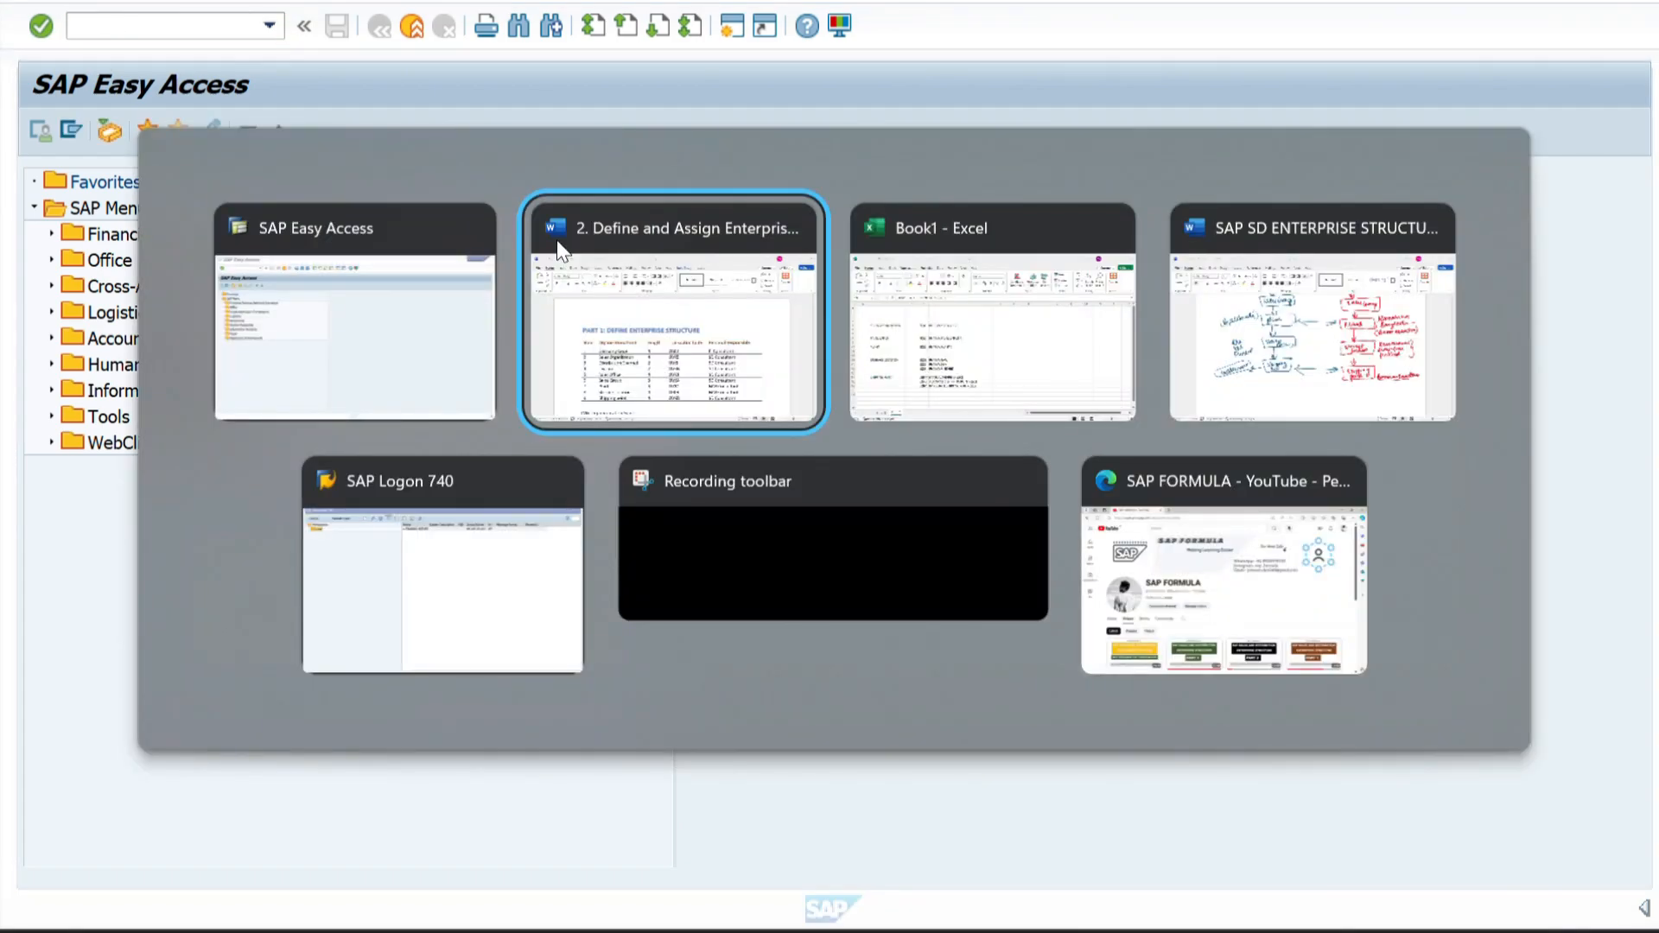
{"action": "left_click", "coordinate": [558, 251]}
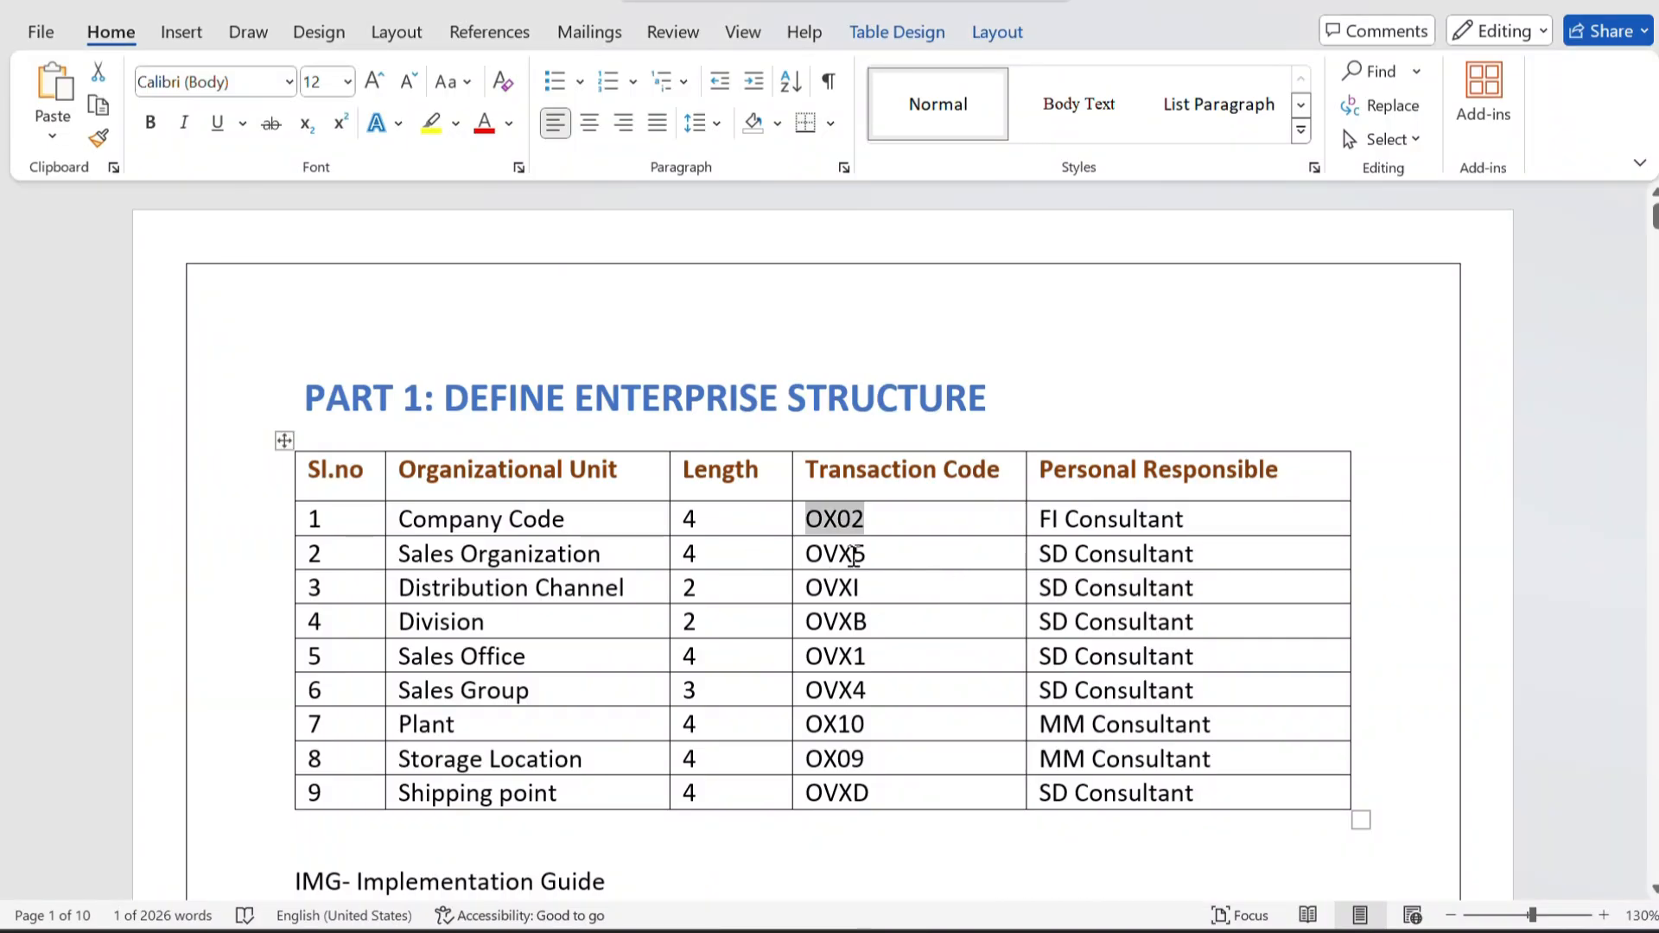
{"action": "left_click_drag", "start_coordinate": [873, 554], "coordinate": [804, 554]}
{"action": "key", "text": "ctrl+c"}
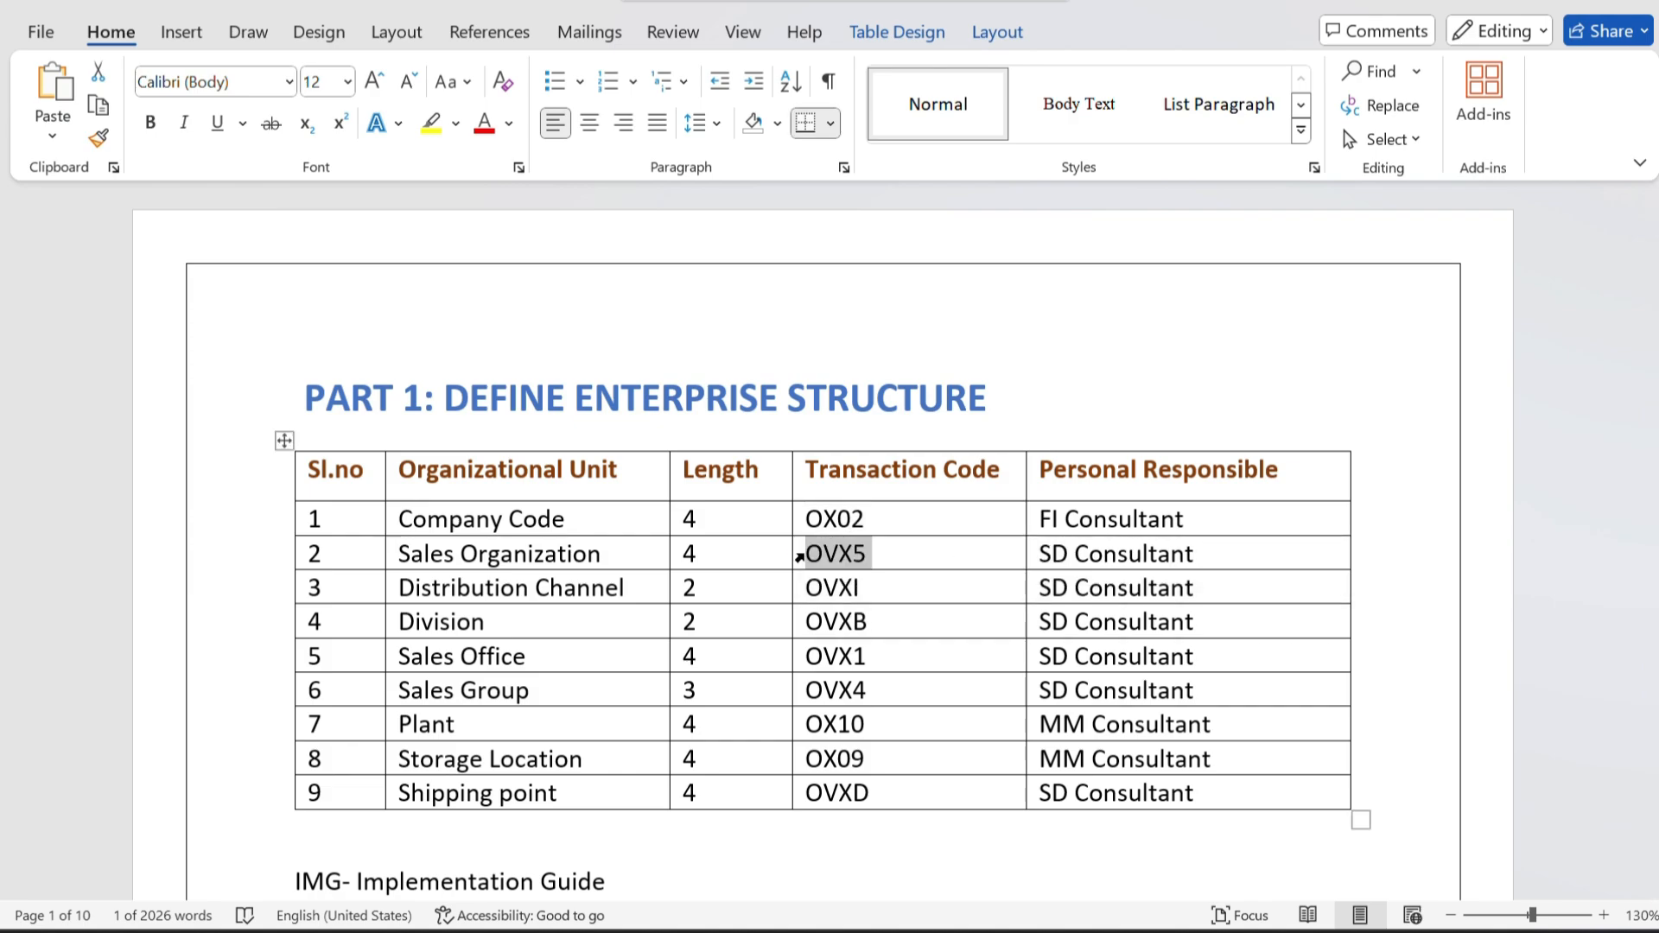
{"action": "key", "text": "alt+Tab"}
{"action": "key", "text": "ctrl+v"}
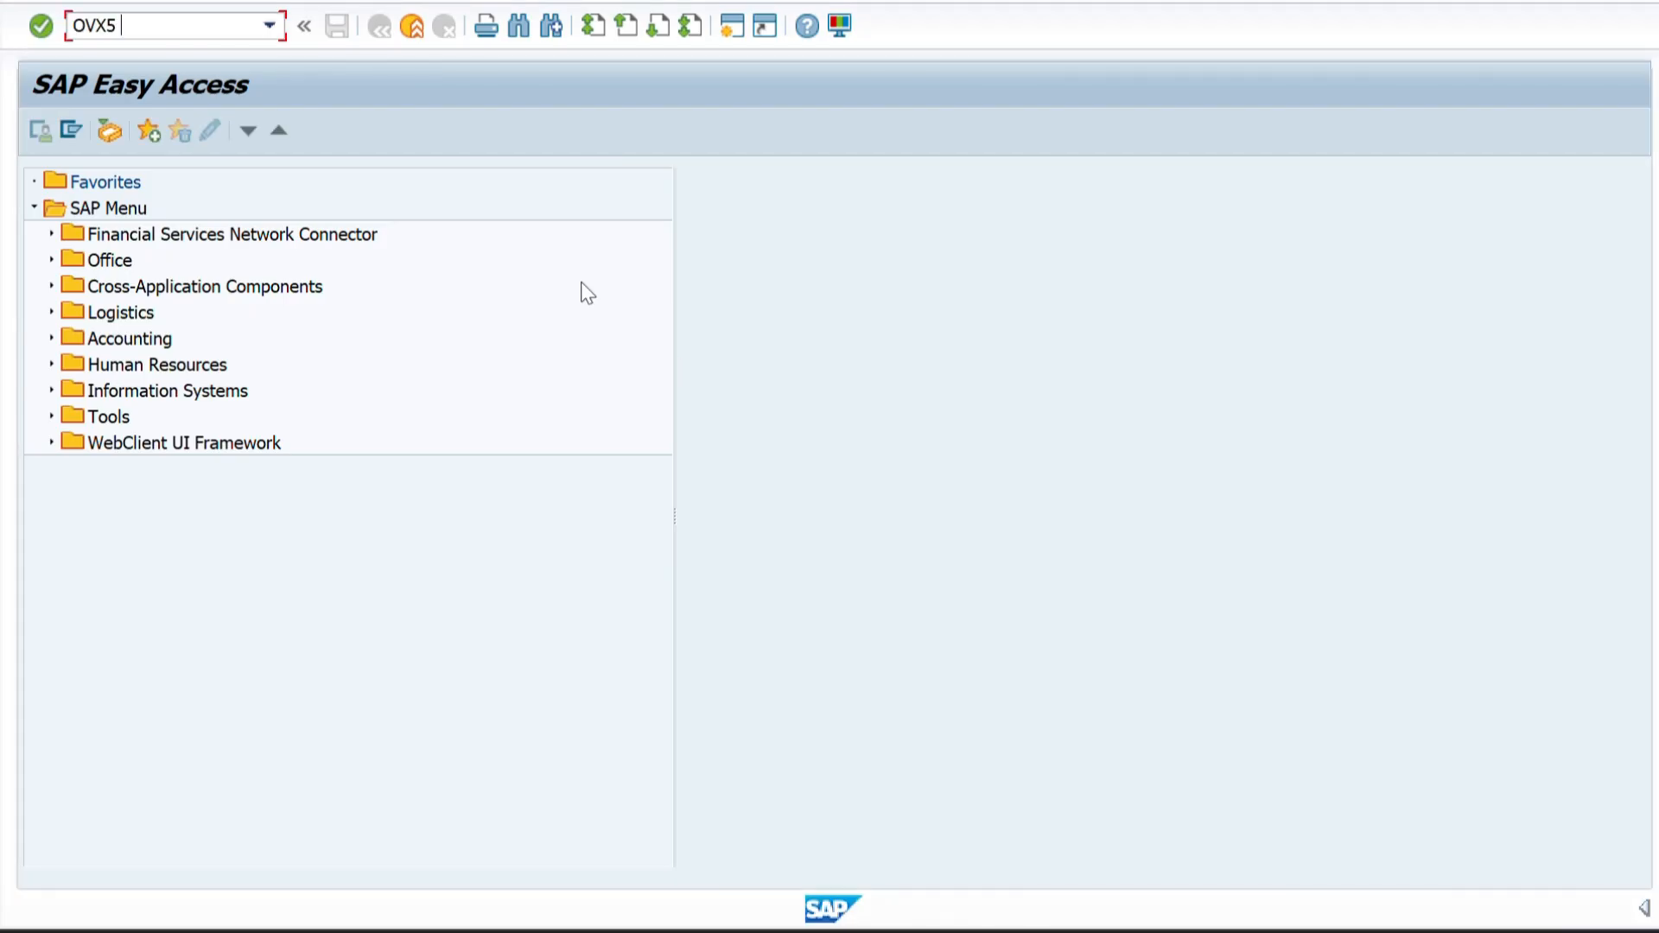
{"action": "key", "text": "Return"}
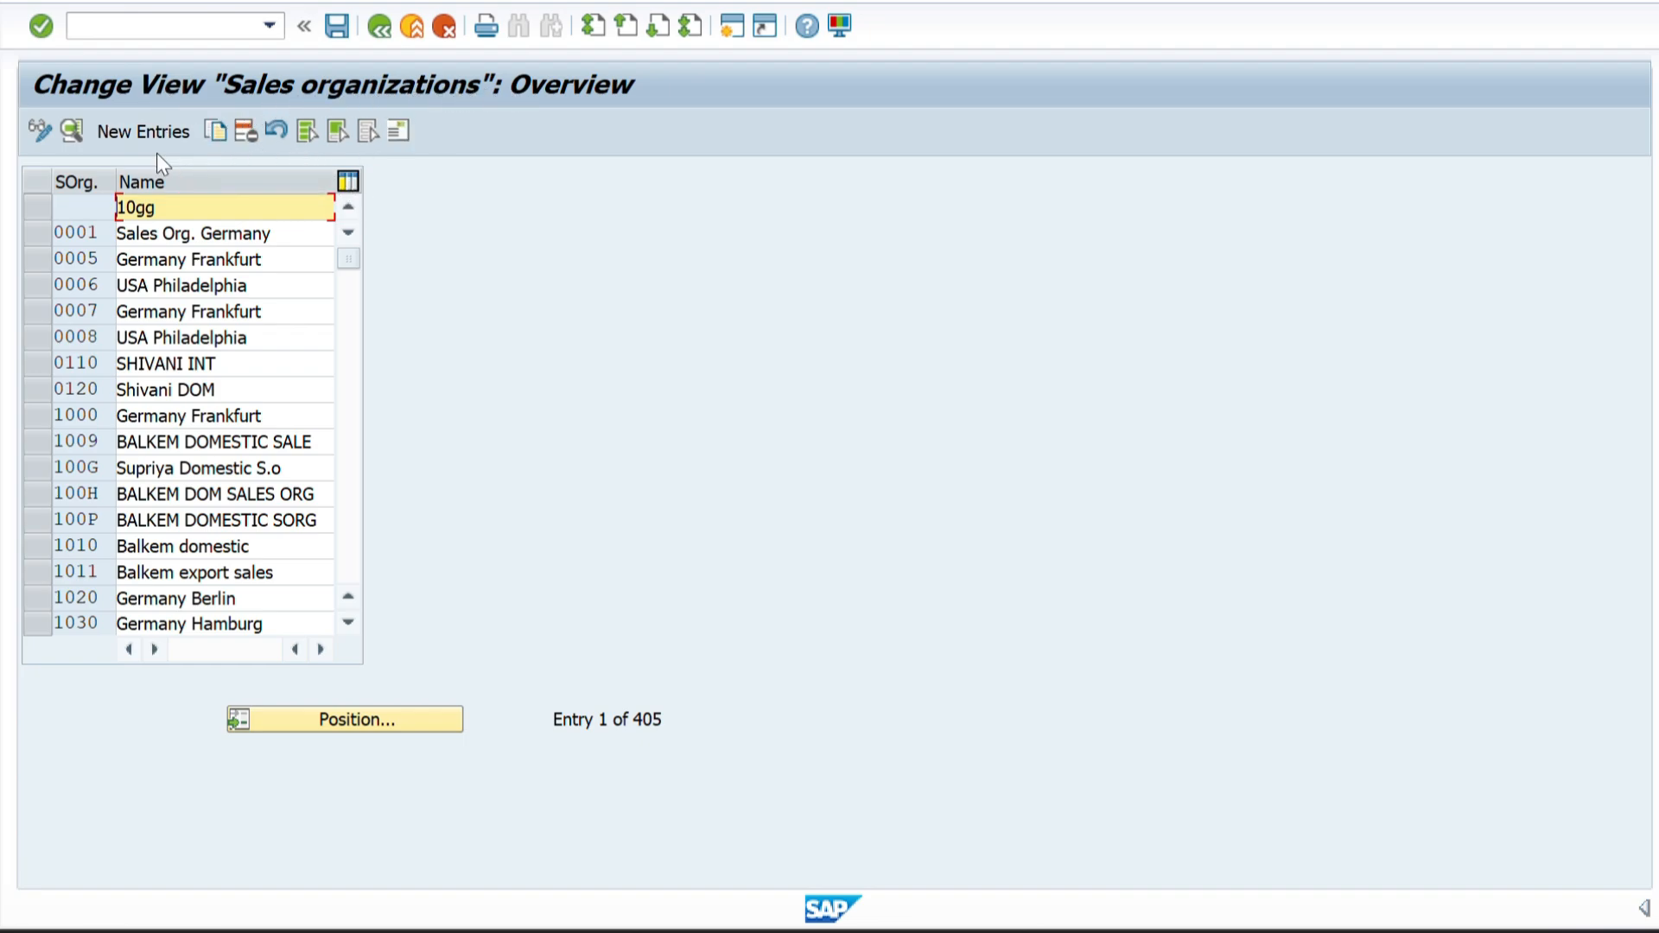
{"action": "left_click", "coordinate": [144, 133]}
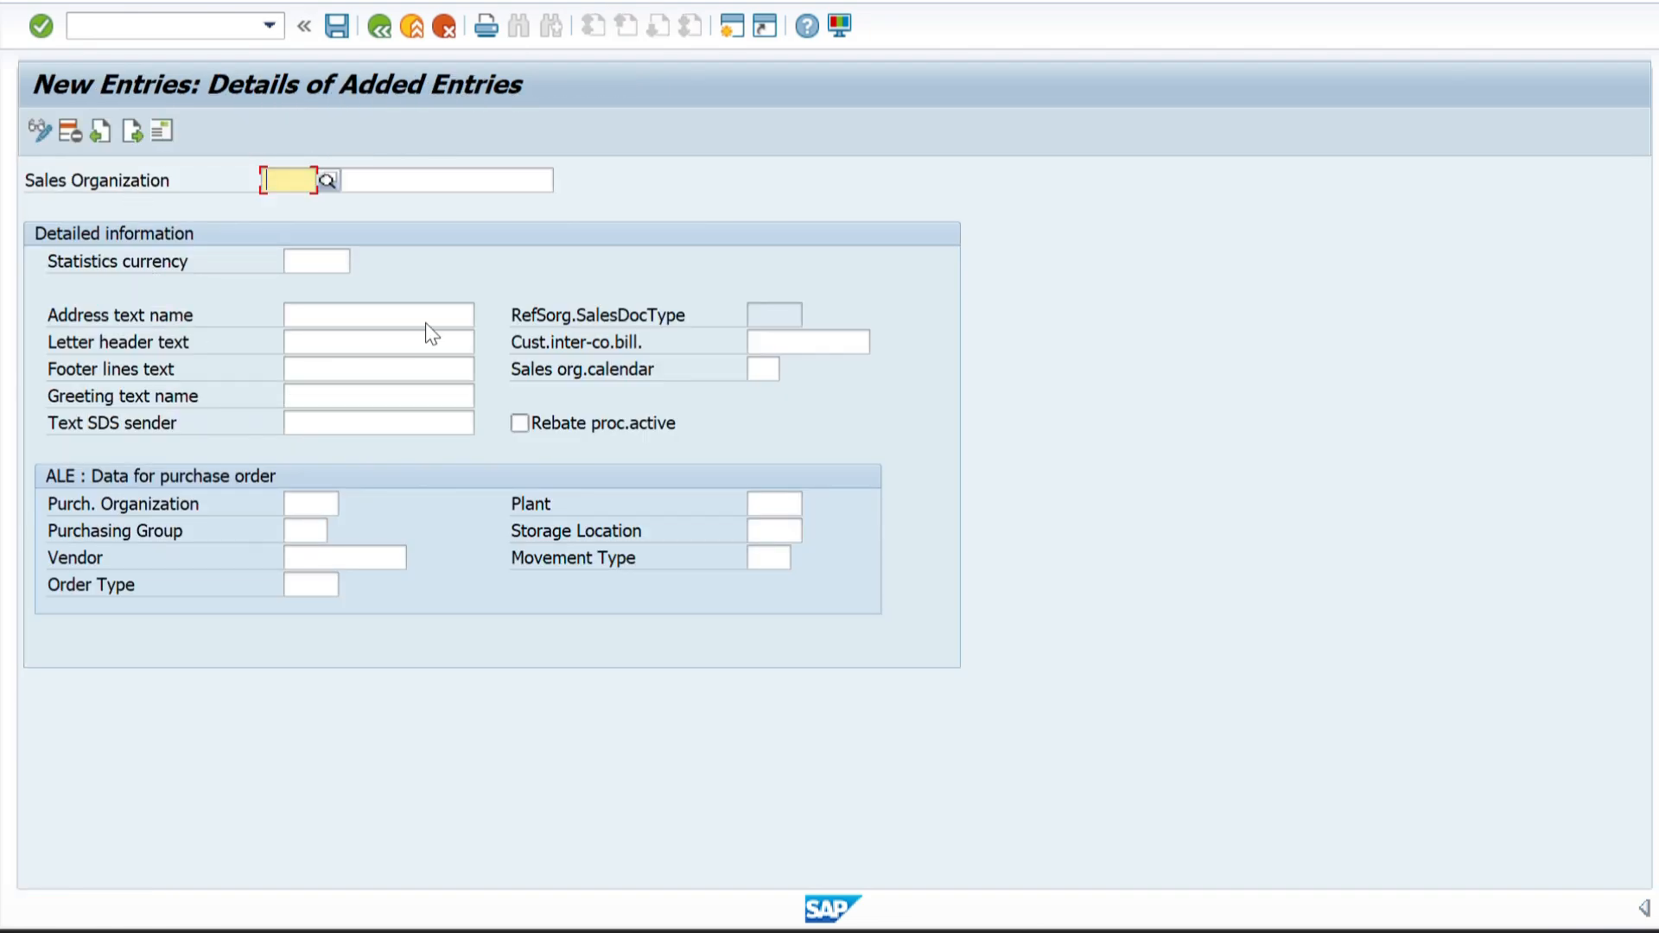
Generate an additional SAP session through the /O session list.
{"action": "left_click", "coordinate": [154, 28]}
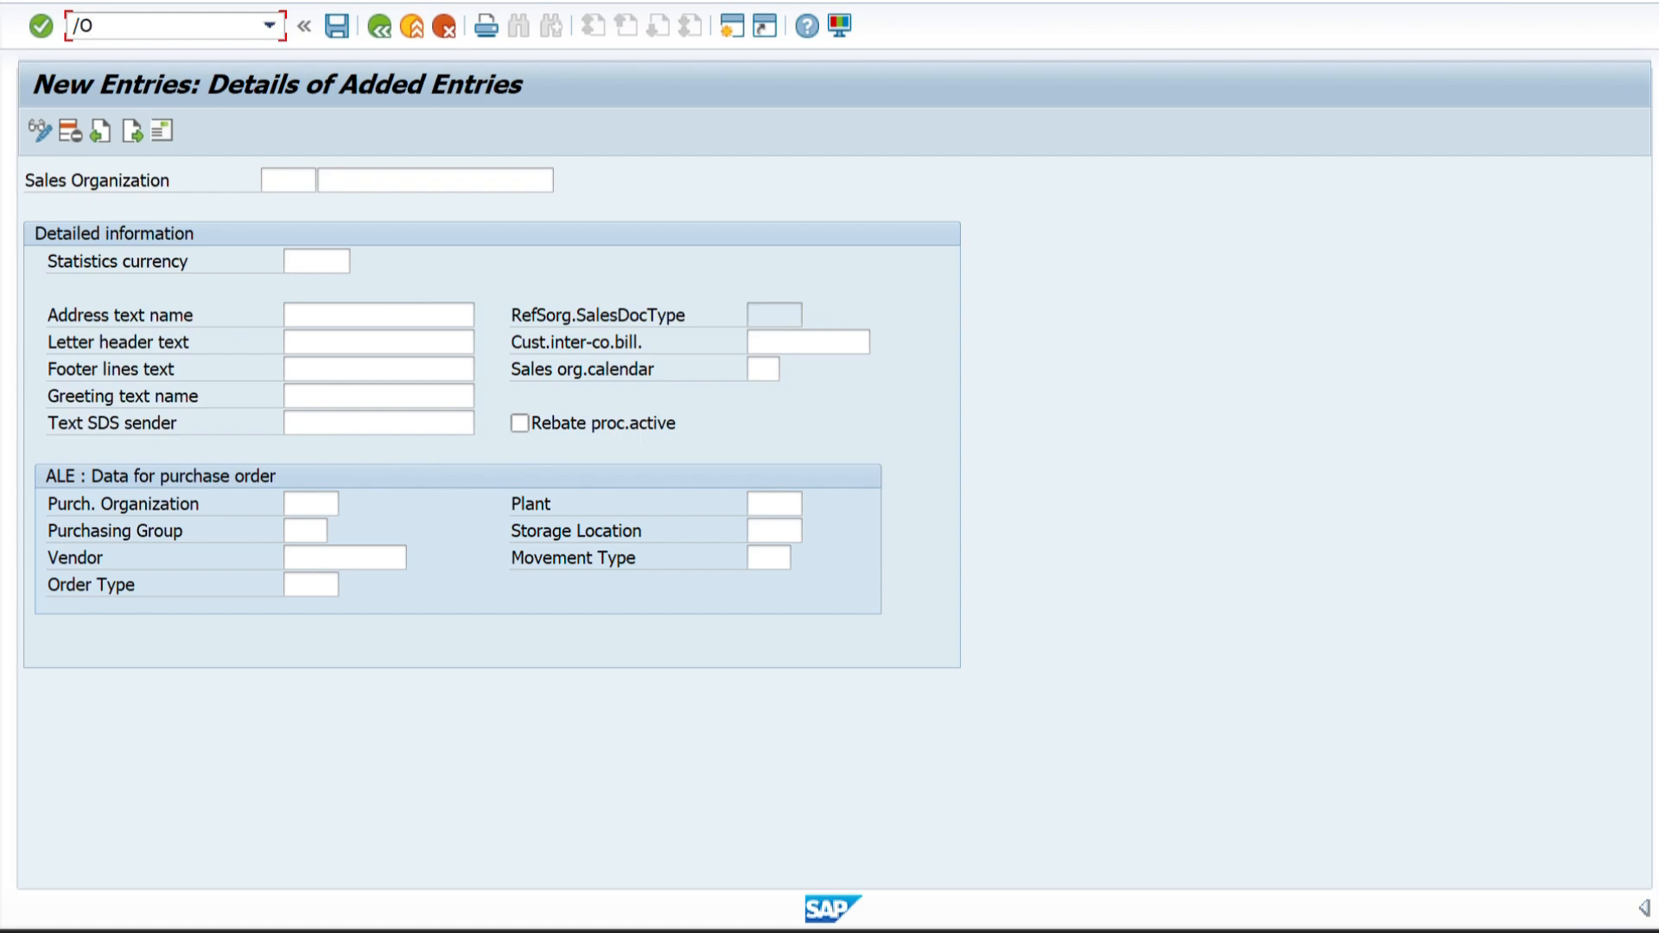
{"action": "key", "text": "Return"}
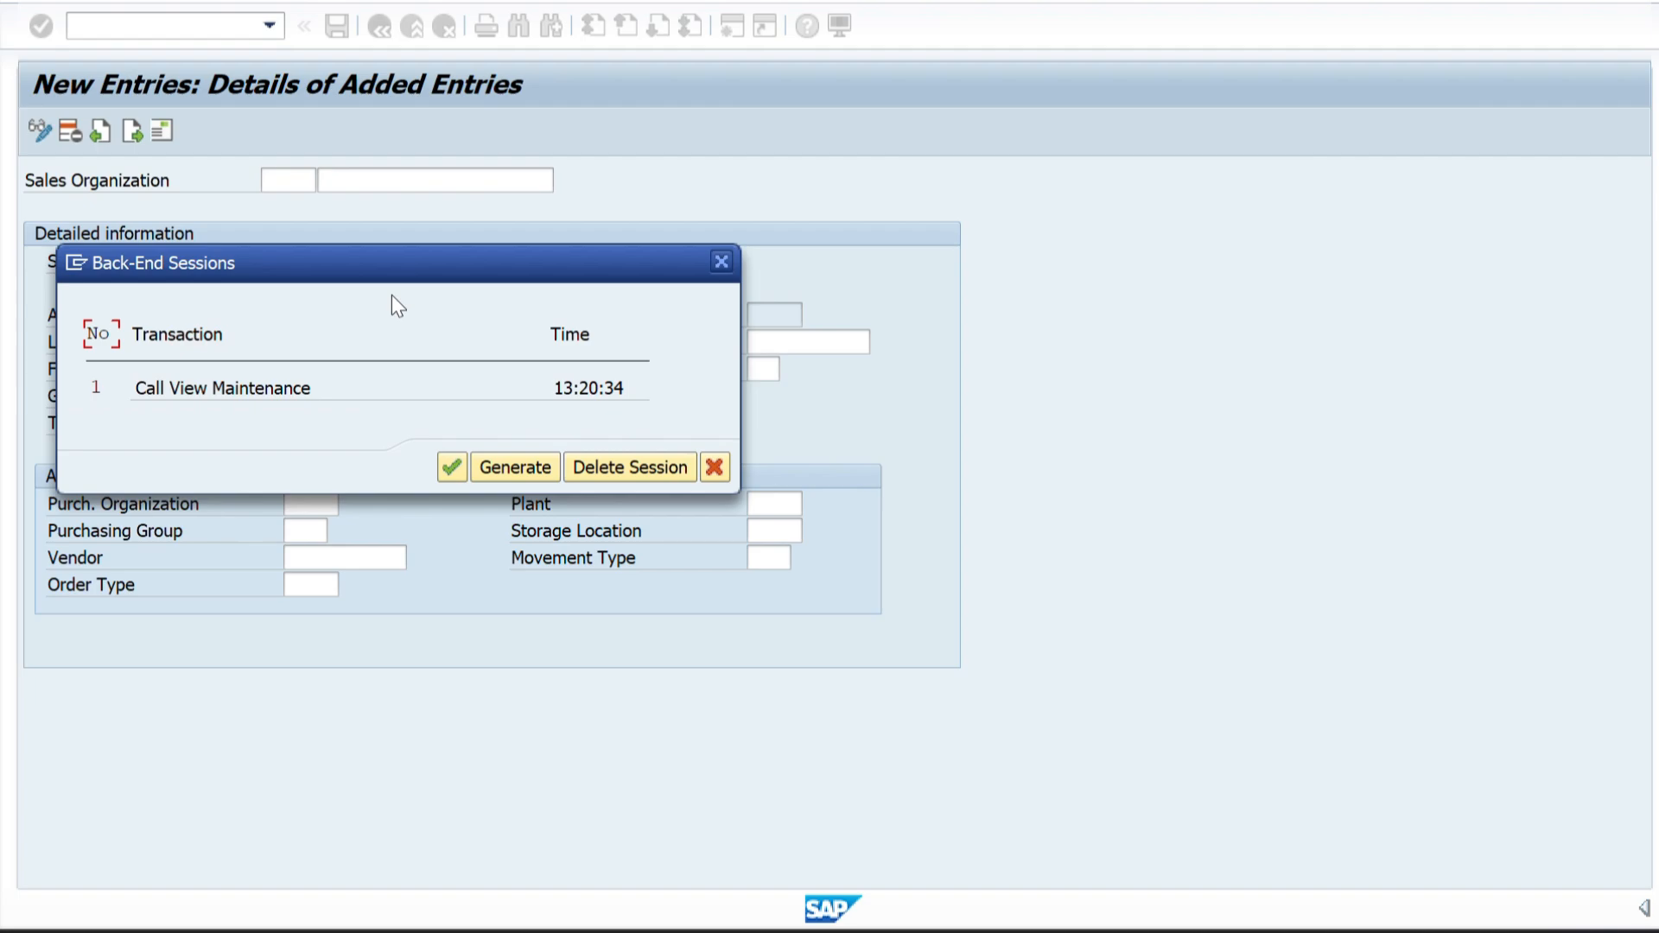
{"action": "left_click", "coordinate": [496, 459]}
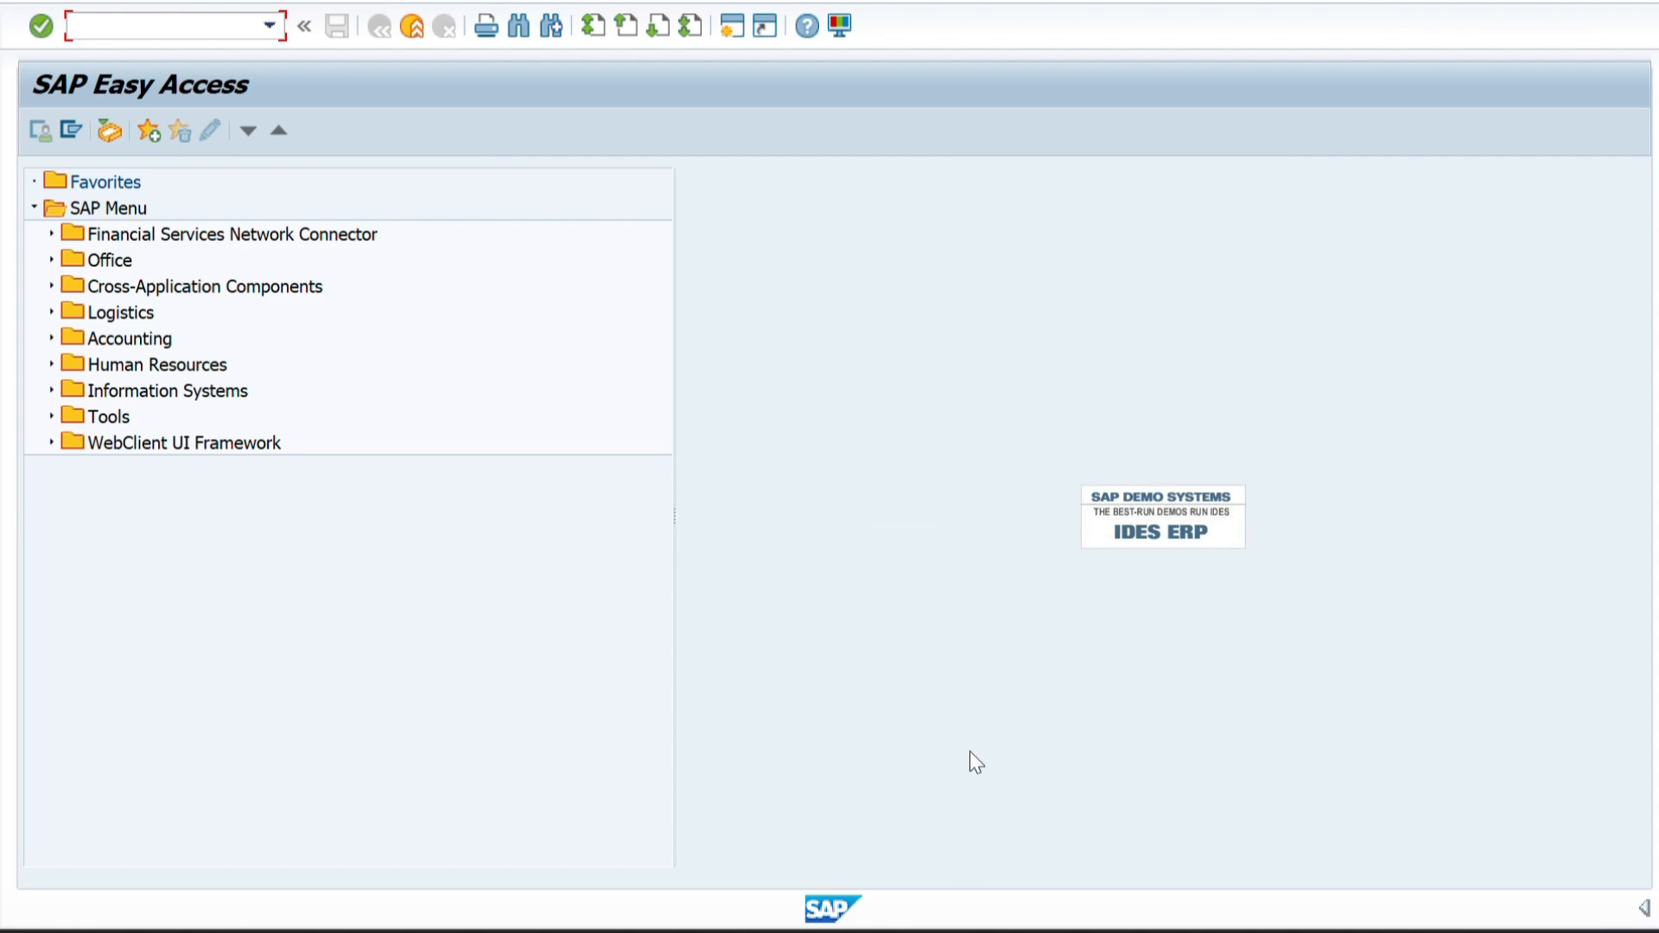
Switch between the sales organization entry session and the new SAP Easy Access session, ending on the sales organization entry.
{"action": "mouse_move", "coordinate": [1077, 930]}
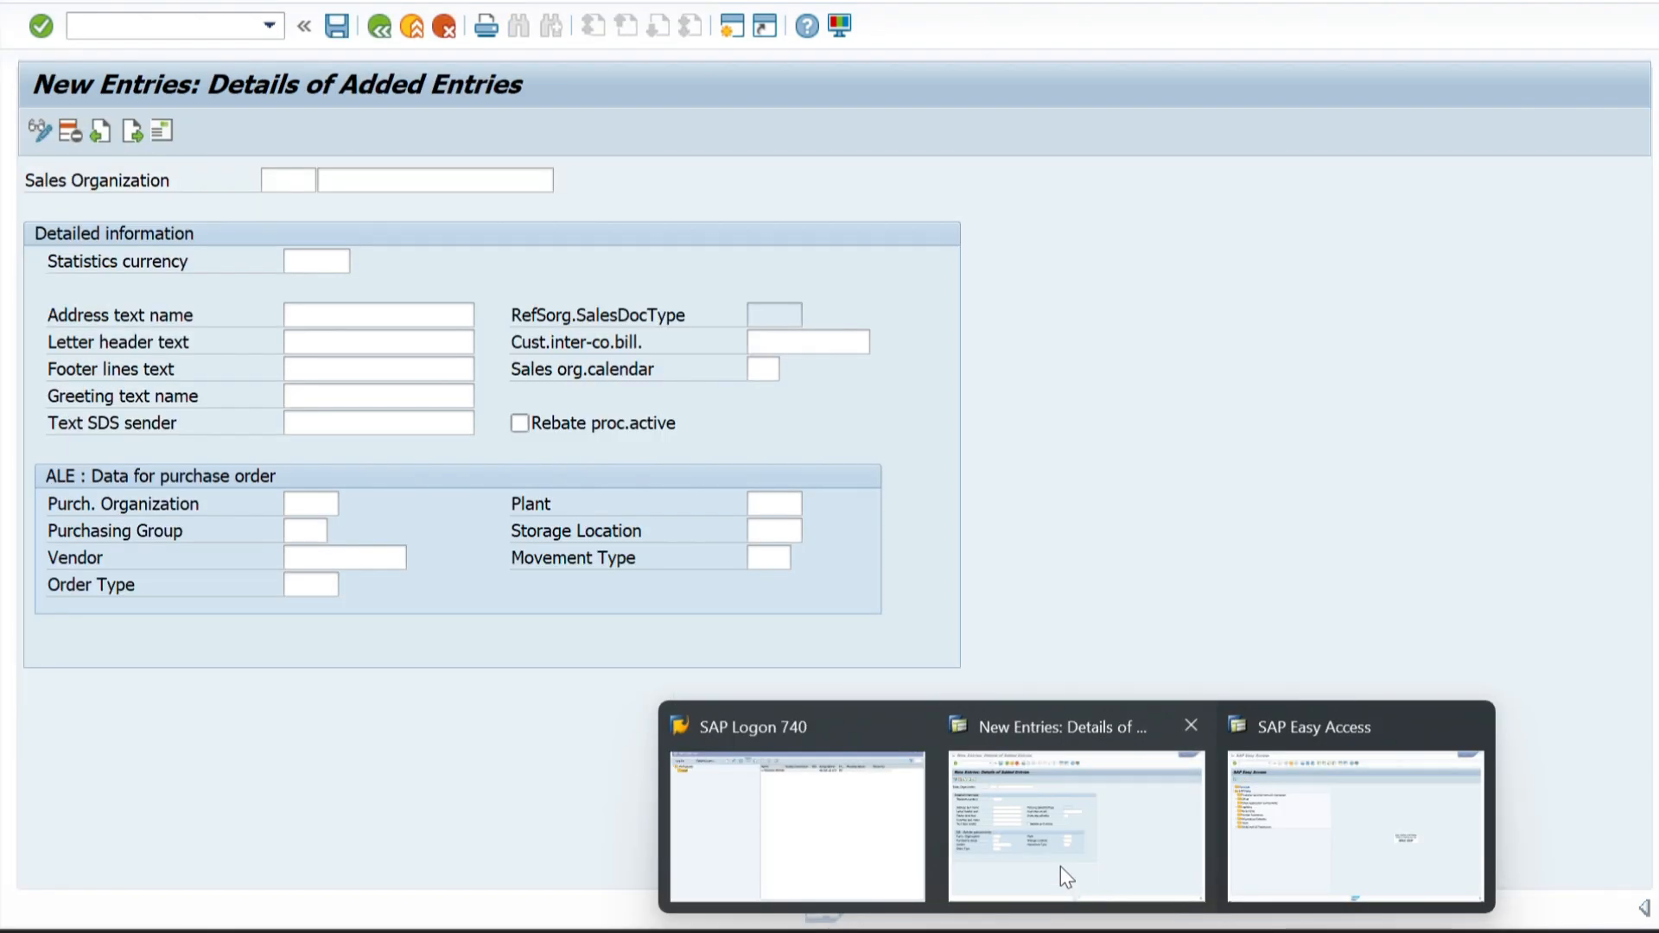
{"action": "left_click", "coordinate": [1061, 866]}
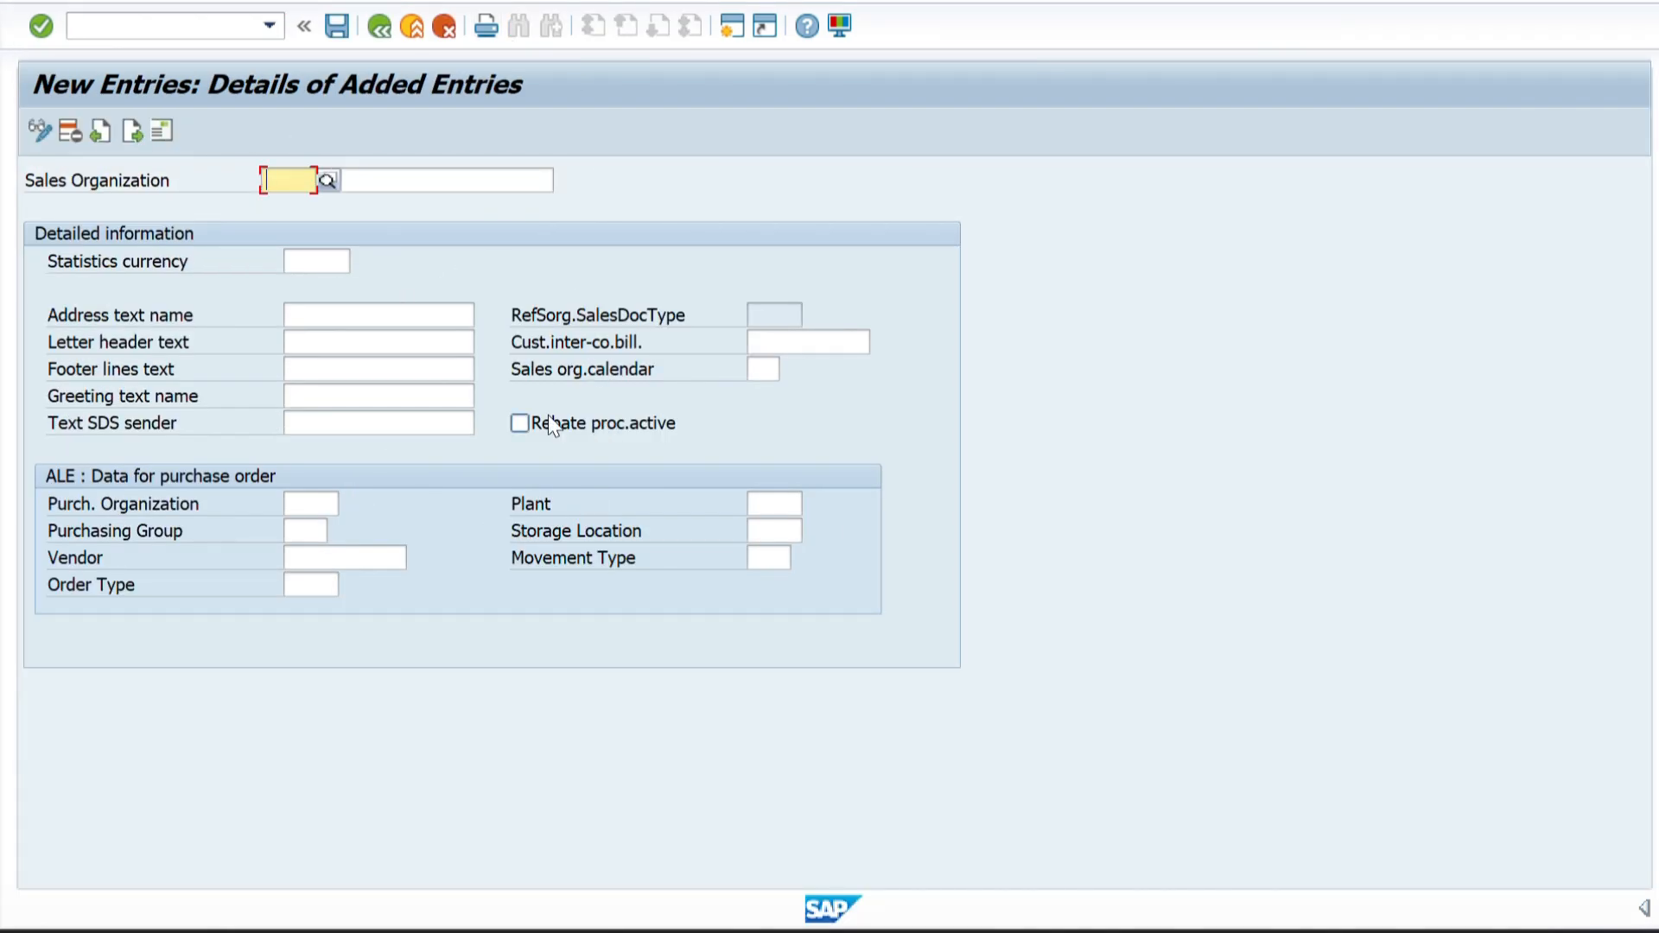
{"action": "mouse_move", "coordinate": [1076, 931]}
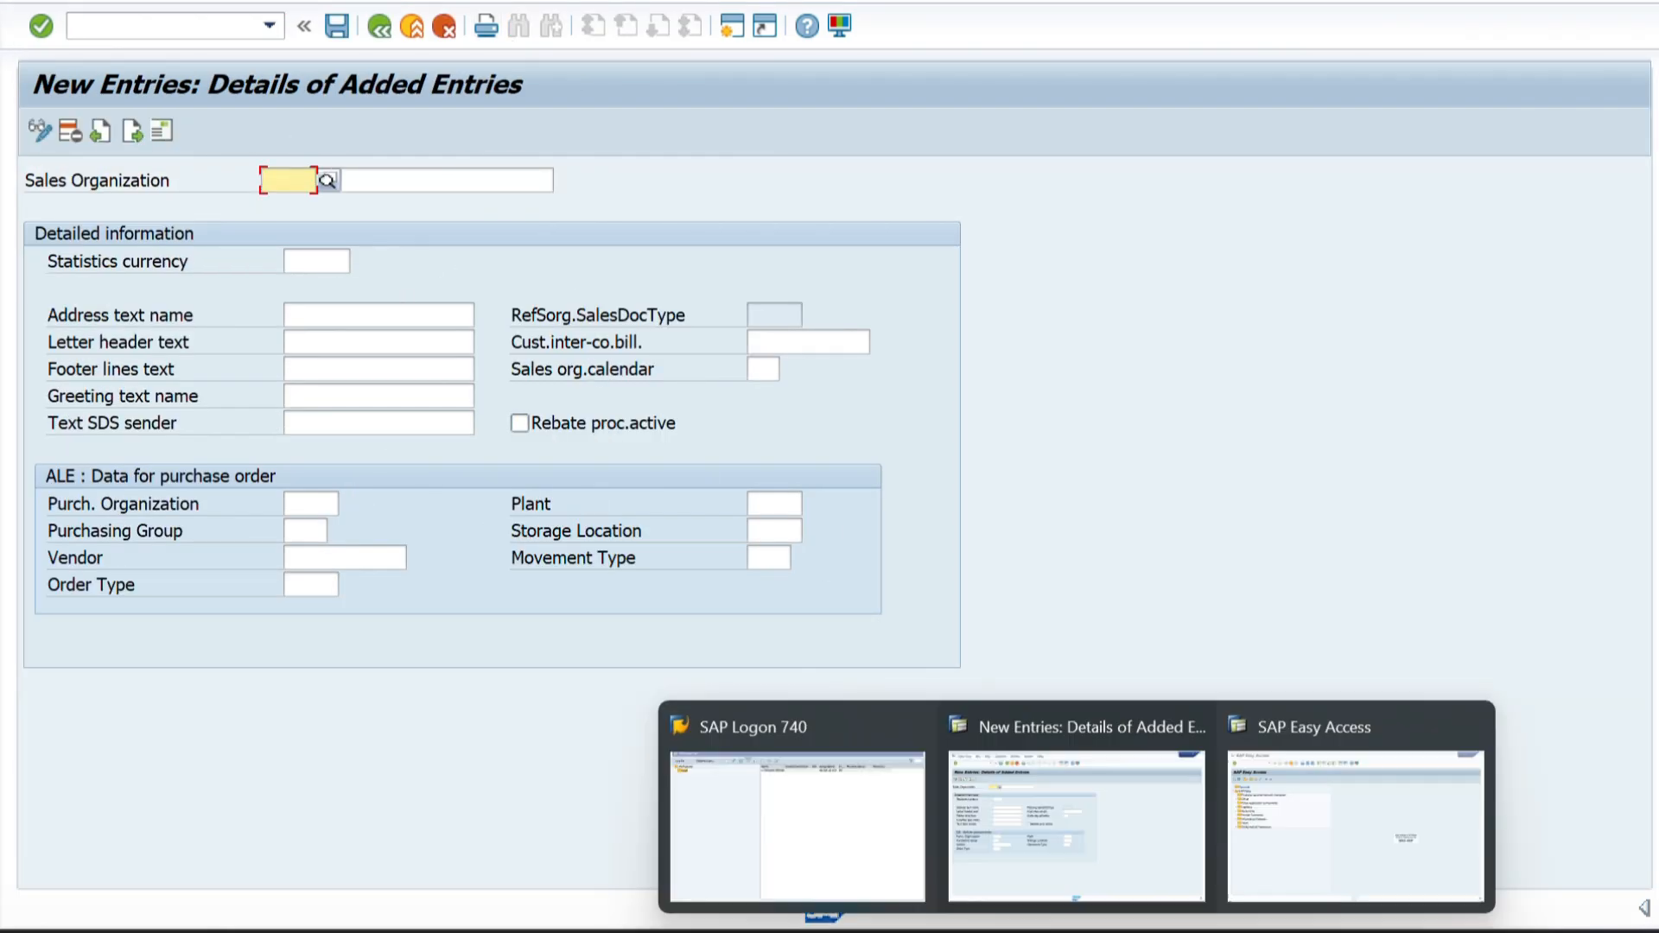
{"action": "left_click", "coordinate": [1315, 859]}
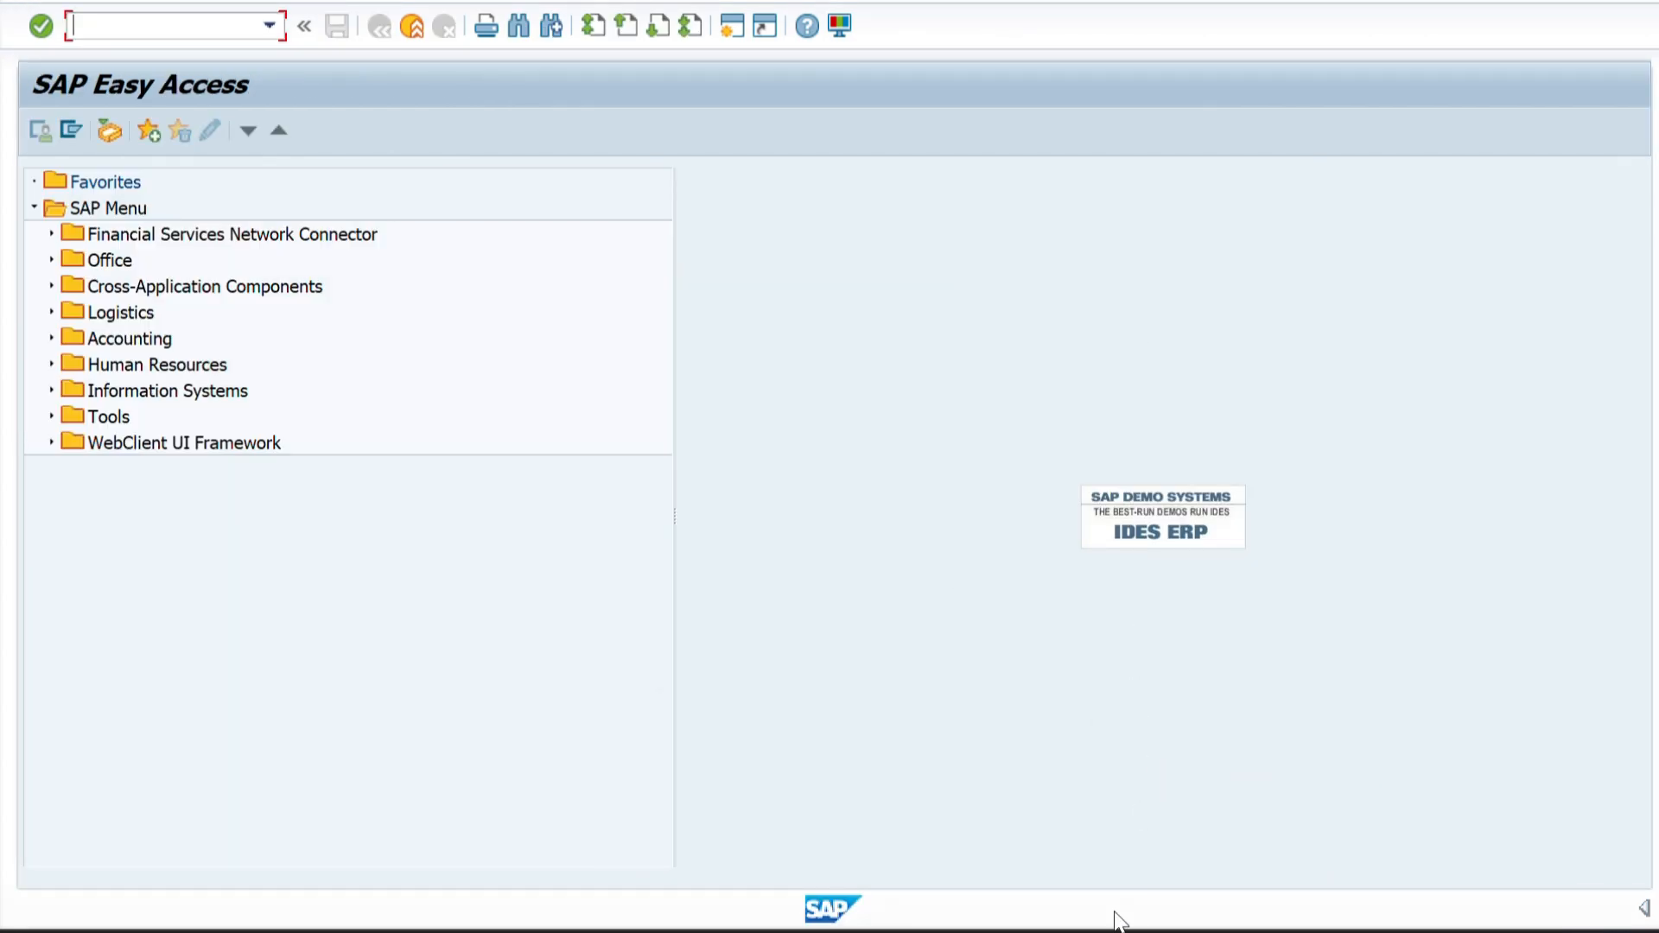
{"action": "mouse_move", "coordinate": [1115, 923]}
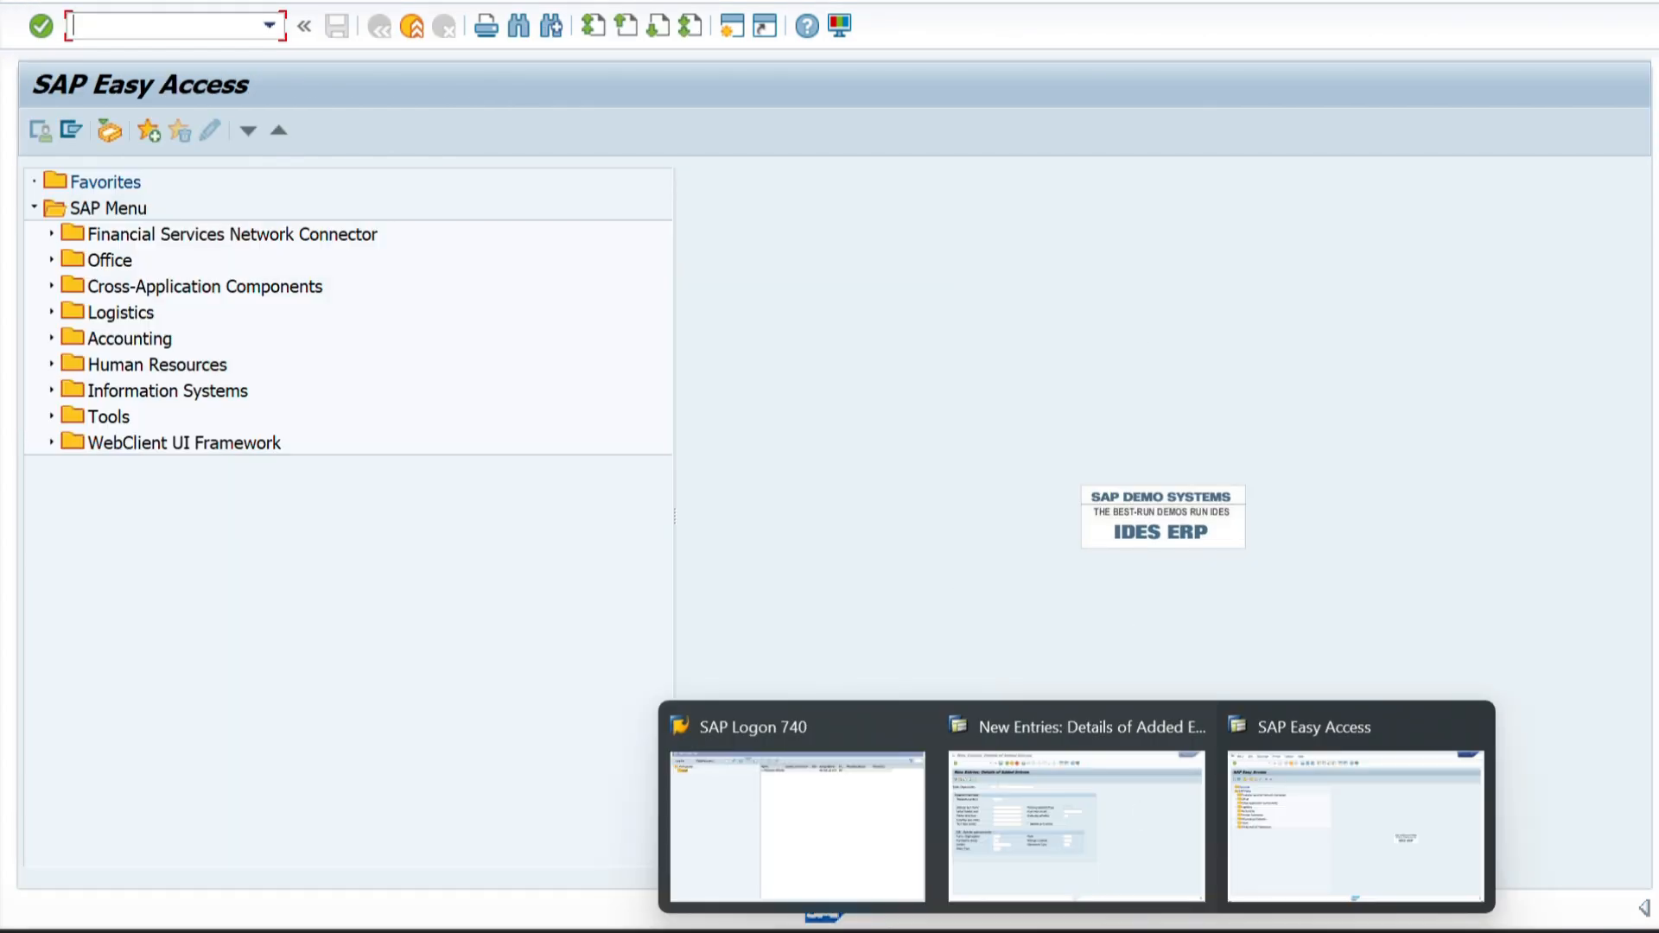
{"action": "left_click", "coordinate": [1059, 871]}
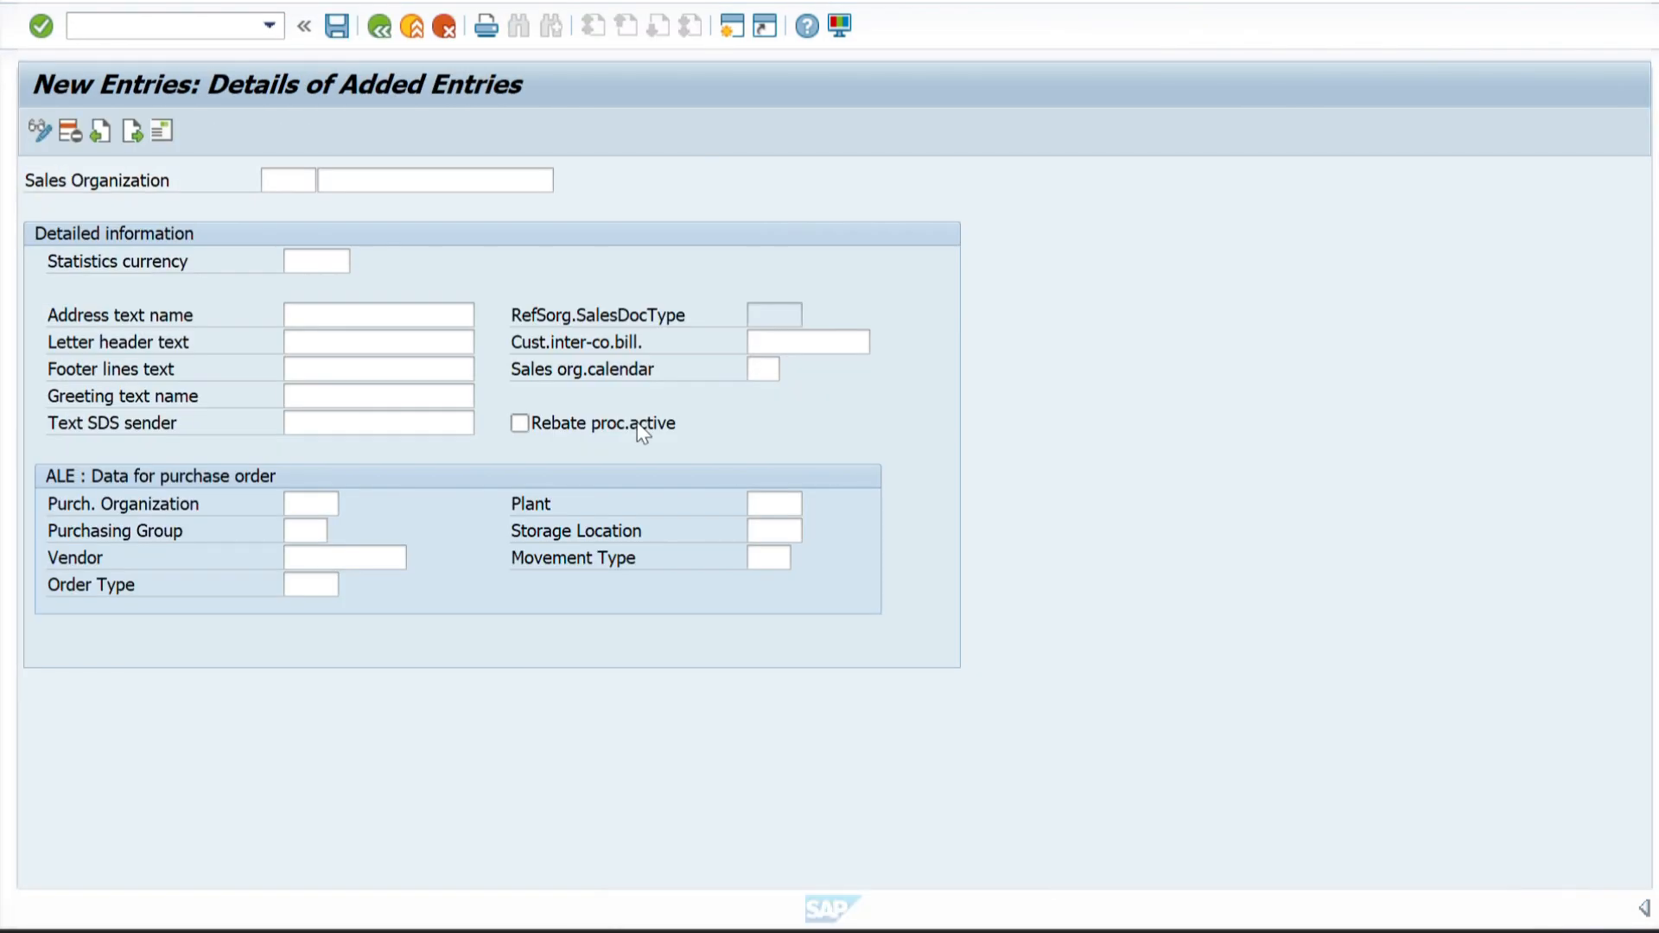
Leave the sales organization entry for SAP Easy Access with command /N and keep that session in front.
{"action": "left_click", "coordinate": [113, 25]}
{"action": "type", "text": "/N"}
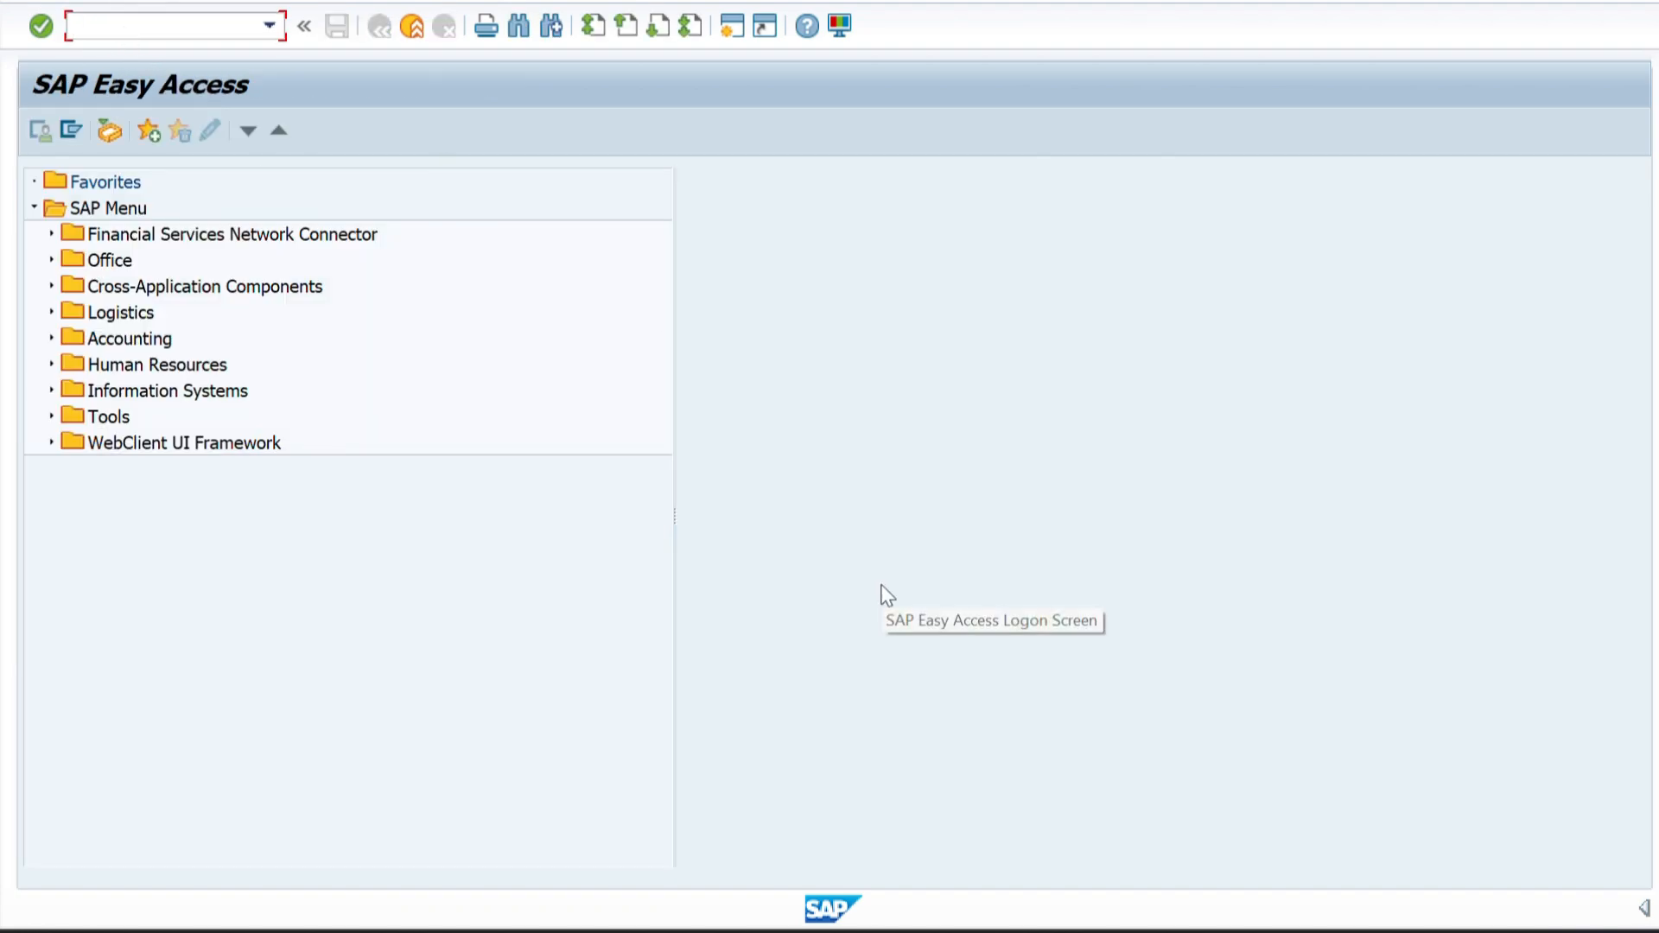
{"action": "mouse_move", "coordinate": [1080, 926]}
{"action": "left_click", "coordinate": [1031, 795]}
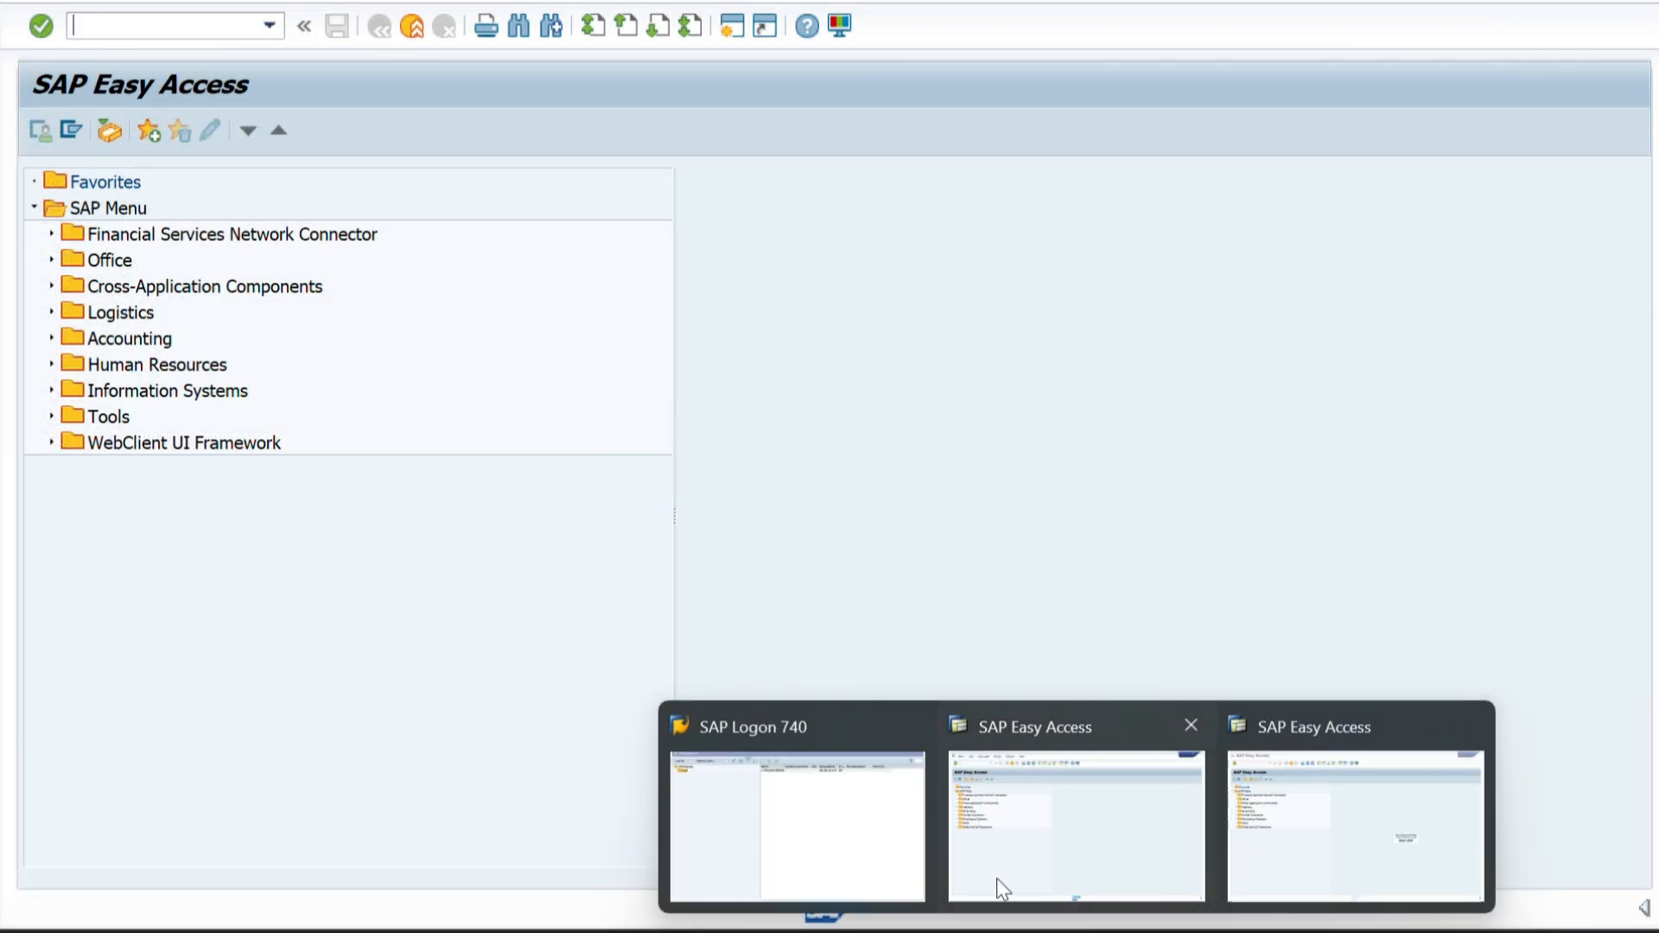
Switch to the Word document and examine the transaction codes and responsible consultants in the Part 1 enterprise structure table.
{"action": "mouse_move", "coordinate": [965, 929]}
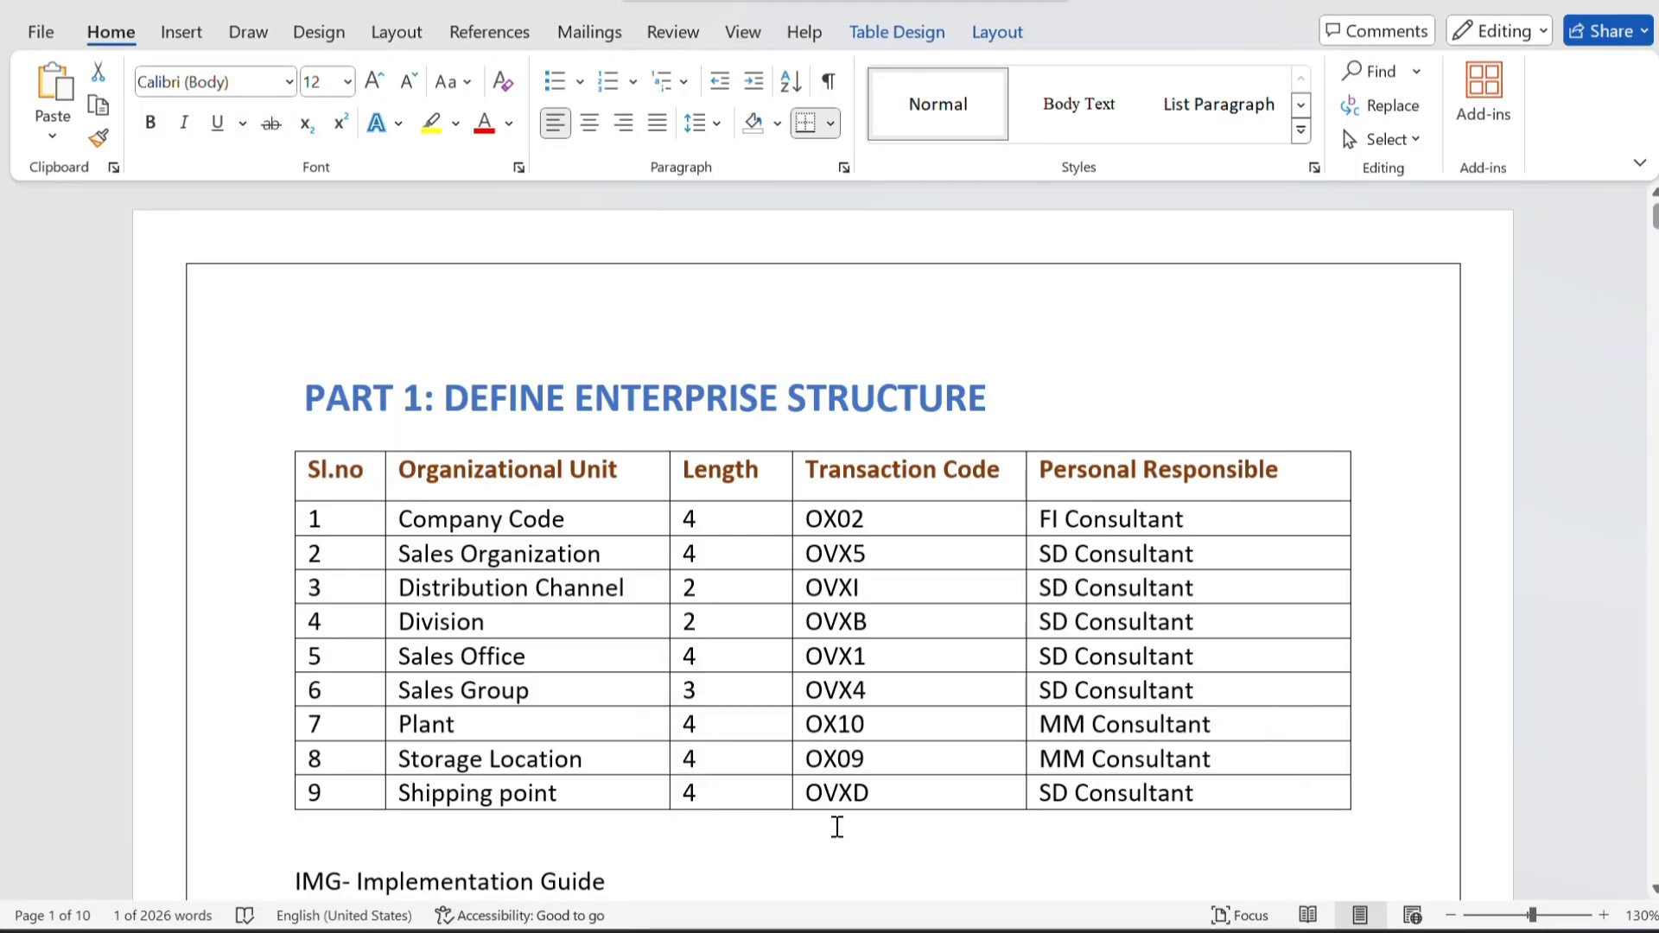
{"action": "left_click", "coordinate": [832, 817]}
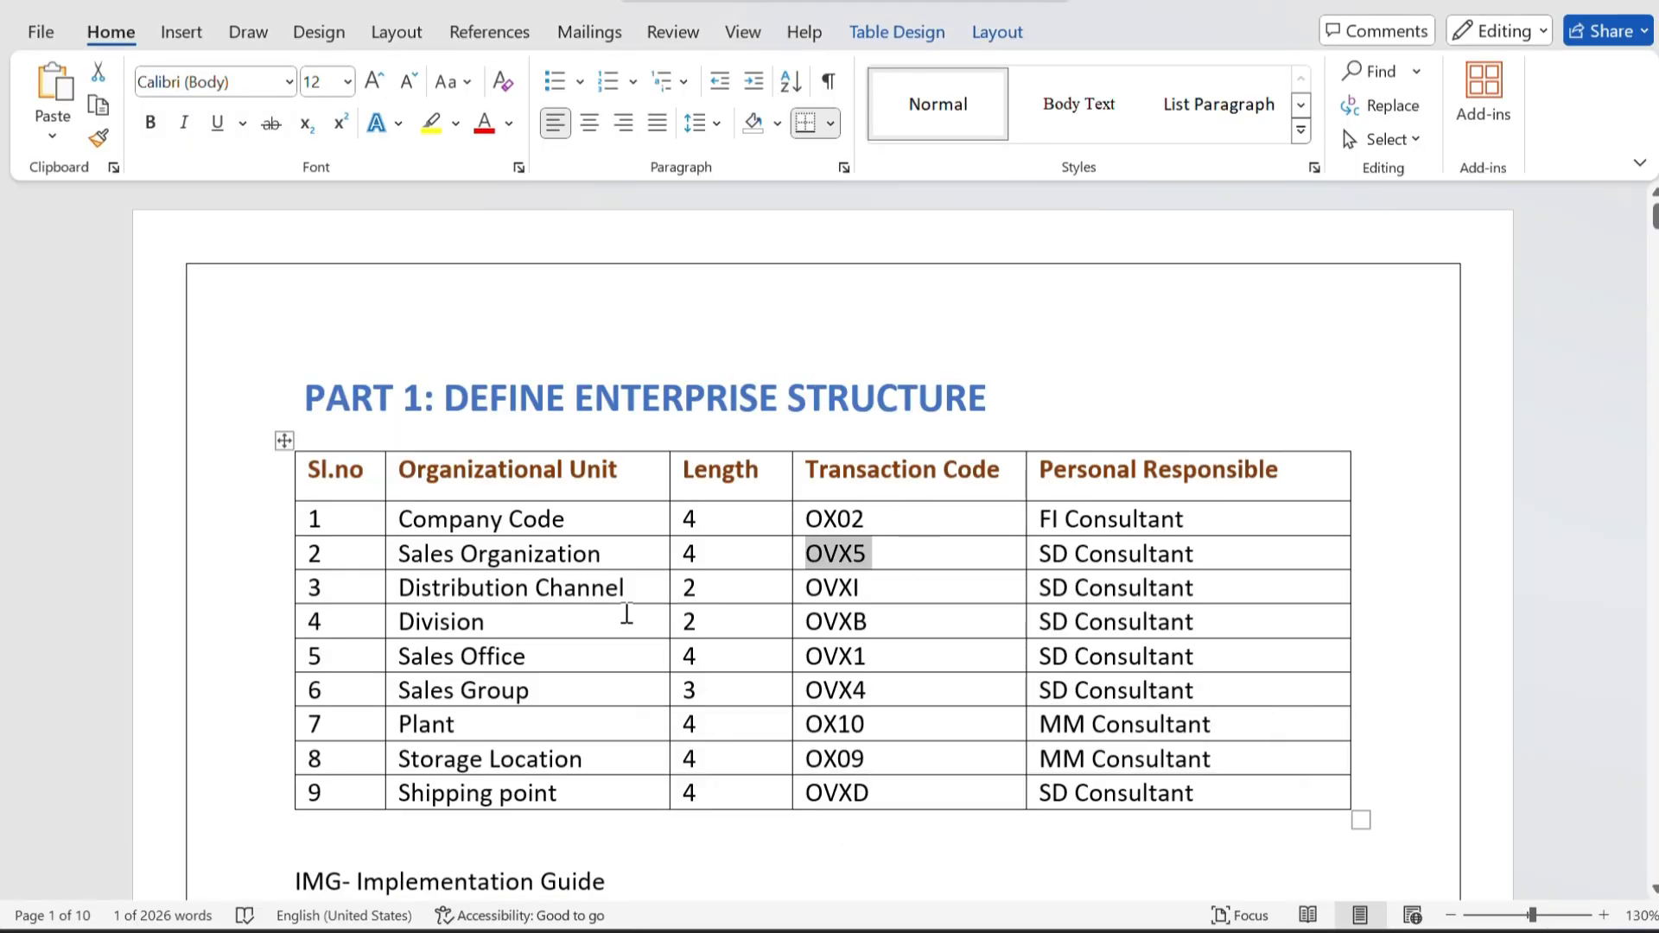
{"action": "scroll", "coordinate": [627, 614], "scroll_direction": "down", "scroll_amount": 1}
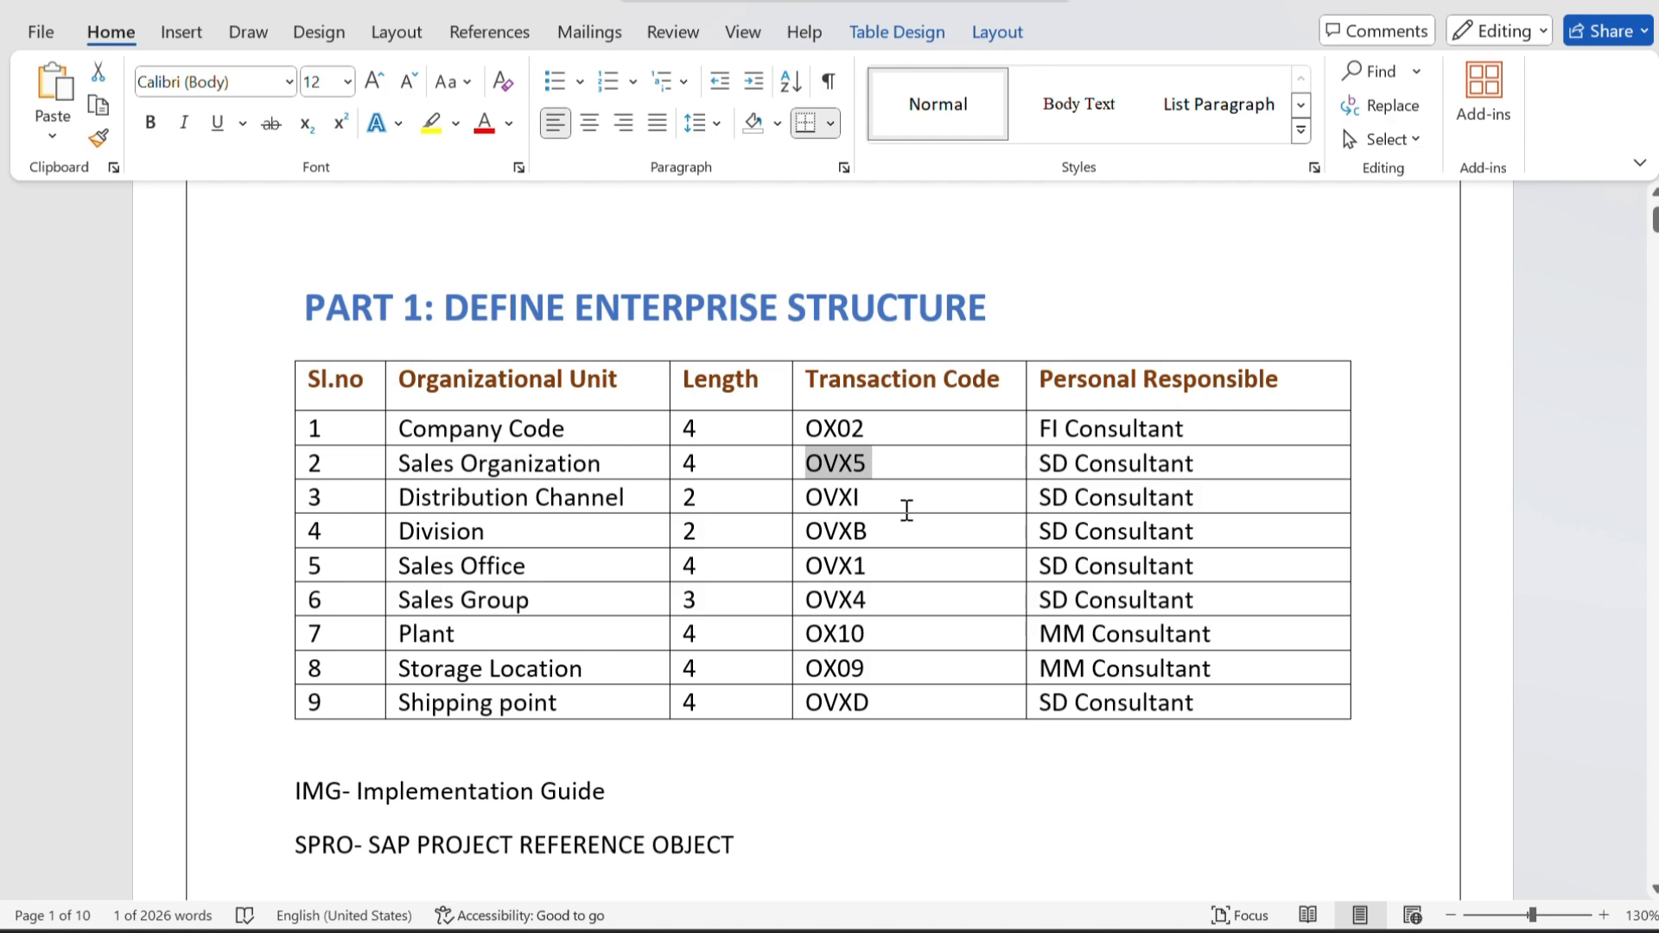
{"action": "left_click", "coordinate": [1205, 422]}
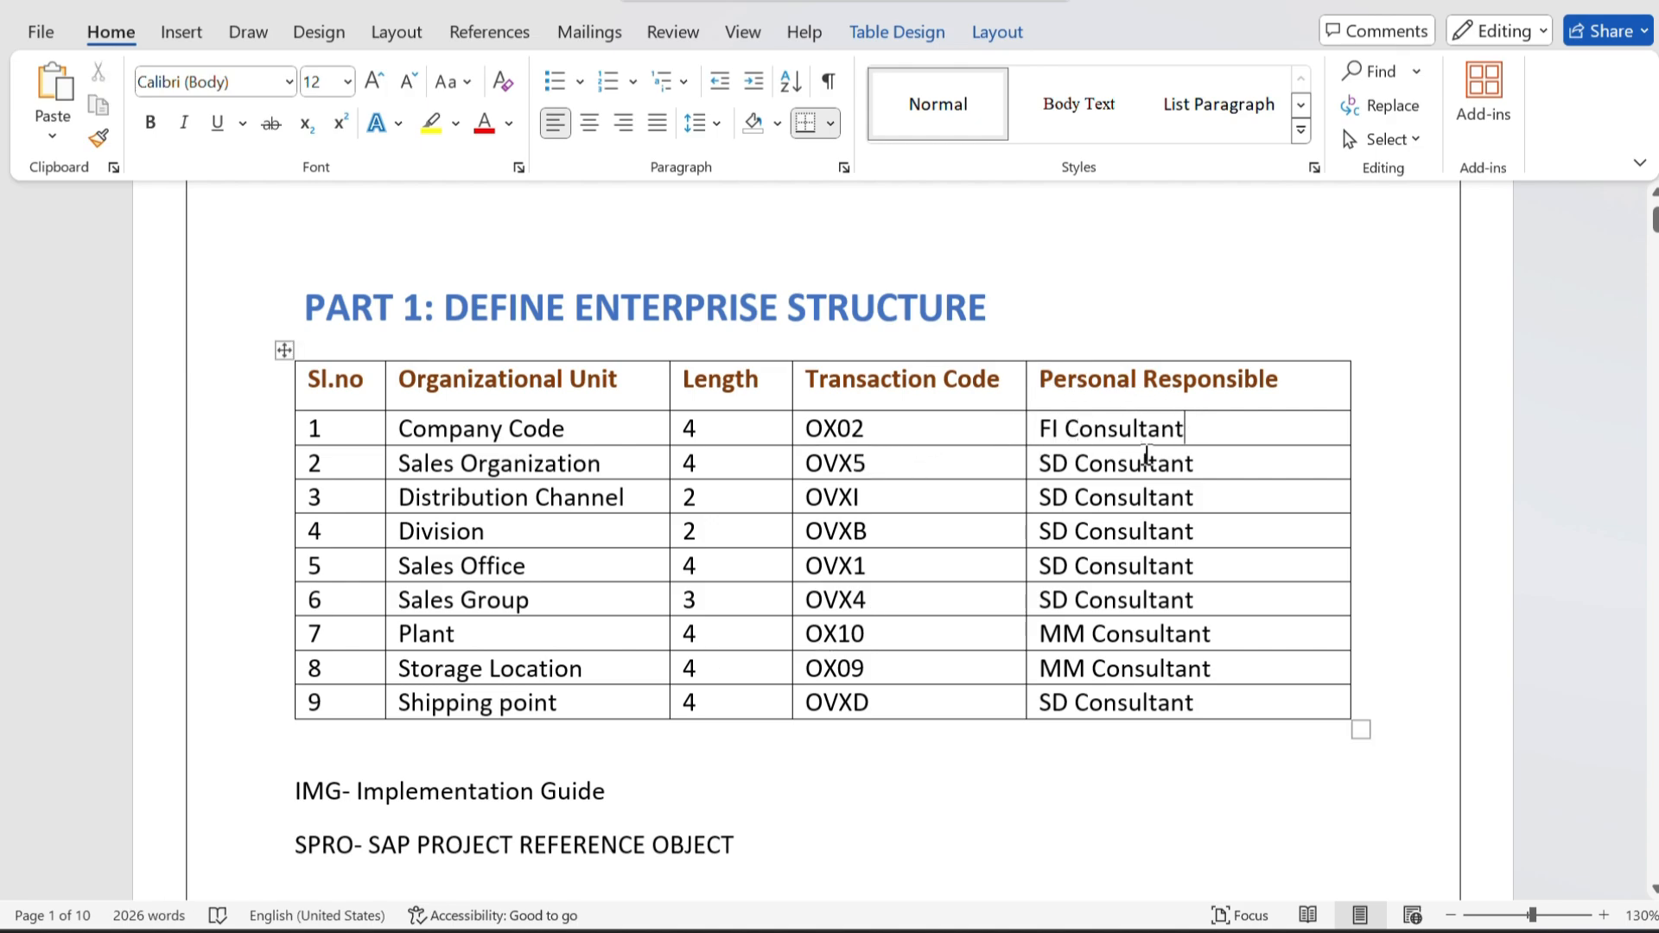
{"action": "scroll", "coordinate": [1119, 702], "scroll_direction": "down", "scroll_amount": 1}
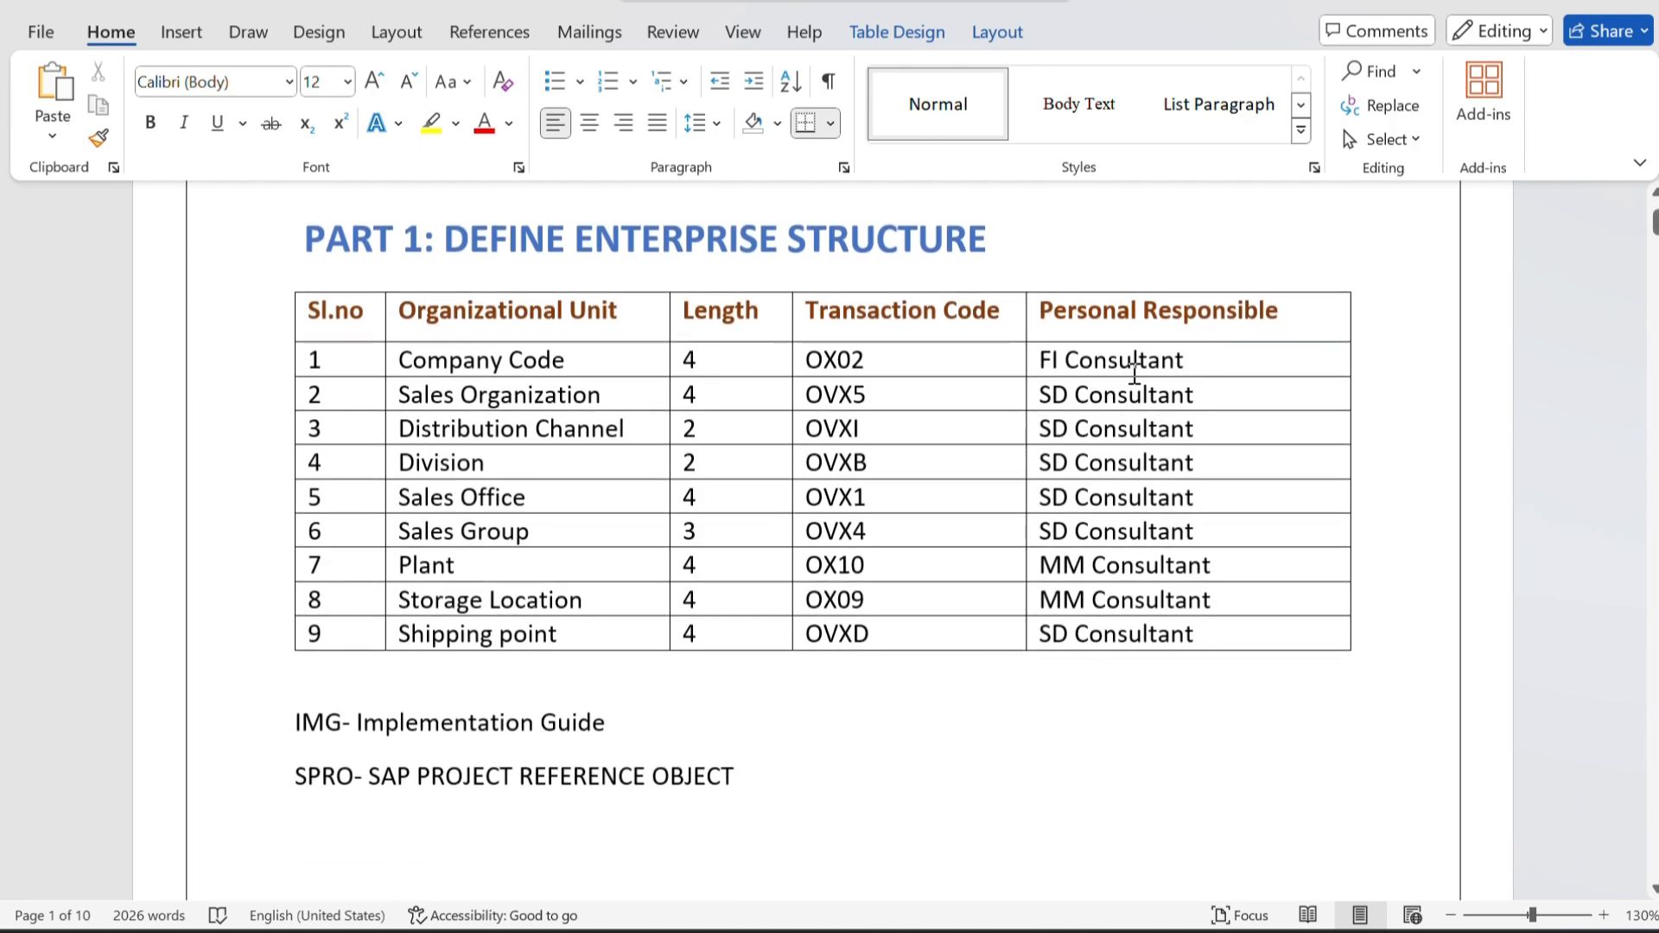
Examine the document's definitions, tables, fields and IMG paths from Company Code through Shipping Point, including the Other Organizational Units section.
{"action": "scroll", "coordinate": [1141, 668], "scroll_direction": "down", "scroll_amount": 3}
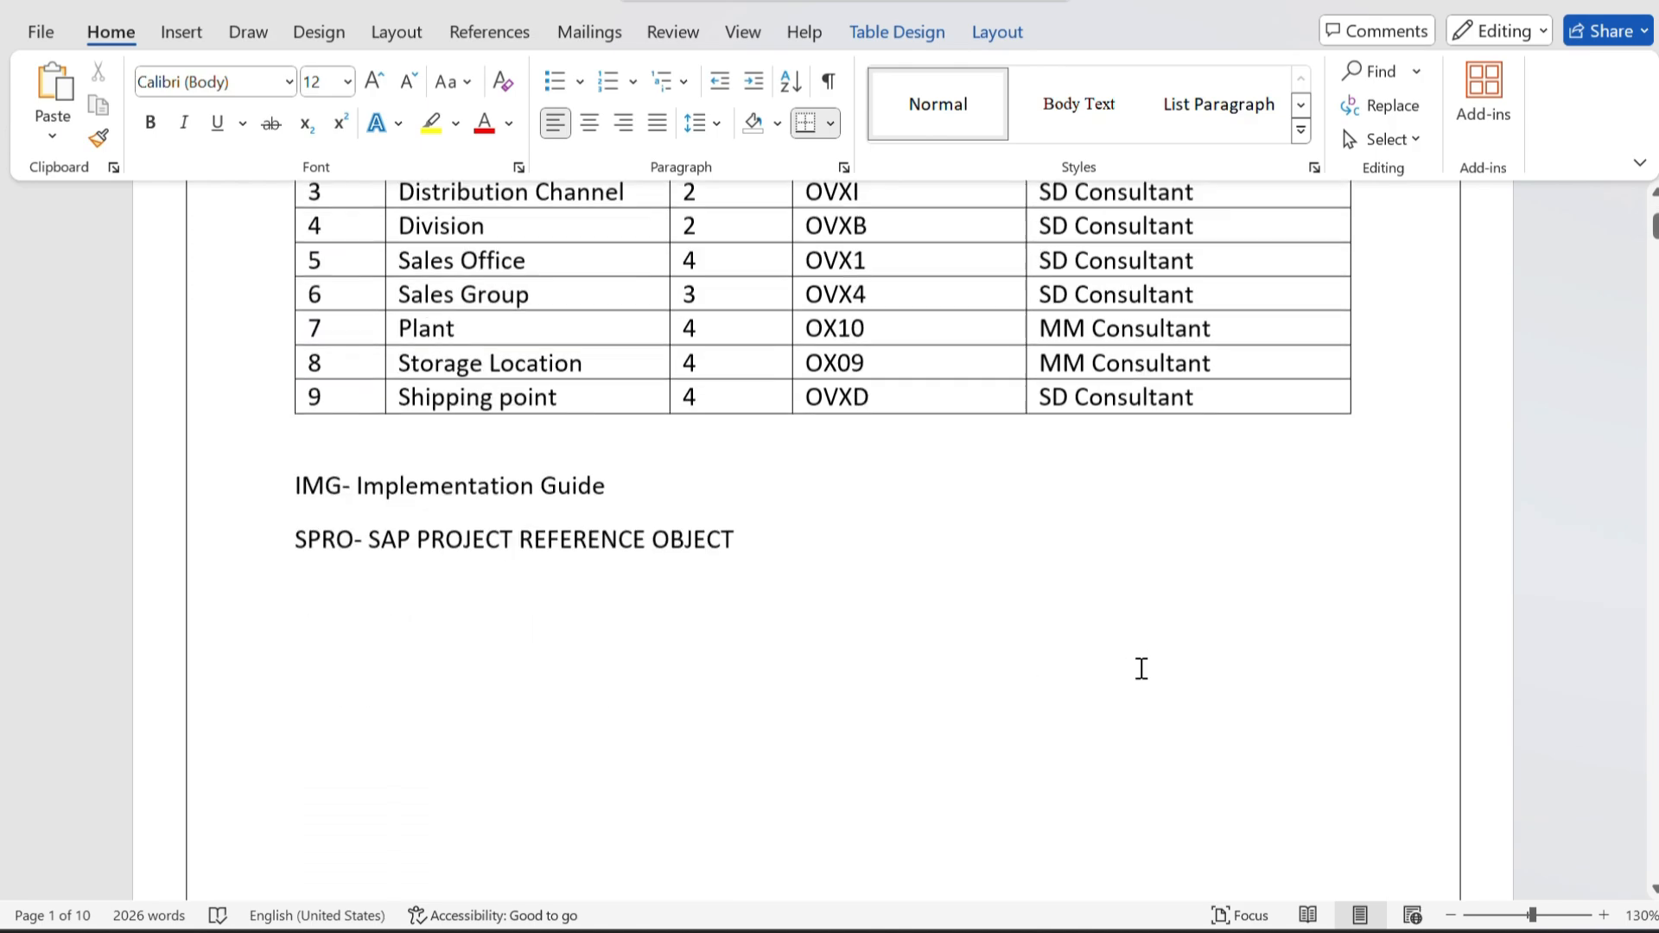
{"action": "scroll", "coordinate": [1141, 668], "scroll_direction": "down", "scroll_amount": 10}
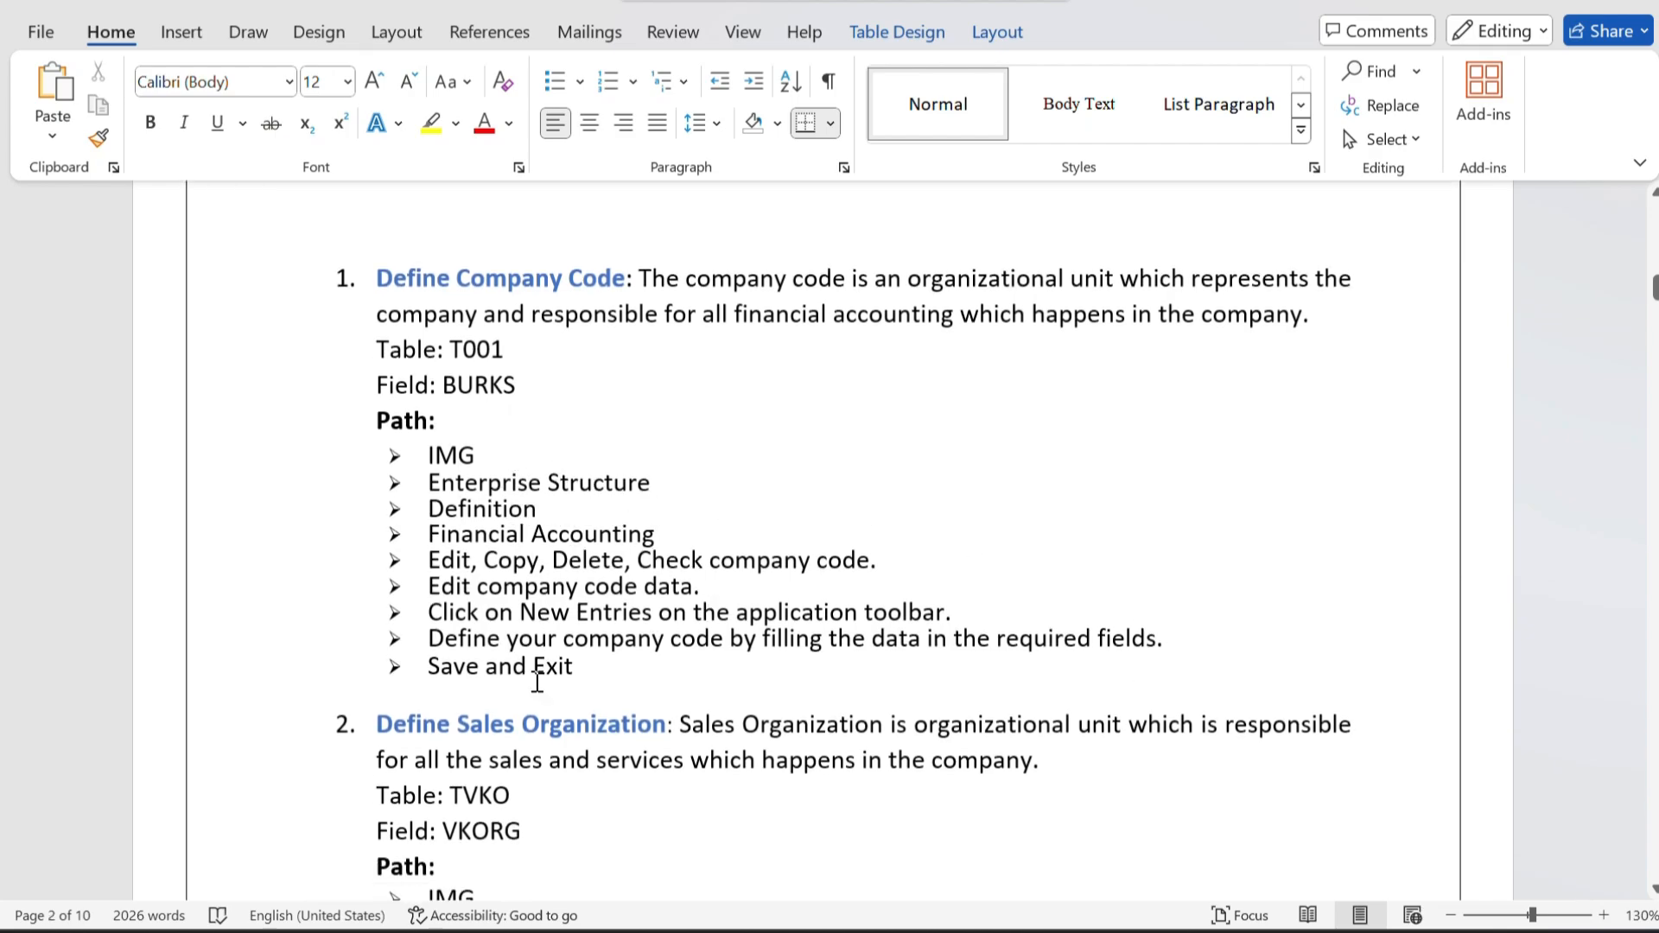
{"action": "scroll", "coordinate": [549, 616], "scroll_direction": "down", "scroll_amount": 6}
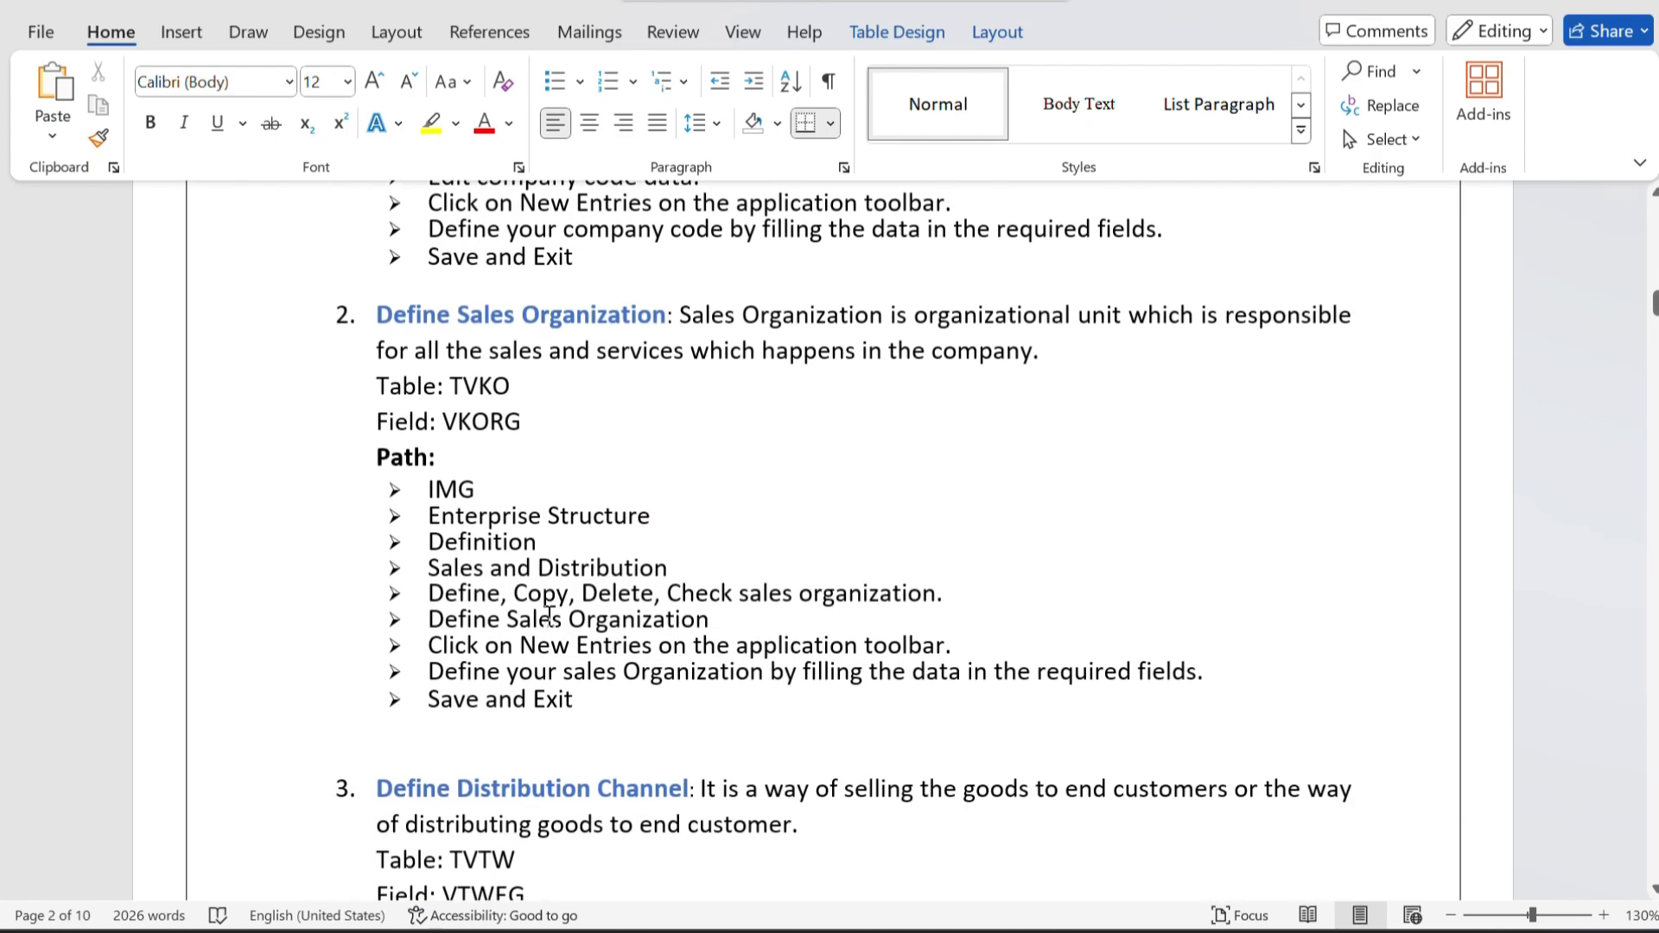
{"action": "scroll", "coordinate": [550, 615], "scroll_direction": "up", "scroll_amount": 1}
{"action": "scroll", "coordinate": [549, 615], "scroll_direction": "down", "scroll_amount": 5}
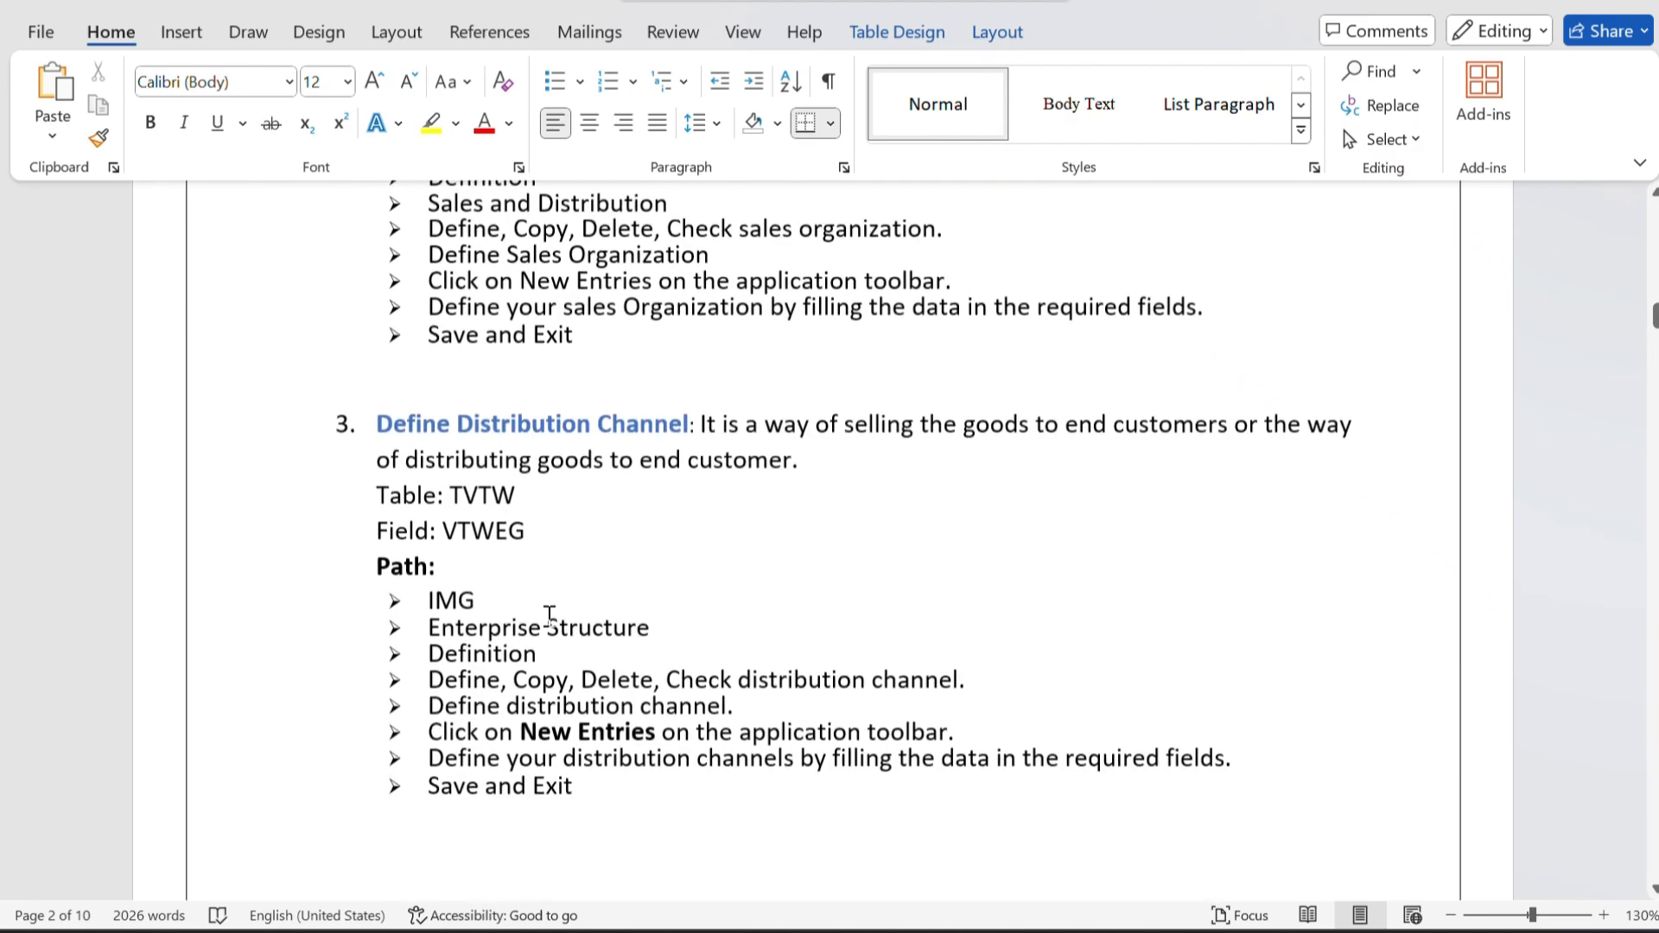
{"action": "scroll", "coordinate": [550, 615], "scroll_direction": "down", "scroll_amount": 12}
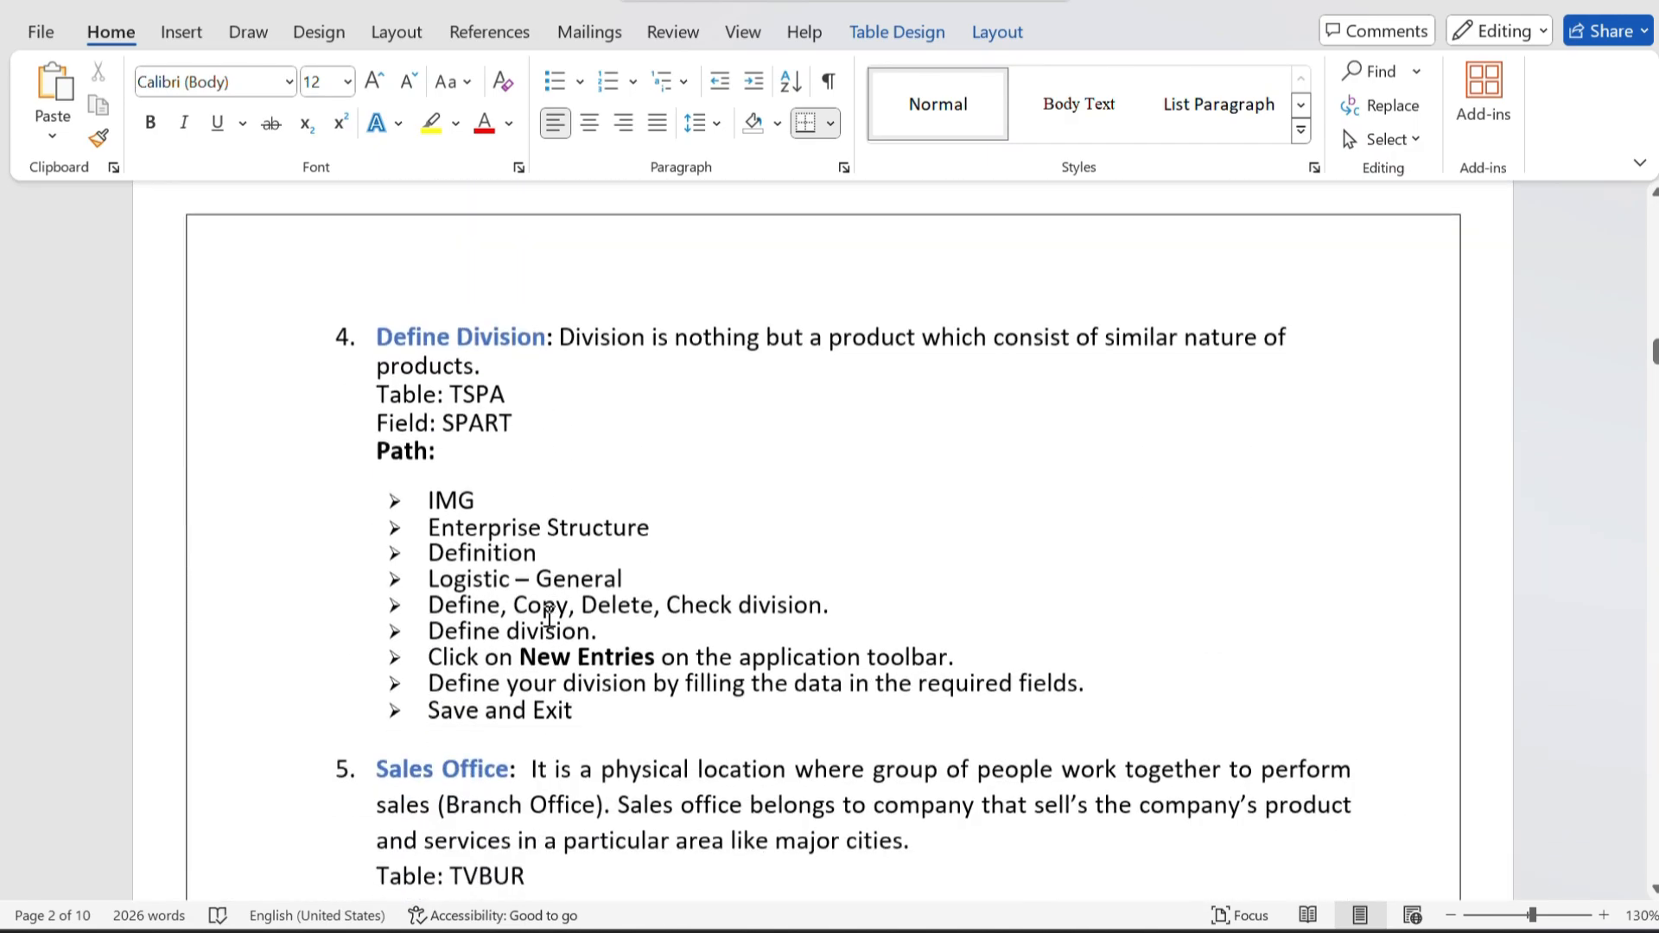
{"action": "scroll", "coordinate": [549, 616], "scroll_direction": "down", "scroll_amount": 18}
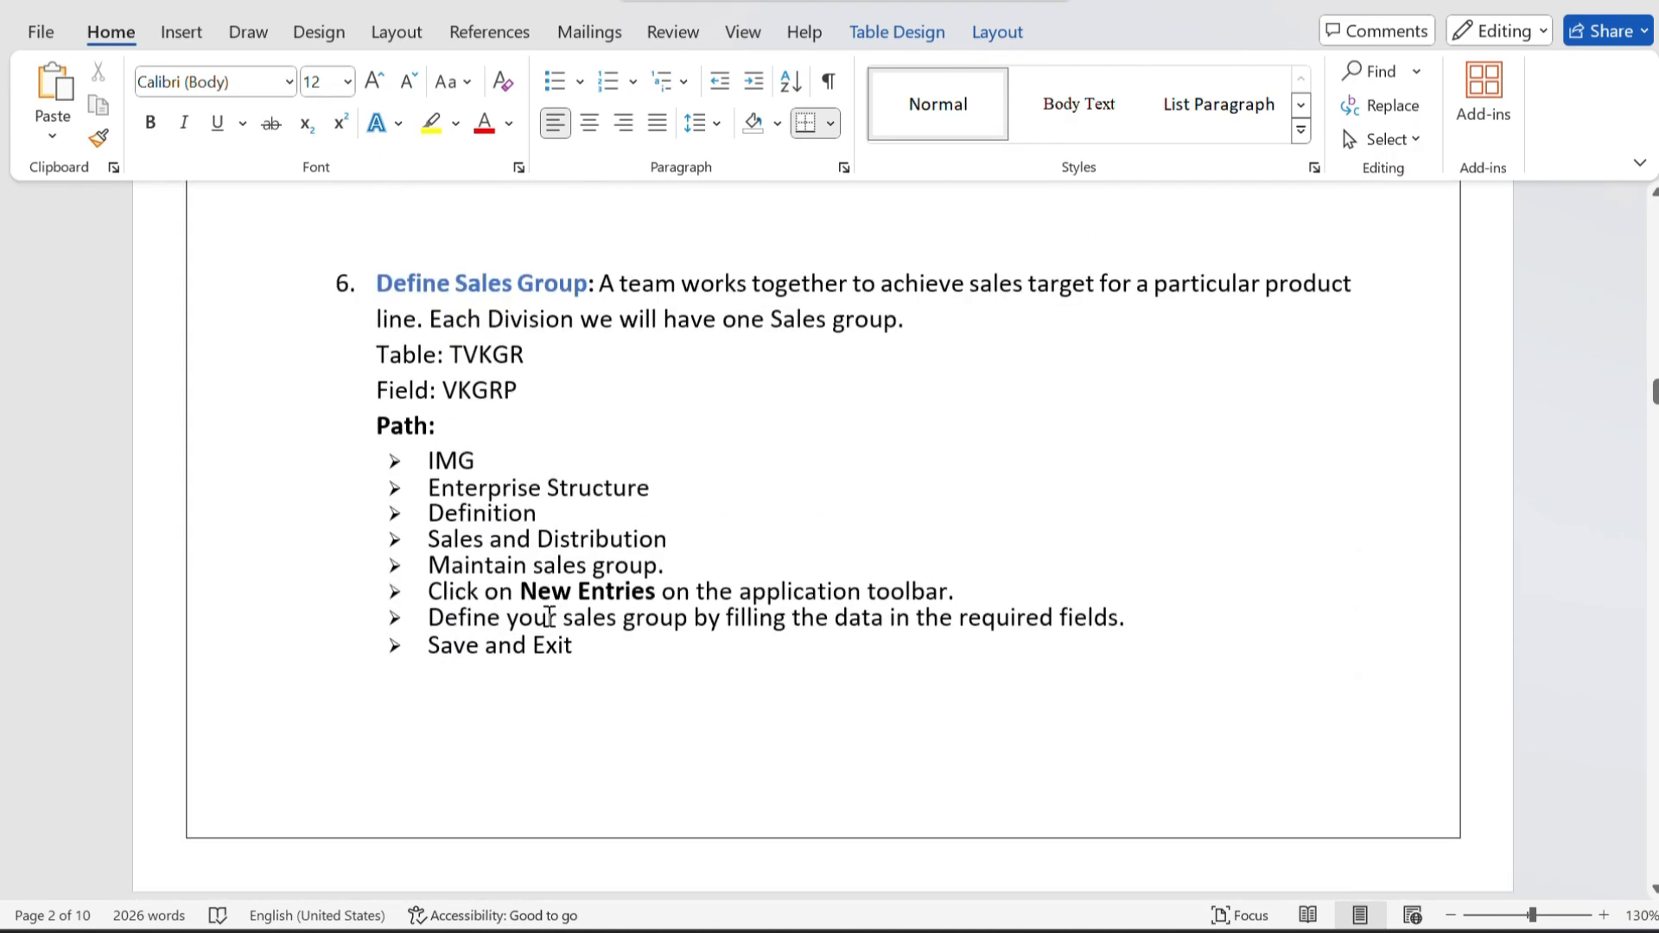
{"action": "scroll", "coordinate": [549, 615], "scroll_direction": "down", "scroll_amount": 10}
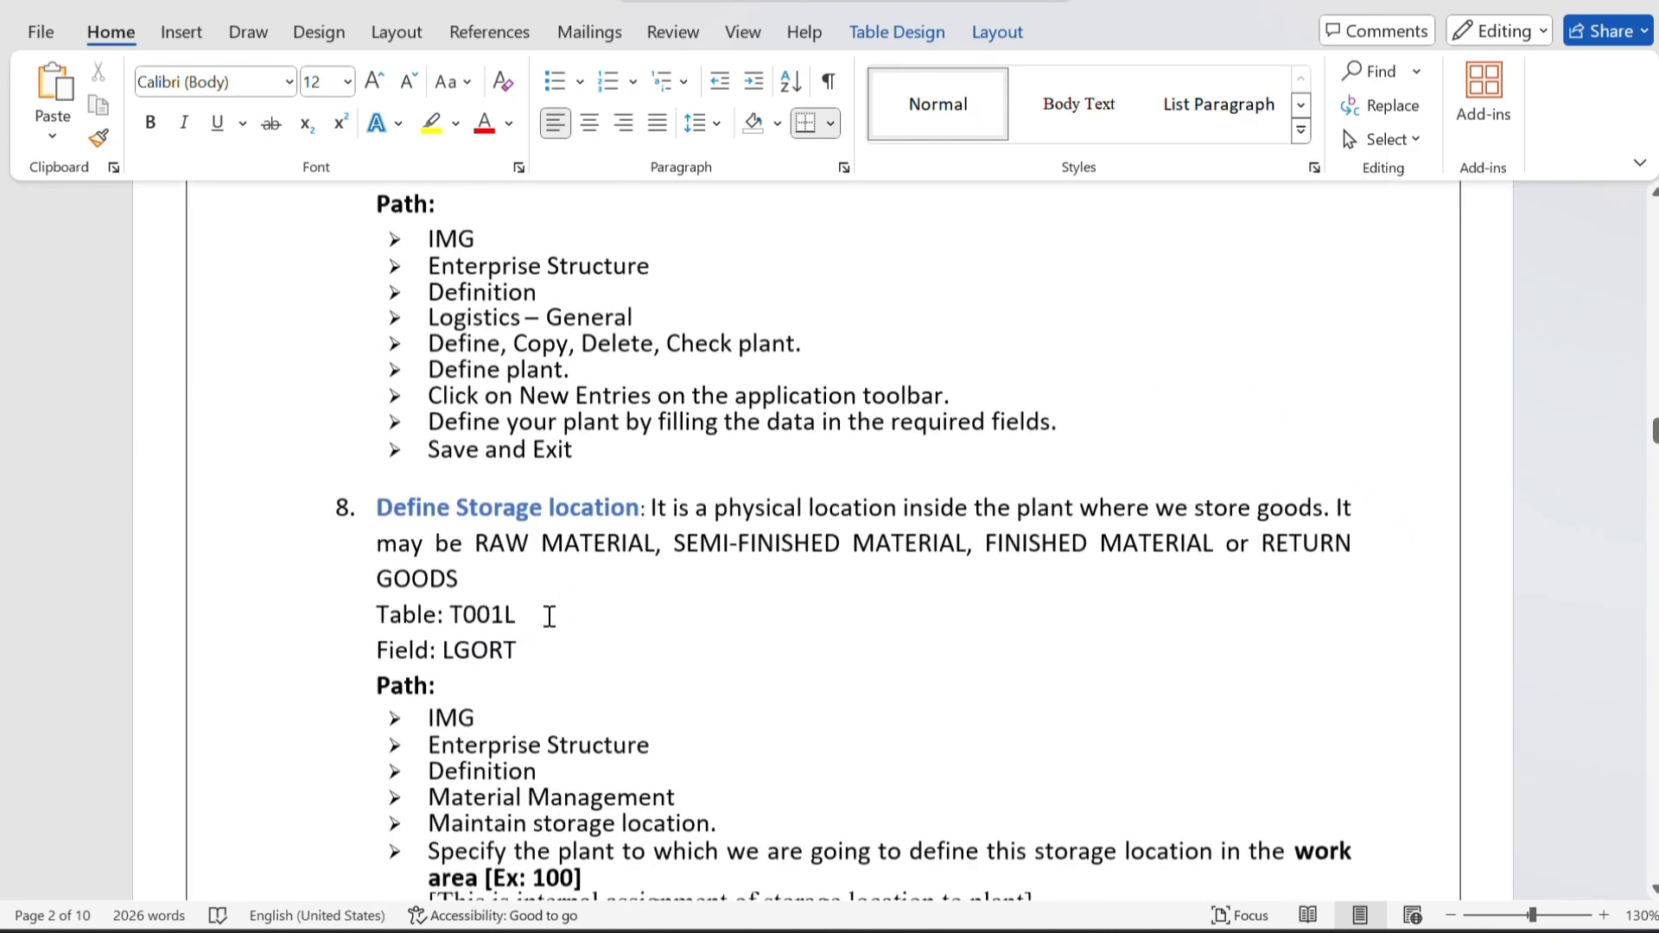
{"action": "scroll", "coordinate": [635, 514], "scroll_direction": "down", "scroll_amount": 10}
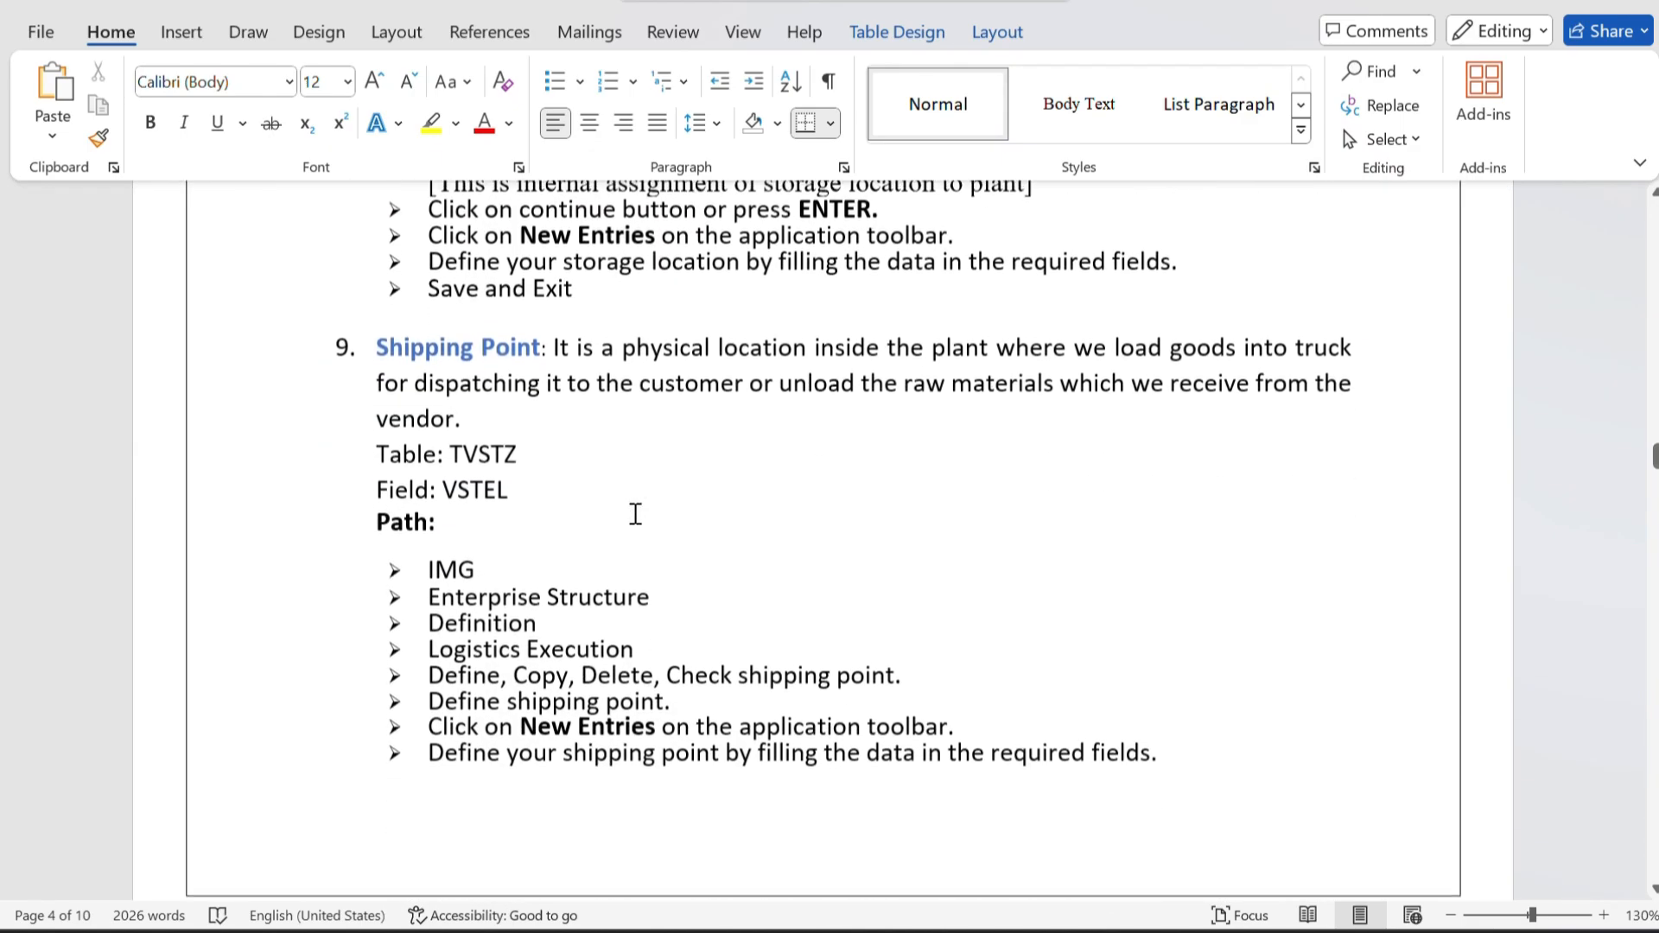
{"action": "scroll", "coordinate": [576, 723], "scroll_direction": "down", "scroll_amount": 11}
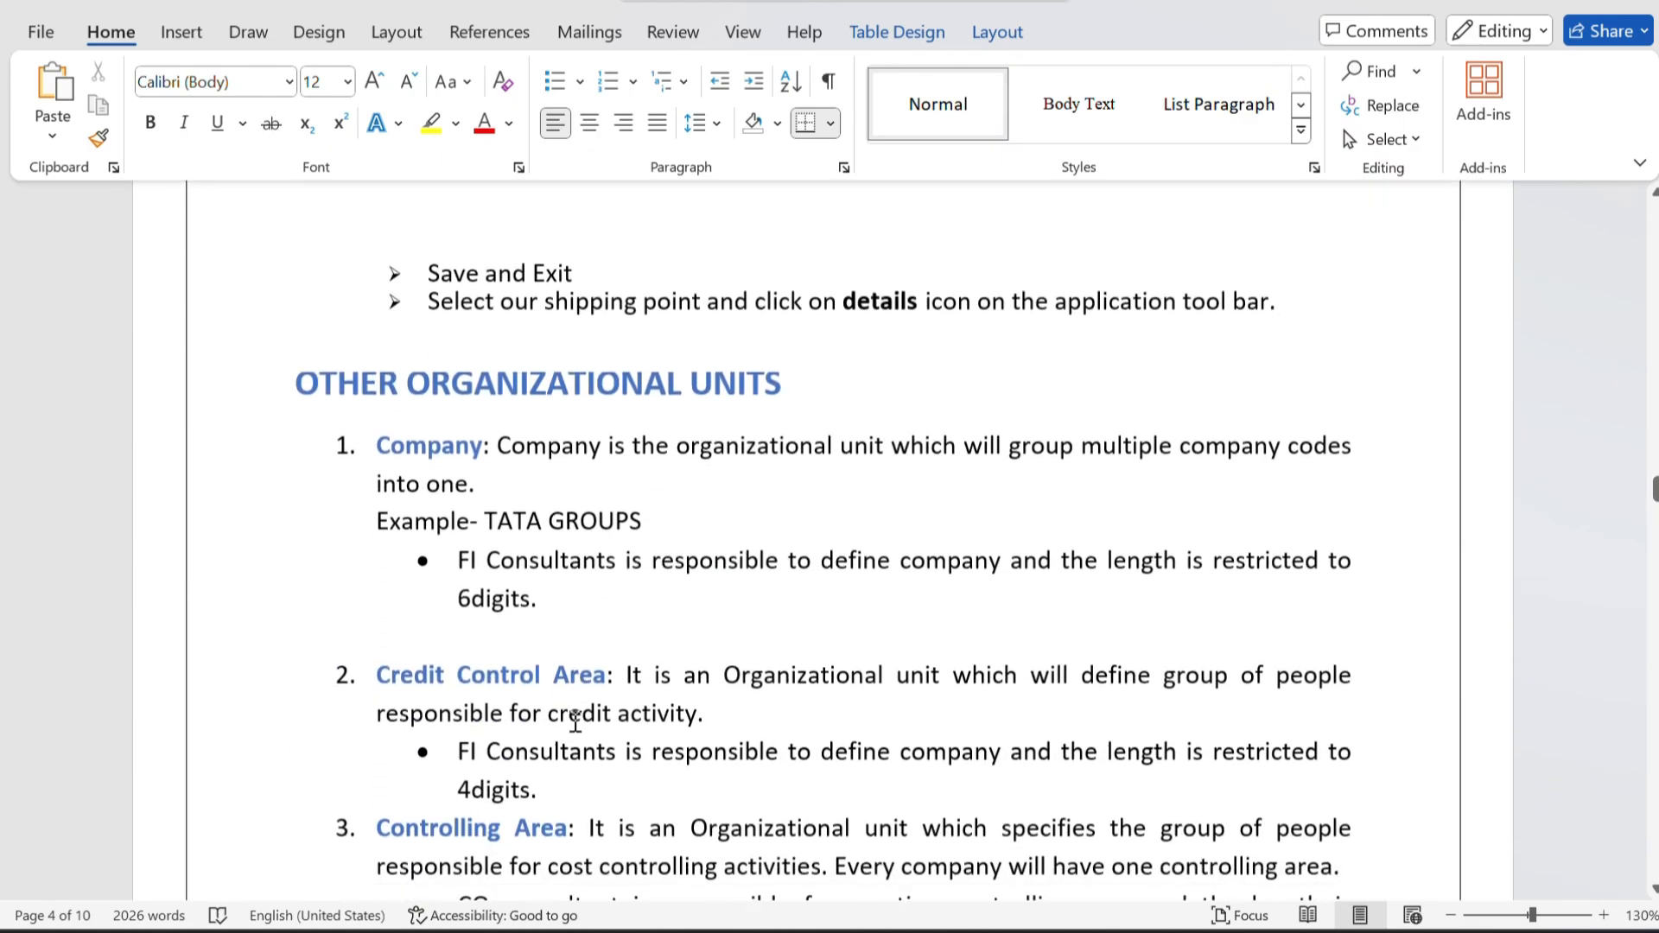
{"action": "scroll", "coordinate": [576, 723], "scroll_direction": "up", "scroll_amount": 11}
{"action": "scroll", "coordinate": [576, 723], "scroll_direction": "up", "scroll_amount": 20}
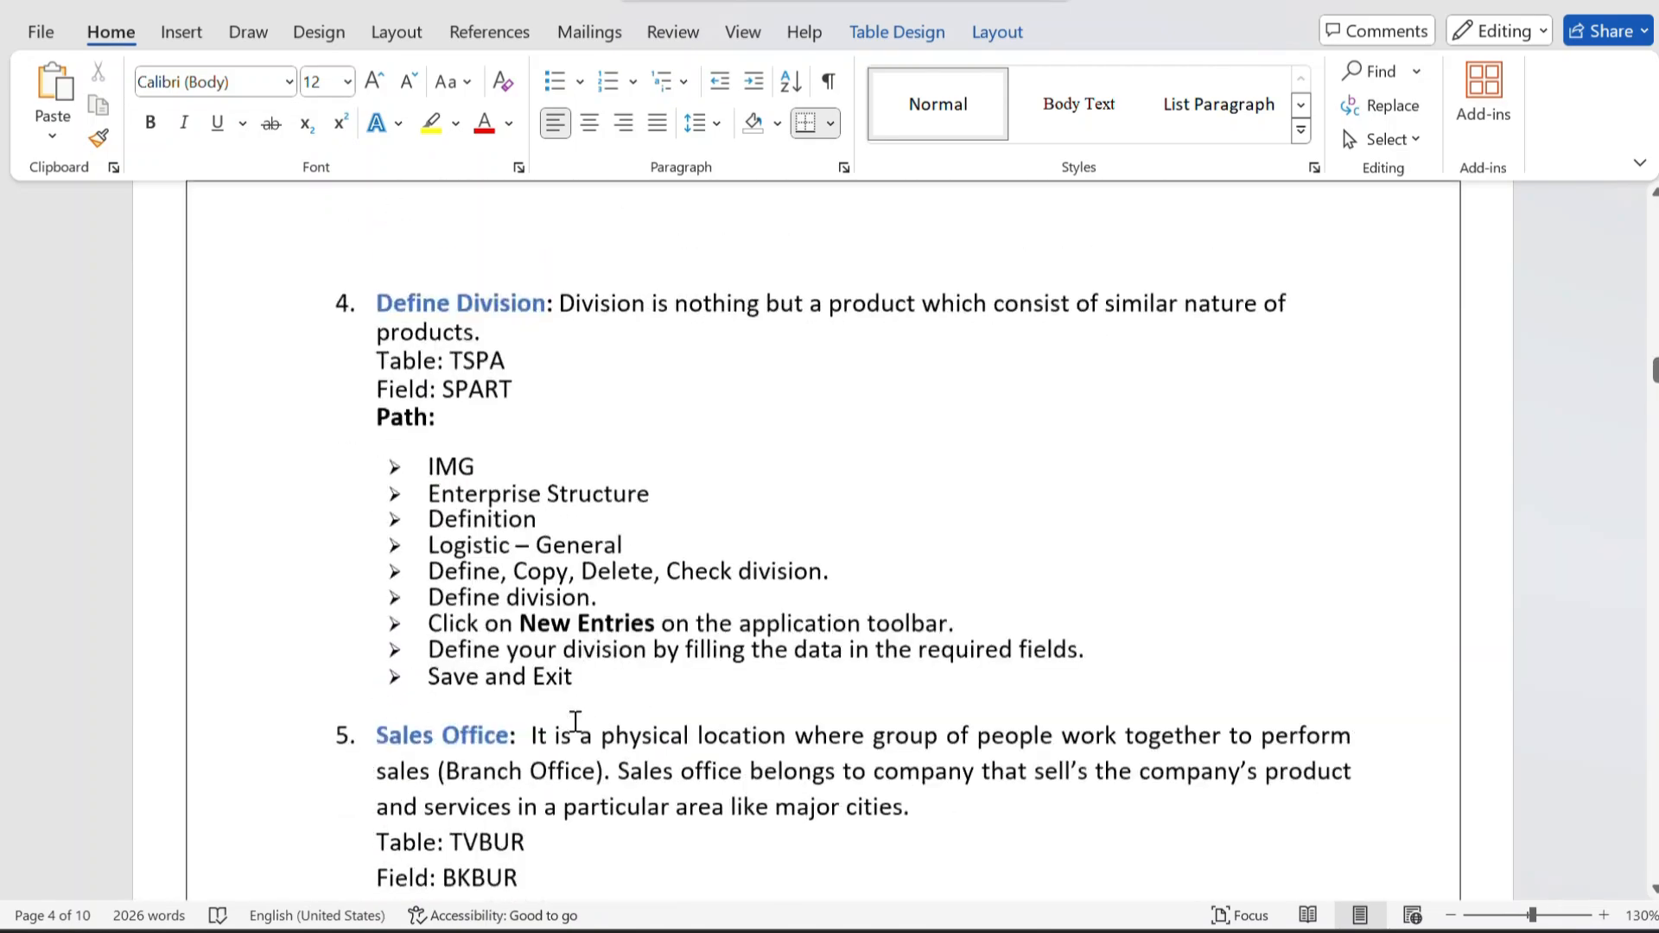
Go back to the Company Code section in the Word document, then switch to SAP and open General Table Display.
{"action": "scroll", "coordinate": [576, 723], "scroll_direction": "down", "scroll_amount": 15}
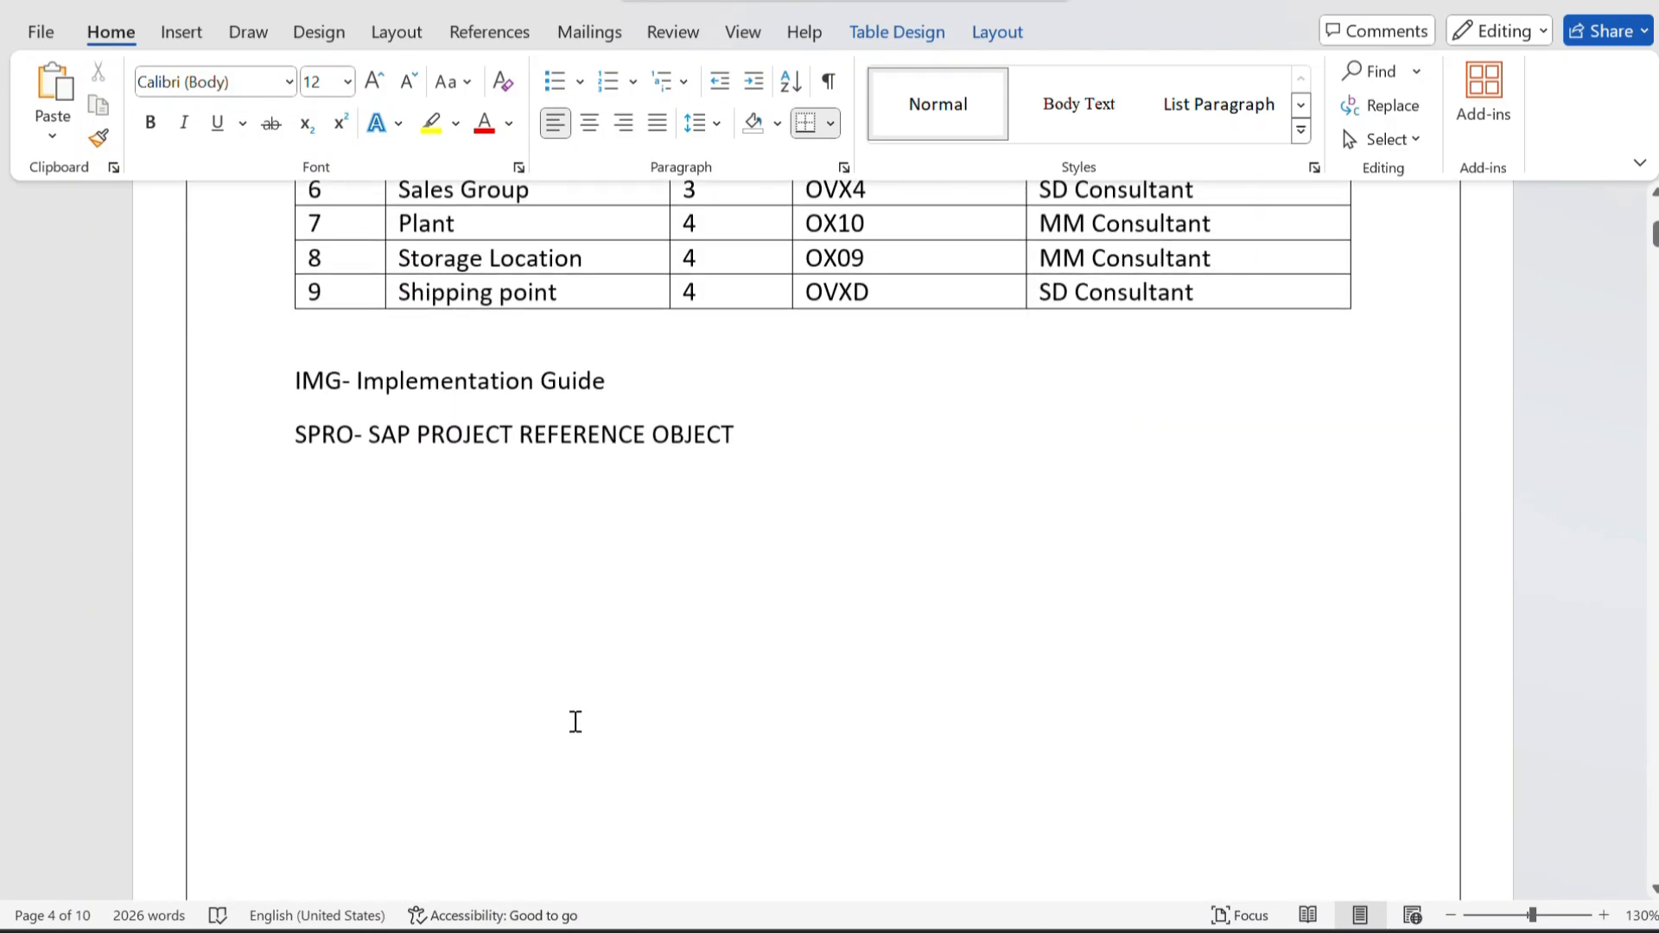
{"action": "scroll", "coordinate": [575, 720], "scroll_direction": "down", "scroll_amount": 1}
{"action": "scroll", "coordinate": [574, 721], "scroll_direction": "up", "scroll_amount": 1}
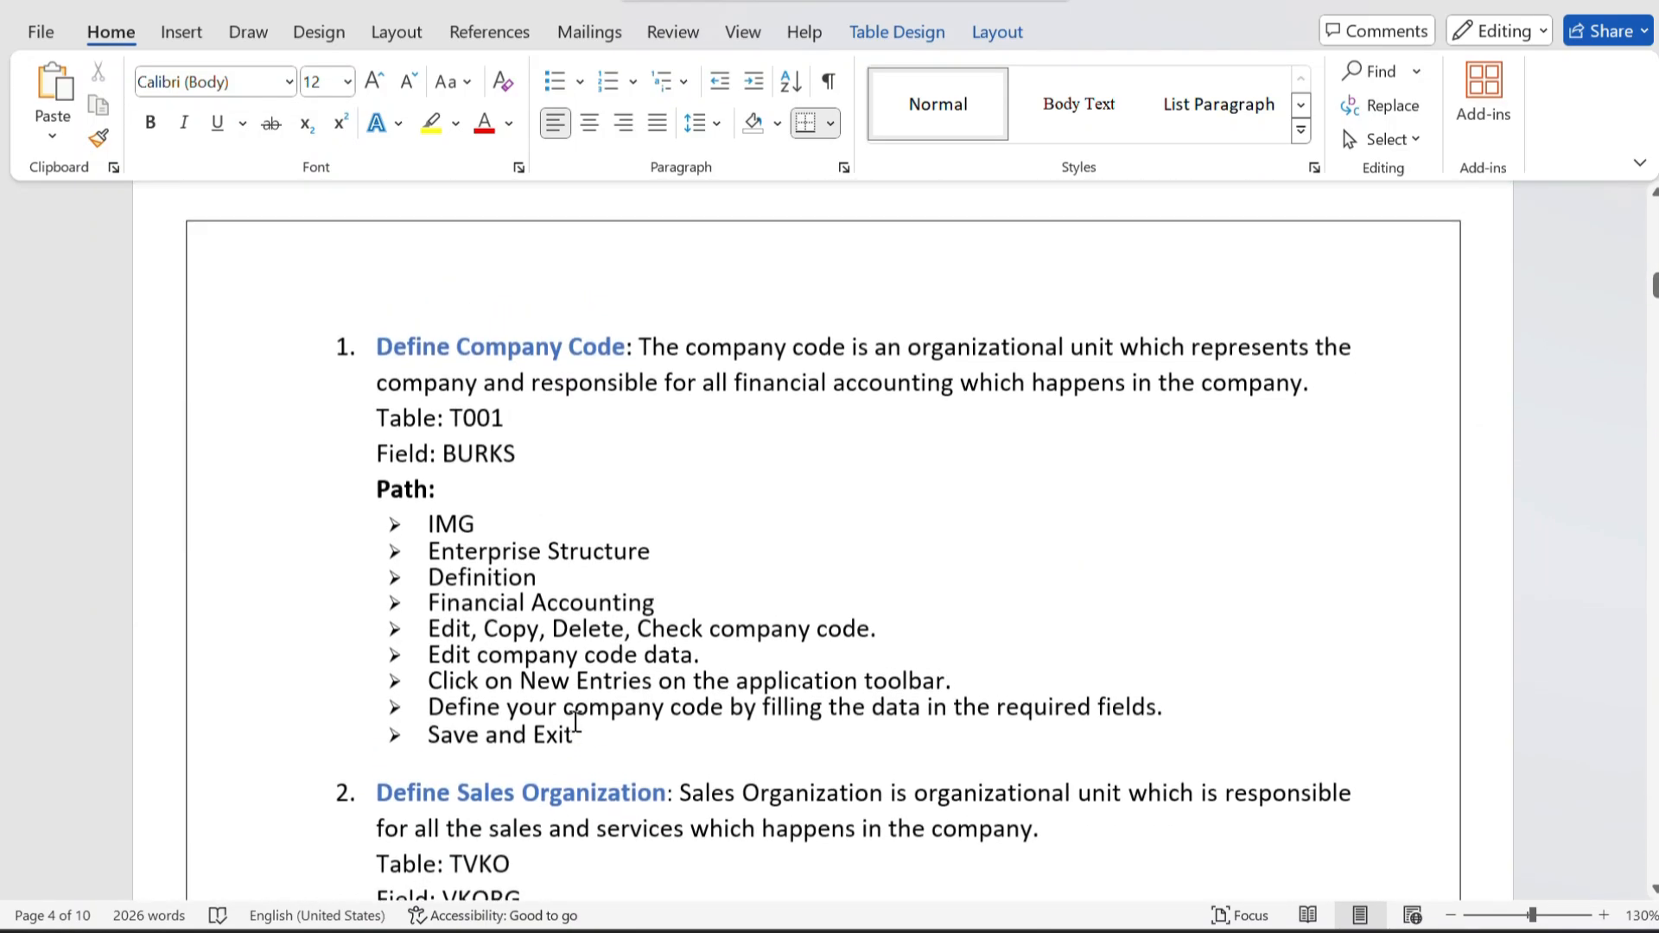
{"action": "key", "text": "alt+Tab"}
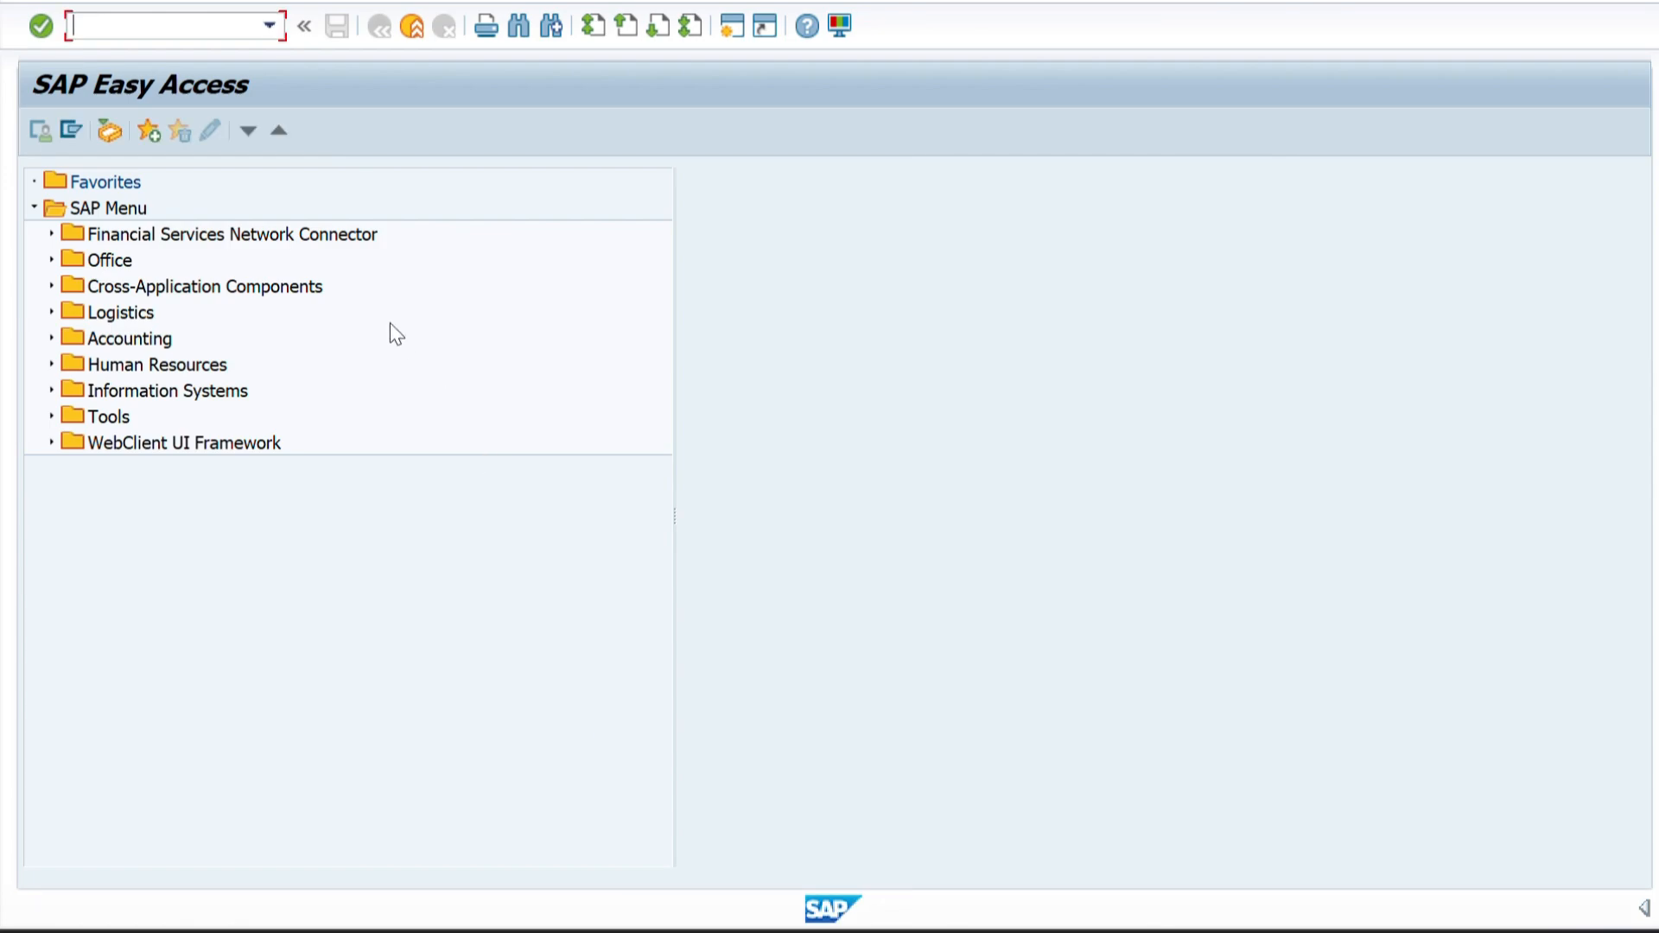
{"action": "type", "text": "SE16N"}
{"action": "key", "text": "Return"}
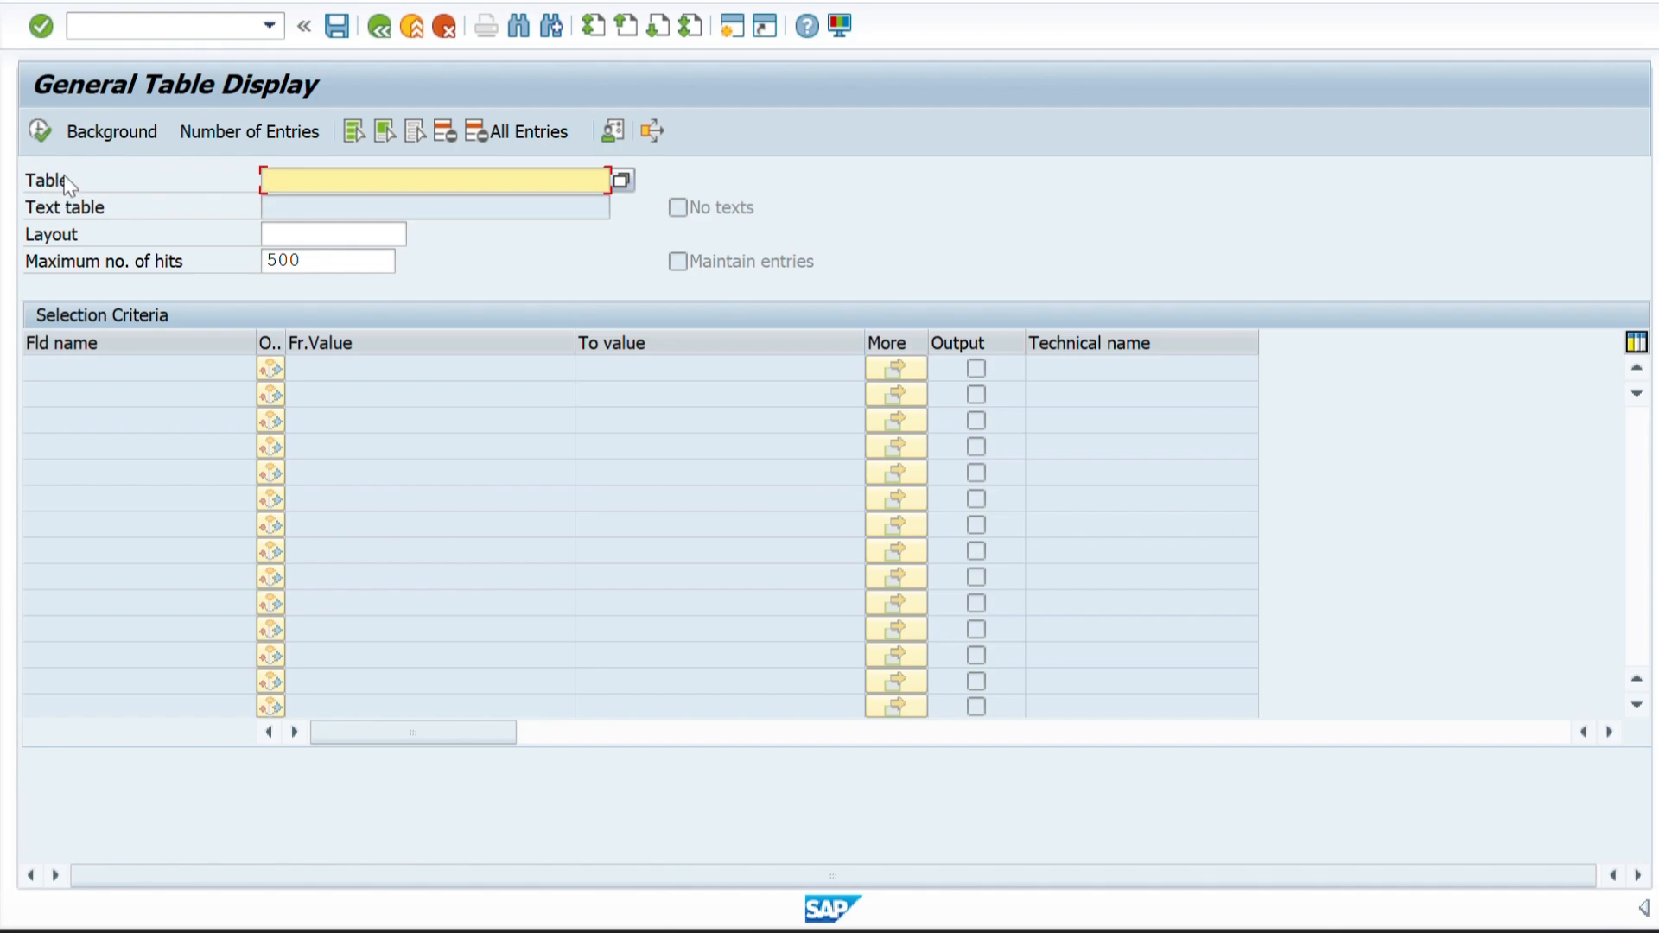
Copy the company code table name T001 from the Word document and load that table in SAP's General Table Display.
{"action": "key", "text": "alt+Tab"}
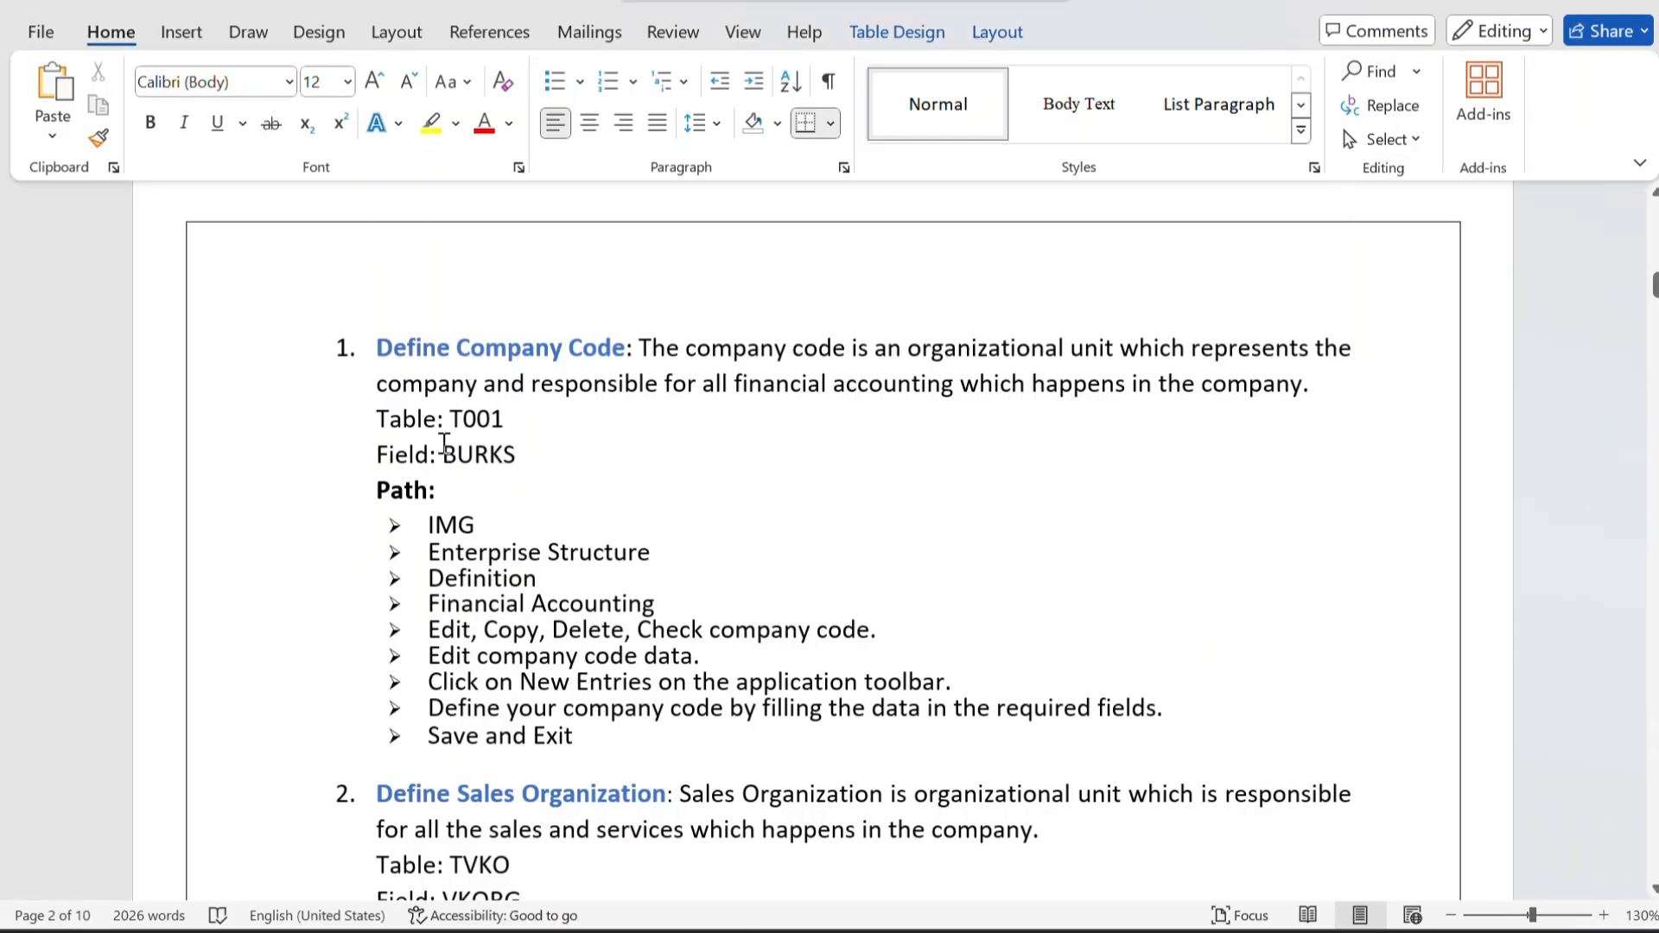
{"action": "left_click_drag", "start_coordinate": [451, 421], "coordinate": [504, 422]}
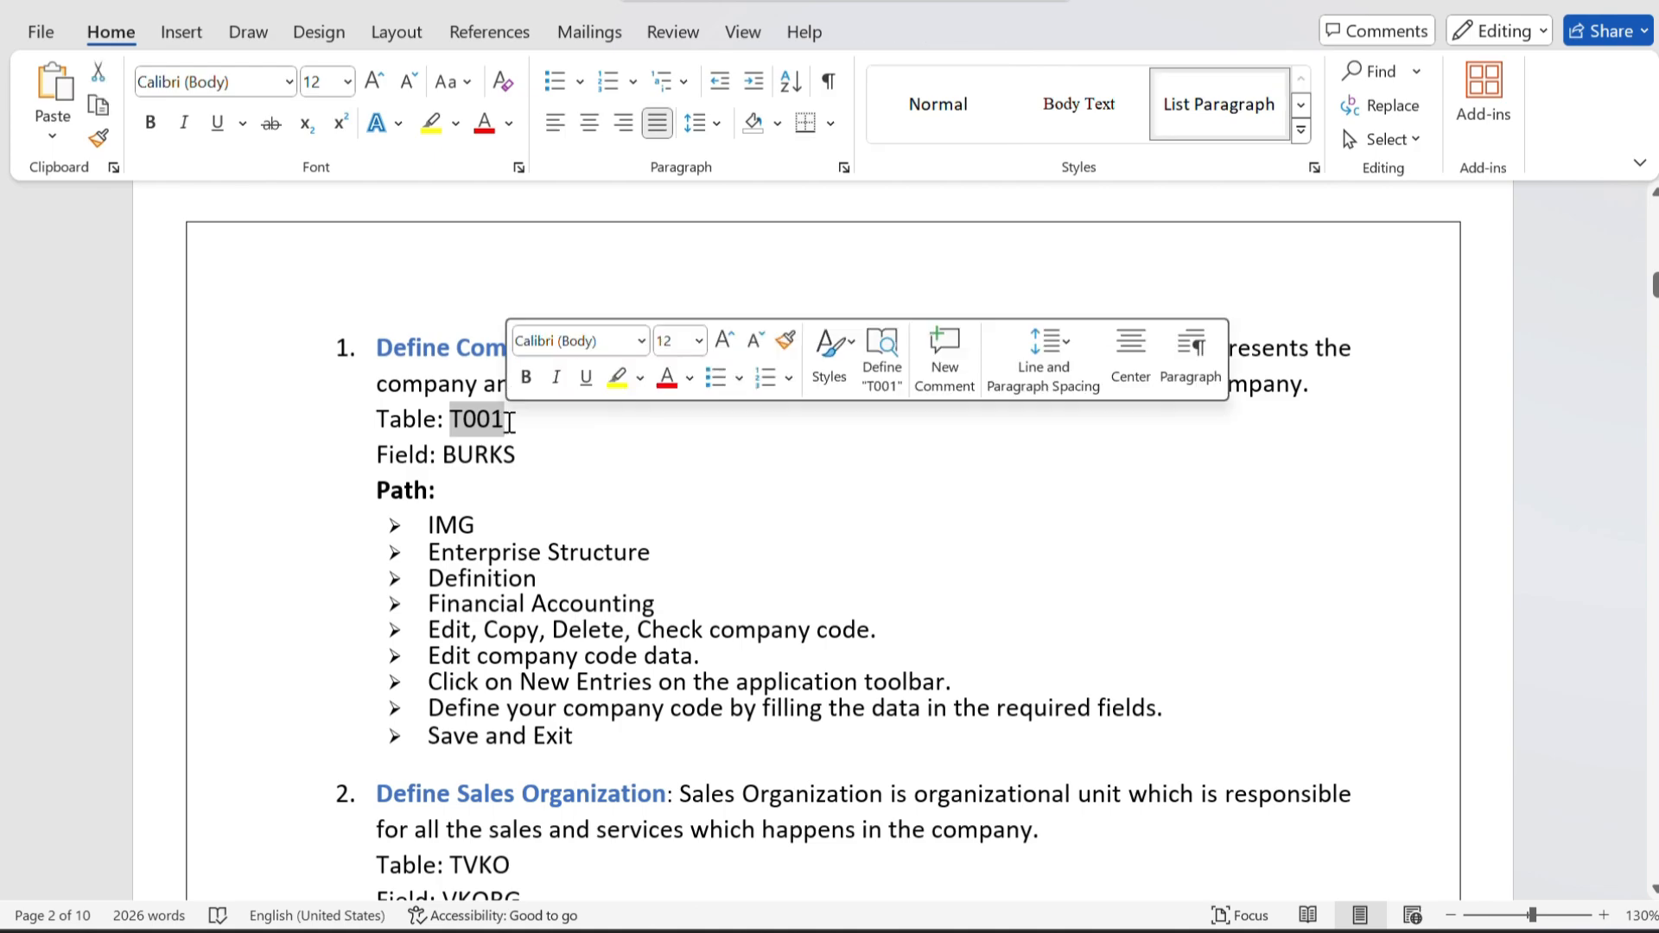
{"action": "key", "text": "ctrl+c"}
{"action": "key", "text": "alt+Tab"}
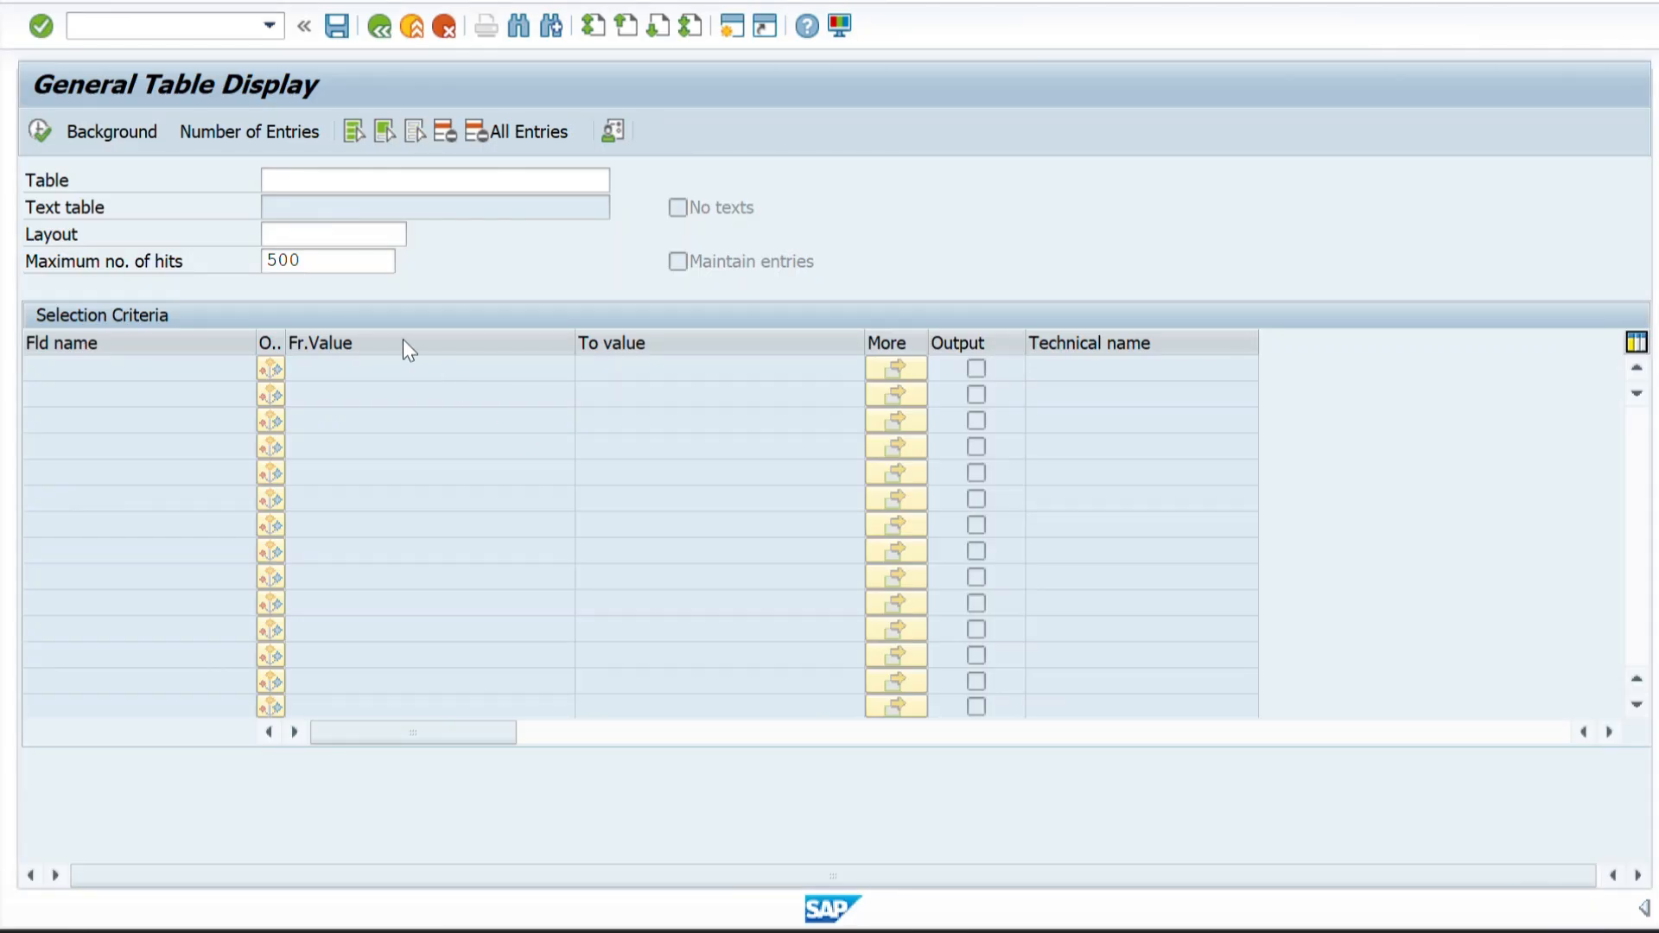
{"action": "key", "text": "ctrl+v"}
{"action": "key", "text": "Return"}
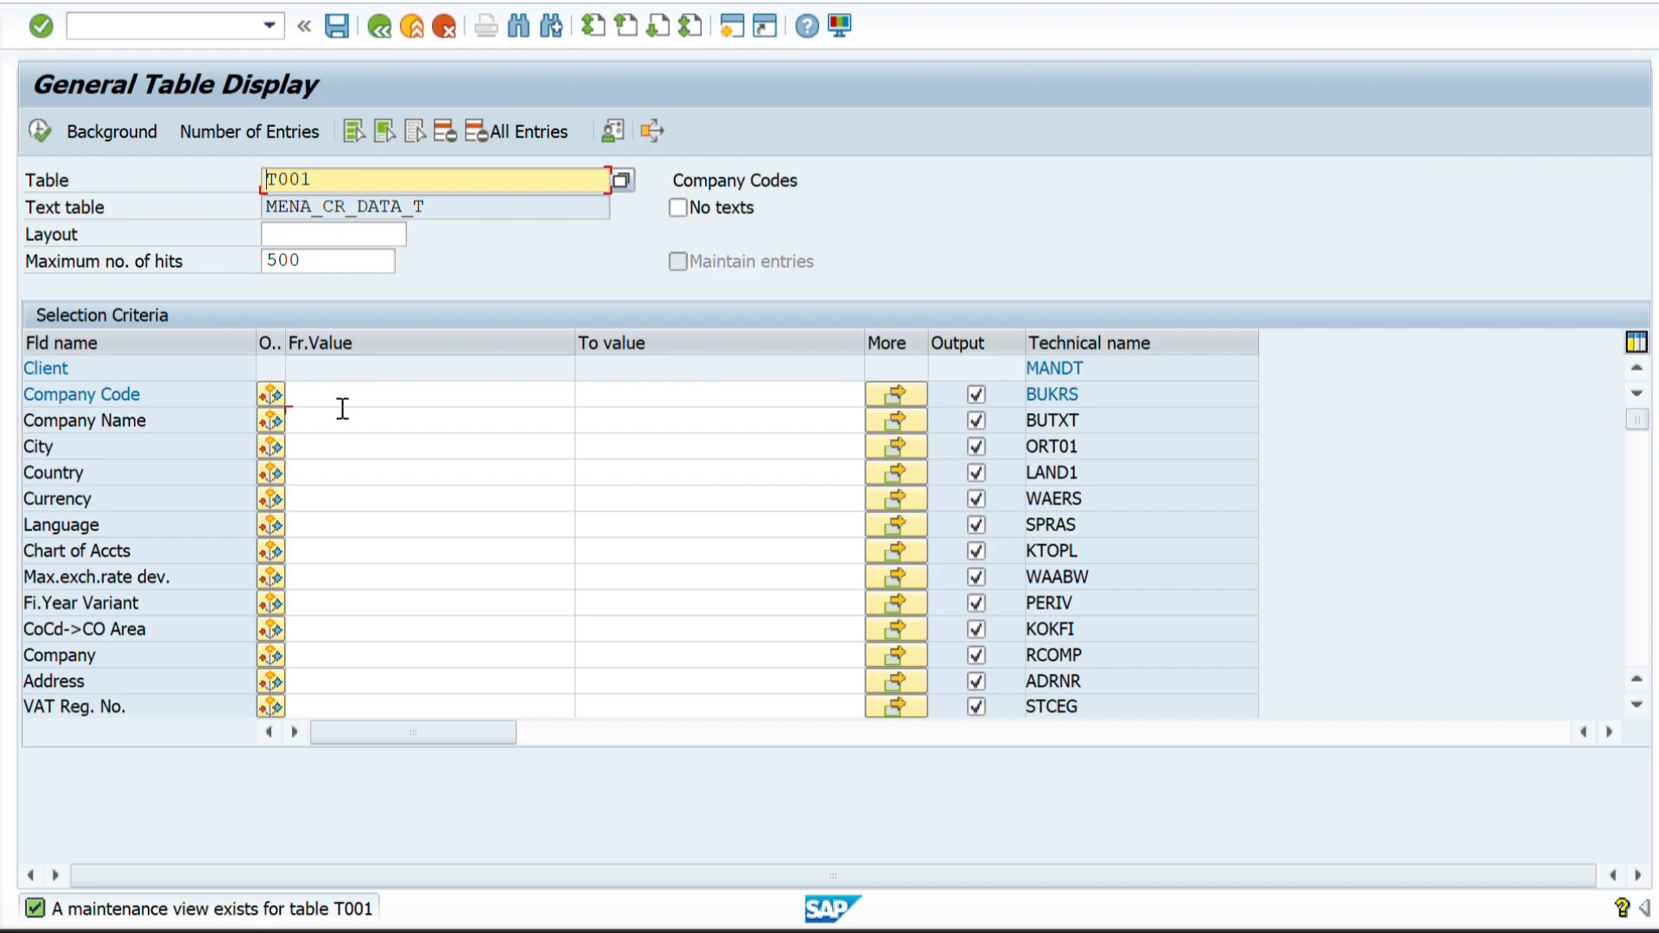
Display the T001 entry for company code ZZZZ and examine its columns across the full width.
{"action": "left_click", "coordinate": [339, 400]}
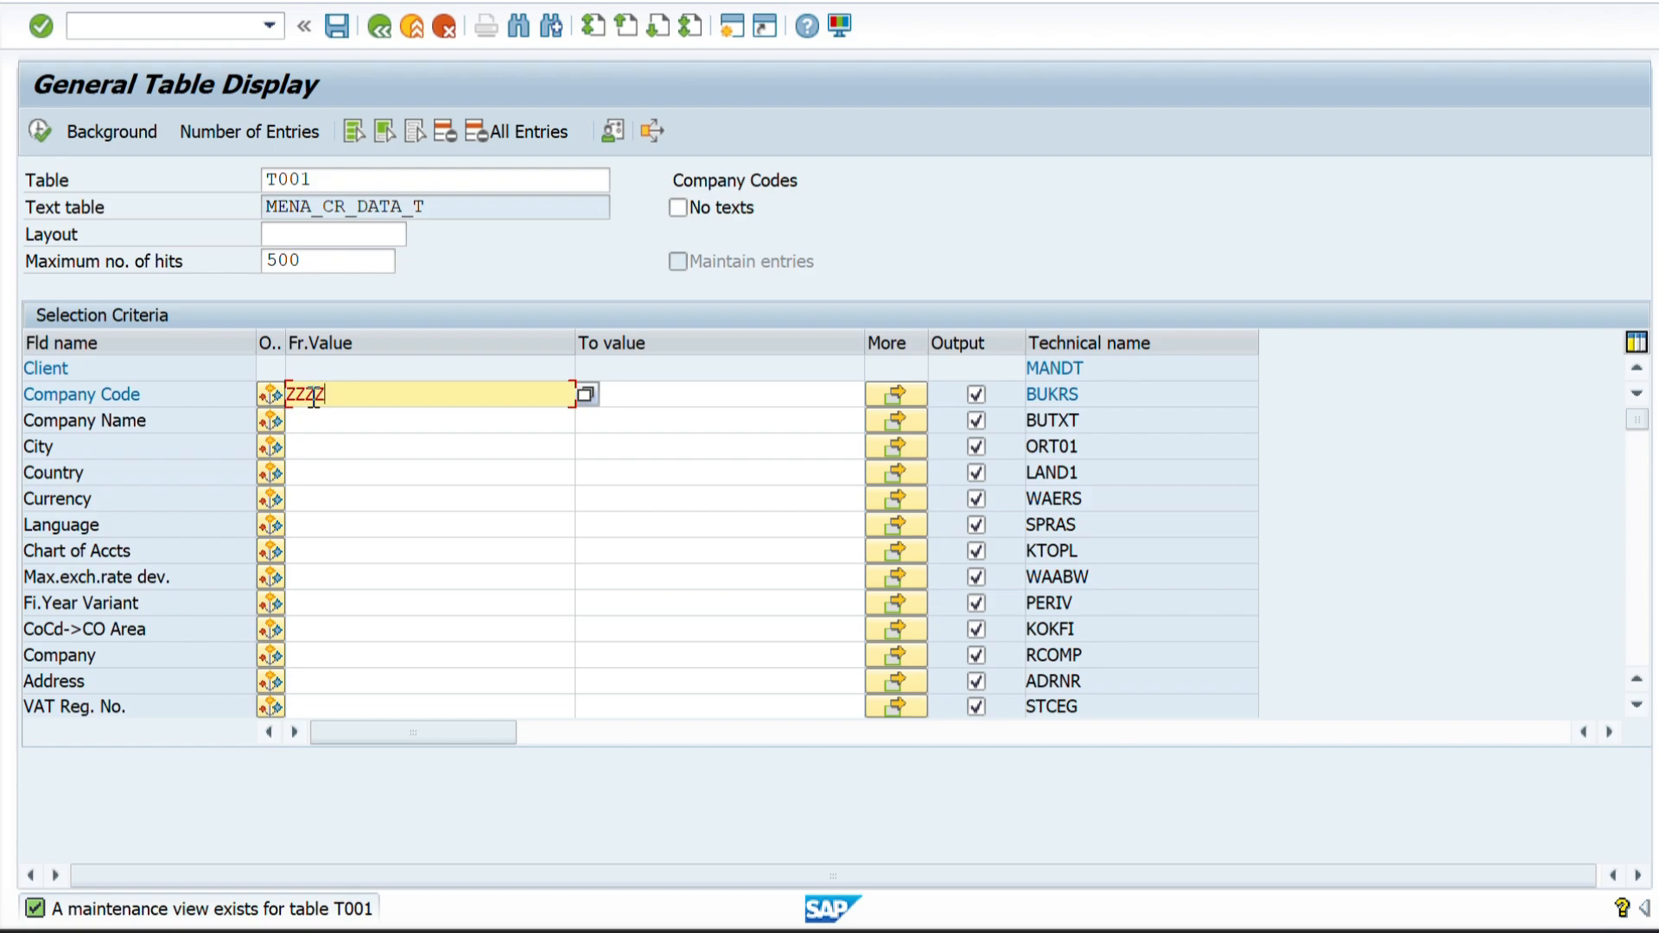
{"action": "left_click", "coordinate": [38, 136]}
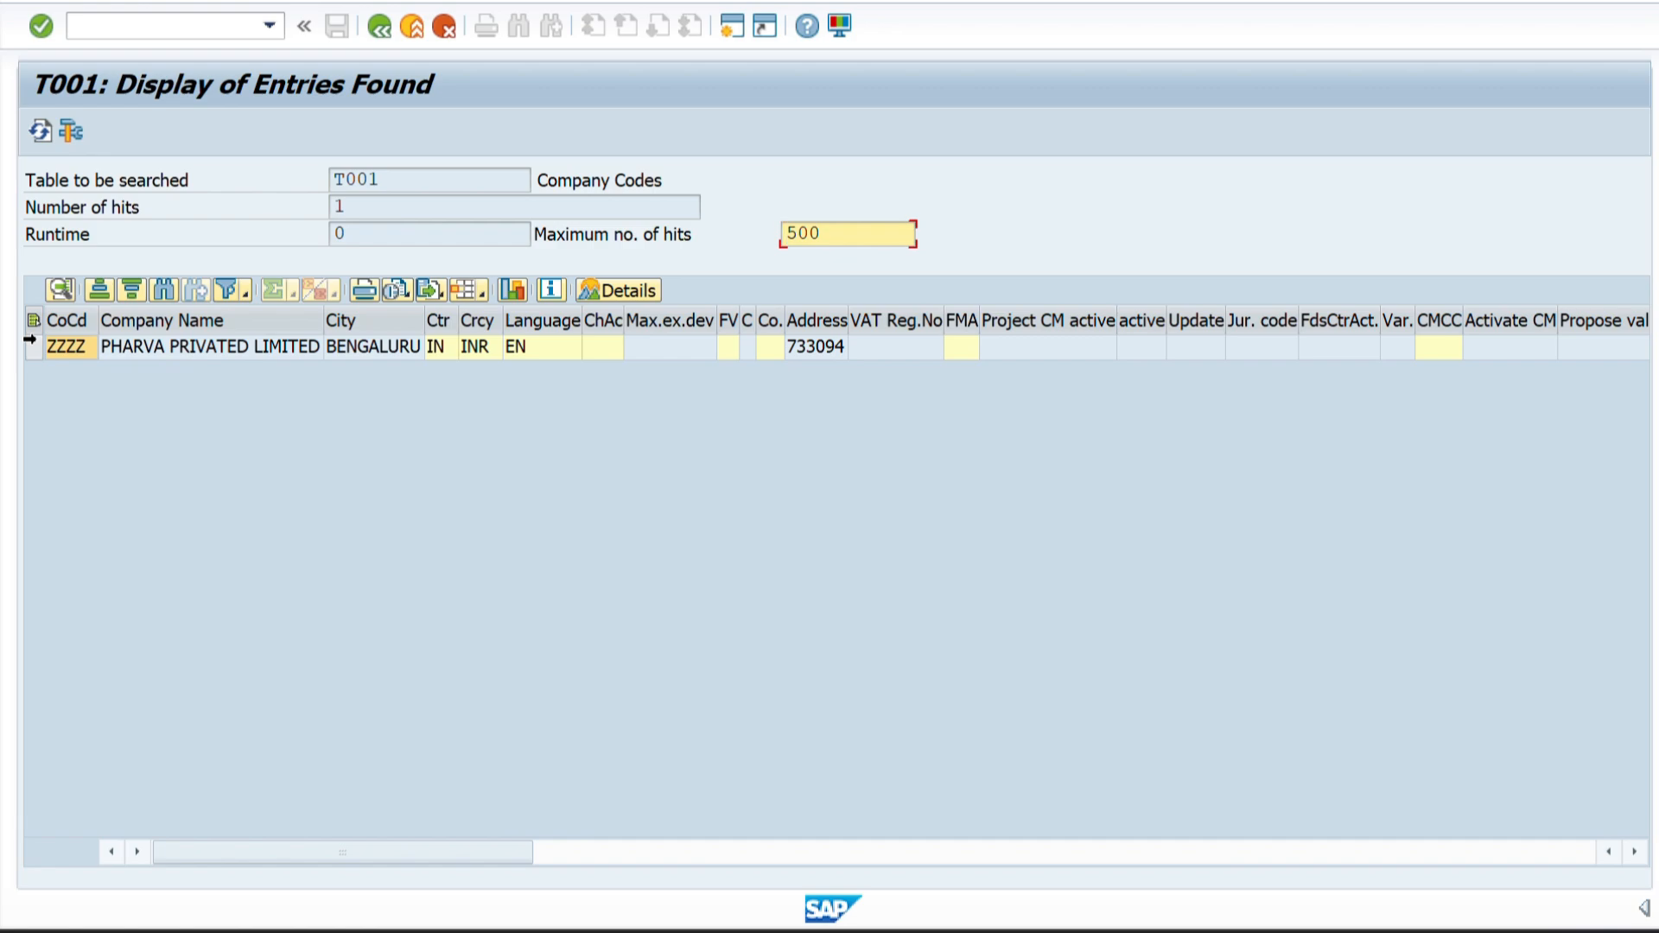
{"action": "left_click", "coordinate": [32, 346]}
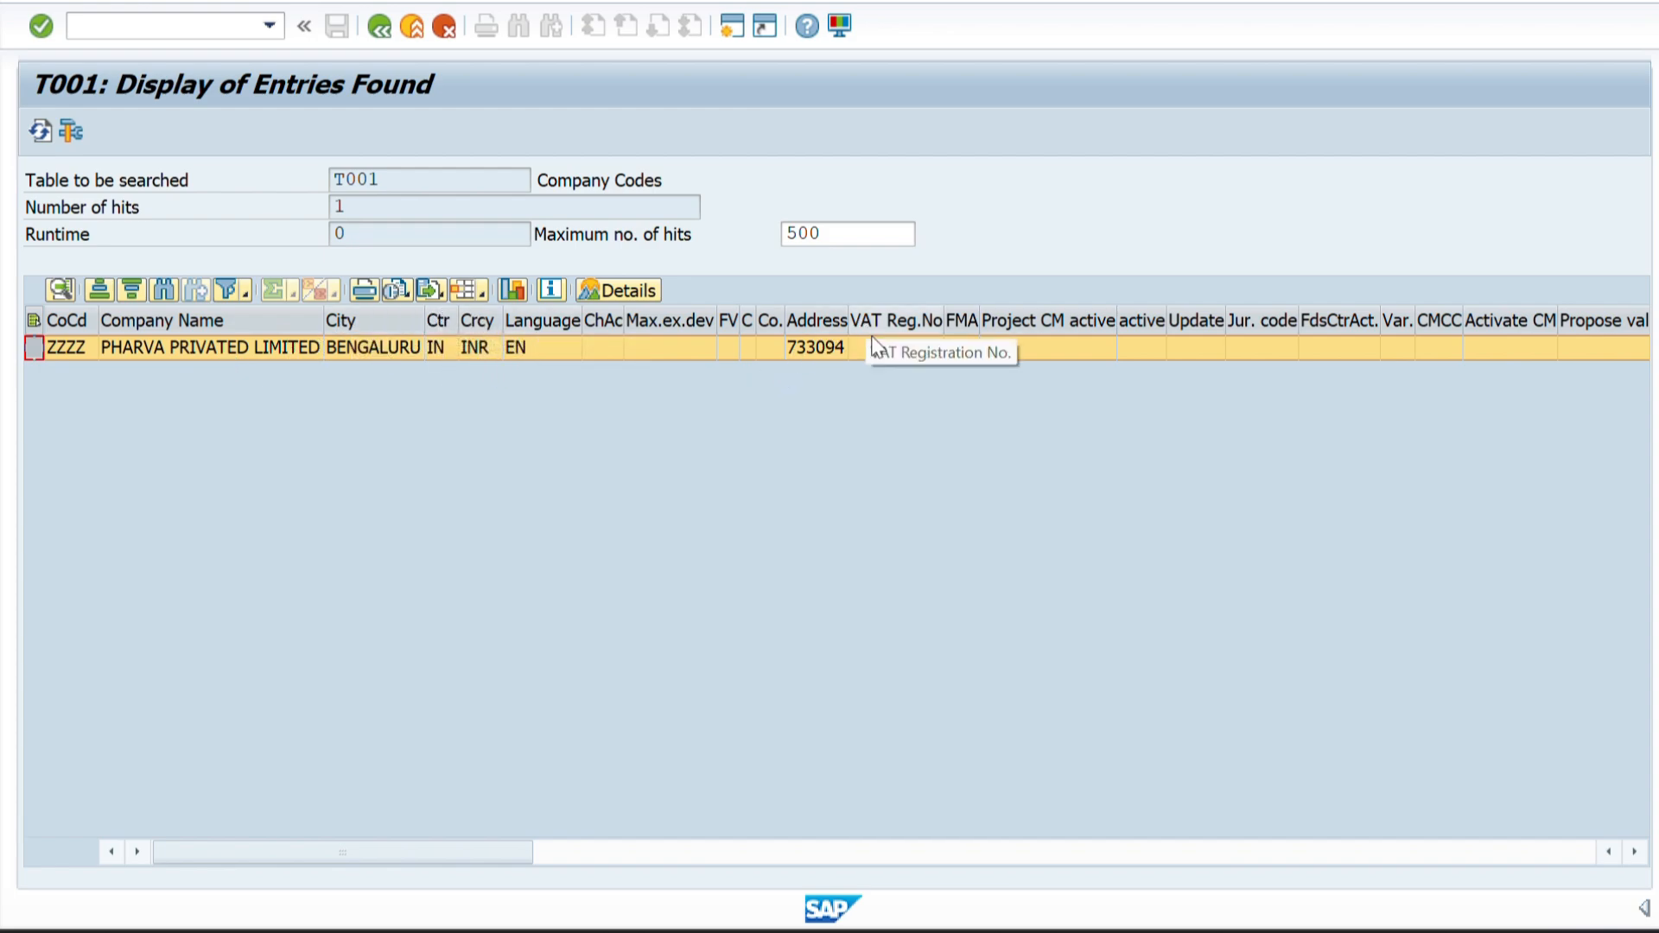
{"action": "left_click_drag", "start_coordinate": [520, 851], "coordinate": [1068, 895]}
{"action": "left_click_drag", "start_coordinate": [989, 858], "coordinate": [1485, 871]}
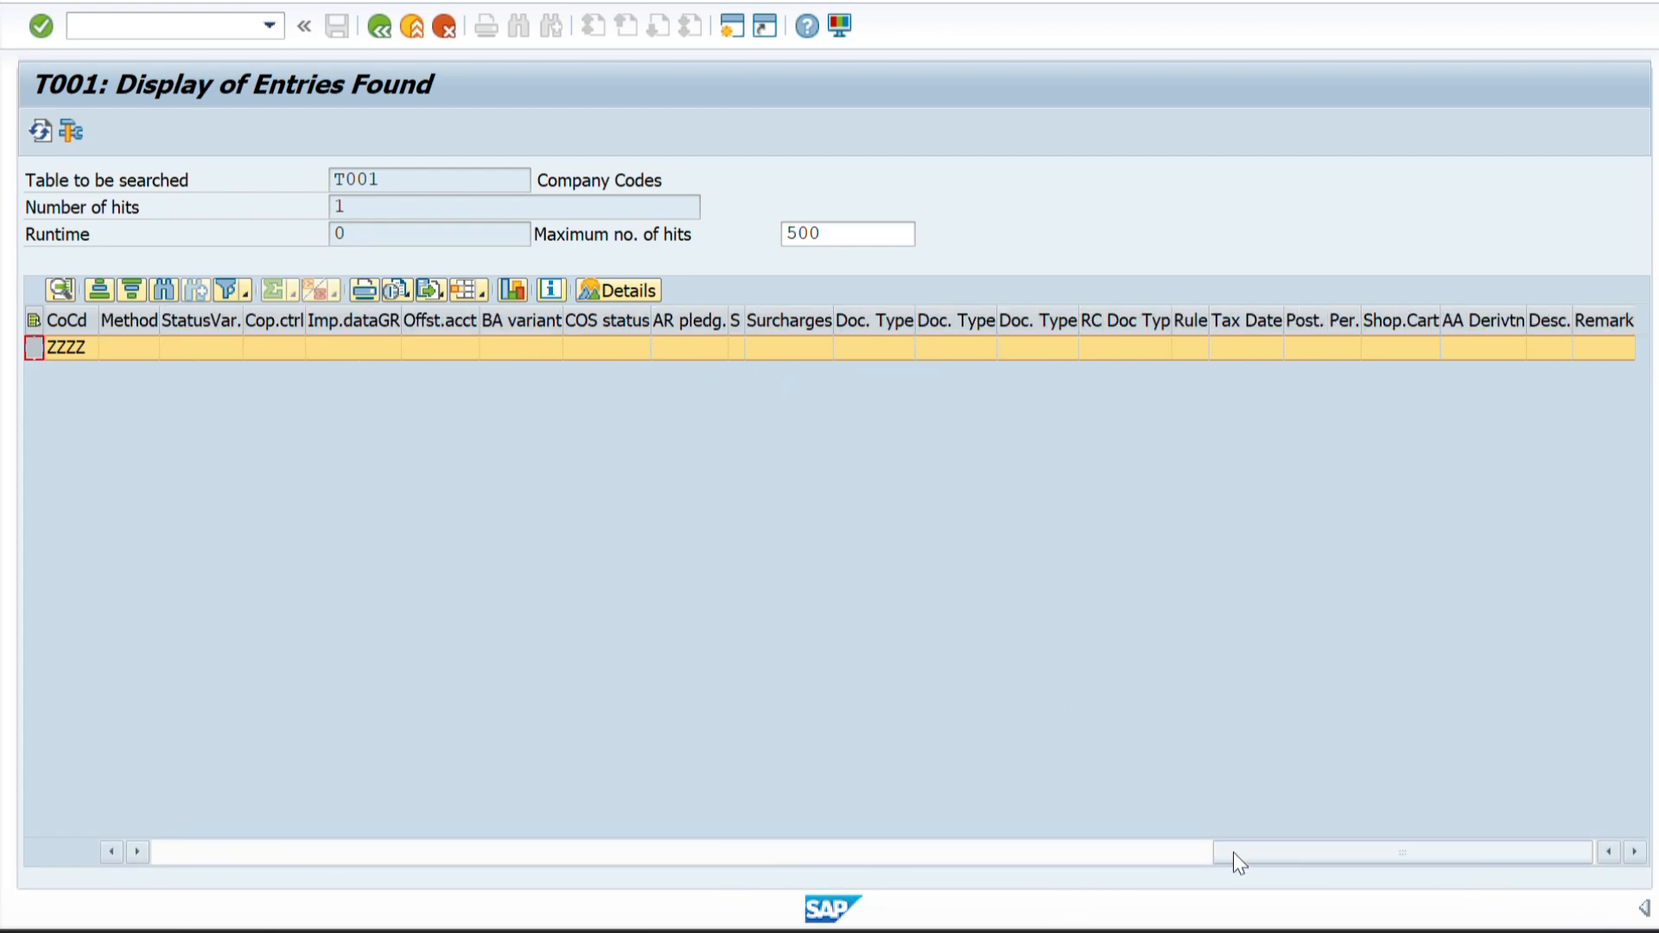
{"action": "left_click_drag", "start_coordinate": [1233, 853], "coordinate": [138, 884]}
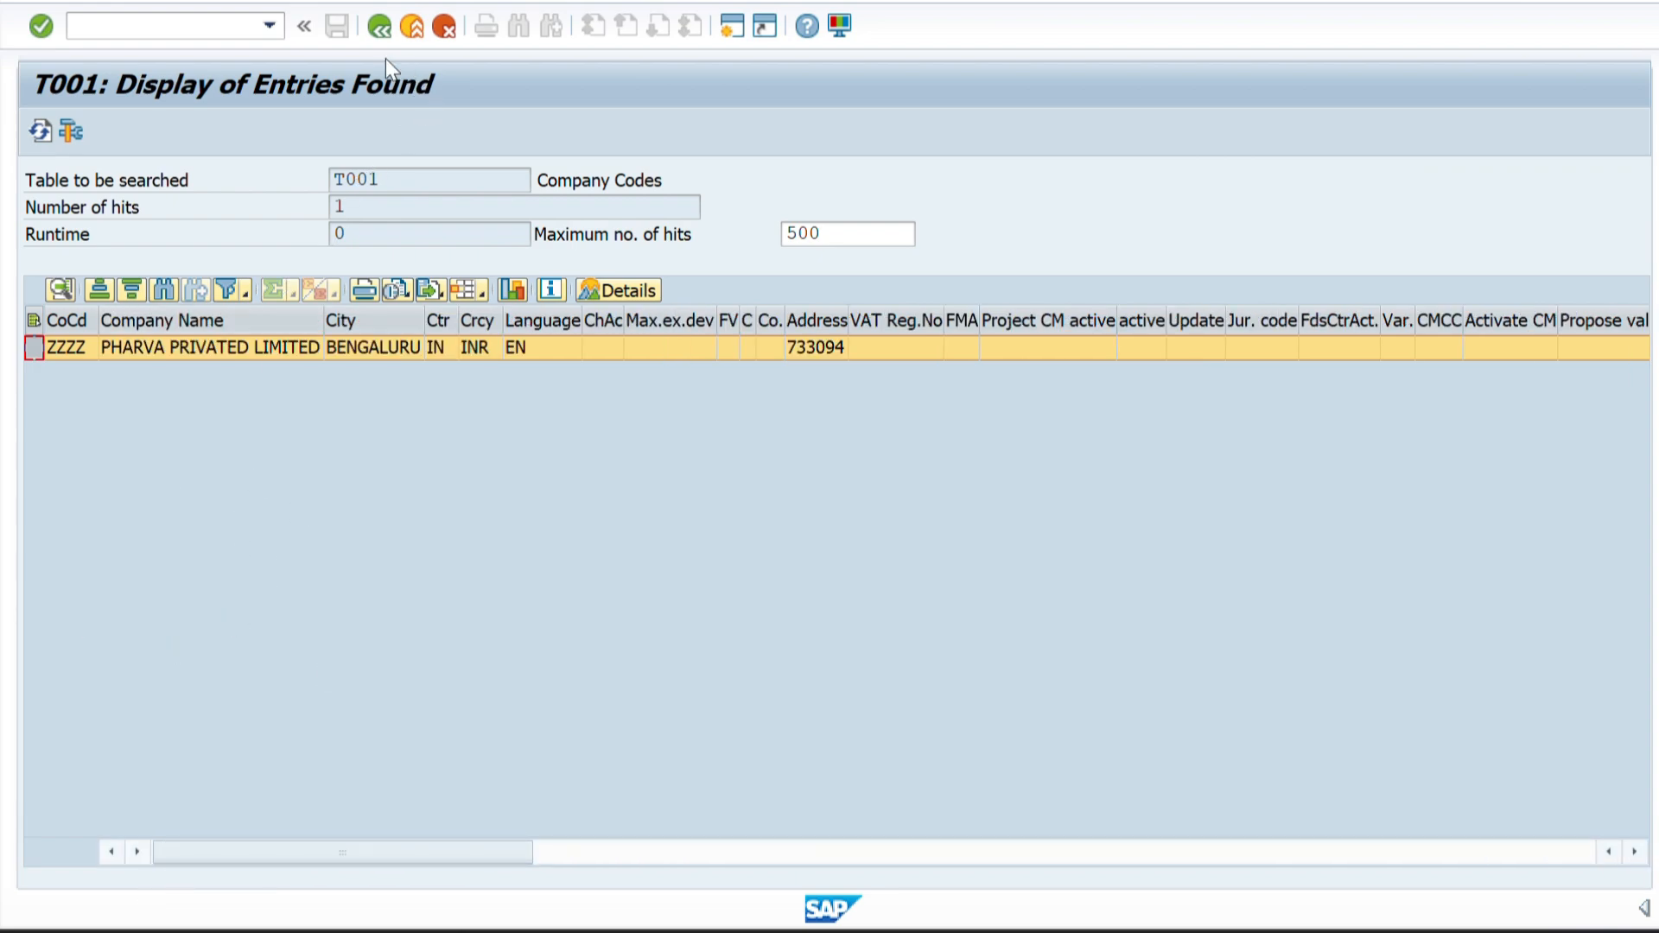
Return to the T001 selection criteria and highlight the technical name BUKRS of the company code field.
{"action": "left_click", "coordinate": [377, 28]}
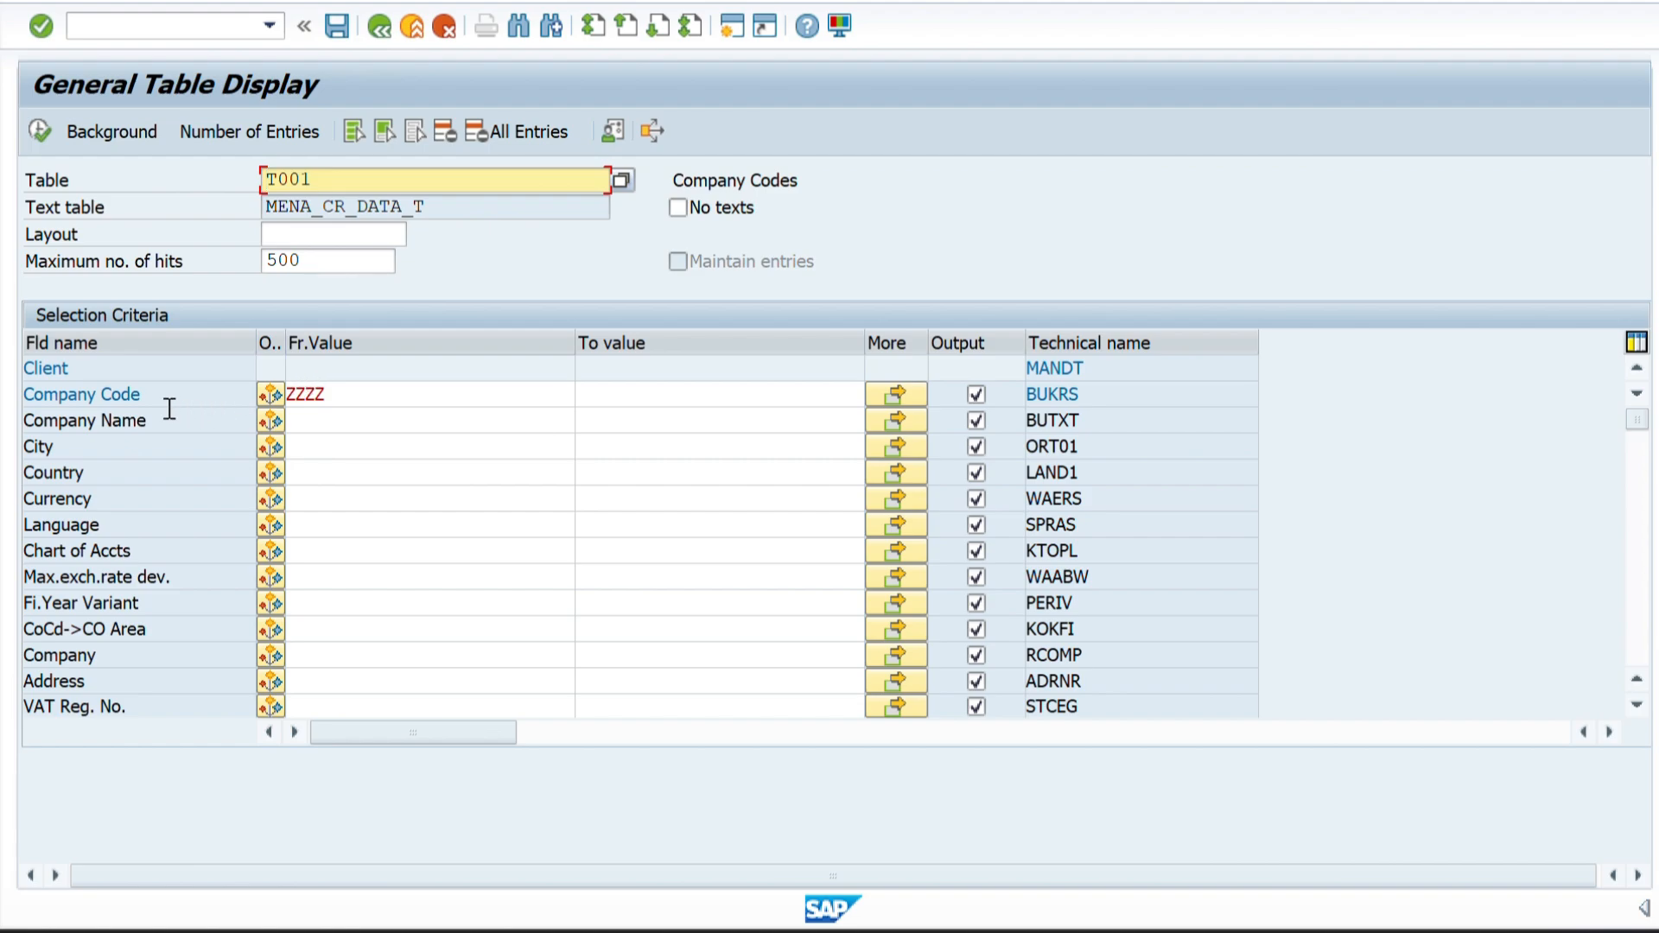
{"action": "left_click_drag", "start_coordinate": [1086, 393], "coordinate": [1018, 405]}
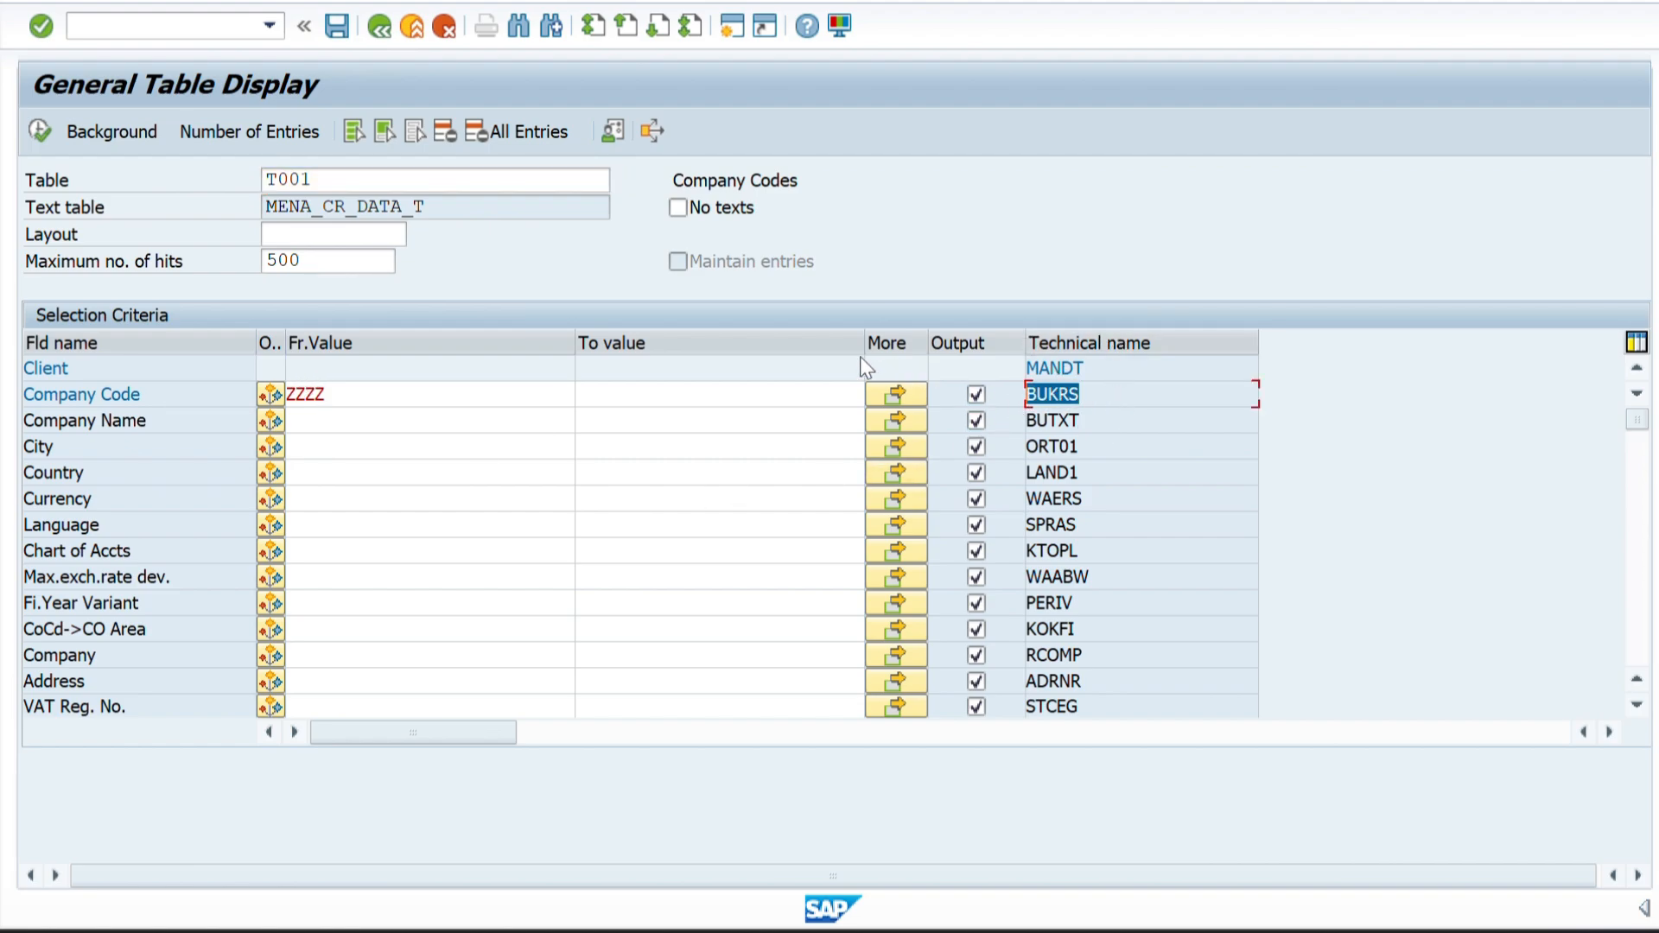
{"action": "left_click", "coordinate": [294, 178]}
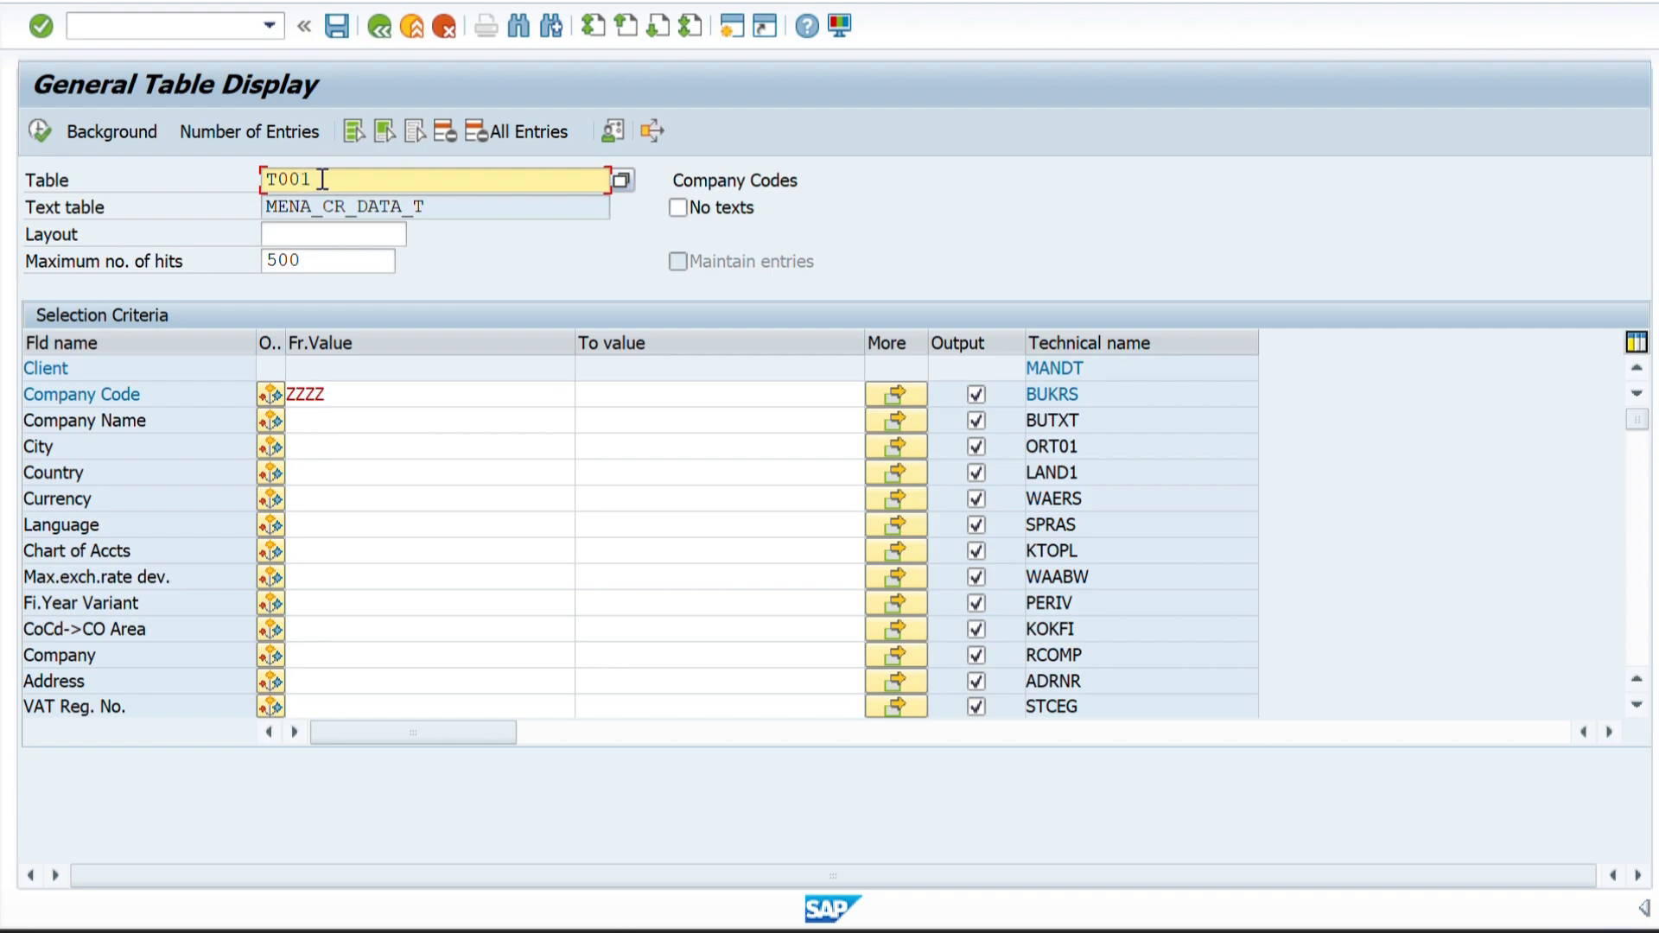
Copy the sales organization table name TVKO from the Word document and load it in General Table Display in place of T001.
{"action": "key", "text": "alt+Tab"}
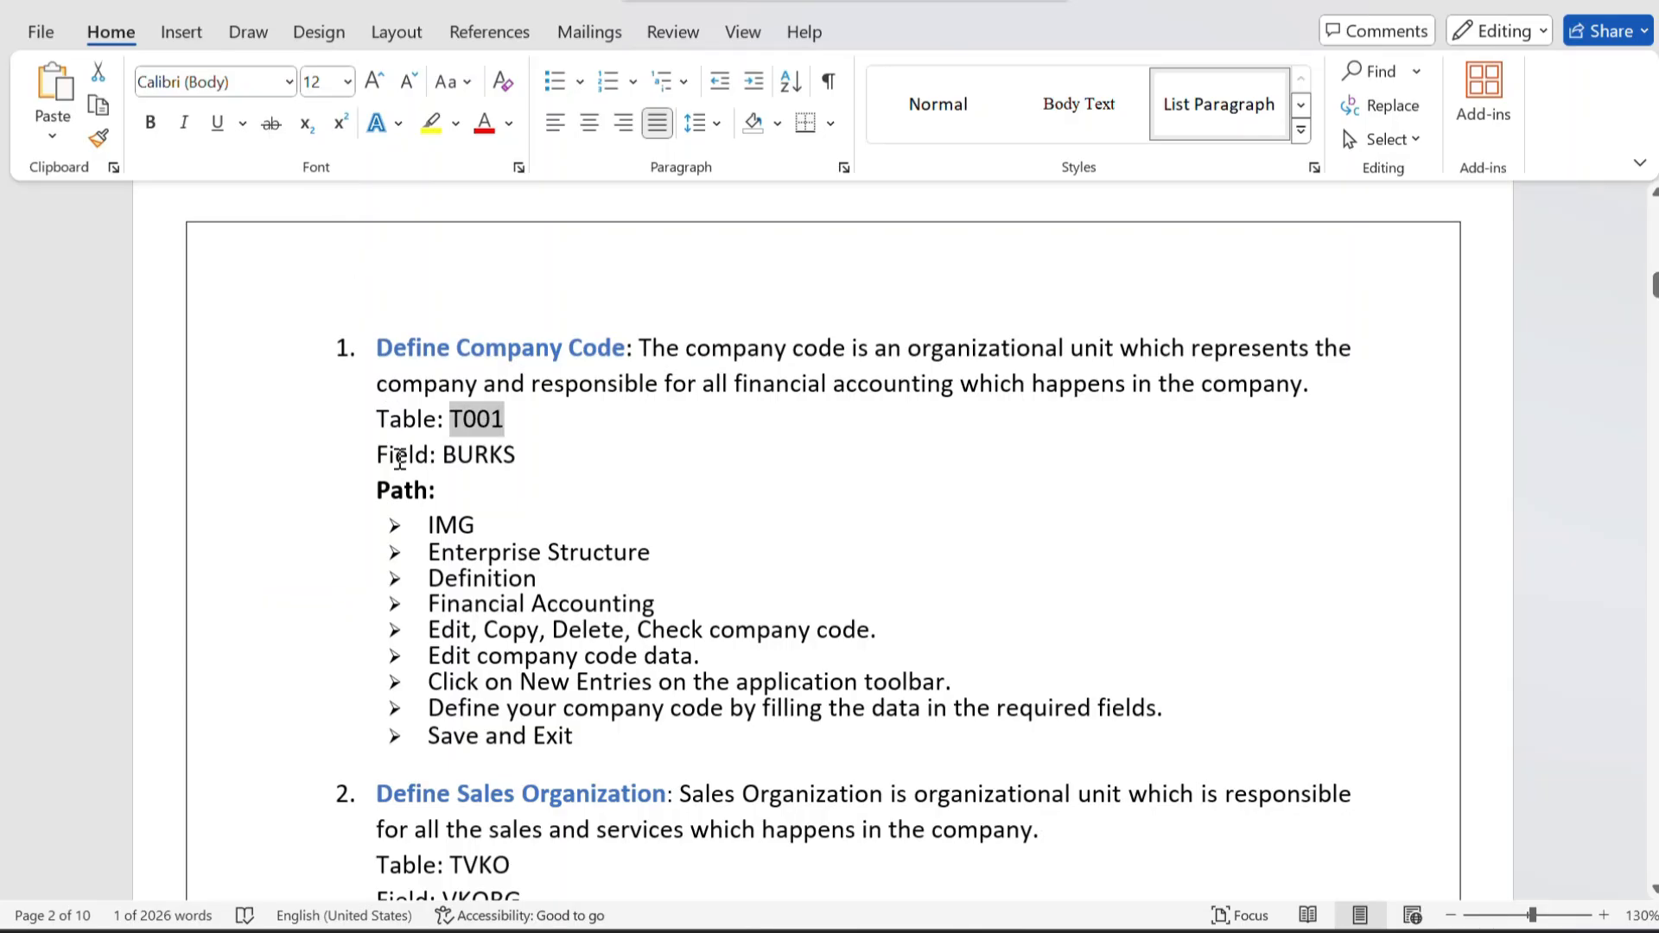
{"action": "scroll", "coordinate": [397, 454], "scroll_direction": "down", "scroll_amount": 3}
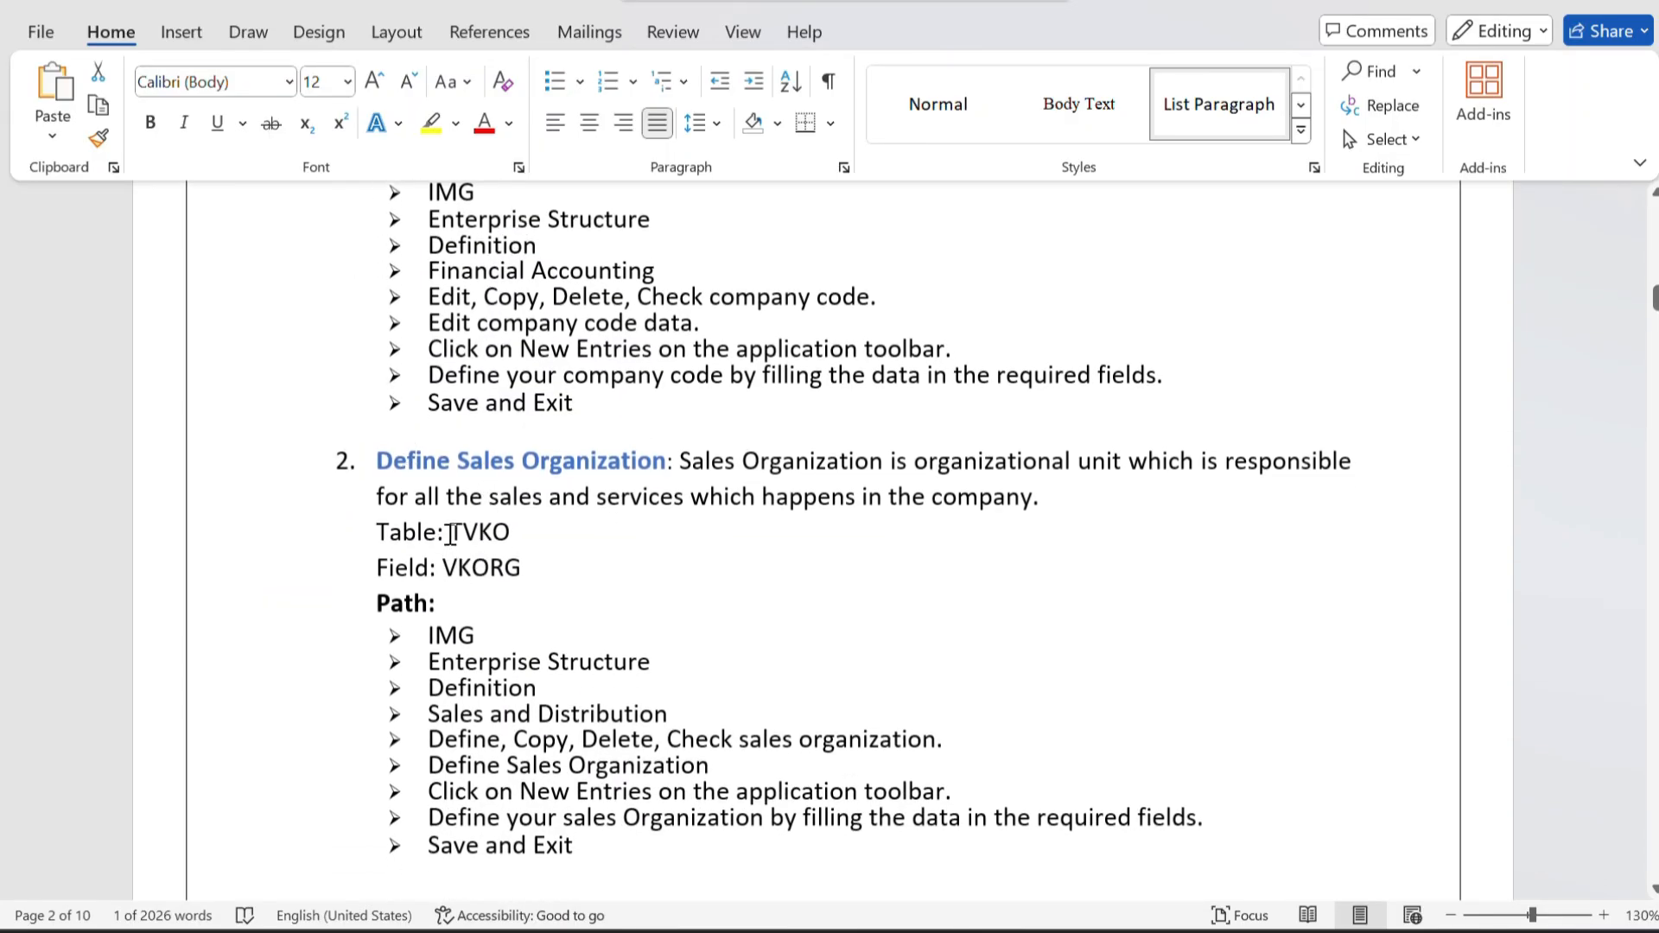
{"action": "left_click_drag", "start_coordinate": [453, 533], "coordinate": [524, 531]}
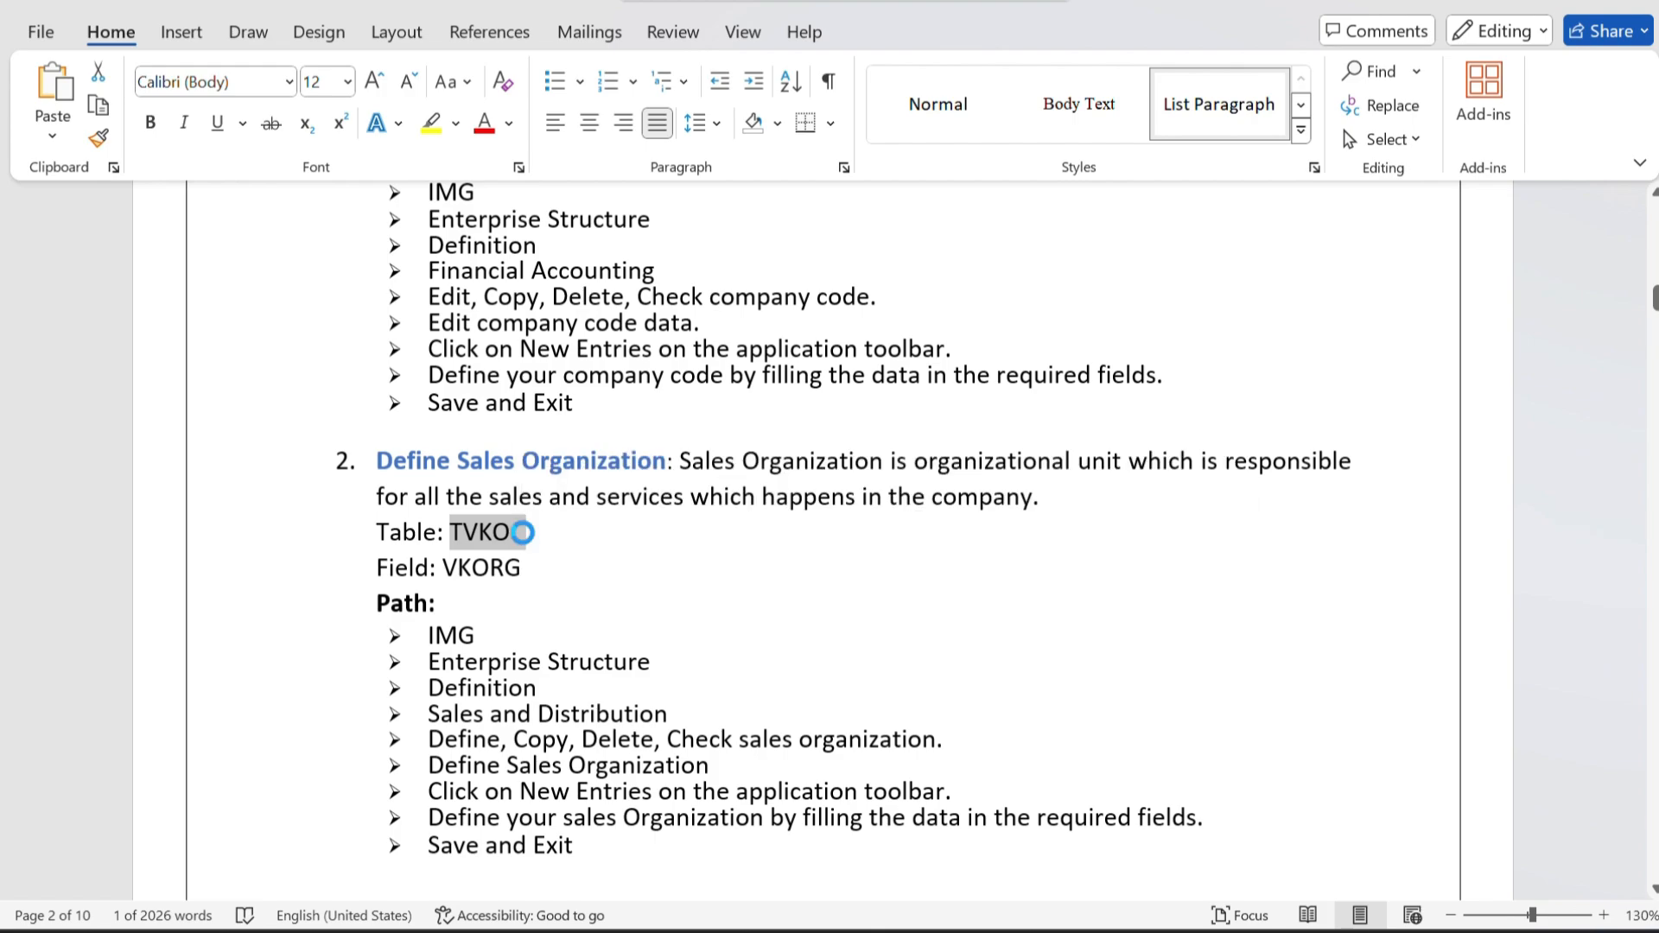
{"action": "key", "text": "alt+Tab"}
{"action": "left_click", "coordinate": [355, 173]}
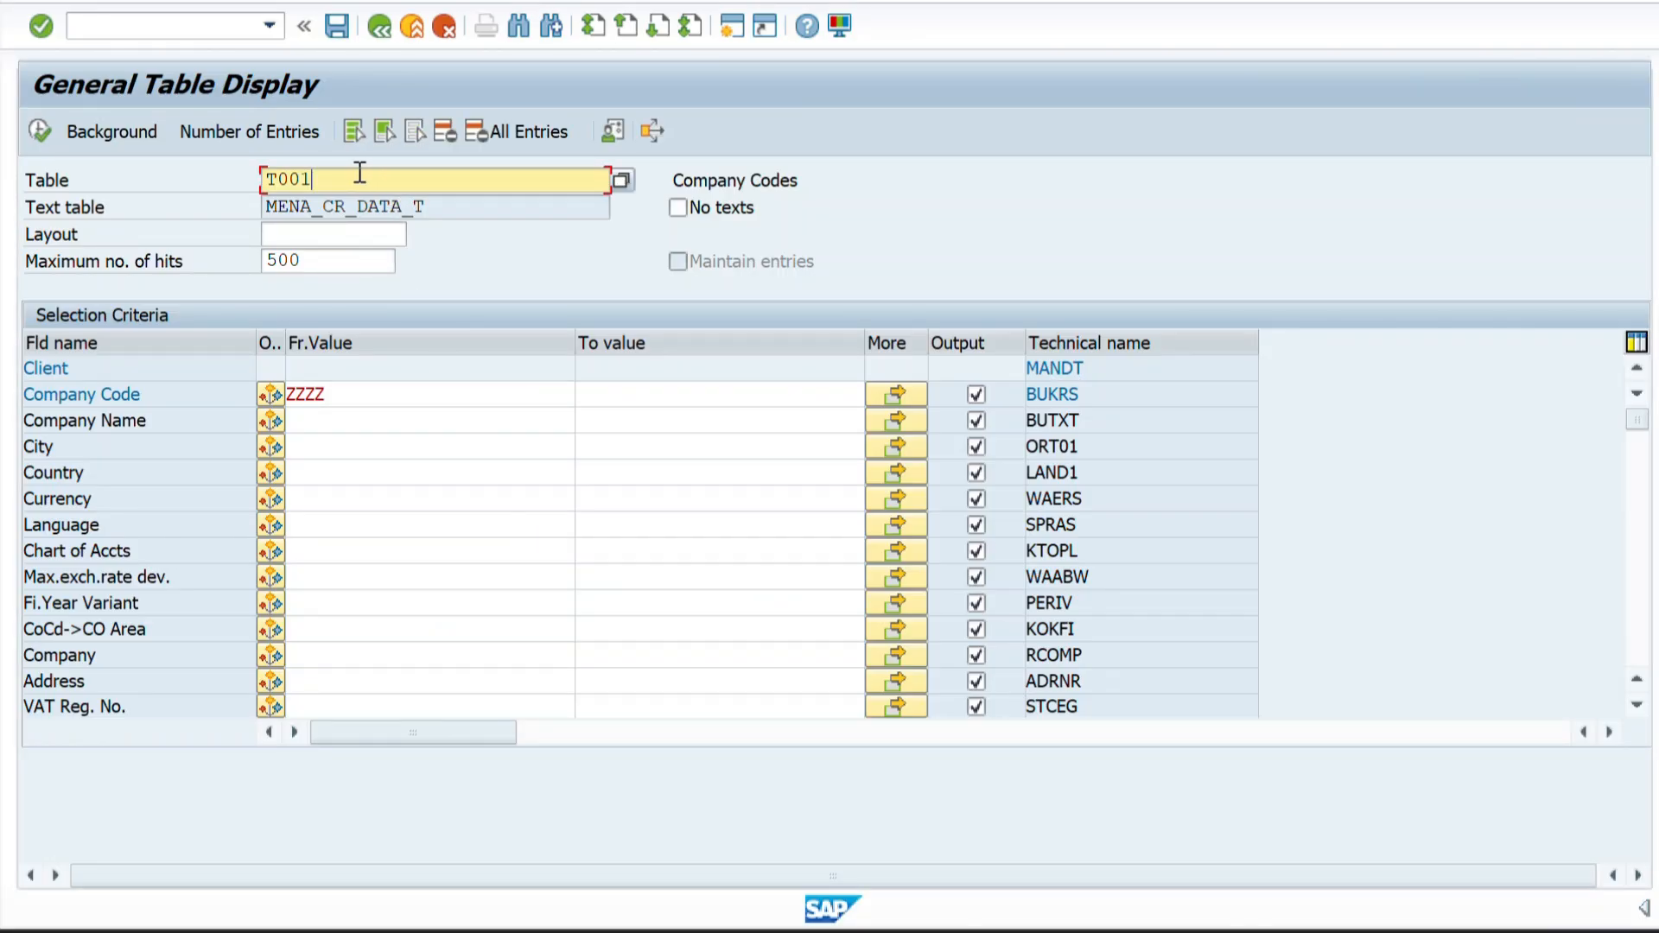
{"action": "key", "text": "BackSpace"}
{"action": "key", "text": "ctrl+v"}
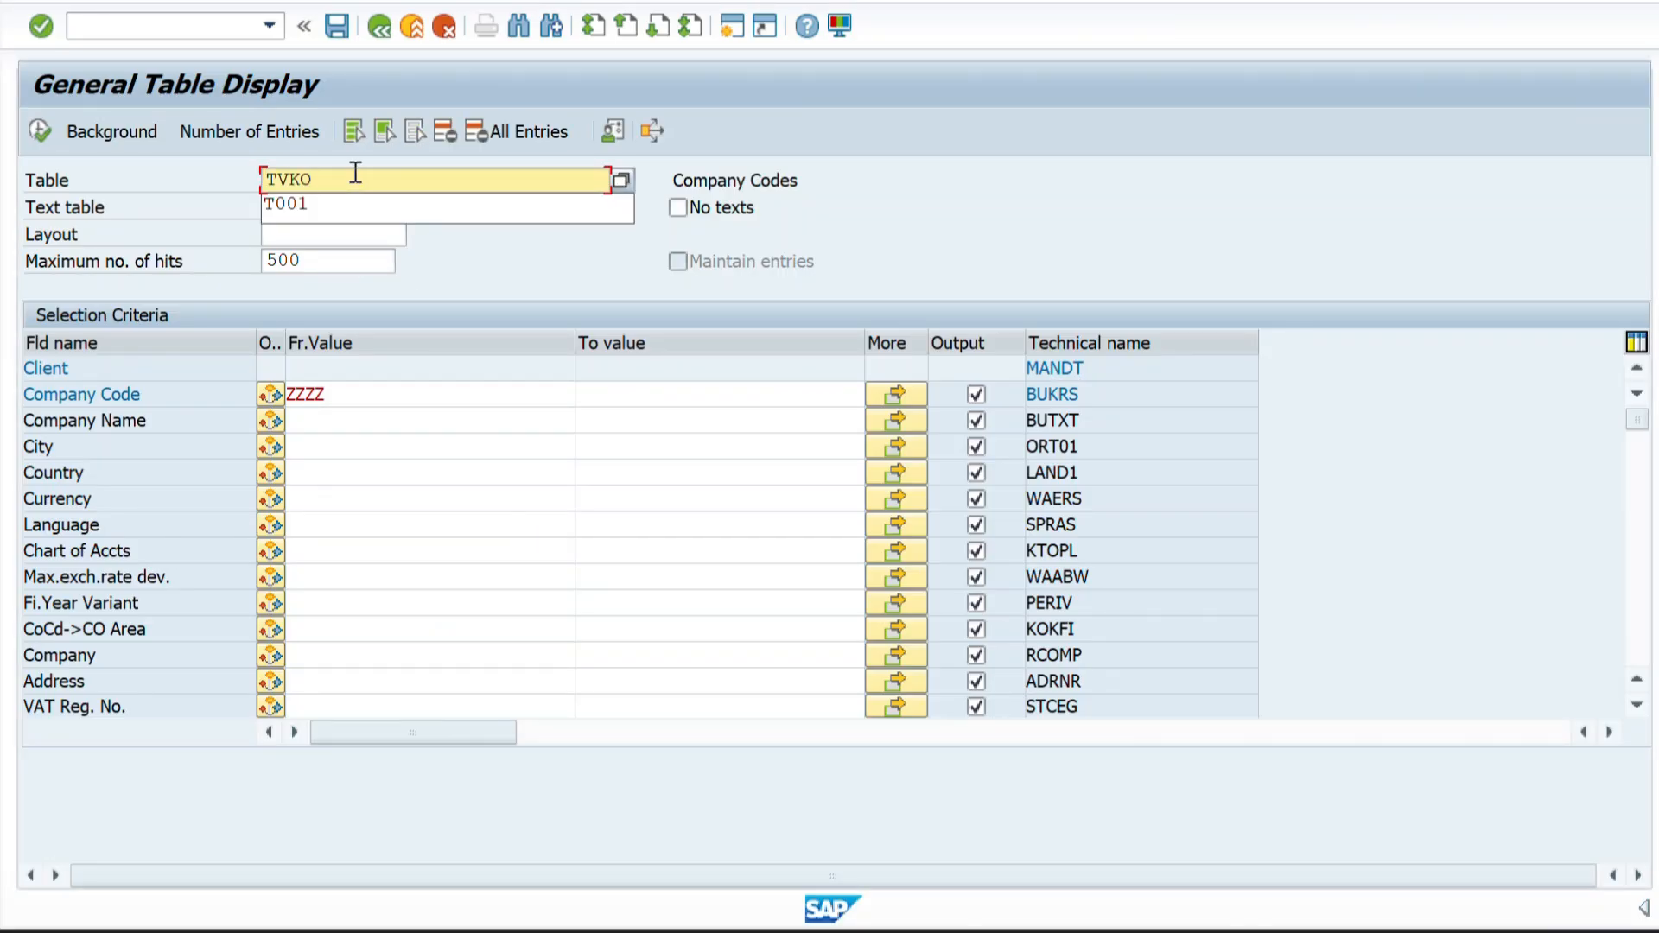
{"action": "key", "text": "Return"}
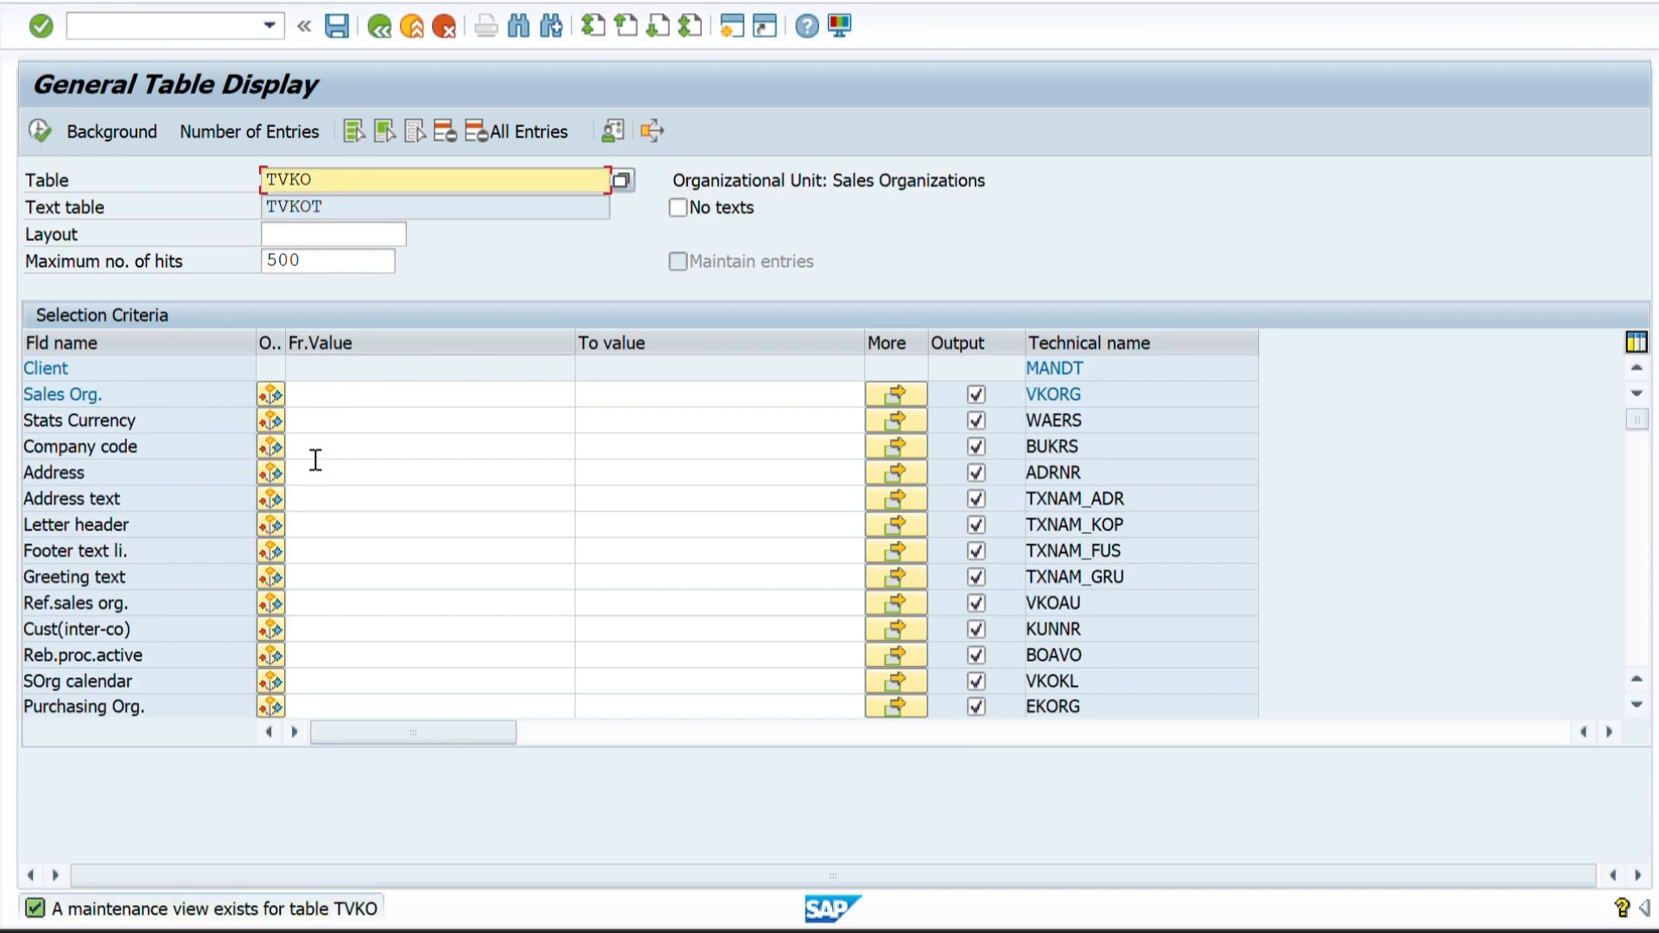
Display the TVKO entries for the sales organization range ZZ01 to ZZ02.
{"action": "left_click", "coordinate": [306, 403]}
{"action": "type", "text": "ZZ01"}
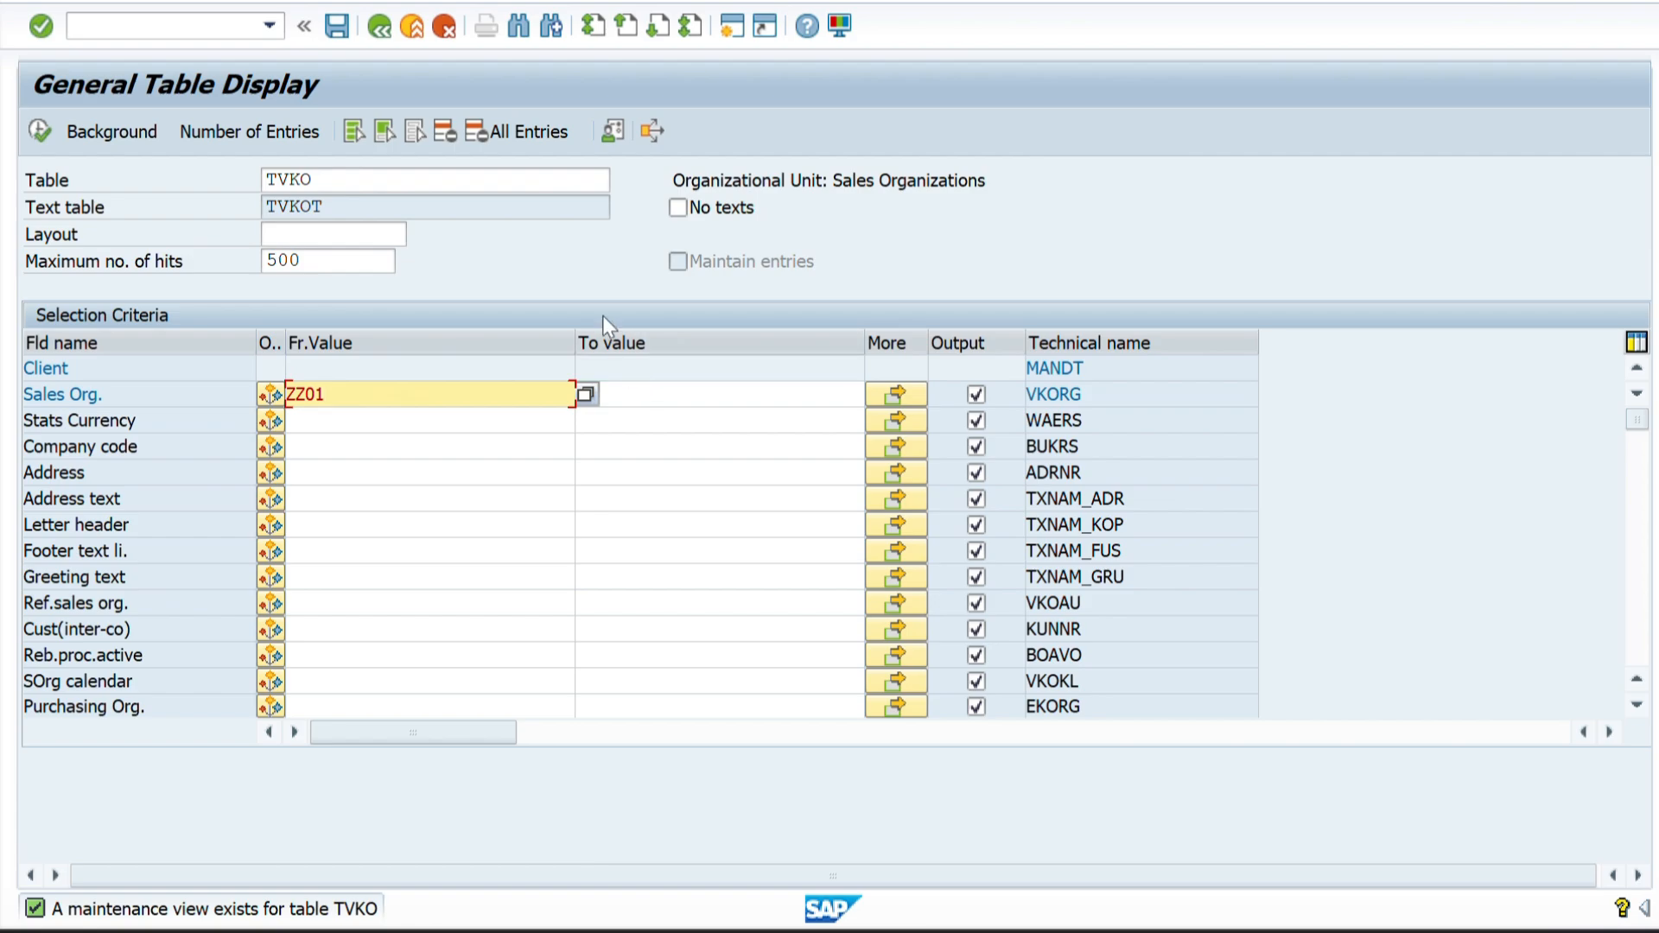
{"action": "left_click", "coordinate": [618, 402]}
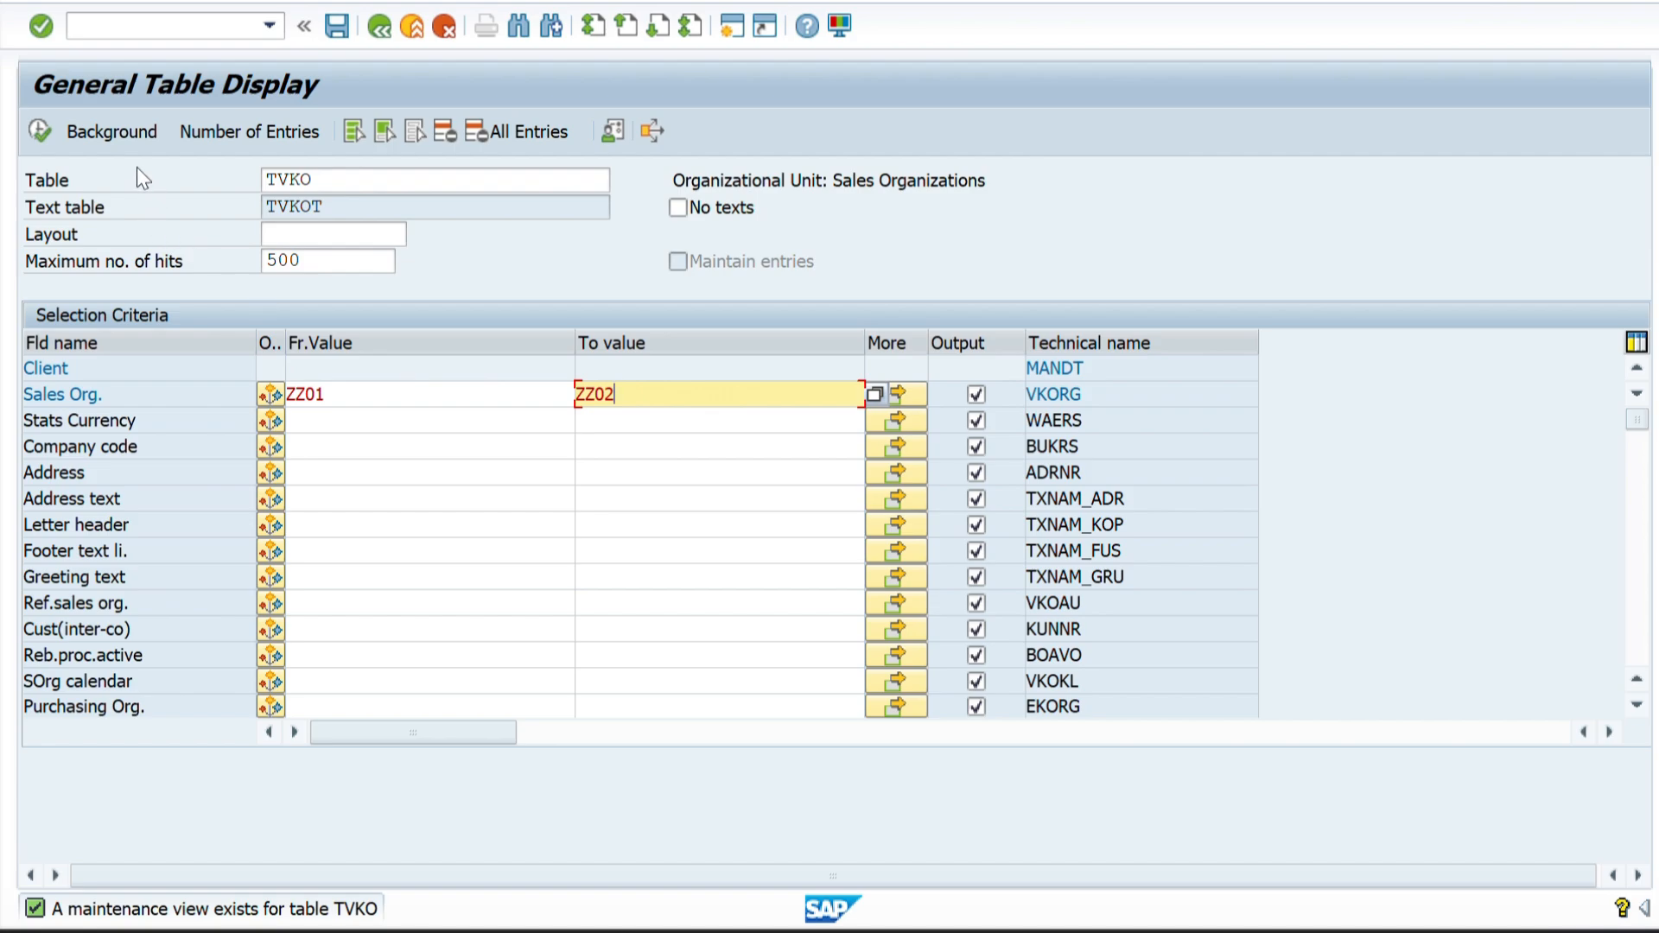
{"action": "left_click", "coordinate": [38, 132]}
{"action": "left_click", "coordinate": [38, 132]}
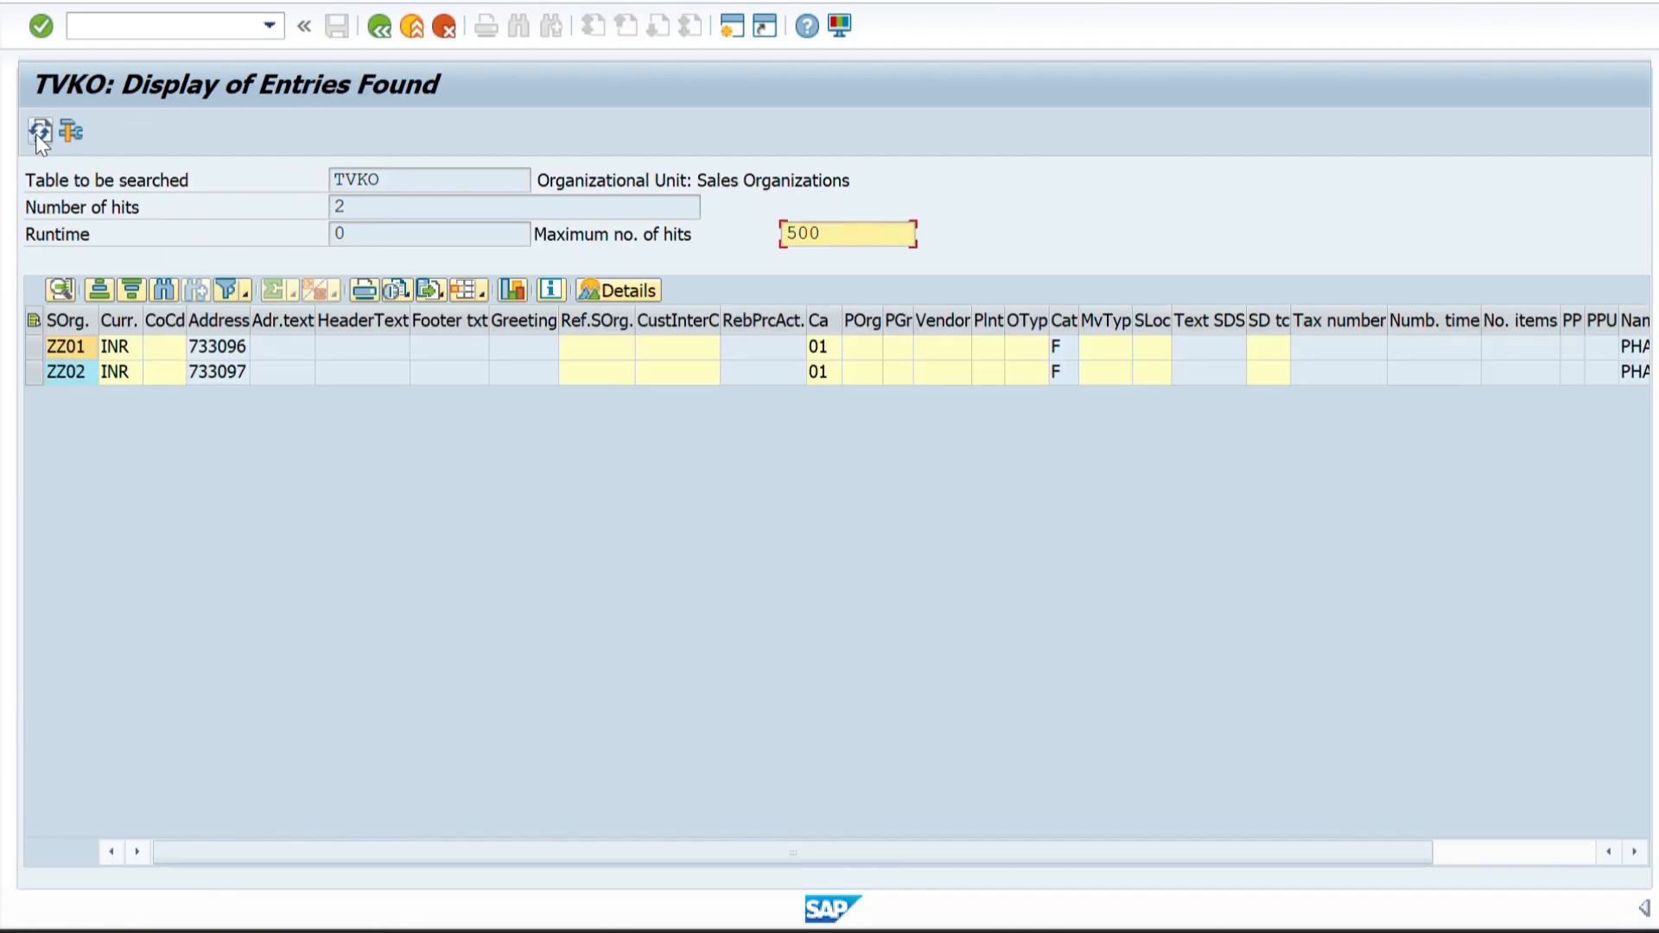
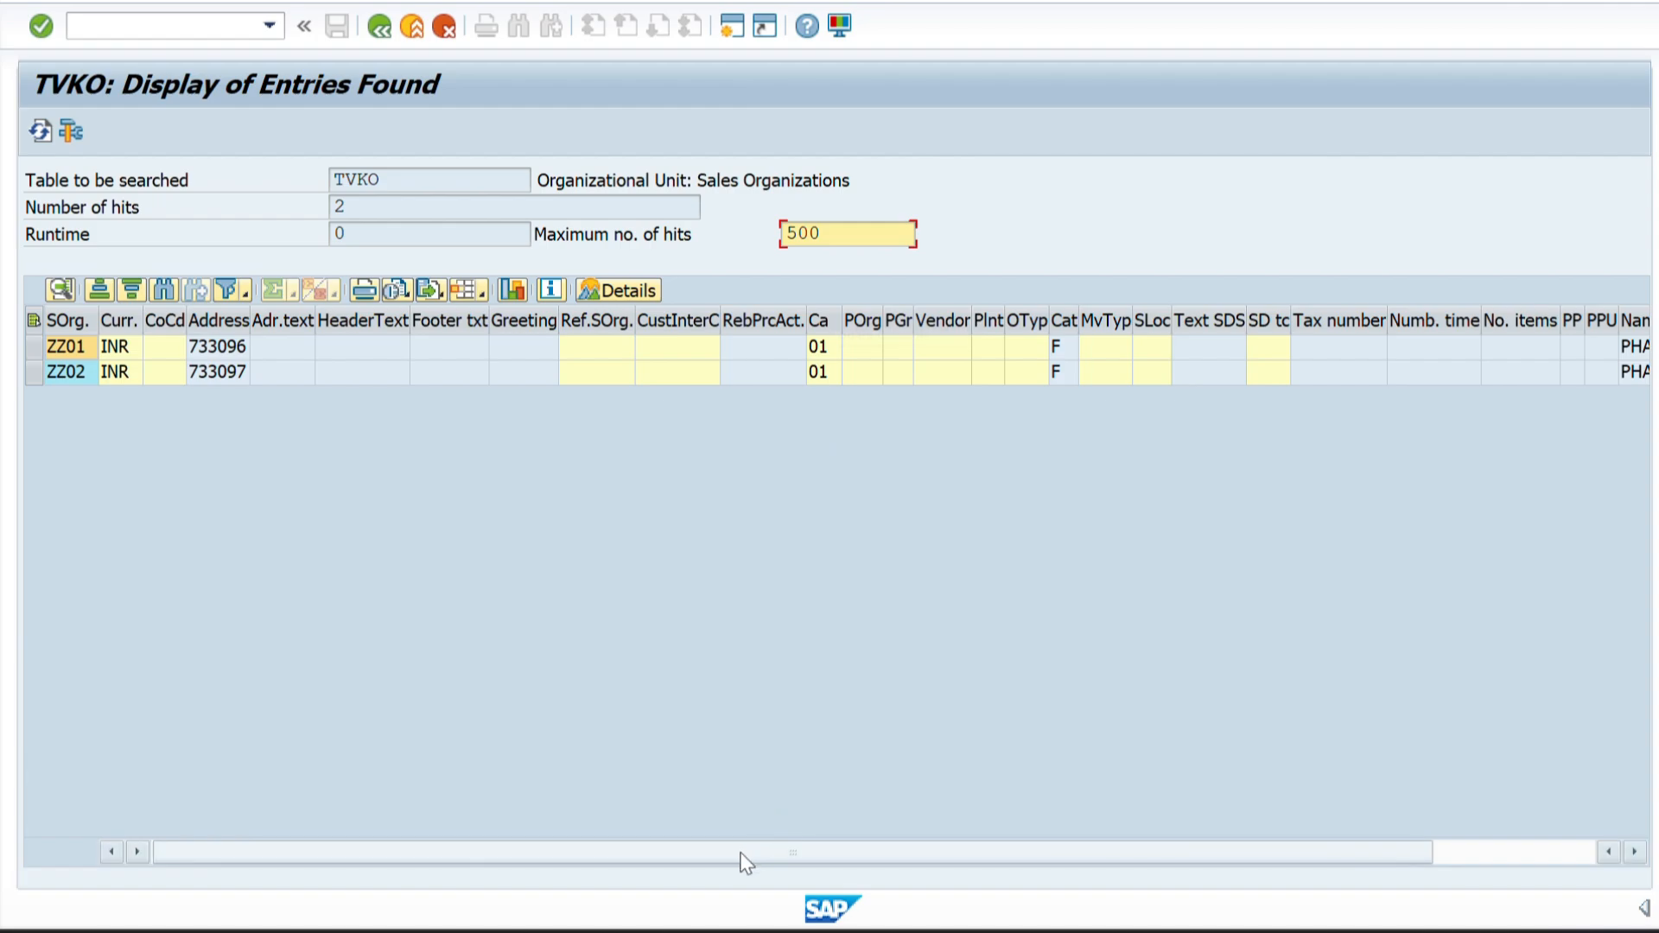
Examine the TVKO entries across the full column width and return to the selection criteria.
{"action": "left_click_drag", "start_coordinate": [741, 855], "coordinate": [980, 835]}
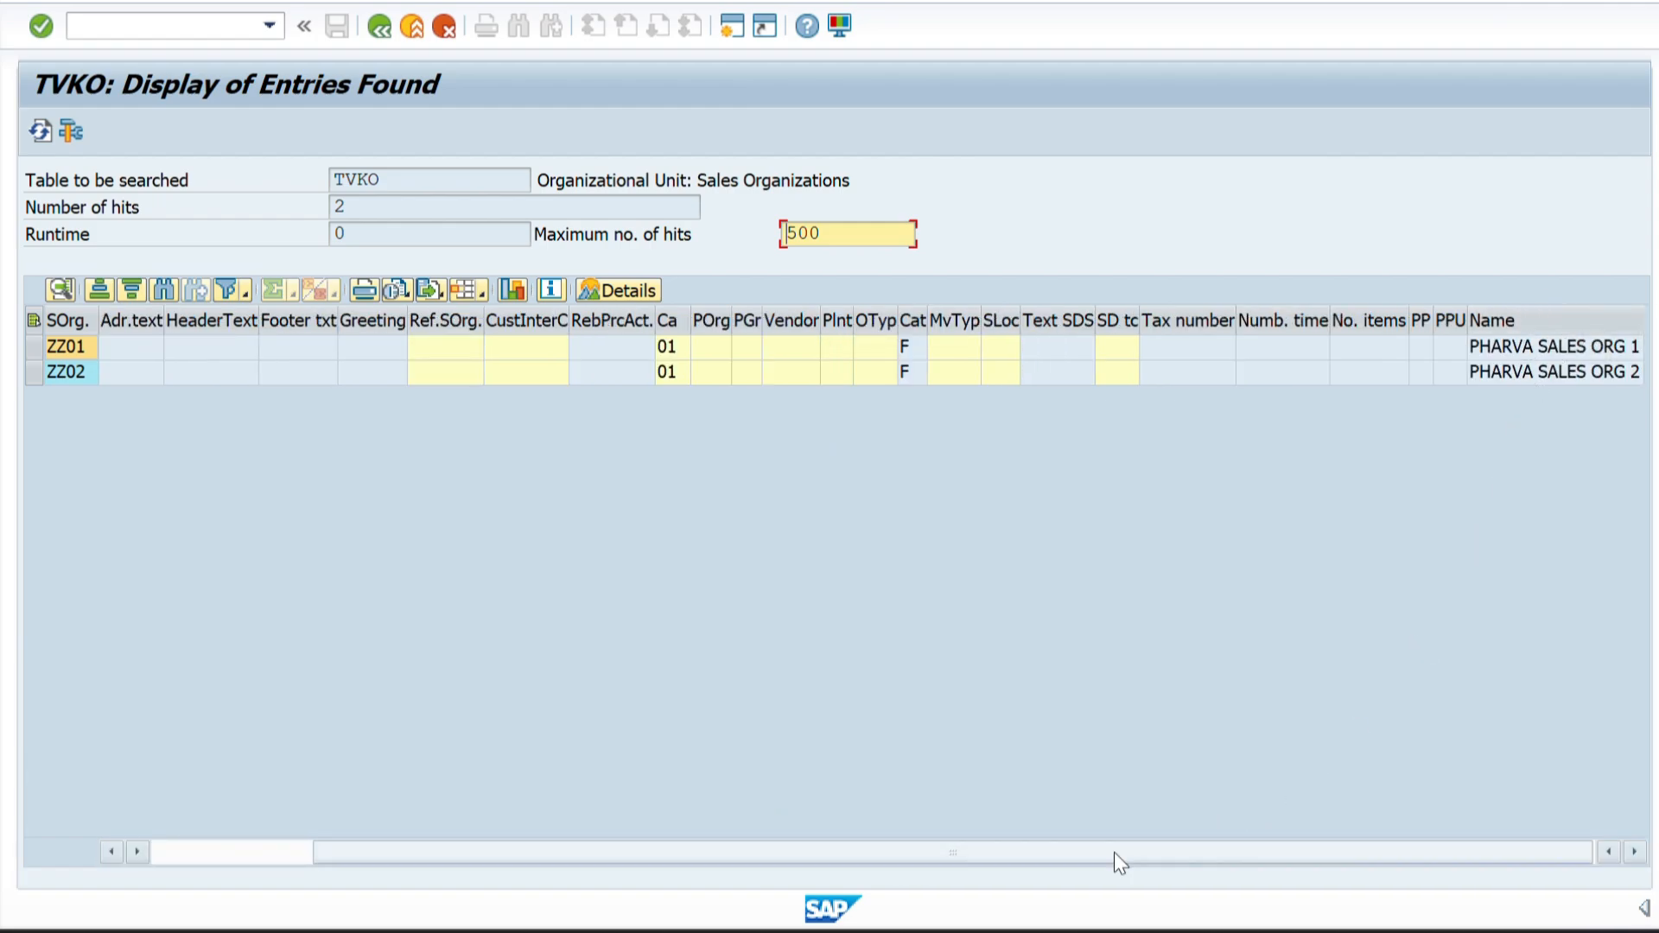
{"action": "left_click_drag", "start_coordinate": [1051, 852], "coordinate": [657, 863]}
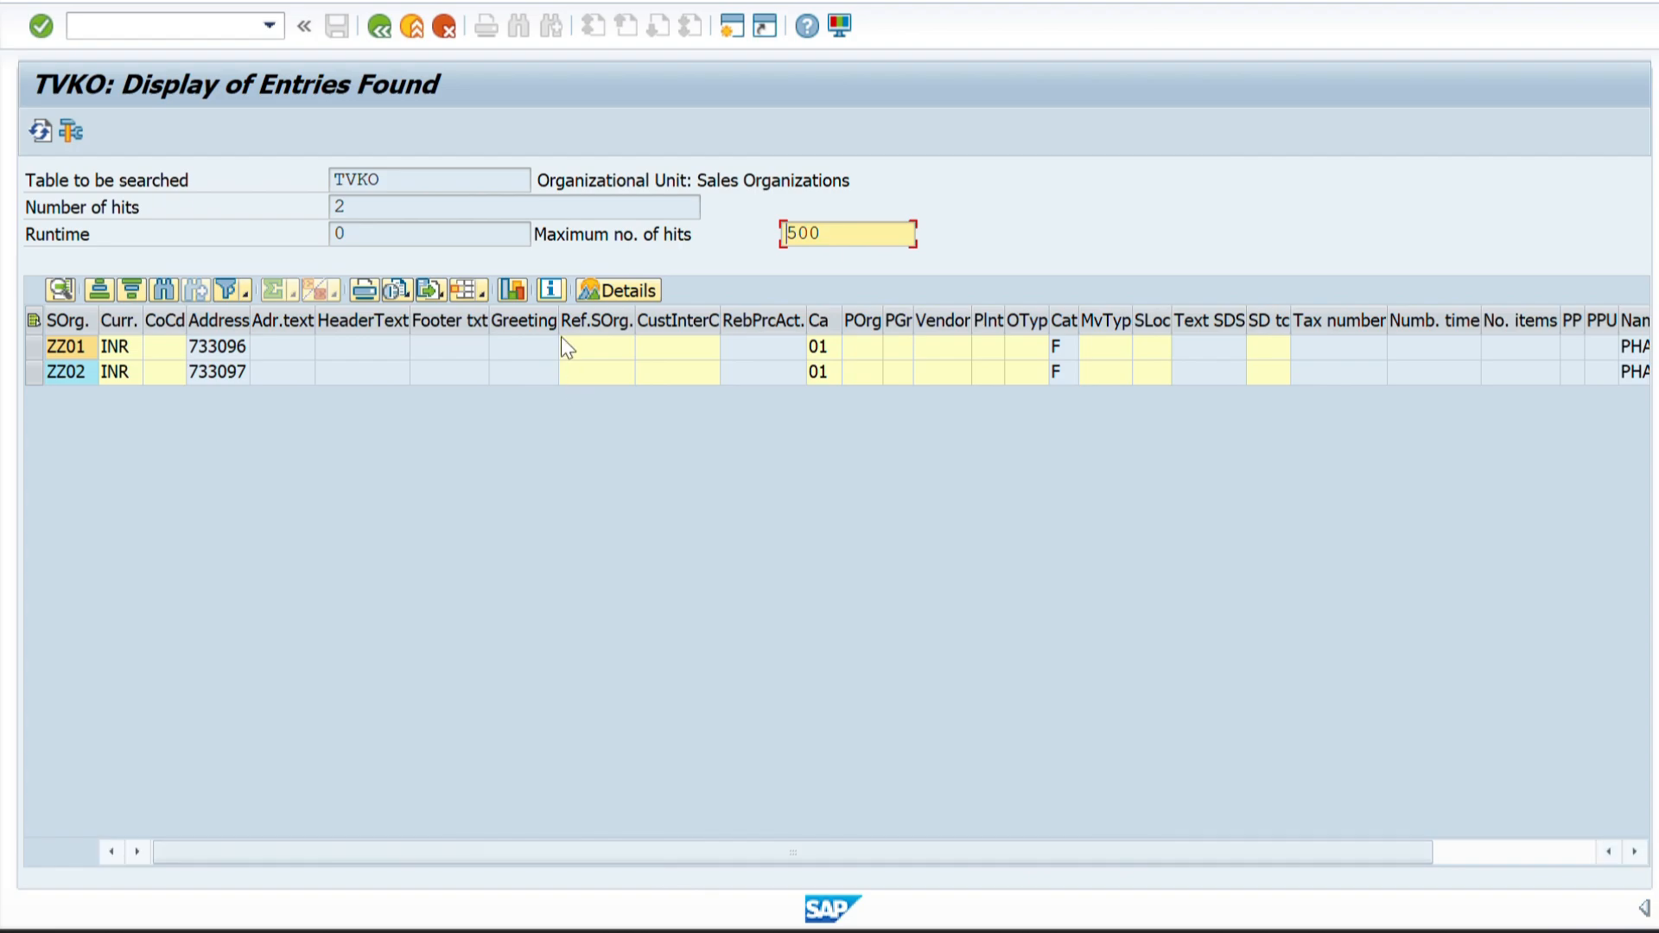
{"action": "left_click", "coordinate": [378, 26]}
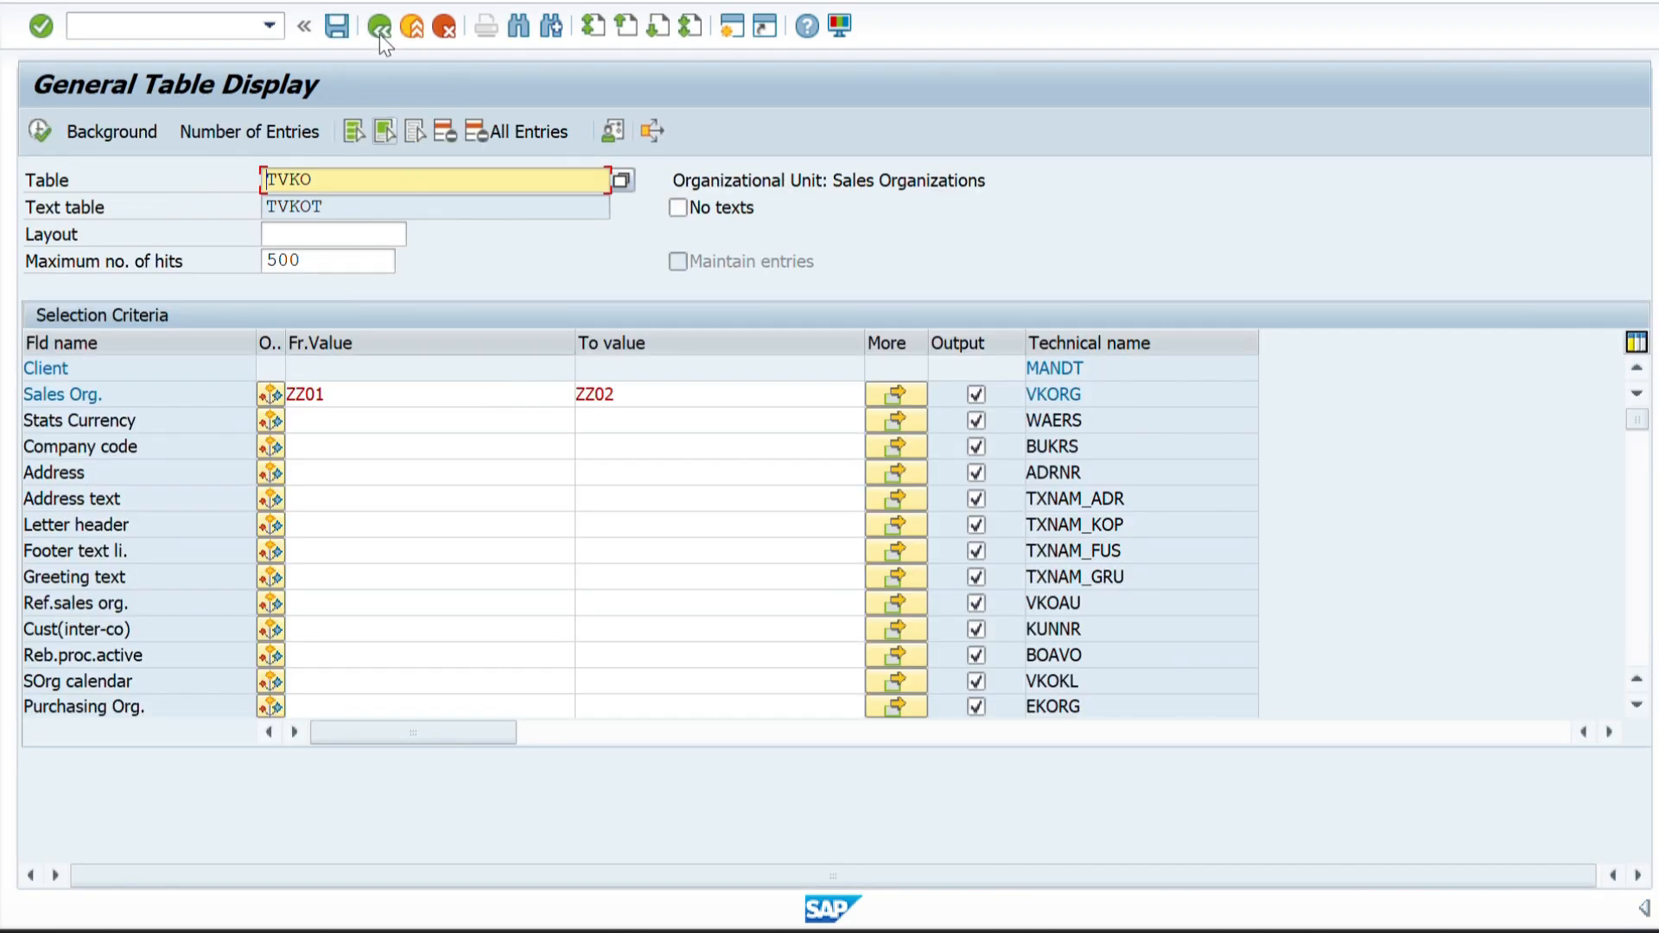
Exit to SAP Easy Access and reopen General Table Display with transaction code SE16N.
{"action": "left_click", "coordinate": [378, 27]}
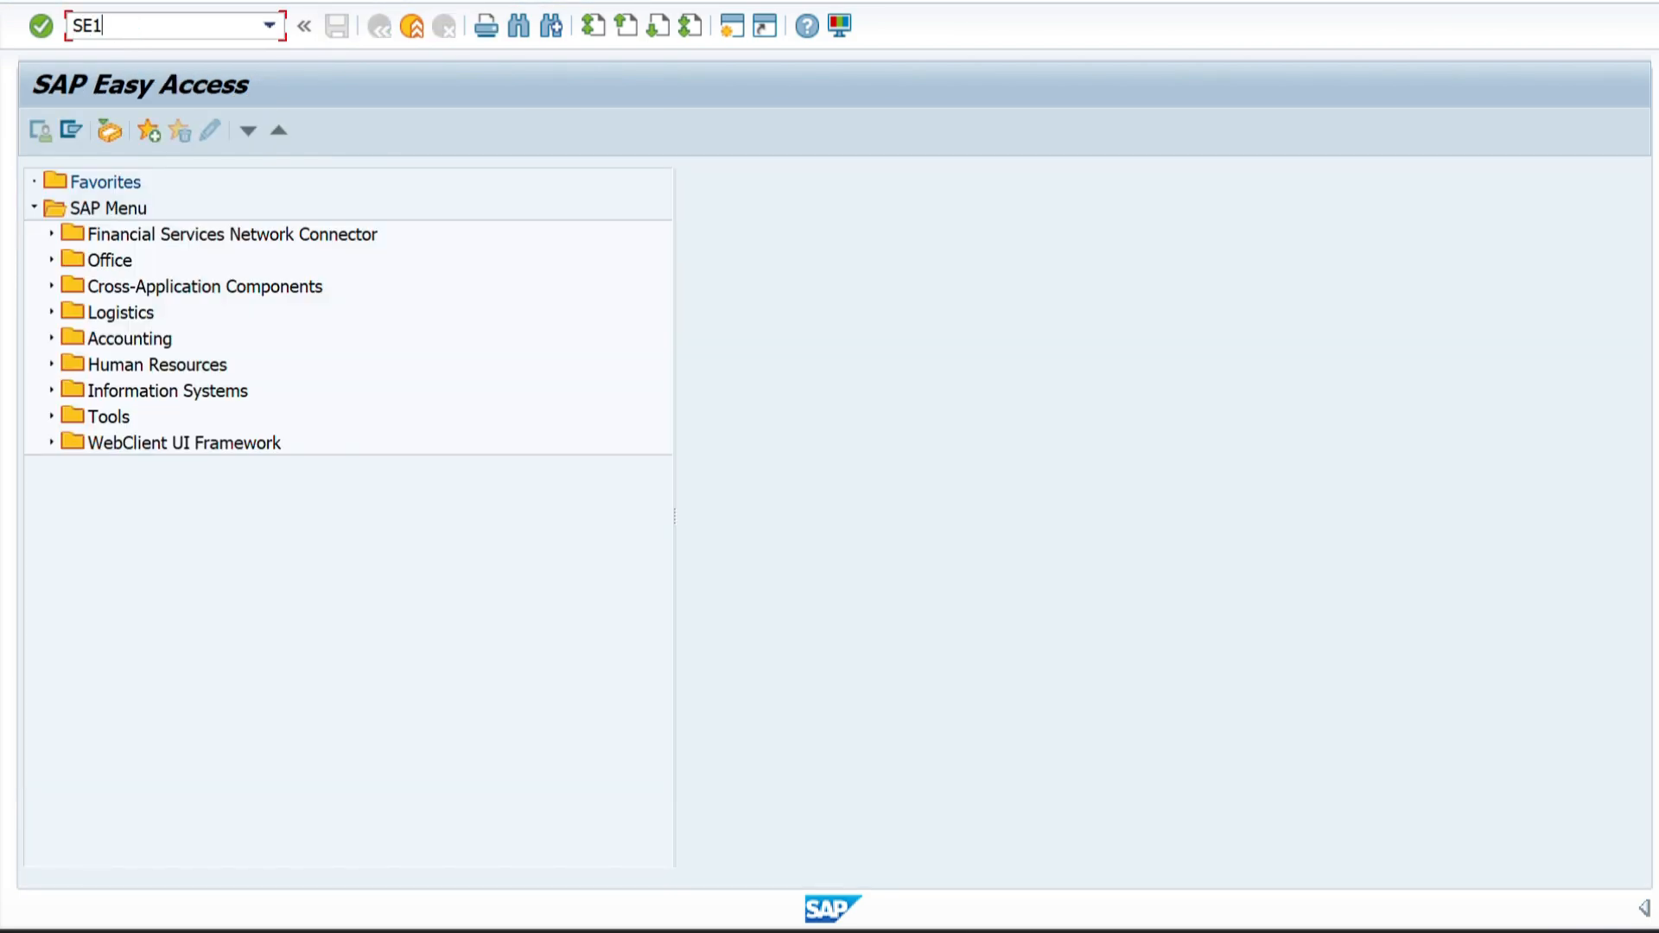
{"action": "left_click", "coordinate": [121, 27]}
{"action": "type", "text": "SE16N"}
{"action": "key", "text": "Return"}
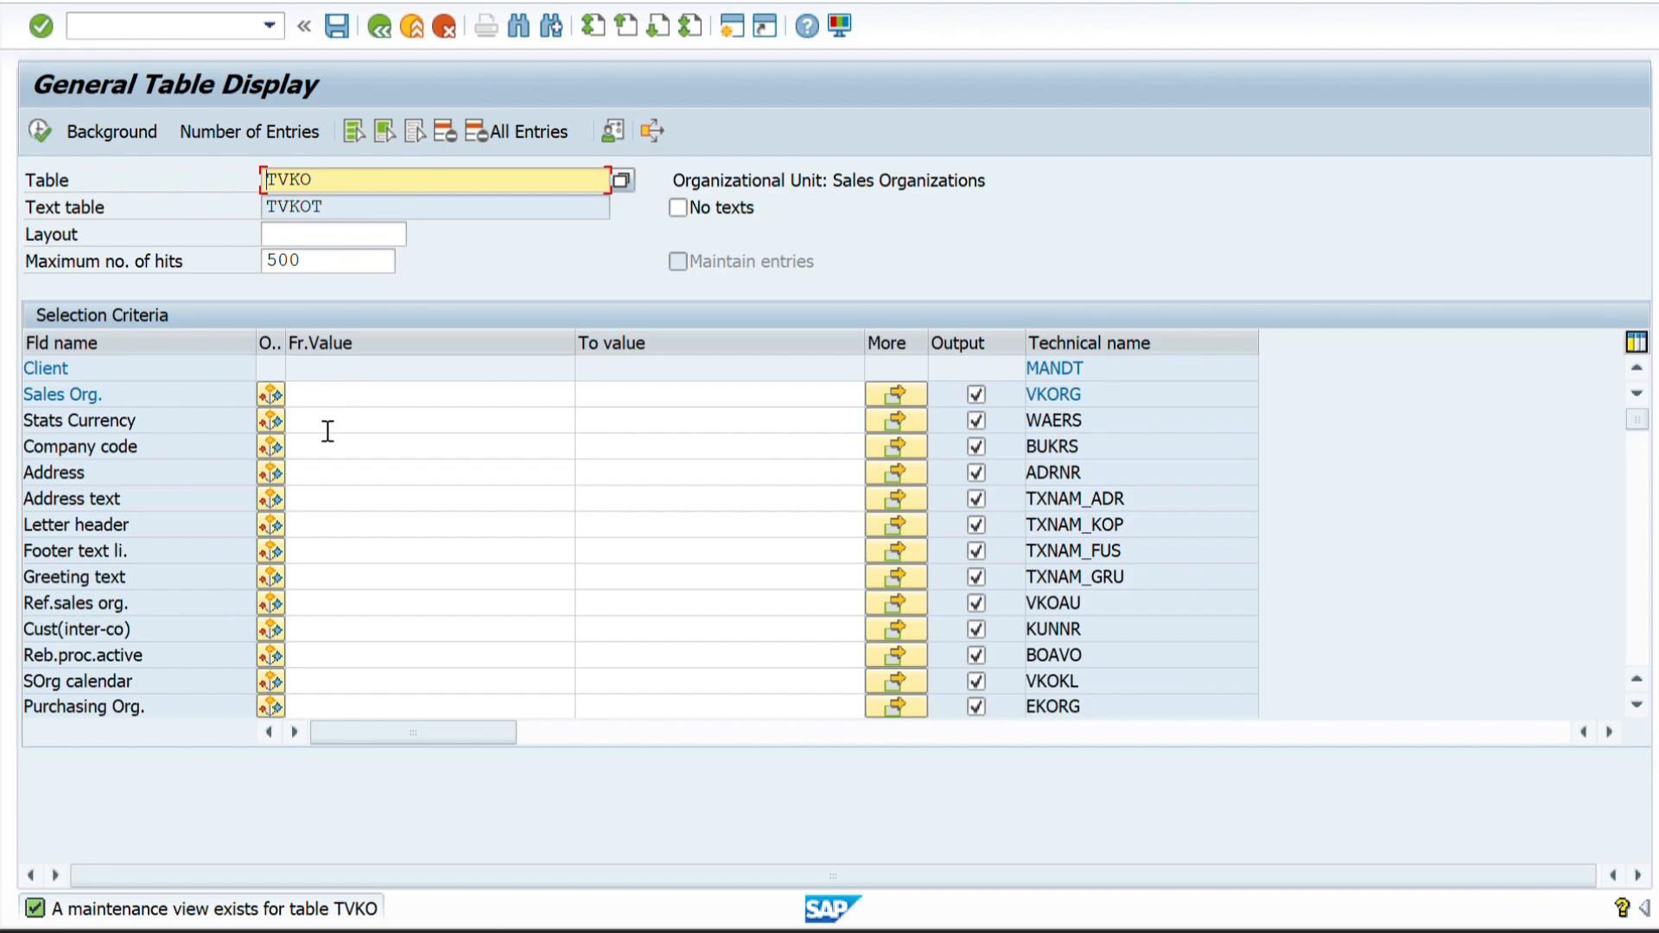
Switch to the Word document and review the table and field names of the distribution channel and the division.
{"action": "key", "text": "alt+Tab"}
{"action": "scroll", "coordinate": [458, 665], "scroll_direction": "down", "scroll_amount": 5}
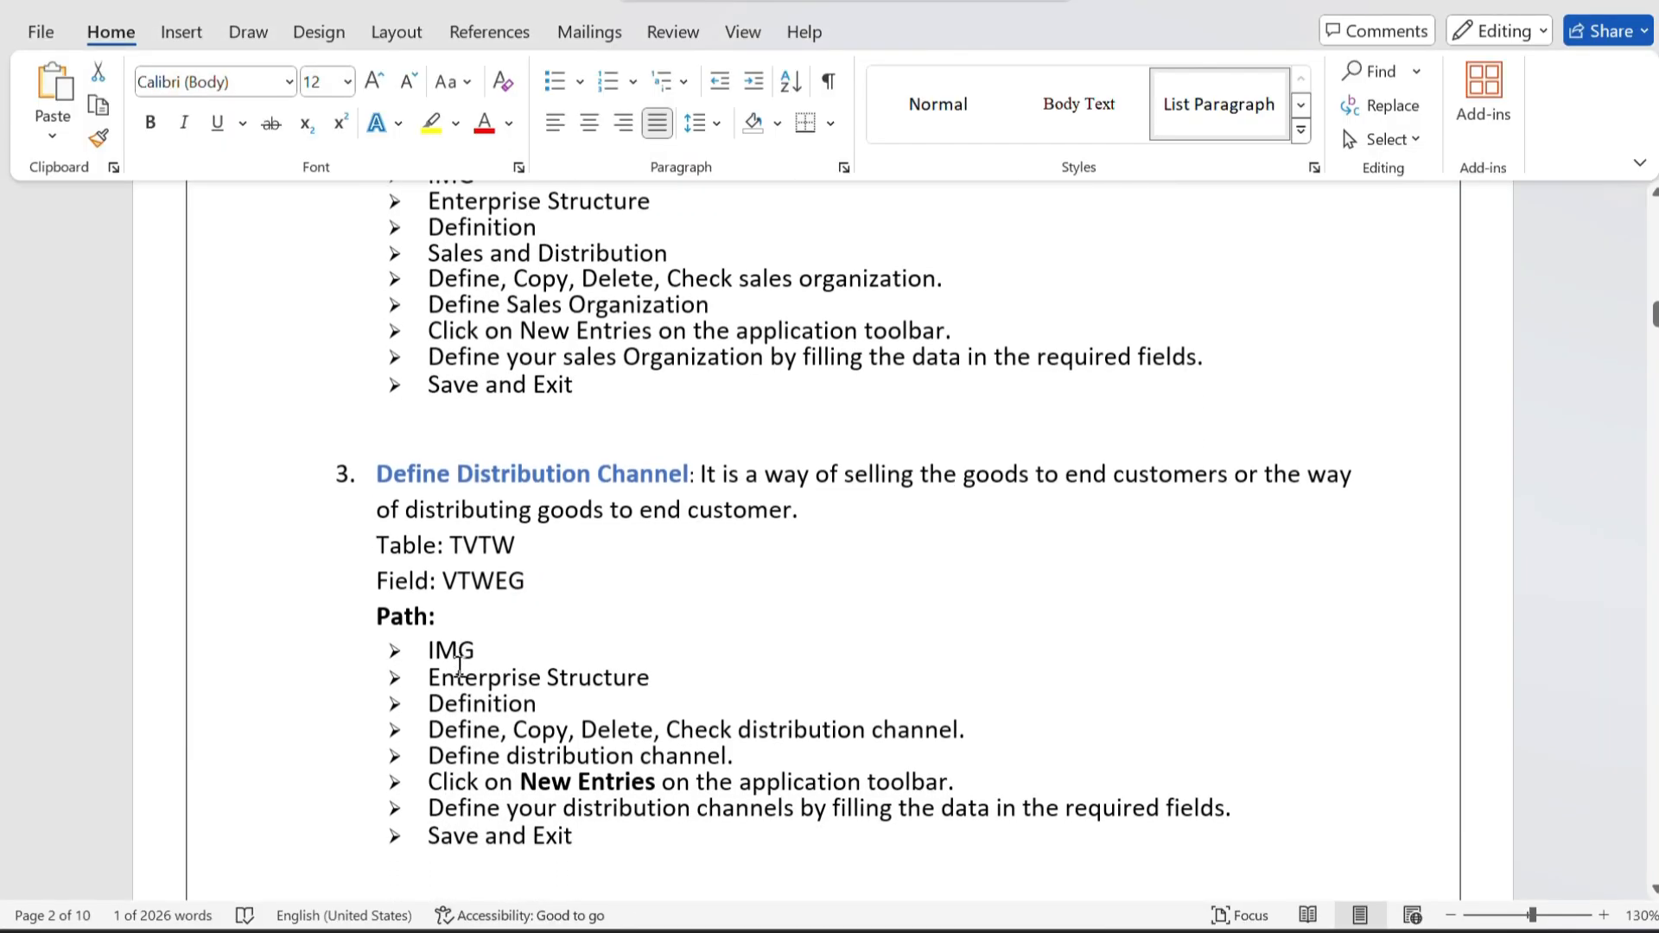
{"action": "scroll", "coordinate": [458, 664], "scroll_direction": "down", "scroll_amount": 1}
{"action": "left_click_drag", "start_coordinate": [383, 467], "coordinate": [689, 455]}
{"action": "left_click", "coordinate": [538, 551]}
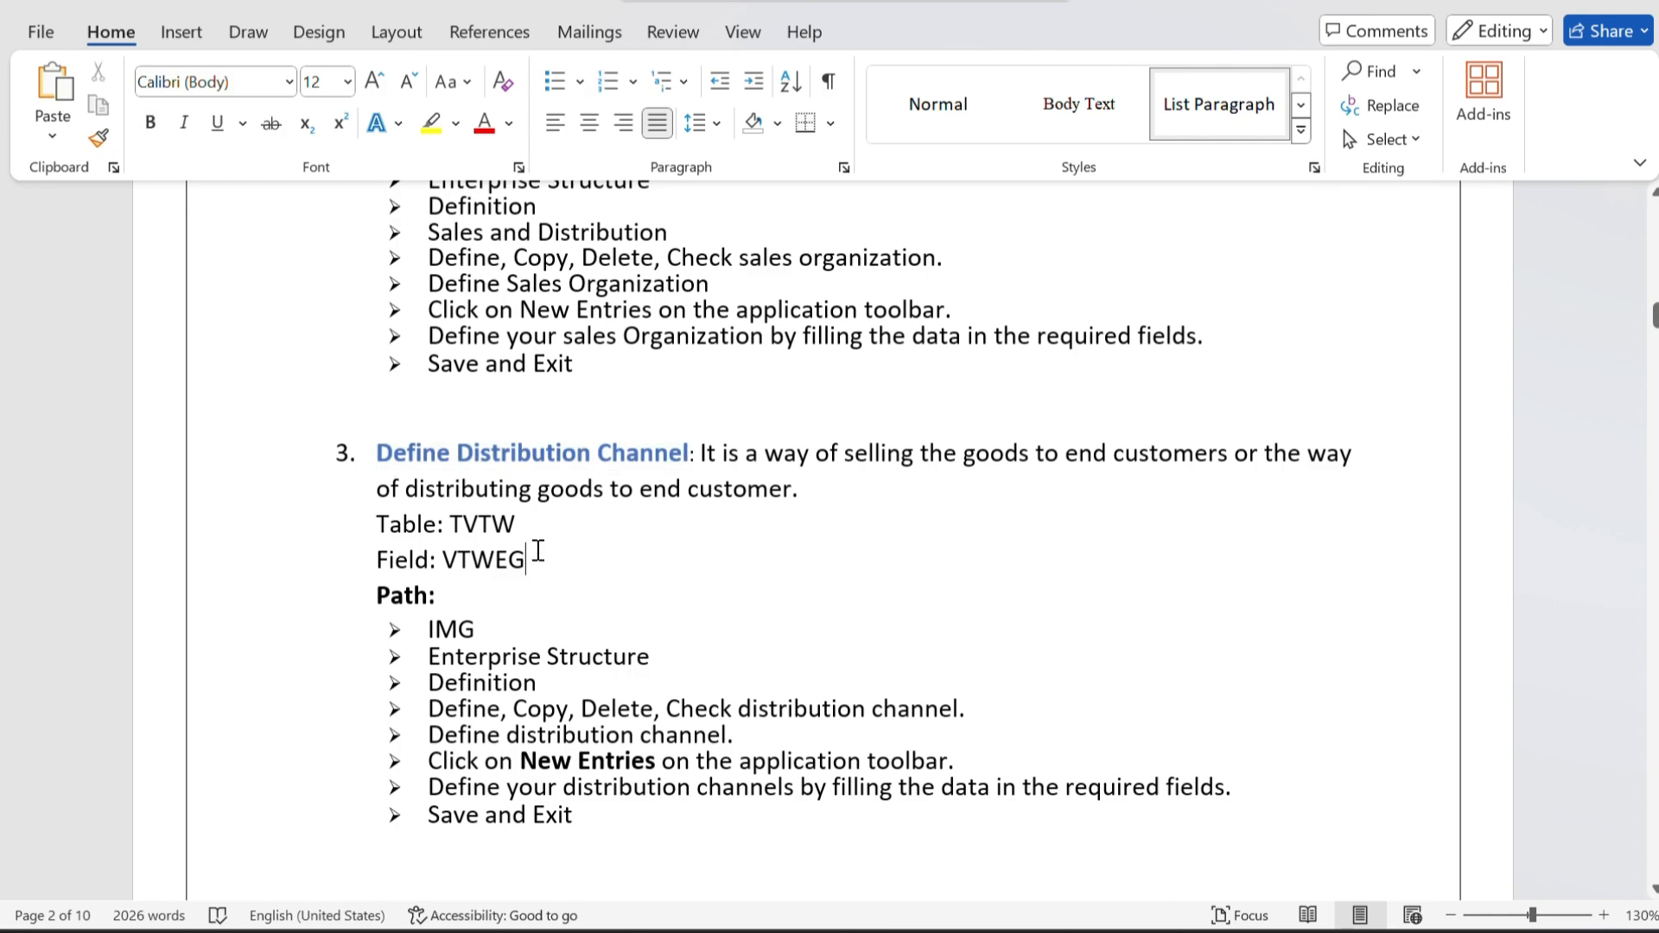
{"action": "scroll", "coordinate": [538, 550], "scroll_direction": "down", "scroll_amount": 3}
{"action": "scroll", "coordinate": [537, 550], "scroll_direction": "down", "scroll_amount": 12}
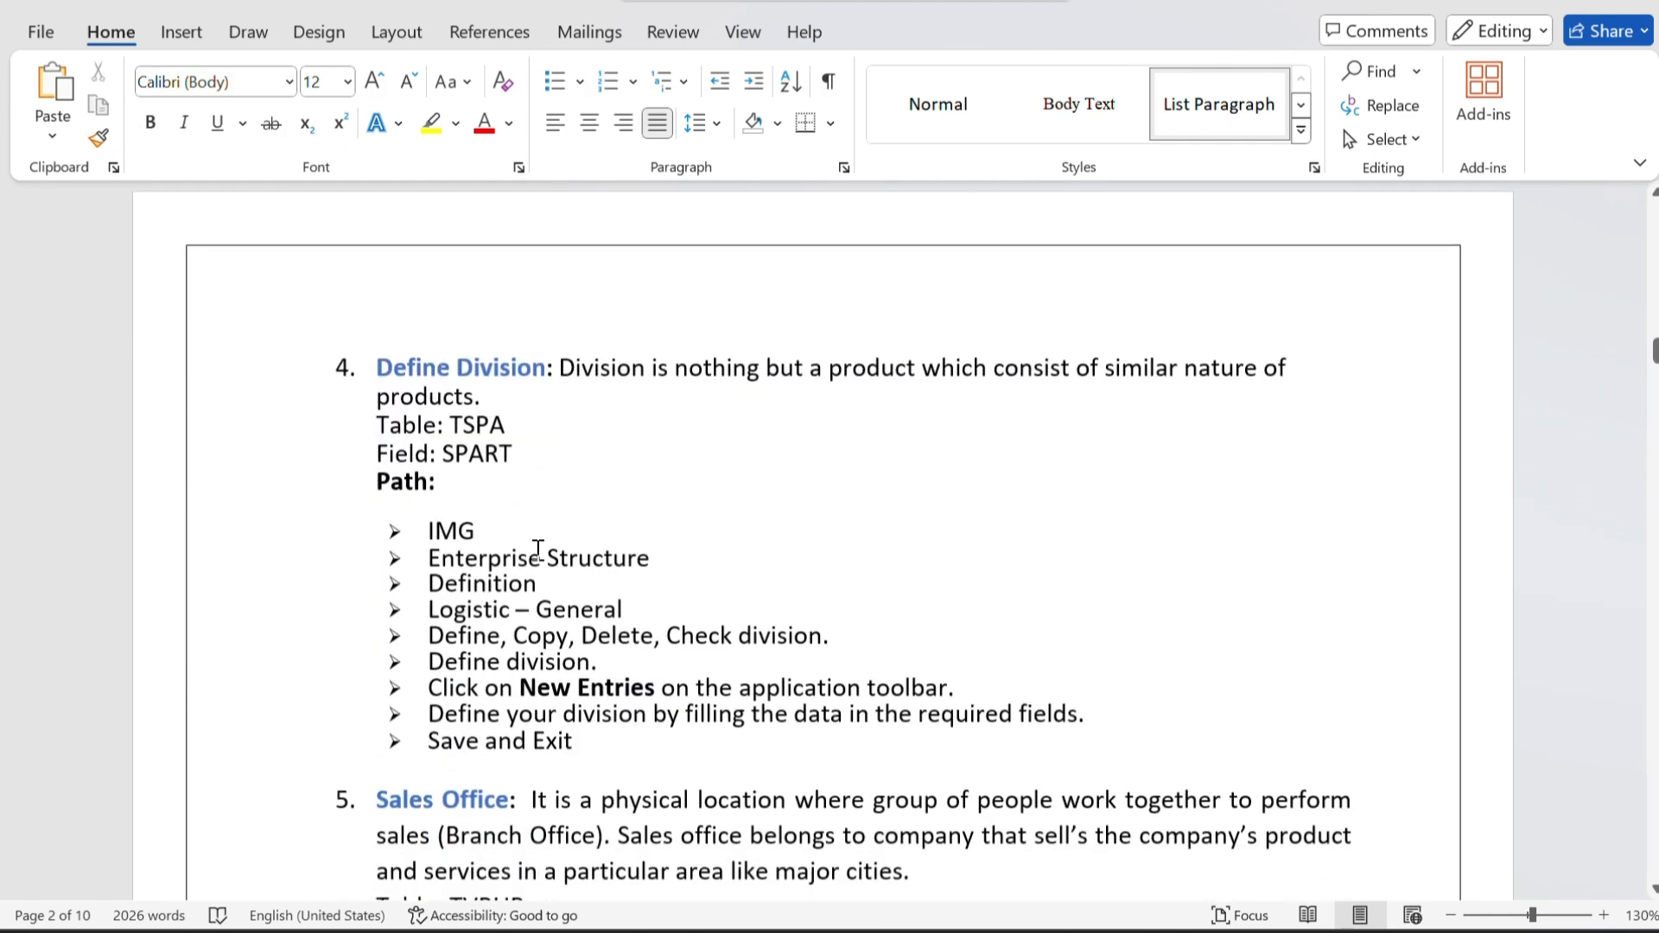
{"action": "left_click_drag", "start_coordinate": [456, 417], "coordinate": [533, 455]}
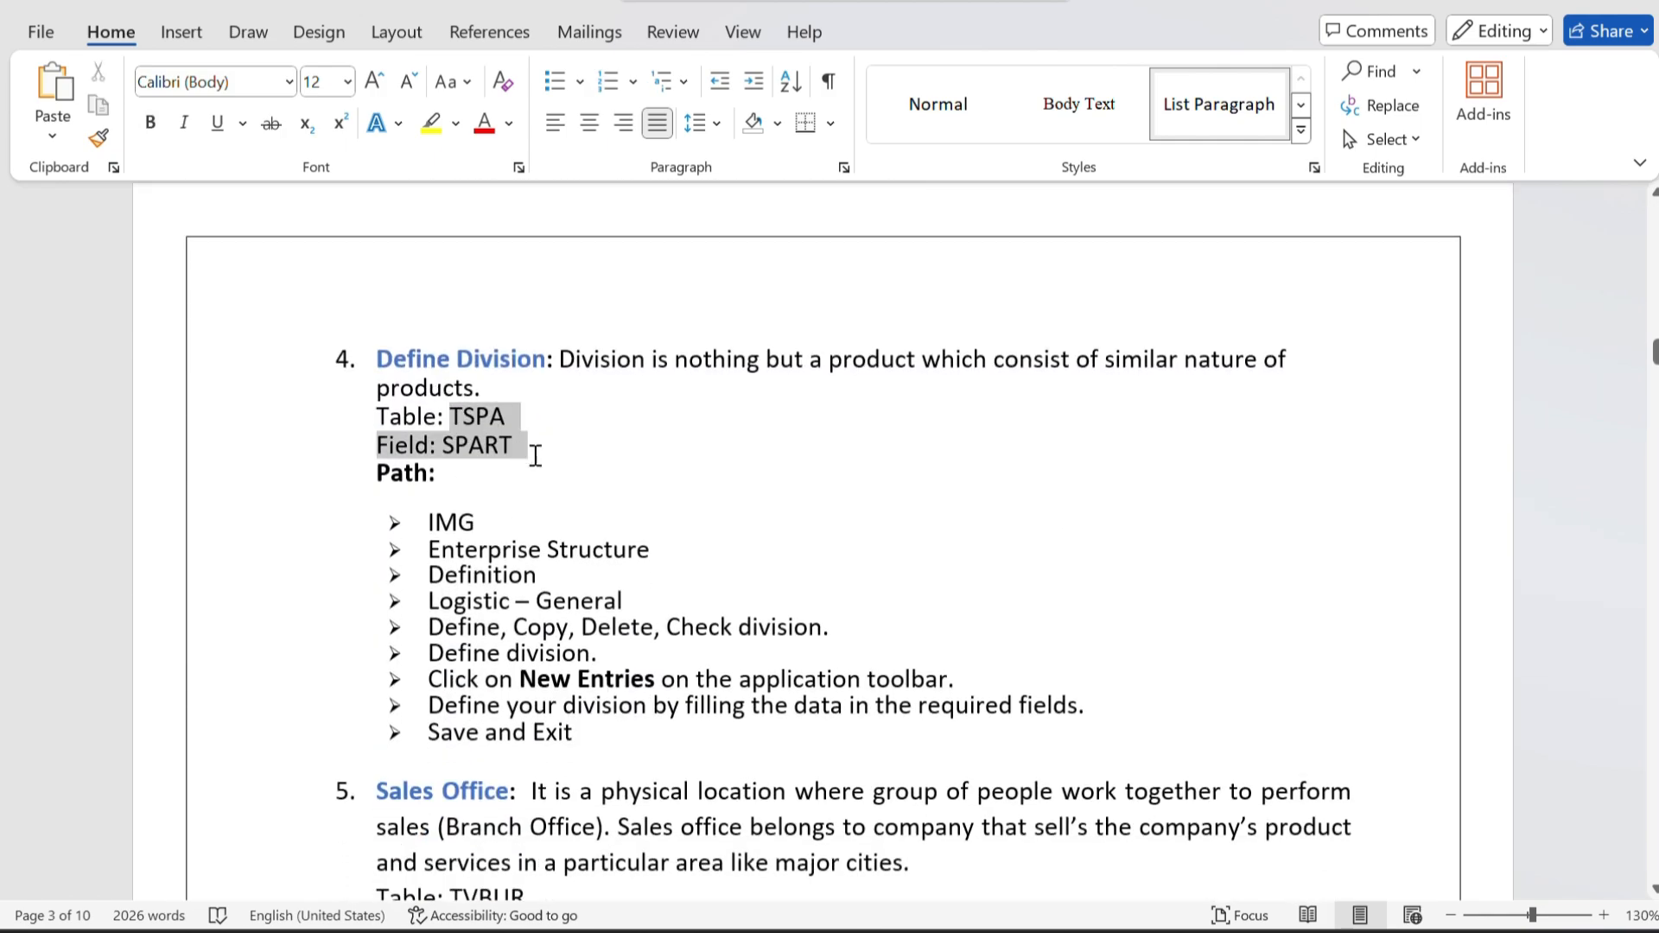
{"action": "left_click", "coordinate": [550, 549]}
Review the table and field names given for the sales office and the sales group in the notes.
{"action": "scroll", "coordinate": [553, 551], "scroll_direction": "down", "scroll_amount": 3}
{"action": "scroll", "coordinate": [553, 550], "scroll_direction": "down", "scroll_amount": 4}
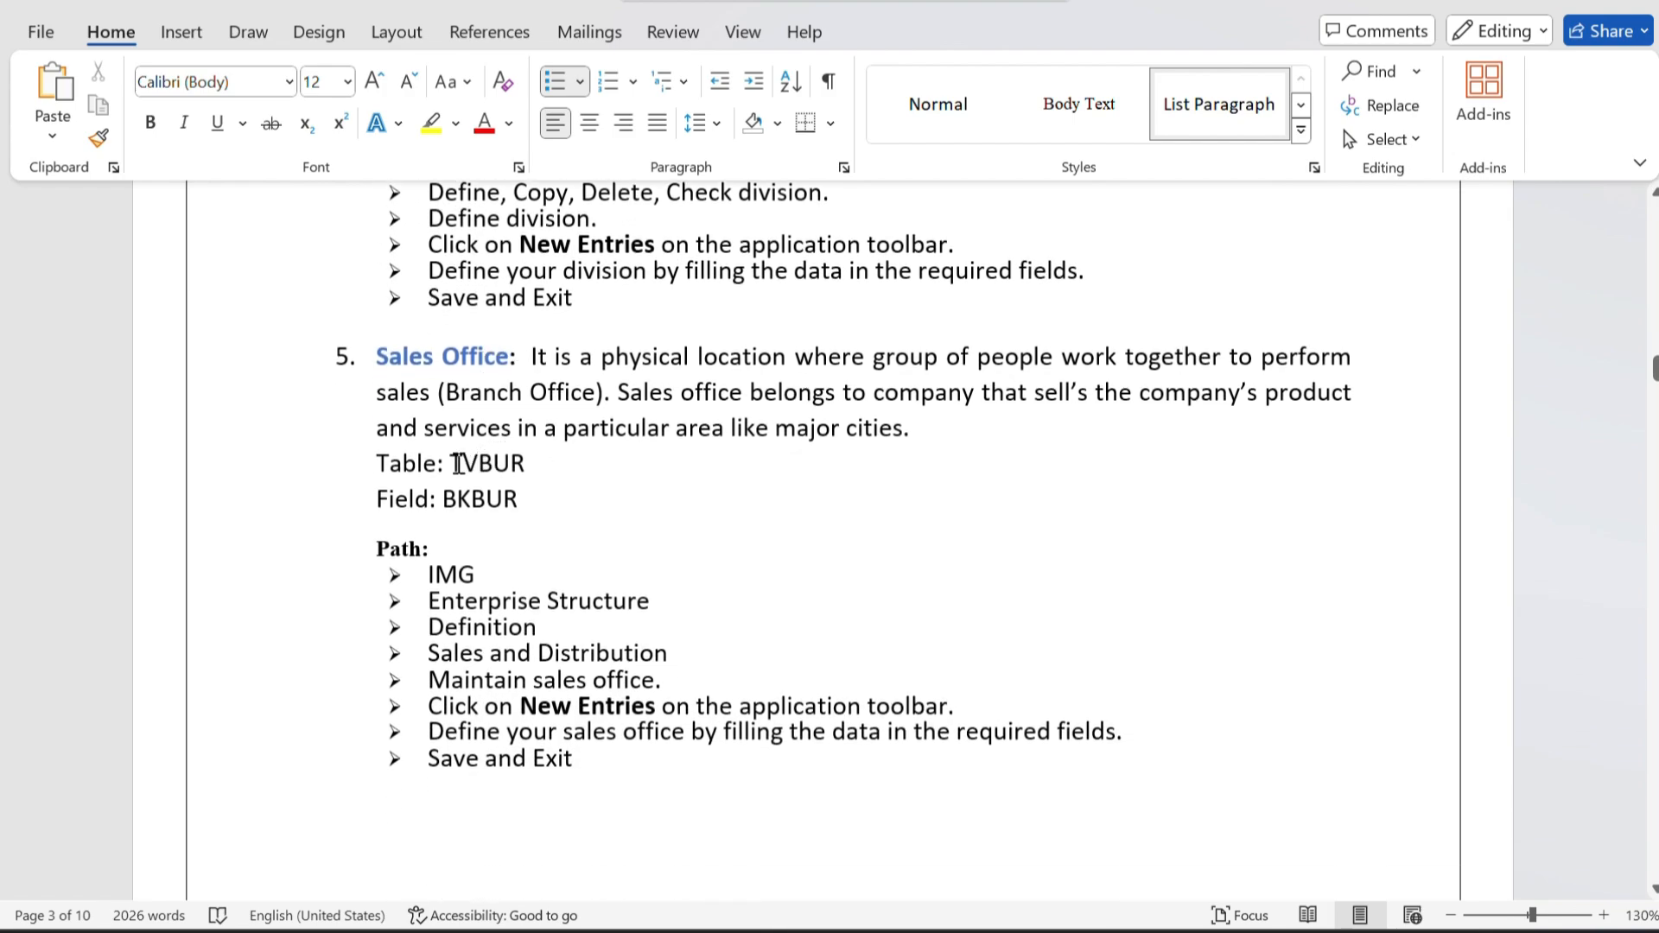
{"action": "left_click_drag", "start_coordinate": [456, 464], "coordinate": [518, 501]}
{"action": "left_click", "coordinate": [652, 574]}
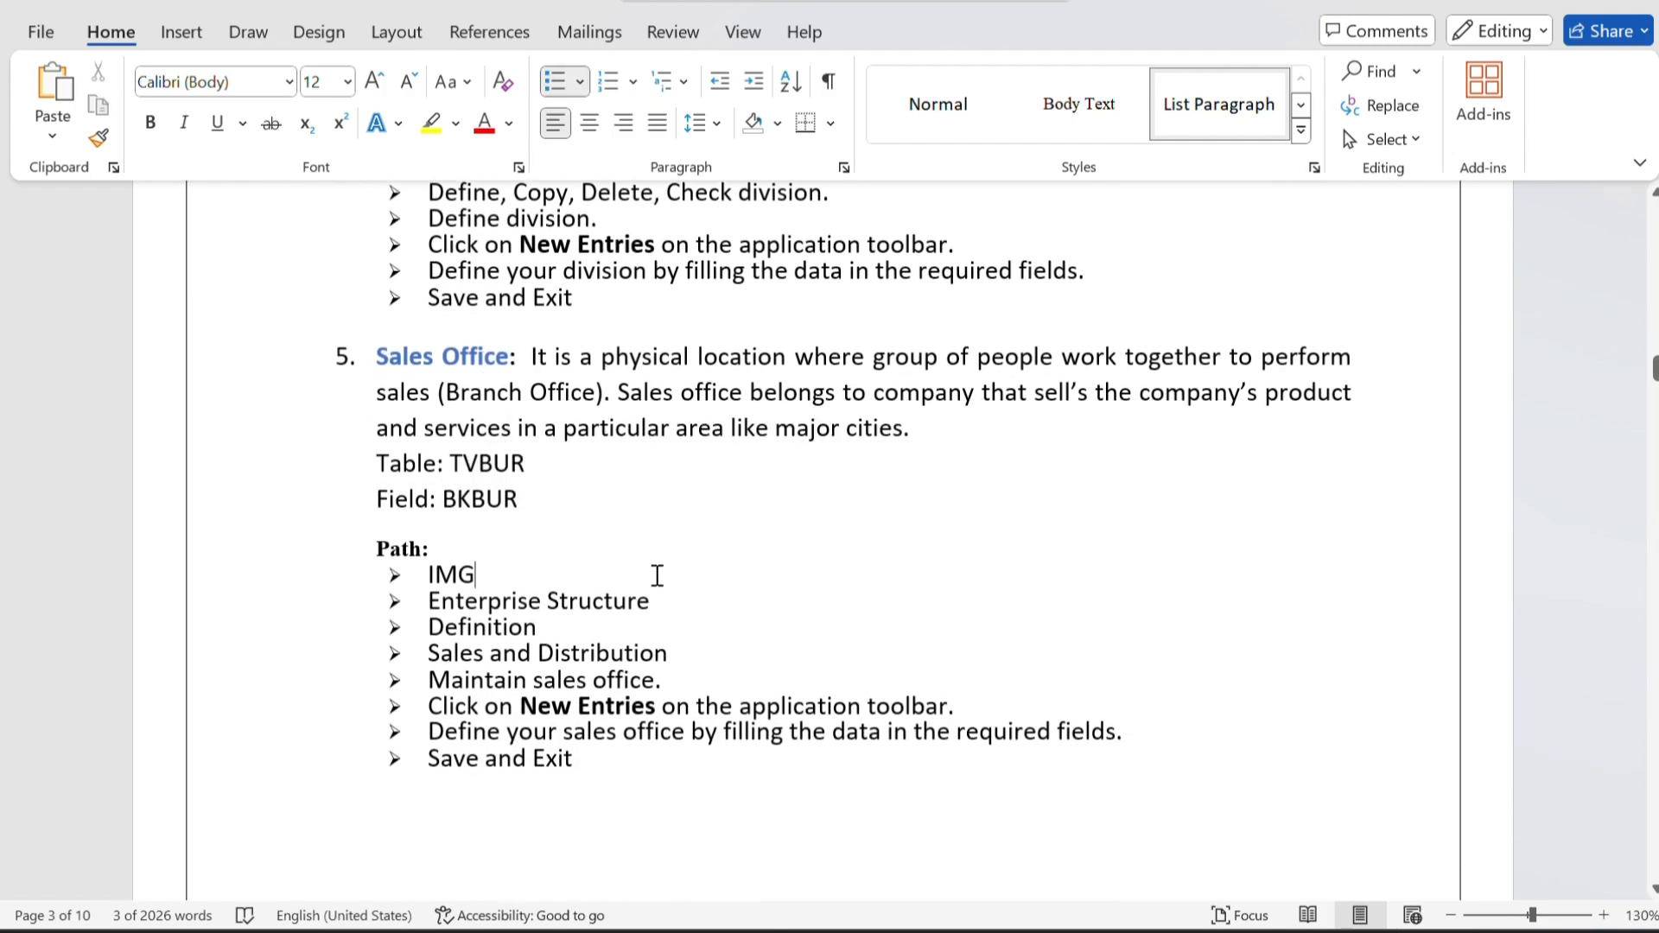
{"action": "scroll", "coordinate": [656, 575], "scroll_direction": "down", "scroll_amount": 9}
{"action": "scroll", "coordinate": [553, 378], "scroll_direction": "up", "scroll_amount": 1}
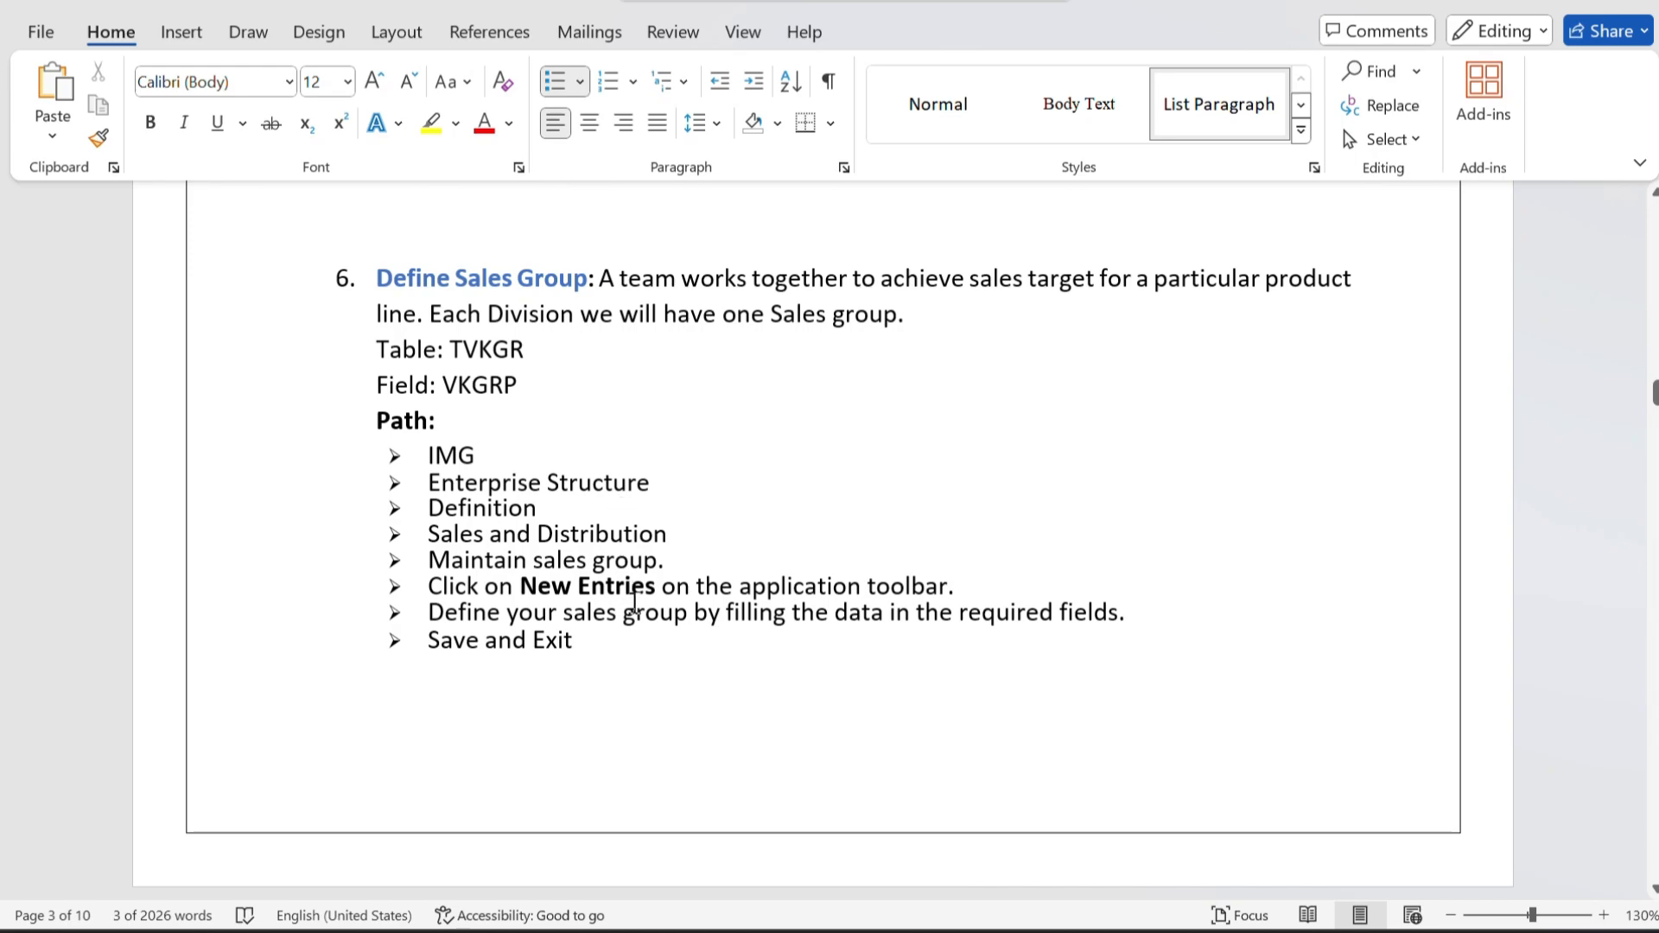
{"action": "scroll", "coordinate": [635, 601], "scroll_direction": "down", "scroll_amount": 1}
{"action": "left_click_drag", "start_coordinate": [456, 311], "coordinate": [537, 352]}
Copy the plant table name T001W from the Word document and load it in General Table Display in place of TVKO.
{"action": "scroll", "coordinate": [611, 395], "scroll_direction": "down", "scroll_amount": 10}
{"action": "scroll", "coordinate": [612, 396], "scroll_direction": "down", "scroll_amount": 4}
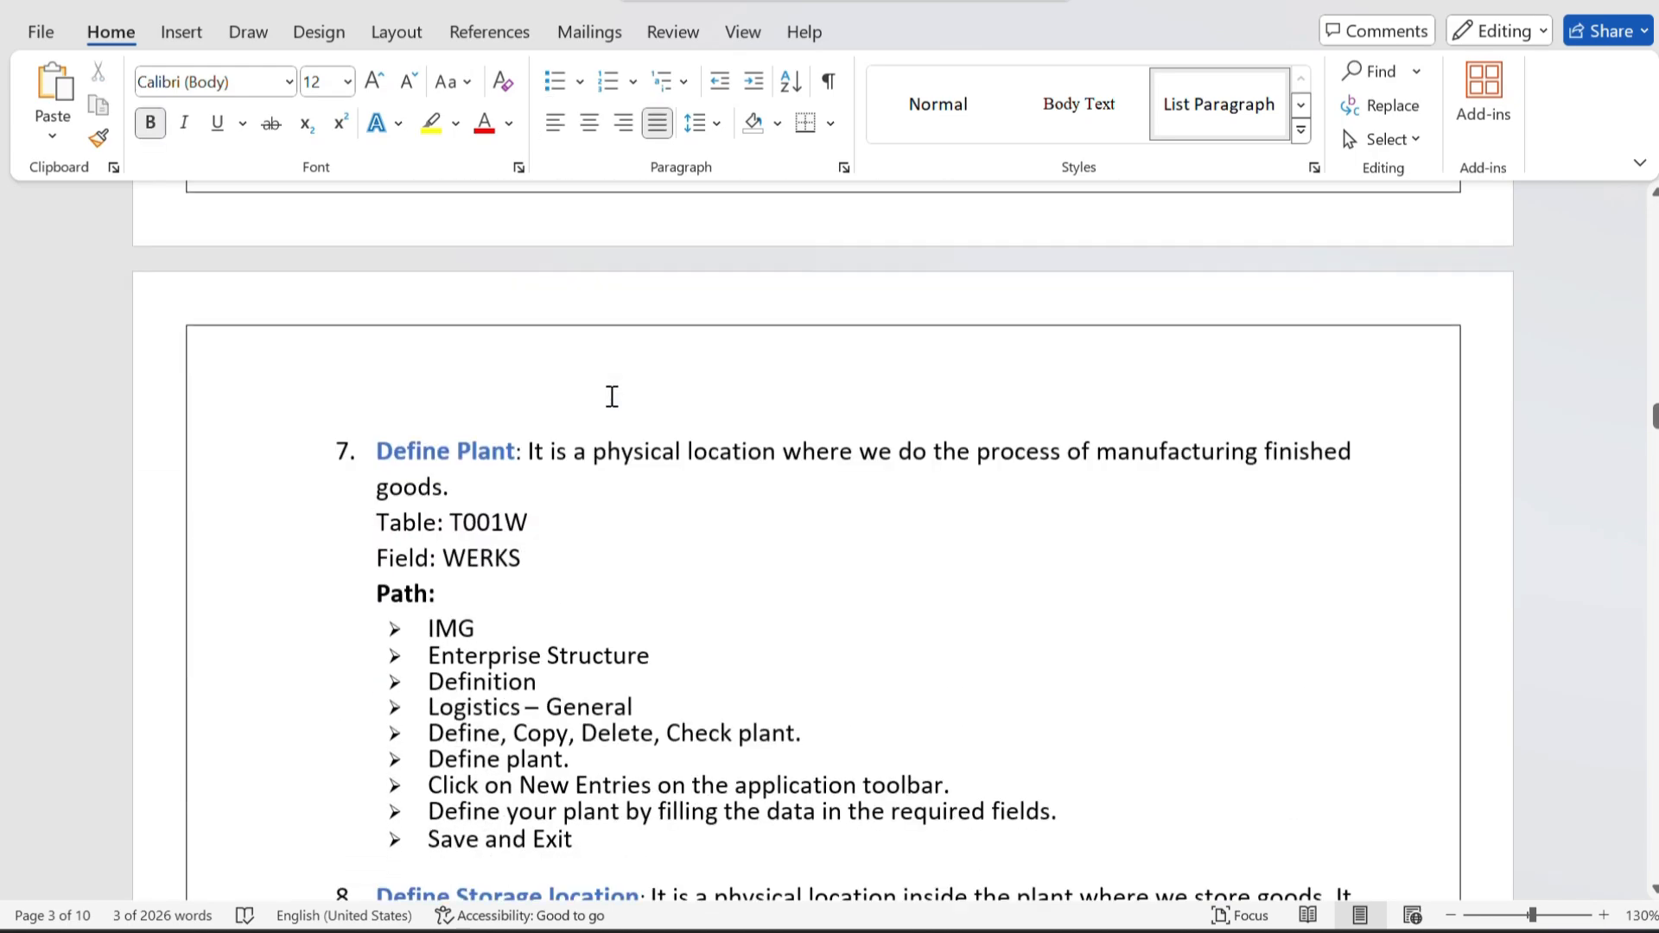
{"action": "scroll", "coordinate": [579, 606], "scroll_direction": "down", "scroll_amount": 2}
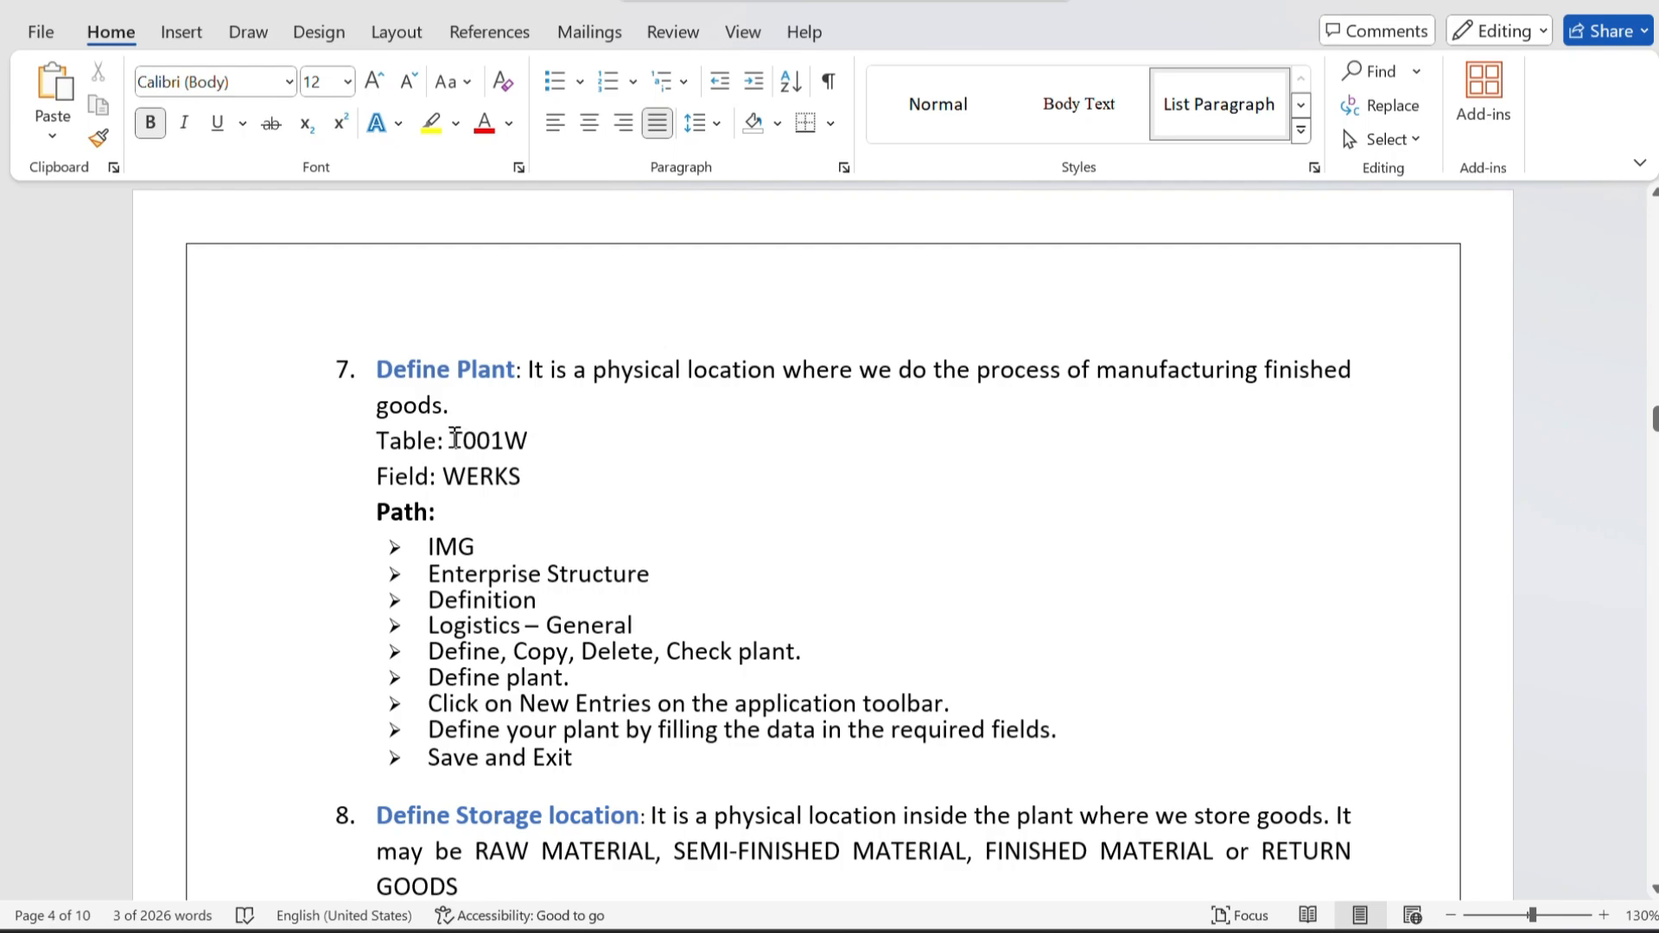
{"action": "double_click", "coordinate": [503, 443]}
{"action": "key", "text": "ctrl+c"}
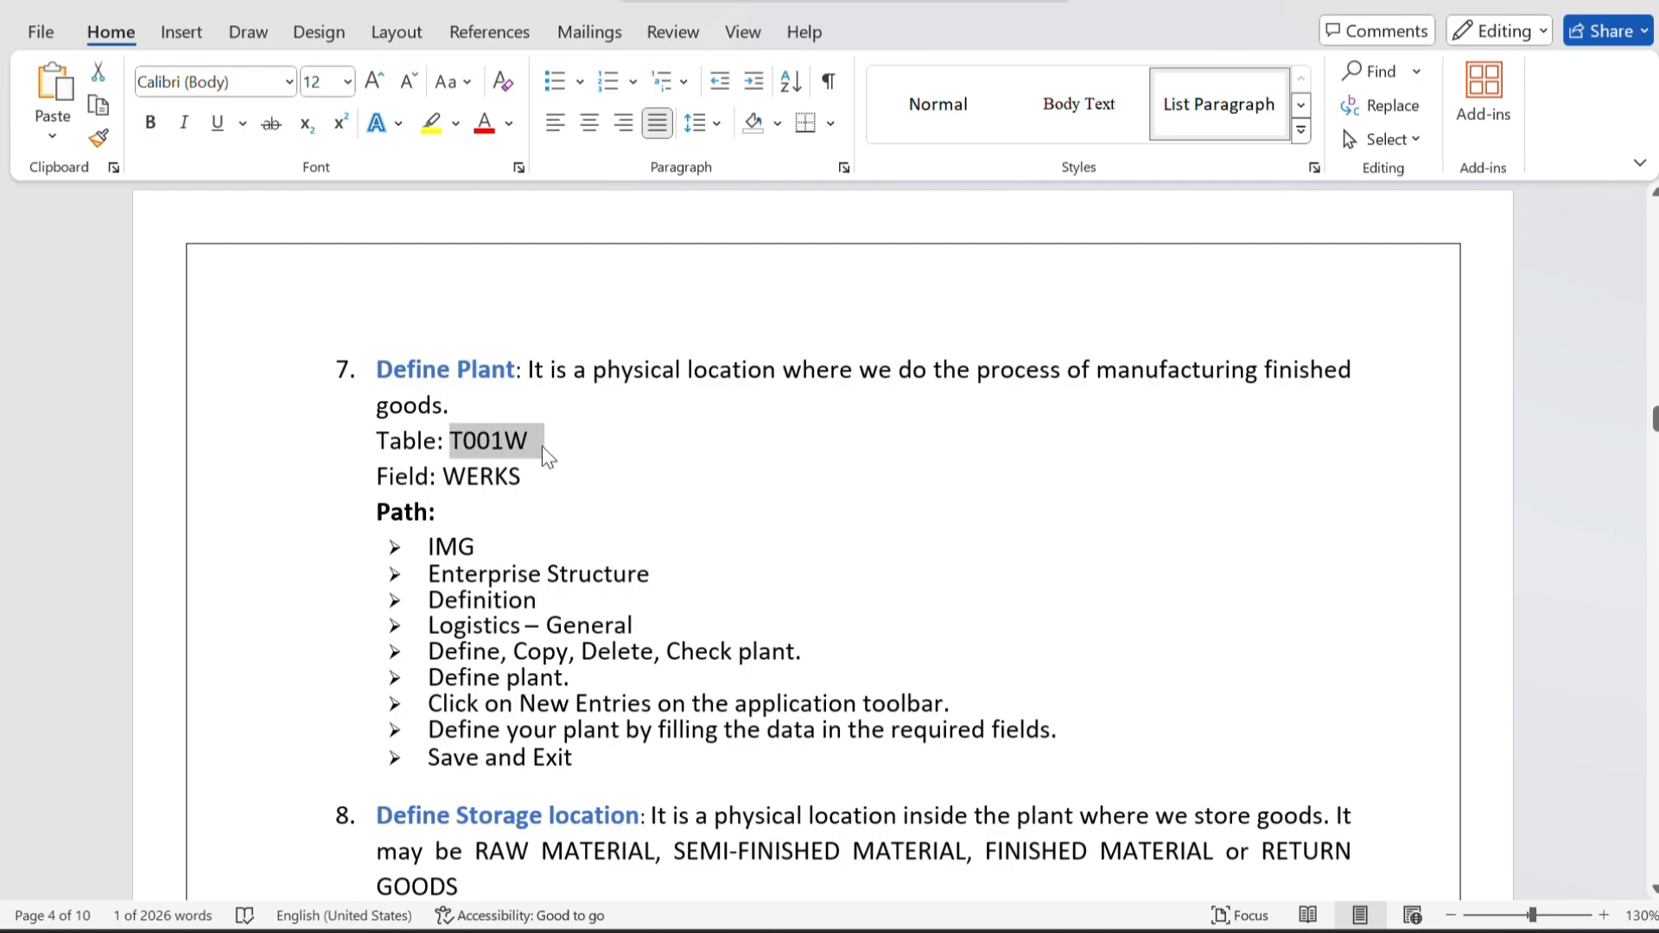
{"action": "key", "text": "alt+Tab"}
{"action": "left_click", "coordinate": [322, 179]}
{"action": "double_click", "coordinate": [323, 179]}
{"action": "key", "text": "BackSpace"}
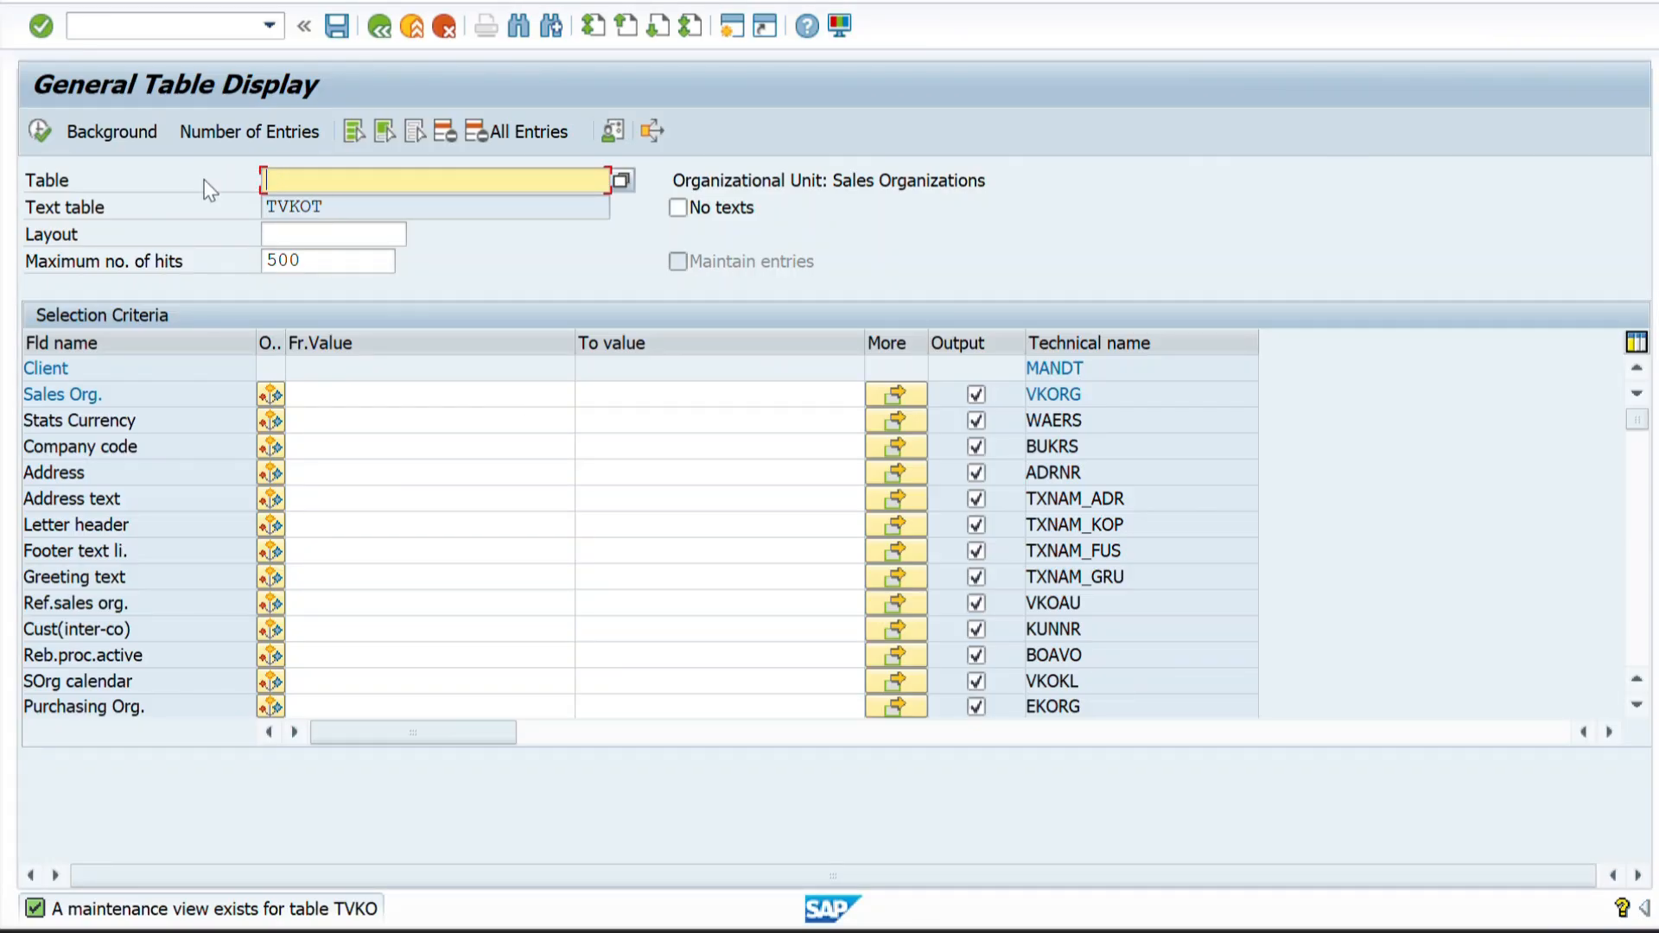
{"action": "key", "text": "ctrl+v"}
{"action": "key", "text": "Return"}
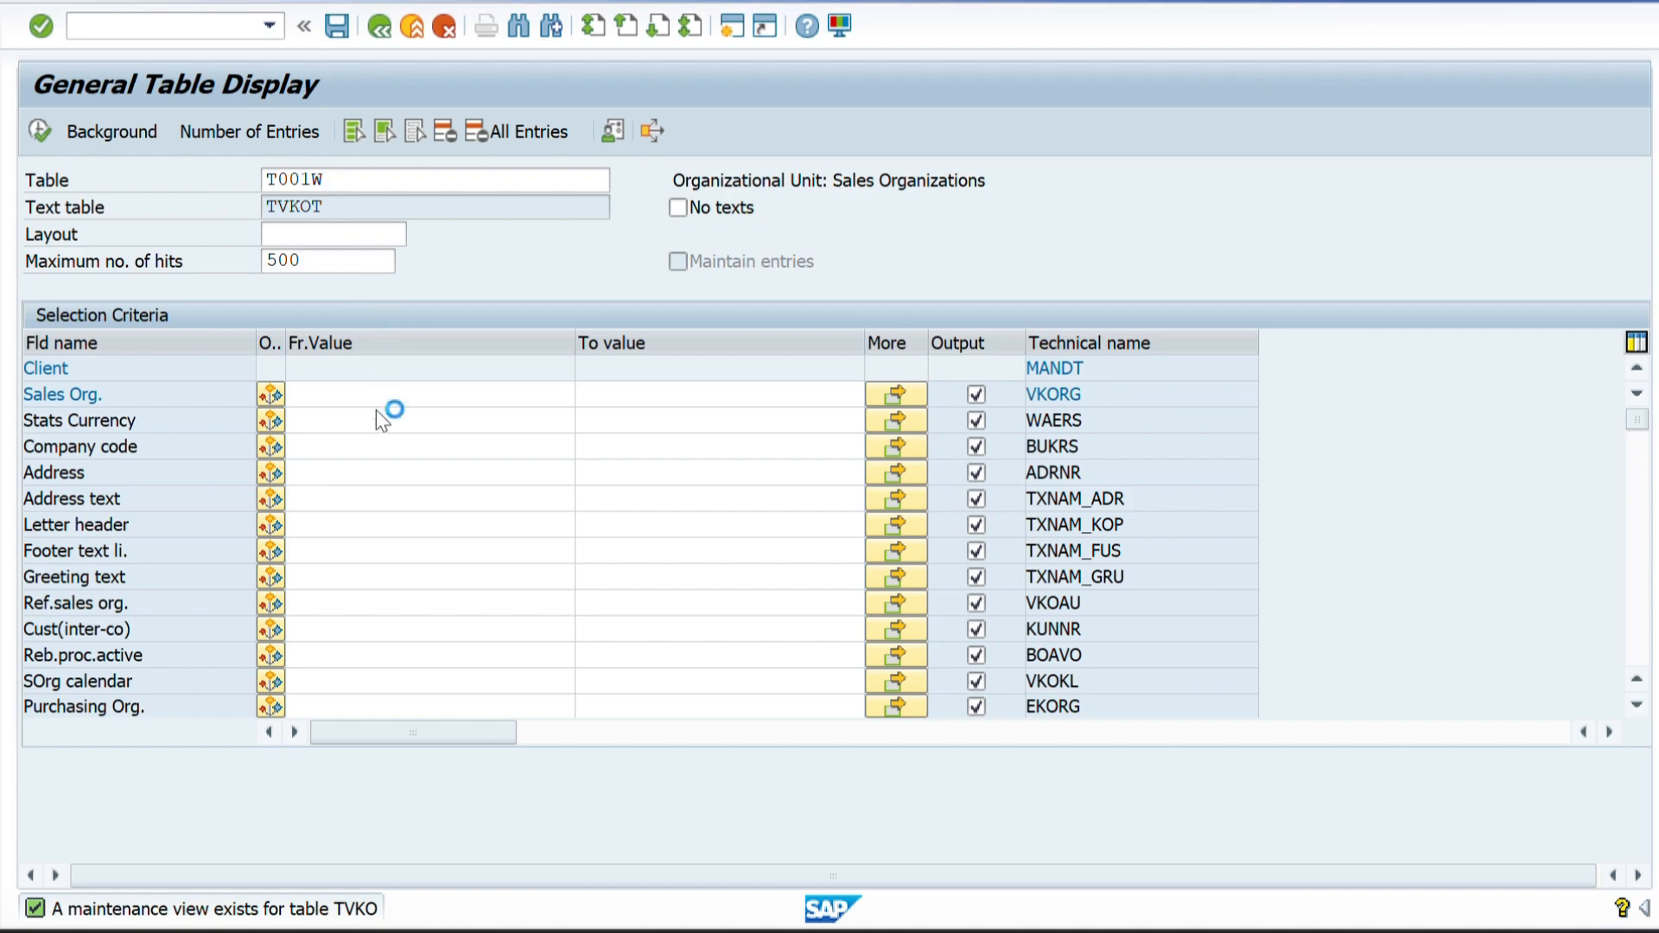
Display the T001W entries for the plant range ZZ01 to ZZ02.
{"action": "left_click", "coordinate": [311, 397]}
{"action": "type", "text": "Z"}
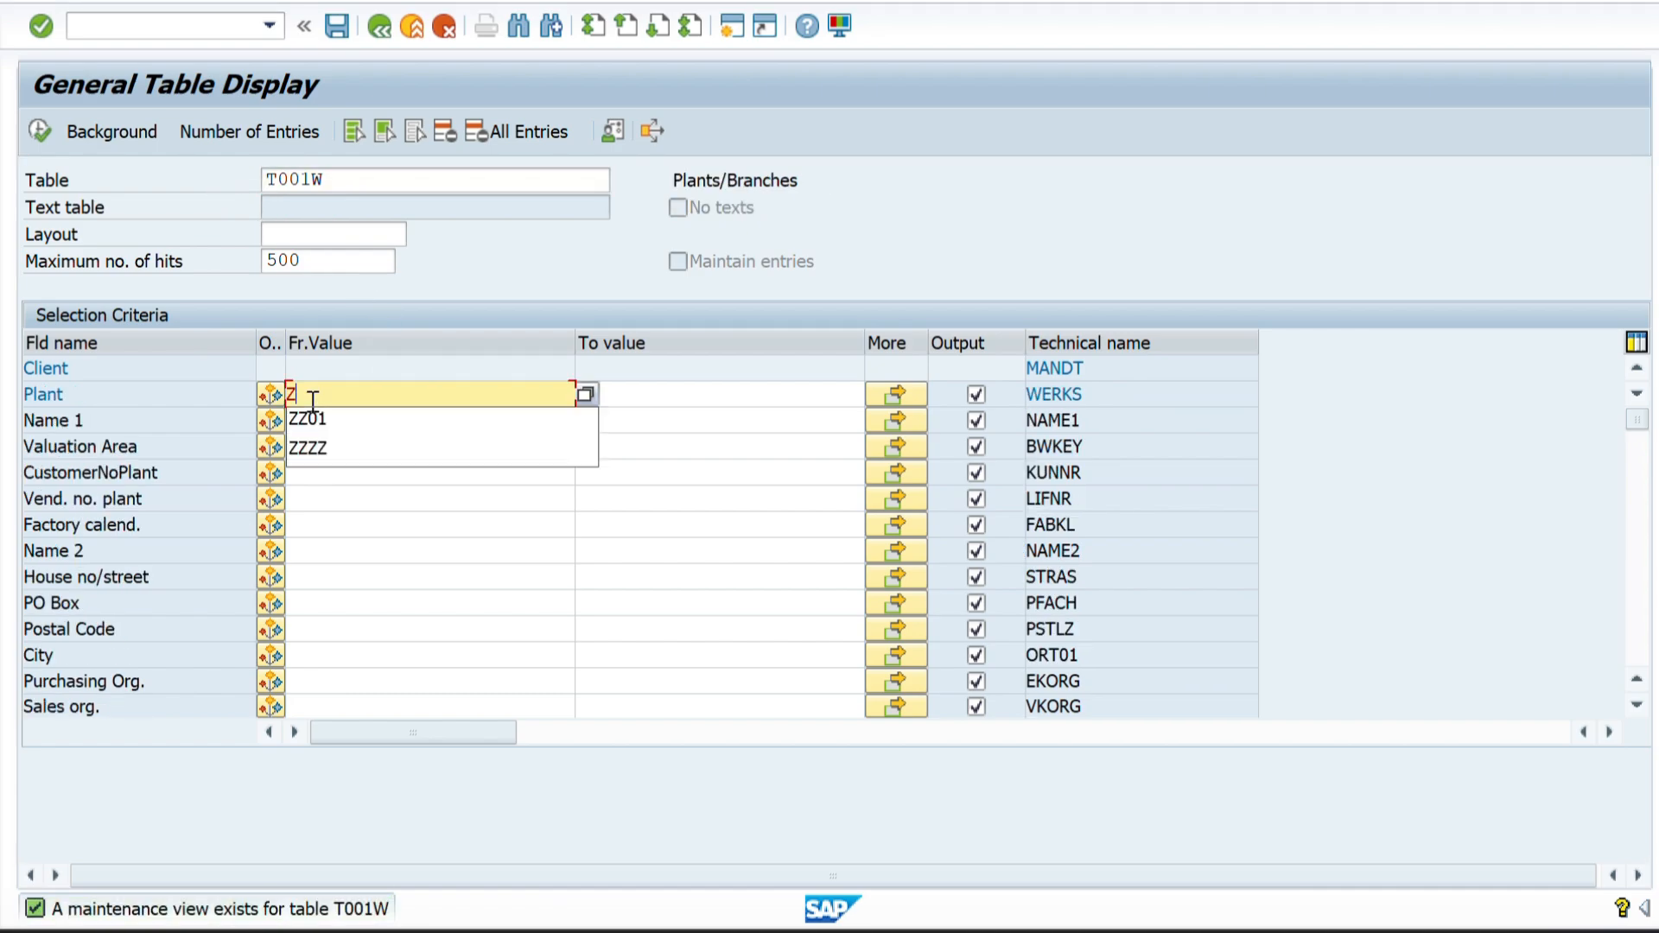
{"action": "type", "text": "Z01"}
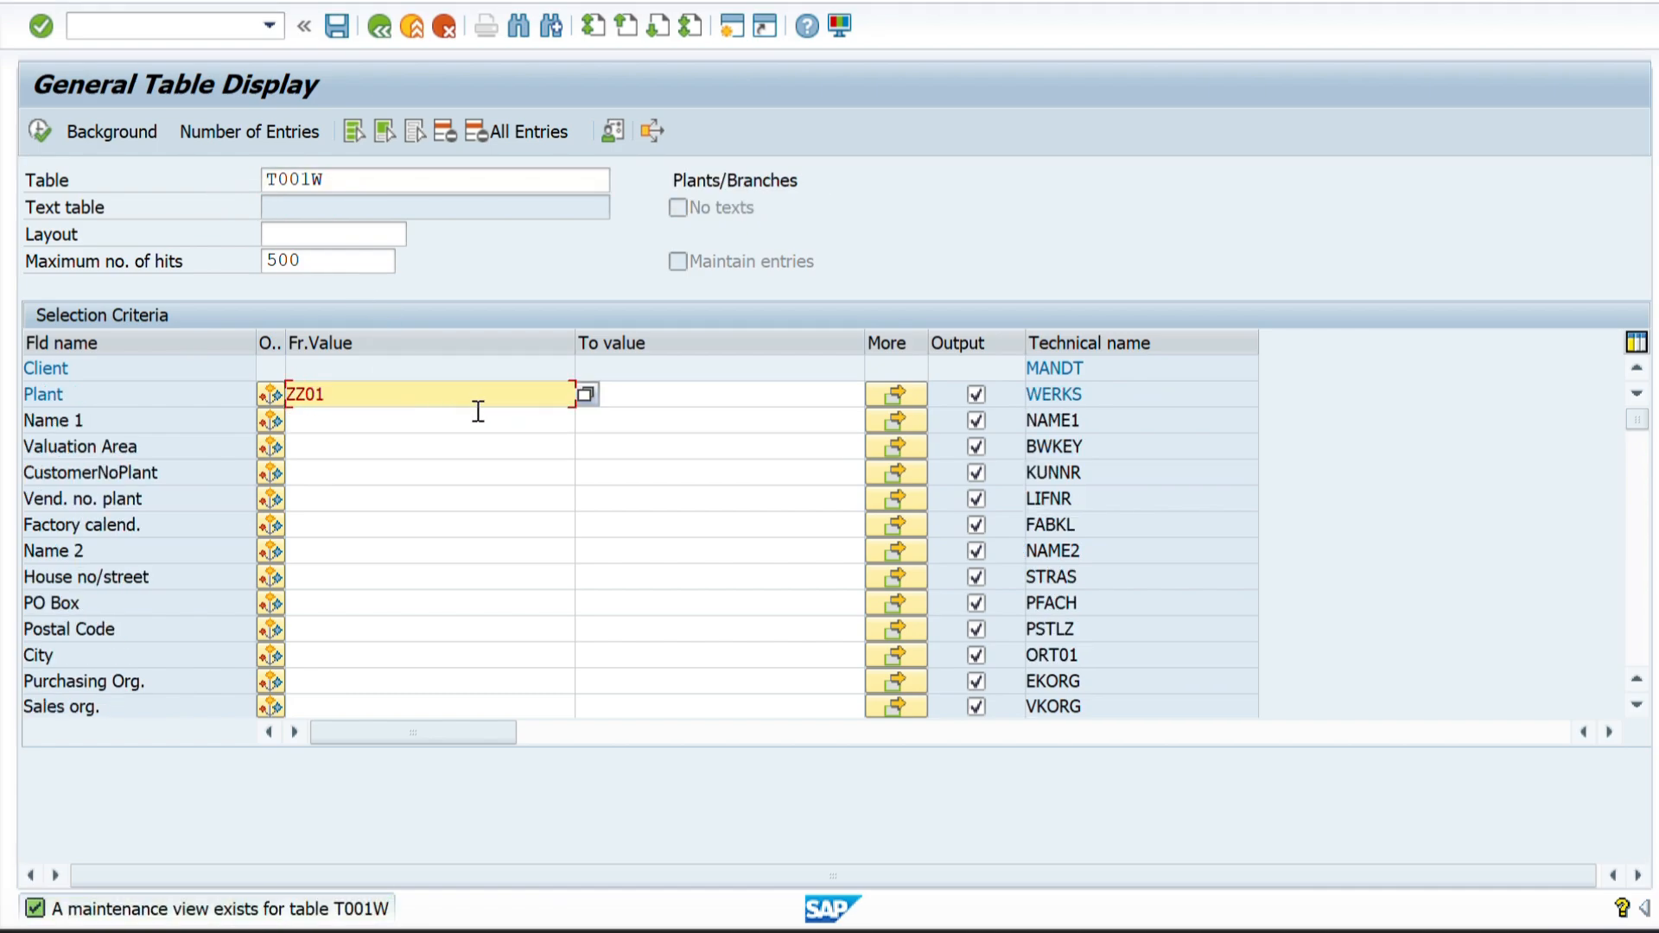
{"action": "left_click", "coordinate": [618, 396]}
{"action": "type", "text": "ZZ02"}
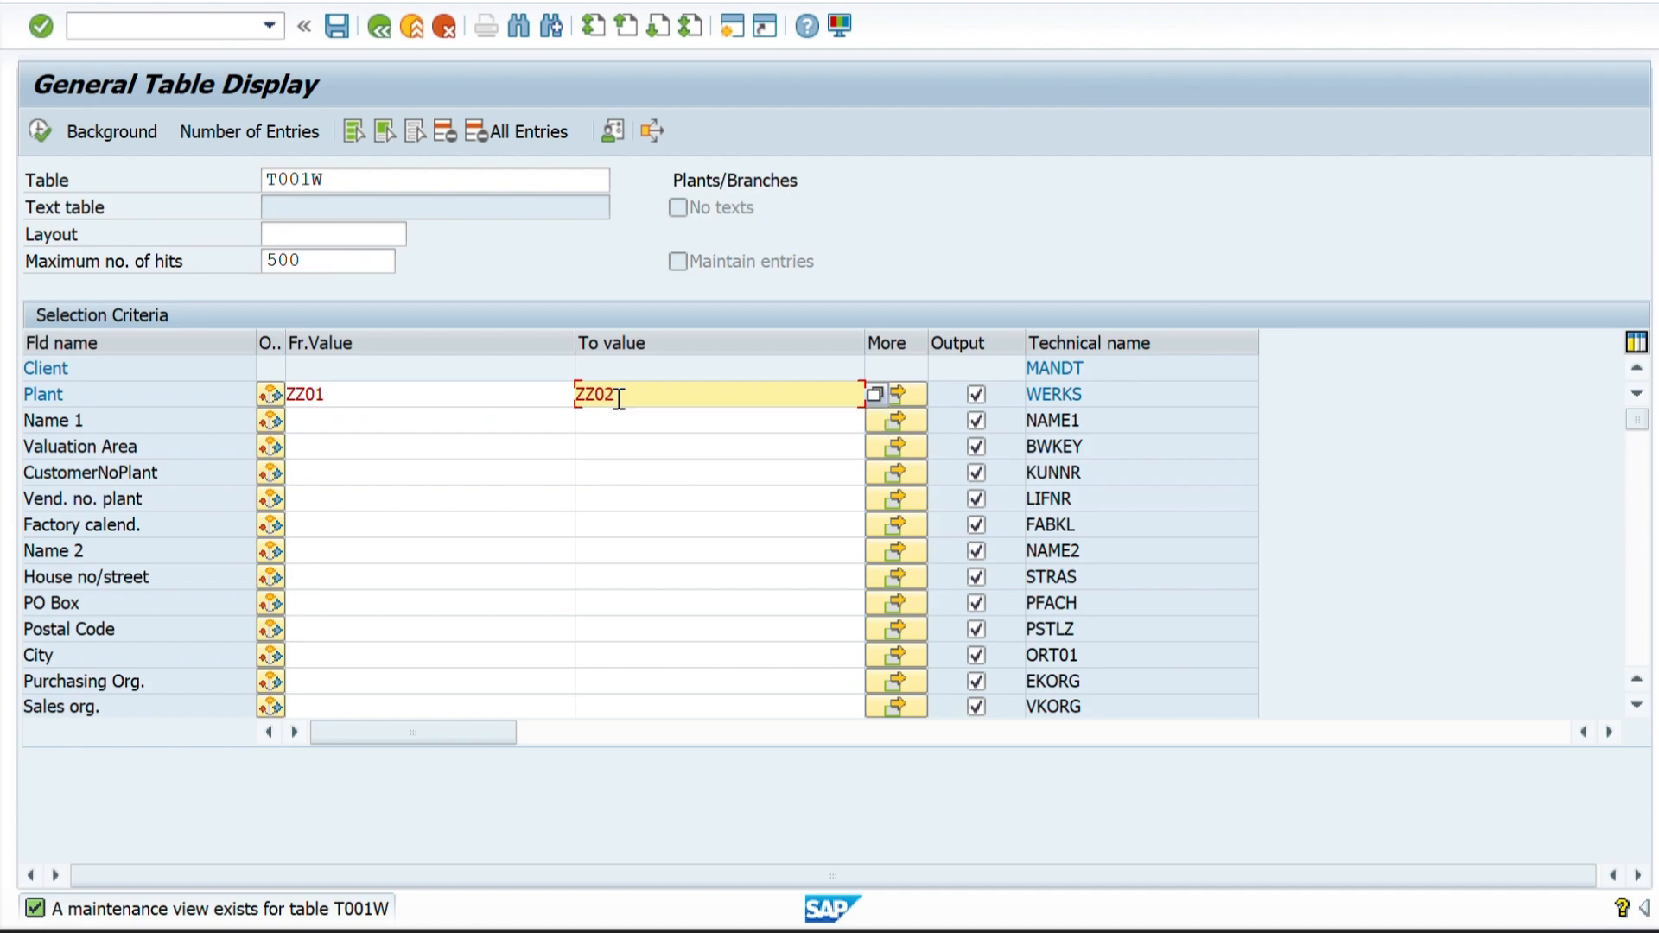
{"action": "left_click", "coordinate": [40, 128]}
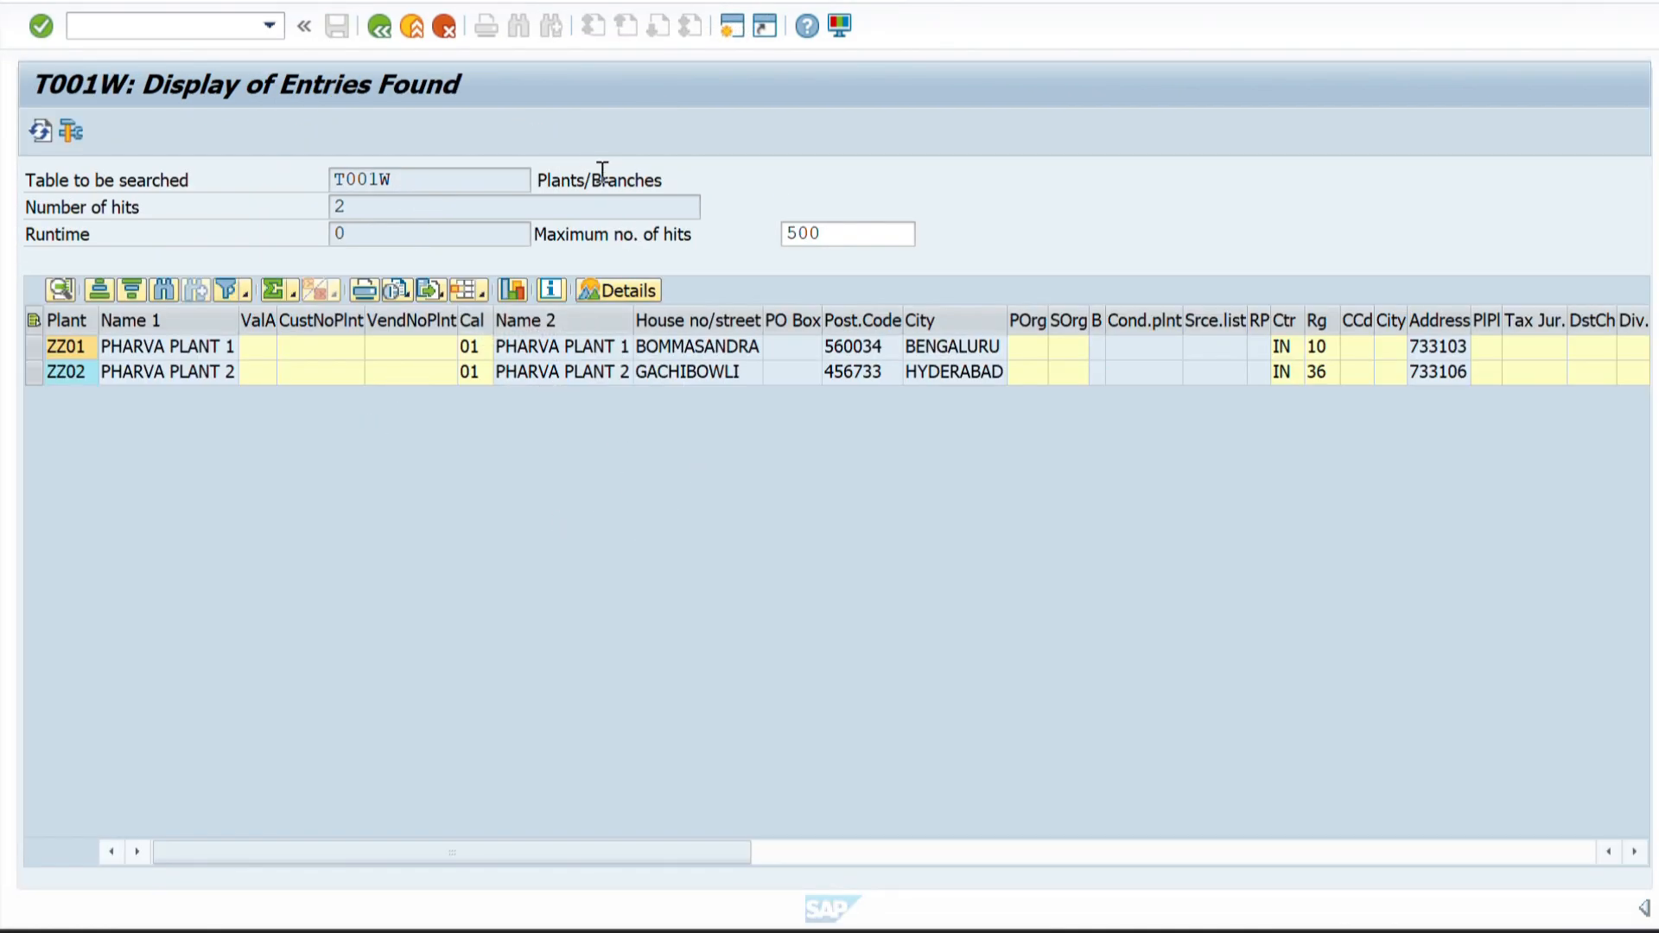
Highlight the table name T001W and its description, examine the plant entries' further columns, and return to the selection criteria.
{"action": "left_click_drag", "start_coordinate": [404, 171], "coordinate": [325, 173]}
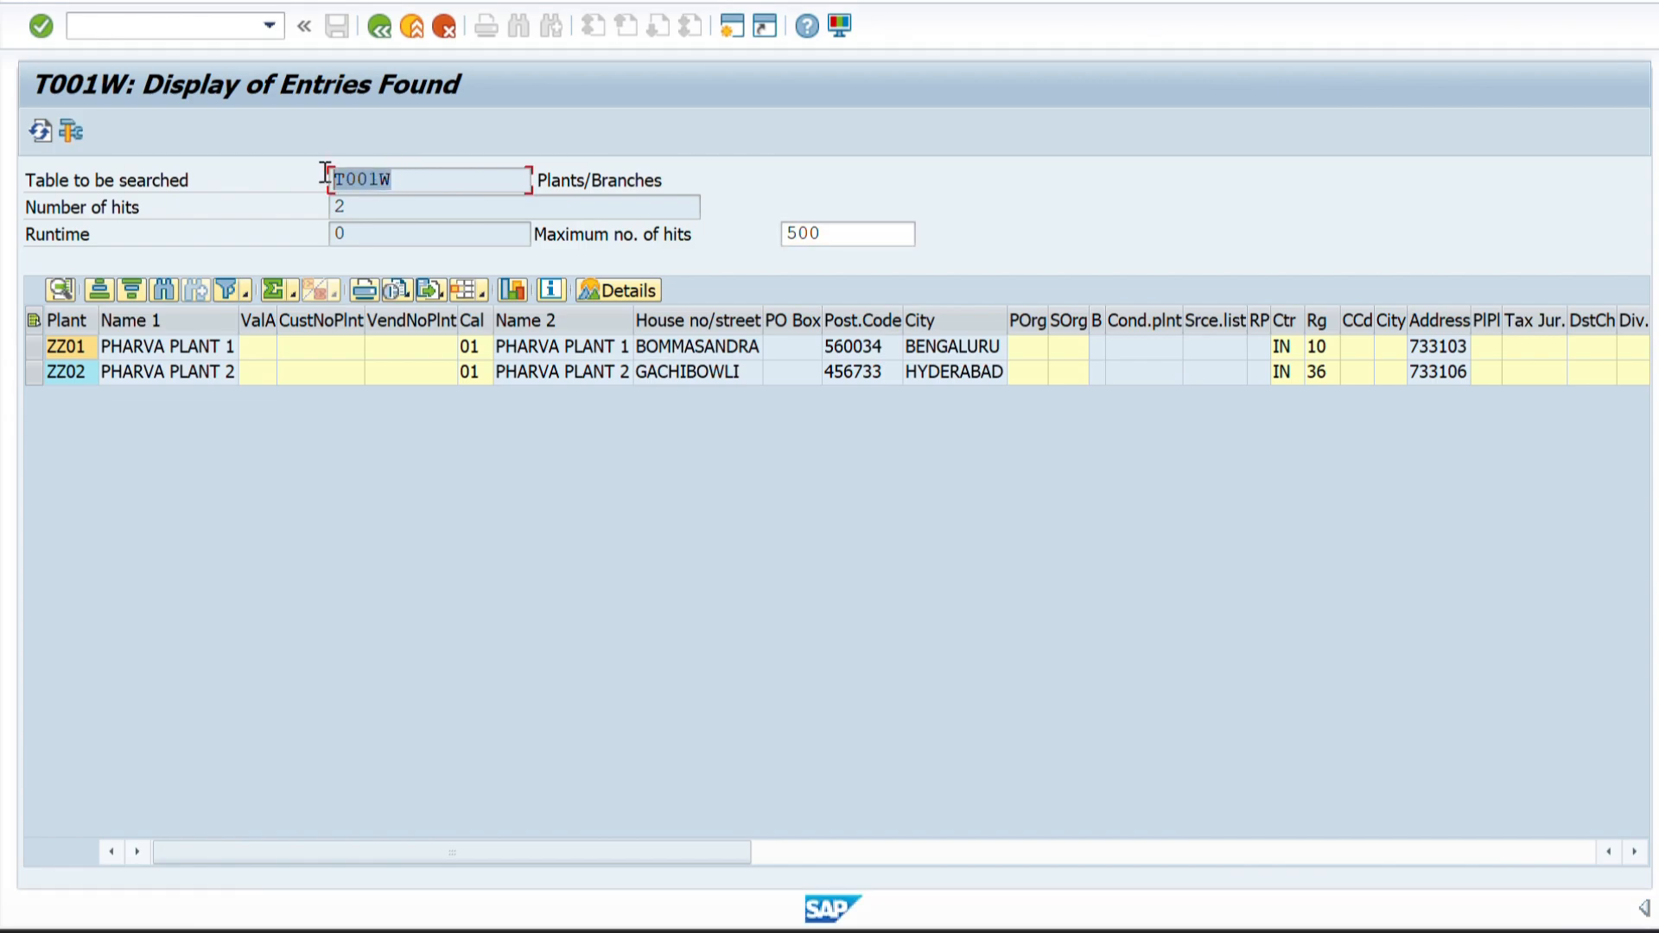
{"action": "left_click_drag", "start_coordinate": [538, 178], "coordinate": [661, 169]}
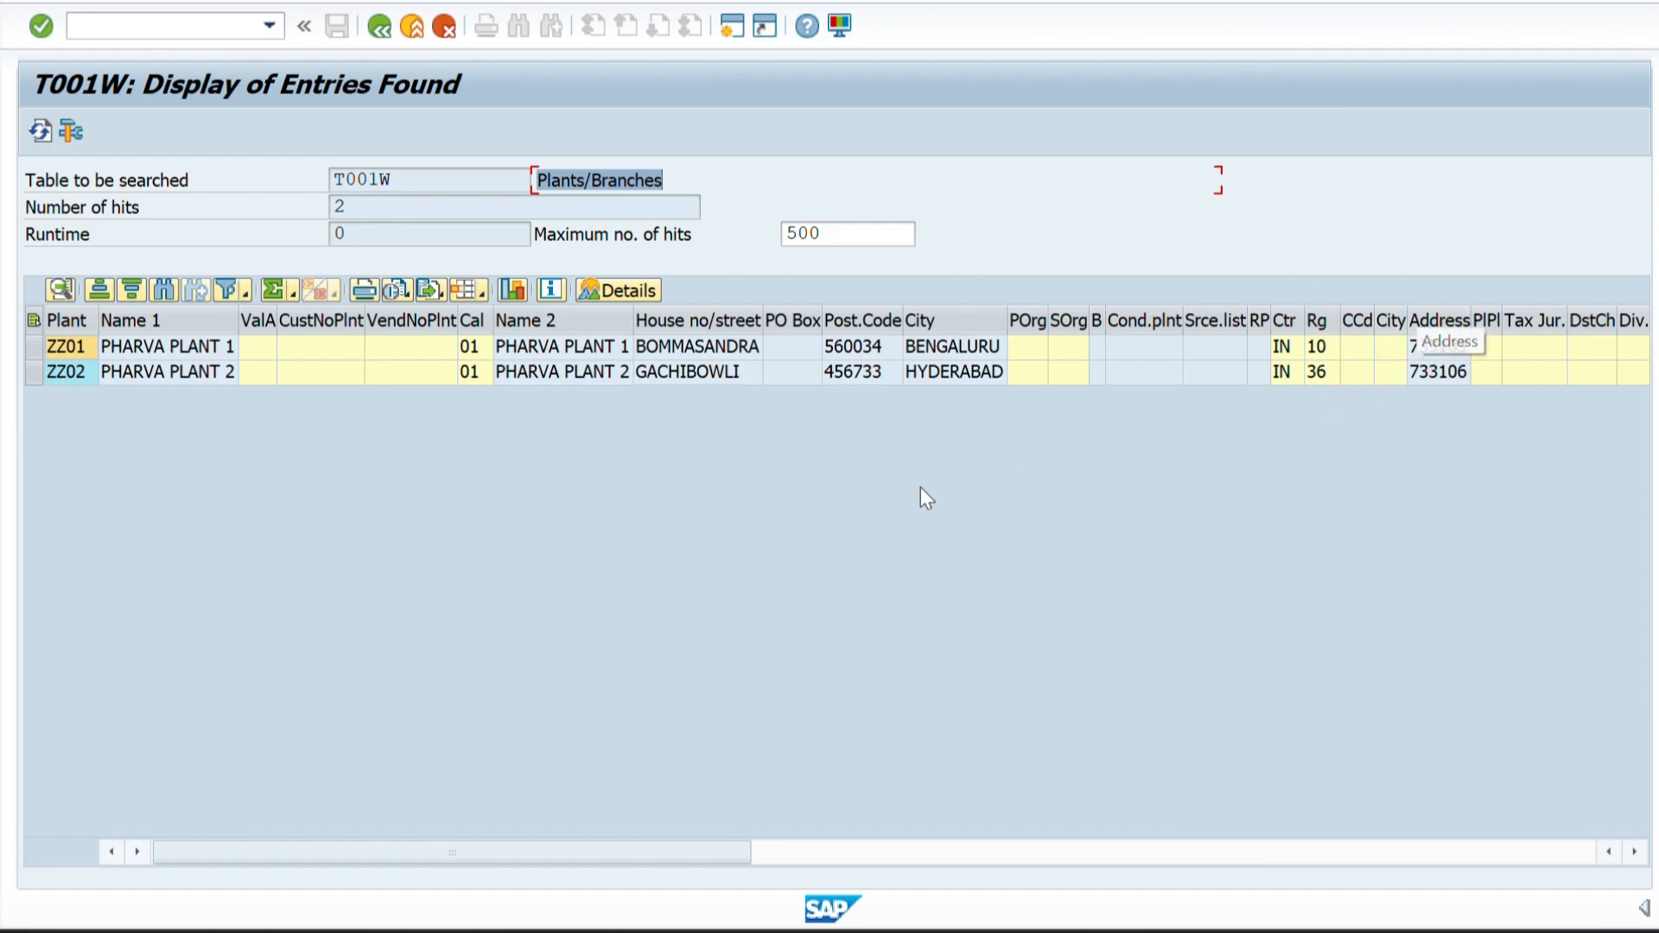
{"action": "left_click_drag", "start_coordinate": [579, 858], "coordinate": [1199, 827]}
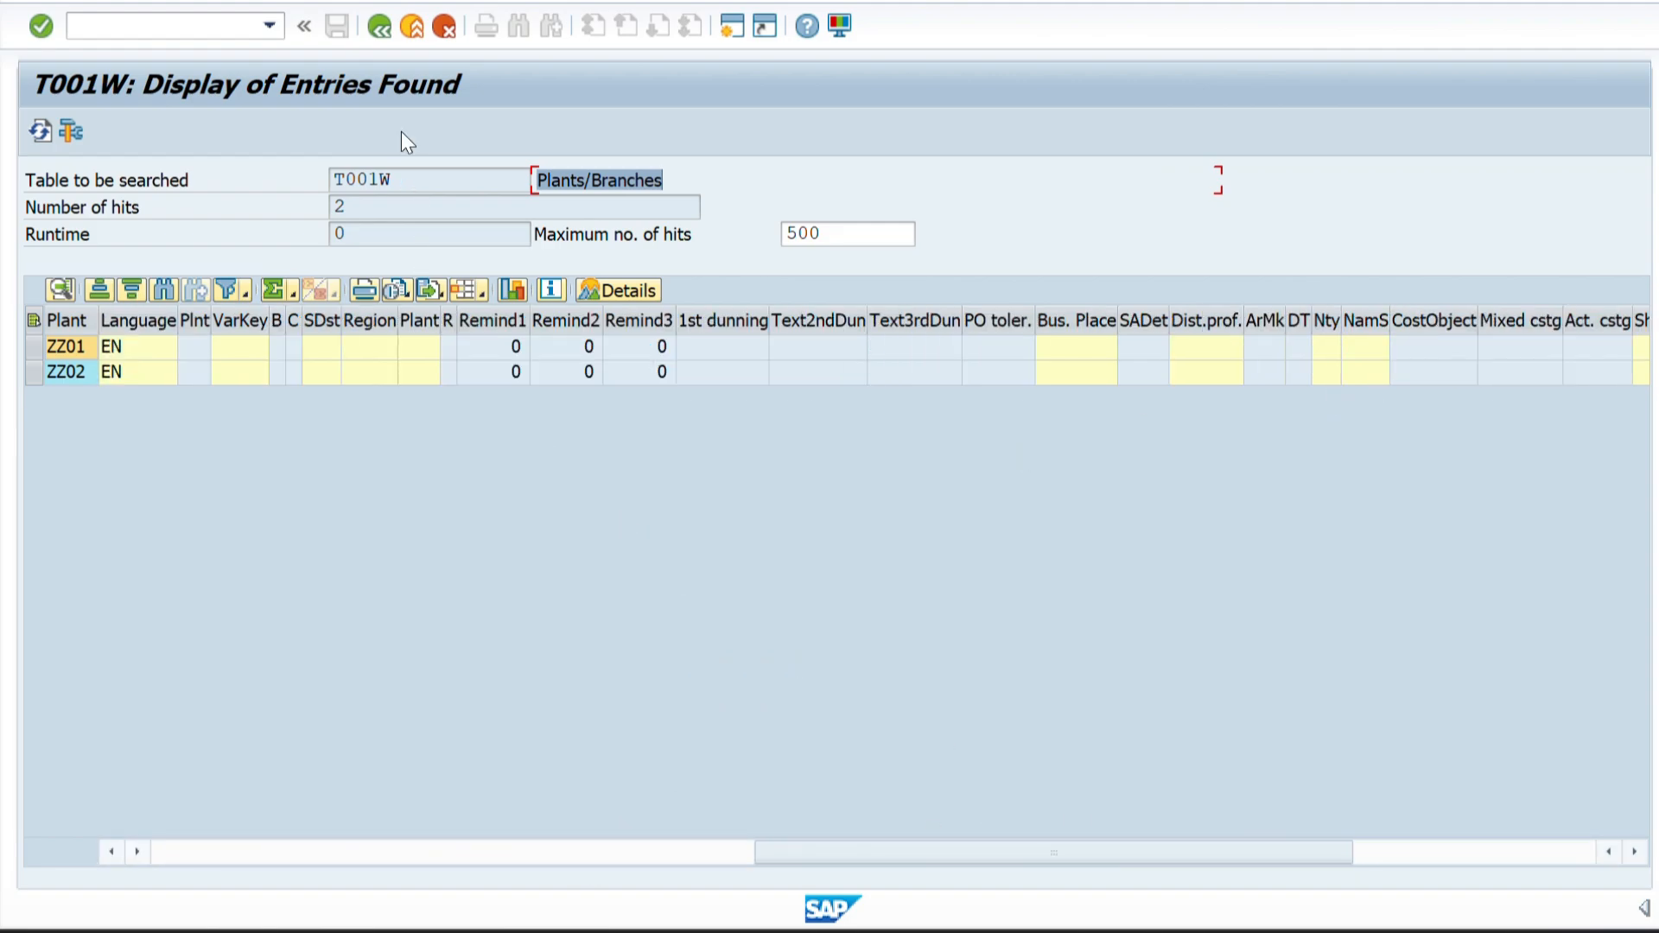
{"action": "left_click", "coordinate": [382, 36]}
Switch to the Word document and highlight the table and field names TVSTZ and VSTEL of the shipping point.
{"action": "key", "text": "alt+Tab"}
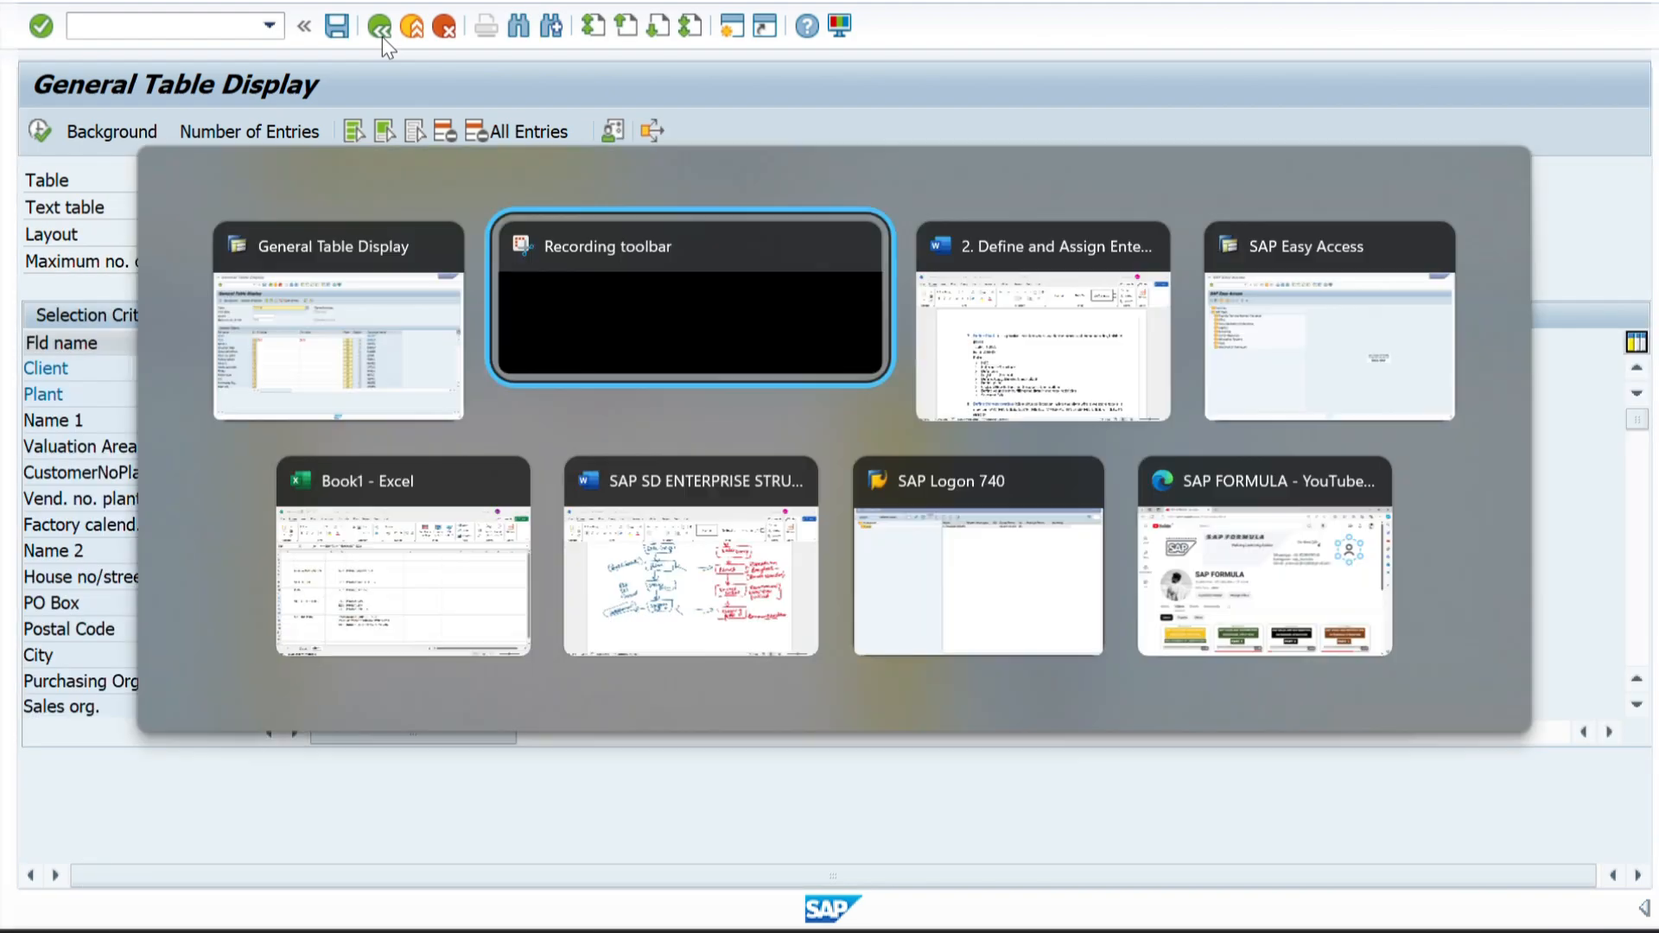
{"action": "key", "text": "alt+Tab"}
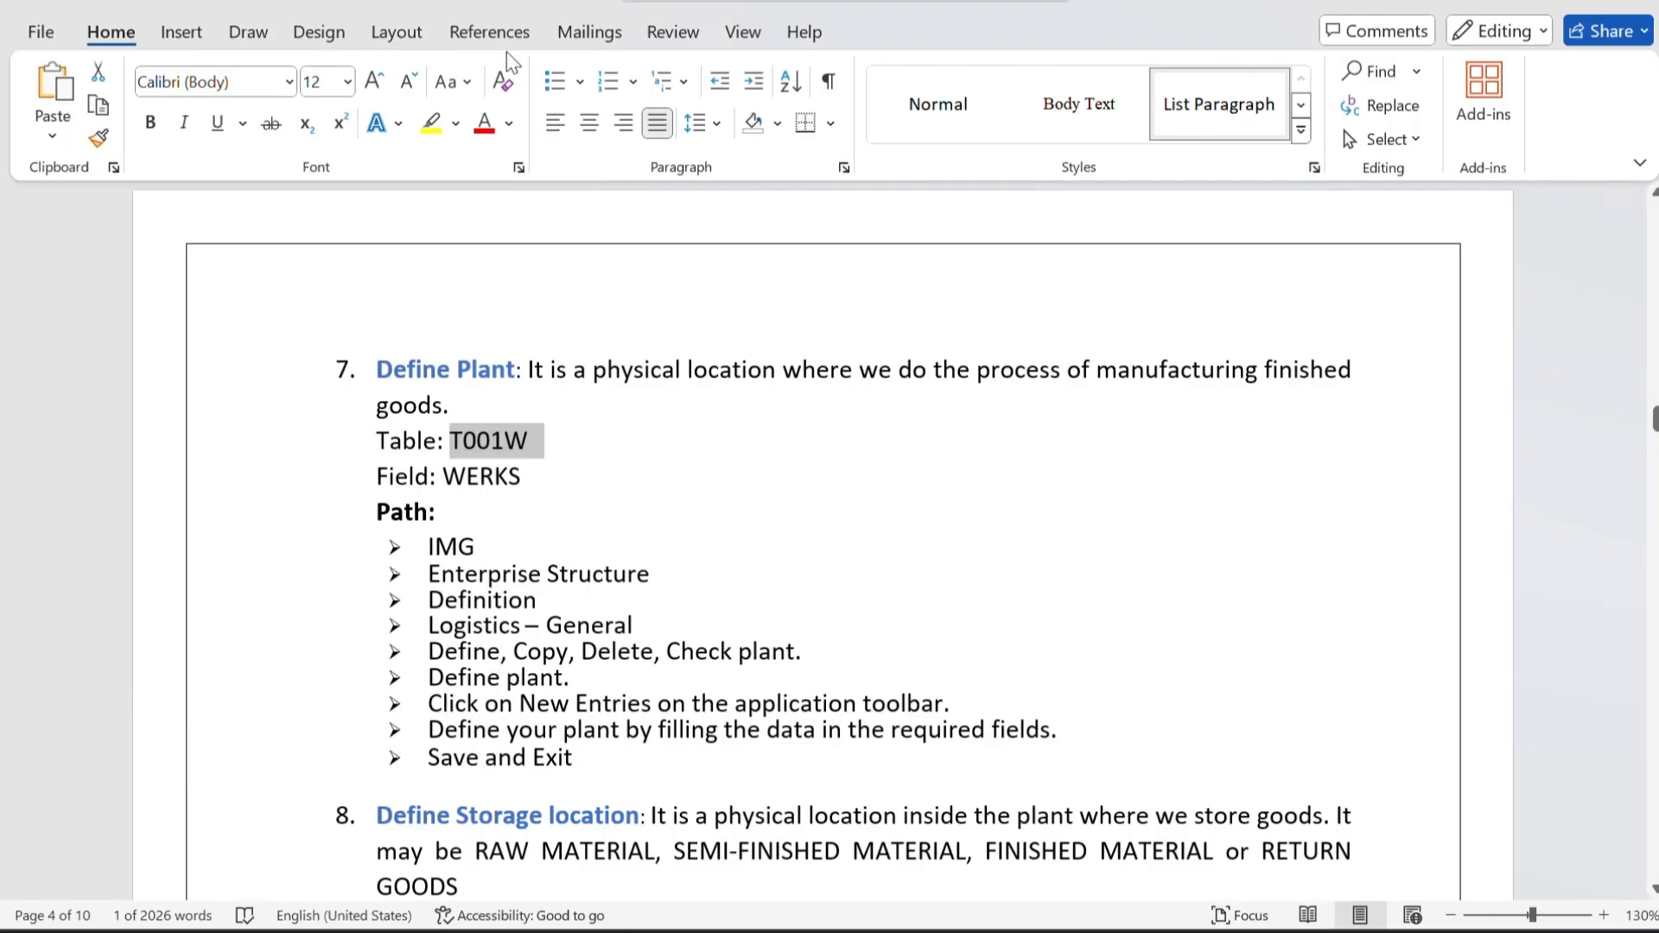
{"action": "scroll", "coordinate": [632, 308], "scroll_direction": "down", "scroll_amount": 10}
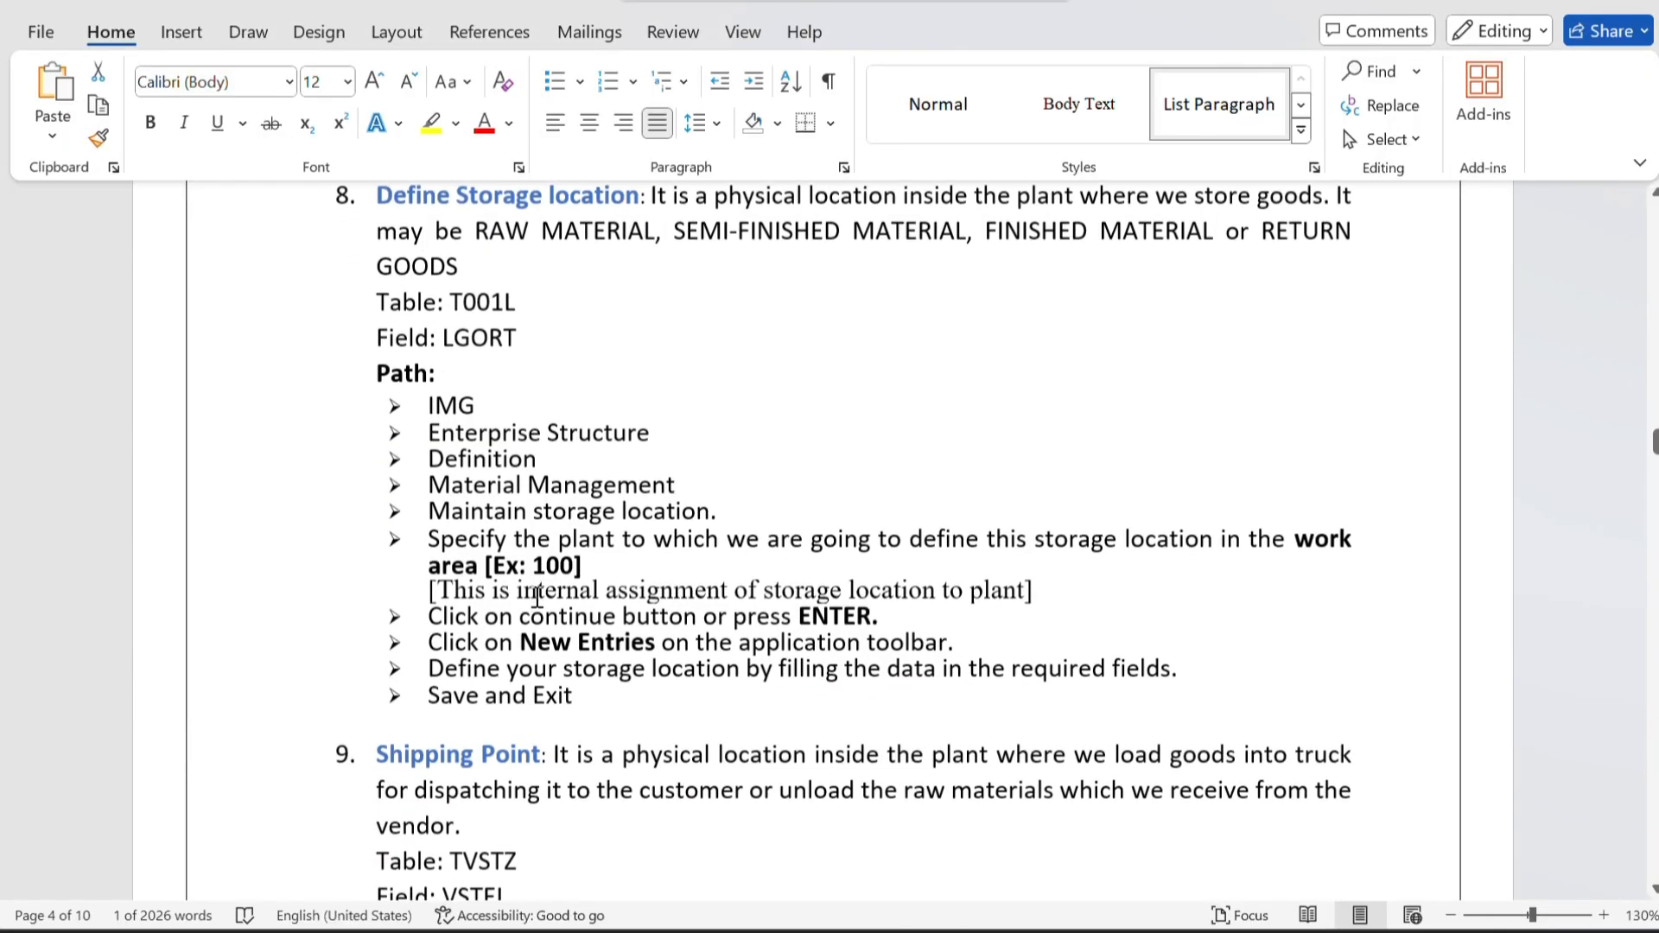
{"action": "scroll", "coordinate": [537, 597], "scroll_direction": "down", "scroll_amount": 1}
{"action": "left_click_drag", "start_coordinate": [450, 575], "coordinate": [548, 630]}
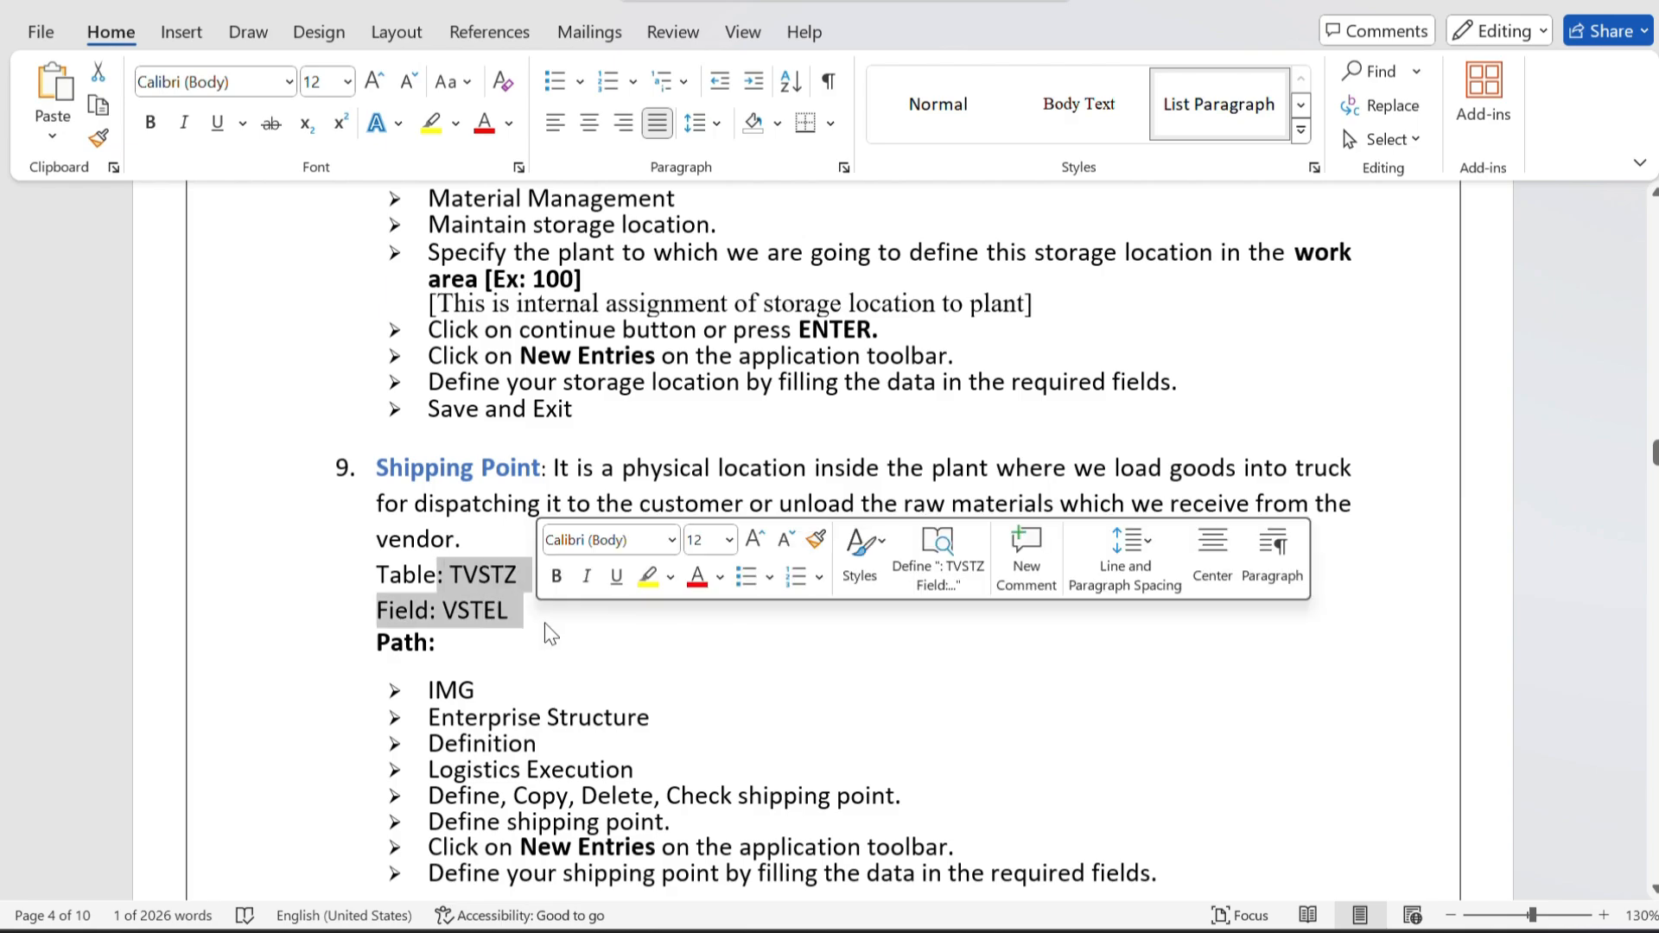
{"action": "left_click", "coordinate": [593, 637]}
Review the Word notes from the enterprise structure overview table on page 1 to the Other Organizational Units section.
{"action": "scroll", "coordinate": [593, 639], "scroll_direction": "down", "scroll_amount": 8}
{"action": "scroll", "coordinate": [594, 641], "scroll_direction": "up", "scroll_amount": 15}
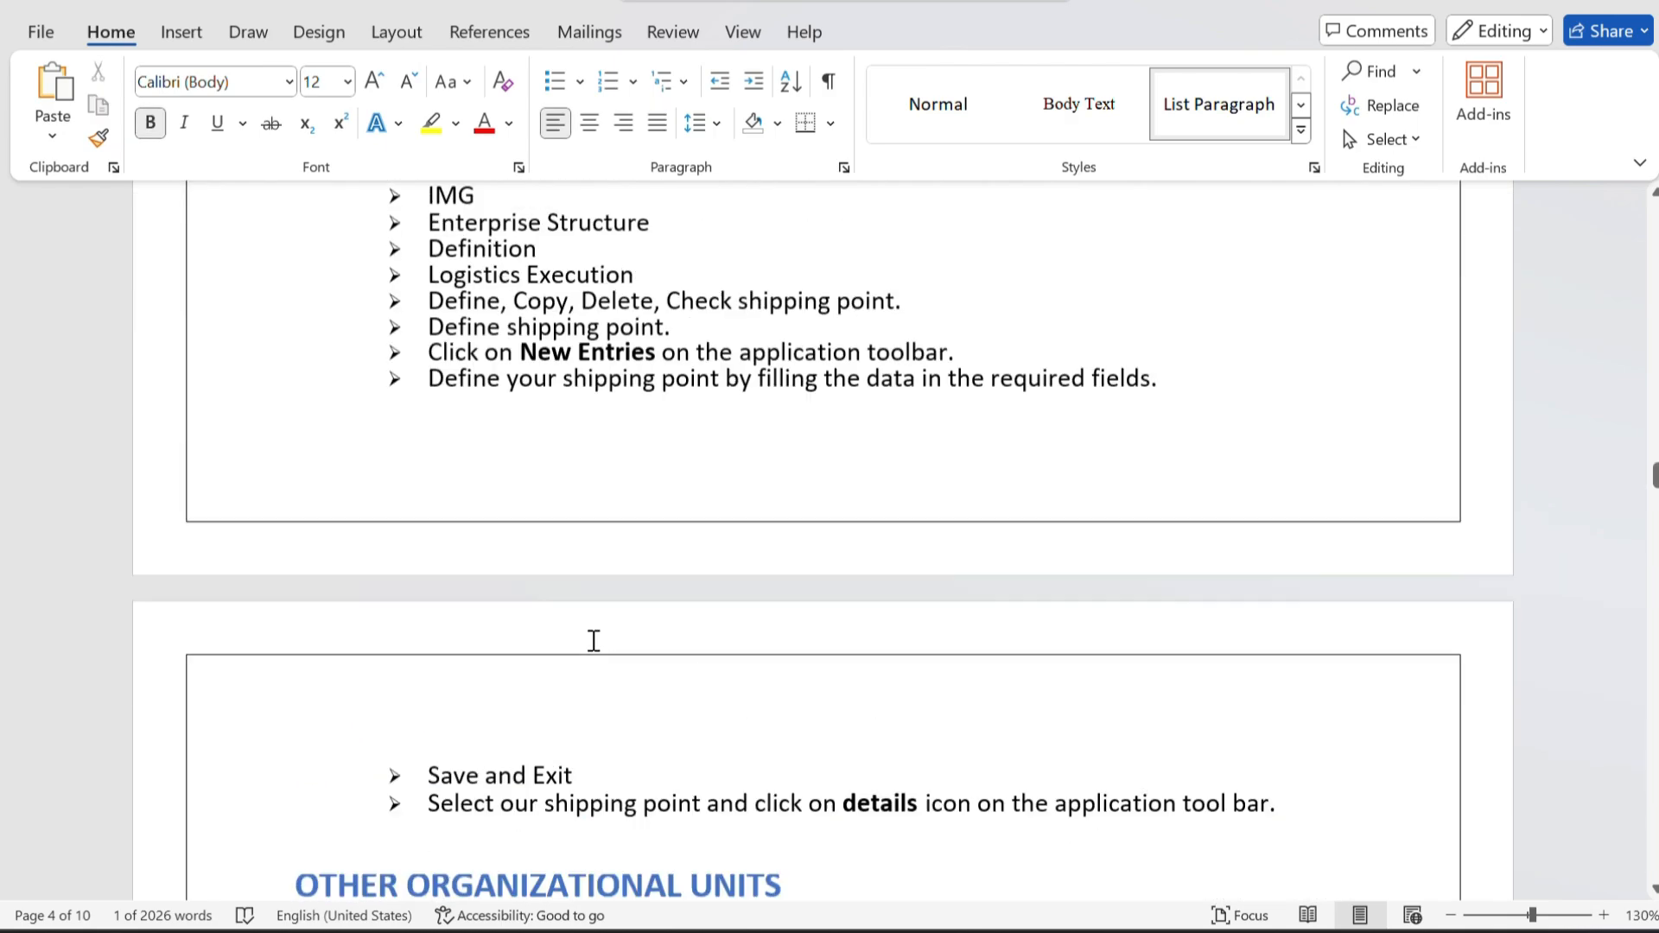
{"action": "scroll", "coordinate": [594, 642], "scroll_direction": "up", "scroll_amount": 15}
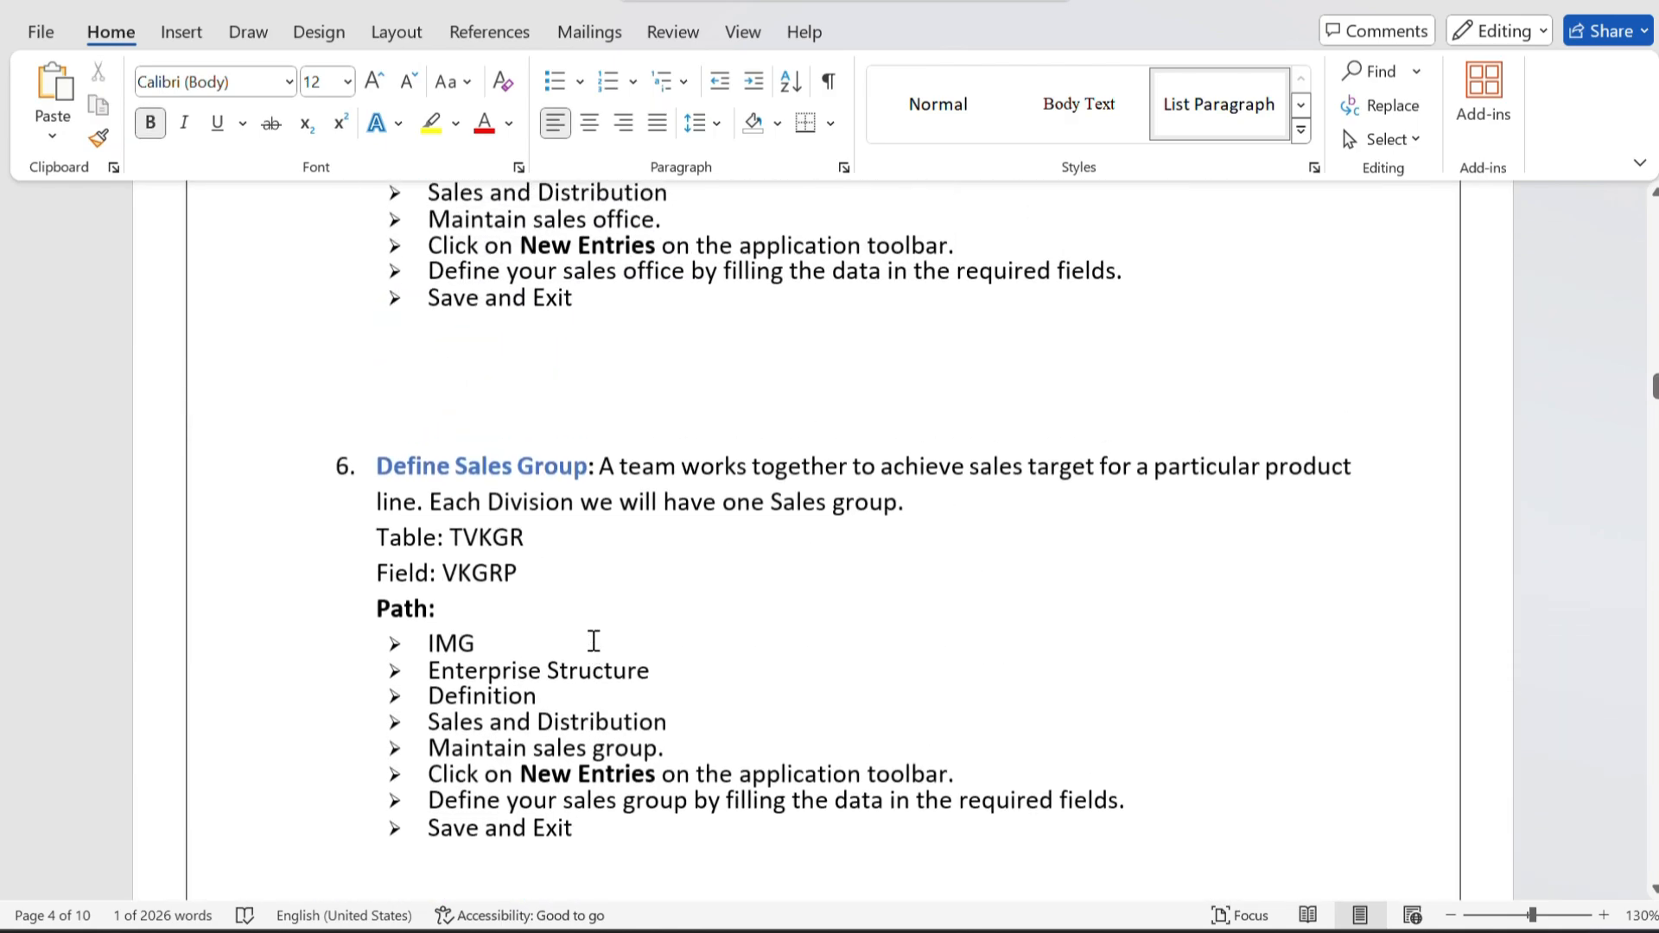
{"action": "scroll", "coordinate": [594, 641], "scroll_direction": "up", "scroll_amount": 15}
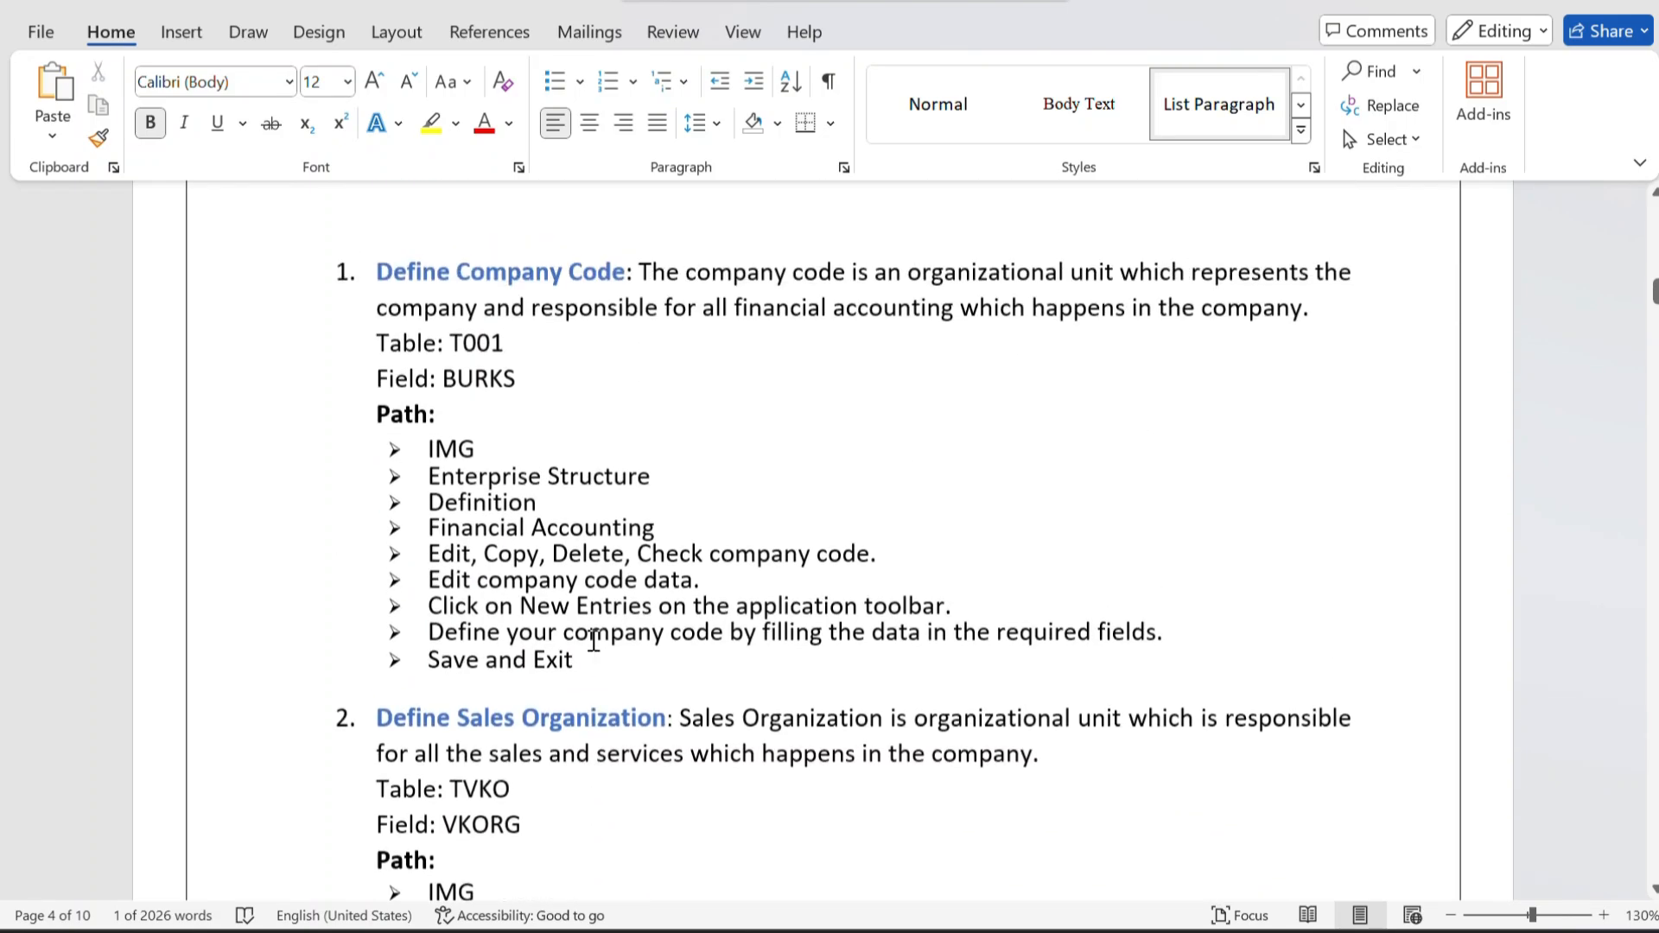
{"action": "scroll", "coordinate": [593, 641], "scroll_direction": "up", "scroll_amount": 15}
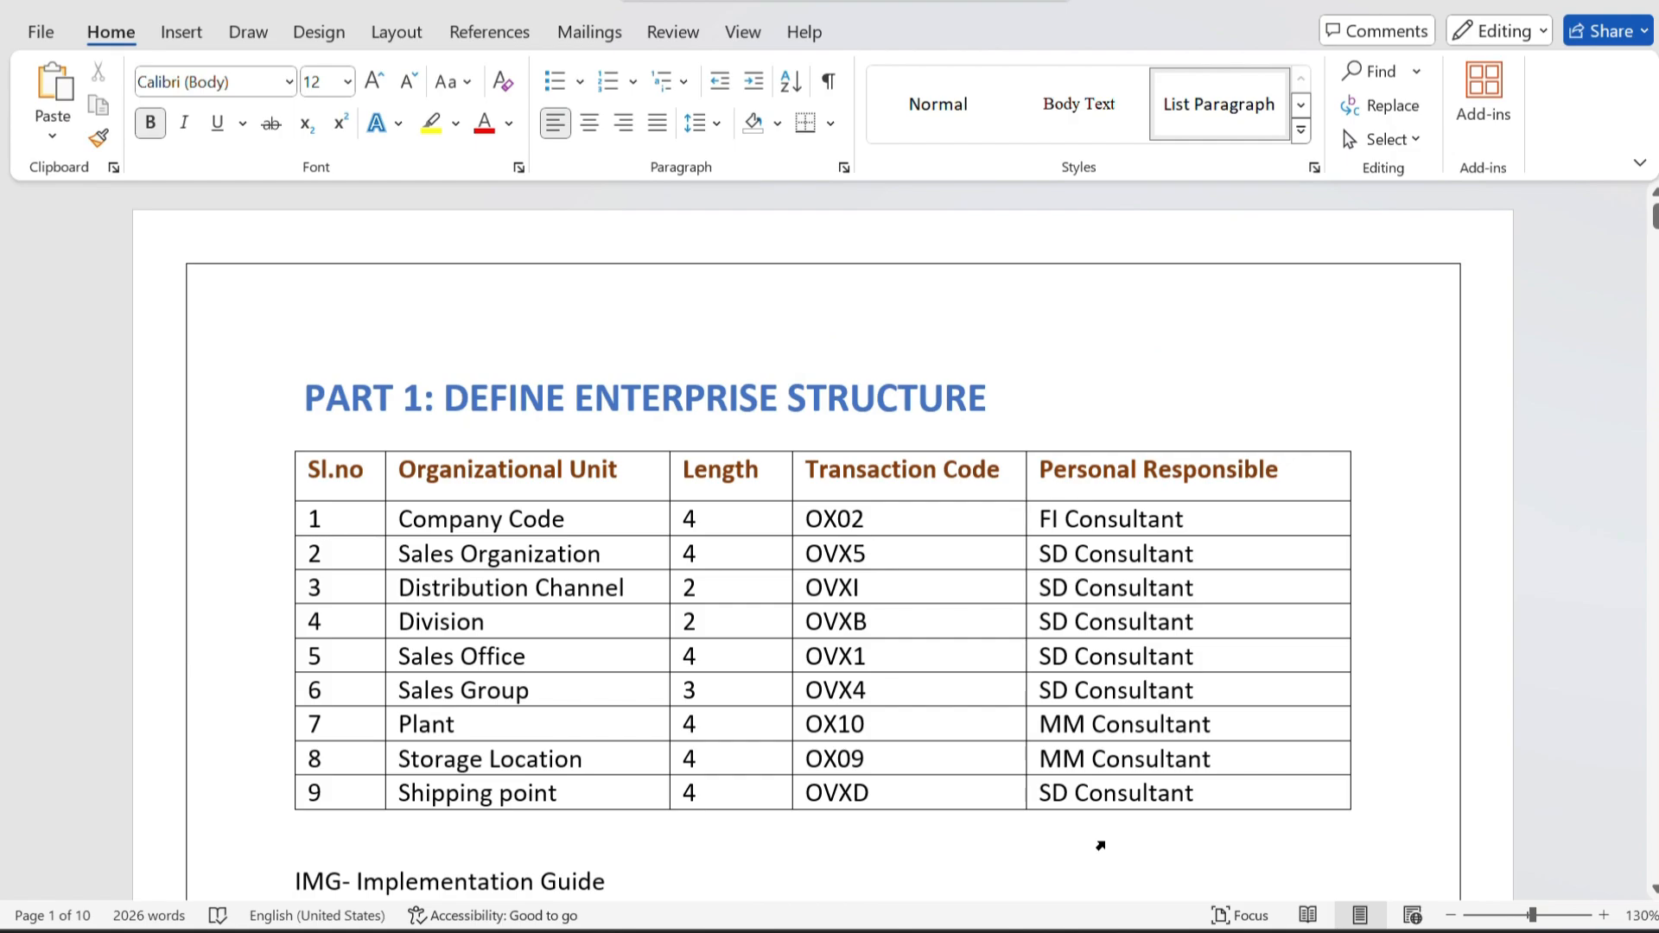
{"action": "scroll", "coordinate": [968, 708], "scroll_direction": "down", "scroll_amount": 20}
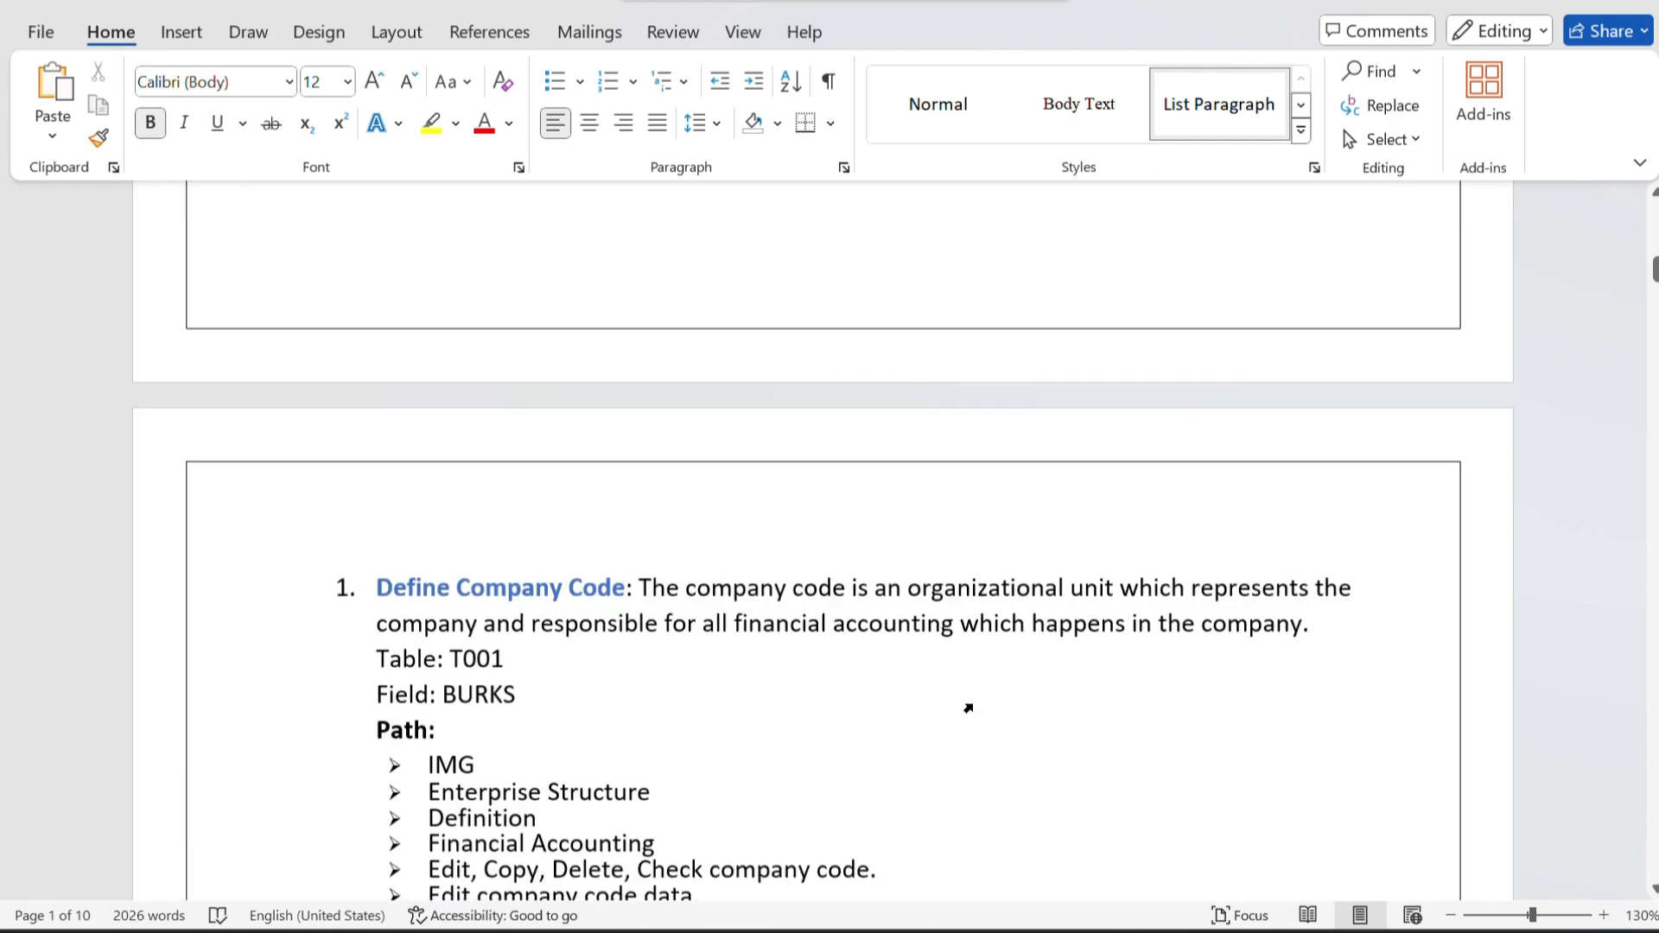
{"action": "scroll", "coordinate": [968, 709], "scroll_direction": "down", "scroll_amount": 20}
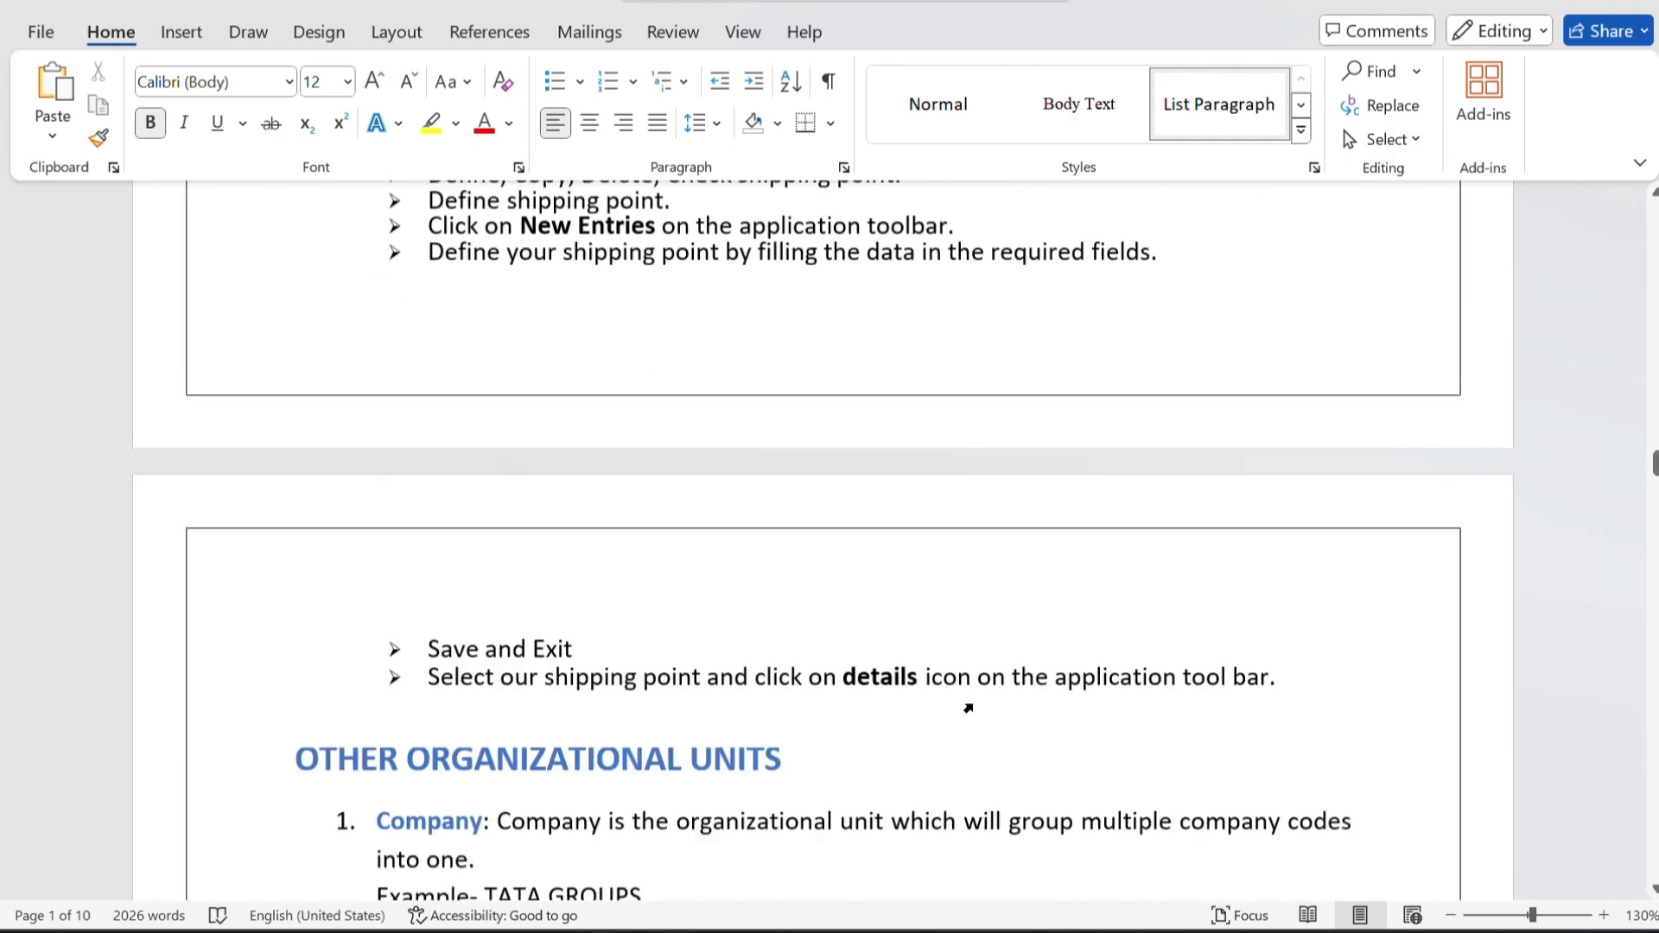
{"action": "scroll", "coordinate": [933, 685], "scroll_direction": "up", "scroll_amount": 3}
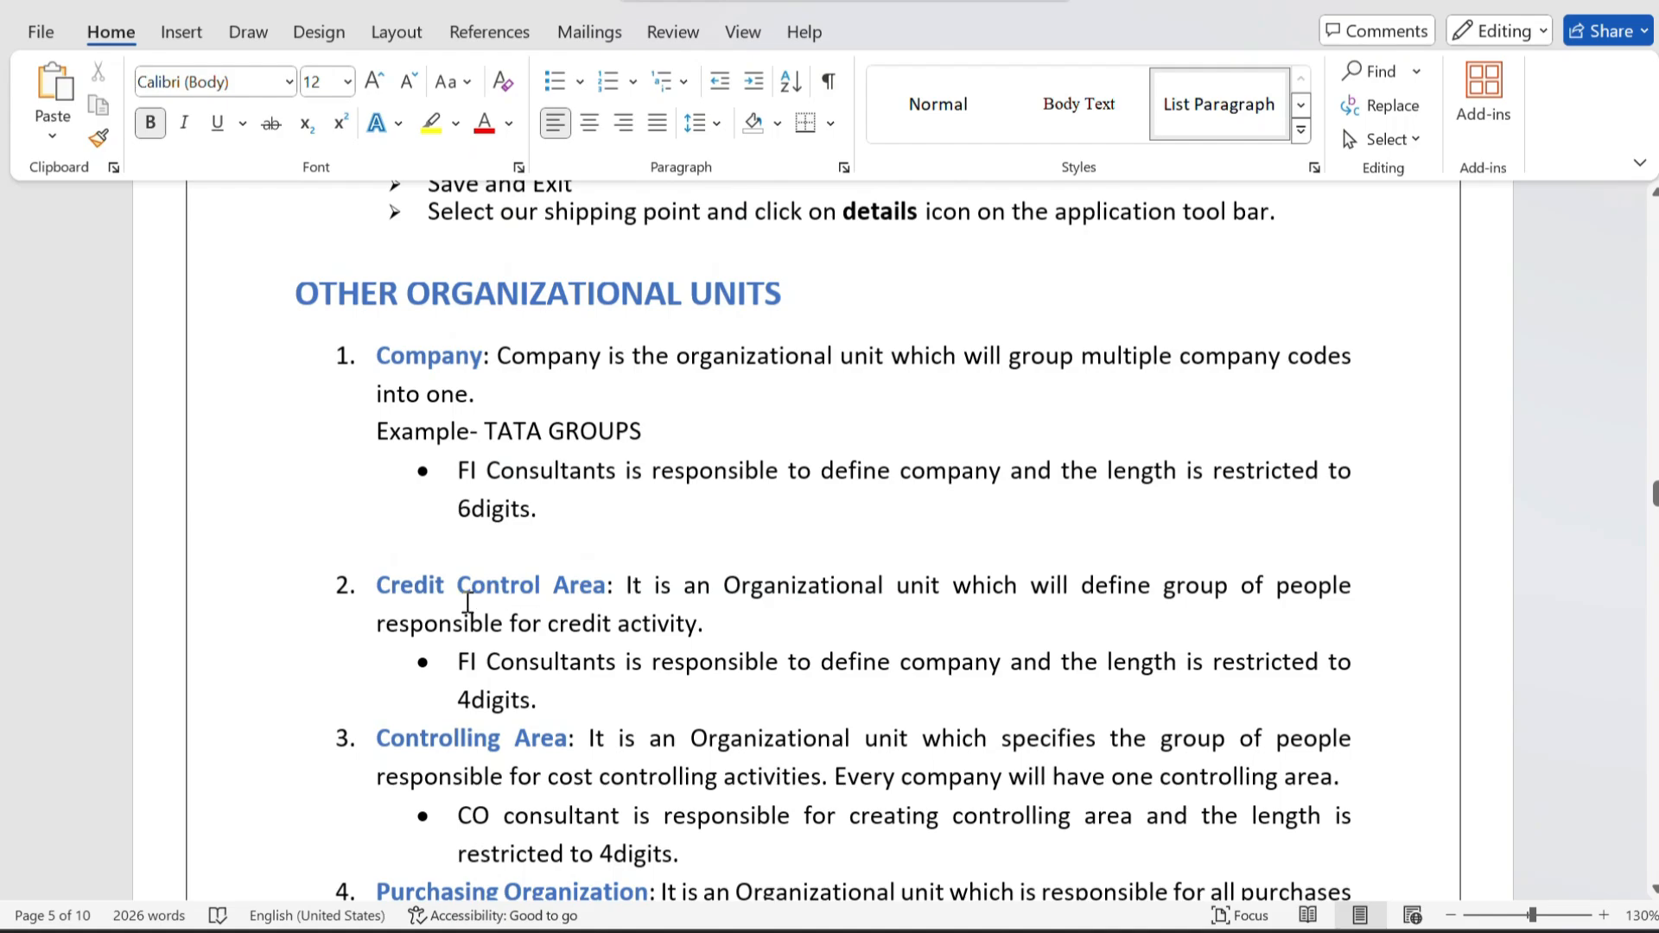
Review the notes from Other Organizational Units through the sales organization and shipping point fields to Part 2, and return to Fields in Sales Organization.
{"action": "scroll", "coordinate": [647, 611], "scroll_direction": "down", "scroll_amount": 3}
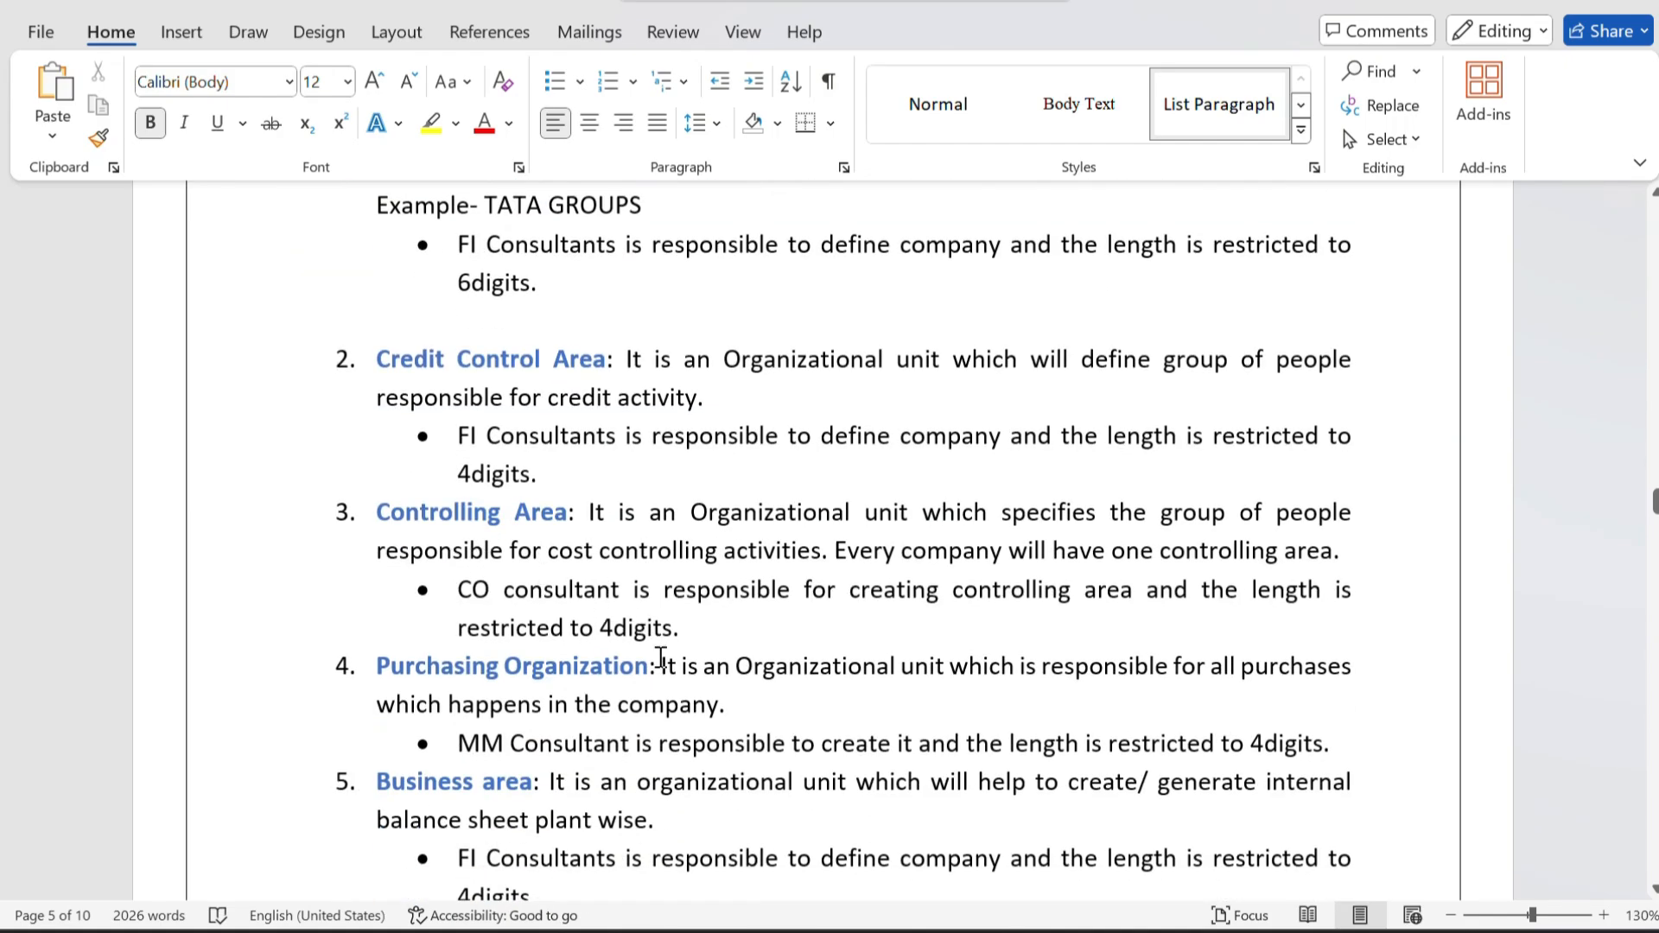
{"action": "scroll", "coordinate": [661, 659], "scroll_direction": "down", "scroll_amount": 3}
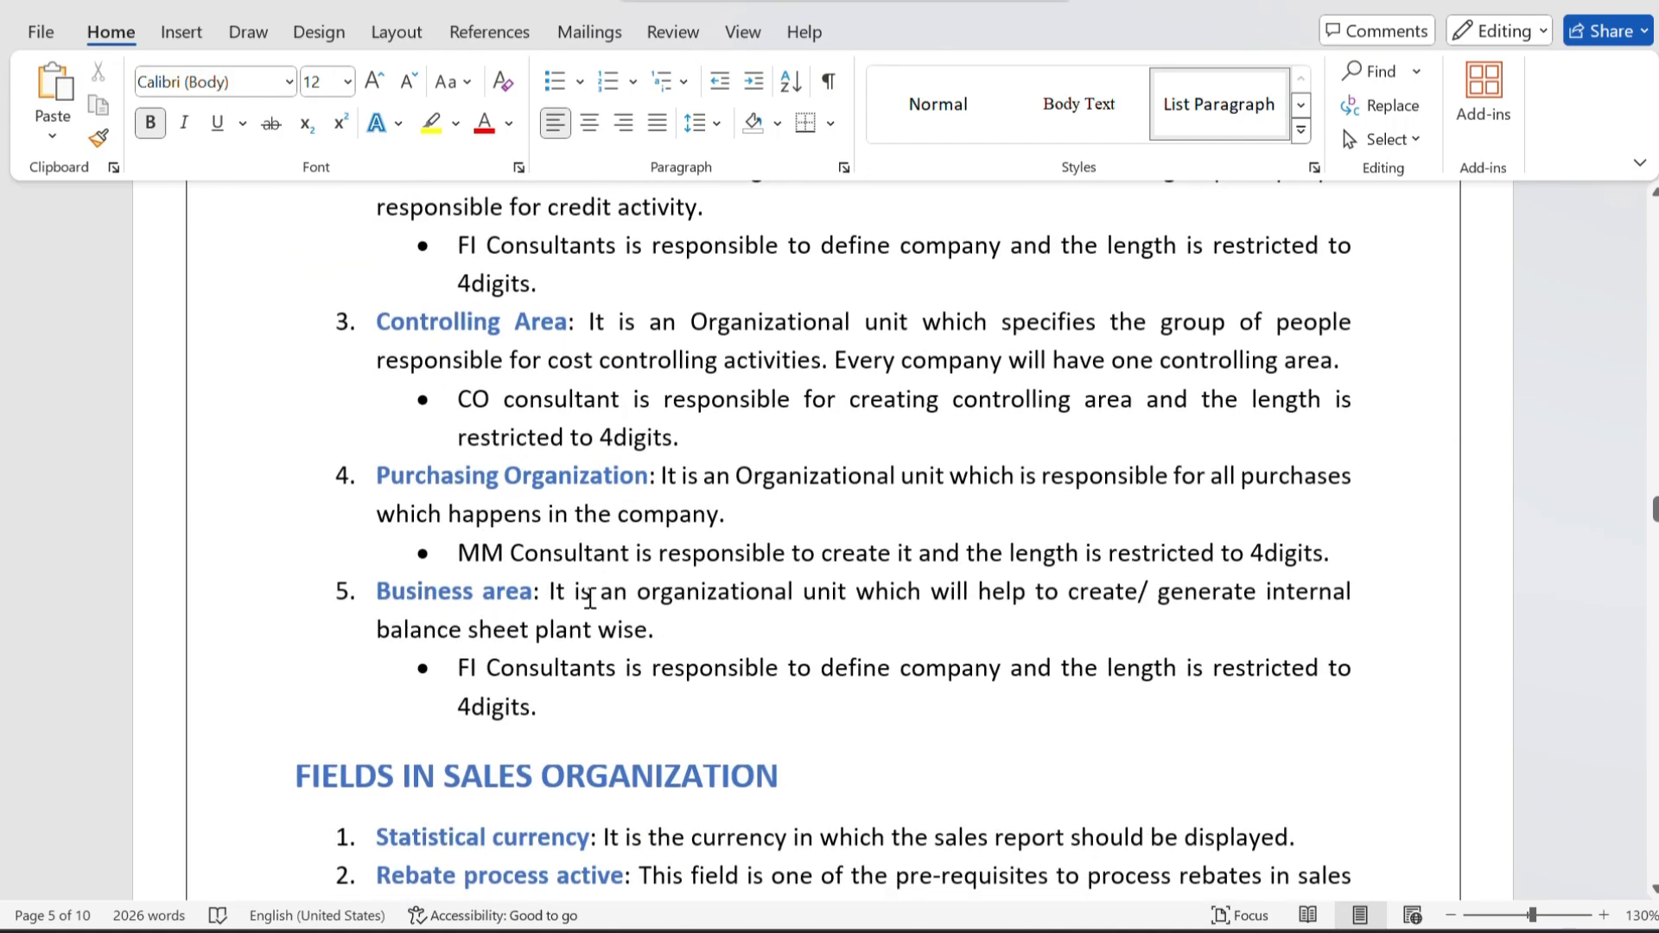
{"action": "scroll", "coordinate": [591, 598], "scroll_direction": "down", "scroll_amount": 5}
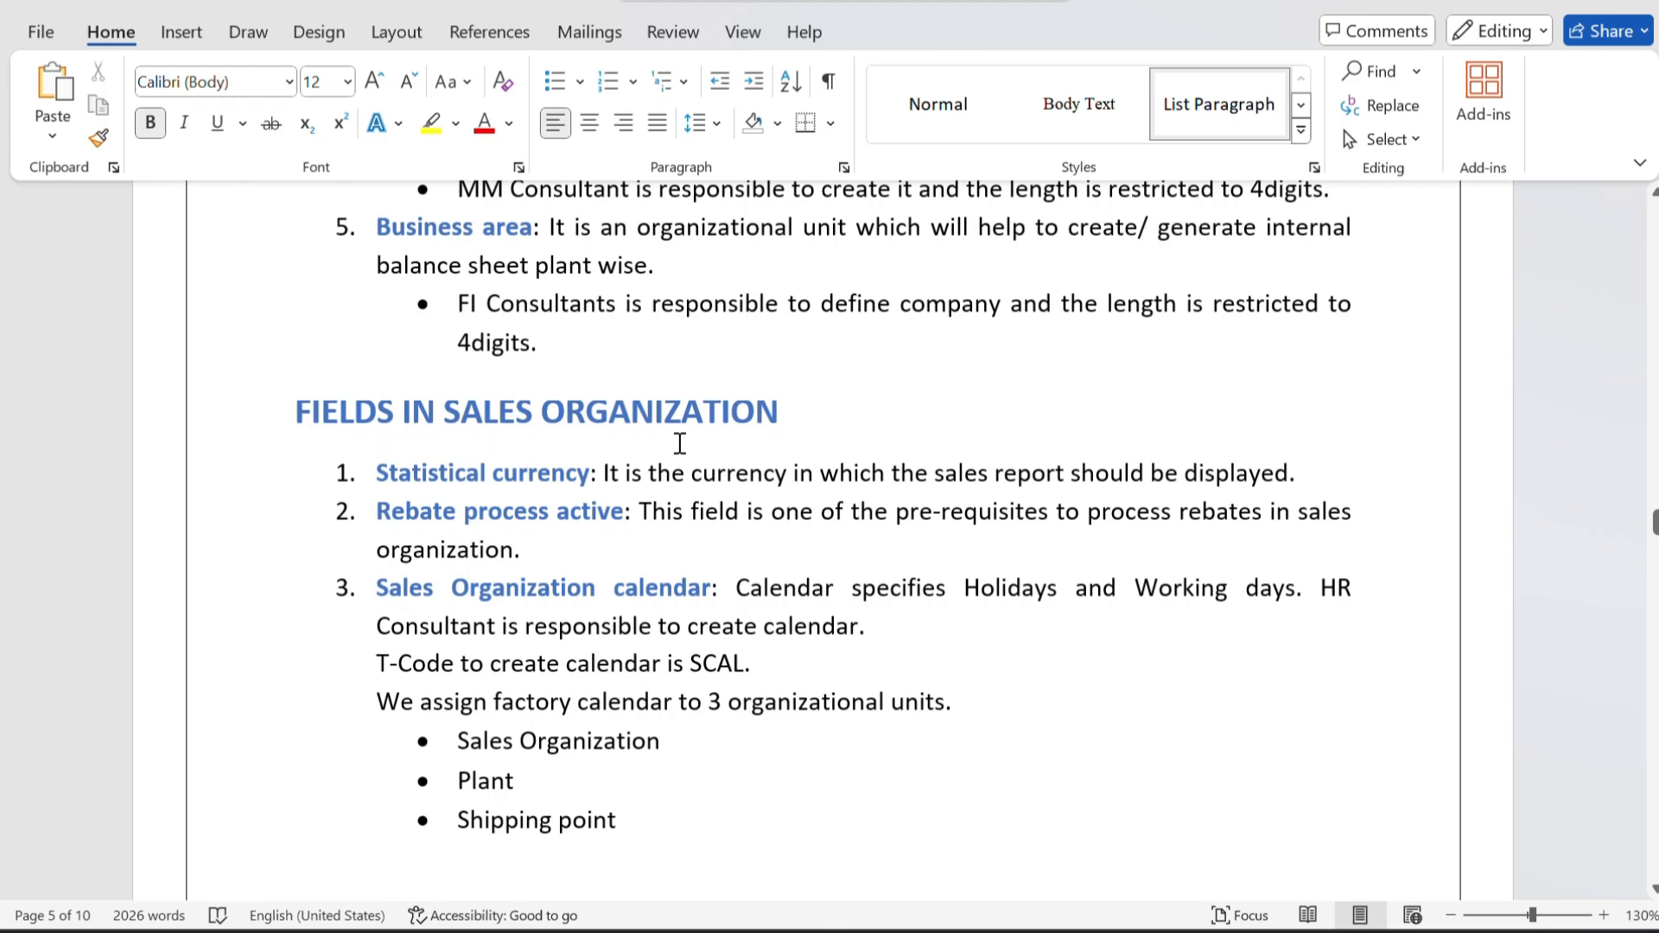
{"action": "scroll", "coordinate": [574, 656], "scroll_direction": "down", "scroll_amount": 20}
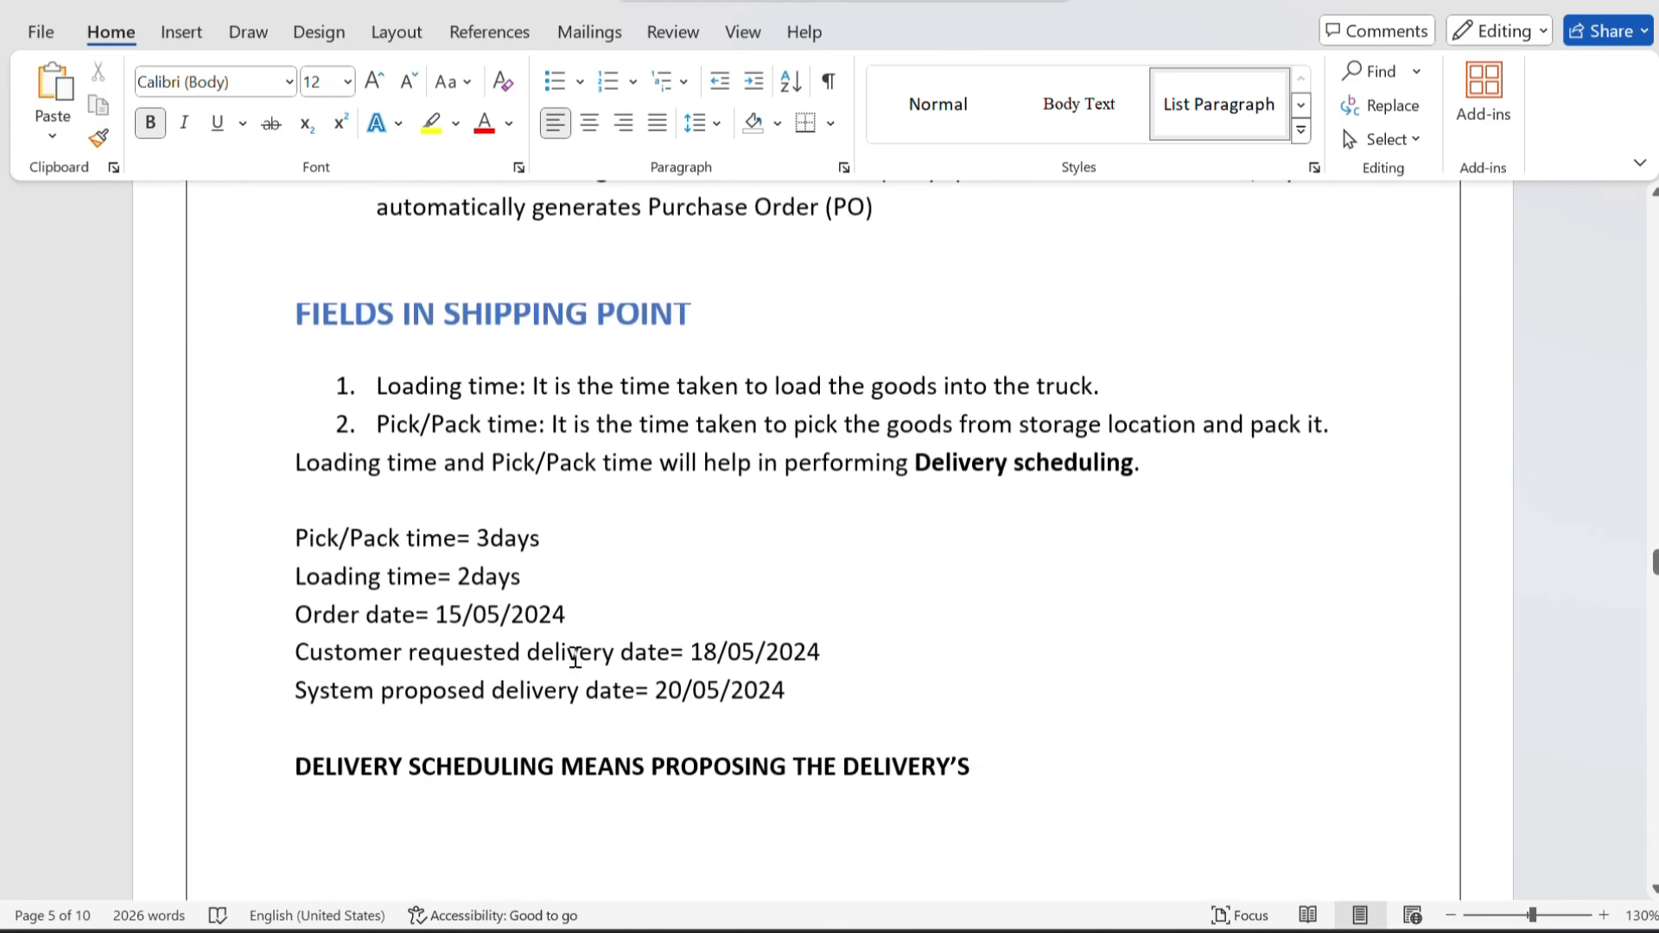
{"action": "scroll", "coordinate": [575, 657], "scroll_direction": "down", "scroll_amount": 9}
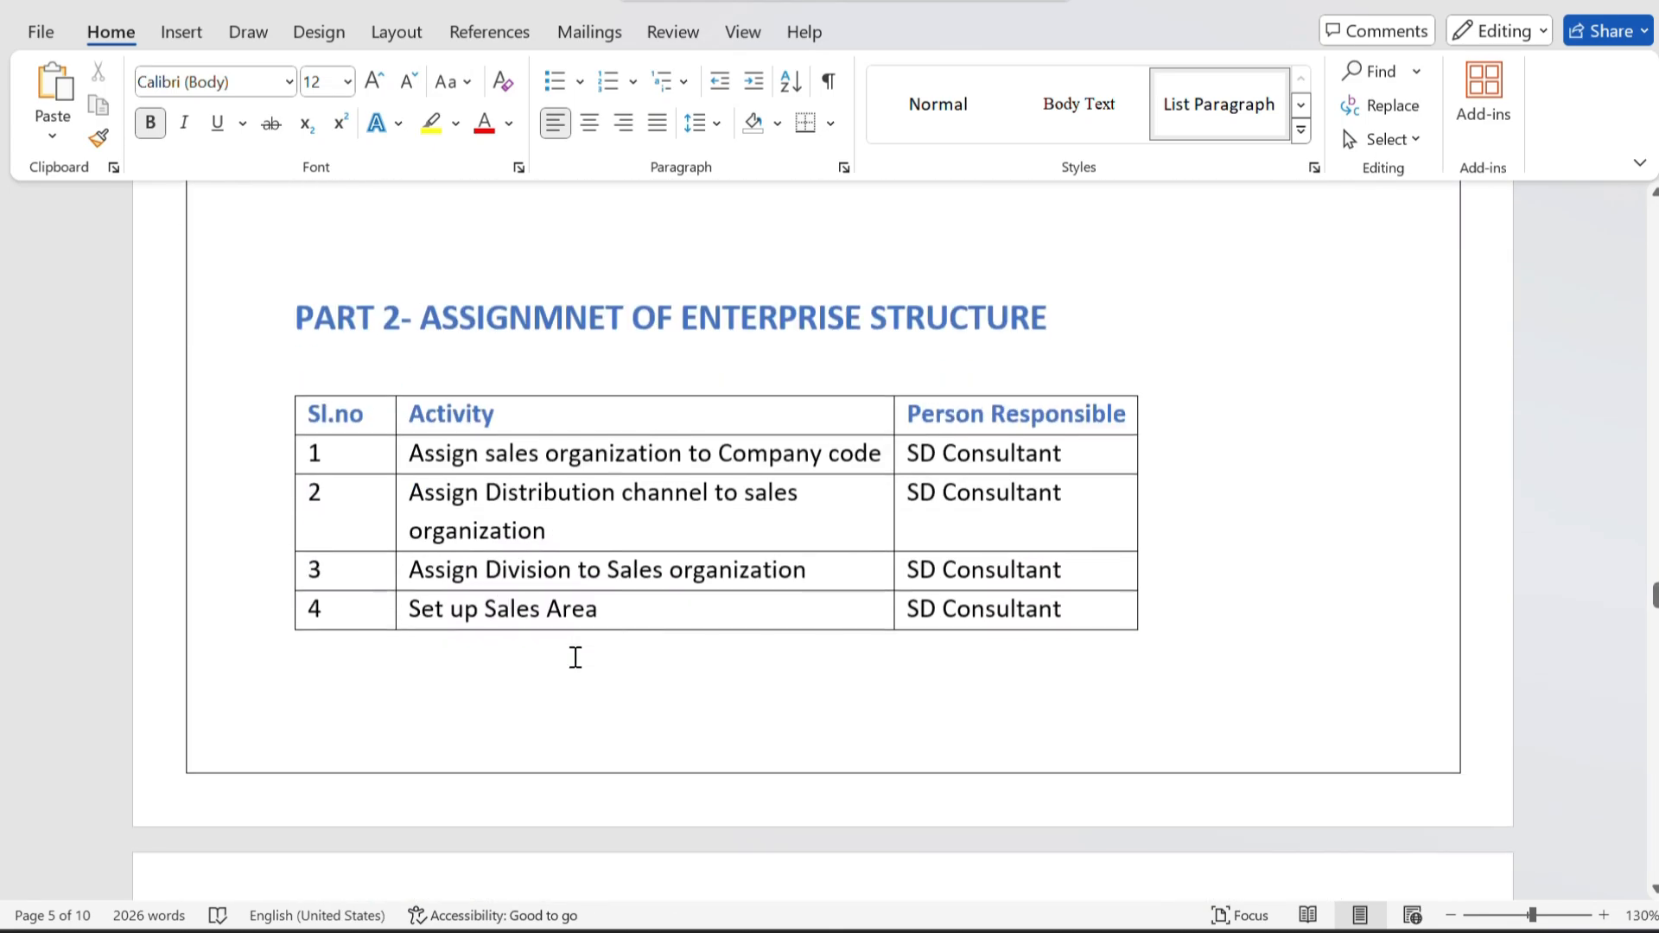
{"action": "scroll", "coordinate": [574, 656], "scroll_direction": "up", "scroll_amount": 20}
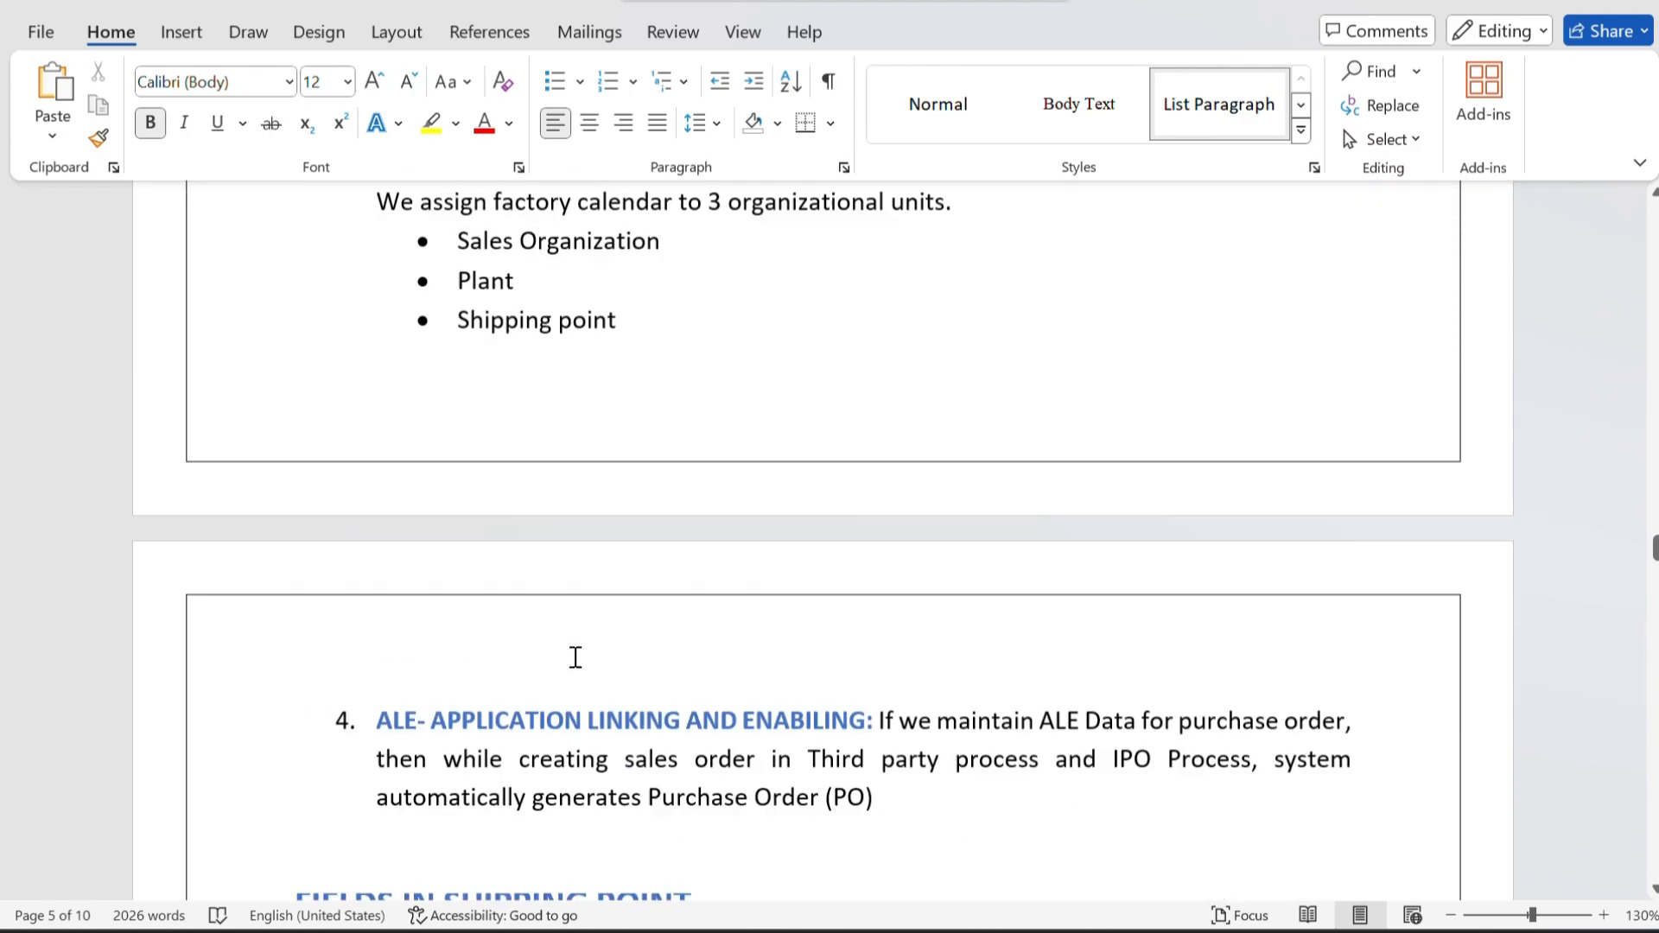
{"action": "scroll", "coordinate": [575, 657], "scroll_direction": "up", "scroll_amount": 3}
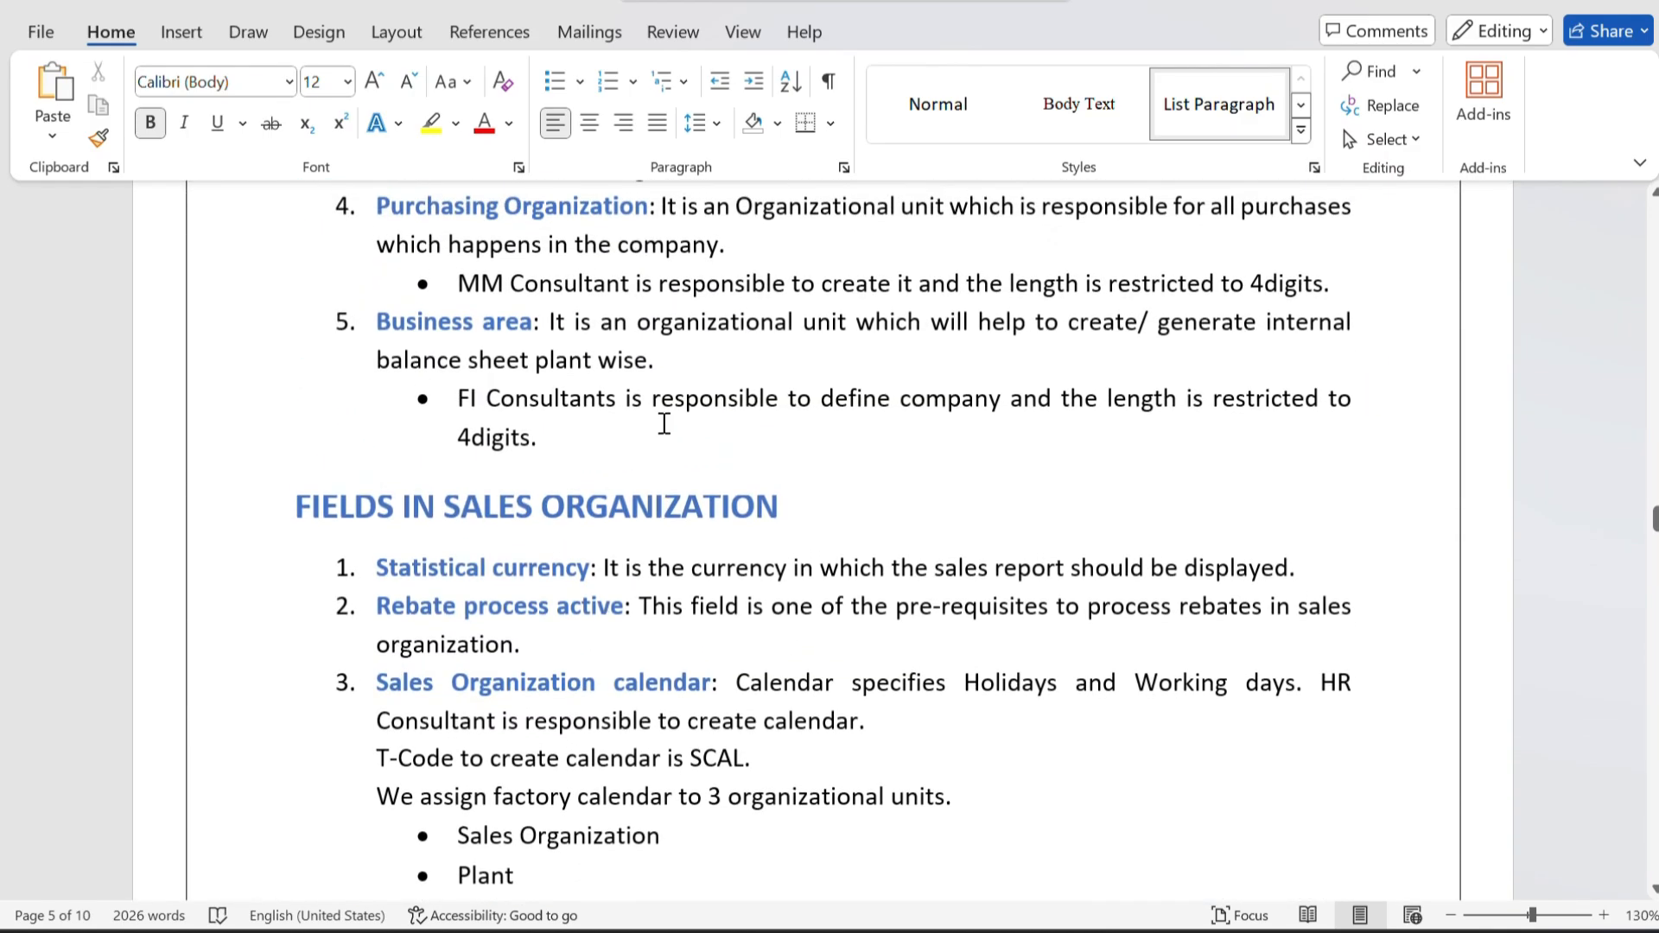